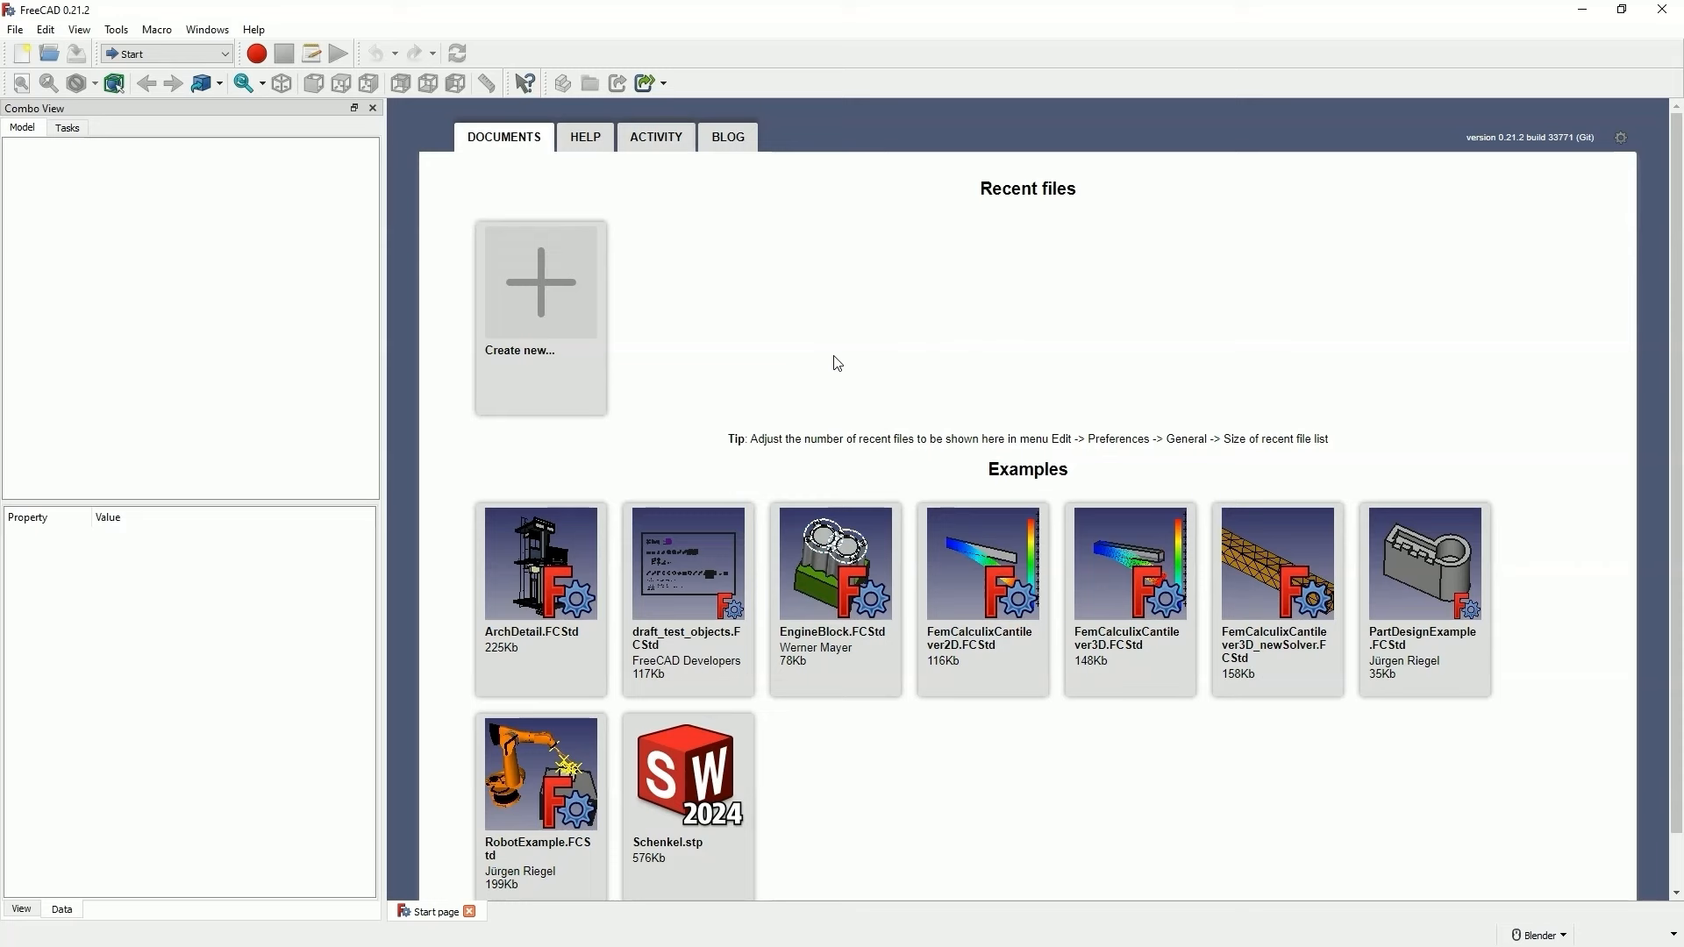
# Switch to the Part Design workbench, create a new empty document and show its model tree
pyautogui.click(188, 54)
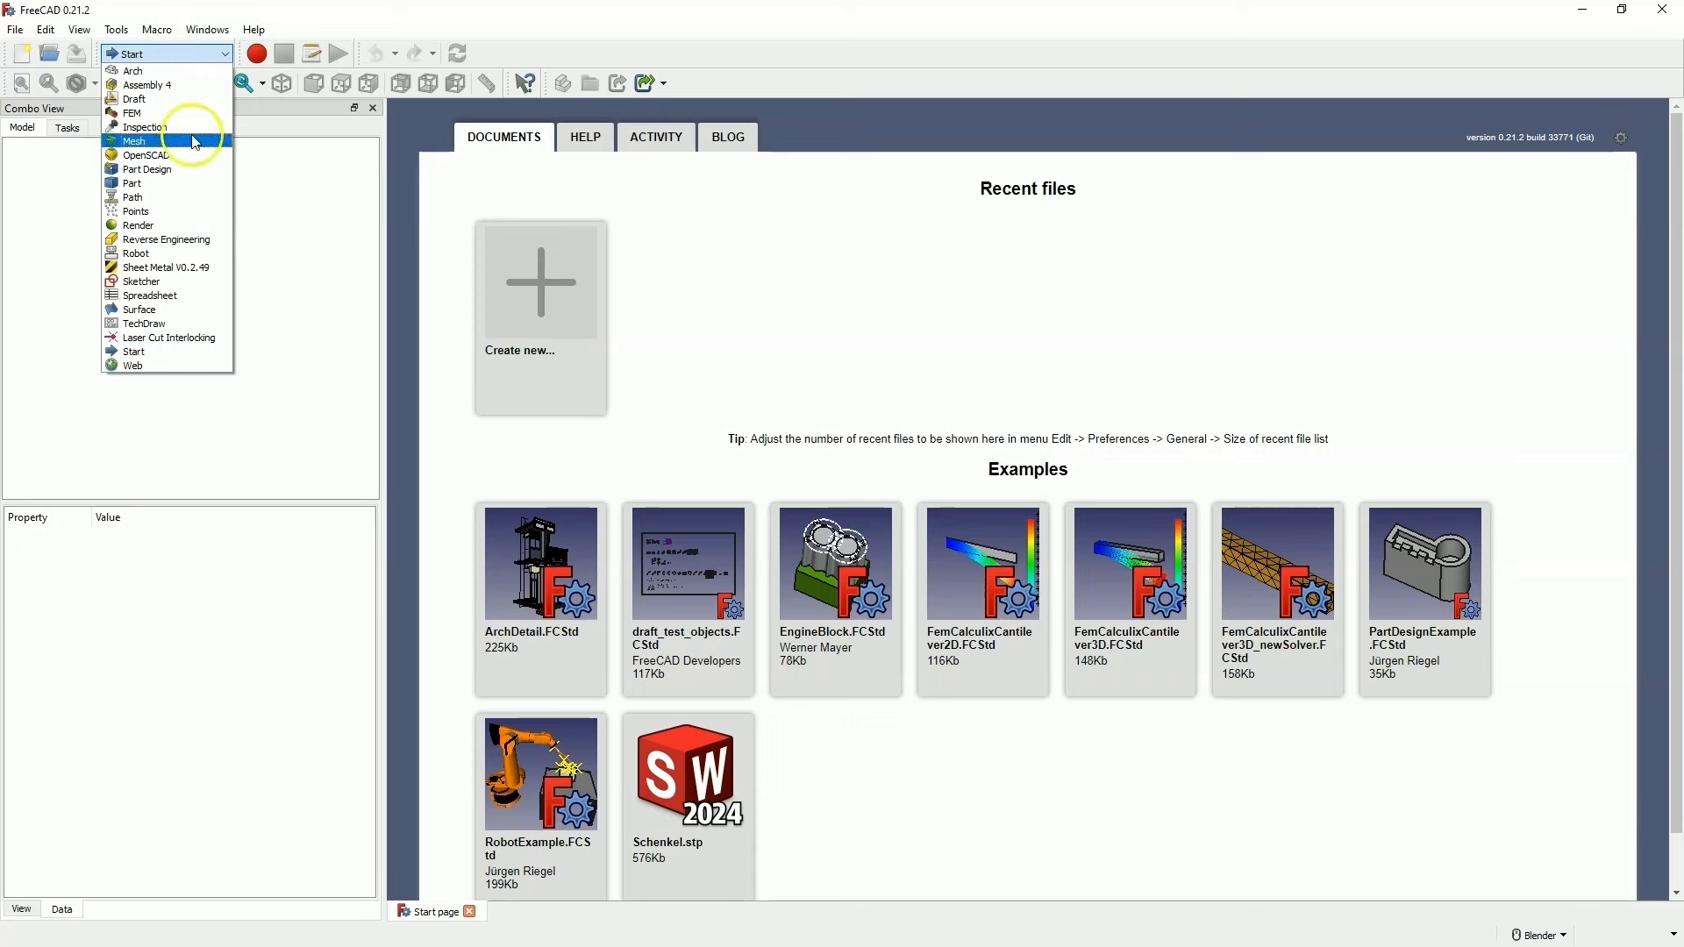
pyautogui.click(188, 170)
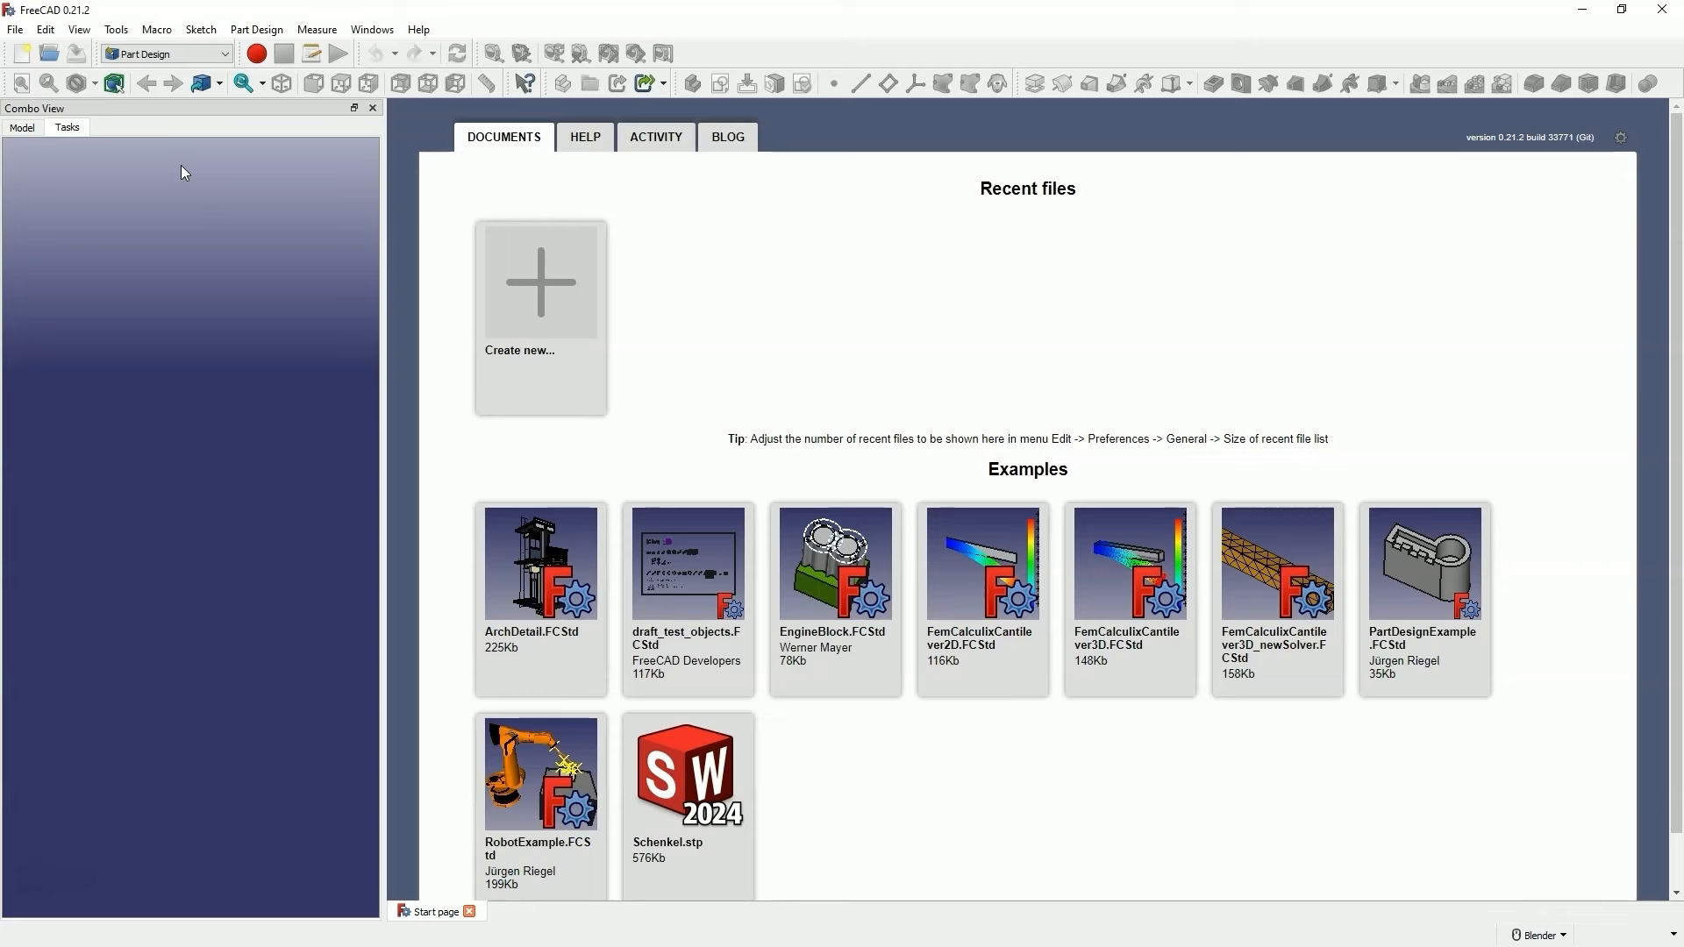
pyautogui.click(23, 52)
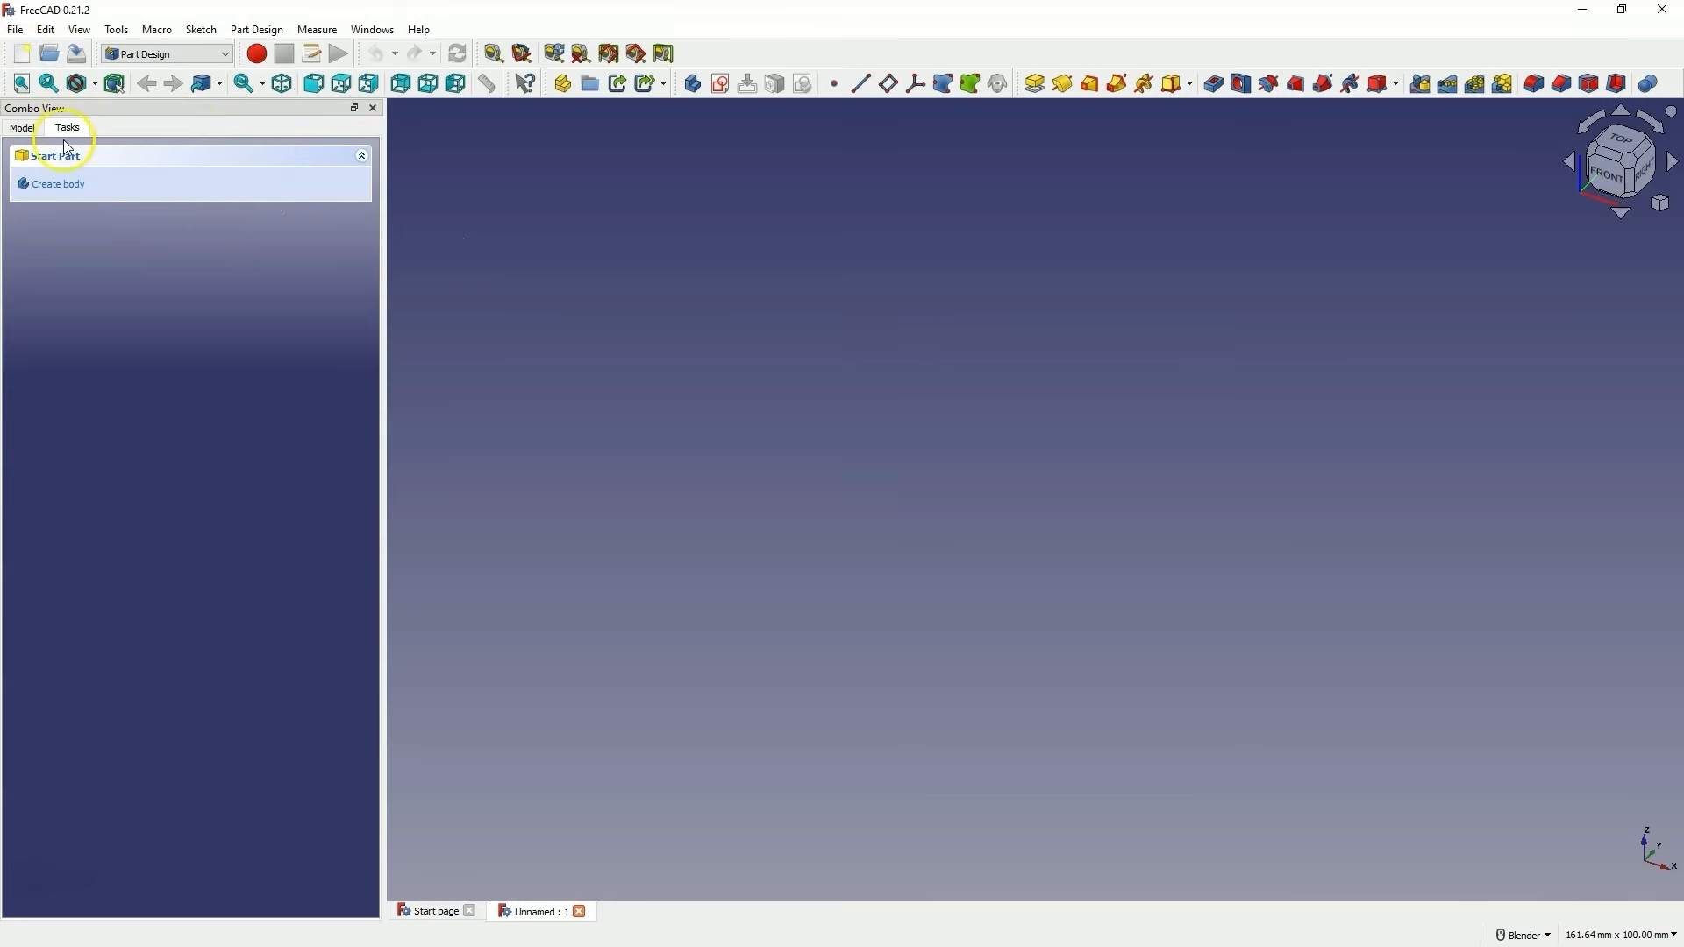
pyautogui.click(27, 129)
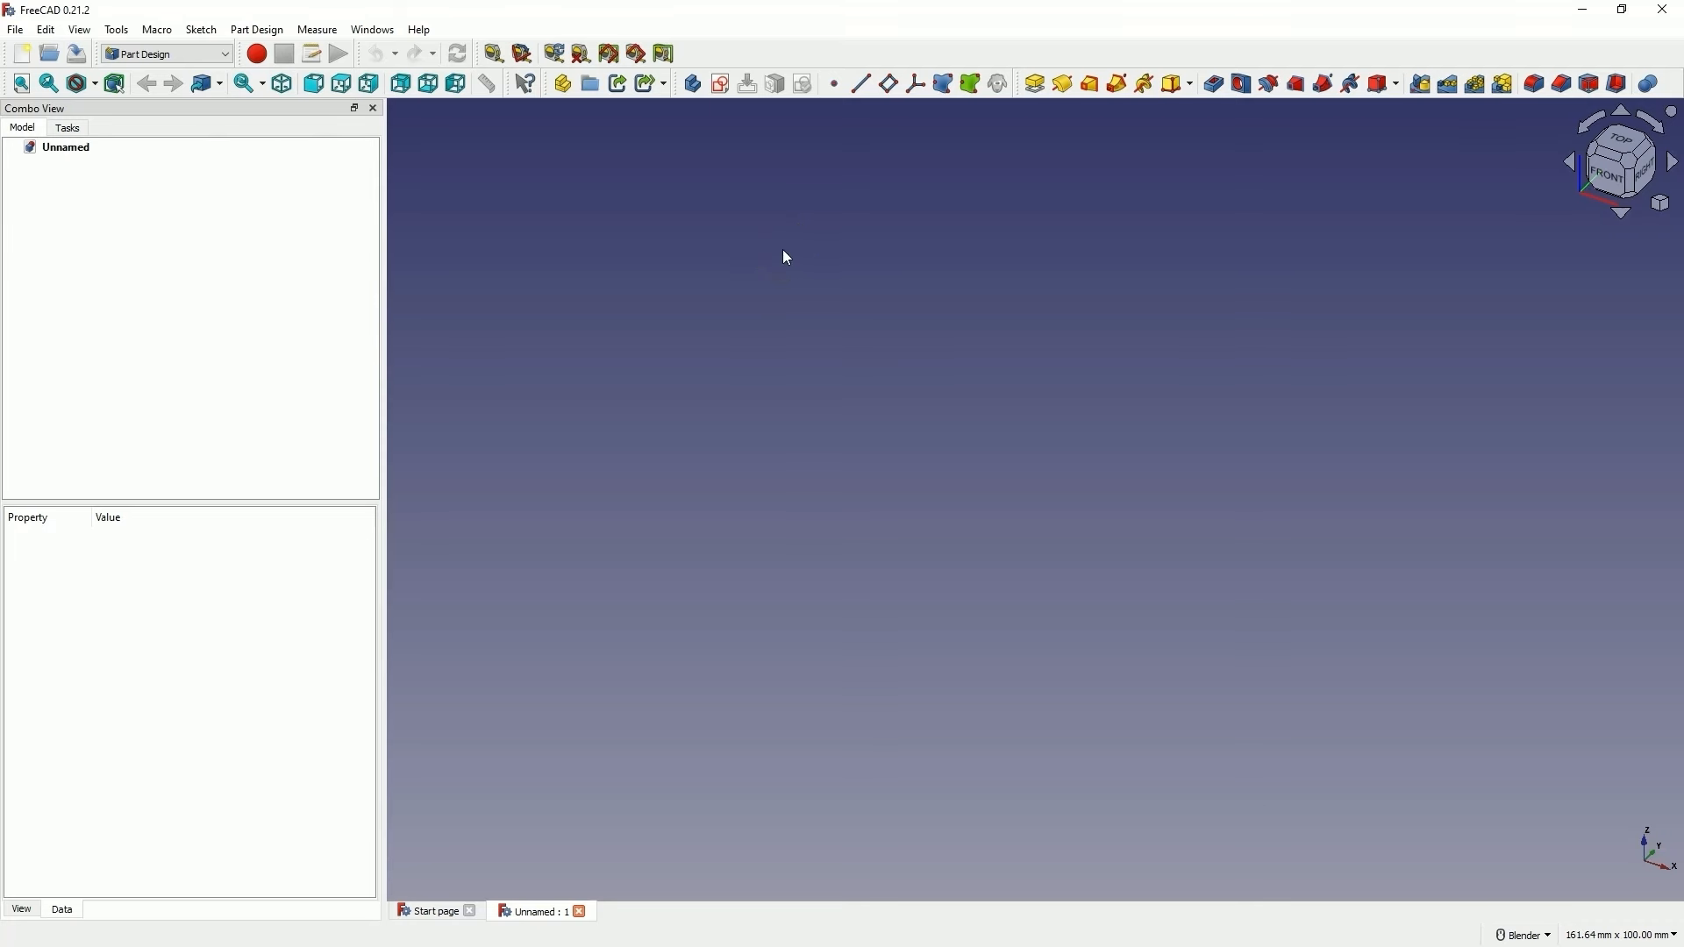
pyautogui.click(720, 85)
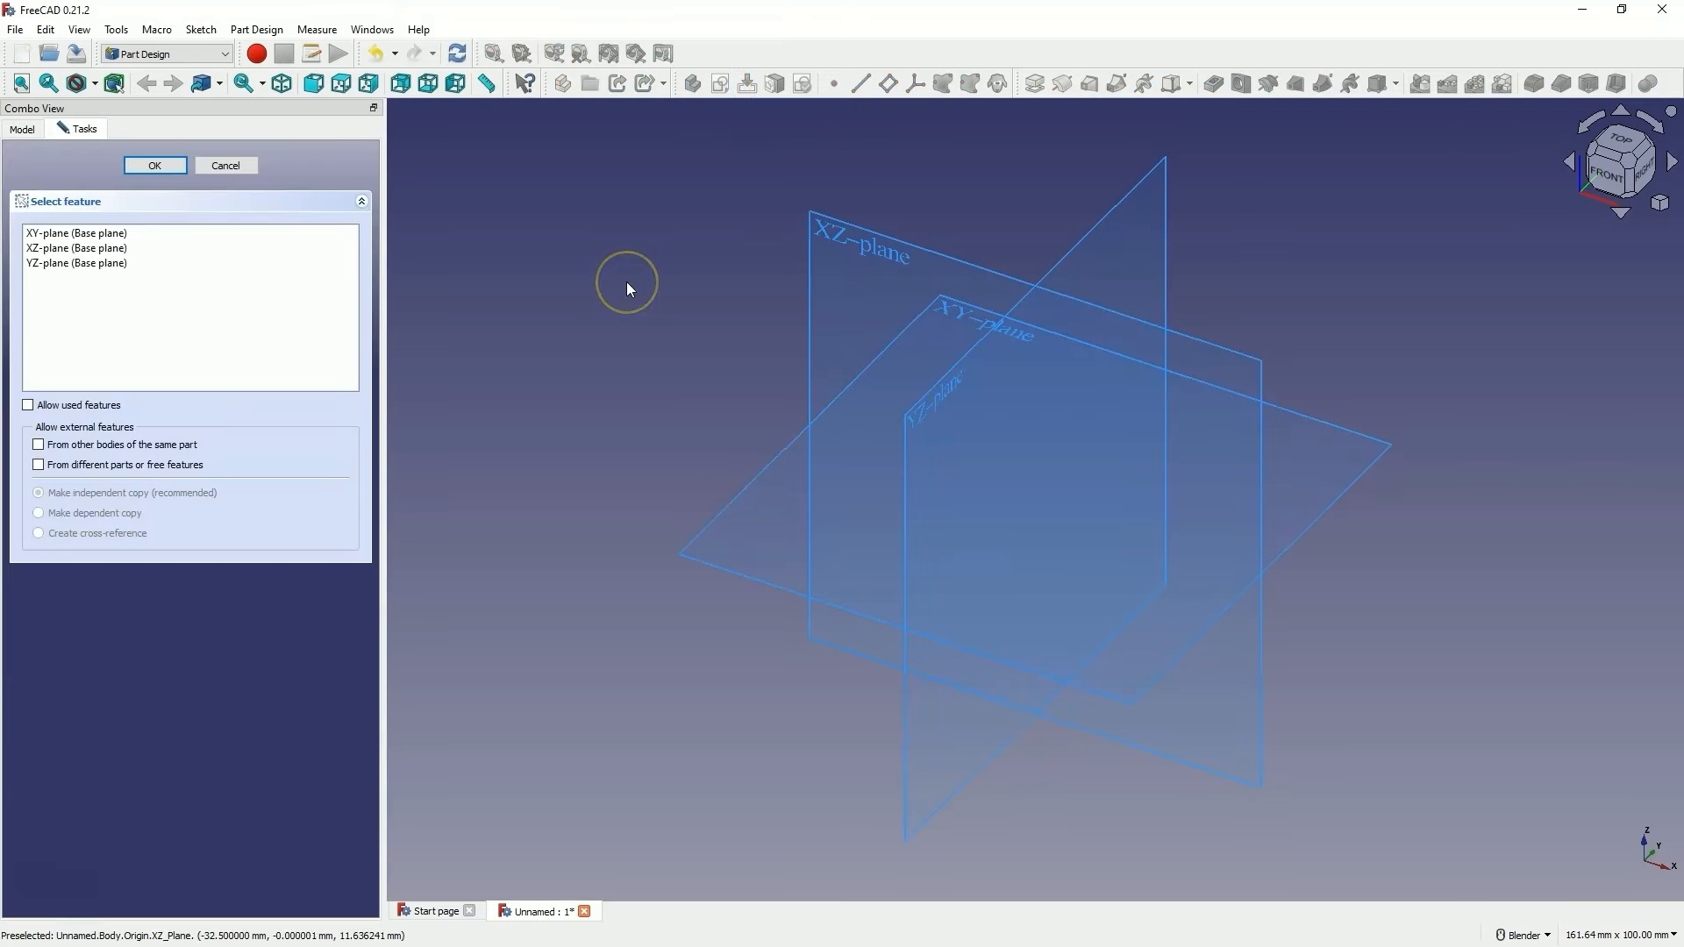
pyautogui.click(946, 321)
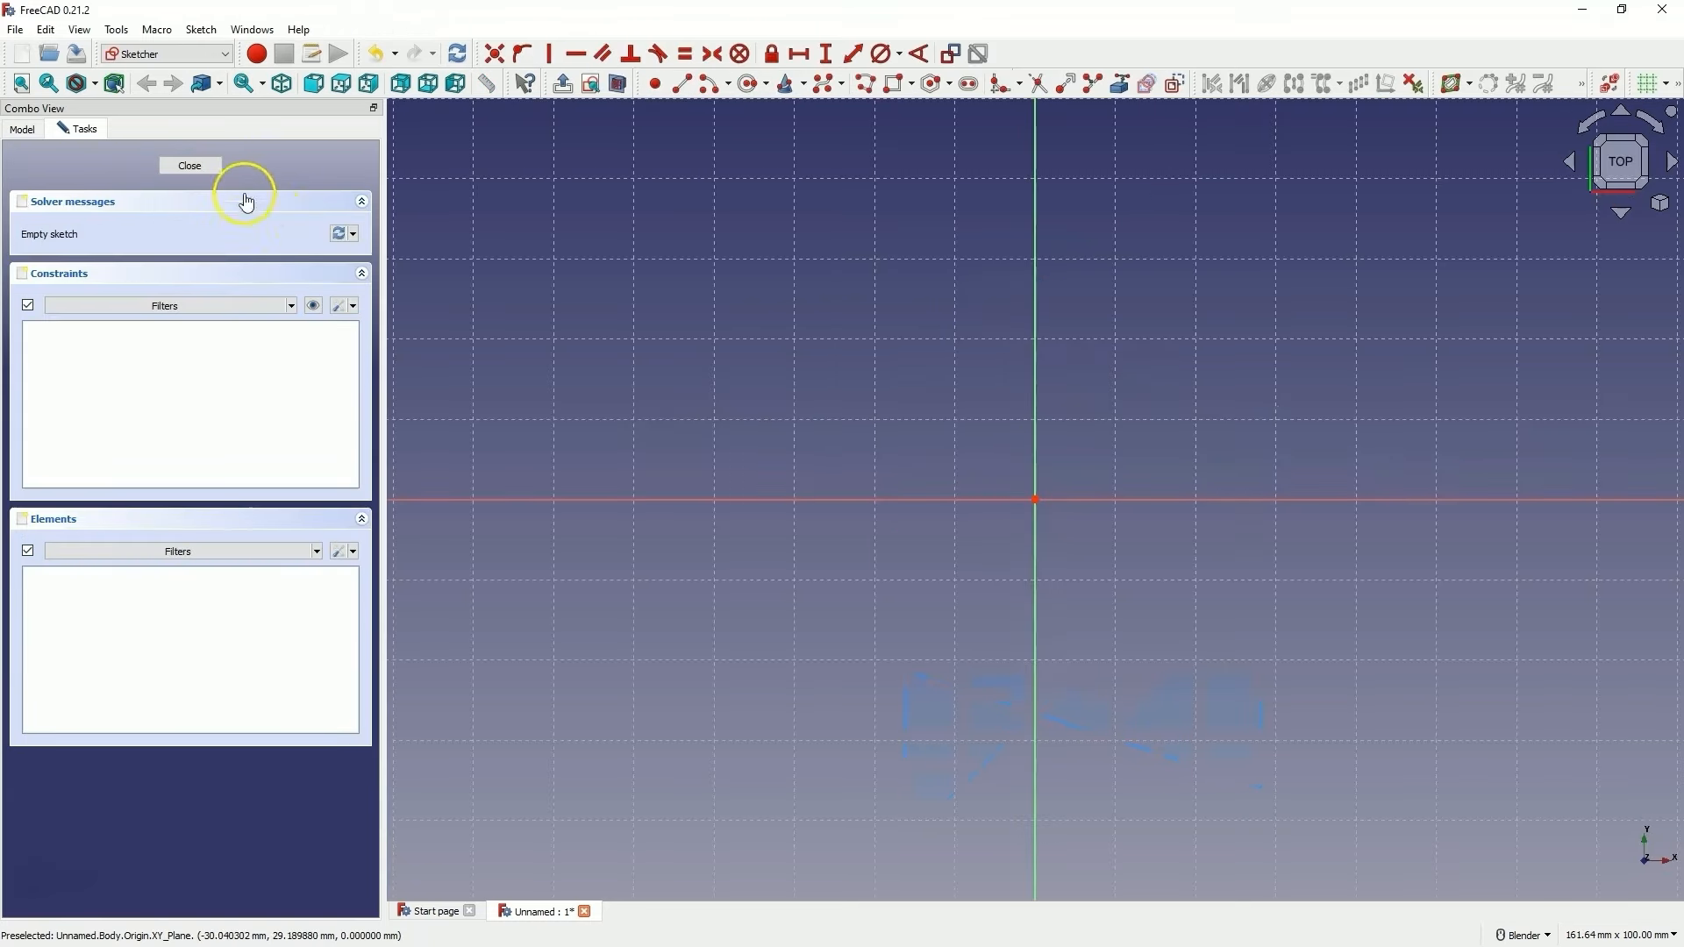
pyautogui.click(212, 173)
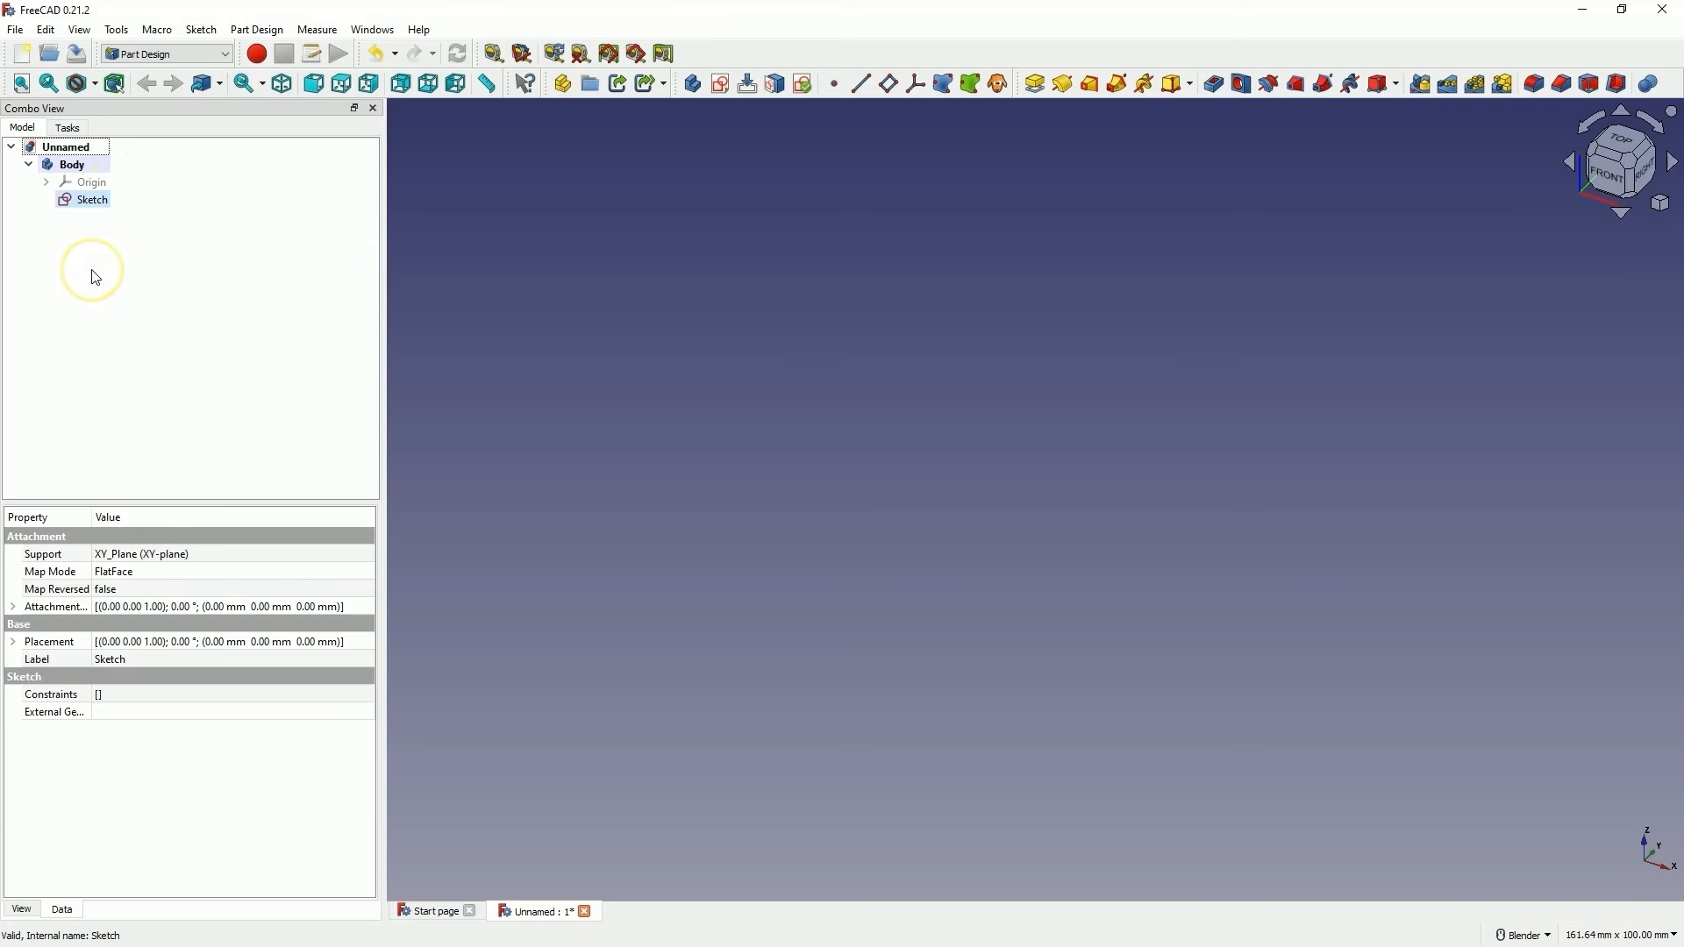
pyautogui.click(96, 230)
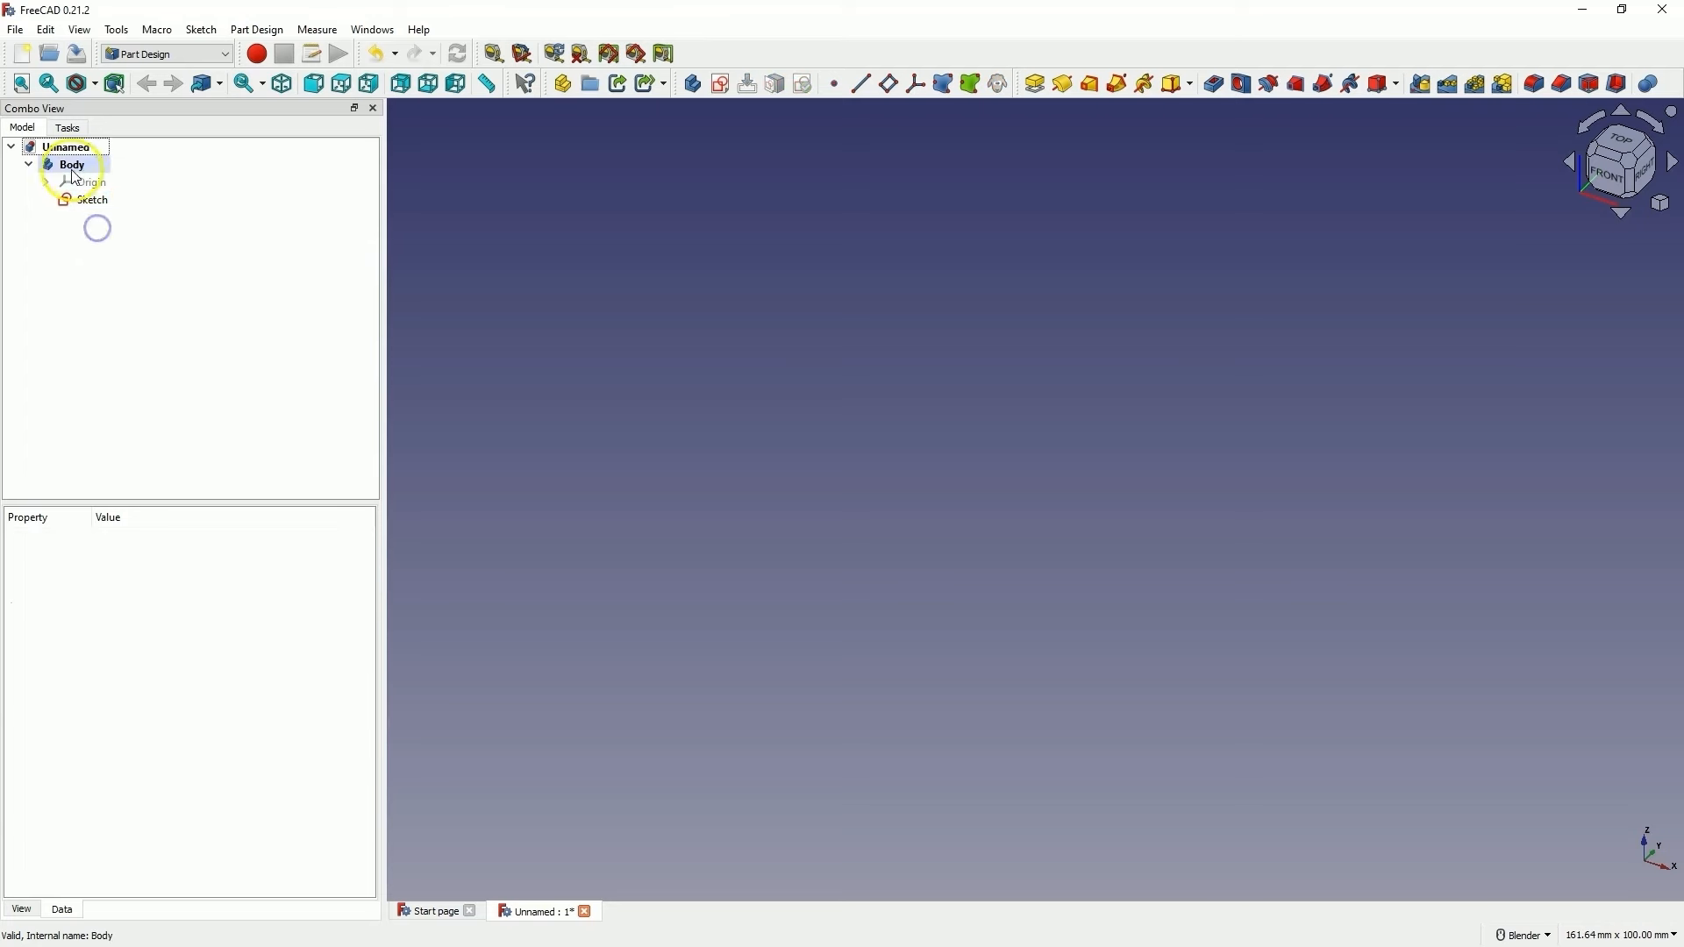
pyautogui.click(71, 166)
pyautogui.press('Delete')
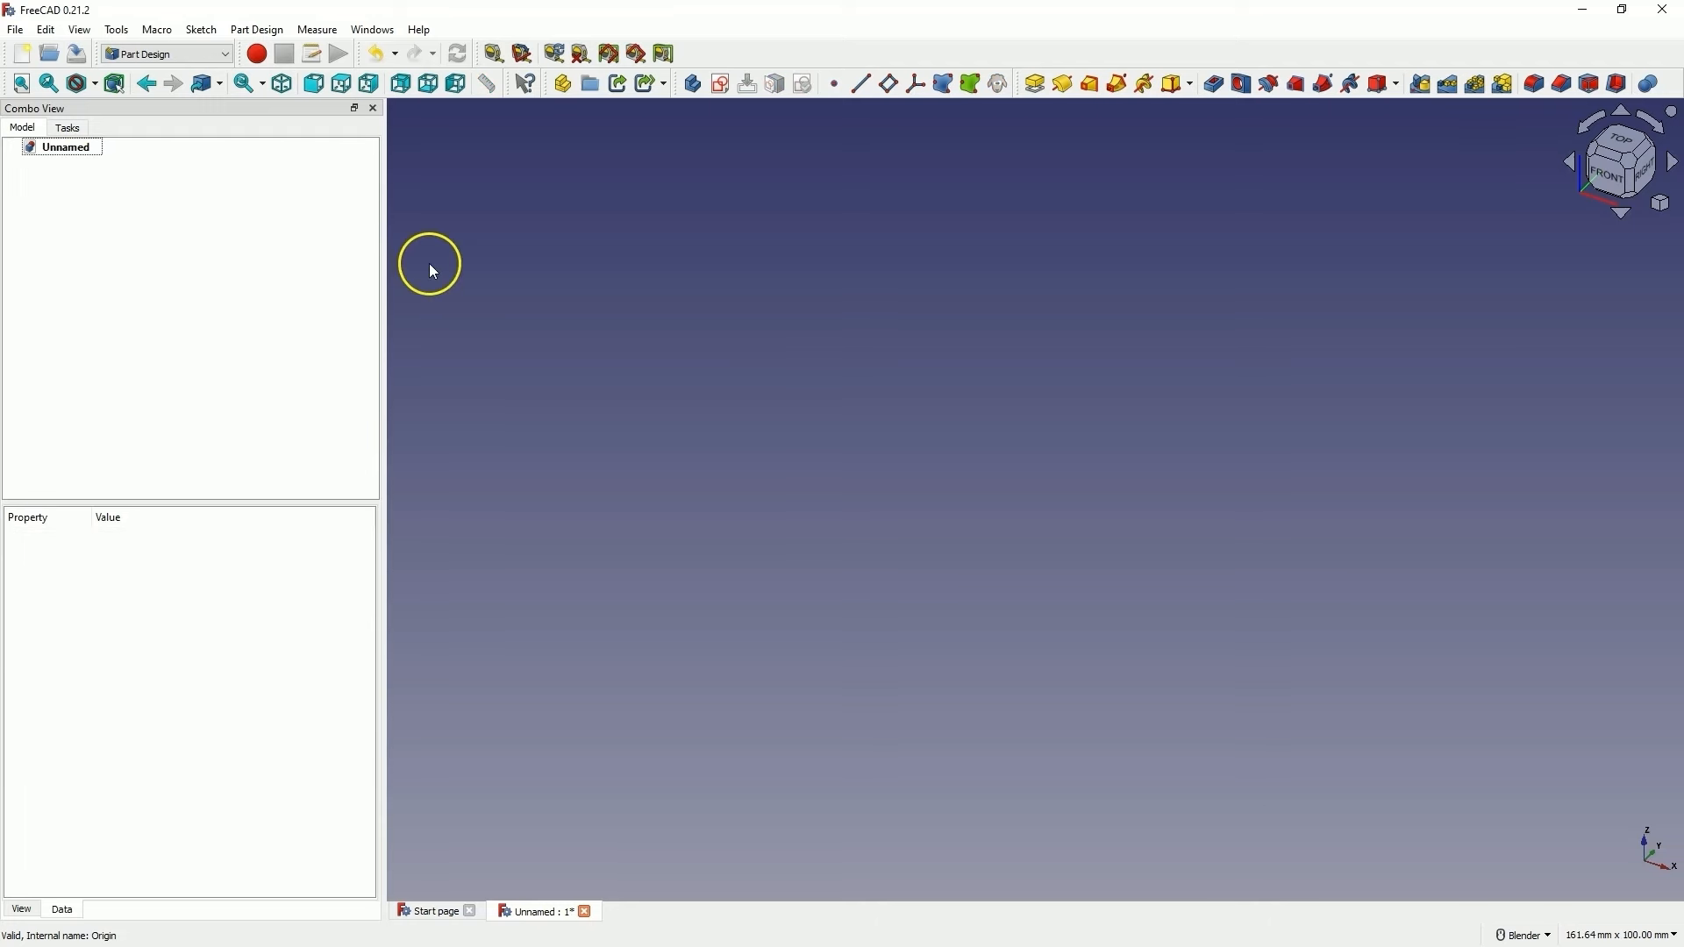
# Create a new body and start a sketch on its XY-plane
pyautogui.click(694, 85)
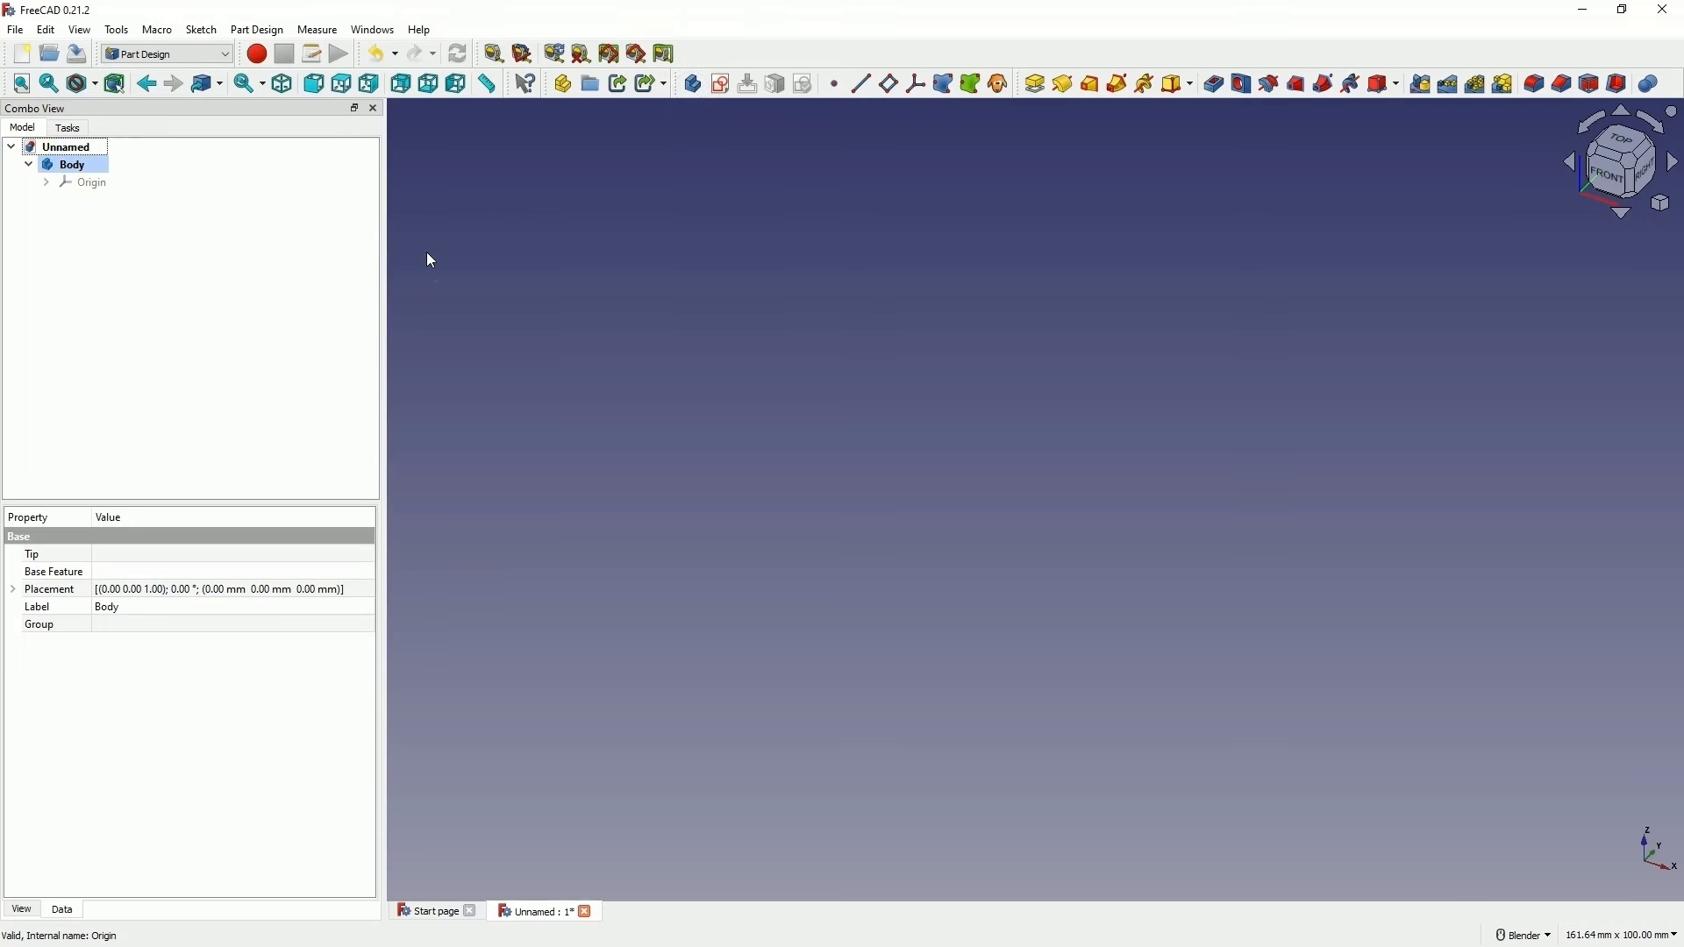
pyautogui.click(733, 90)
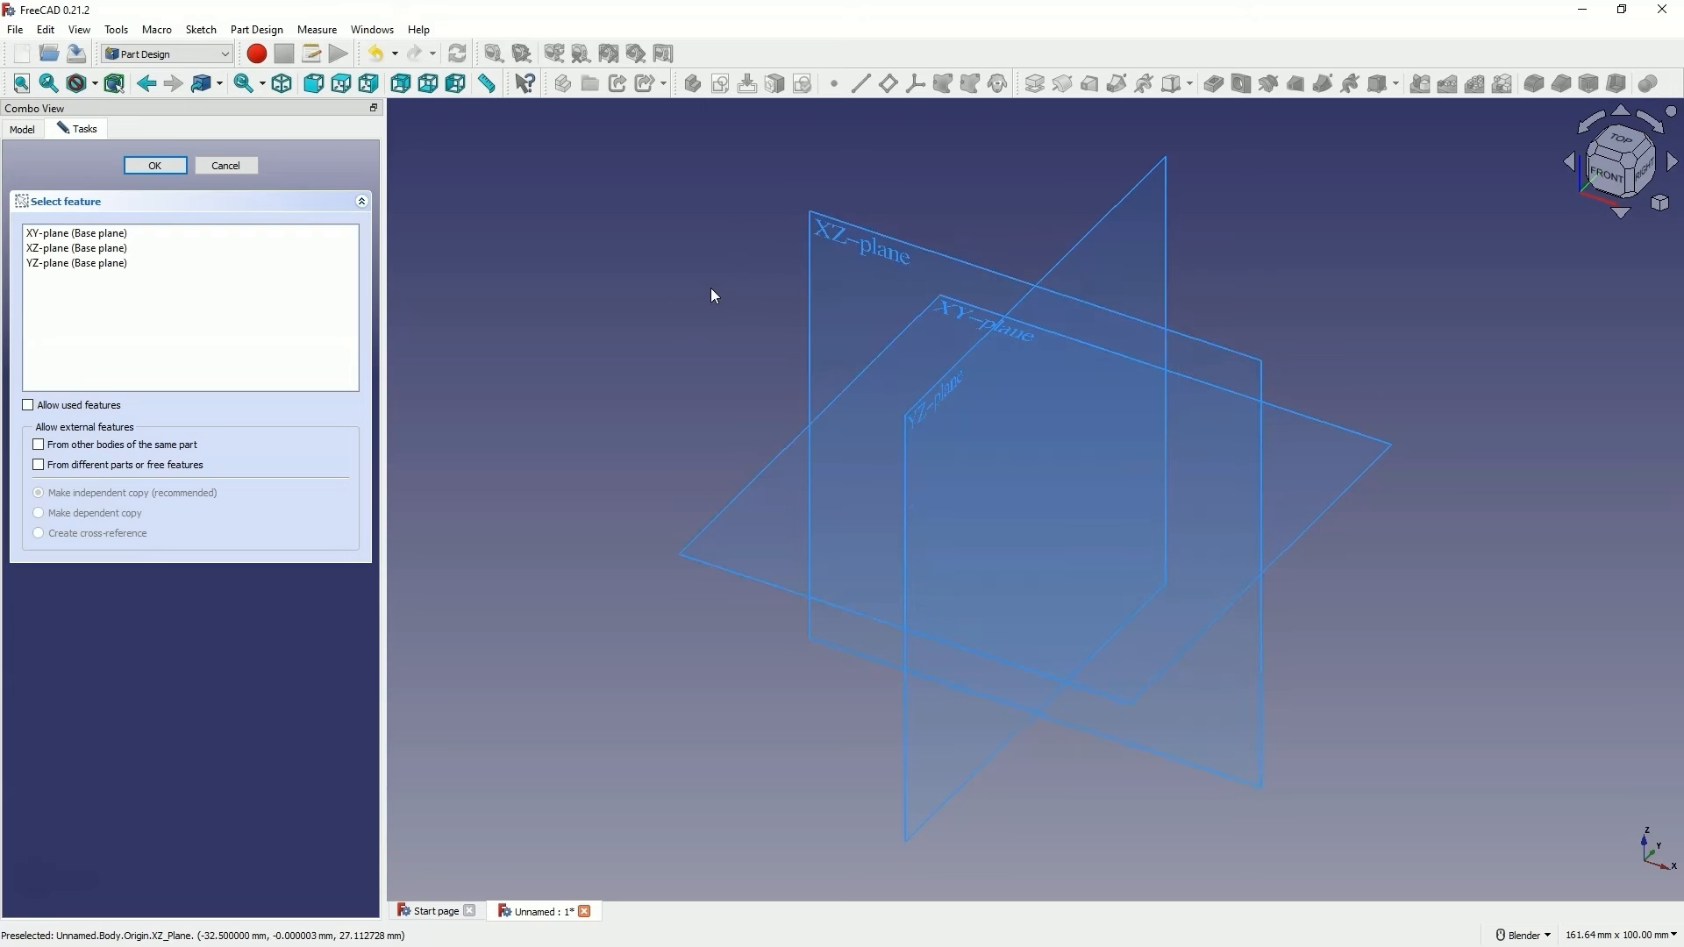
pyautogui.click(962, 316)
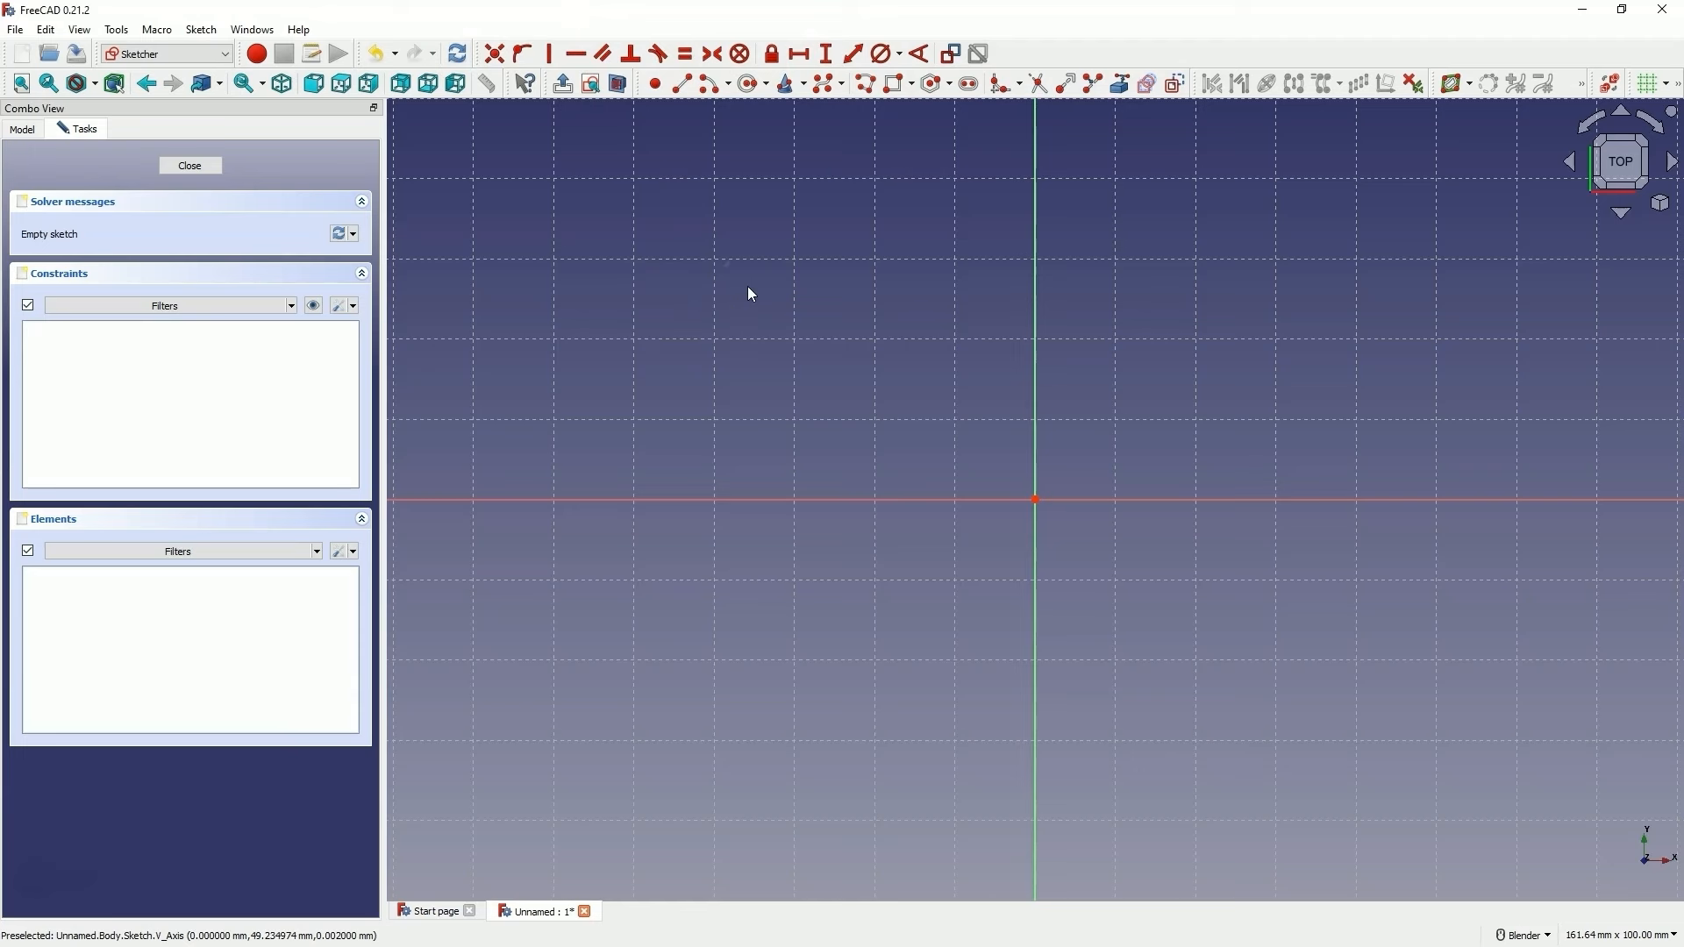
# Check that Auto constraints and Auto remove redundants are enabled in the sketch's constraint settings
pyautogui.click(353, 307)
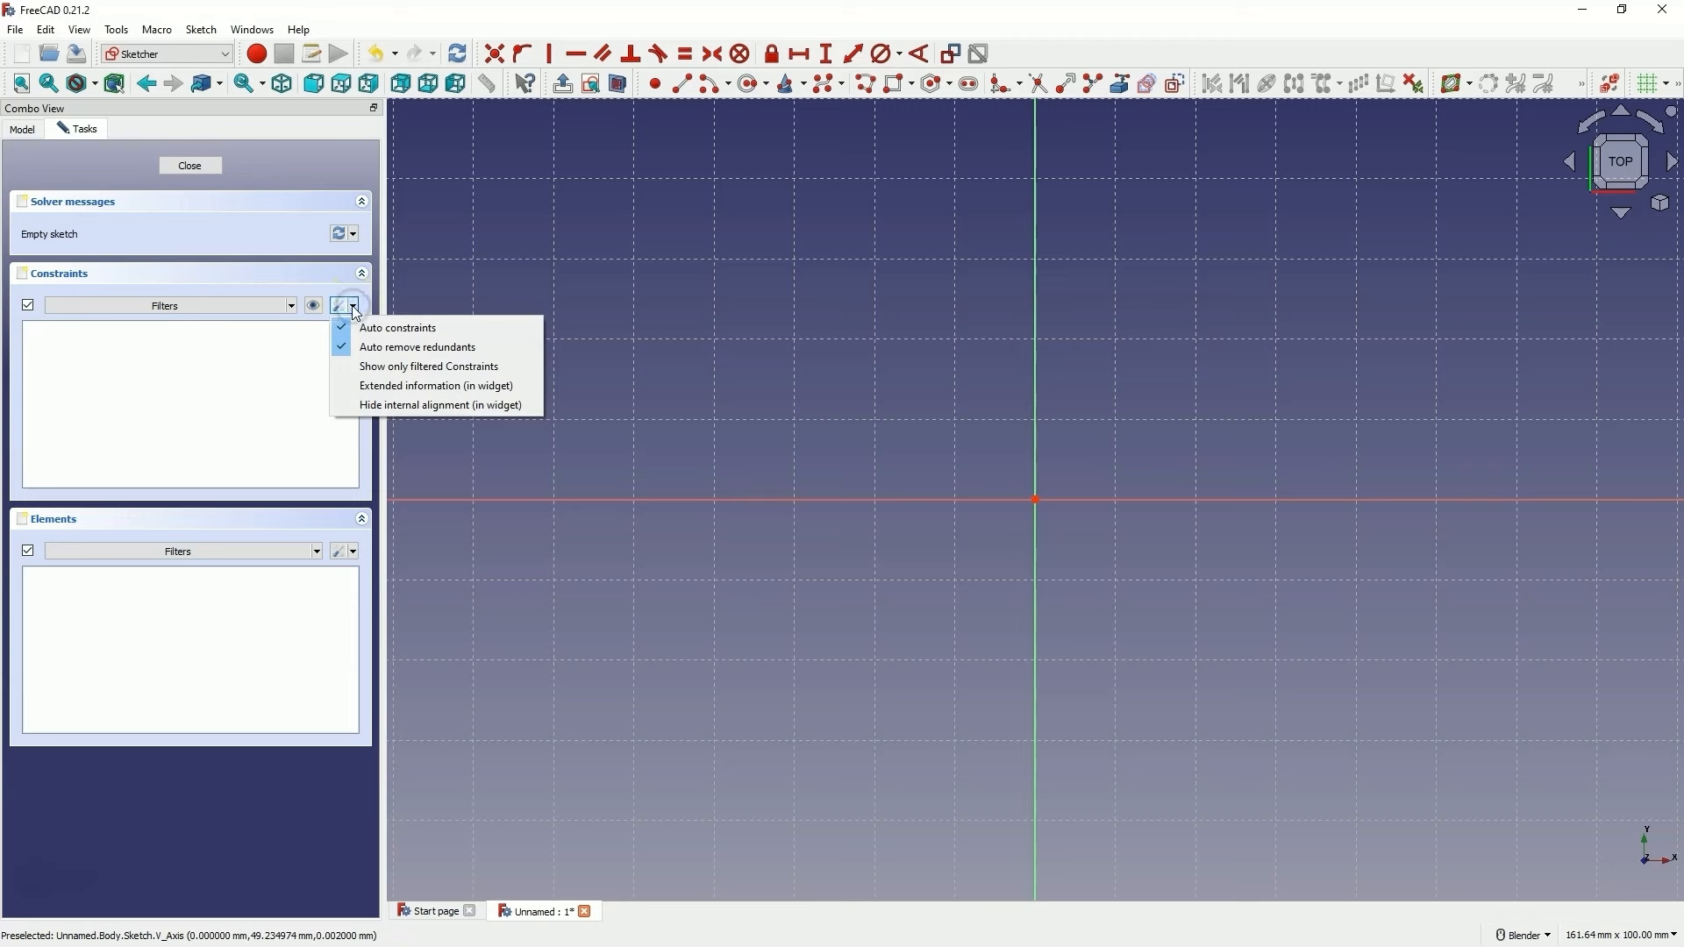
pyautogui.click(465, 330)
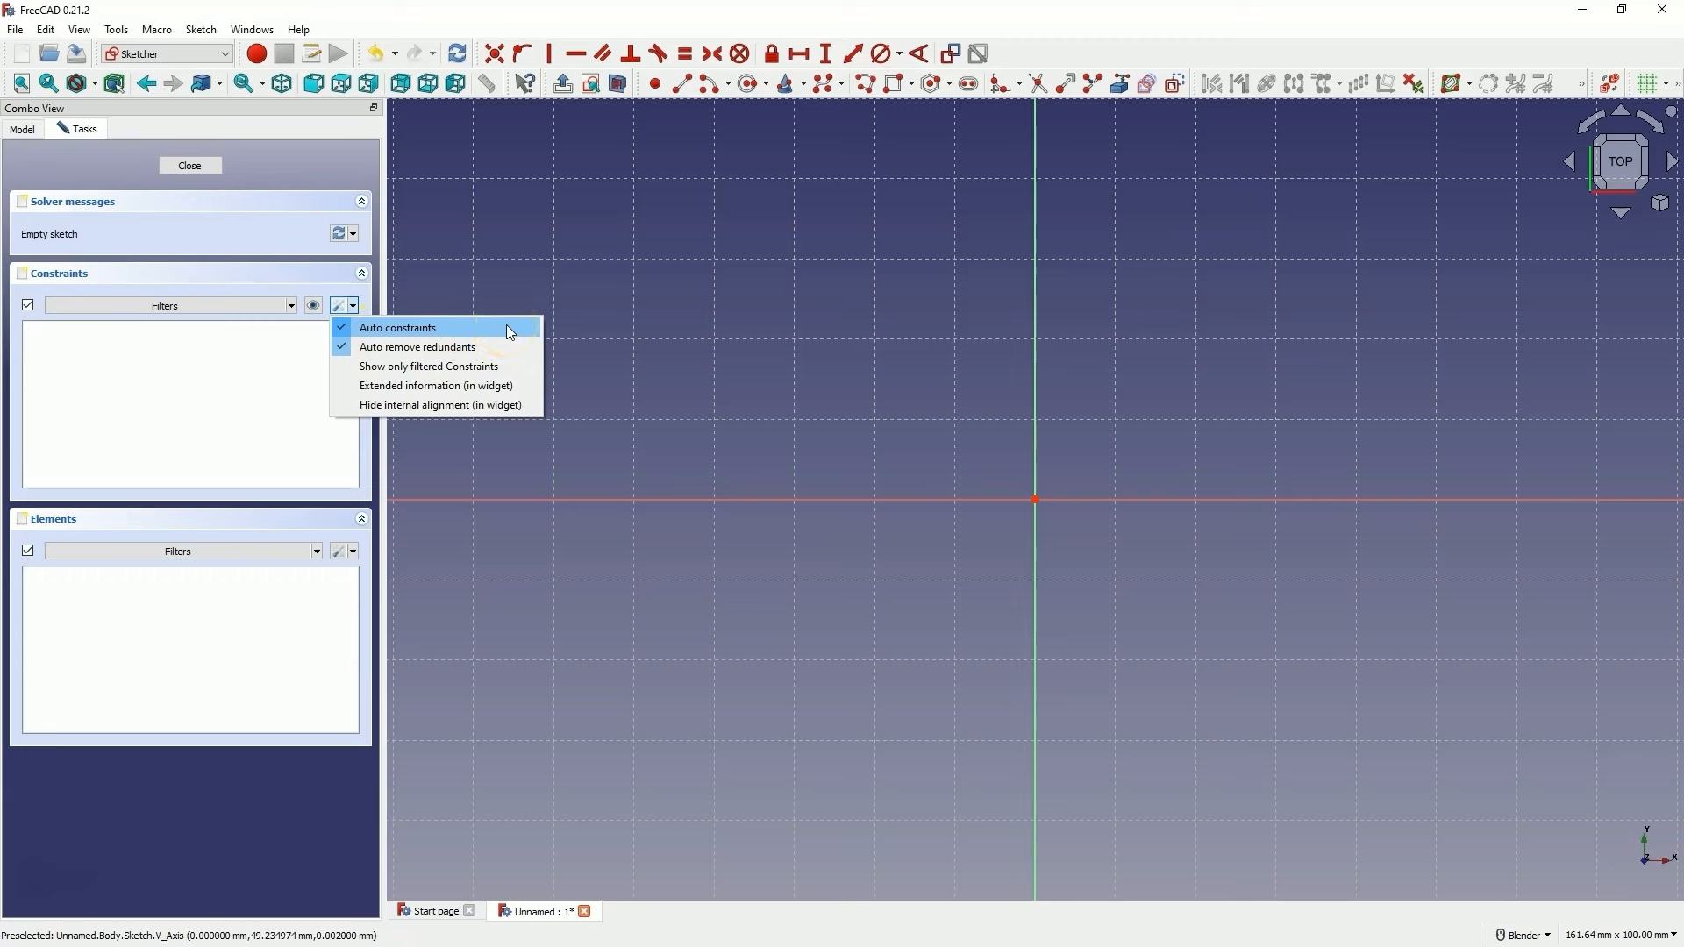
pyautogui.click(505, 343)
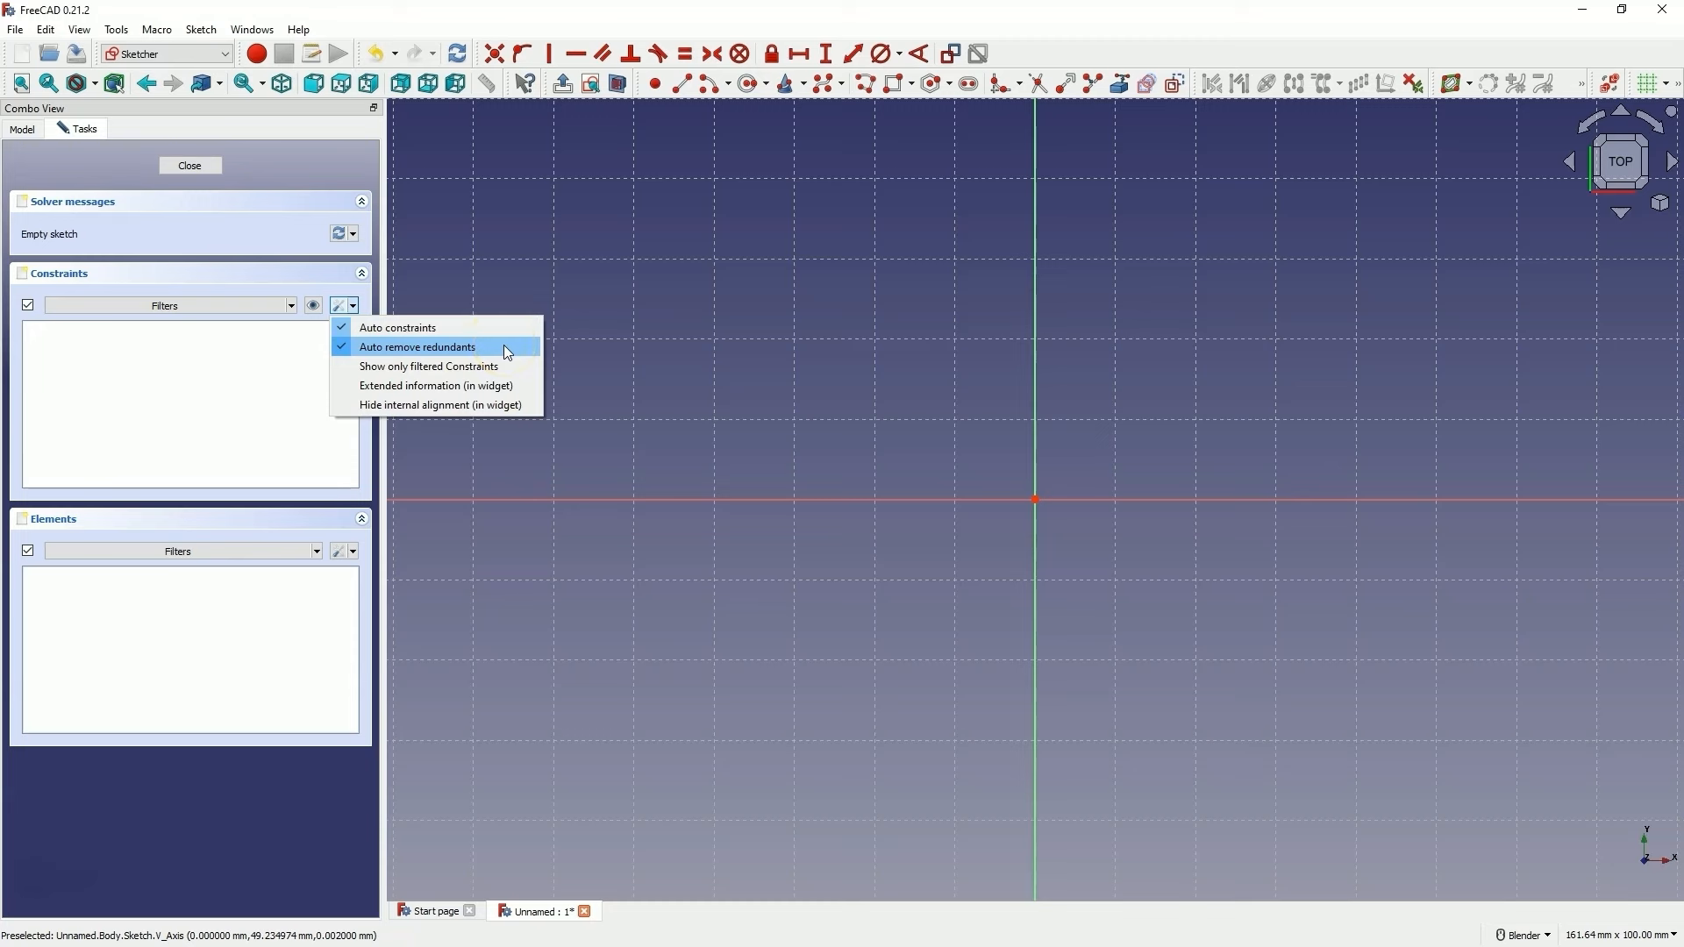
pyautogui.click(500, 342)
pyautogui.click(482, 332)
pyautogui.click(697, 326)
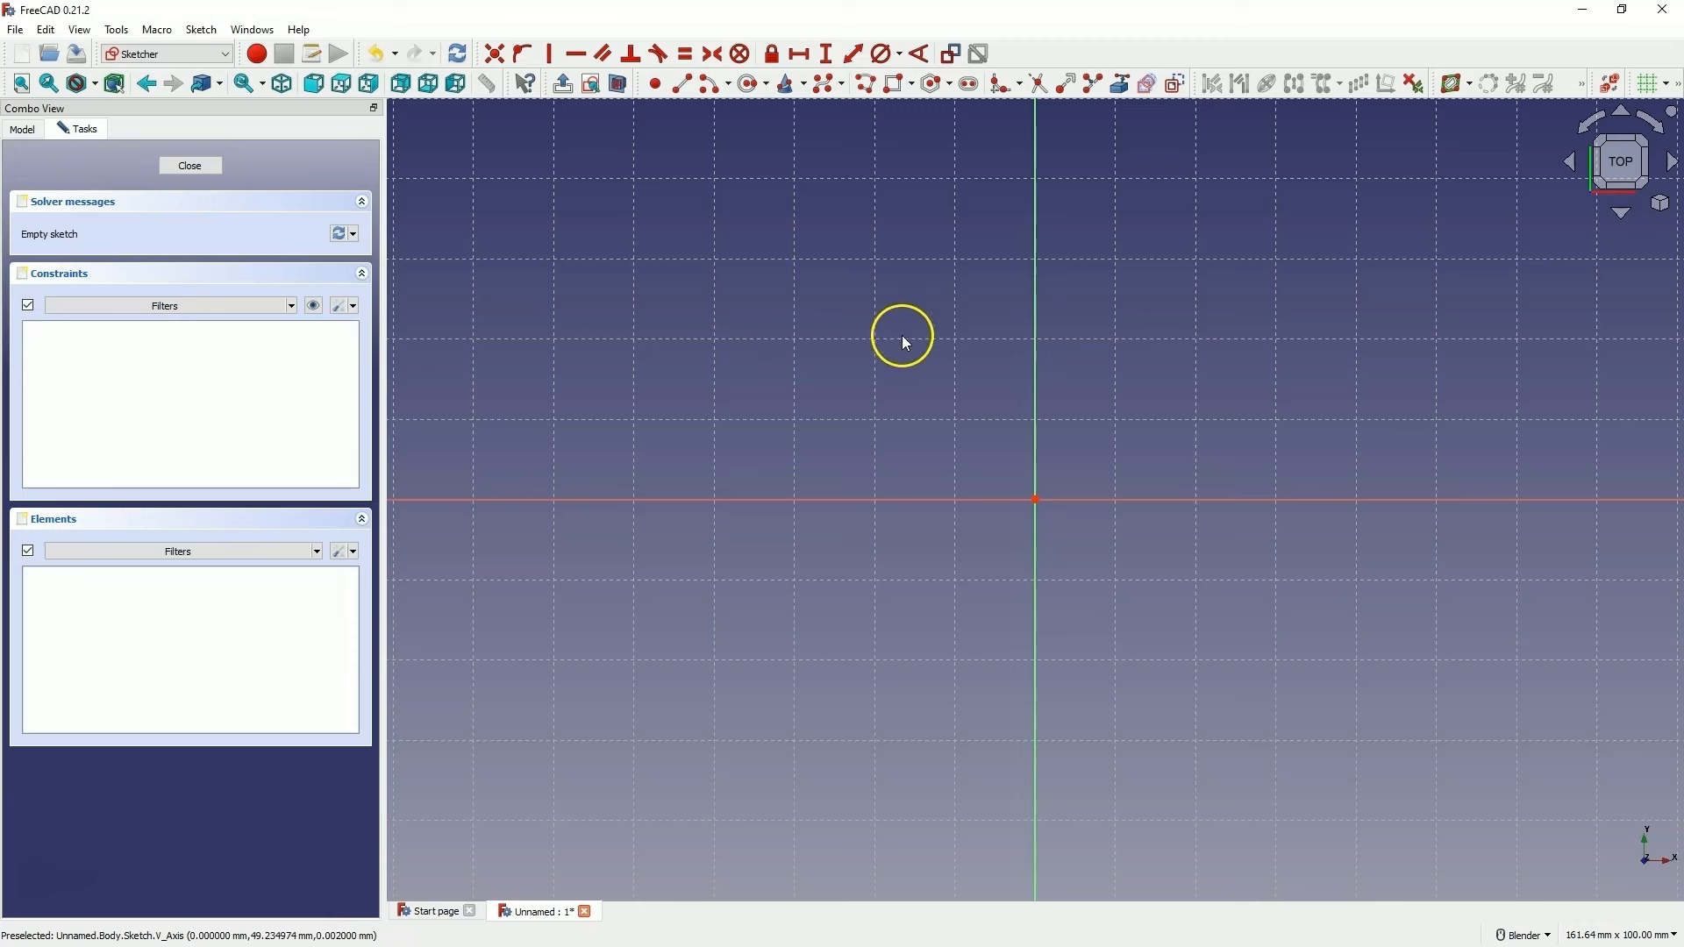
# Sketch a plain rectangle about 73 by 45 mm enclosing the origin
pyautogui.click(912, 86)
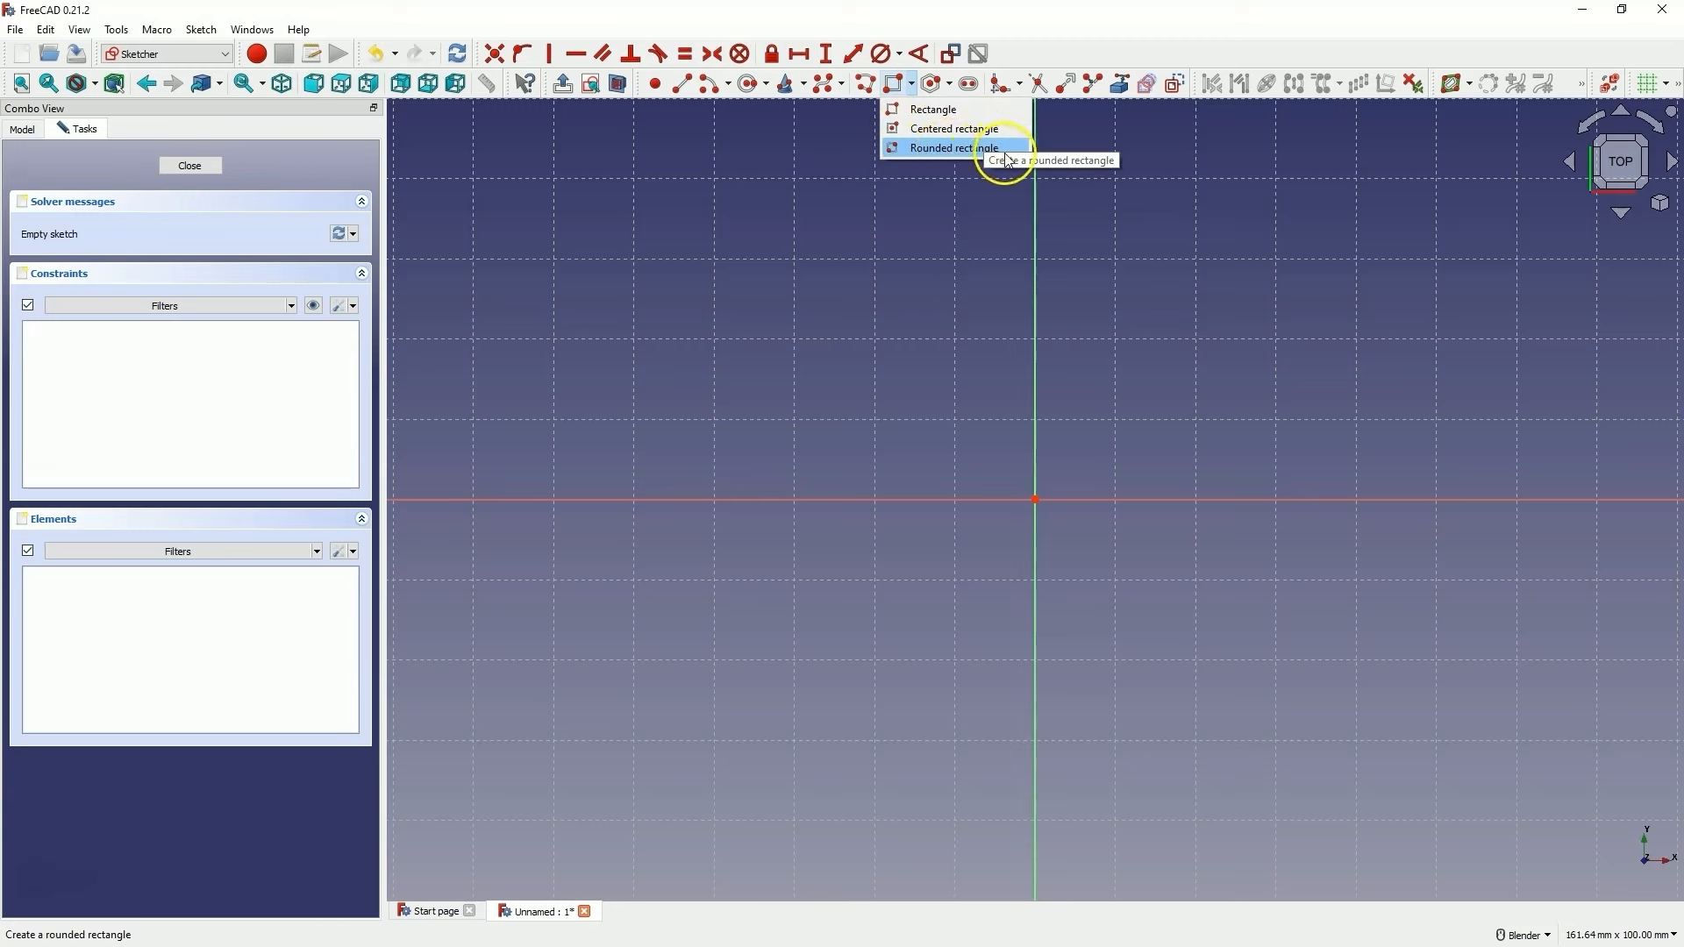
pyautogui.click(934, 110)
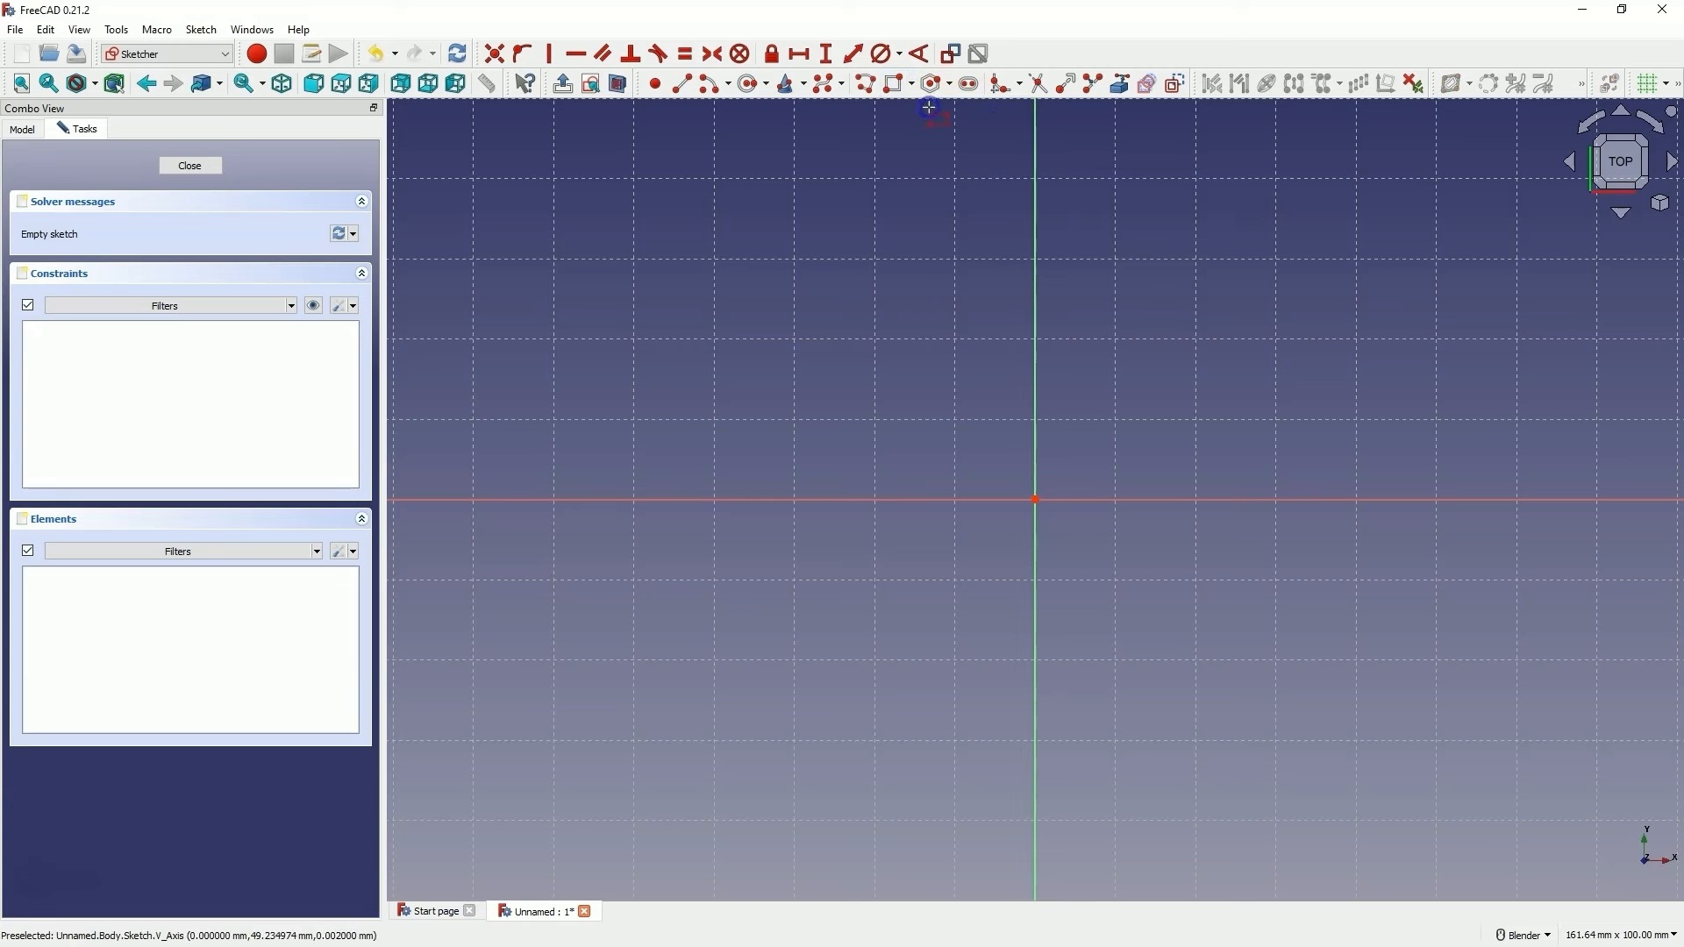
pyautogui.click(802, 342)
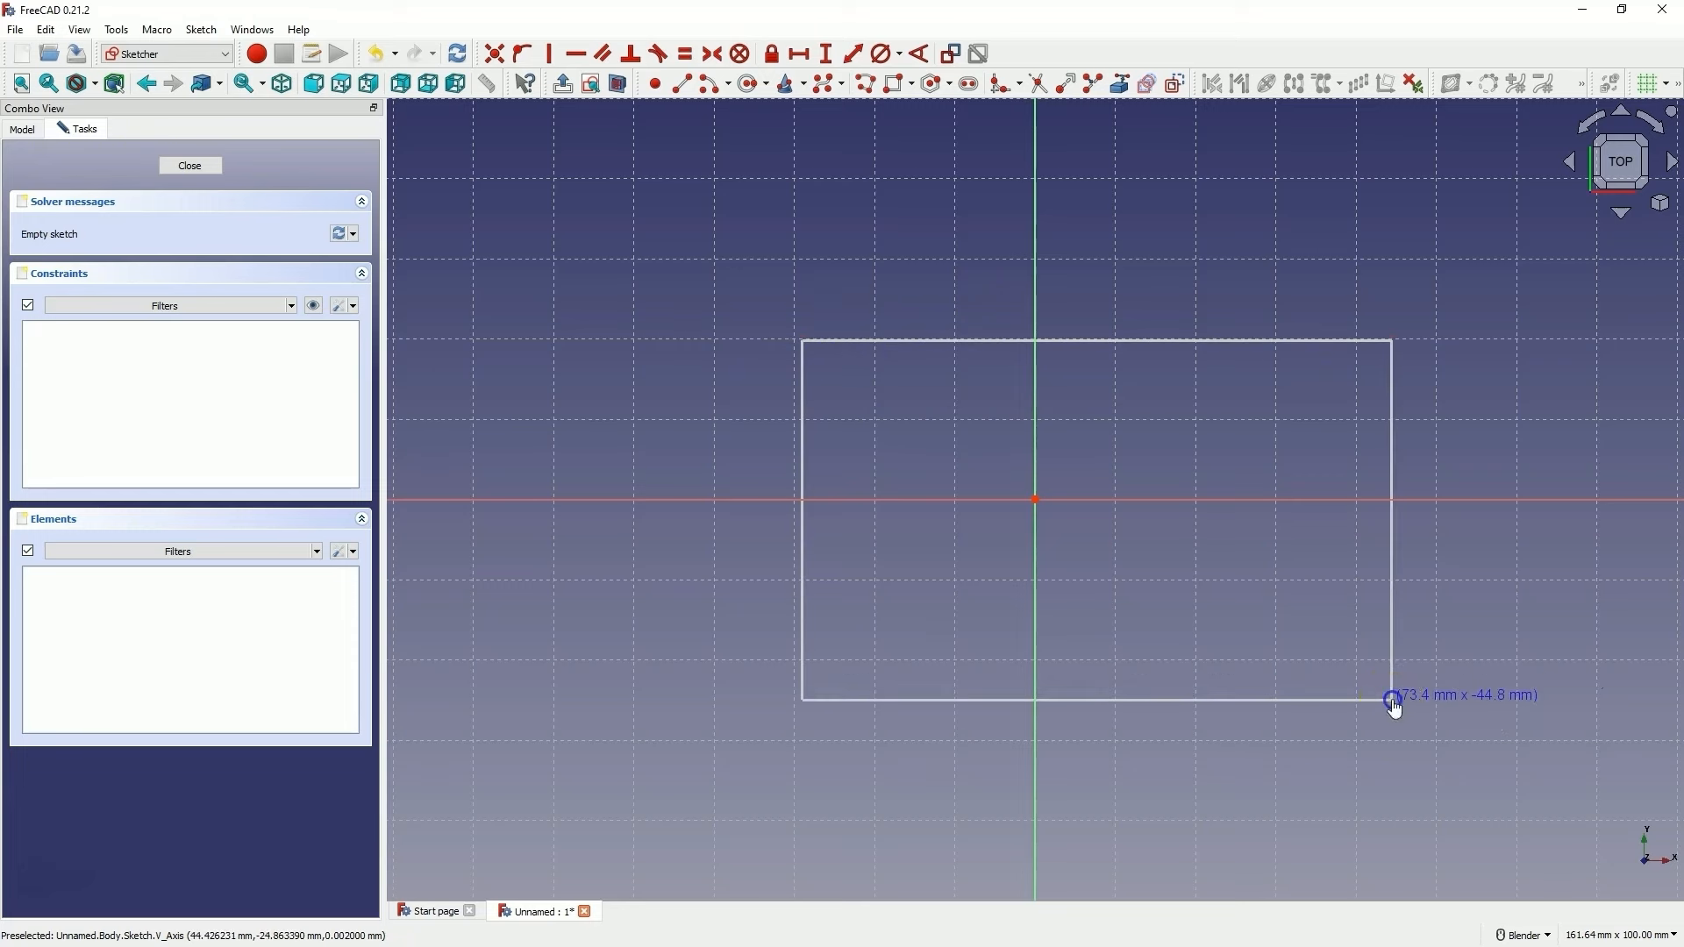
pyautogui.click(1392, 699)
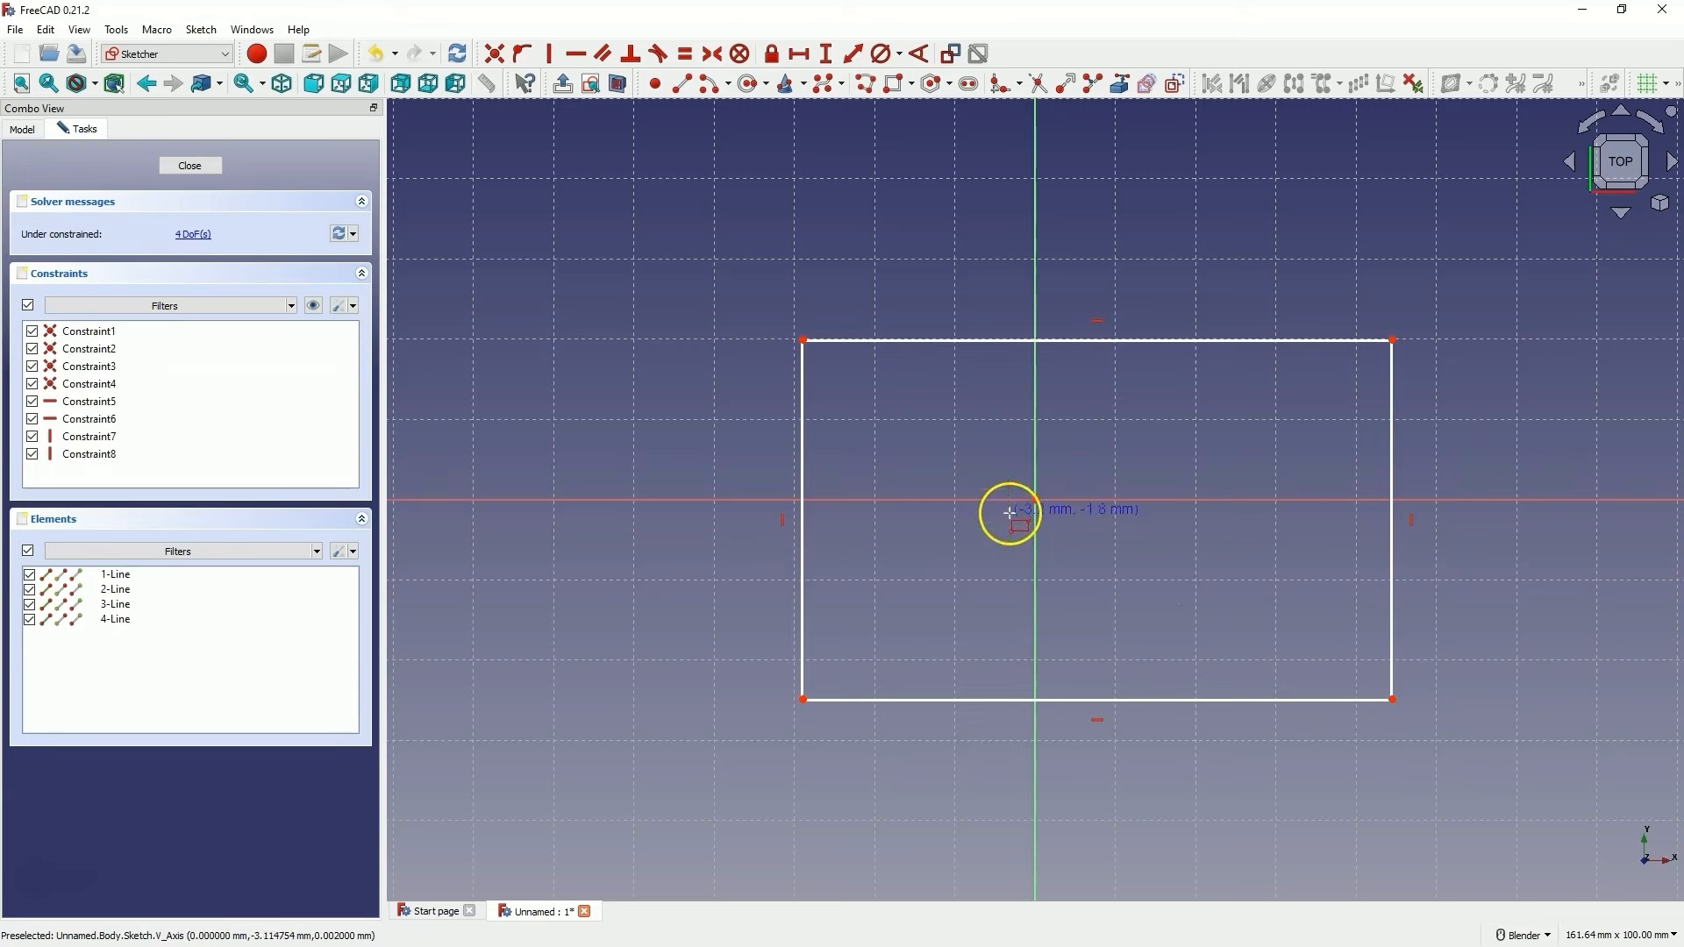
pyautogui.click(573, 222)
pyautogui.click(671, 313)
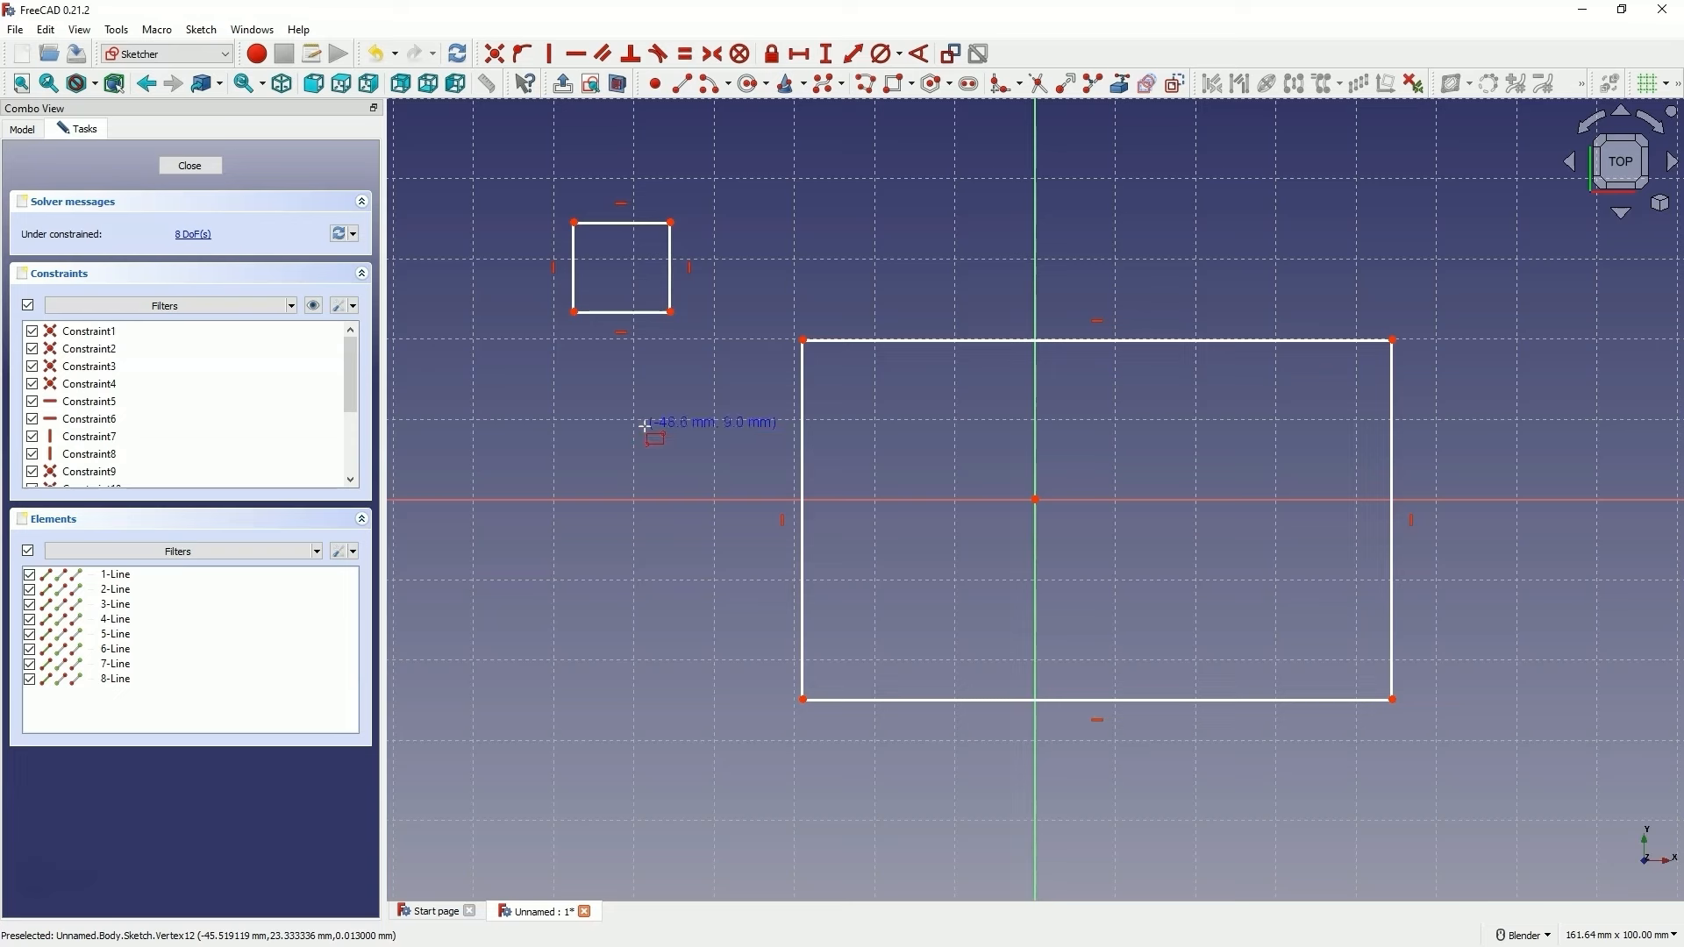
pyautogui.rightClick(649, 233)
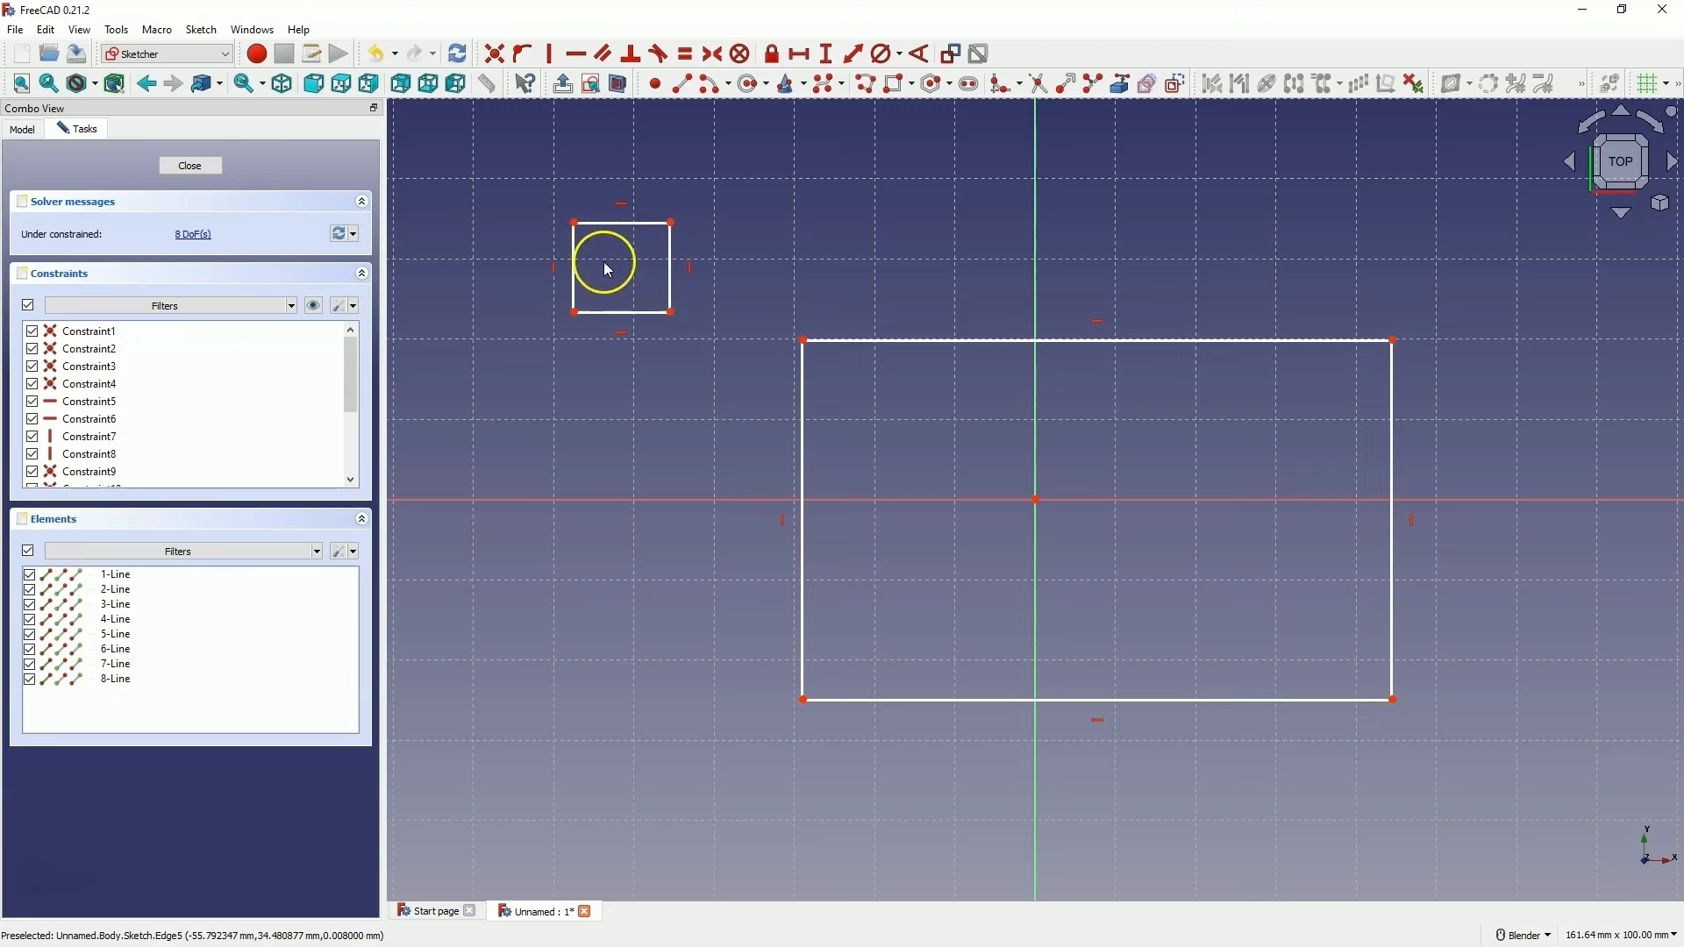
pyautogui.moveTo(507, 170); pyautogui.dragTo(728, 366)
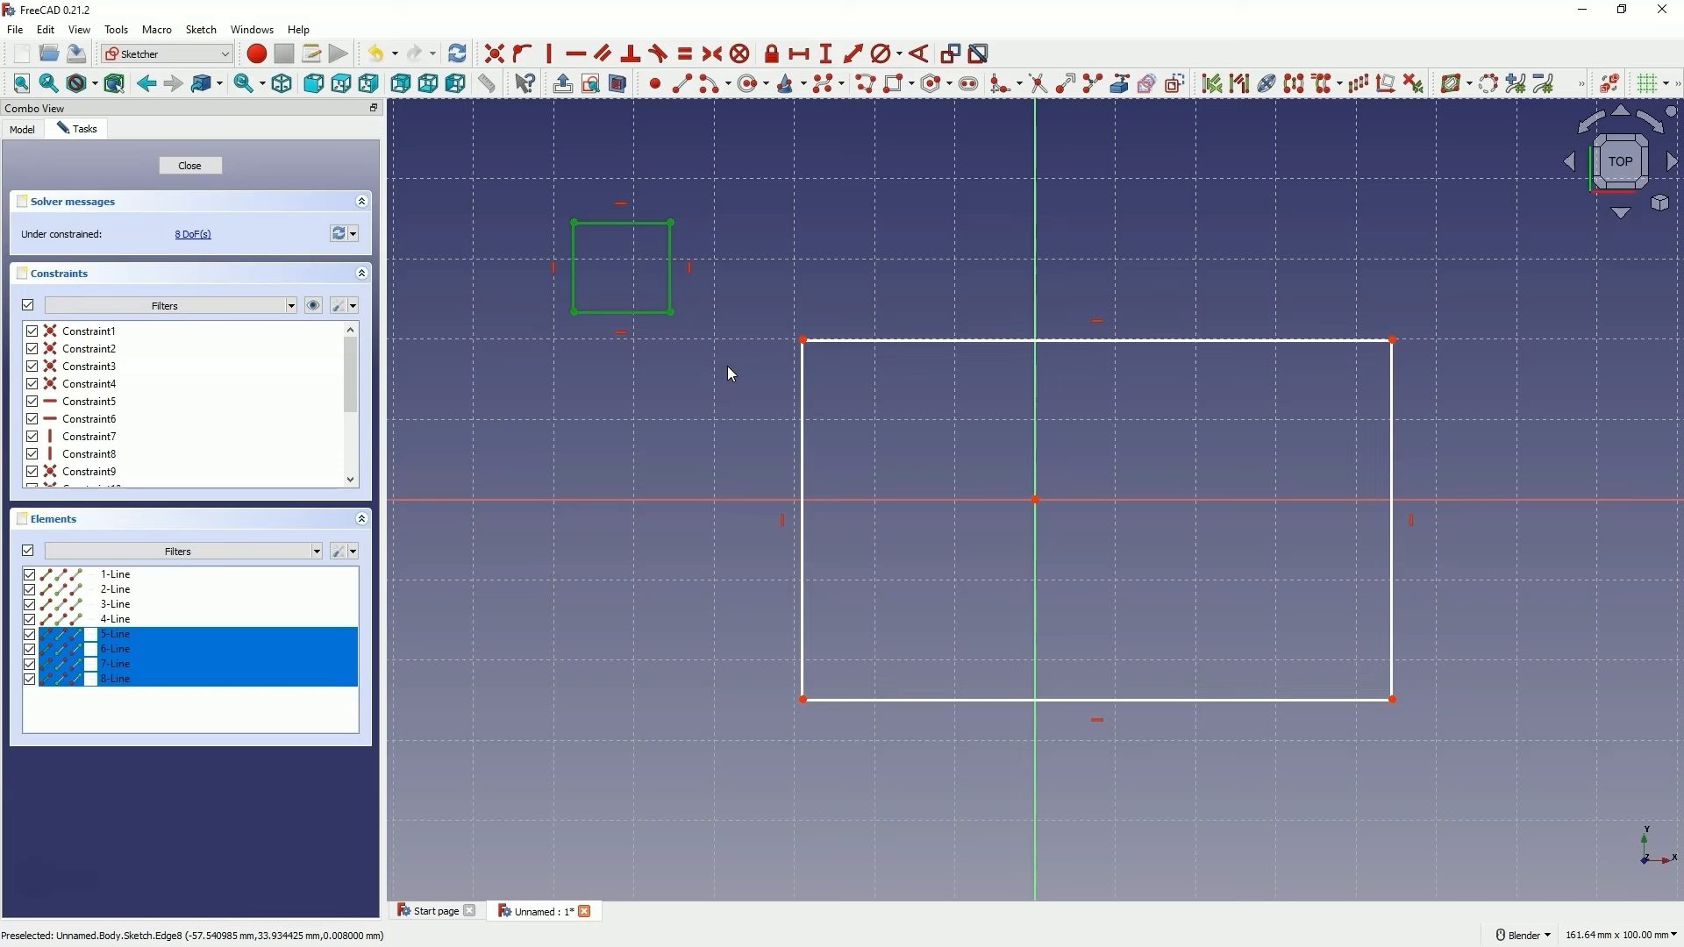
pyautogui.press('Delete')
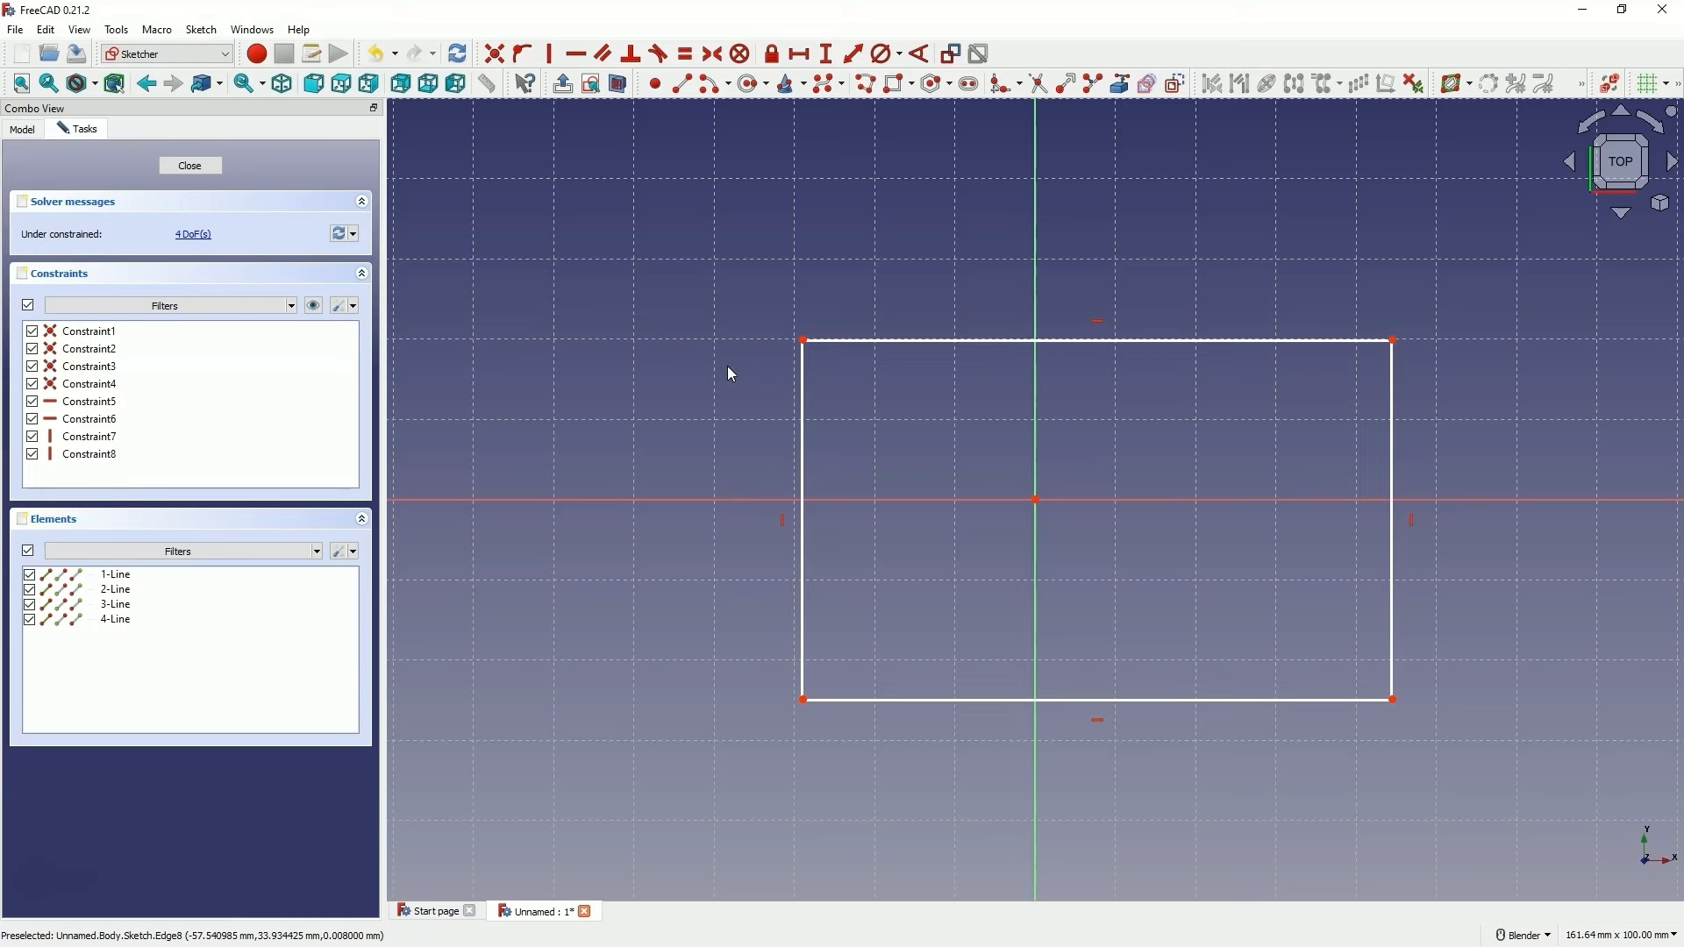
pyautogui.hotkey('ctrl', 'z')
# Stretch the rectangle to about 83 mm wide by moving its upper-left and lower-right corners outwards
pyautogui.click(924, 254)
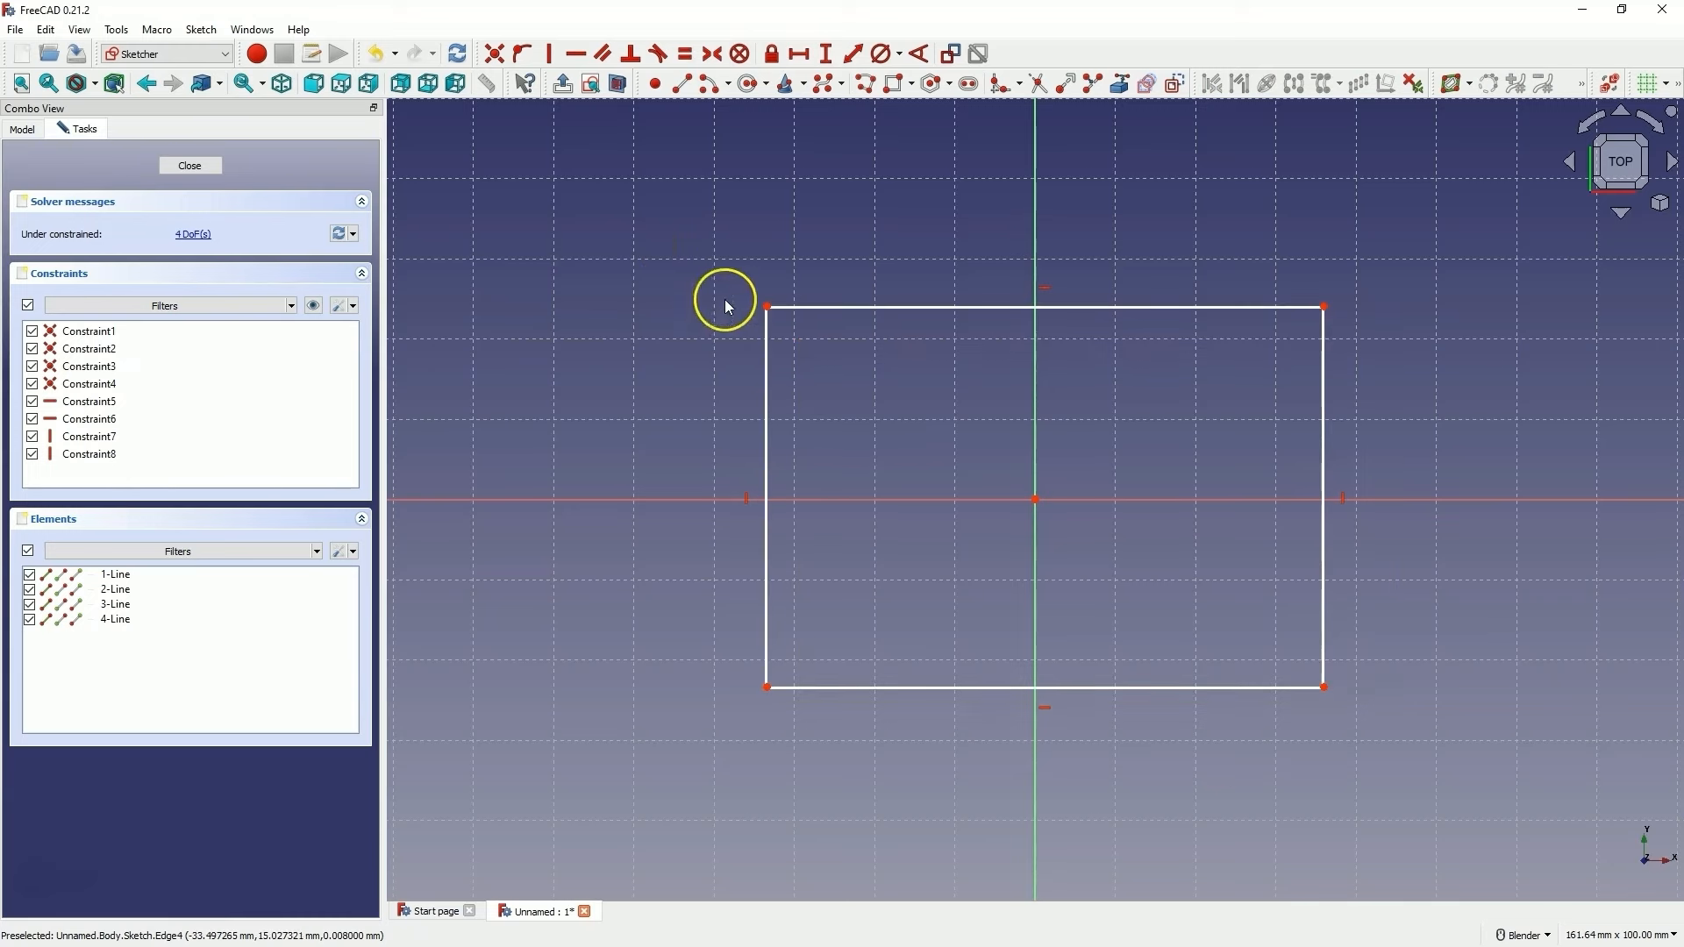
pyautogui.moveTo(767, 307); pyautogui.dragTo(727, 259)
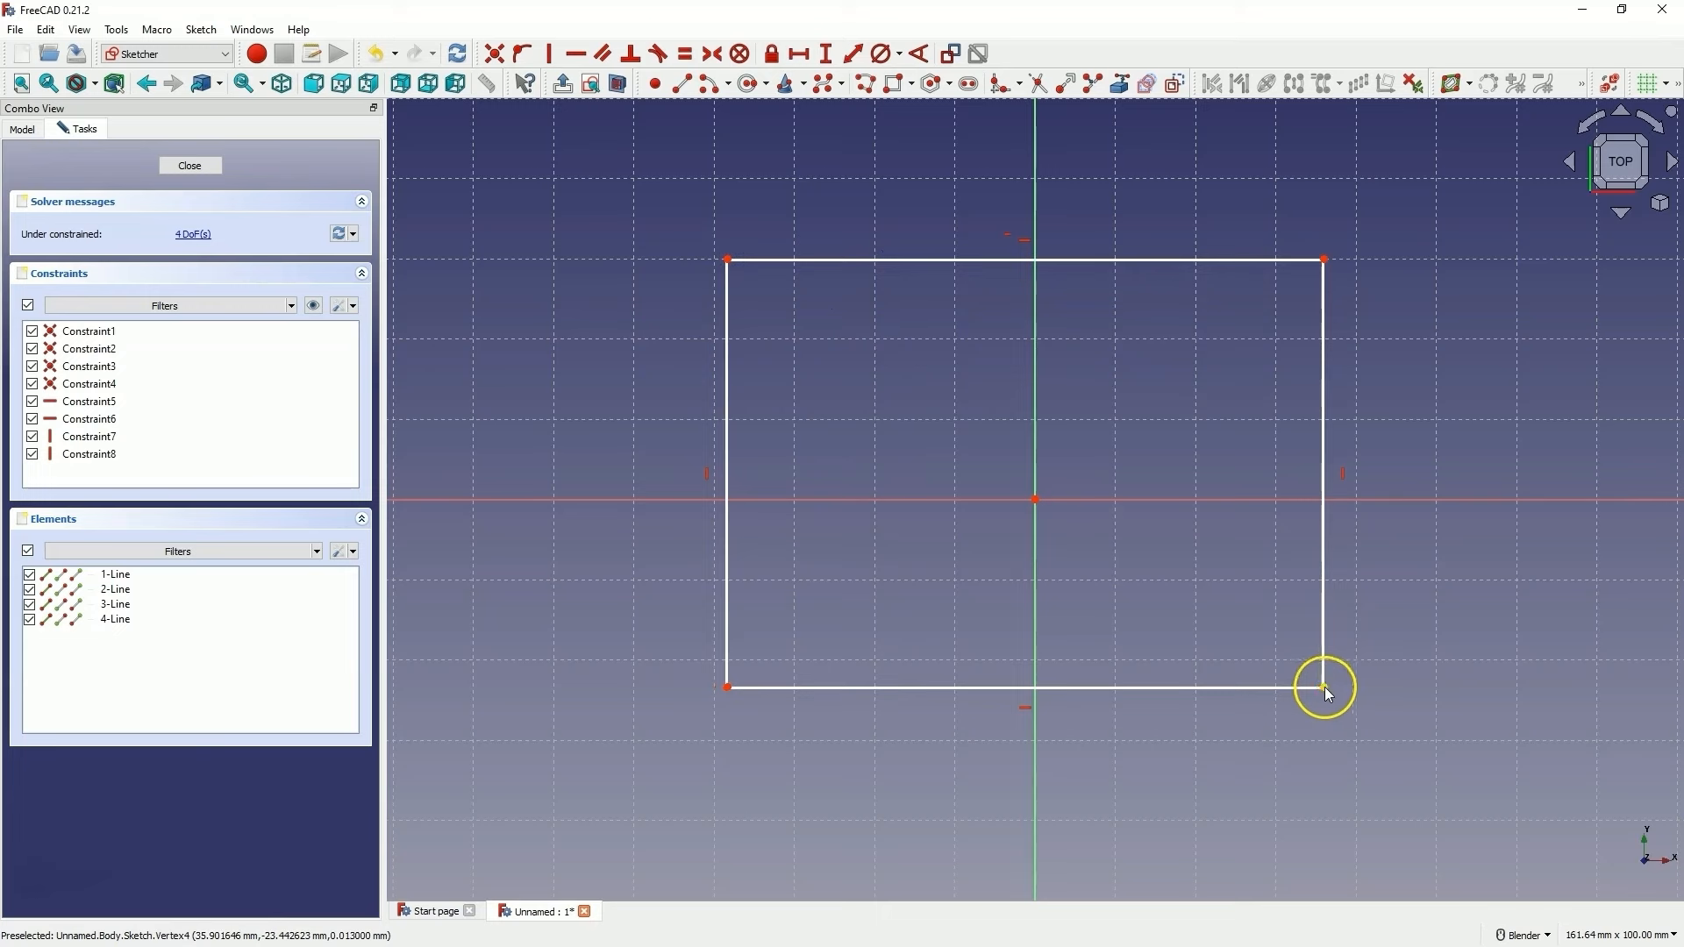
pyautogui.moveTo(1326, 689); pyautogui.dragTo(1395, 717)
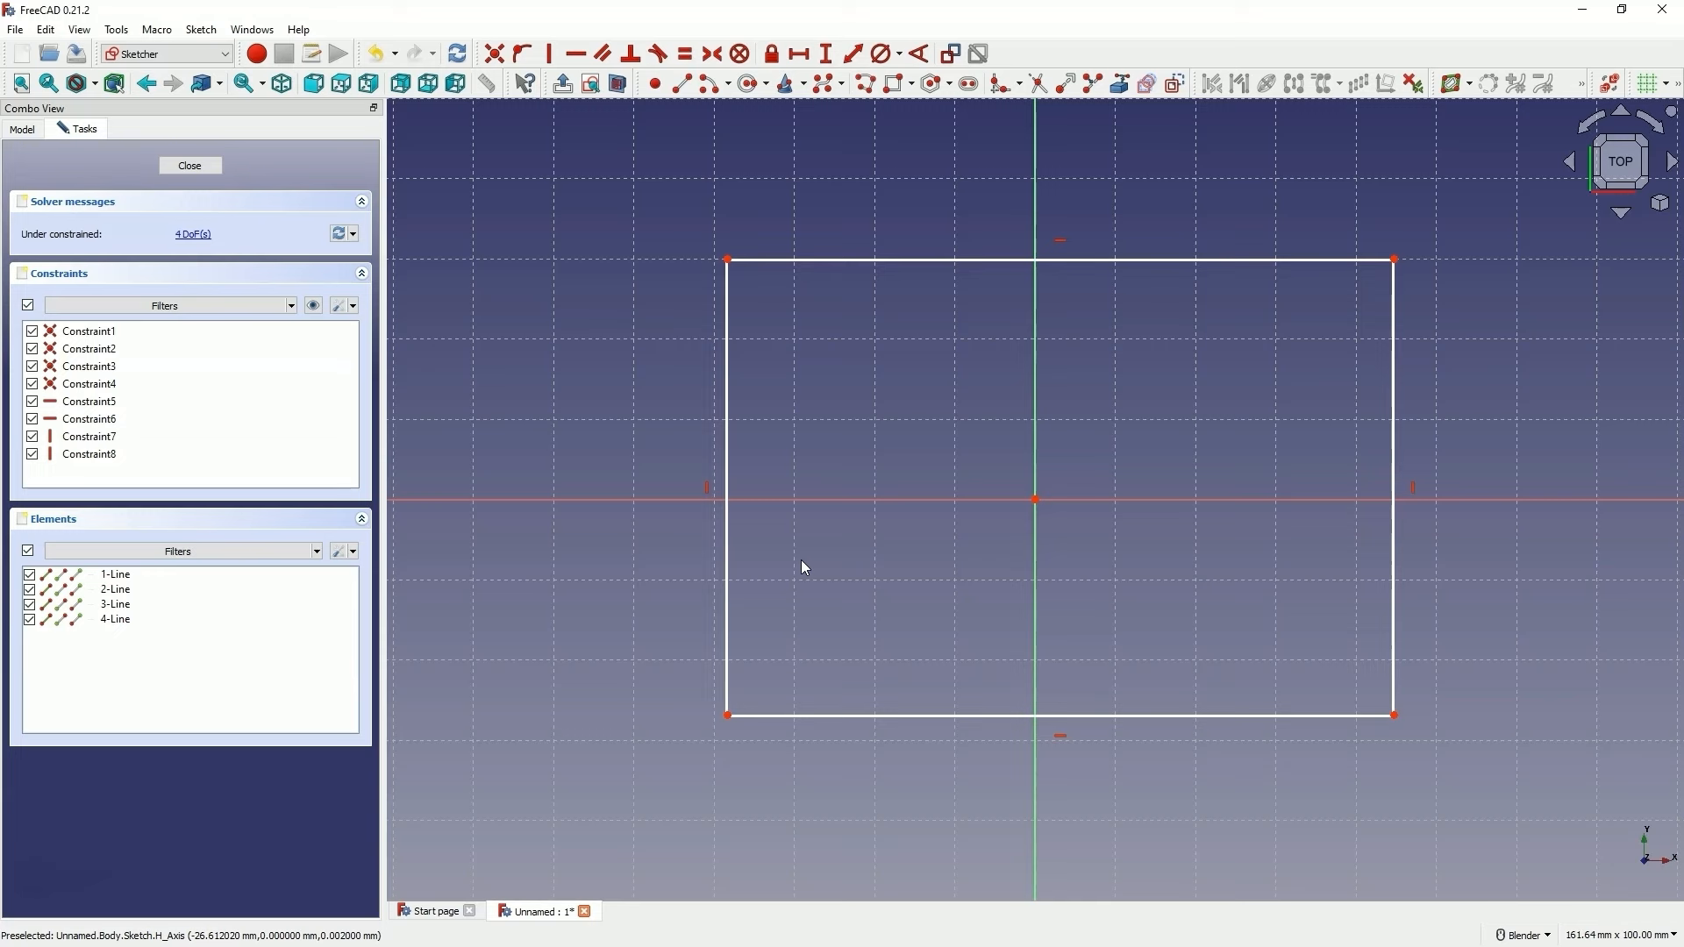
# Constrain the rectangle's bottom edge to a horizontal distance of 100 mm
pyautogui.click(802, 58)
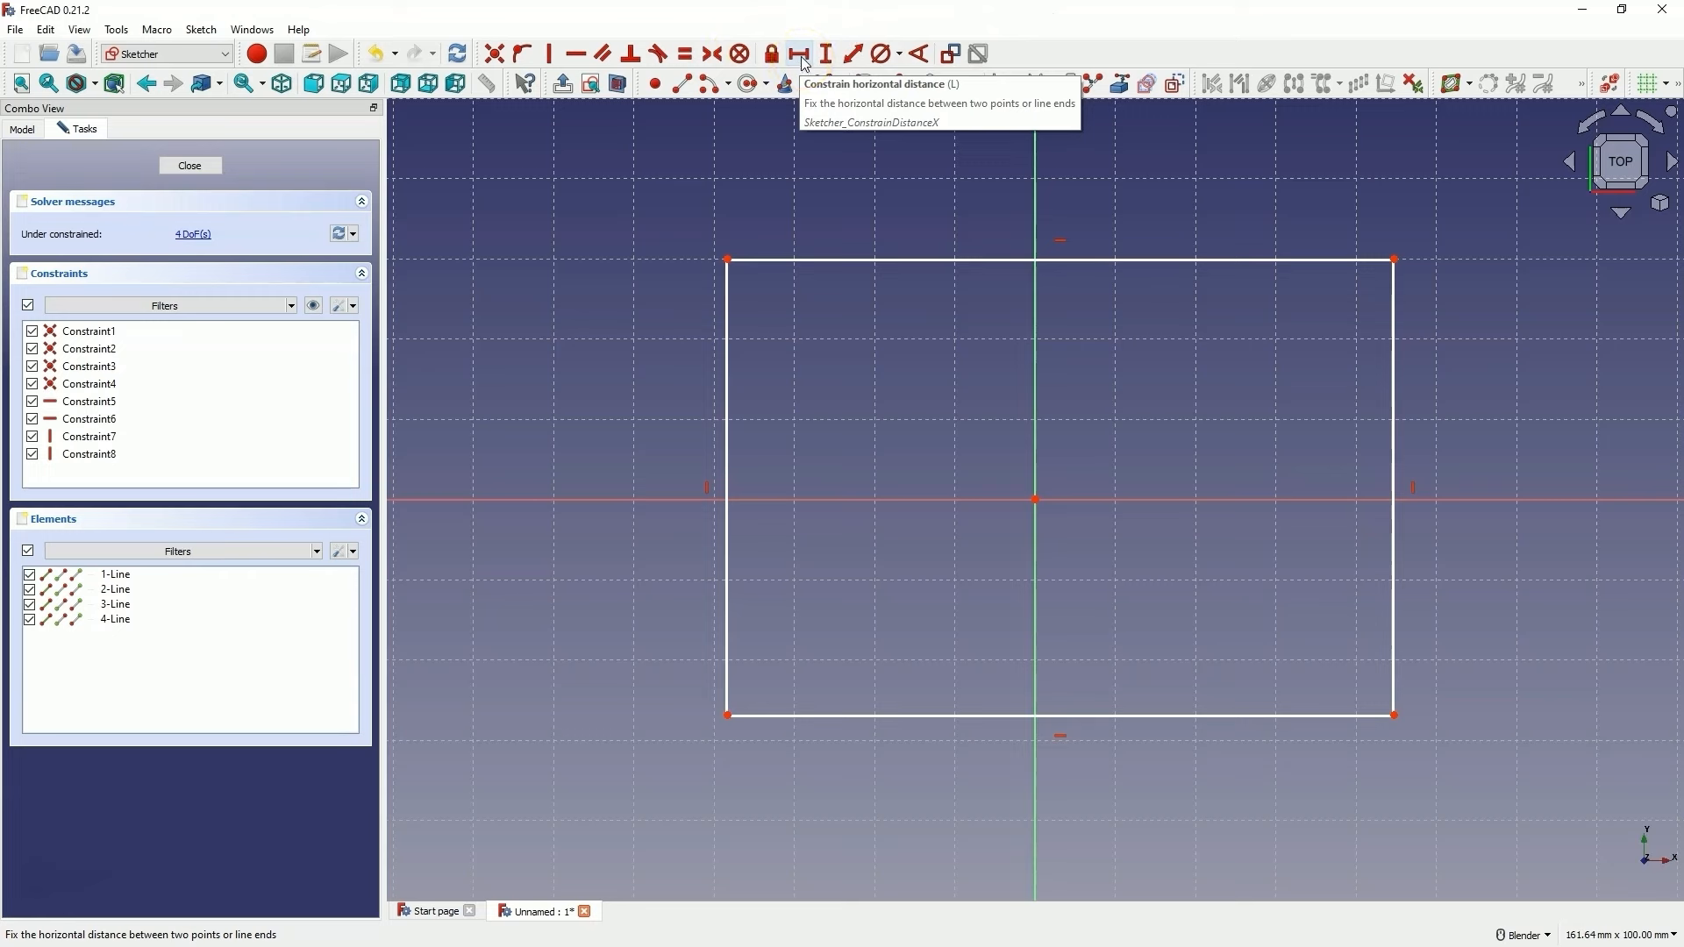
pyautogui.click(970, 715)
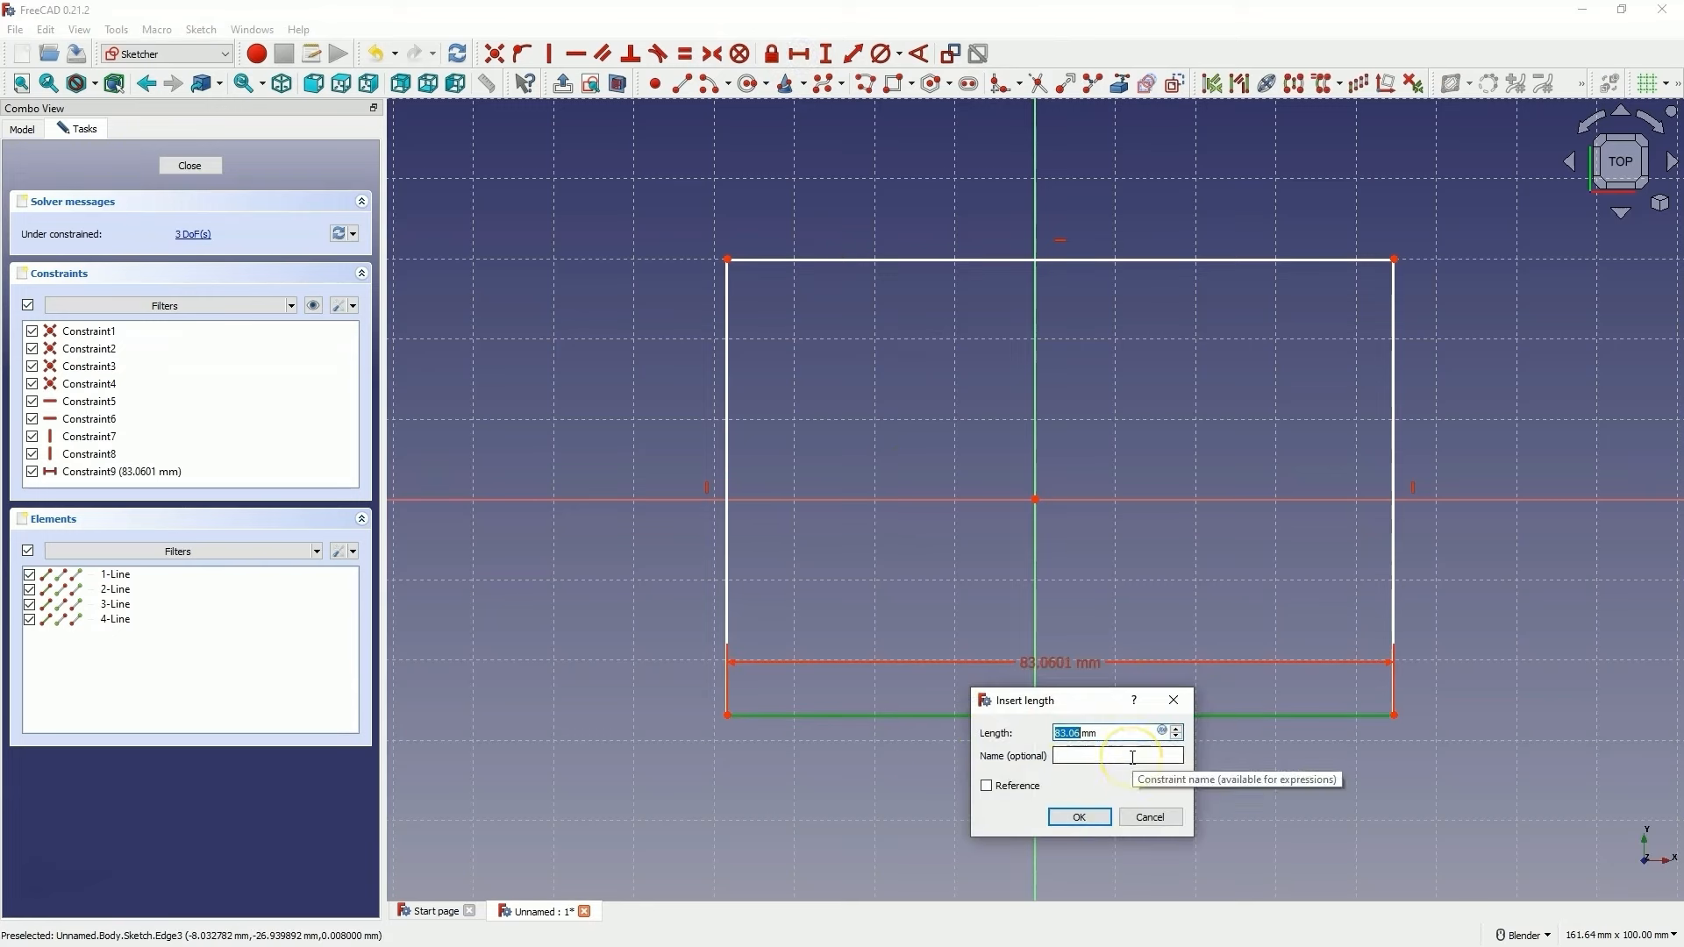
pyautogui.write('100')
pyautogui.click(1080, 816)
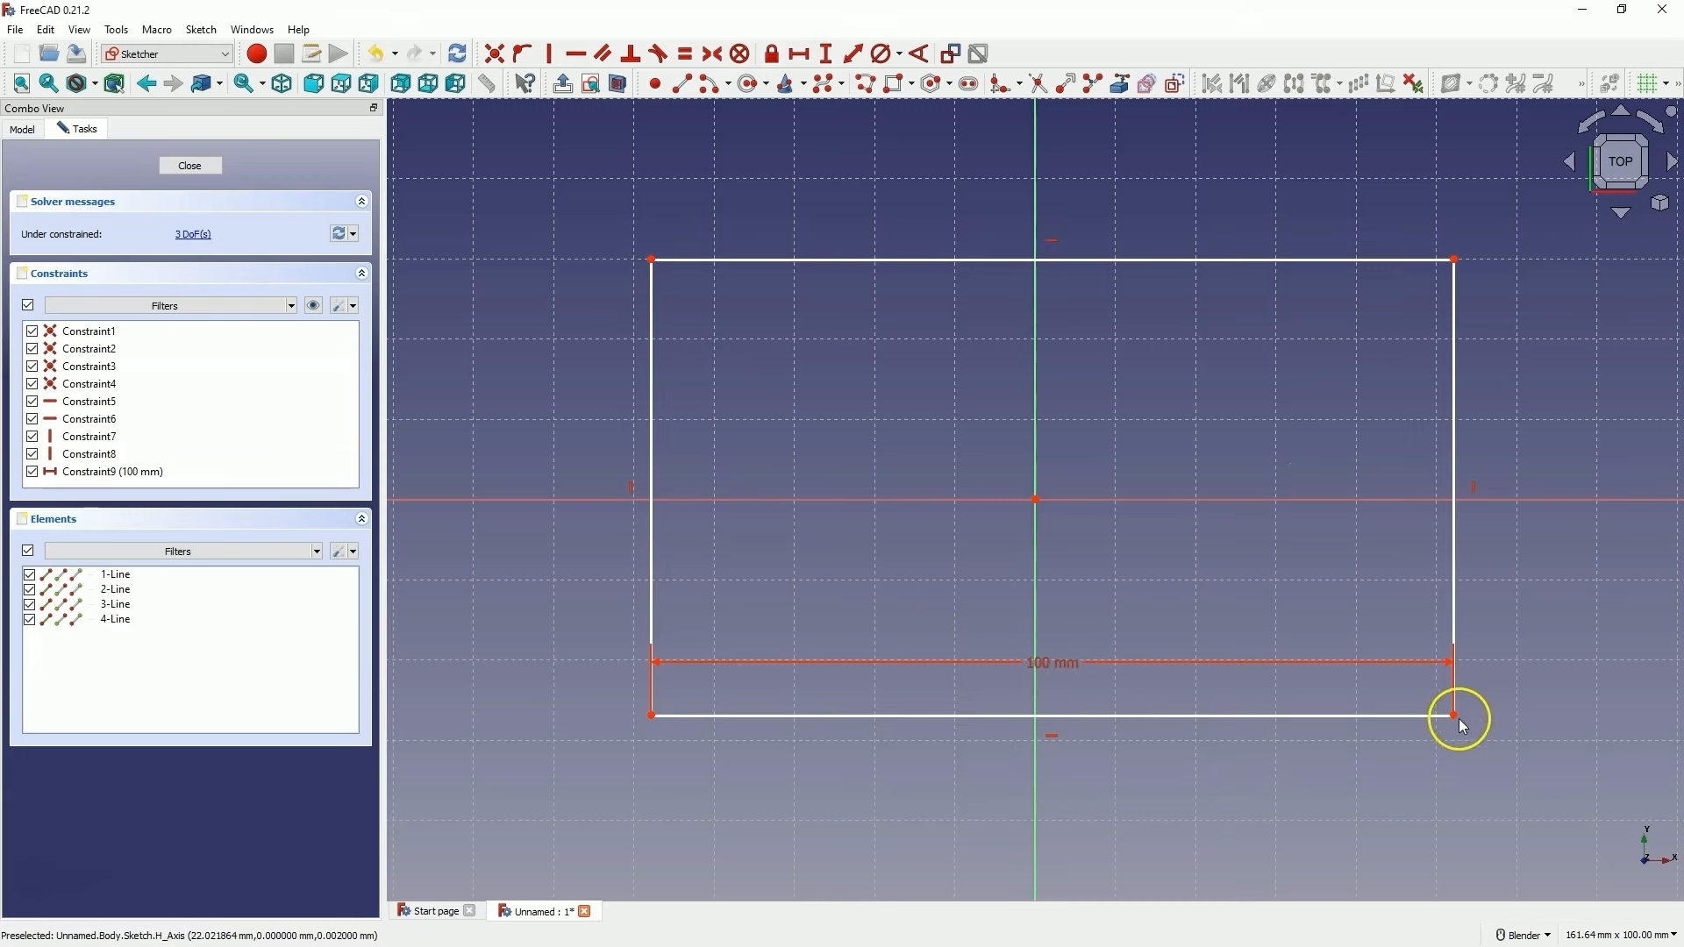
# Reposition the rectangle's lower-right corner to about 51.4, -27.6 mm and place the 100 mm dimension below the bottom edge
pyautogui.moveTo(1455, 714); pyautogui.dragTo(1478, 689)
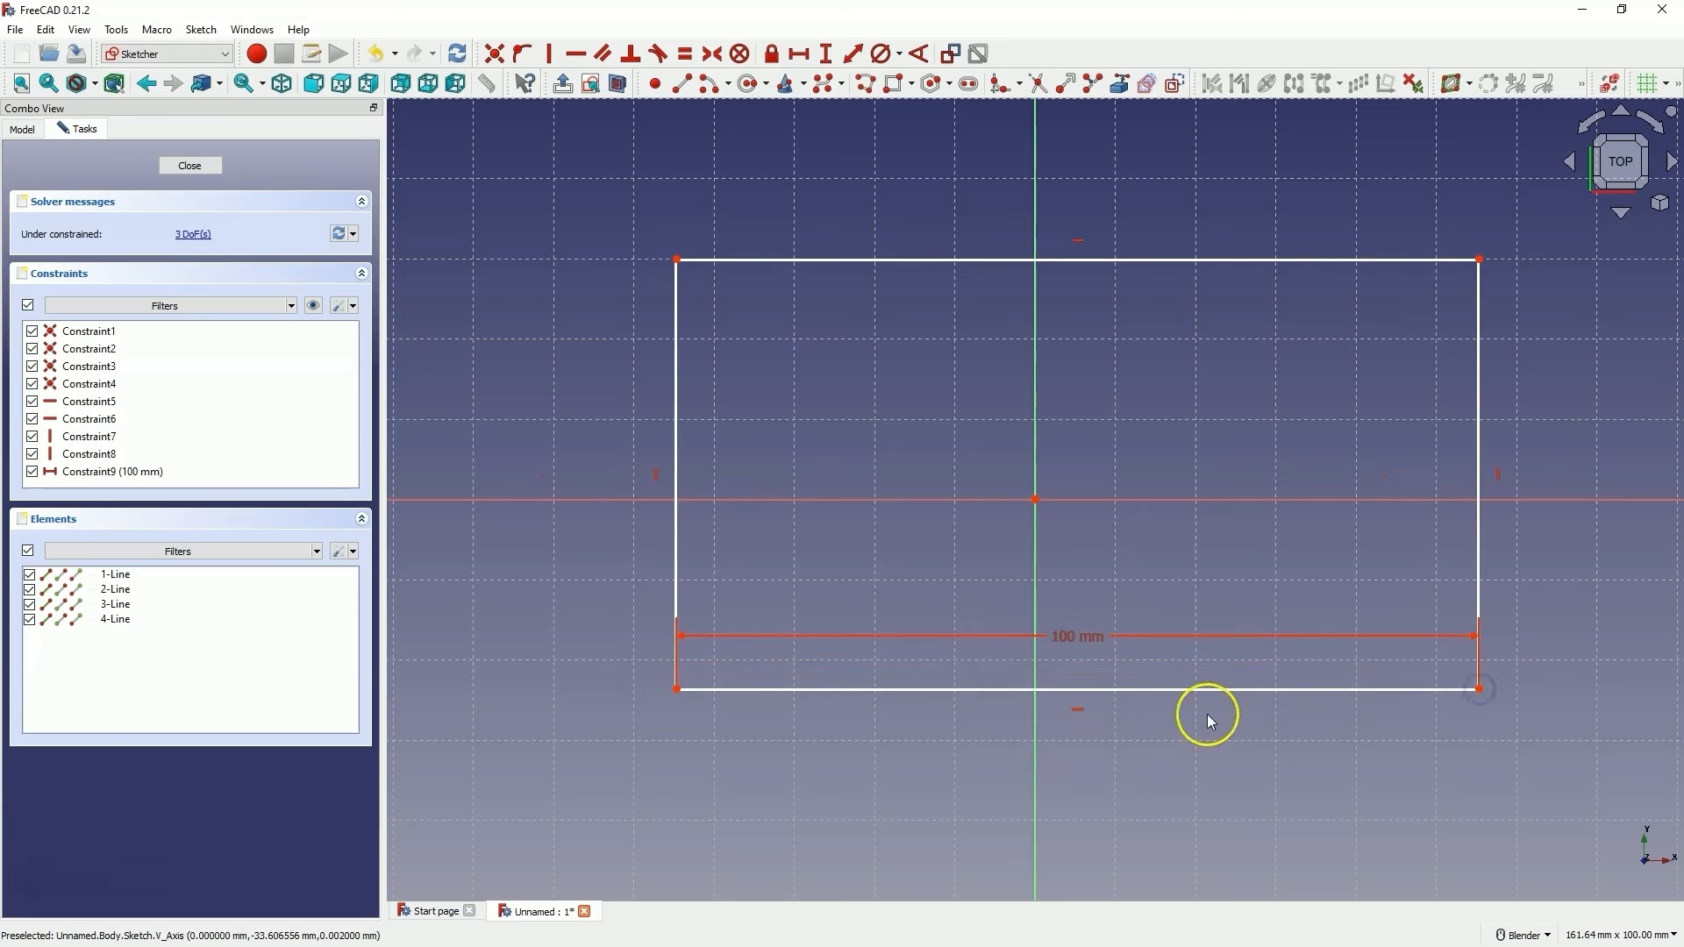
pyautogui.moveTo(1092, 636); pyautogui.dragTo(1093, 796)
pyautogui.moveTo(1480, 690); pyautogui.dragTo(1450, 721)
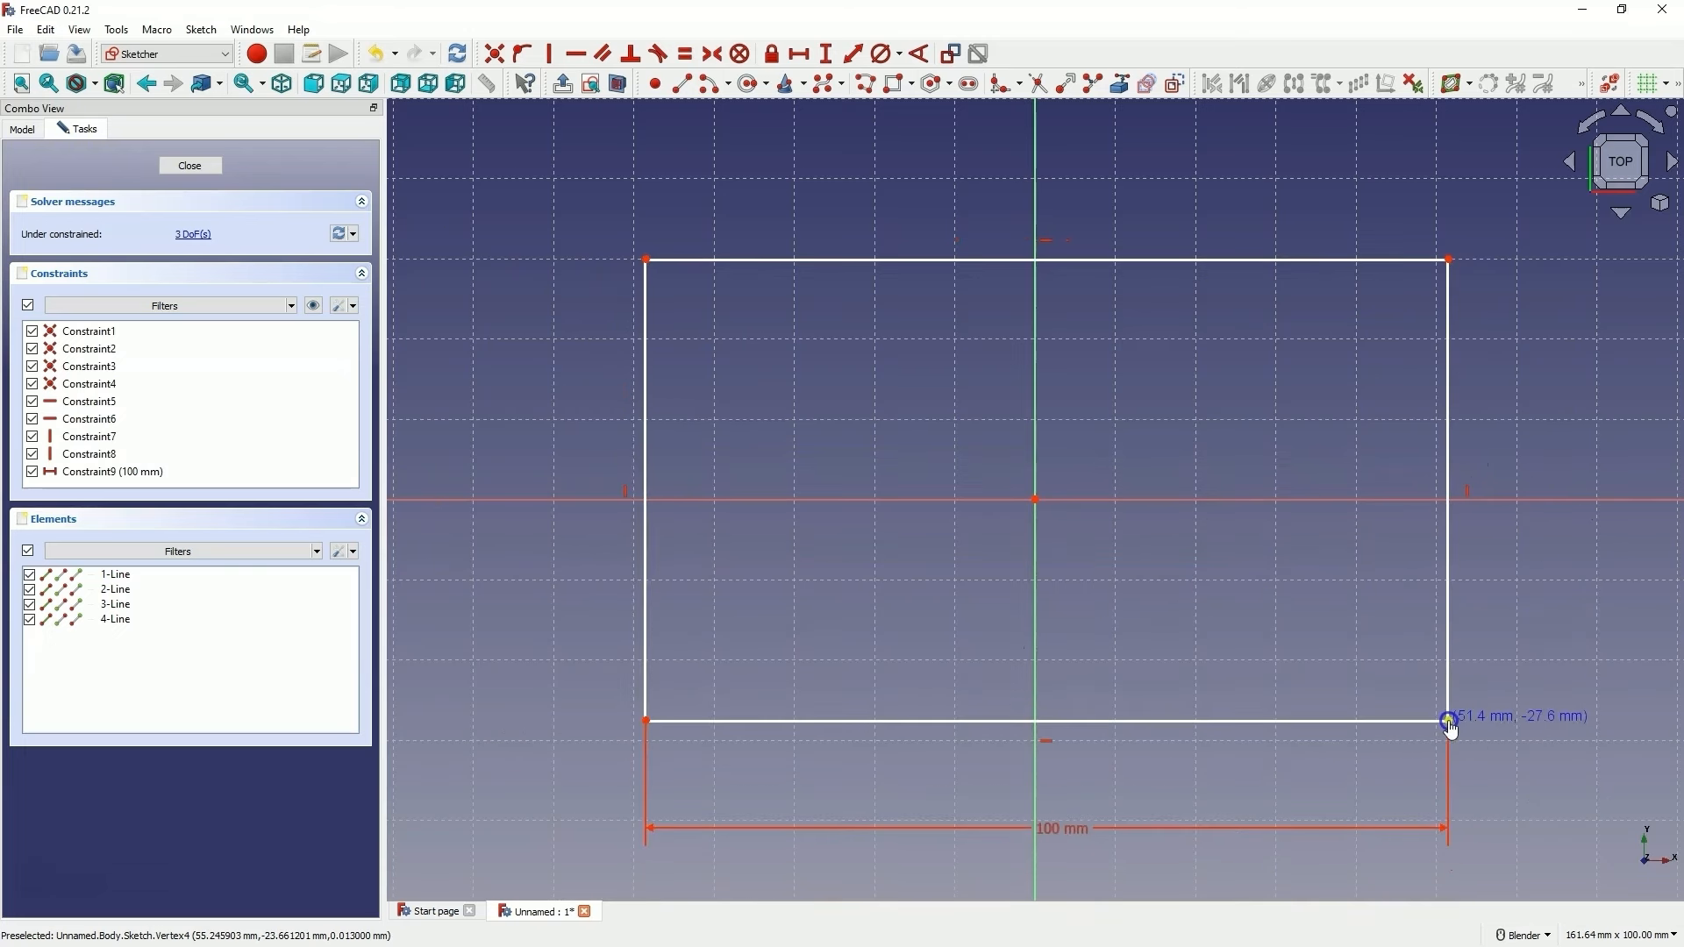
# Constrain the rectangle's left edge to a vertical distance of 80 mm
pyautogui.click(827, 54)
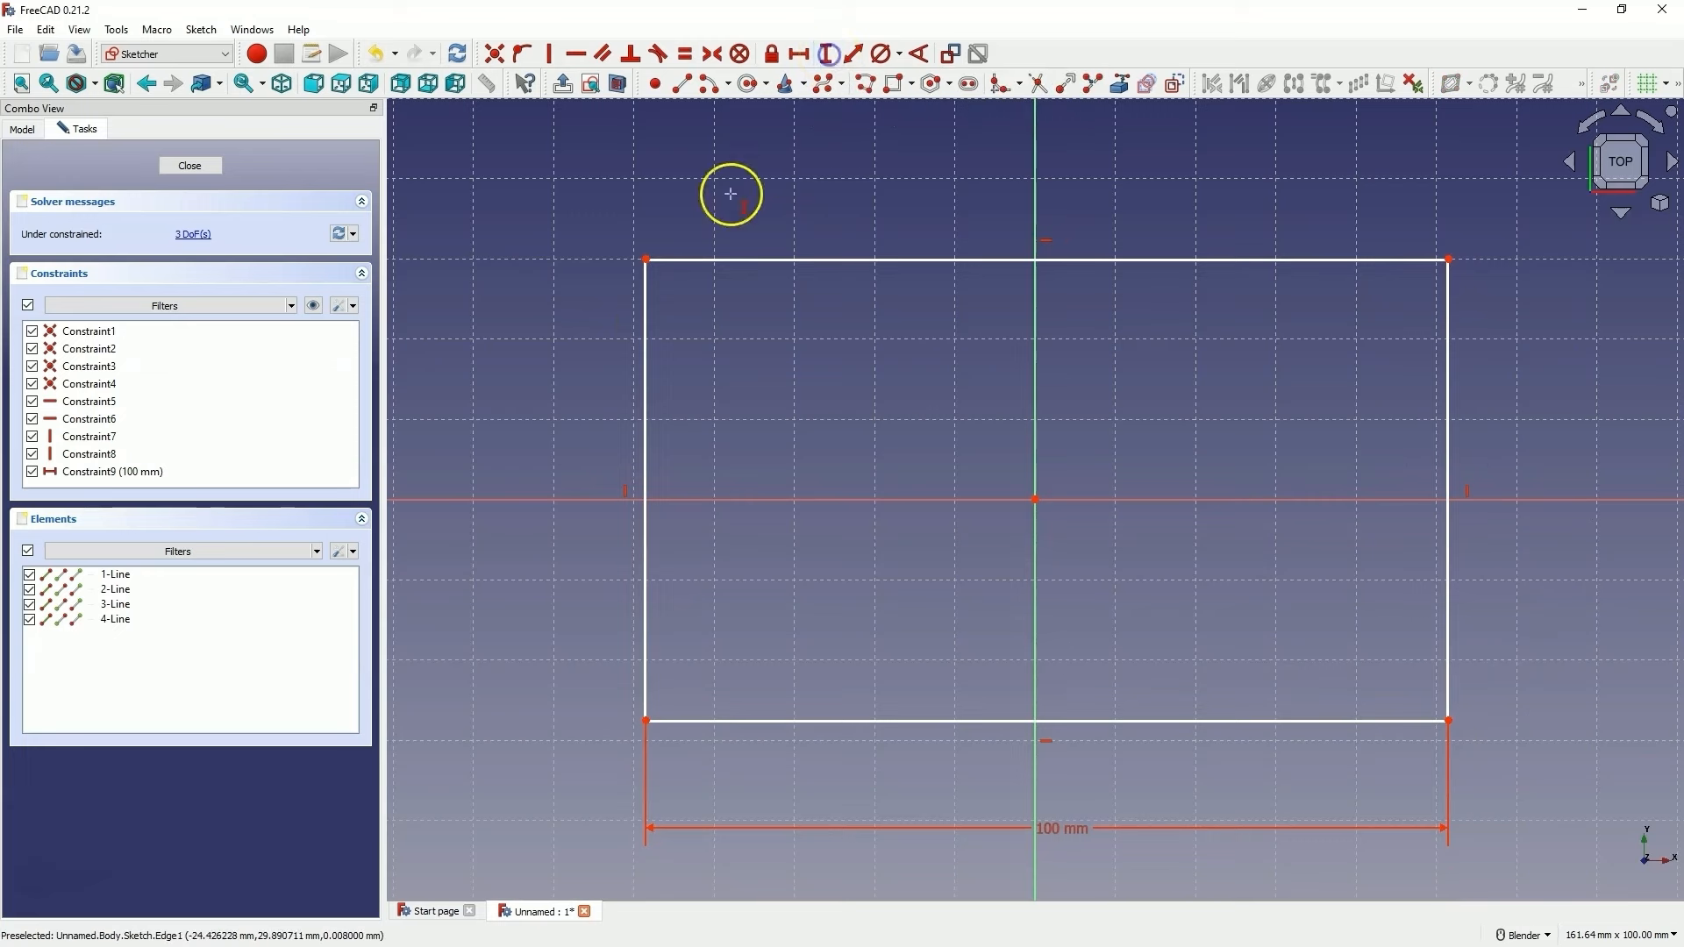
pyautogui.click(646, 328)
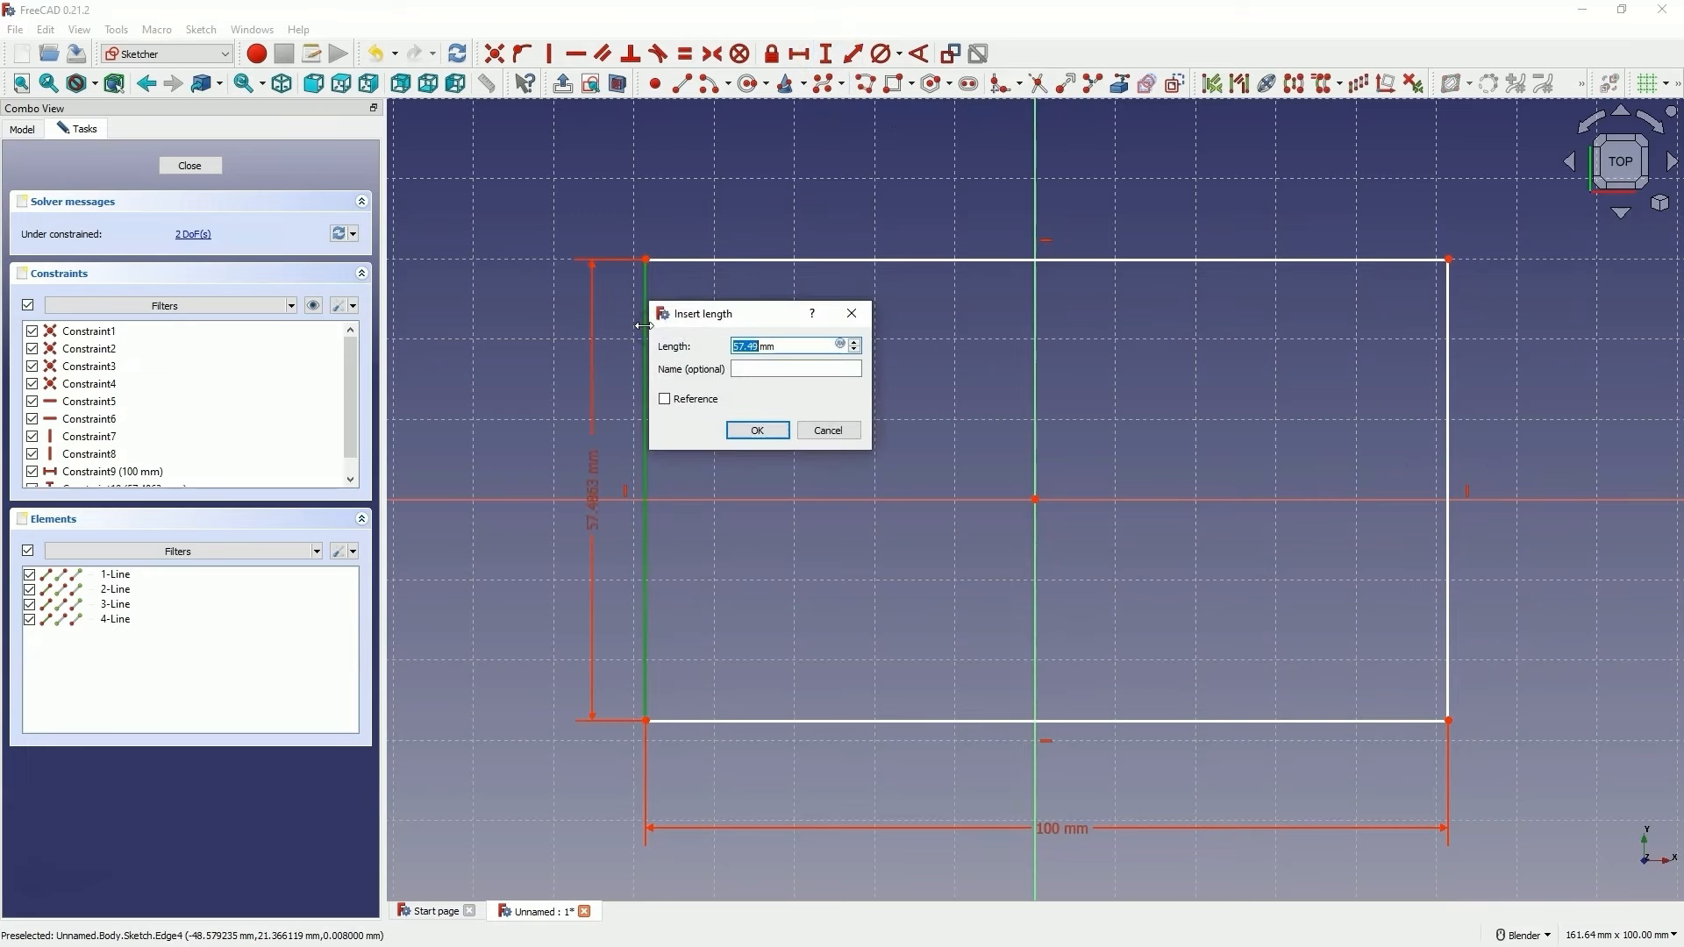
pyautogui.write('80')
pyautogui.press('Return')
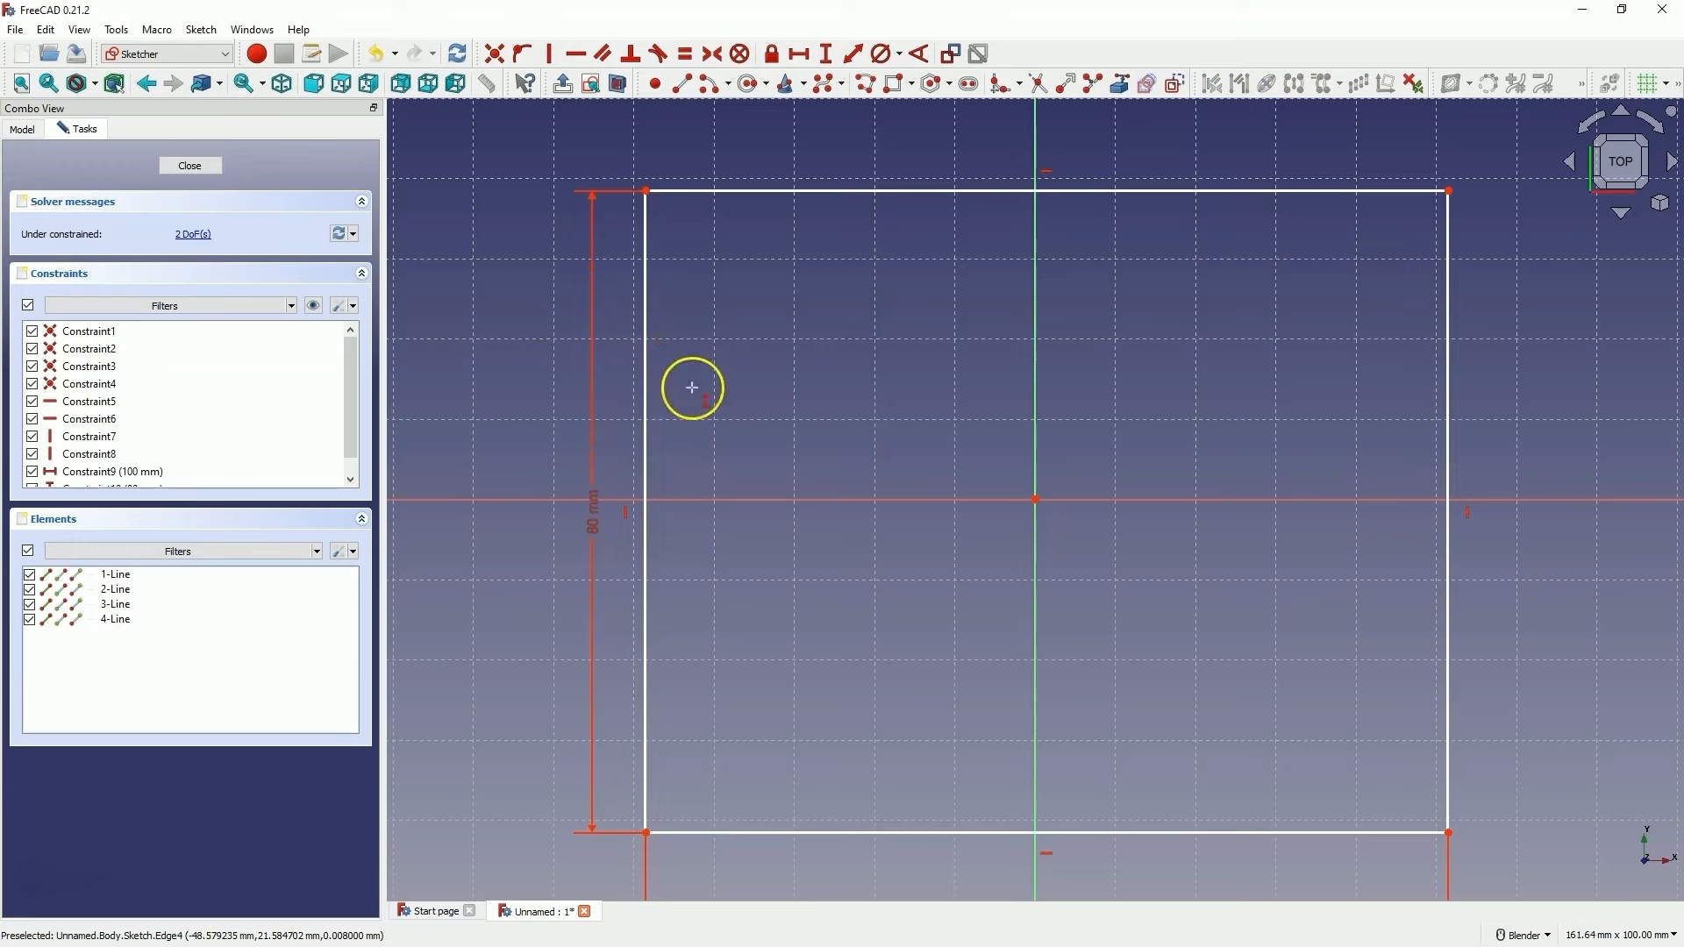
# Shift the whole rectangle by its upper-right corner and top edge until its lower-left corner sits at about -51.1, -44.4 mm
pyautogui.click(712, 350)
pyautogui.scroll(-3, 1070, 369)
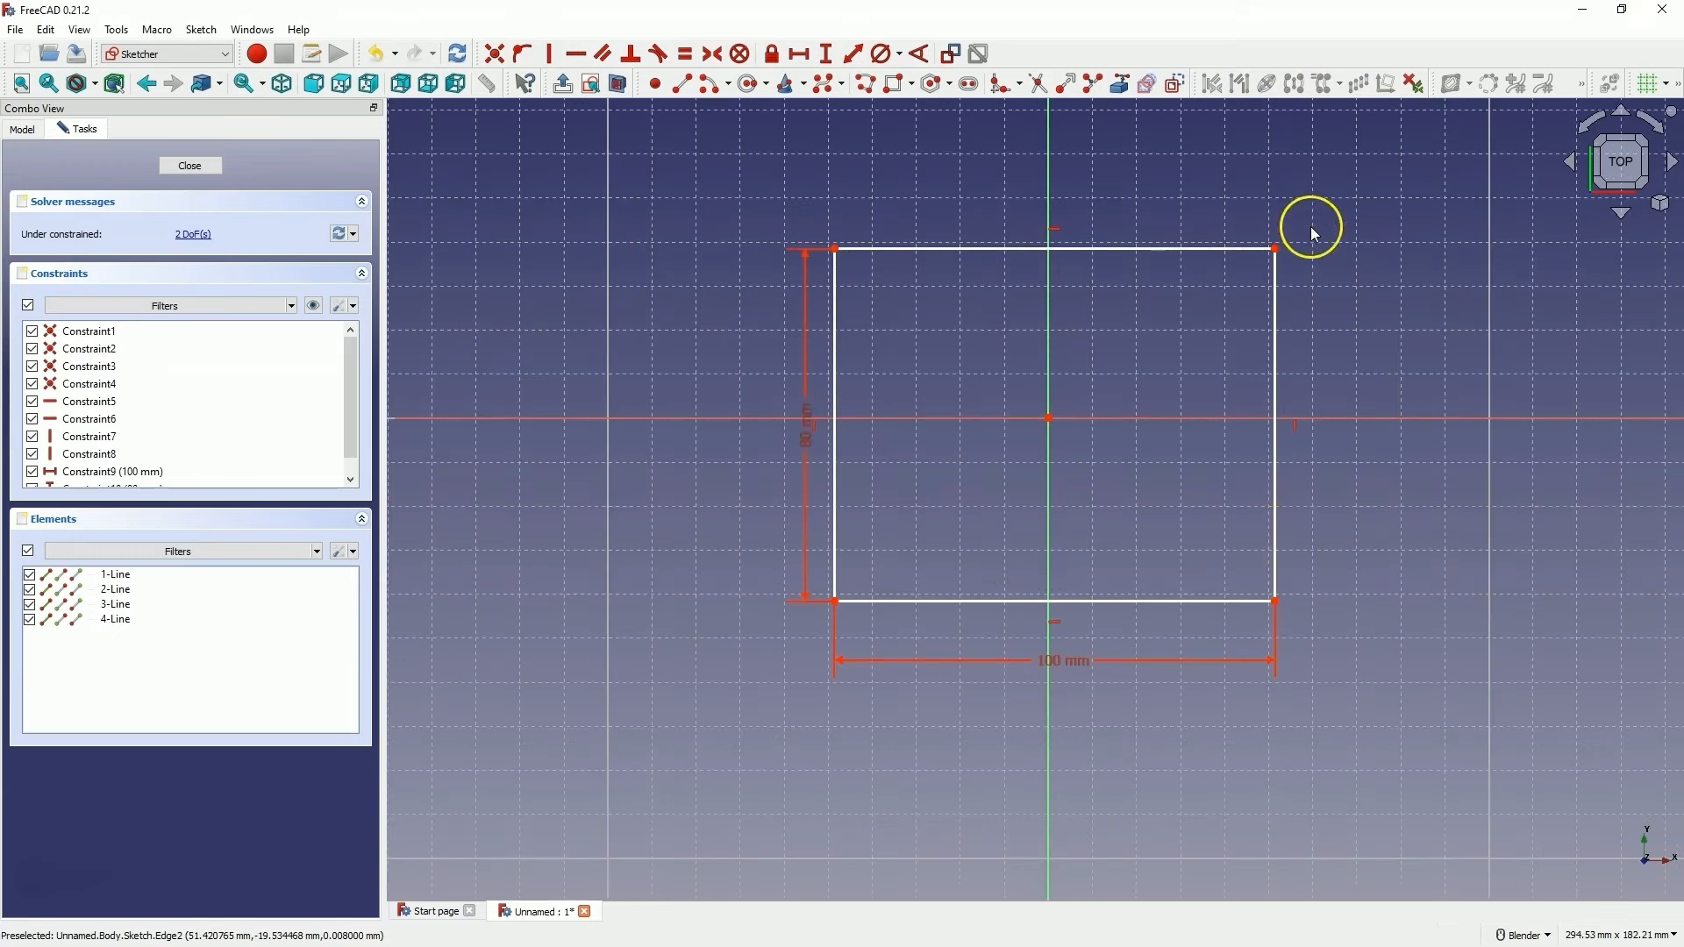
pyautogui.moveTo(1276, 248)
pyautogui.mouseDown()
pyautogui.moveTo(1240, 250)
pyautogui.moveTo(1365, 180)
pyautogui.moveTo(1157, 297)
pyautogui.moveTo(1236, 252)
pyautogui.moveTo(1143, 365)
pyautogui.moveTo(1176, 372)
pyautogui.moveTo(1302, 234)
pyautogui.mouseUp()
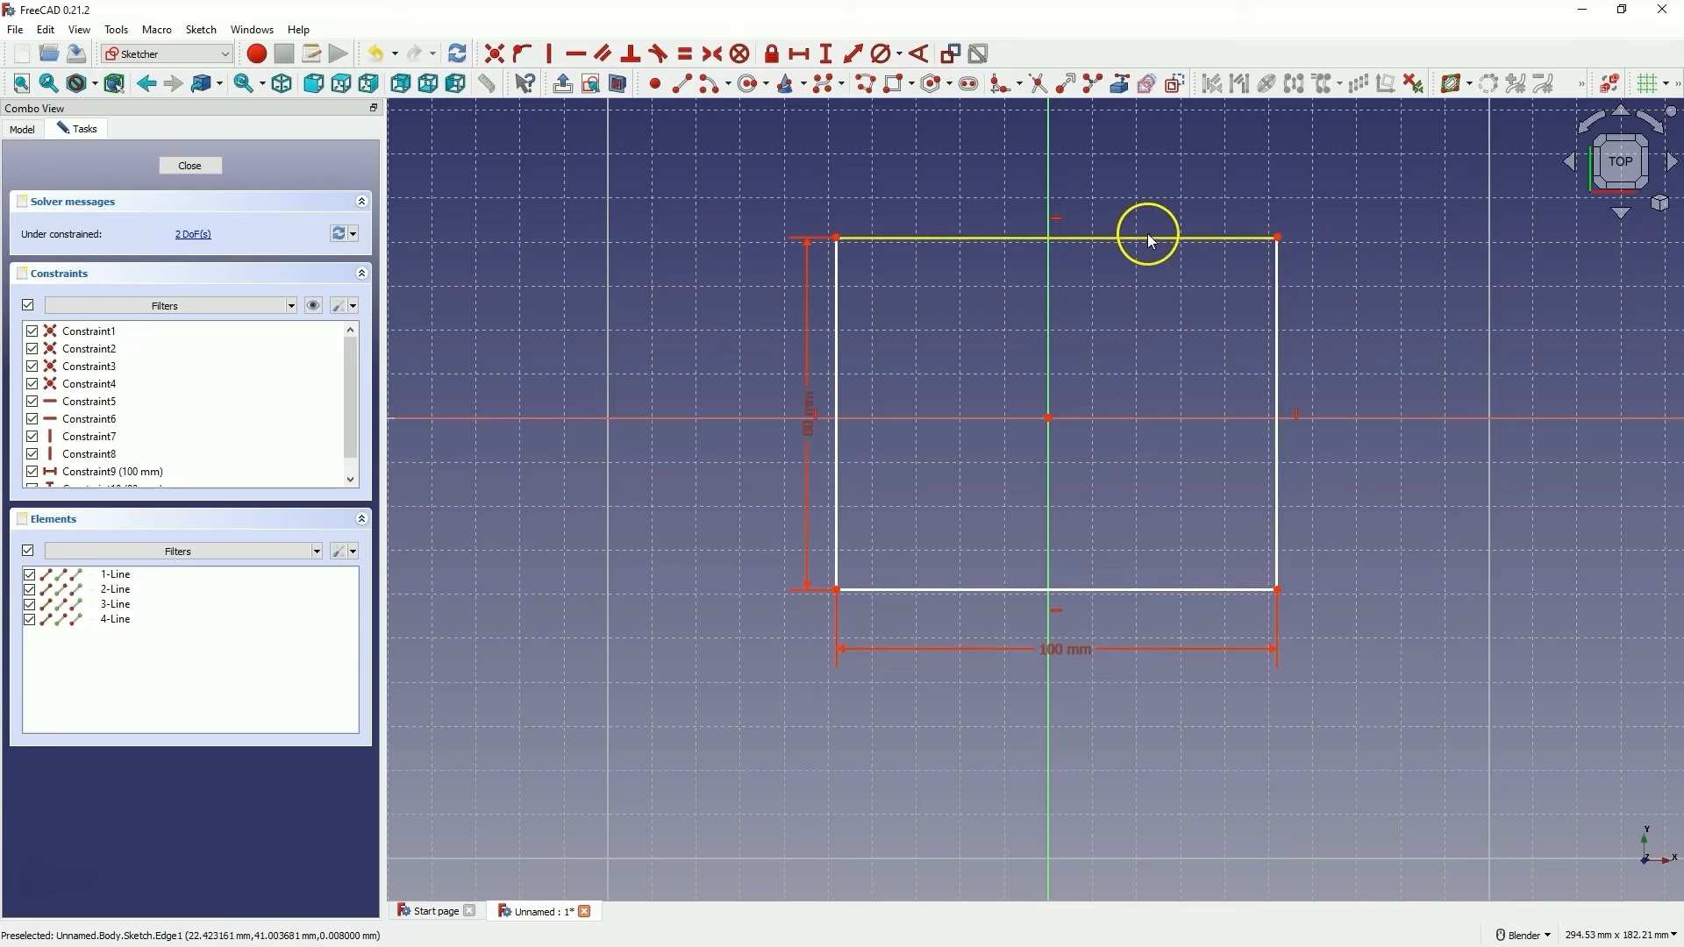
pyautogui.moveTo(1146, 237)
pyautogui.mouseDown()
pyautogui.moveTo(1353, 271)
pyautogui.moveTo(1117, 248)
pyautogui.moveTo(1143, 123)
pyautogui.moveTo(1146, 260)
pyautogui.mouseUp()
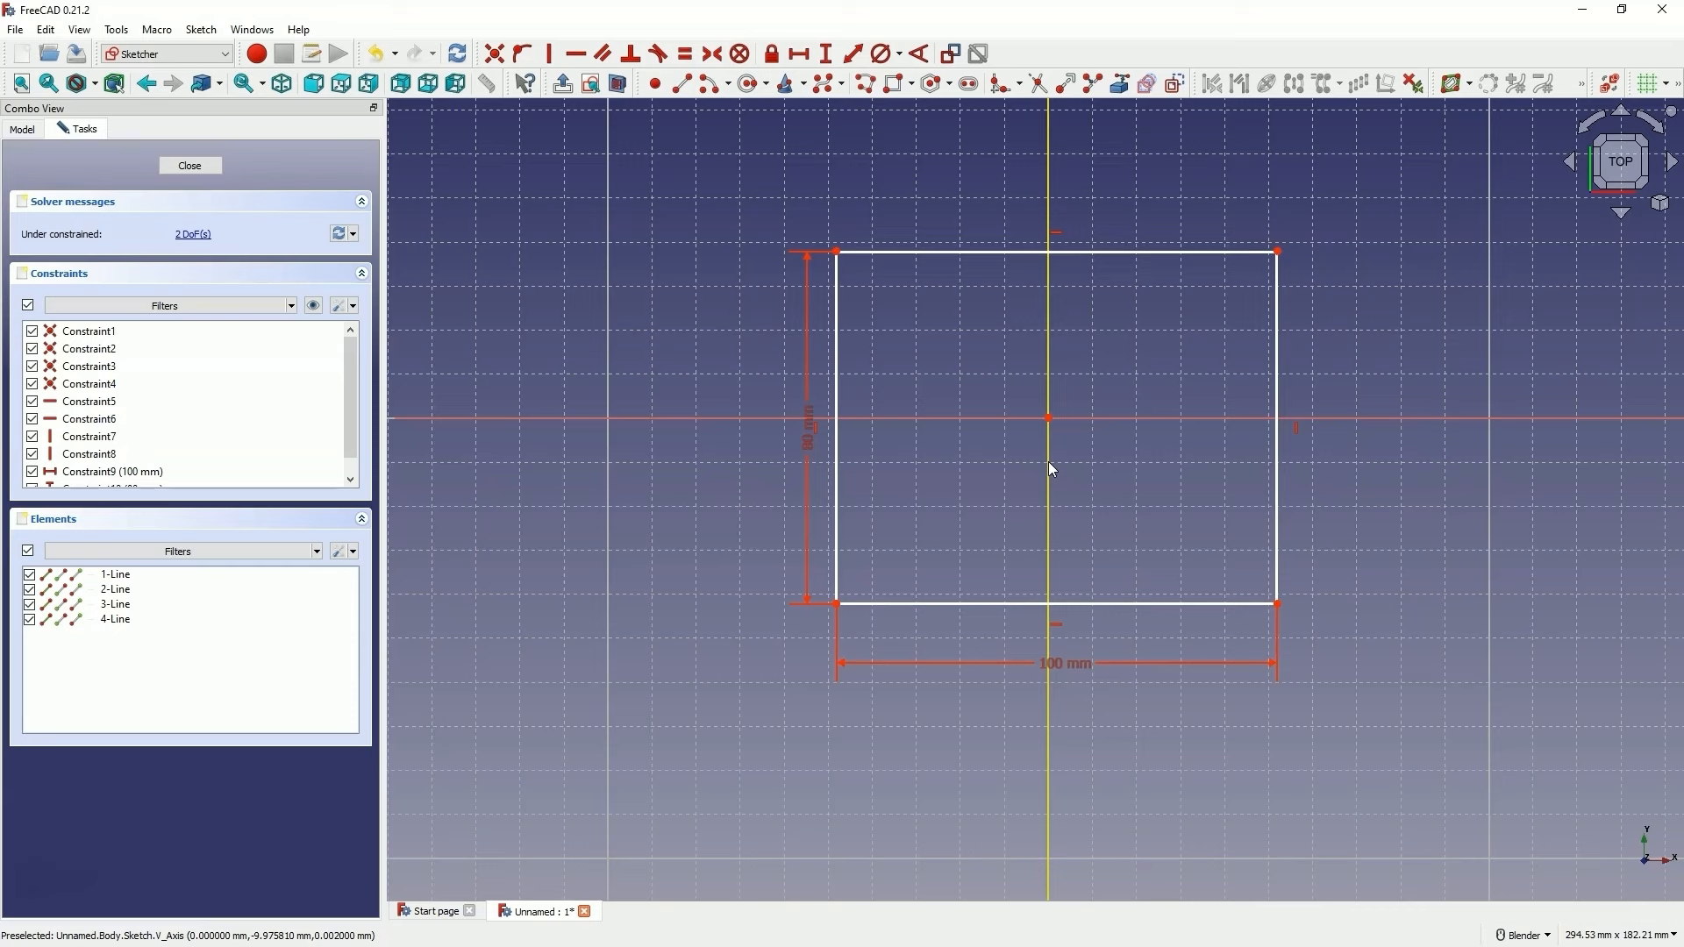
pyautogui.moveTo(1028, 251); pyautogui.dragTo(1095, 260)
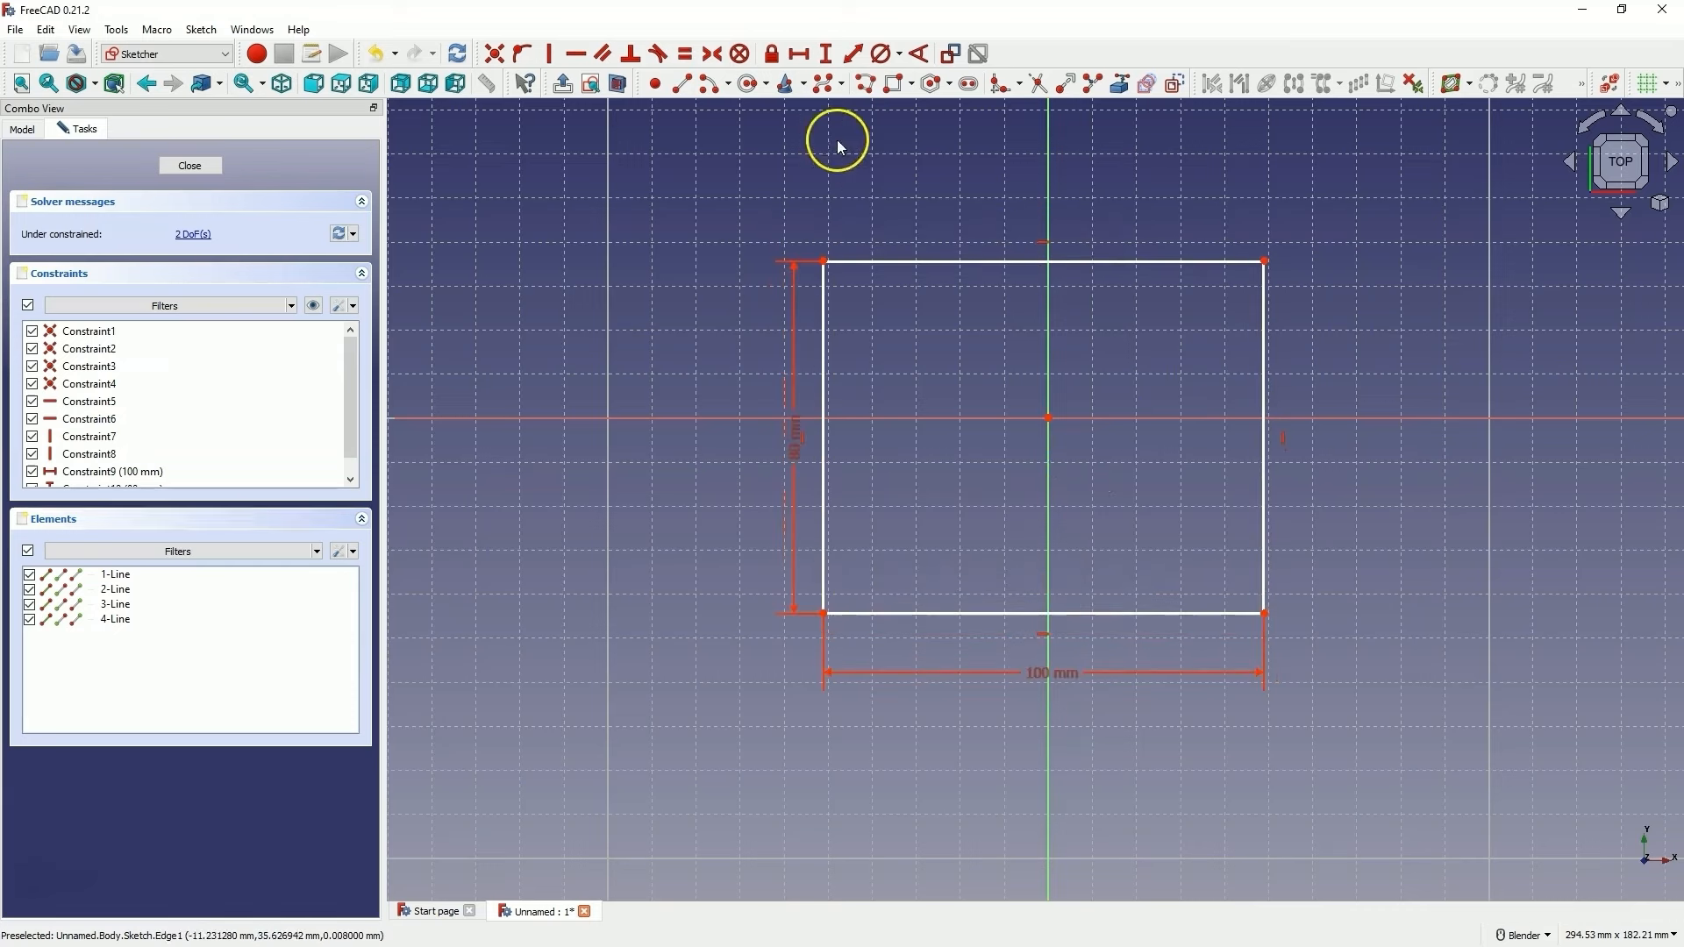
# Constrain the horizontal distance between the origin and the rectangle's lower-left corner to 50 mm
pyautogui.click(1048, 417)
pyautogui.click(824, 613)
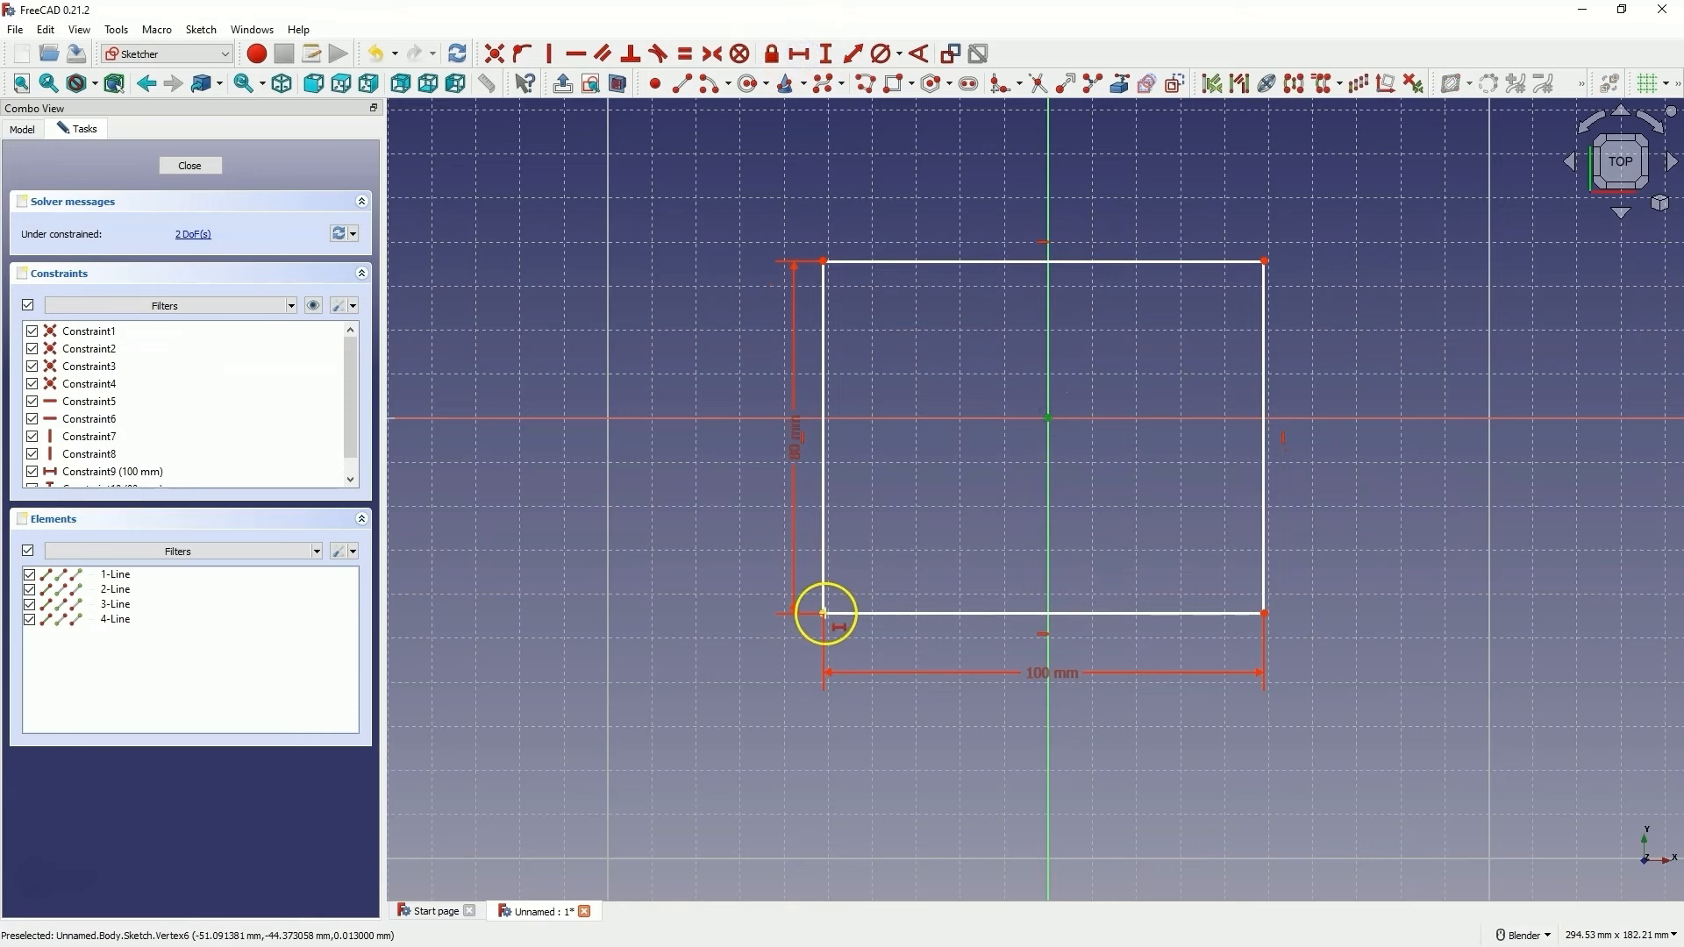
pyautogui.press('l')
pyautogui.press('h')
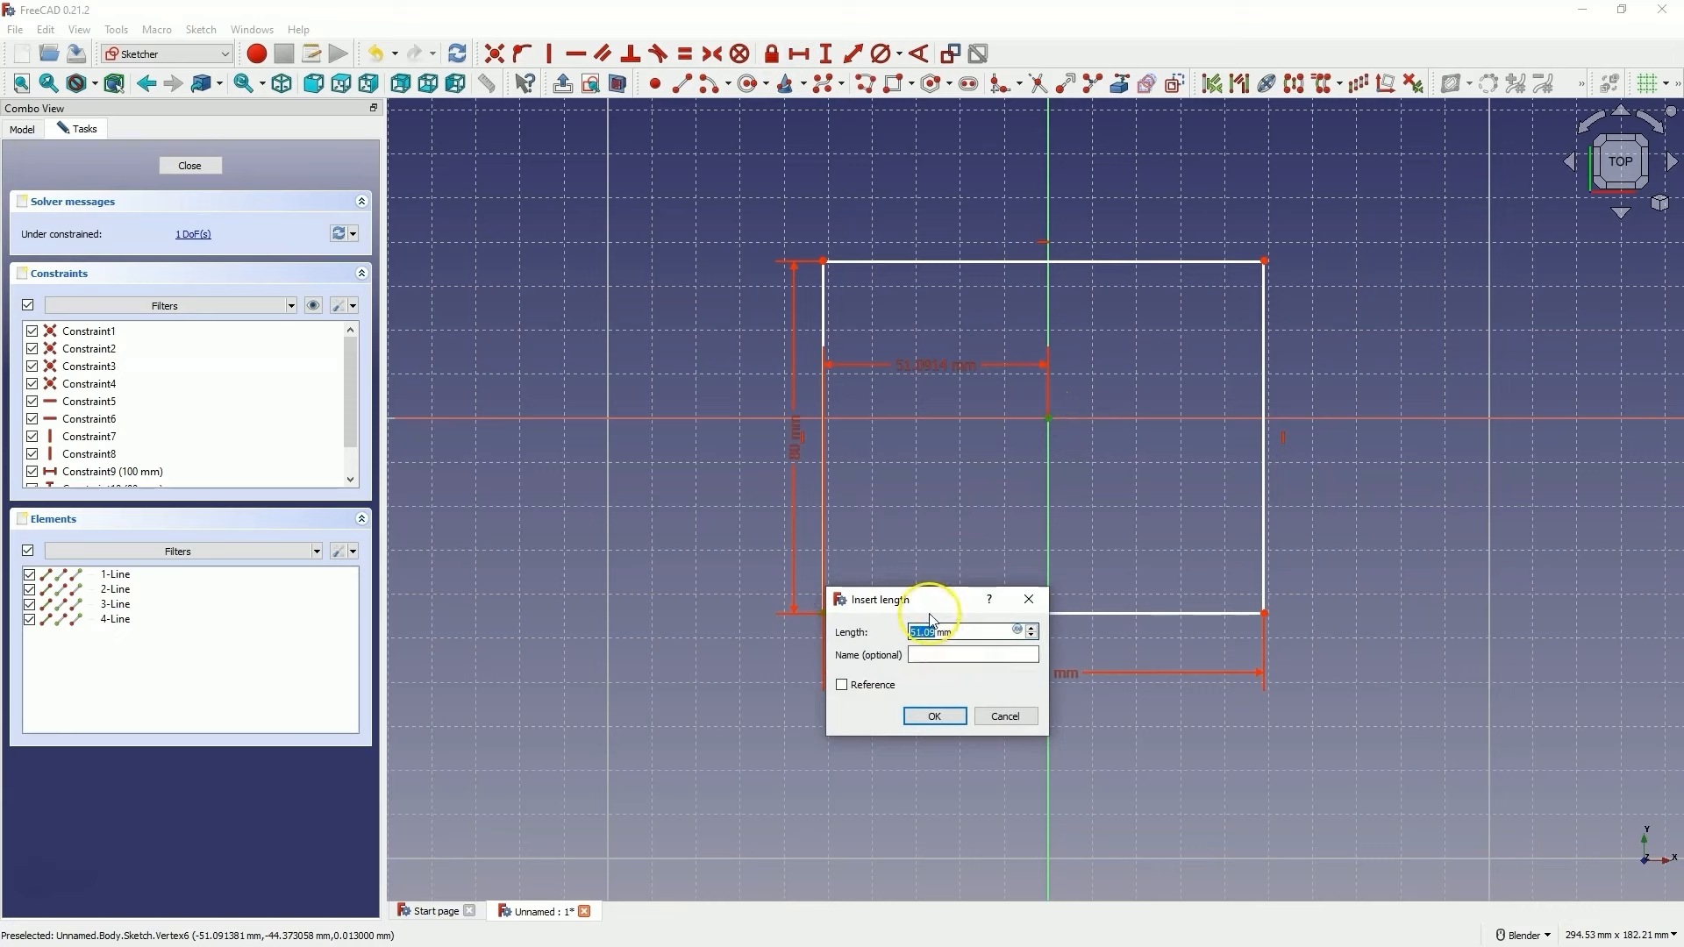
pyautogui.write('50')
pyautogui.press('Return')
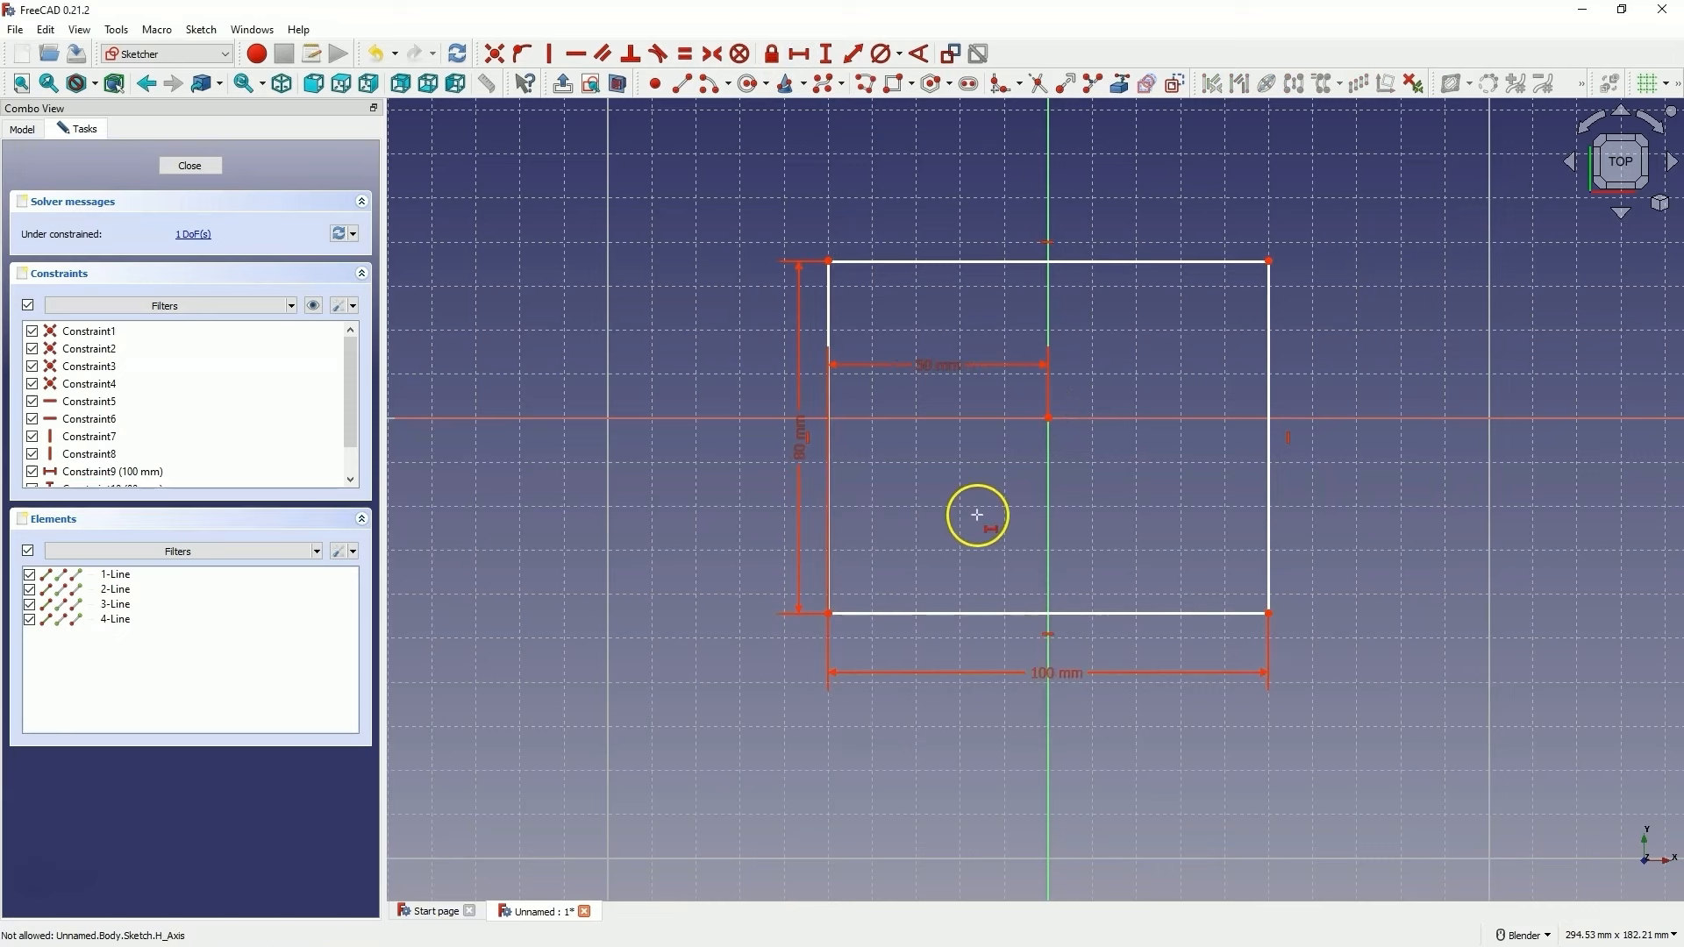
# Constrain the lower-left corner 40 mm vertically from the origin and place both origin dimensions outside the rectangle, beyond the size dimensions
pyautogui.click(827, 54)
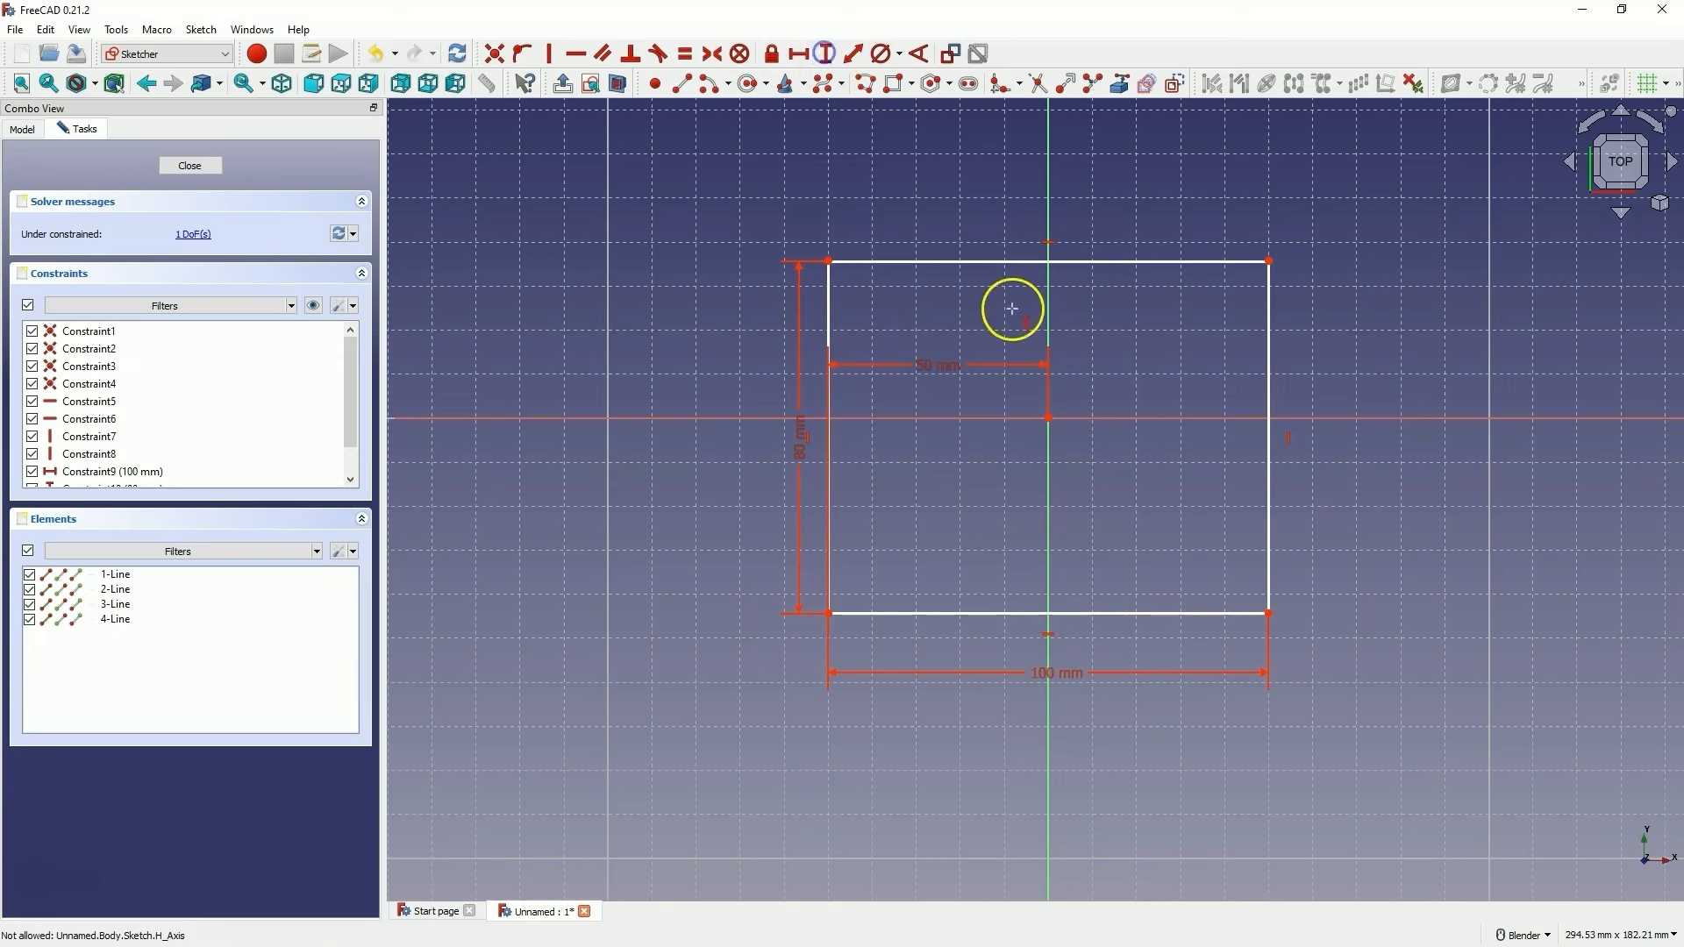
pyautogui.click(1049, 419)
pyautogui.click(828, 613)
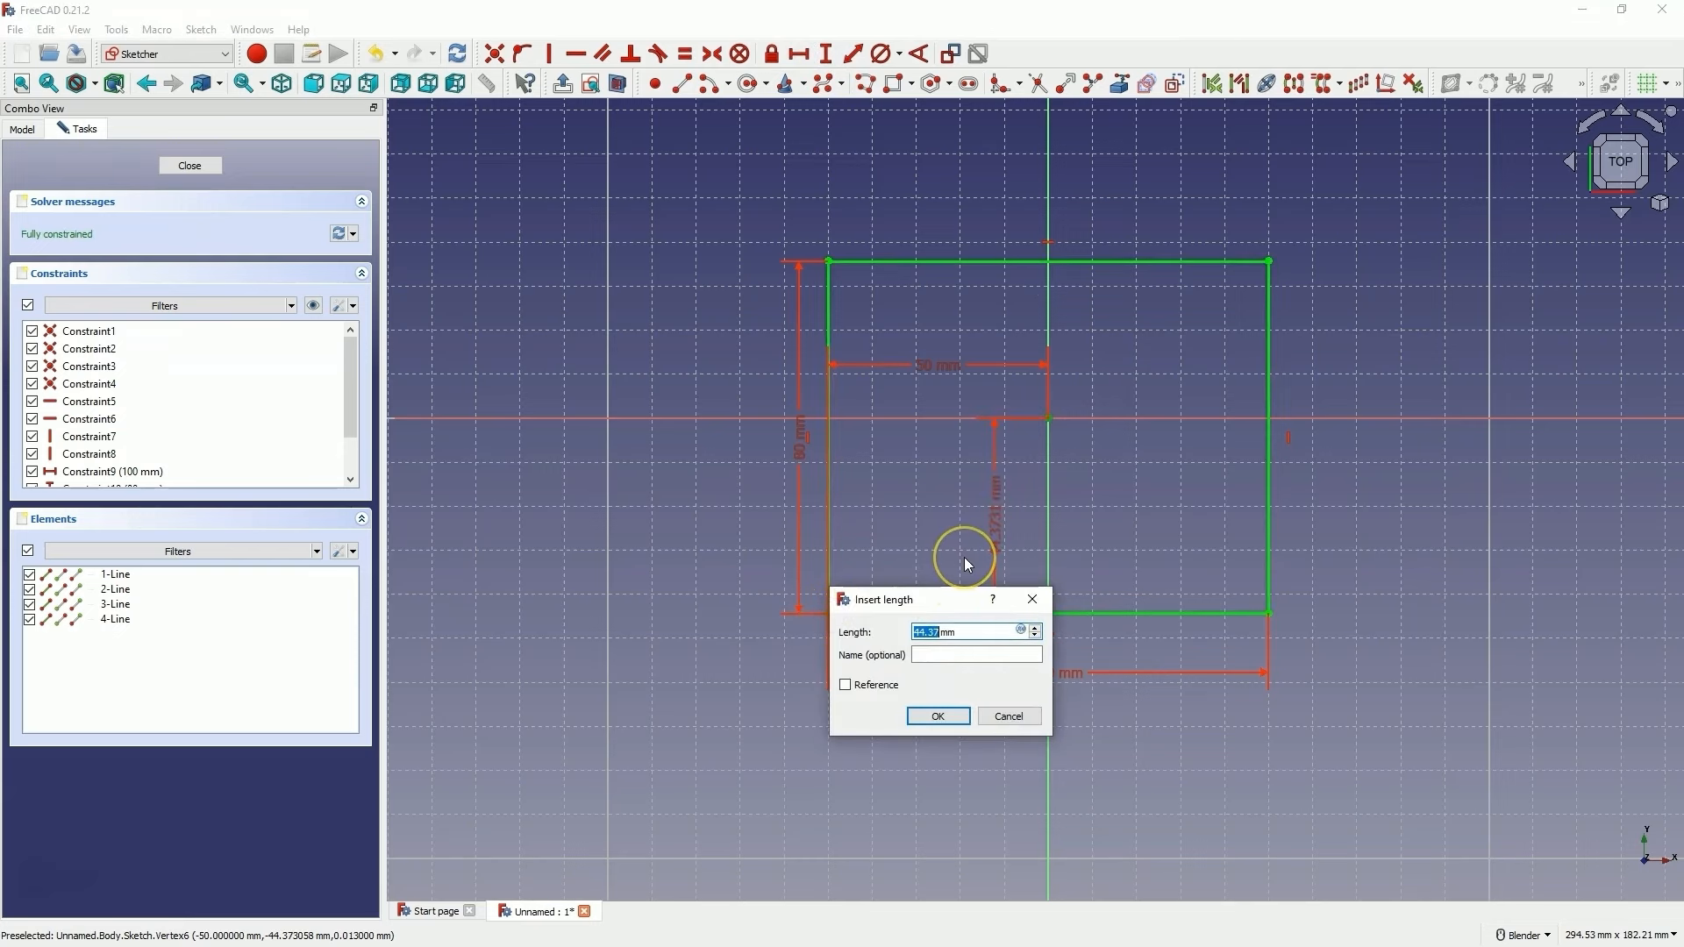
pyautogui.write('40')
pyautogui.press('Return')
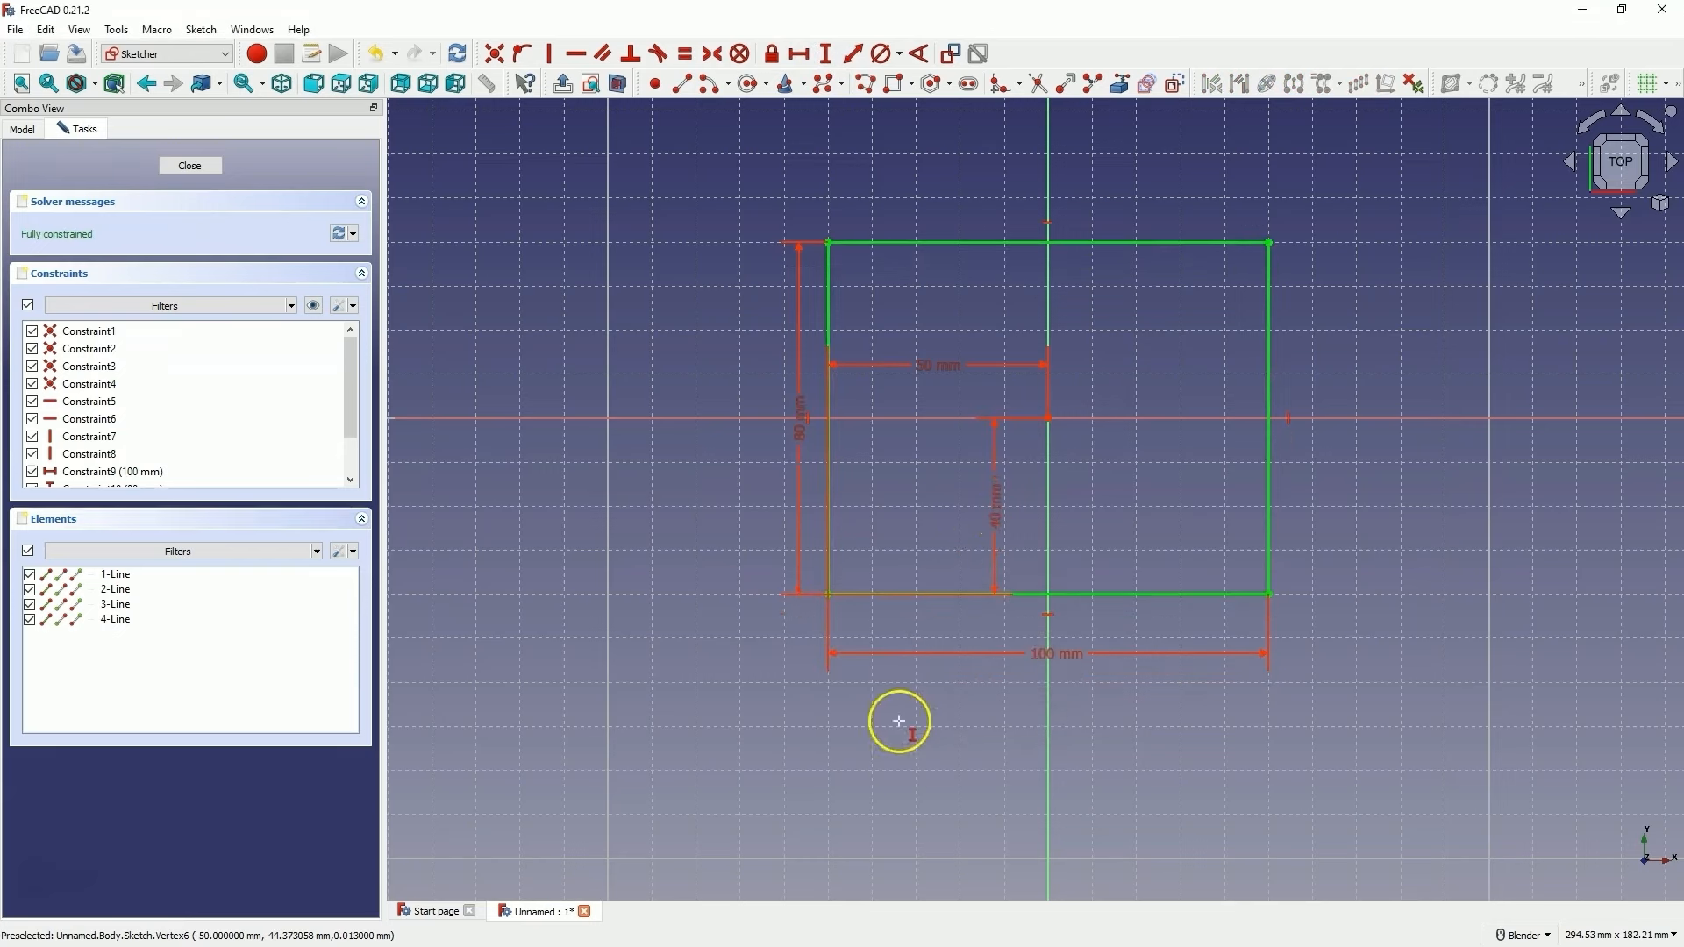
pyautogui.rightClick(762, 720)
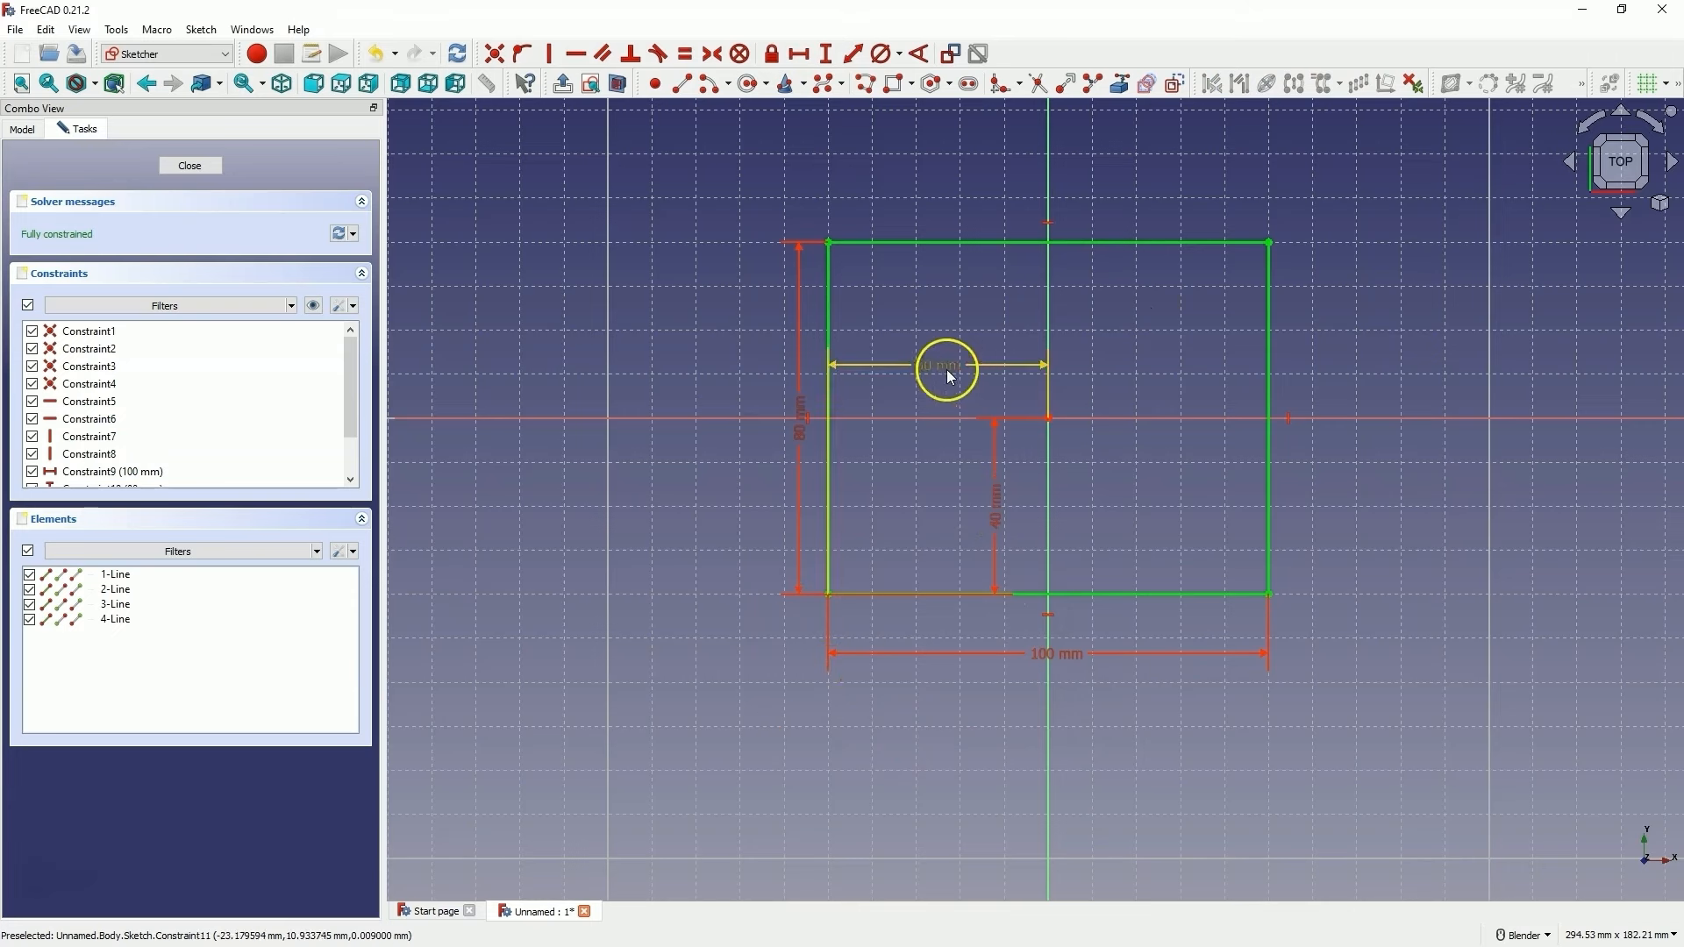
pyautogui.moveTo(939, 364); pyautogui.dragTo(755, 516)
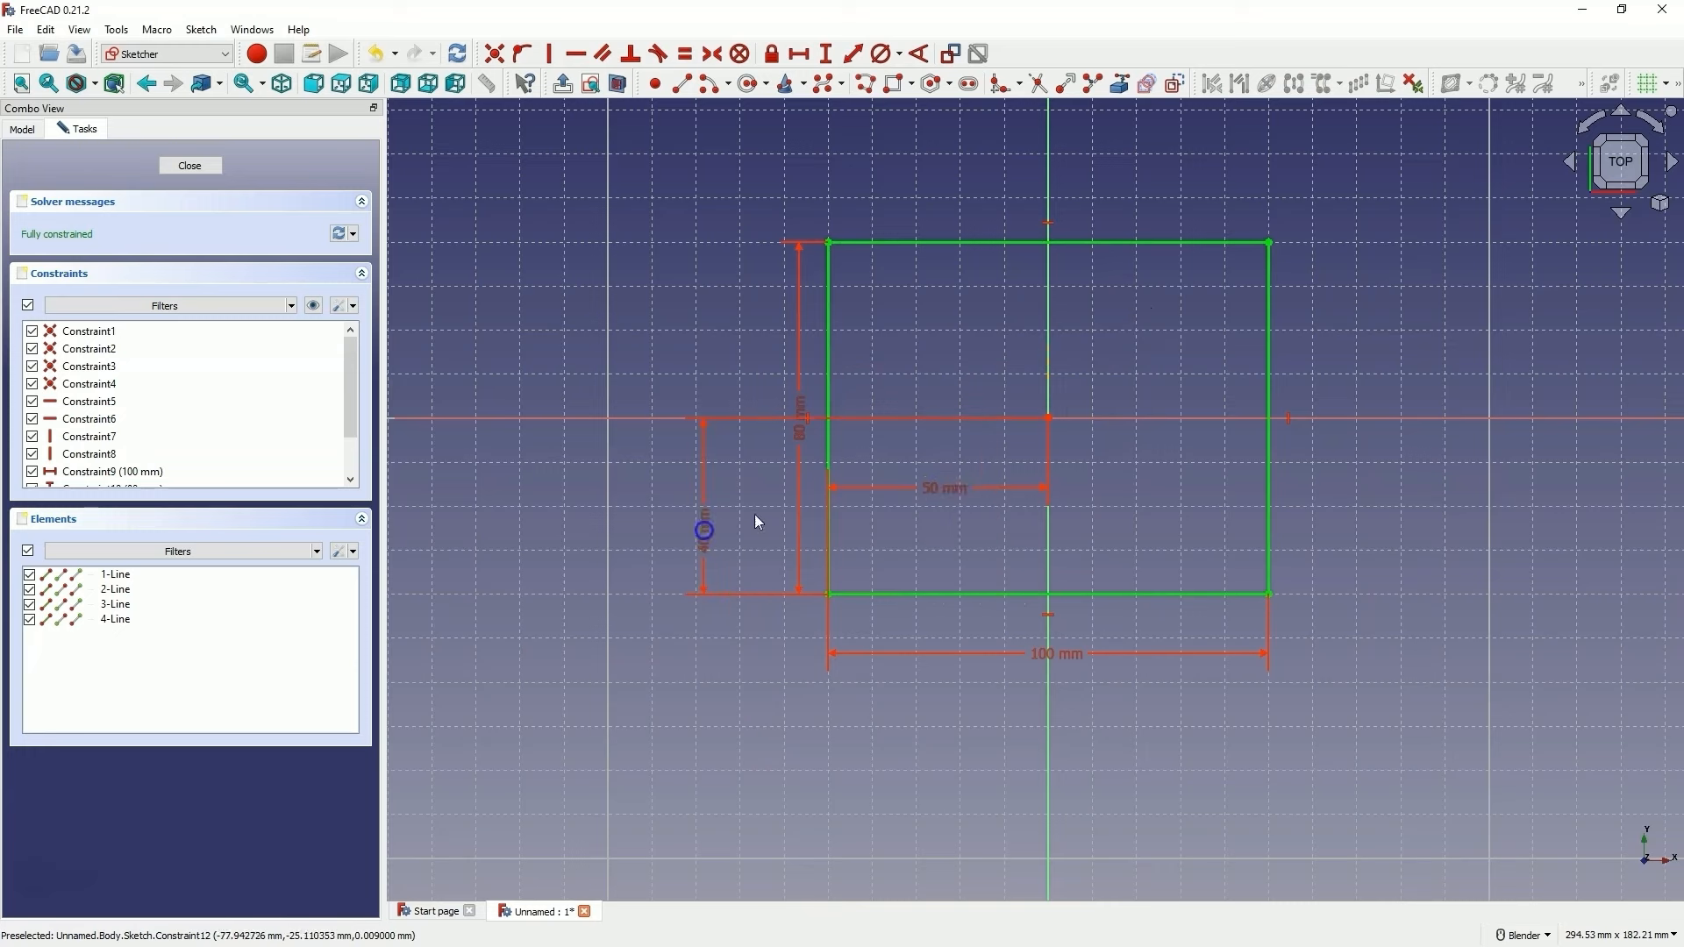
pyautogui.moveTo(964, 482); pyautogui.dragTo(928, 748)
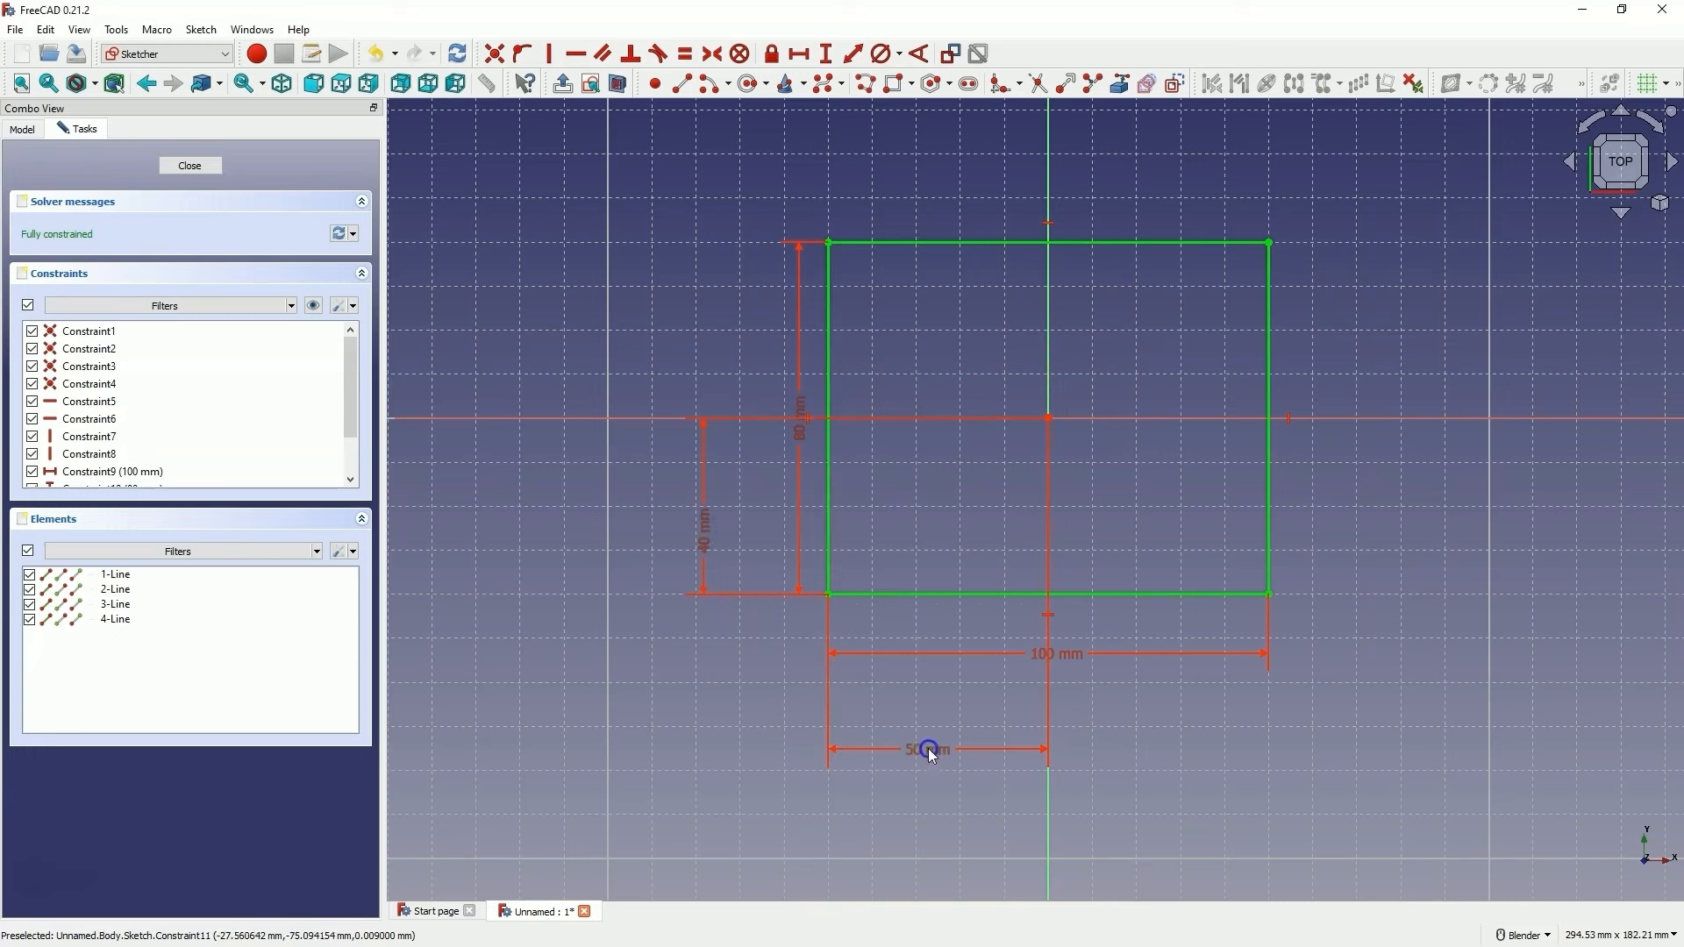
# Set the vertical dimension of the rectangle's left edge to 120 mm
pyautogui.doubleClick(800, 435)
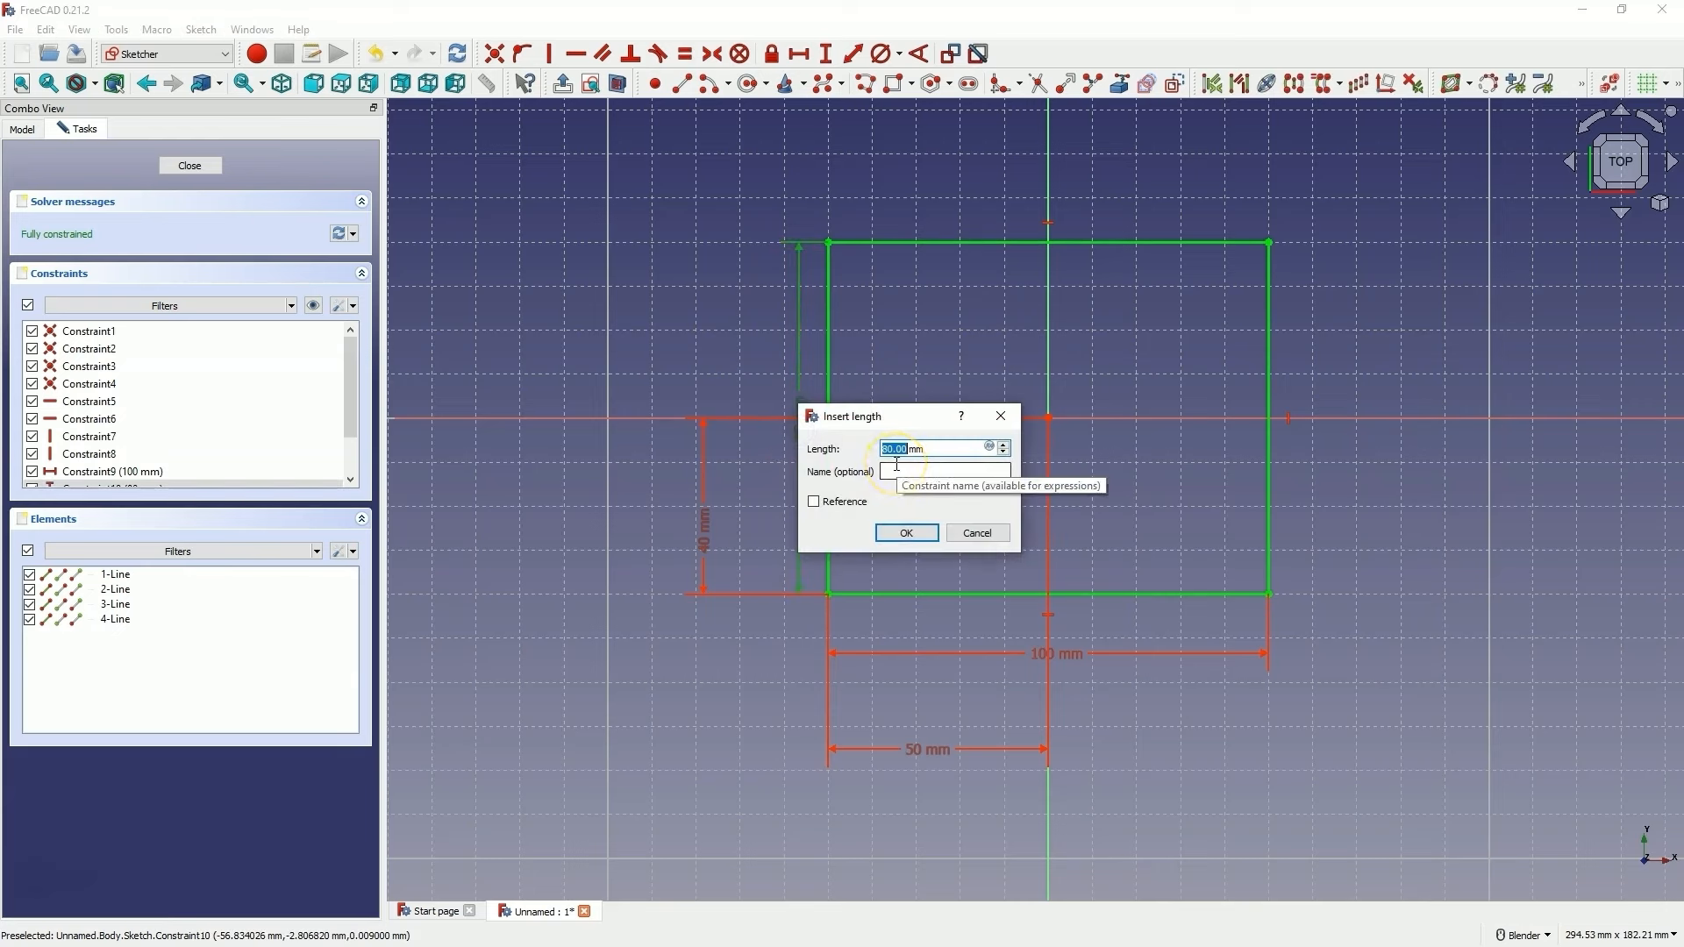
pyautogui.write('12')
pyautogui.press('Return')
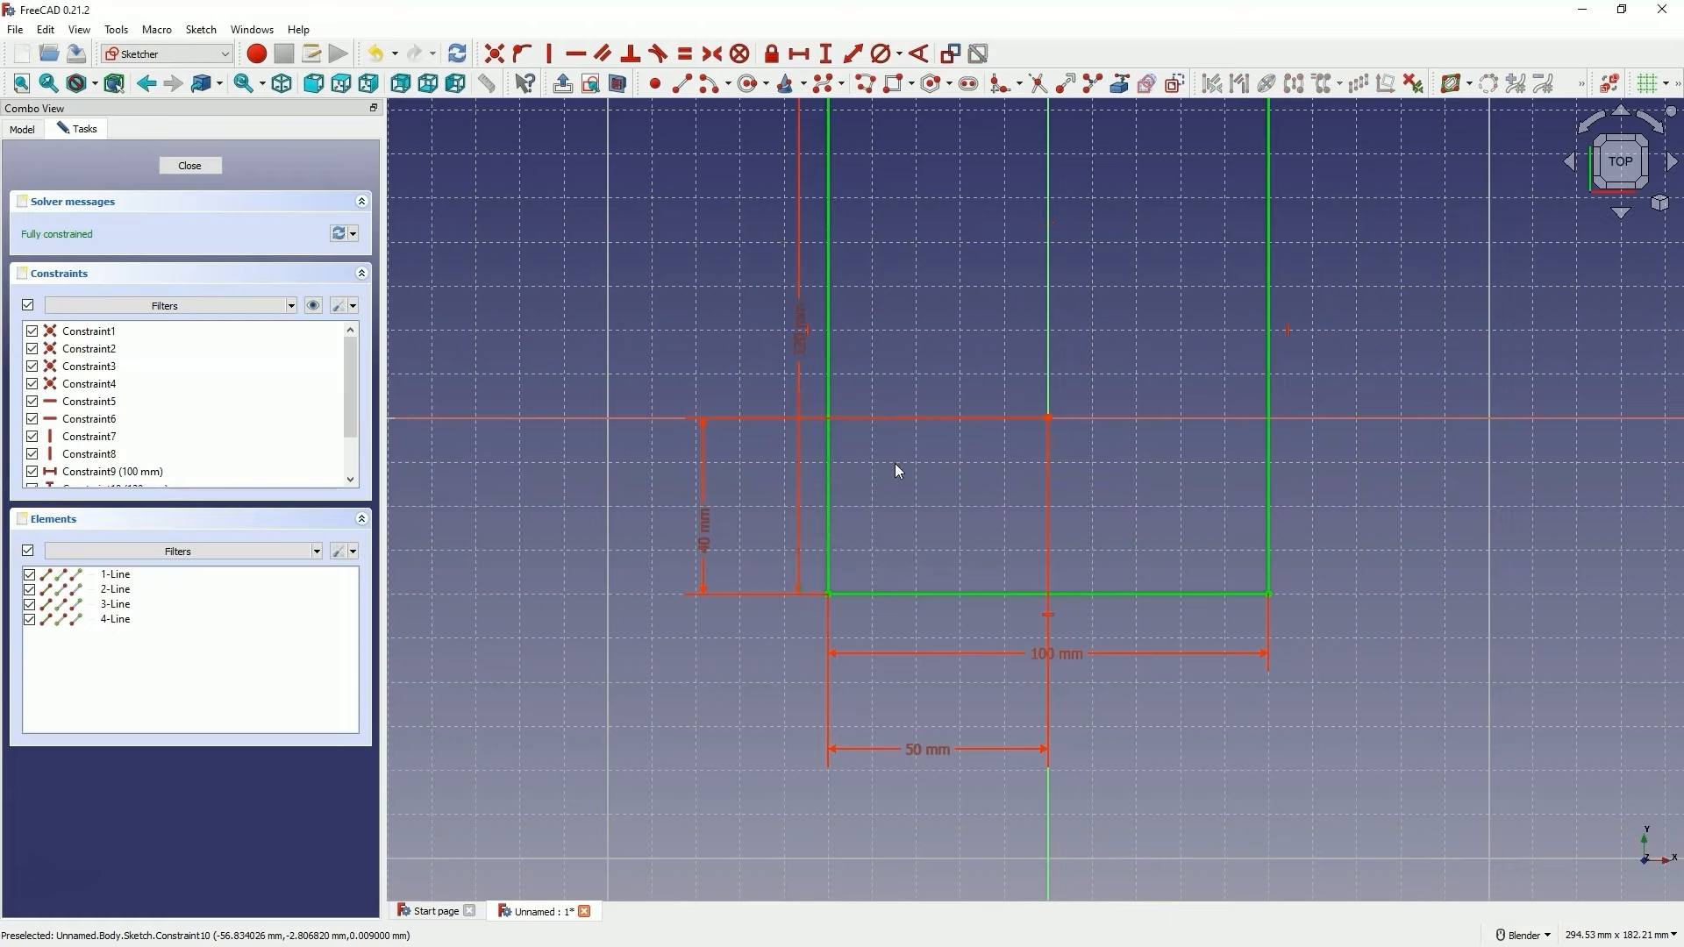
pyautogui.scroll(-5, 894, 463)
pyautogui.scroll(2, 870, 488)
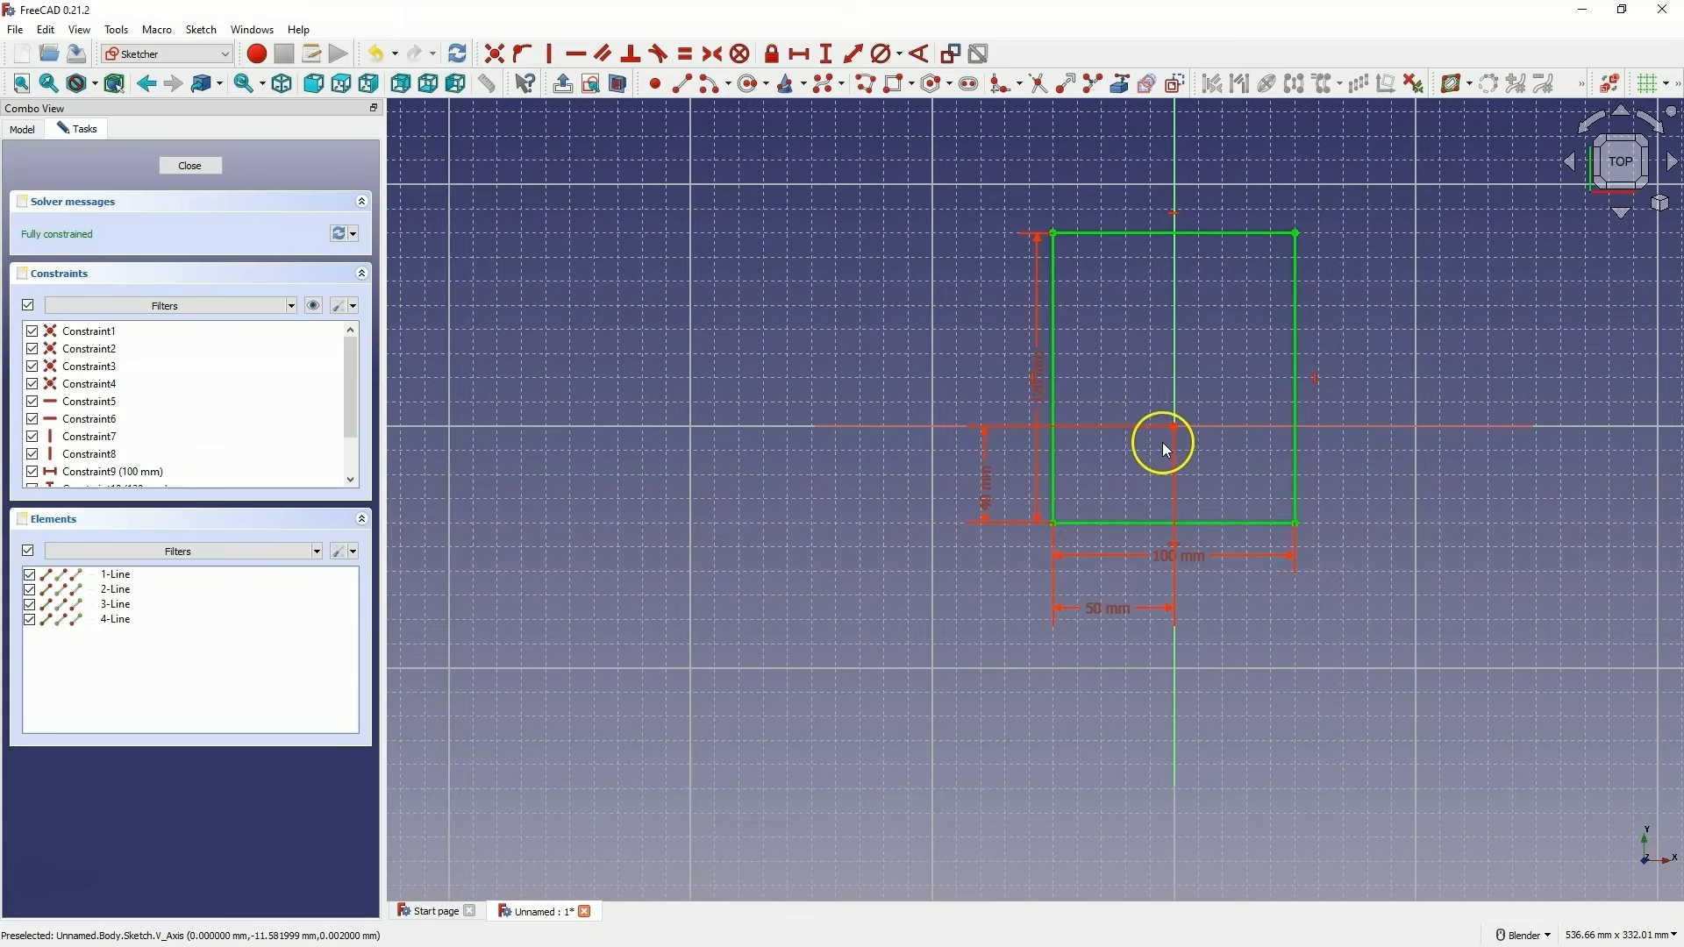
# Set the rectangle's height dimension back to 80 mm
pyautogui.doubleClick(1040, 371)
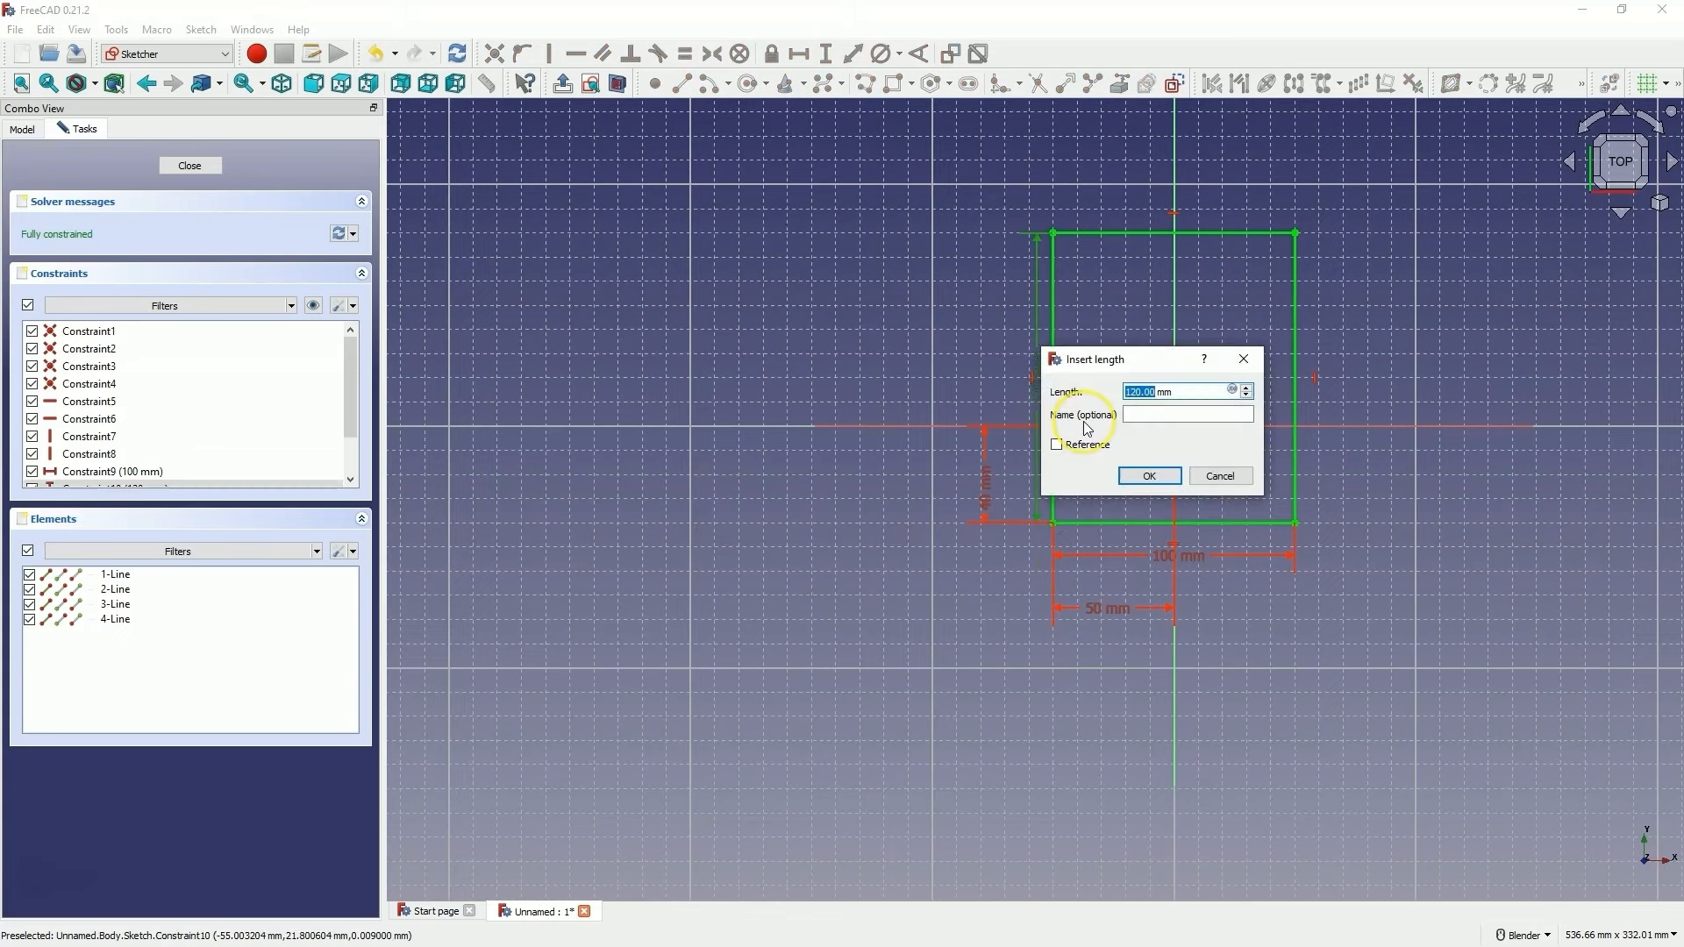
pyautogui.write('80')
pyautogui.press('Return')
pyautogui.click(1169, 355)
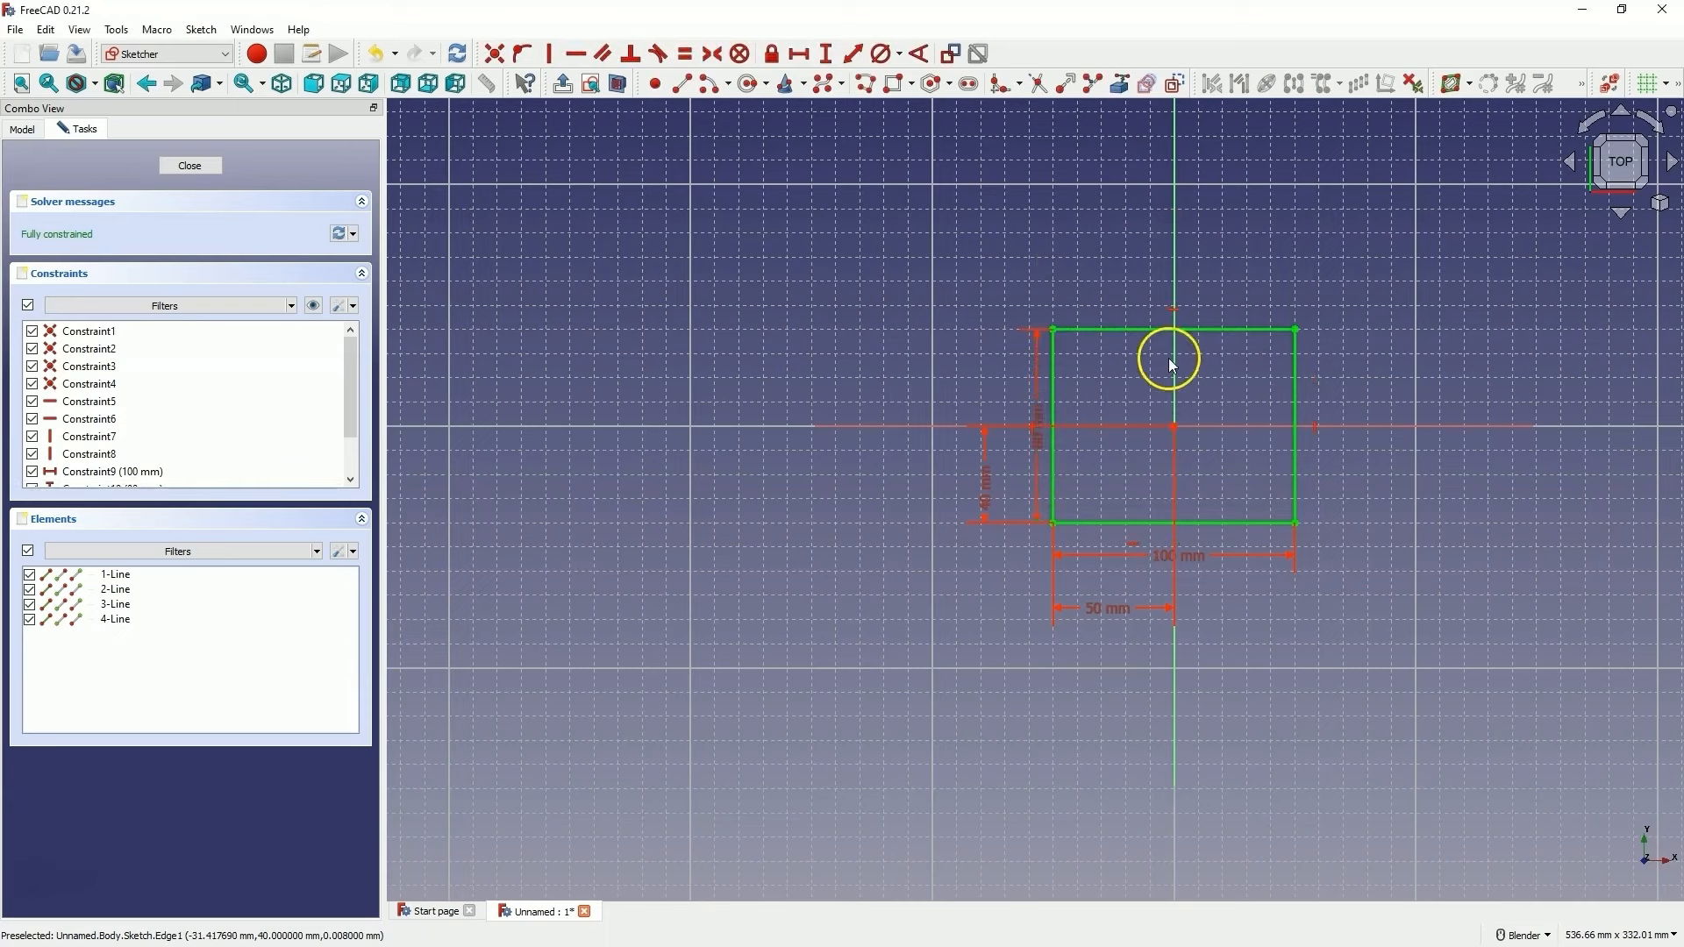
pyautogui.scroll(3, 1171, 344)
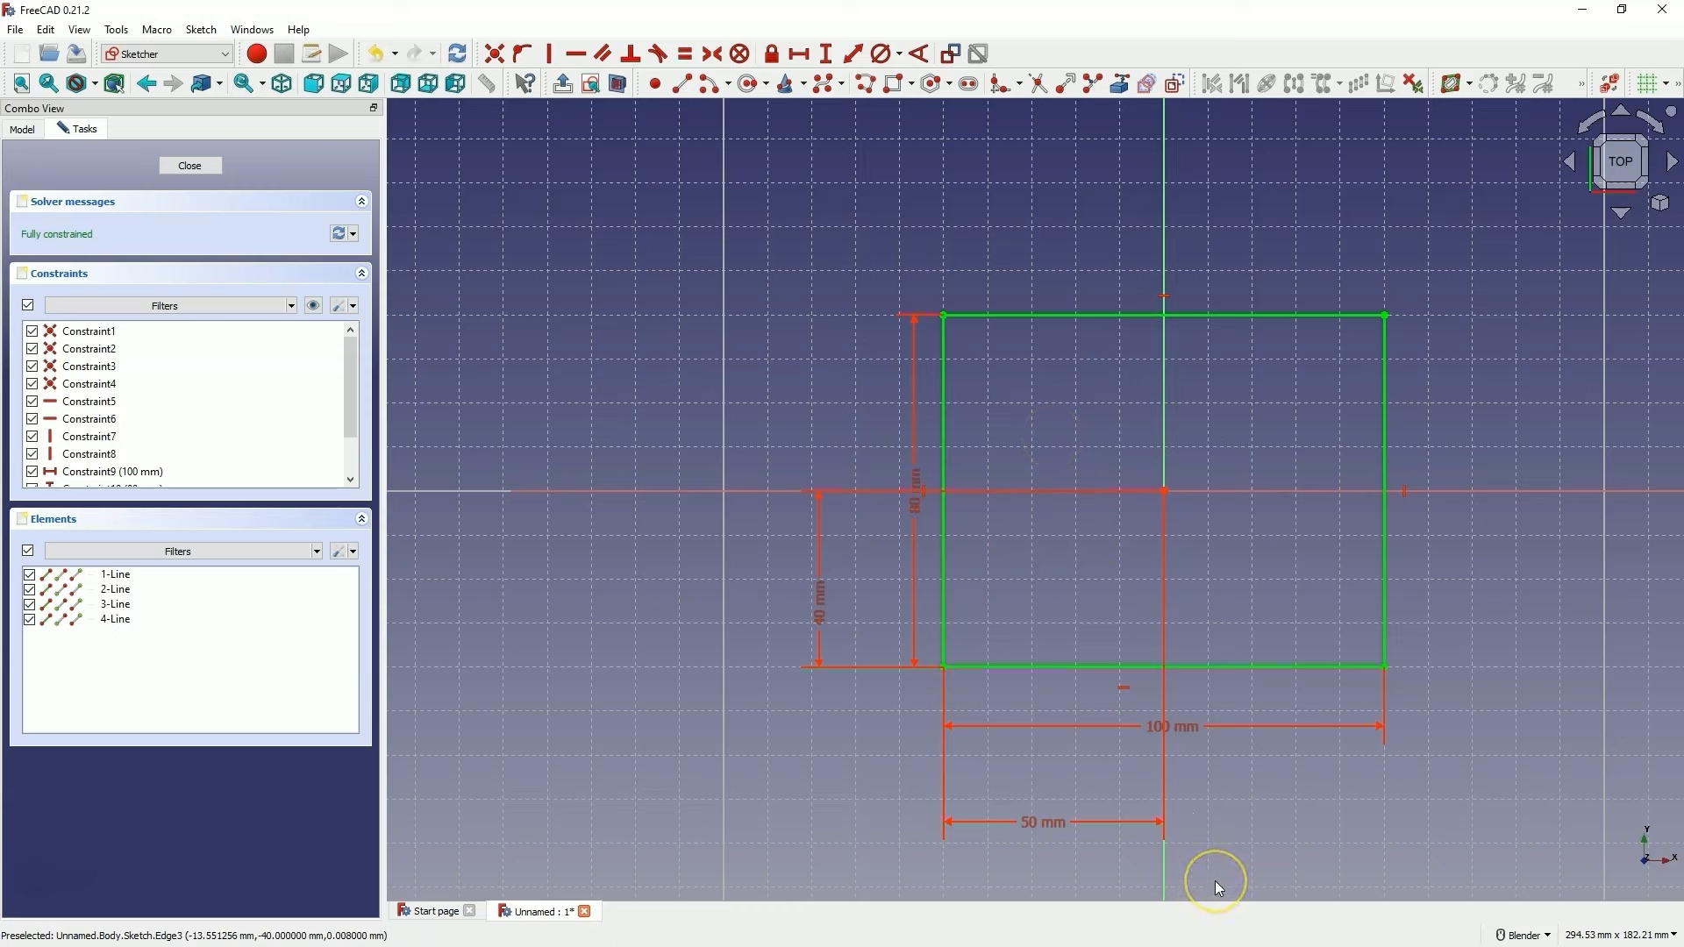
# Delete the horizontal and vertical distance constraints that tie the rectangle's lower-left corner to the origin
pyautogui.click(1028, 821)
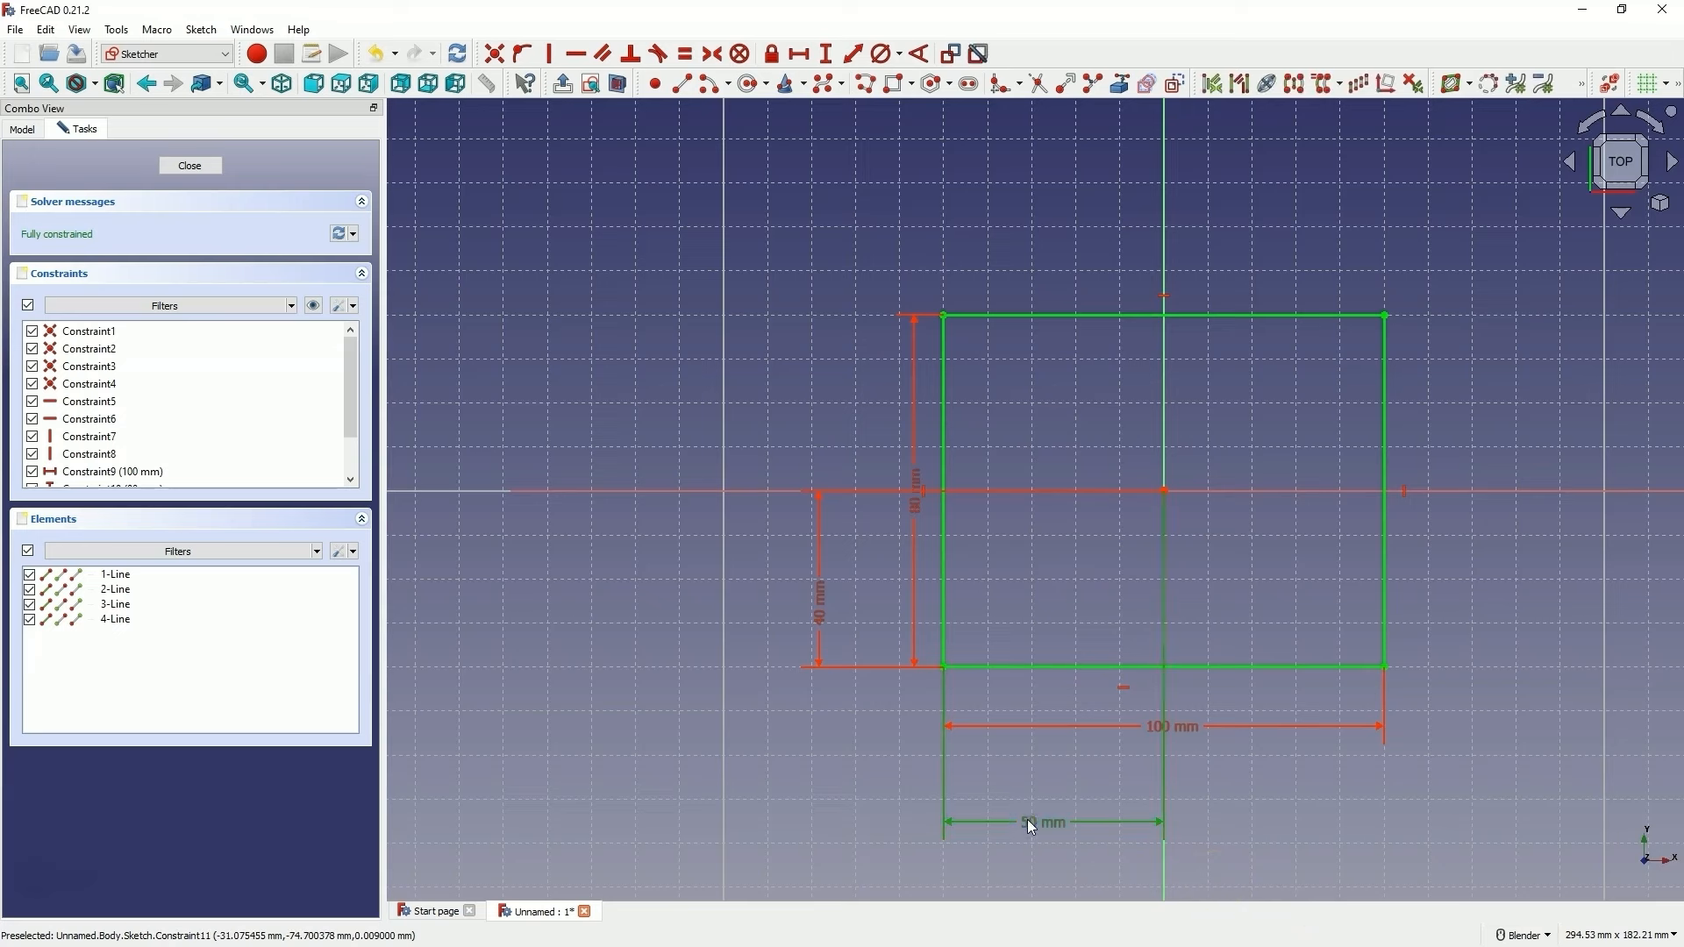
pyautogui.press('Delete')
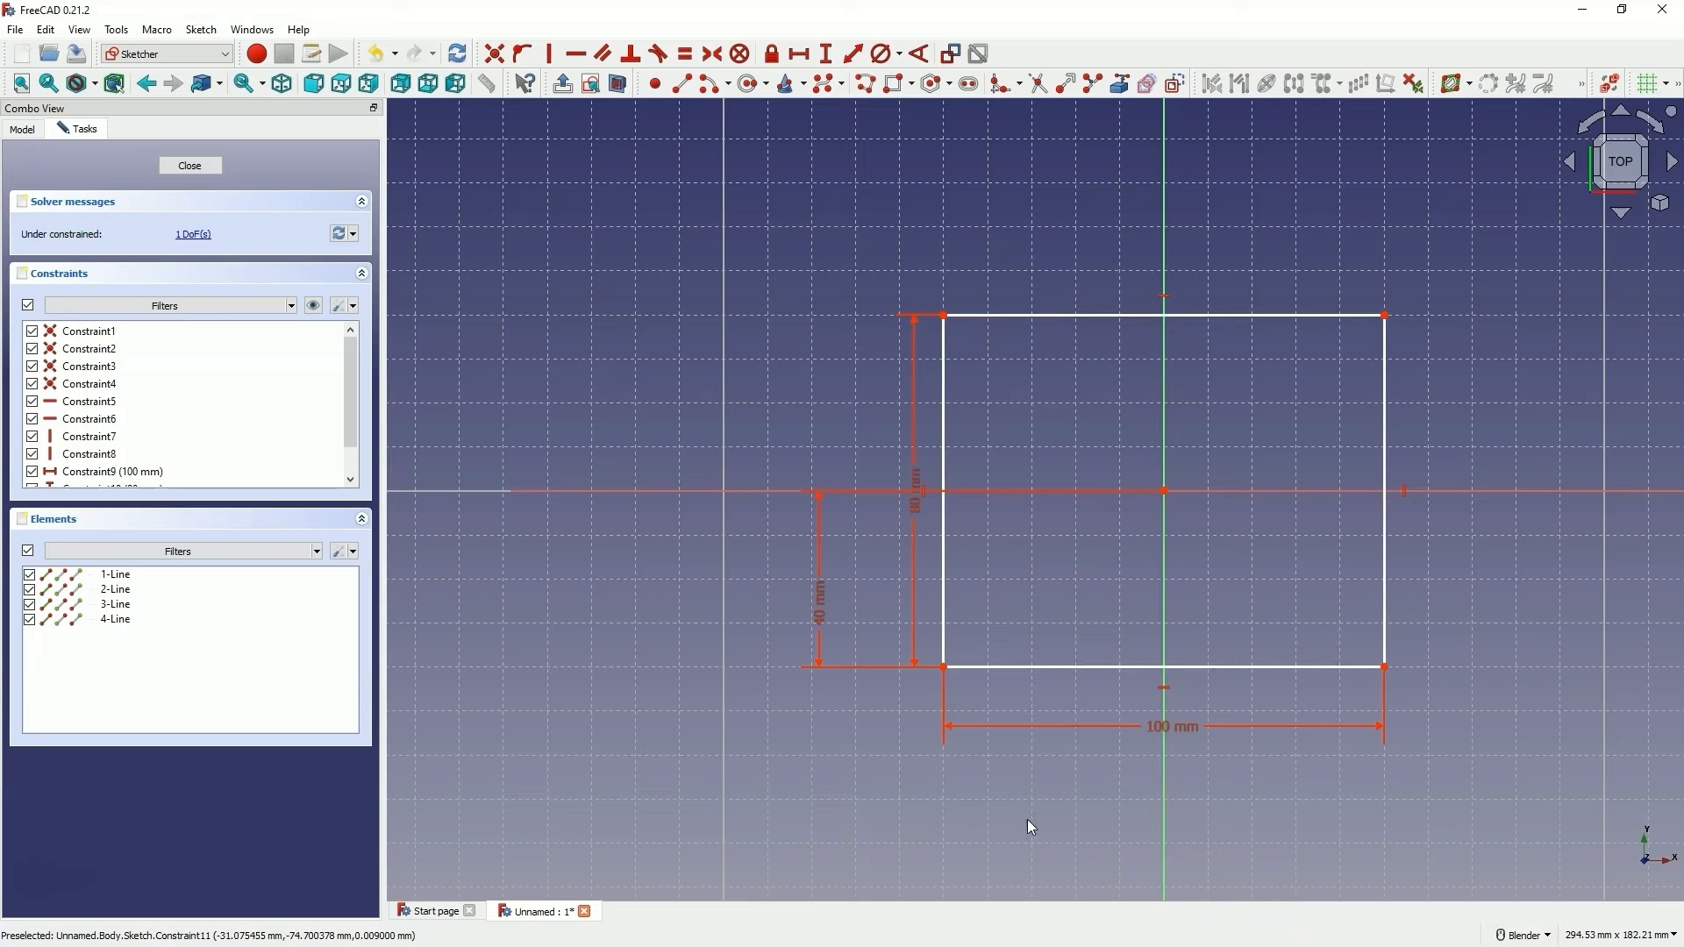
pyautogui.click(821, 615)
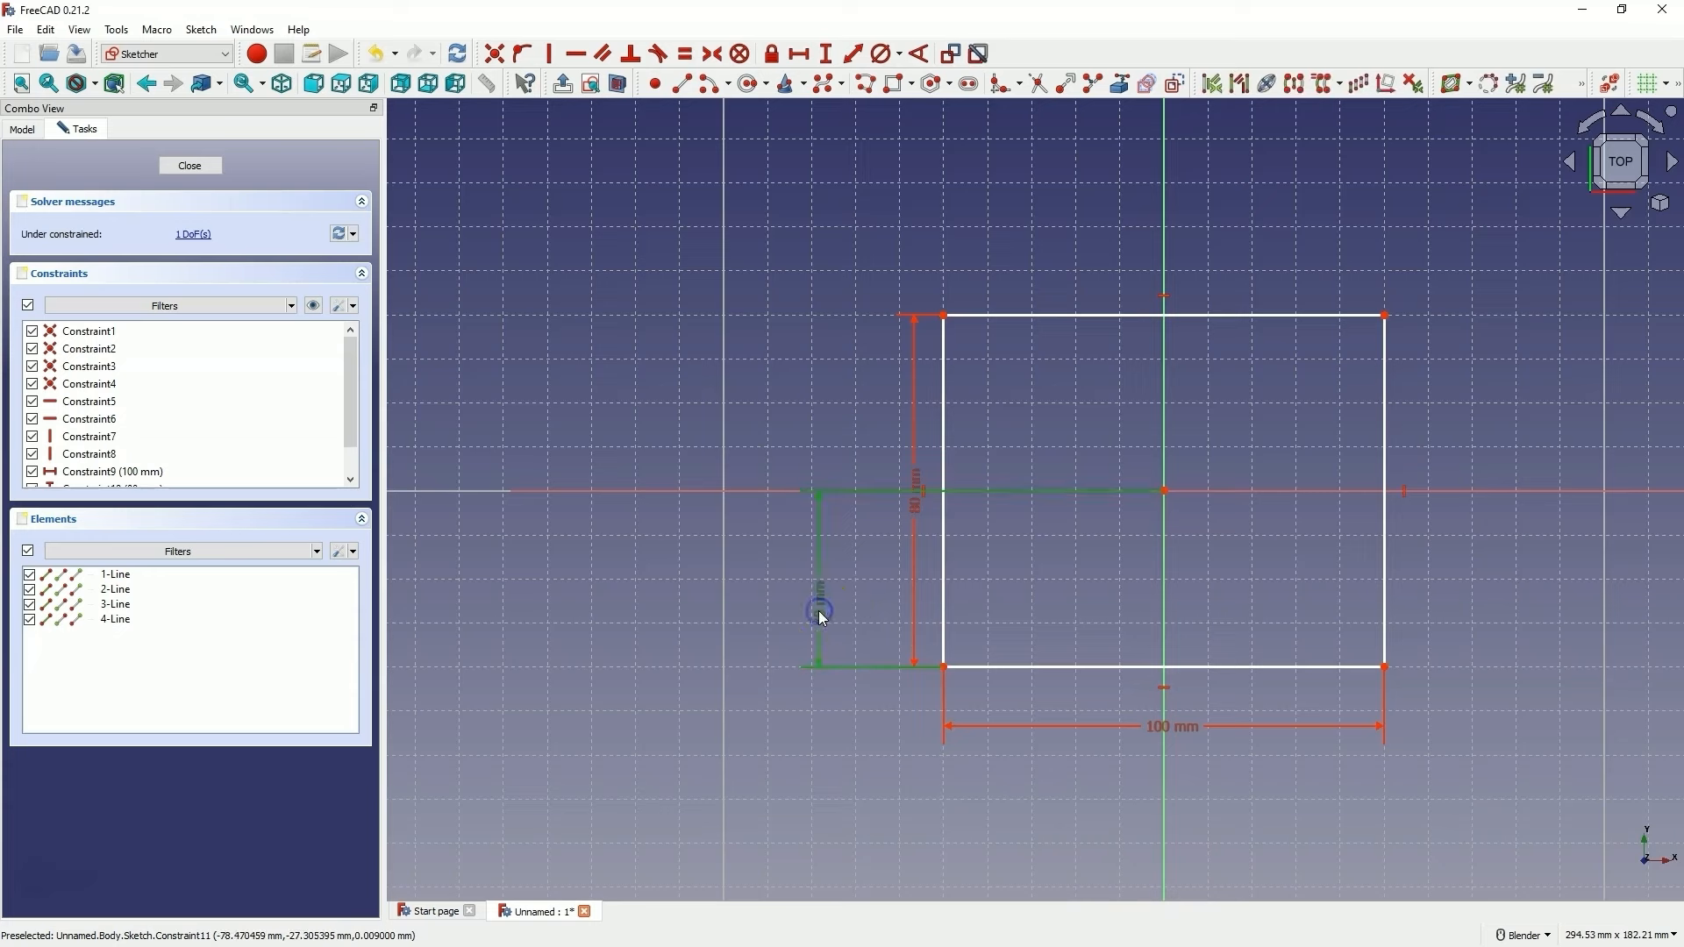
pyautogui.press('Delete')
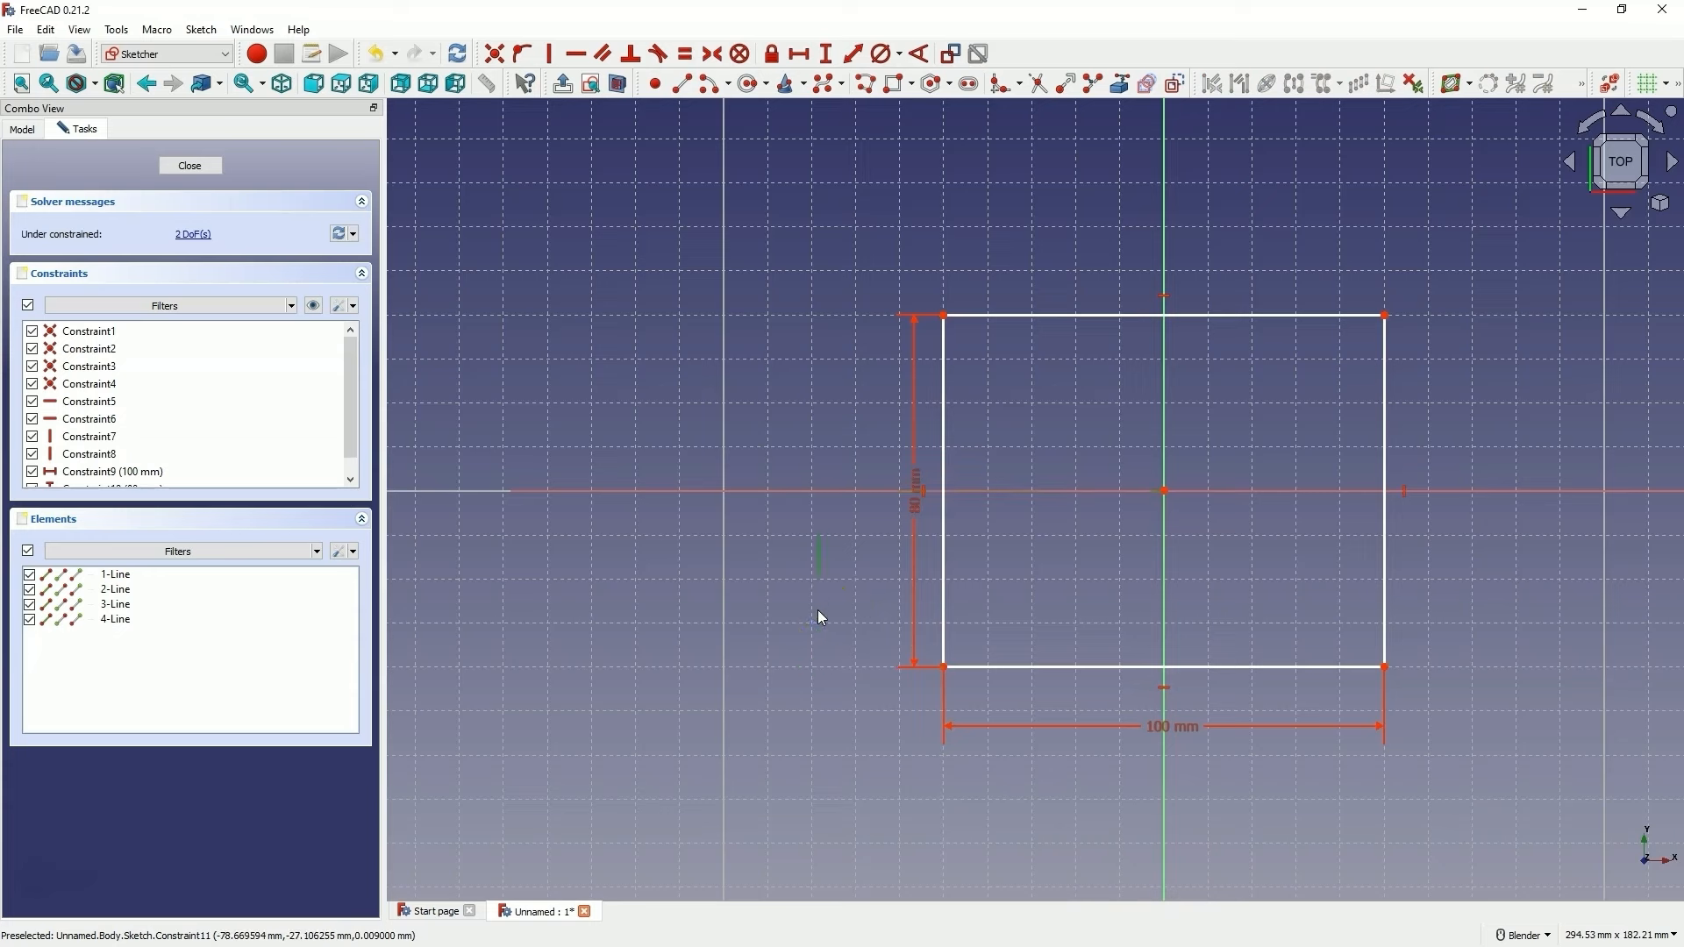
# Constrain the rectangle's lower-left and upper-right corners to be symmetric about the sketch origin
pyautogui.moveTo(1248, 316)
pyautogui.mouseDown()
pyautogui.moveTo(1281, 312)
pyautogui.moveTo(1371, 383)
pyautogui.moveTo(1322, 345)
pyautogui.moveTo(1139, 330)
pyautogui.moveTo(1221, 316)
pyautogui.moveTo(1238, 334)
pyautogui.mouseUp()
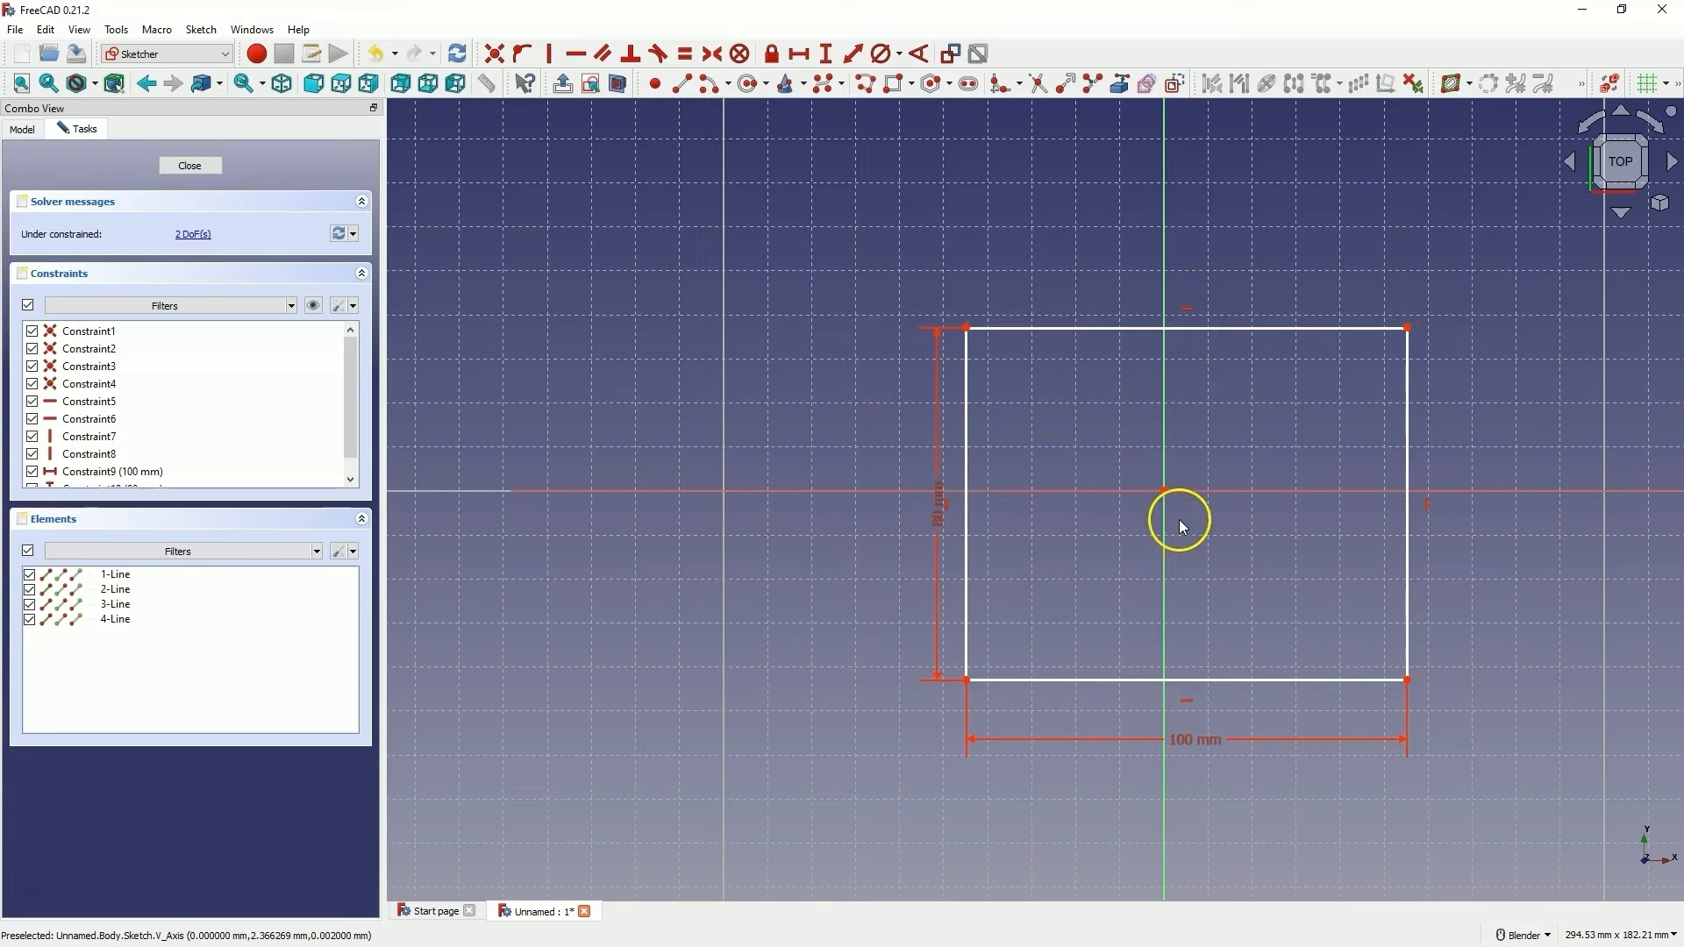
pyautogui.click(968, 681)
pyautogui.click(1407, 327)
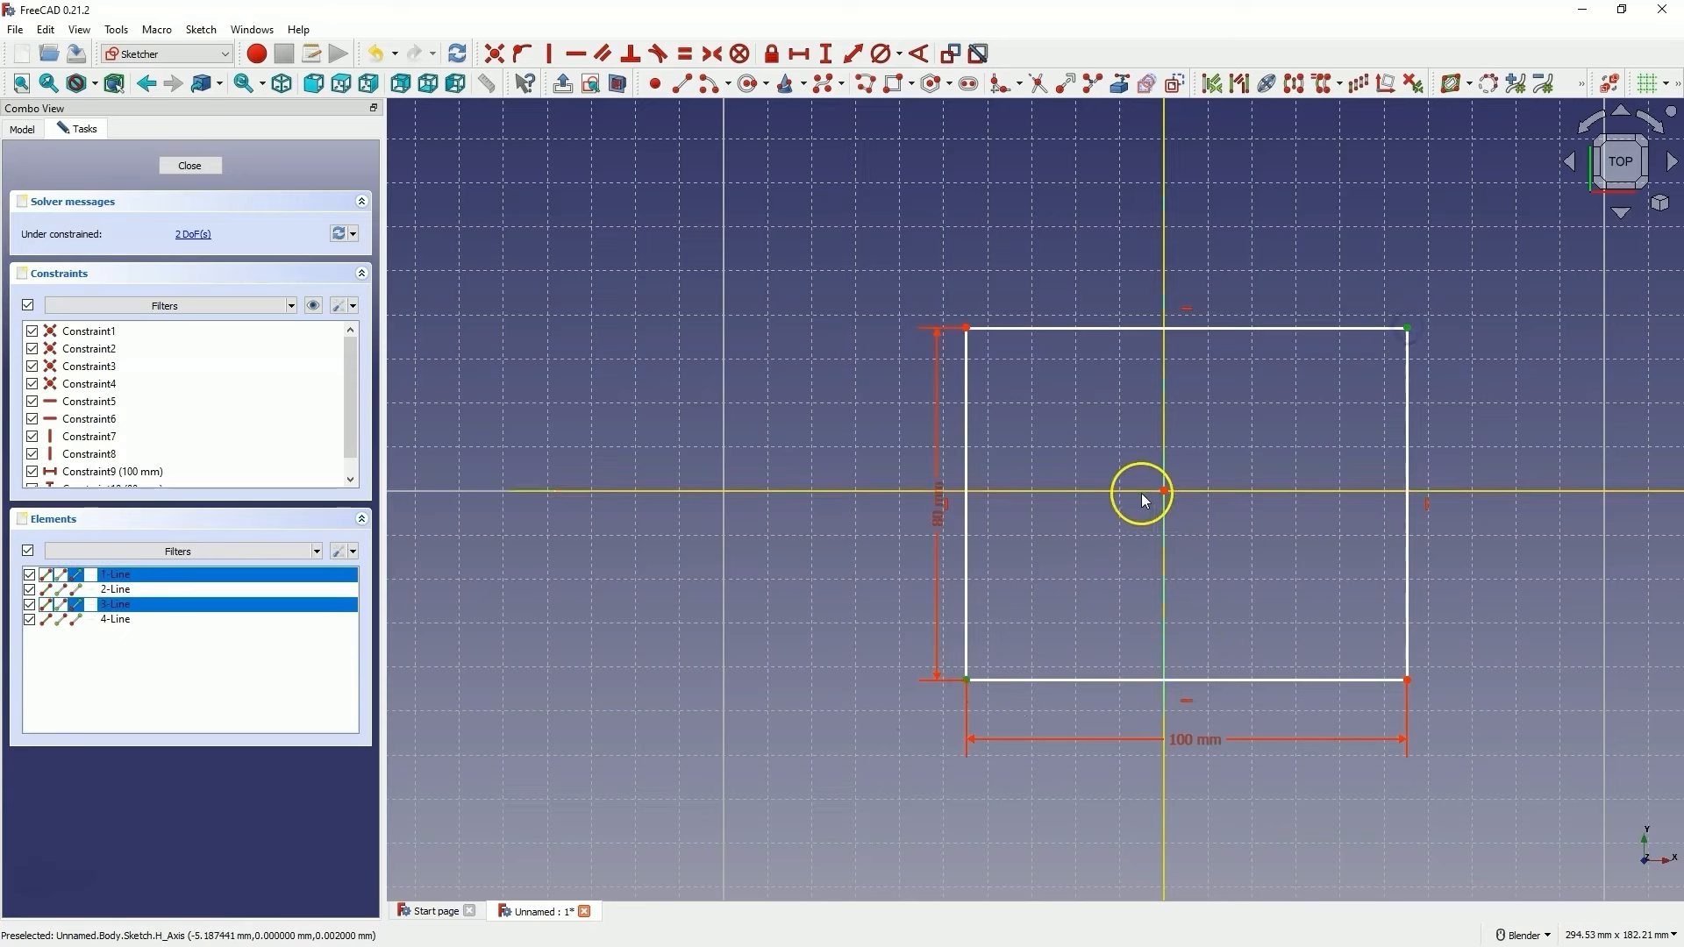
pyautogui.click(1164, 492)
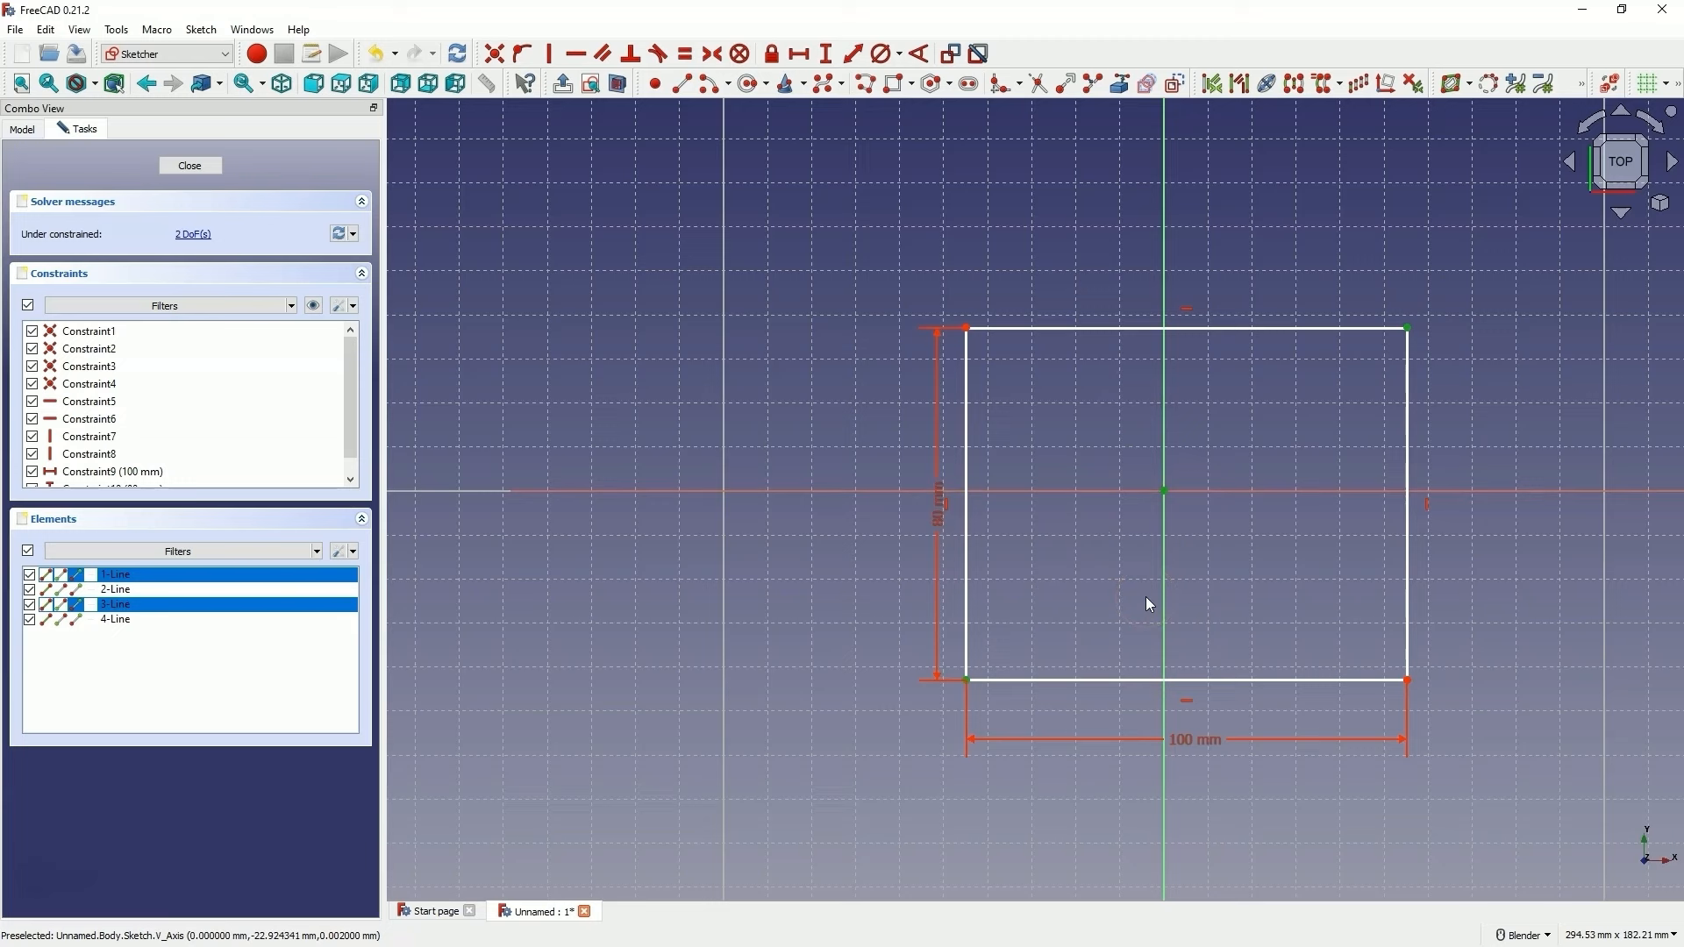
pyautogui.click(722, 56)
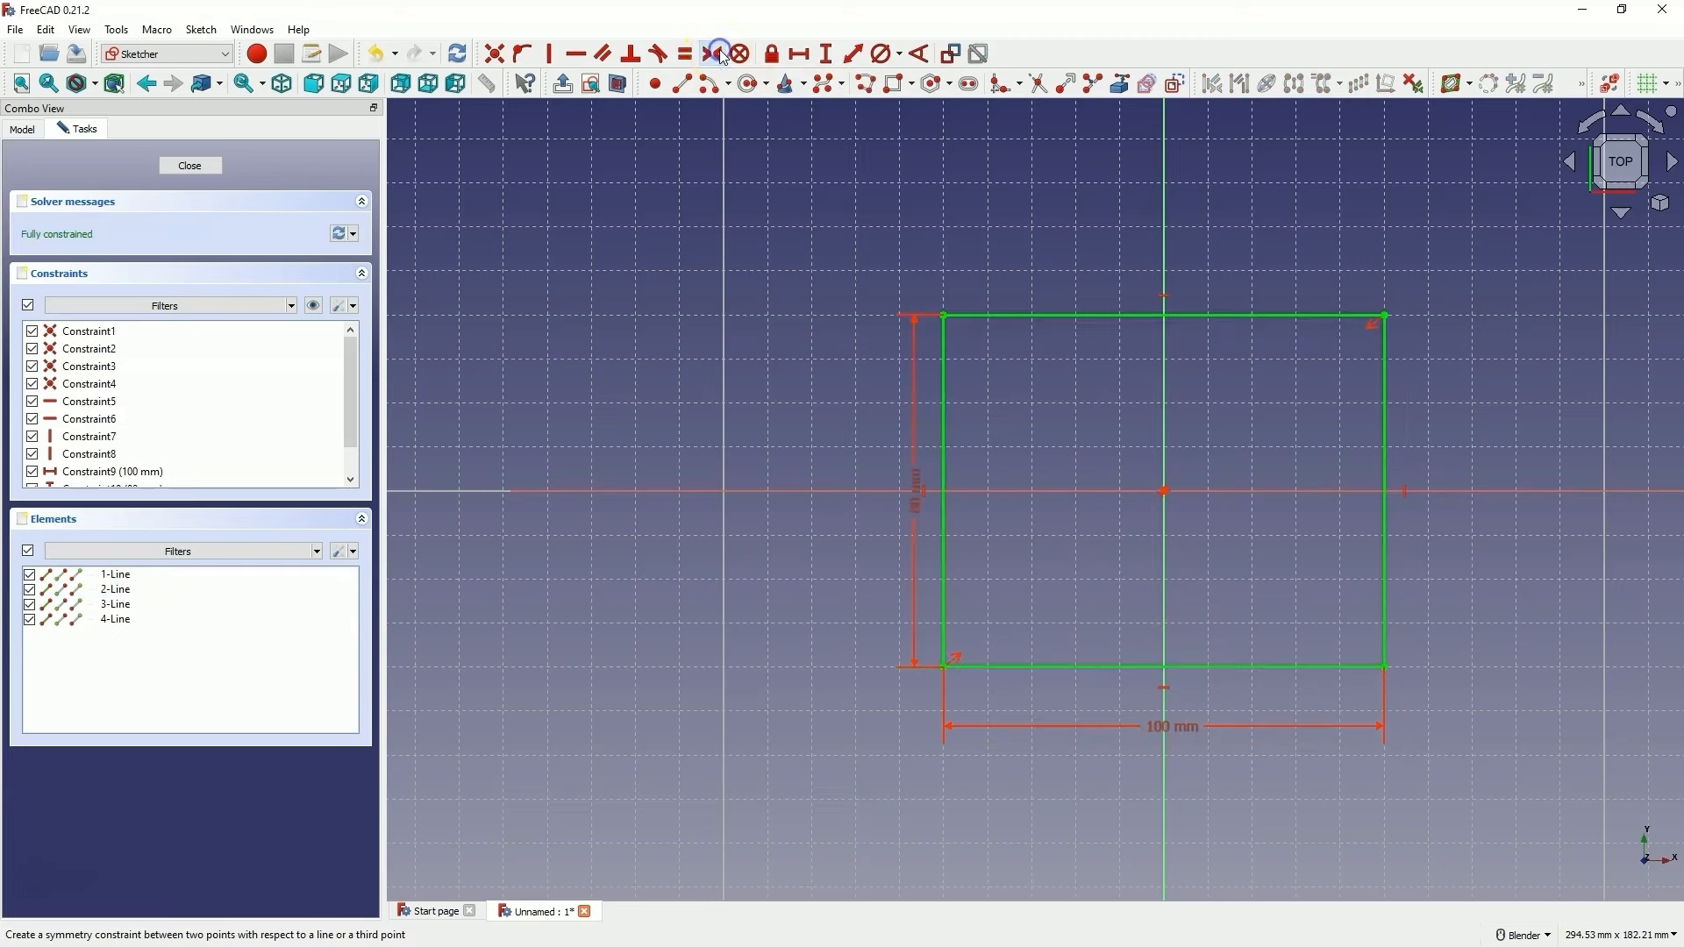
# Set the rectangle's width to 150 mm and its height to 120 mm
pyautogui.doubleClick(1180, 735)
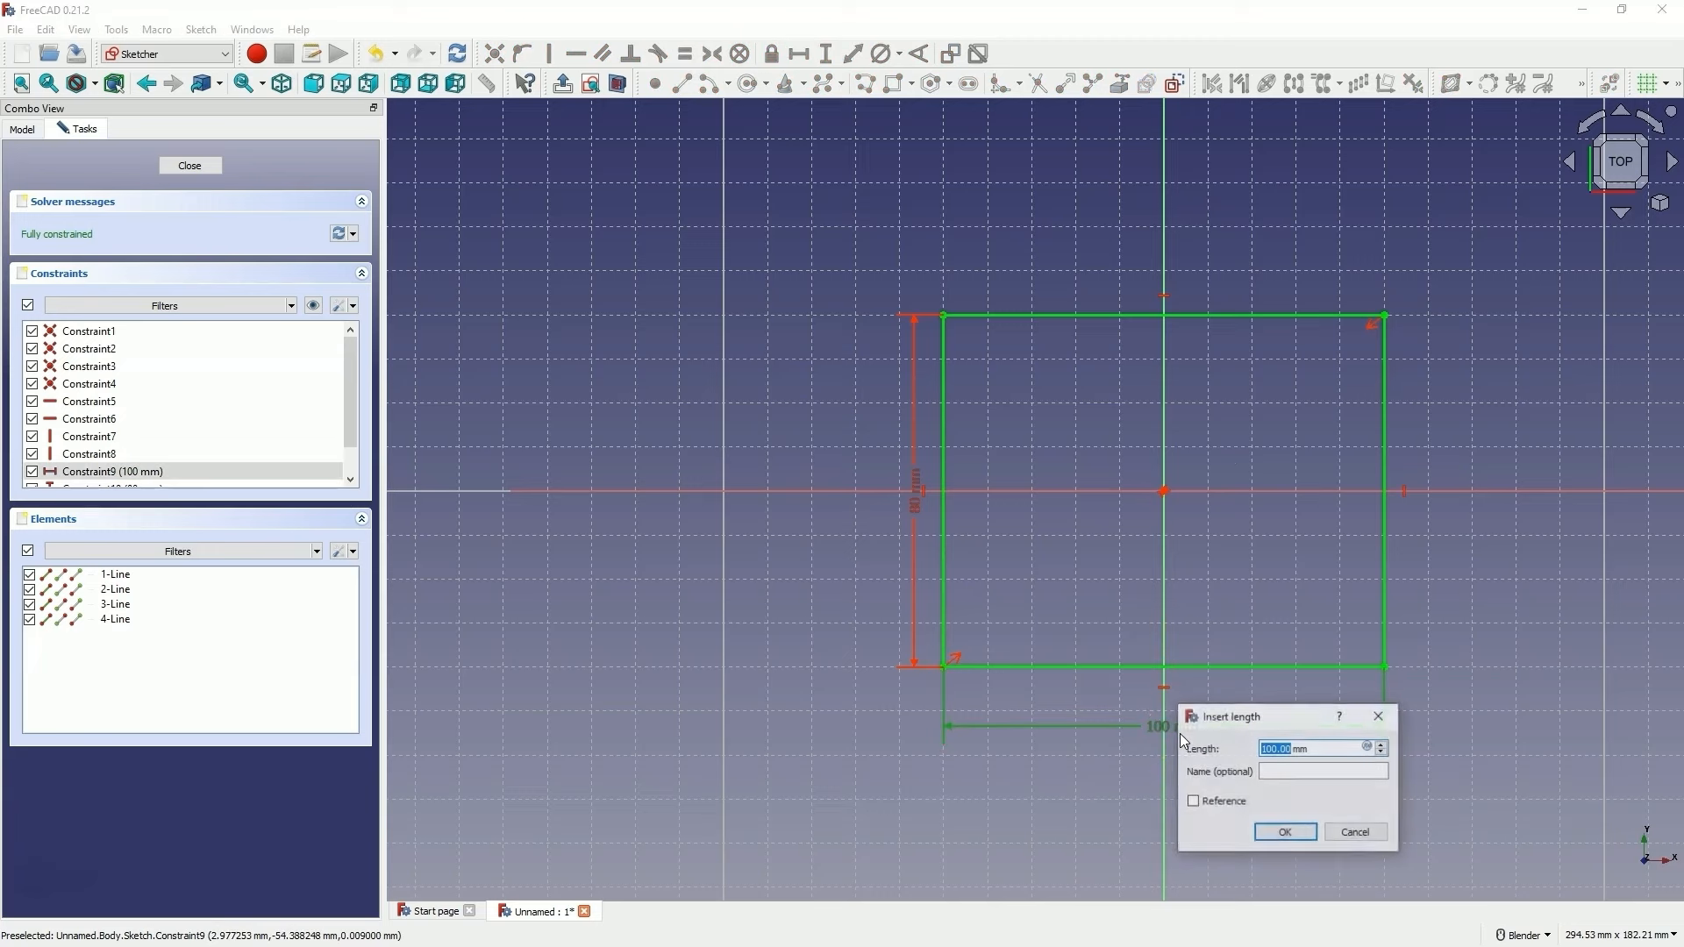
pyautogui.write('150')
pyautogui.press('Return')
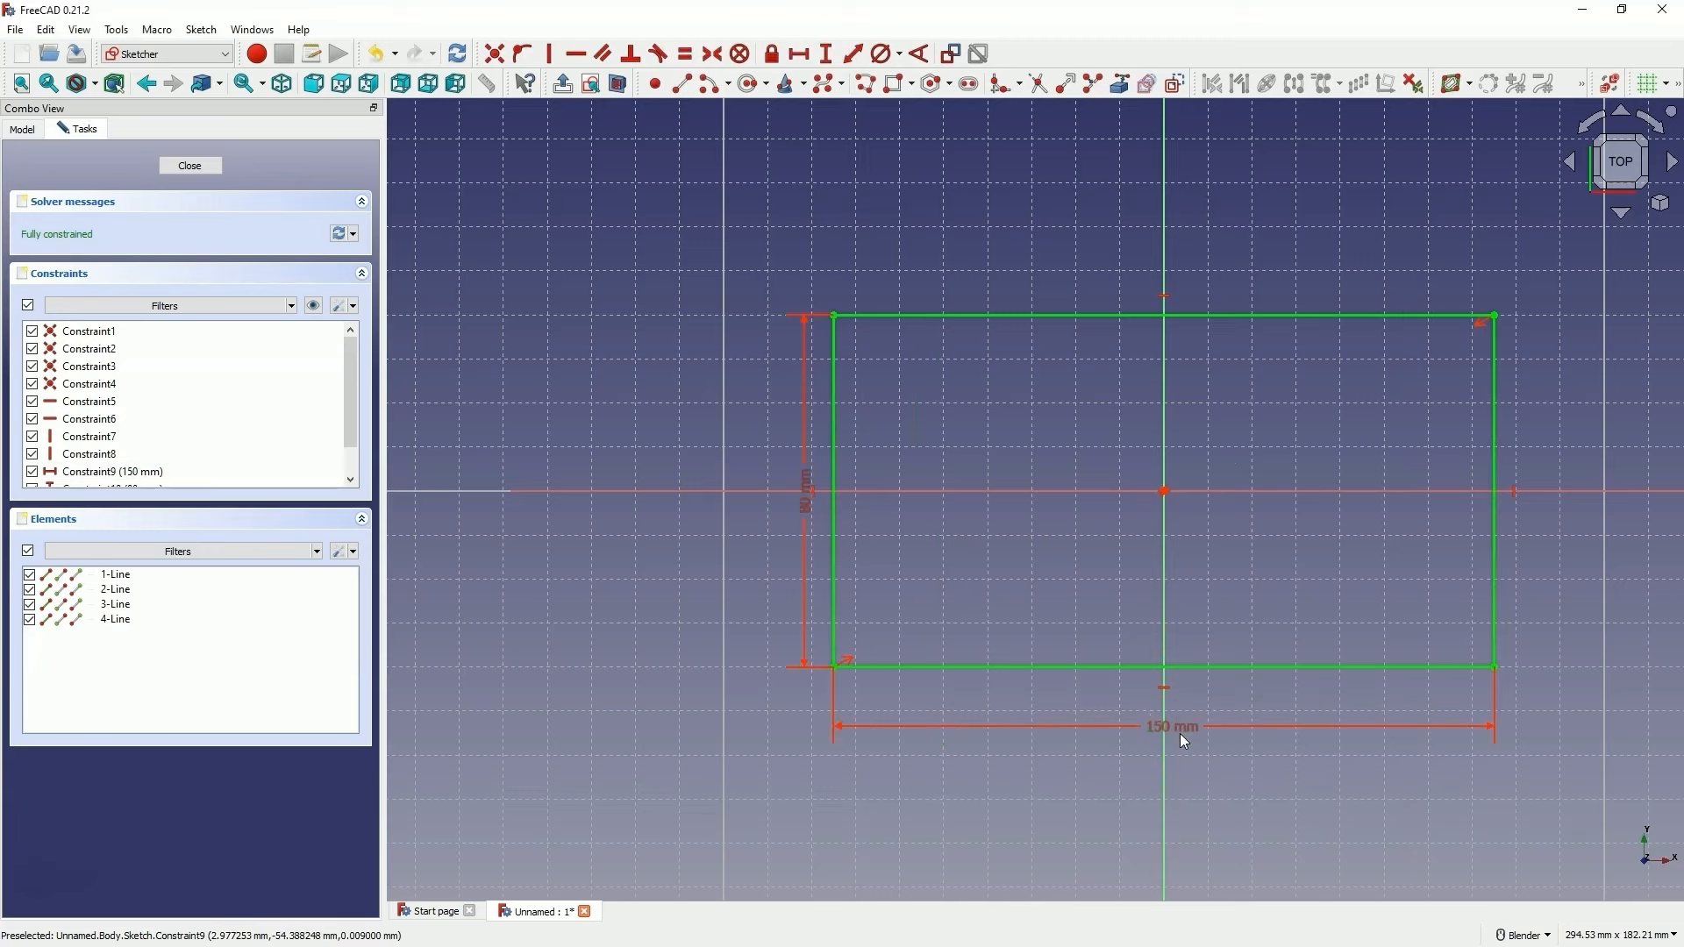
pyautogui.doubleClick(808, 505)
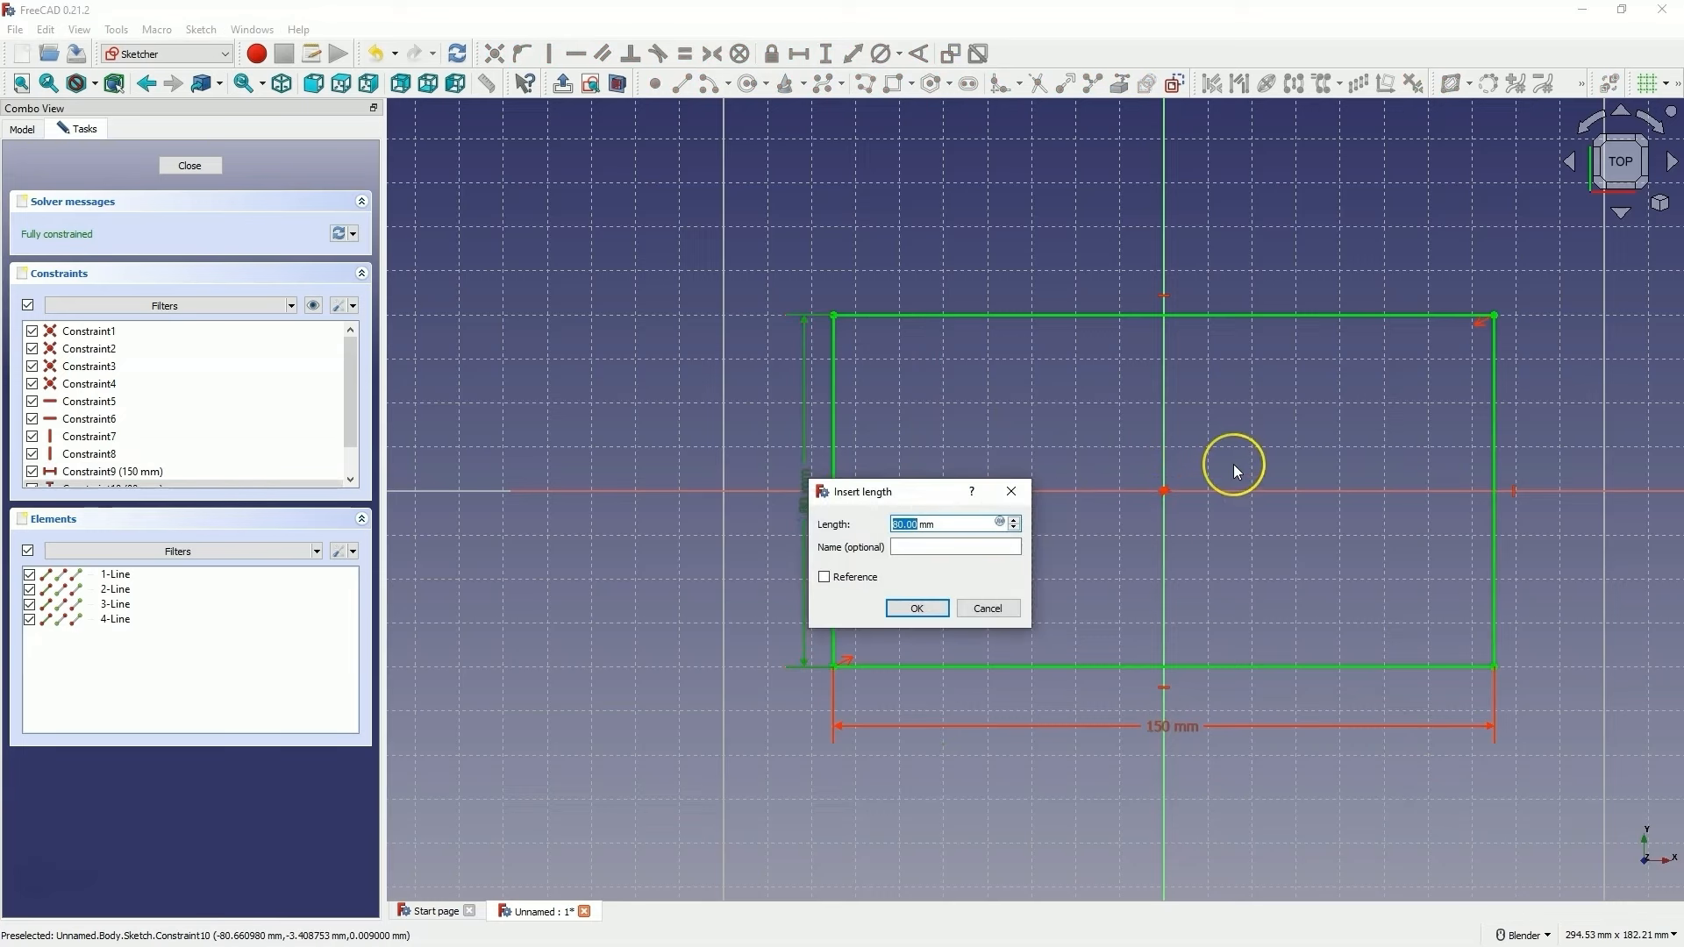
pyautogui.write('12')
pyautogui.press('Return')
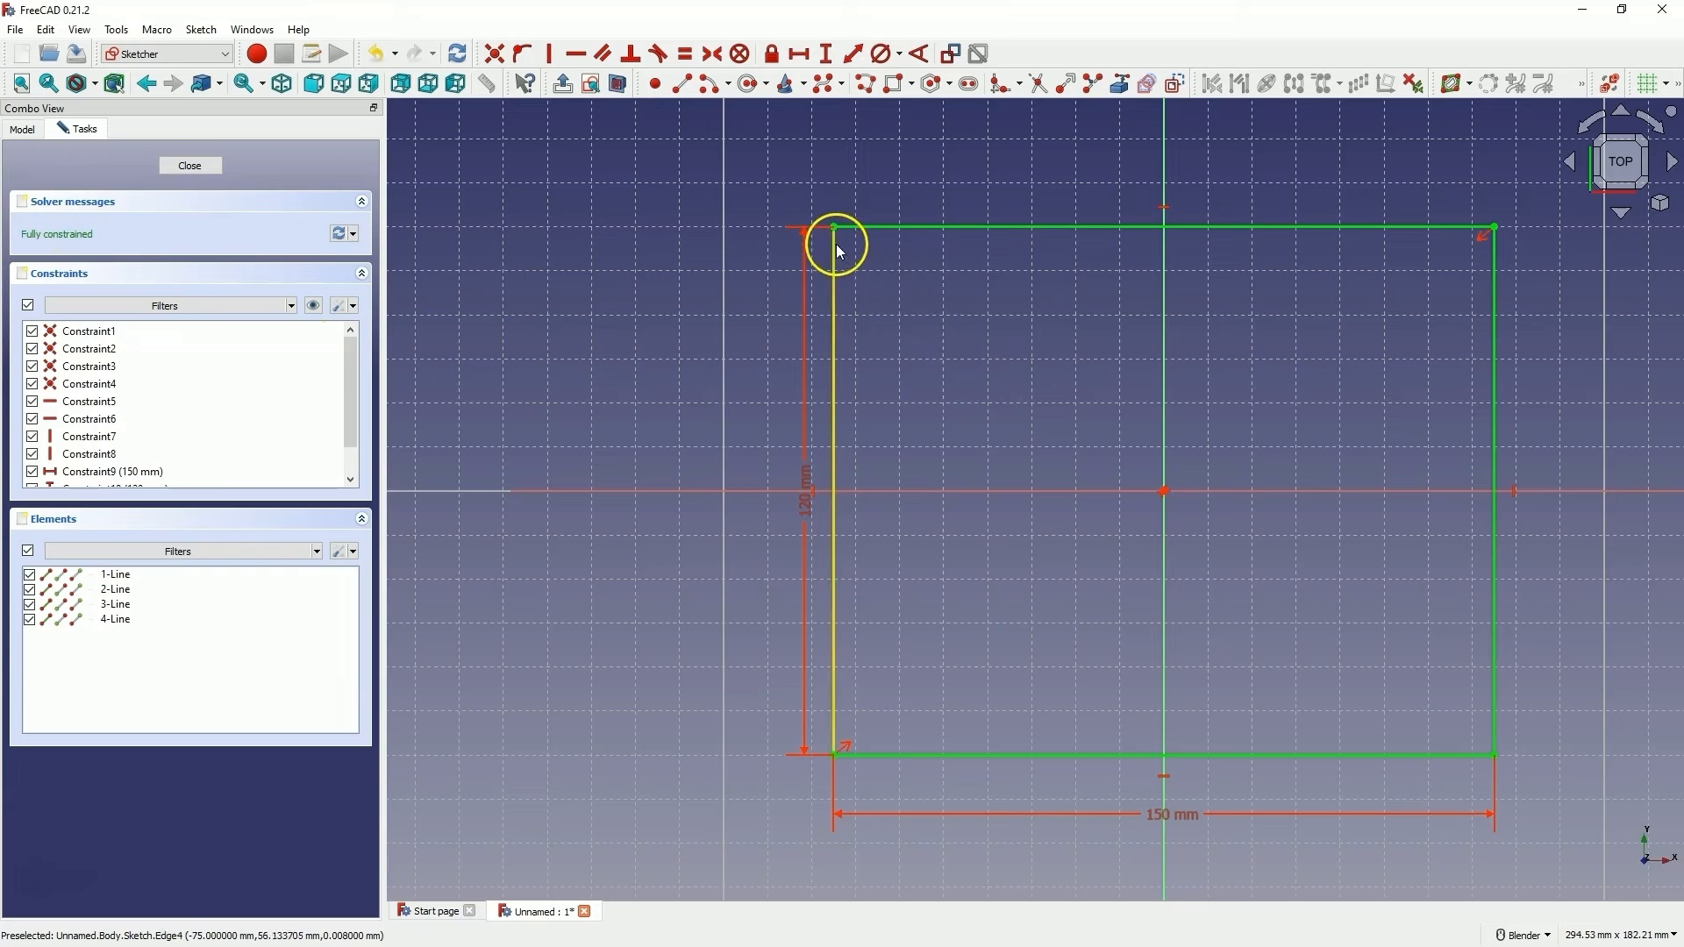
pyautogui.press('g')
pyautogui.press('c')
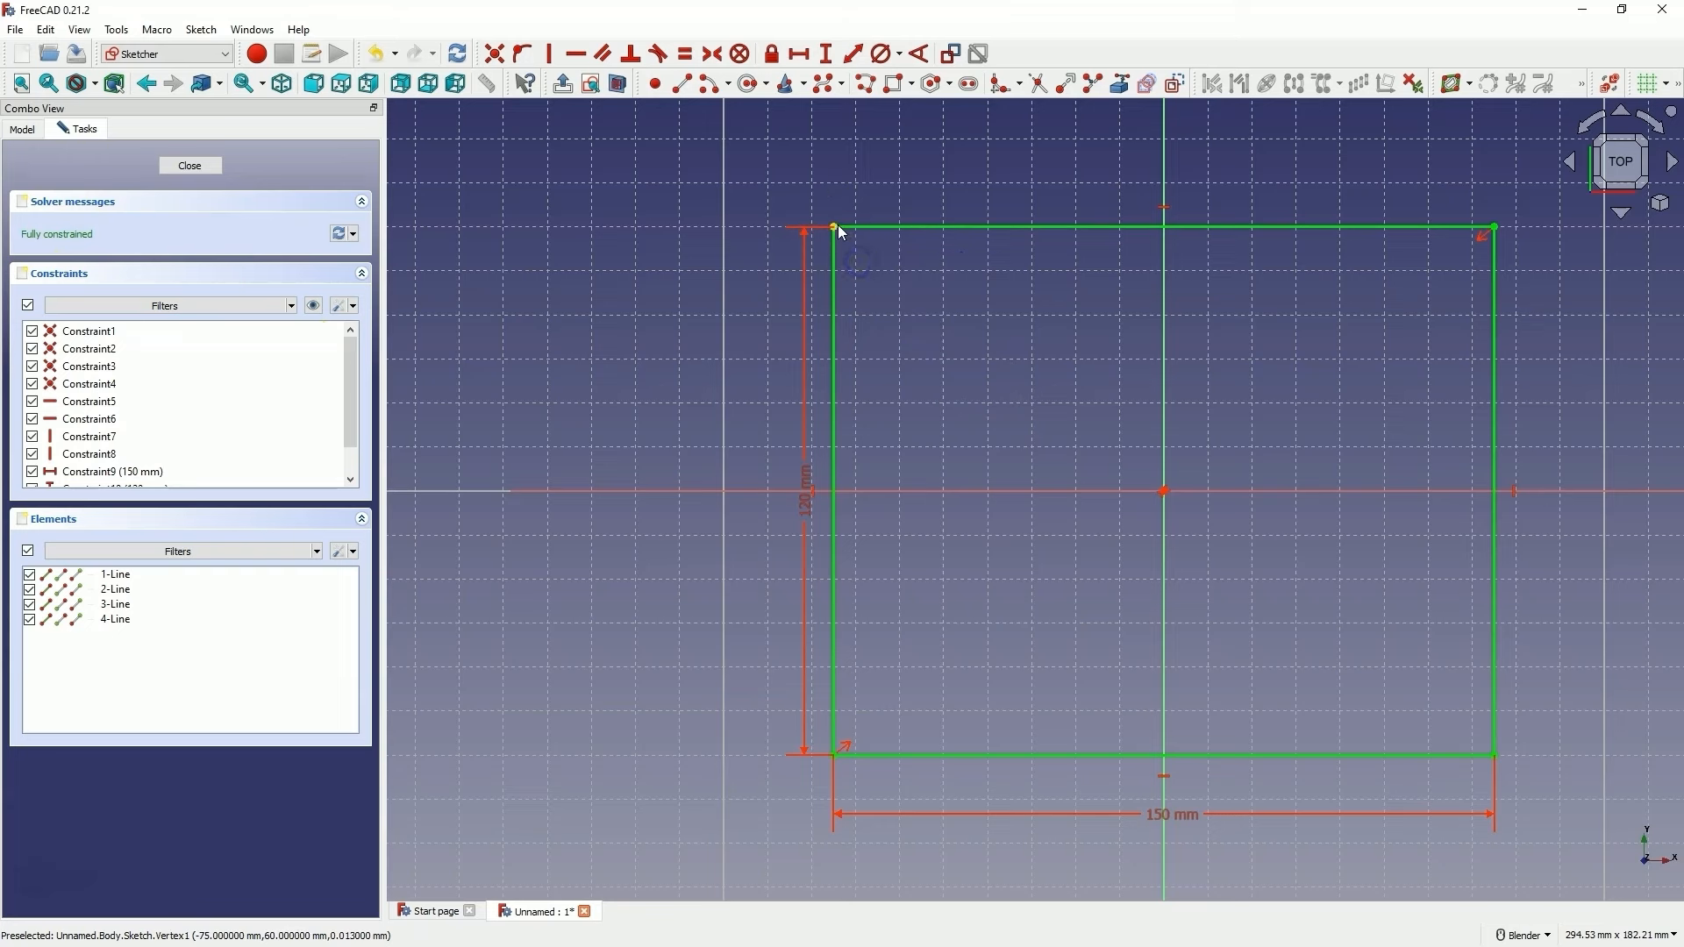
pyautogui.rightClick(861, 226)
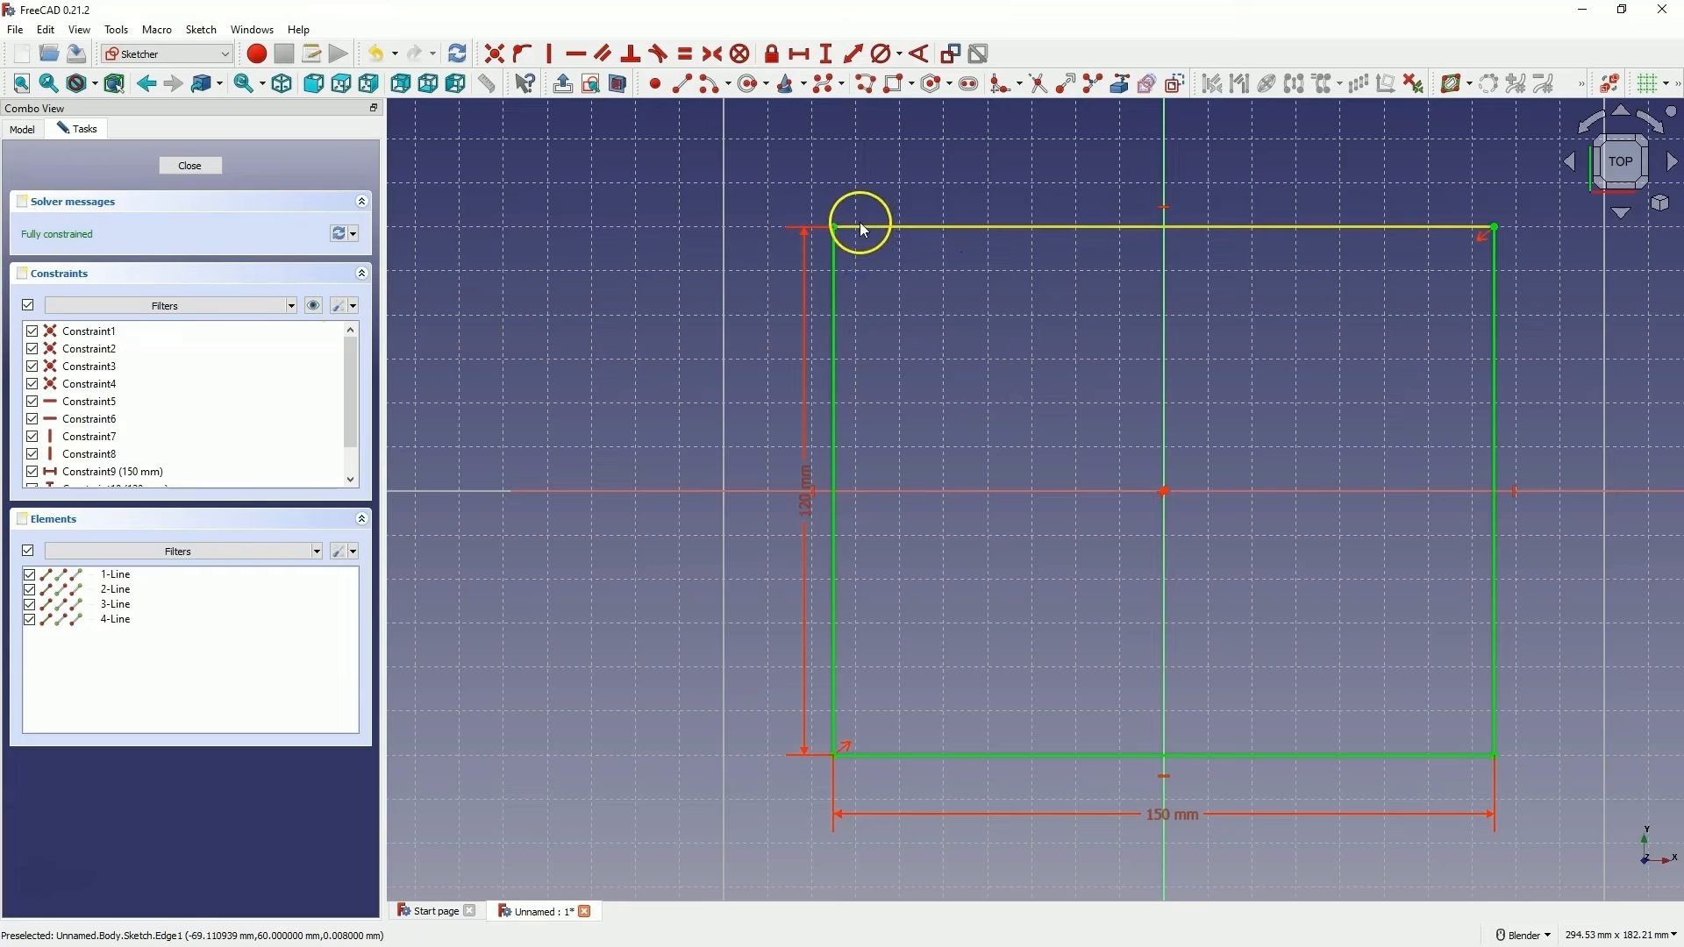
pyautogui.rightClick(921, 320)
pyautogui.click(969, 226)
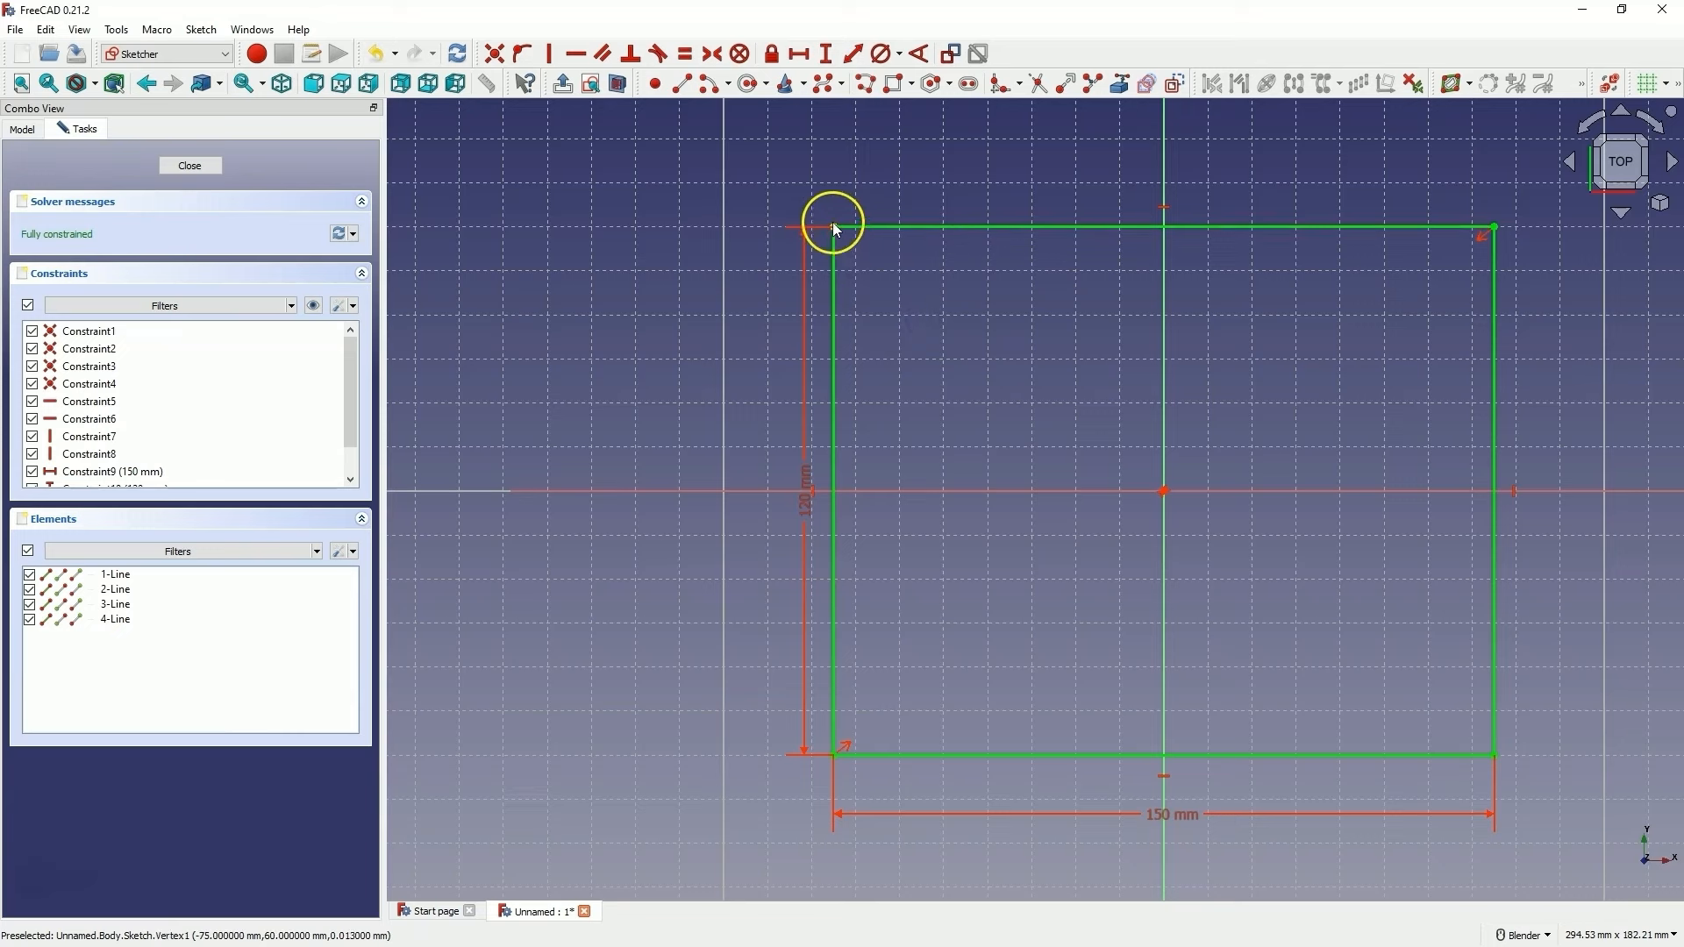
pyautogui.press('g')
pyautogui.press('c')
pyautogui.rightClick(938, 303)
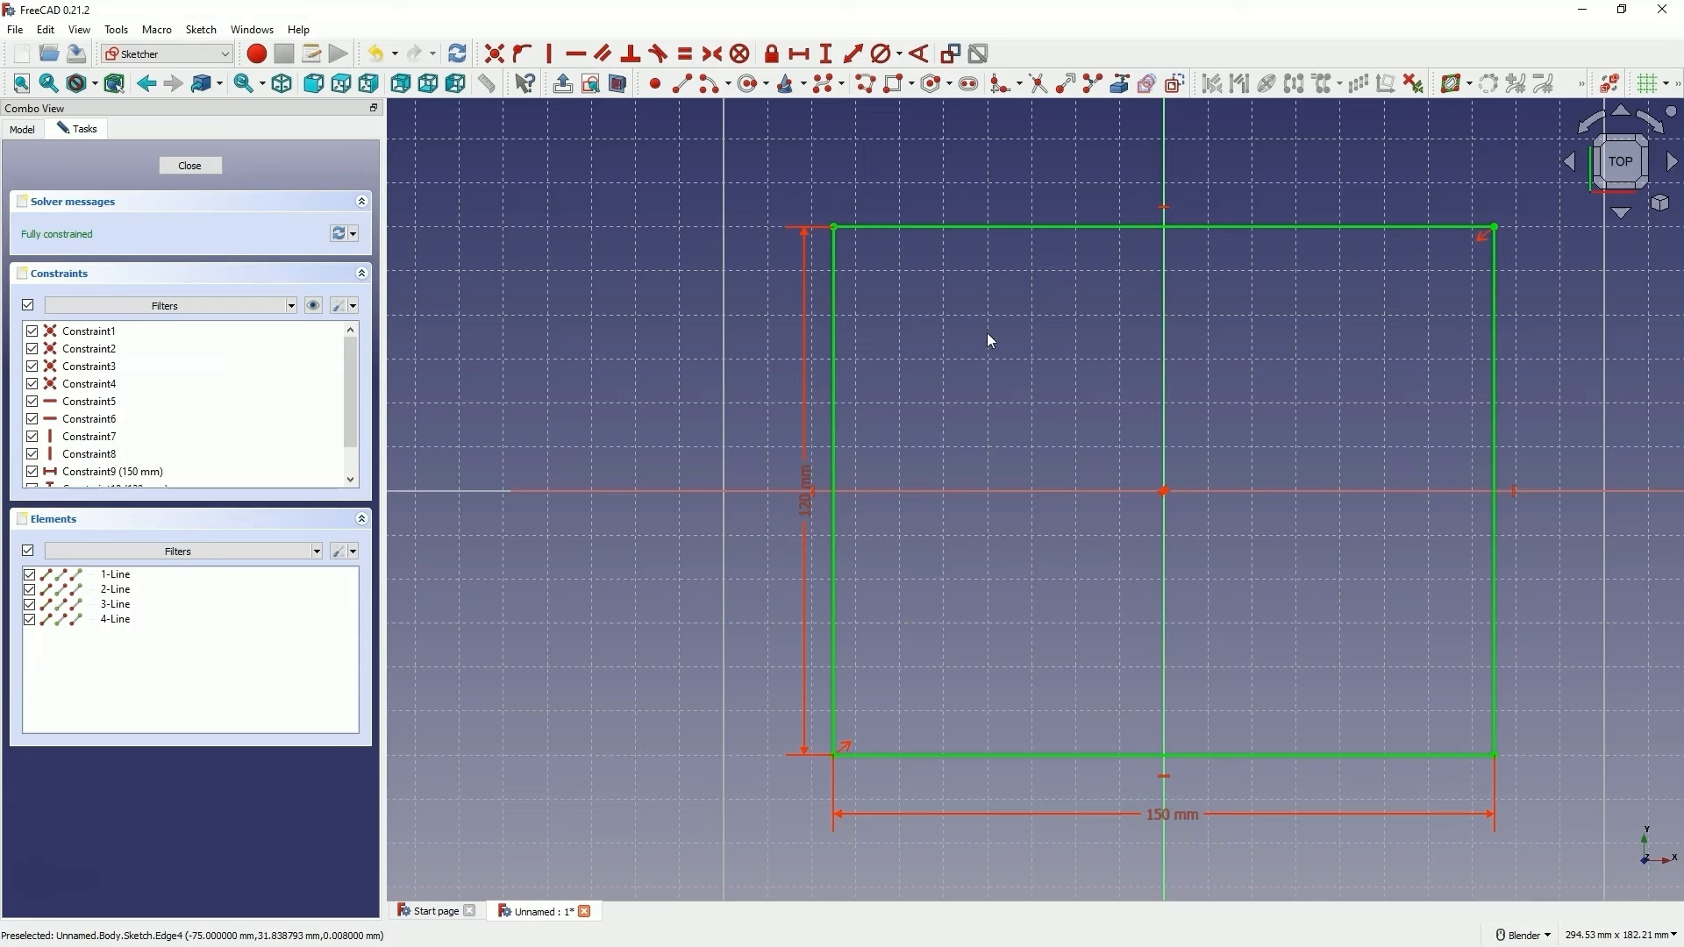
pyautogui.click(837, 230)
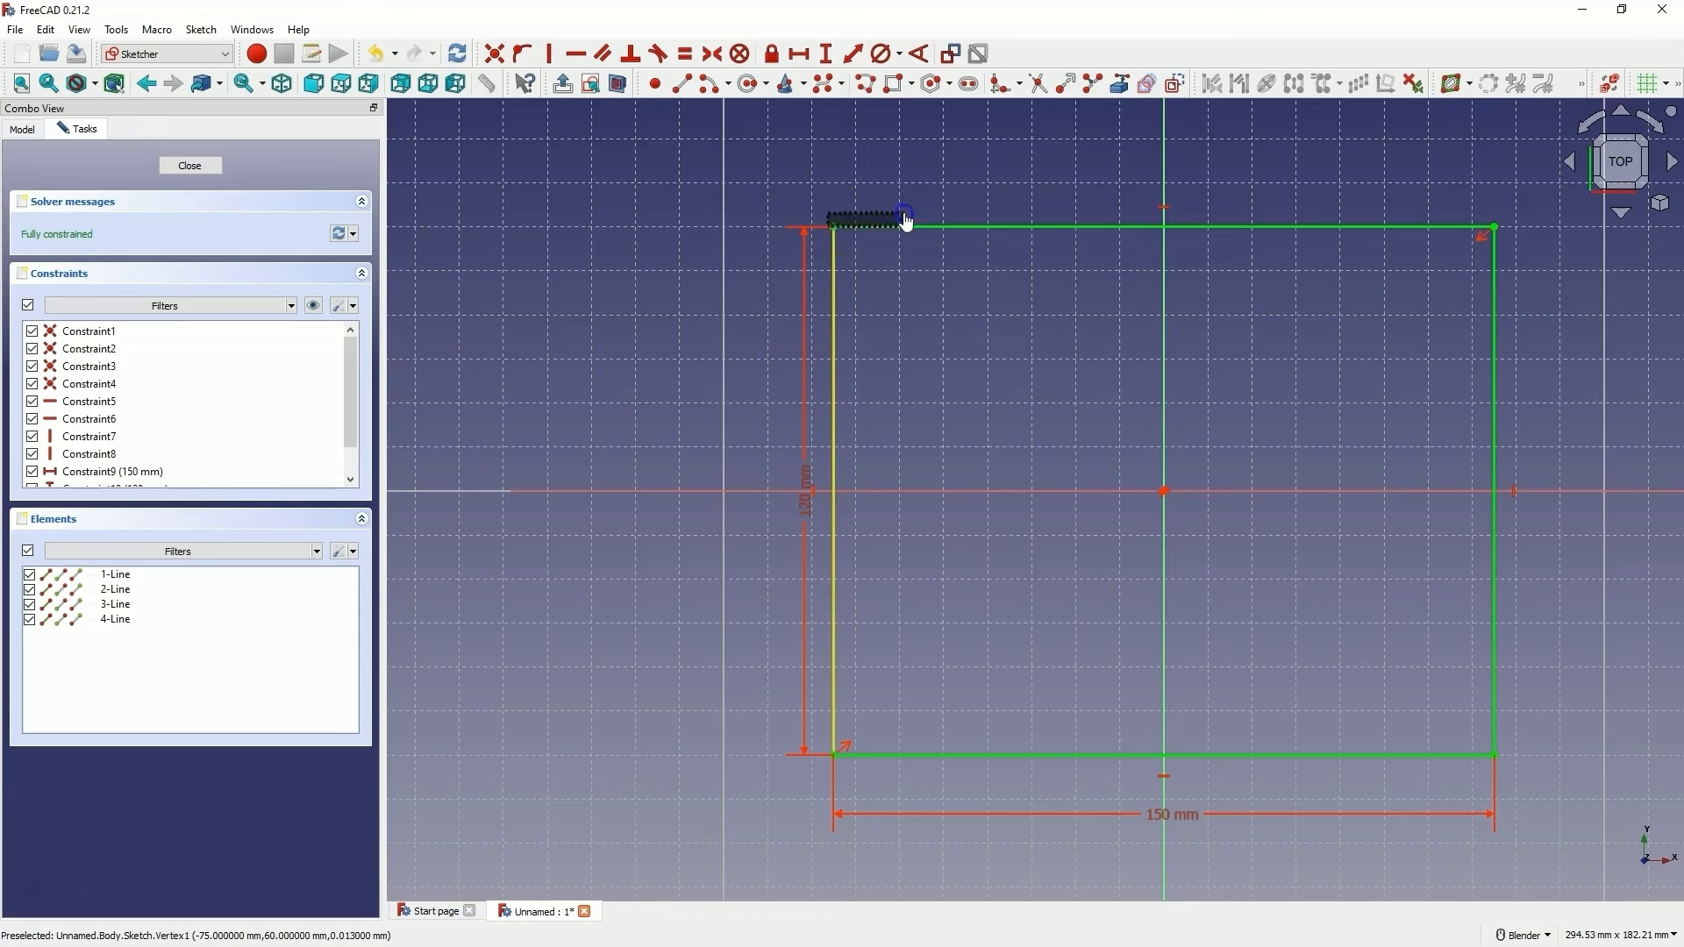
pyautogui.click(977, 235)
pyautogui.click(964, 287)
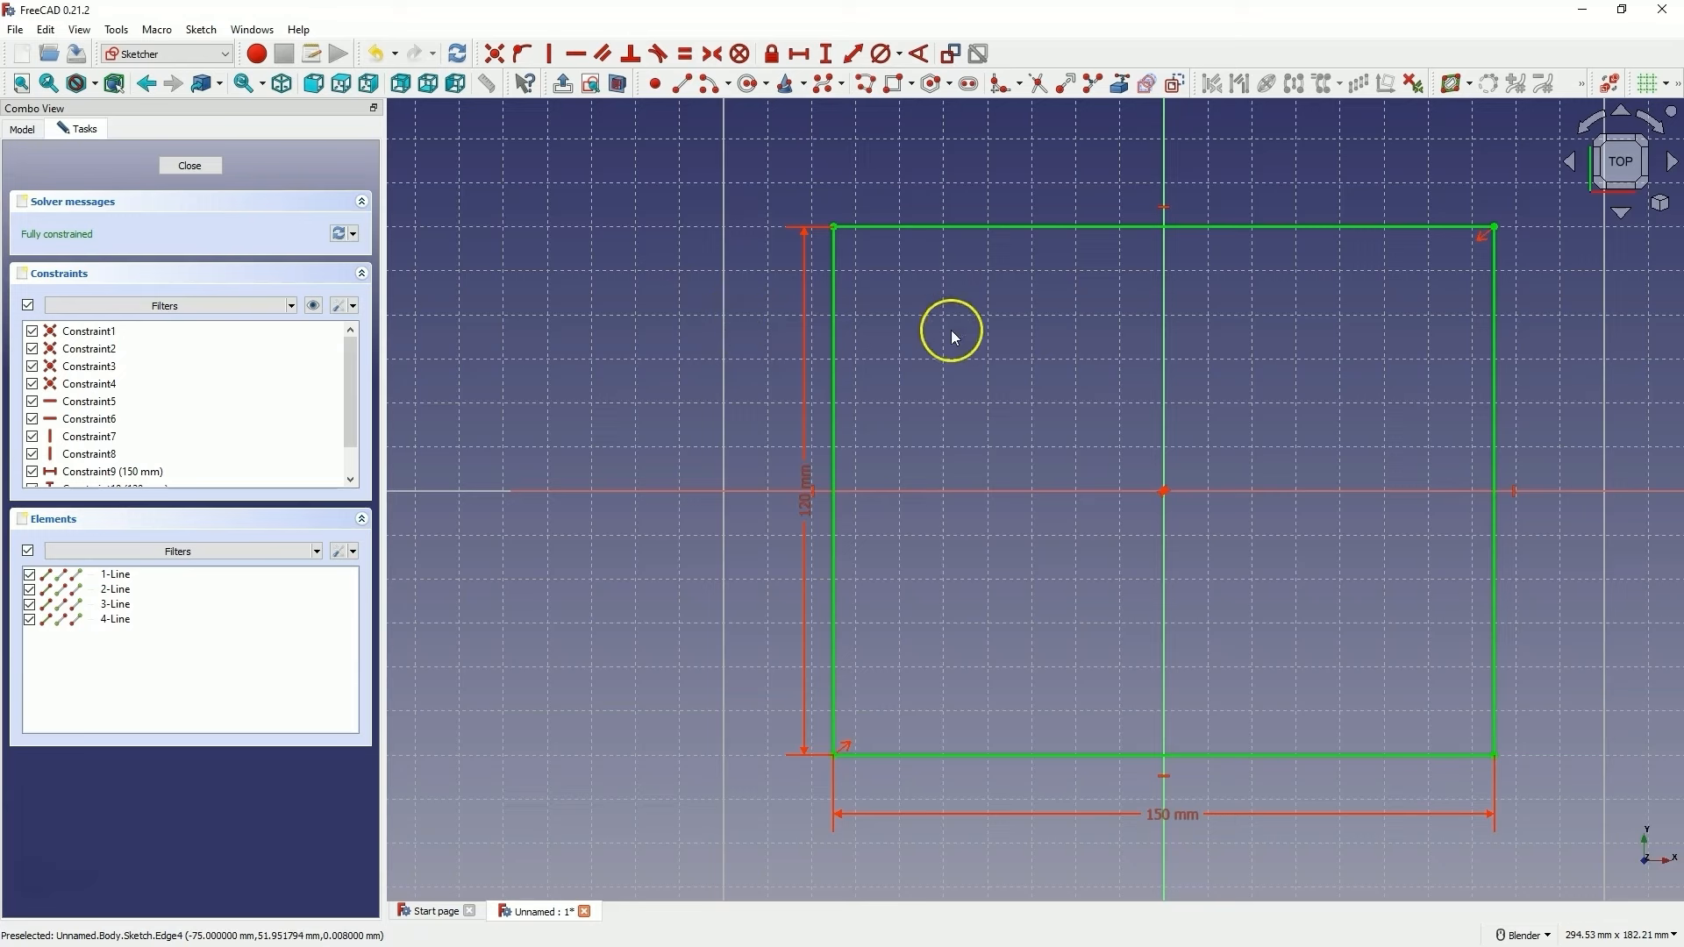
# Draw two circles inside the rectangle, one about 15 mm in diameter near the upper-left corner and a similar one near the lower-right corner
pyautogui.click(753, 88)
pyautogui.click(911, 298)
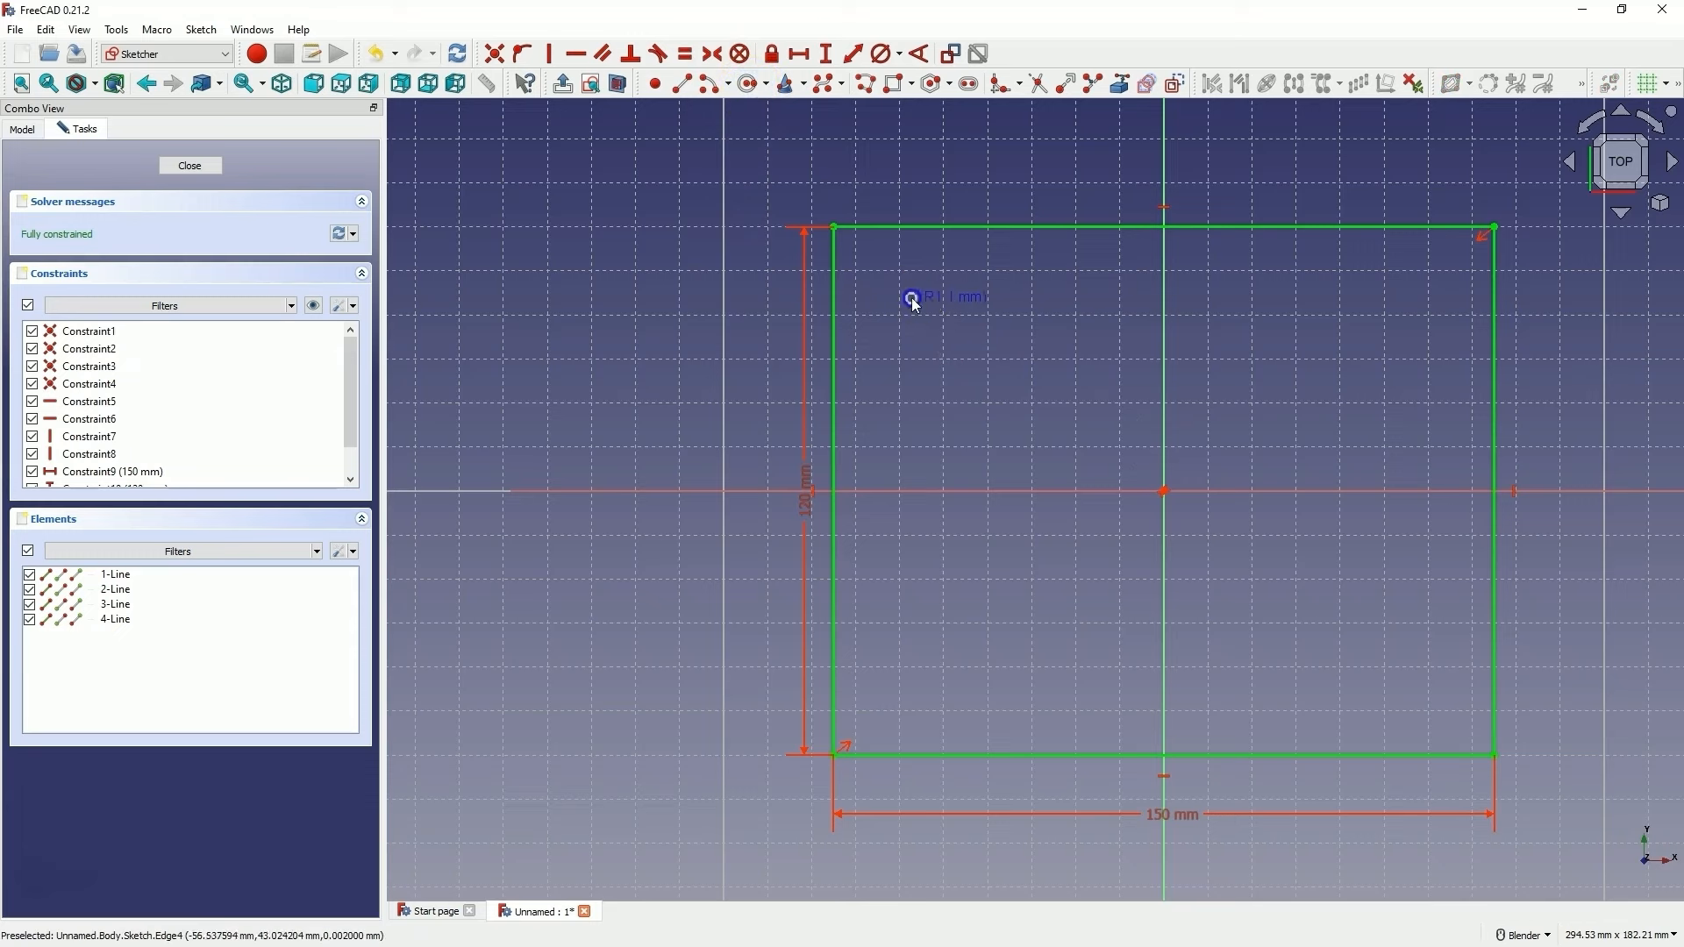
pyautogui.click(940, 321)
pyautogui.click(1395, 668)
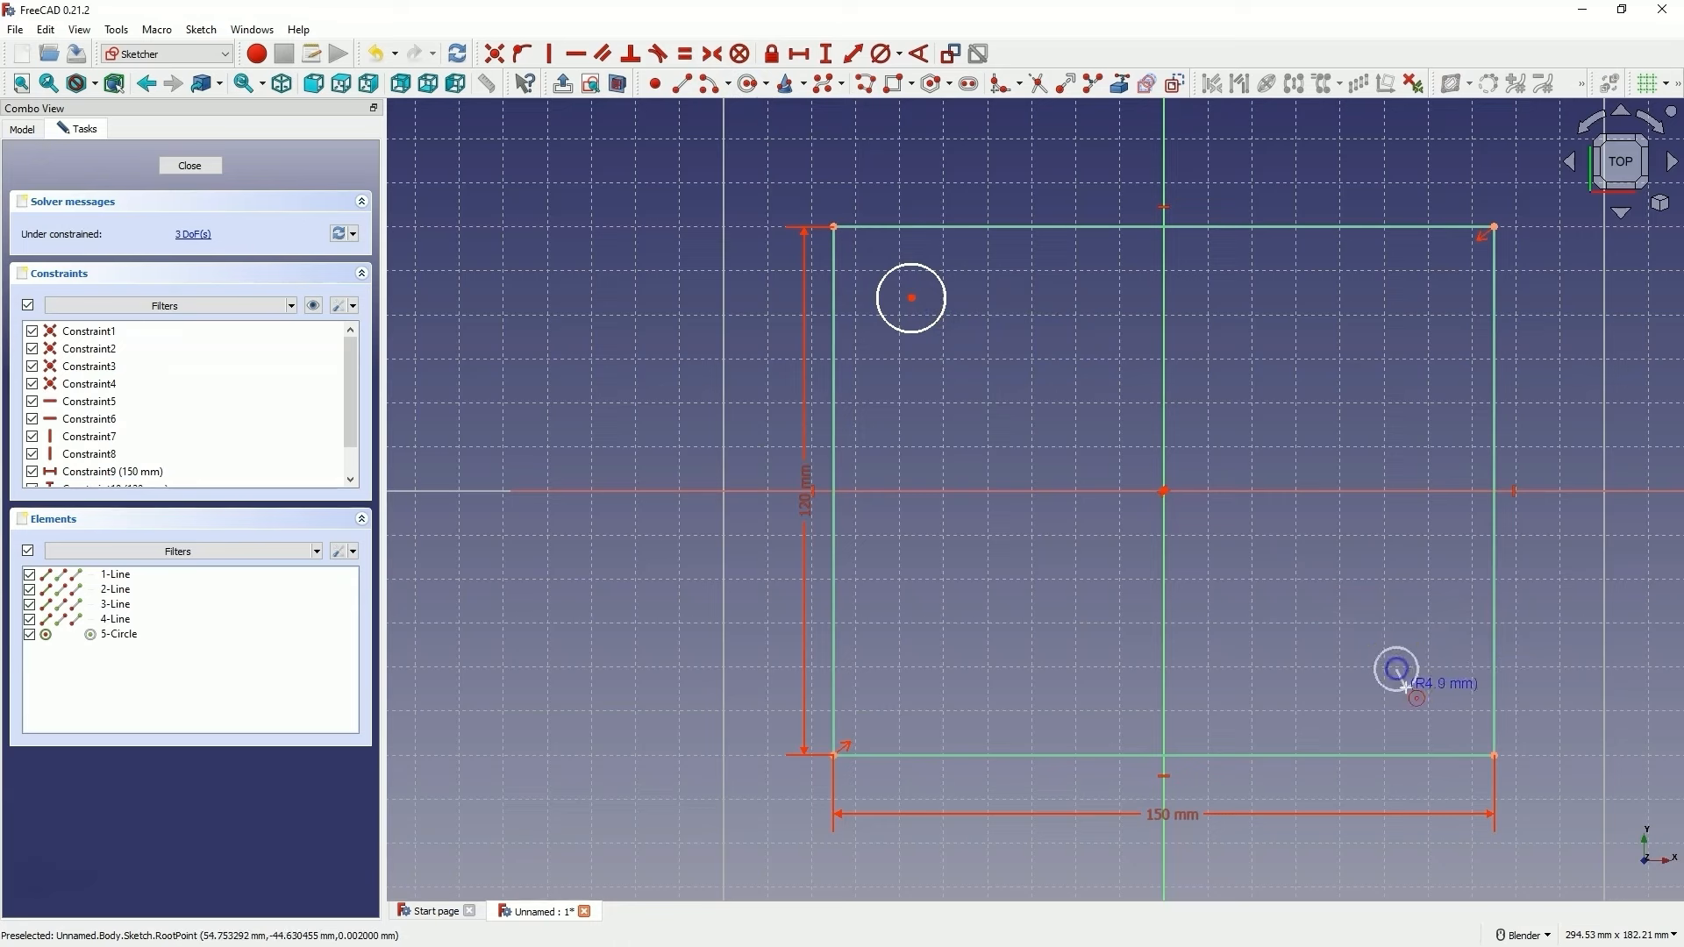
pyautogui.click(1410, 701)
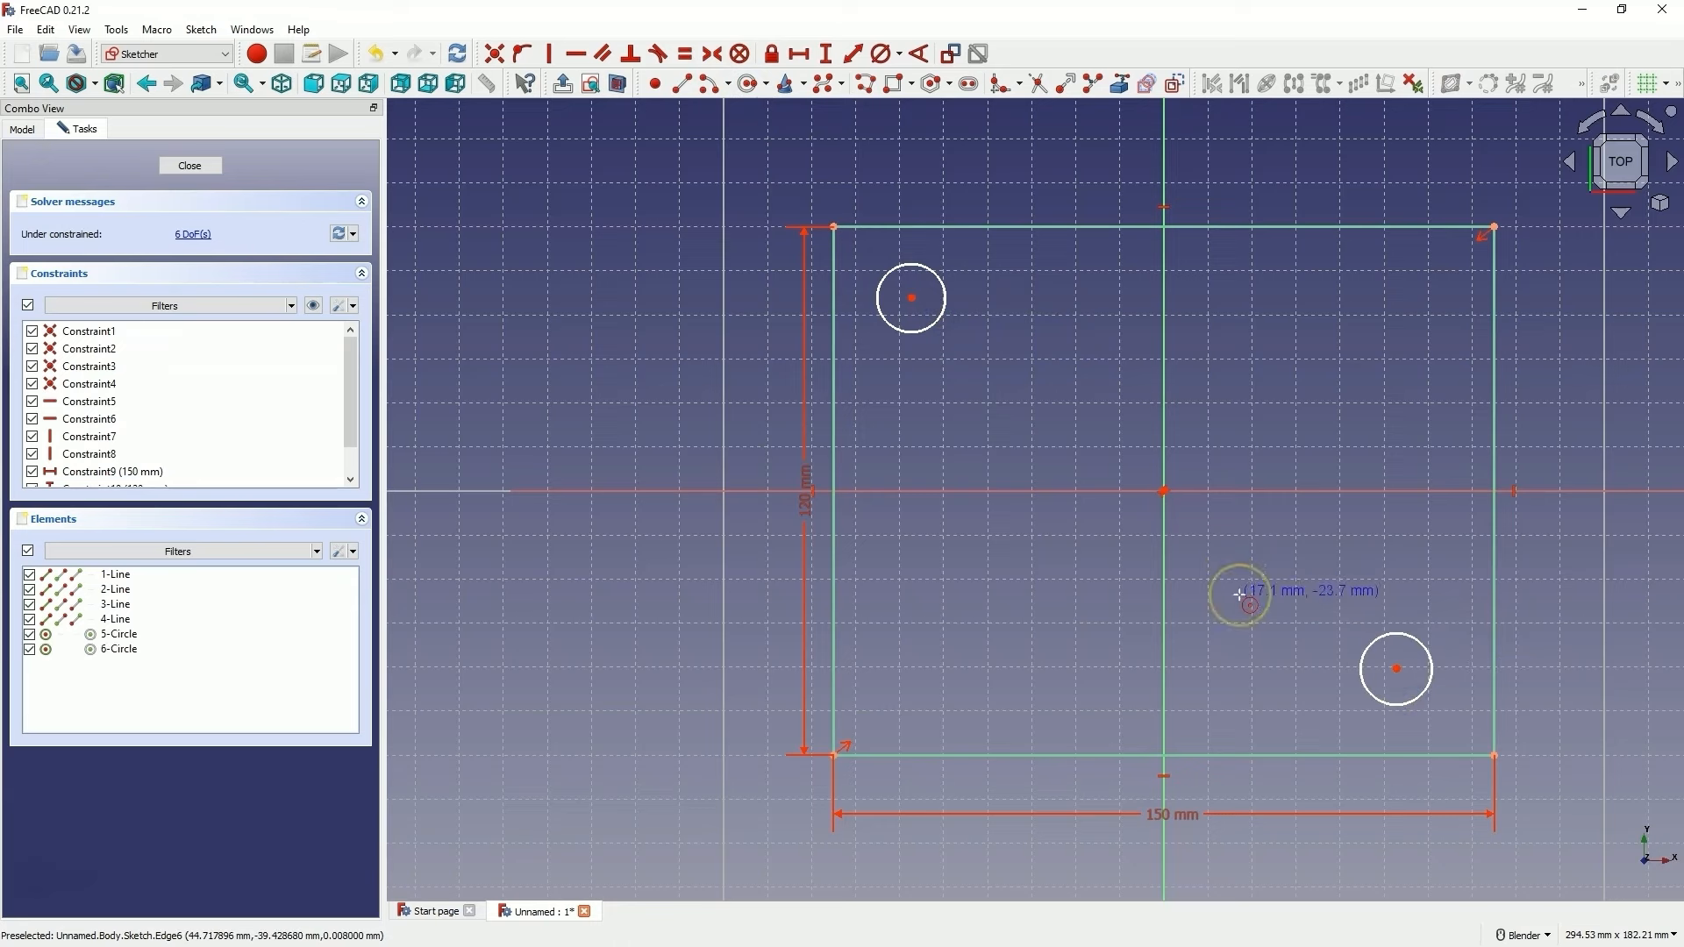
pyautogui.rightClick(1280, 573)
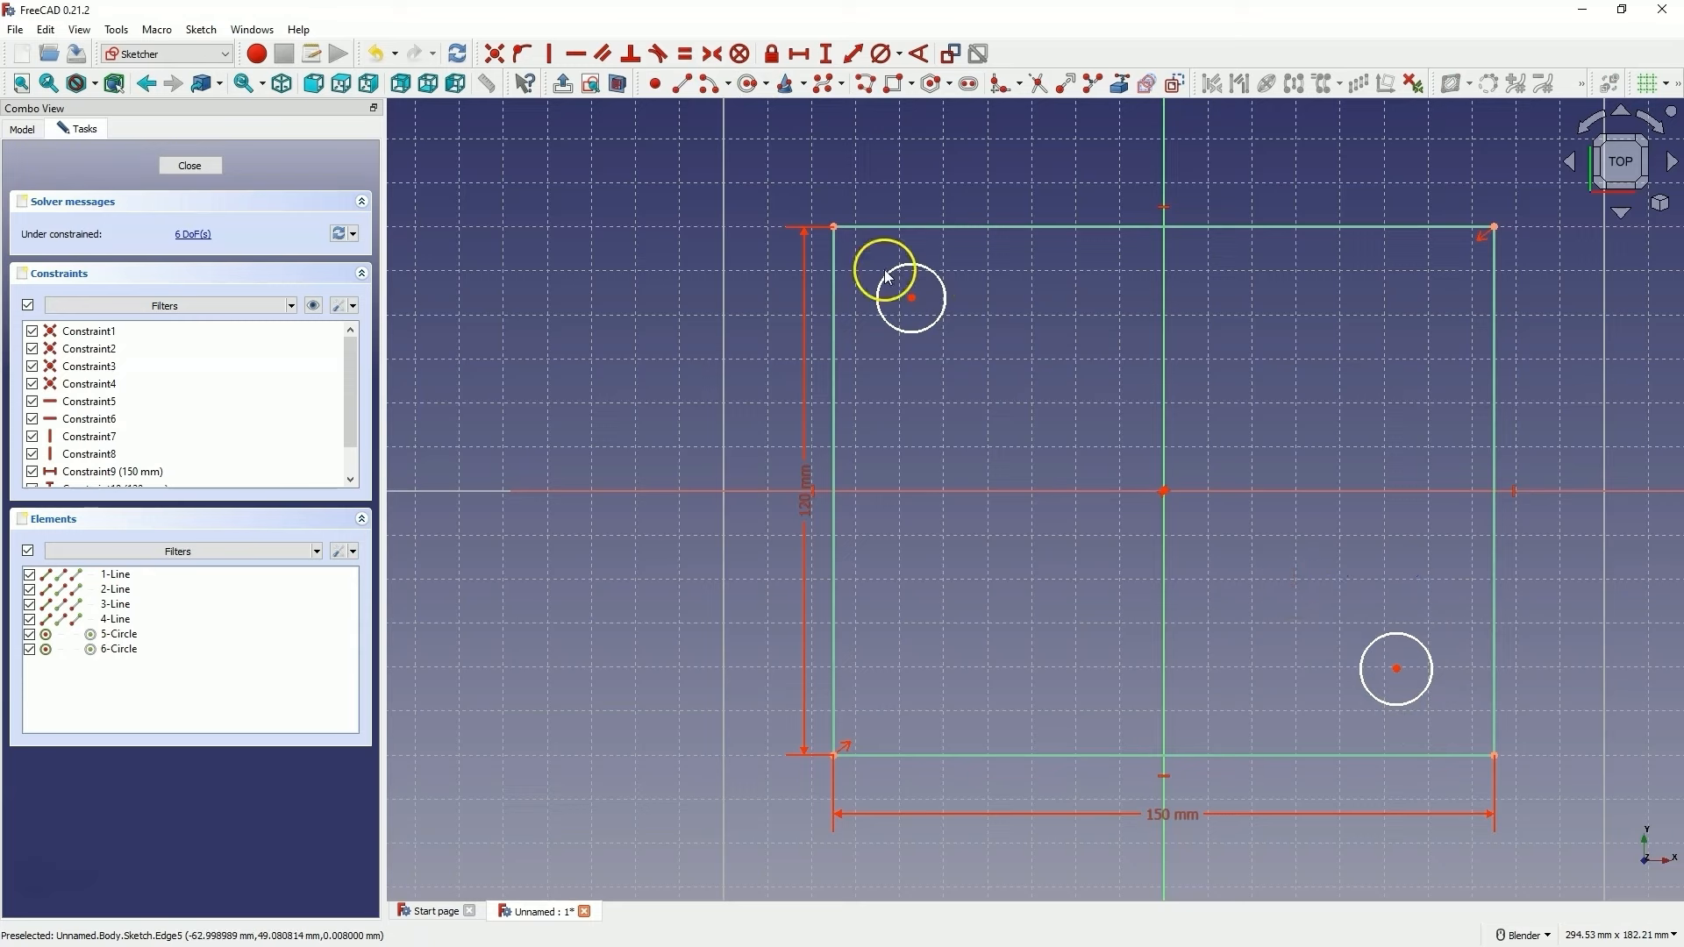
# Constrain the horizontal distance between the upper-left circle's centre and the rectangle's upper-left corner to 10 mm
pyautogui.moveTo(914, 297); pyautogui.dragTo(915, 238)
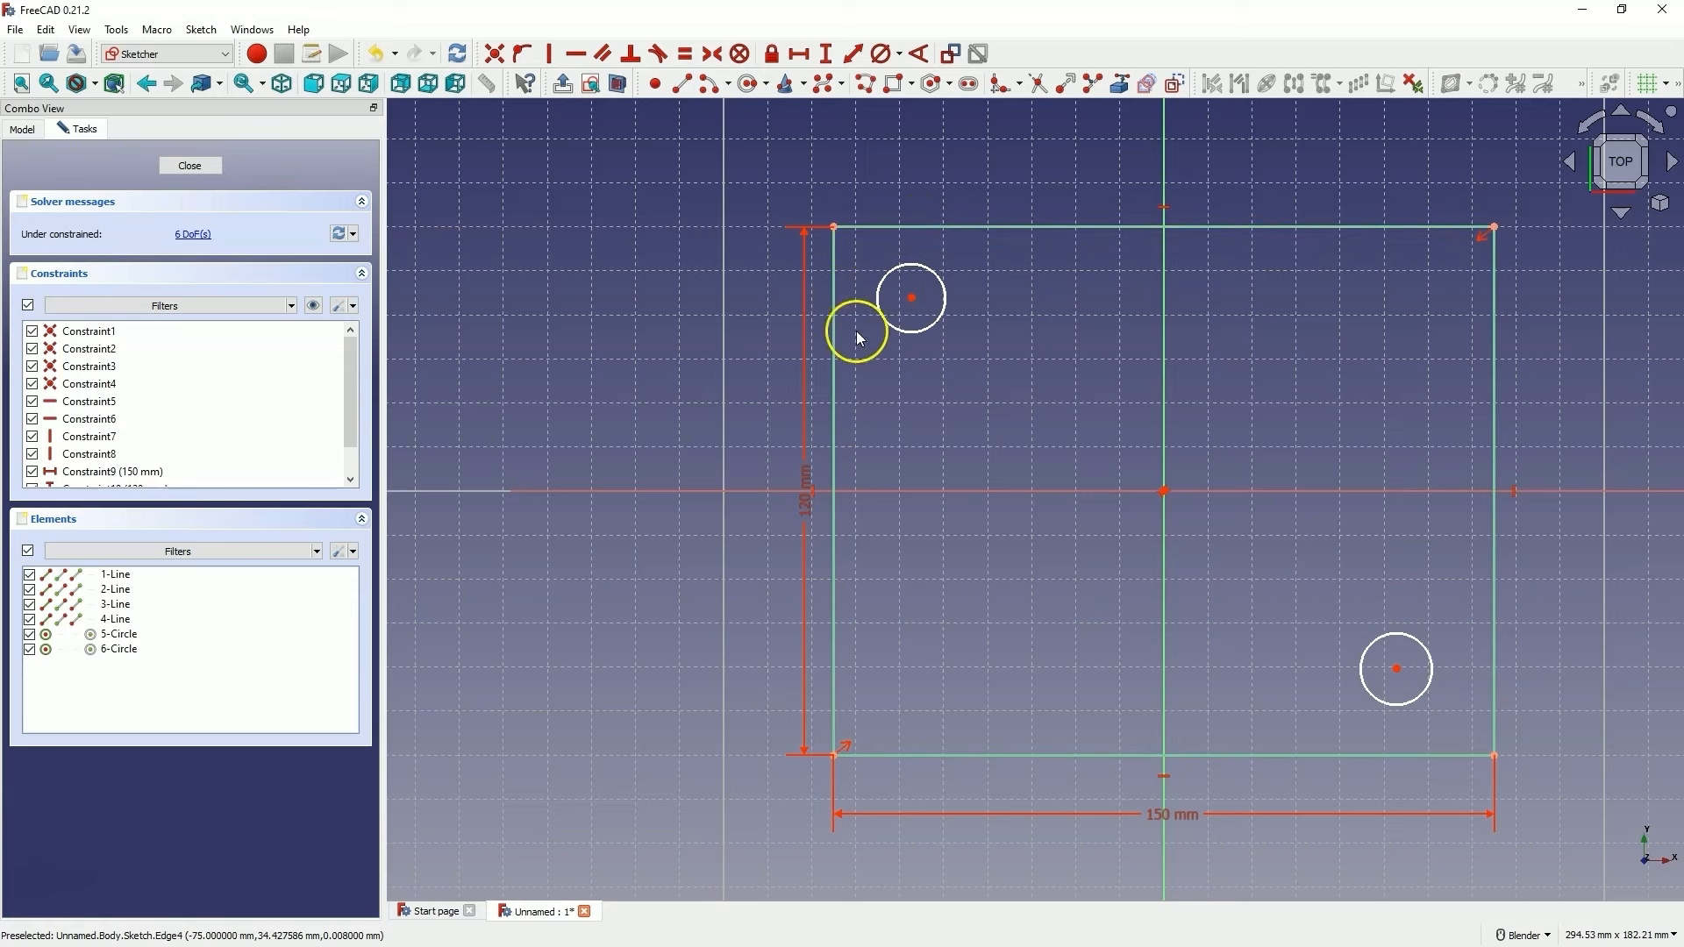
pyautogui.click(800, 56)
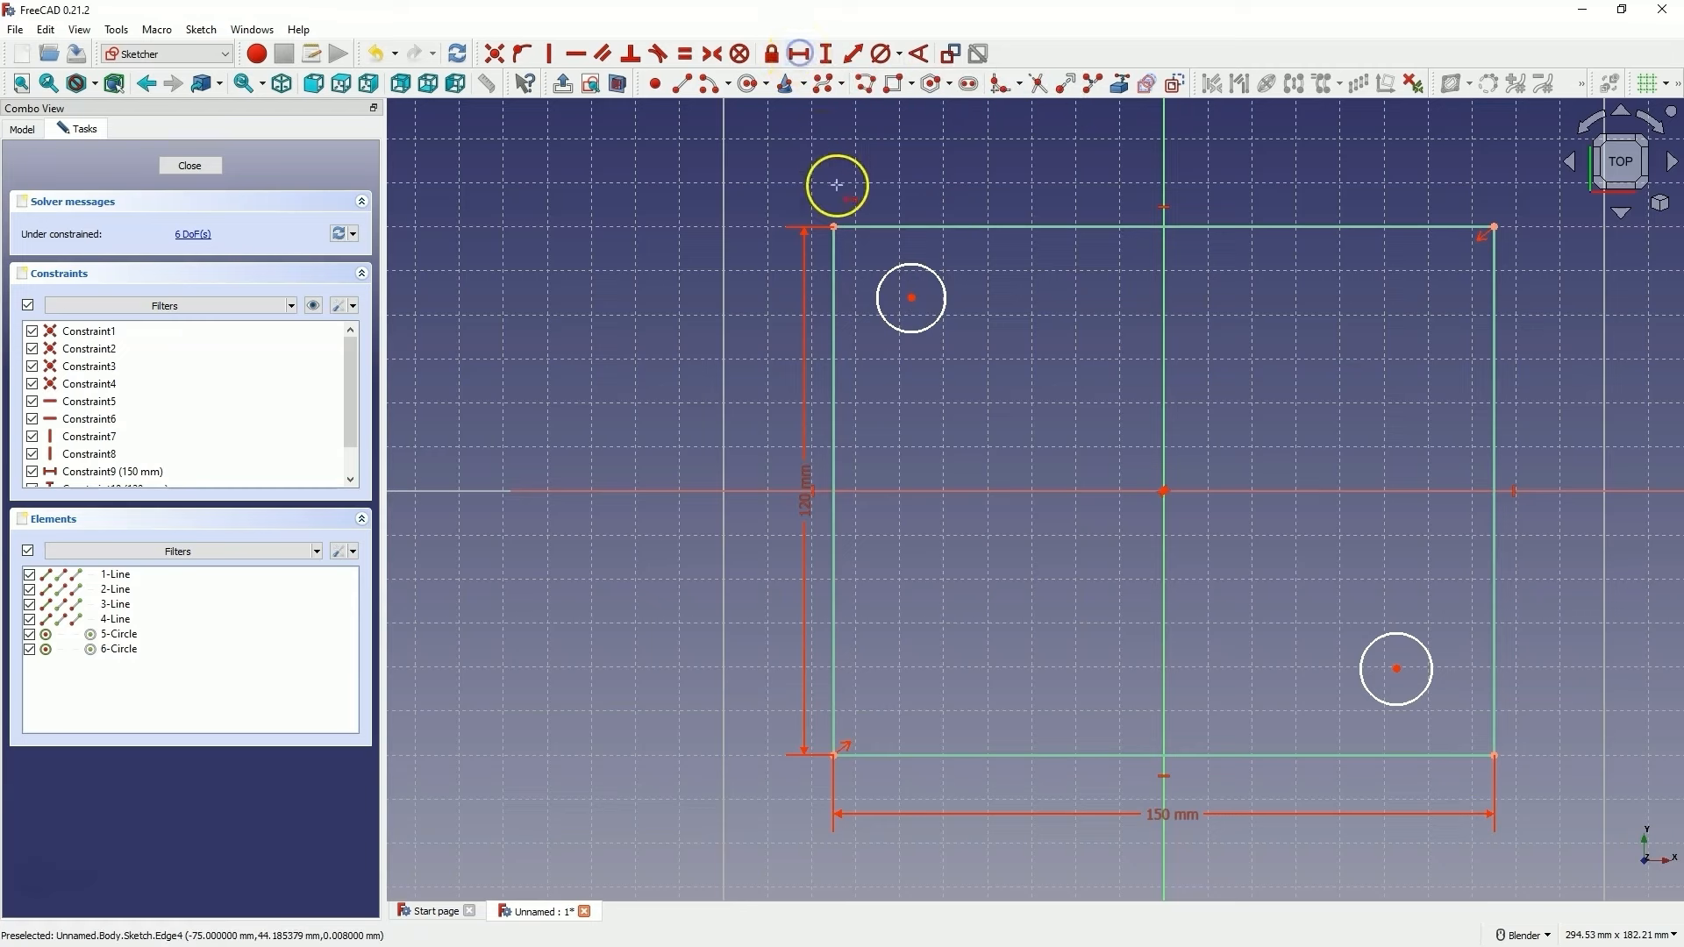
pyautogui.click(909, 298)
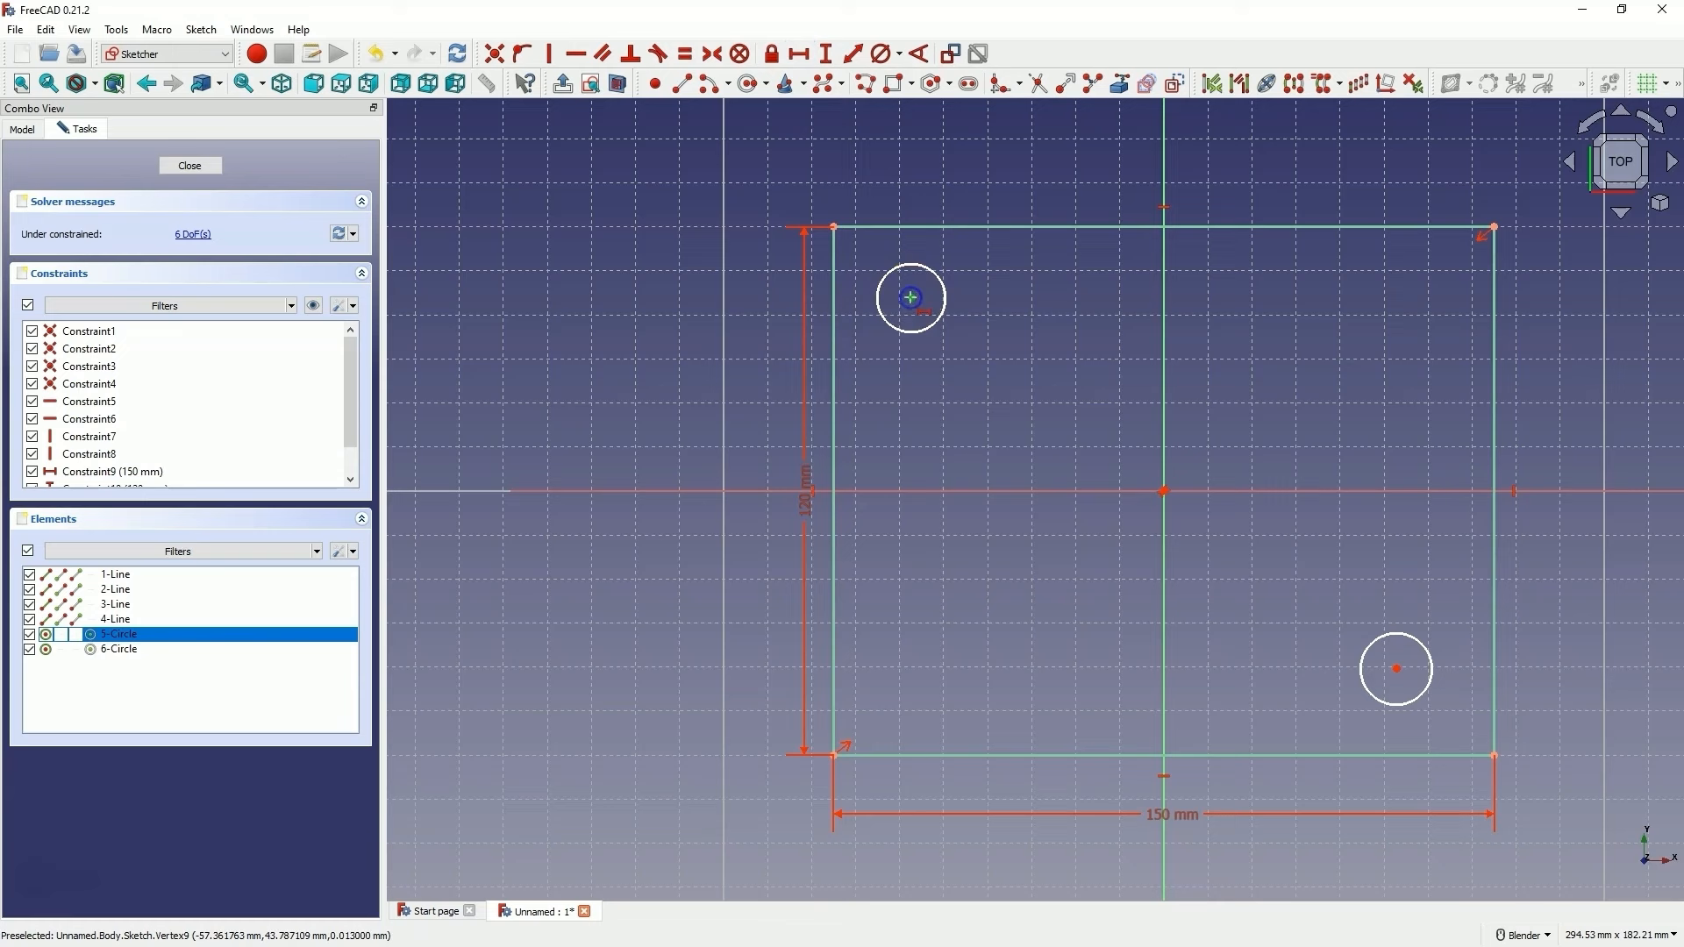
pyautogui.click(834, 227)
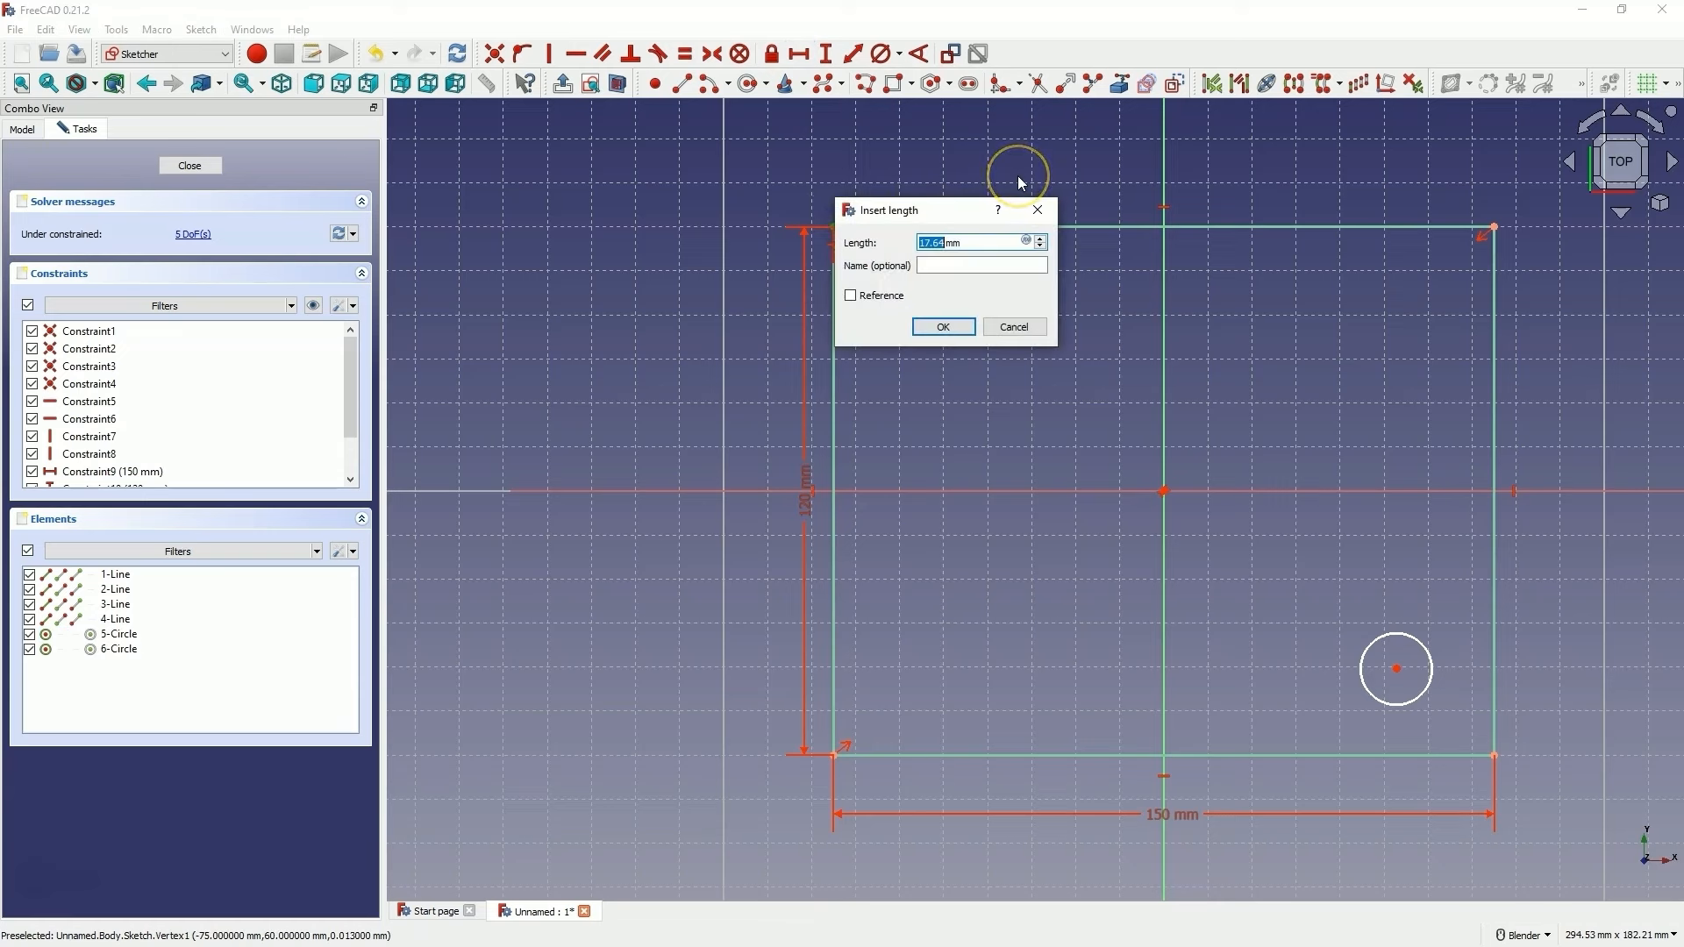
pyautogui.write('10')
pyautogui.press('Return')
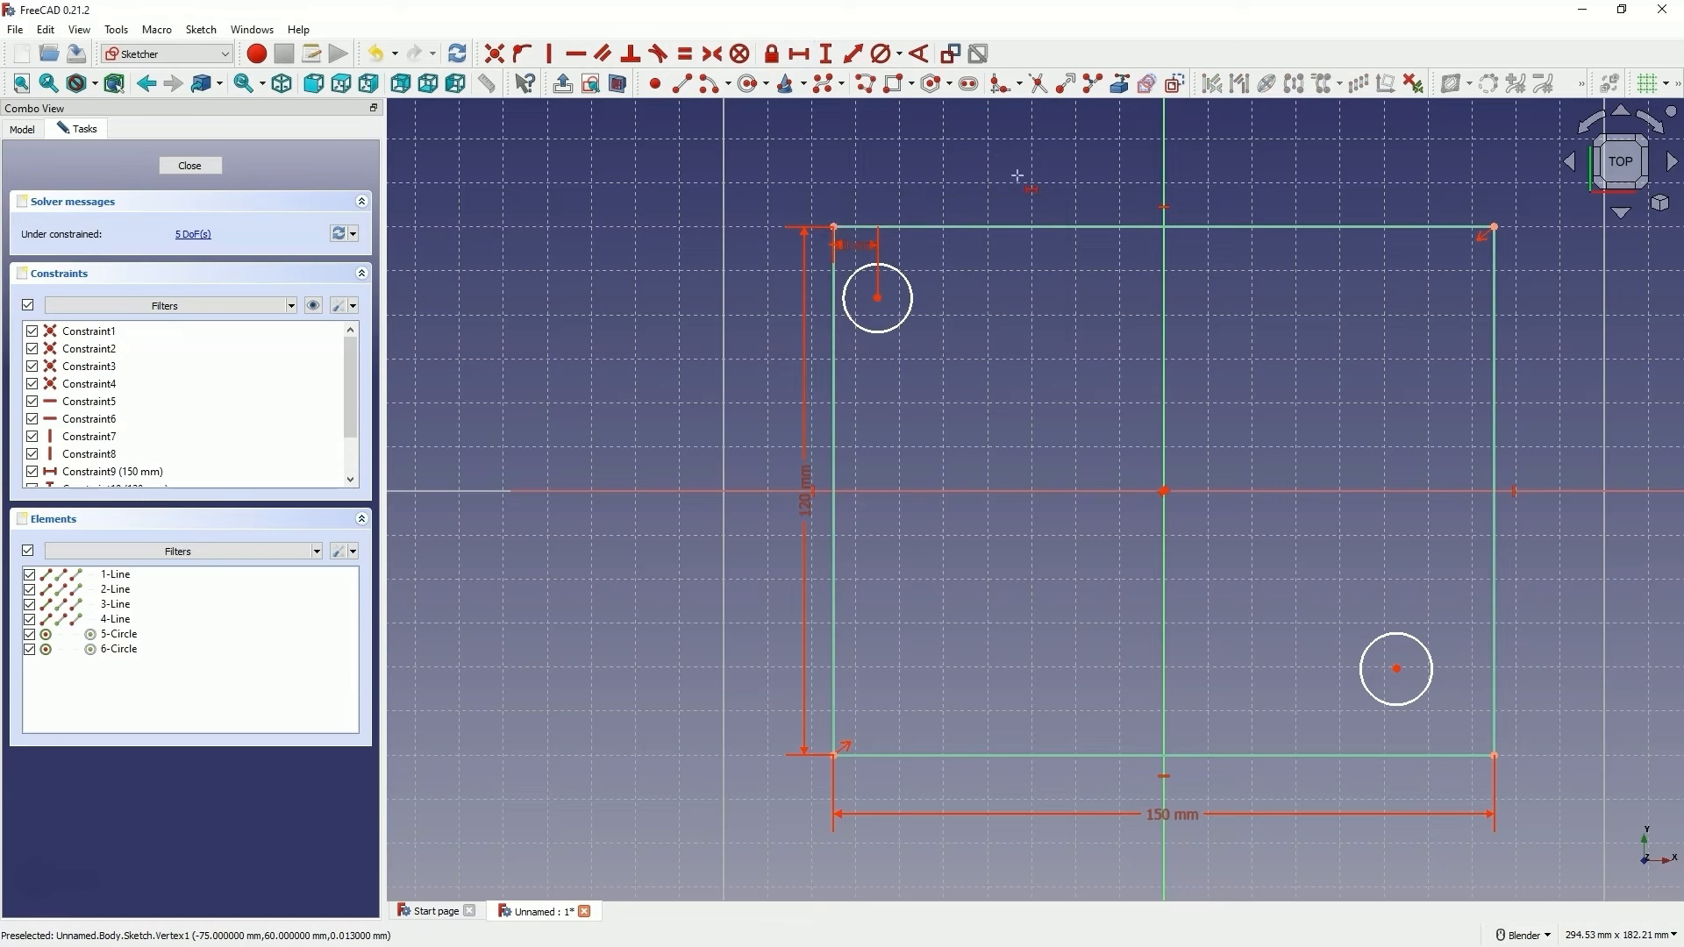
# Constrain the vertical distance between the upper-left circle's centre and the rectangle's upper-left corner to 10 mm
pyautogui.click(827, 55)
pyautogui.click(827, 53)
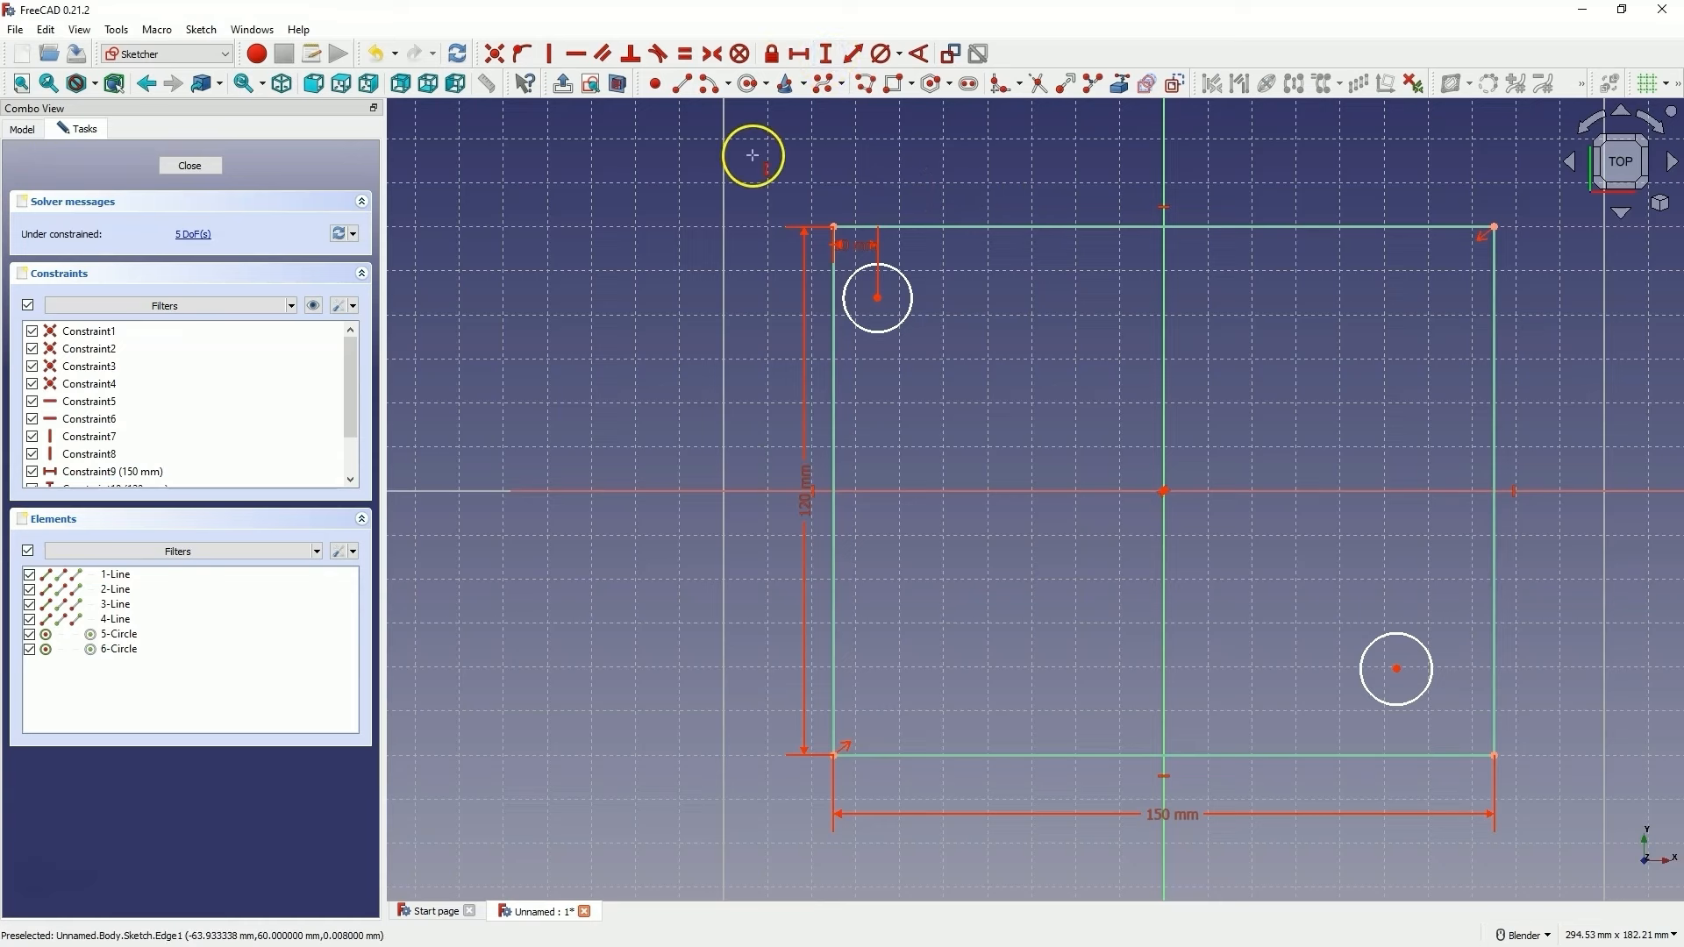
pyautogui.click(877, 297)
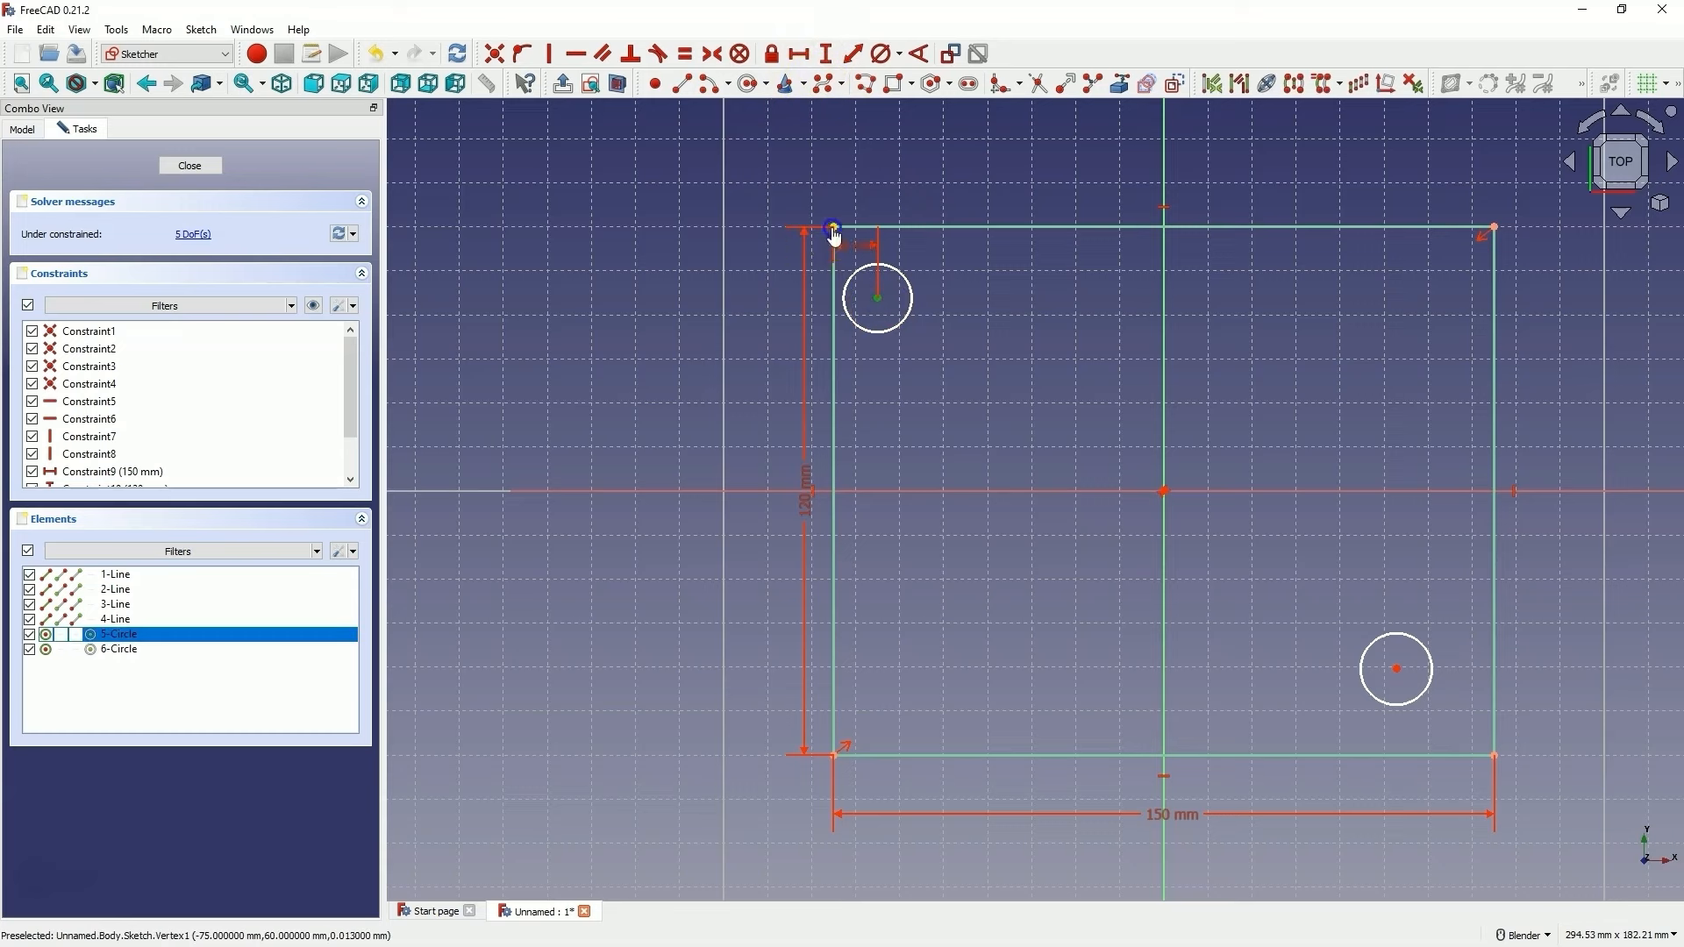
pyautogui.click(833, 228)
pyautogui.write('10')
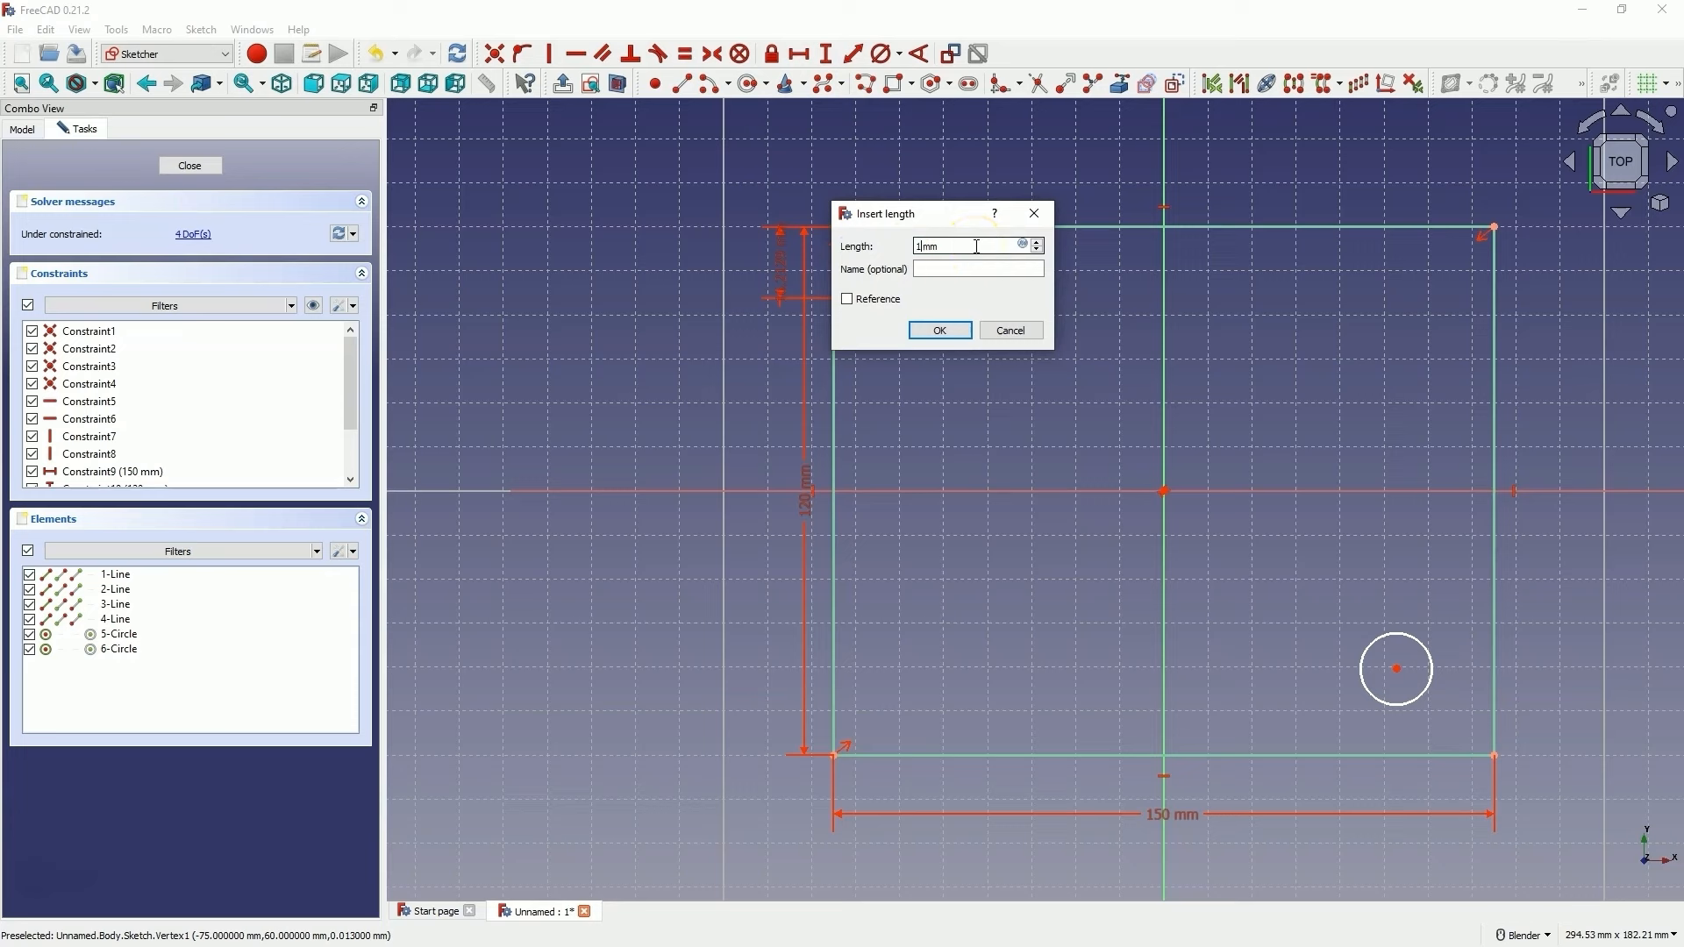
pyautogui.press('Return')
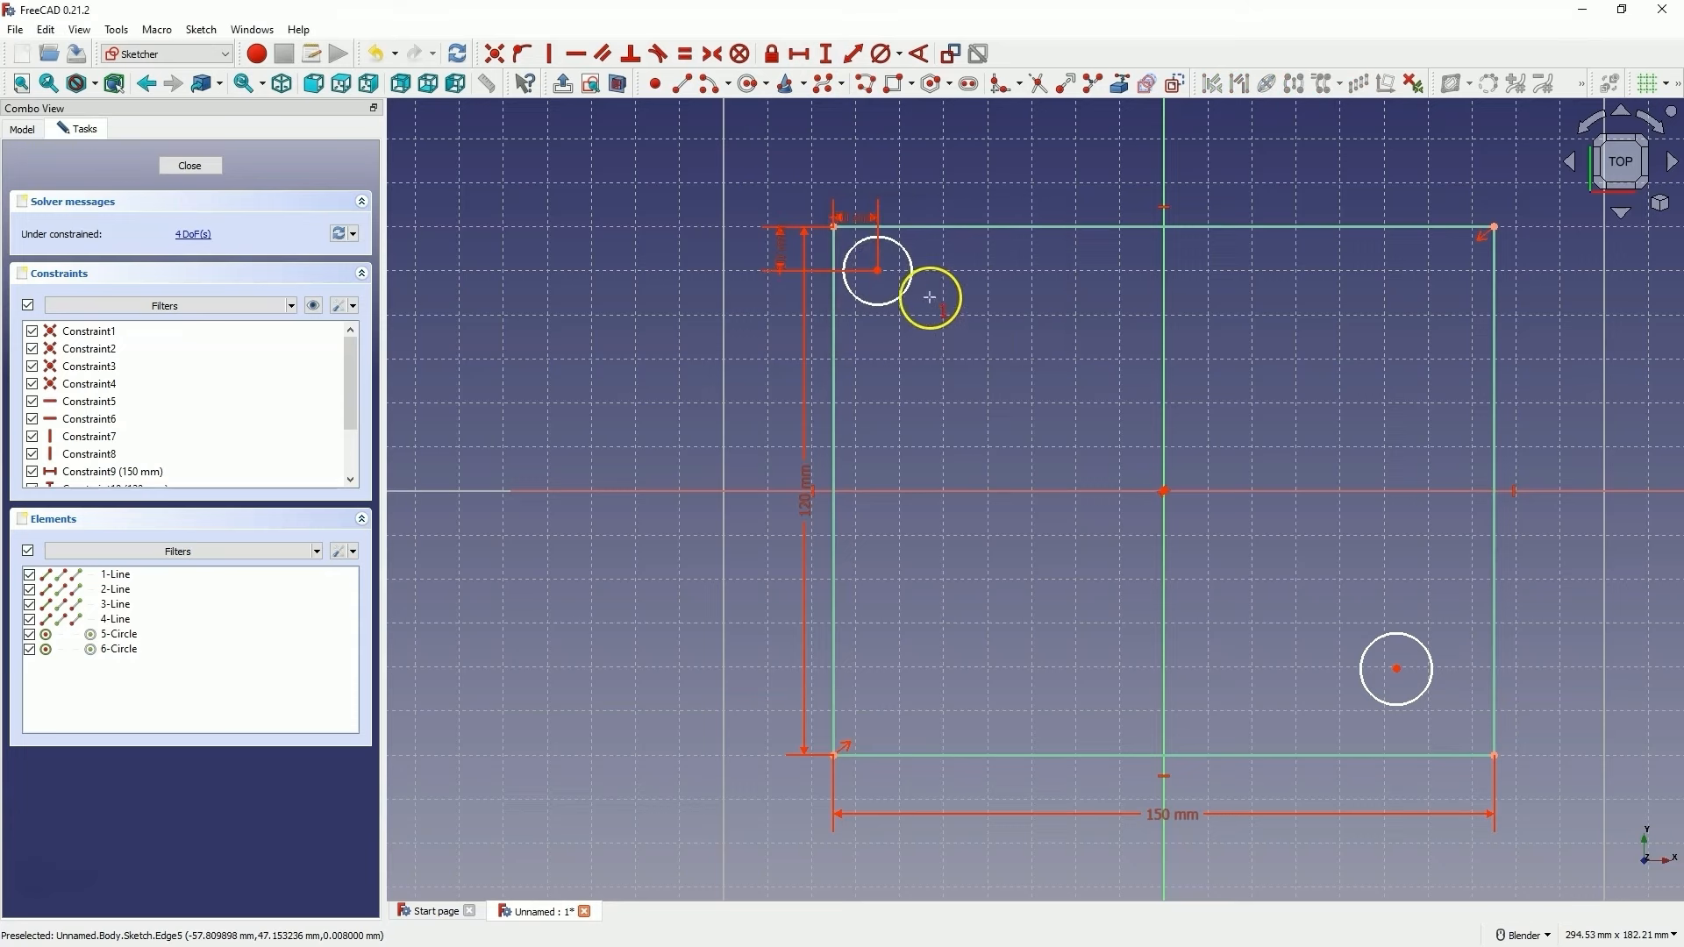
pyautogui.press('Escape')
# Add a diameter constraint of 10 mm to the upper-left circle
pyautogui.click(900, 55)
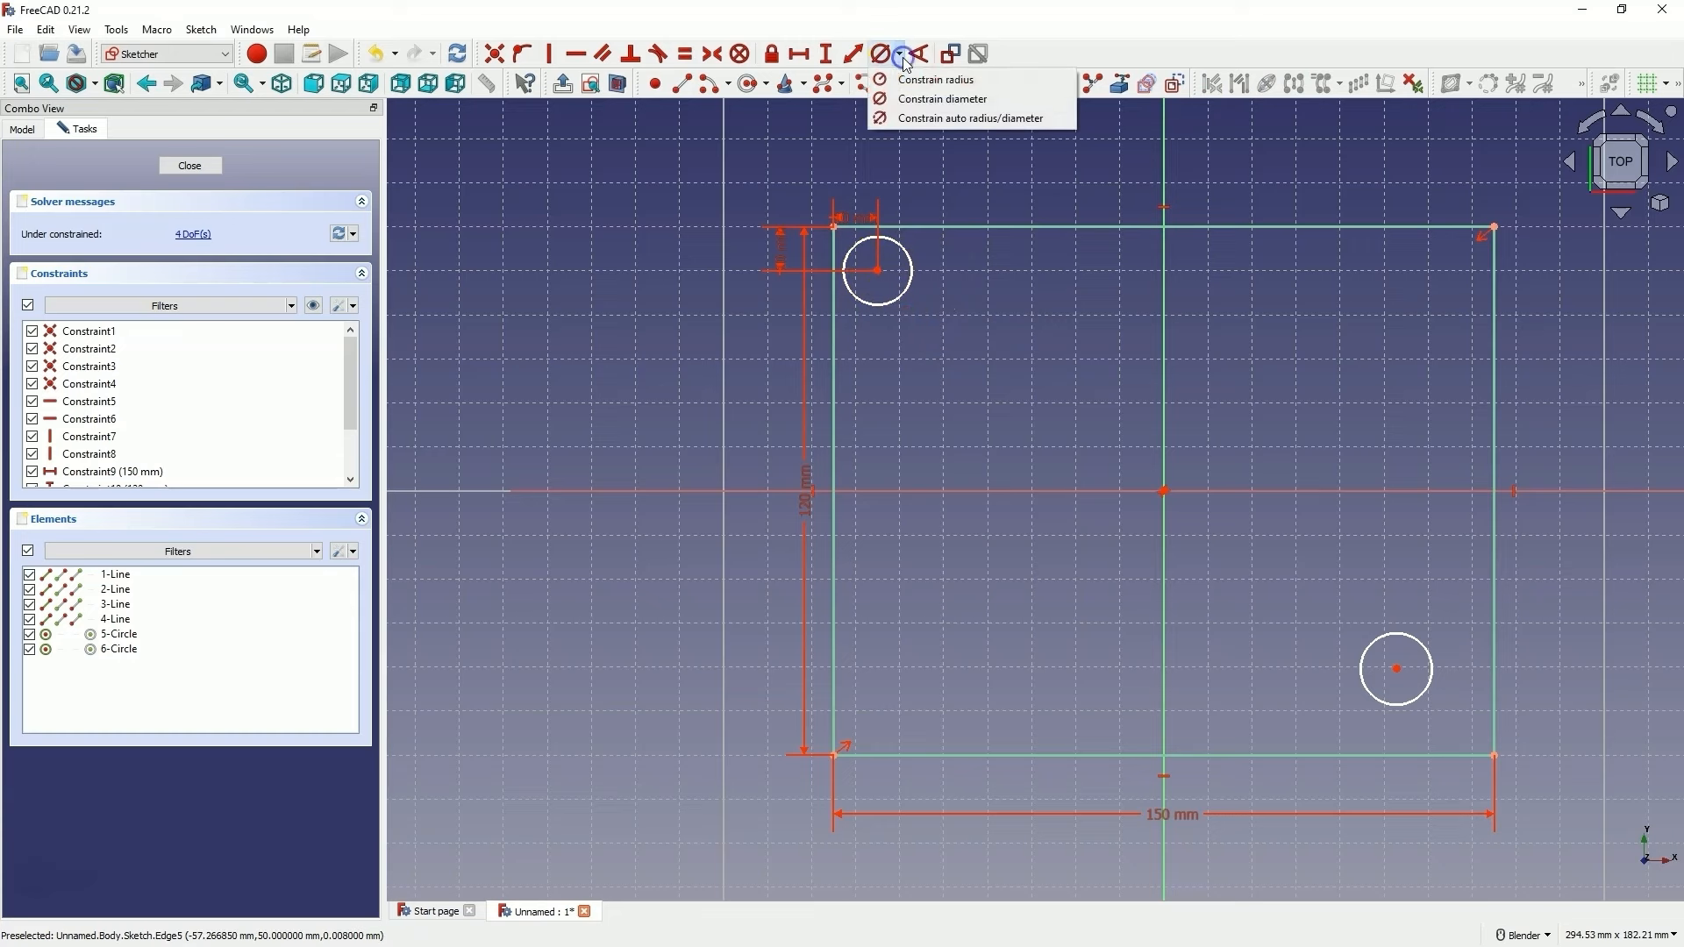
pyautogui.click(930, 100)
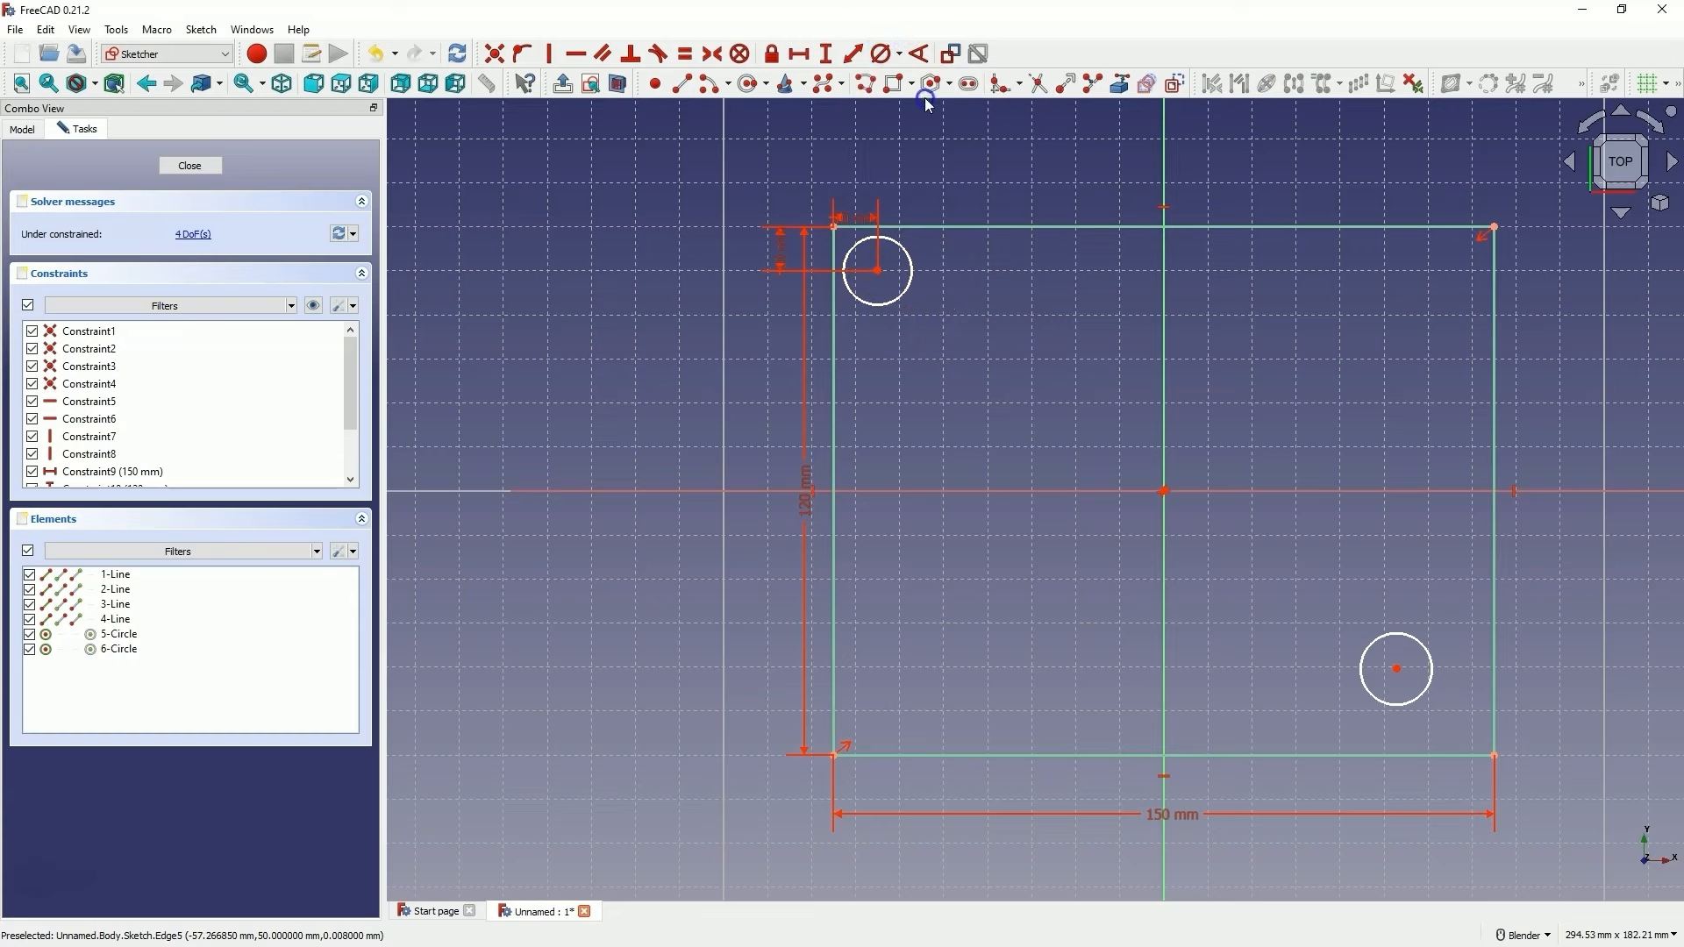
pyautogui.click(912, 269)
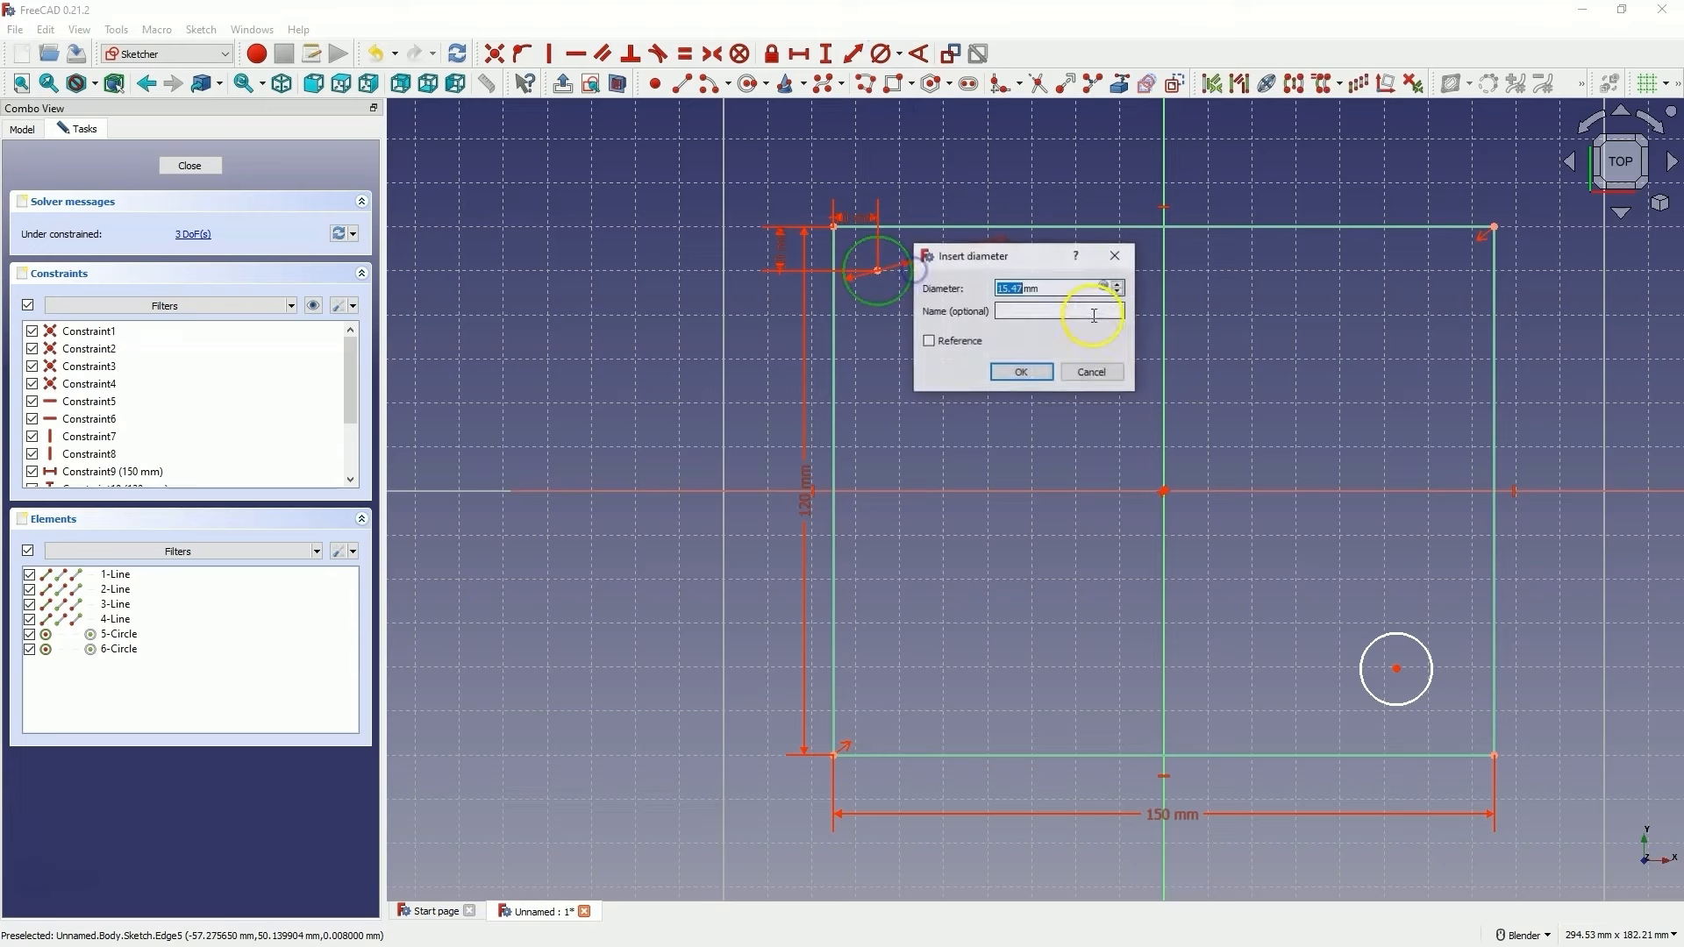
pyautogui.write('10')
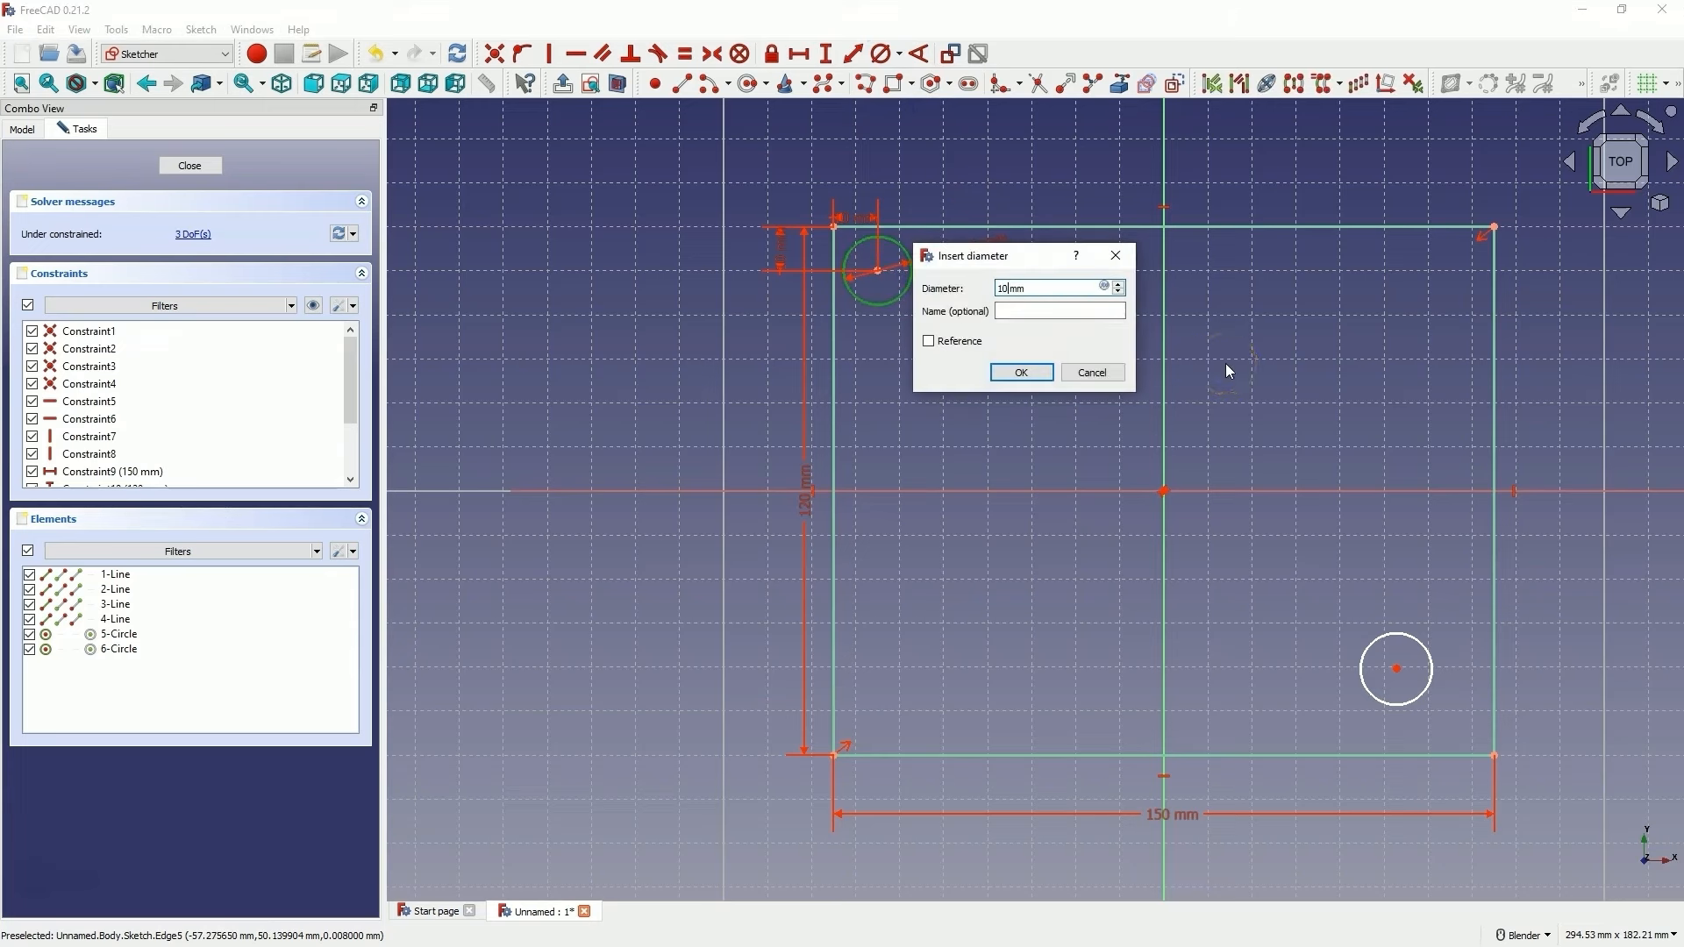
pyautogui.press('Return')
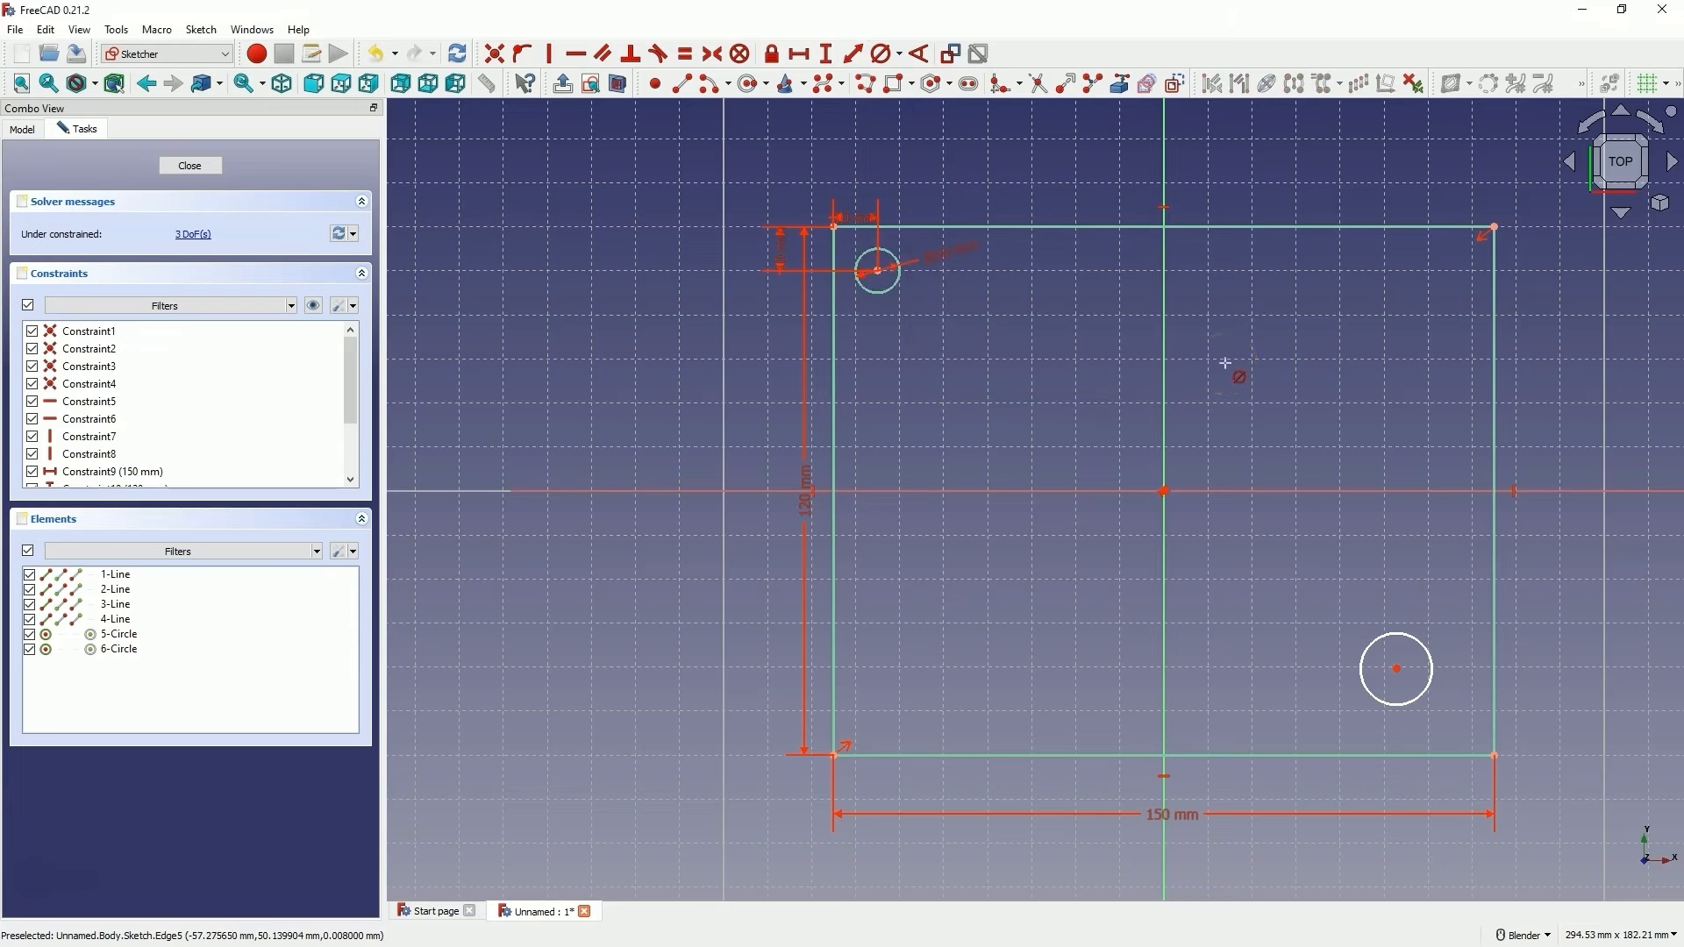
pyautogui.click(992, 339)
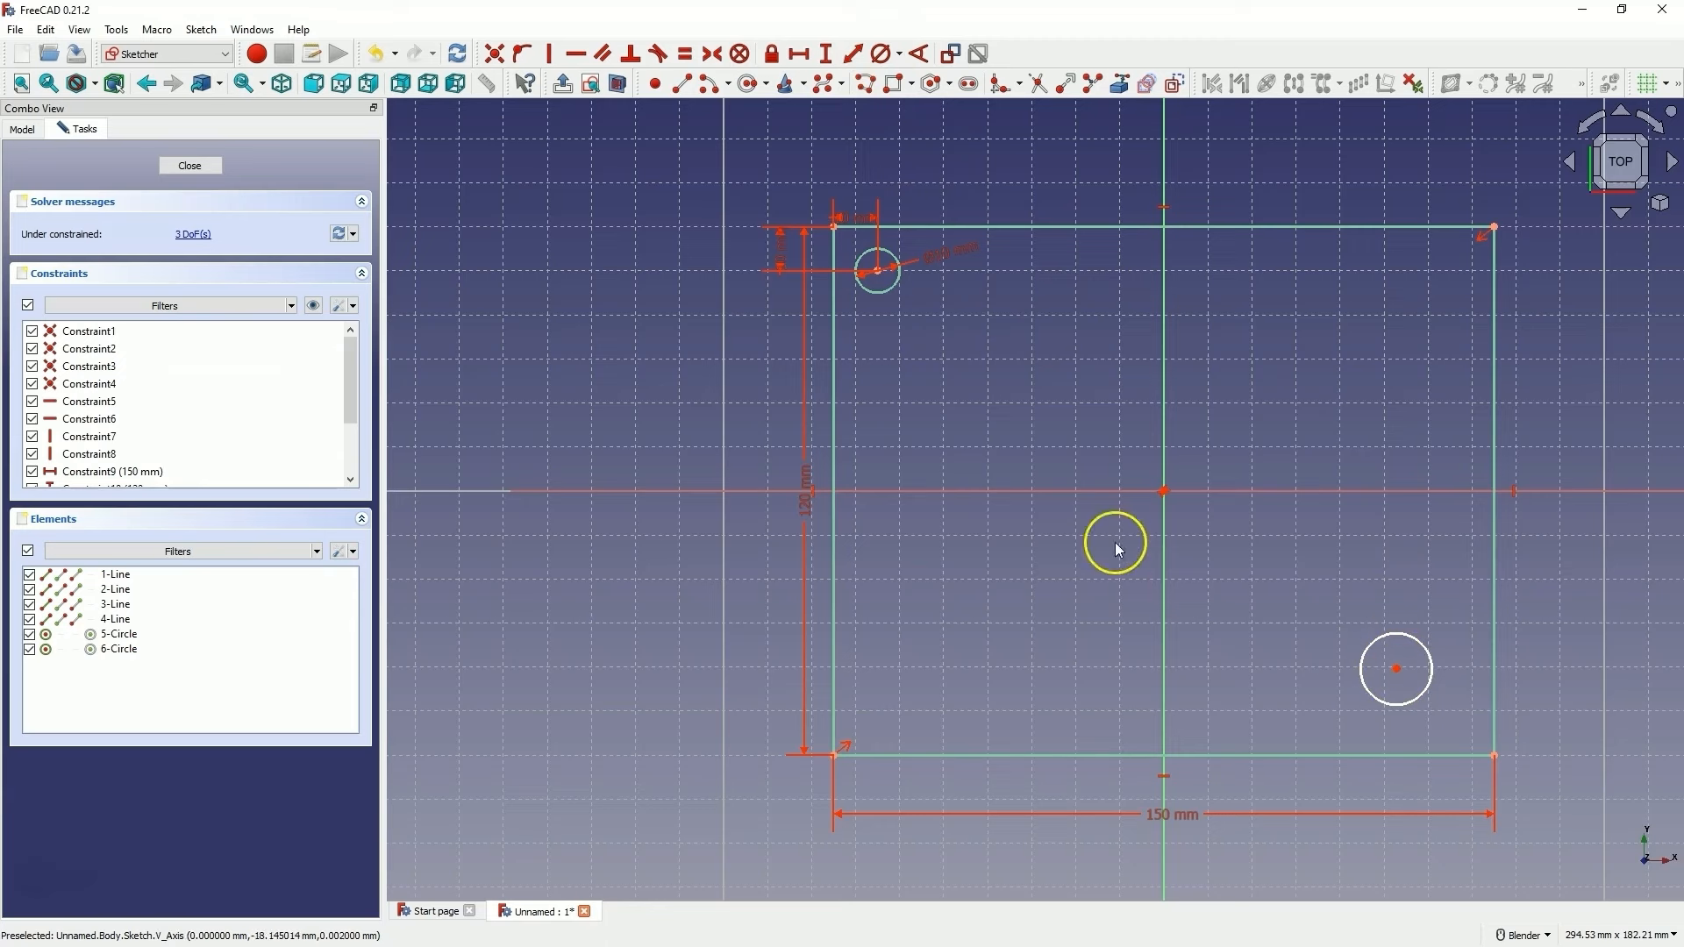
# Apply an equality constraint between the upper-left and lower-right circles
pyautogui.click(892, 288)
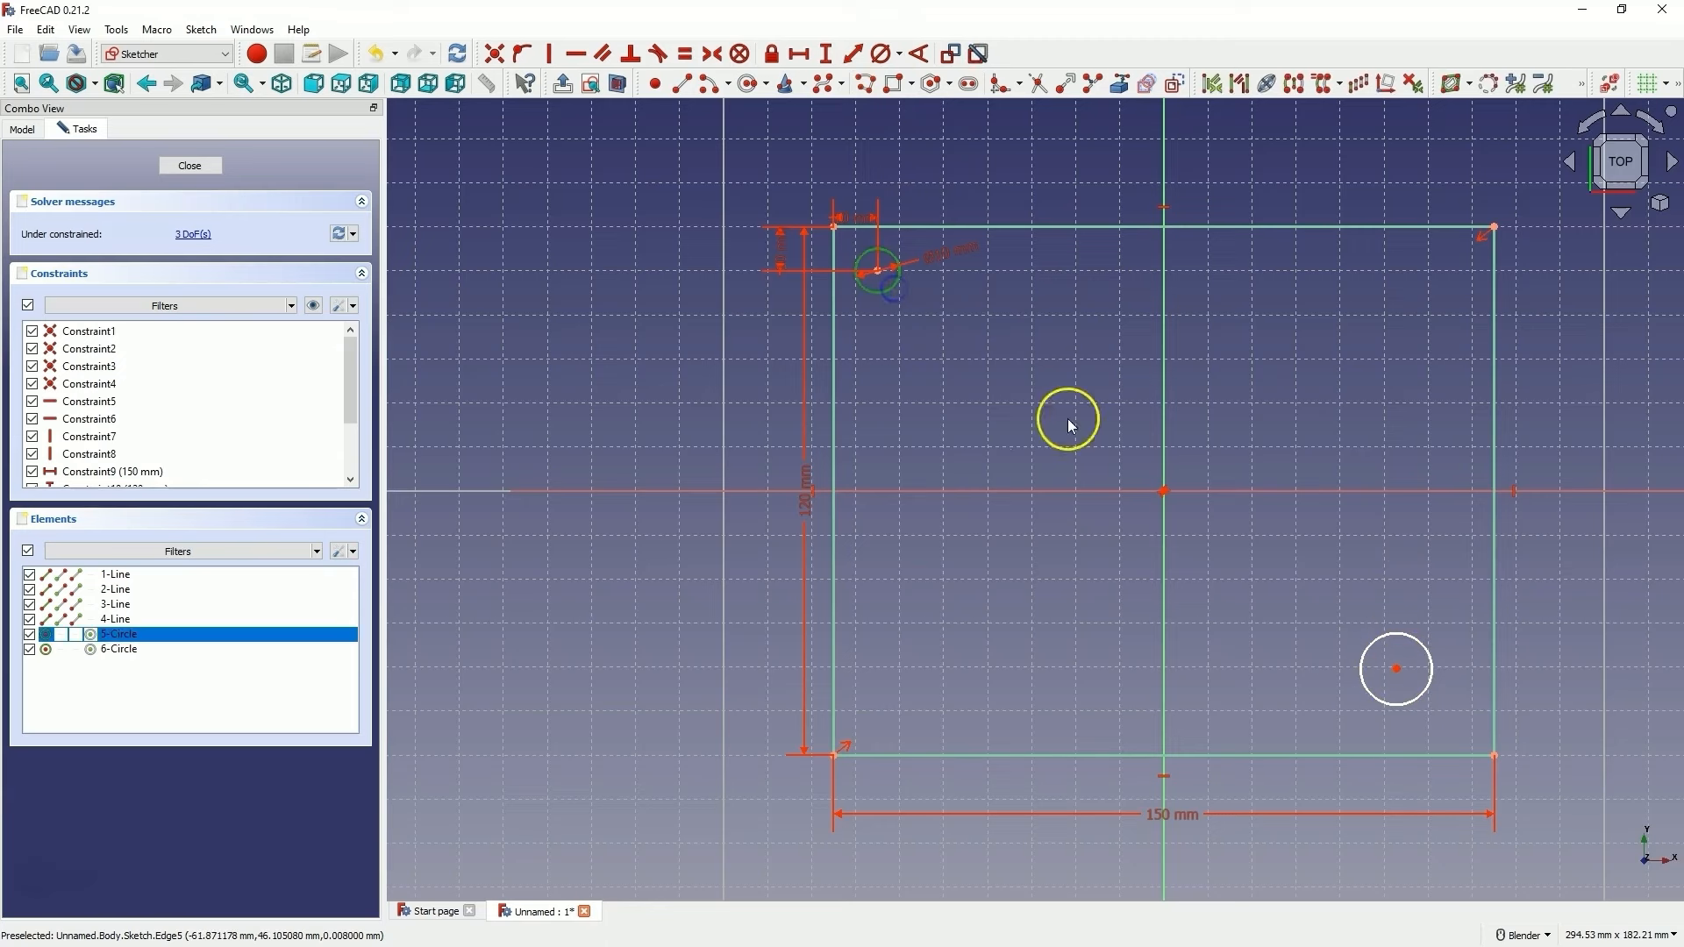
pyautogui.click(1373, 644)
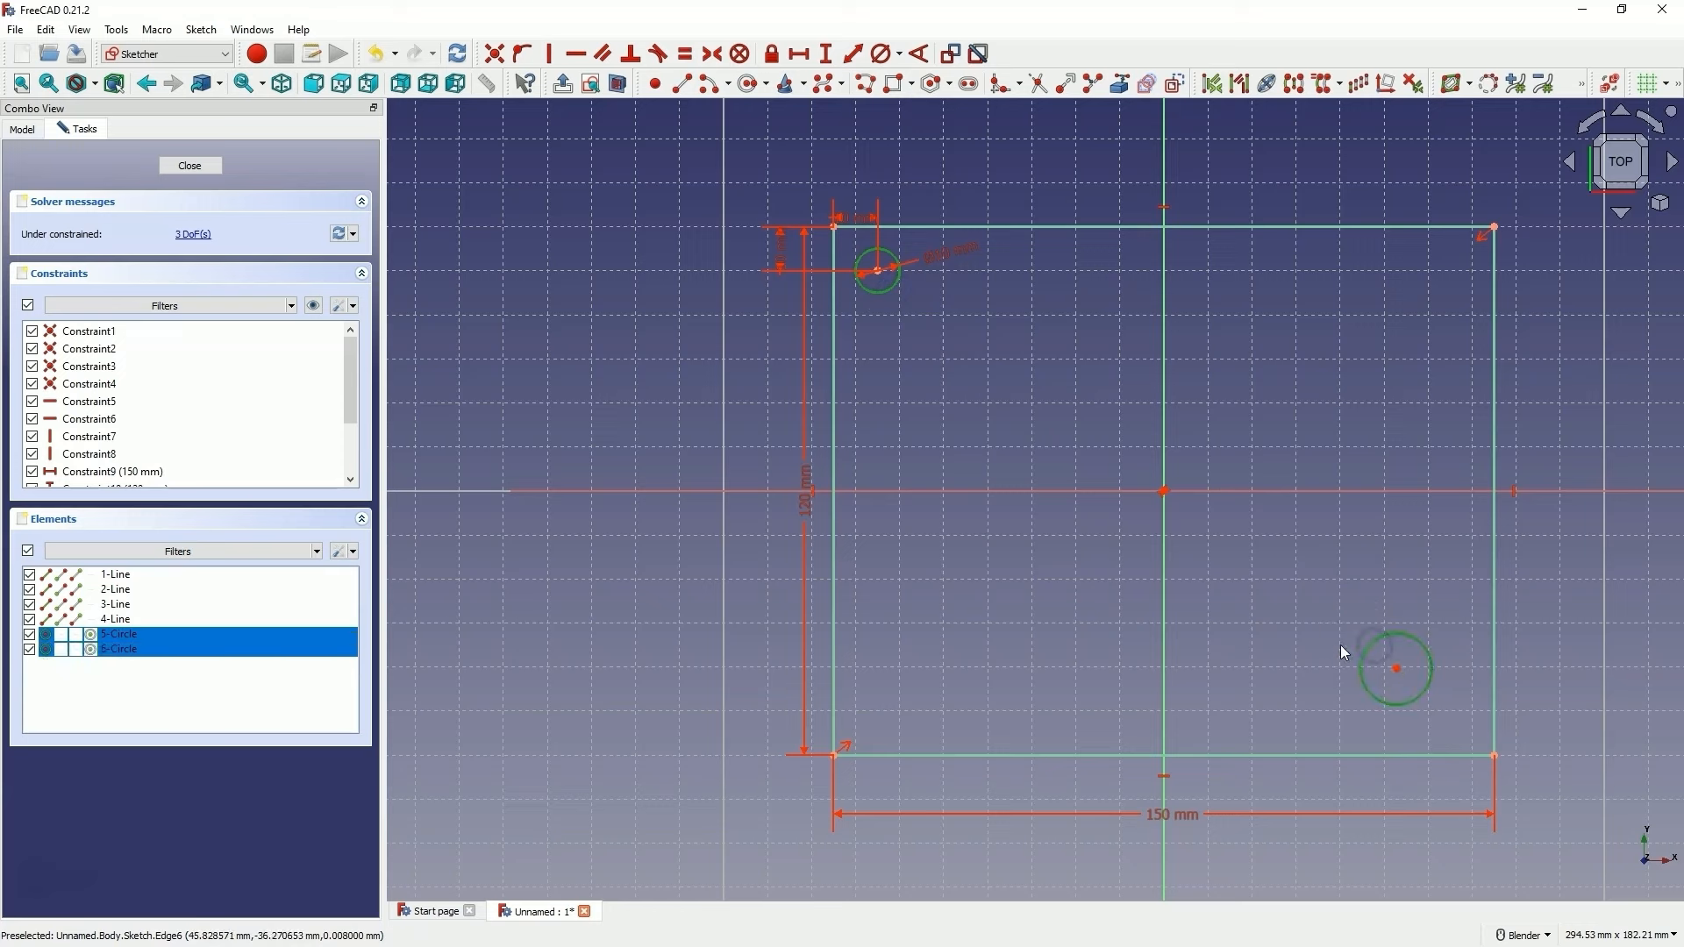
pyautogui.click(691, 60)
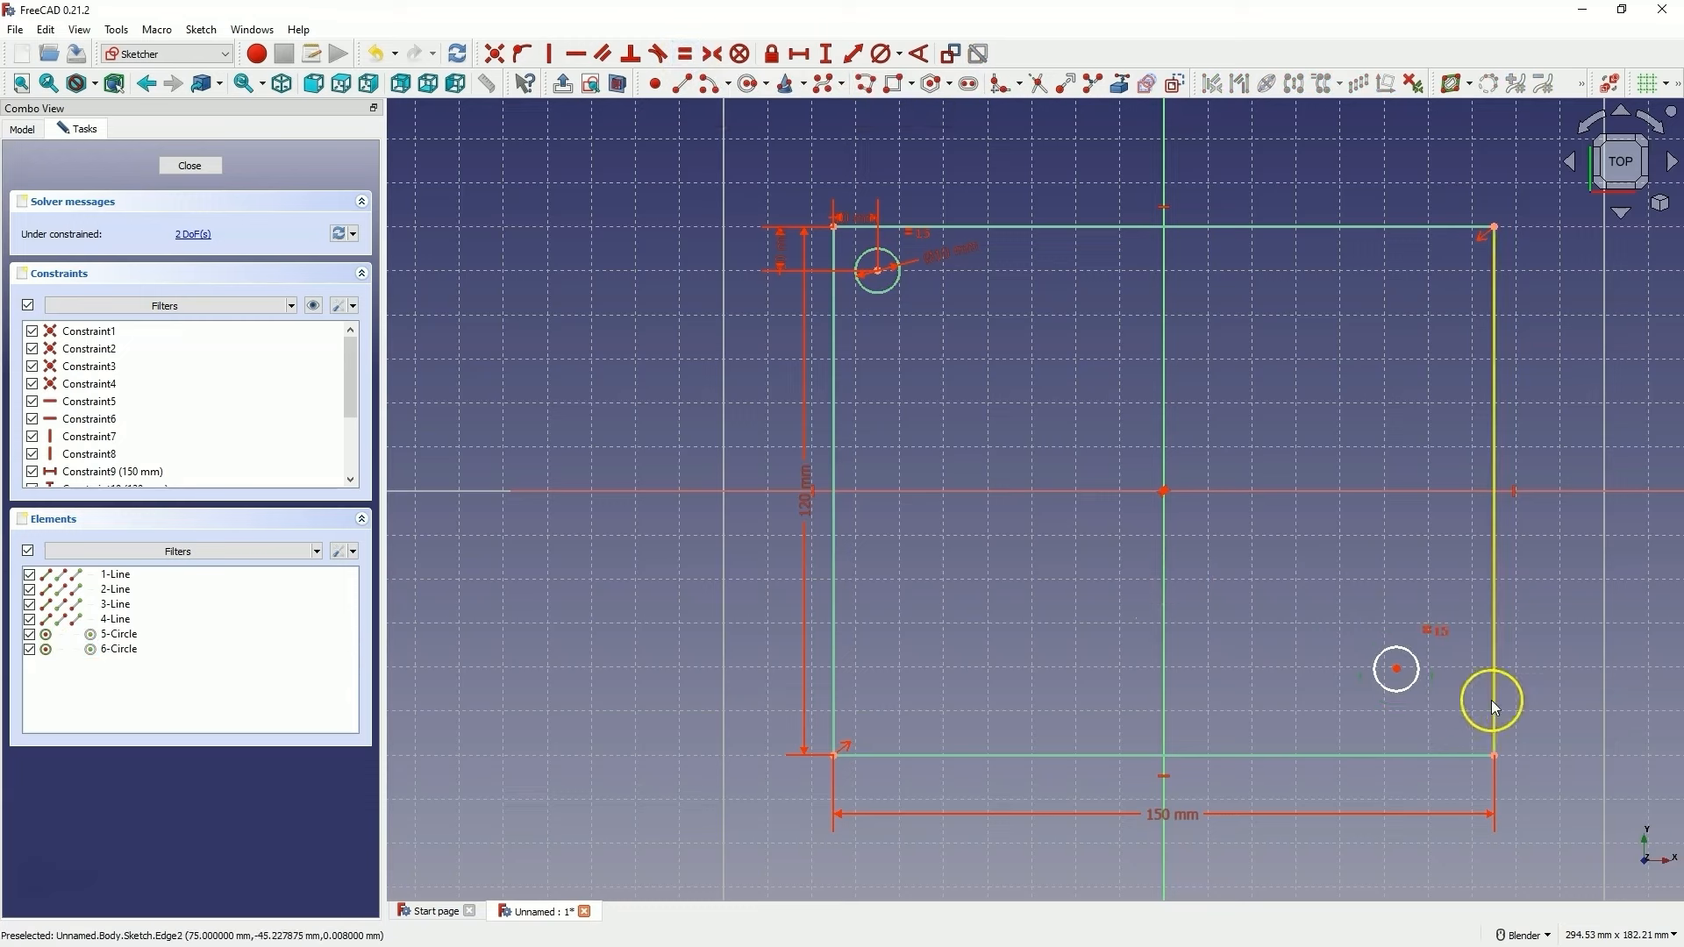
# Set the upper-left circle's diameter dimension to 12 mm
pyautogui.click(951, 258)
pyautogui.doubleClick(937, 269)
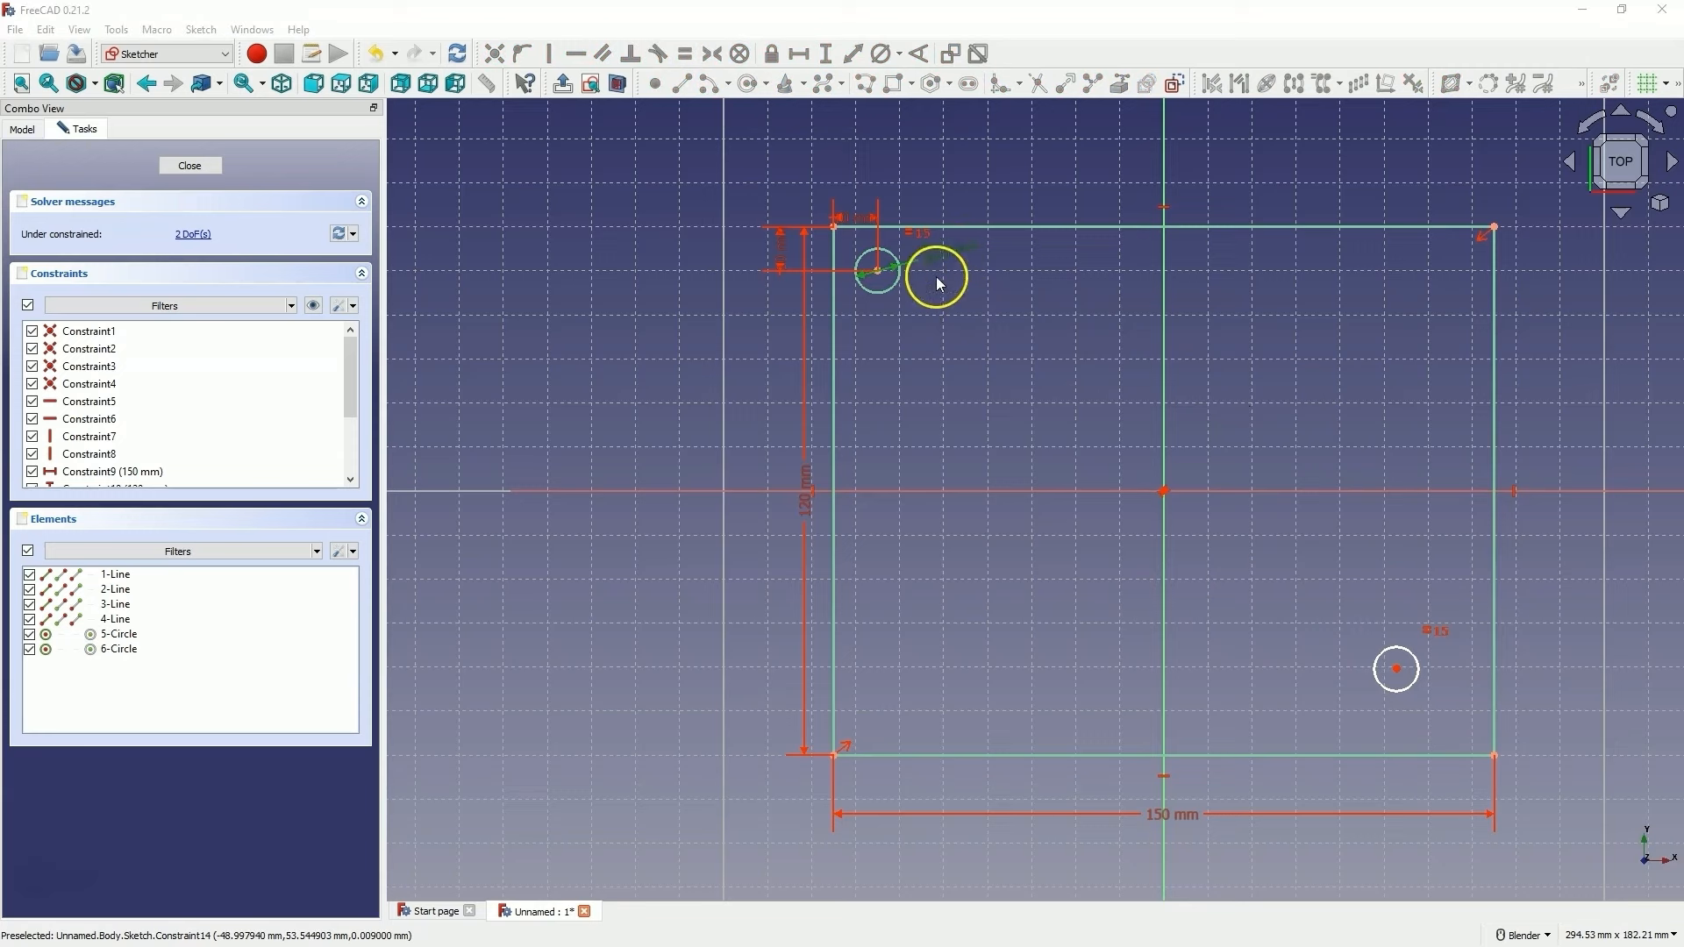
pyautogui.write('12')
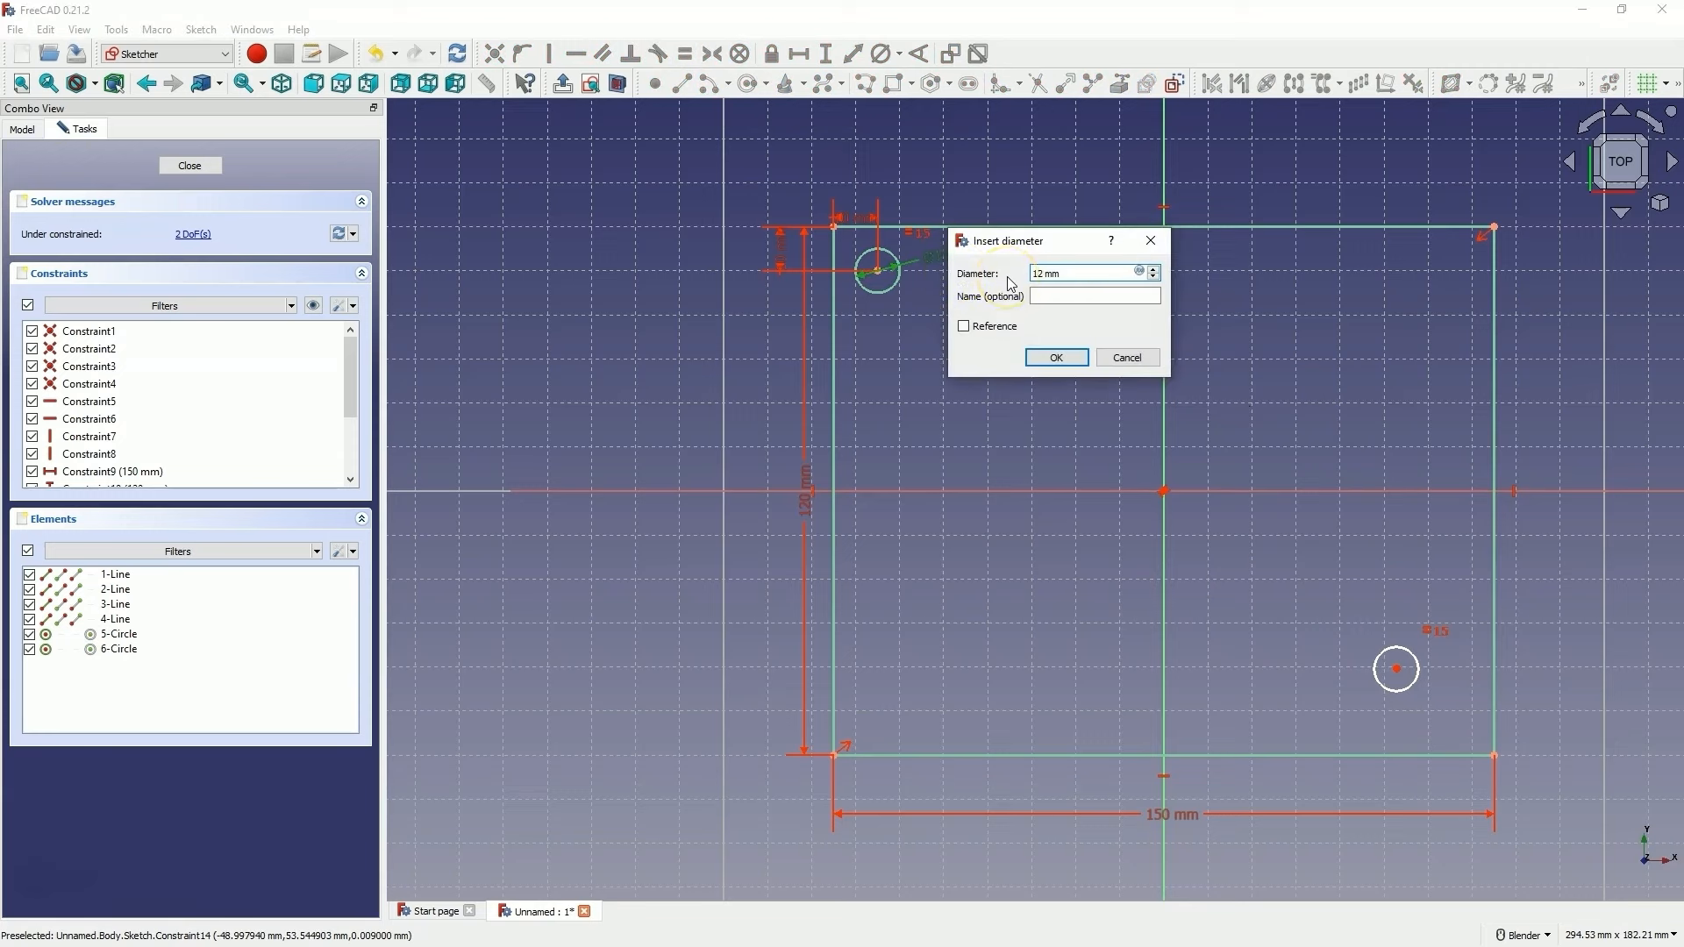
pyautogui.press('Return')
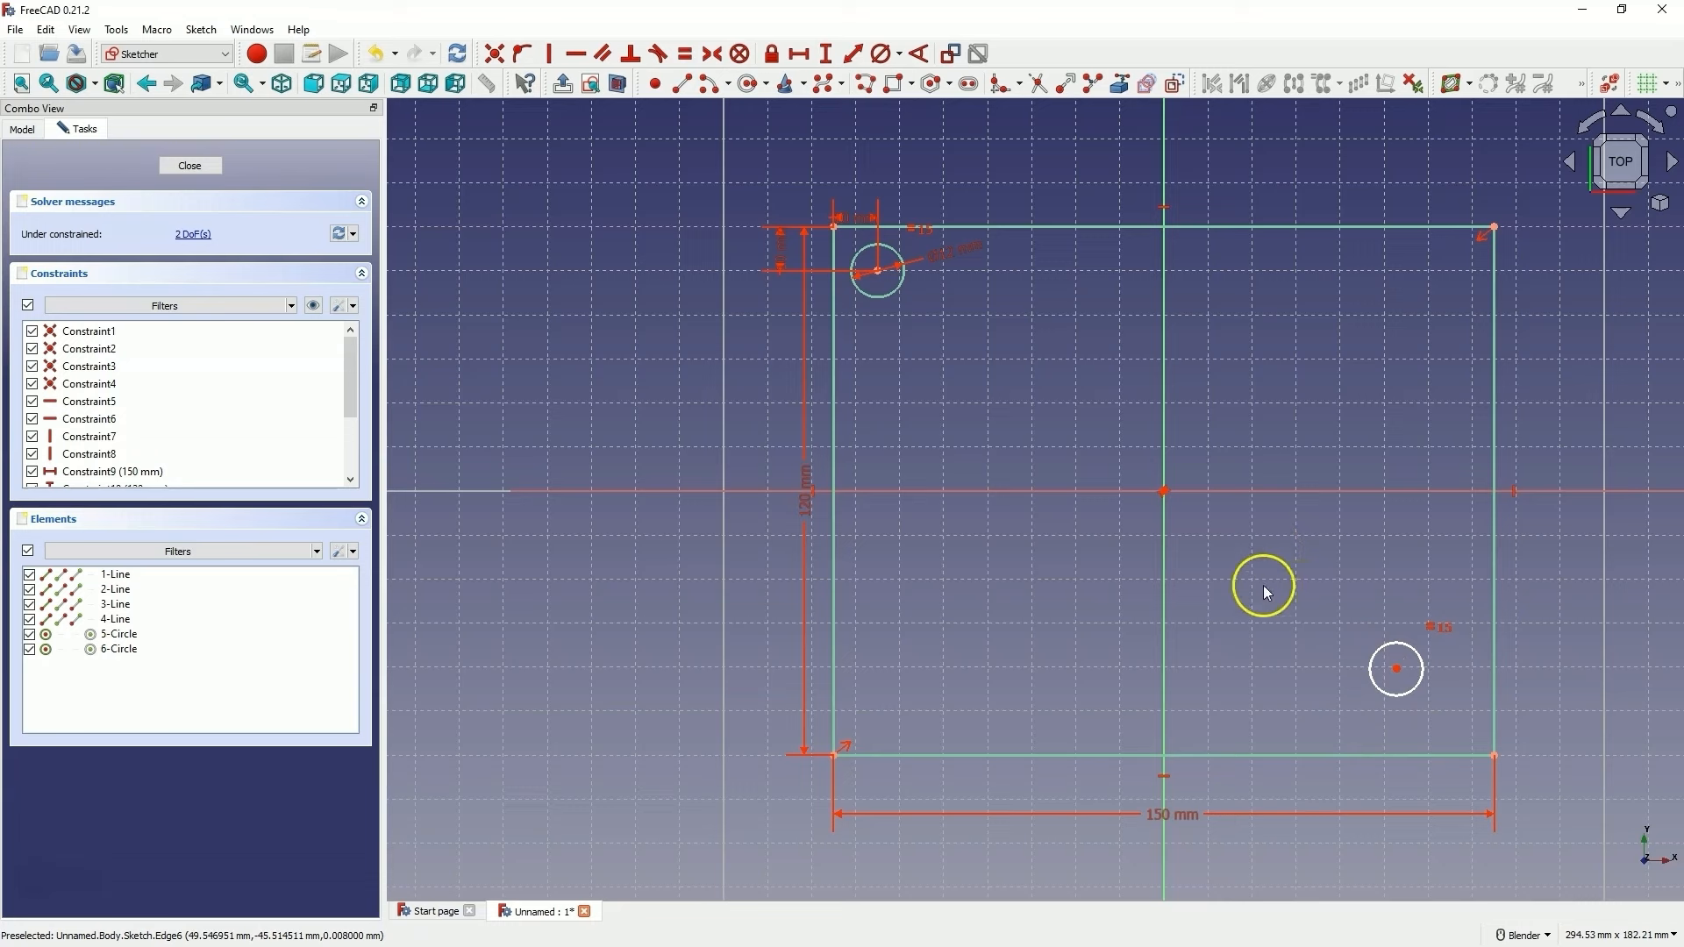
# Constrain the centres of the upper-left and lower-right circles to be symmetric about the sketch origin
pyautogui.click(878, 273)
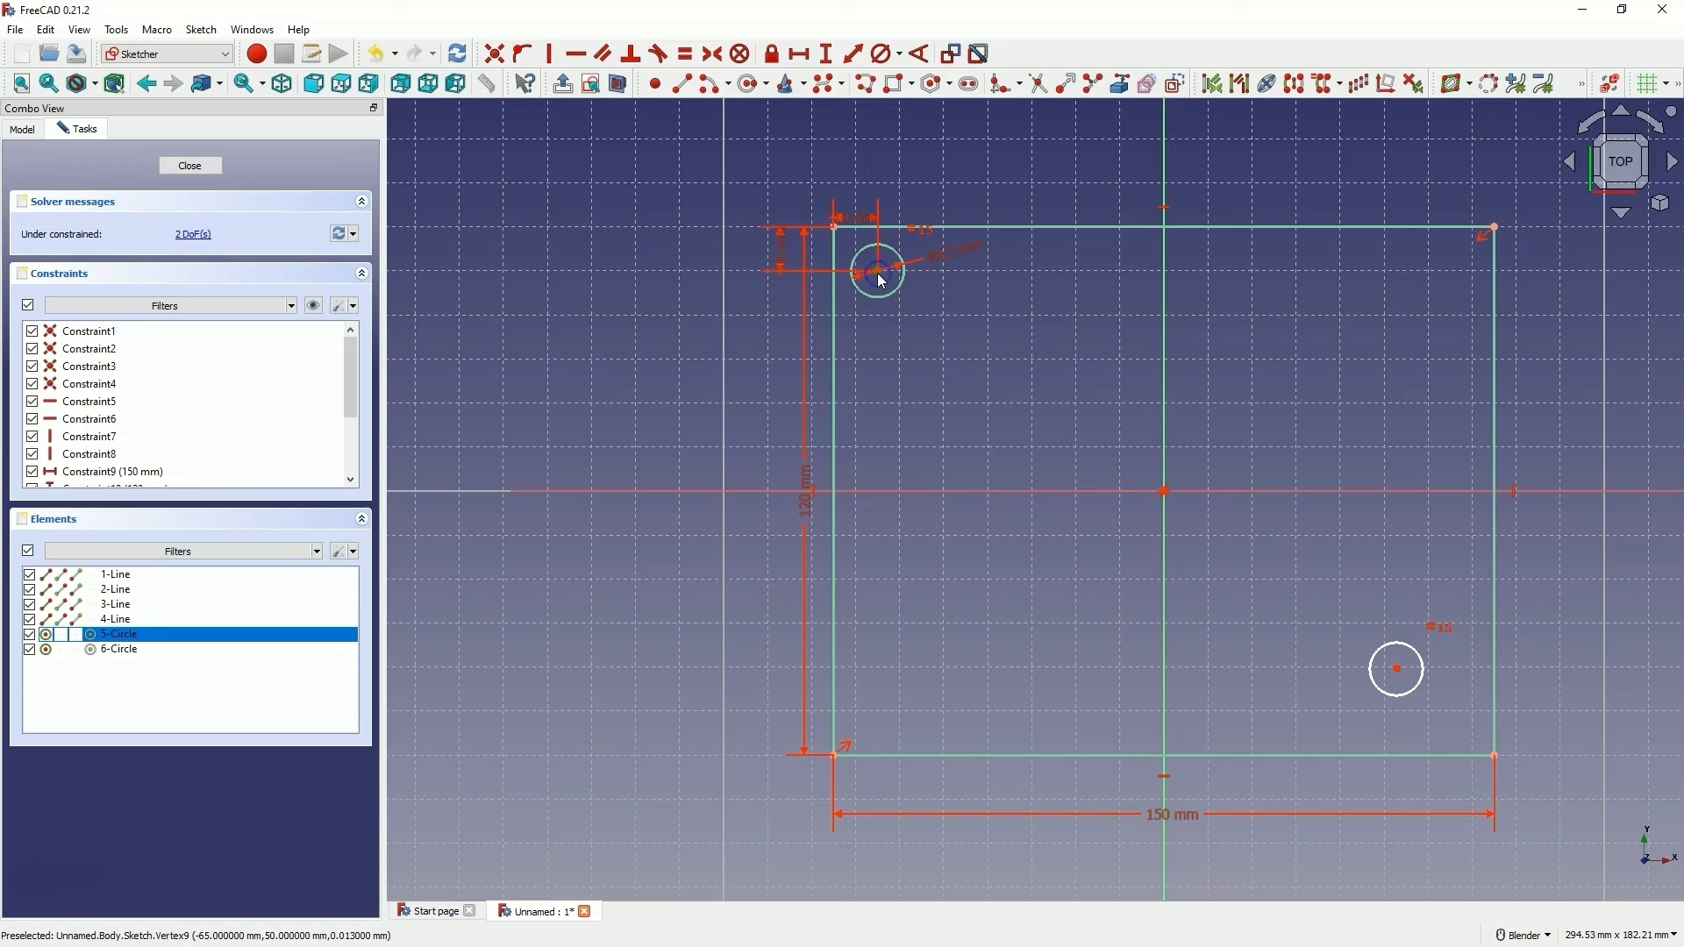
pyautogui.click(1397, 668)
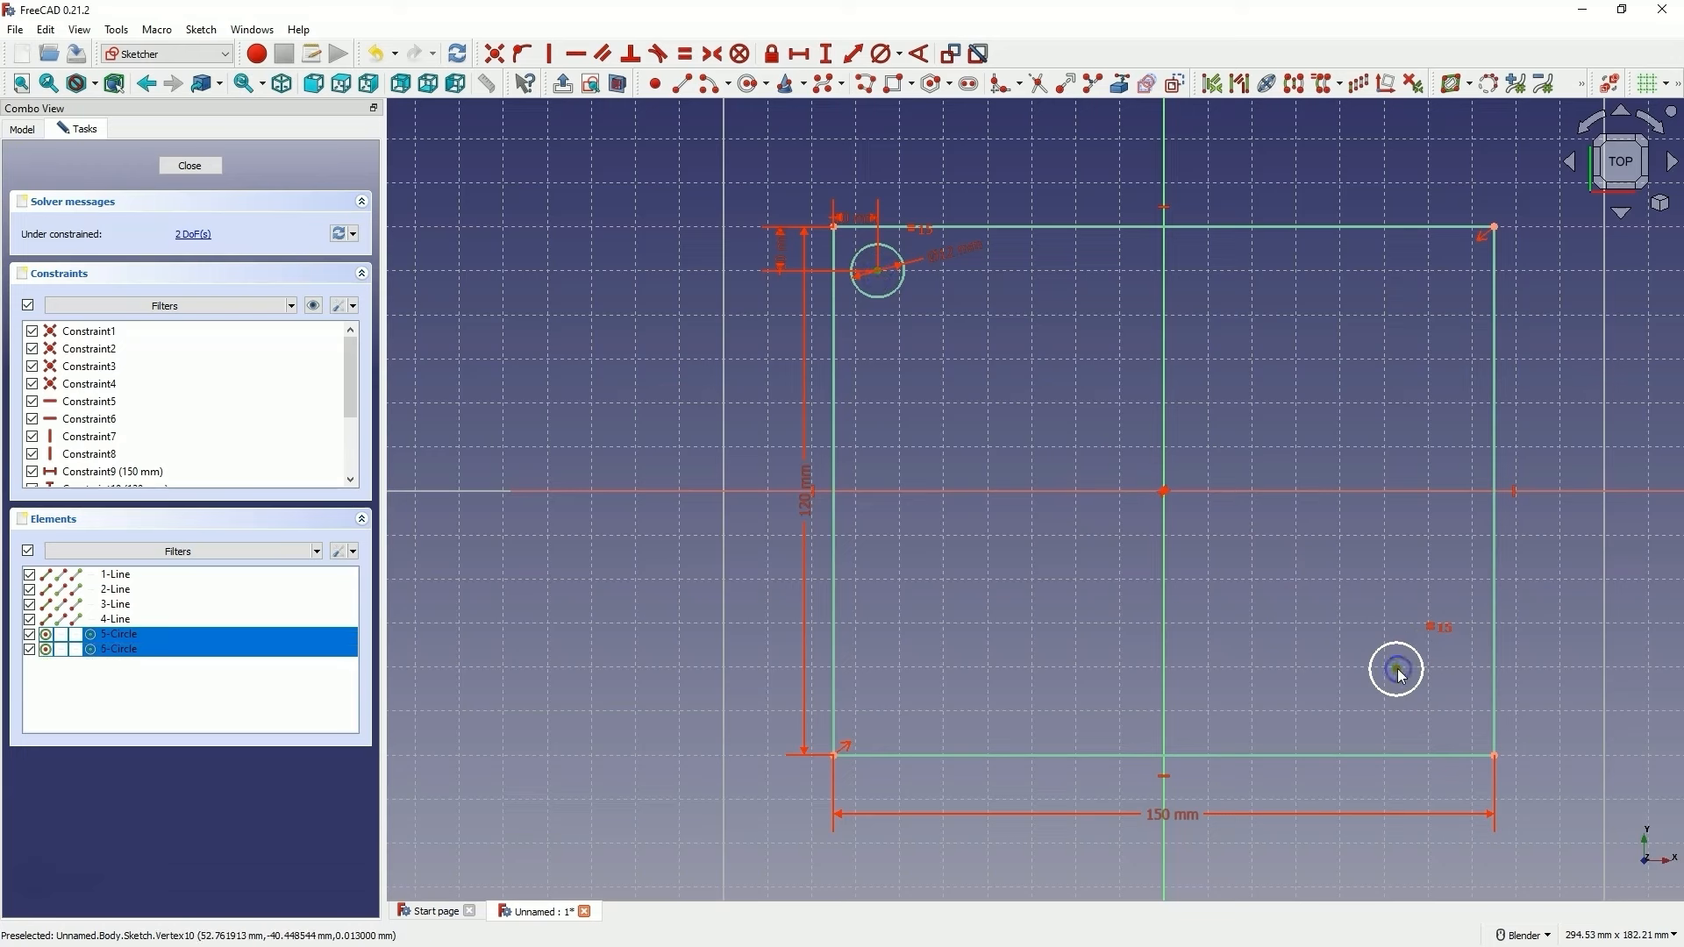
pyautogui.click(1165, 491)
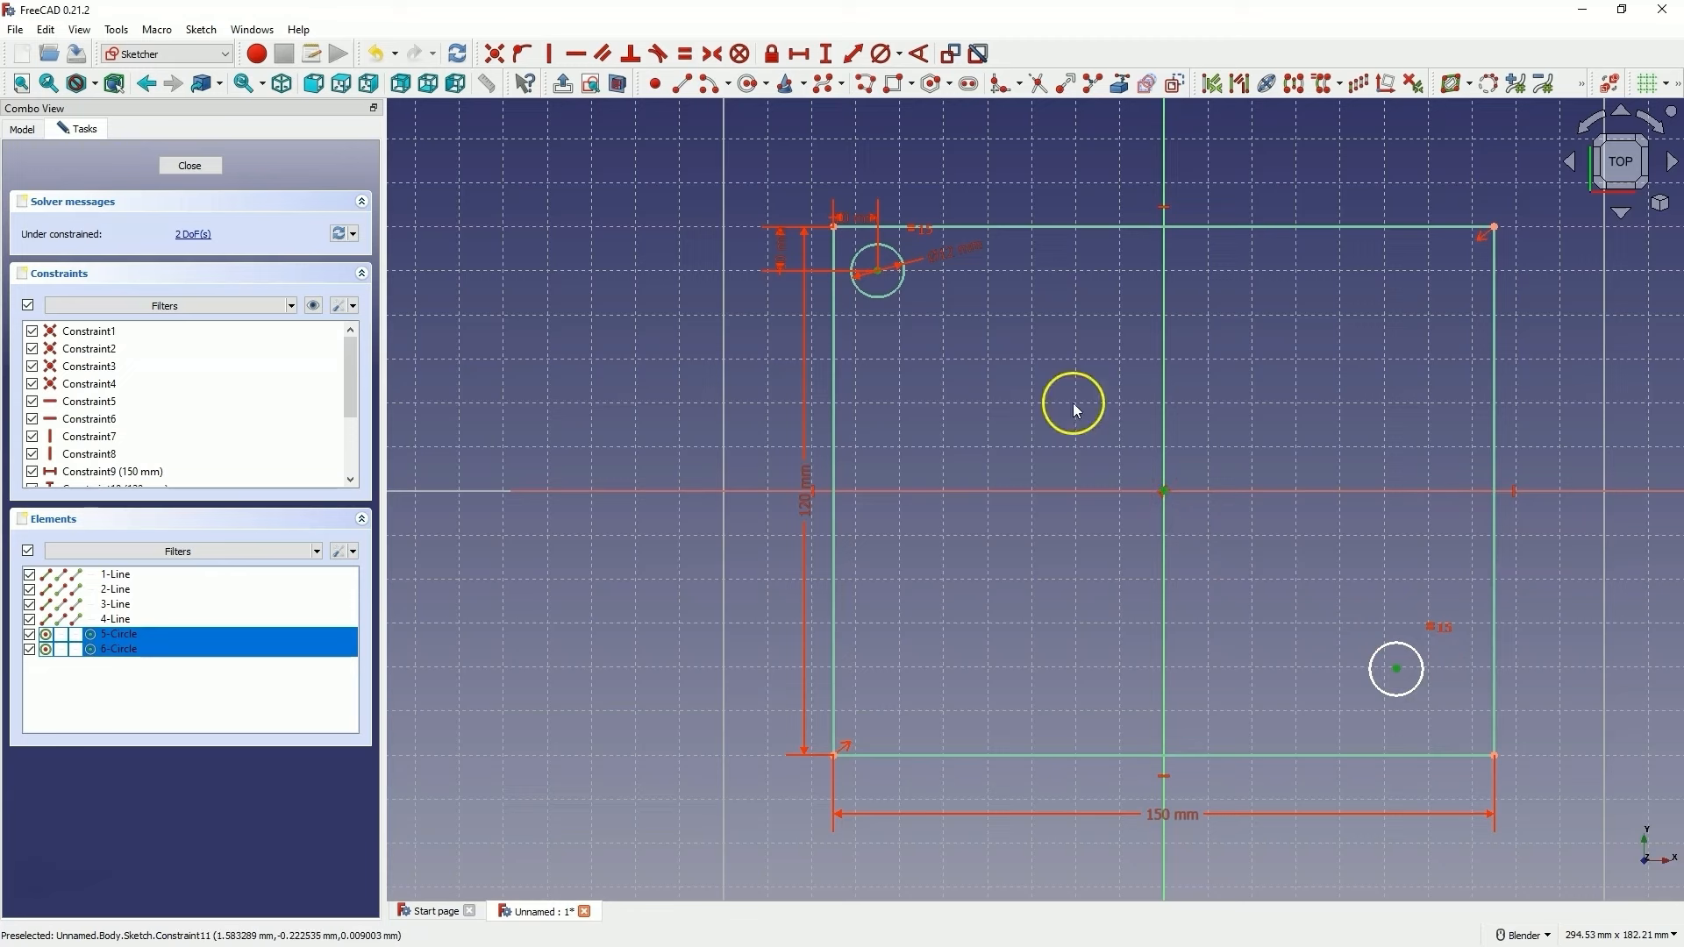
pyautogui.click(716, 58)
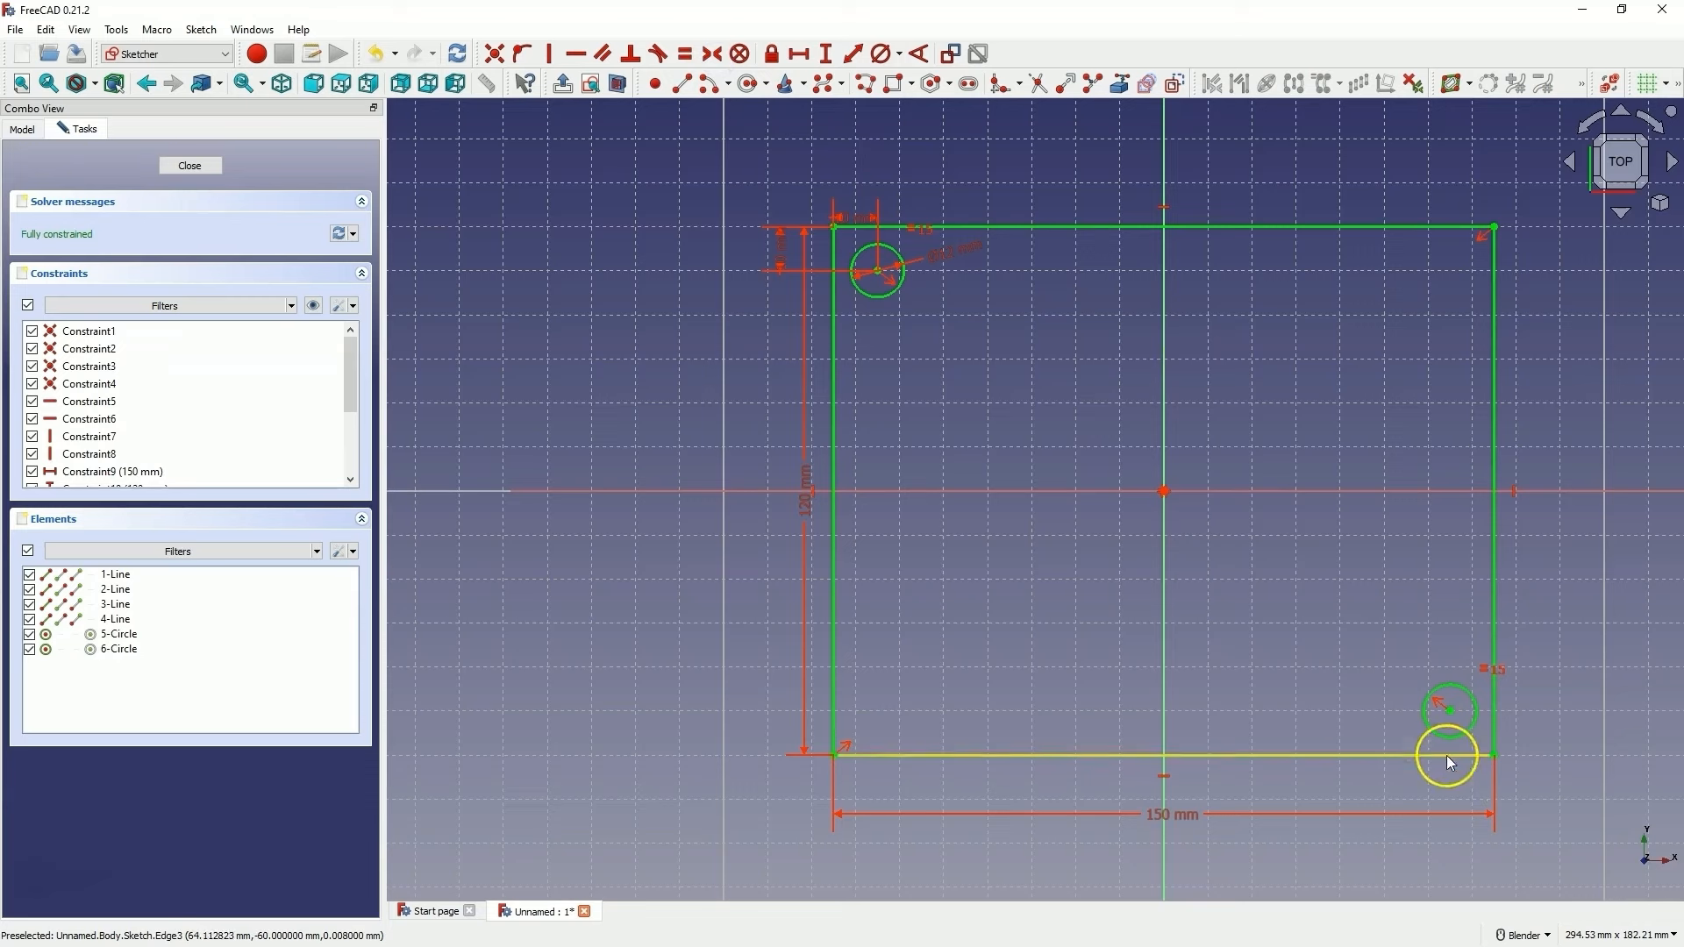
pyautogui.moveTo(1455, 713)
pyautogui.mouseDown()
pyautogui.moveTo(1496, 686)
pyautogui.moveTo(1393, 745)
pyautogui.moveTo(1466, 680)
pyautogui.moveTo(1454, 733)
pyautogui.mouseUp()
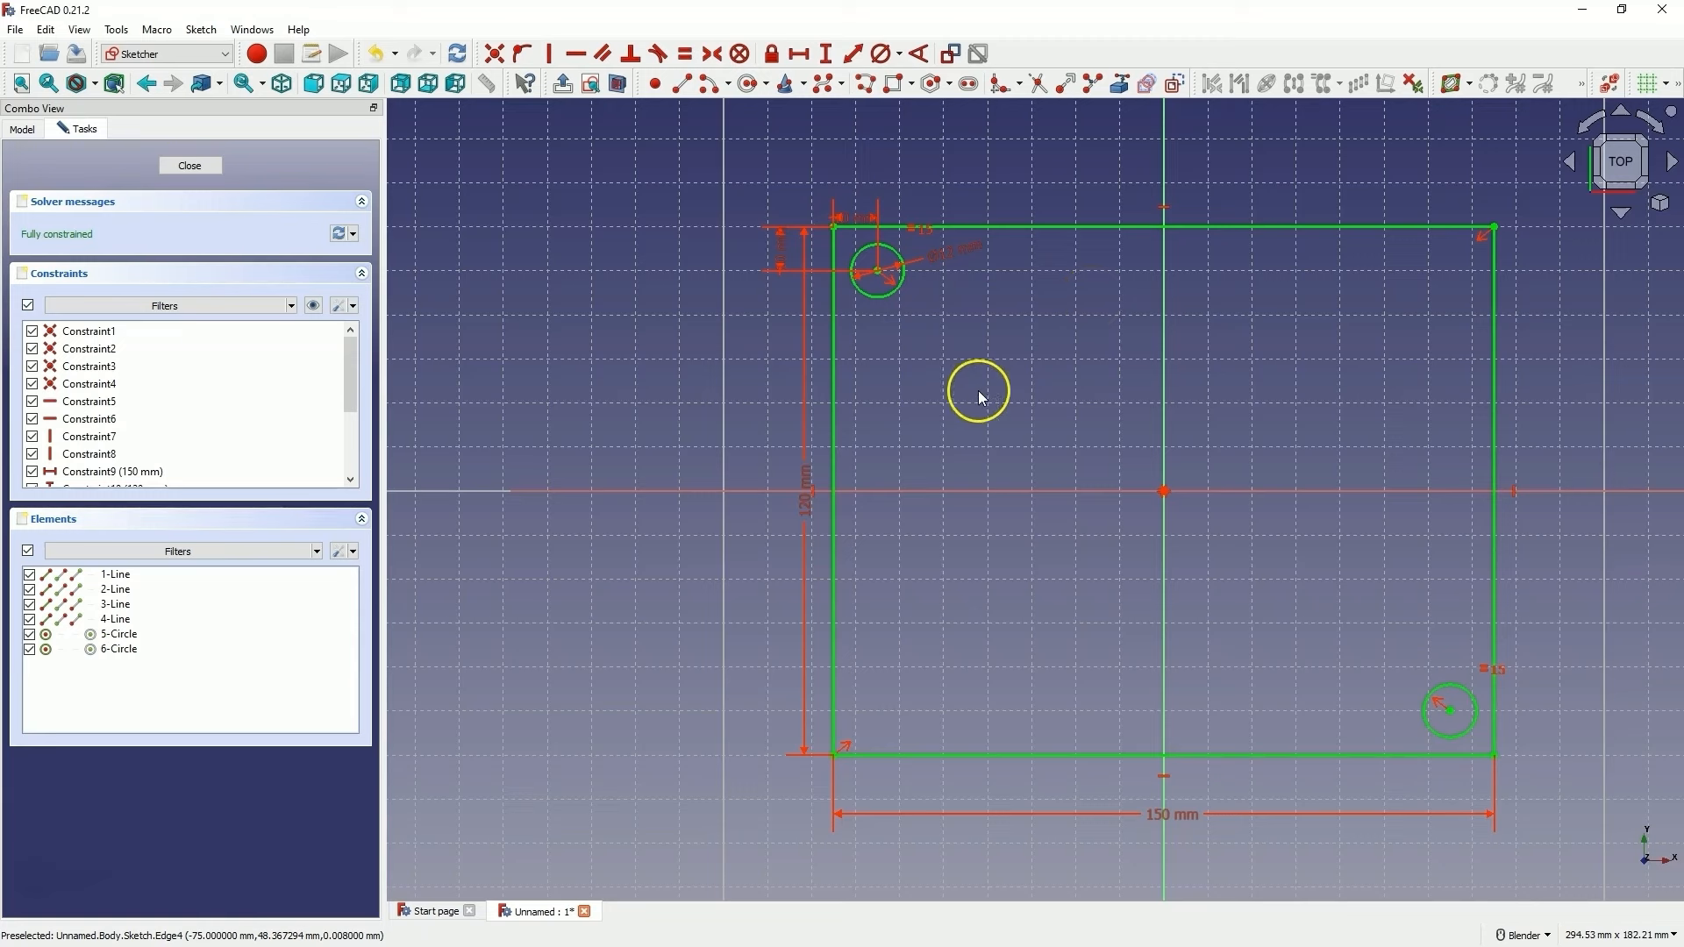
# Close the sketch and reopen it for editing from the model tree
pyautogui.click(200, 165)
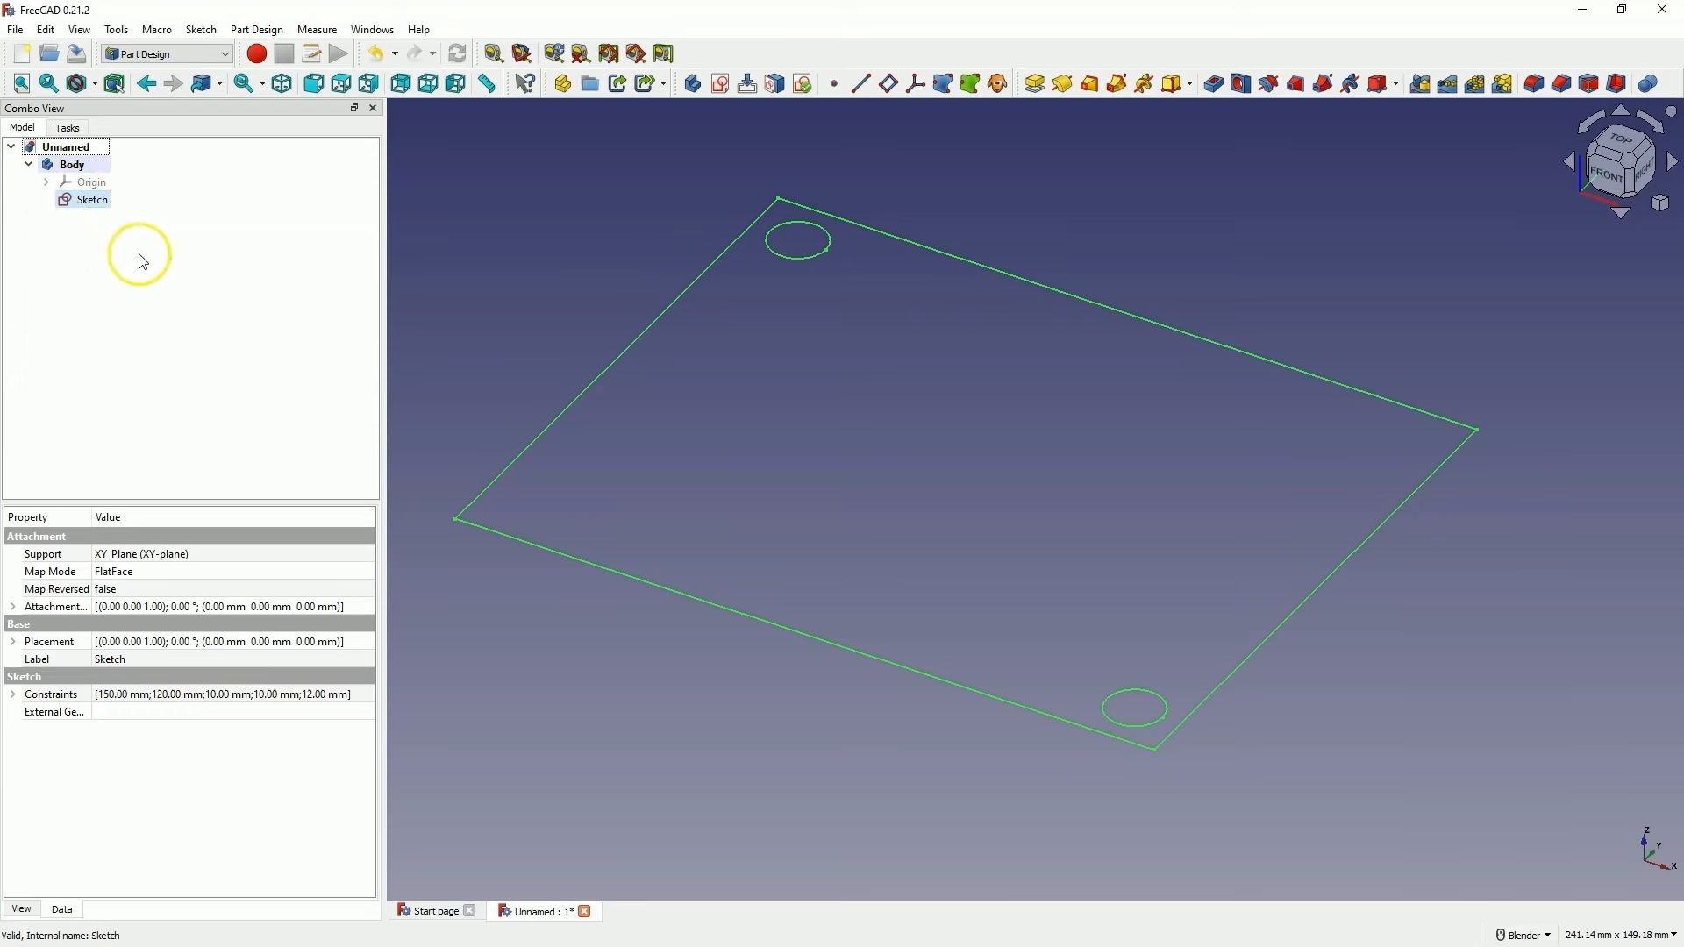
pyautogui.rightClick(99, 201)
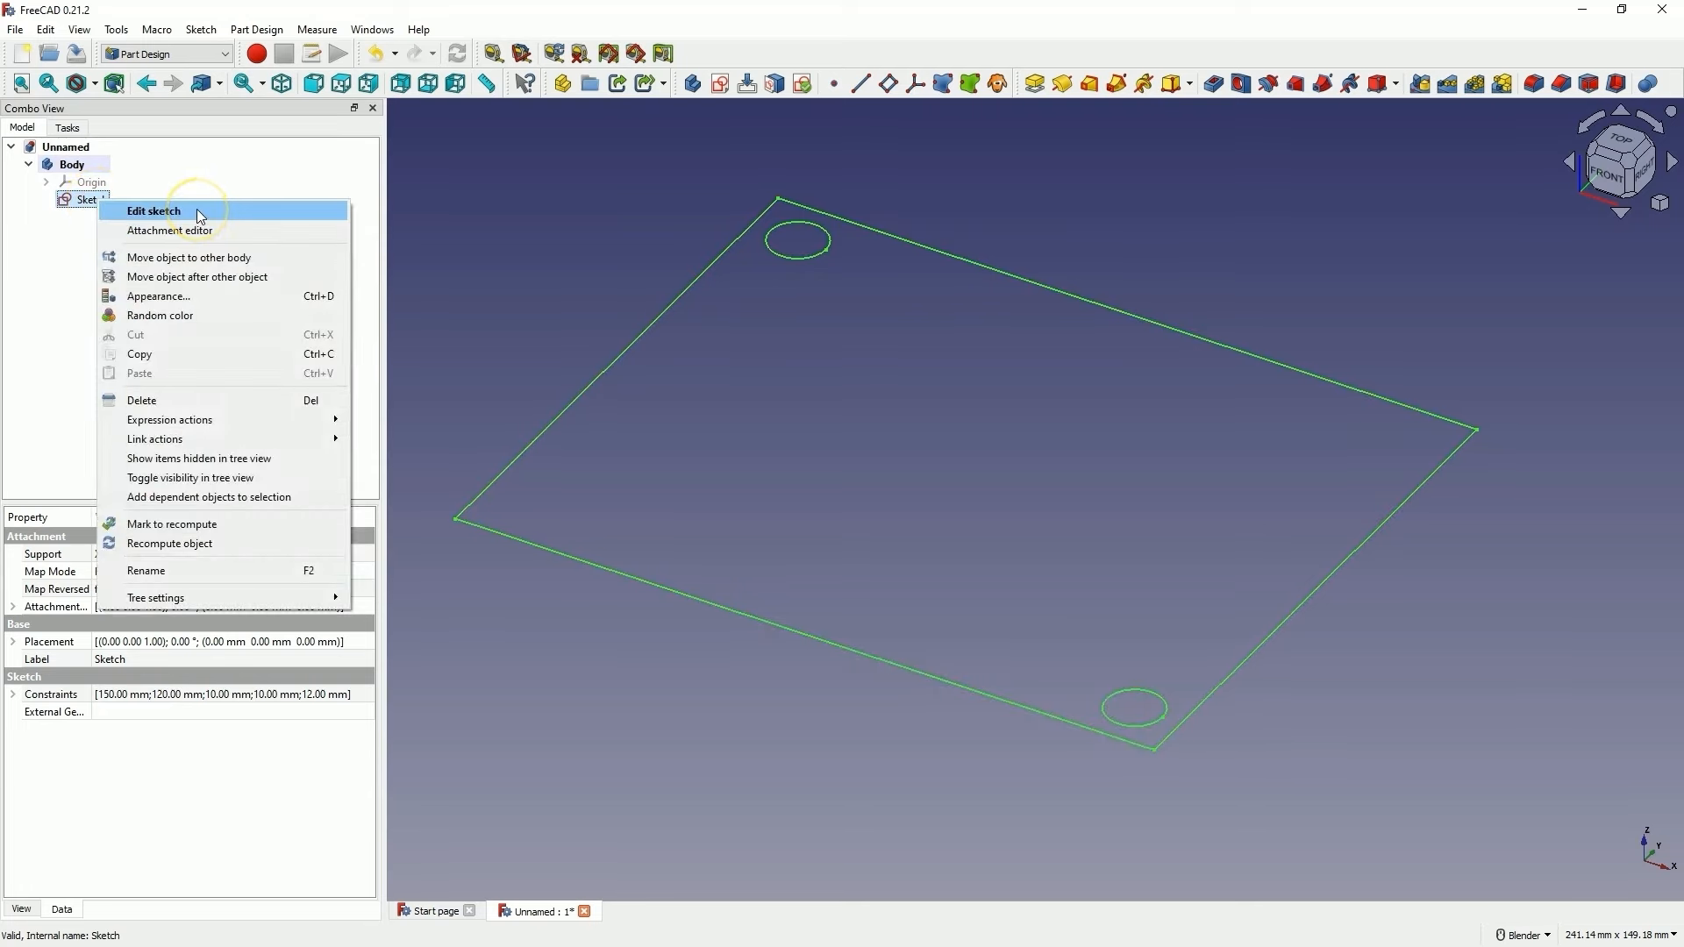
pyautogui.click(196, 210)
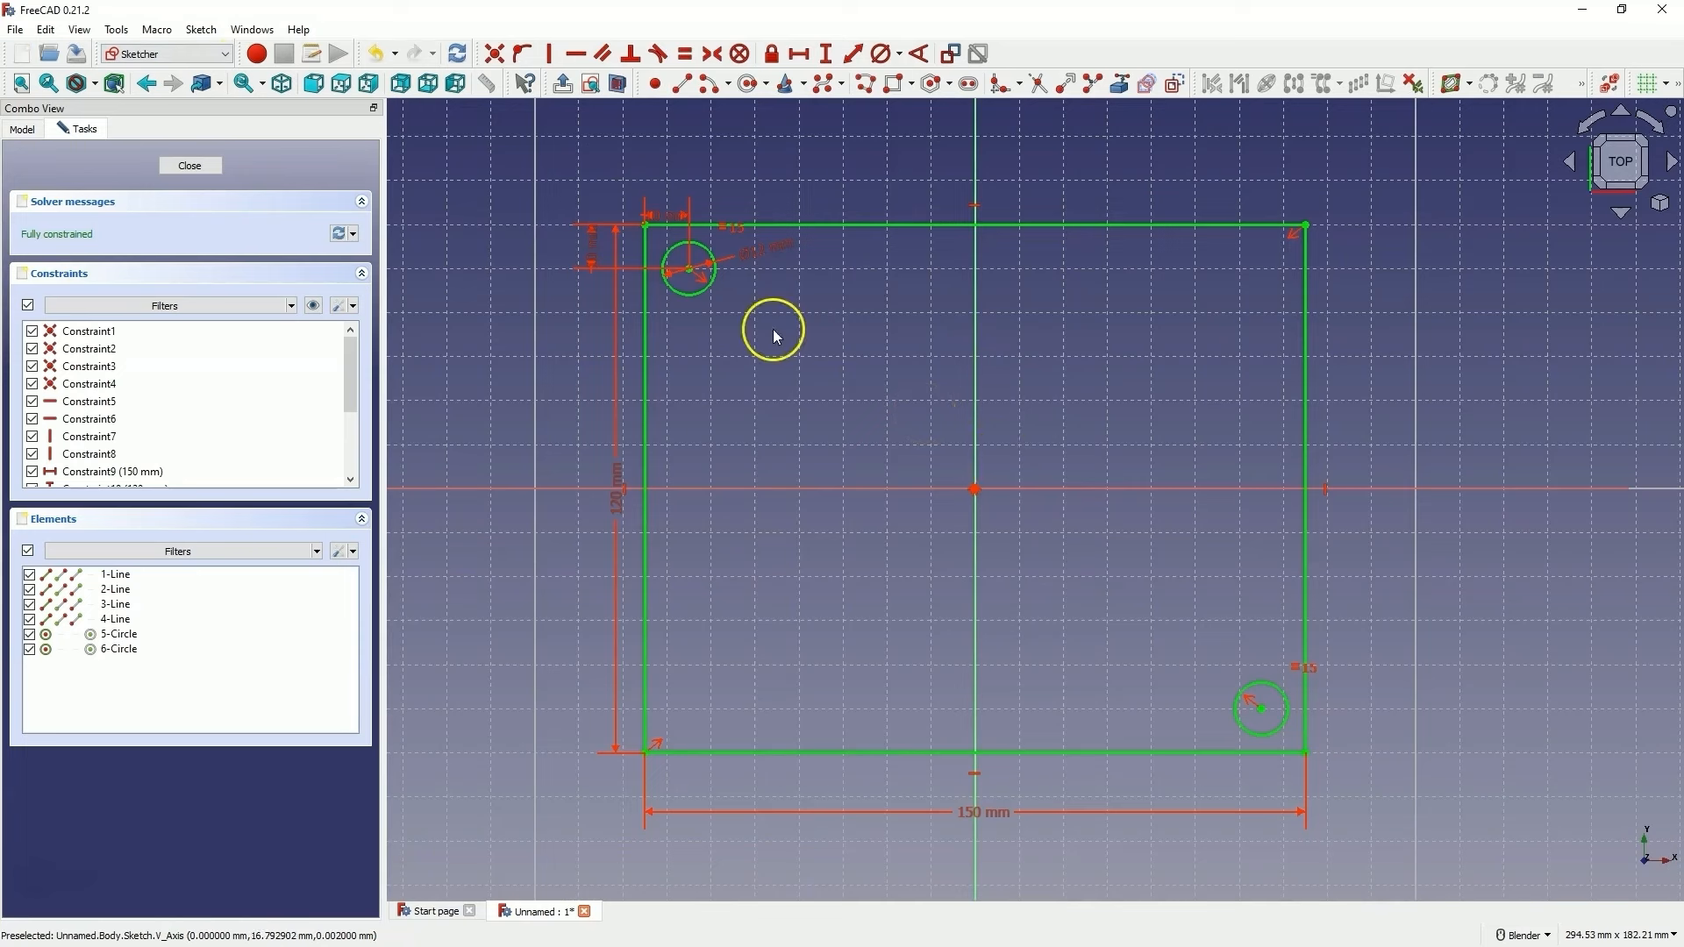
# Set the rectangle's horizontal dimension to 170 mm and close the sketch
pyautogui.click(973, 817)
pyautogui.doubleClick(974, 815)
pyautogui.write('170')
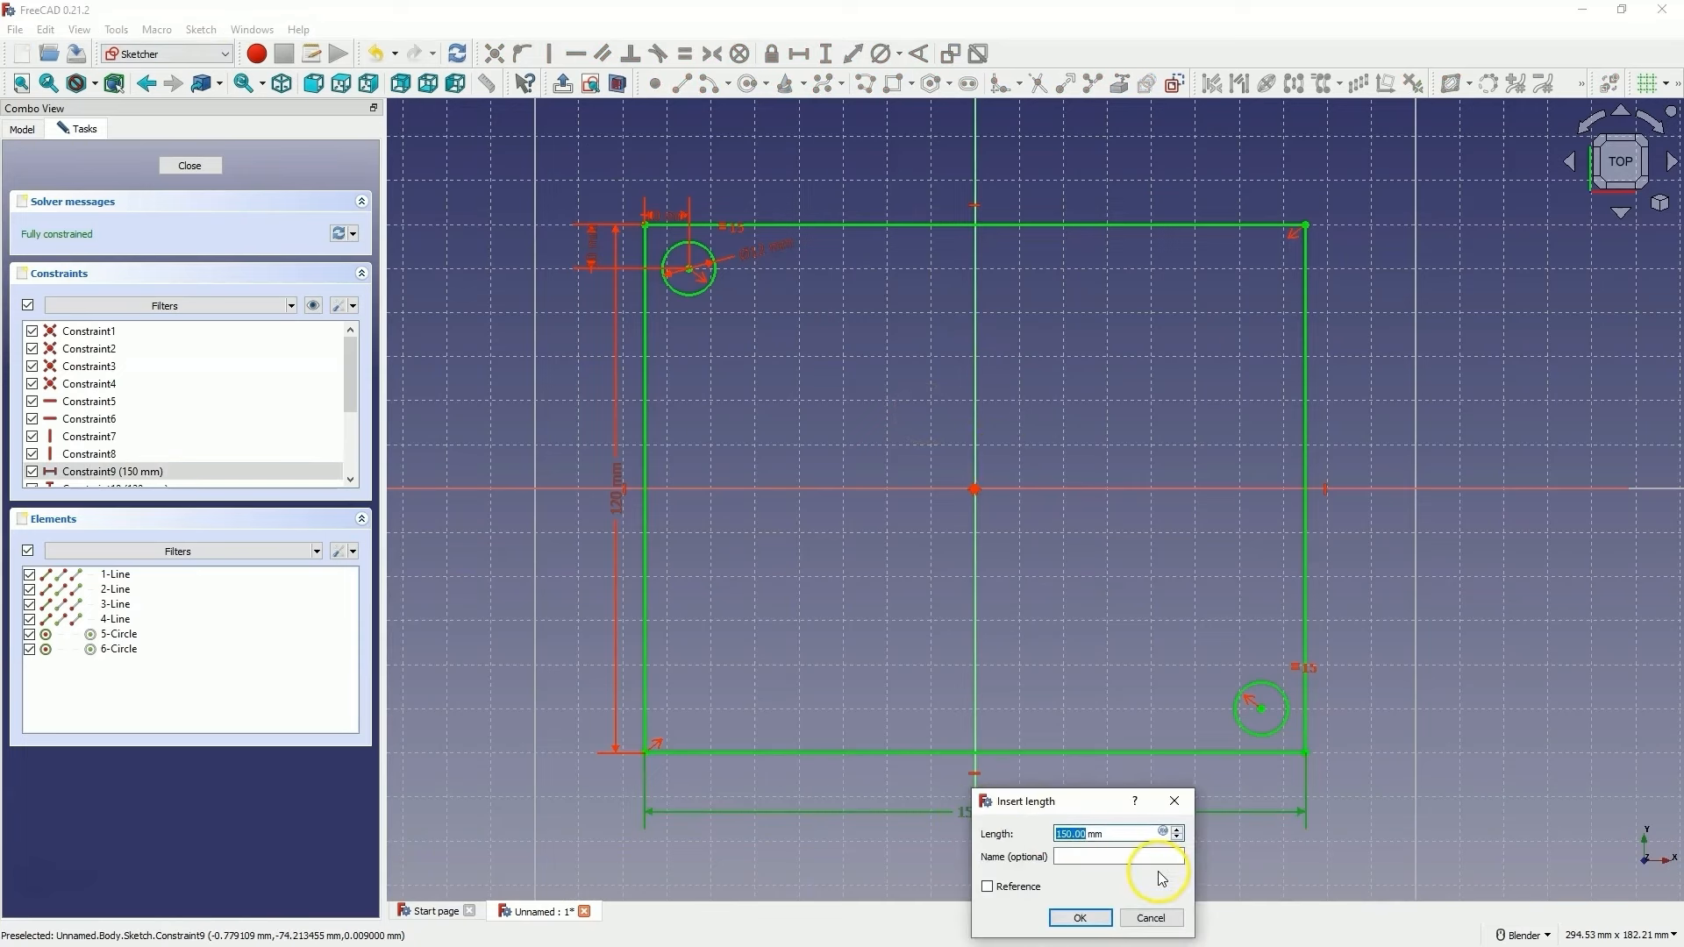
pyautogui.press('Return')
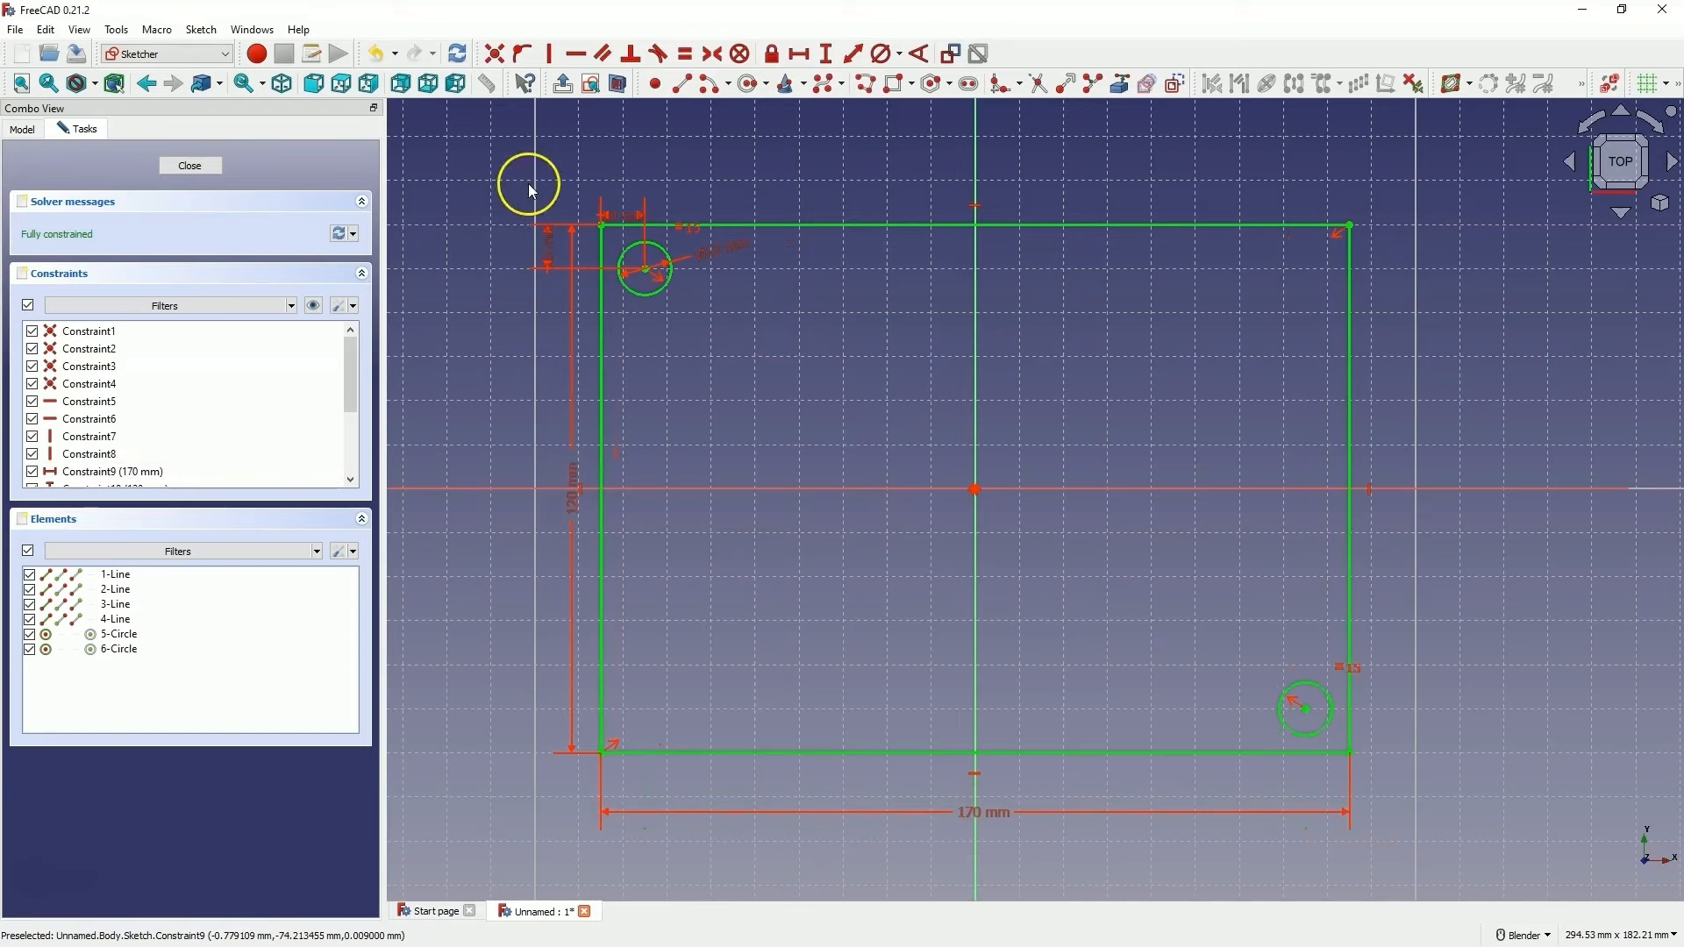
pyautogui.click(193, 165)
# Pad the sketch 20 mm along its normal to make a solid plate
pyautogui.scroll(-3, 1118, 373)
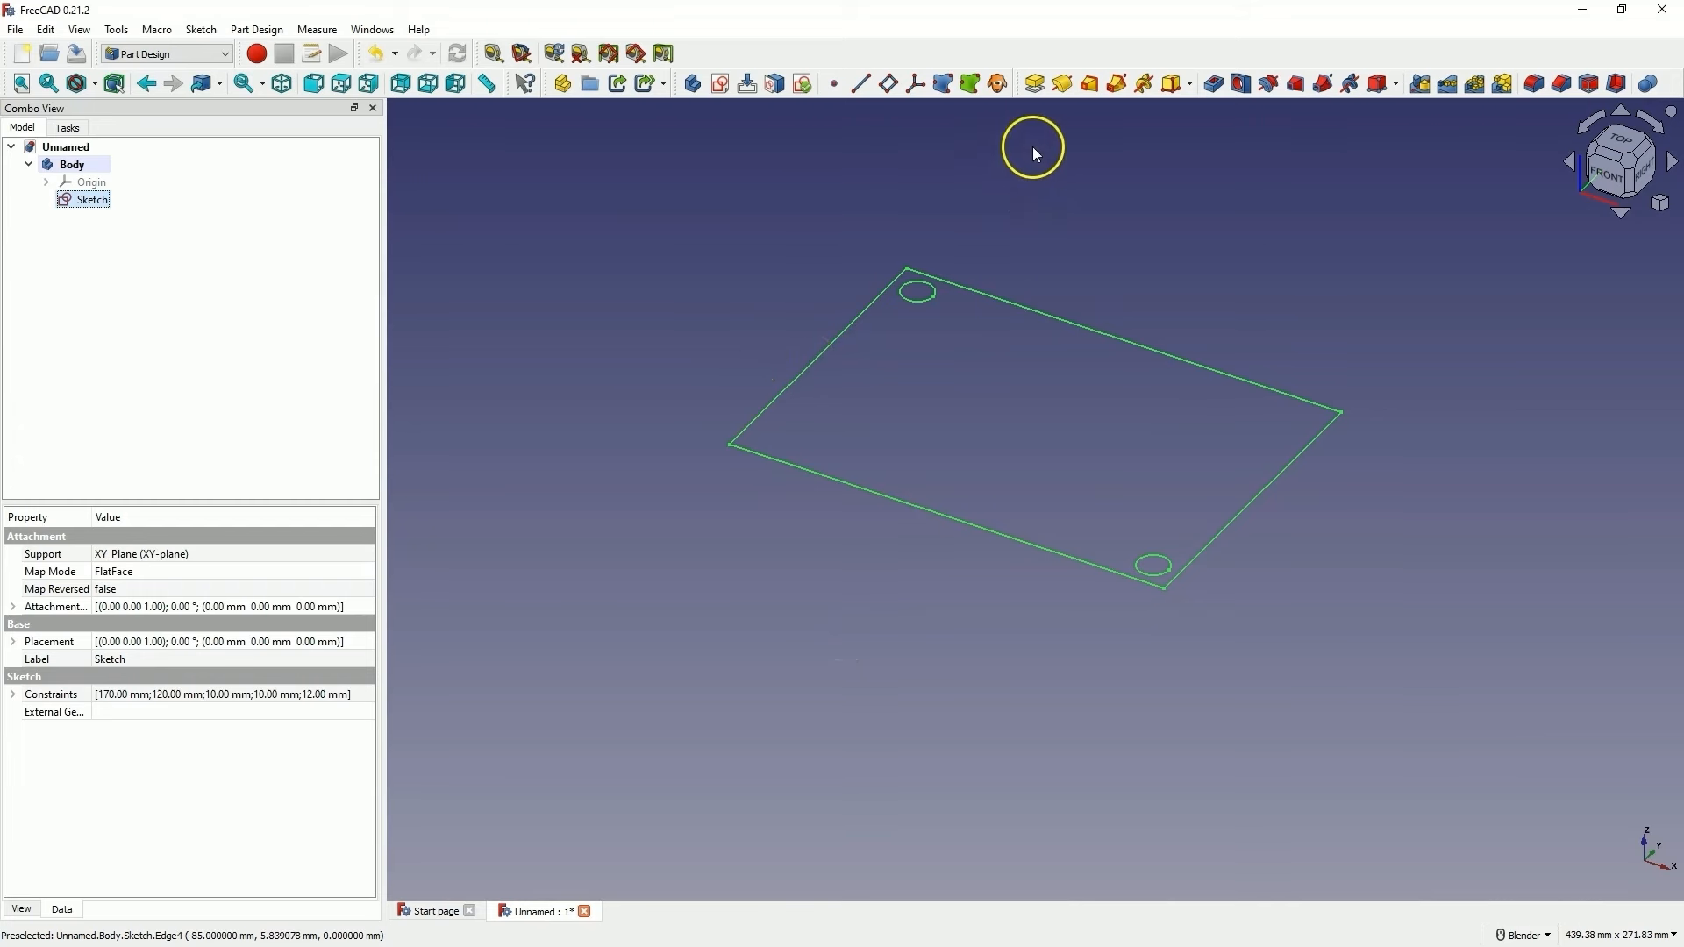
pyautogui.click(1036, 96)
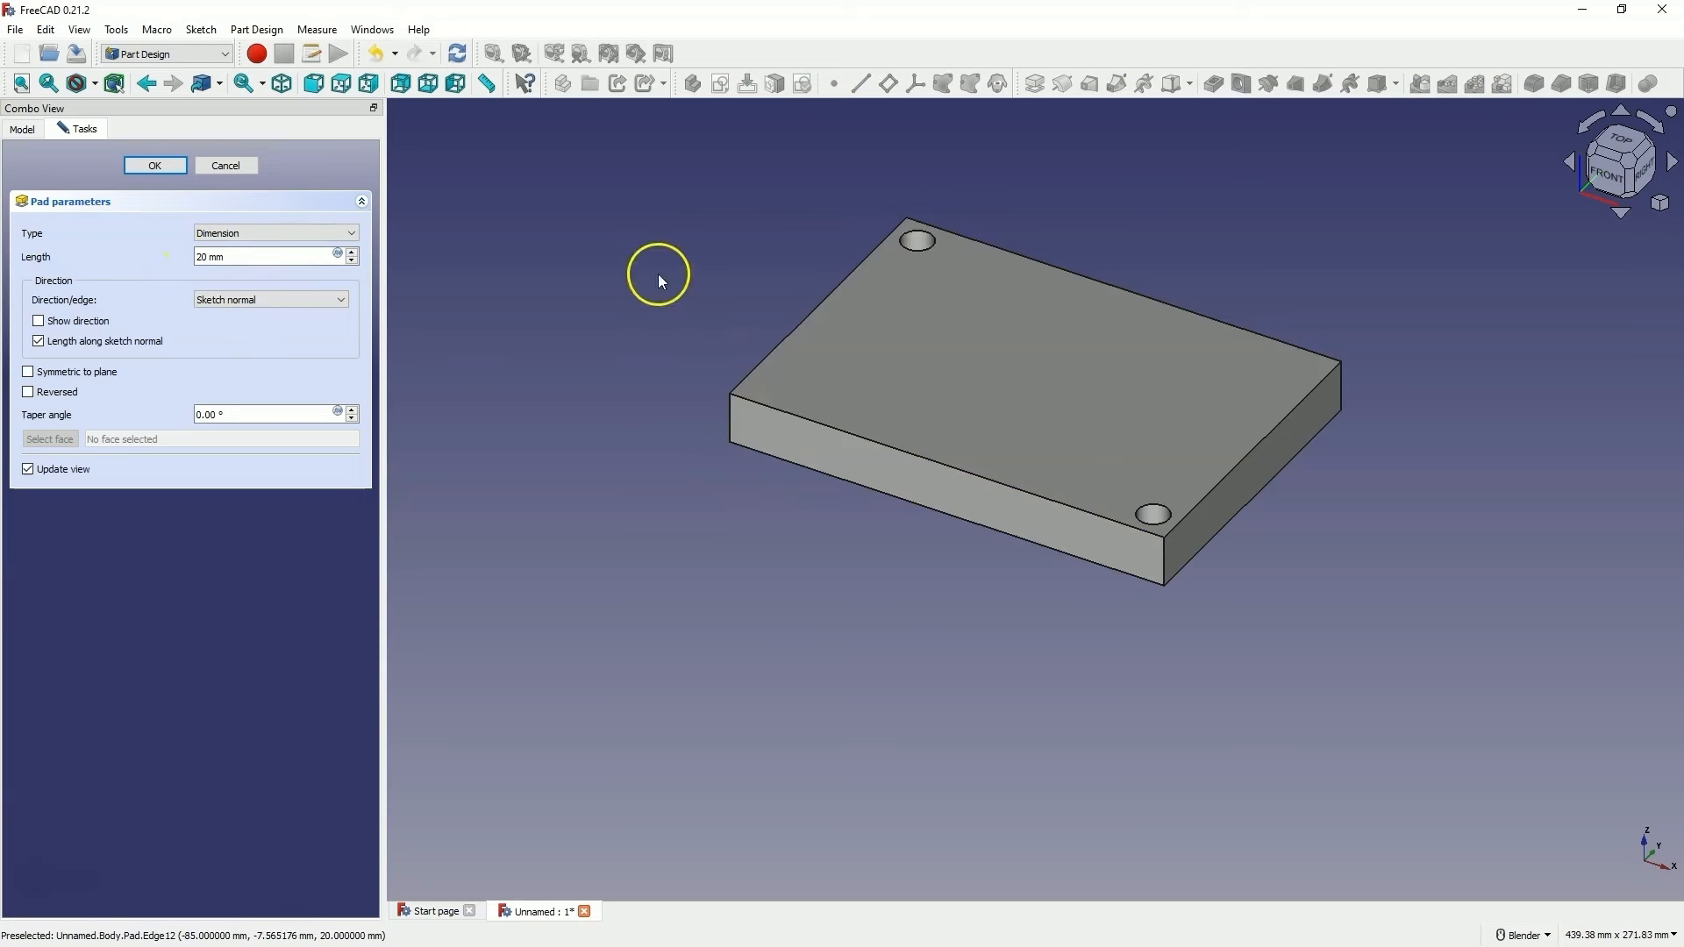
pyautogui.click(155, 166)
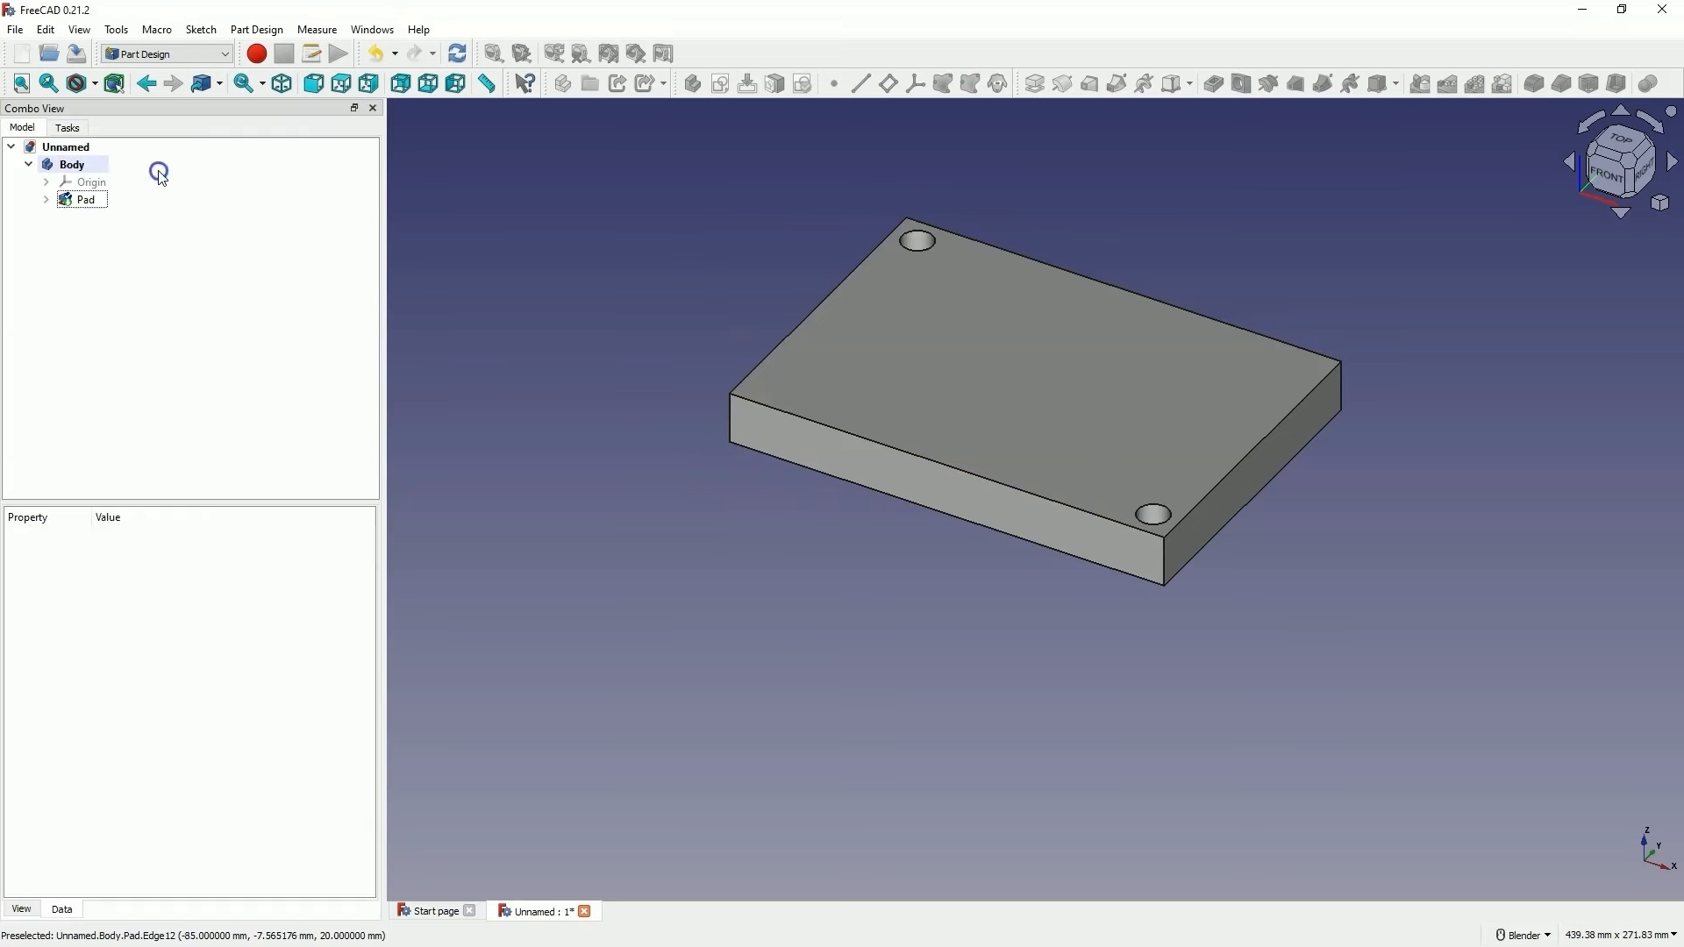
# Reopen the pad's base sketch, set the rectangle's vertical dimension to 150 mm and close the sketch
pyautogui.scroll(-3, 1186, 710)
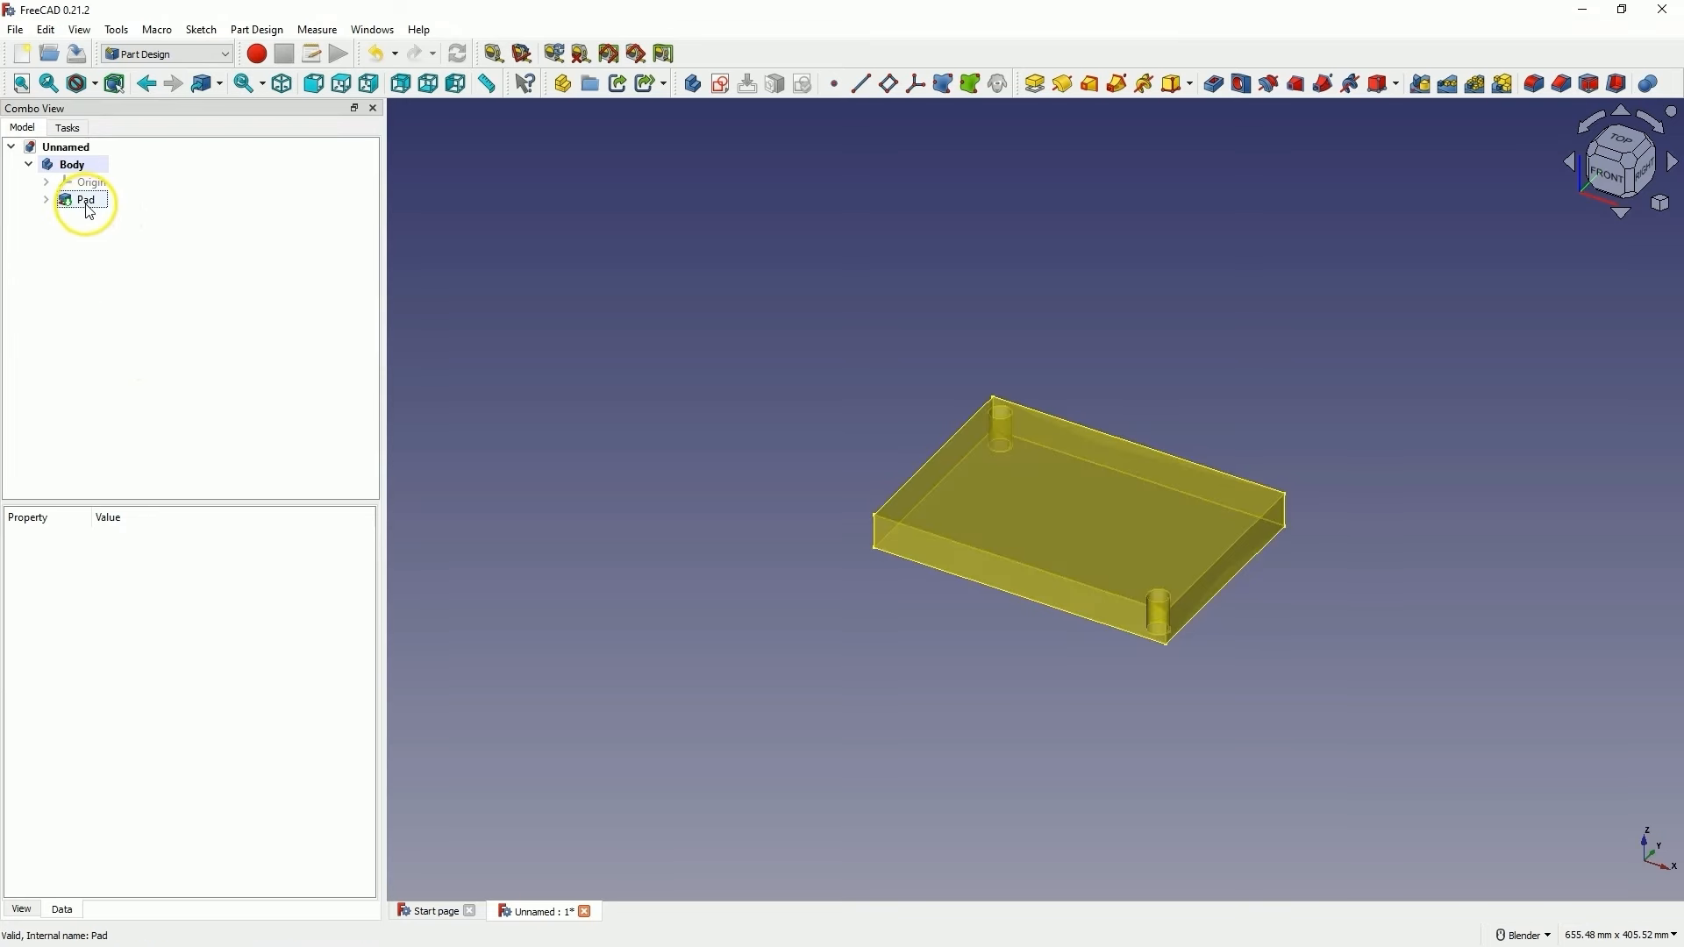
pyautogui.click(46, 200)
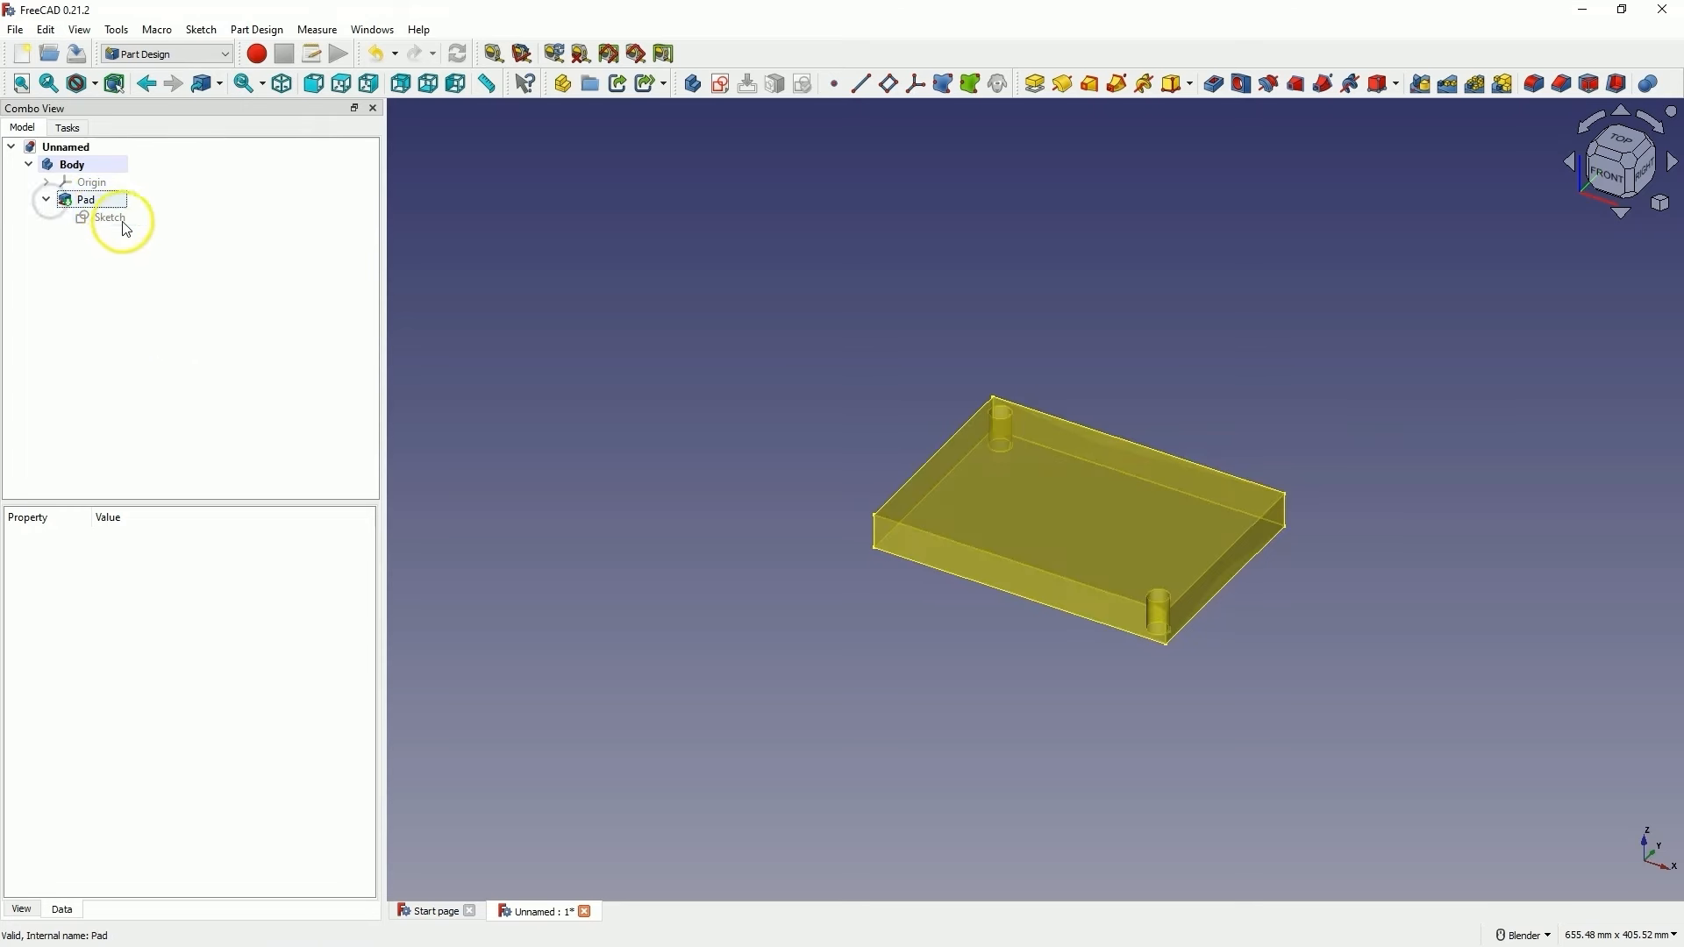
pyautogui.click(45, 200)
pyautogui.click(46, 200)
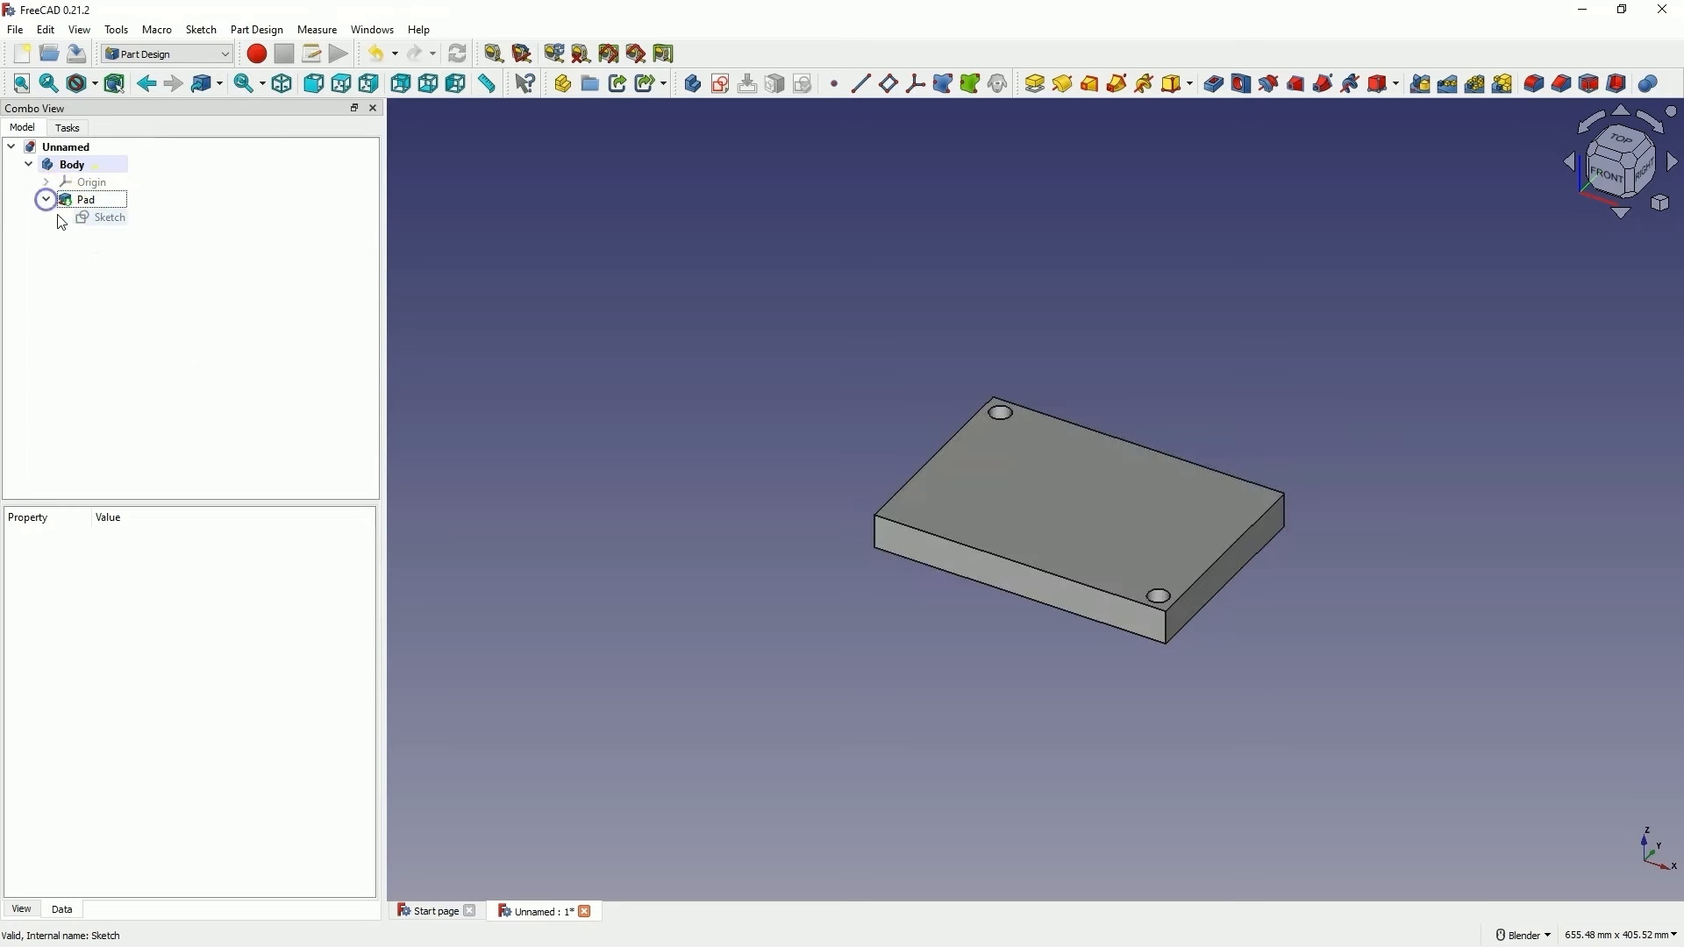
pyautogui.rightClick(102, 219)
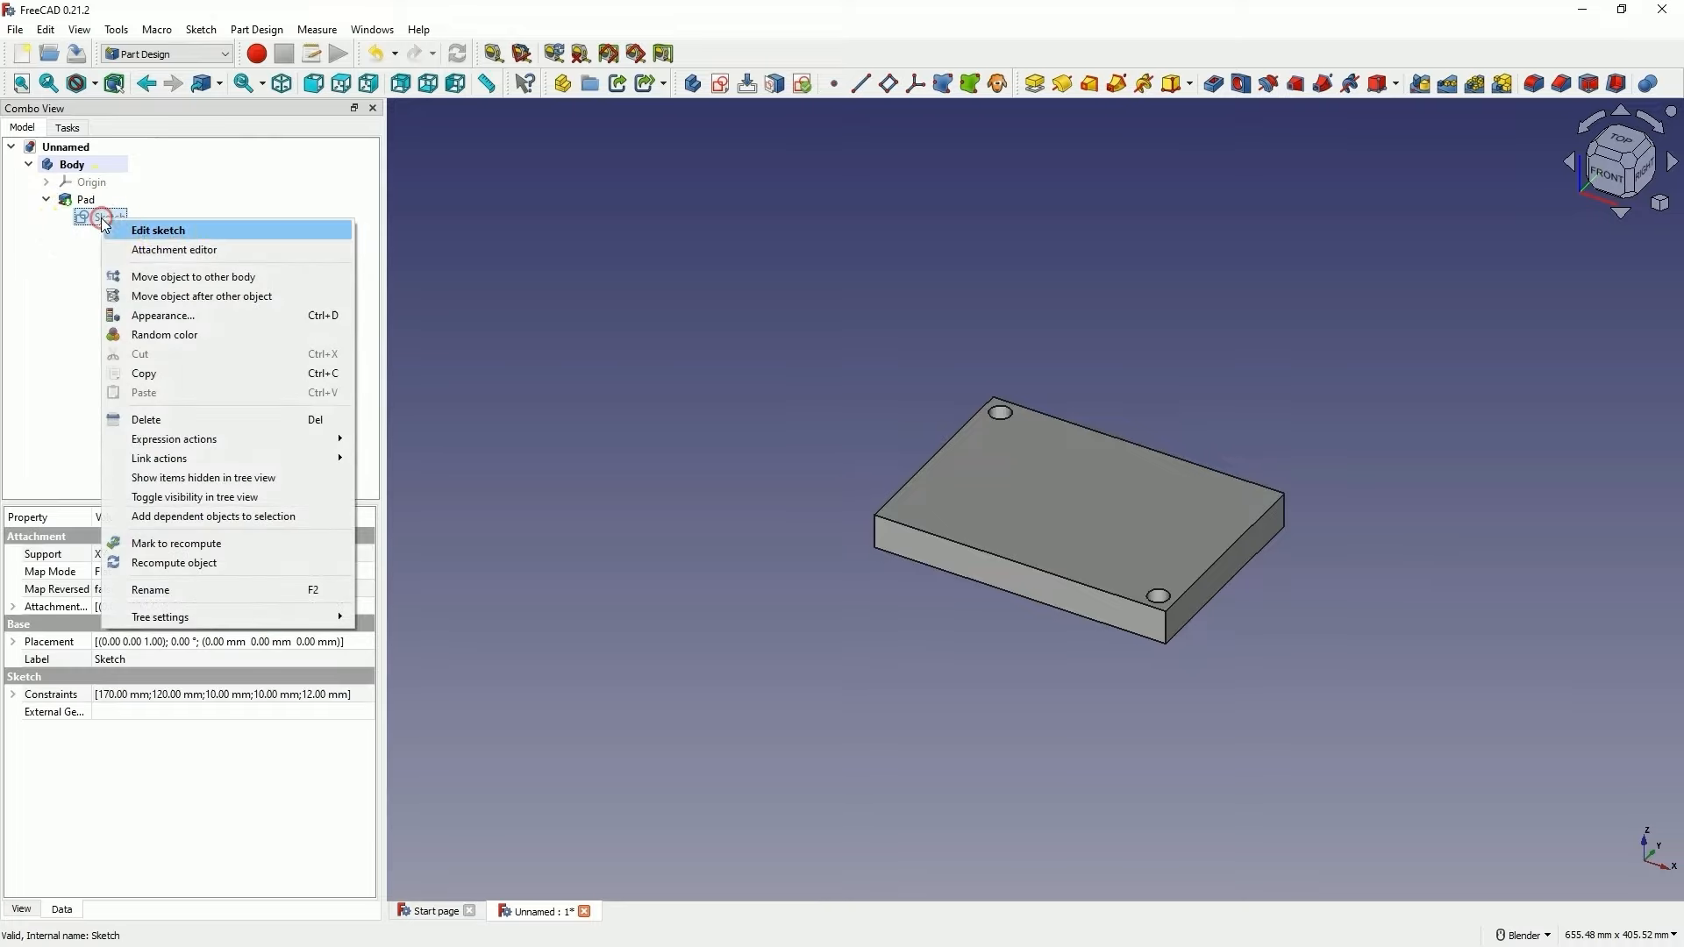
pyautogui.click(168, 230)
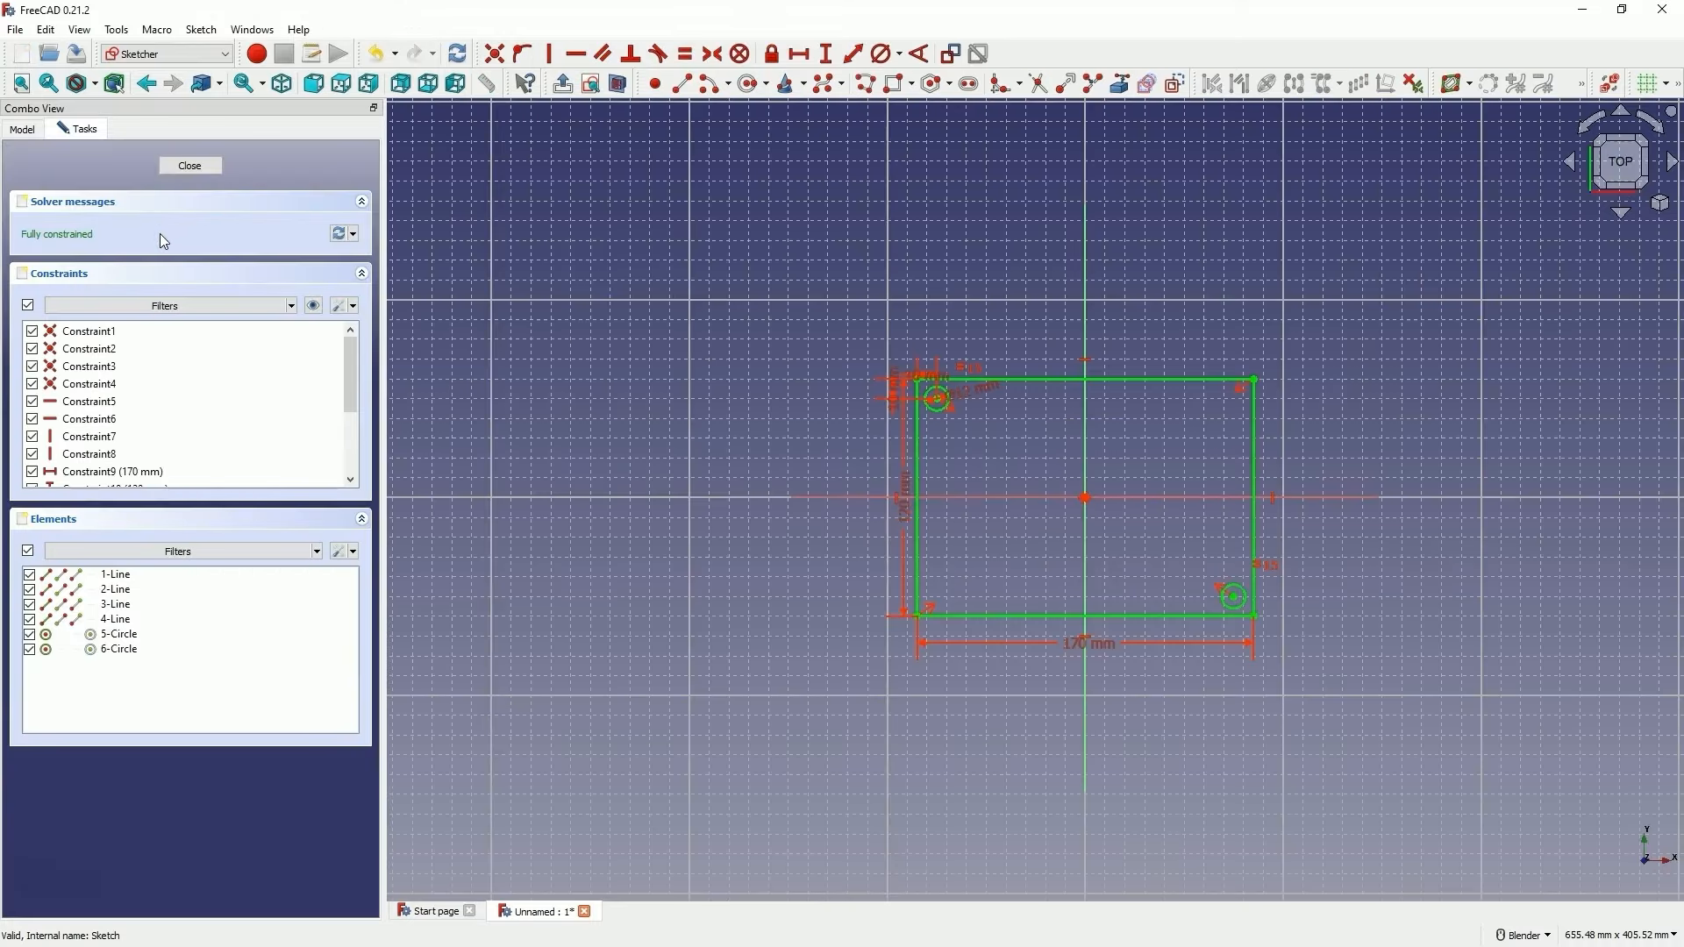
pyautogui.scroll(5, 1200, 543)
pyautogui.scroll(-3, 852, 487)
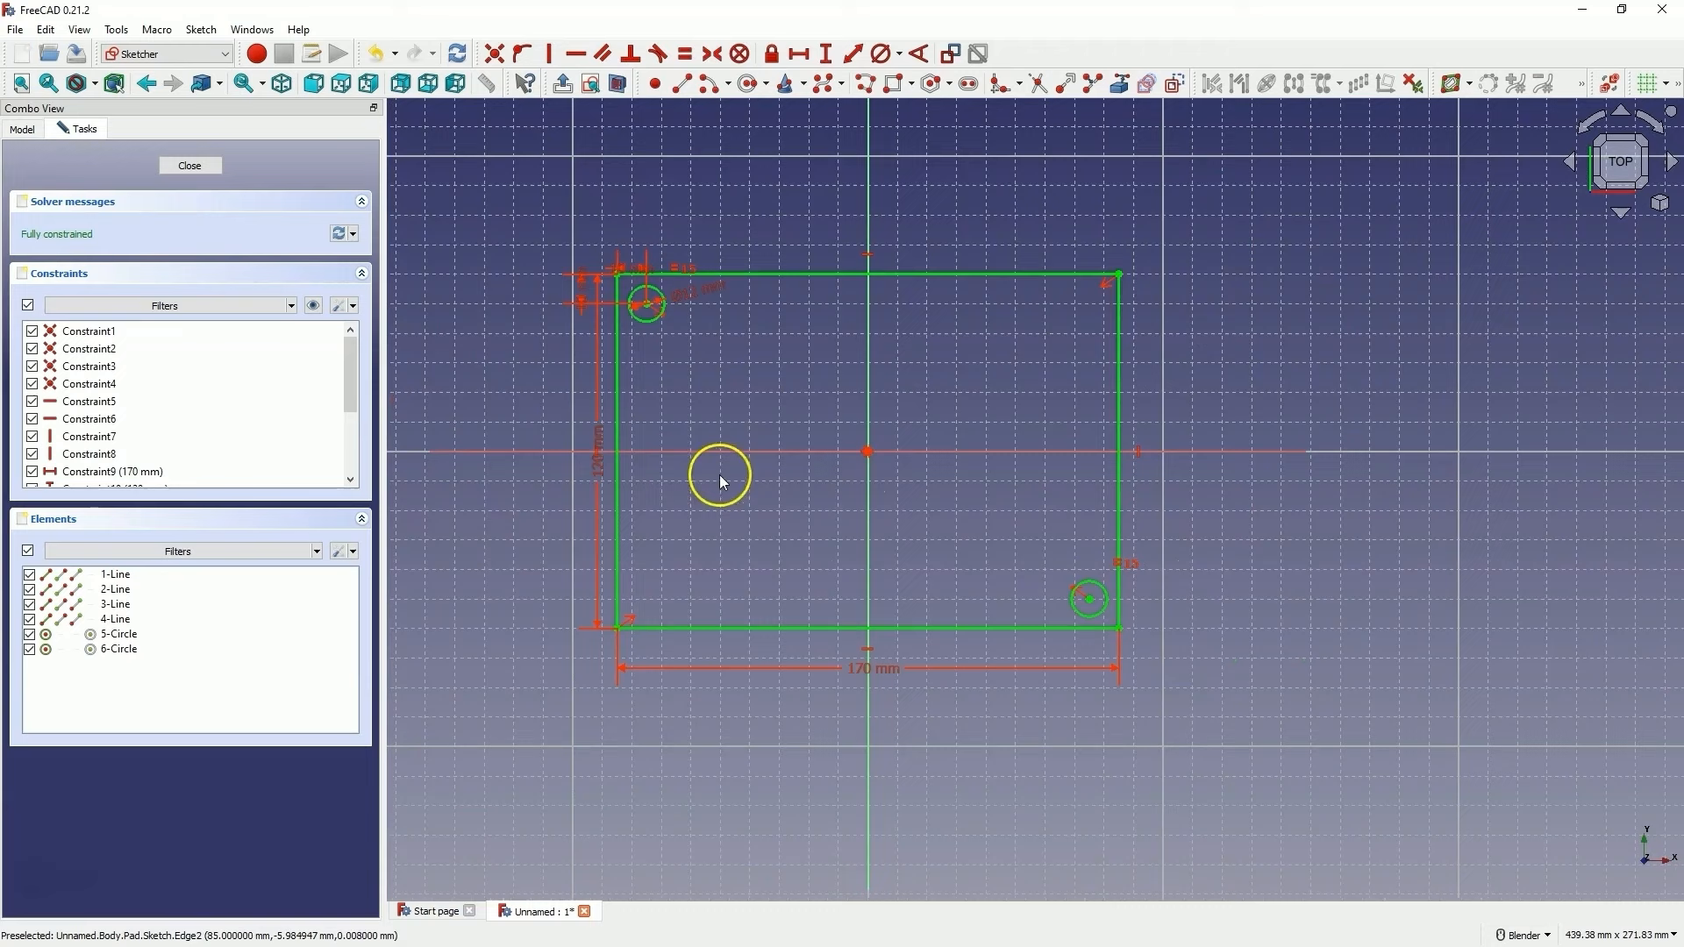
pyautogui.doubleClick(598, 466)
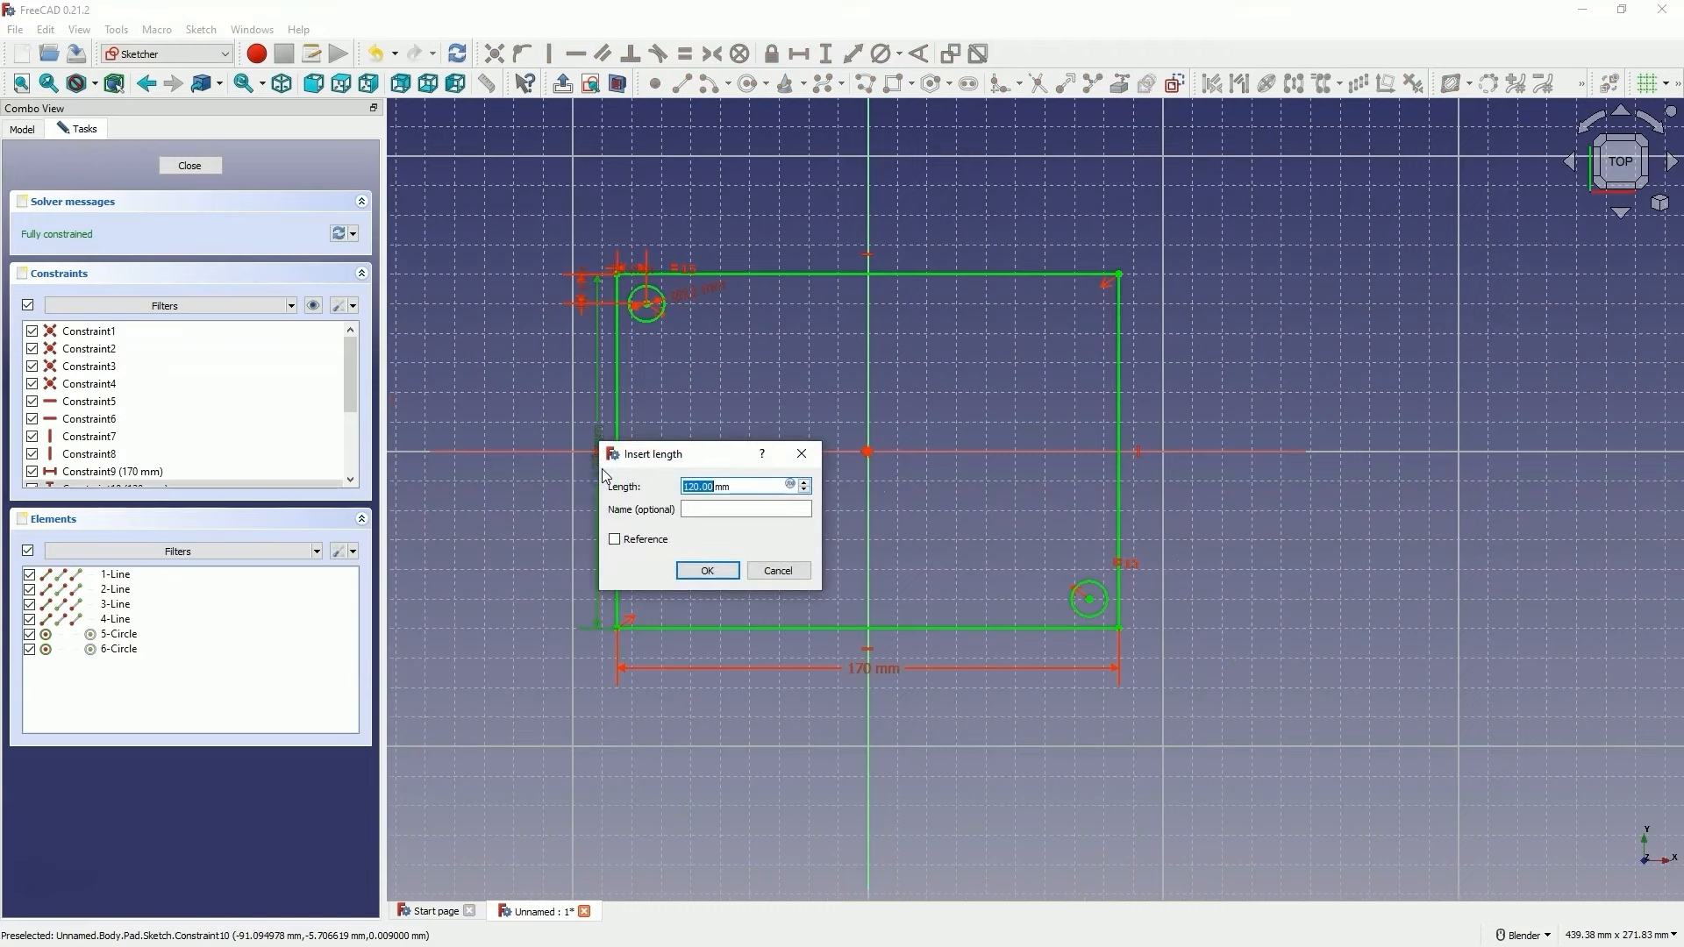
pyautogui.write('150')
pyautogui.press('Return')
pyautogui.click(207, 168)
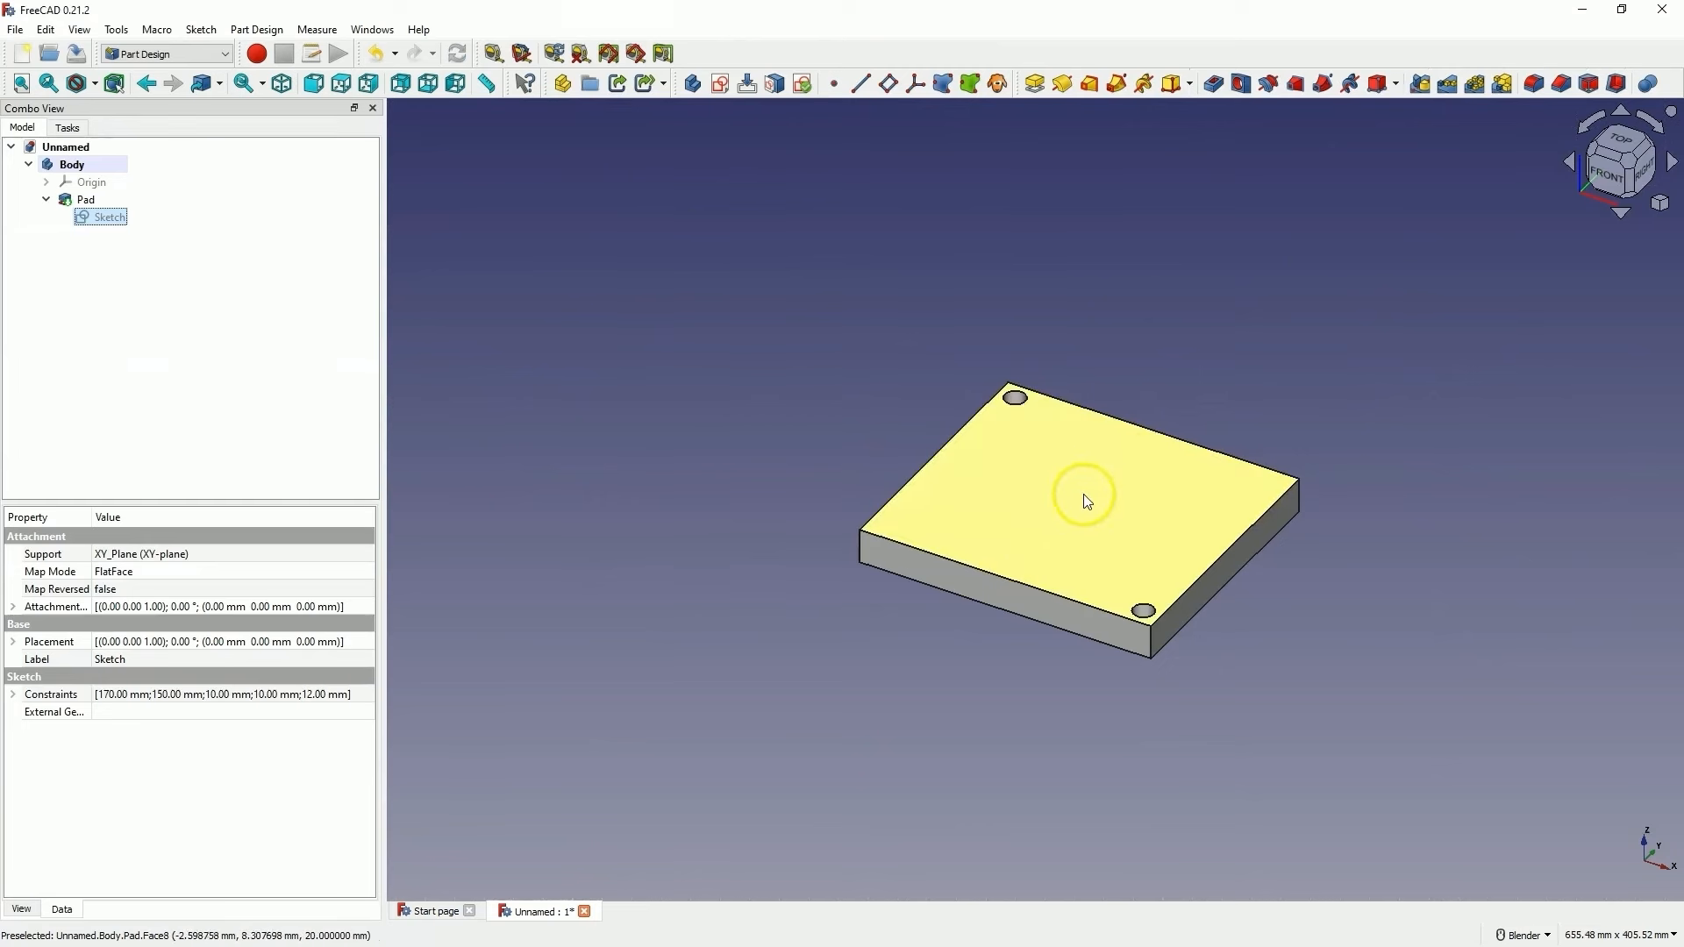
pyautogui.click(986, 627)
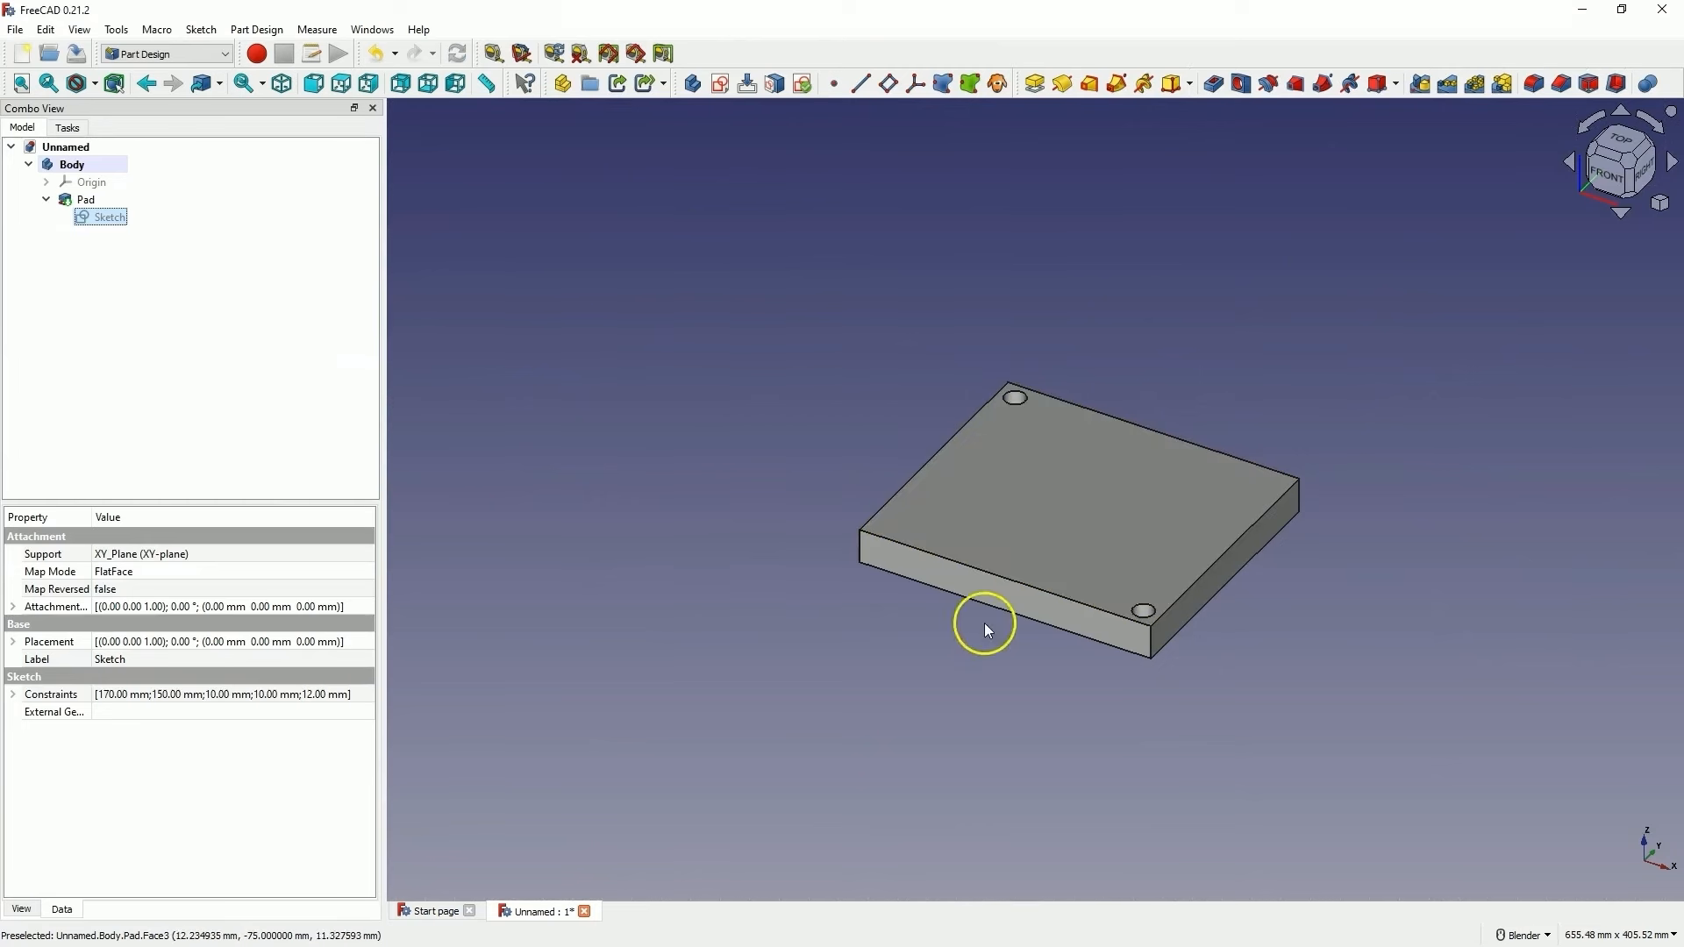
# Edit the pad and set its length to 30 mm
pyautogui.rightClick(88, 201)
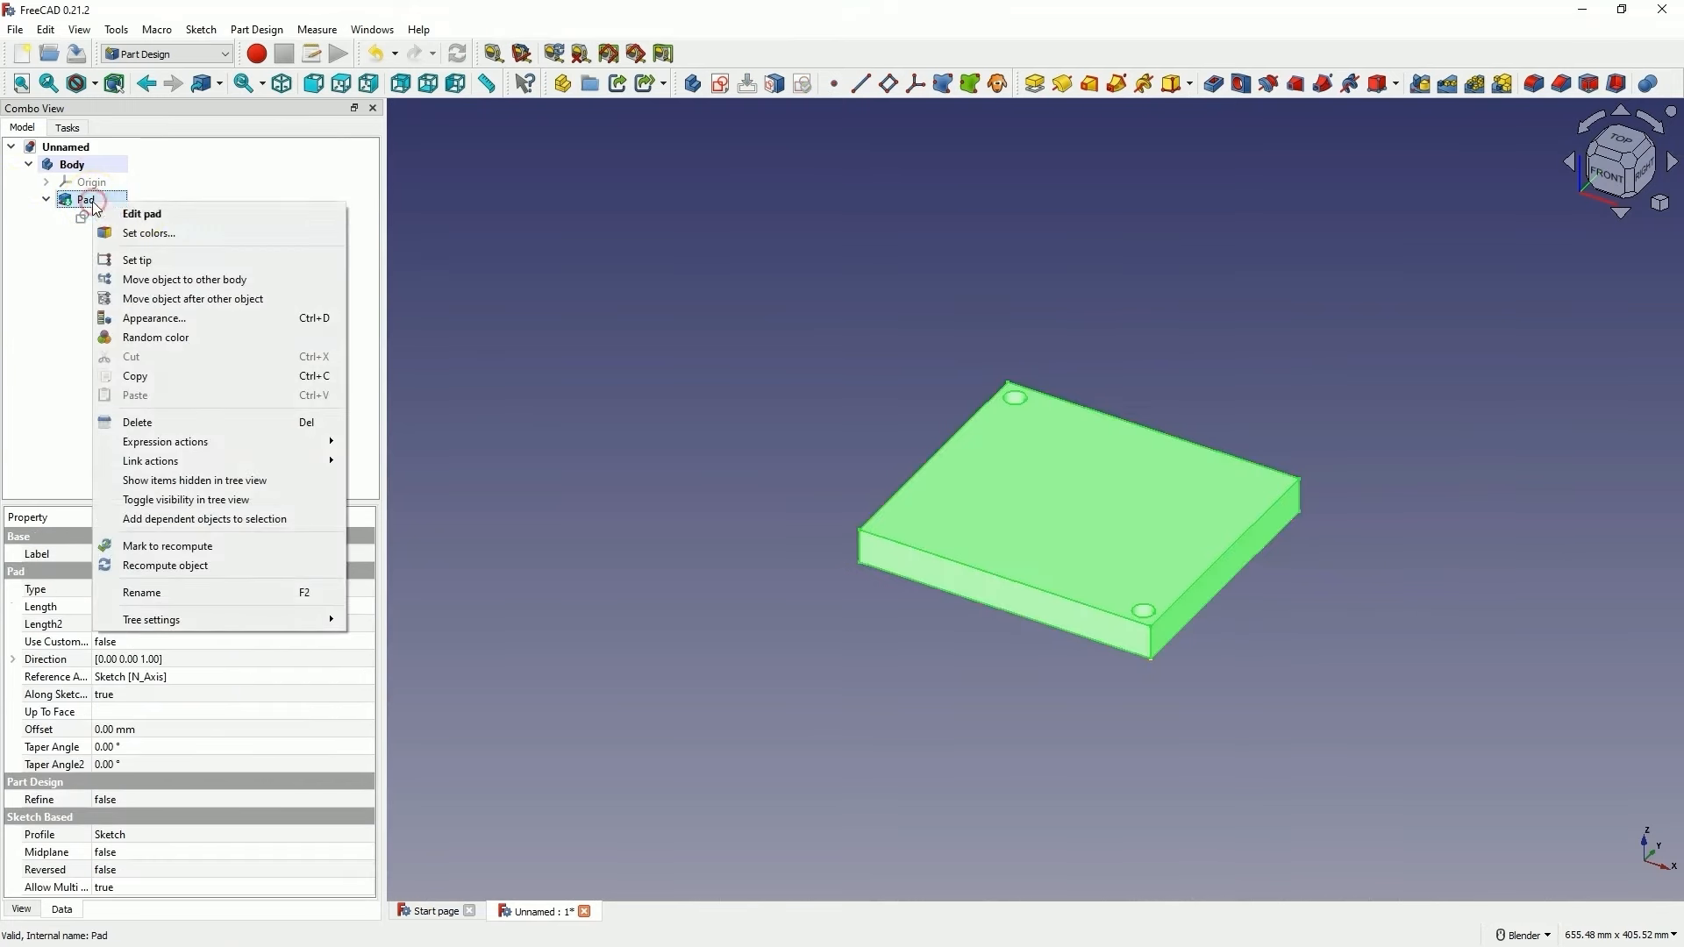
pyautogui.click(184, 221)
pyautogui.click(211, 261)
pyautogui.moveTo(207, 261); pyautogui.dragTo(184, 255)
pyautogui.write('30.00')
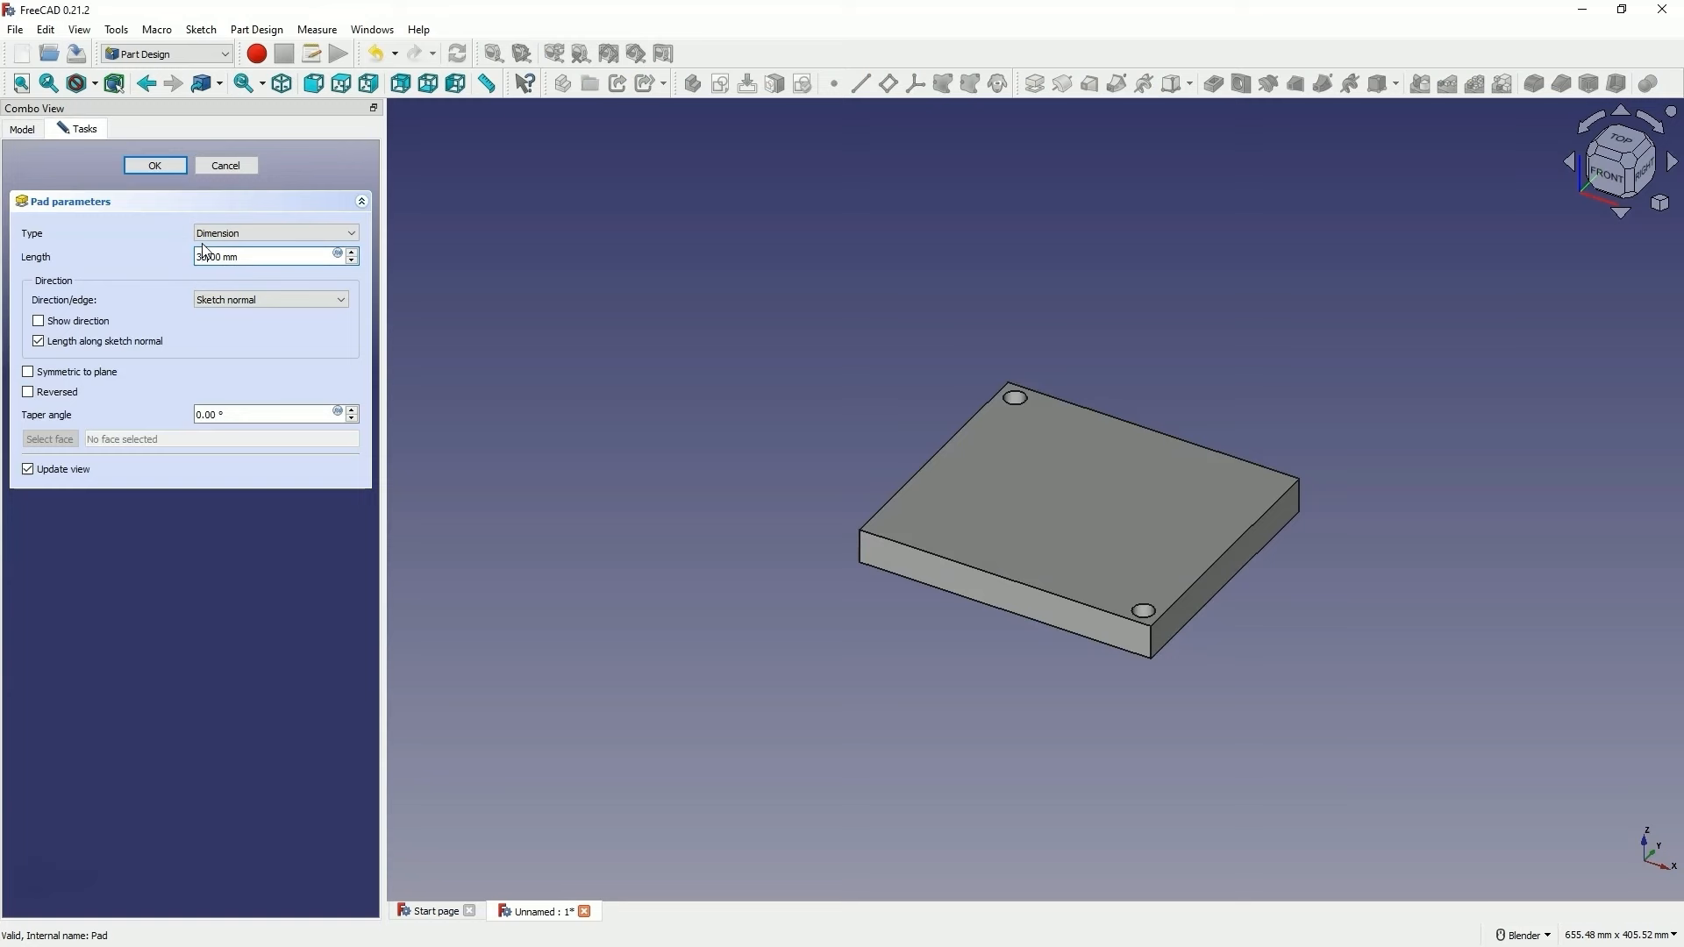
pyautogui.write('0')
pyautogui.click(160, 170)
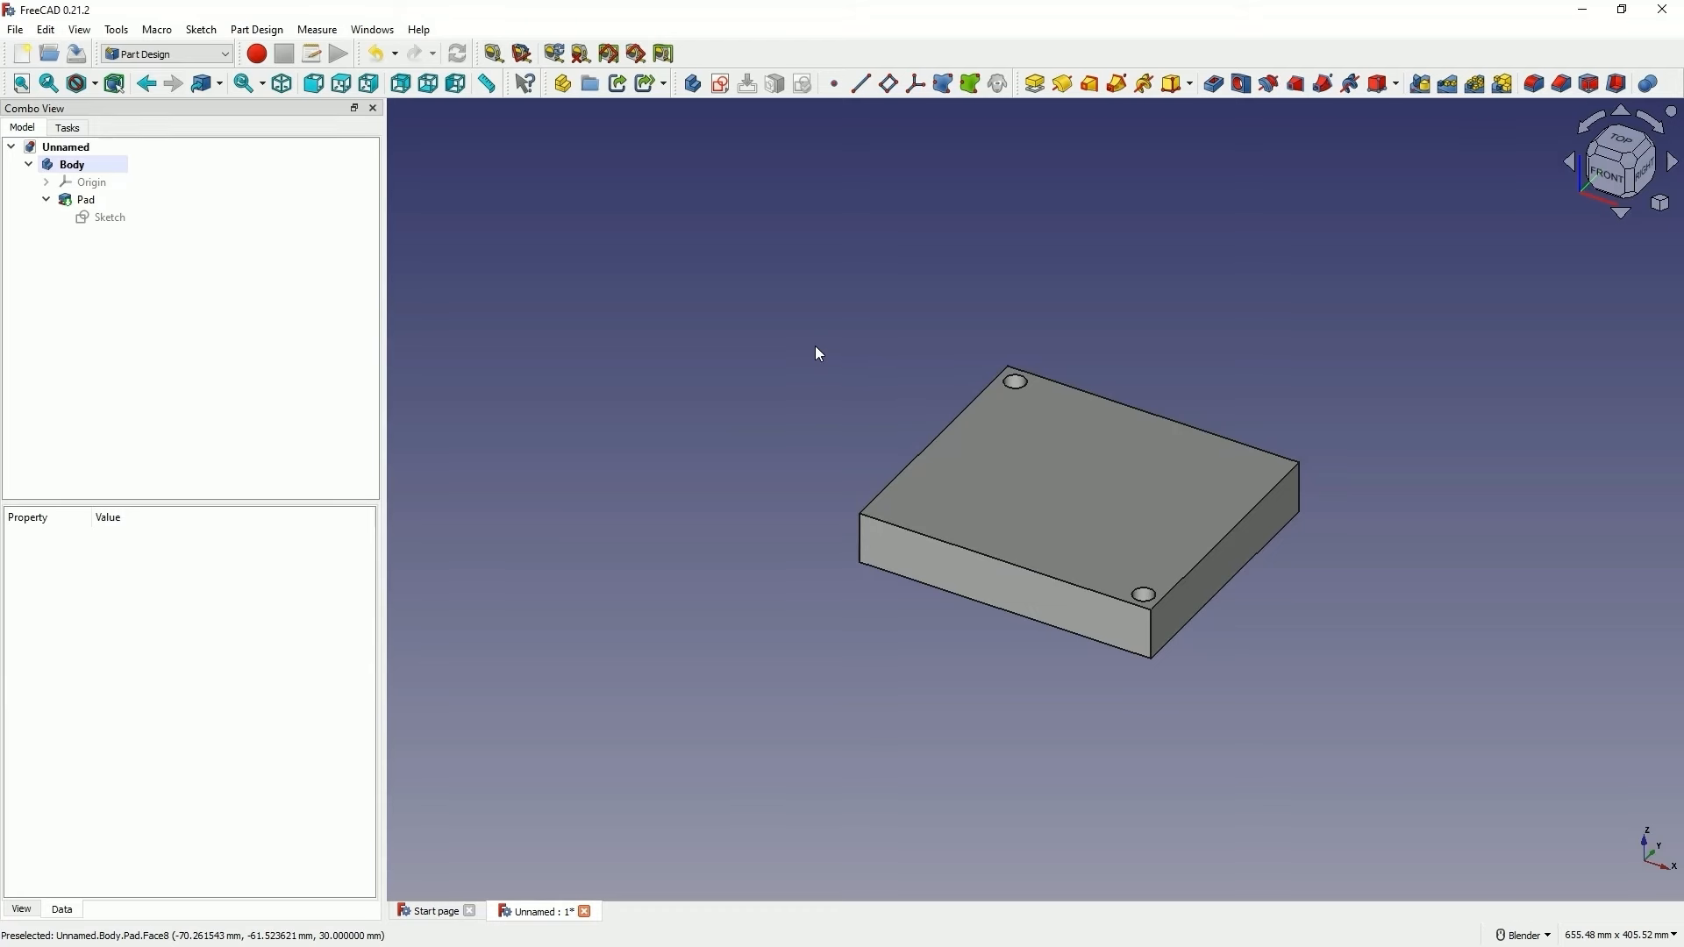
# Keep Blender as the 3D navigation style and display its mouse control hints
pyautogui.click(1550, 940)
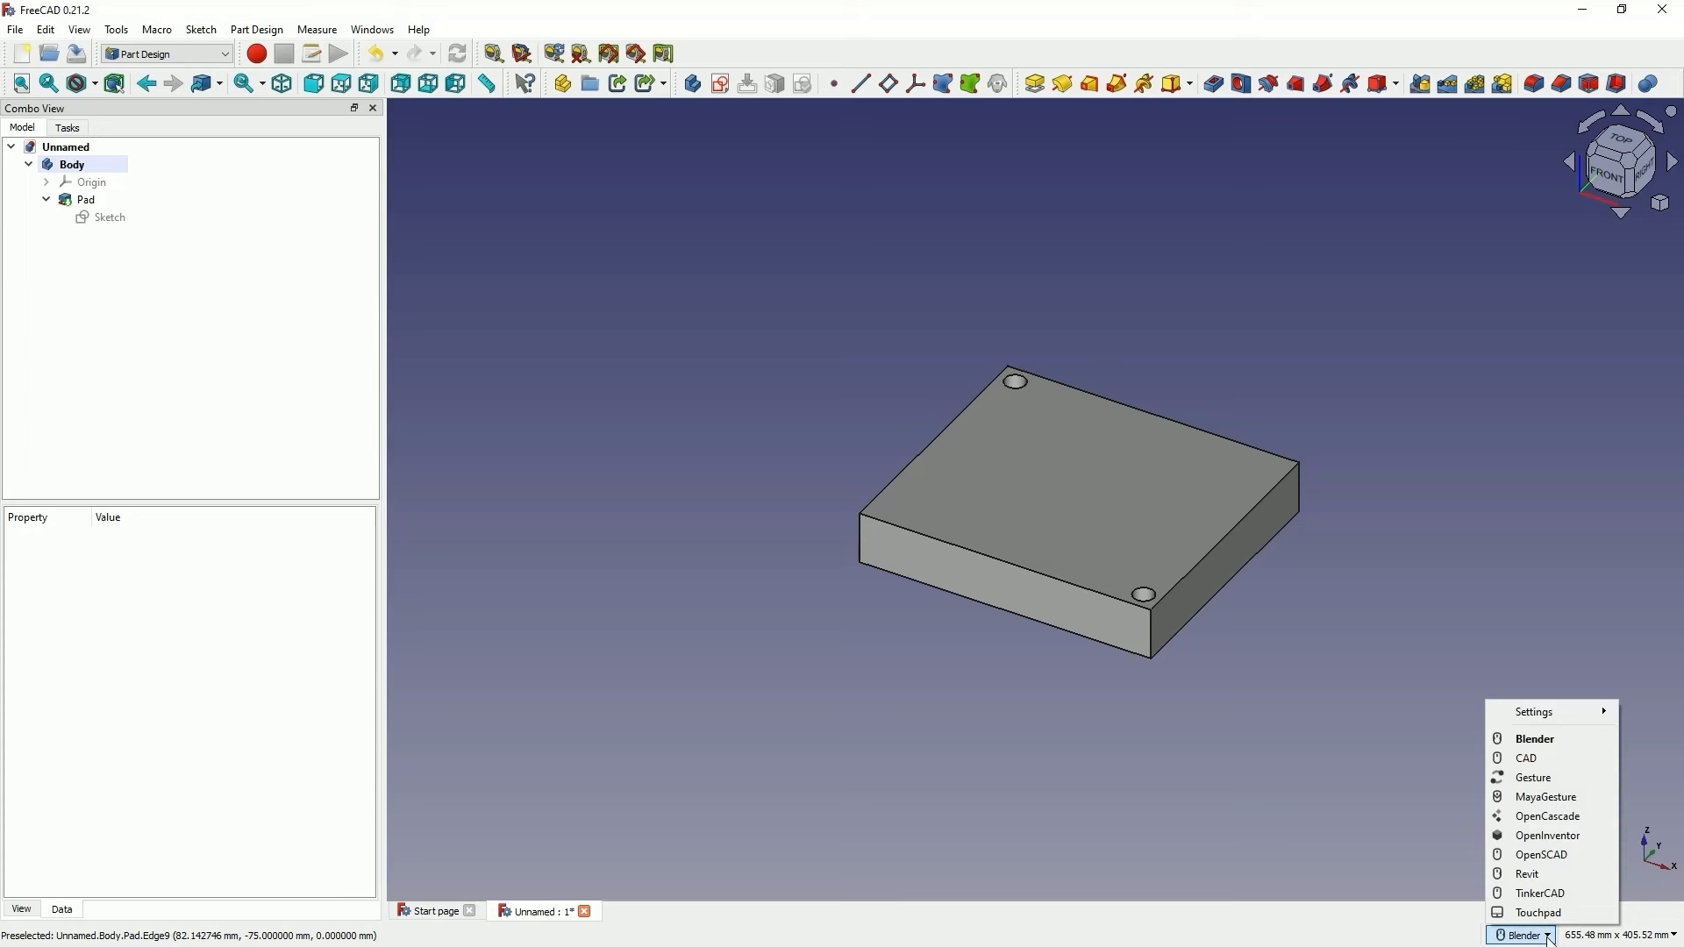
pyautogui.click(1554, 740)
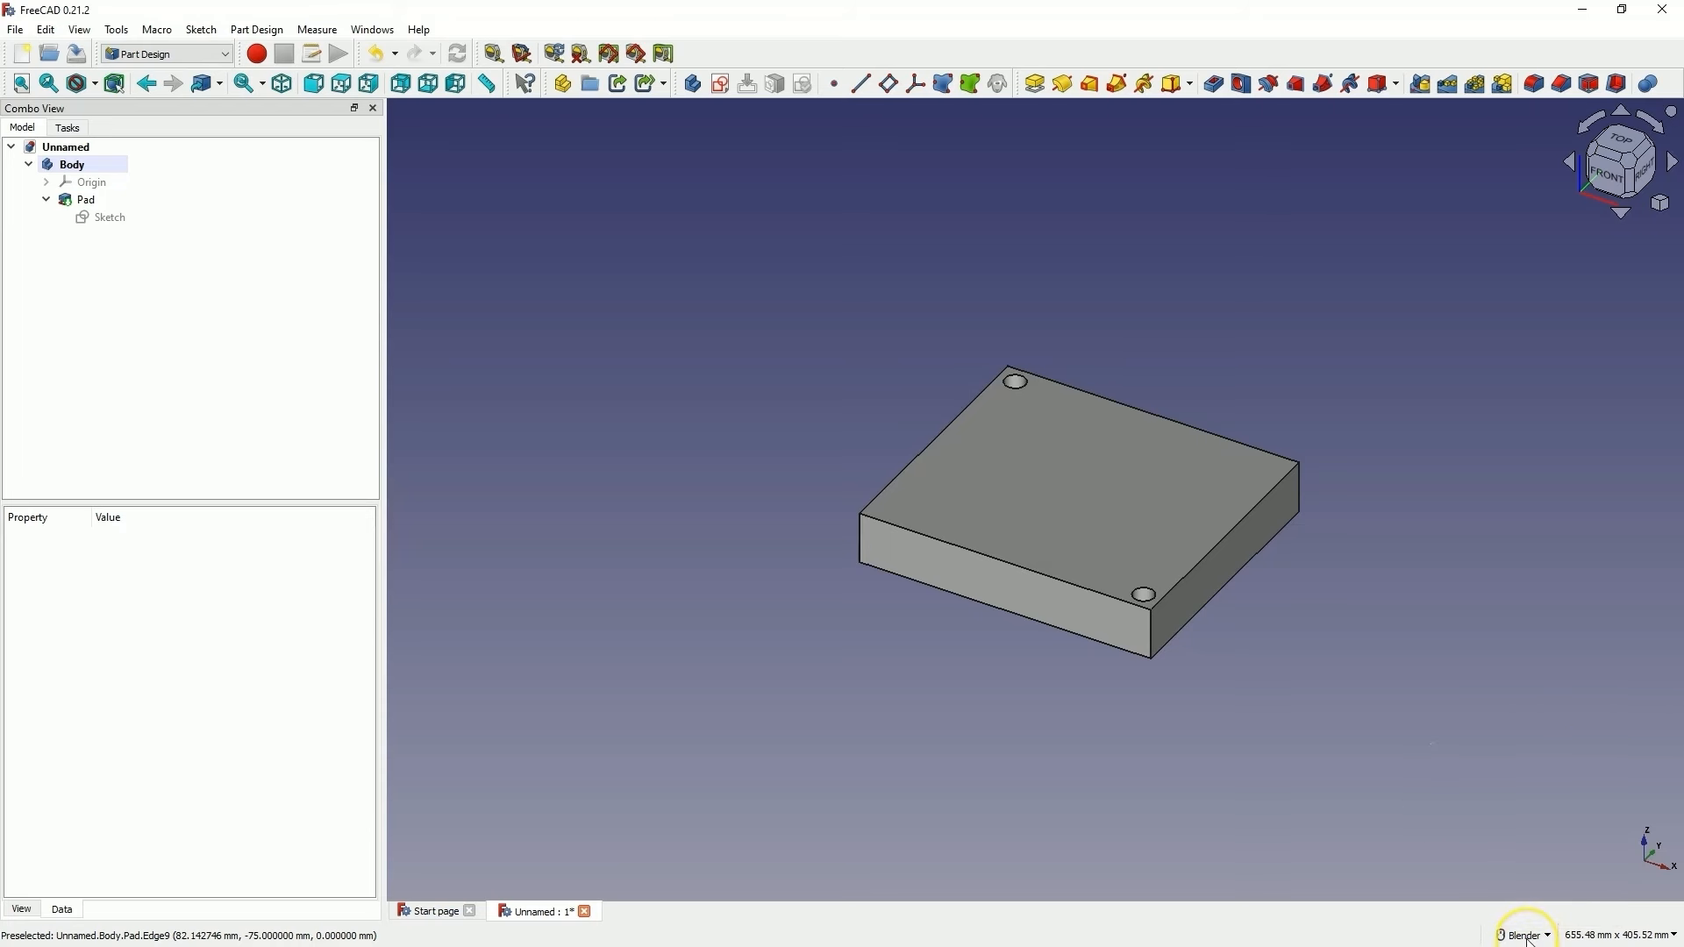
pyautogui.moveTo(1531, 940)
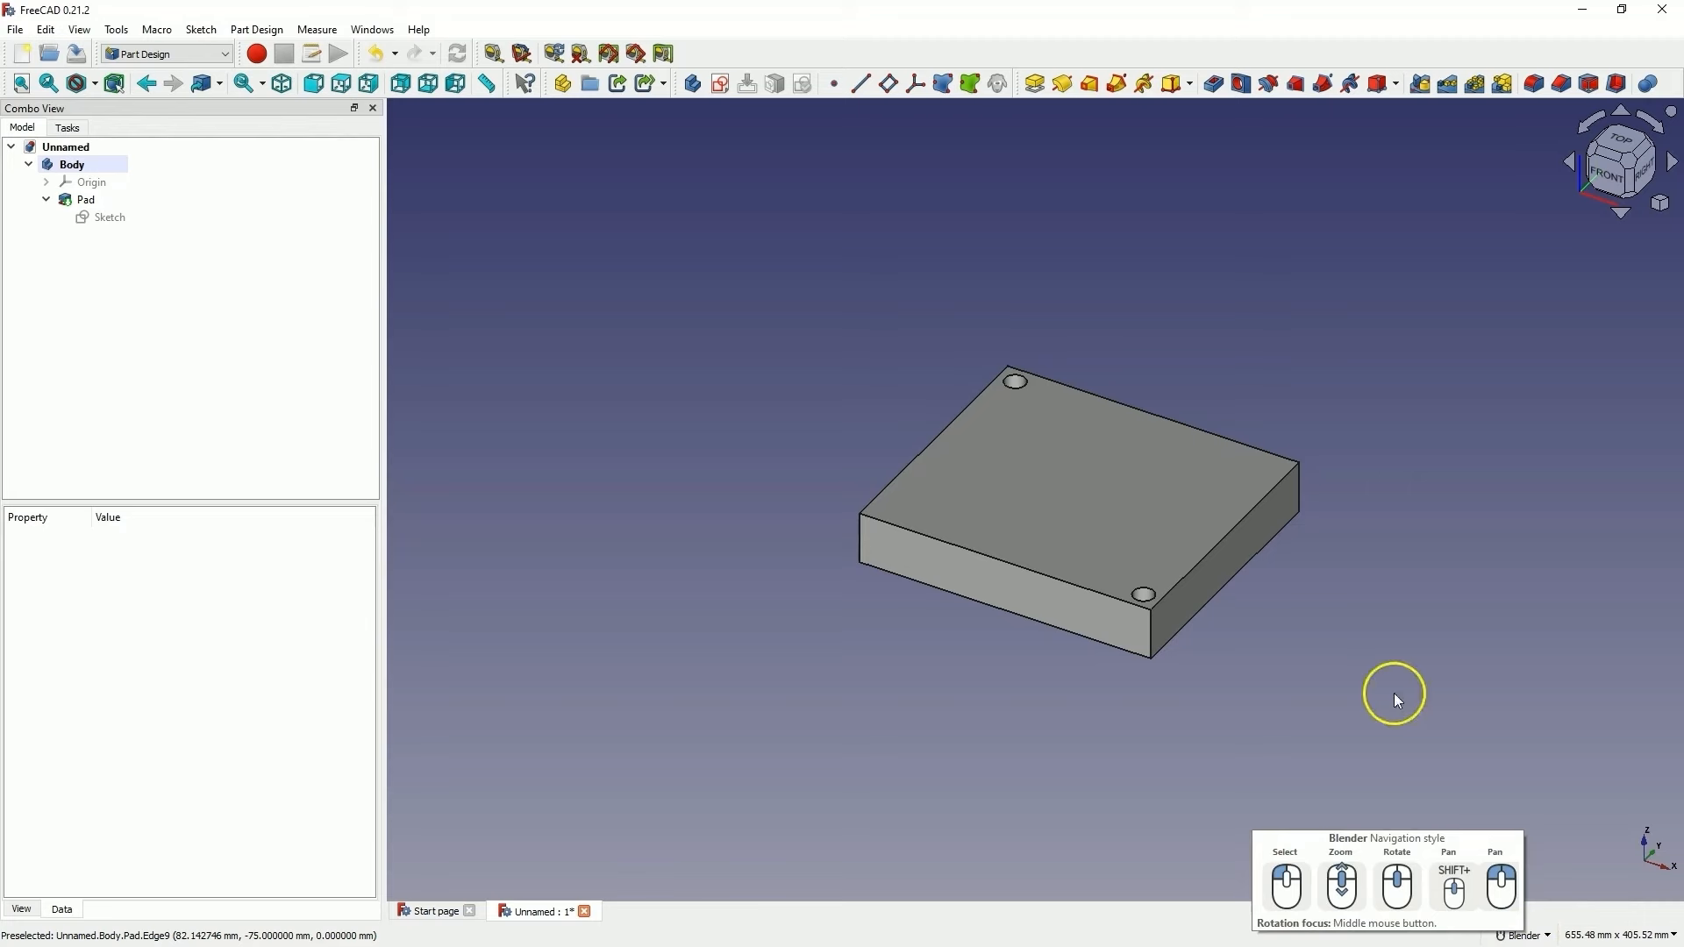
# Examine the padded plate by orbiting, panning and zooming with the Blender navigation style
pyautogui.click(1066, 428)
pyautogui.click(1280, 320)
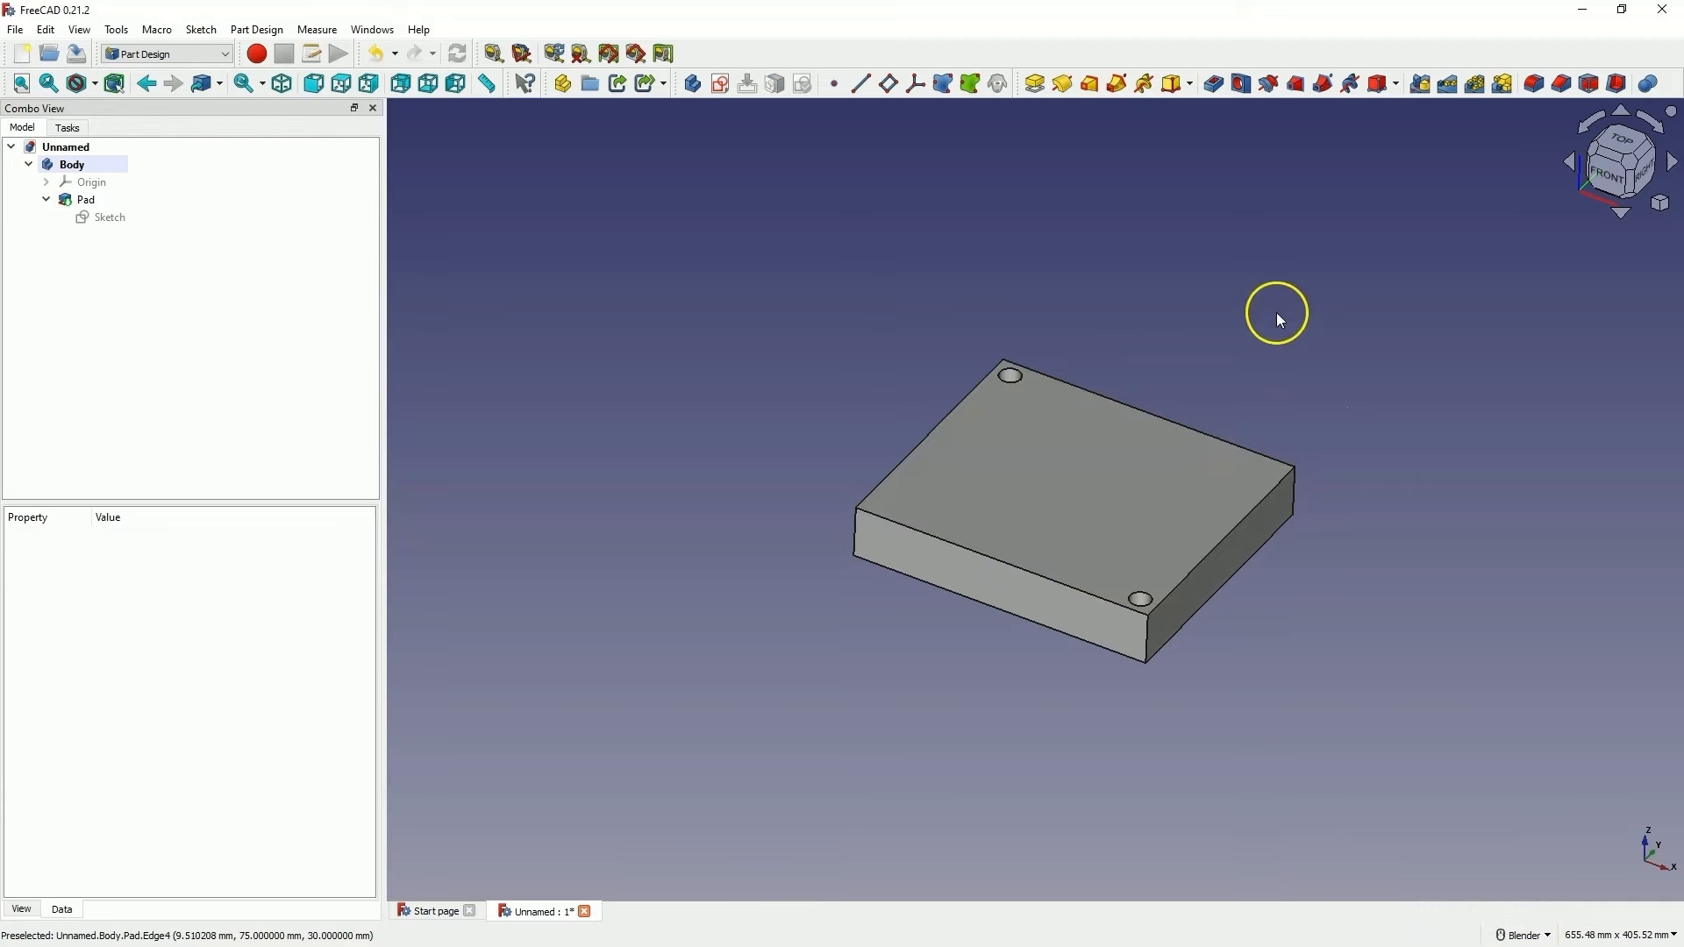
pyautogui.moveTo(1277, 318); pyautogui.dragTo(1326, 336, button='middle')
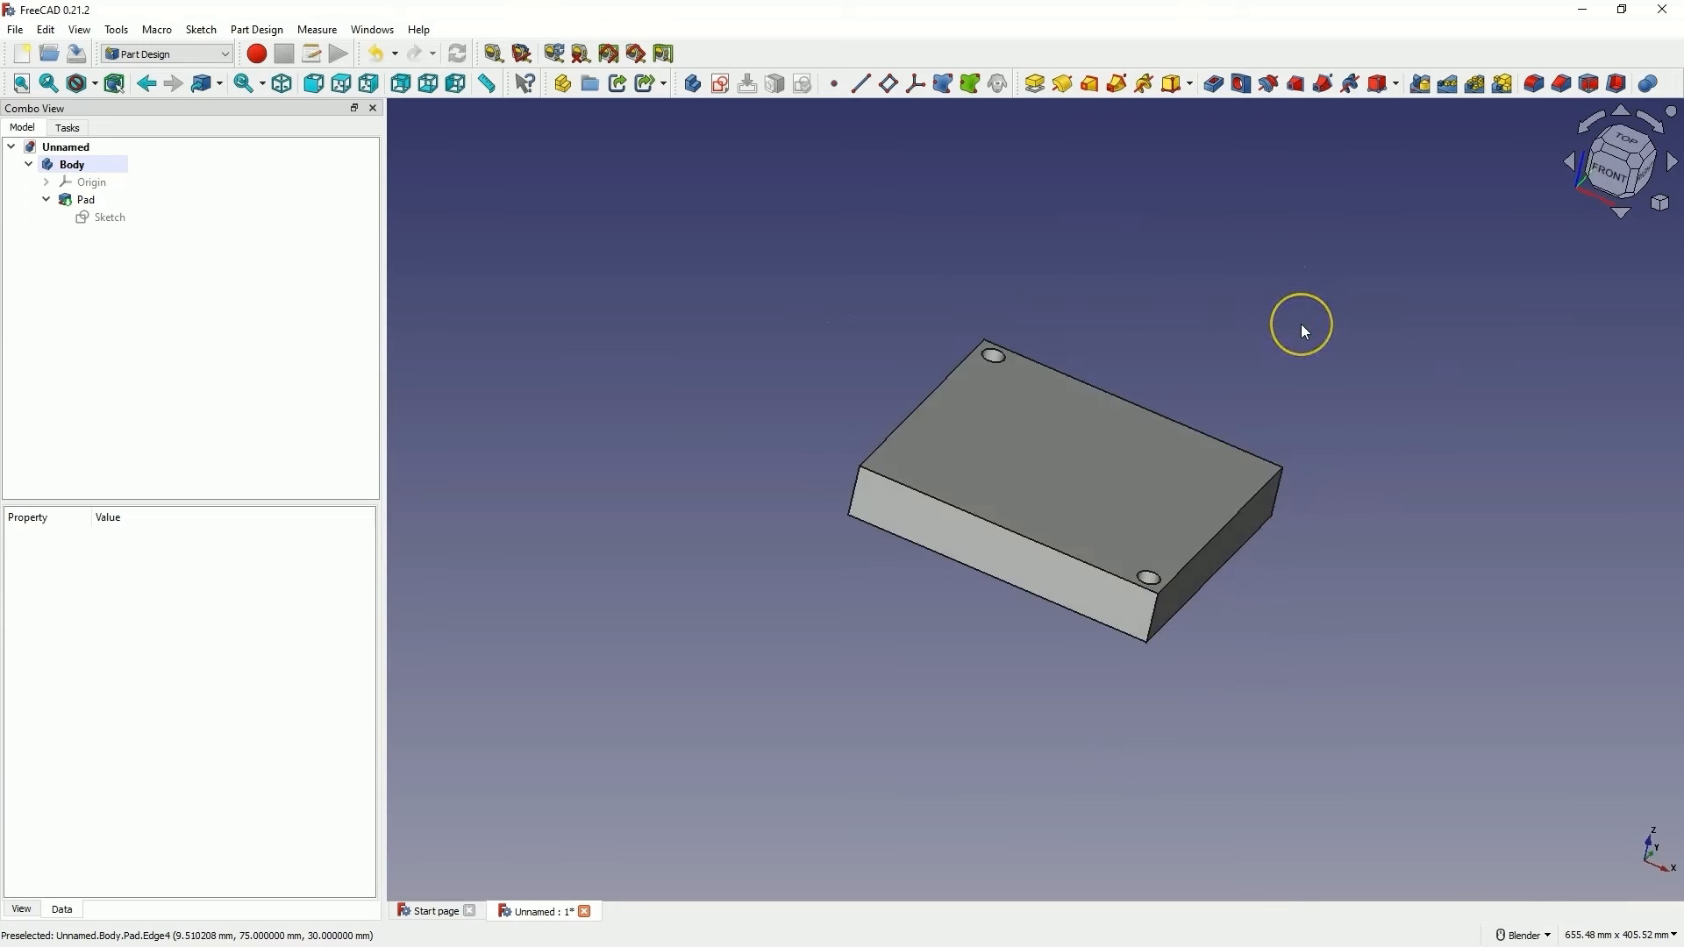
pyautogui.keyDown('shift'); pyautogui.moveTo(1302, 323); pyautogui.dragTo(1199, 473, button='middle'); pyautogui.keyUp('shift')
pyautogui.scroll(-2, 1154, 505)
pyautogui.scroll(5, 1154, 505)
pyautogui.scroll(-6, 1154, 505)
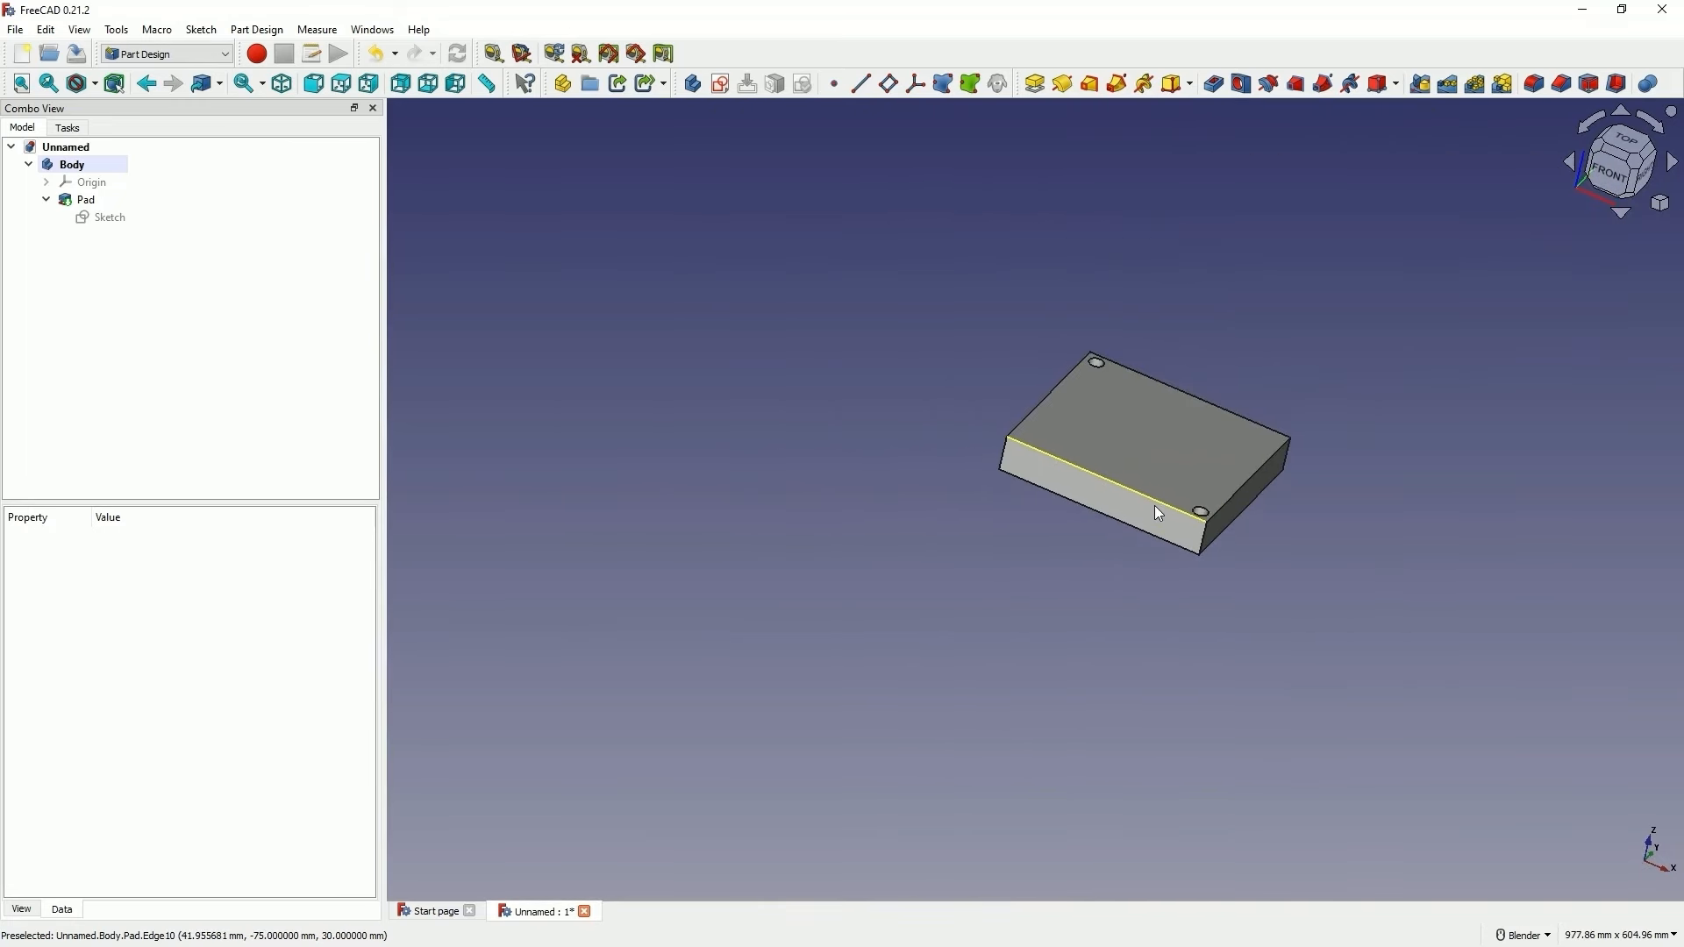
# Examine the plate from the front and several tilted and rotated orientations using the navigation cube
pyautogui.click(1618, 138)
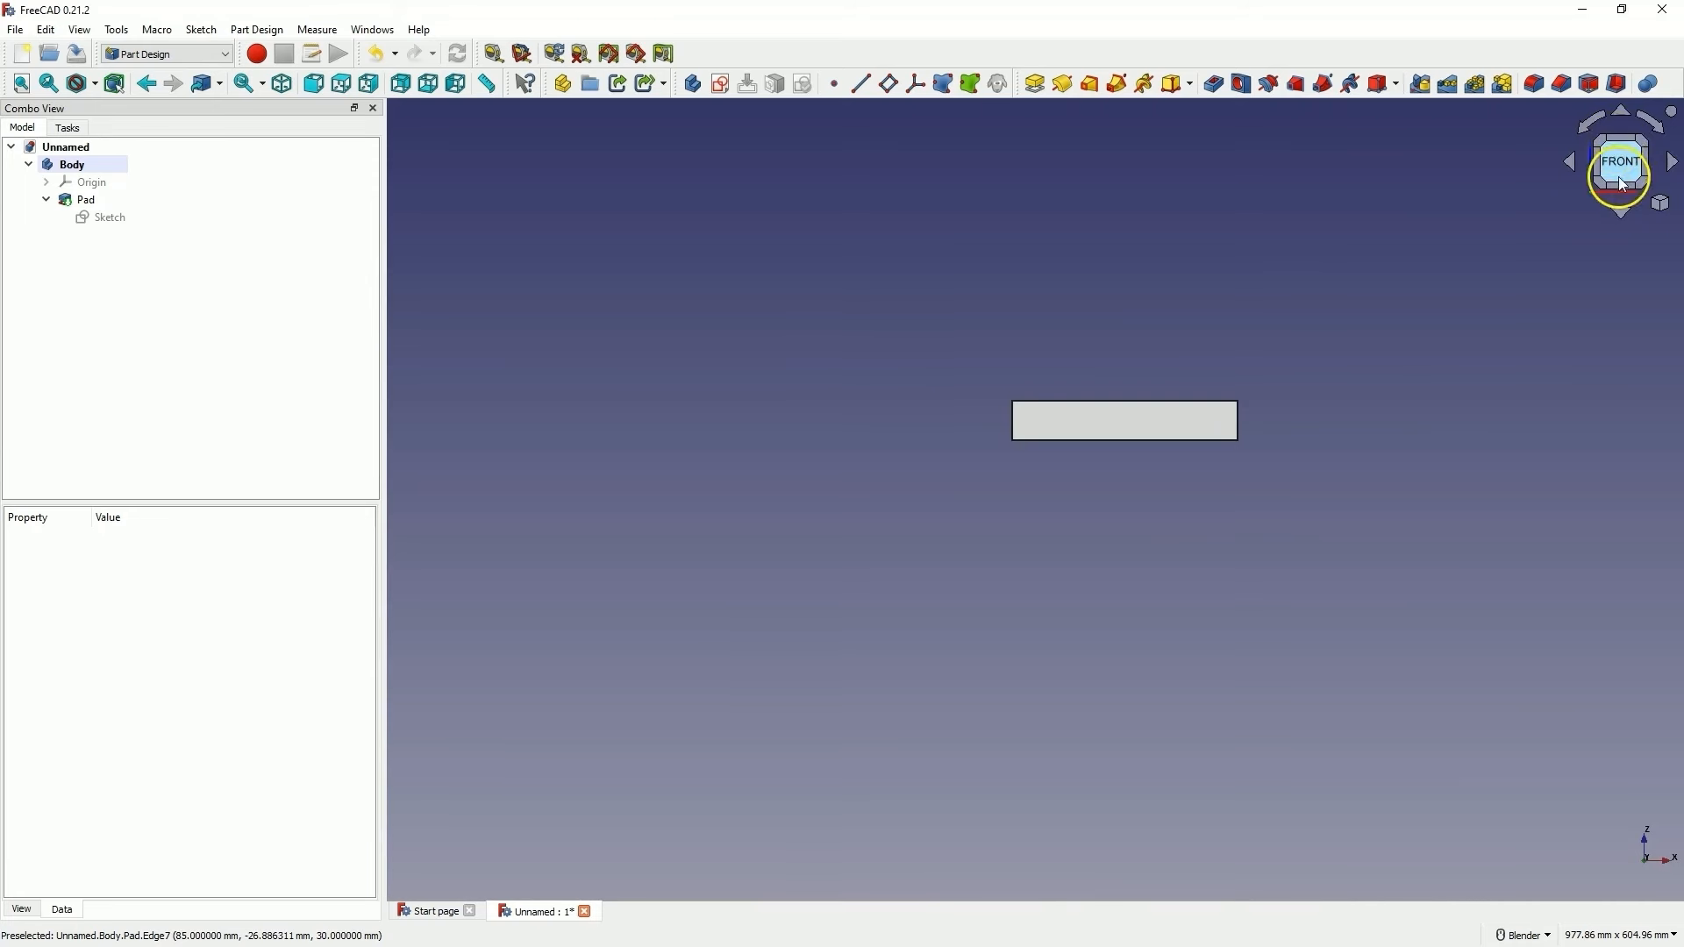
pyautogui.moveTo(1618, 176); pyautogui.dragTo(1532, 279)
pyautogui.click(1618, 136)
pyautogui.click(1642, 148)
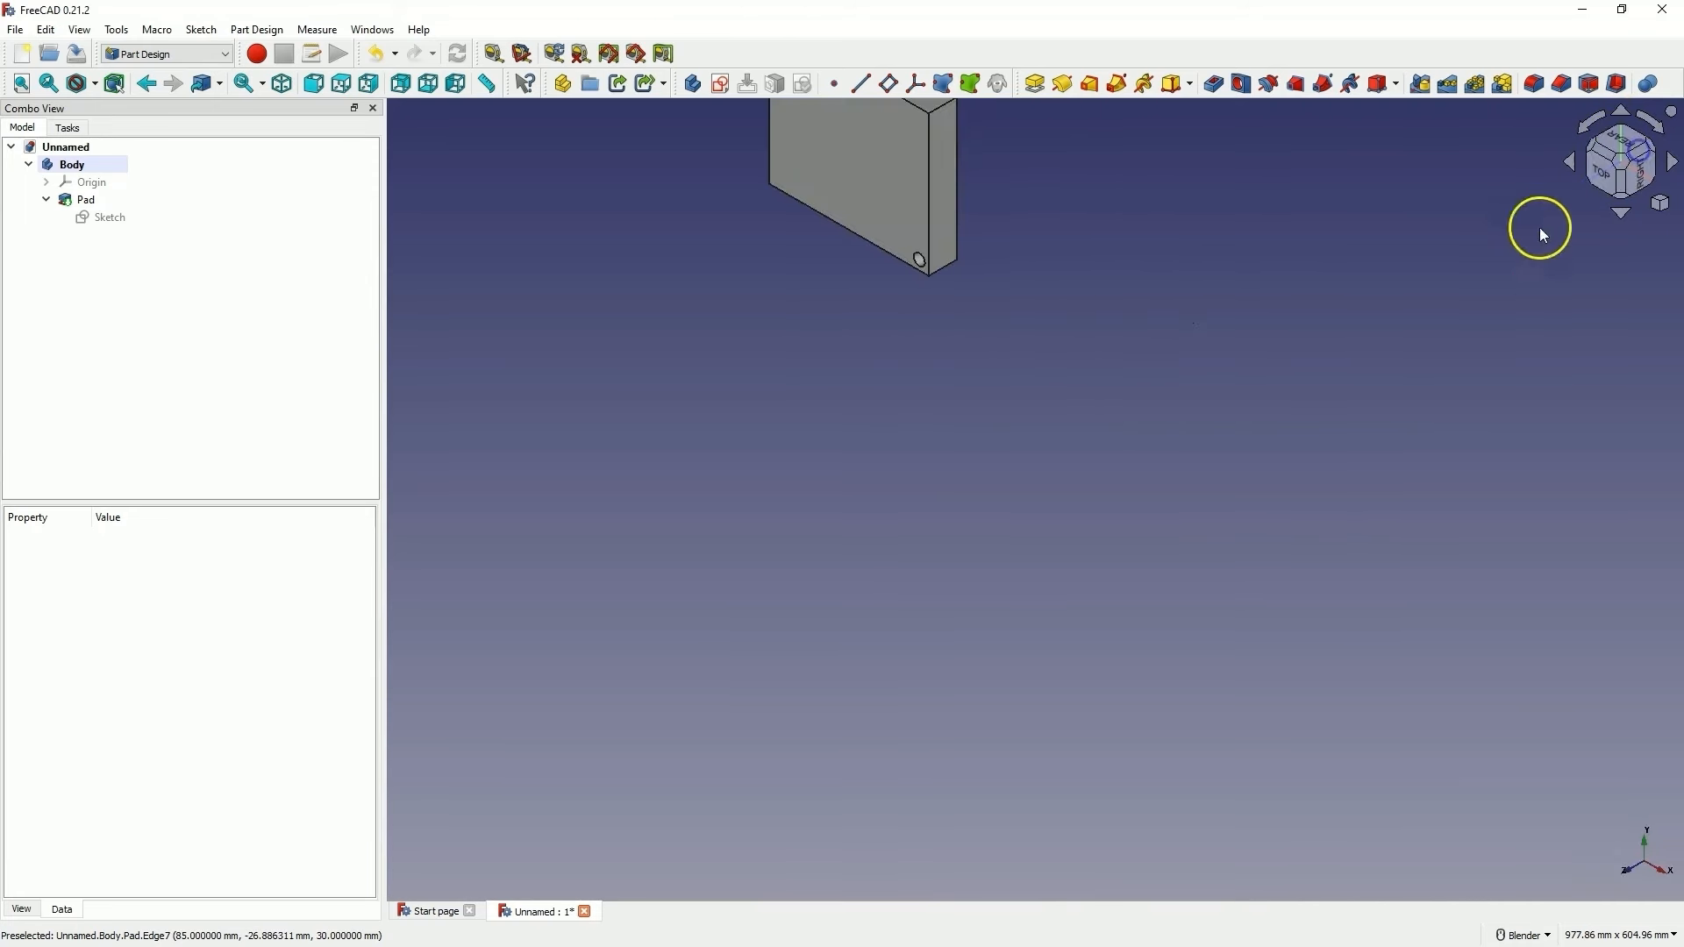
pyautogui.scroll(-6, 1456, 431)
pyautogui.click(1671, 161)
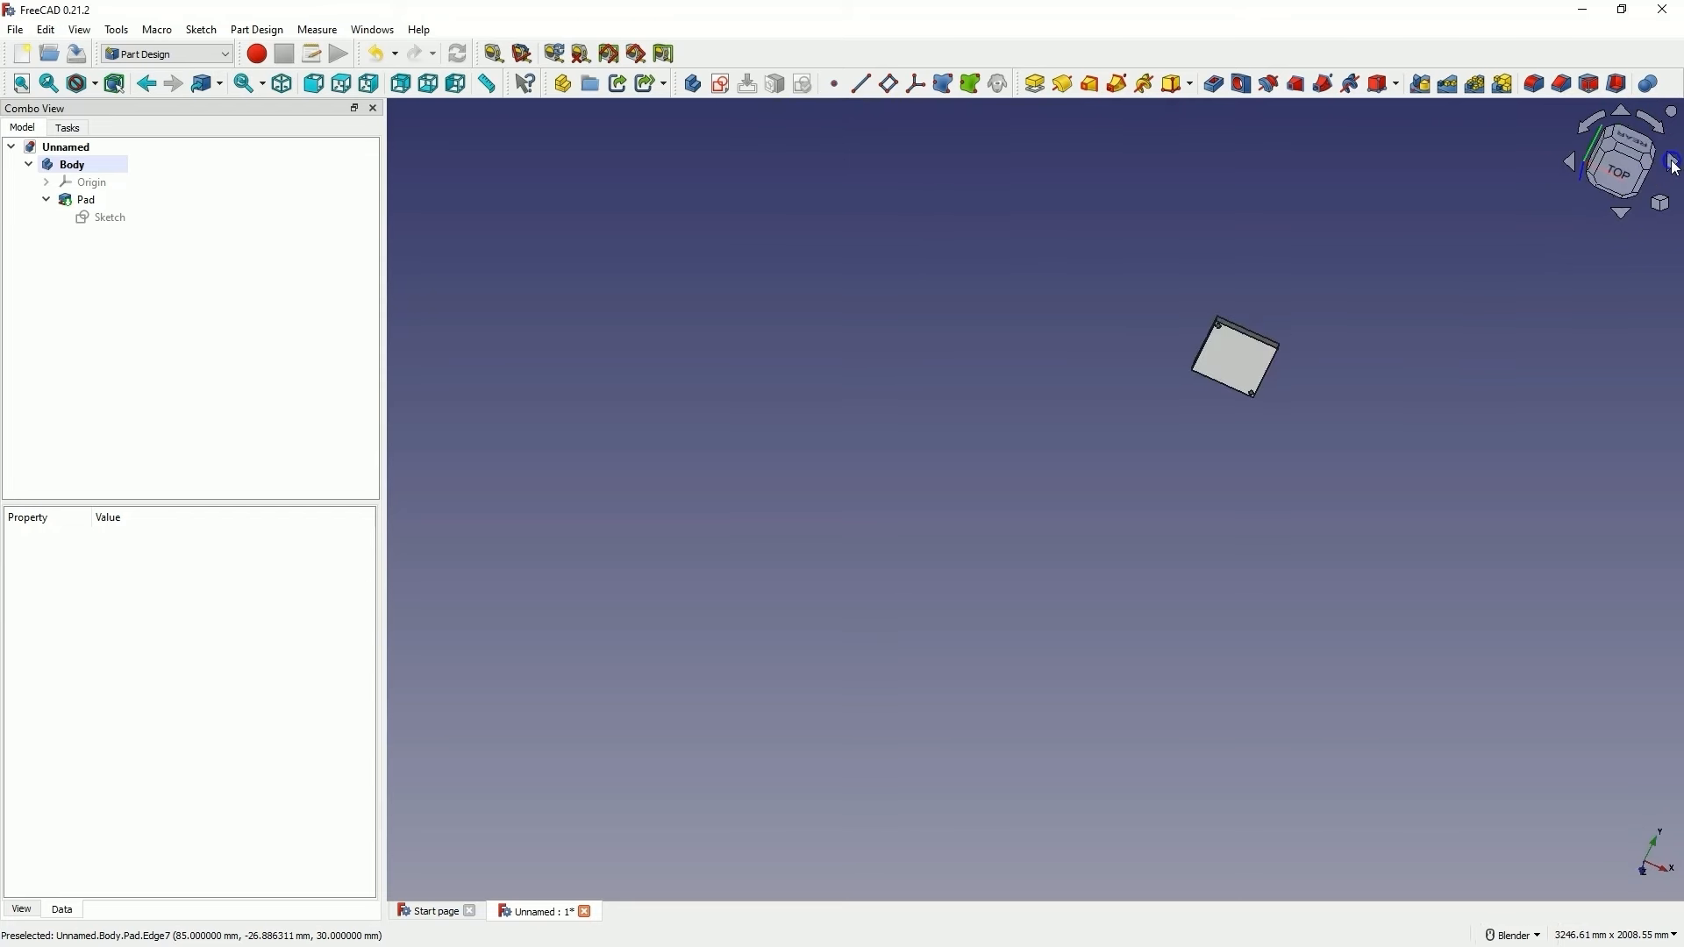
pyautogui.click(1671, 162)
pyautogui.click(1596, 119)
pyautogui.click(1642, 124)
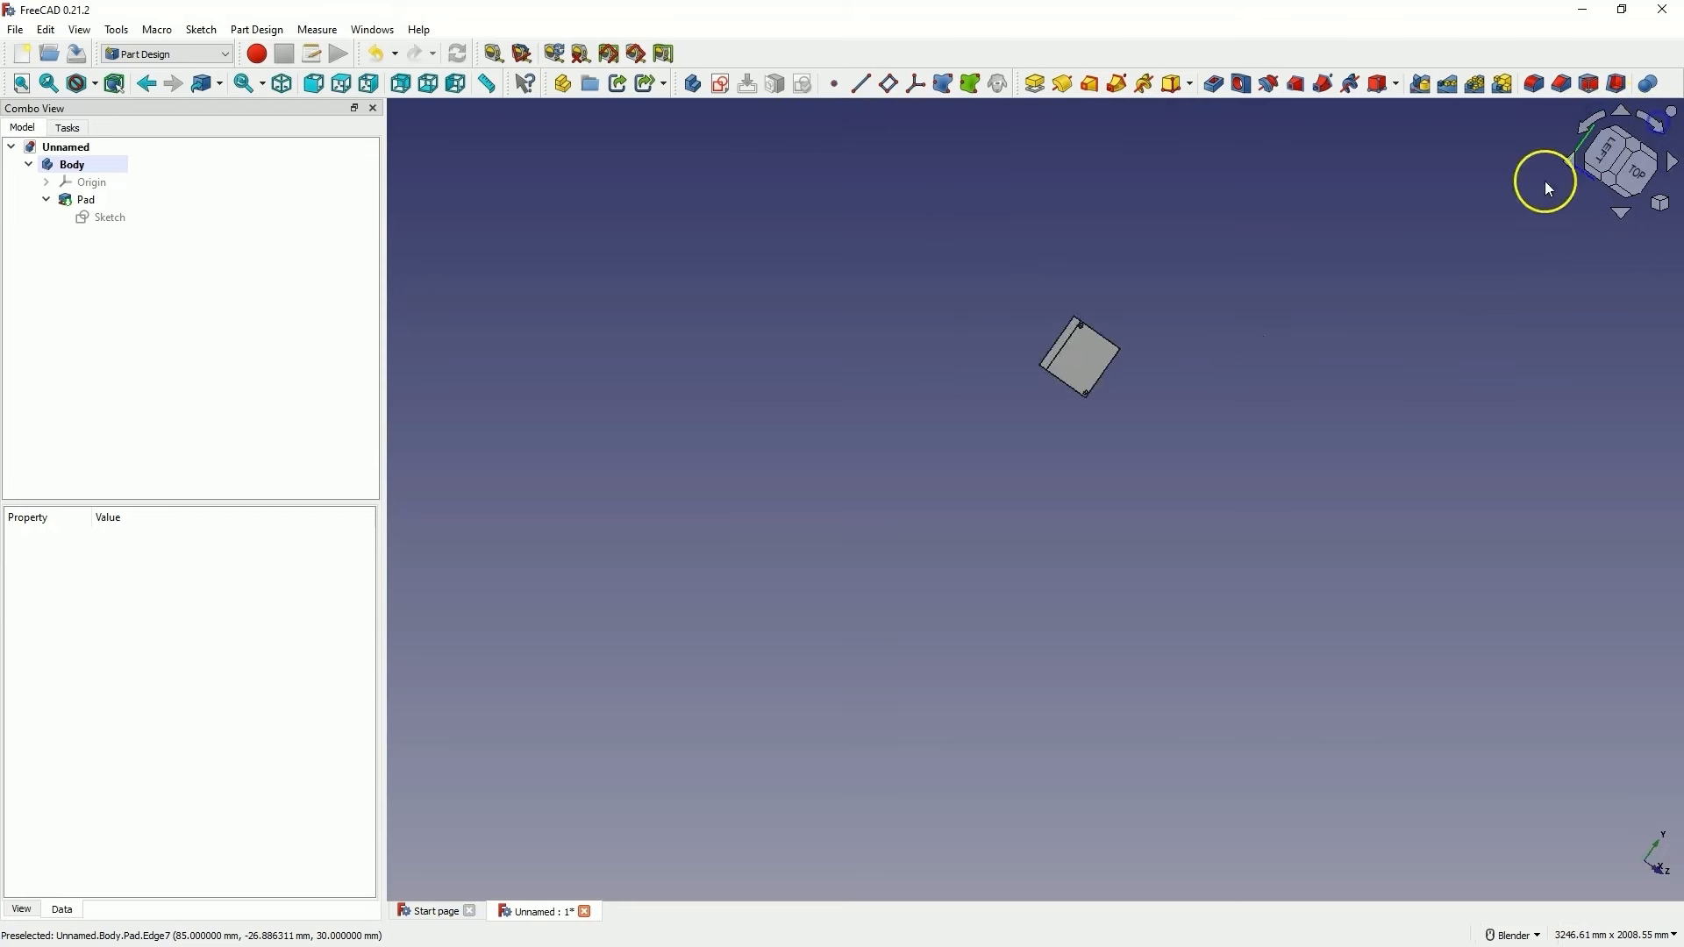
pyautogui.scroll(7, 879, 355)
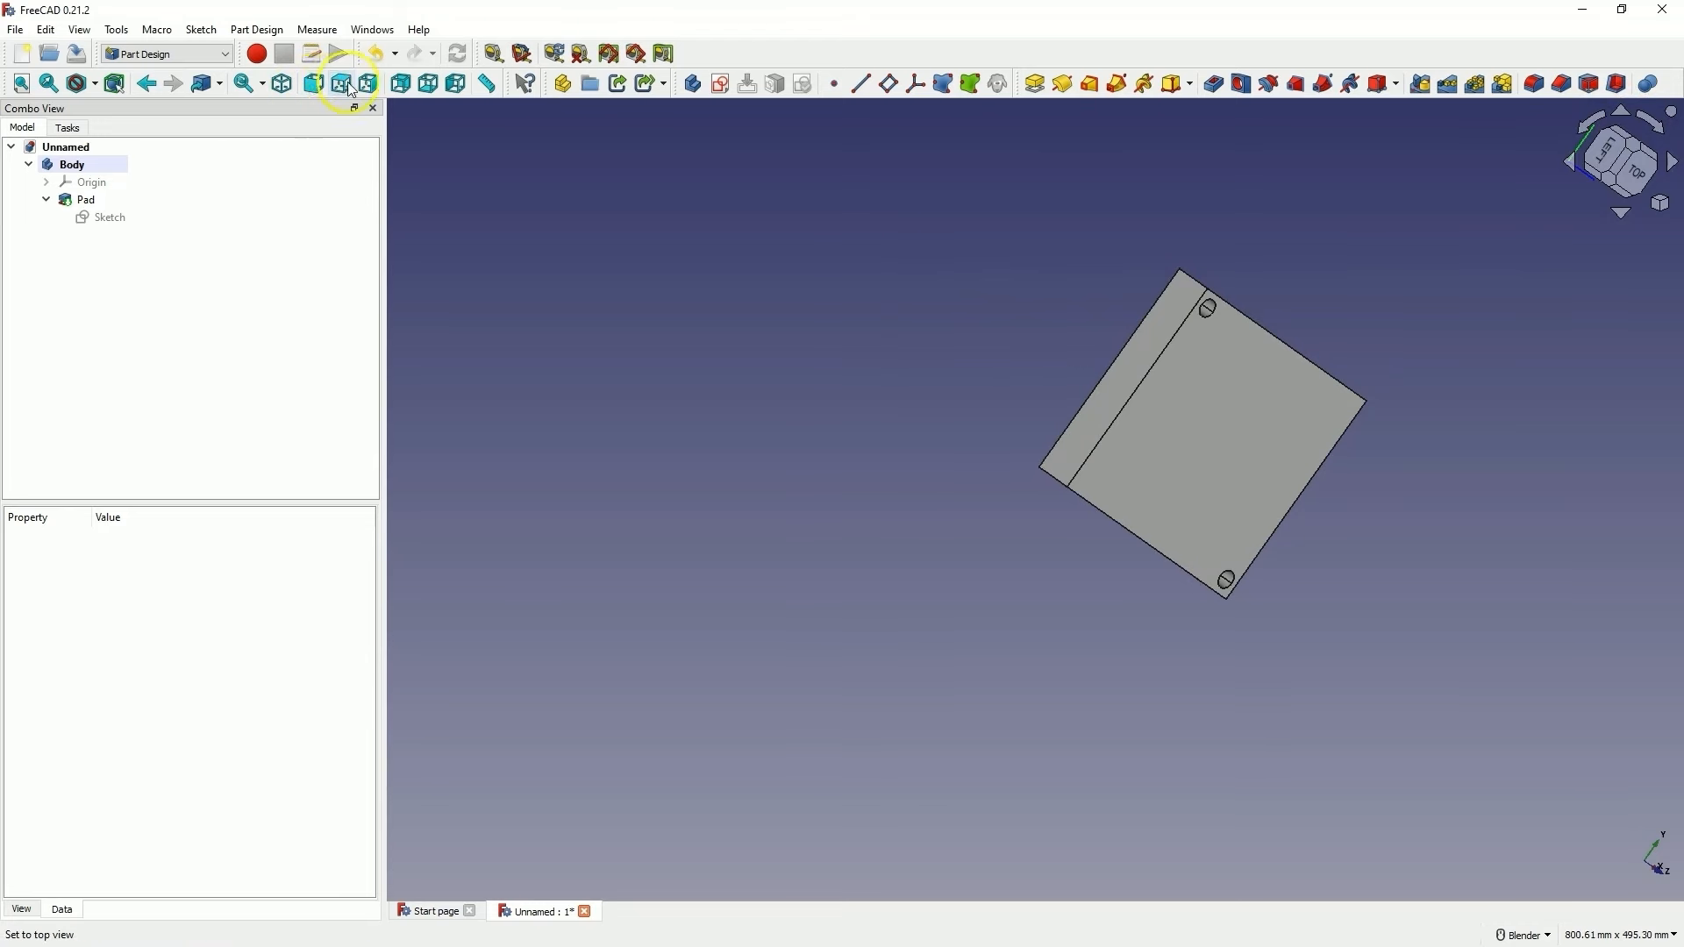
# Switch to the rear view of the plate and examine its side face up close and from afar
pyautogui.click(375, 84)
pyautogui.click(400, 84)
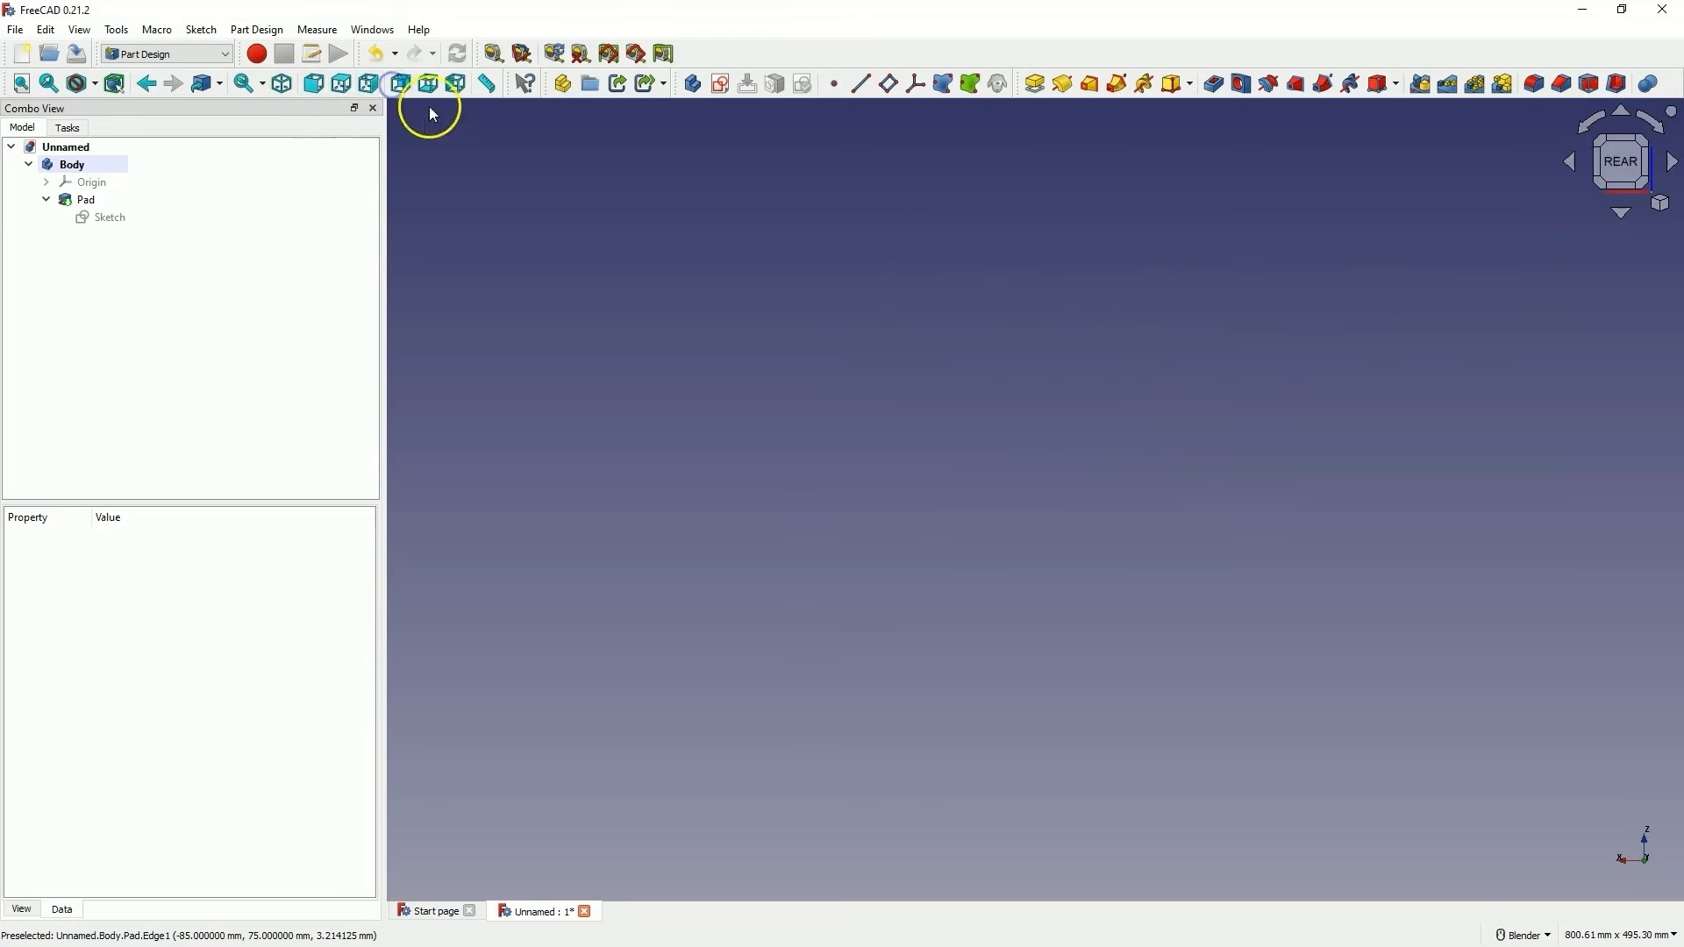
pyautogui.scroll(-2, 1096, 391)
pyautogui.keyDown('shift'); pyautogui.moveTo(727, 772); pyautogui.dragTo(1252, 423, button='middle'); pyautogui.keyUp('shift')
pyautogui.scroll(6, 1252, 423)
pyautogui.scroll(6, 830, 475)
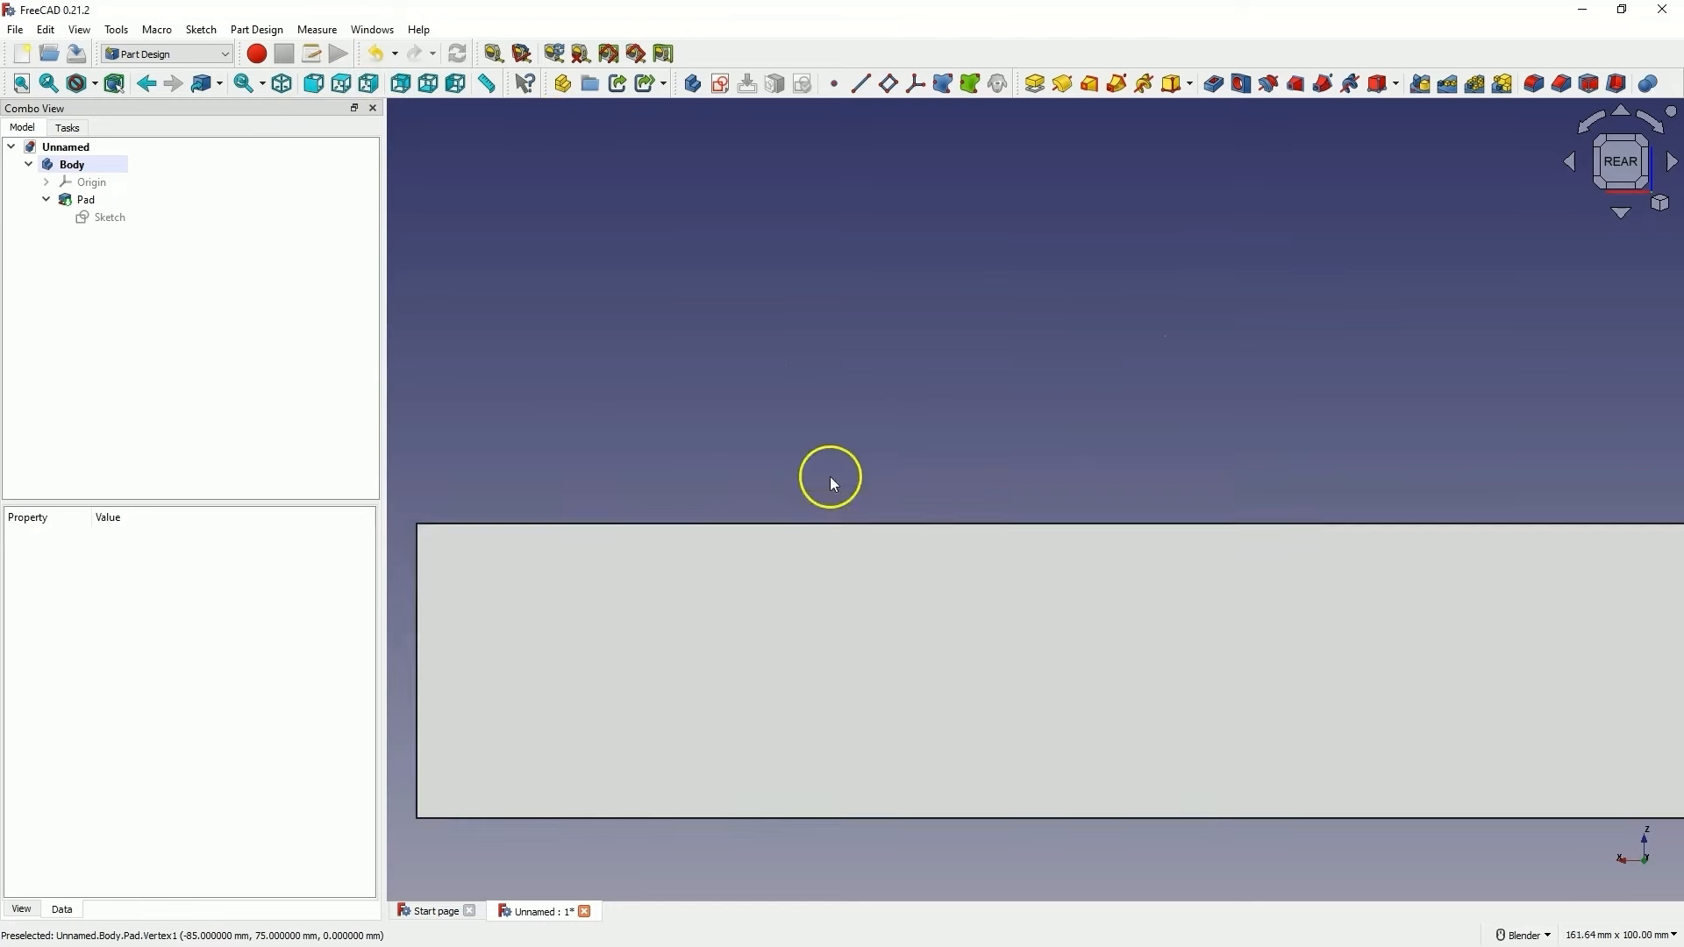
pyautogui.scroll(6, 823, 561)
pyautogui.scroll(-11, 823, 561)
pyautogui.scroll(-5, 827, 566)
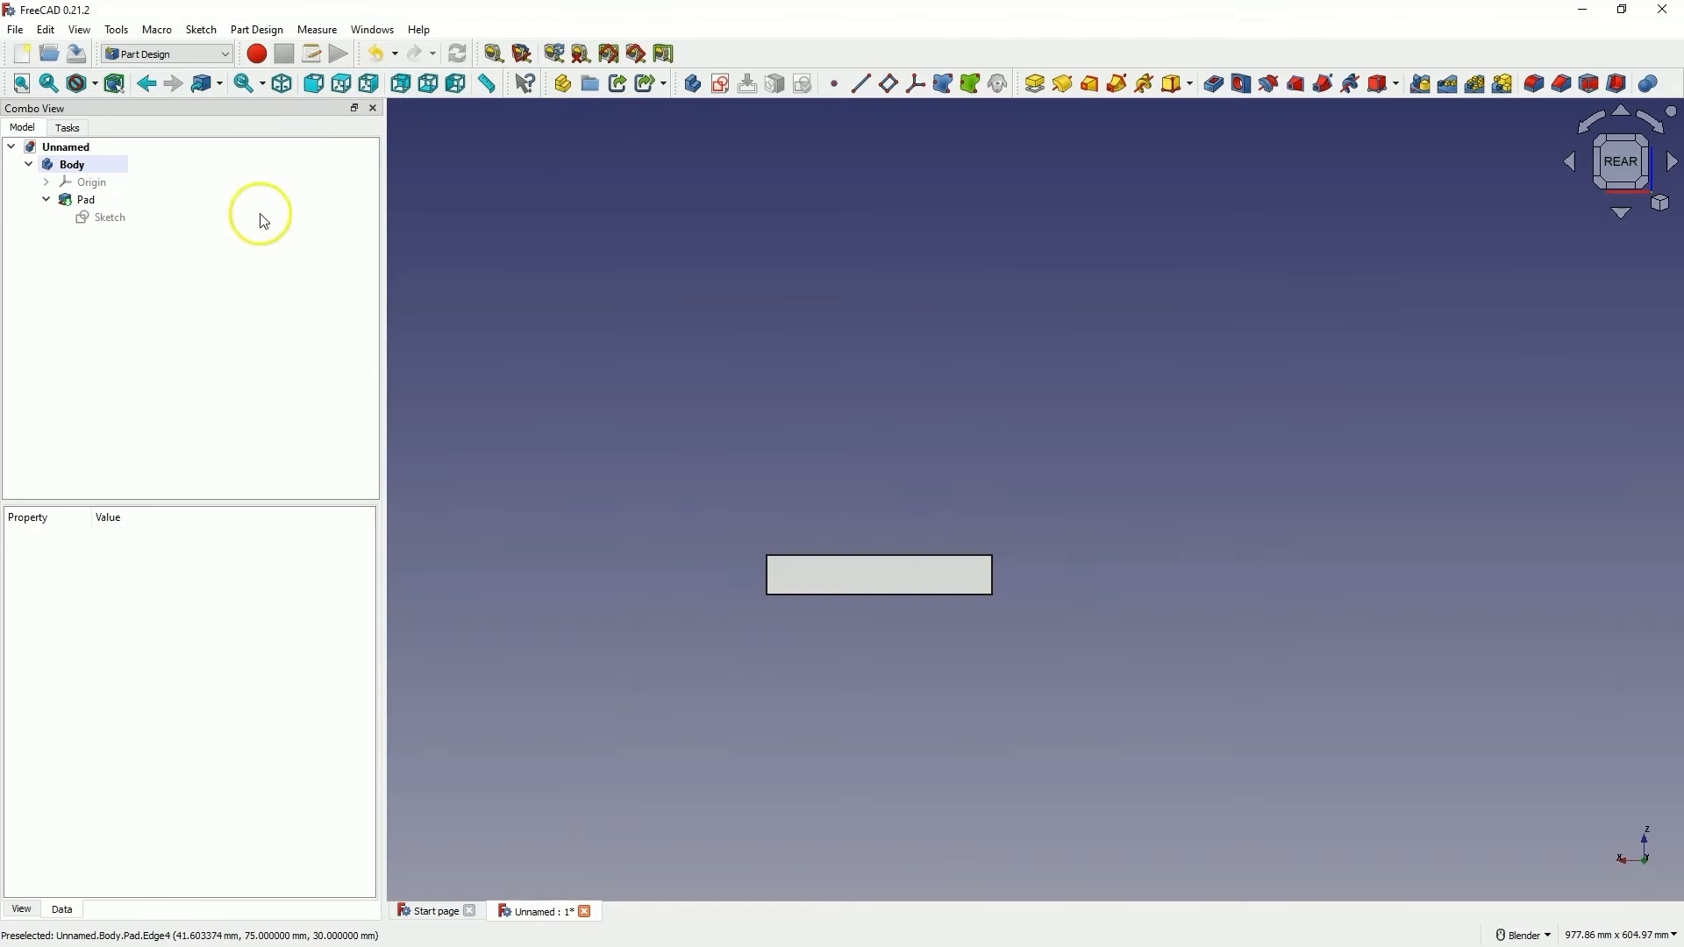
# Fit the whole plate in the view and switch to the isometric view
pyautogui.click(24, 84)
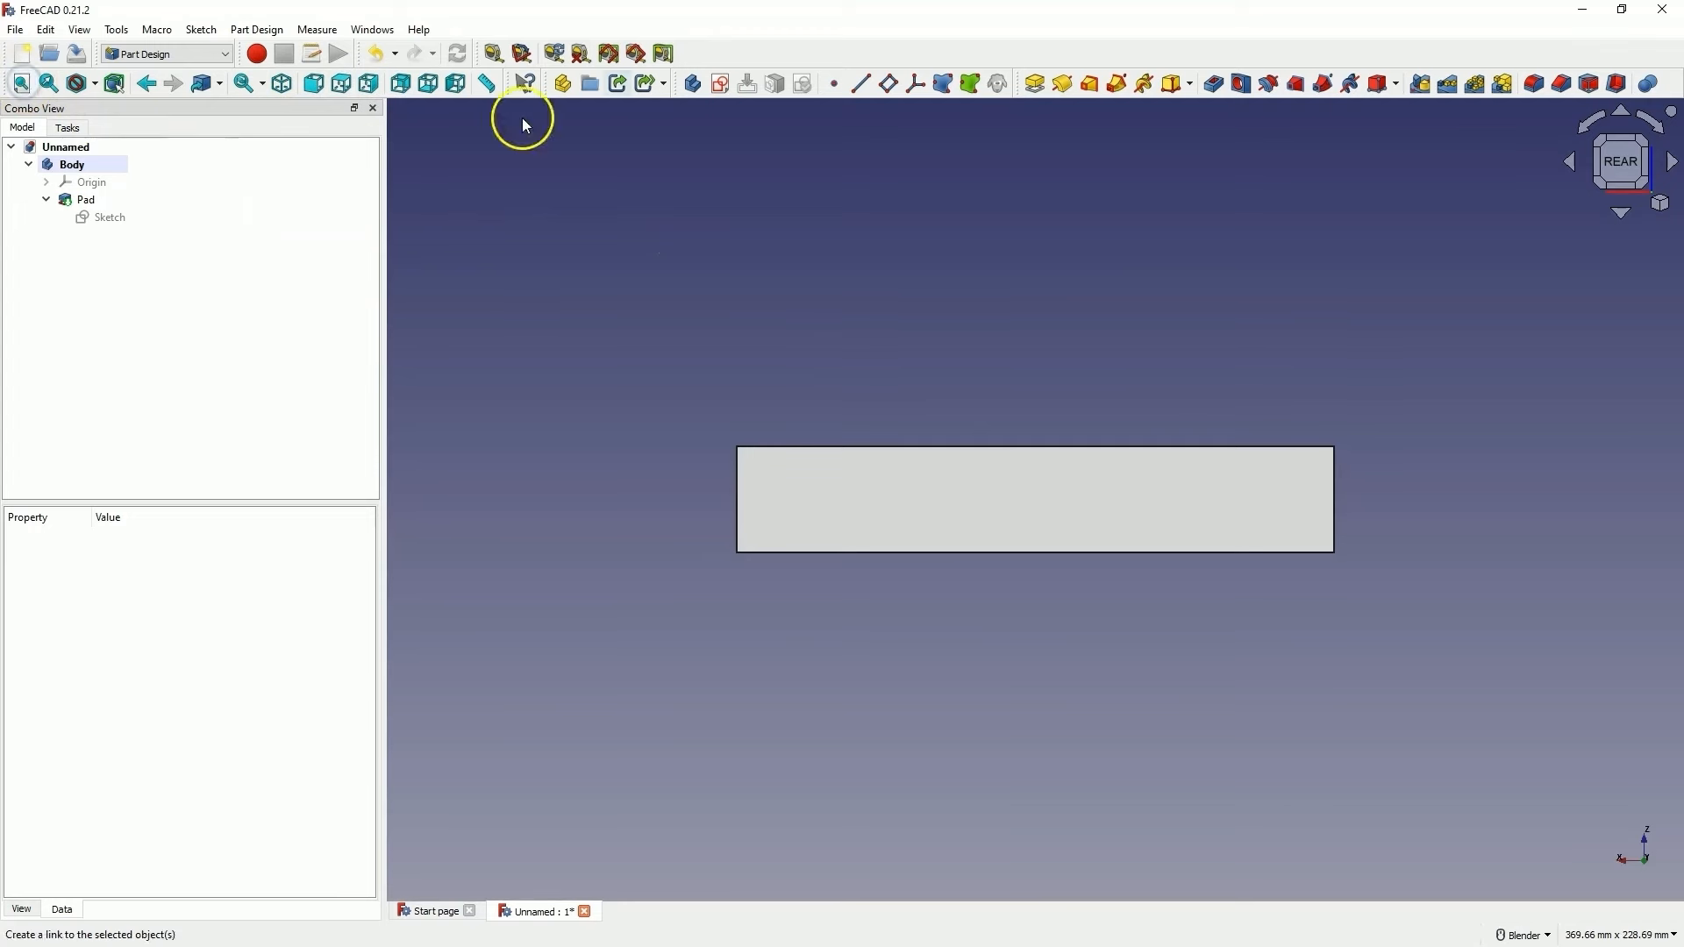
pyautogui.scroll(10, 993, 562)
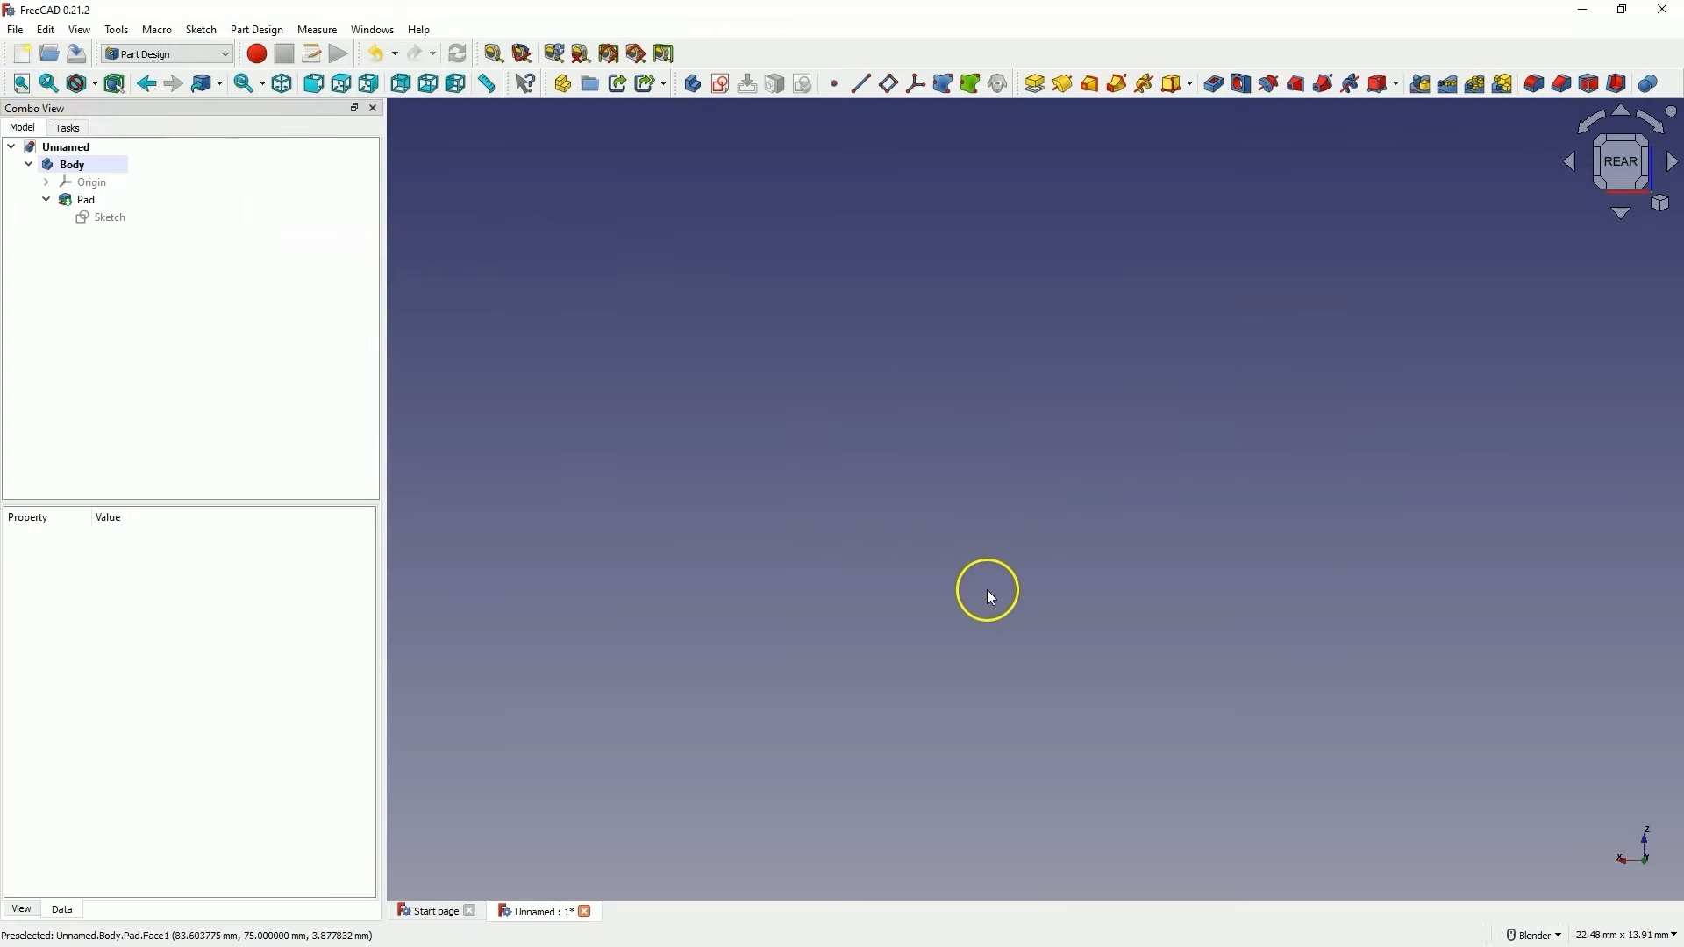
pyautogui.click(22, 85)
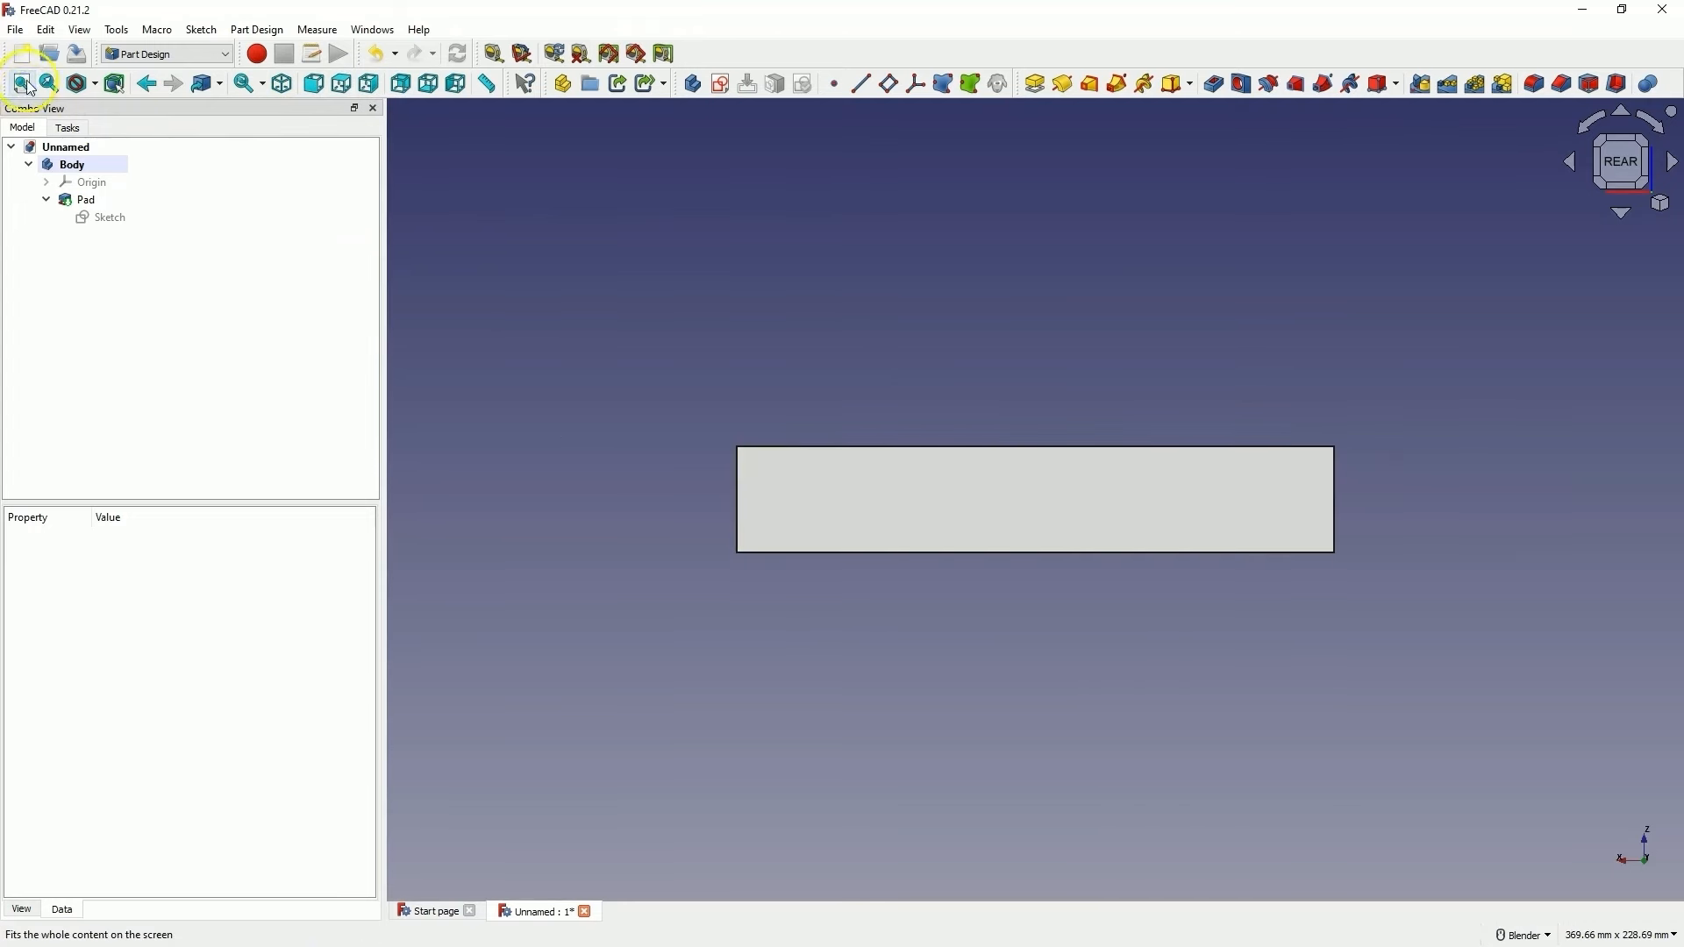
pyautogui.click(283, 84)
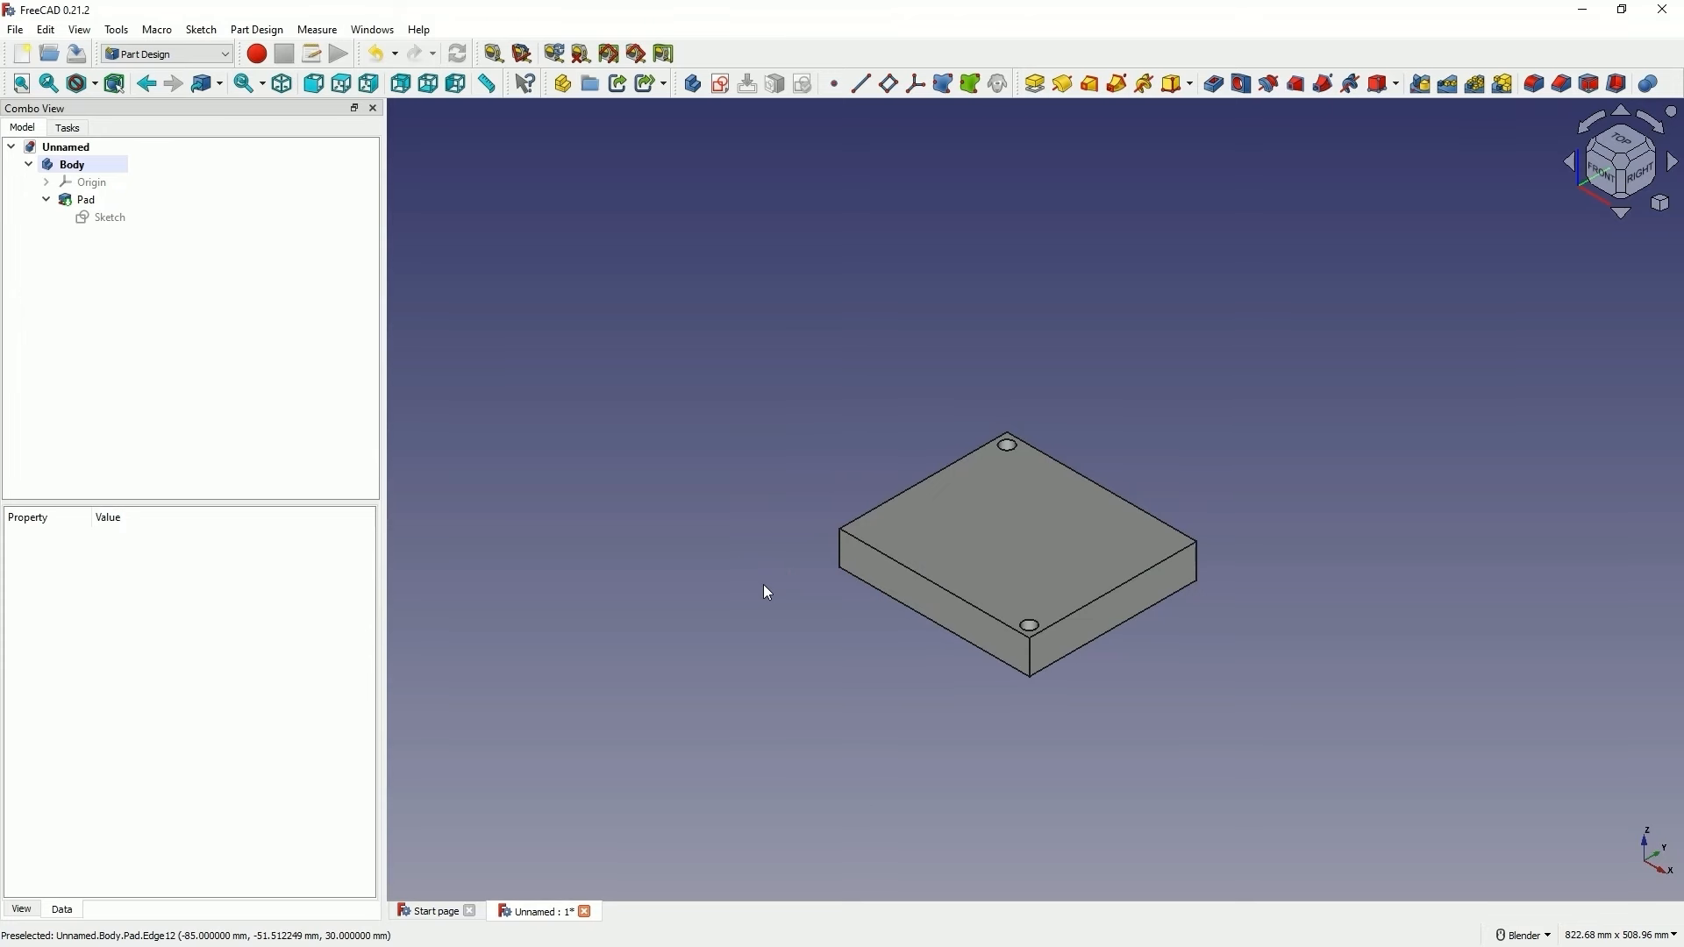
# Start a new sketch on the plate's top face
pyautogui.click(1017, 541)
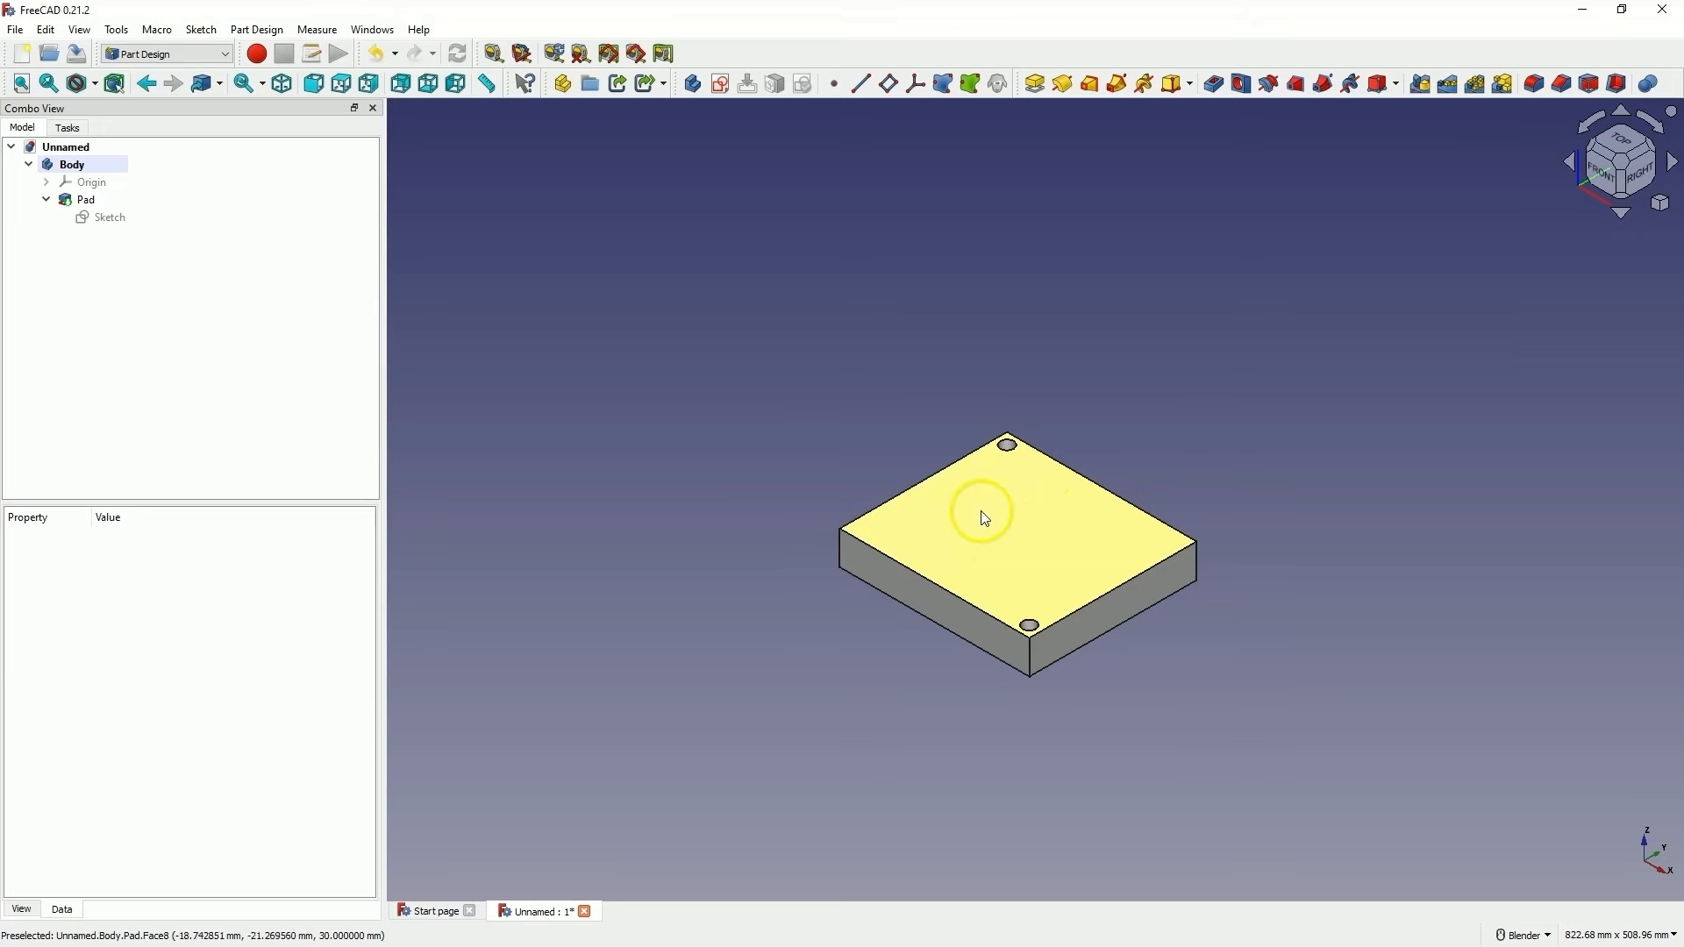
pyautogui.click(1020, 544)
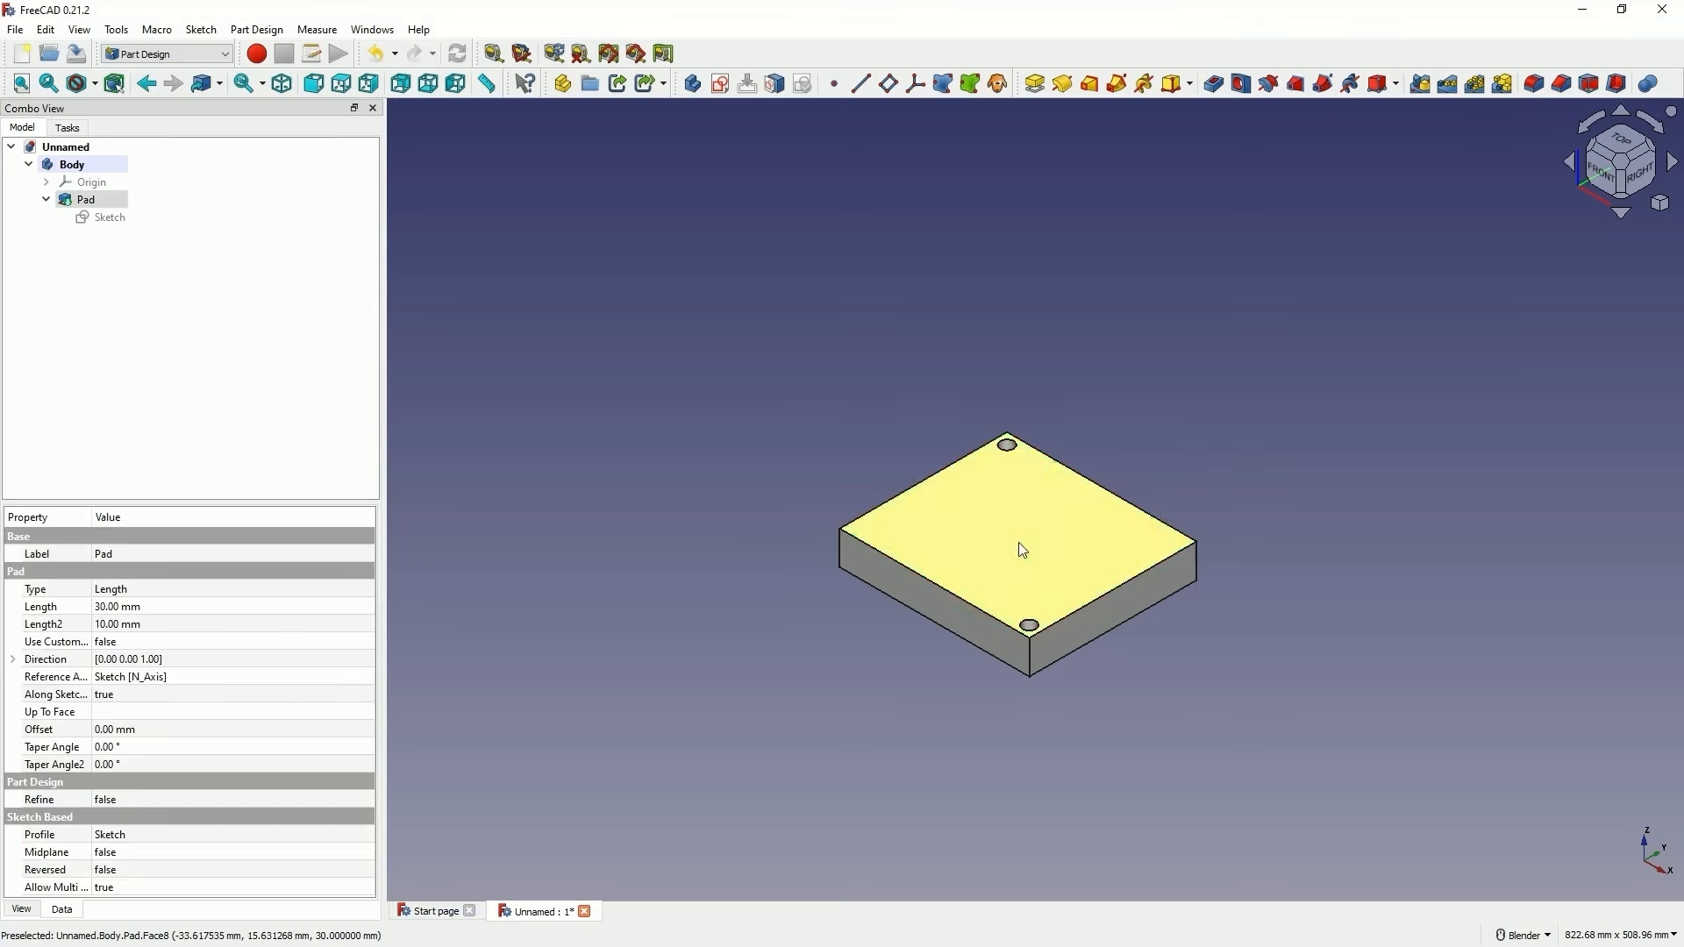
pyautogui.click(726, 88)
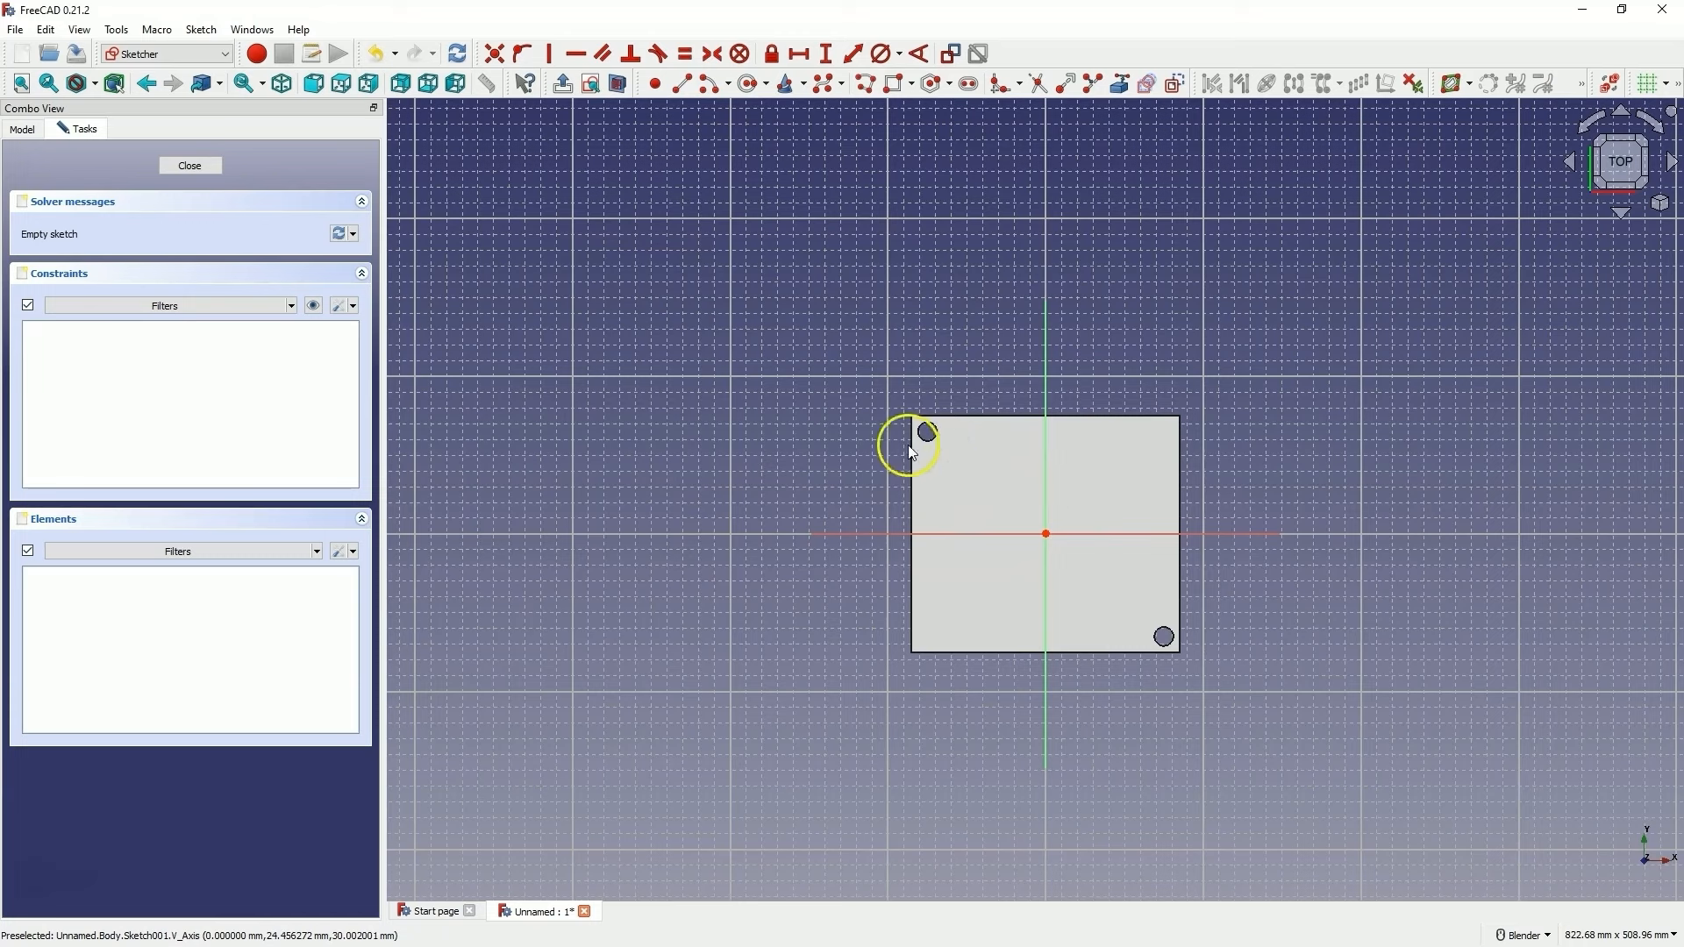
# Sketch two circles near the plate's free lower-left and upper-right corners, about 19 mm and 16 mm in diameter
pyautogui.click(739, 92)
pyautogui.click(938, 629)
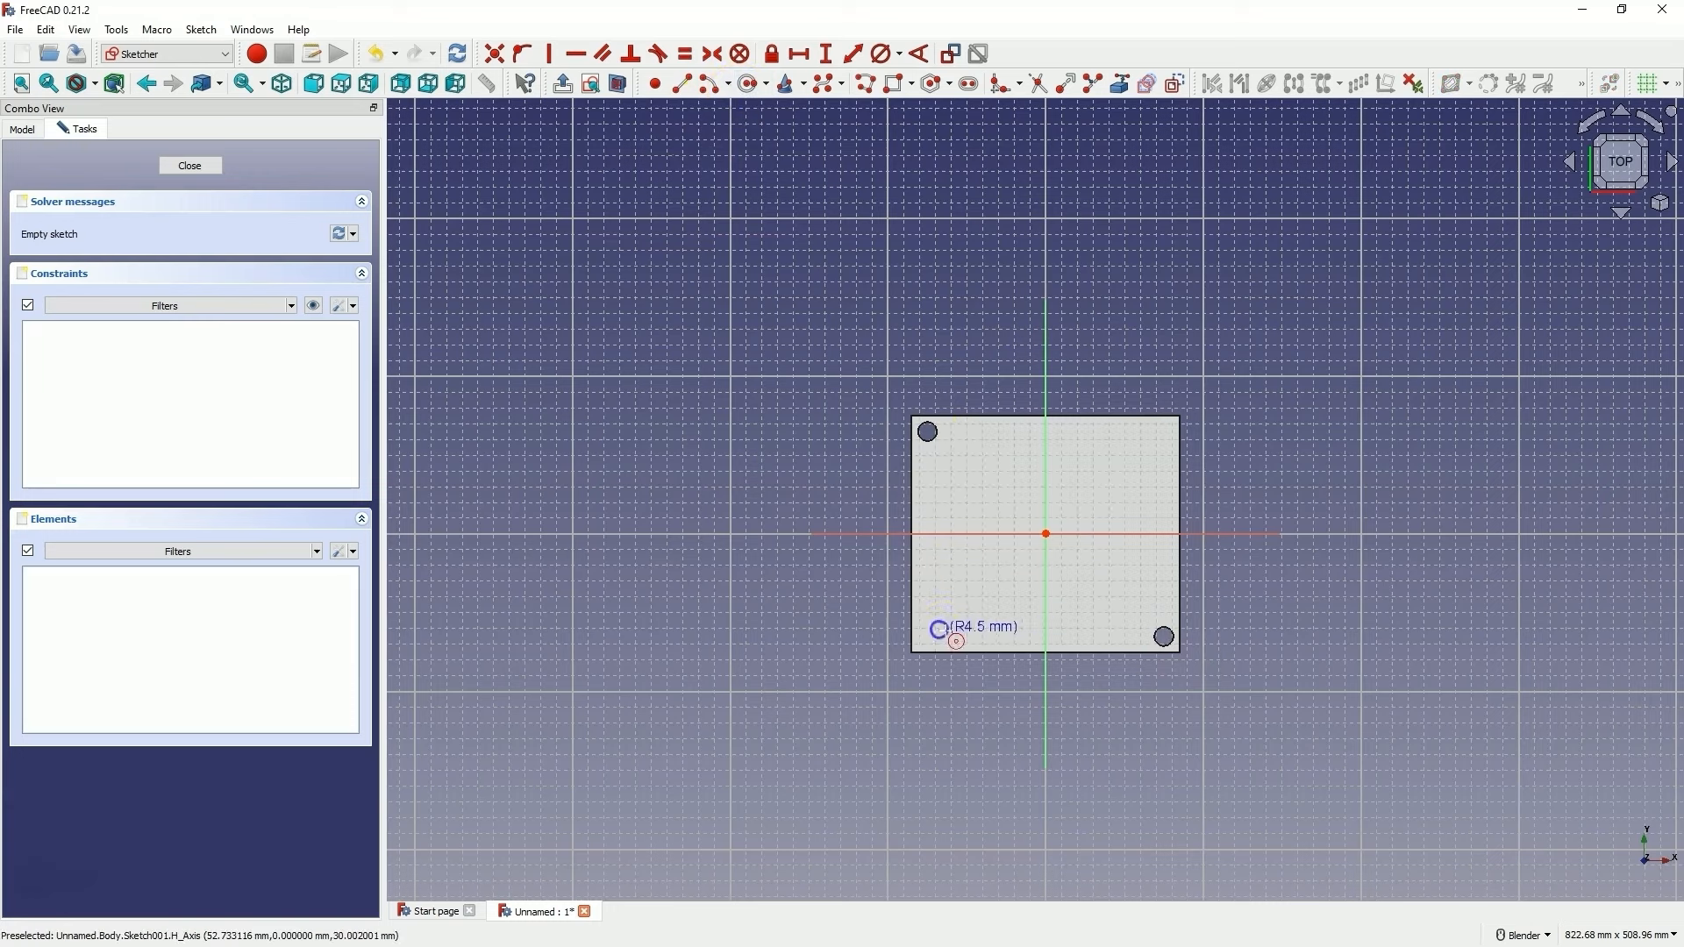
pyautogui.click(955, 623)
pyautogui.click(1145, 445)
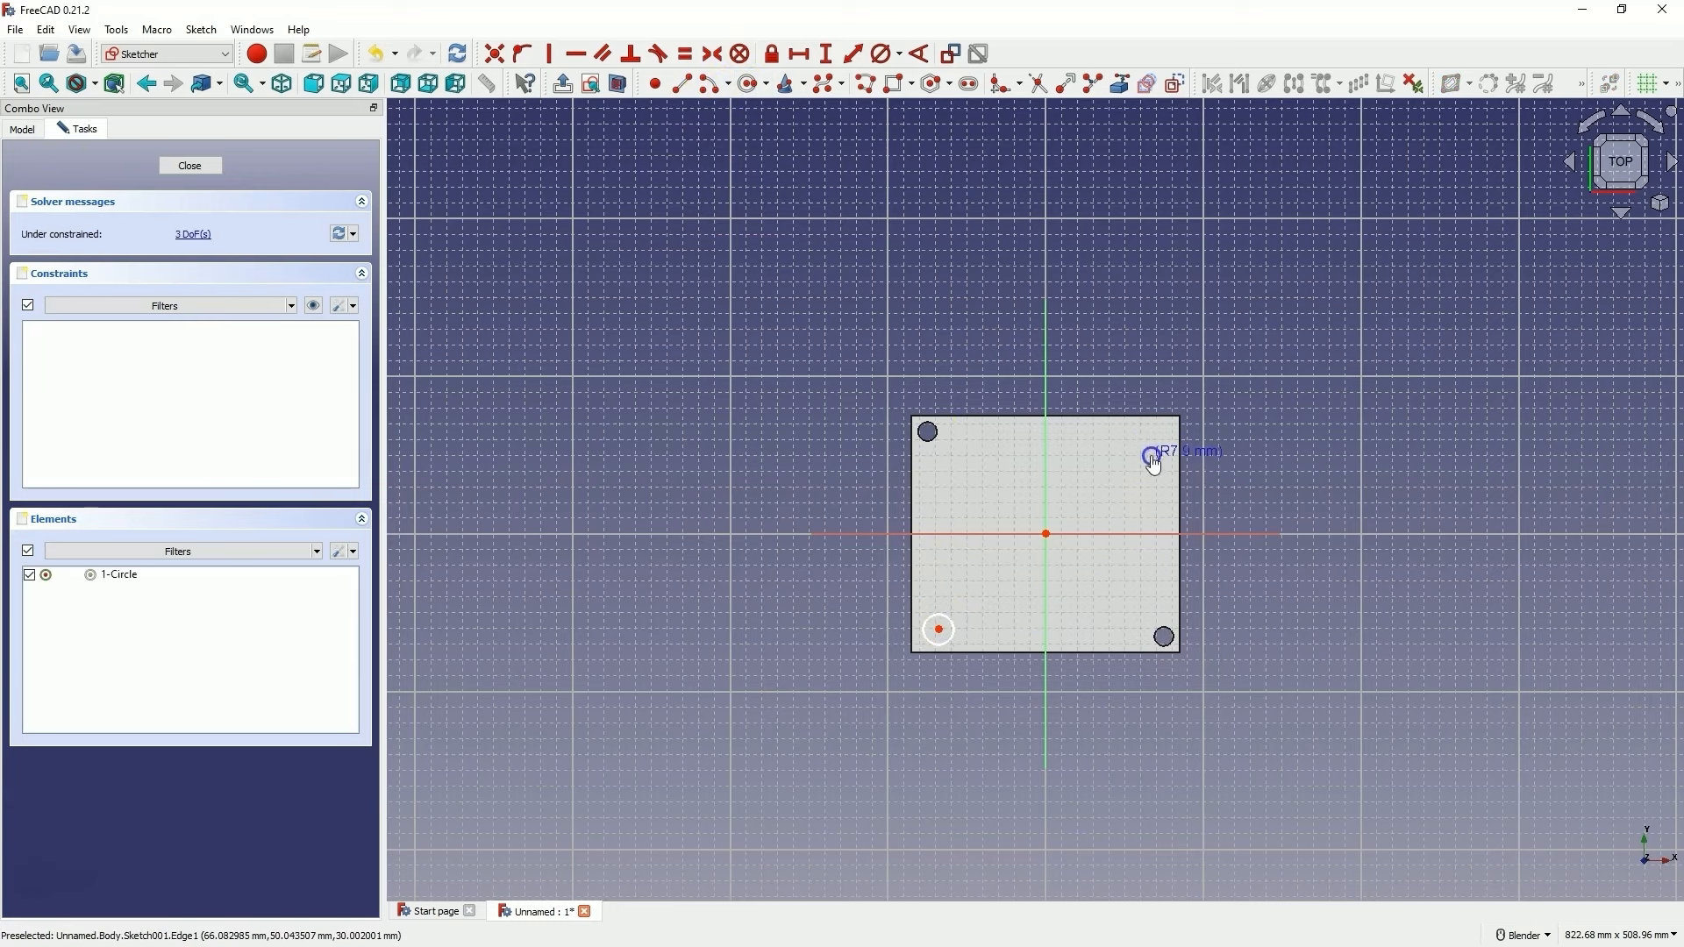
pyautogui.click(1154, 455)
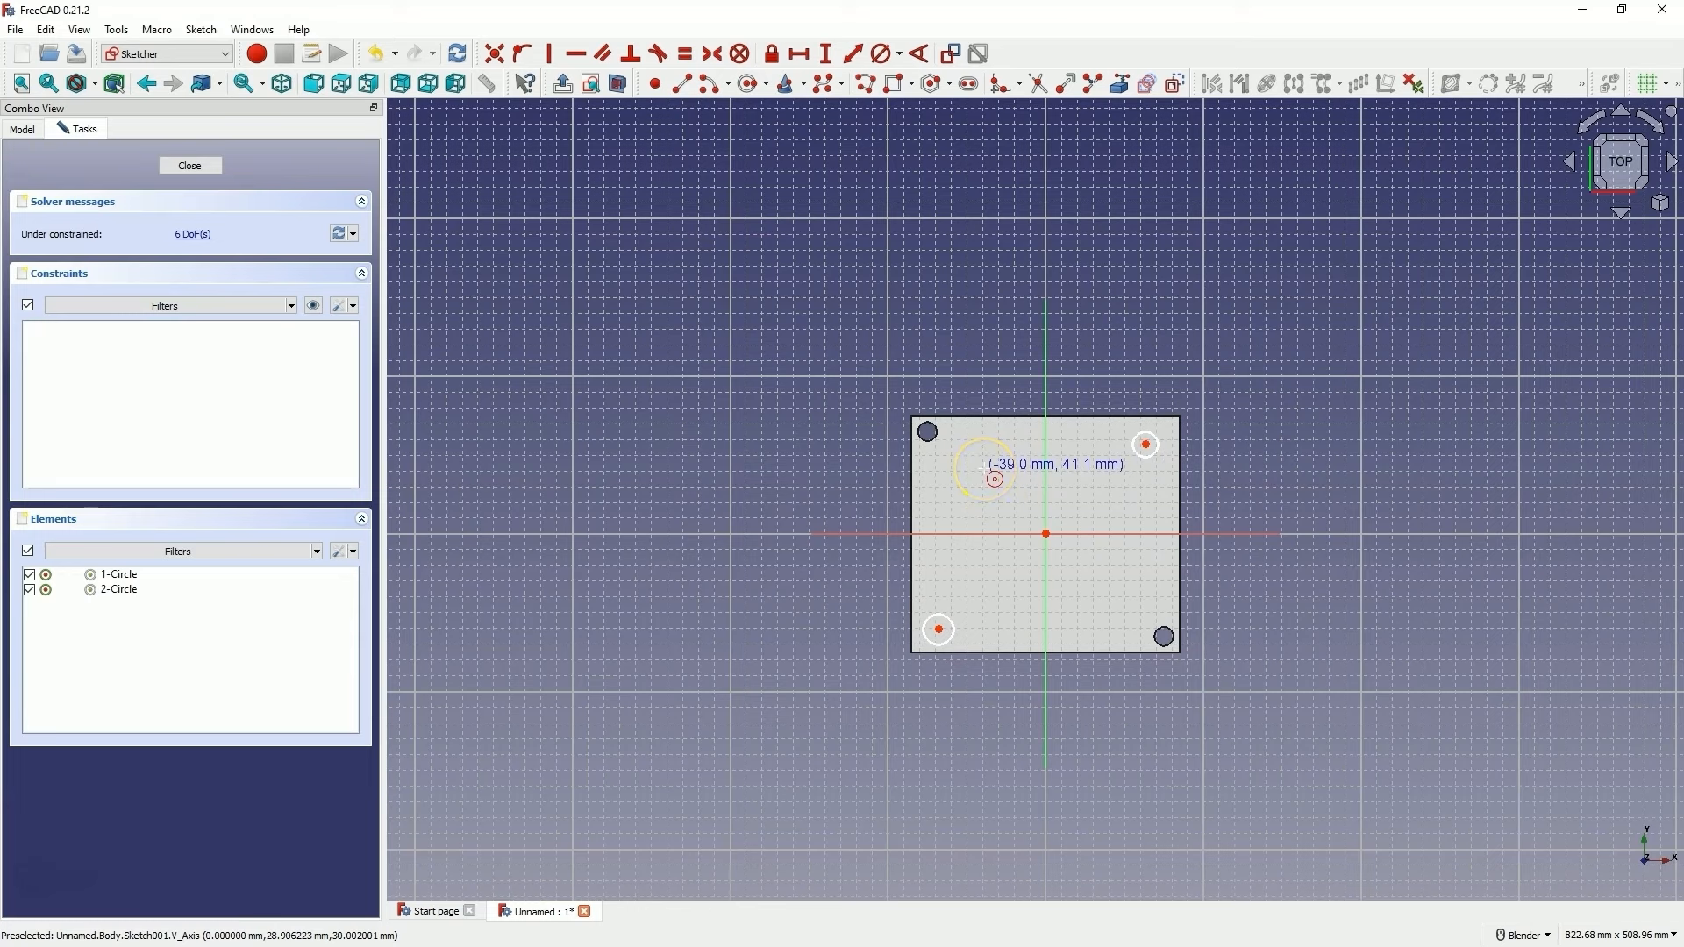
pyautogui.rightClick(984, 469)
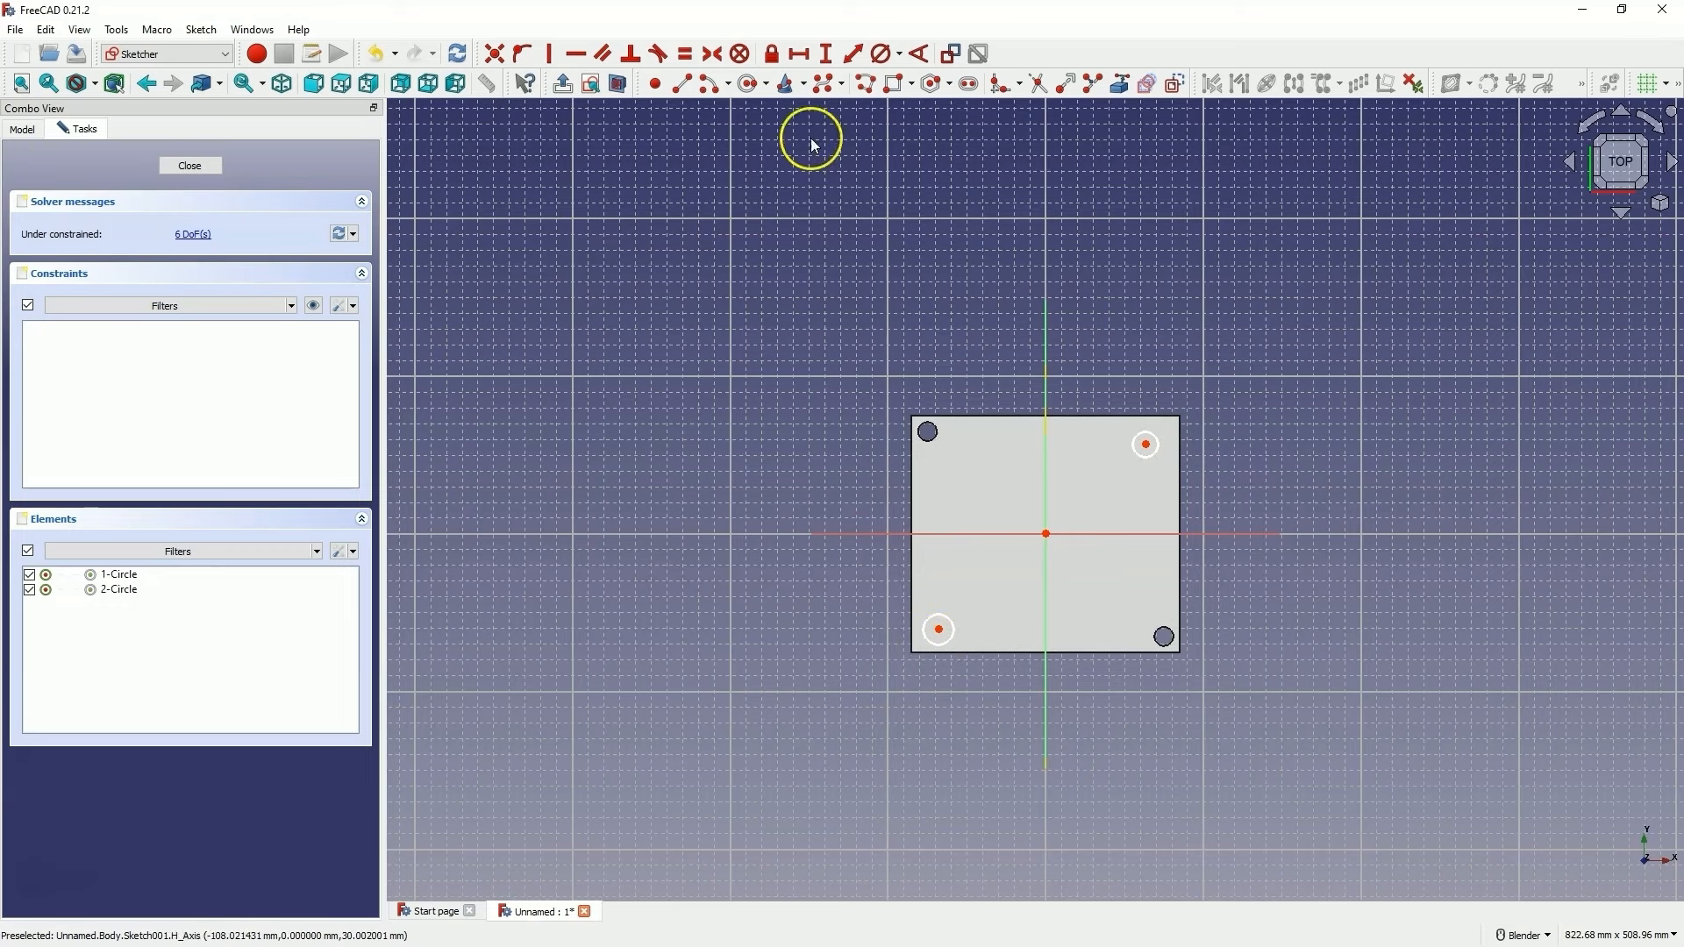
pyautogui.click(798, 54)
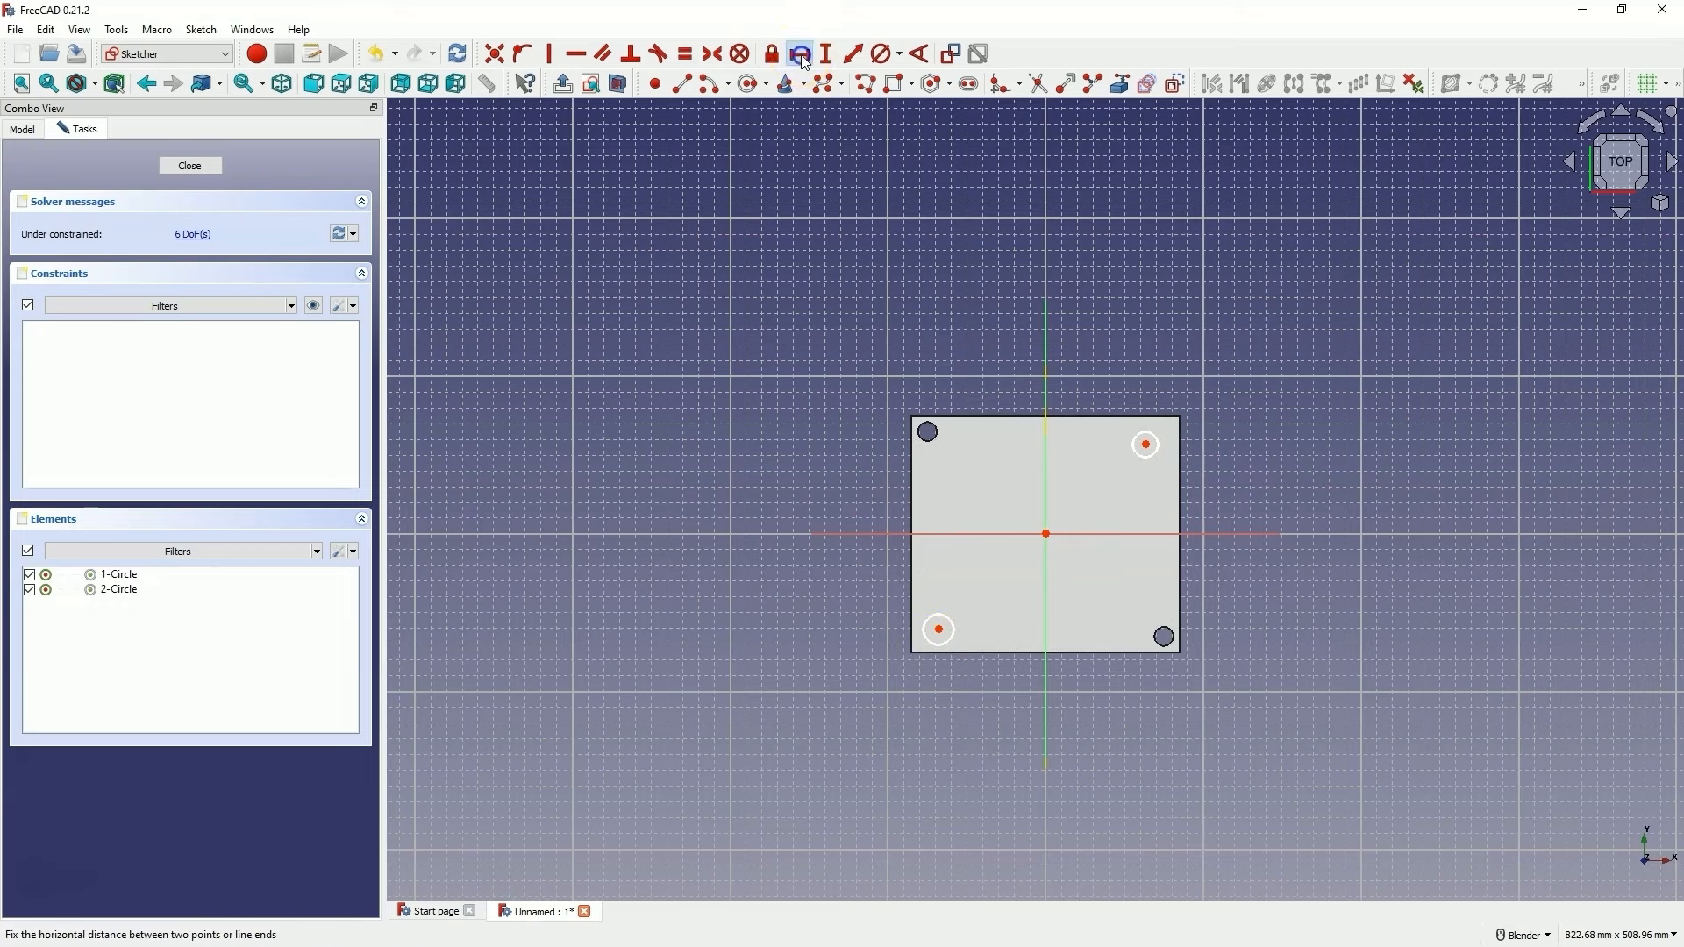
pyautogui.click(926, 638)
pyautogui.scroll(10, 915, 638)
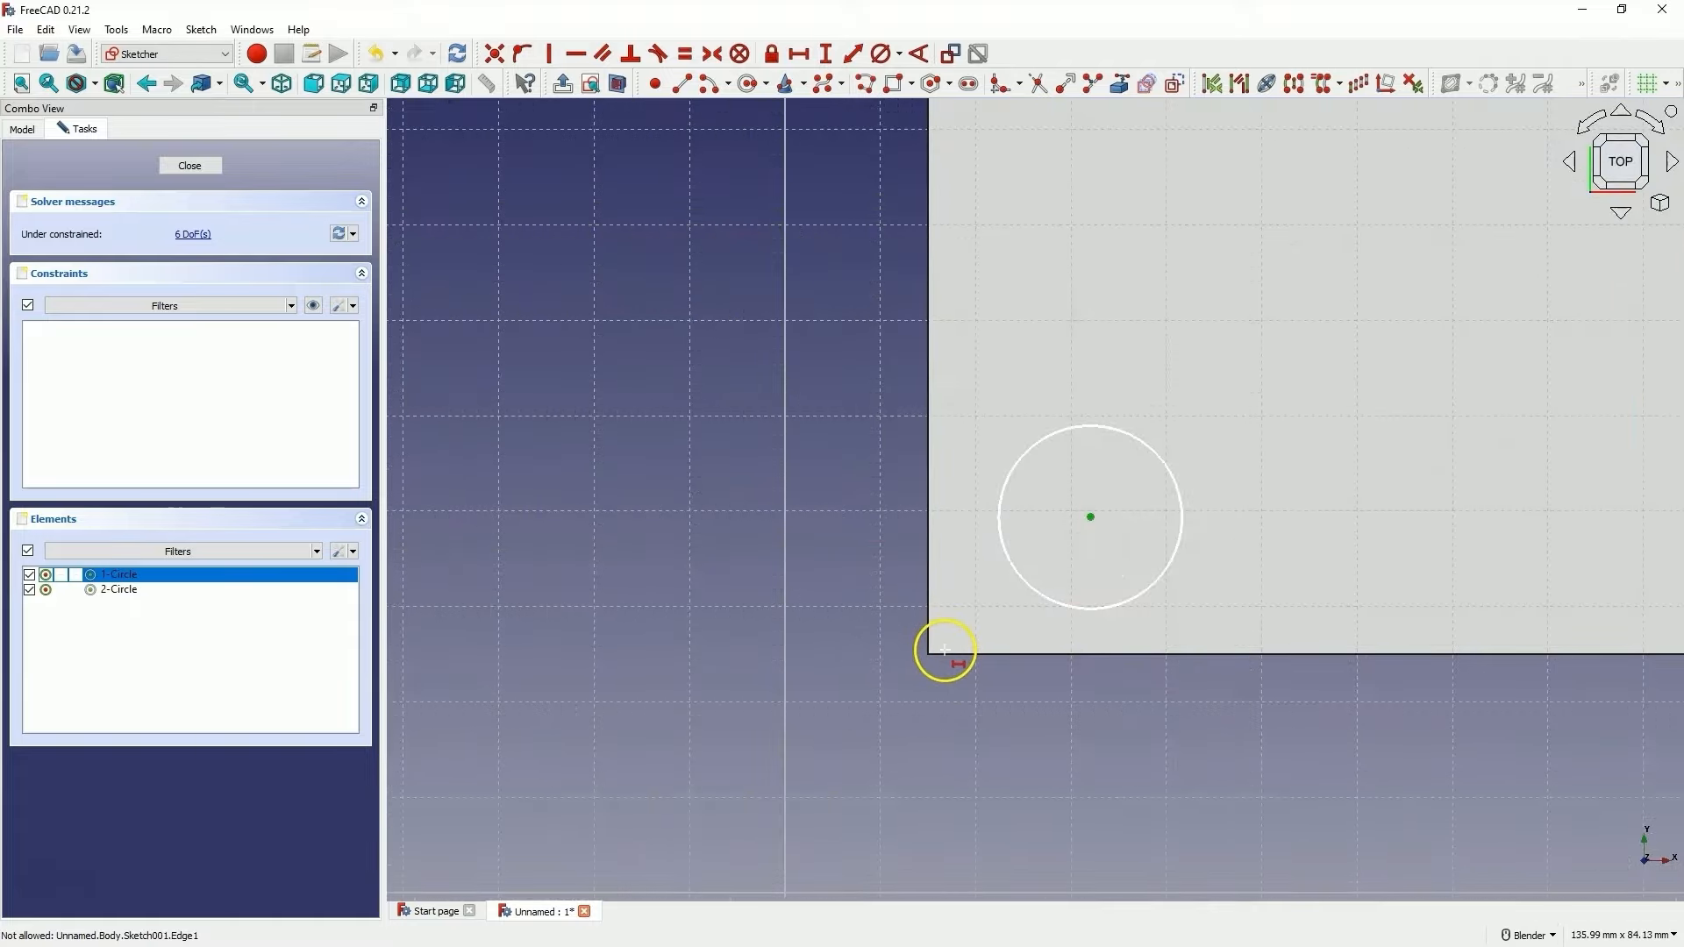
pyautogui.scroll(-10, 913, 612)
pyautogui.click(794, 519)
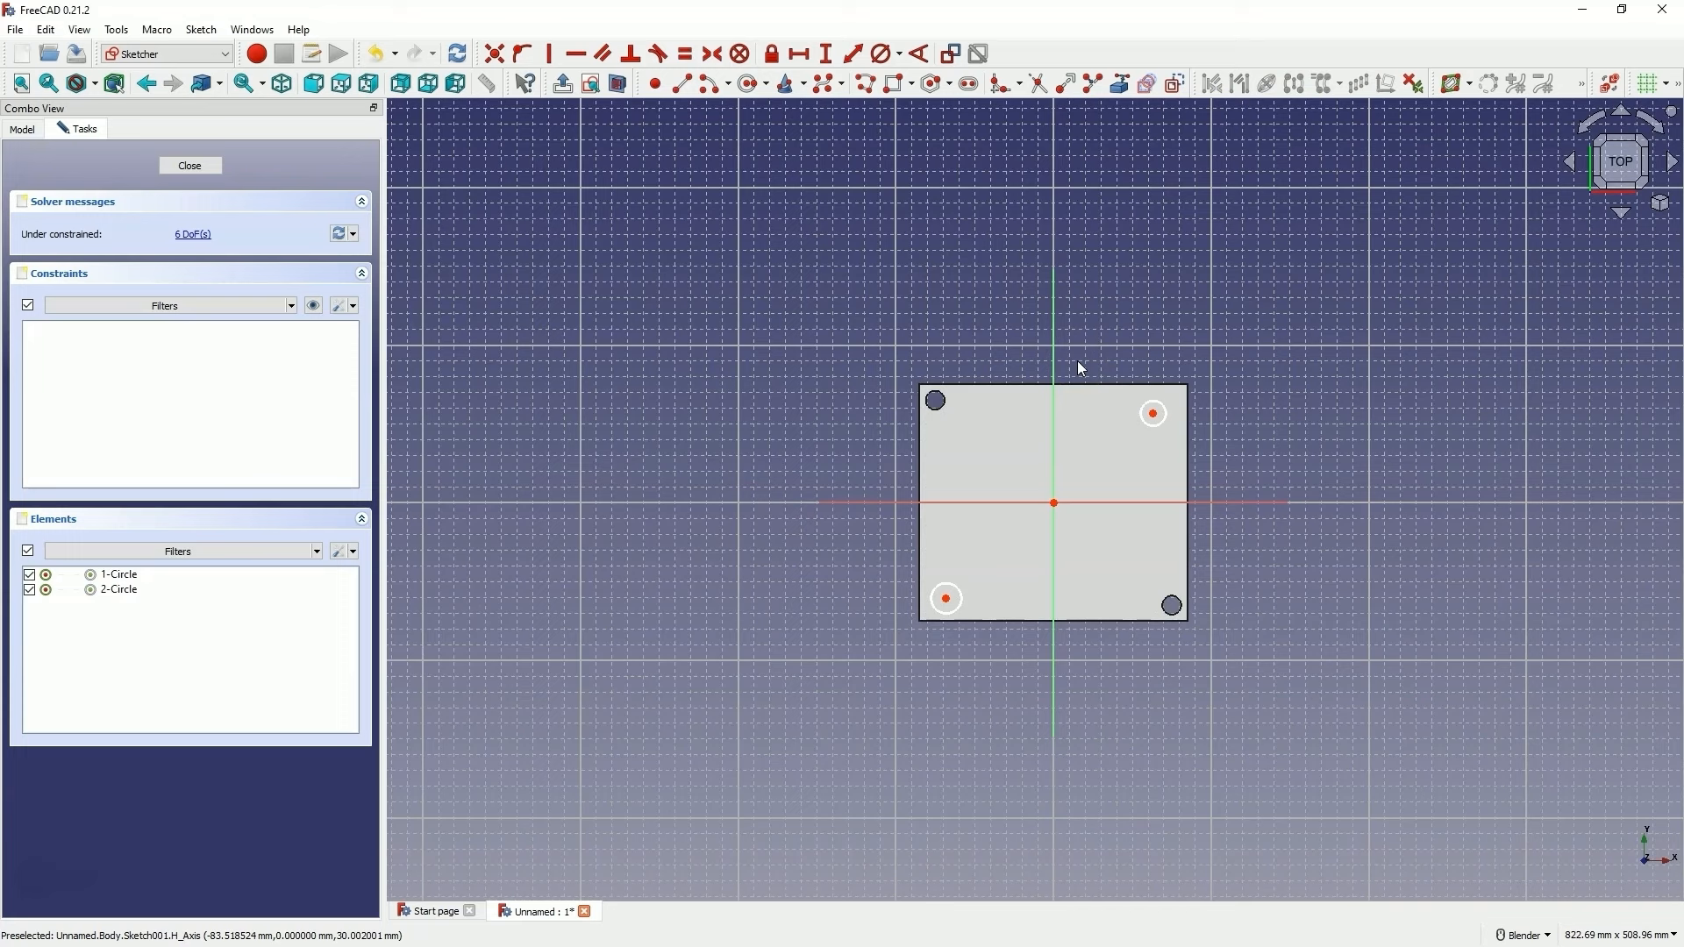
# Link the plate's lower edge into the sketch as external geometry
pyautogui.click(1121, 85)
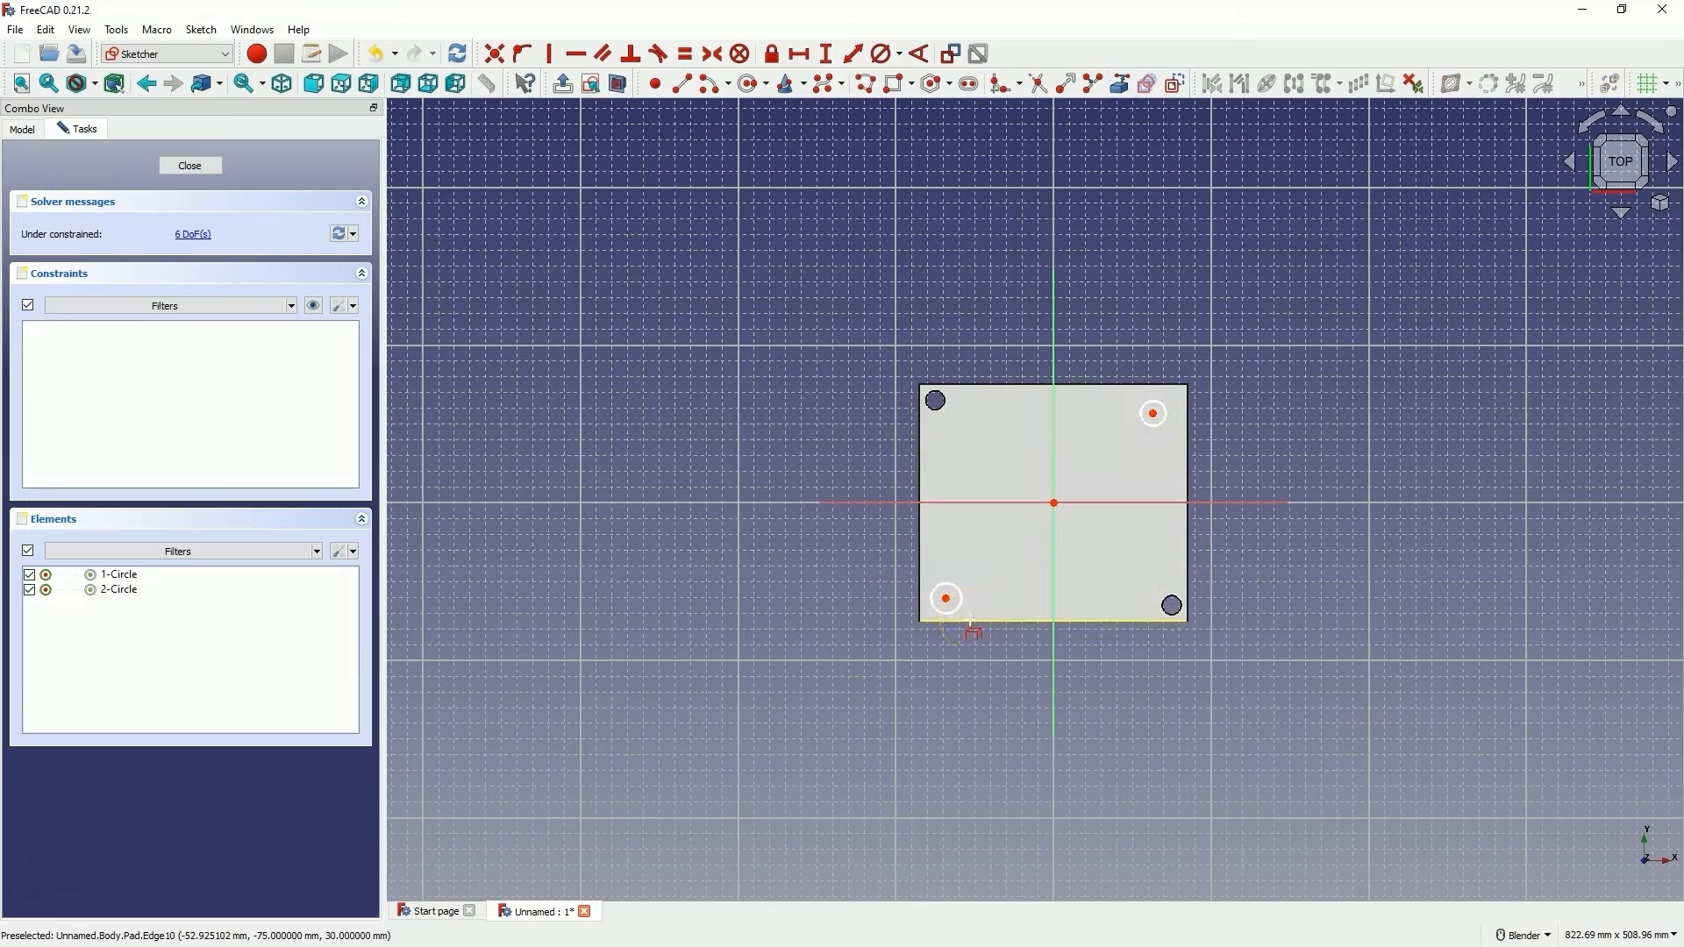
pyautogui.click(975, 624)
pyautogui.click(978, 628)
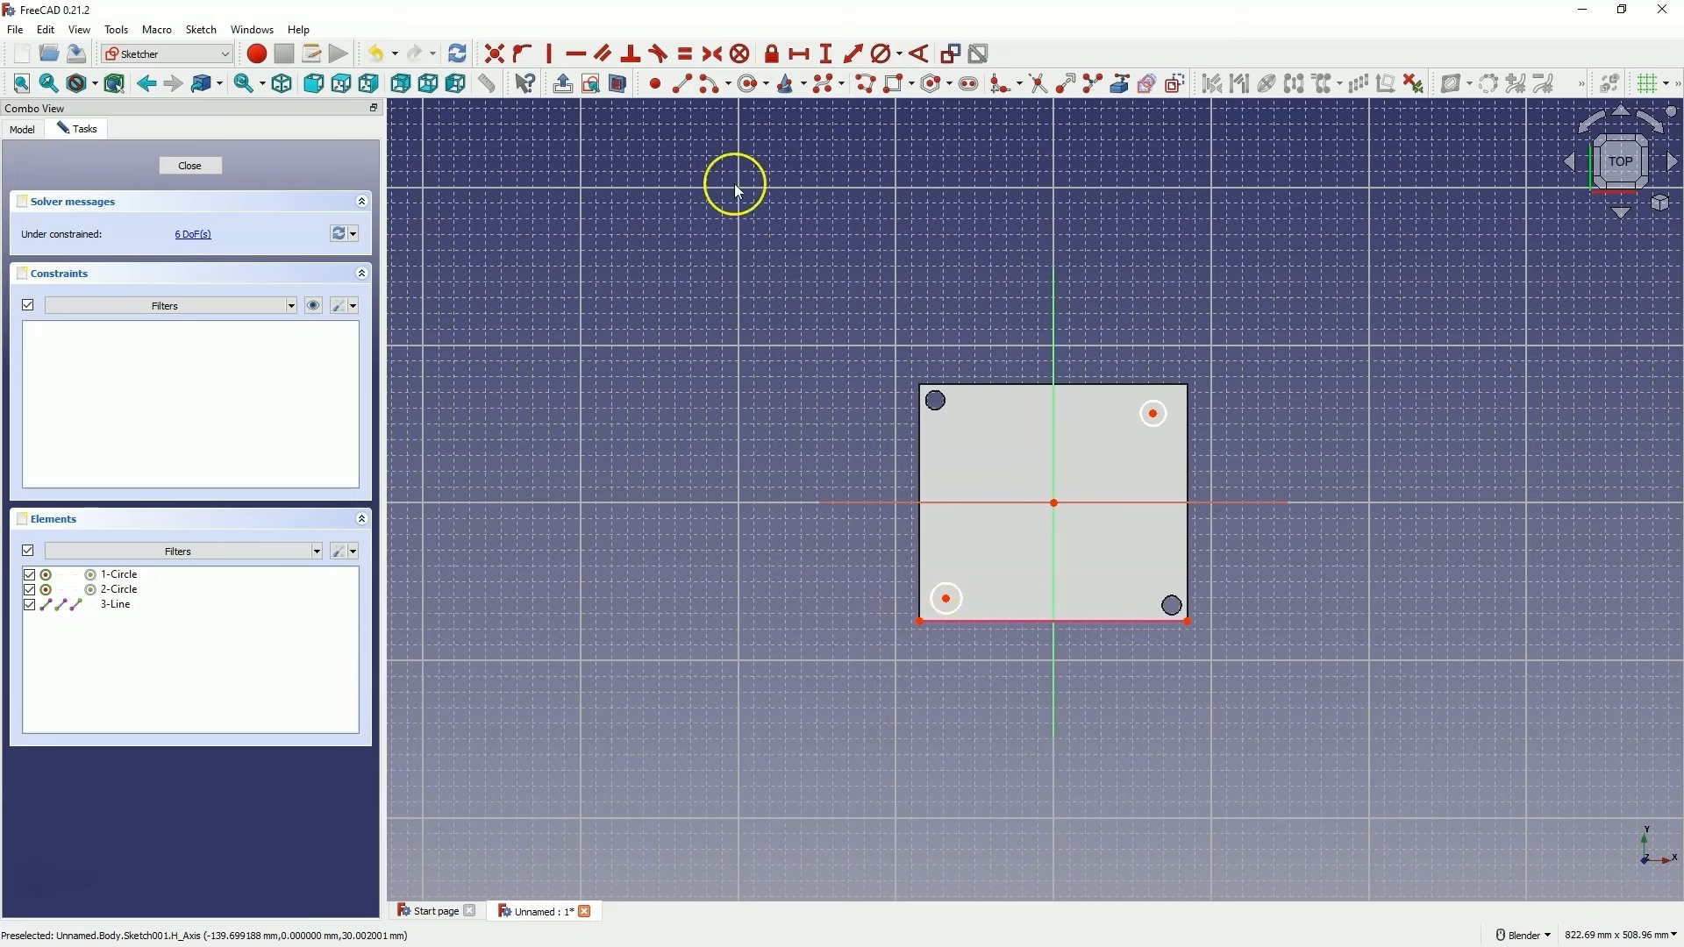
# Constrain the horizontal distance between the lower-left circle's centre and the plate's lower-left corner to 10 mm
pyautogui.click(799, 53)
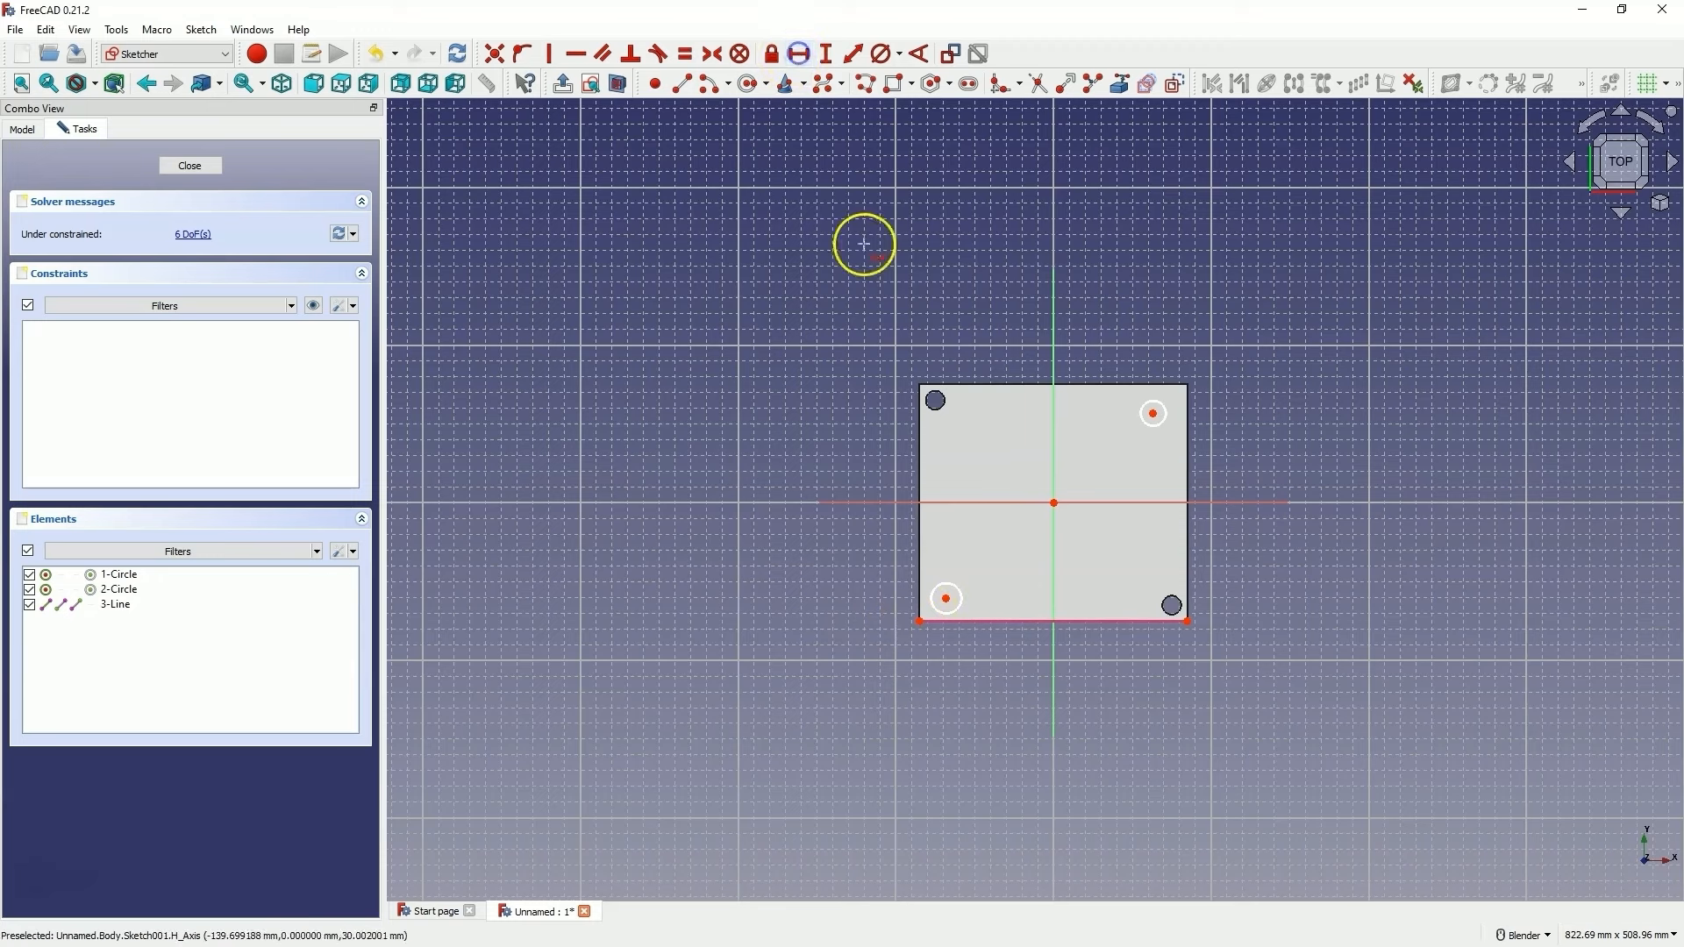
pyautogui.click(945, 600)
pyautogui.click(919, 622)
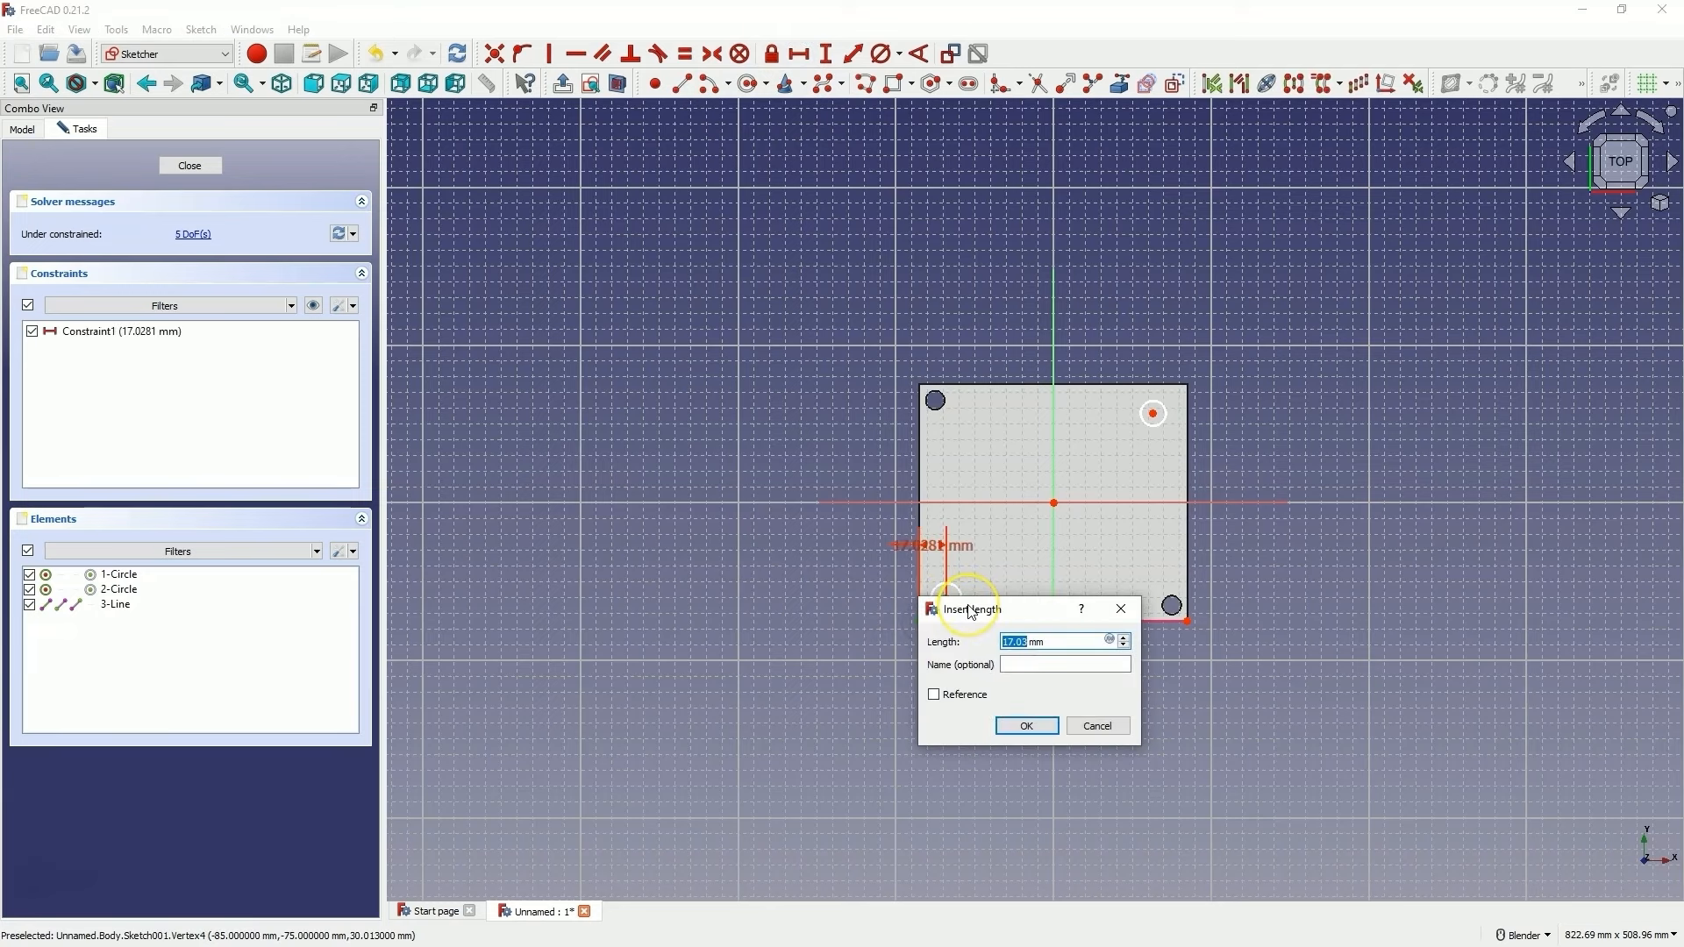
pyautogui.press('Return')
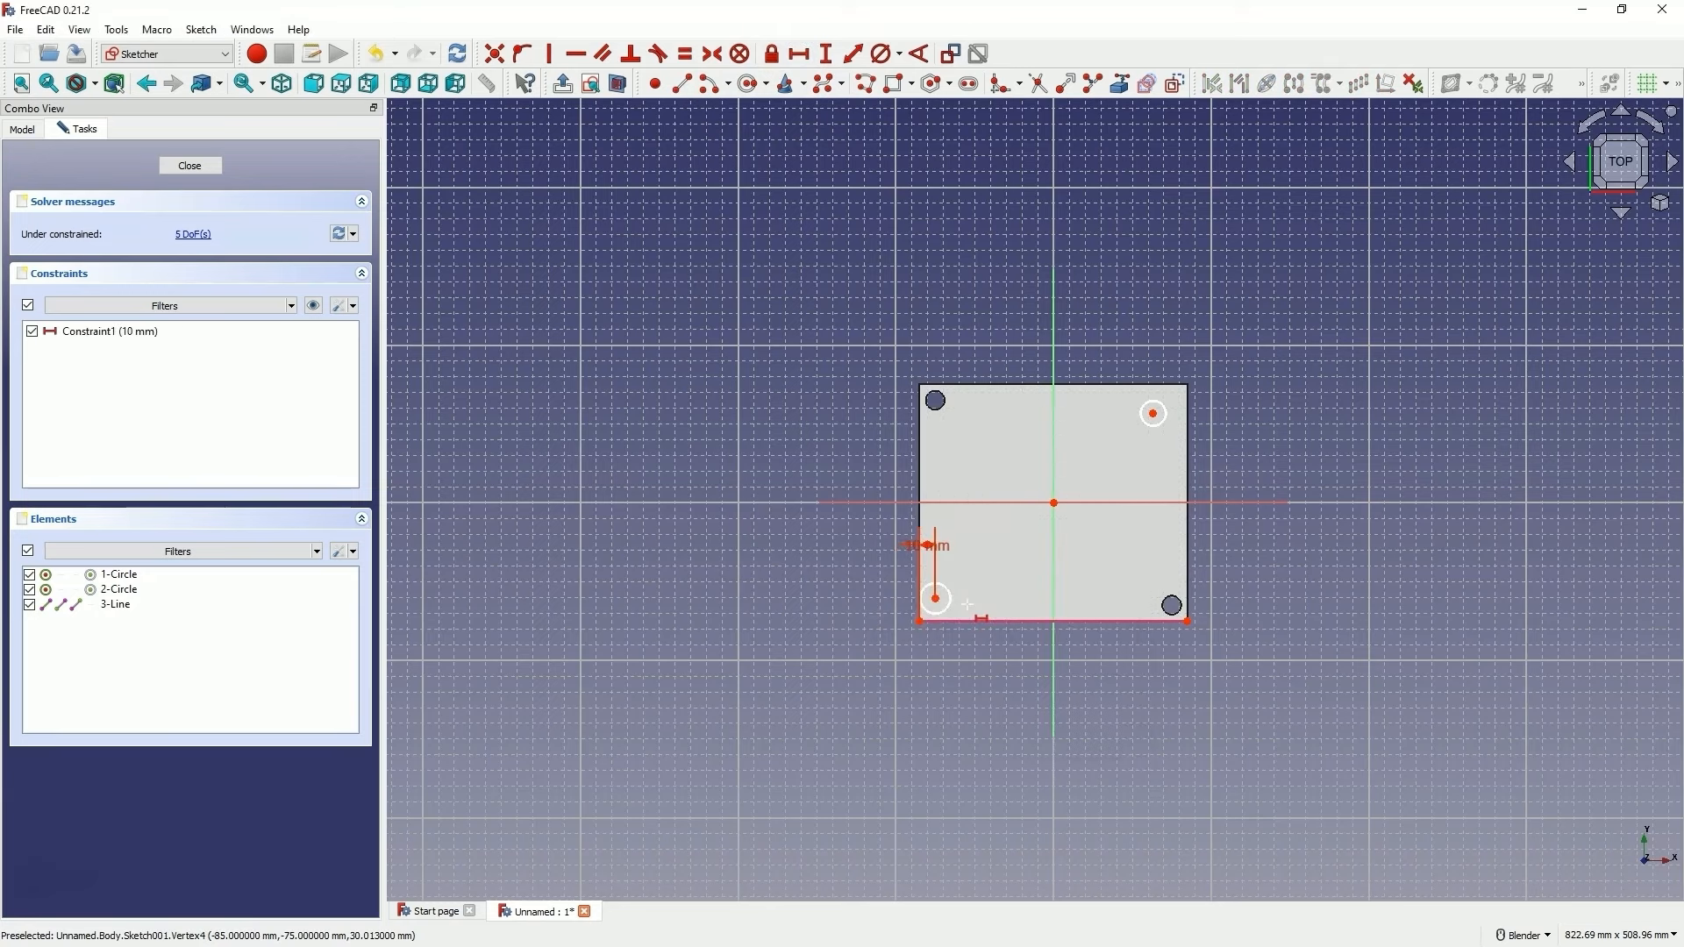
# Constrain the vertical distance between the lower-left circle's centre and the plate's lower-left corner to 10 mm
pyautogui.click(825, 53)
pyautogui.scroll(5, 951, 641)
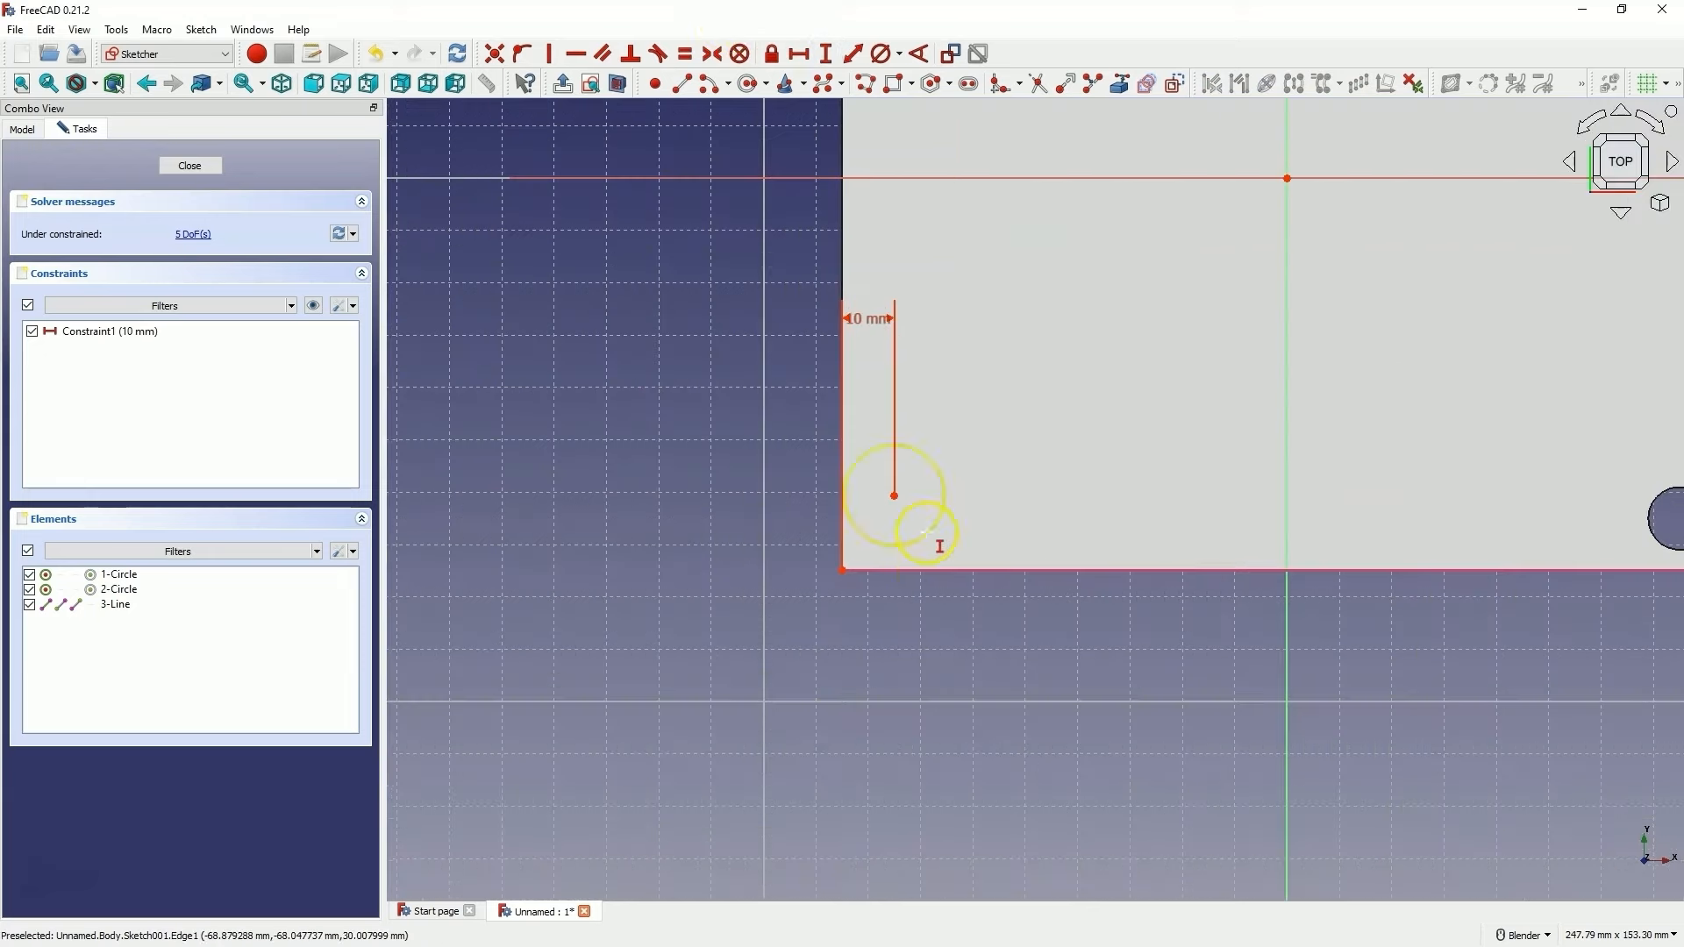
pyautogui.click(894, 496)
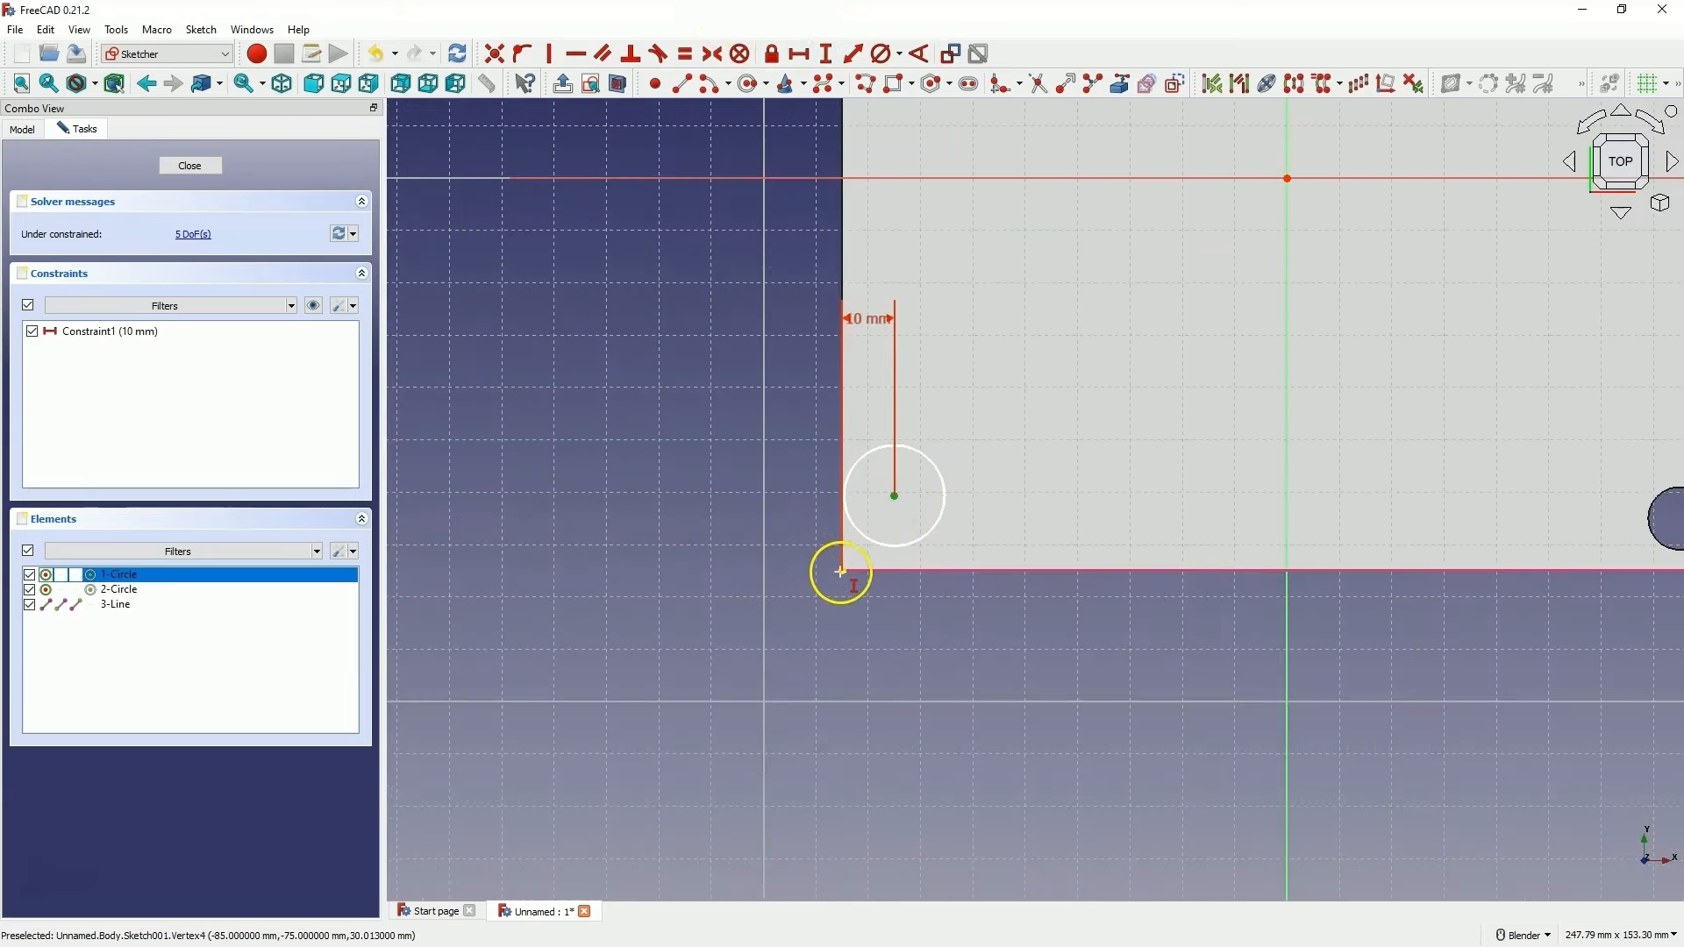
pyautogui.click(841, 572)
pyautogui.write('10')
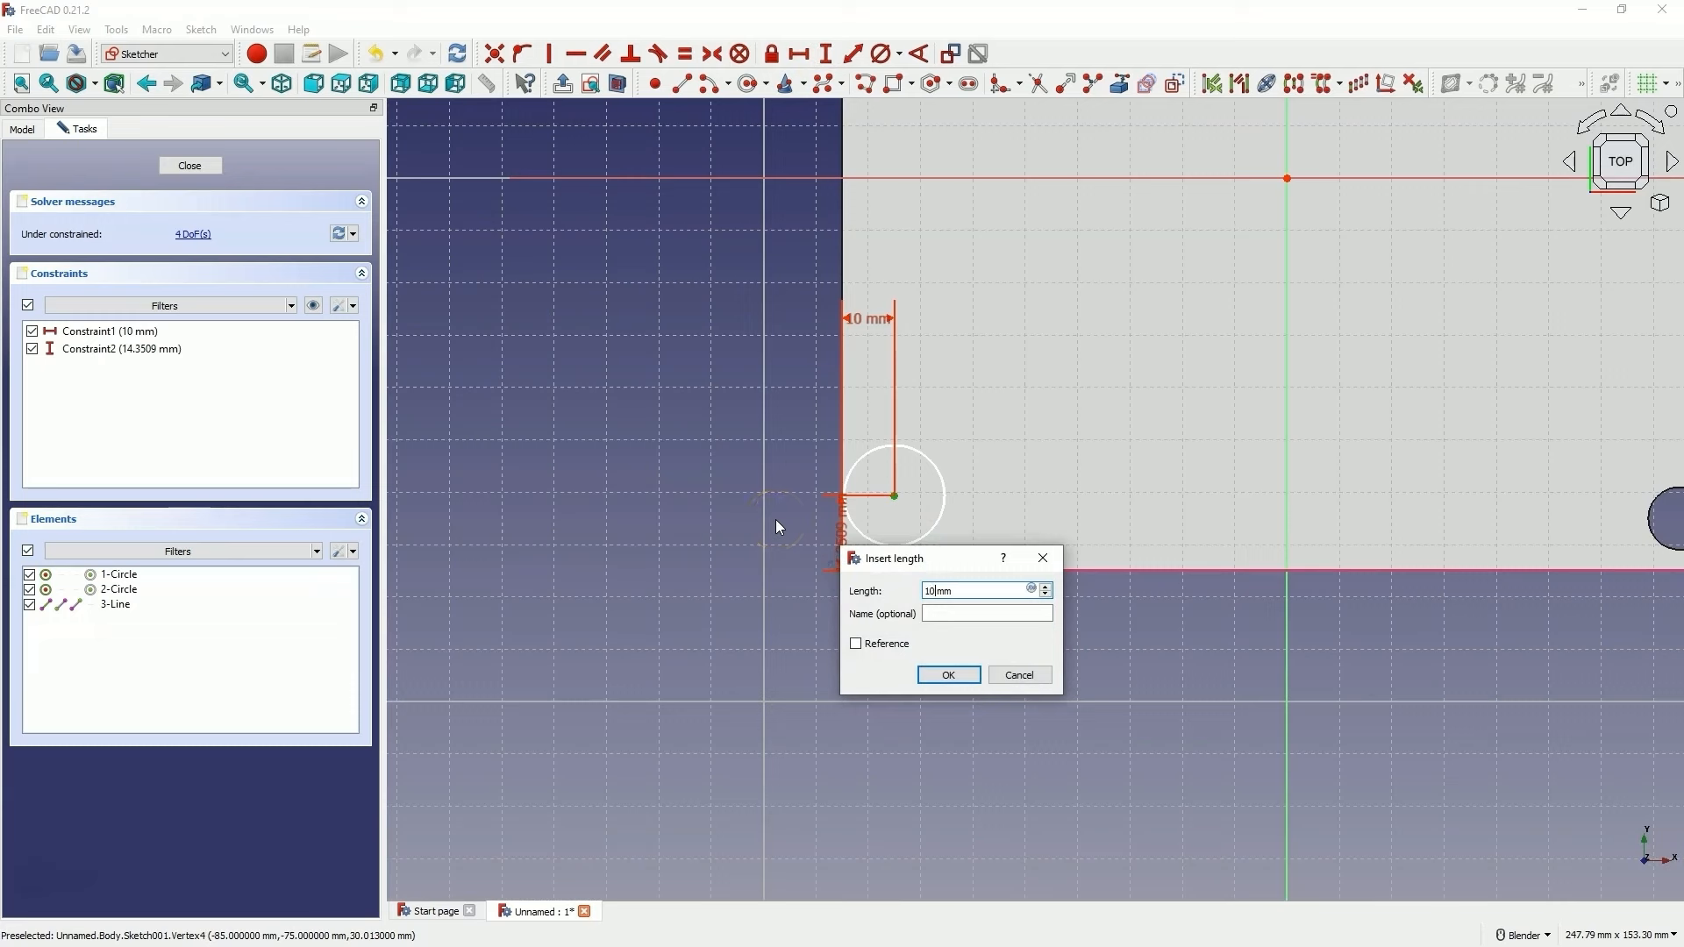
pyautogui.press('Return')
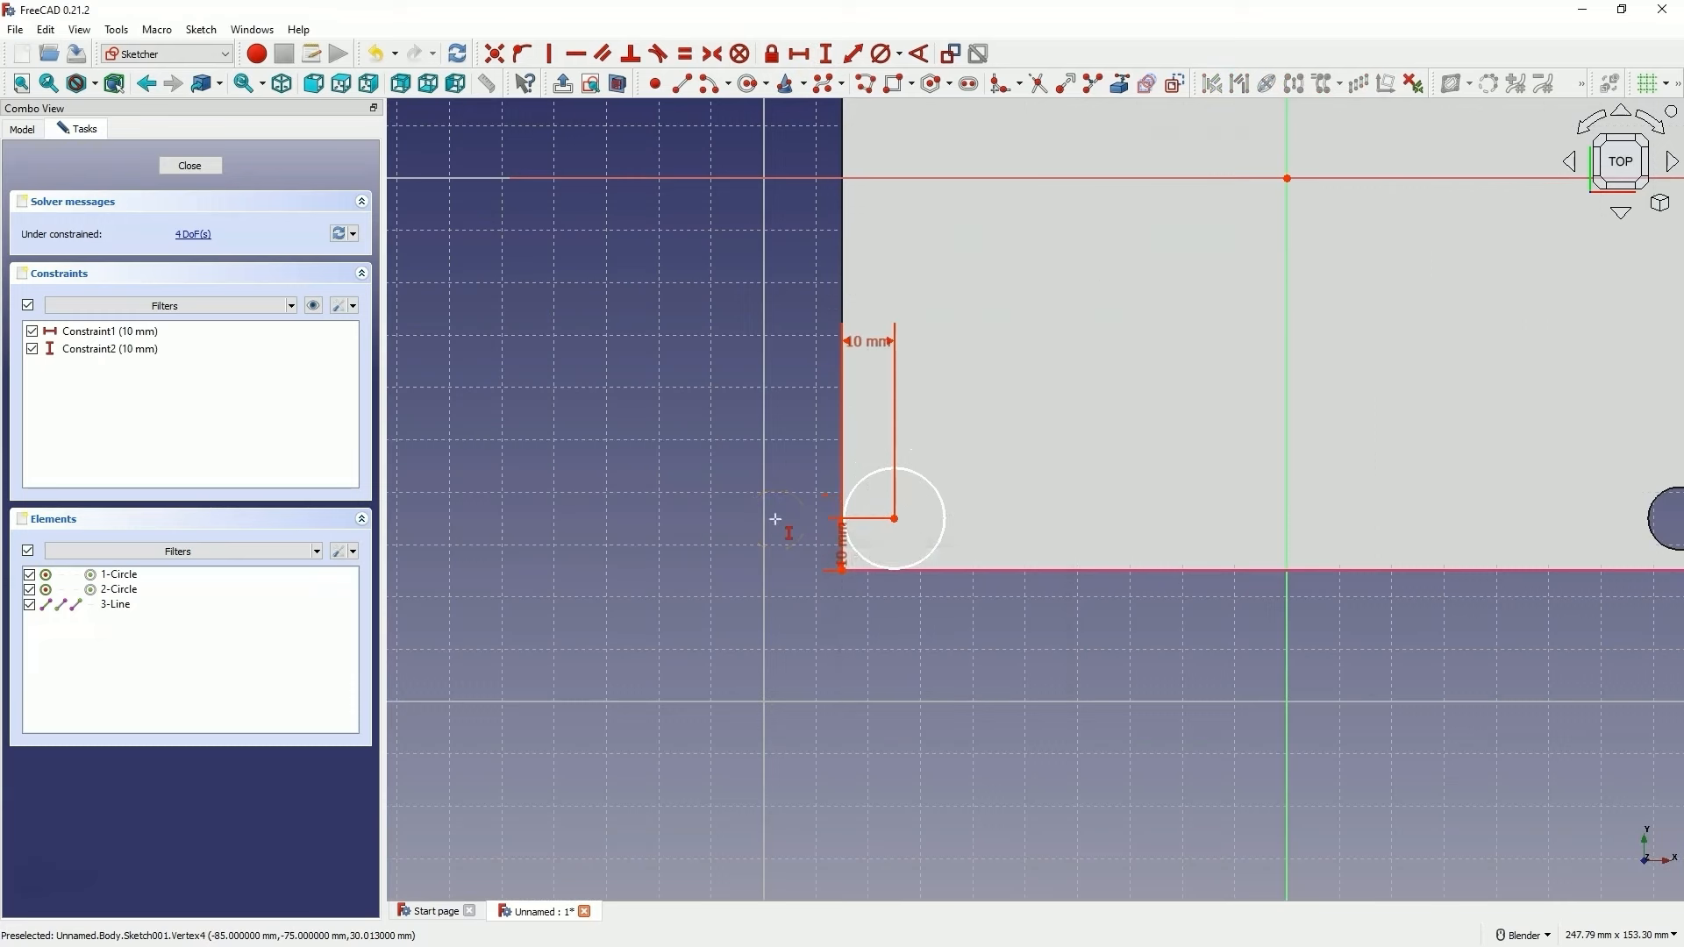
# Constrain the lower-left circle's diameter to 10 mm
pyautogui.click(883, 54)
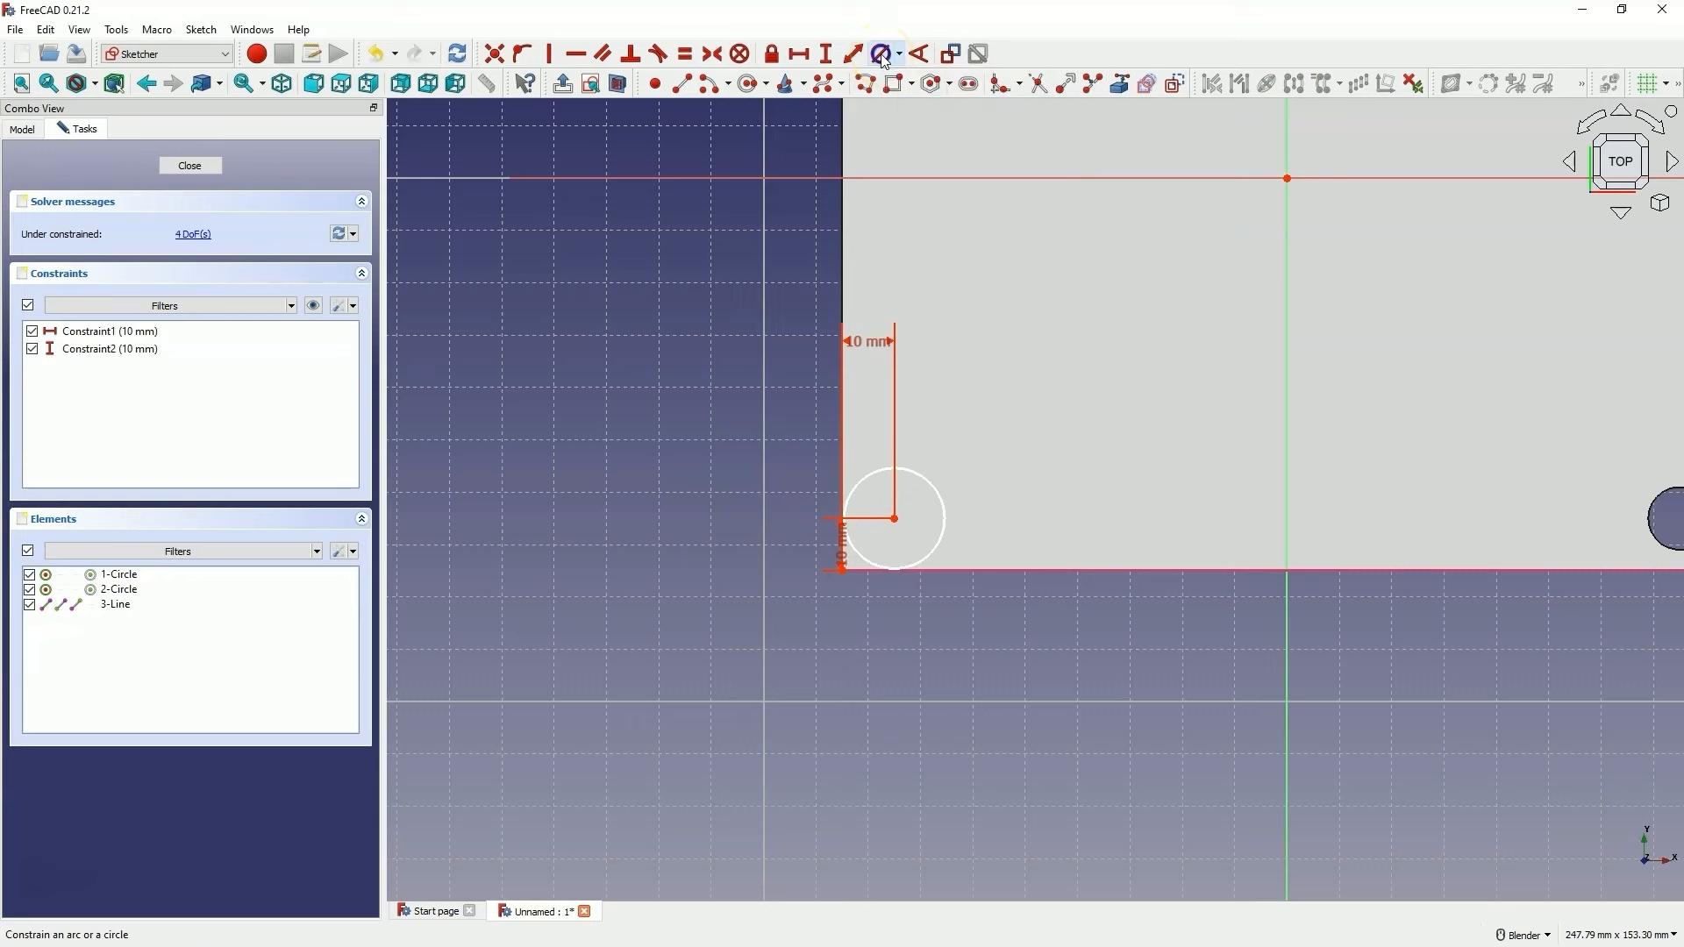
pyautogui.click(914, 474)
pyautogui.write('10')
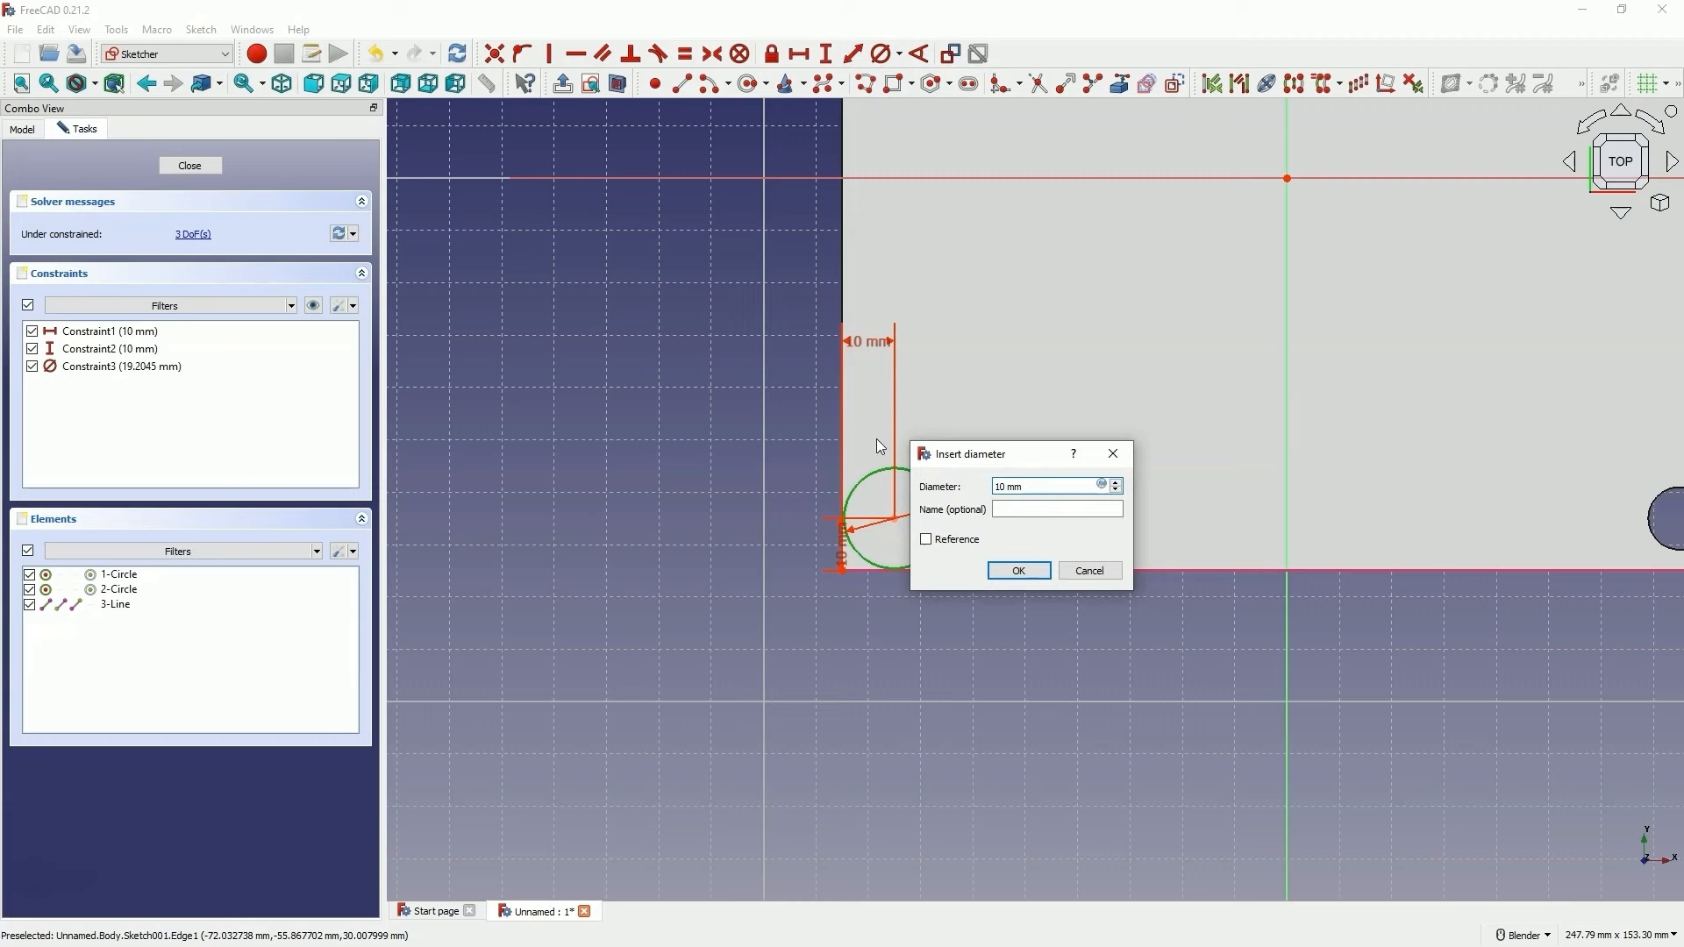
pyautogui.press('Return')
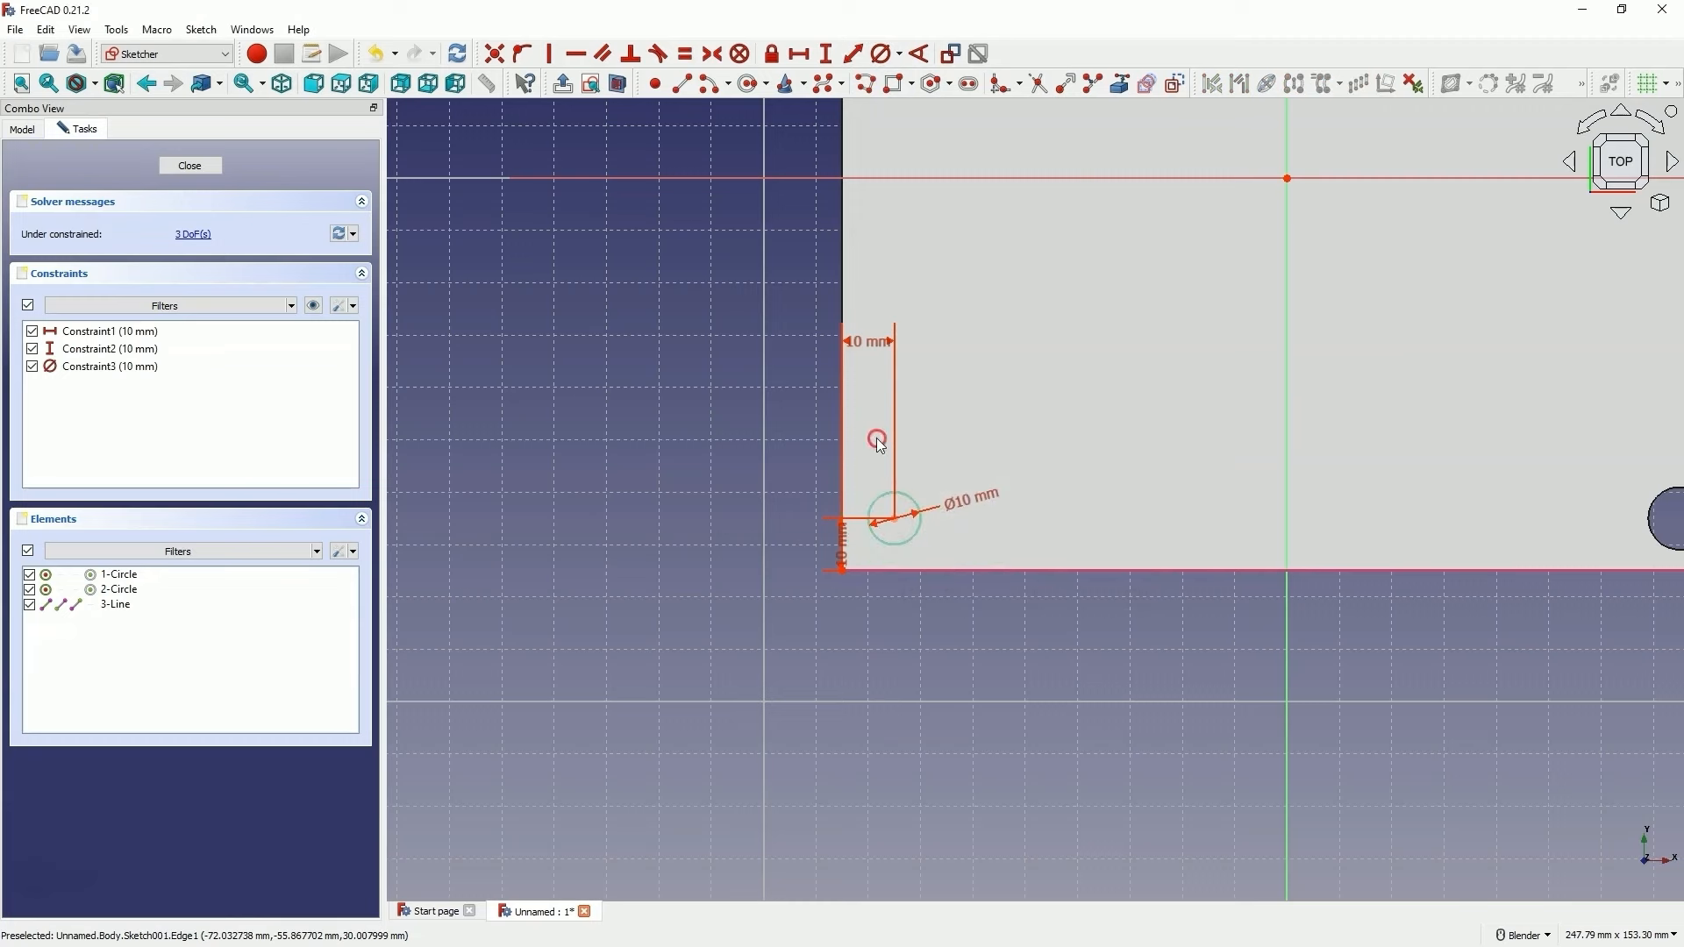
# Make the centres of the two sketched circles symmetric about the sketch origin
pyautogui.scroll(-4, 712, 573)
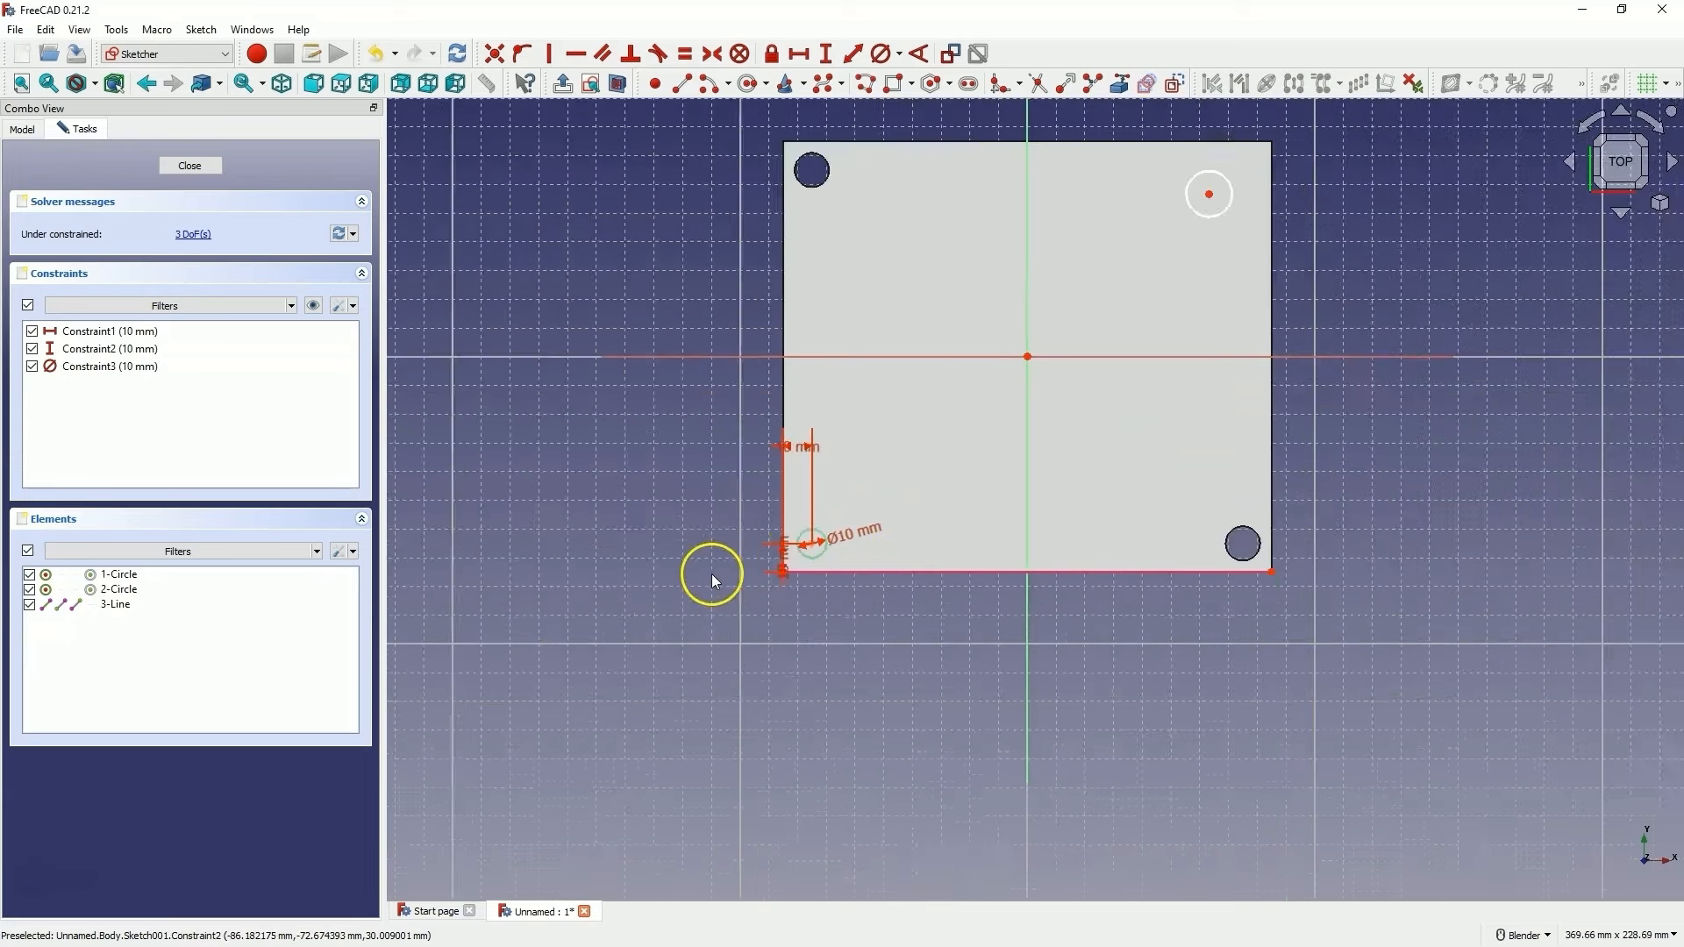
pyautogui.scroll(2, 846, 486)
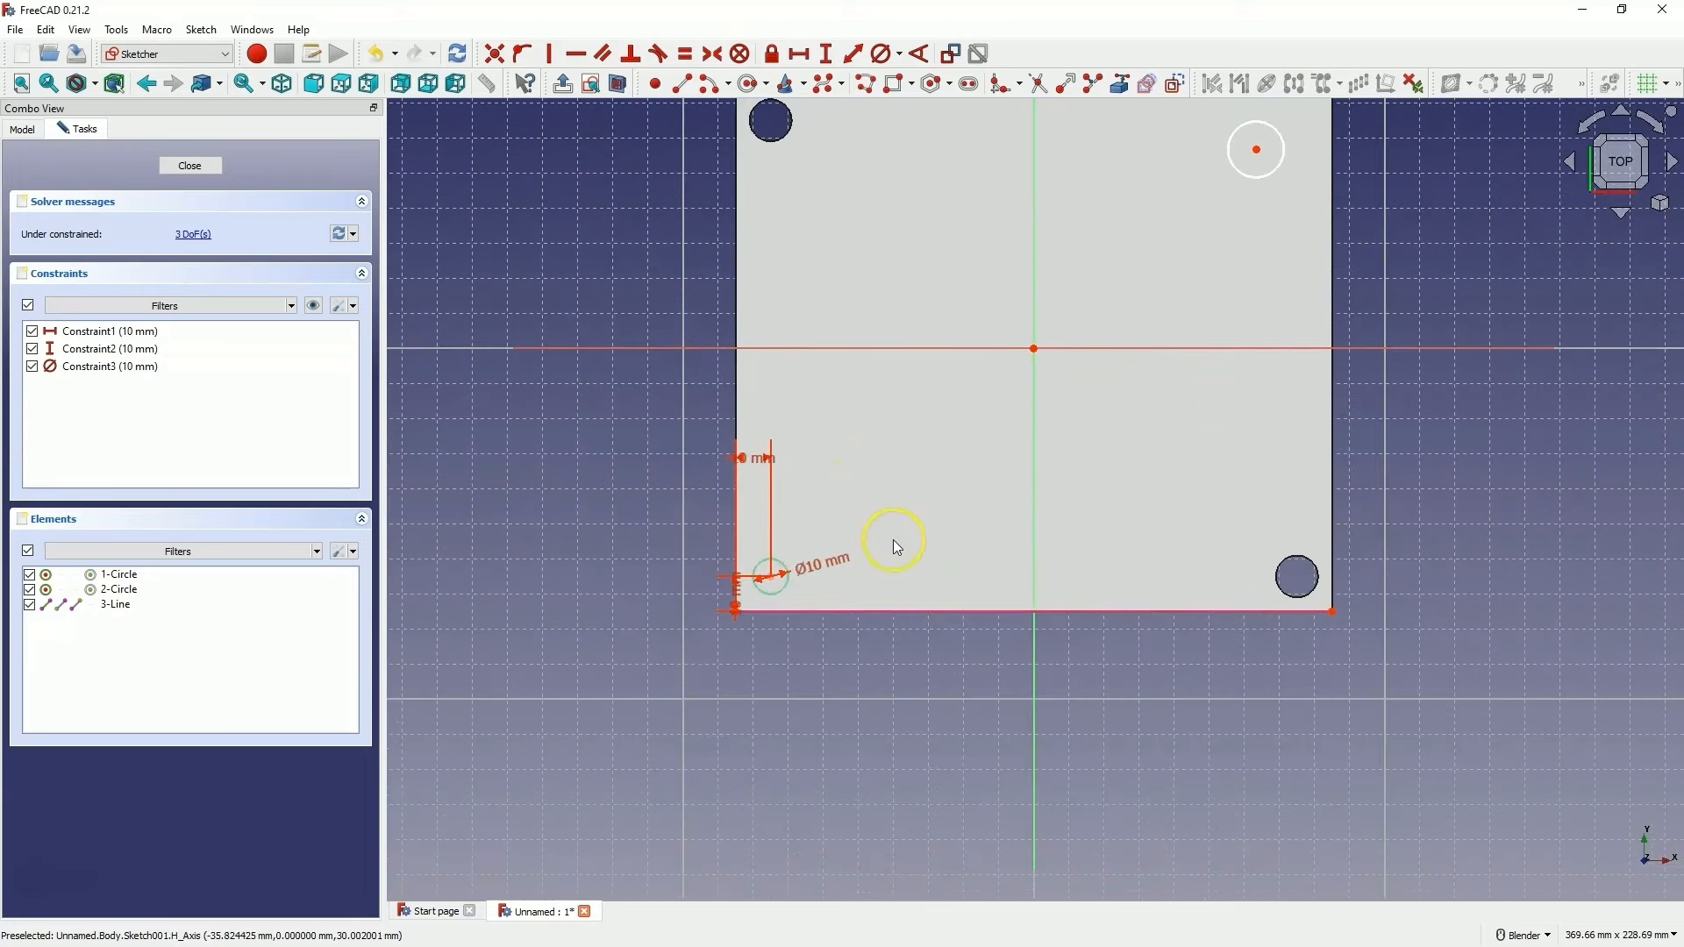
pyautogui.click(771, 581)
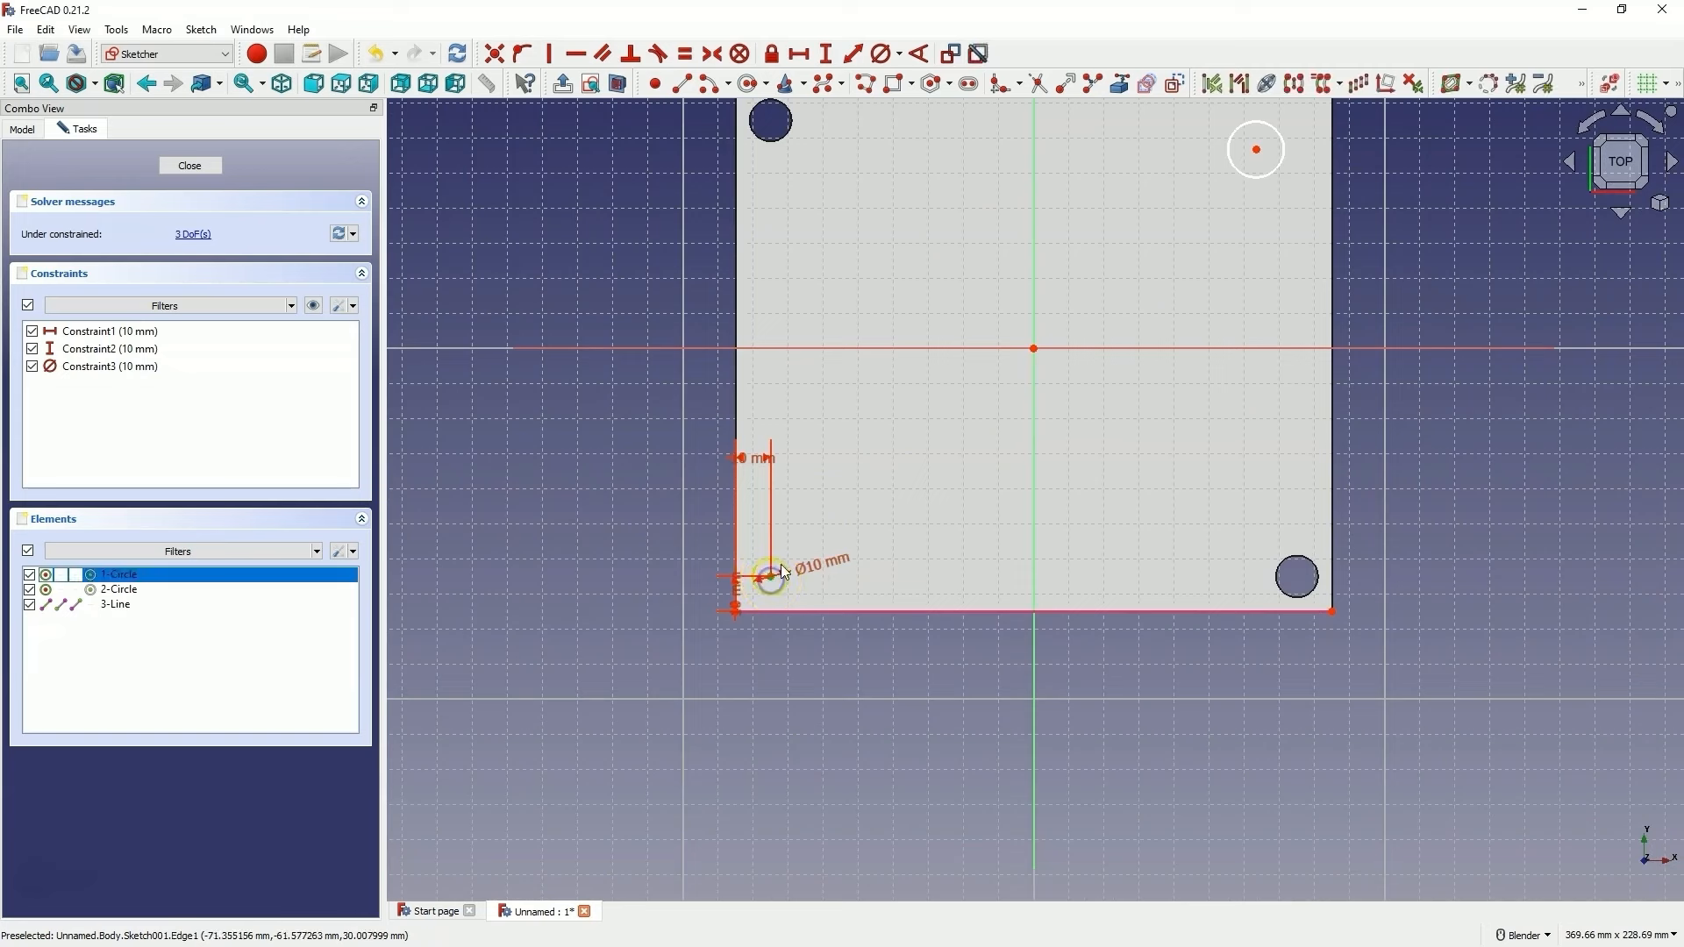
pyautogui.click(1258, 153)
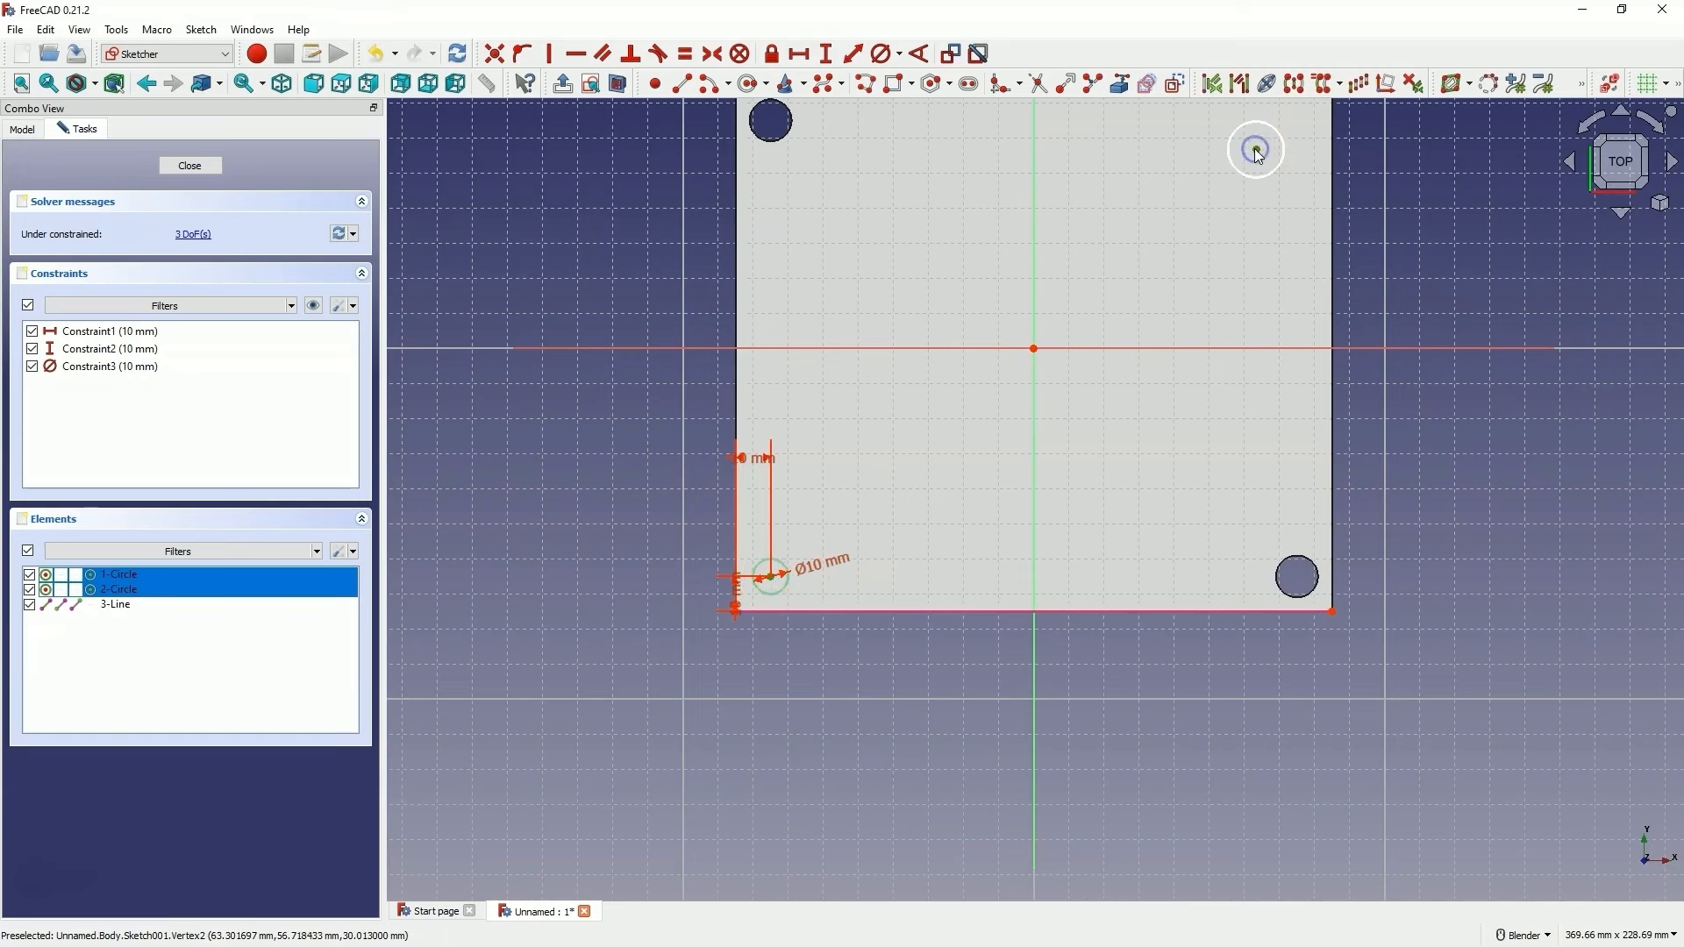
pyautogui.click(1035, 348)
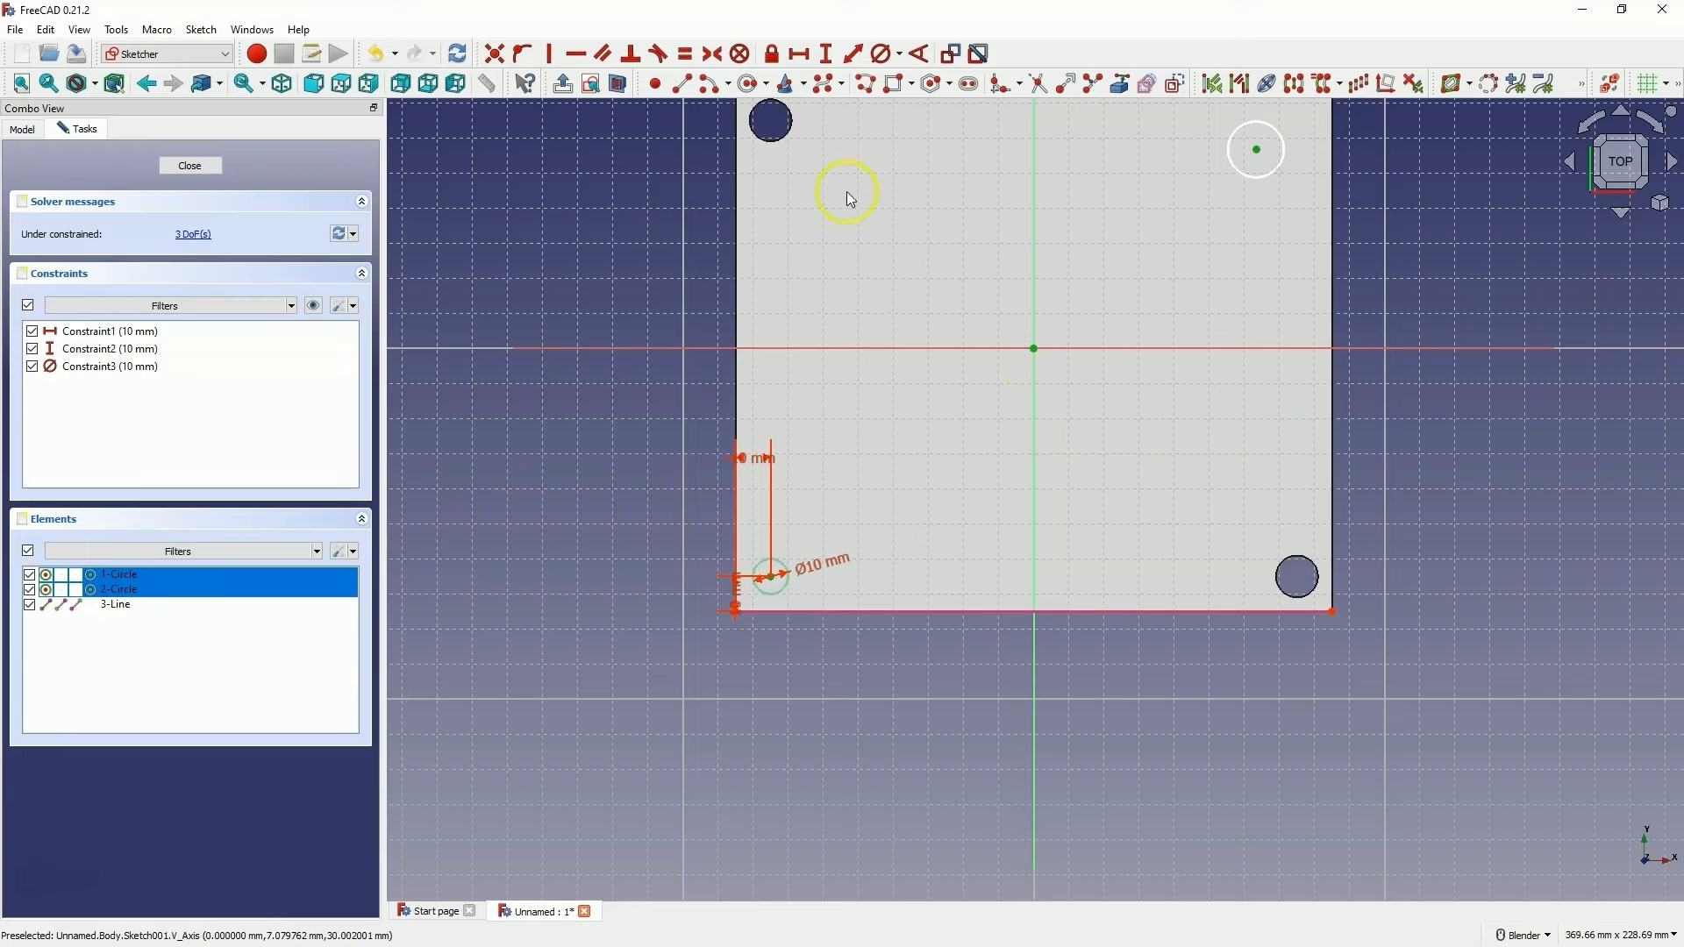
pyautogui.click(713, 53)
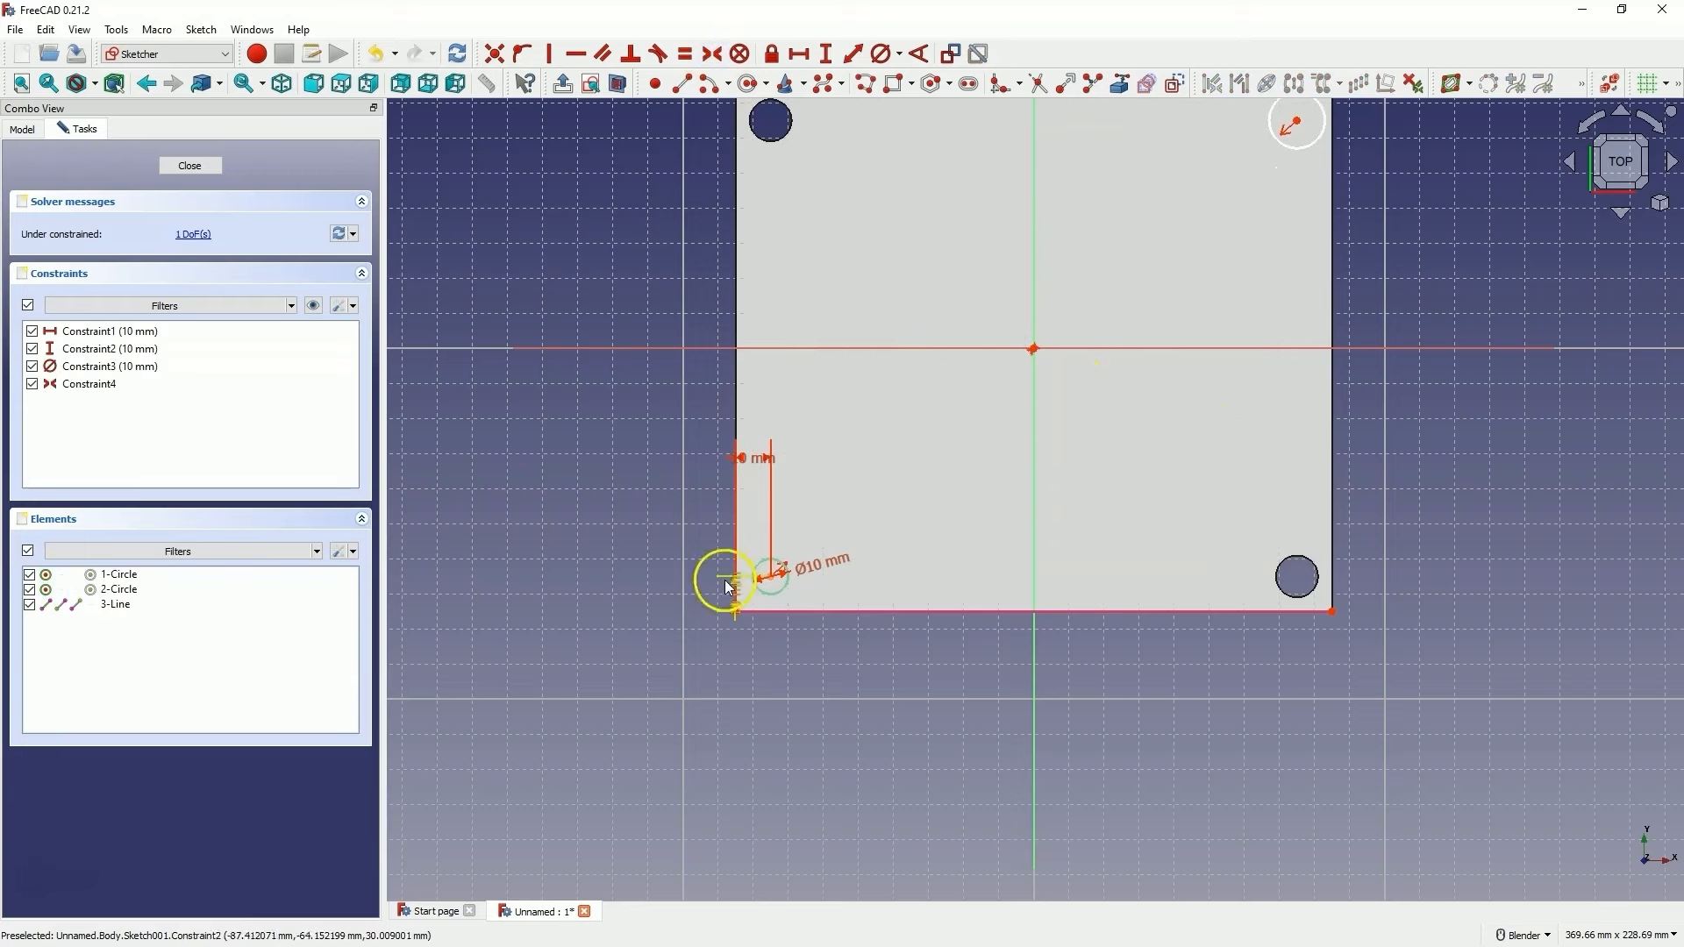
# Constrain the two sketched circles to equal size and close the sketch
pyautogui.scroll(2, 1003, 363)
pyautogui.scroll(-4, 1138, 408)
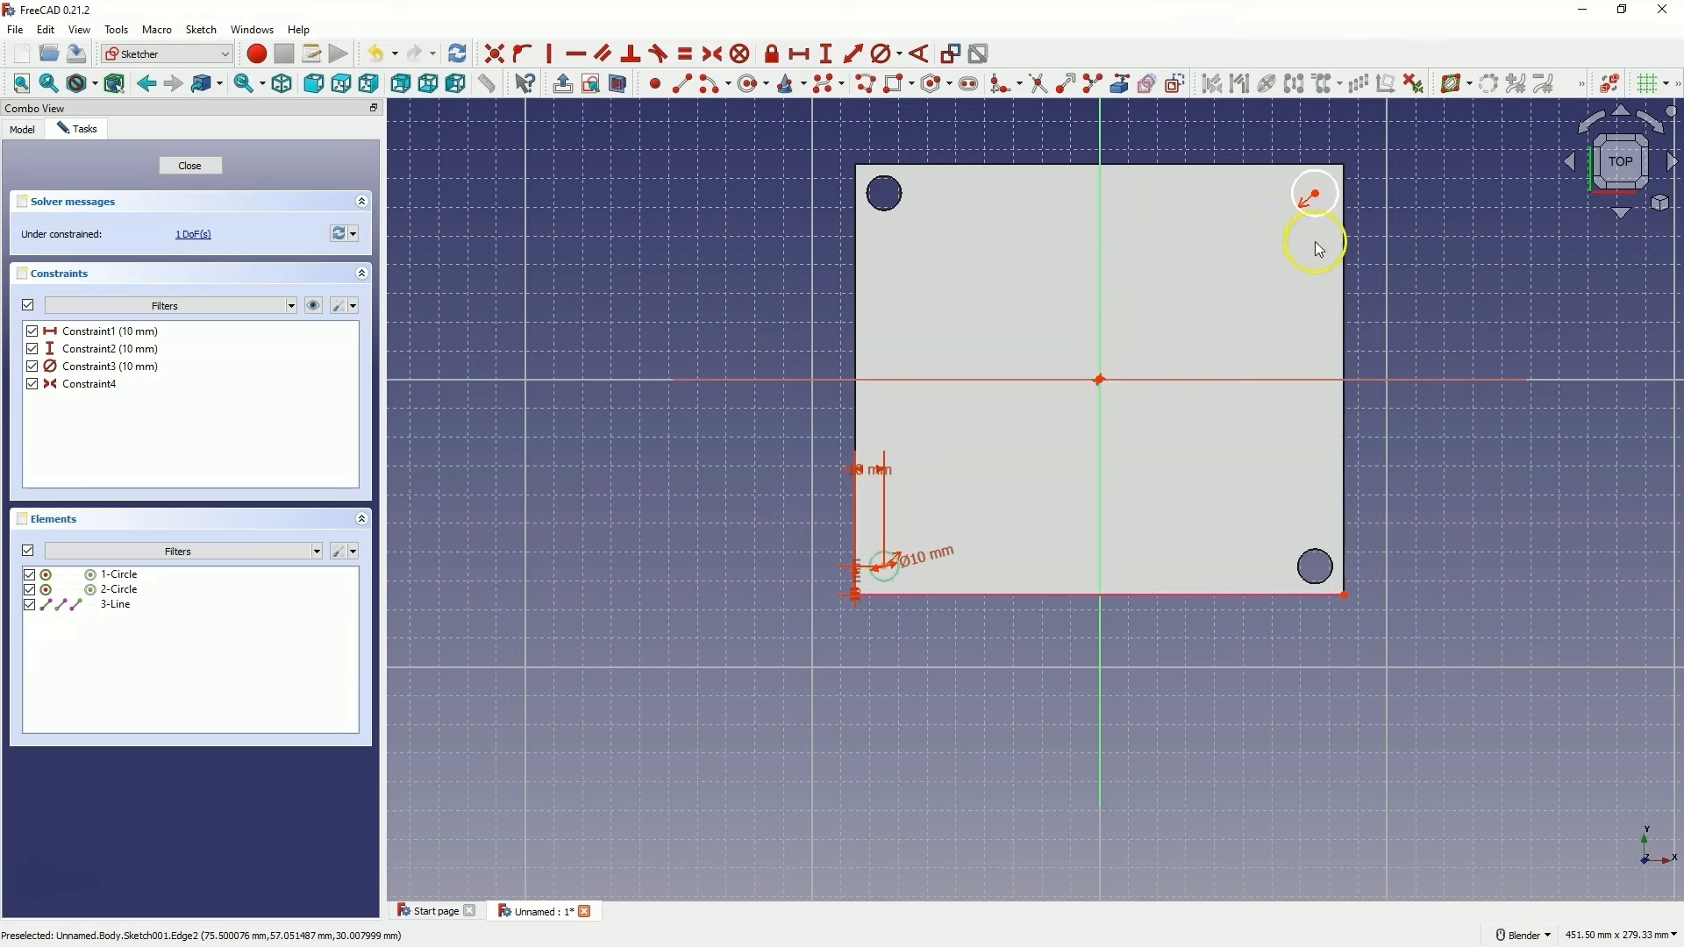
pyautogui.click(1324, 214)
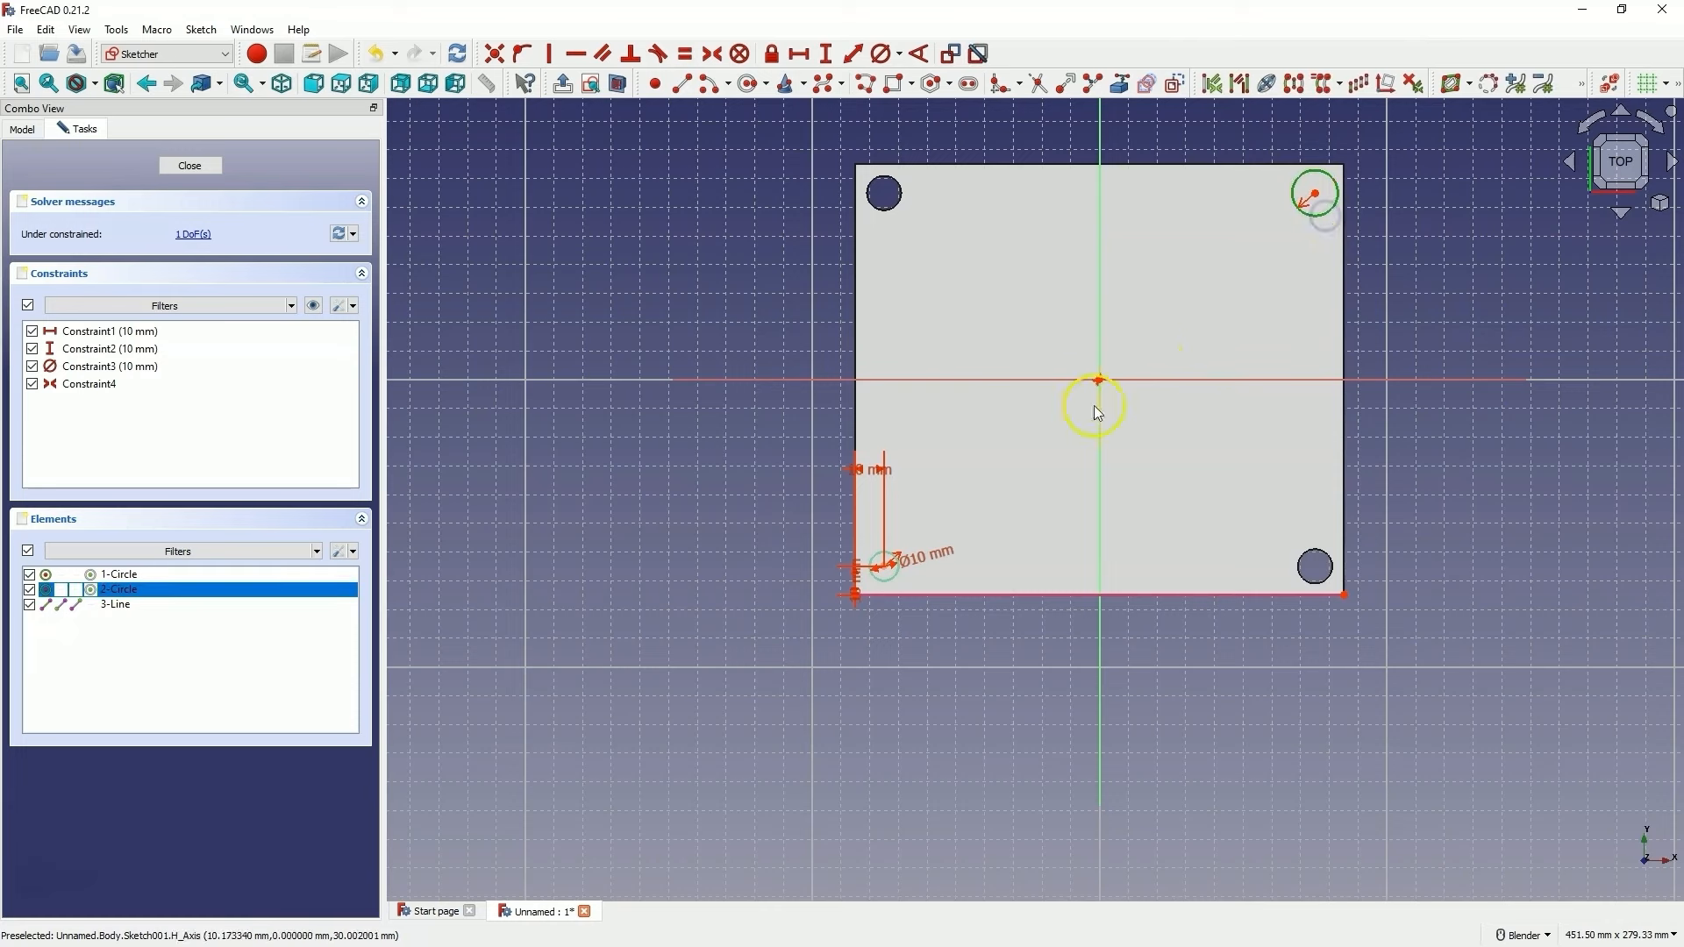
pyautogui.click(890, 580)
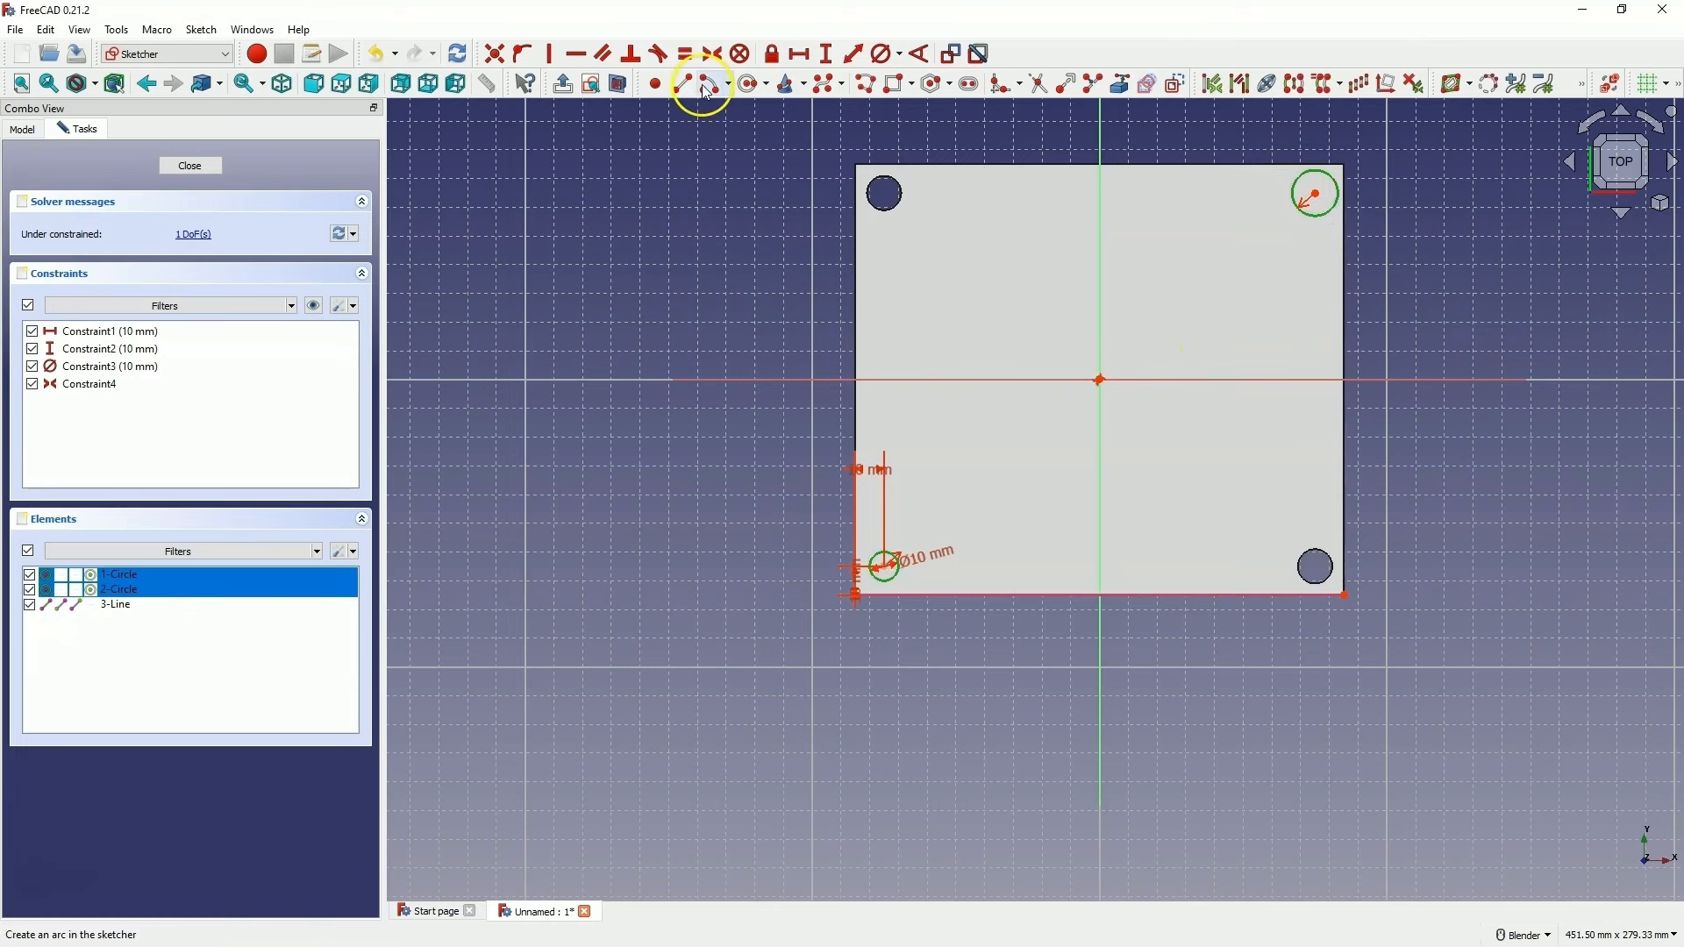
pyautogui.click(688, 54)
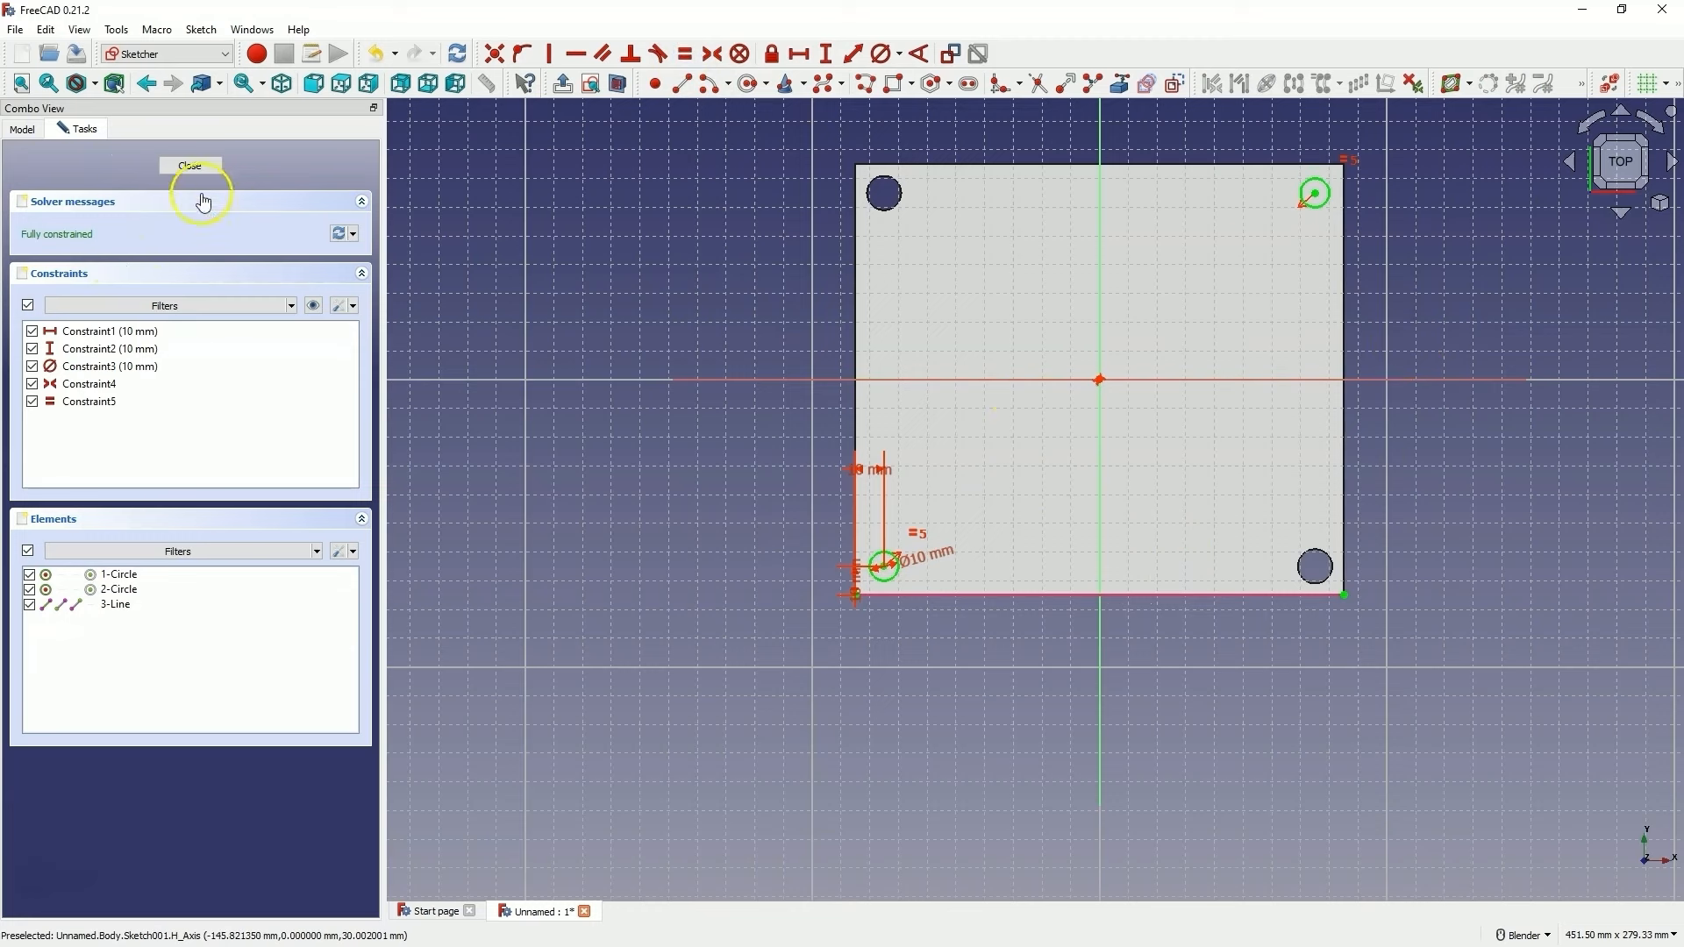
pyautogui.click(190, 166)
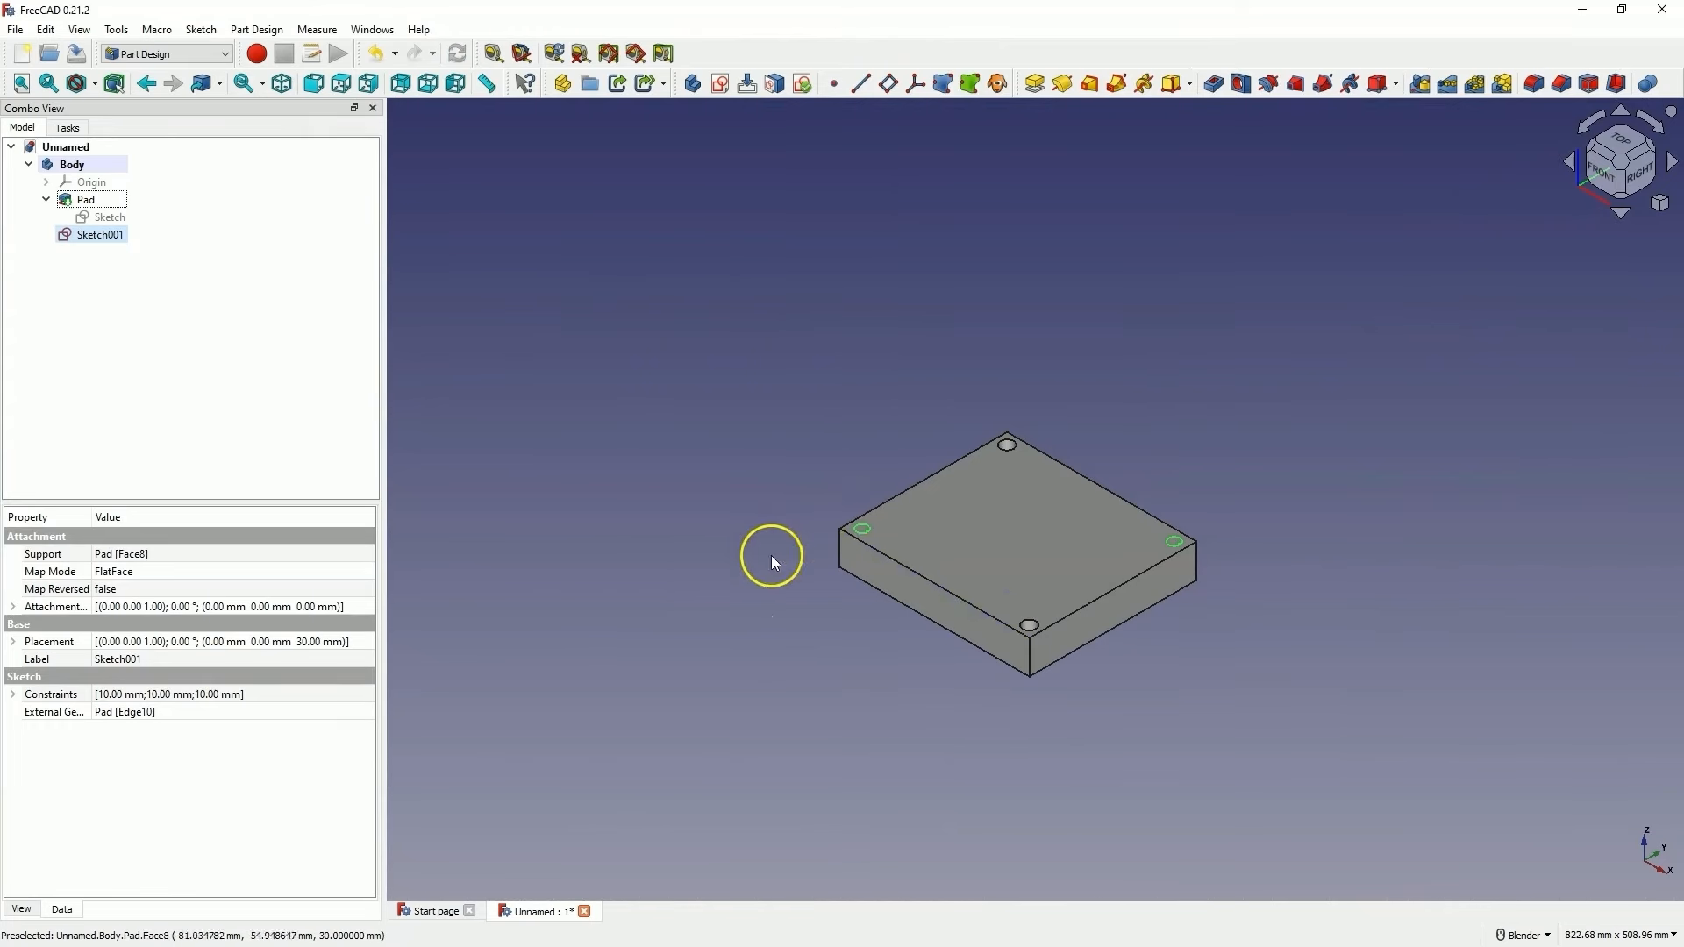
# Pocket the sketch with the two 10 mm circles into the plate to a depth of 15 mm
pyautogui.moveTo(770, 556); pyautogui.dragTo(846, 556, button='middle')
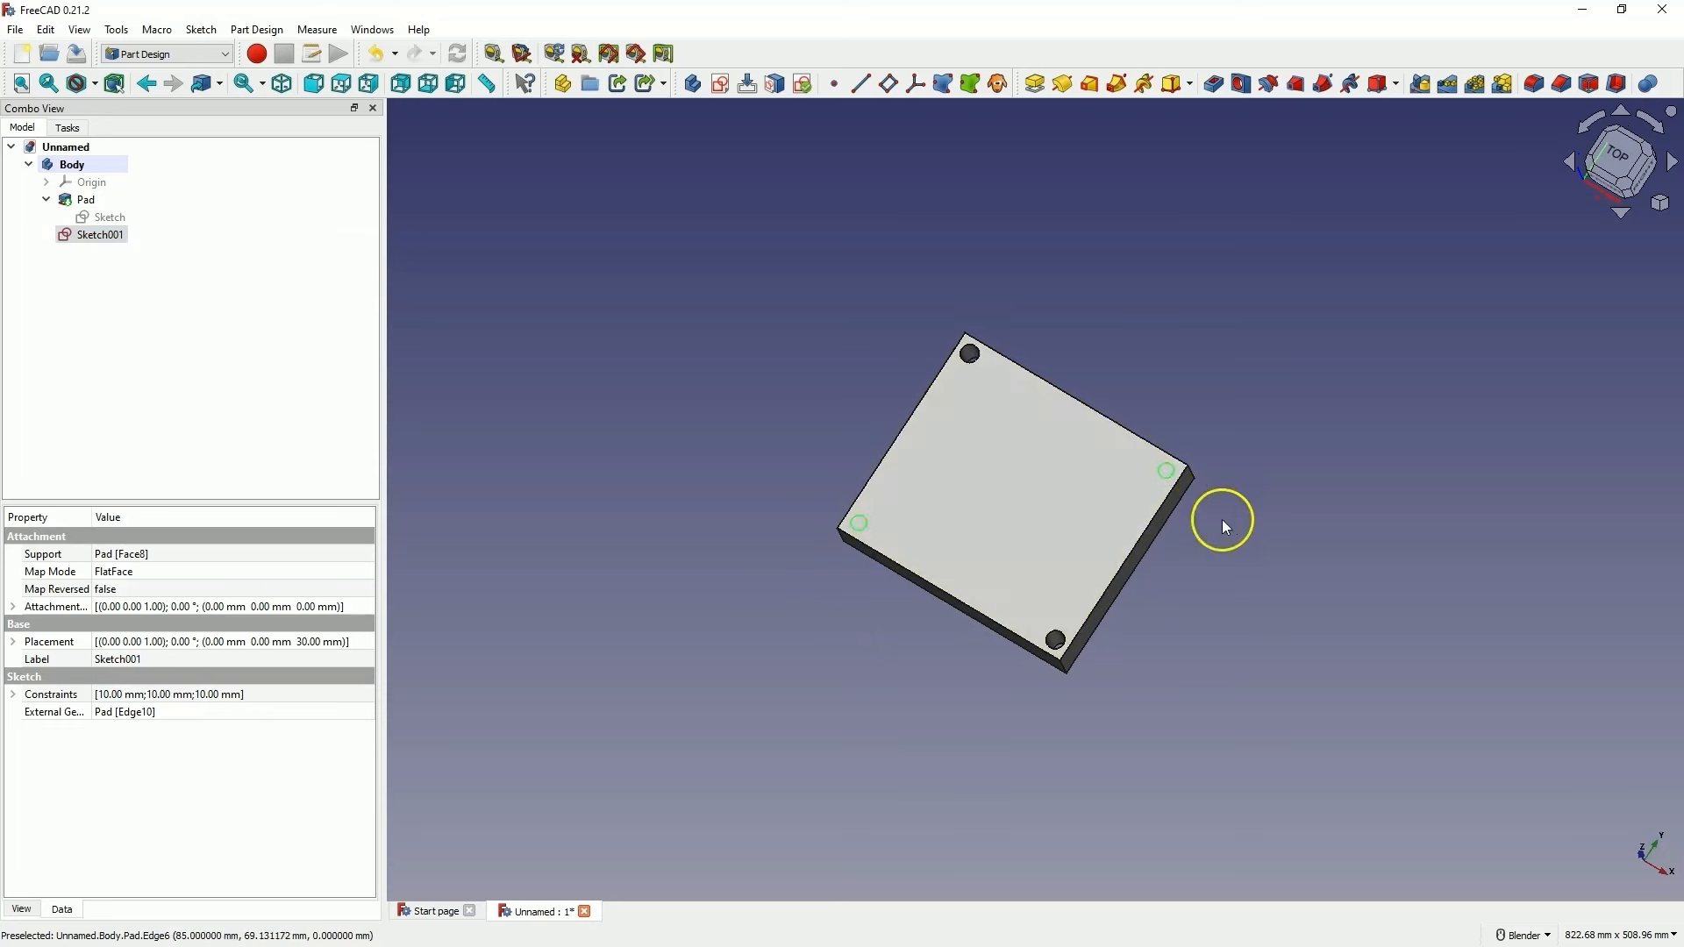
pyautogui.click(1214, 92)
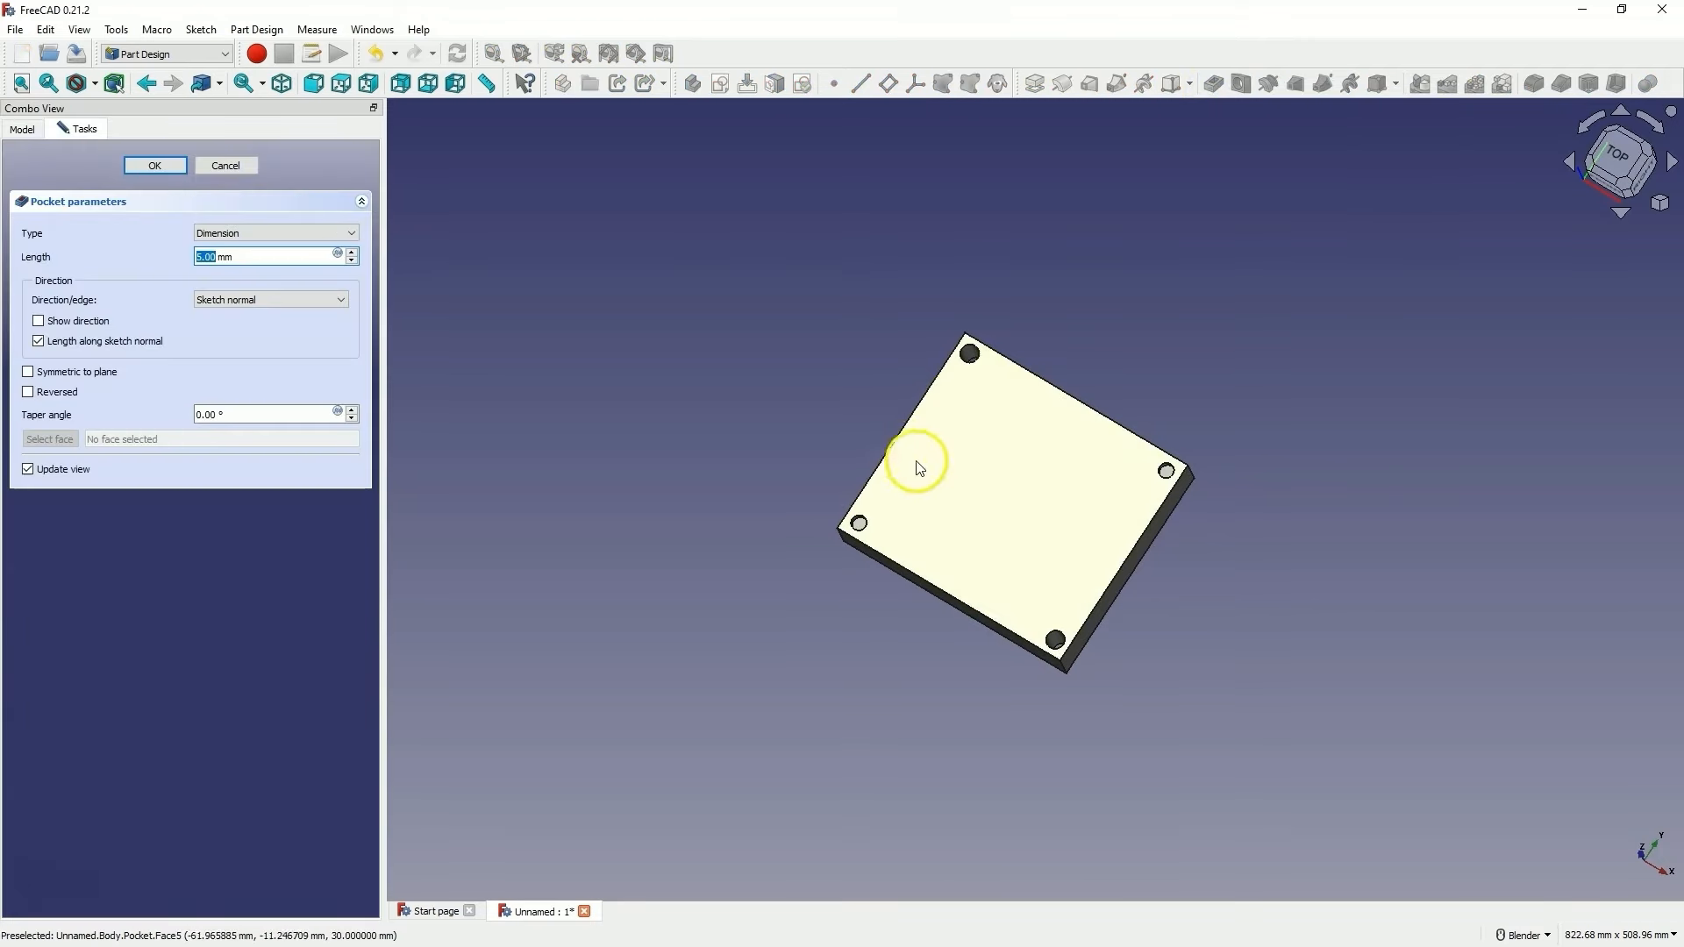
pyautogui.scroll(5, 842, 498)
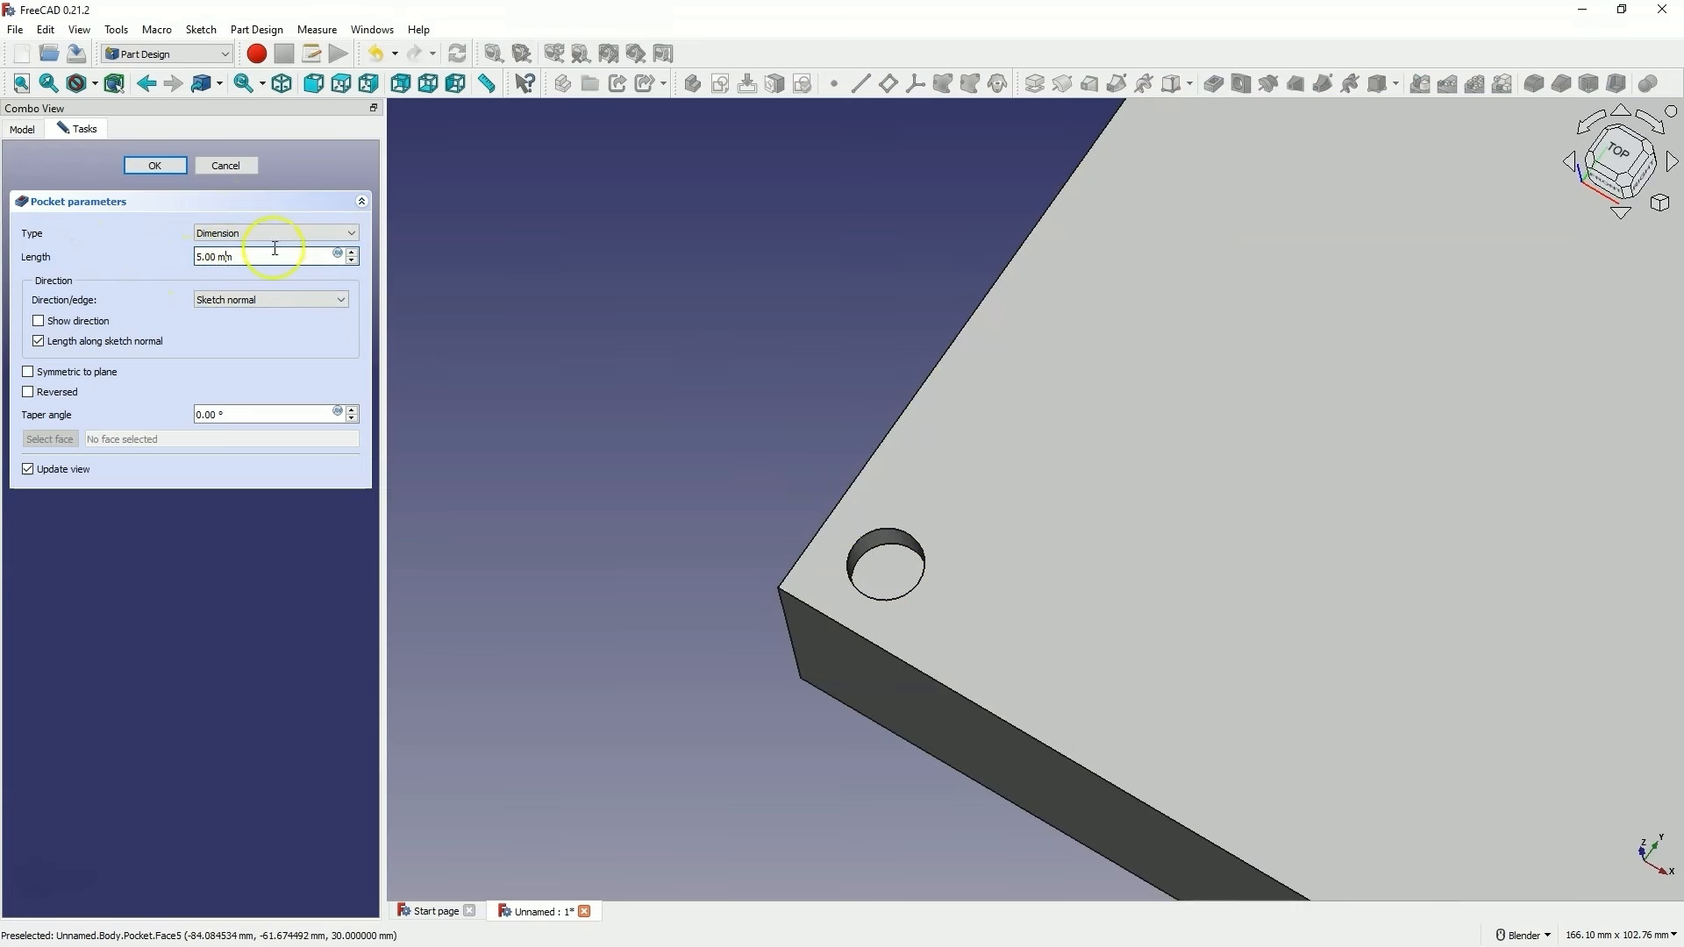
pyautogui.scroll(2, 214, 257)
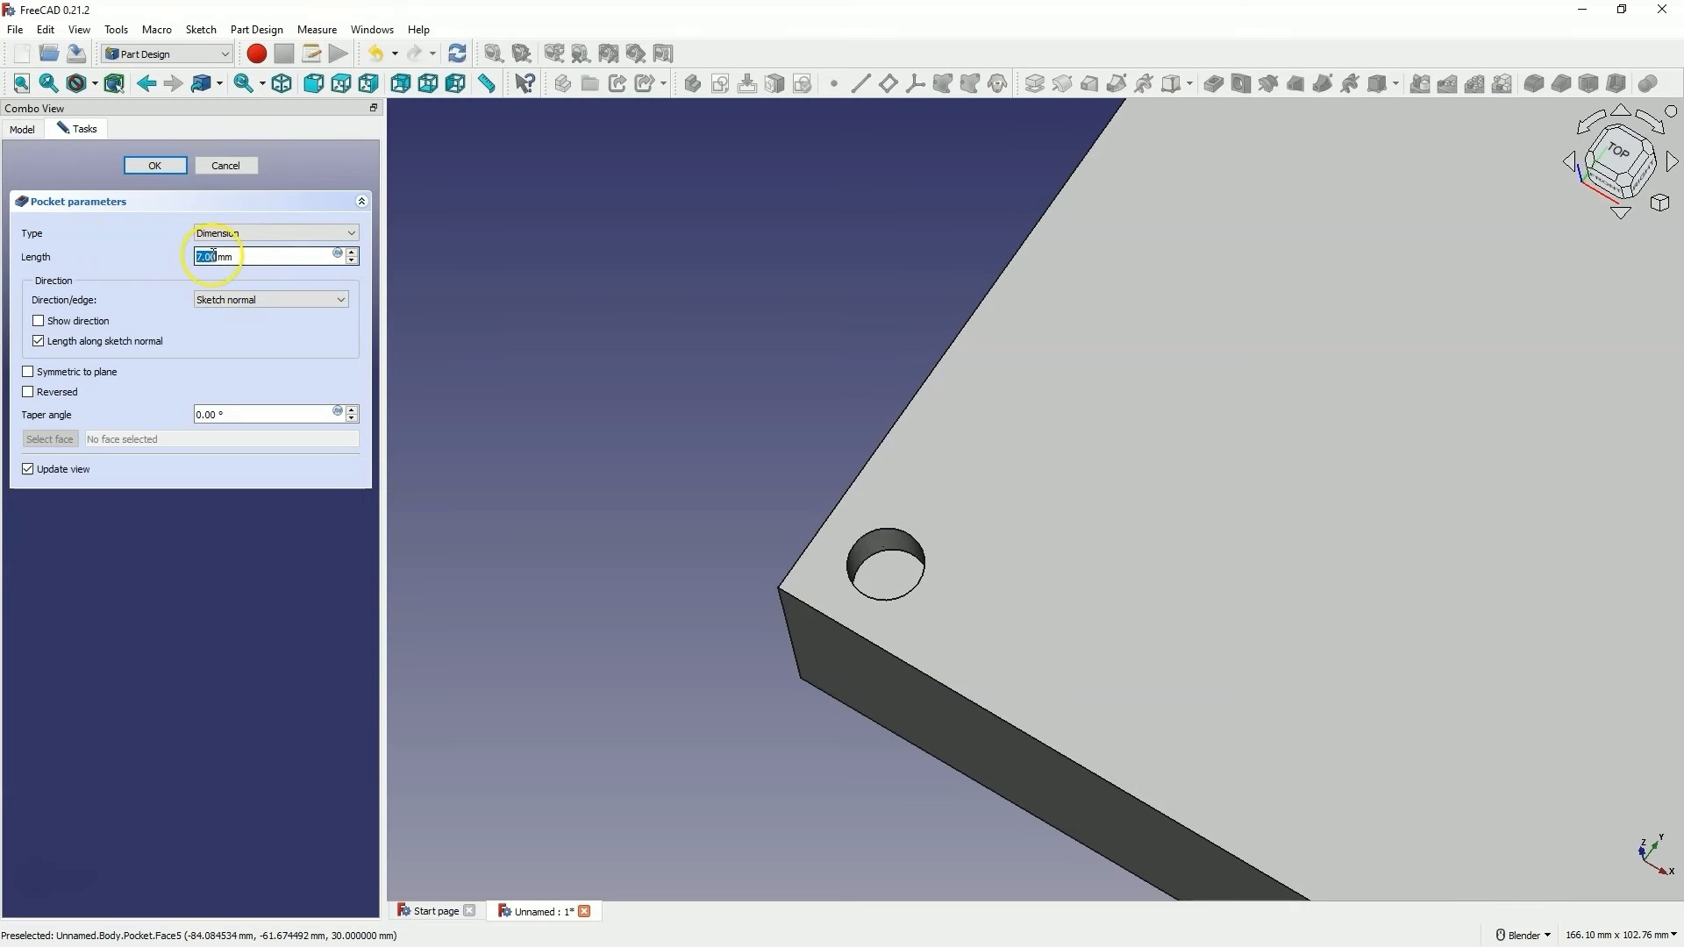
pyautogui.scroll(7, 225, 257)
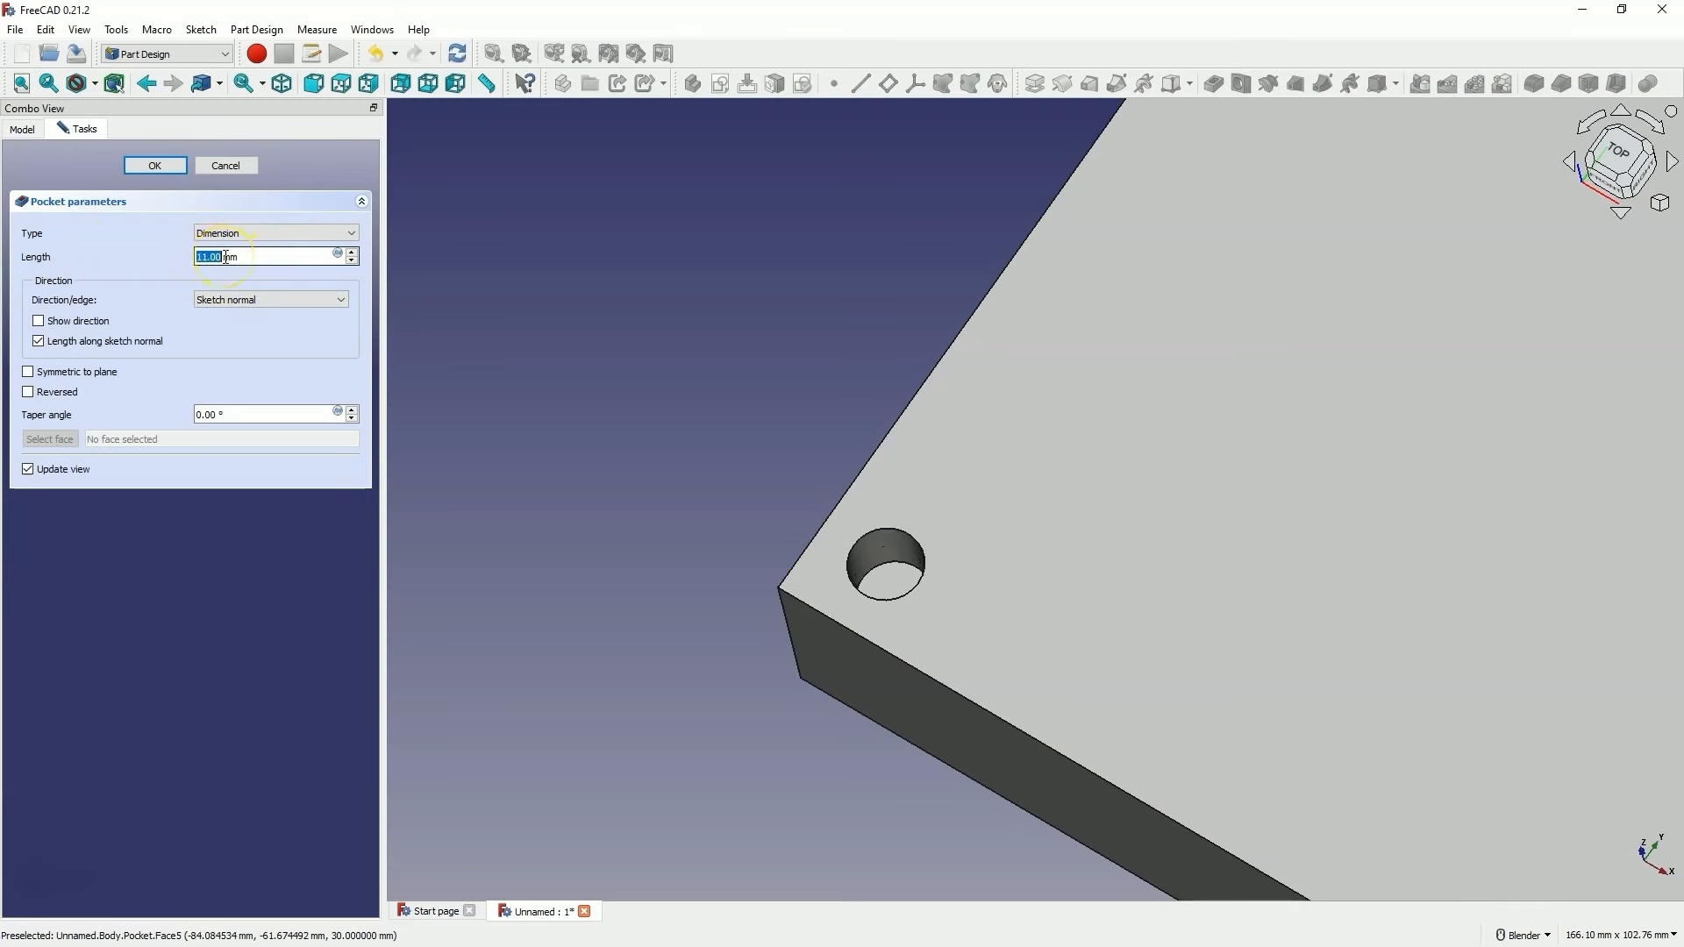
pyautogui.scroll(-3, 225, 257)
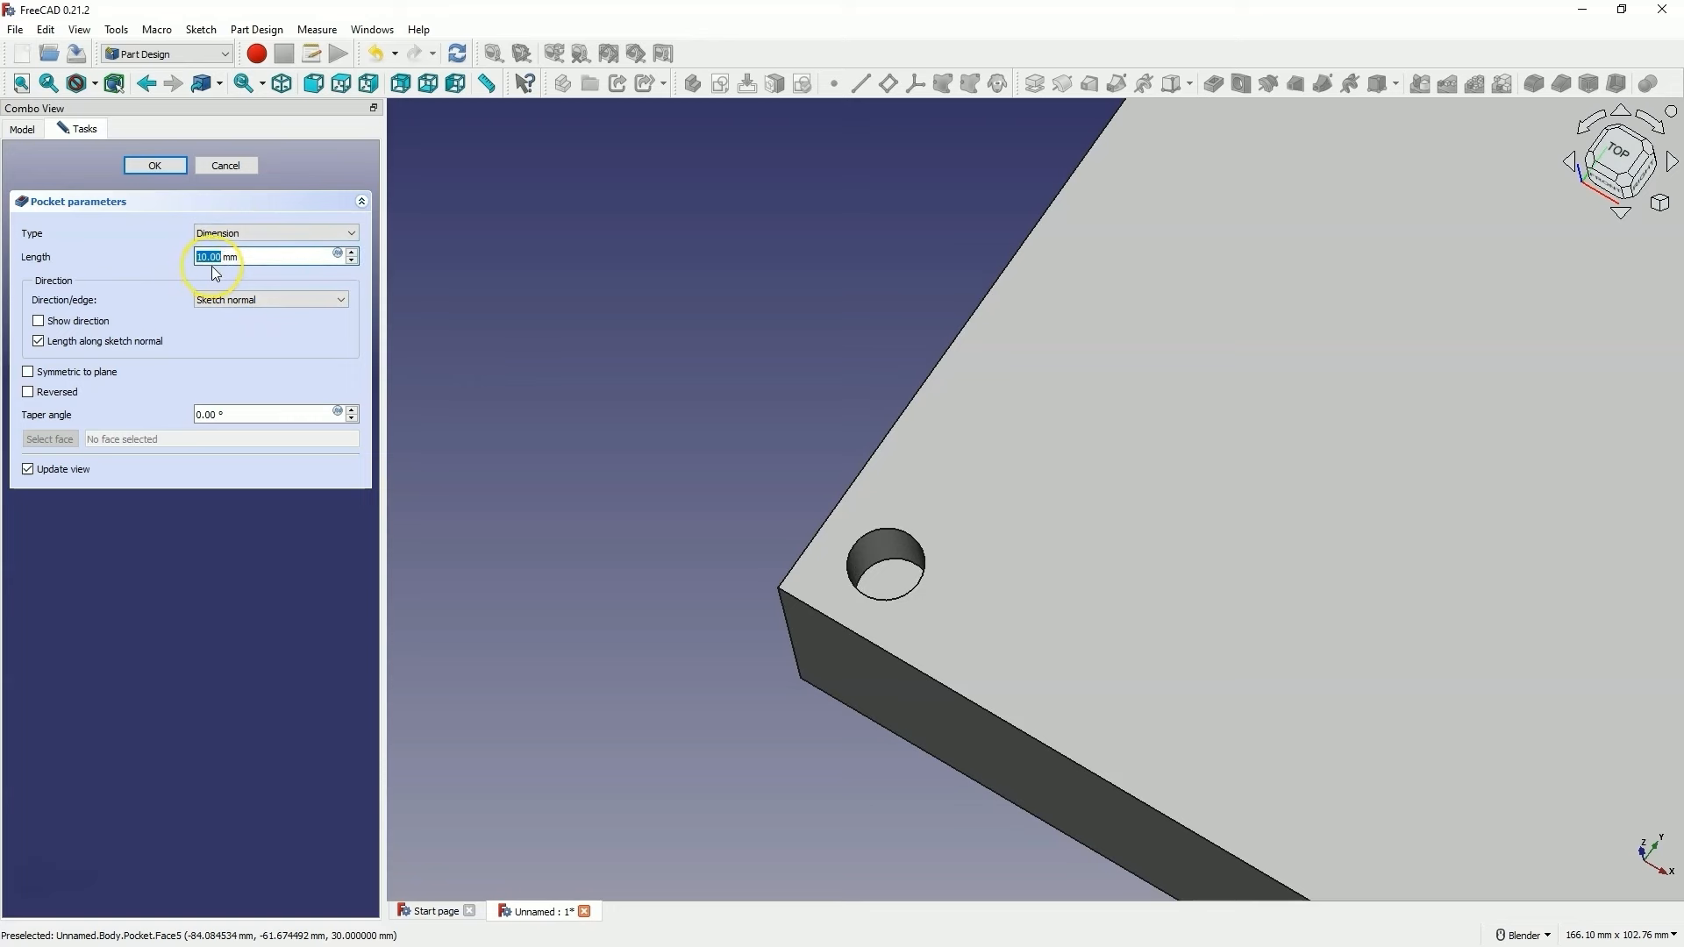
pyautogui.write('5')
pyautogui.moveTo(920, 481); pyautogui.dragTo(1007, 473, button='middle')
pyautogui.scroll(3, 973, 504)
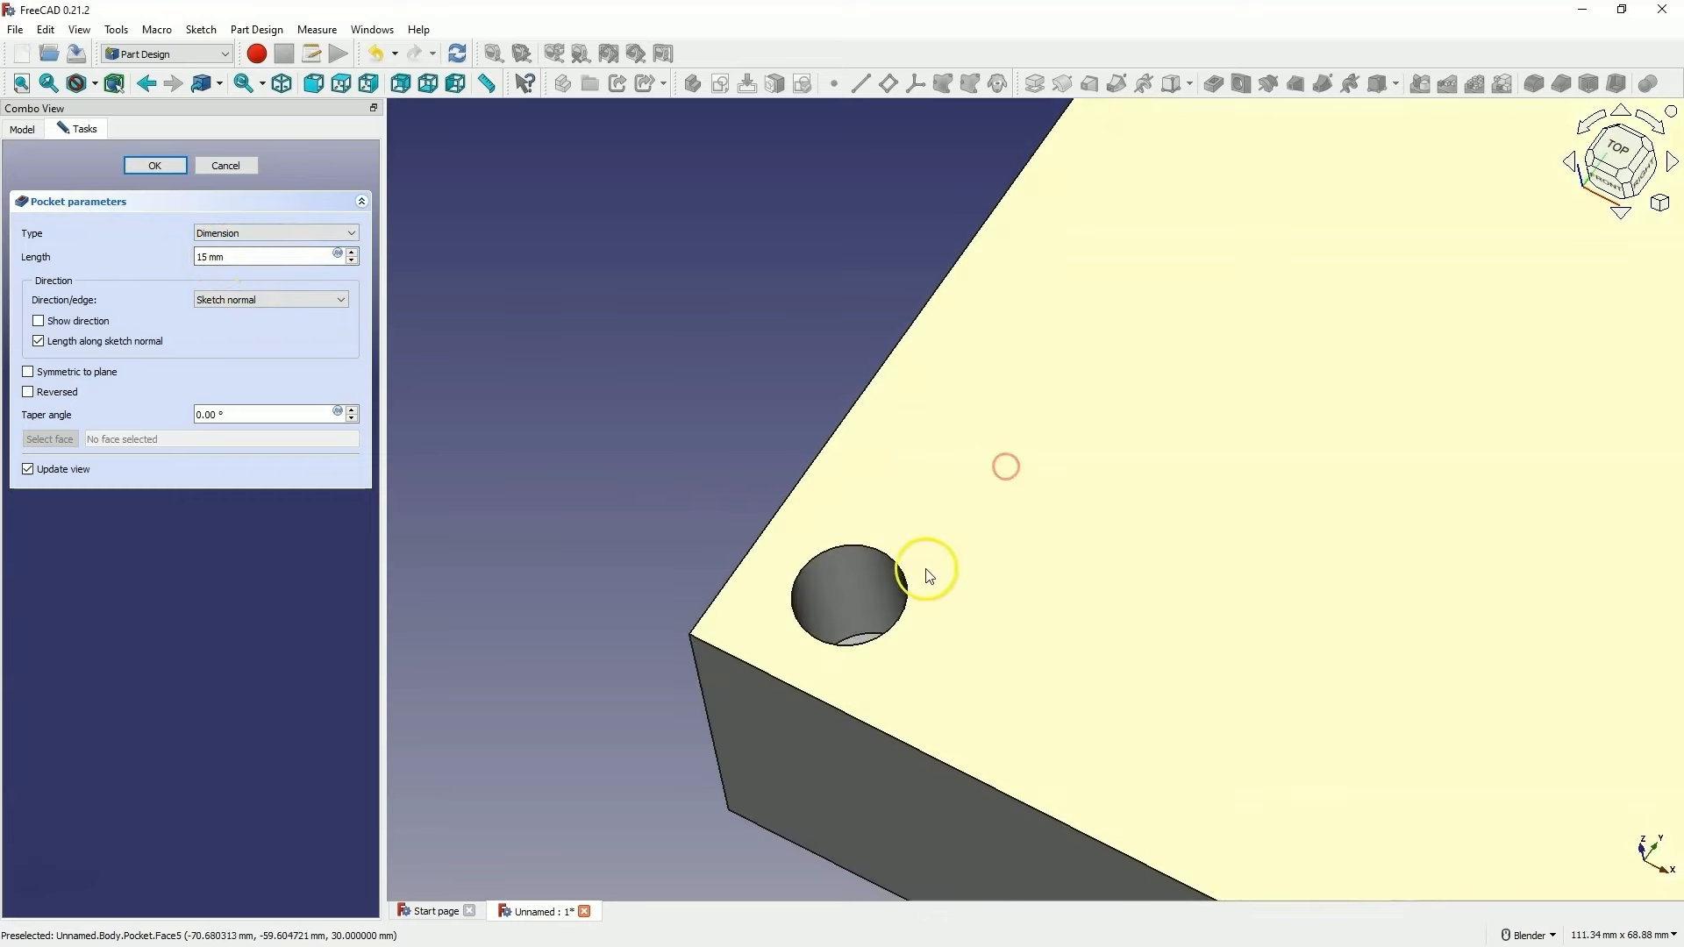
# Change the pocket's type to Through all and look through the holes
pyautogui.scroll(-6, 830, 559)
pyautogui.moveTo(829, 570); pyautogui.dragTo(912, 549, button='middle')
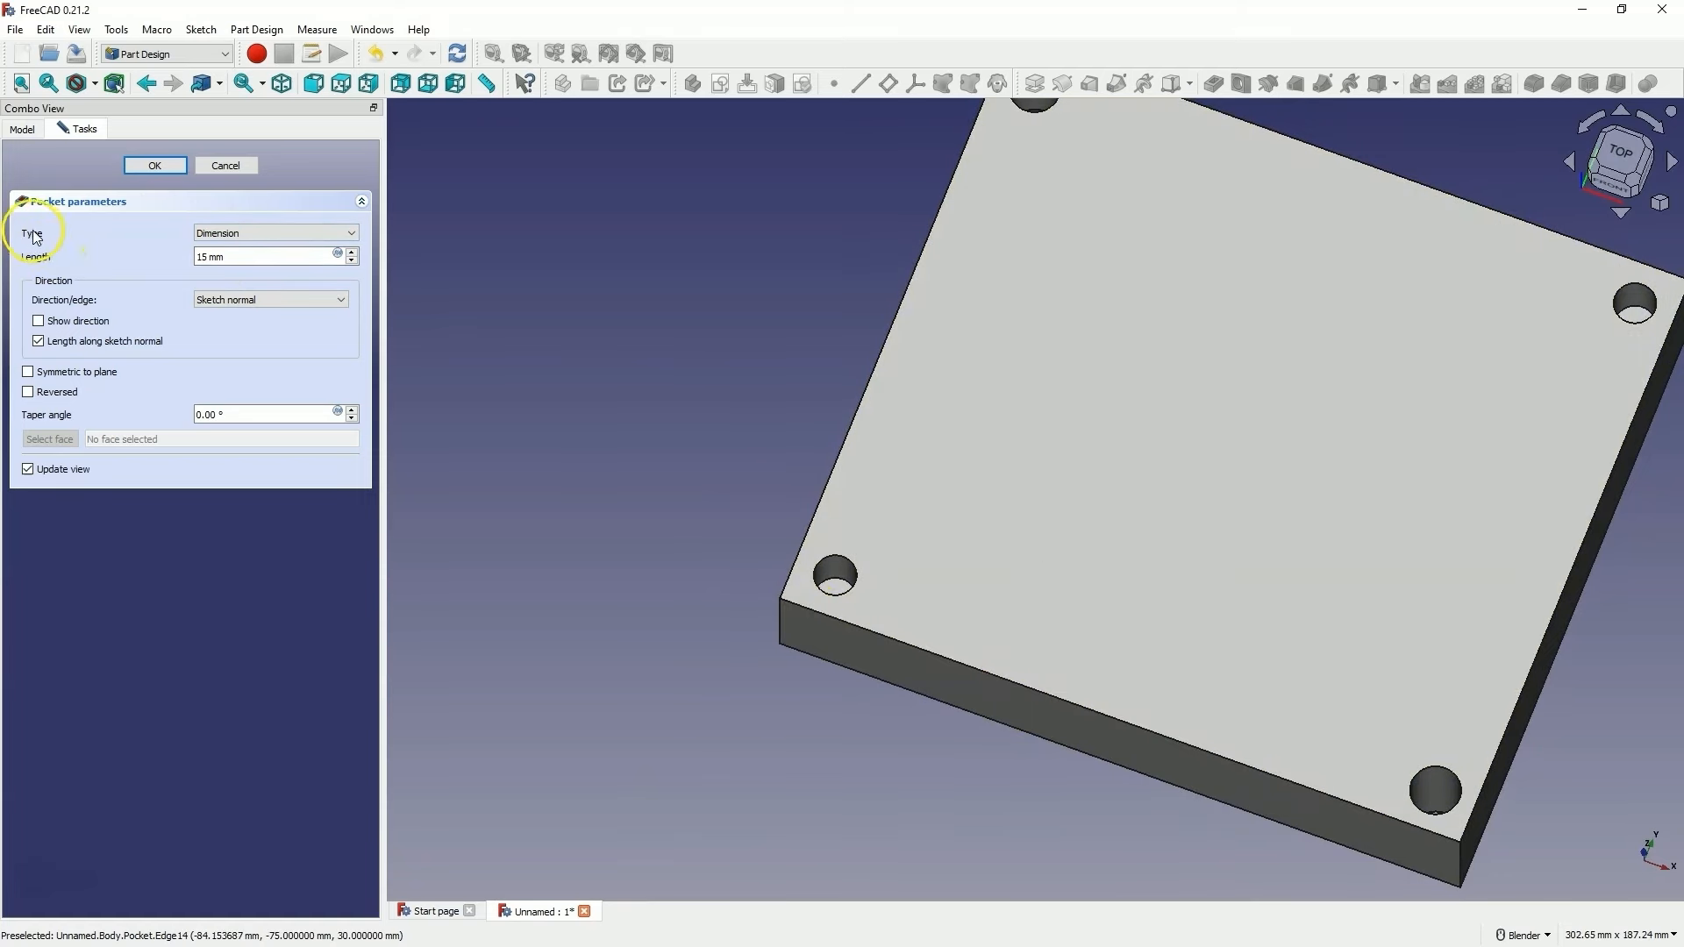
pyautogui.click(294, 233)
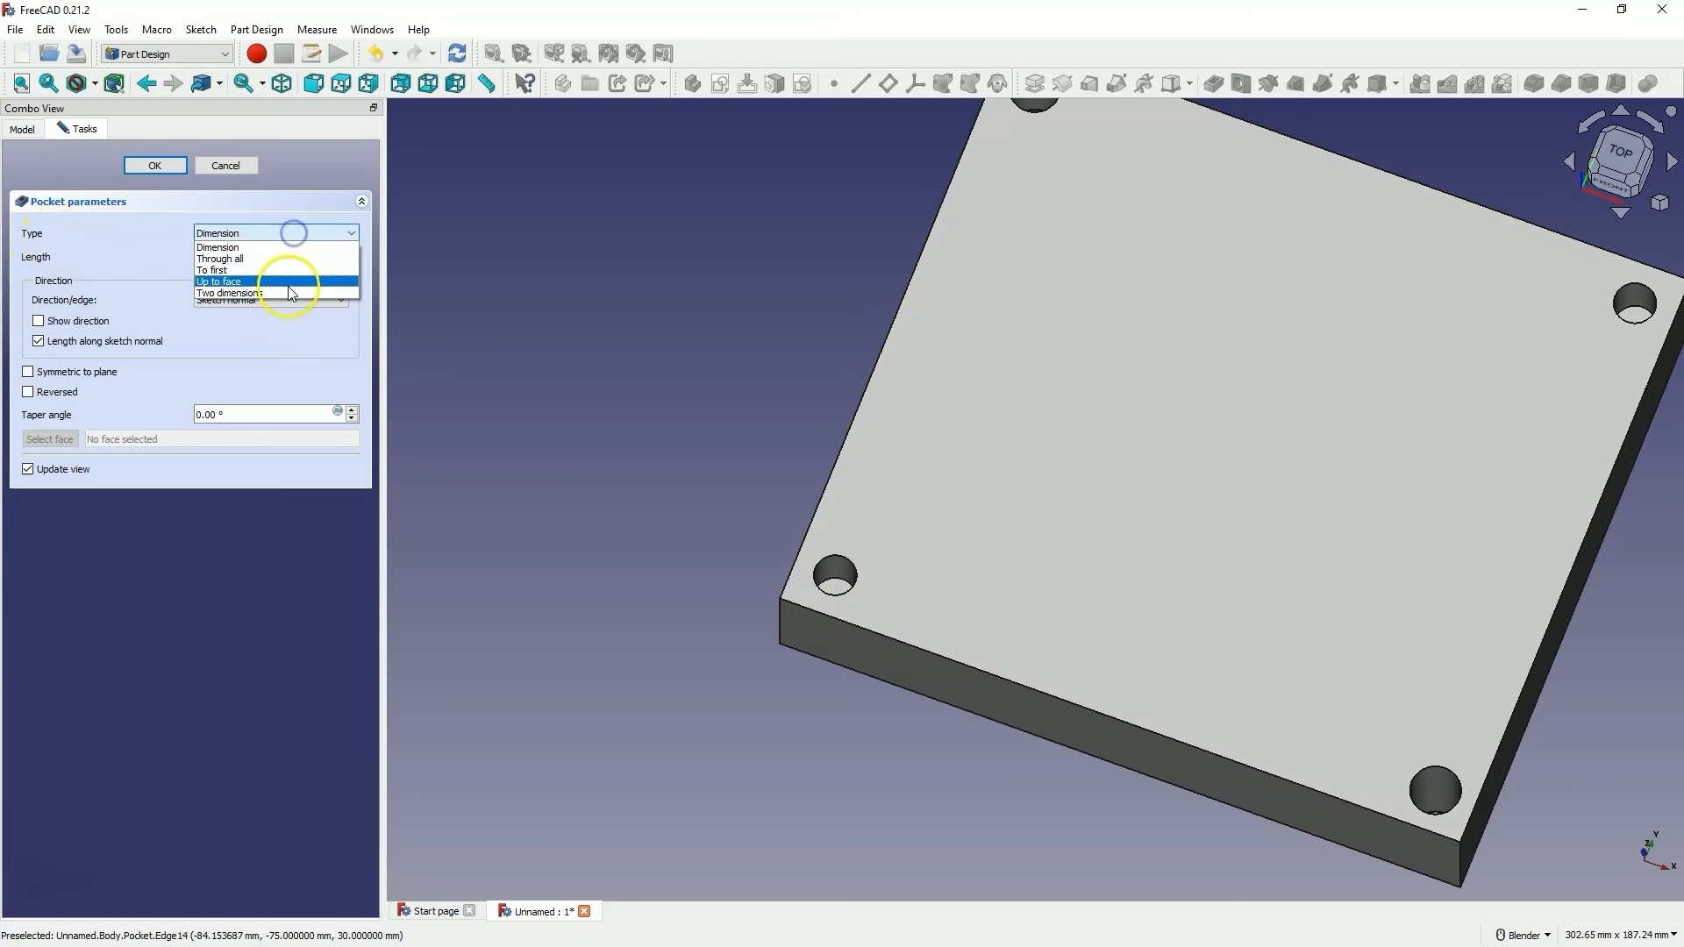
pyautogui.click(230, 260)
pyautogui.moveTo(824, 440); pyautogui.dragTo(978, 496, button='middle')
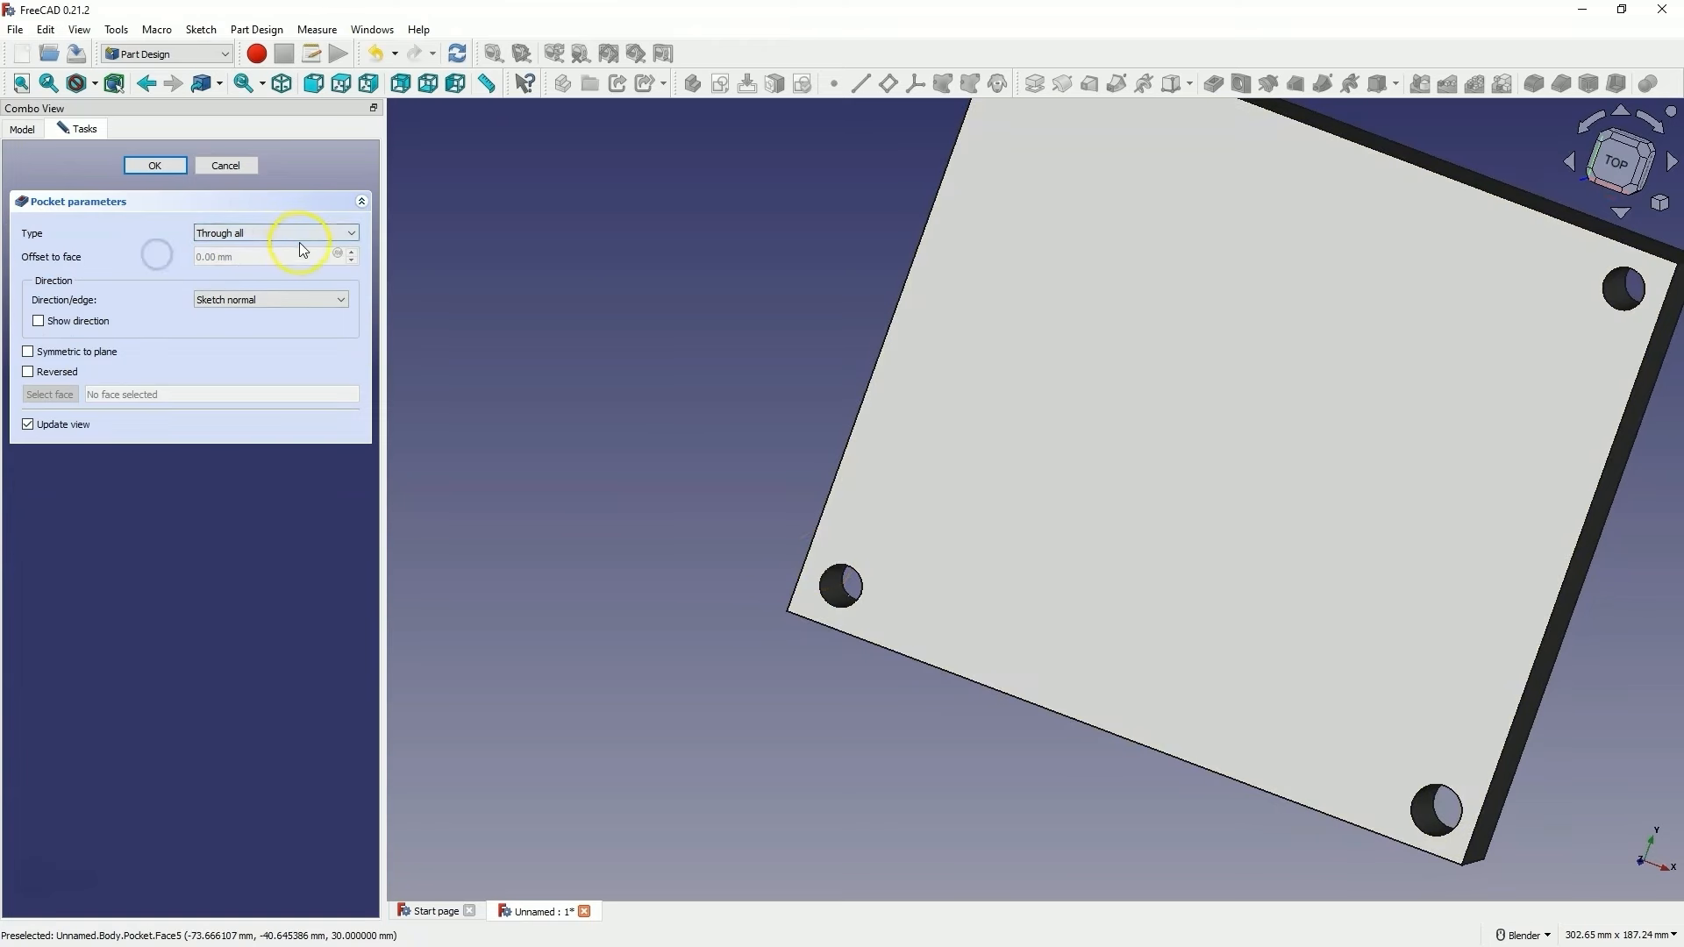
# Switch the pocket's type to Dimension, set its length to 30 mm and accept the feature
pyautogui.click(279, 233)
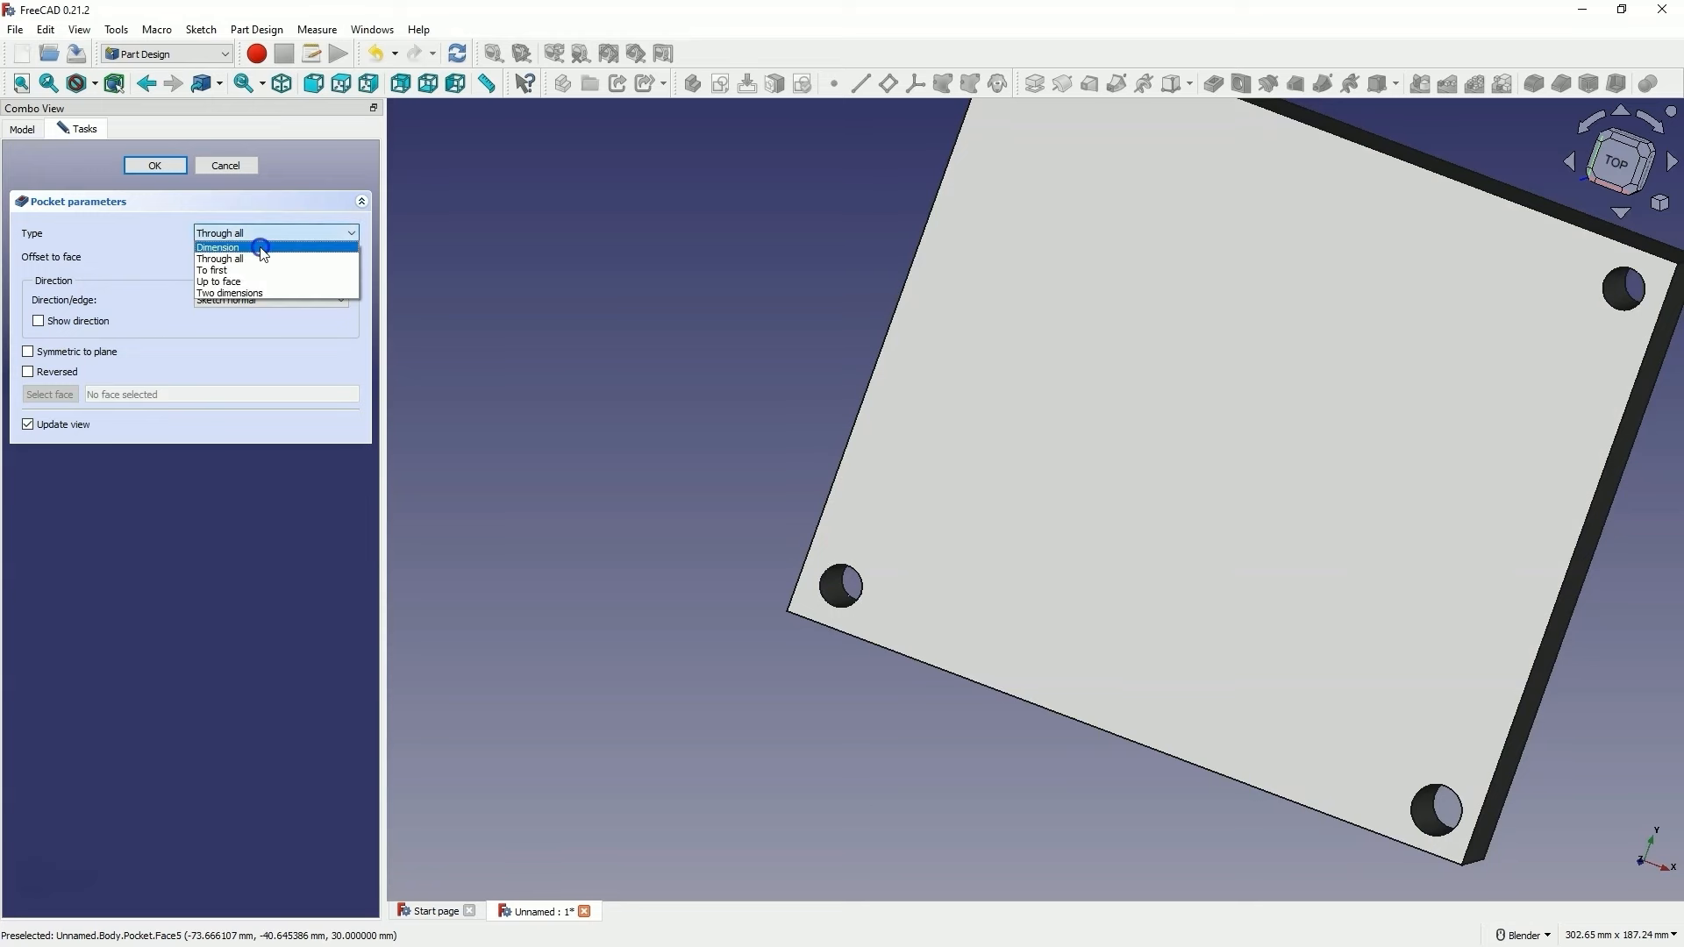
pyautogui.click(277, 247)
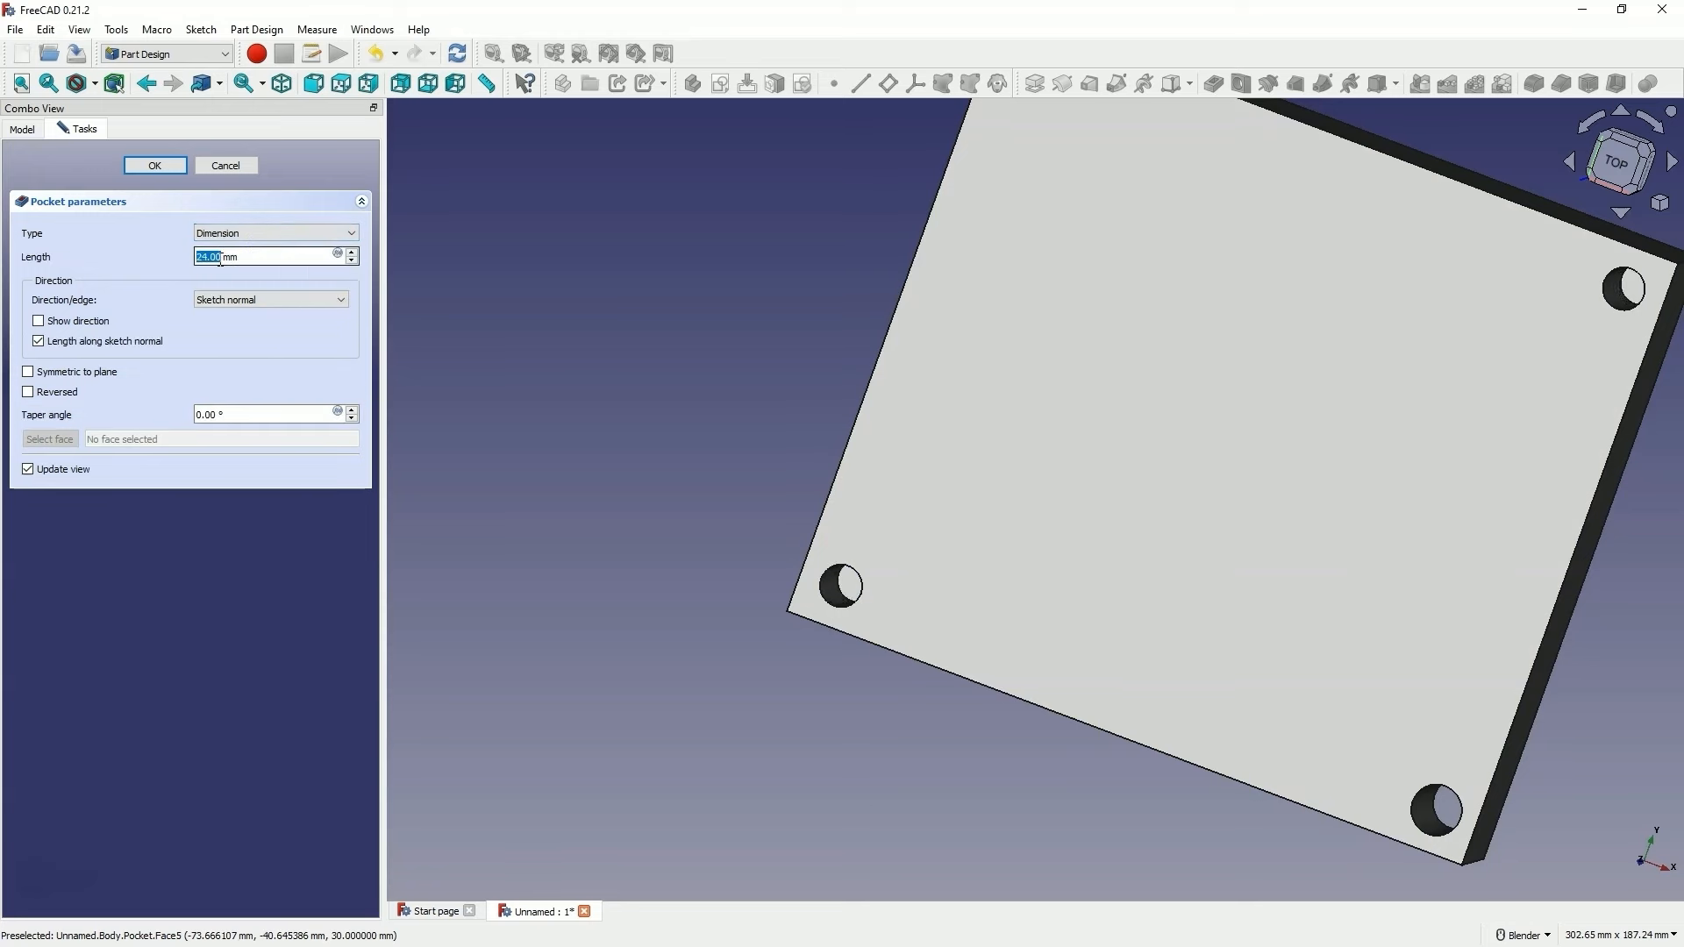
pyautogui.scroll(6, 220, 258)
pyautogui.moveTo(816, 401); pyautogui.dragTo(848, 353, button='middle')
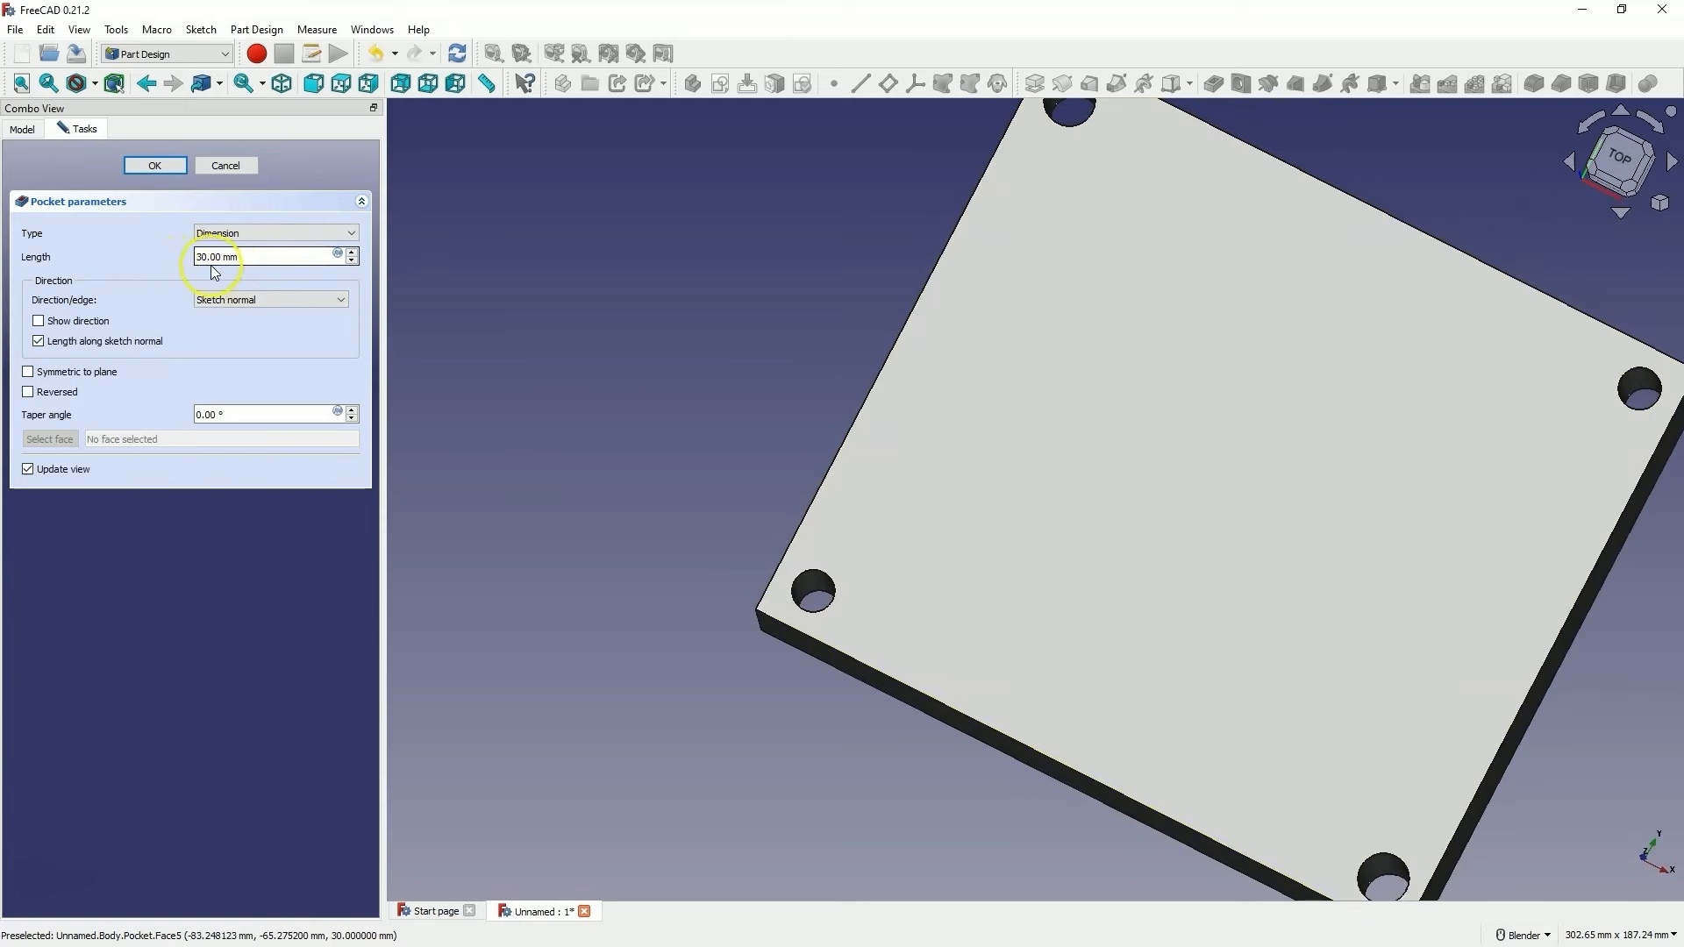
pyautogui.click(167, 164)
pyautogui.moveTo(1139, 364)
pyautogui.mouseDown(button='middle')
pyautogui.moveTo(1169, 432)
pyautogui.moveTo(932, 452)
pyautogui.mouseUp(button='middle')
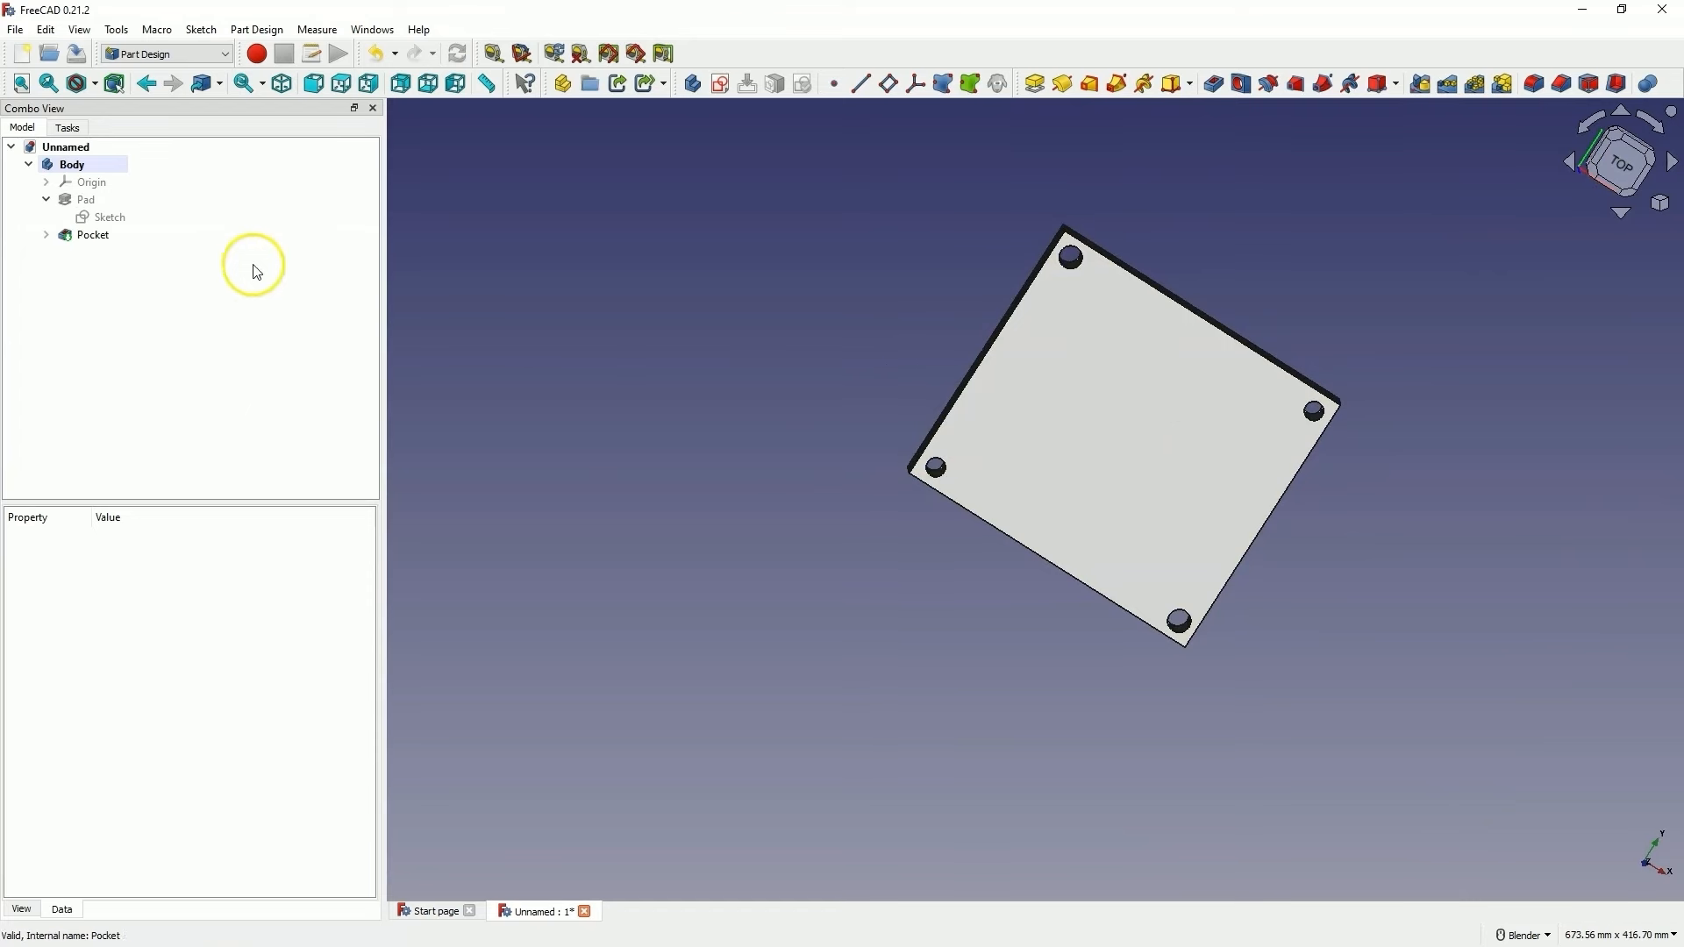
# Edit the pad to a length of 40 mm and inspect the depth of the pocketed holes
pyautogui.click(98, 209)
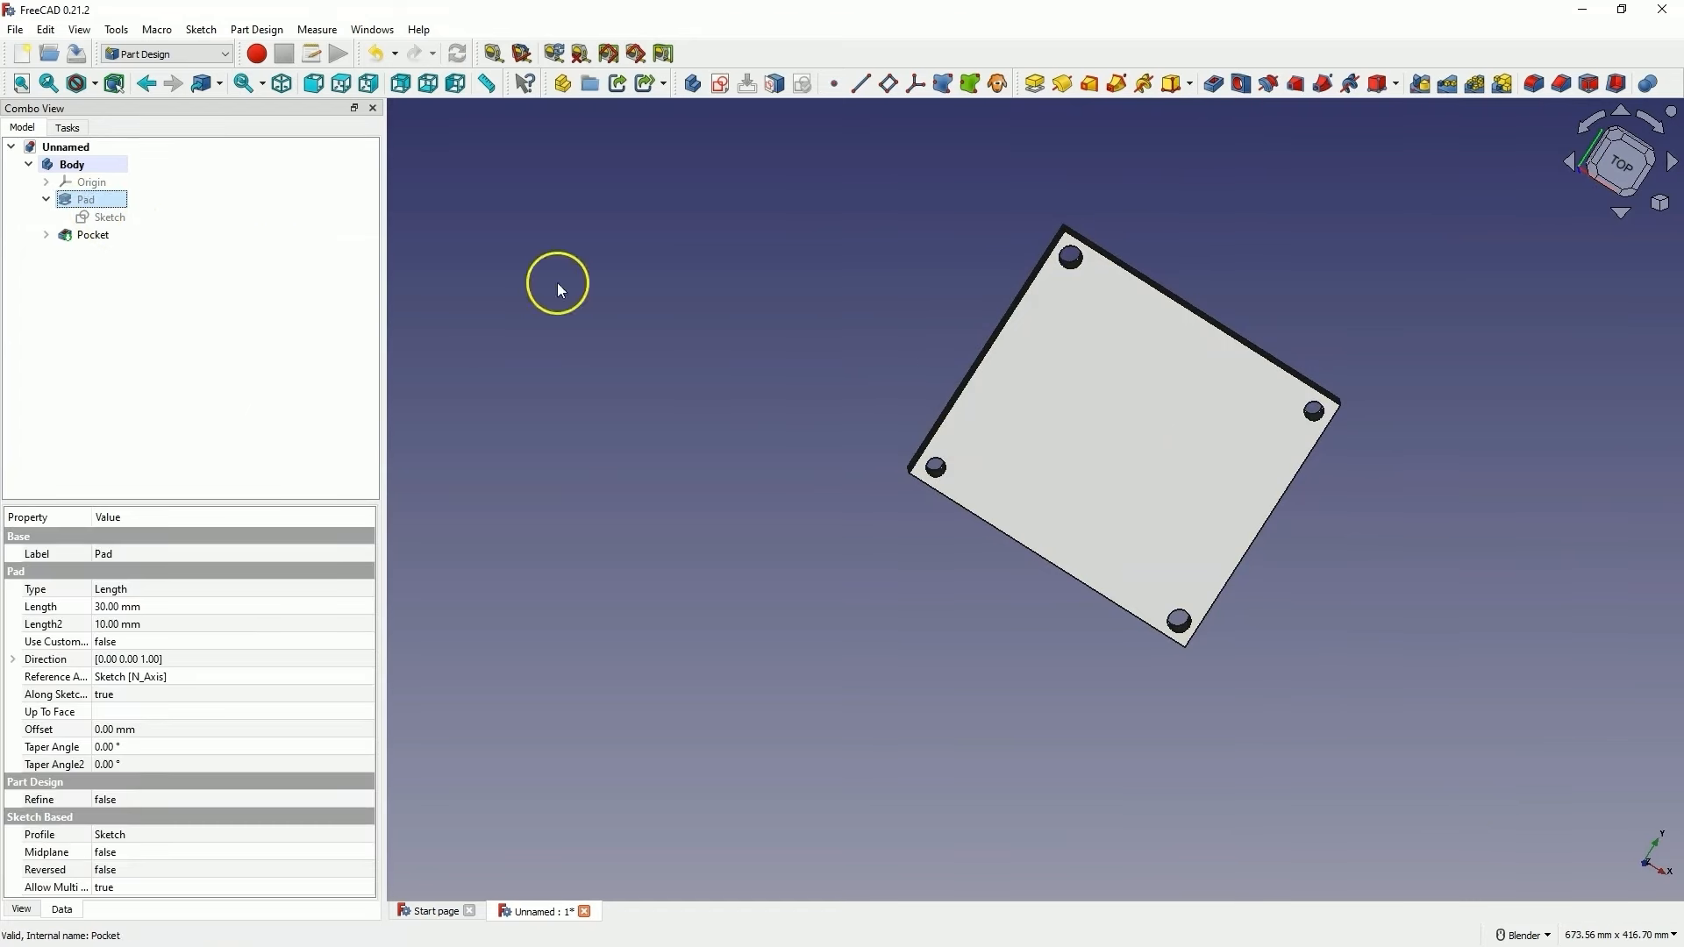
pyautogui.rightClick(100, 201)
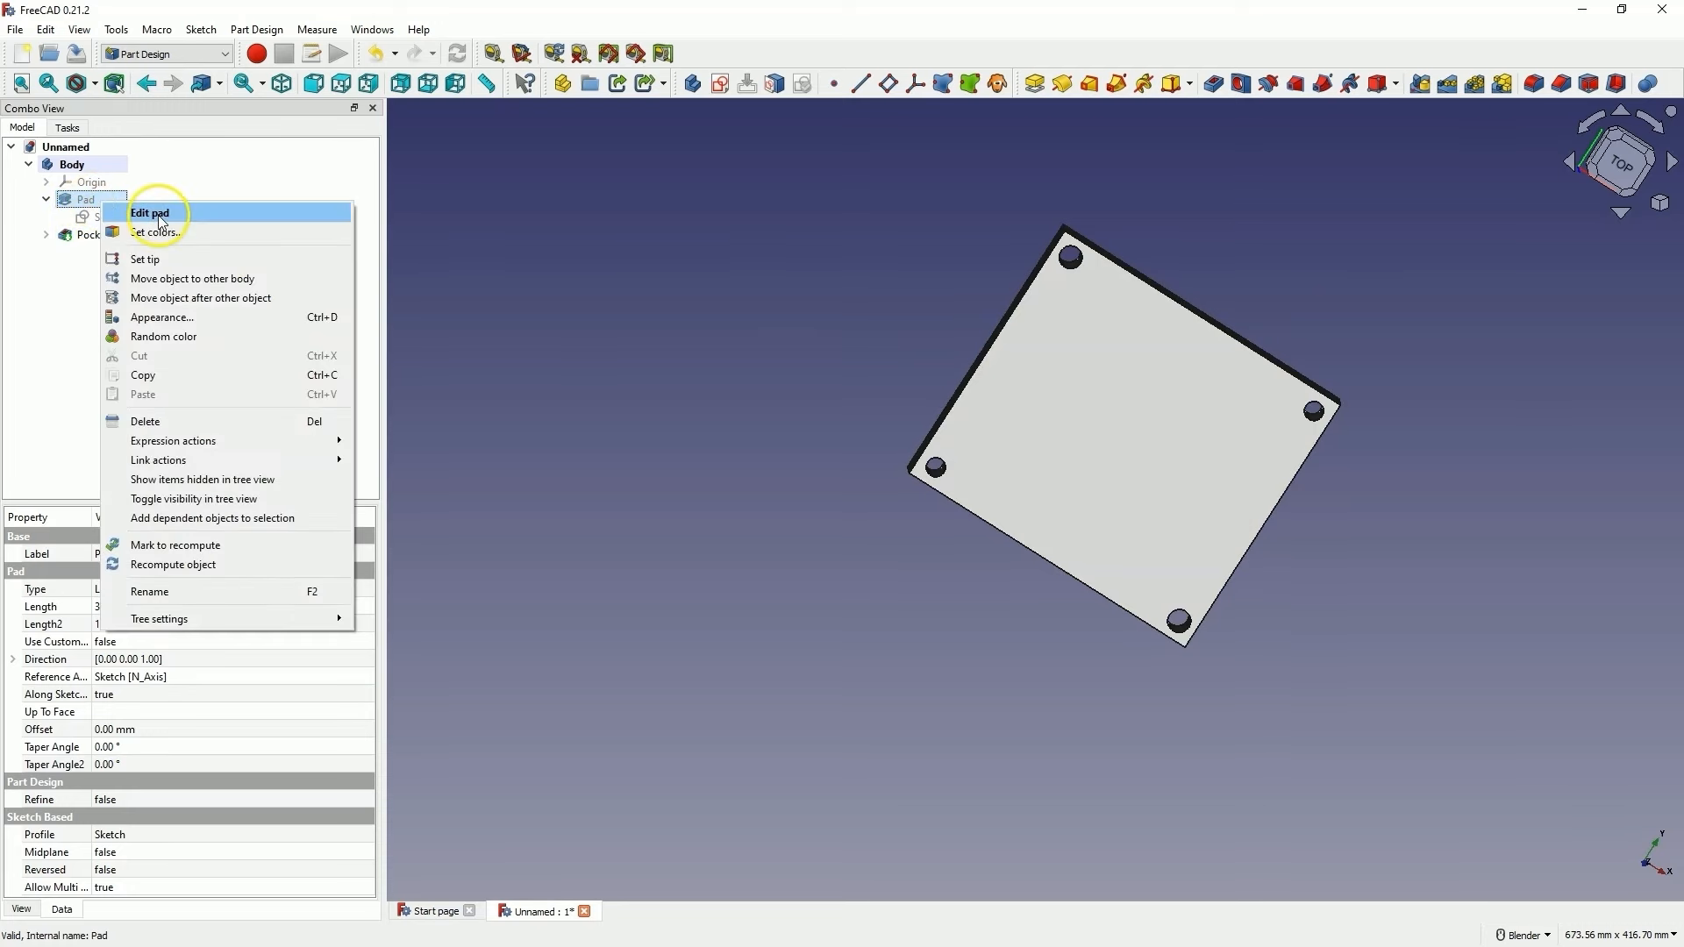
pyautogui.click(149, 213)
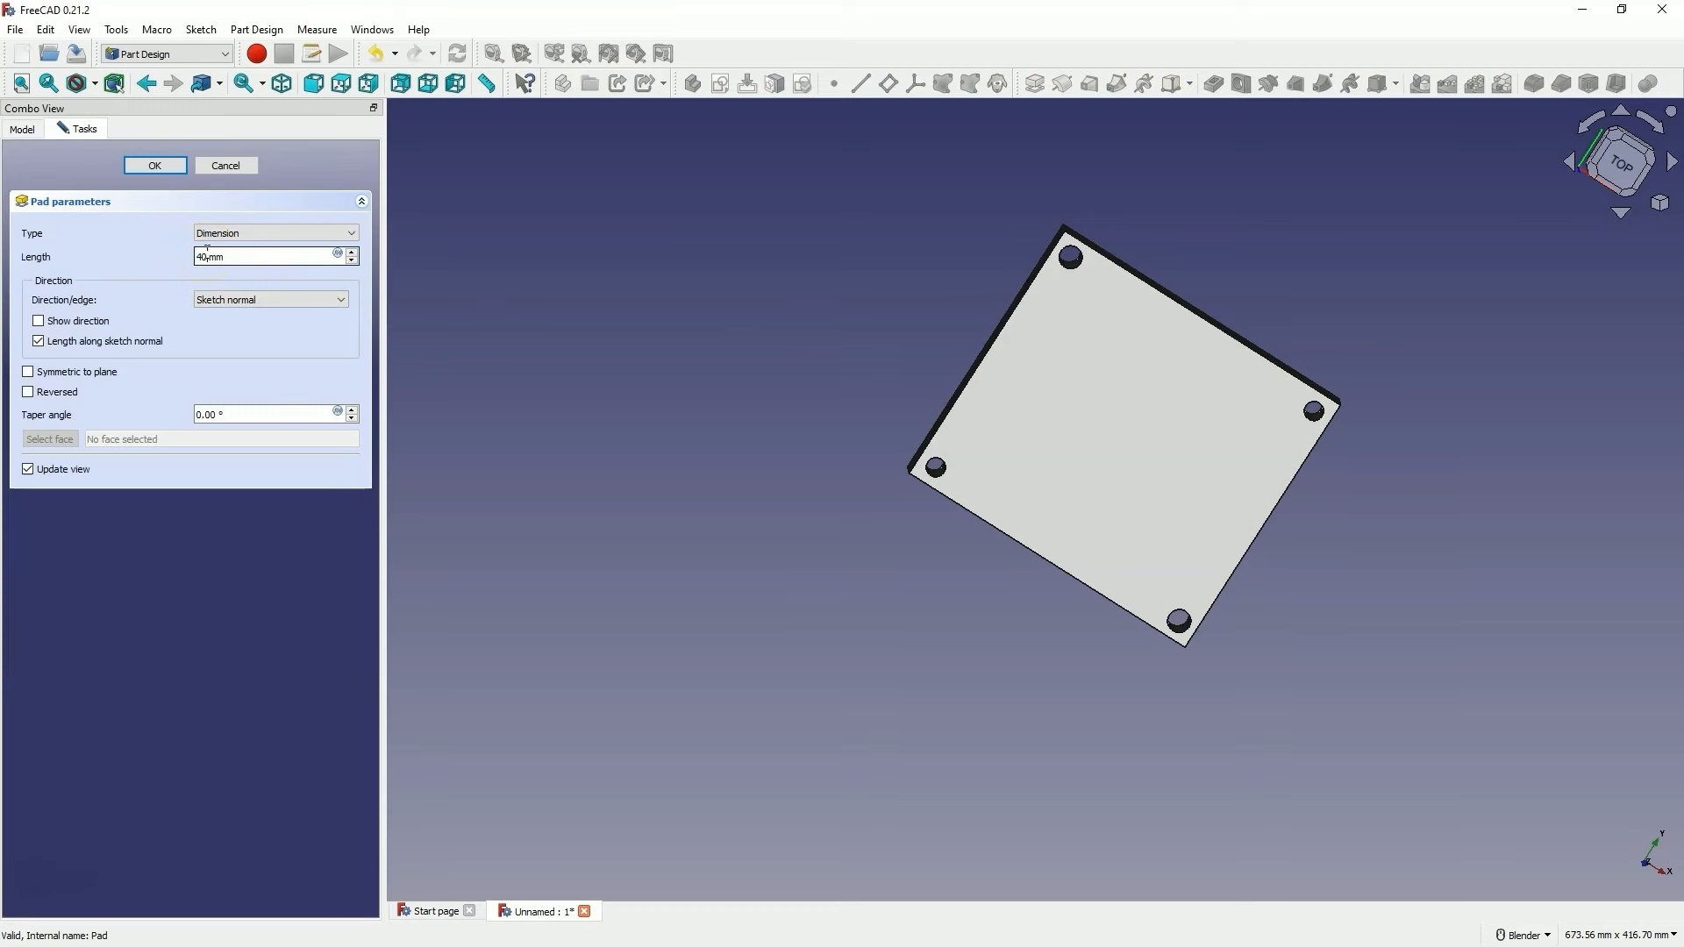
pyautogui.press('Return')
pyautogui.moveTo(1173, 444); pyautogui.dragTo(969, 448, button='middle')
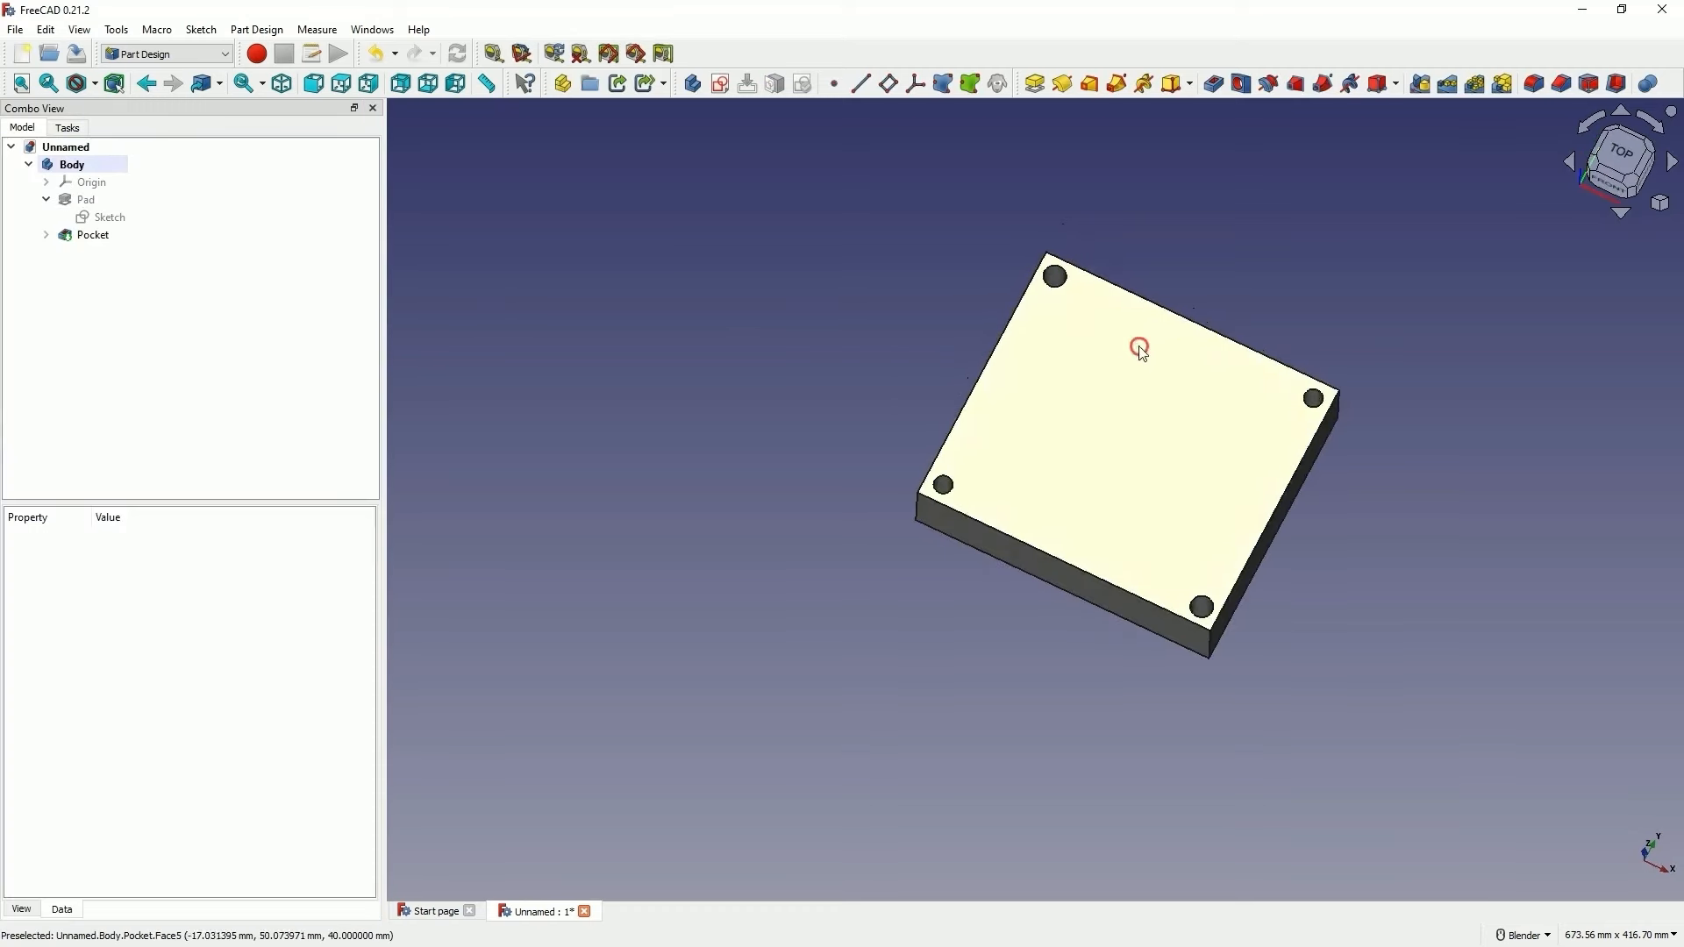
pyautogui.scroll(5, 940, 482)
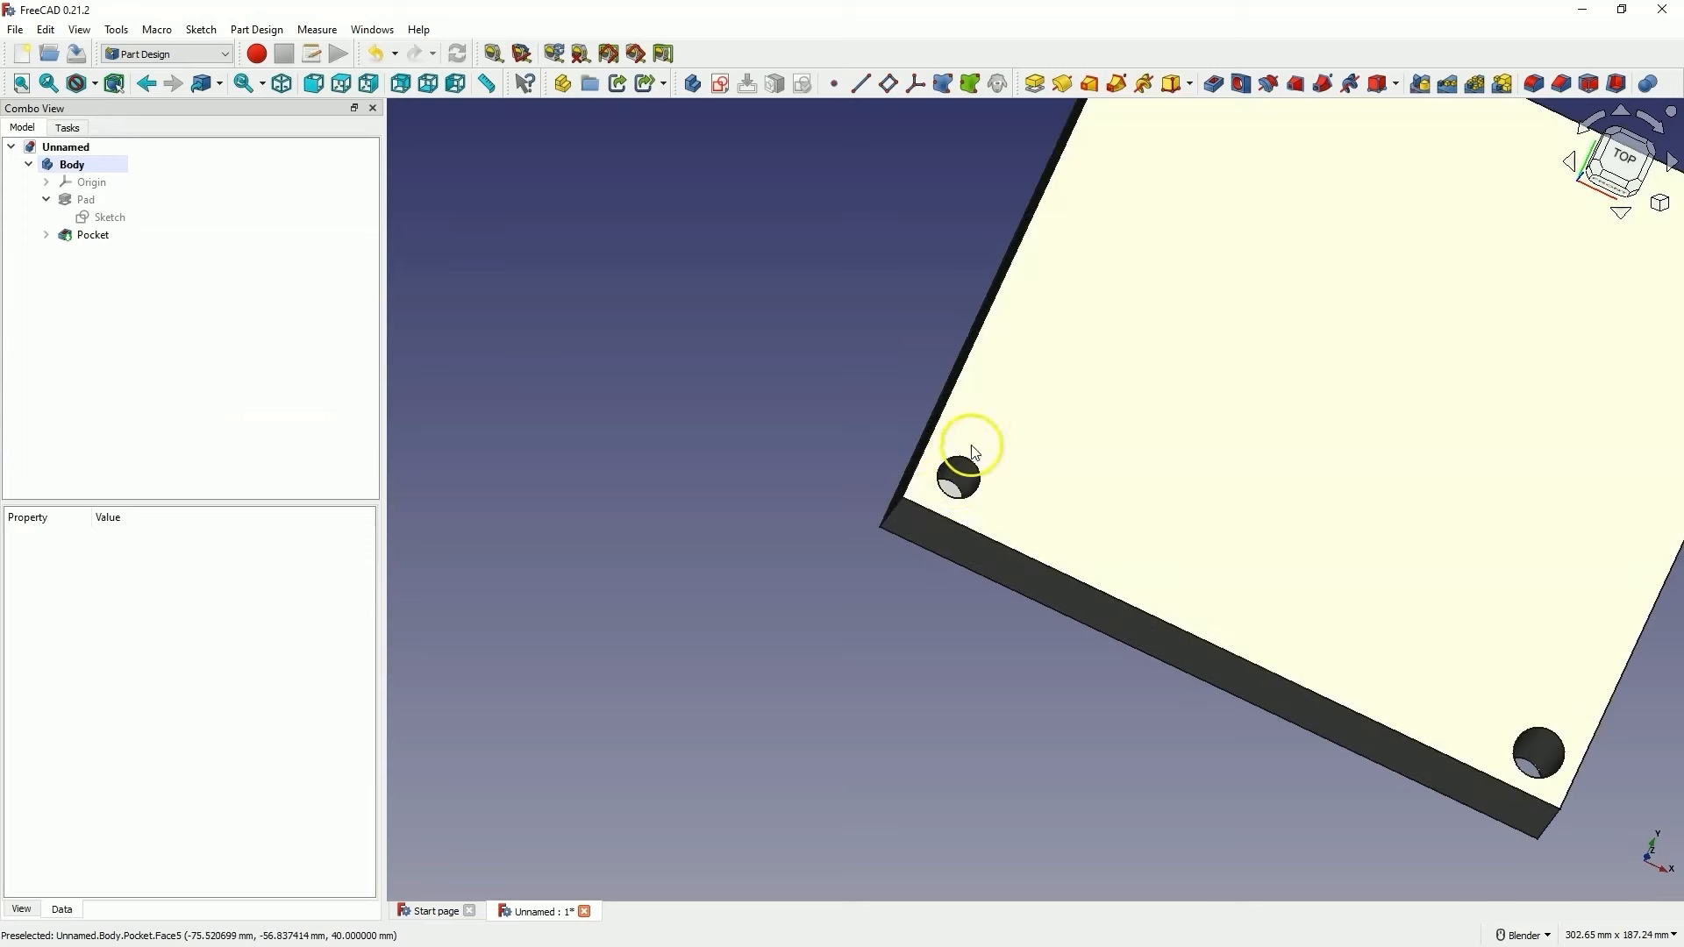
pyautogui.moveTo(956, 481); pyautogui.dragTo(937, 447, button='middle')
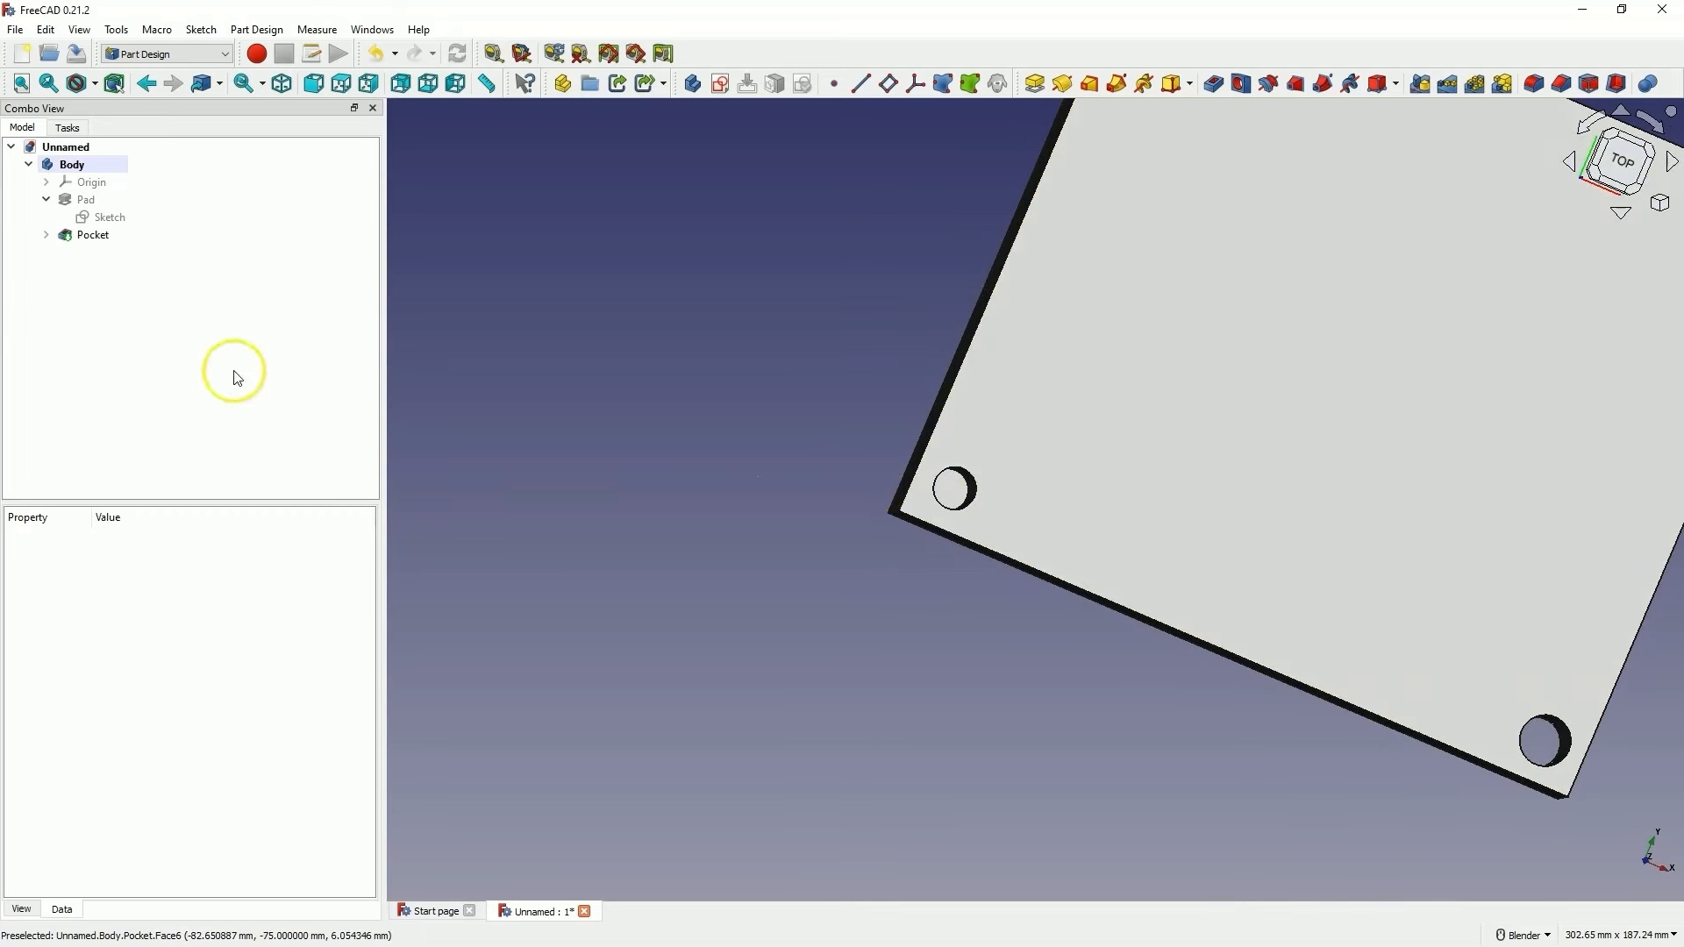
# Edit the pocket so its type is Through all, cutting the entire plate thickness
pyautogui.click(91, 234)
pyautogui.rightClick(95, 237)
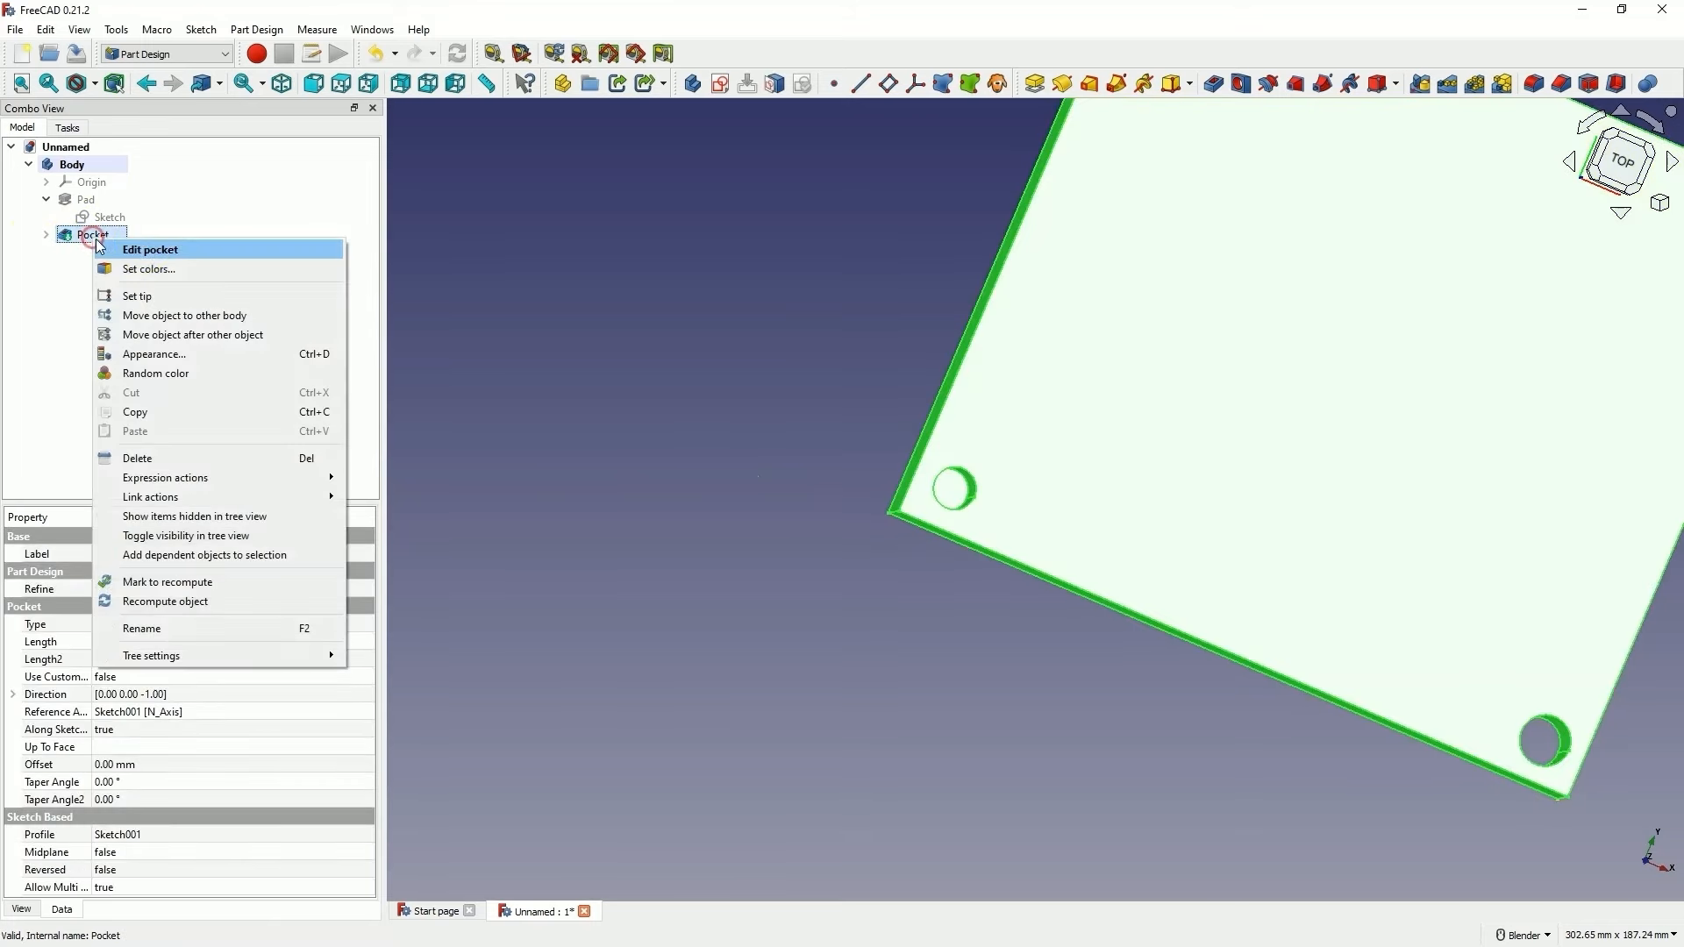
pyautogui.click(168, 248)
pyautogui.click(244, 230)
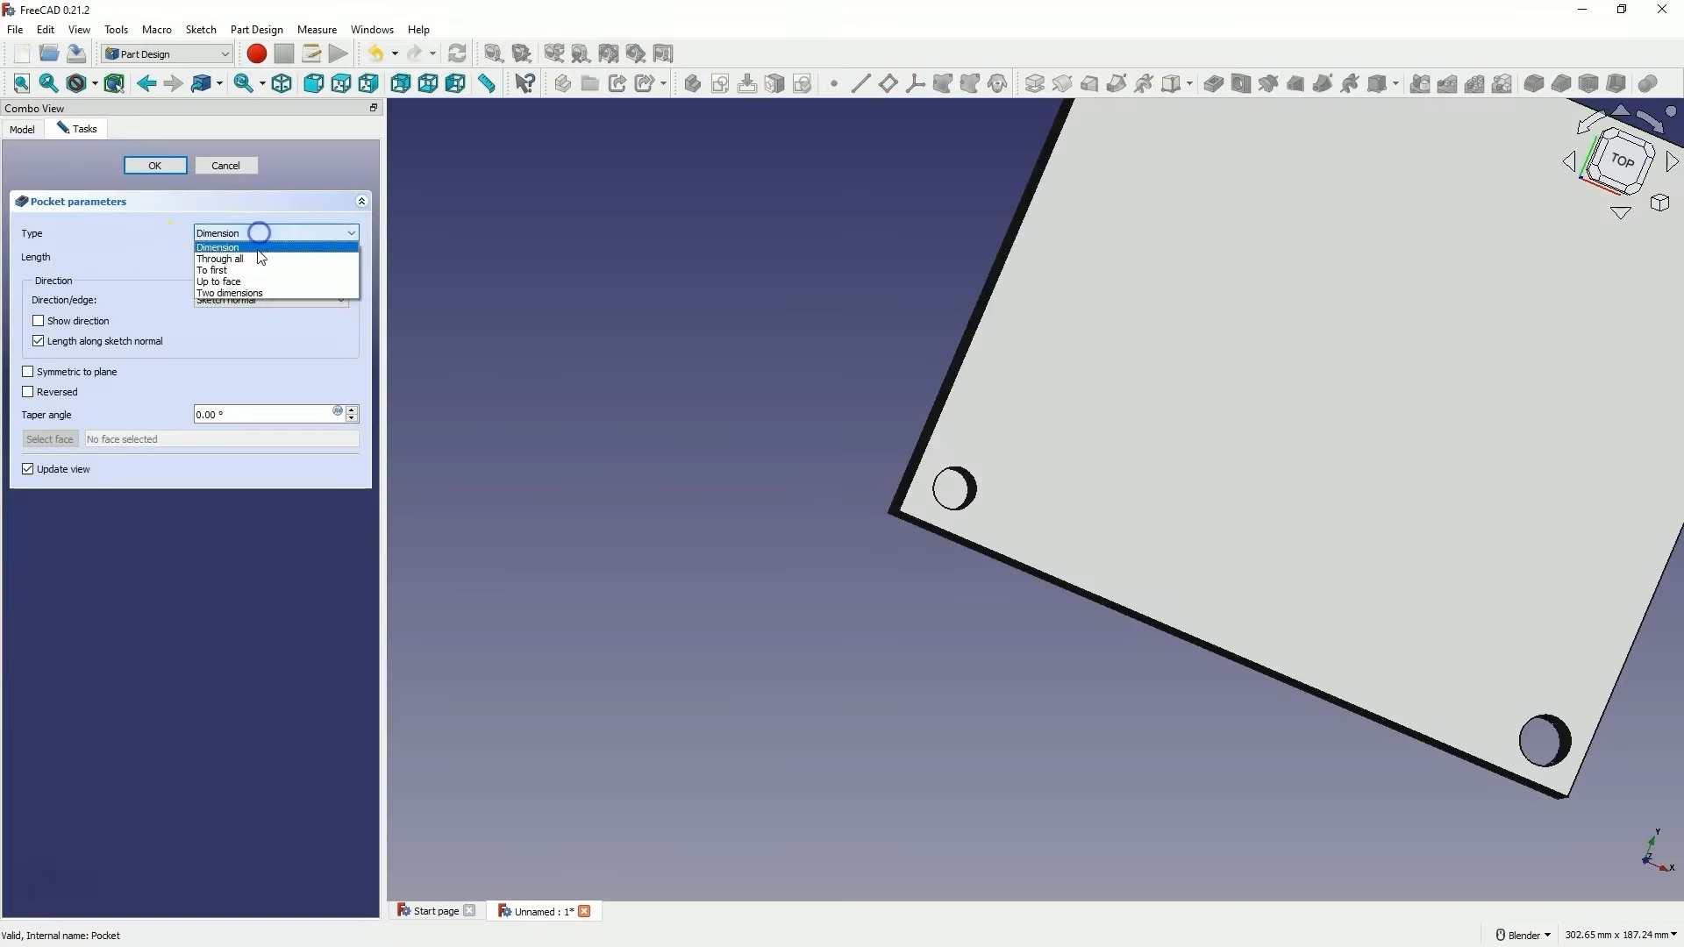
pyautogui.click(256, 260)
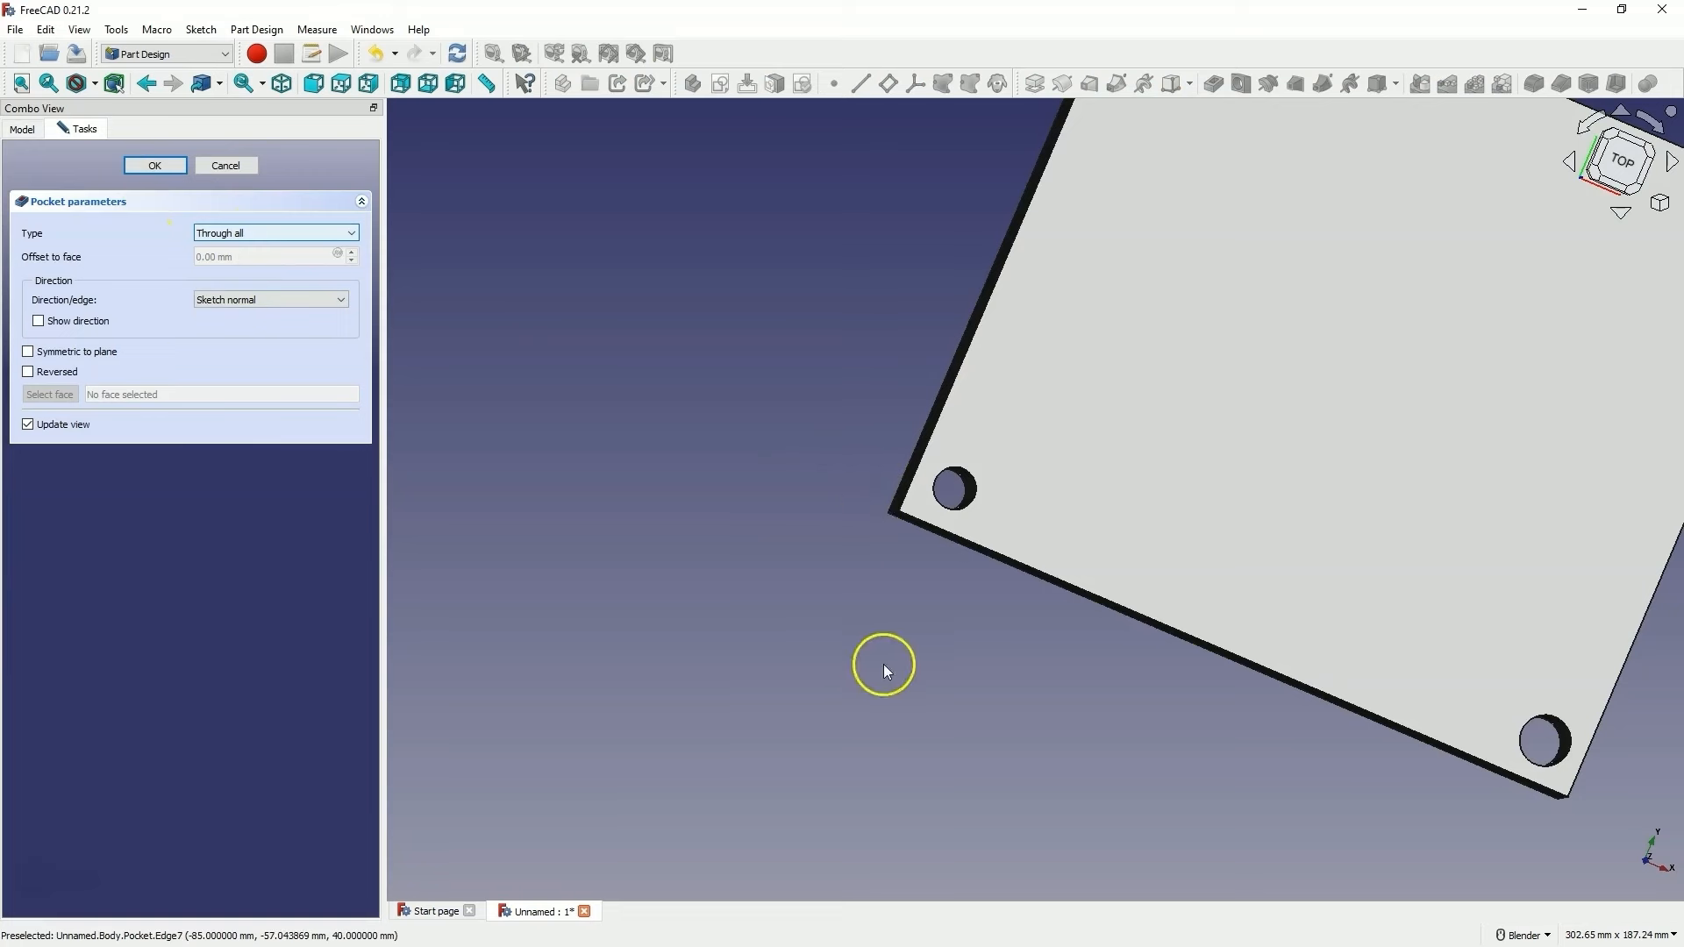
pyautogui.scroll(-2, 848, 530)
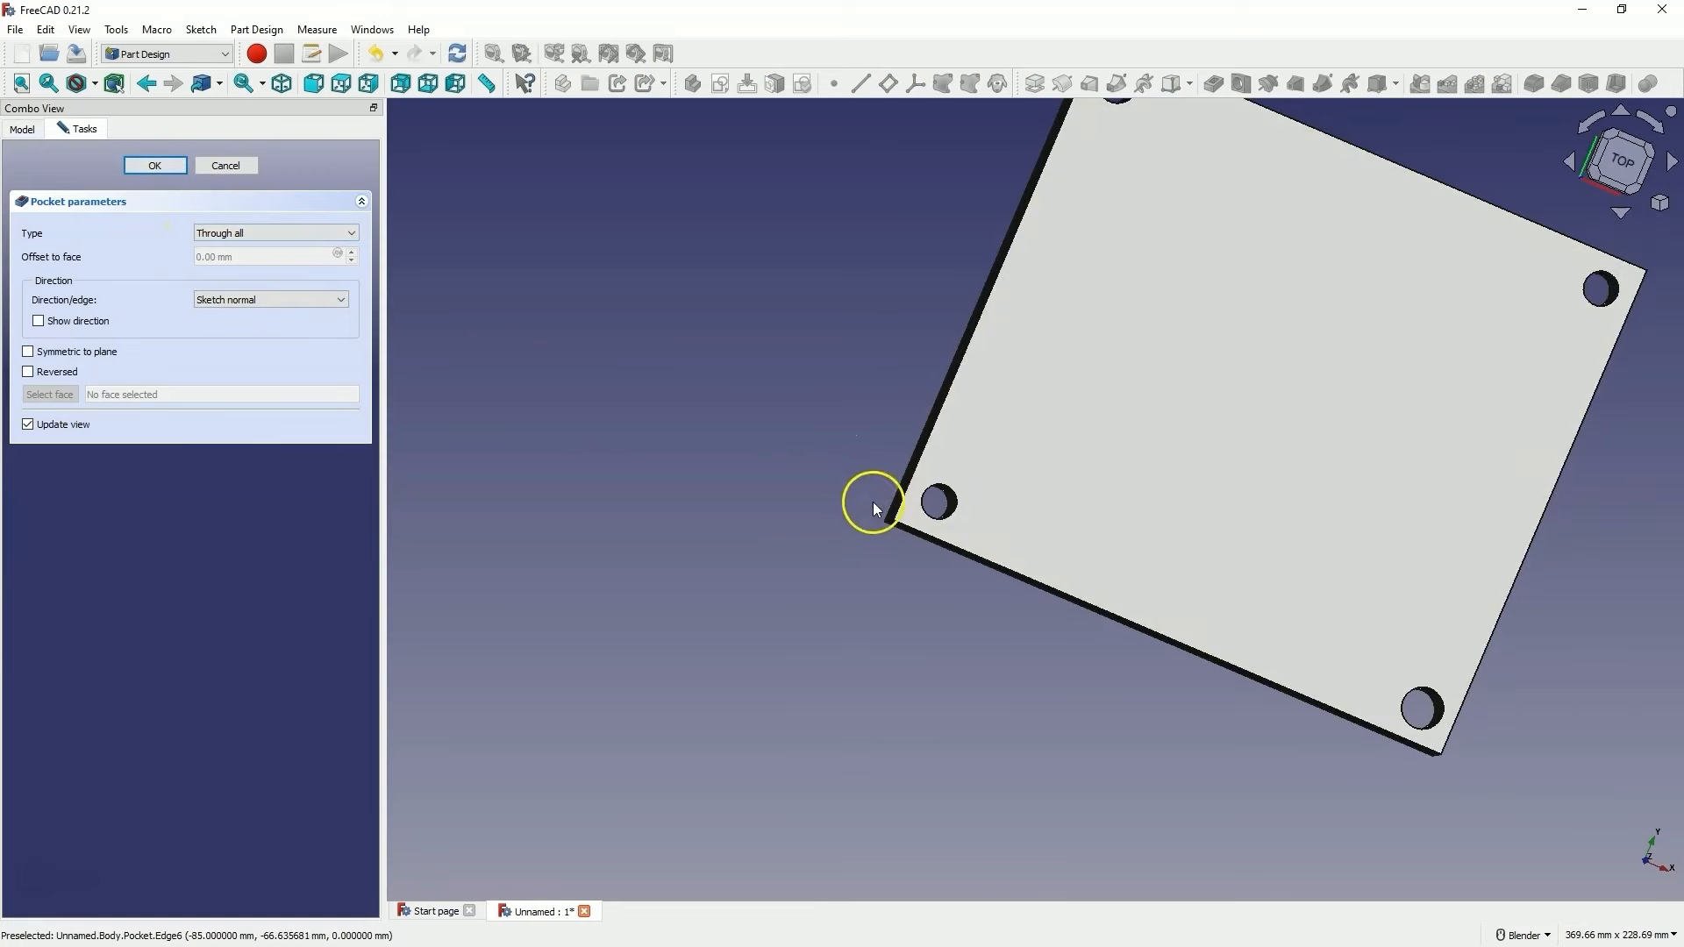
pyautogui.click(155, 166)
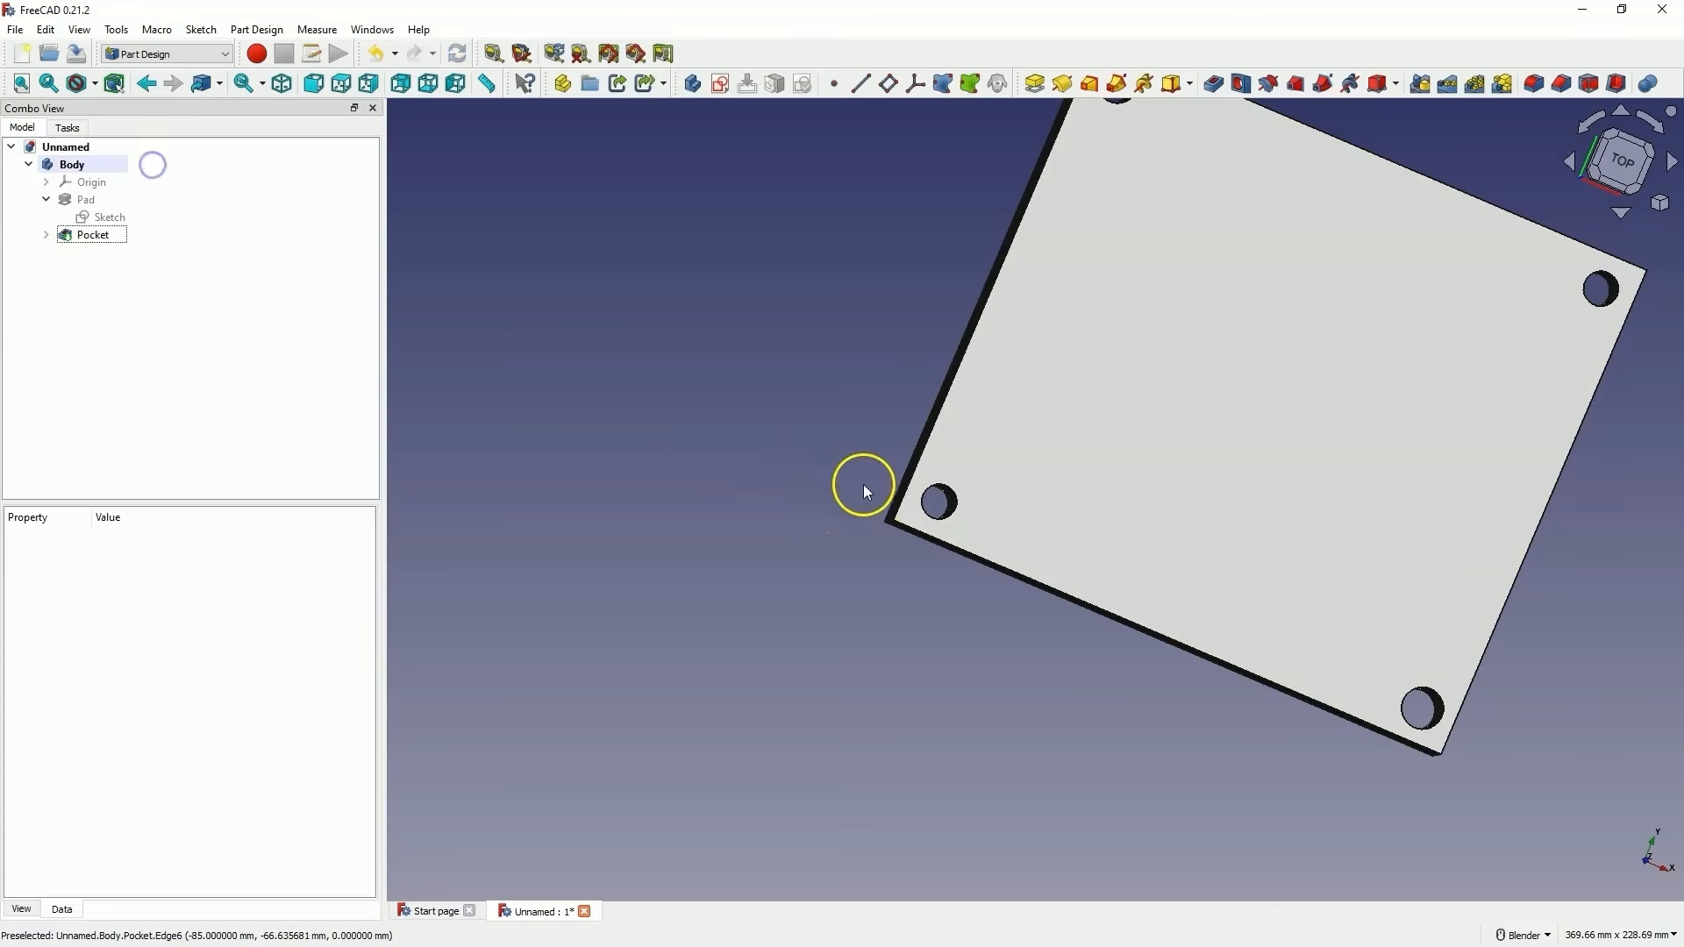
# Edit the pad to a length of 50 mm and inspect the holes in the thickened plate
pyautogui.scroll(3, 766, 594)
pyautogui.scroll(-5, 561, 522)
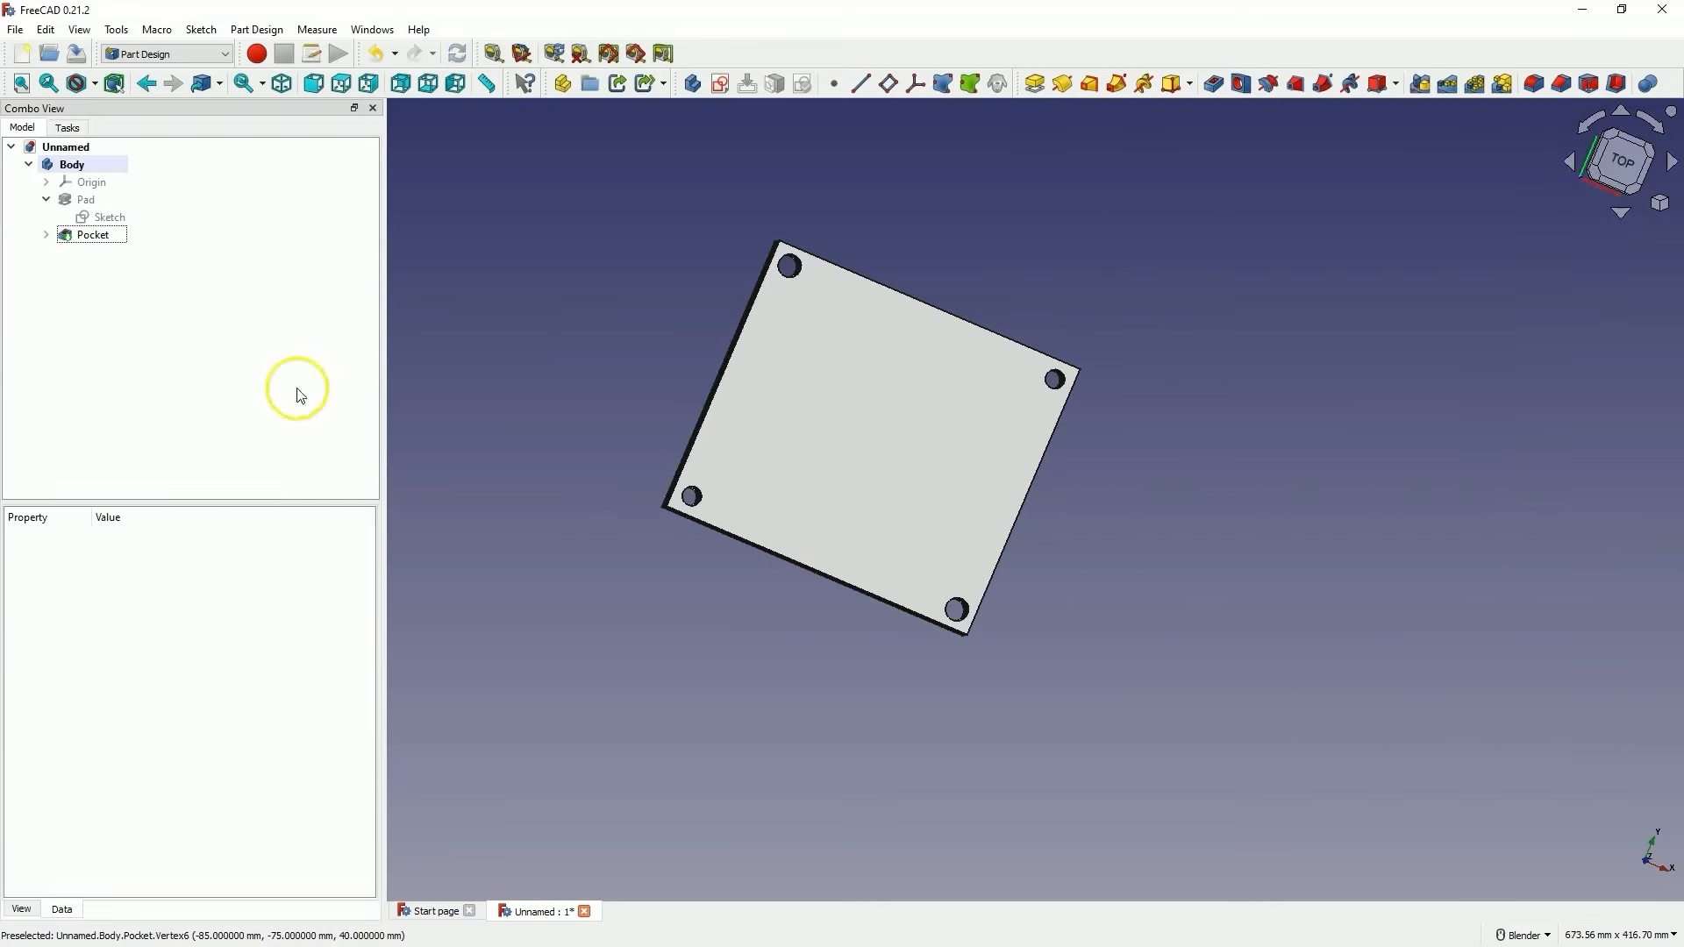
pyautogui.click(88, 200)
pyautogui.rightClick(87, 200)
pyautogui.click(131, 211)
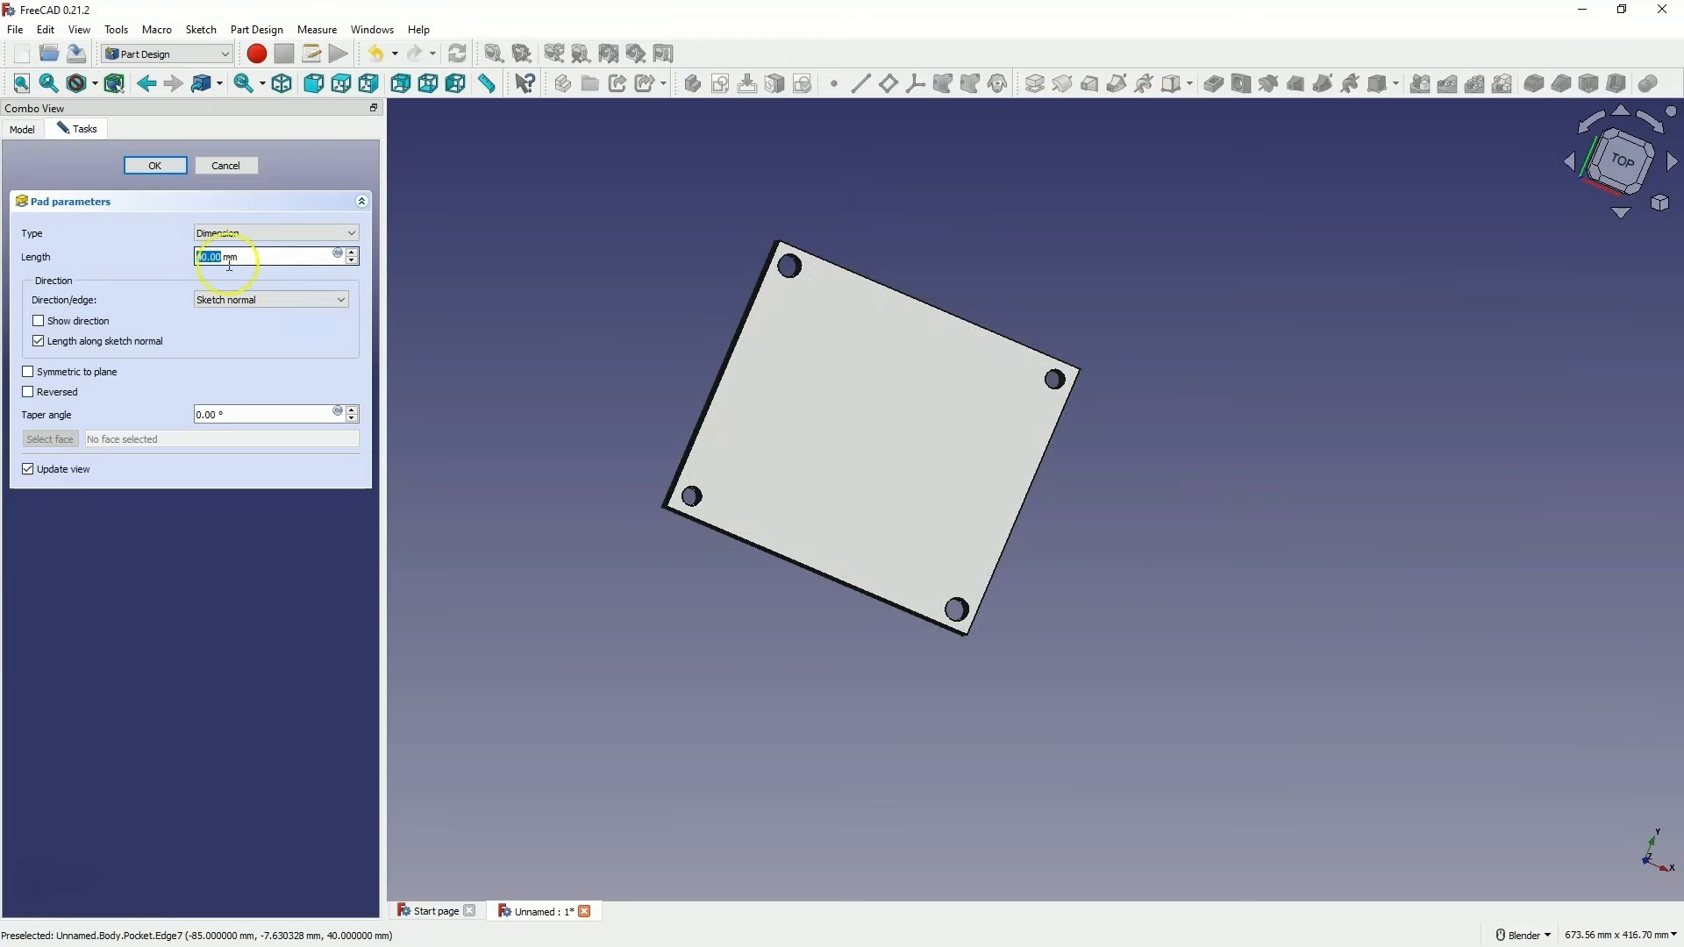
pyautogui.write('50')
pyautogui.press('Return')
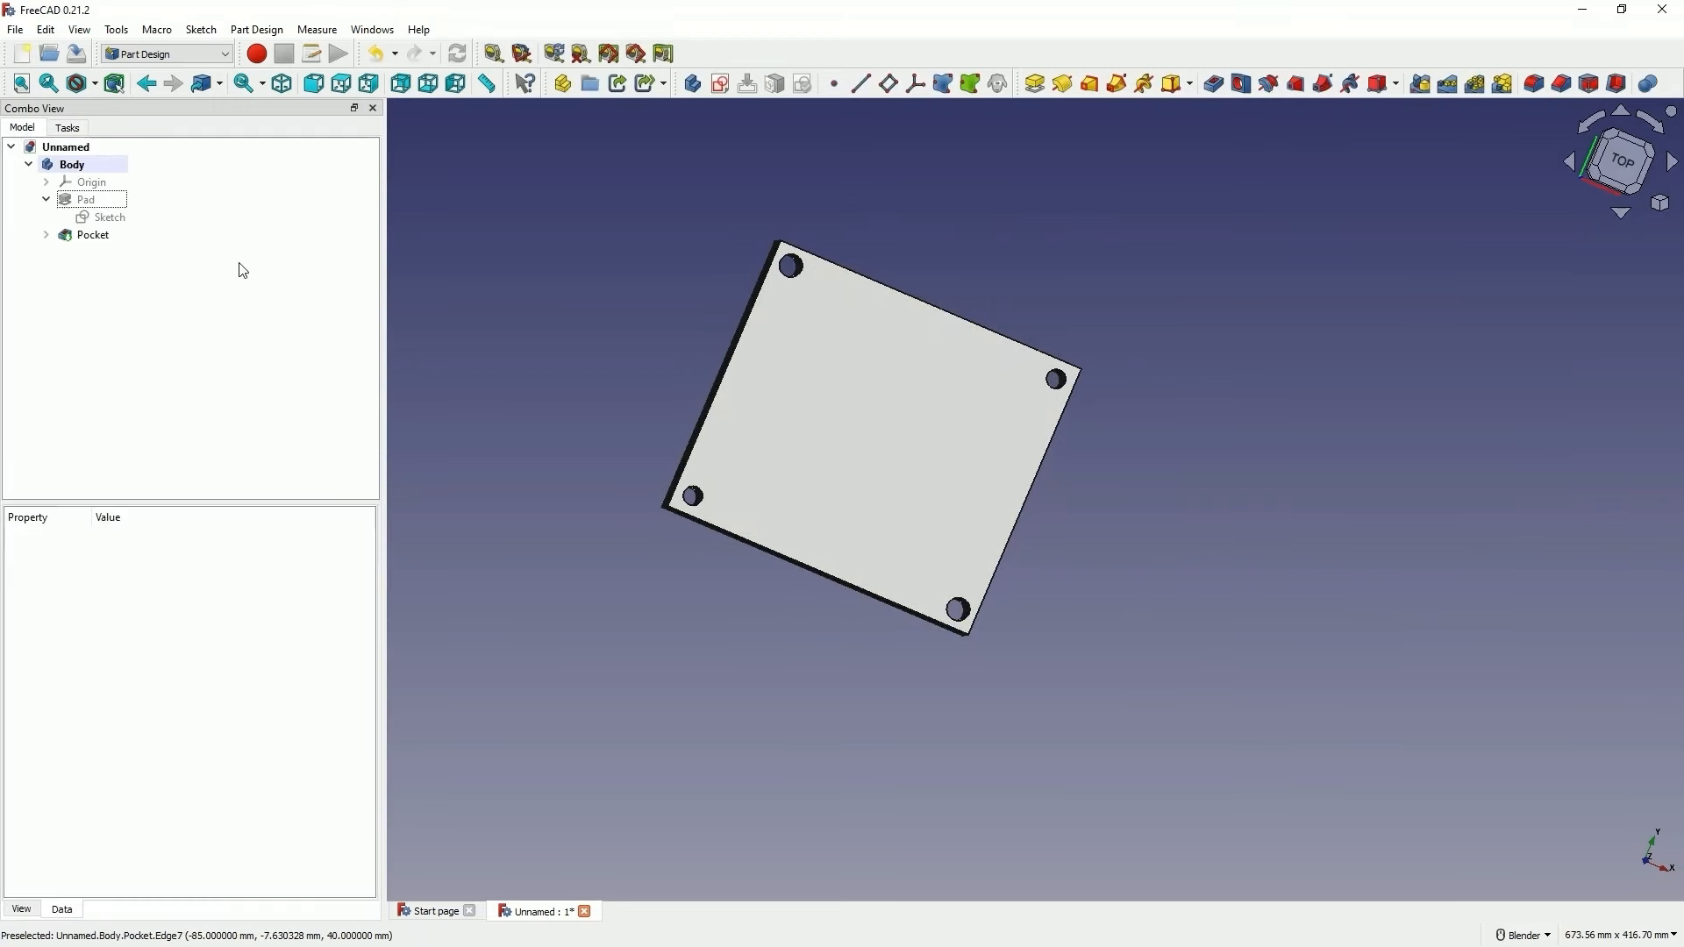
pyautogui.moveTo(920, 421); pyautogui.dragTo(943, 302, button='middle')
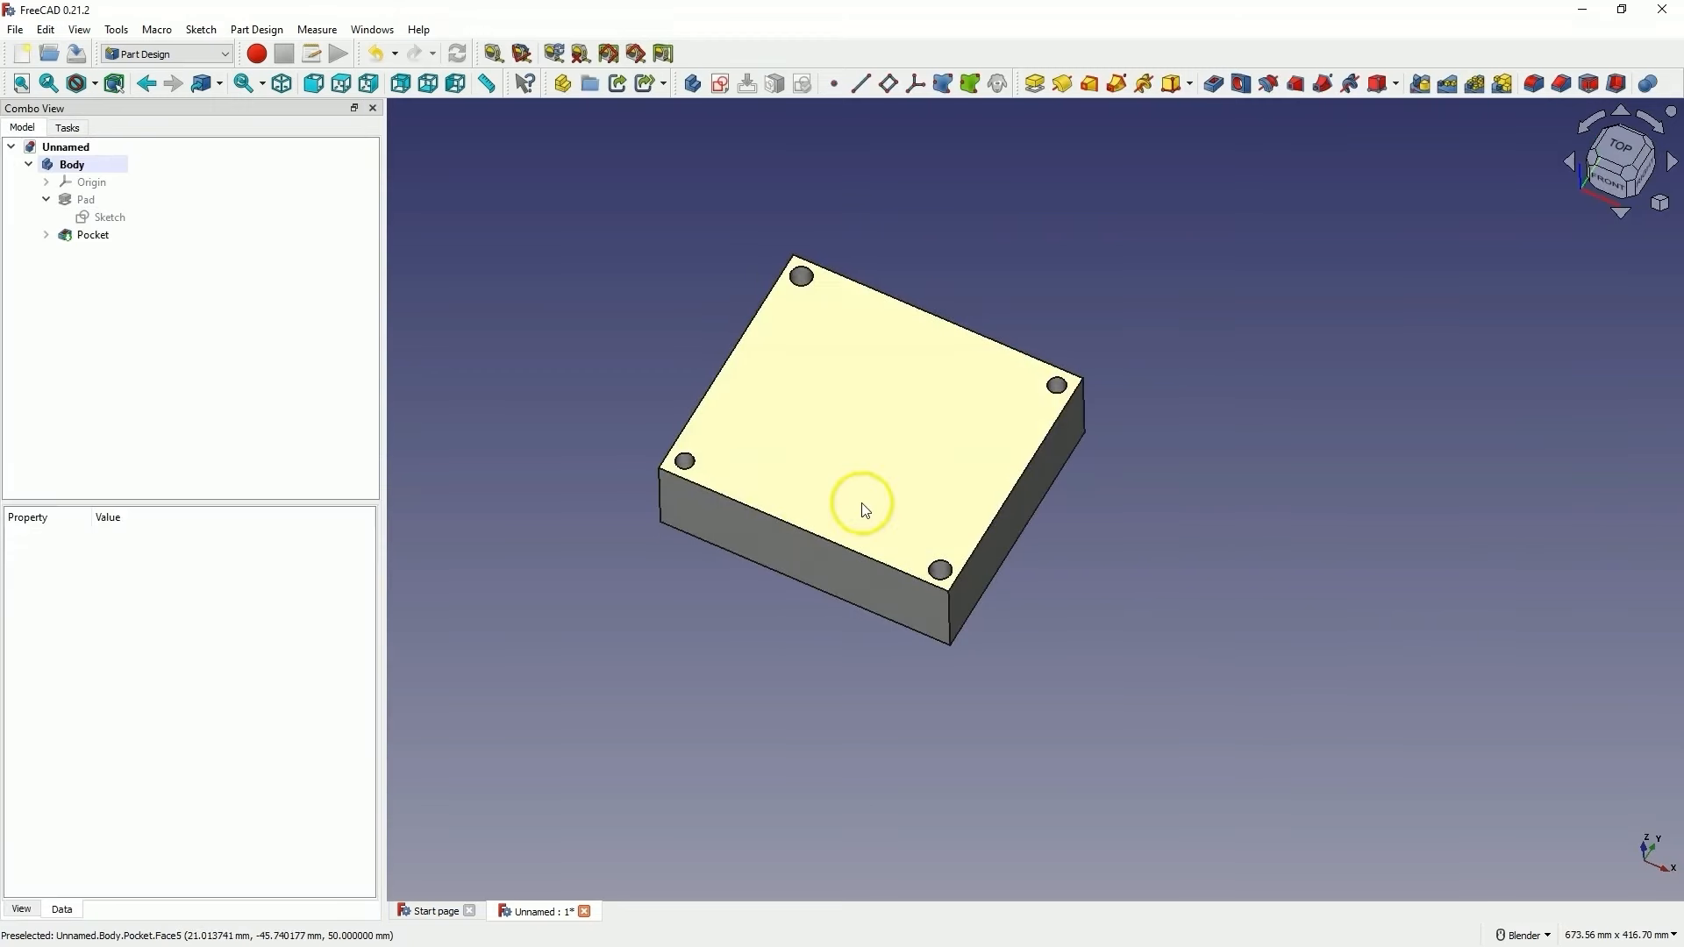
pyautogui.scroll(4, 619, 405)
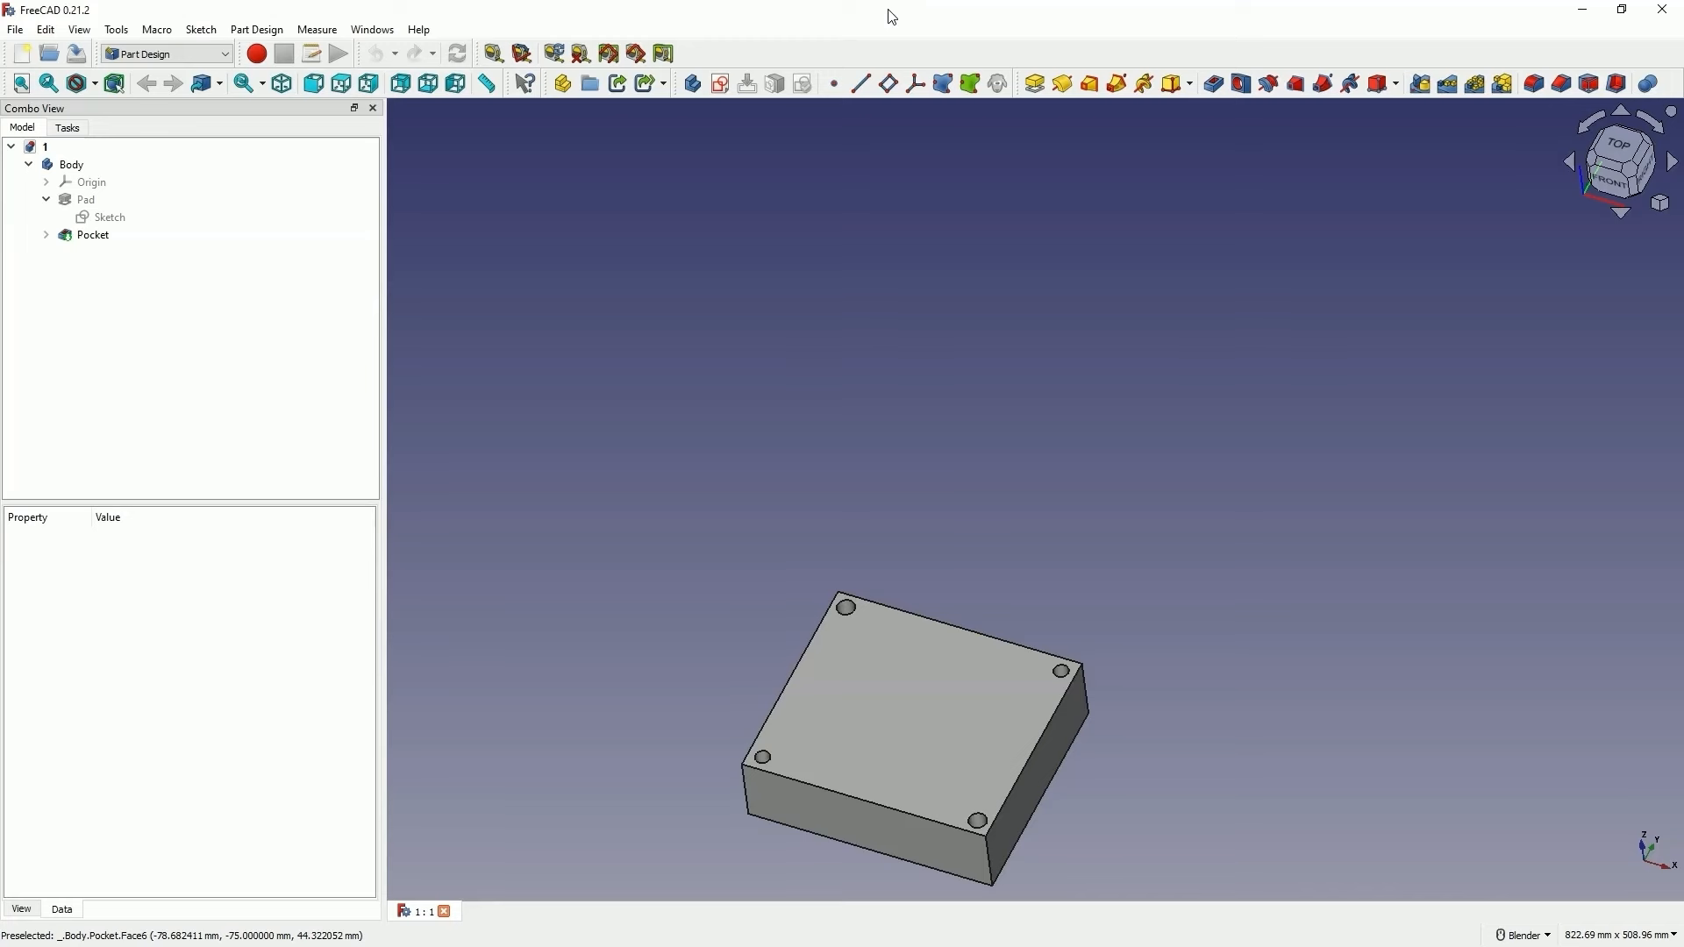
# Create a new sketch on the top face of the plate
pyautogui.scroll(-2, 910, 552)
pyautogui.scroll(5, 906, 376)
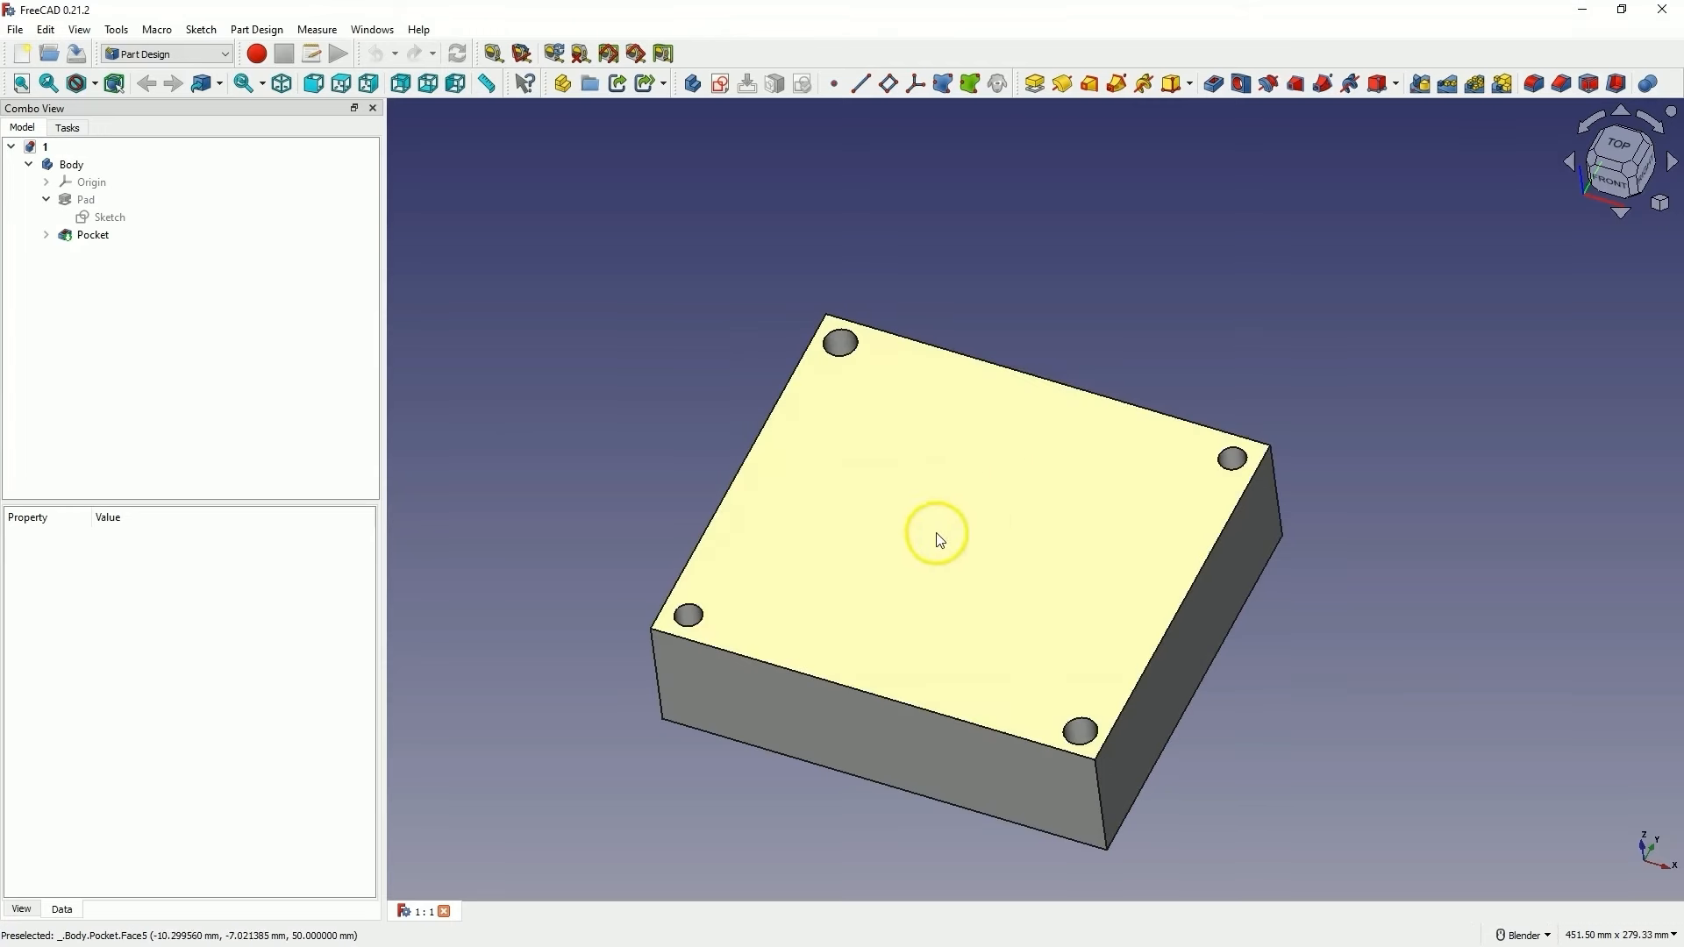
pyautogui.click(940, 465)
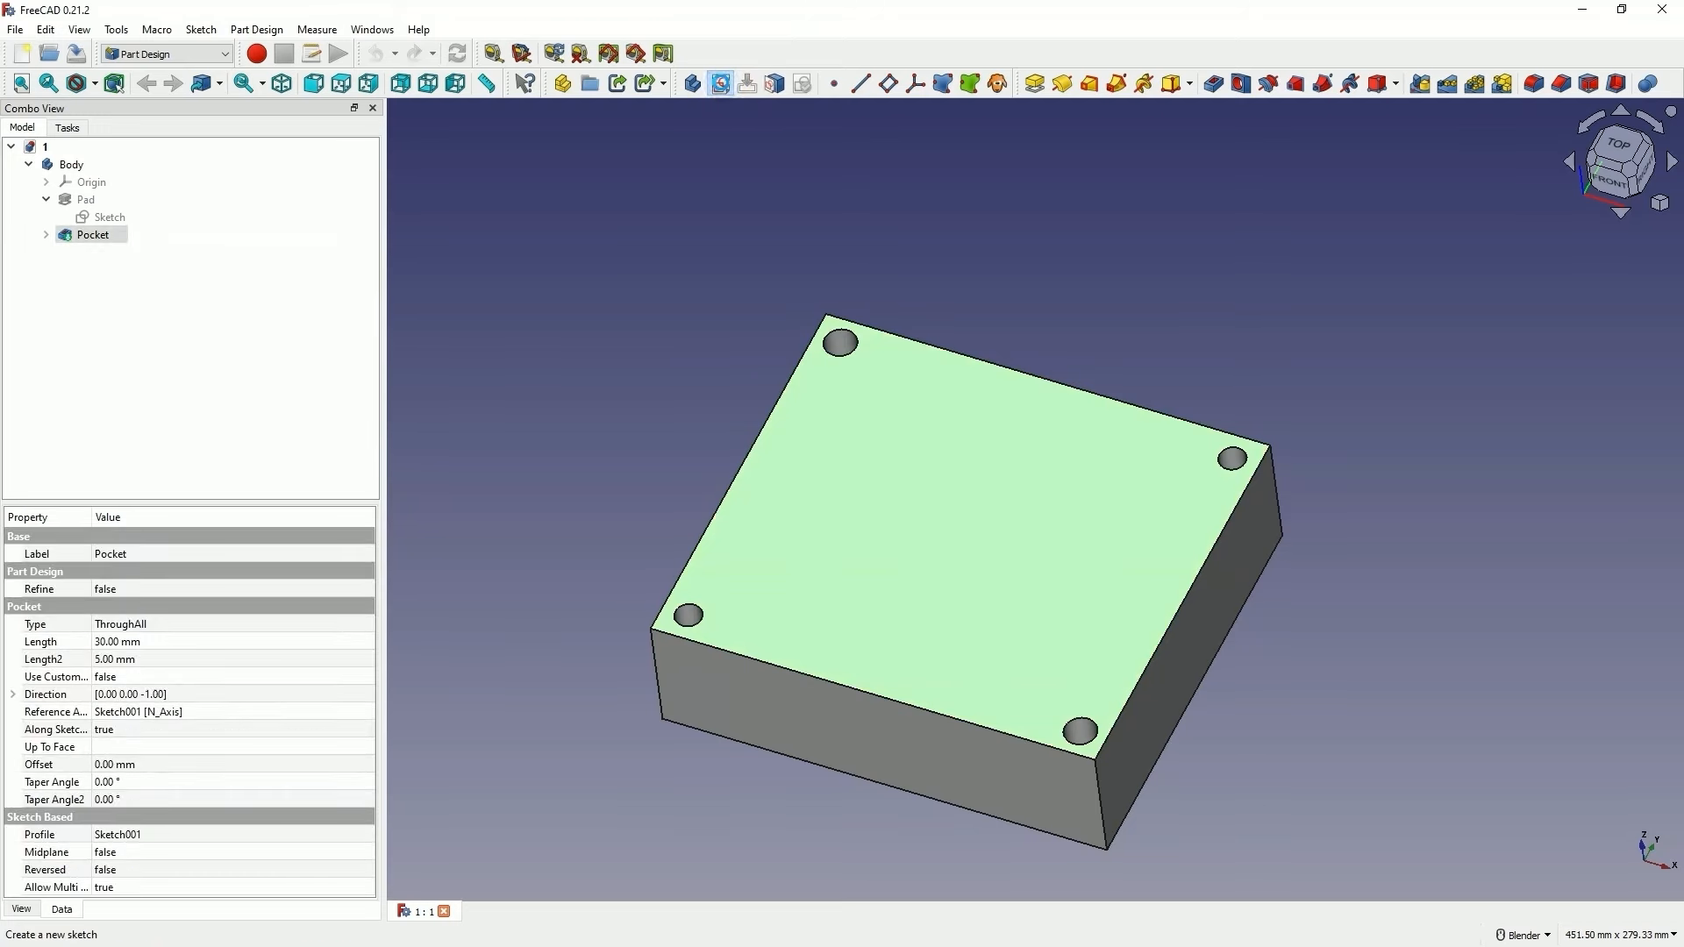
pyautogui.click(720, 84)
# Draw a centered rectangle about 116 by 79 mm with its center on the sketch origin
pyautogui.click(912, 84)
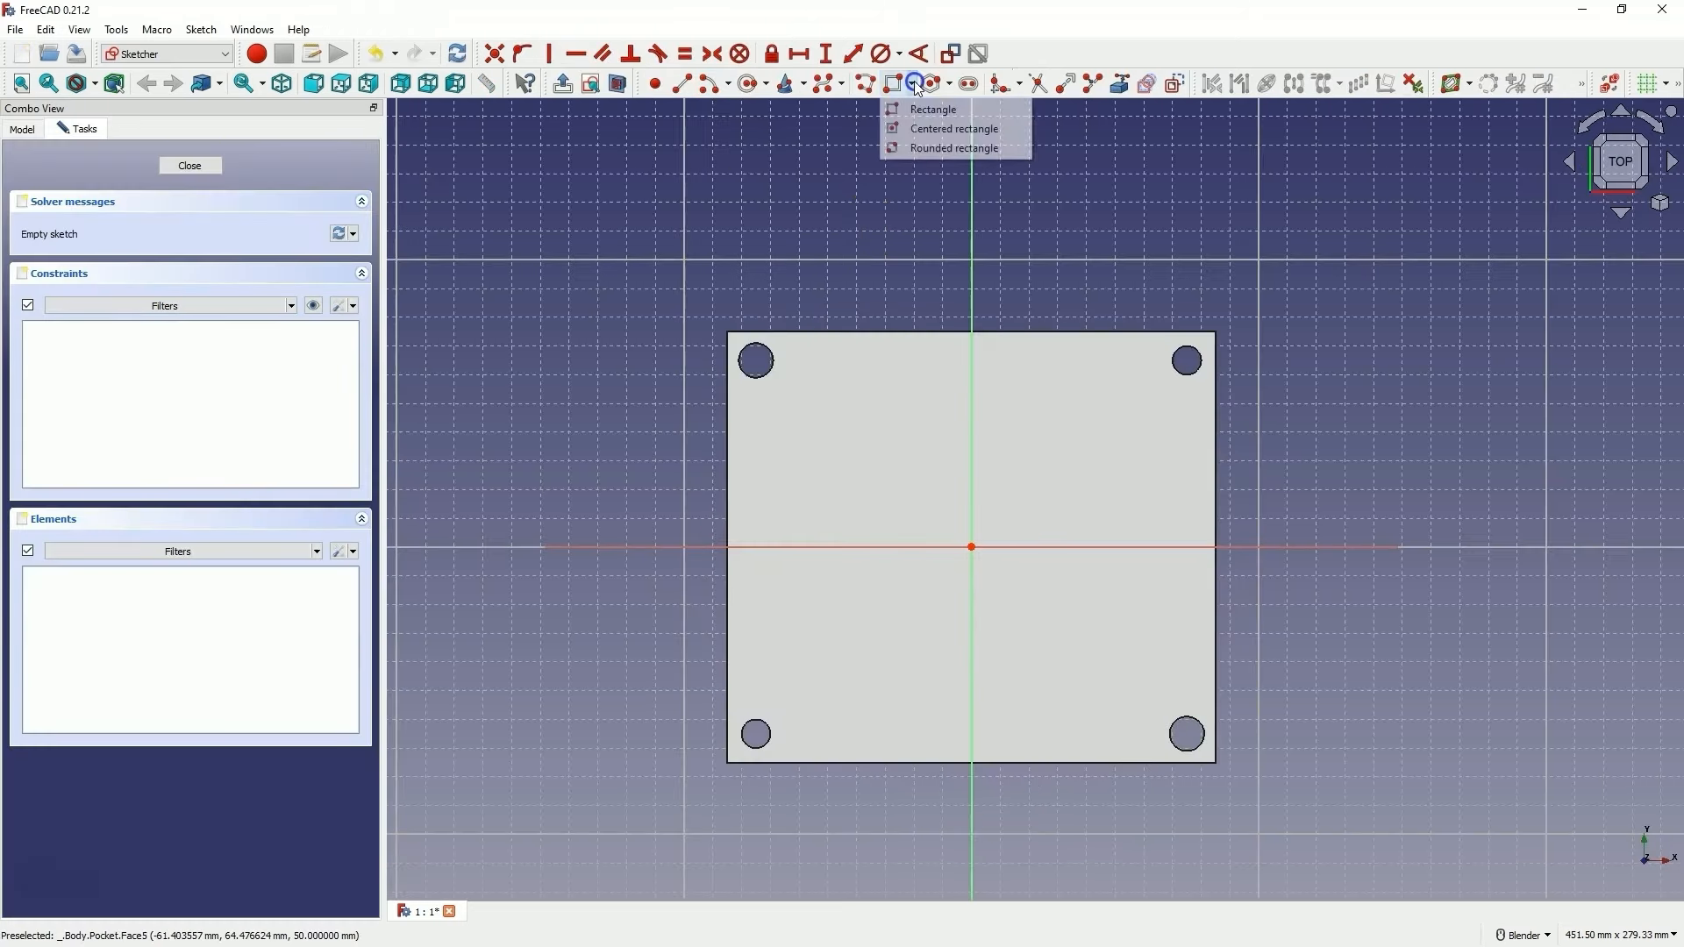
pyautogui.click(977, 130)
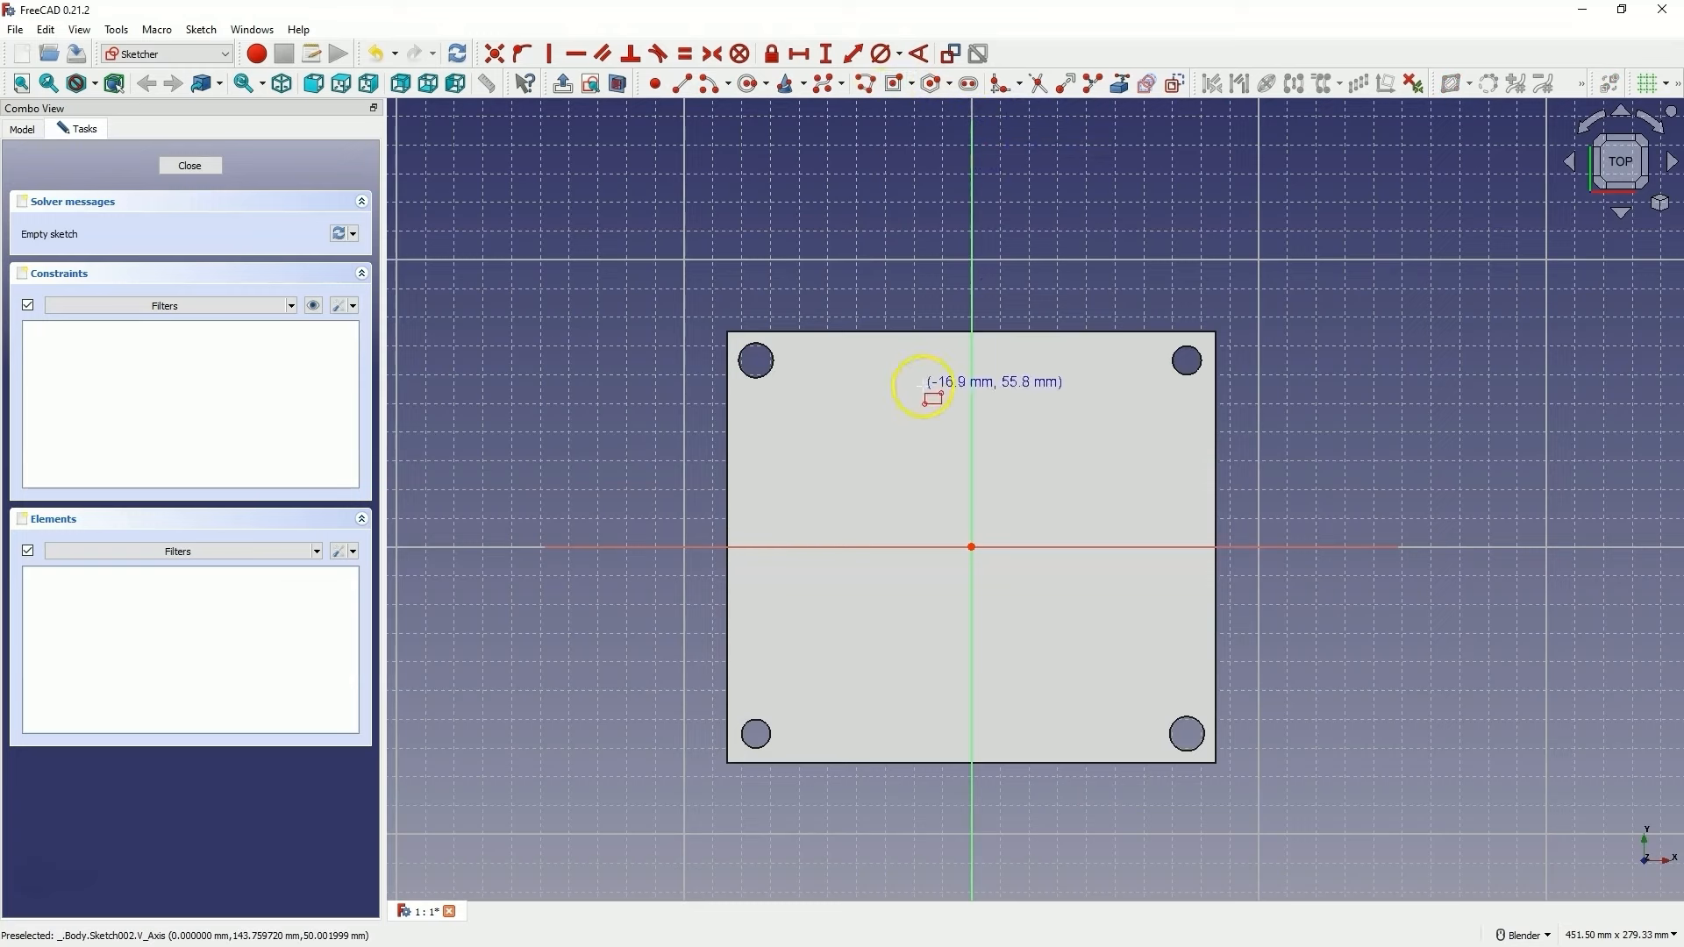
pyautogui.click(972, 546)
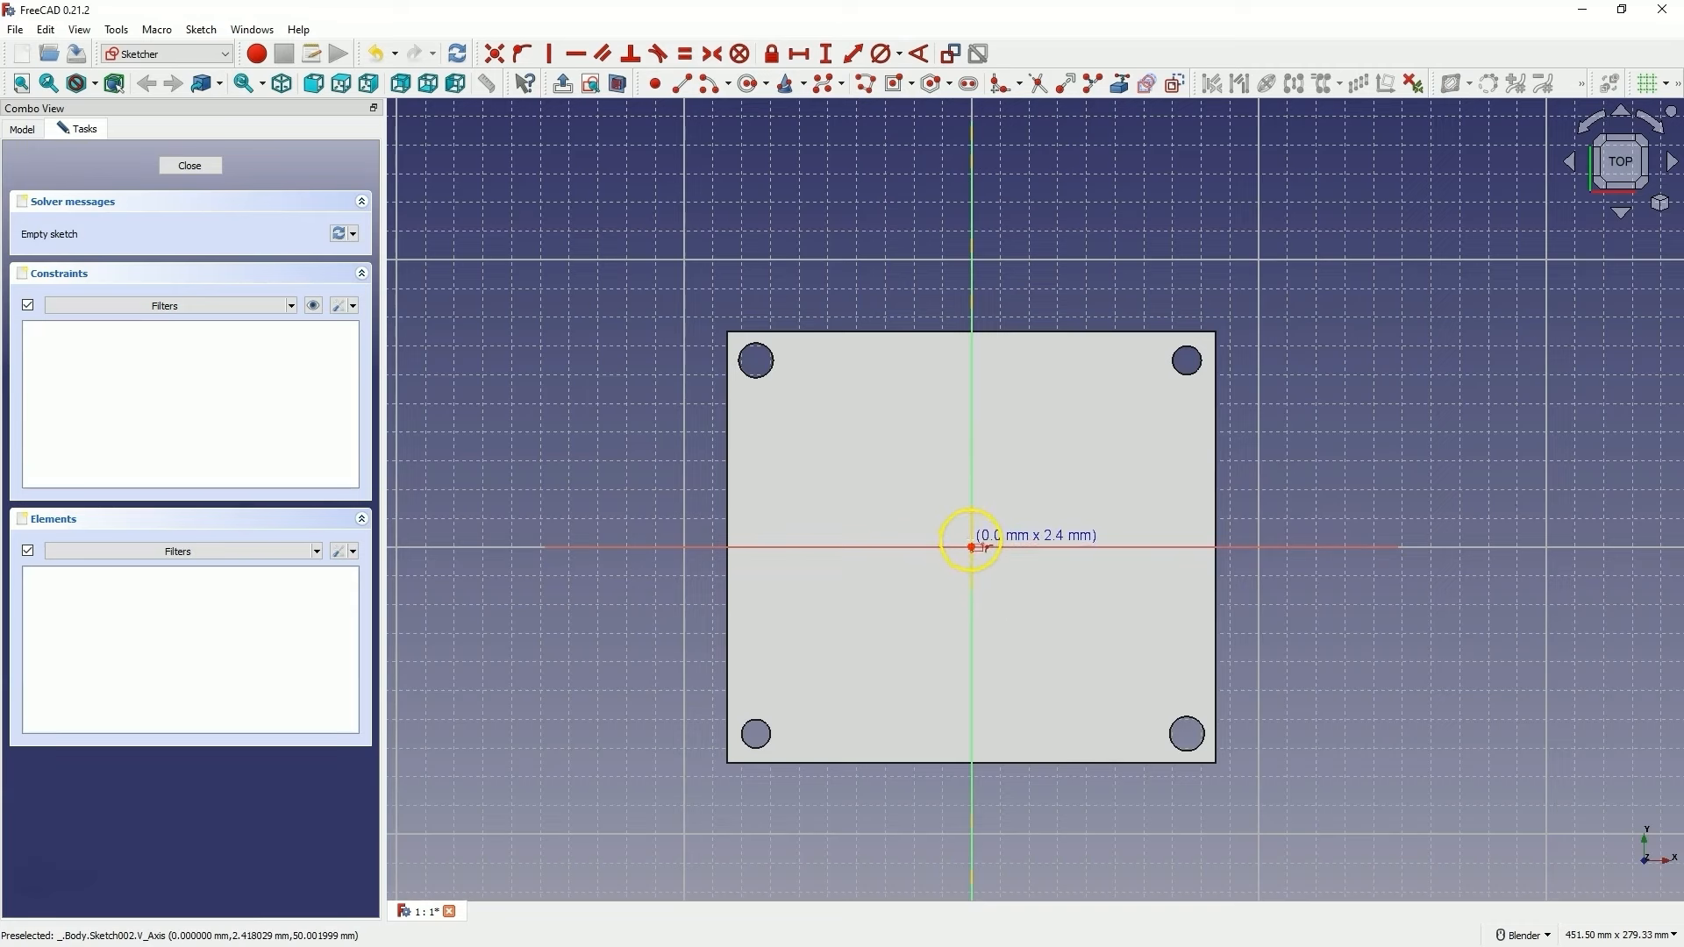
pyautogui.click(1139, 433)
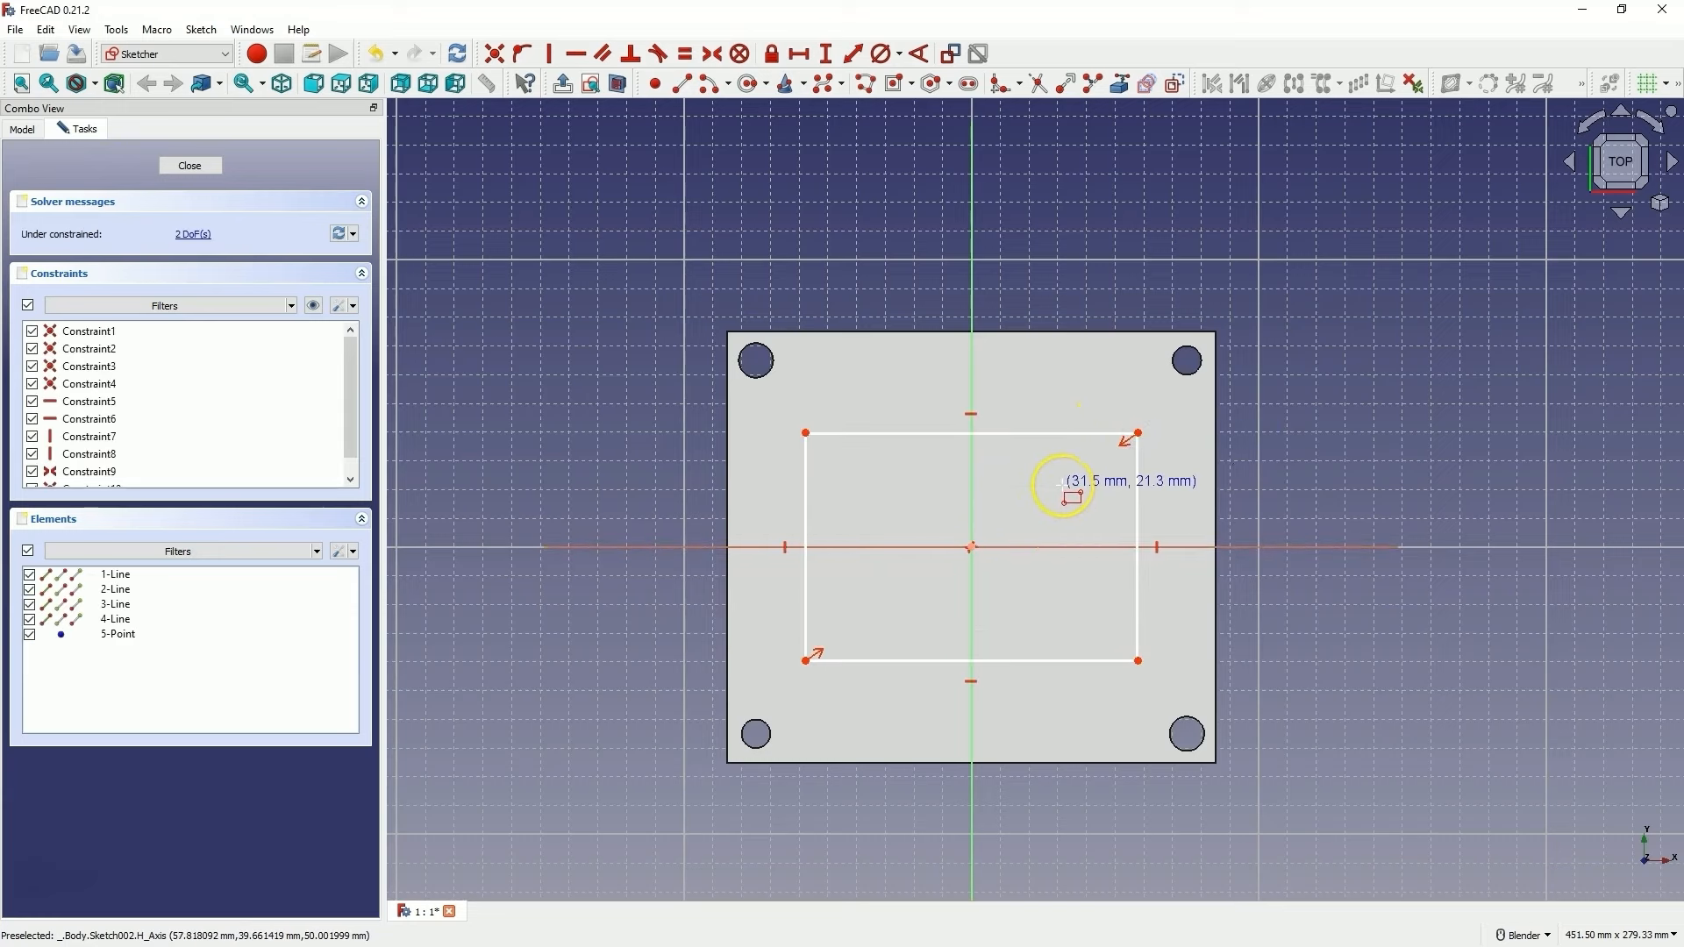
# Constrain the centered rectangle to 120 mm wide and 90 mm high, and close the sketch
pyautogui.click(801, 54)
pyautogui.click(933, 433)
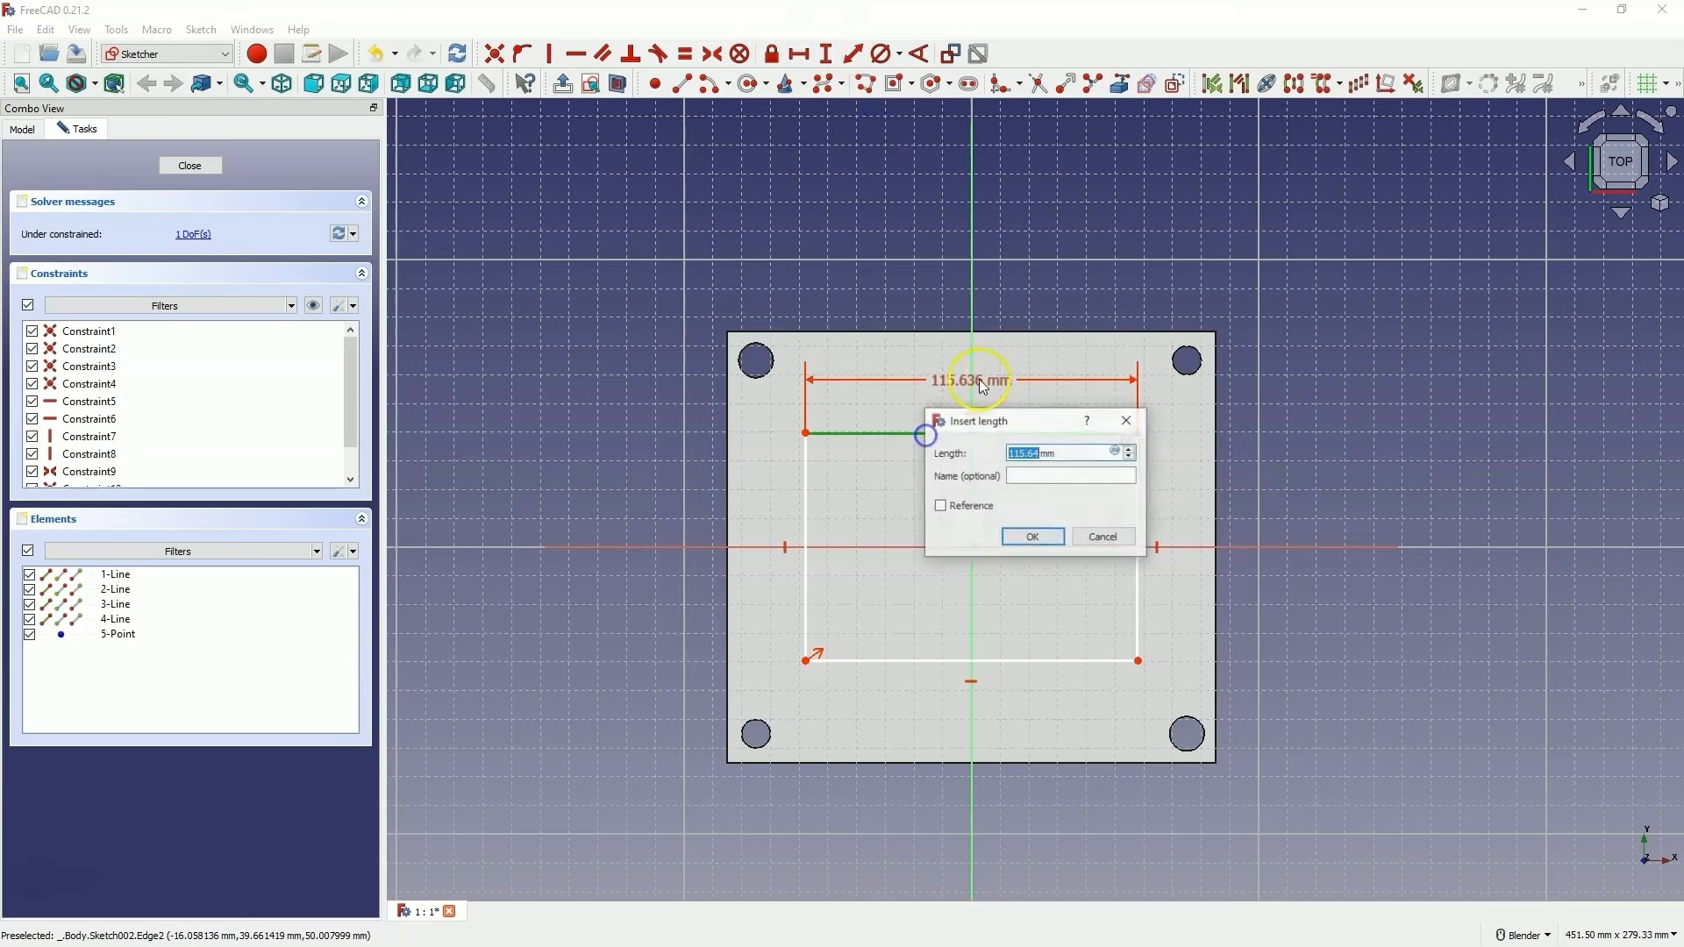
pyautogui.write('120')
pyautogui.press('Return')
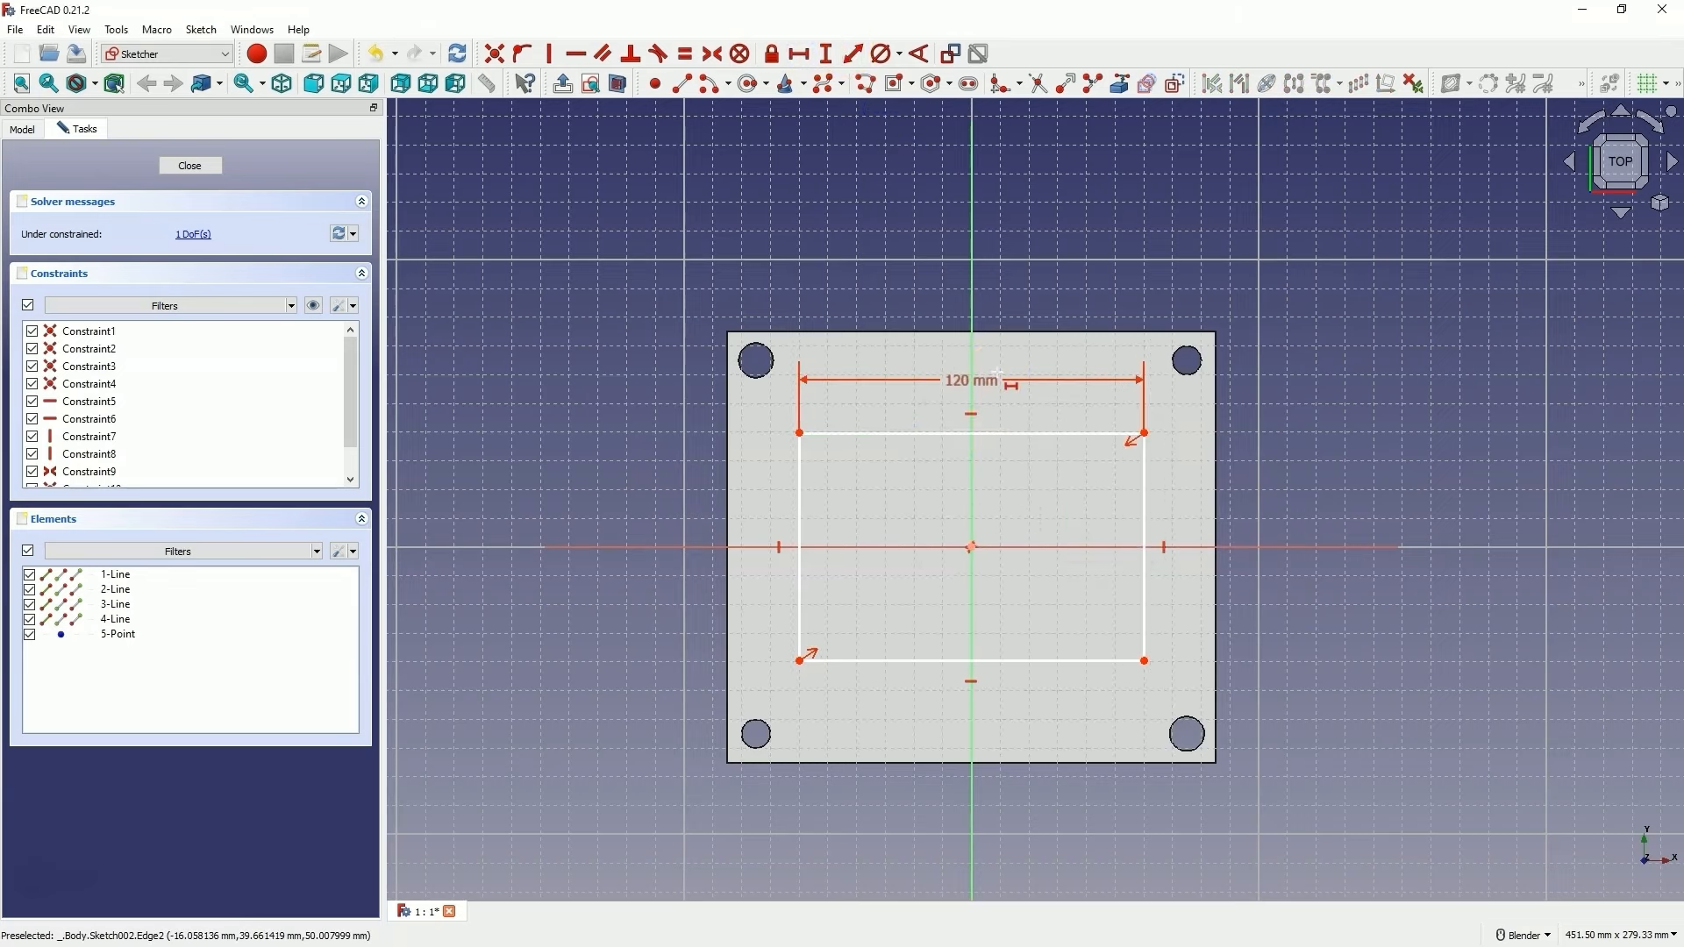
pyautogui.click(829, 55)
pyautogui.click(799, 480)
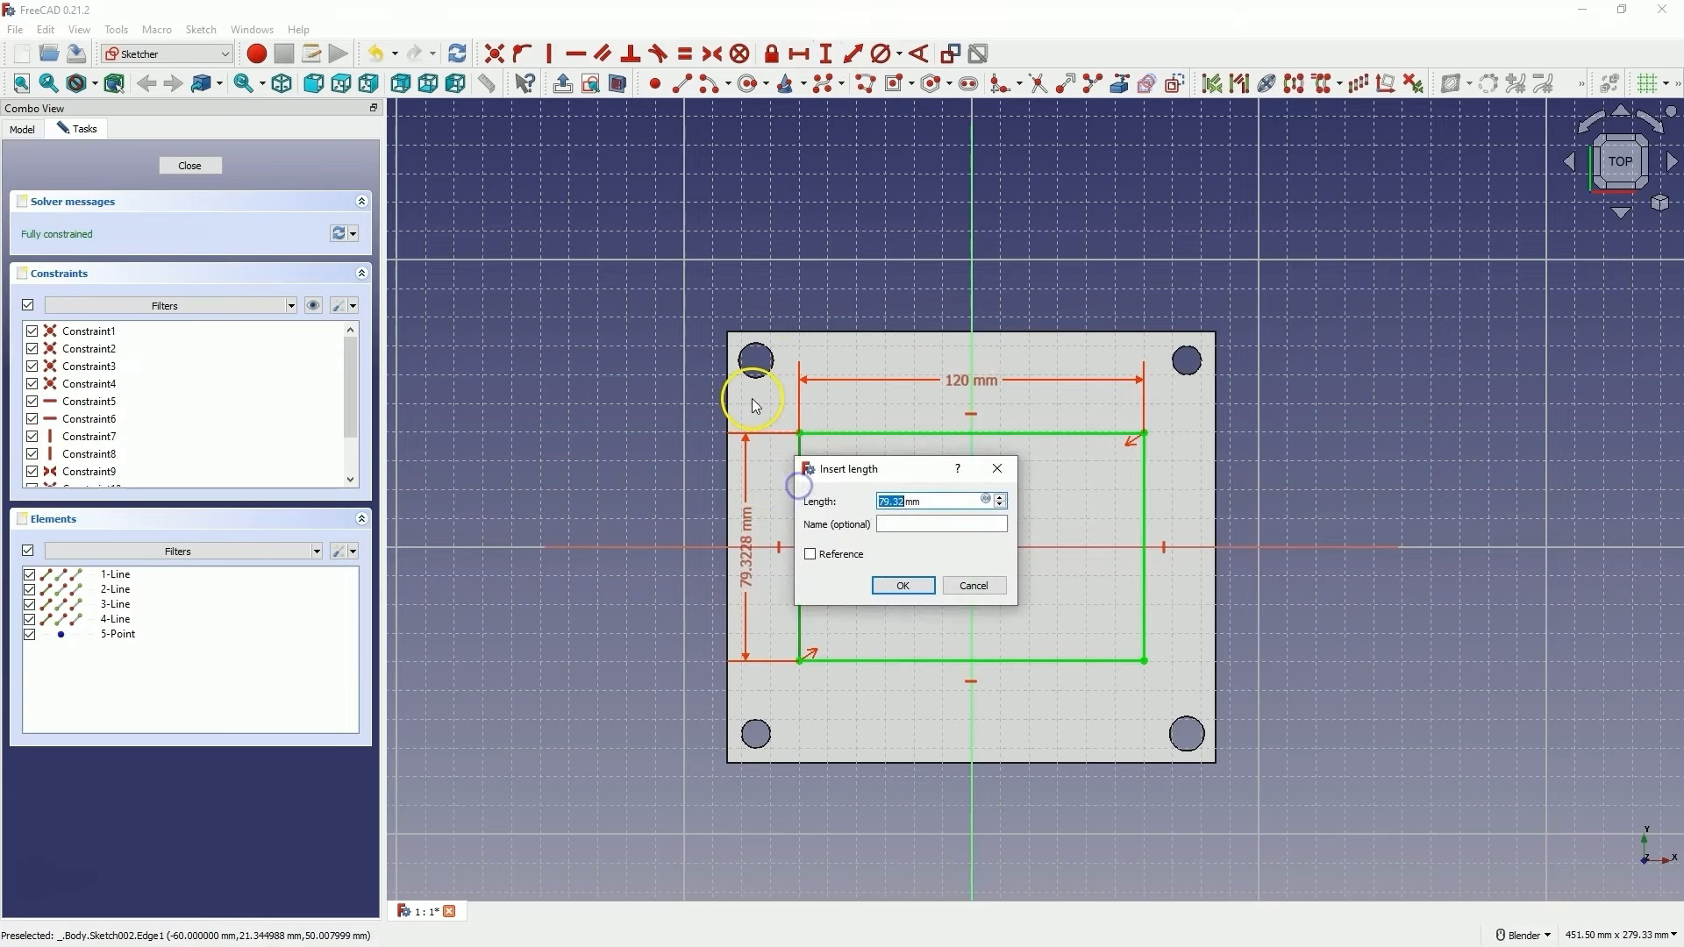
pyautogui.write('90')
pyautogui.press('Return')
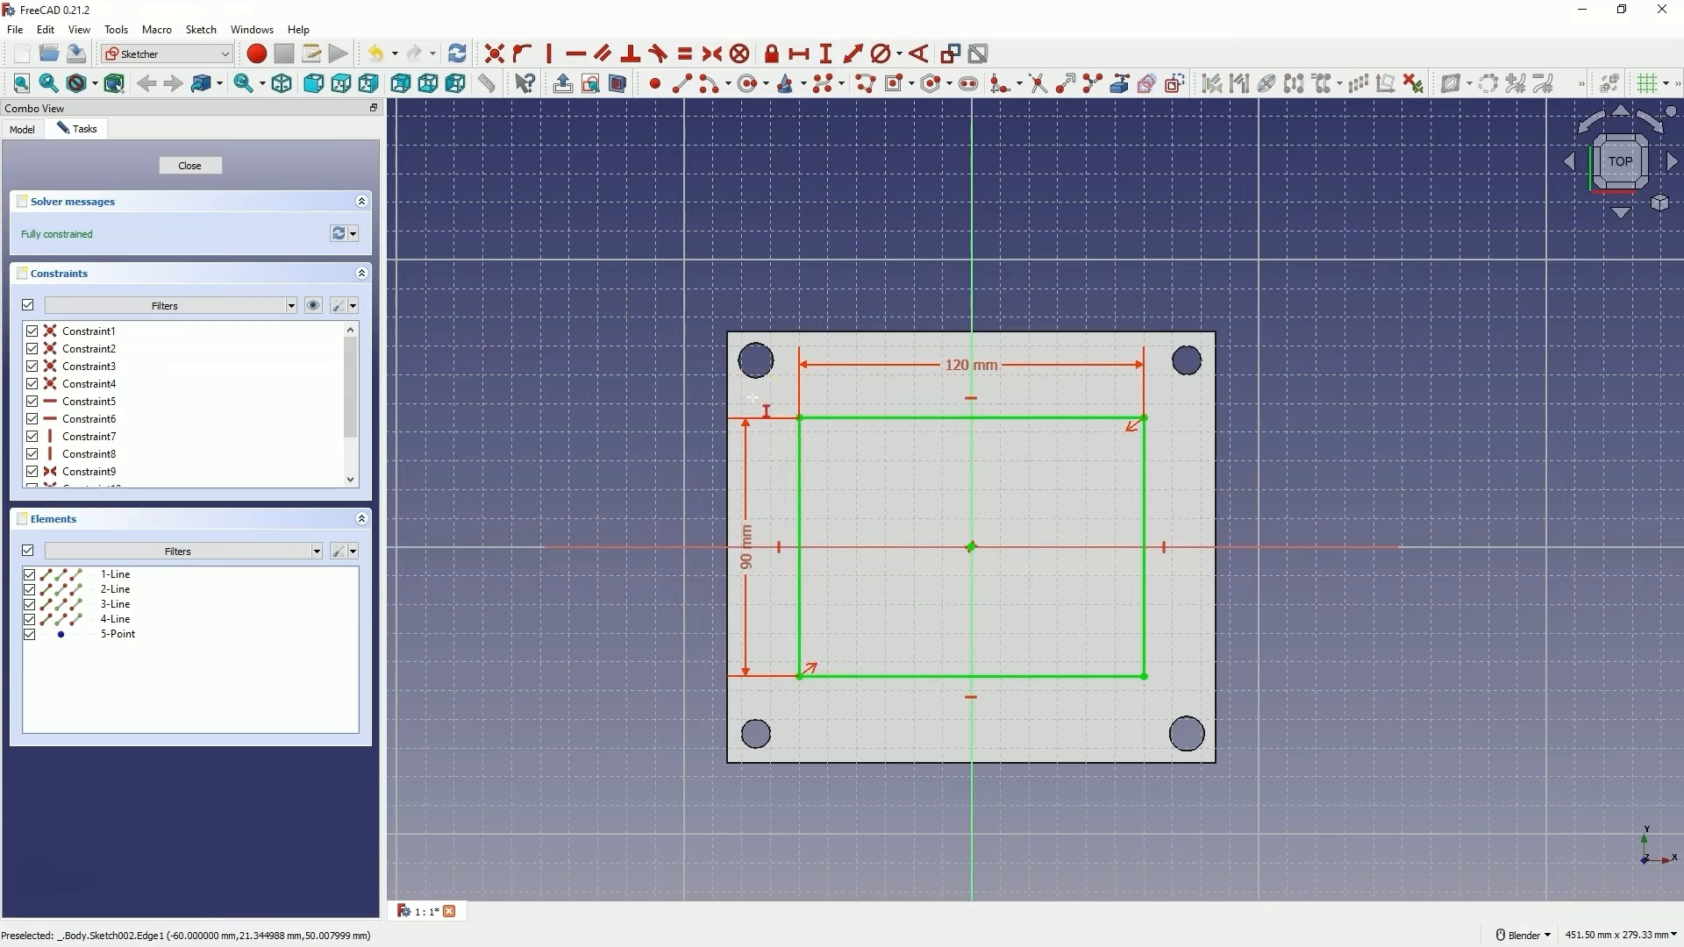
pyautogui.rightClick(665, 413)
pyautogui.click(1087, 482)
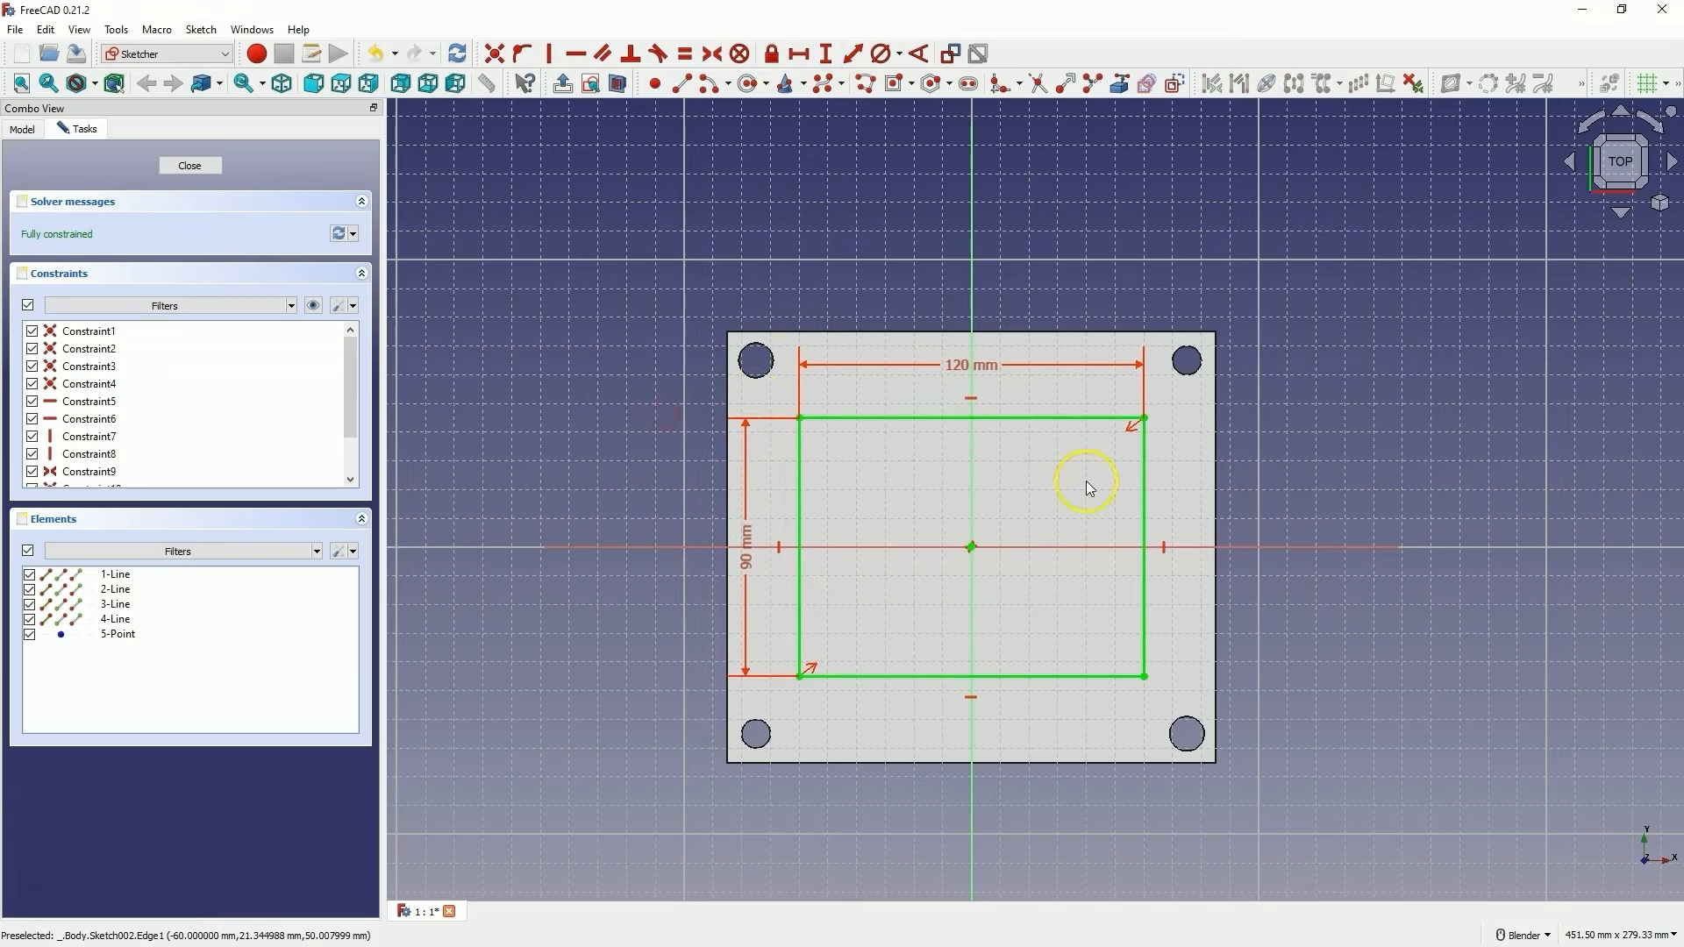
pyautogui.click(208, 166)
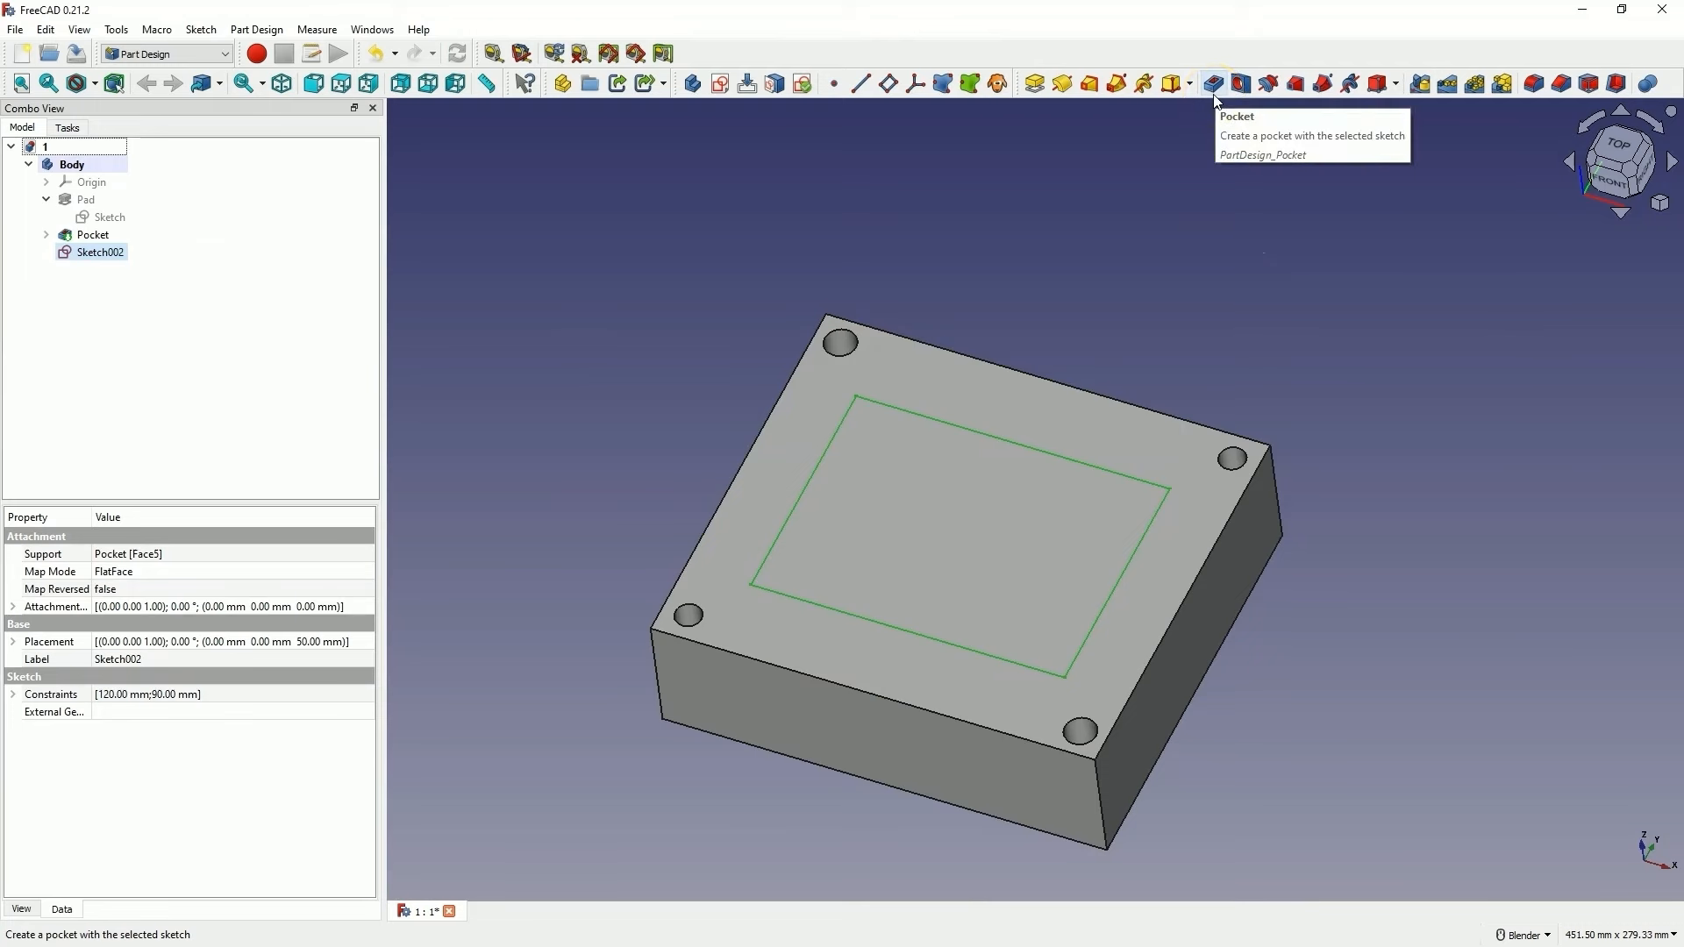
# Pocket the rectangle sketch into the plate's top face to a depth of 30 mm
pyautogui.click(1214, 93)
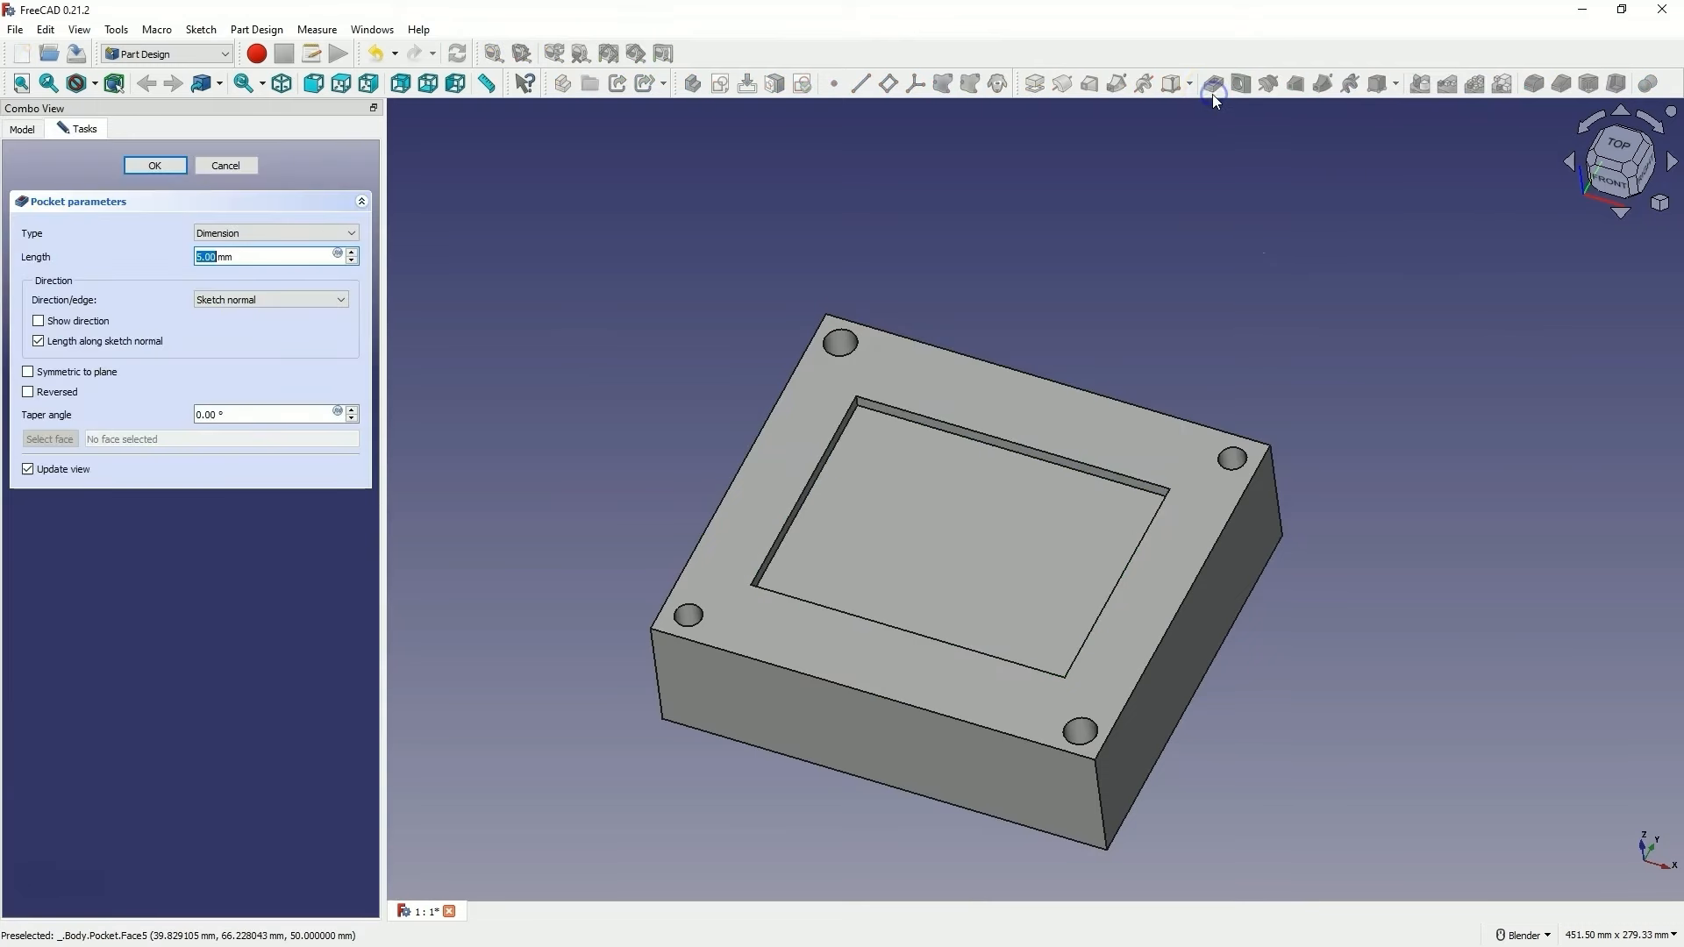
pyautogui.scroll(10, 227, 257)
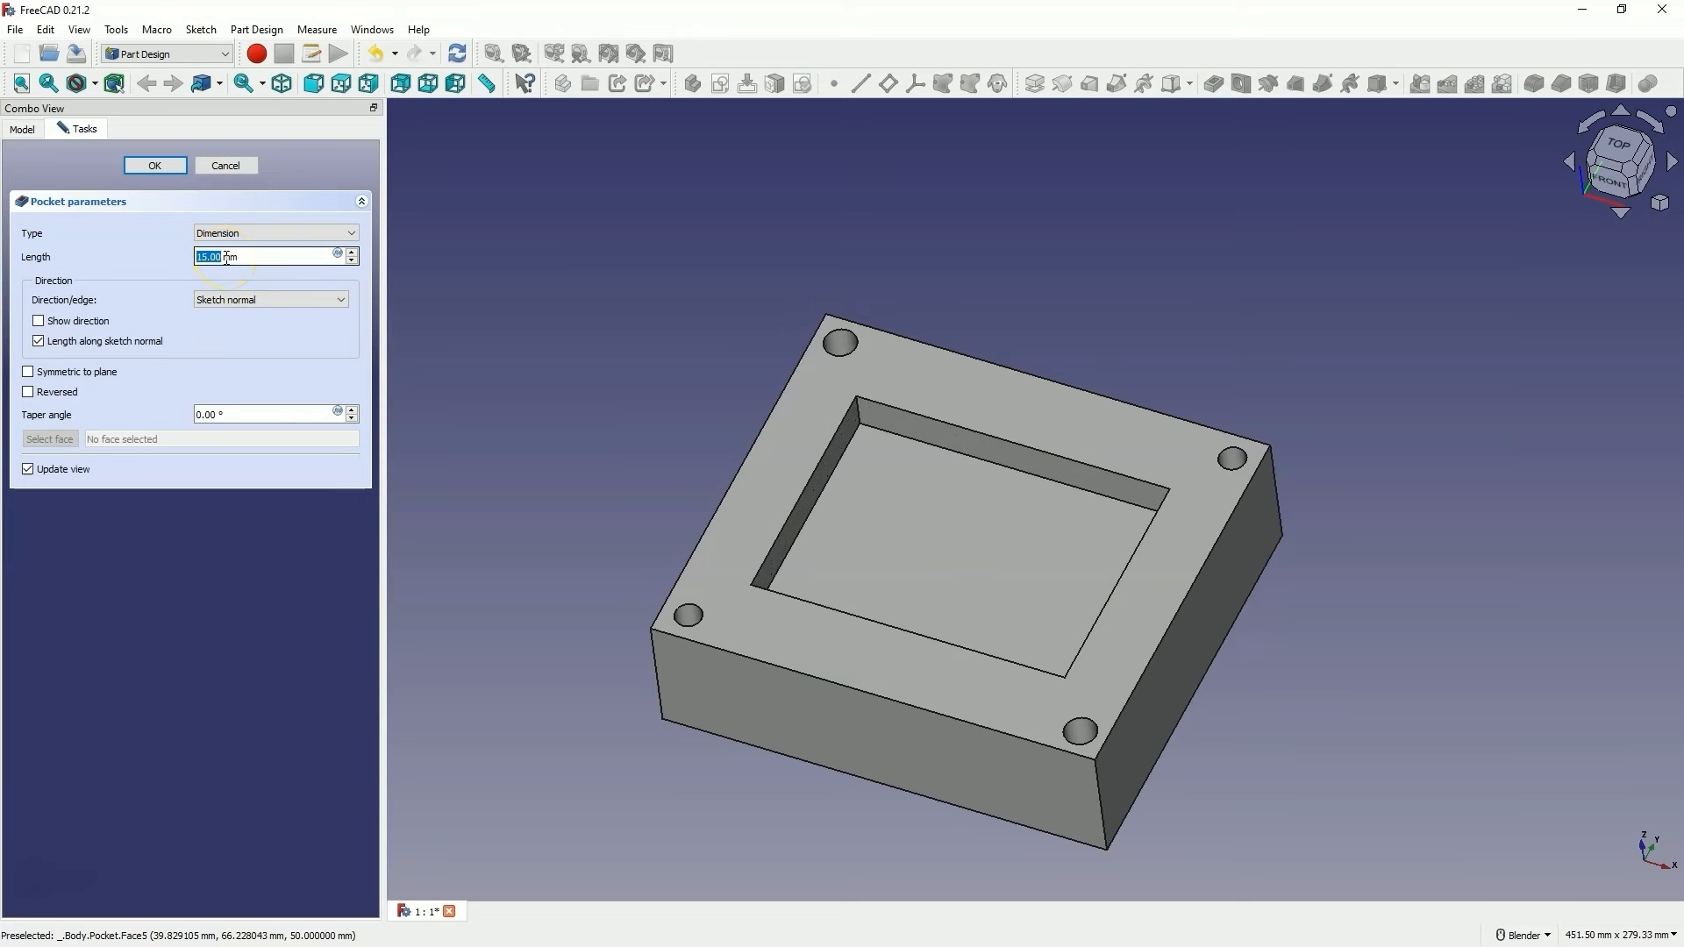
pyautogui.scroll(20, 227, 257)
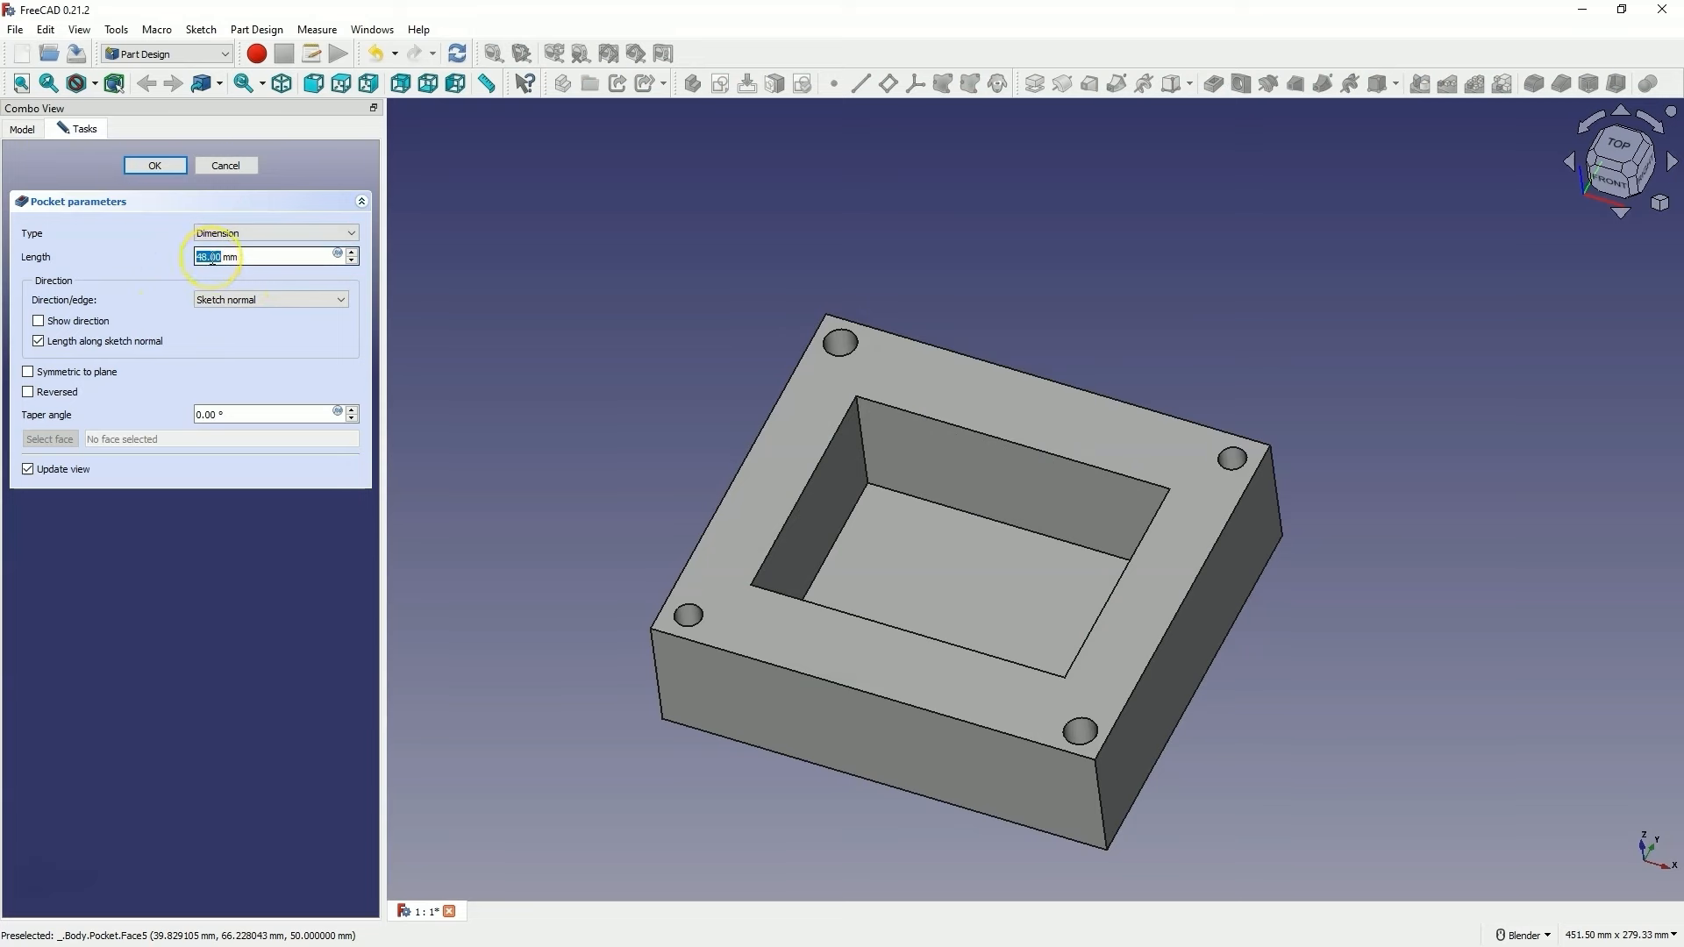
pyautogui.scroll(4, 212, 259)
pyautogui.scroll(-13, 211, 259)
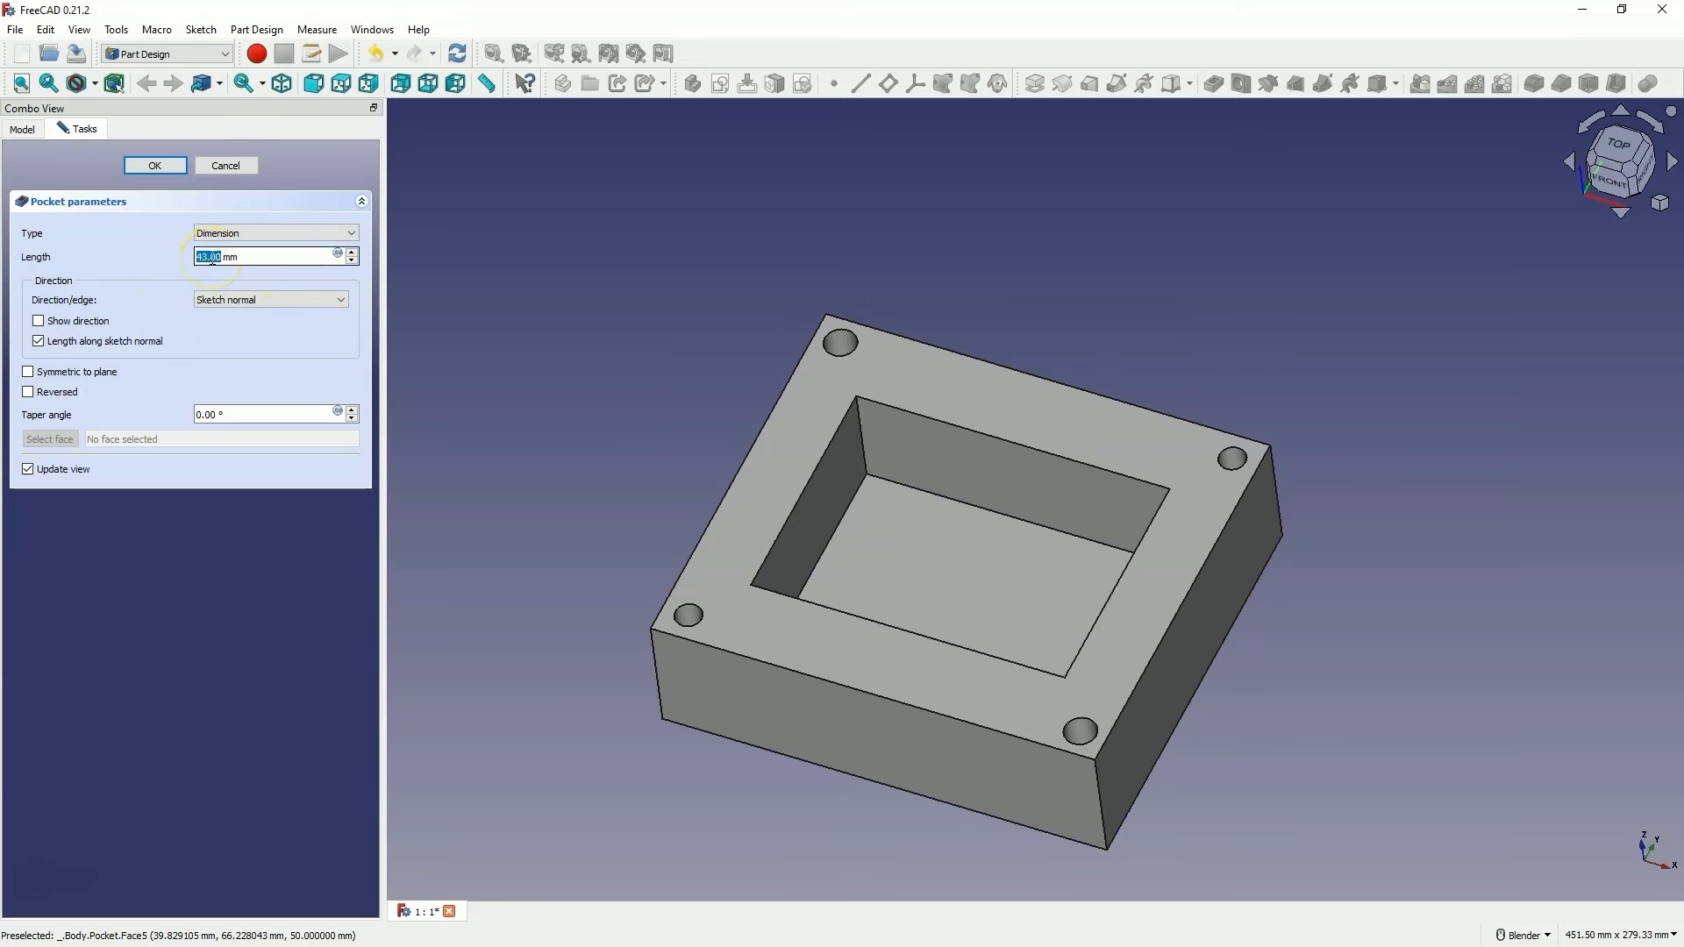
pyautogui.scroll(-2, 210, 256)
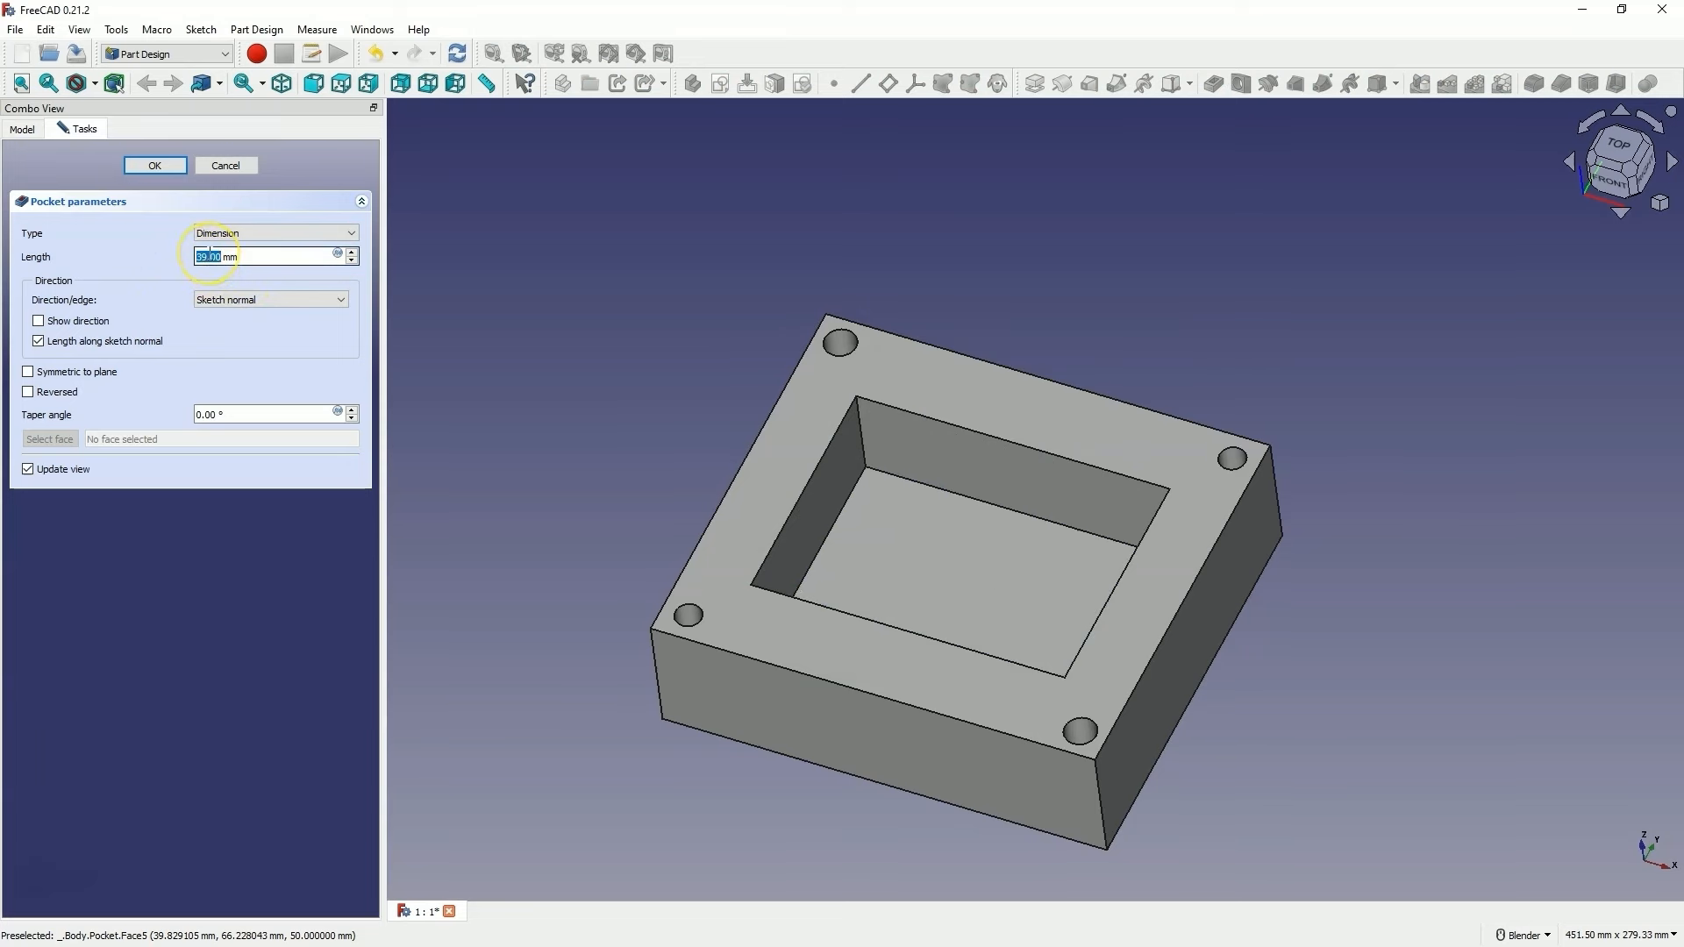
pyautogui.write('3')
pyautogui.press('Return')
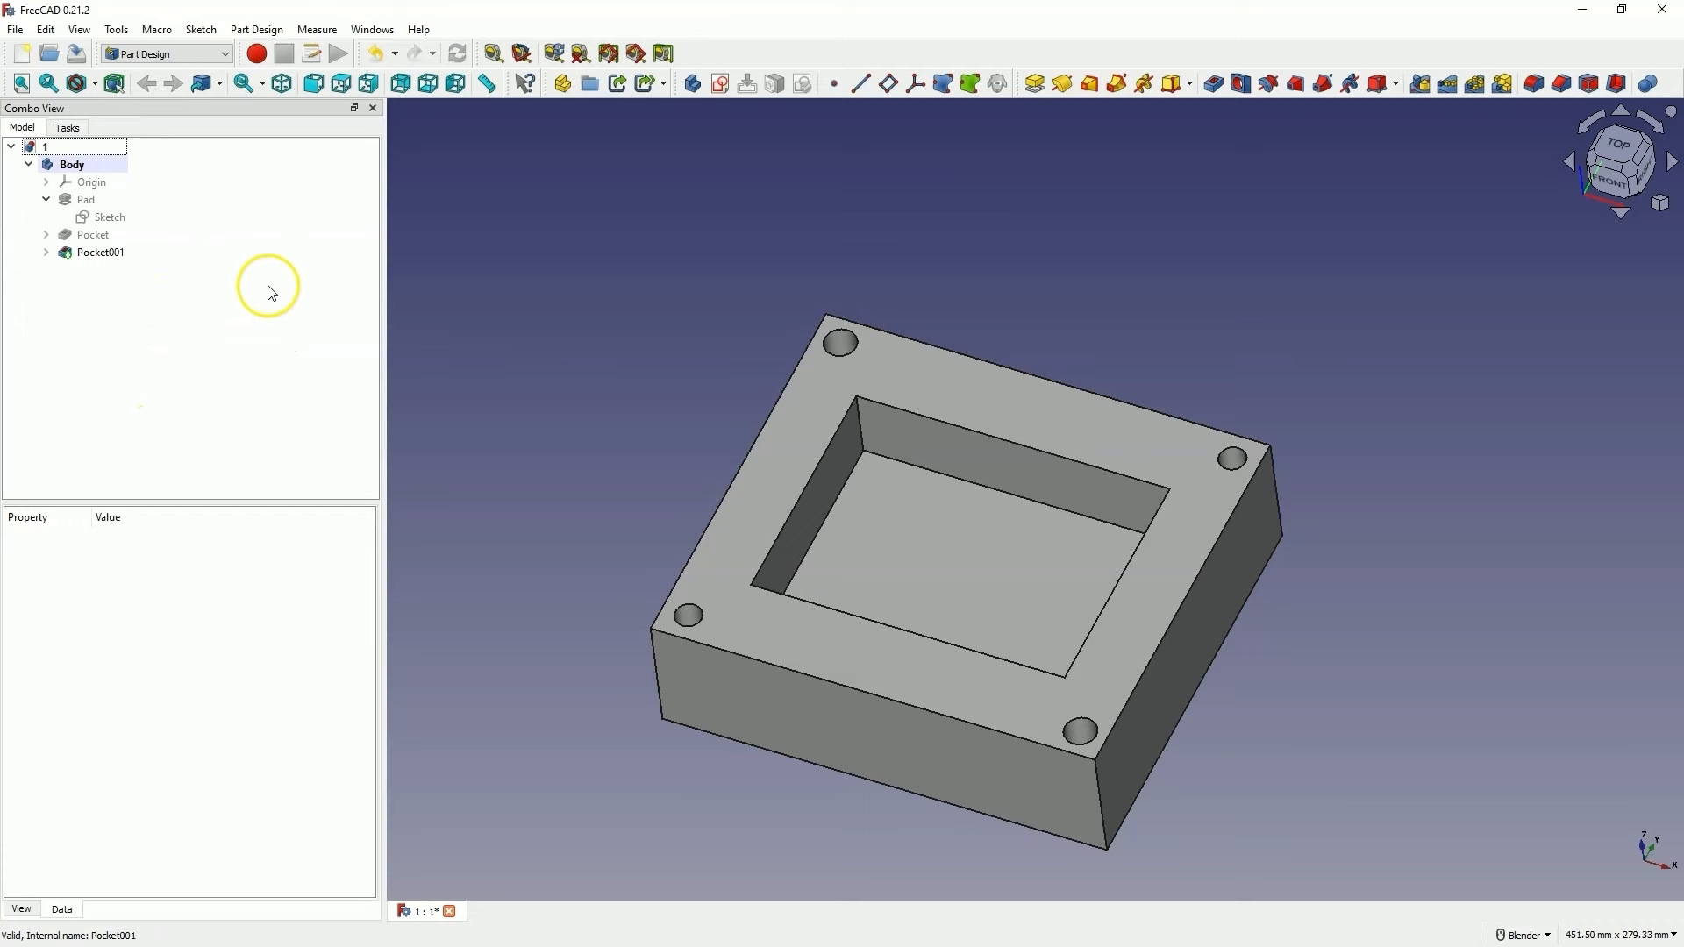
# Create a sketch on the plate's front face and link the face's upper edge as external geometry
pyautogui.moveTo(691, 431); pyautogui.dragTo(685, 376, button='middle')
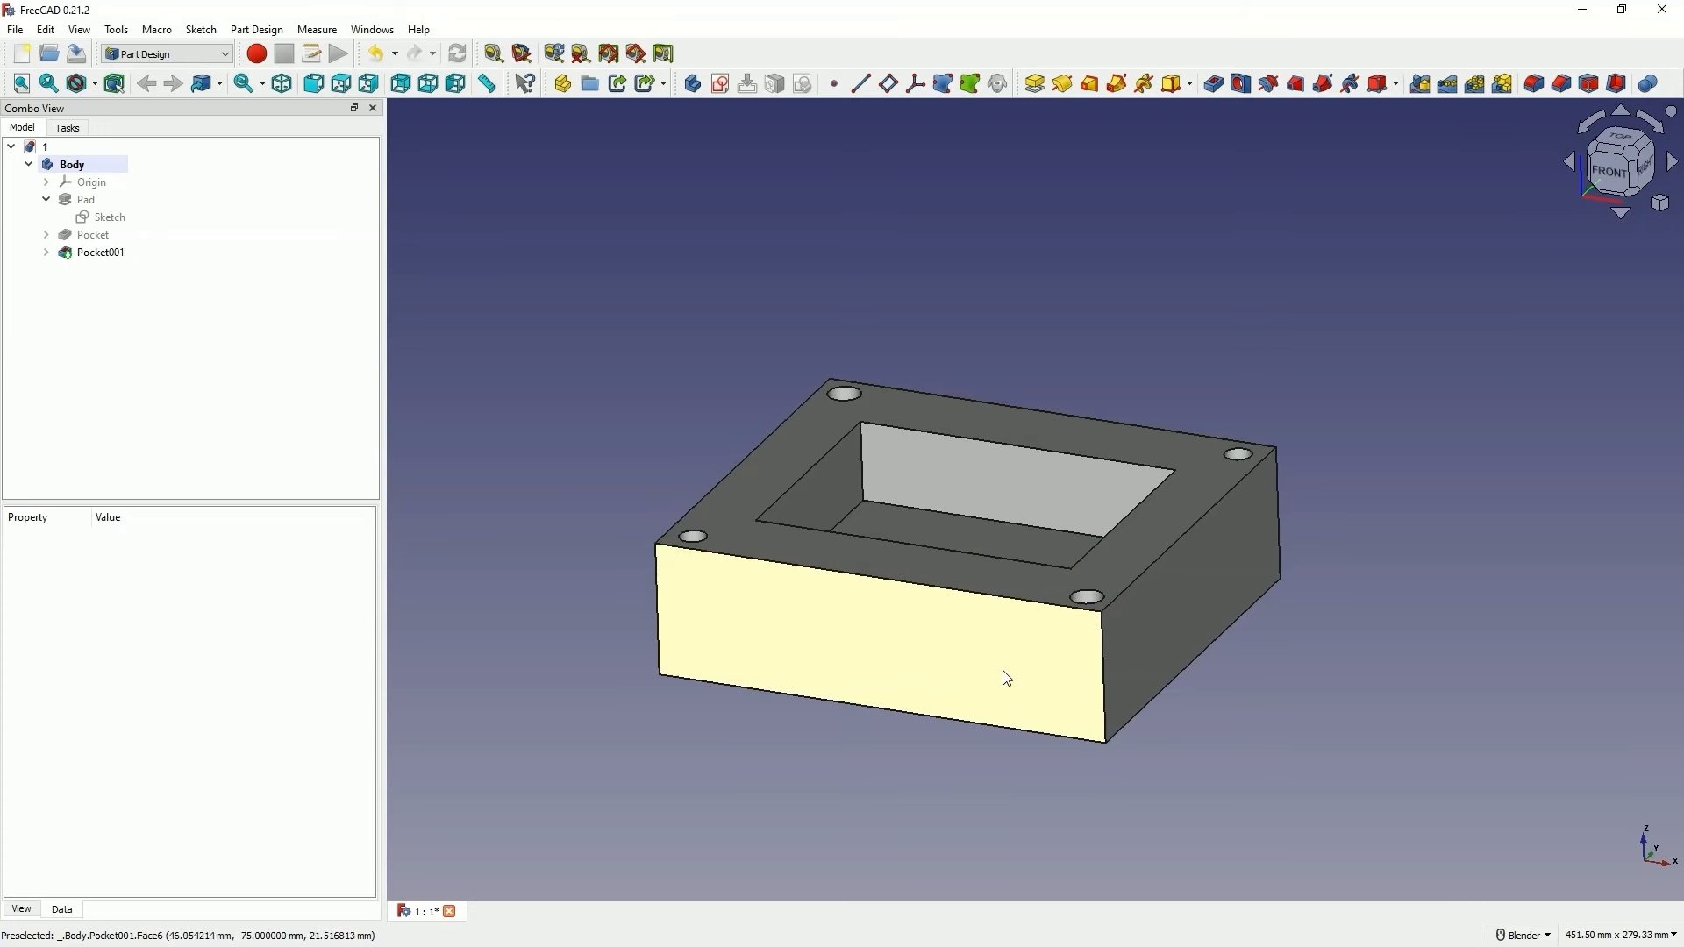
pyautogui.click(855, 603)
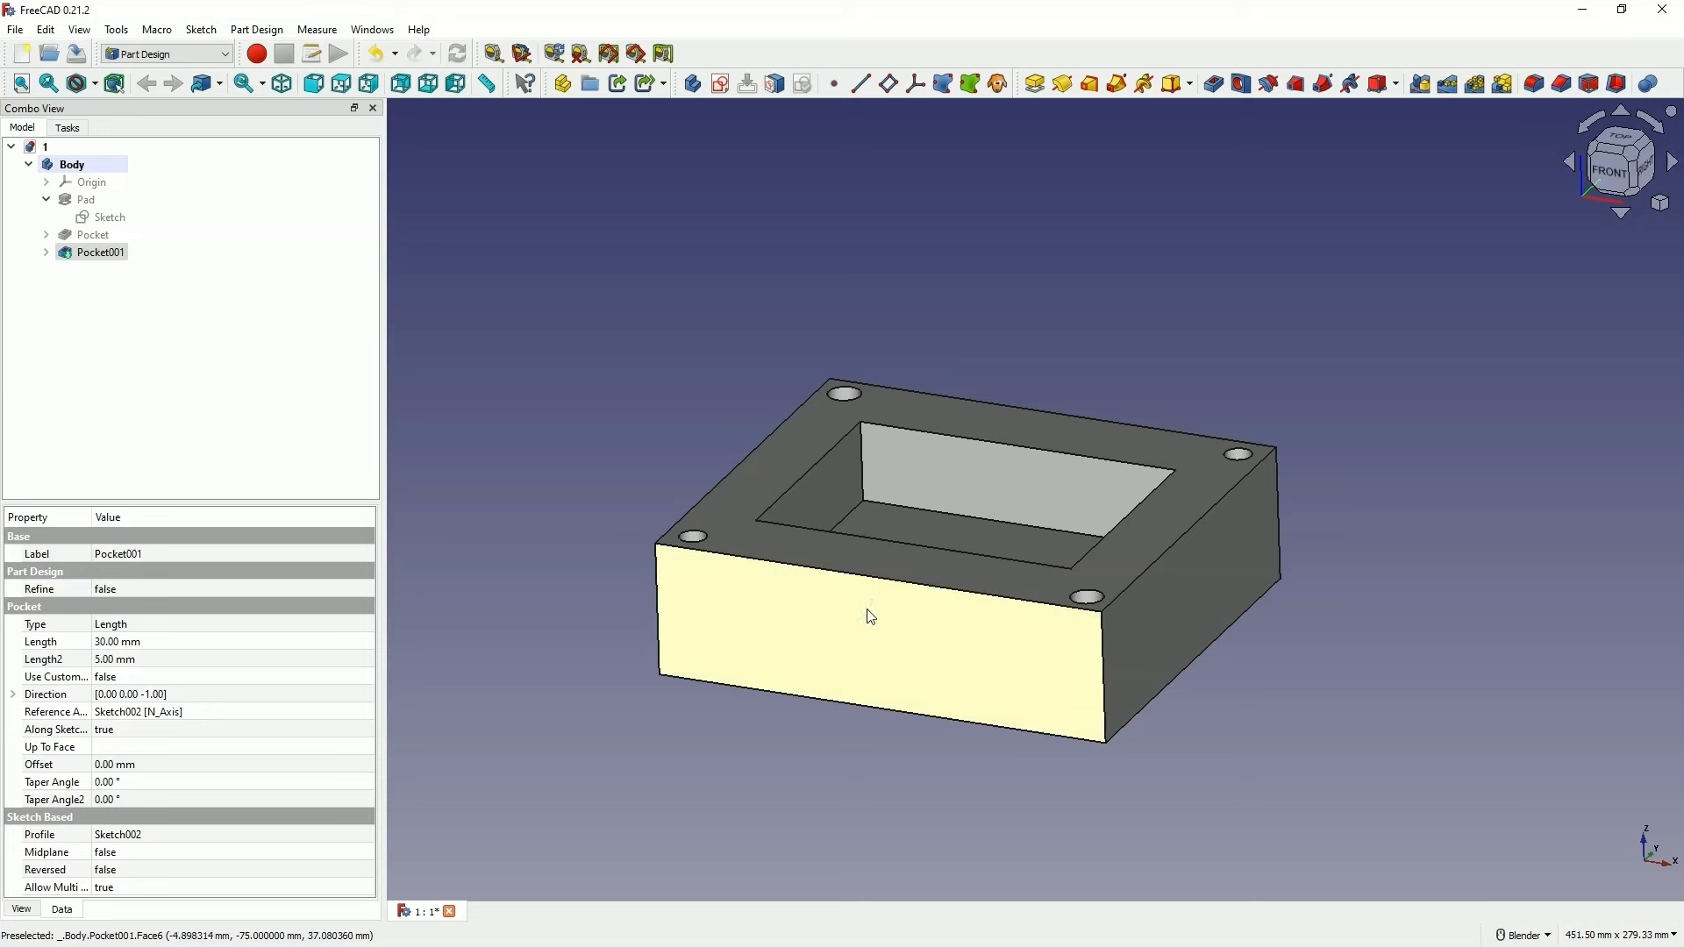
pyautogui.click(738, 406)
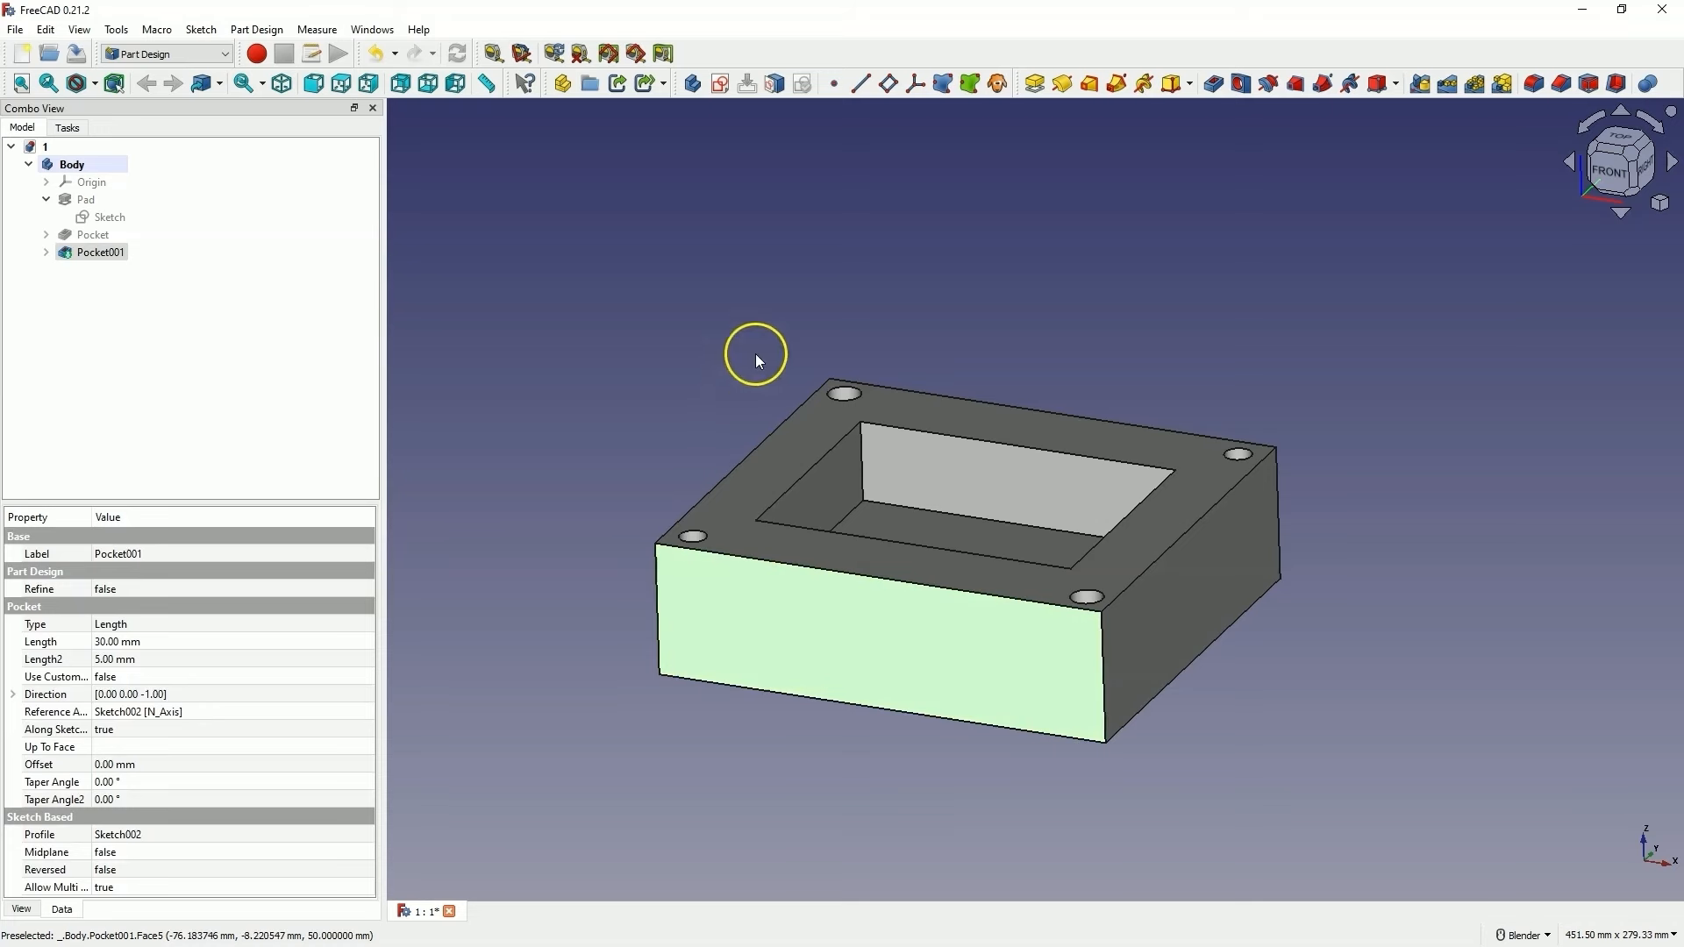
pyautogui.click(717, 93)
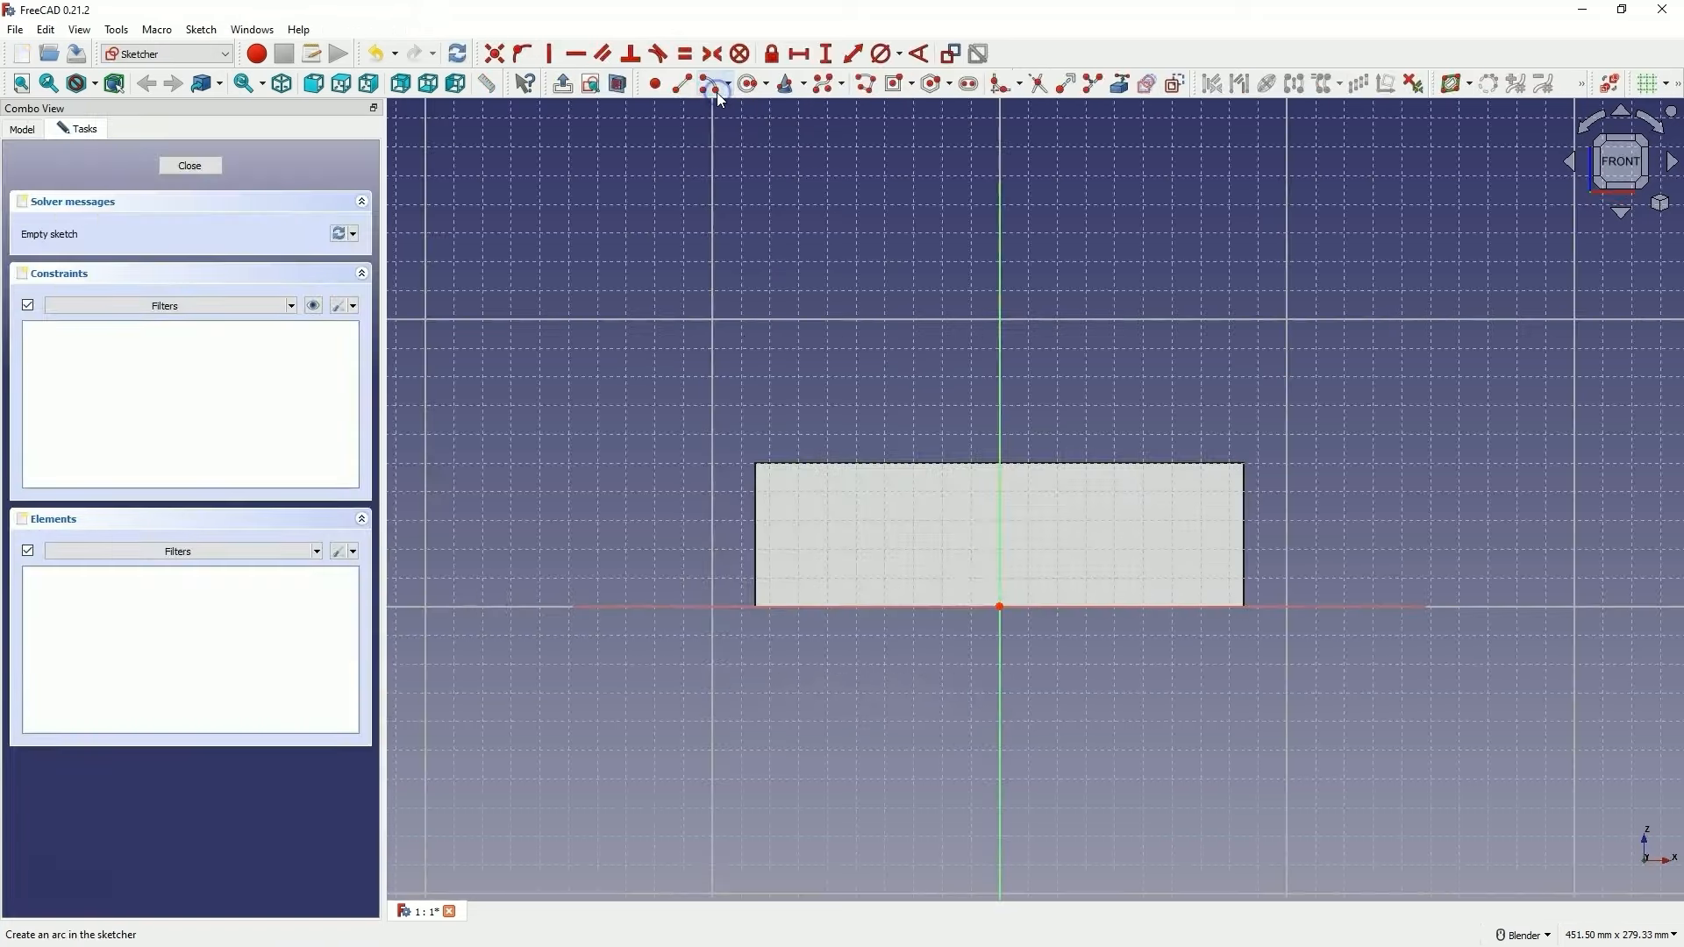
pyautogui.click(1061, 482)
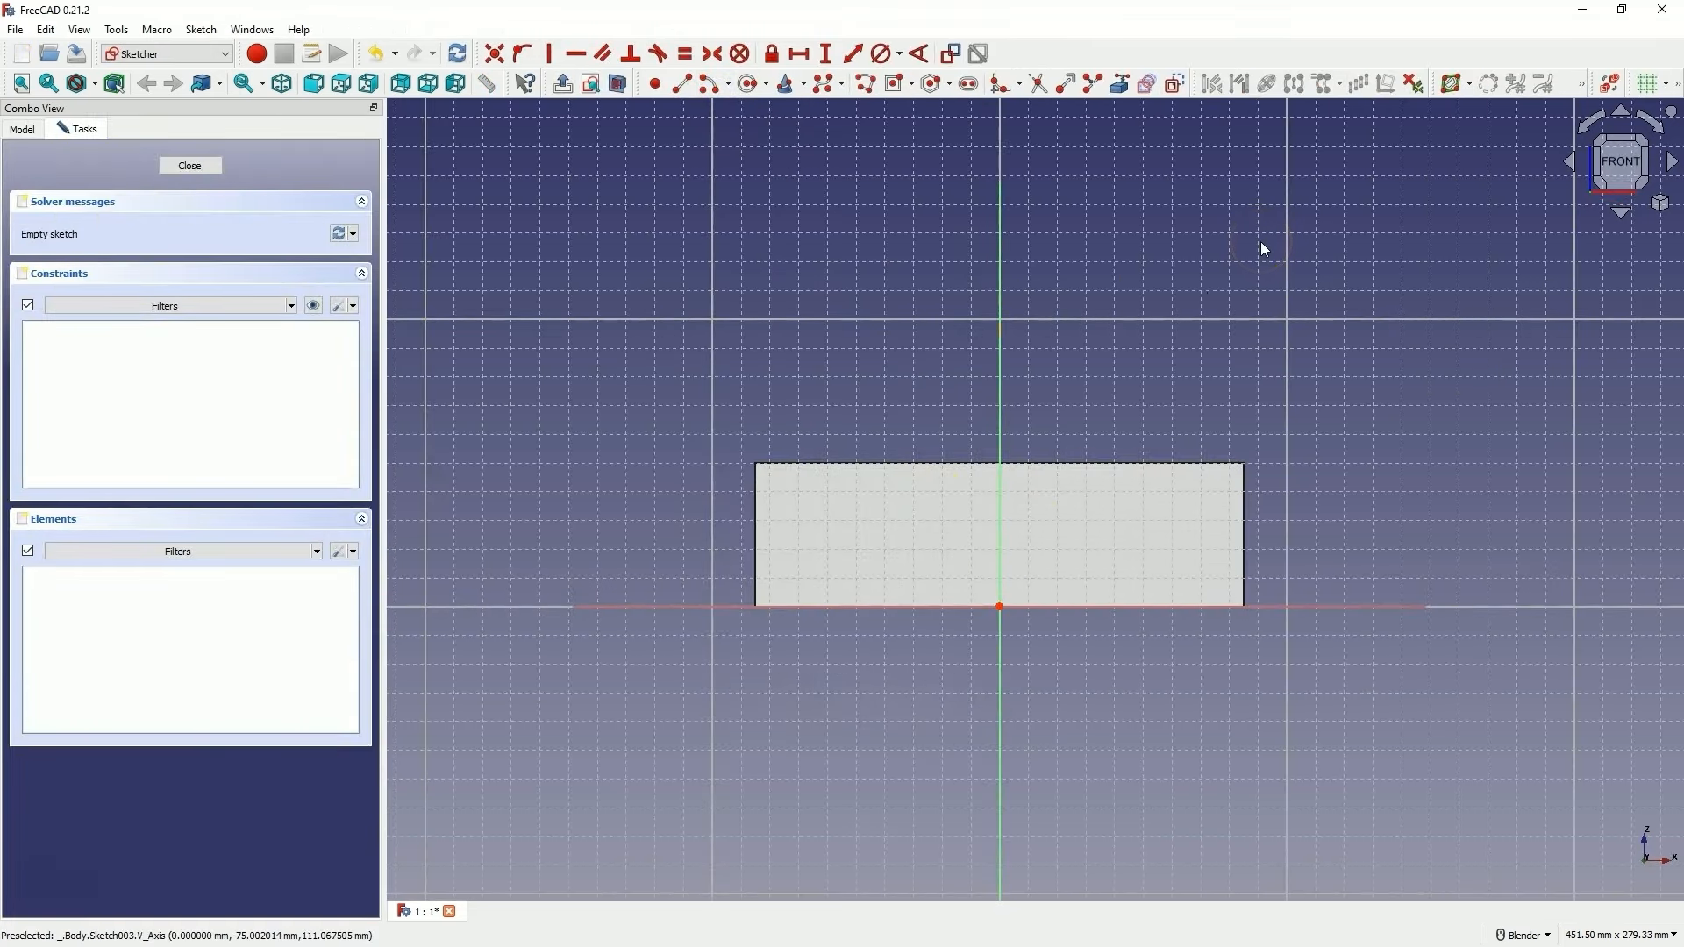
pyautogui.click(1125, 87)
pyautogui.click(1052, 462)
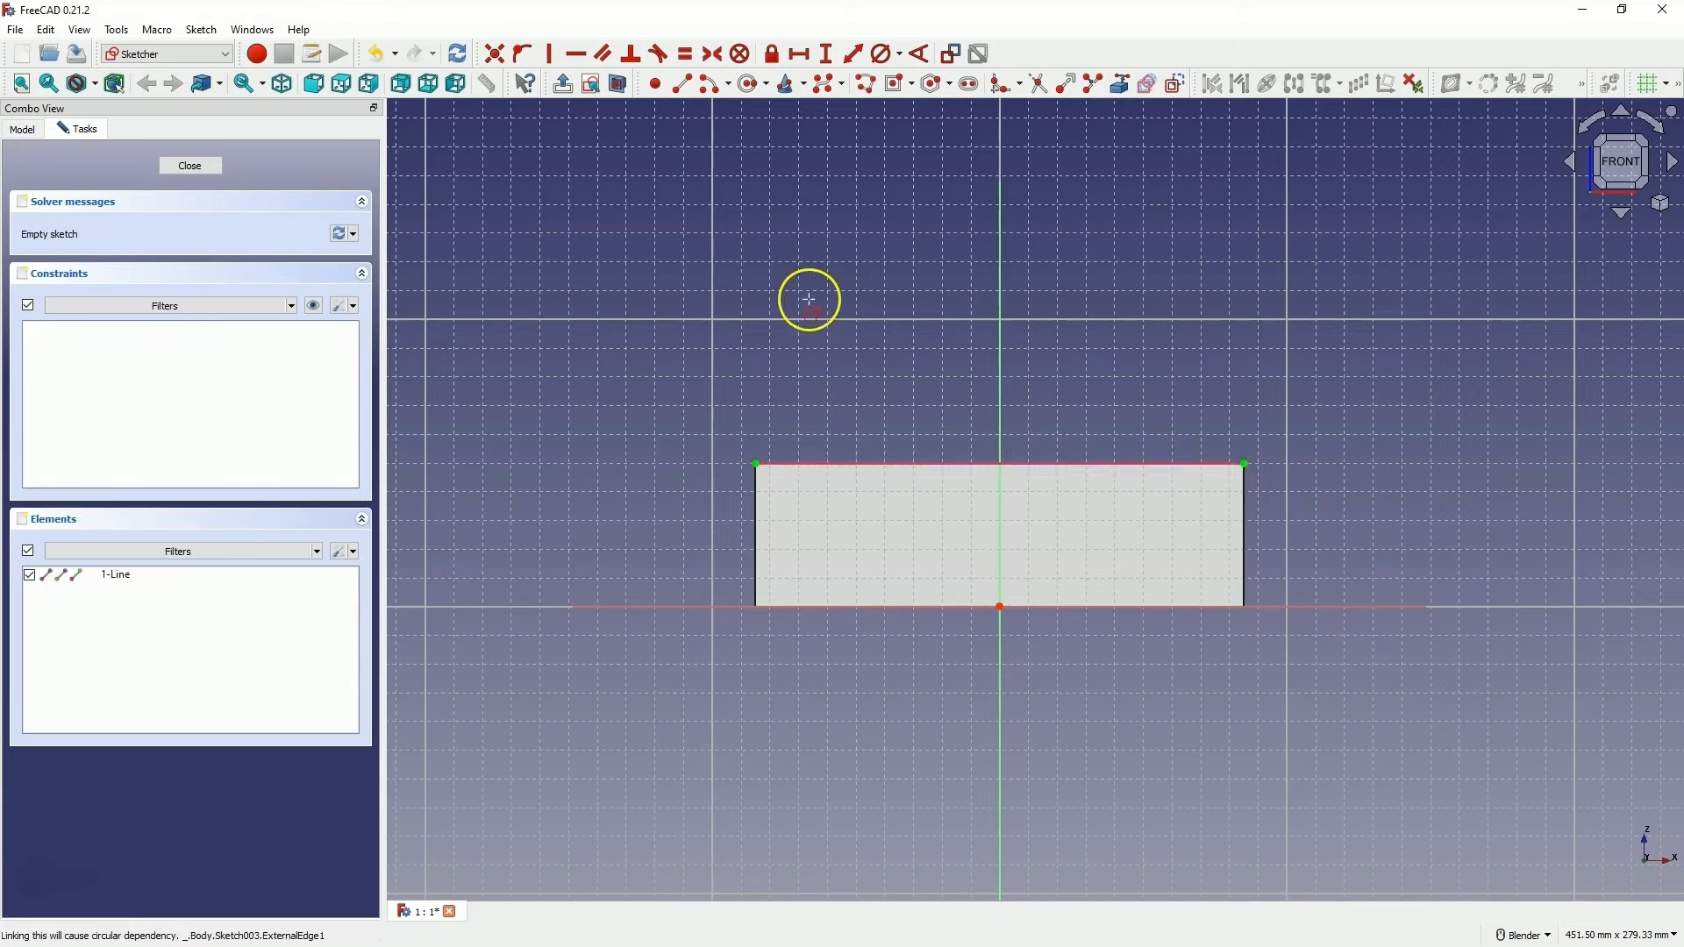
# Draw two corner-to-corner rectangles hanging from the linked upper edge, one on each side of the vertical axis, the left one about 28 mm wide
pyautogui.click(913, 87)
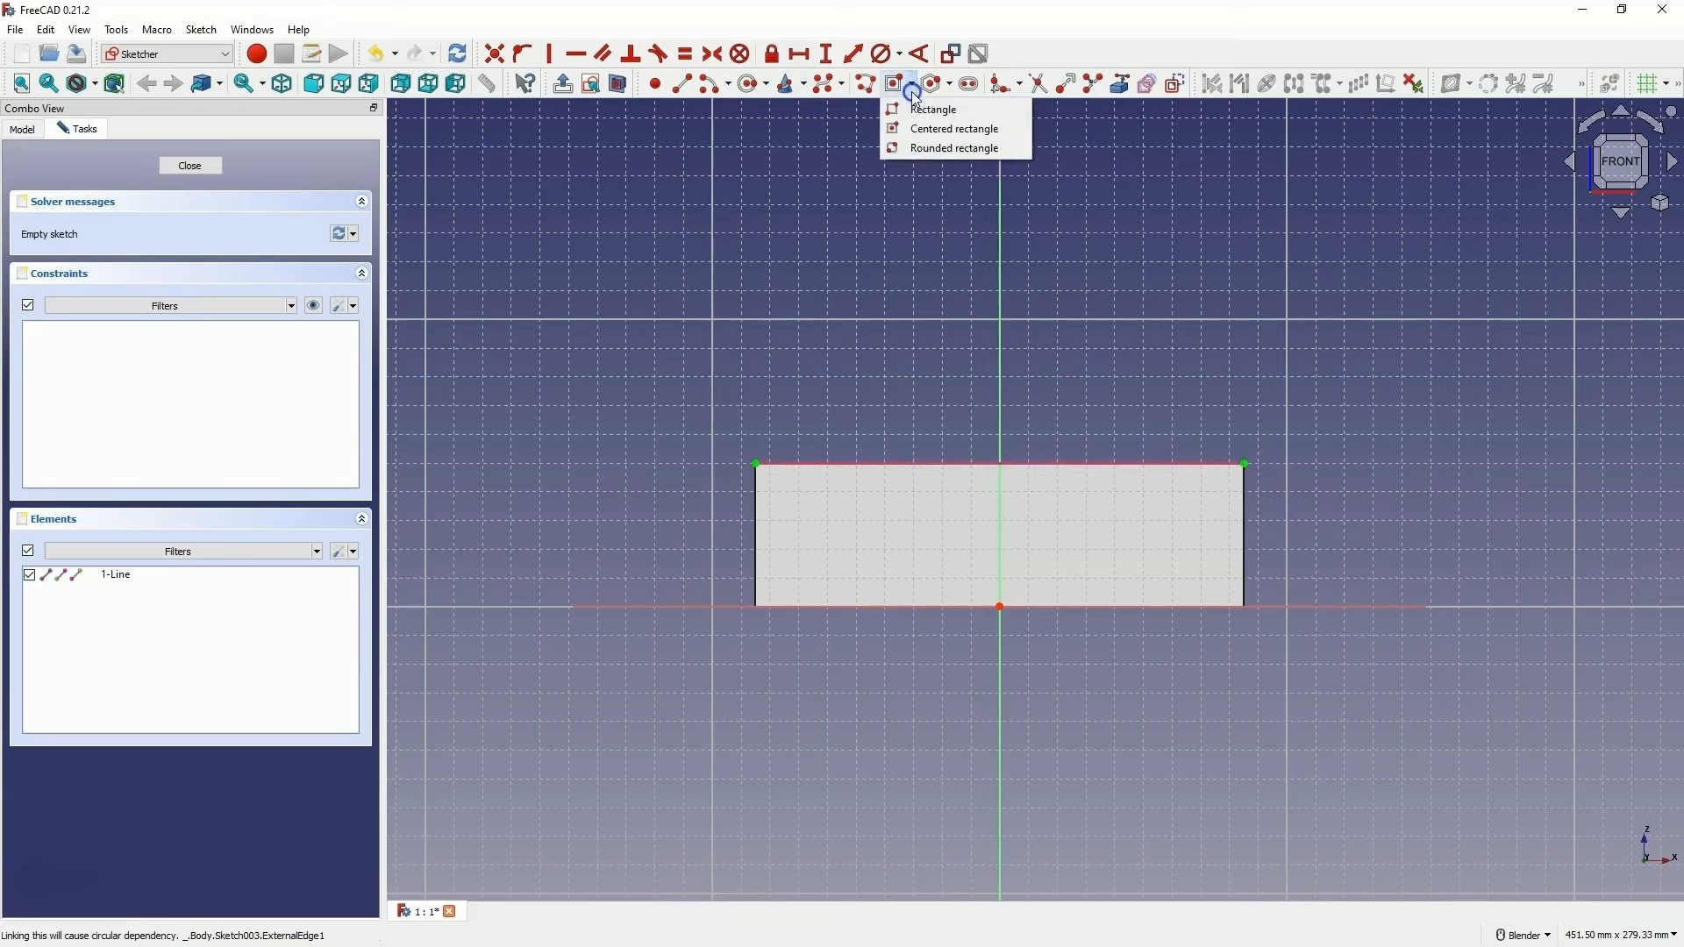
pyautogui.click(962, 113)
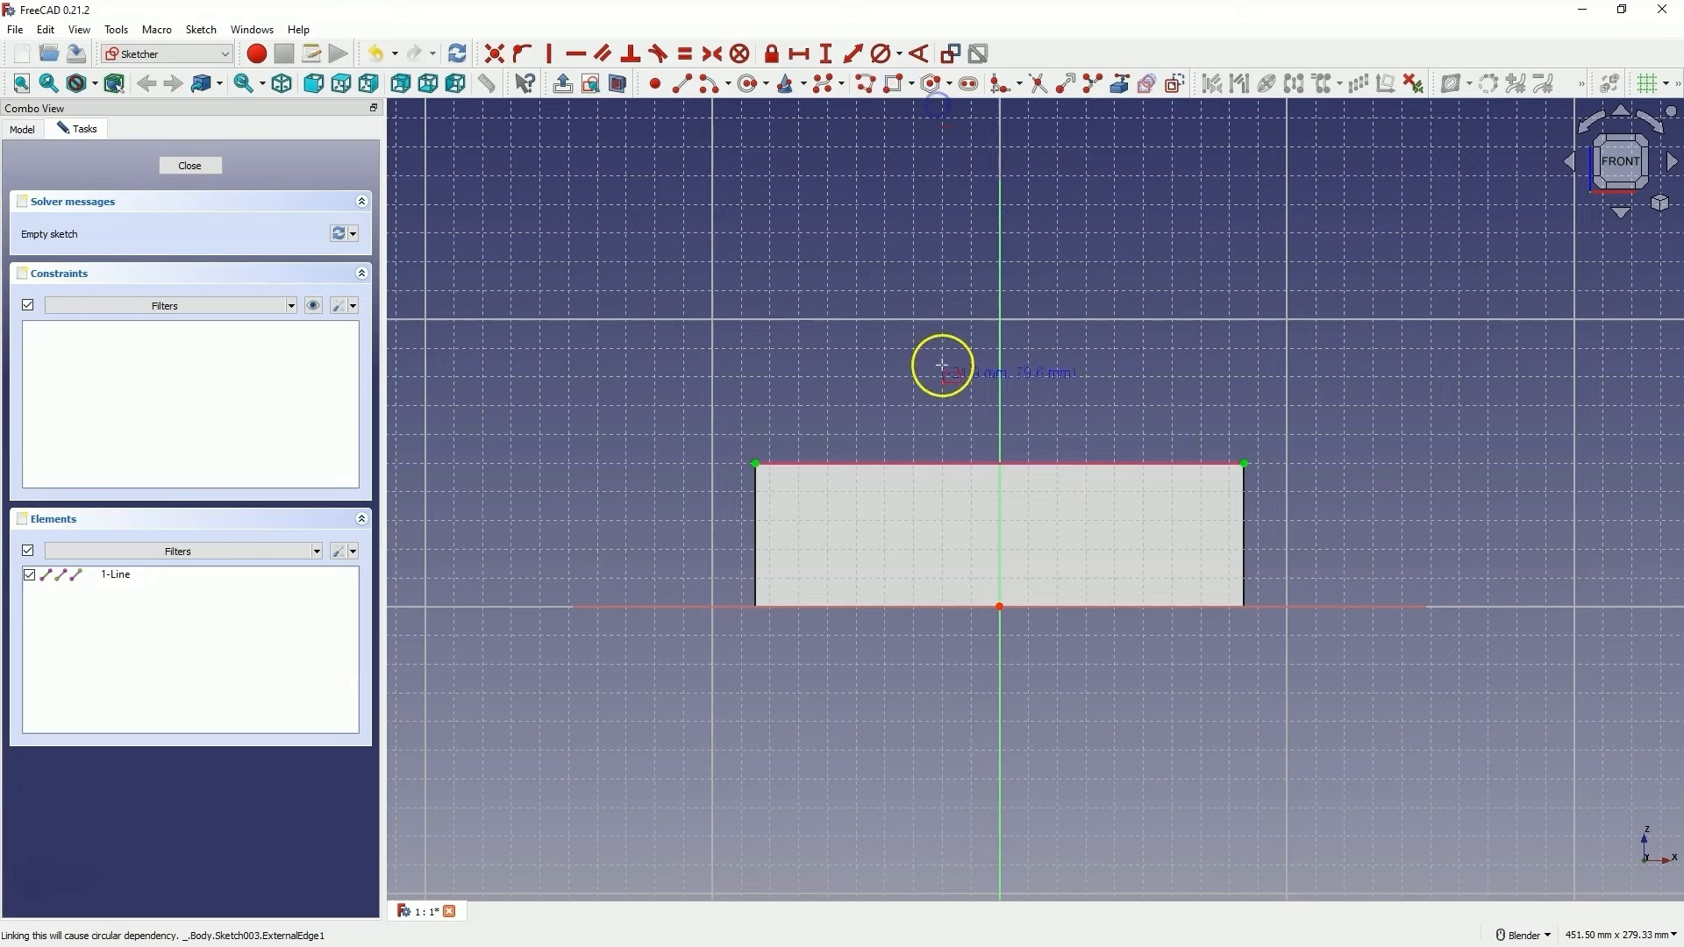
pyautogui.click(832, 463)
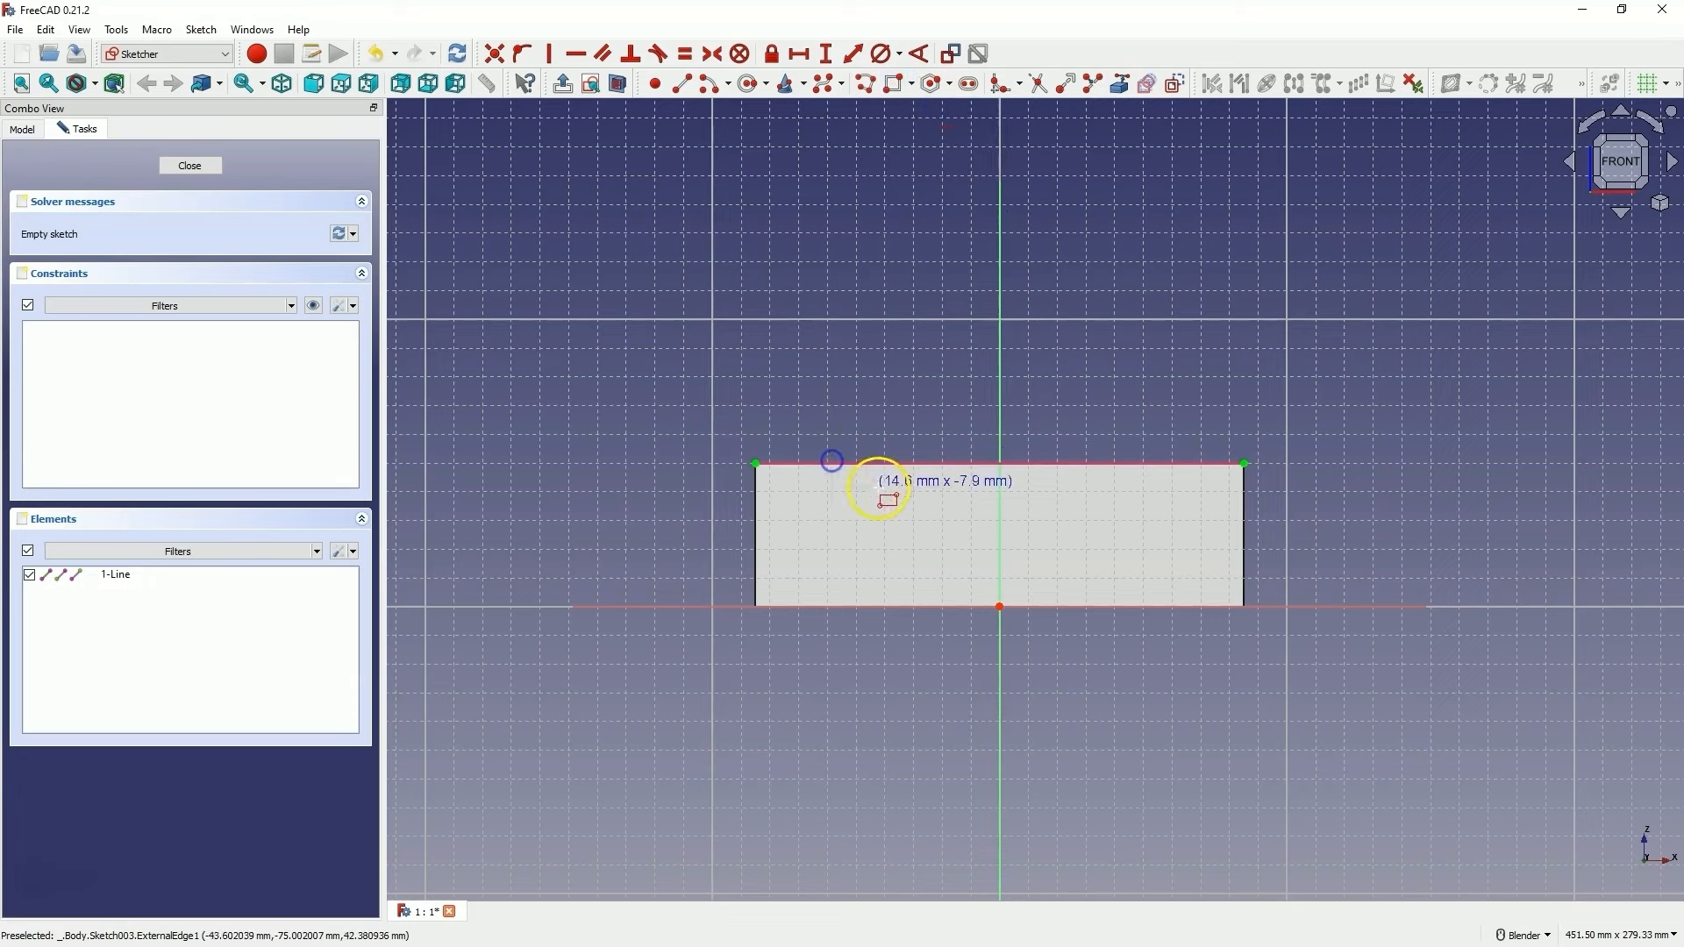
pyautogui.click(914, 520)
pyautogui.click(1158, 462)
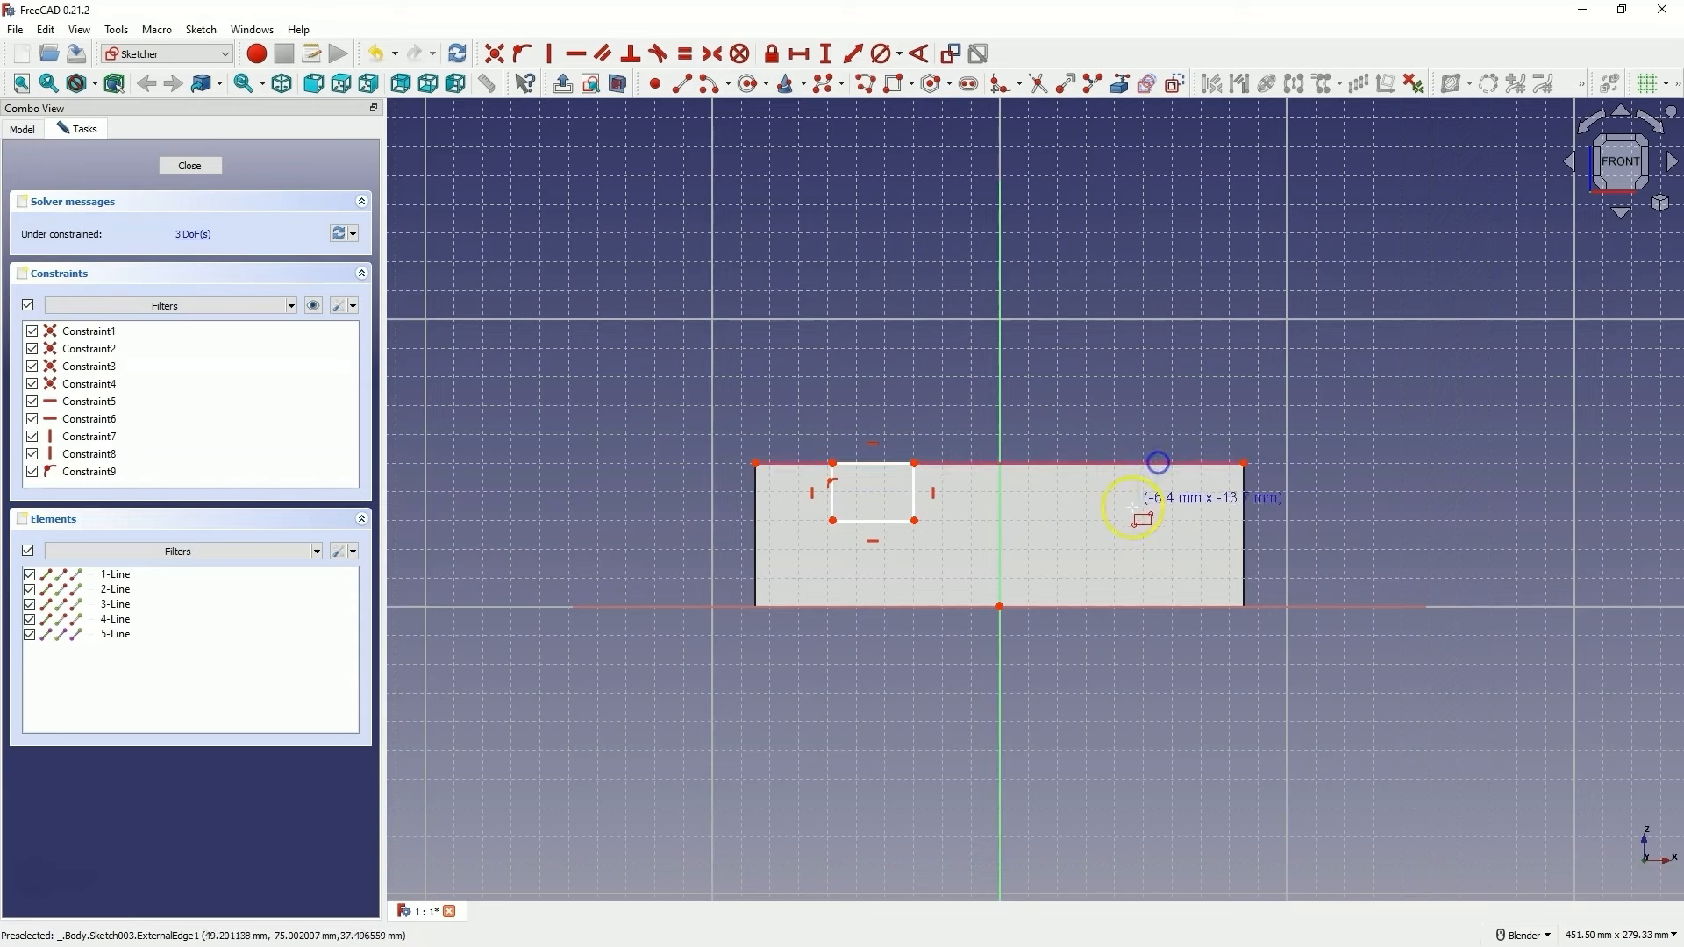
pyautogui.click(1090, 530)
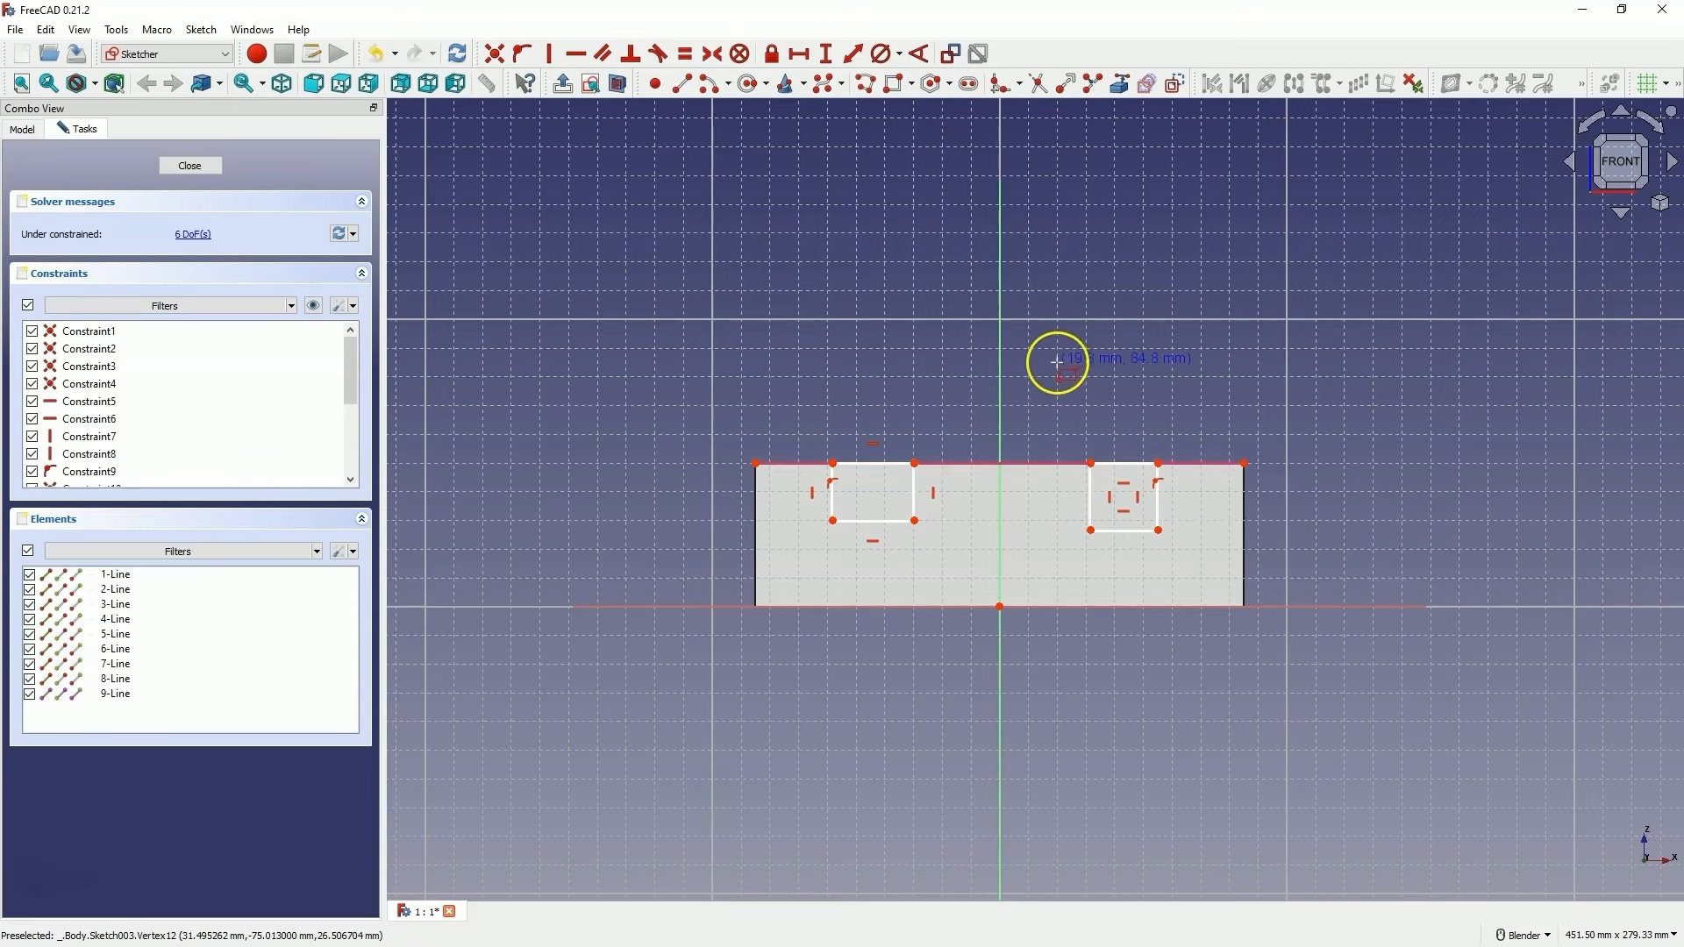
pyautogui.rightClick(905, 375)
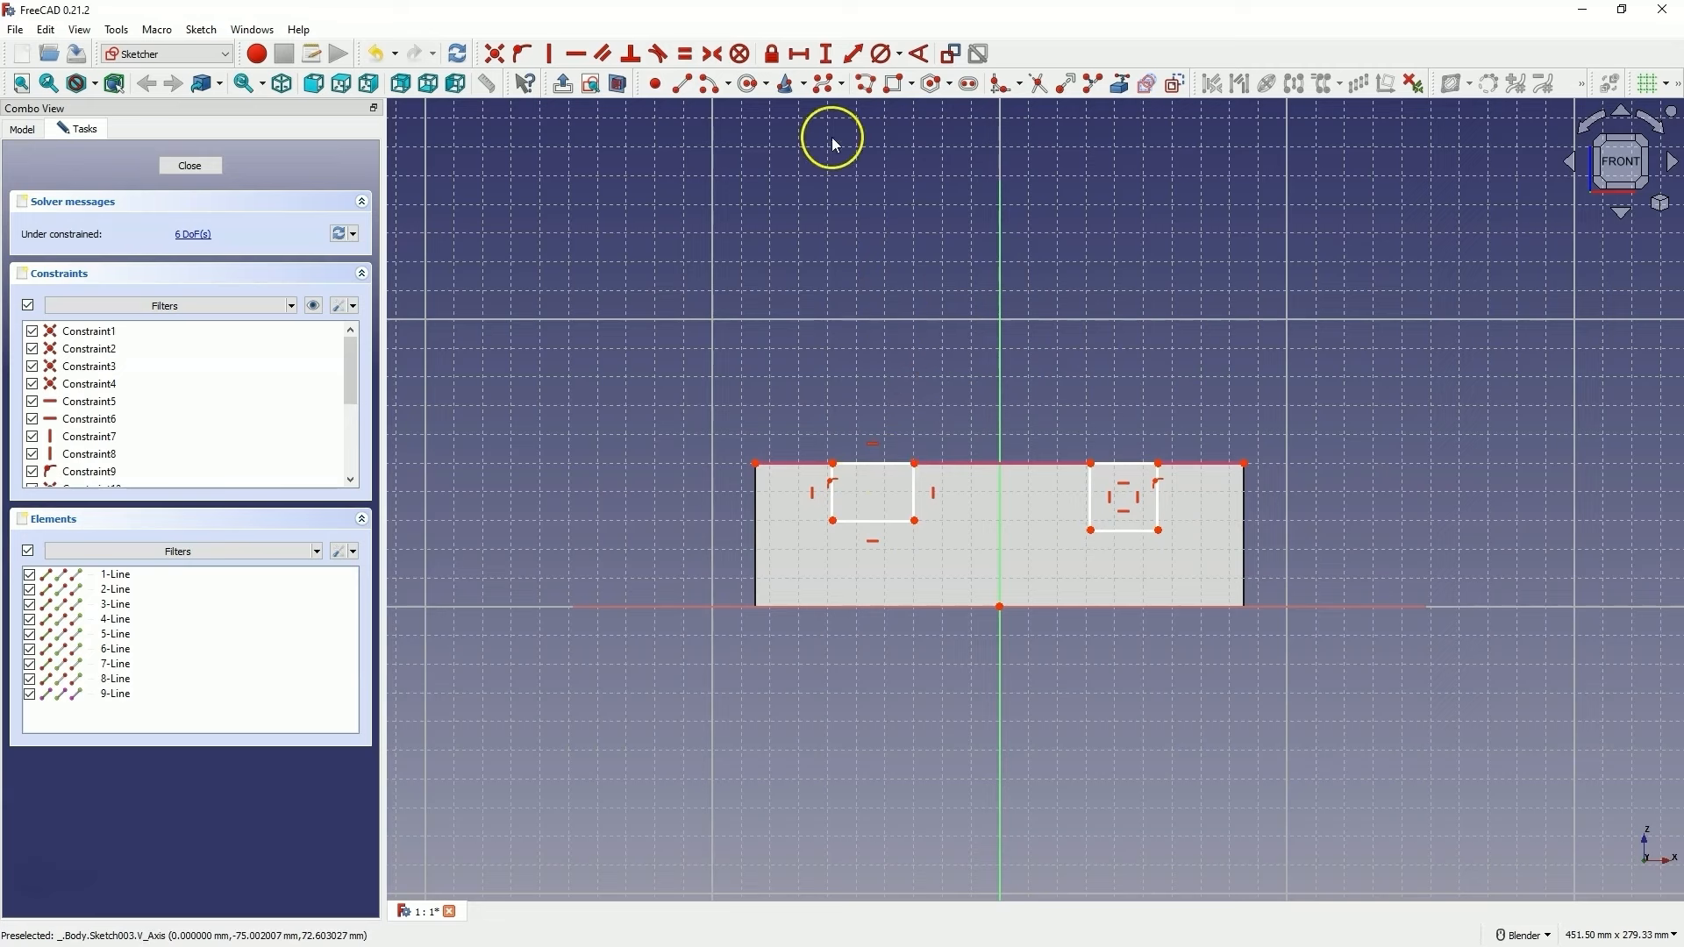
# Constrain the left rectangle's width to 30 mm
pyautogui.click(805, 60)
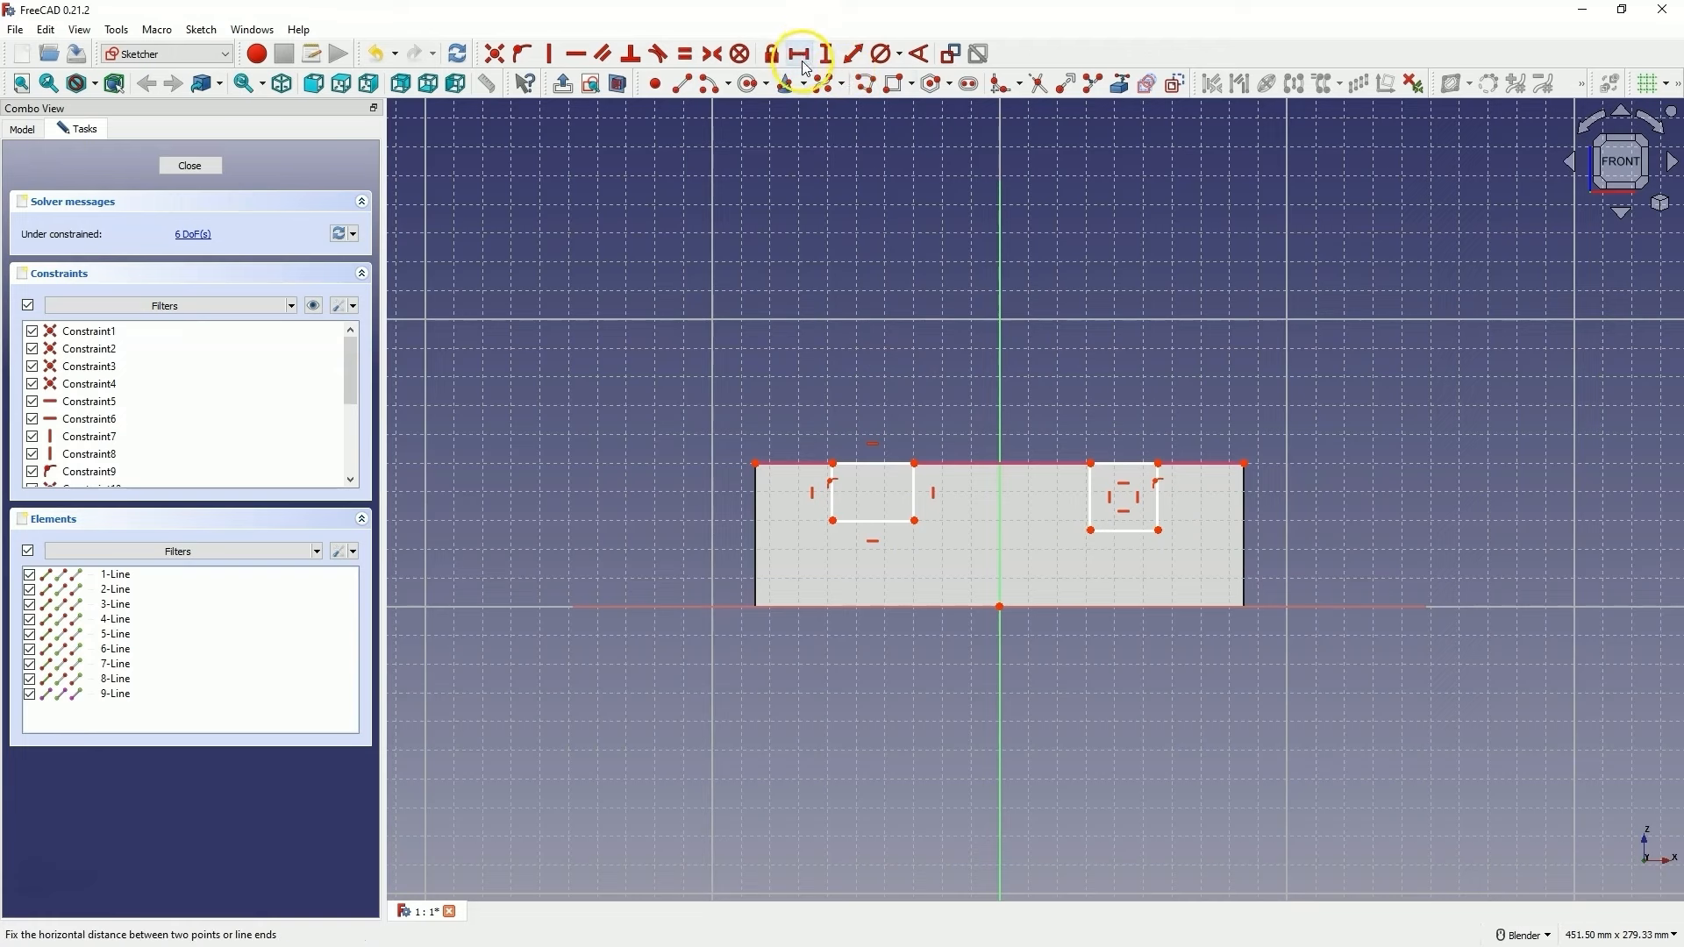
pyautogui.click(872, 517)
pyautogui.write('30mm')
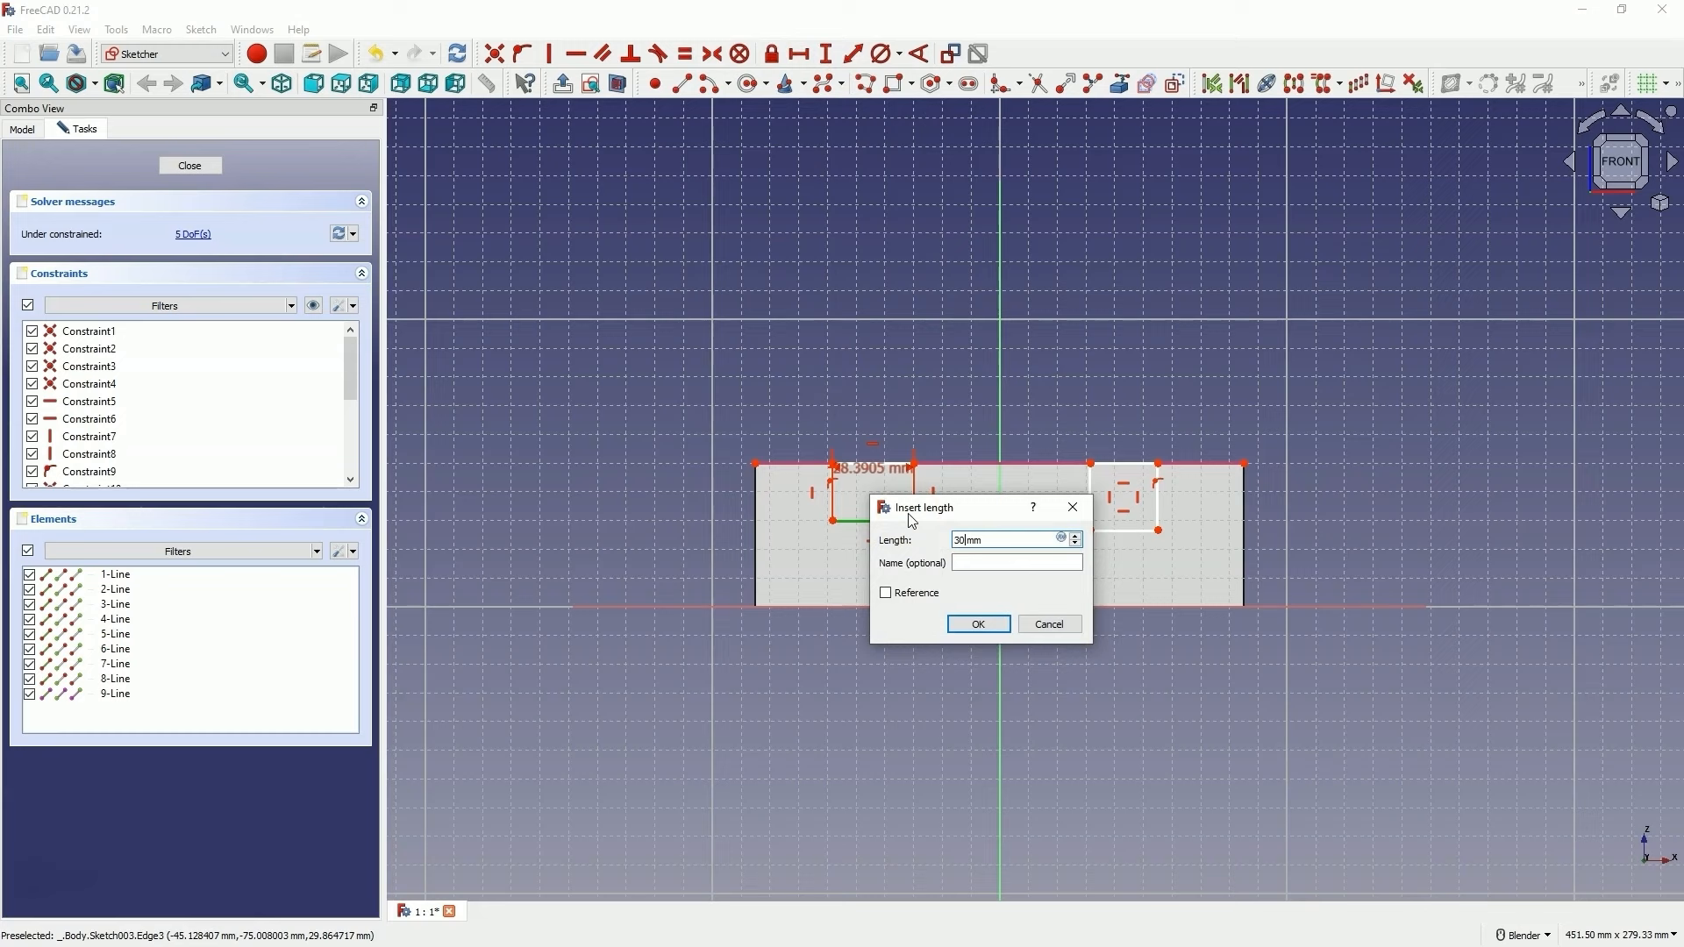
pyautogui.press('Return')
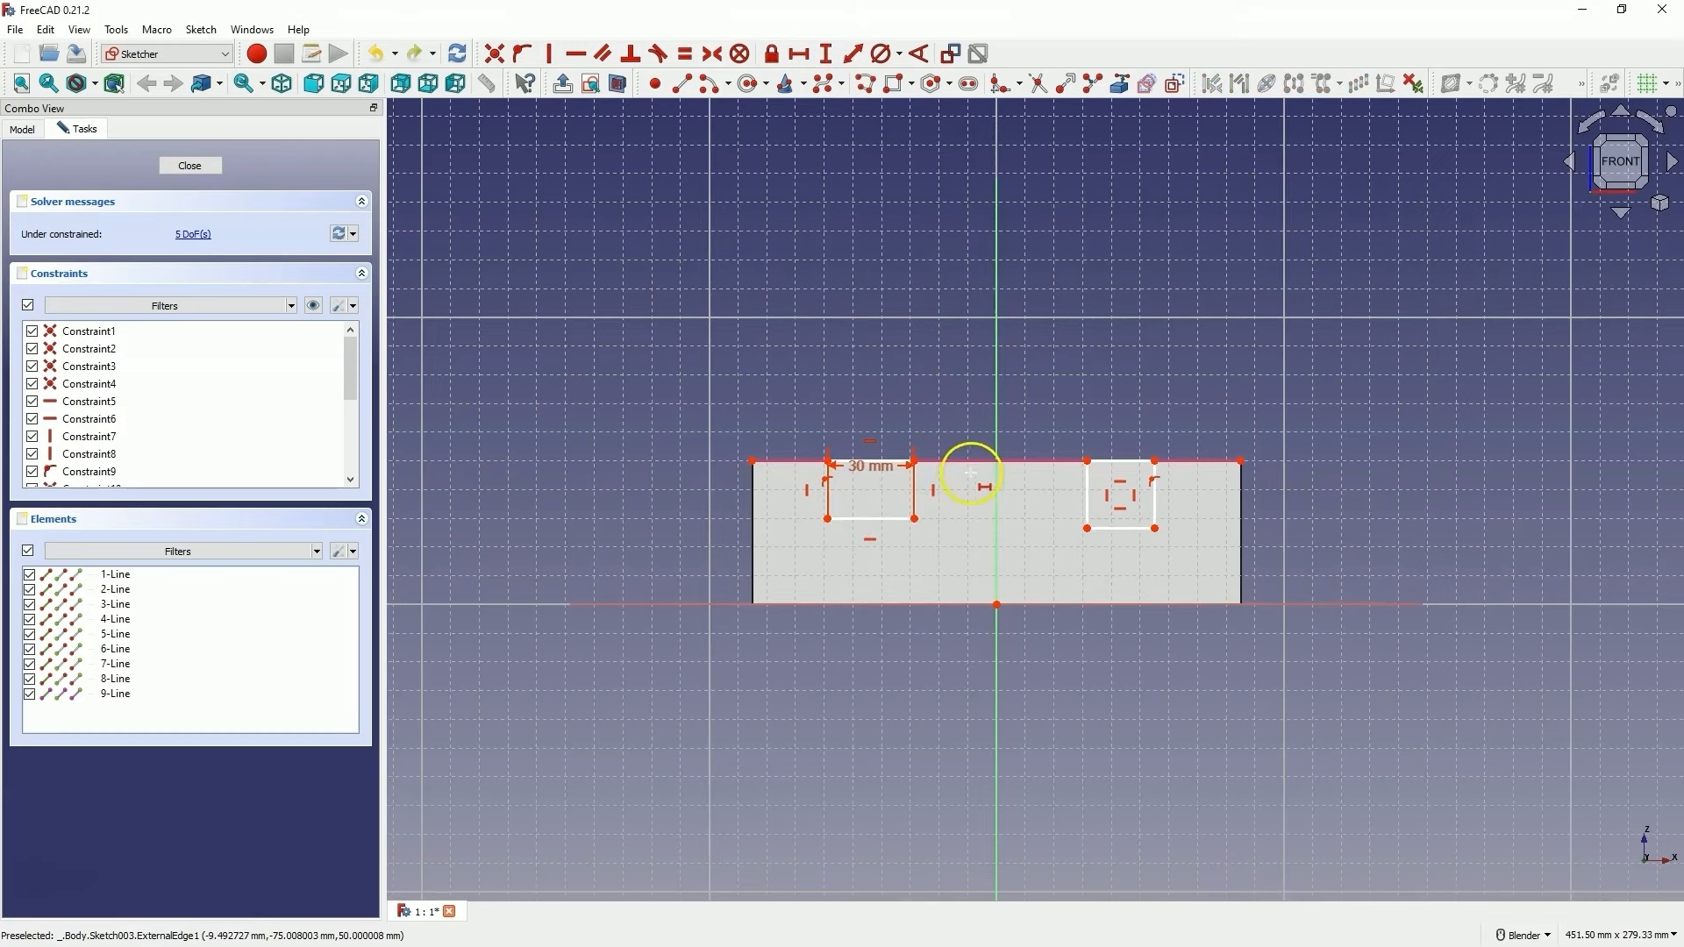
# Constrain the horizontal gap between the facing upper corners of the two rectangles to 40 mm
pyautogui.click(913, 459)
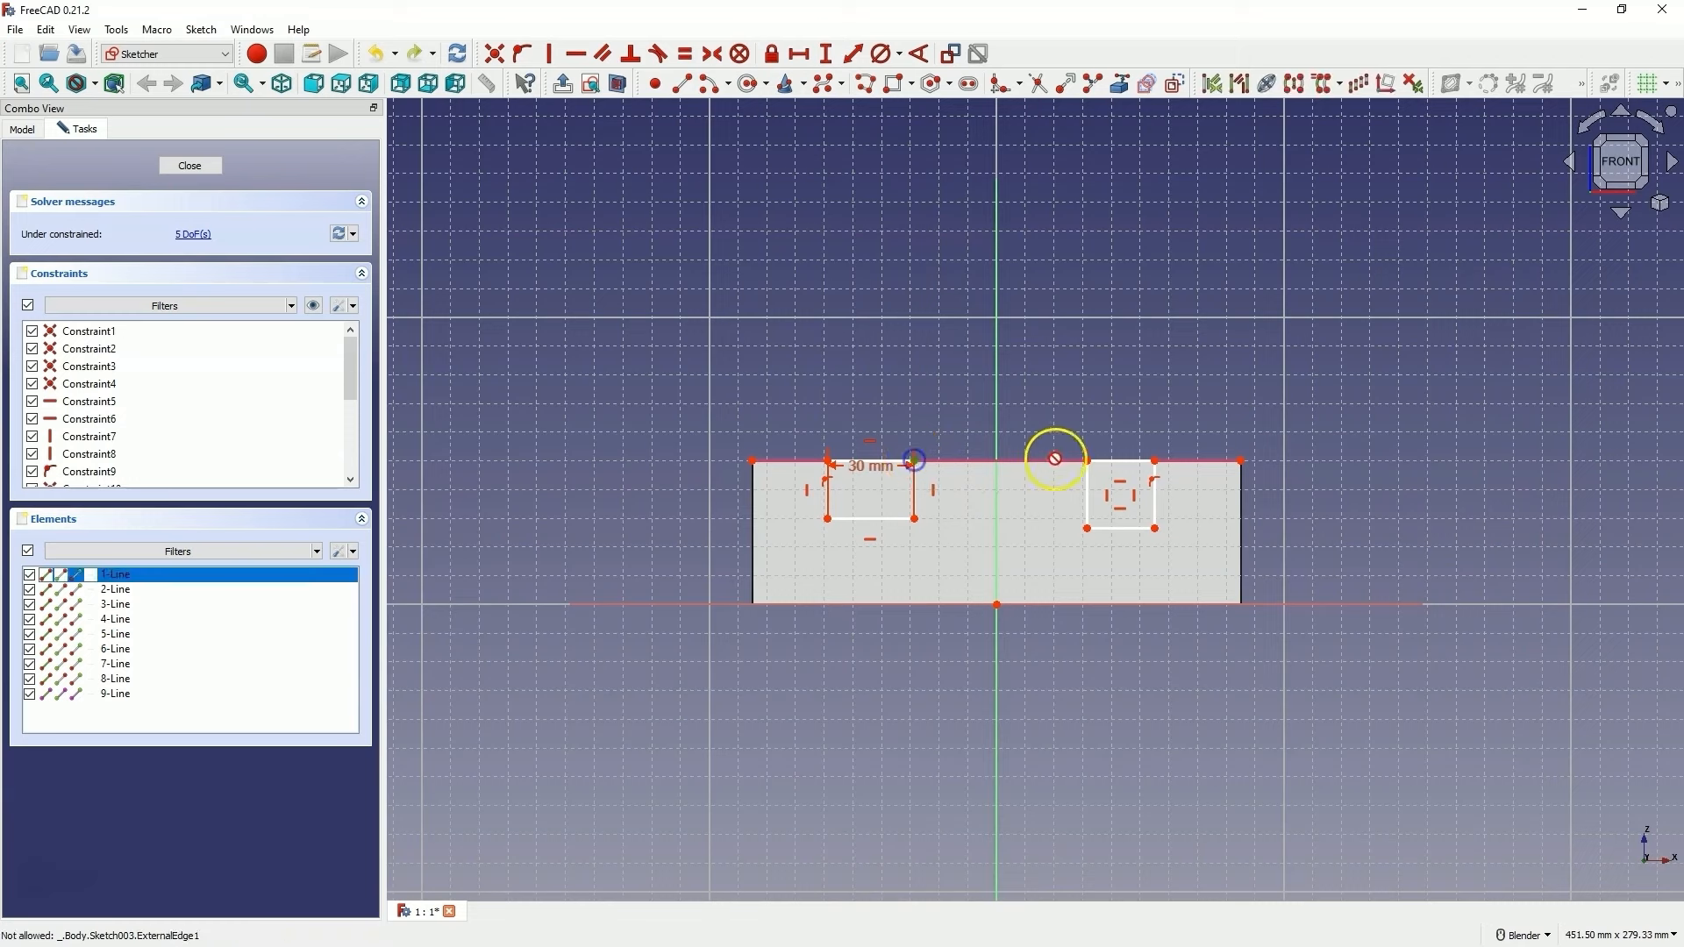
pyautogui.click(1087, 461)
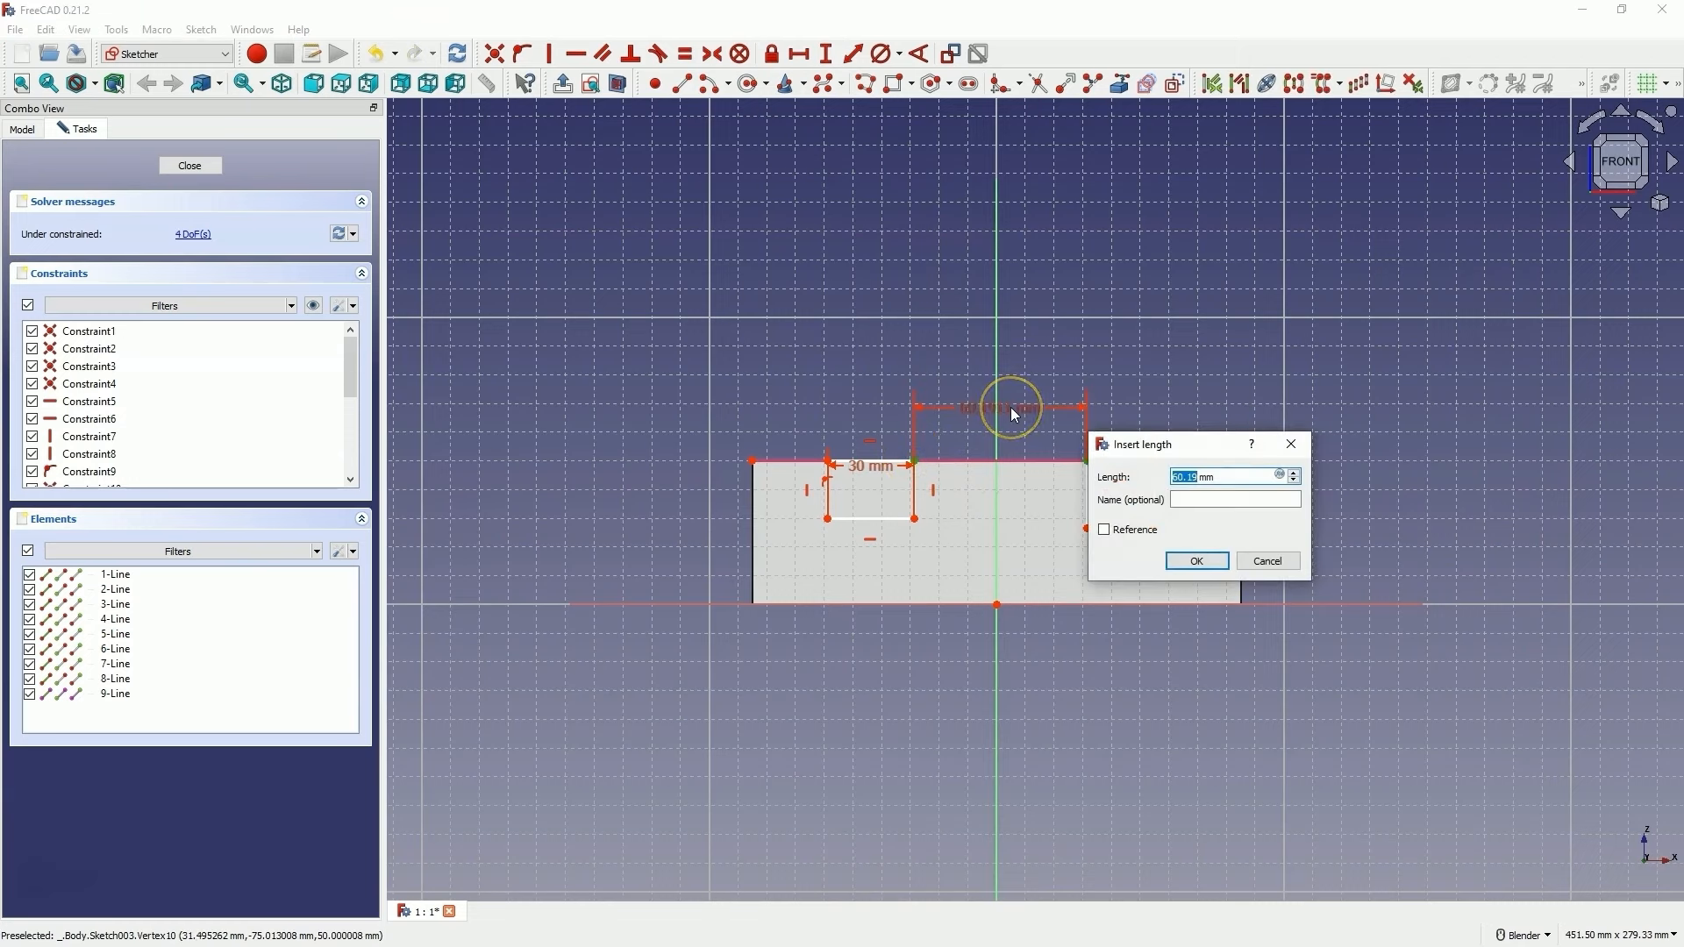
pyautogui.write('40')
pyautogui.press('Return')
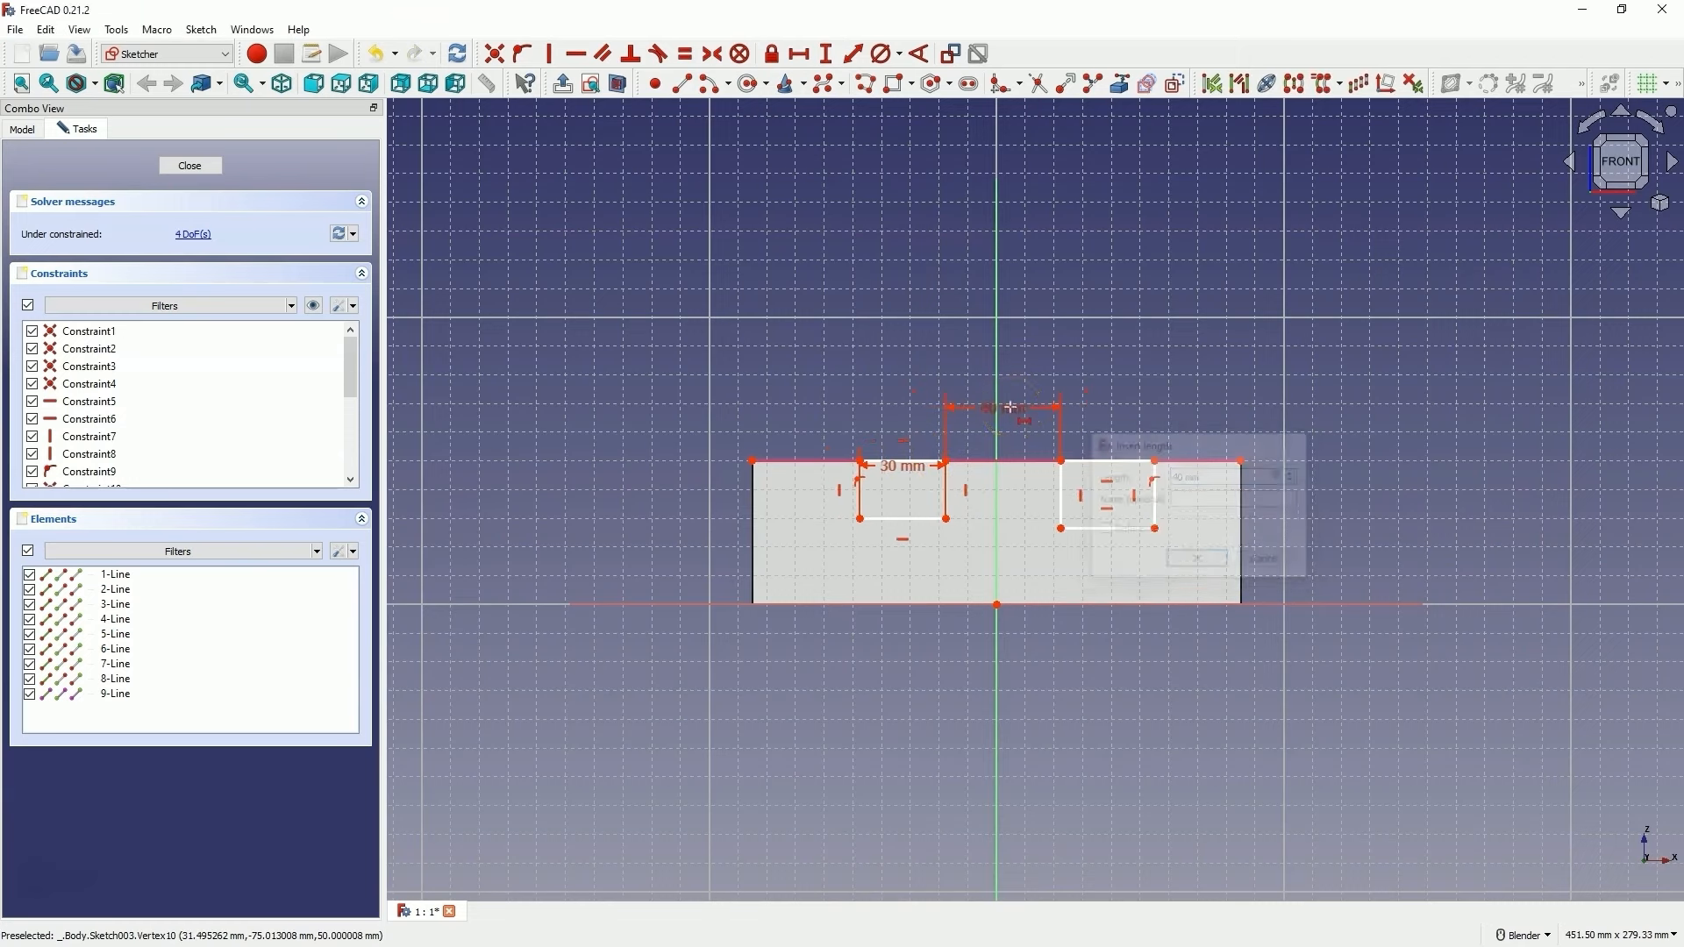
# Constrain the left rectangle's height to 15 mm
pyautogui.click(827, 55)
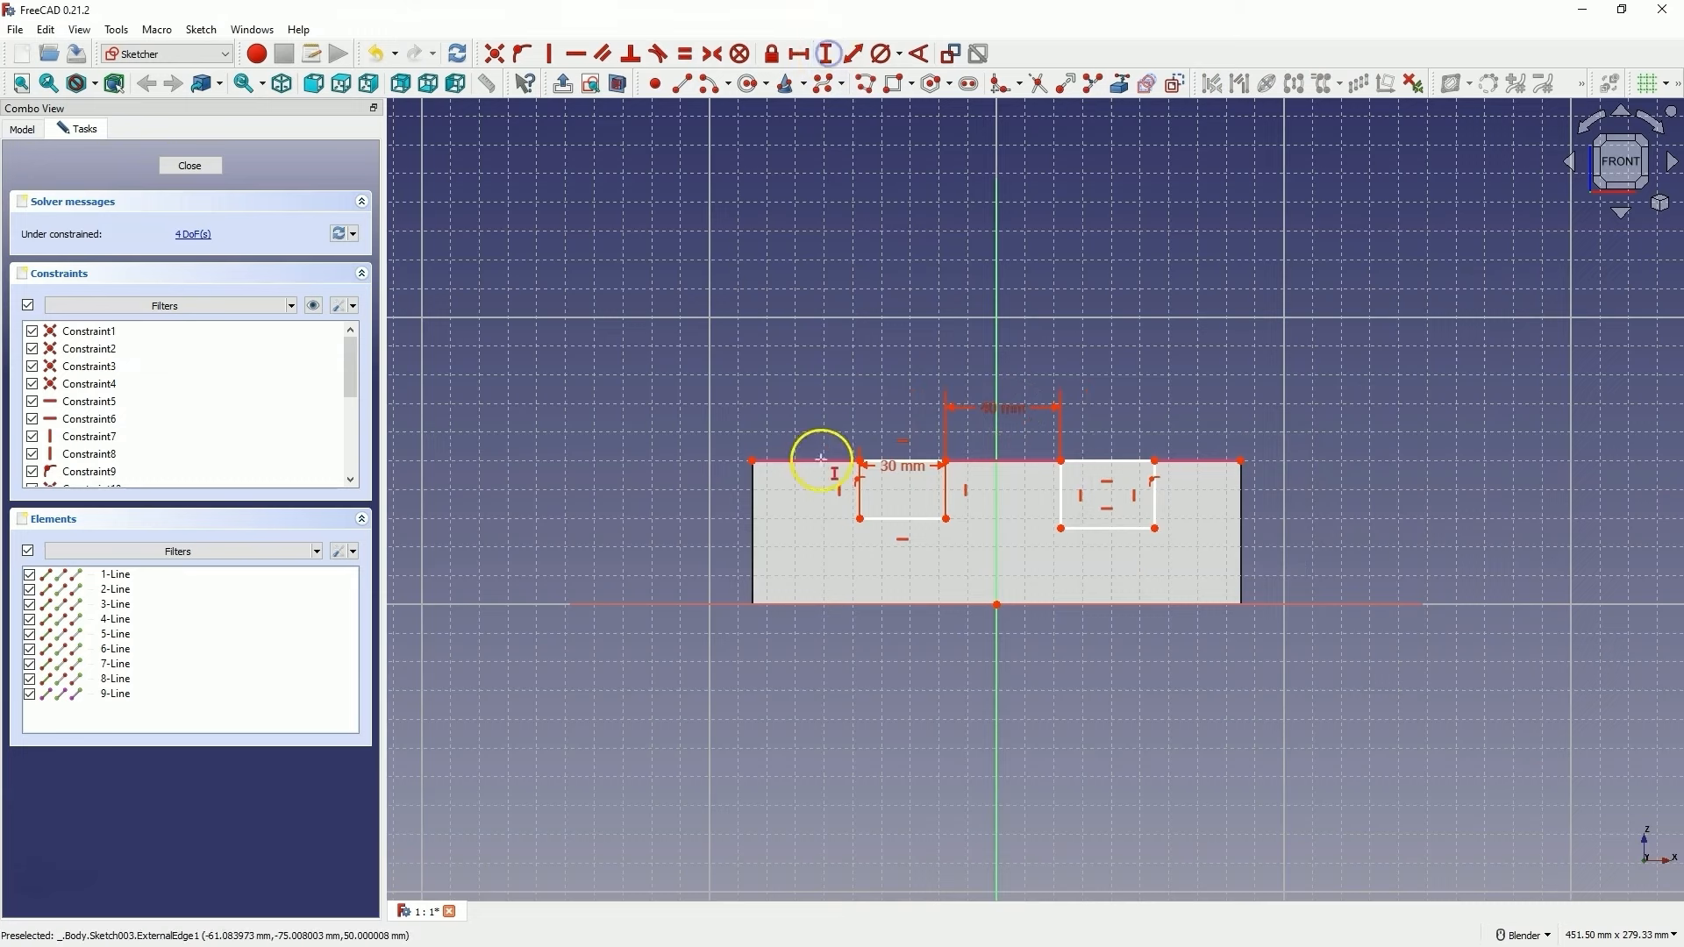
pyautogui.click(860, 494)
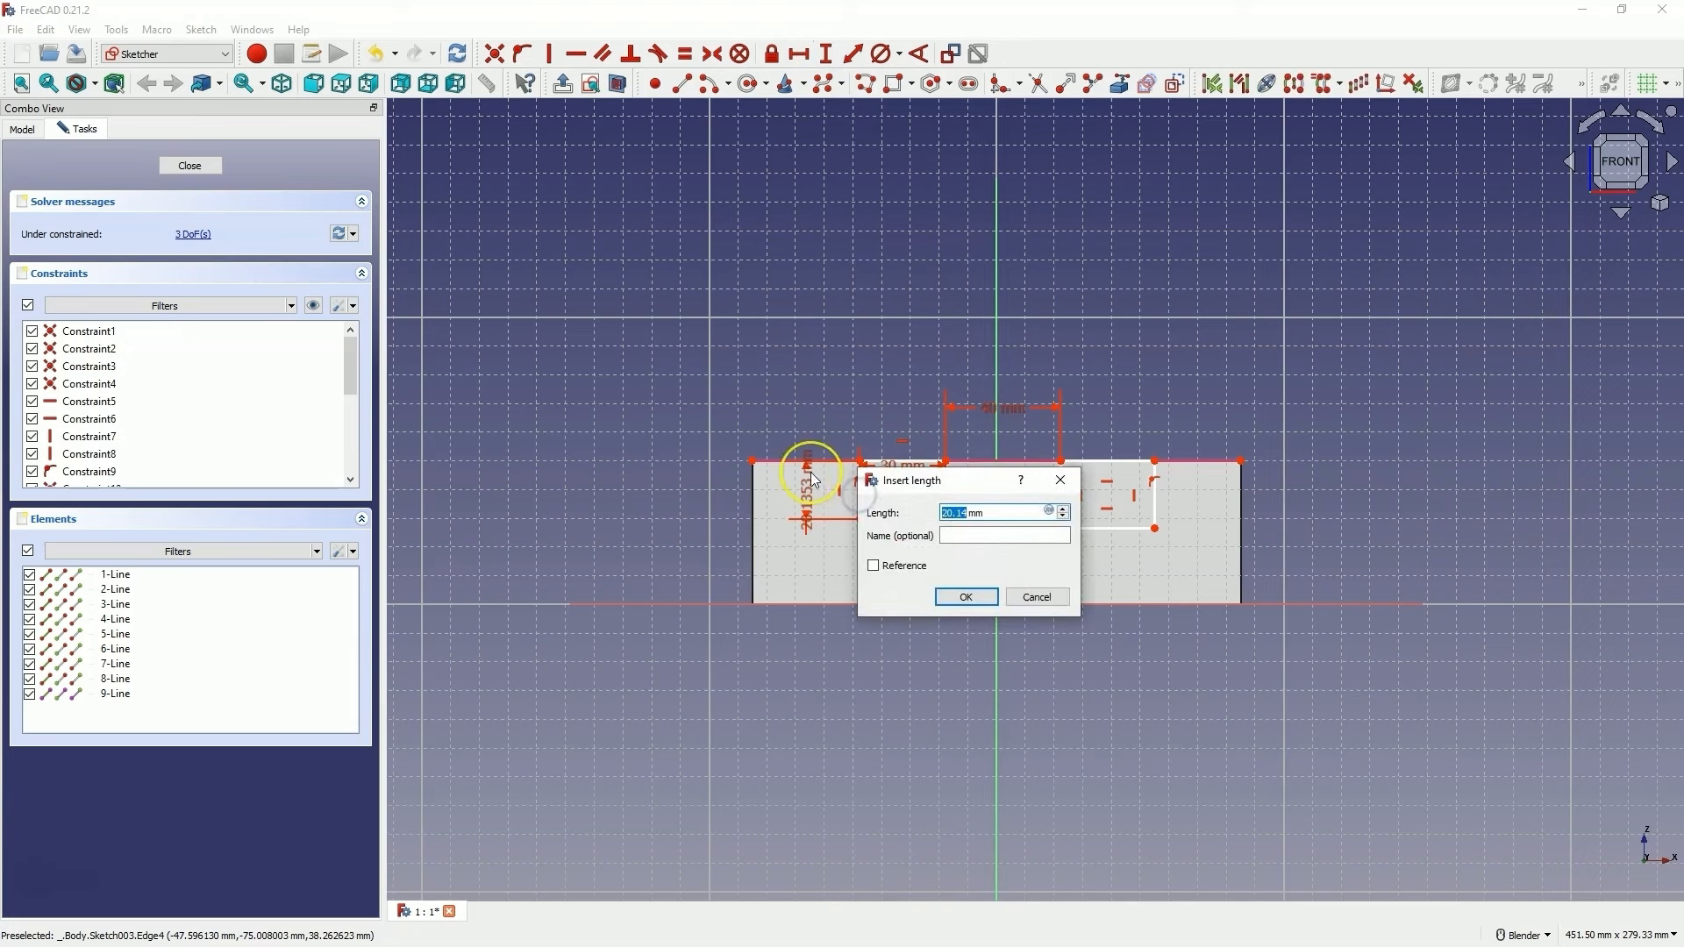
pyautogui.write('15')
pyautogui.press('Return')
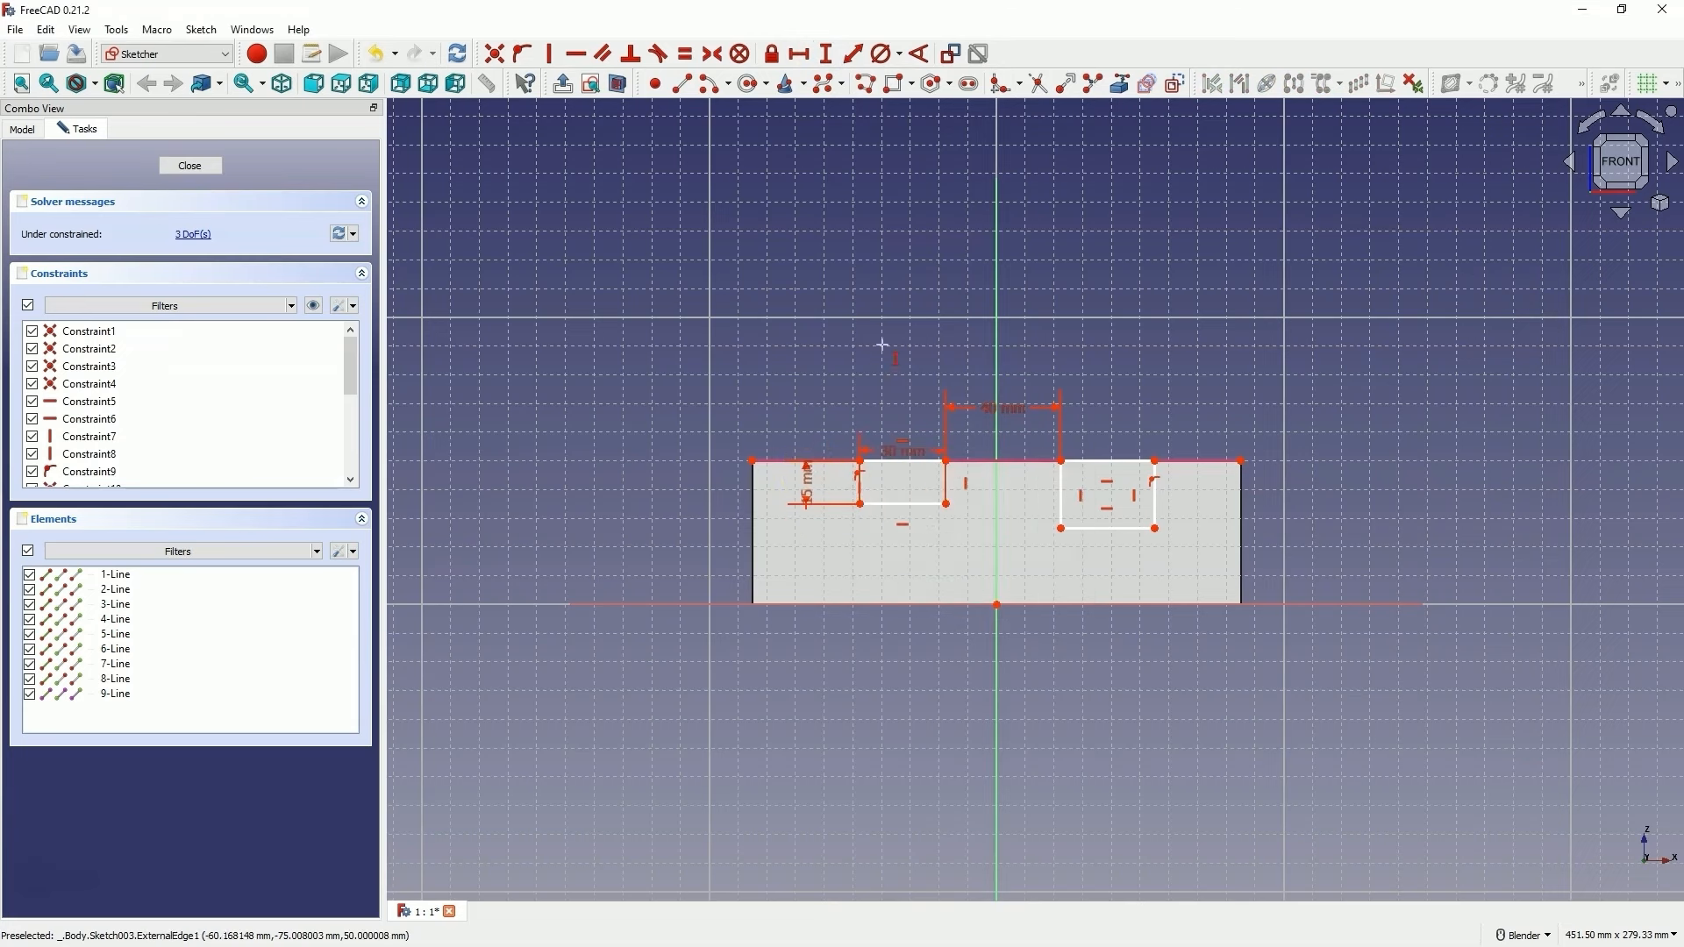
# Make the two rectangles the same size with equality constraints on their bottom edges and on their facing vertical edges
pyautogui.click(917, 504)
pyautogui.click(1114, 529)
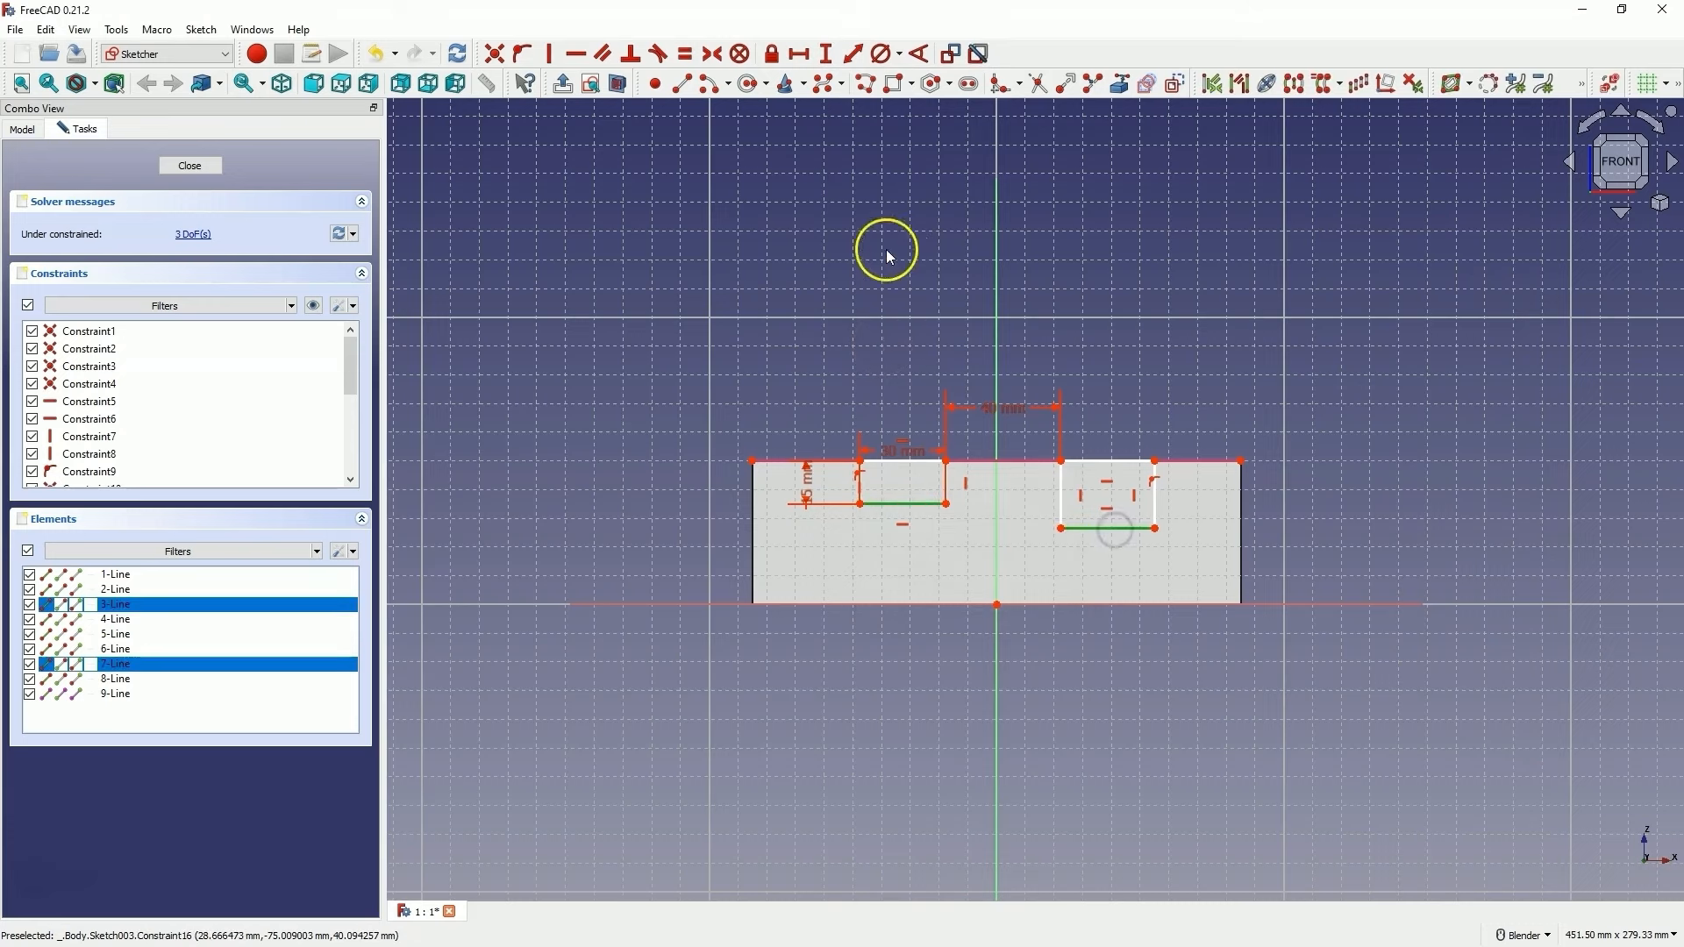
pyautogui.click(684, 54)
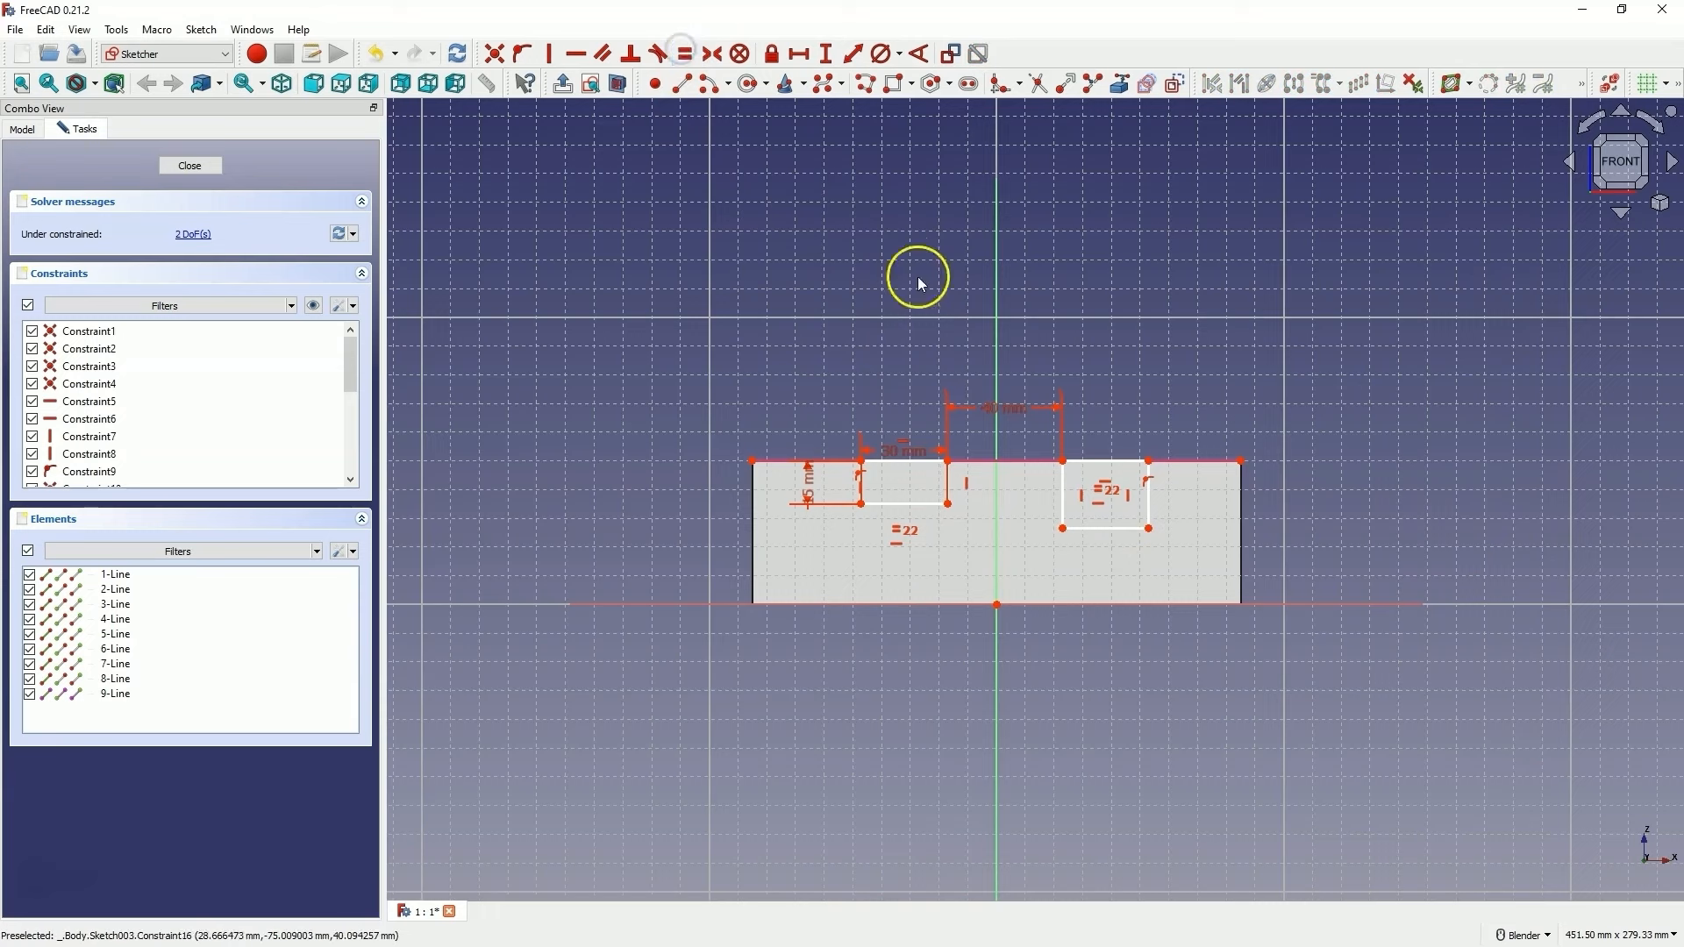
pyautogui.click(948, 478)
pyautogui.click(1071, 493)
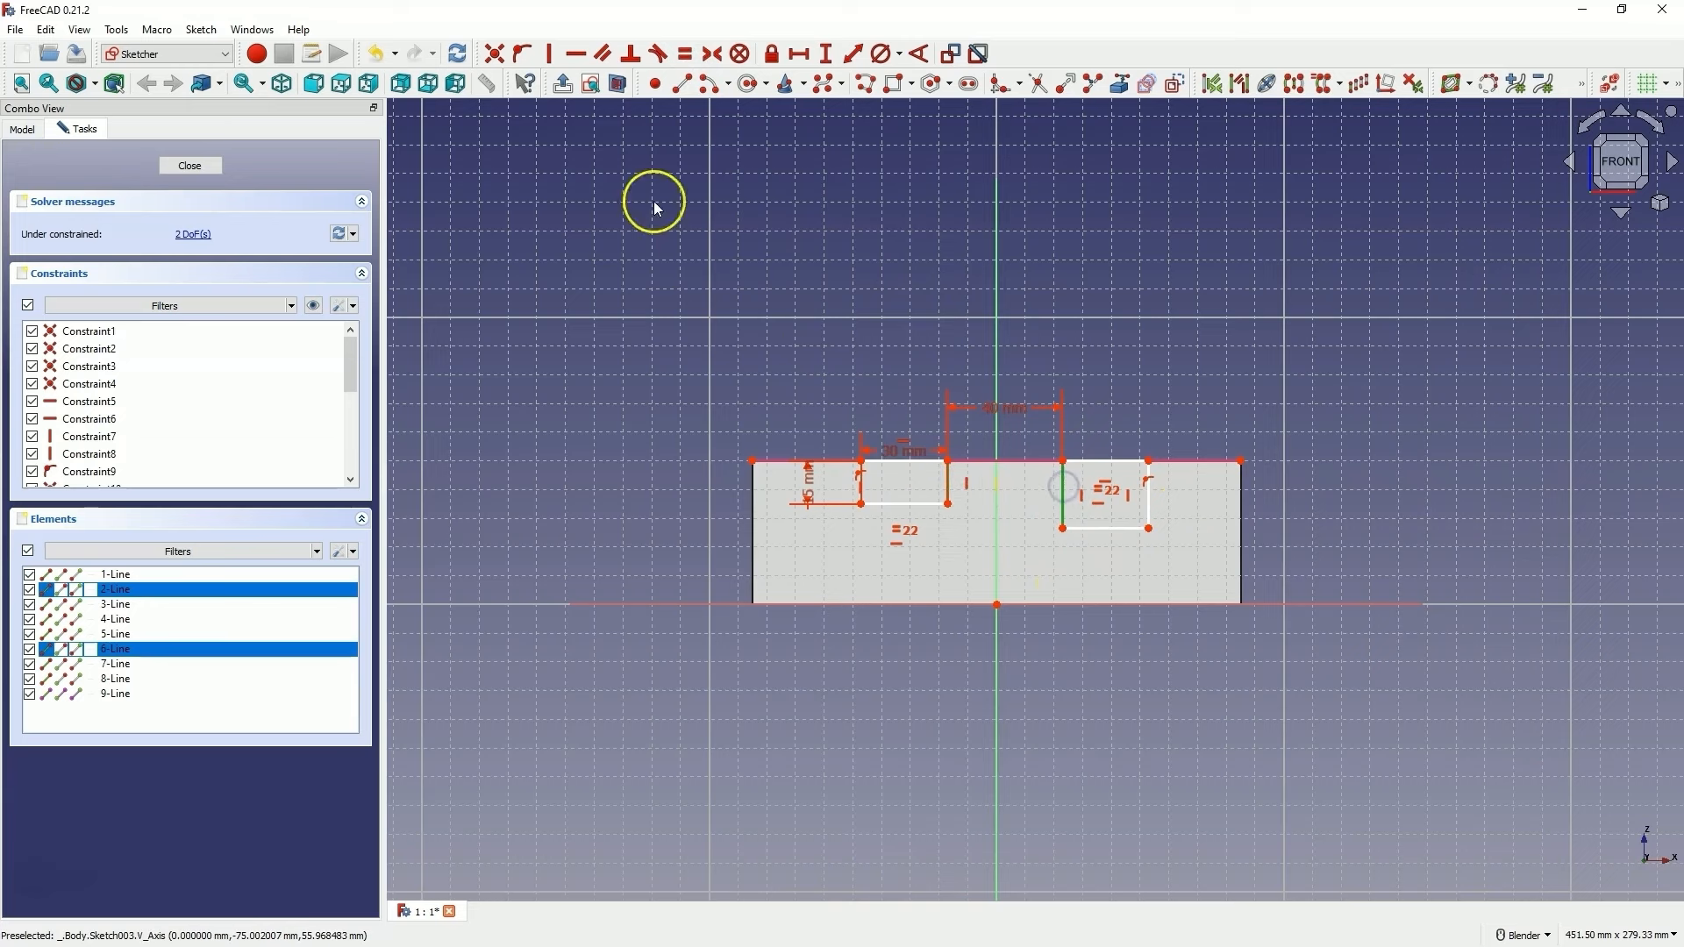
pyautogui.click(689, 55)
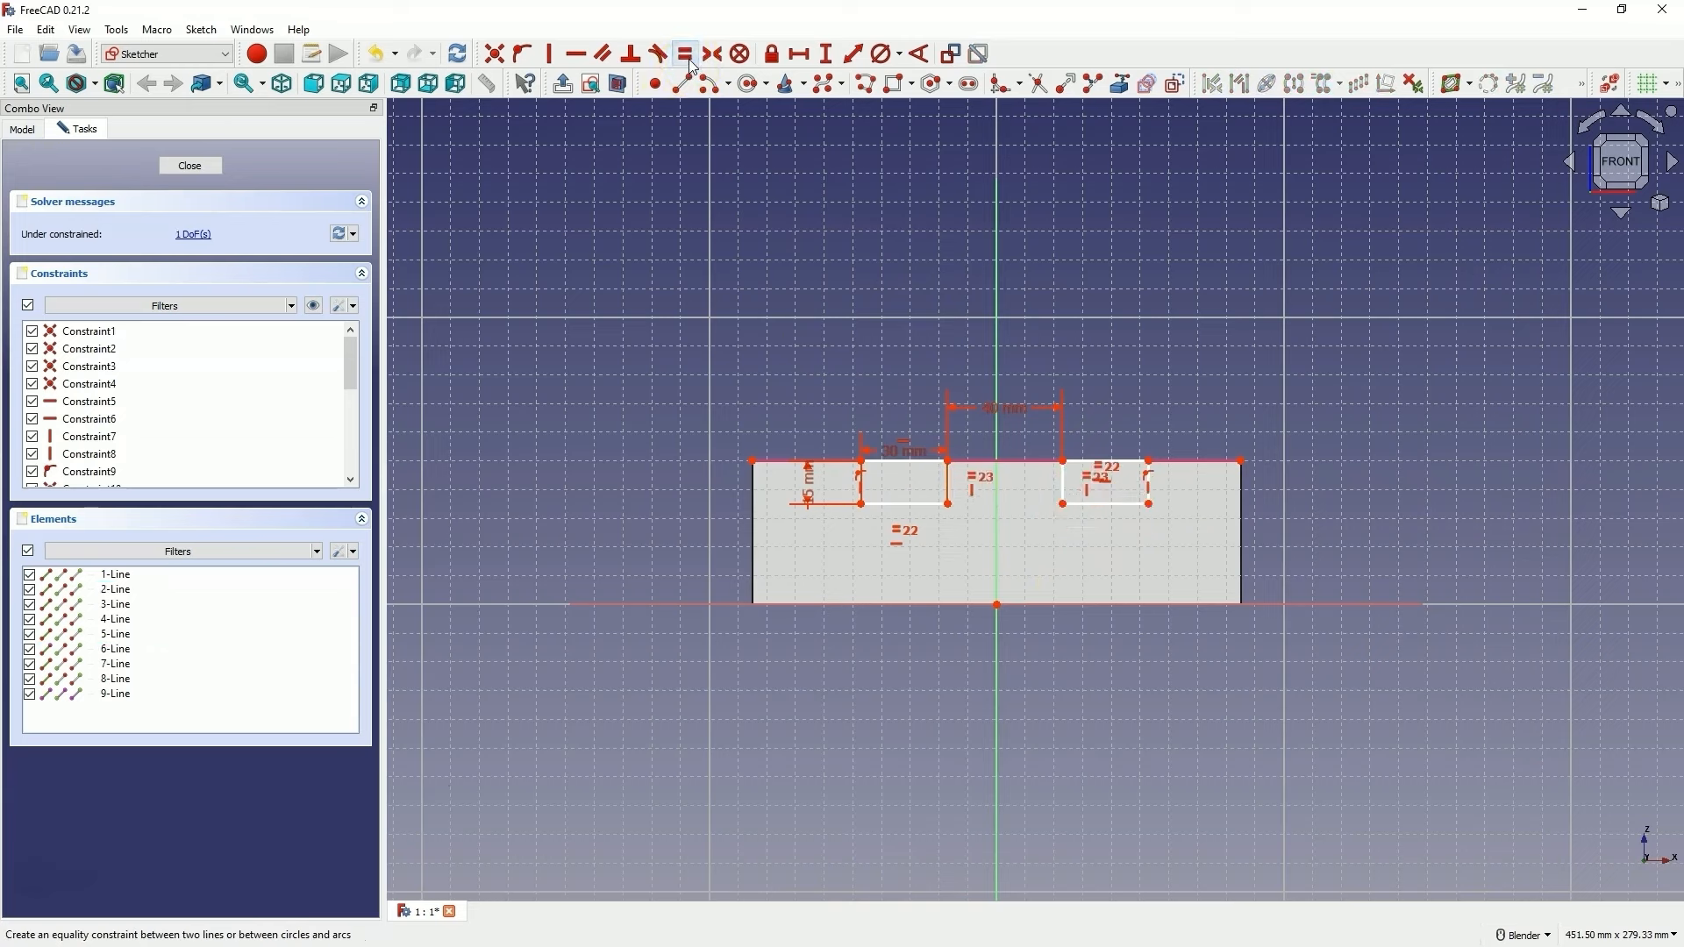
# Make the facing upper corners of the rectangles symmetric about the vertical axis and close the sketch
pyautogui.click(949, 460)
pyautogui.click(1062, 460)
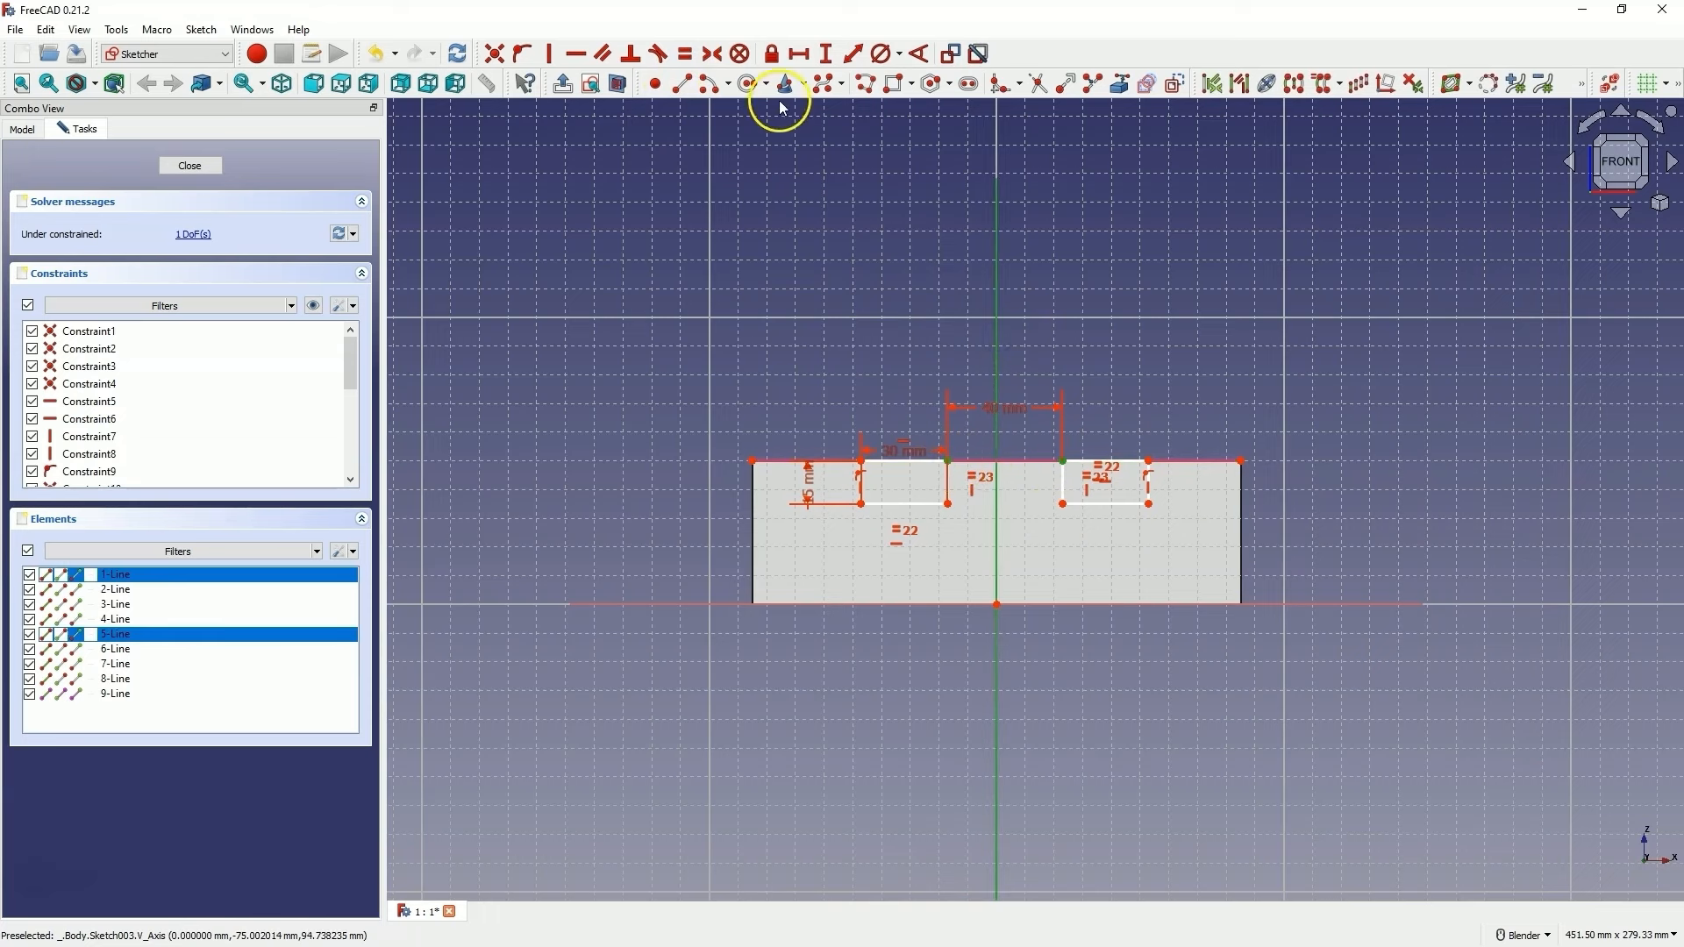
pyautogui.click(712, 54)
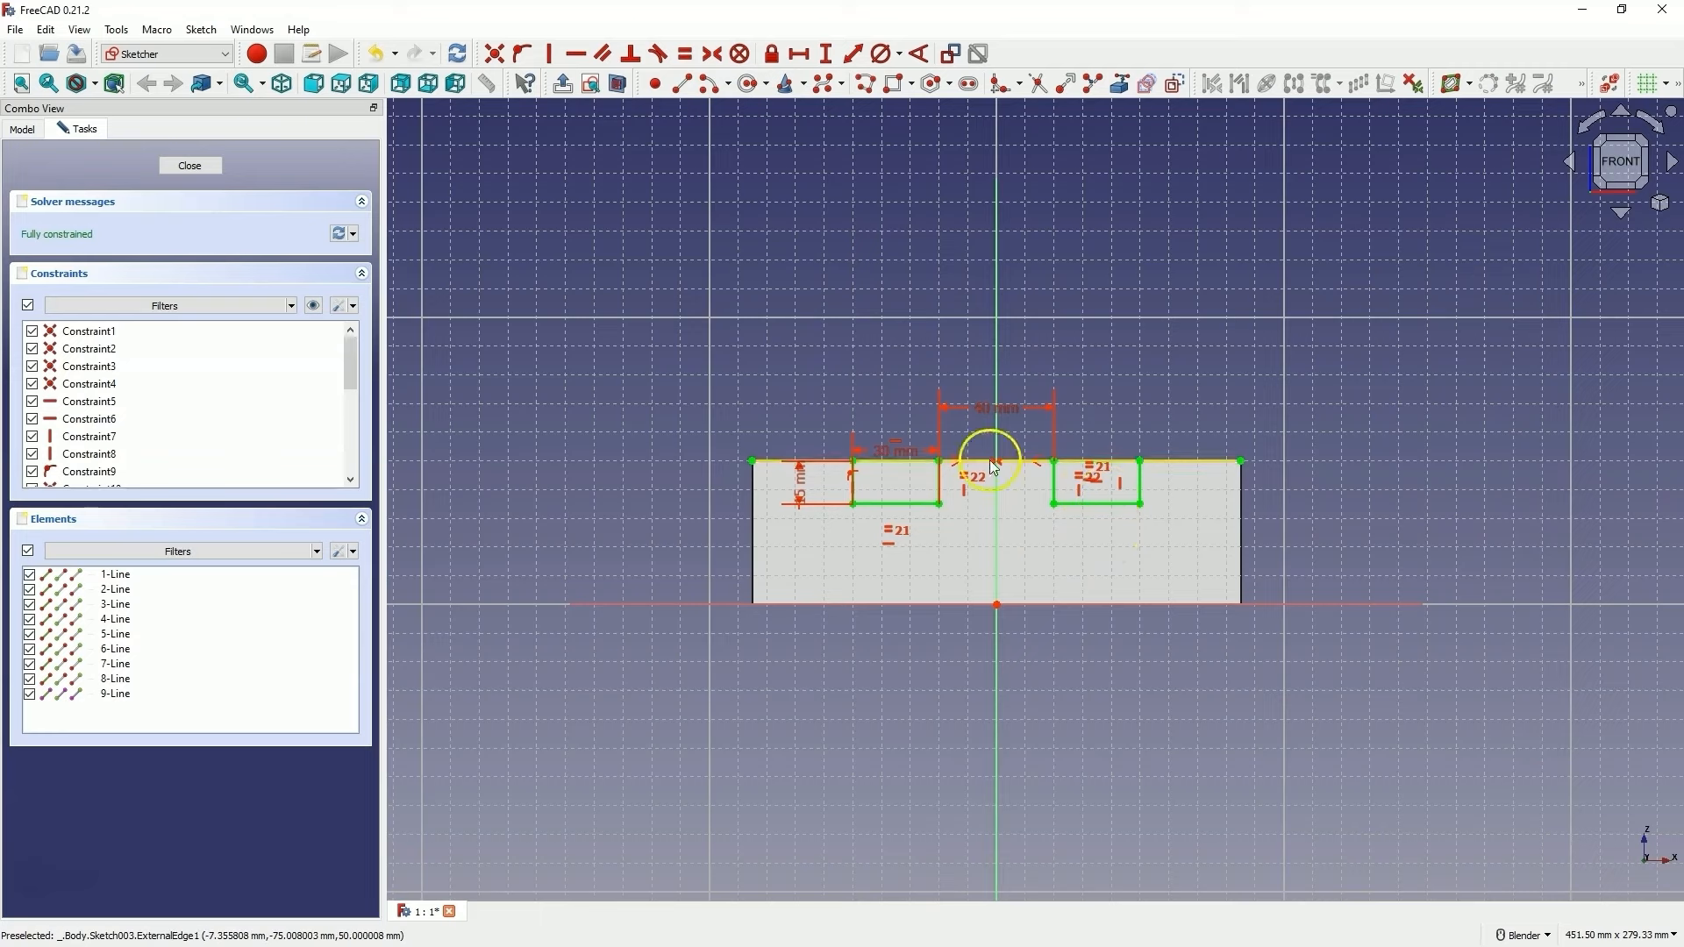
pyautogui.click(200, 166)
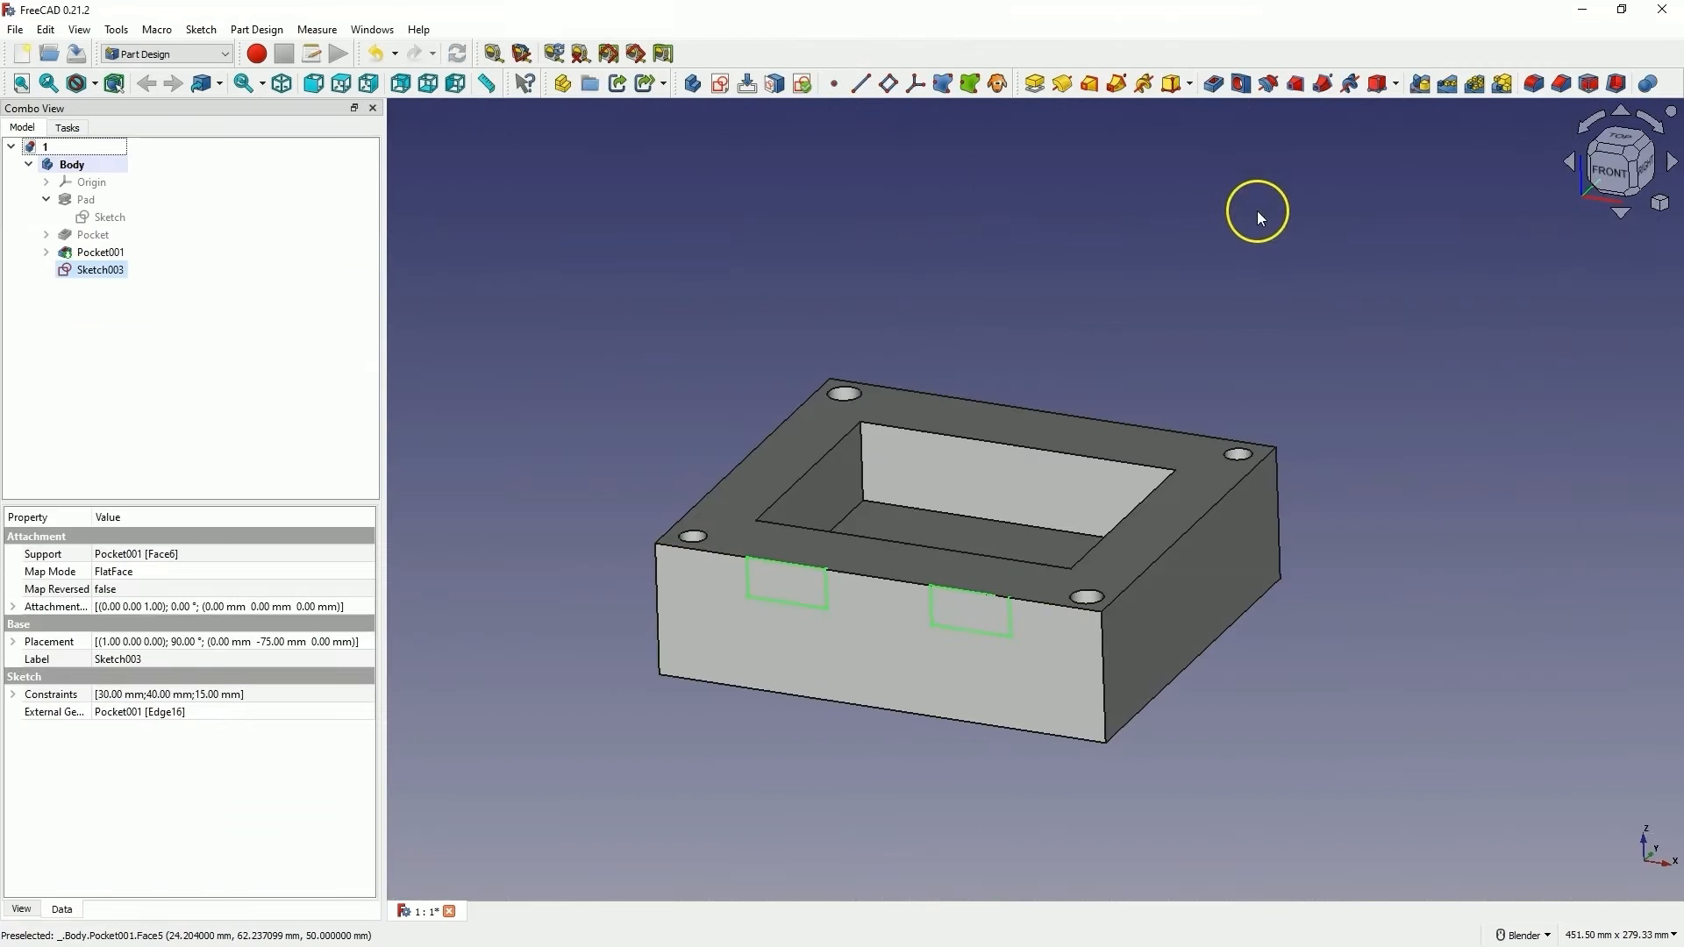
# Start a Pocket from the two-rectangle sketch and try different cut lengths with the Dimension type
pyautogui.click(1213, 85)
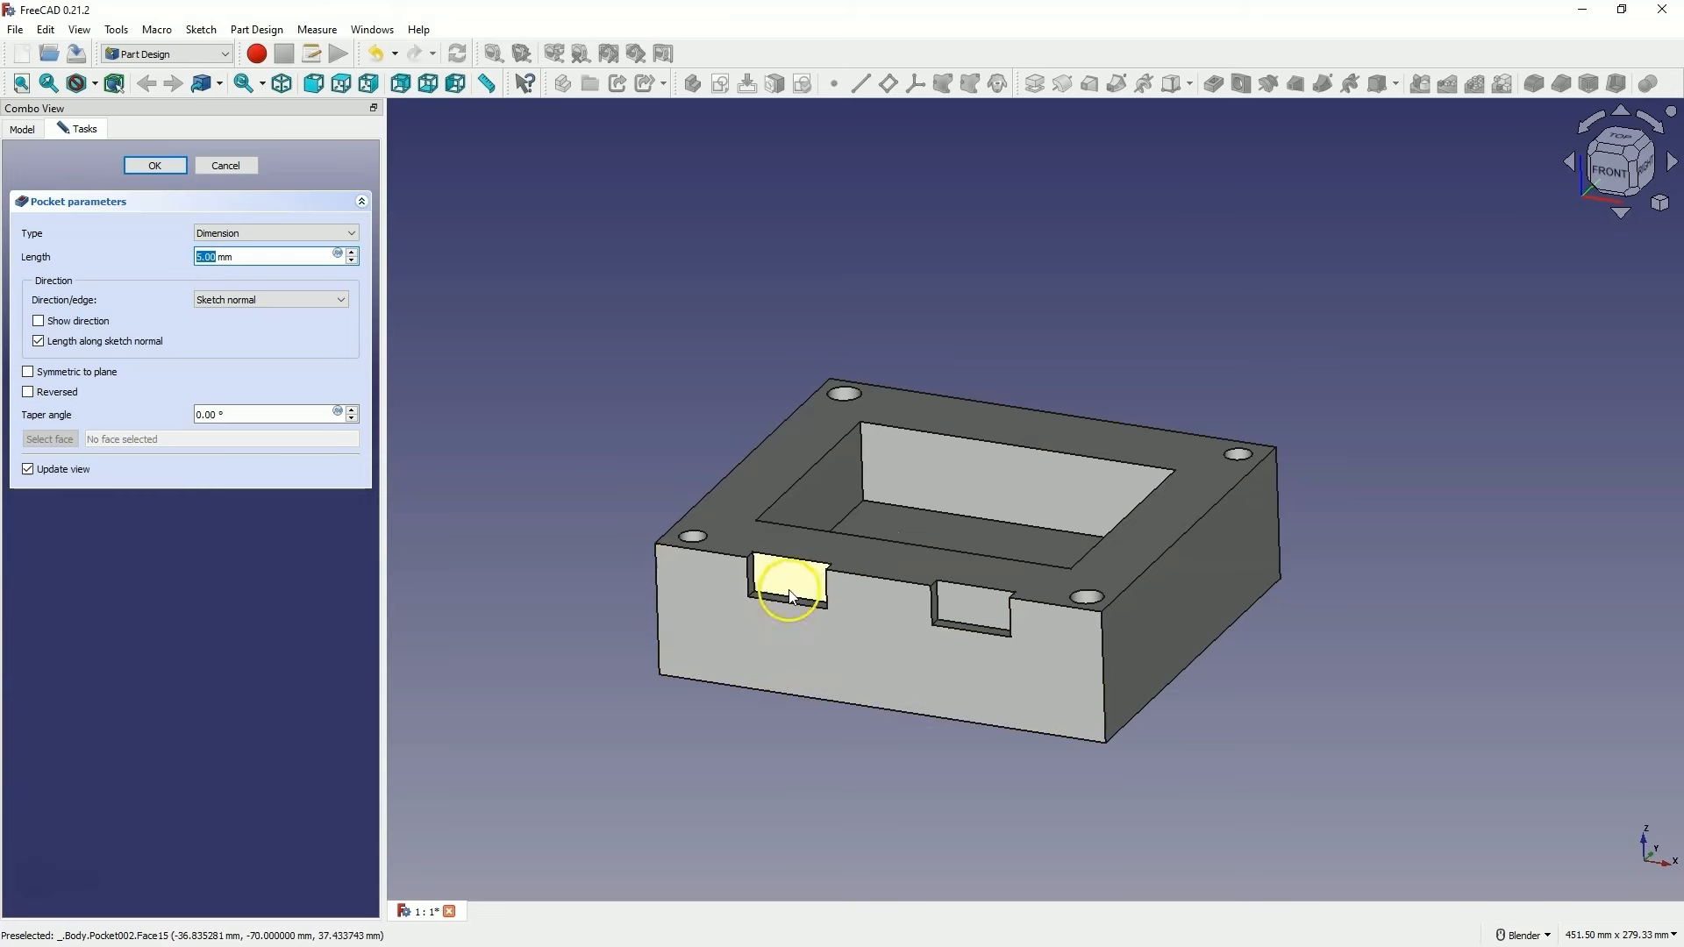
pyautogui.scroll(17, 215, 257)
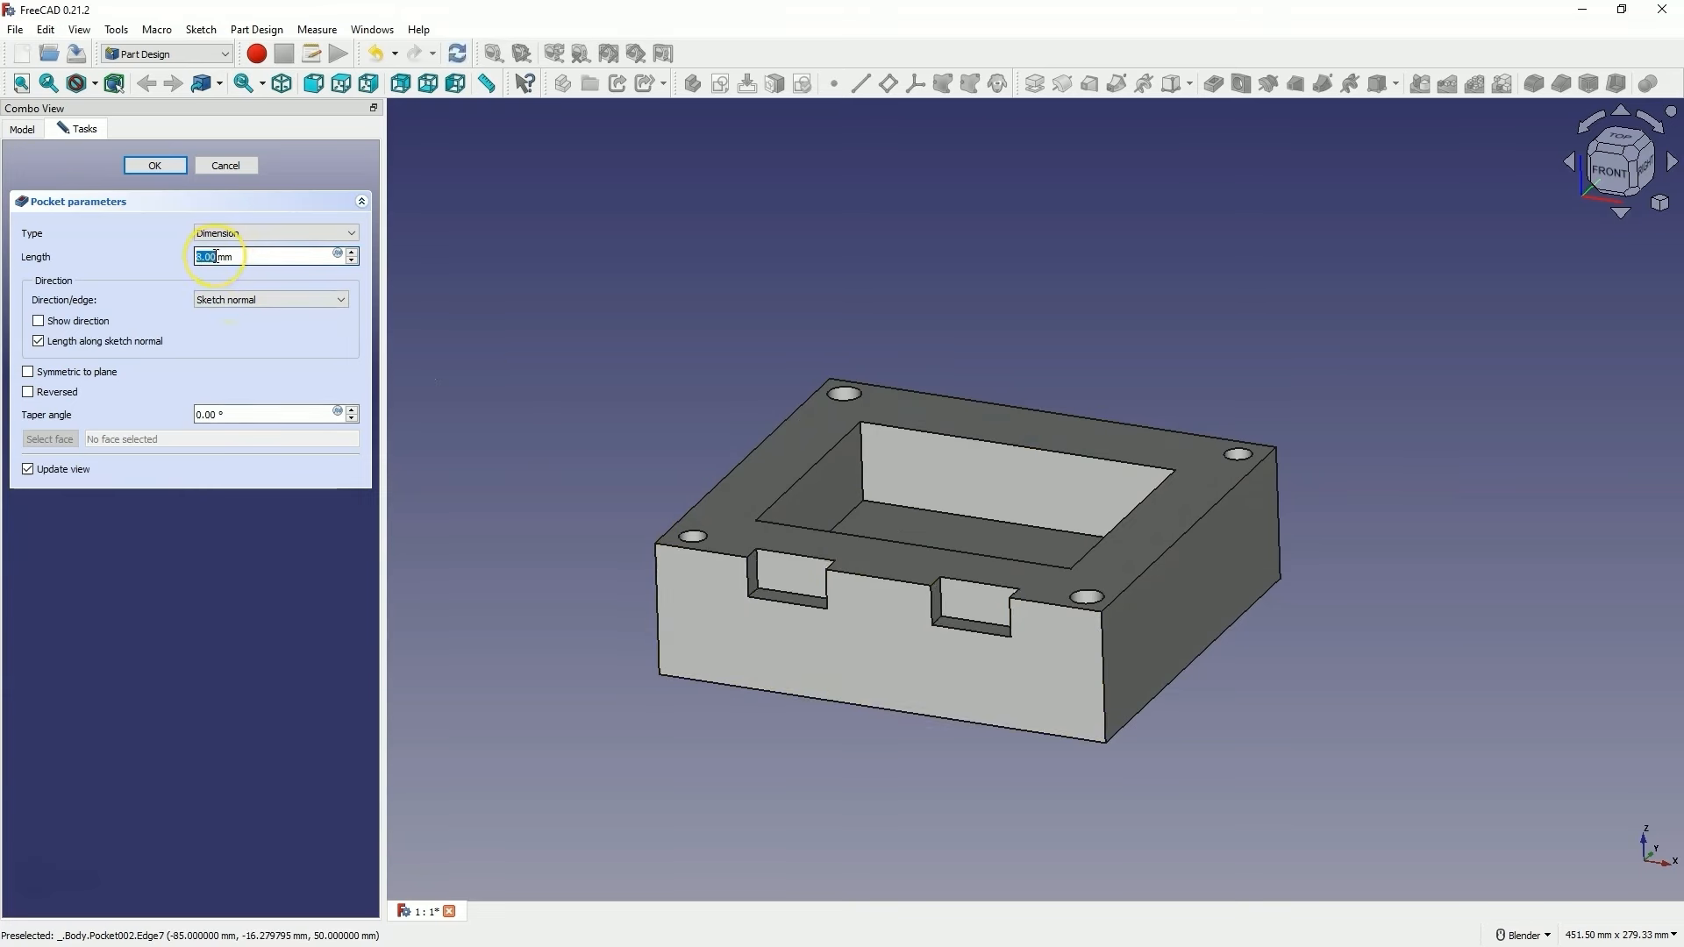
pyautogui.scroll(-12, 215, 256)
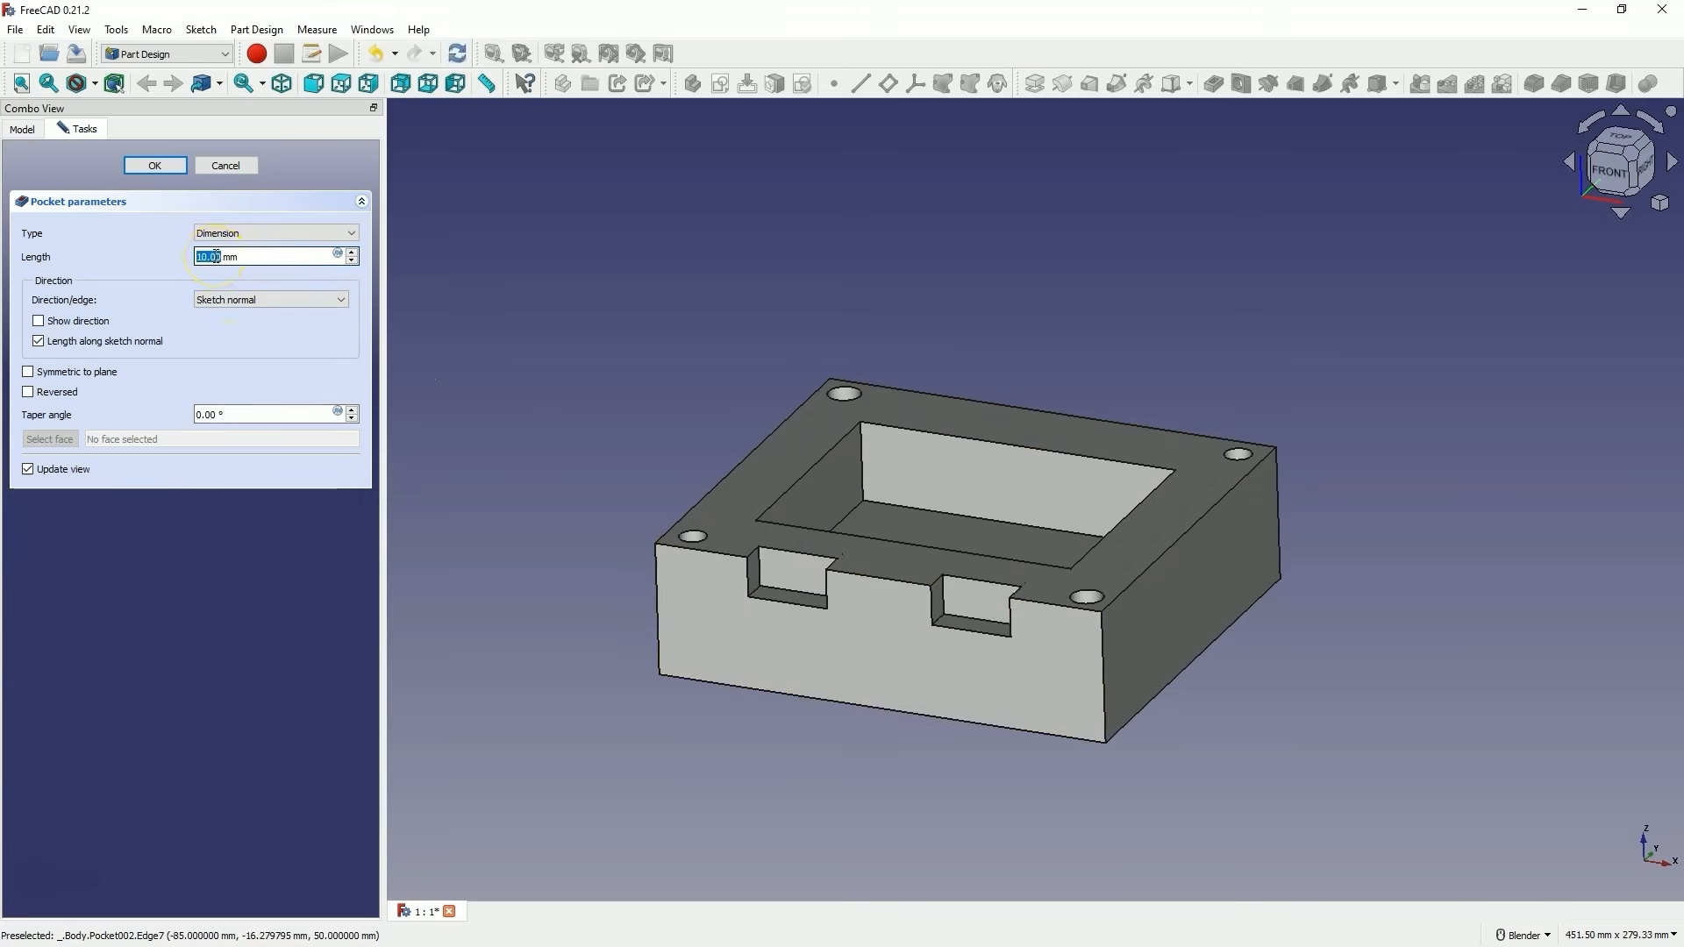
pyautogui.moveTo(739, 375); pyautogui.dragTo(831, 613, button='middle')
# Try the To first and Through all types on the pocket and compare their previews
pyautogui.click(230, 233)
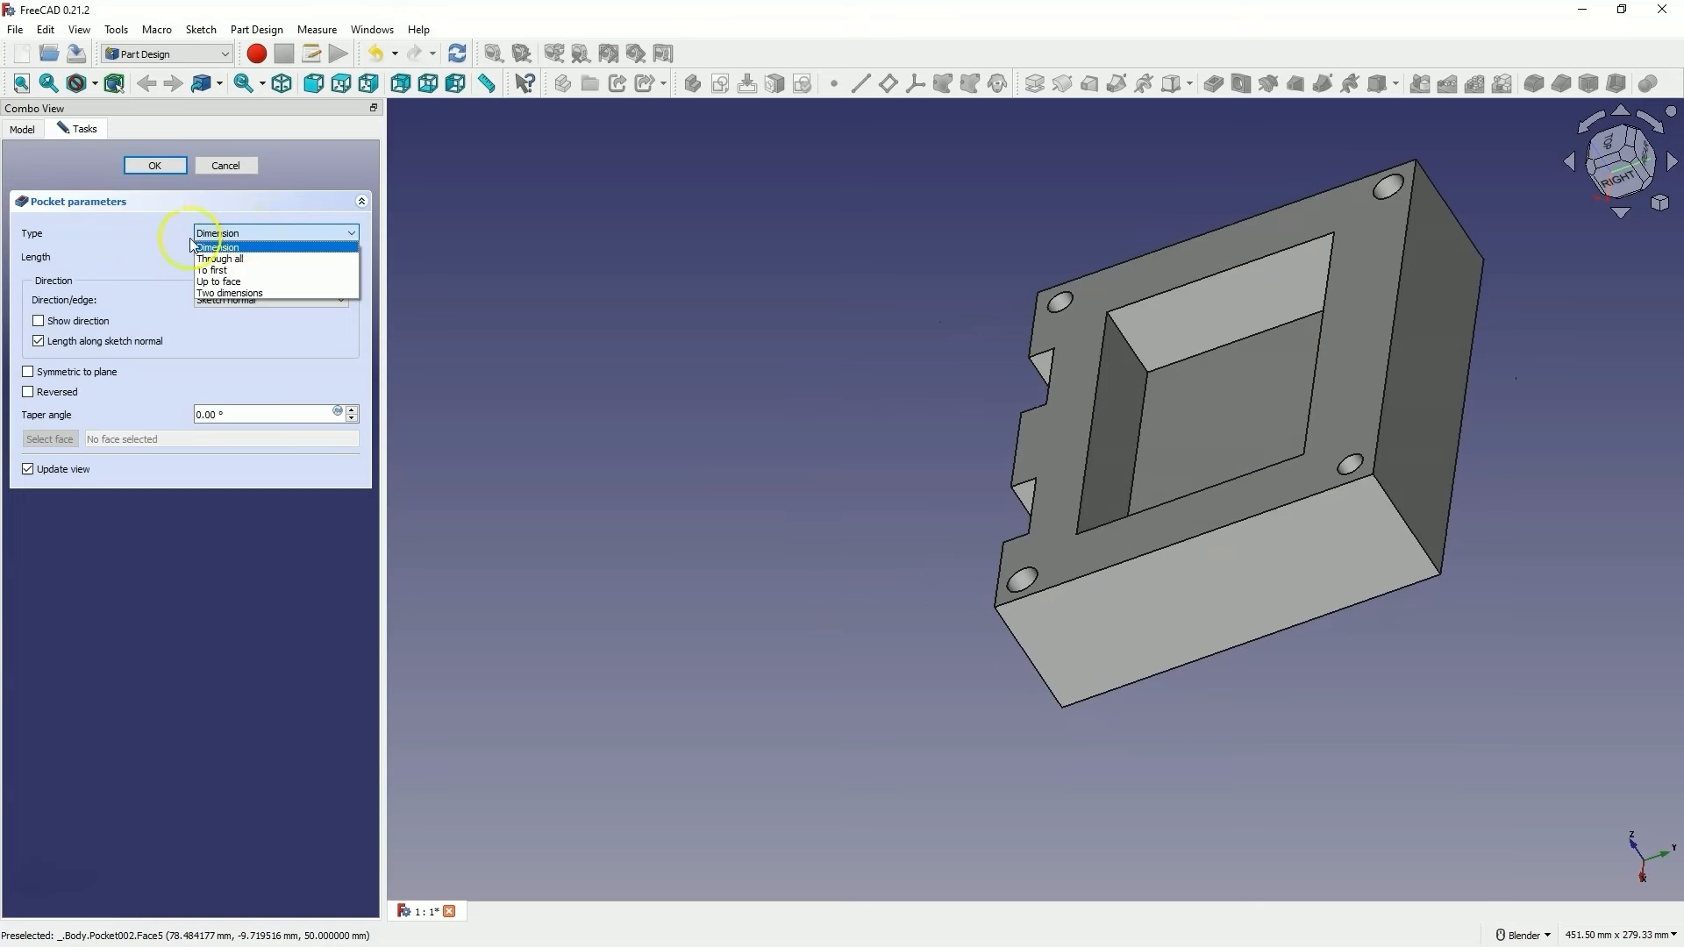
pyautogui.click(235, 271)
pyautogui.moveTo(1003, 514); pyautogui.dragTo(1297, 485, button='middle')
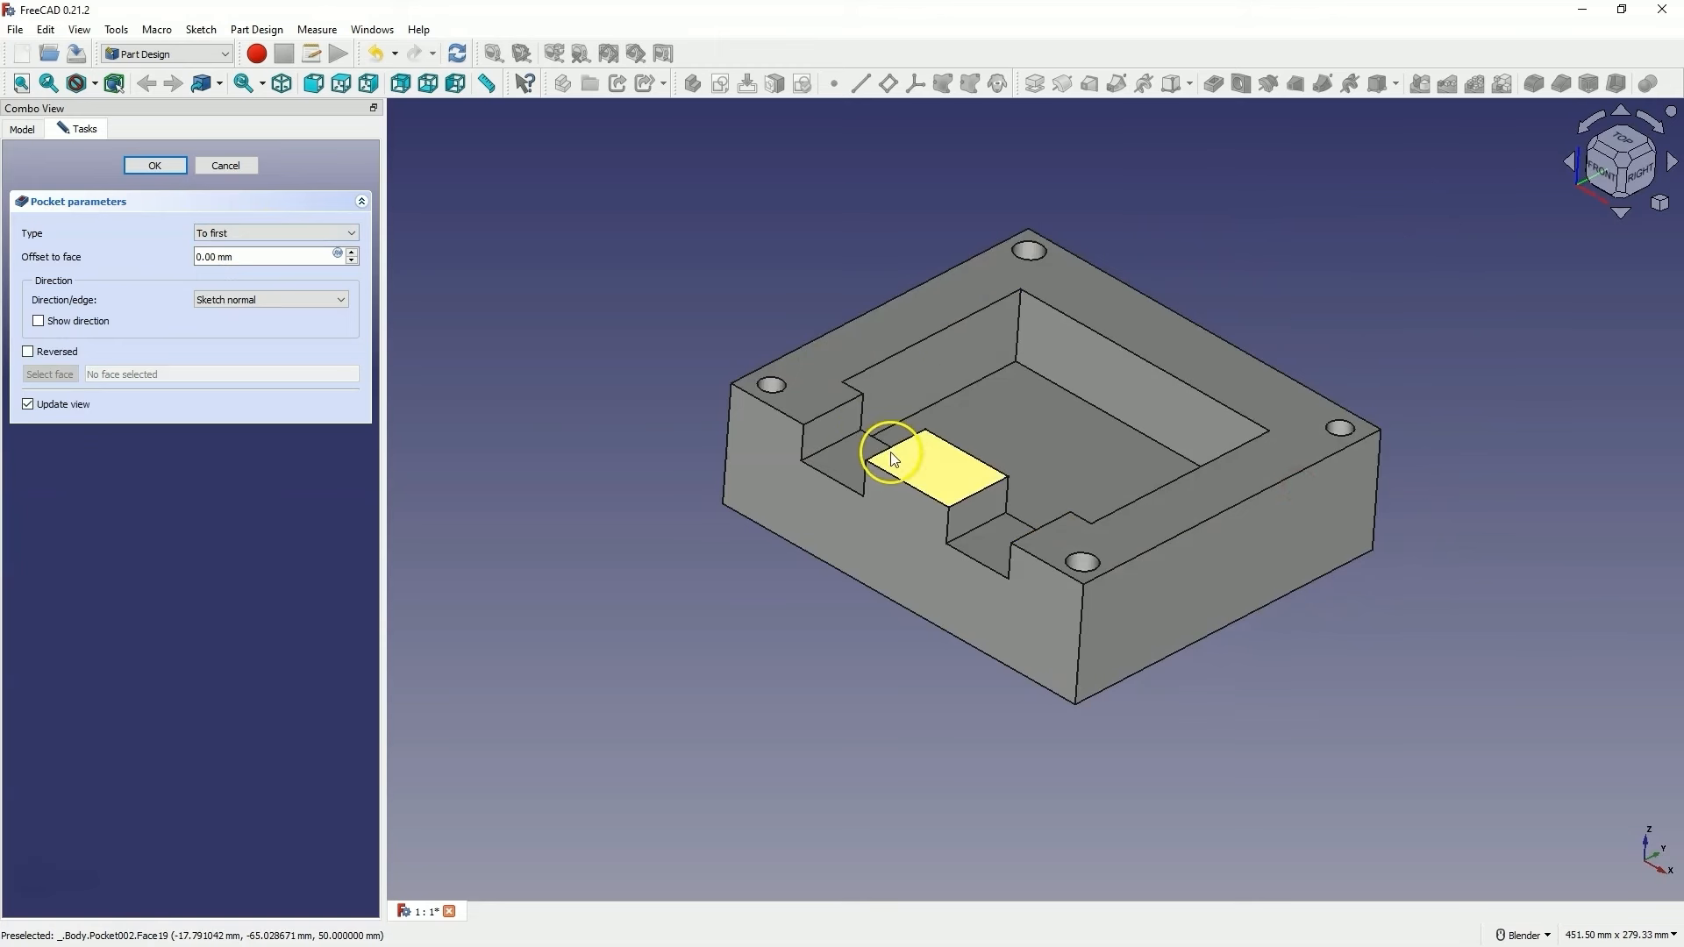
pyautogui.click(261, 237)
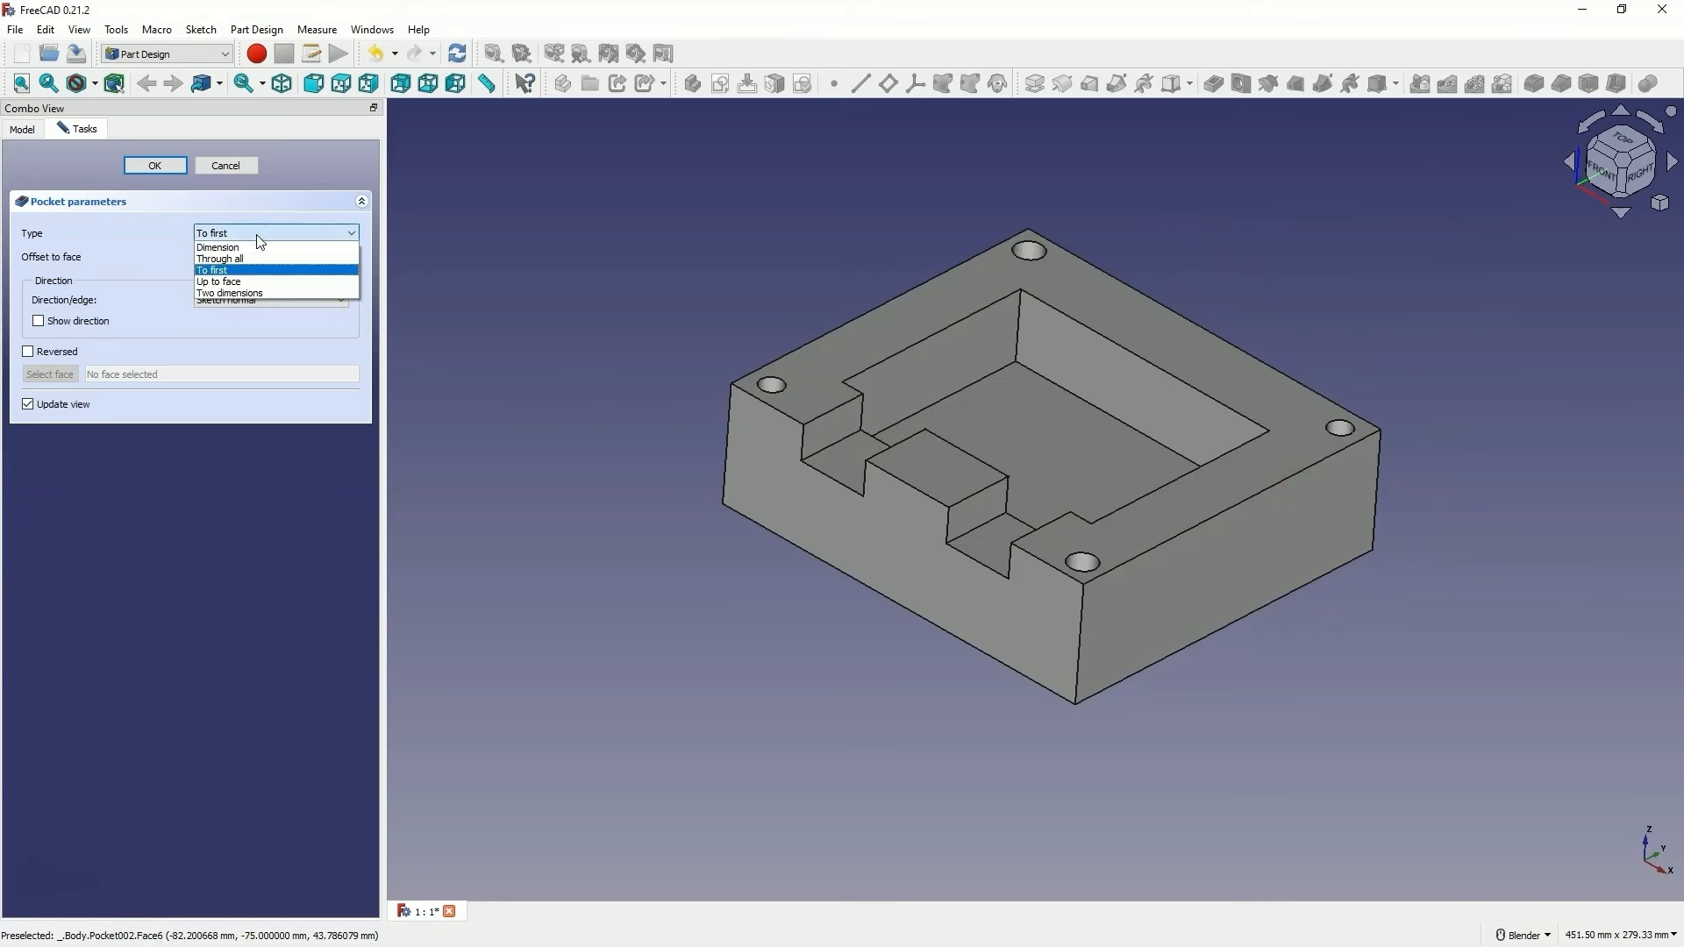
pyautogui.click(242, 258)
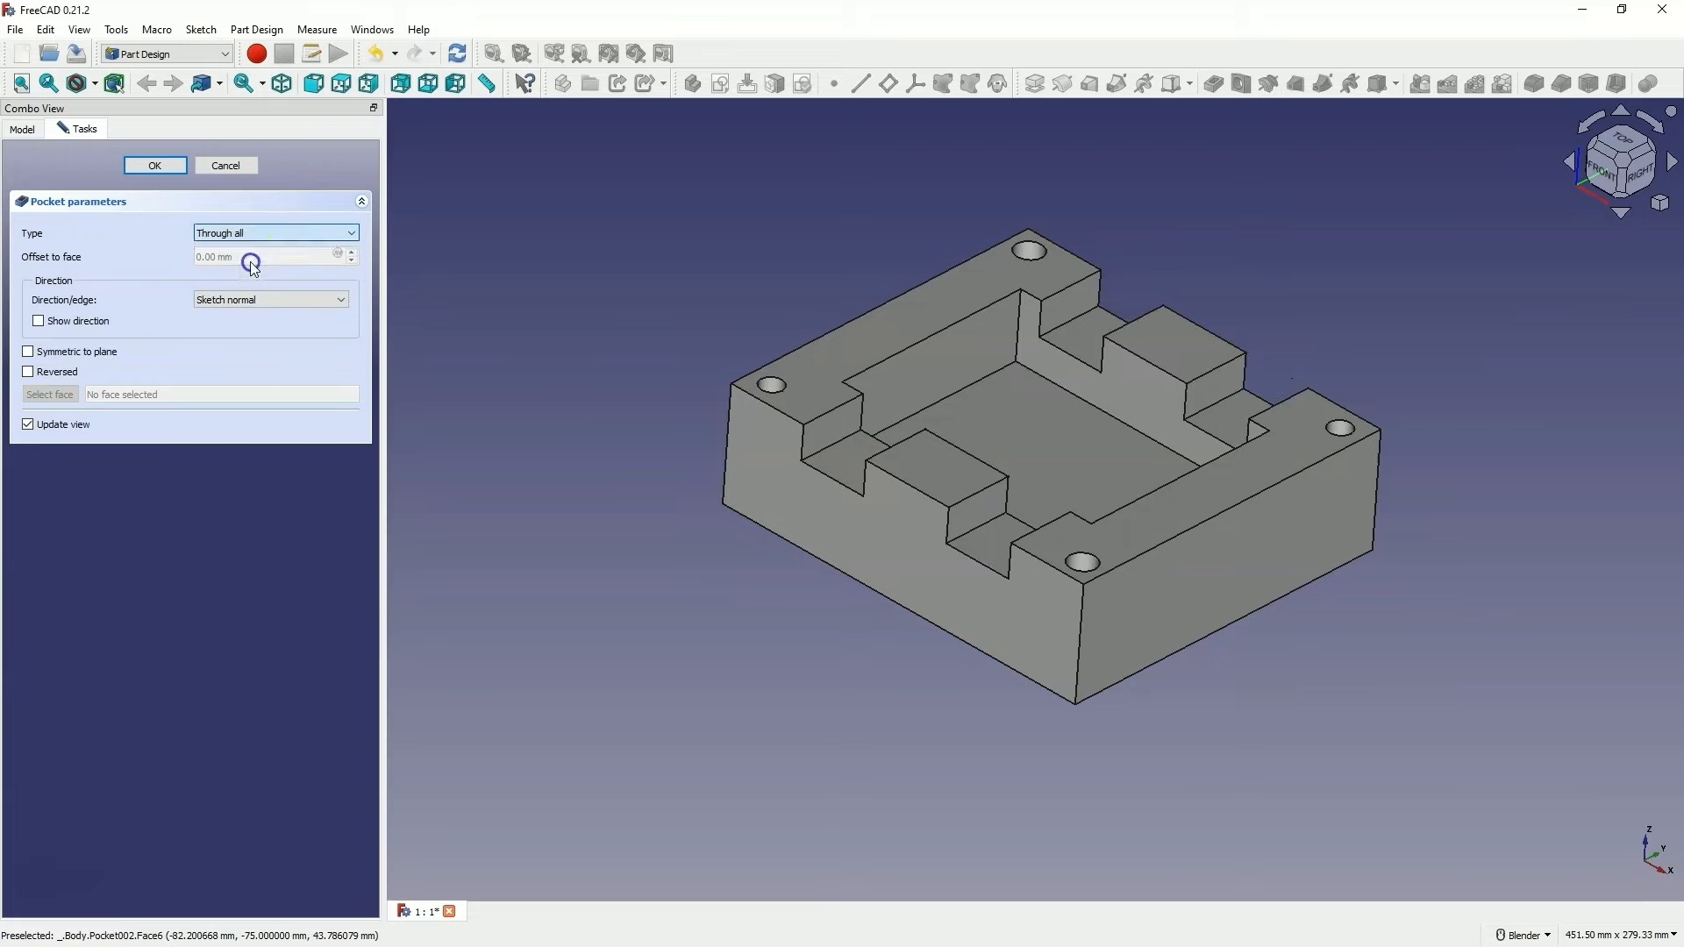
pyautogui.moveTo(1026, 362); pyautogui.dragTo(994, 399, button='middle')
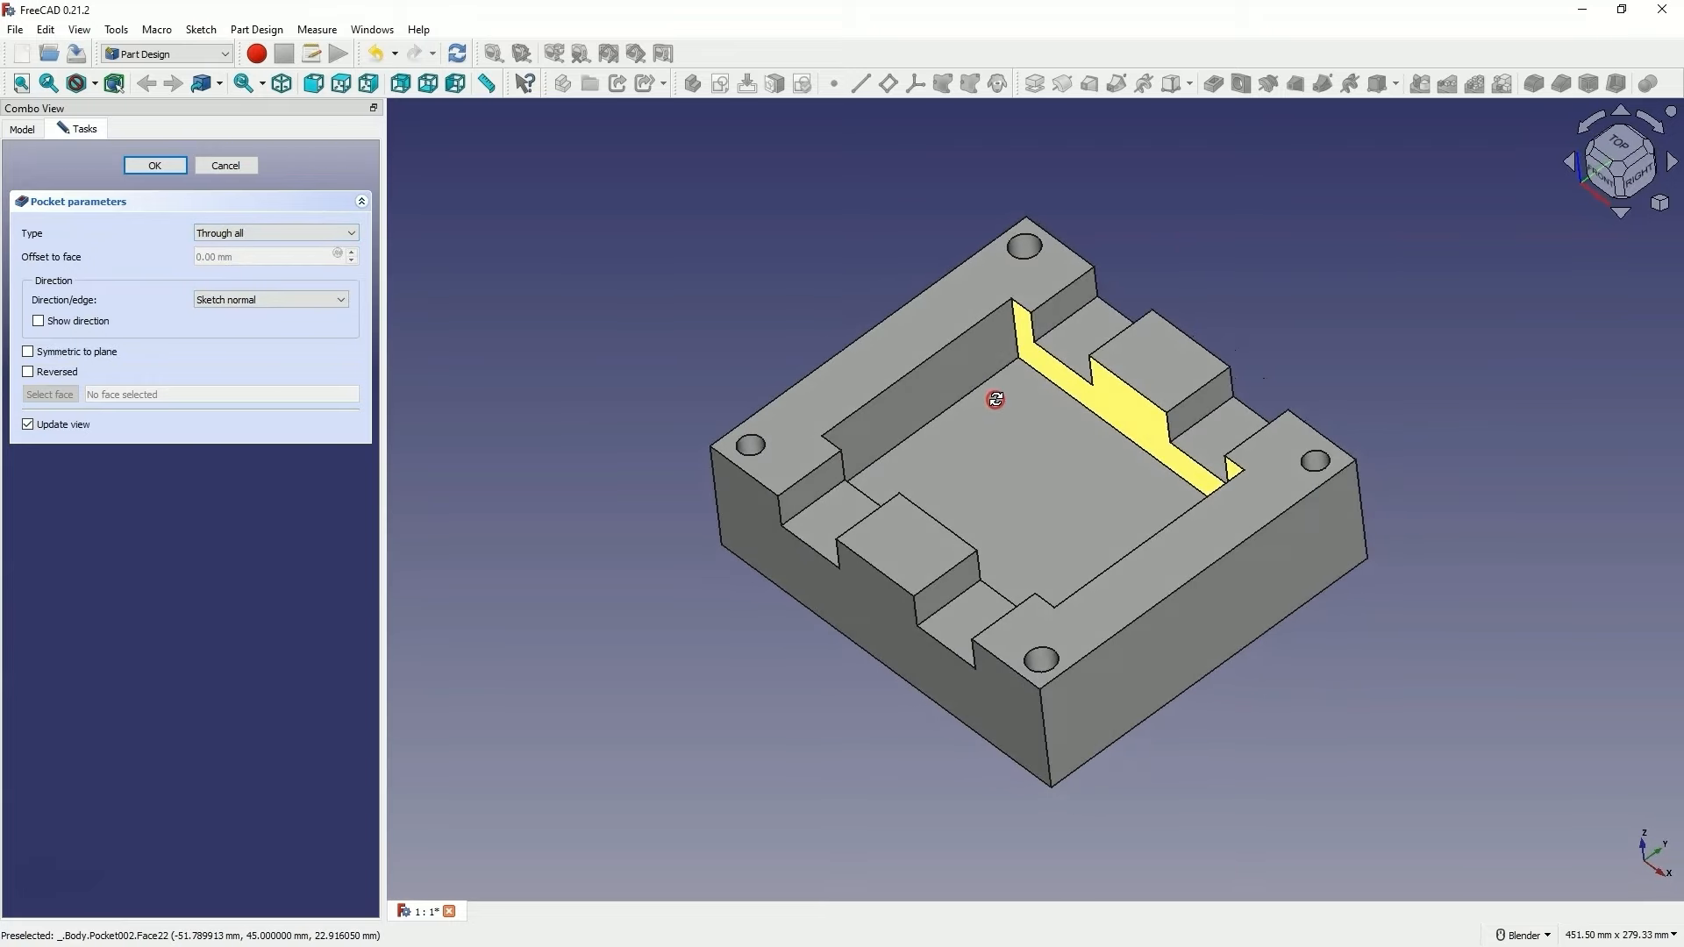
# Try the Up to face type for the pocket, using inner walls of the large top pocket as the limit
pyautogui.click(263, 233)
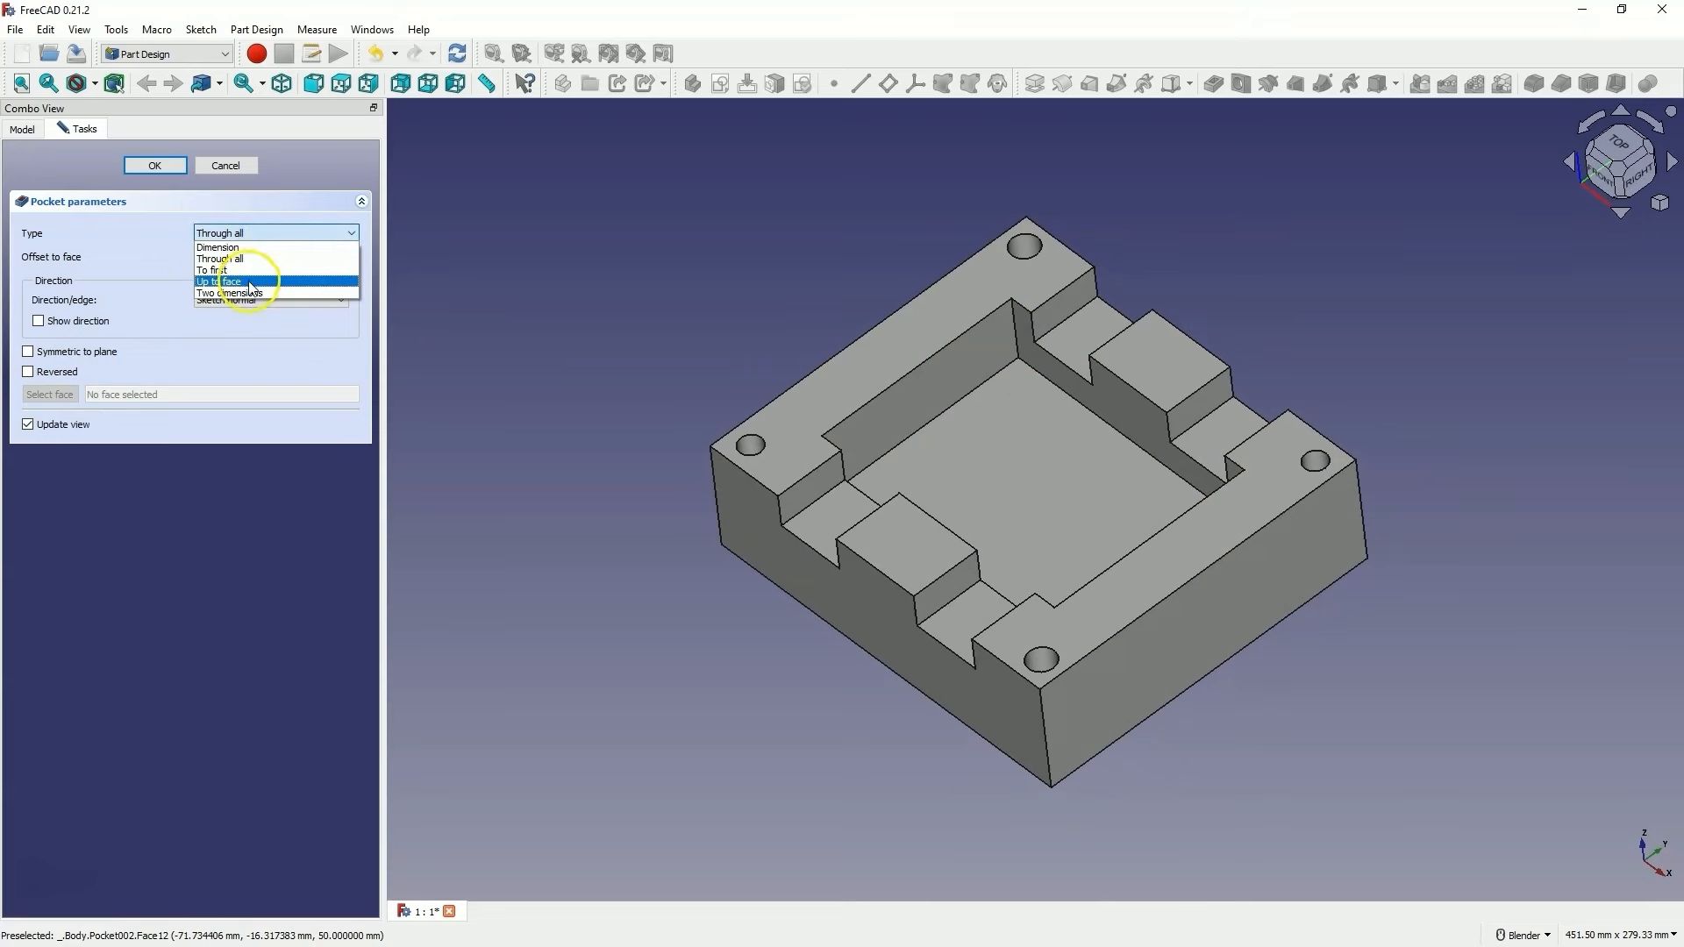
pyautogui.click(250, 281)
pyautogui.click(1100, 386)
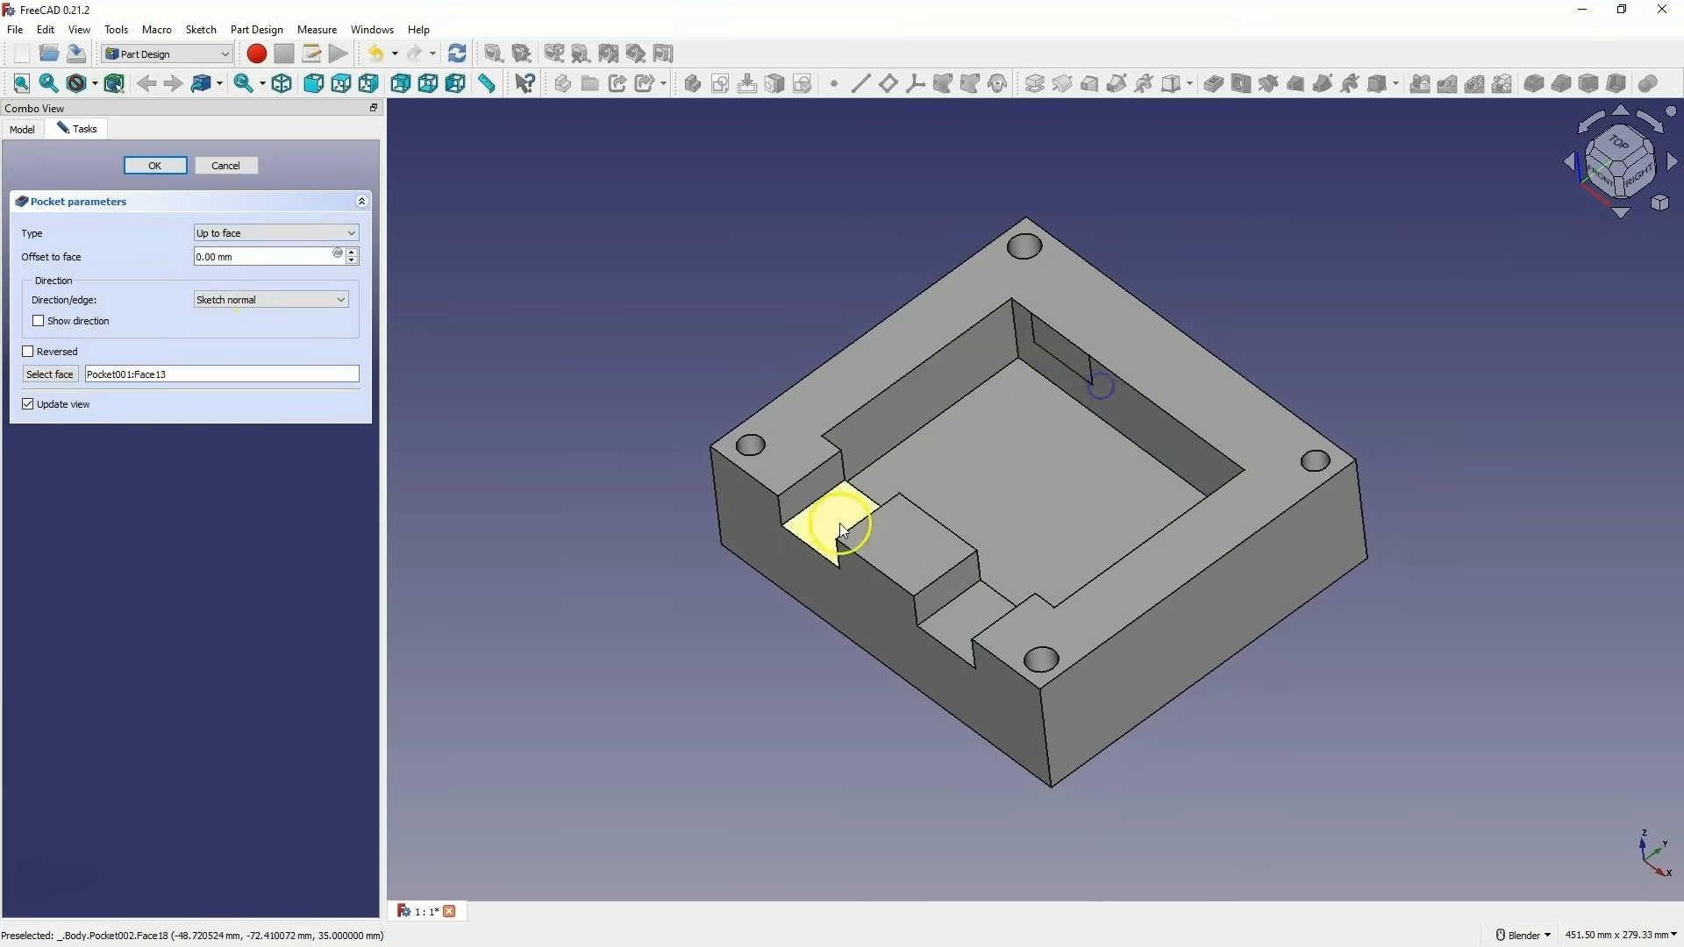
pyautogui.moveTo(1176, 449); pyautogui.dragTo(1034, 454, button='middle')
pyautogui.moveTo(1123, 481); pyautogui.dragTo(832, 559, button='middle')
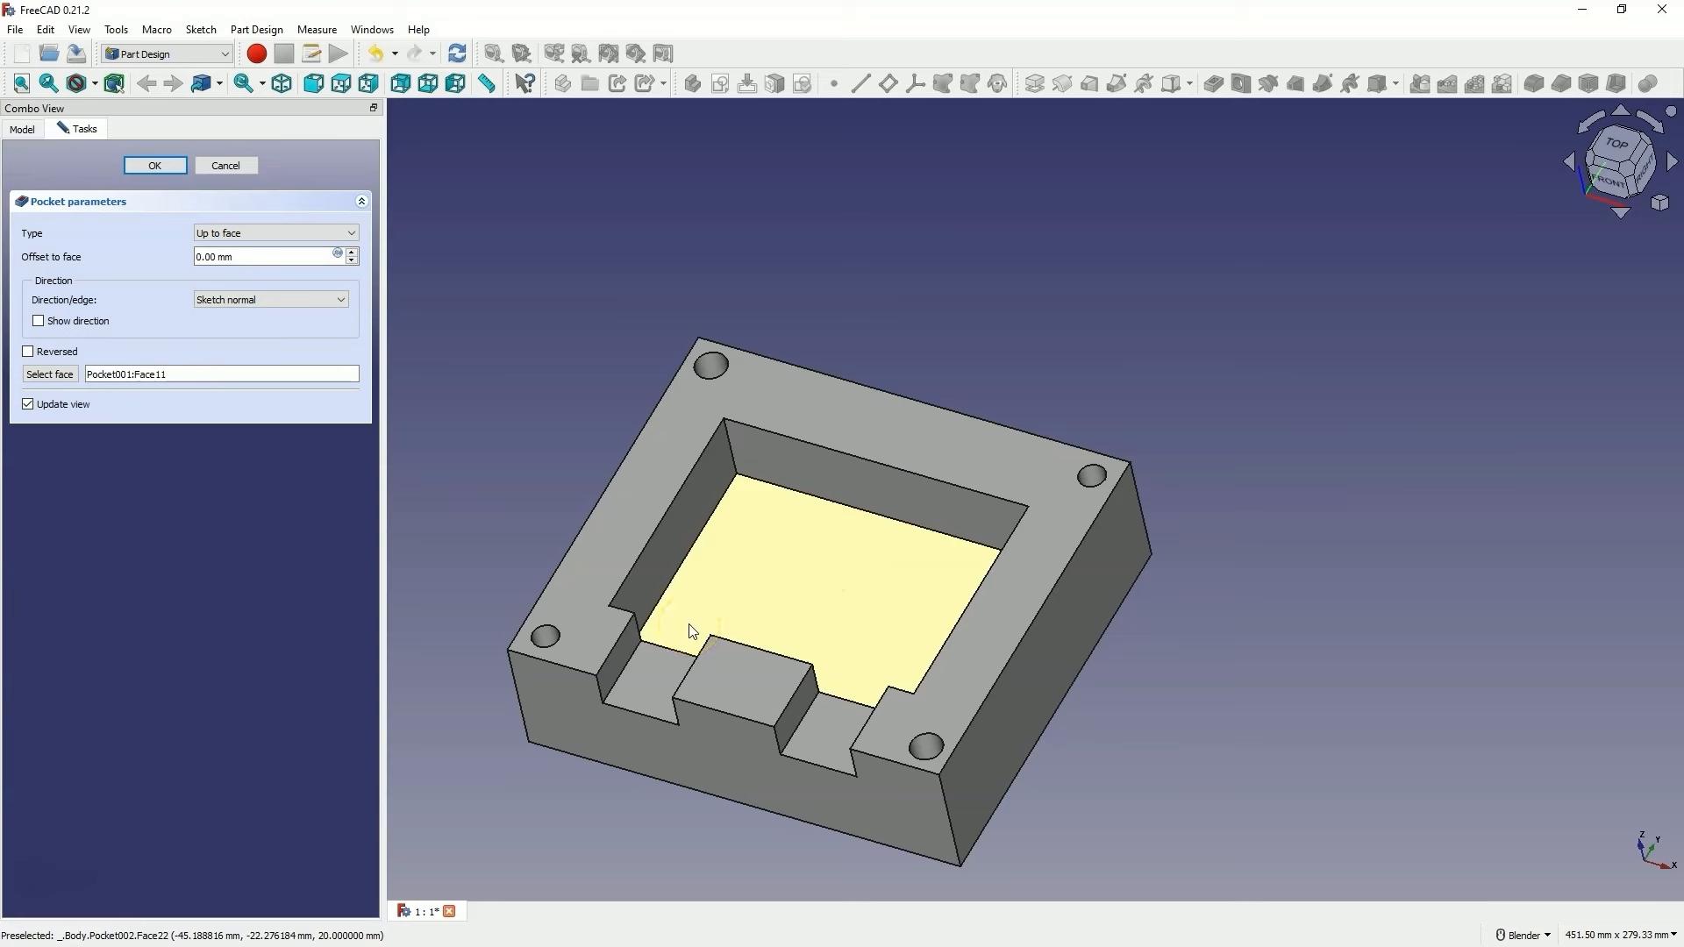
# Set the pocket type to Through all and create the notches across both the front and rear walls
pyautogui.click(230, 235)
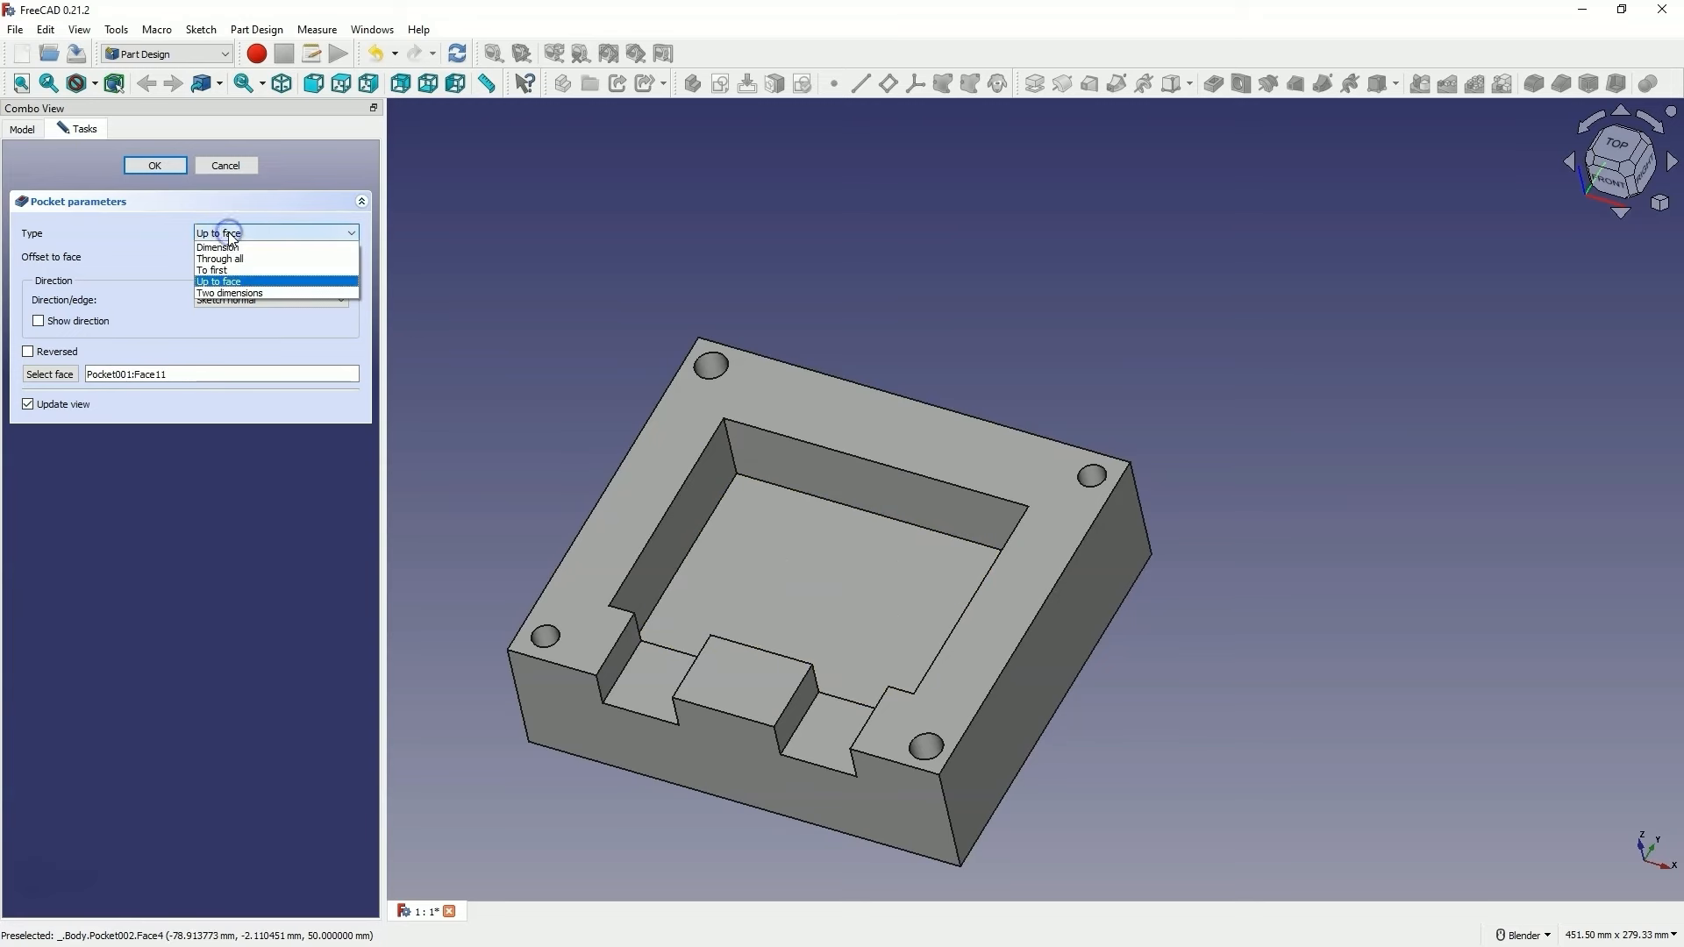
pyautogui.click(221, 260)
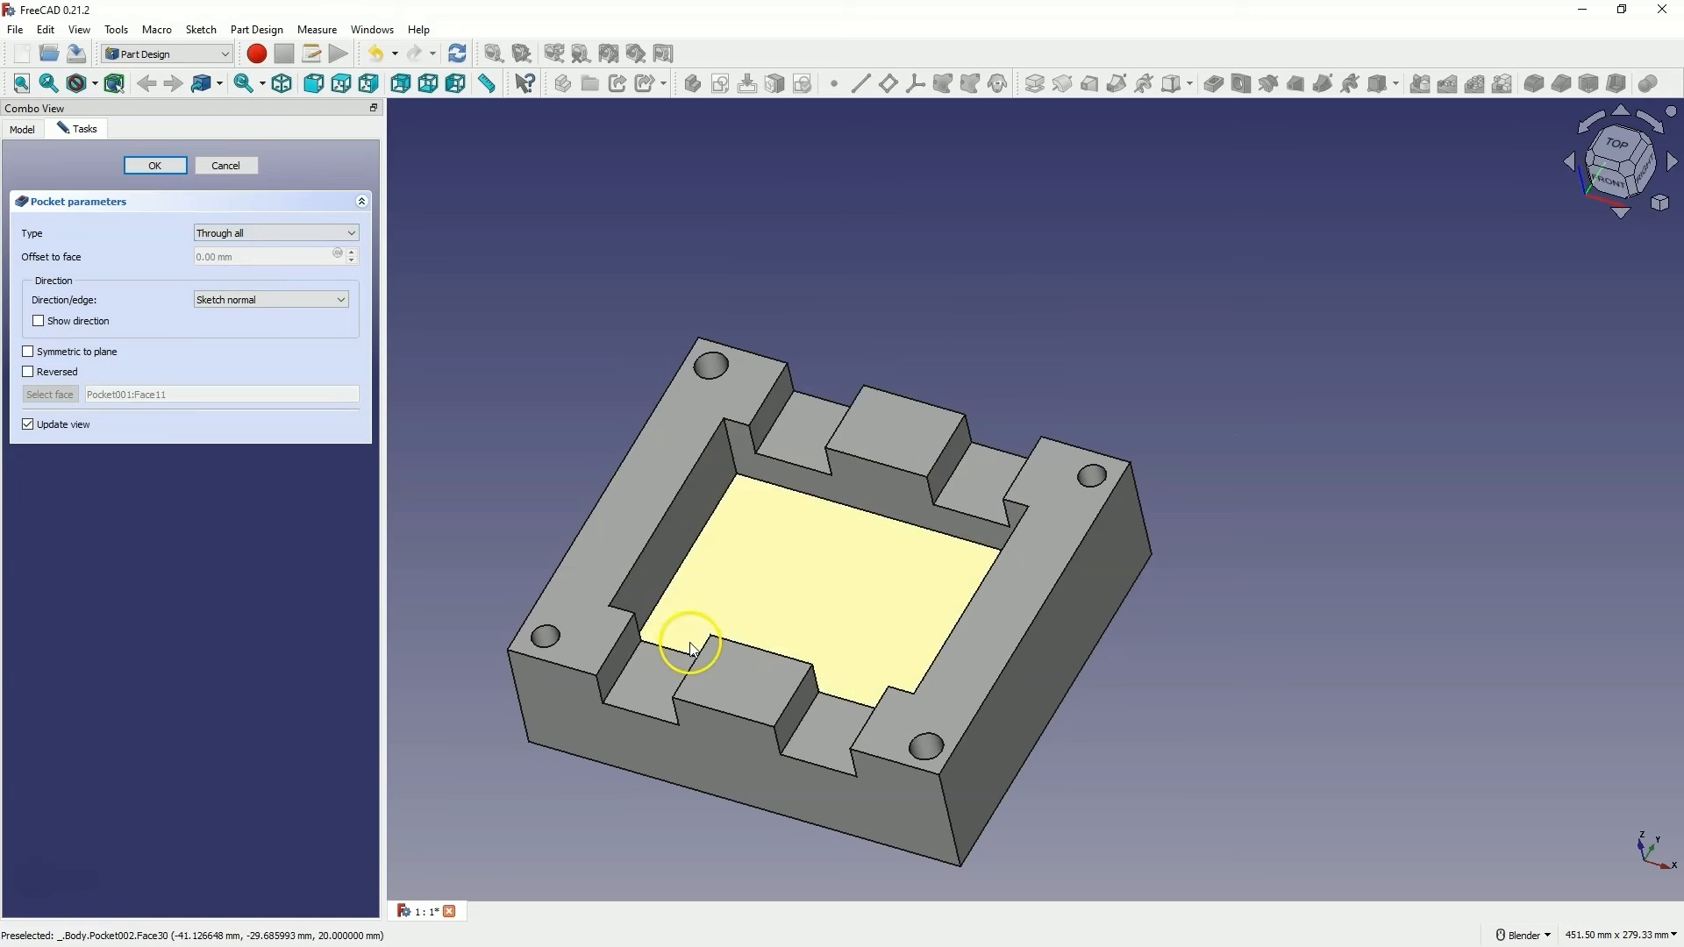
pyautogui.click(166, 167)
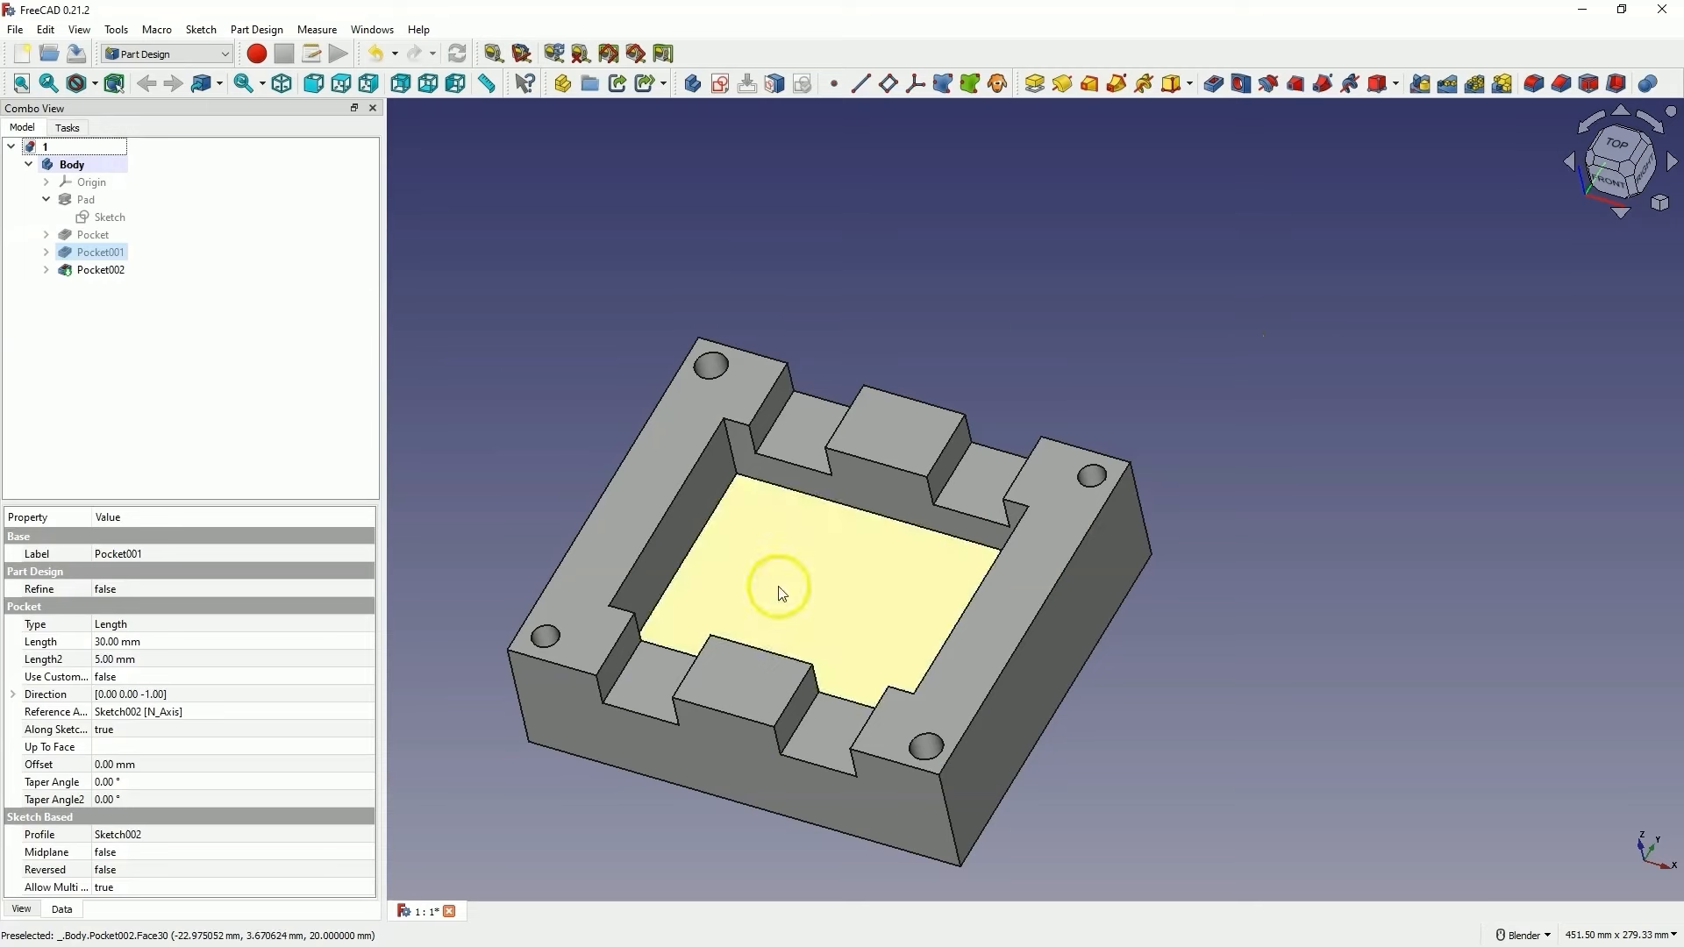
pyautogui.keyDown('shift'); pyautogui.moveTo(782, 570); pyautogui.dragTo(946, 473, button='middle'); pyautogui.keyUp('shift')
pyautogui.moveTo(887, 704); pyautogui.dragTo(948, 683, button='middle')
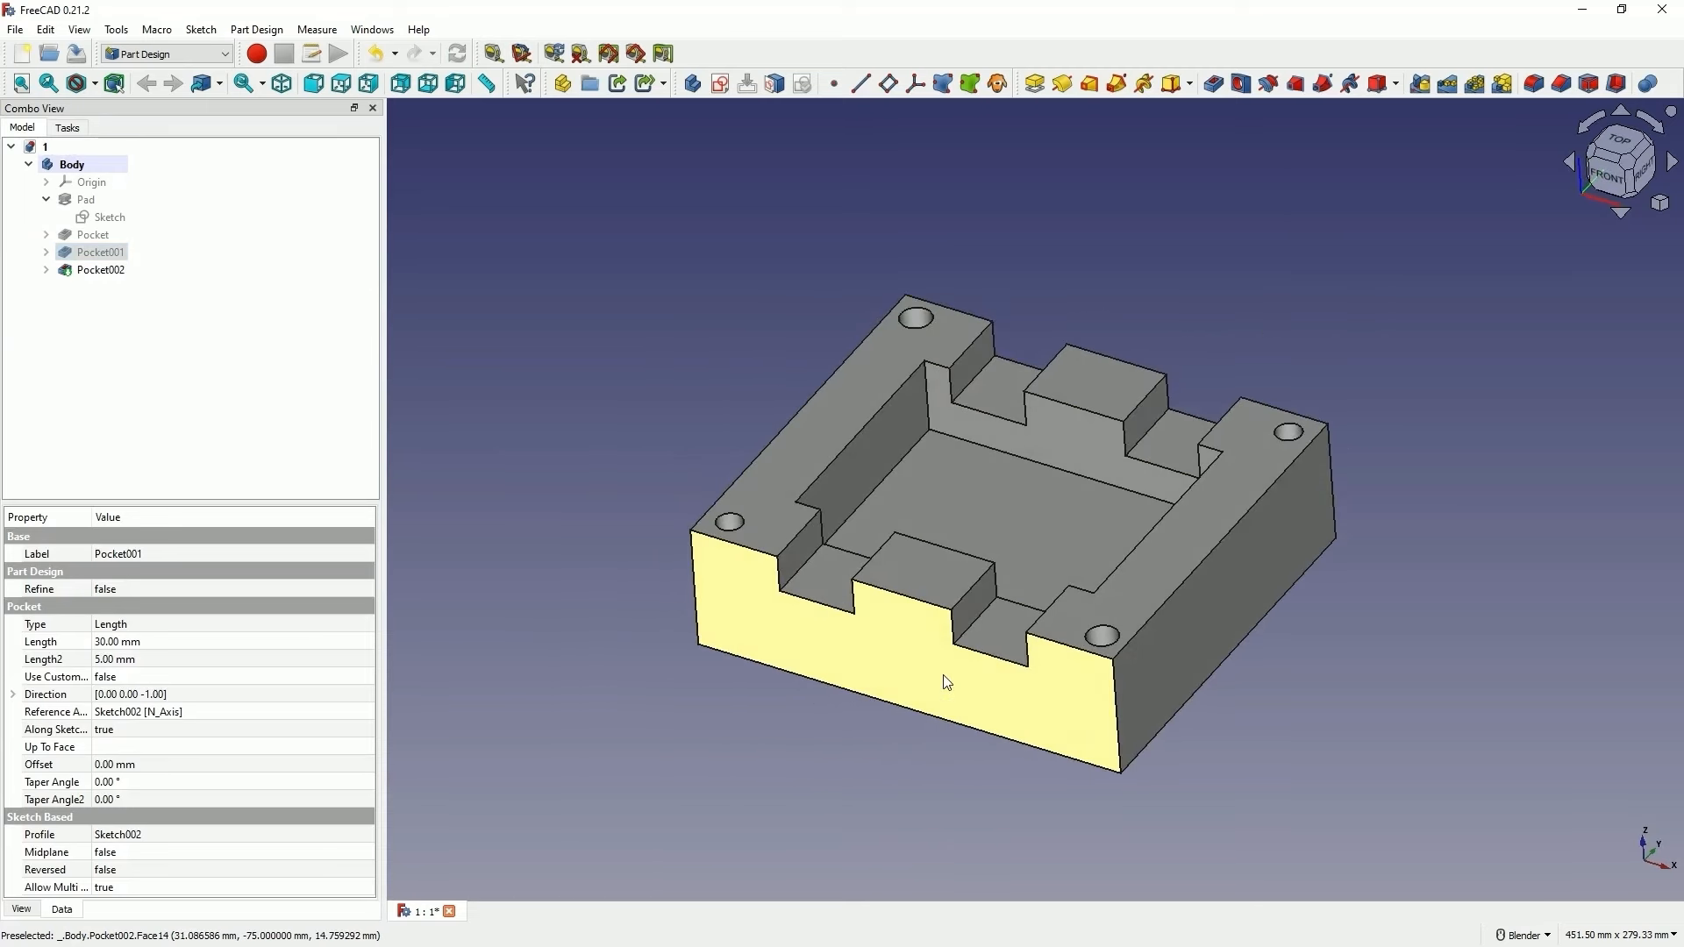
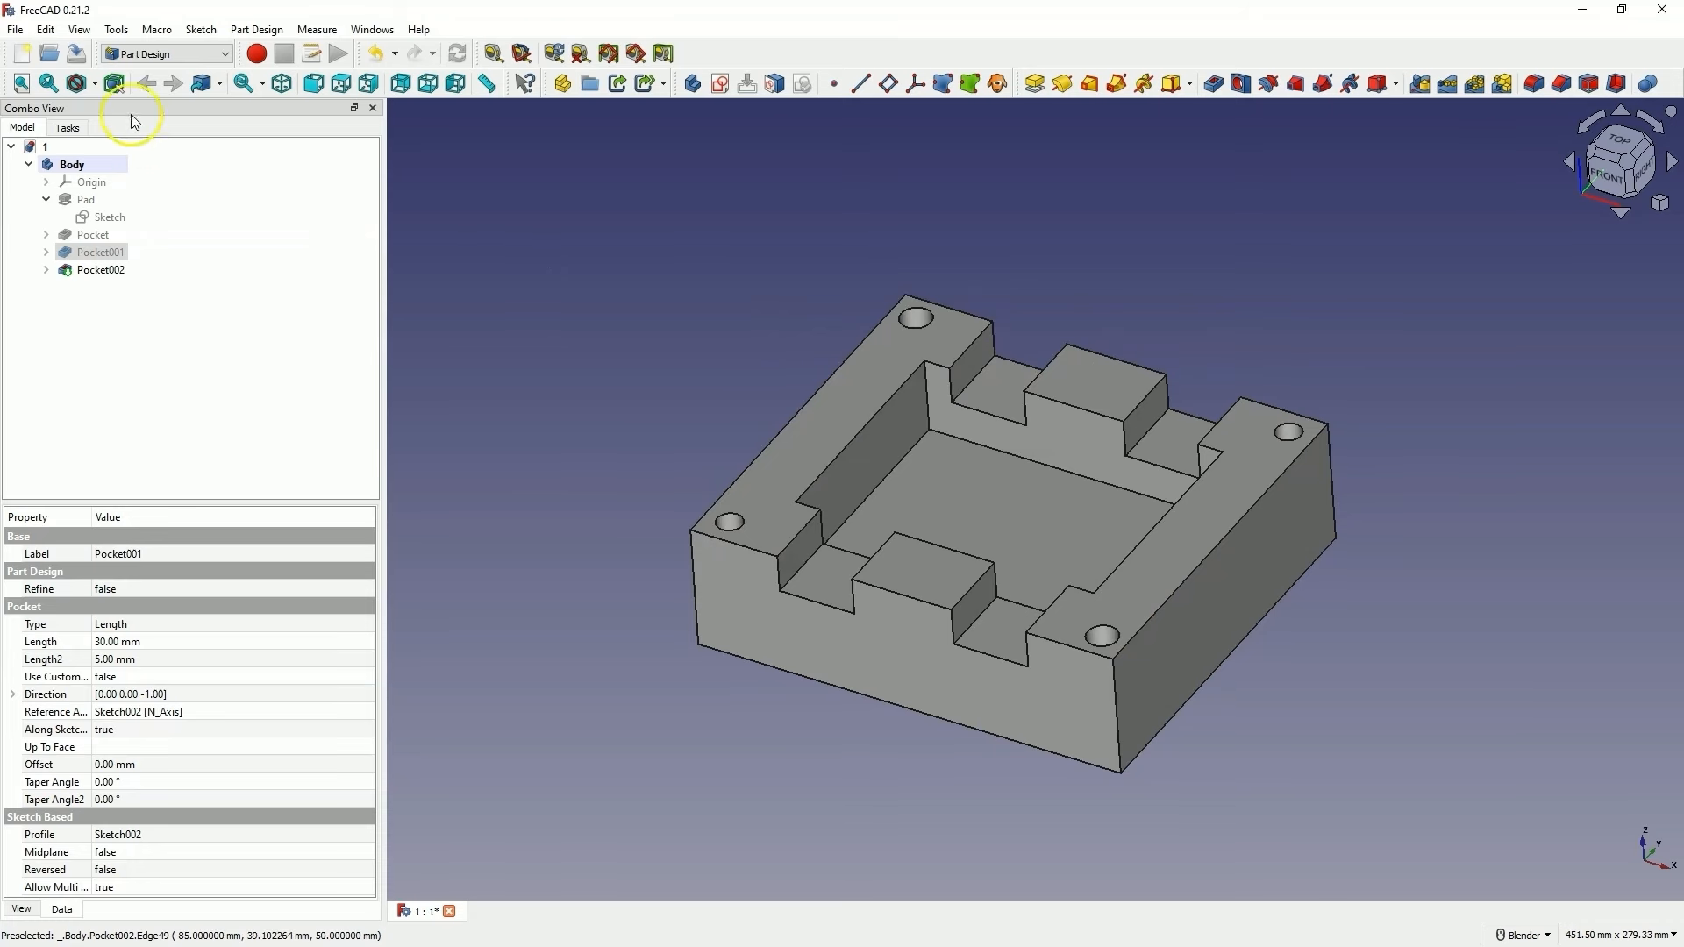
# Switch the model's display style to Wireframe
pyautogui.click(95, 85)
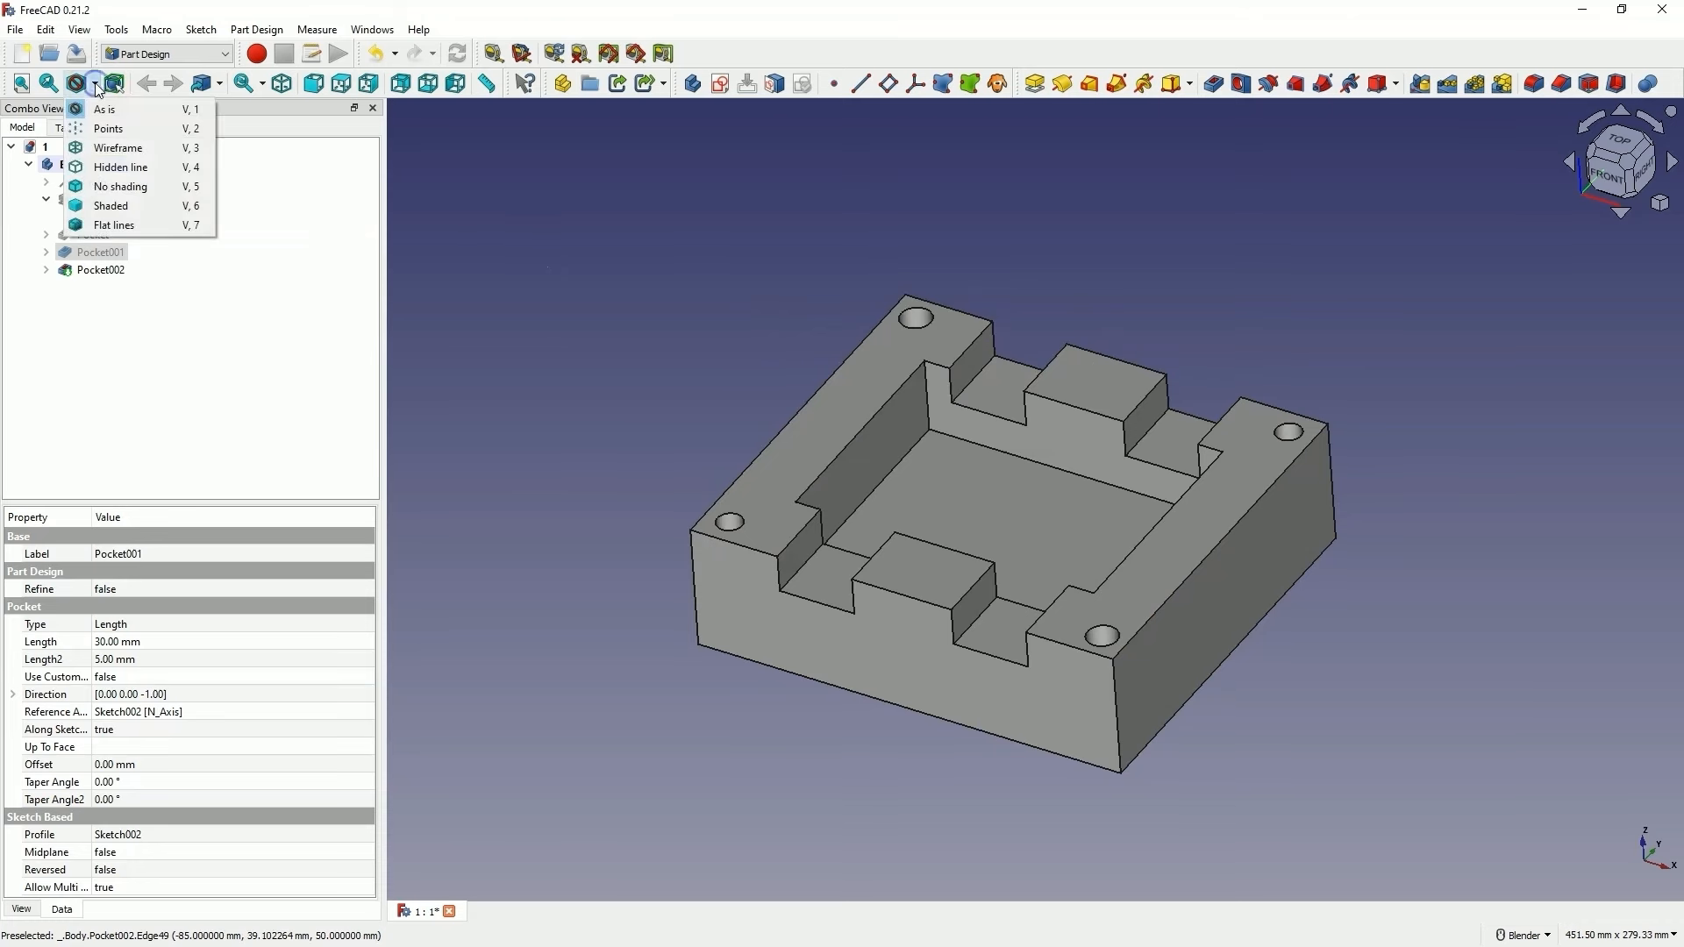
pyautogui.click(140, 149)
pyautogui.moveTo(845, 444)
pyautogui.mouseDown(button='middle')
pyautogui.moveTo(931, 475)
pyautogui.moveTo(887, 458)
pyautogui.moveTo(898, 481)
pyautogui.mouseUp(button='middle')
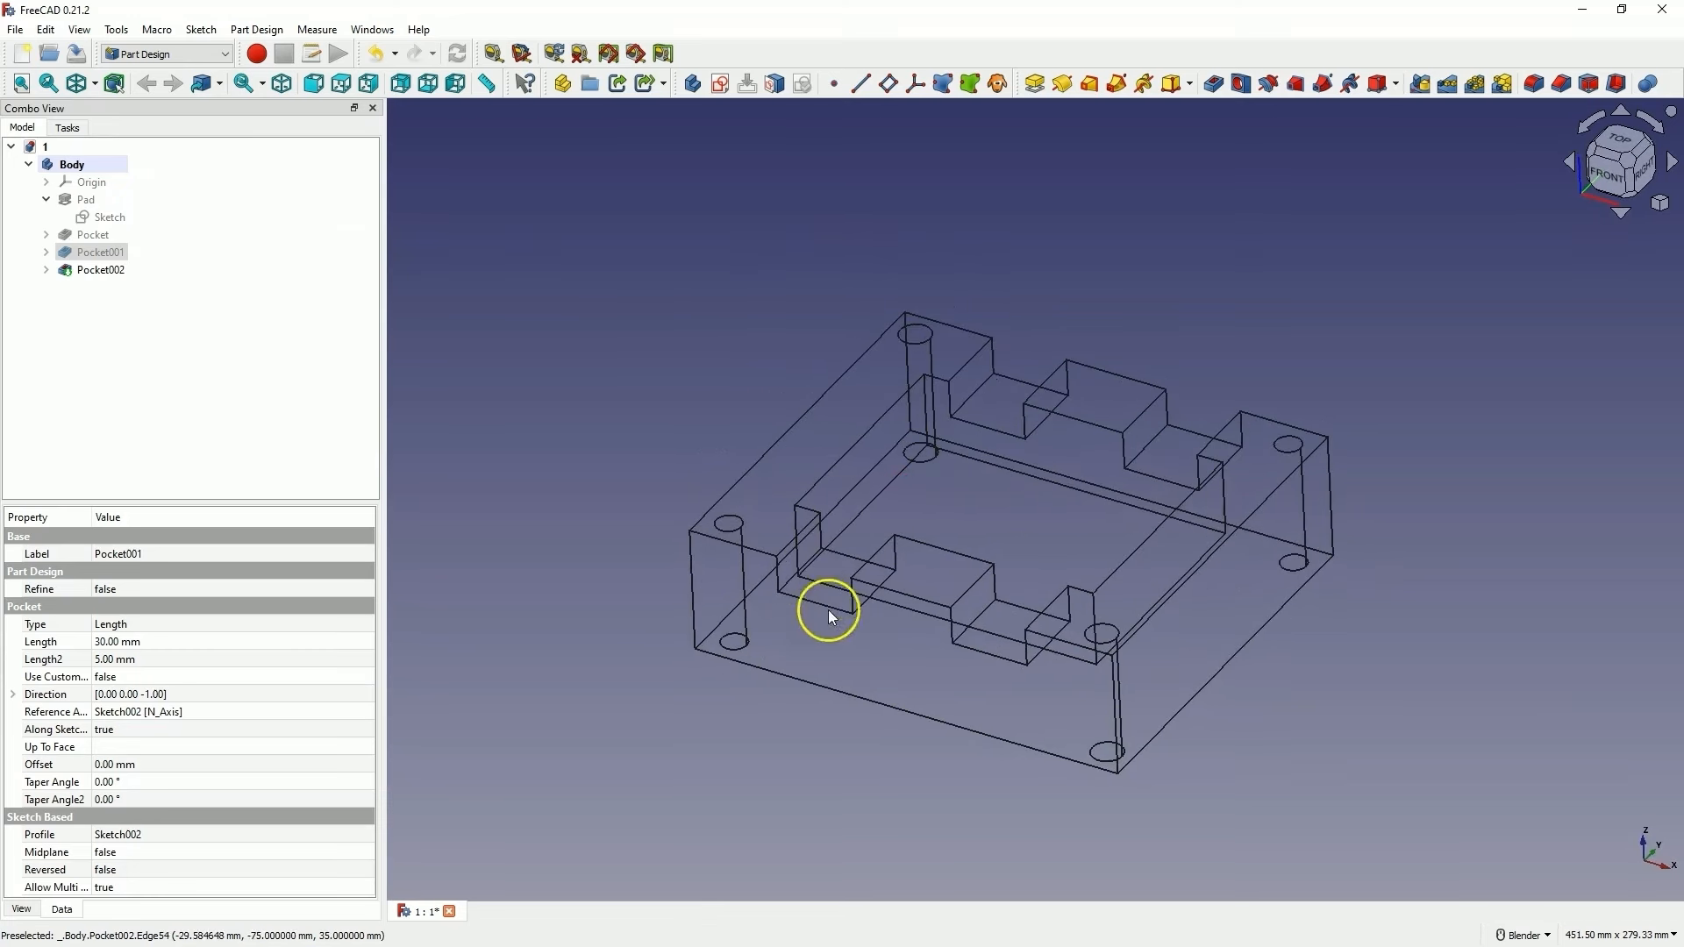
# Try to fillet the eight bottom edges of the front and rear notches with Pocket001 still selected
pyautogui.click(788, 585)
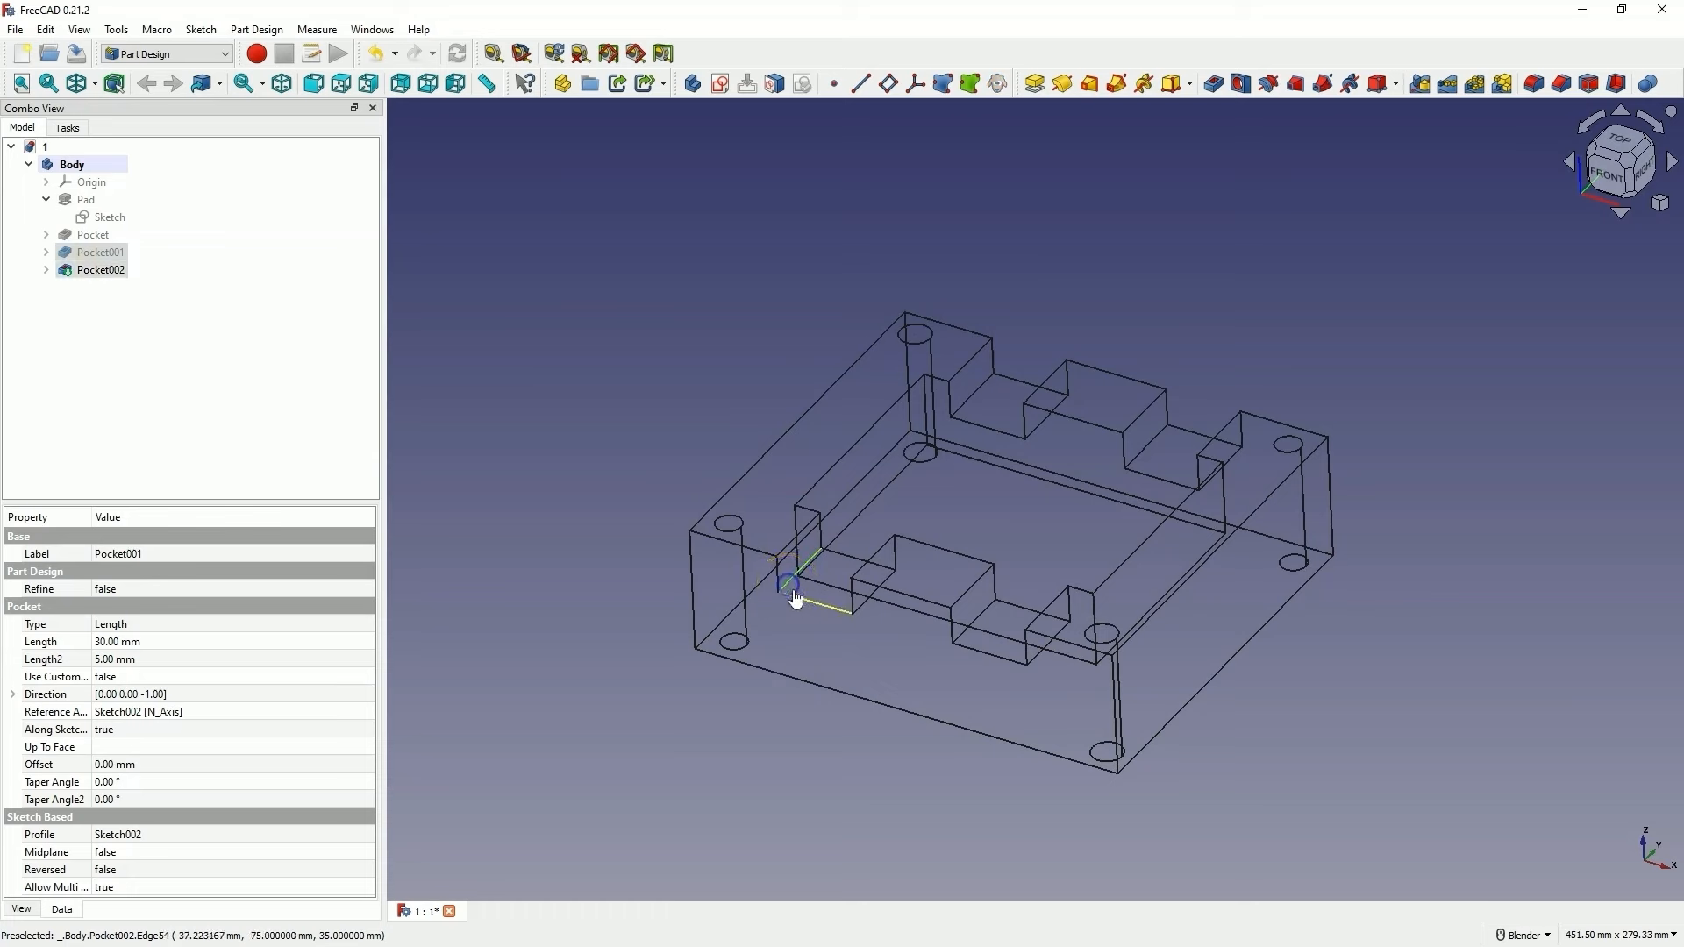
pyautogui.click(867, 612)
pyautogui.click(963, 639)
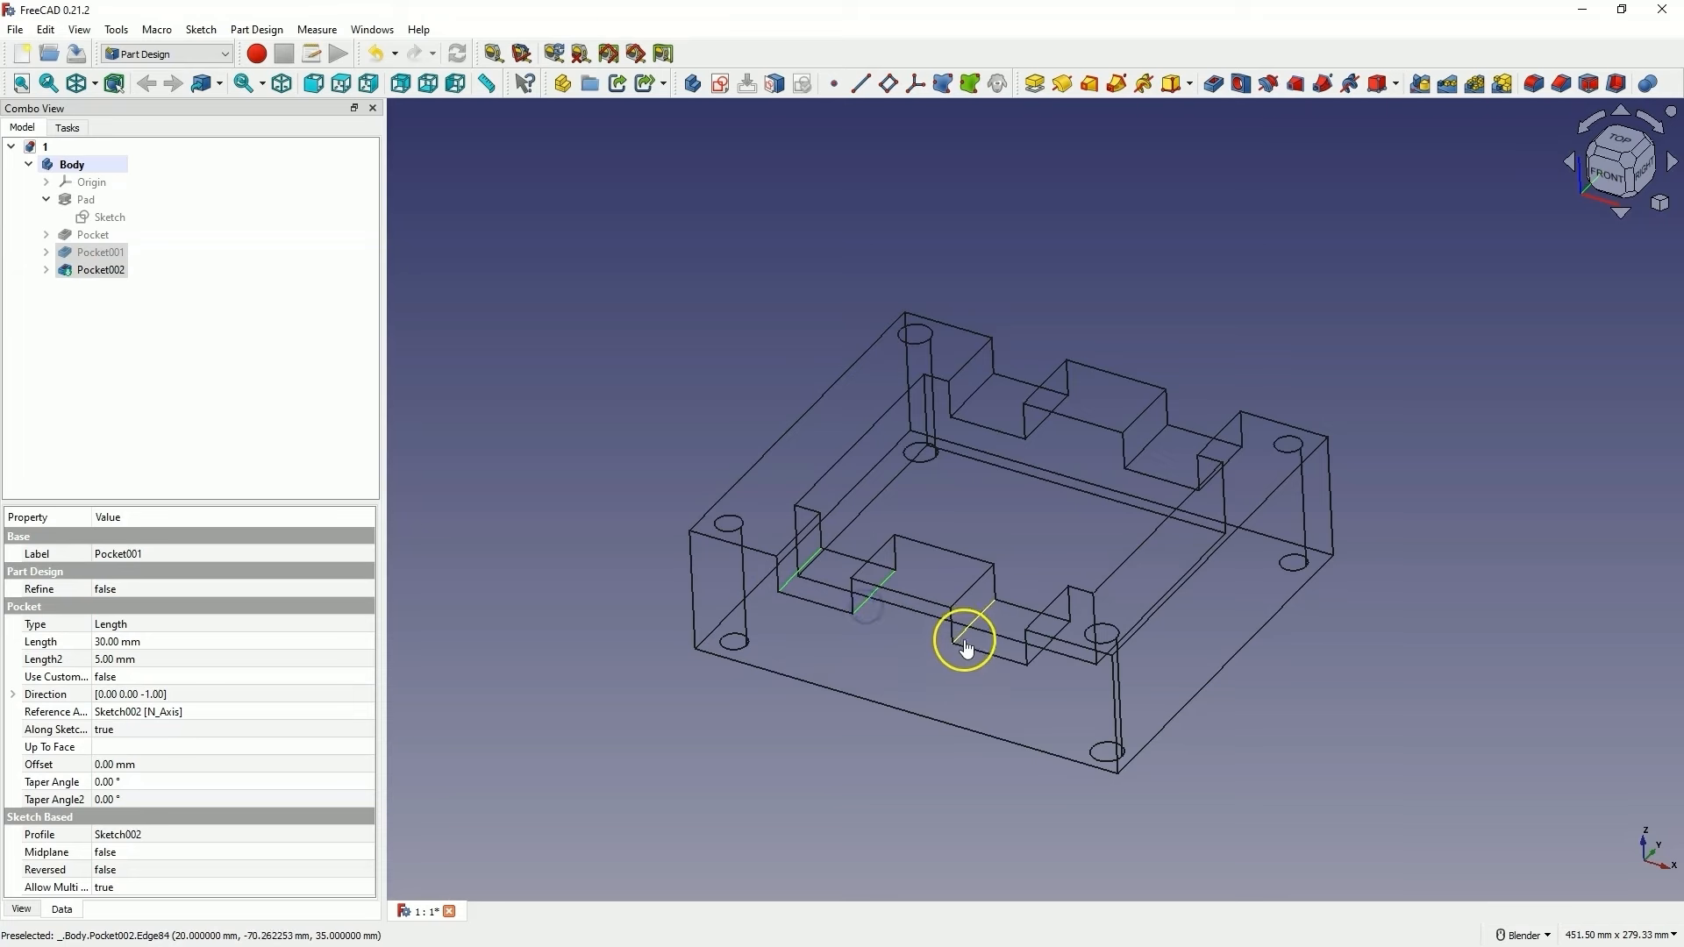
pyautogui.click(1042, 653)
pyautogui.click(1236, 464)
pyautogui.click(1165, 443)
pyautogui.click(1050, 423)
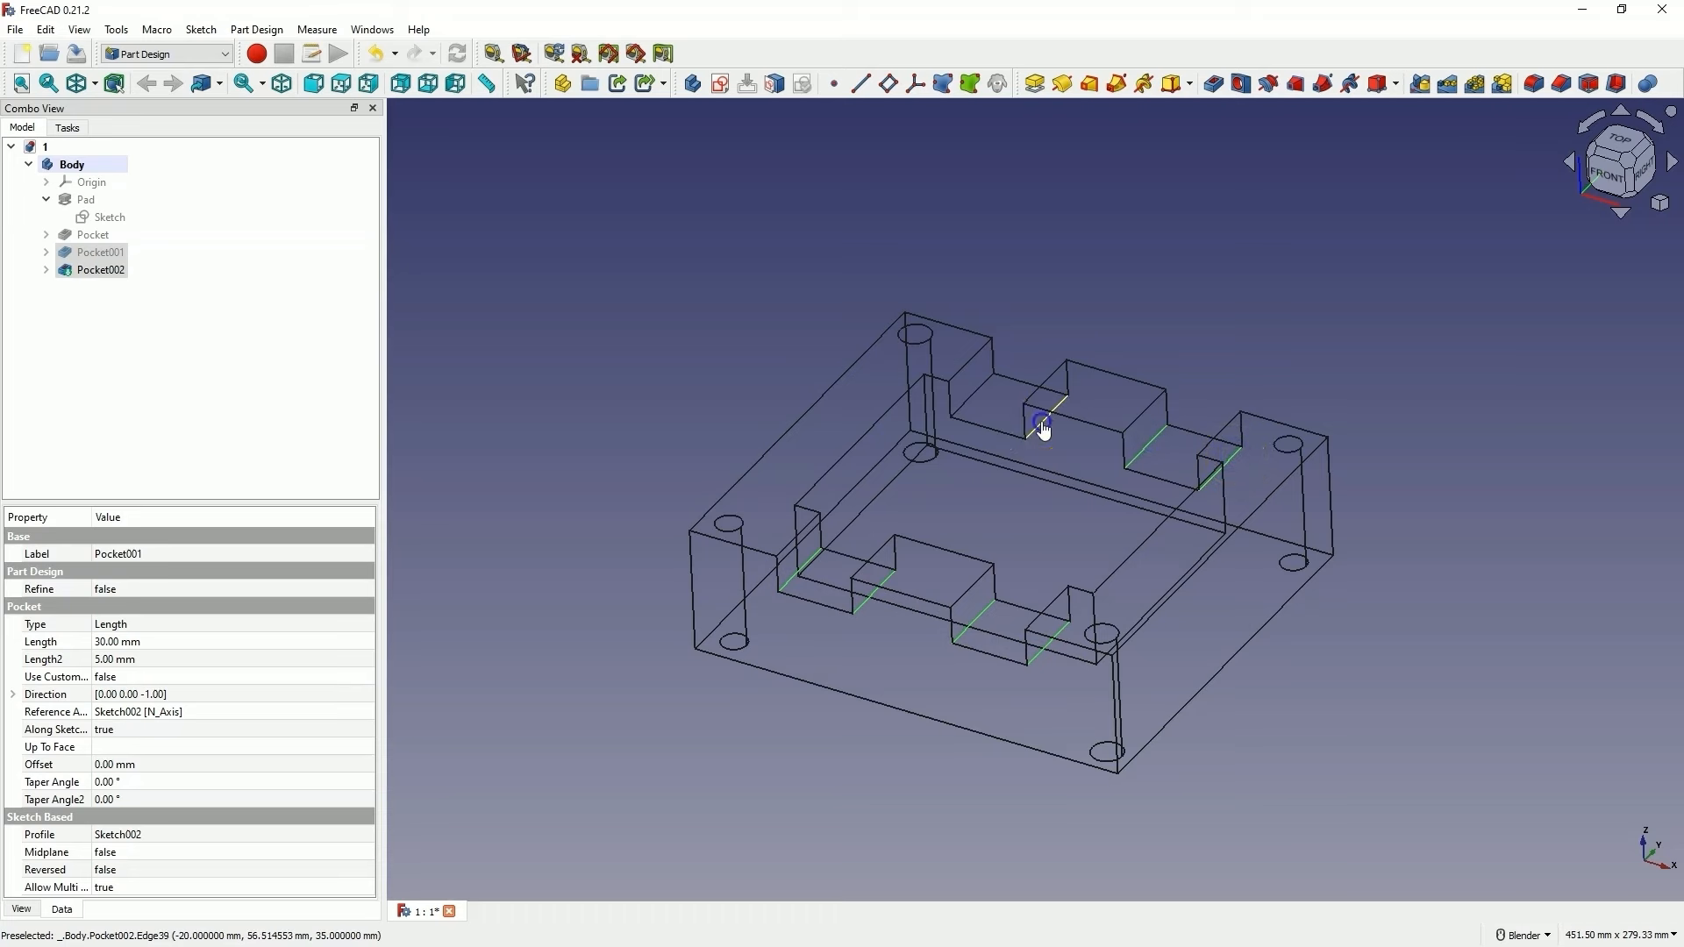
pyautogui.click(971, 395)
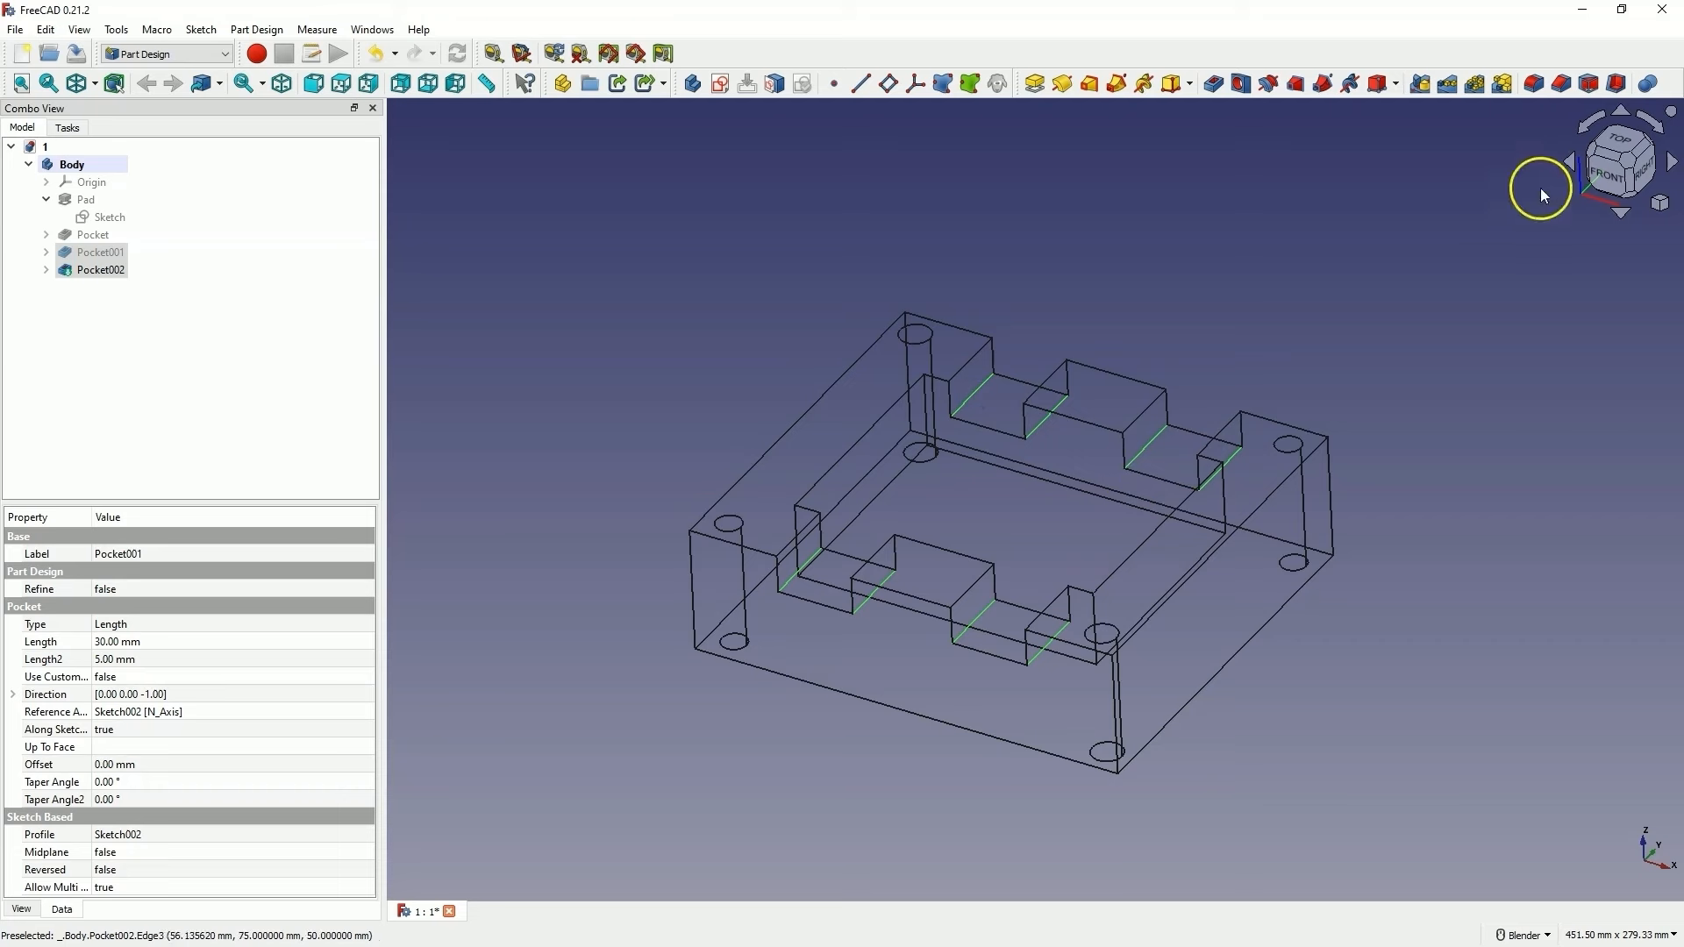
pyautogui.click(1533, 88)
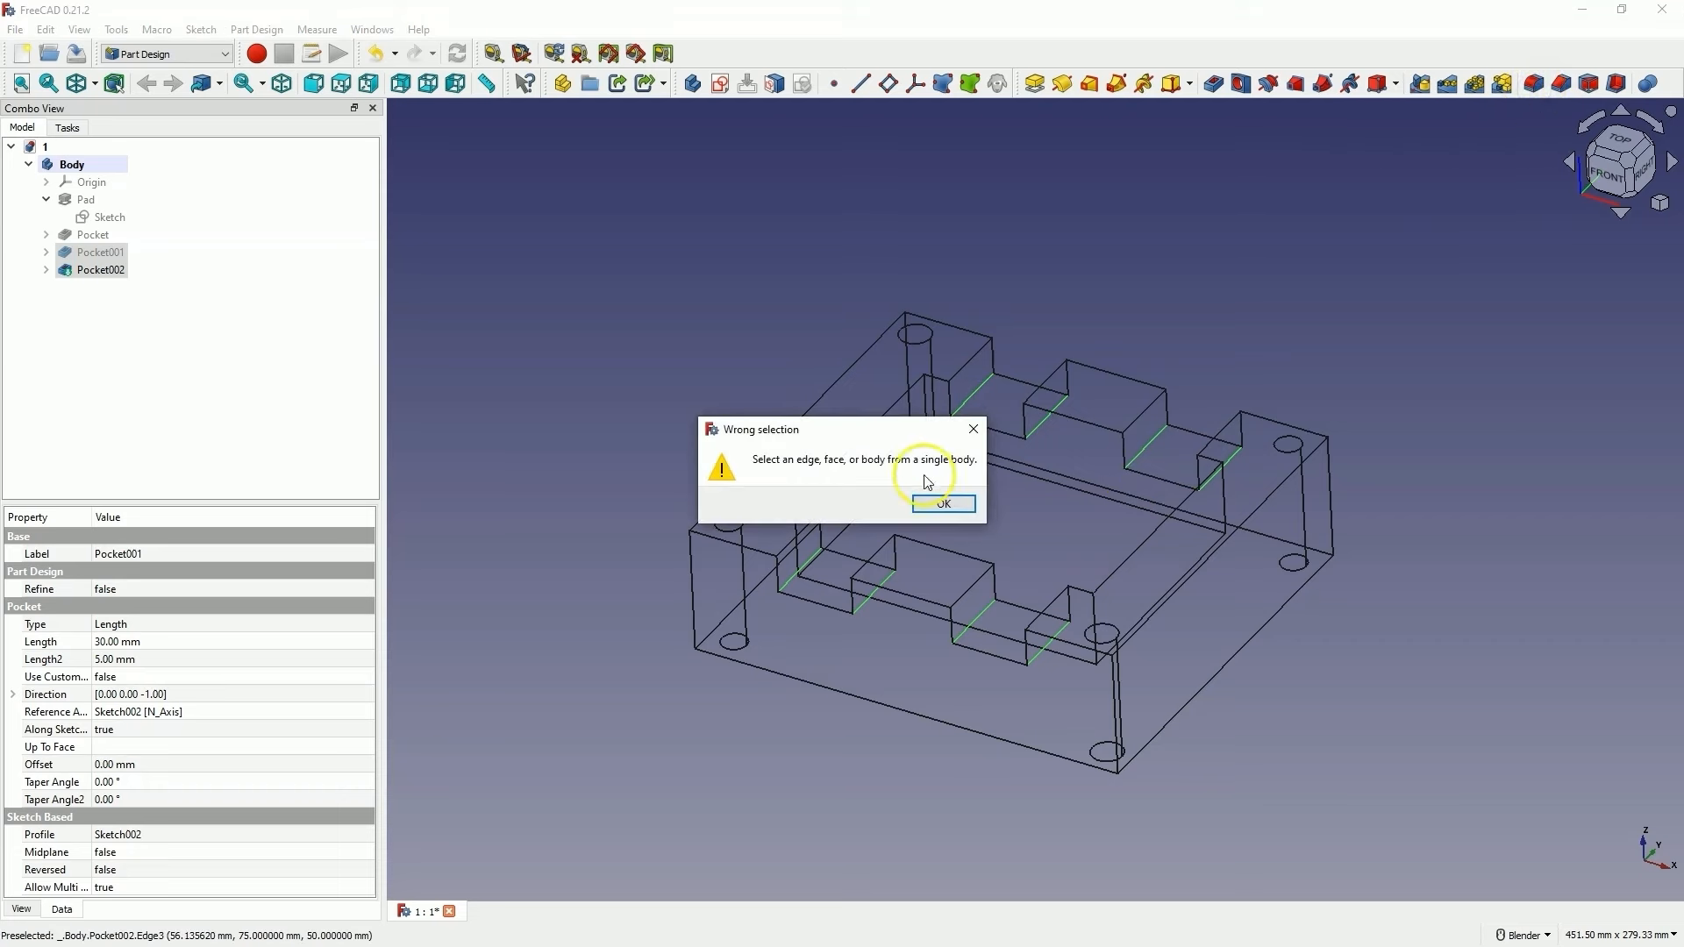
pyautogui.click(937, 505)
pyautogui.moveTo(958, 405); pyautogui.dragTo(939, 386, button='middle')
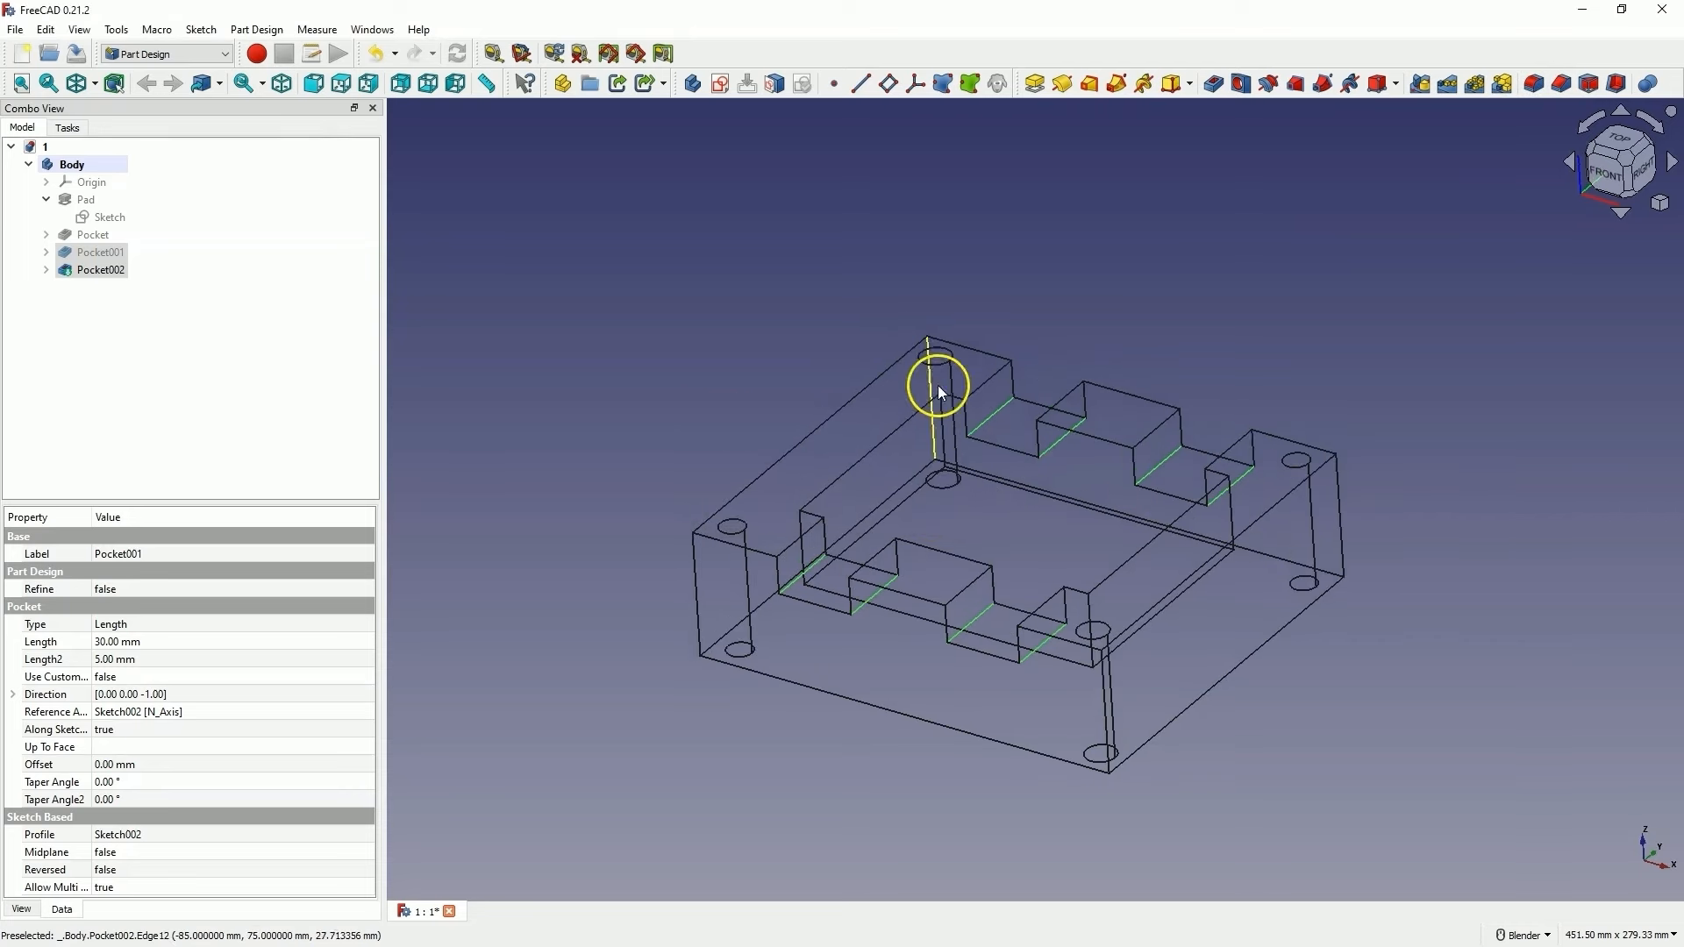
pyautogui.click(1533, 85)
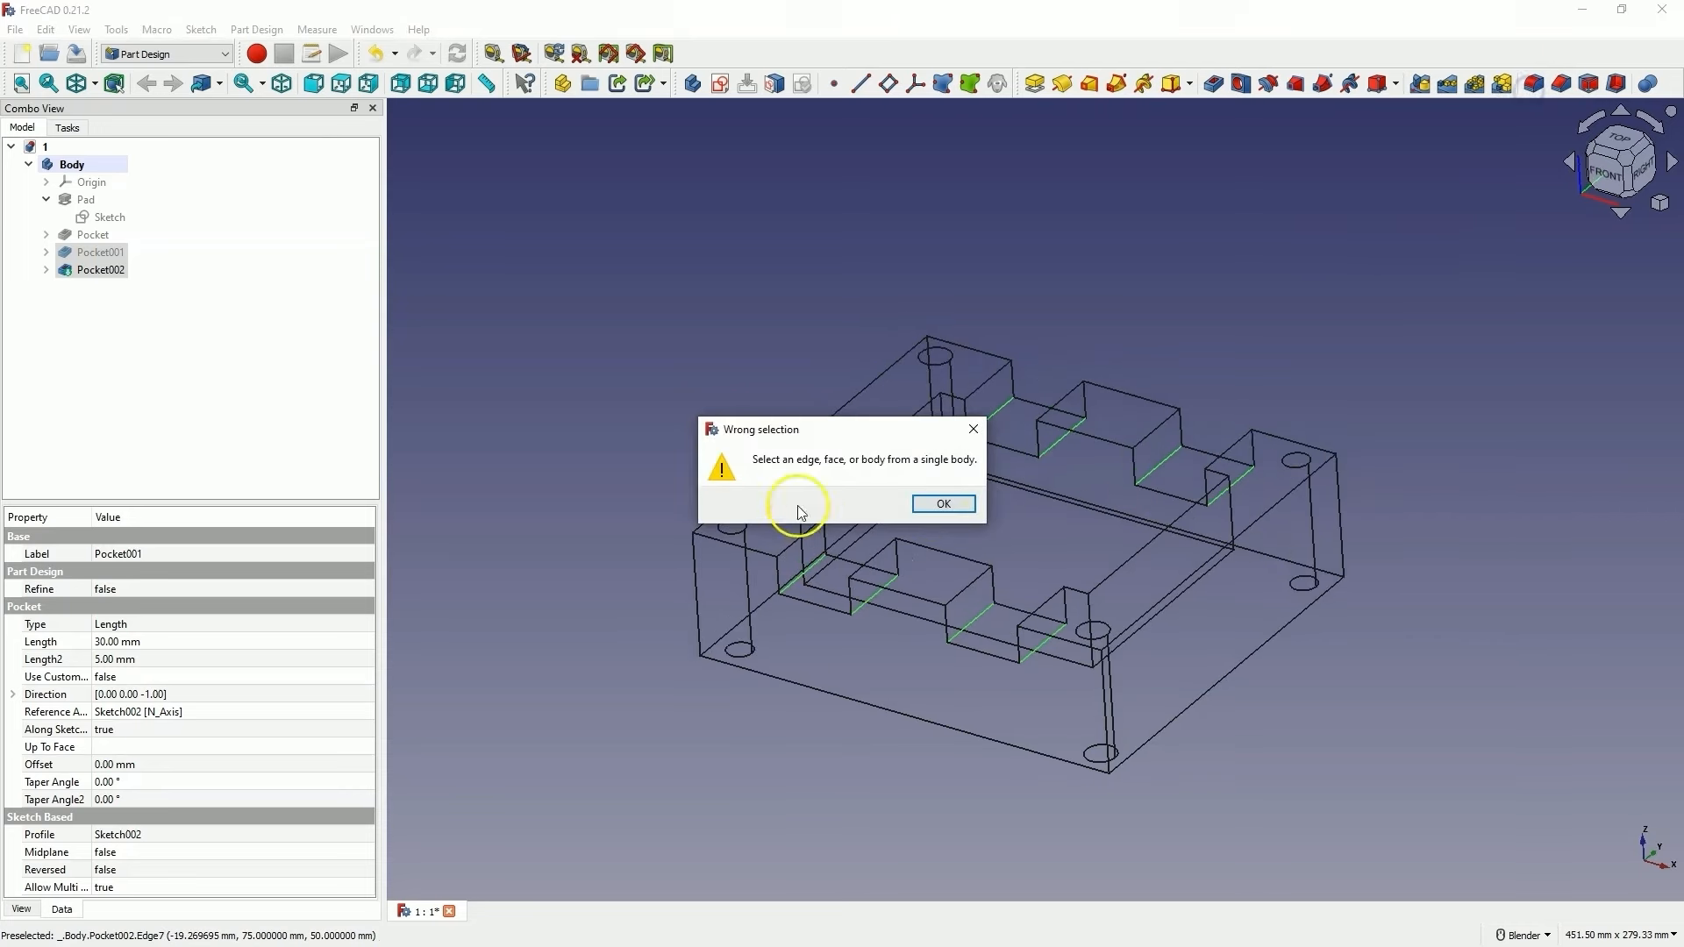
pyautogui.click(943, 513)
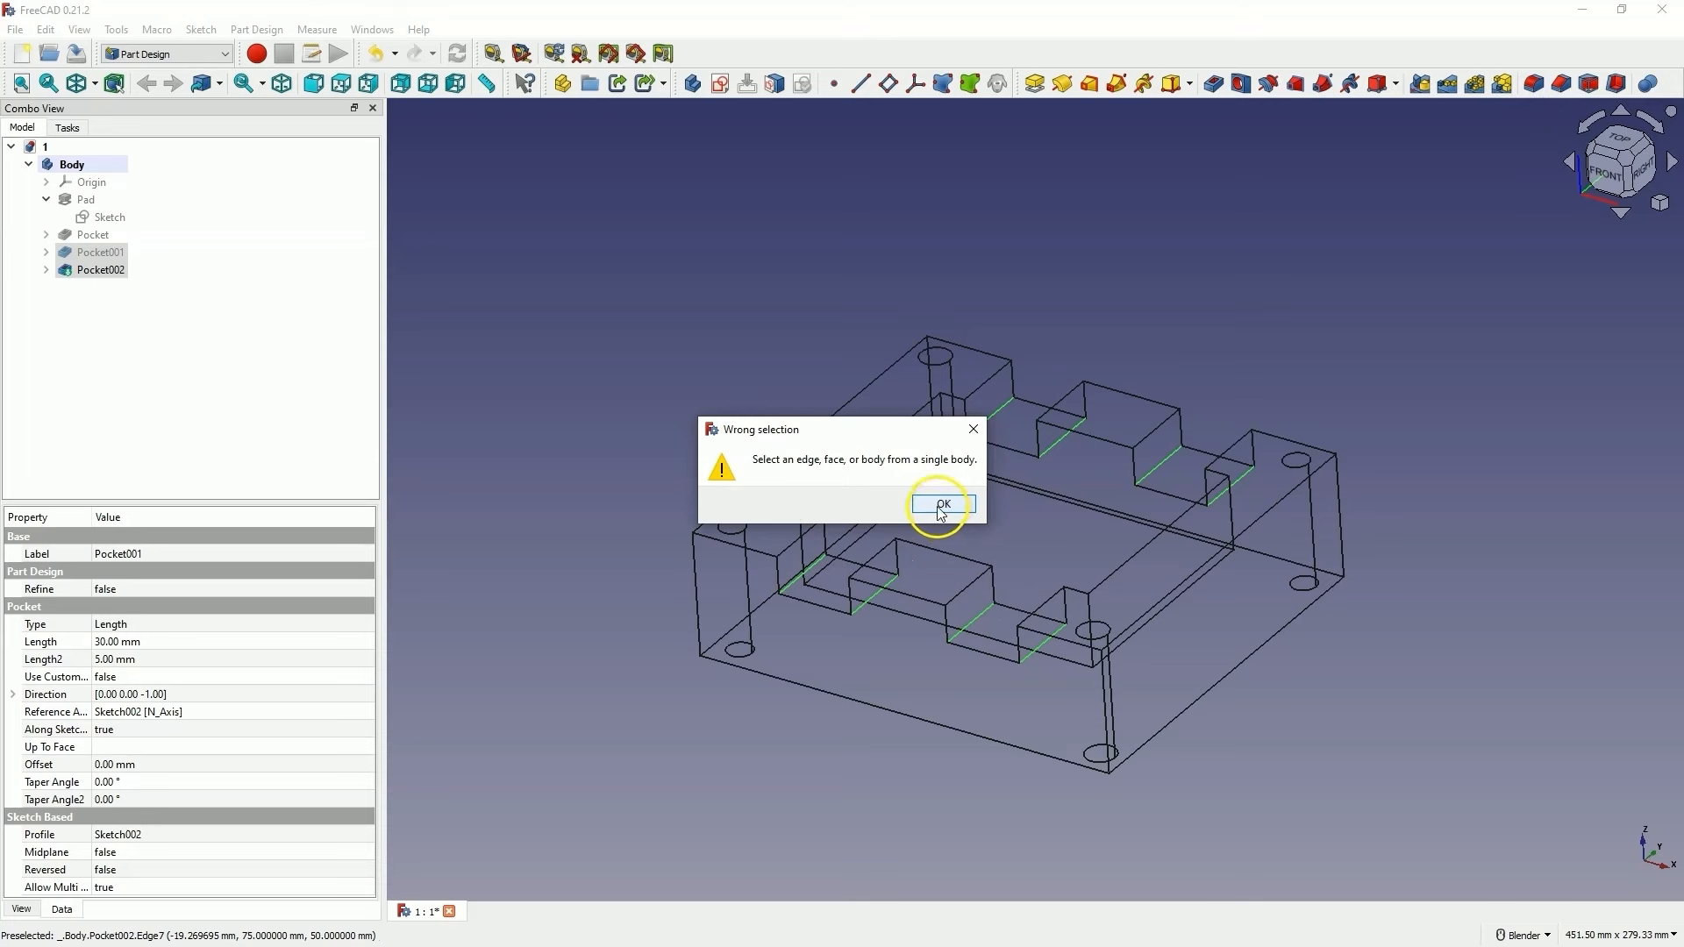
# Check the mixed selection of Pocket001 with two bottom edges of a front notch, and clear the selection
pyautogui.click(108, 271)
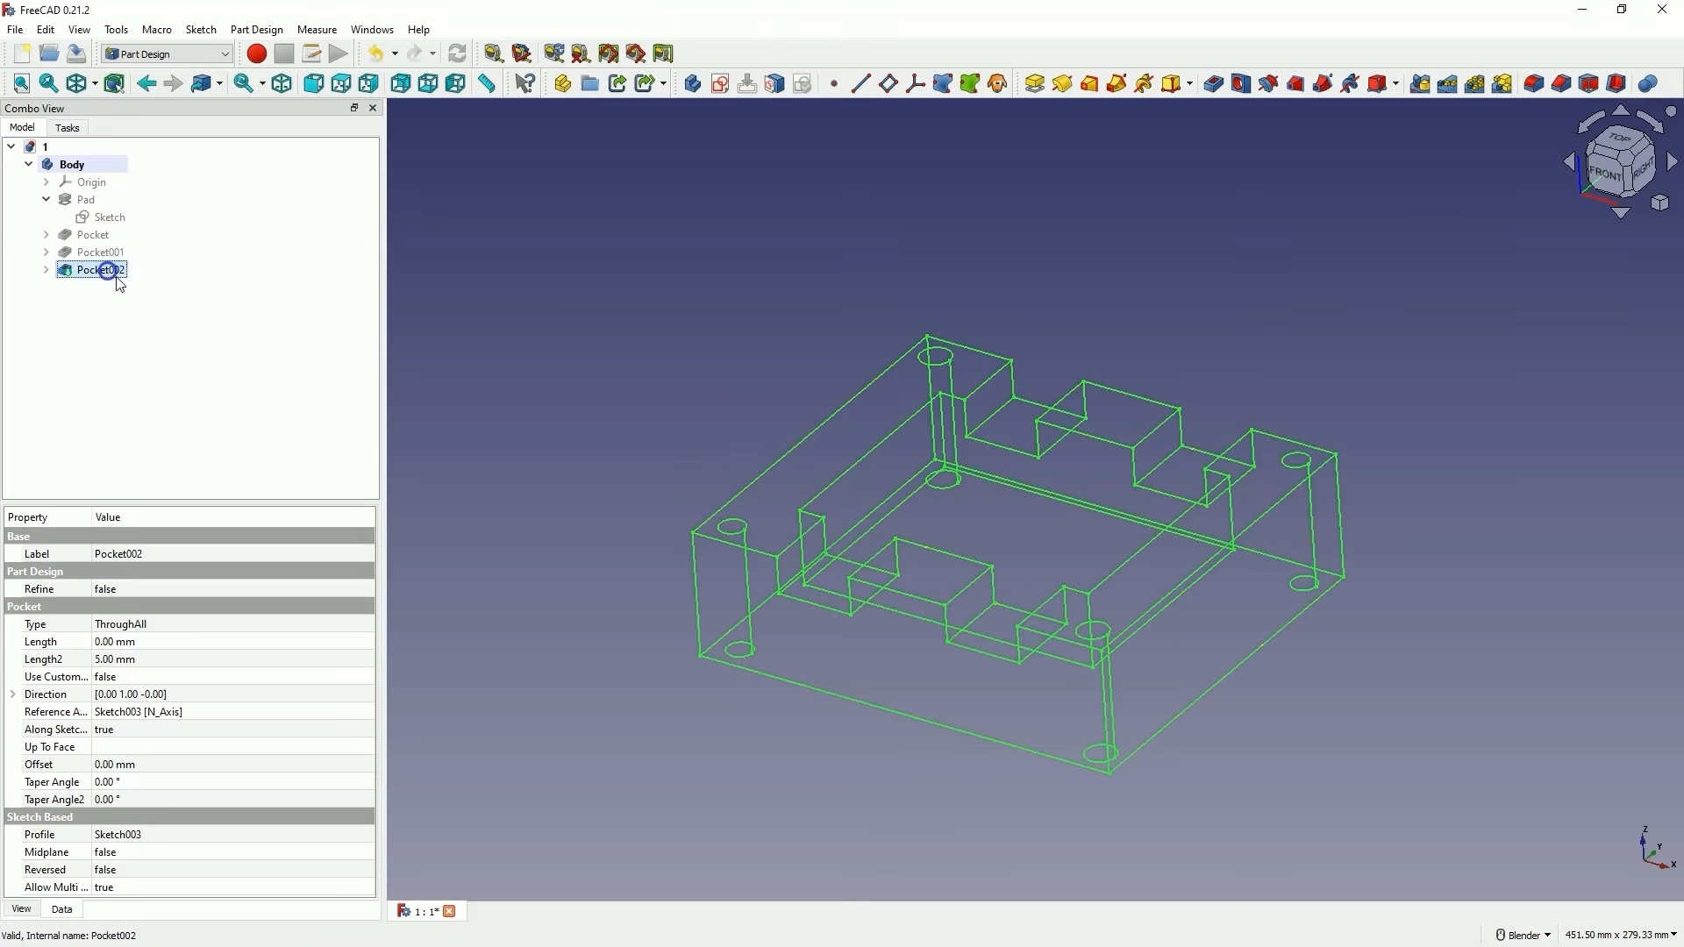
pyautogui.click(626, 264)
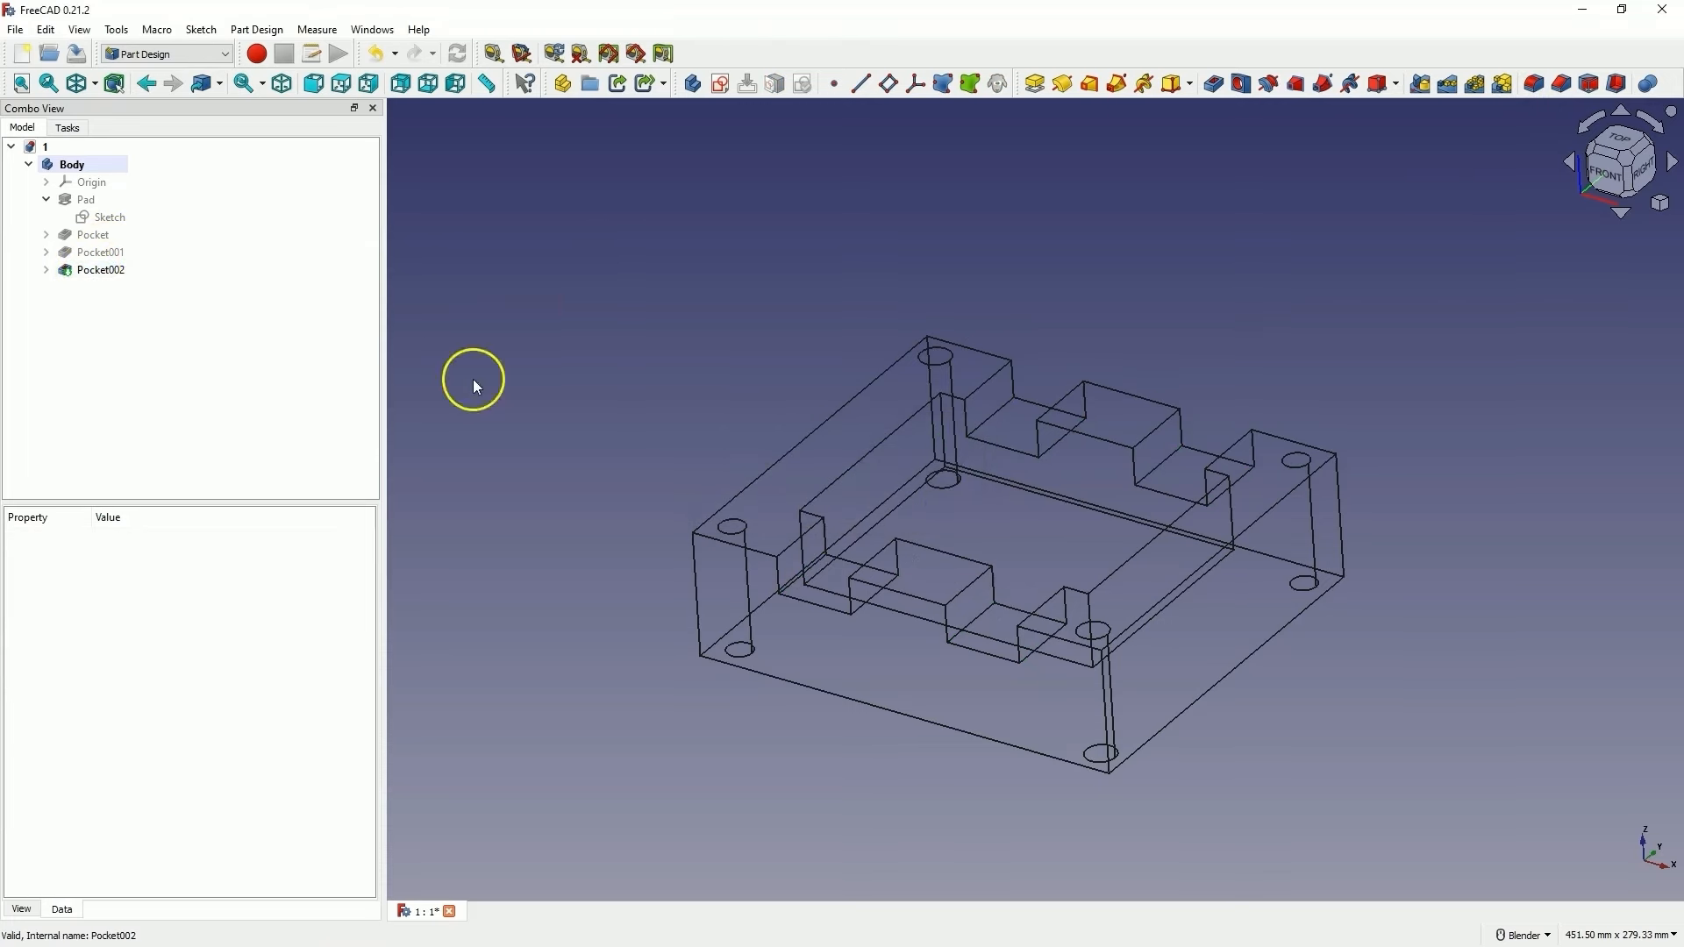
pyautogui.click(98, 254)
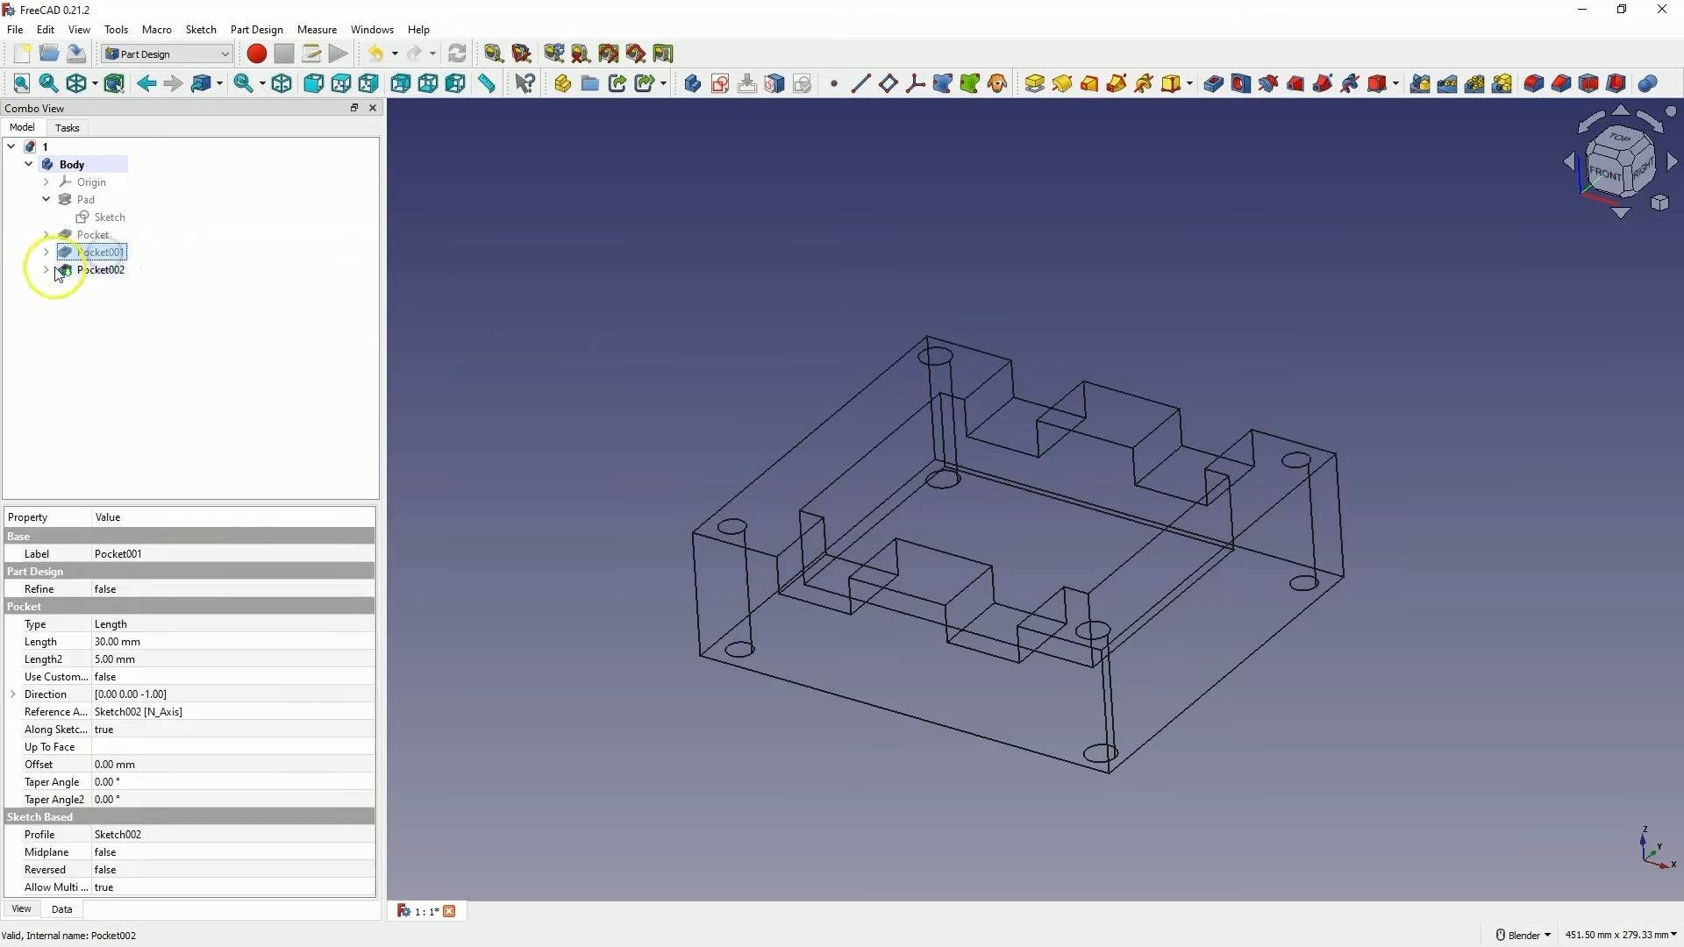
pyautogui.click(798, 586)
pyautogui.keyDown('ctrl'); pyautogui.click(864, 603); pyautogui.keyUp('ctrl')
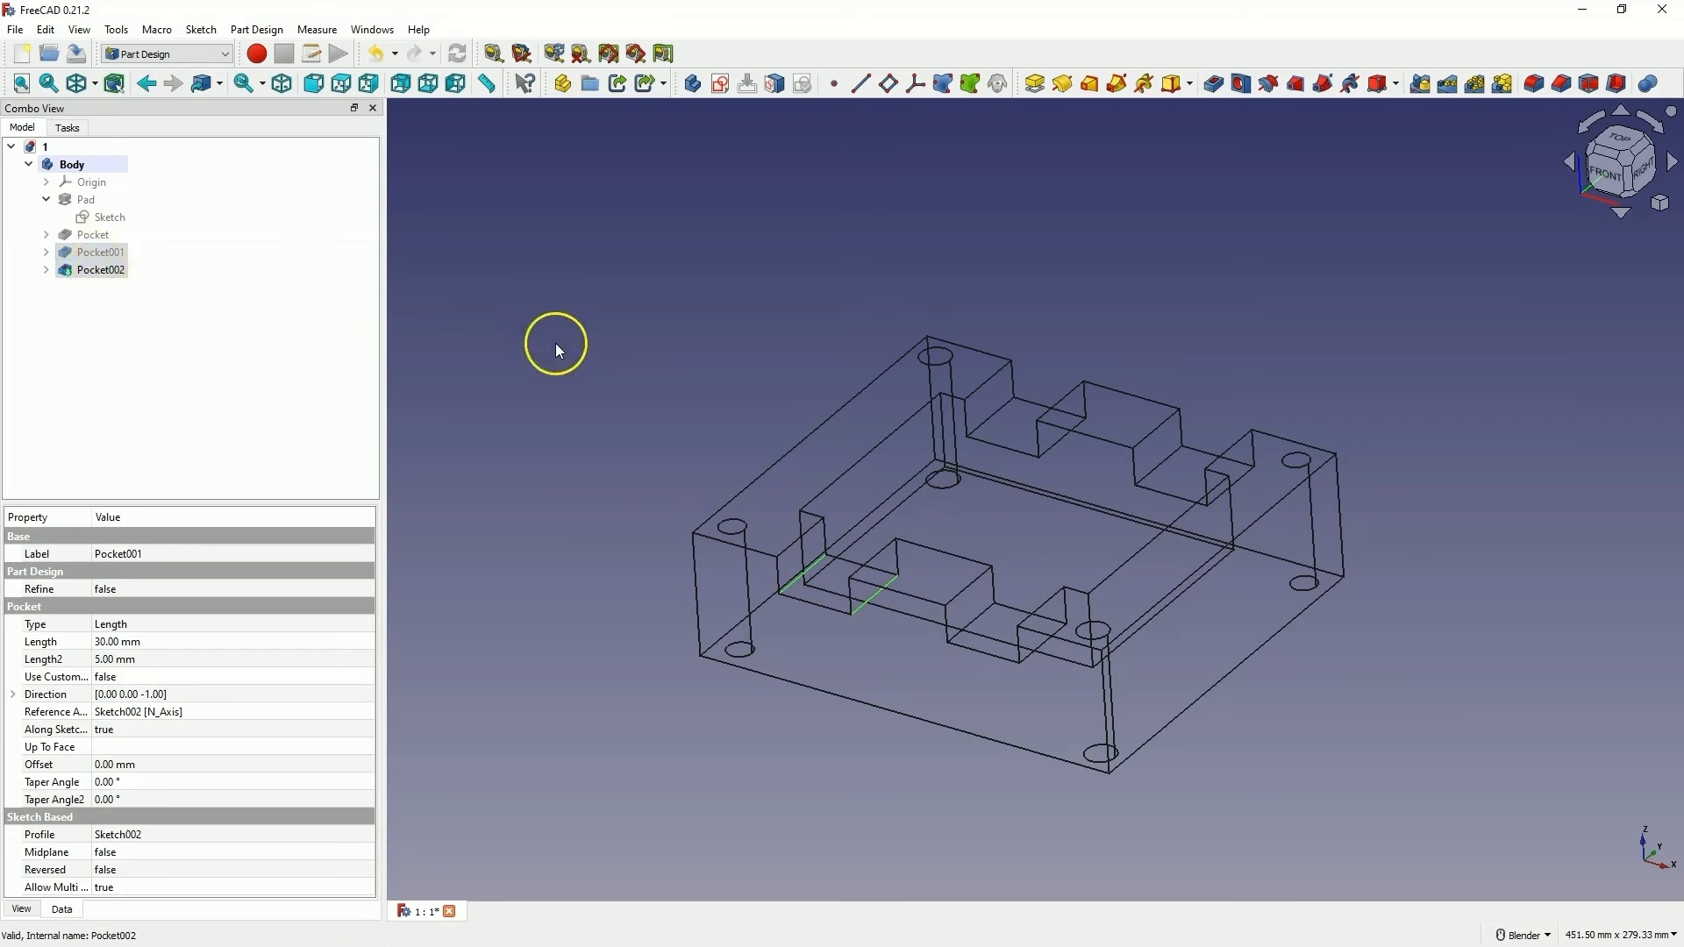
pyautogui.click(532, 309)
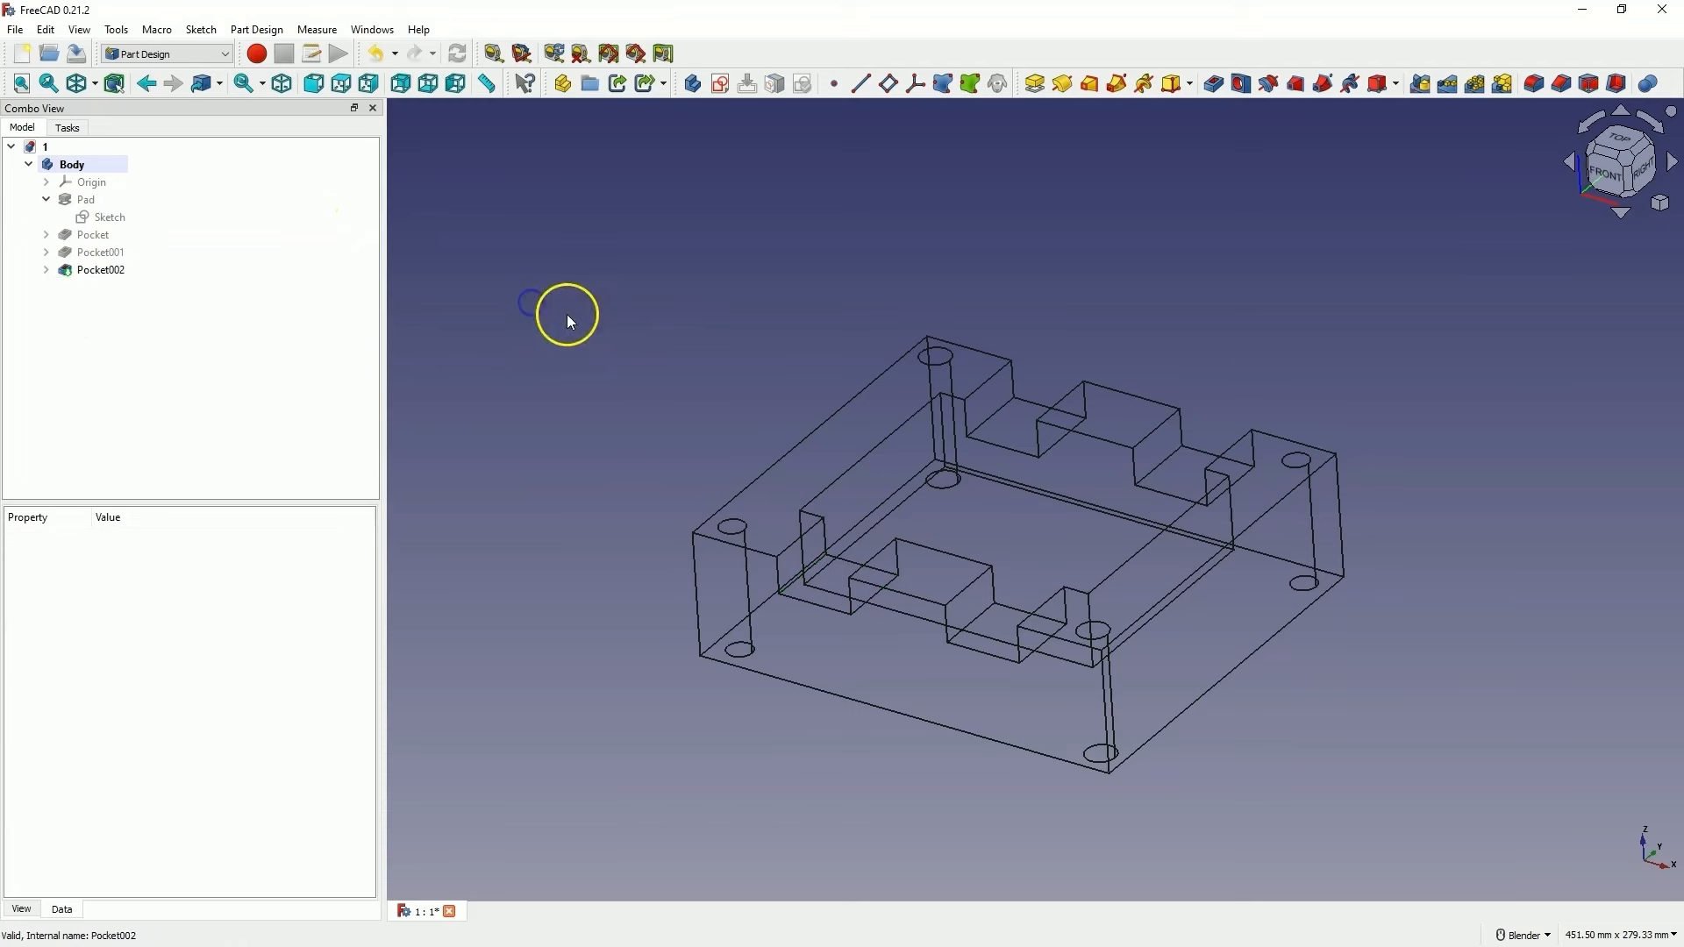
# Fillet the eight bottom edges of the front and rear notches with a 5 mm radius
pyautogui.click(799, 577)
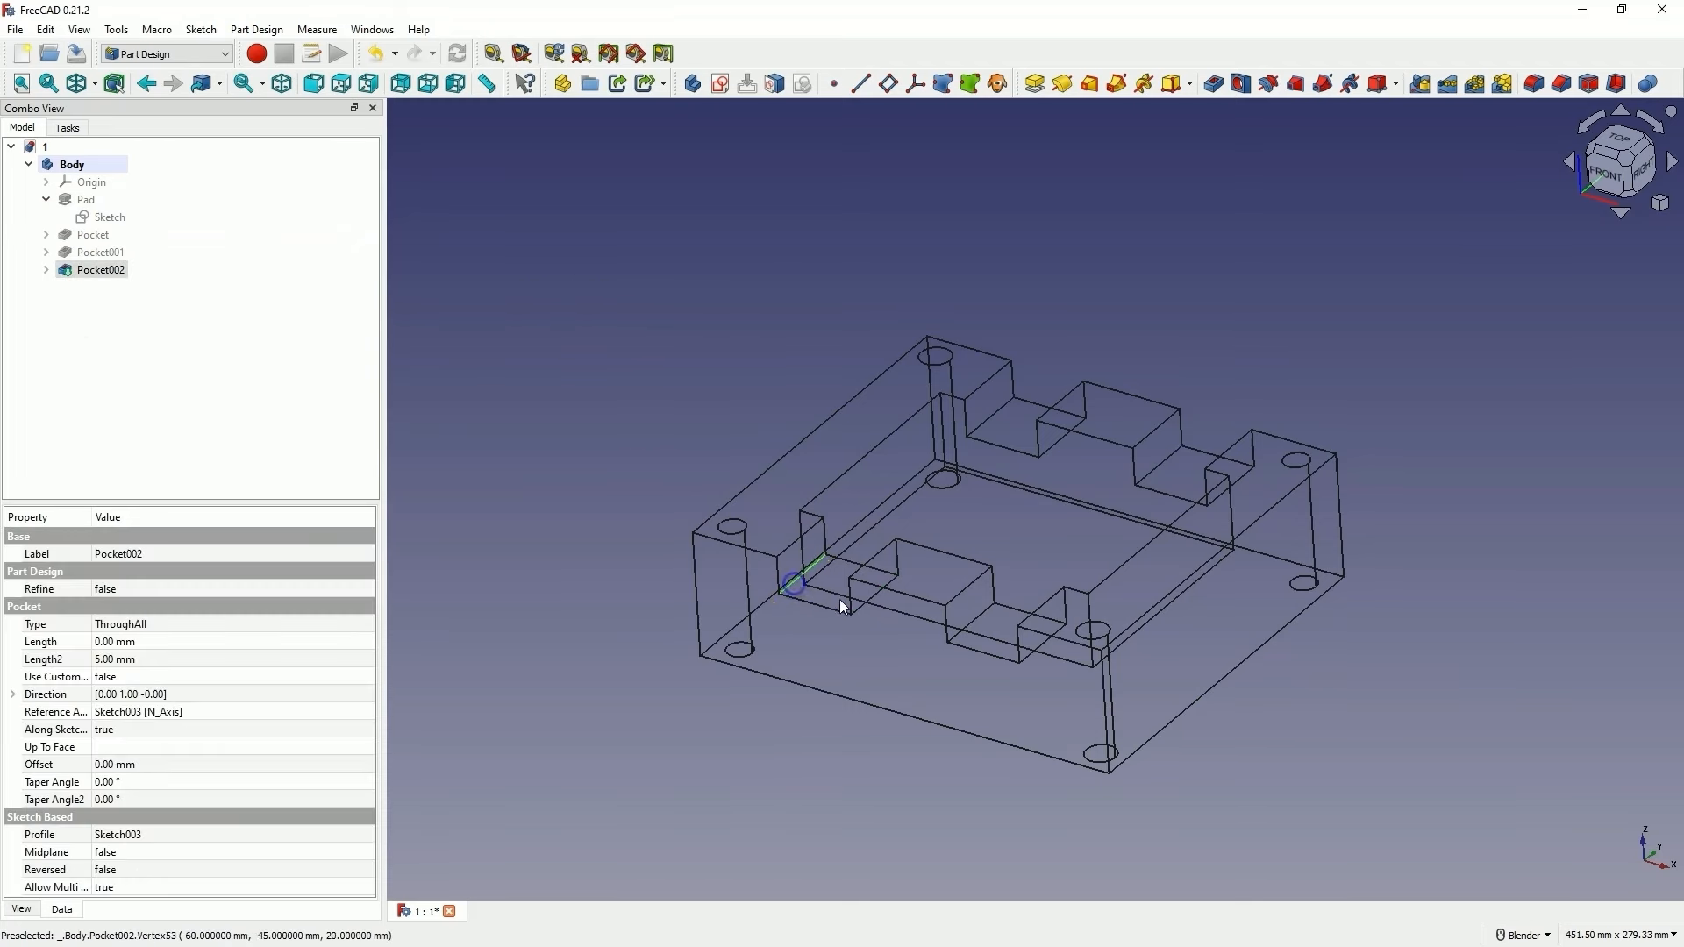
pyautogui.keyDown('ctrl'); pyautogui.click(862, 613); pyautogui.keyUp('ctrl')
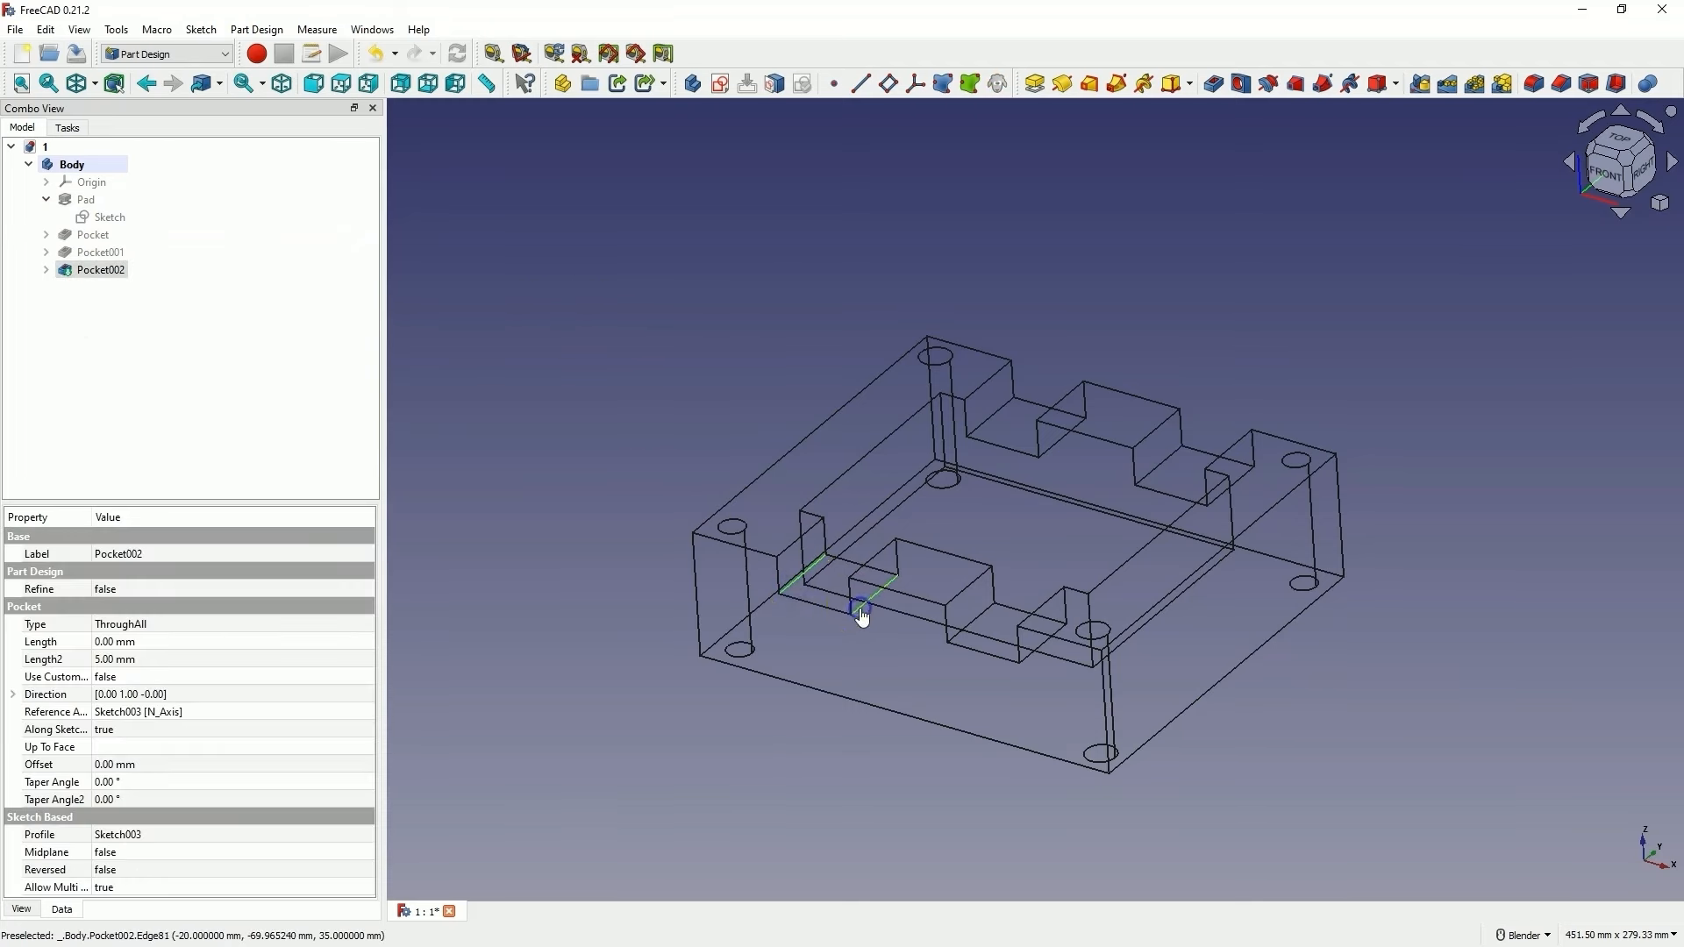
pyautogui.keyDown('ctrl'); pyautogui.click(974, 623); pyautogui.keyUp('ctrl')
pyautogui.keyDown('ctrl'); pyautogui.click(1042, 644); pyautogui.keyUp('ctrl')
pyautogui.keyDown('ctrl'); pyautogui.click(1242, 478); pyautogui.keyUp('ctrl')
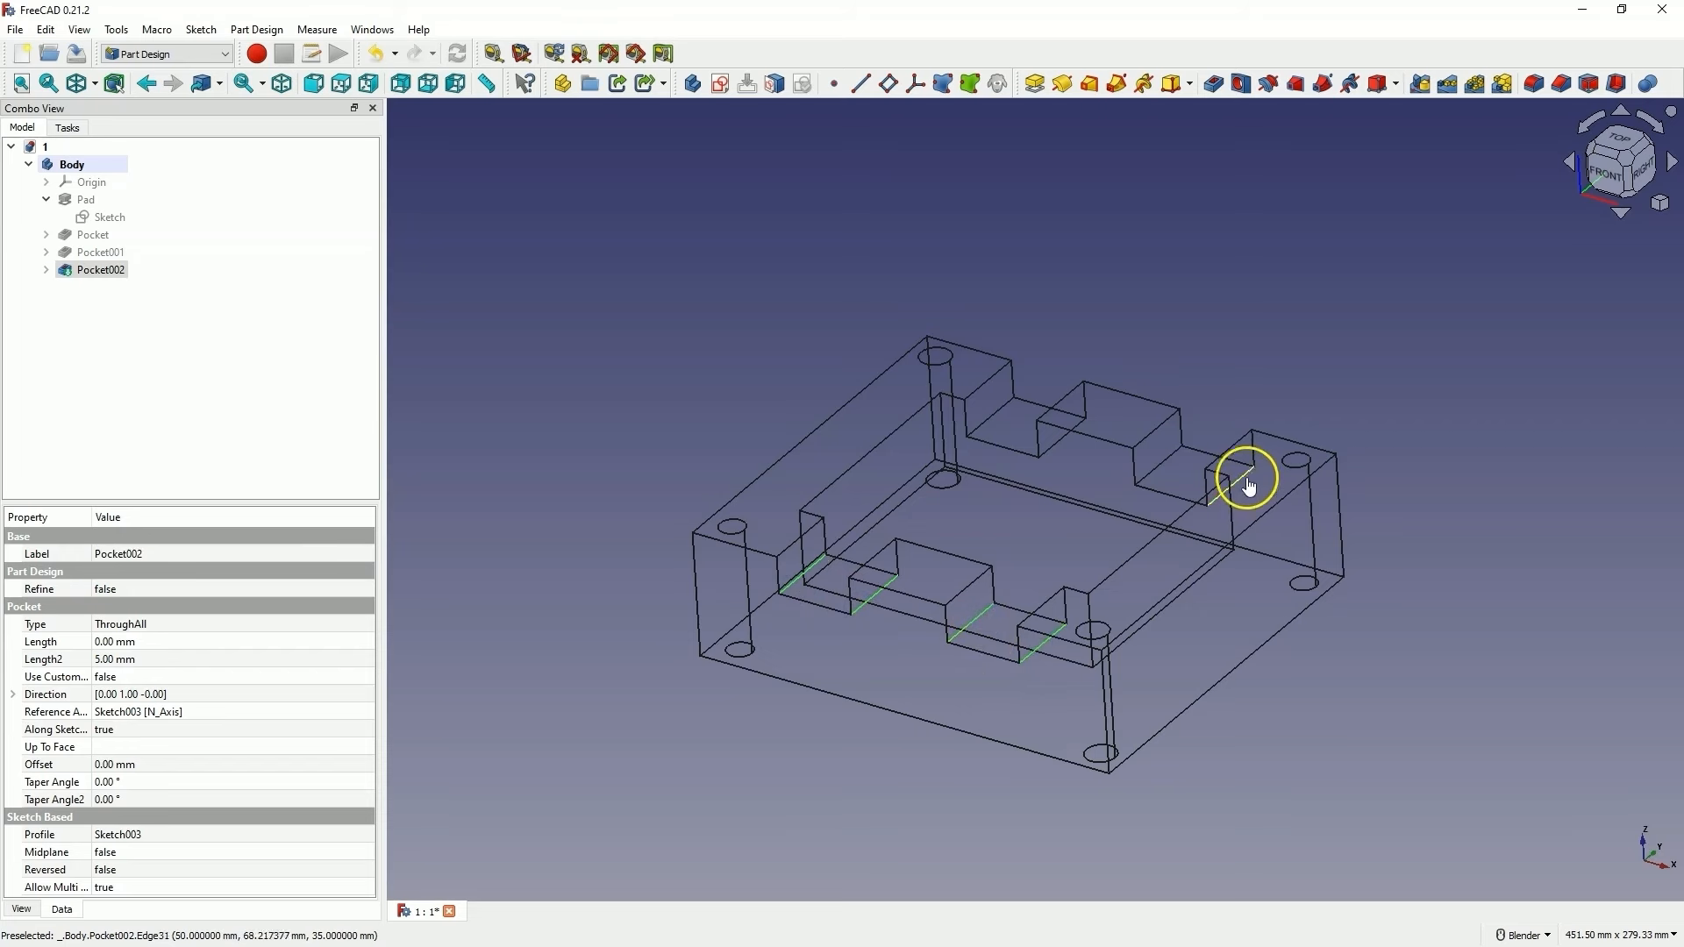
pyautogui.keyDown('ctrl'); pyautogui.click(1169, 455); pyautogui.keyUp('ctrl')
pyautogui.keyDown('ctrl'); pyautogui.click(1061, 441); pyautogui.keyUp('ctrl')
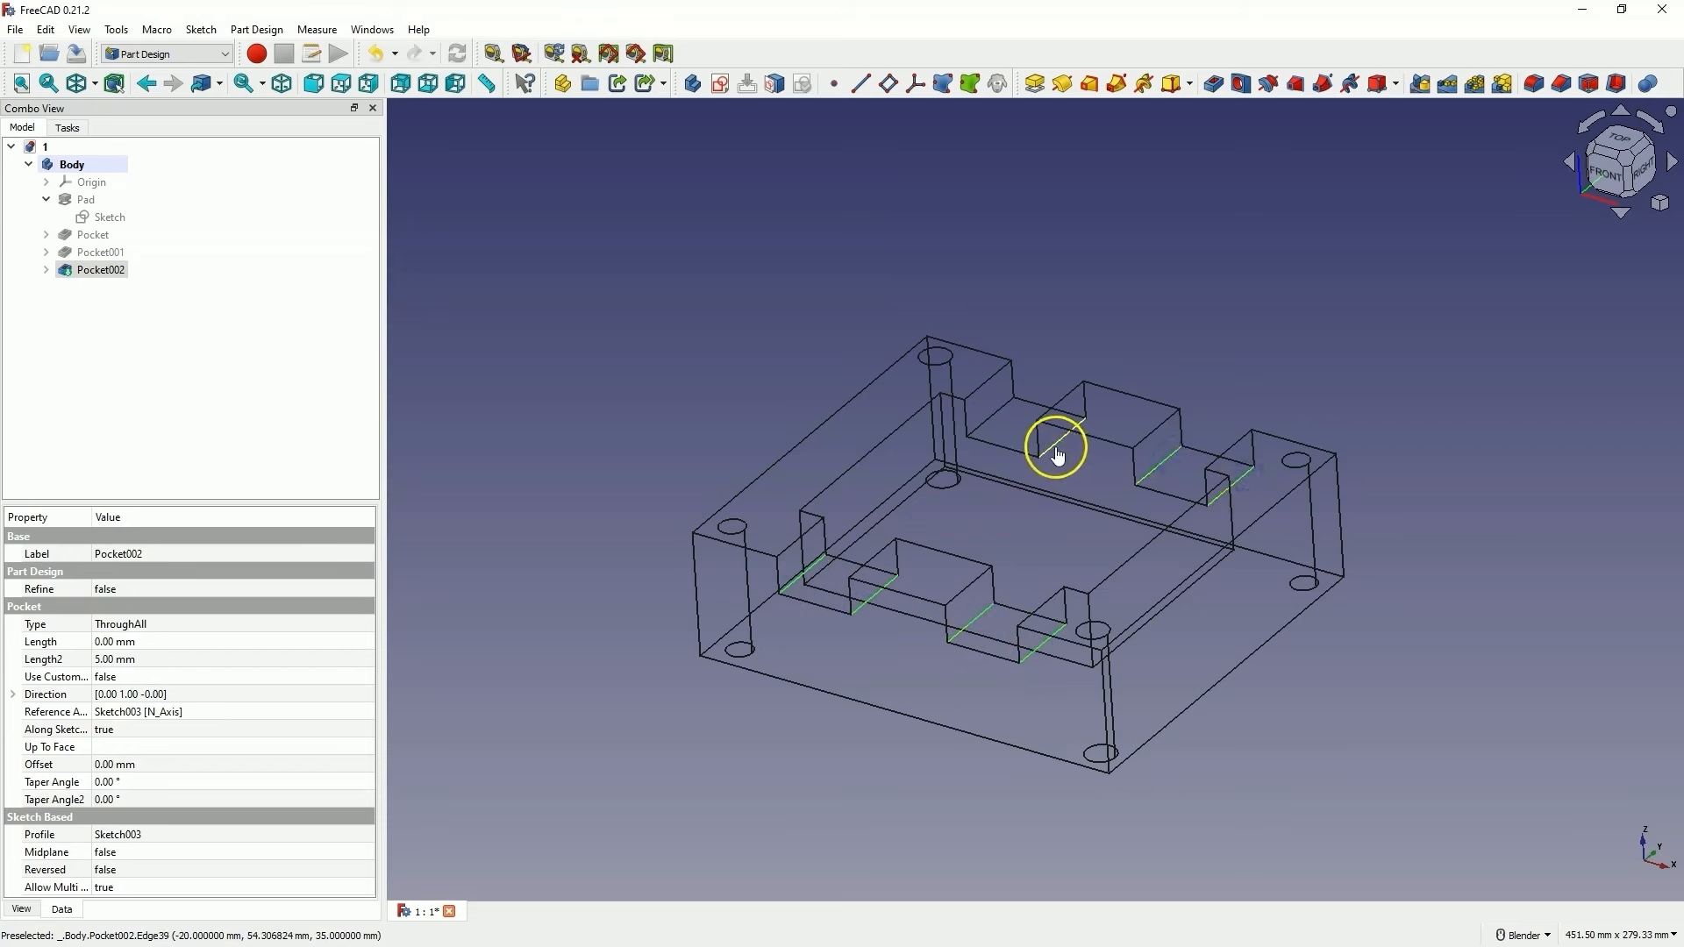
pyautogui.keyDown('ctrl'); pyautogui.click(990, 419); pyautogui.keyUp('ctrl')
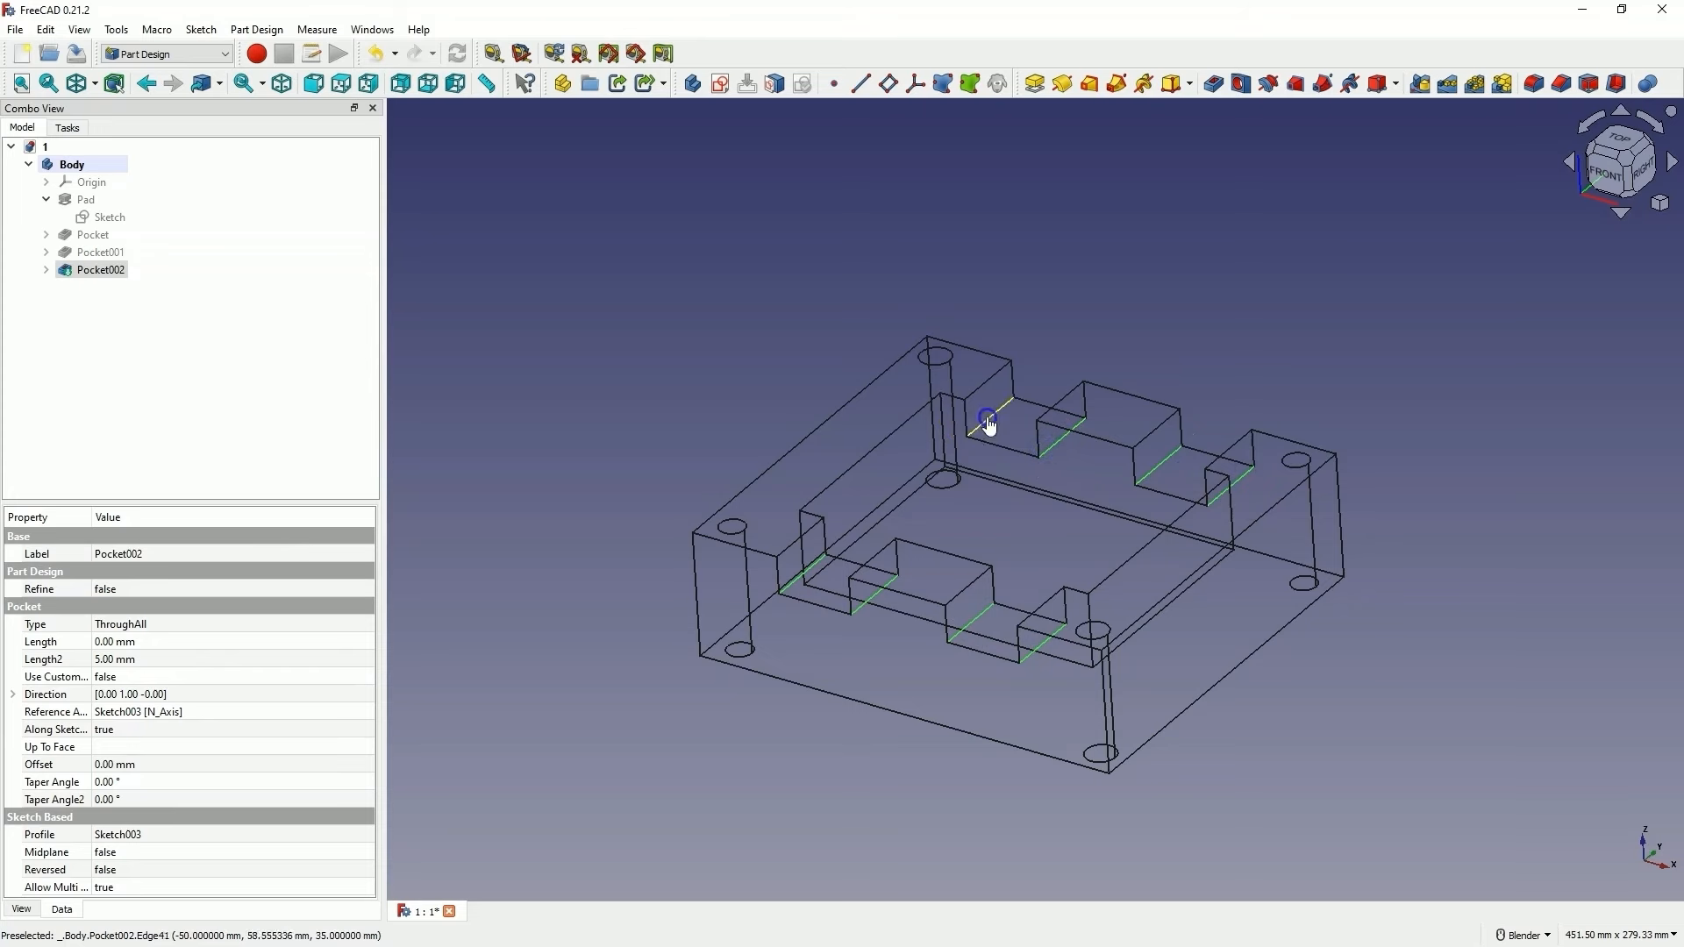
pyautogui.click(1534, 83)
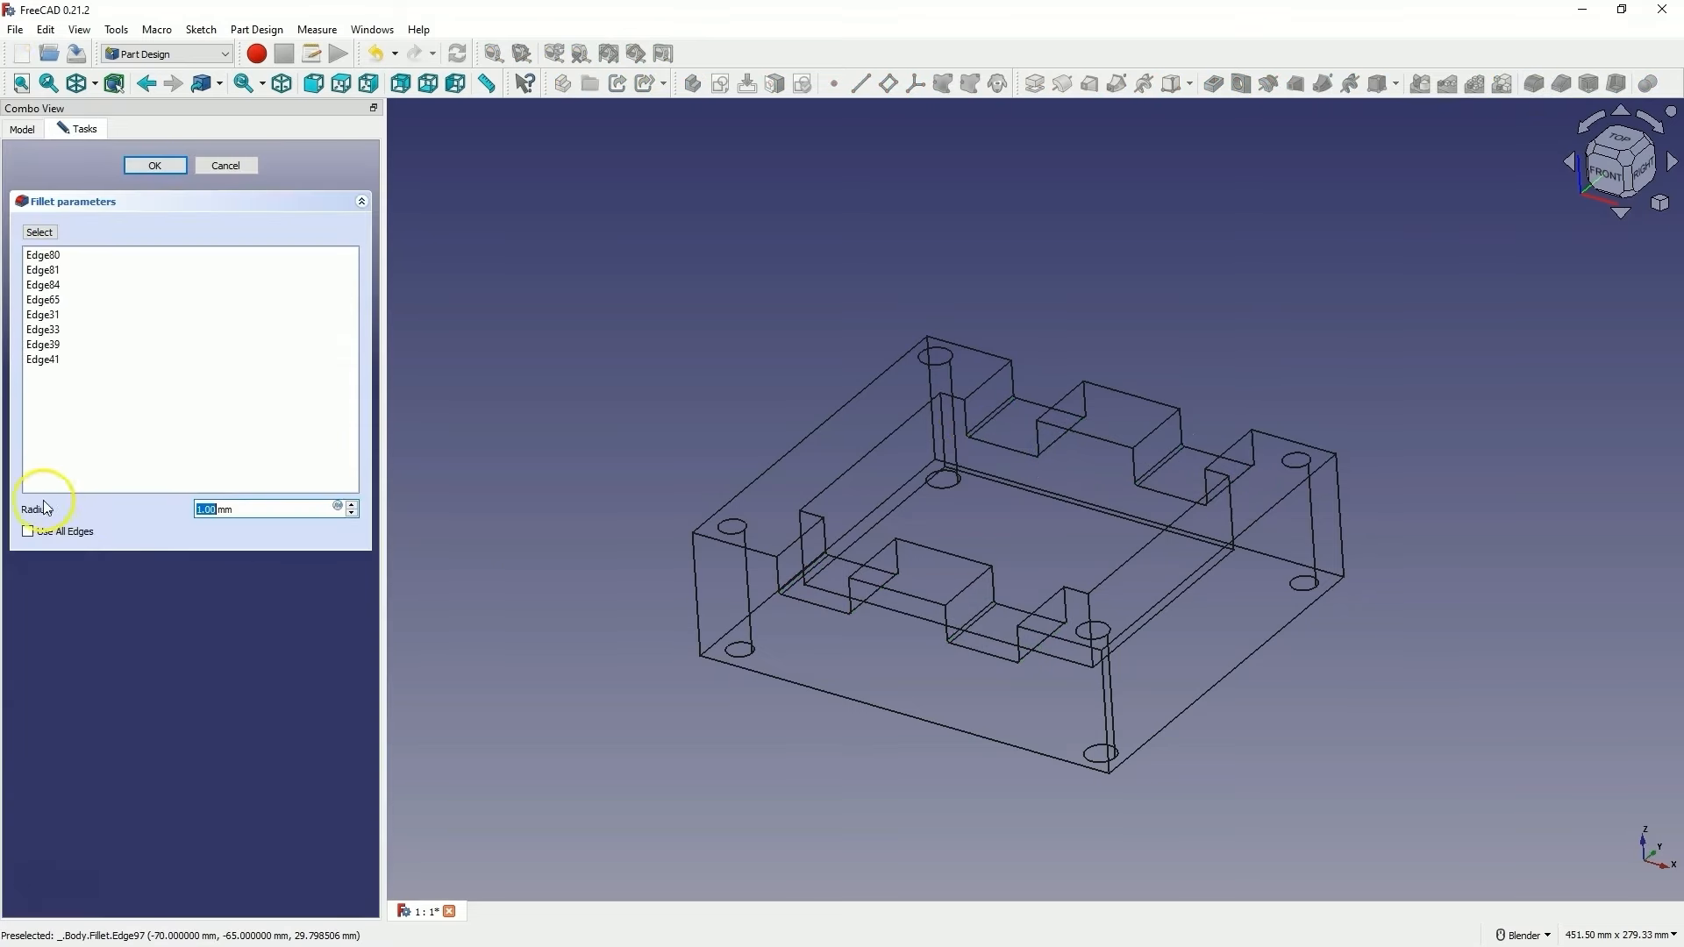
pyautogui.click(164, 505)
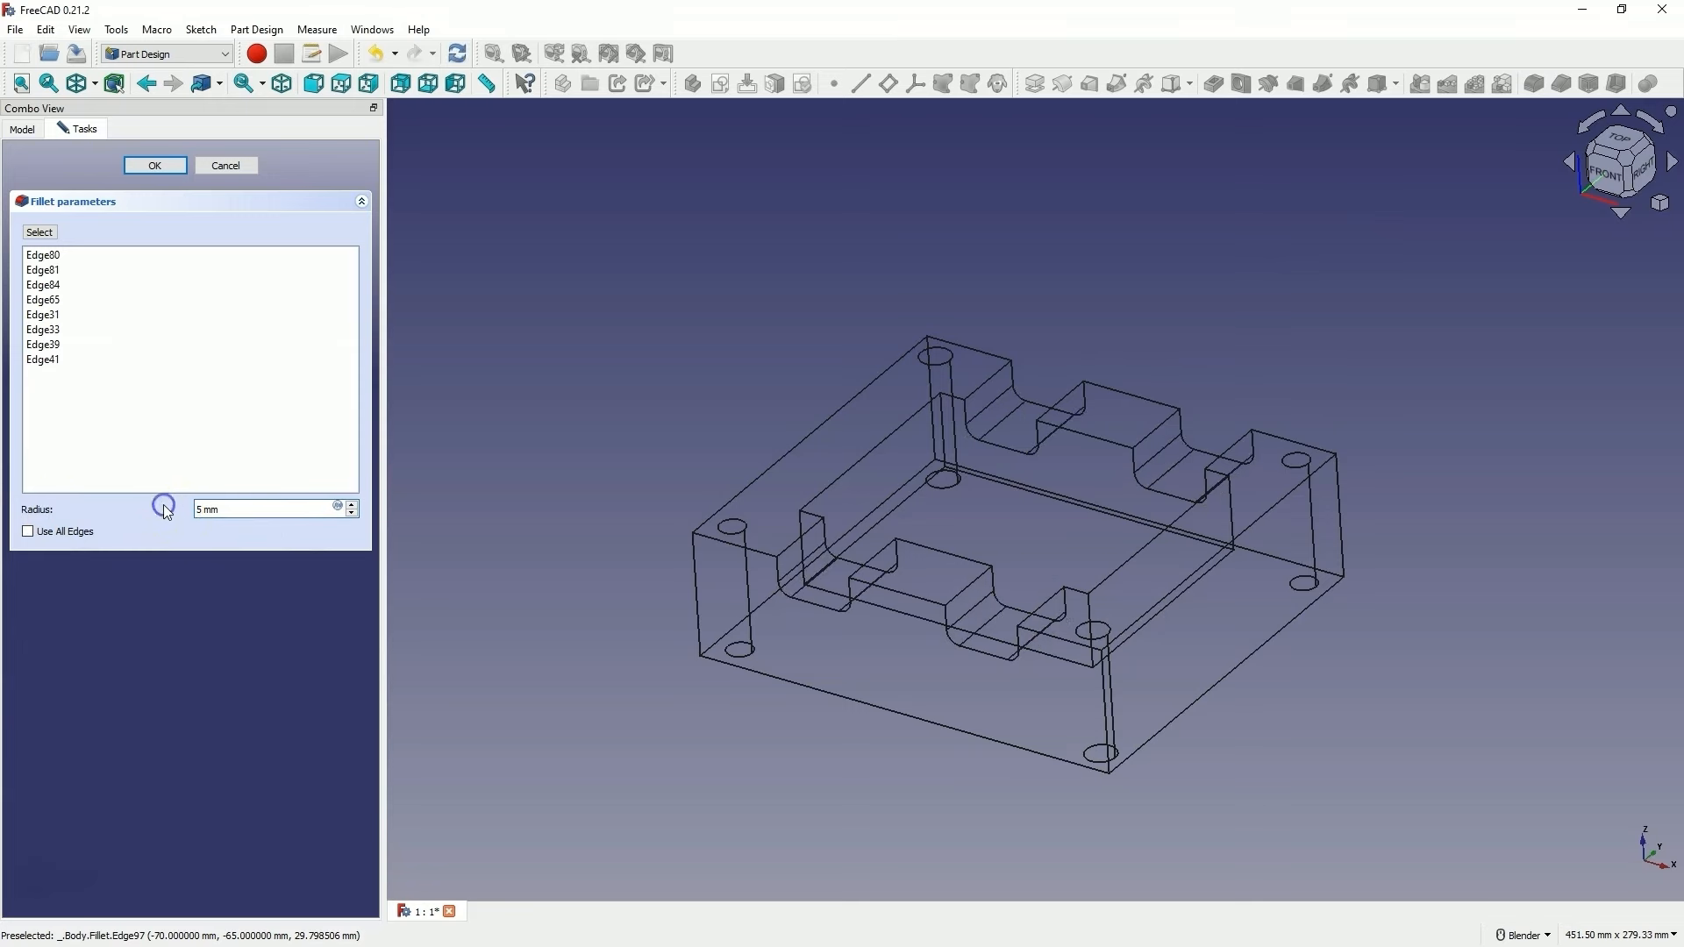
pyautogui.click(156, 165)
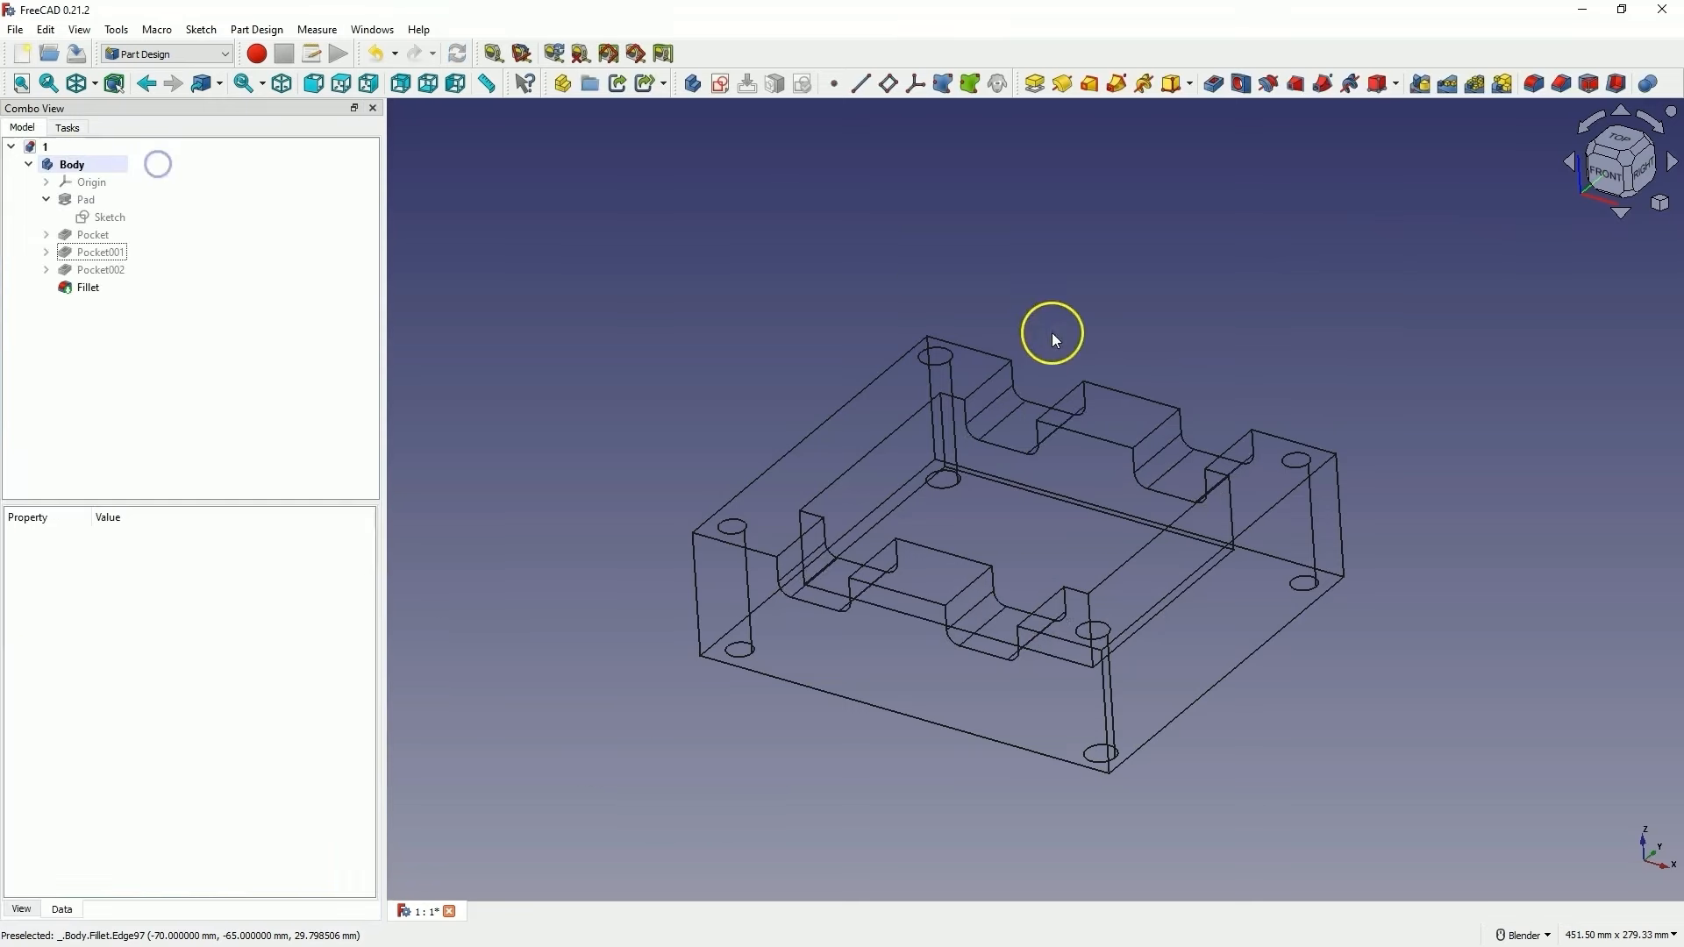
# Chamfer the four vertical outer corner edges of the plate by 5 mm with the Equal distance type
pyautogui.moveTo(733, 412); pyautogui.dragTo(846, 421, button='middle')
pyautogui.click(675, 593)
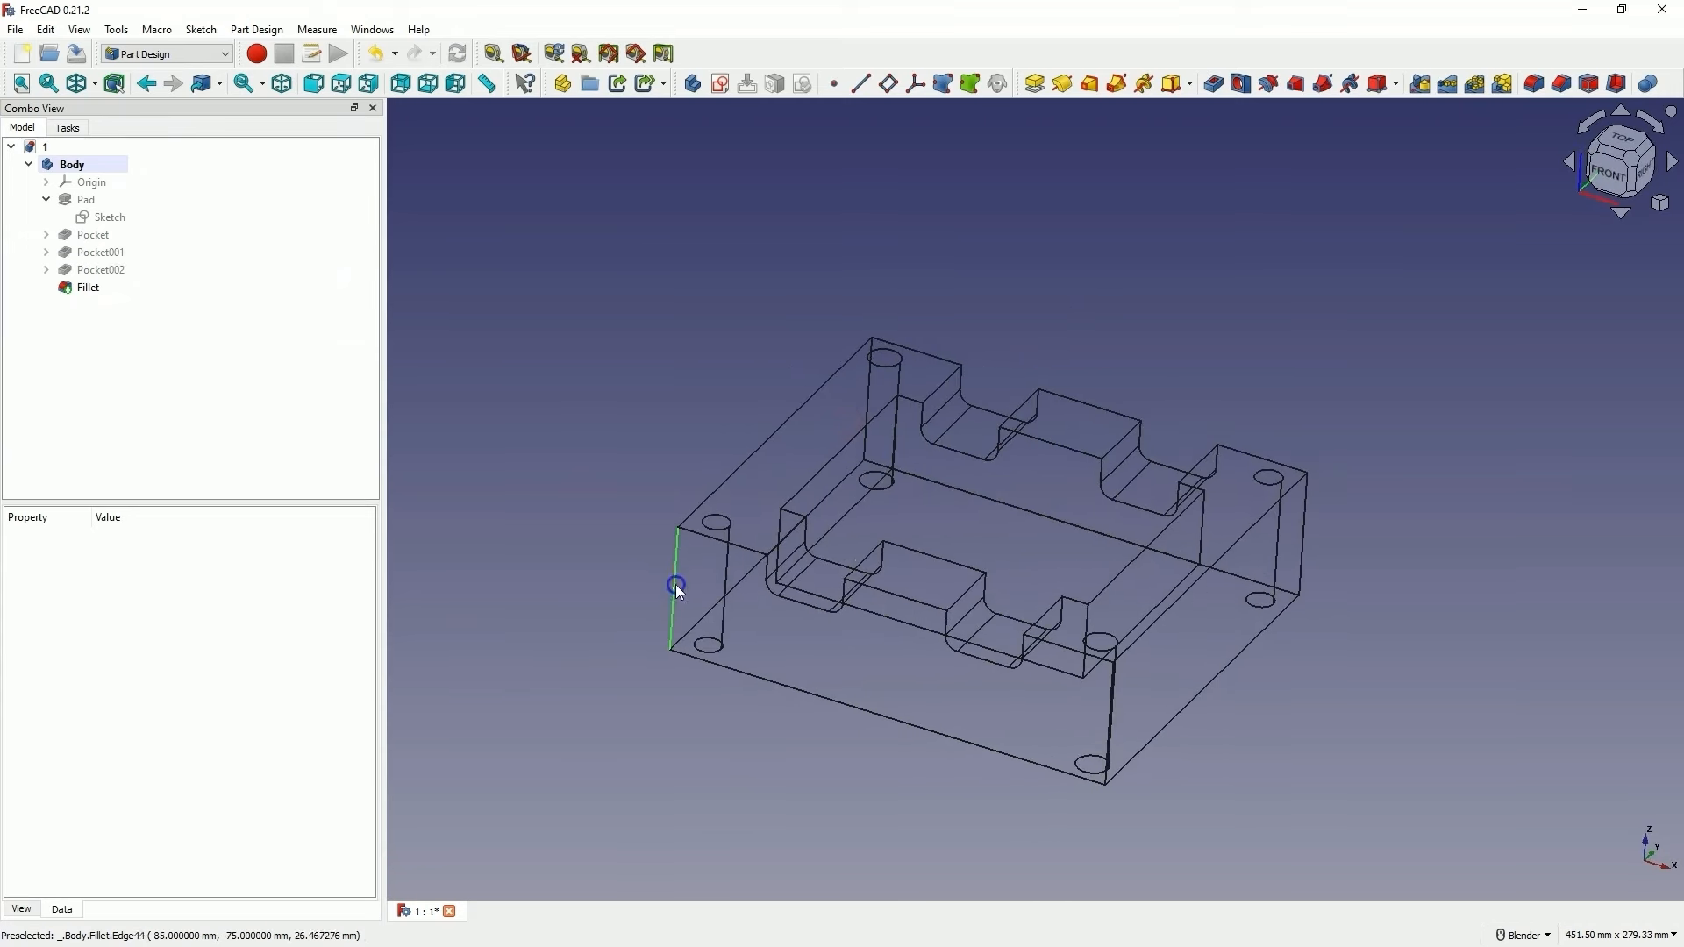
pyautogui.moveTo(871, 382)
pyautogui.mouseDown(button='middle')
pyautogui.moveTo(878, 454)
pyautogui.moveTo(880, 406)
pyautogui.mouseUp(button='middle')
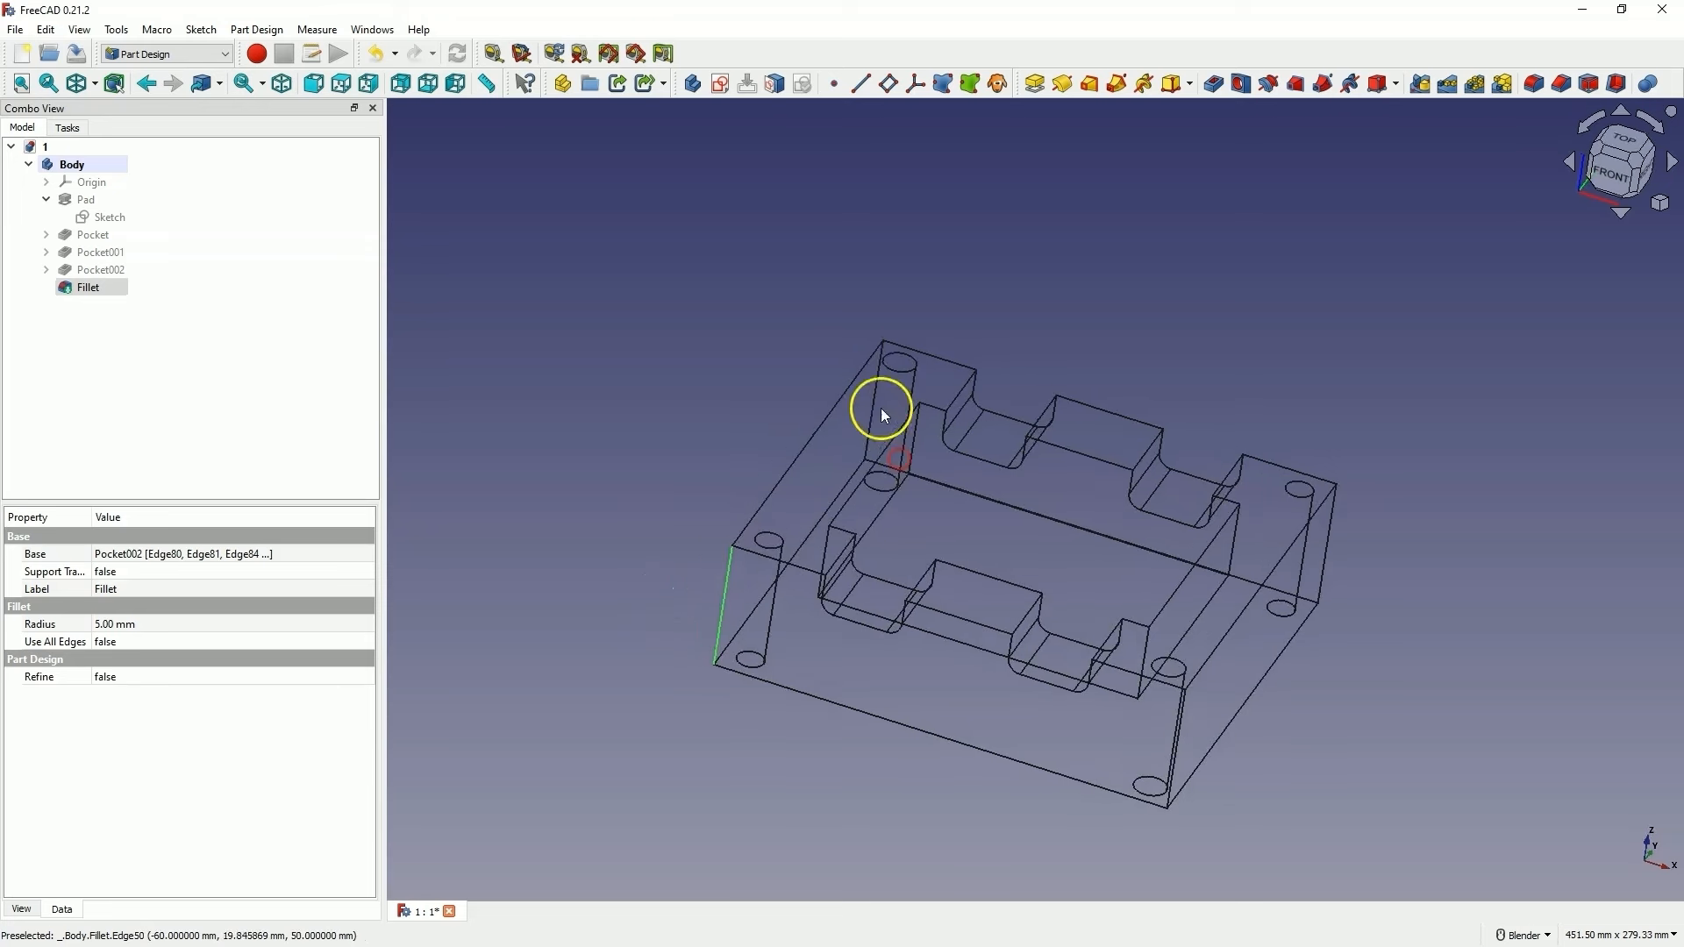
pyautogui.keyDown('ctrl'); pyautogui.click(871, 411); pyautogui.keyUp('ctrl')
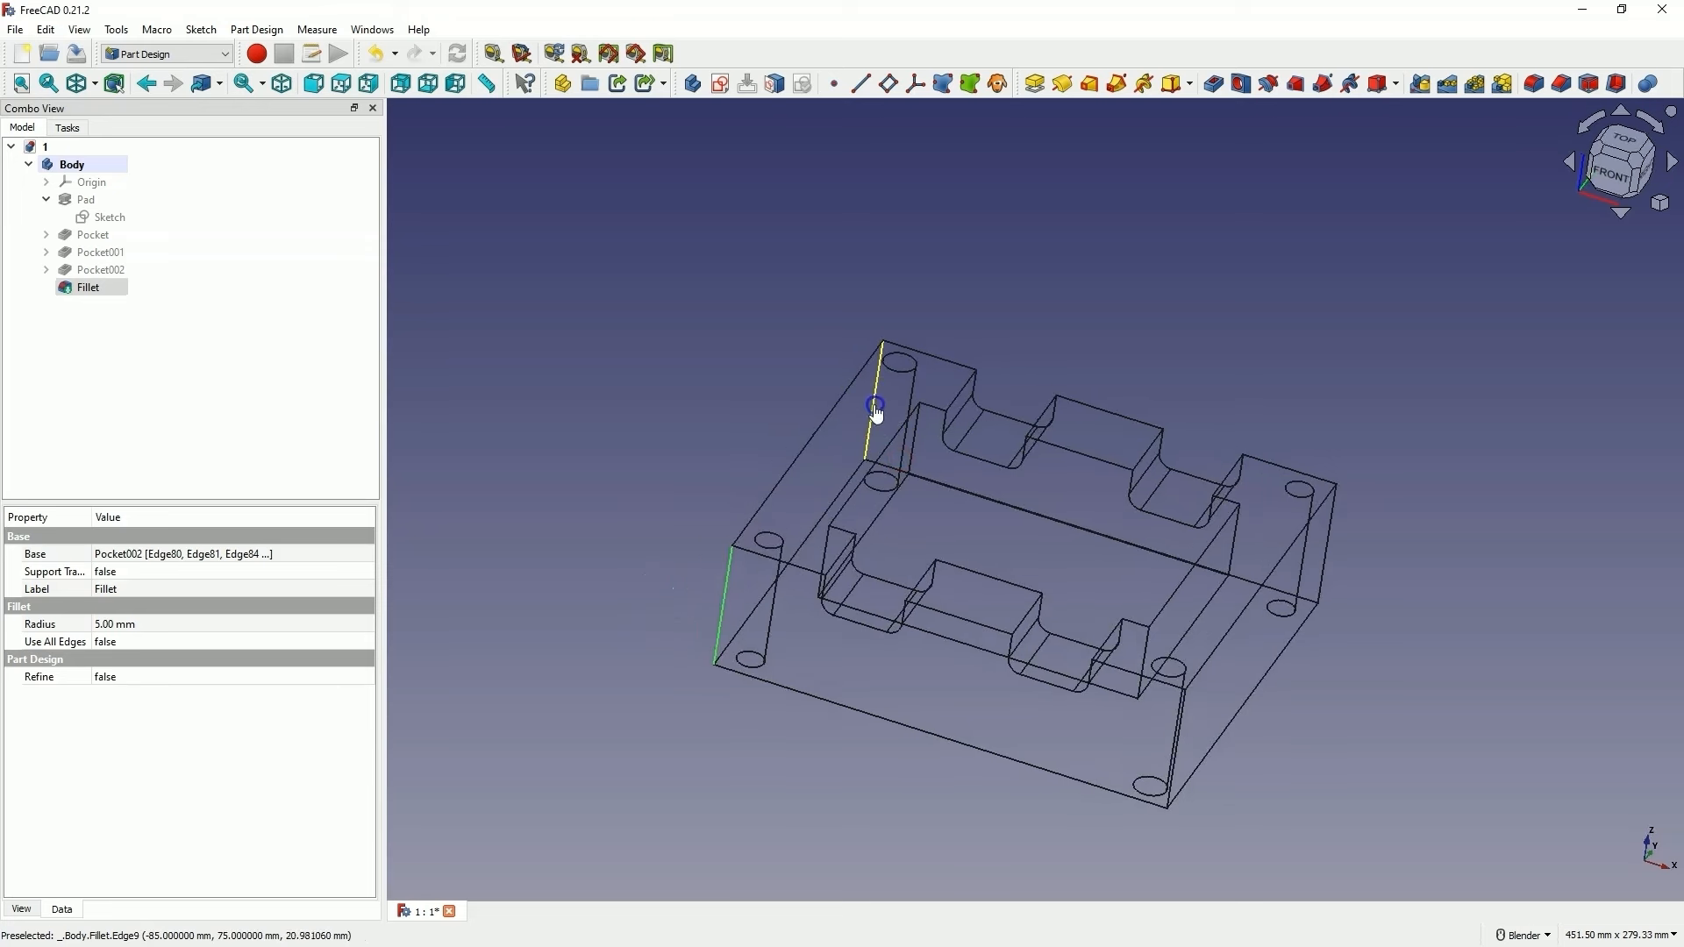
pyautogui.keyDown('ctrl'); pyautogui.click(1332, 532); pyautogui.keyUp('ctrl')
pyautogui.keyDown('ctrl'); pyautogui.click(1174, 752); pyautogui.keyUp('ctrl')
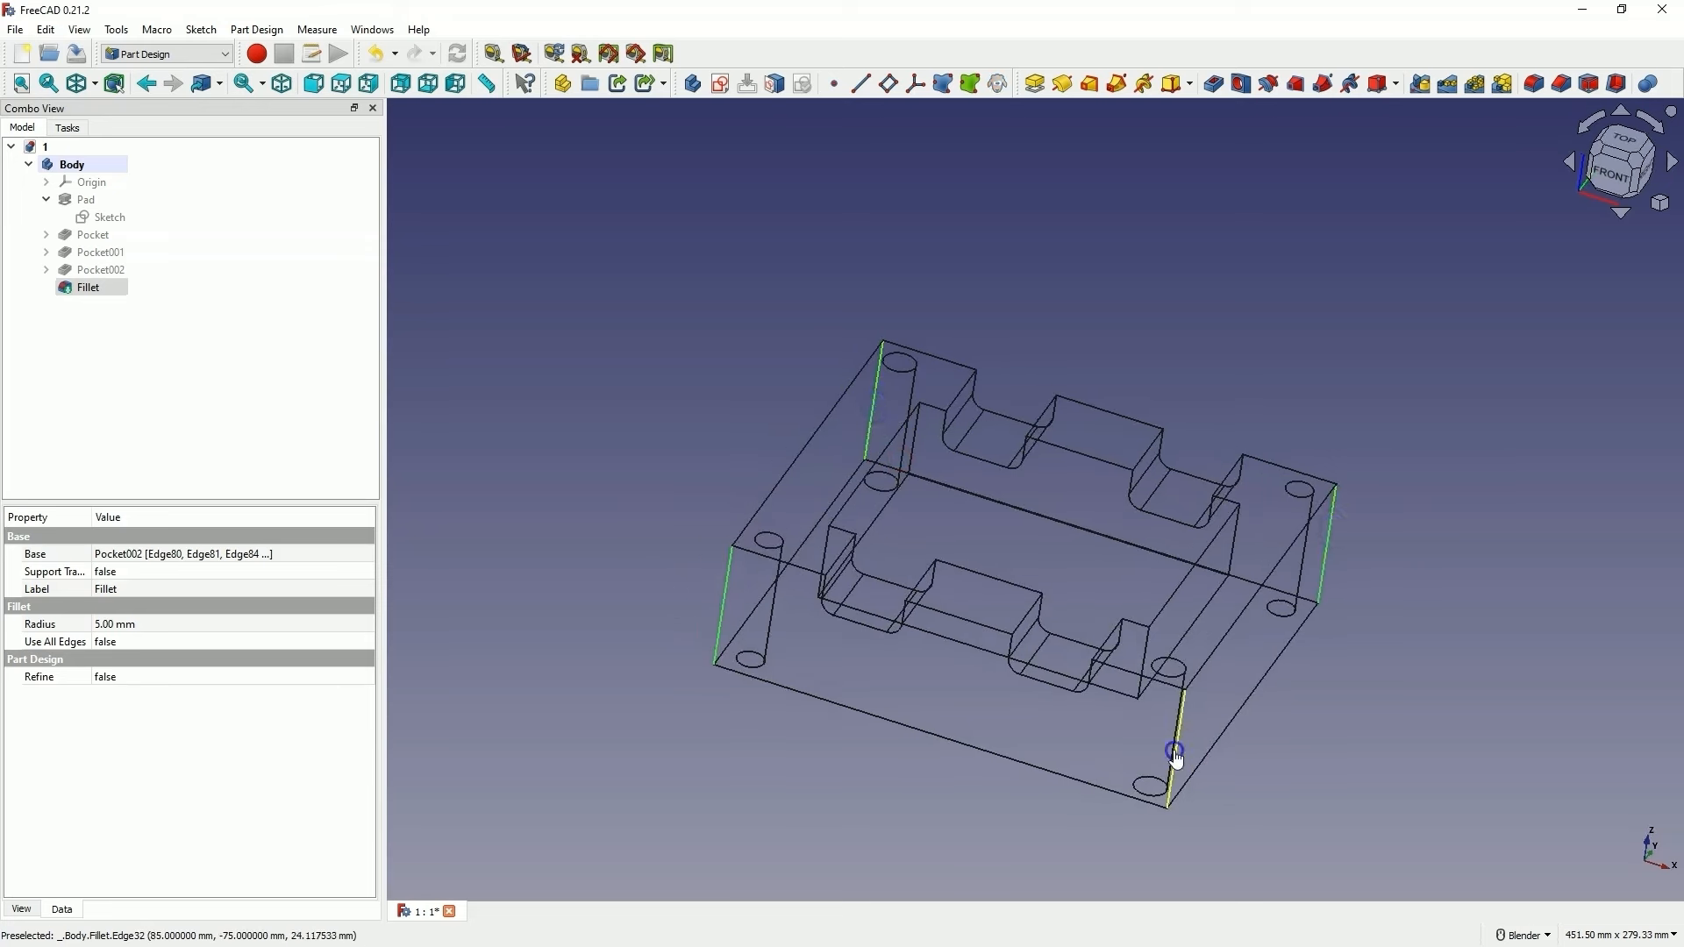
pyautogui.click(1560, 84)
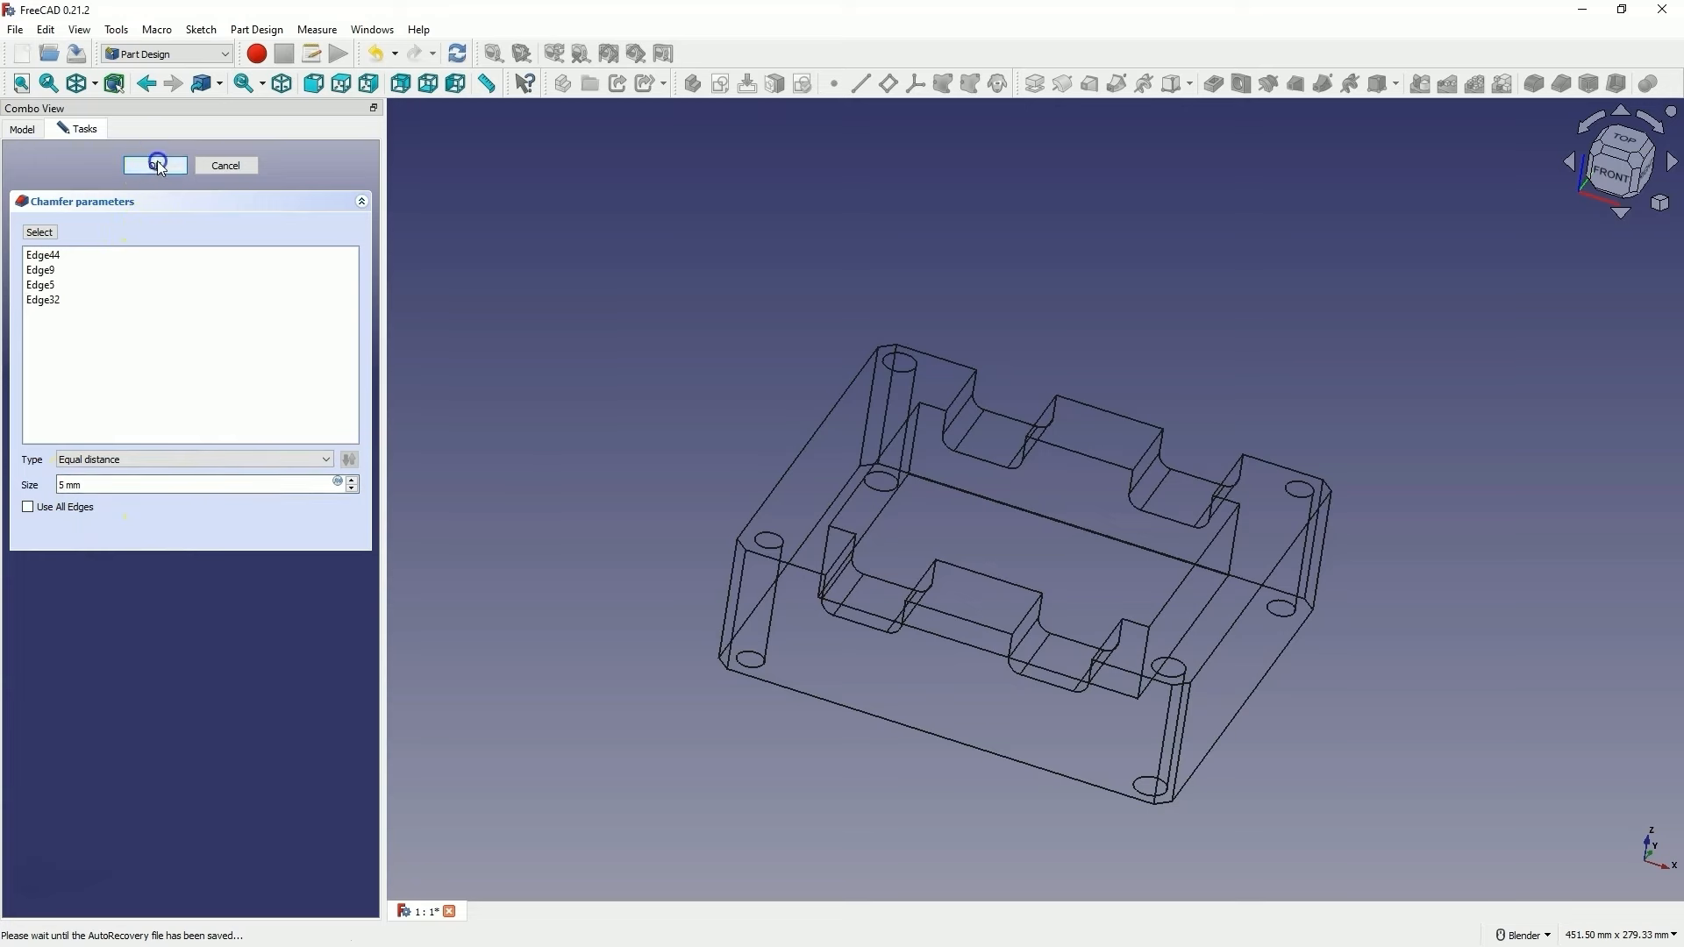
pyautogui.click(155, 165)
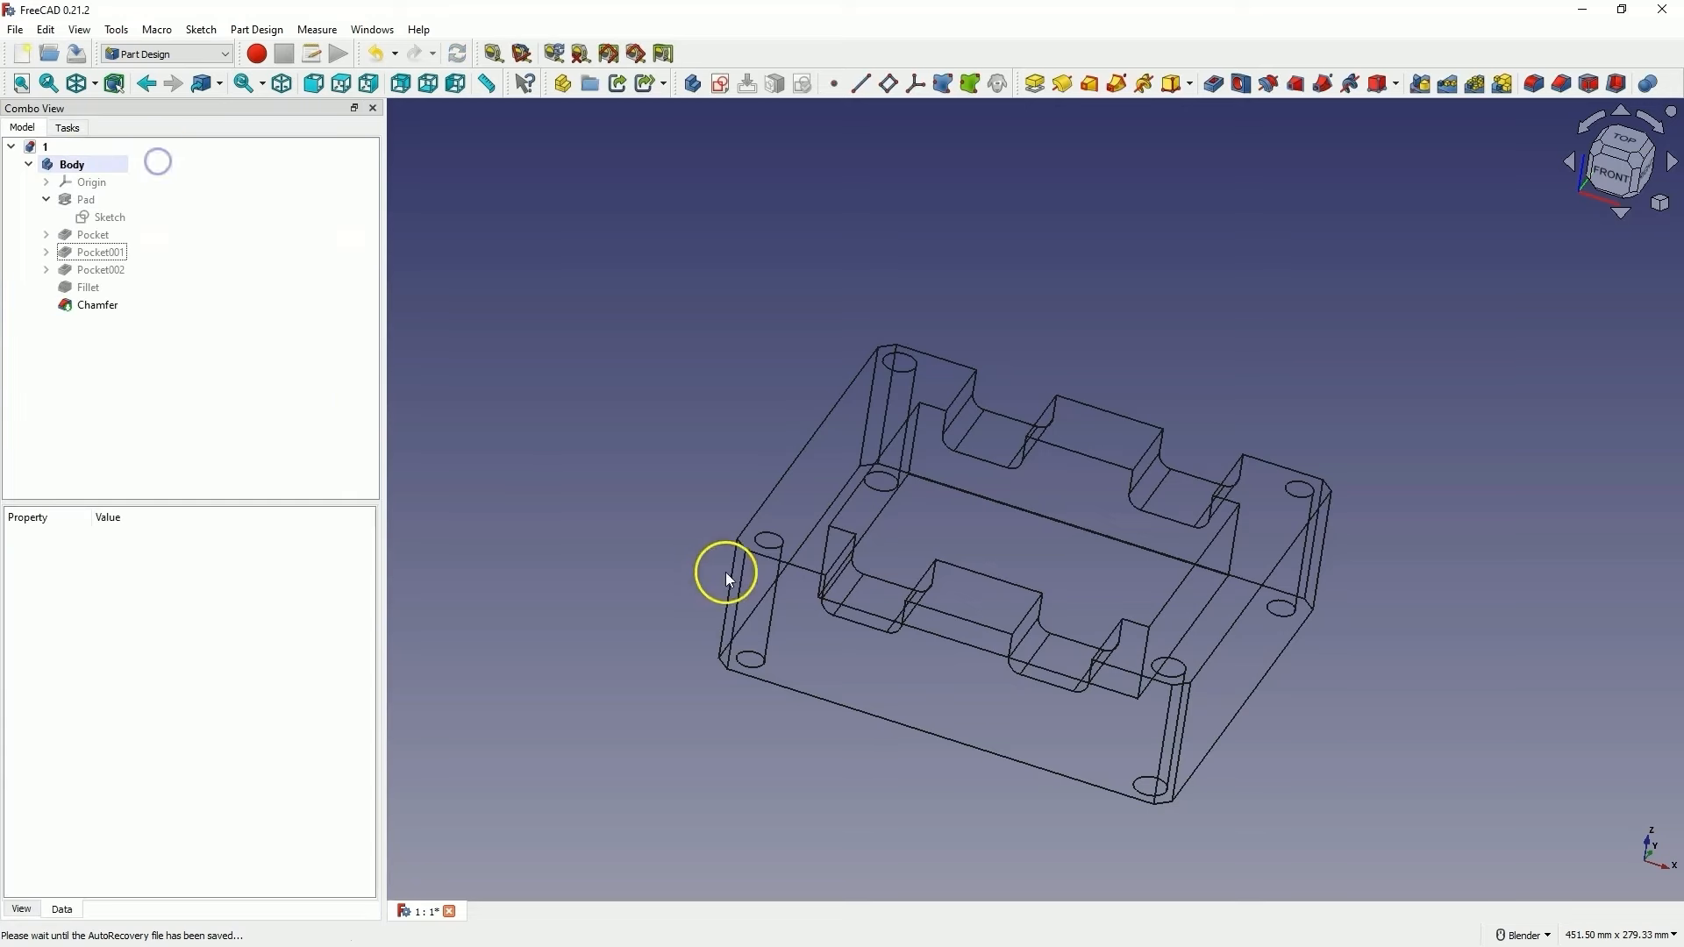
# Switch the model's display style back from Wireframe to shaded faces with edges
pyautogui.click(94, 83)
pyautogui.click(127, 109)
pyautogui.moveTo(864, 413)
pyautogui.mouseDown(button='middle')
pyautogui.moveTo(853, 403)
pyautogui.moveTo(816, 439)
pyautogui.moveTo(866, 432)
pyautogui.mouseUp(button='middle')
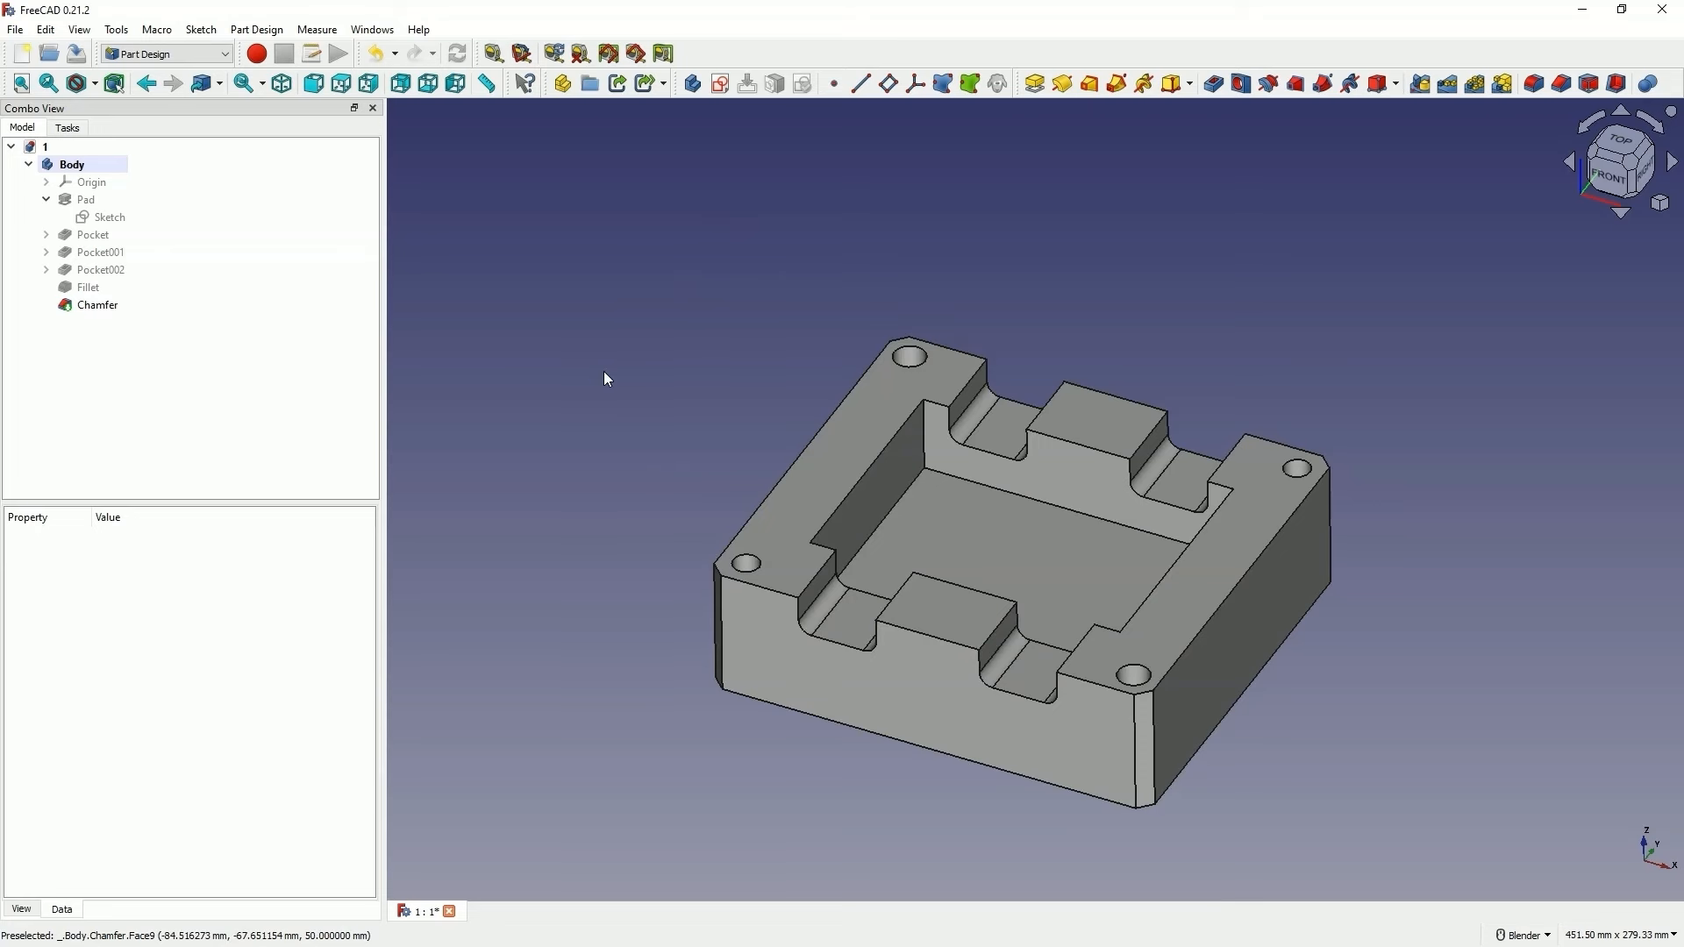
# Try chamfering the top faces of the two blocks between the notches at 2 mm and 3 mm, and cancel
pyautogui.click(950, 612)
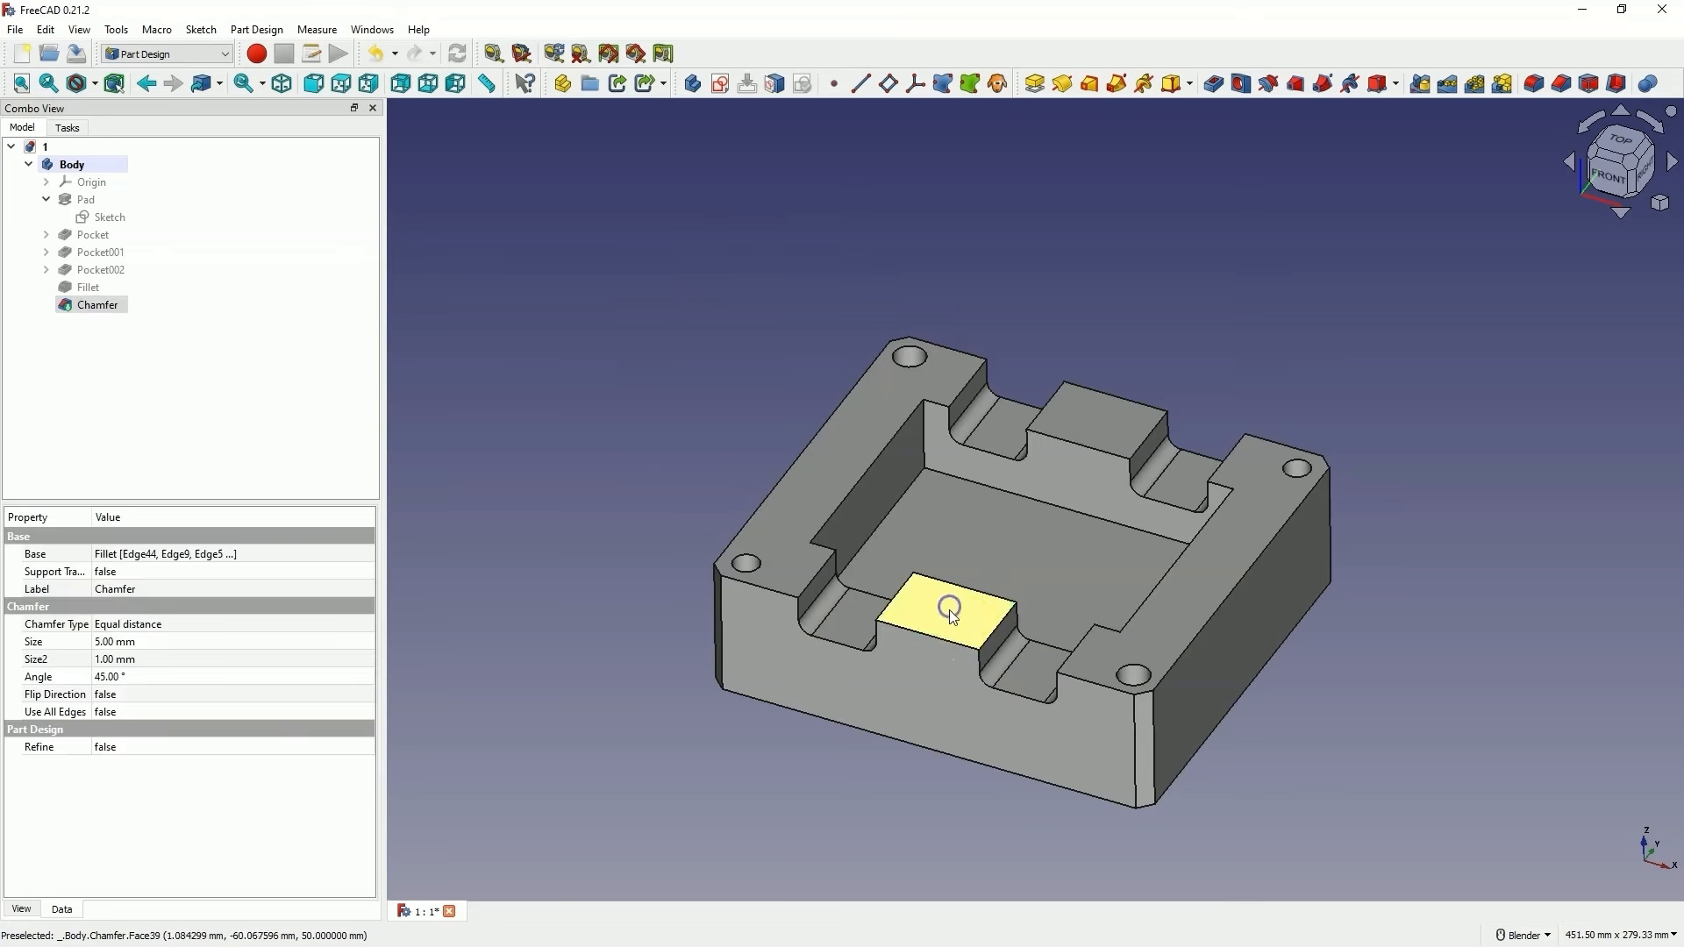
pyautogui.keyDown('ctrl'); pyautogui.click(1081, 409); pyautogui.keyUp('ctrl')
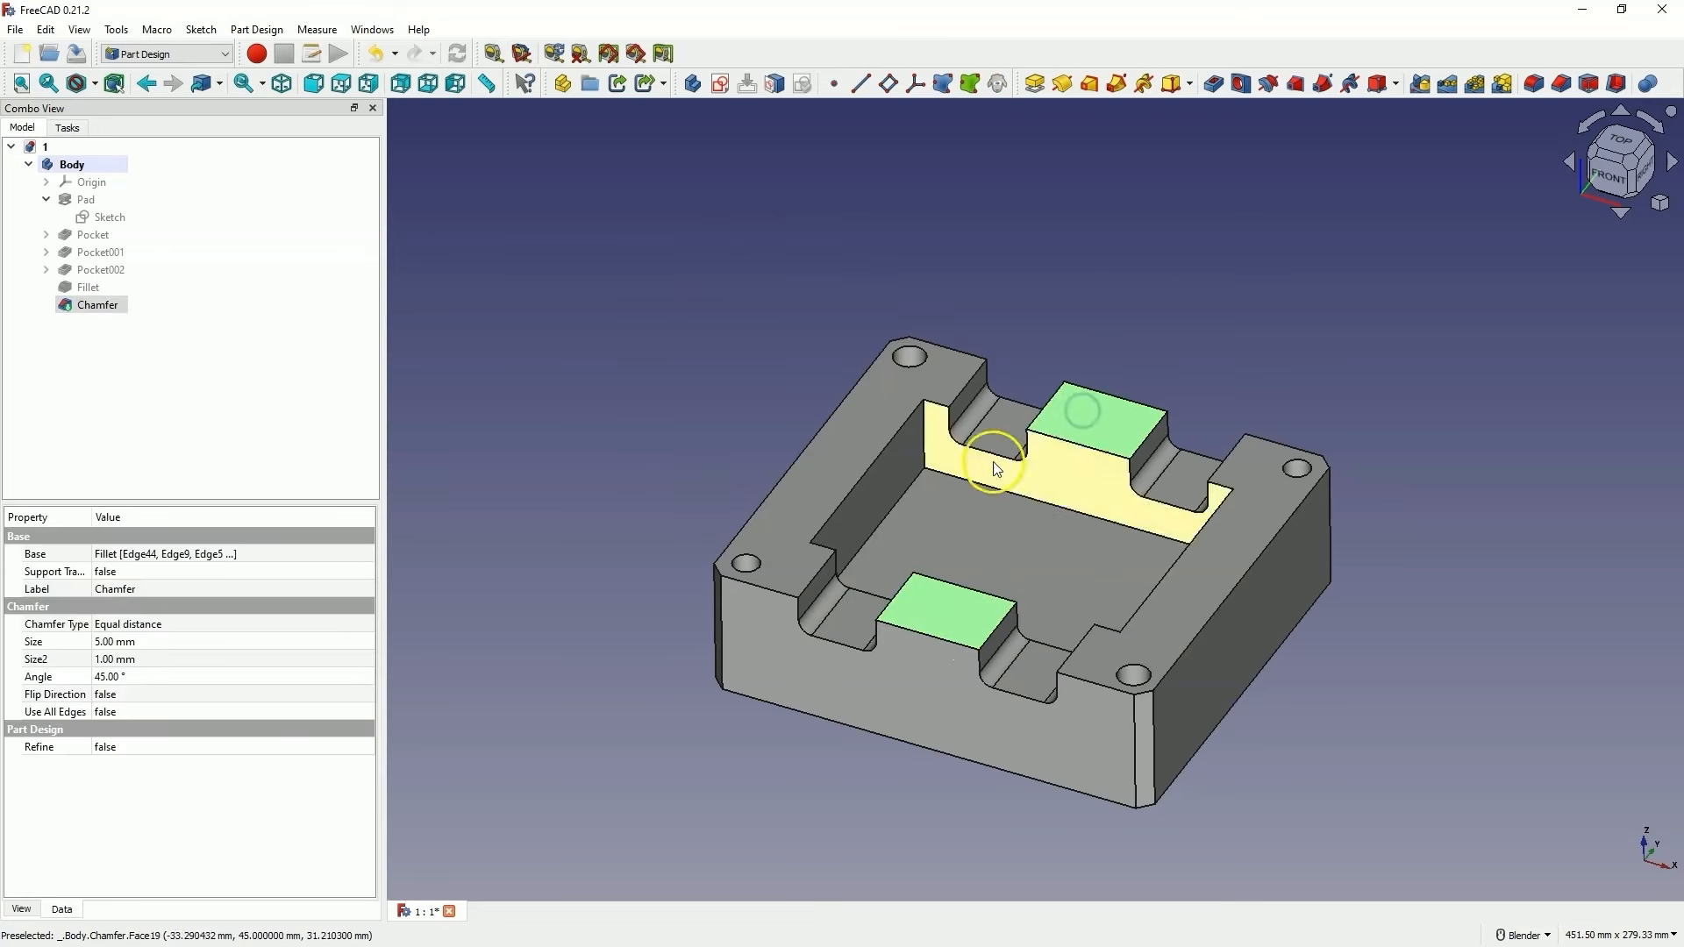
pyautogui.click(1561, 84)
pyautogui.scroll(1, 179, 488)
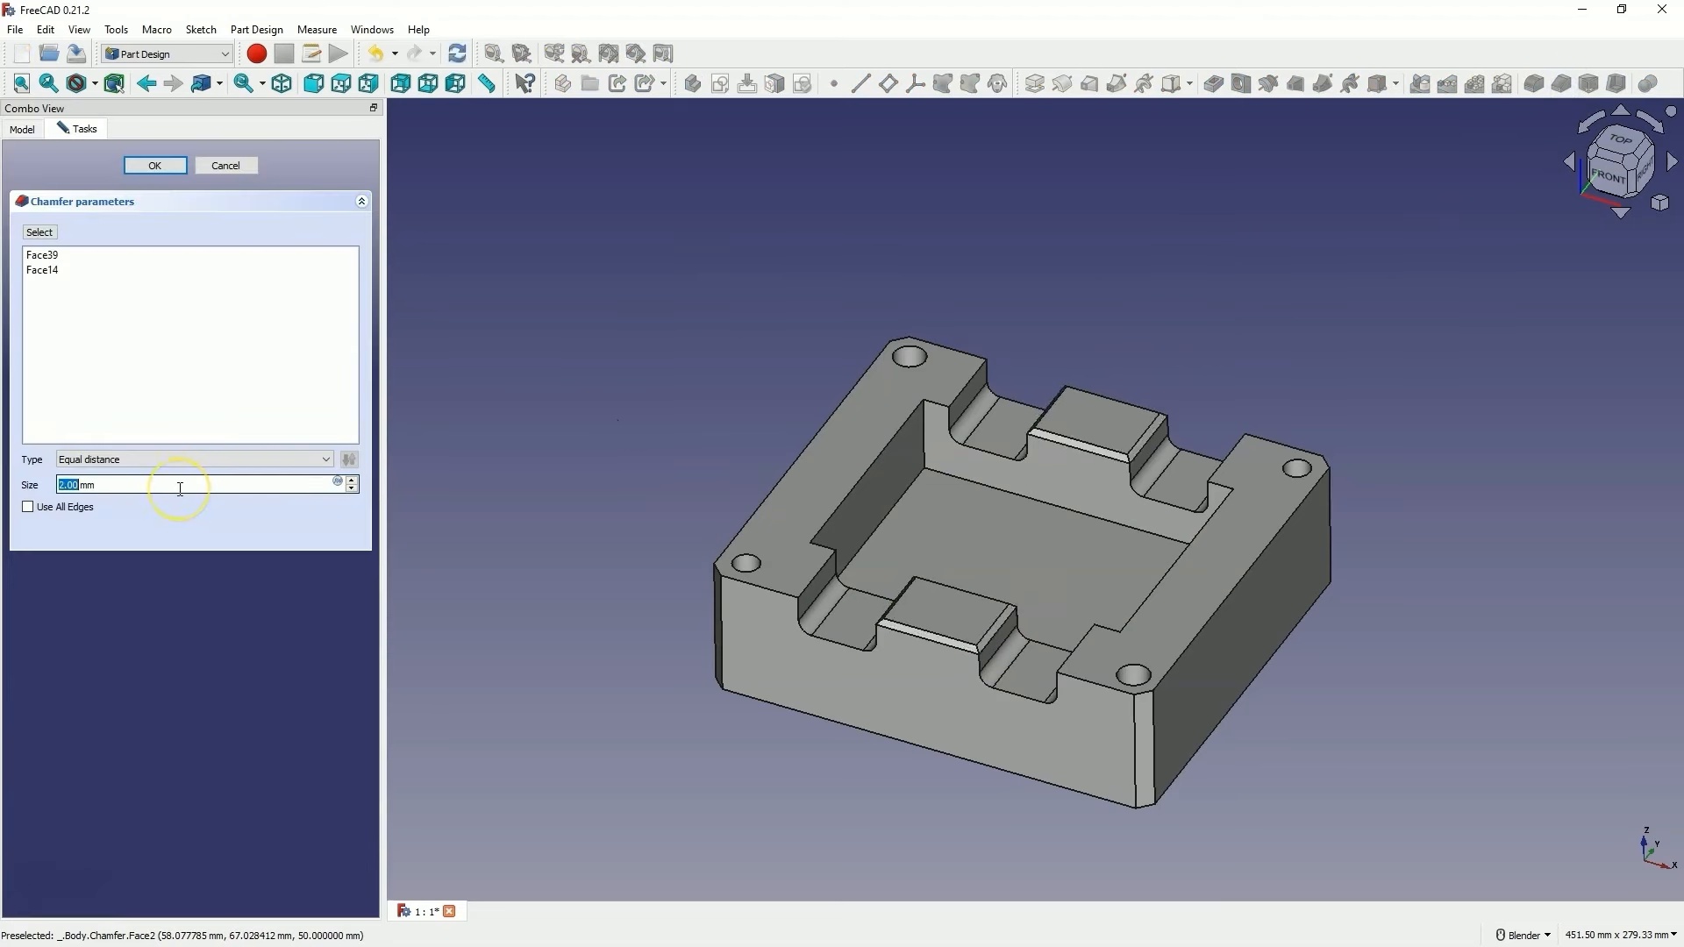
pyautogui.scroll(1, 180, 488)
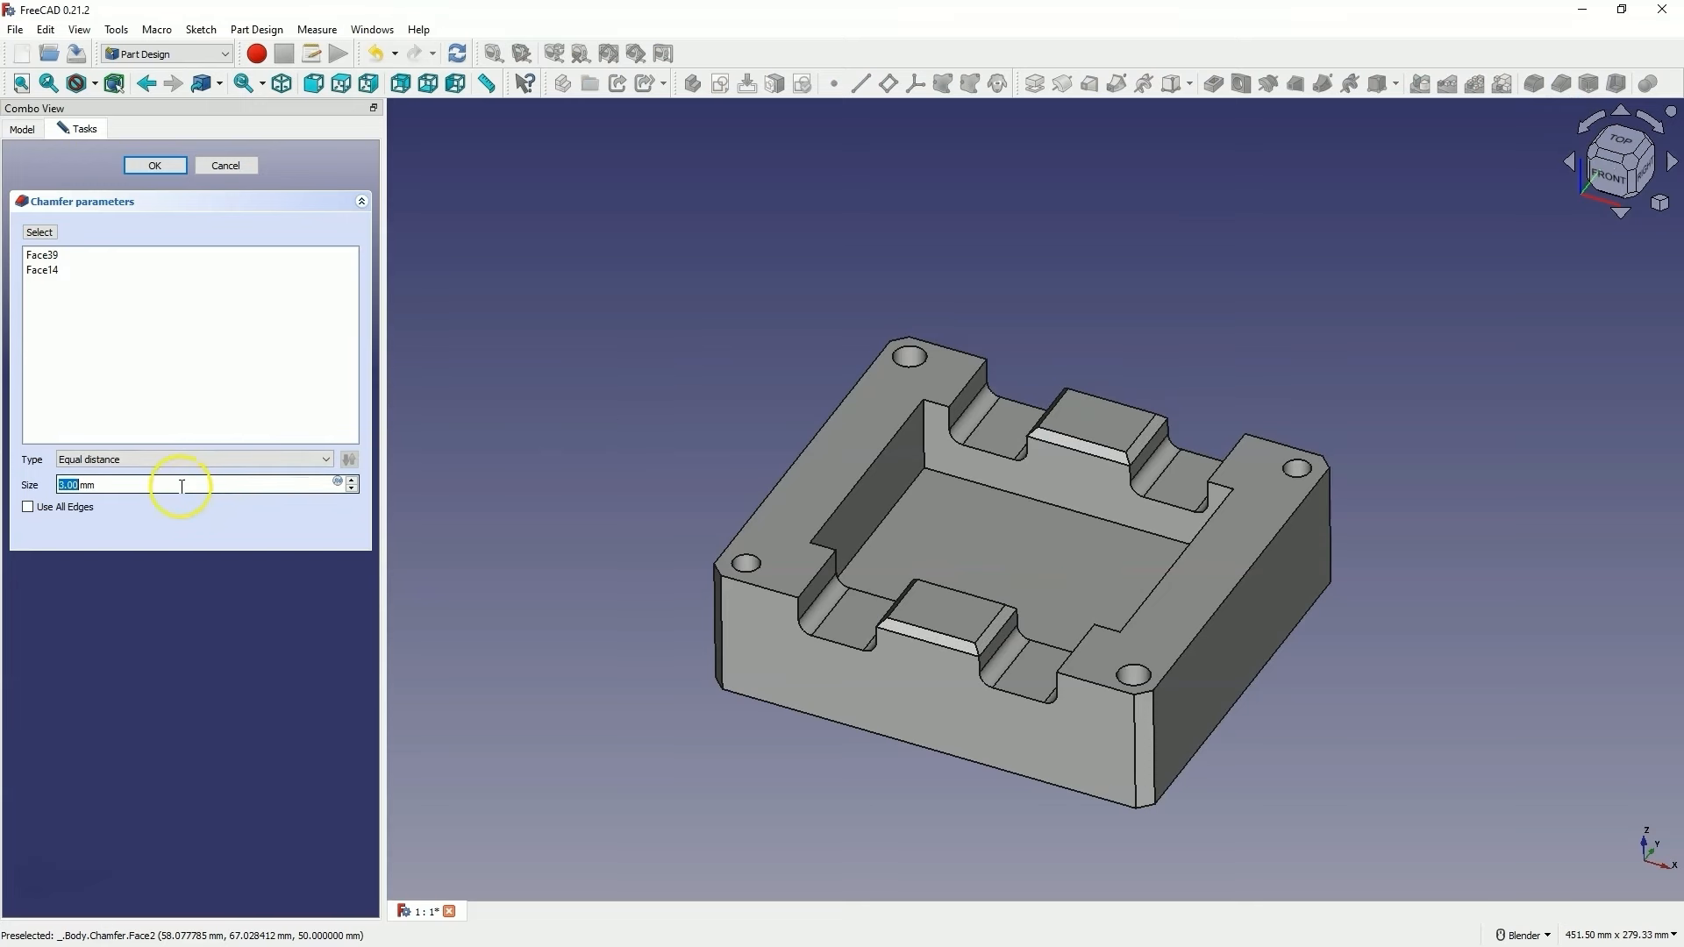
pyautogui.click(229, 171)
# Fillet the top faces of the two blocks between the notches with a 5 mm radius
pyautogui.click(909, 600)
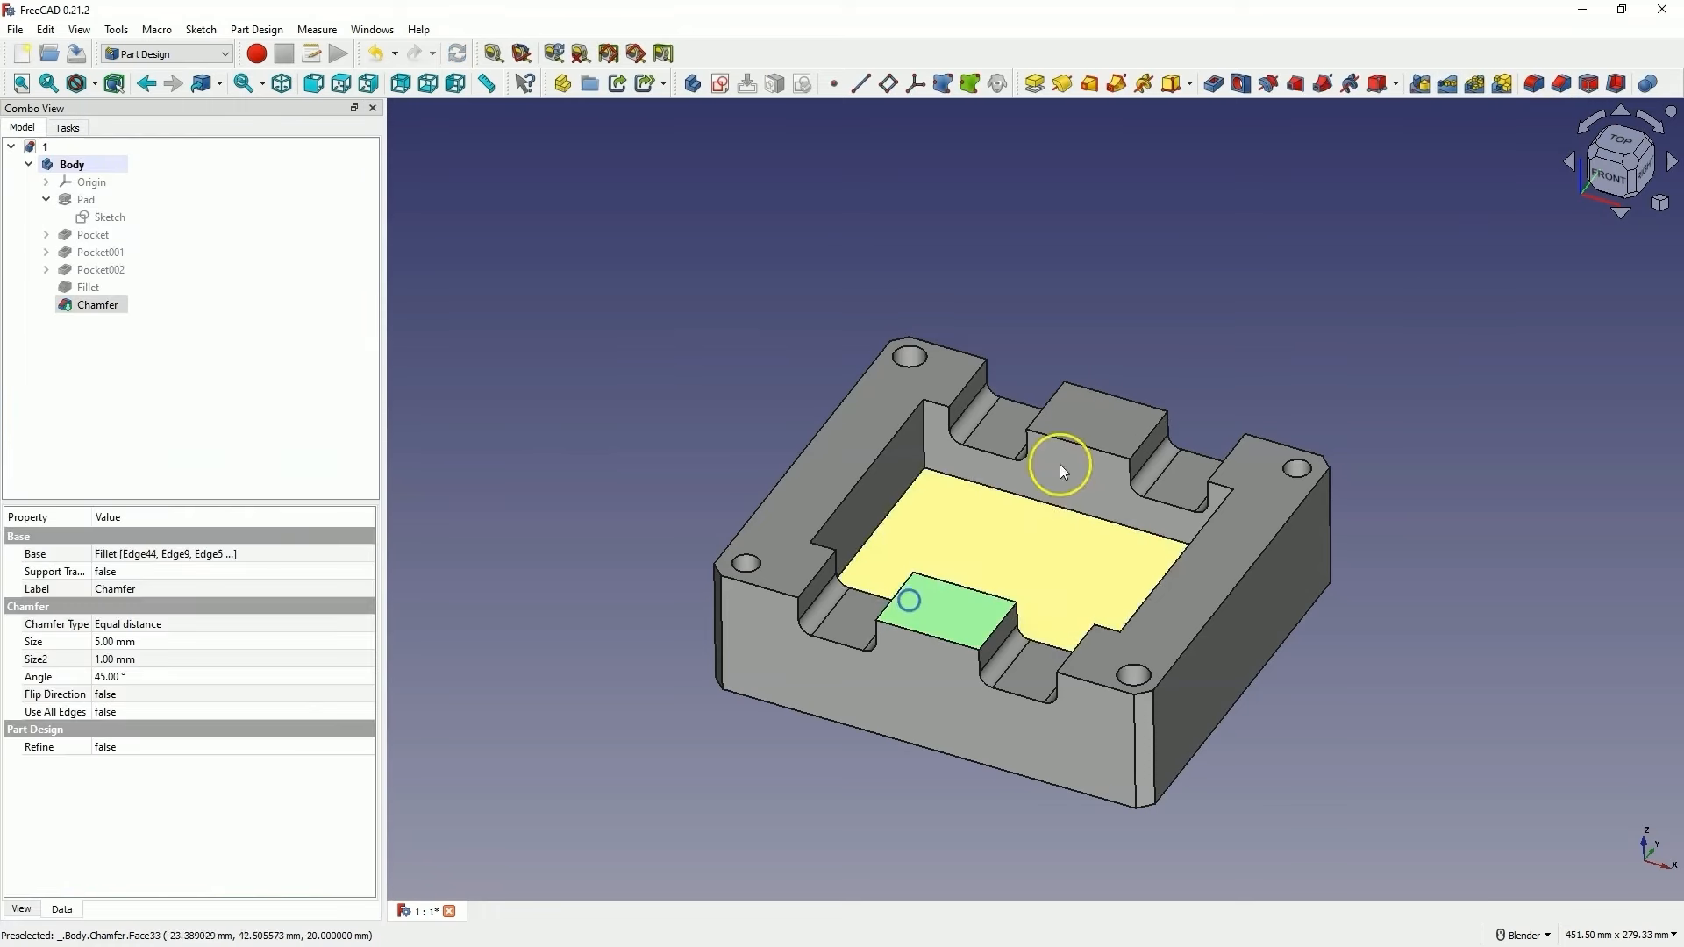
pyautogui.click(1112, 412)
pyautogui.click(1536, 85)
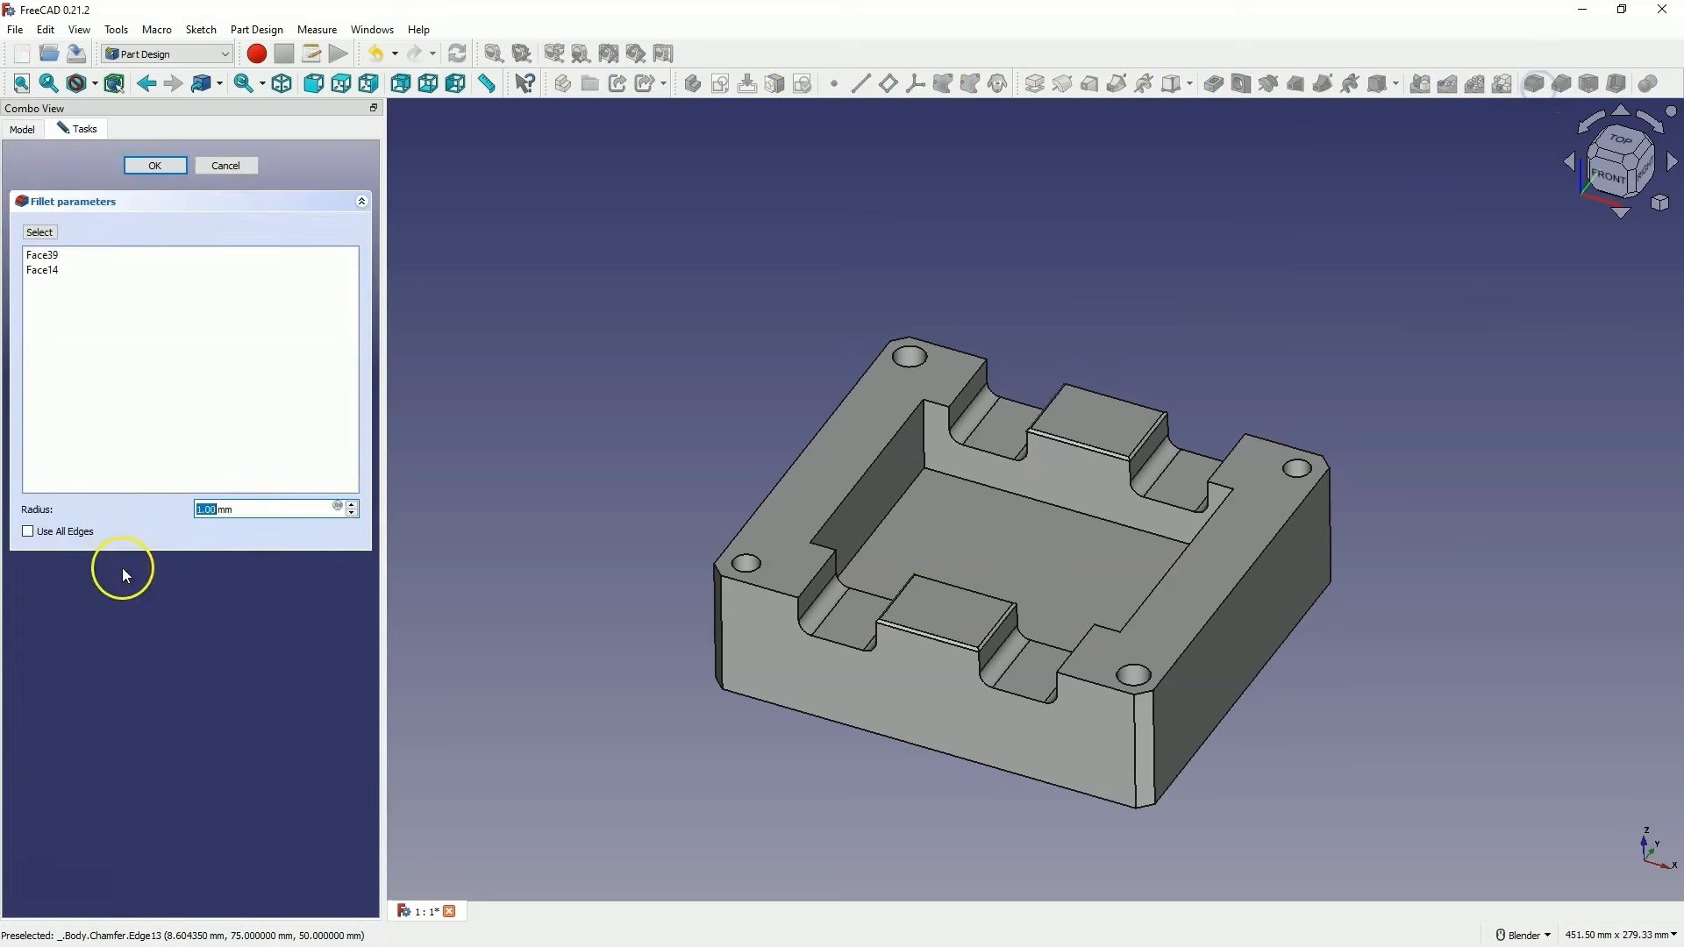
pyautogui.scroll(2, 258, 507)
pyautogui.scroll(1, 258, 507)
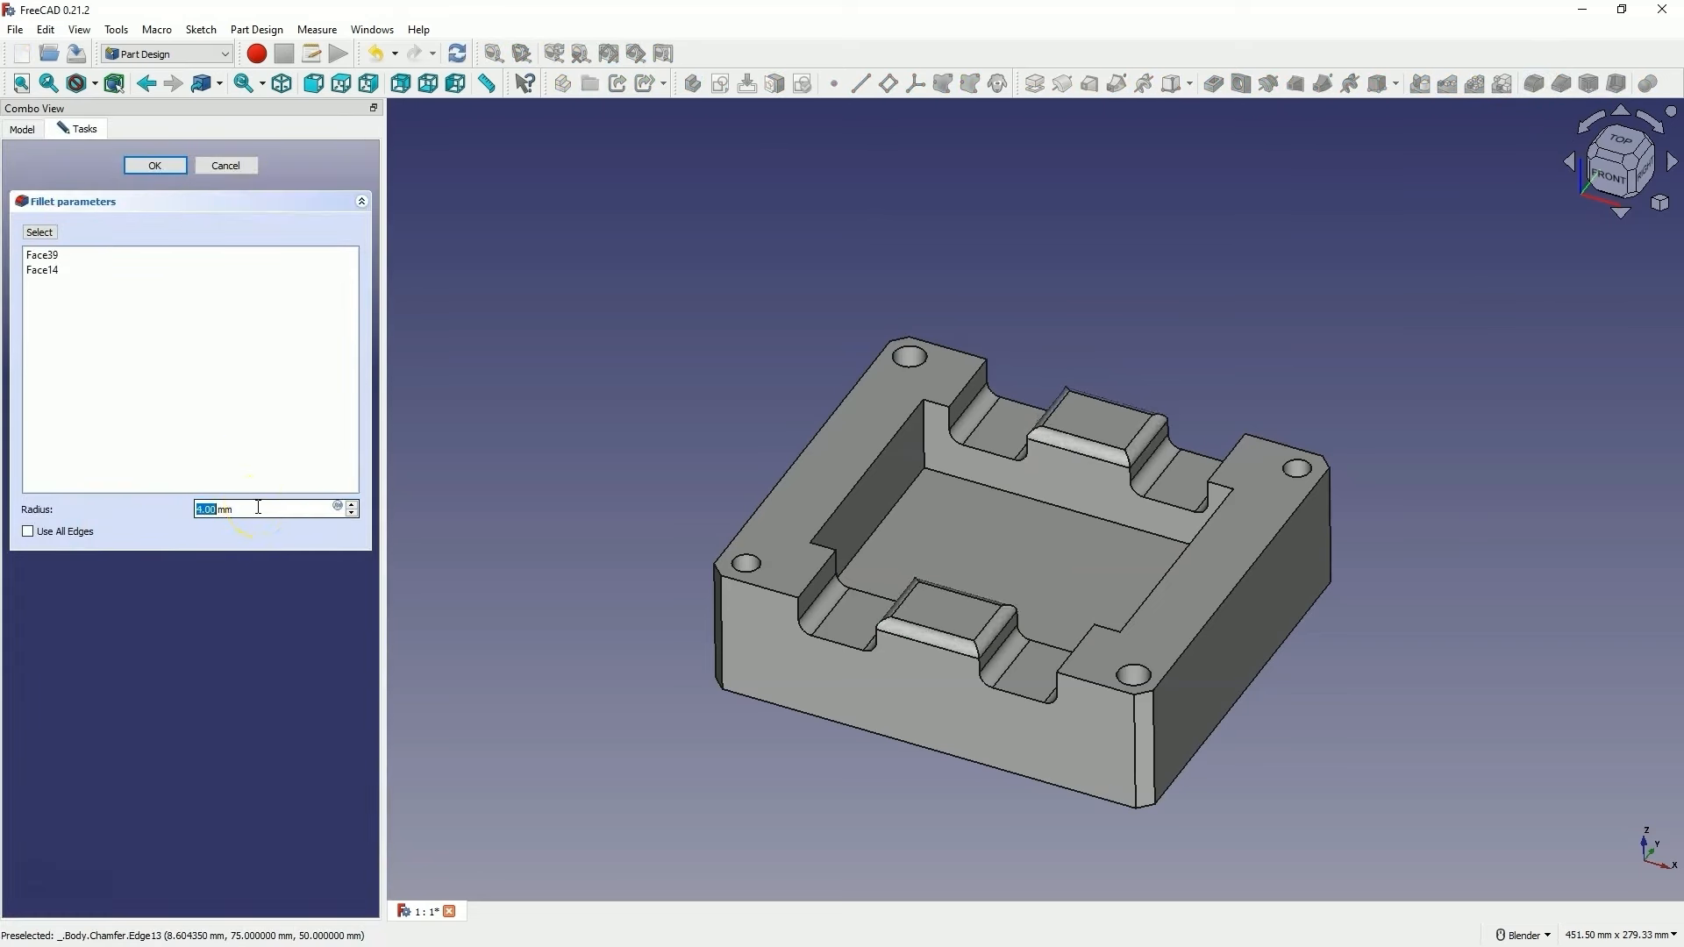
pyautogui.scroll(1, 258, 507)
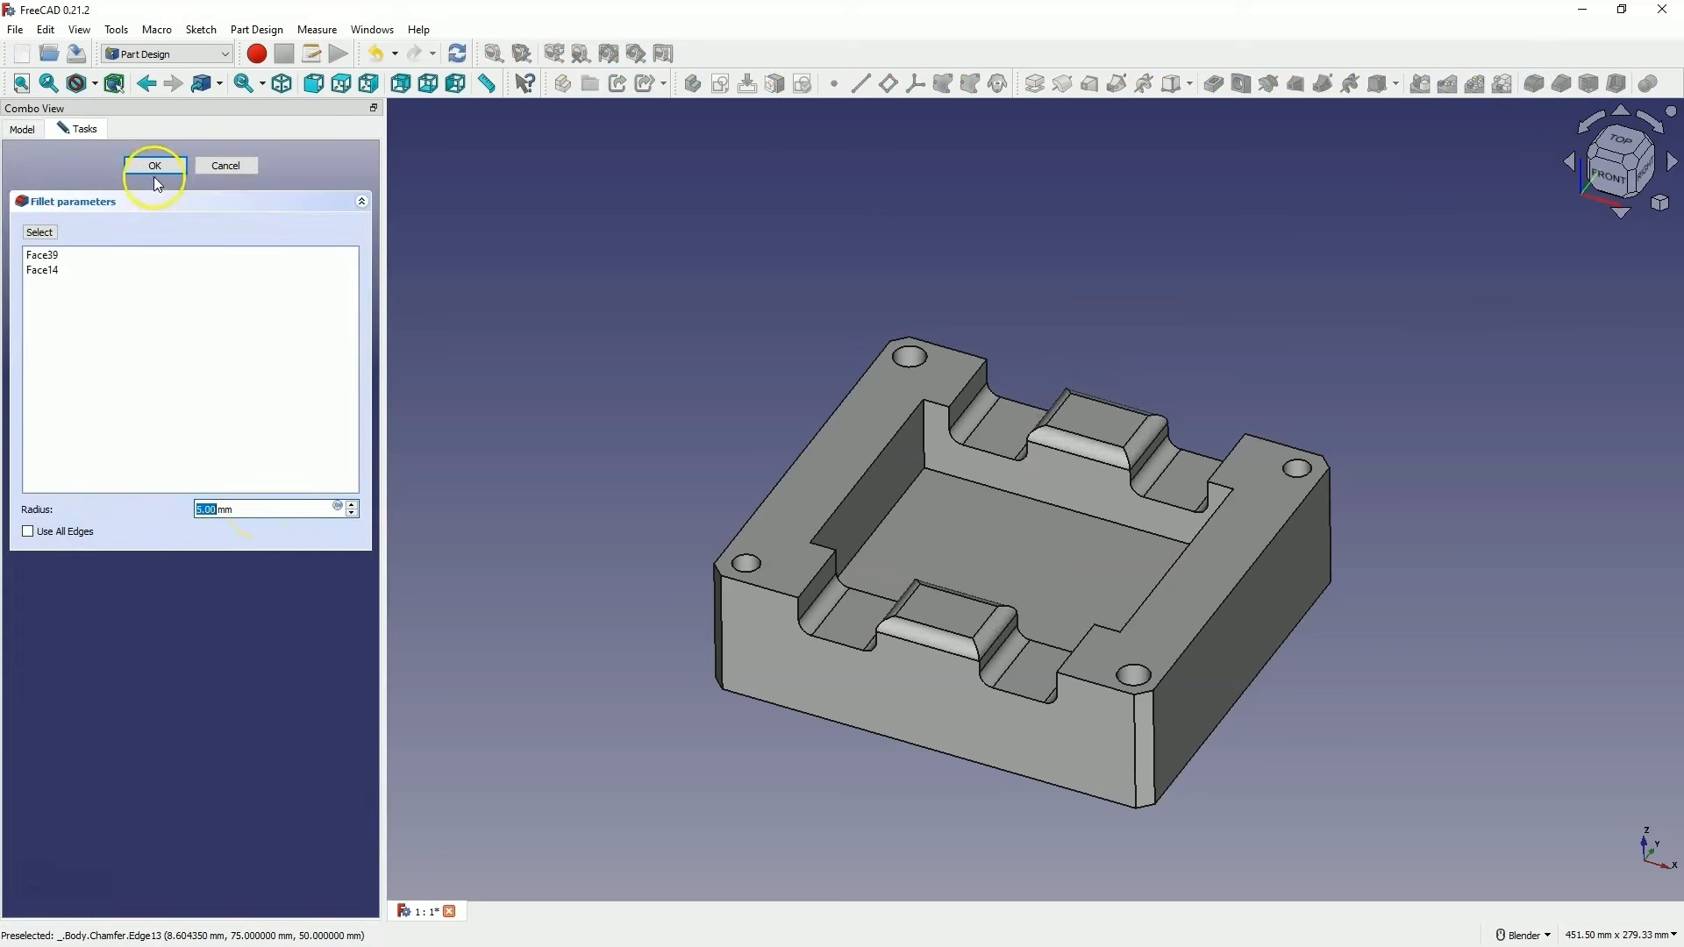
pyautogui.click(154, 165)
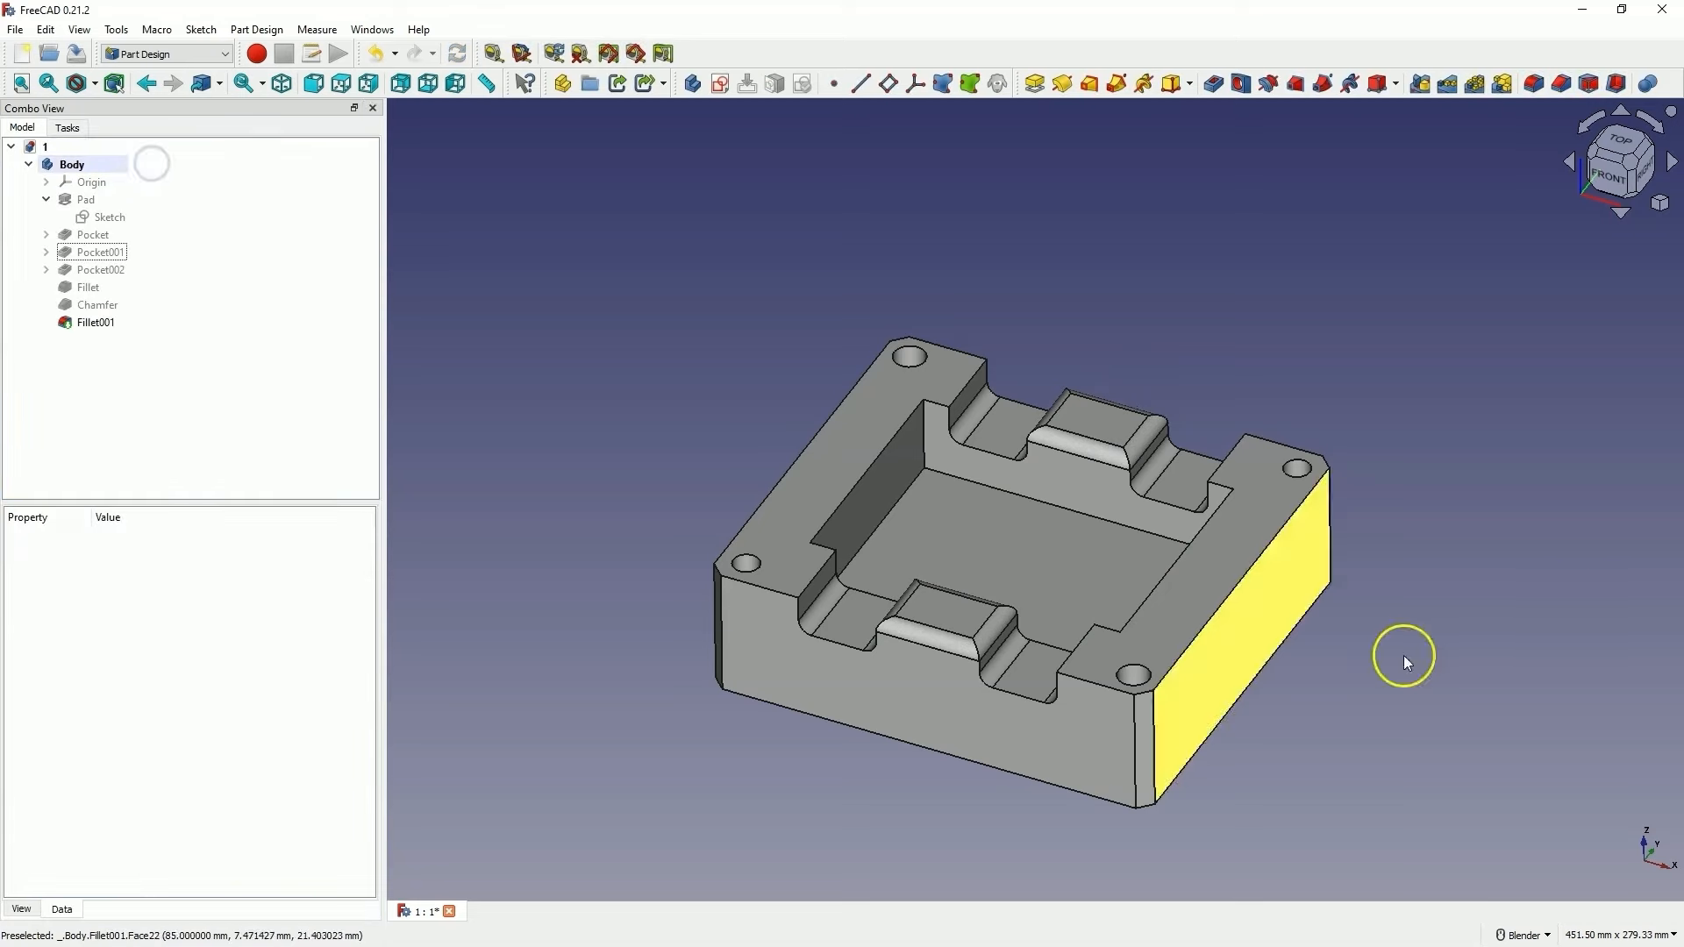
# Try chamfering the plate's two large top faces beside the pocket at 1 mm and 2 mm with the Equal distance type, and cancel
pyautogui.click(844, 443)
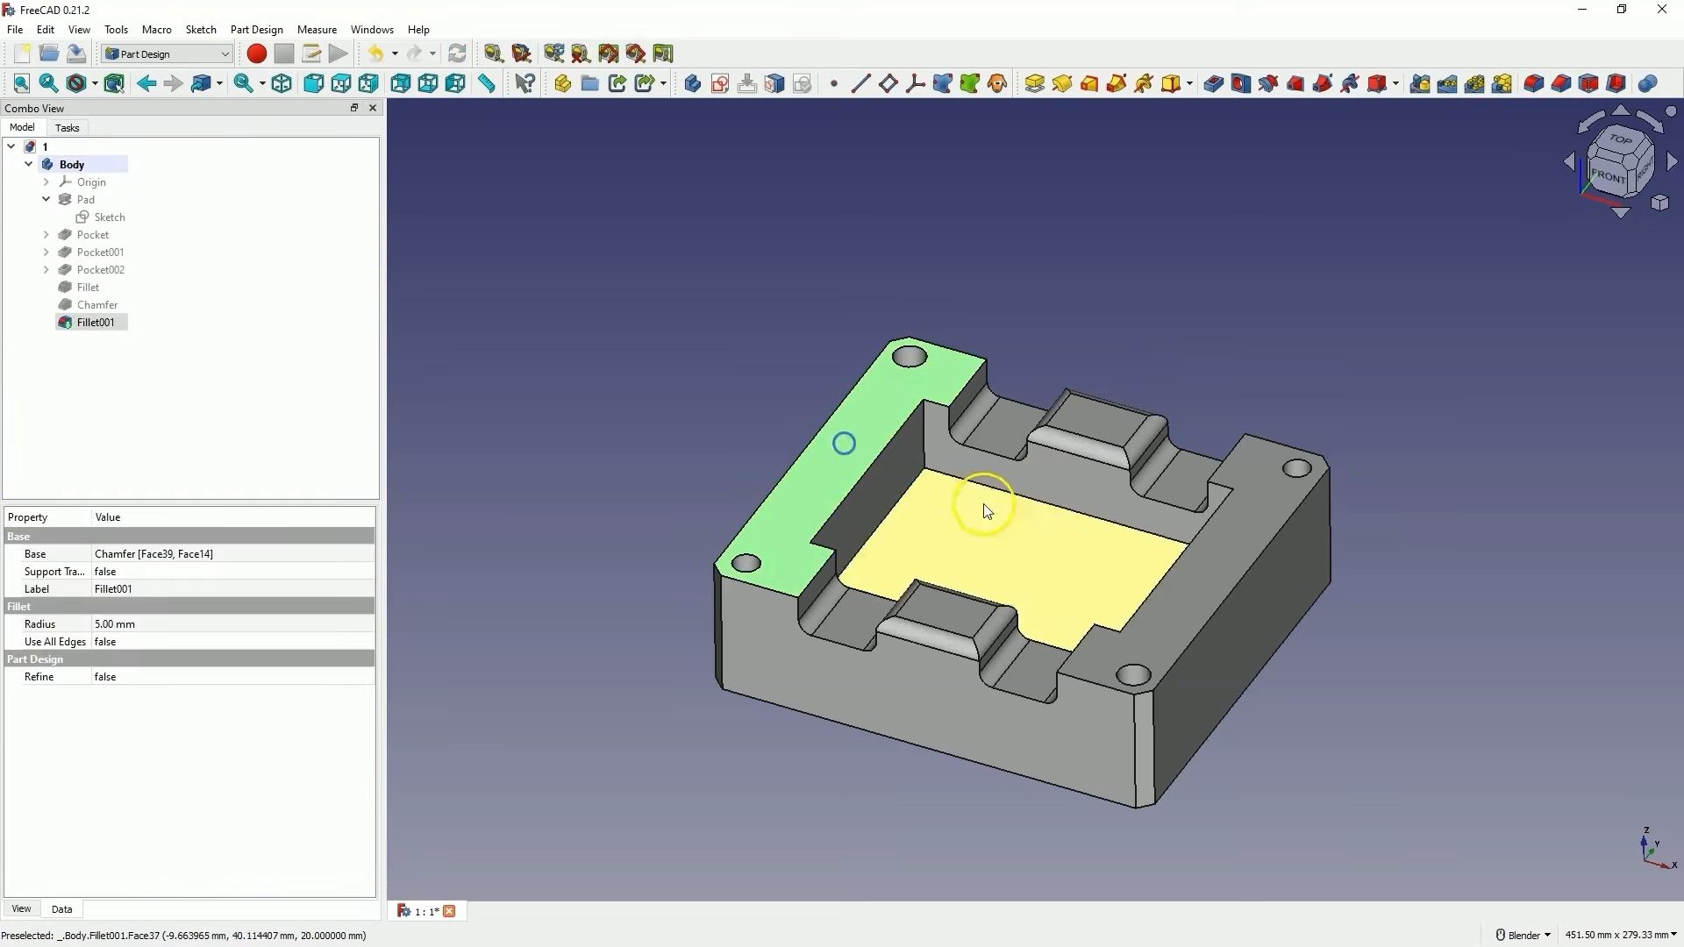
pyautogui.keyDown('ctrl'); pyautogui.click(1257, 521); pyautogui.keyUp('ctrl')
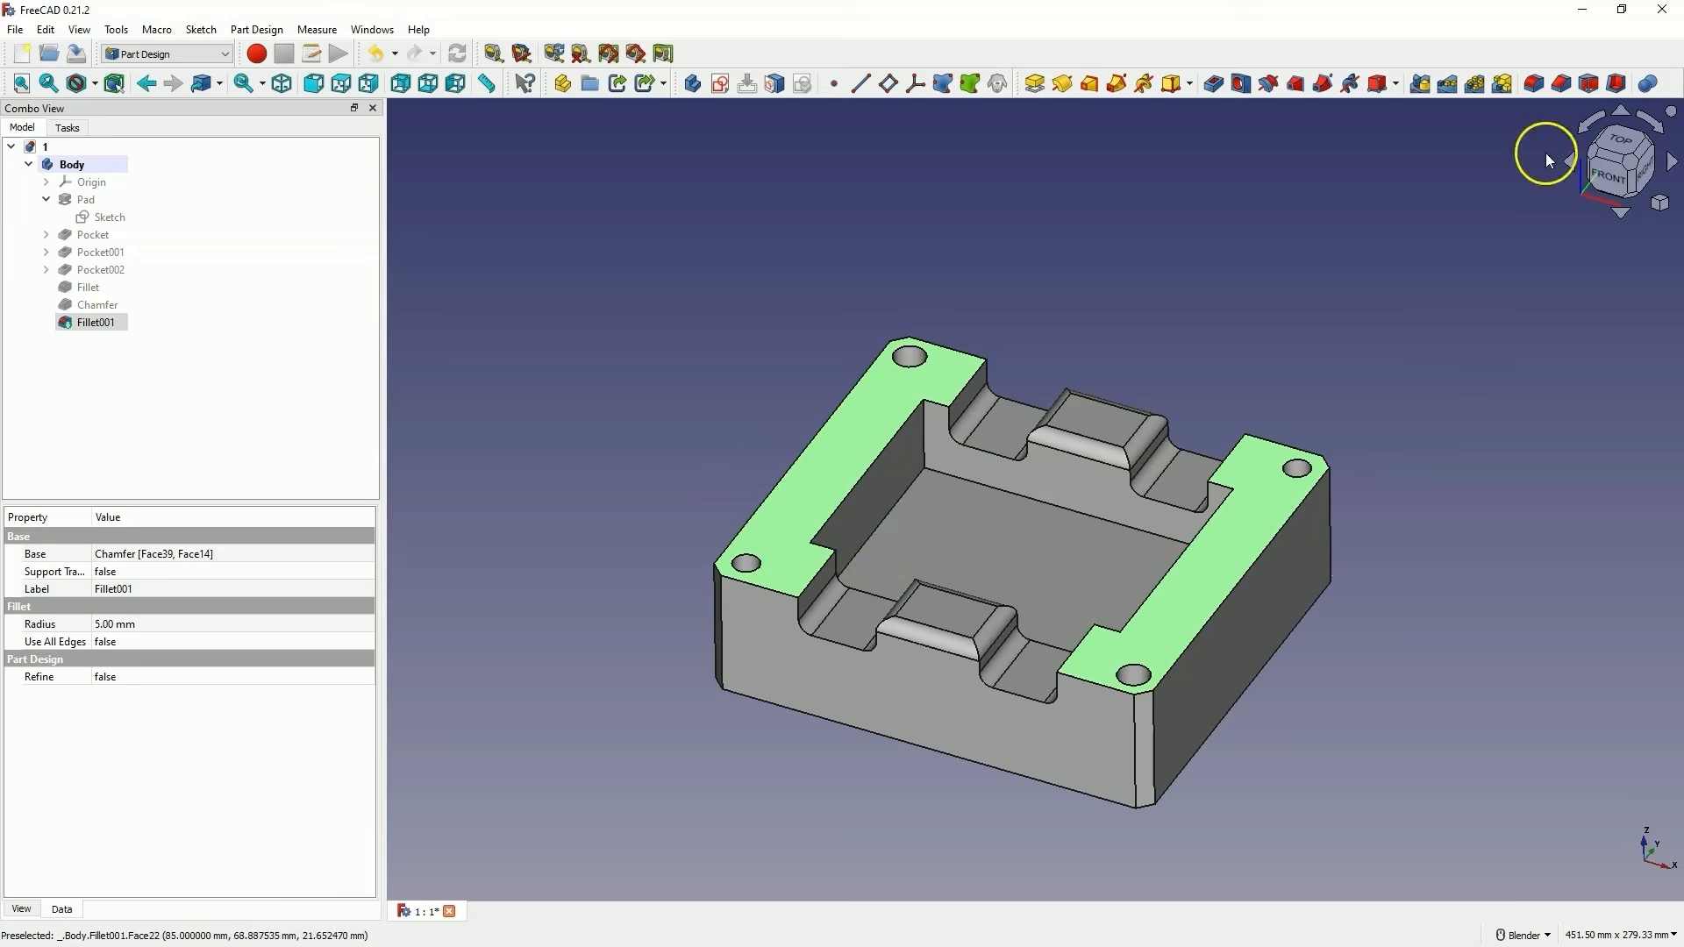
pyautogui.click(1562, 88)
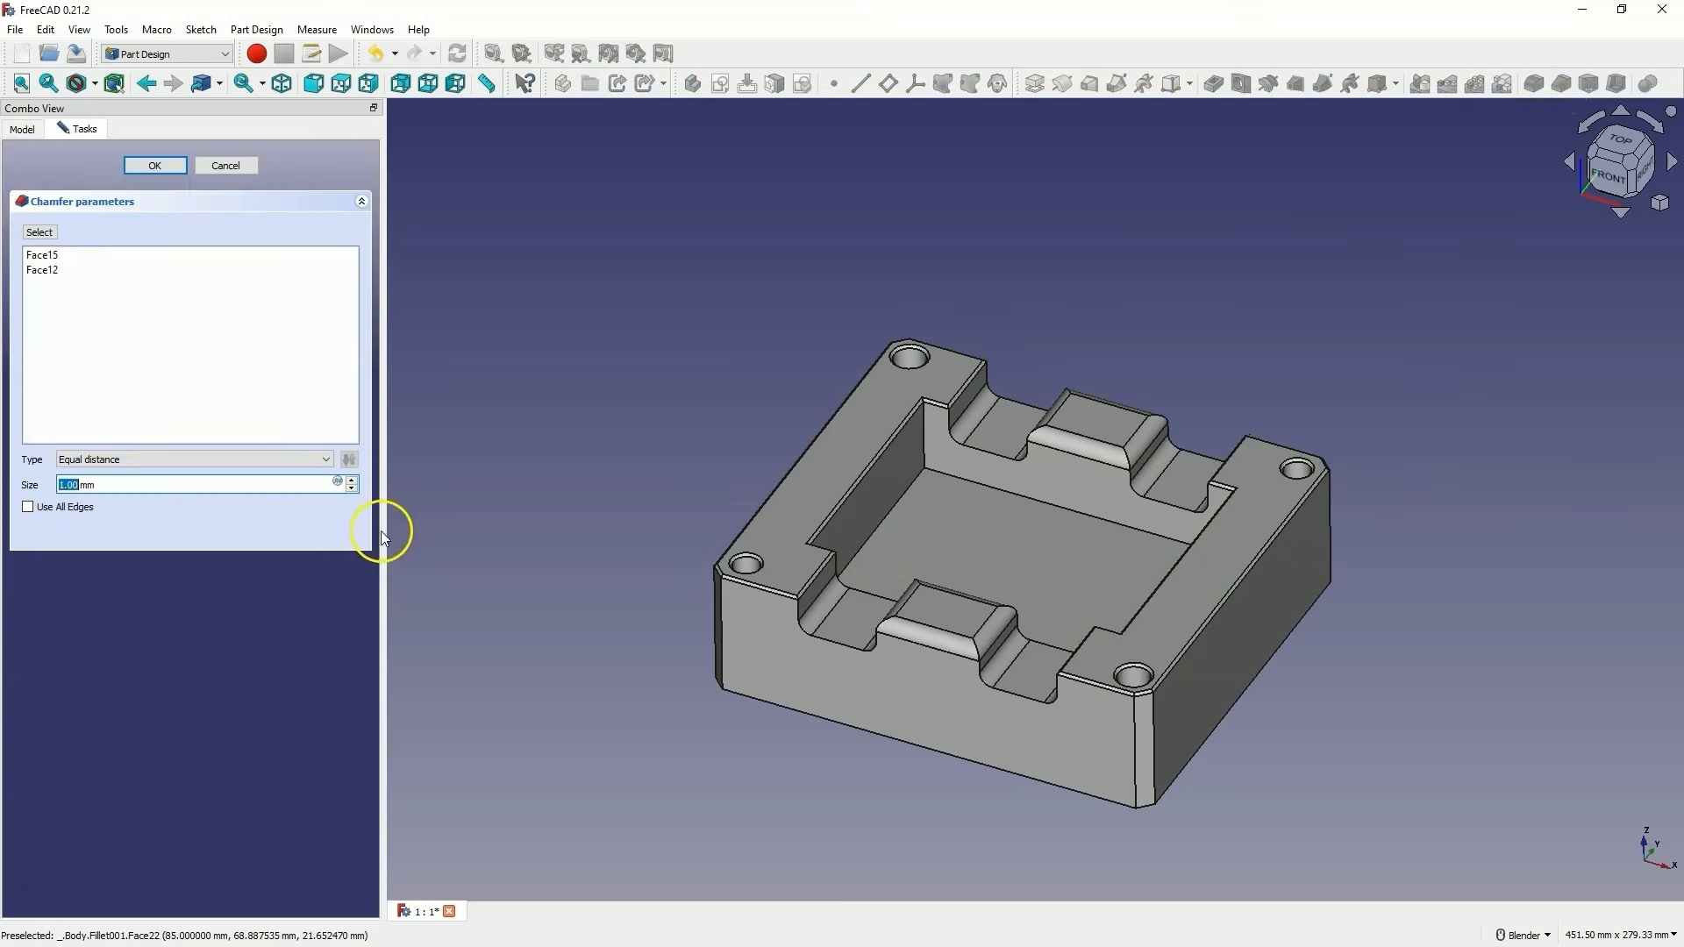
pyautogui.scroll(1, 166, 489)
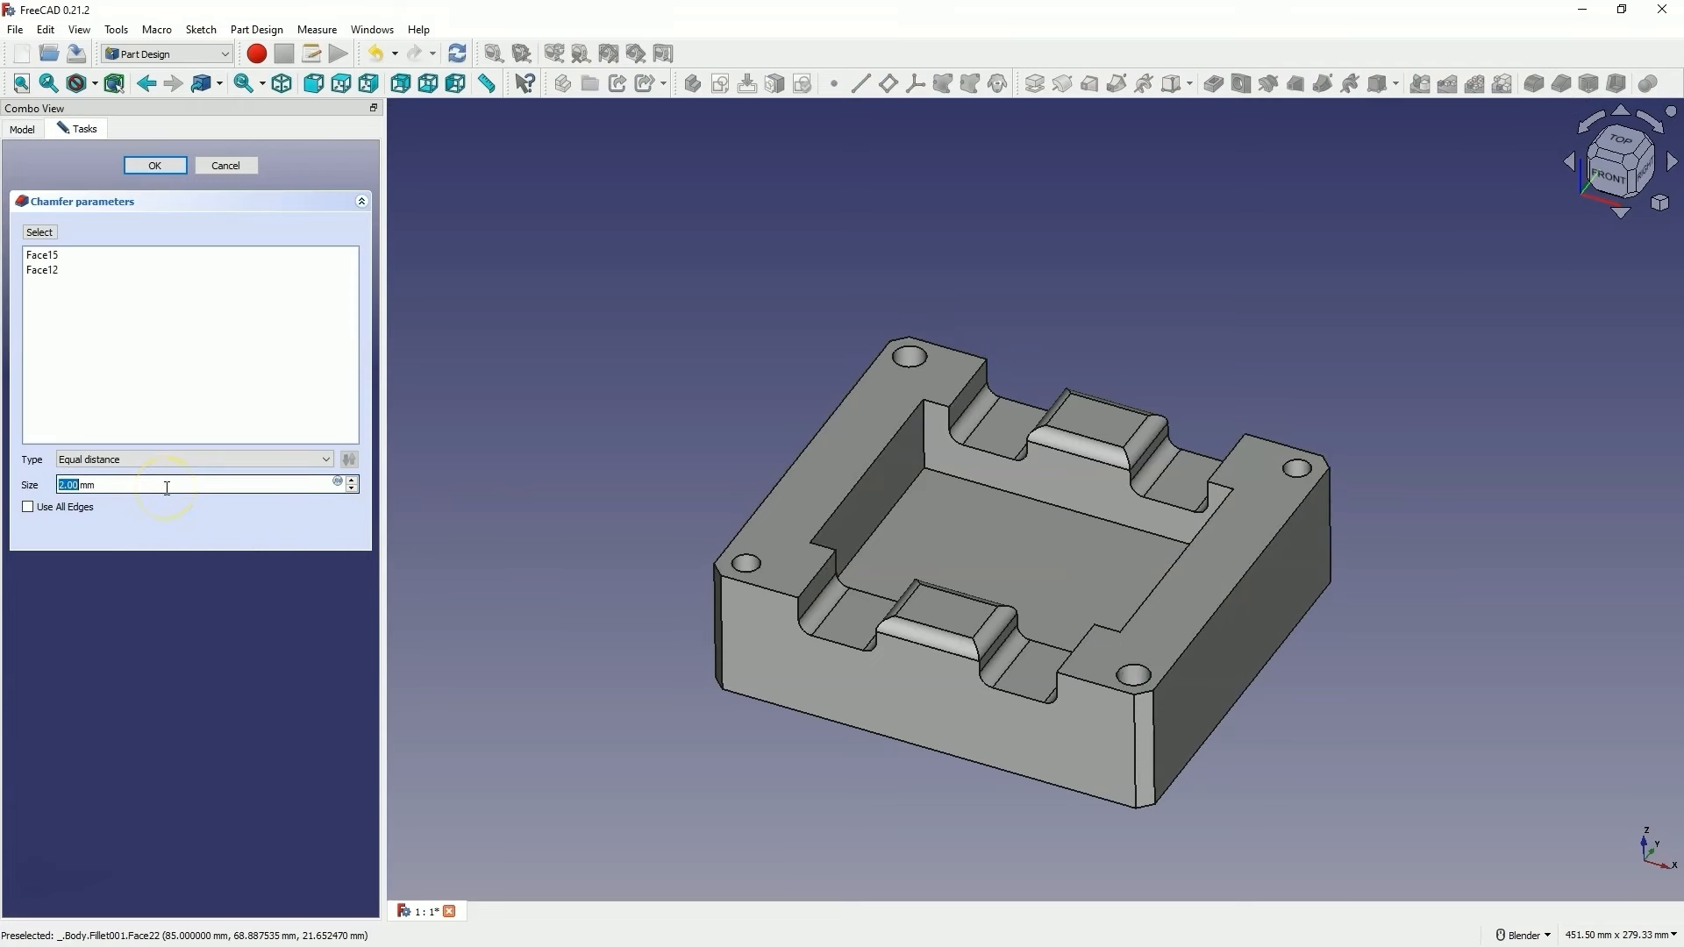
pyautogui.scroll(-1, 167, 488)
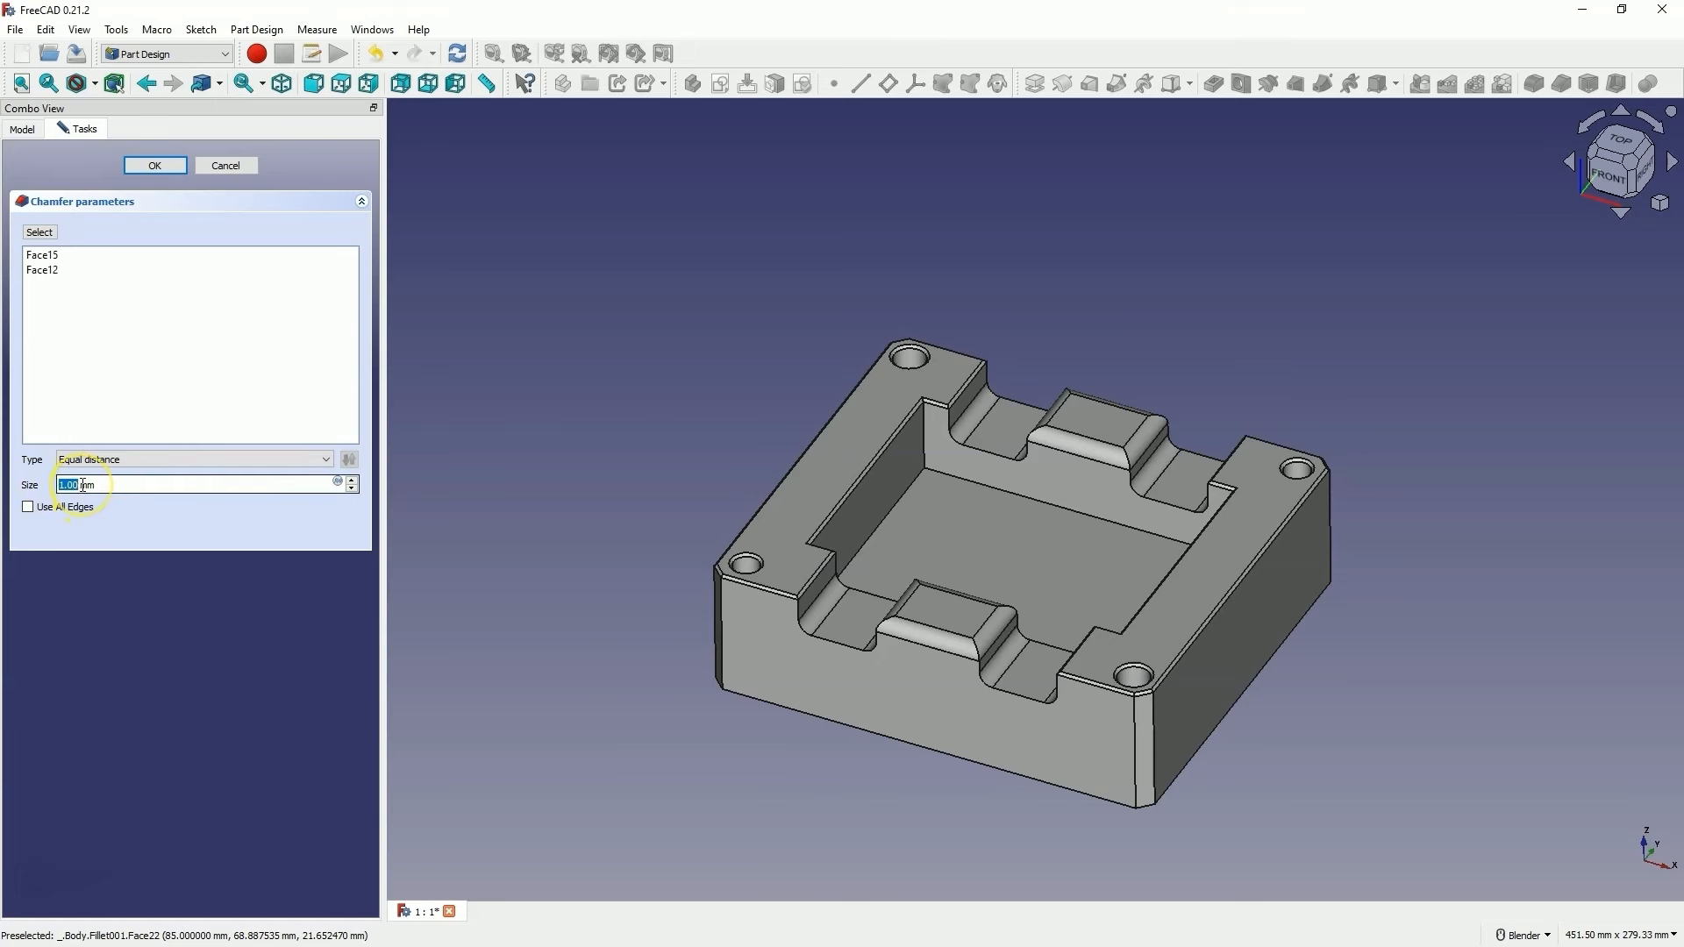
pyautogui.scroll(1, 82, 485)
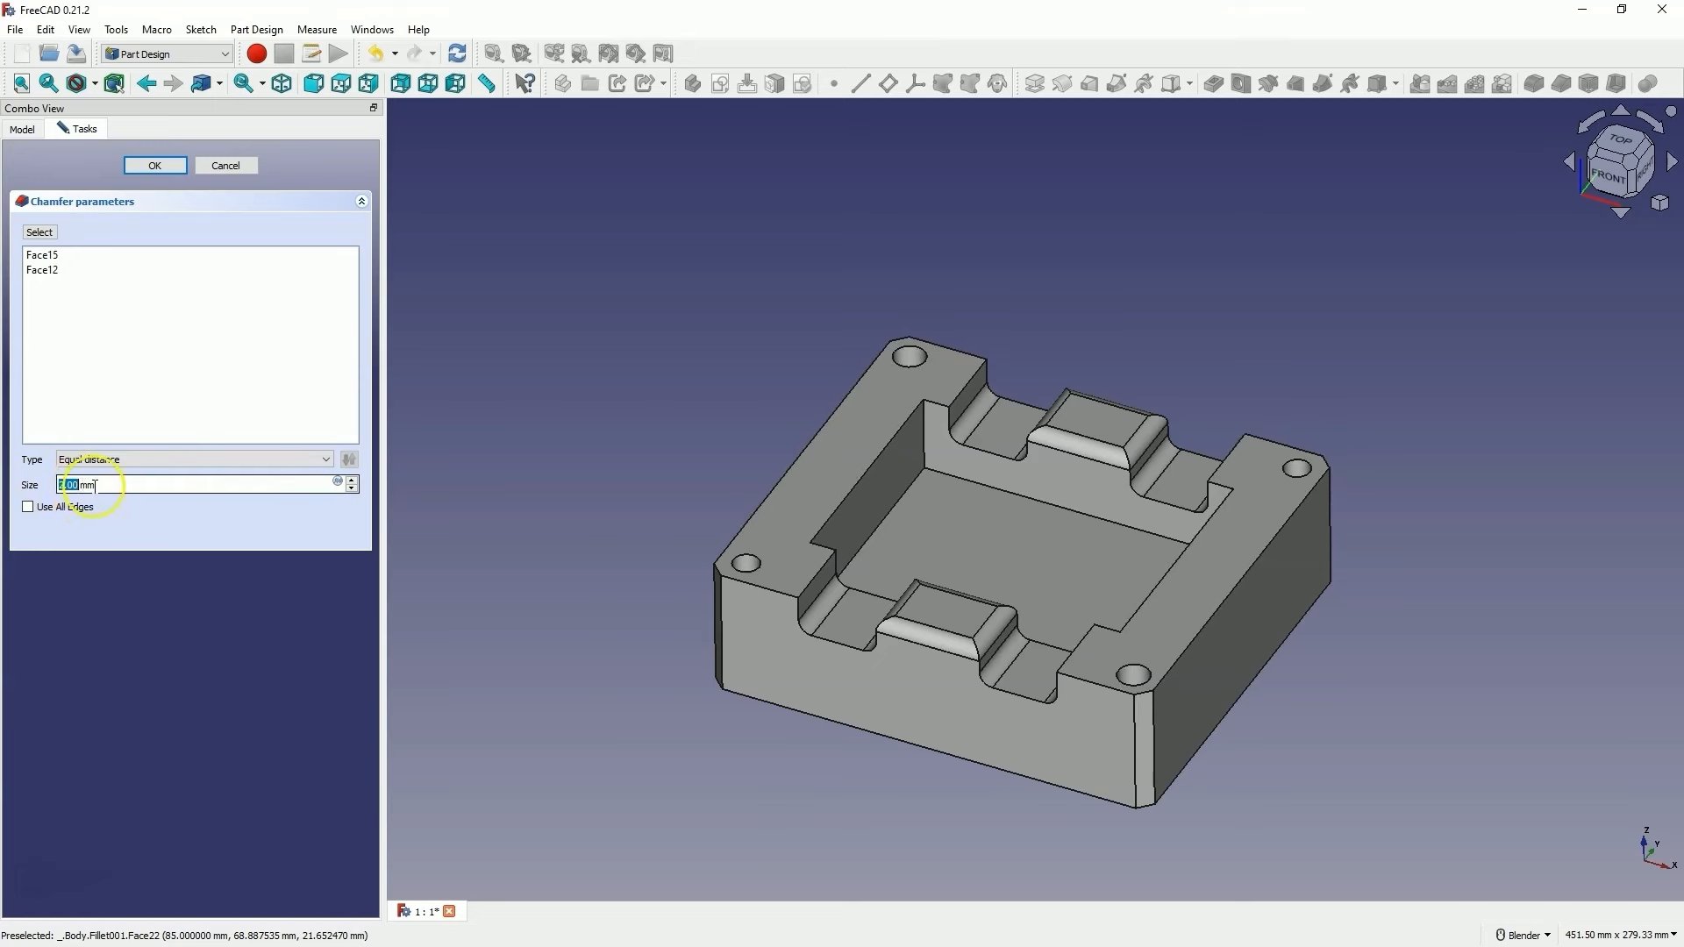
pyautogui.scroll(-1, 94, 485)
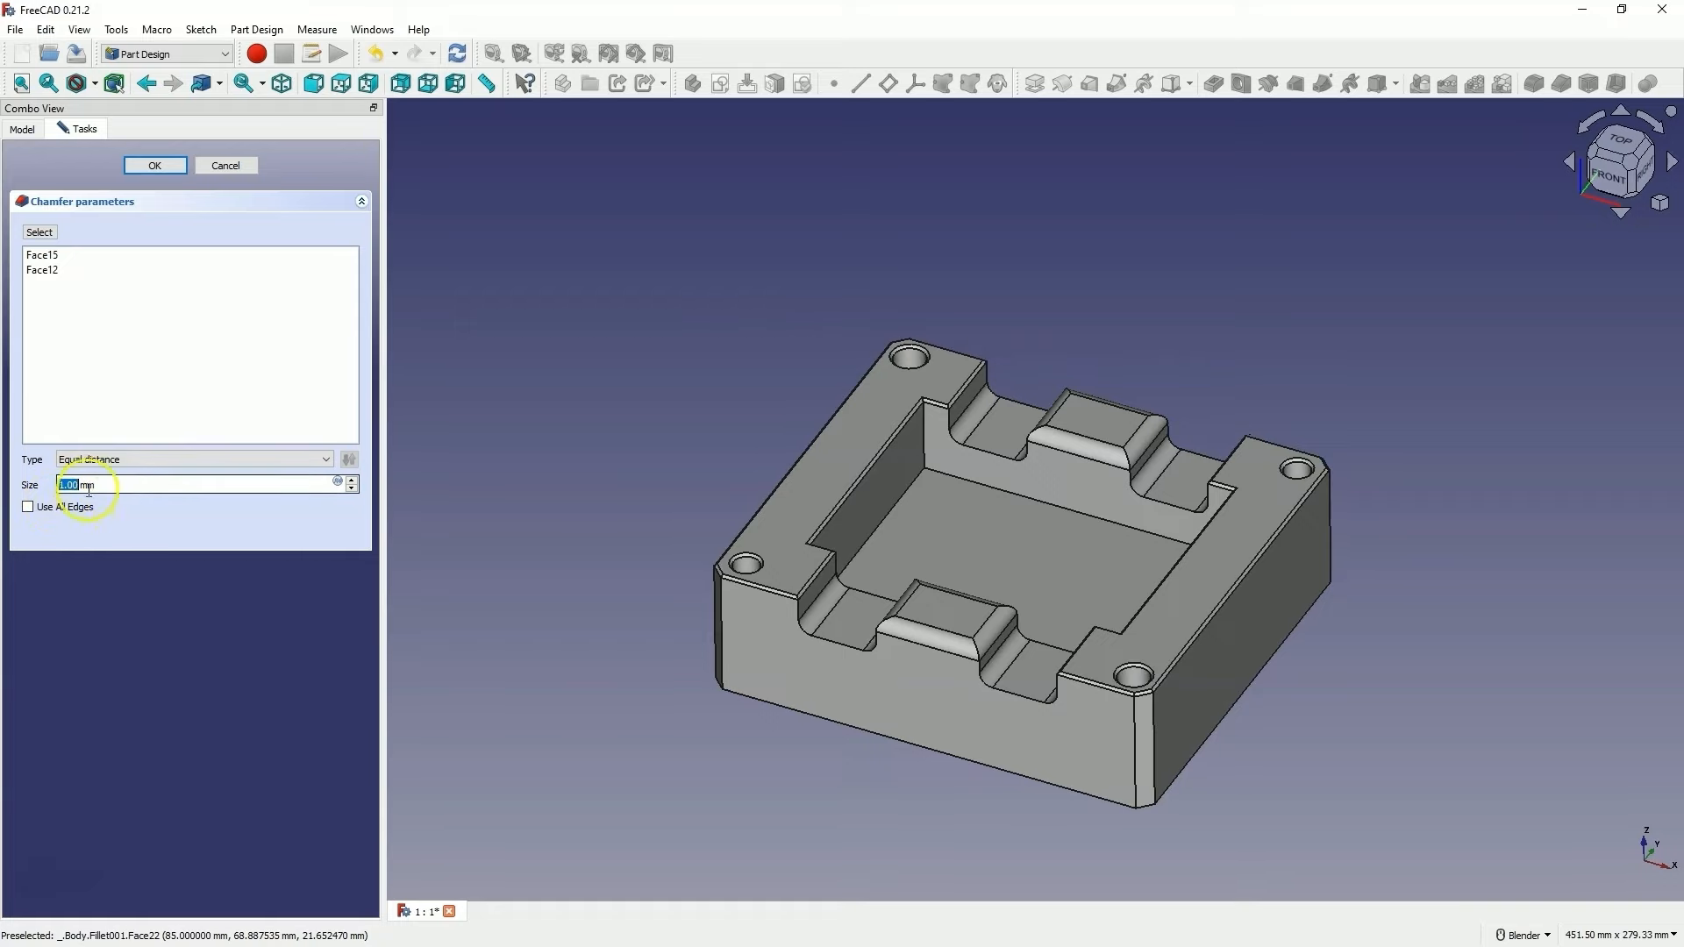
pyautogui.moveTo(1023, 547); pyautogui.dragTo(1126, 669, button='middle')
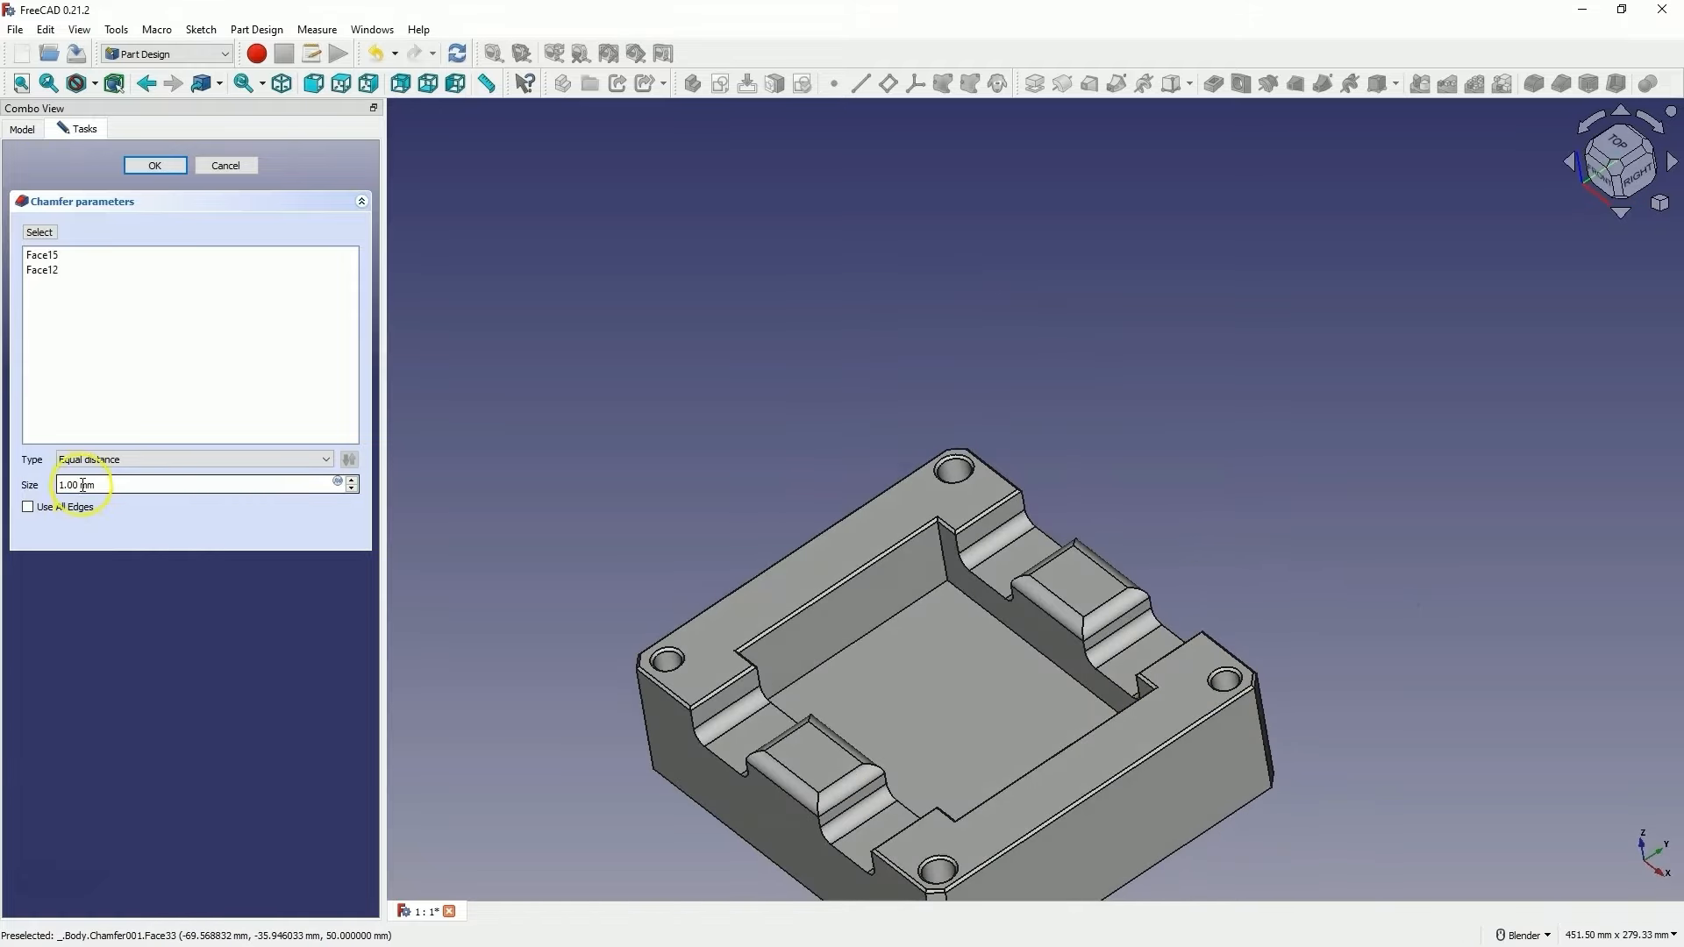
pyautogui.scroll(1, 81, 485)
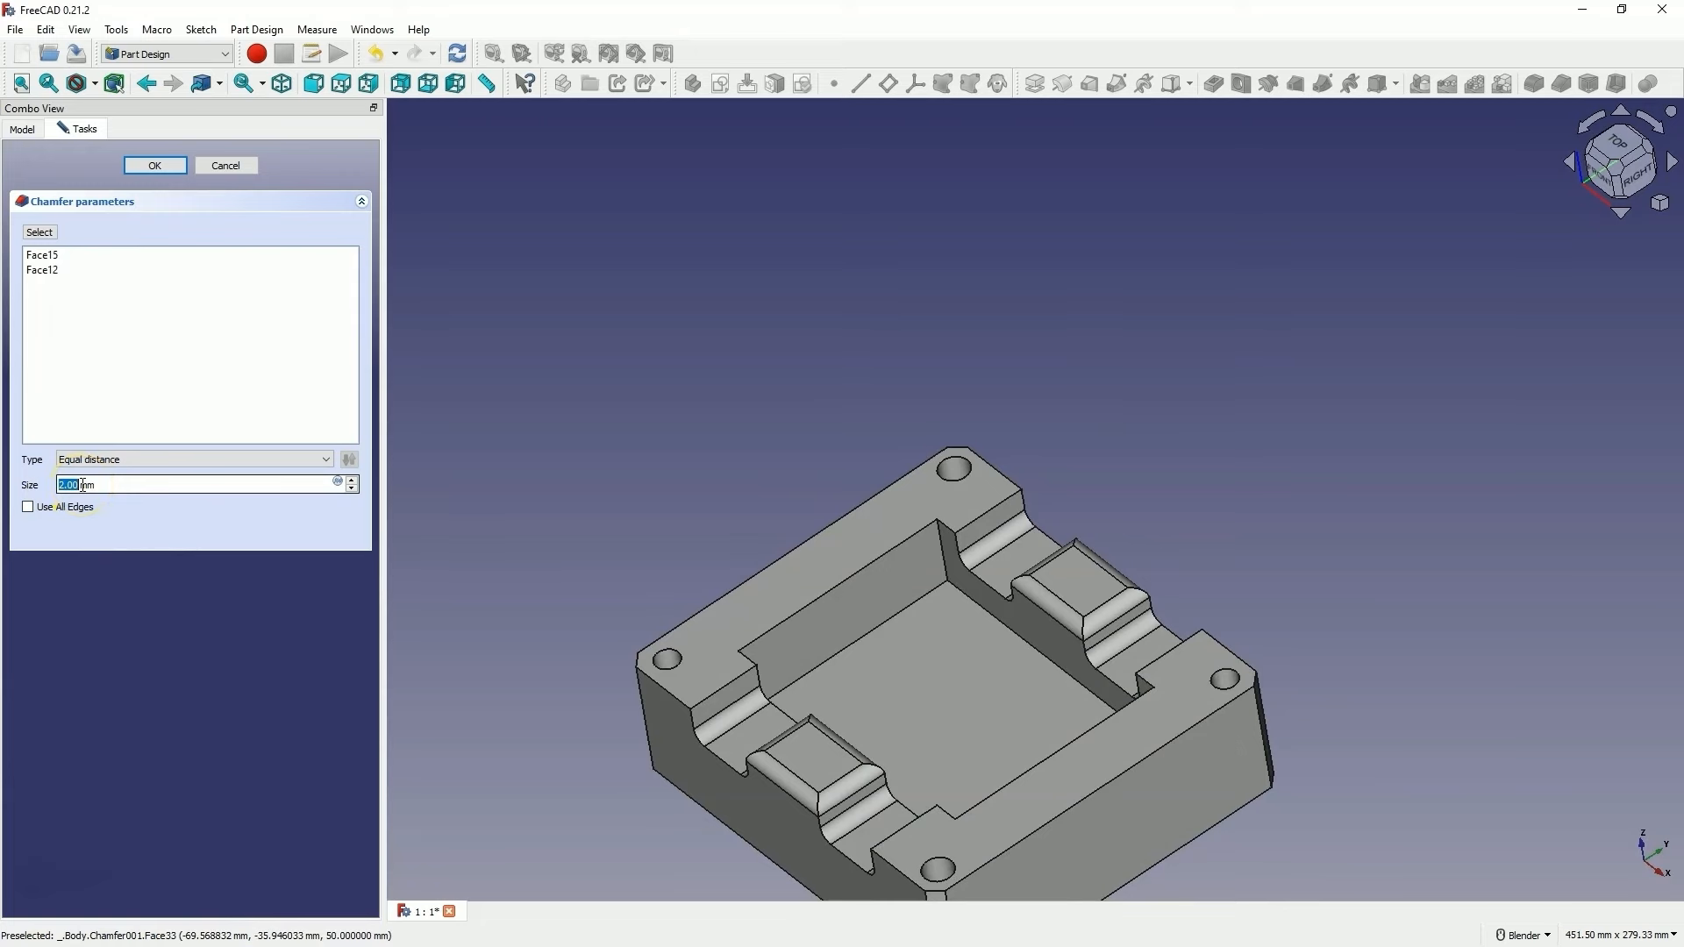
pyautogui.scroll(-1, 81, 485)
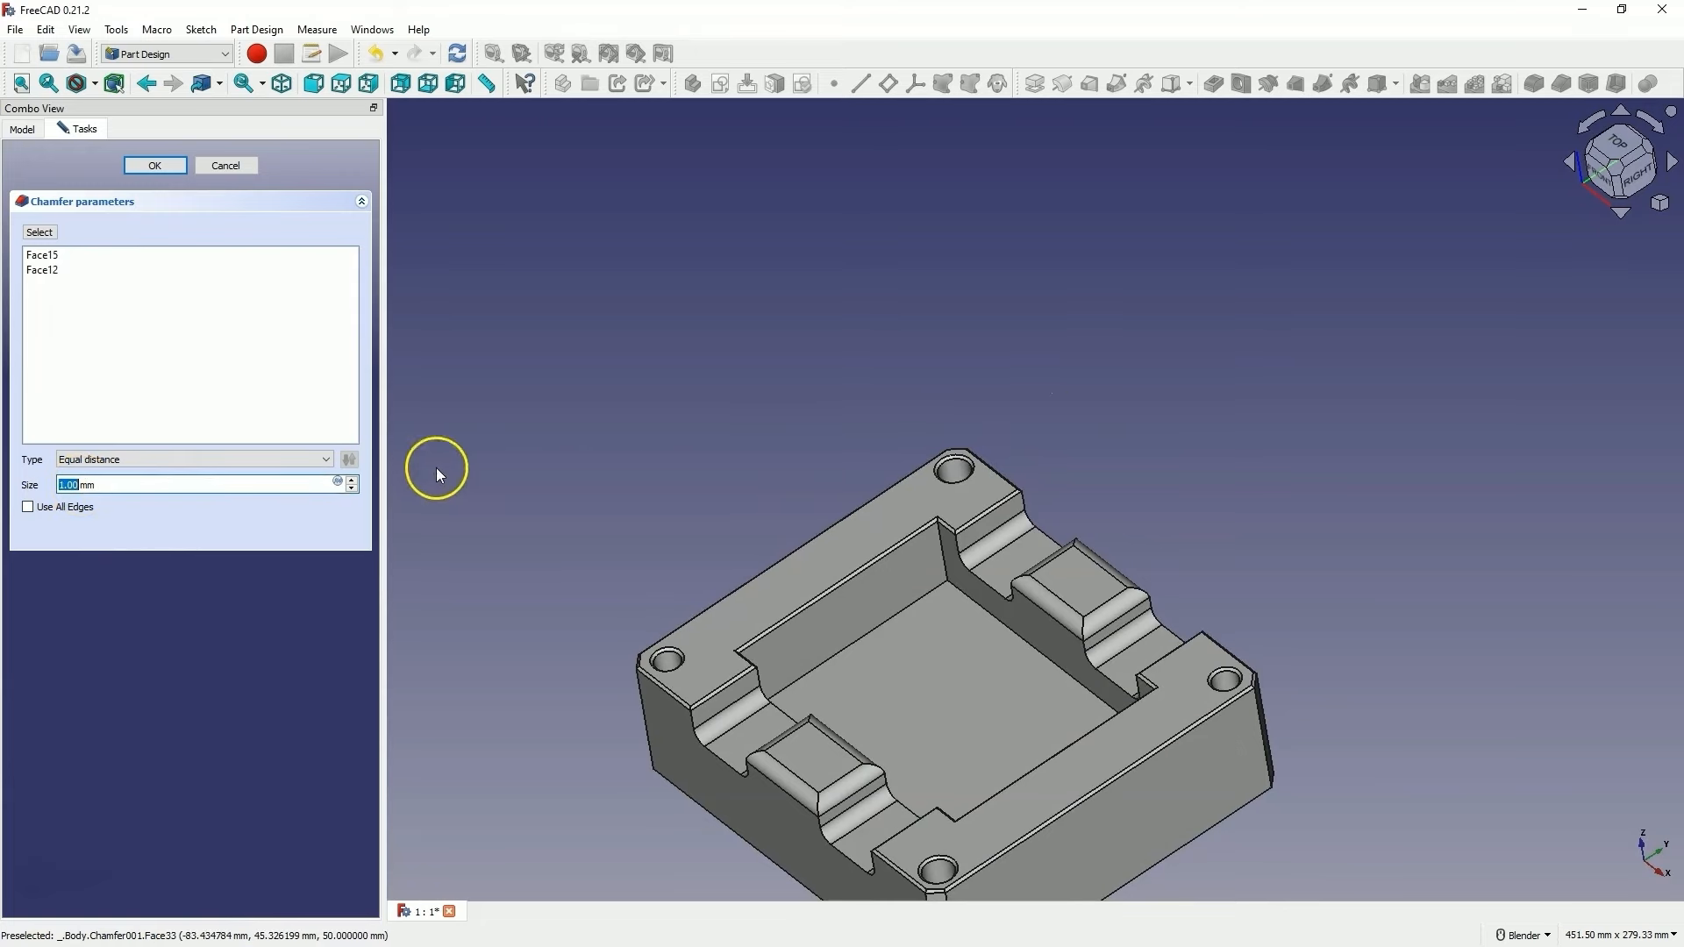
pyautogui.moveTo(910, 564); pyautogui.dragTo(926, 637, button='middle')
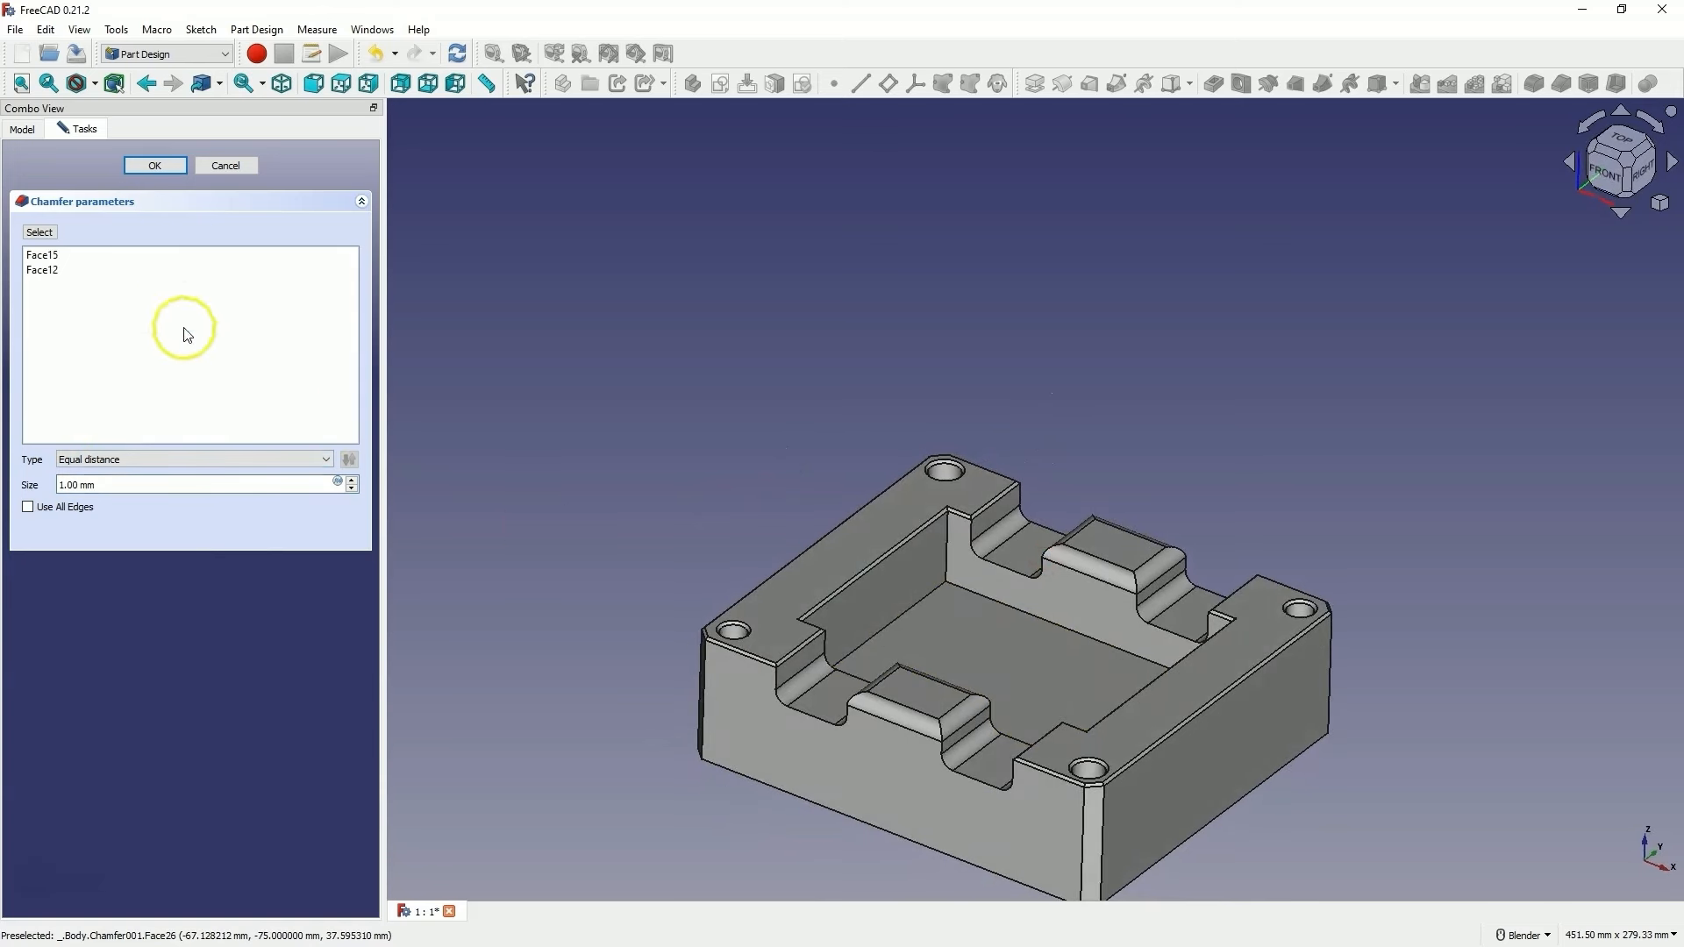
pyautogui.click(226, 166)
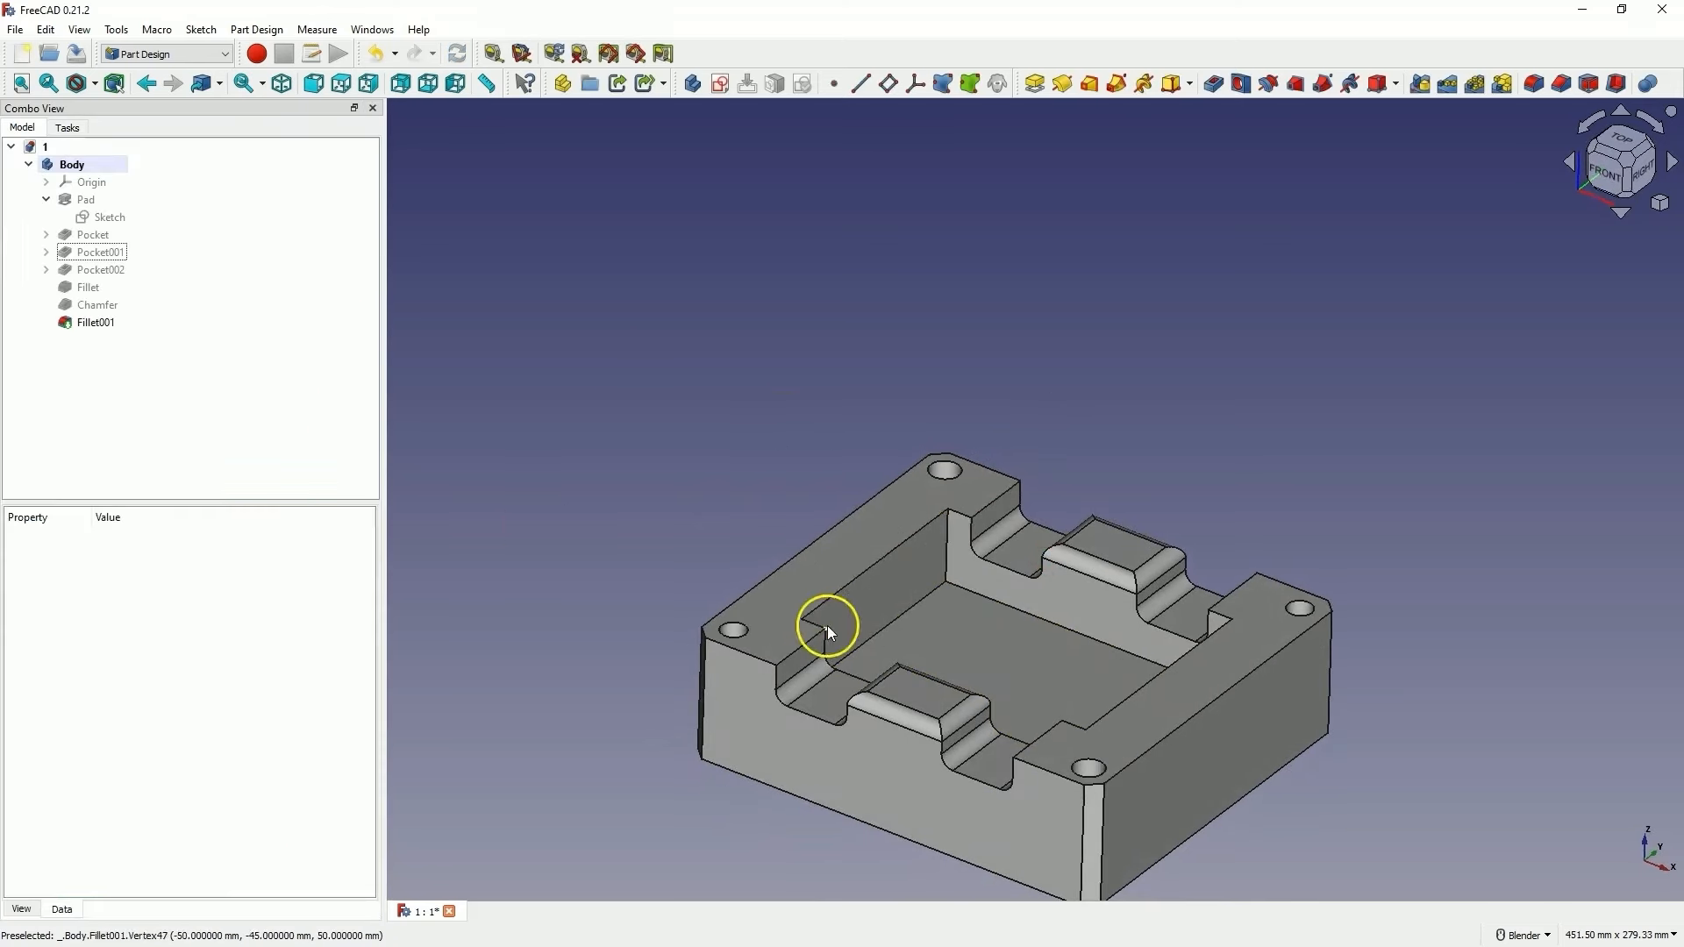
pyautogui.click(435, 288)
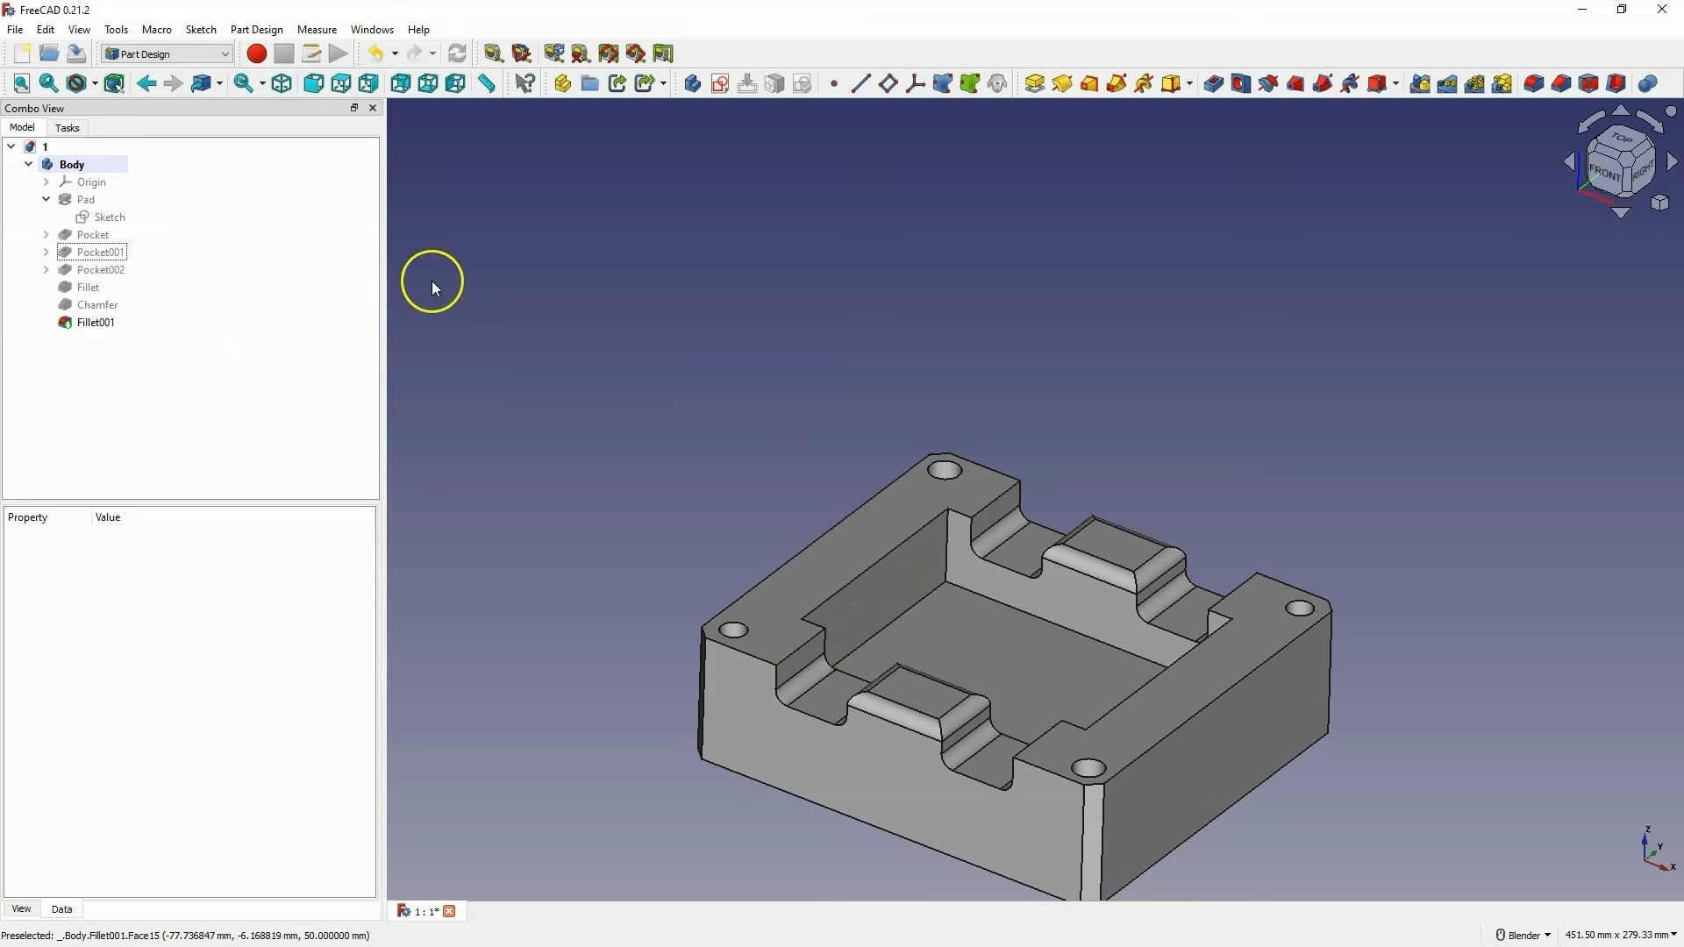
# Chamfer the ten outline edges of the plate's left top face by 2 mm with the Equal distance type, leaving out its hole edges
pyautogui.click(883, 557)
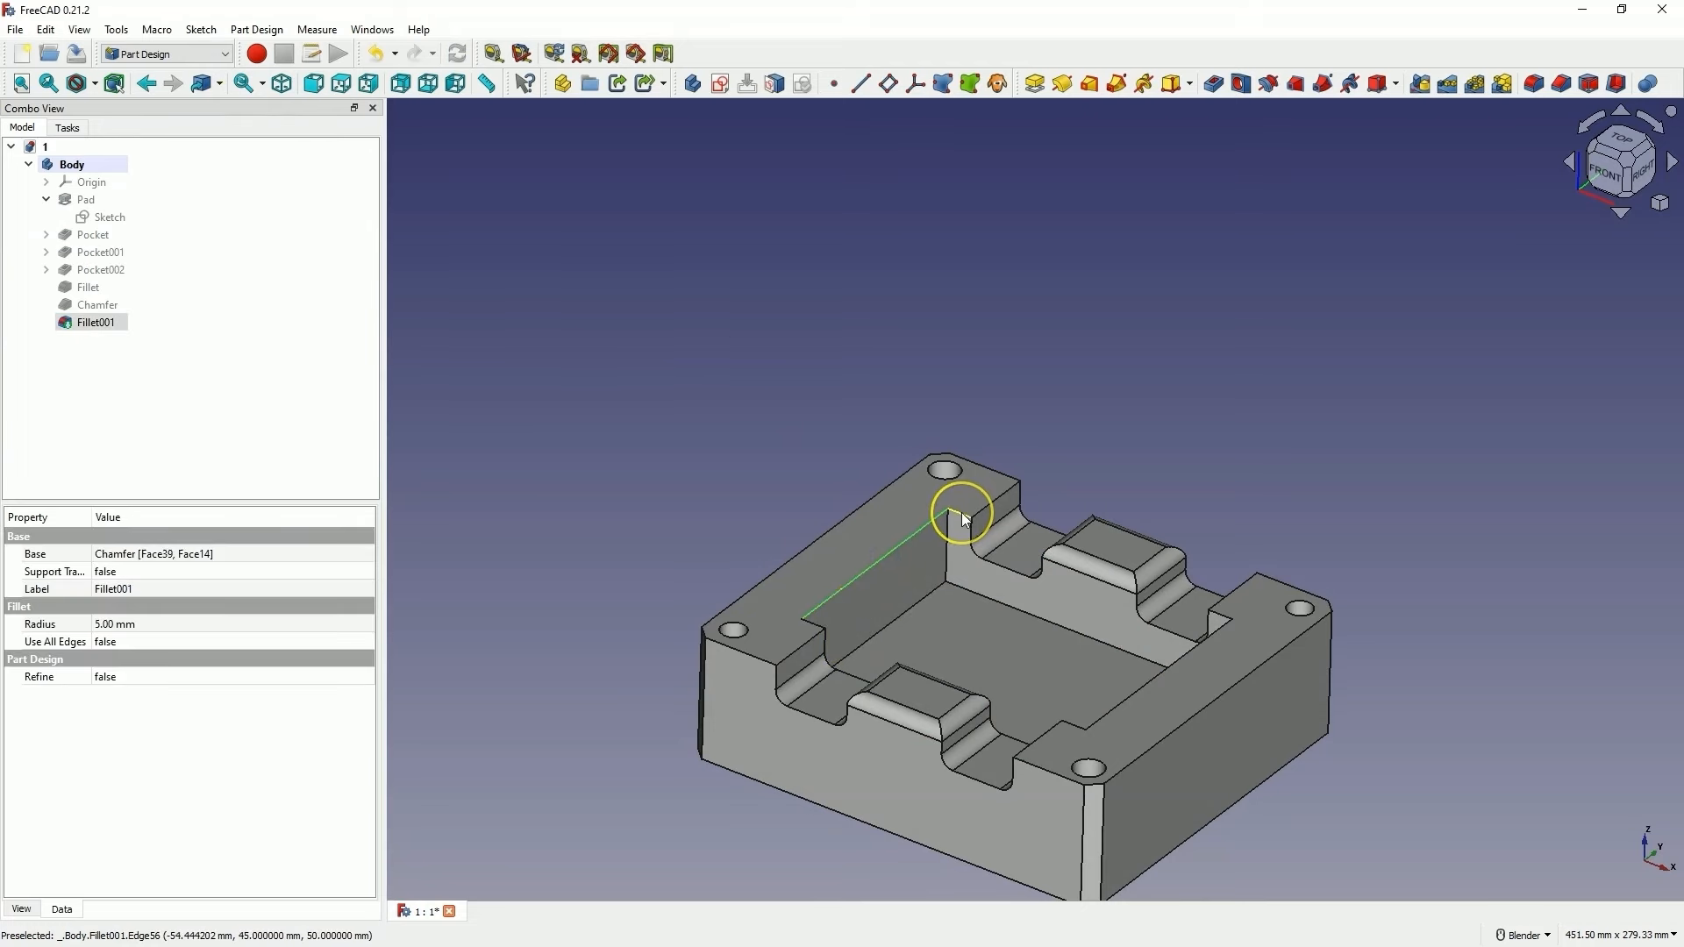
pyautogui.keyDown('ctrl'); pyautogui.click(961, 514); pyautogui.keyUp('ctrl')
pyautogui.keyDown('ctrl'); pyautogui.click(996, 500); pyautogui.keyUp('ctrl')
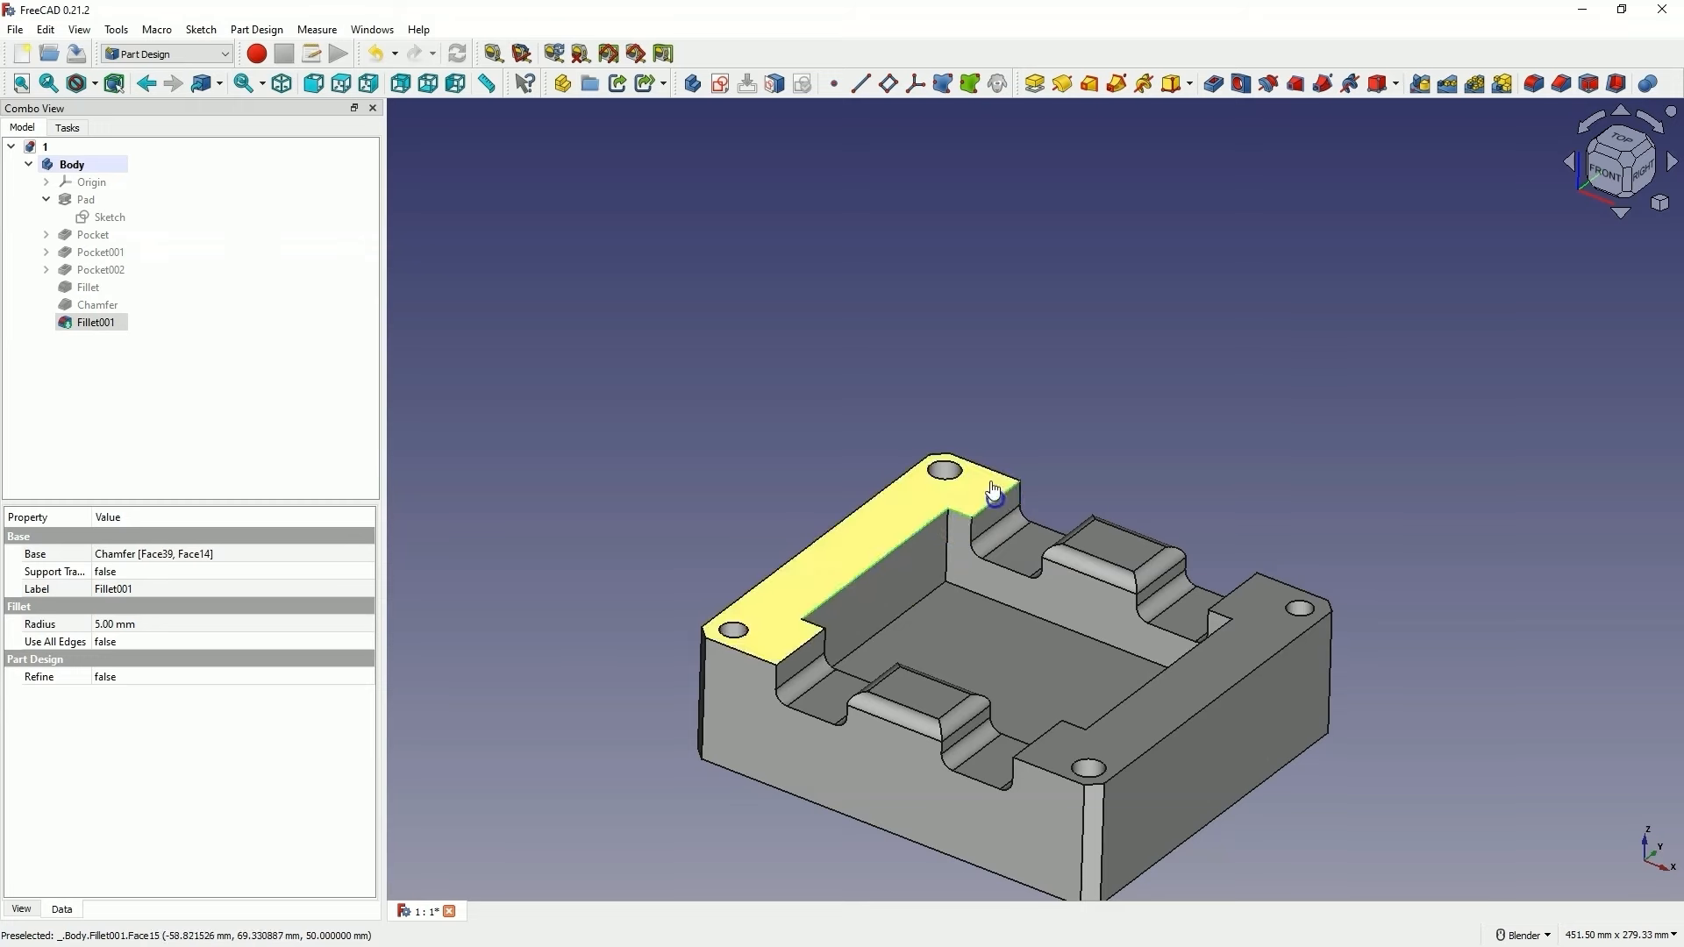
pyautogui.keyDown('ctrl'); pyautogui.click(964, 465); pyautogui.keyUp('ctrl')
pyautogui.keyDown('ctrl'); pyautogui.click(920, 463); pyautogui.keyUp('ctrl')
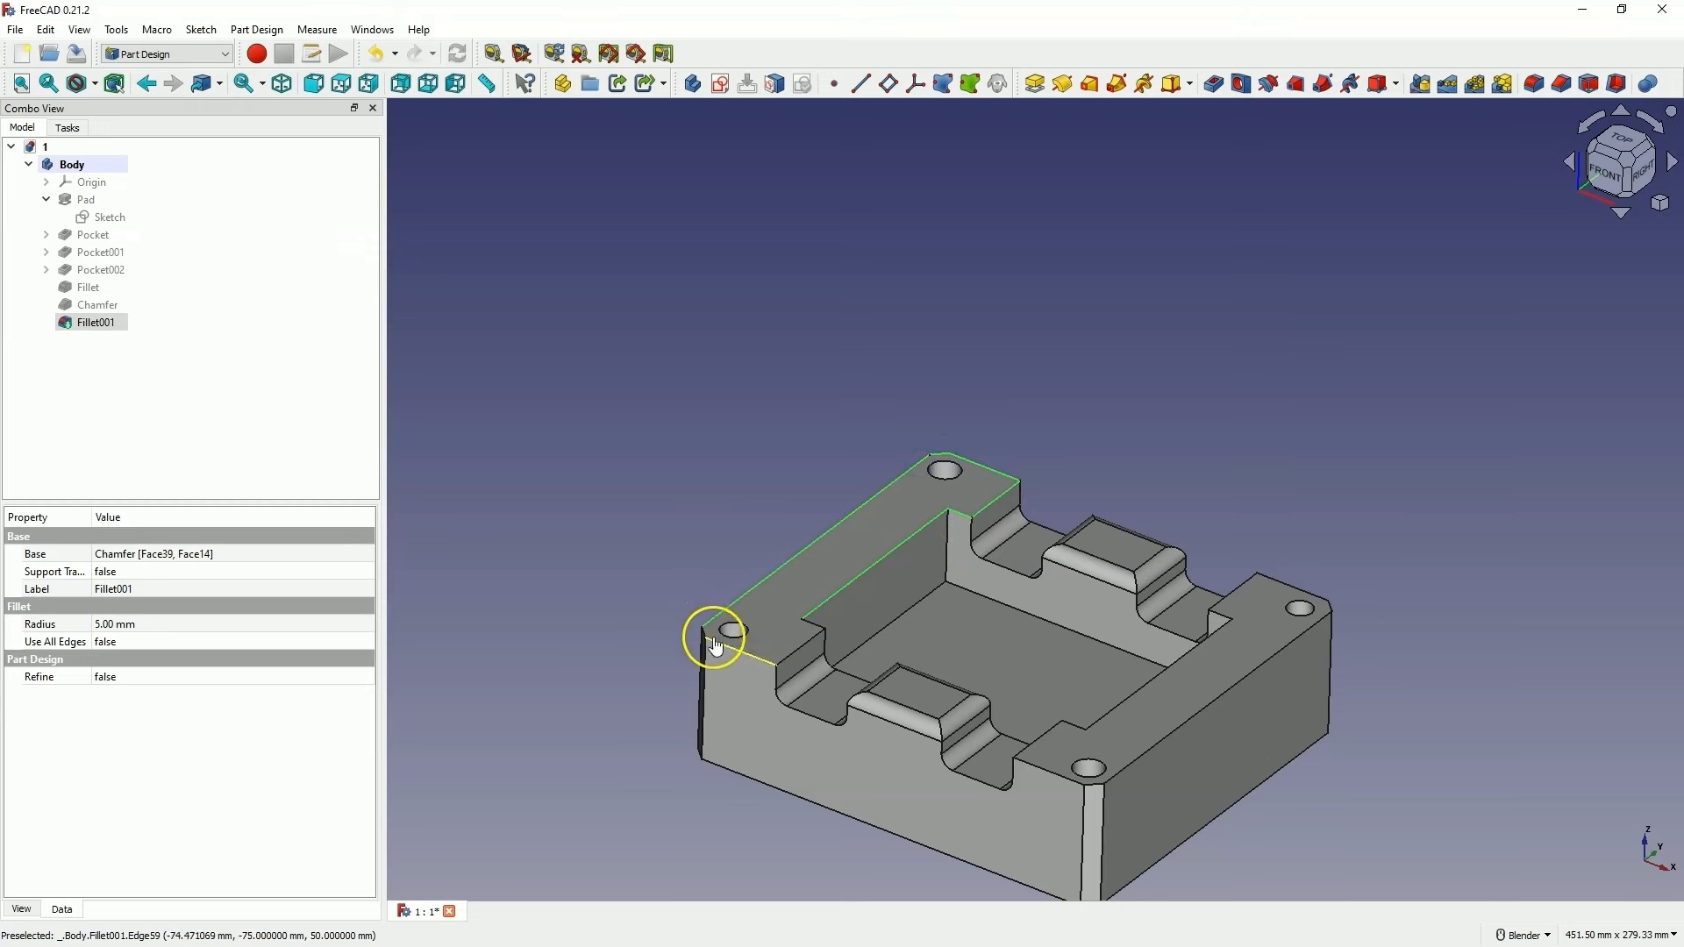
pyautogui.moveTo(710, 637); pyautogui.dragTo(941, 712, button='middle')
pyautogui.scroll(8, 692, 671)
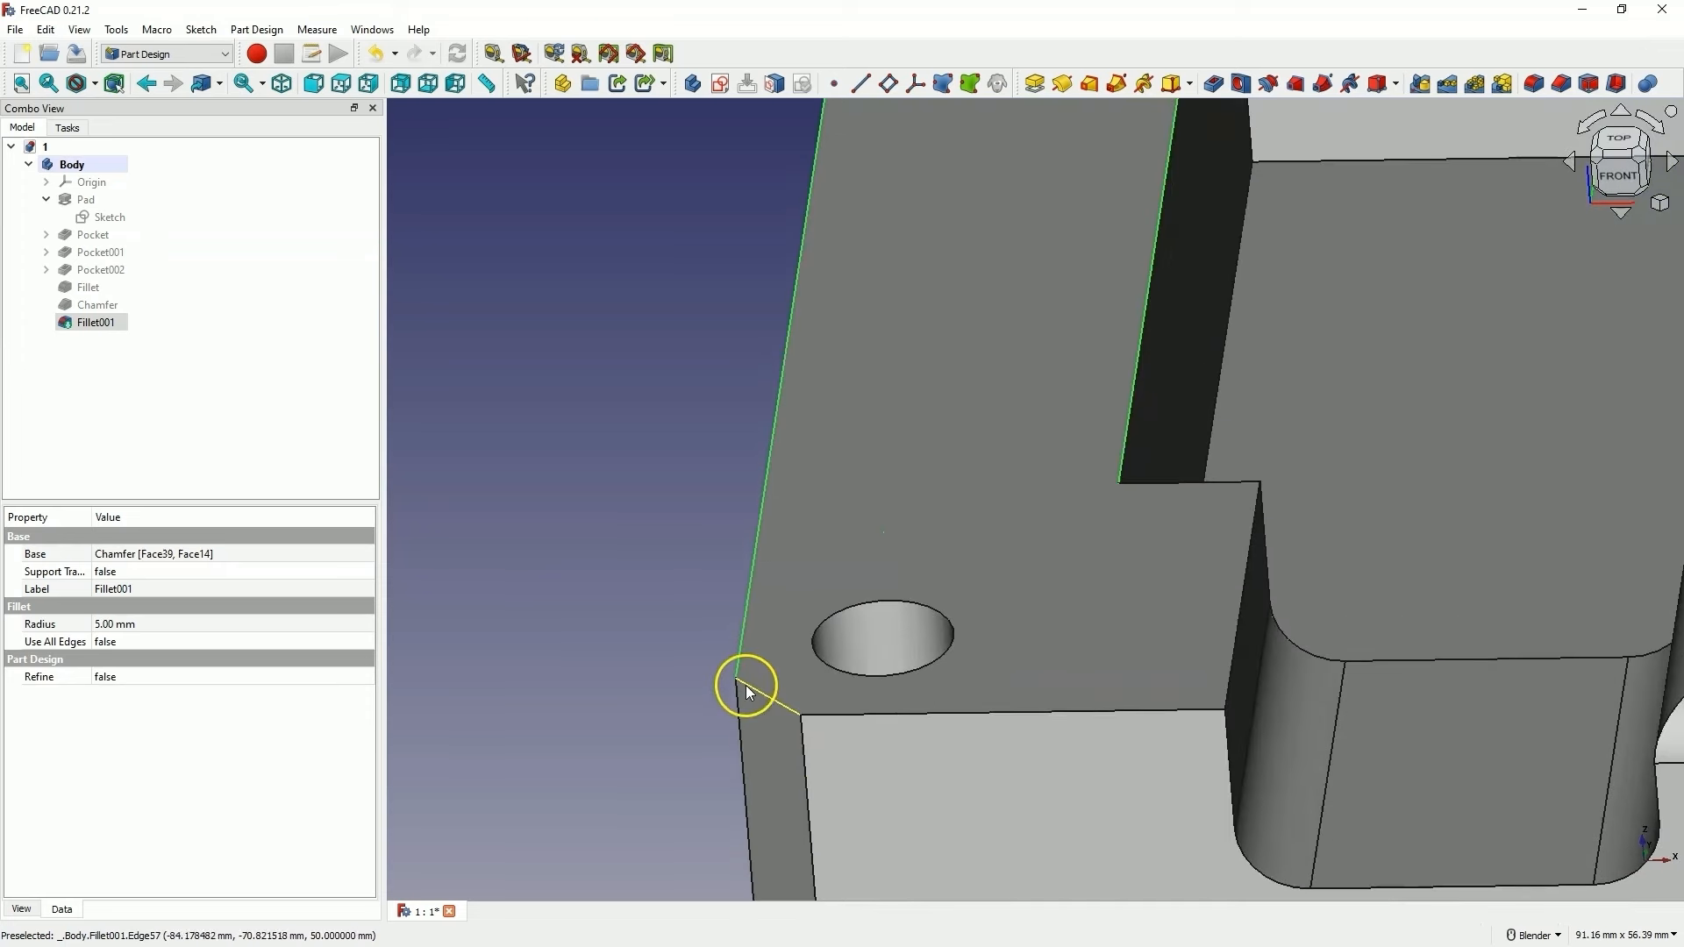
pyautogui.keyDown('ctrl'); pyautogui.click(971, 713); pyautogui.keyUp('ctrl')
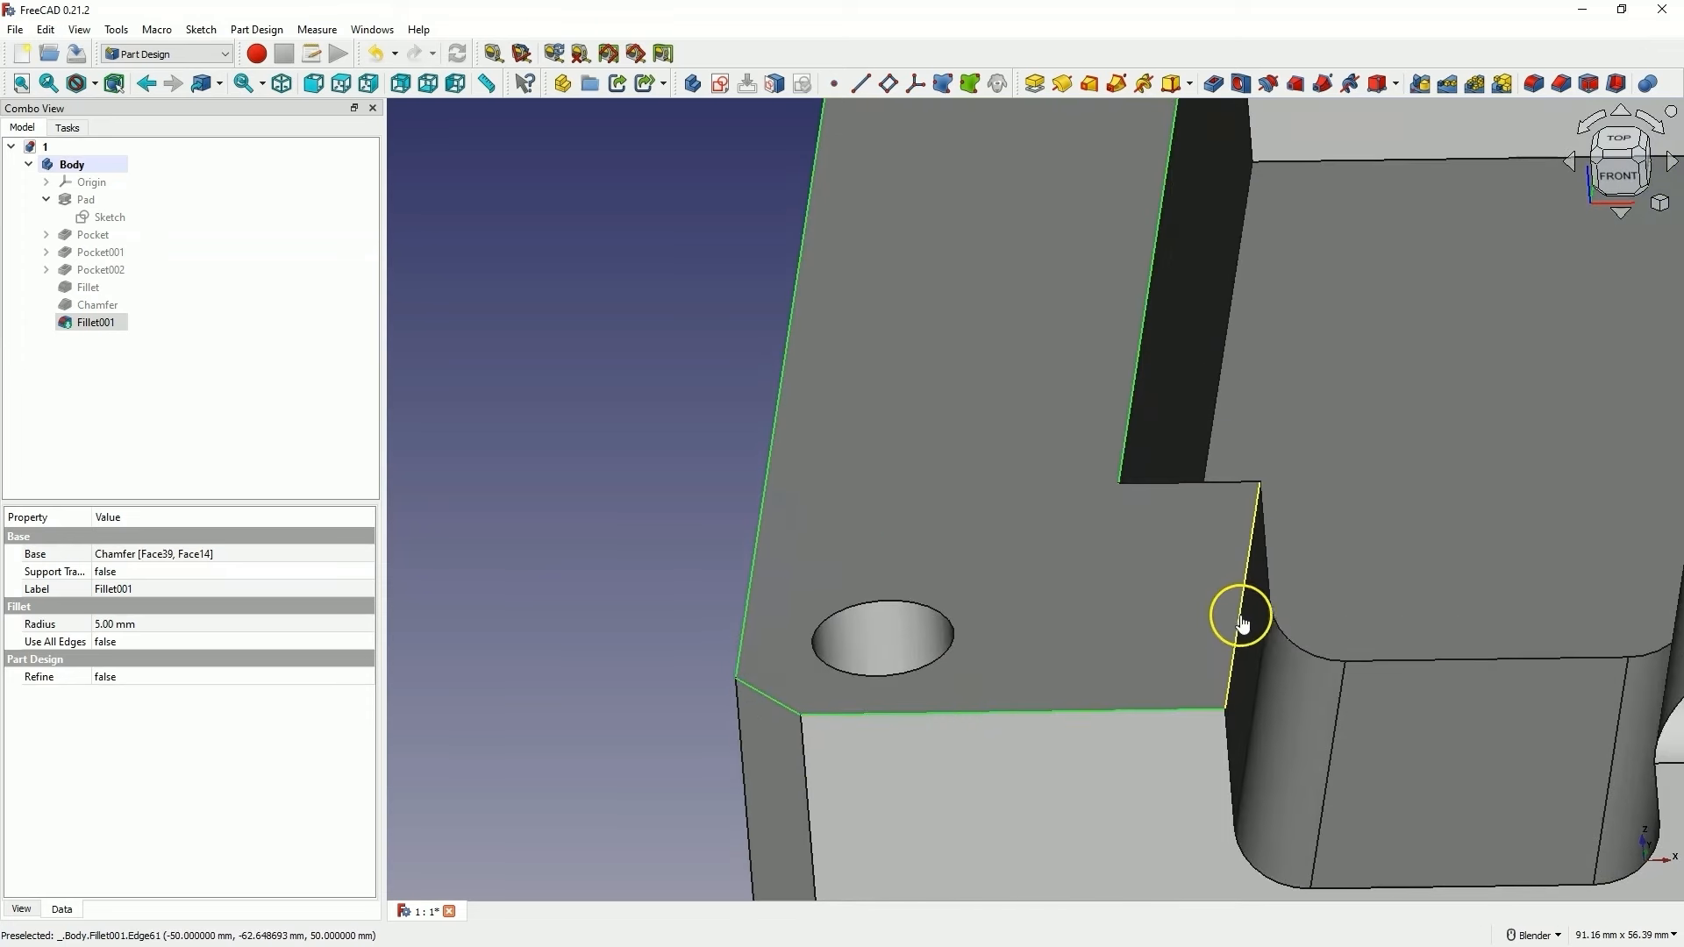
pyautogui.keyDown('ctrl'); pyautogui.click(1237, 614); pyautogui.keyUp('ctrl')
pyautogui.scroll(-8, 742, 500)
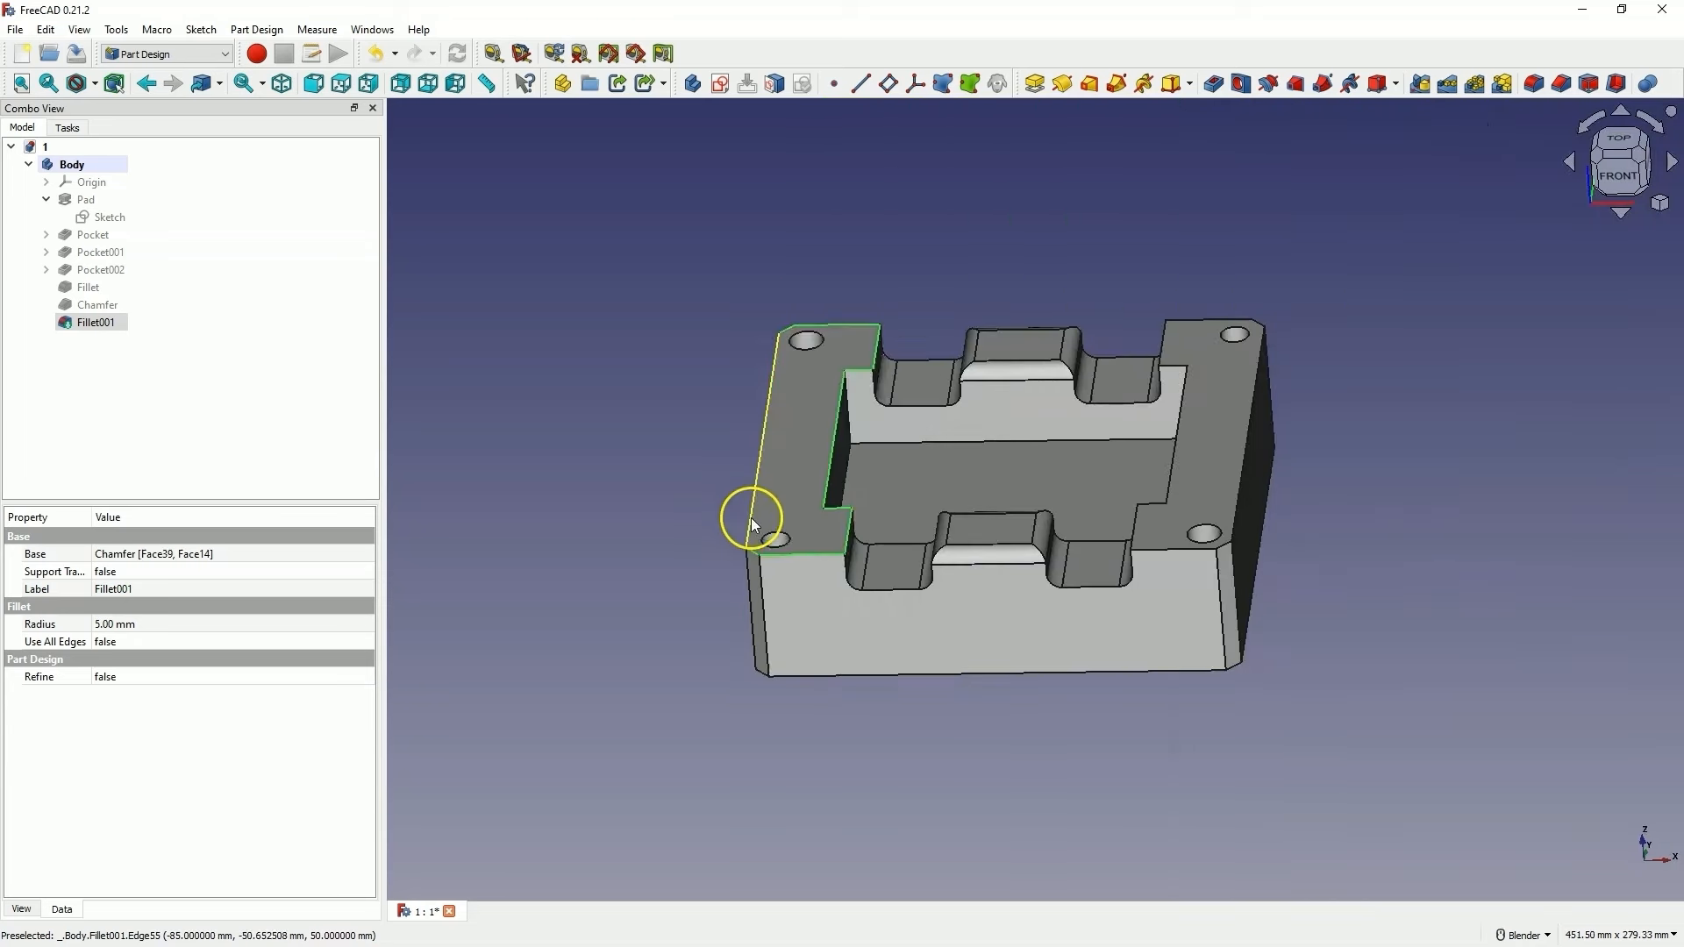
pyautogui.click(1561, 83)
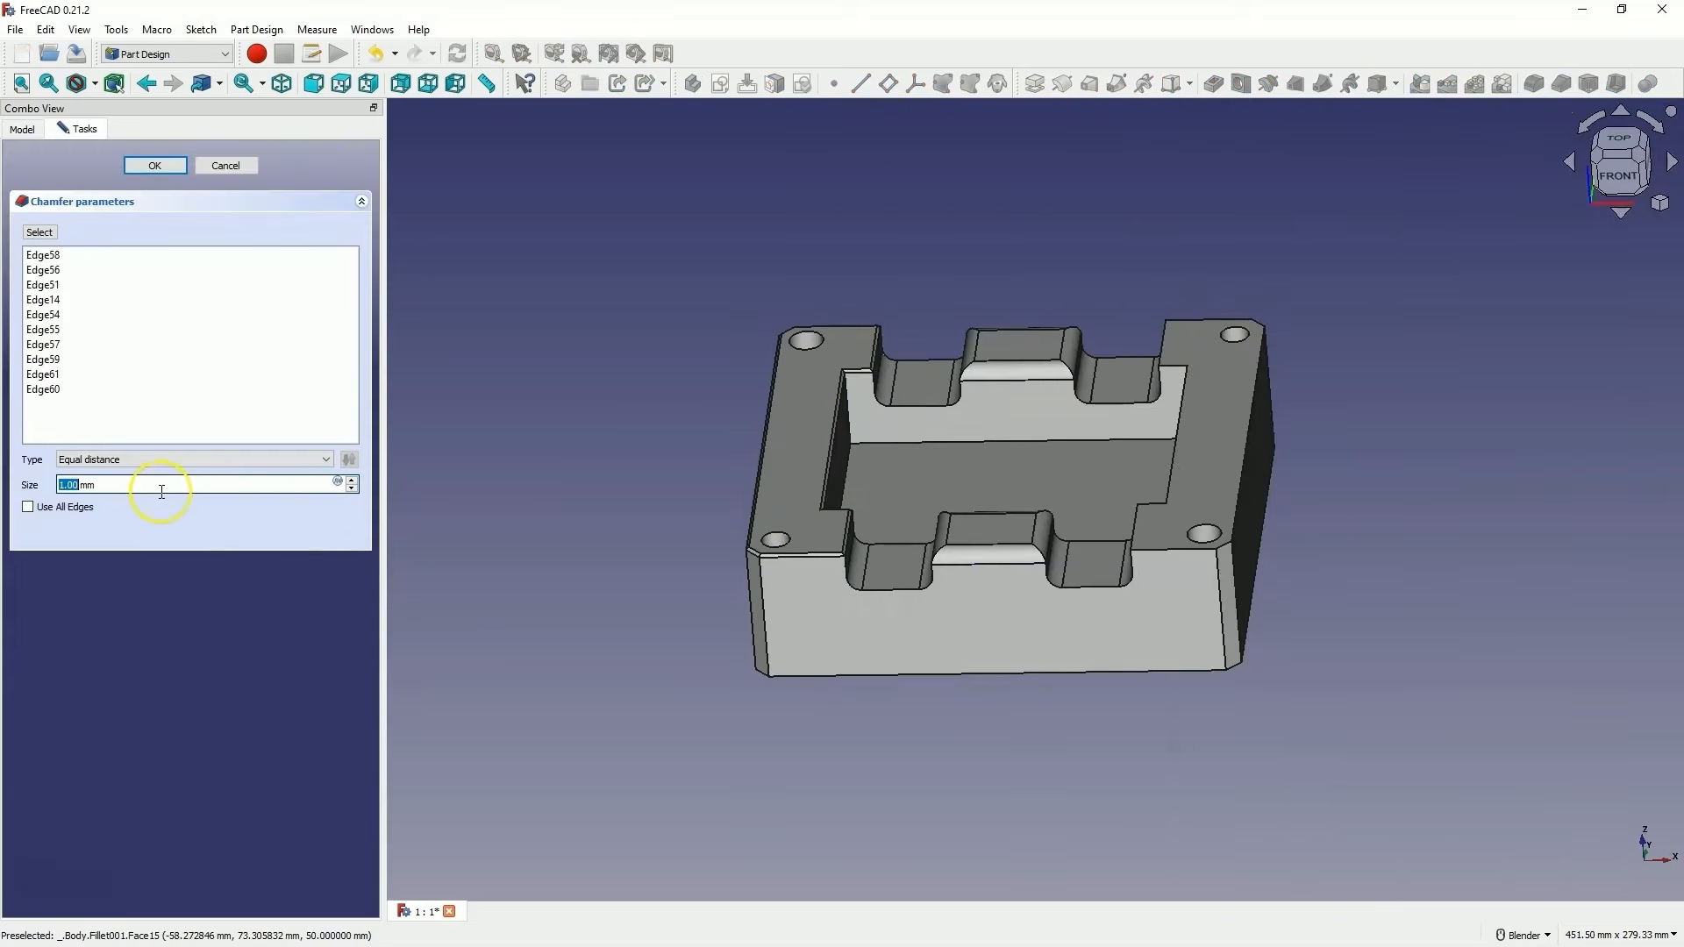
pyautogui.scroll(1, 161, 491)
pyautogui.scroll(1, 161, 492)
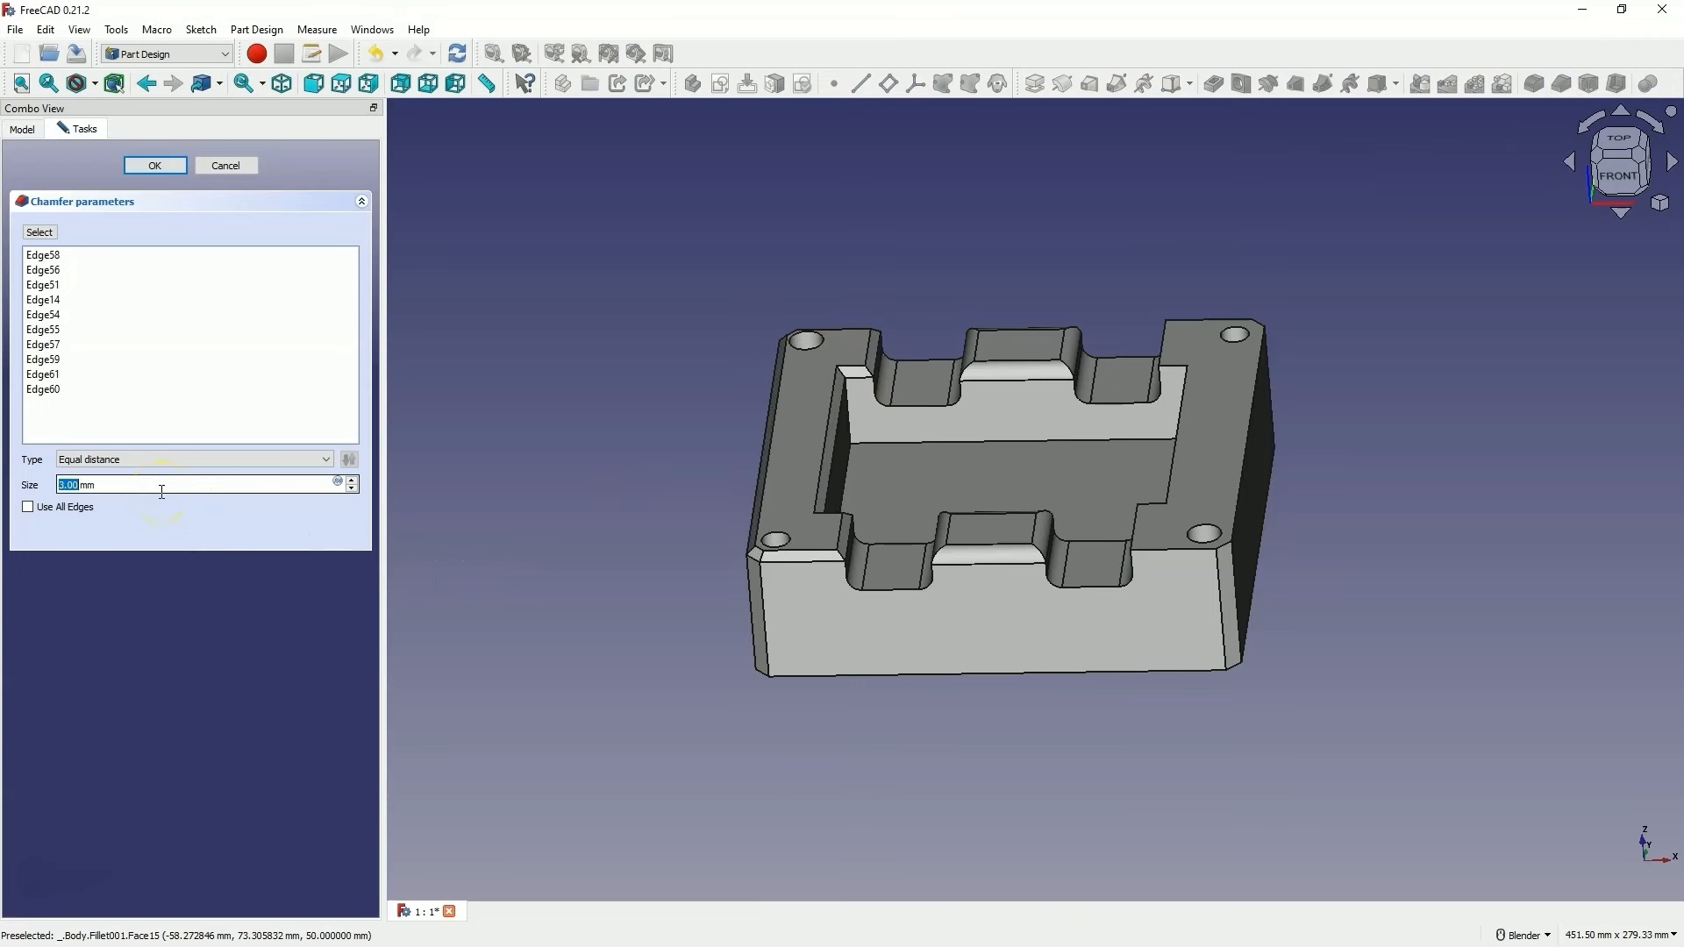
pyautogui.scroll(1, 161, 488)
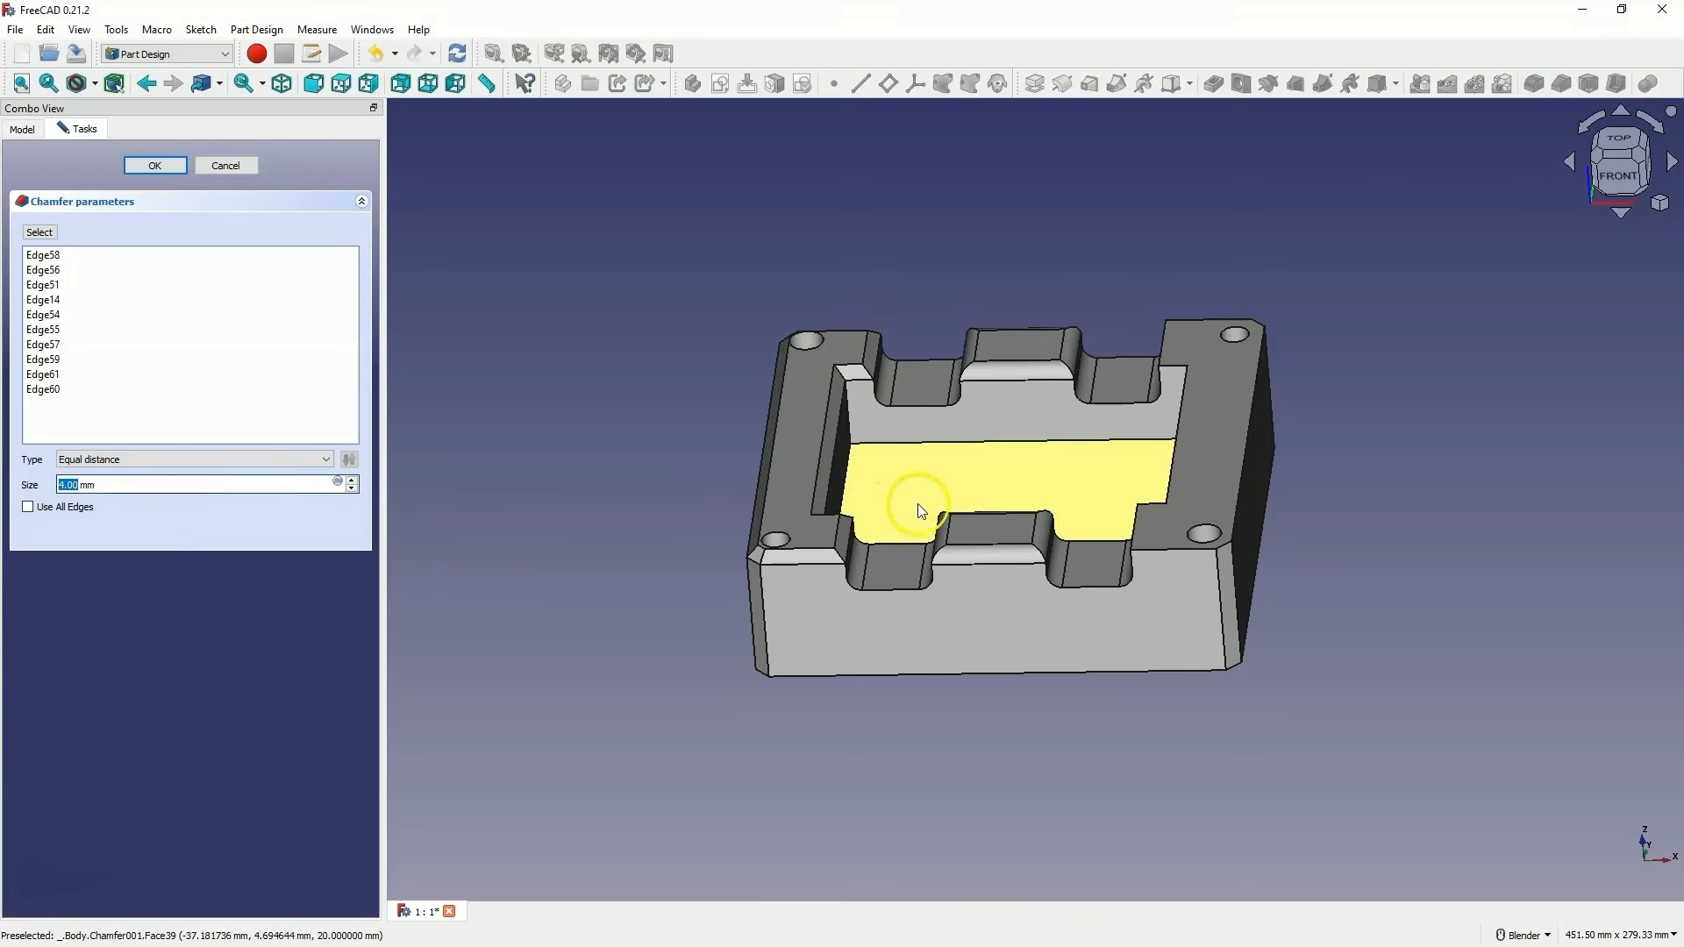
pyautogui.moveTo(942, 577); pyautogui.dragTo(800, 567, button='middle')
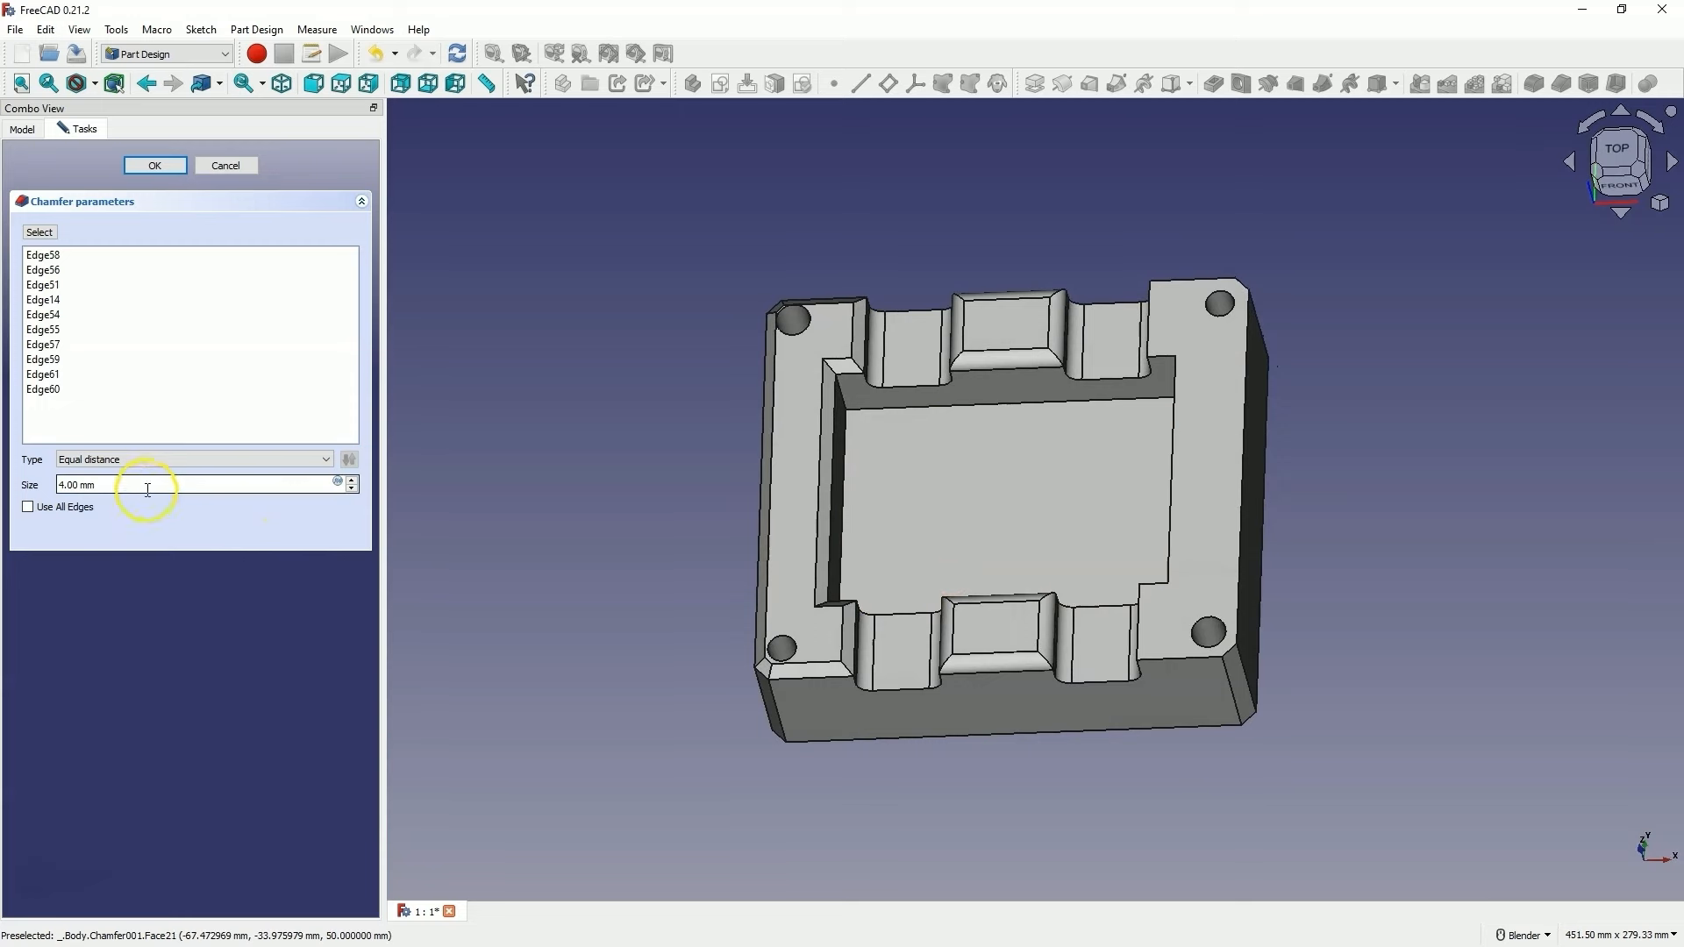
pyautogui.scroll(-2, 146, 487)
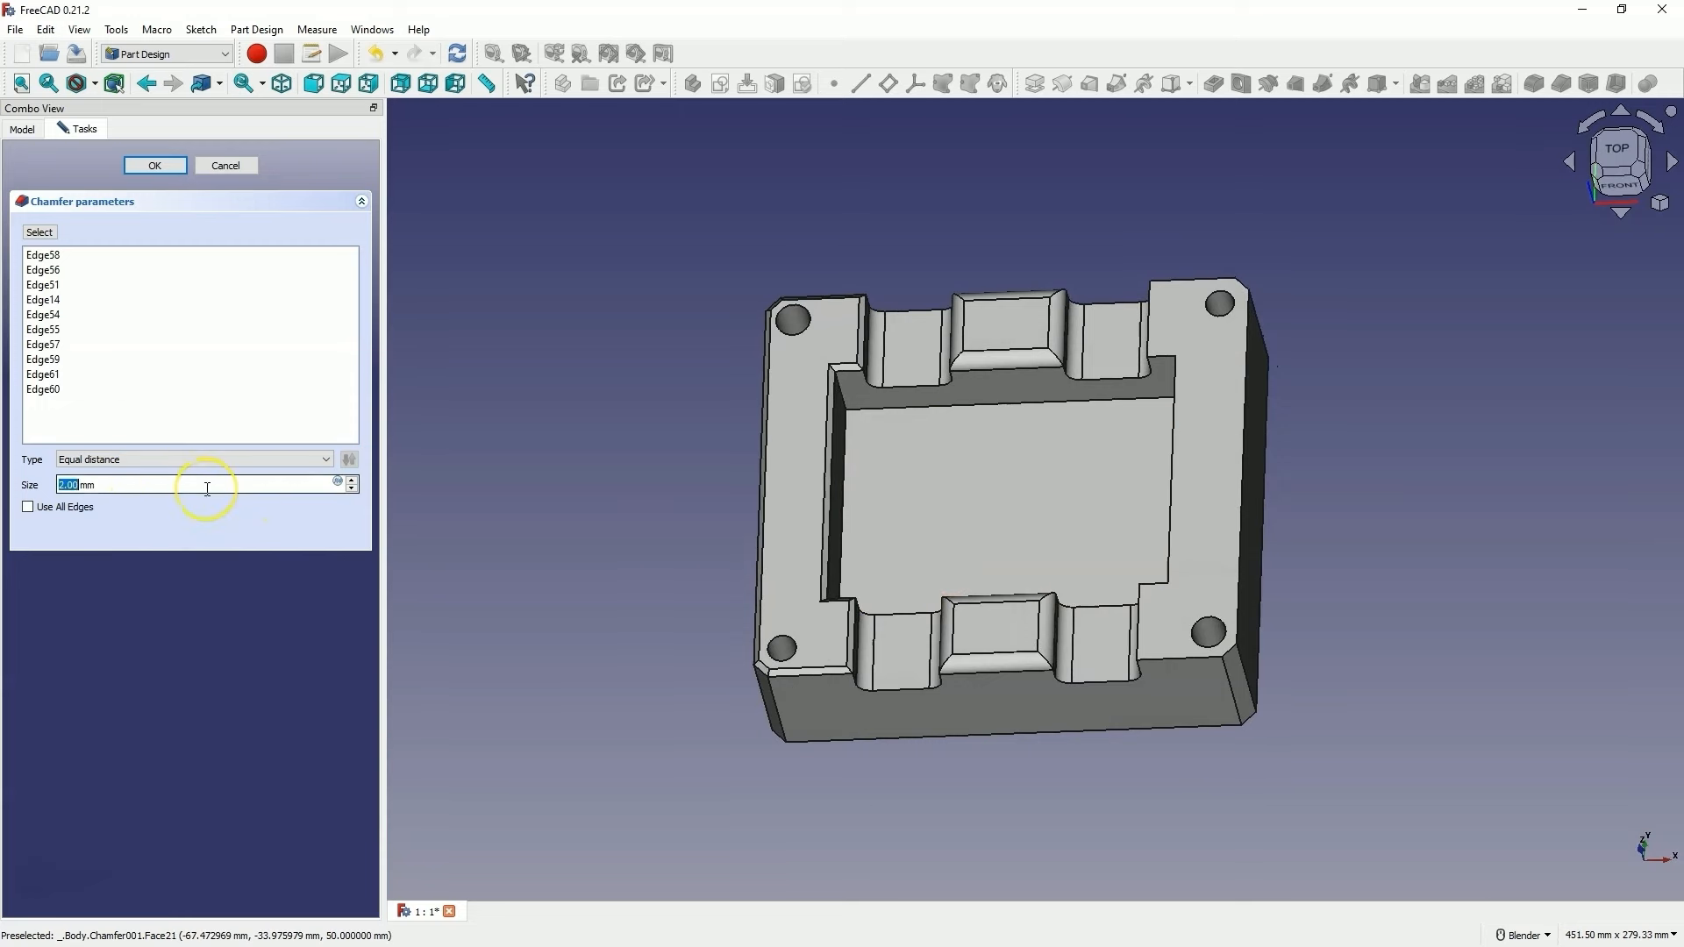
pyautogui.click(155, 165)
# Chamfer the plate's whole right top face, including its hole edges, by 1 mm with the Equal distance type
pyautogui.click(1218, 394)
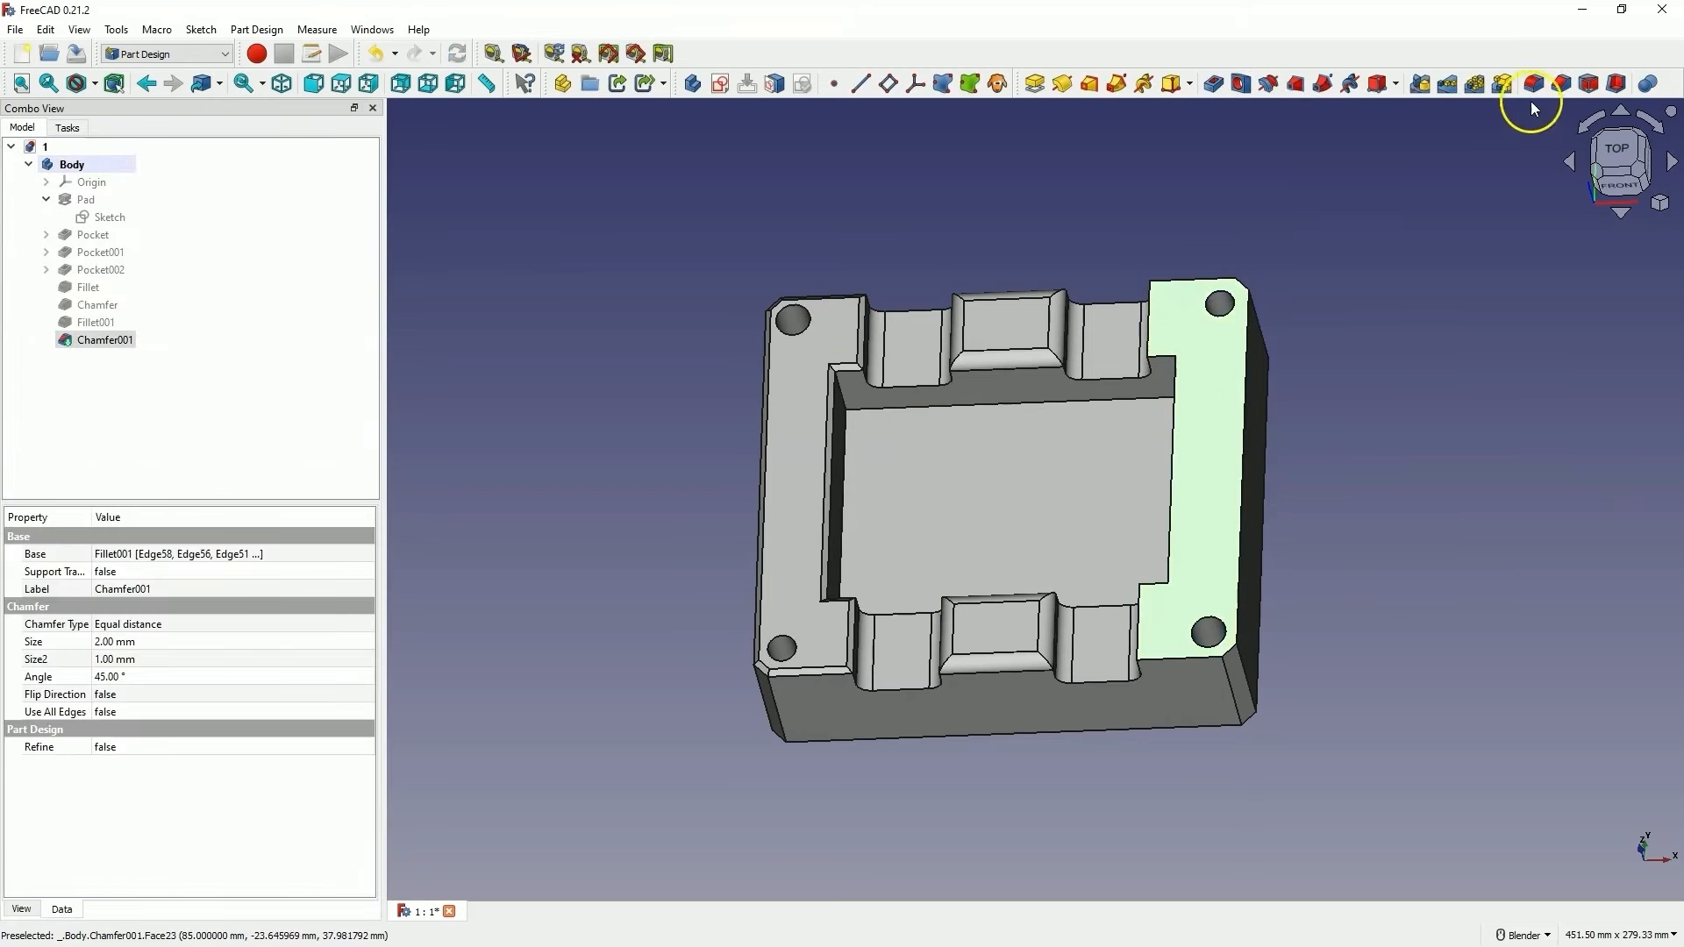
pyautogui.click(1561, 83)
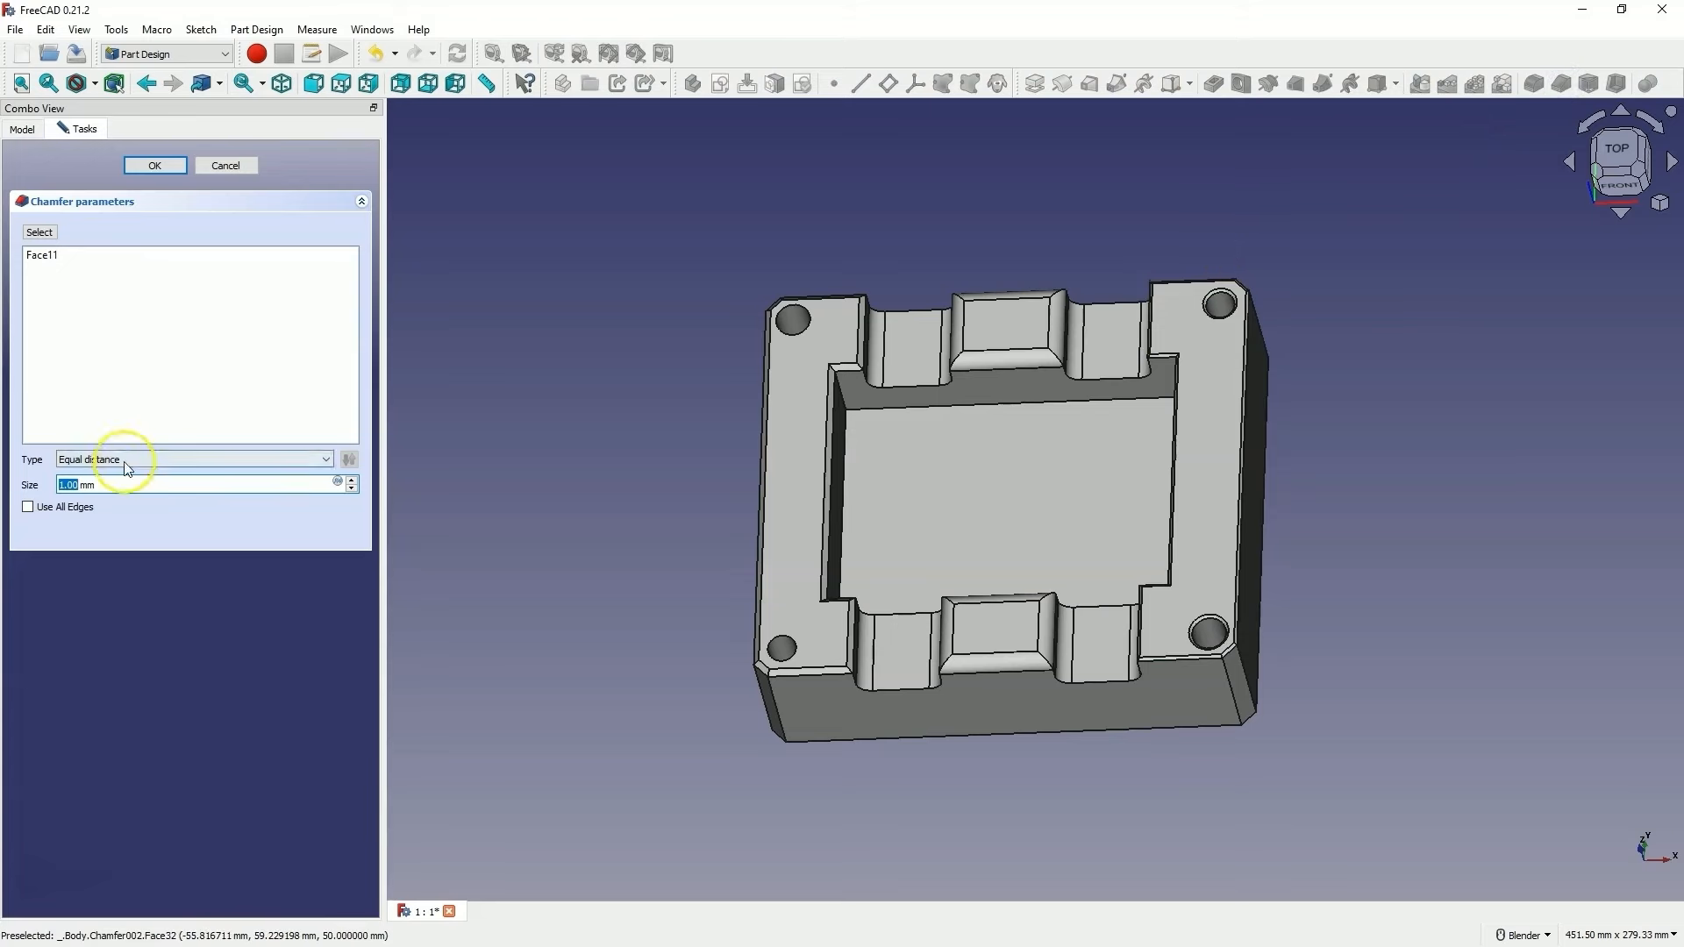
pyautogui.scroll(1, 115, 480)
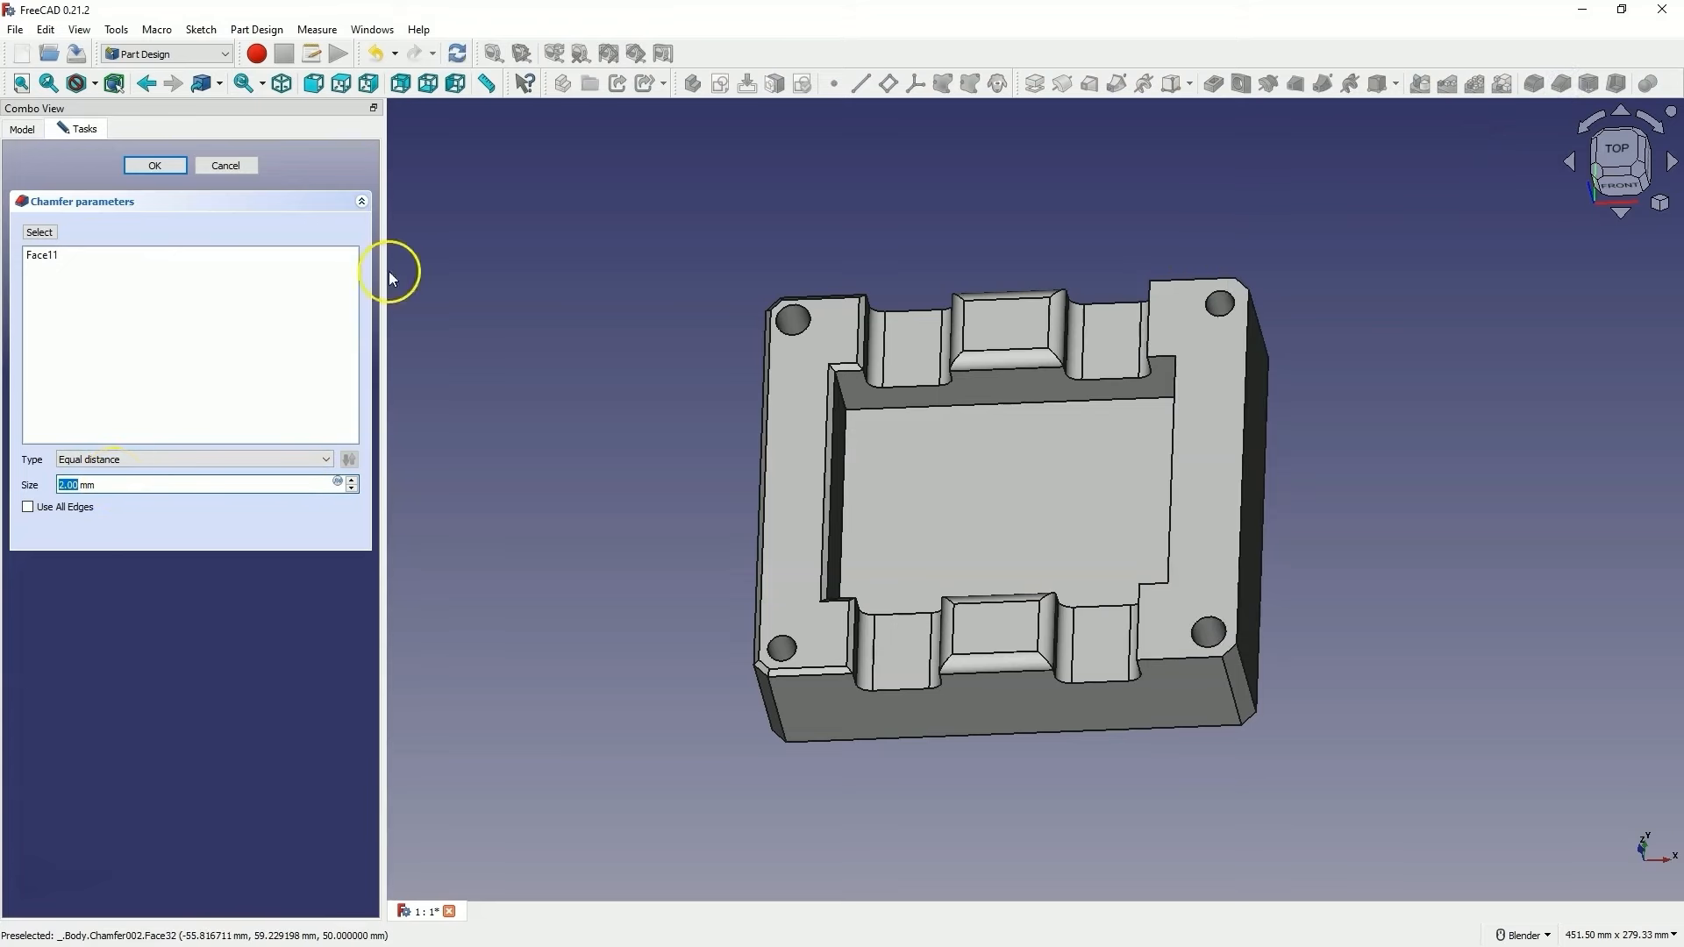
pyautogui.moveTo(1225, 439); pyautogui.dragTo(1208, 482, button='middle')
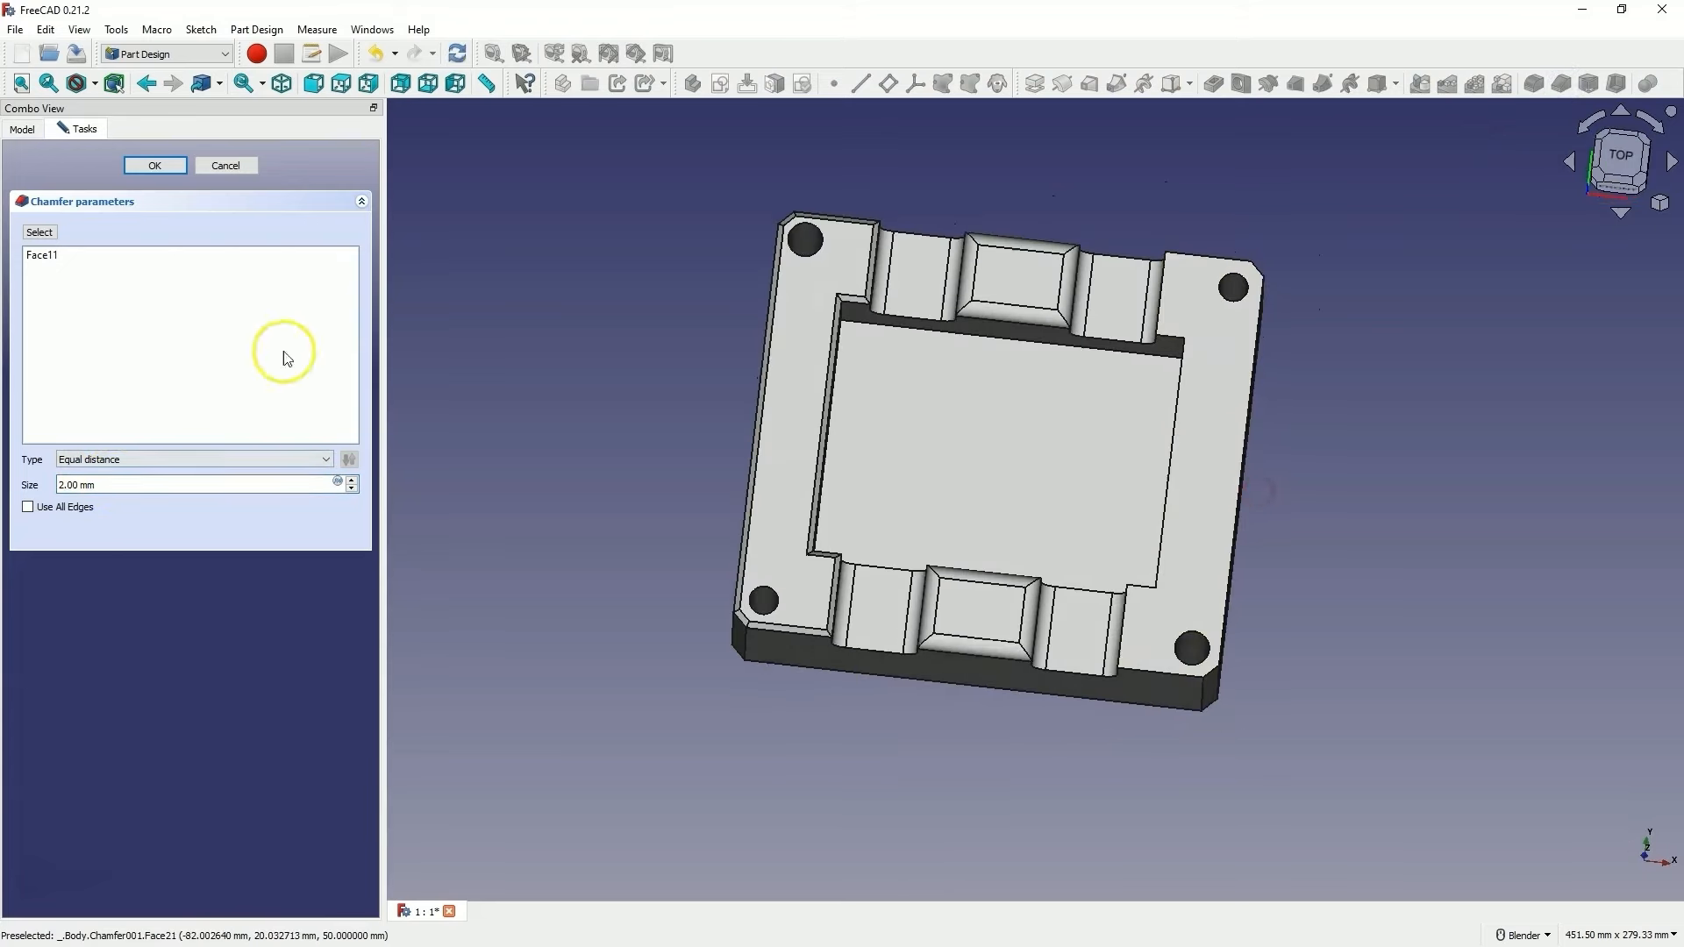
pyautogui.scroll(-1, 104, 481)
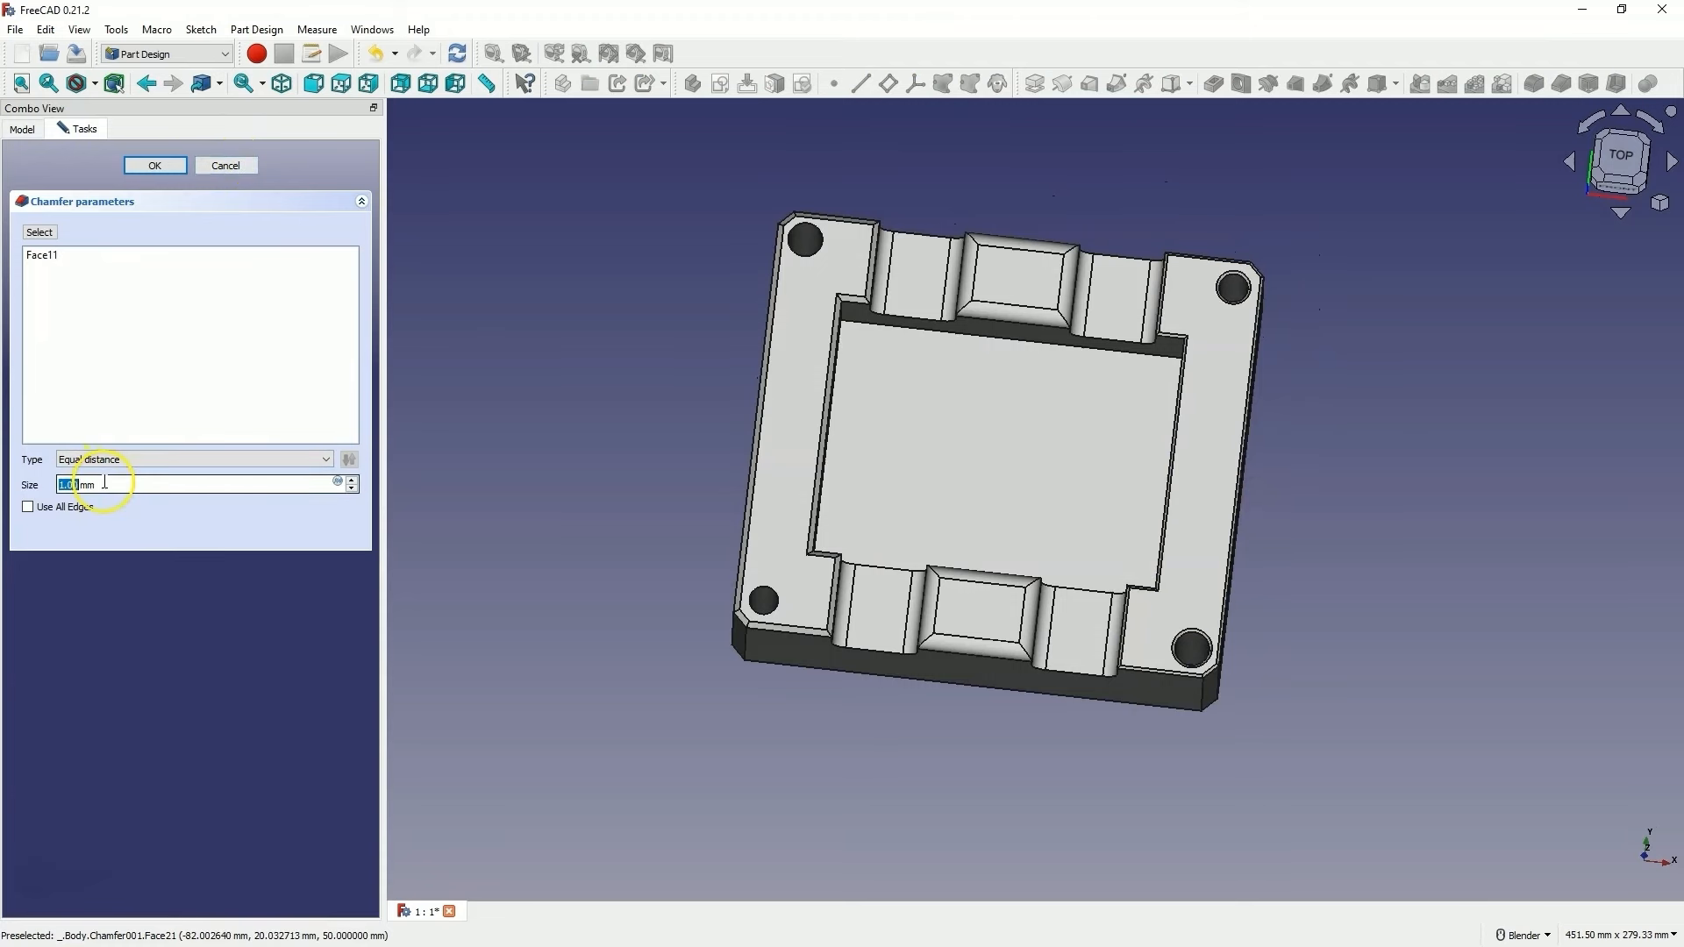
pyautogui.click(176, 167)
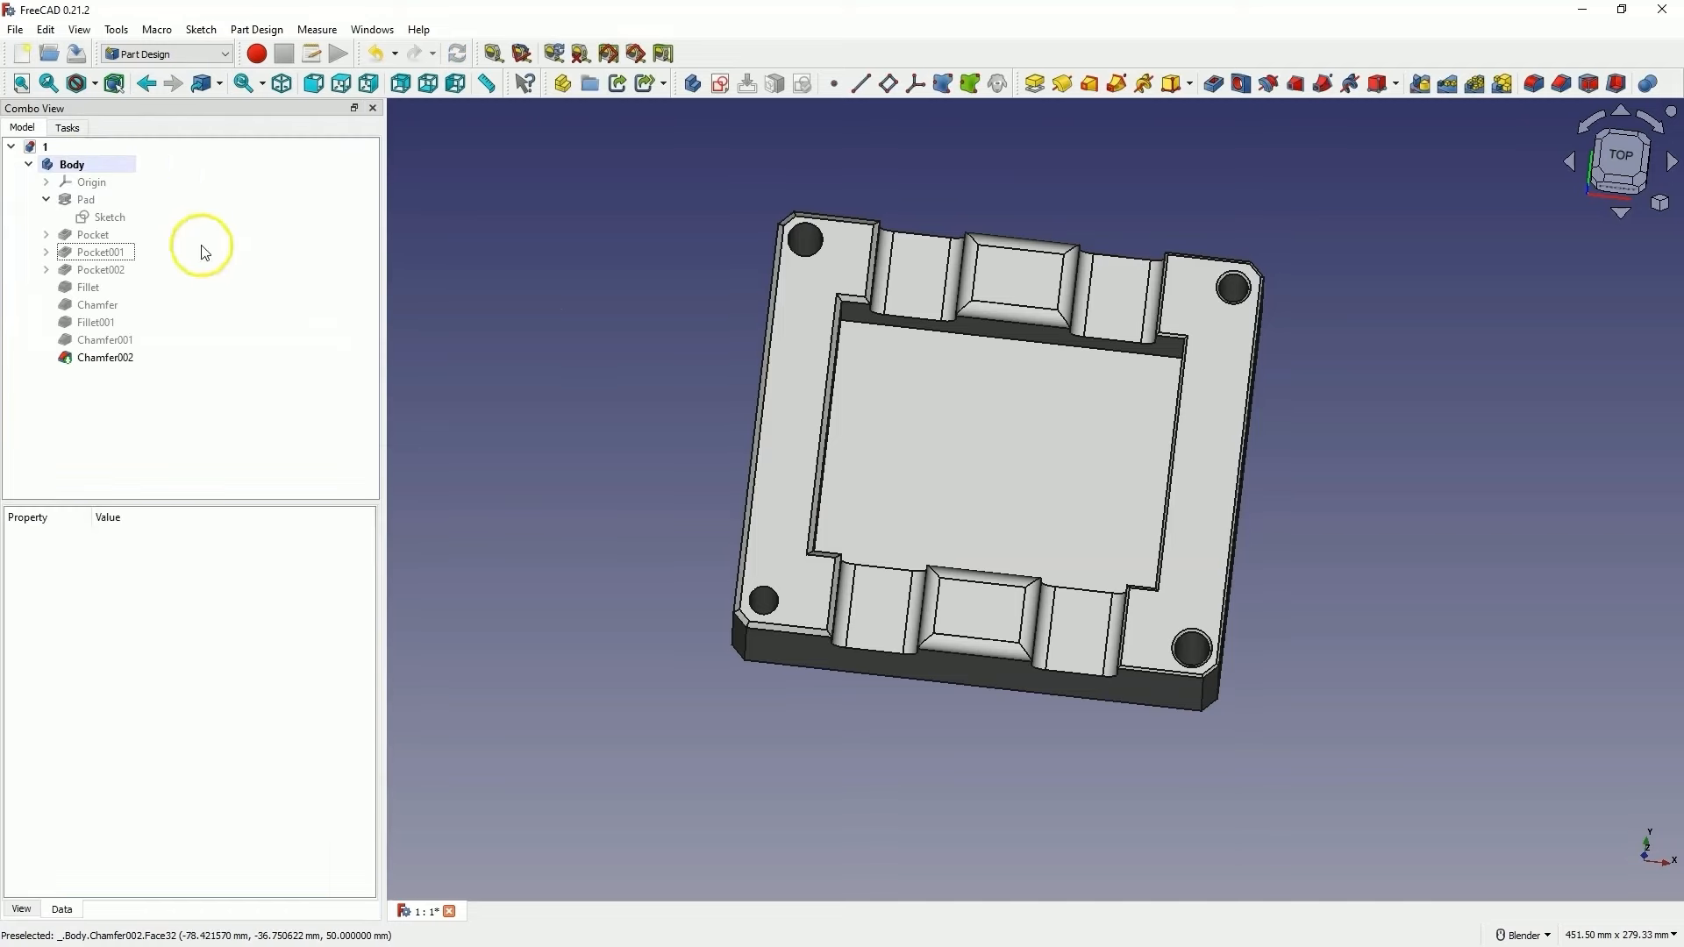
pyautogui.moveTo(1173, 564); pyautogui.dragTo(1175, 513, button='middle')
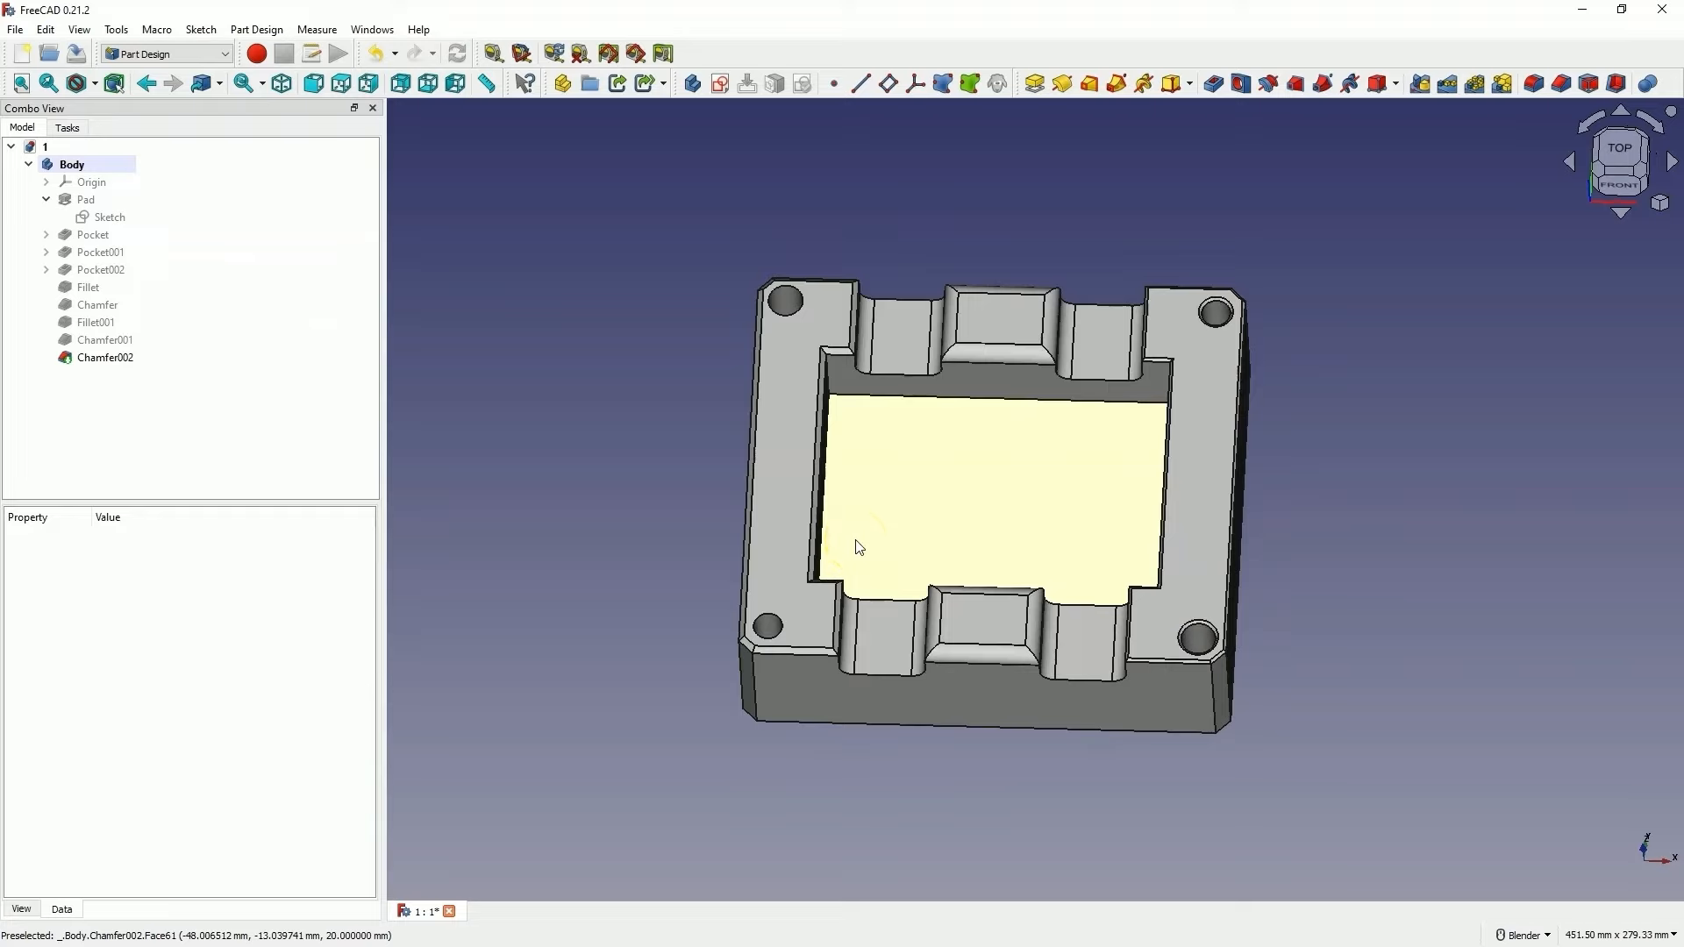
pyautogui.moveTo(996, 465); pyautogui.dragTo(919, 350, button='middle')
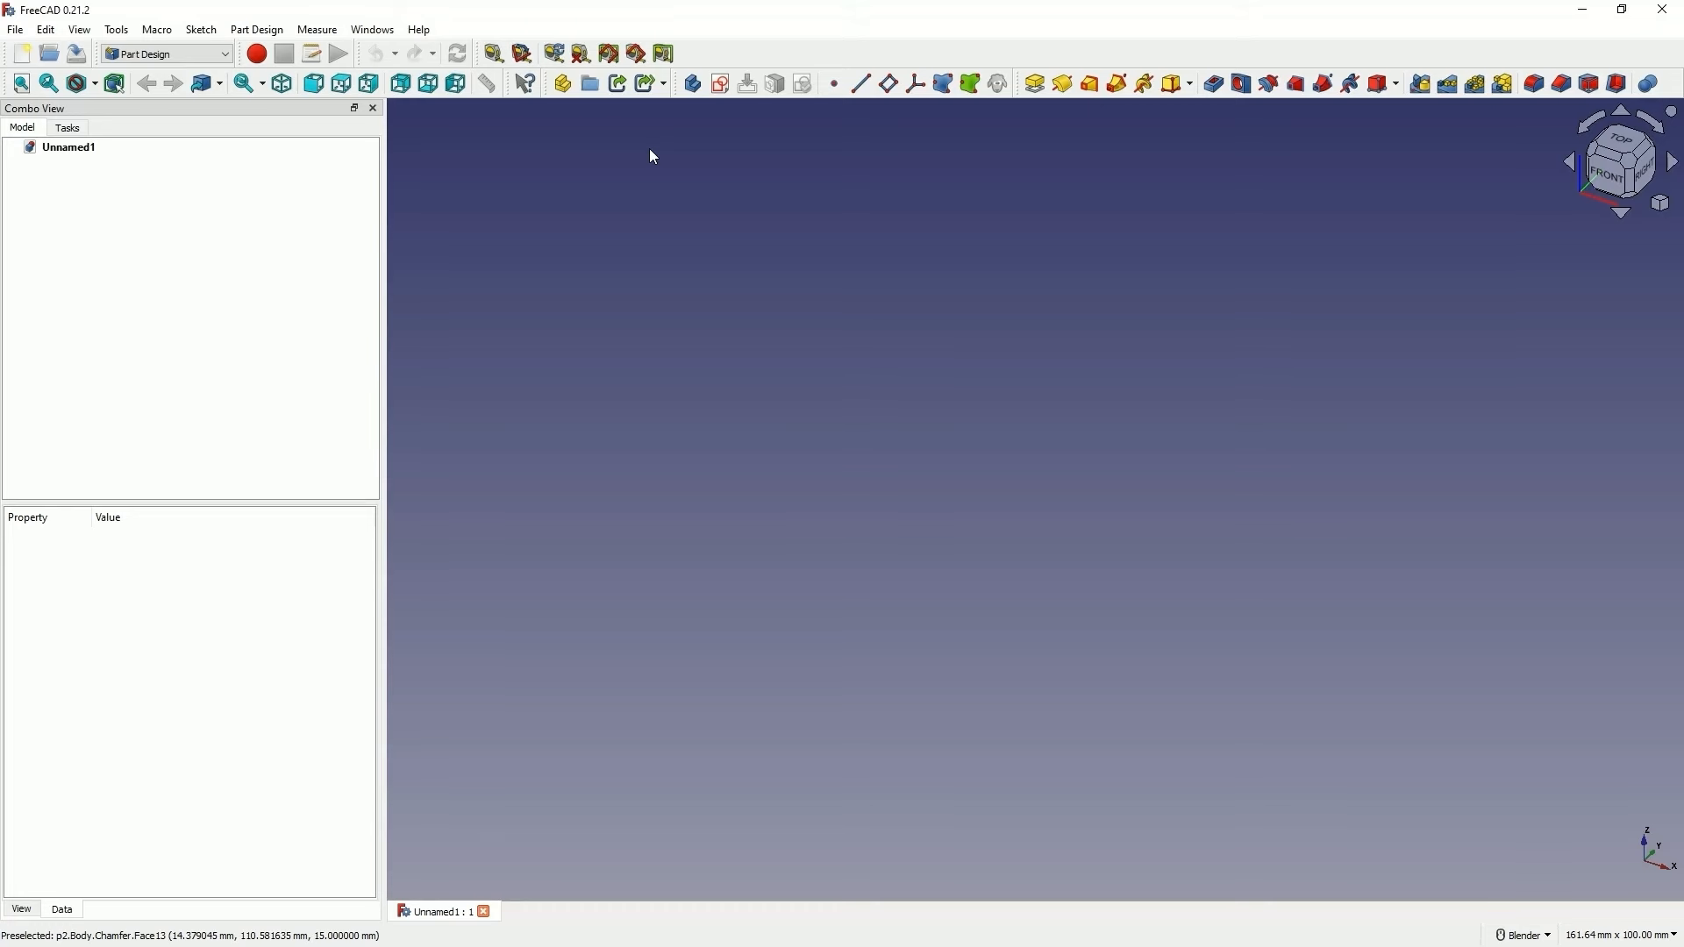
# Start a sketch on the XZ plane and draw a rectangle about 12 by 9 mm with its lower edge on the horizontal axis
pyautogui.click(721, 85)
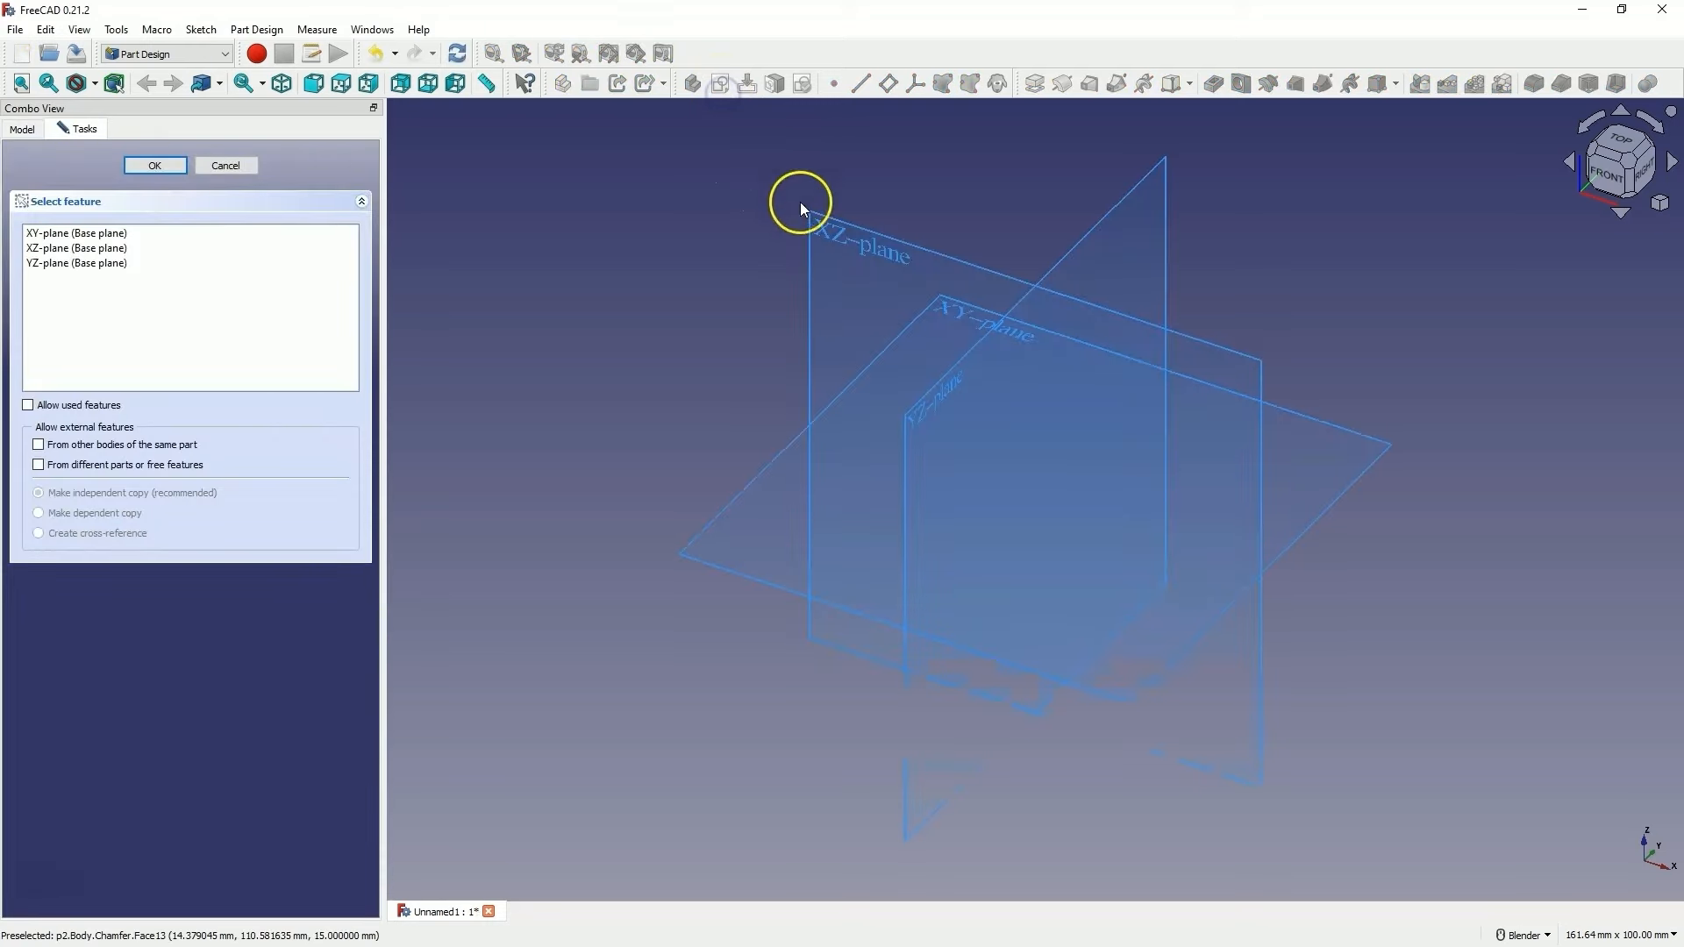
pyautogui.click(879, 254)
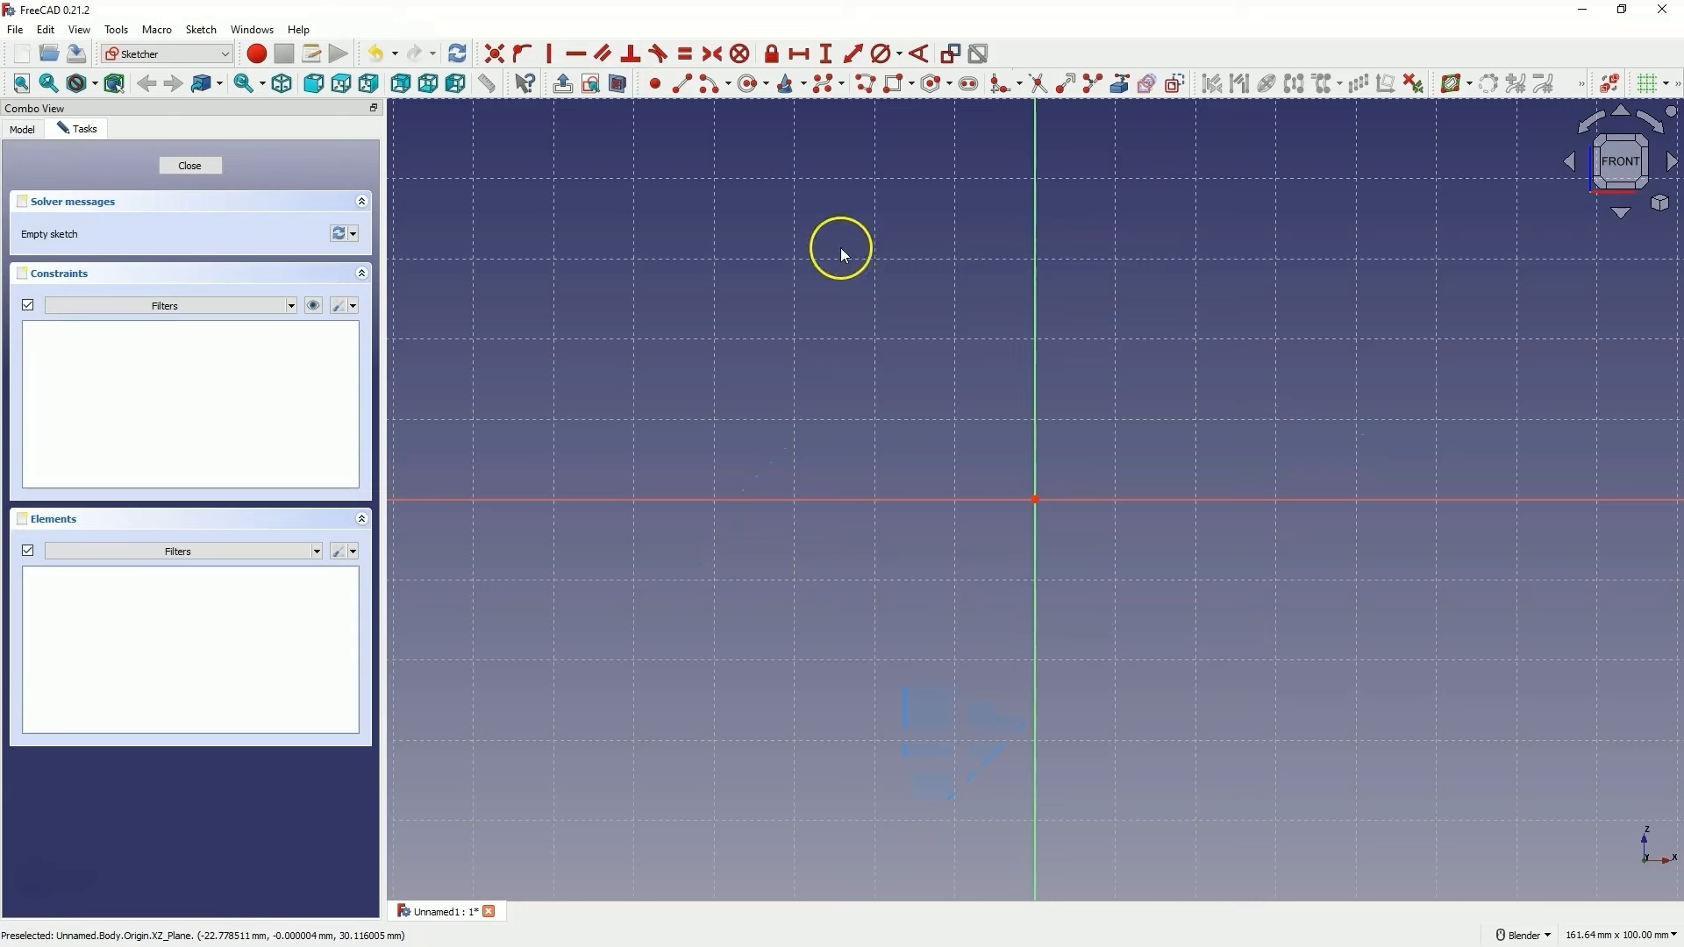
pyautogui.click(894, 86)
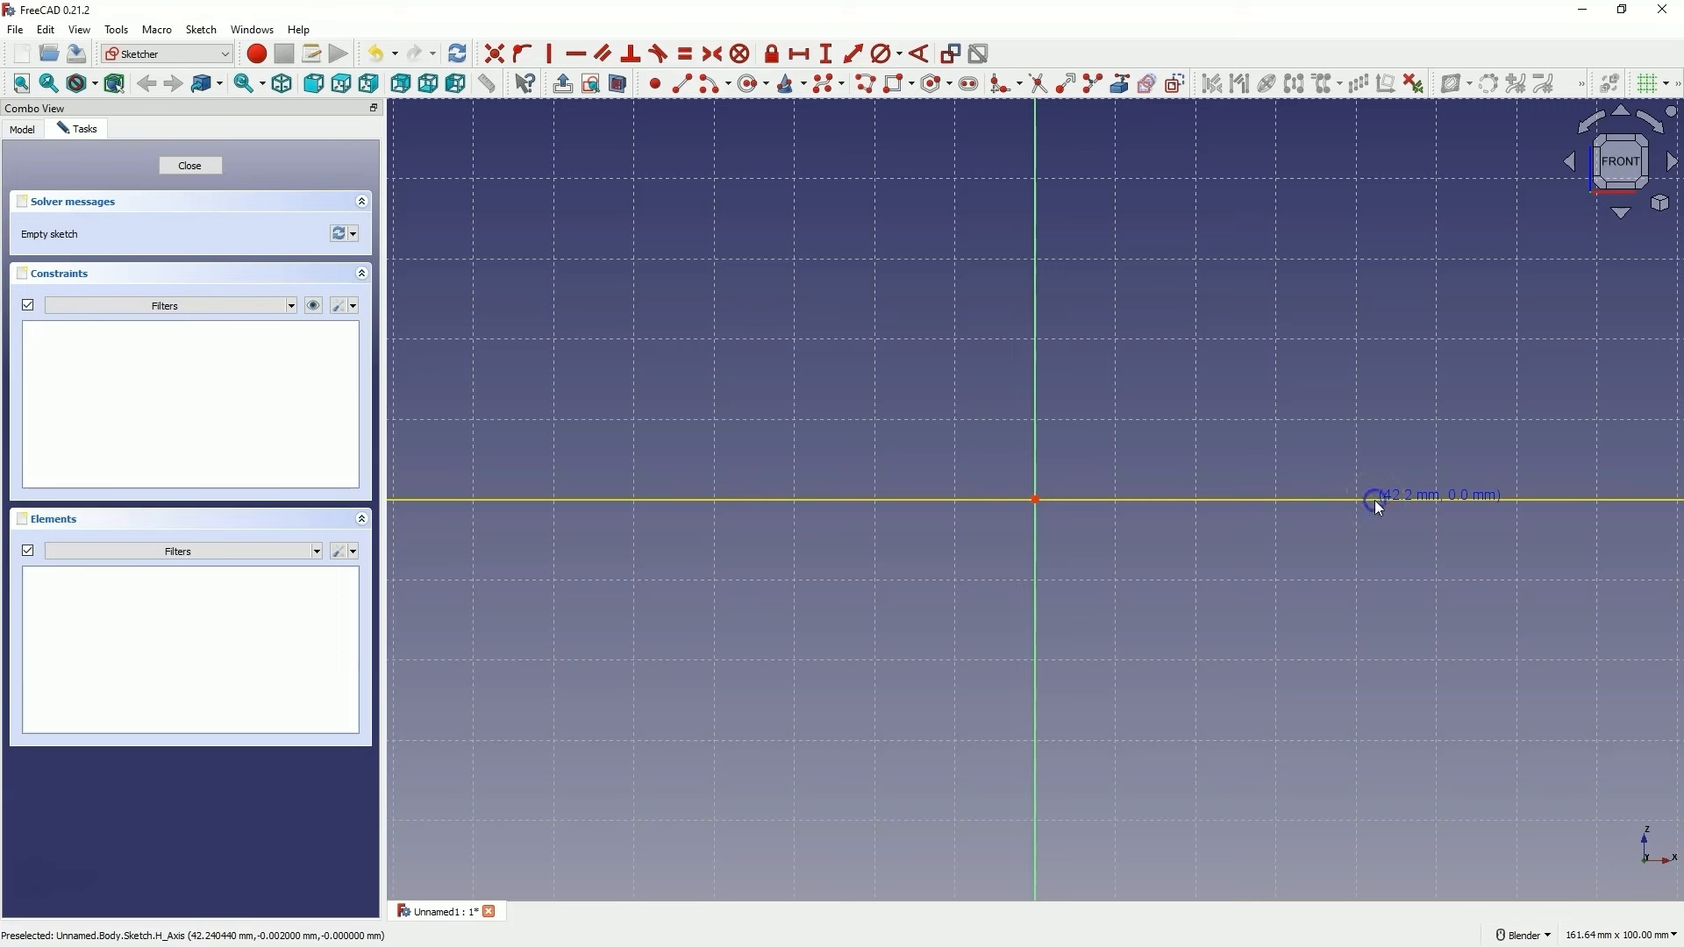
pyautogui.click(1375, 499)
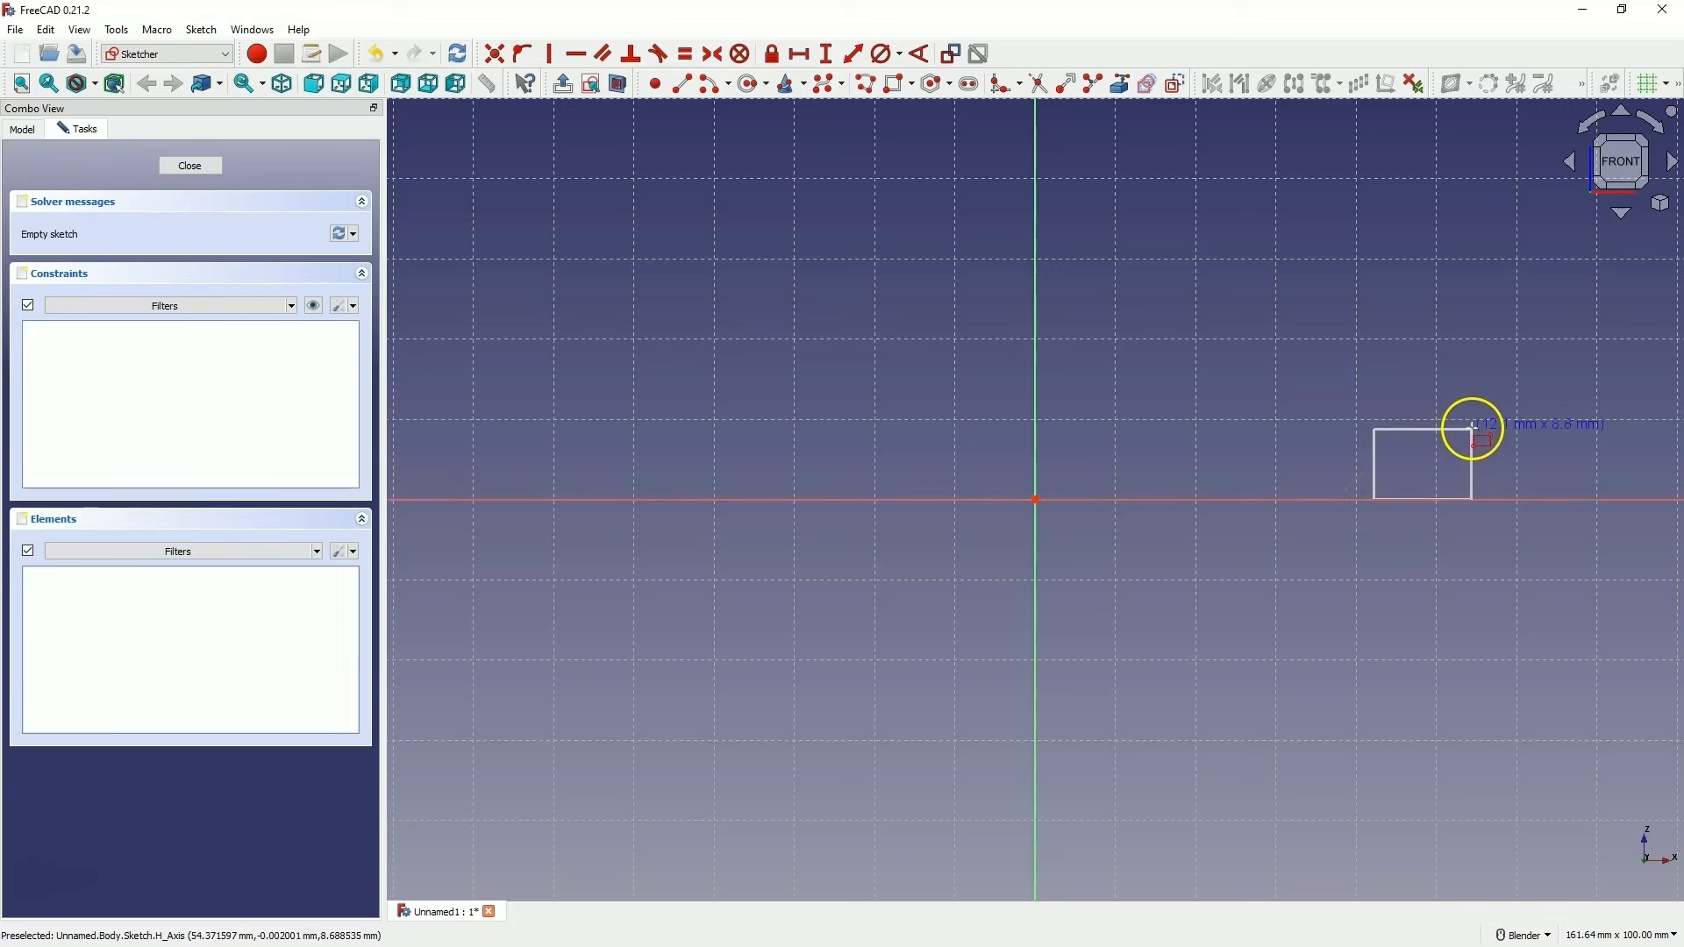
pyautogui.click(1472, 428)
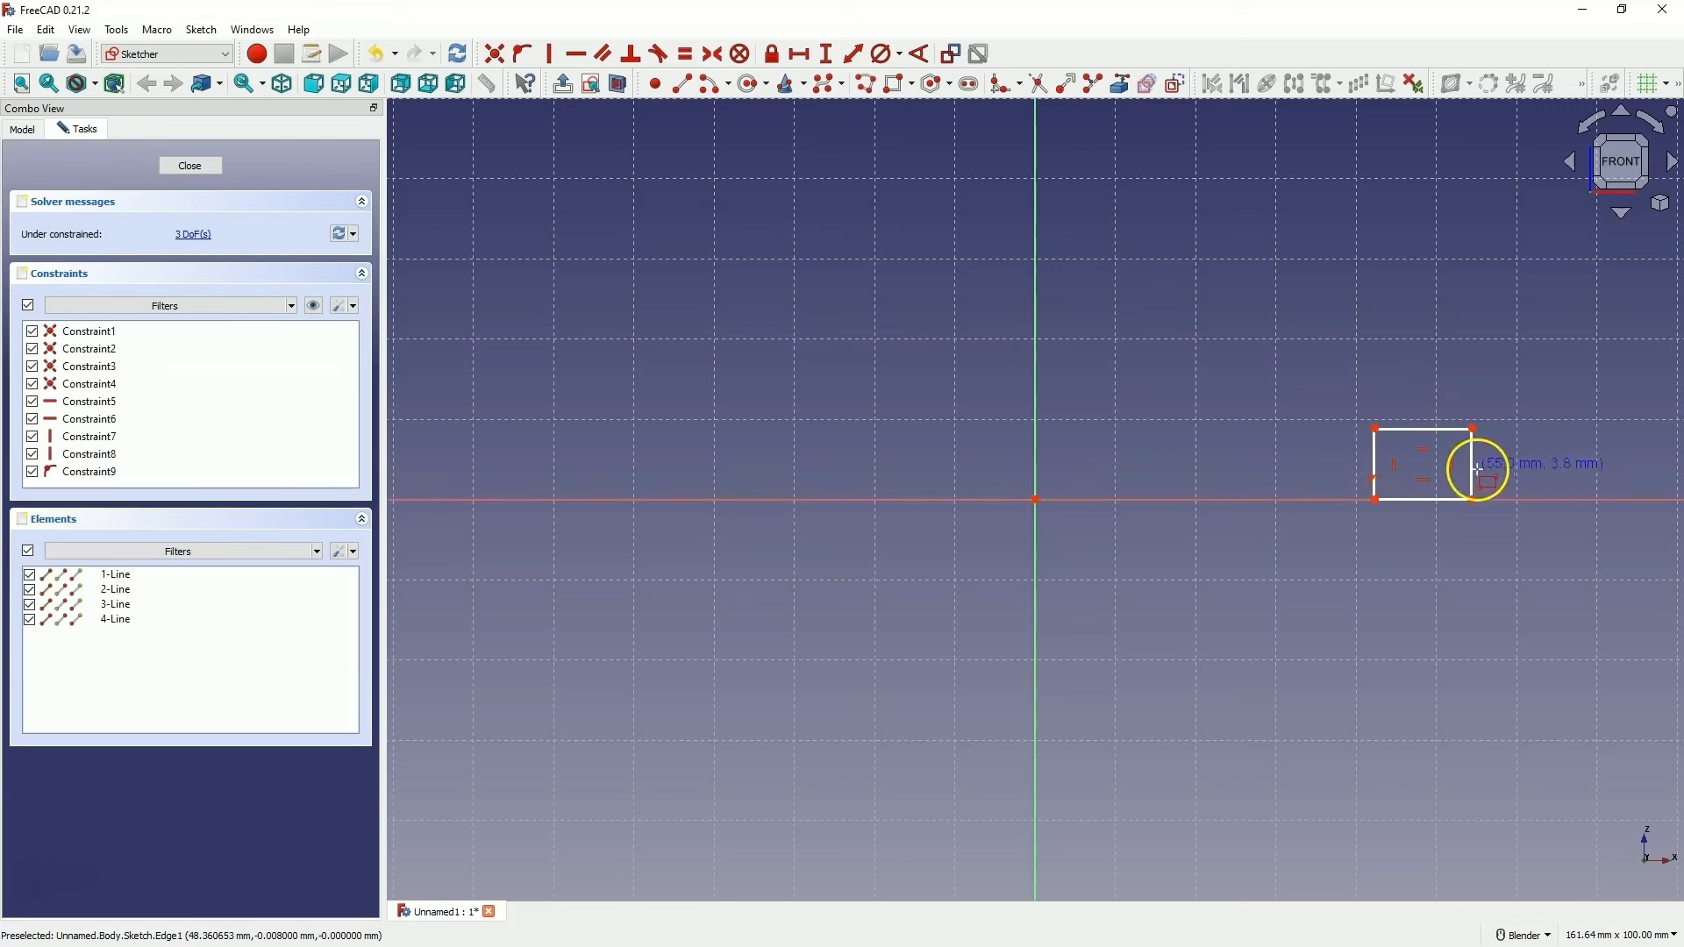
pyautogui.press('Escape')
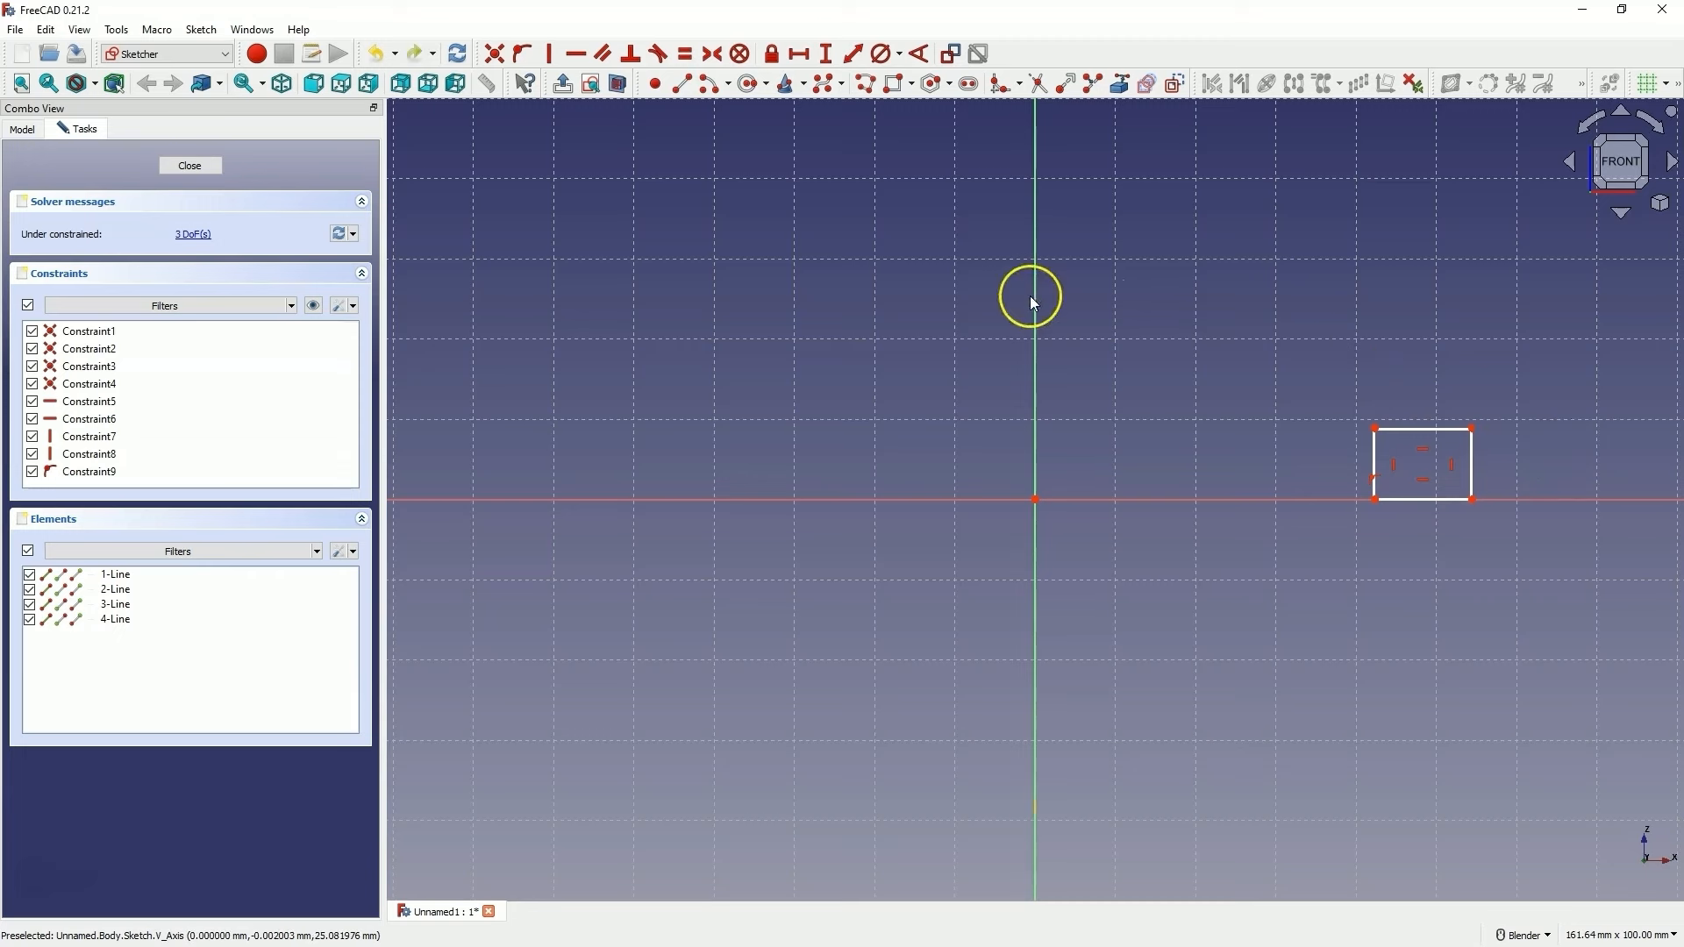
# Draw a small circle centred on the rectangle's top edge and constrain its centre symmetrically between the two top corners
pyautogui.click(754, 92)
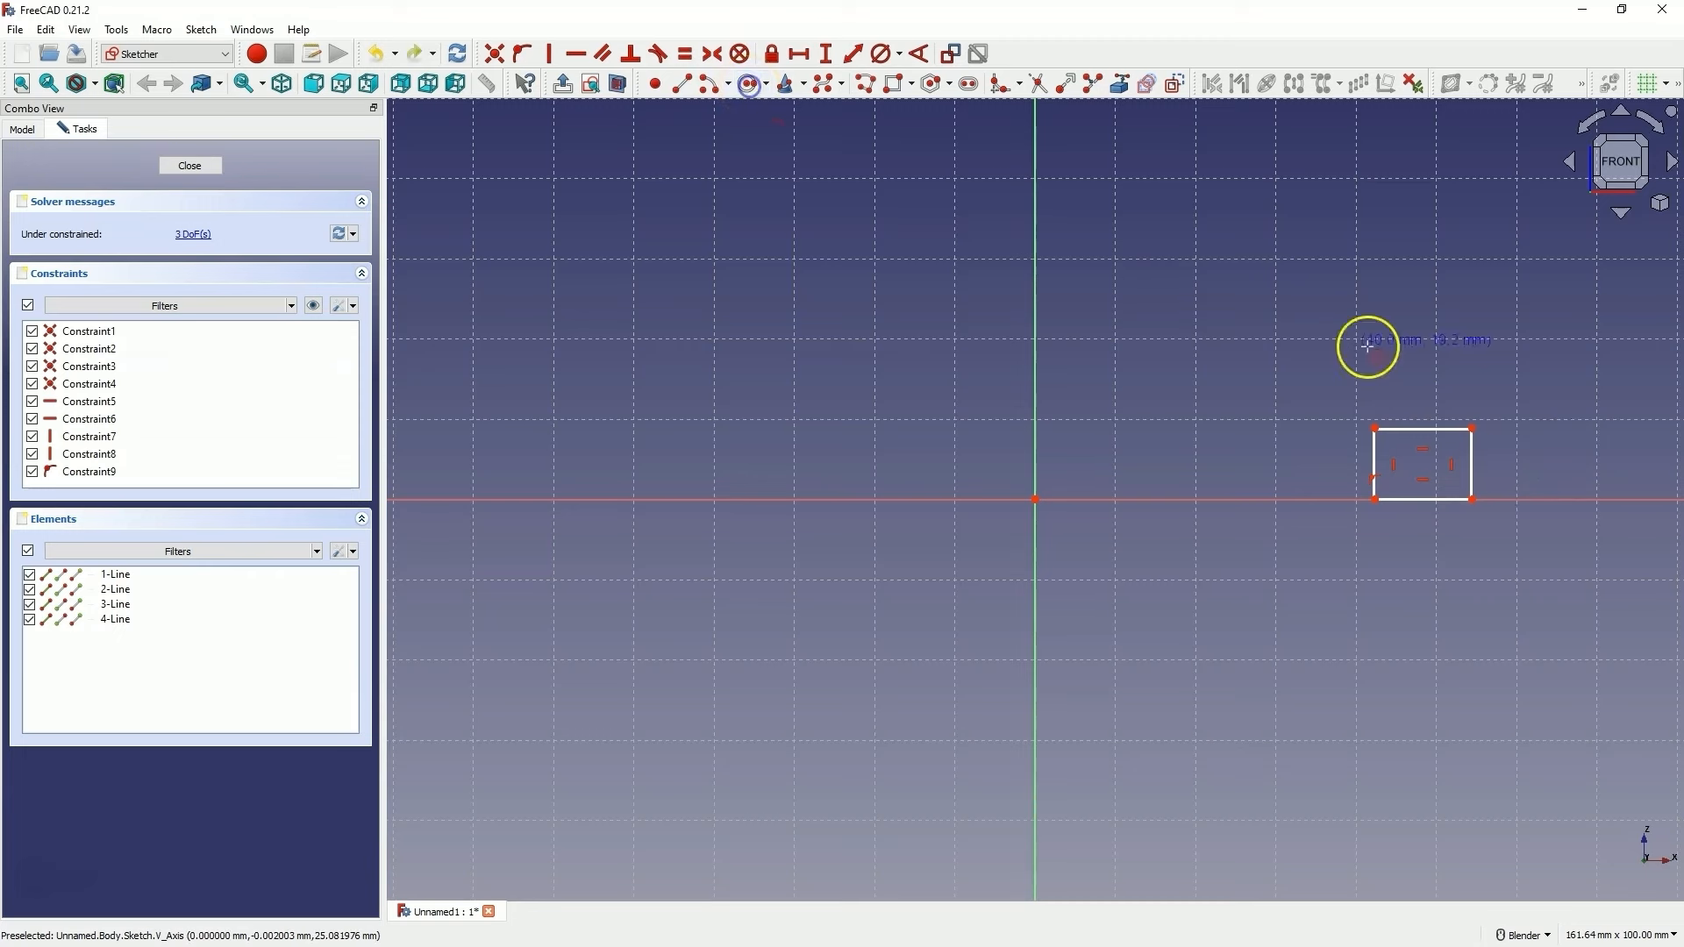
pyautogui.click(1424, 428)
pyautogui.click(1440, 445)
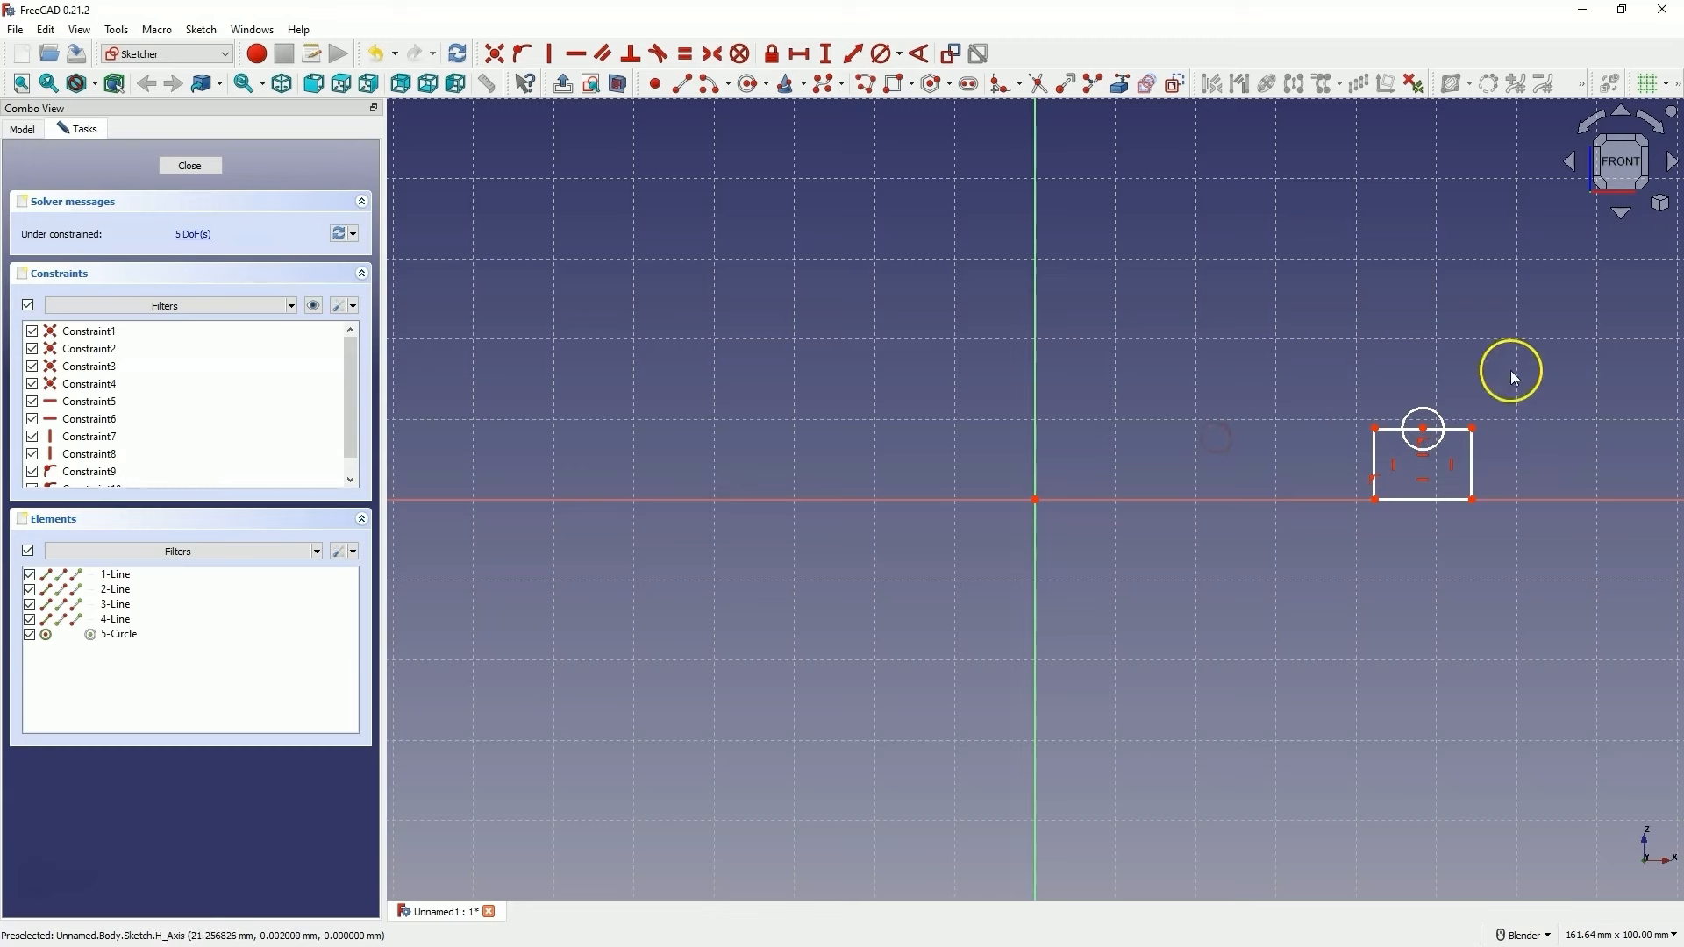
pyautogui.click(1474, 429)
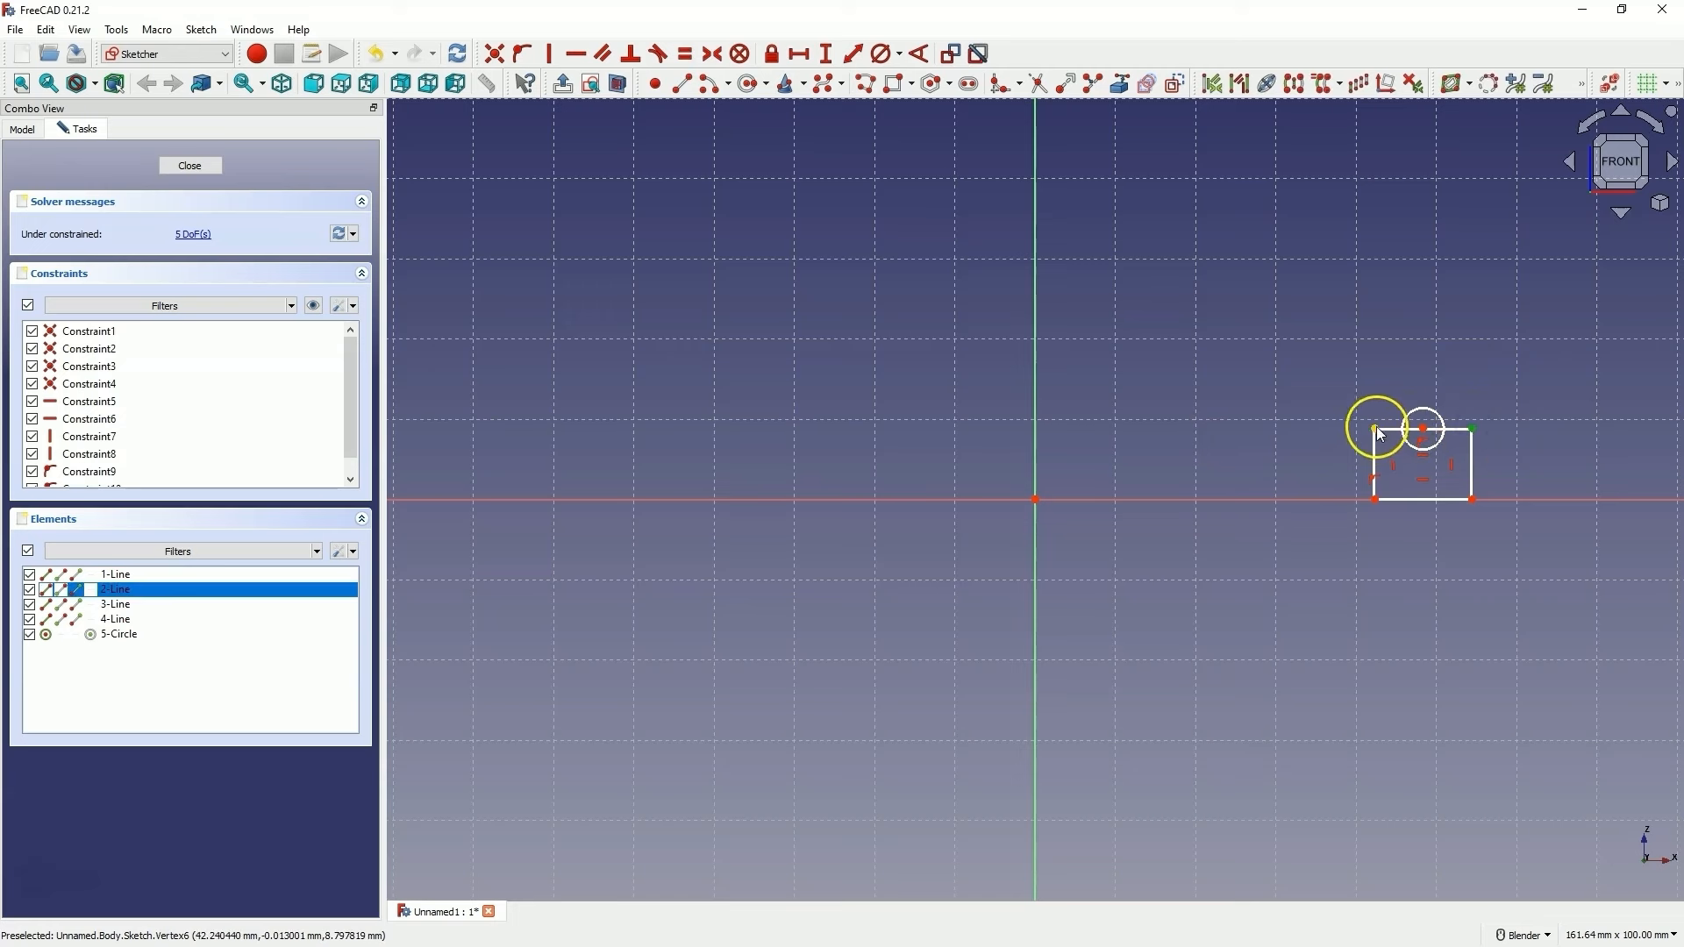
pyautogui.click(1376, 428)
pyautogui.click(1428, 431)
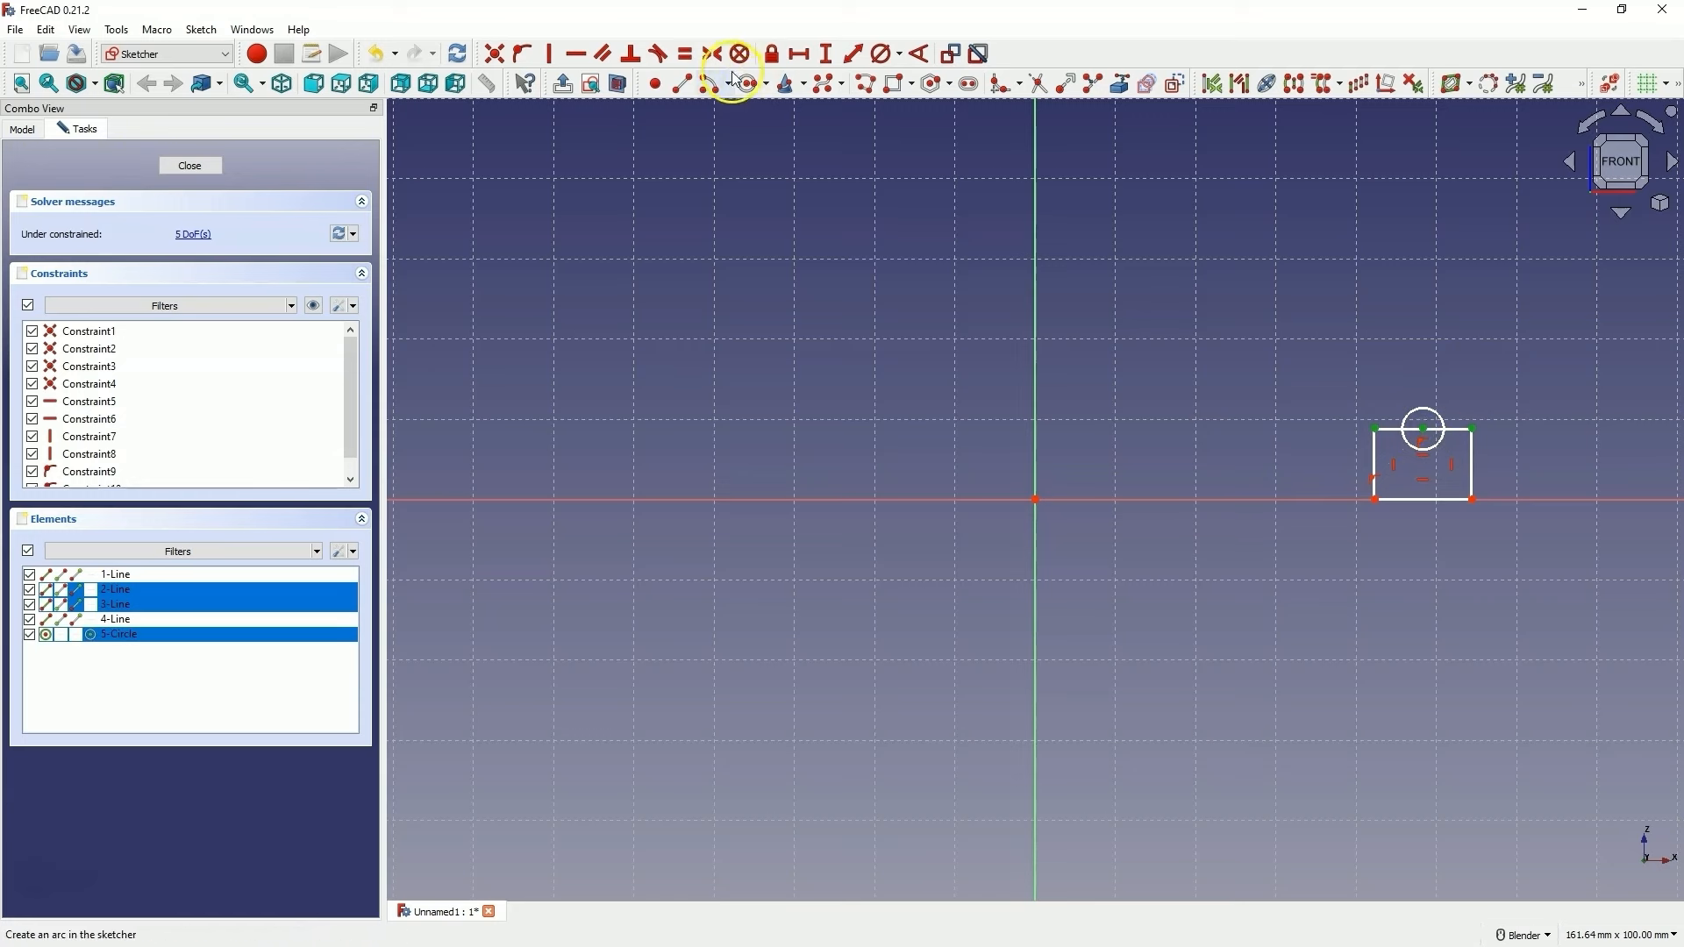
pyautogui.click(712, 53)
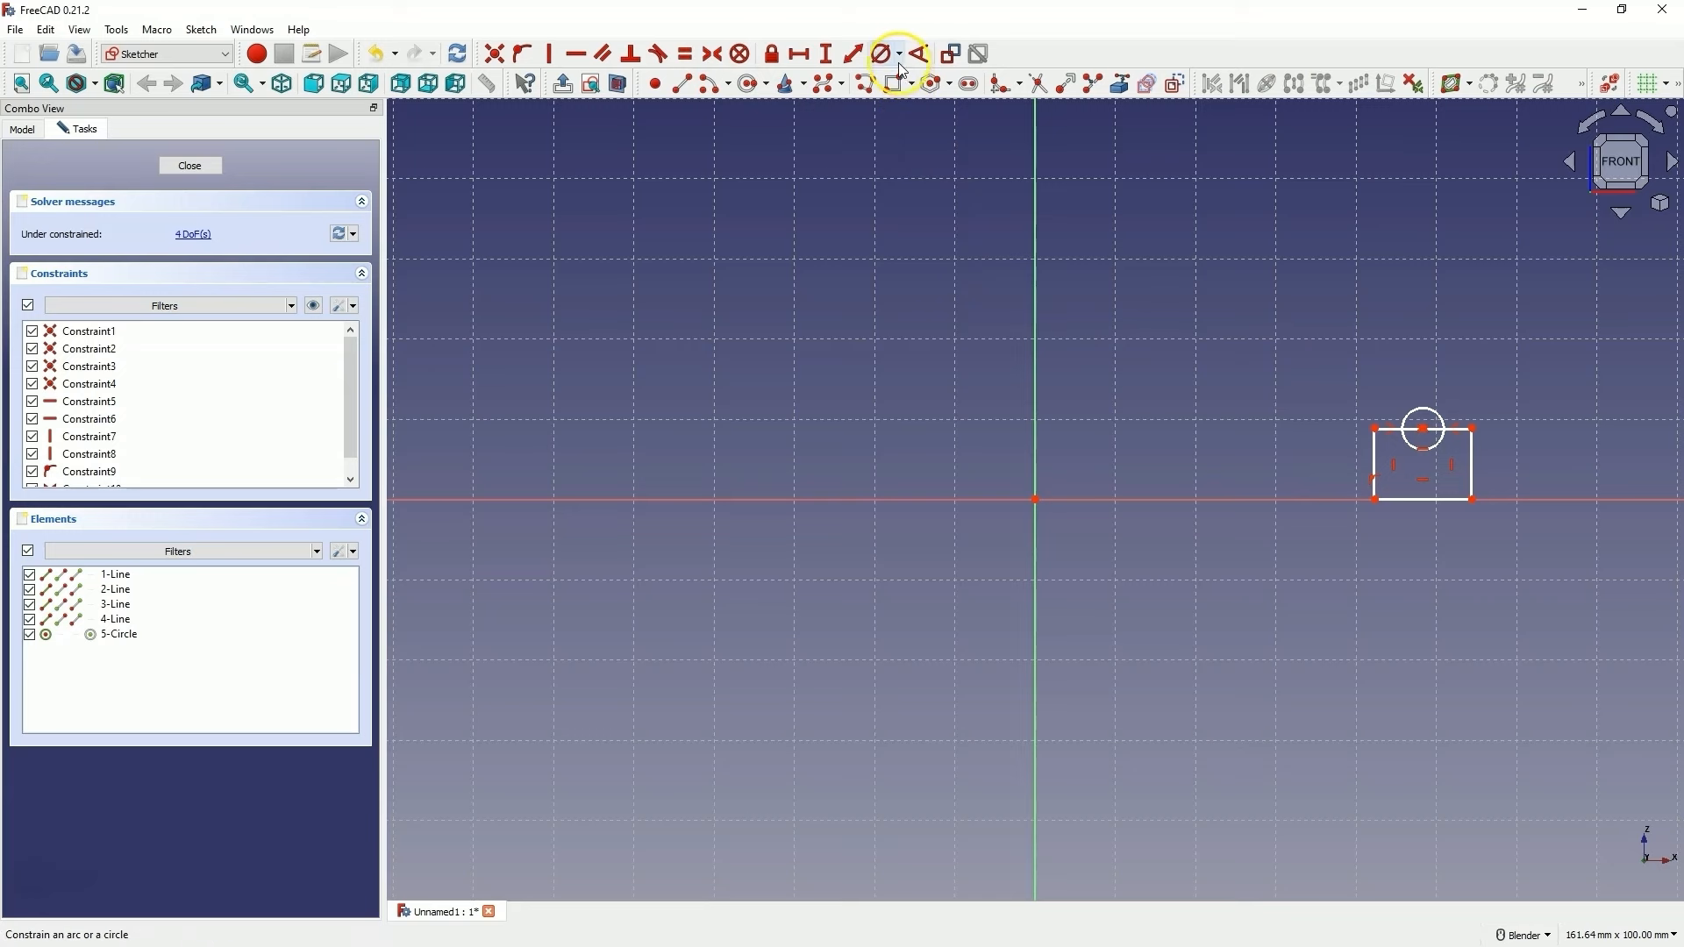
# Set the rectangle's width to 15 mm and the horizontal distance from the origin to its lower left corner to 50 mm
pyautogui.click(800, 56)
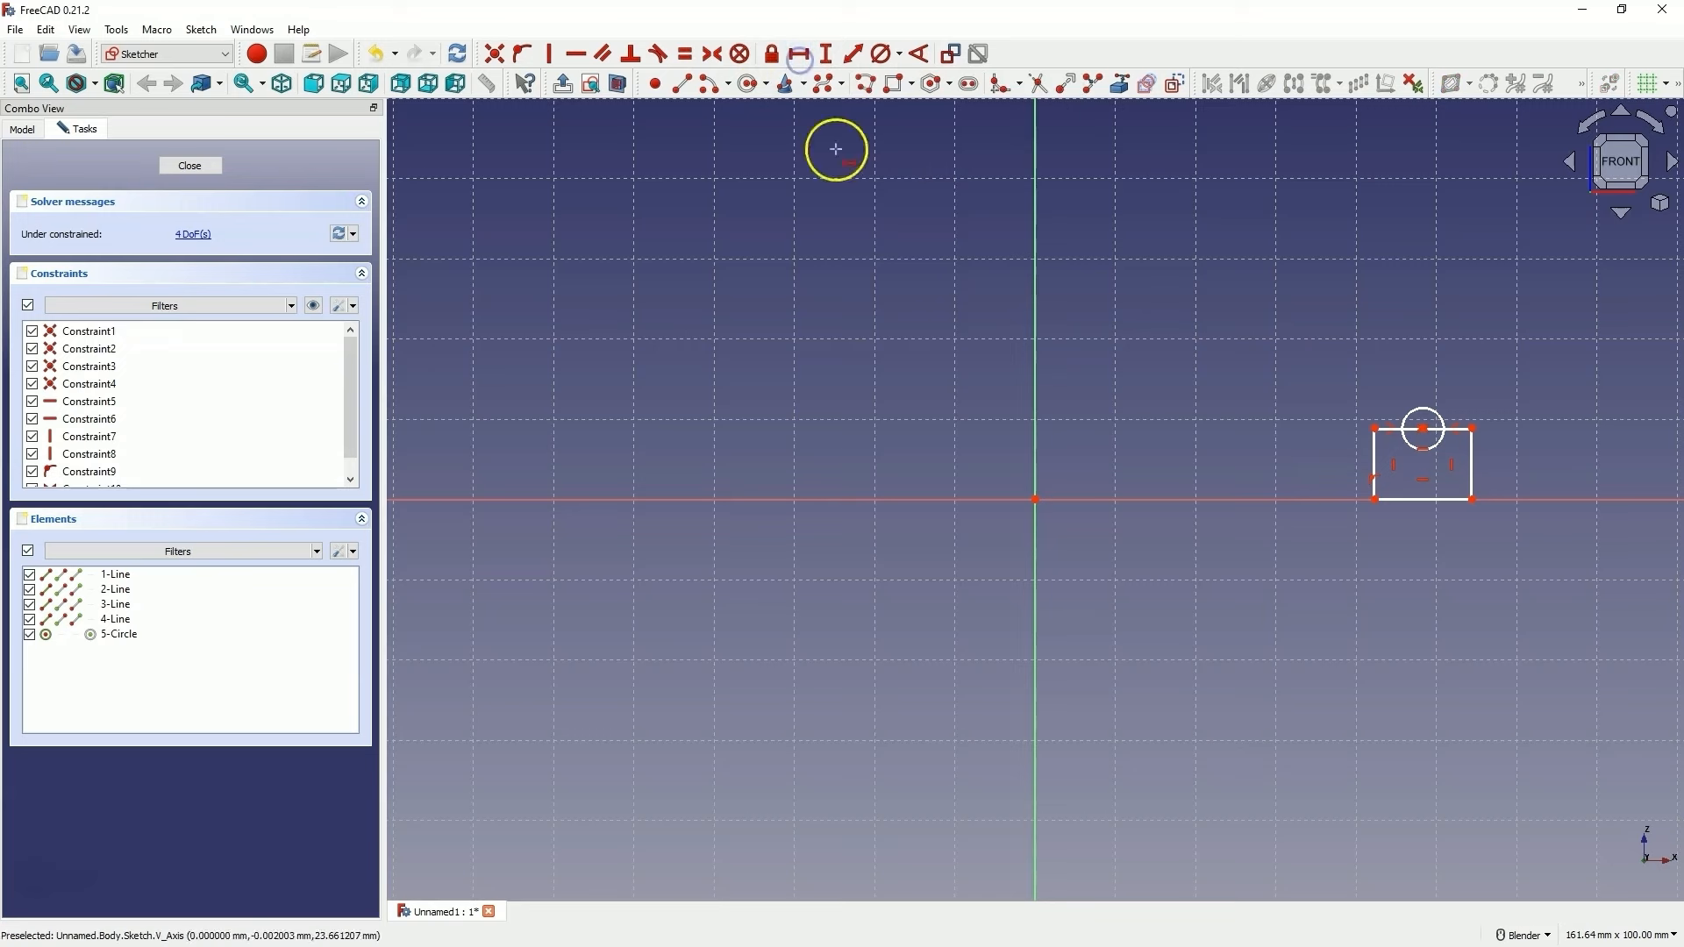
pyautogui.click(1414, 498)
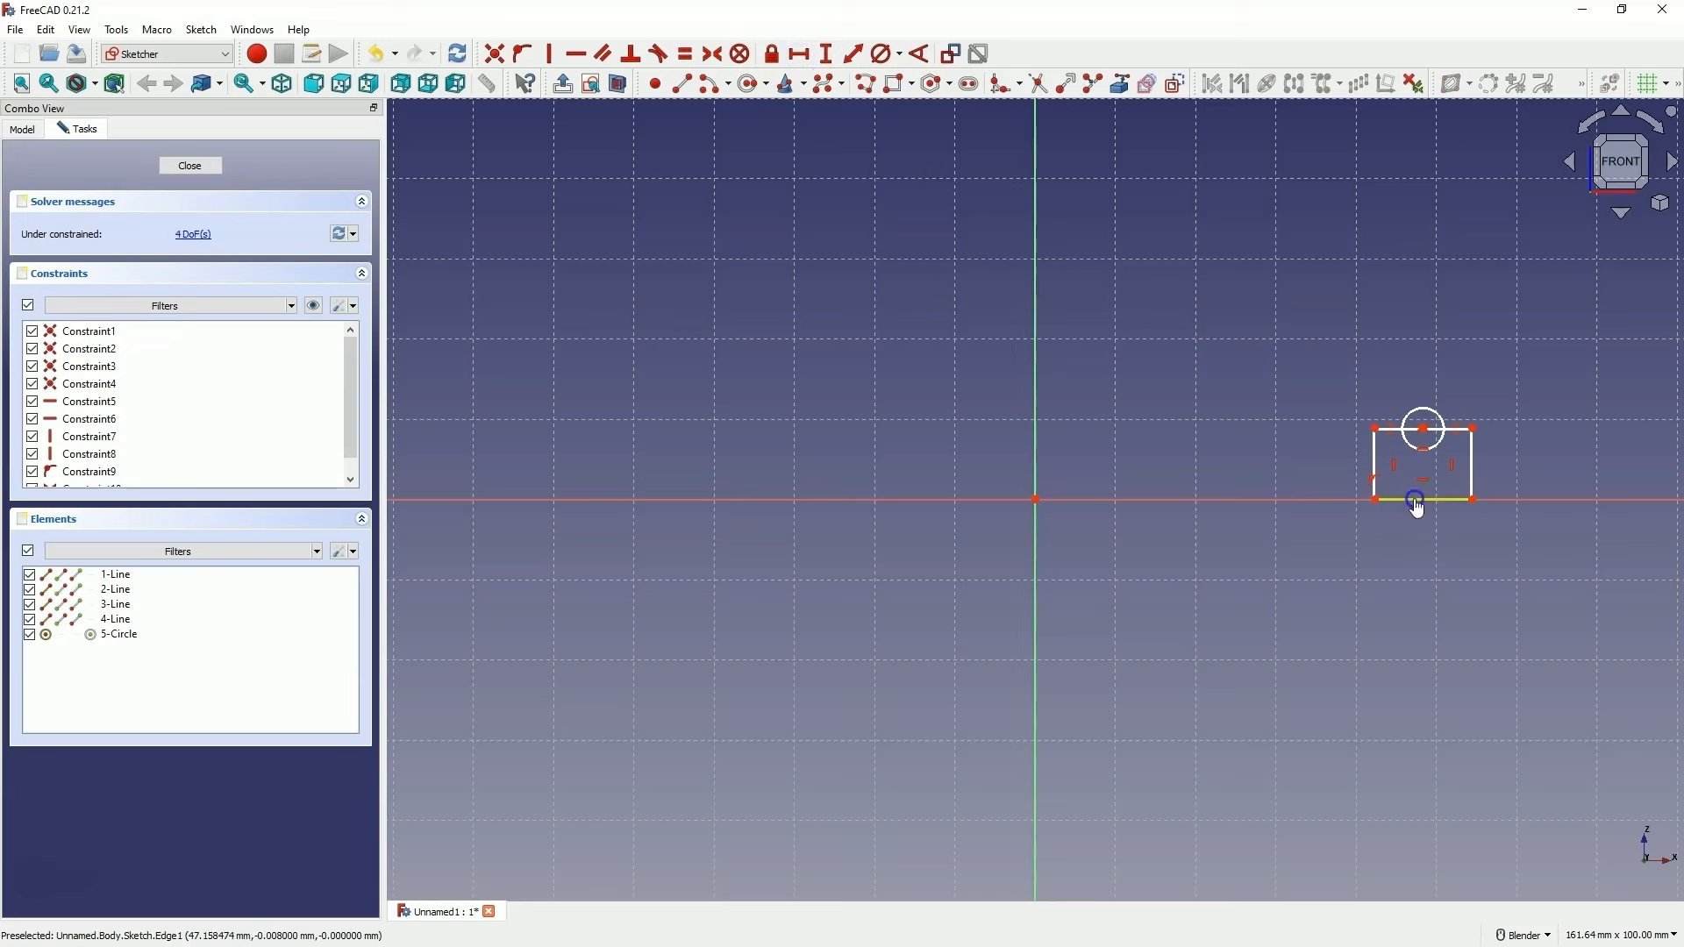
pyautogui.press('Return')
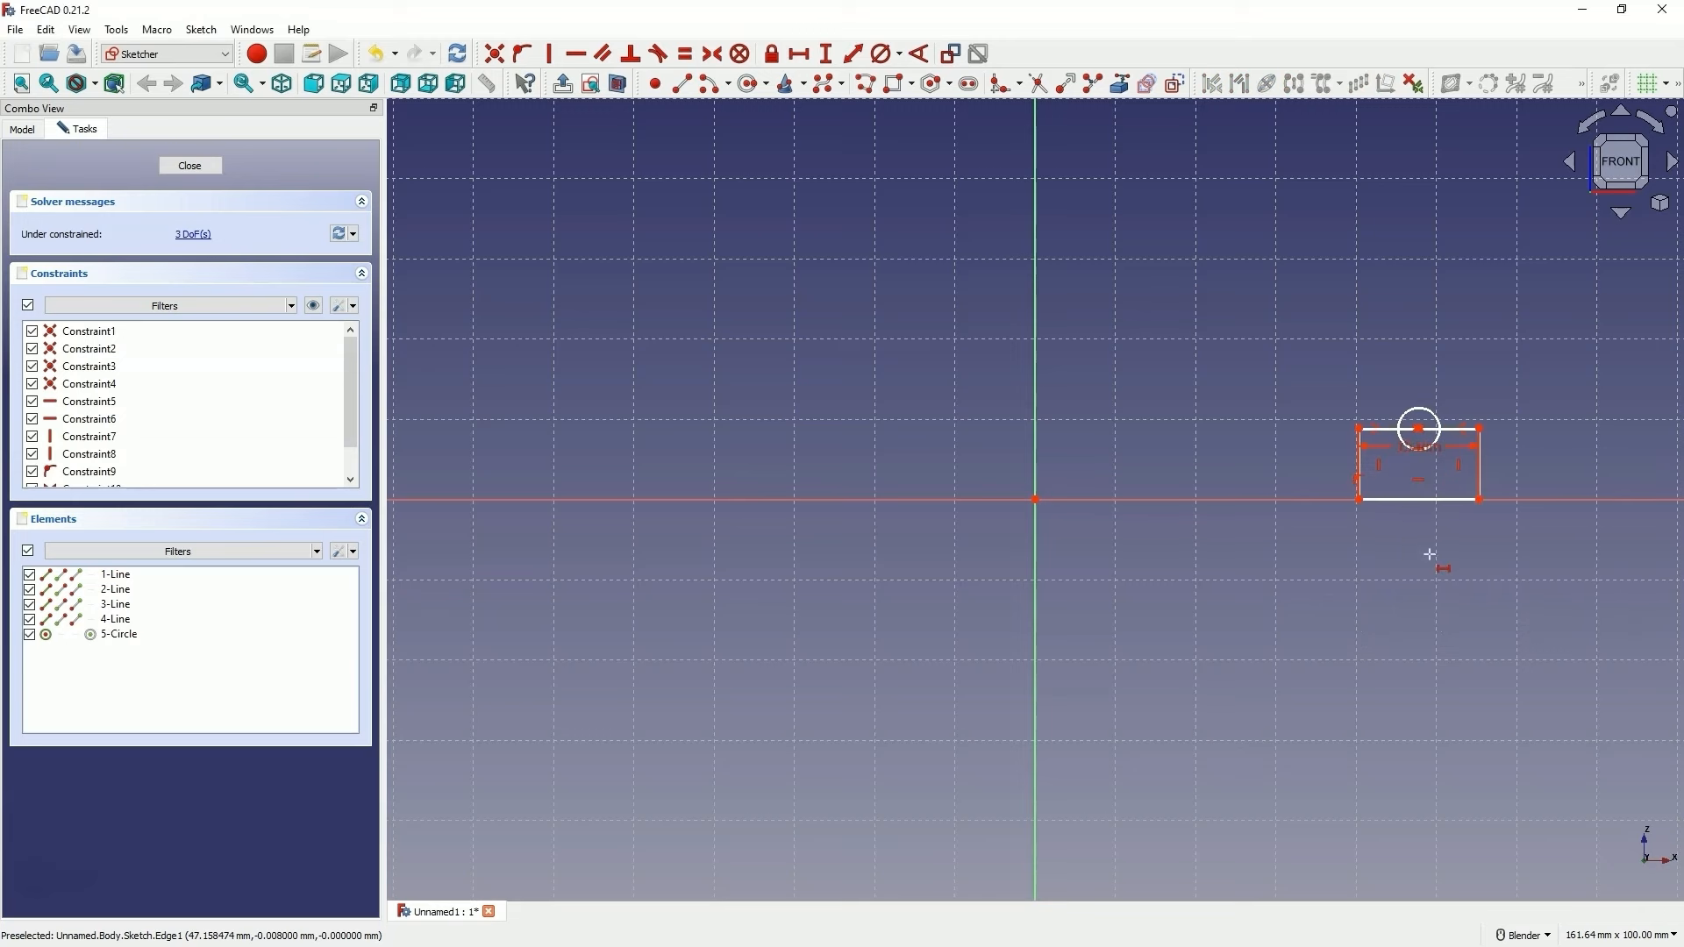
pyautogui.click(1035, 500)
pyautogui.click(1360, 501)
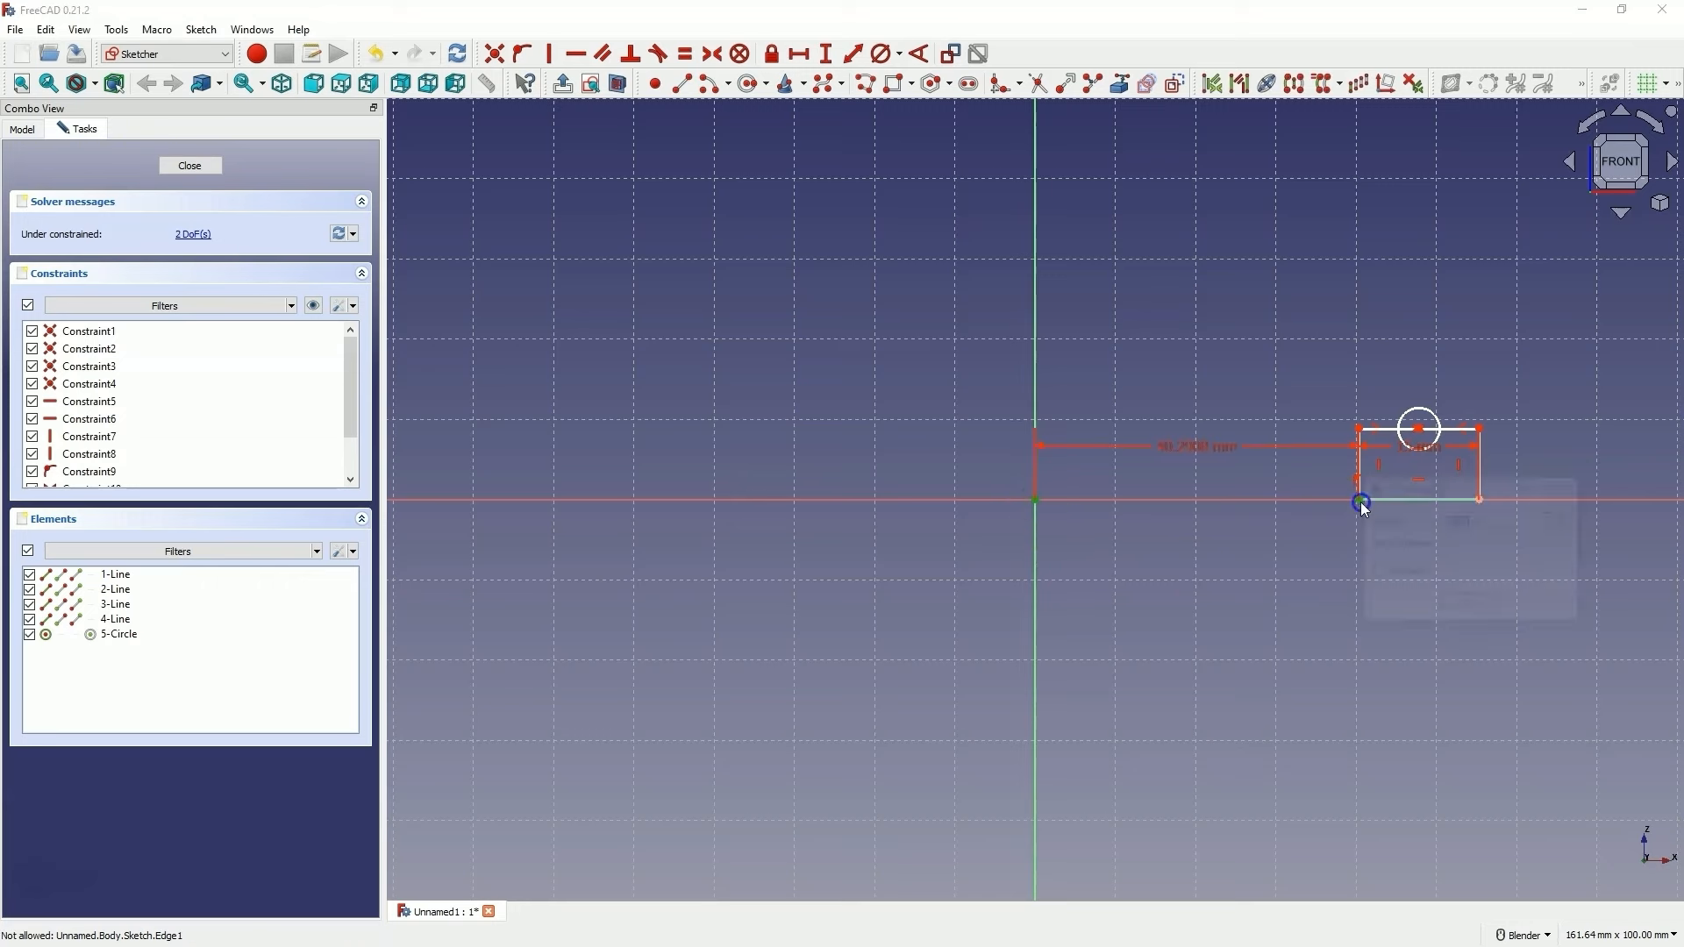
pyautogui.write('50')
pyautogui.press('Return')
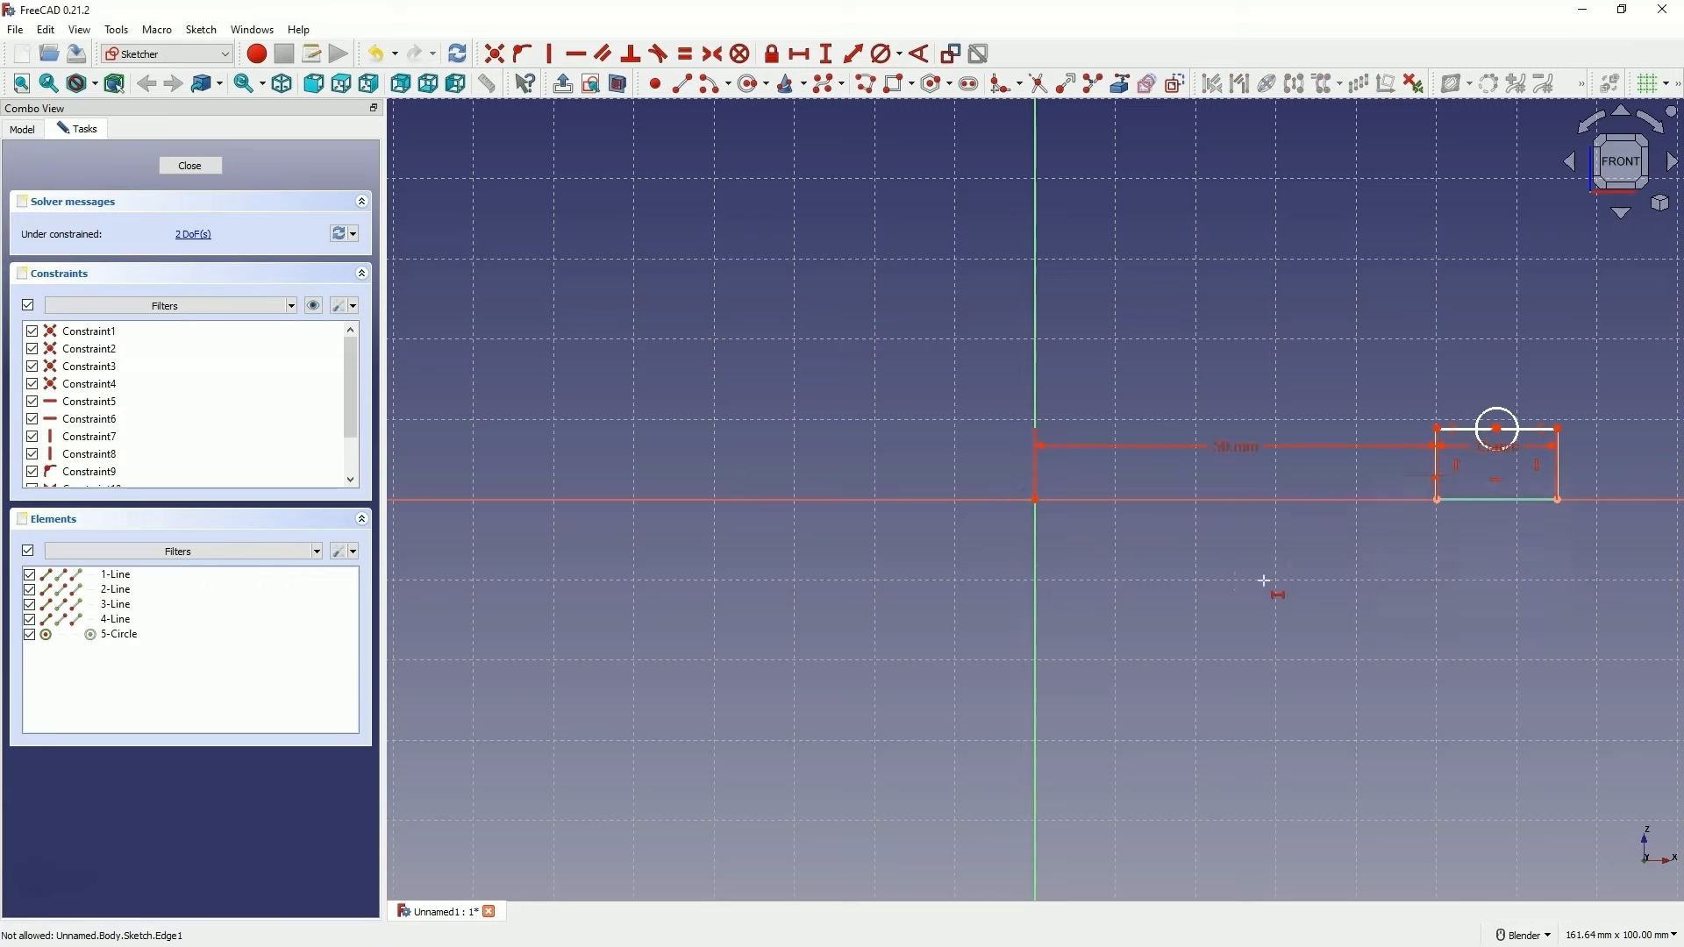
pyautogui.rightClick(1240, 537)
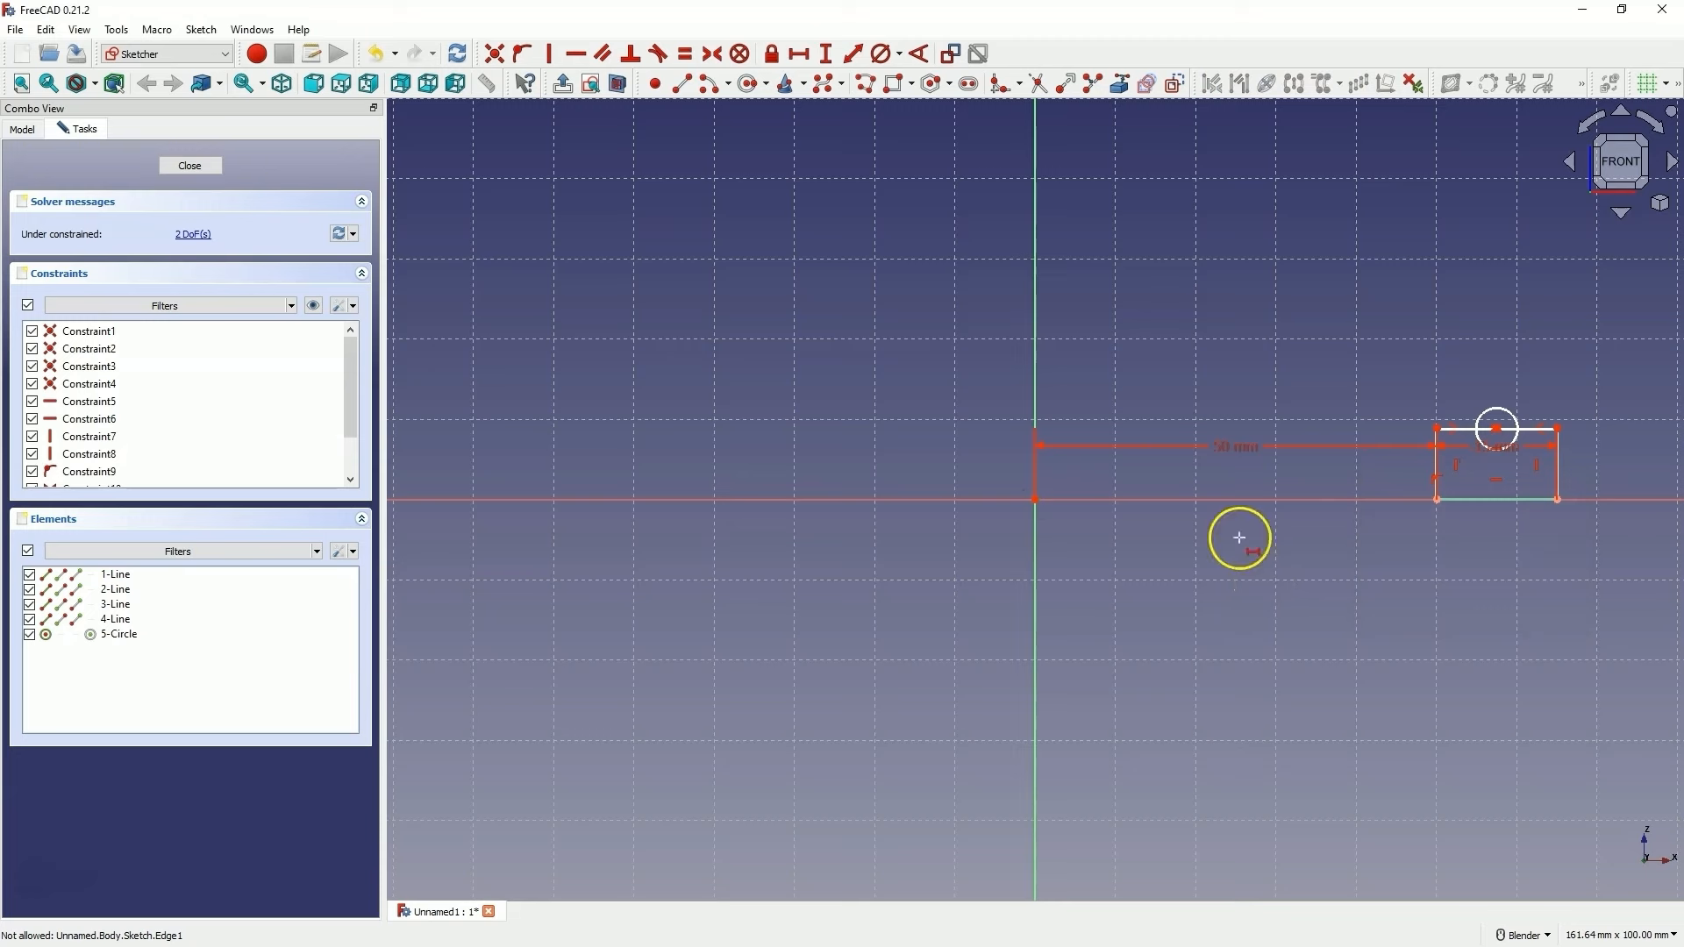
# Constrain the rectangle's height to 10 mm
pyautogui.click(827, 56)
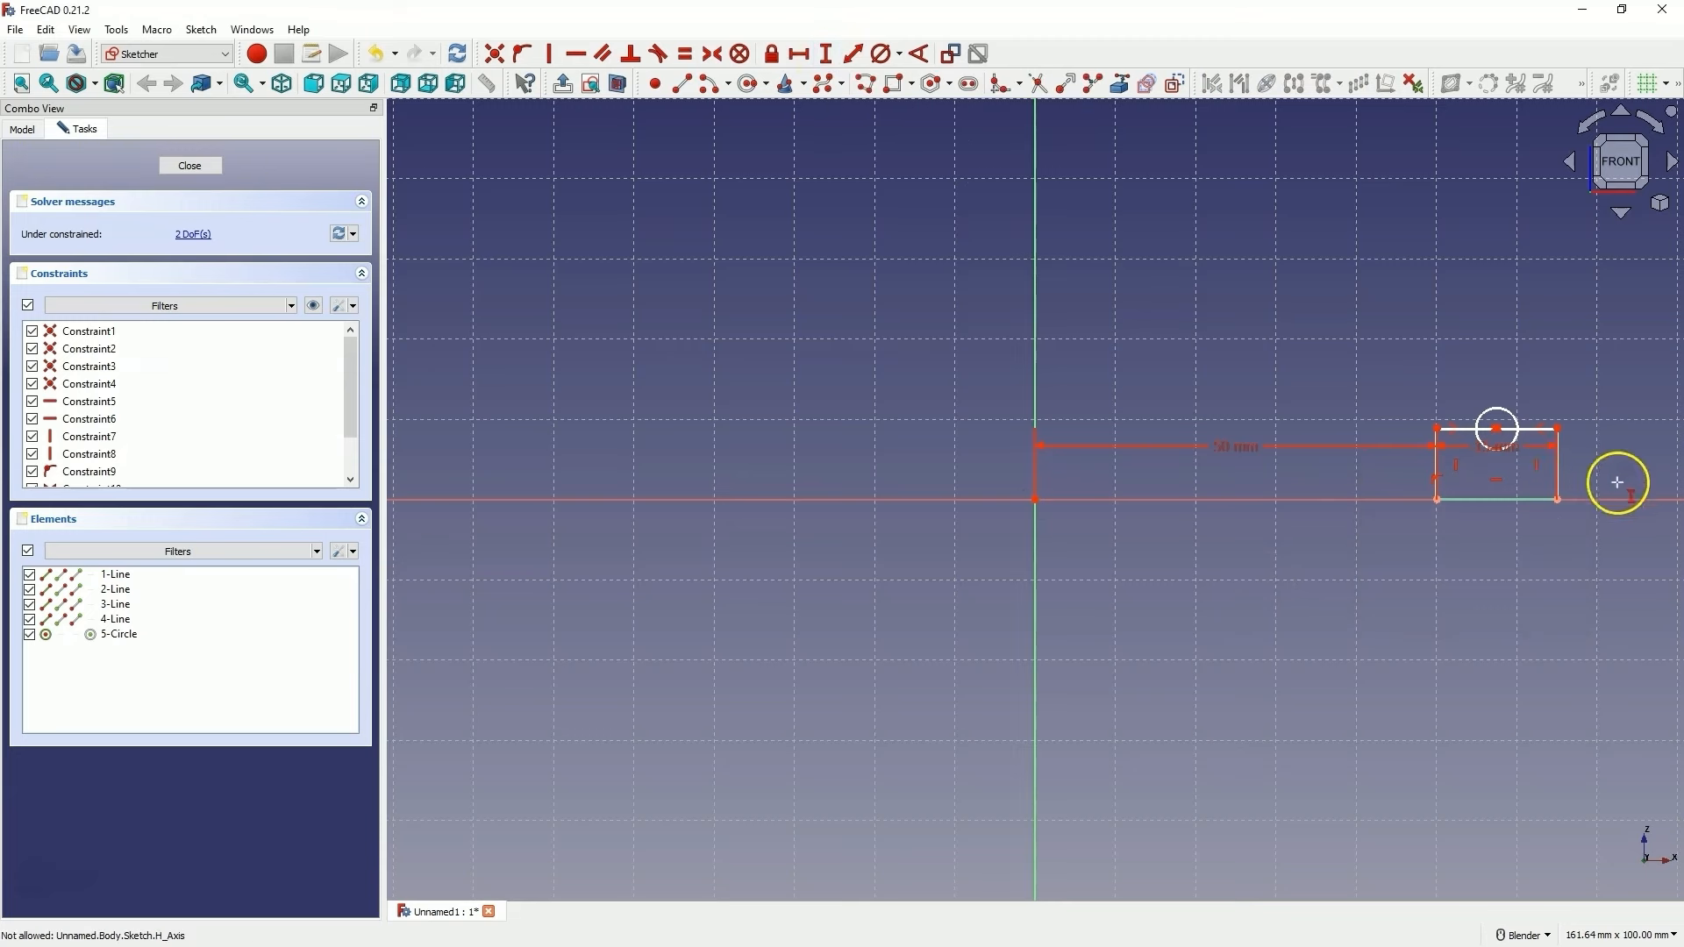
pyautogui.click(1557, 471)
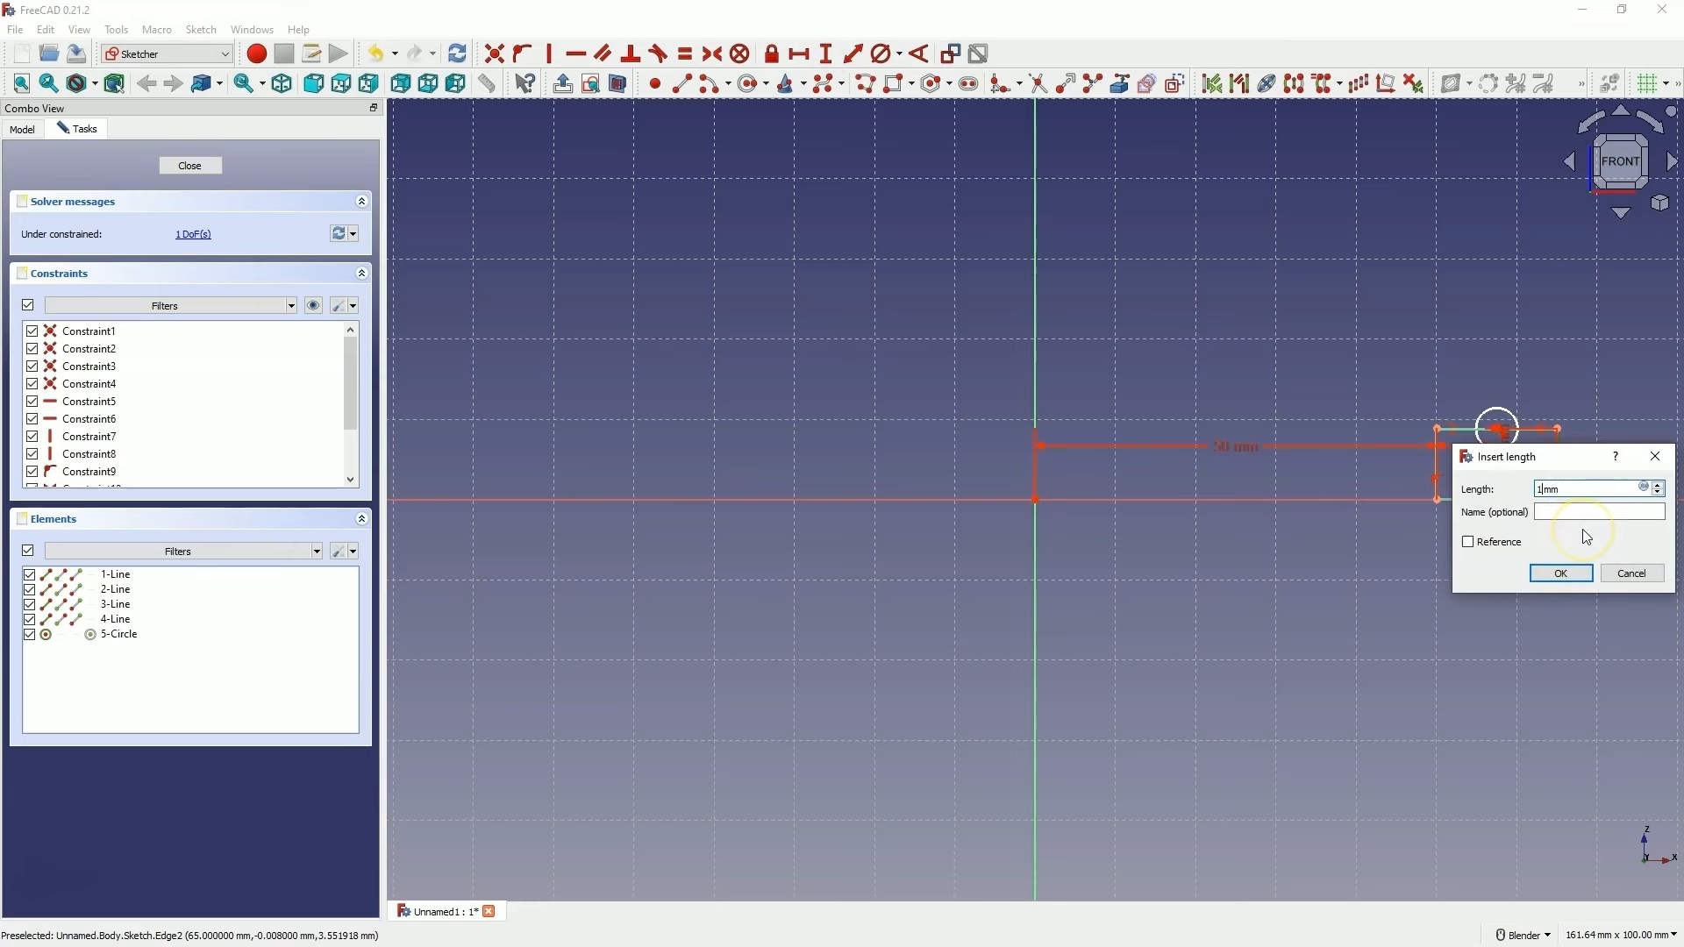
pyautogui.press('Return')
# Move the height dimension outside the rectangle's right edge and the width dimension below its lower edge
pyautogui.scroll(1, 1273, 399)
pyautogui.keyDown('shift'); pyautogui.moveTo(1273, 399); pyautogui.dragTo(956, 380, button='middle'); pyautogui.keyUp('shift')
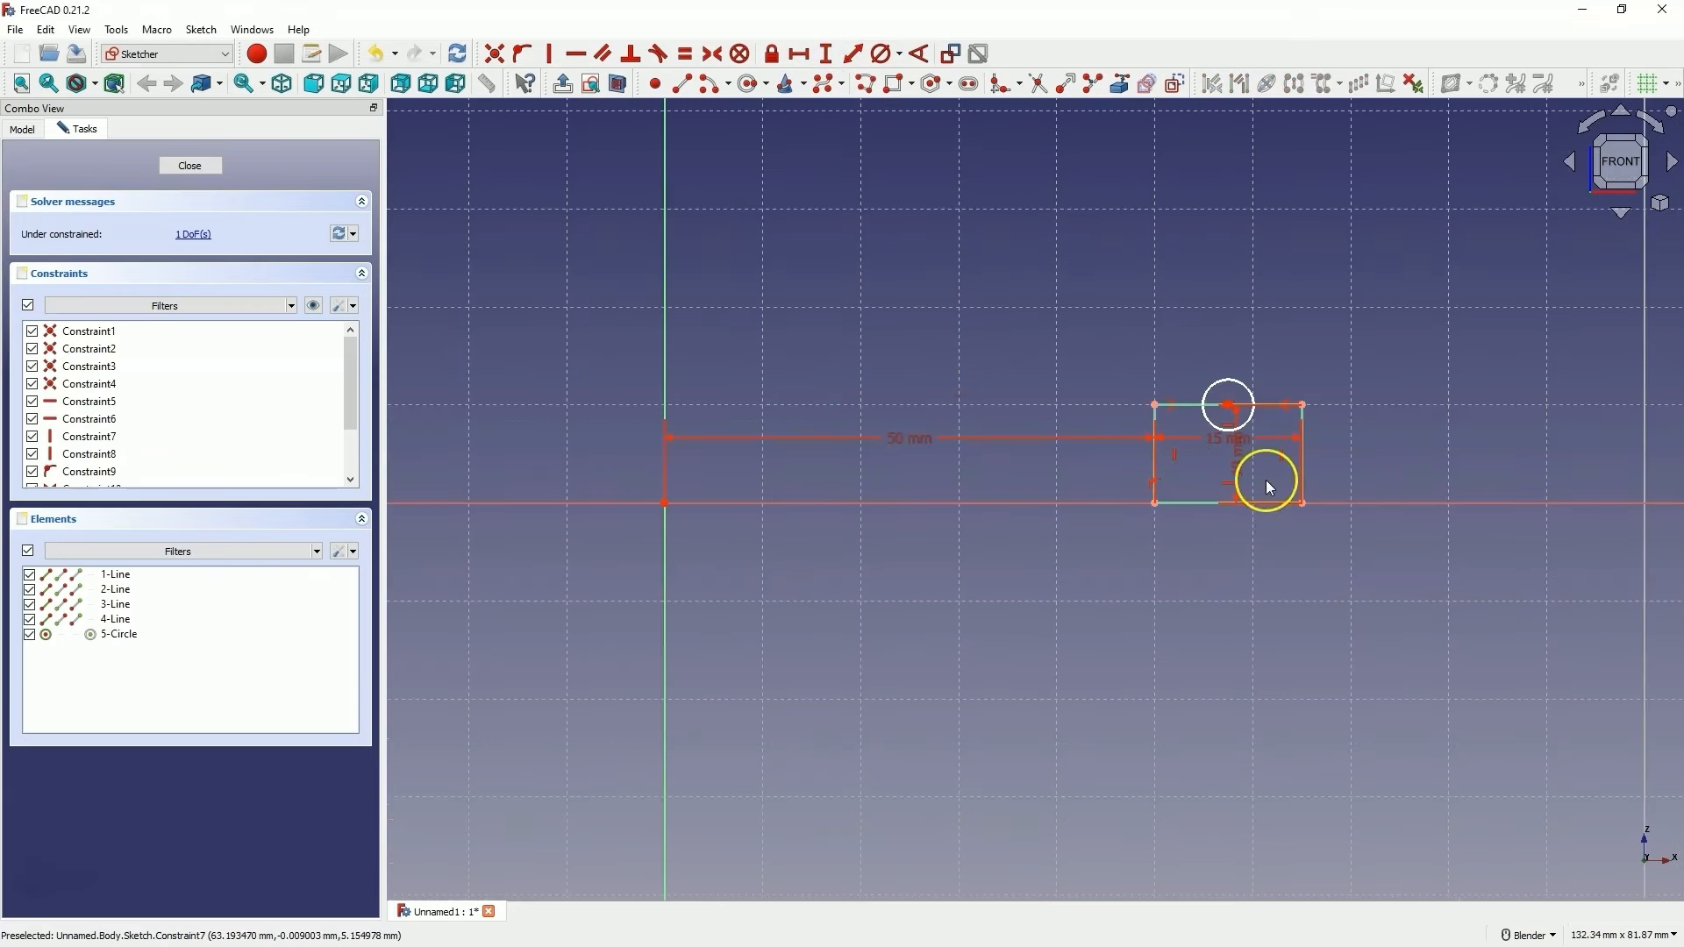
pyautogui.moveTo(1236, 463); pyautogui.dragTo(1357, 461)
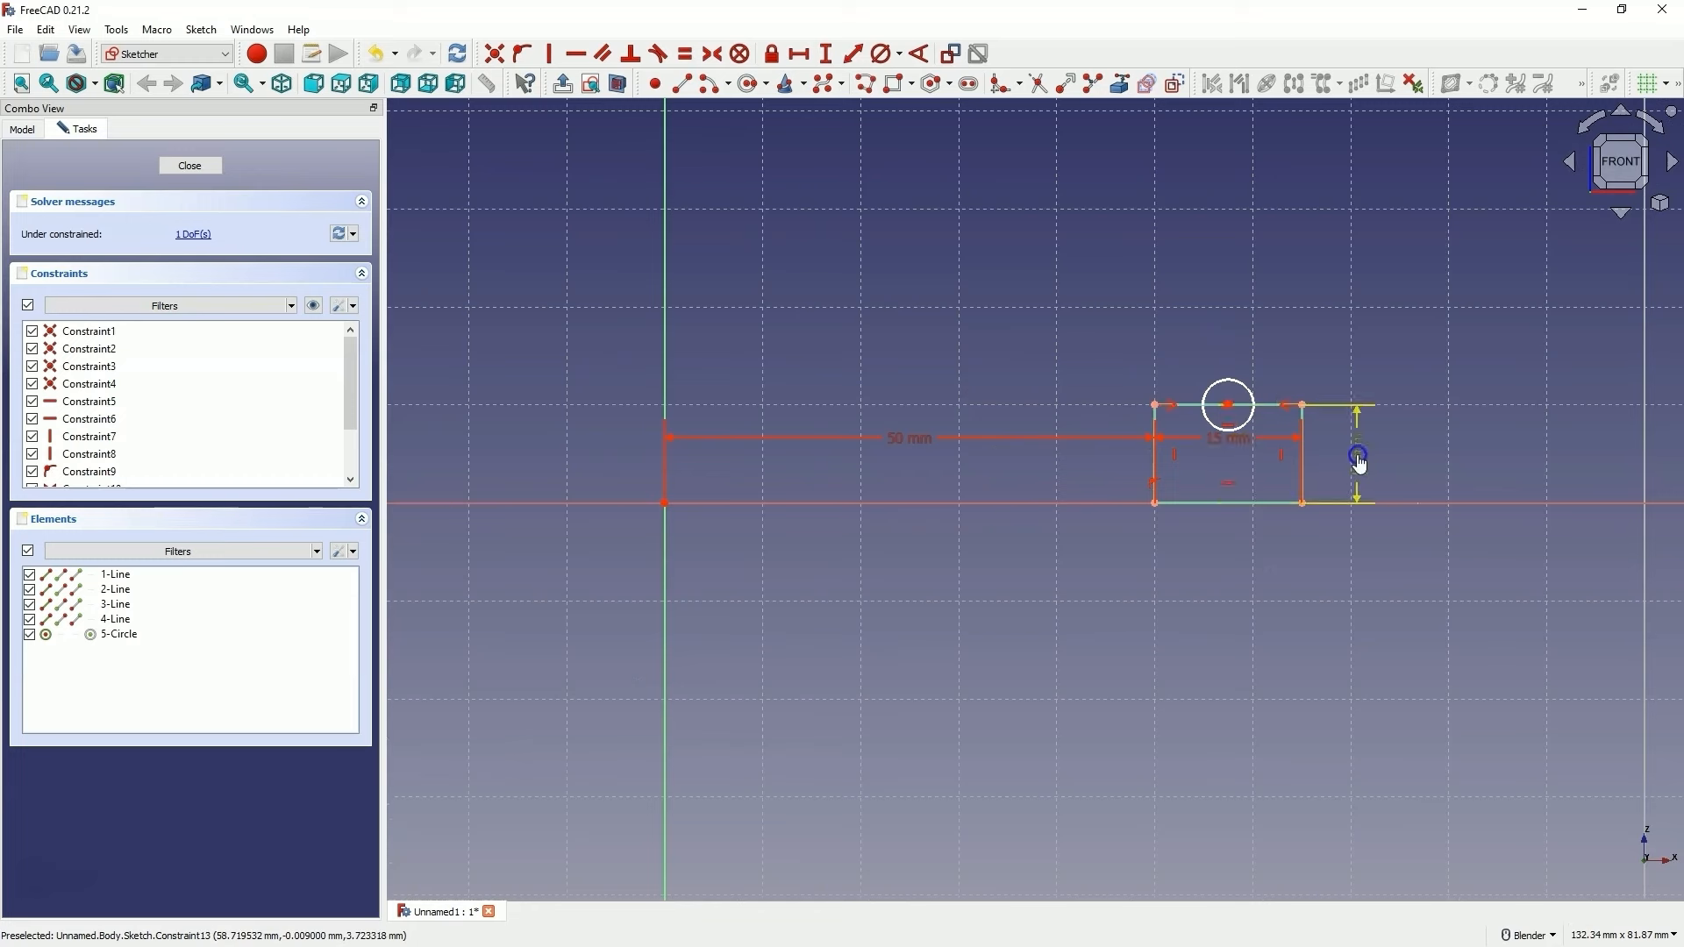
pyautogui.moveTo(1235, 439); pyautogui.dragTo(1214, 553)
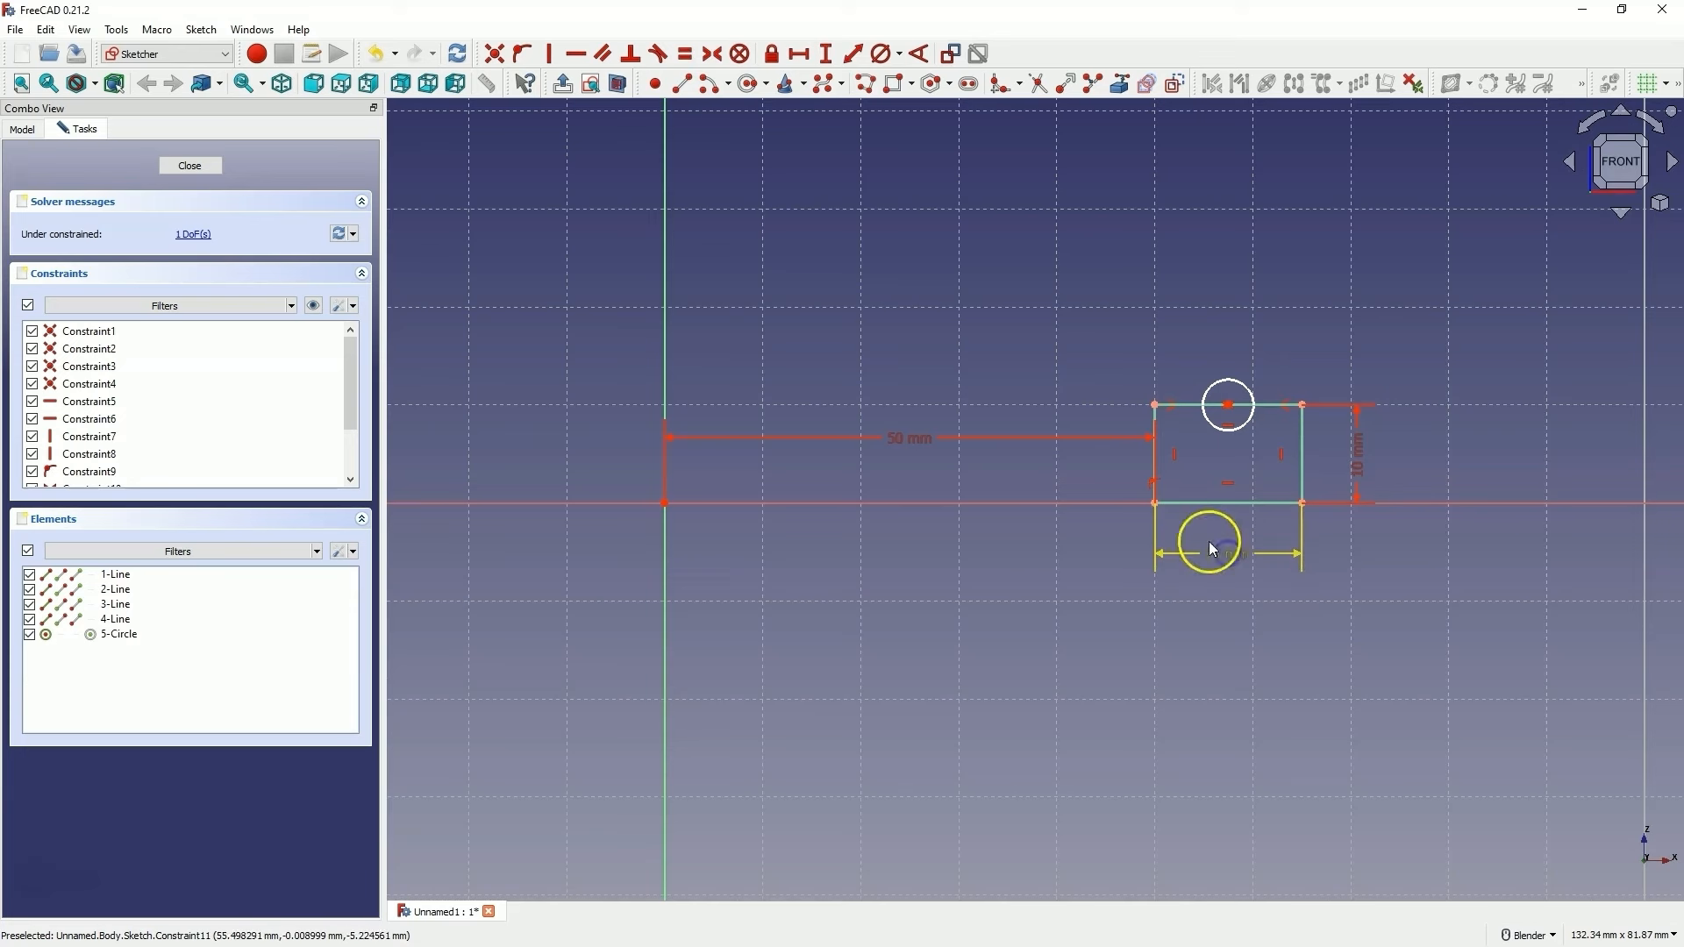
pyautogui.moveTo(1356, 468); pyautogui.dragTo(1368, 474)
# Trim away the circle's upper half and the piece of the rectangle's top edge inside the circle
pyautogui.click(1285, 278)
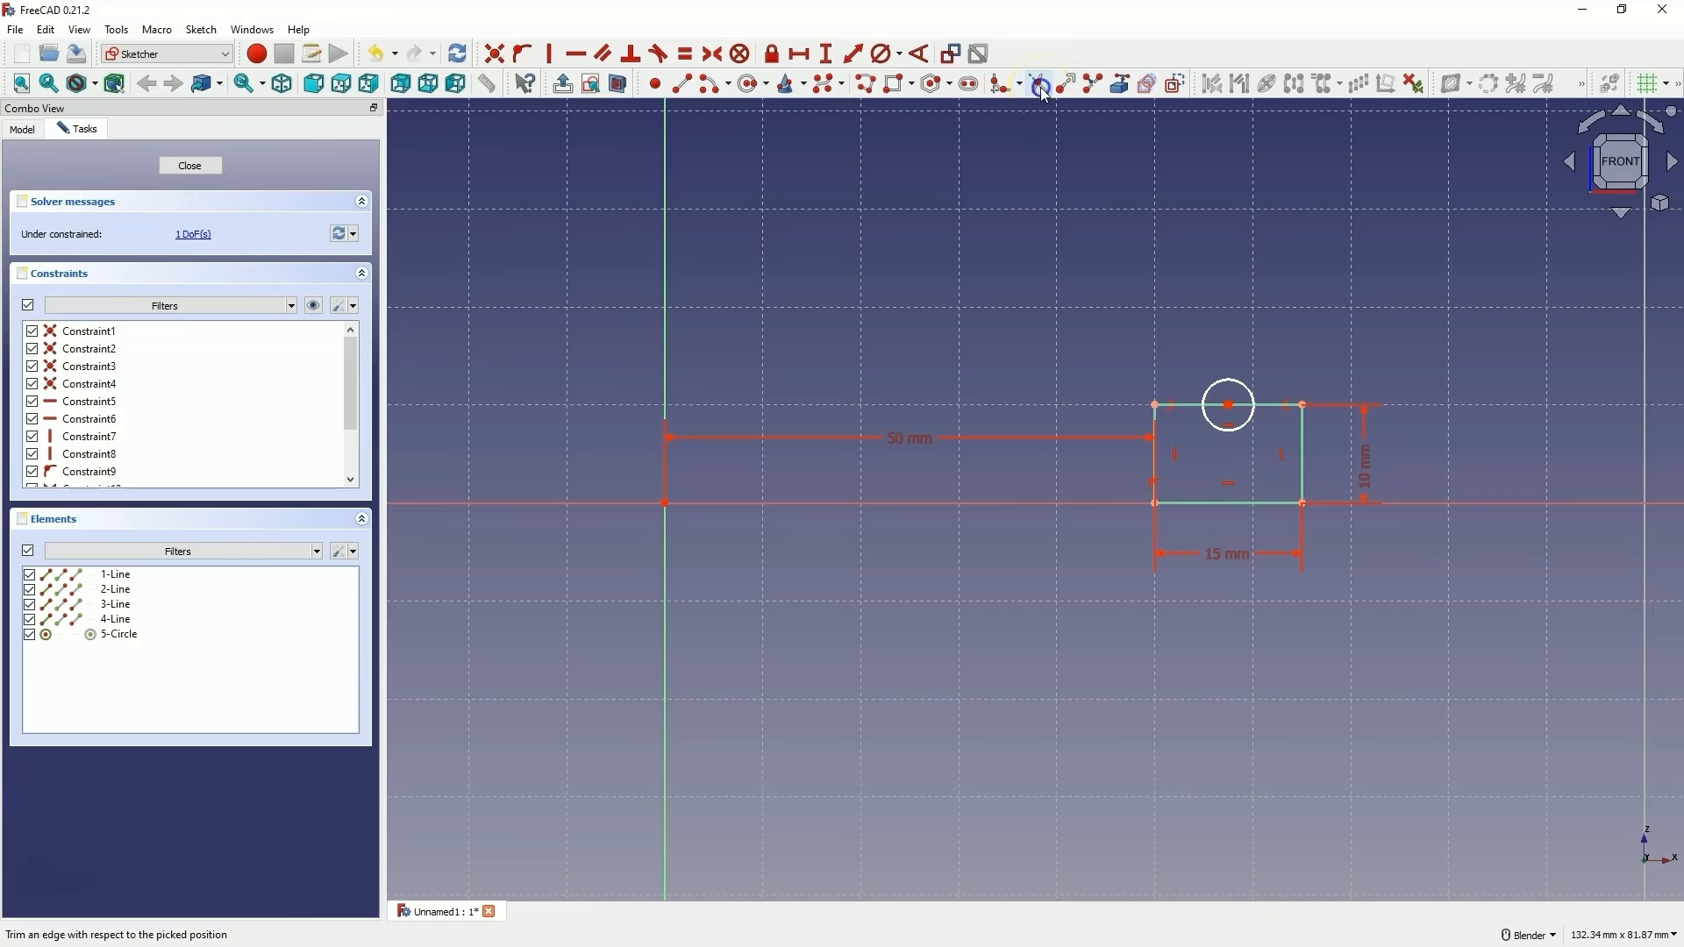
pyautogui.click(1237, 397)
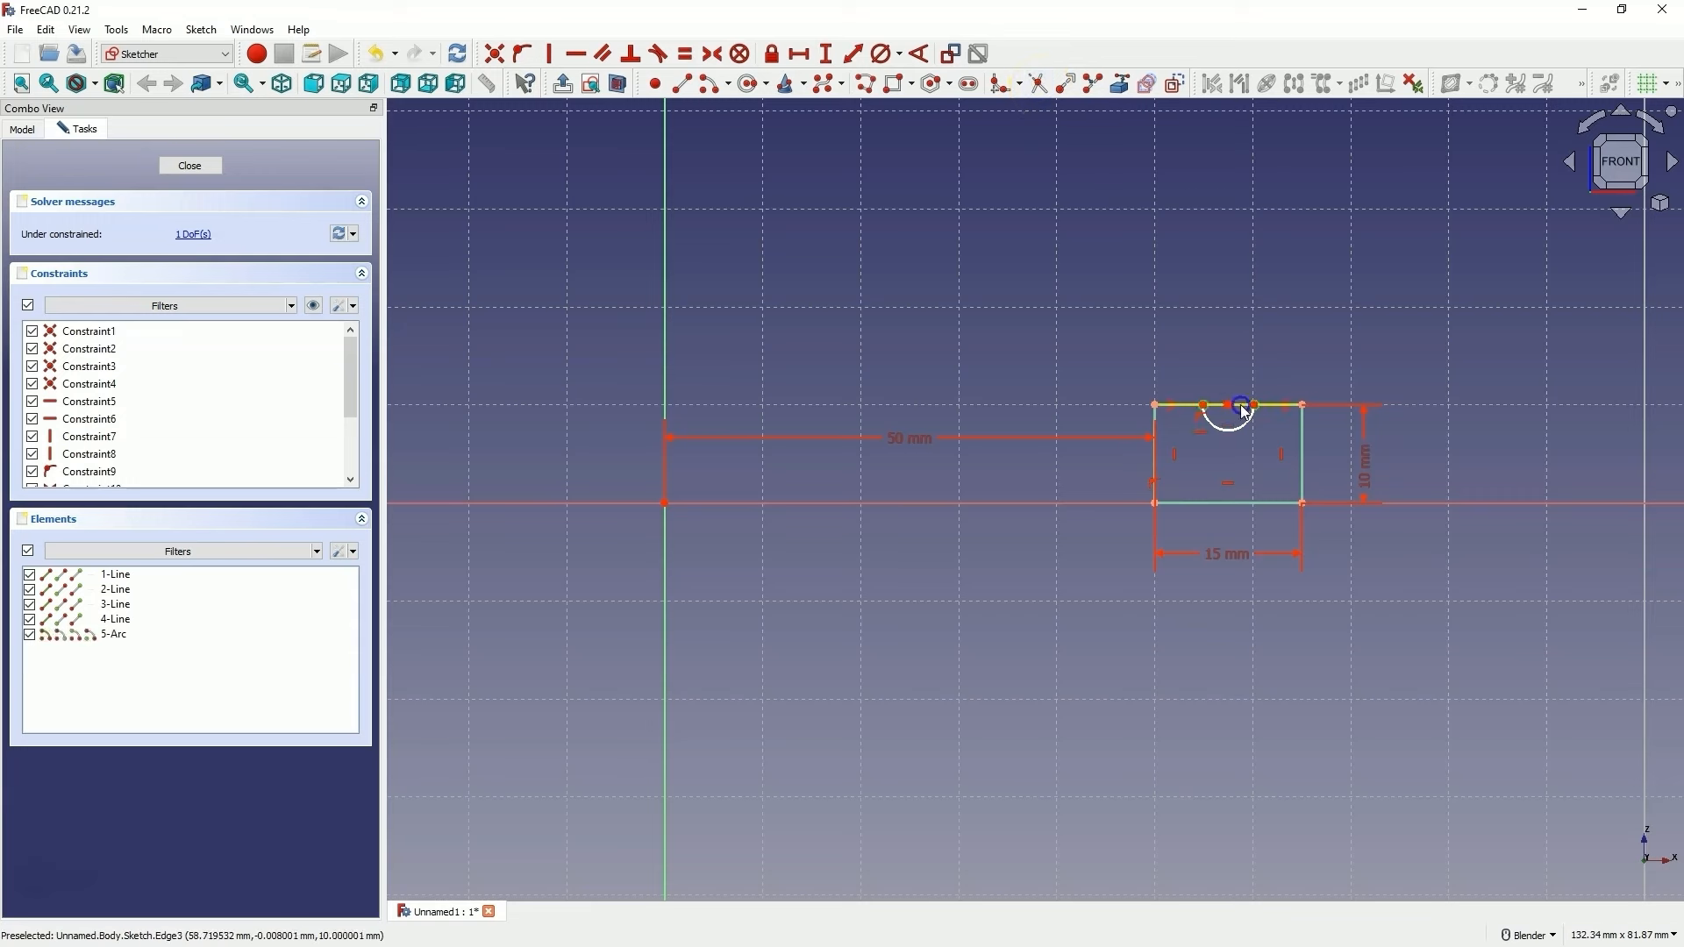
pyautogui.click(1232, 406)
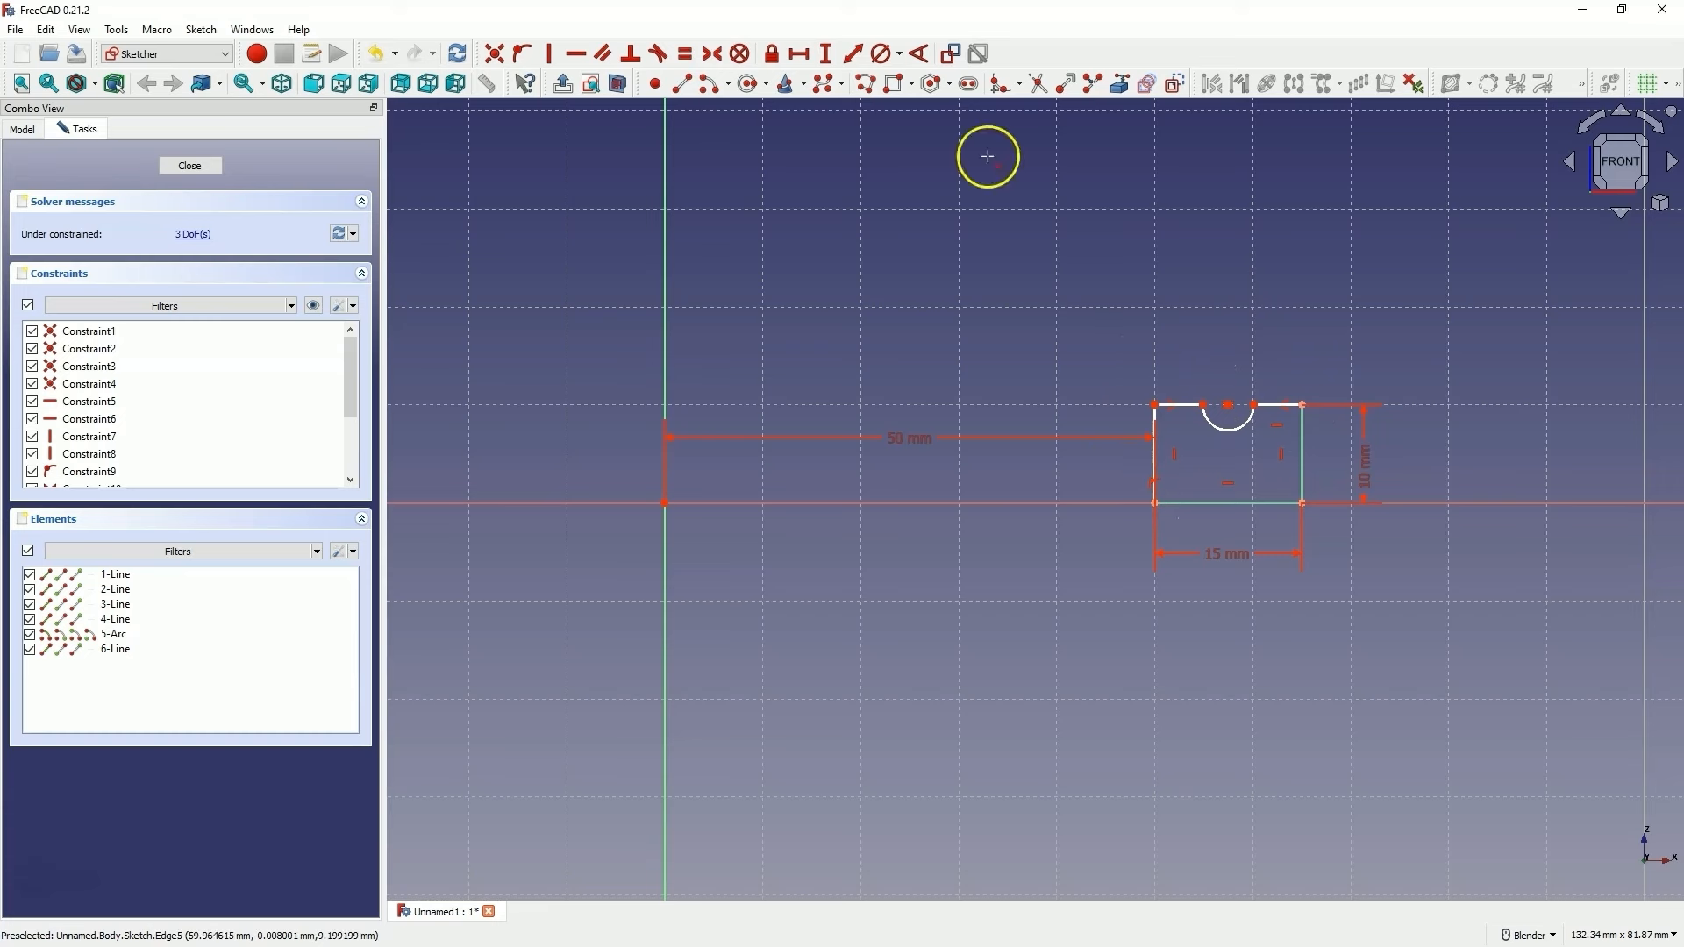
# Constrain the diameter of the semicircular arc in the top edge to 5 mm
pyautogui.click(884, 55)
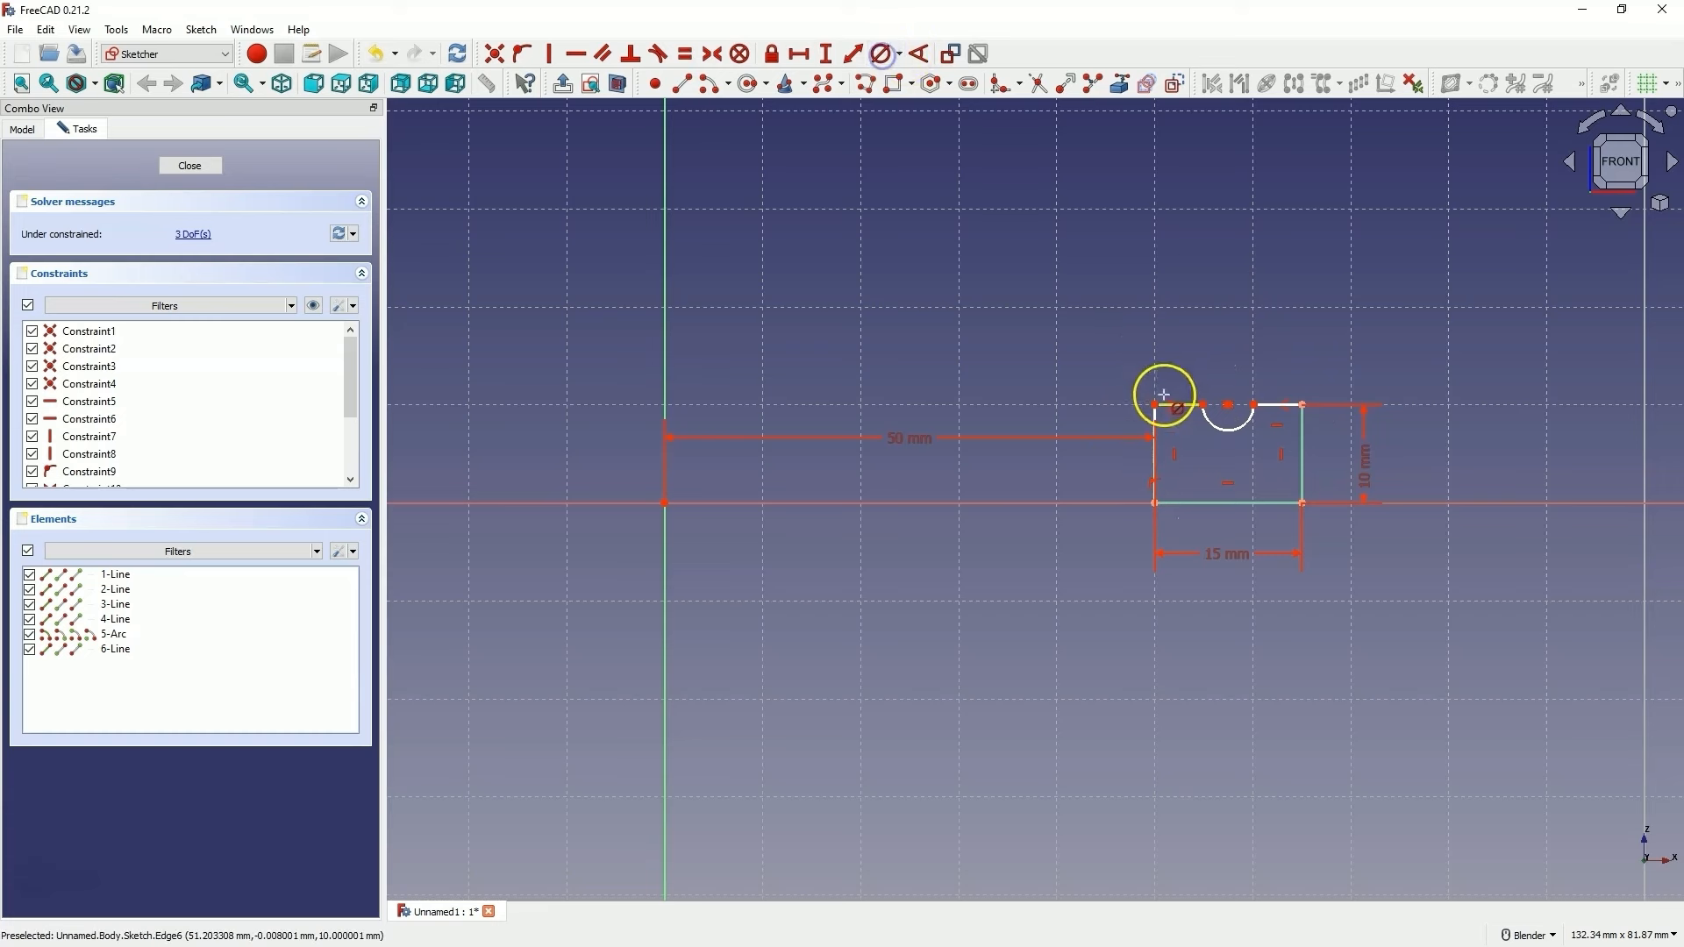
pyautogui.click(1225, 427)
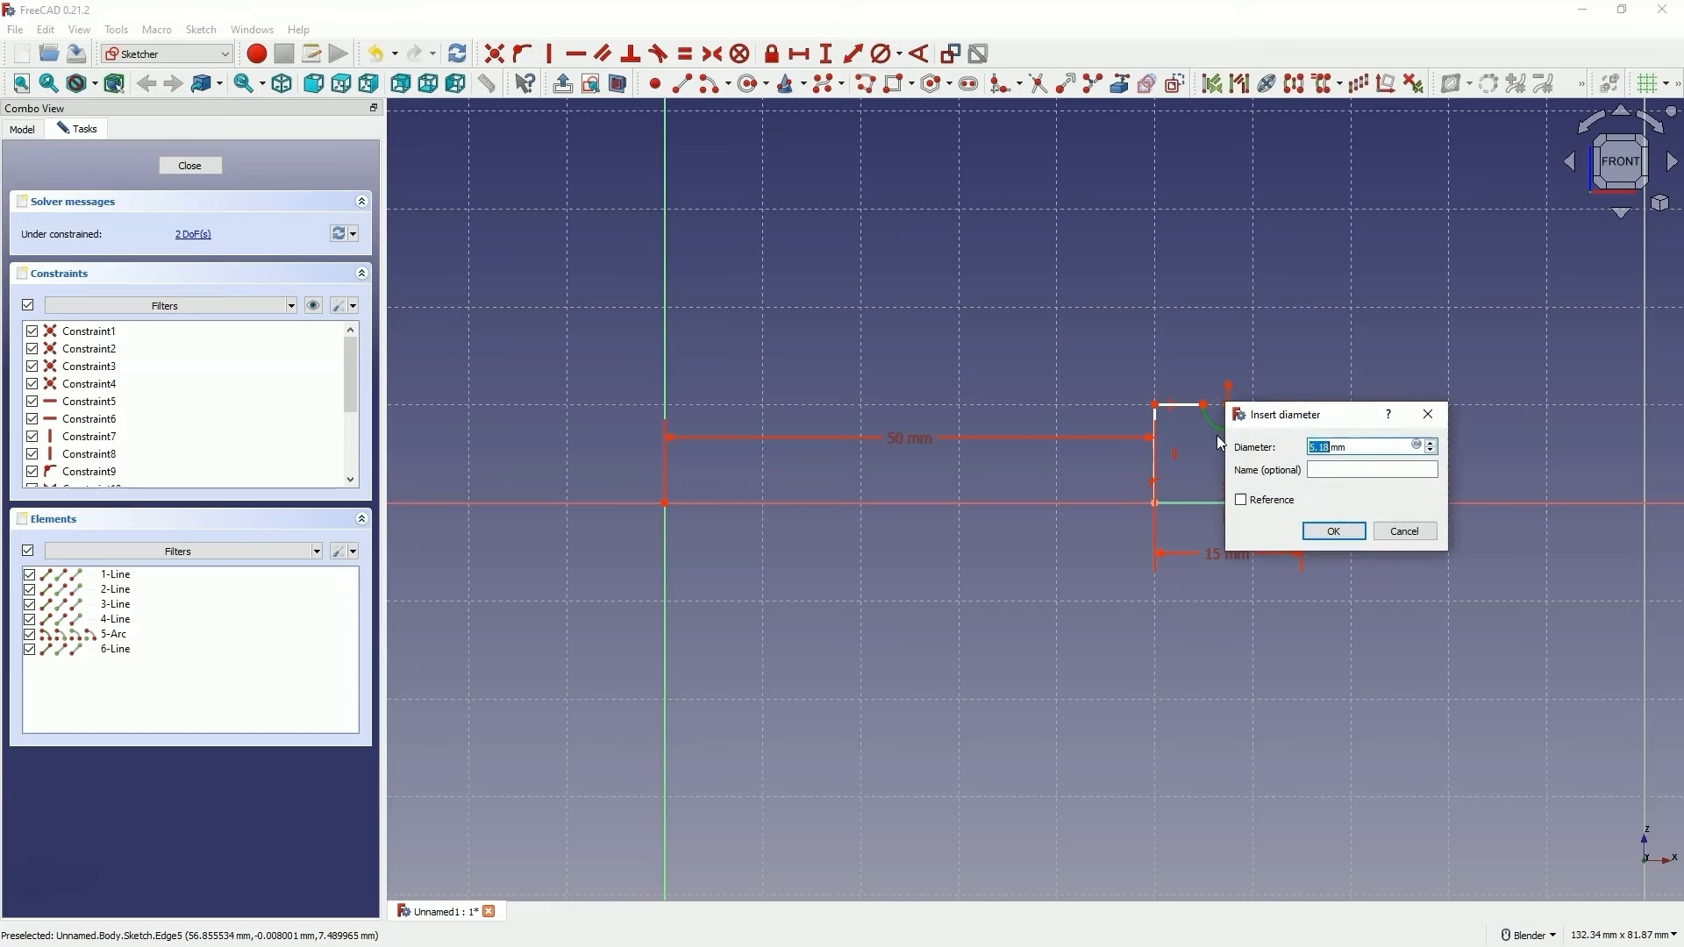
pyautogui.write('5')
pyautogui.press('Return')
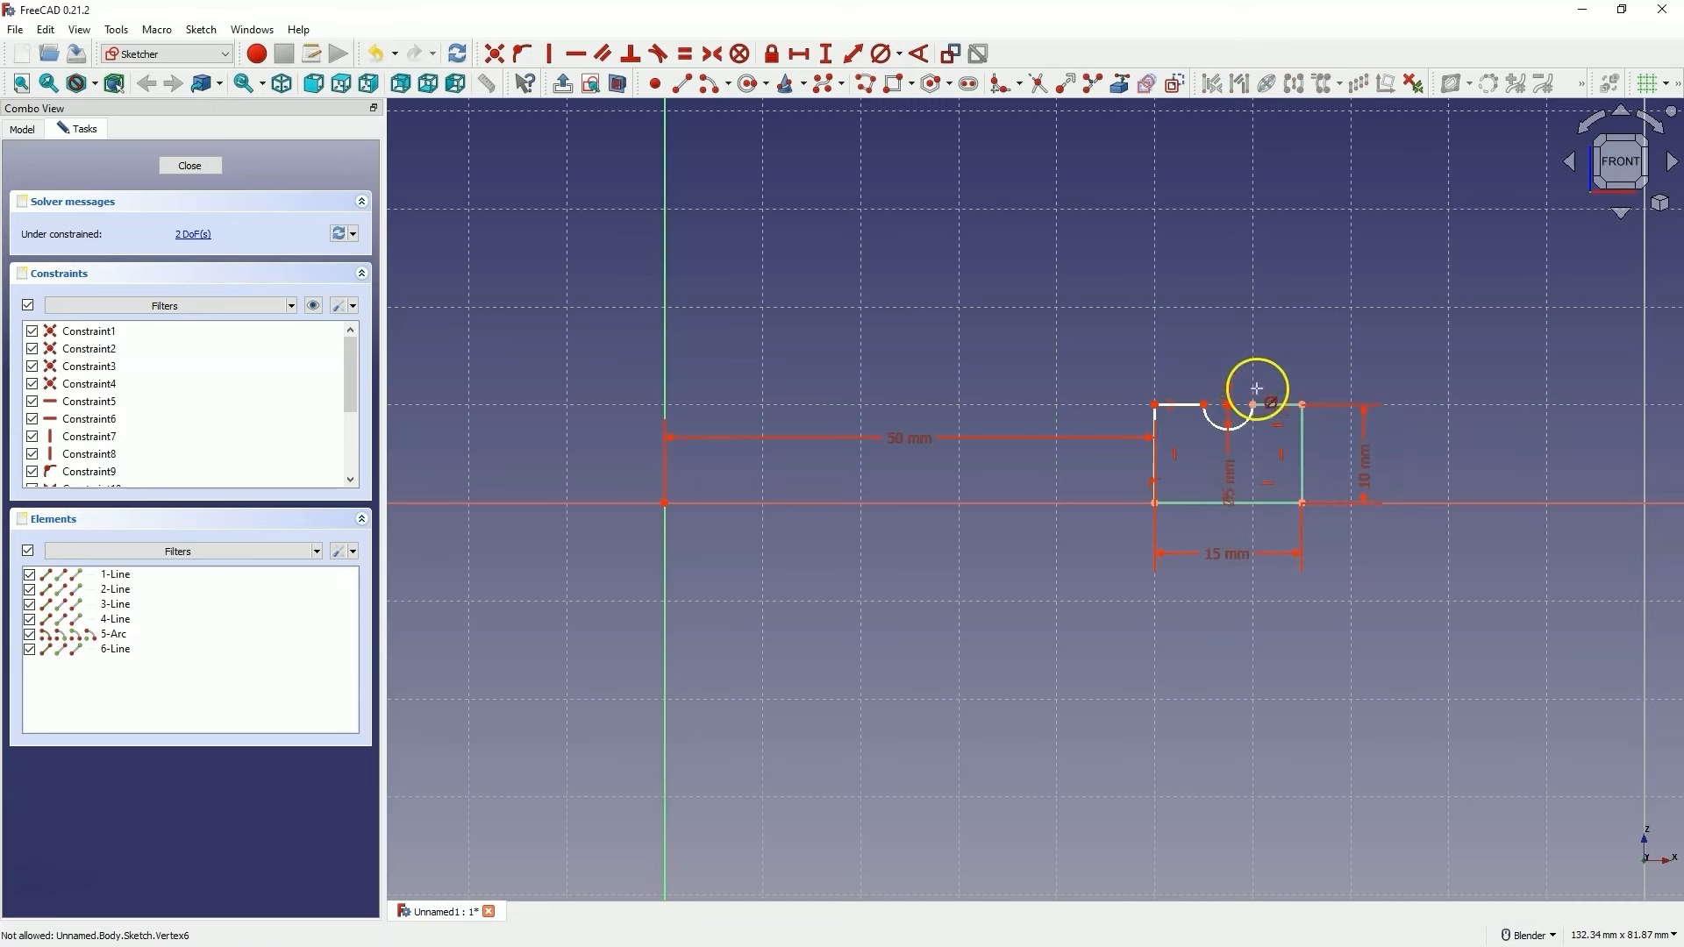
pyautogui.scroll(4, 1180, 399)
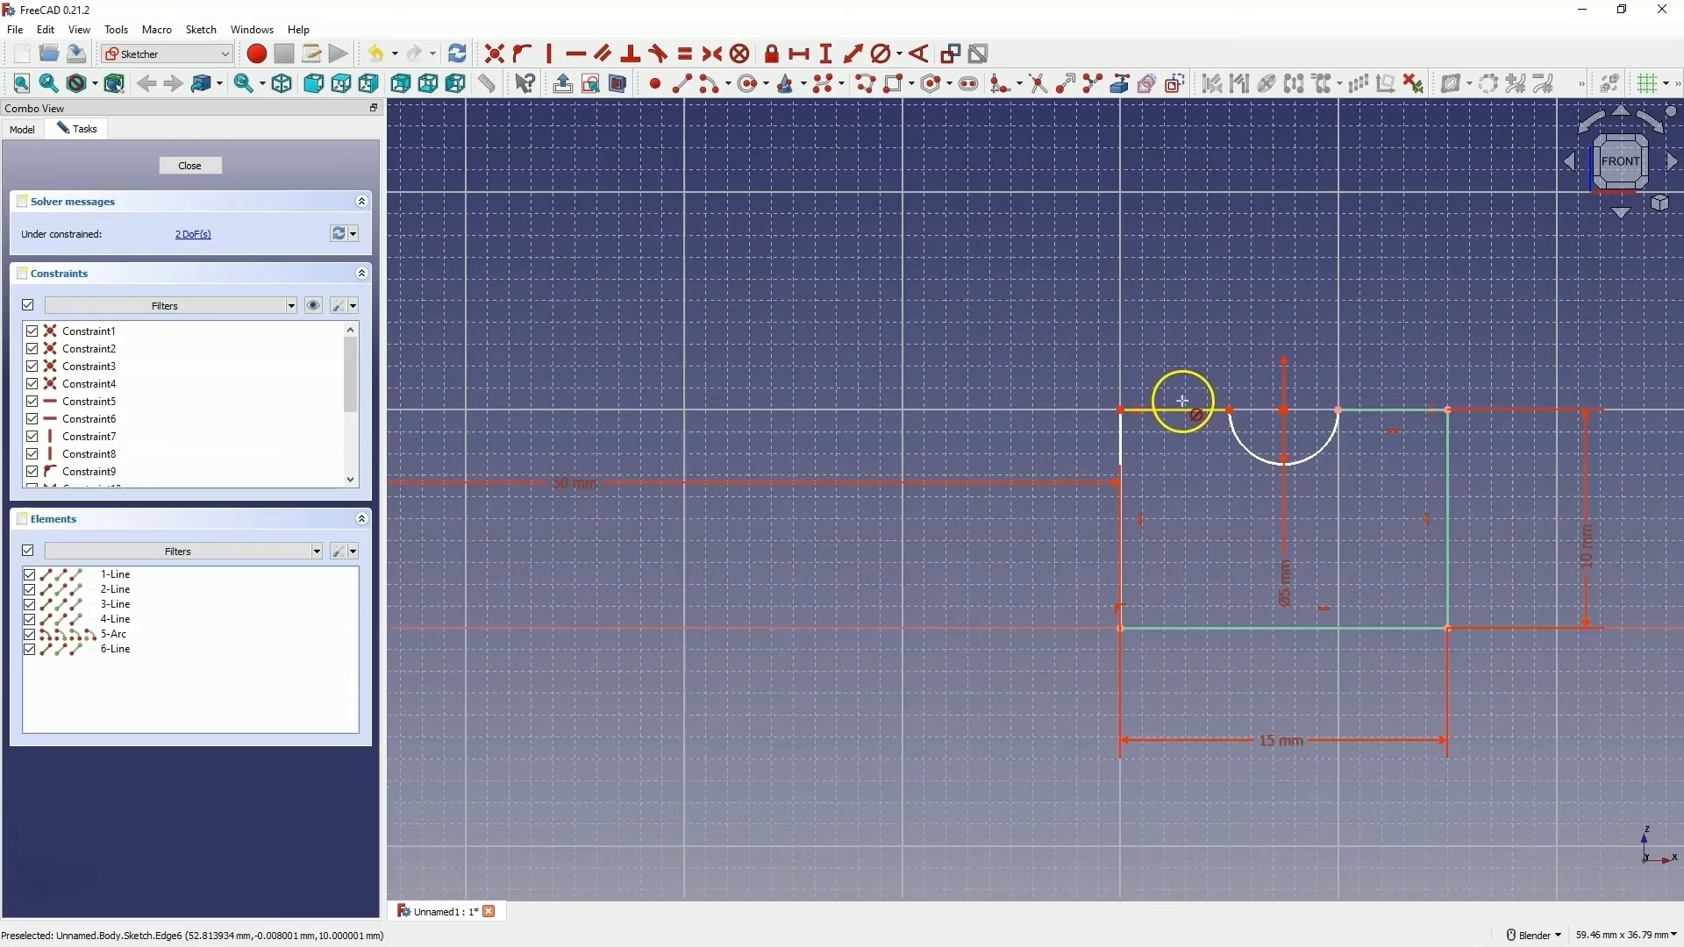
pyautogui.rightClick(1189, 356)
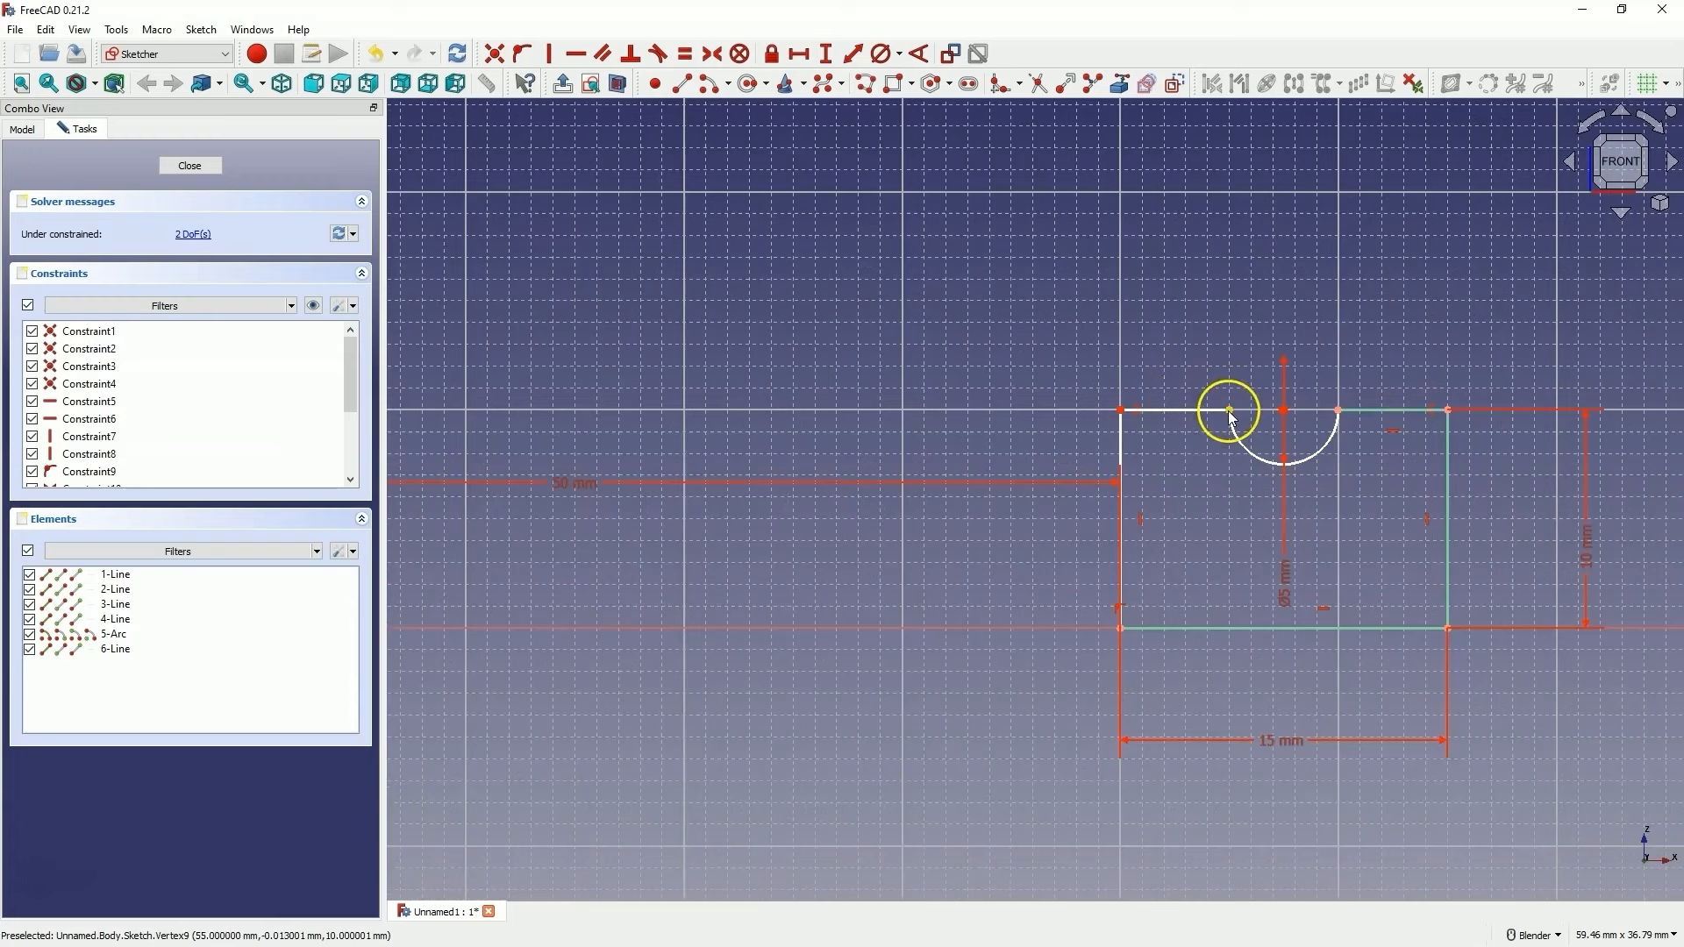
# Pull the arc's left endpoint slightly down and constrain the top edge segment left of the arc to be horizontal
pyautogui.moveTo(1228, 410); pyautogui.dragTo(1228, 422)
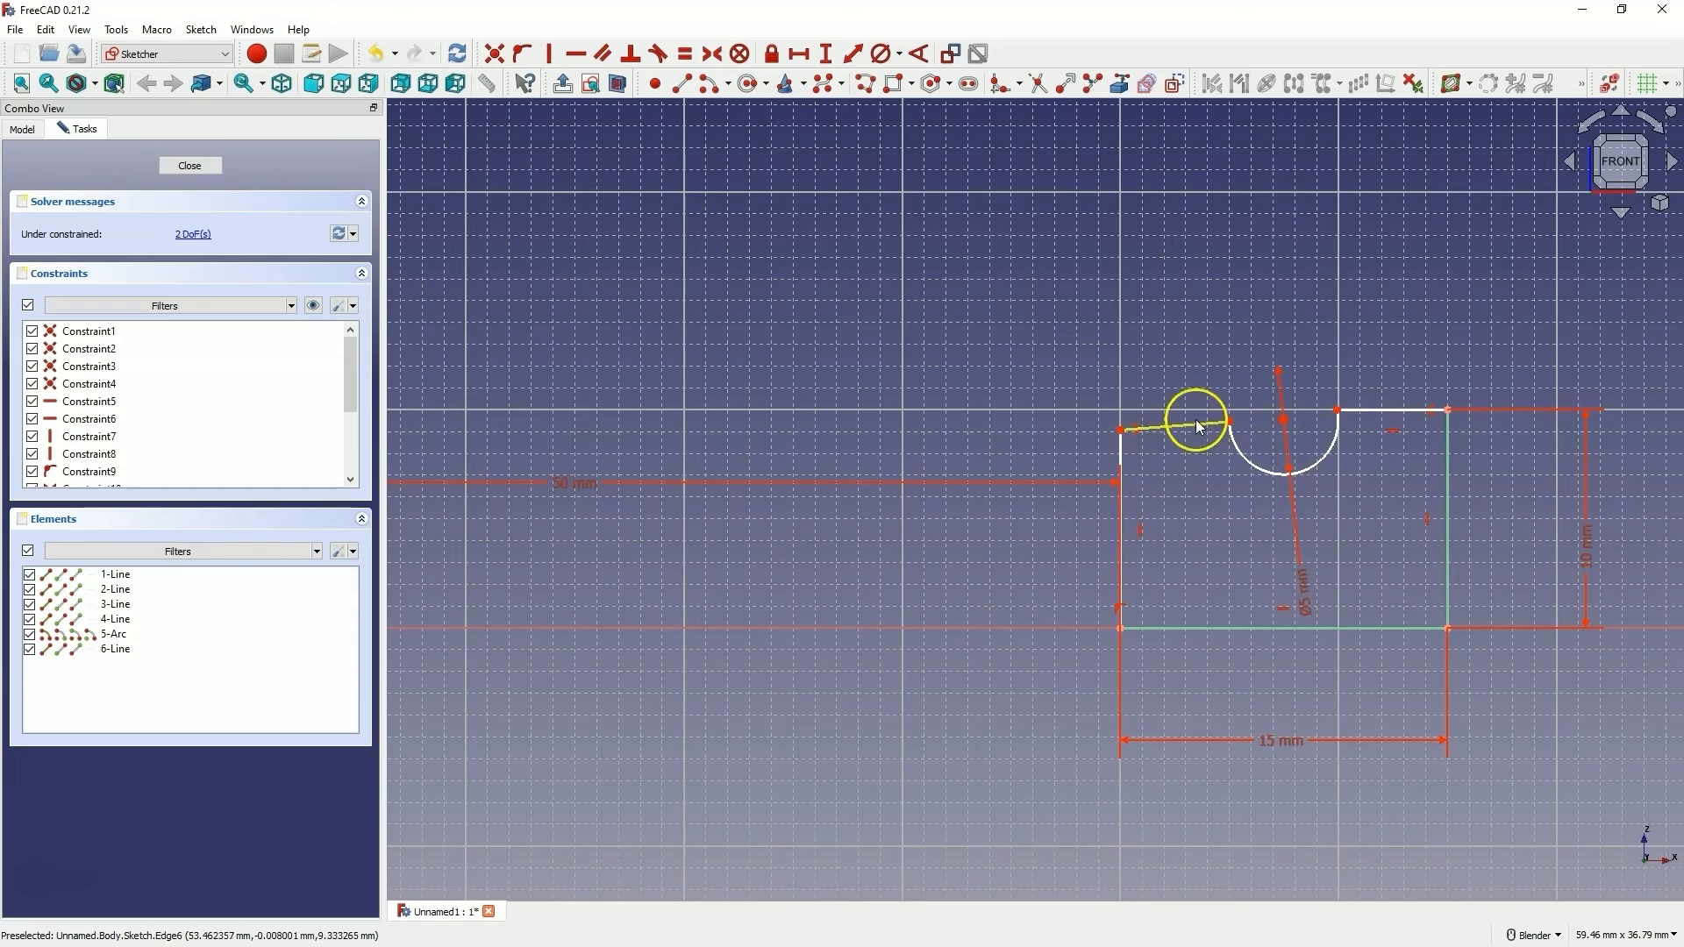
pyautogui.click(1178, 435)
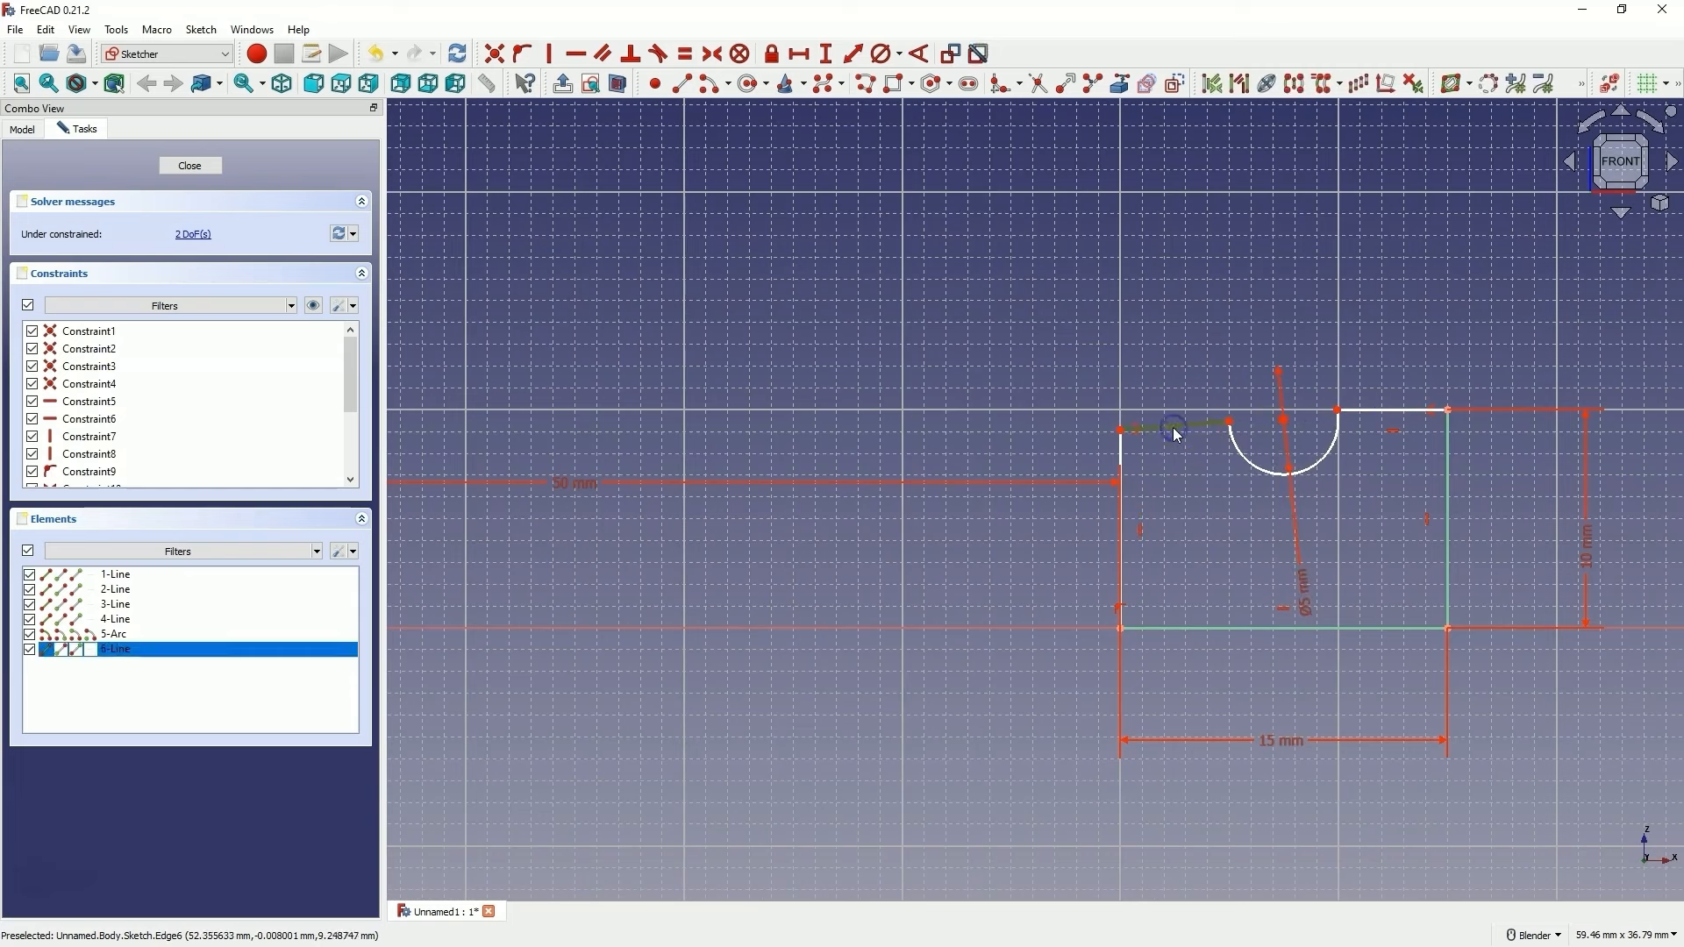
pyautogui.click(579, 56)
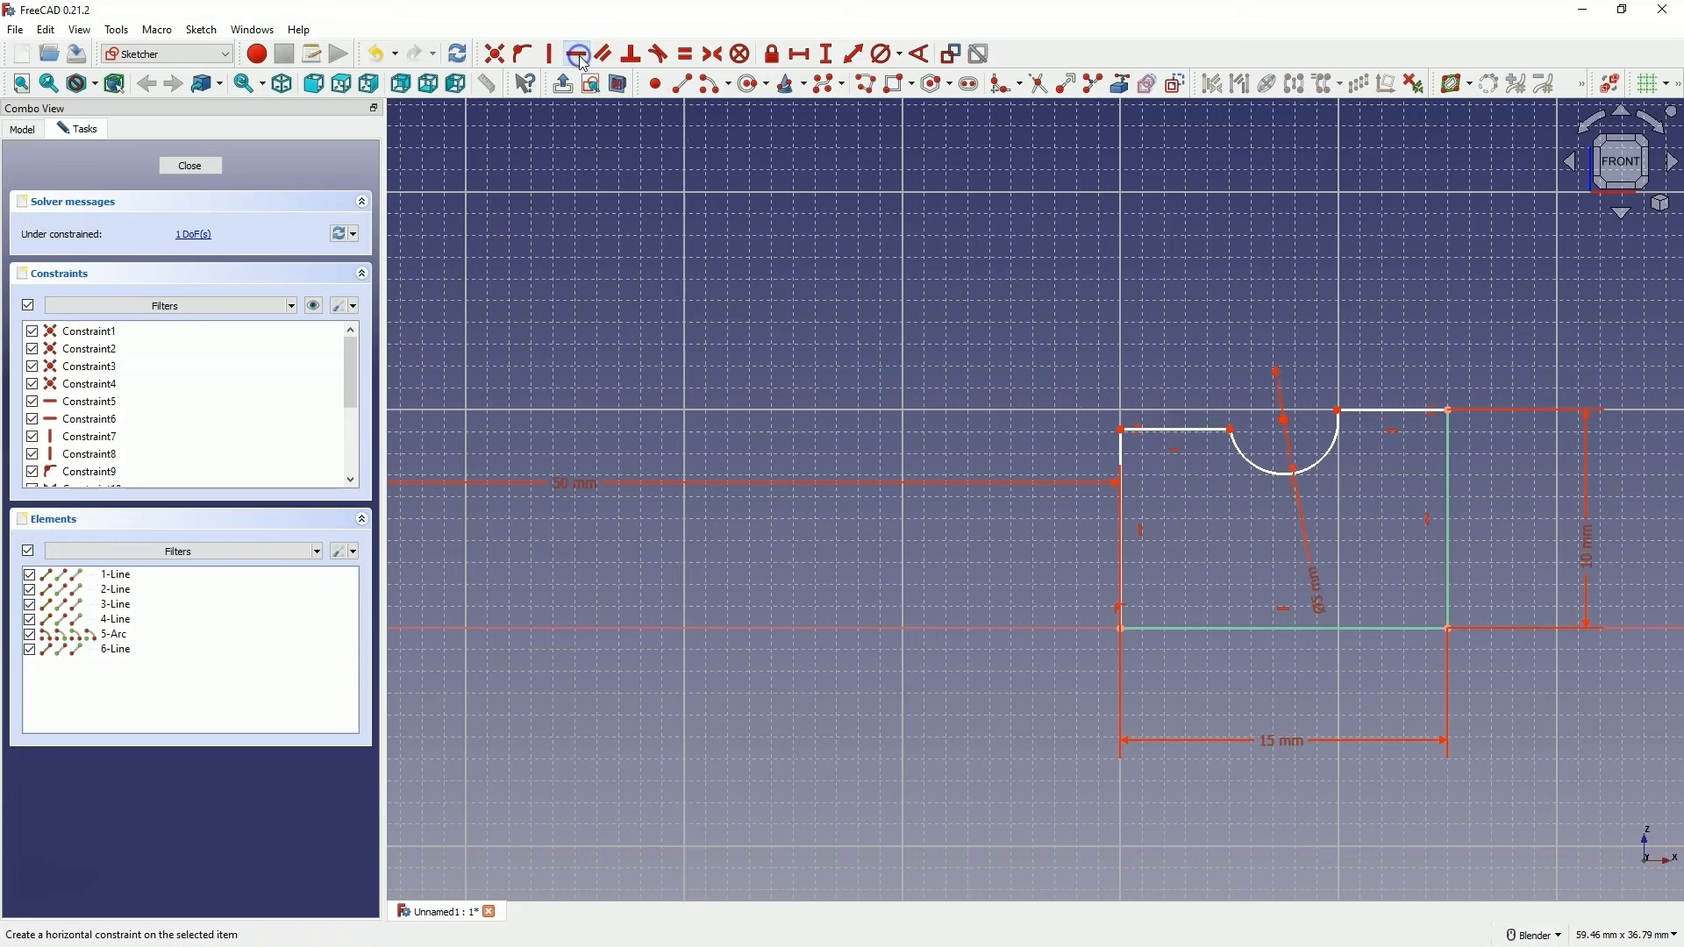
# Constrain the profile's two vertical sides to equal length and finish the sketch
pyautogui.click(1122, 444)
pyautogui.click(1447, 429)
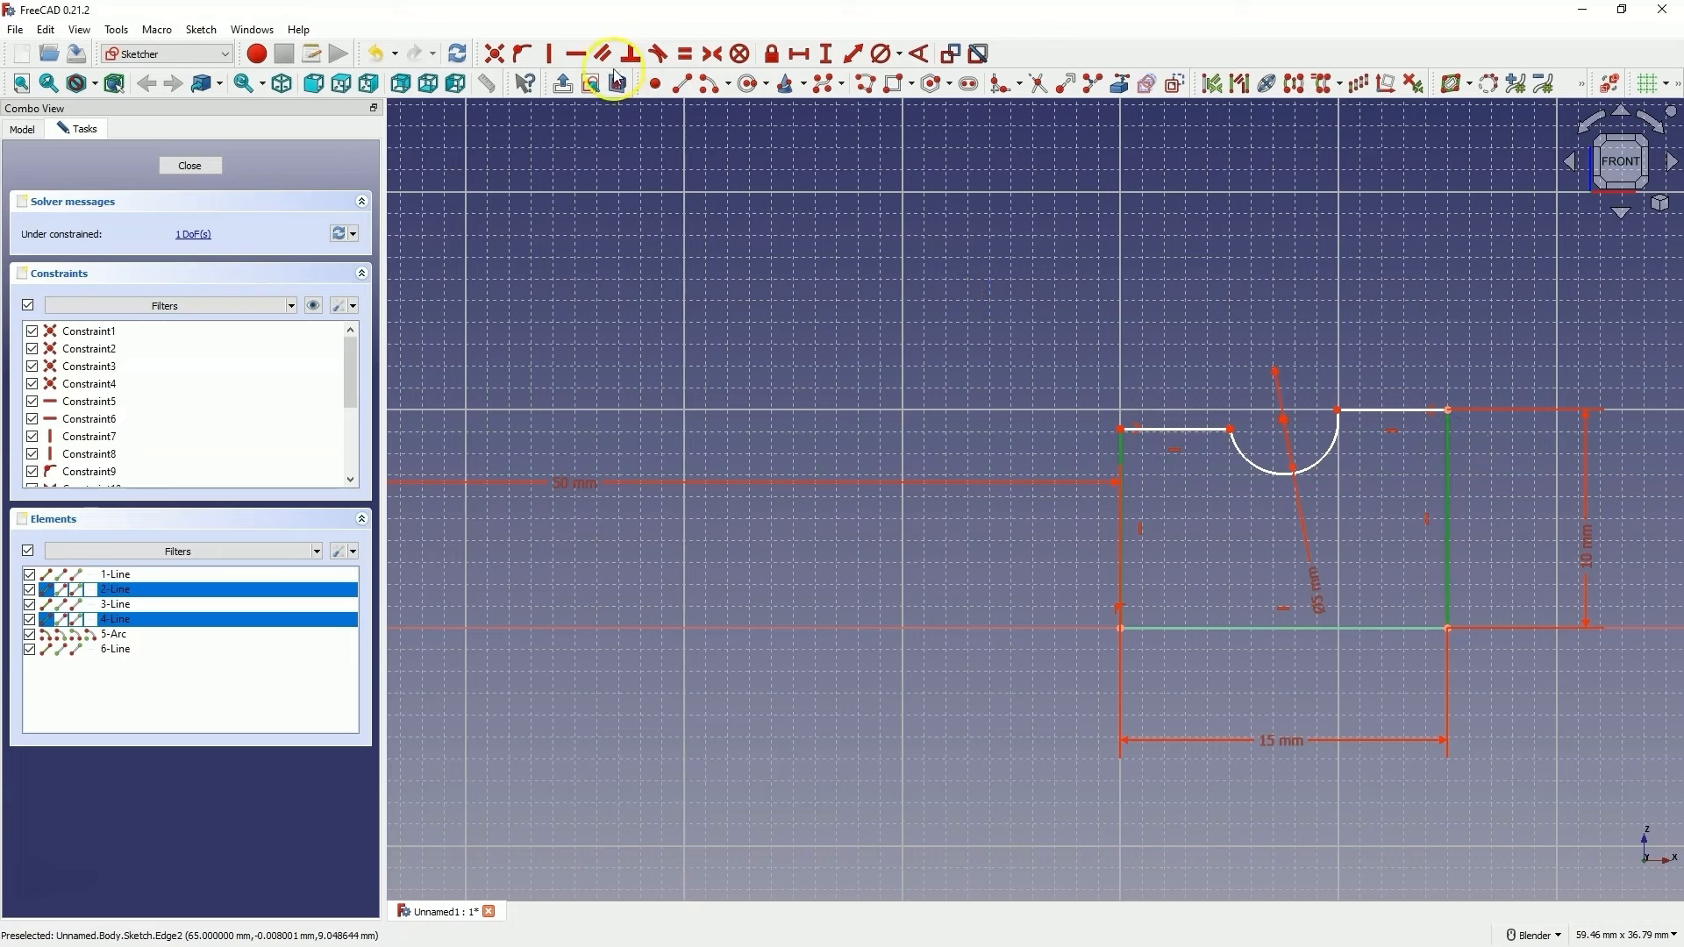
pyautogui.click(685, 53)
pyautogui.scroll(-3, 1293, 374)
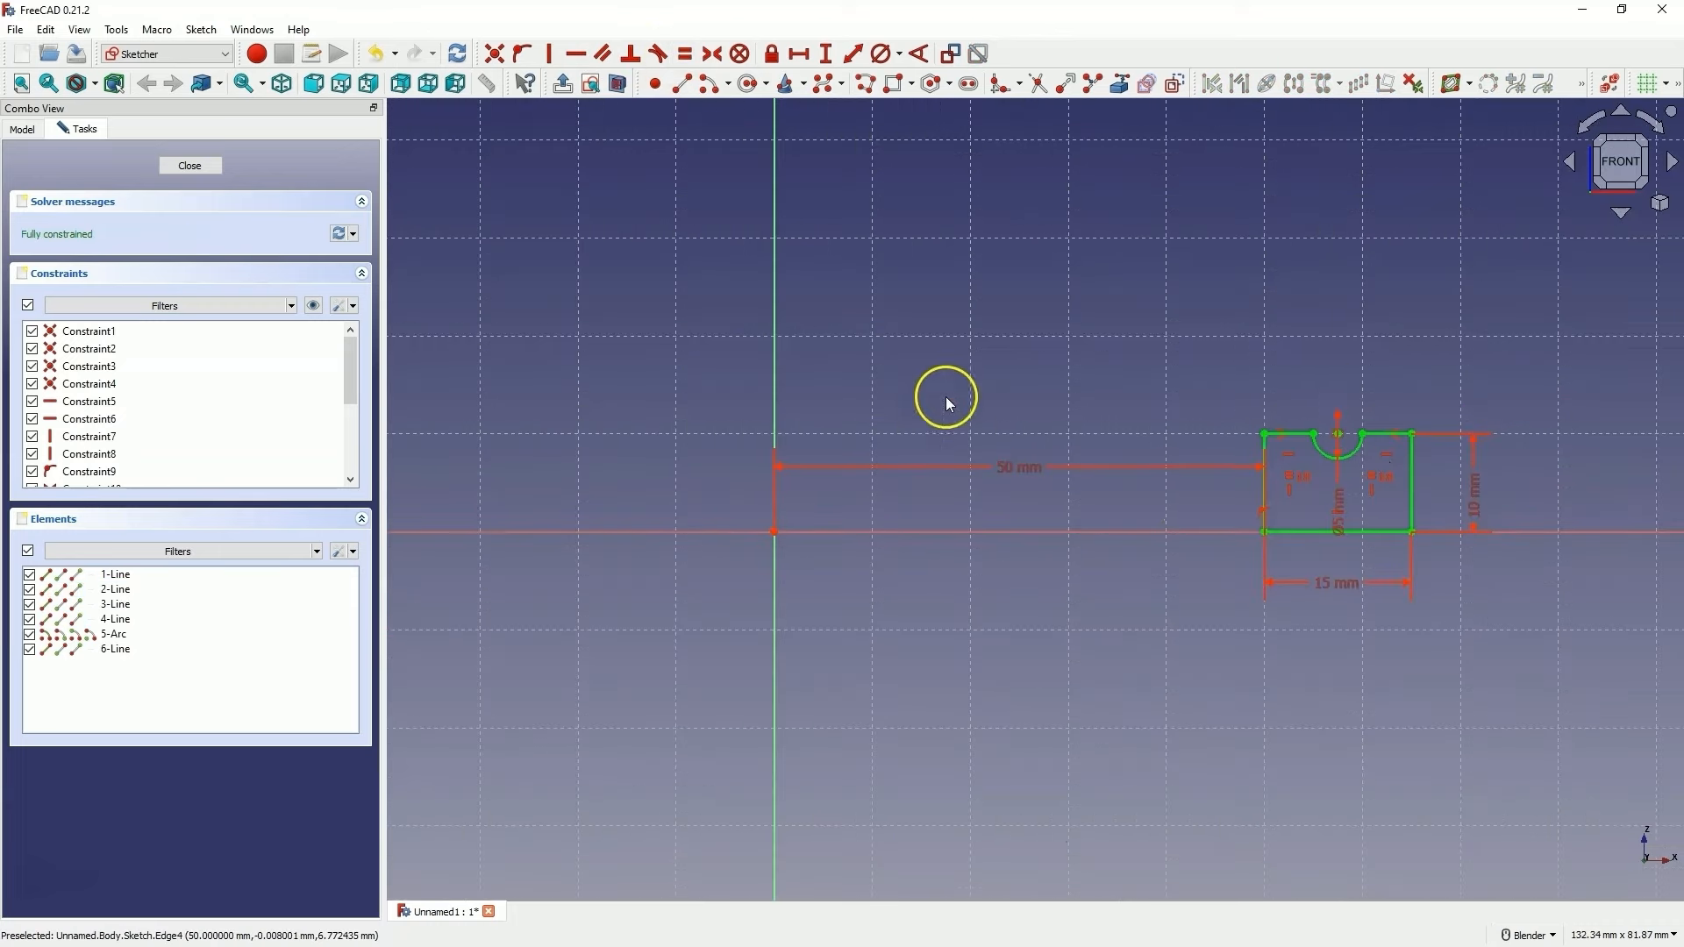
pyautogui.click(188, 166)
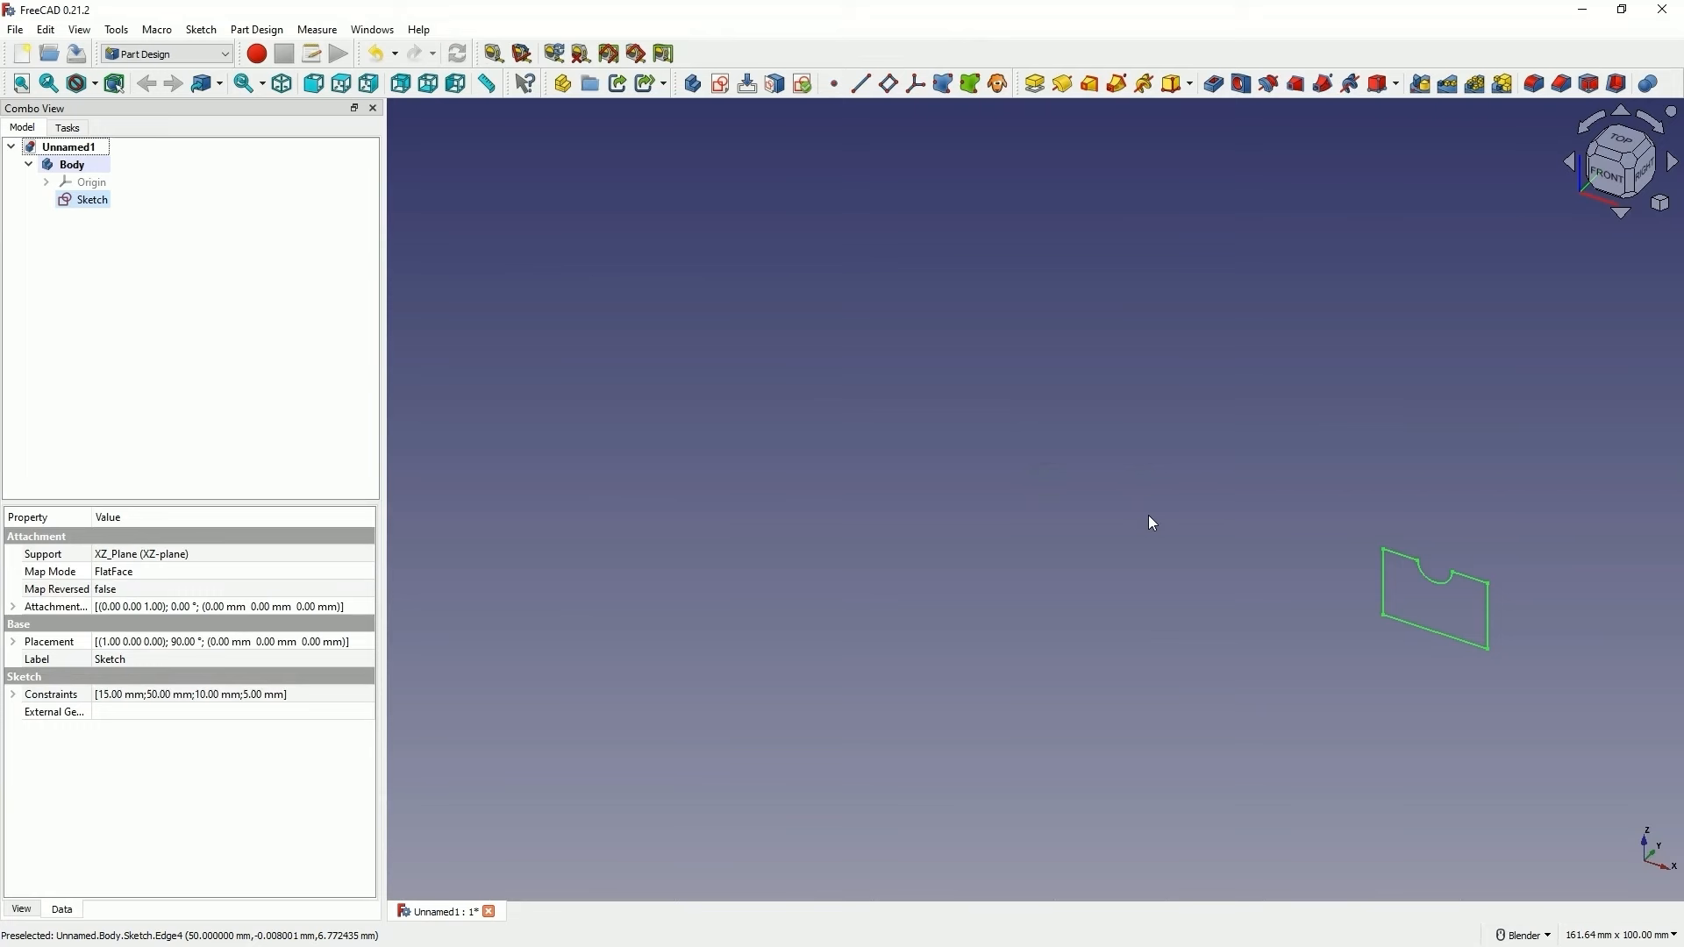
# Revolve the grooved profile 360° about the vertical sketch axis
pyautogui.click(1063, 84)
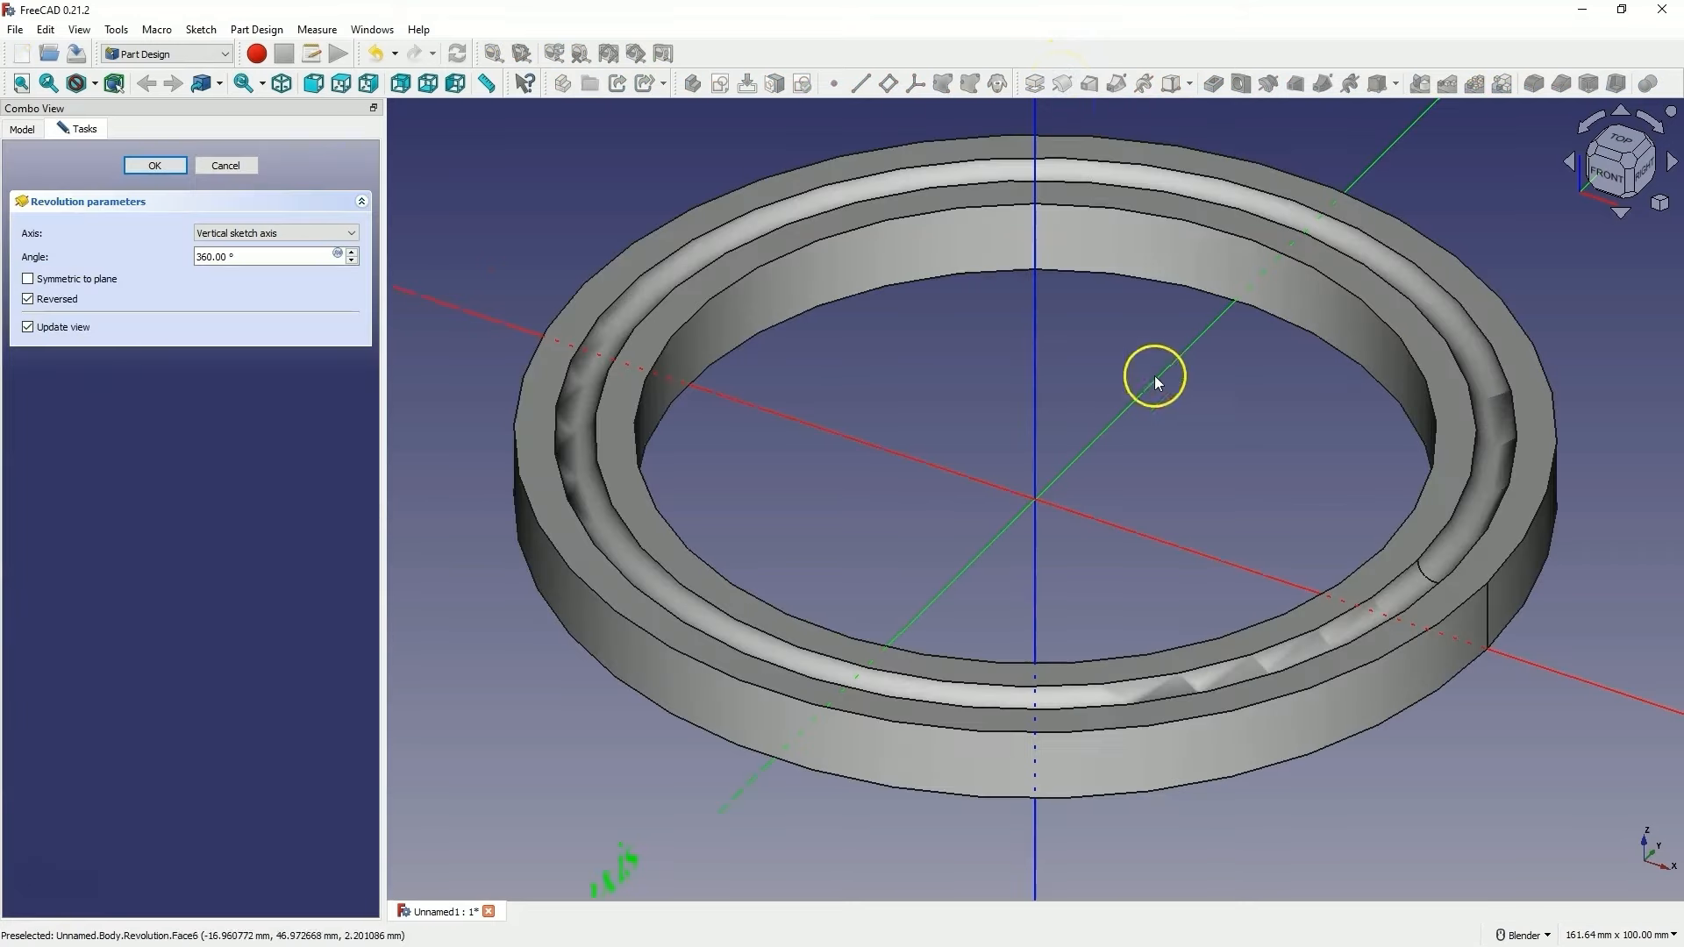
pyautogui.scroll(-3, 1154, 375)
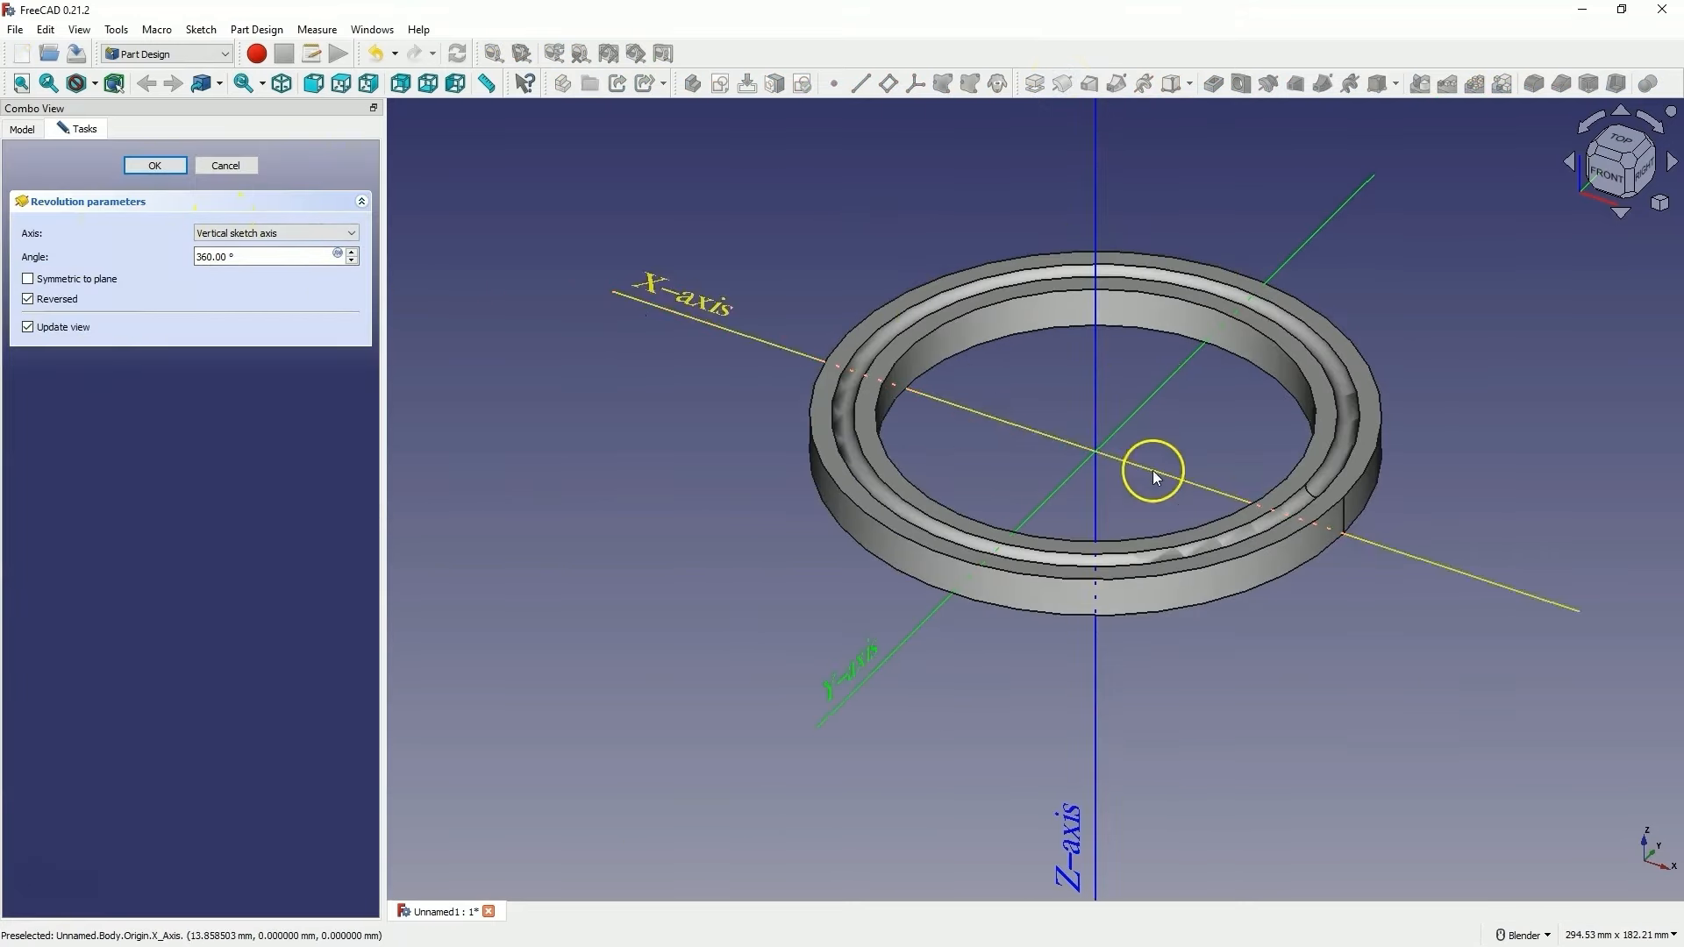
# Try the horizontal sketch axis as the axis of the revolution and inspect the resulting shape
pyautogui.click(258, 234)
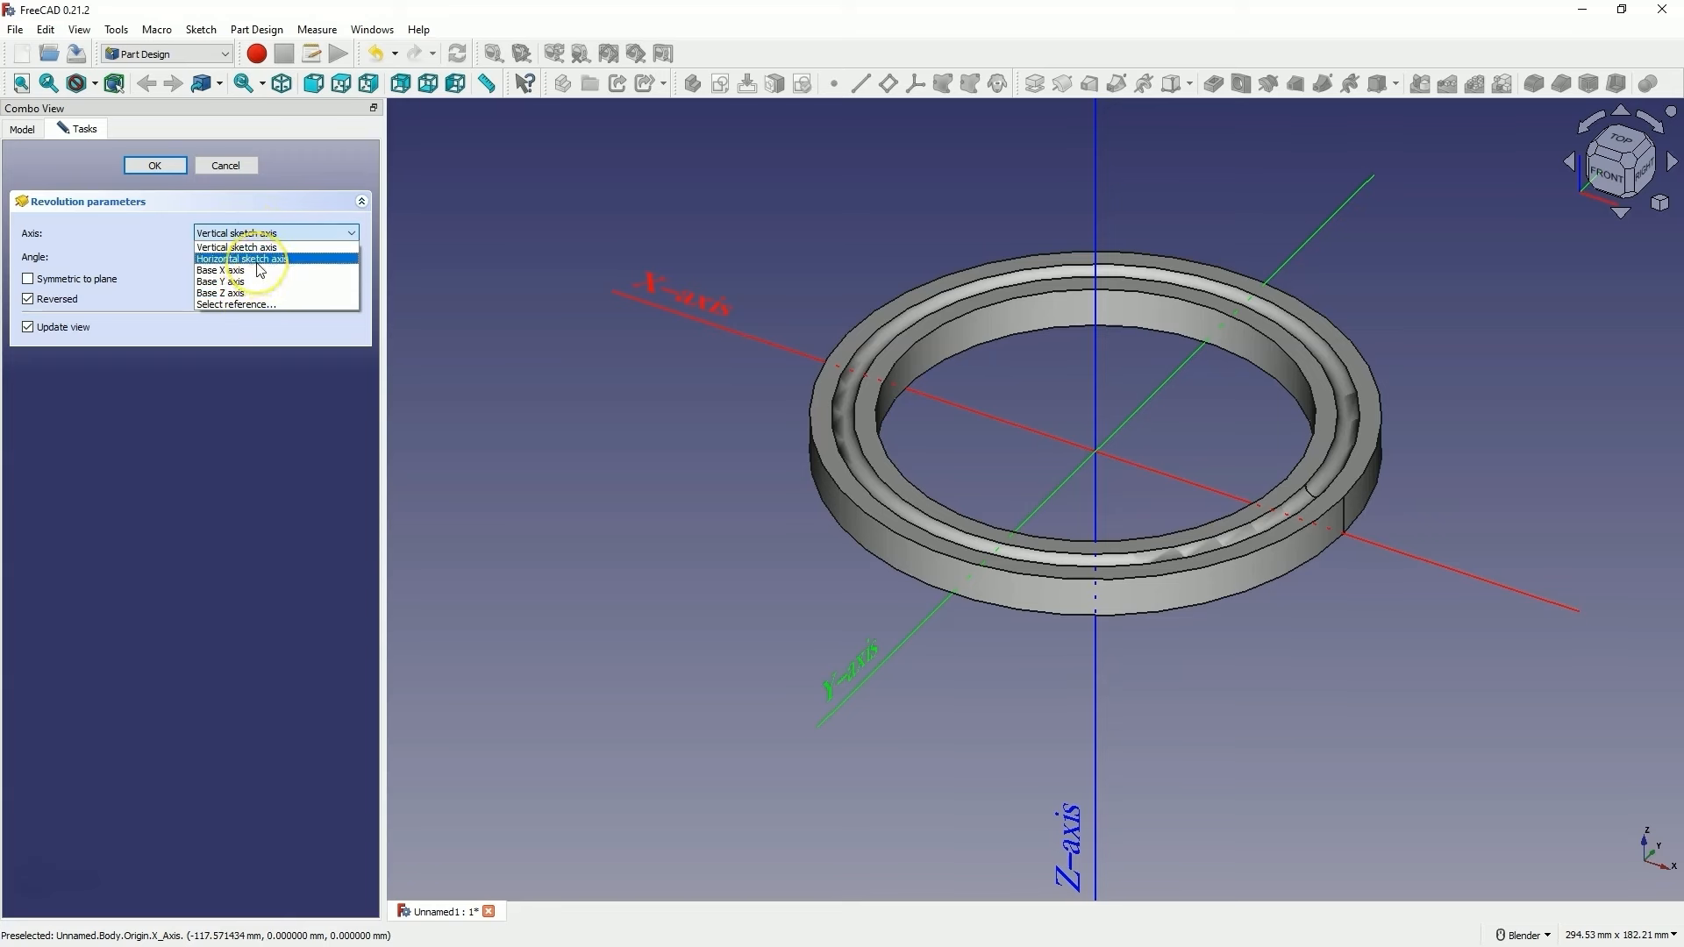
pyautogui.click(246, 261)
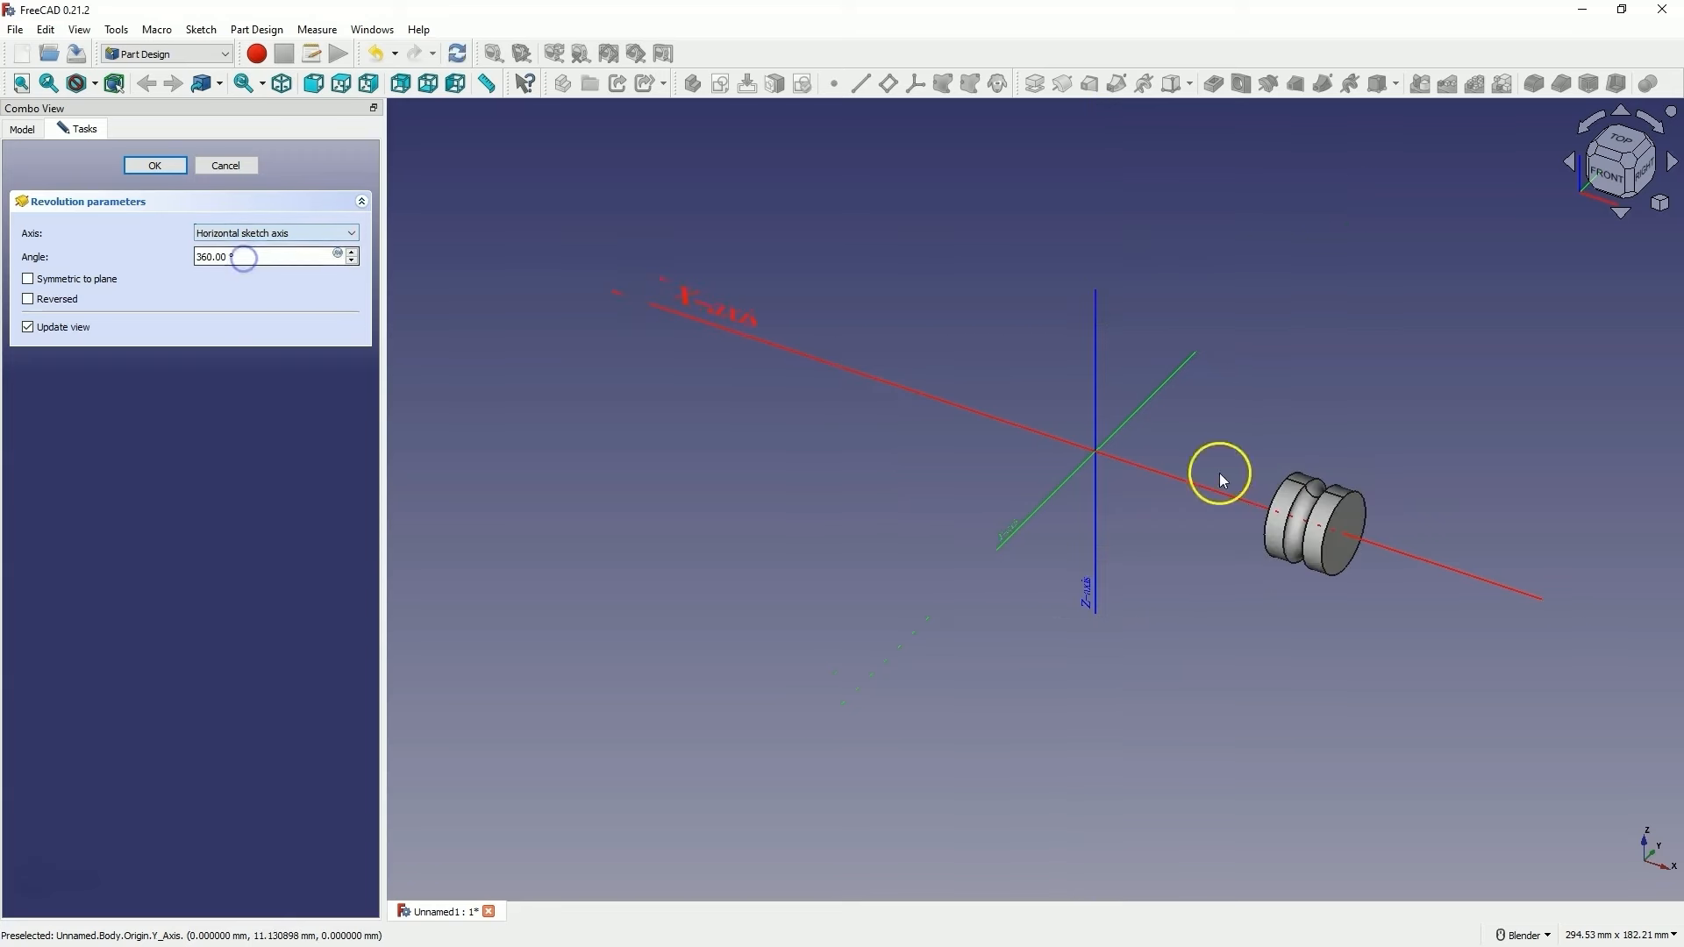
pyautogui.moveTo(1218, 474)
pyautogui.mouseDown(button='middle')
pyautogui.moveTo(1383, 515)
pyautogui.moveTo(1226, 553)
pyautogui.moveTo(1240, 579)
pyautogui.moveTo(1184, 544)
pyautogui.mouseUp(button='middle')
# Set the revolution's axis to the Base Z axis
pyautogui.click(292, 234)
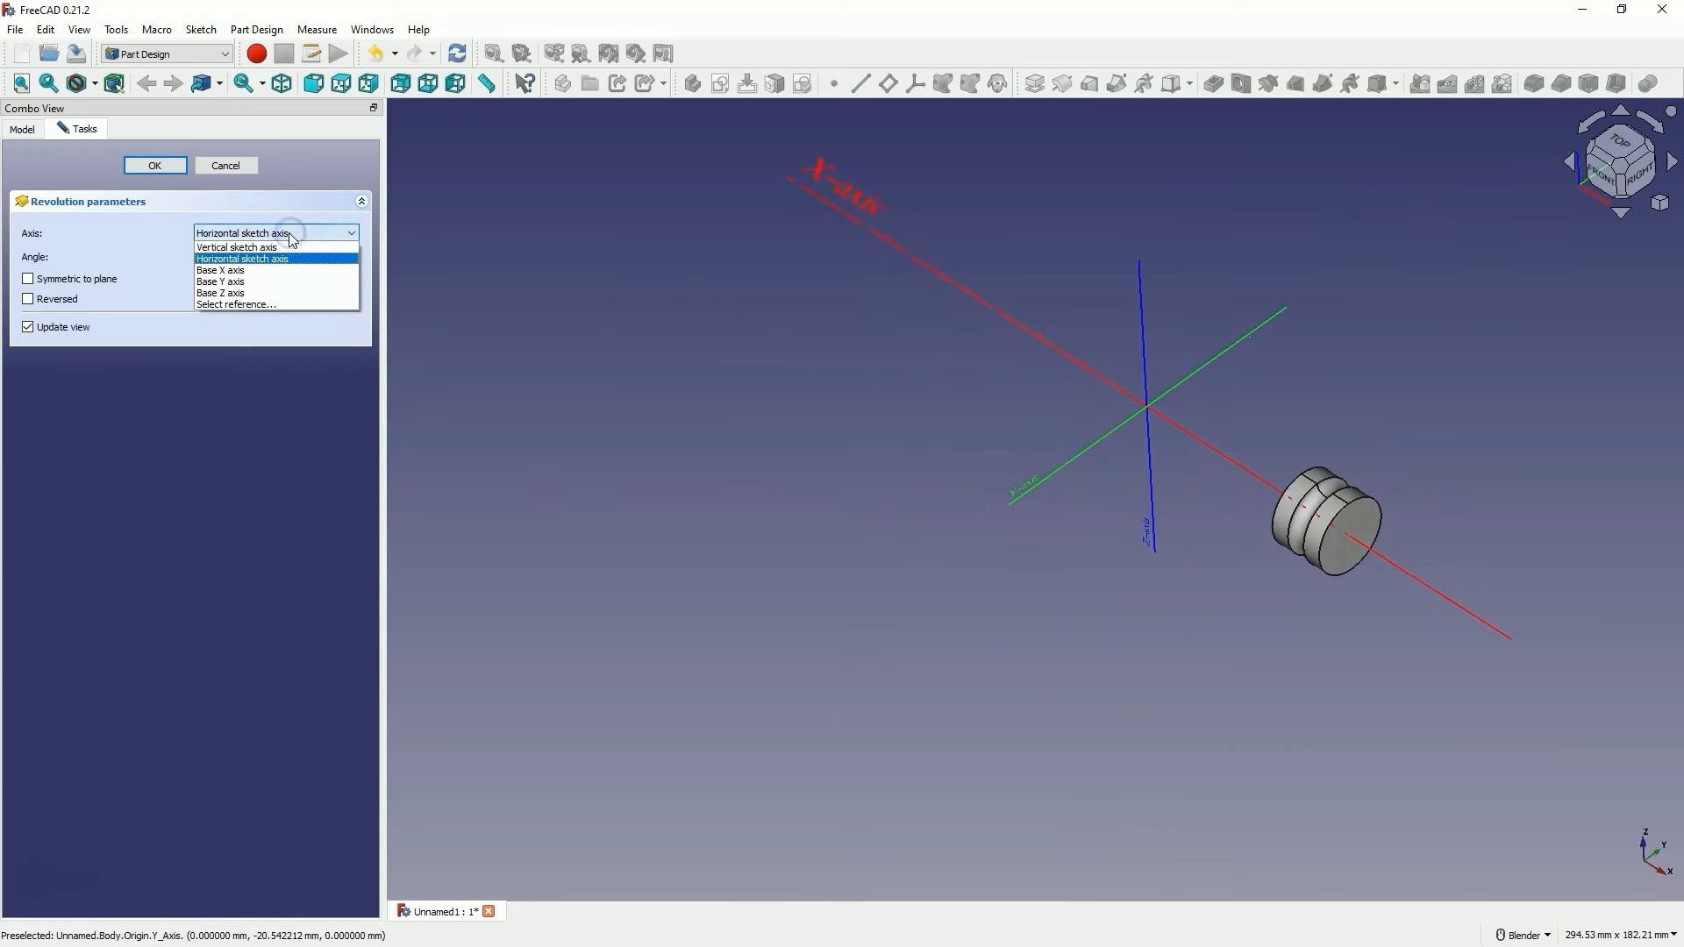
pyautogui.click(247, 293)
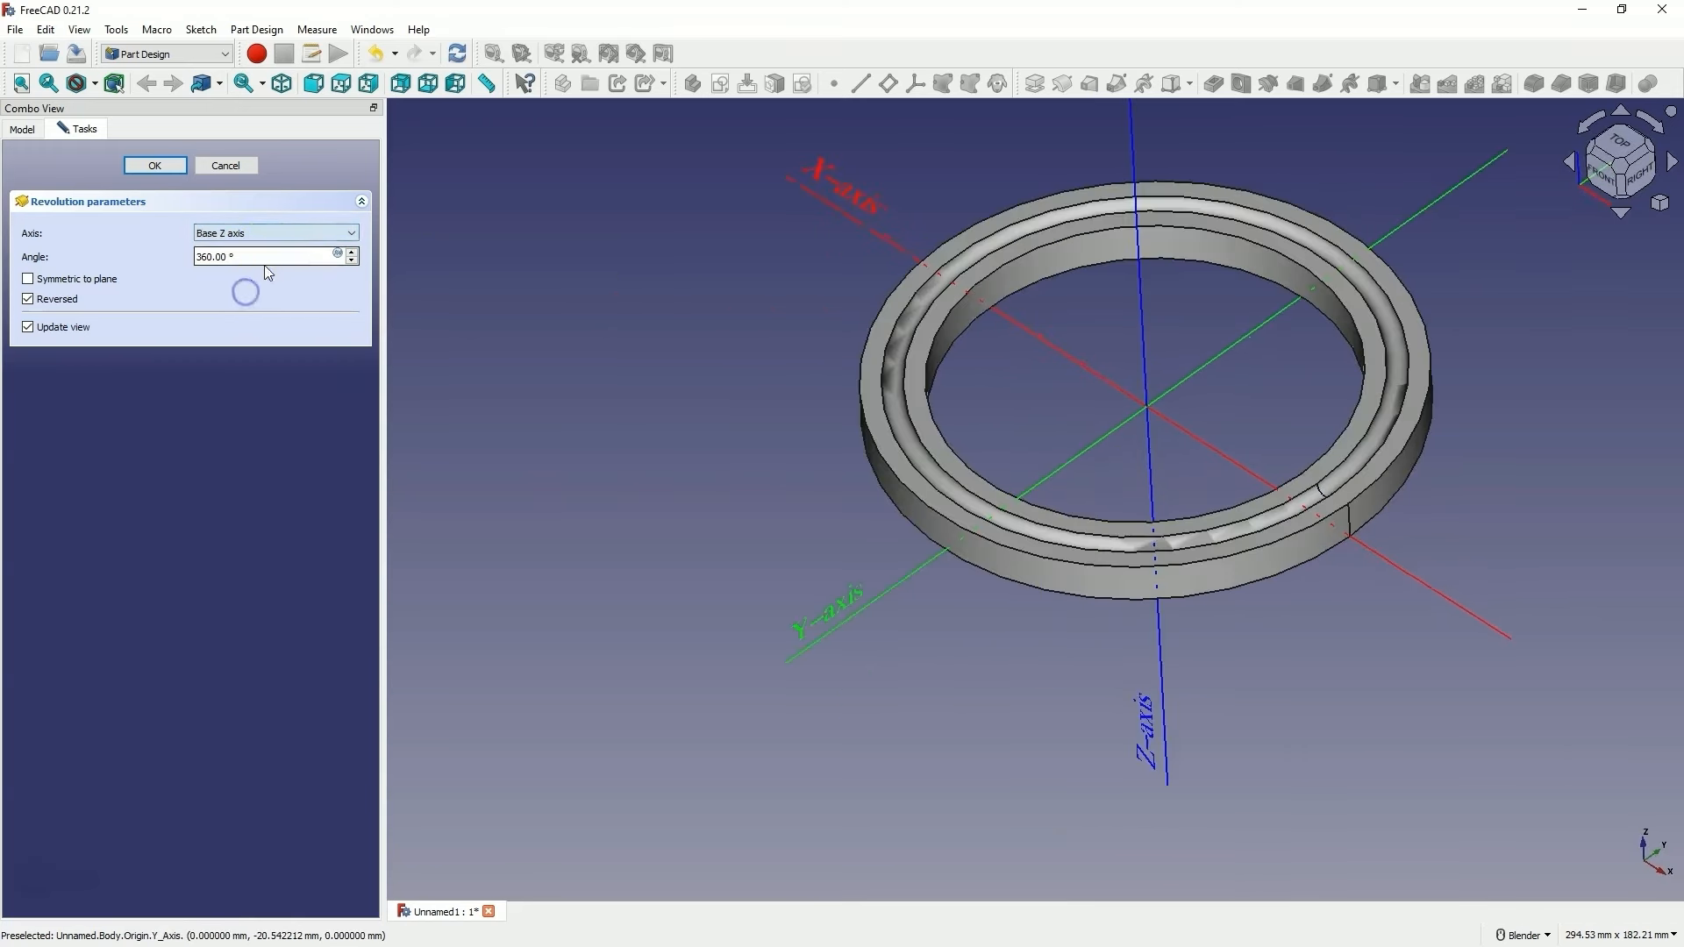
pyautogui.click(269, 234)
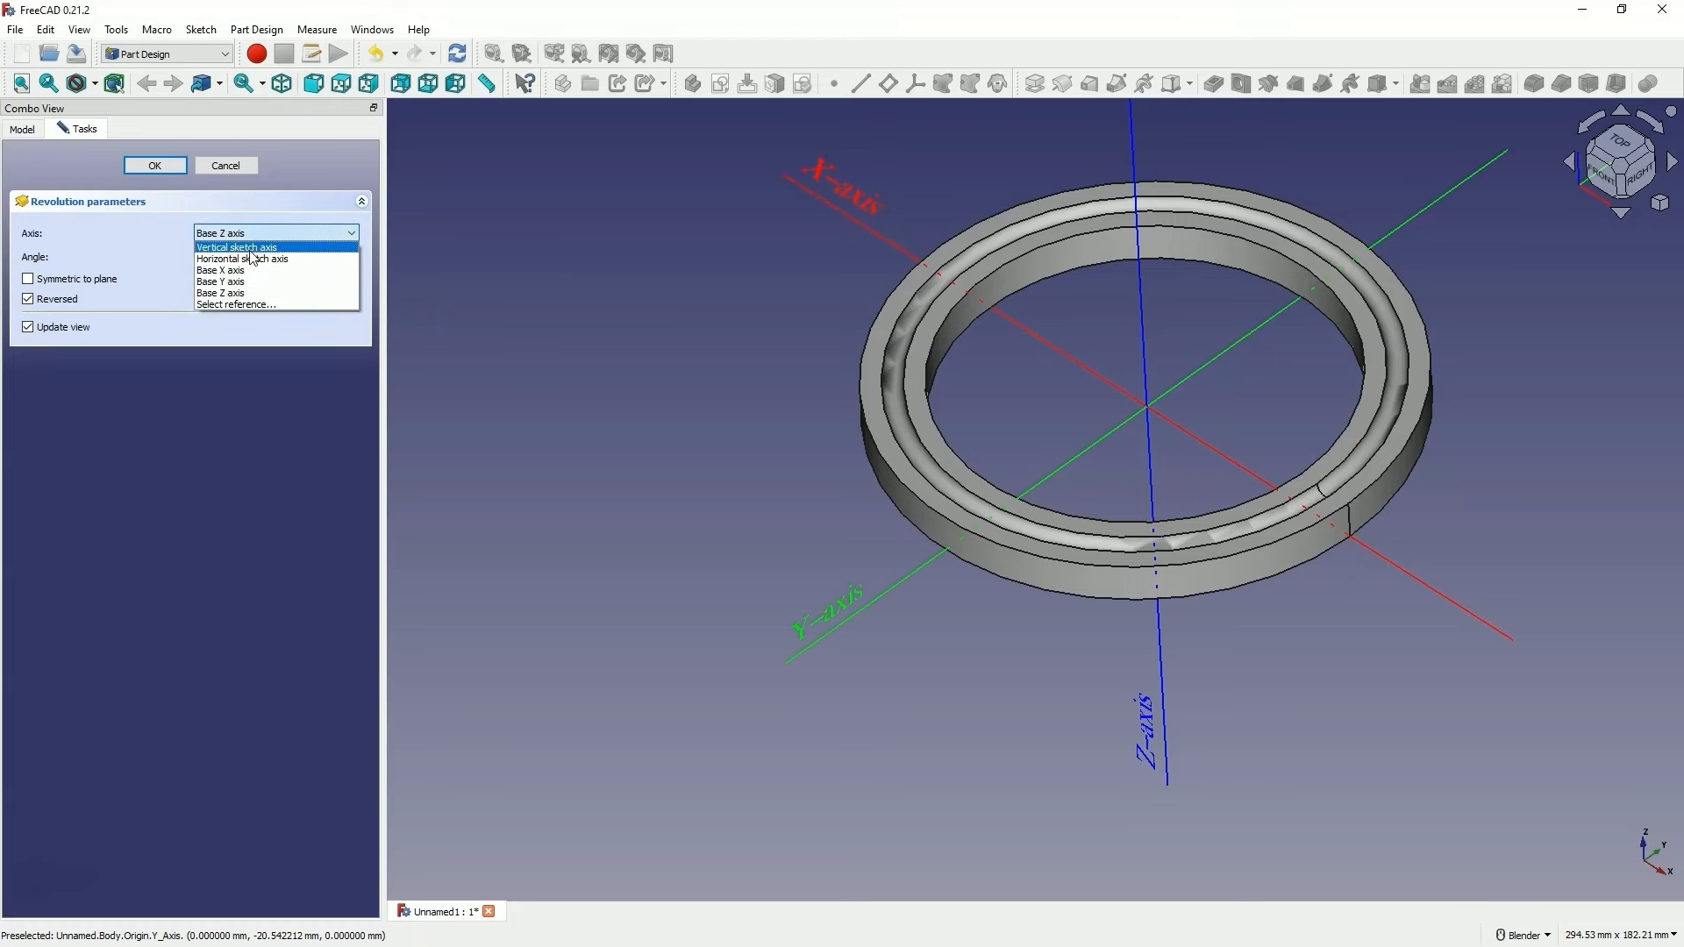
pyautogui.click(158, 272)
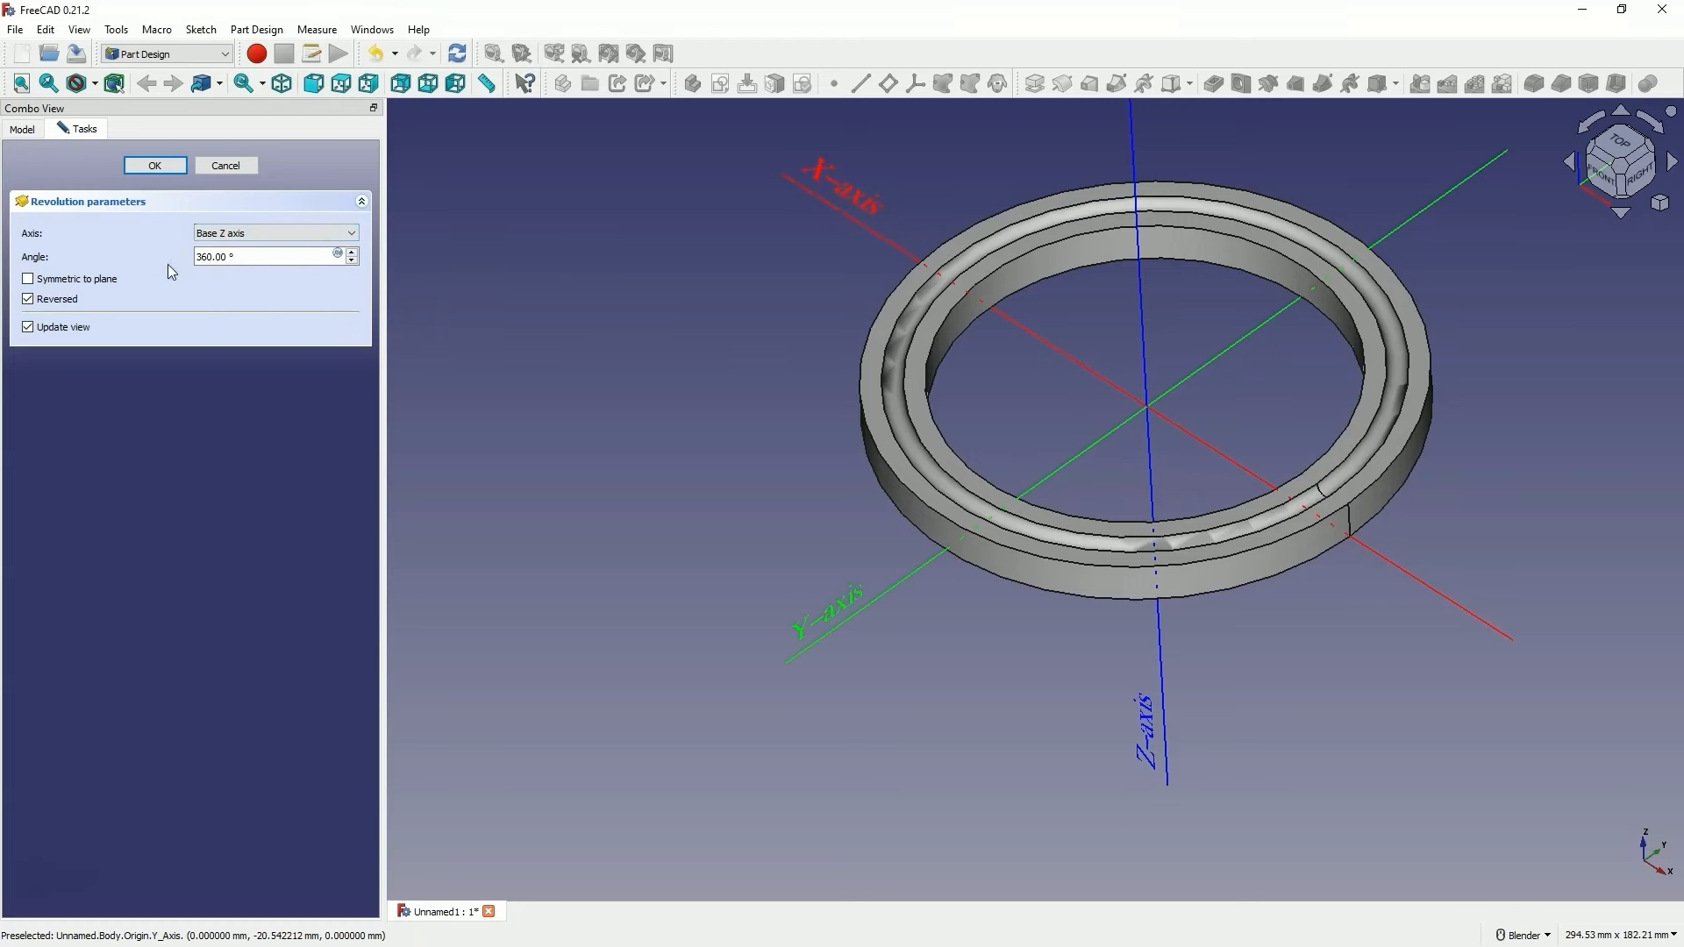
# Preview the ring's revolution about the base Z axis at 260°, set its angle to 360°, and accept it
pyautogui.moveTo(1015, 376); pyautogui.dragTo(1259, 294, button='middle')
pyautogui.click(263, 257)
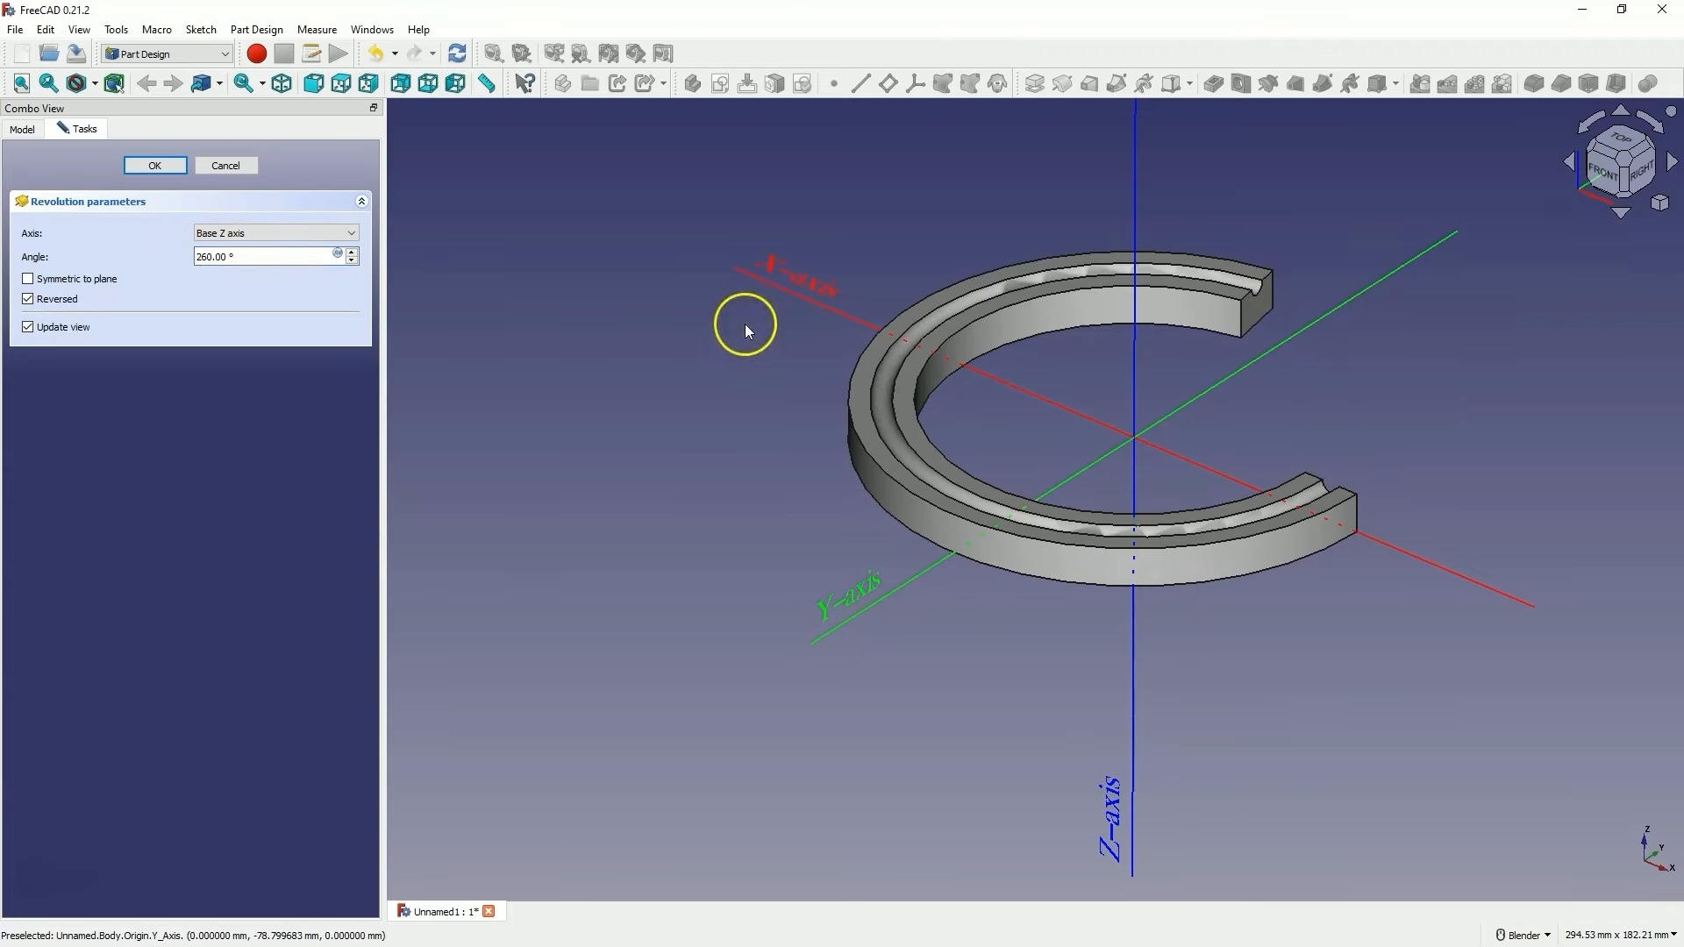
pyautogui.click(243, 253)
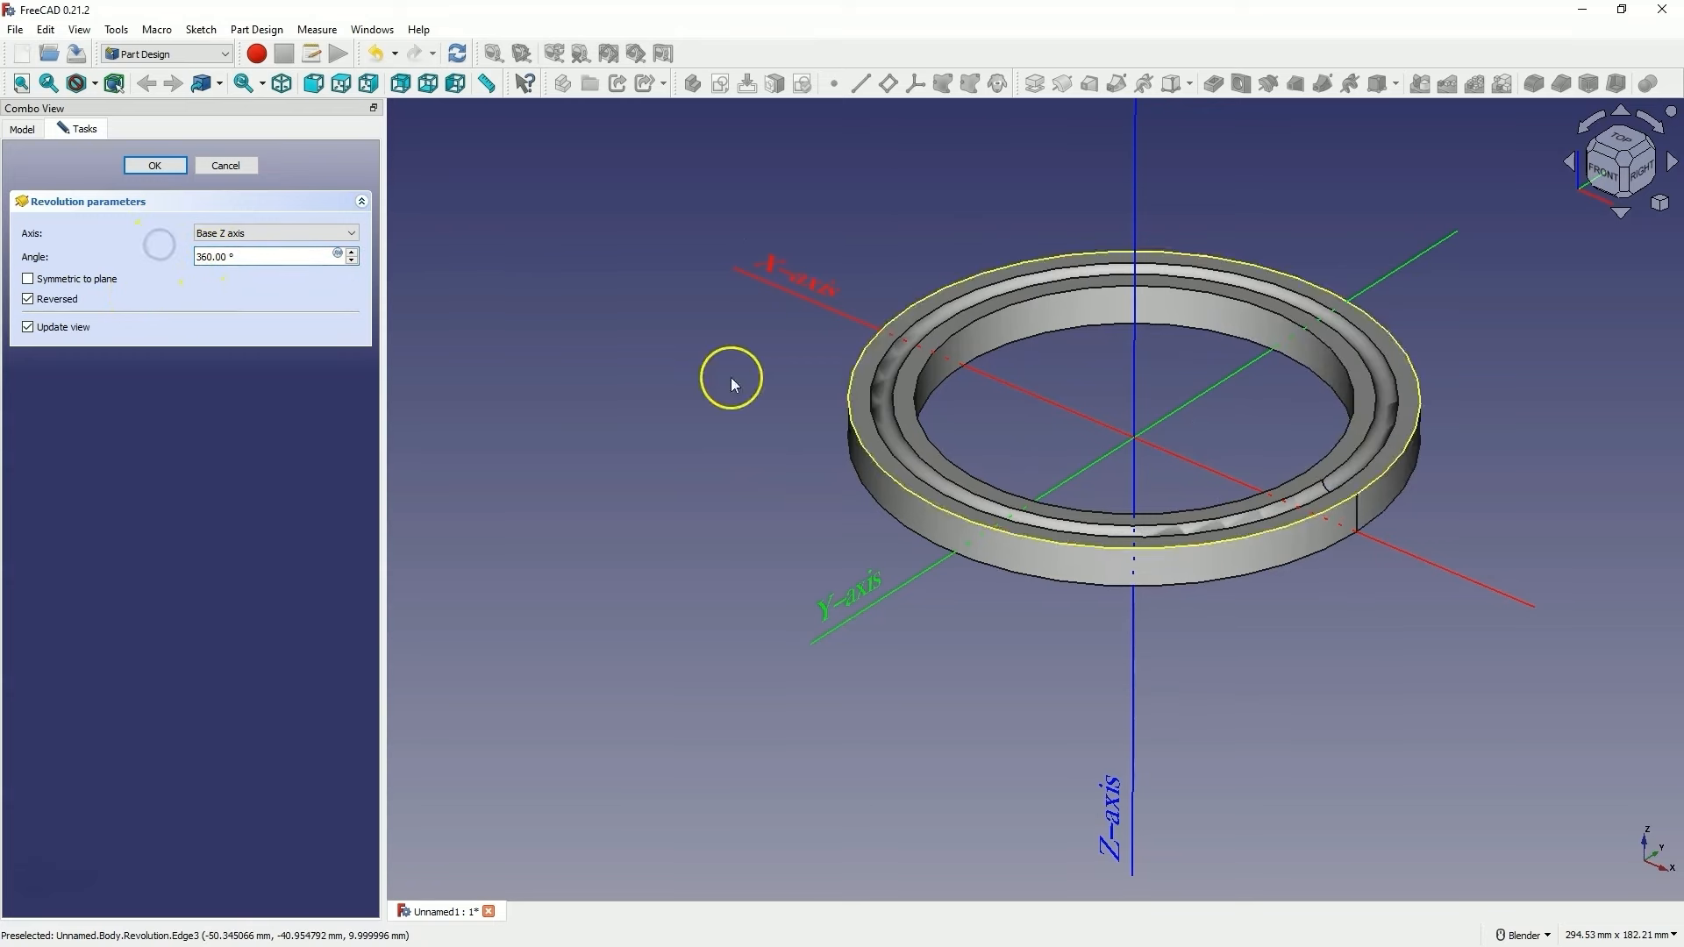
pyautogui.click(158, 165)
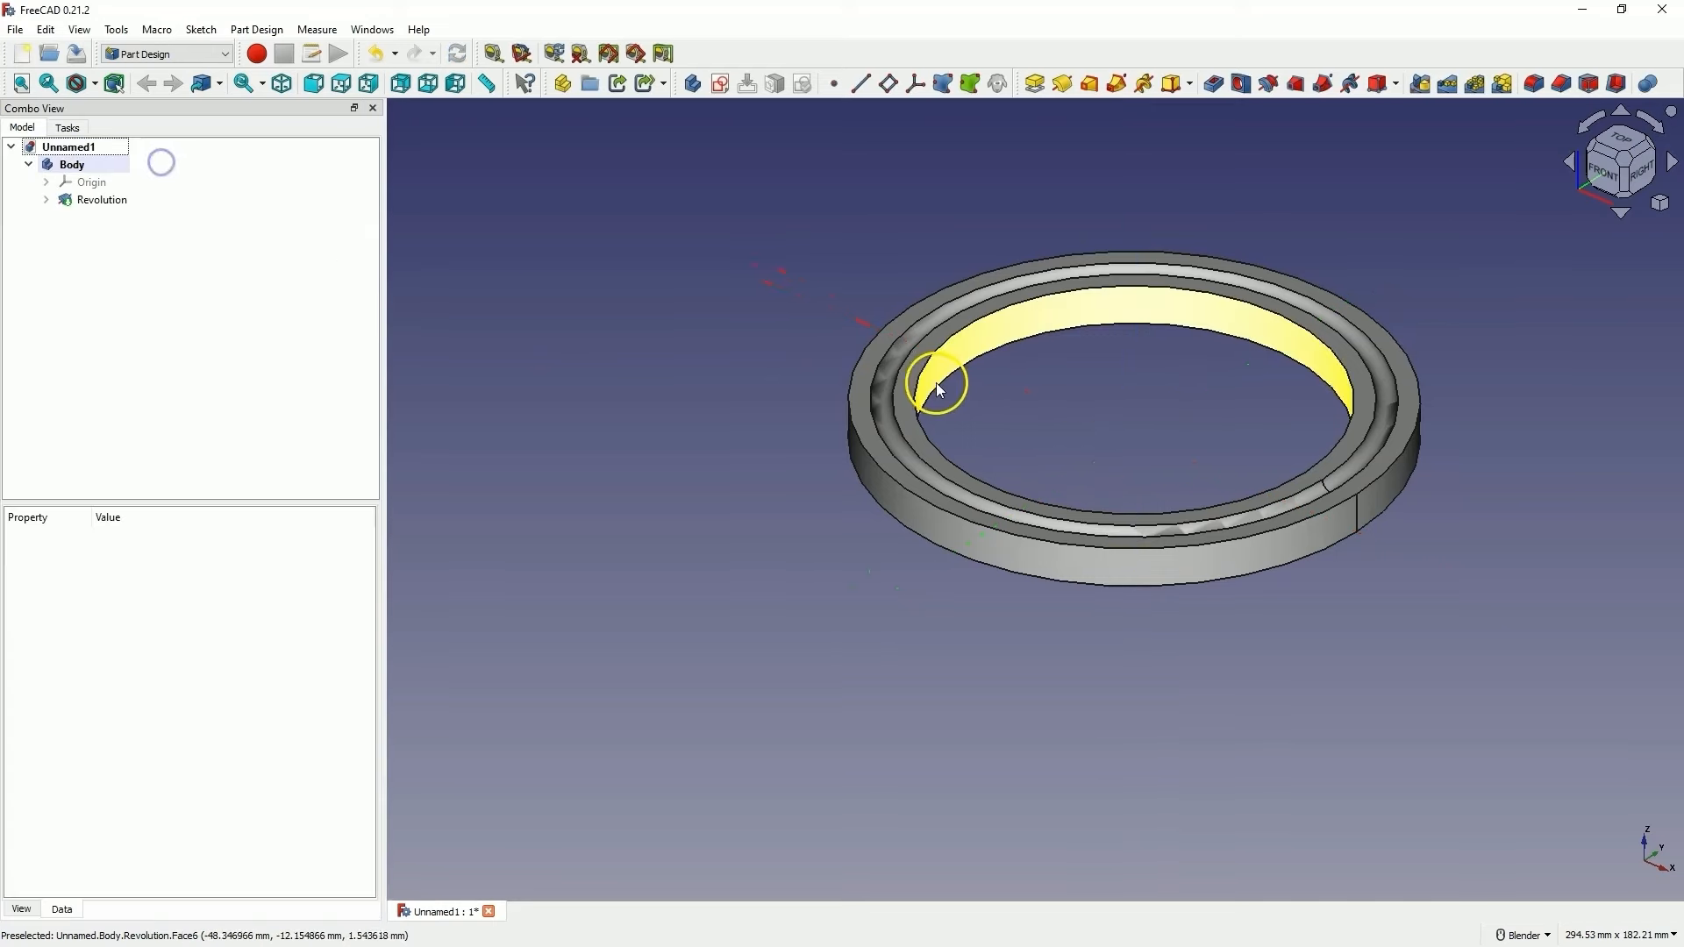
# Hide the finished ring revolution and start a new sketch on the XZ plane
pyautogui.moveTo(1038, 482); pyautogui.dragTo(1063, 372, button='middle')
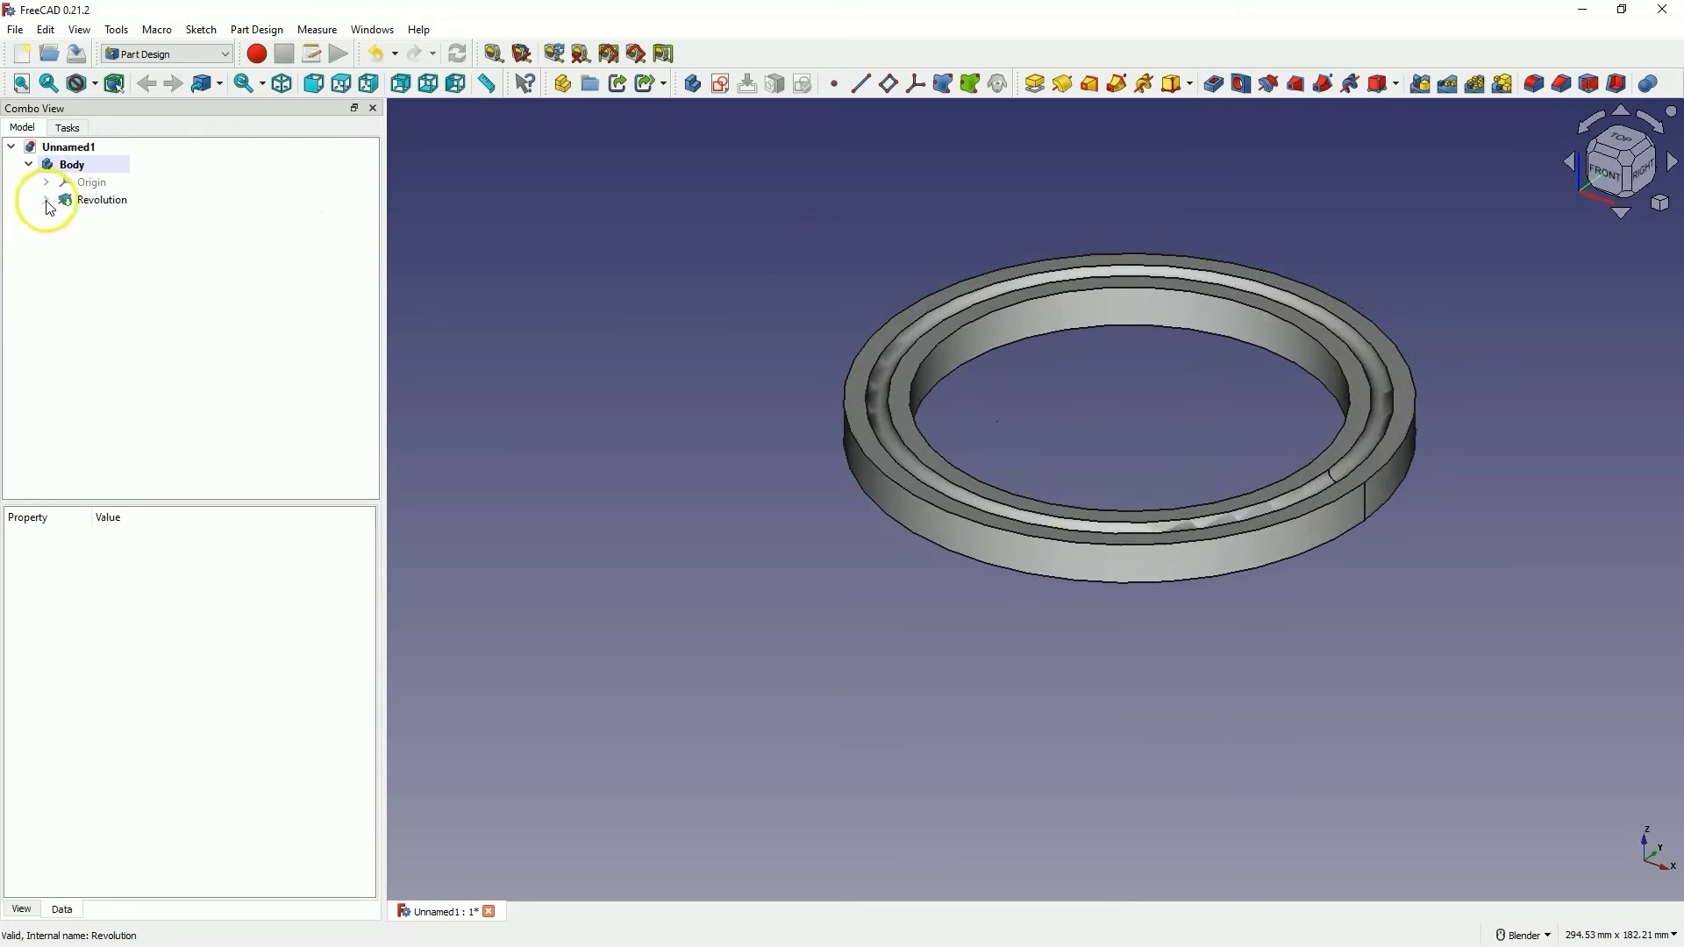
pyautogui.click(95, 201)
pyautogui.press('space')
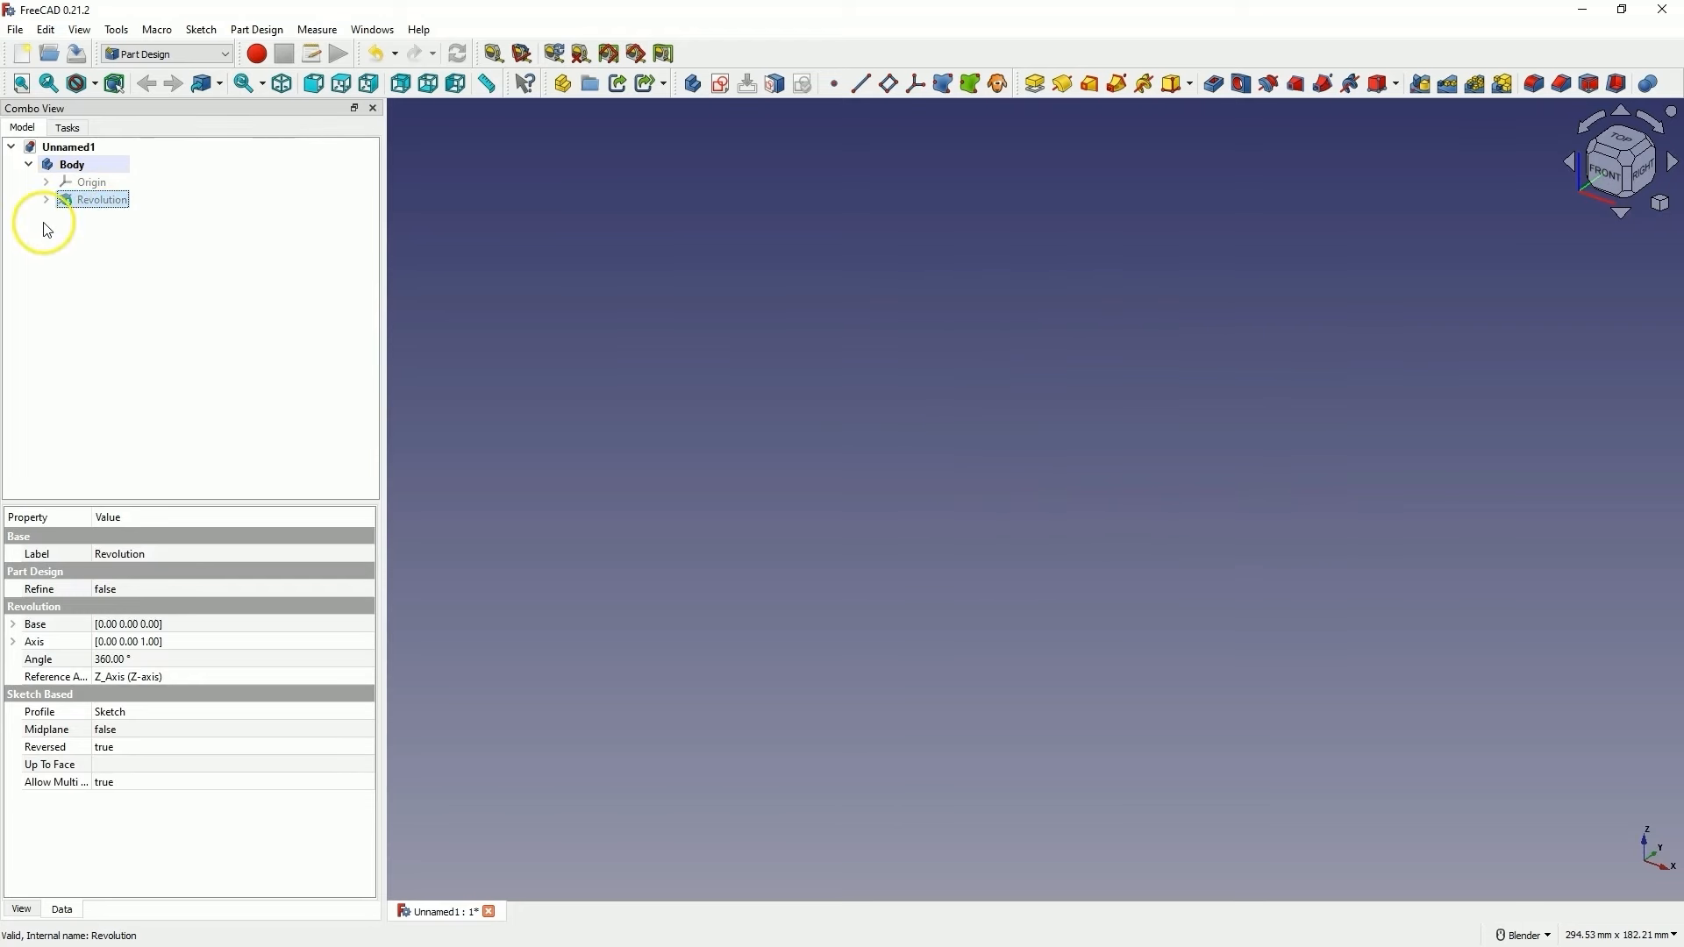
pyautogui.click(721, 84)
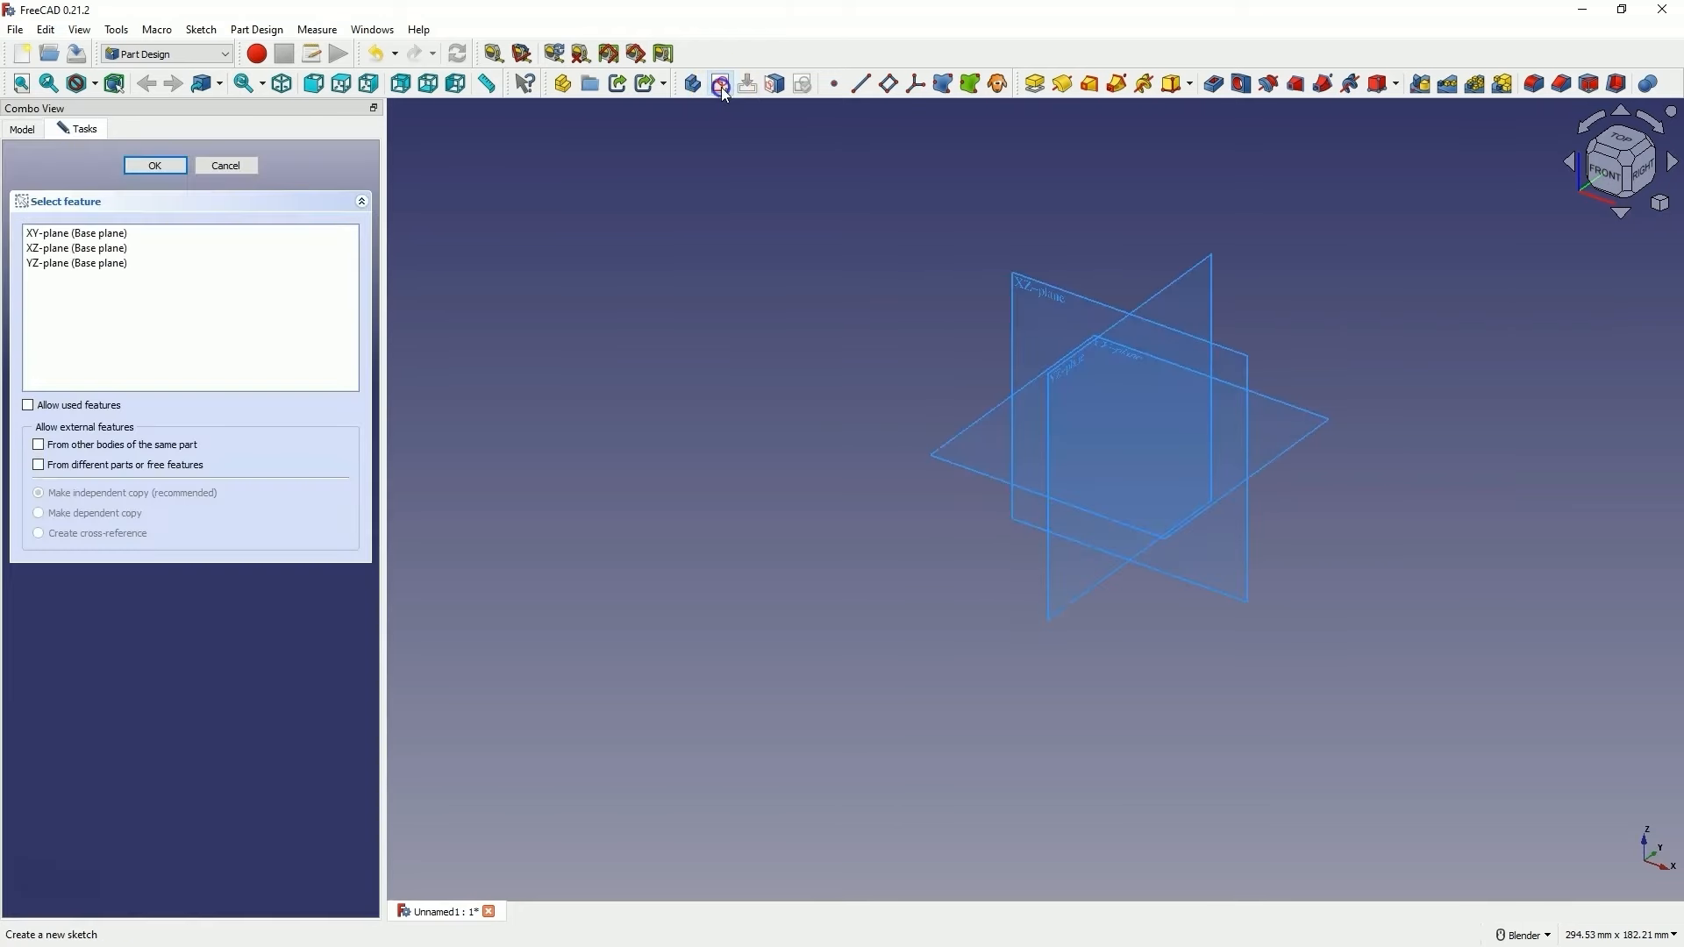
pyautogui.click(1038, 291)
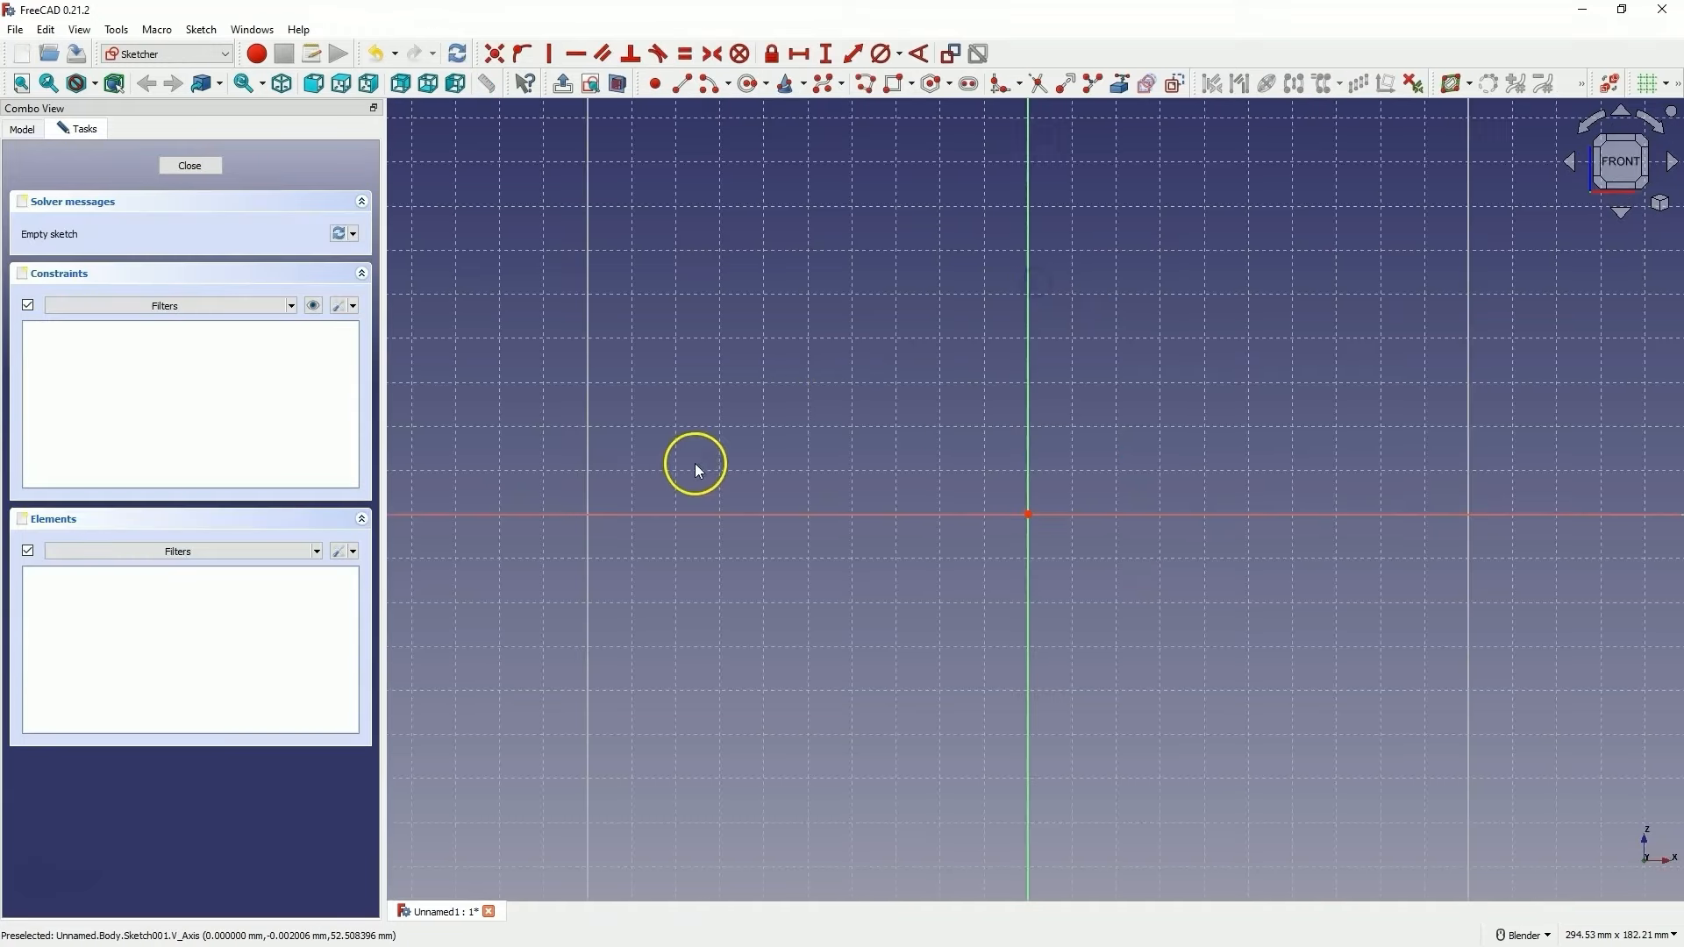
# Draw a small hexagon centred on the positive horizontal axis, well away from the origin, and close the sketch
pyautogui.click(913, 84)
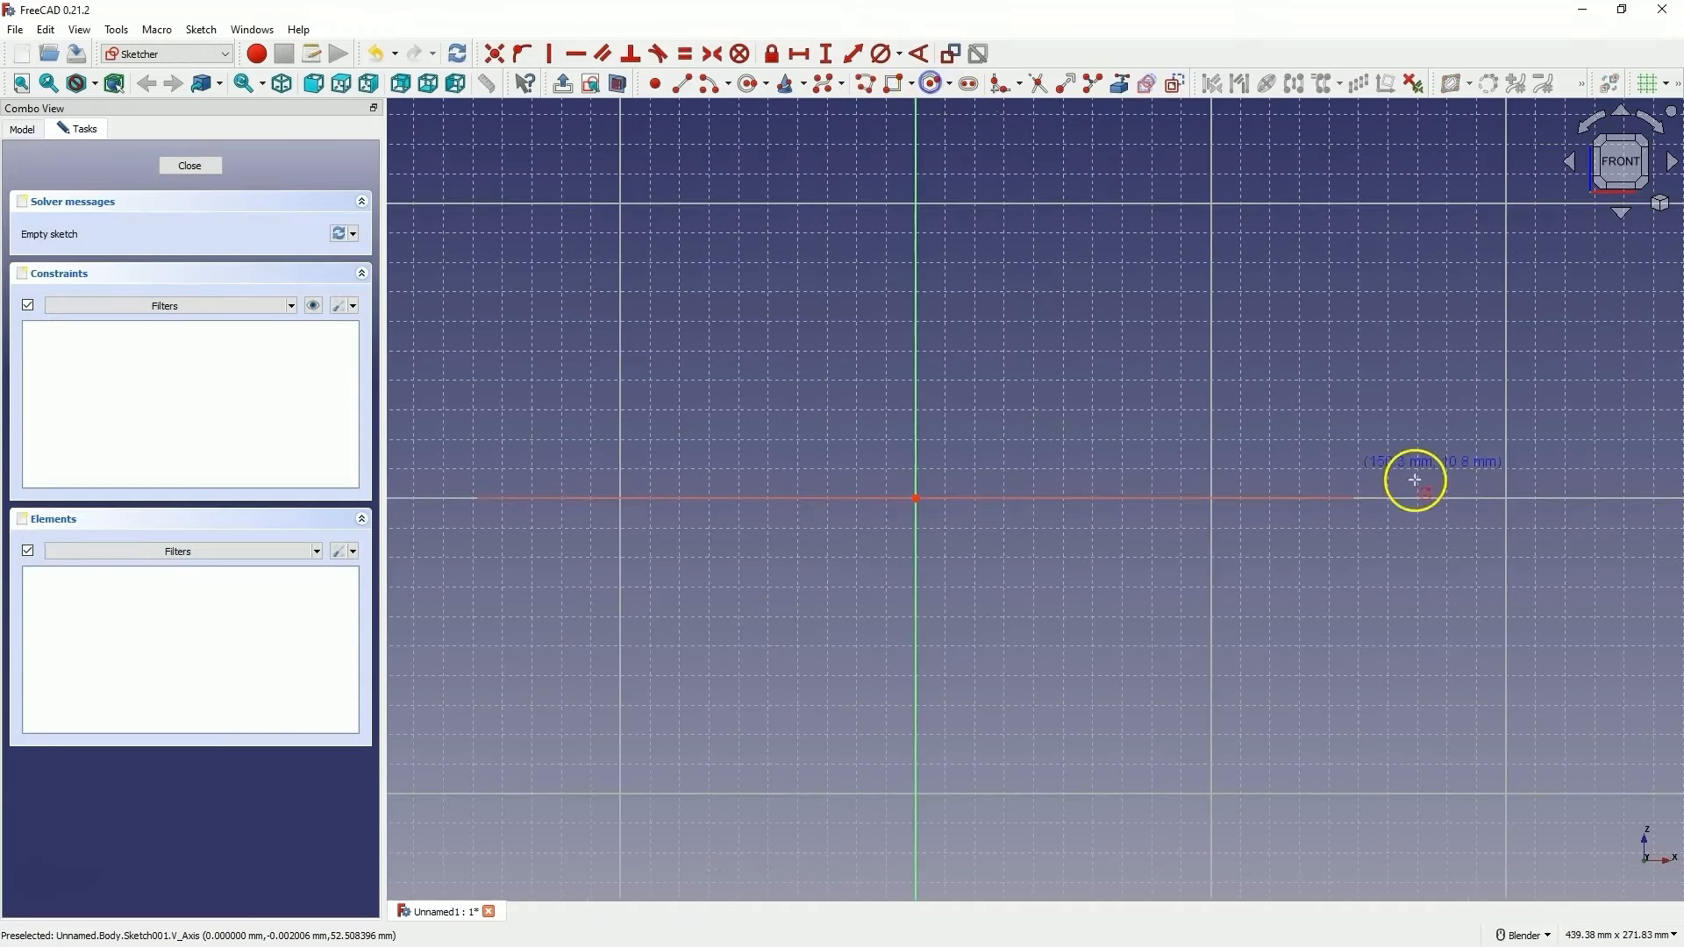
pyautogui.click(1346, 498)
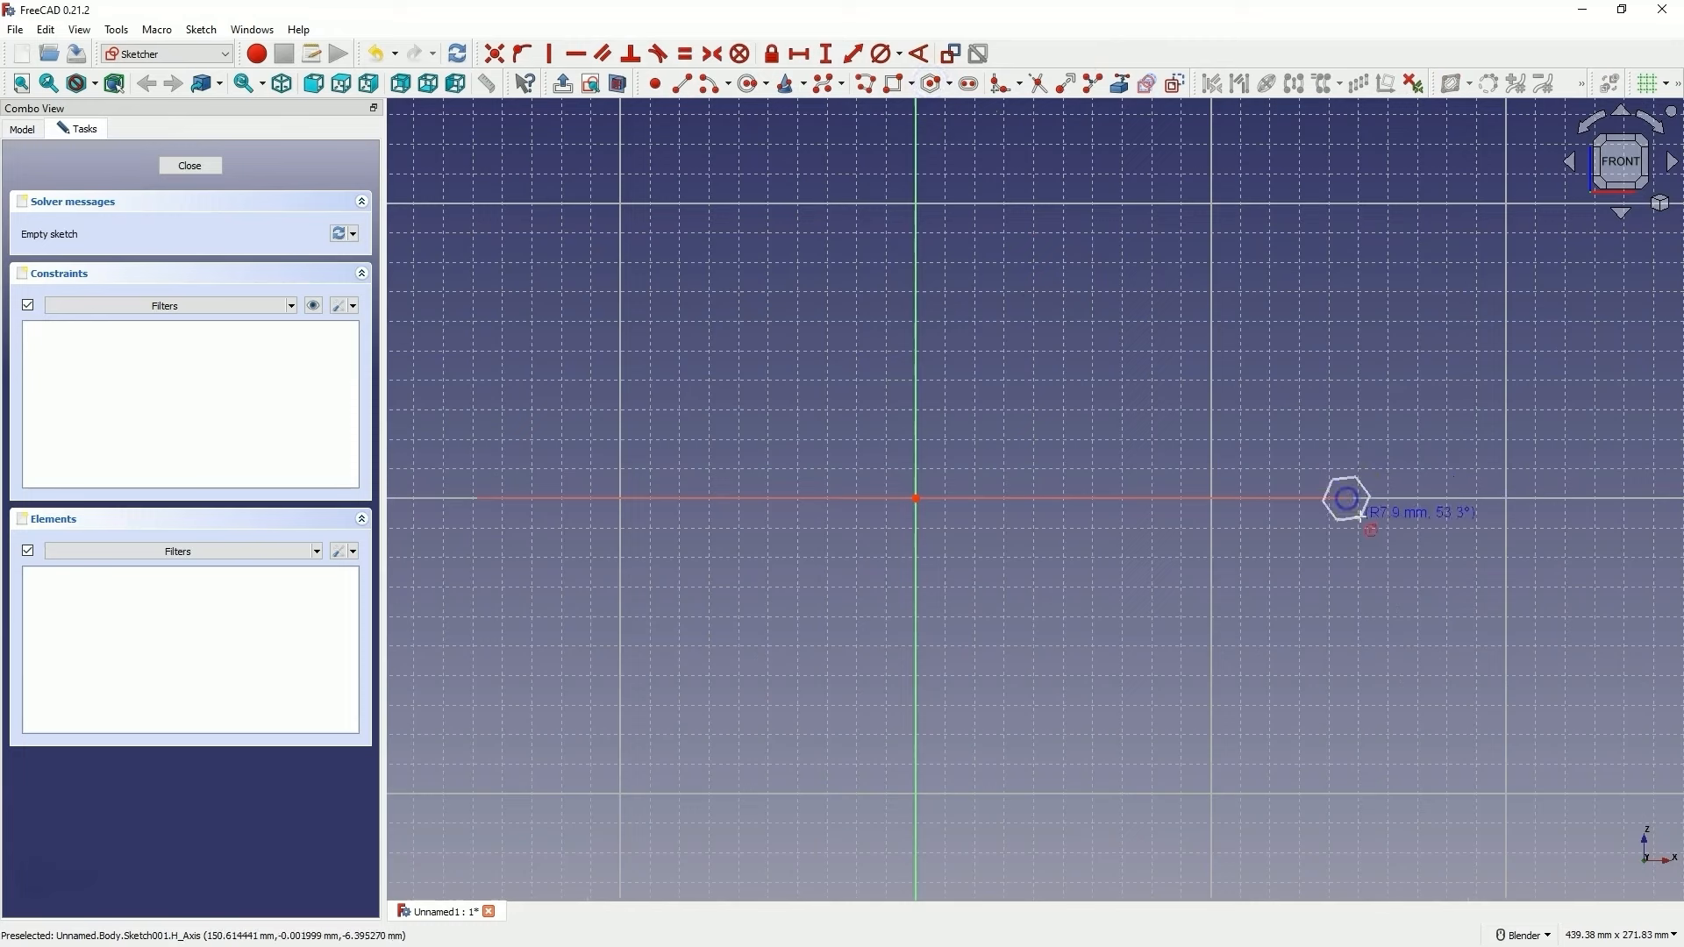
pyautogui.click(1361, 528)
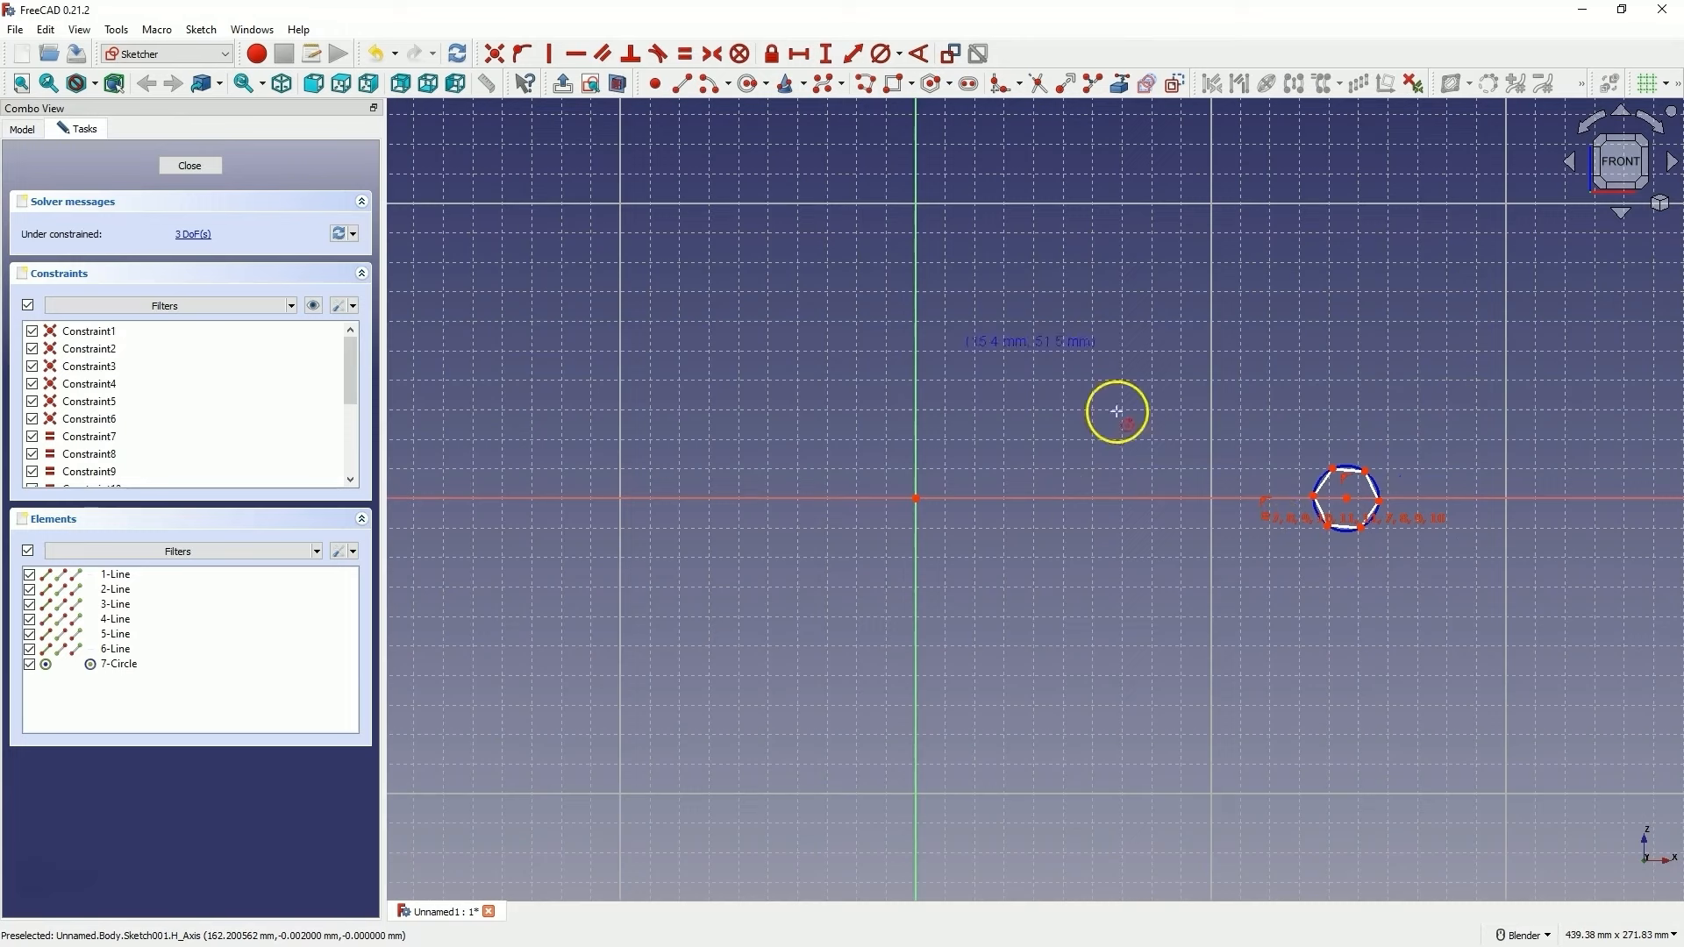
pyautogui.click(187, 166)
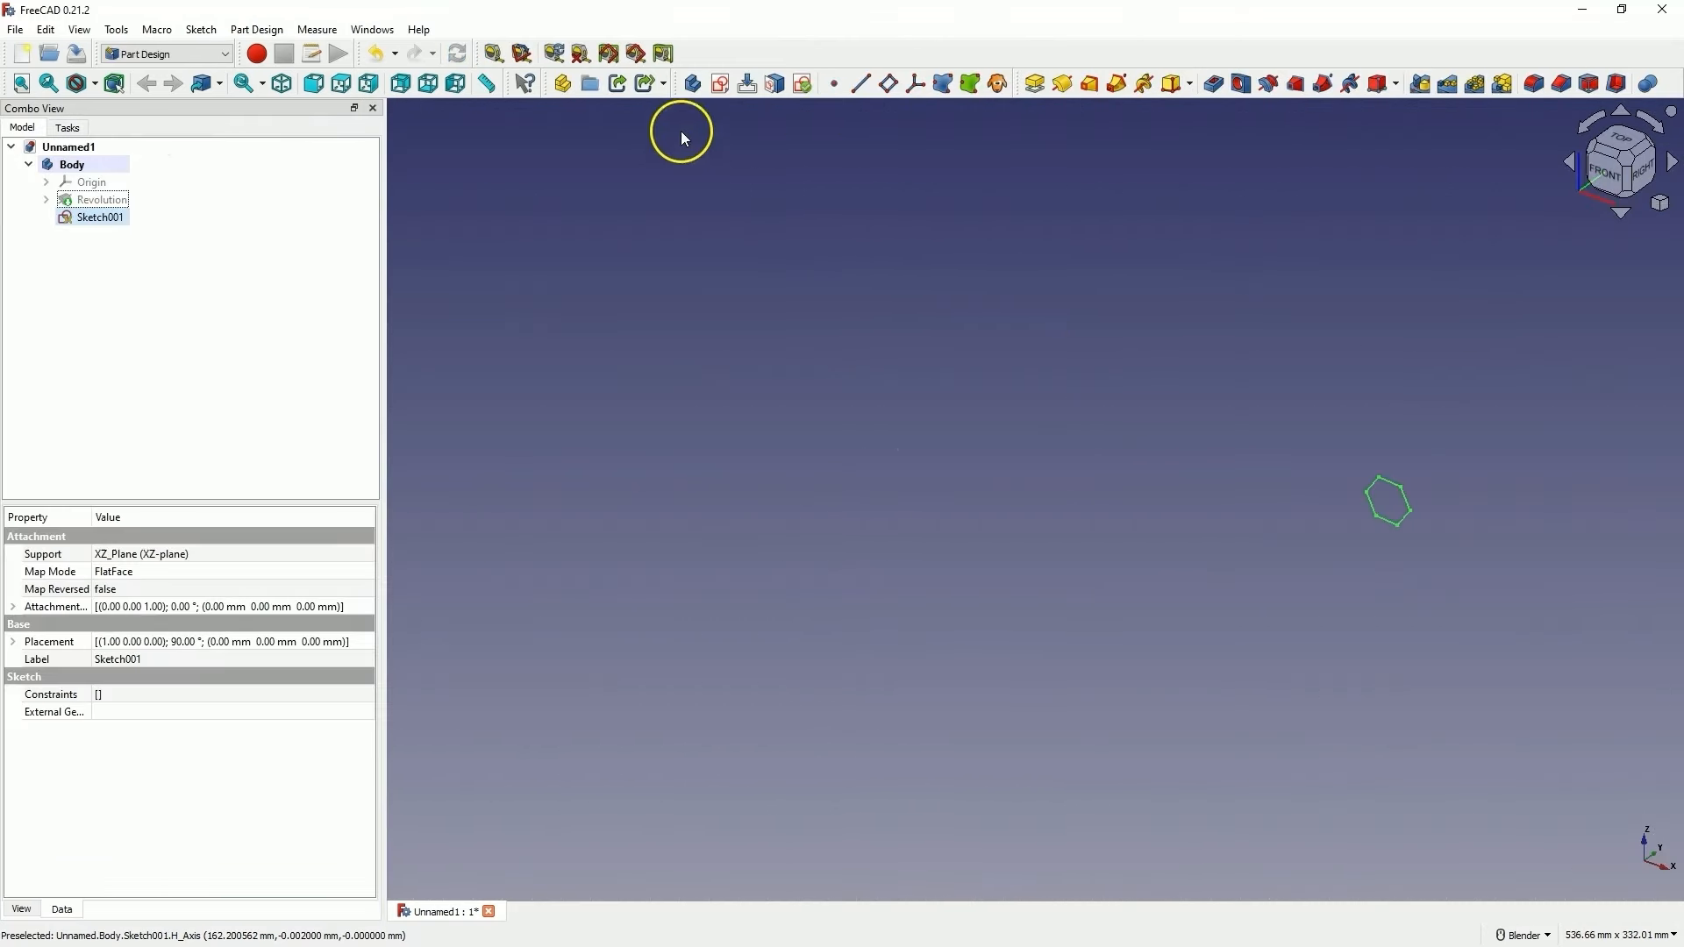
# In another sketch on the XZ plane, draw a vertical line about 56 mm long between the origin and the hexagon, and close the sketch
pyautogui.click(717, 86)
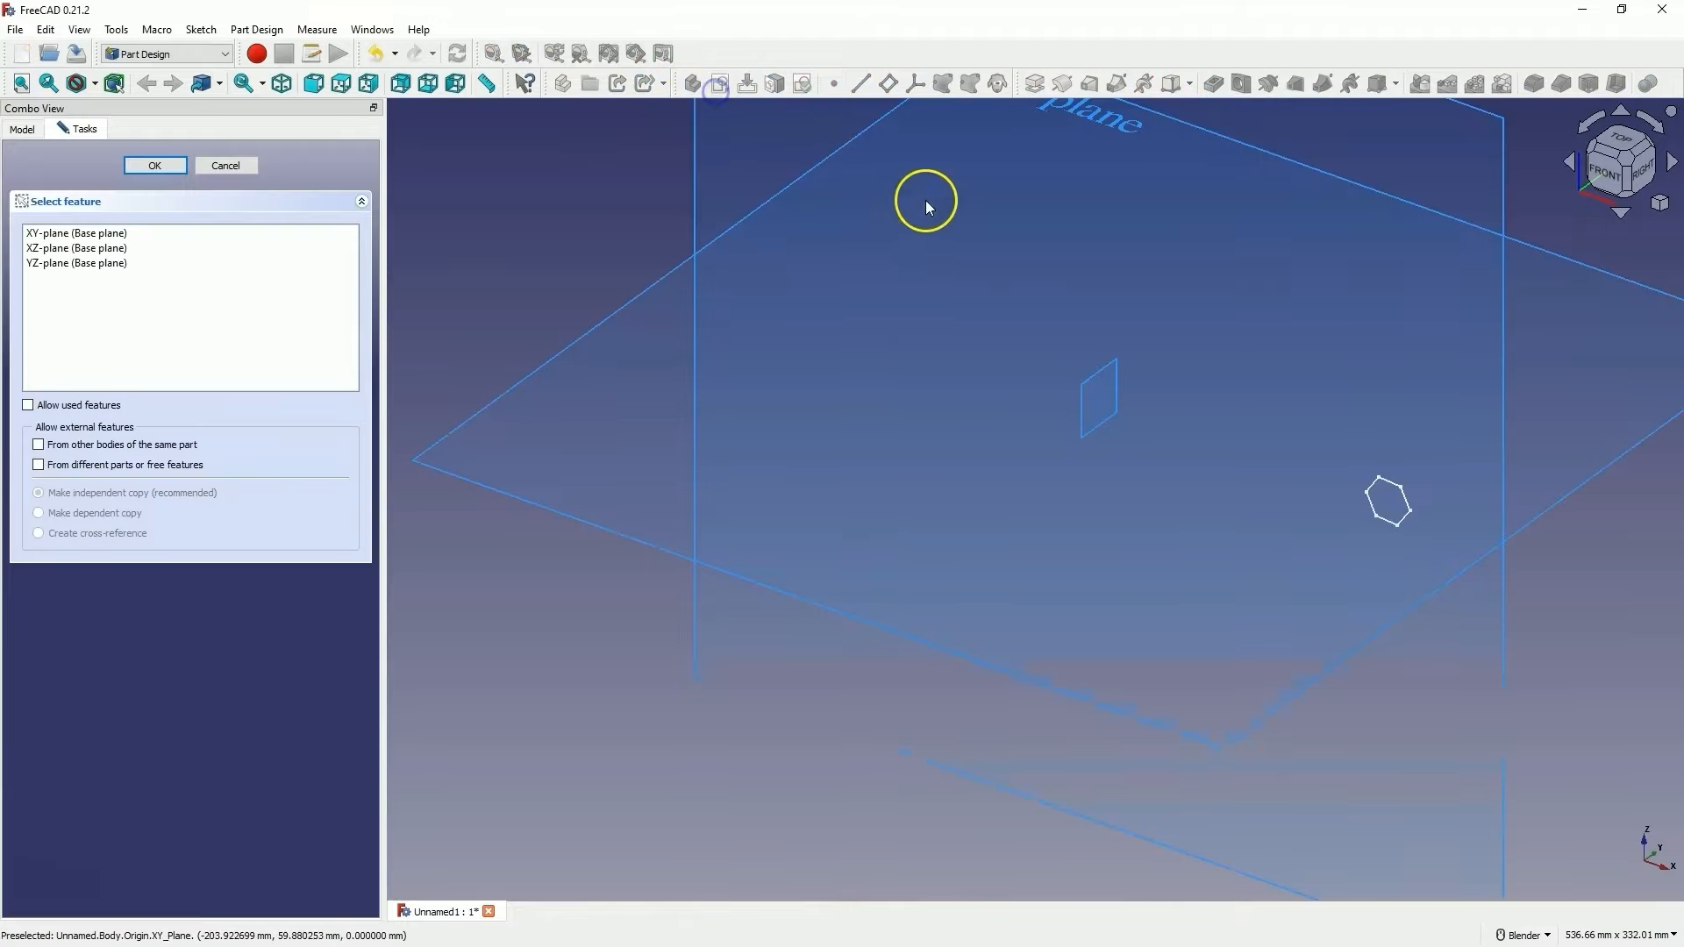
pyautogui.click(898, 281)
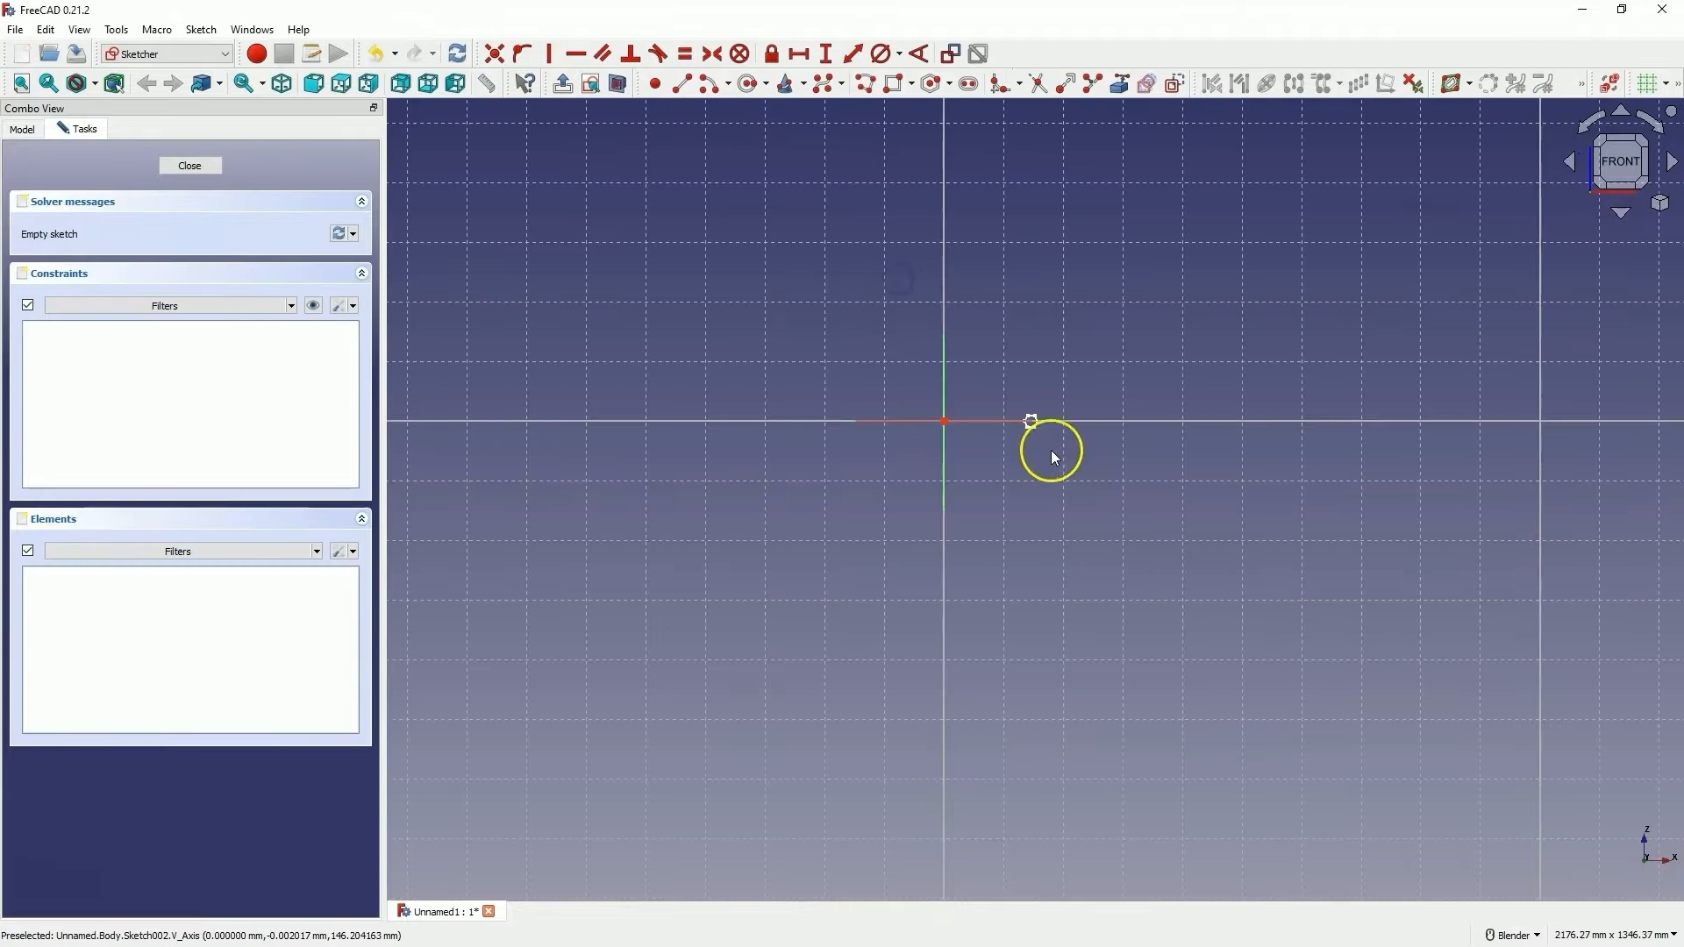
pyautogui.click(692, 87)
pyautogui.click(906, 453)
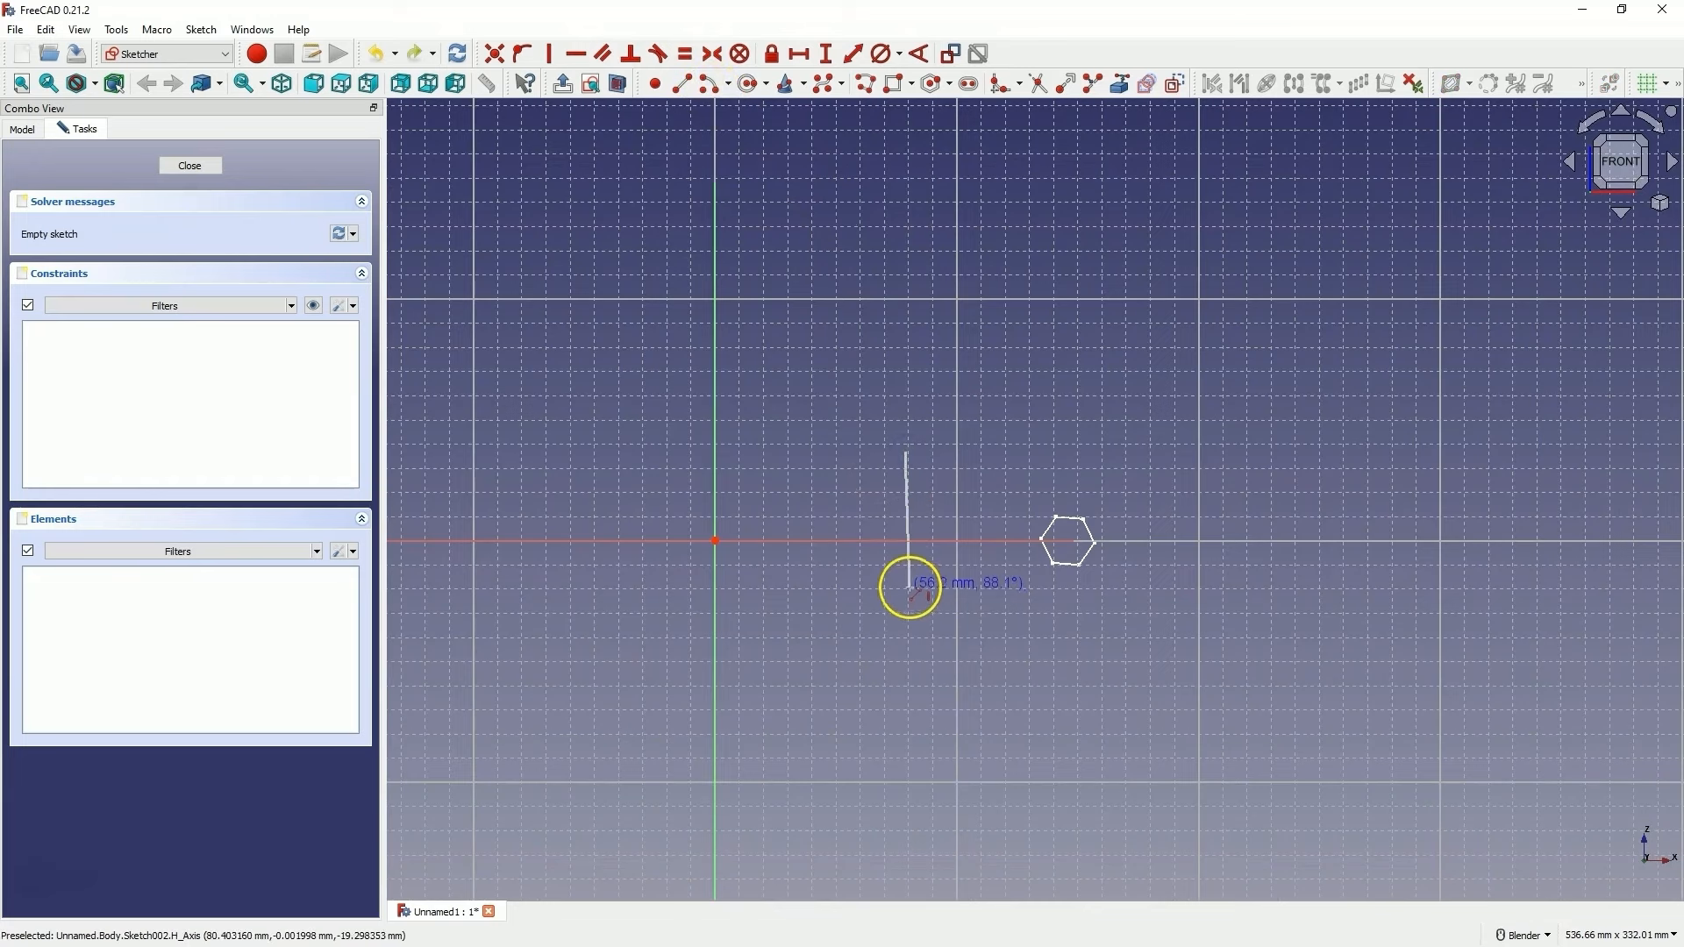
pyautogui.click(907, 588)
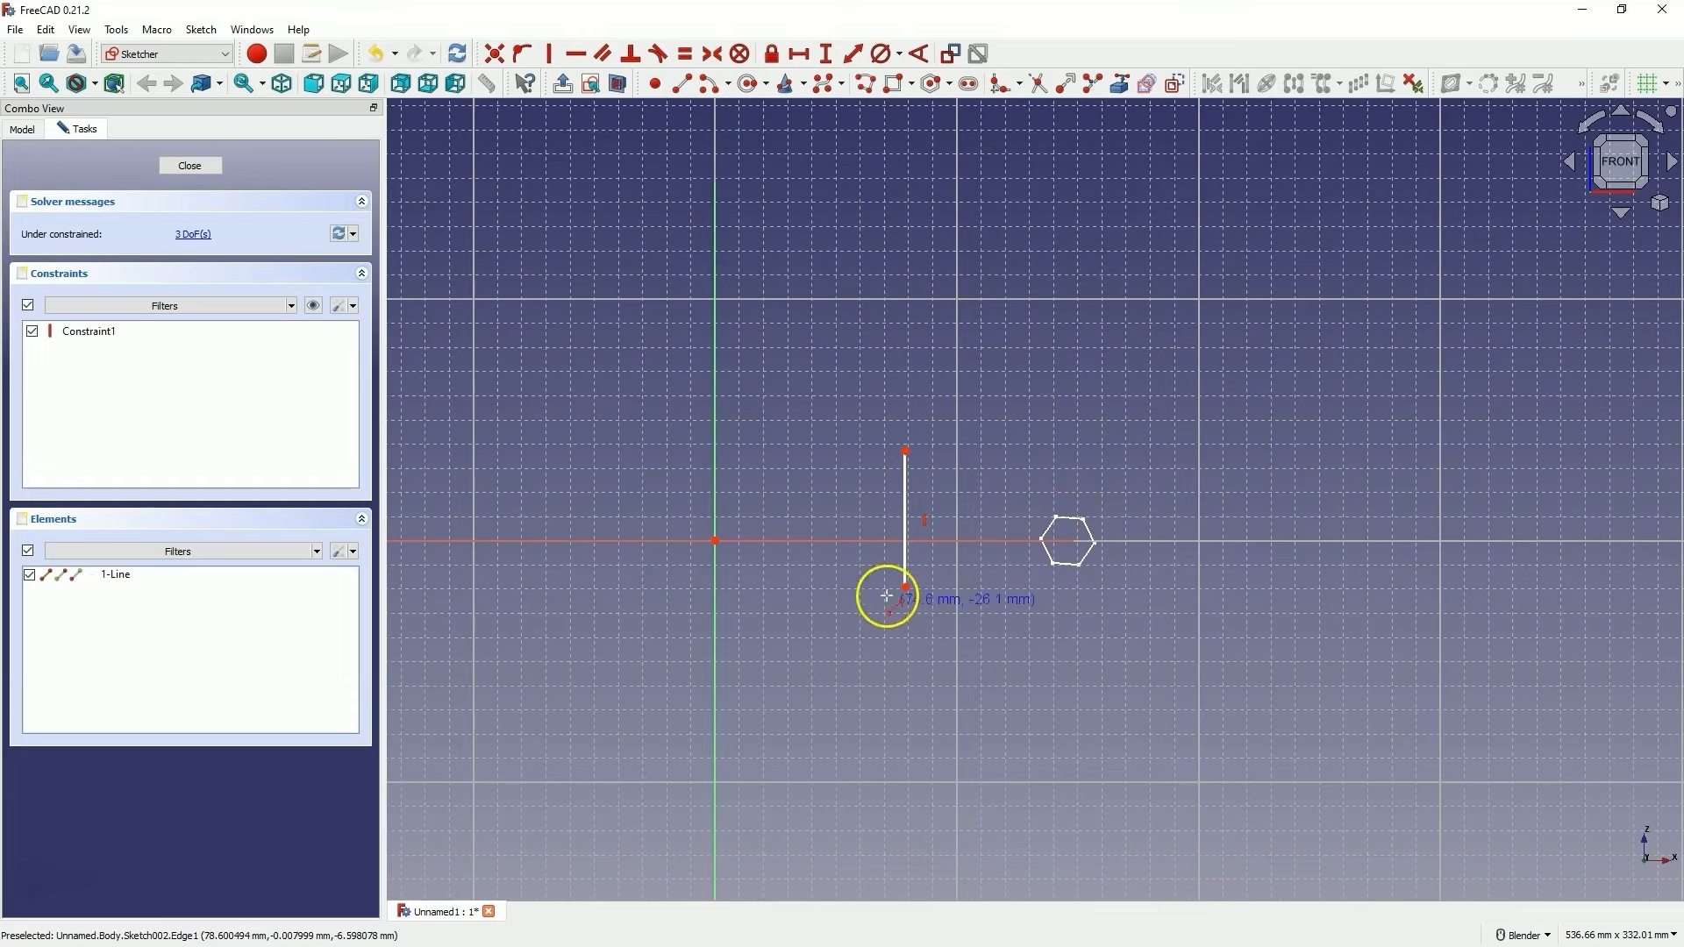
pyautogui.click(192, 165)
pyautogui.click(85, 217)
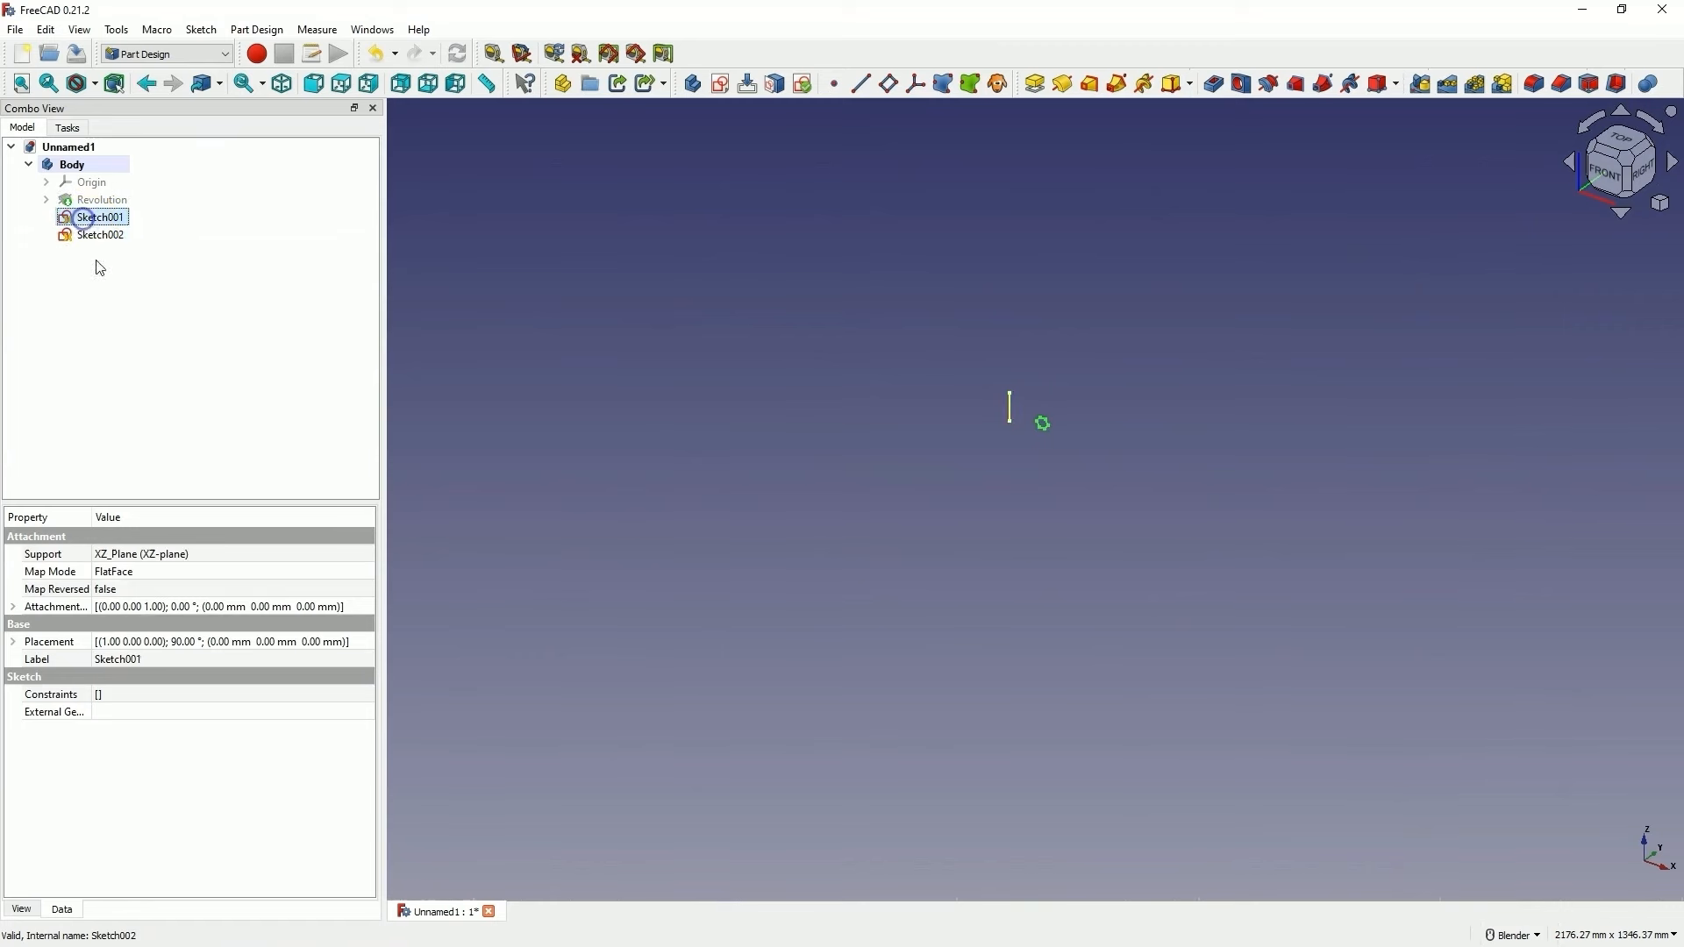
pyautogui.scroll(5, 1058, 422)
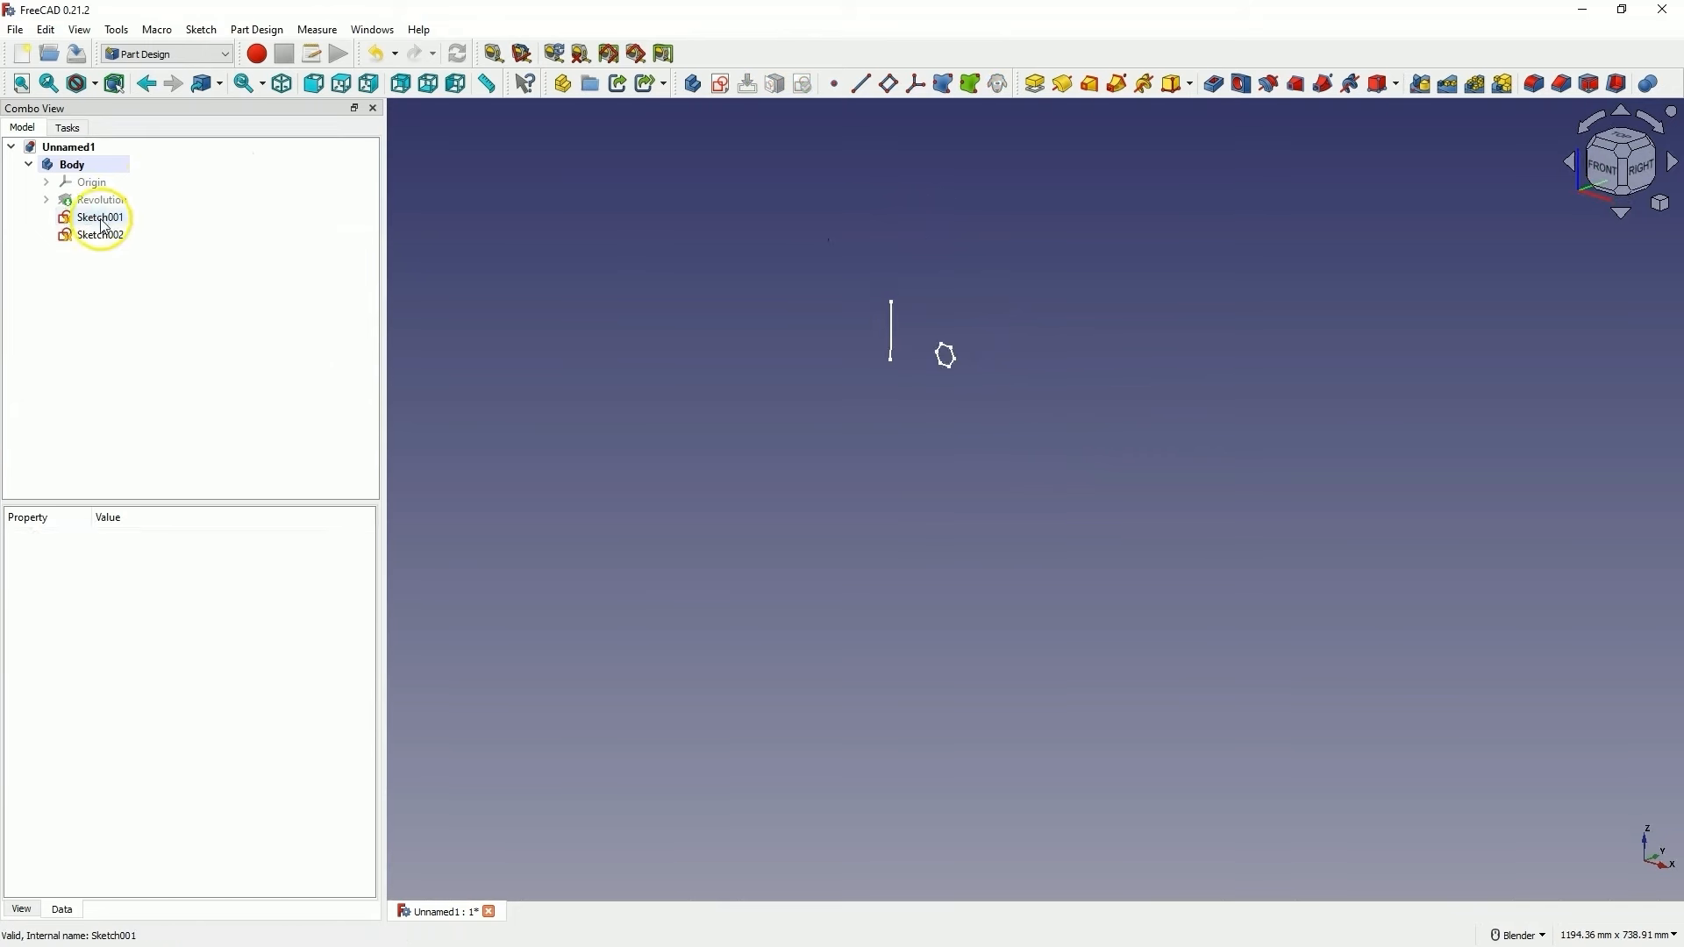
pyautogui.click(100, 219)
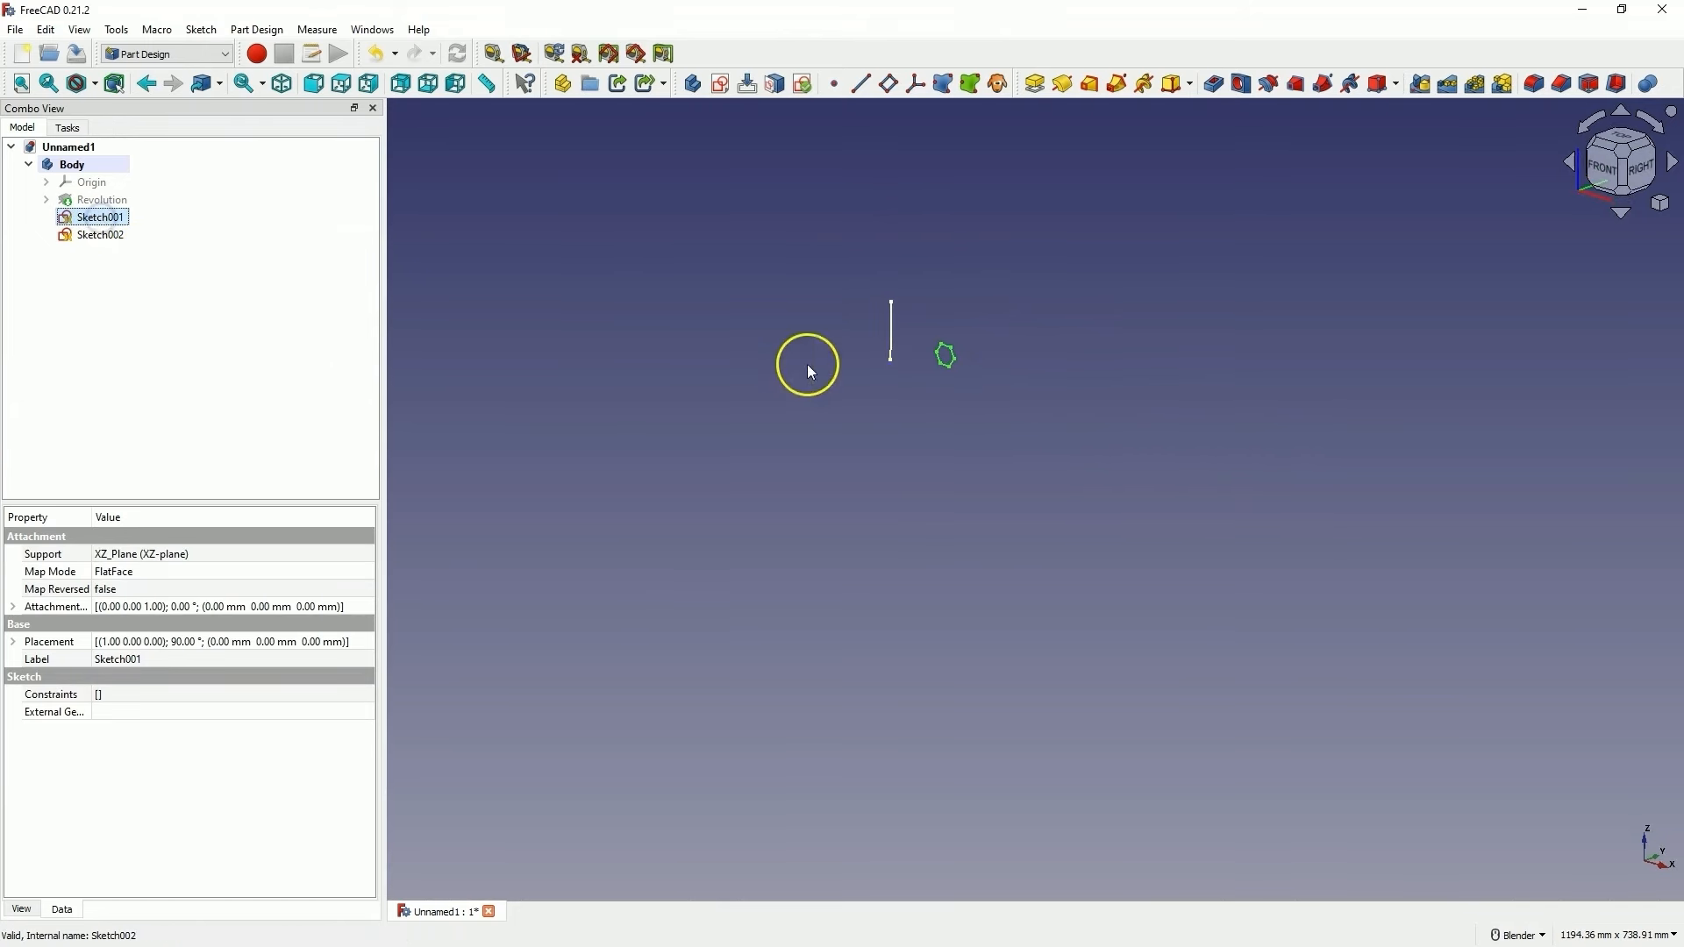
pyautogui.click(1064, 84)
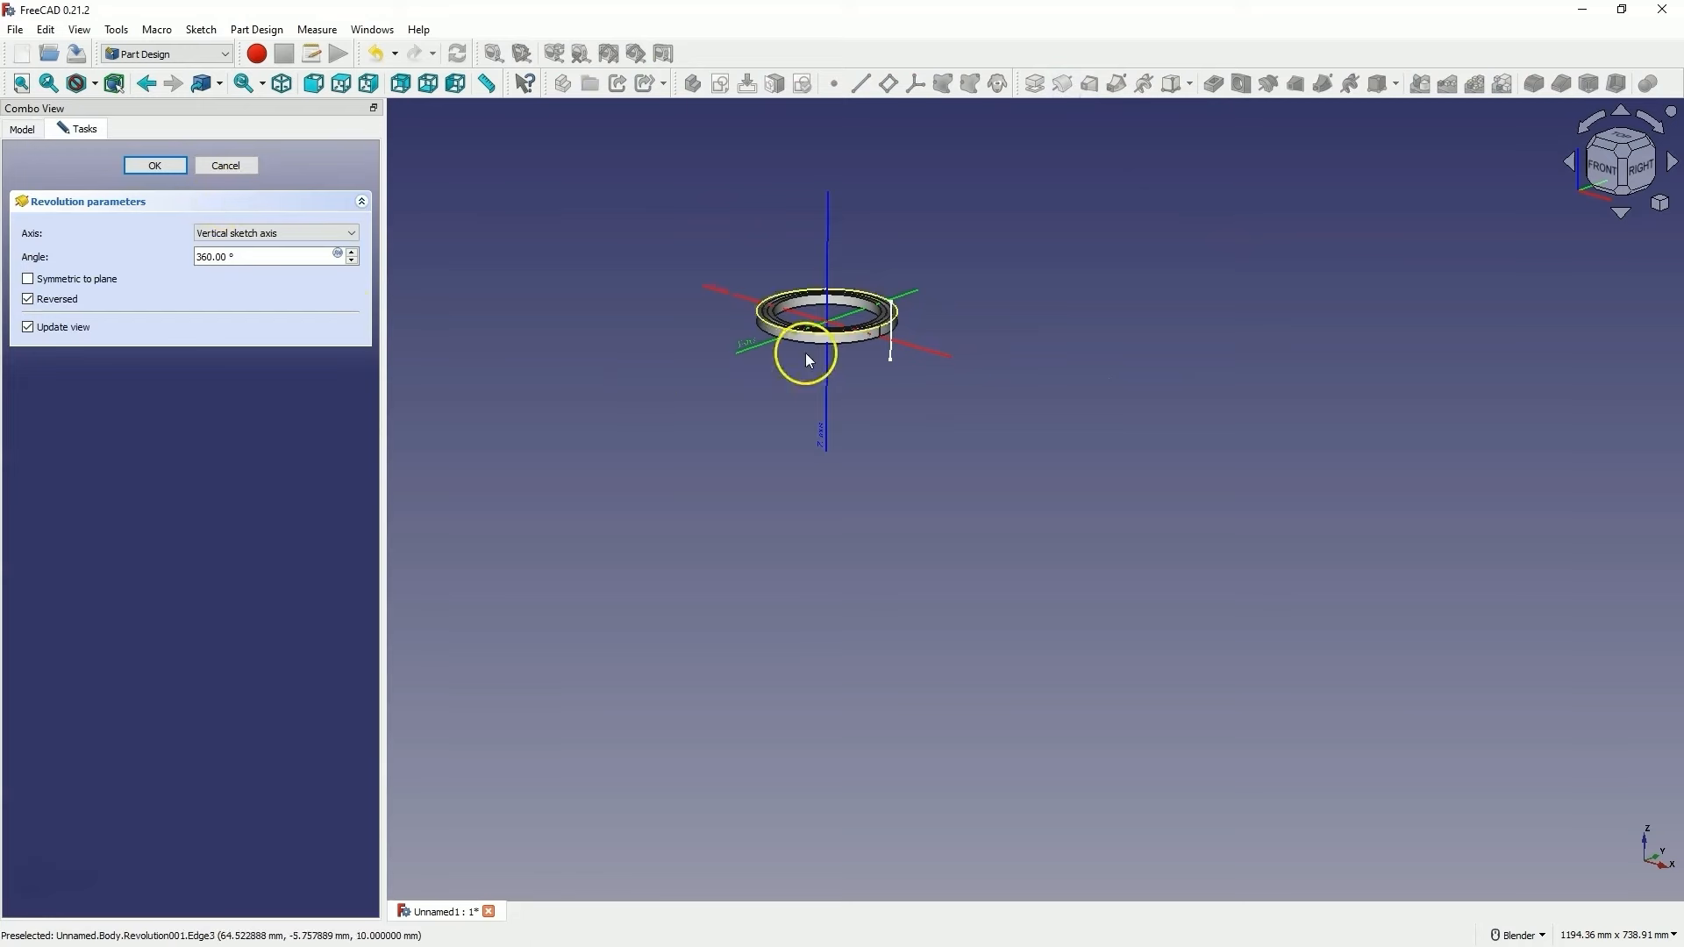
pyautogui.scroll(3, 904, 326)
pyautogui.scroll(4, 805, 296)
pyautogui.scroll(-2, 1038, 340)
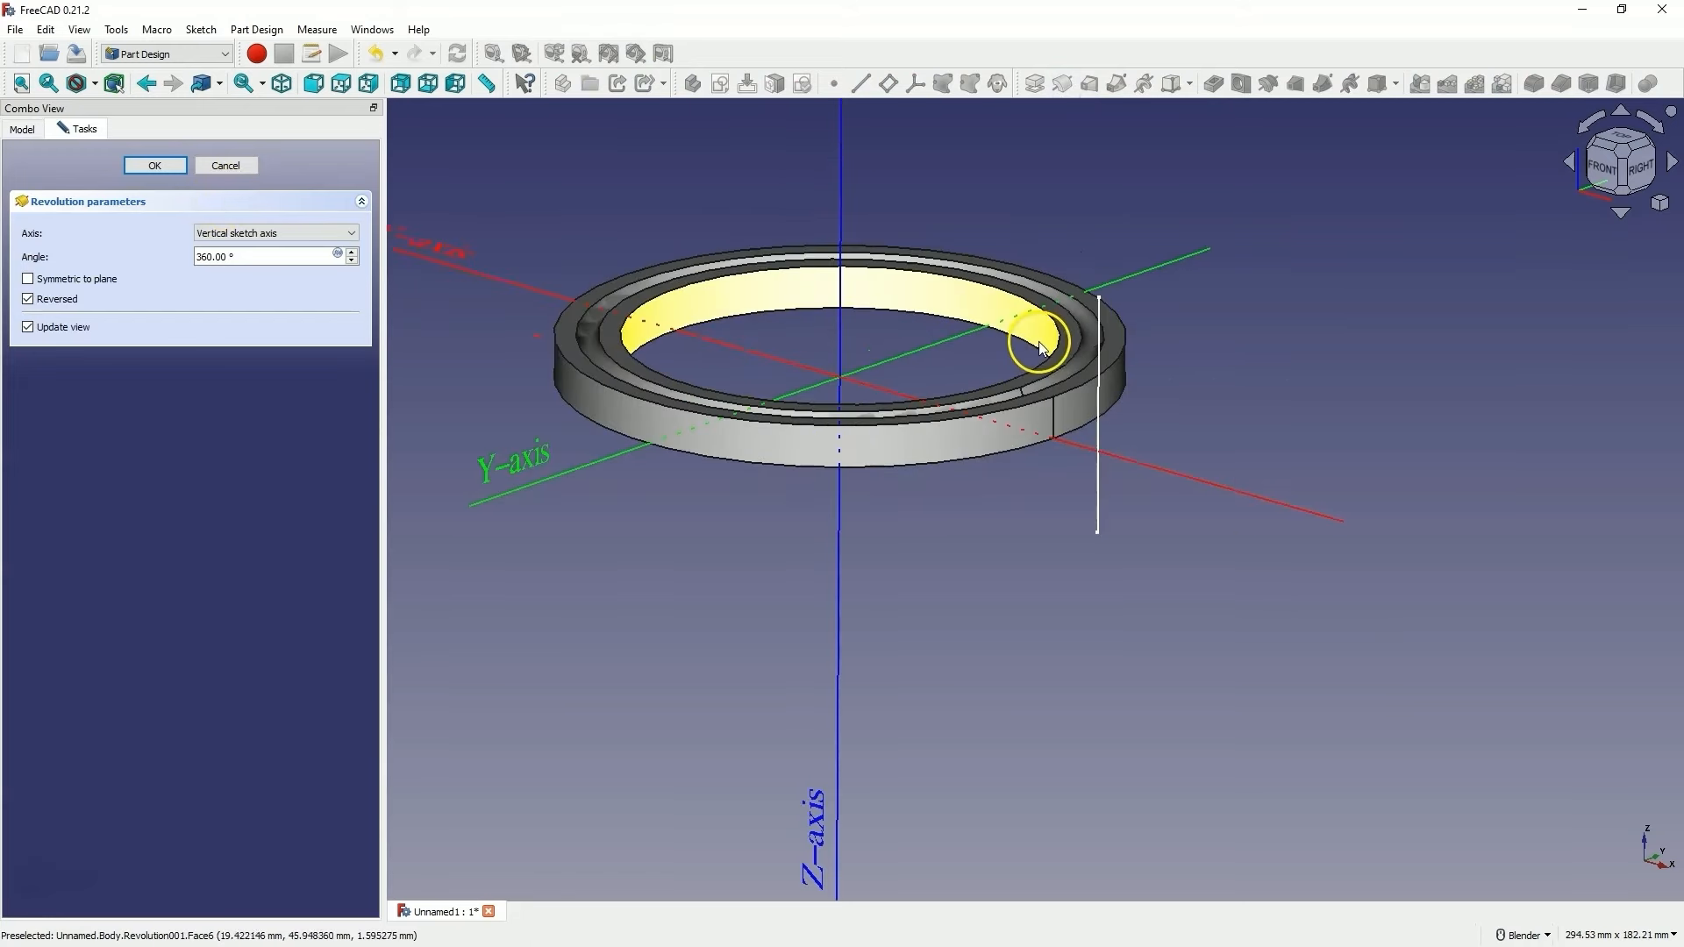
pyautogui.click(326, 231)
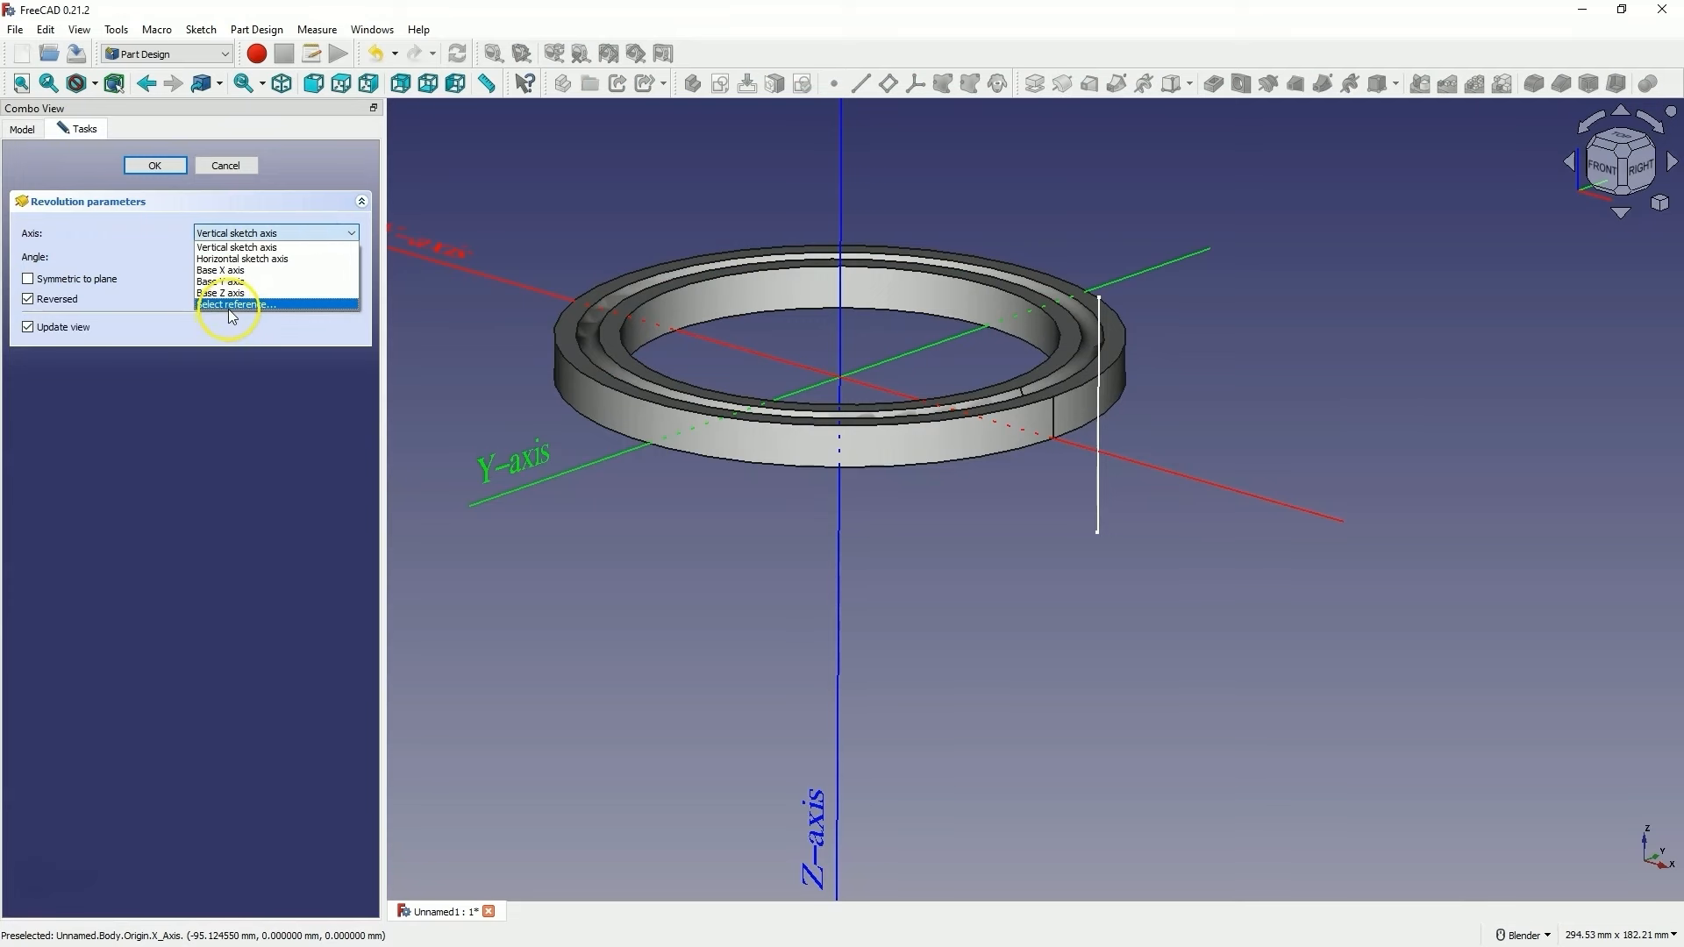
pyautogui.click(230, 304)
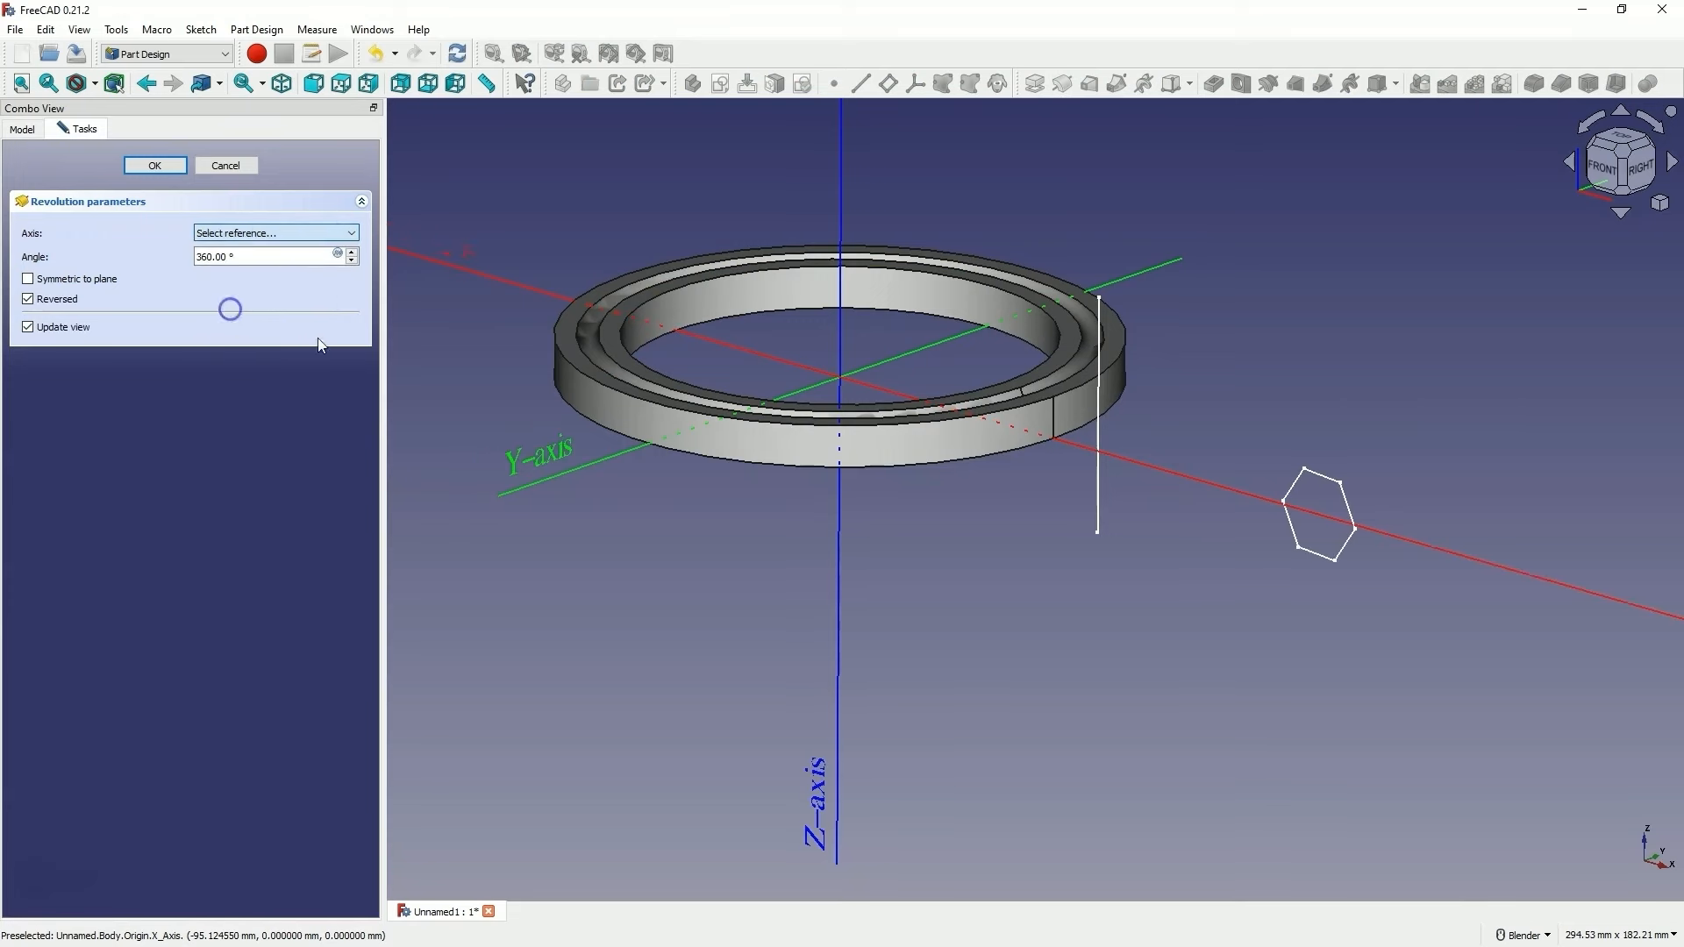
pyautogui.click(1098, 422)
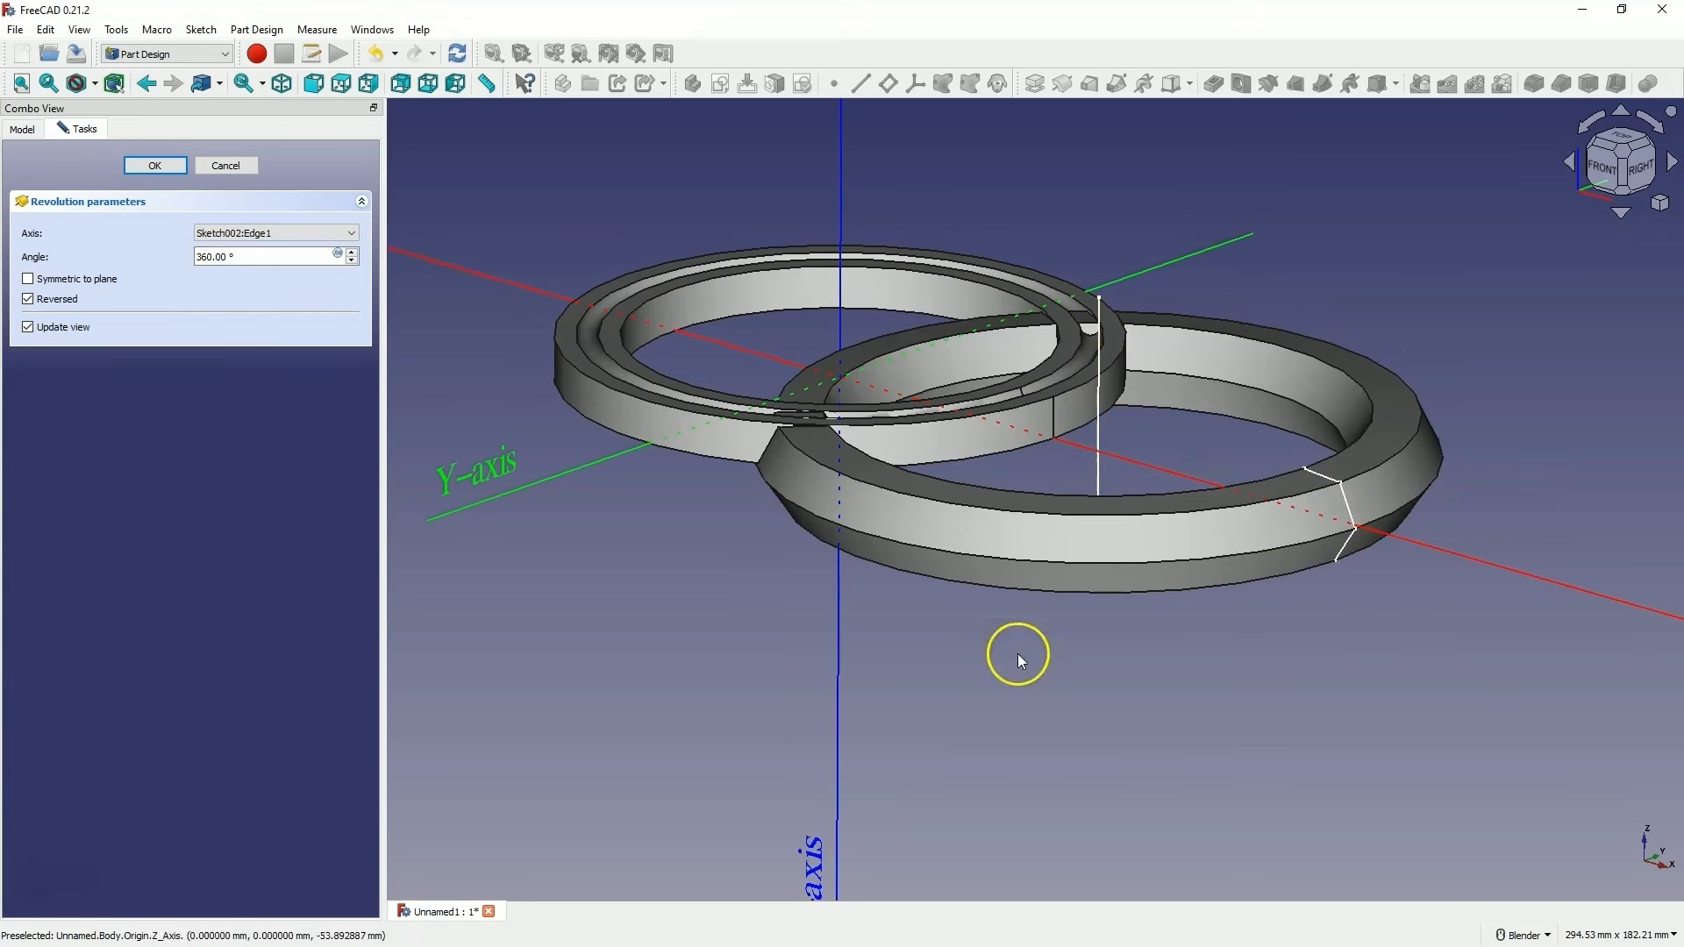
pyautogui.click(229, 166)
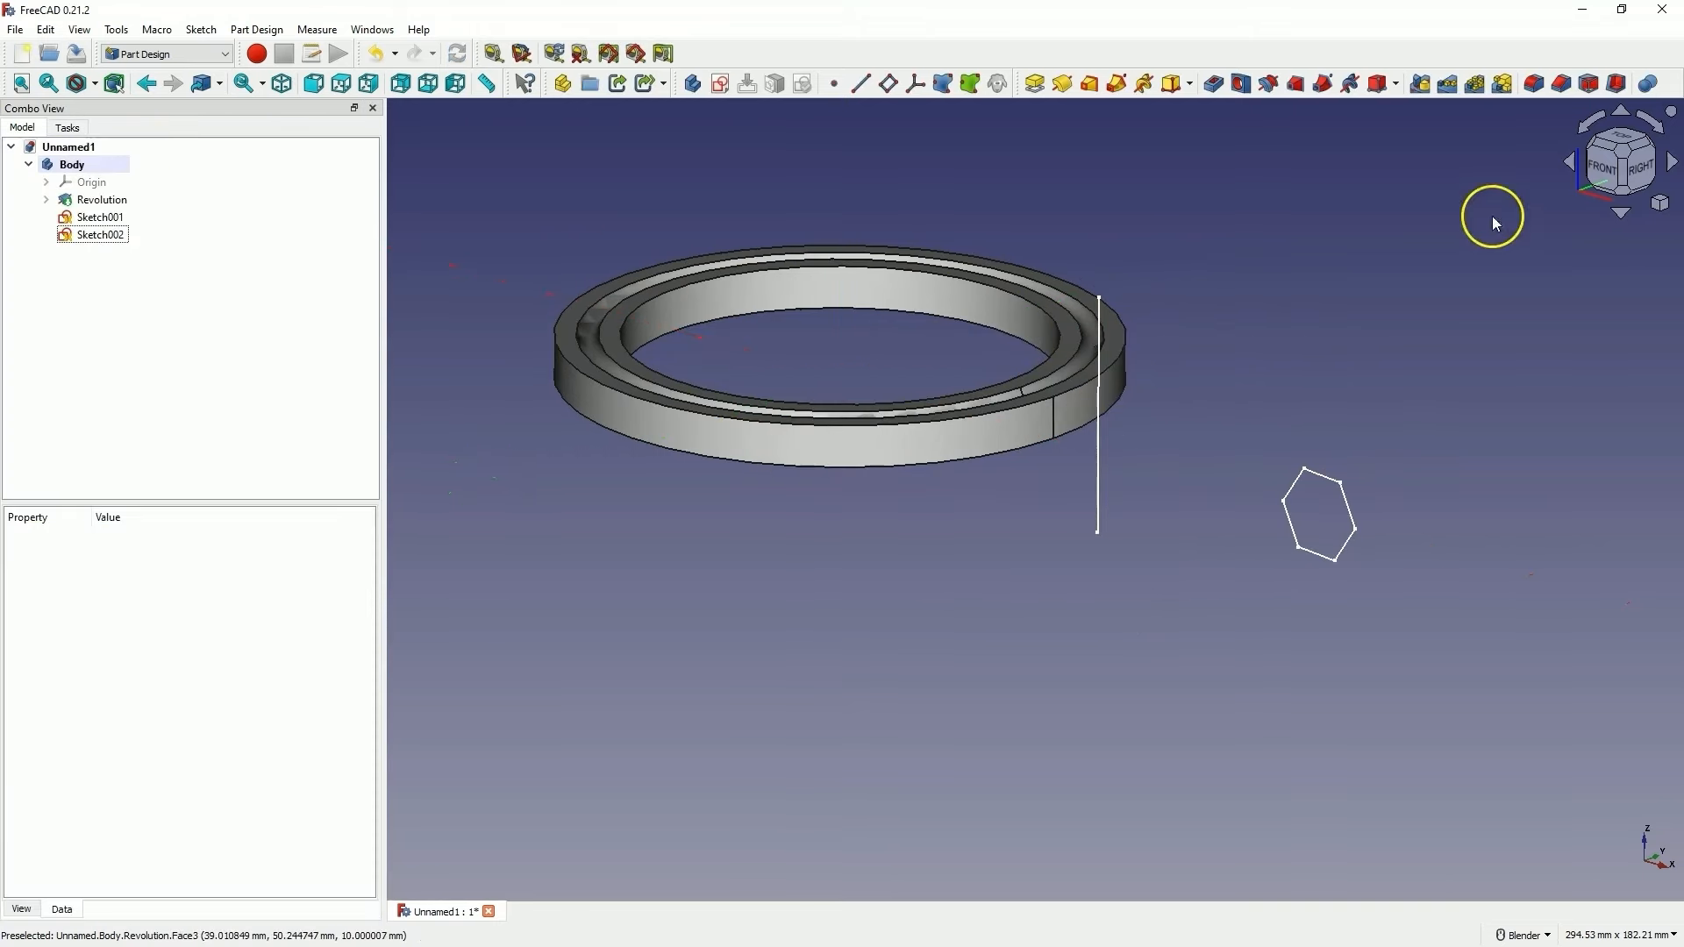
# Start a Revolution with the hexagon sketch, Sketch001, as its profile
pyautogui.click(1061, 90)
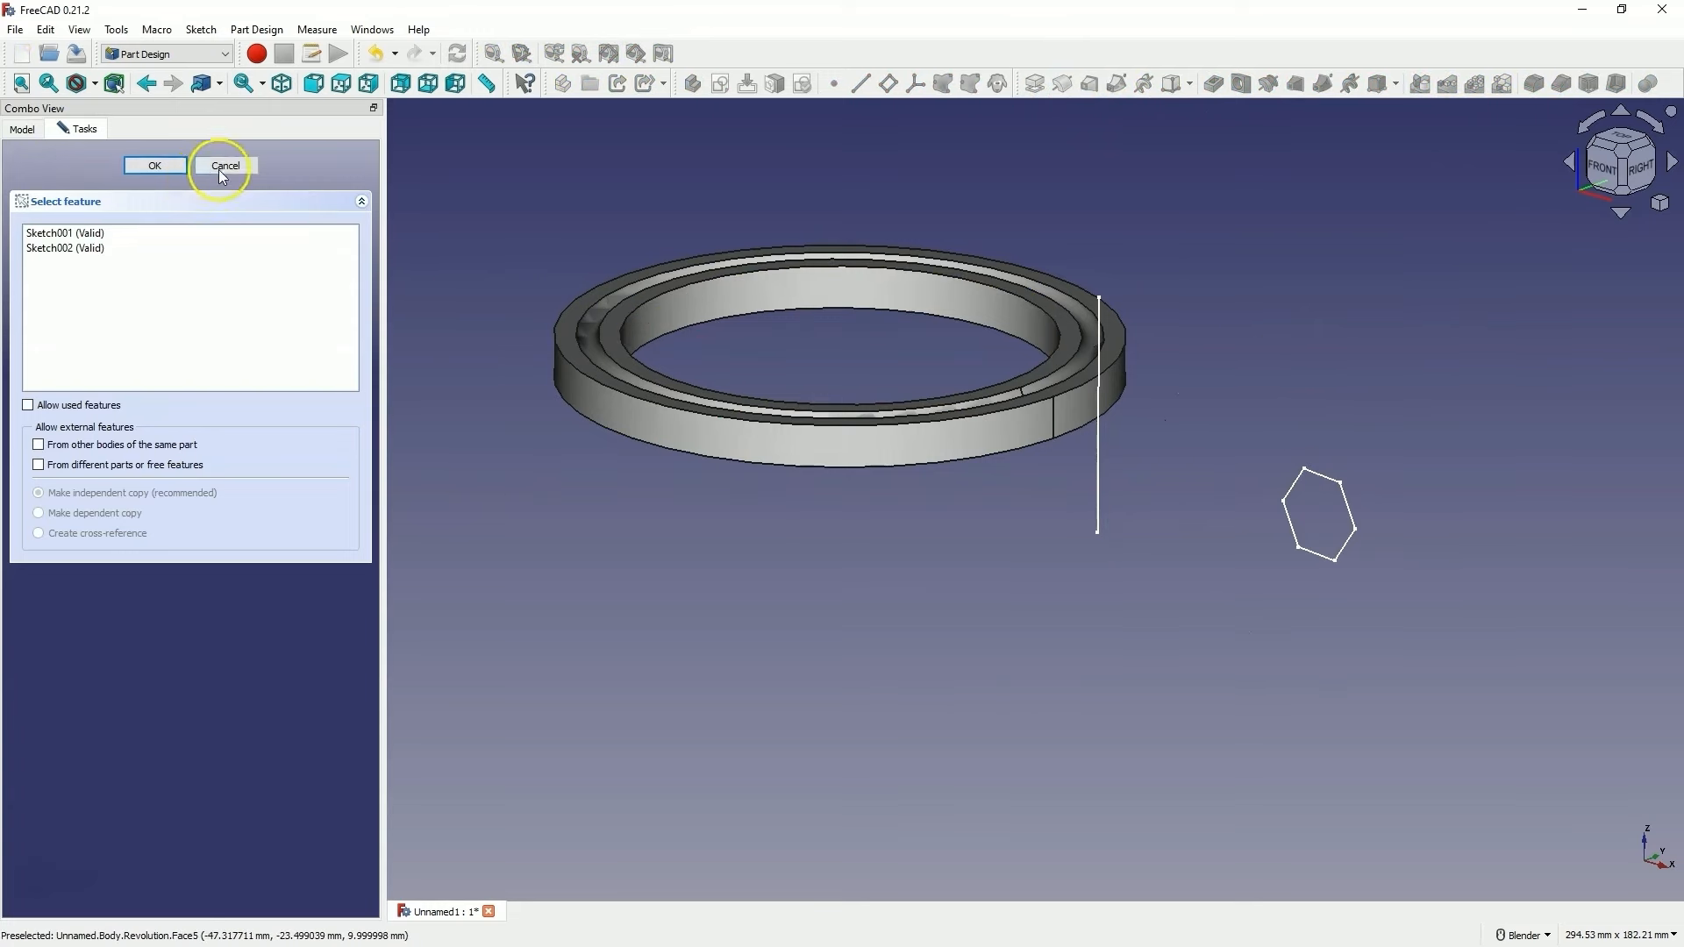
pyautogui.click(53, 235)
pyautogui.click(58, 252)
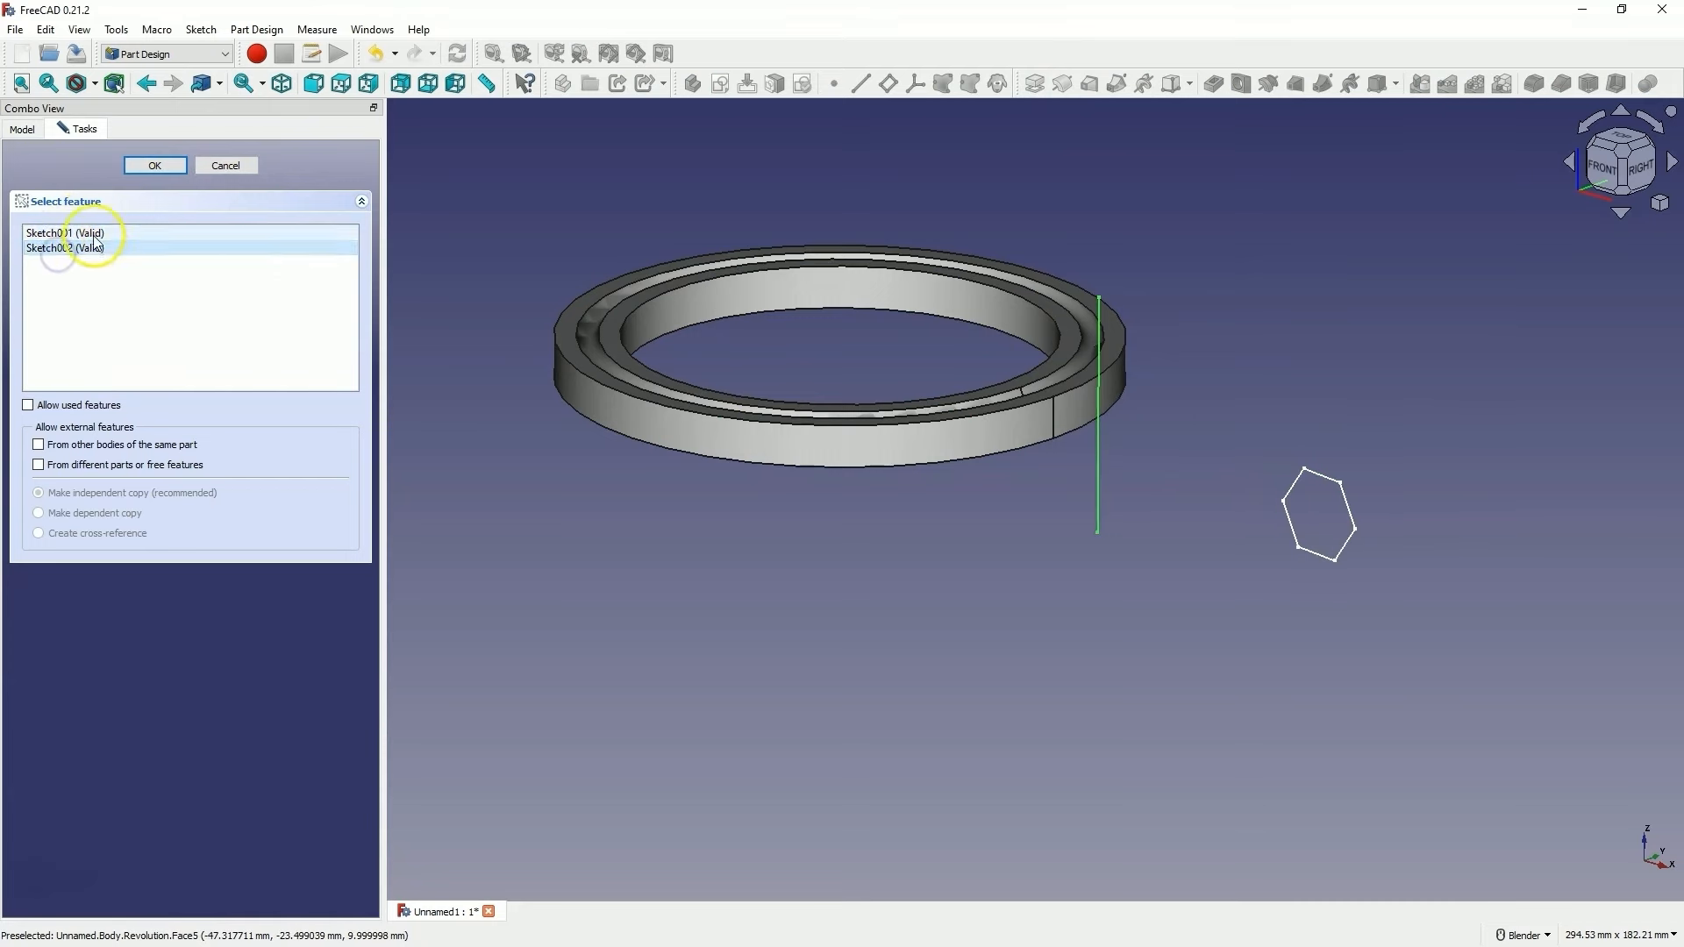
pyautogui.click(94, 235)
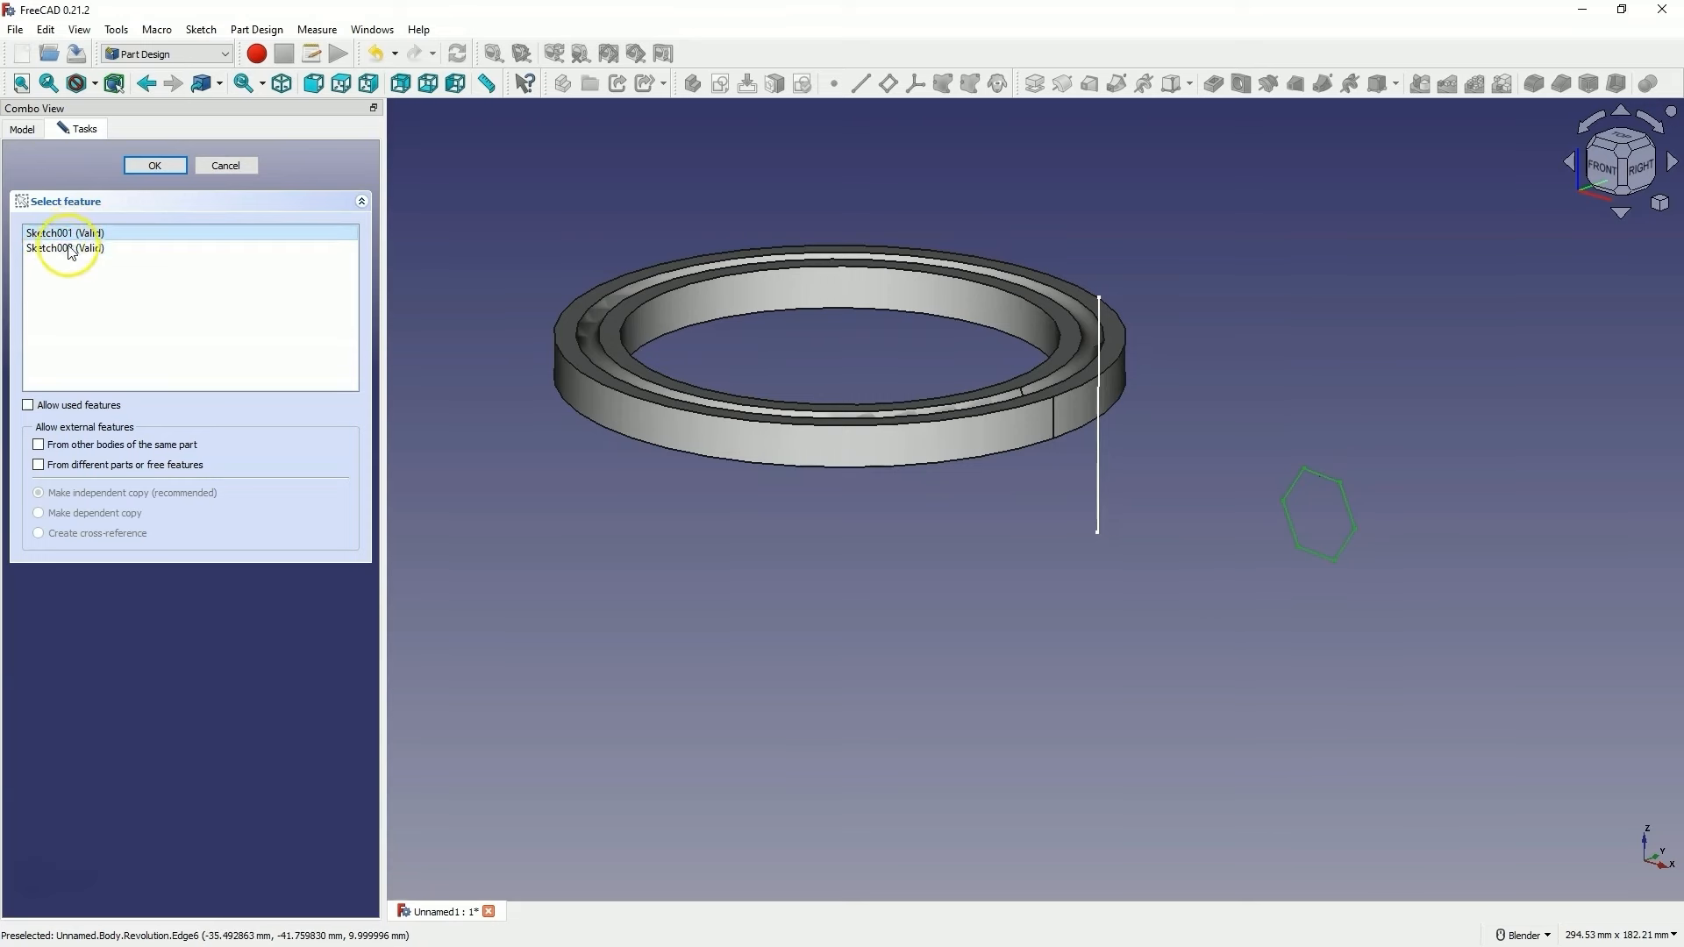
pyautogui.click(155, 165)
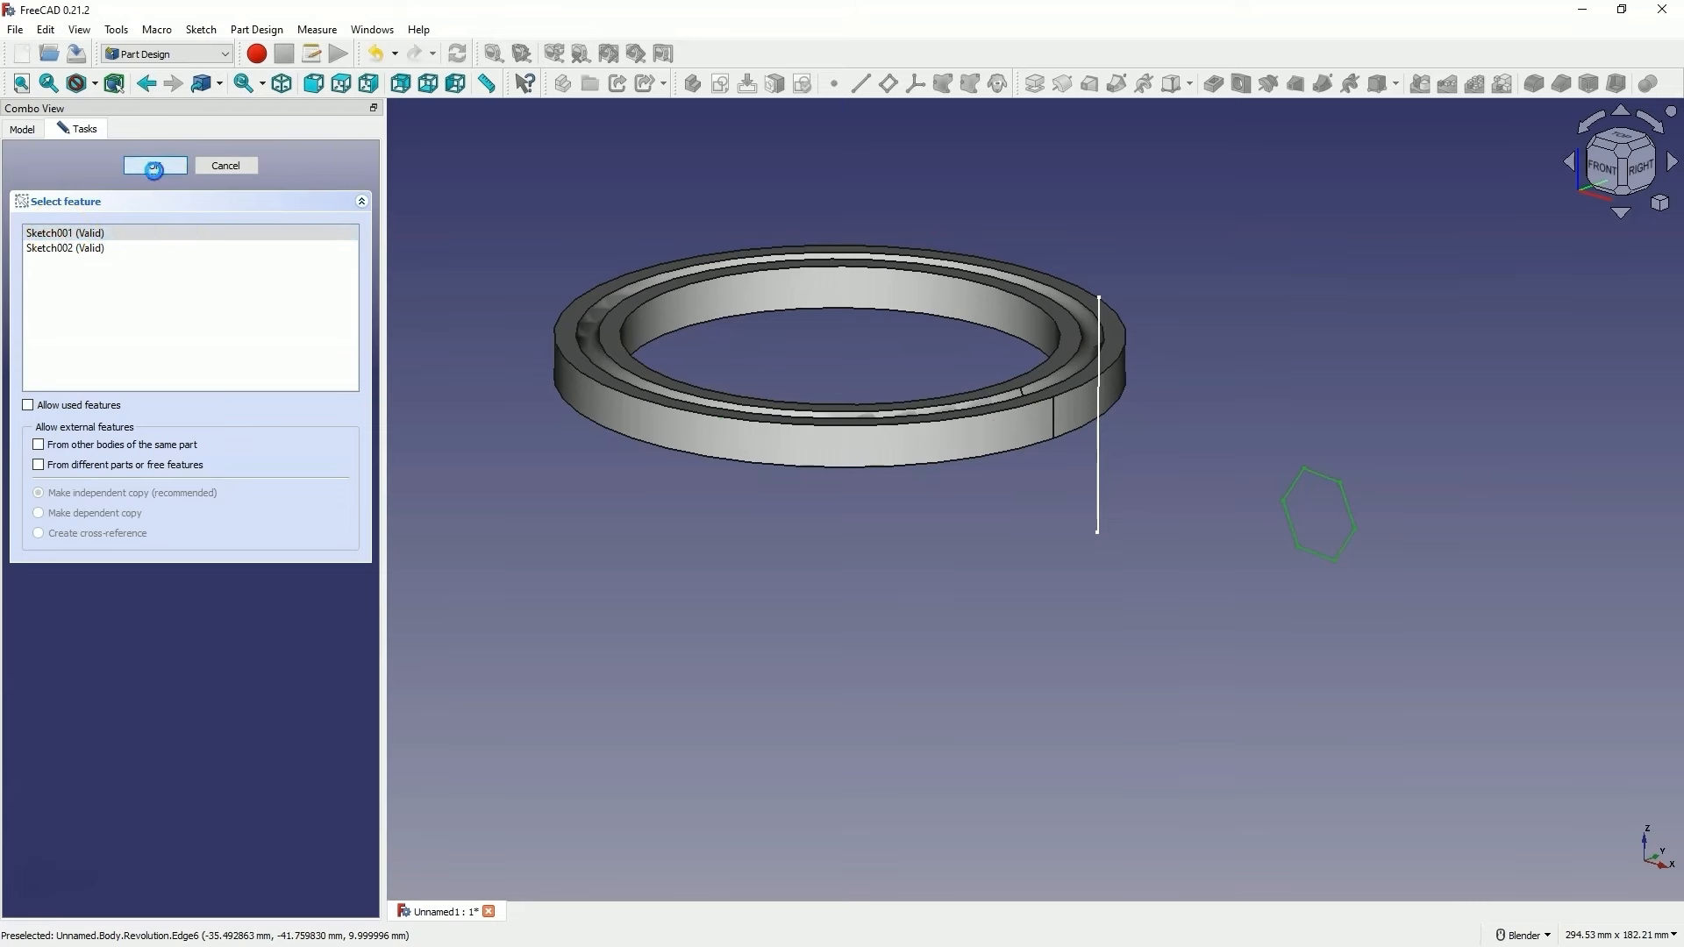
# Use the vertical line of Sketch002 as the reference axis for the hexagon's 360° revolution and accept it
pyautogui.scroll(-3, 1173, 617)
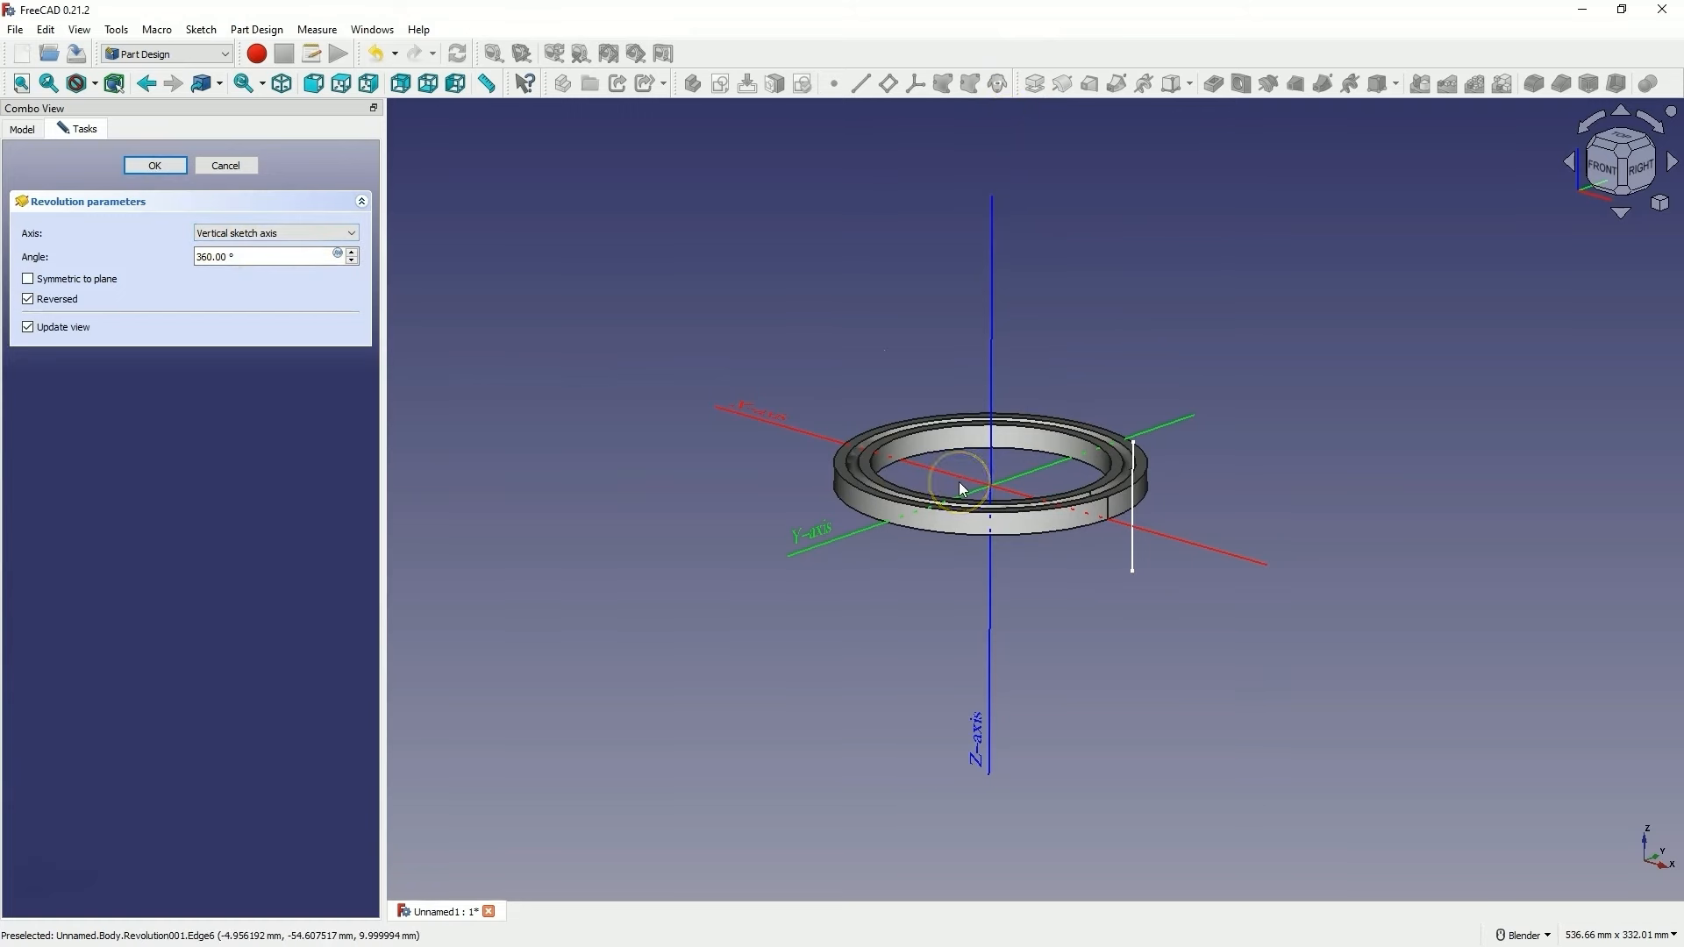
pyautogui.click(249, 232)
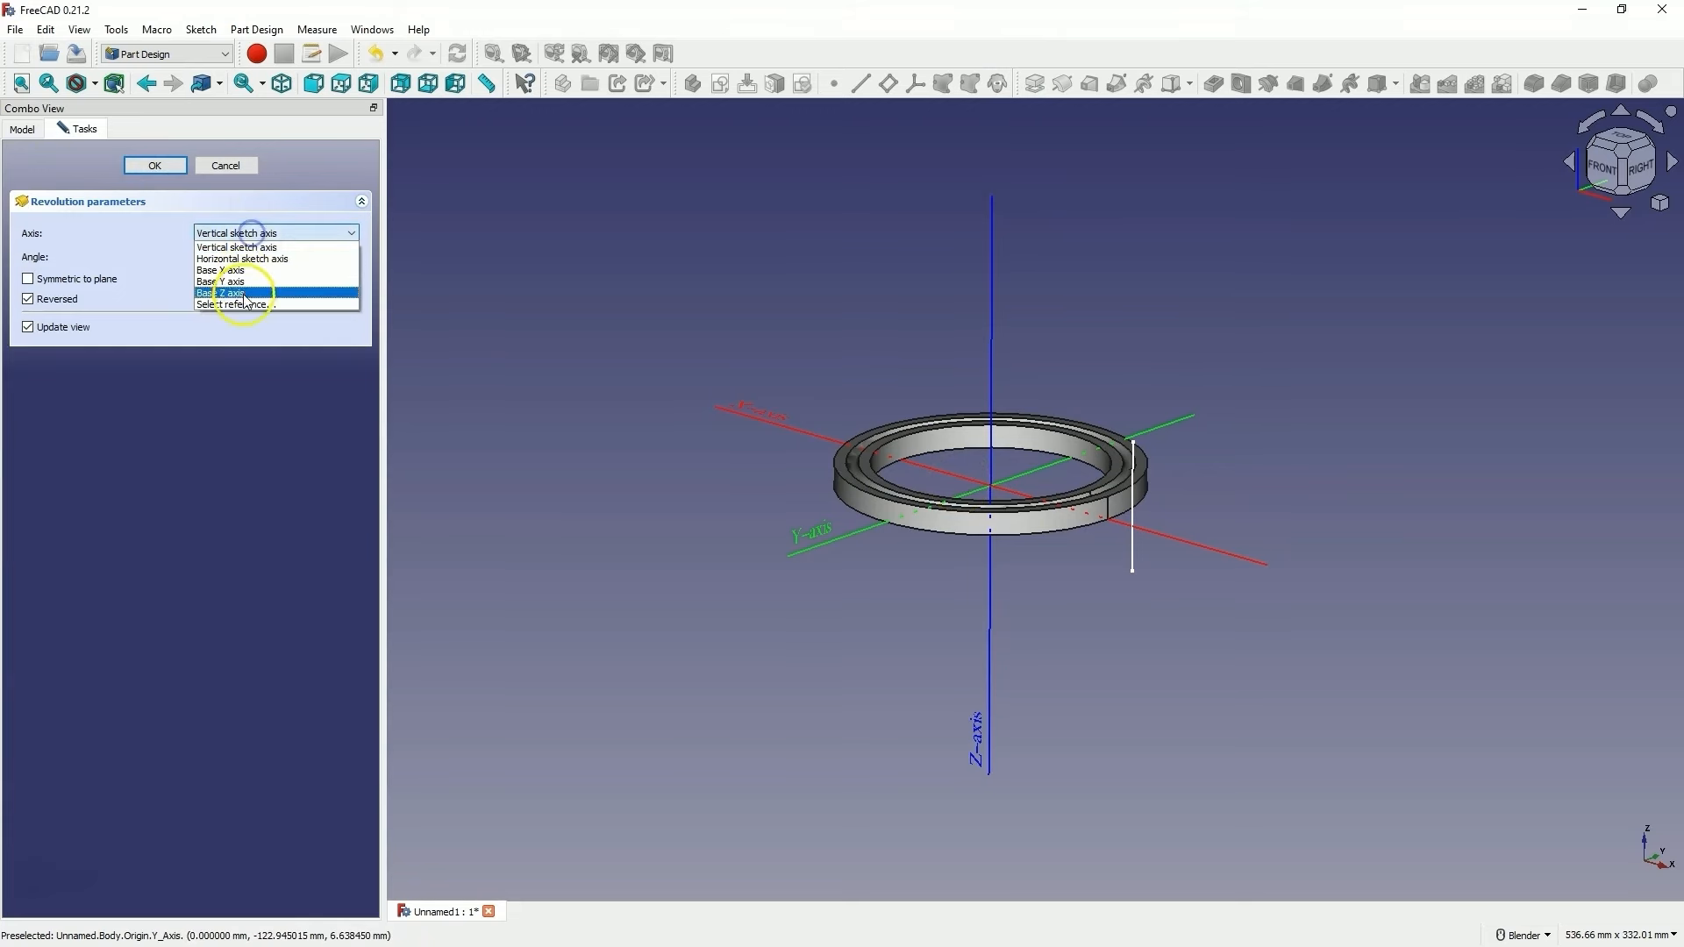
pyautogui.click(242, 303)
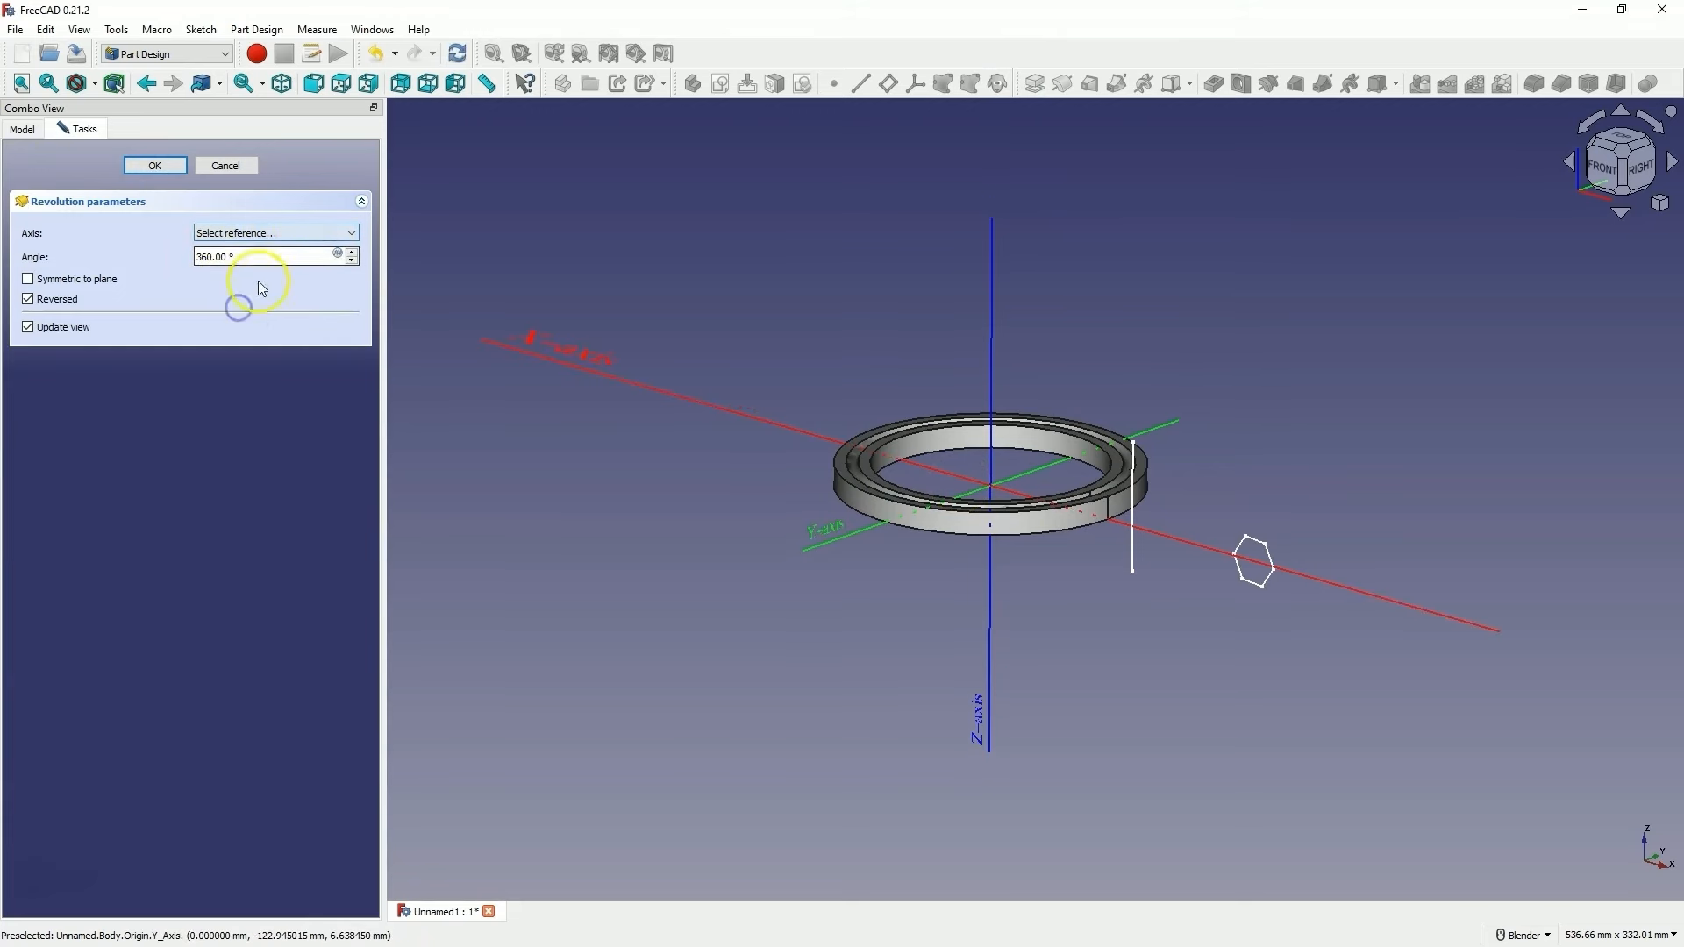
pyautogui.click(266, 235)
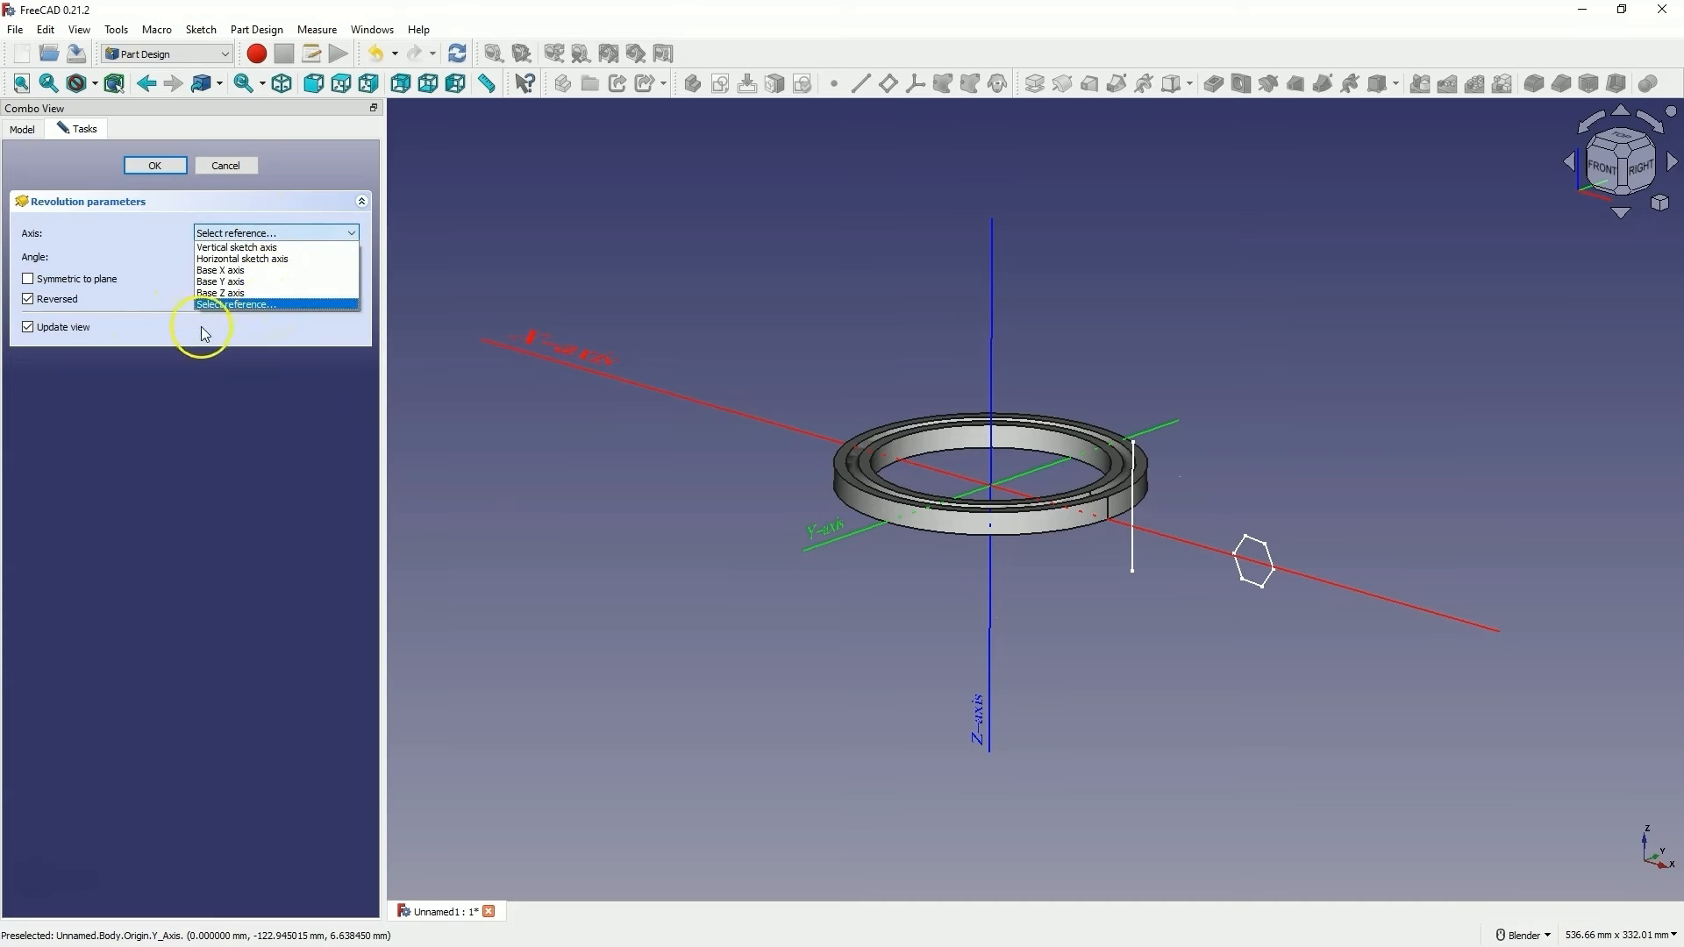
pyautogui.click(230, 305)
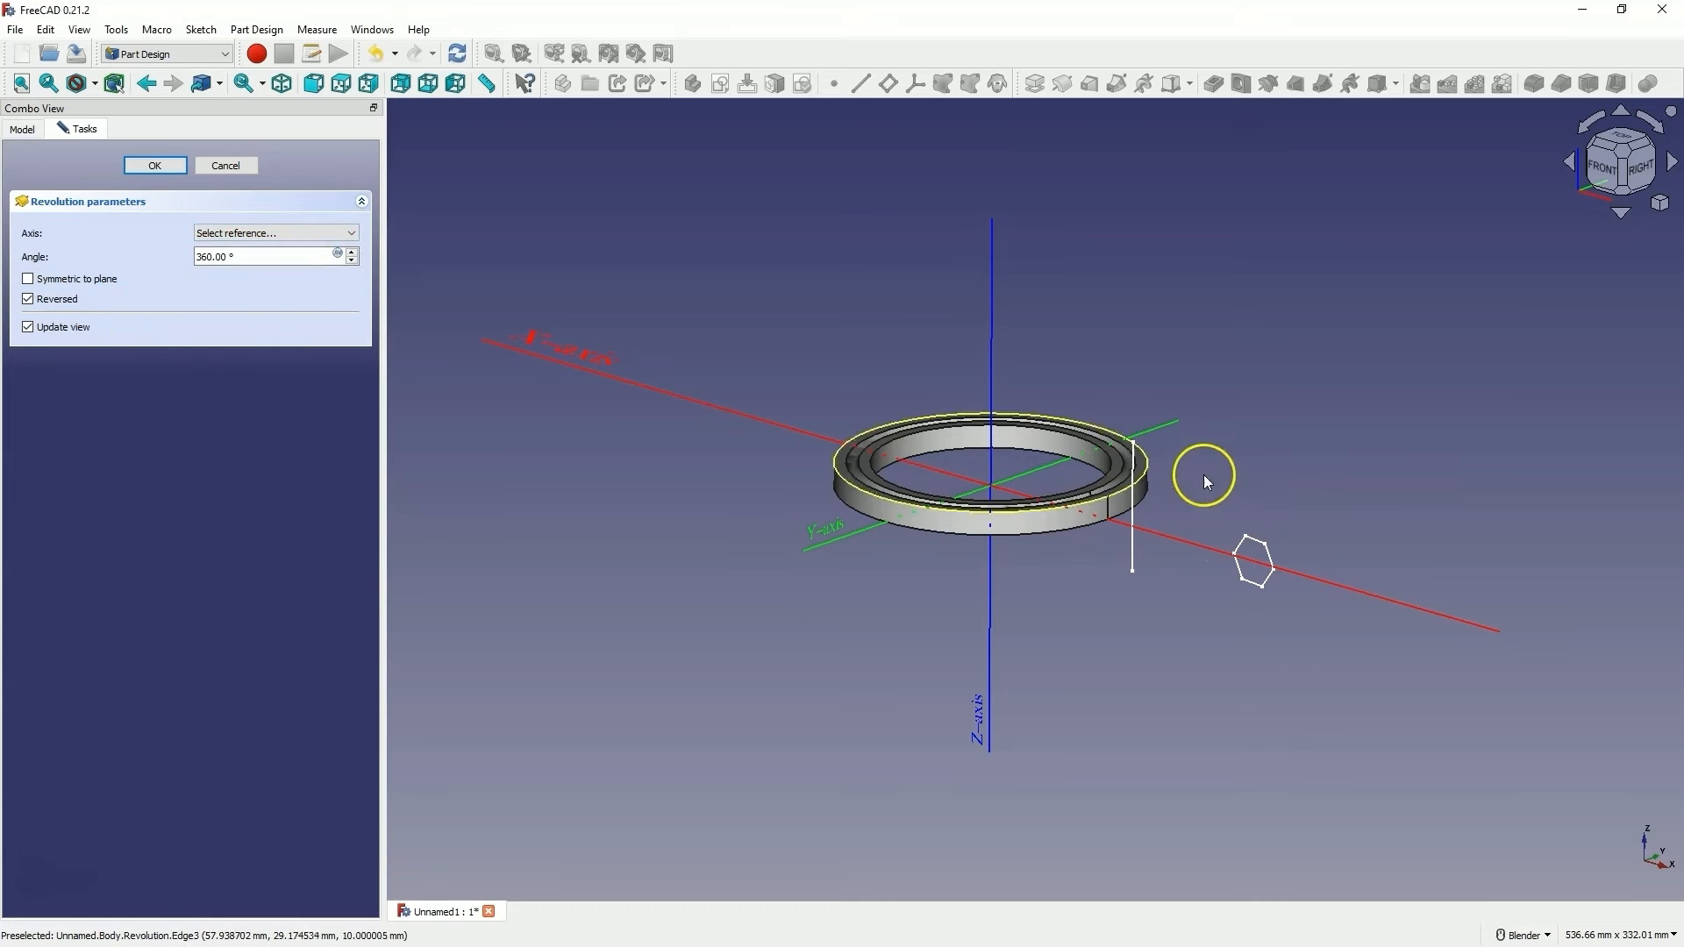
pyautogui.click(1131, 521)
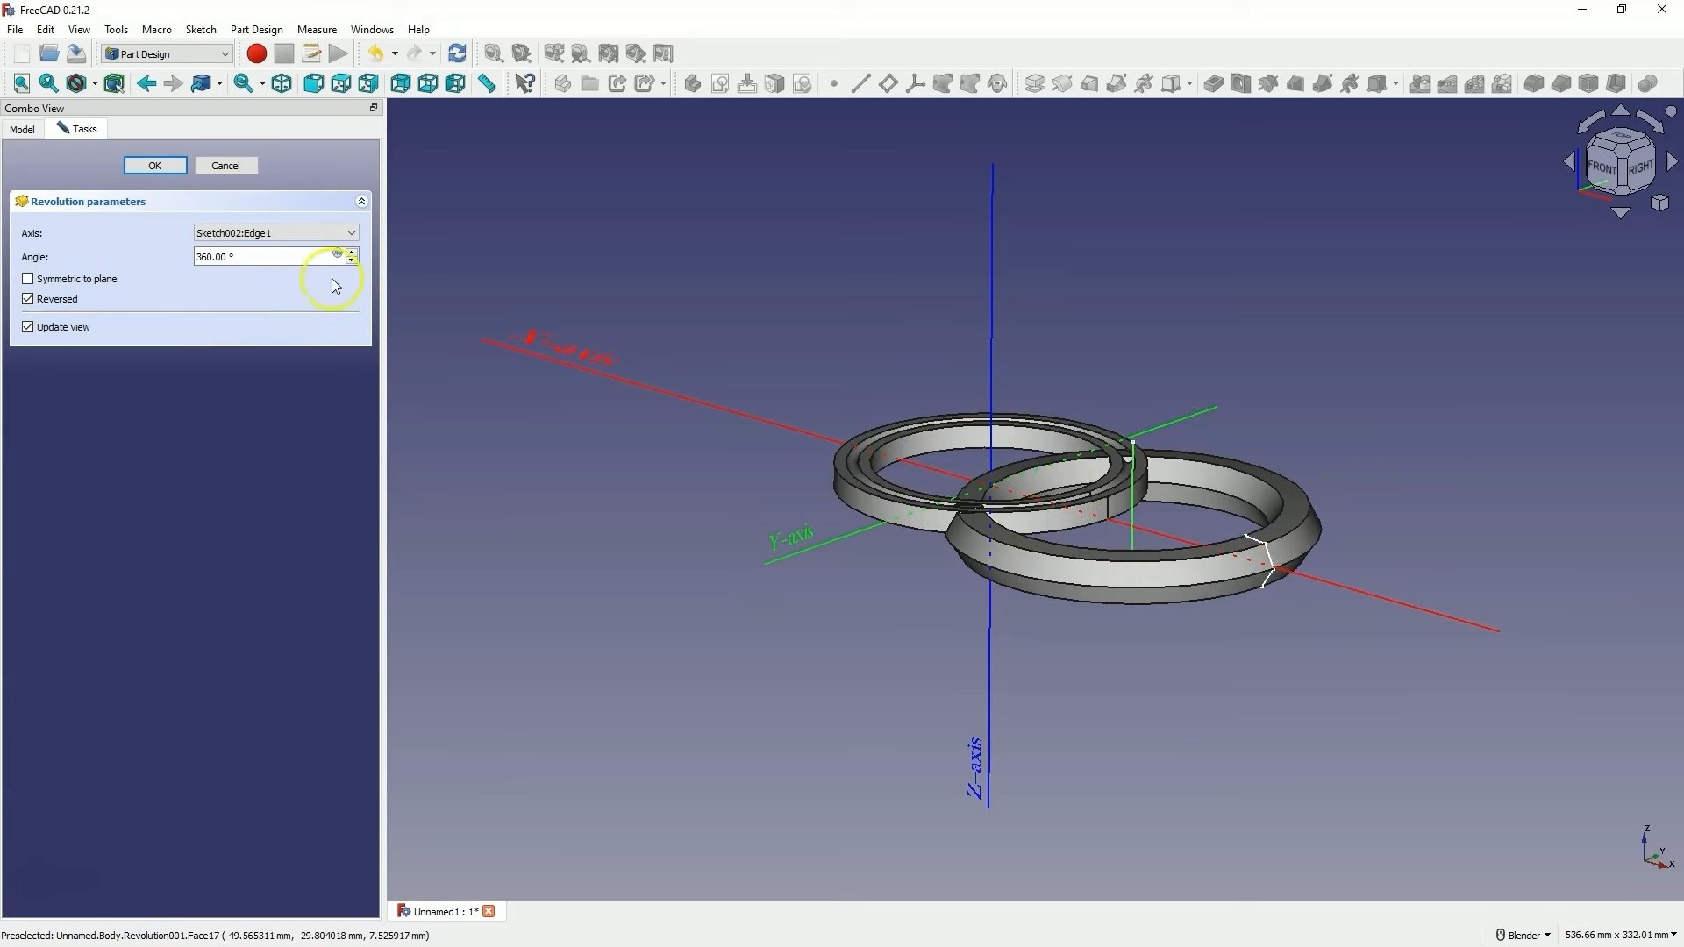
pyautogui.click(180, 164)
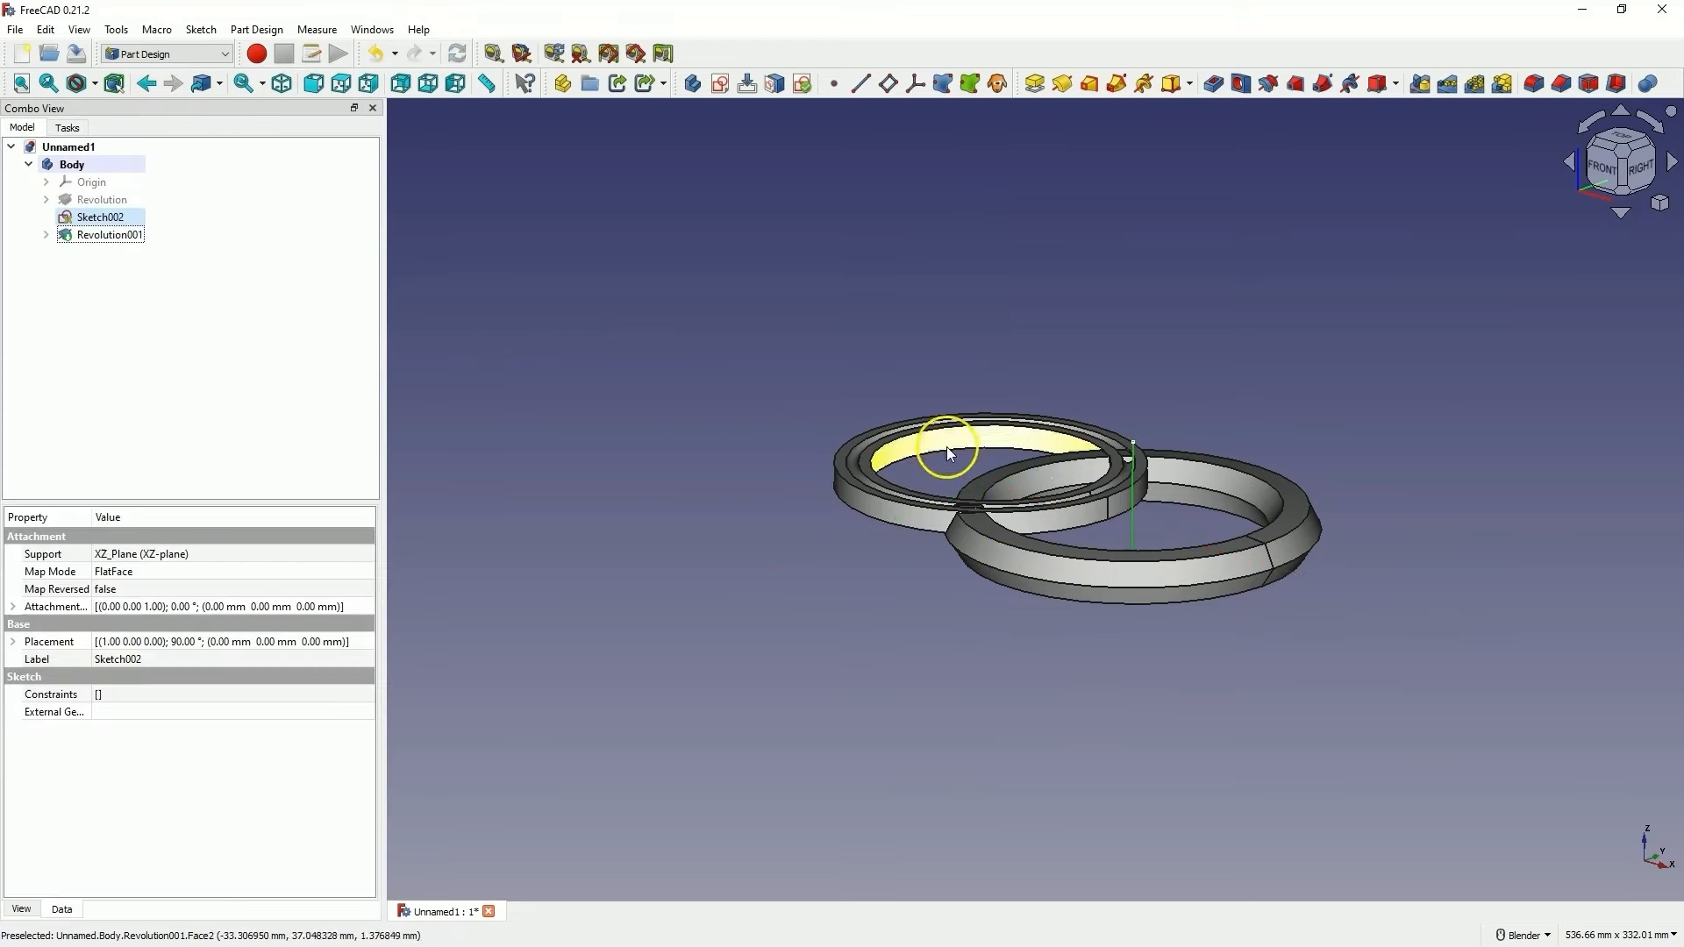
# Delete the first Revolution despite its dependent feature, along with the profile sketch it was built from
pyautogui.moveTo(1161, 528)
pyautogui.mouseDown(button='middle')
pyautogui.moveTo(1213, 481)
pyautogui.moveTo(1184, 519)
pyautogui.mouseUp(button='middle')
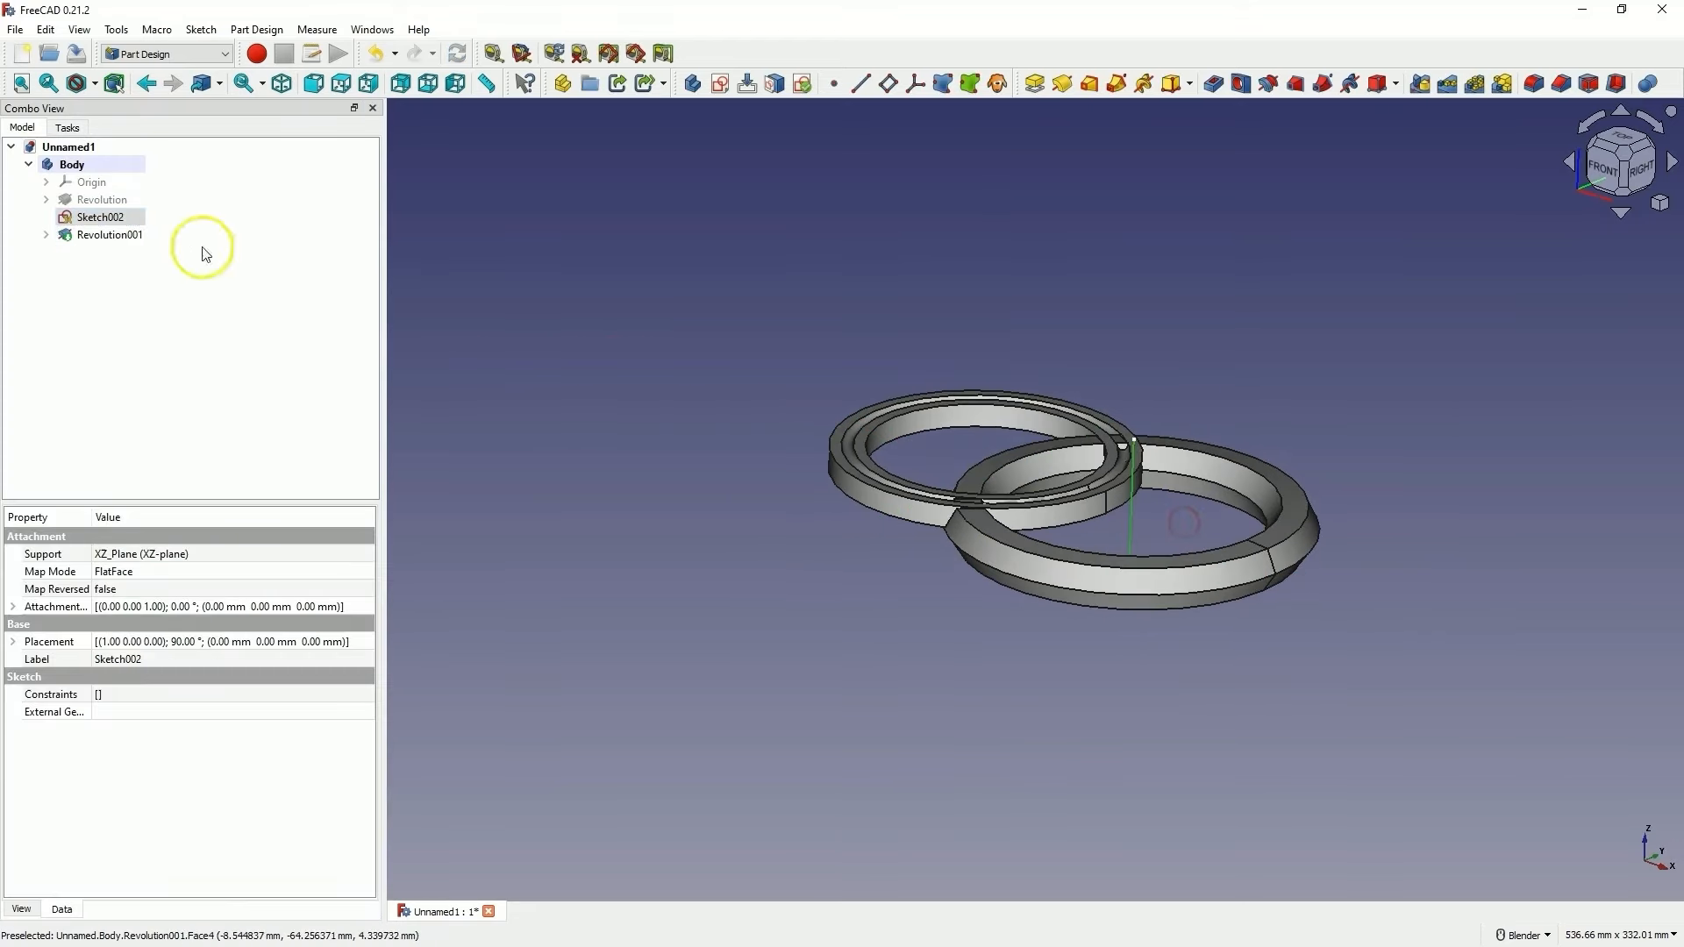
pyautogui.click(102, 199)
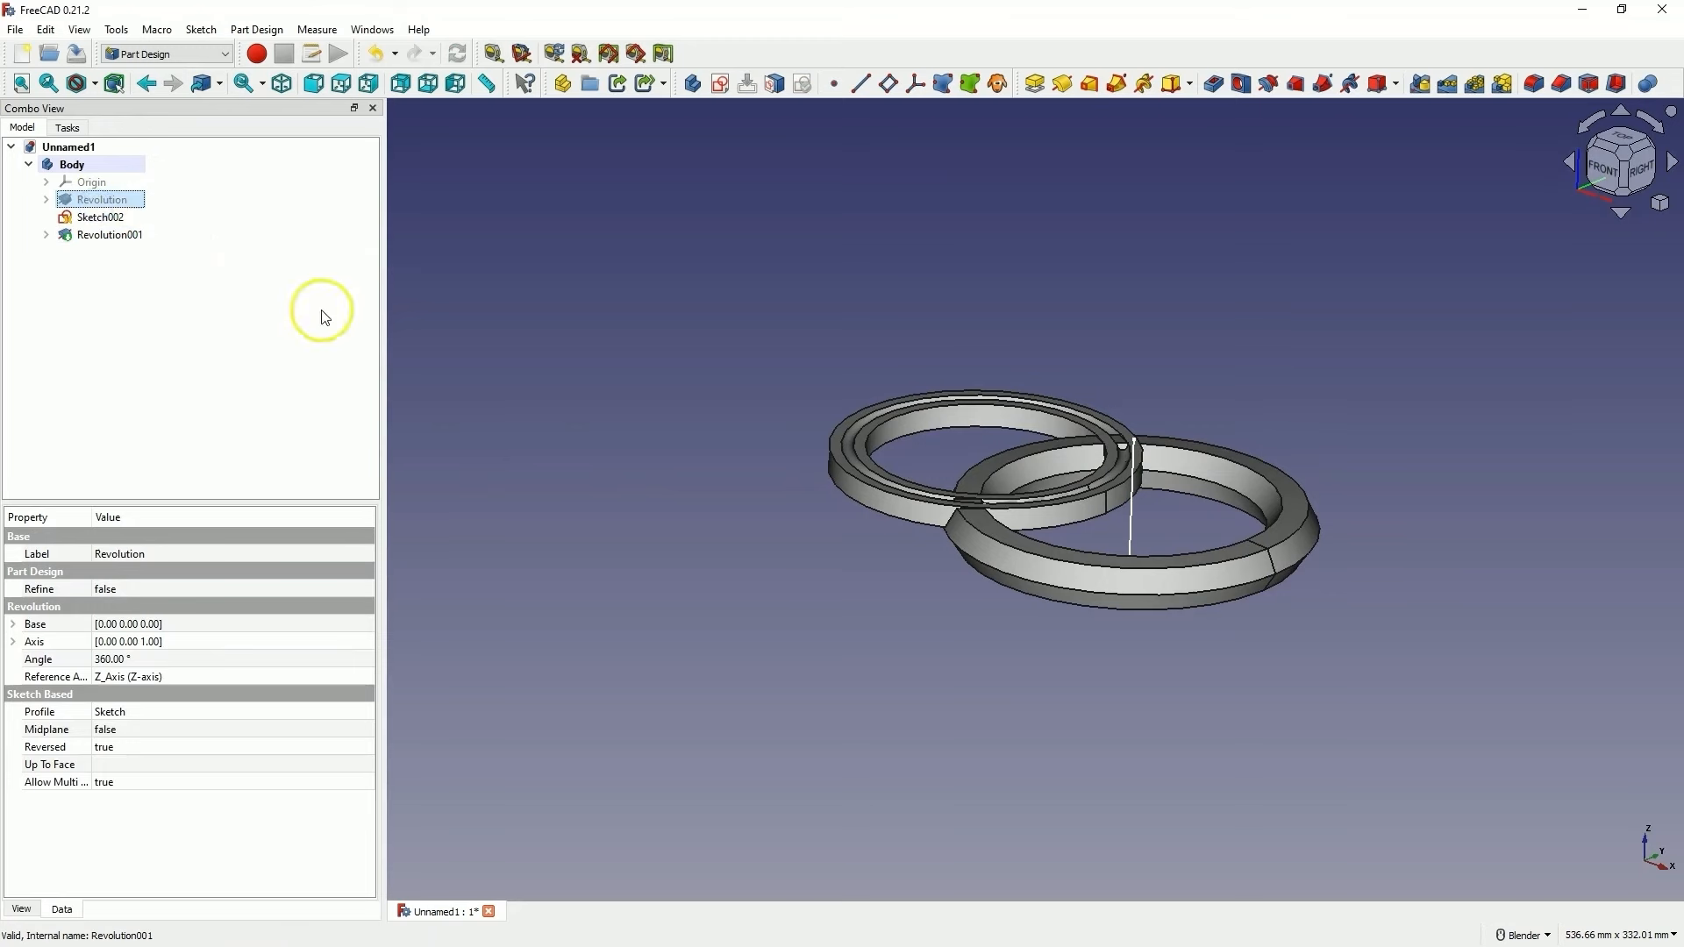
pyautogui.press('Delete')
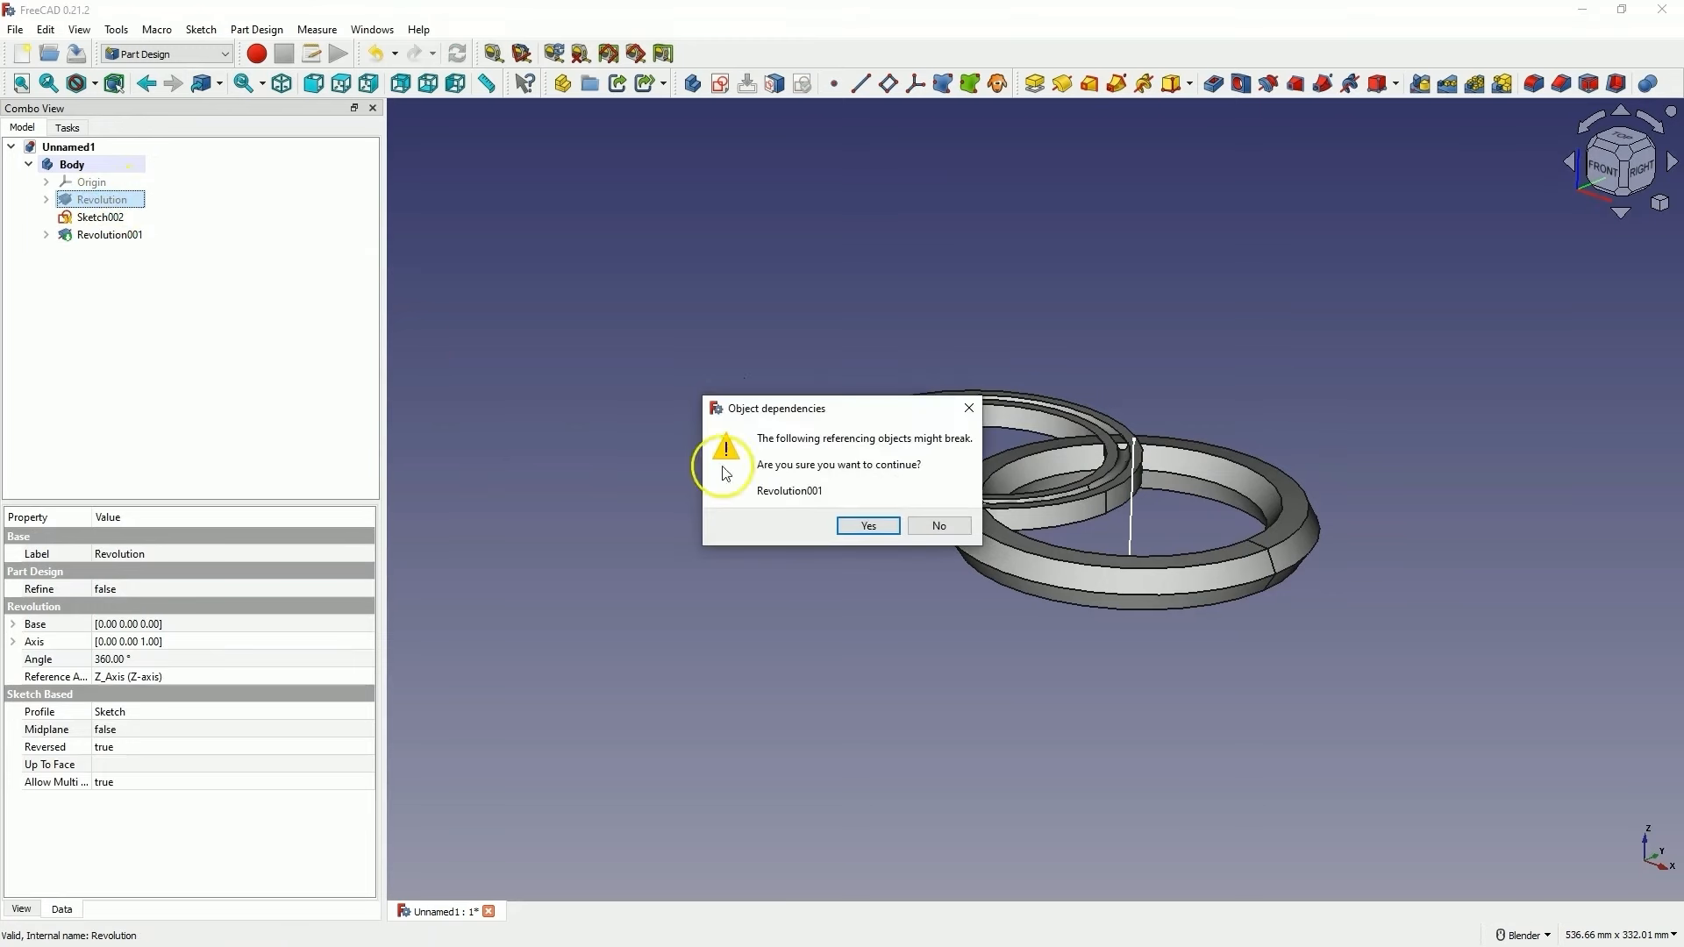
pyautogui.click(866, 527)
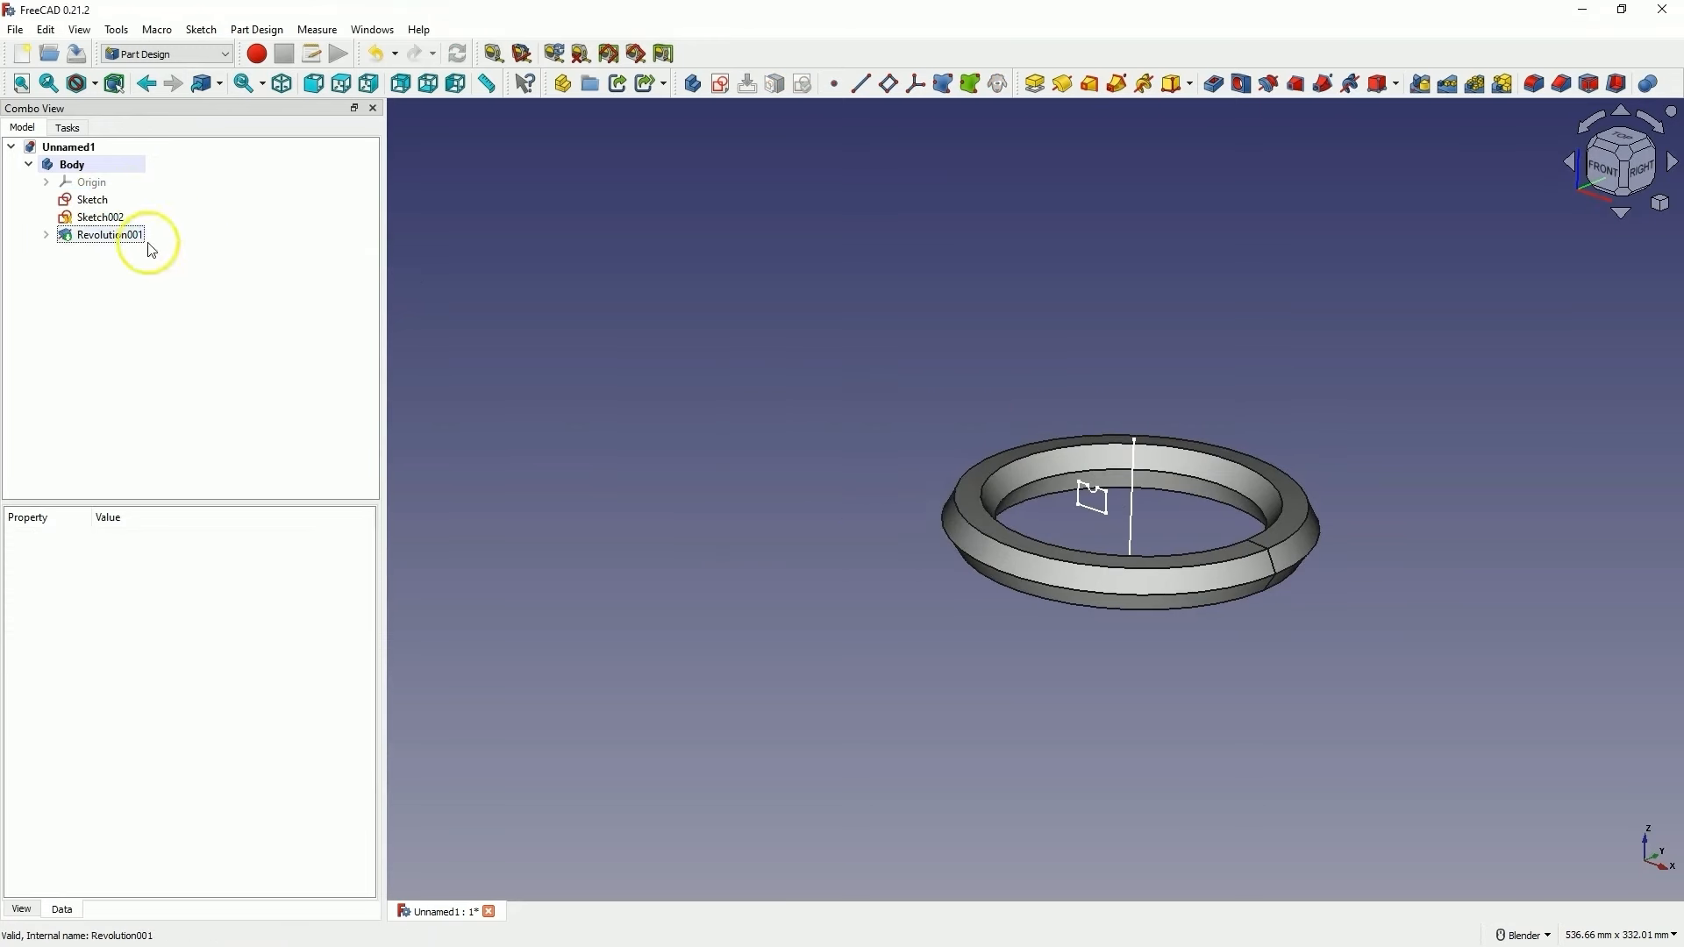
pyautogui.click(92, 202)
pyautogui.press('Delete')
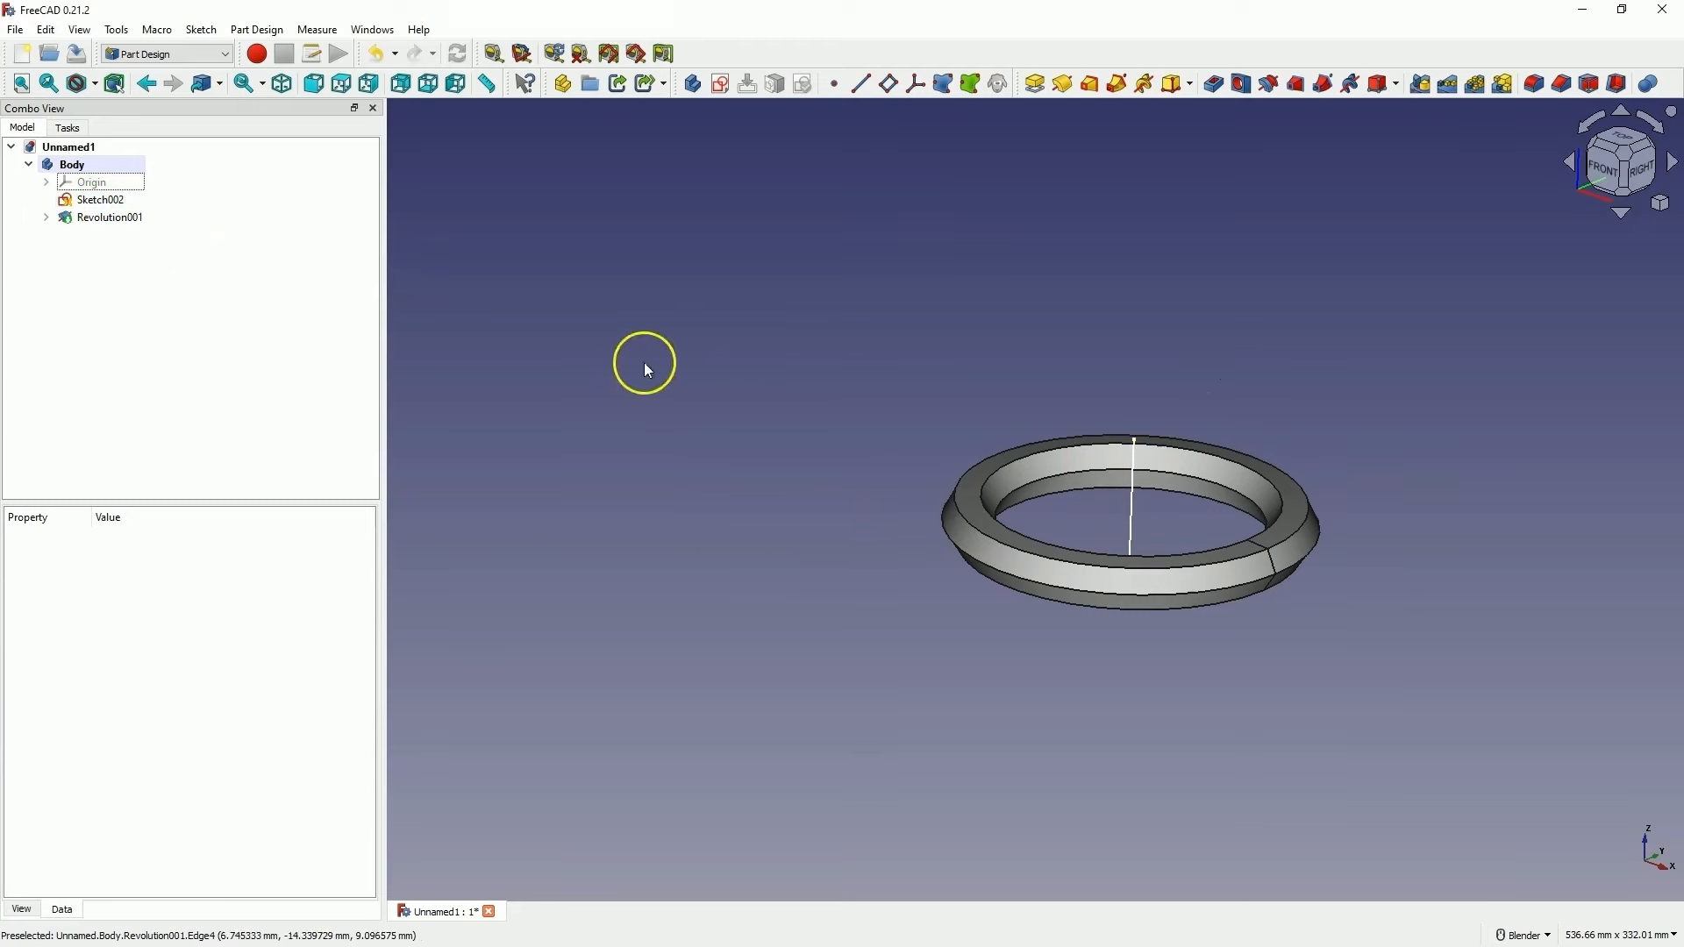
# Delete Revolution001, keeping its hexagon sketch and the axis-line sketch
pyautogui.click(92, 219)
pyautogui.click(46, 217)
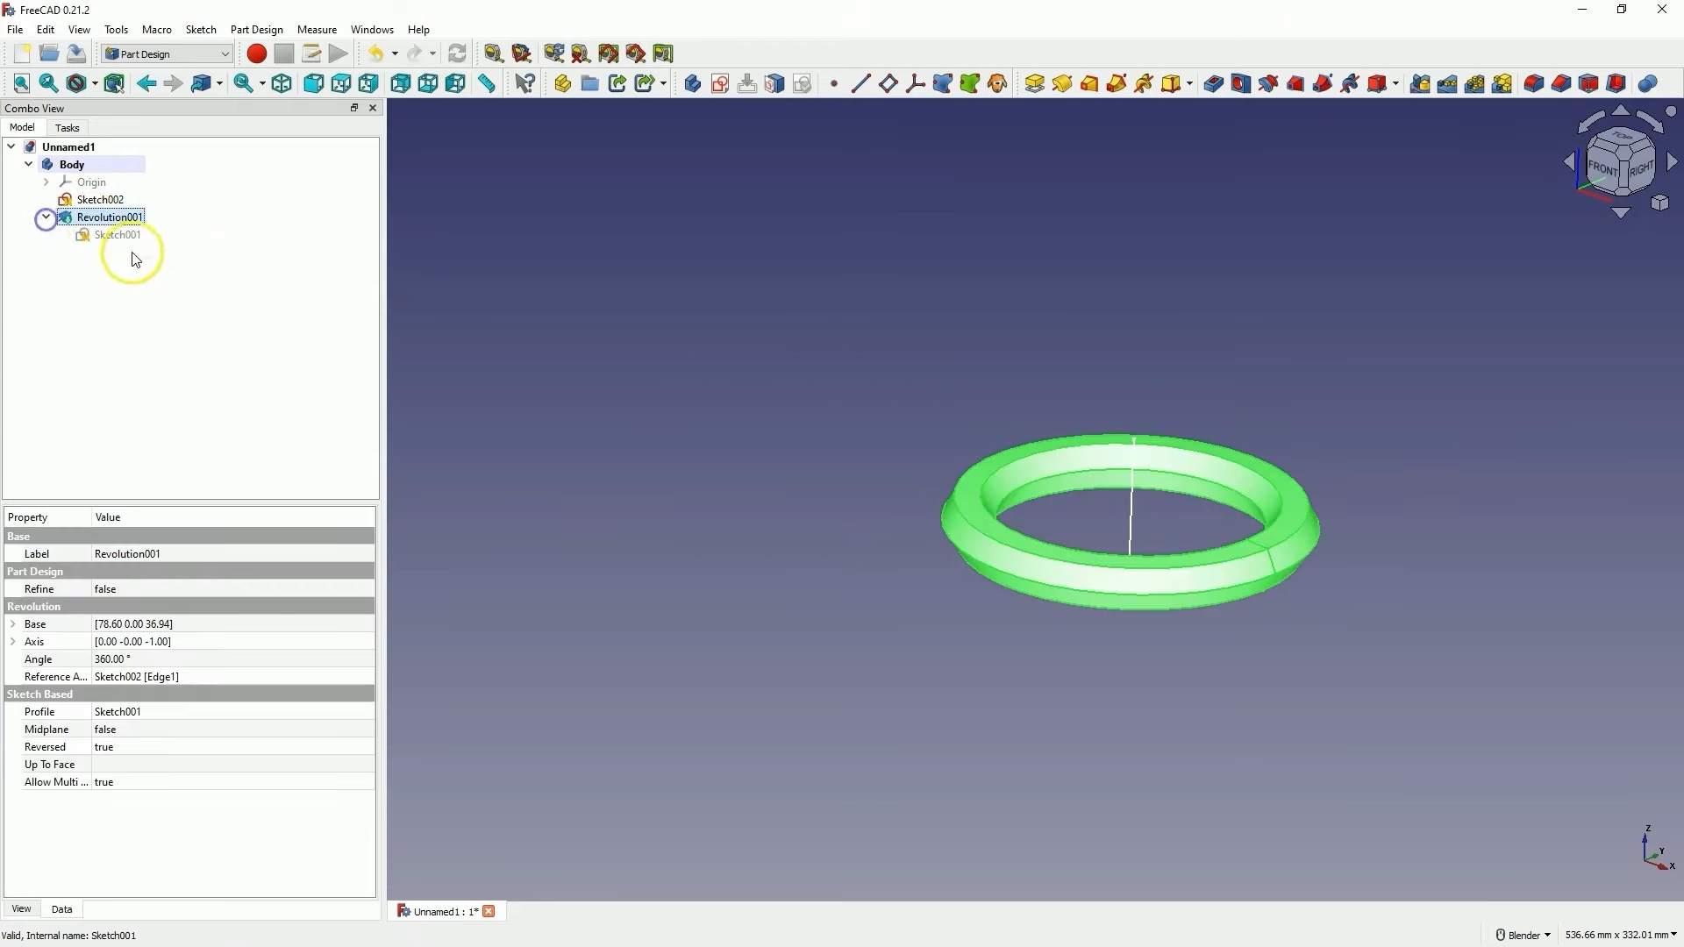
pyautogui.click(123, 234)
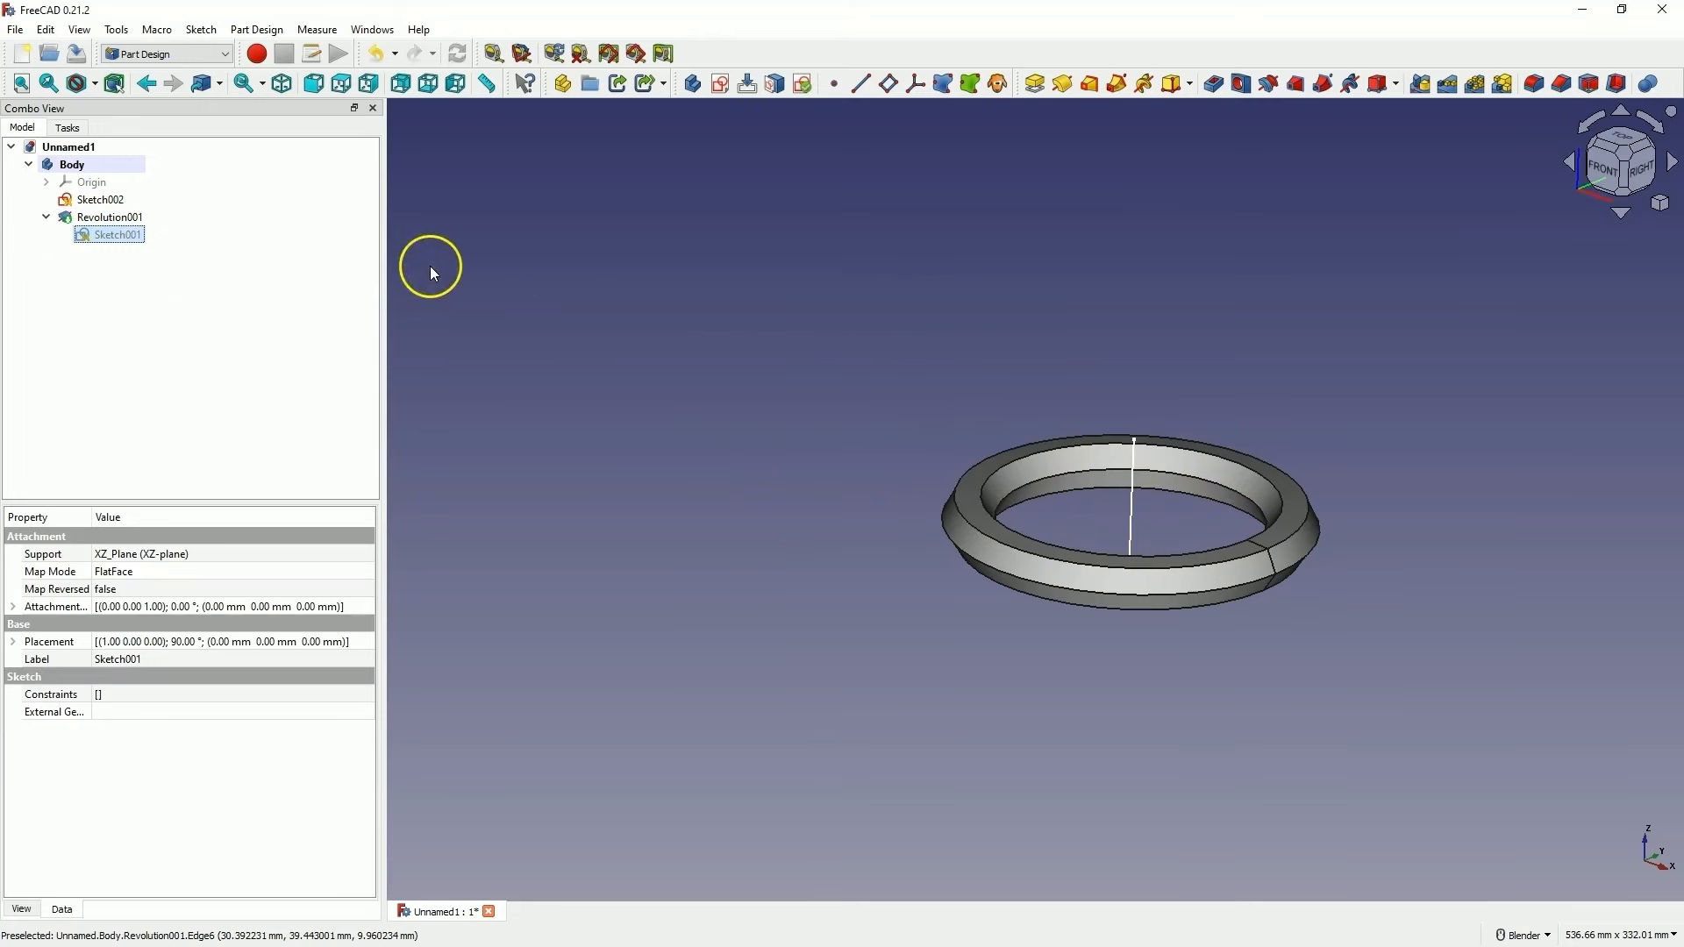
pyautogui.click(107, 219)
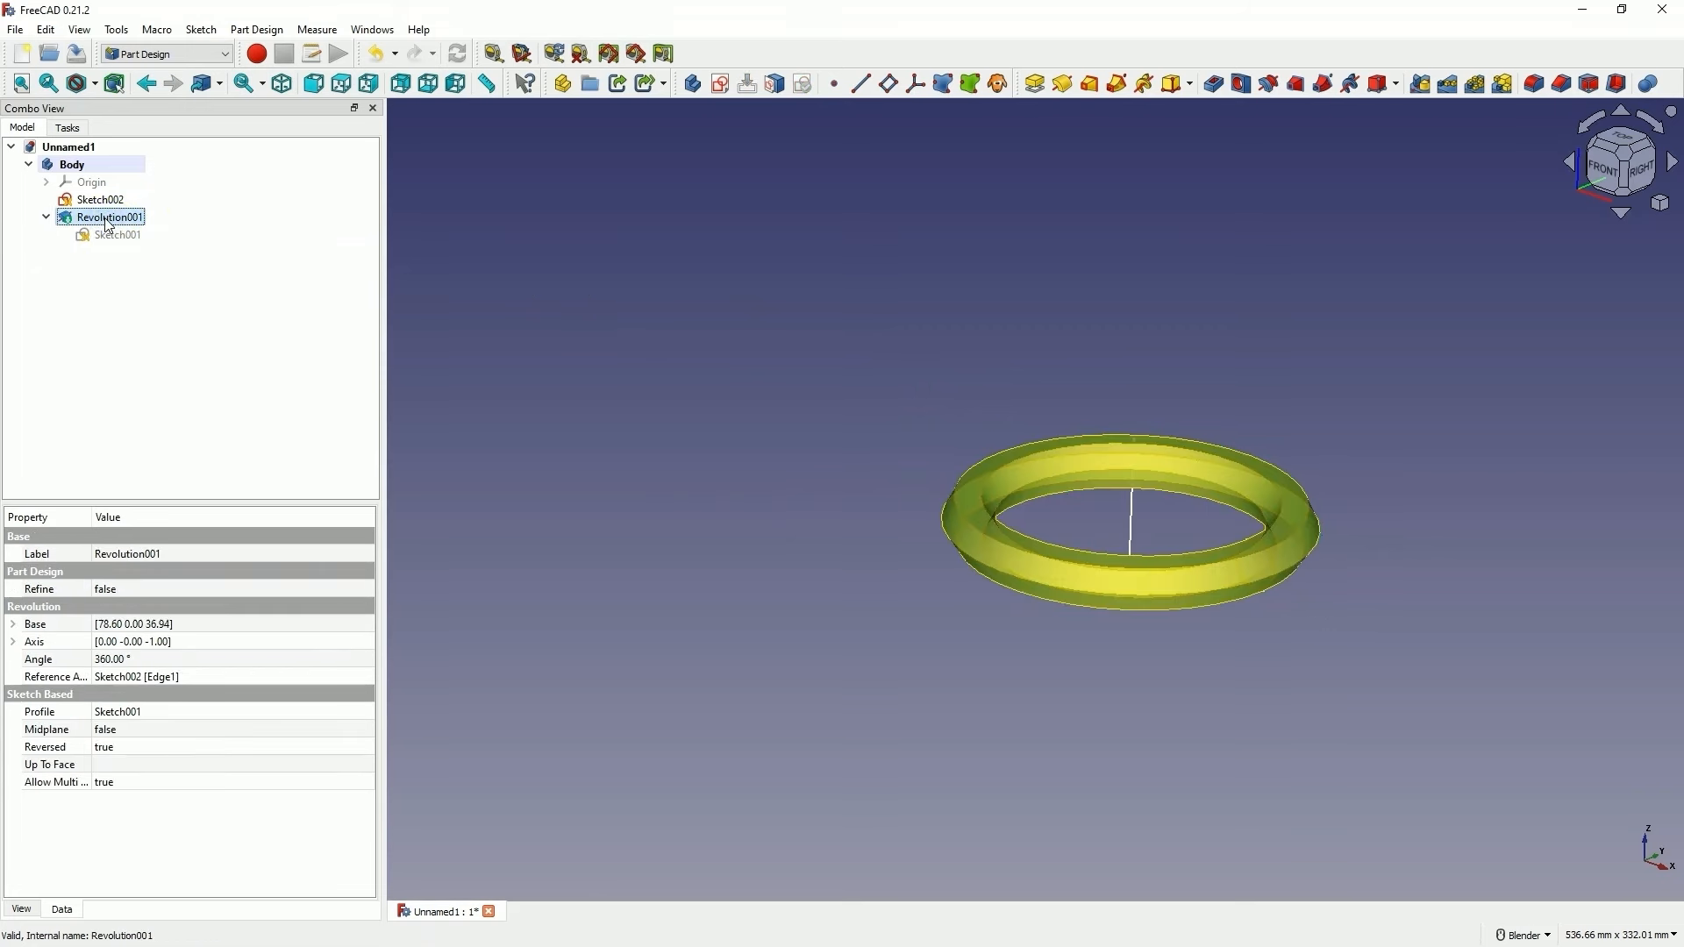
pyautogui.press('Delete')
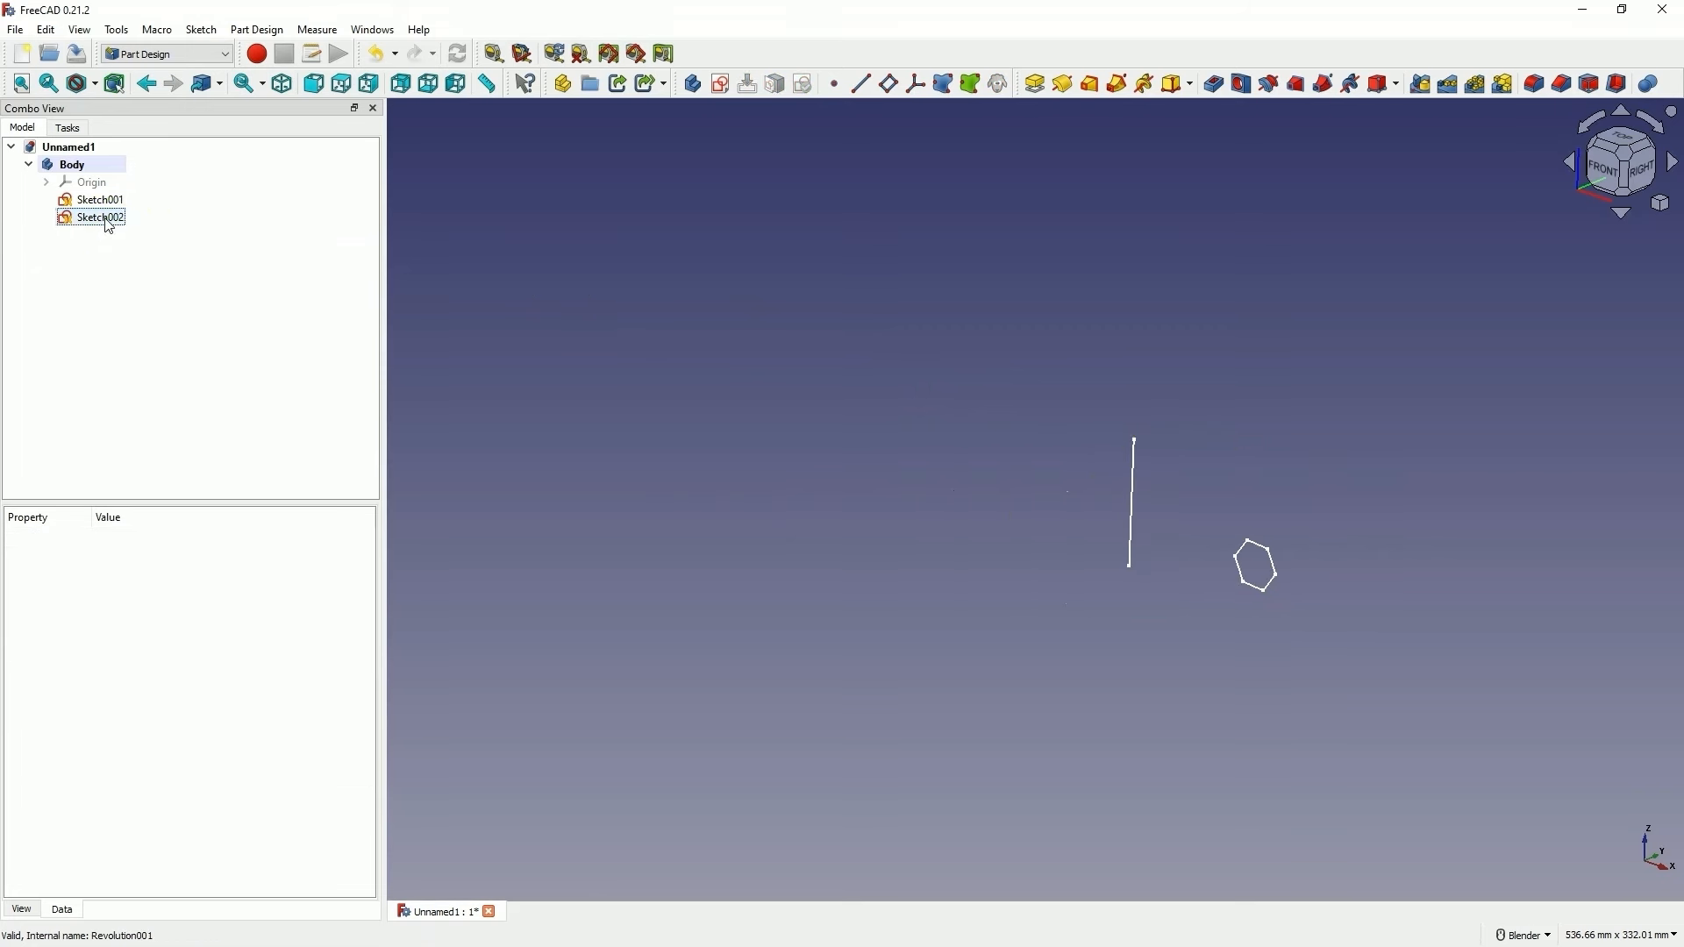
# Revolve the hexagon Sketch001 by 360° with the vertical line of Sketch002 as reference axis, and accept the feature
pyautogui.click(107, 218)
pyautogui.click(98, 199)
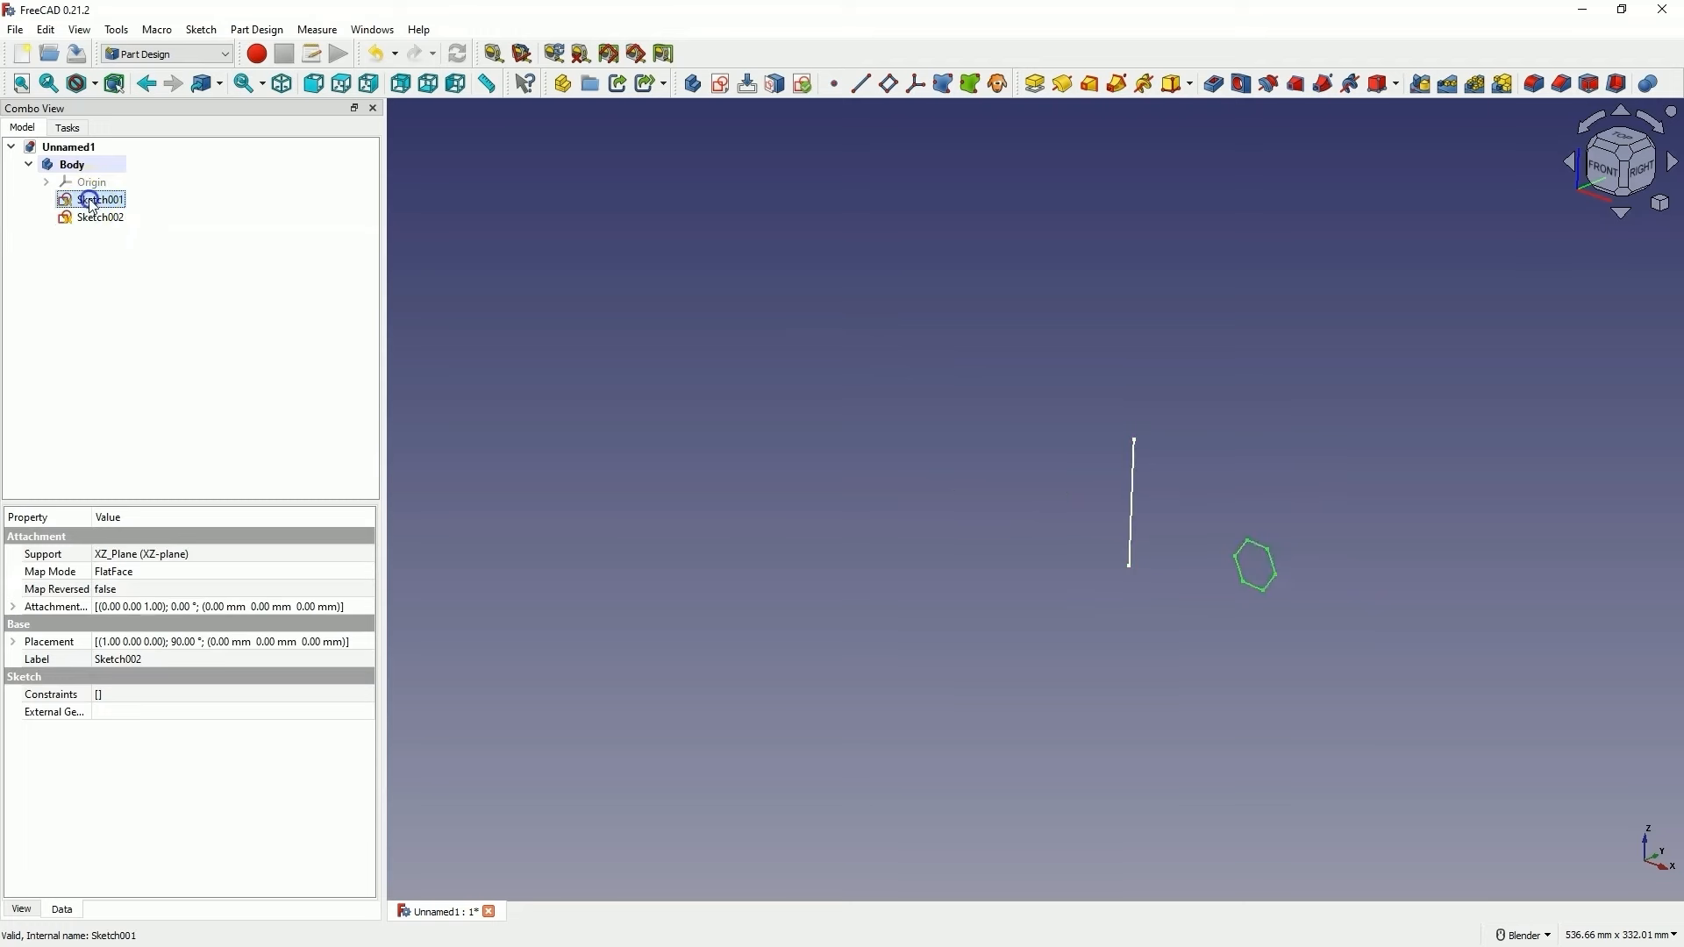
pyautogui.click(1249, 549)
pyautogui.click(1059, 91)
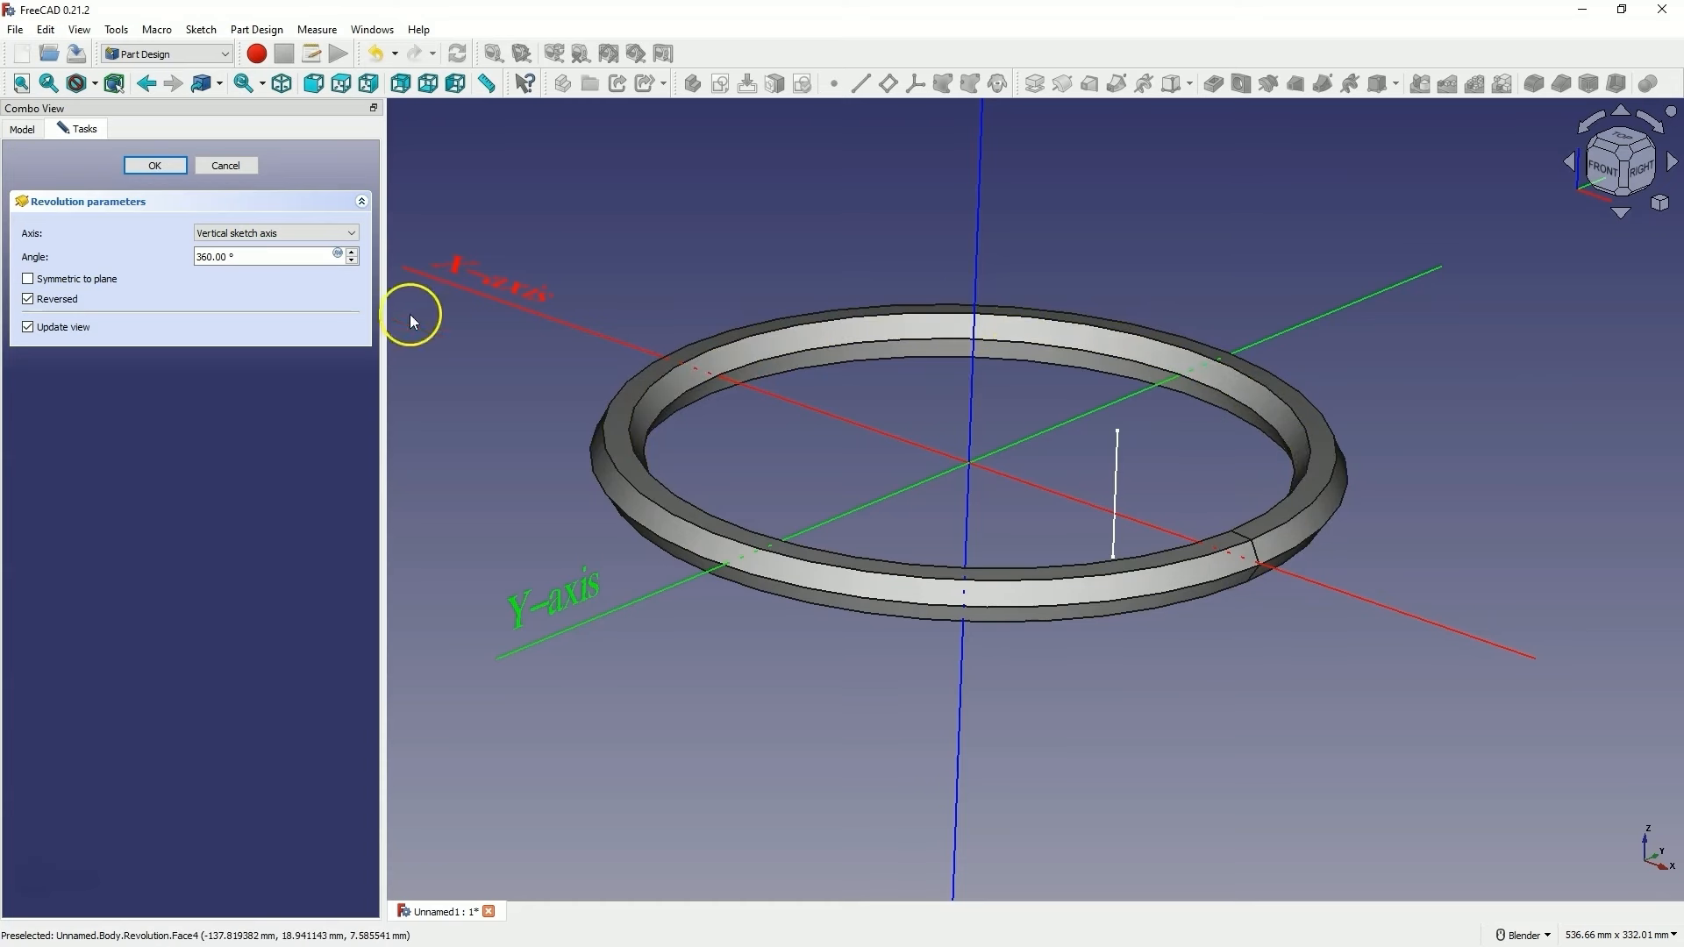
pyautogui.click(274, 233)
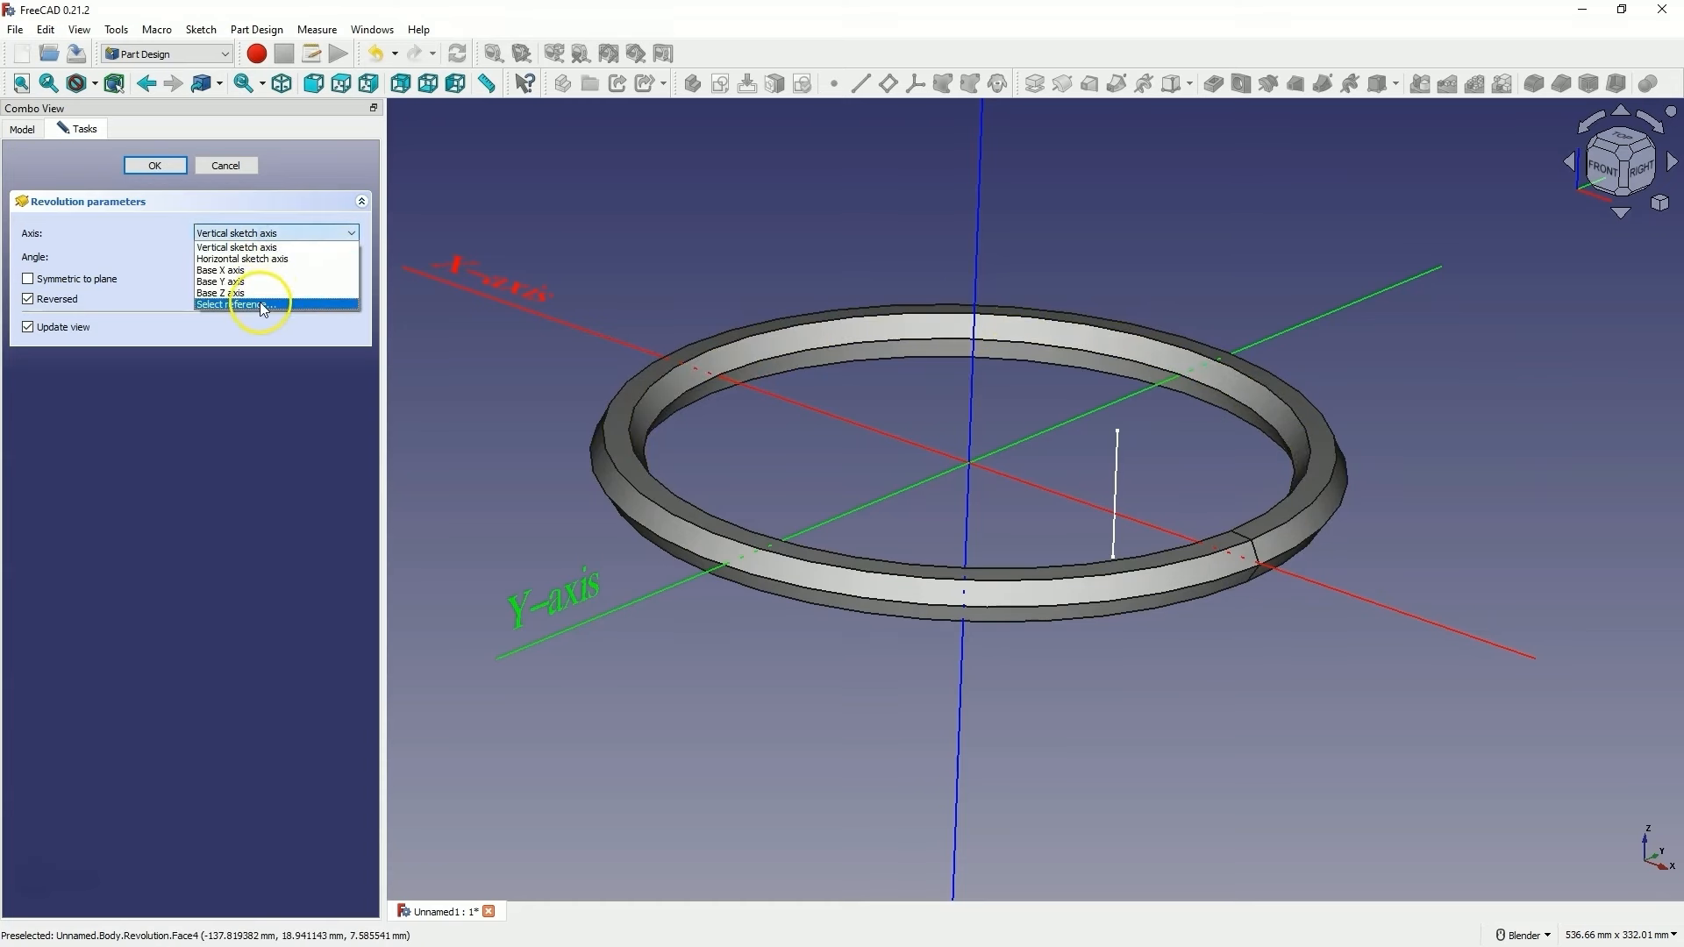
pyautogui.click(260, 301)
pyautogui.click(1118, 475)
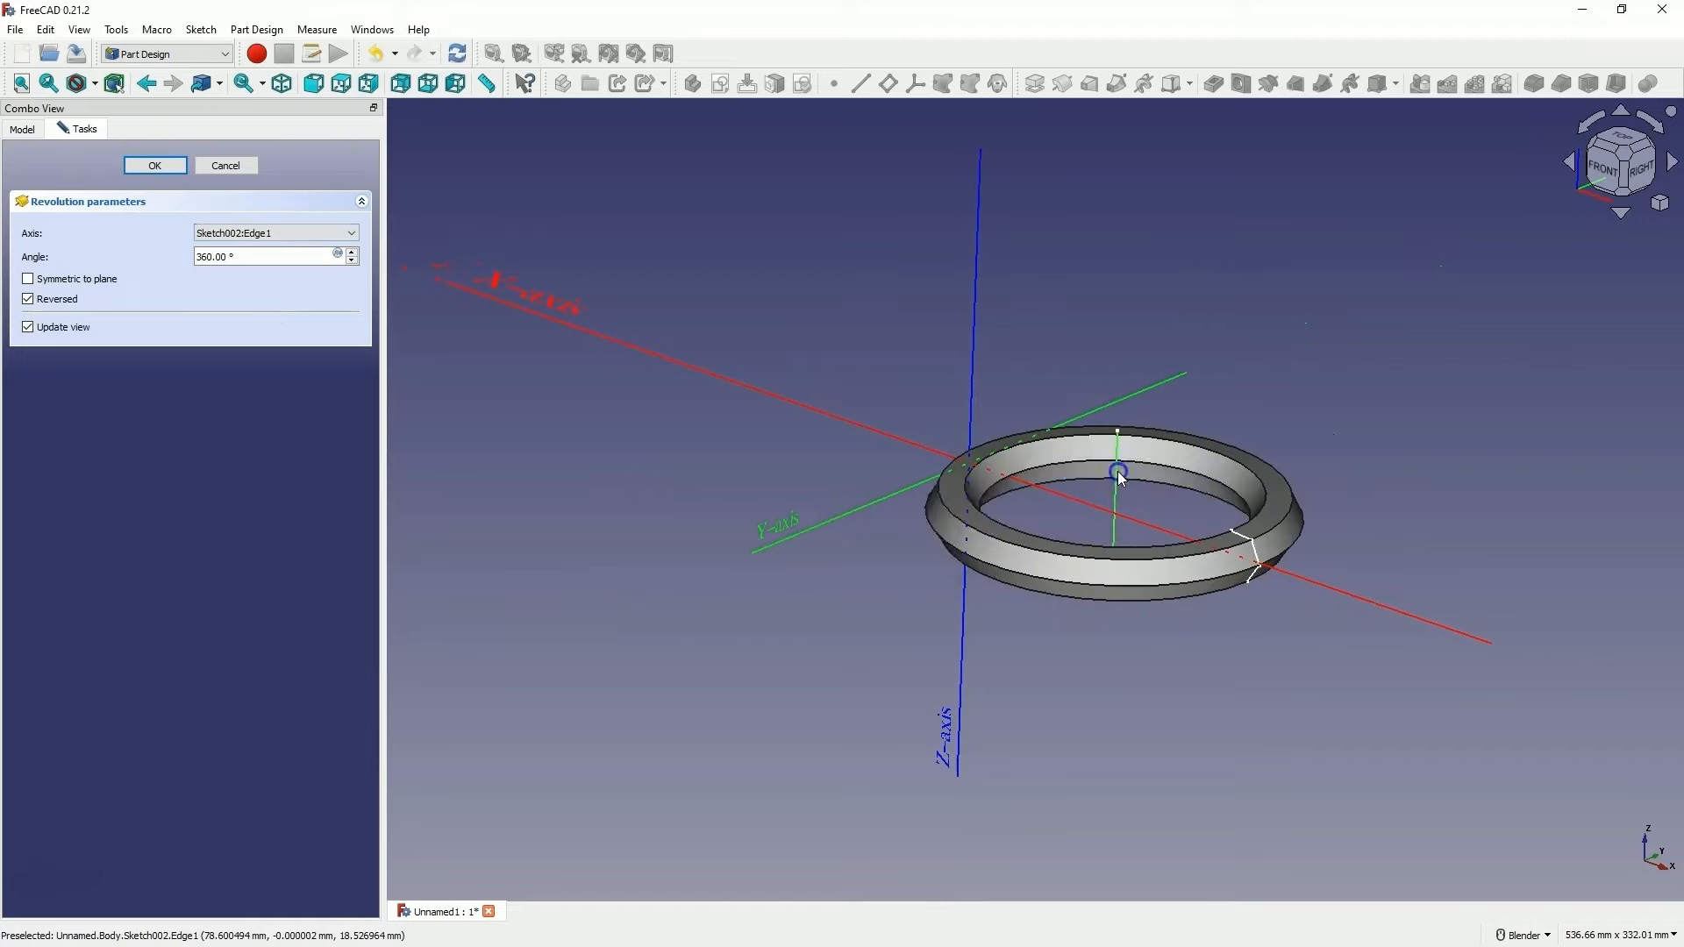
pyautogui.click(132, 166)
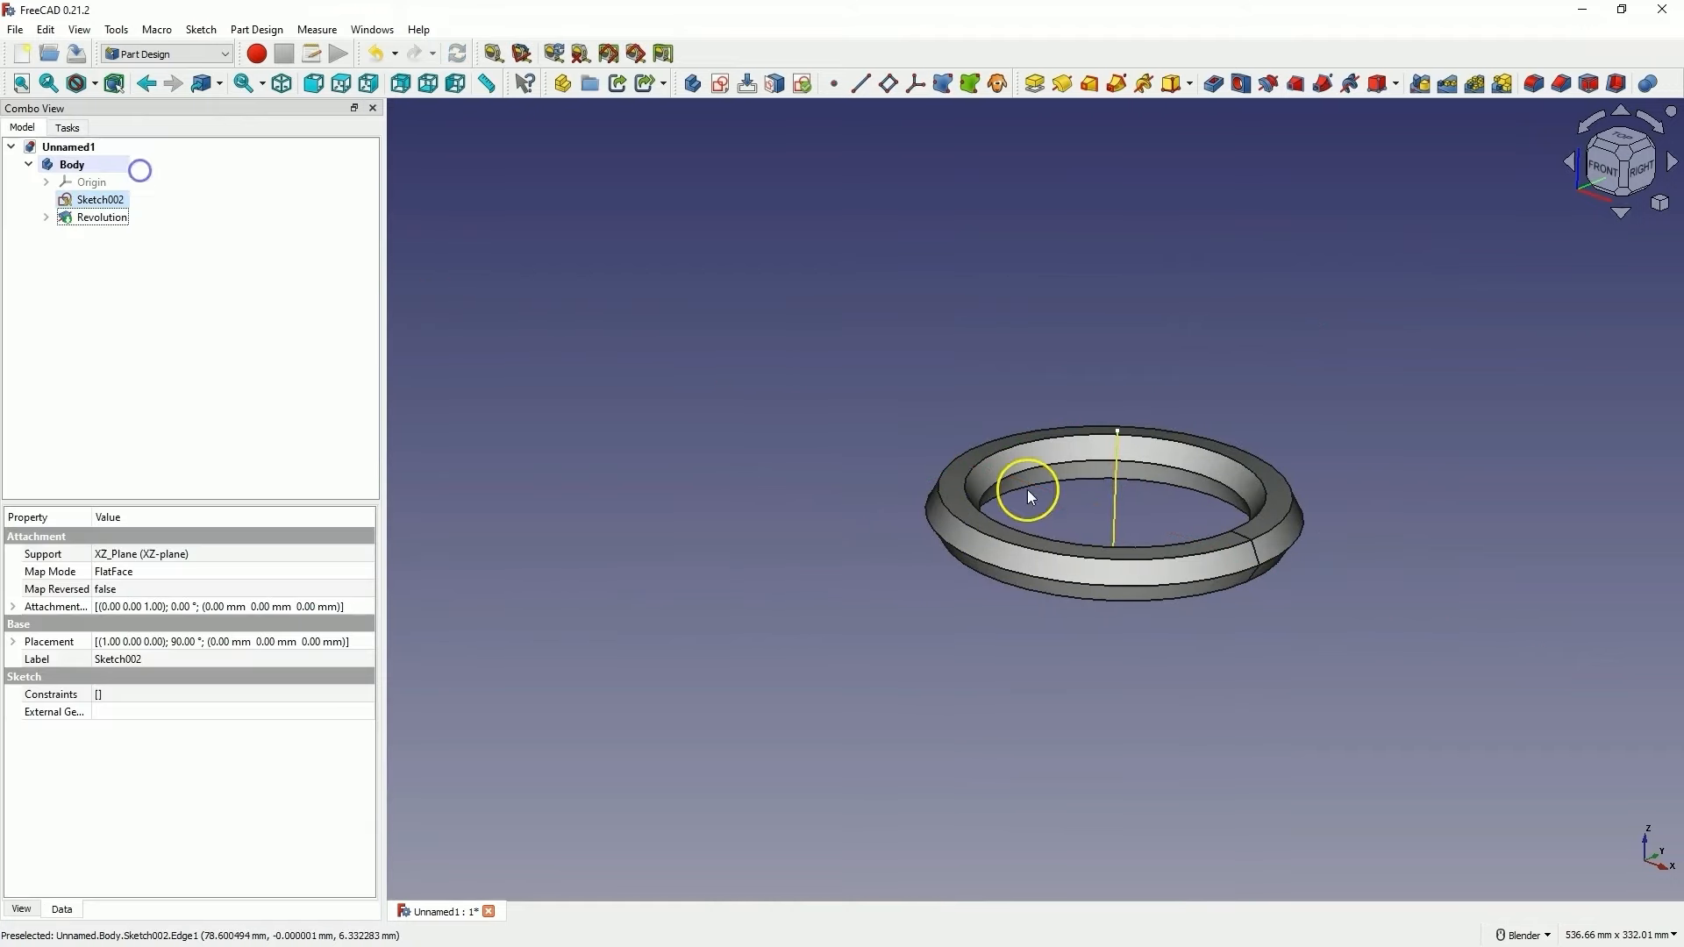
pyautogui.moveTo(1251, 242); pyautogui.dragTo(1079, 439, button='middle')
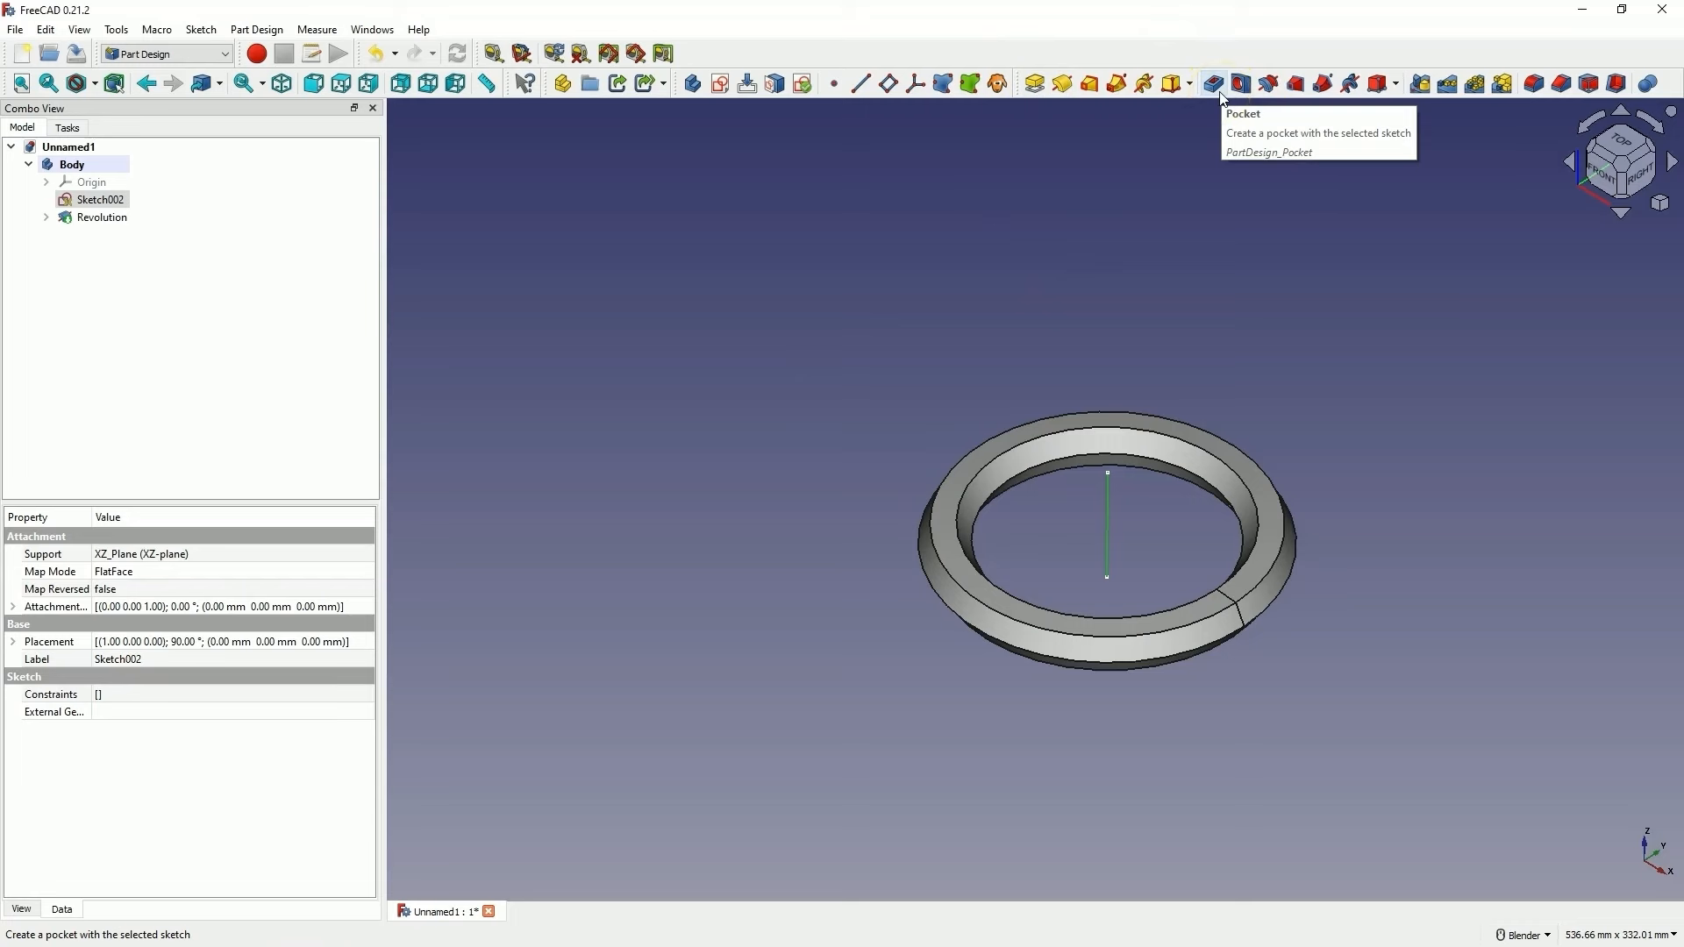
pyautogui.click(1002, 287)
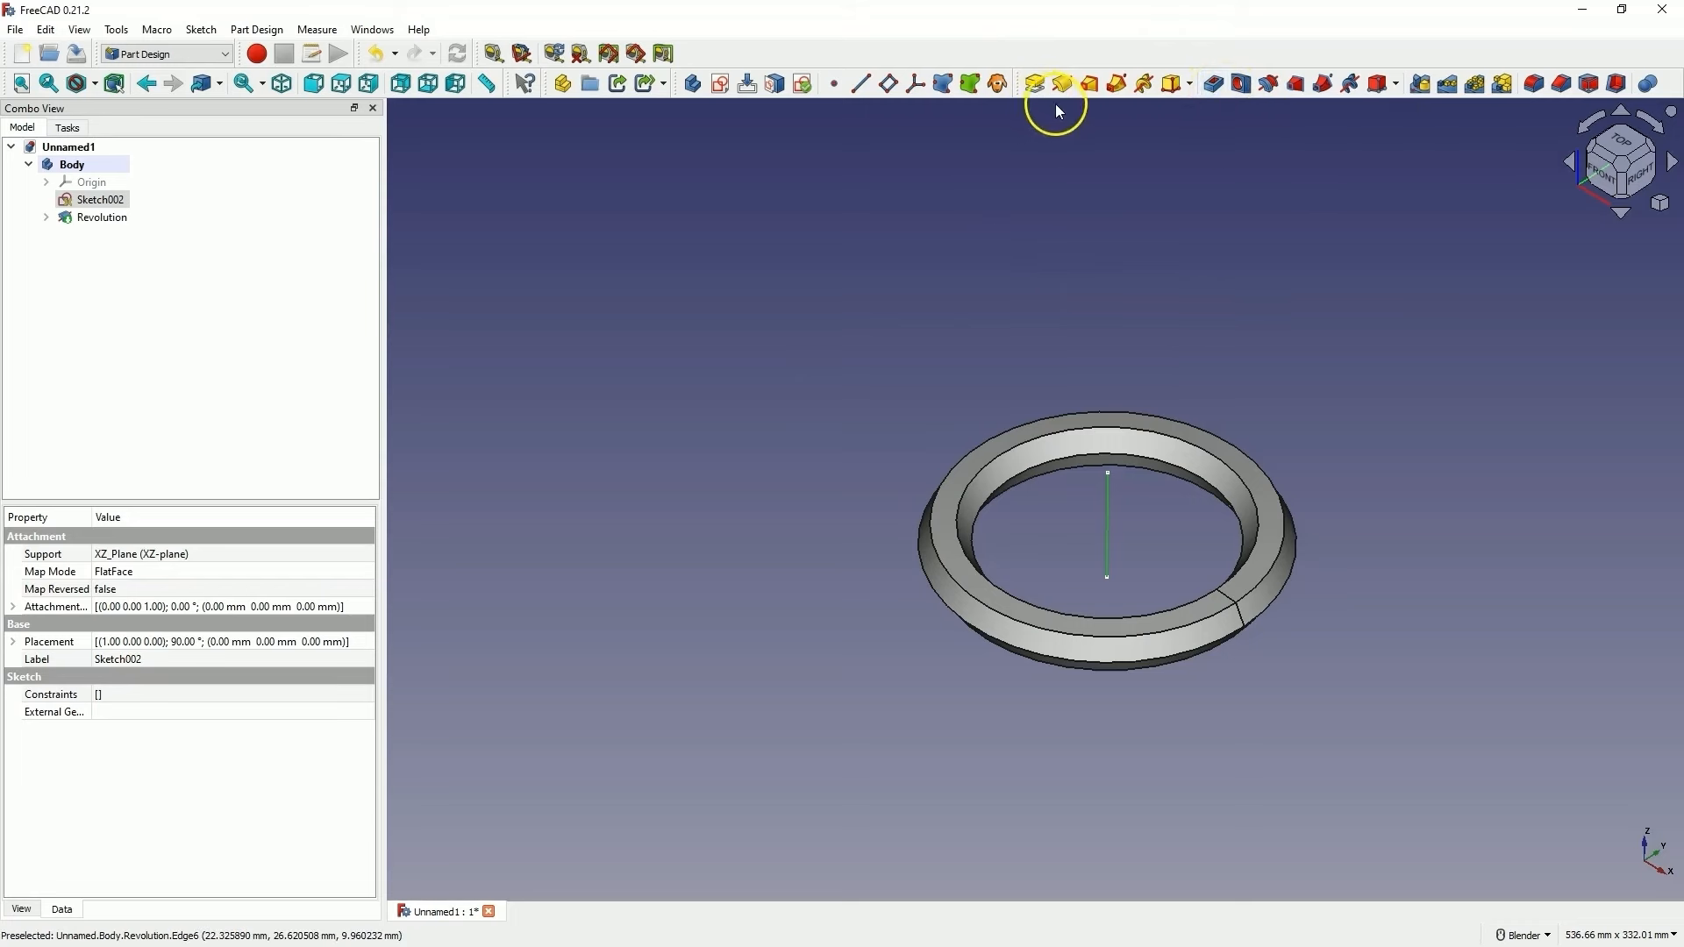
pyautogui.click(1288, 91)
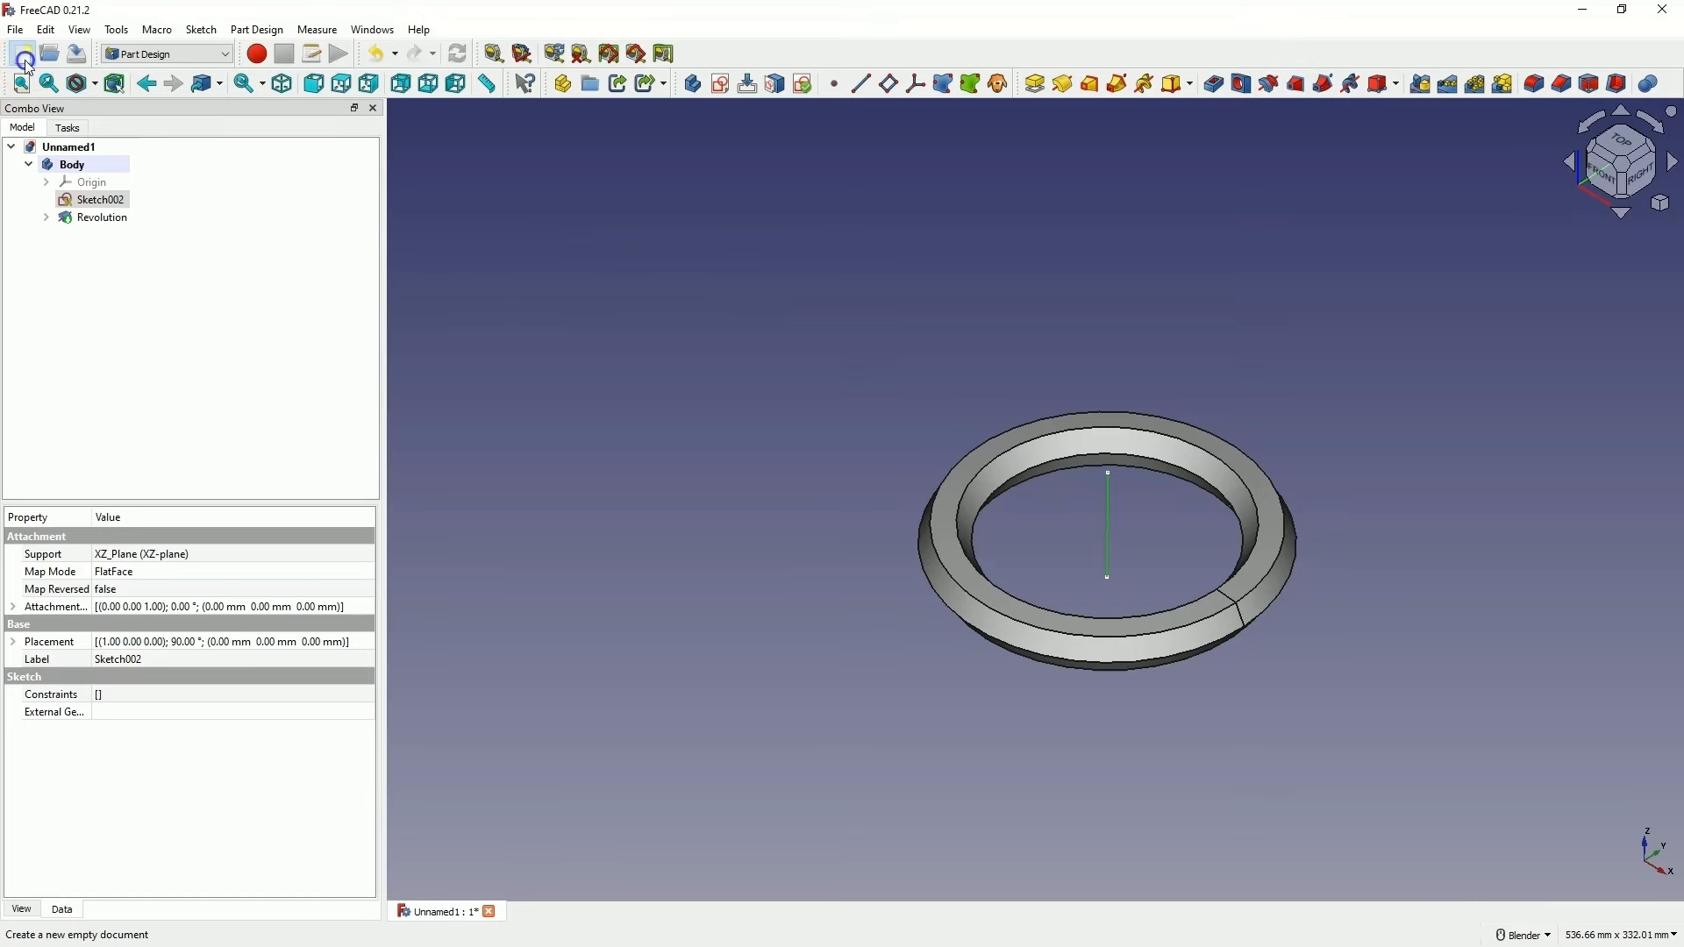
# In a new document, start a sketch on the XY plane and draw a circle about 63 mm in diameter centred on the origin
pyautogui.click(24, 55)
pyautogui.click(715, 95)
pyautogui.click(970, 314)
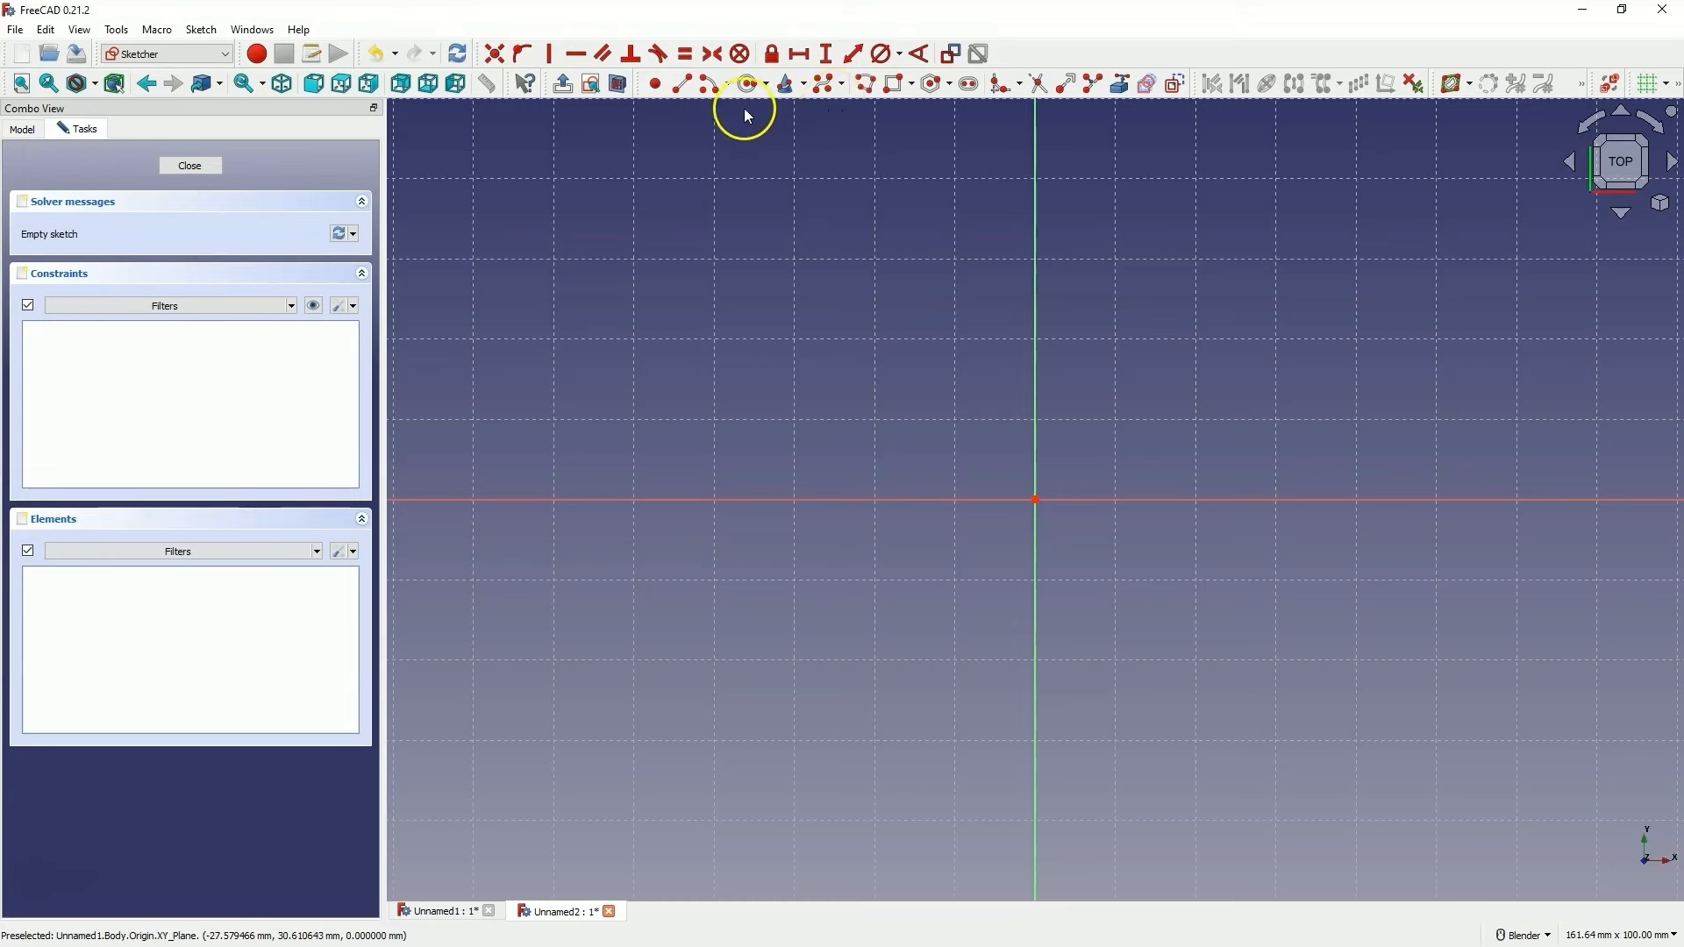
pyautogui.click(745, 85)
pyautogui.click(1035, 500)
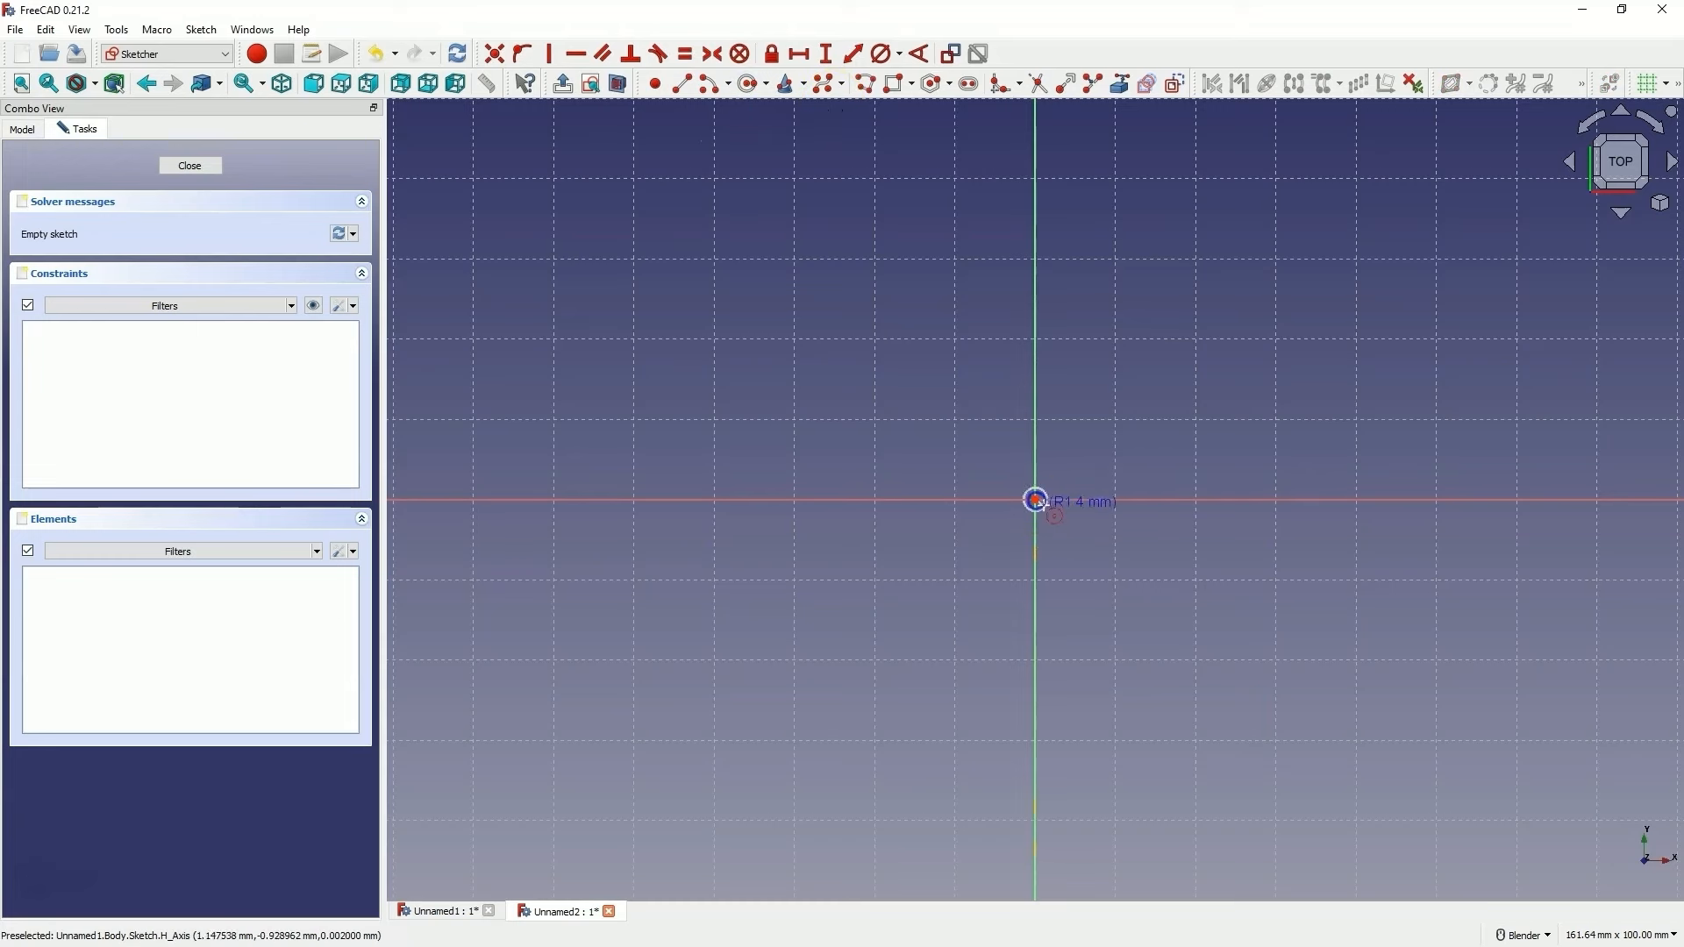
pyautogui.click(1281, 551)
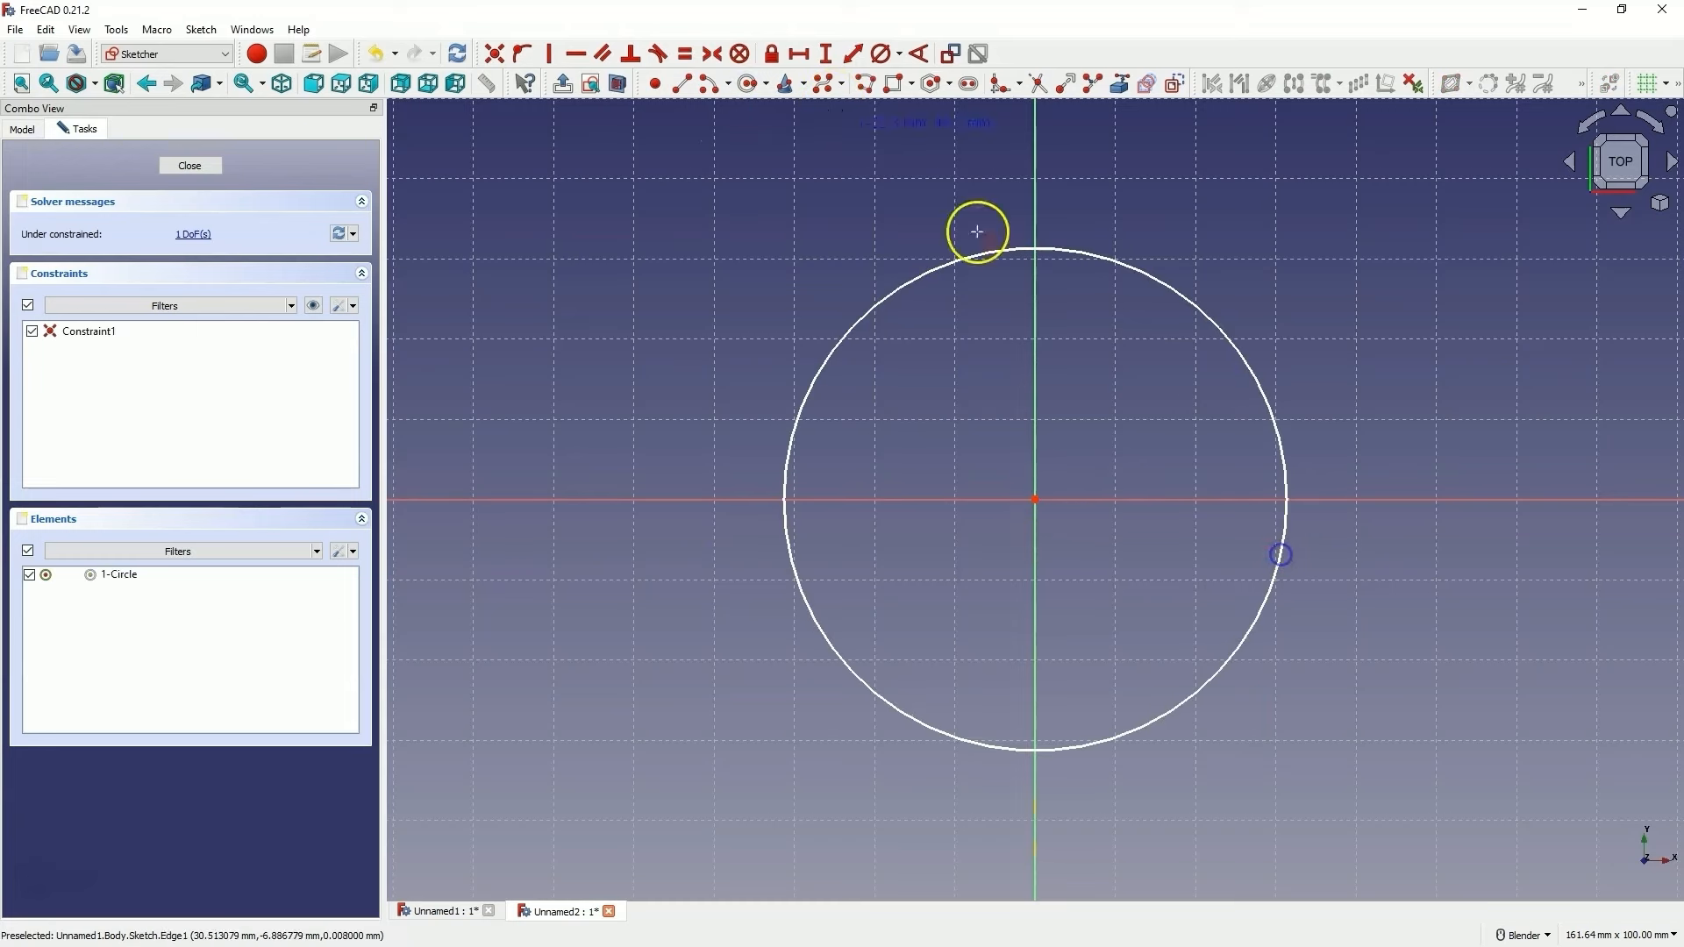
# Constrain the circle's diameter to 100 mm and close the sketch
pyautogui.click(877, 54)
pyautogui.click(959, 260)
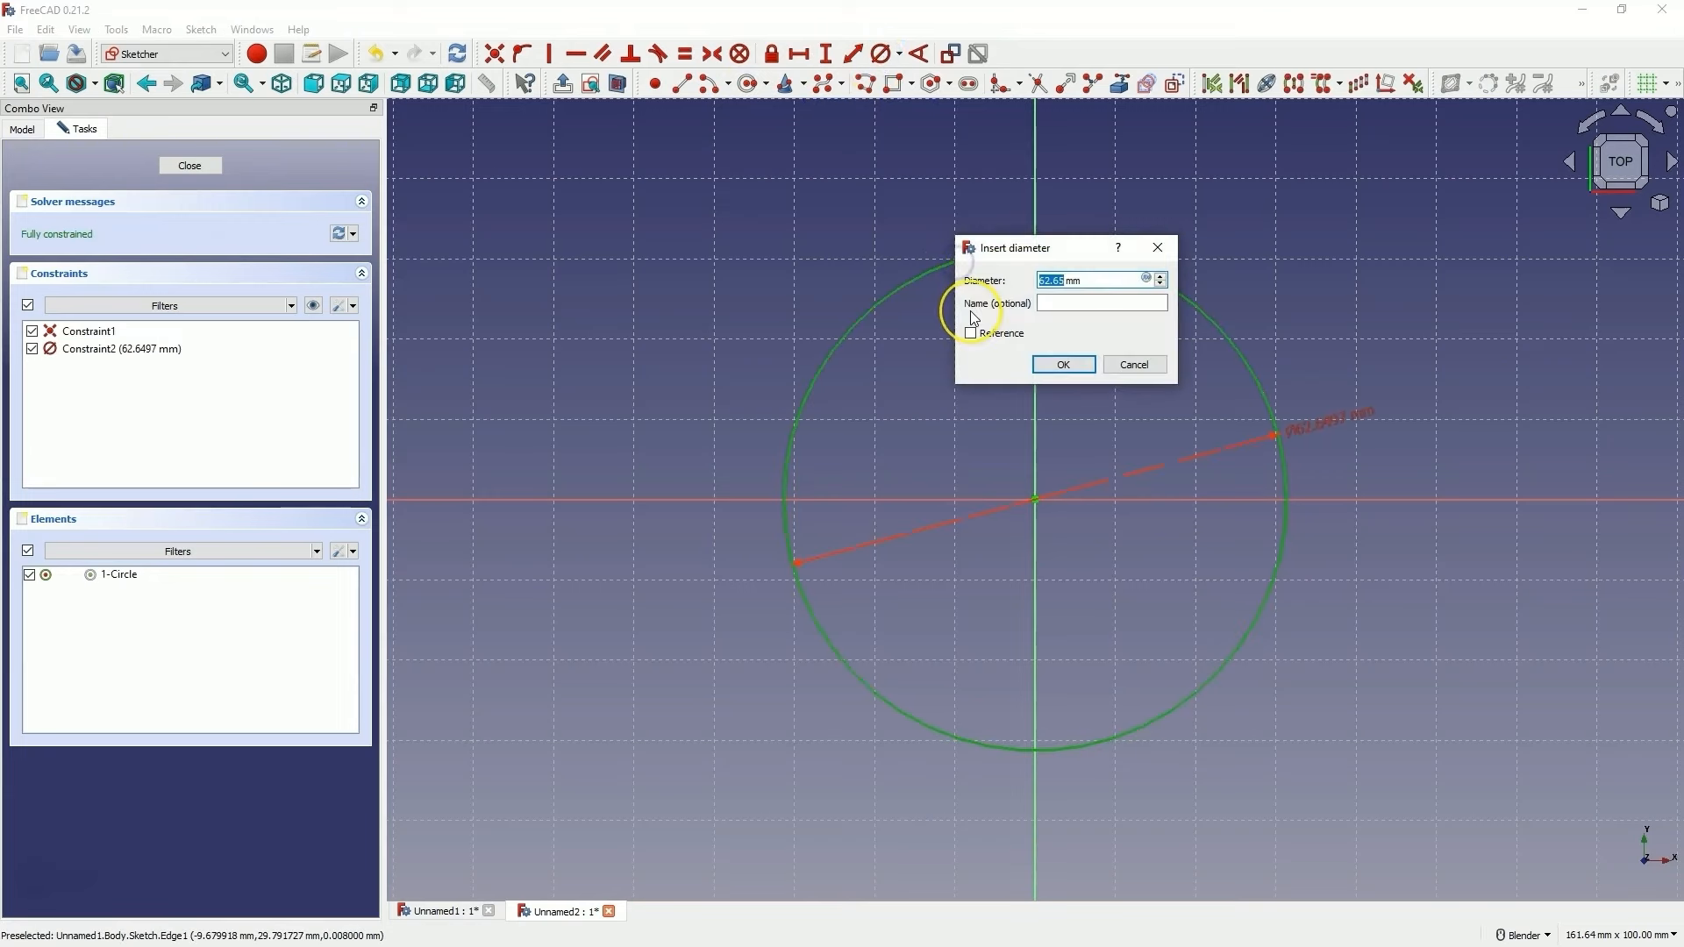
pyautogui.press('Return')
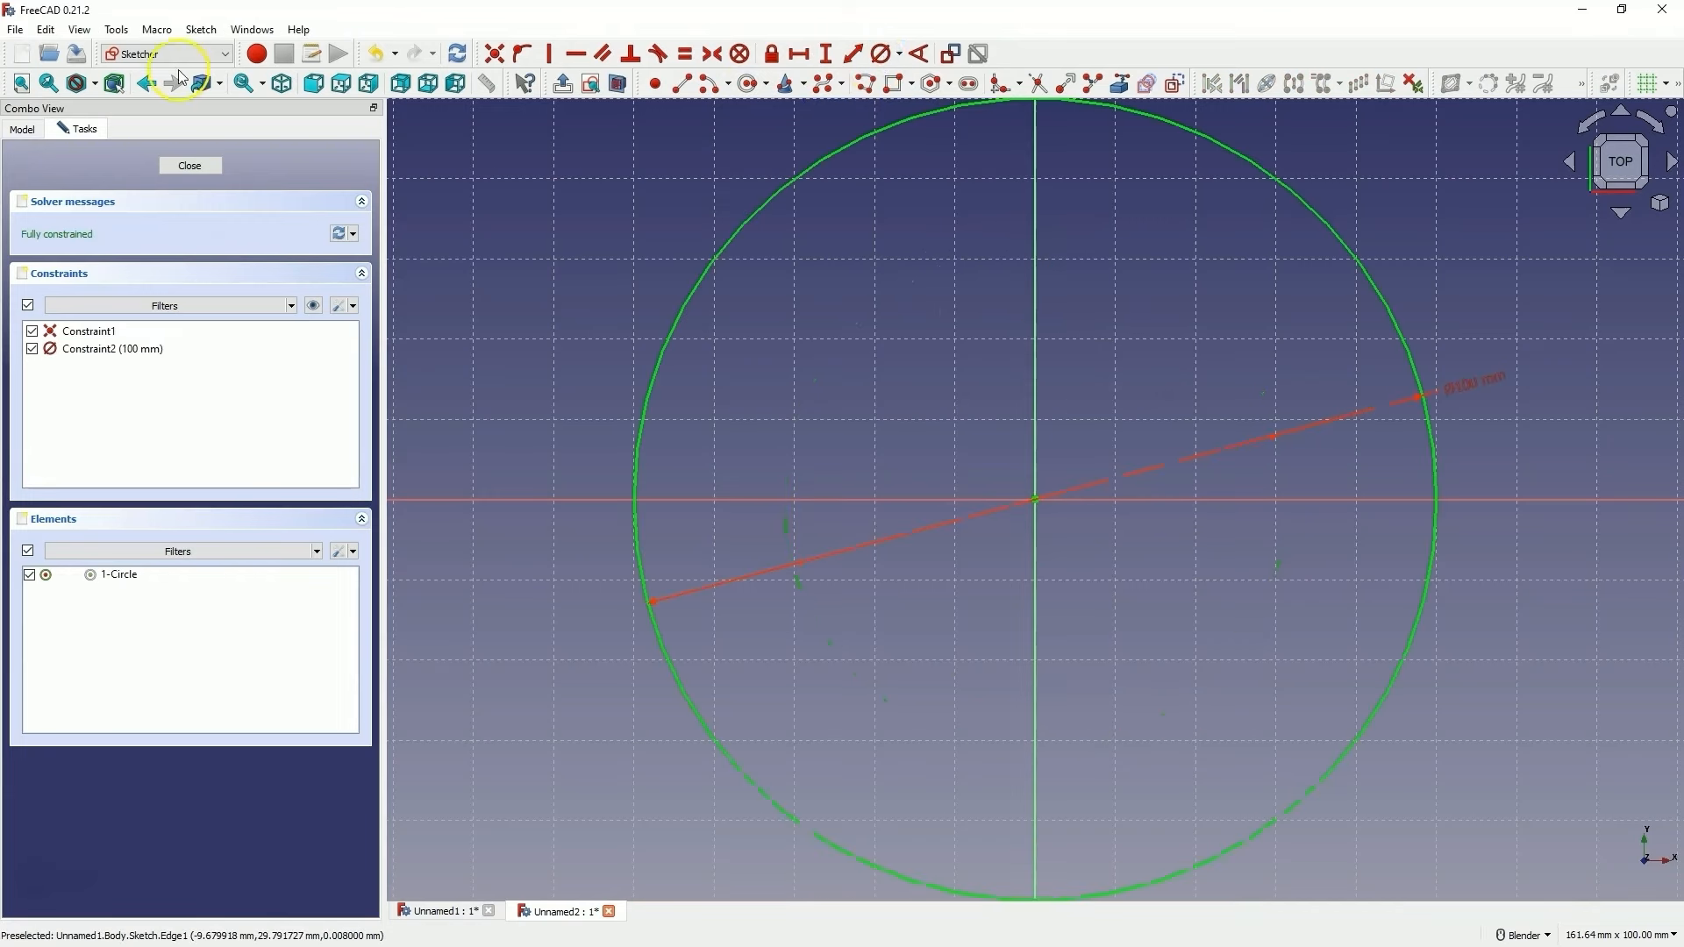
pyautogui.click(190, 167)
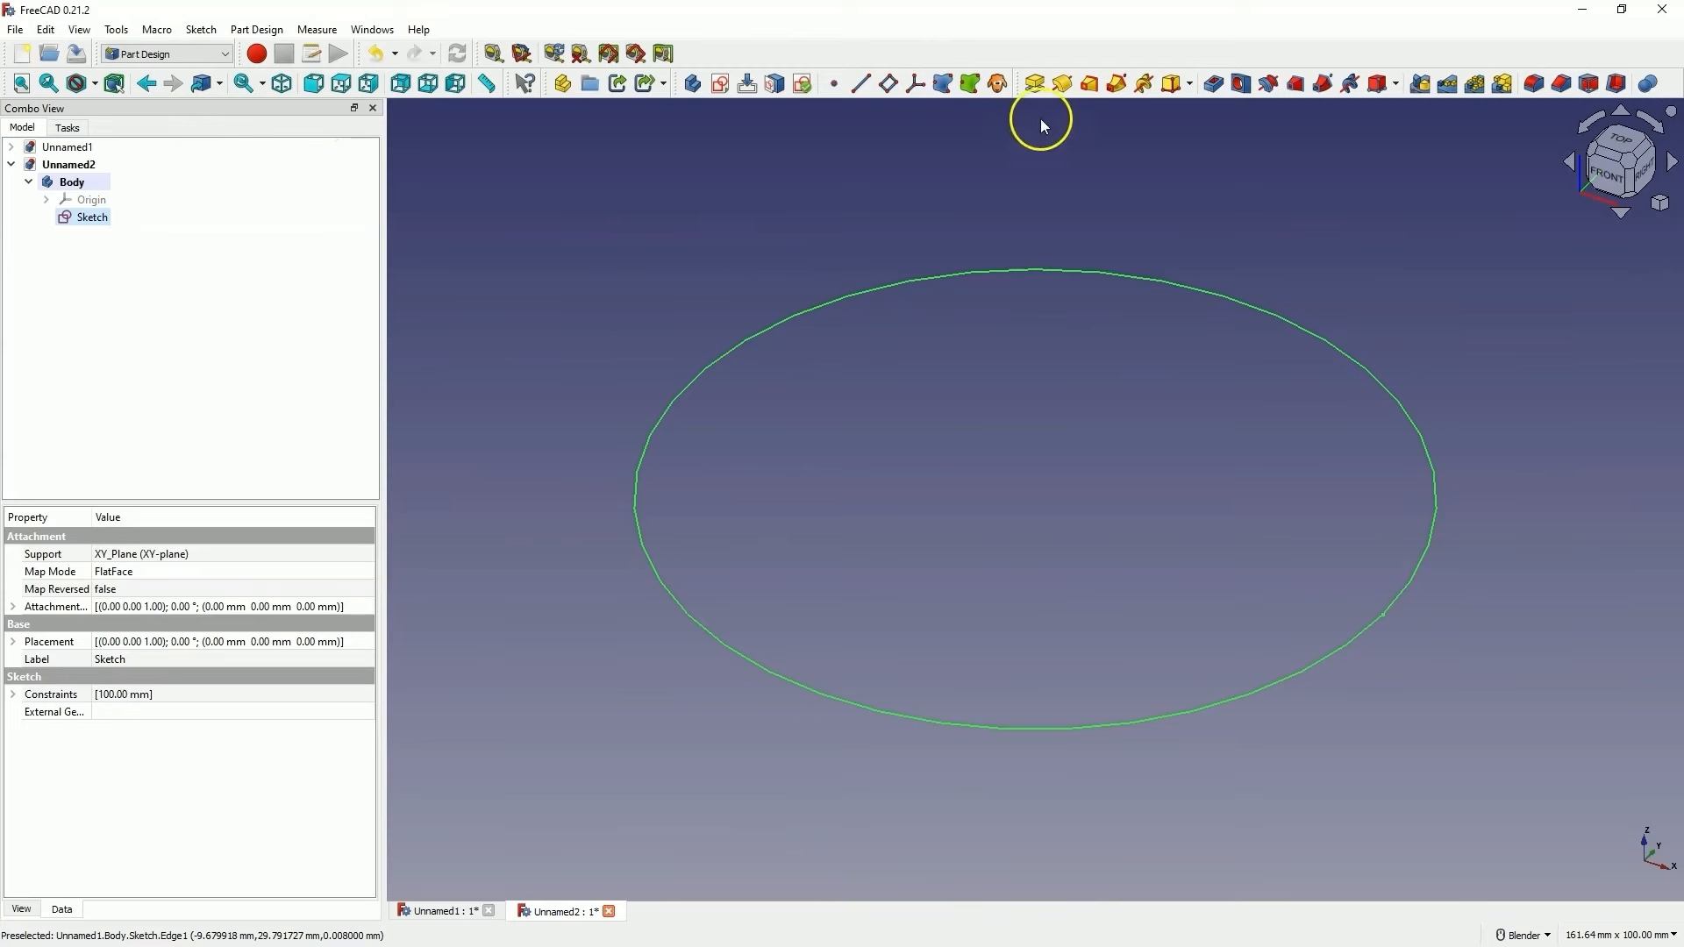
# Pad the circle sketch to a length of 50 mm
pyautogui.click(1035, 84)
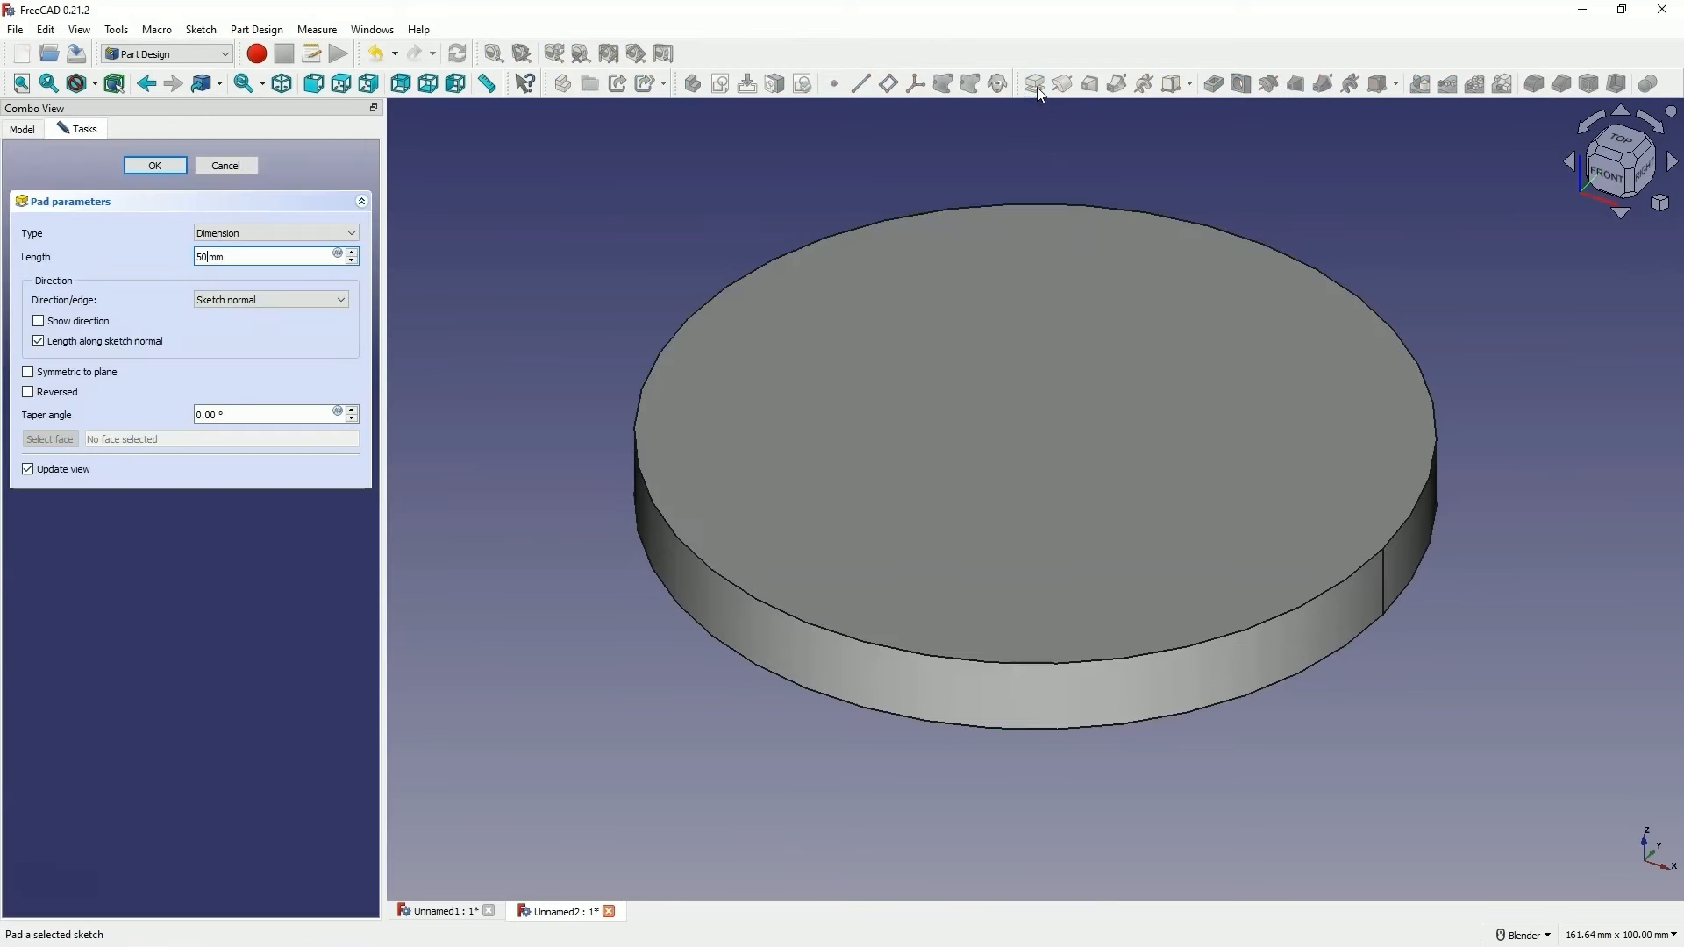
pyautogui.write('50')
pyautogui.press('Return')
pyautogui.scroll(-5, 1173, 437)
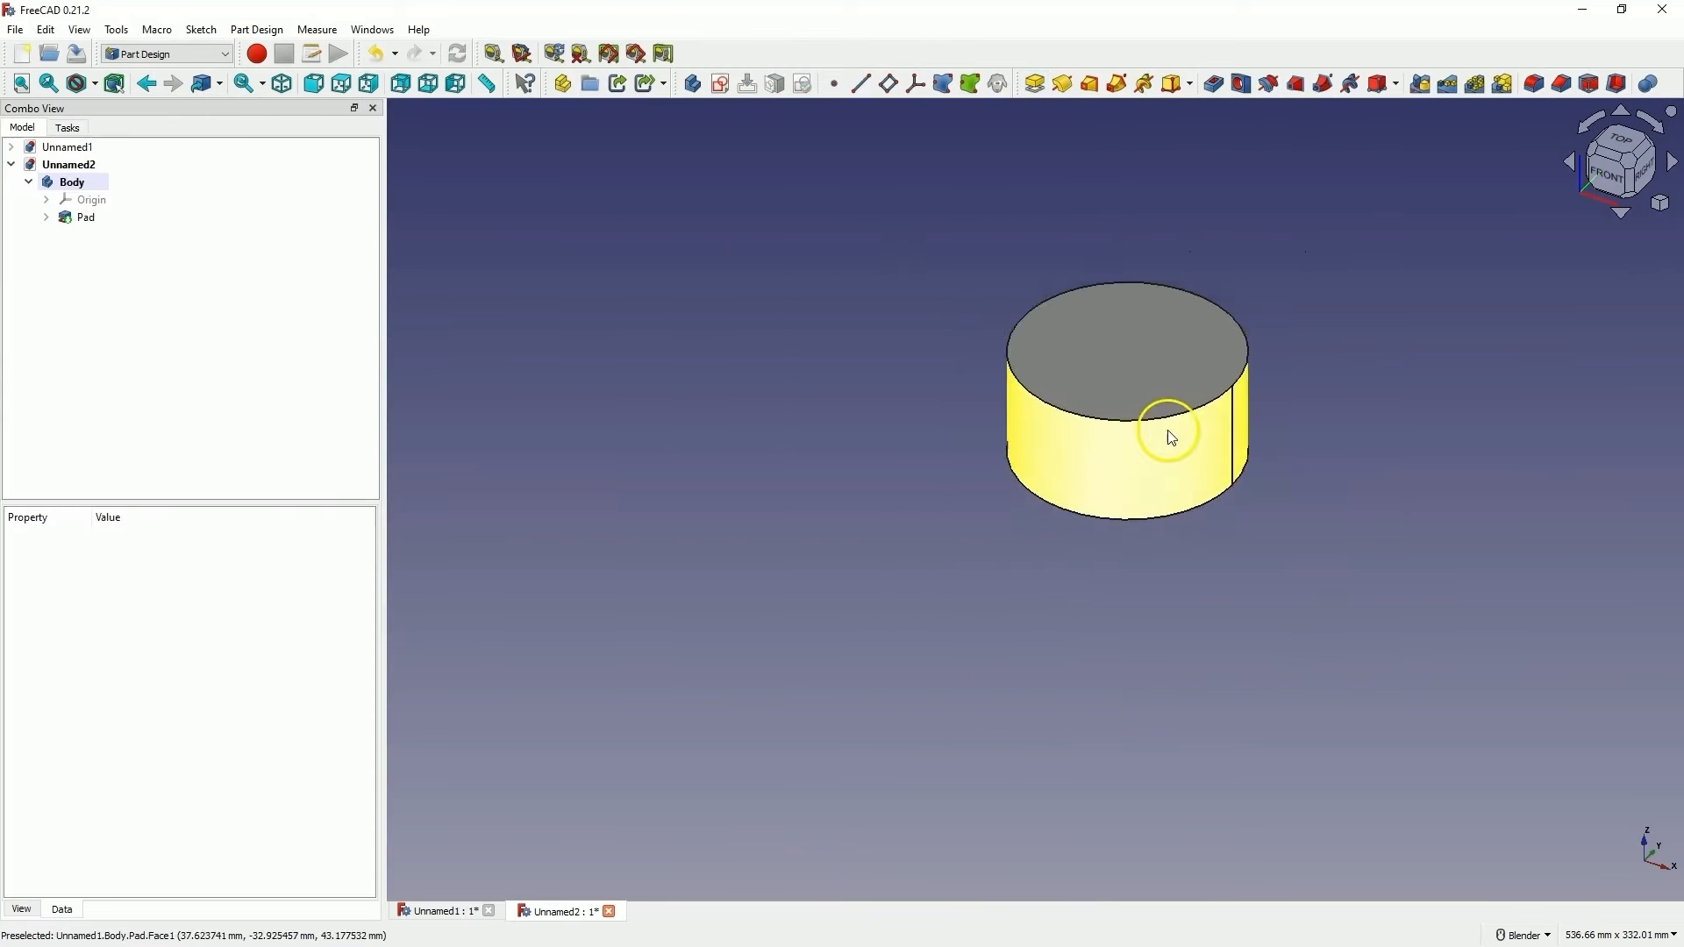
# Start a sketch on the XZ plane and link the cylinder's vertical edge on the positive X side as external geometry
pyautogui.click(719, 84)
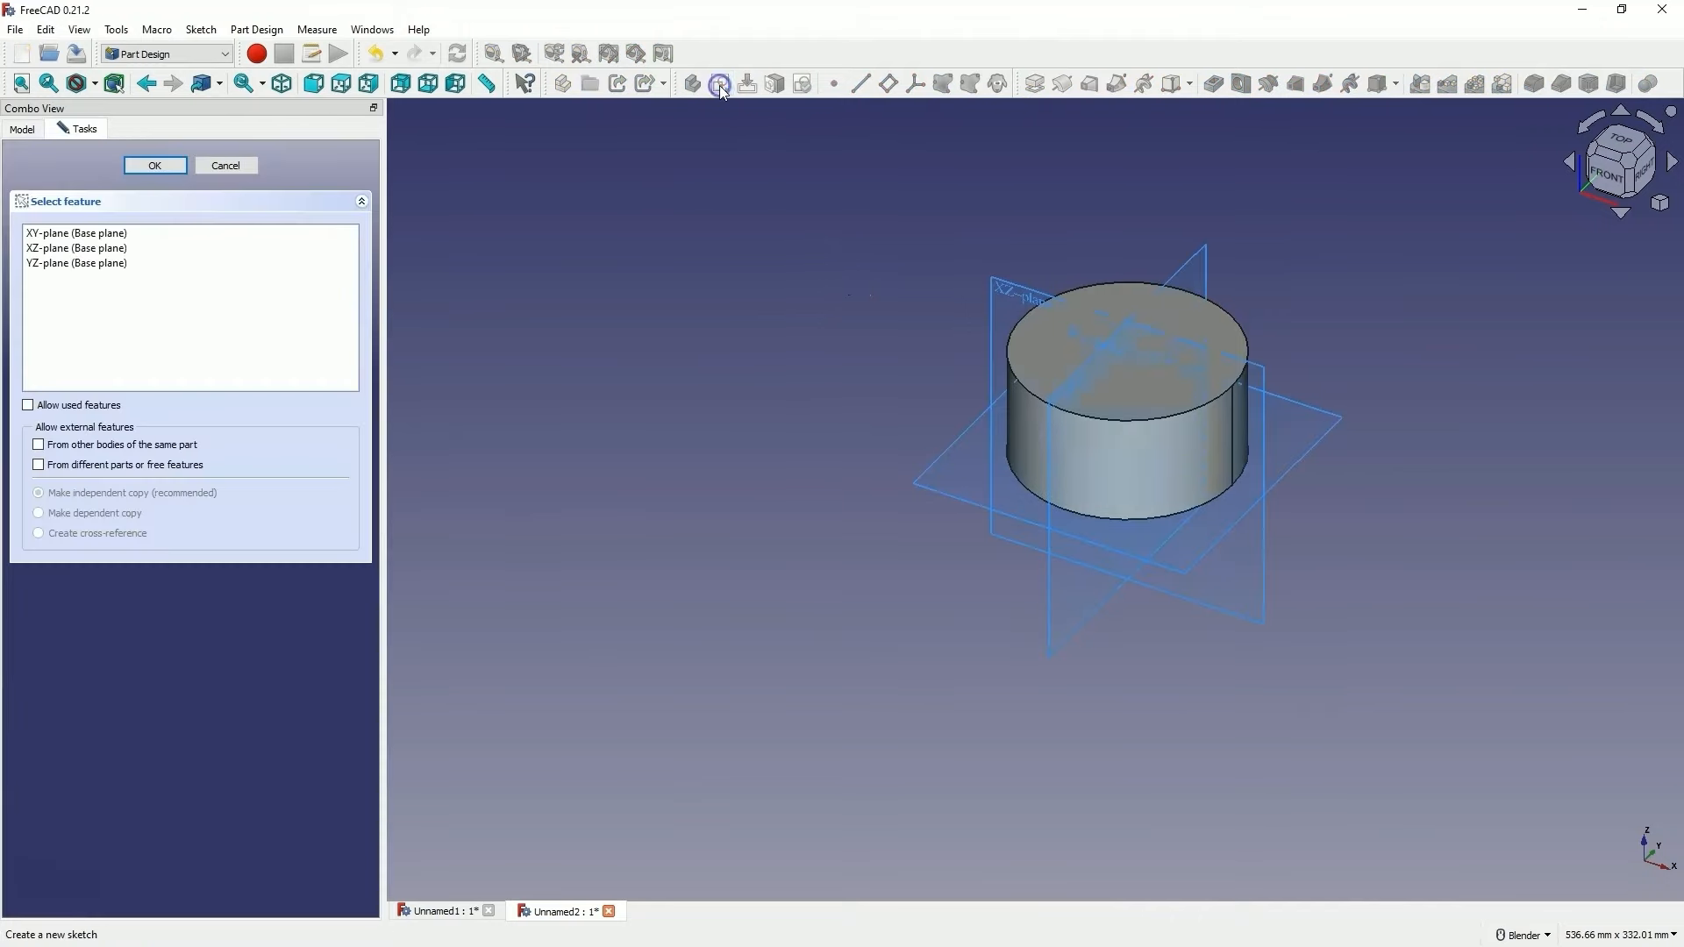
pyautogui.click(1012, 292)
pyautogui.click(1120, 83)
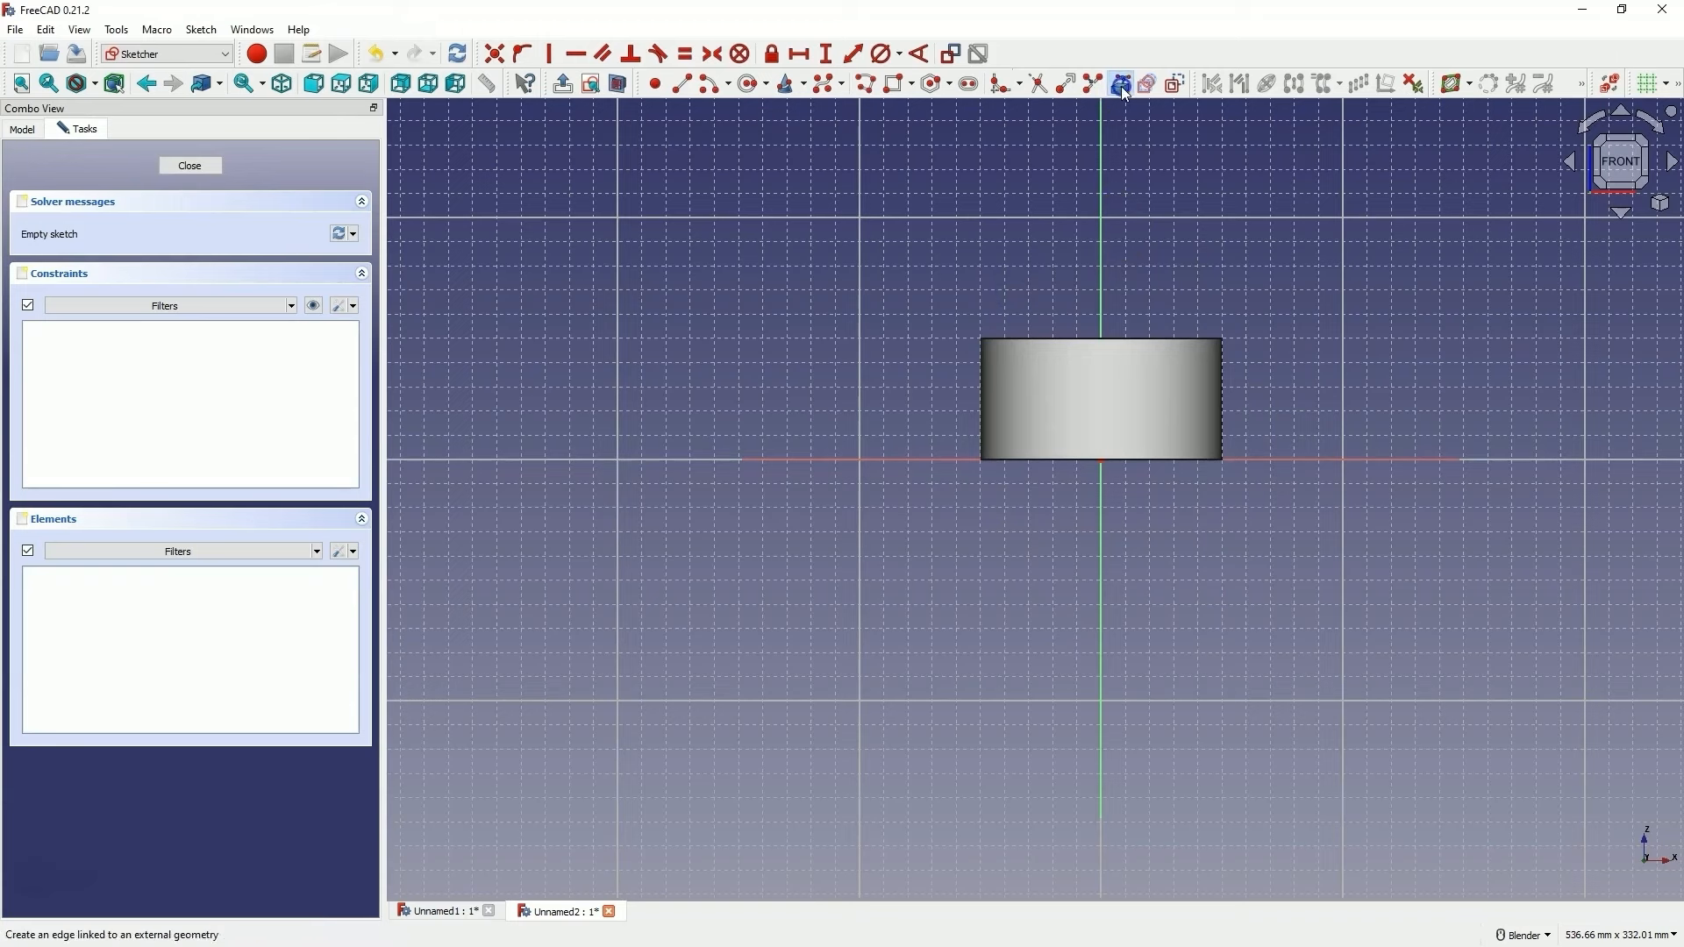
pyautogui.click(1221, 361)
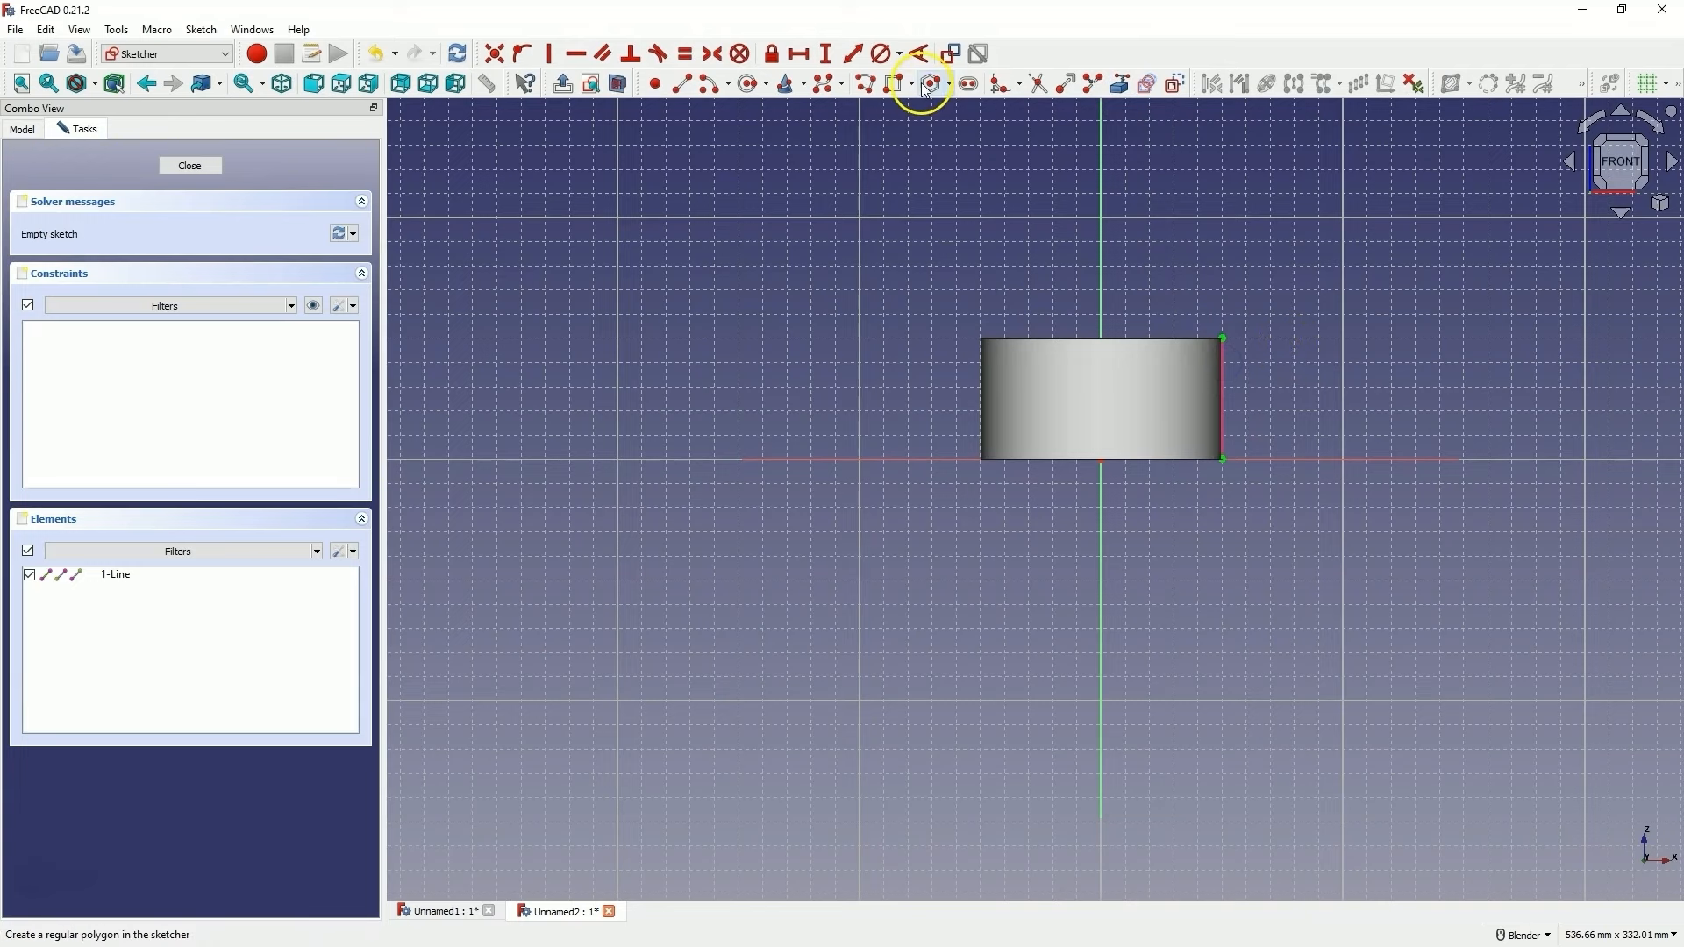
# Draw a small hexagon centred on the linked vertical edge, with a vertex on that edge, and close the sketch
pyautogui.click(932, 87)
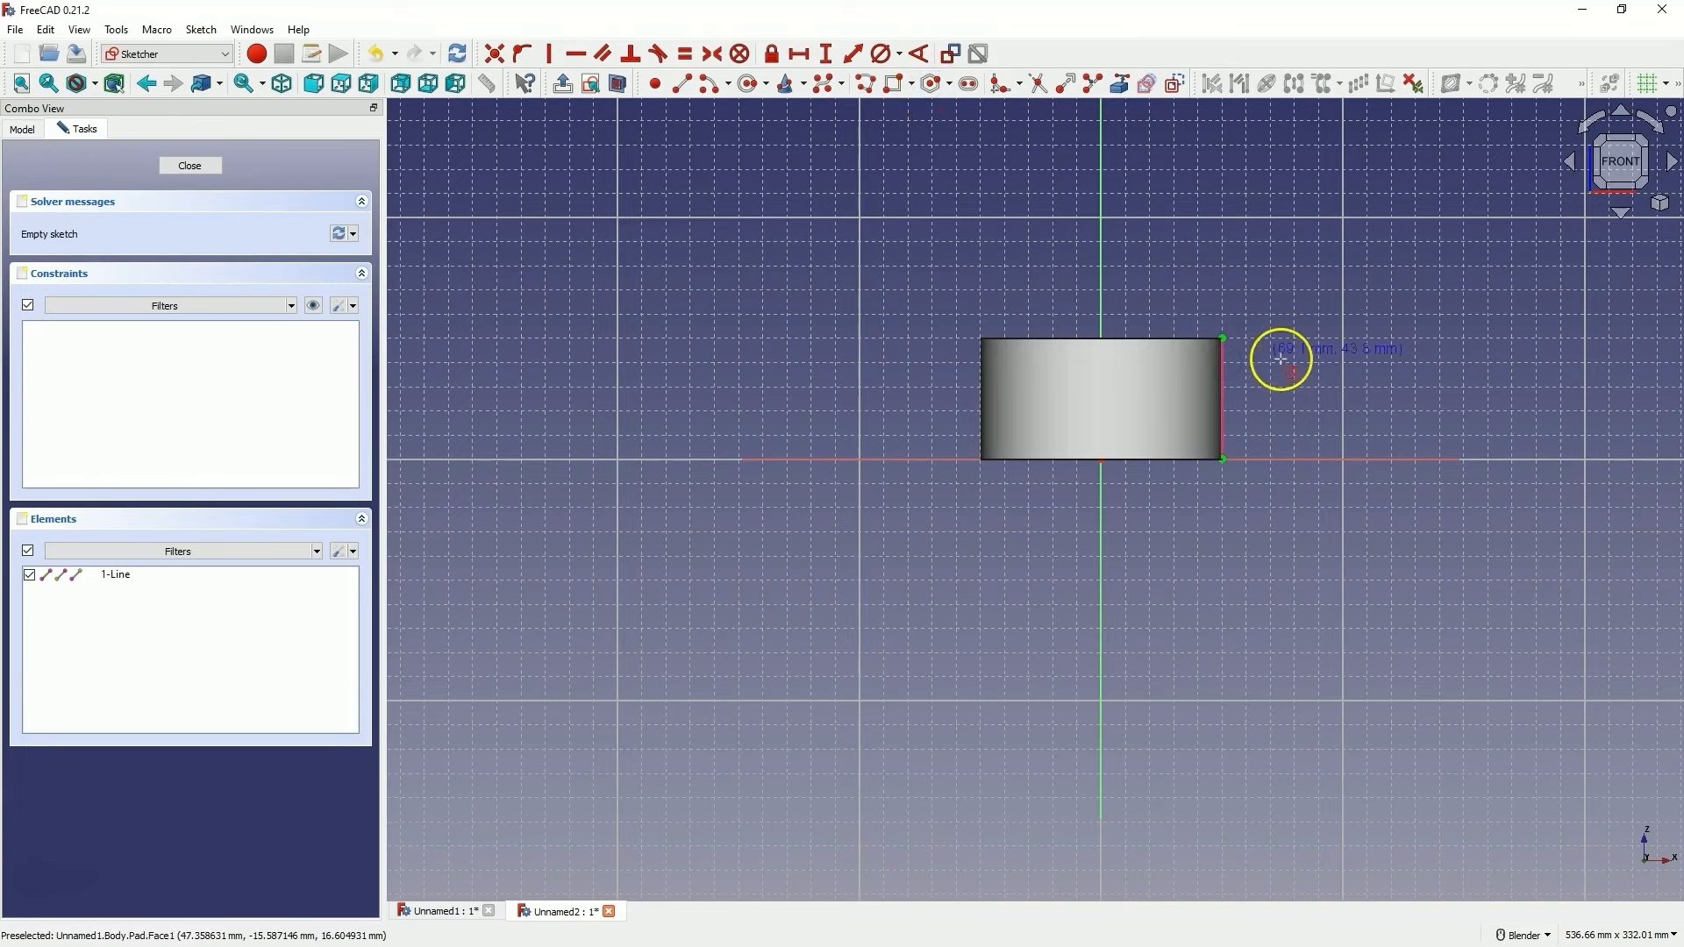
pyautogui.click(1223, 382)
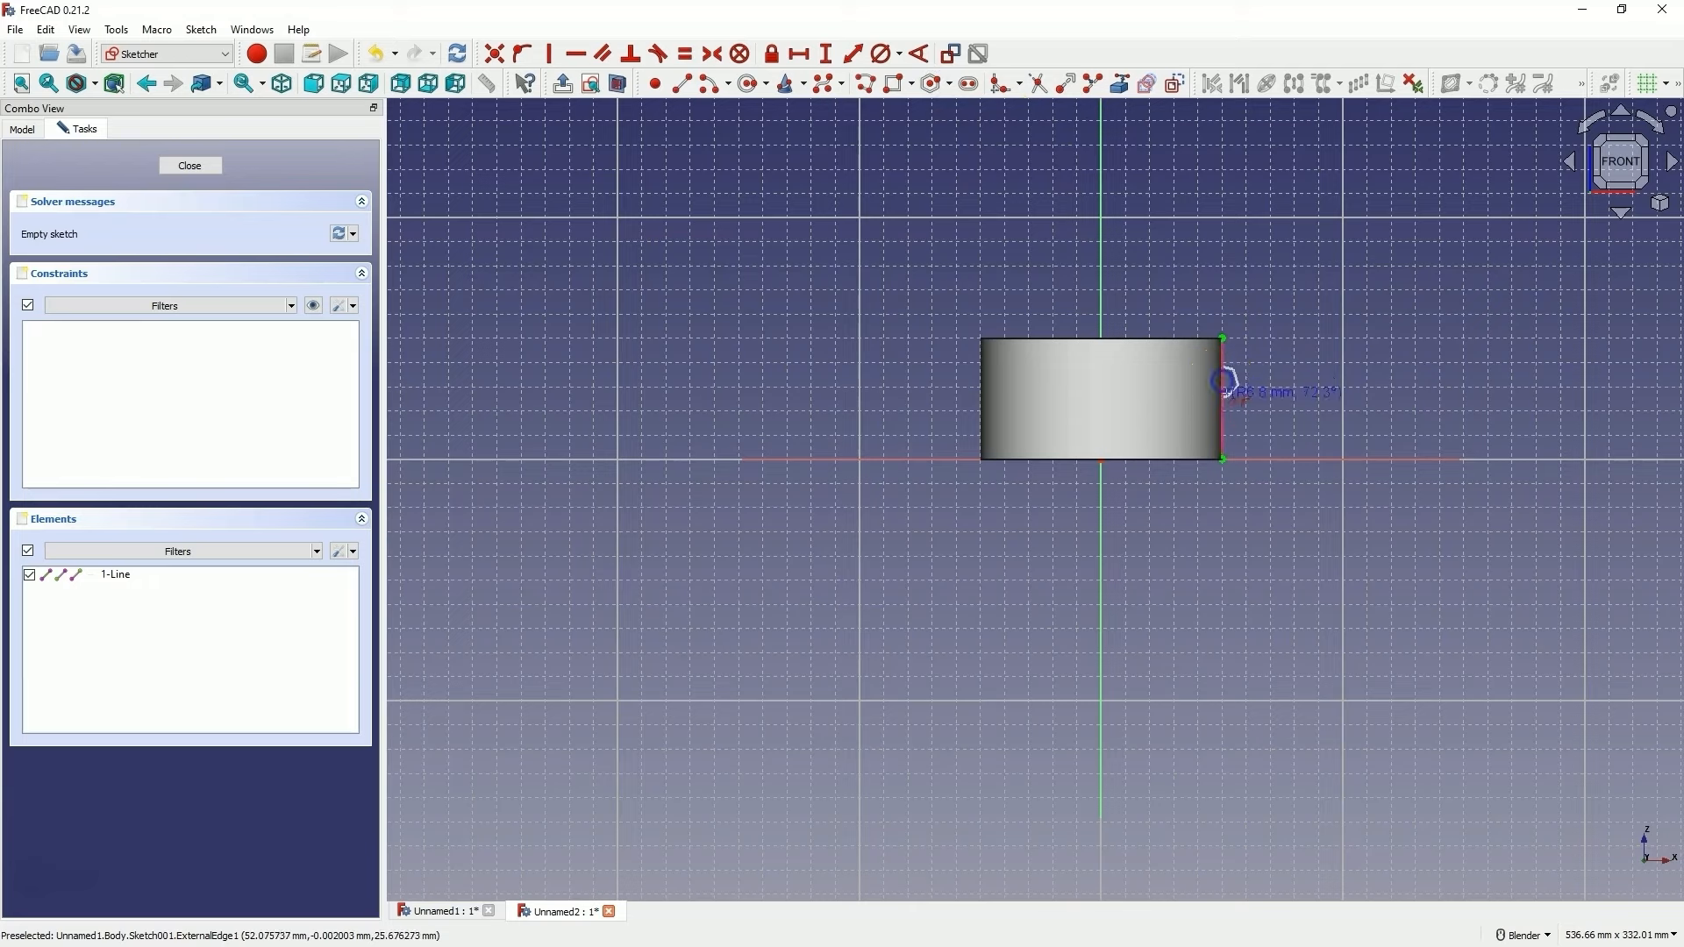
pyautogui.click(1225, 404)
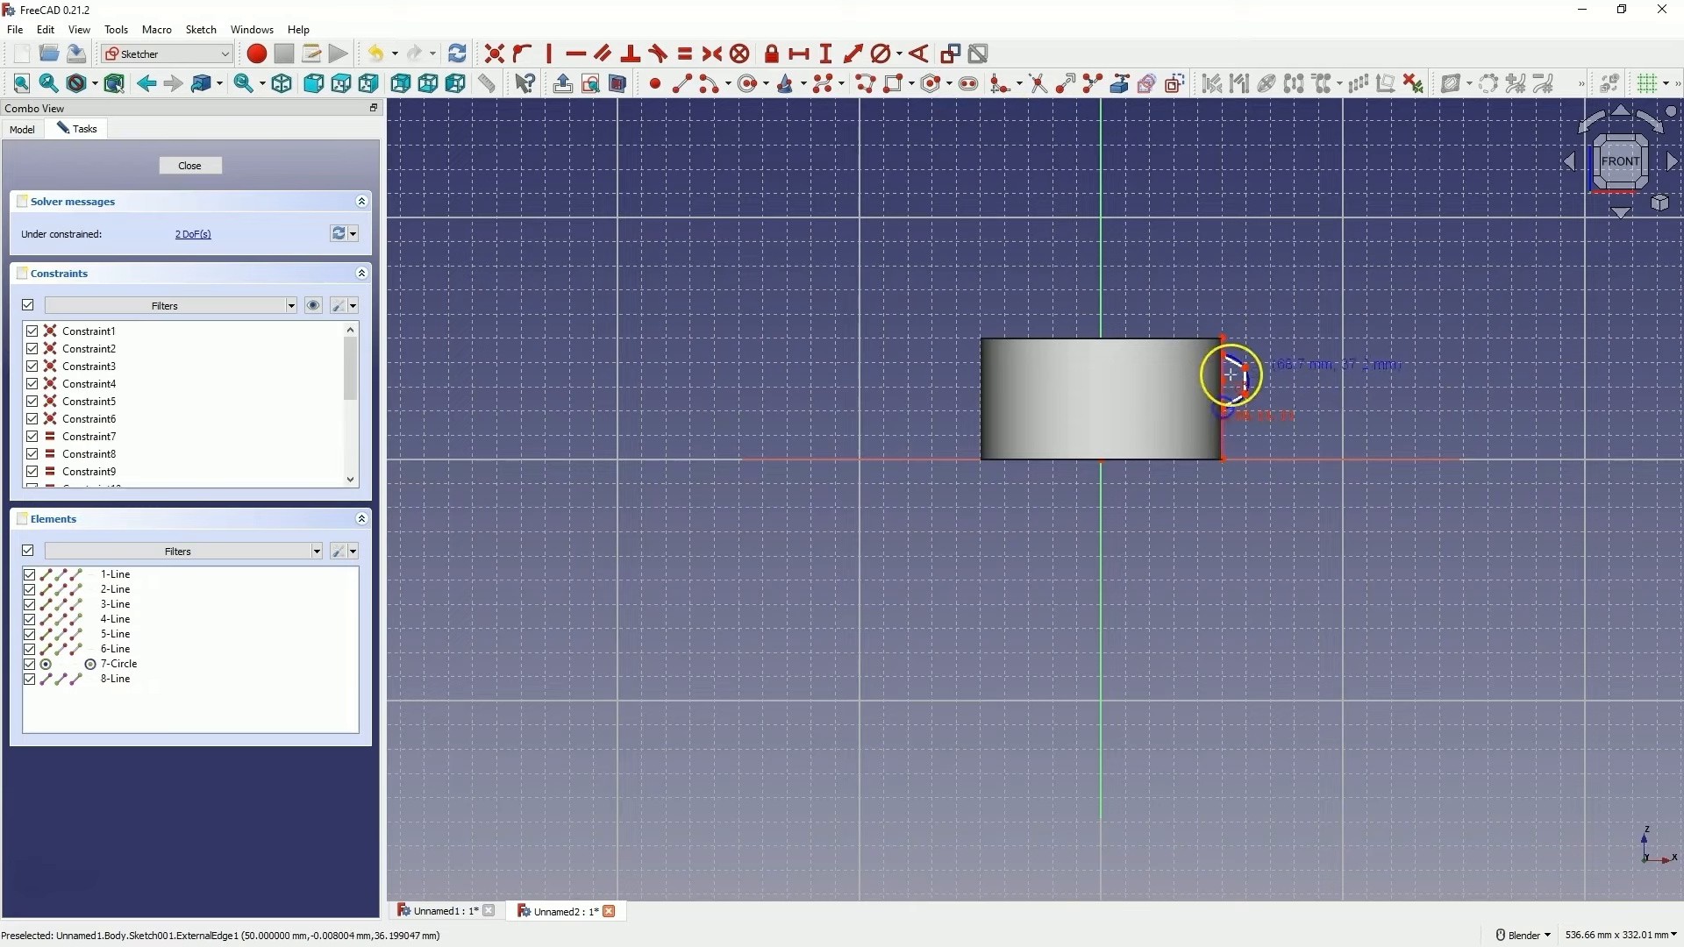
pyautogui.scroll(2, 1228, 342)
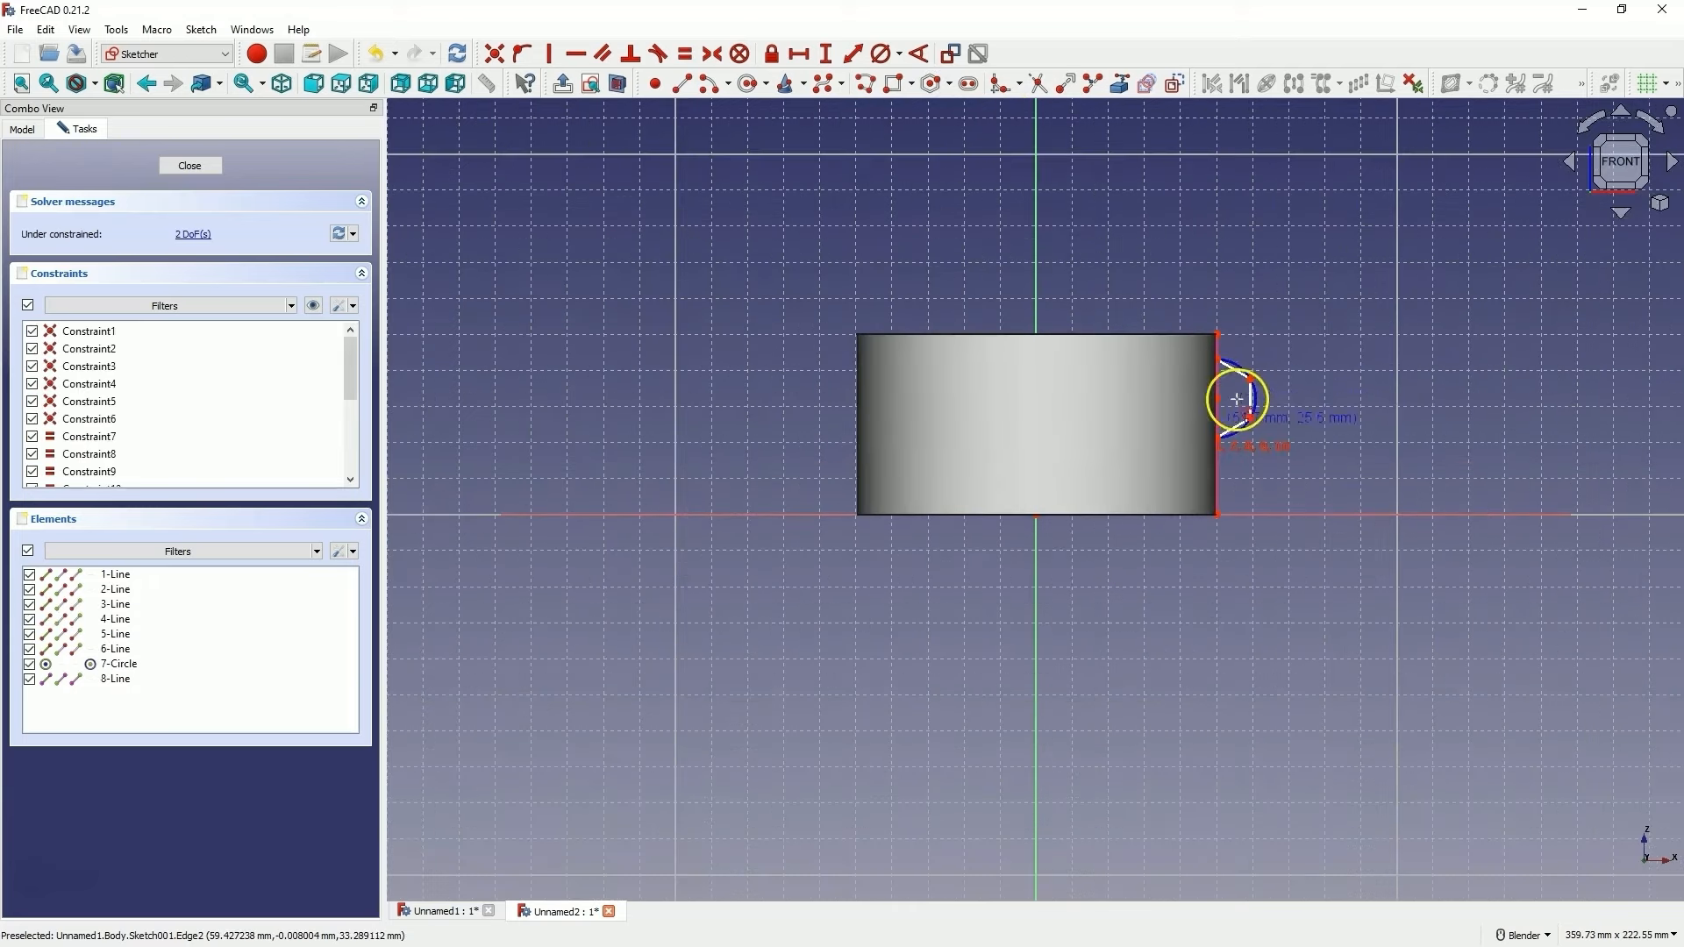
pyautogui.click(205, 171)
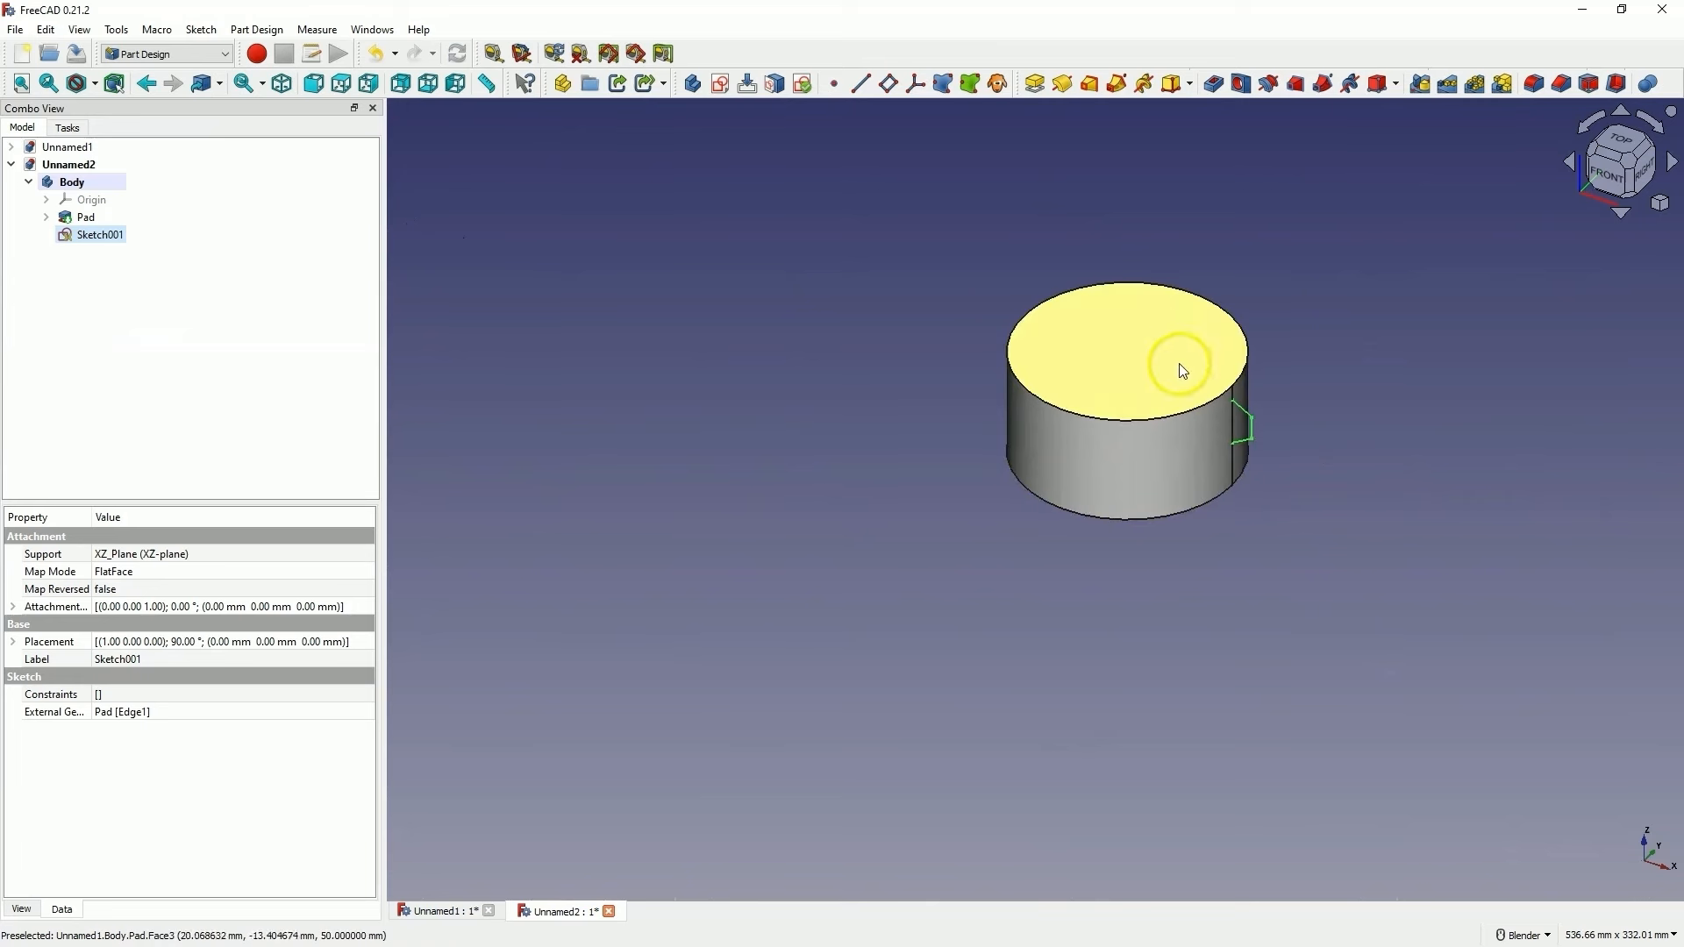
# Cut a groove around the cylinder by revolving the hexagon sketch 360° about the base Z axis
pyautogui.click(1270, 89)
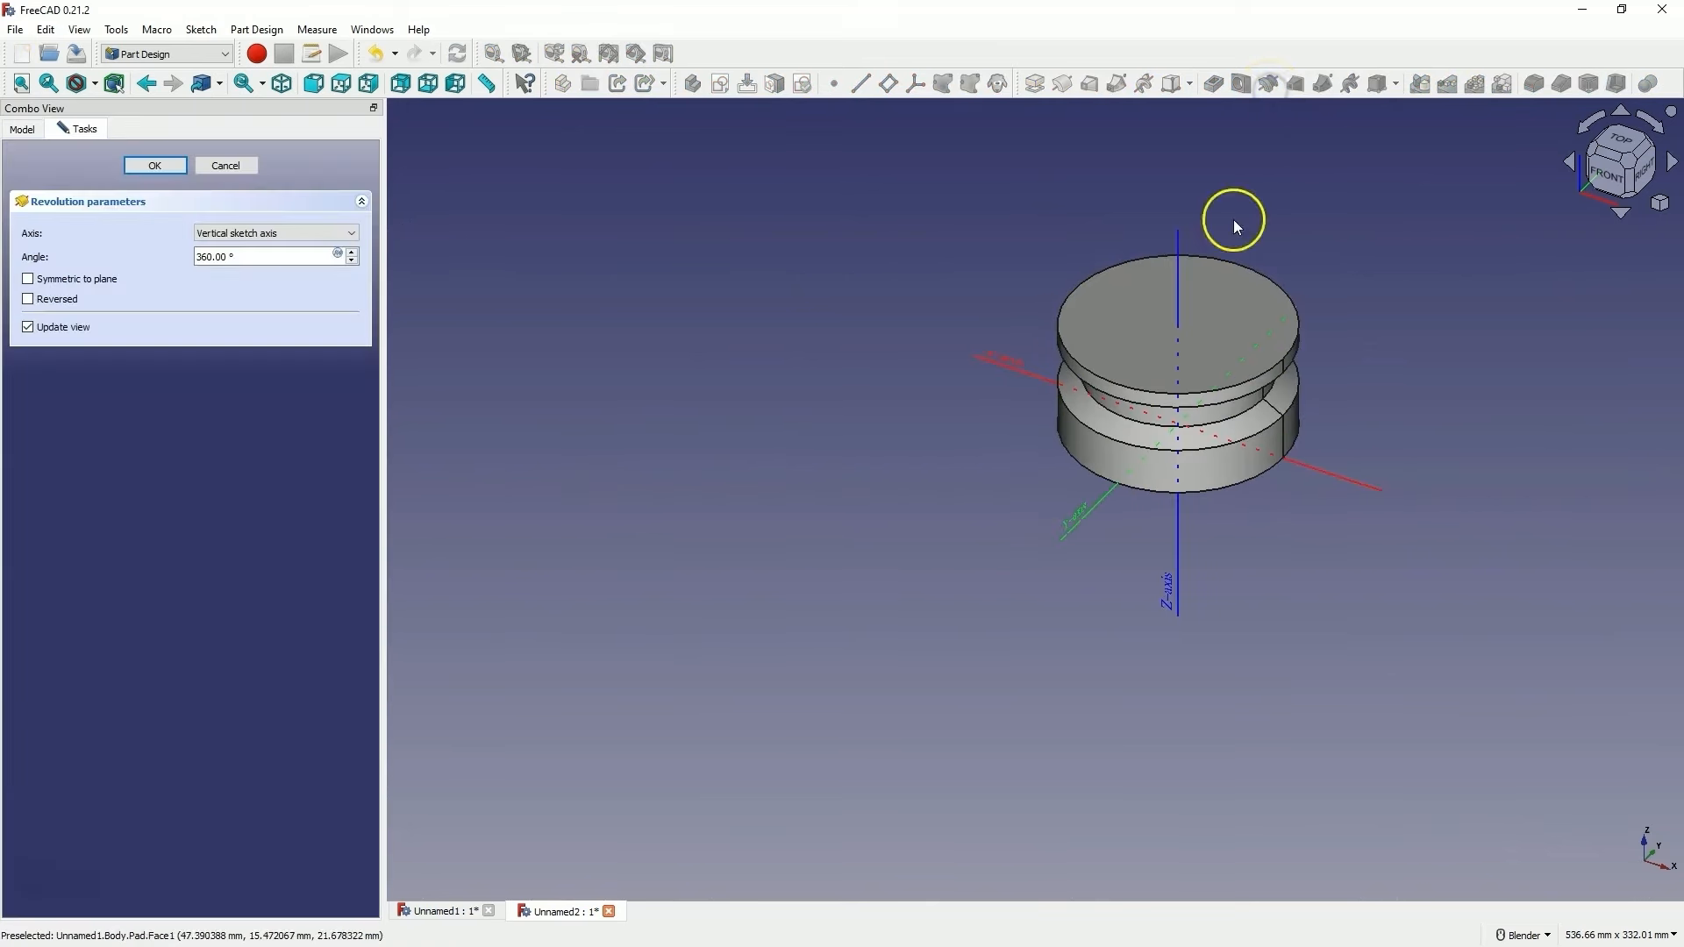
pyautogui.click(262, 233)
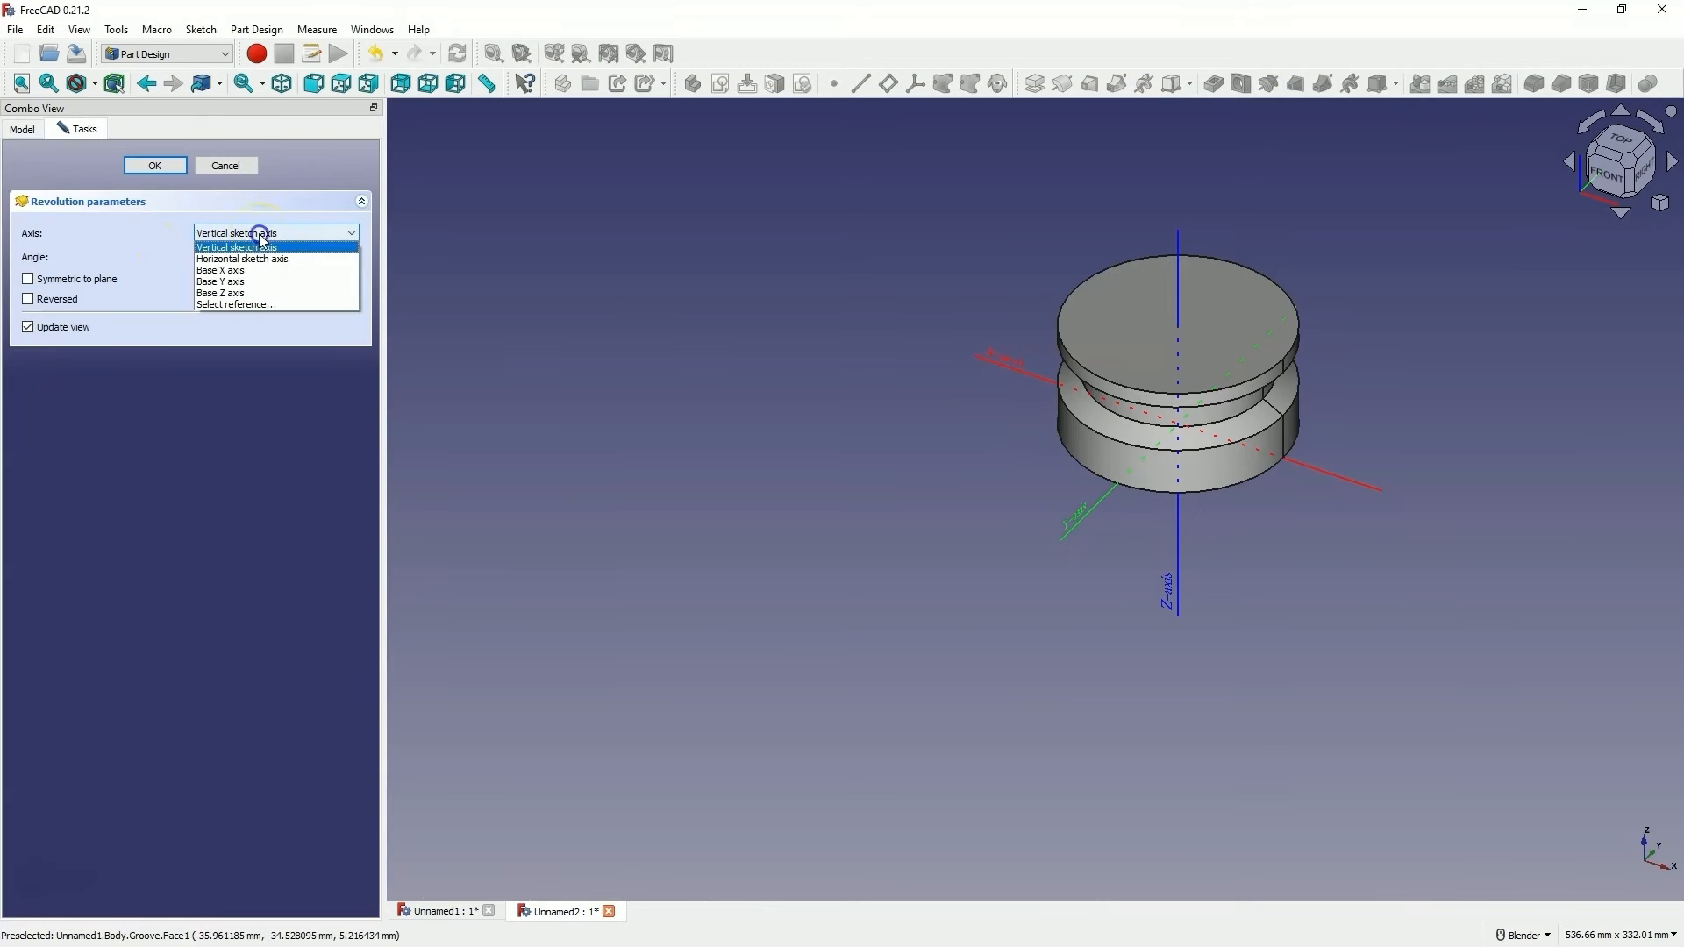
pyautogui.click(232, 293)
pyautogui.moveTo(1184, 357); pyautogui.dragTo(1277, 332, button='middle')
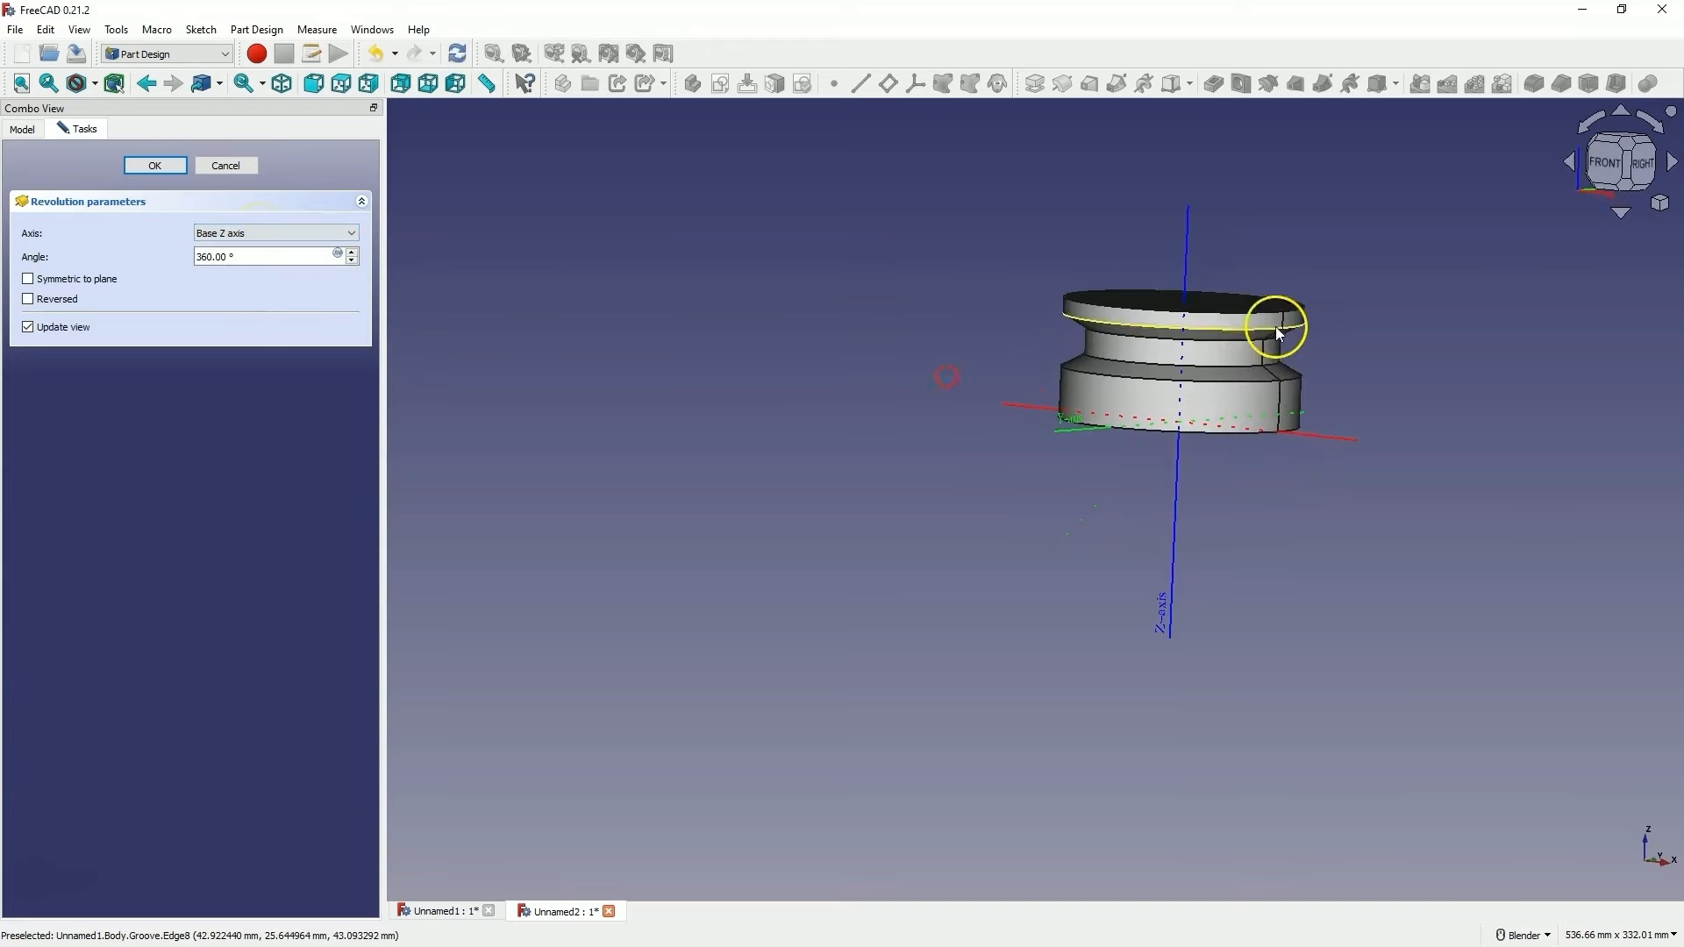
pyautogui.scroll(3, 1275, 326)
pyautogui.moveTo(1100, 400)
pyautogui.mouseDown(button='middle')
pyautogui.moveTo(1225, 392)
pyautogui.moveTo(1082, 416)
pyautogui.mouseUp(button='middle')
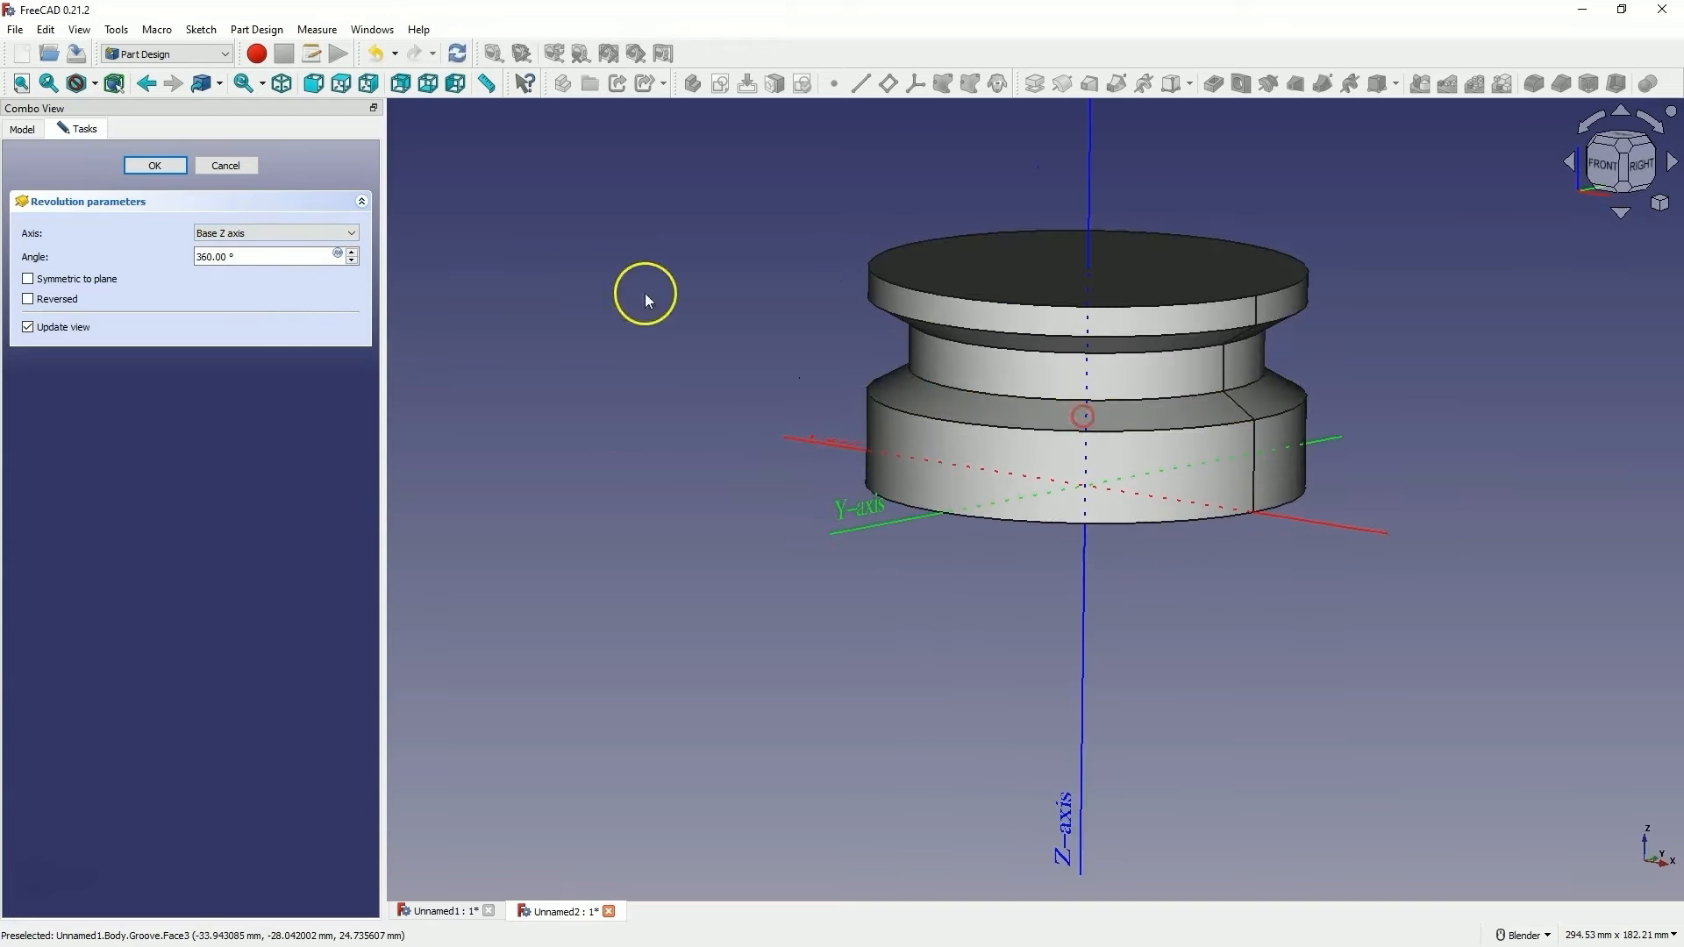
pyautogui.click(161, 167)
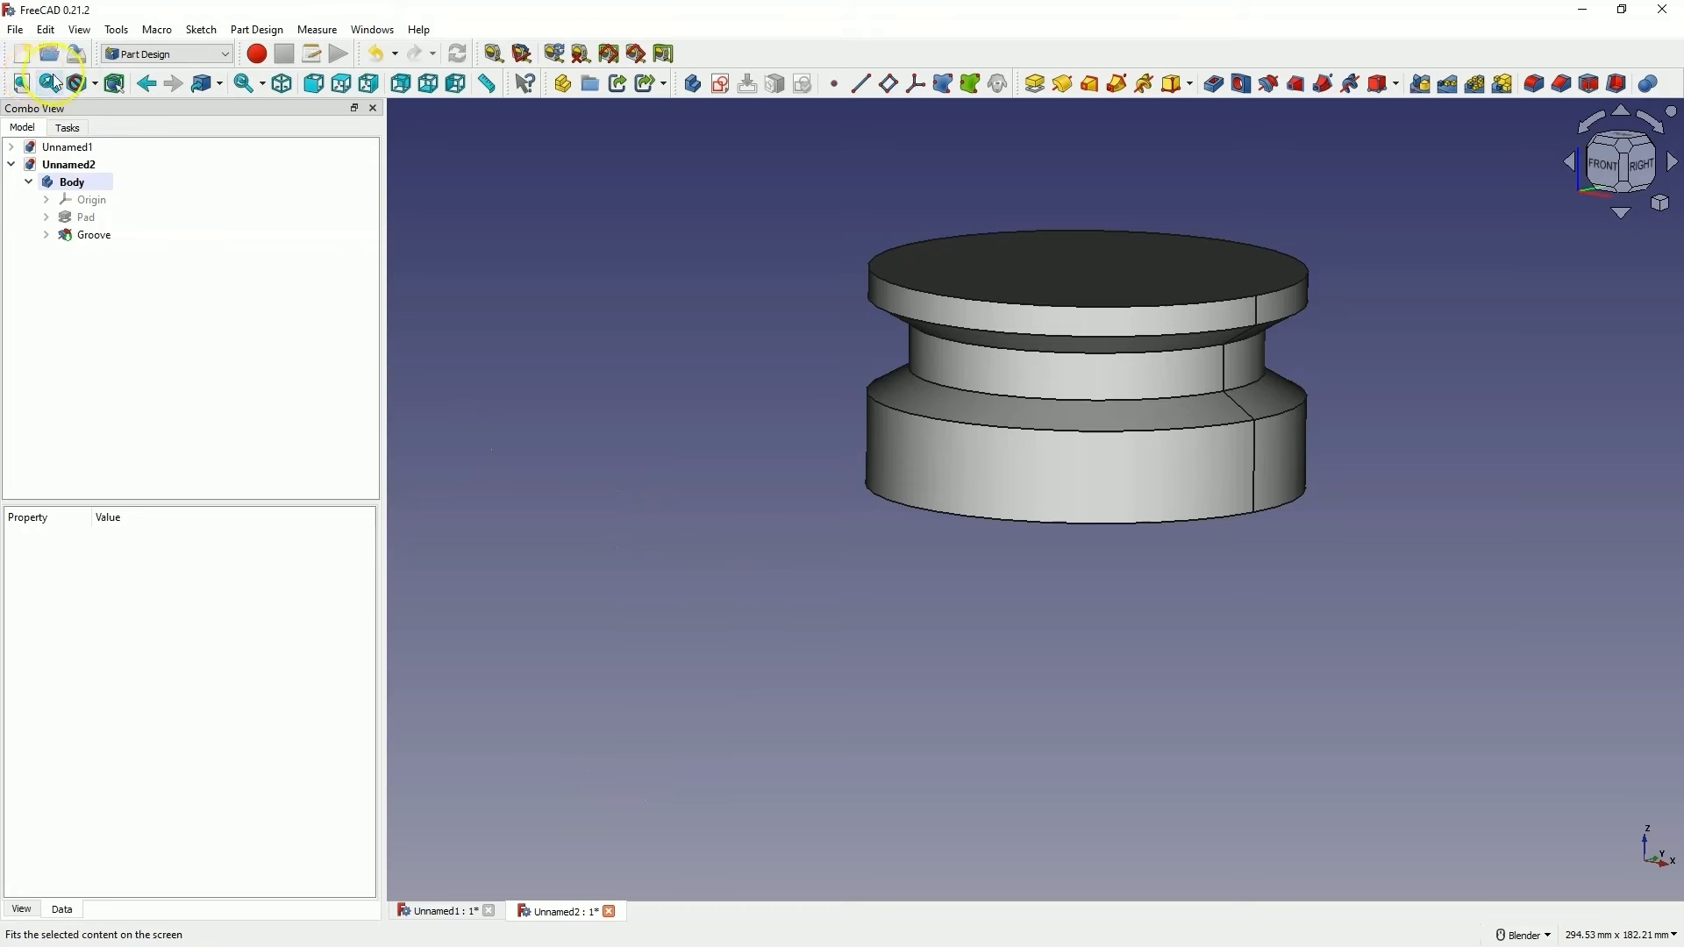
# Create a new document with a body and sketch a rectangle on the XY plane from the origin, about 63 by 39 mm
pyautogui.click(23, 55)
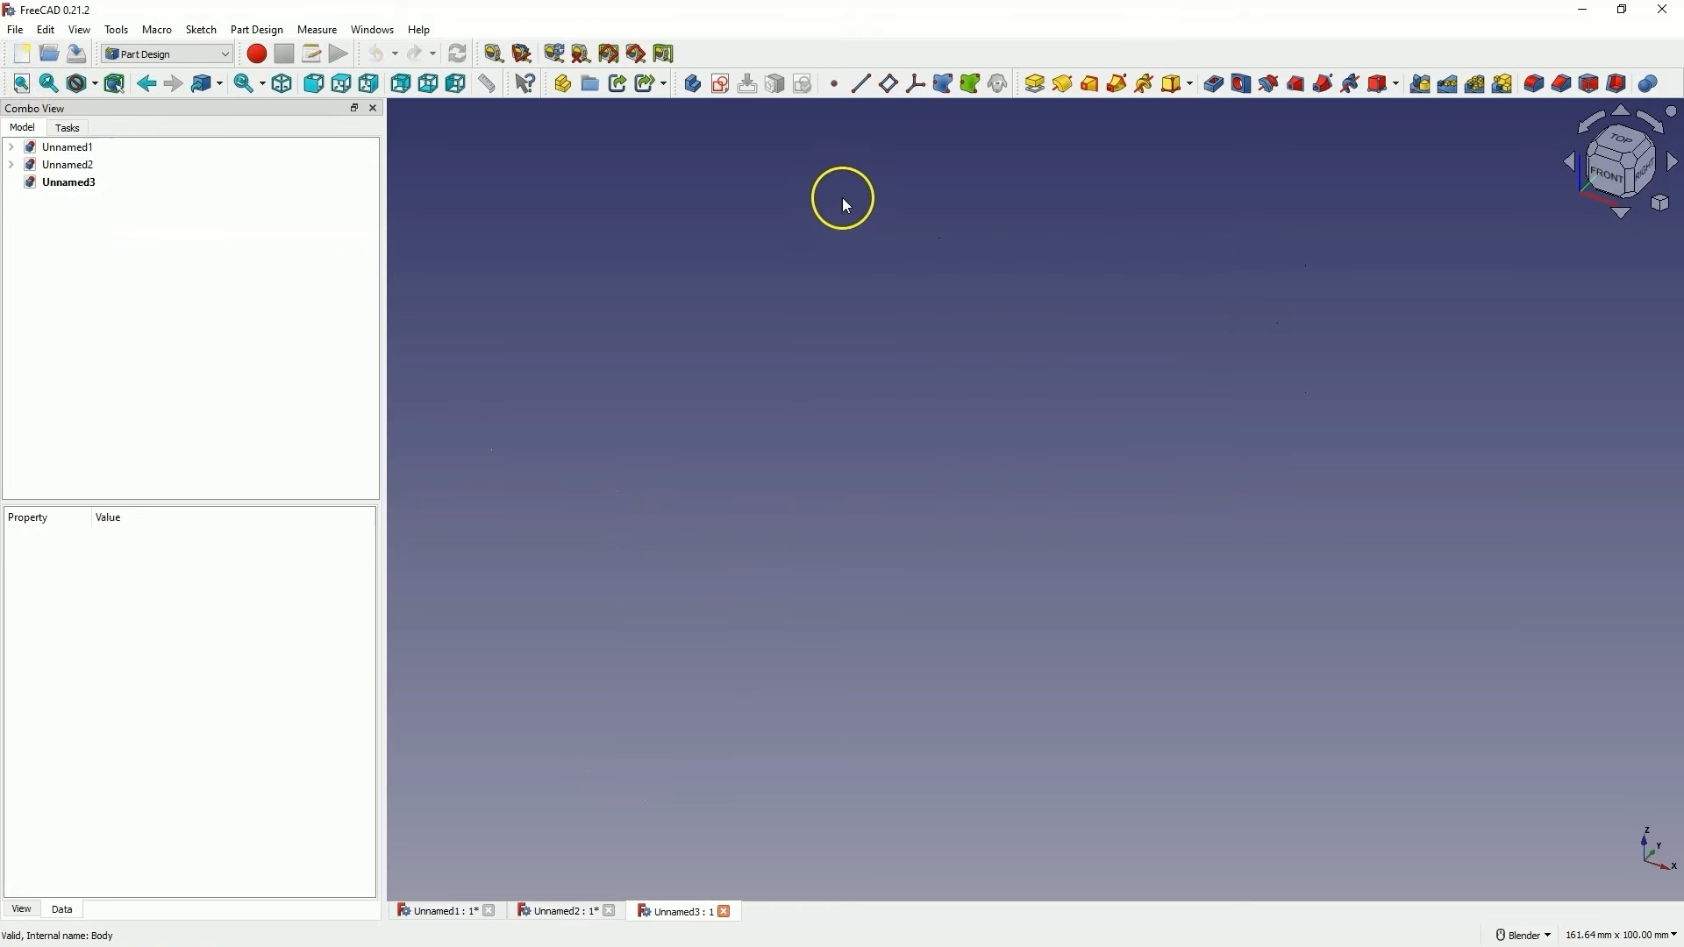
pyautogui.click(721, 86)
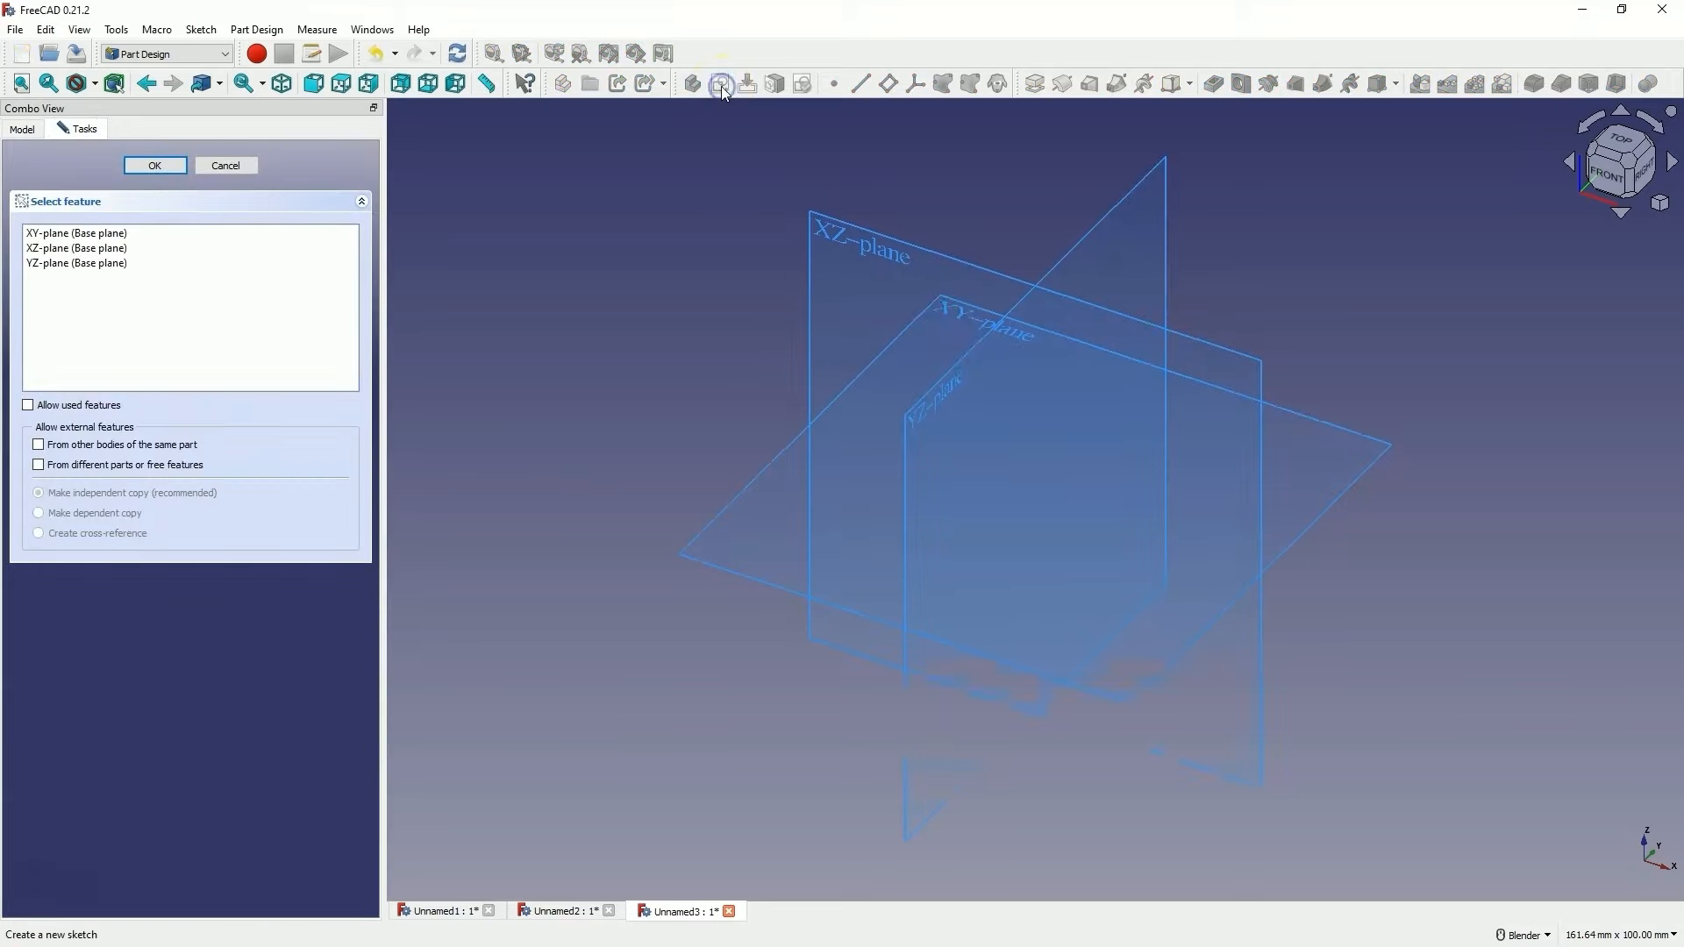
pyautogui.click(954, 310)
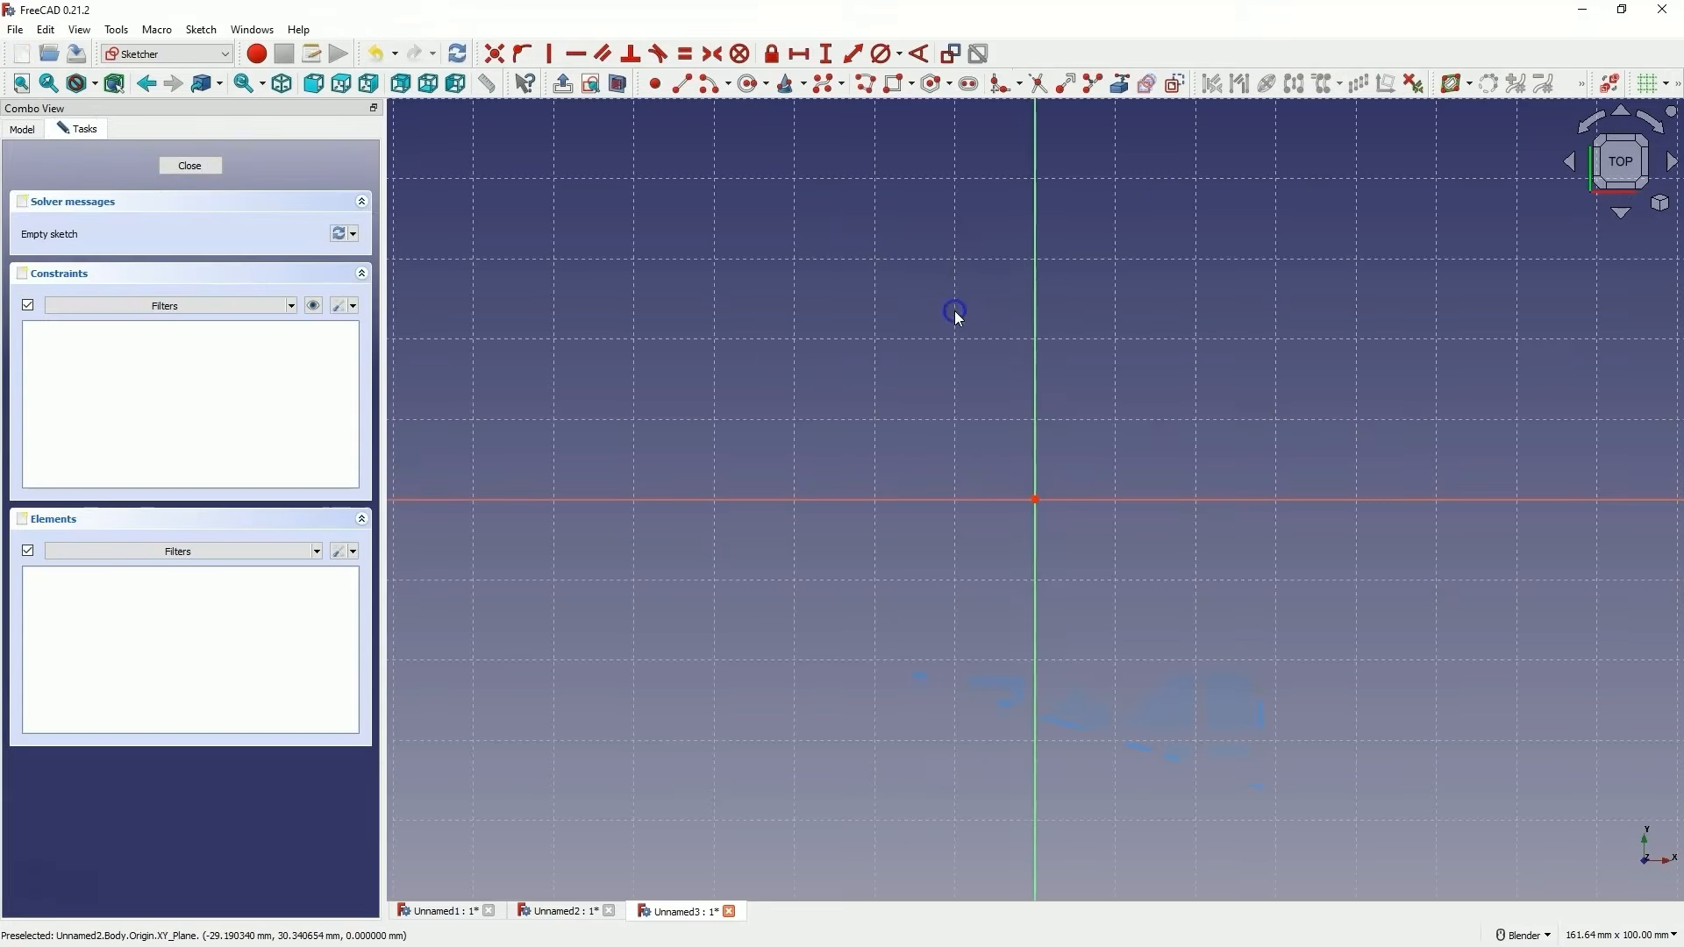
pyautogui.click(896, 83)
pyautogui.click(1035, 499)
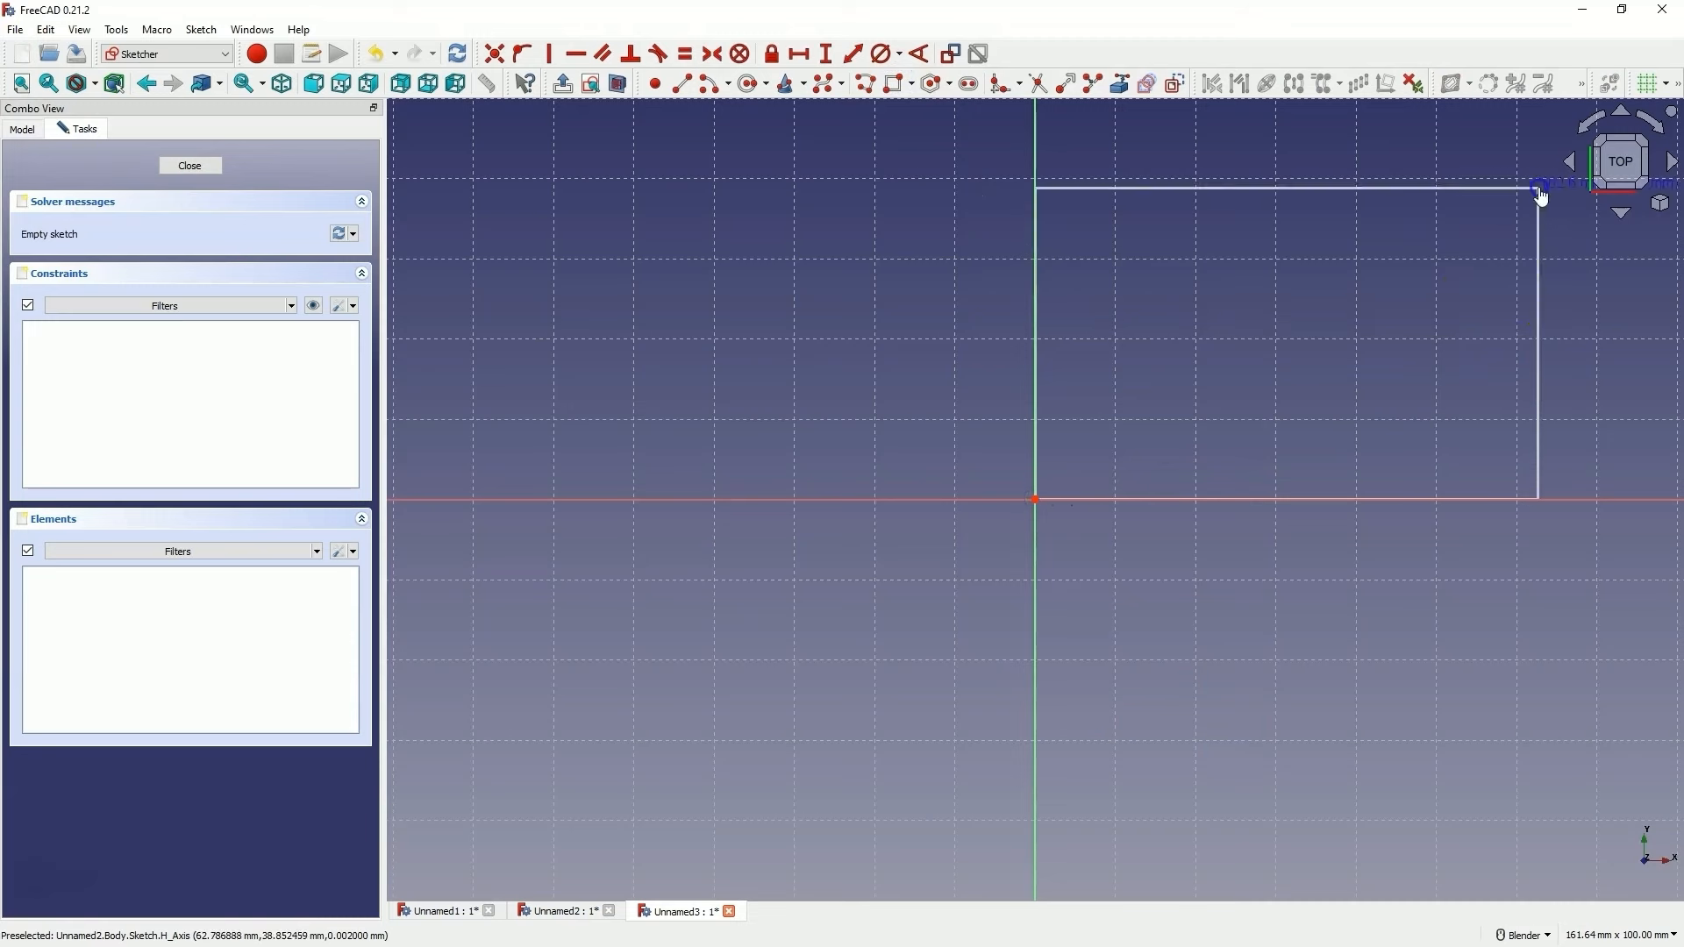
pyautogui.click(1539, 187)
# Constrain the rectangle to 120 mm horizontally and 100 mm vertically, and close the sketch
pyautogui.click(800, 55)
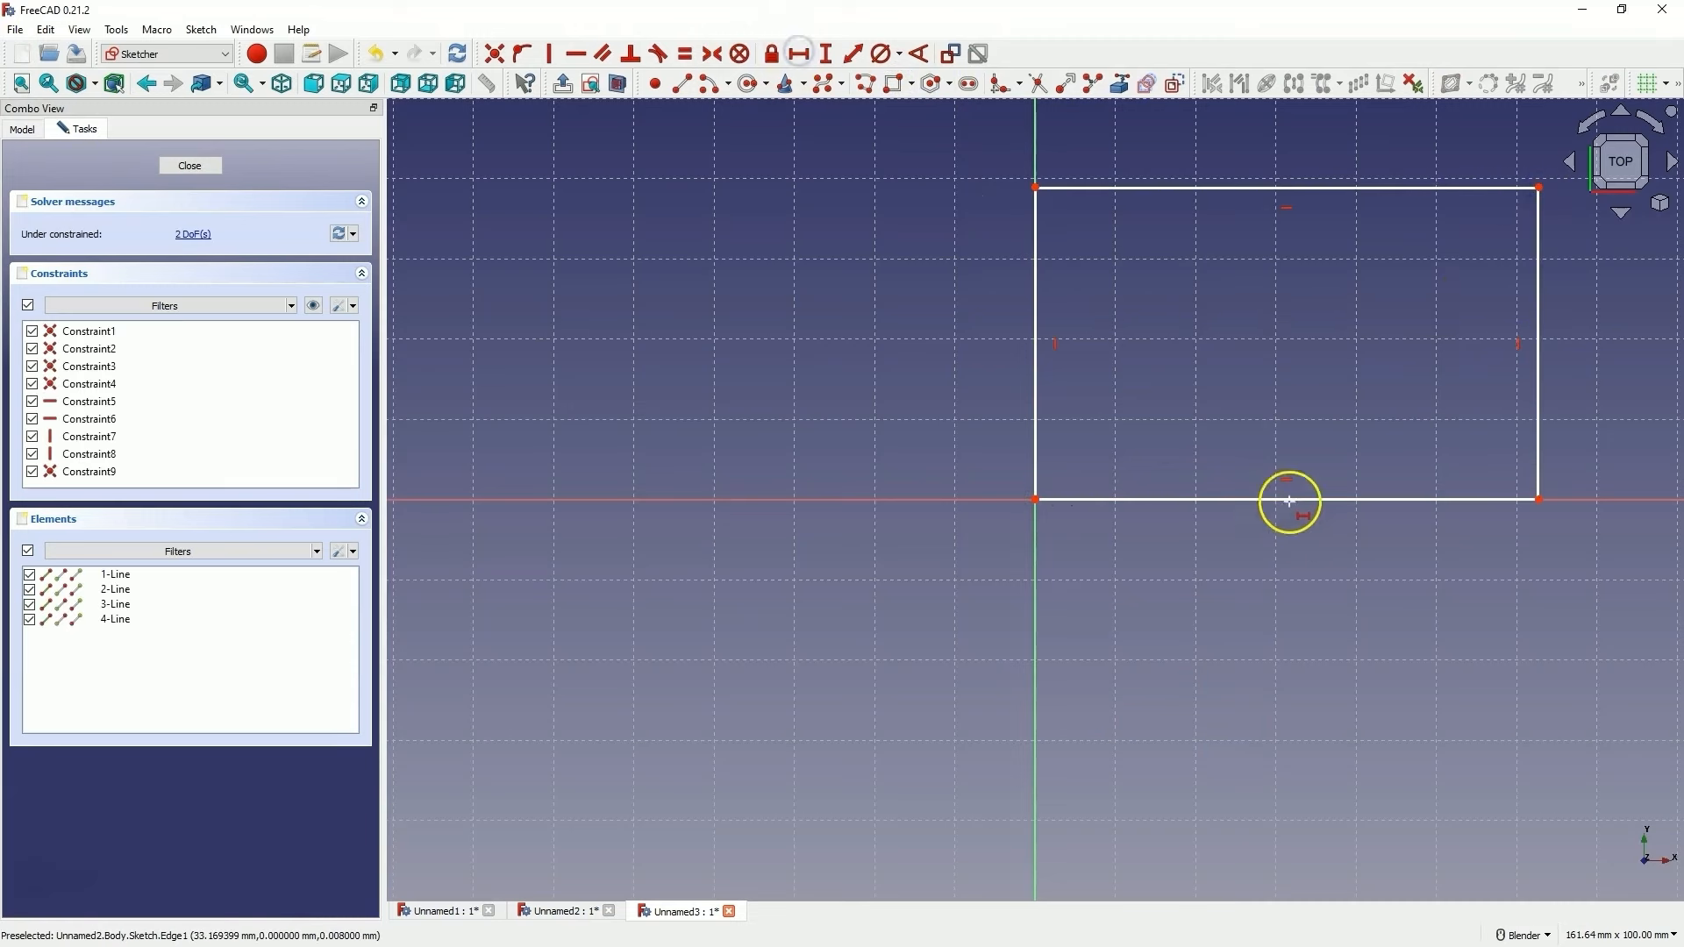
pyautogui.click(1286, 499)
pyautogui.write('120')
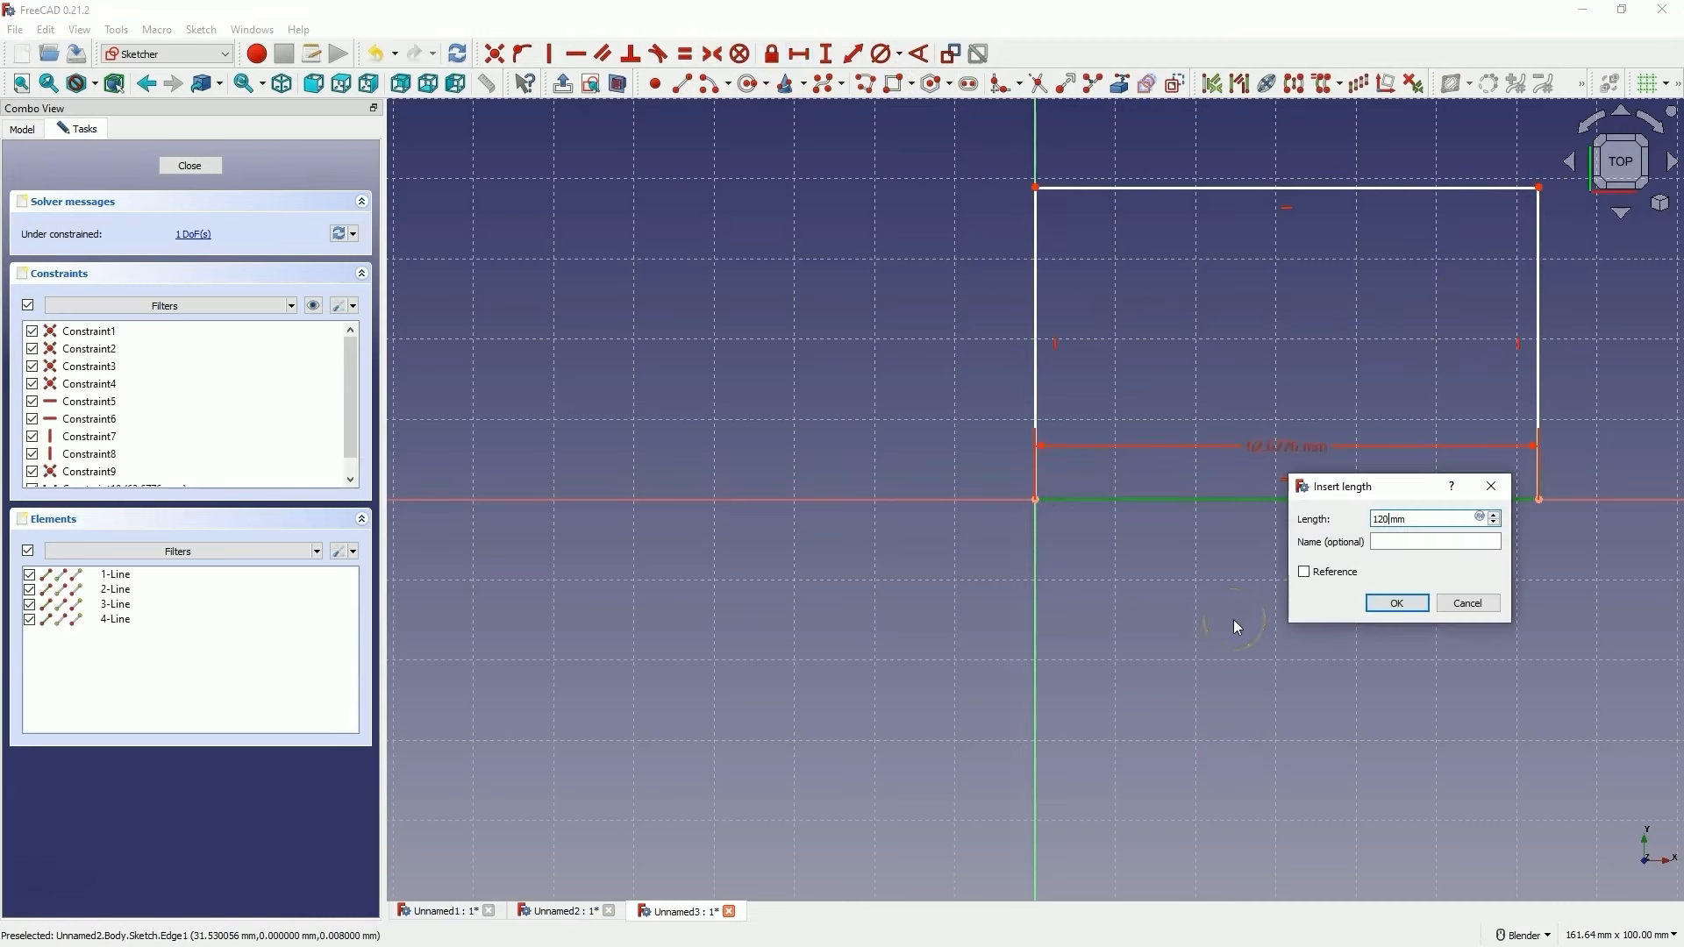
pyautogui.click(1389, 601)
pyautogui.click(825, 53)
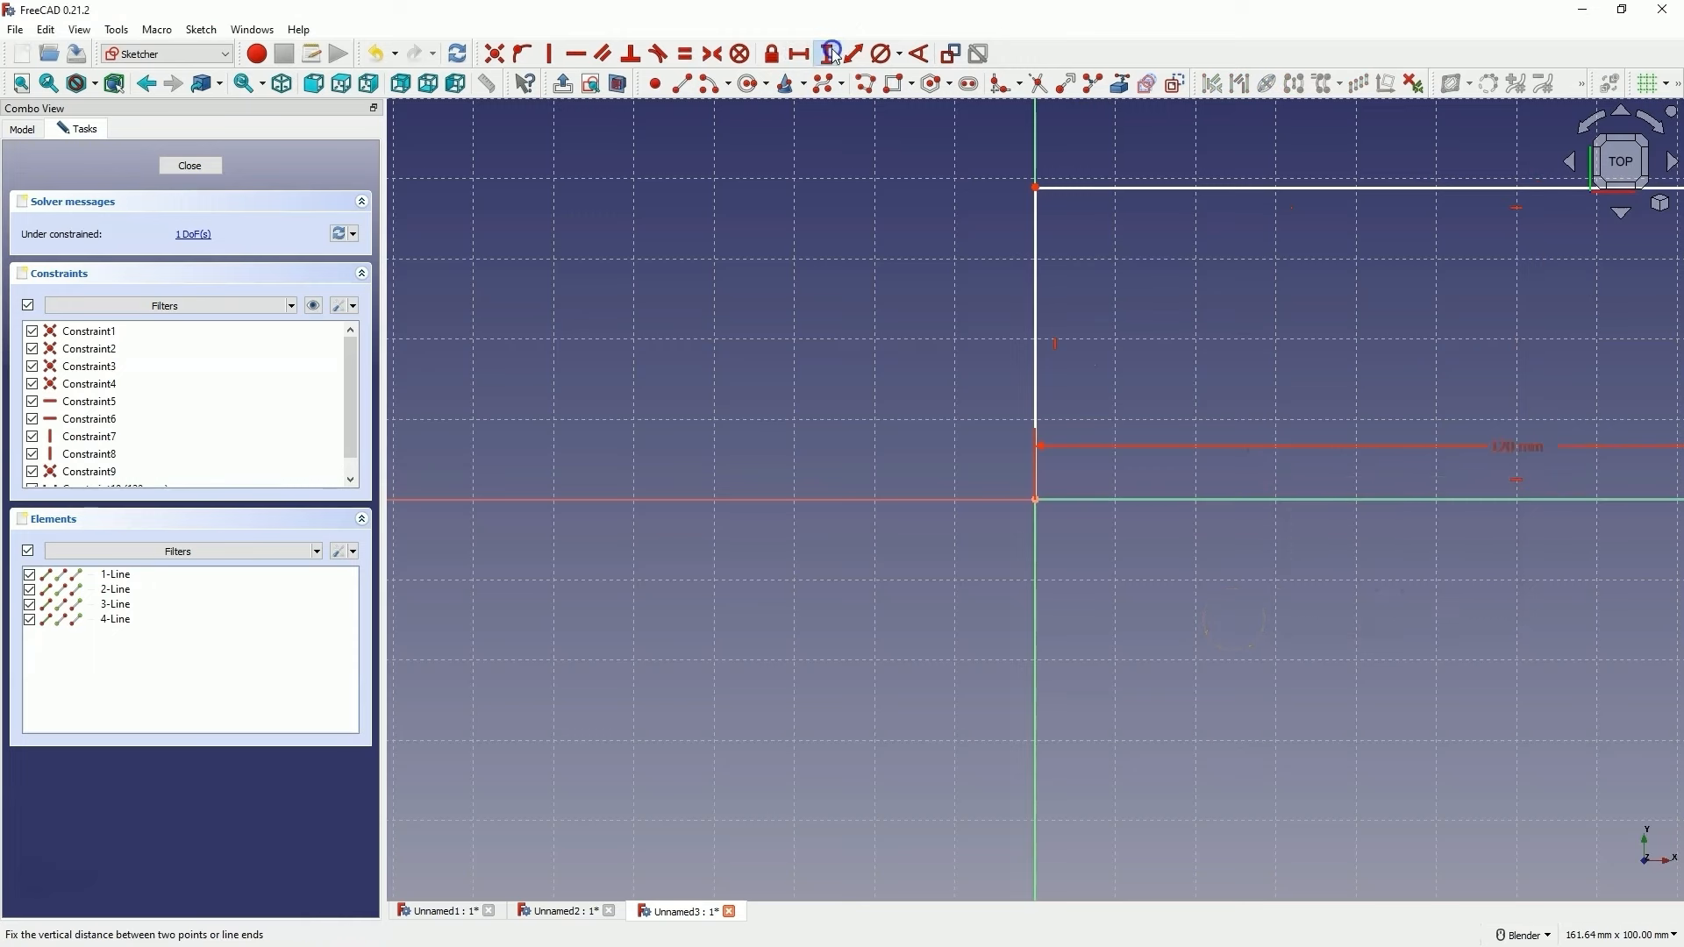
pyautogui.click(1035, 340)
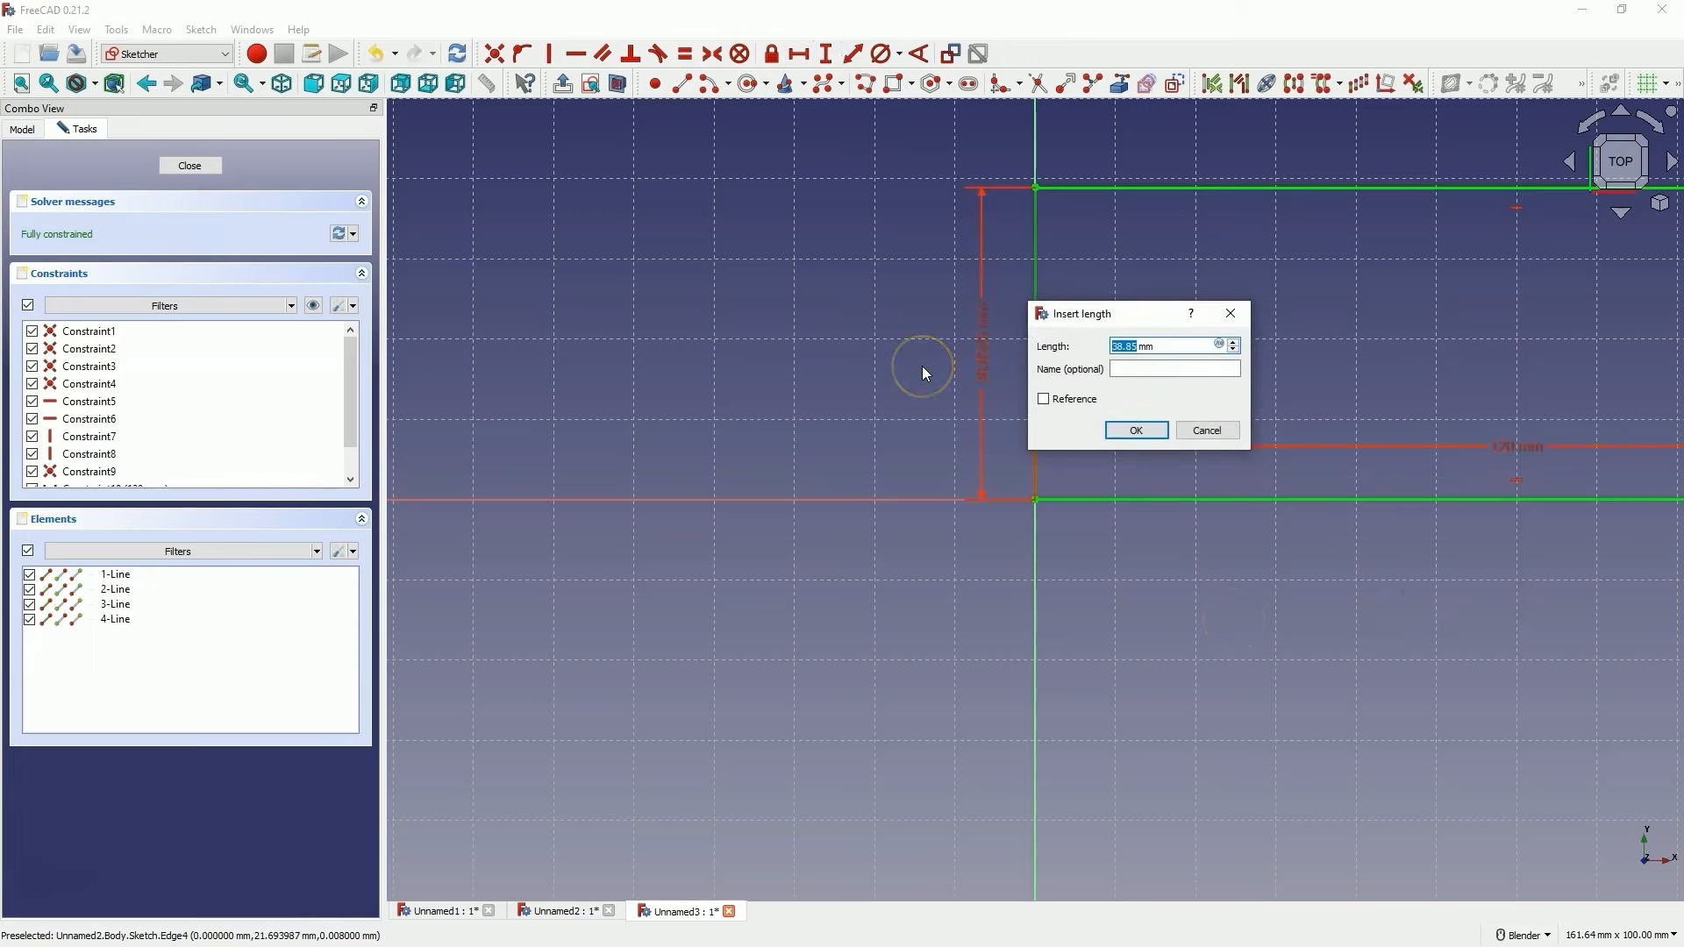
pyautogui.write('100')
pyautogui.press('Return')
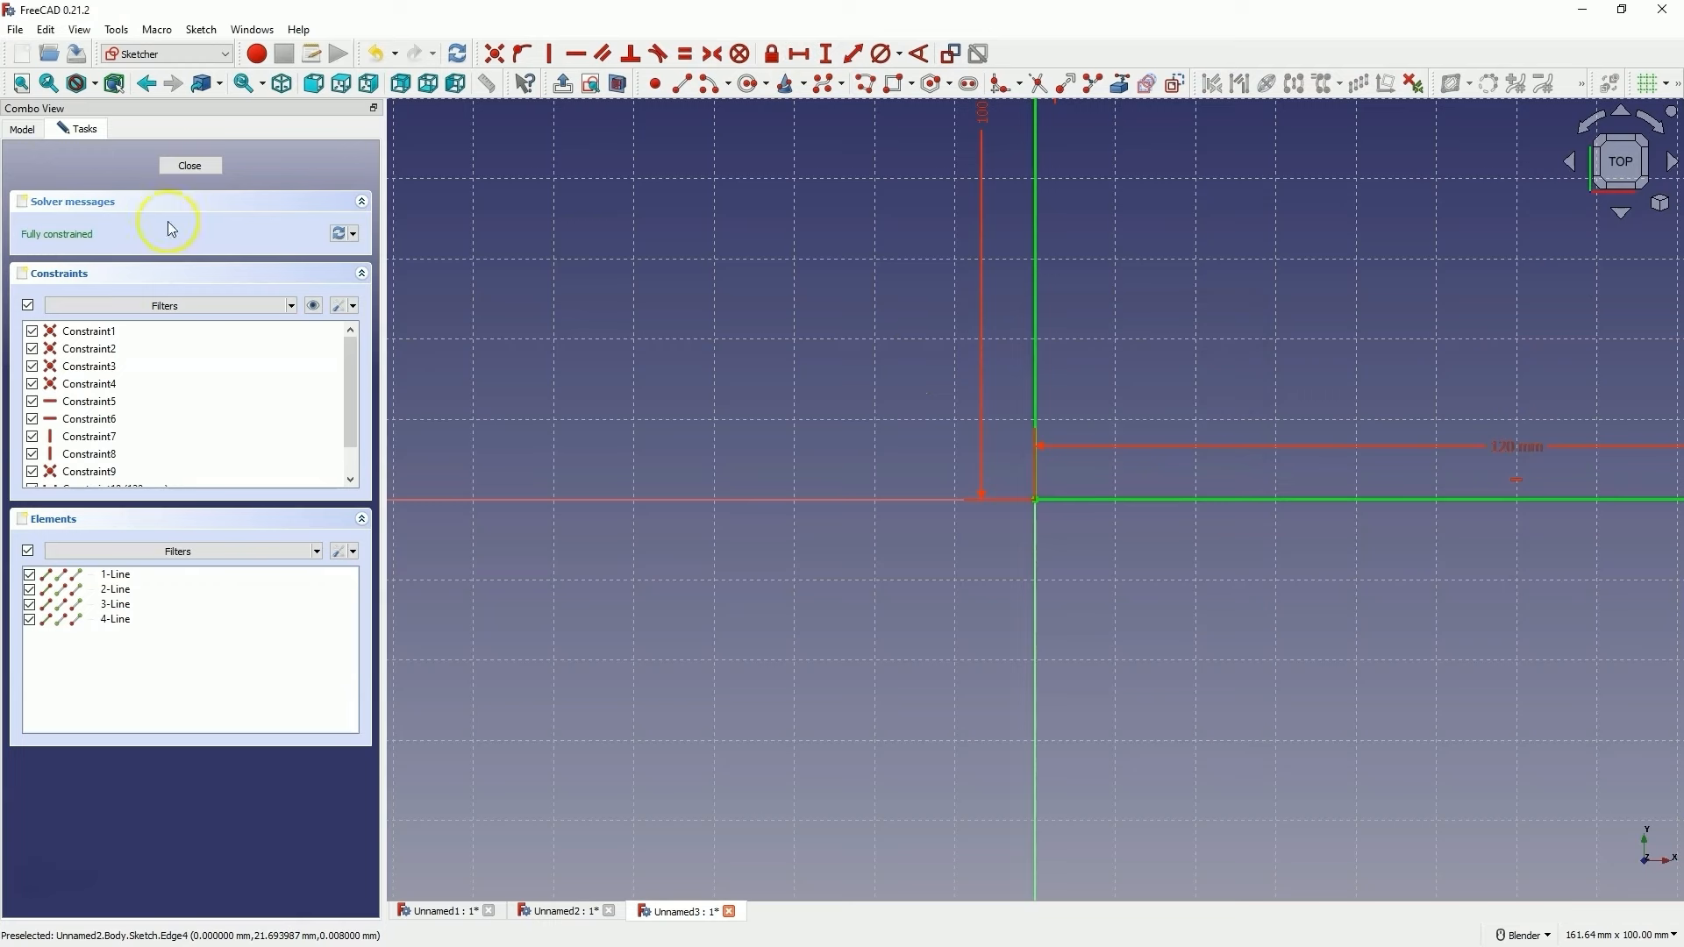
pyautogui.click(186, 167)
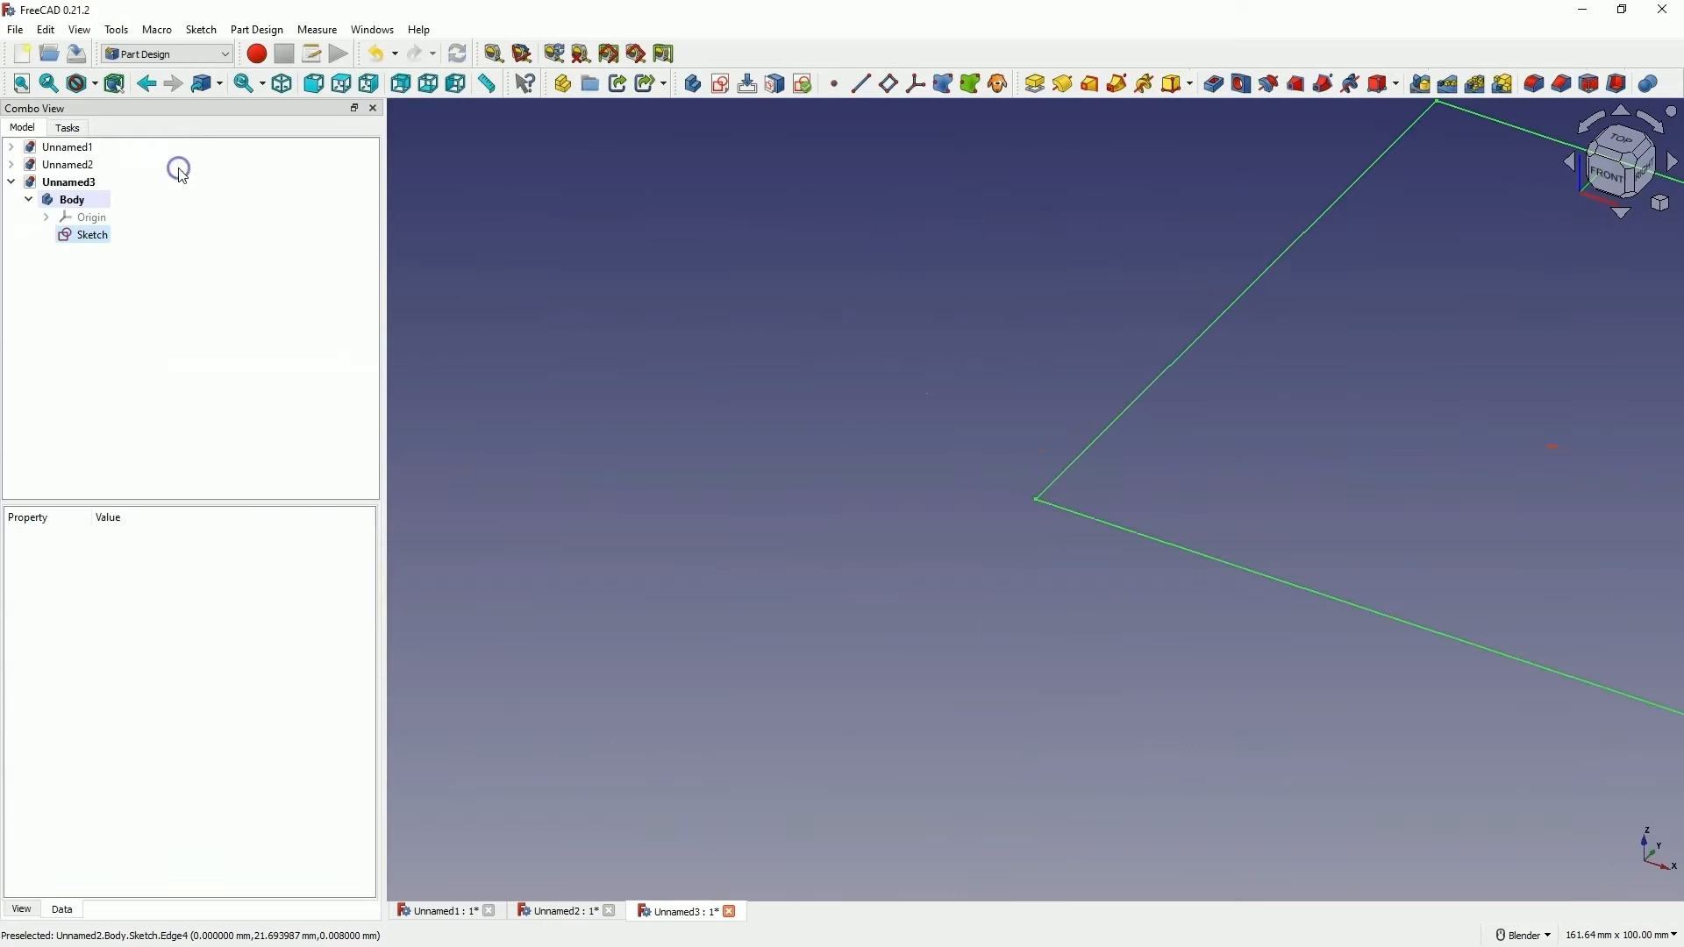
# Pad the rectangle sketch to a length of 10 mm
pyautogui.click(1038, 84)
pyautogui.scroll(-6, 821, 367)
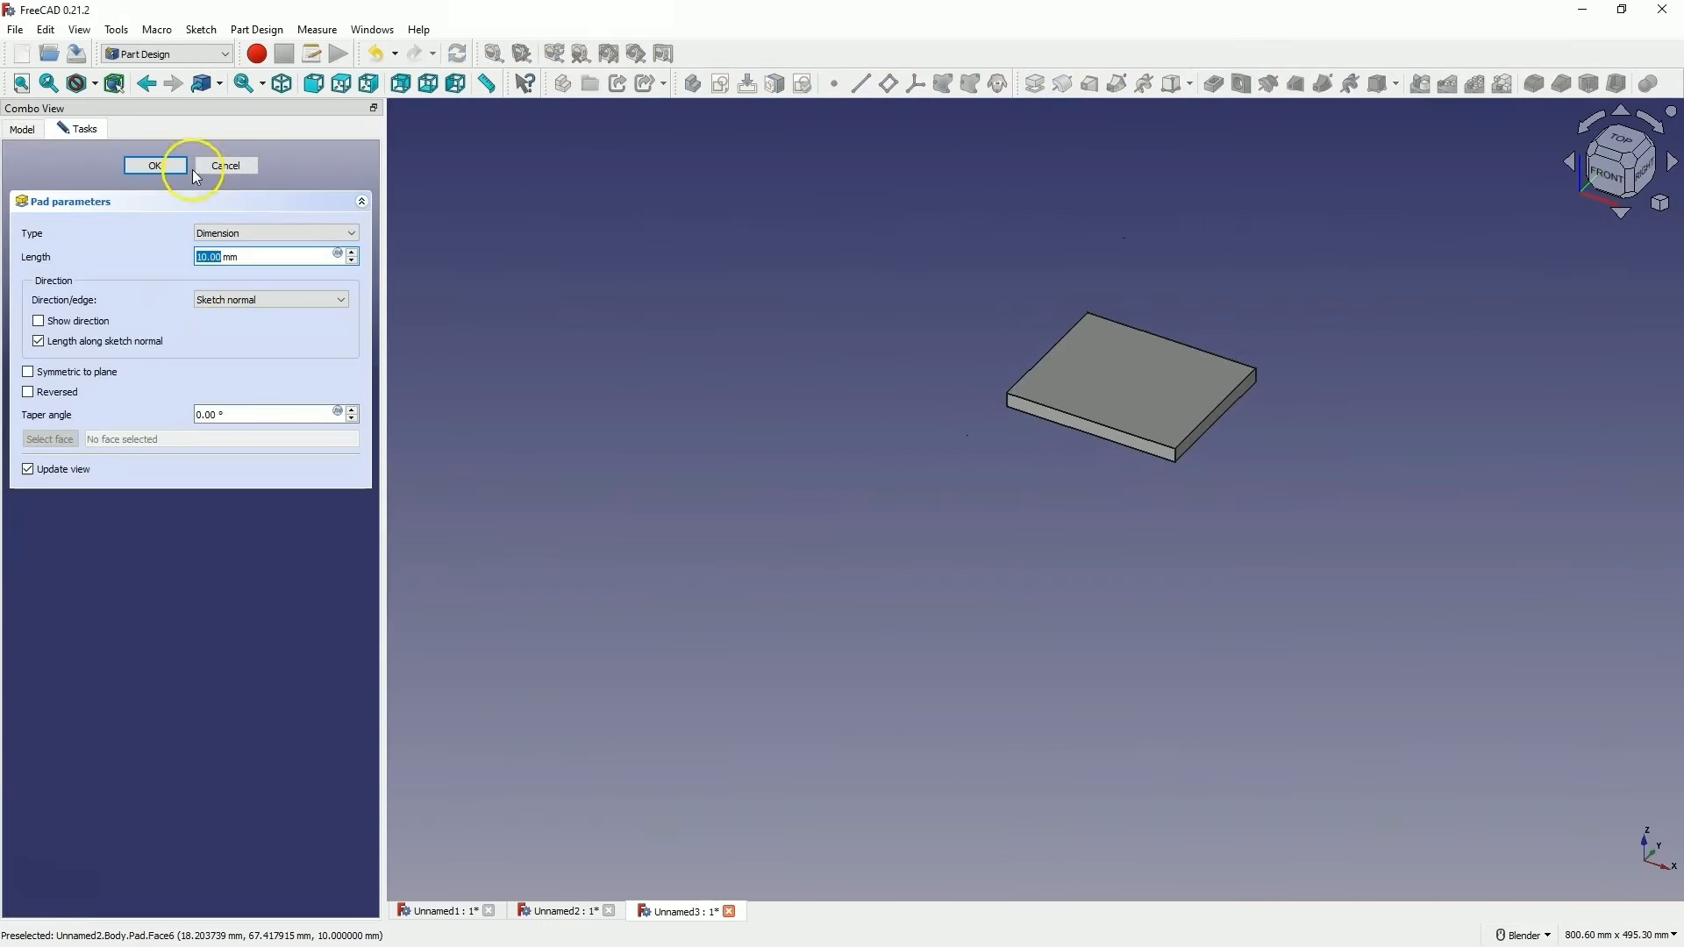
pyautogui.click(156, 165)
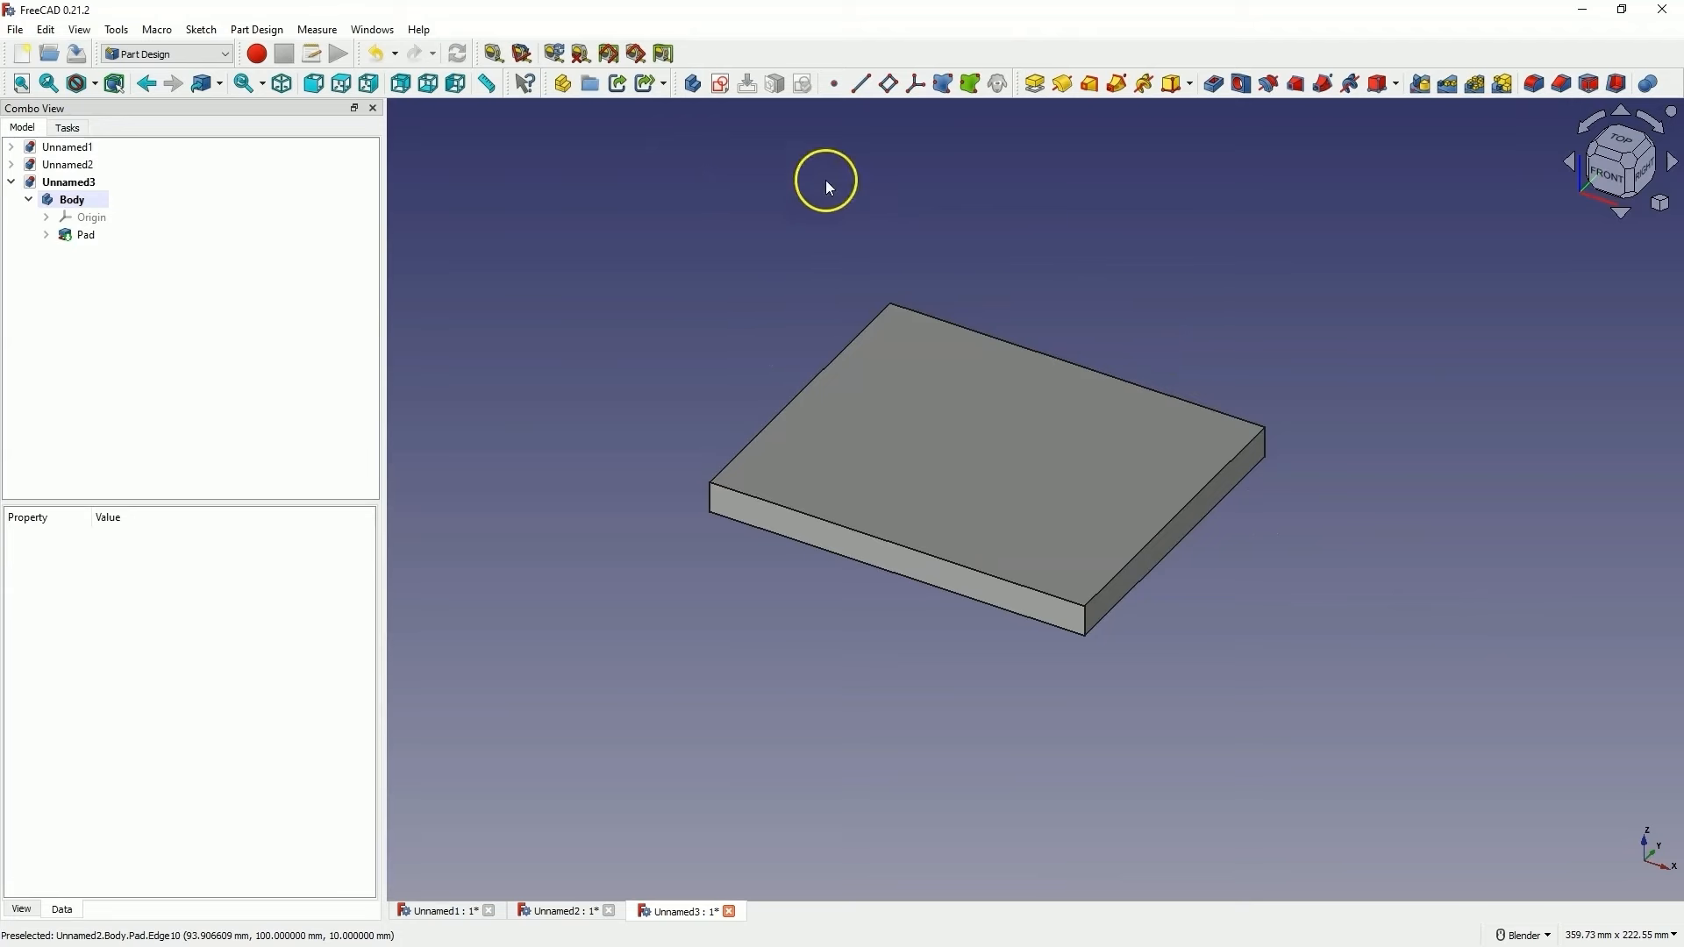
pyautogui.click(721, 83)
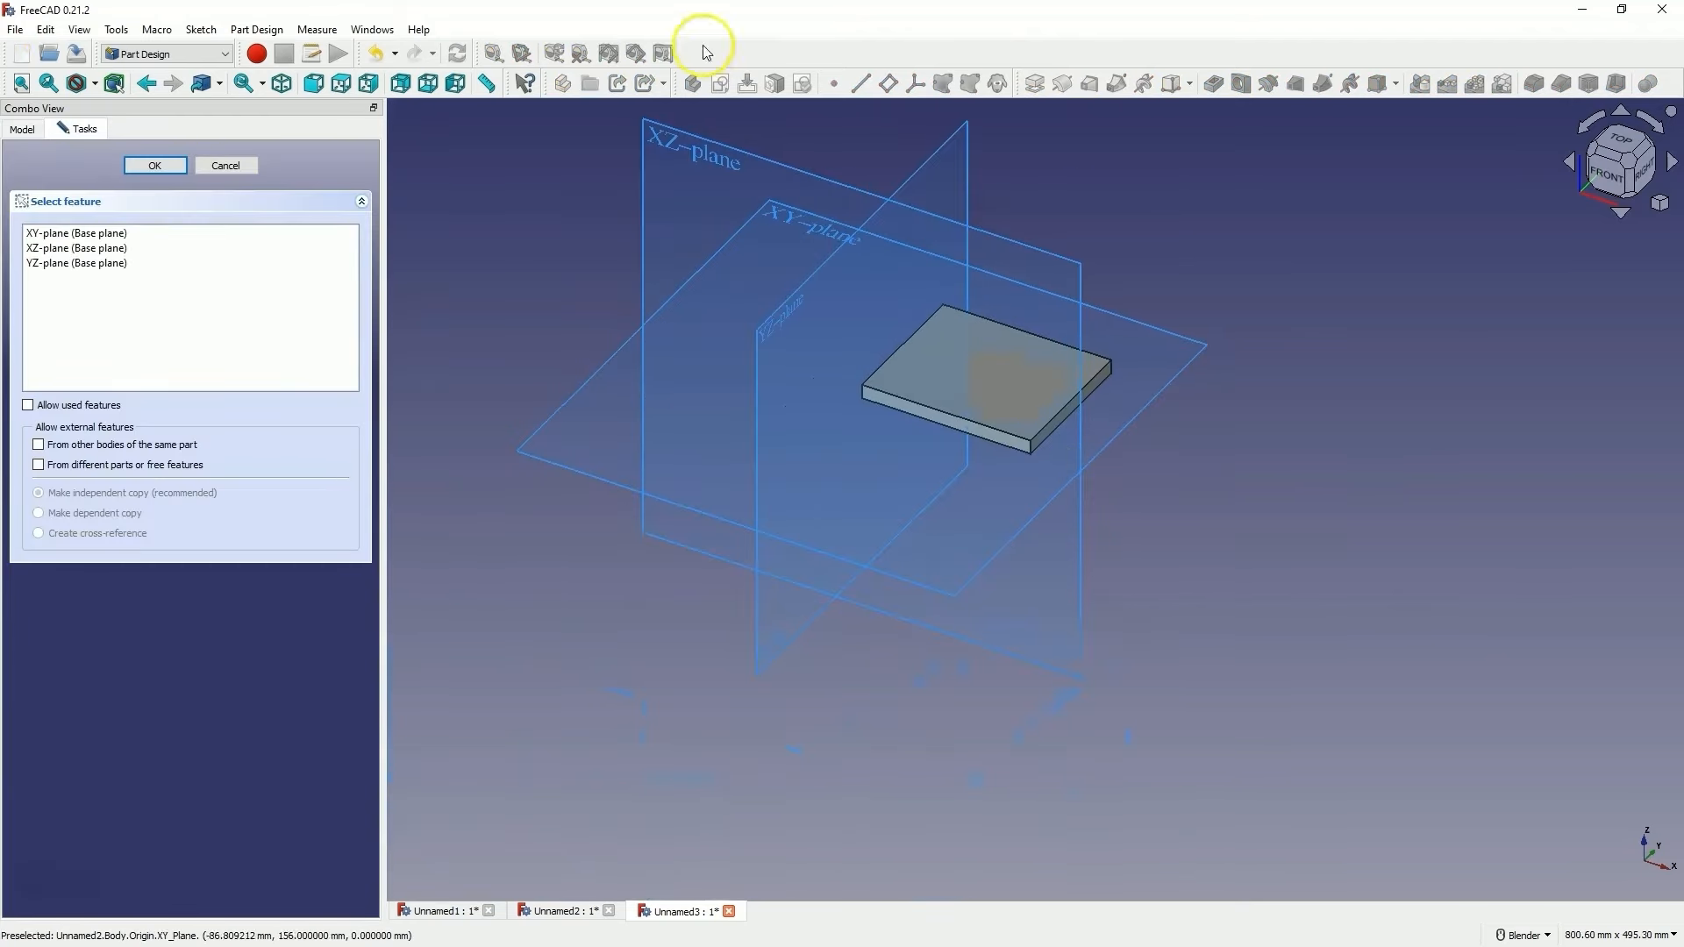
pyautogui.moveTo(835, 161); pyautogui.dragTo(694, 319, button='middle')
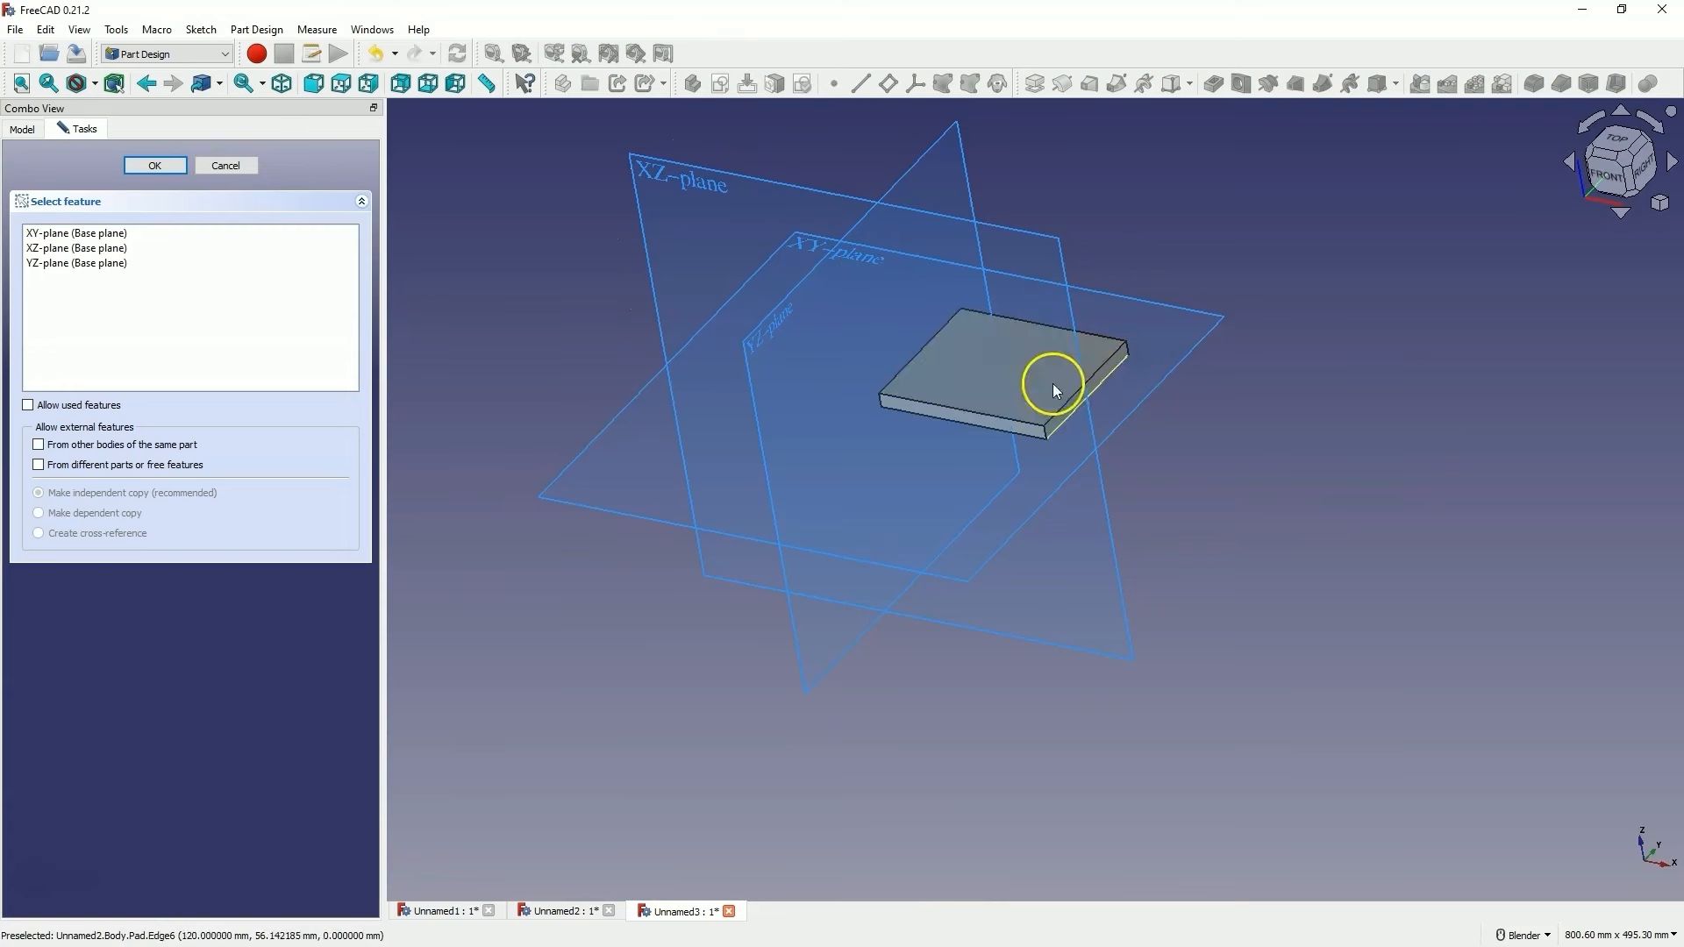
pyautogui.press('Escape')
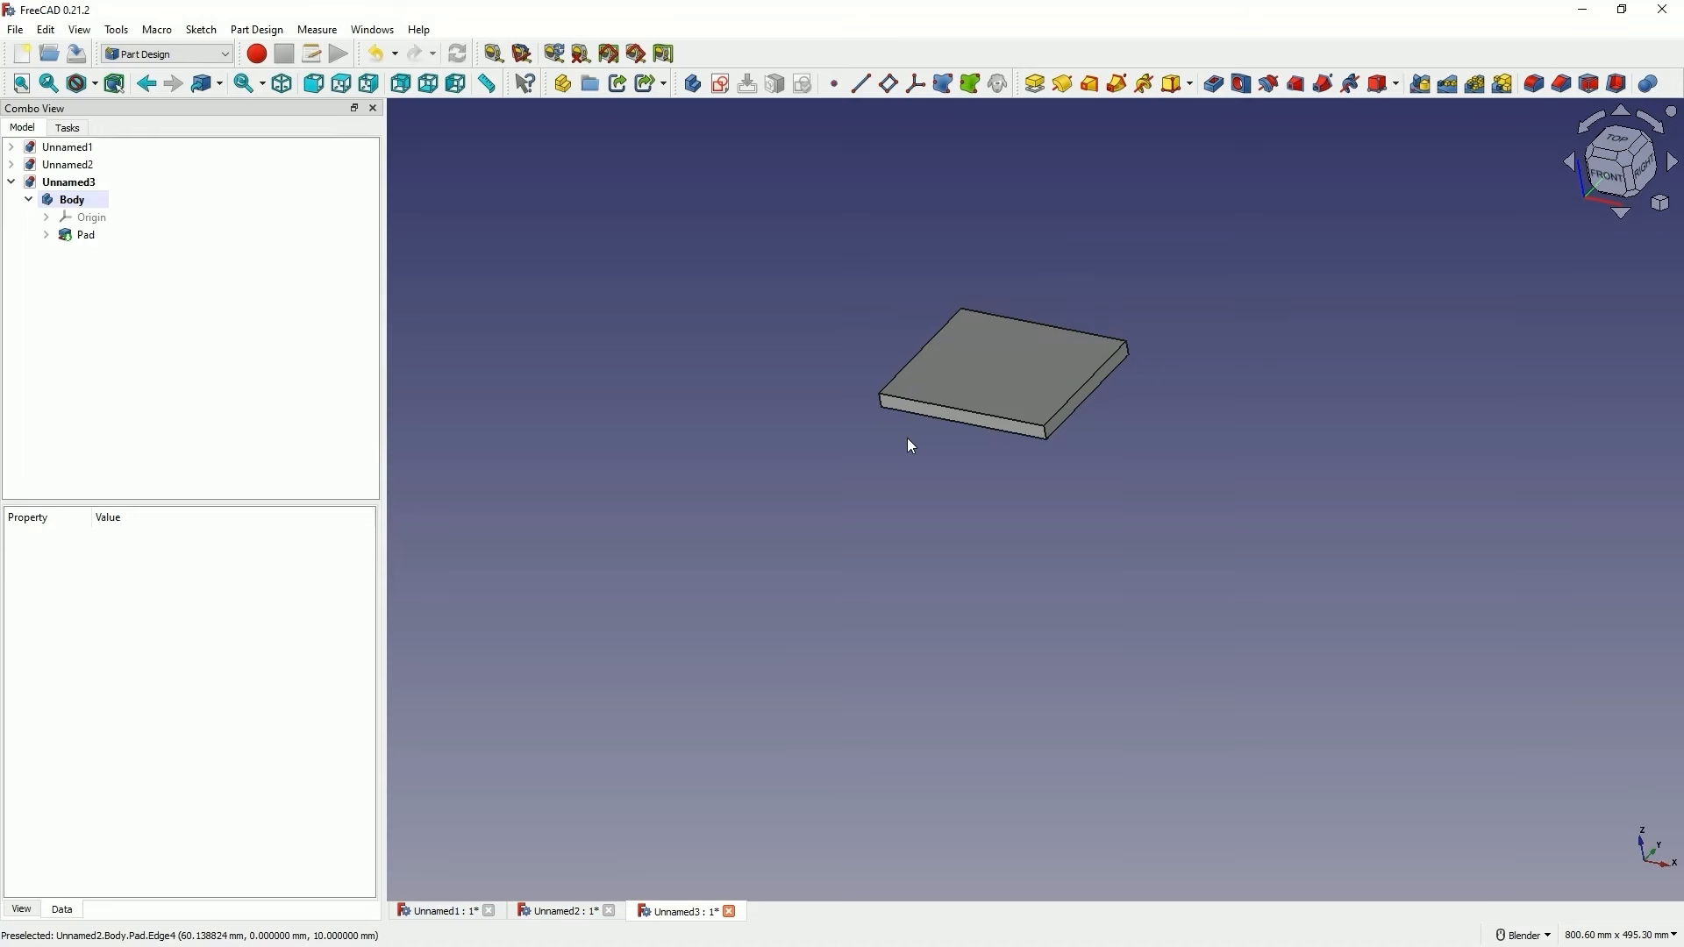
# Create a datum plane referencing the plate's two opposite long side faces, using the Inertia 2-3 attachment mode
pyautogui.click(880, 245)
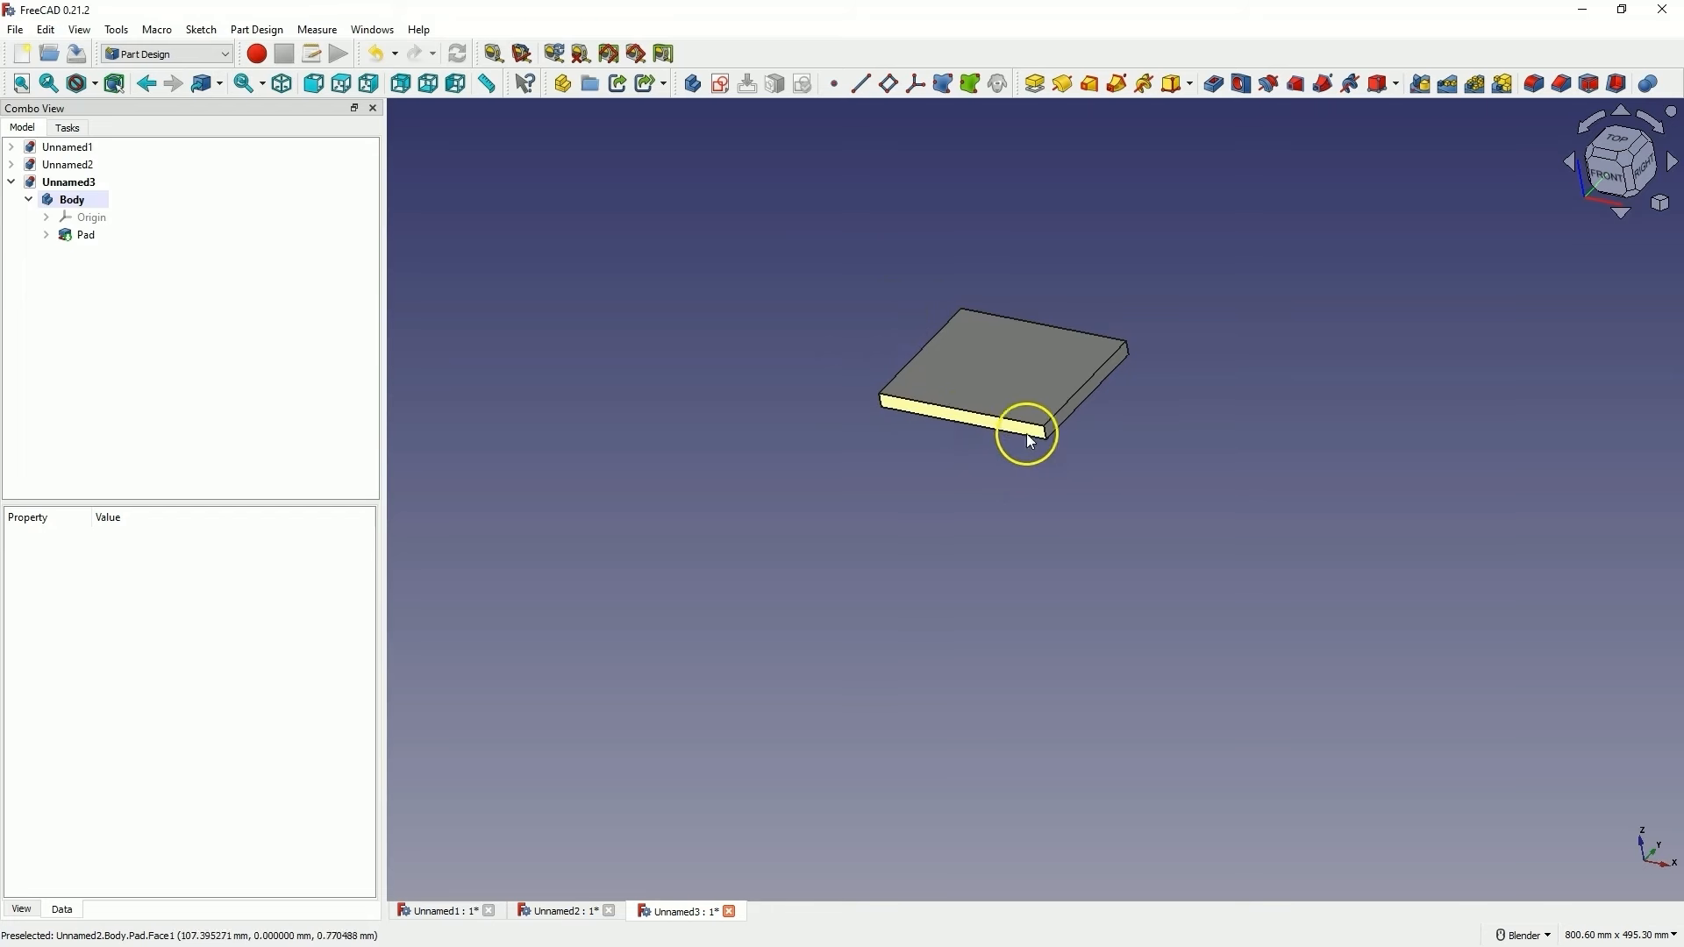
pyautogui.click(965, 417)
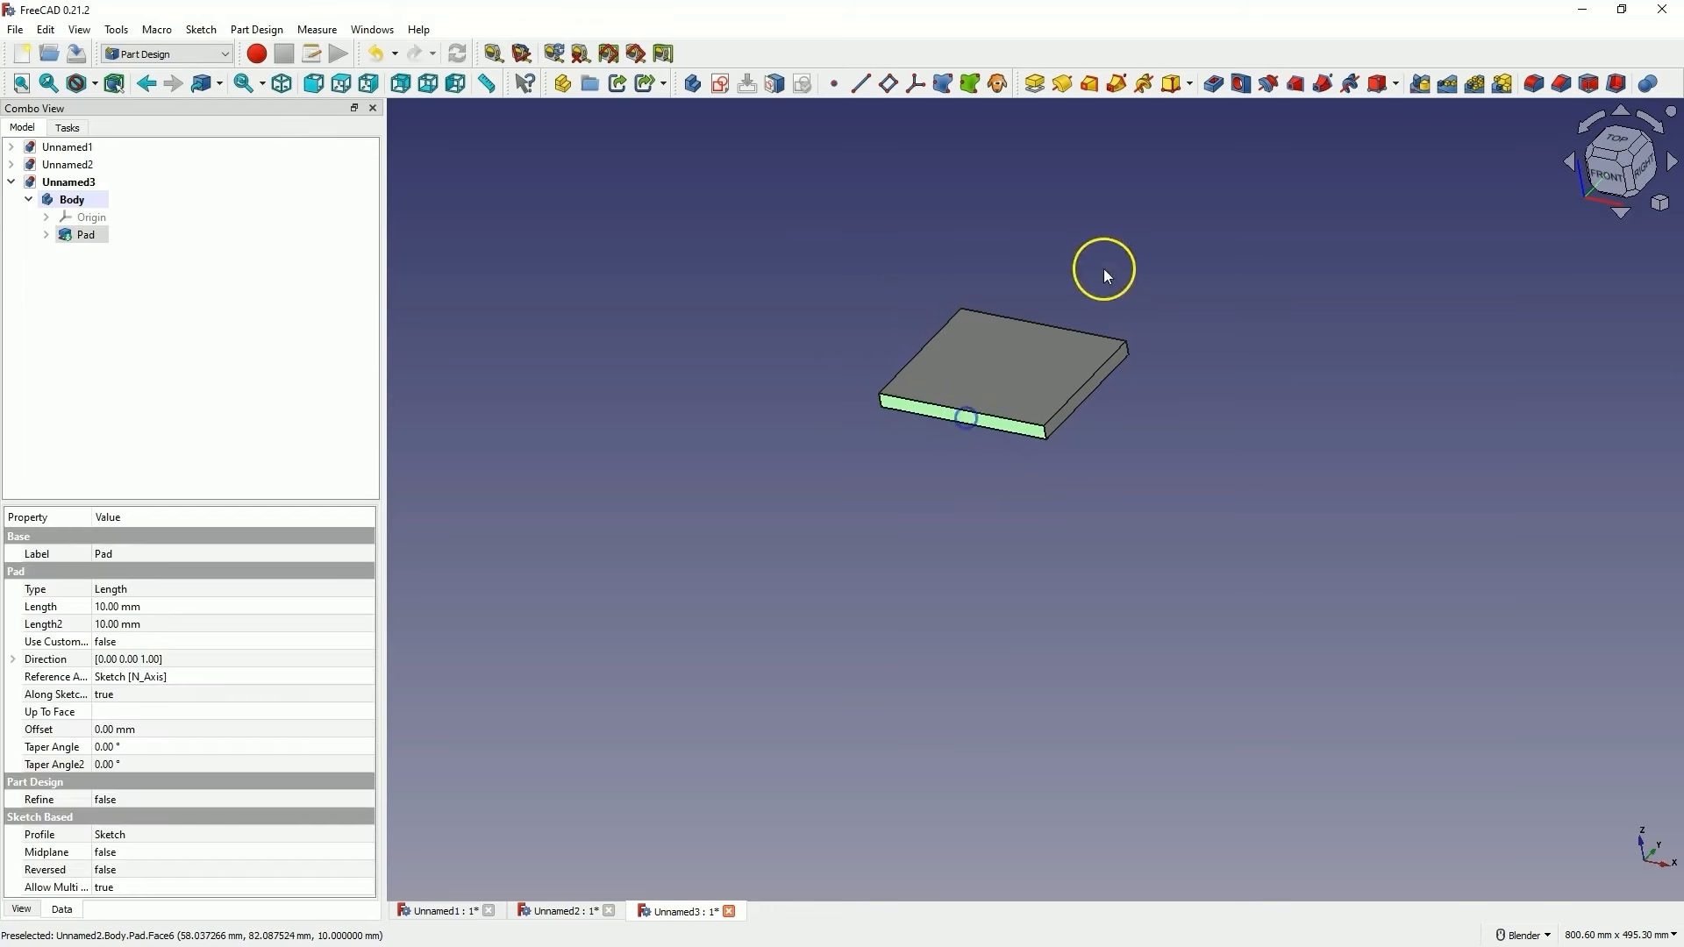
pyautogui.moveTo(1103, 268); pyautogui.dragTo(1075, 364, button='middle')
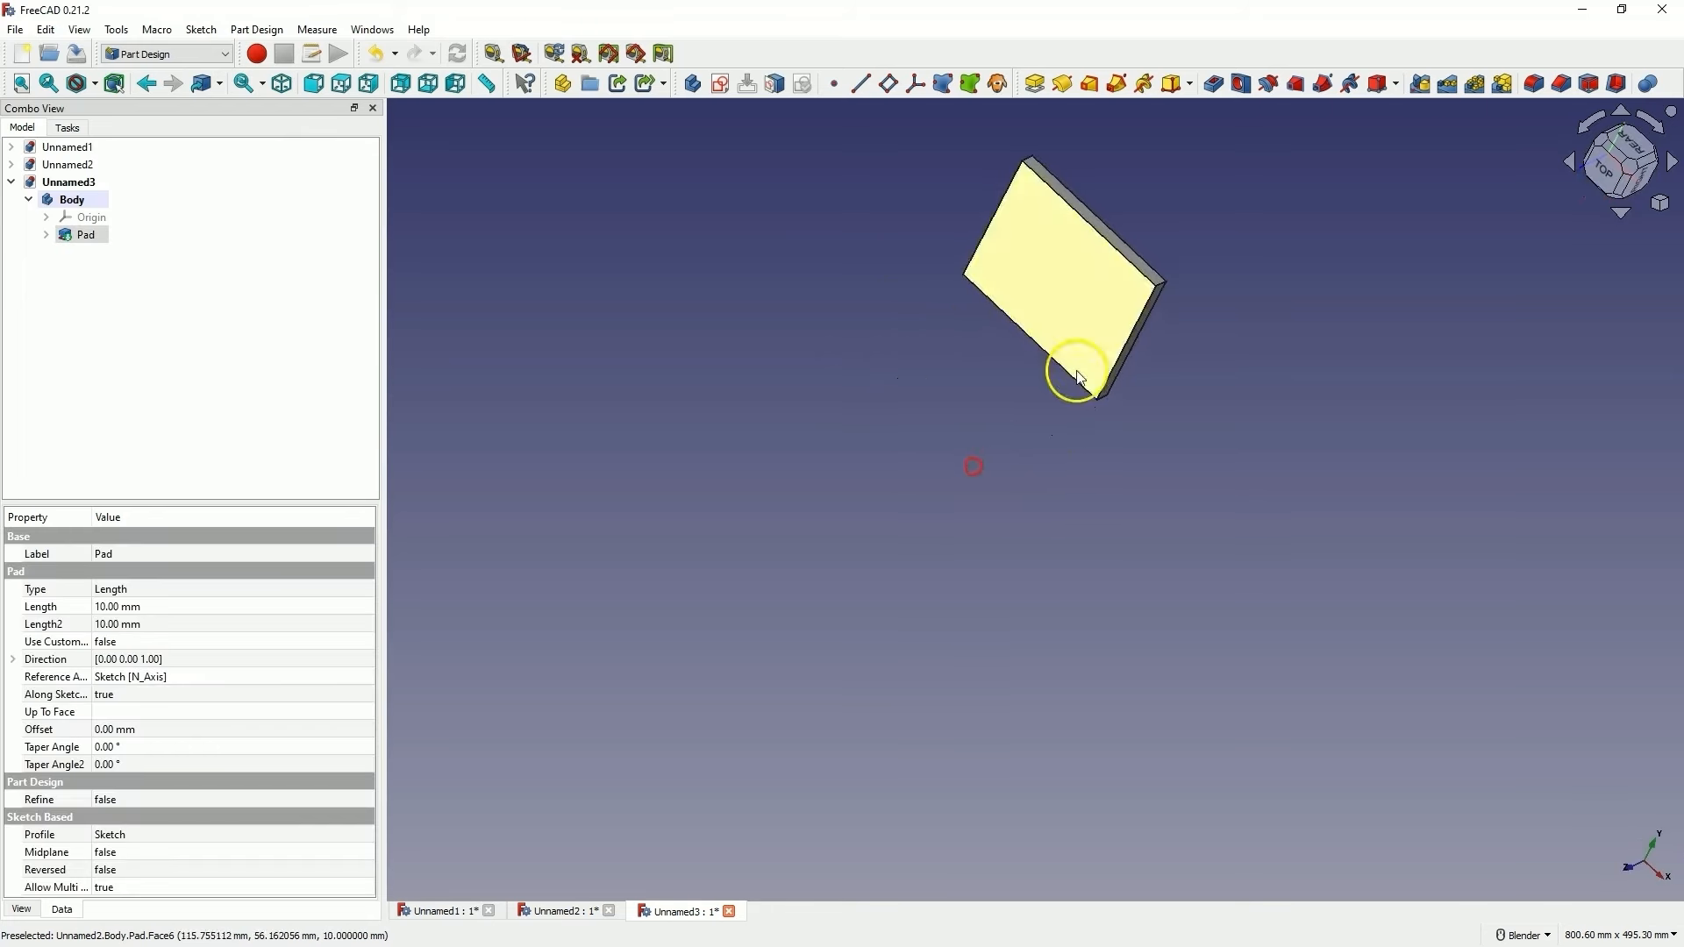
pyautogui.click(1123, 250)
pyautogui.moveTo(1041, 301); pyautogui.dragTo(904, 254, button='middle')
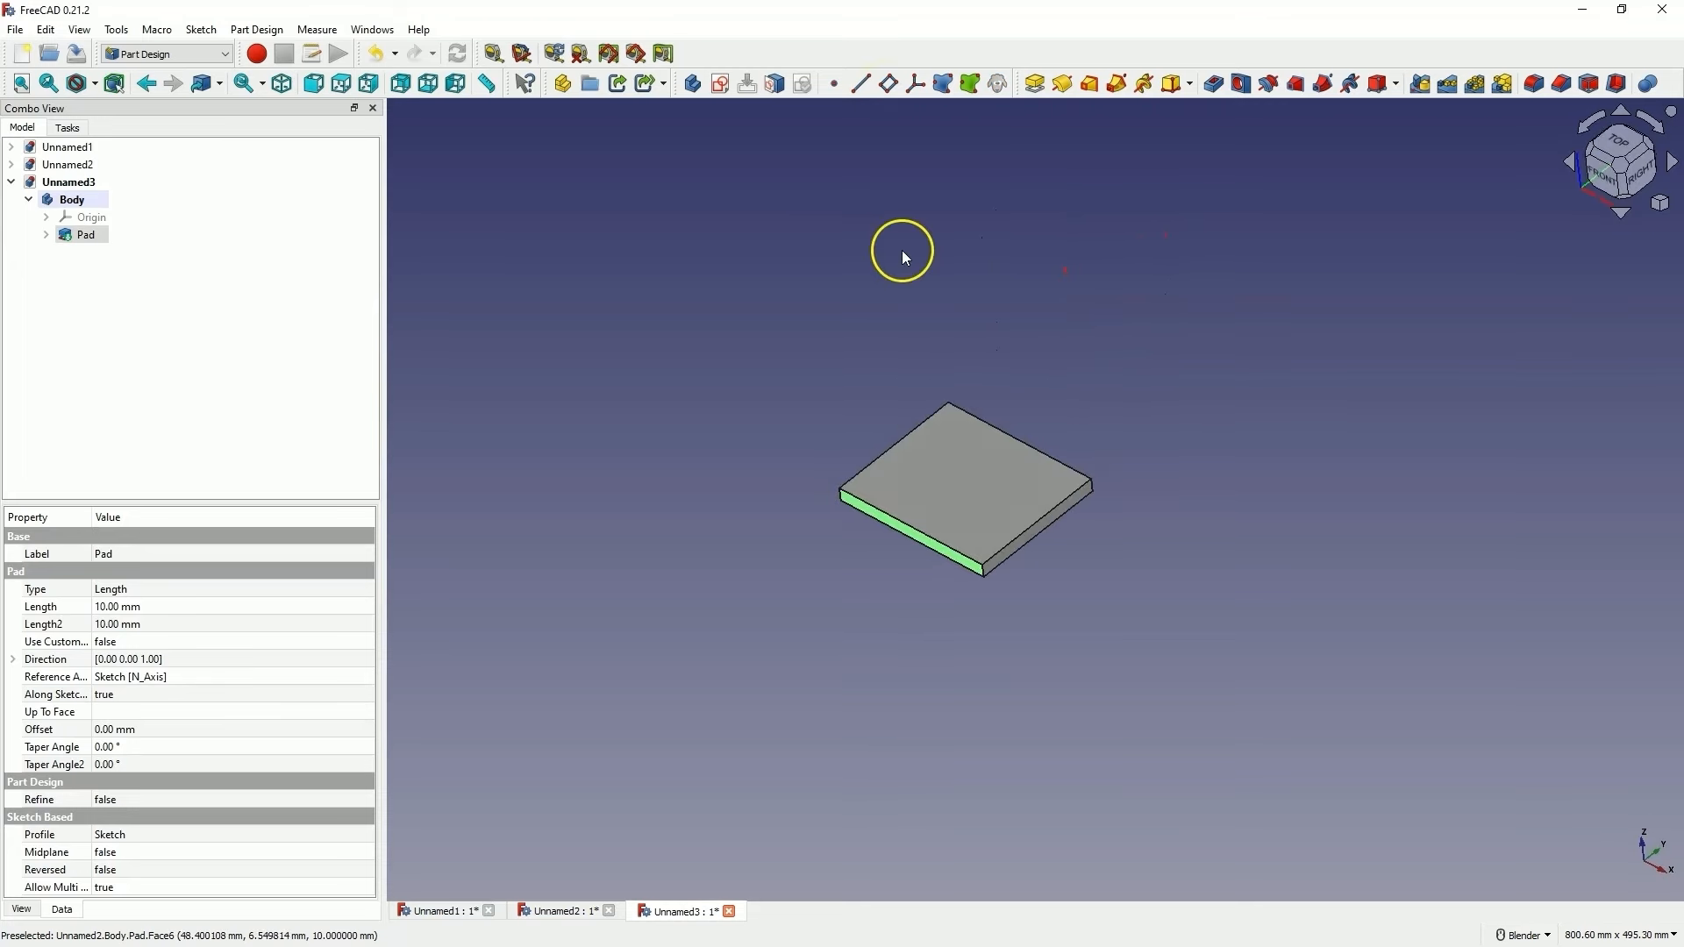
pyautogui.click(889, 84)
pyautogui.moveTo(891, 481)
pyautogui.mouseDown(button='middle')
pyautogui.moveTo(929, 387)
pyautogui.moveTo(872, 358)
pyautogui.moveTo(641, 393)
pyautogui.mouseUp(button='middle')
pyautogui.scroll(5, 917, 528)
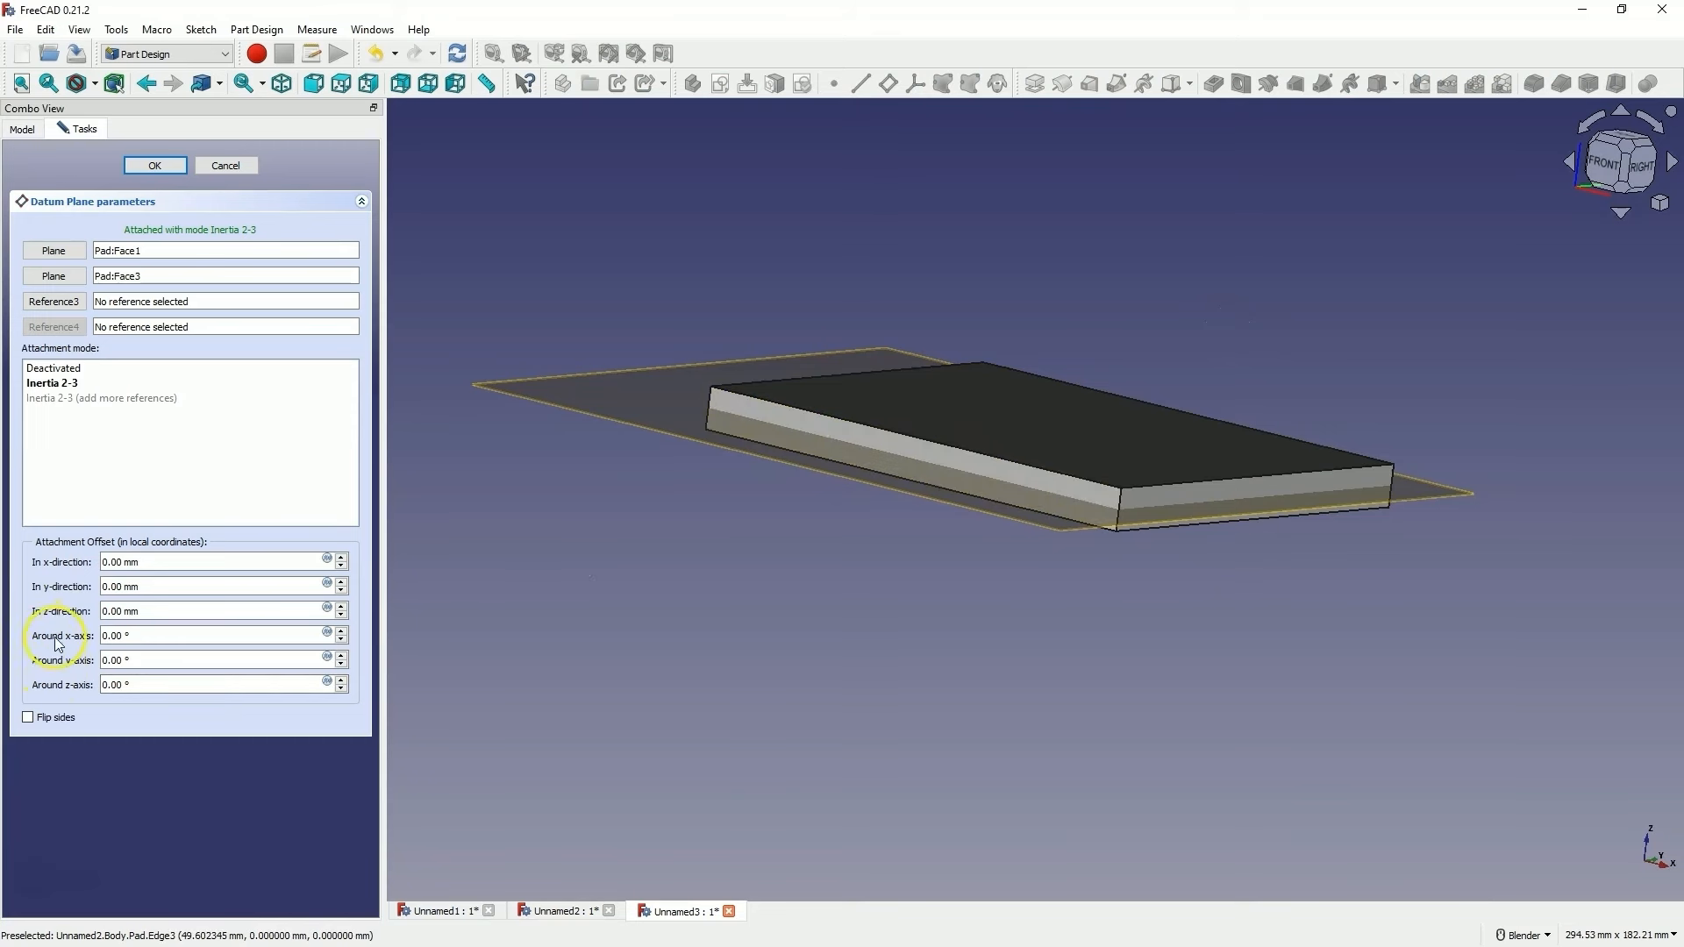
# Rotate the datum plane 90° around its x-axis so it stands upright through the plate's middle, and accept it
pyautogui.click(123, 633)
pyautogui.scroll(9, 124, 633)
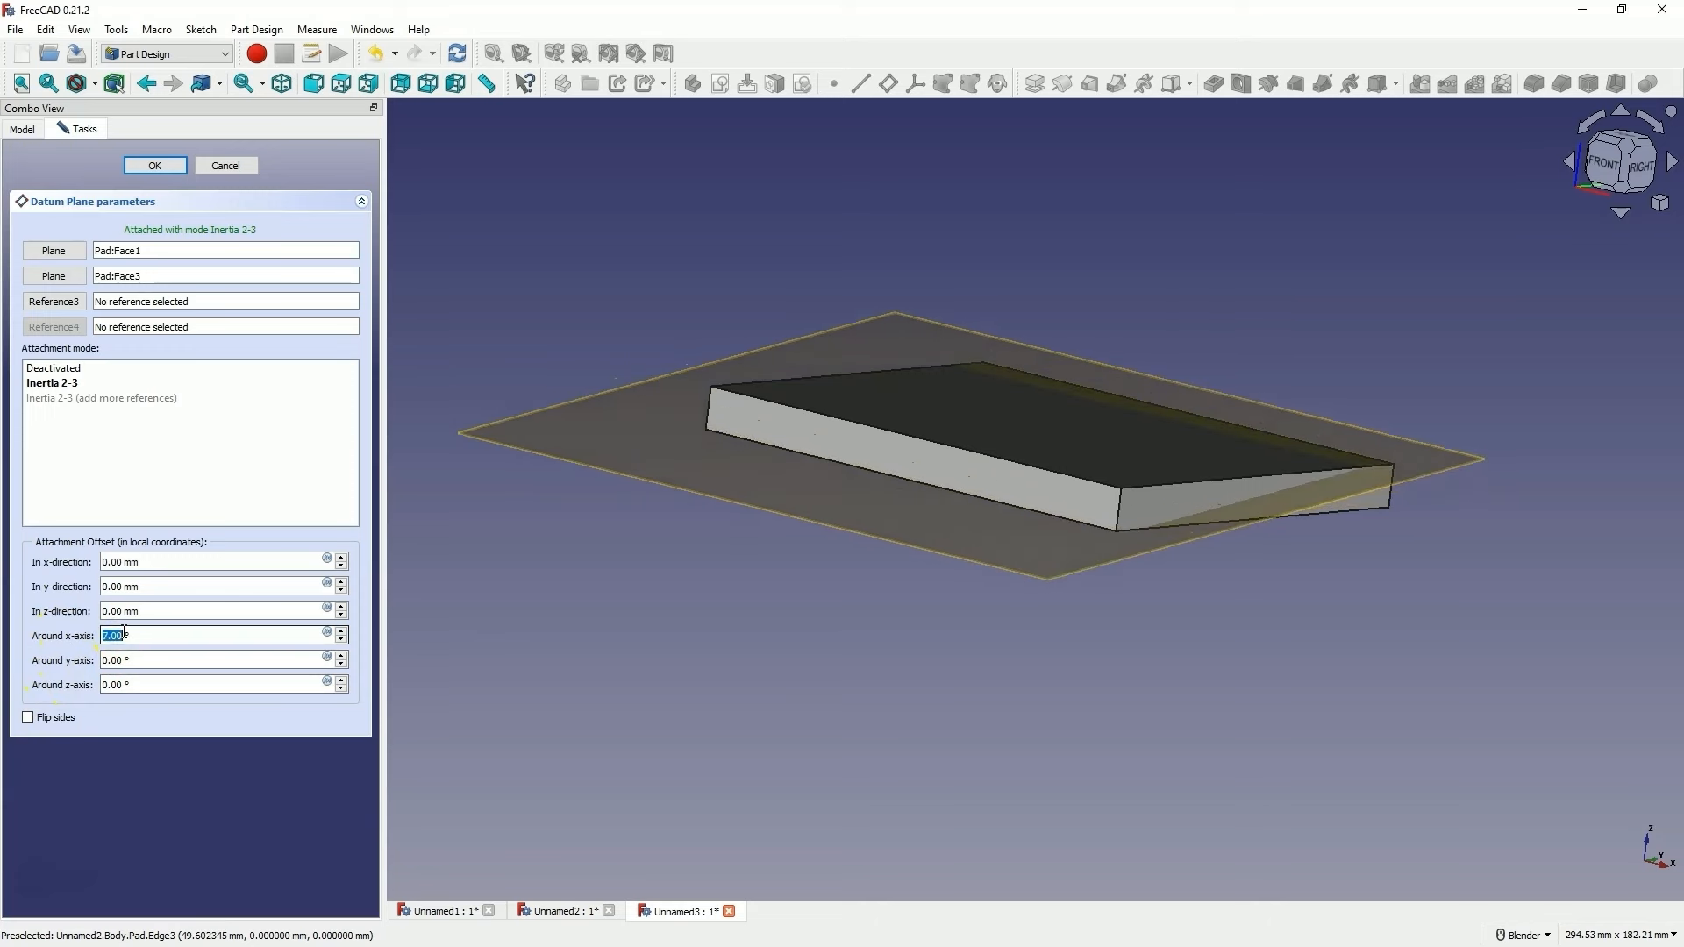
pyautogui.scroll(11, 116, 638)
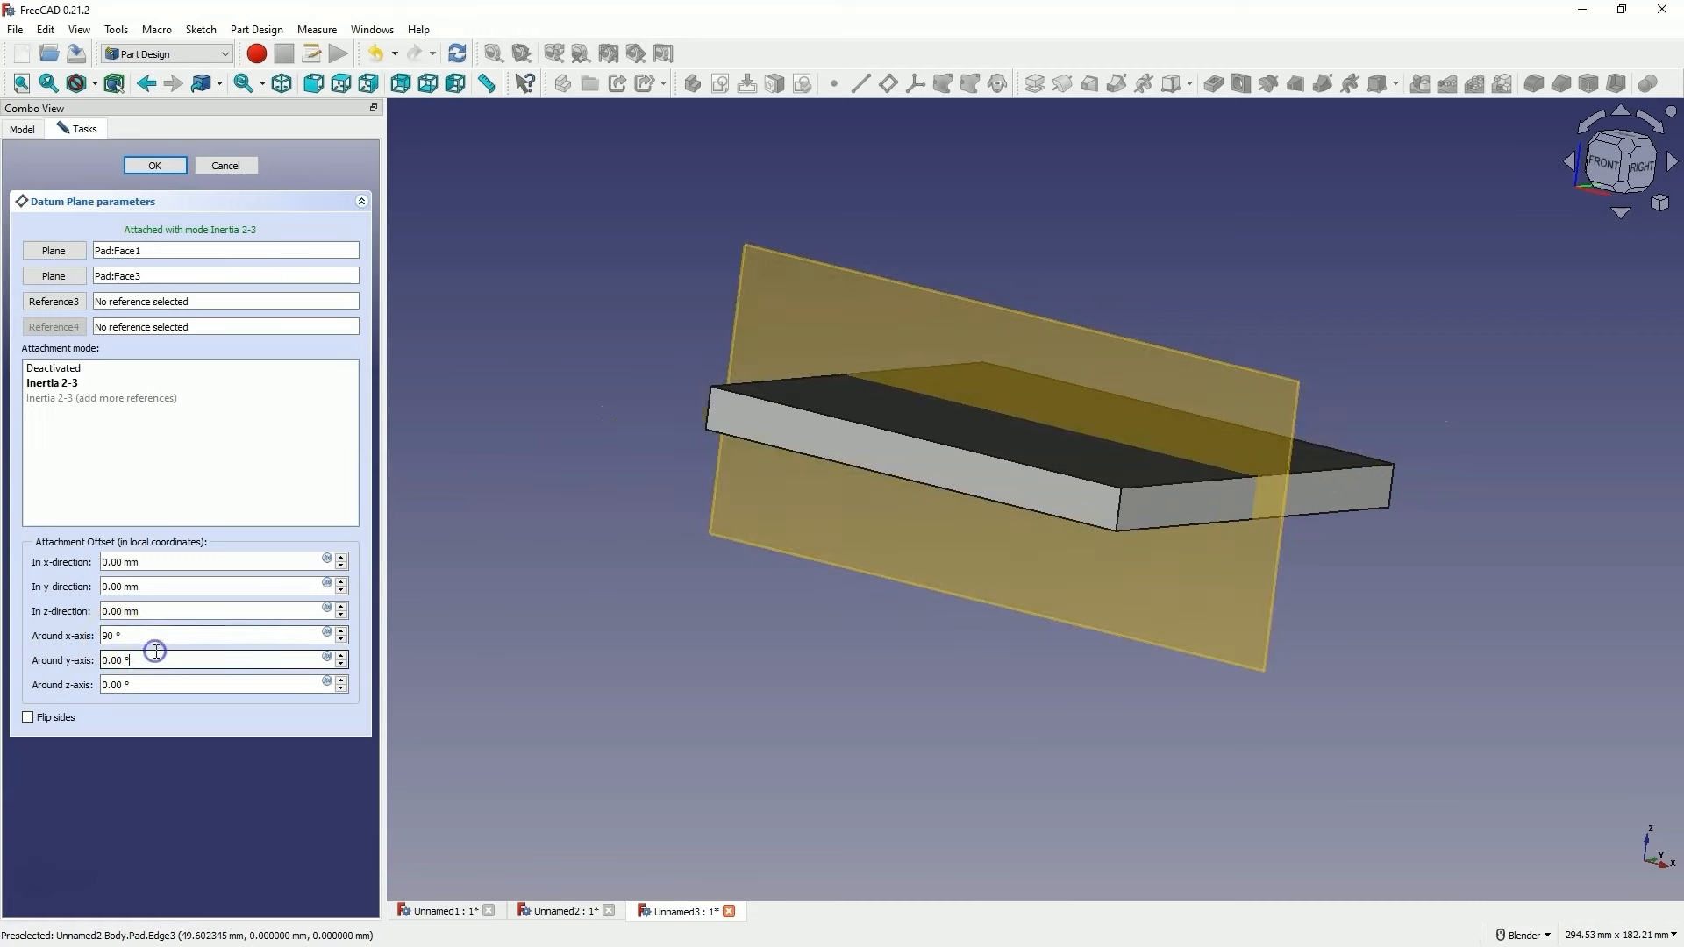
pyautogui.moveTo(1044, 398); pyautogui.dragTo(1151, 622, button='middle')
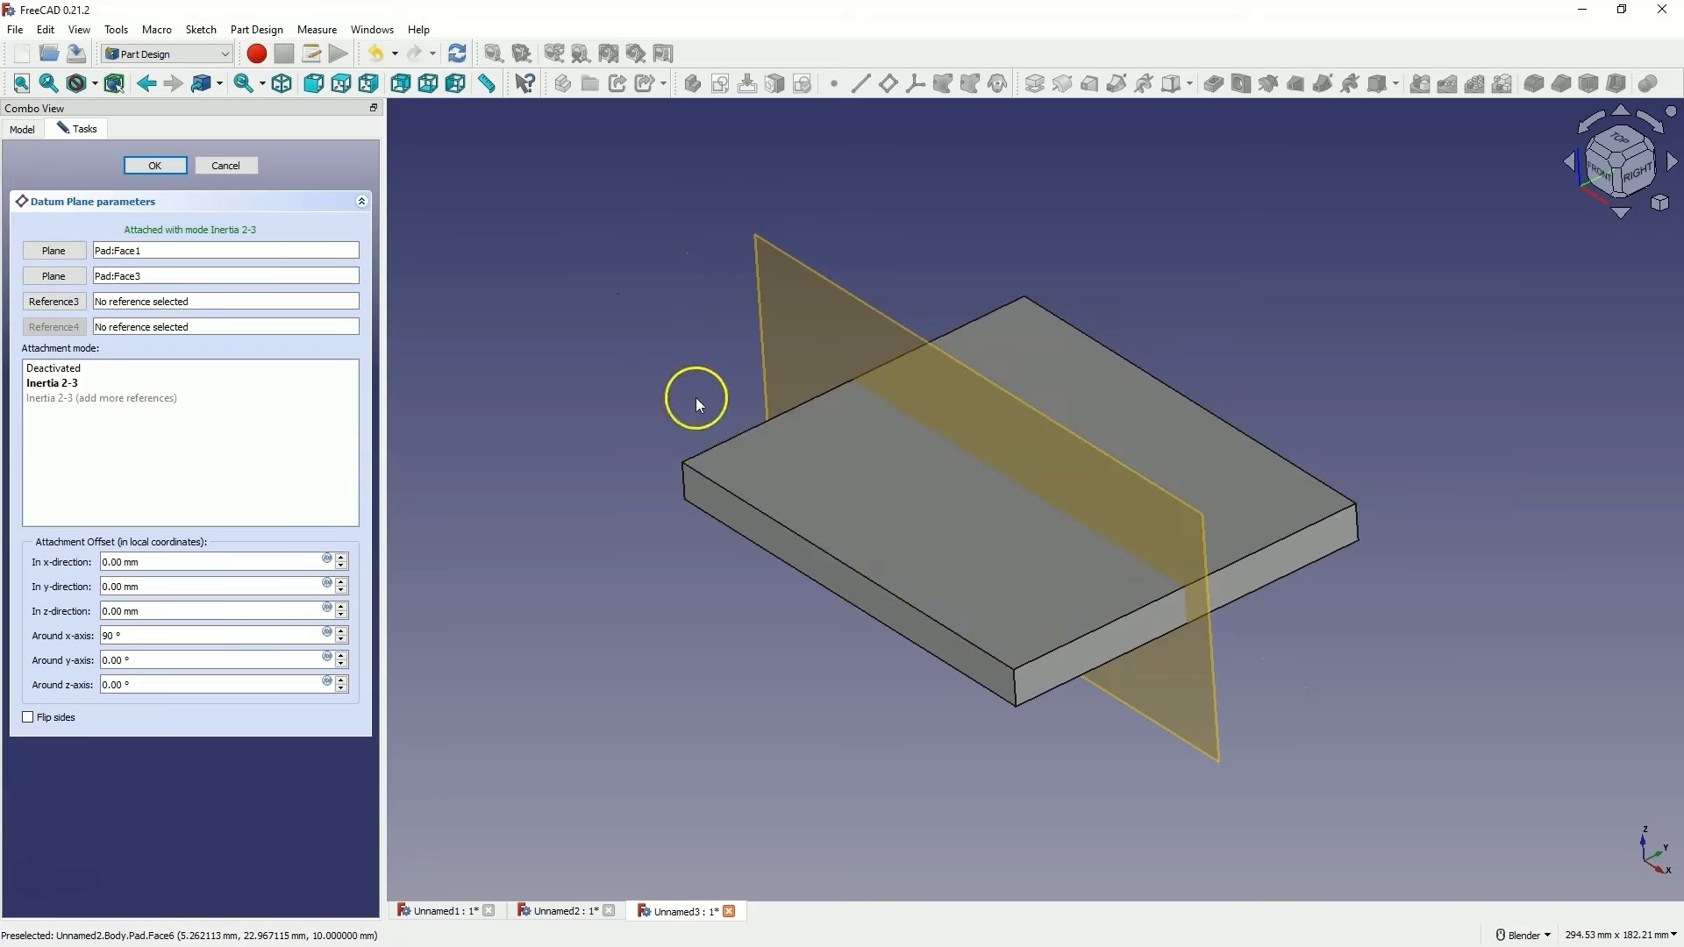
pyautogui.click(154, 168)
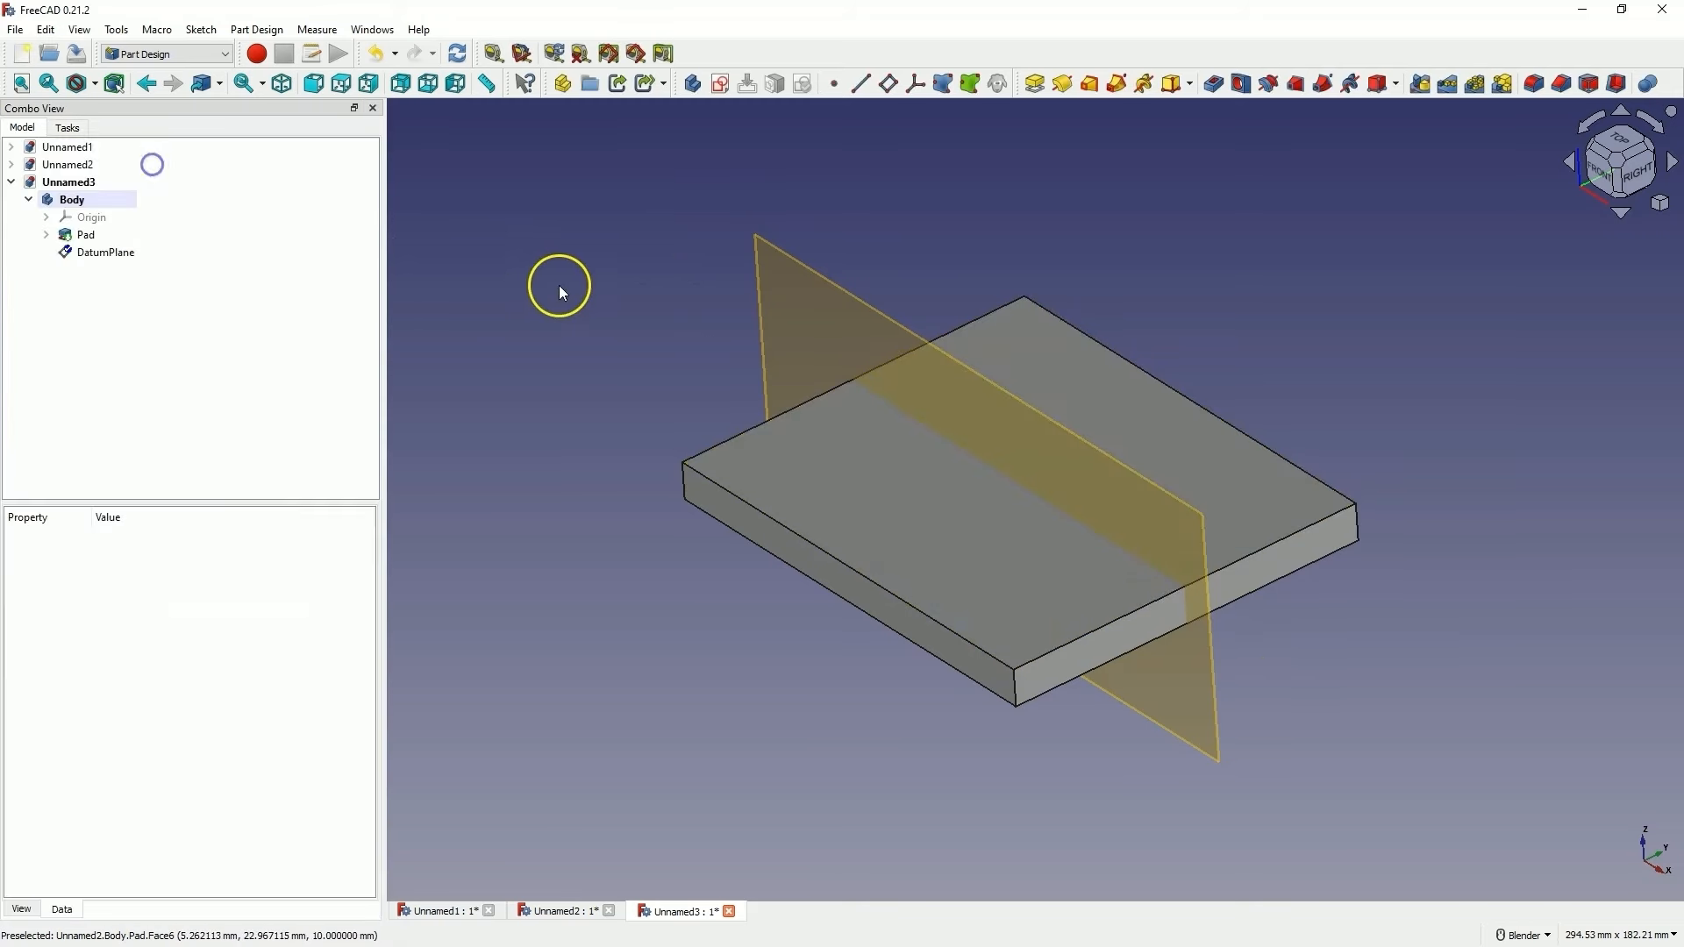
# Start a sketch on the datum plane and link the plate's upper edge as external geometry
pyautogui.click(922, 360)
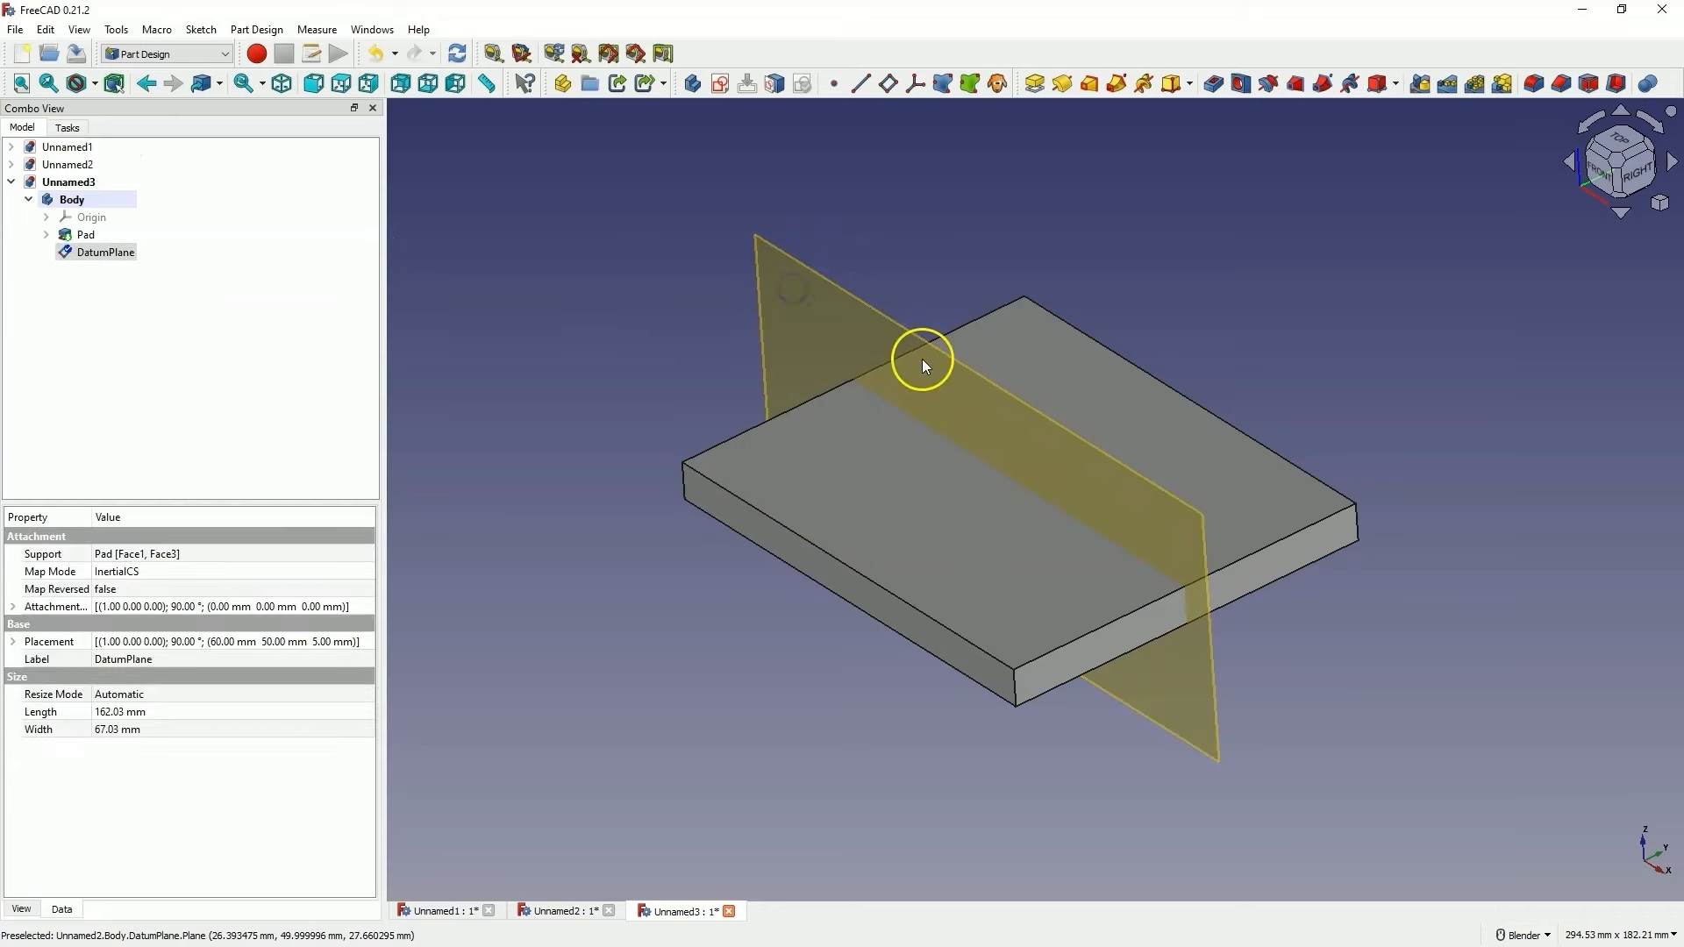
pyautogui.click(720, 83)
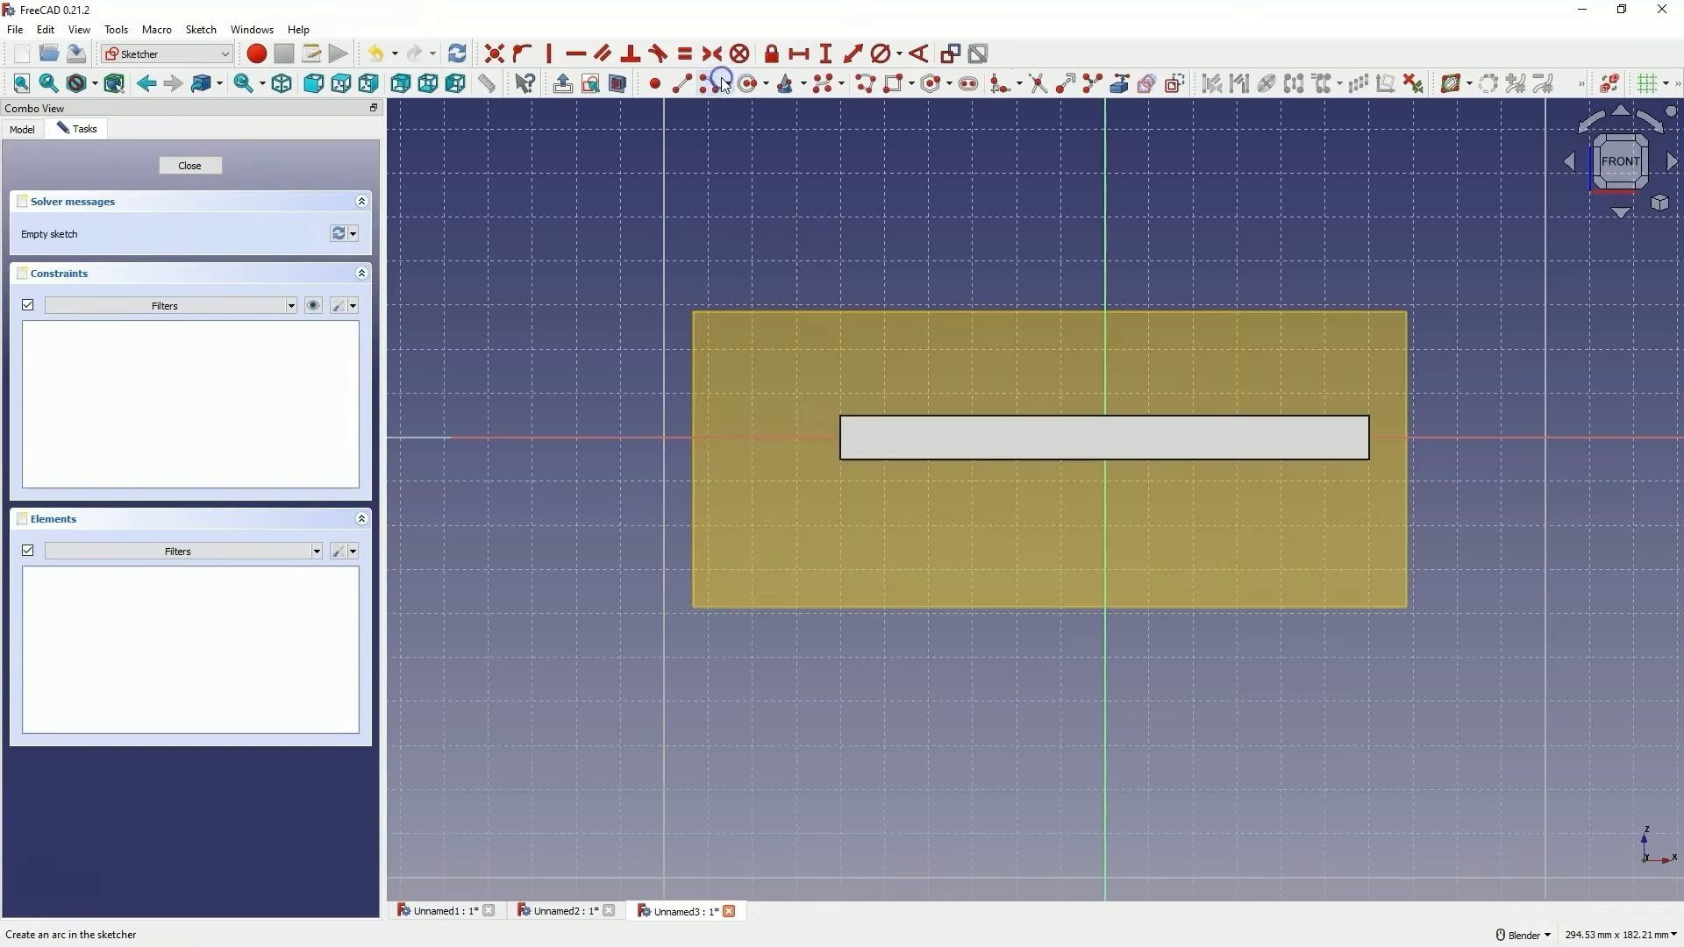
pyautogui.click(1120, 83)
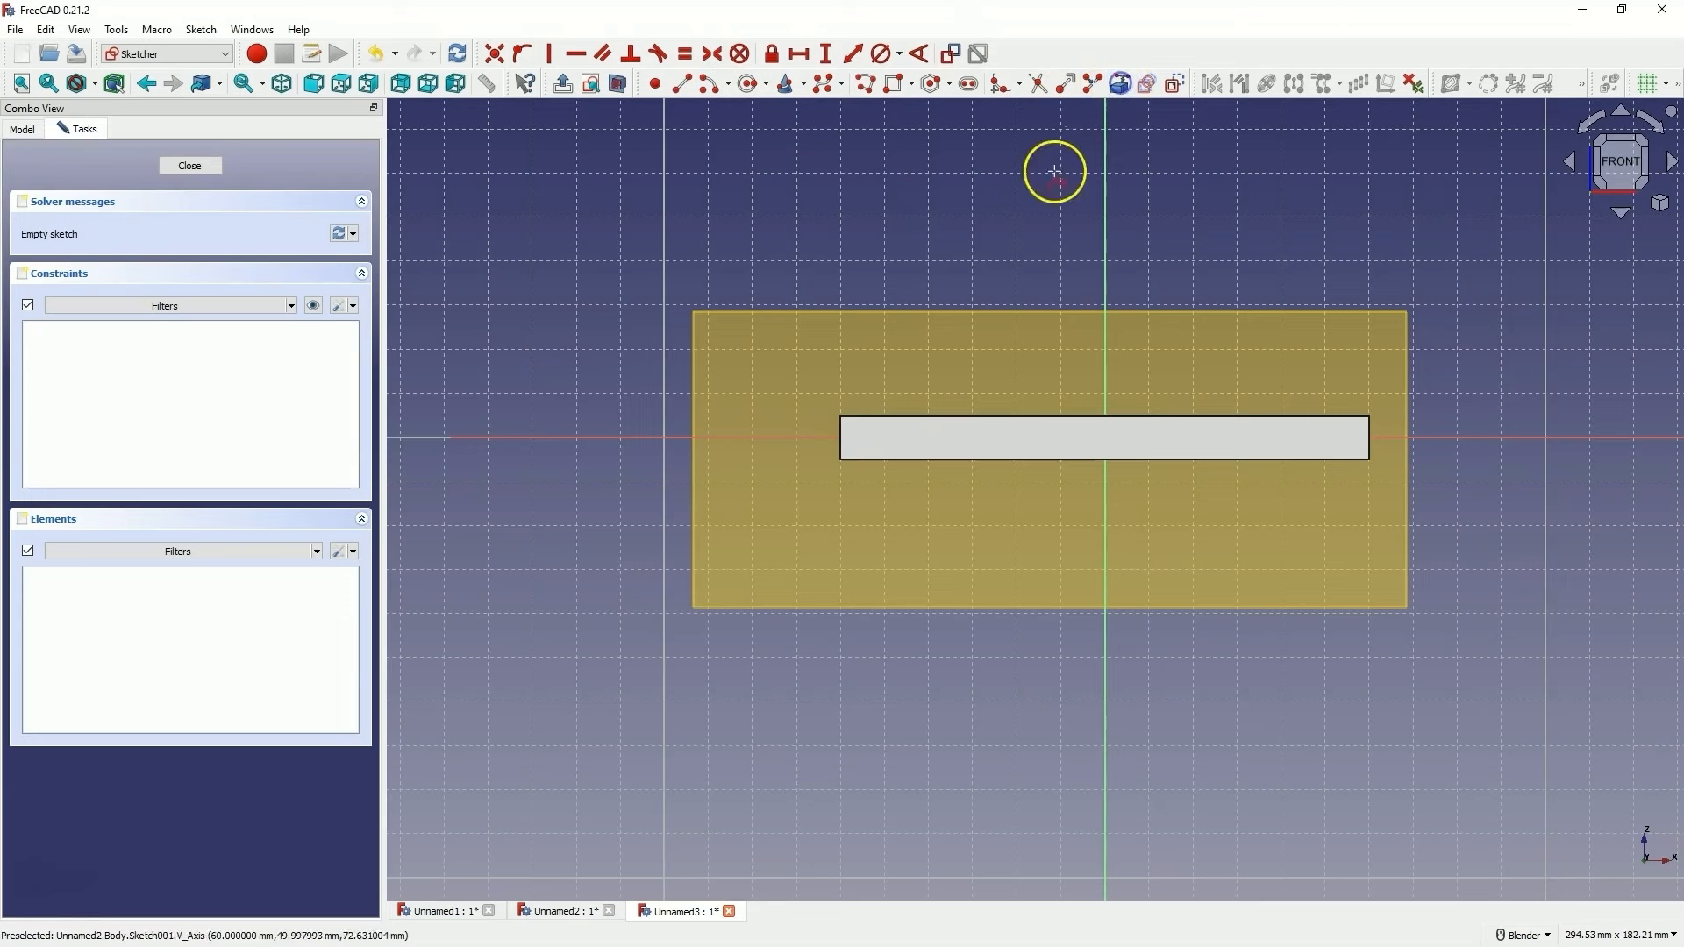
pyautogui.click(938, 420)
# Draw a small rectangle about 11 mm high standing on the linked upper edge, near the plate's negative X end
pyautogui.click(894, 83)
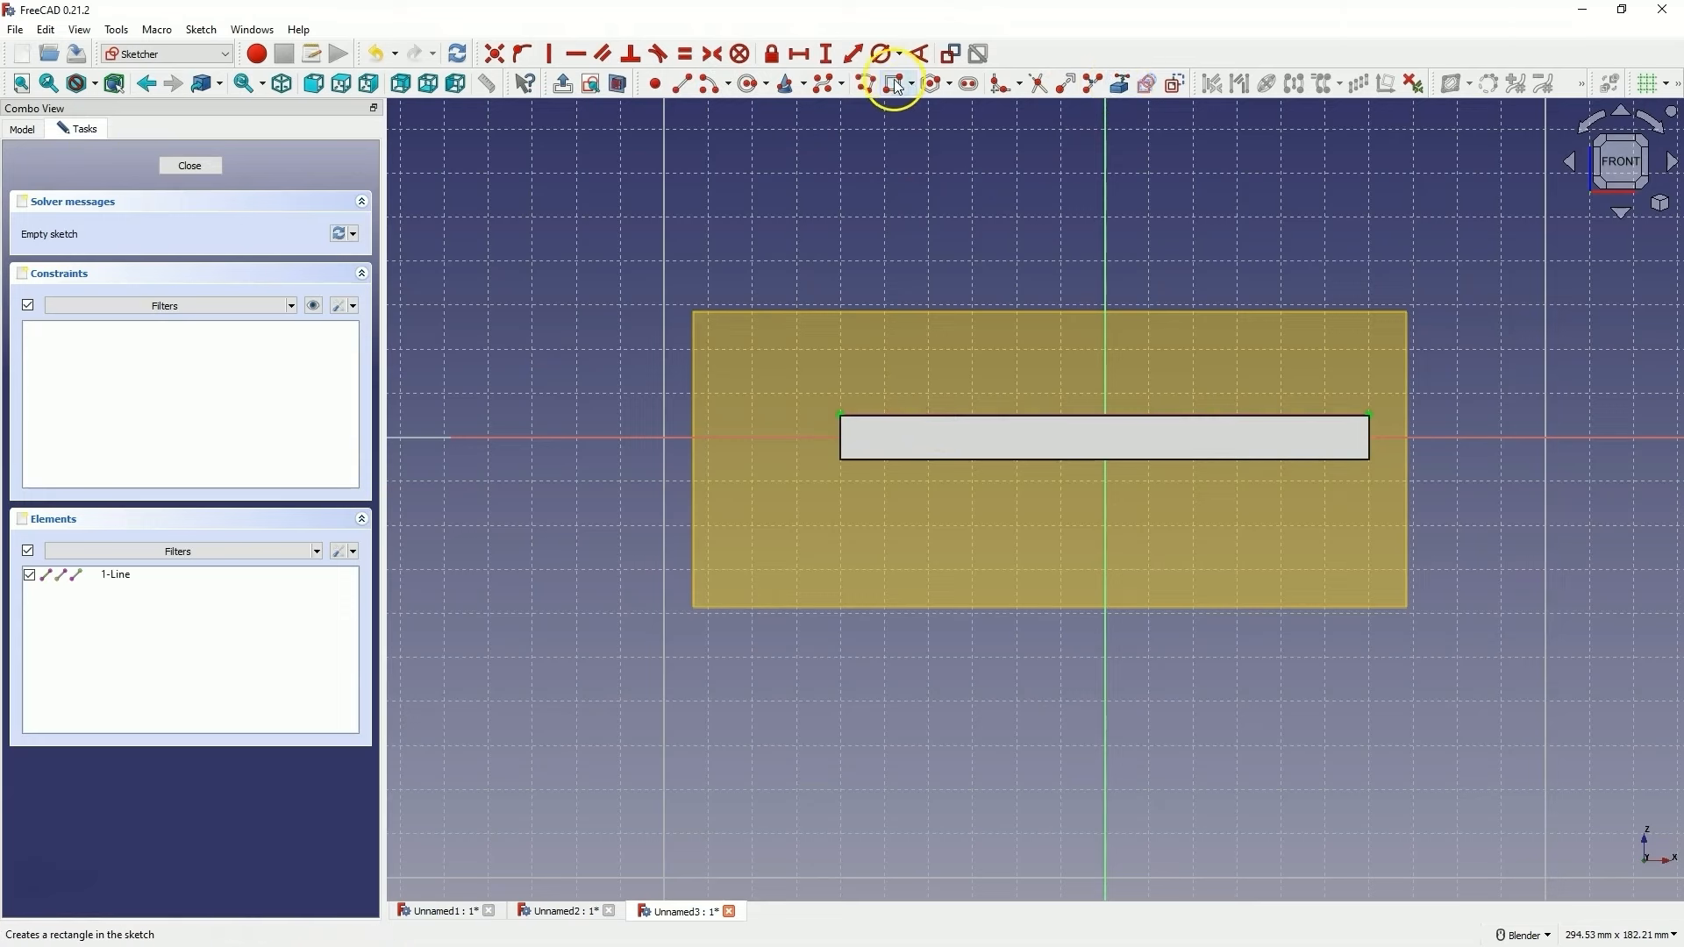
pyautogui.click(920, 414)
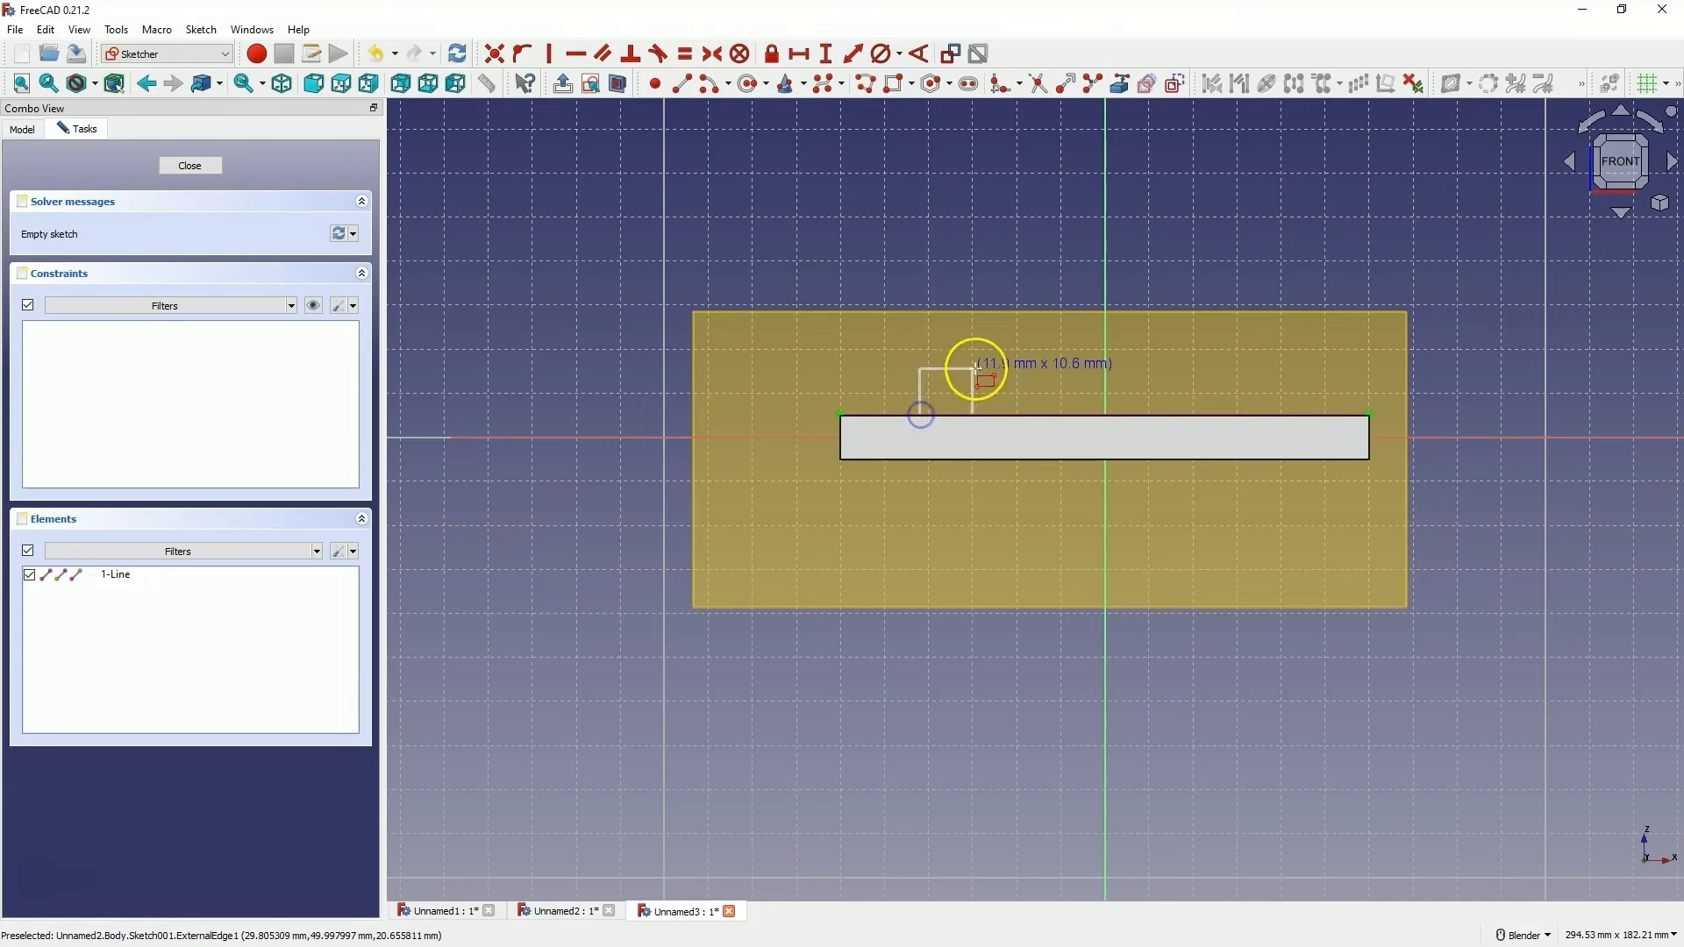
pyautogui.click(978, 368)
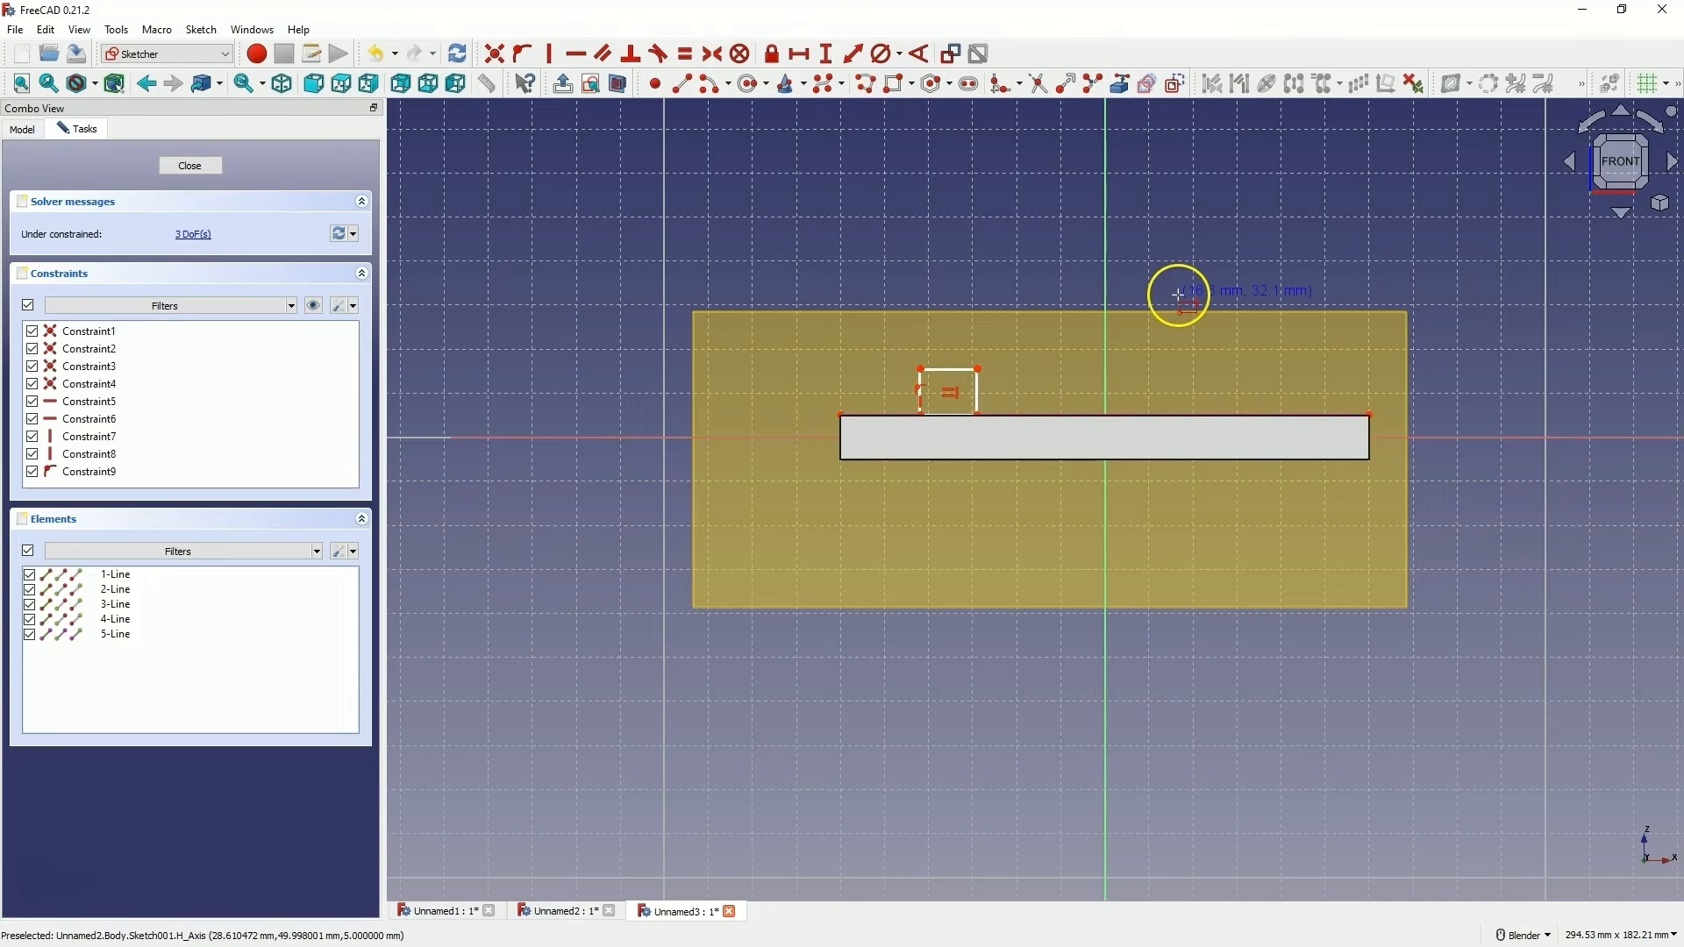
# Close the rectangle sketch and draw a vertical line about 15 mm long above the plate in a second sketch on the datum plane
pyautogui.click(197, 167)
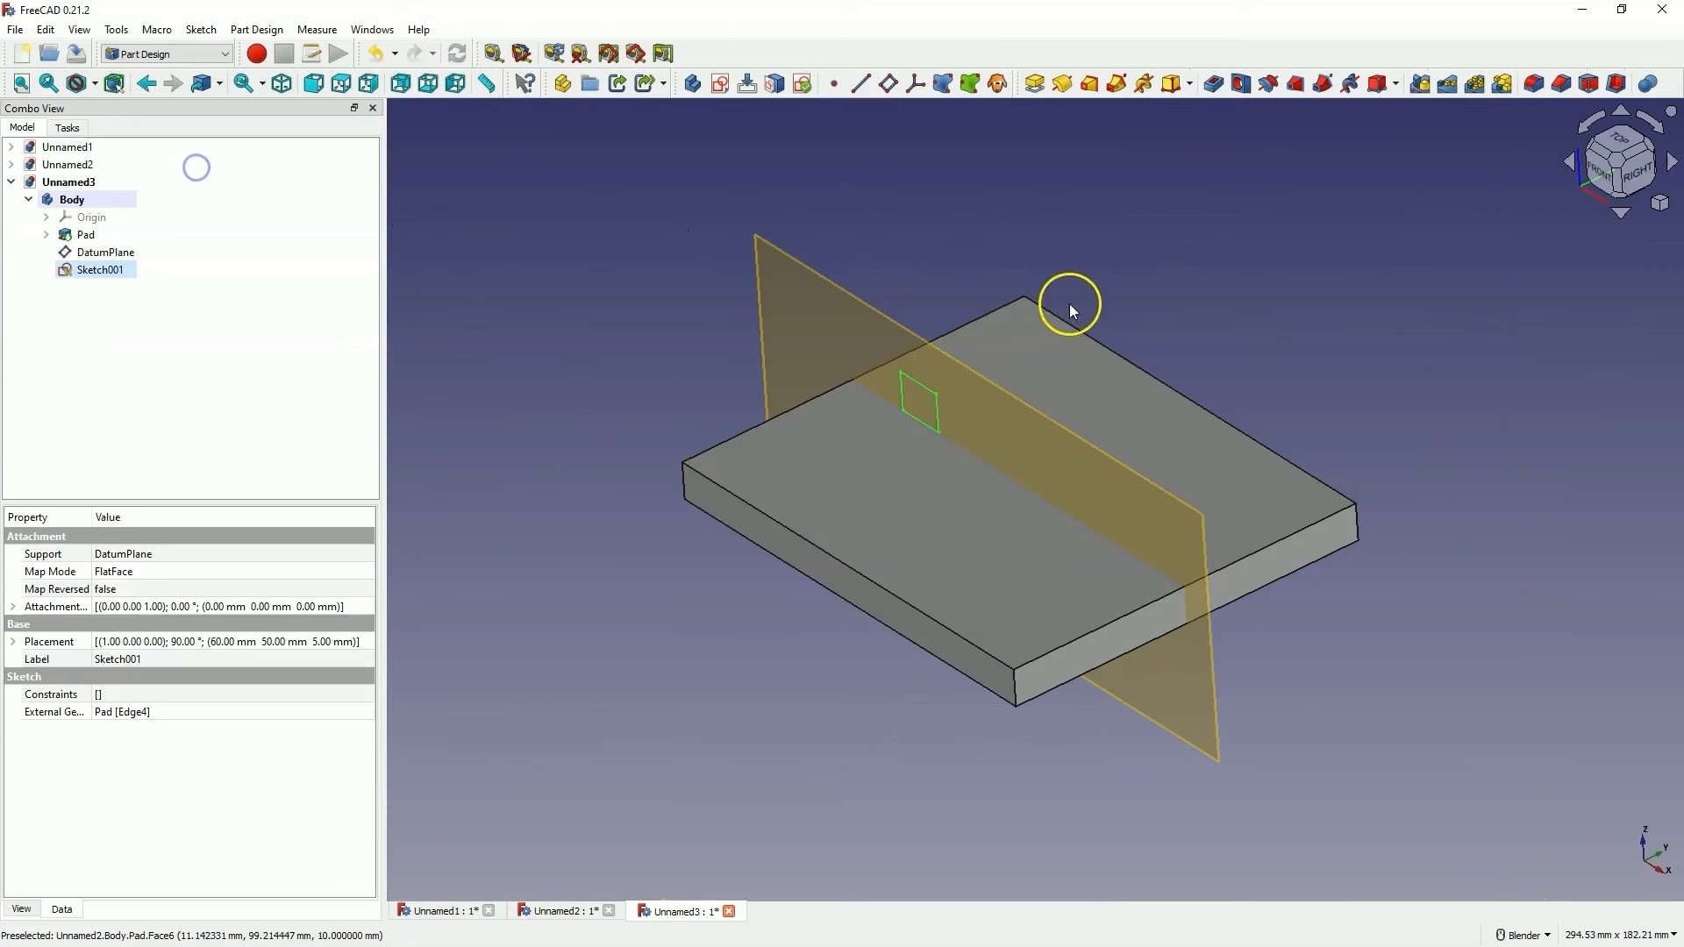
pyautogui.click(807, 289)
pyautogui.click(720, 83)
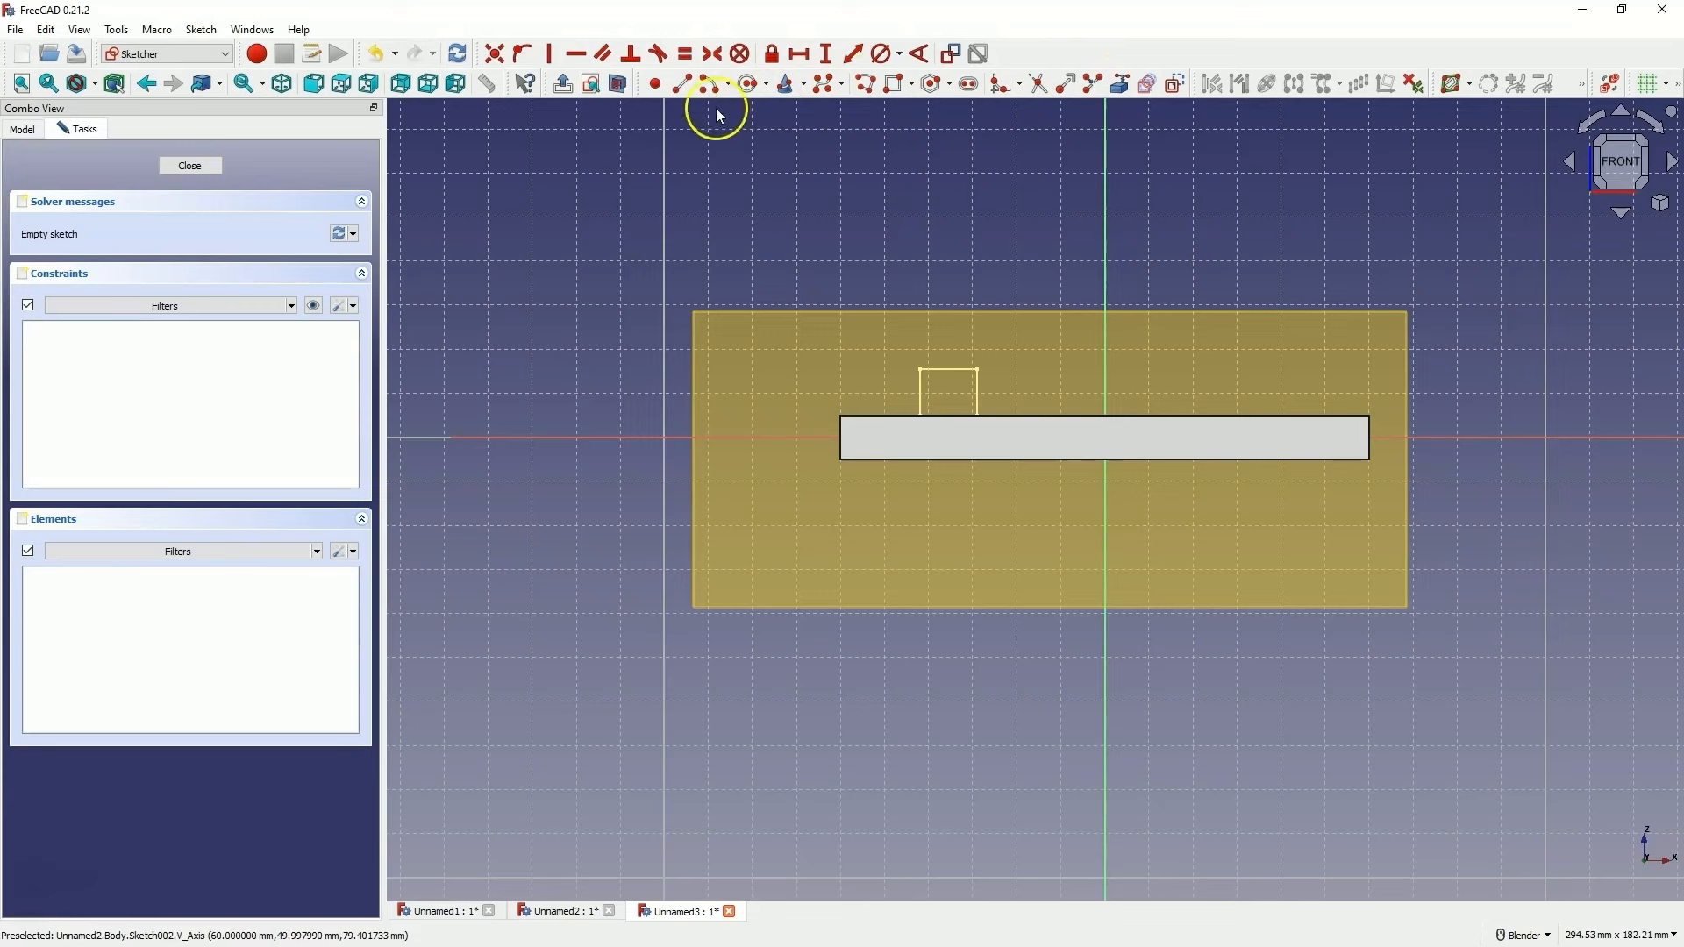
pyautogui.click(682, 85)
pyautogui.click(1077, 346)
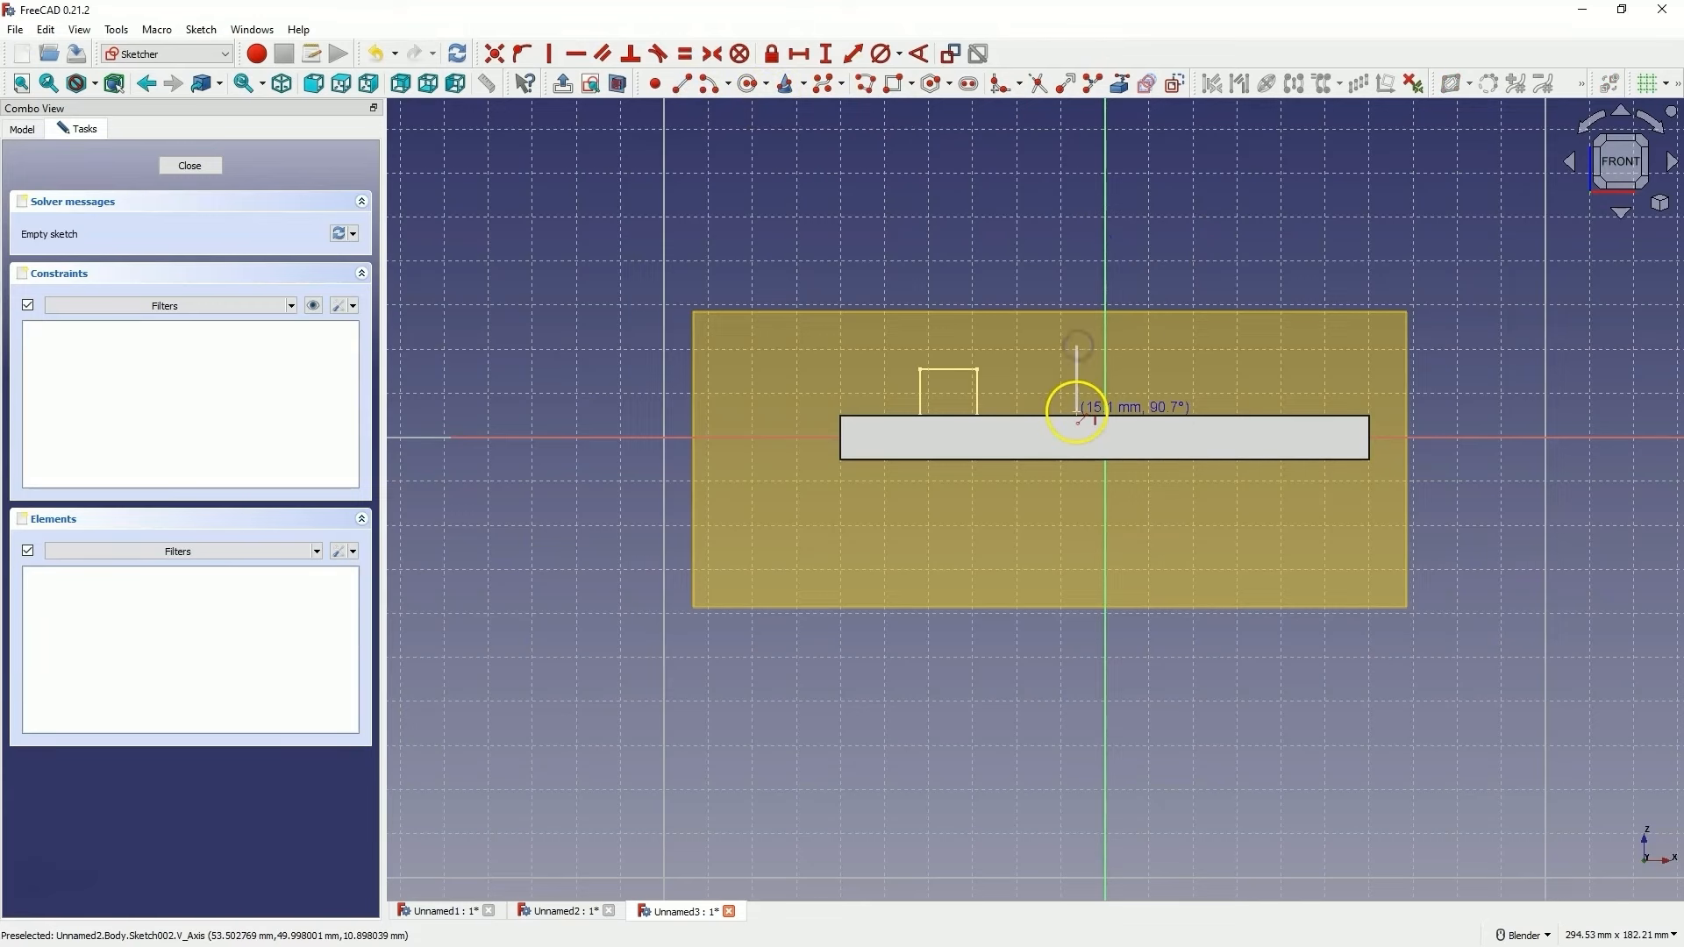
pyautogui.click(1077, 412)
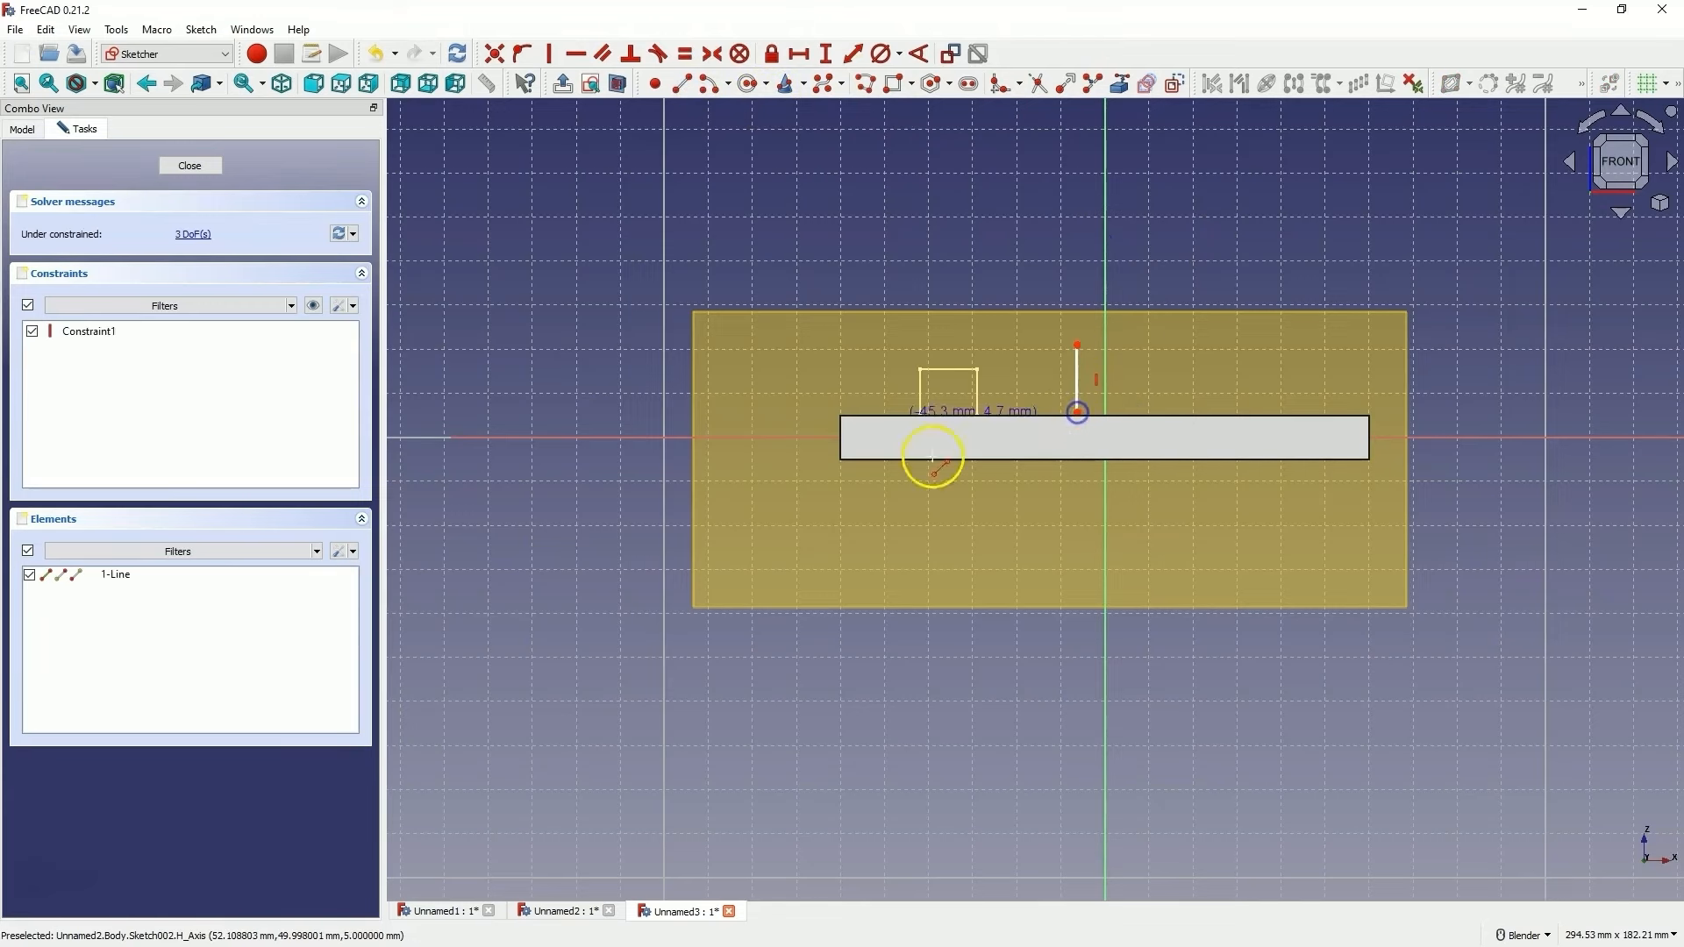
pyautogui.click(190, 167)
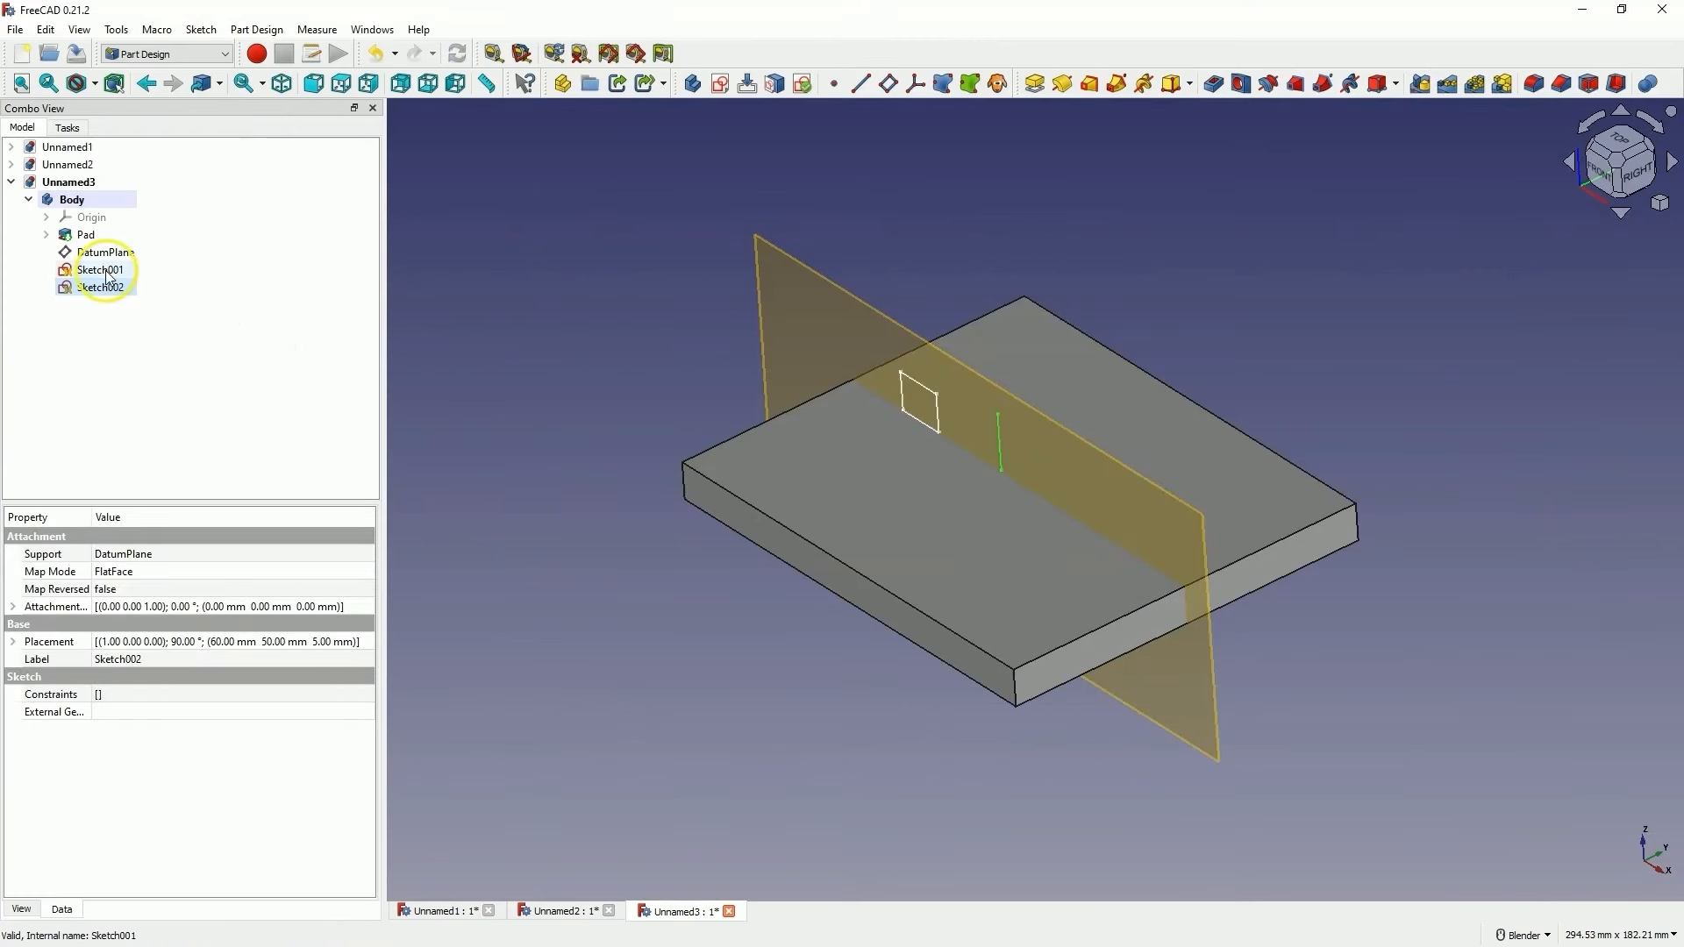
# Start a Revolution of the rectangle sketch through 360° about the vertical sketch axis
pyautogui.click(101, 270)
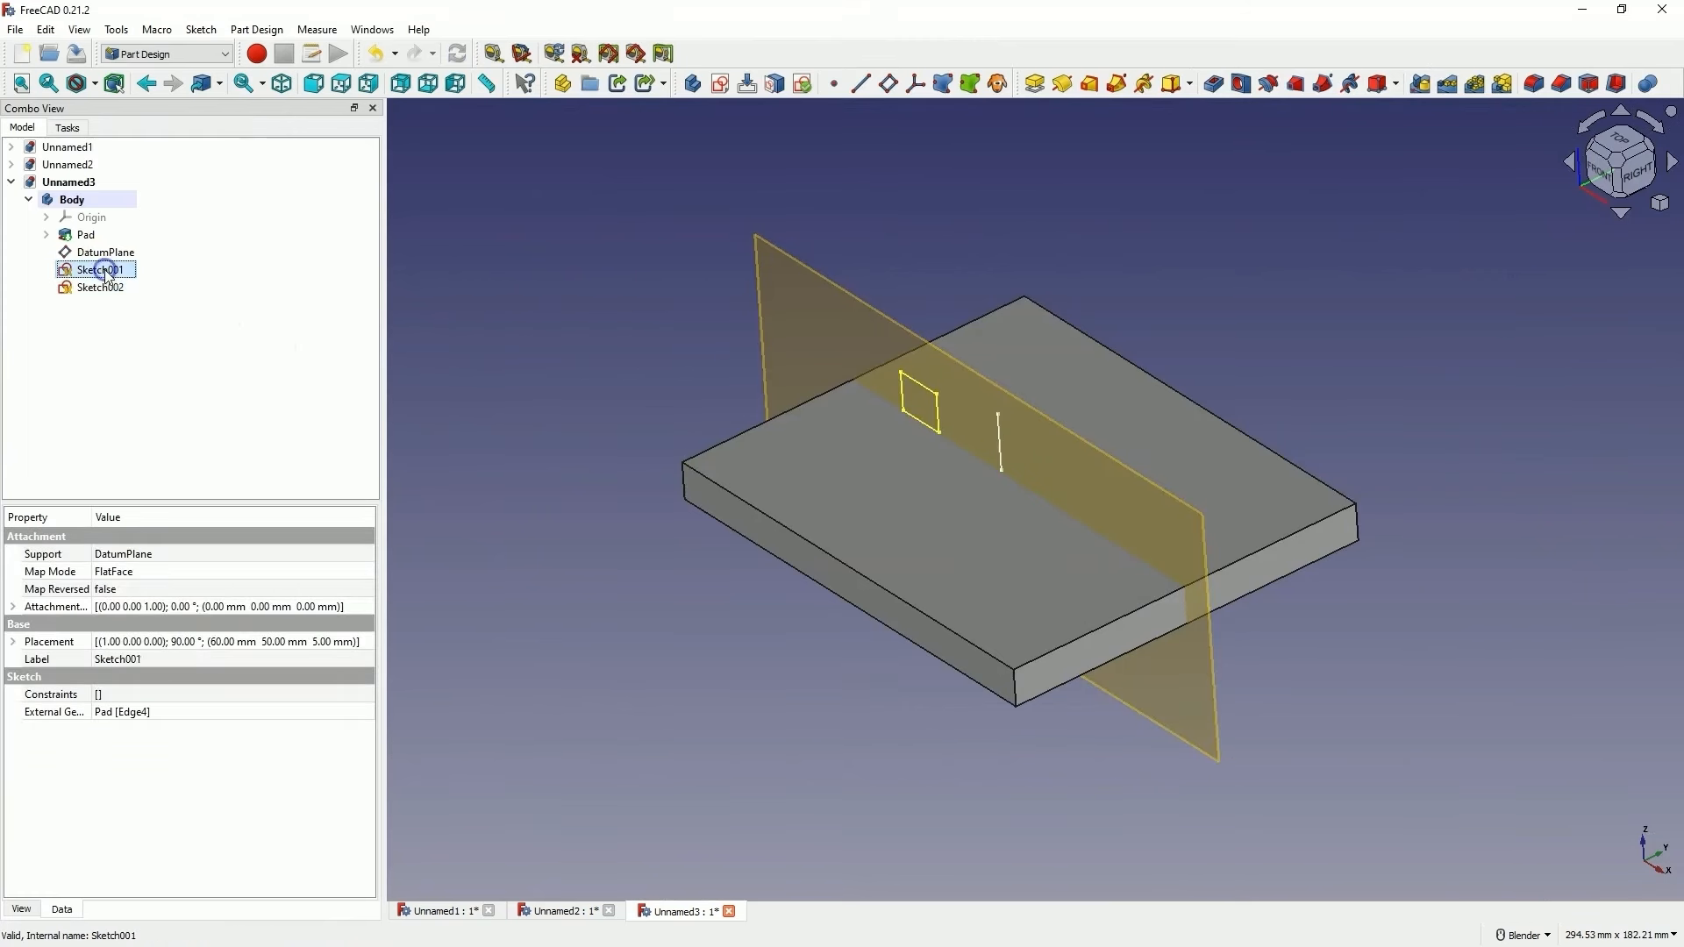
pyautogui.click(1065, 84)
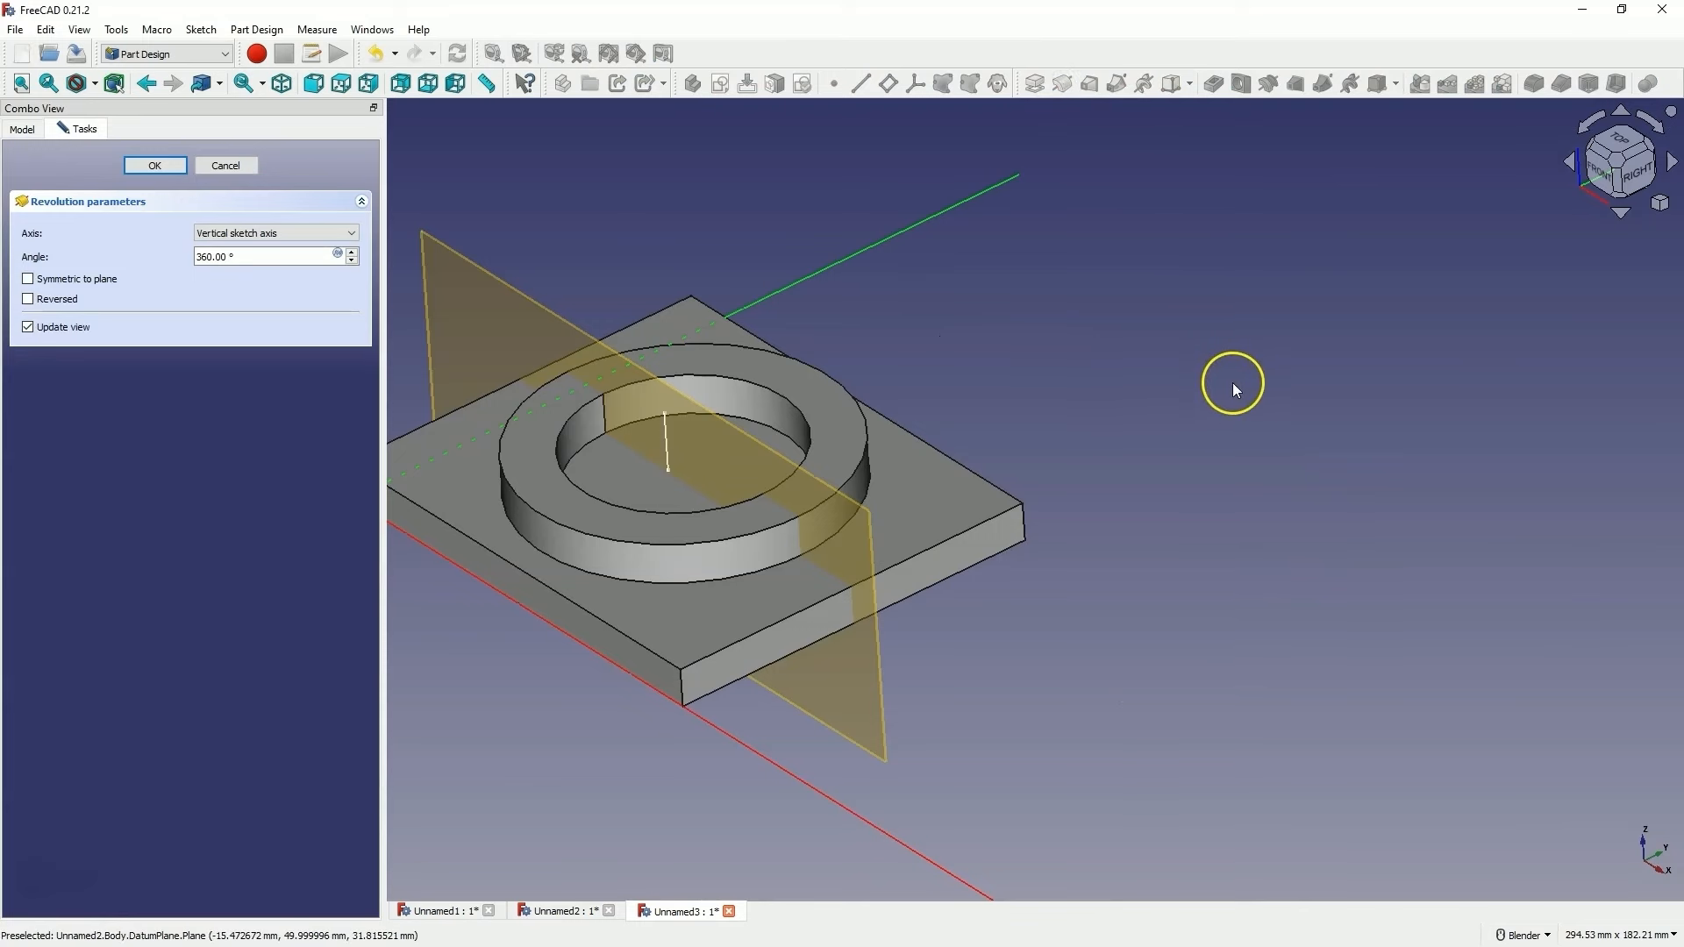
pyautogui.scroll(-3, 1232, 382)
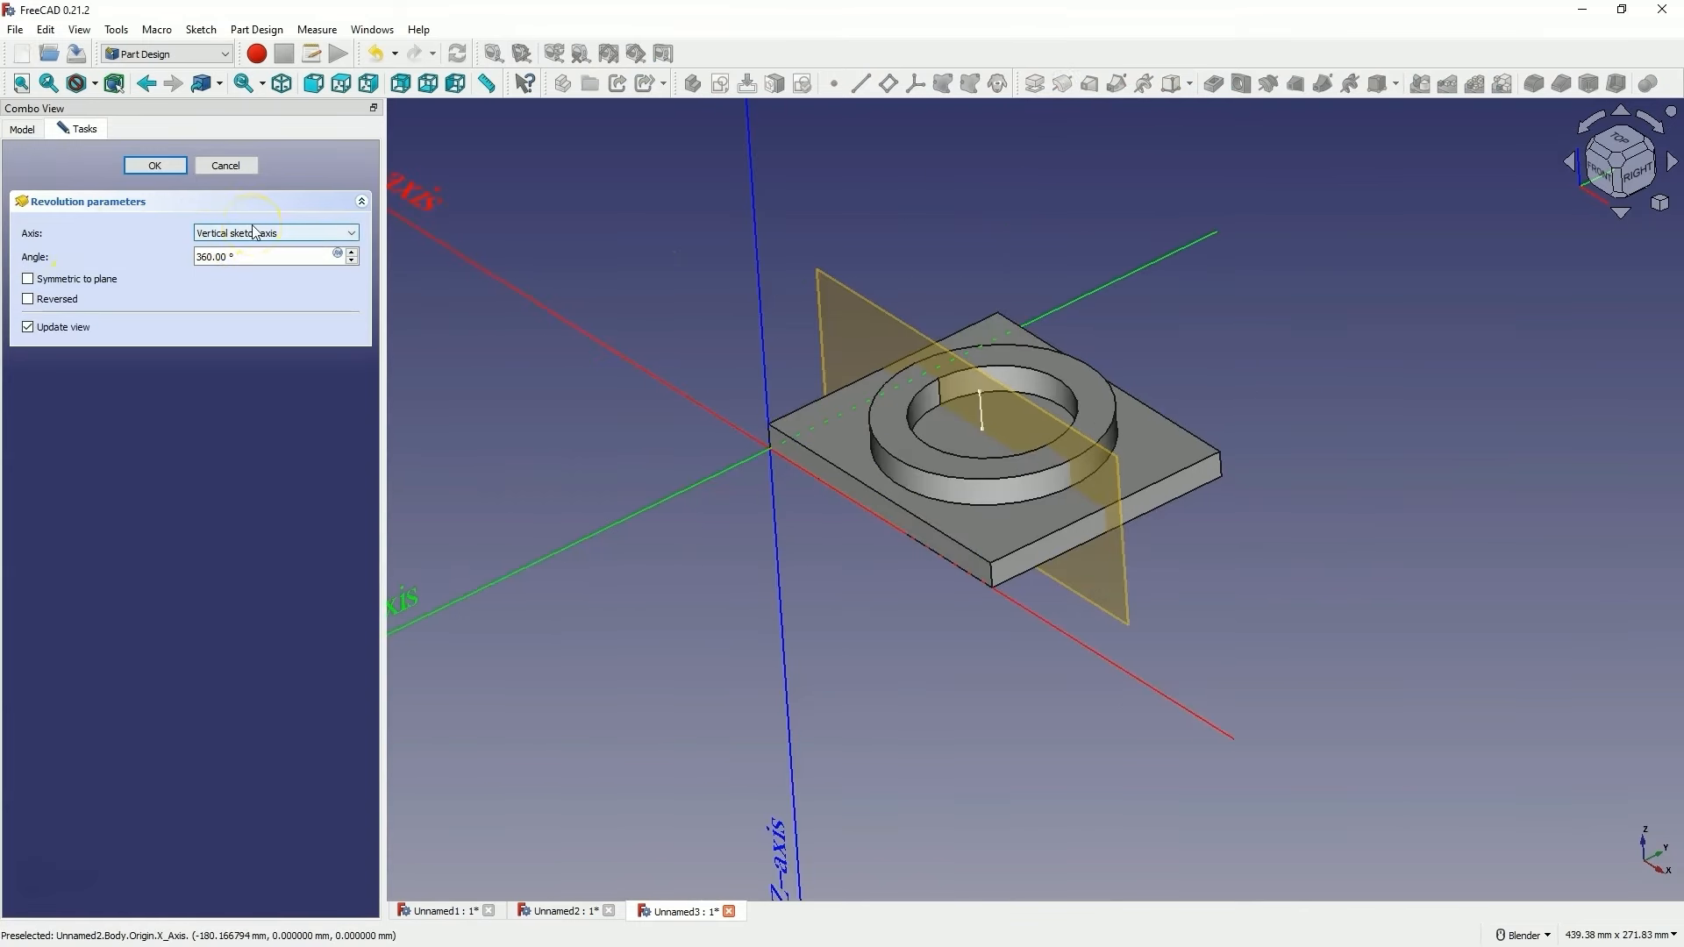
pyautogui.click(215, 256)
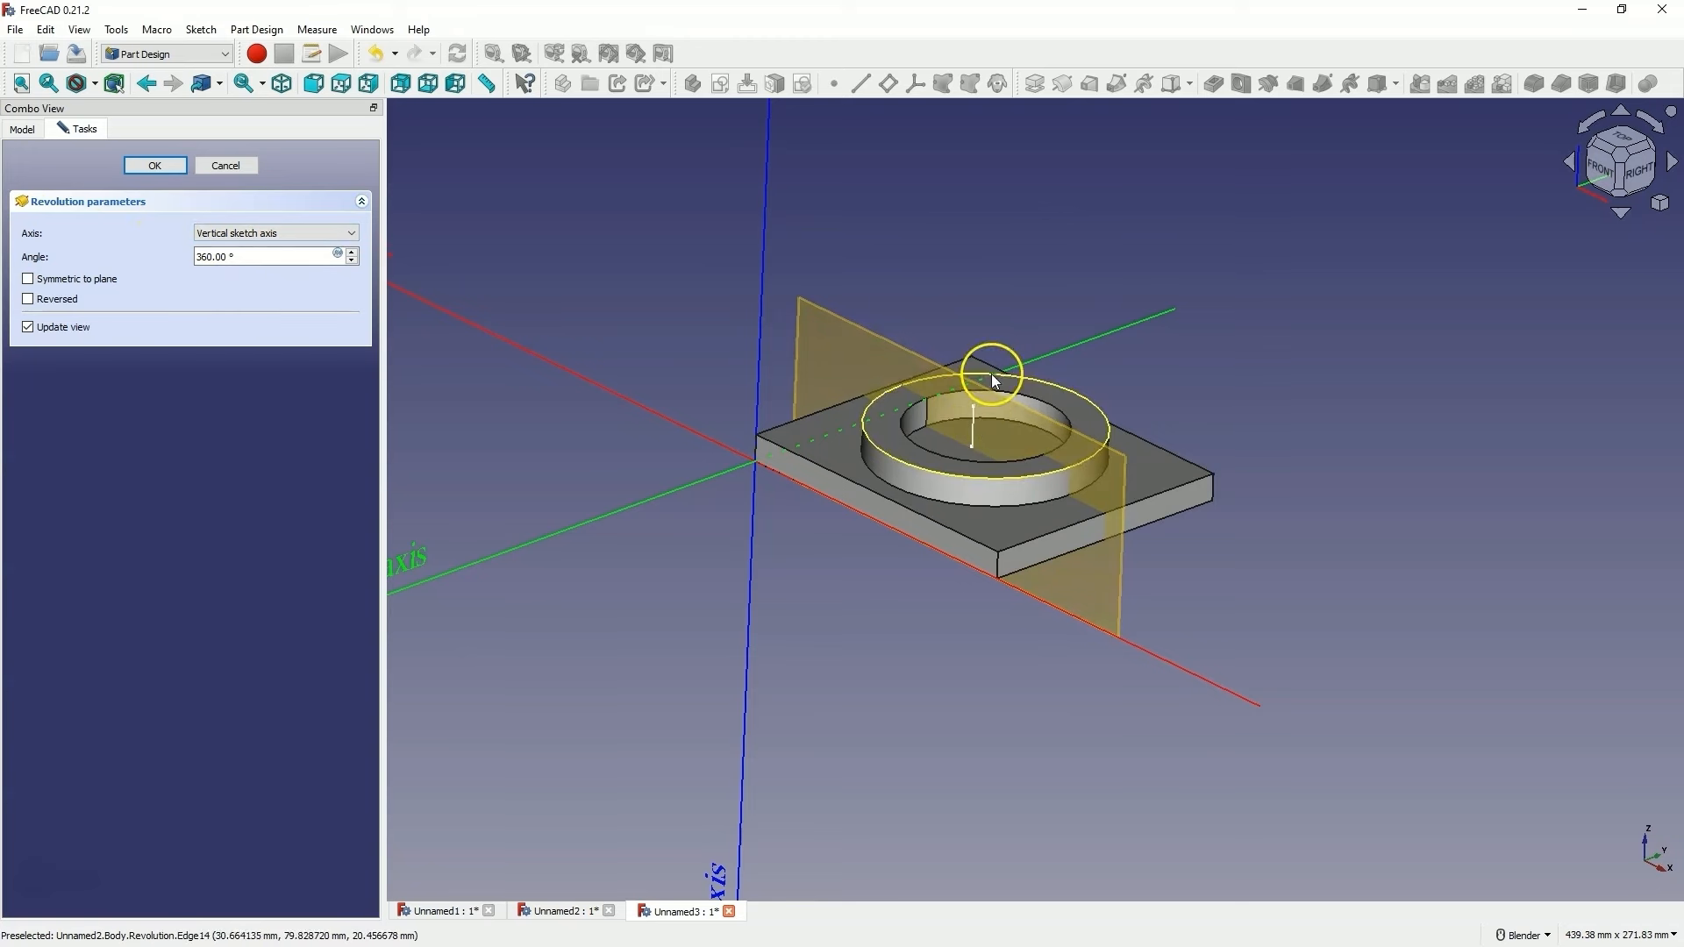
# Try the base Z axis as the revolution axis and switch back to the vertical sketch axis
pyautogui.click(257, 233)
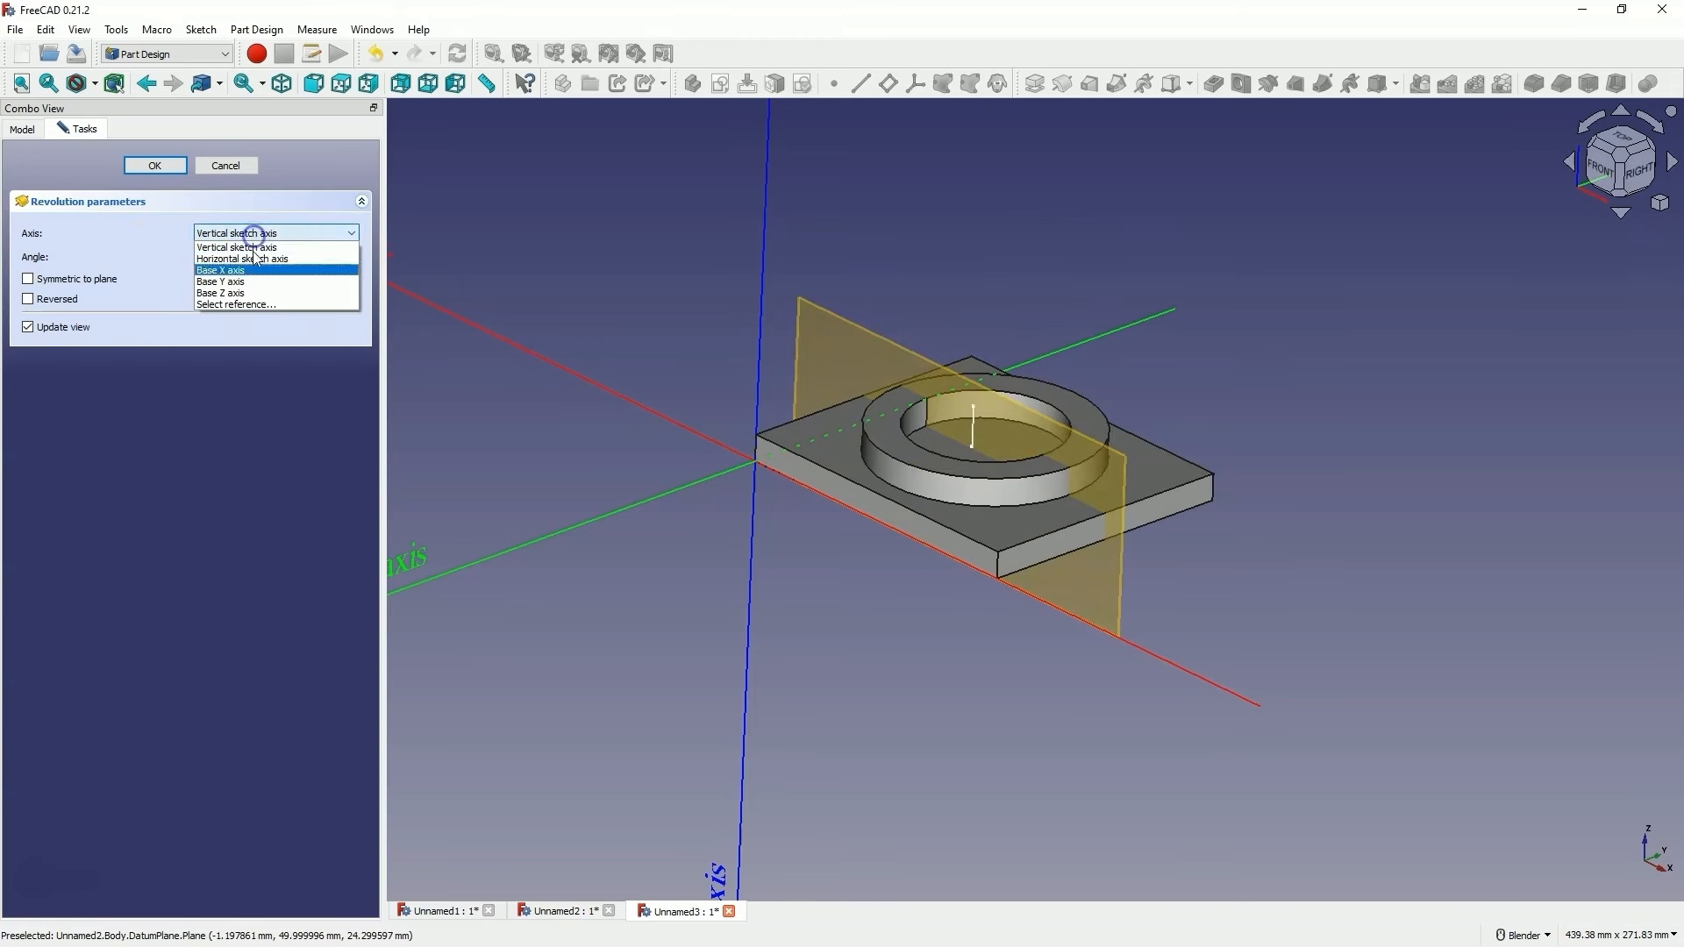
pyautogui.click(246, 297)
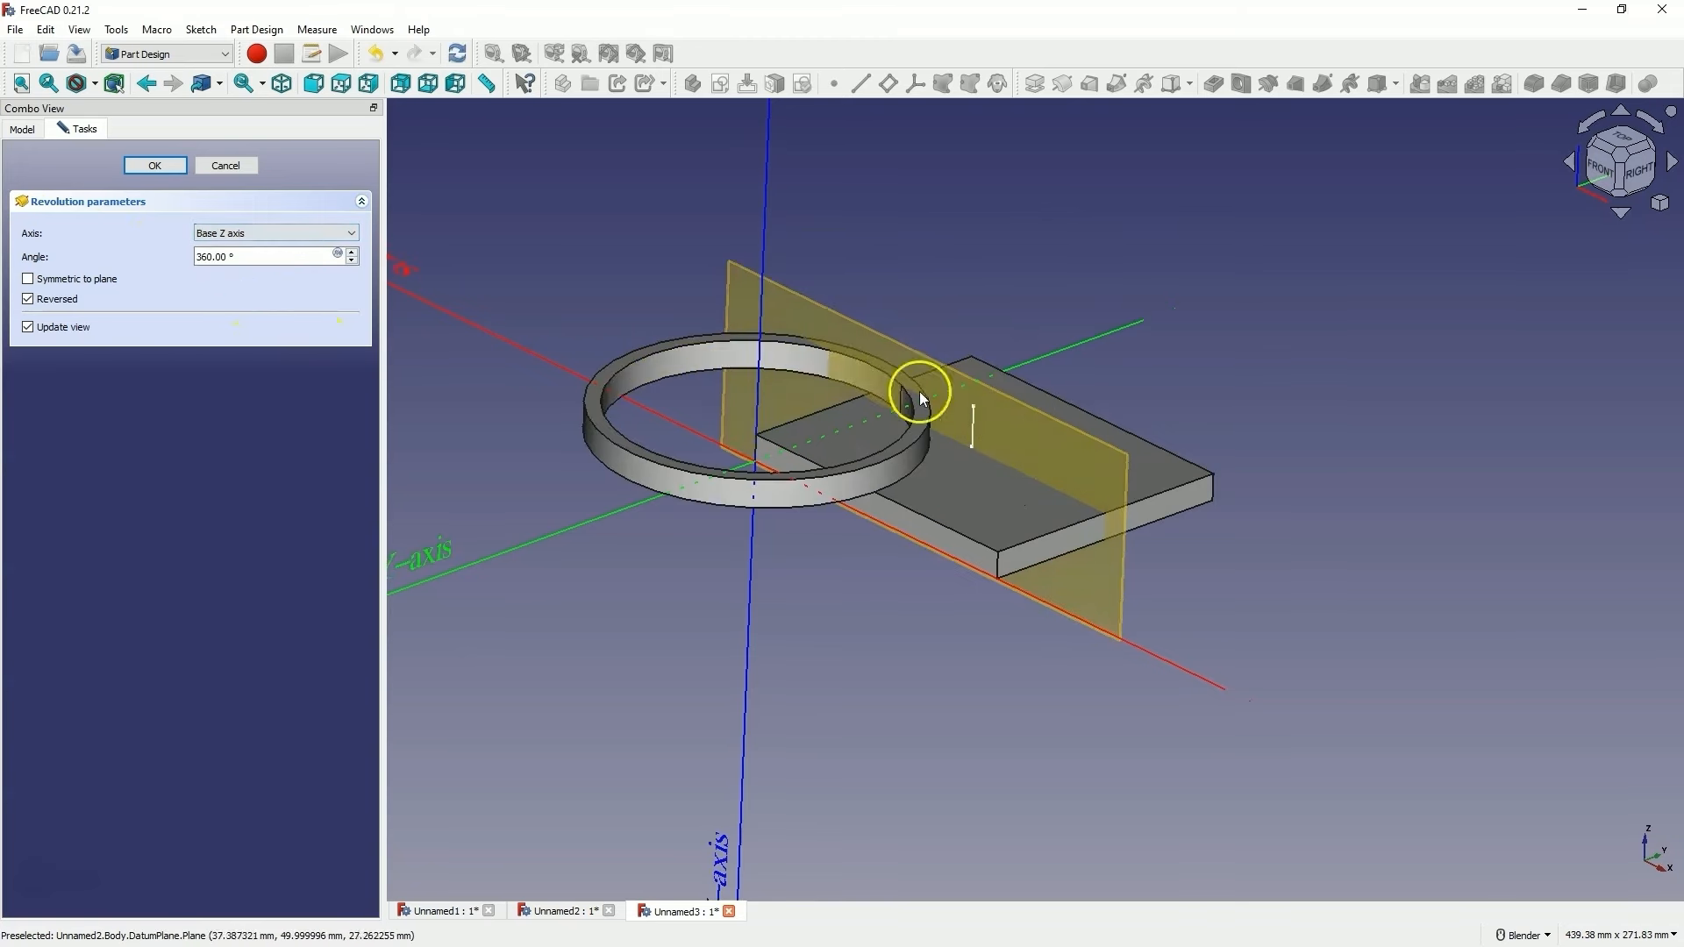
pyautogui.click(243, 230)
pyautogui.click(238, 249)
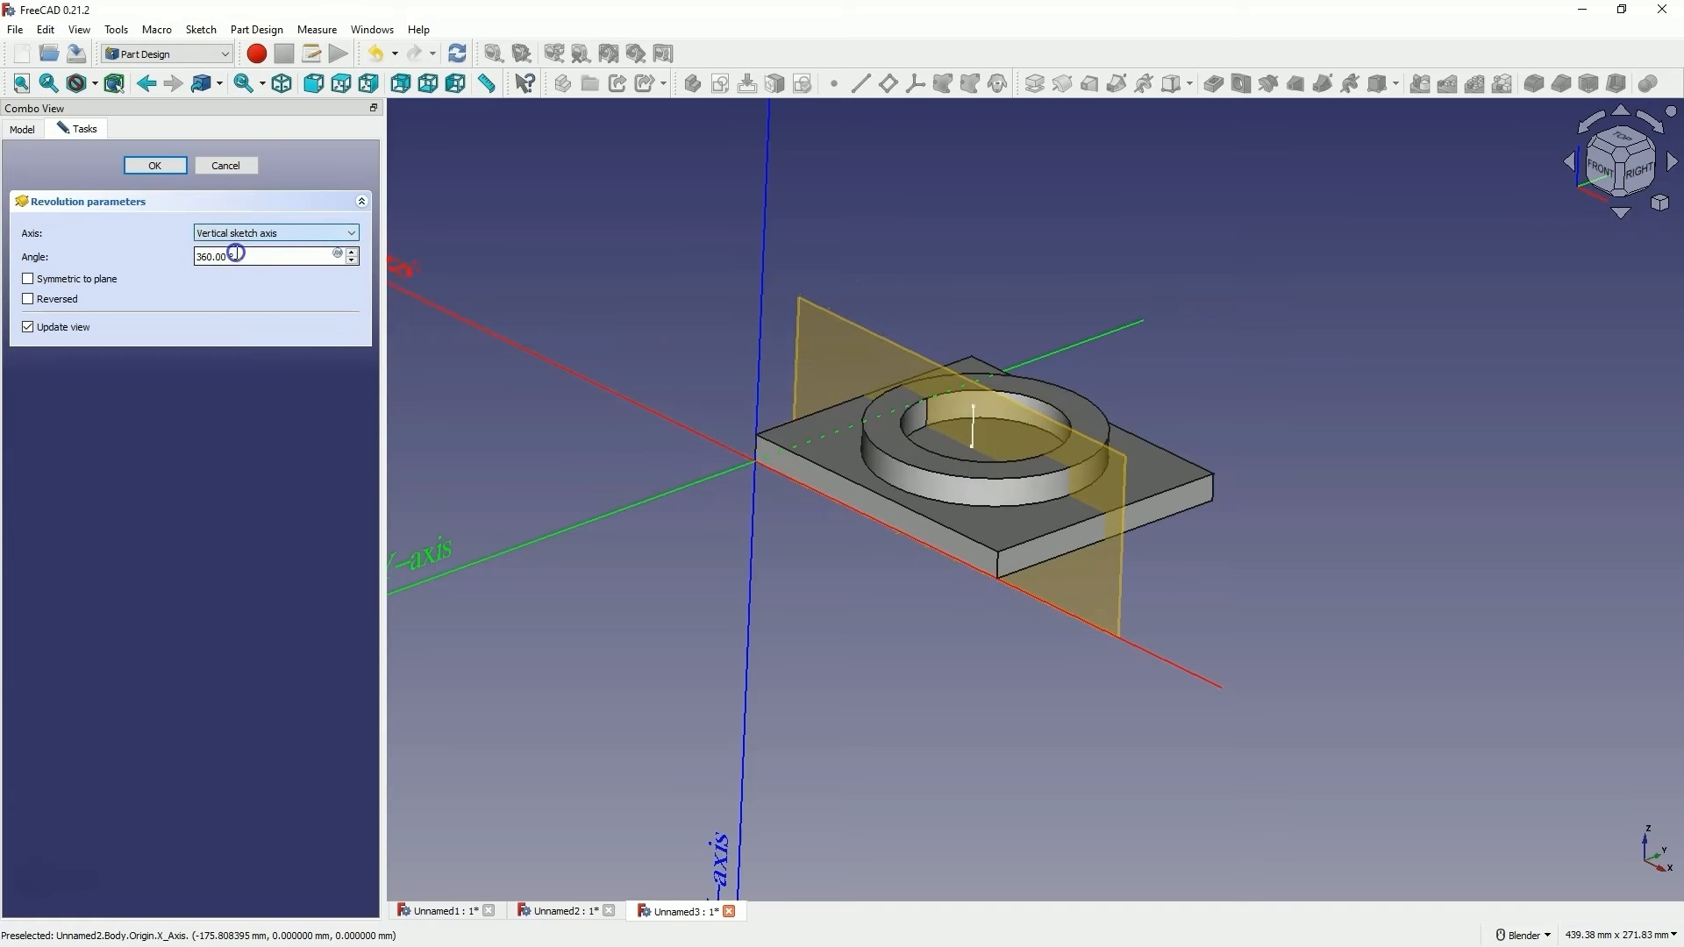
# Pick the vertical line of the second sketch as the revolution axis and accept the 360° revolution
pyautogui.click(282, 234)
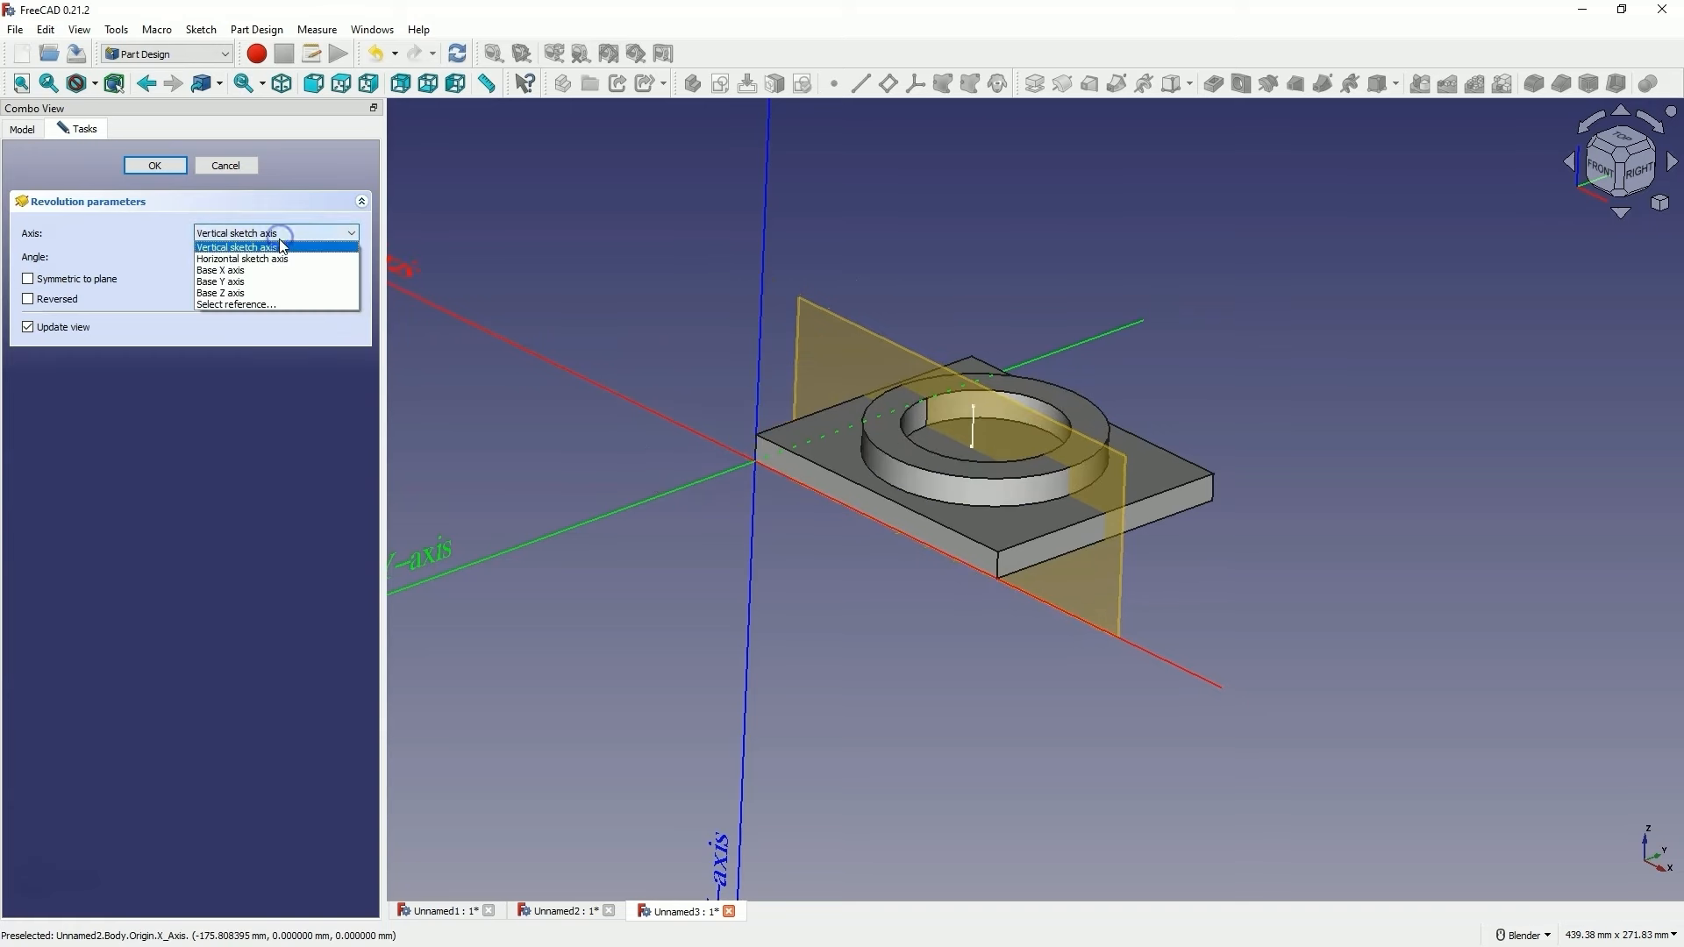
pyautogui.click(243, 306)
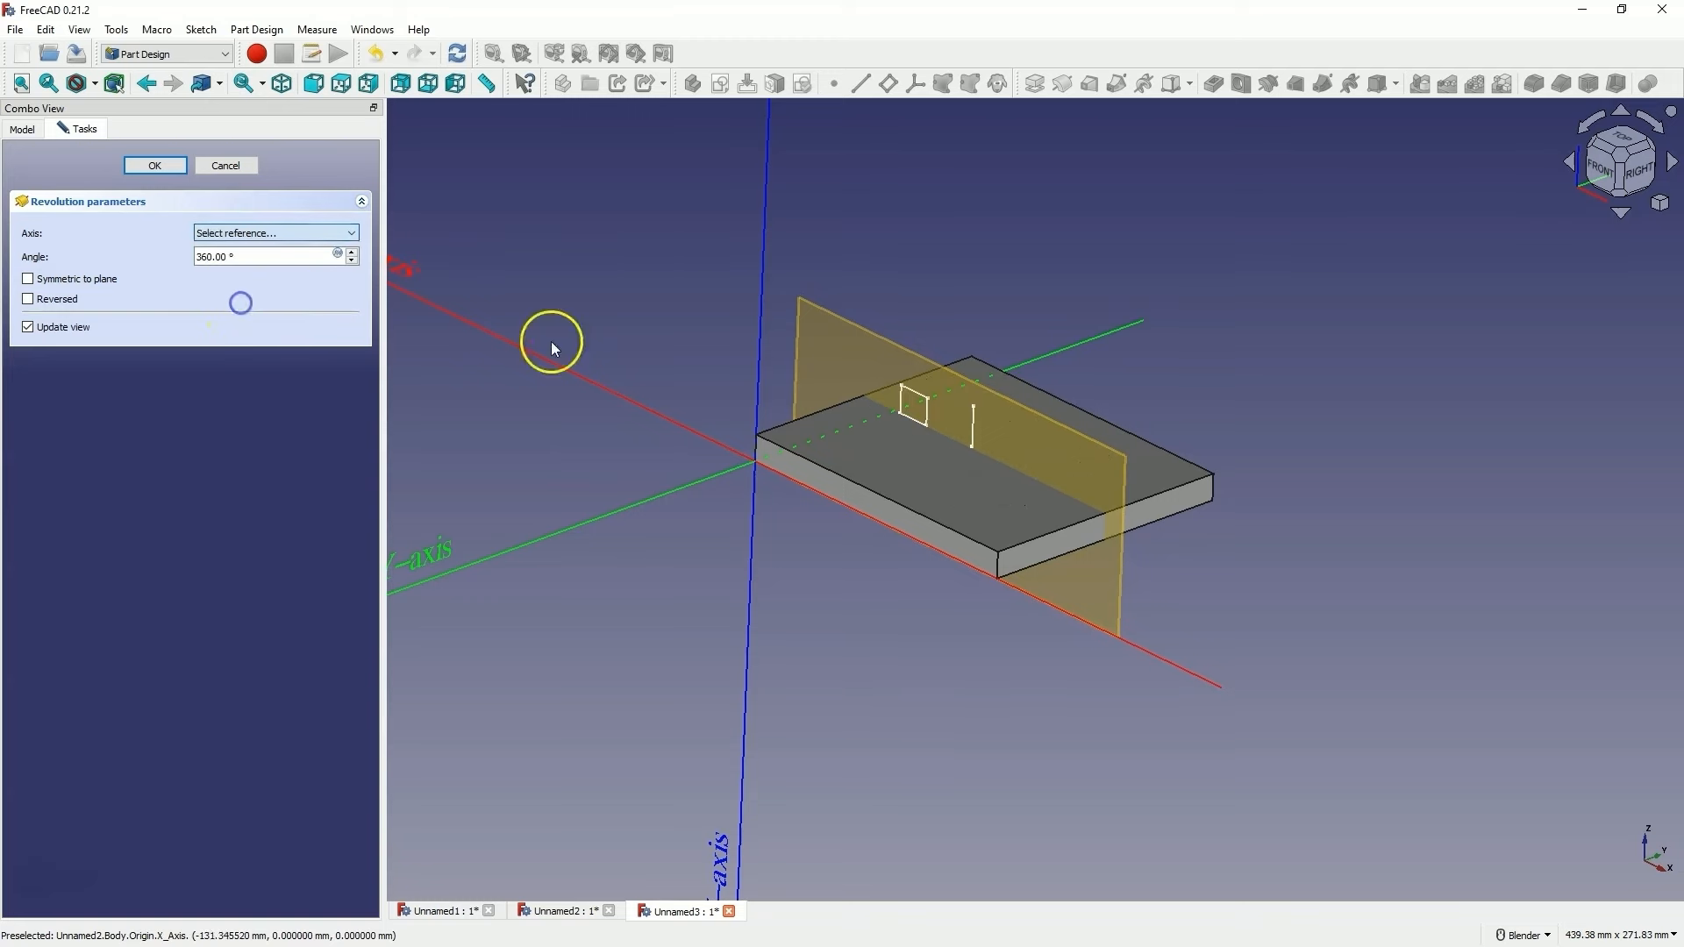
pyautogui.click(970, 430)
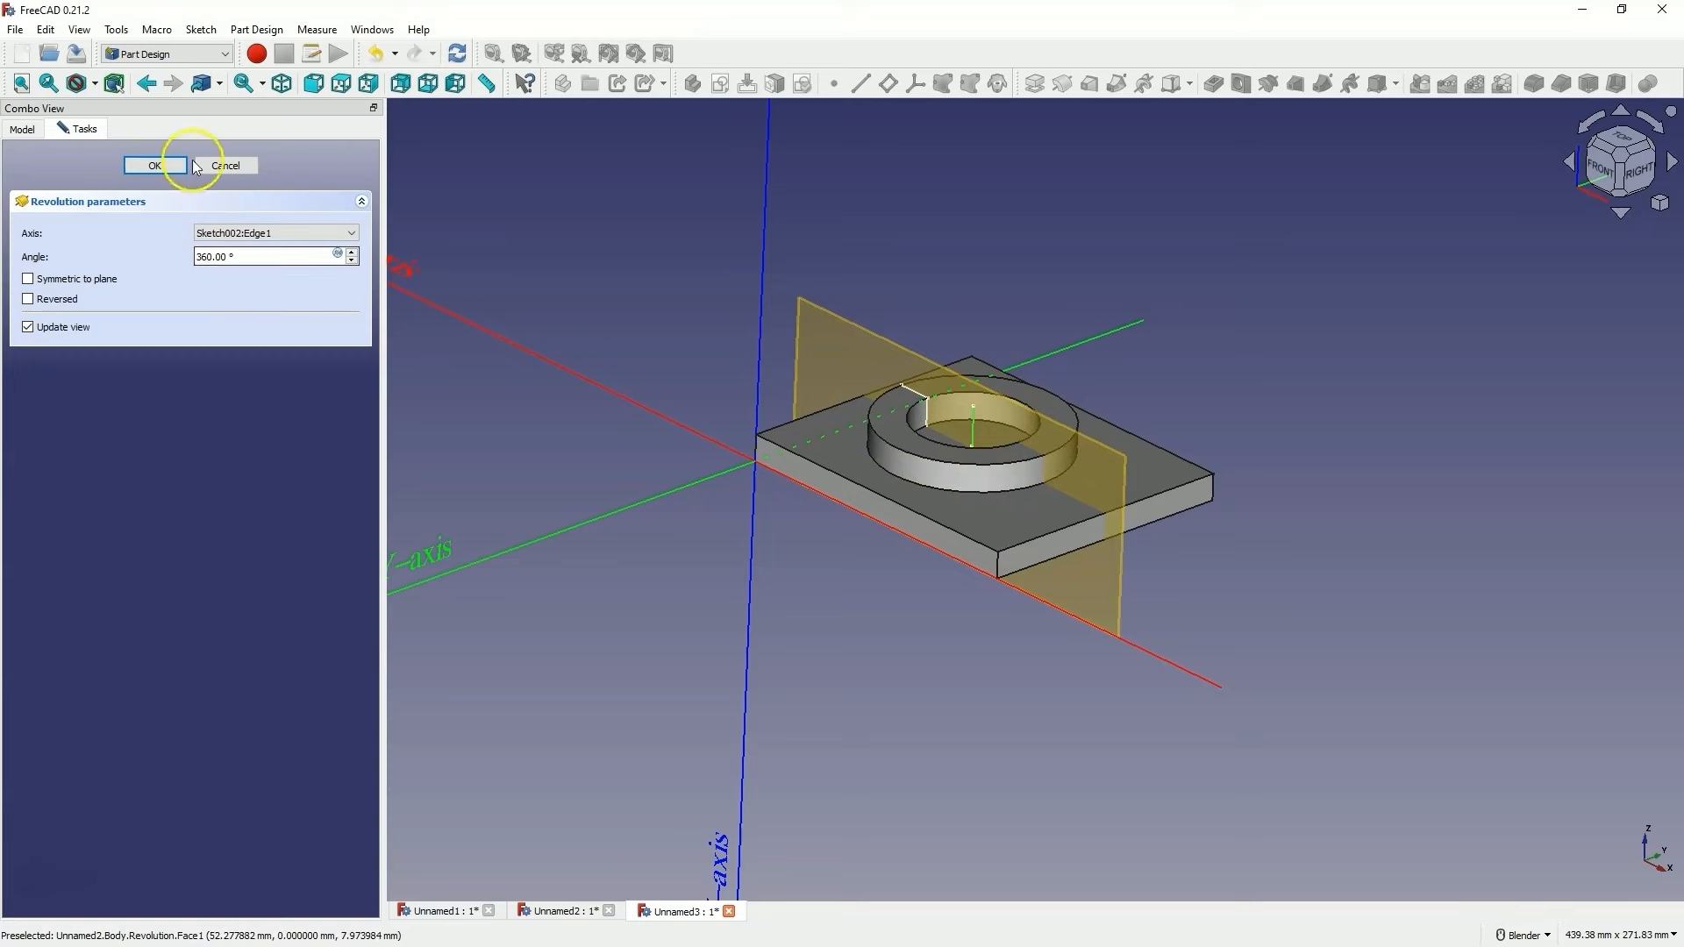
pyautogui.click(155, 165)
# Sketch a small square on the datum plane, floating above the plate near its negative X end and clear of the ring
pyautogui.moveTo(1037, 281); pyautogui.dragTo(824, 399, button='middle')
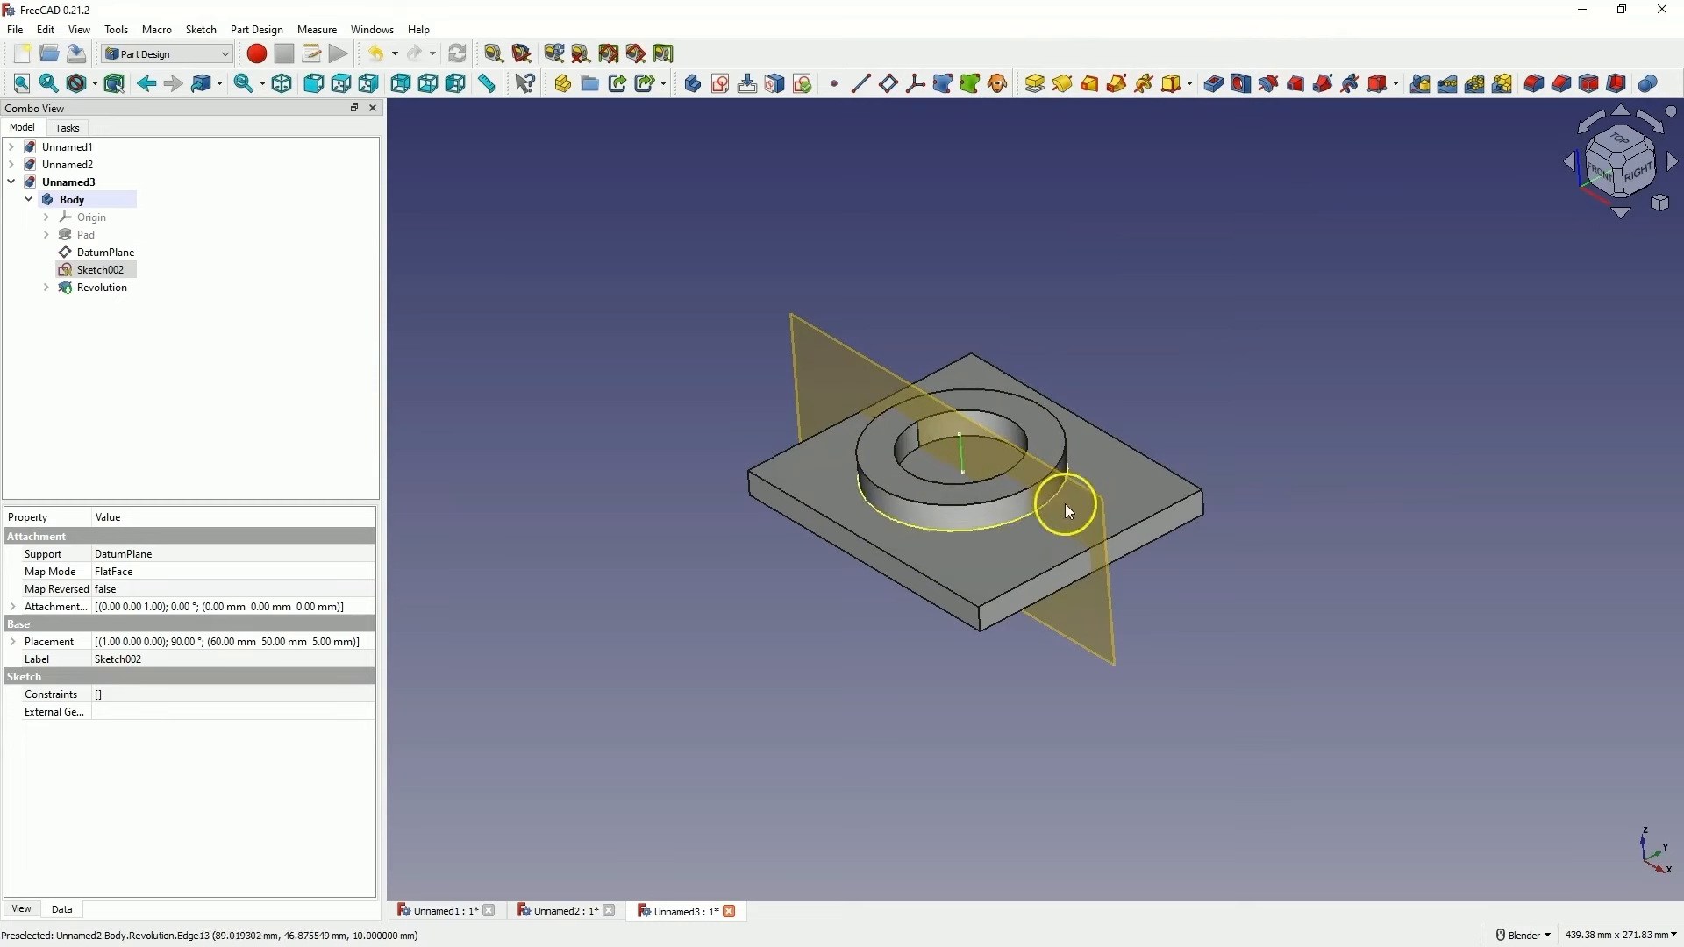
pyautogui.click(817, 365)
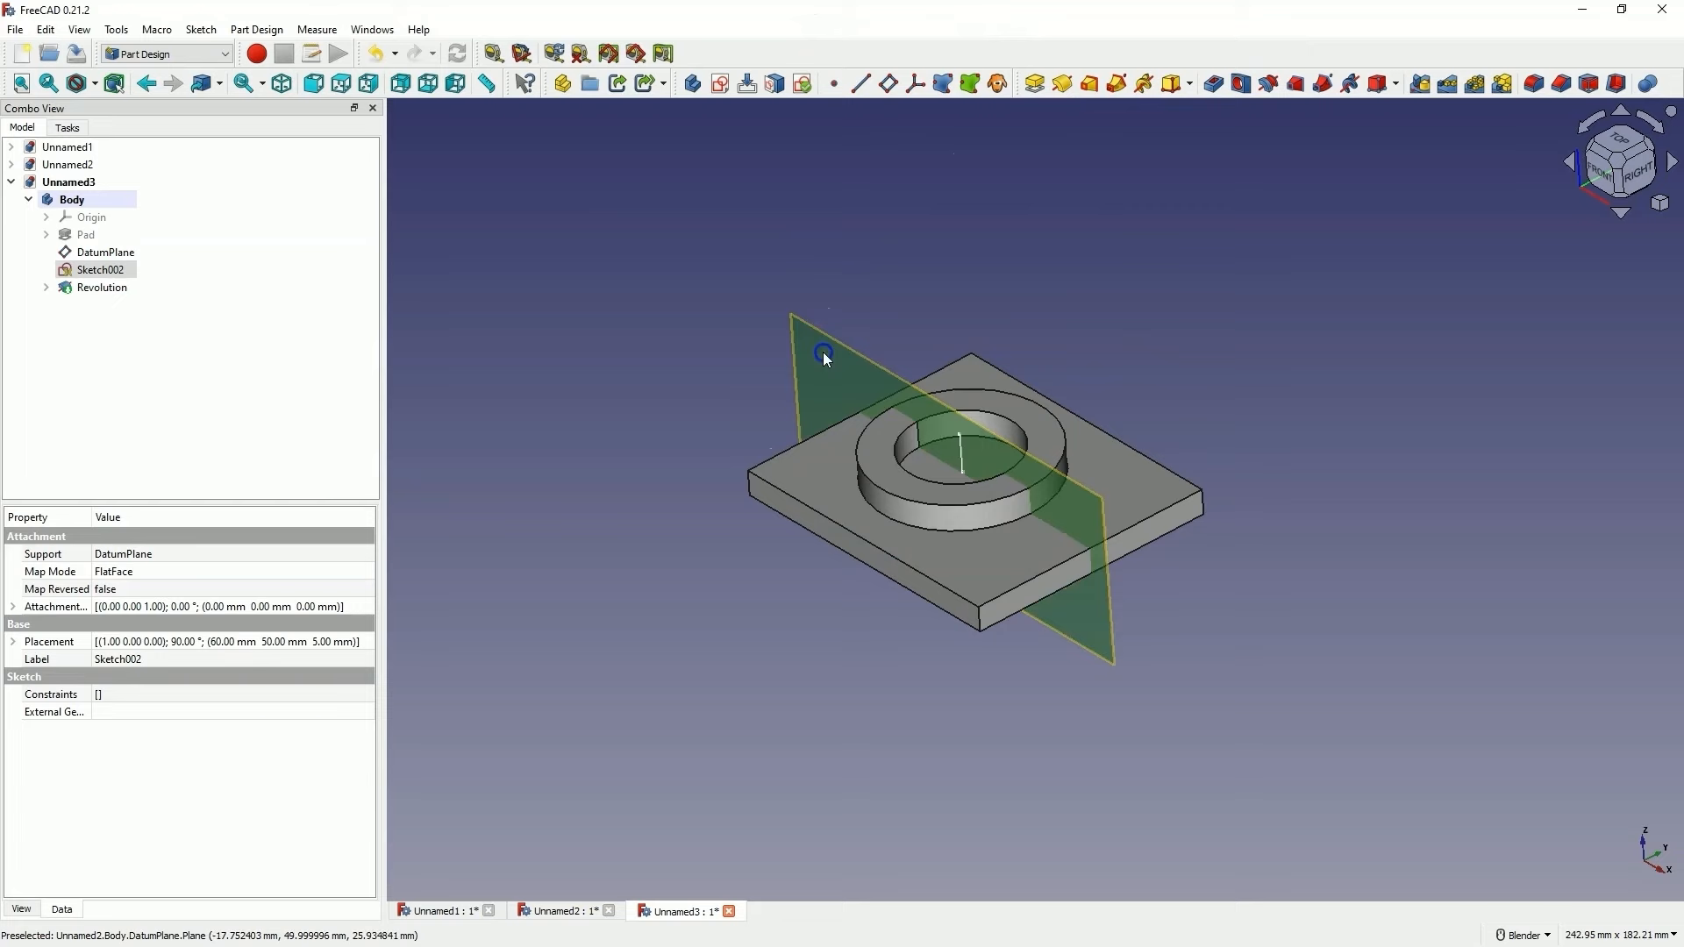
pyautogui.click(720, 88)
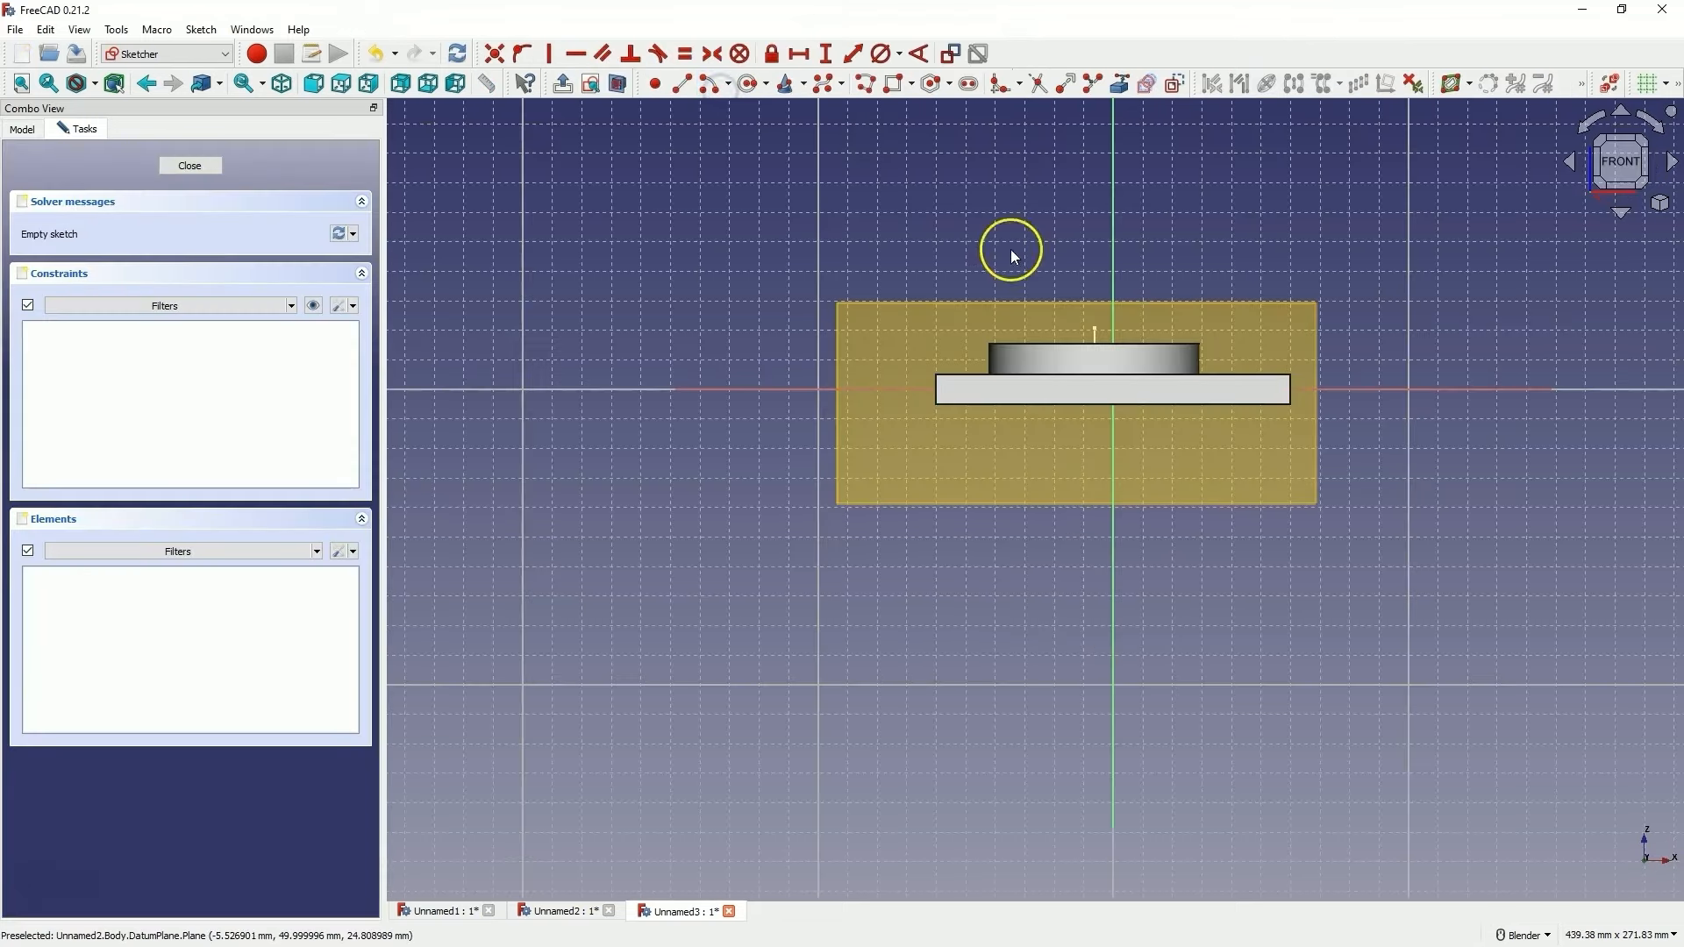
pyautogui.click(869, 85)
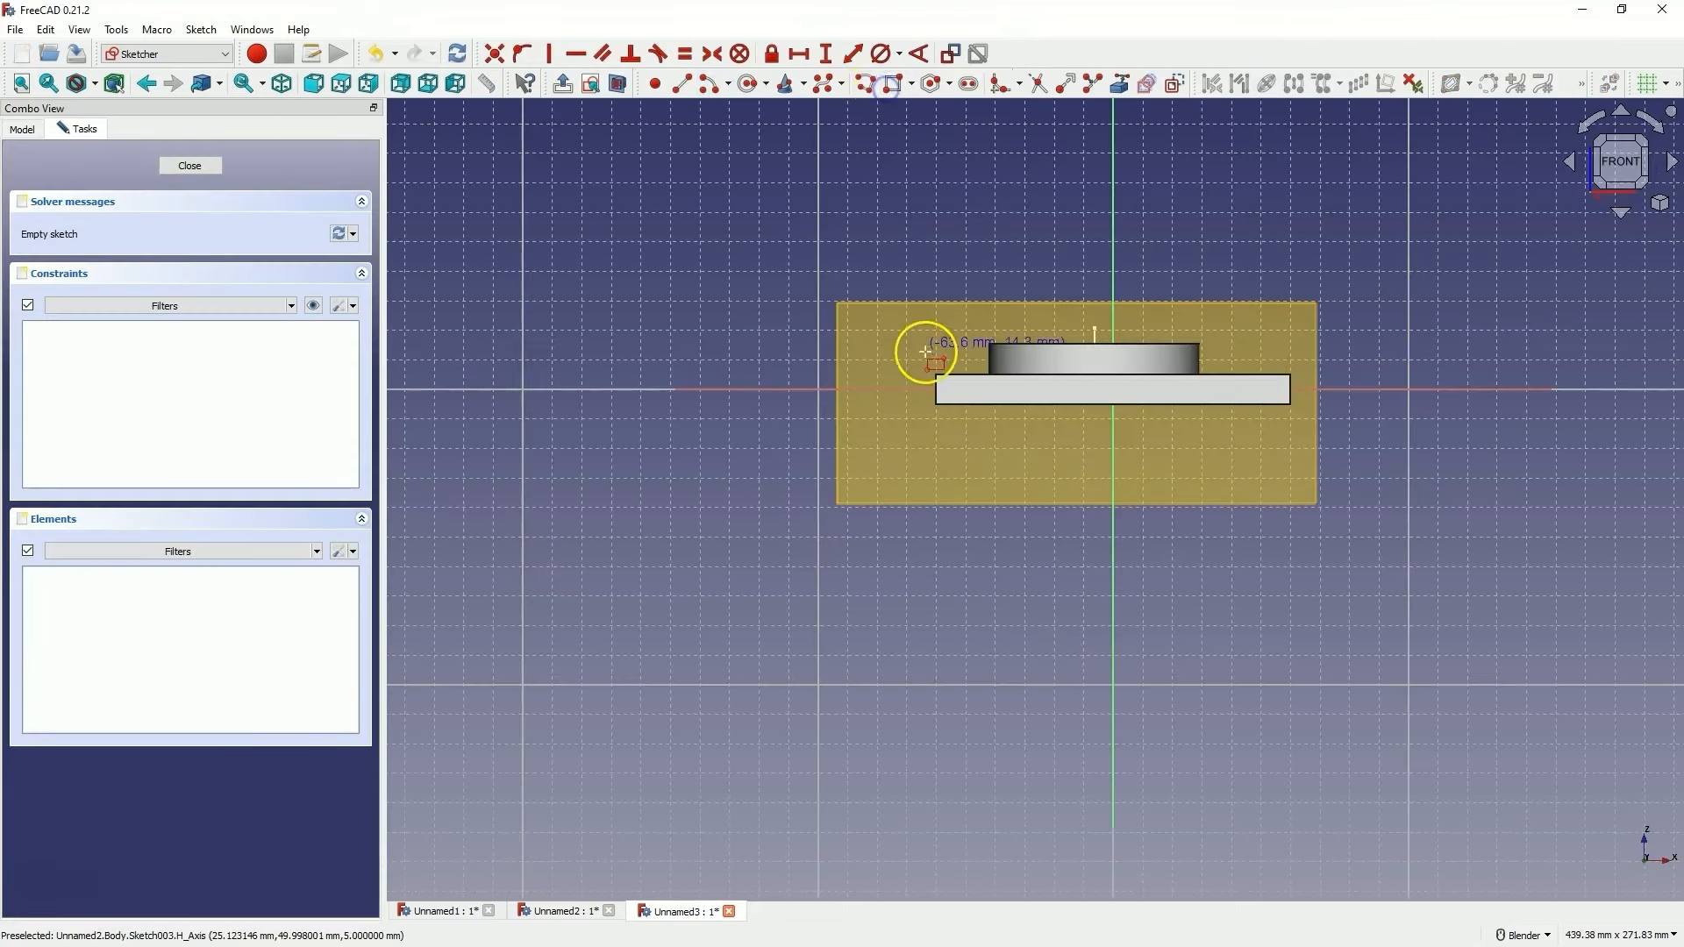
pyautogui.click(965, 362)
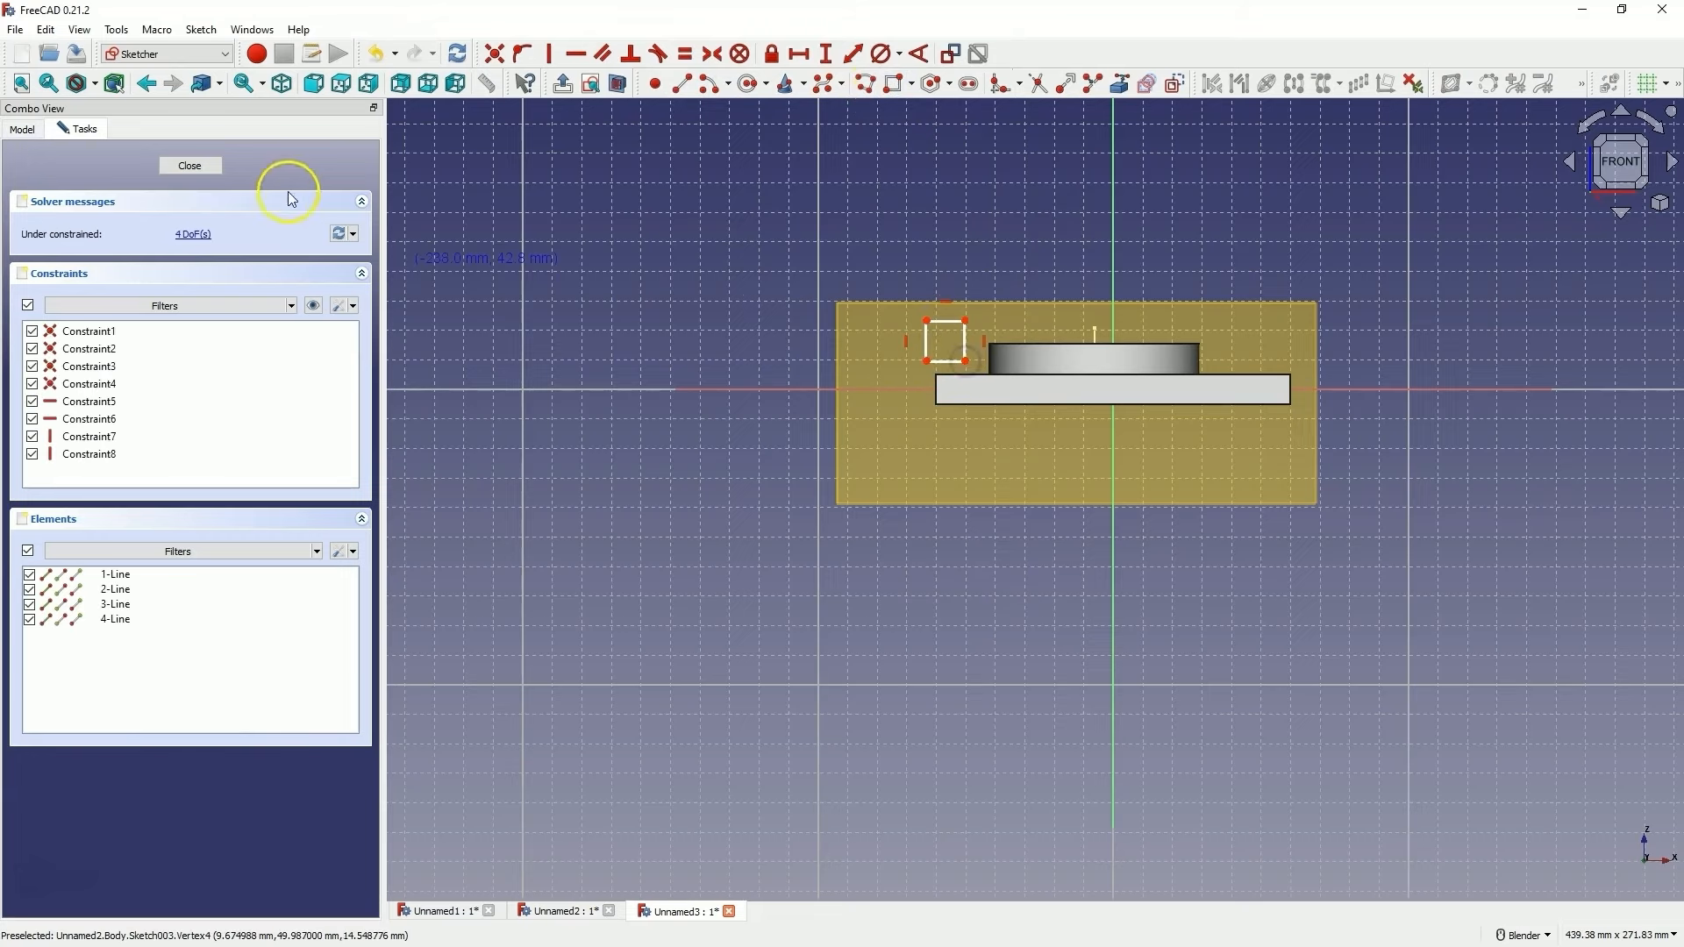
pyautogui.click(195, 165)
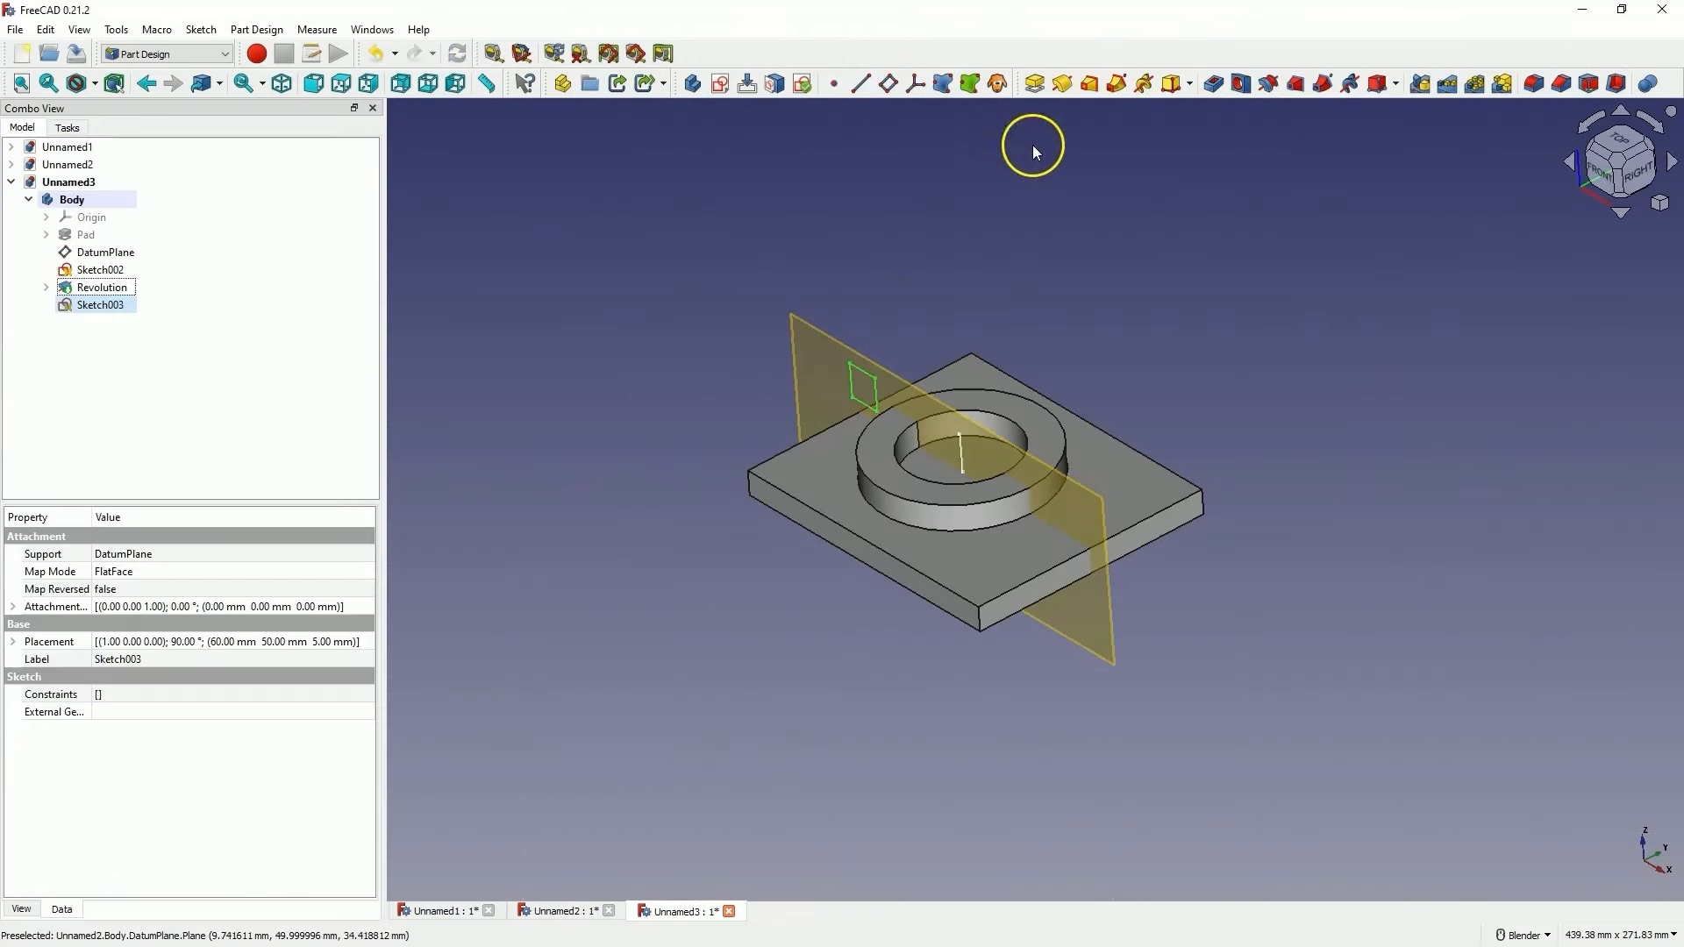
# Try to revolve the floating square sketch 360° about the vertical sketch axis
pyautogui.click(1066, 90)
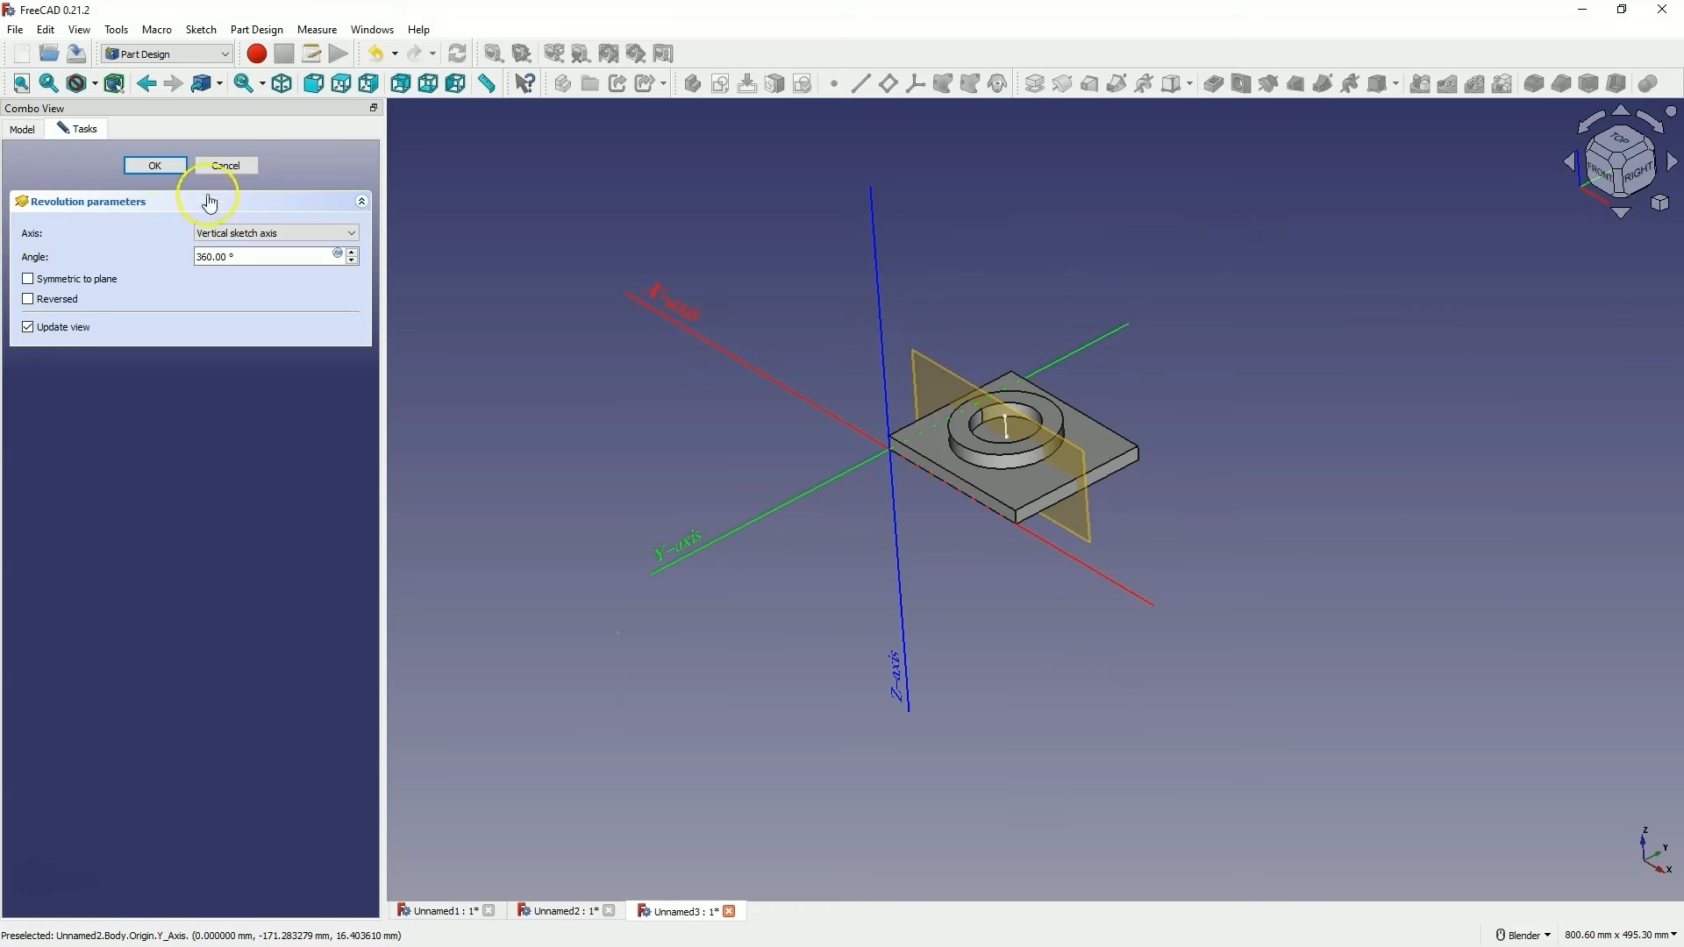
pyautogui.click(227, 167)
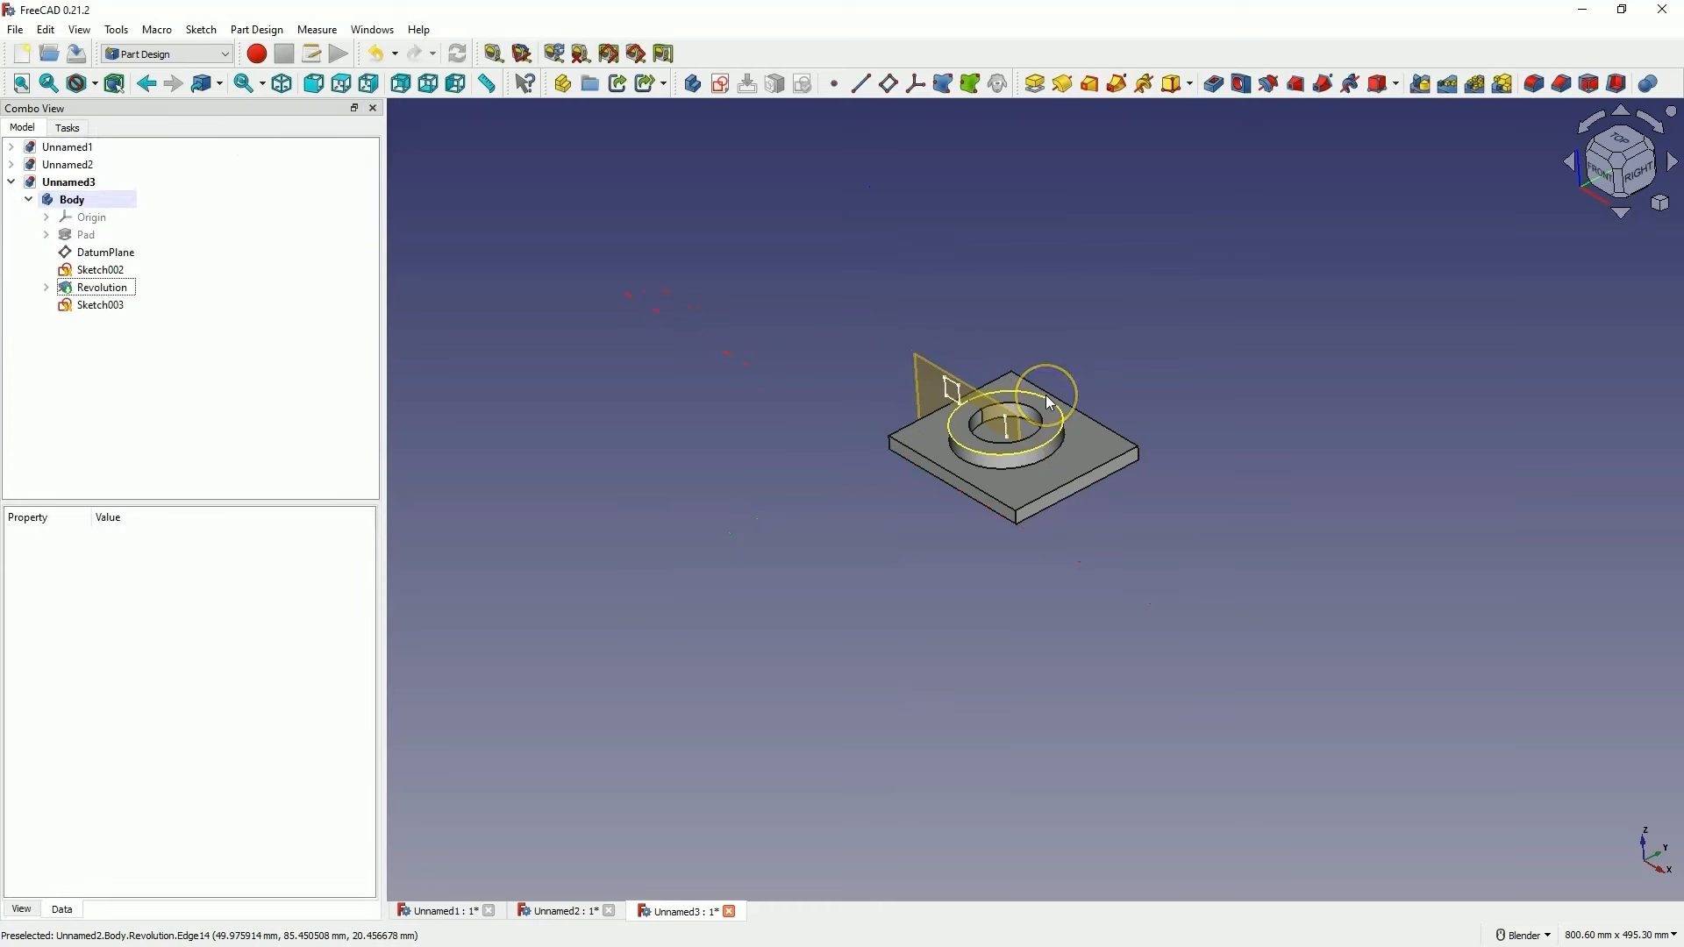
pyautogui.click(928, 391)
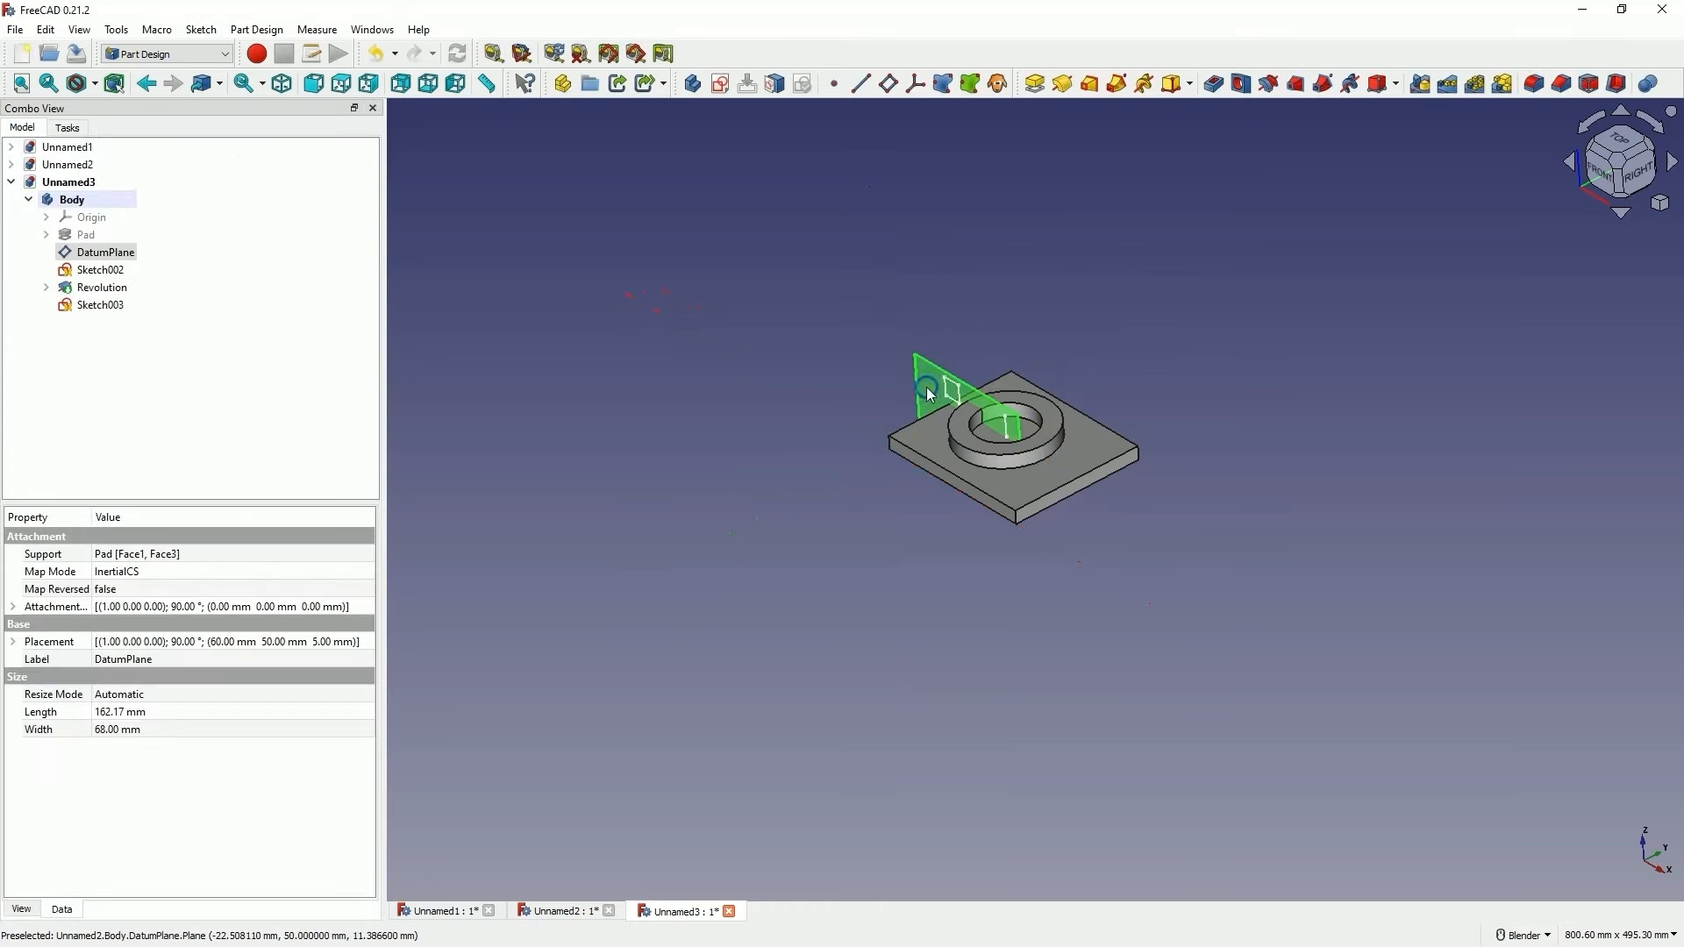
# Edit the floating square sketch, moving its corners so the profile overlaps the ring's upper outer edge
pyautogui.doubleClick(100, 305)
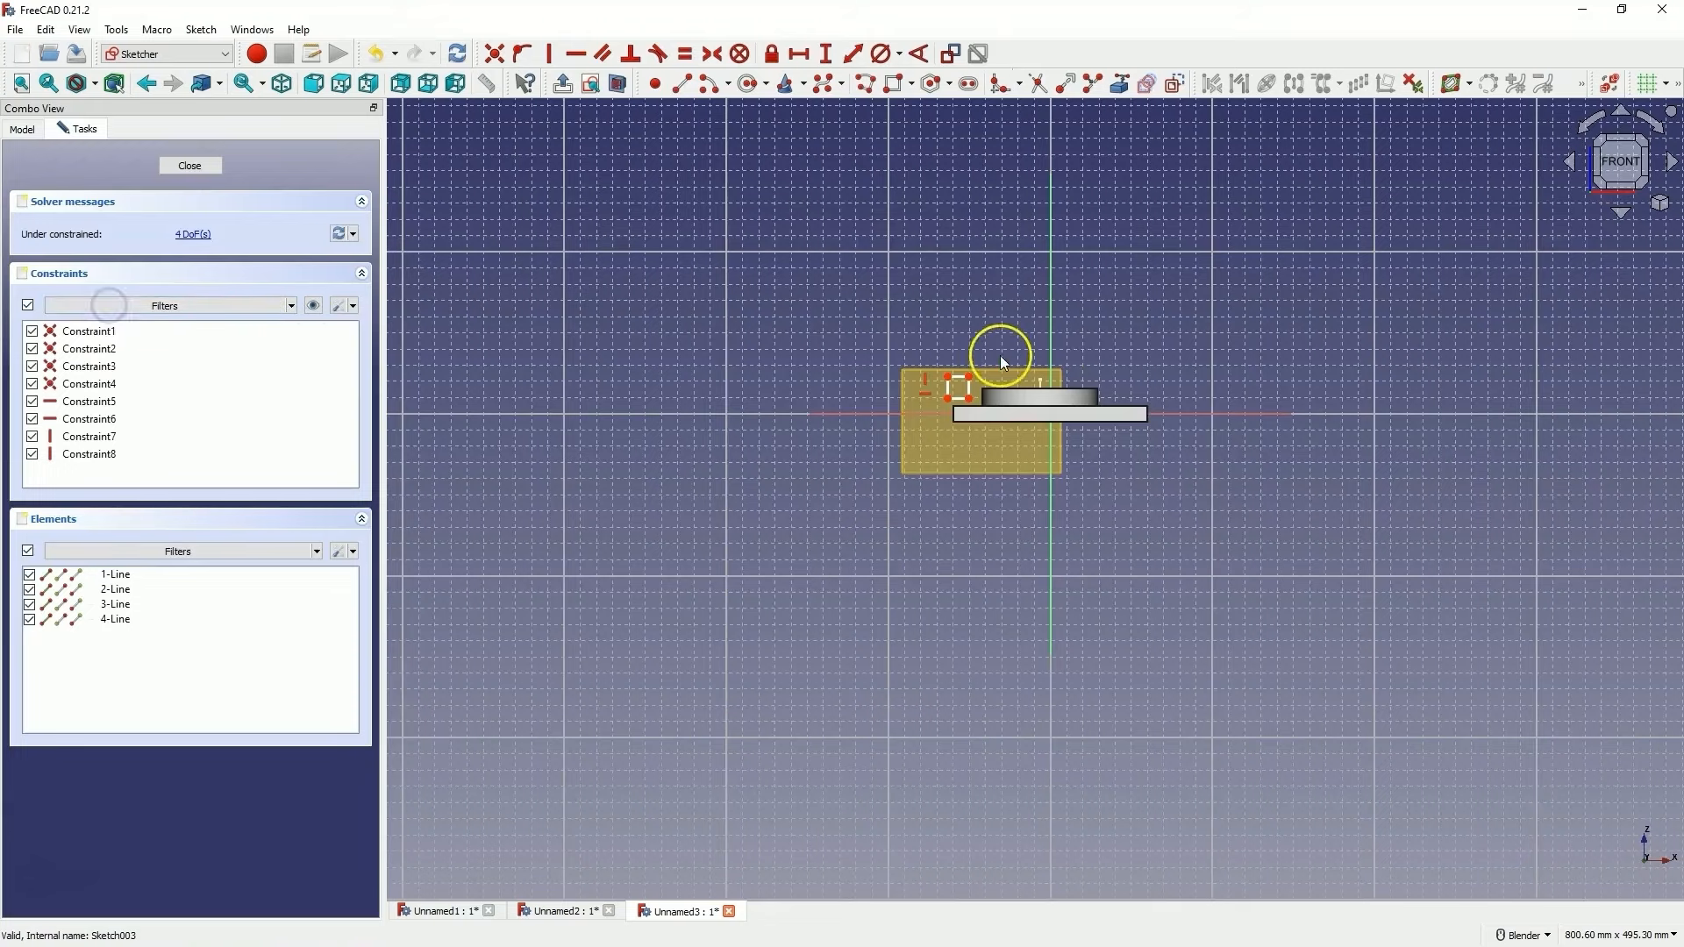
pyautogui.scroll(5, 1000, 355)
pyautogui.moveTo(810, 496); pyautogui.dragTo(919, 473)
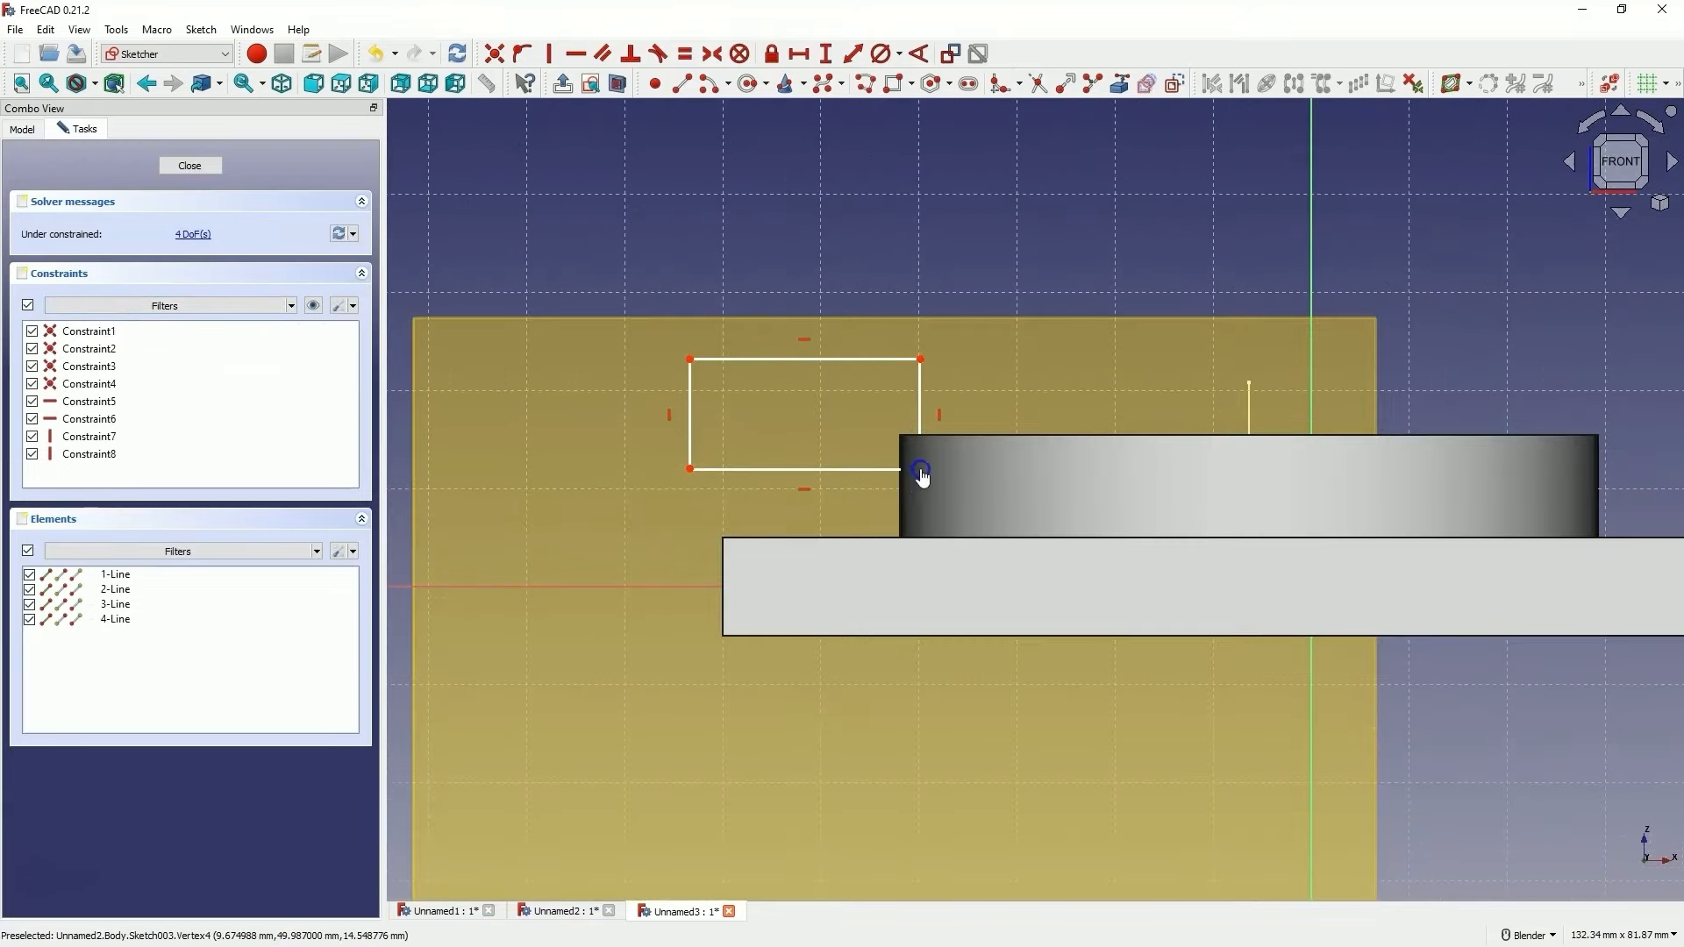
pyautogui.moveTo(689, 363); pyautogui.dragTo(800, 353)
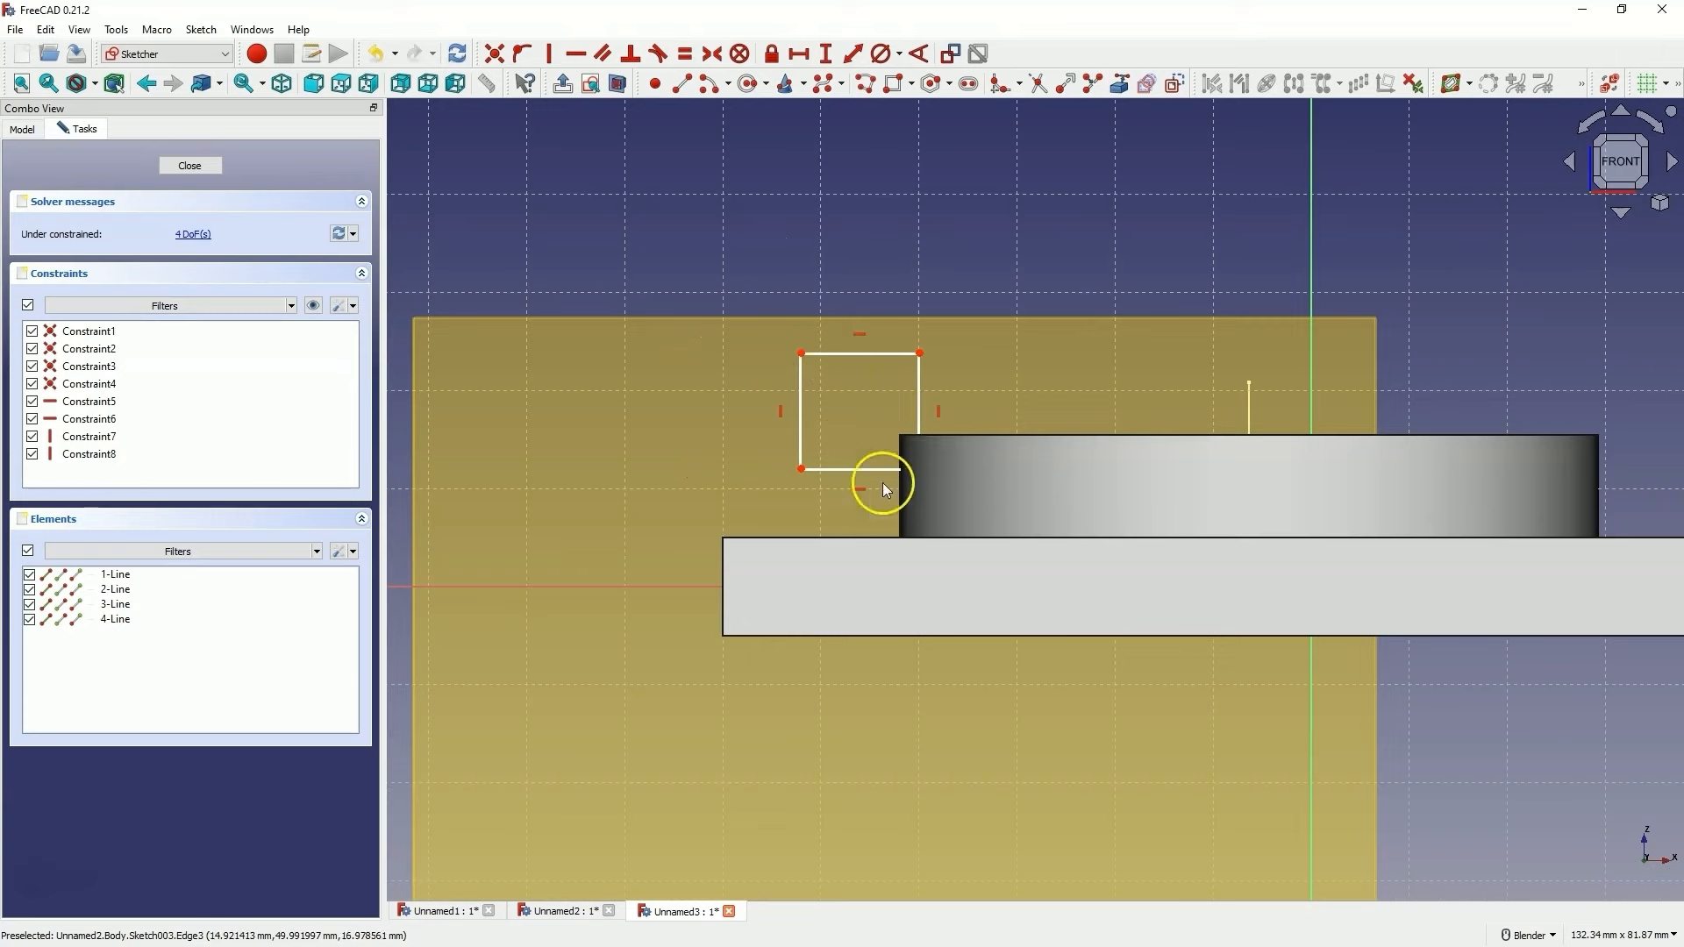
pyautogui.click(212, 166)
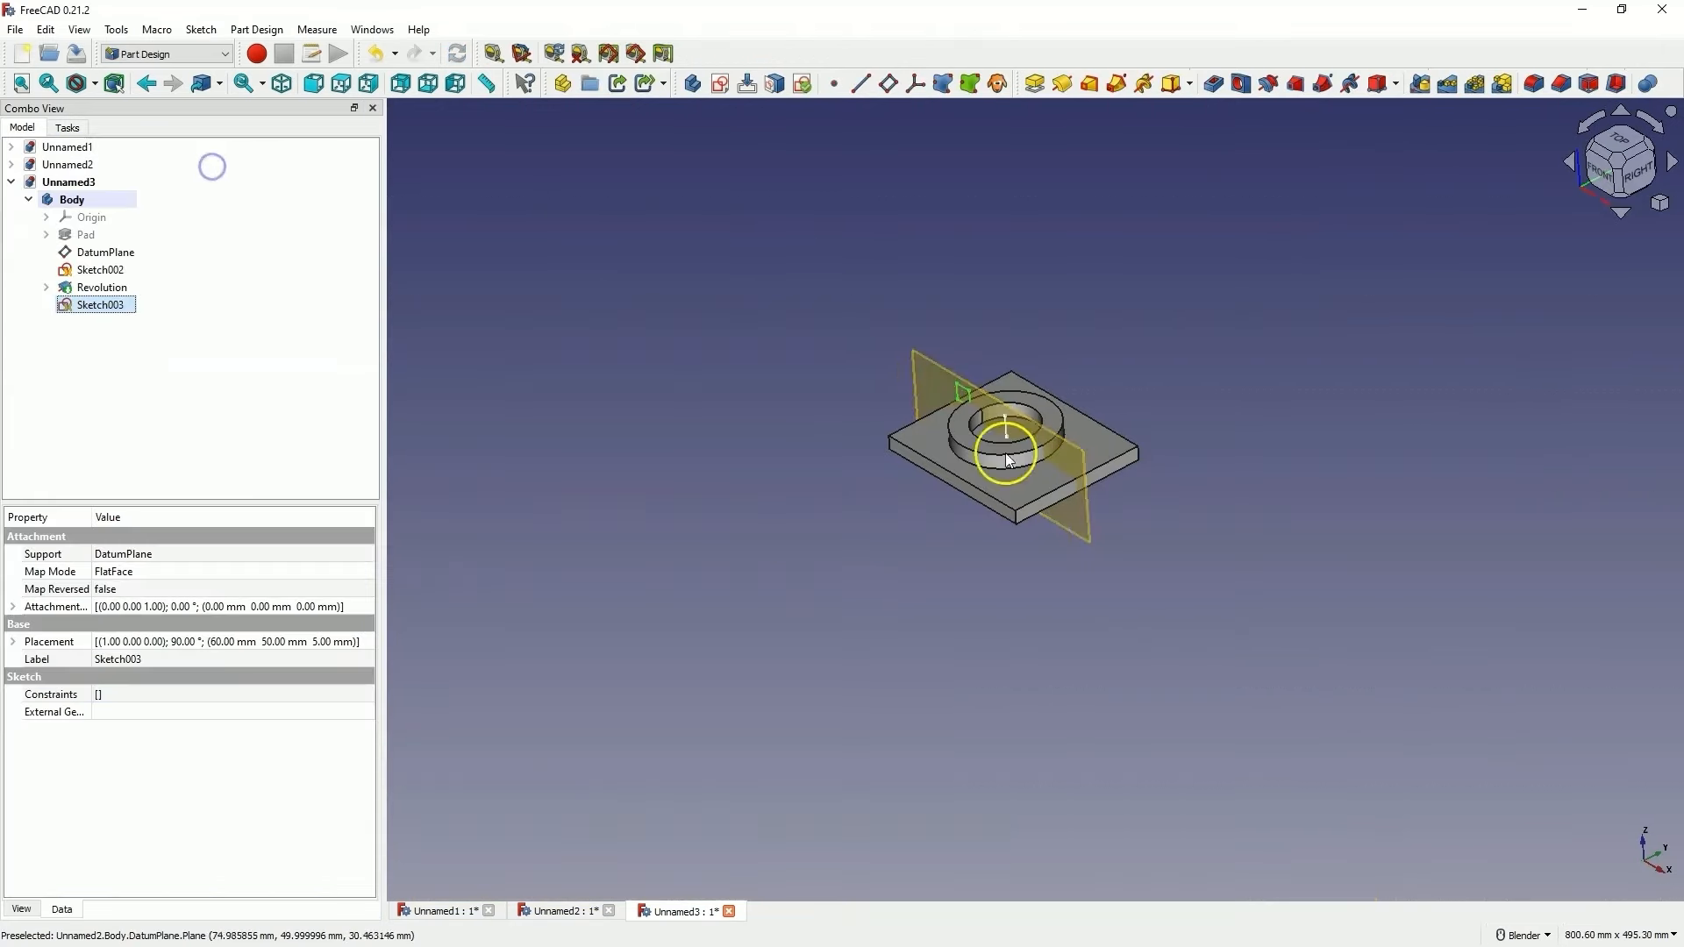
# Revolve the adjusted square sketch 360° about the vertical sketch axis and accept the second ring
pyautogui.click(1061, 84)
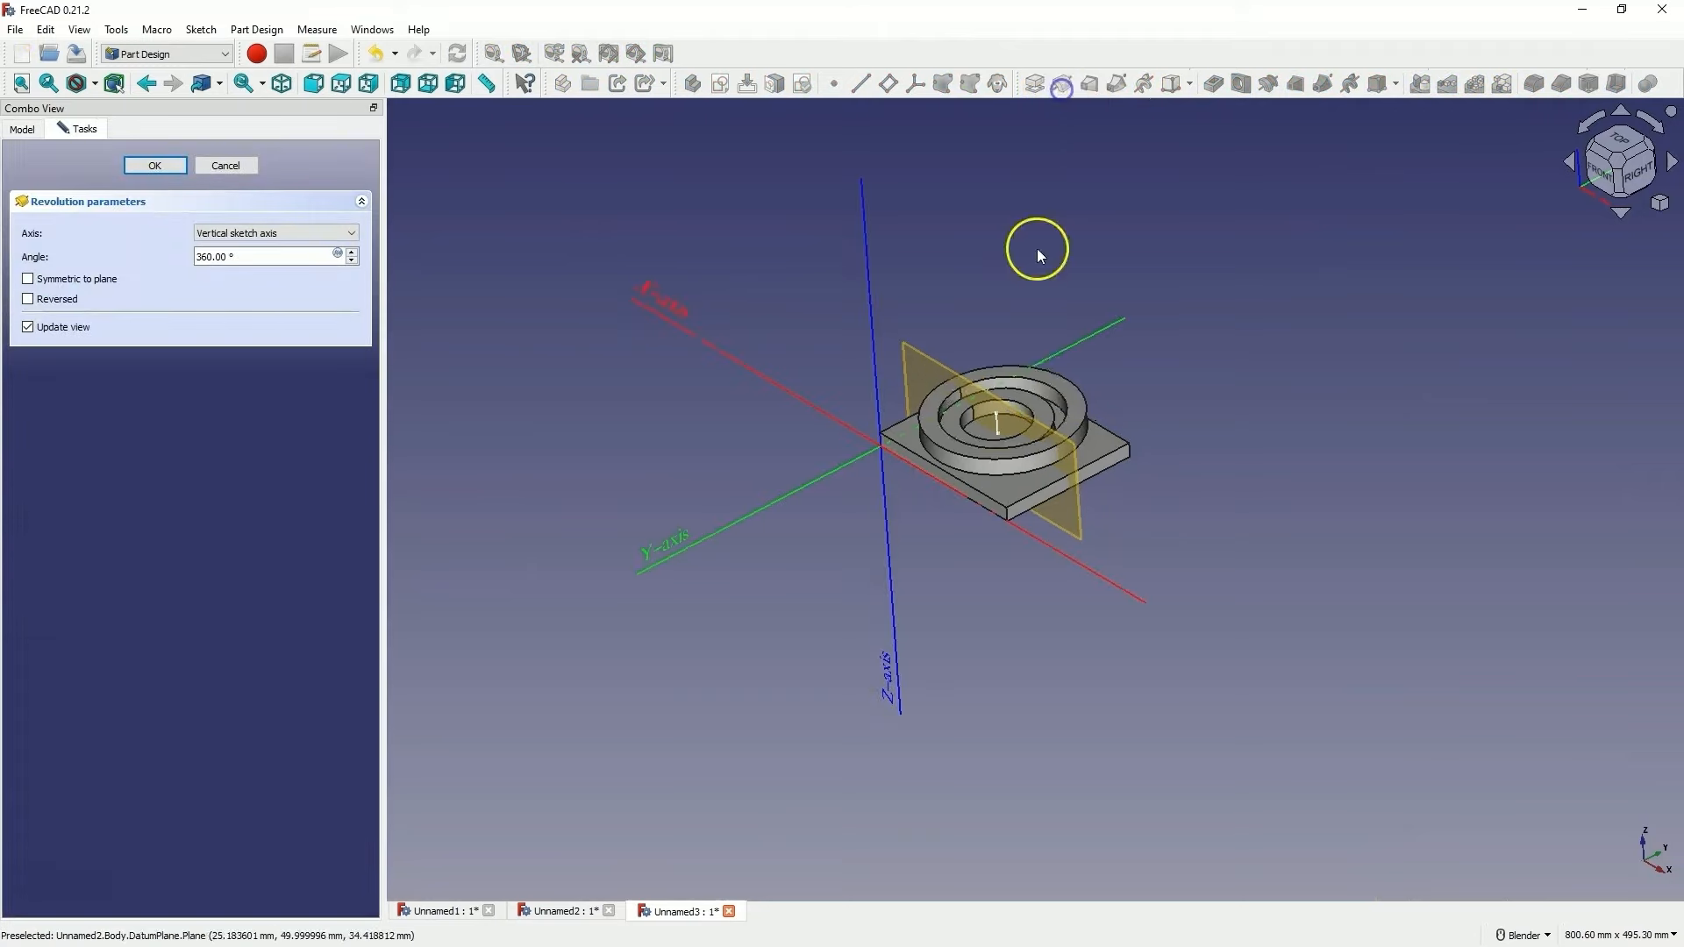
pyautogui.scroll(5, 967, 412)
pyautogui.scroll(3, 966, 412)
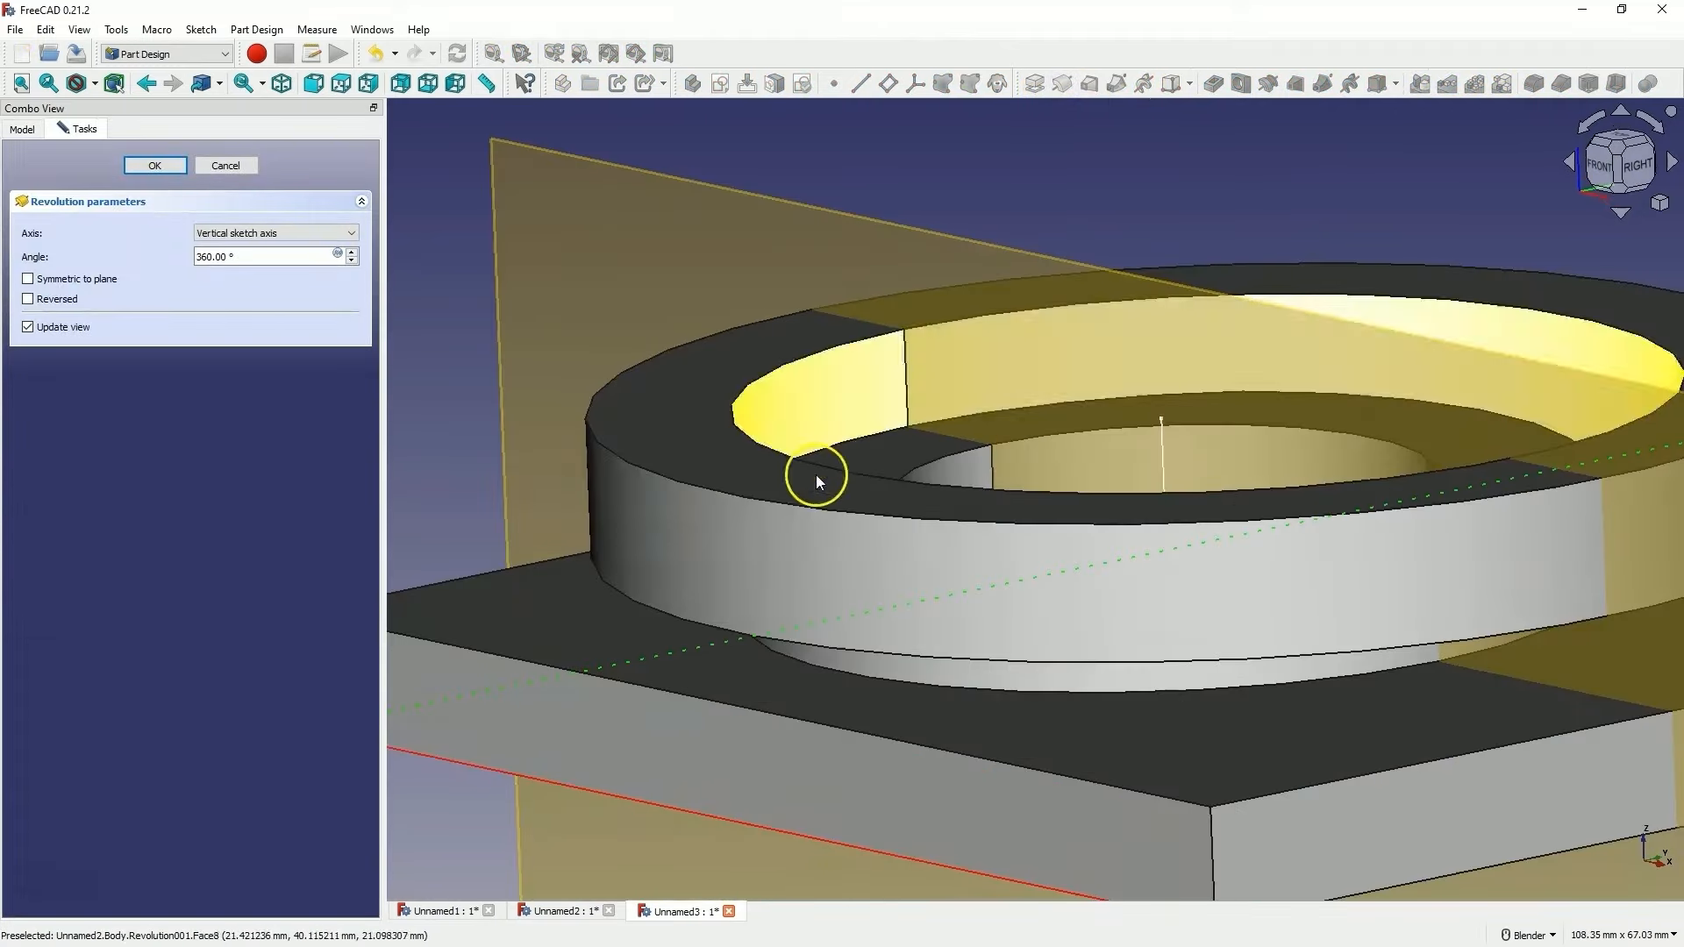
pyautogui.click(156, 166)
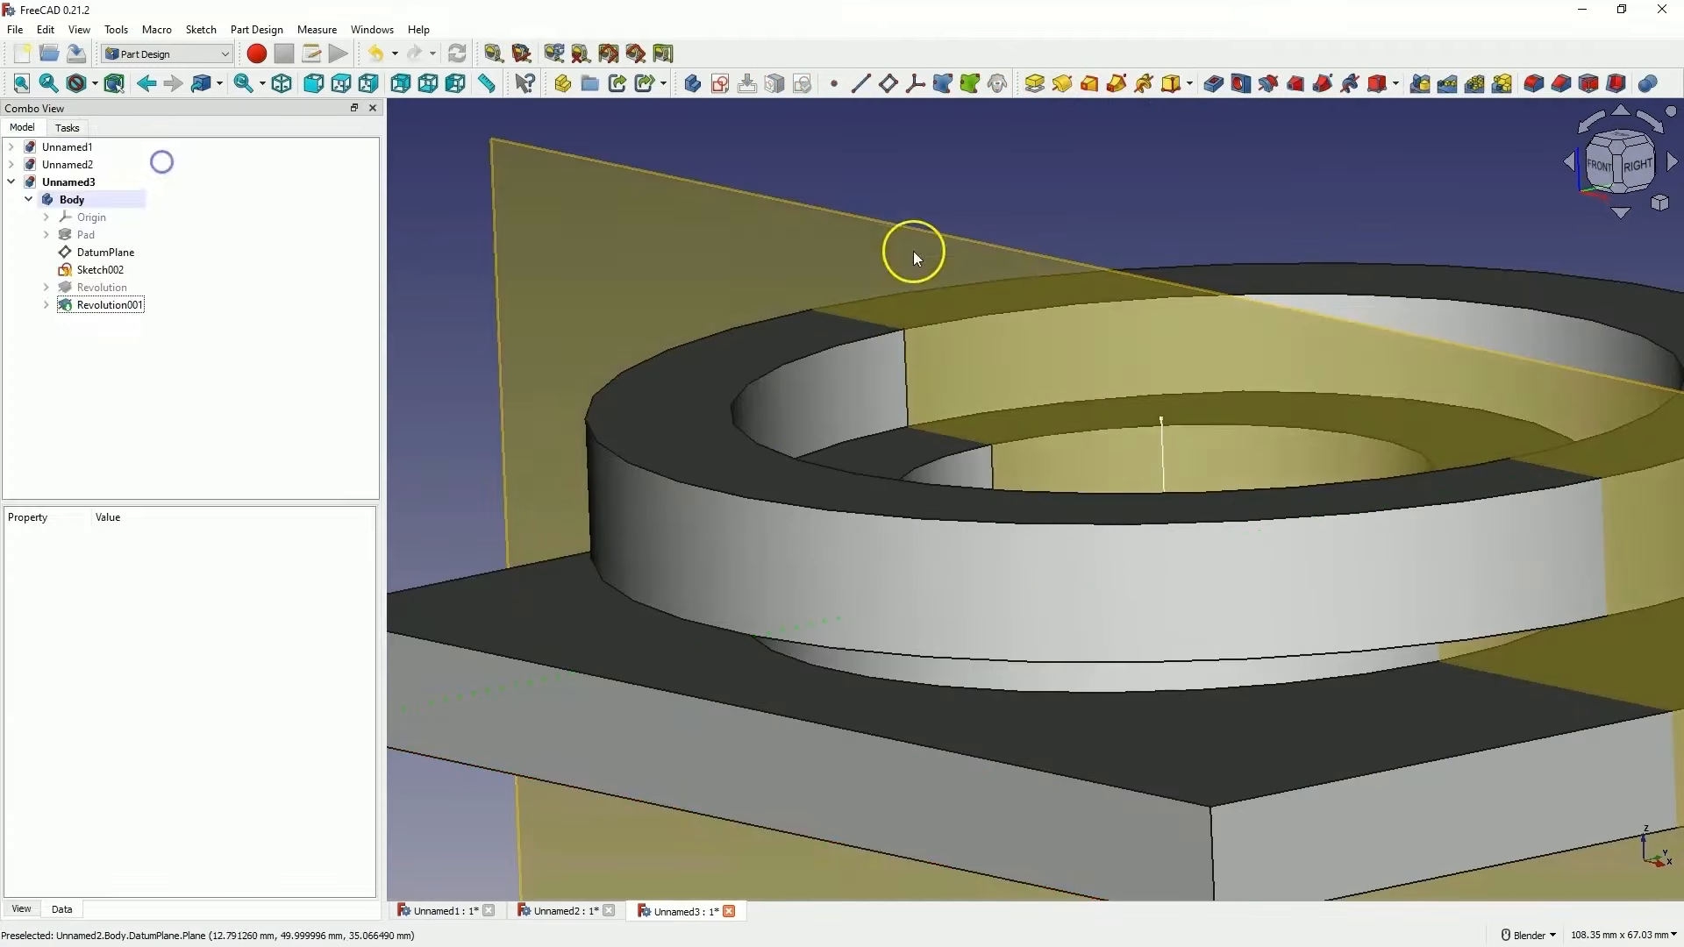
# Hide the datum plane and the leftover sketch Sketch002, leaving the plate and its revolved rings displayed
pyautogui.scroll(-8, 966, 492)
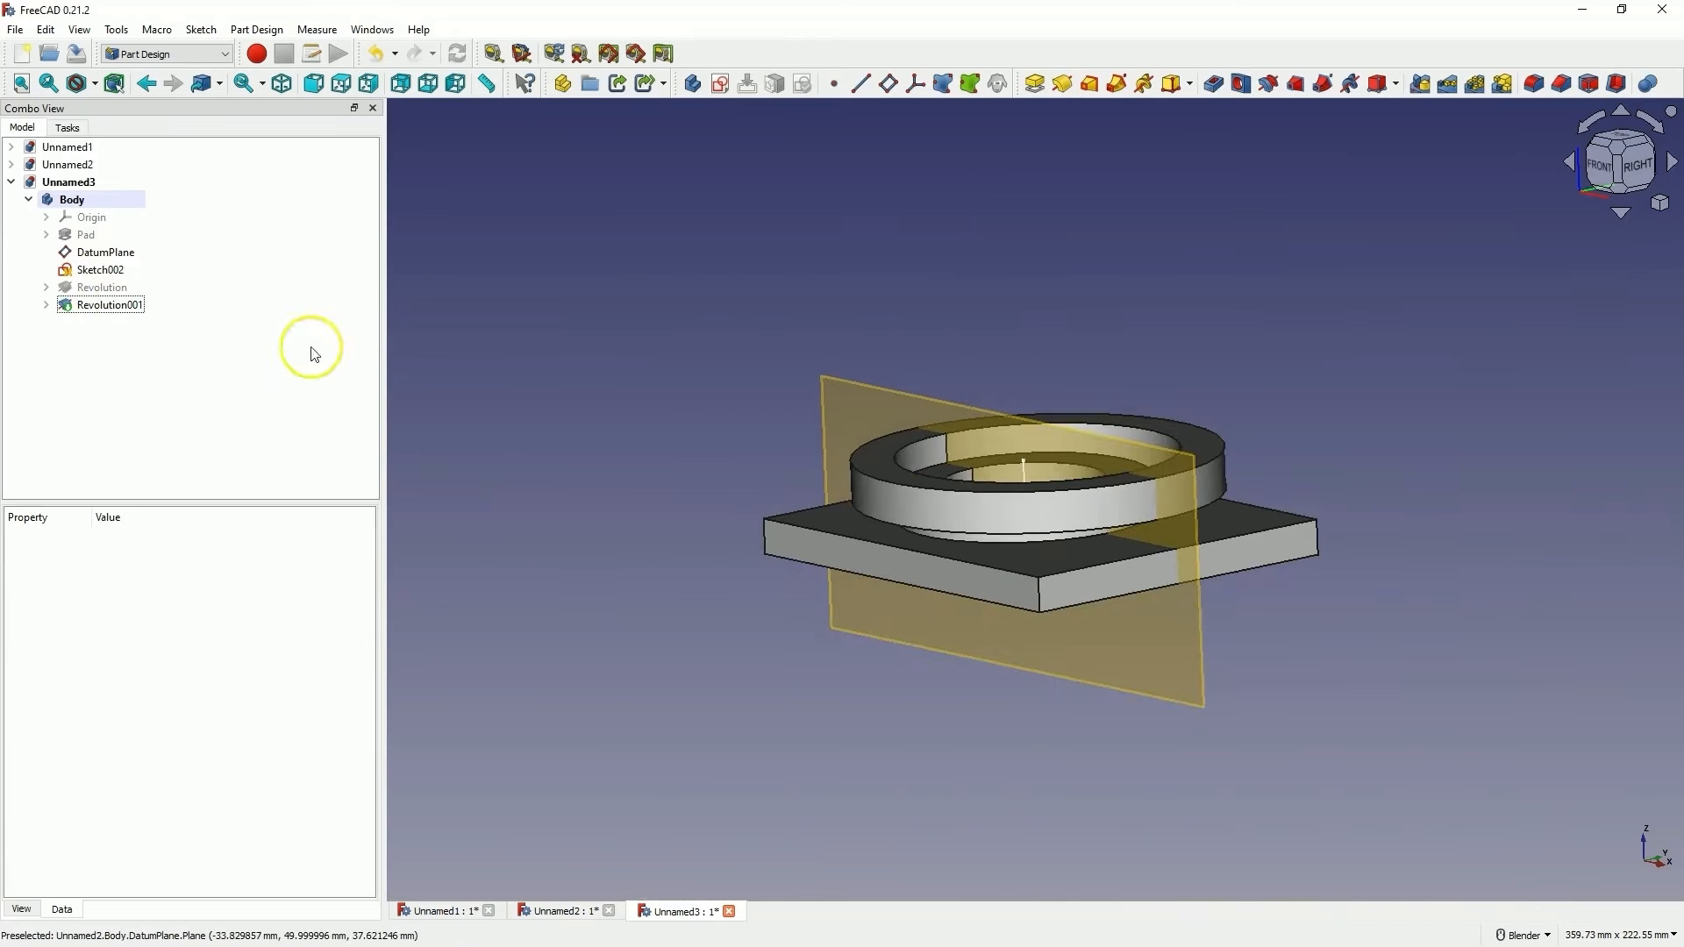
pyautogui.click(117, 256)
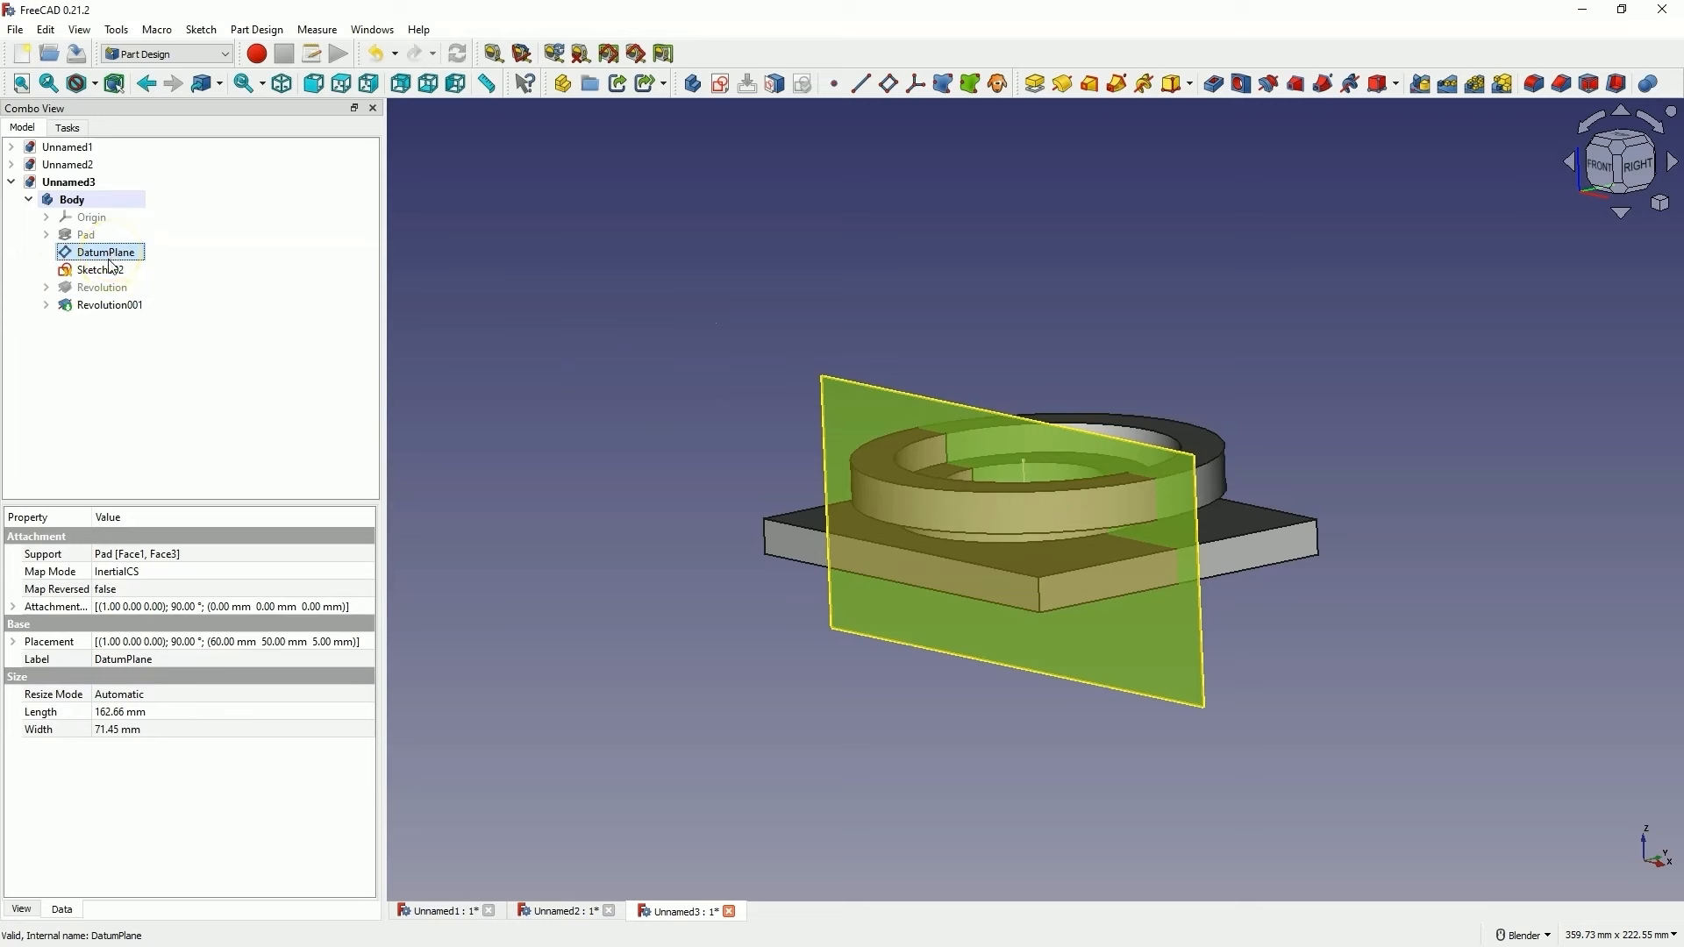
pyautogui.press('space')
pyautogui.press('0')
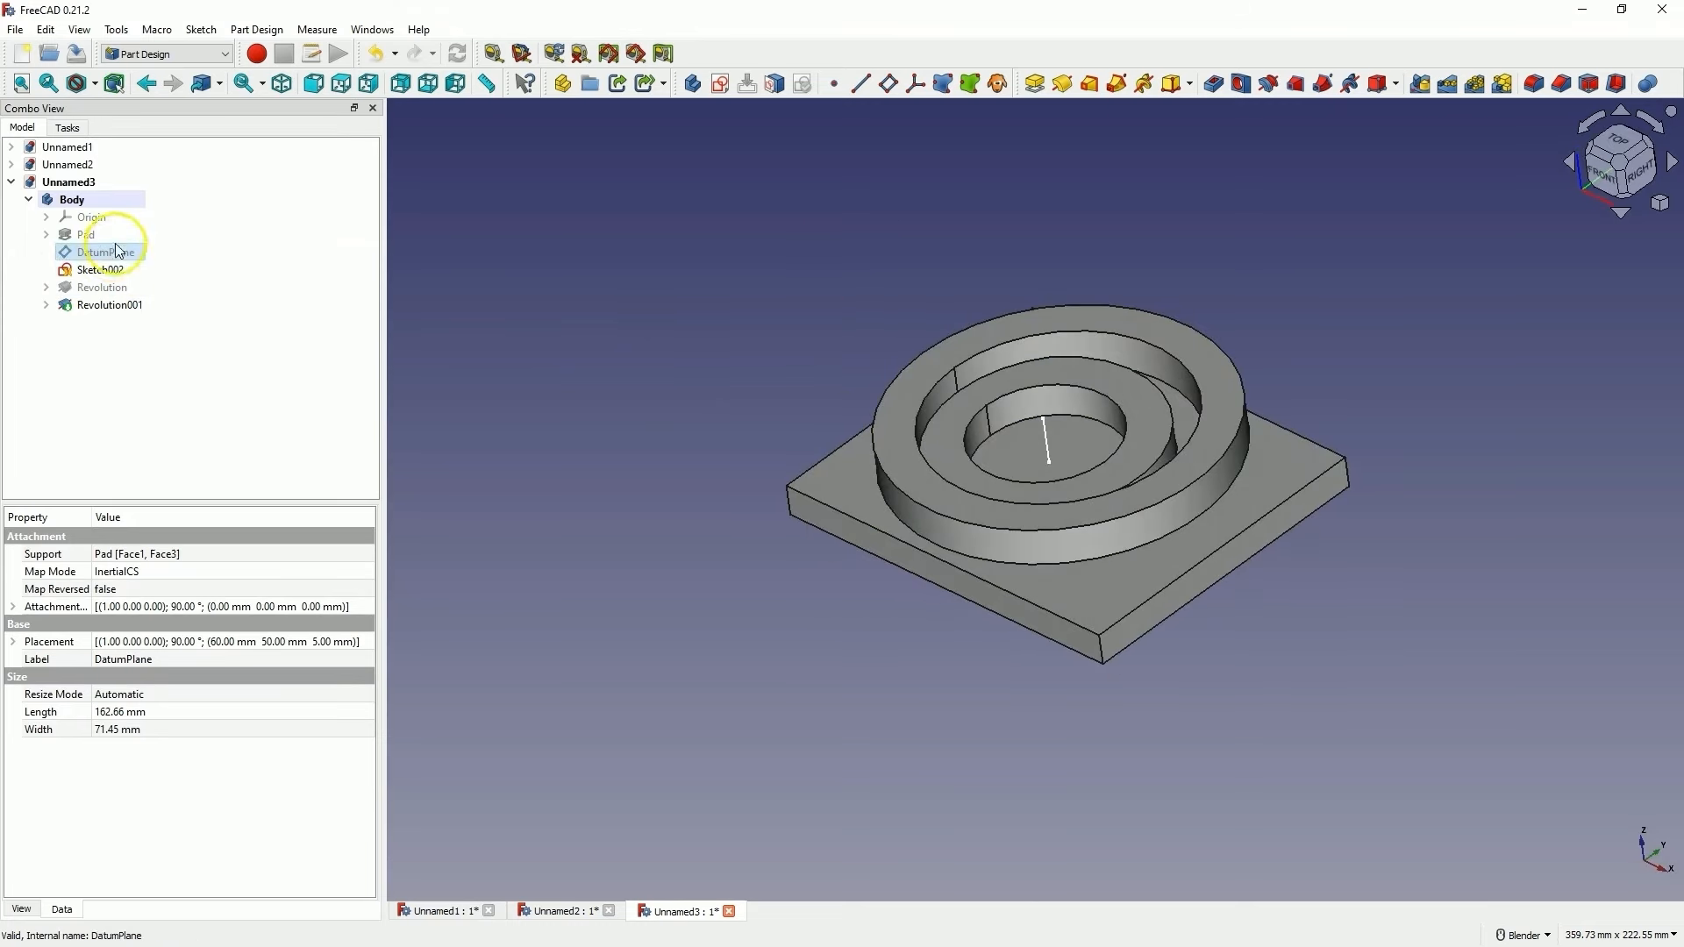
pyautogui.click(103, 270)
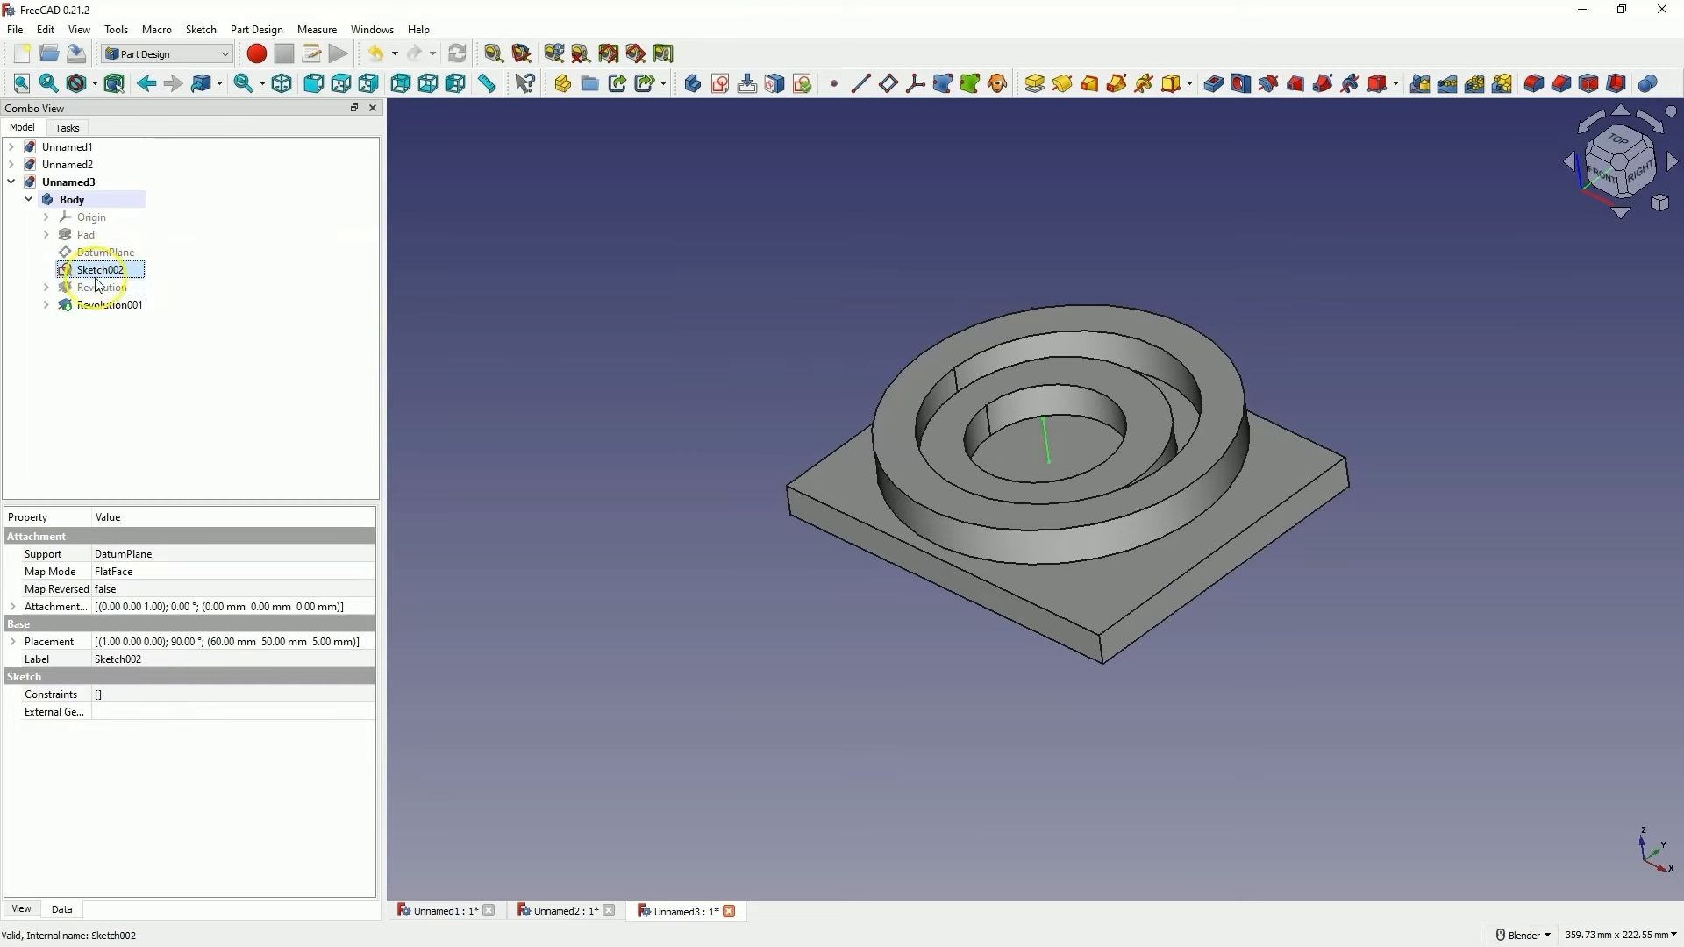
pyautogui.press('space')
pyautogui.moveTo(763, 289)
pyautogui.mouseDown(button='middle')
pyautogui.moveTo(789, 305)
pyautogui.moveTo(785, 349)
pyautogui.mouseUp(button='middle')
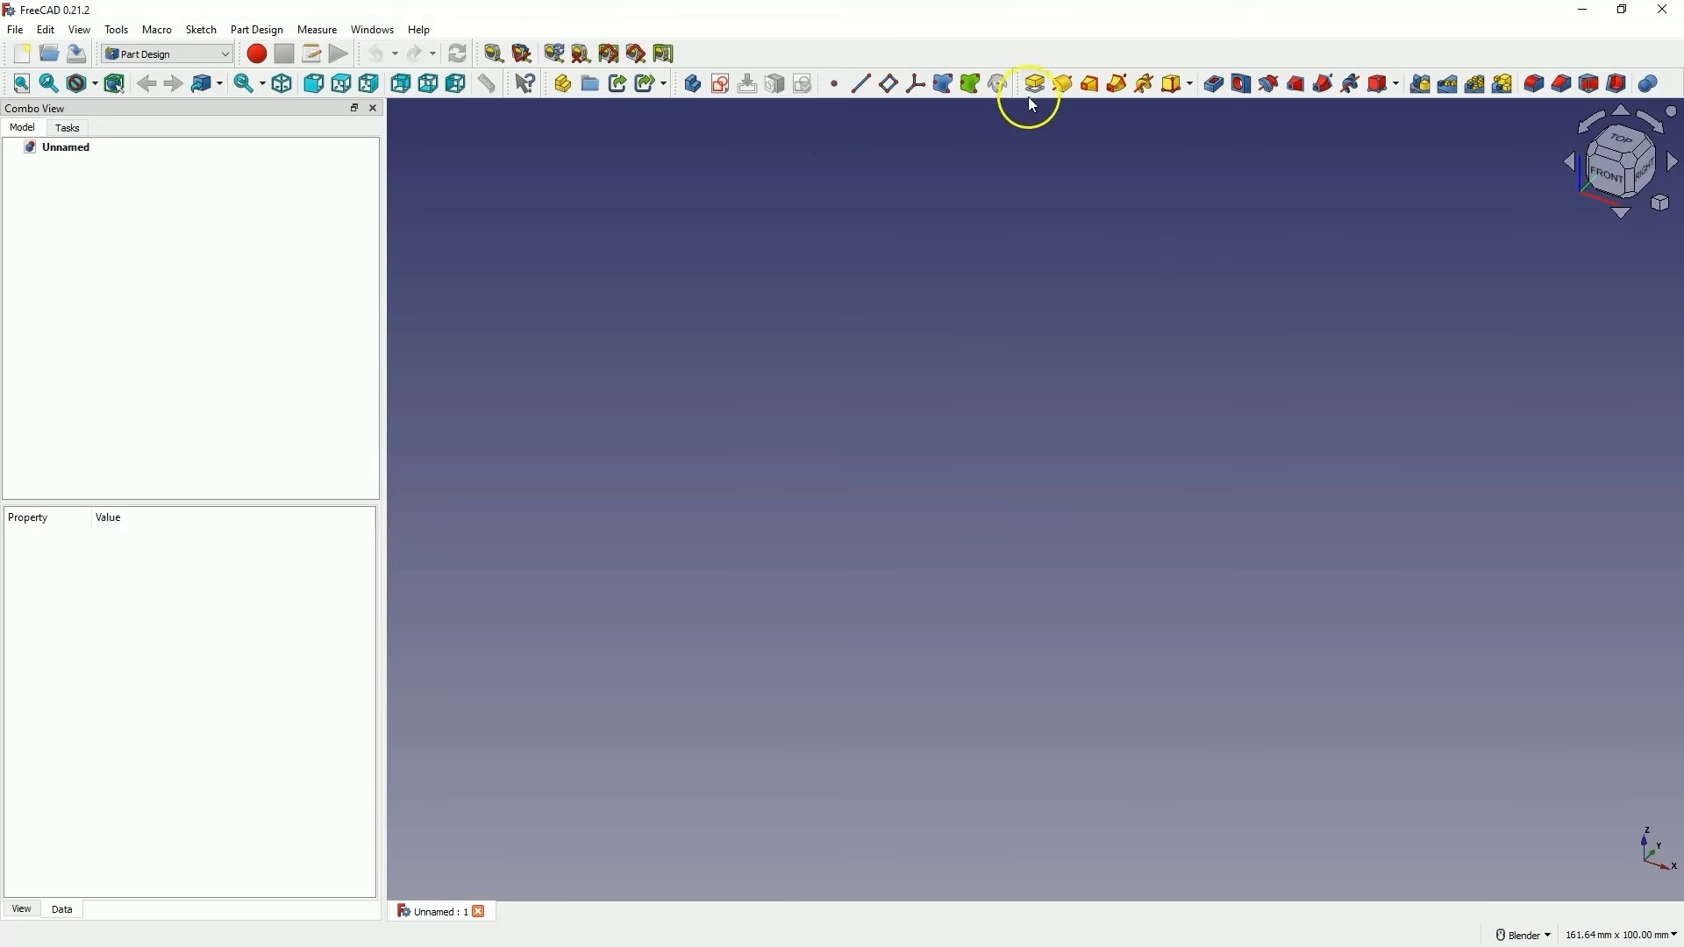
# Start a sketch on the XY plane of the empty document and draw a rectangle about 73 mm wide from the origin
pyautogui.click(722, 91)
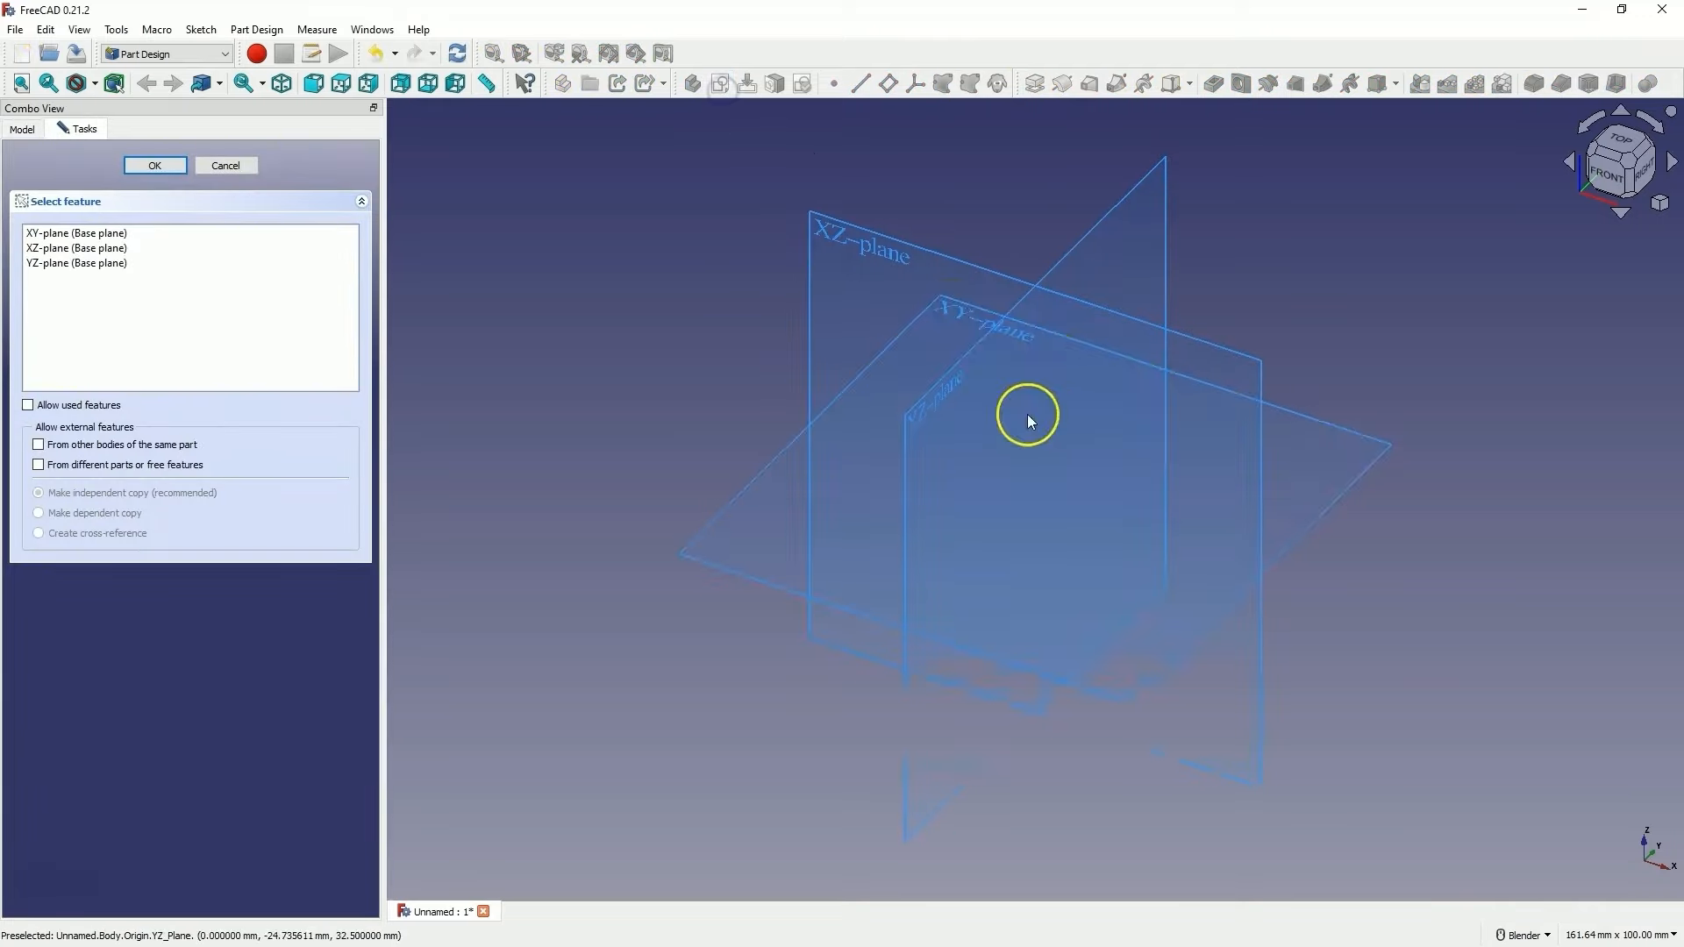
pyautogui.click(674, 511)
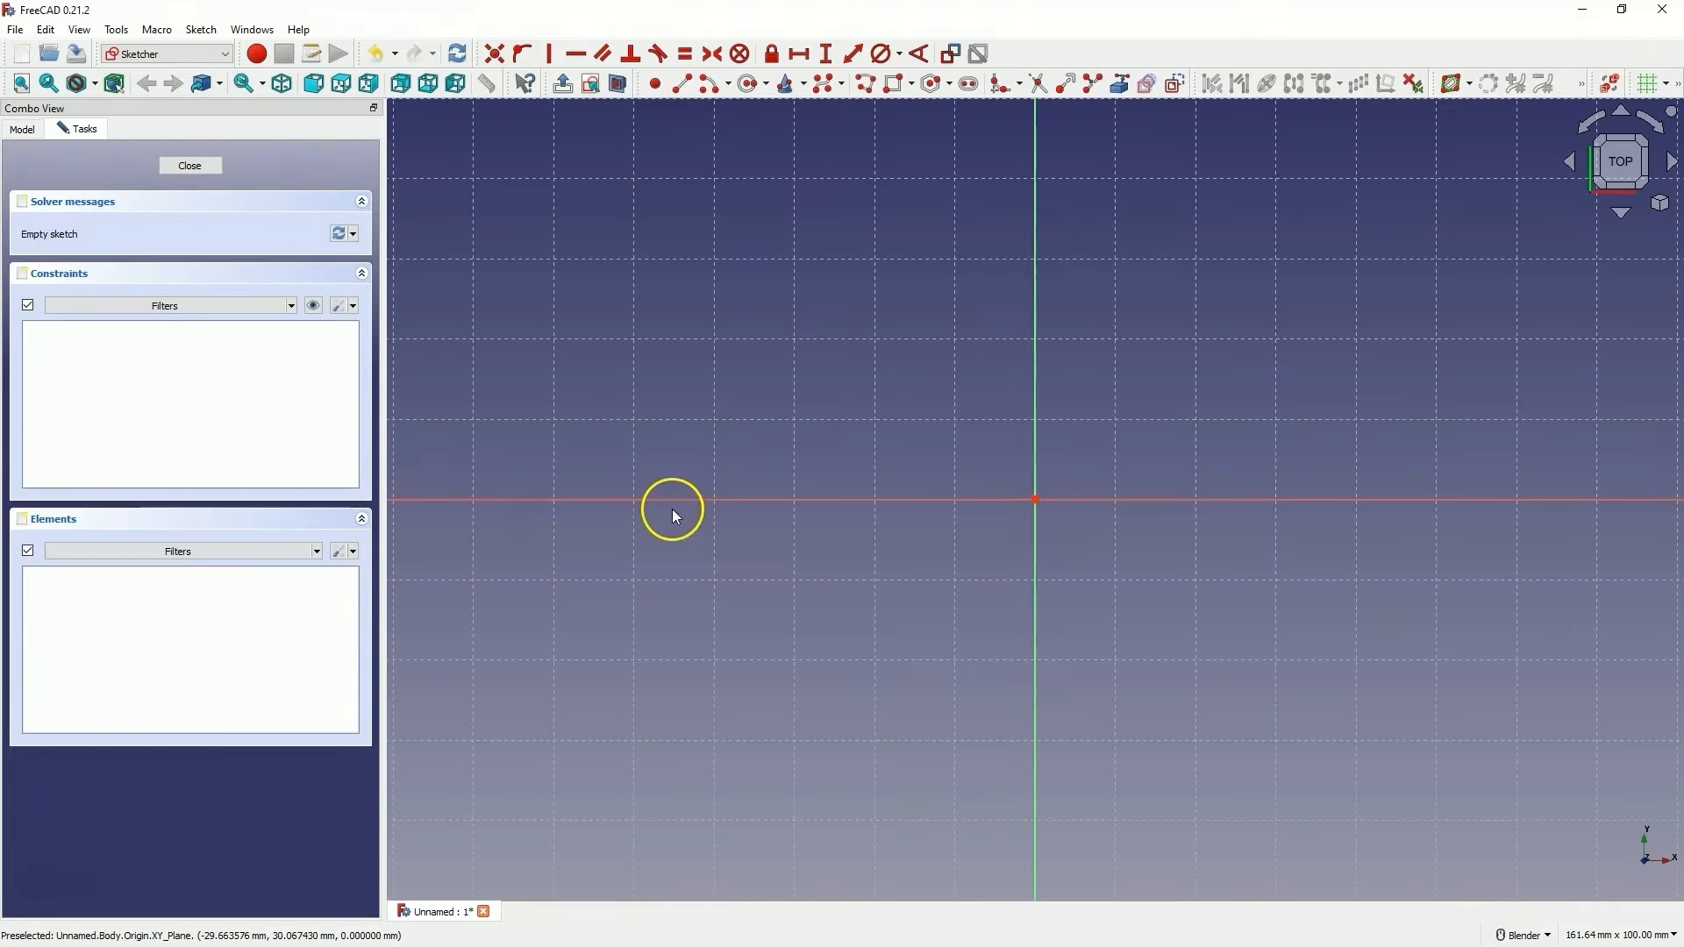
pyautogui.click(895, 83)
pyautogui.click(1035, 499)
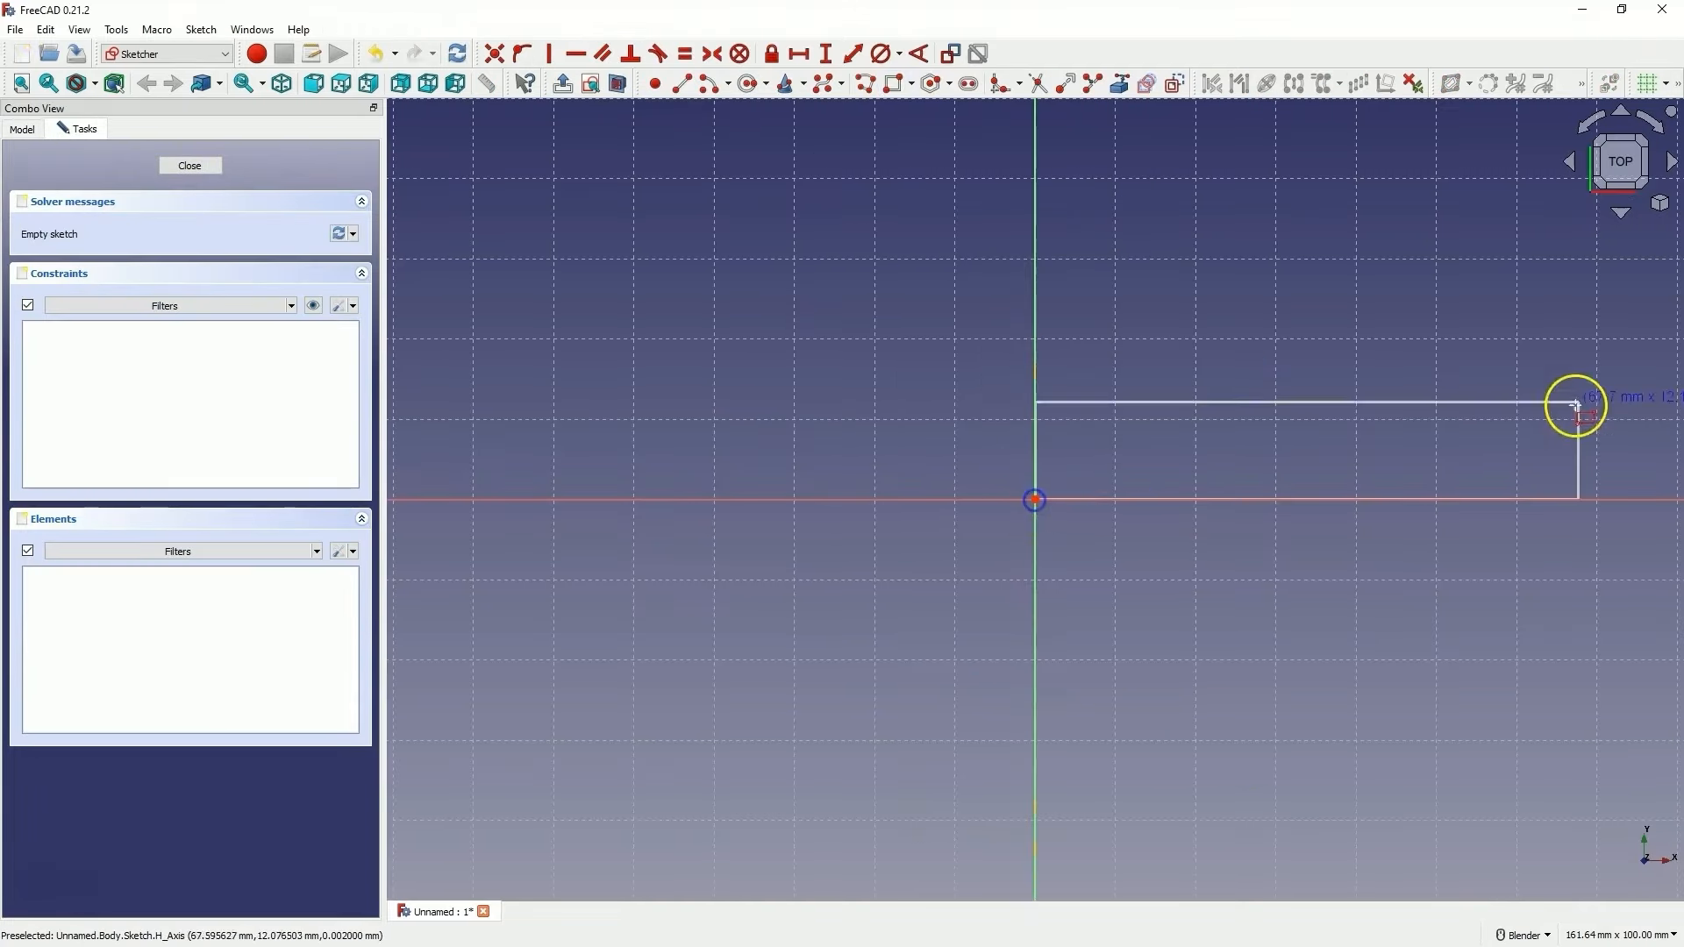
pyautogui.click(1620, 235)
# Dimension the rectangle to 100 mm wide and 50 mm high, and finish the sketch
pyautogui.click(853, 54)
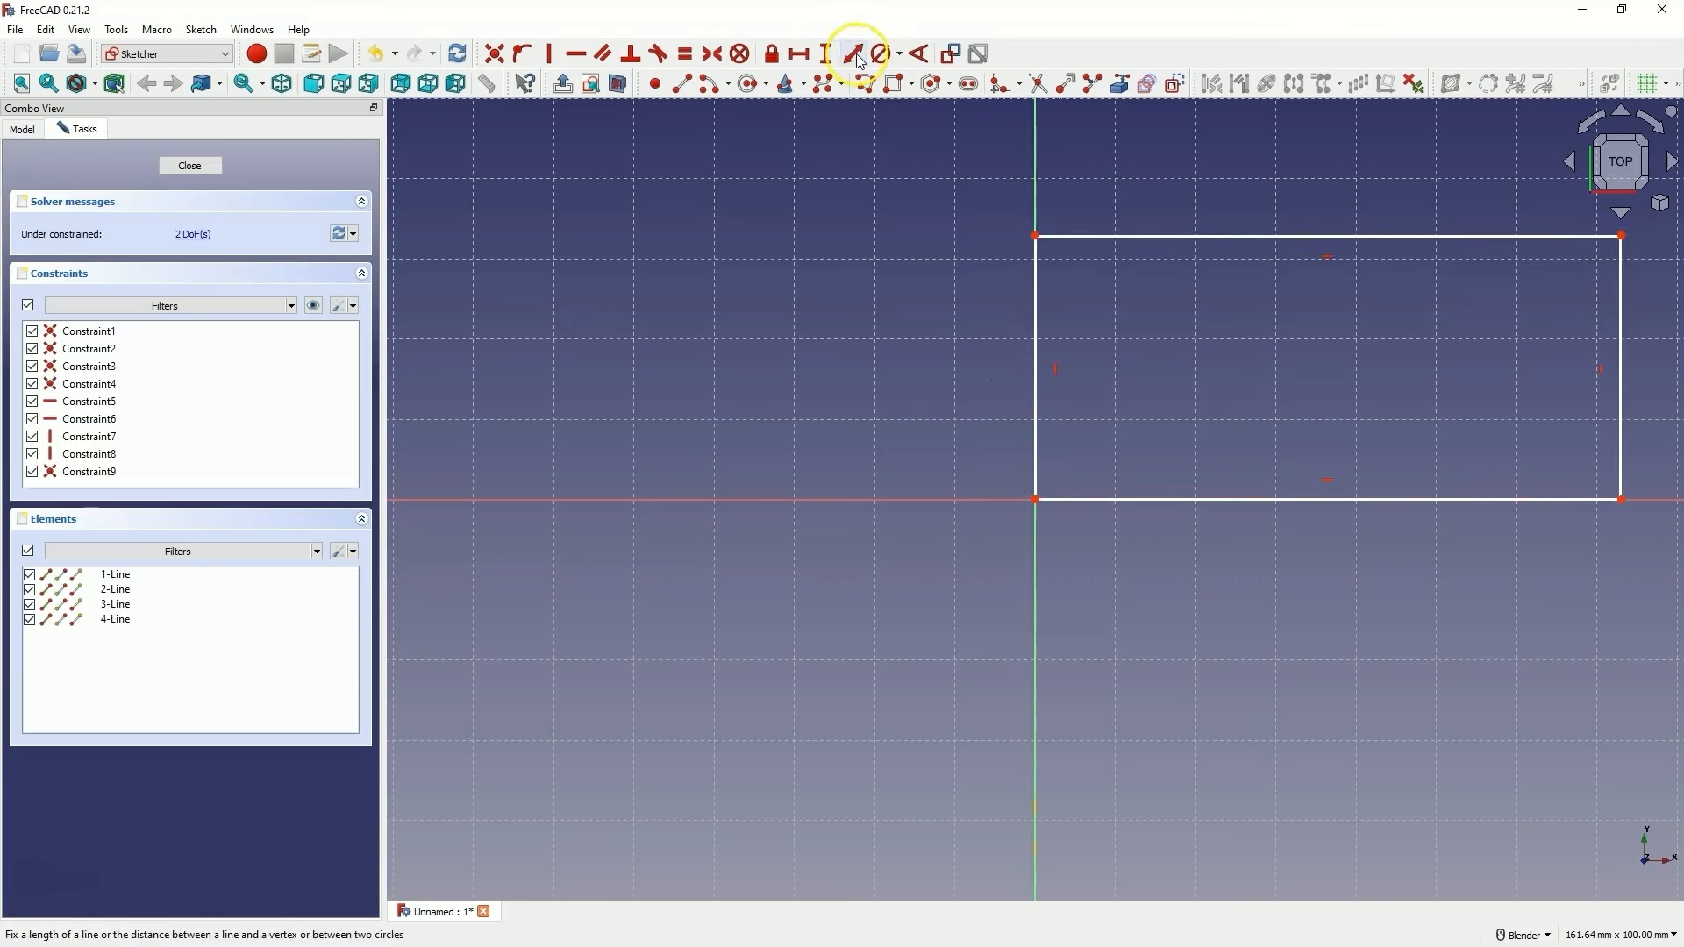
pyautogui.click(1237, 499)
pyautogui.write('100')
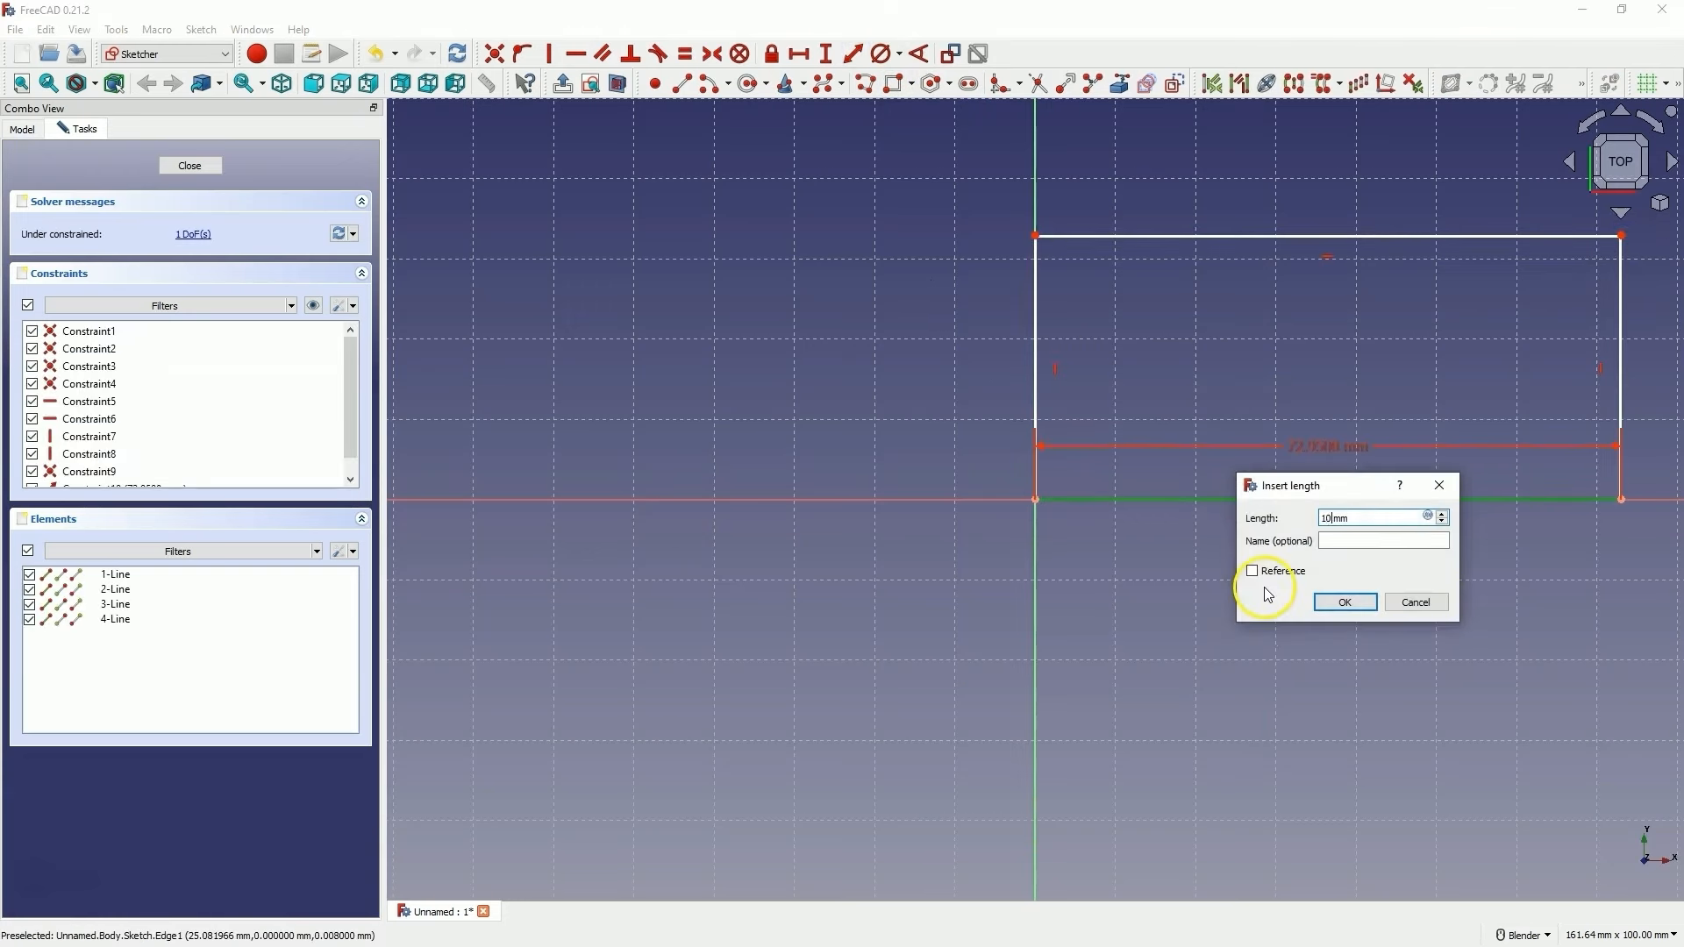
pyautogui.press('Return')
pyautogui.click(1034, 350)
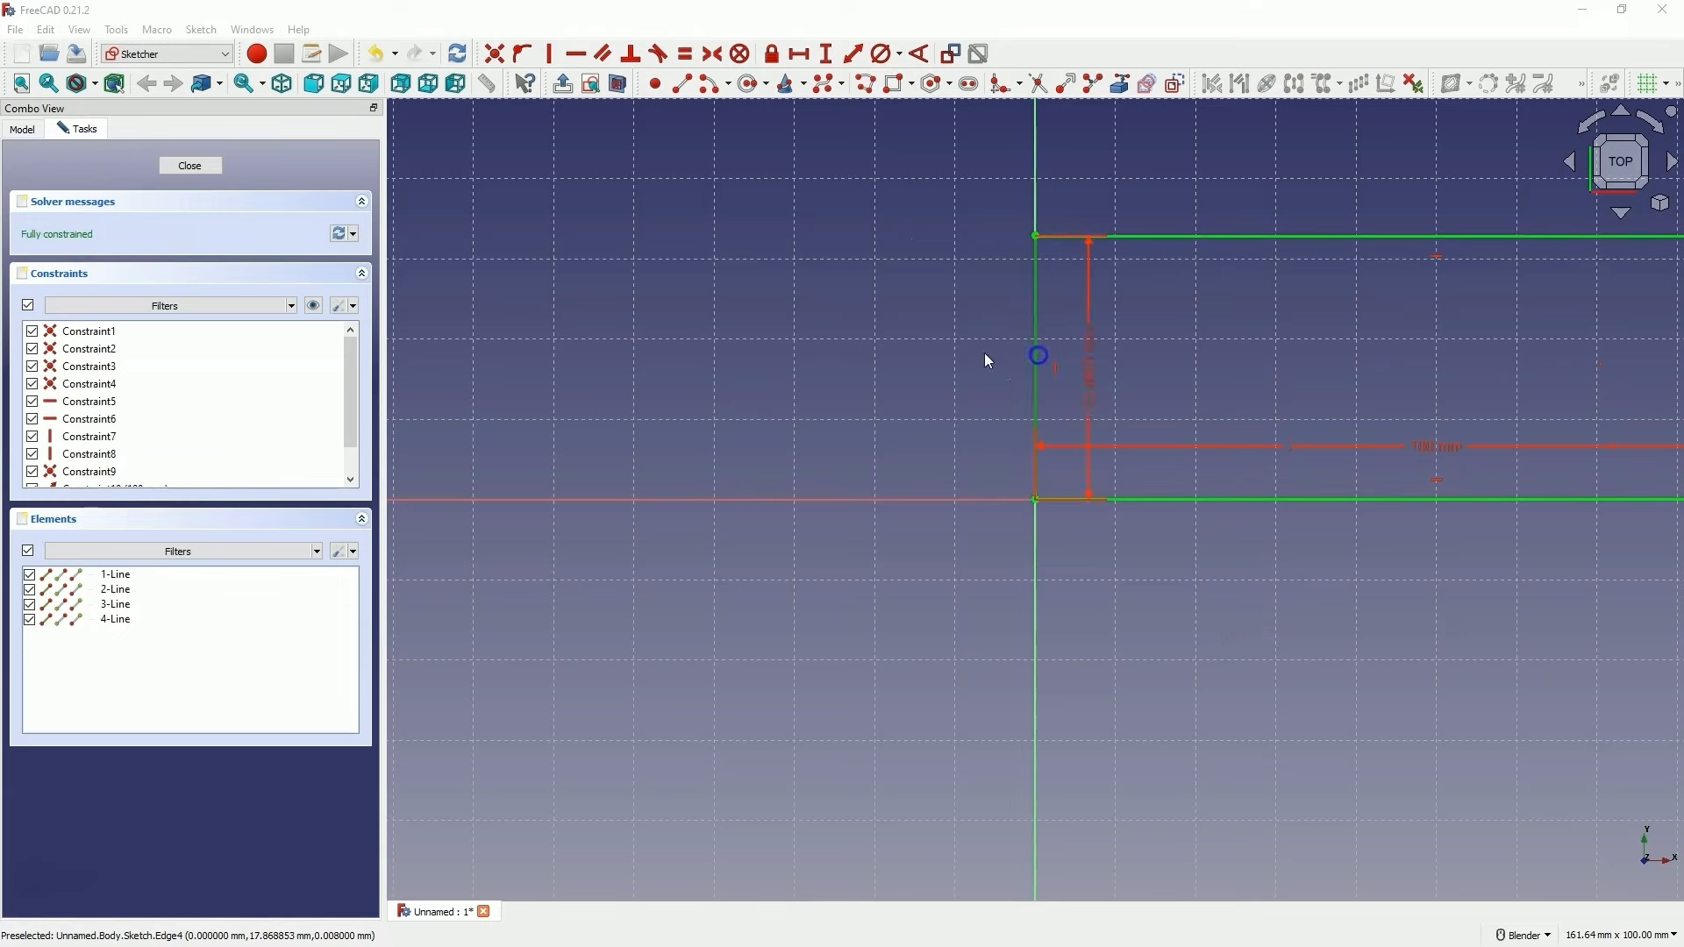
pyautogui.write('50')
pyautogui.press('Return')
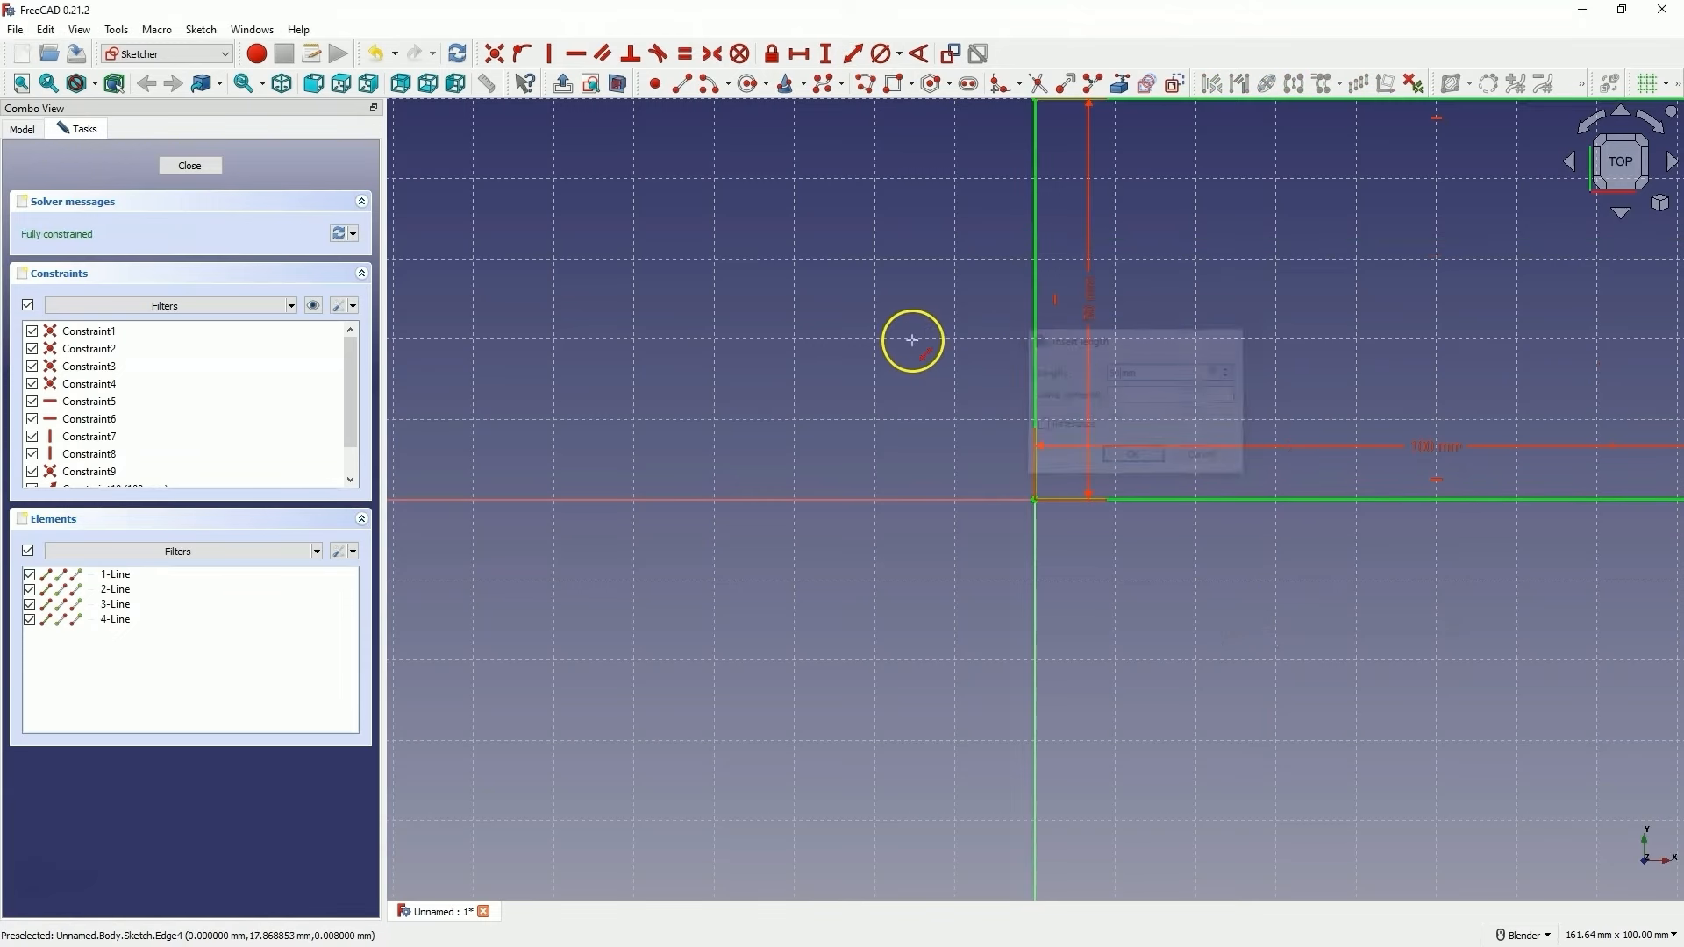
pyautogui.click(189, 167)
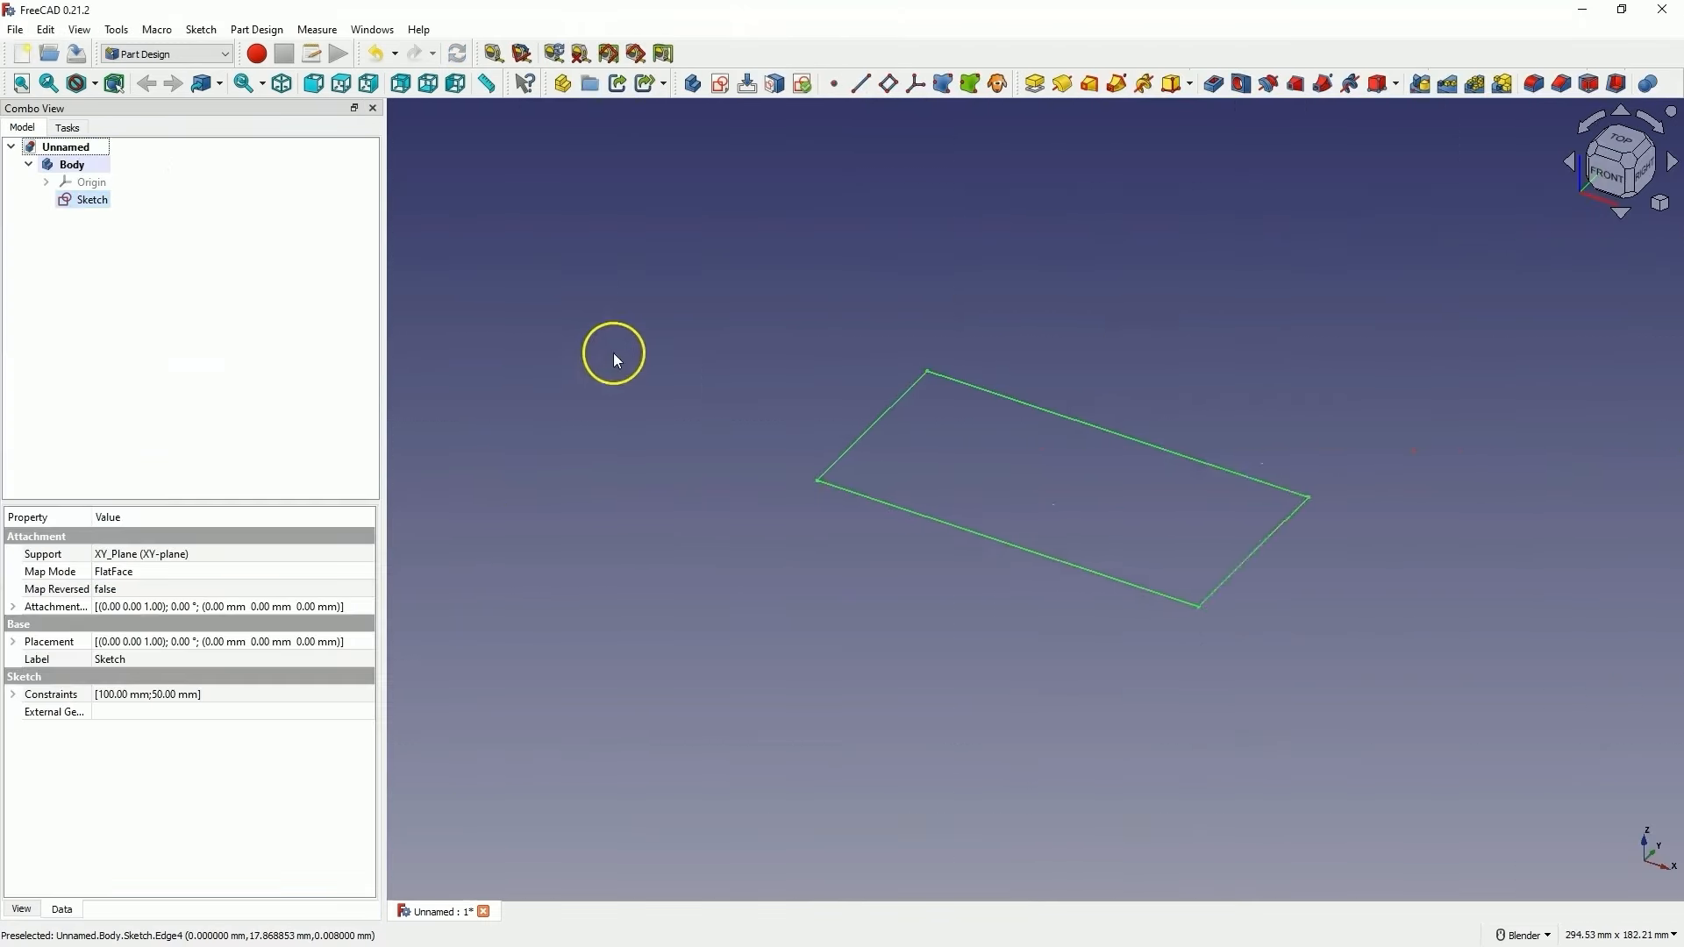
# Pad the rectangle sketch 15 mm to form the plate
pyautogui.click(1035, 86)
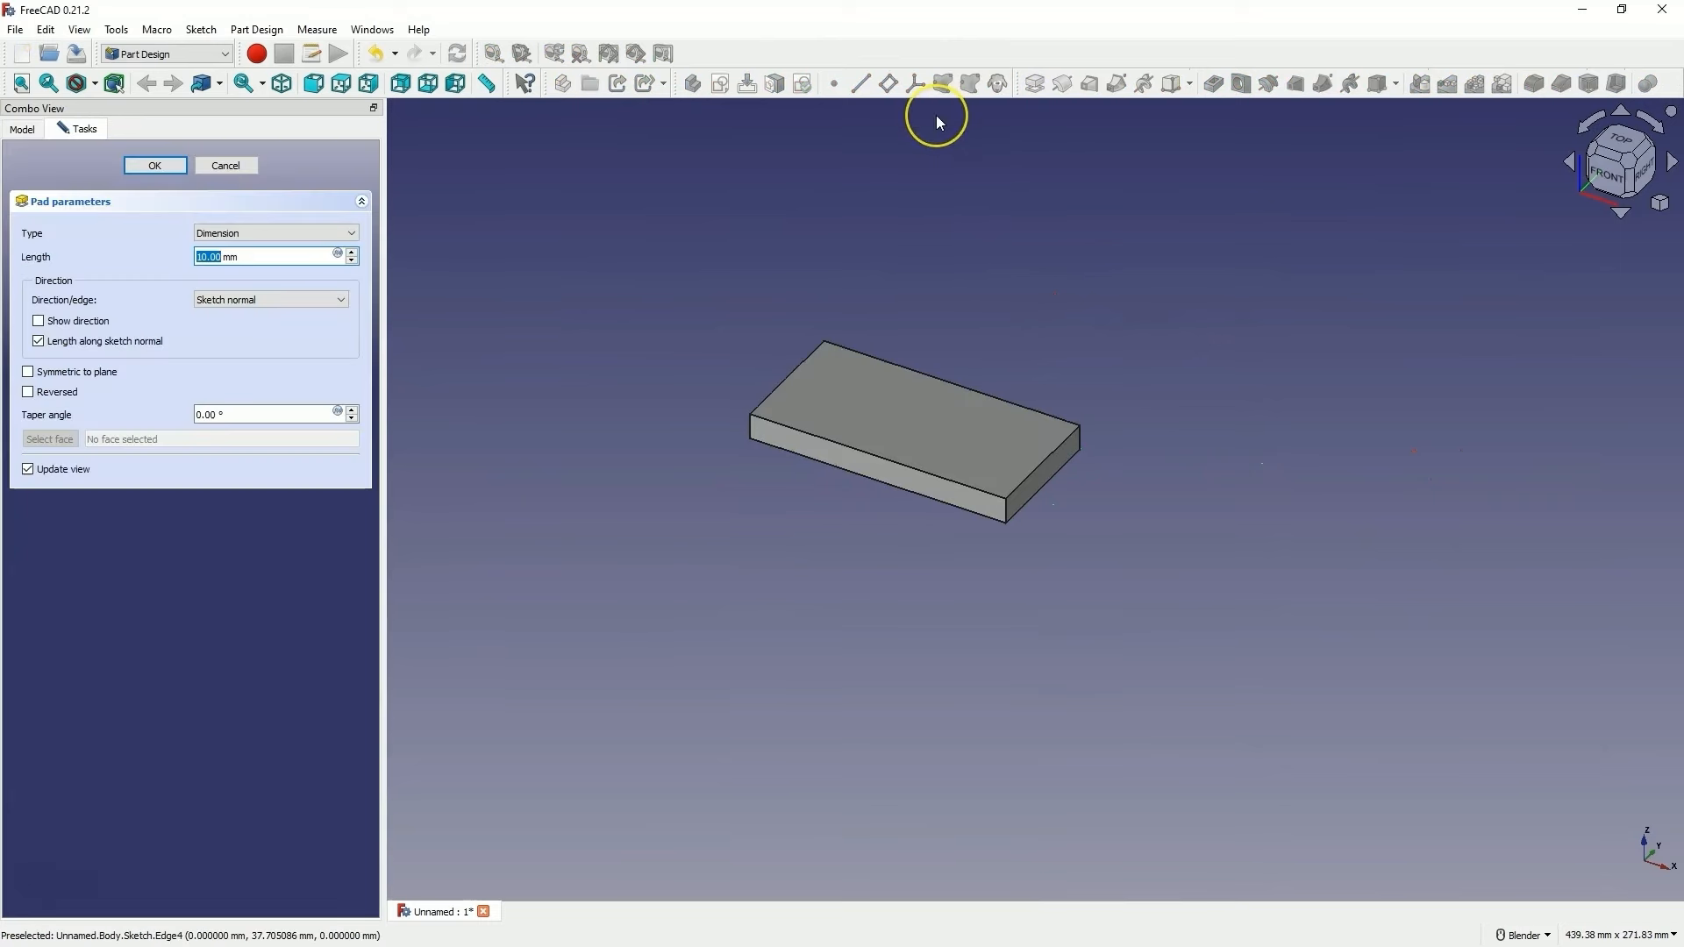
pyautogui.press('Return')
pyautogui.scroll(-2, 965, 316)
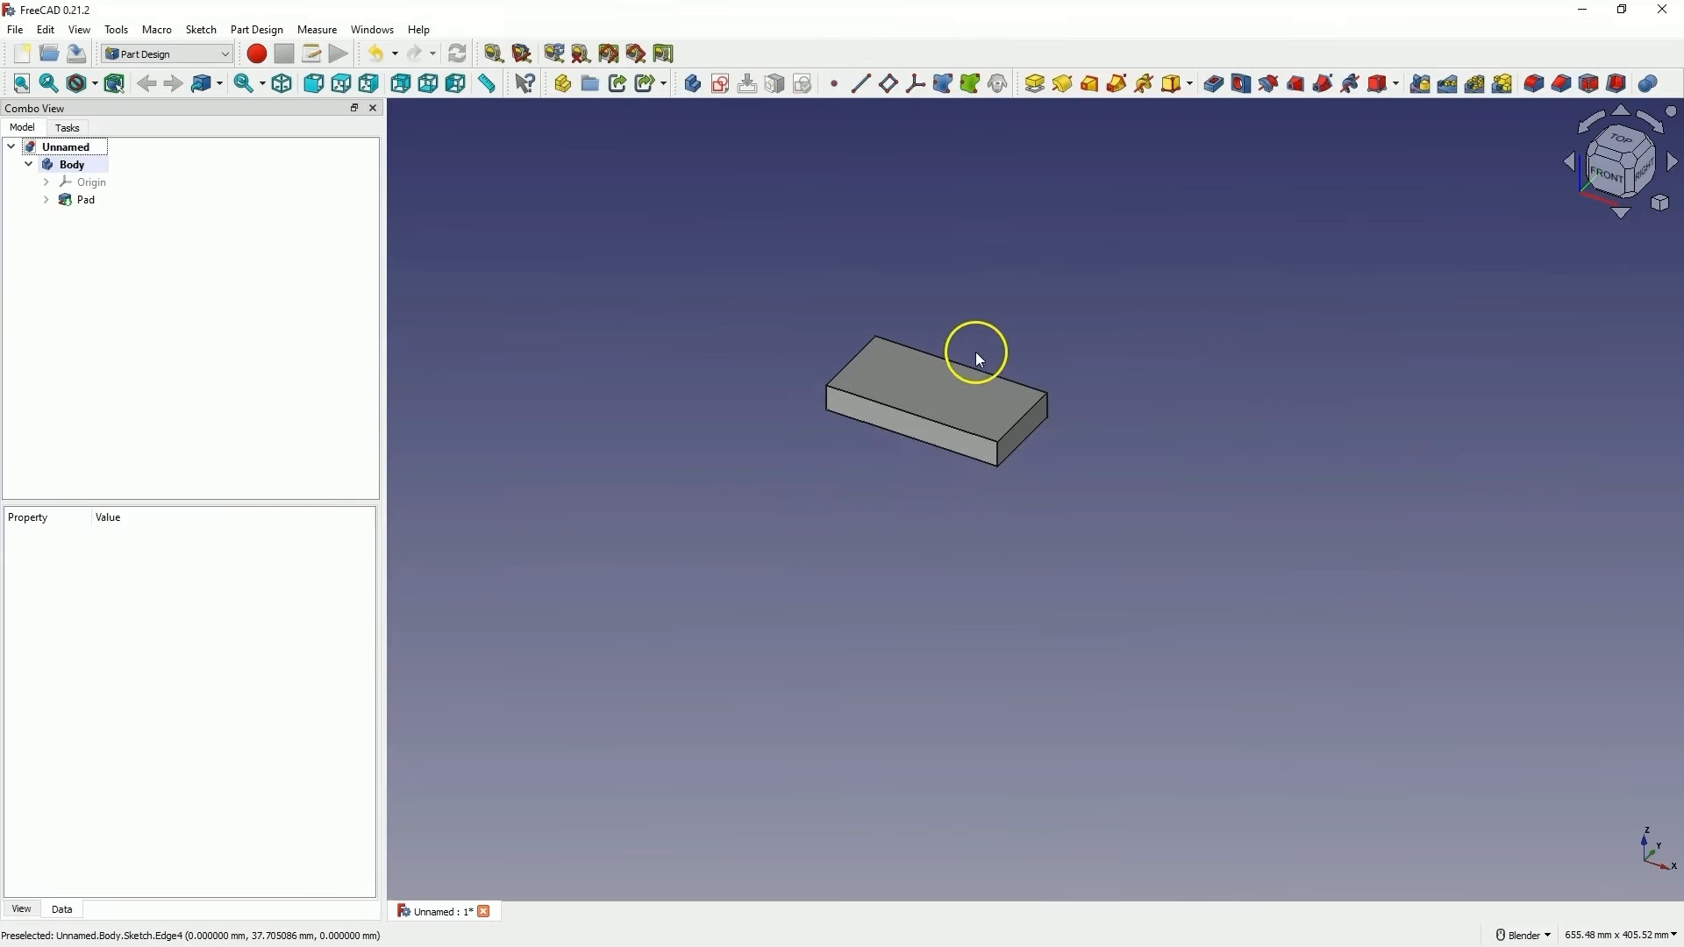
pyautogui.scroll(4, 848, 376)
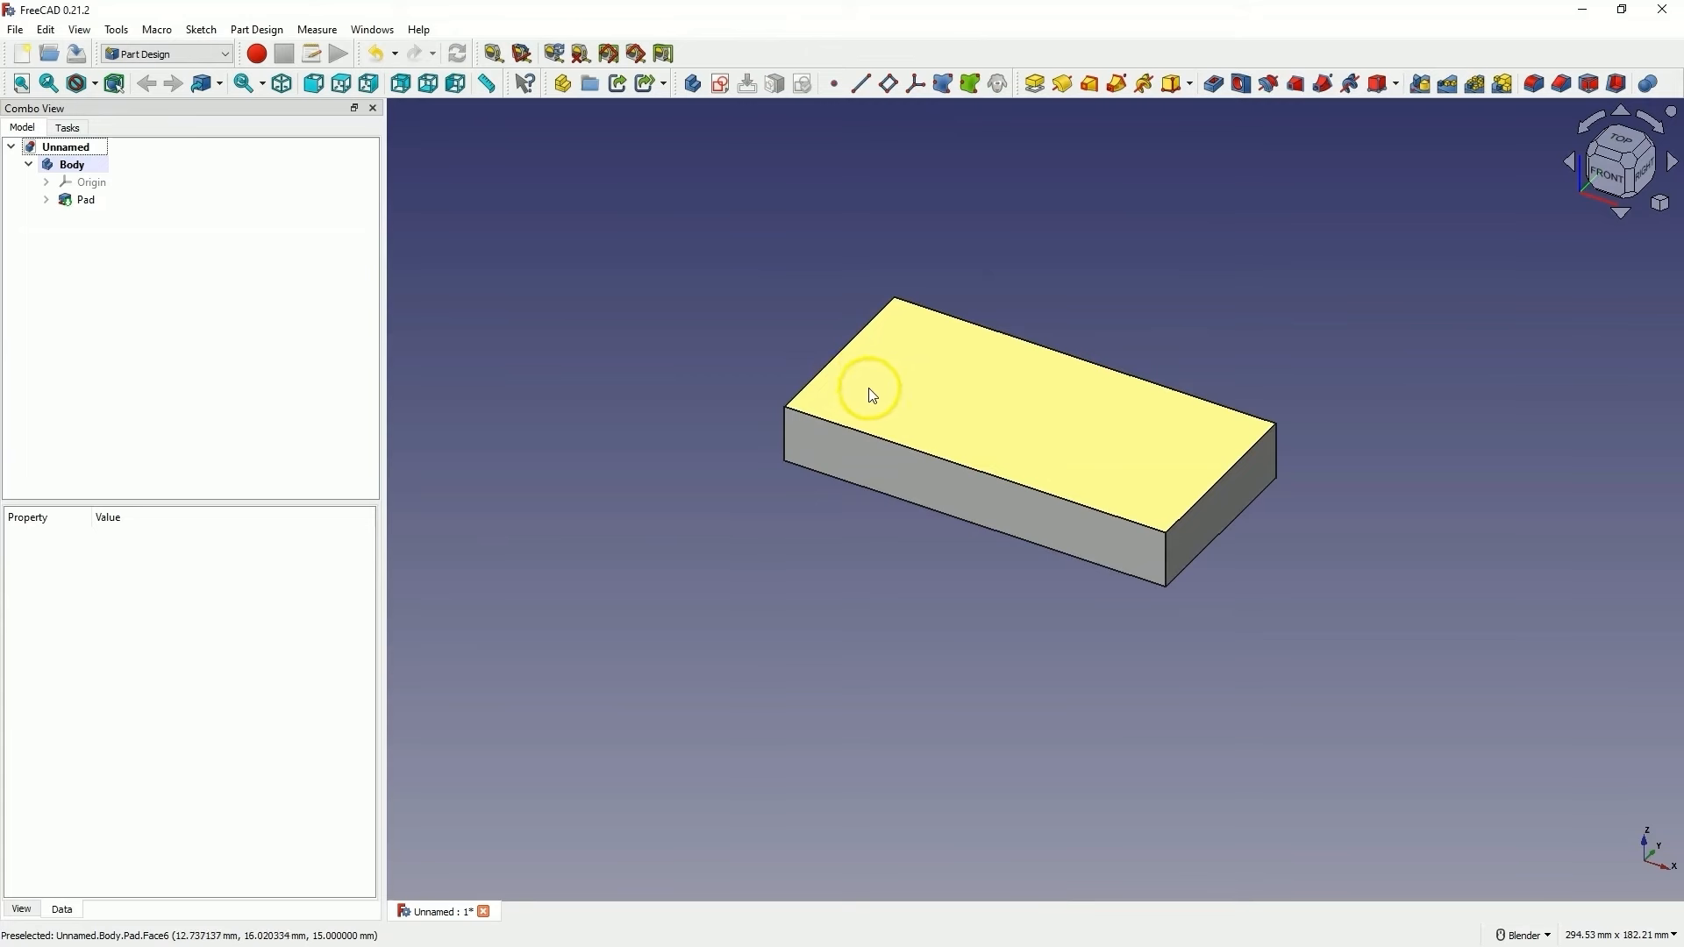
# On the plate's top face, sketch a vertical slot near the short edge at the origin, about 22 mm between arc centres
pyautogui.click(907, 351)
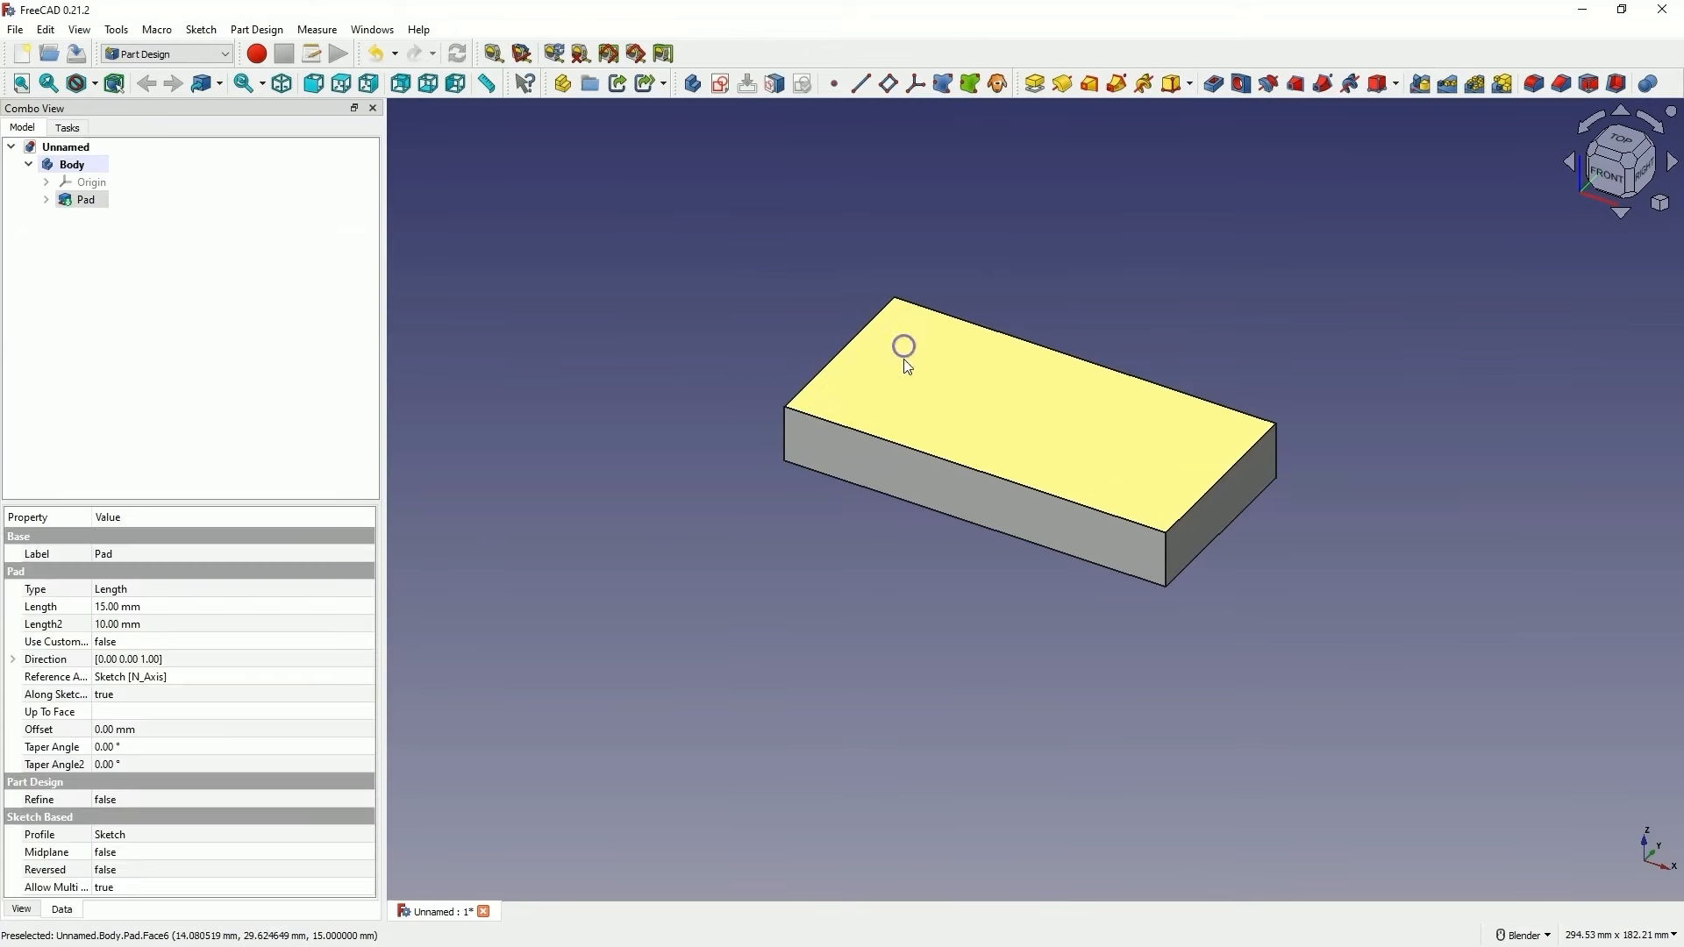
pyautogui.click(720, 85)
pyautogui.click(969, 84)
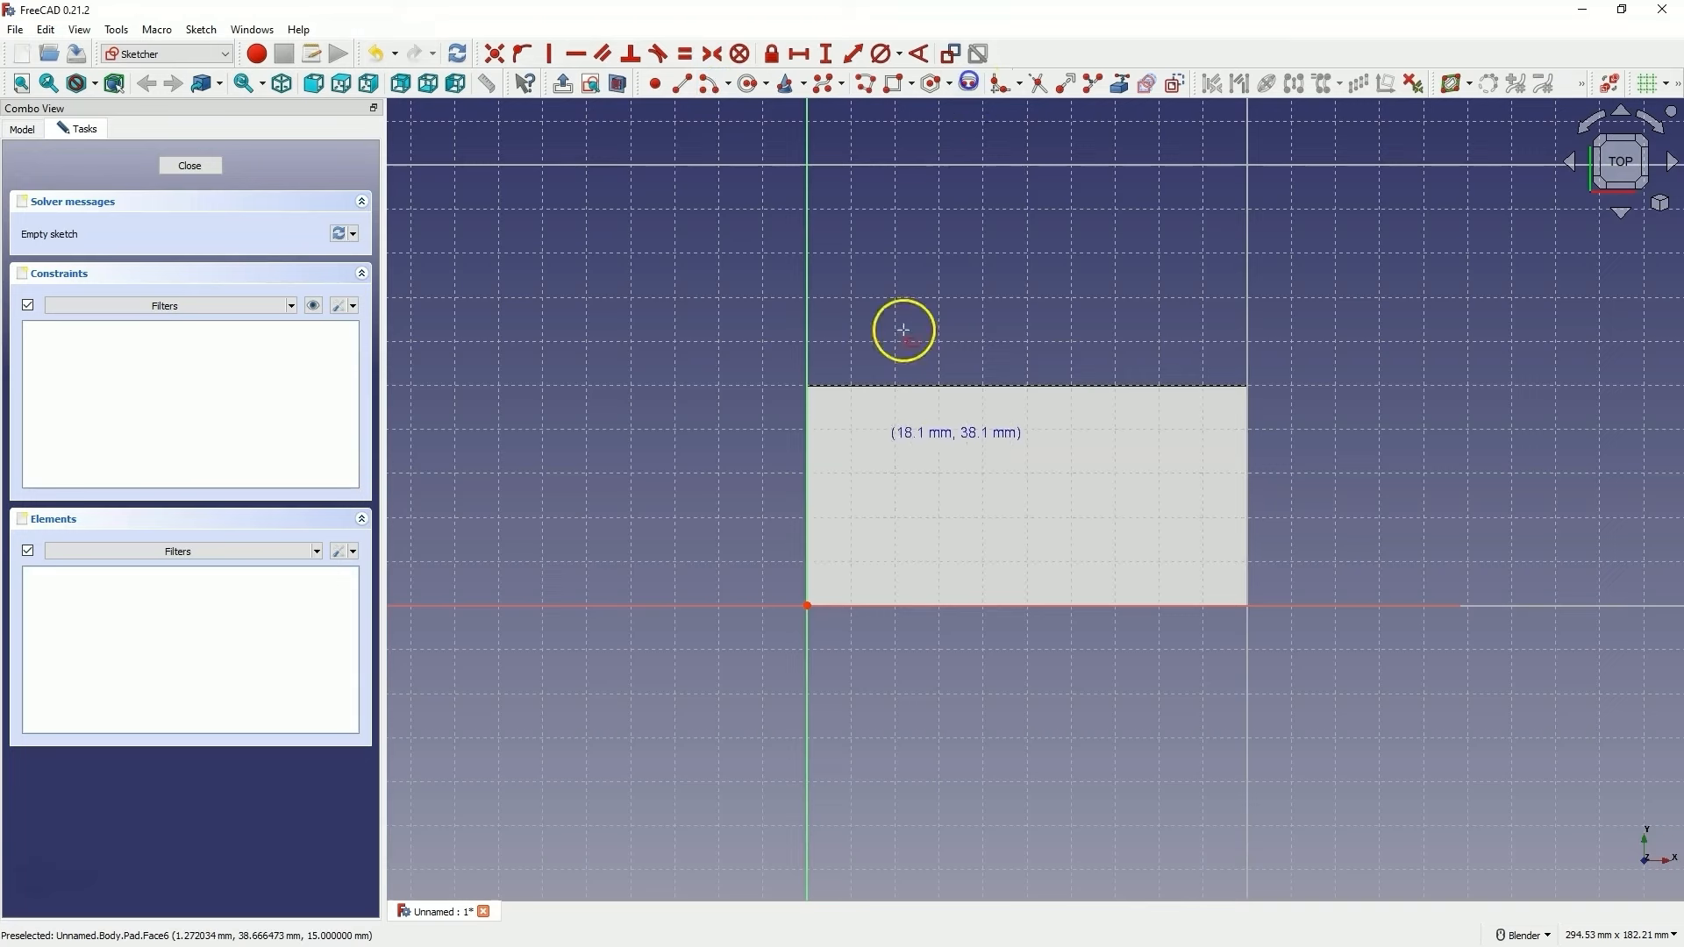
pyautogui.click(852, 427)
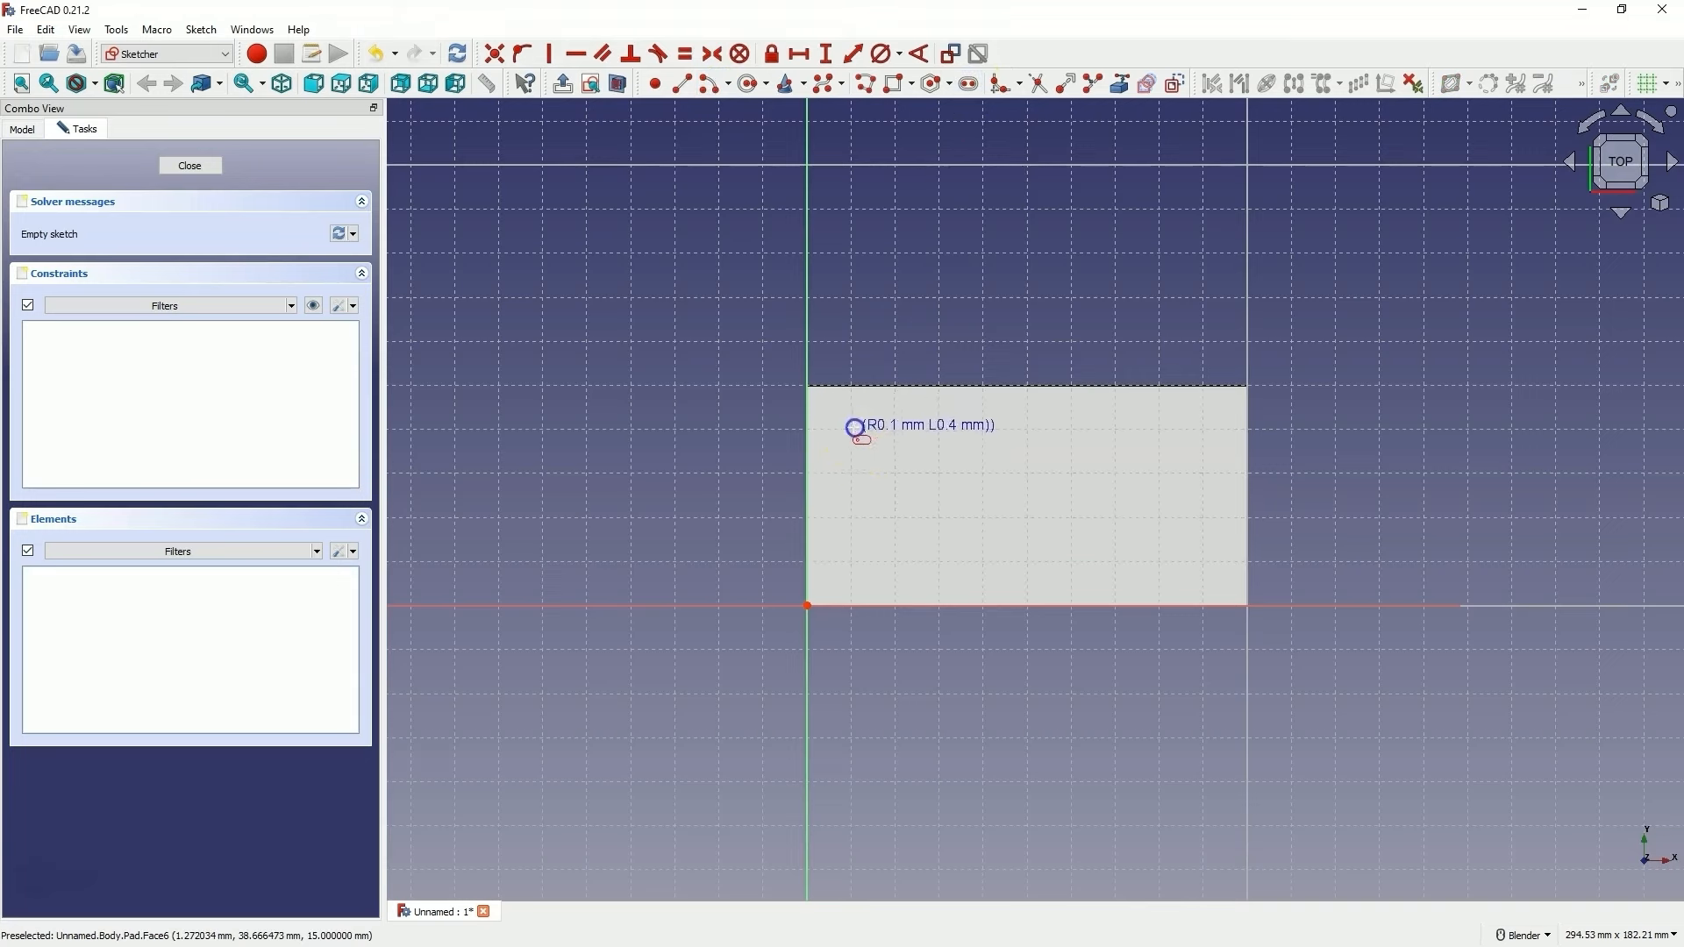
pyautogui.click(853, 524)
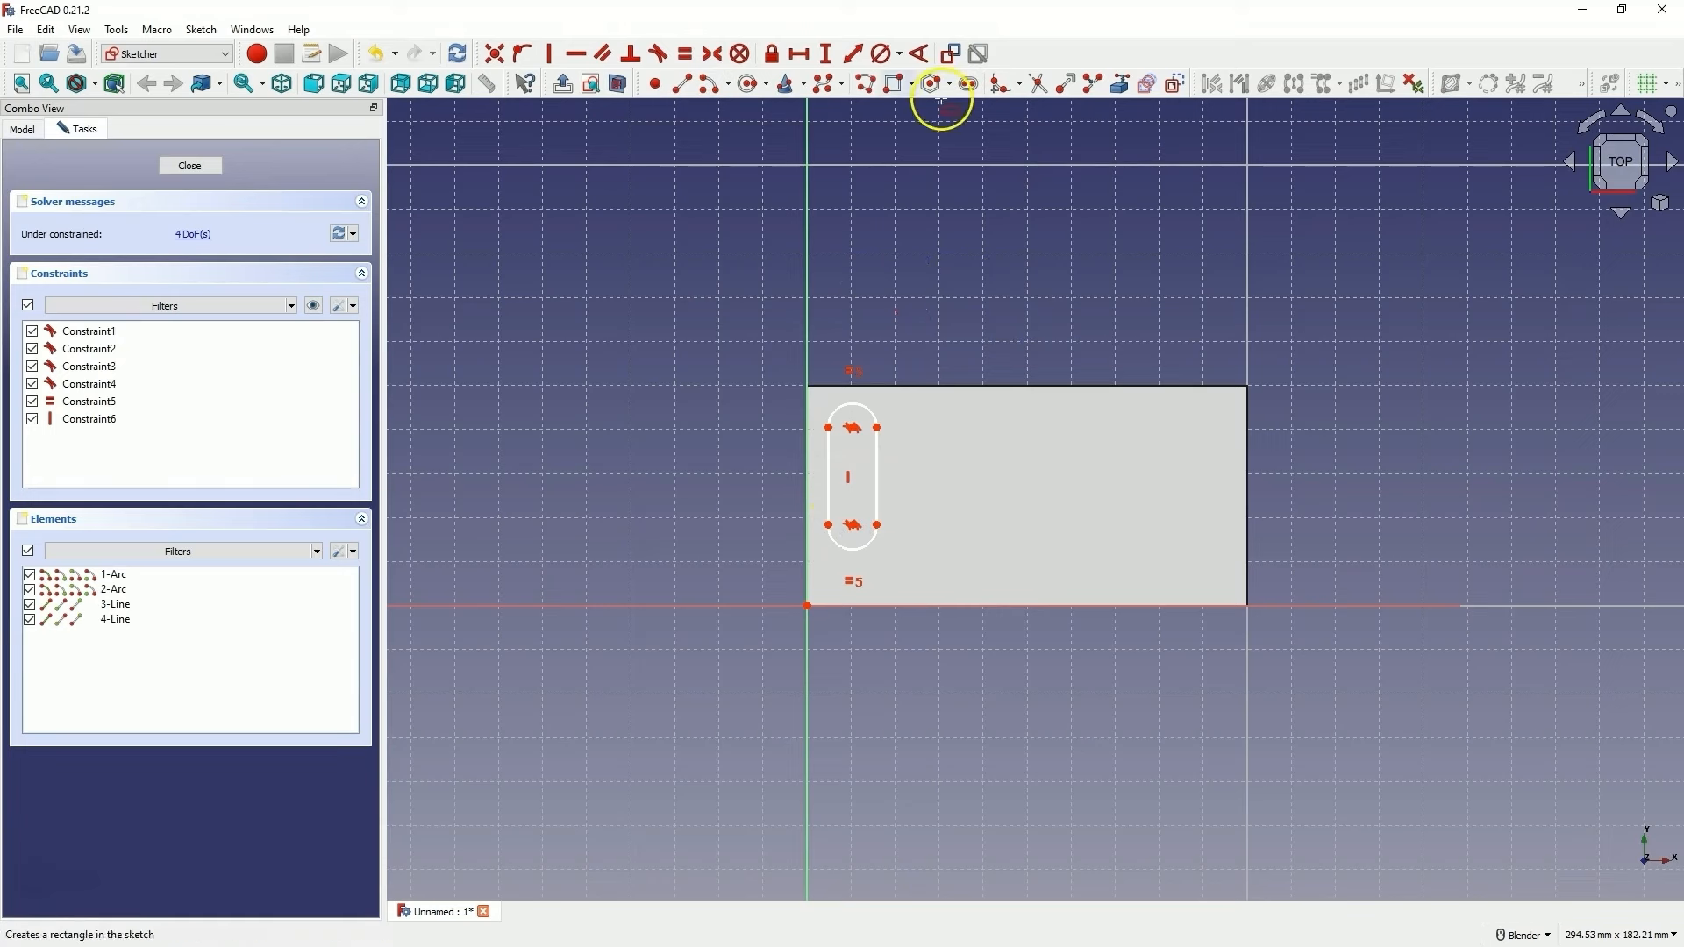
# Constrain the horizontal distance between the slot's upper arc centre and the origin to 10 mm
pyautogui.click(800, 56)
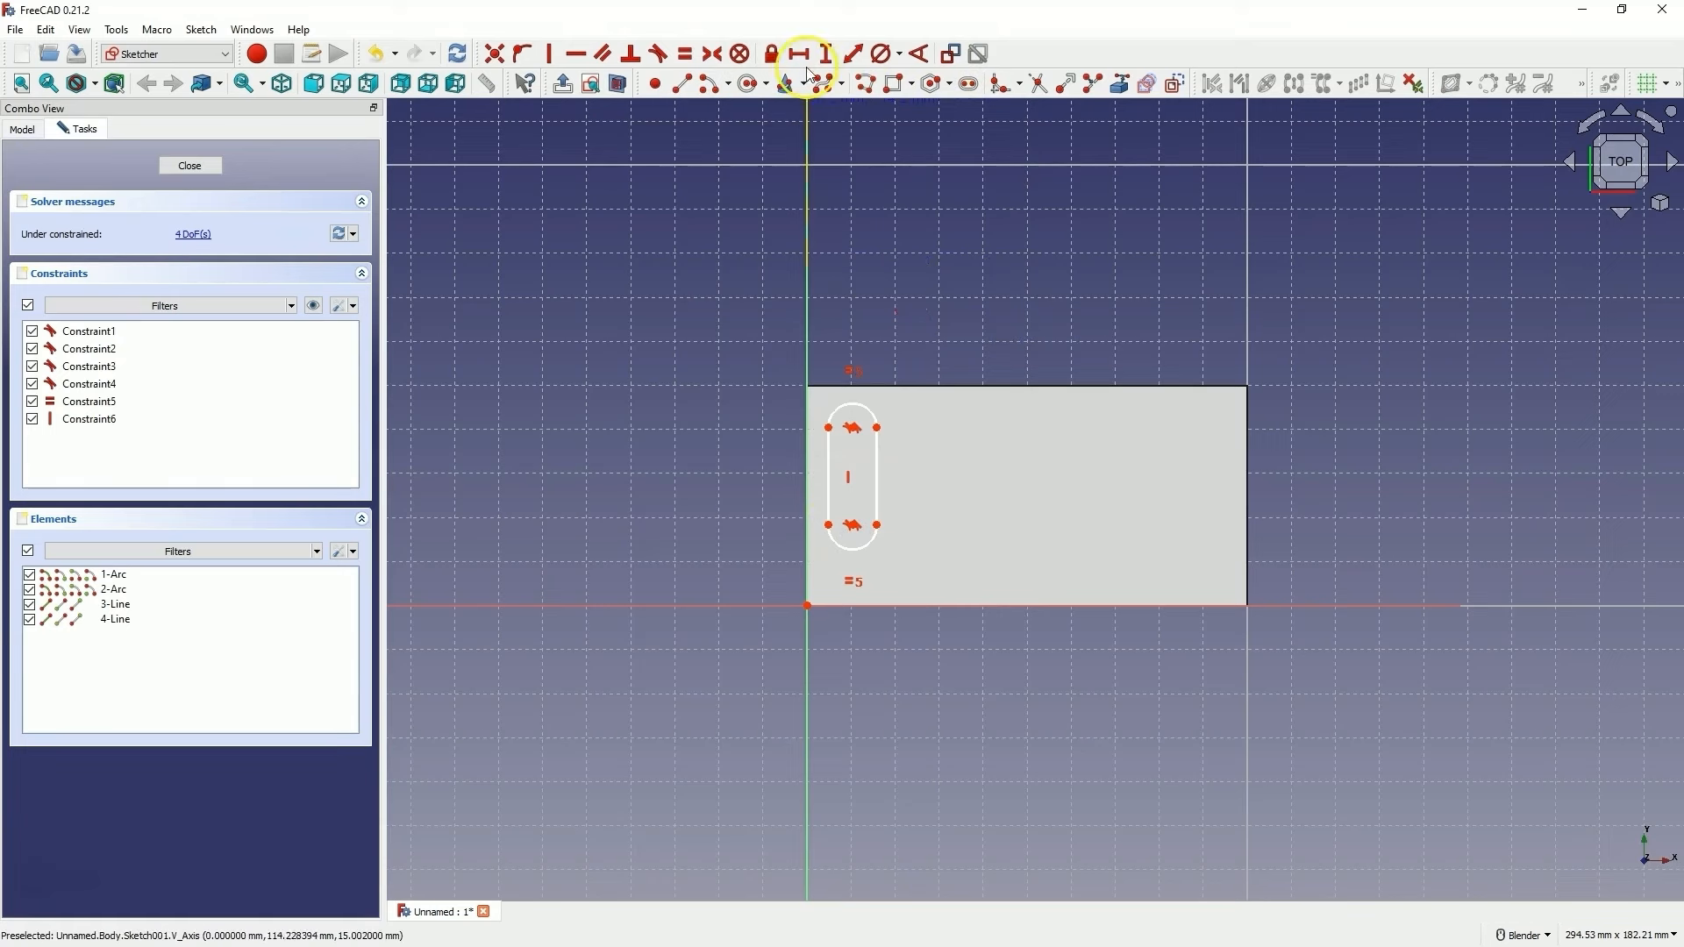
pyautogui.click(852, 428)
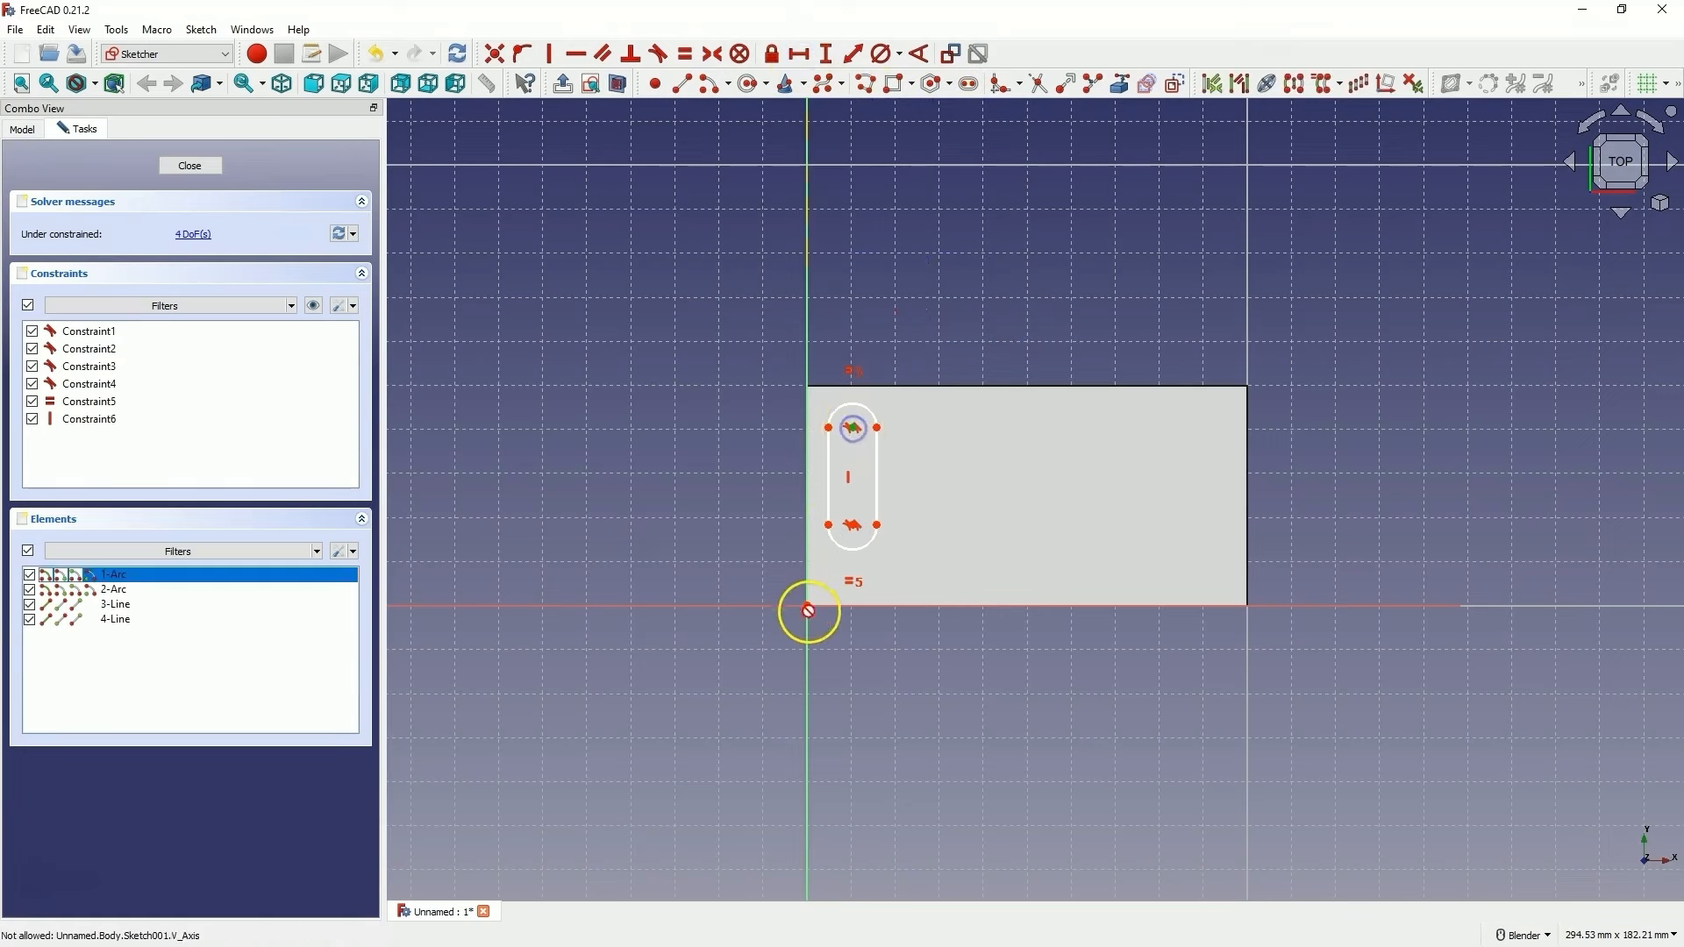
pyautogui.click(808, 606)
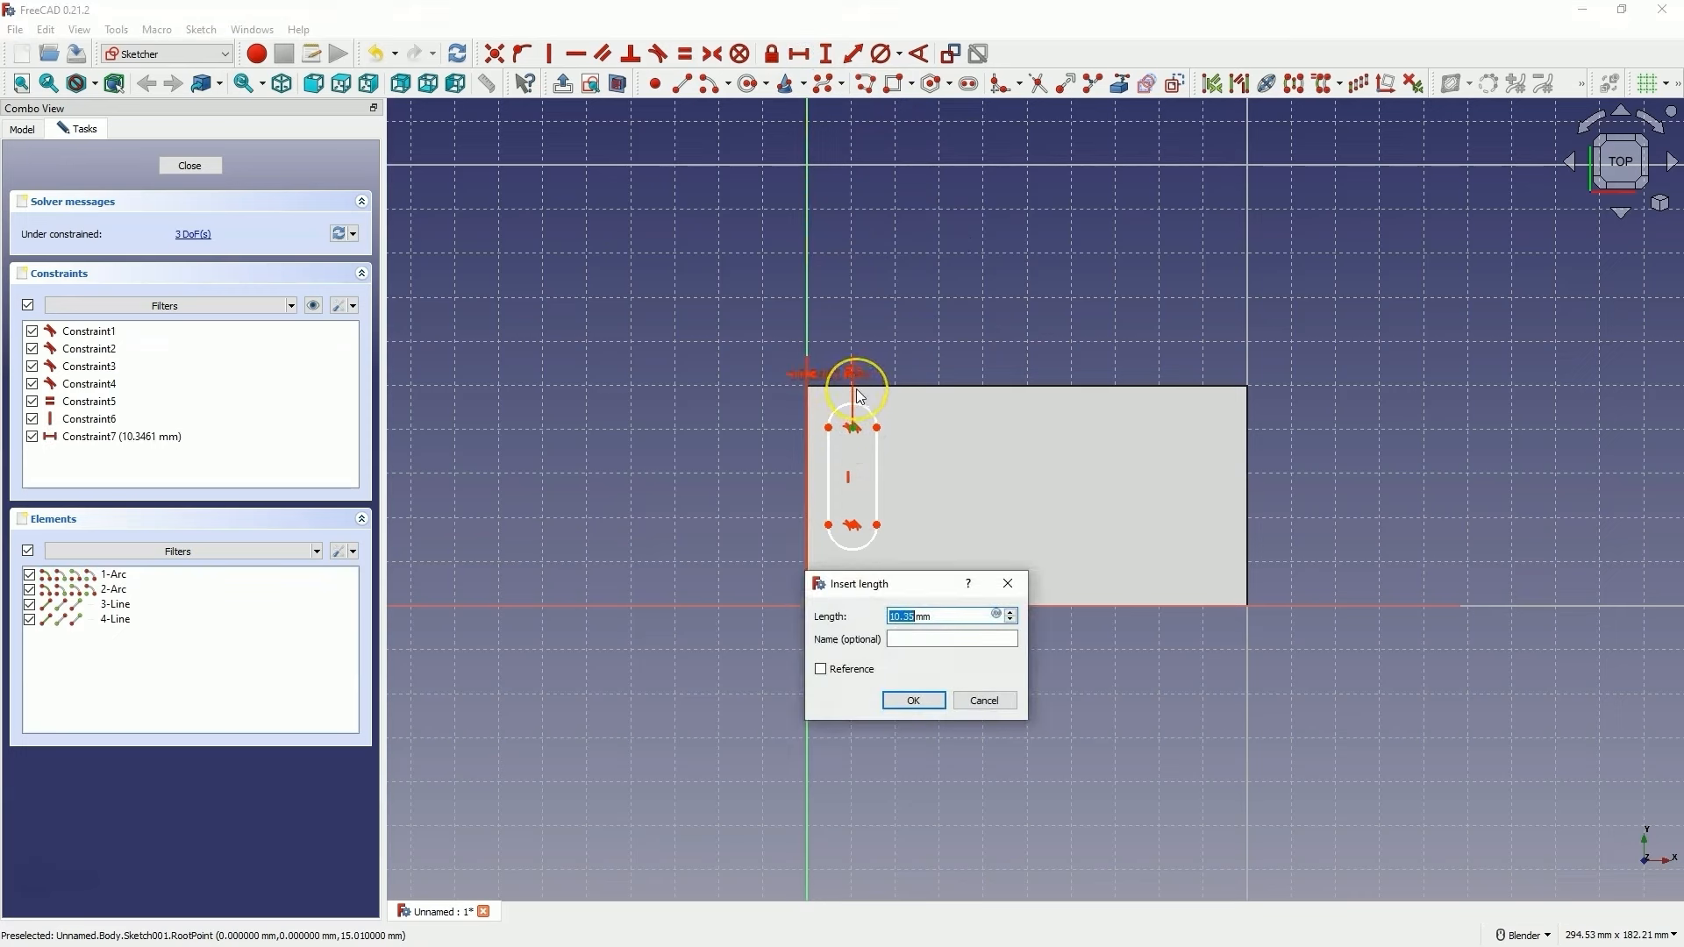
pyautogui.write('10')
pyautogui.press('Return')
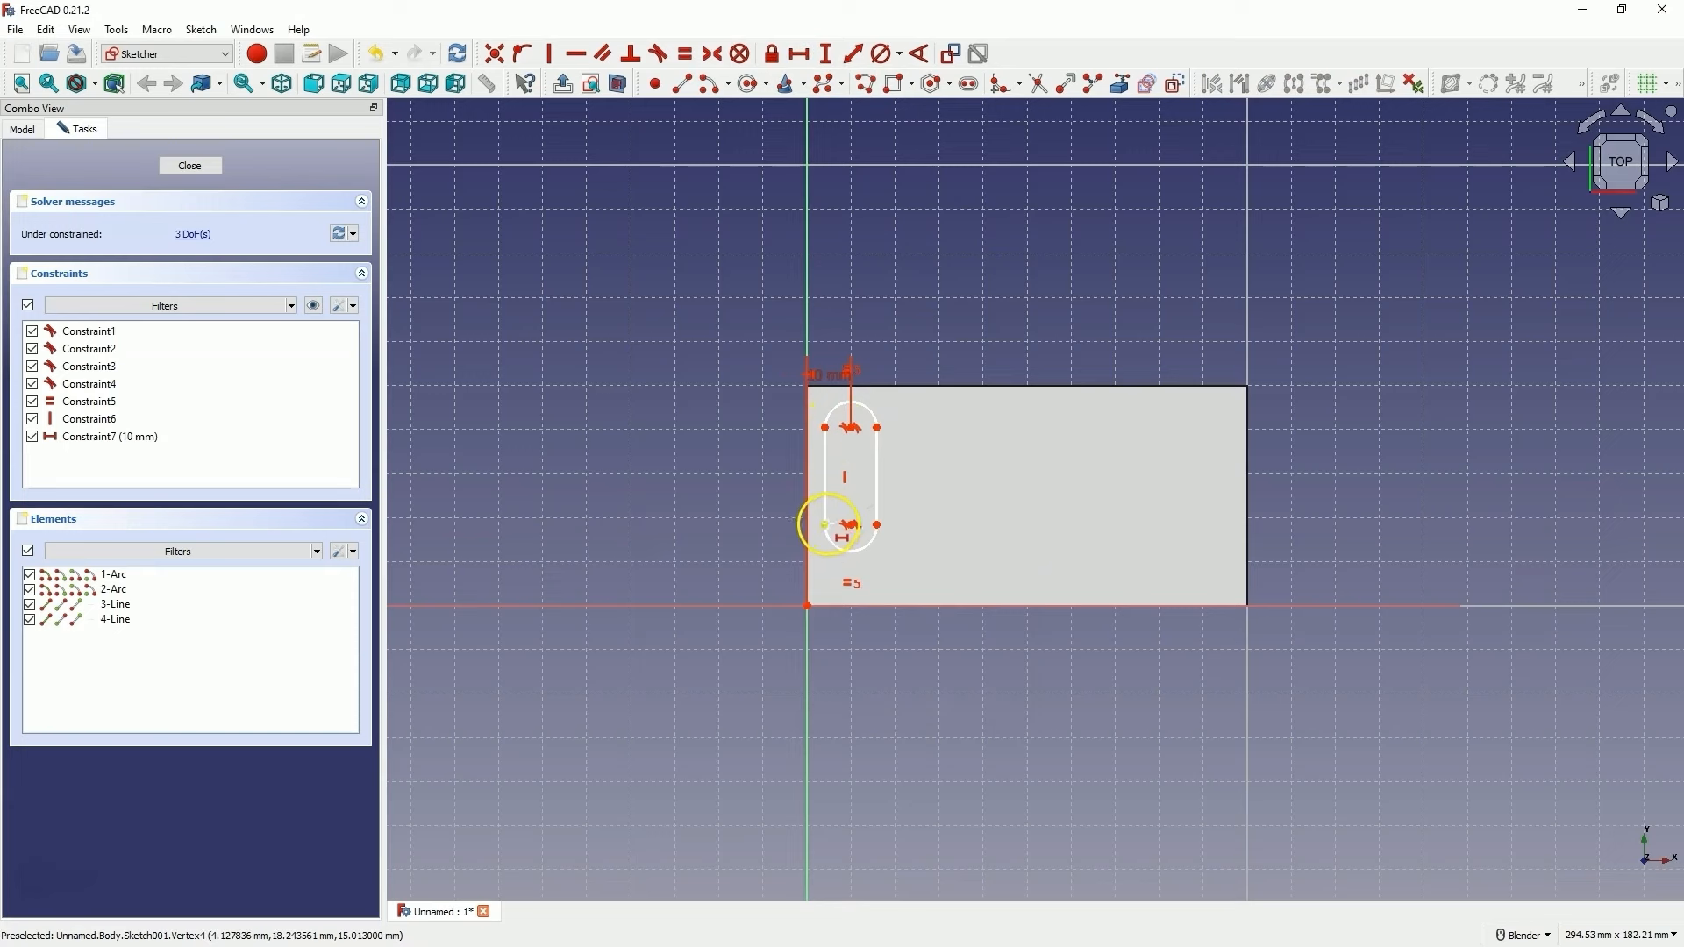
# Constrain the slot's width to 5 mm between the two endpoints of its lower arc
pyautogui.click(829, 524)
pyautogui.click(877, 524)
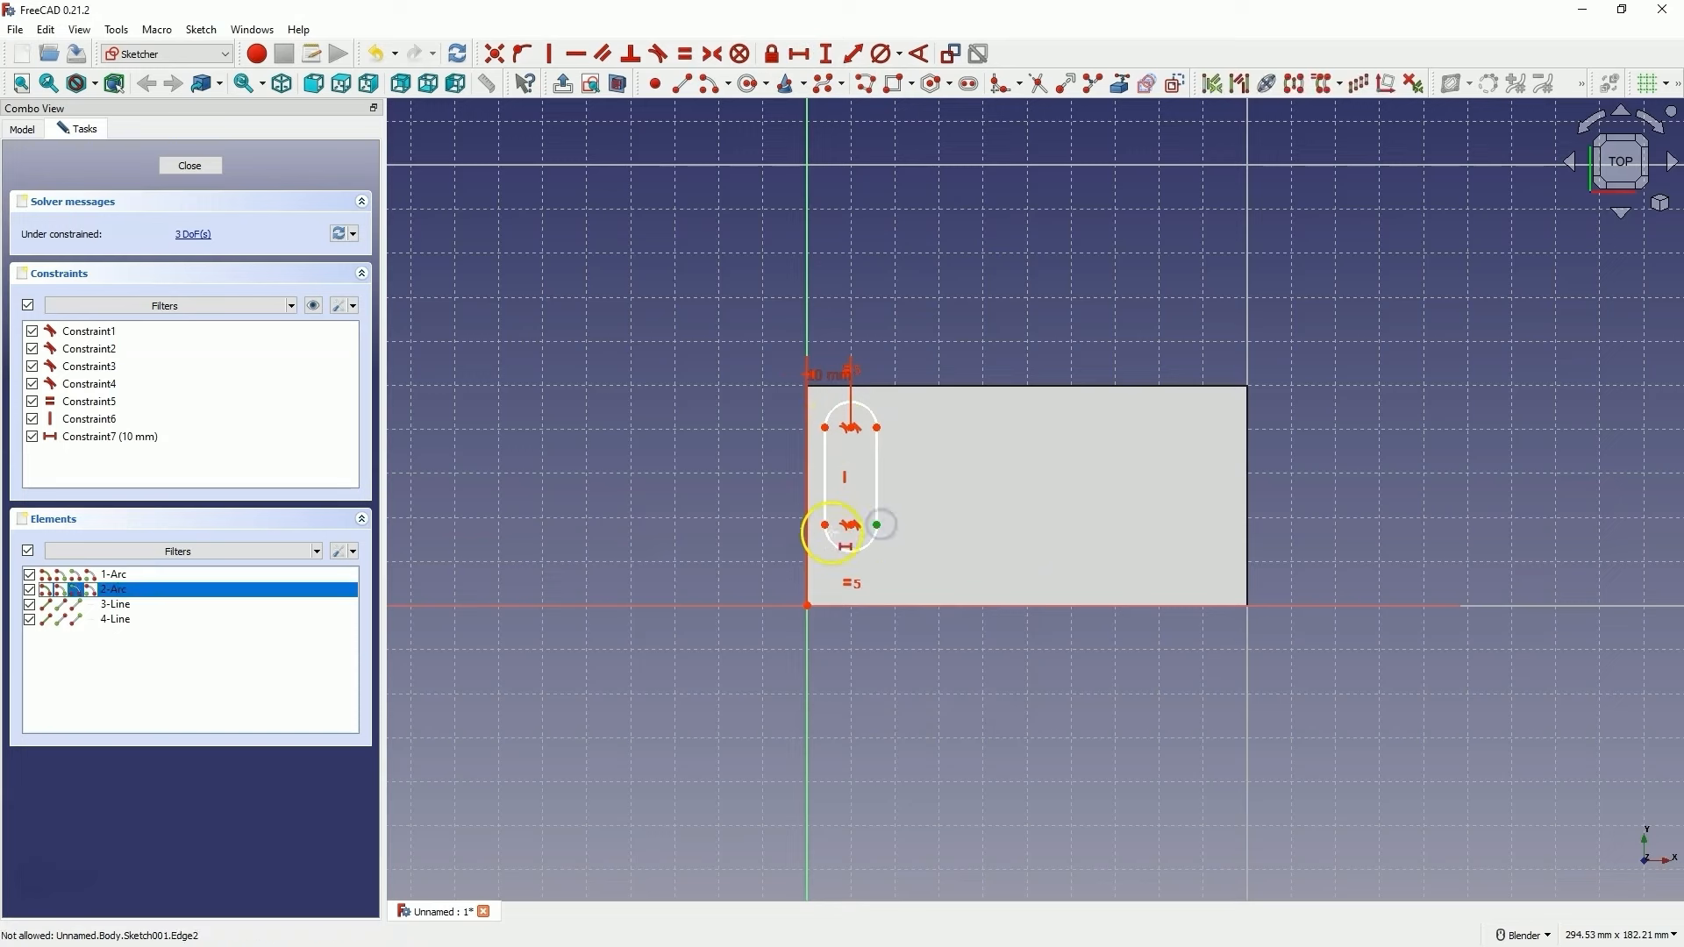
pyautogui.click(826, 524)
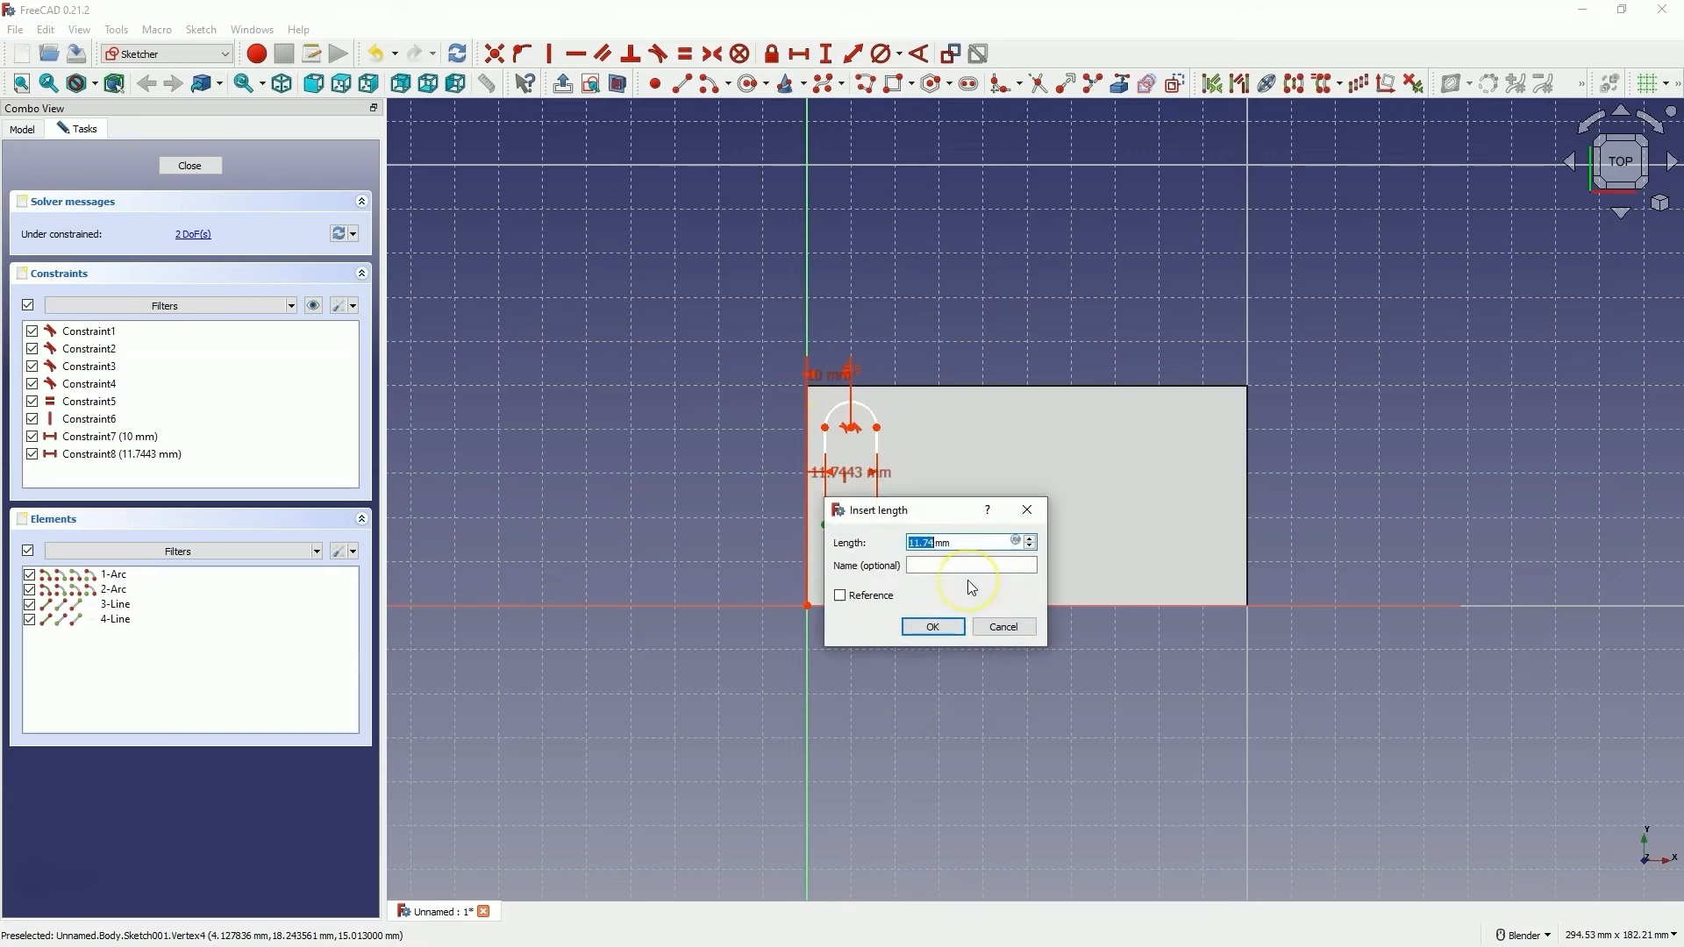
pyautogui.write('5')
pyautogui.press('Return')
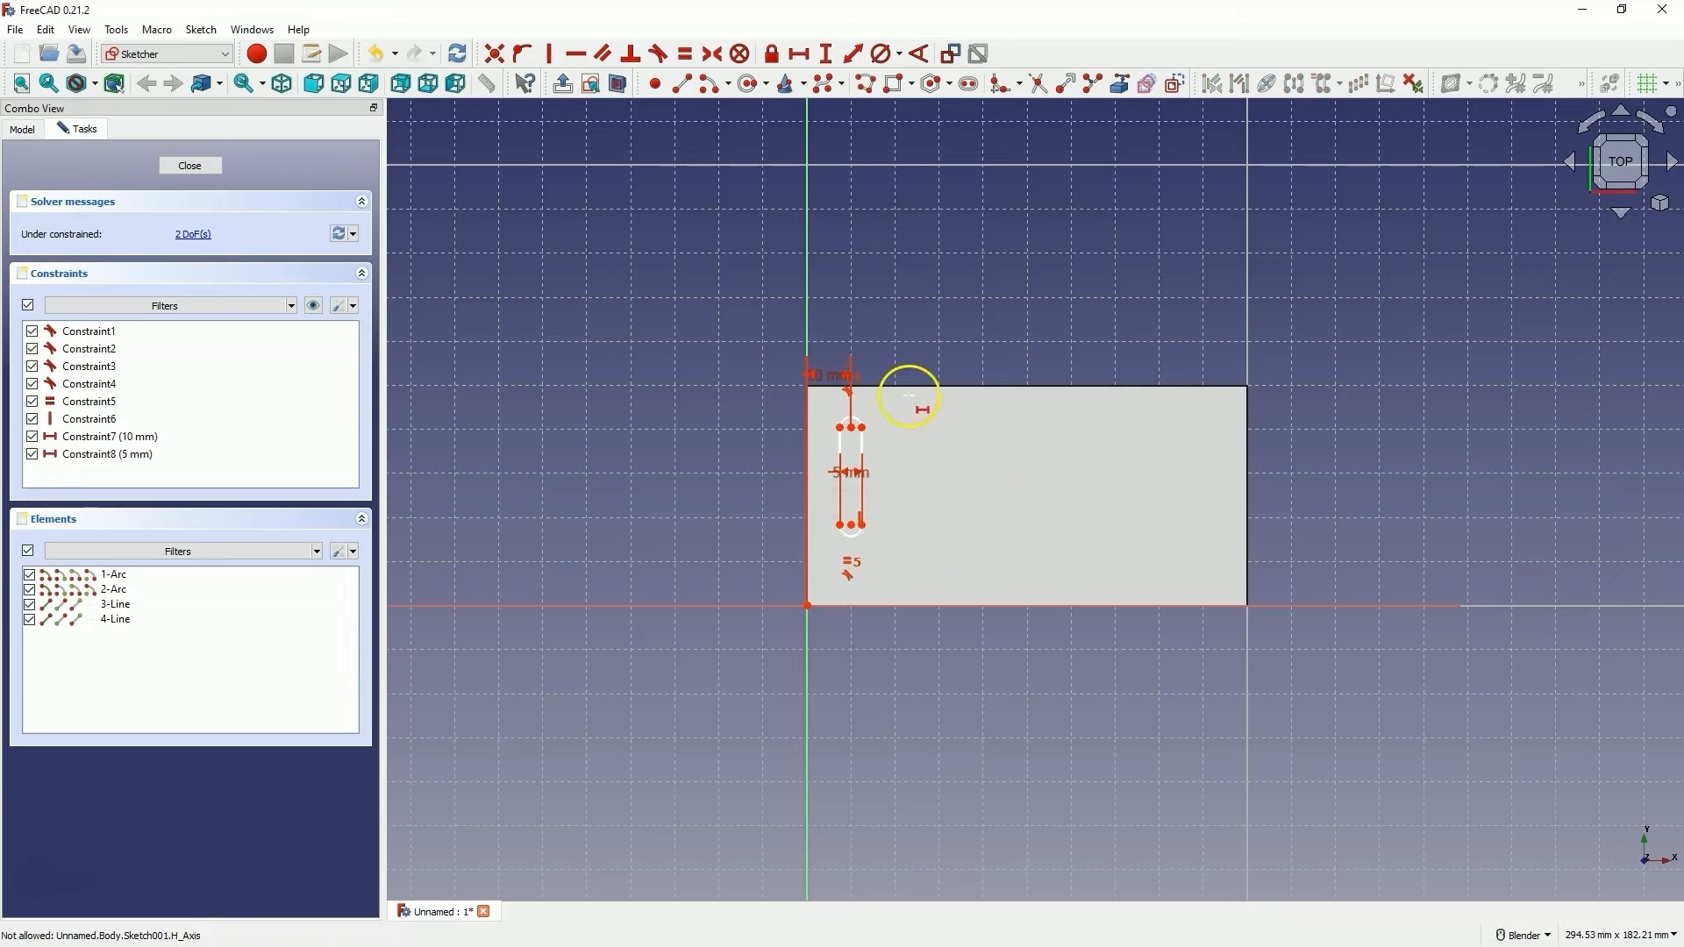
# Constrain the vertical distance between the slot's two arc centres to 20 mm
pyautogui.click(827, 55)
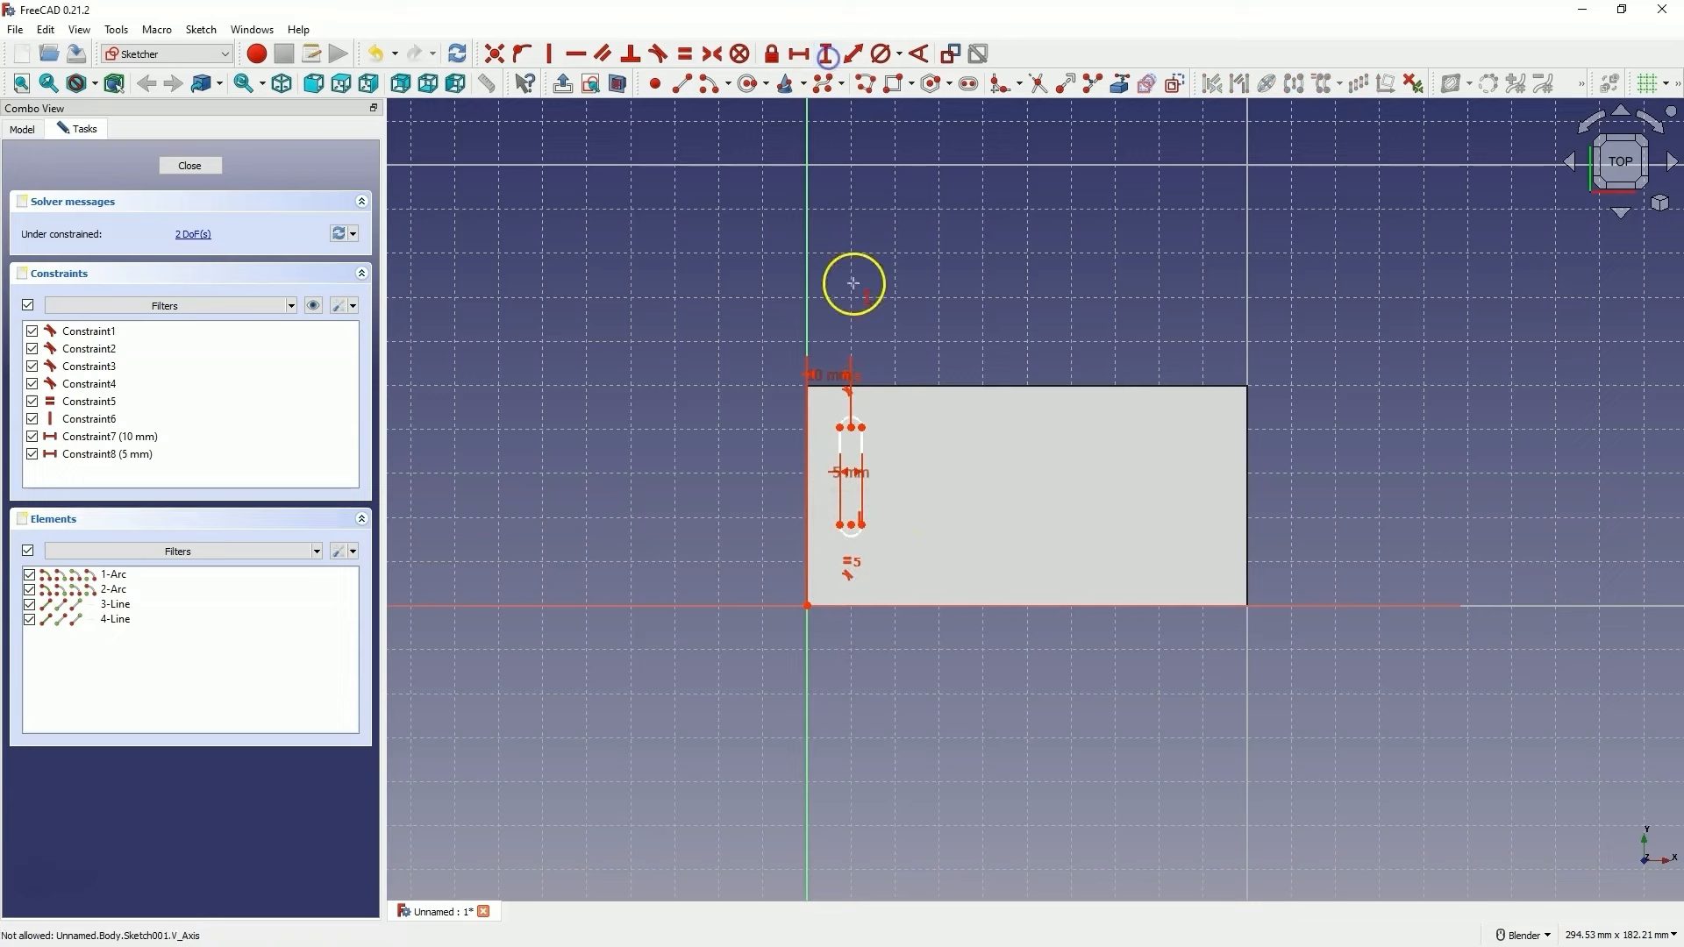
pyautogui.click(850, 427)
pyautogui.click(850, 525)
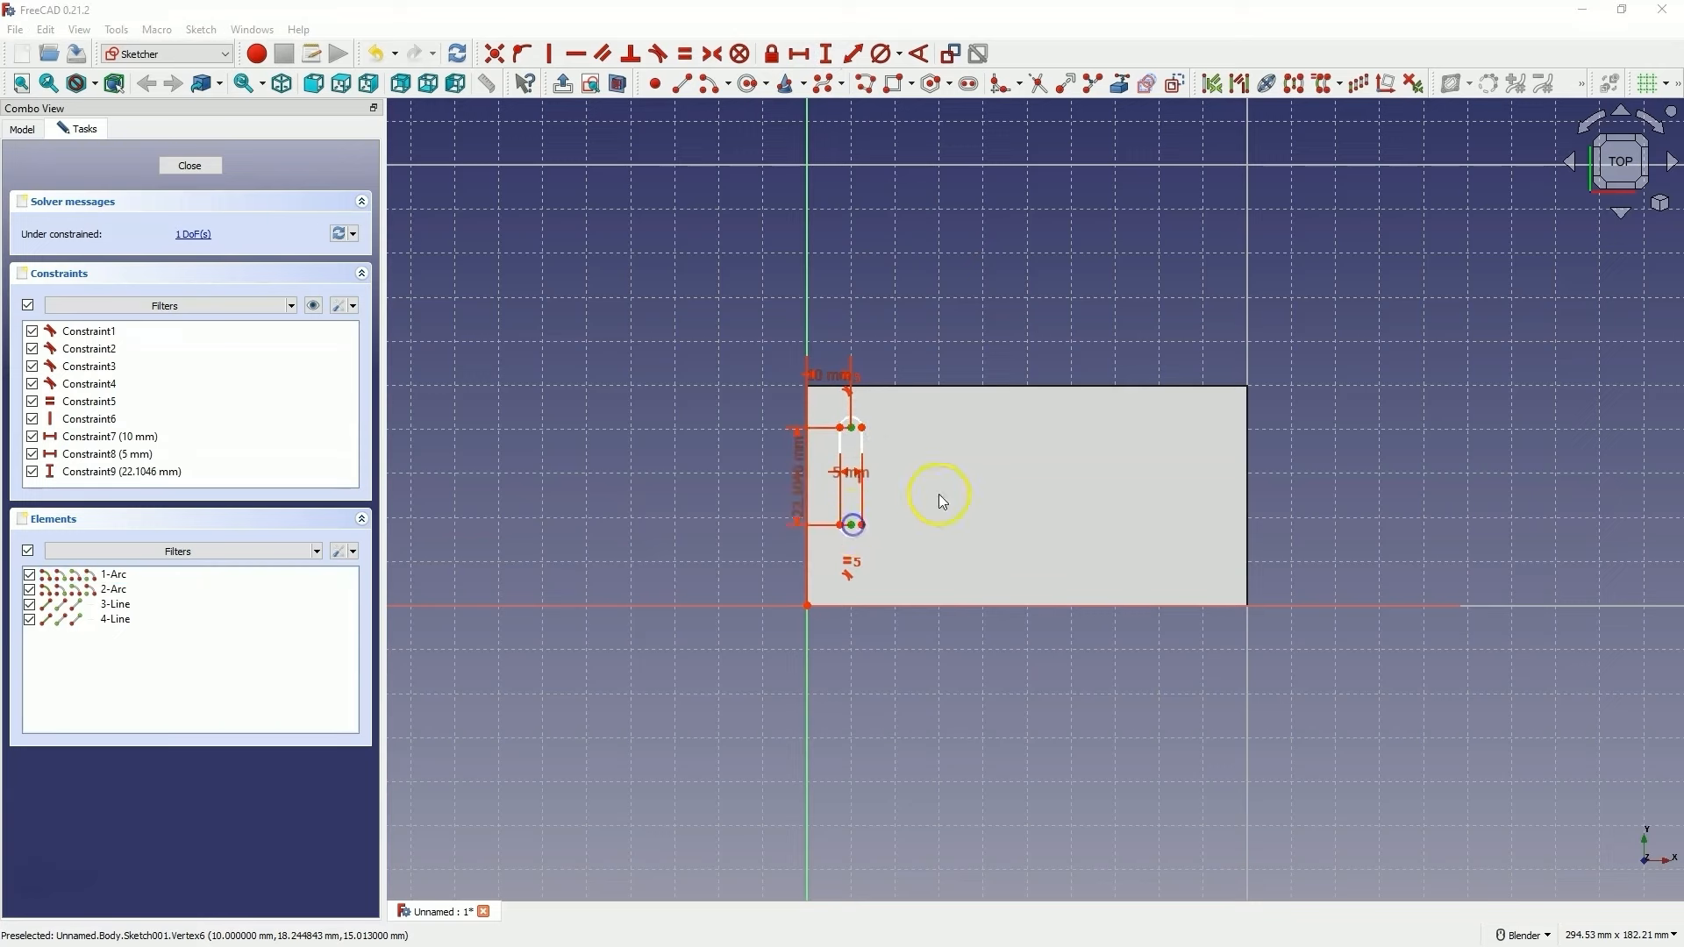
pyautogui.write('20mm')
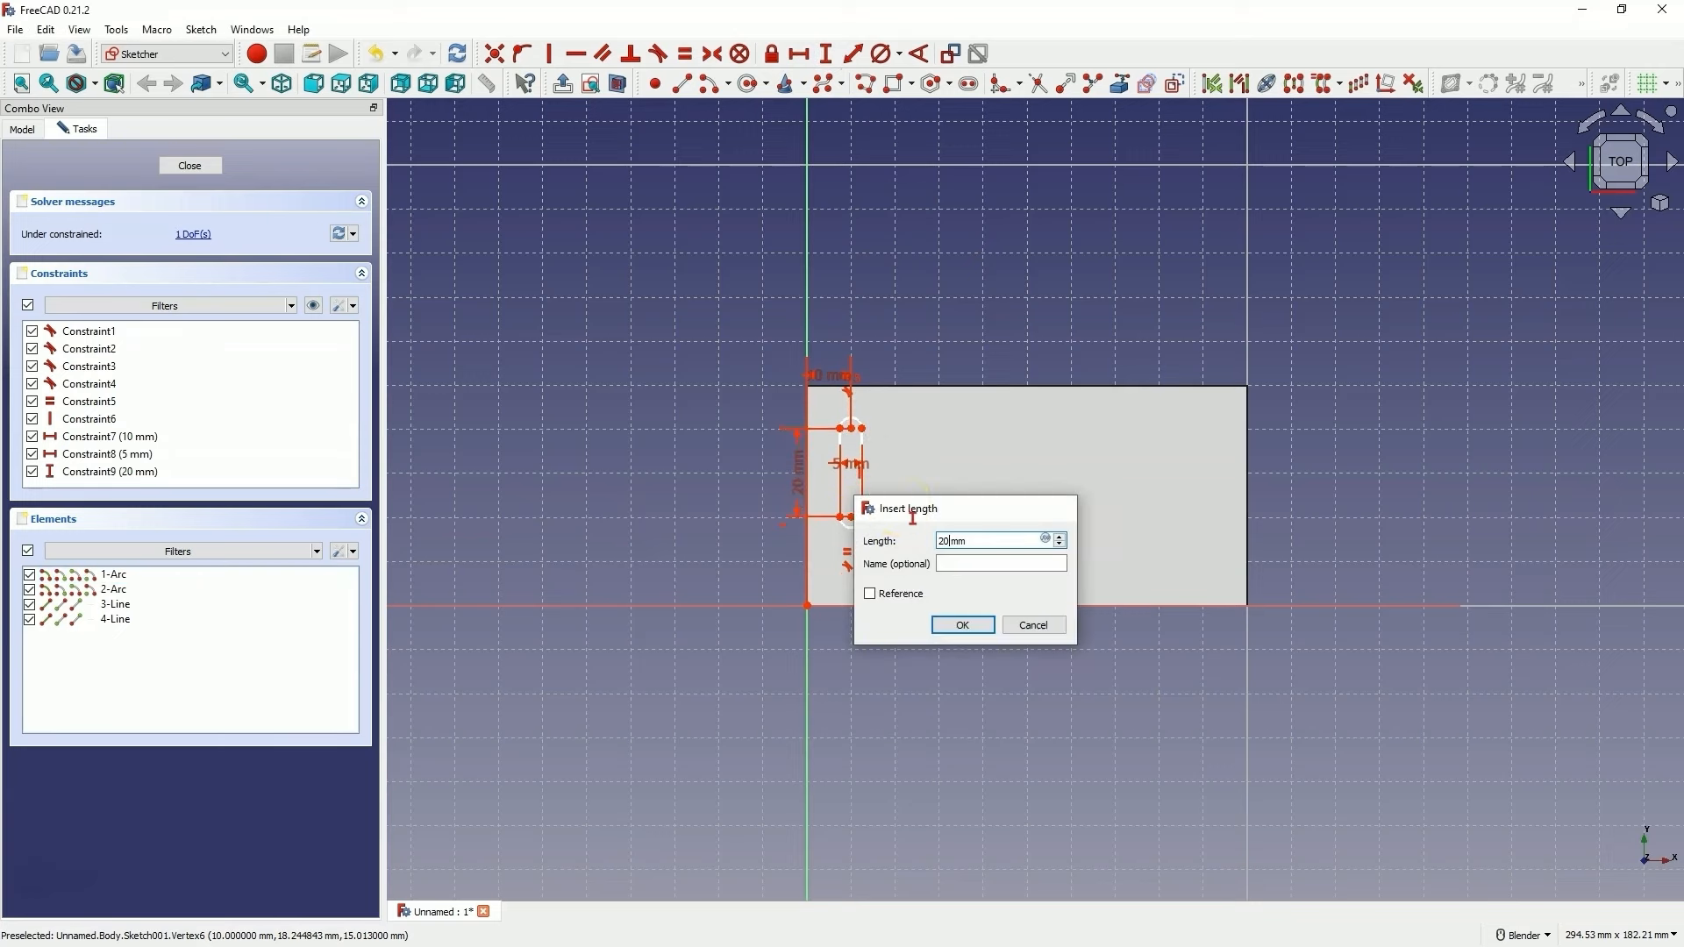
pyautogui.press('Return')
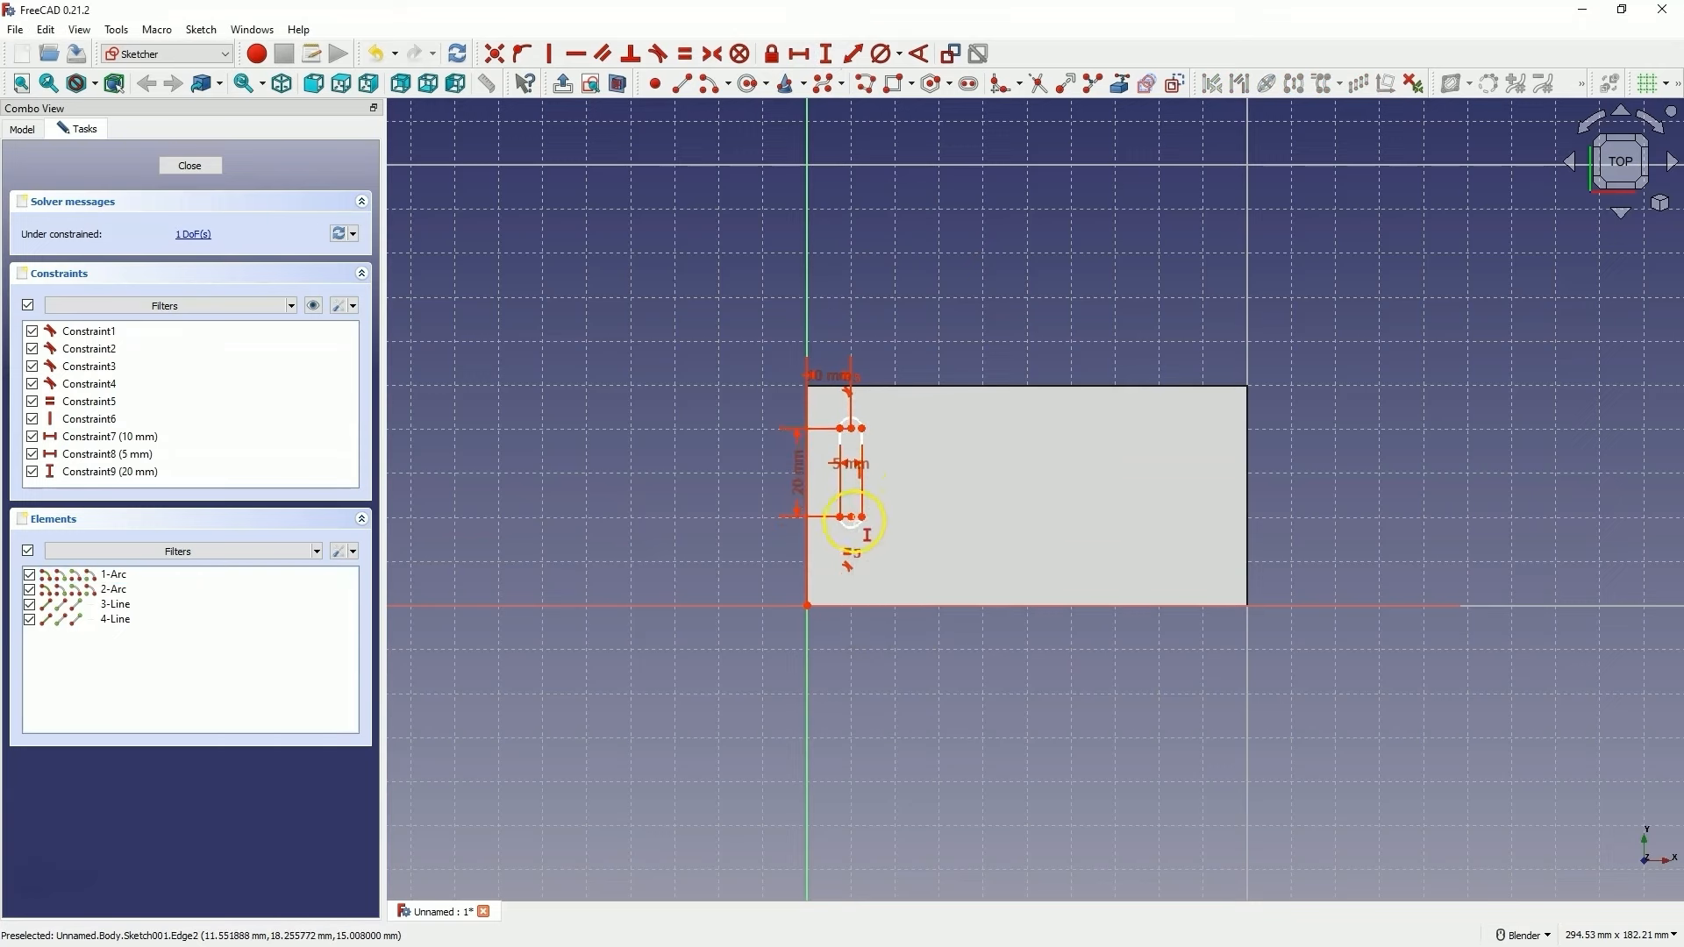
# Constrain the vertical distance from the slot's lower arc centre to the origin to 20 mm
pyautogui.click(852, 520)
pyautogui.click(808, 605)
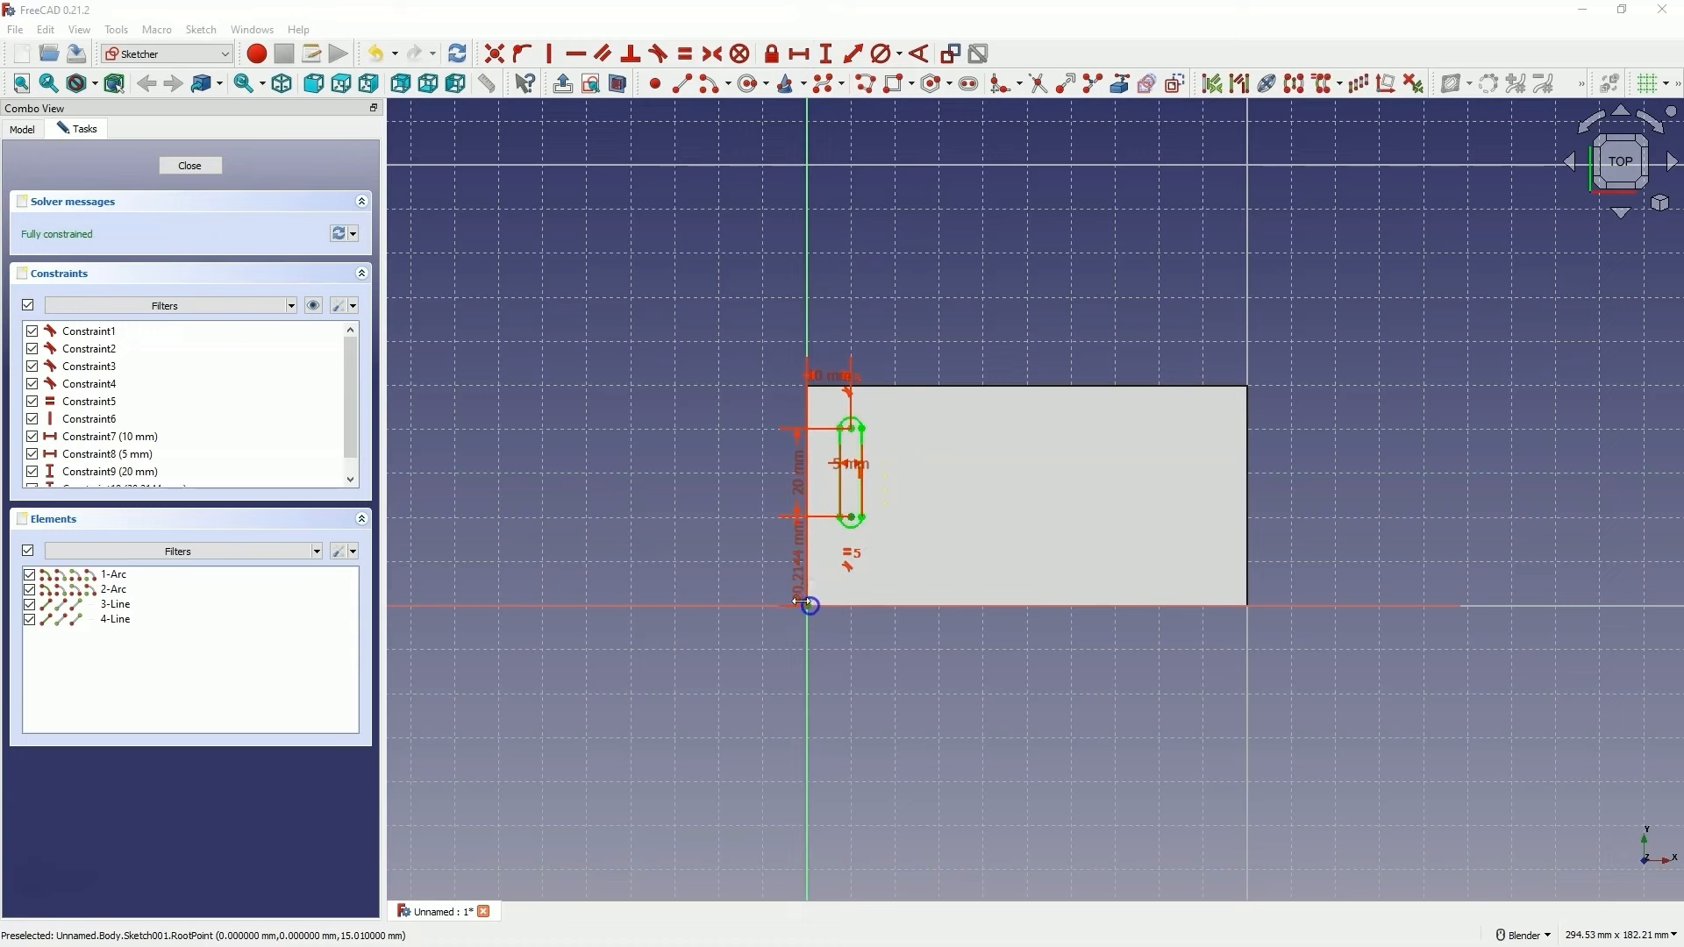
pyautogui.write('20mm')
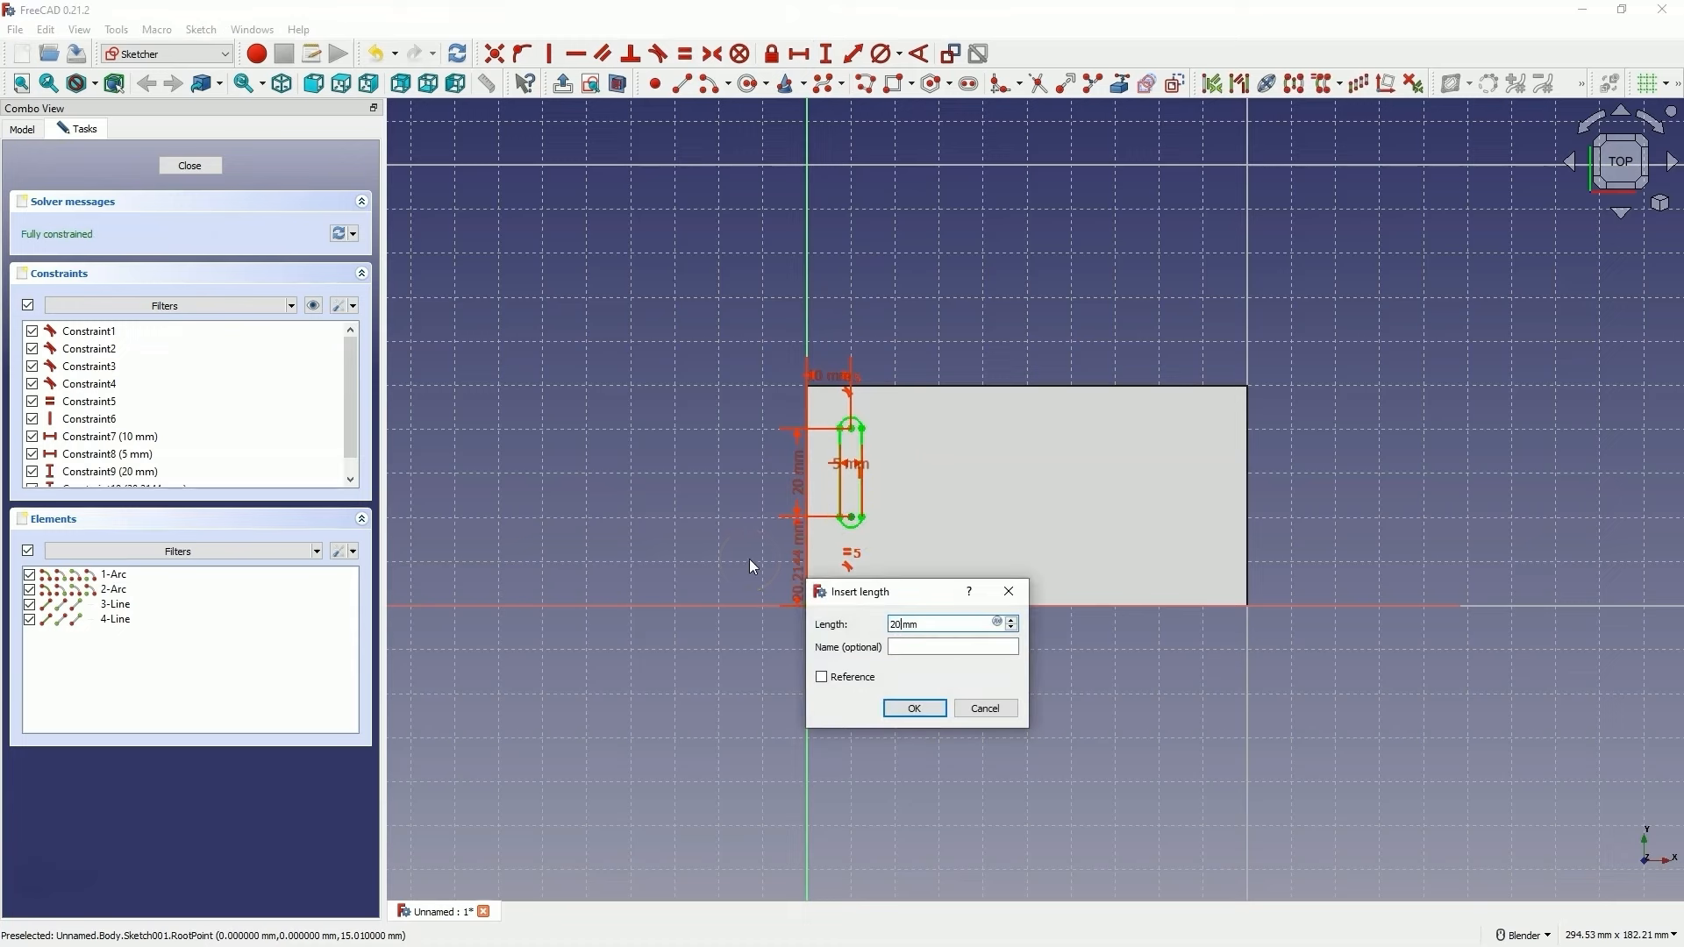
pyautogui.press('Return')
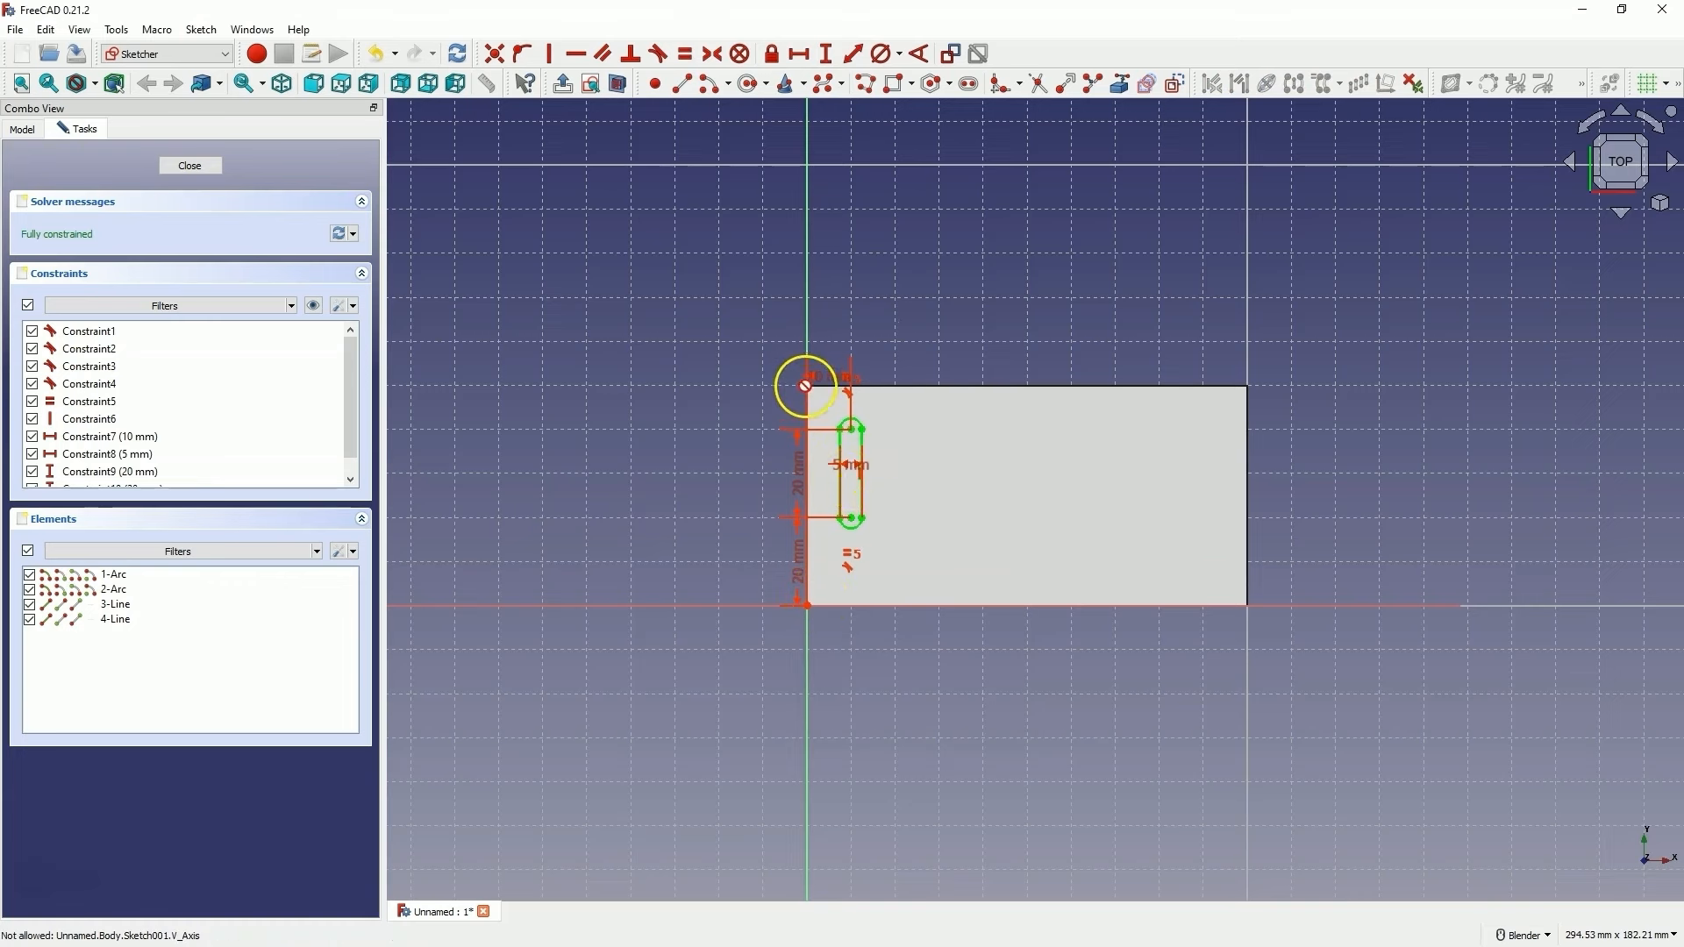
pyautogui.scroll(4, 826, 371)
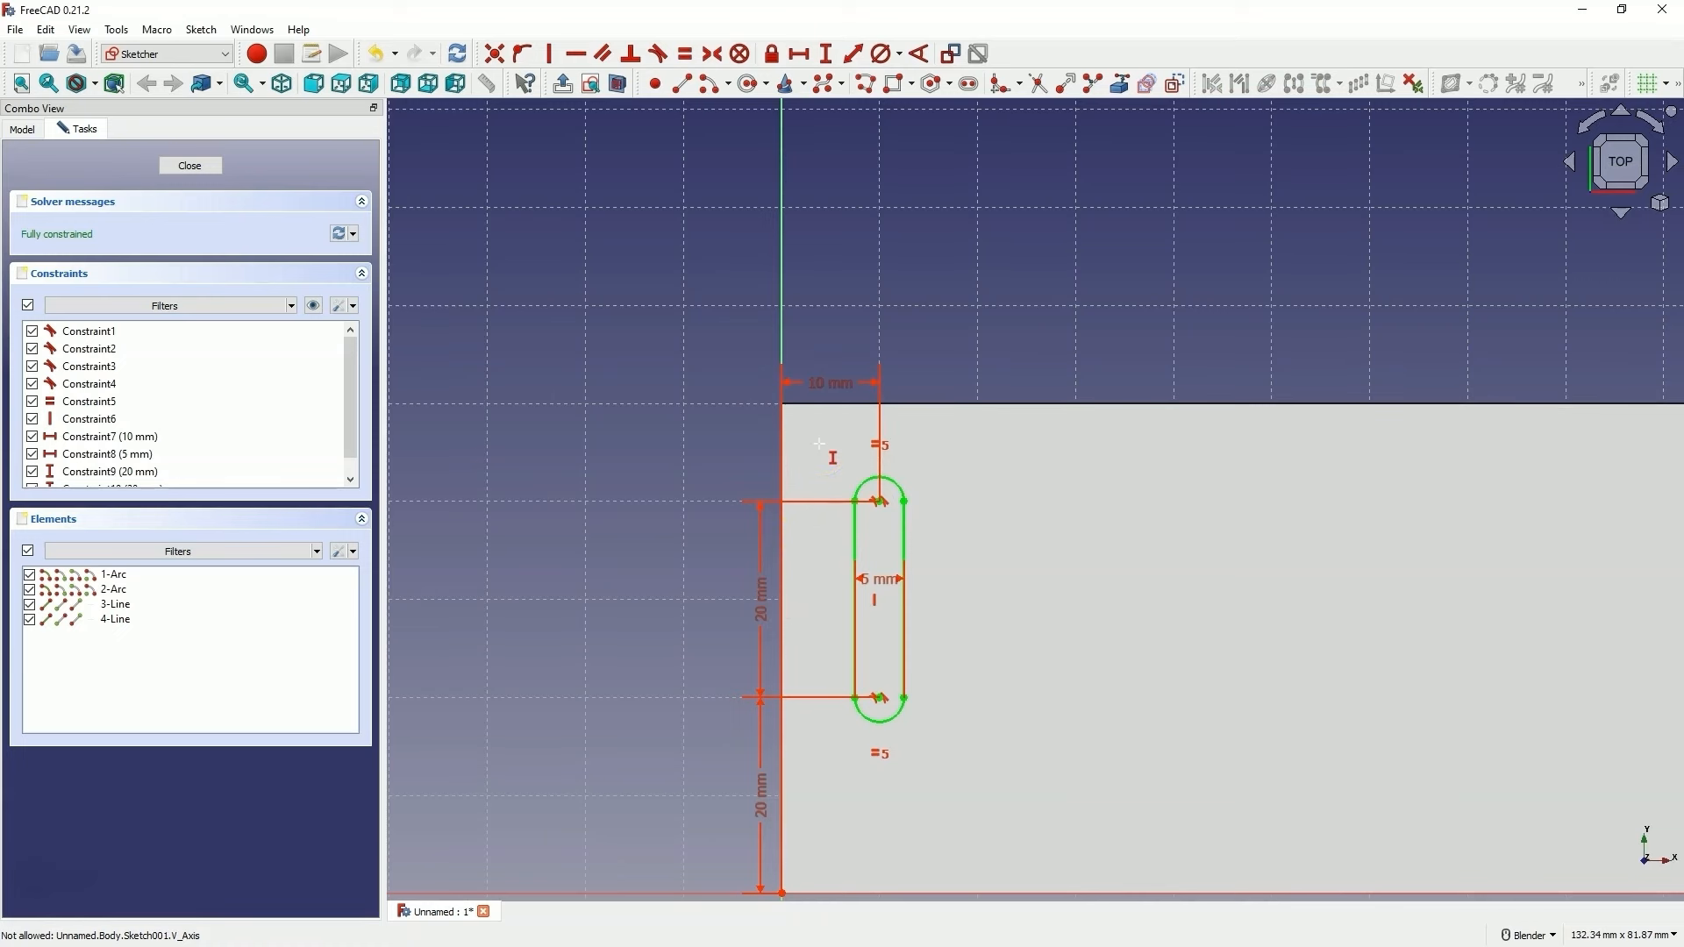
# Close the slot sketch and cut it through the plate as a pocket of type Through all
pyautogui.click(191, 166)
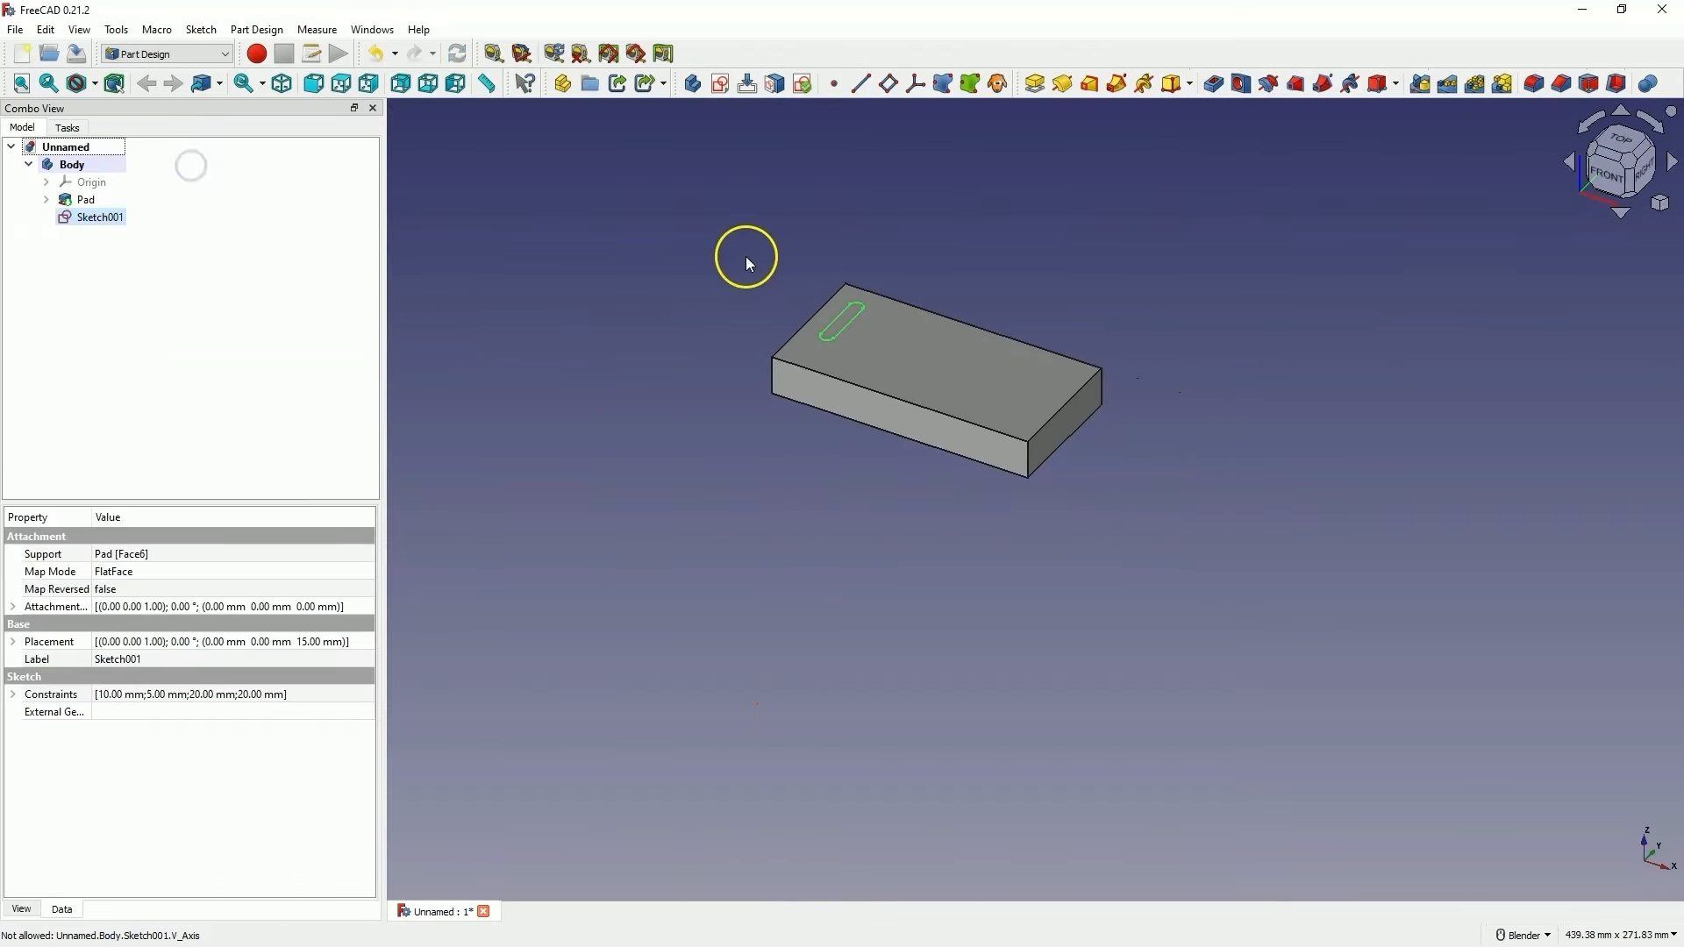
pyautogui.click(1214, 84)
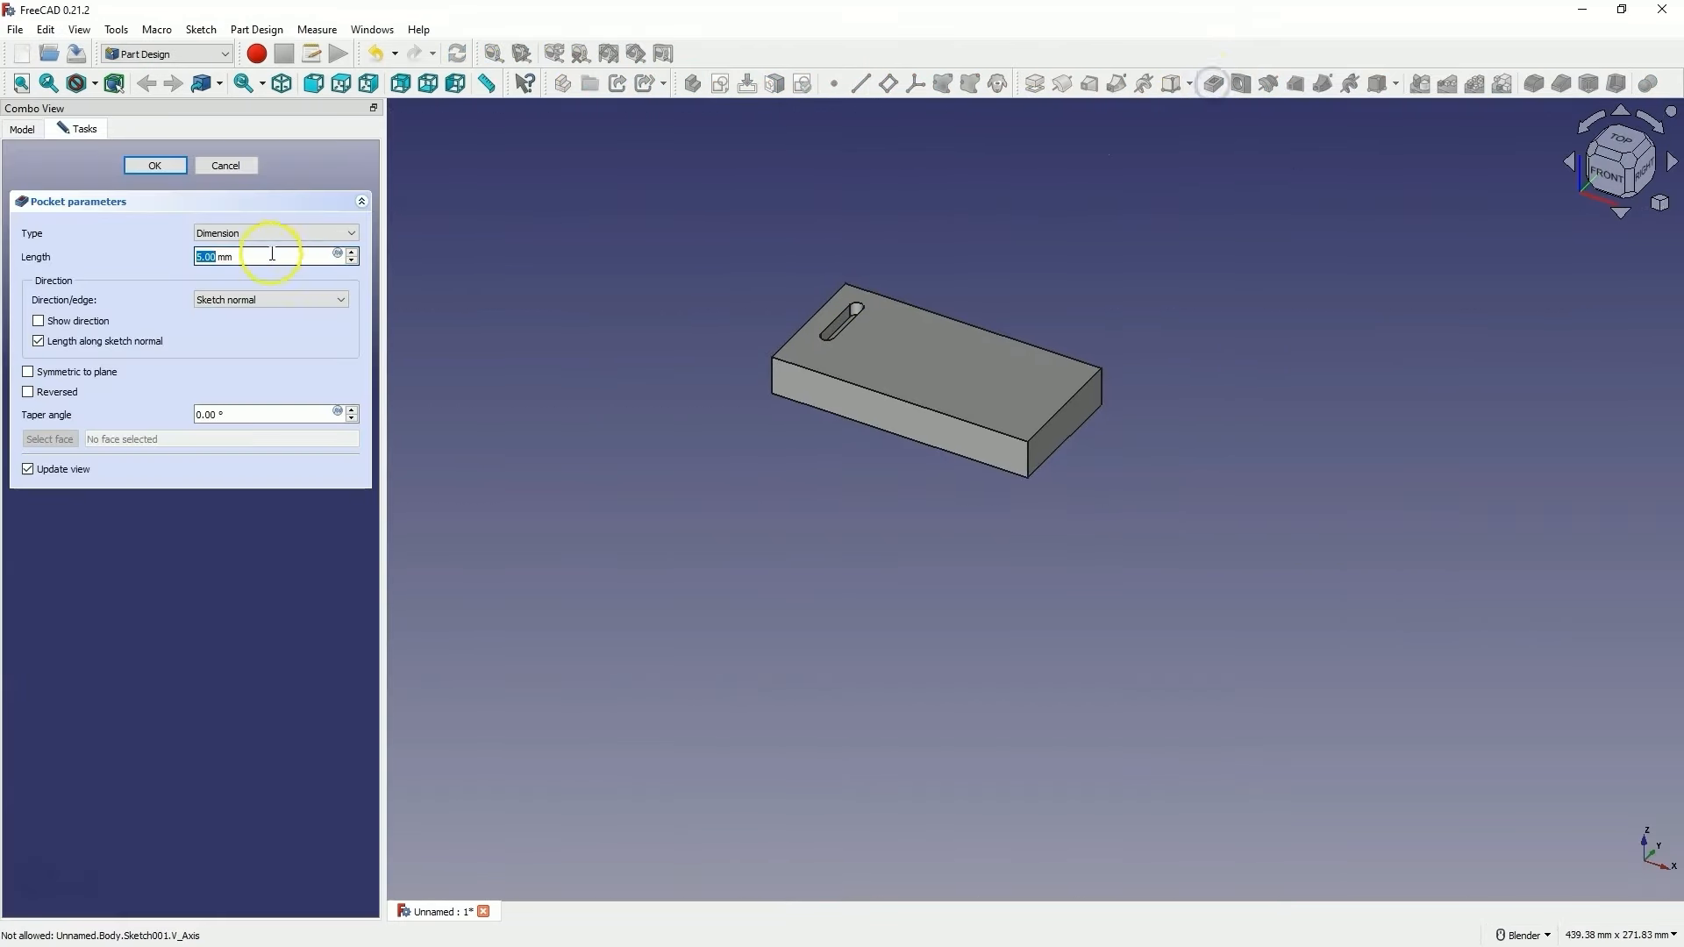
pyautogui.click(237, 233)
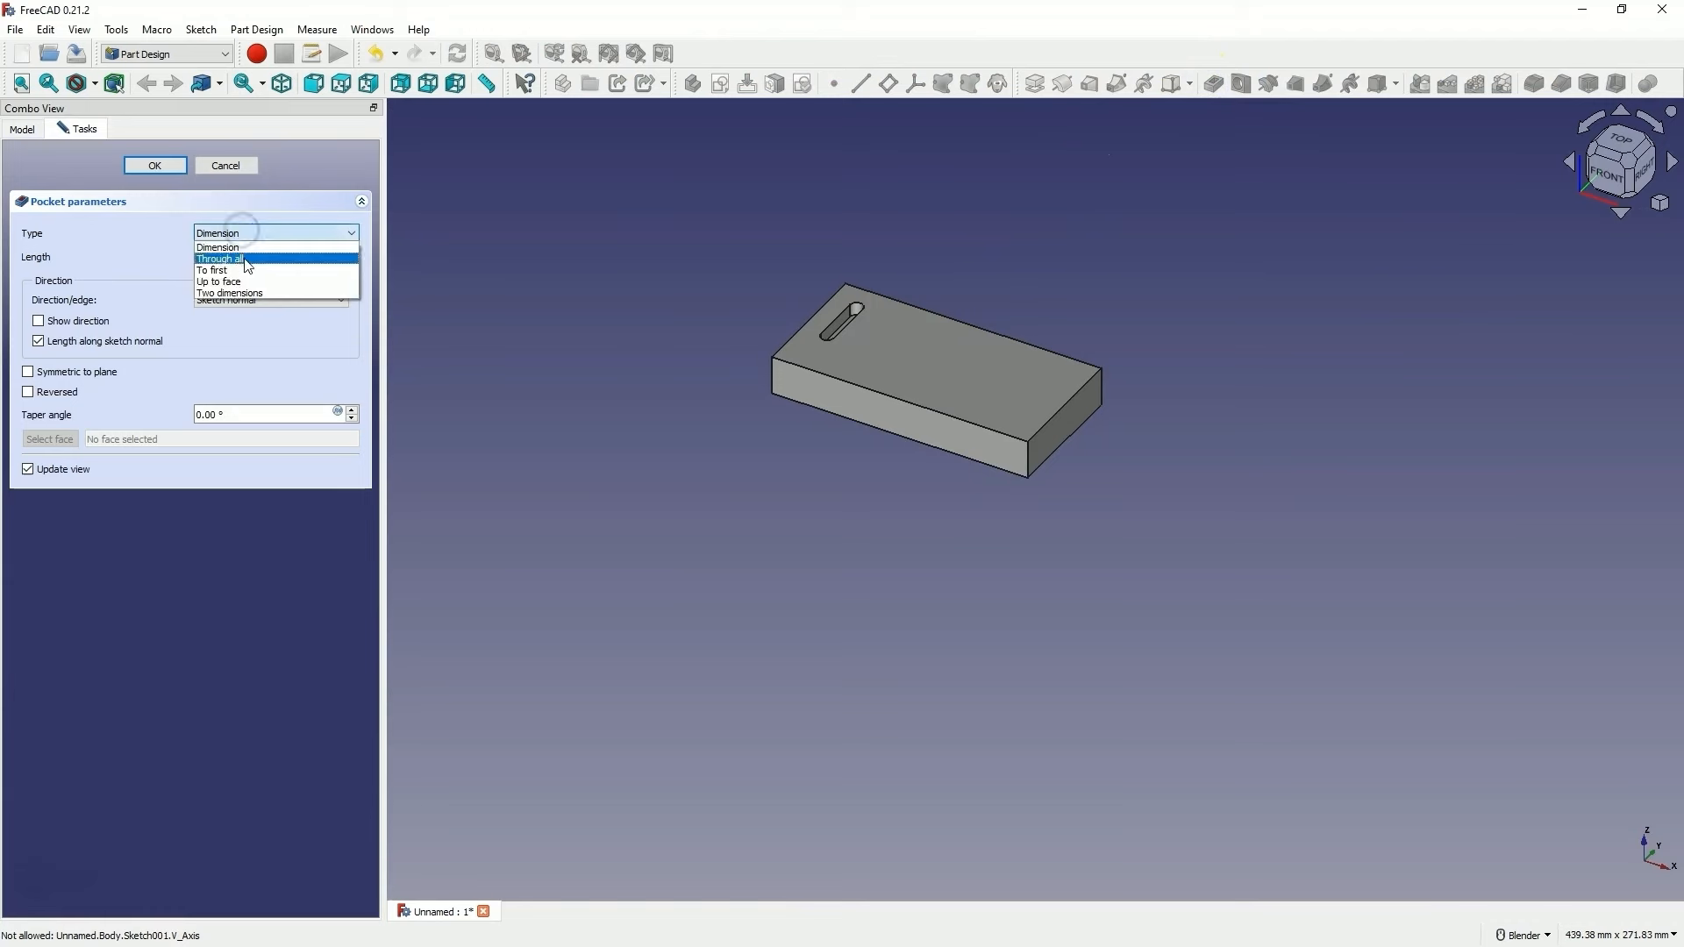
pyautogui.click(245, 257)
pyautogui.click(166, 166)
pyautogui.scroll(5, 892, 275)
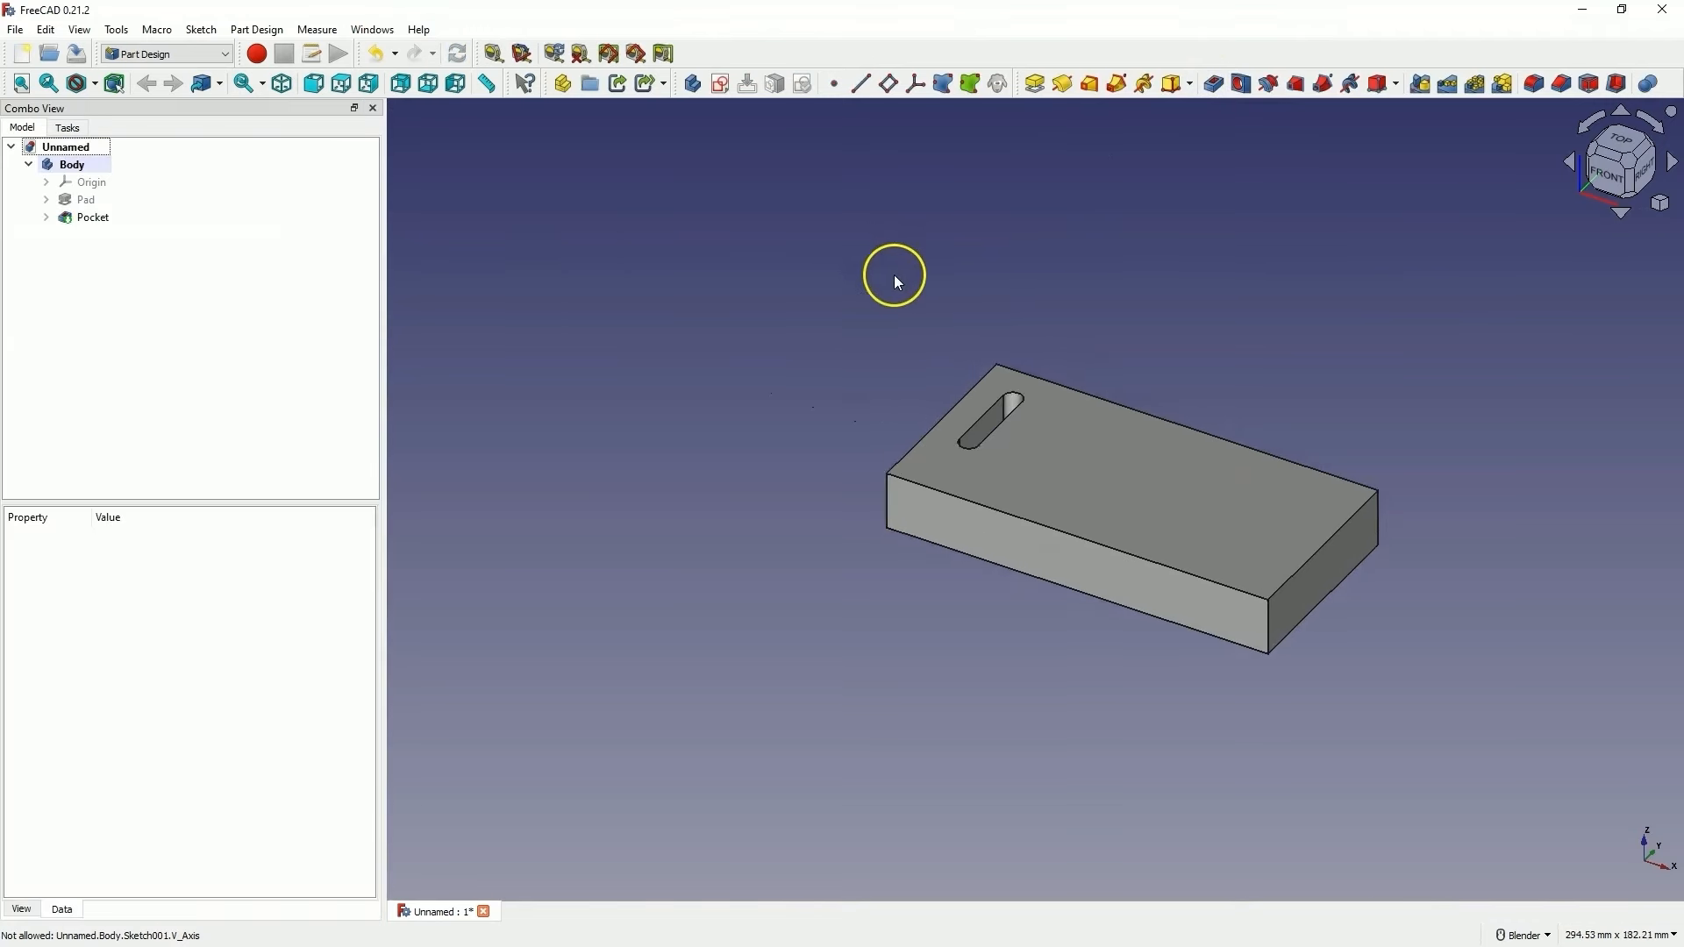
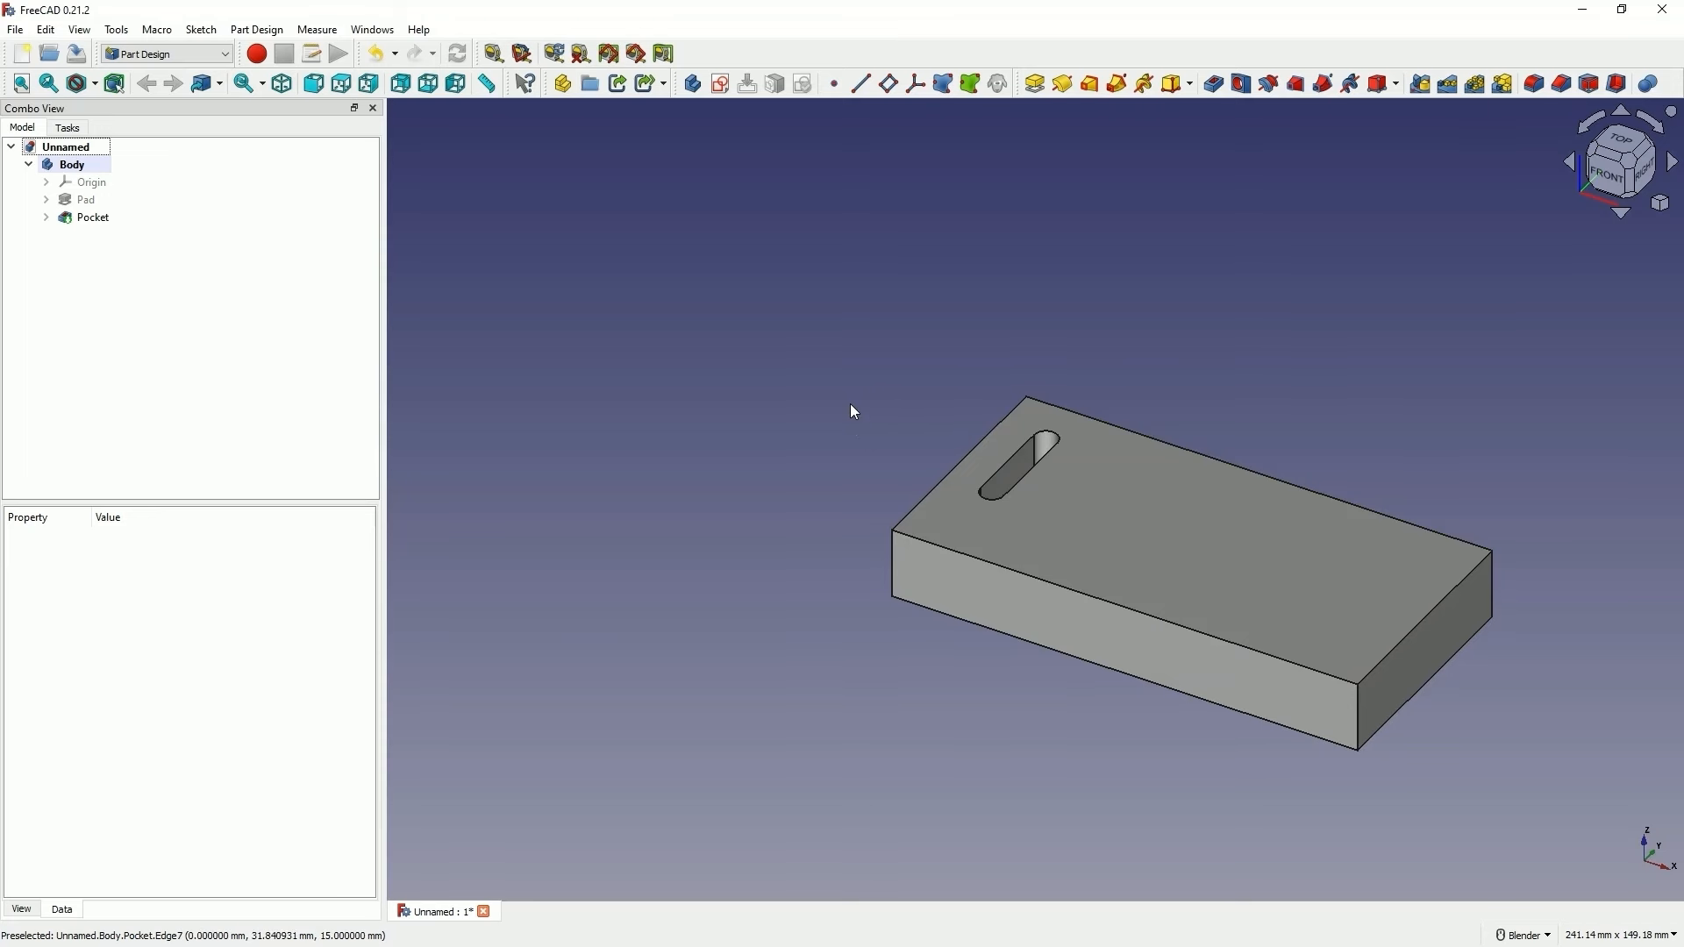
# Start a linear pattern of the slot pocket with the Base X axis as its direction
pyautogui.click(92, 219)
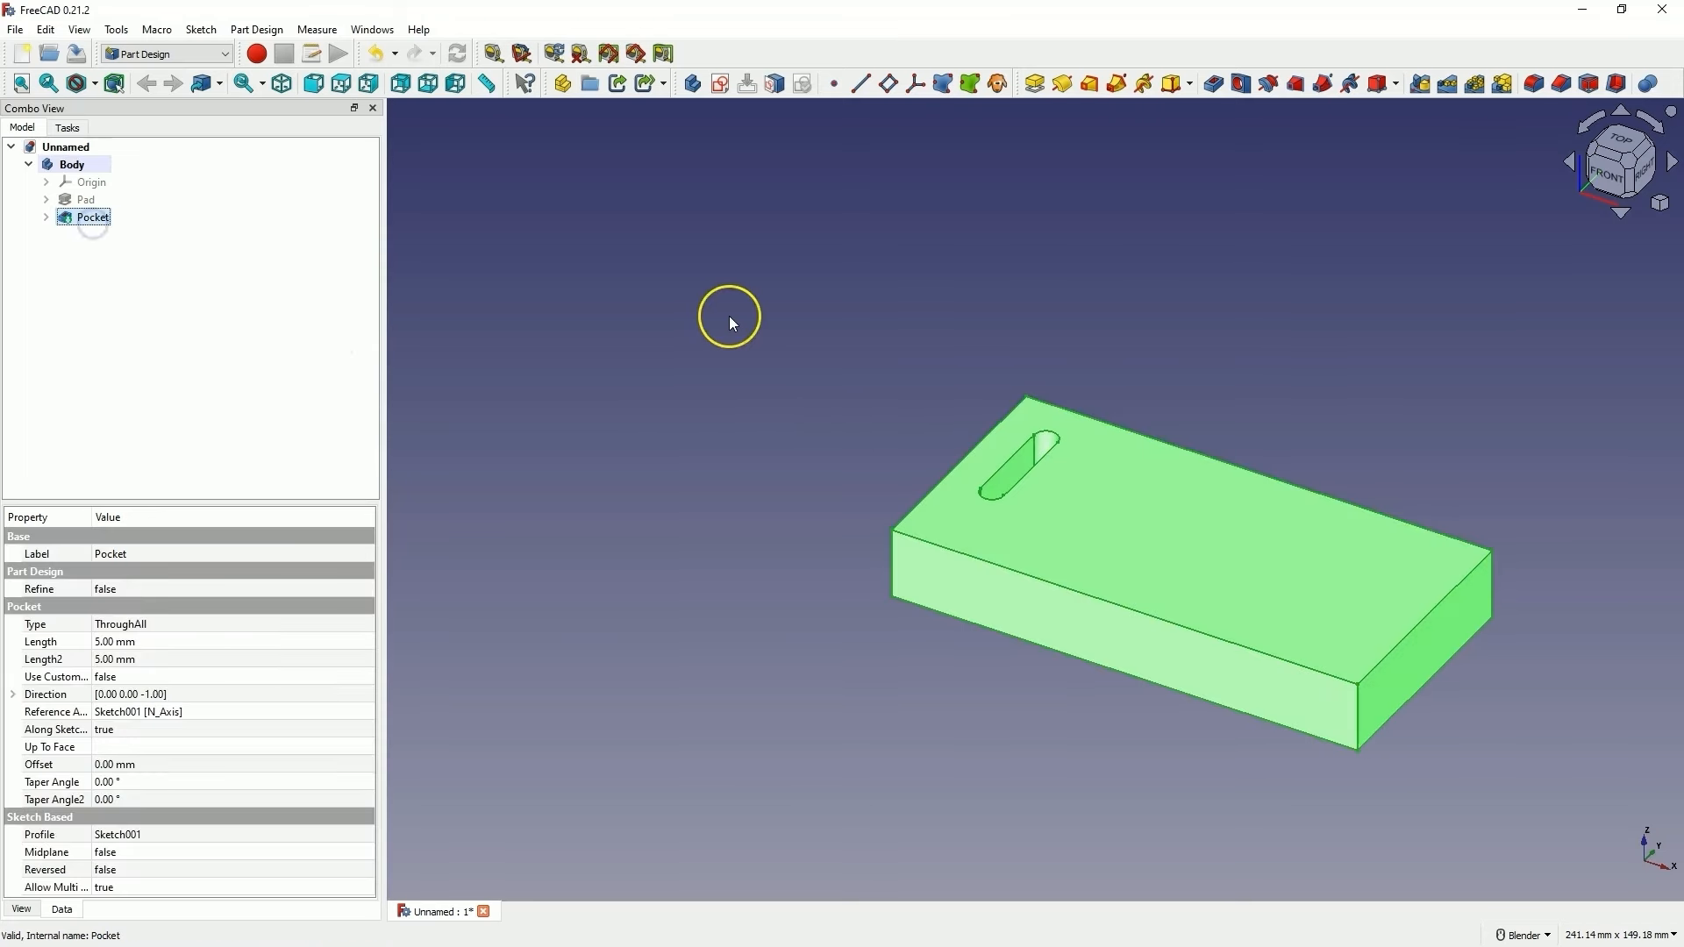
pyautogui.click(1448, 84)
pyautogui.click(638, 215)
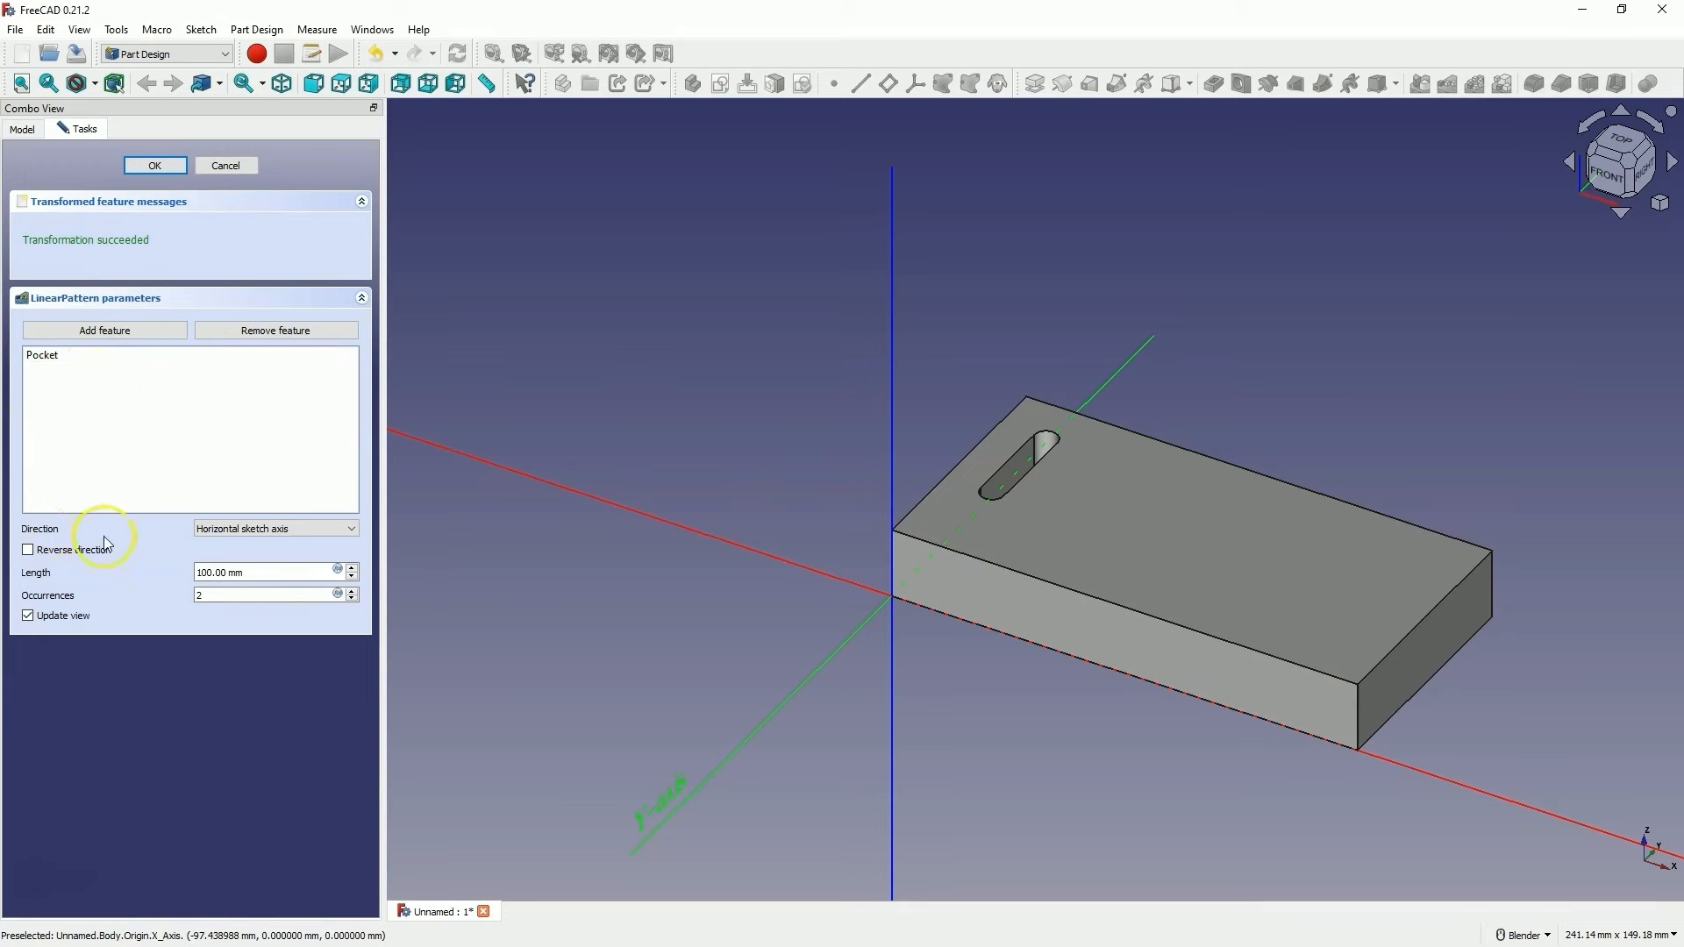
pyautogui.click(260, 531)
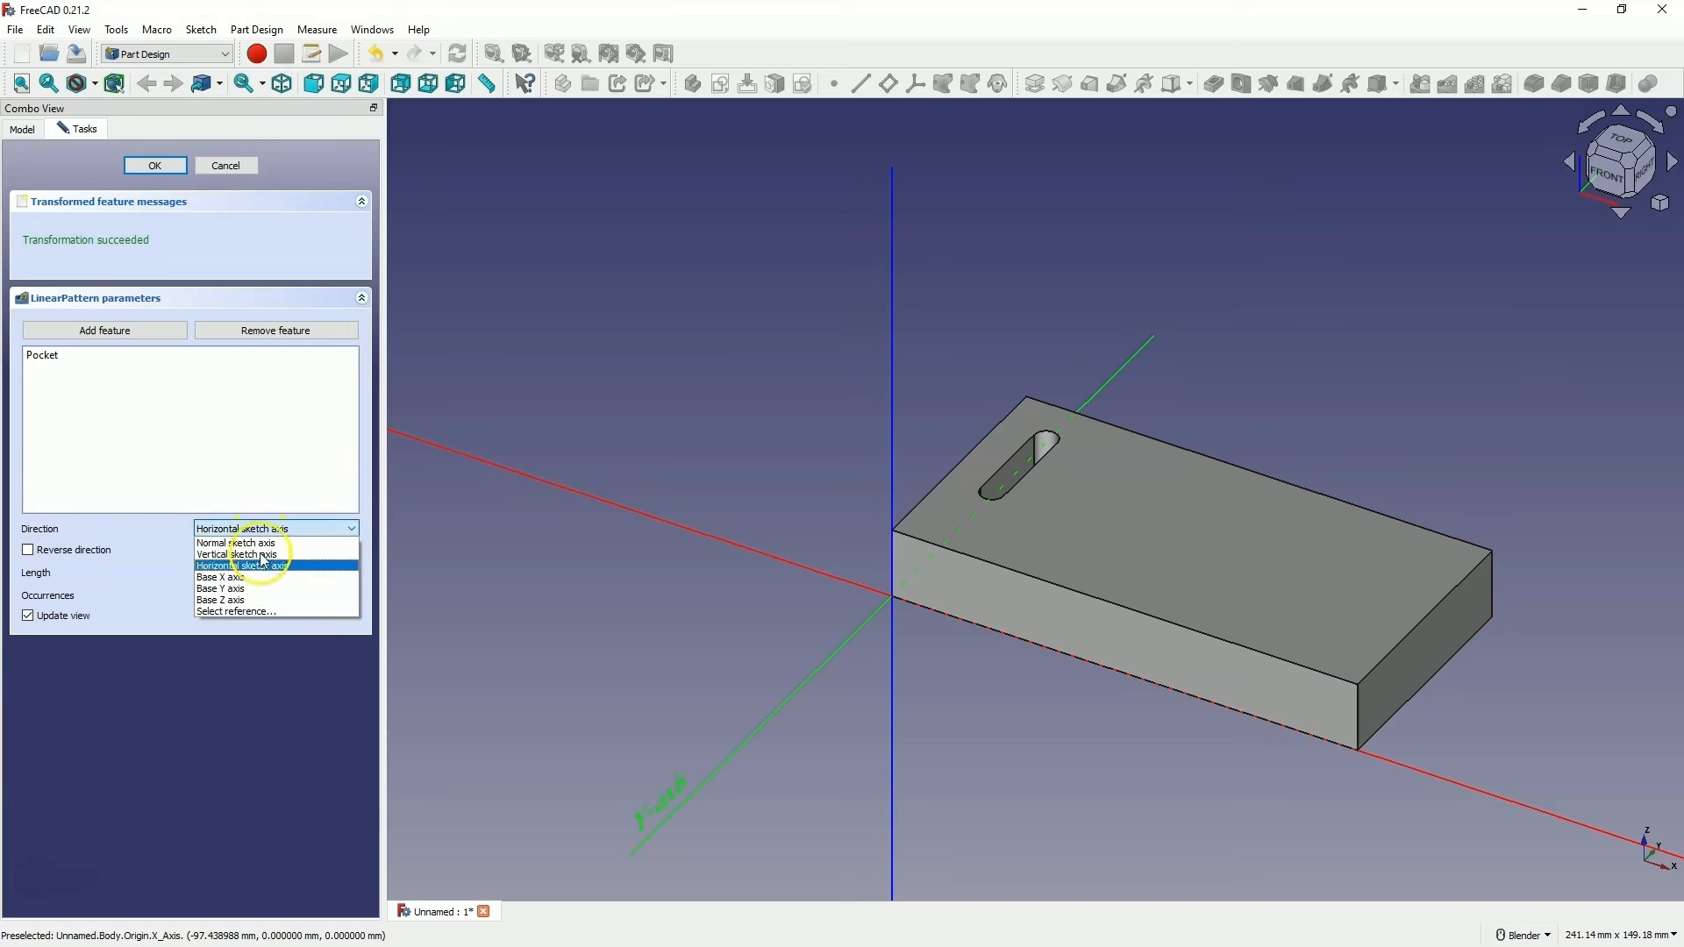
pyautogui.click(249, 577)
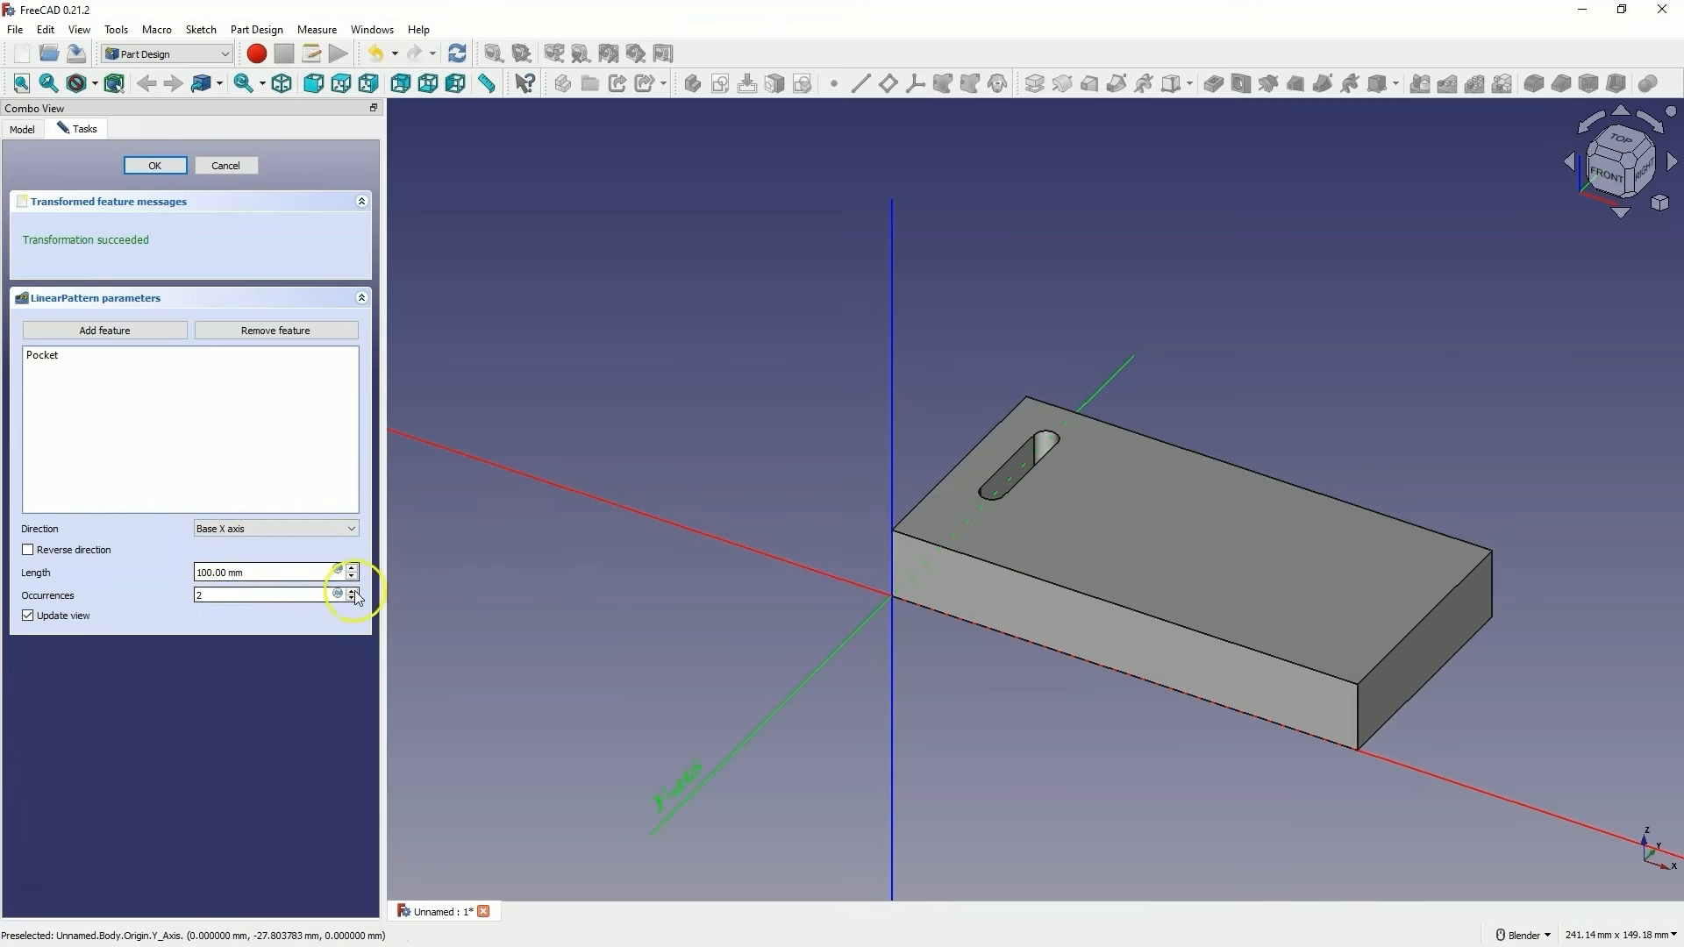
# Set the linear pattern's length to 80 mm
pyautogui.click(222, 573)
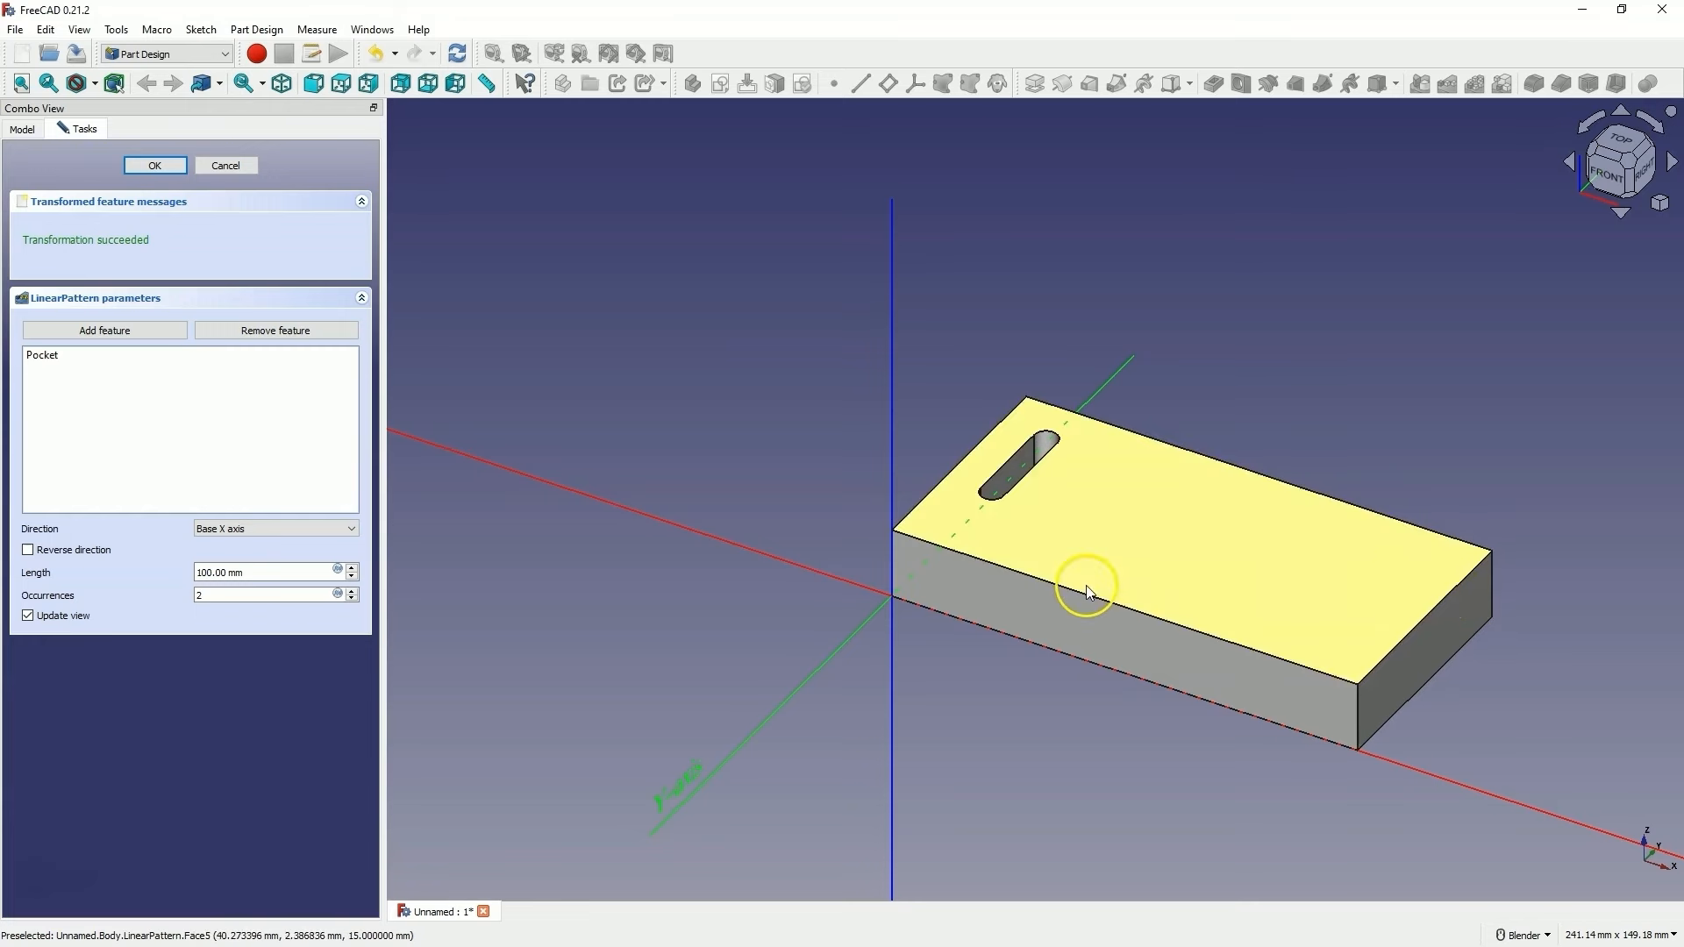
pyautogui.doubleClick(216, 572)
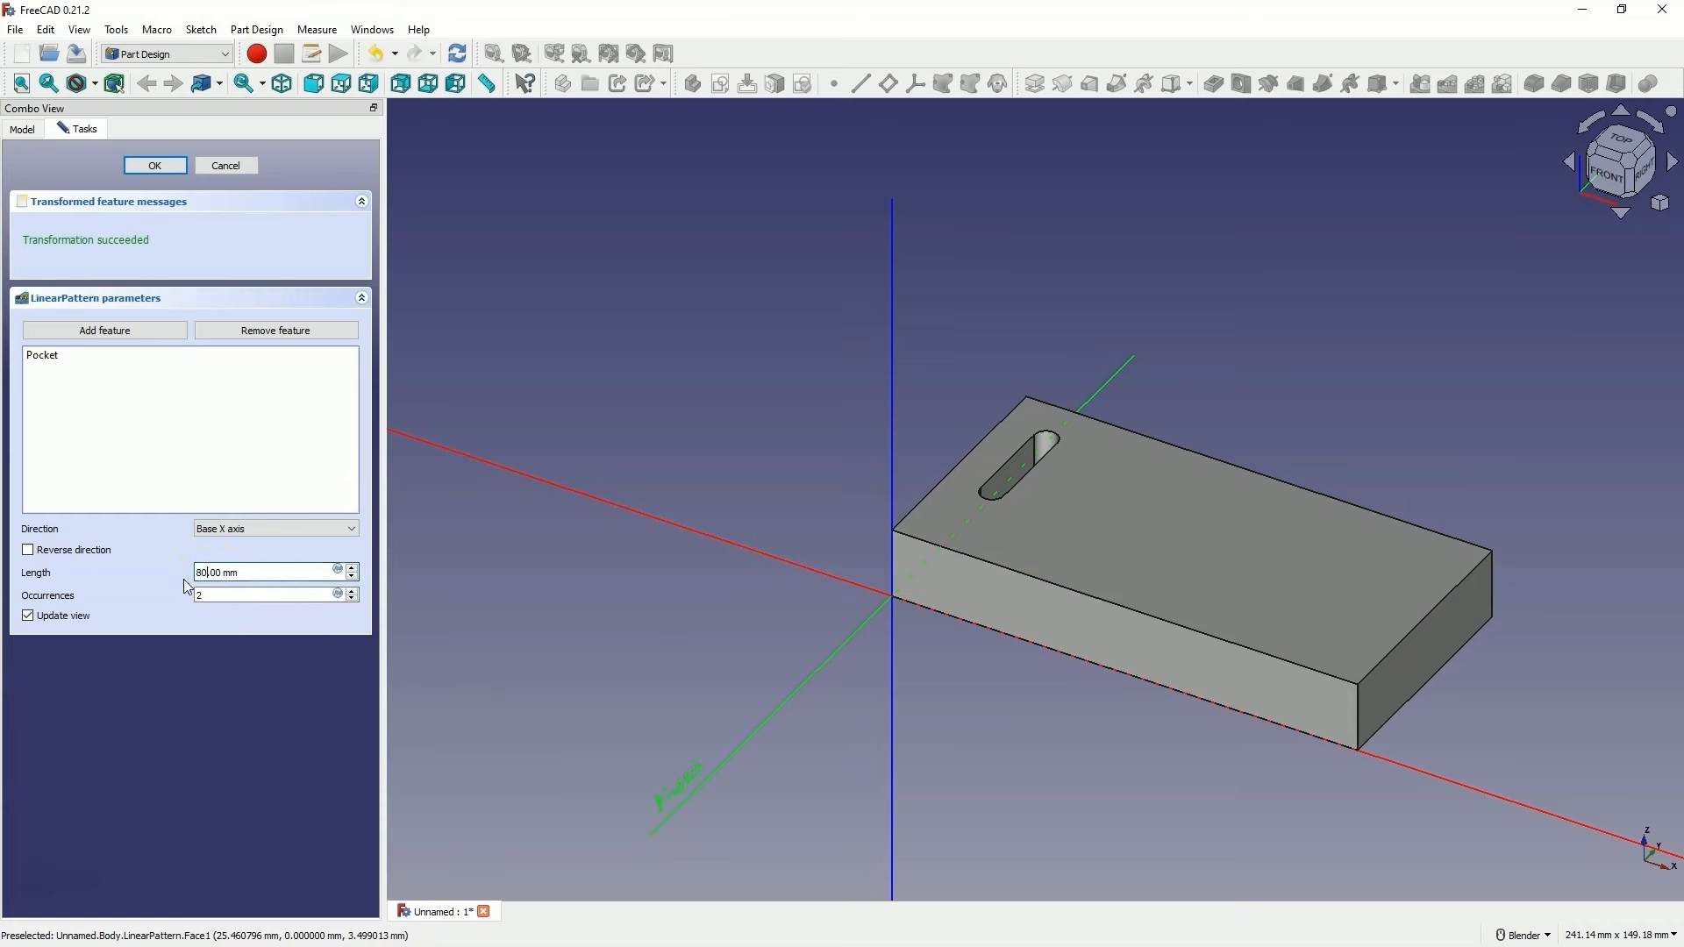
pyautogui.click(201, 592)
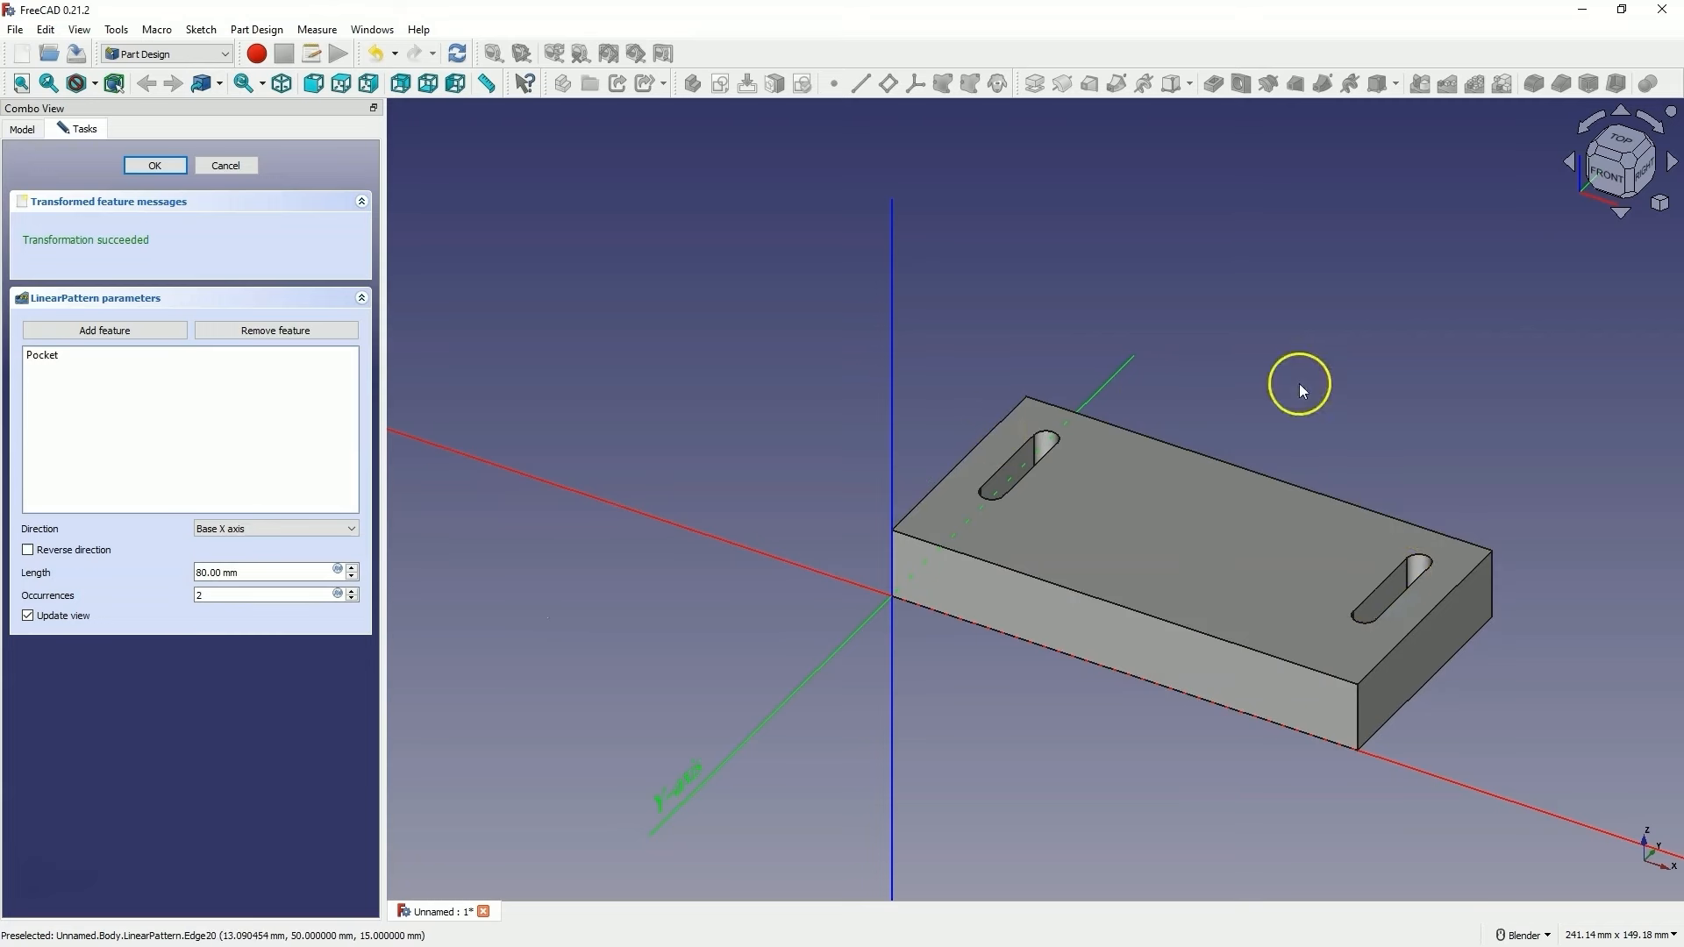
# Set the linear pattern's occurrences to 10 and finish the pattern
pyautogui.moveTo(1398, 578); pyautogui.dragTo(1493, 643, button='middle')
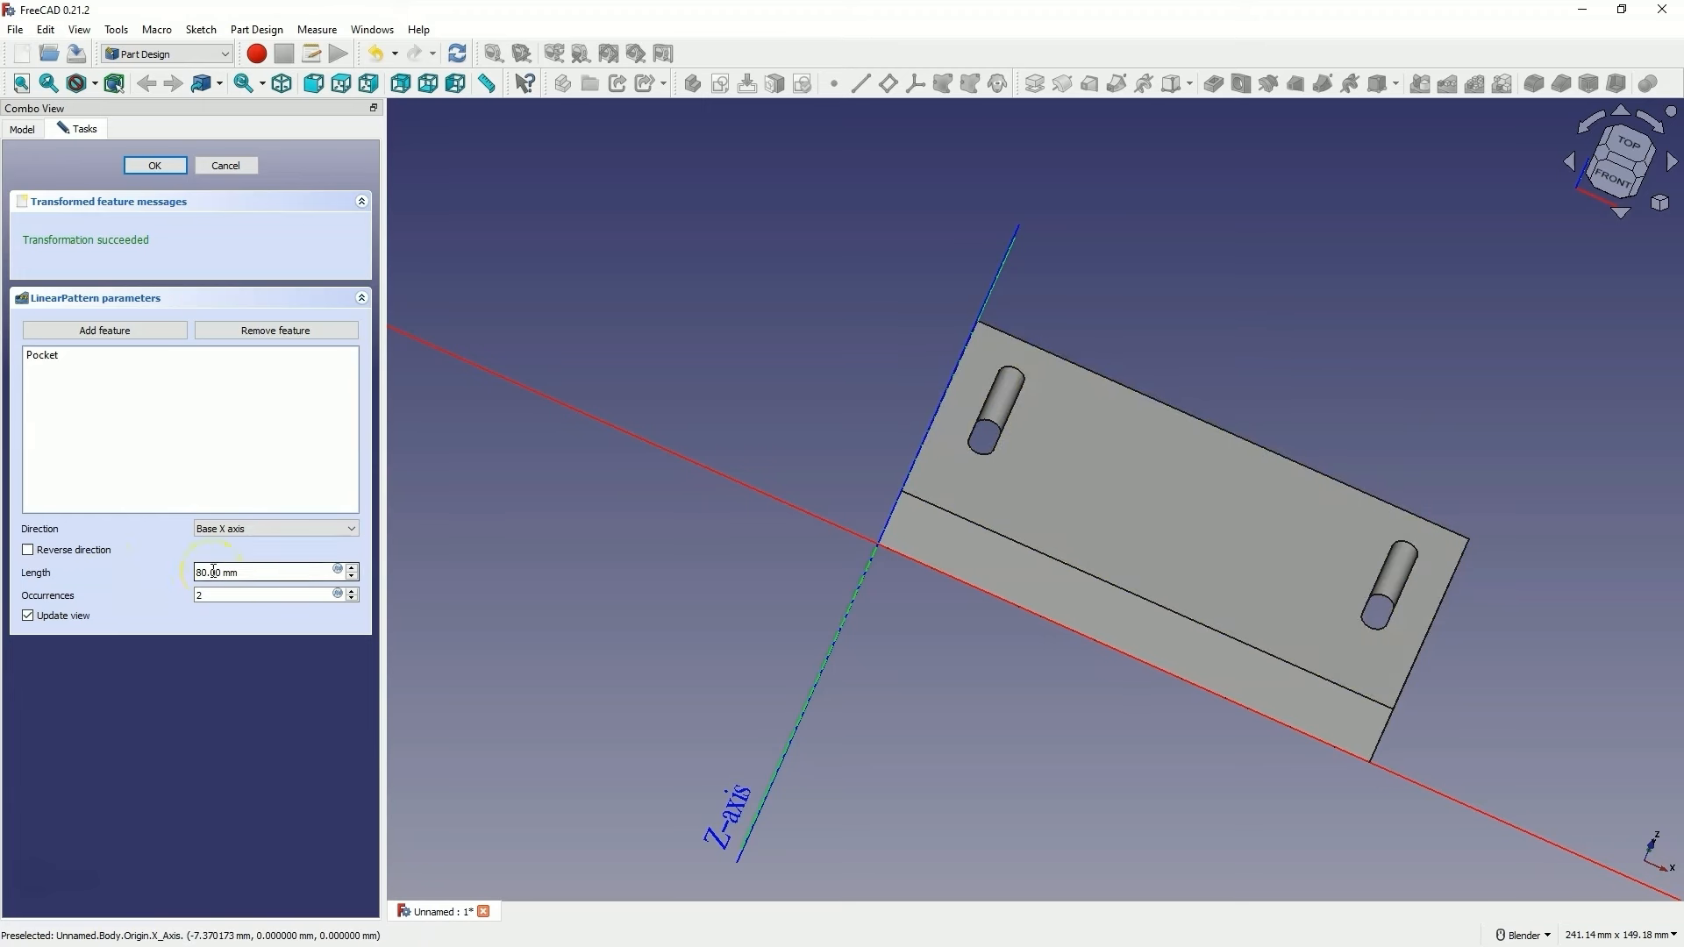
pyautogui.moveTo(1034, 605); pyautogui.dragTo(929, 613, button='middle')
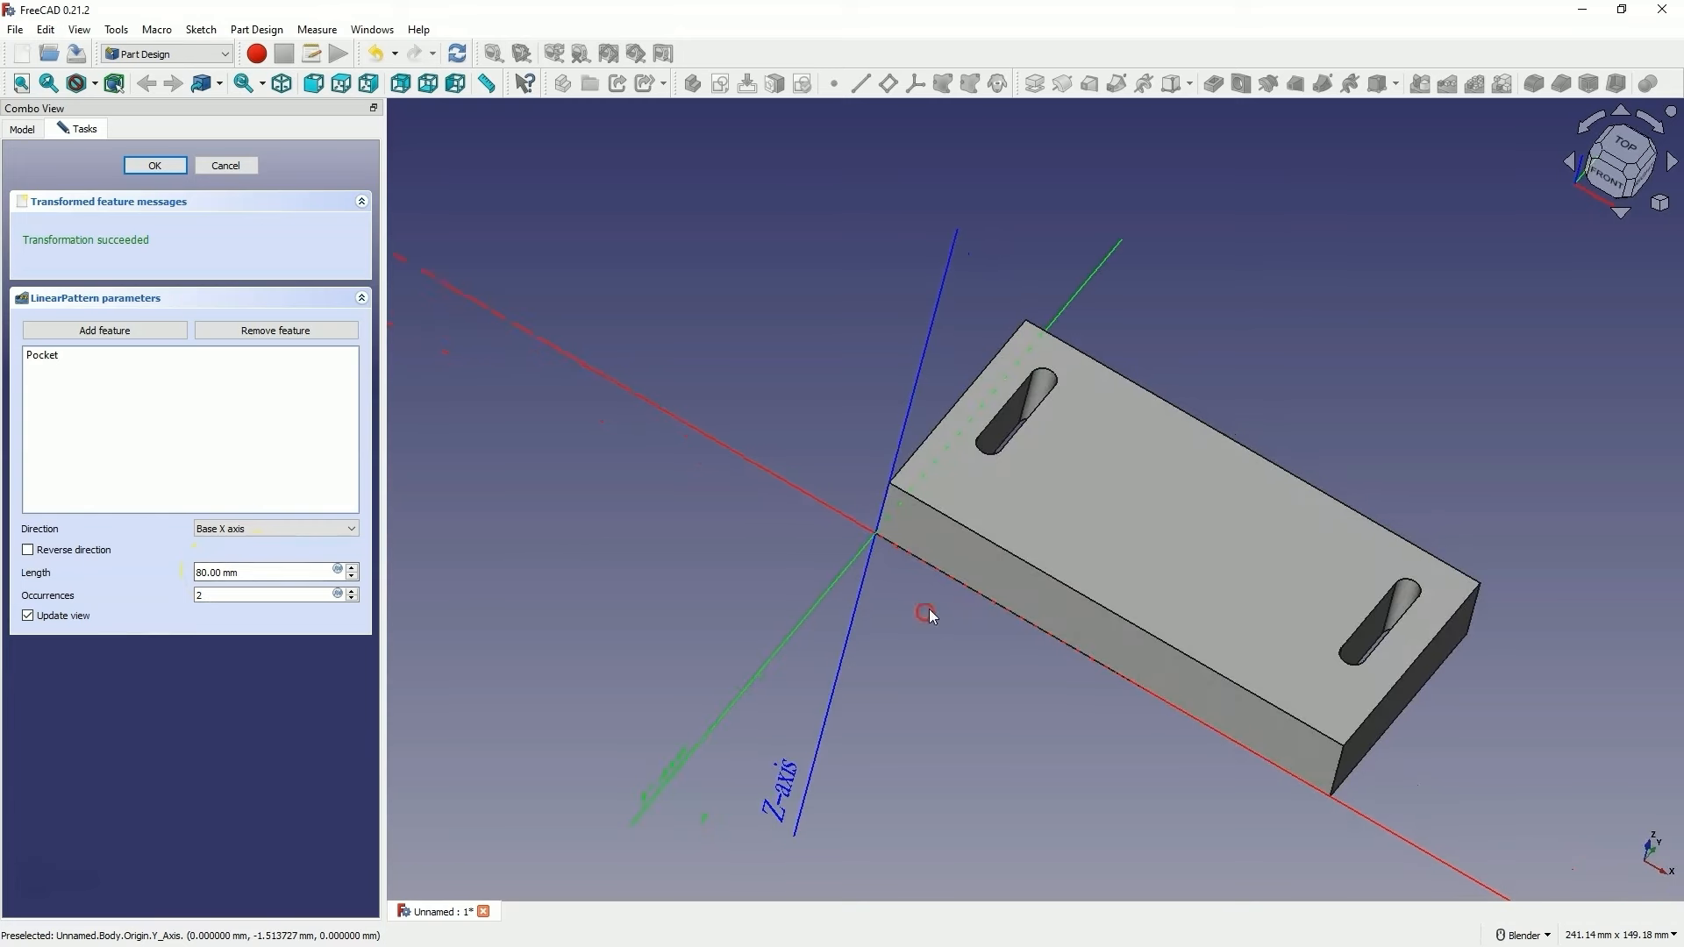
pyautogui.click(352, 591)
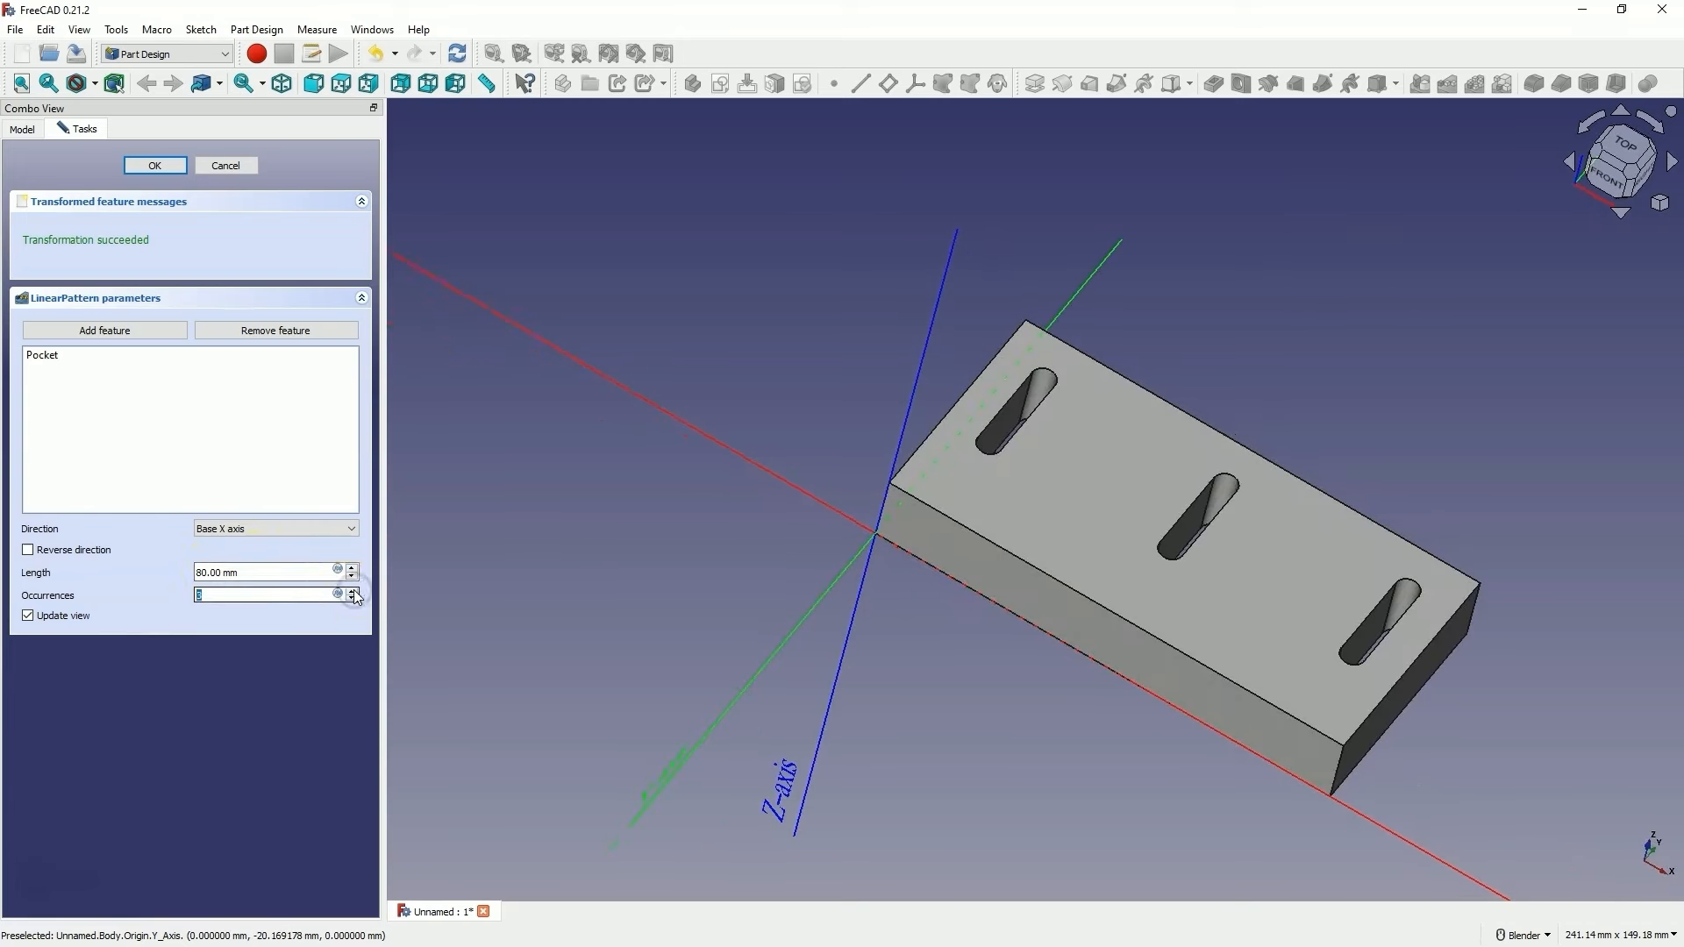
pyautogui.click(352, 591)
pyautogui.click(352, 591)
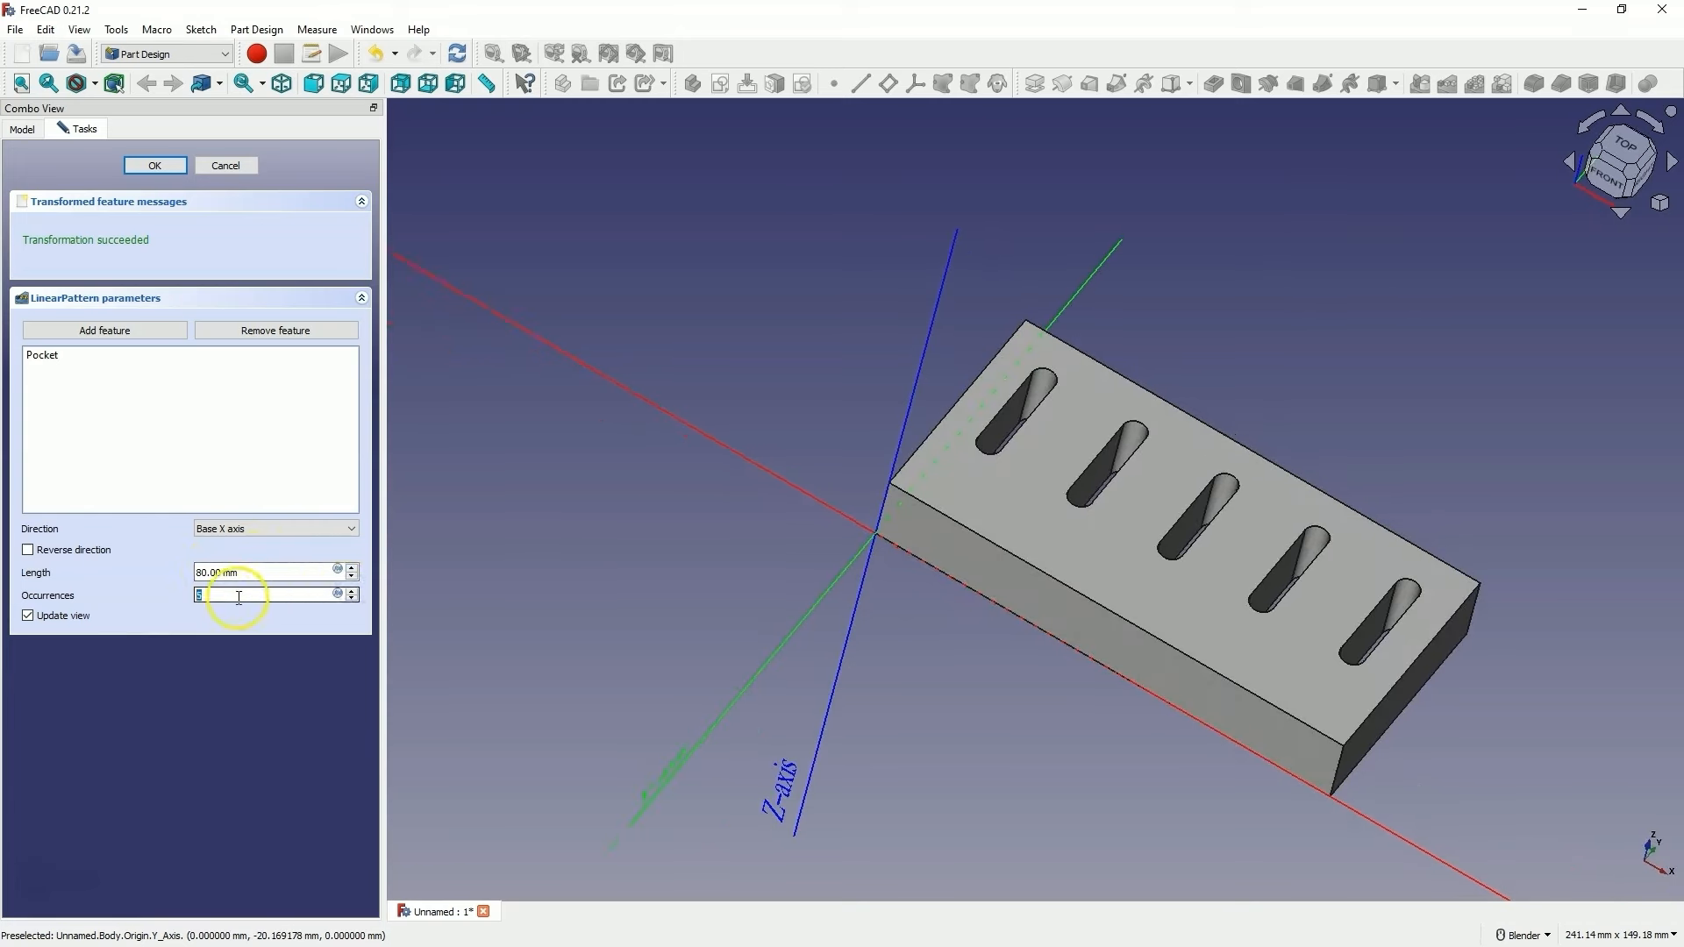
pyautogui.write('10')
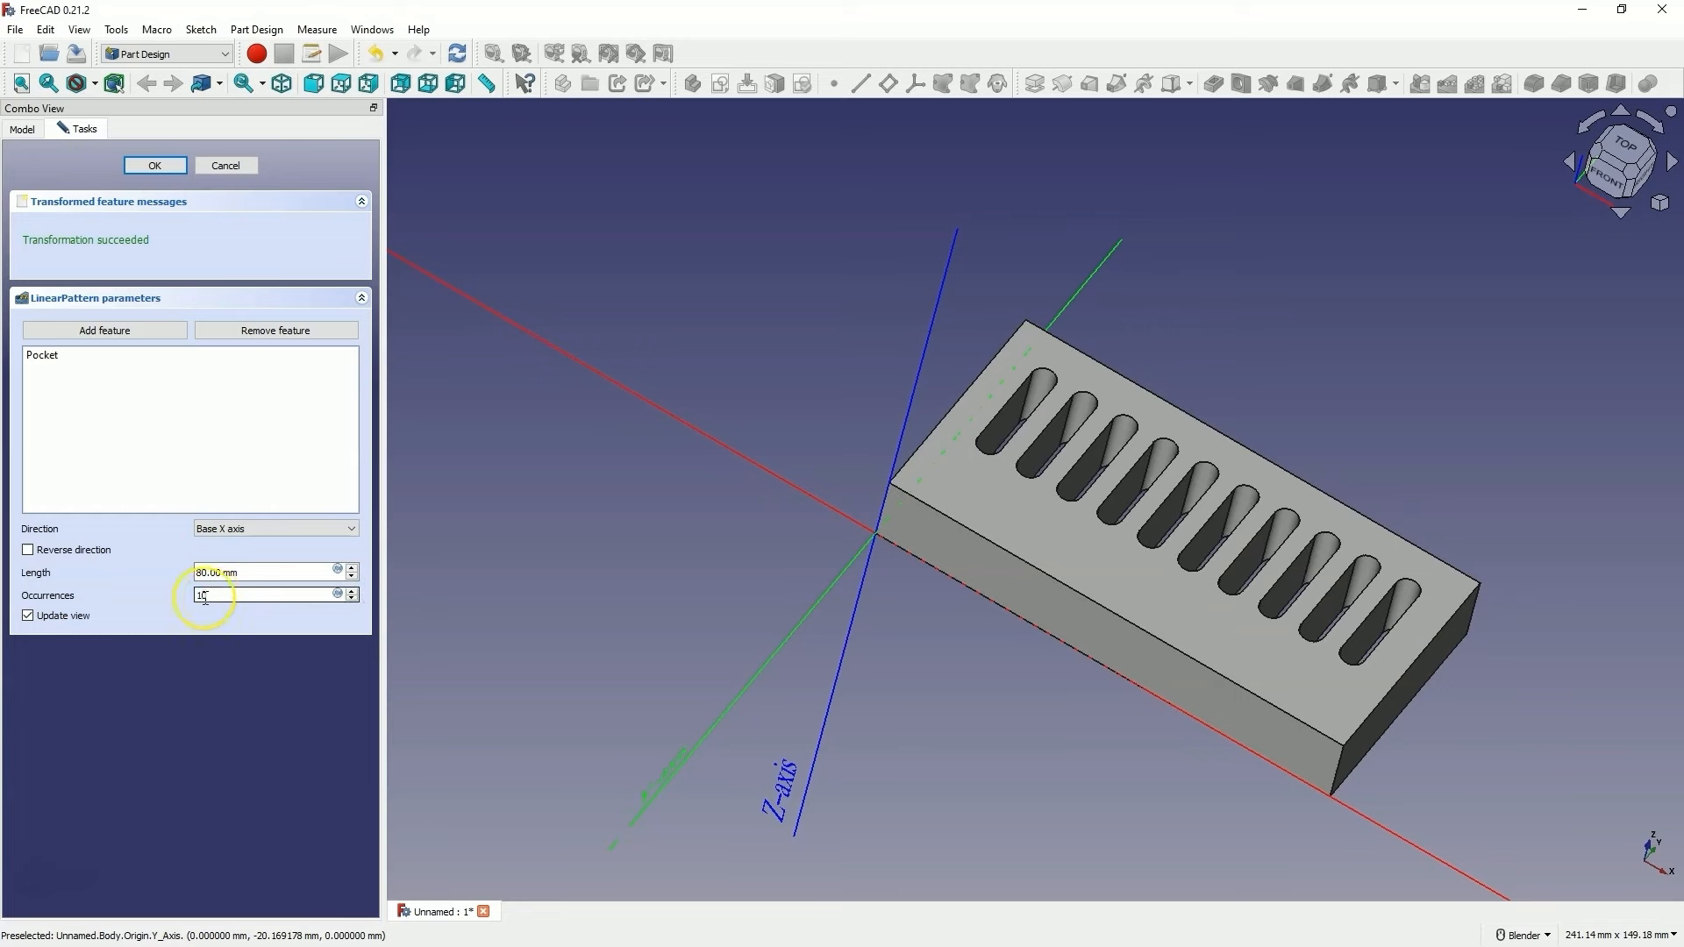
pyautogui.click(107, 596)
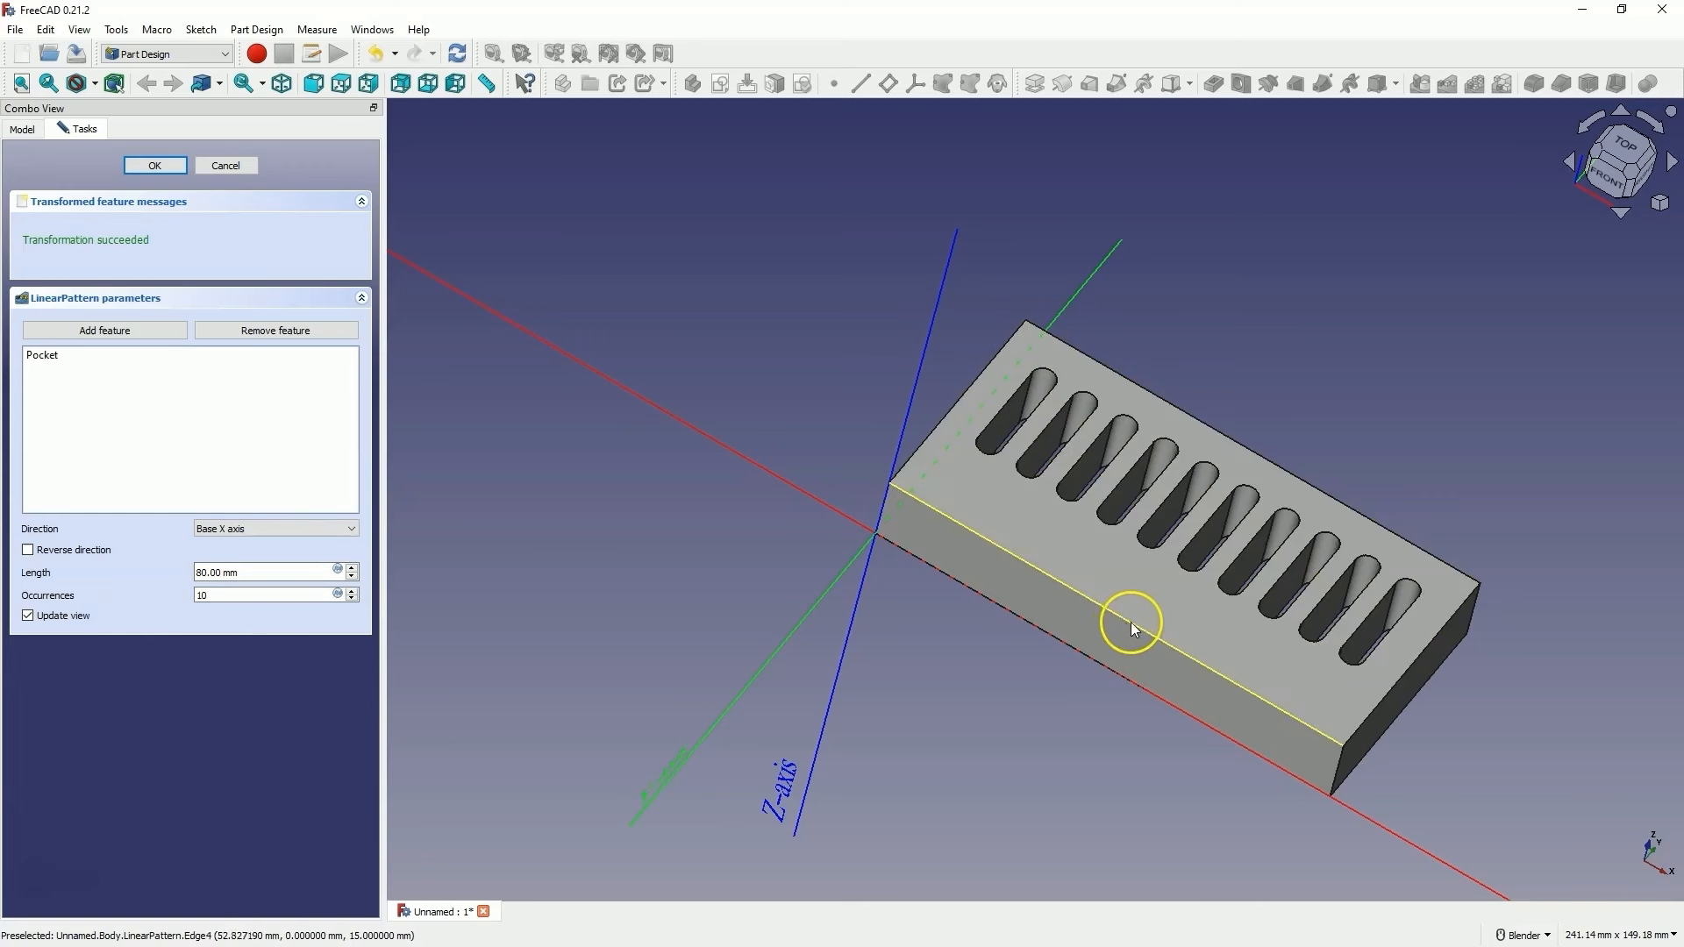
pyautogui.click(154, 165)
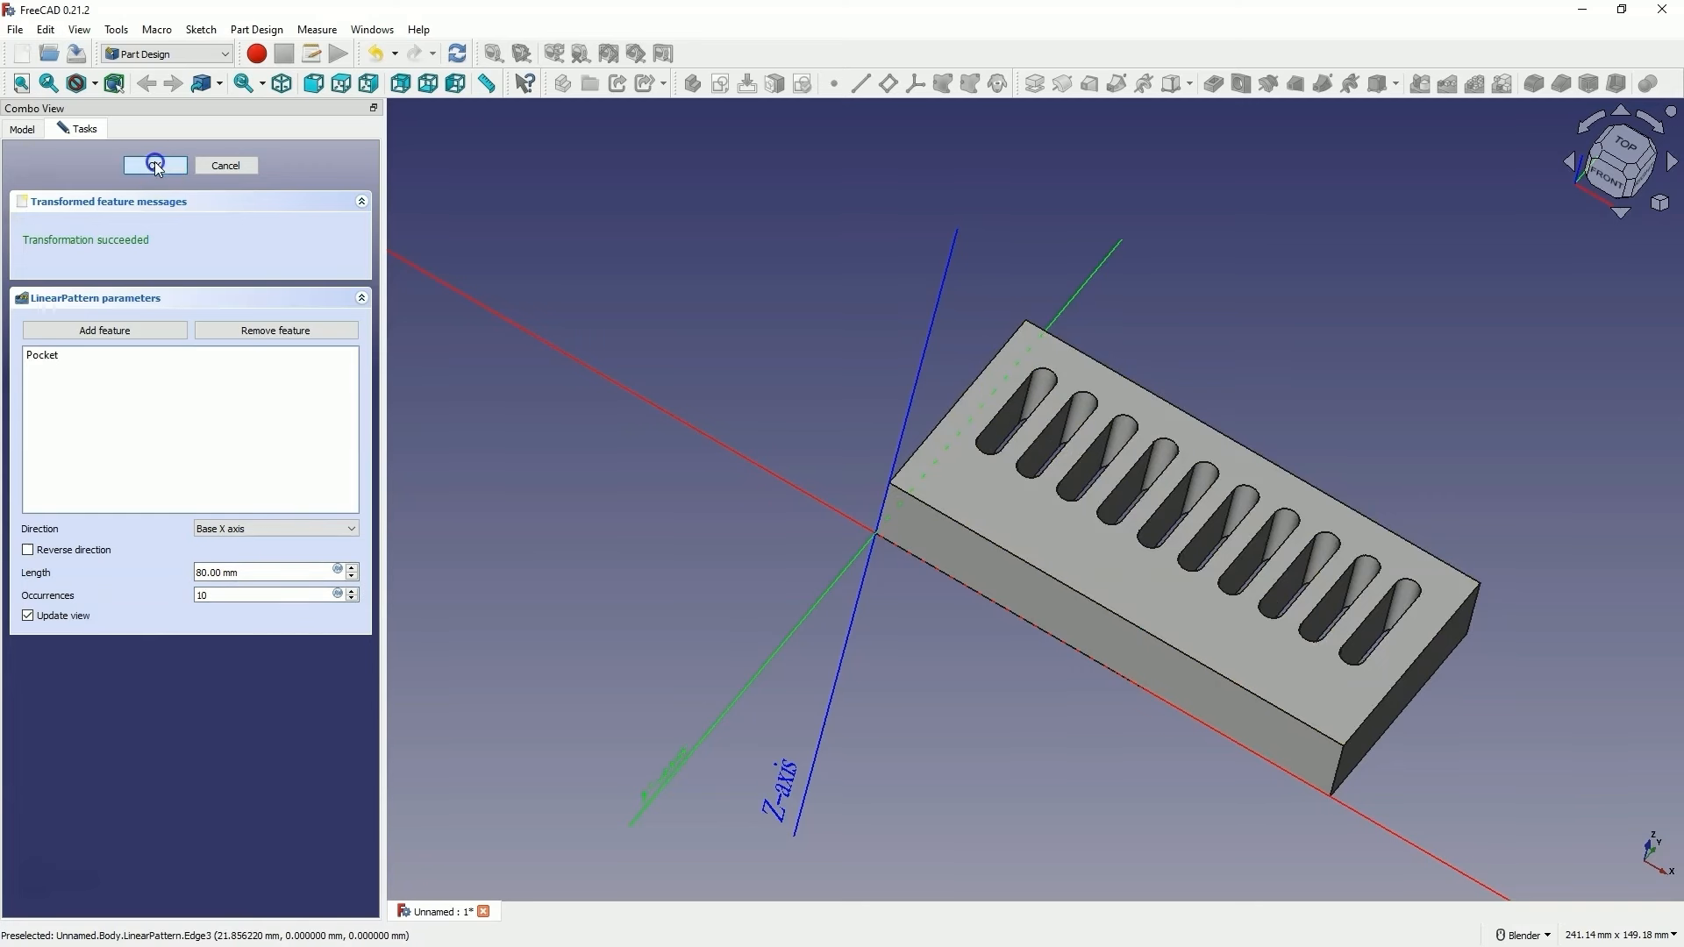
# Undo the linear pattern of the slot pocket
pyautogui.moveTo(1184, 388); pyautogui.dragTo(1128, 421, button='middle')
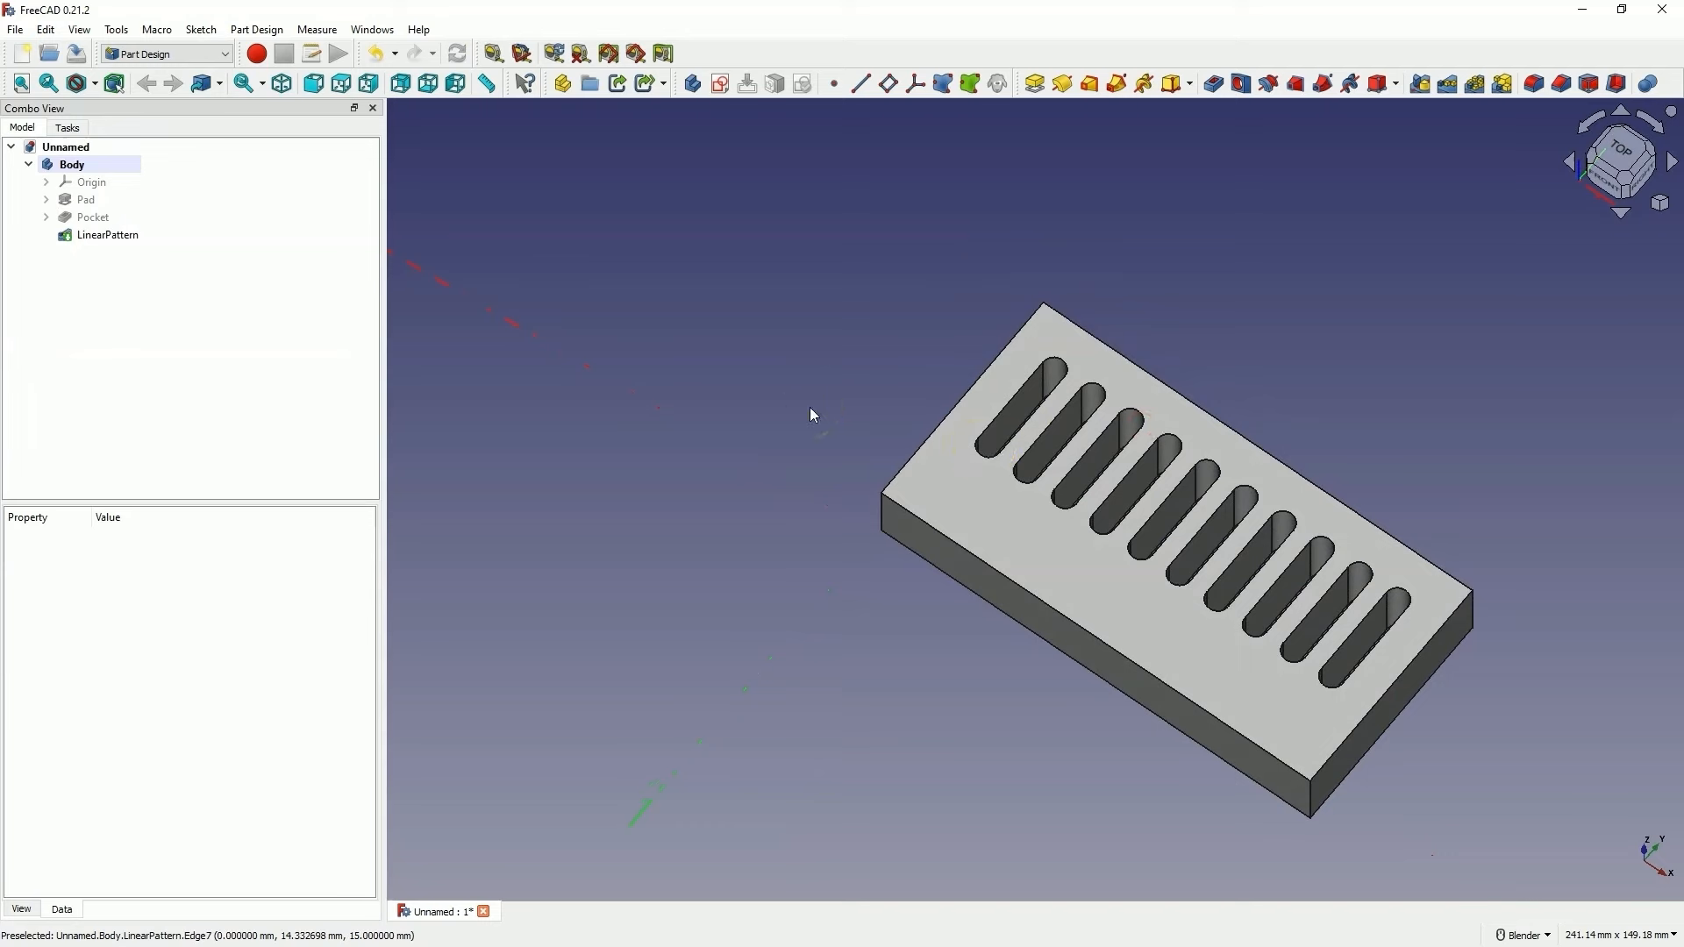
pyautogui.click(1456, 228)
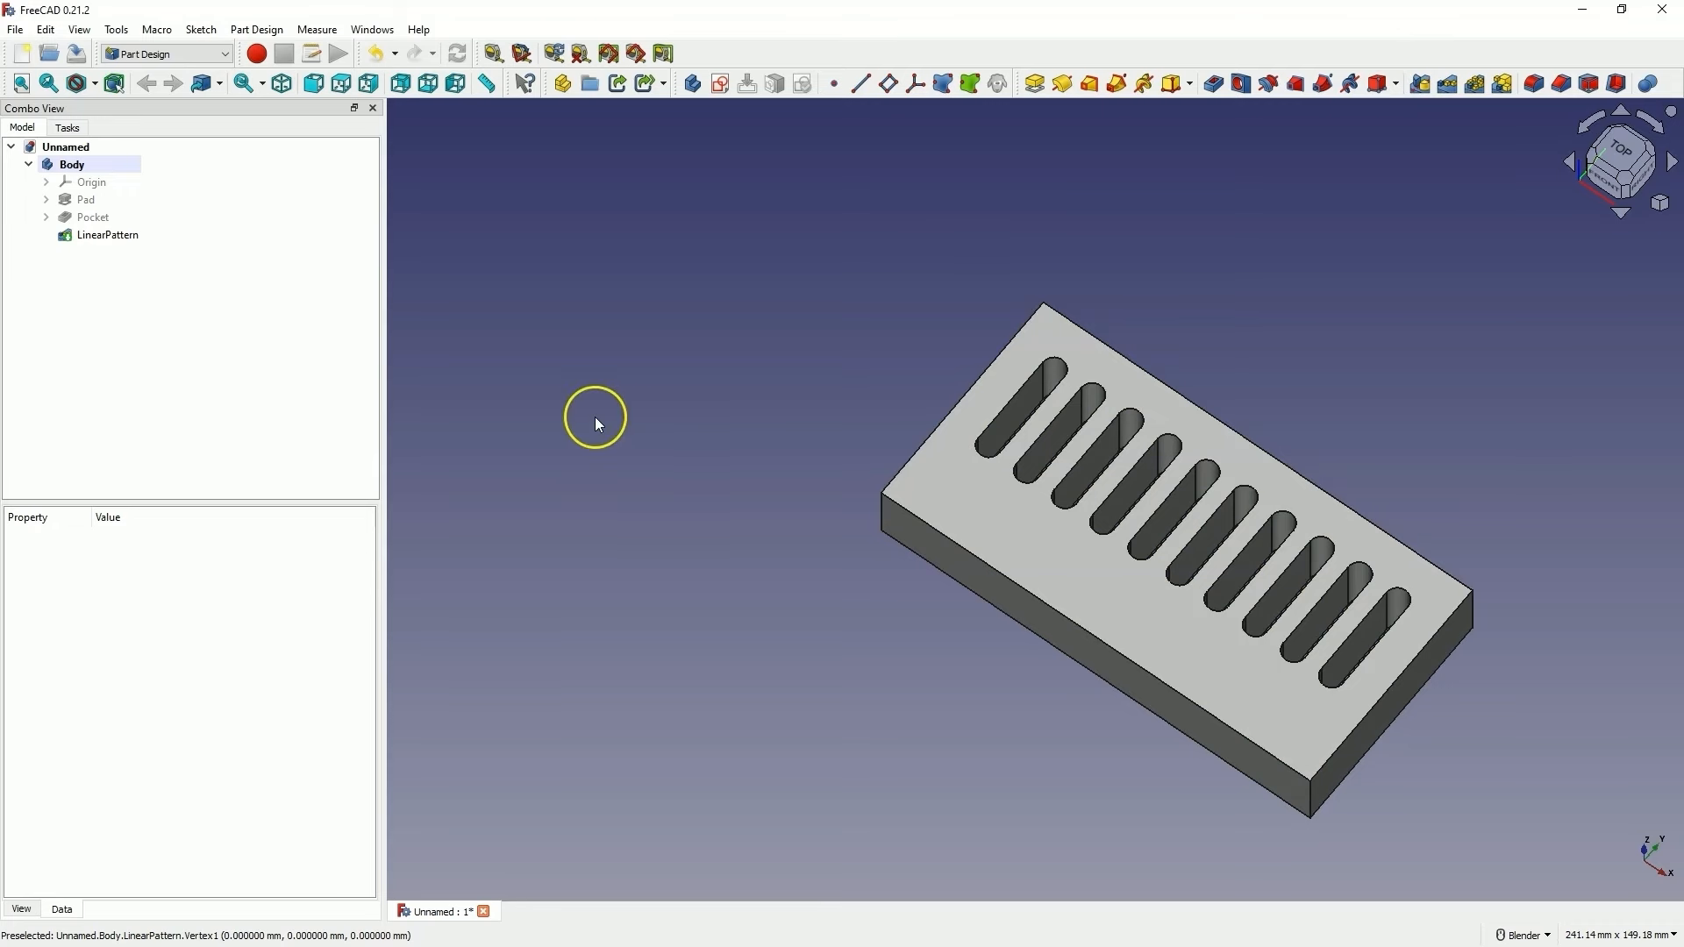
pyautogui.hotkey('ctrl', 'z')
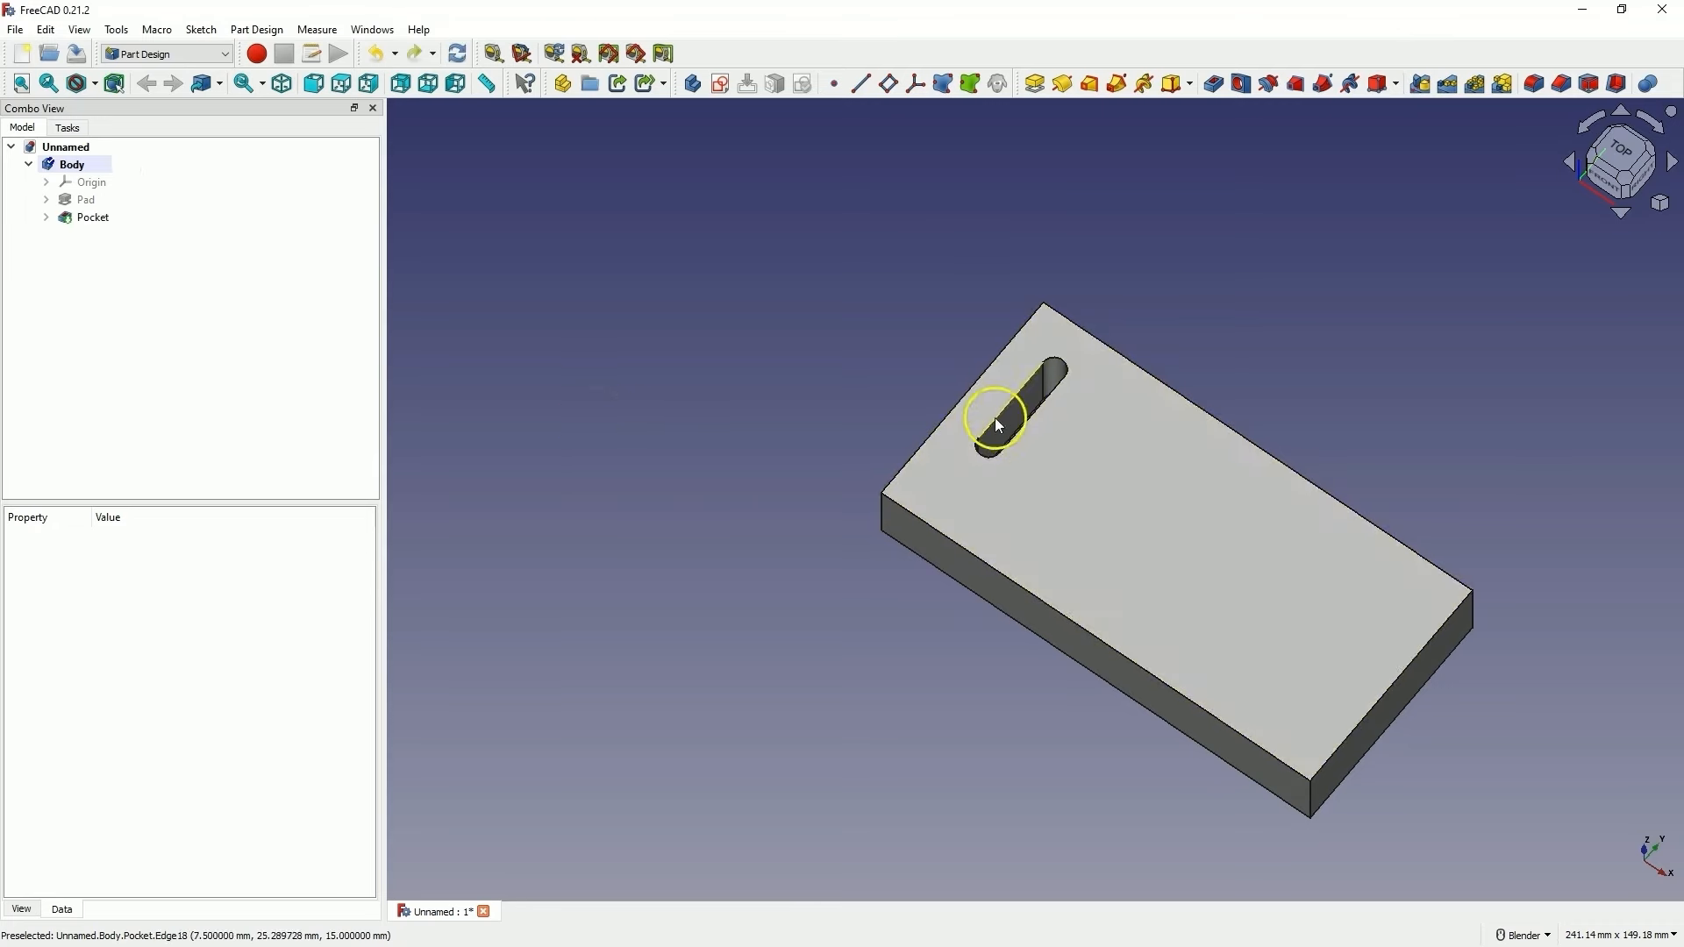
# Create a sketch on the plate's top face and draw a circle of about 2.3 mm radius below the slot
pyautogui.click(960, 492)
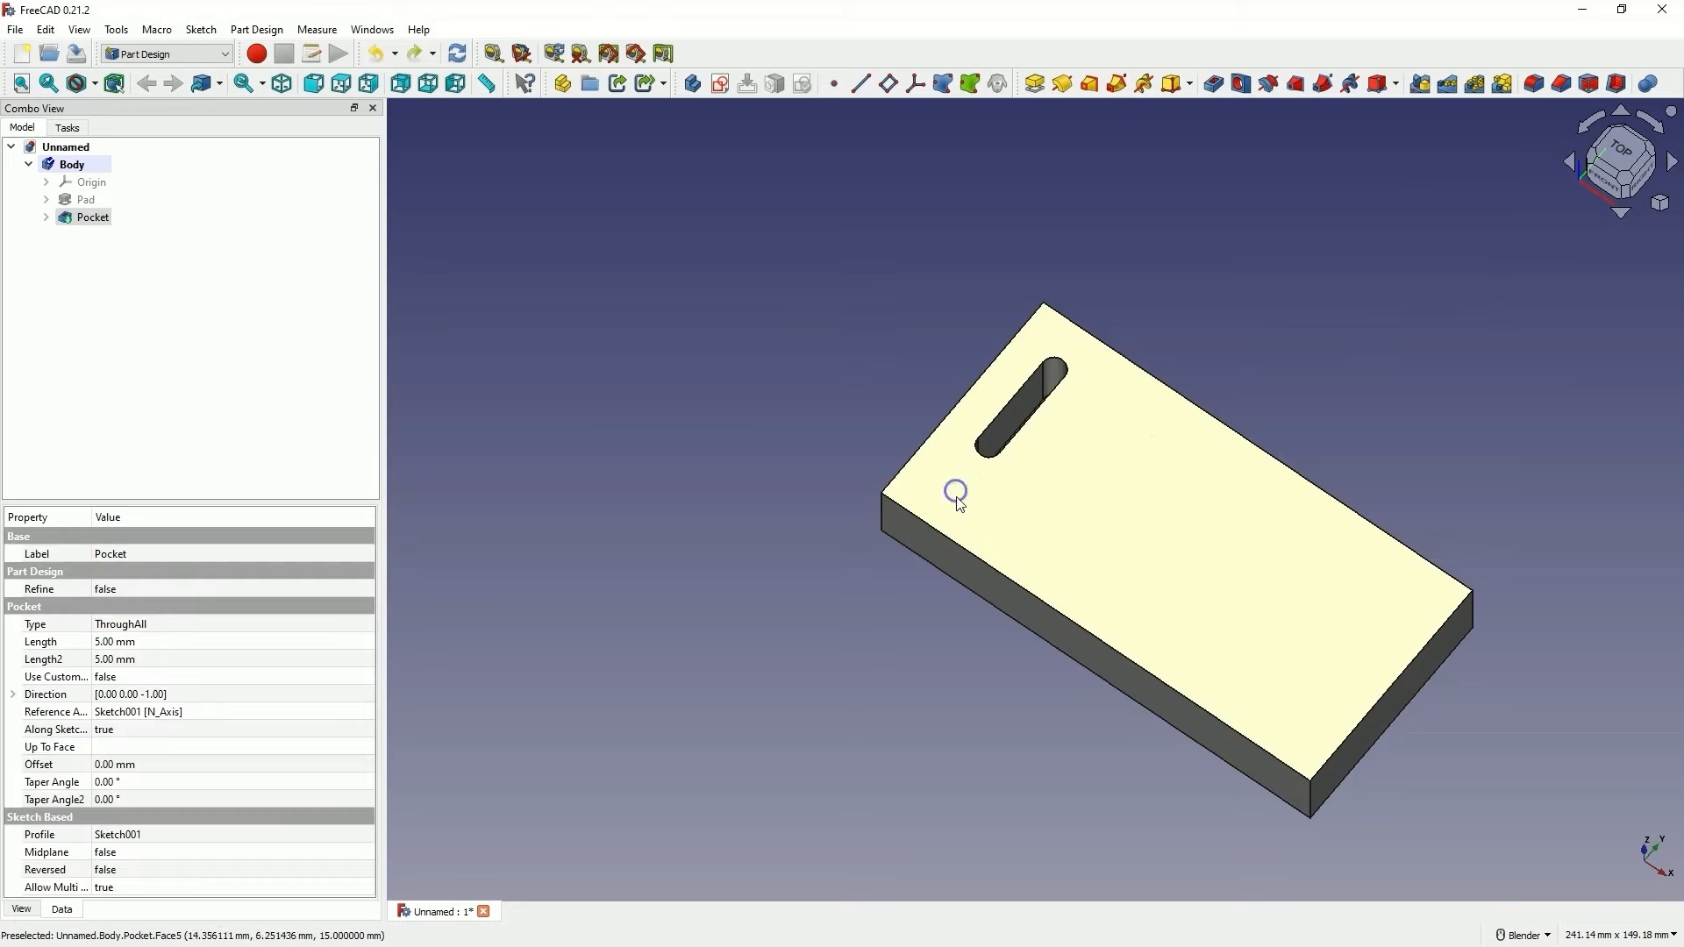
pyautogui.click(722, 84)
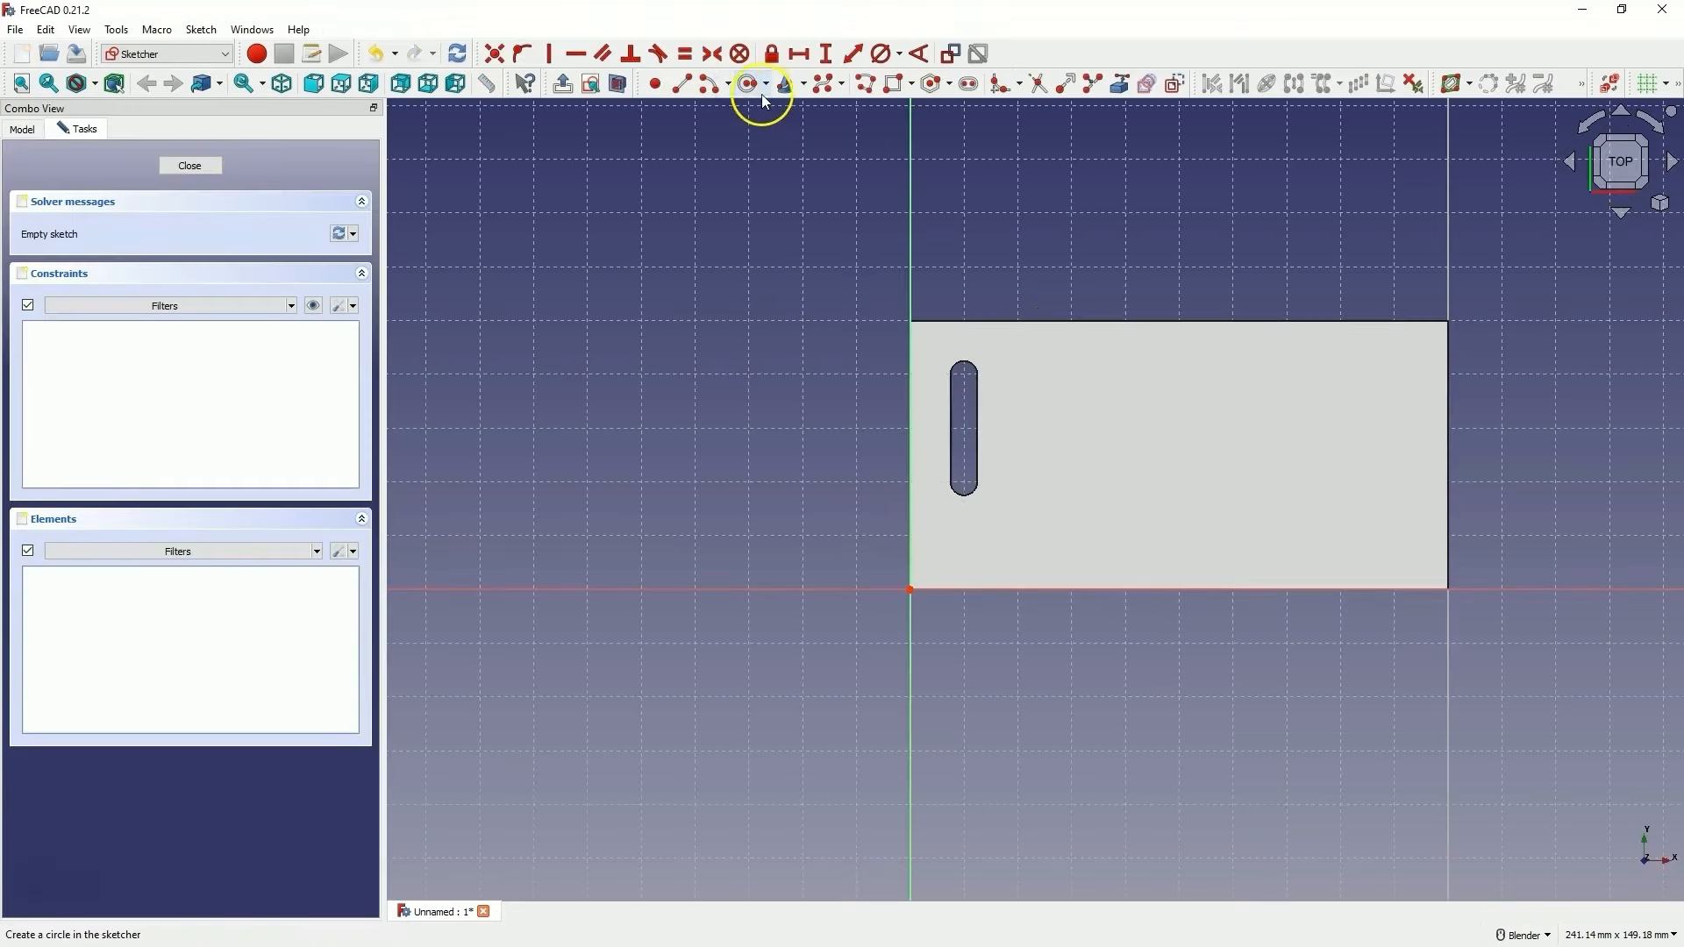
pyautogui.click(753, 84)
pyautogui.click(964, 543)
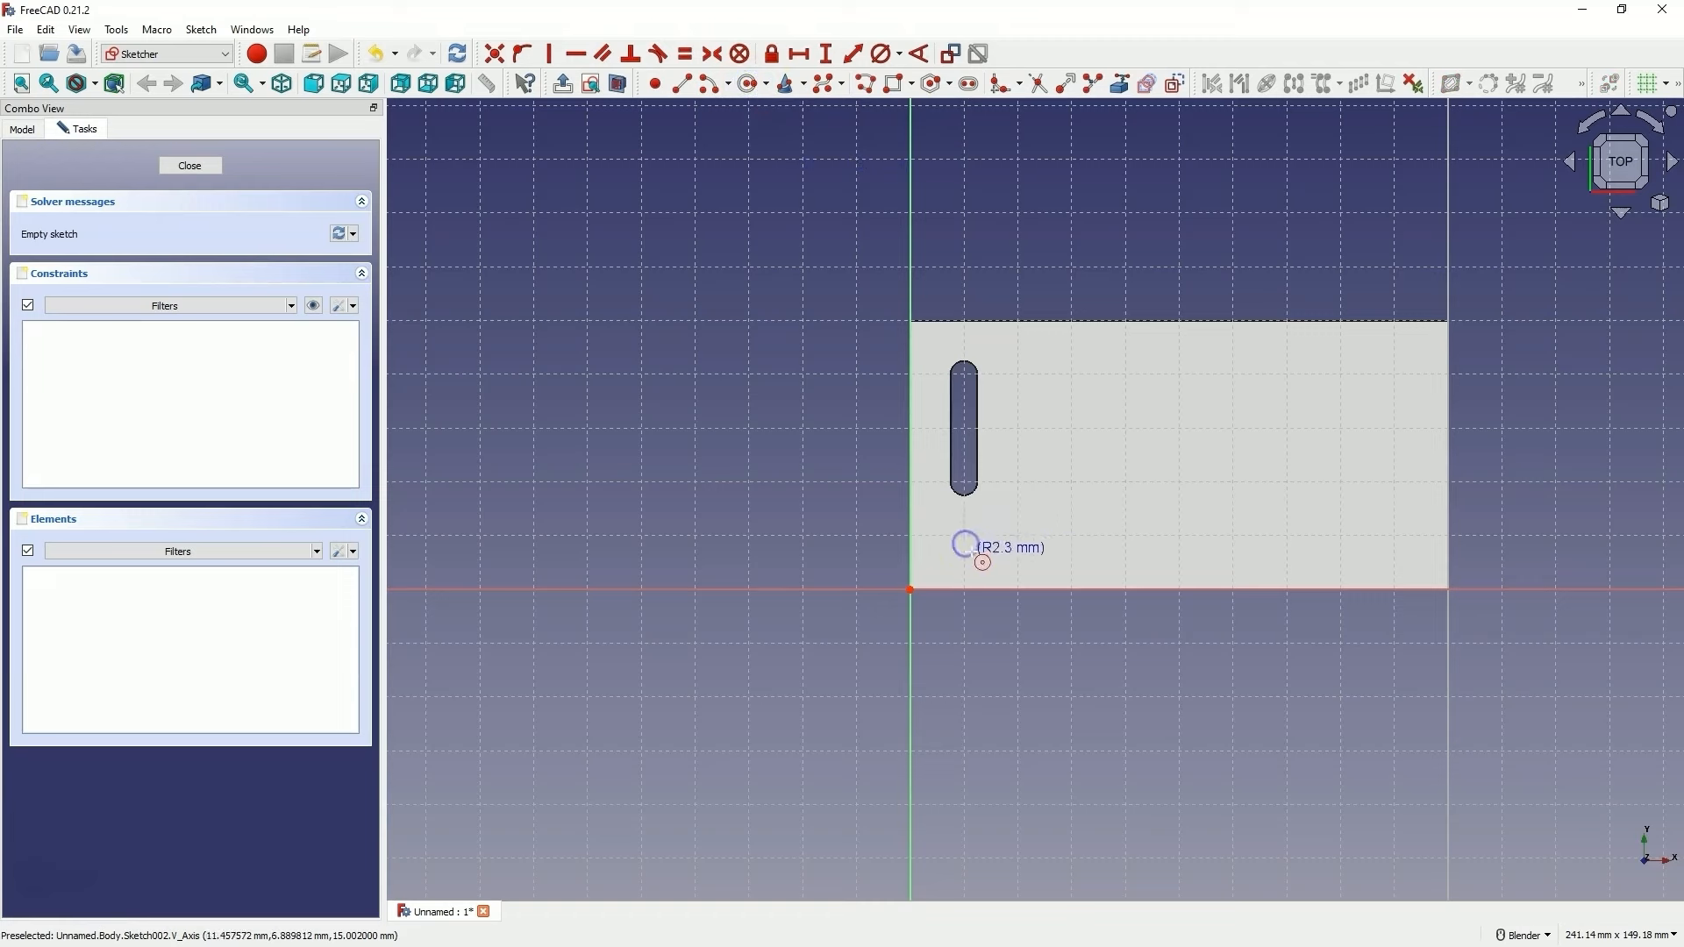
pyautogui.click(971, 554)
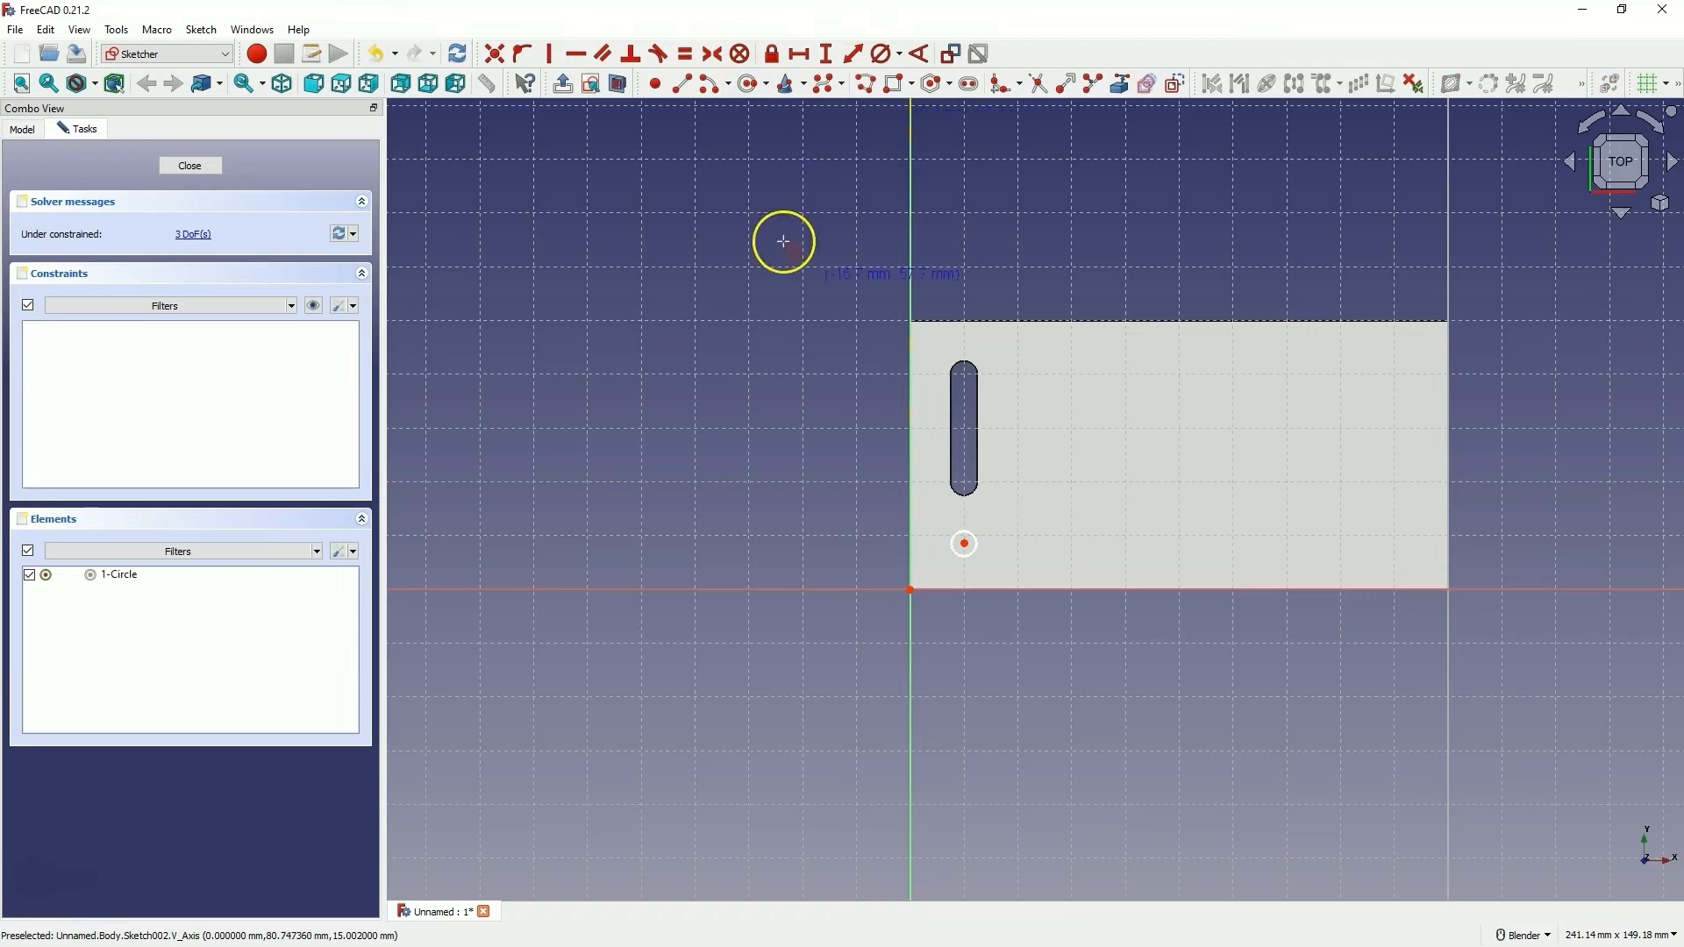
# Constrain the horizontal distance between the circle's centre and the origin to 10 mm
pyautogui.click(827, 63)
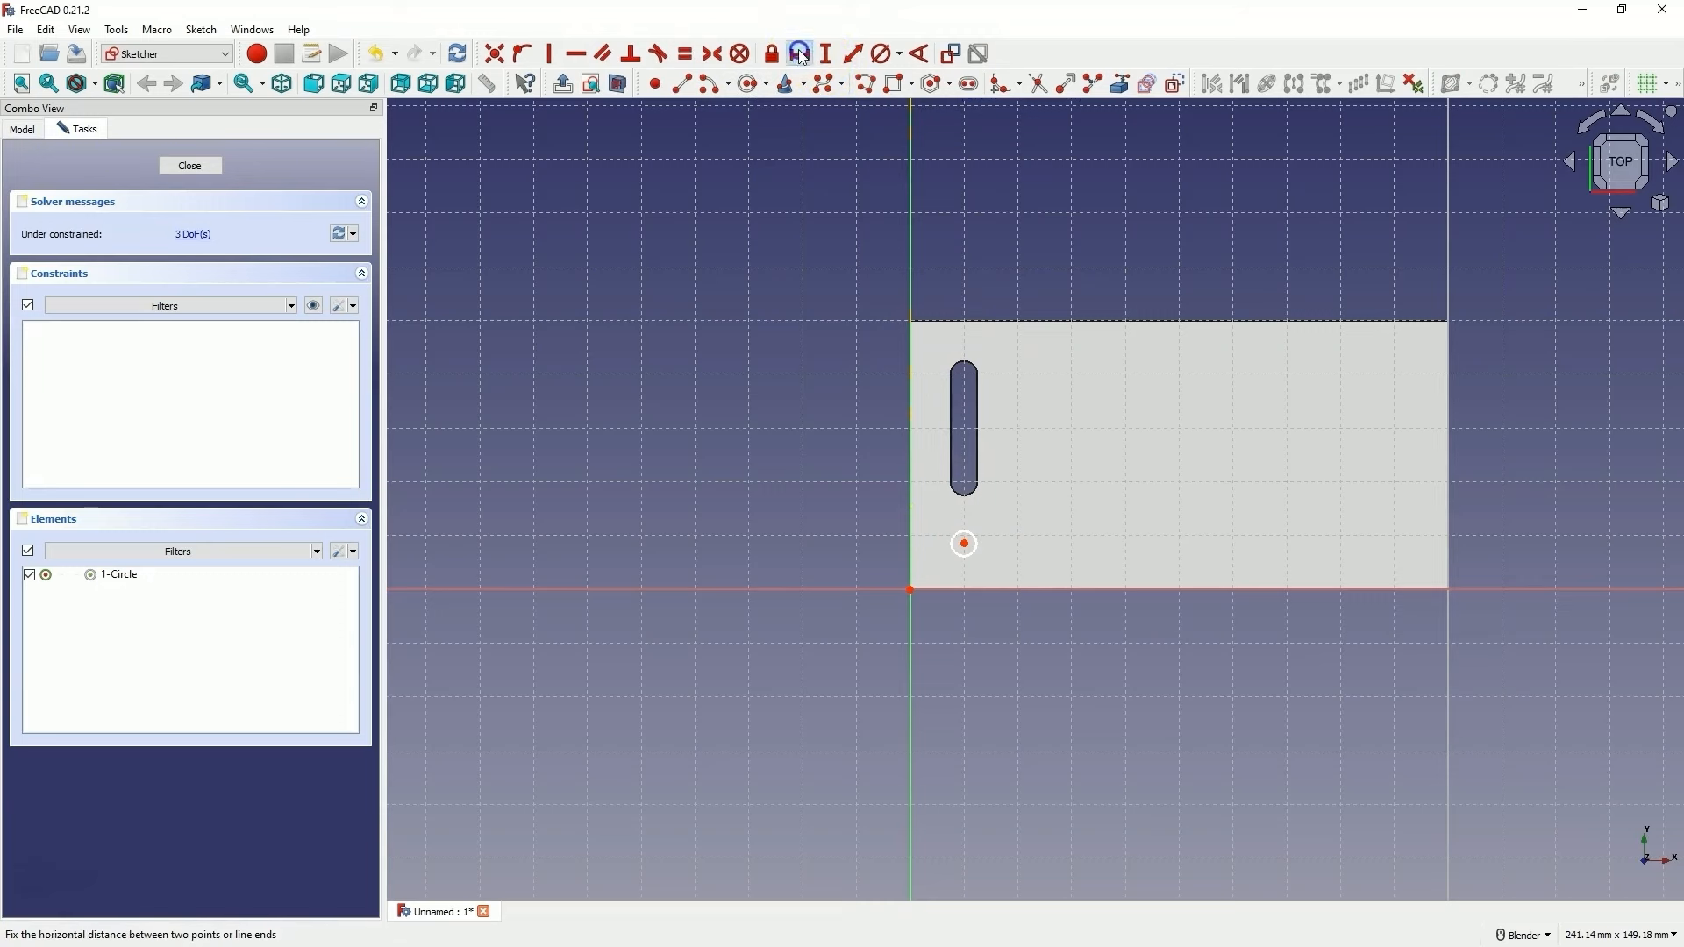
pyautogui.click(963, 544)
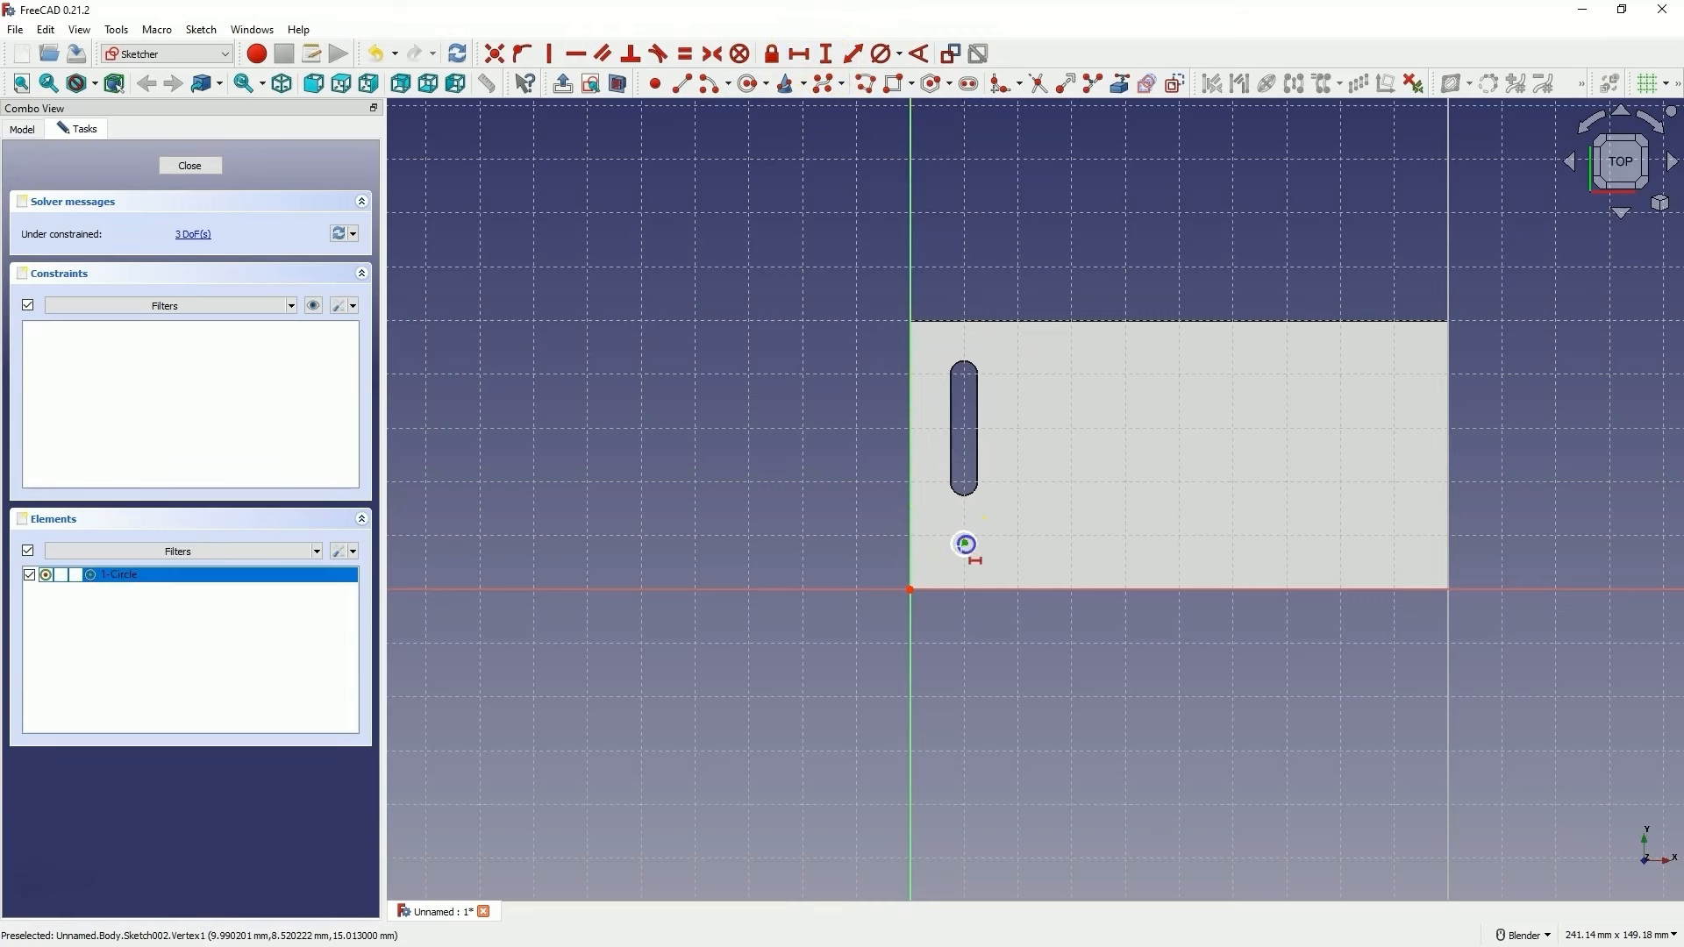
pyautogui.click(909, 588)
pyautogui.write('10mm')
pyautogui.press('Return')
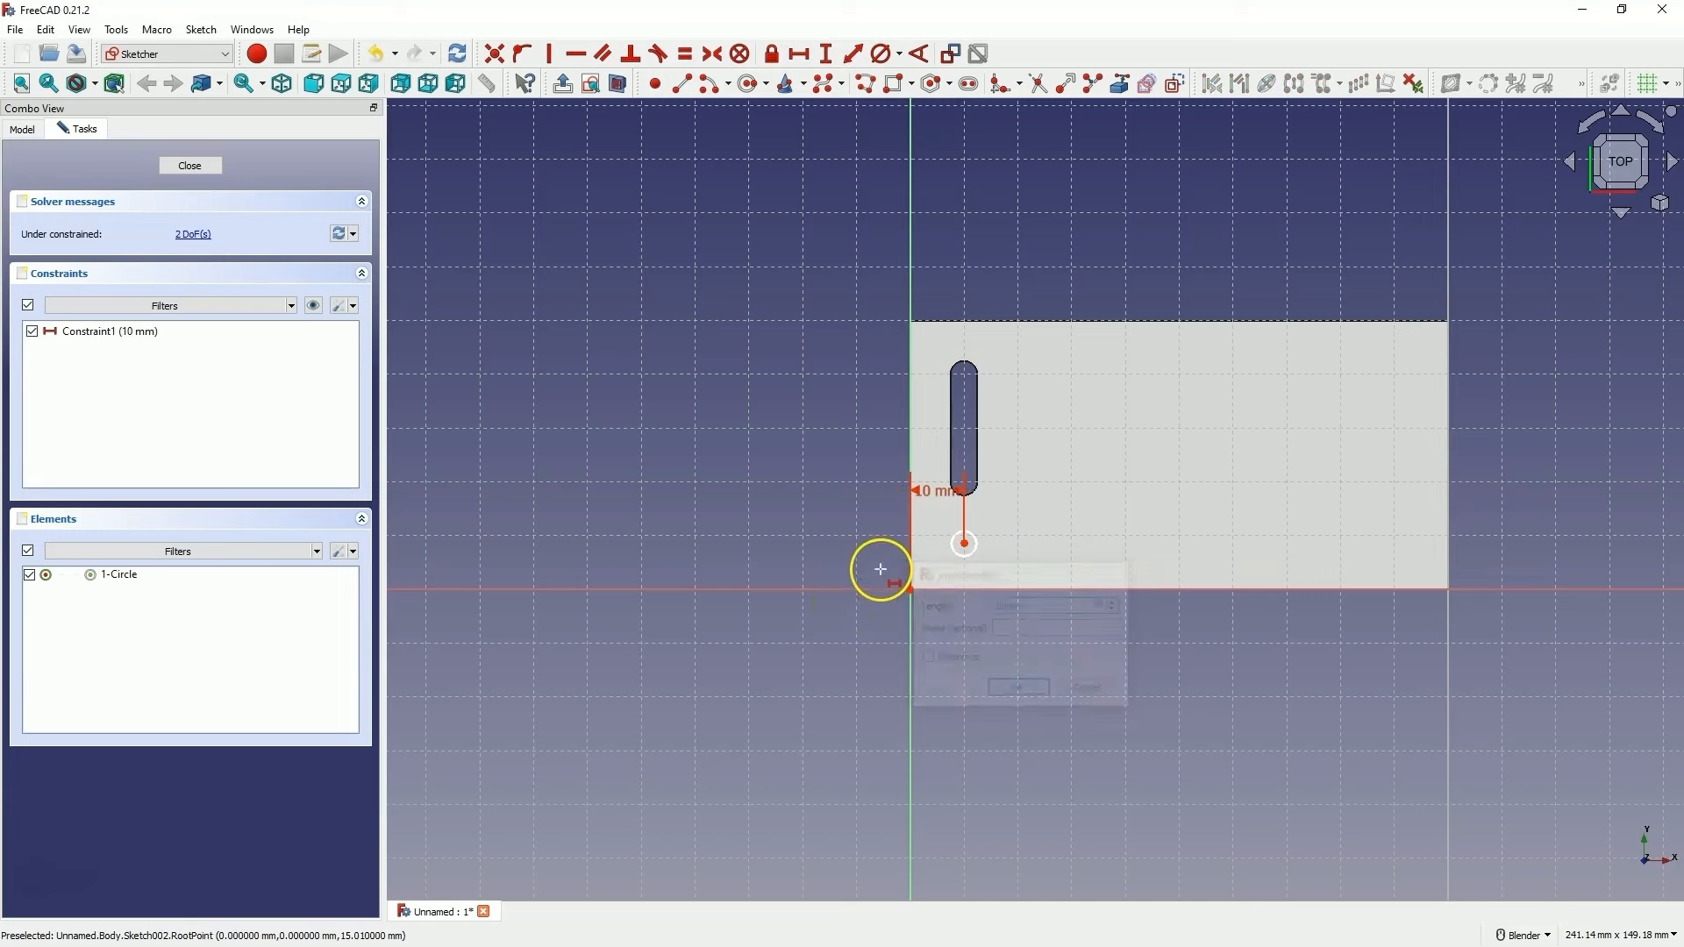
# Constrain the vertical distance between the circle's centre and the origin to 10 mm
pyautogui.click(833, 58)
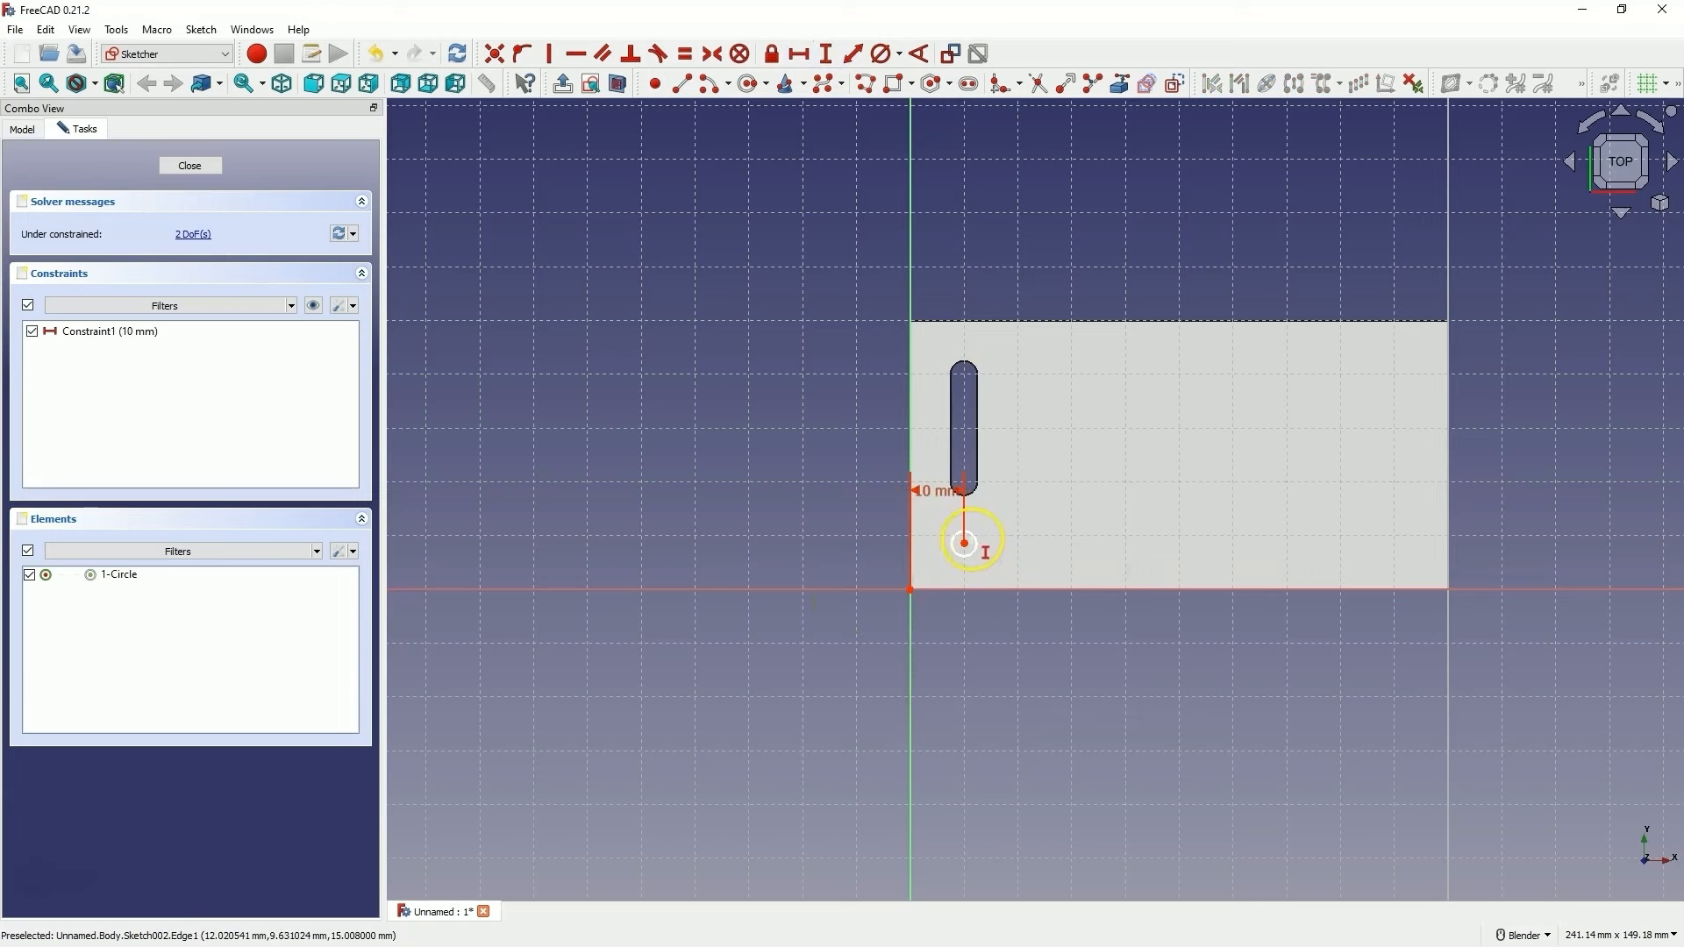
pyautogui.click(965, 543)
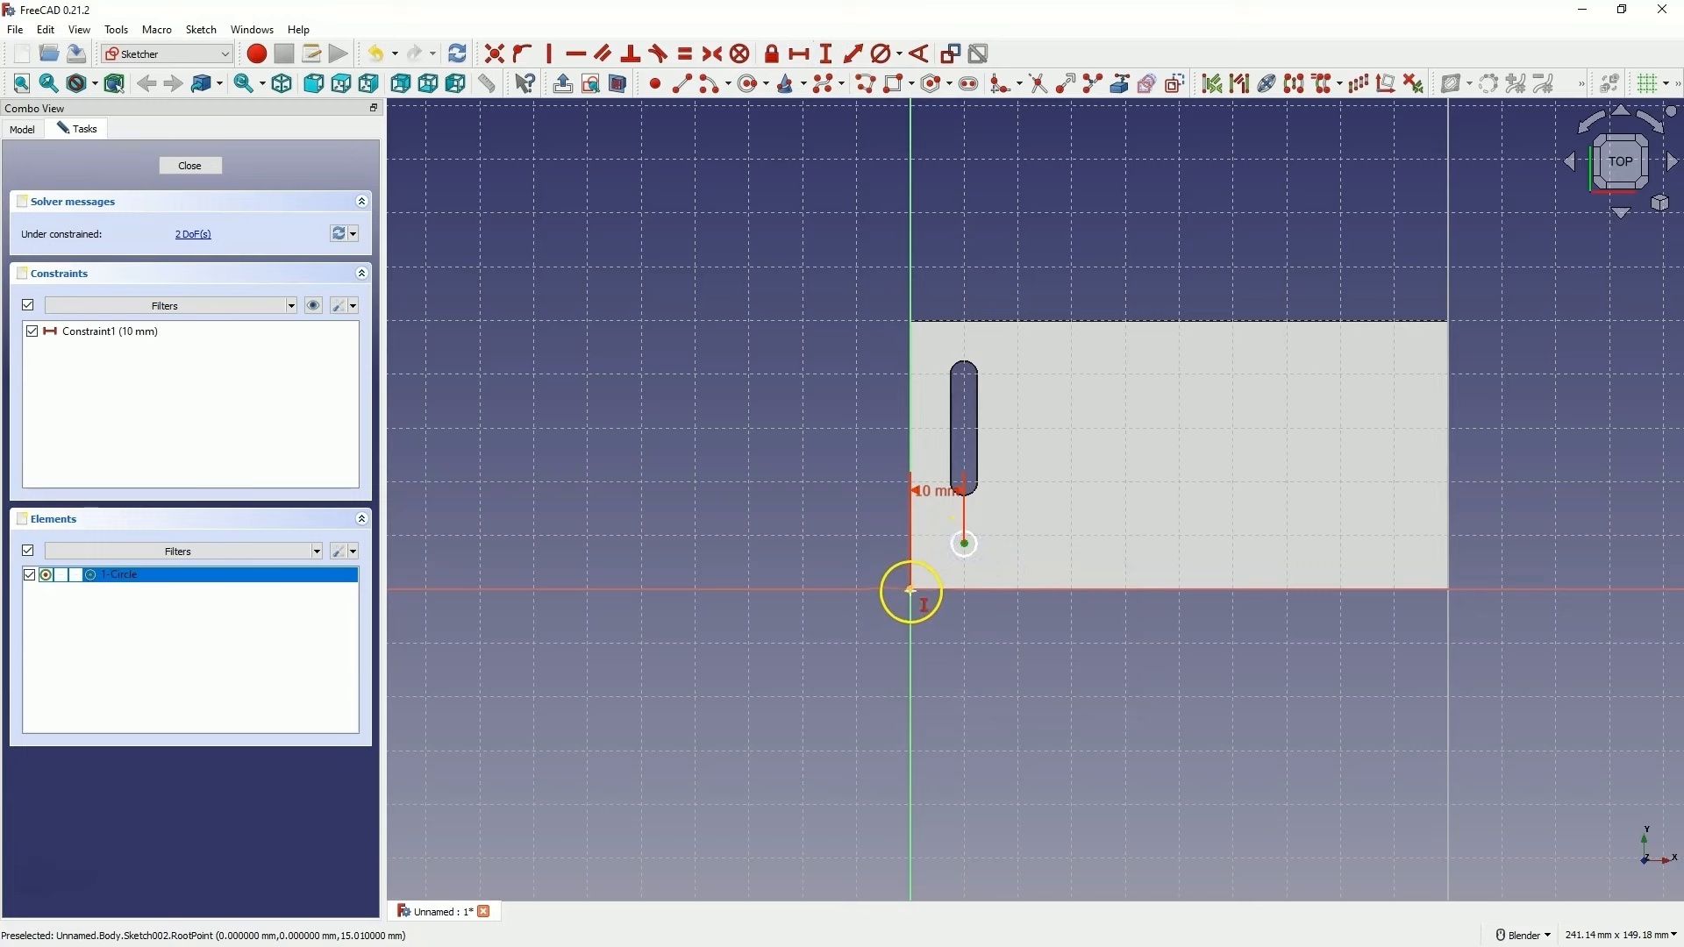
pyautogui.click(910, 588)
pyautogui.write('10')
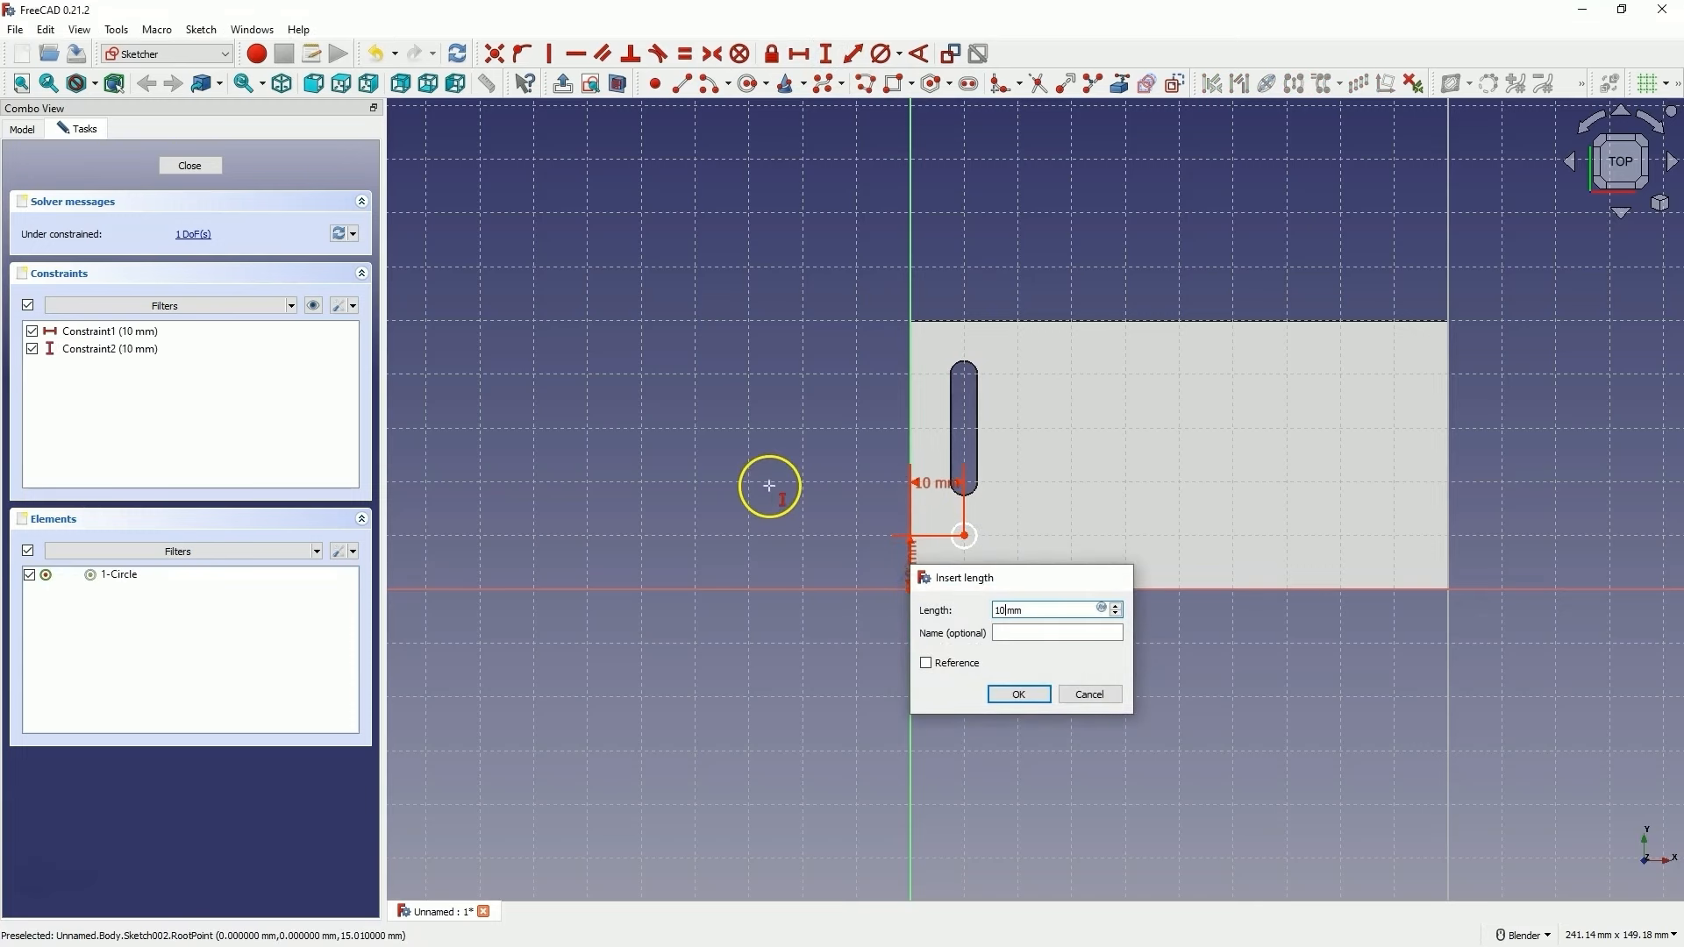
pyautogui.press('Return')
# Constrain the circle's diameter to 5 mm and close the sketch
pyautogui.click(883, 54)
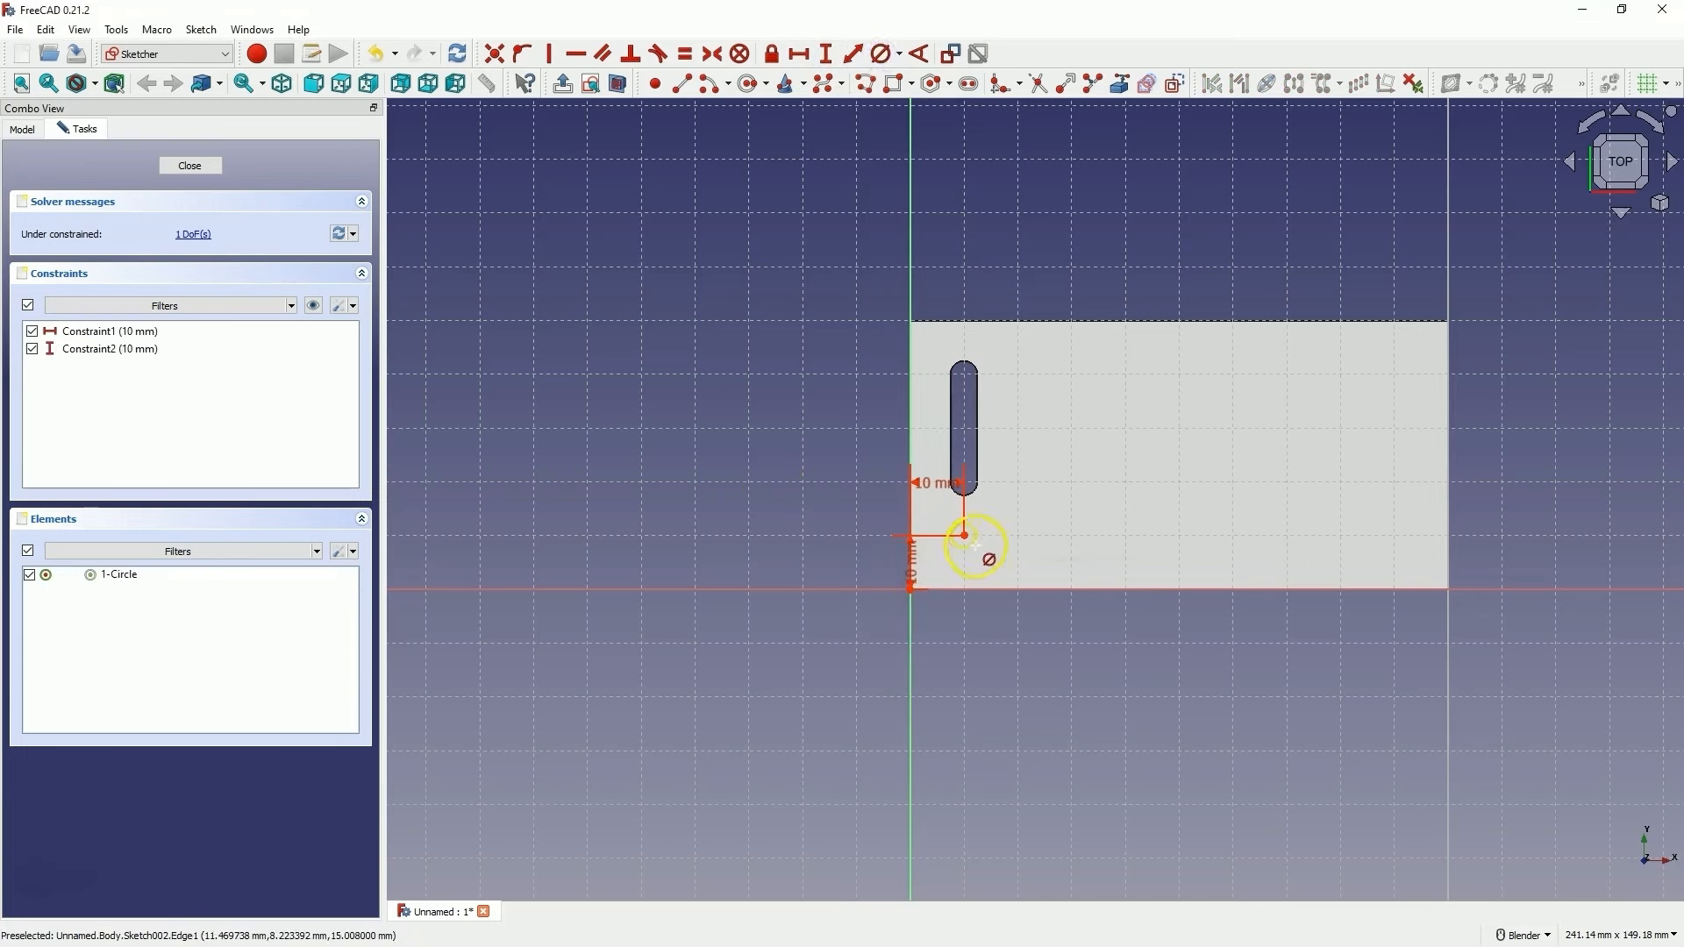
pyautogui.click(972, 543)
pyautogui.press('Return')
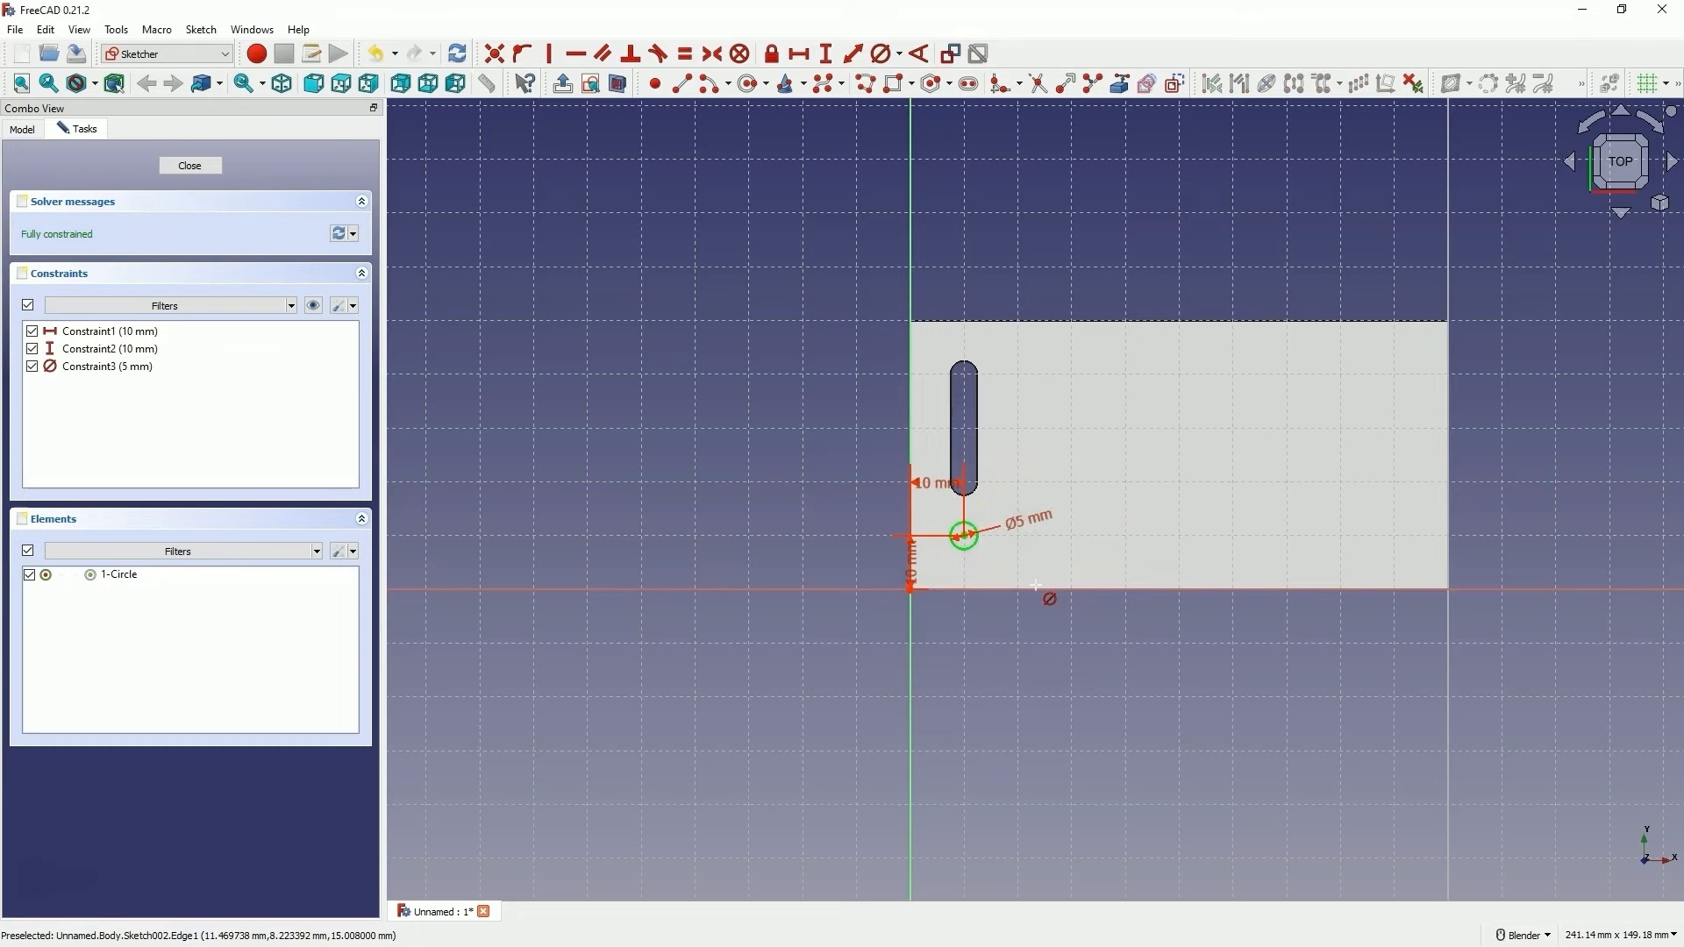
pyautogui.click(189, 166)
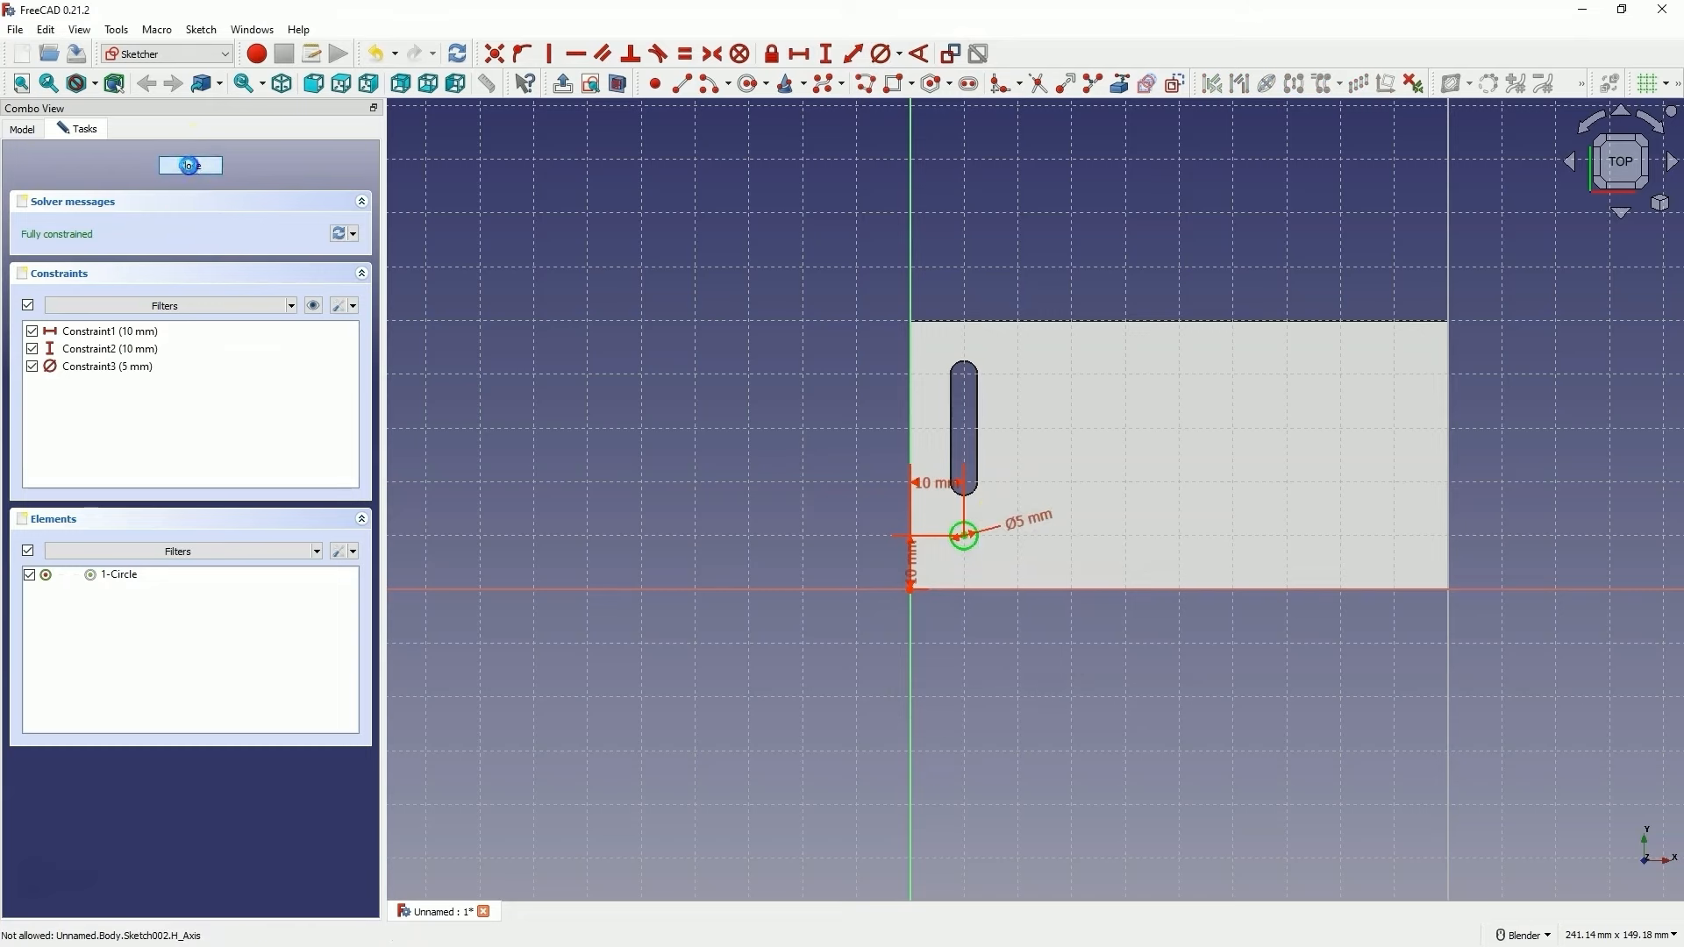
# Pad the 5 mm circle sketch 10 mm above the plate's top face to form a pin
pyautogui.click(1033, 85)
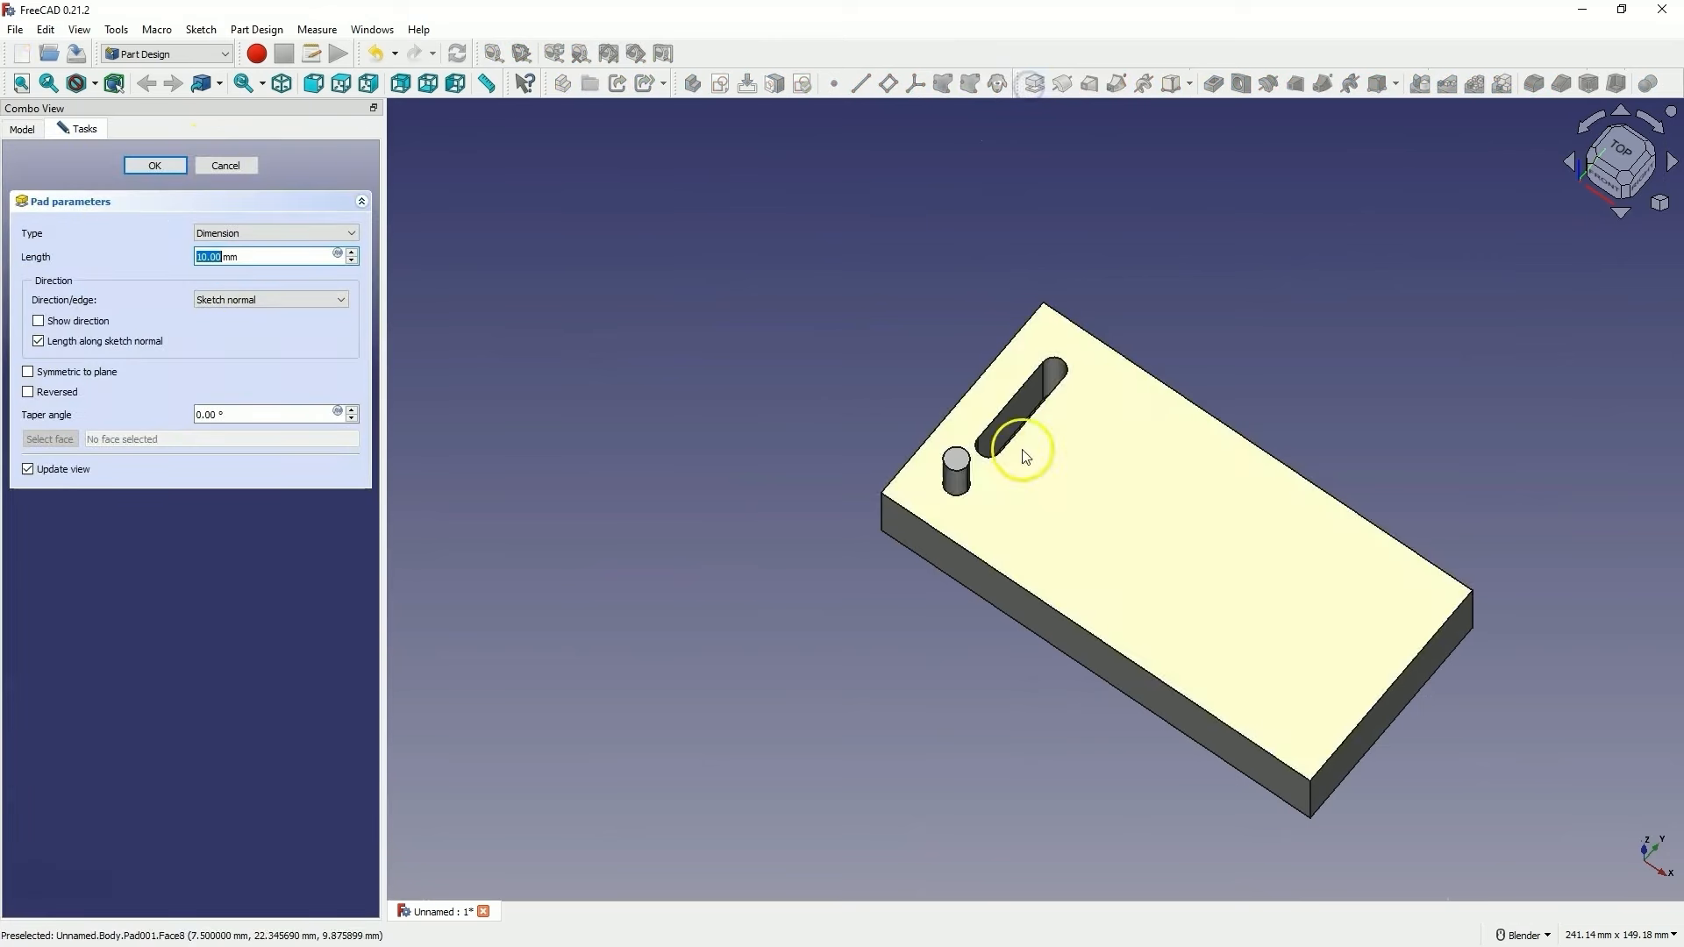
pyautogui.click(153, 166)
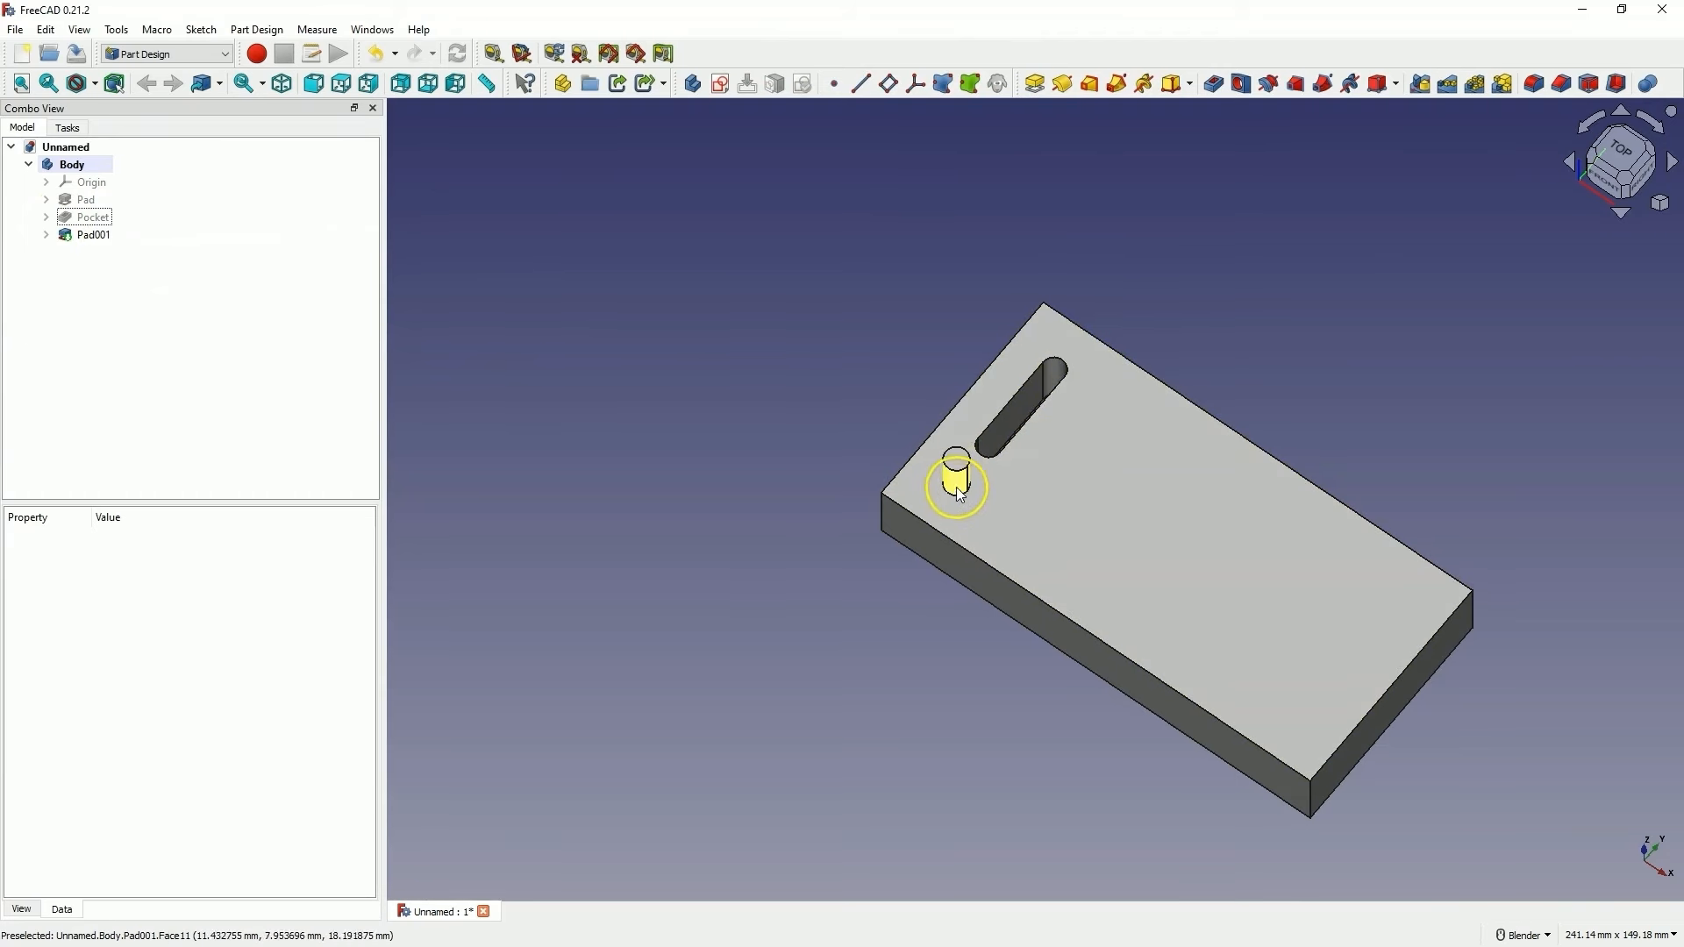
# Rename the slot pocket as p1 in the model tree and clear the selection
pyautogui.click(84, 219)
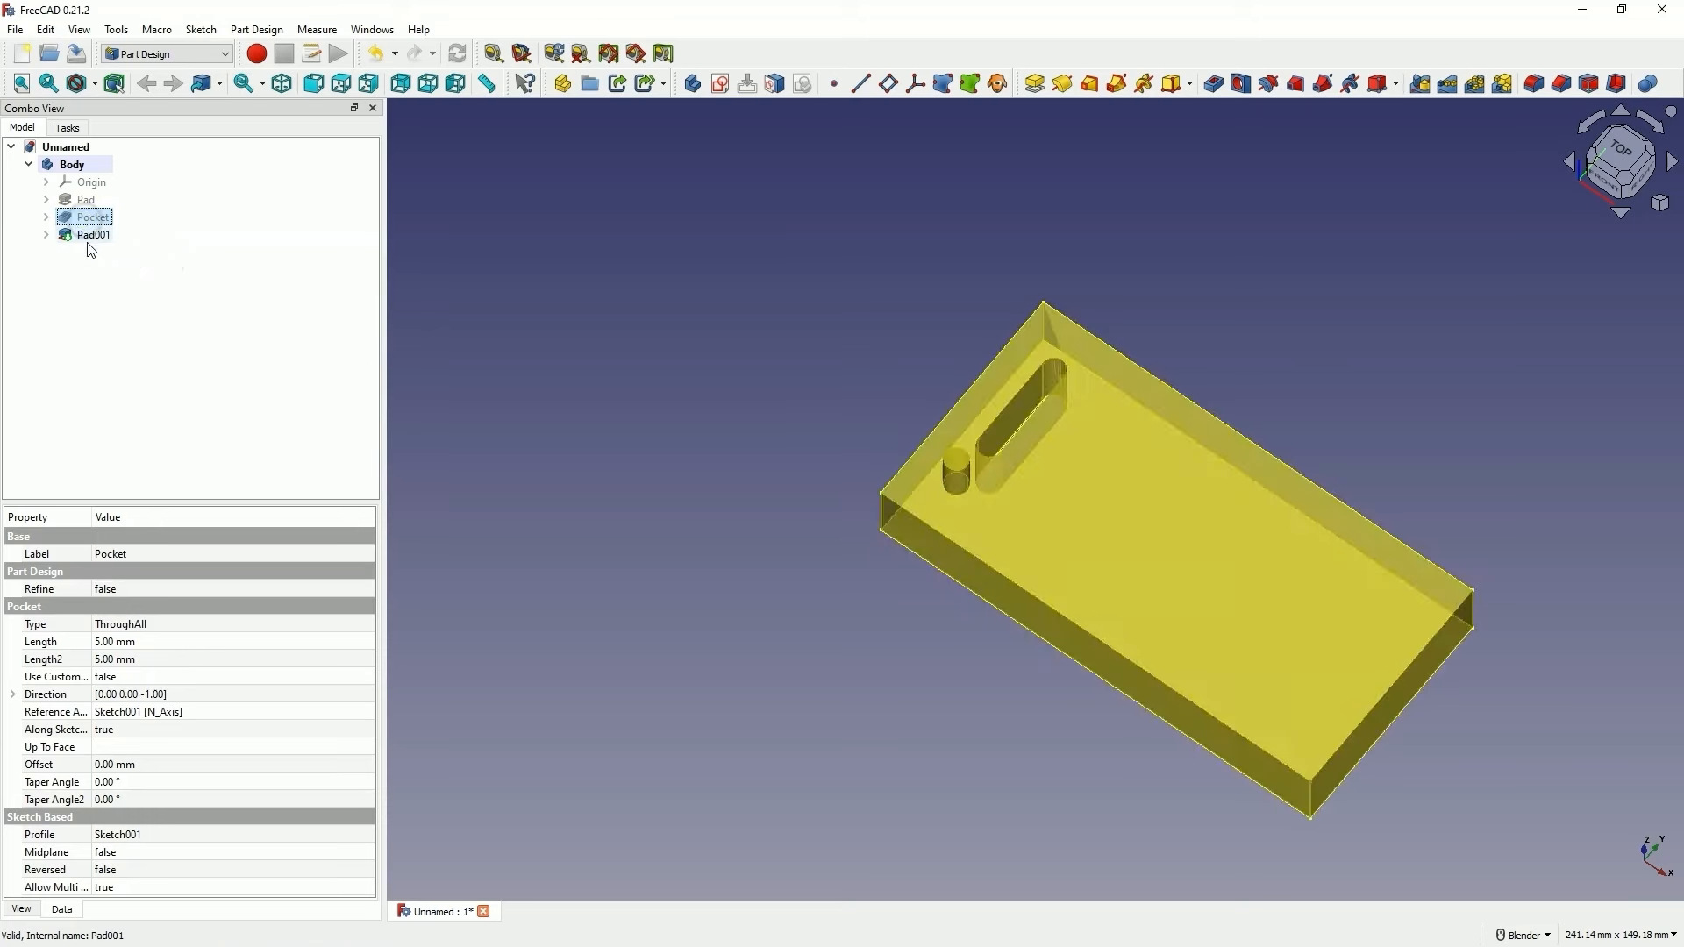
pyautogui.click(91, 235)
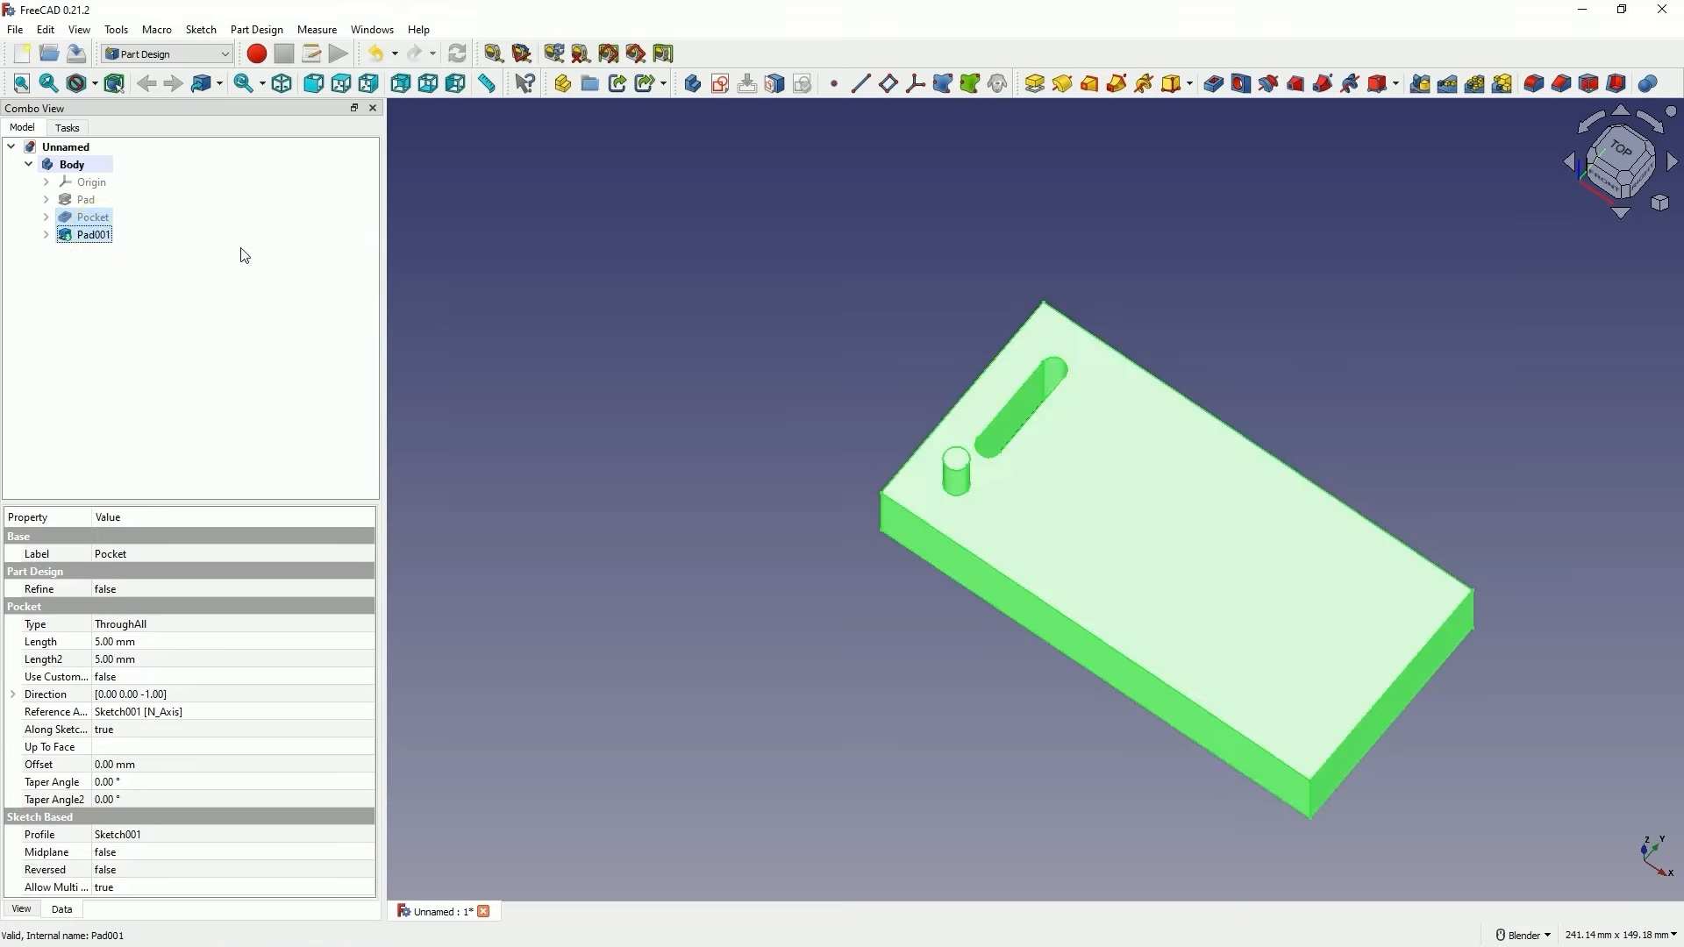
pyautogui.click(91, 218)
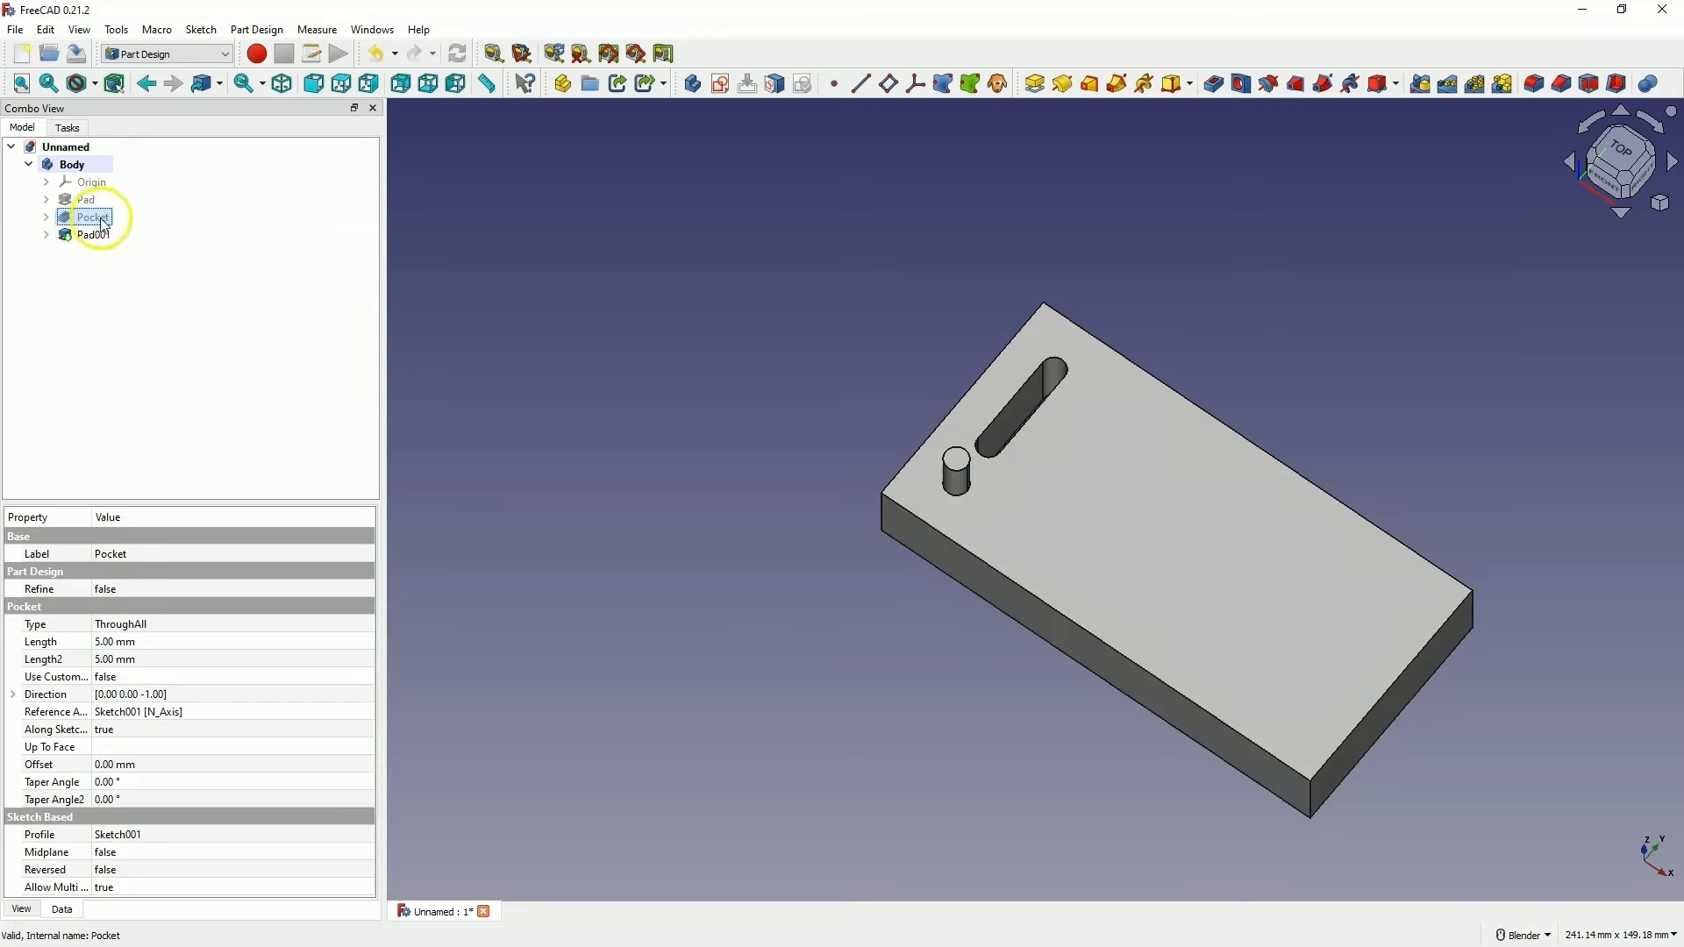
pyautogui.rightClick(102, 228)
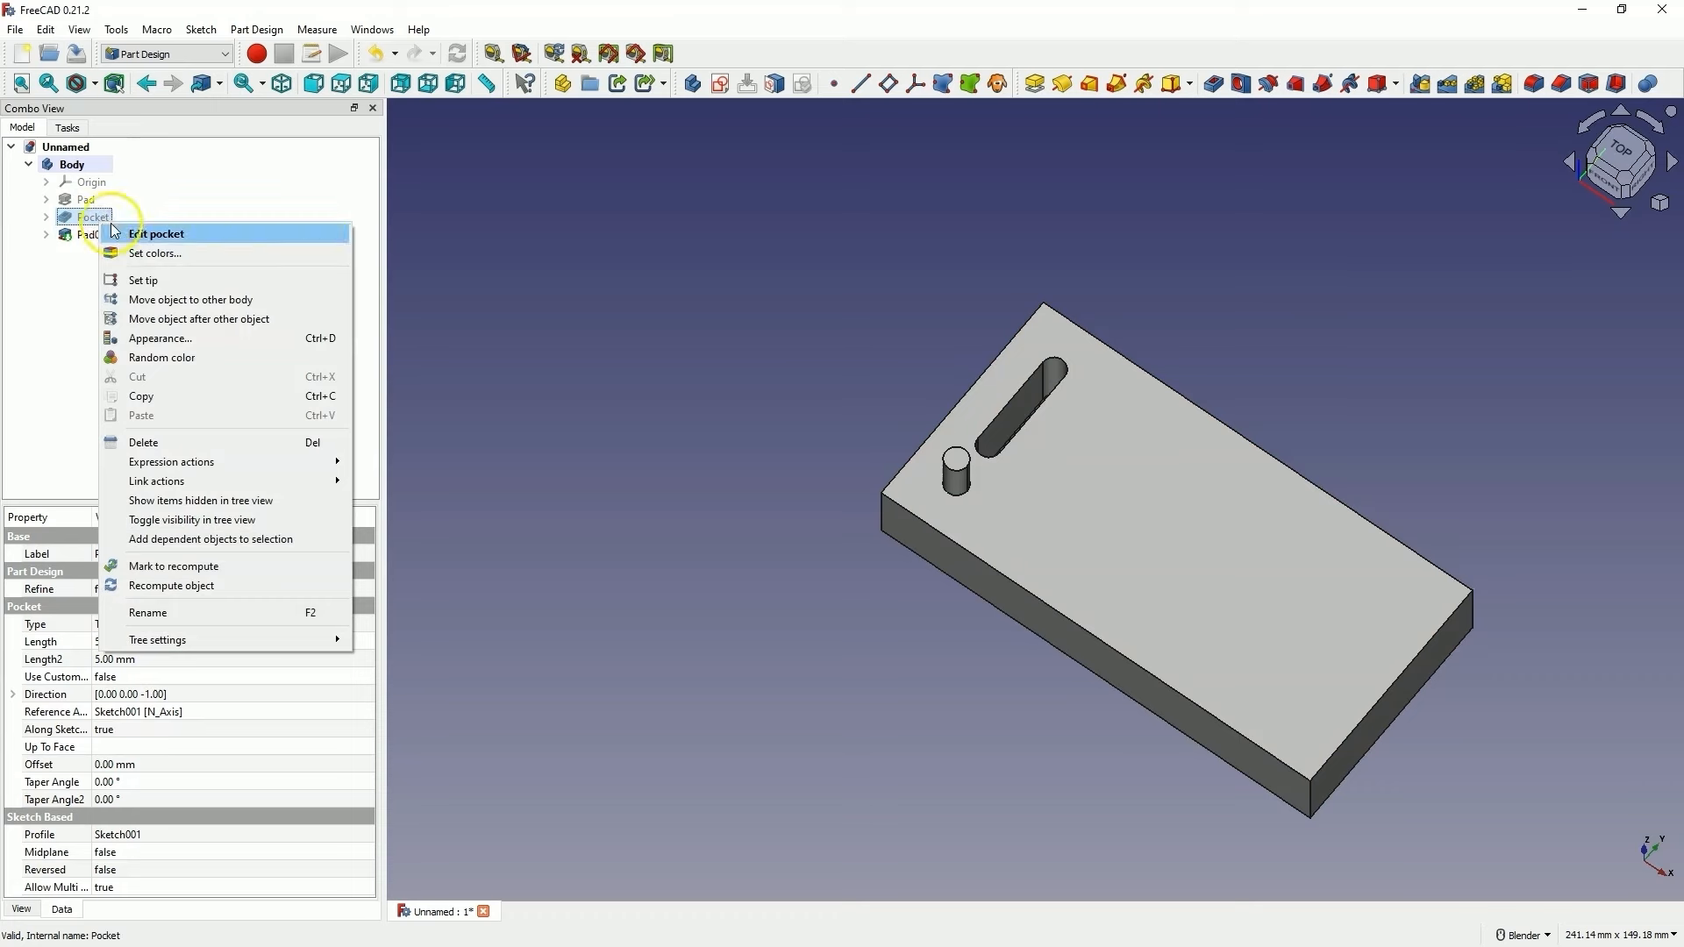
pyautogui.click(217, 612)
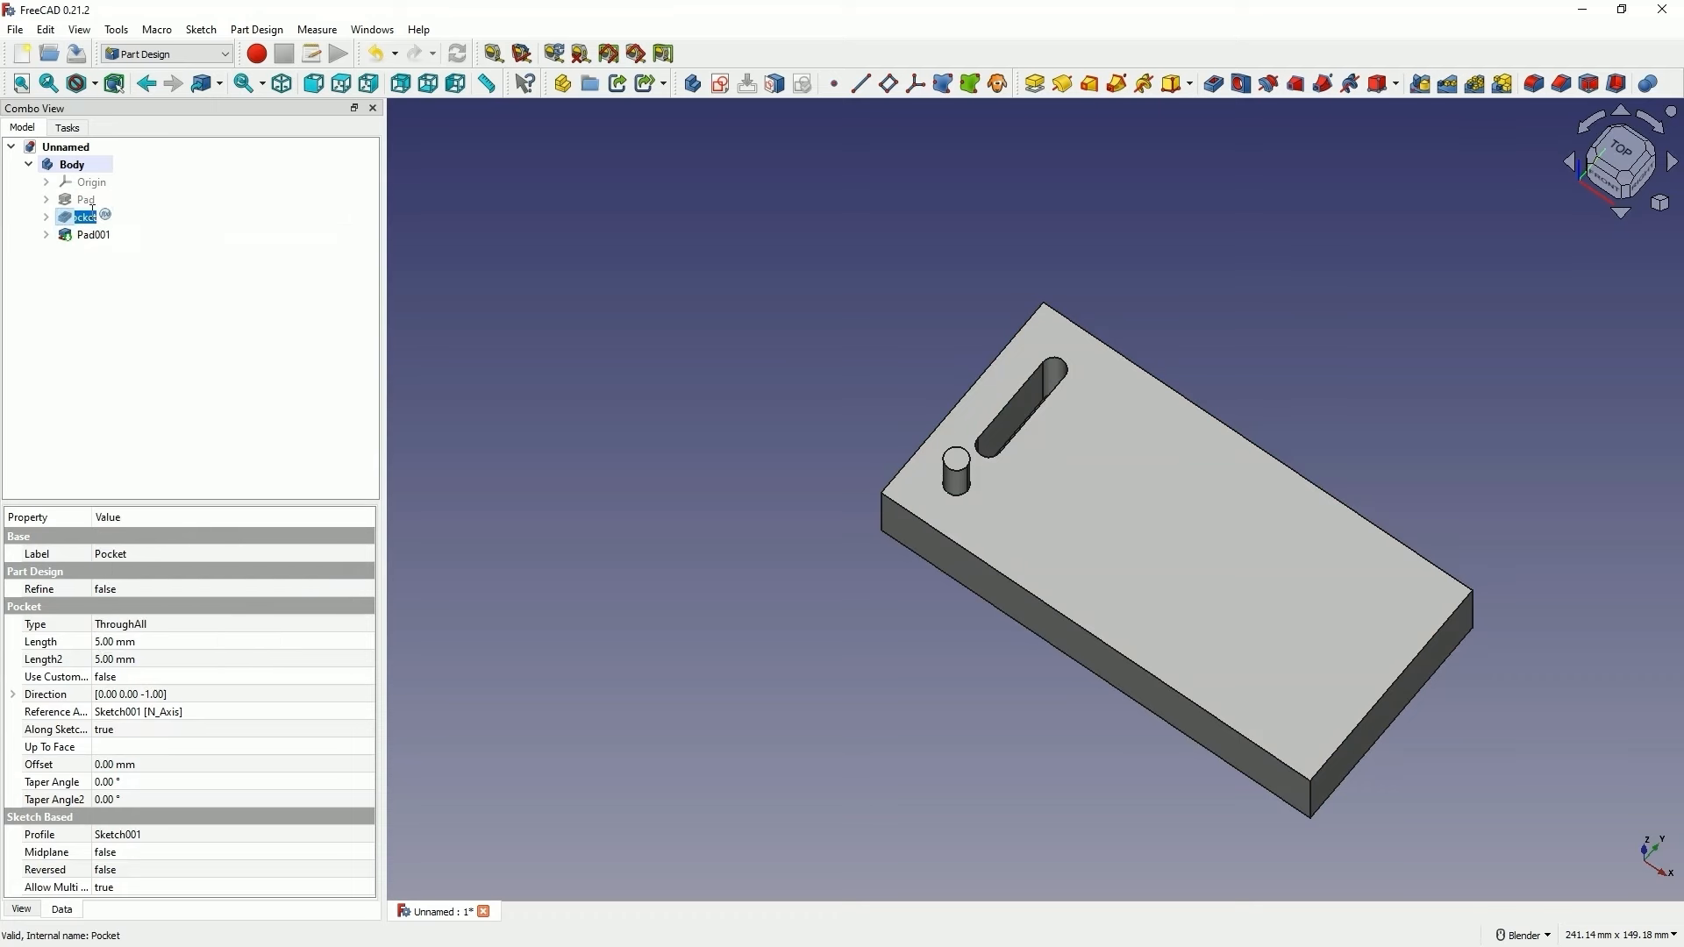
pyautogui.write('p1')
pyautogui.press('Return')
pyautogui.click(125, 218)
pyautogui.click(187, 241)
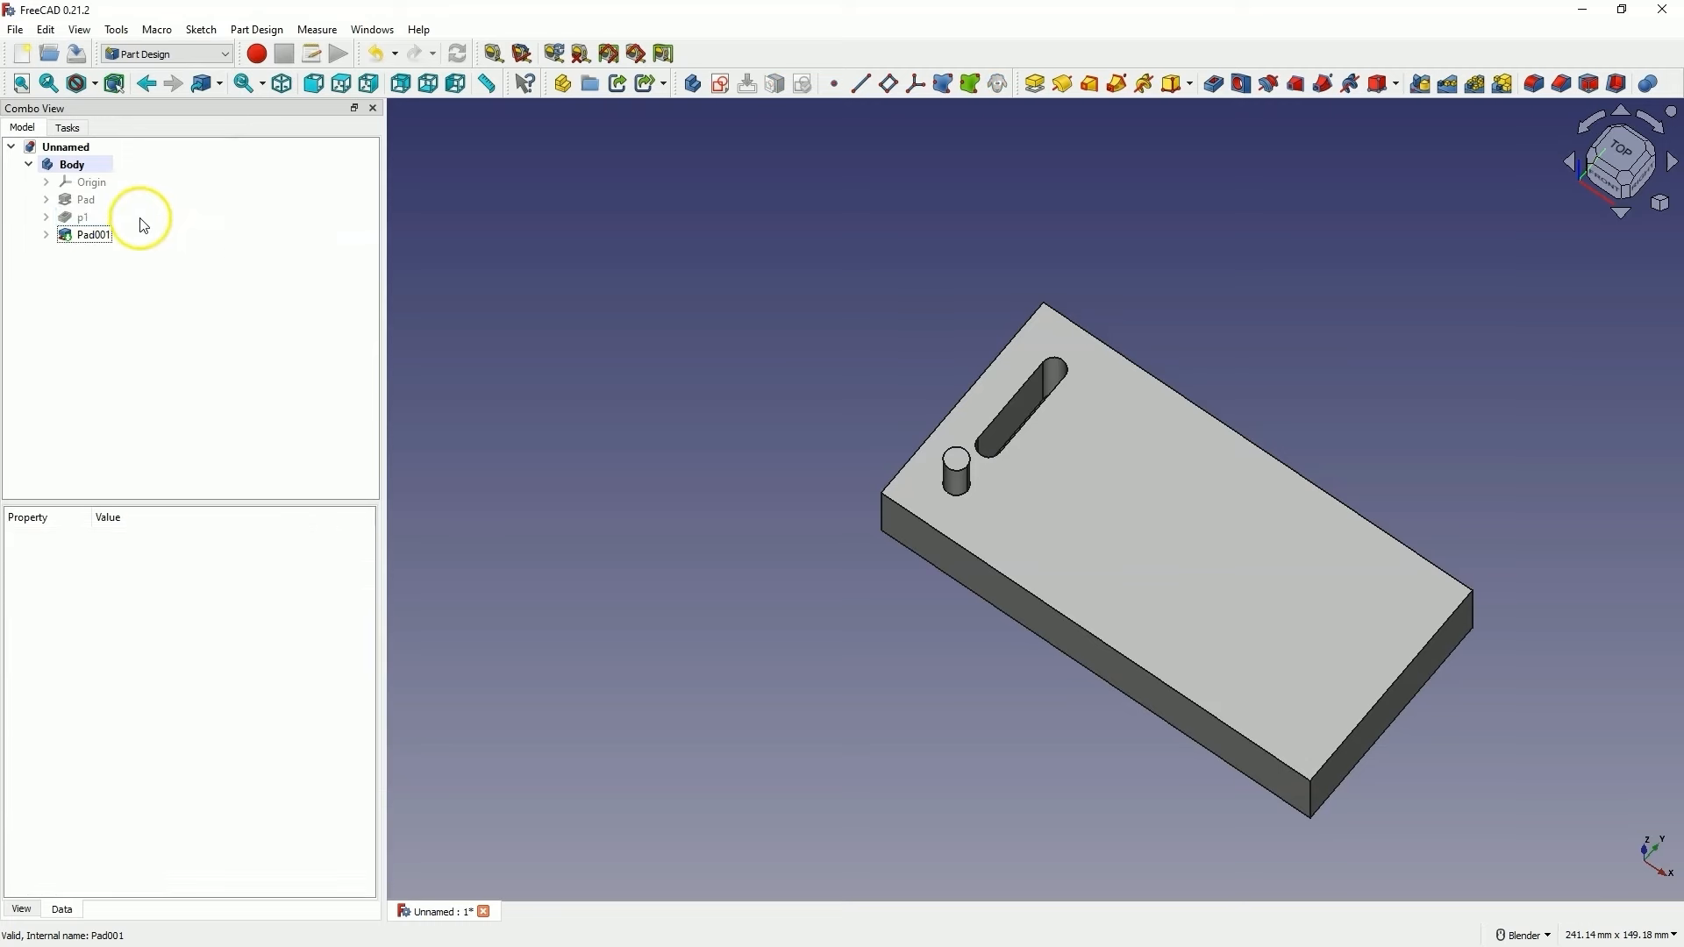
# Create a linear pattern of p1 and the pin pad along the horizontal sketch axis with a length of 80 mm
pyautogui.click(79, 217)
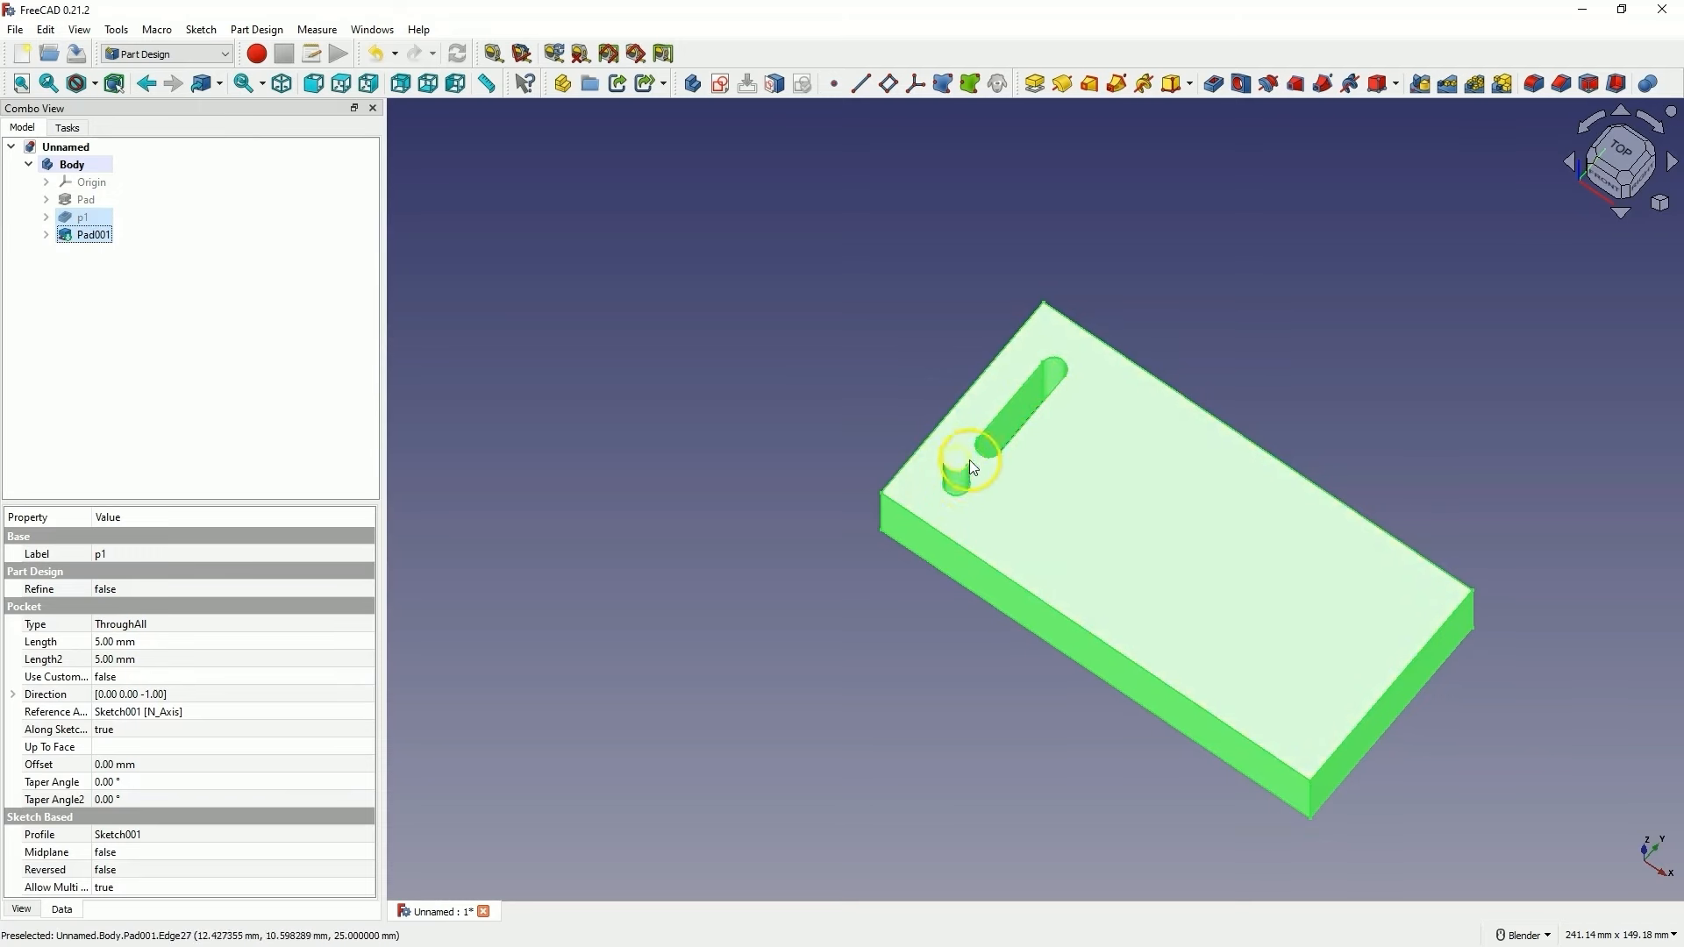
pyautogui.click(1448, 81)
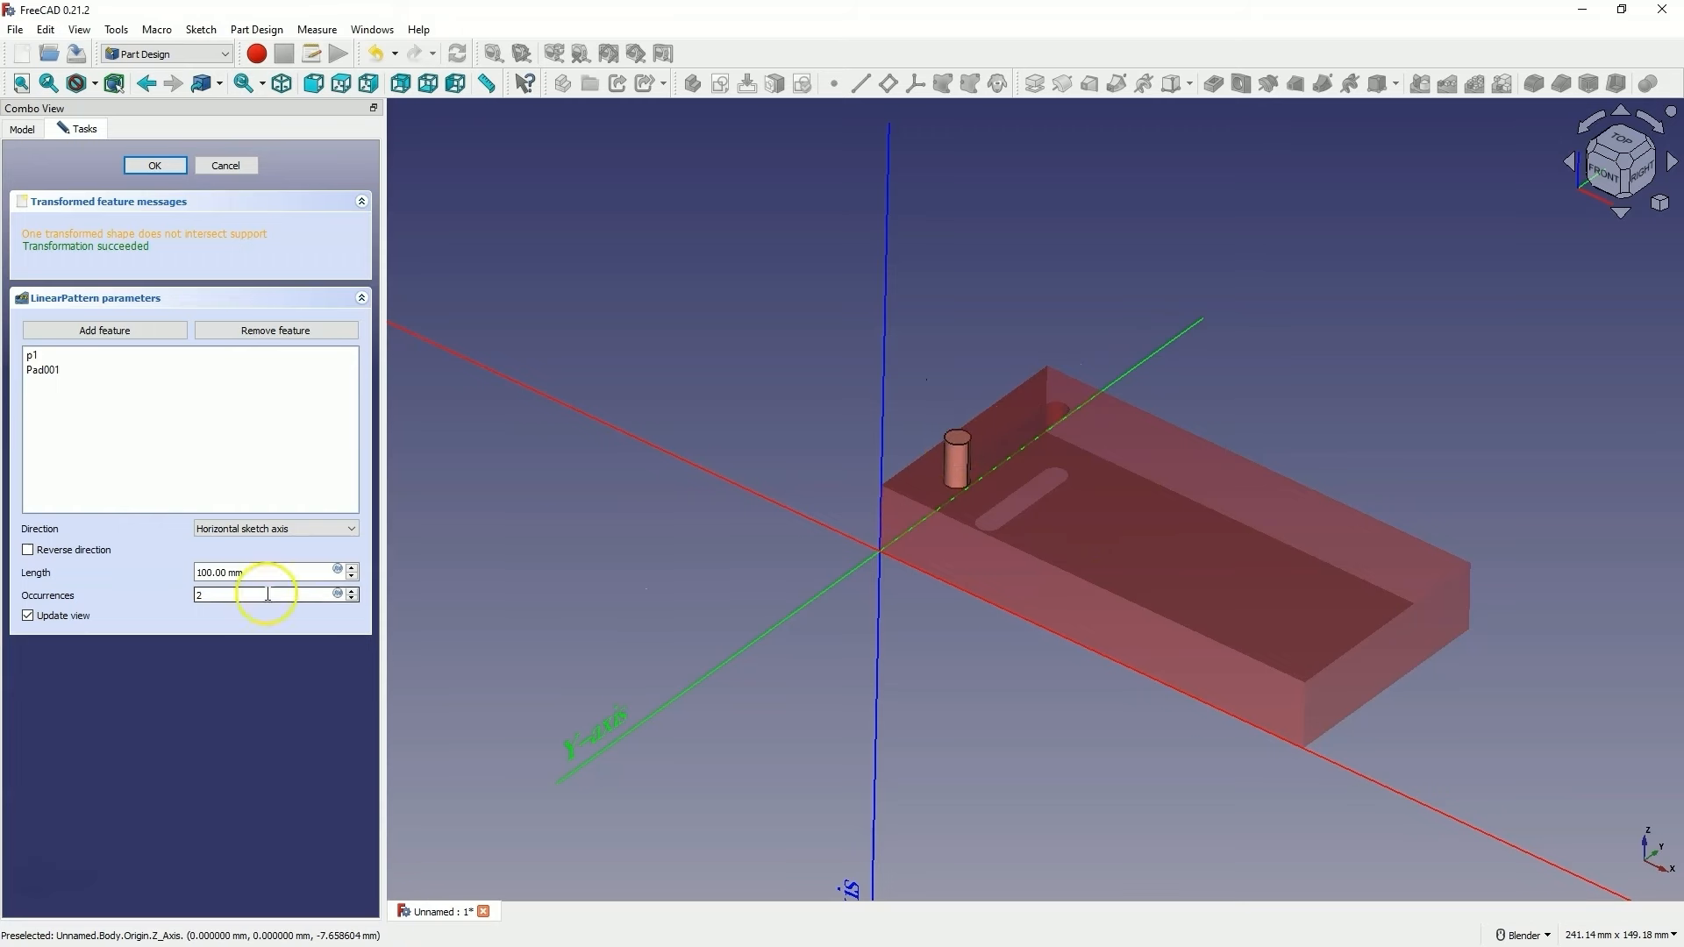
pyautogui.moveTo(212, 571); pyautogui.dragTo(186, 577)
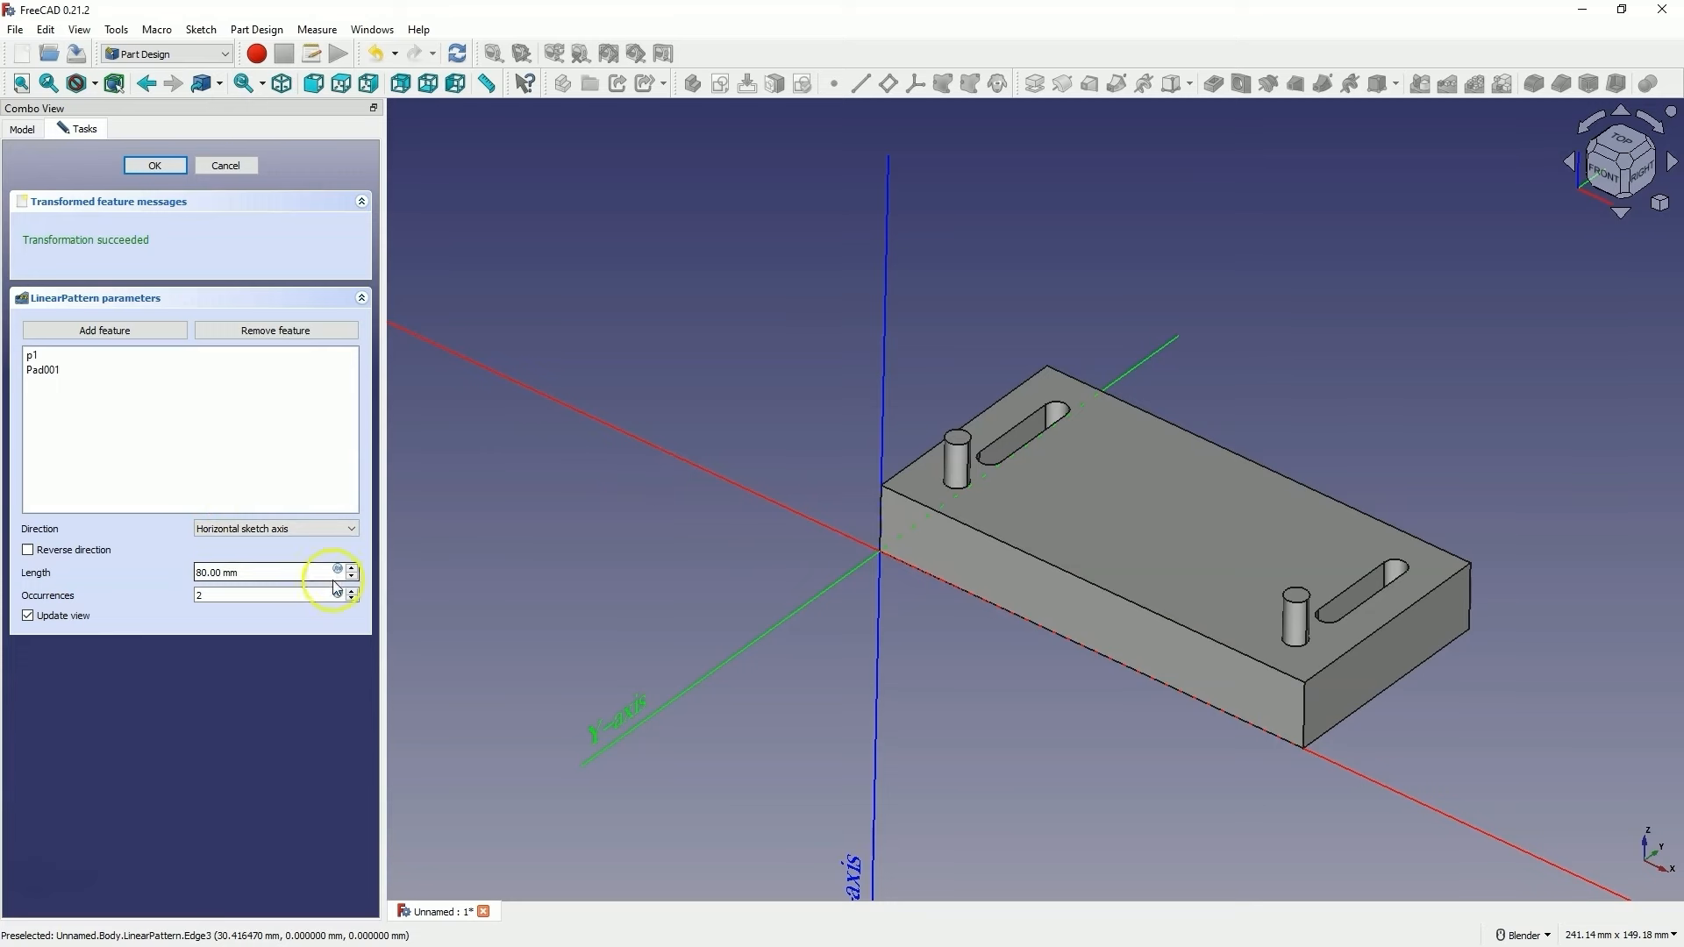
# Set the linear pattern to 10 occurrences and accept it
pyautogui.click(216, 600)
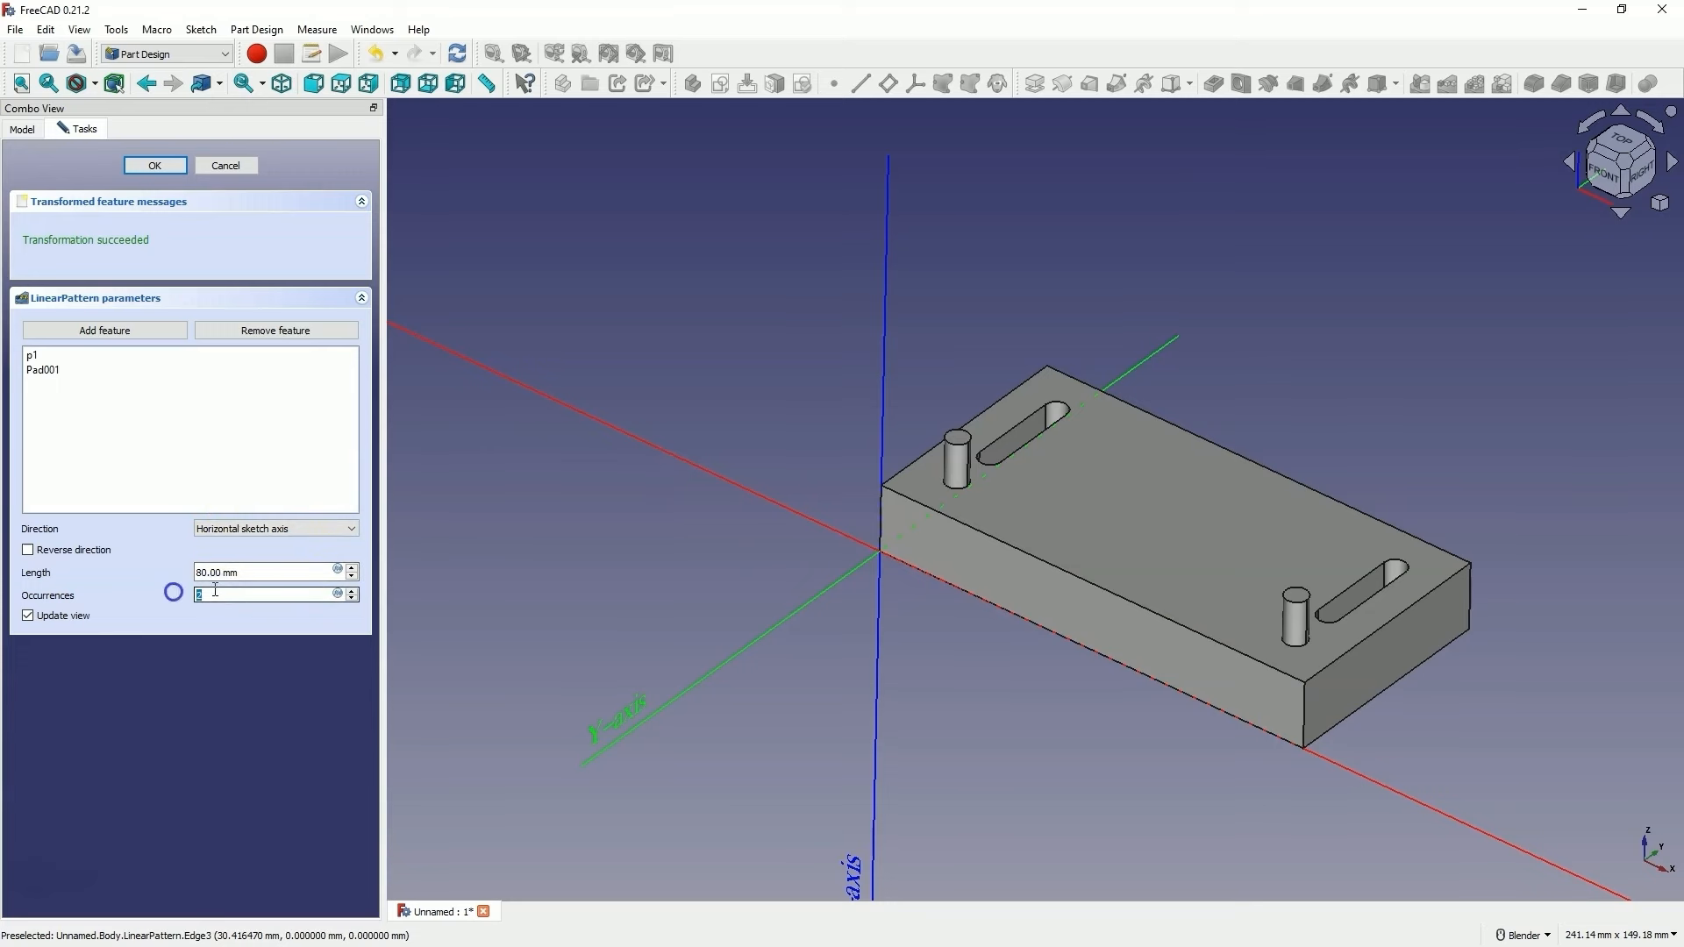
pyautogui.write('10')
pyautogui.click(167, 616)
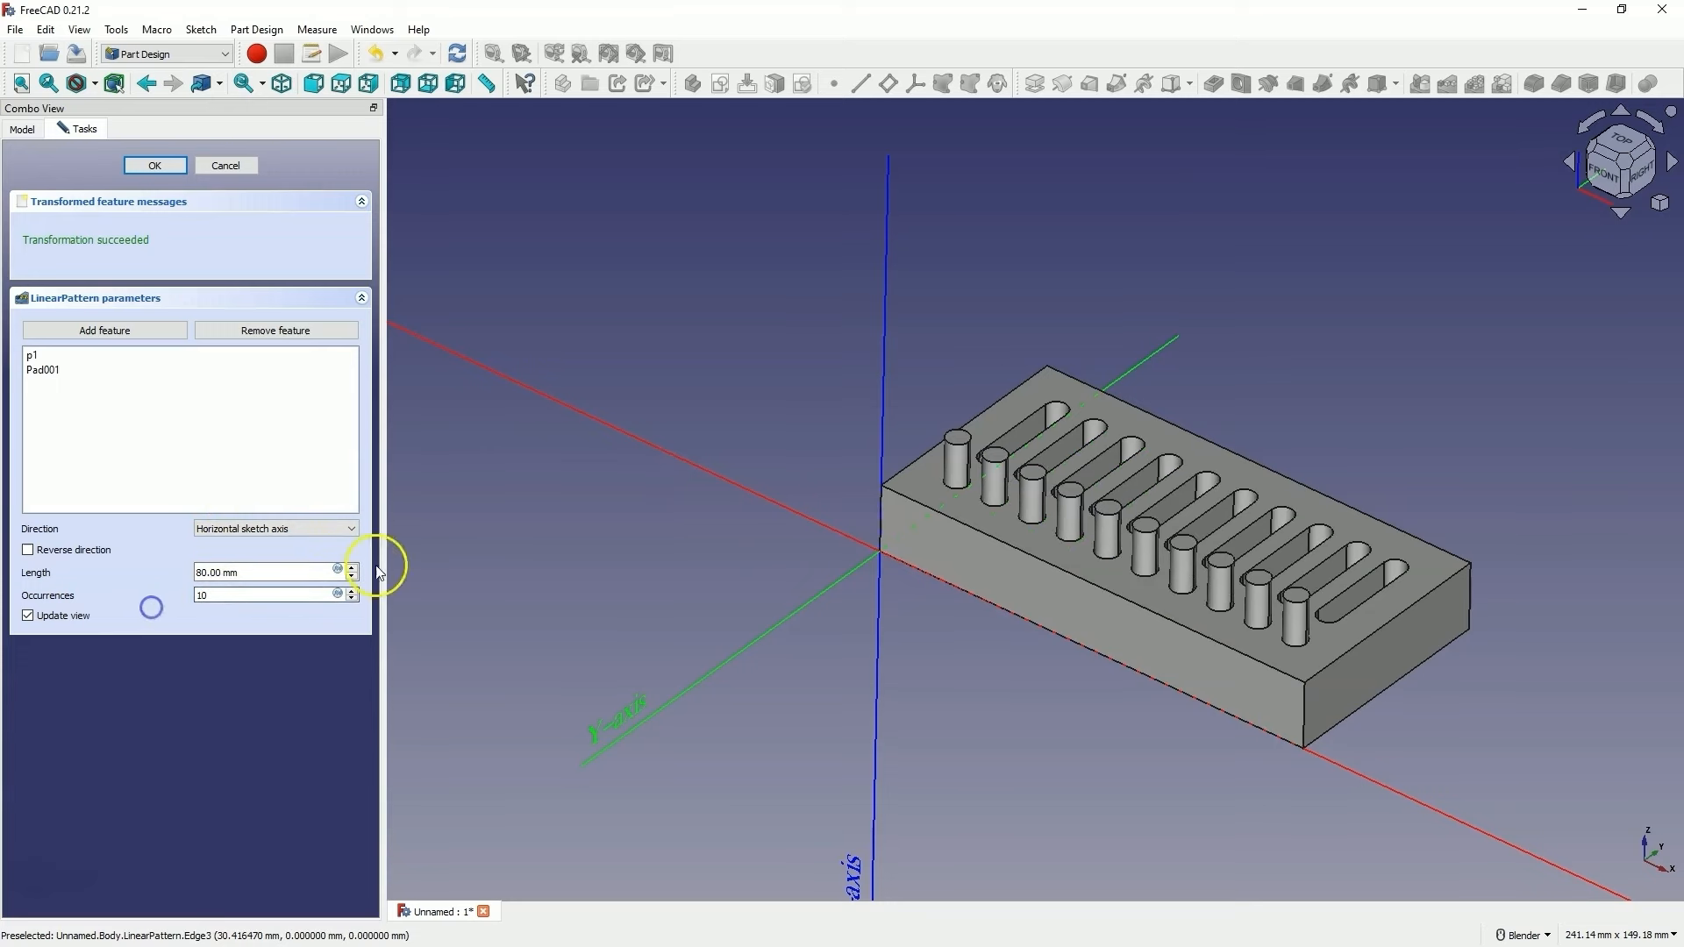
pyautogui.moveTo(1137, 379); pyautogui.dragTo(1146, 495, button='middle')
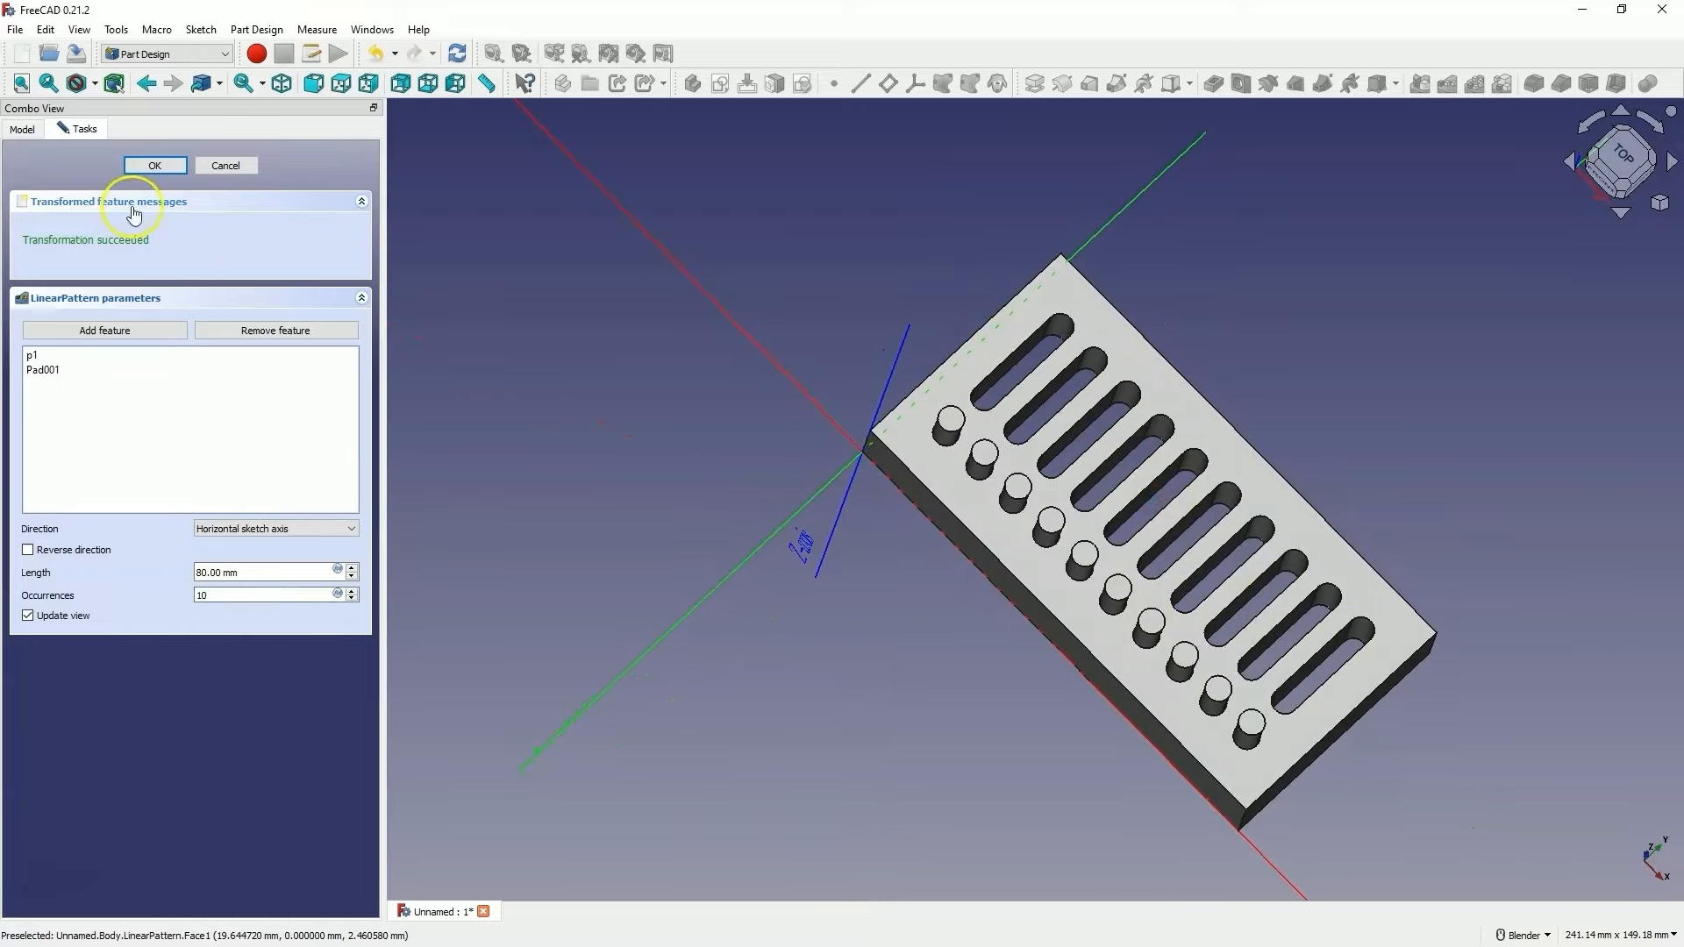
pyautogui.click(154, 164)
pyautogui.click(552, 401)
pyautogui.moveTo(1286, 538); pyautogui.dragTo(1250, 497, button='middle')
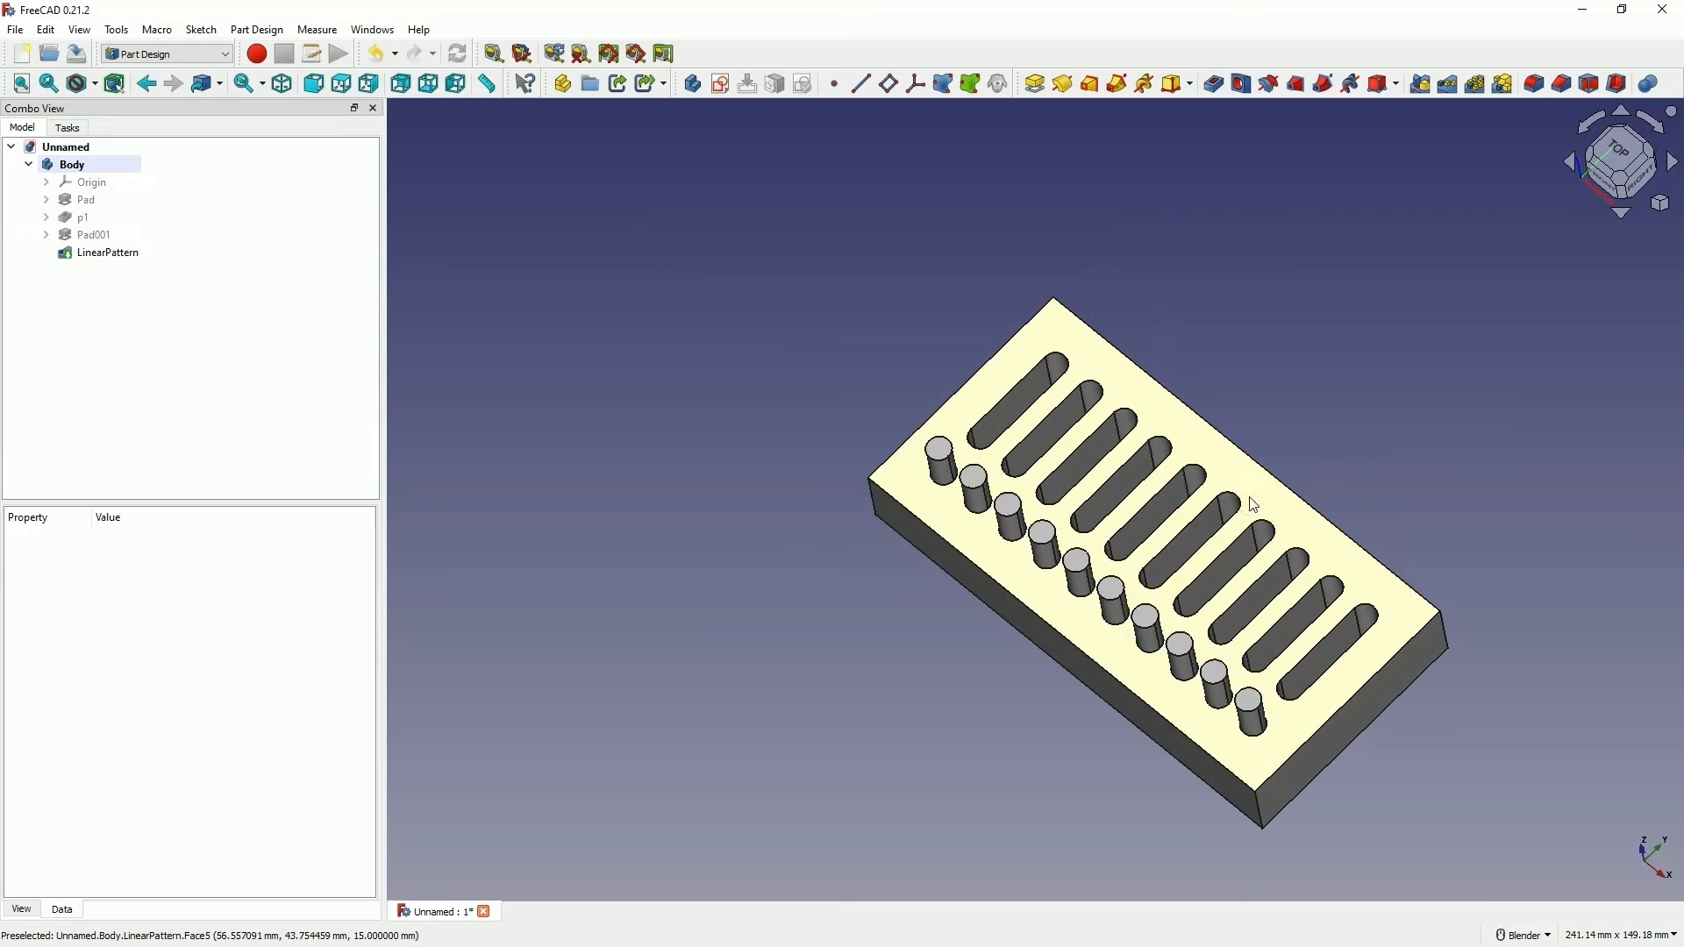
# In a new document, start a body sketch on the XY plane and draw a circle about 73 mm in diameter centred on the origin
pyautogui.click(962, 414)
pyautogui.click(738, 484)
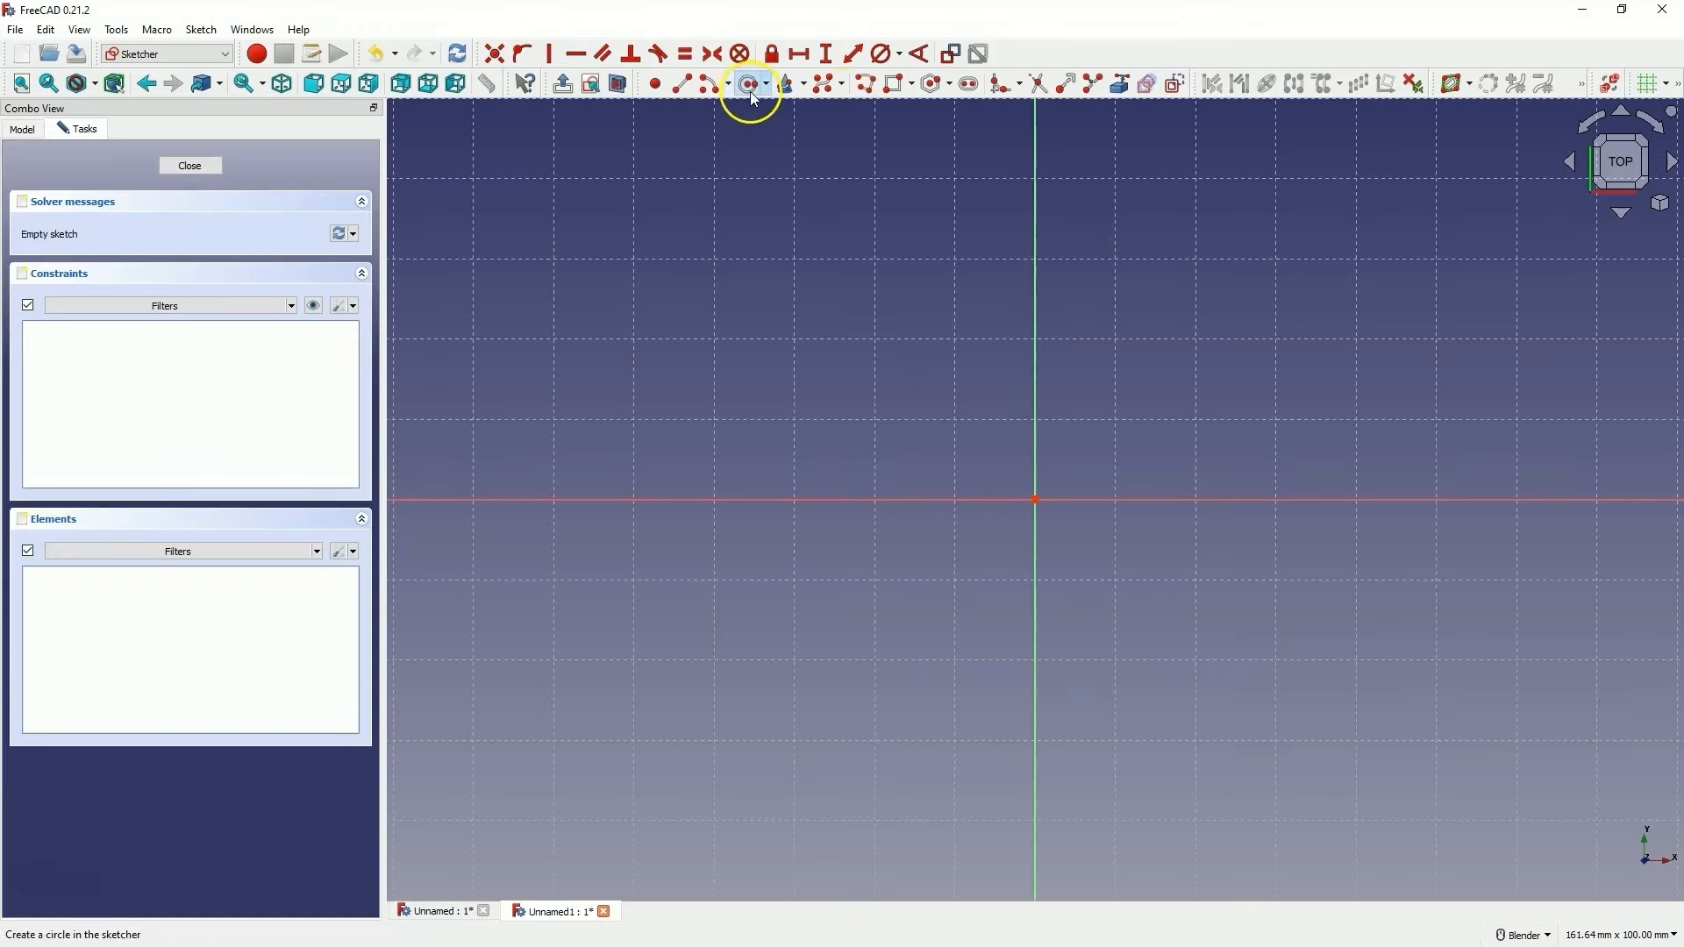
pyautogui.click(750, 83)
pyautogui.click(1035, 500)
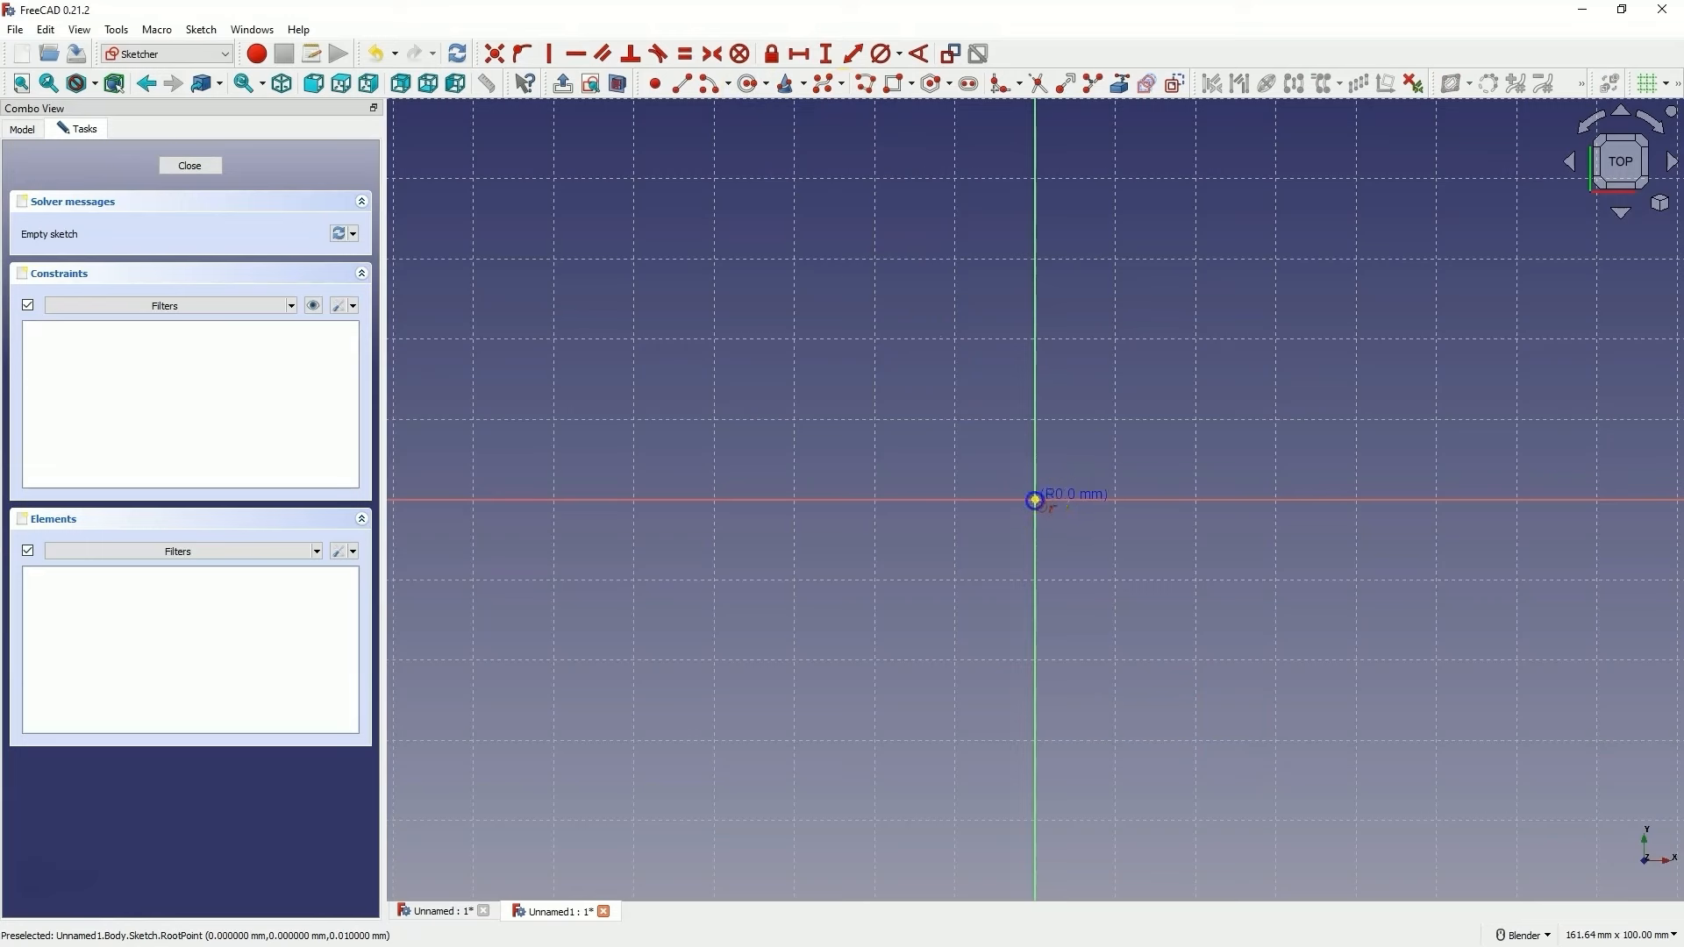
pyautogui.click(1123, 221)
# Constrain the origin-centred circle's diameter to 100 mm and close the sketch
pyautogui.click(880, 53)
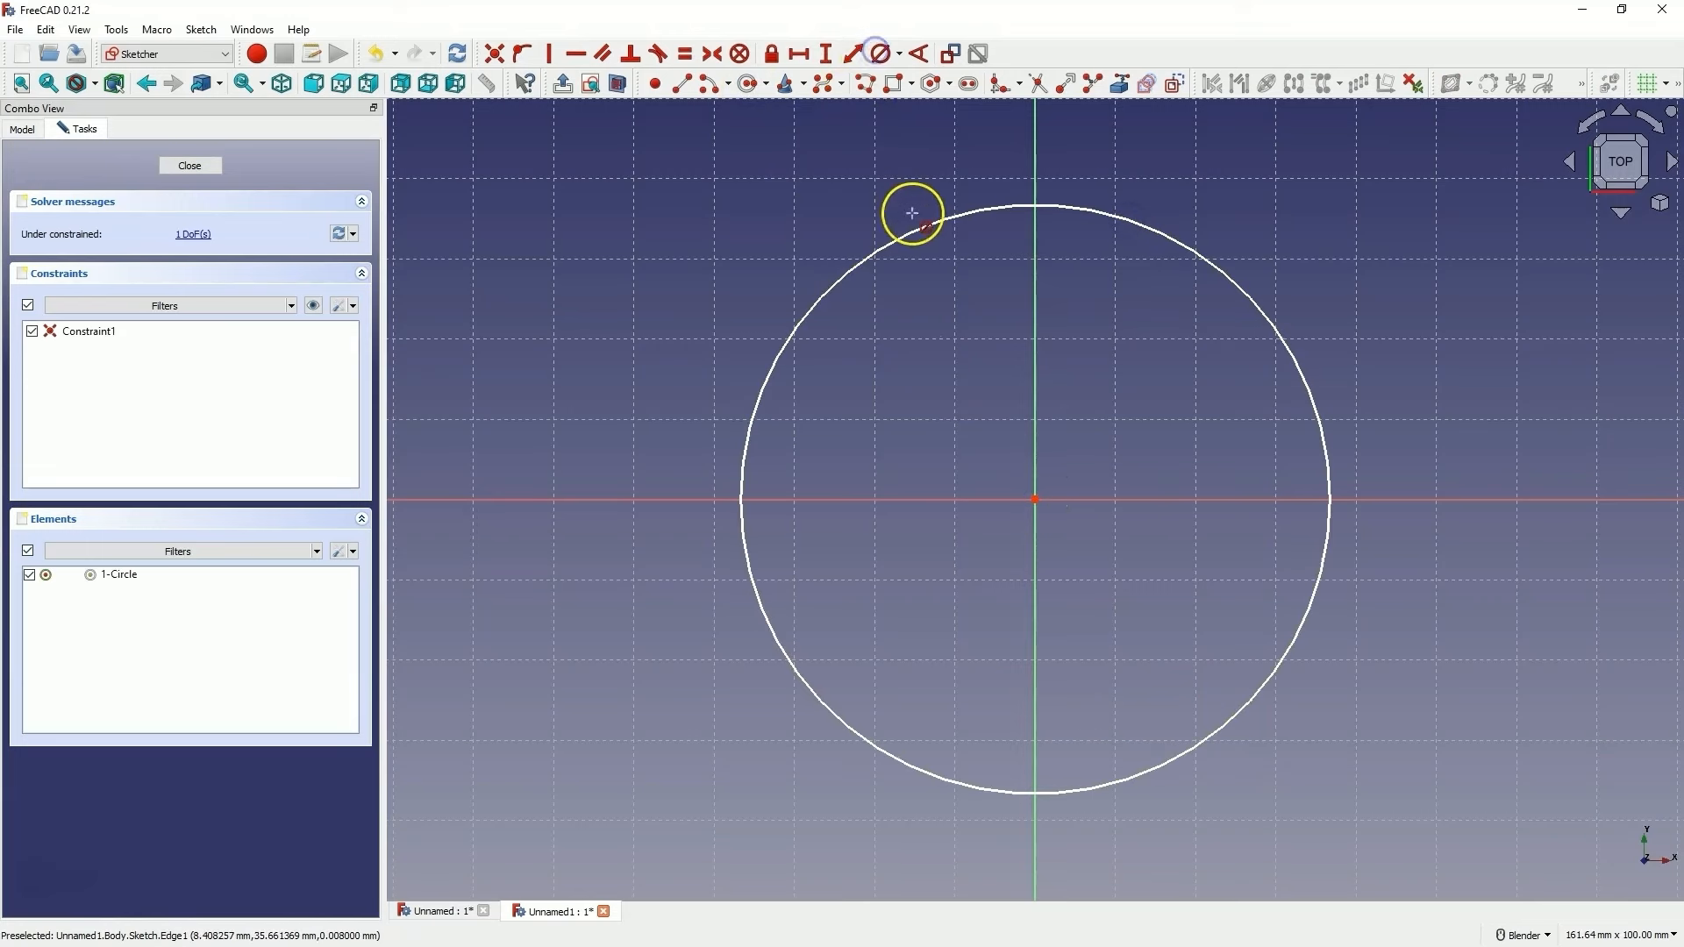
pyautogui.click(913, 233)
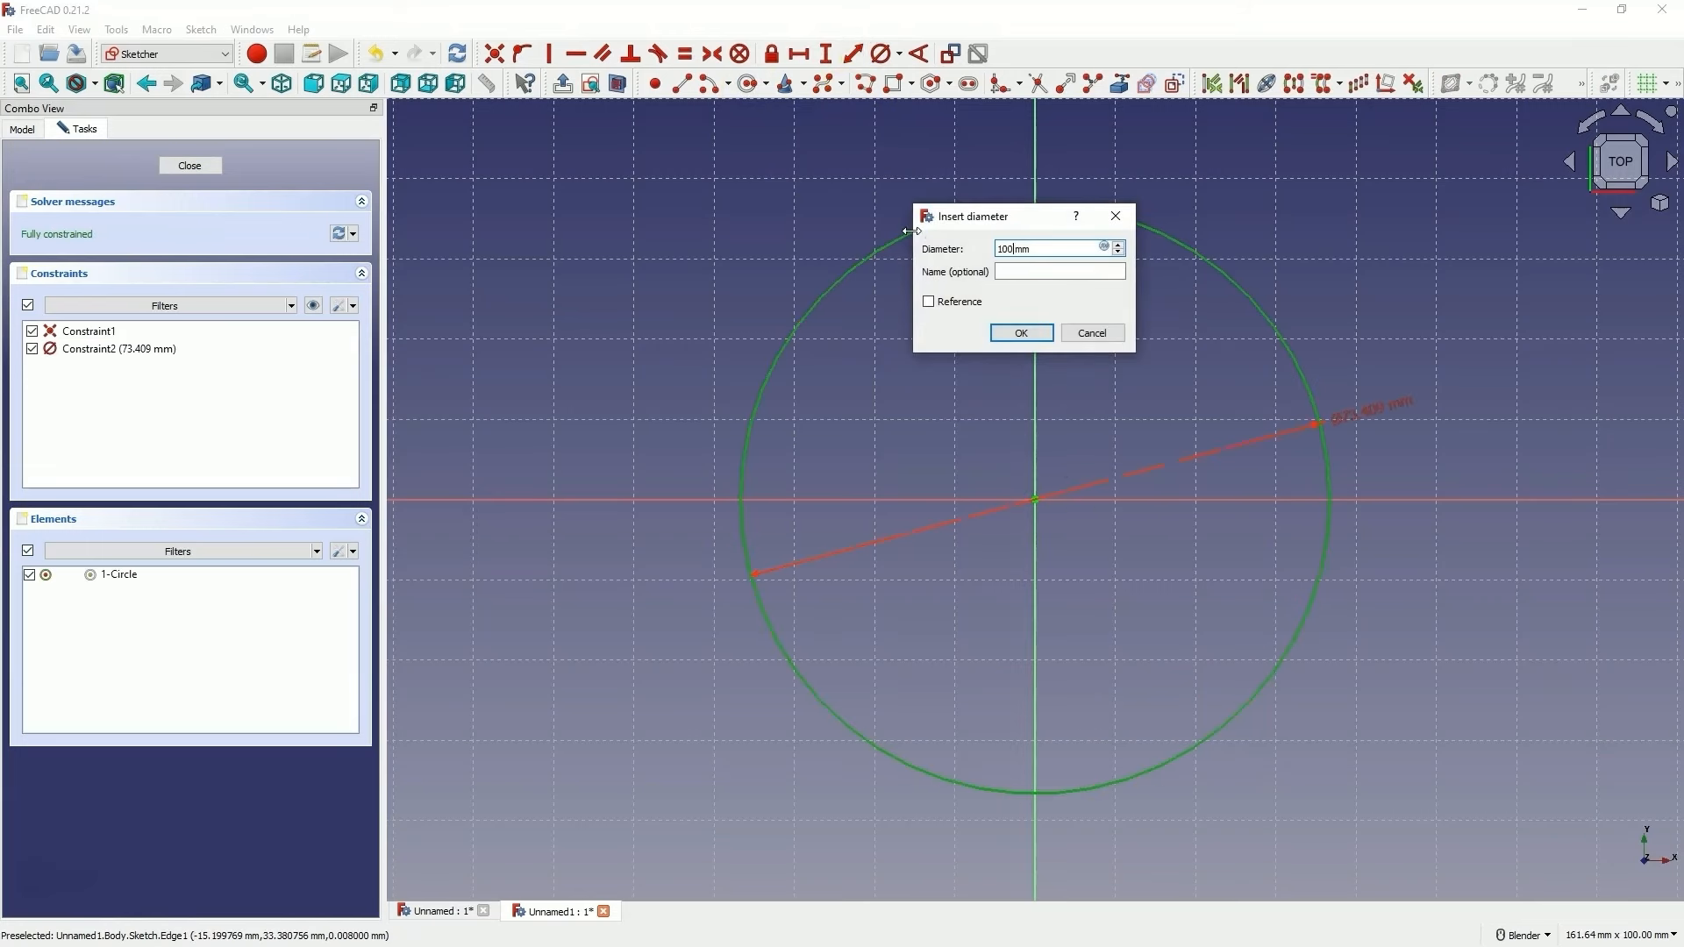
pyautogui.write('100')
pyautogui.press('Return')
pyautogui.click(189, 166)
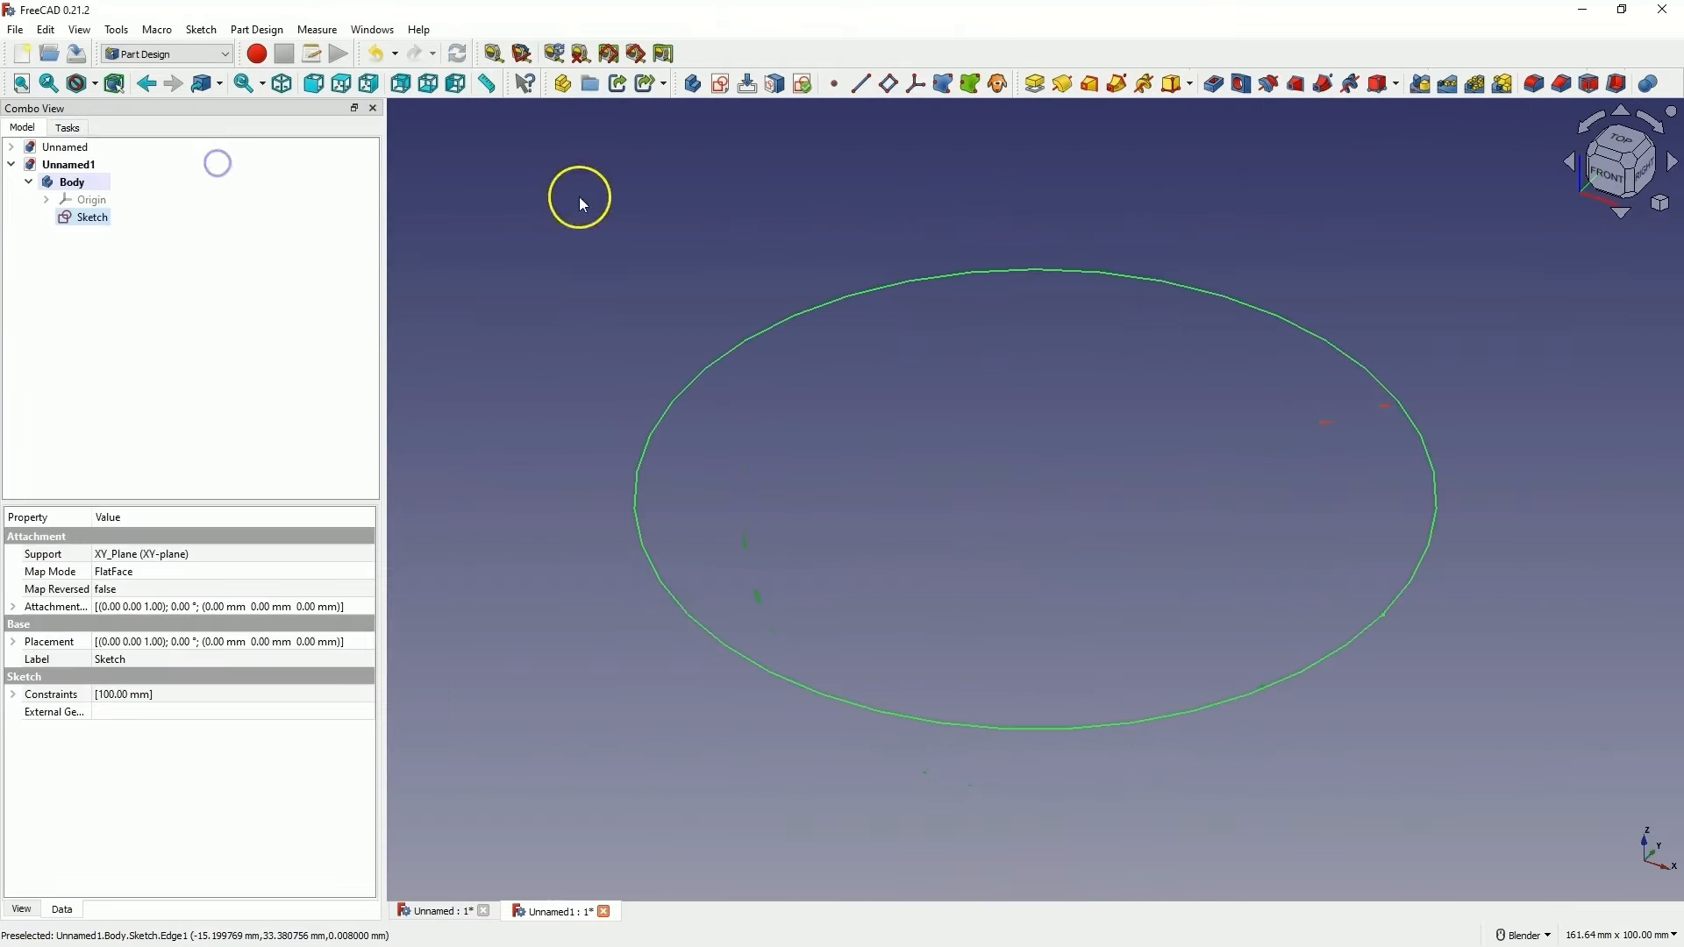
# Pad the 100 mm circle sketch 10 mm into a disc
pyautogui.click(1034, 83)
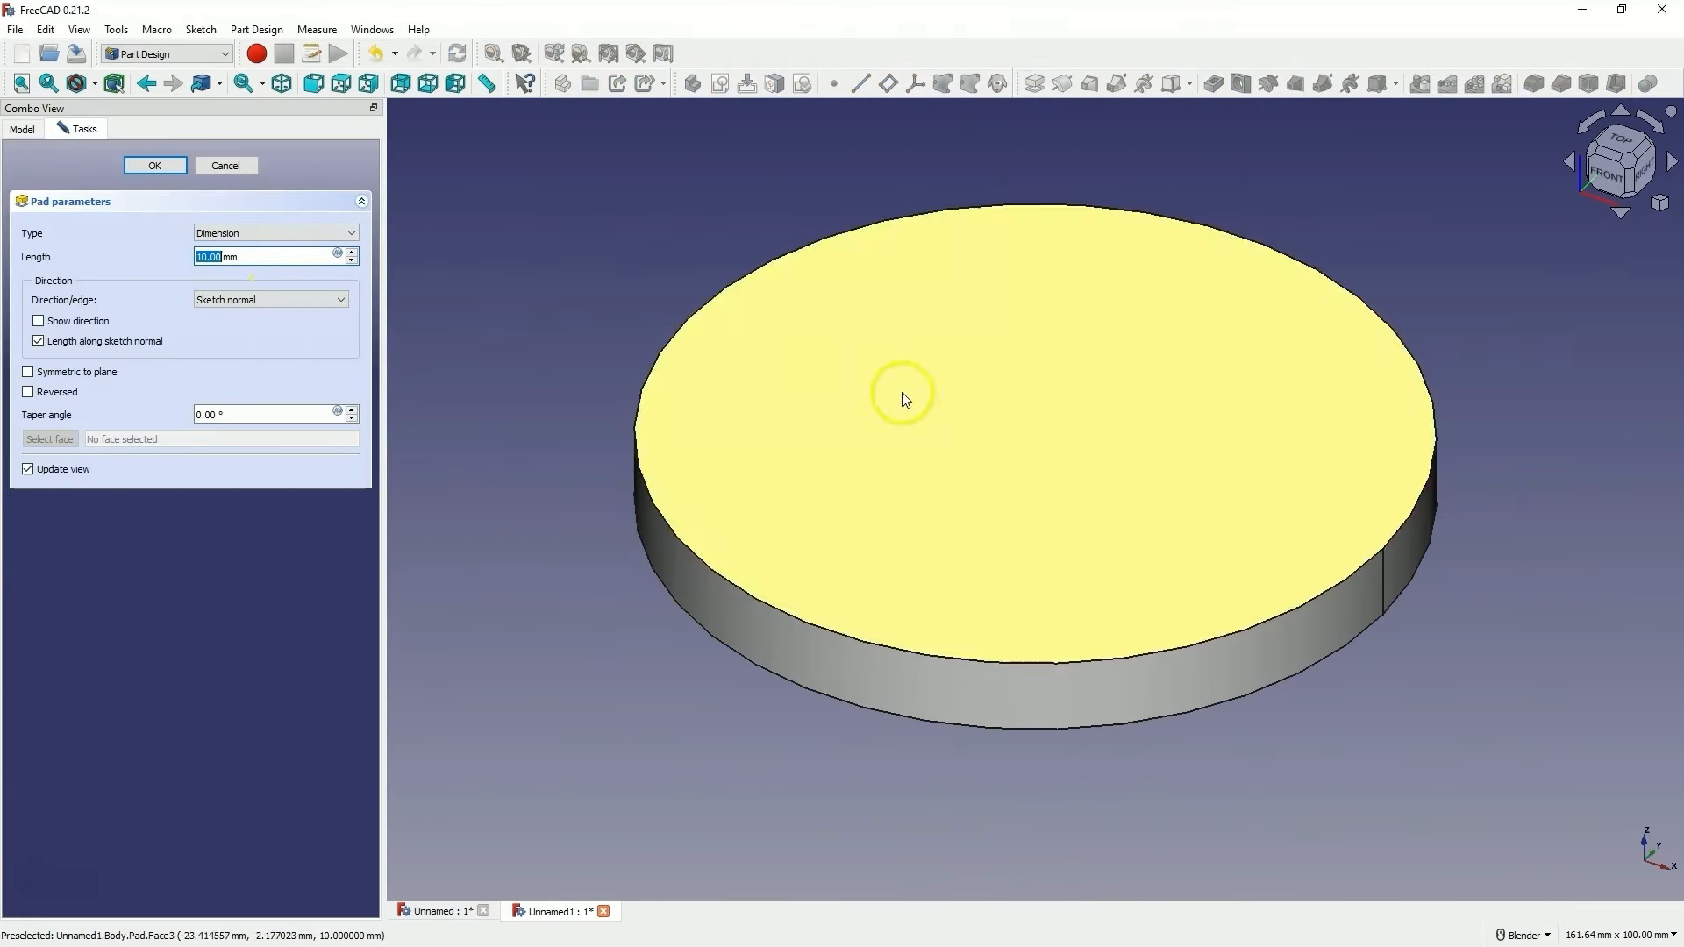
pyautogui.click(154, 166)
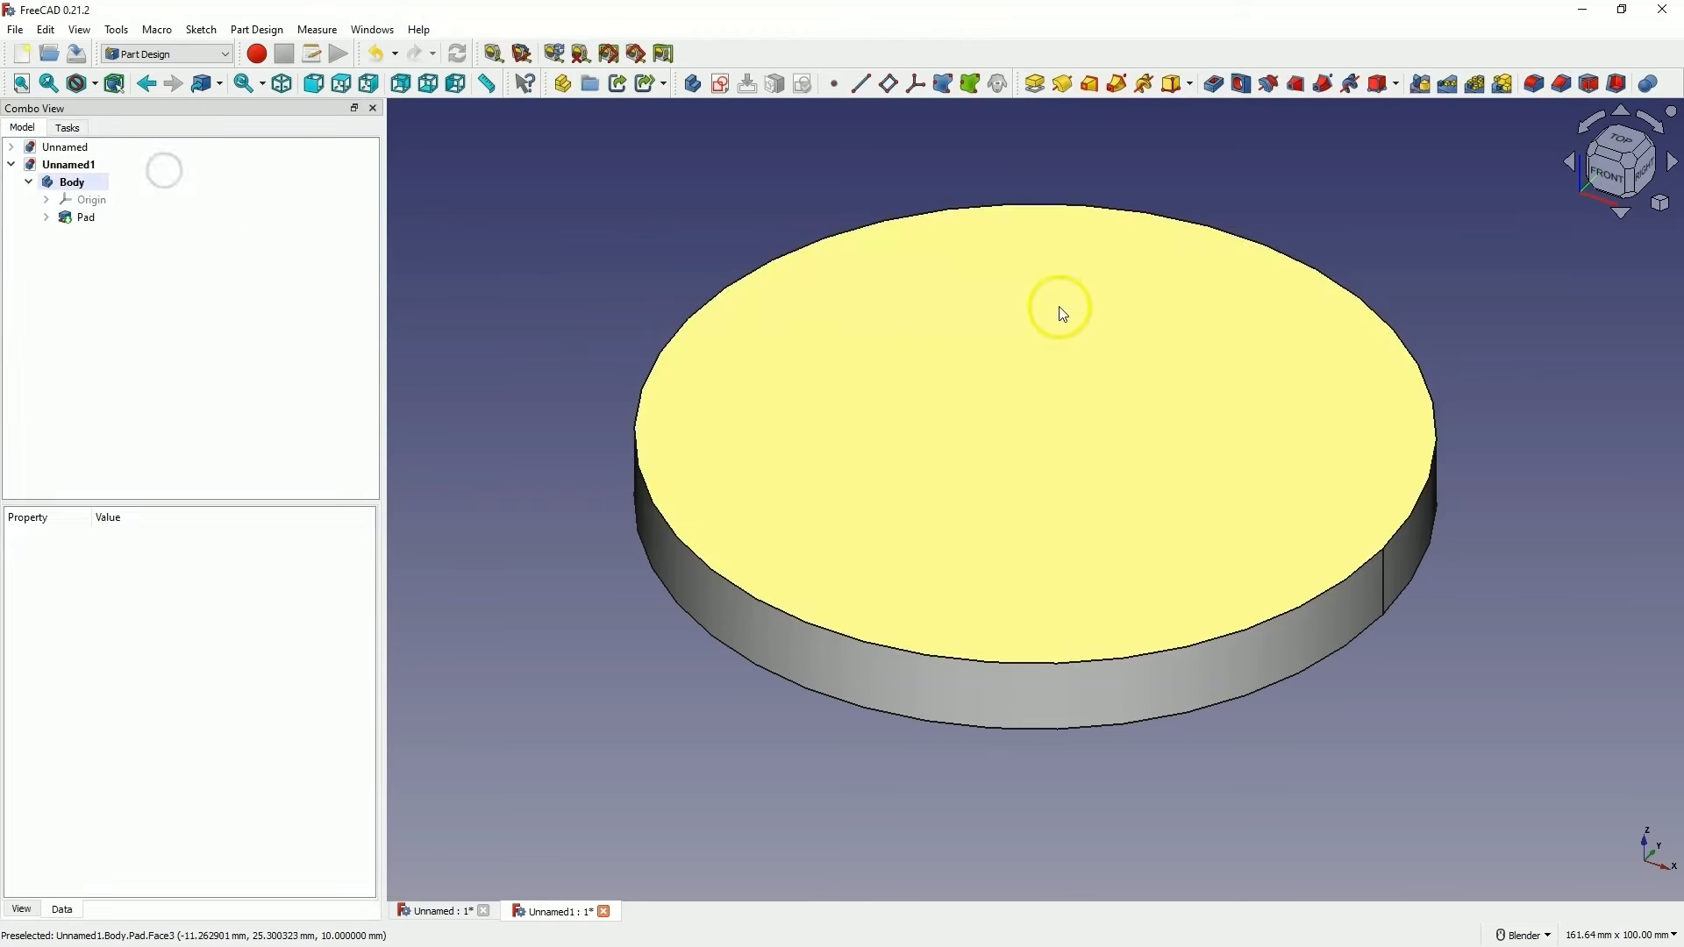
# Create a sketch on the disc's top face and draw a circle about 8.8 mm in diameter on the vertical axis near the rim
pyautogui.click(994, 392)
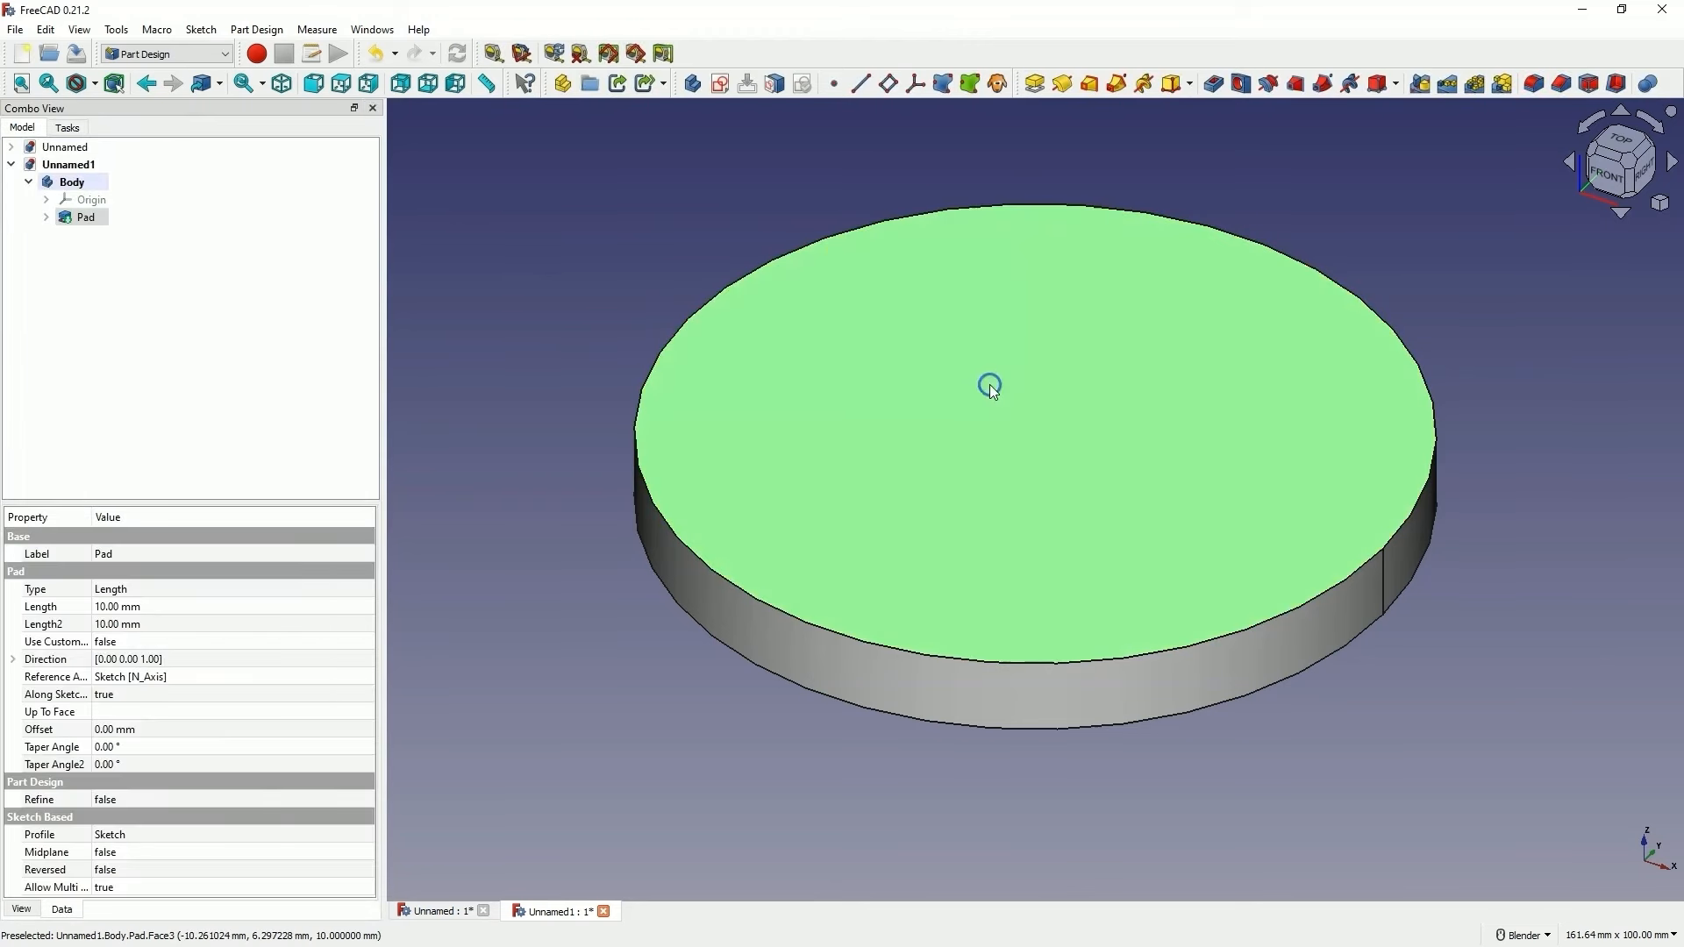
pyautogui.click(721, 85)
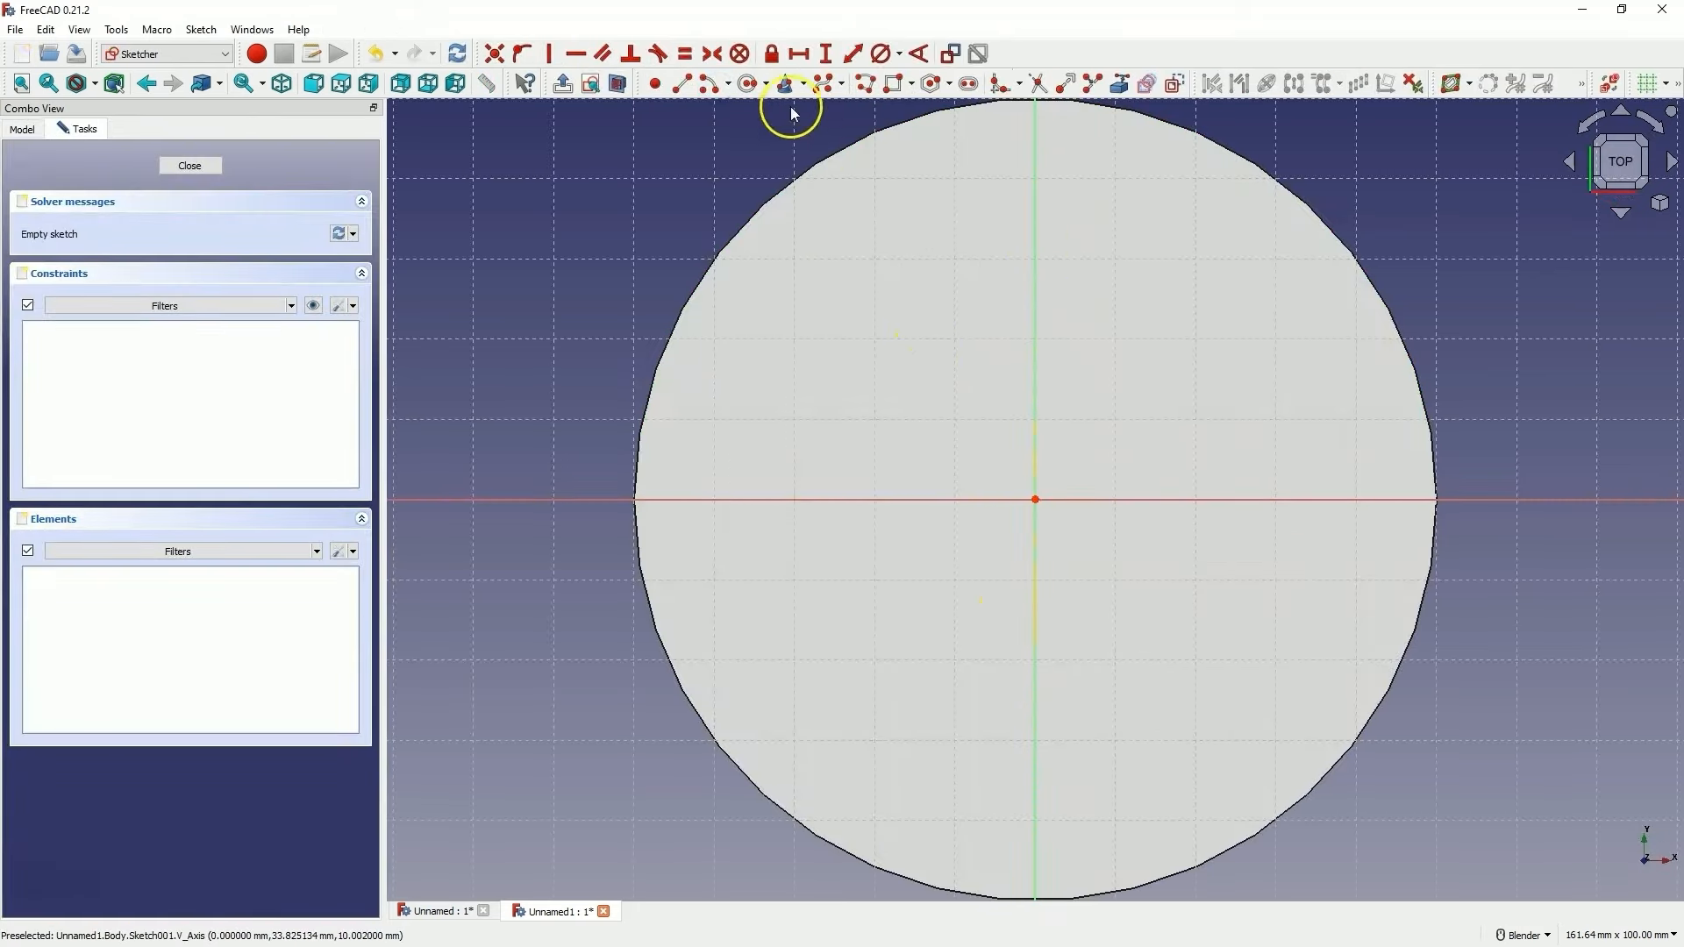
pyautogui.click(747, 83)
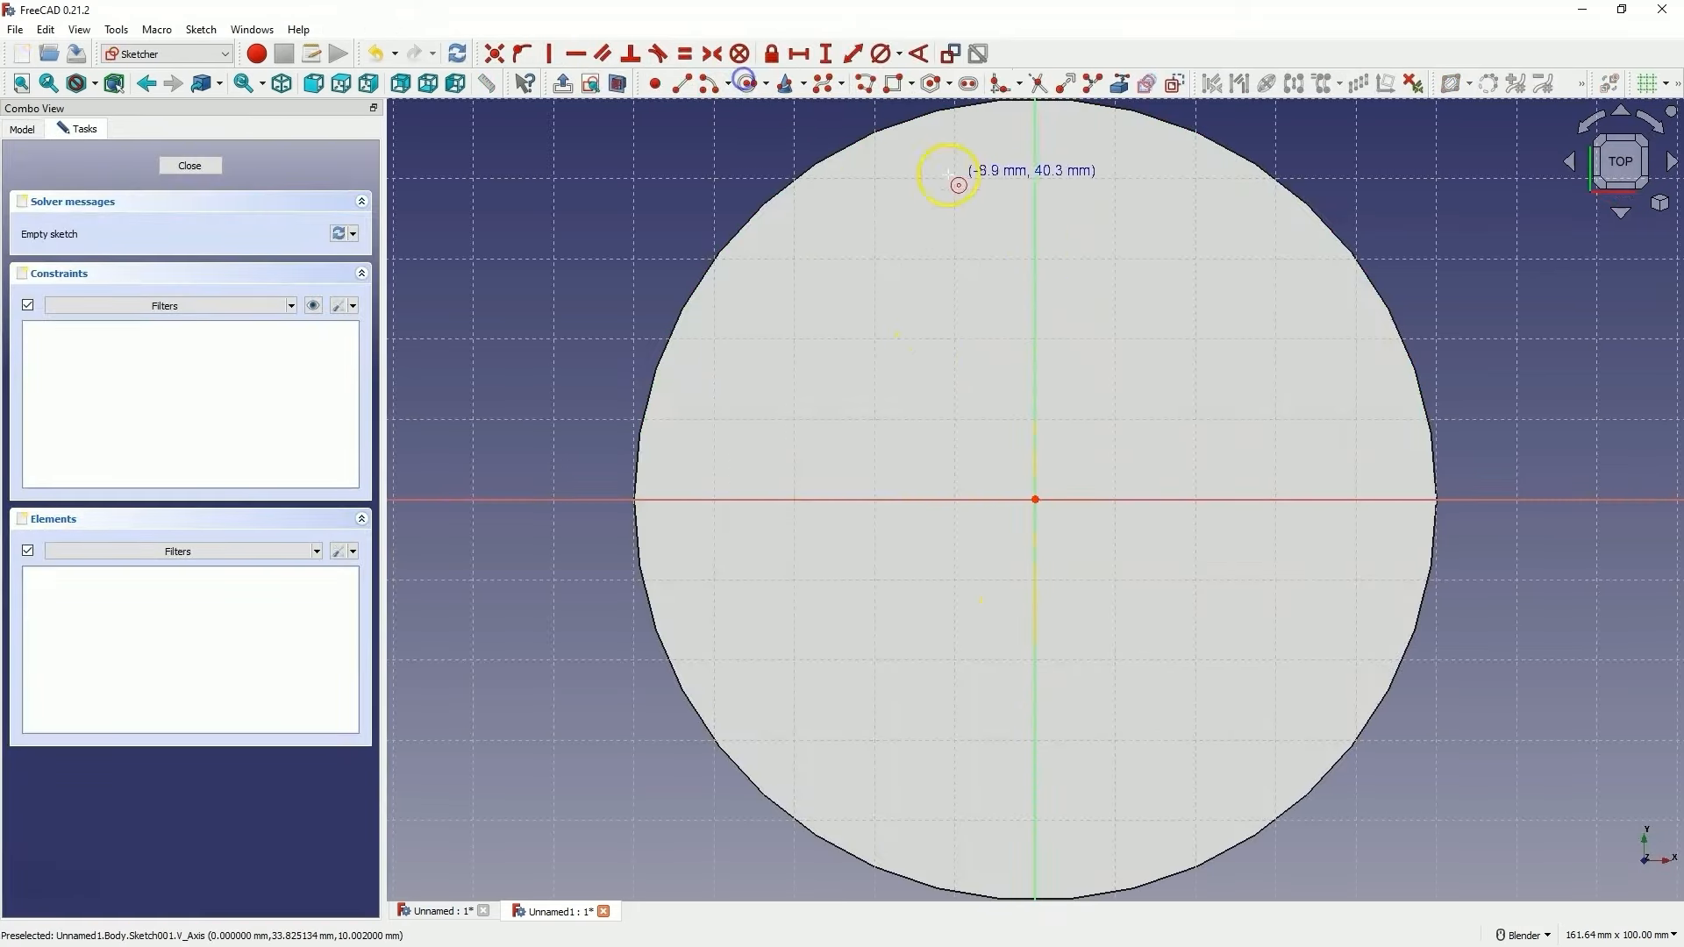
pyautogui.click(1036, 149)
pyautogui.click(1047, 183)
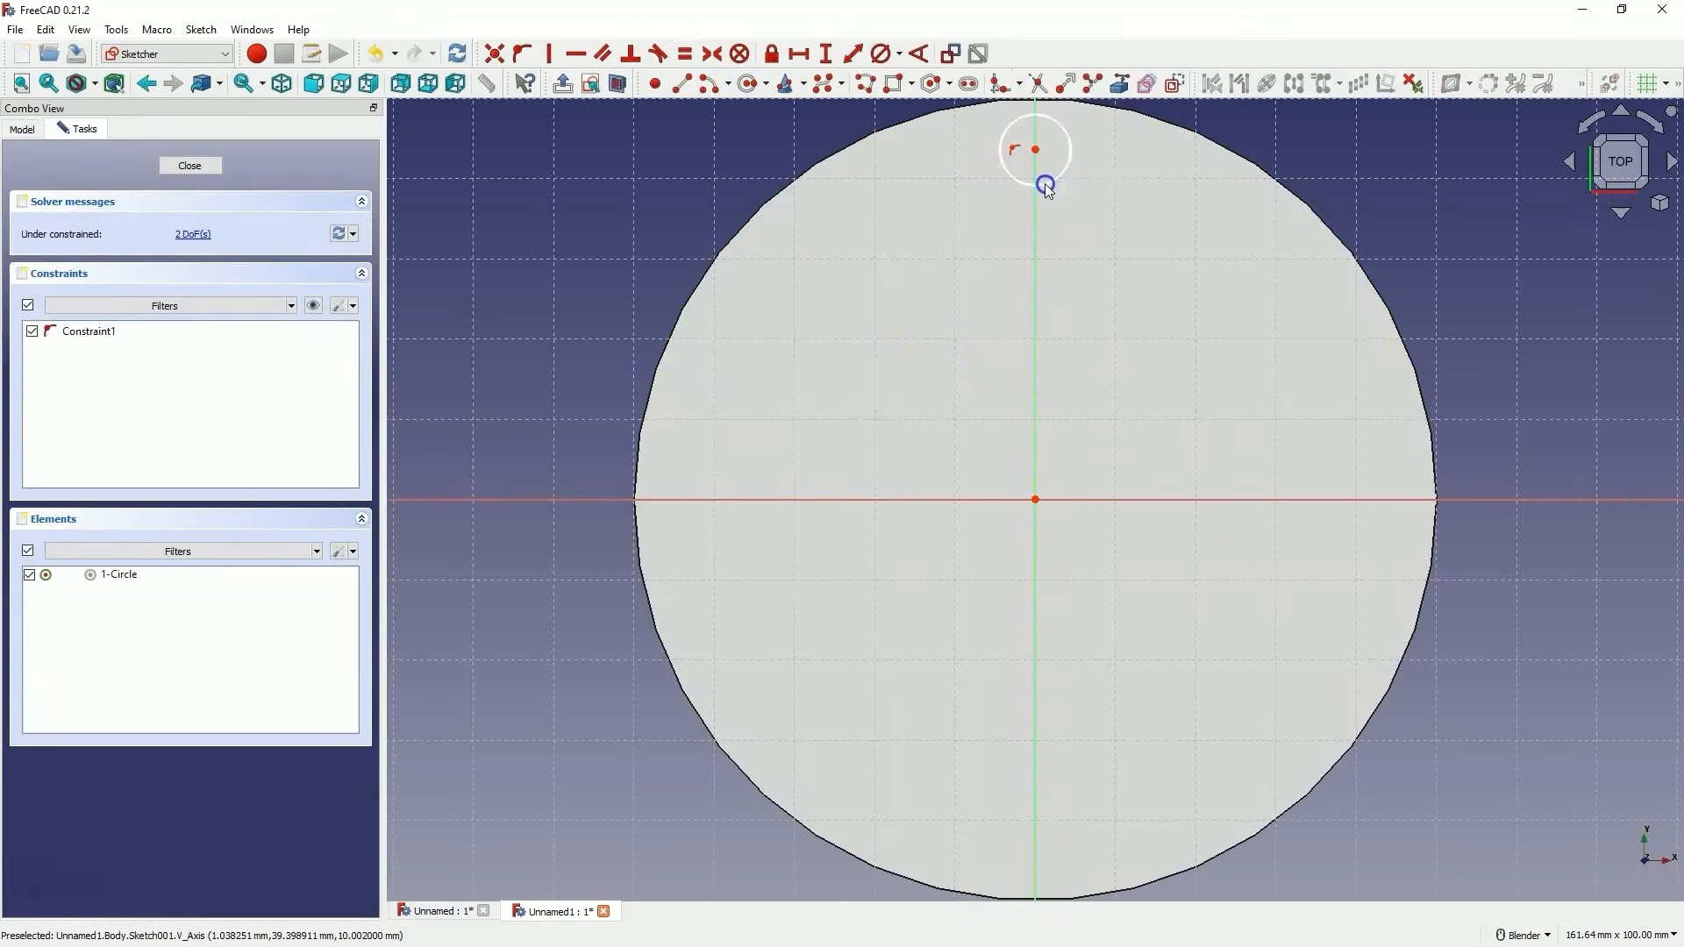
# Constrain the small circle's diameter to 10 mm
pyautogui.click(882, 55)
pyautogui.click(1011, 125)
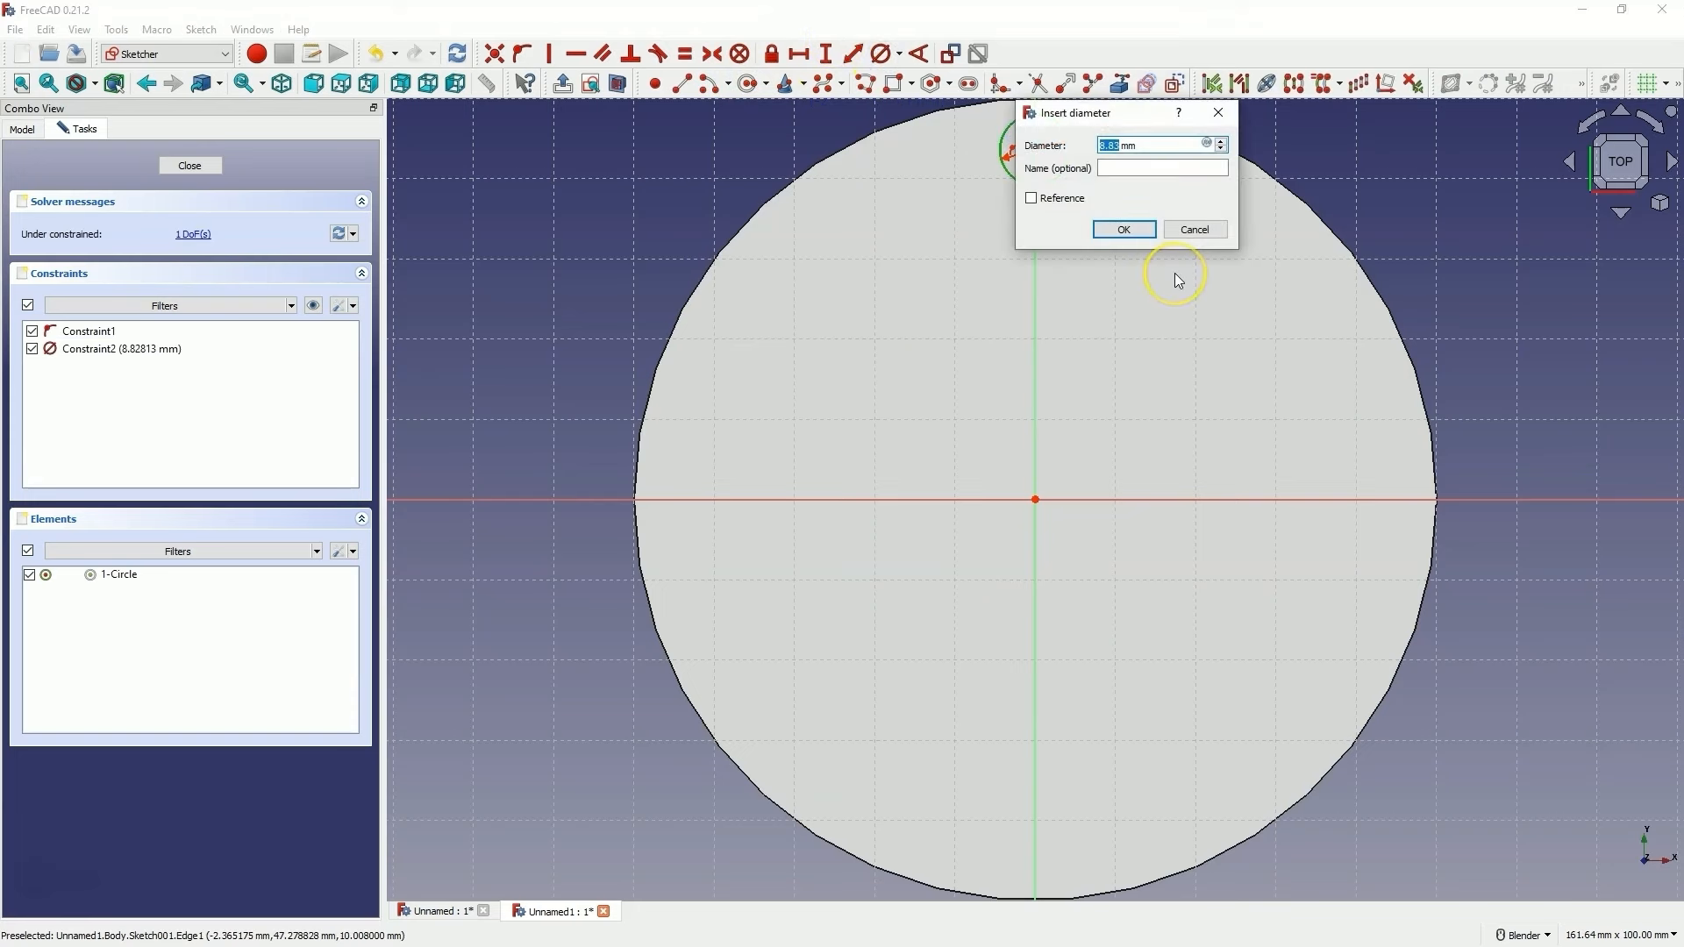
pyautogui.write('10')
pyautogui.press('Return')
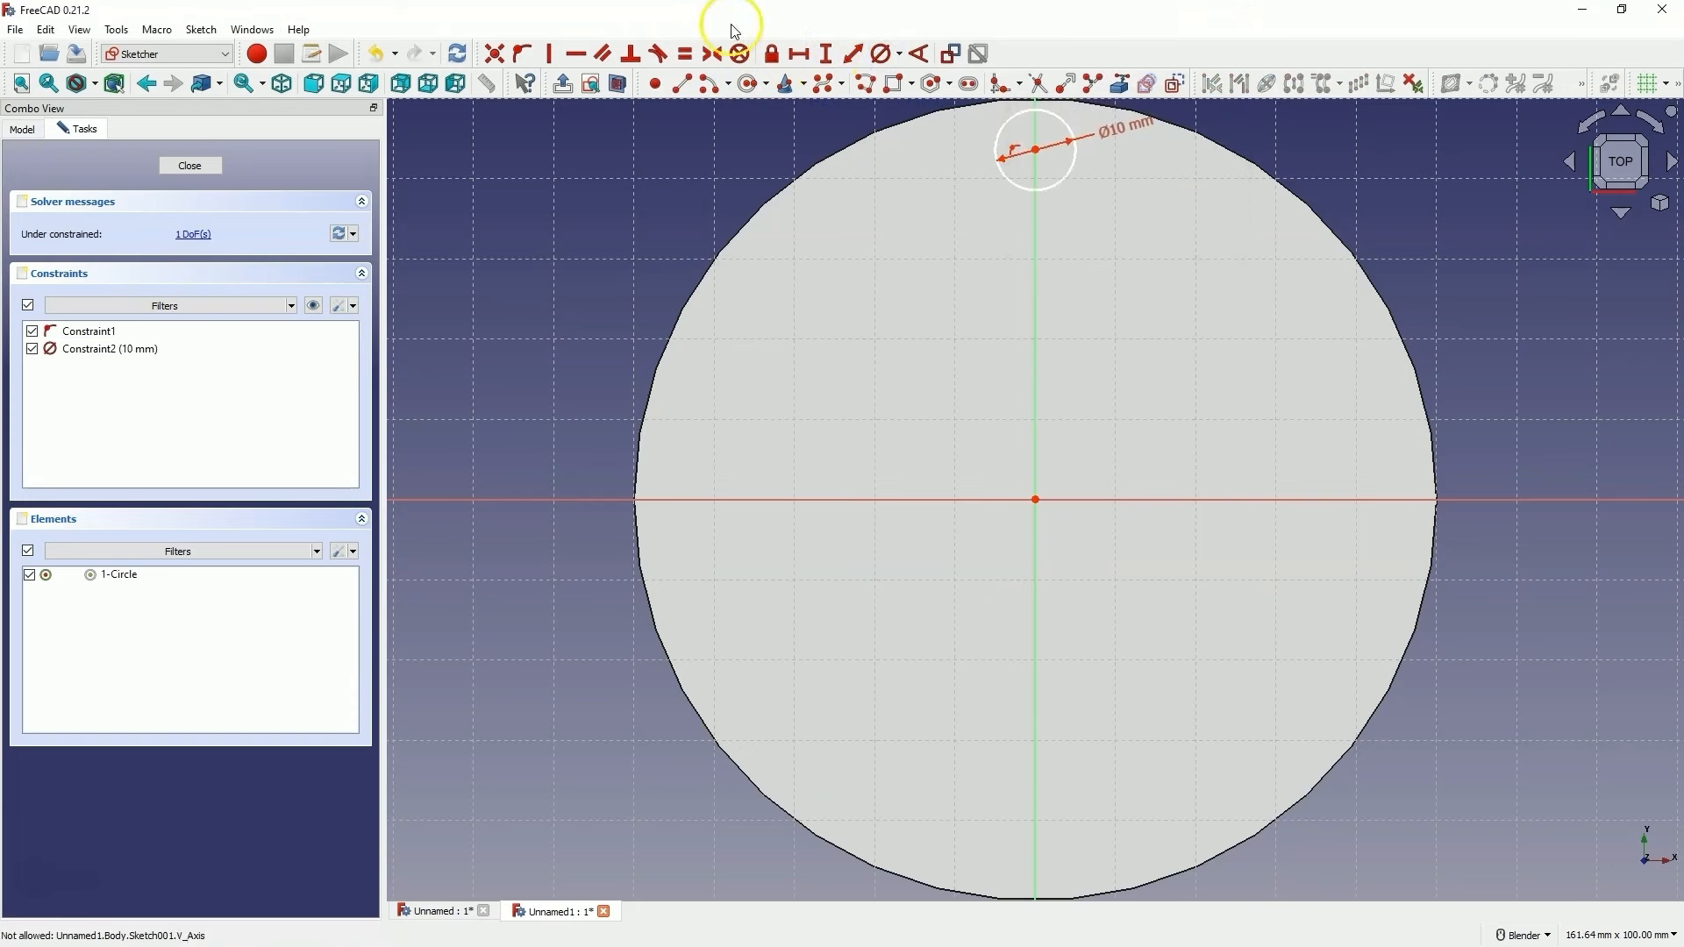
# Constrain the vertical distance between the small circle's centre and the origin to 40 mm and close the sketch
pyautogui.click(825, 54)
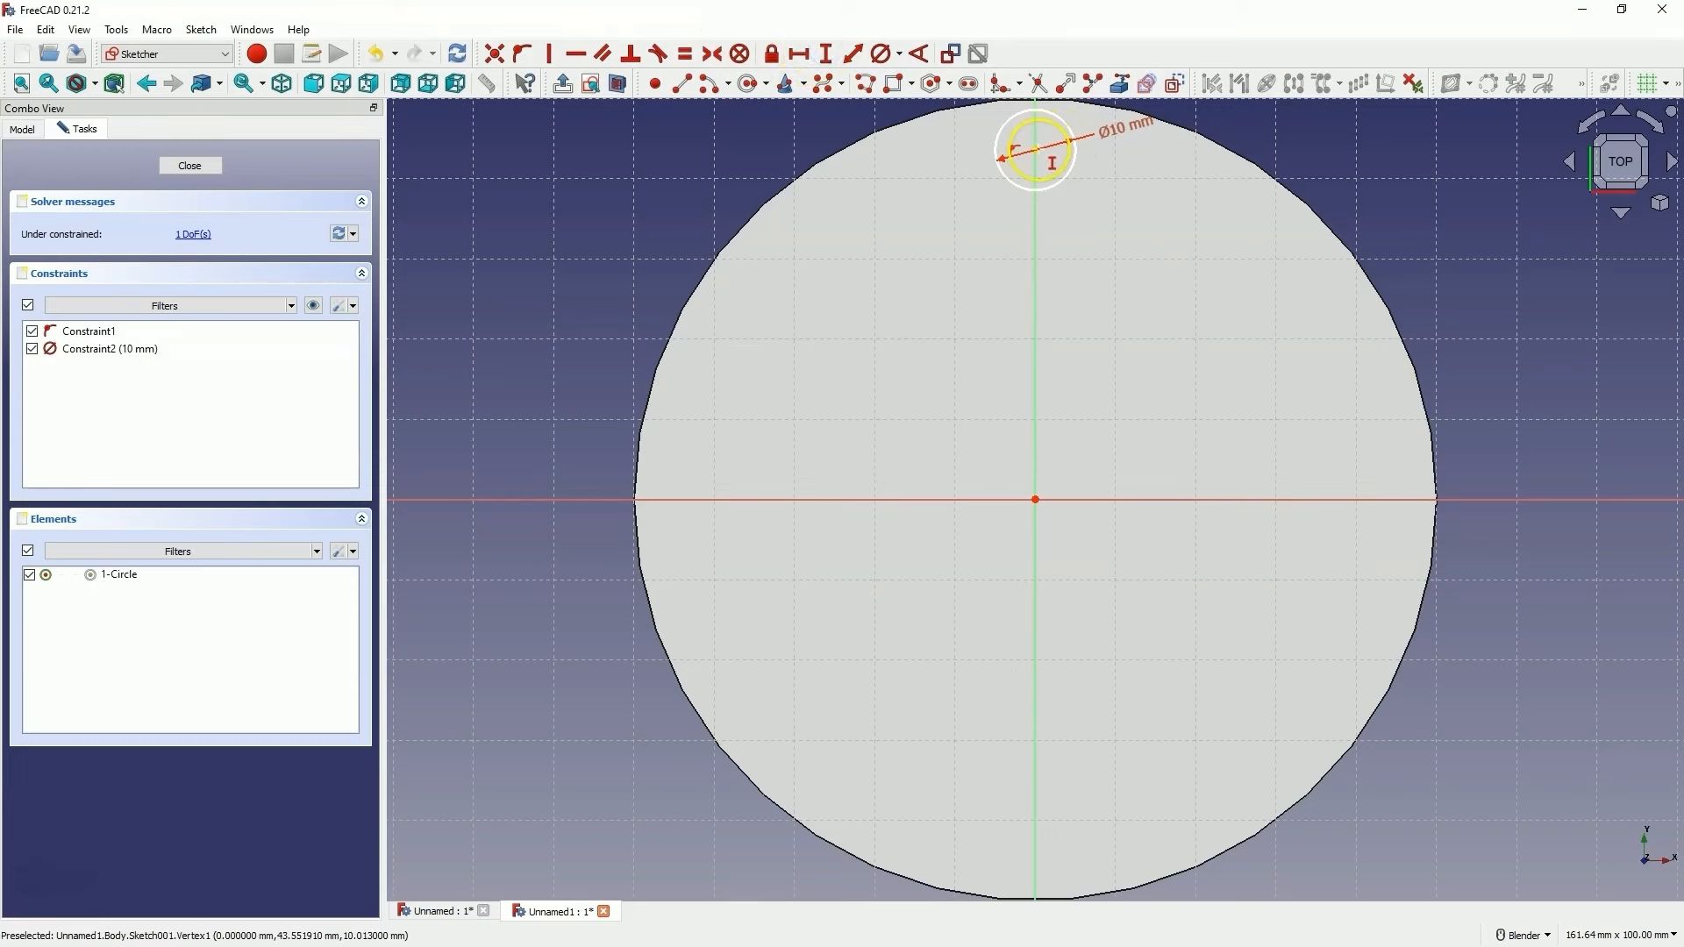
pyautogui.click(1035, 149)
pyautogui.click(1035, 499)
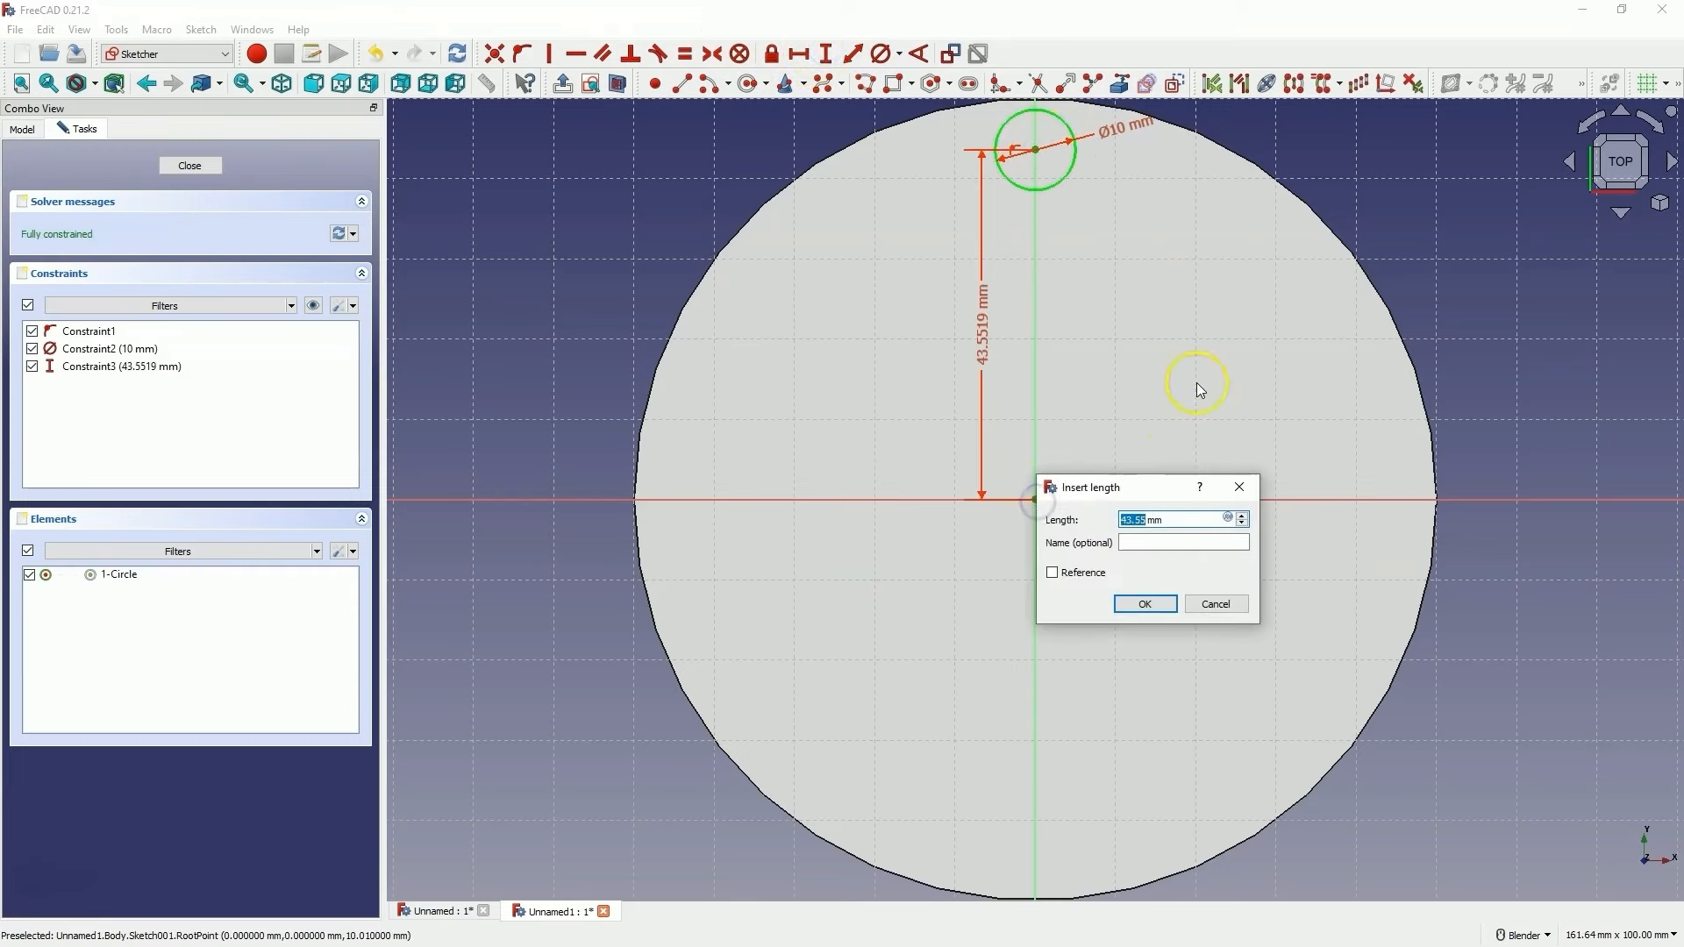
pyautogui.write('40')
pyautogui.press('Return')
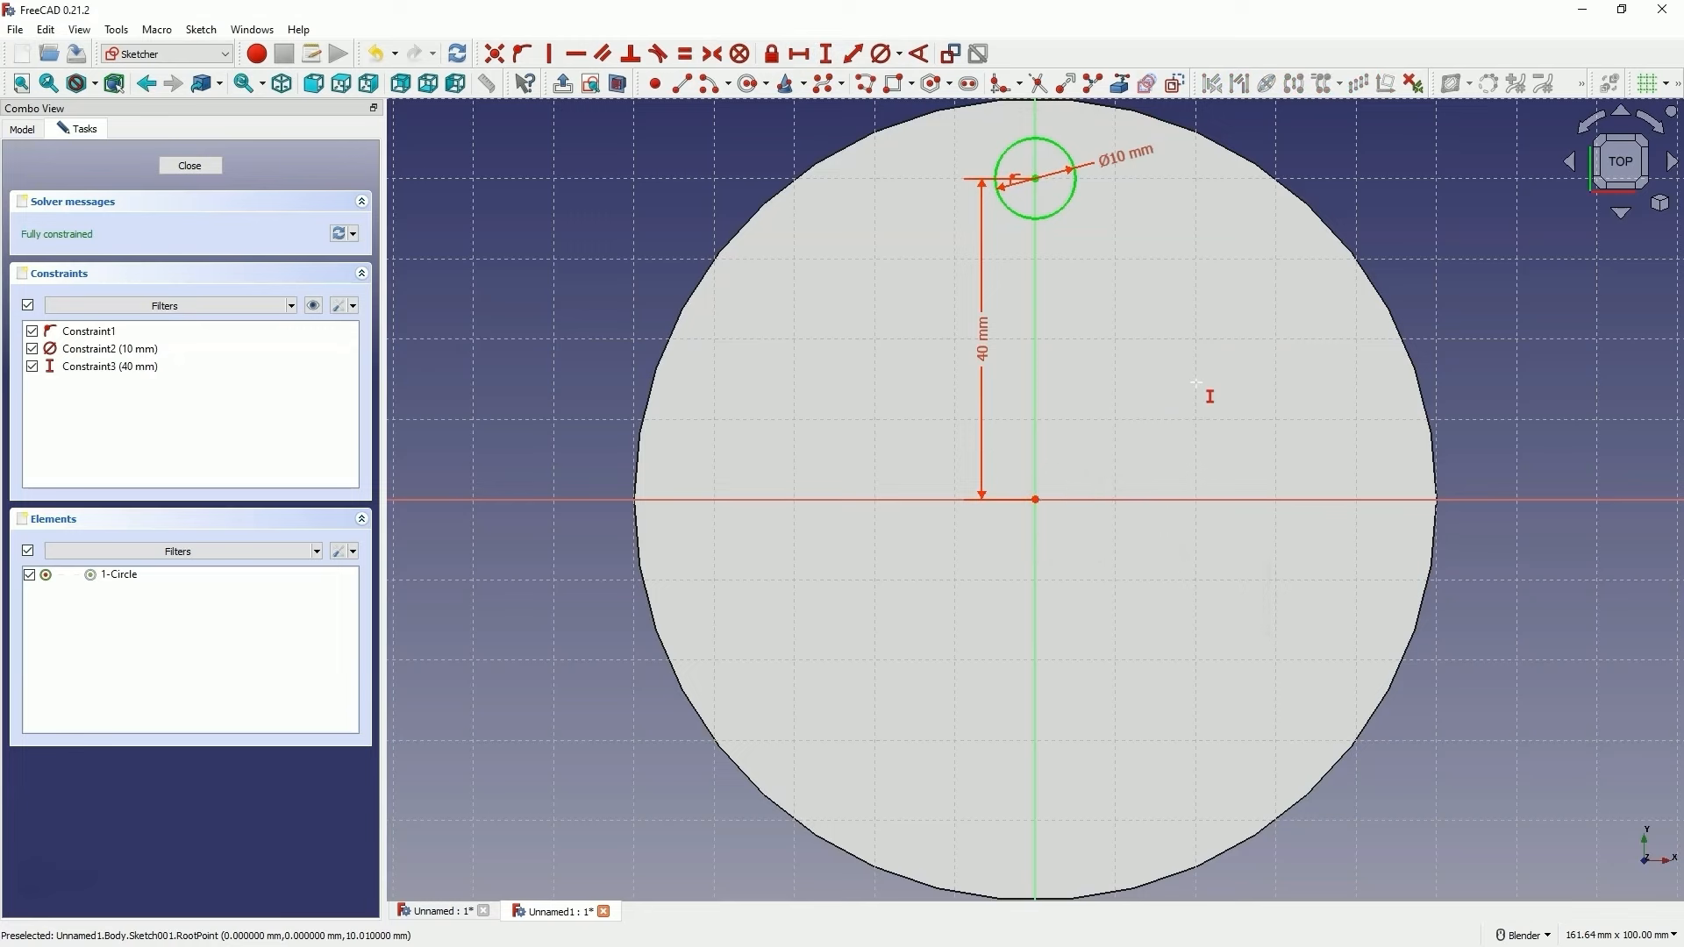
pyautogui.click(212, 171)
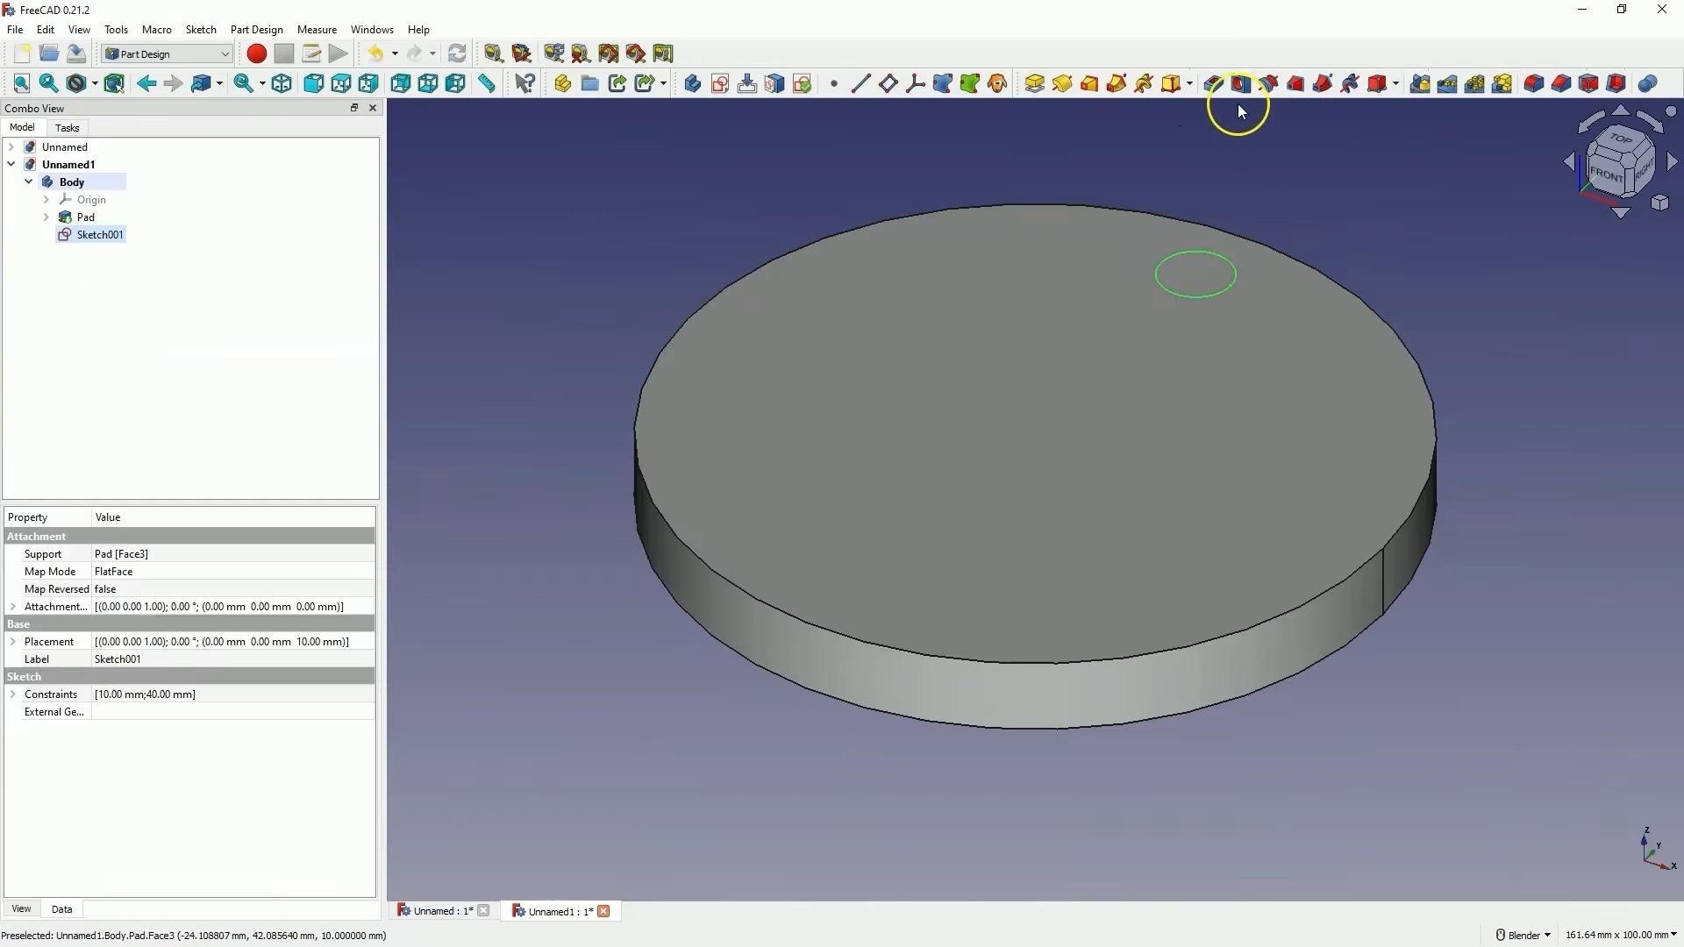
# Cut the 10 mm circle sketch as a pocket through all of the disc
pyautogui.click(1213, 85)
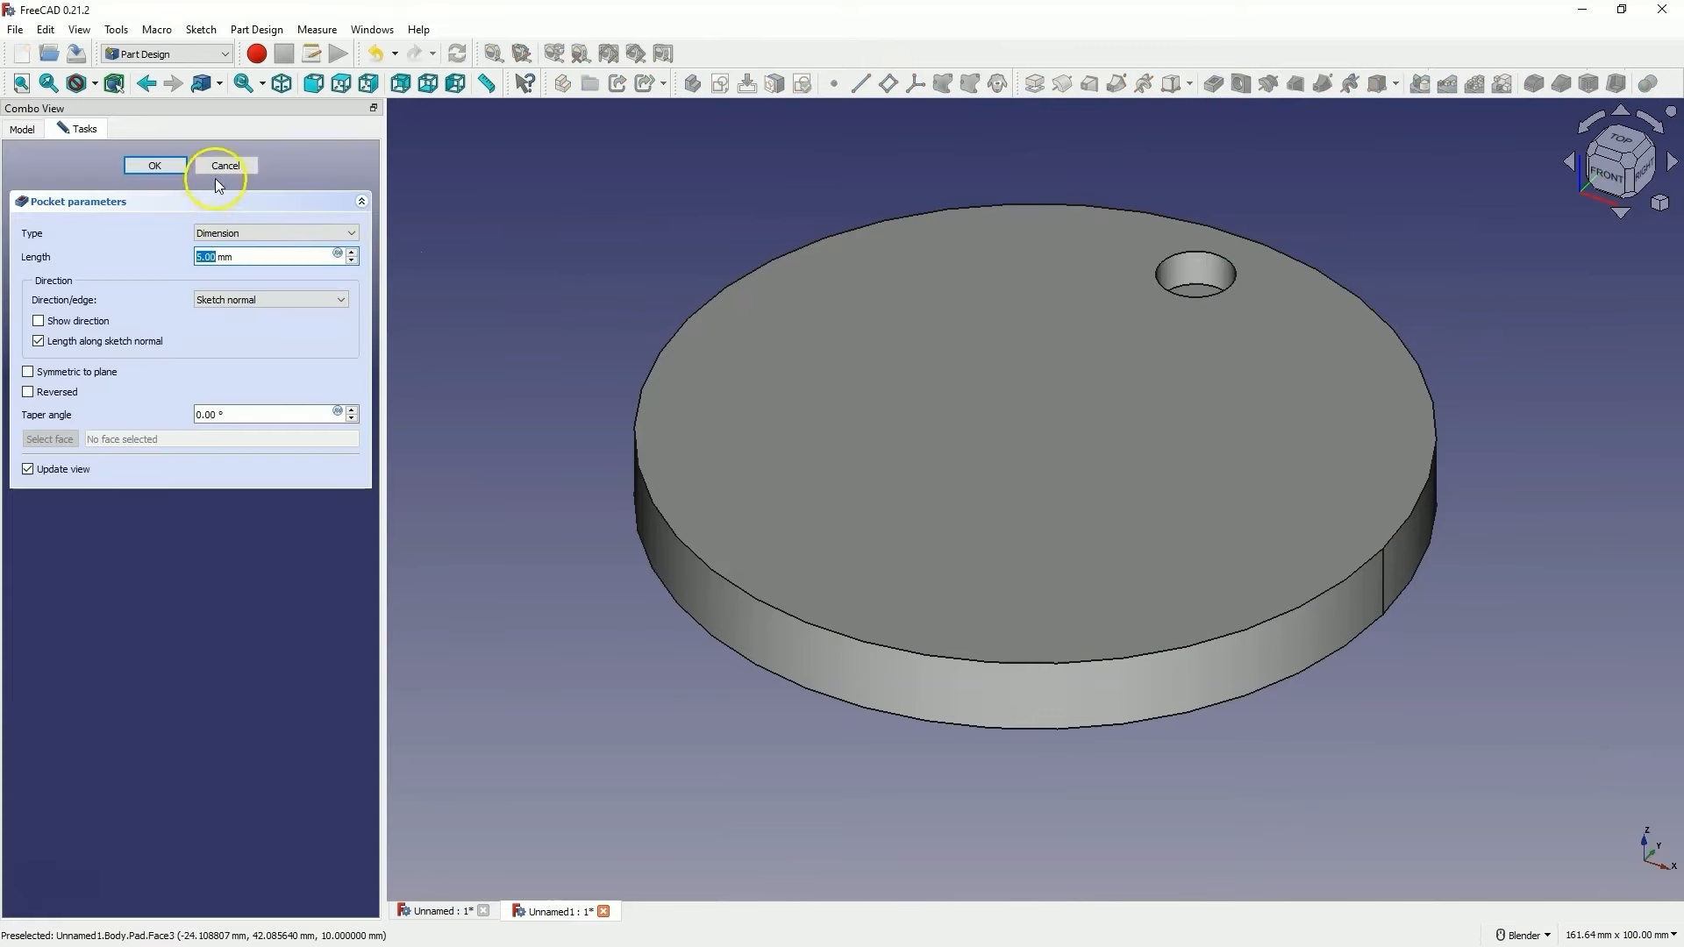
pyautogui.click(228, 233)
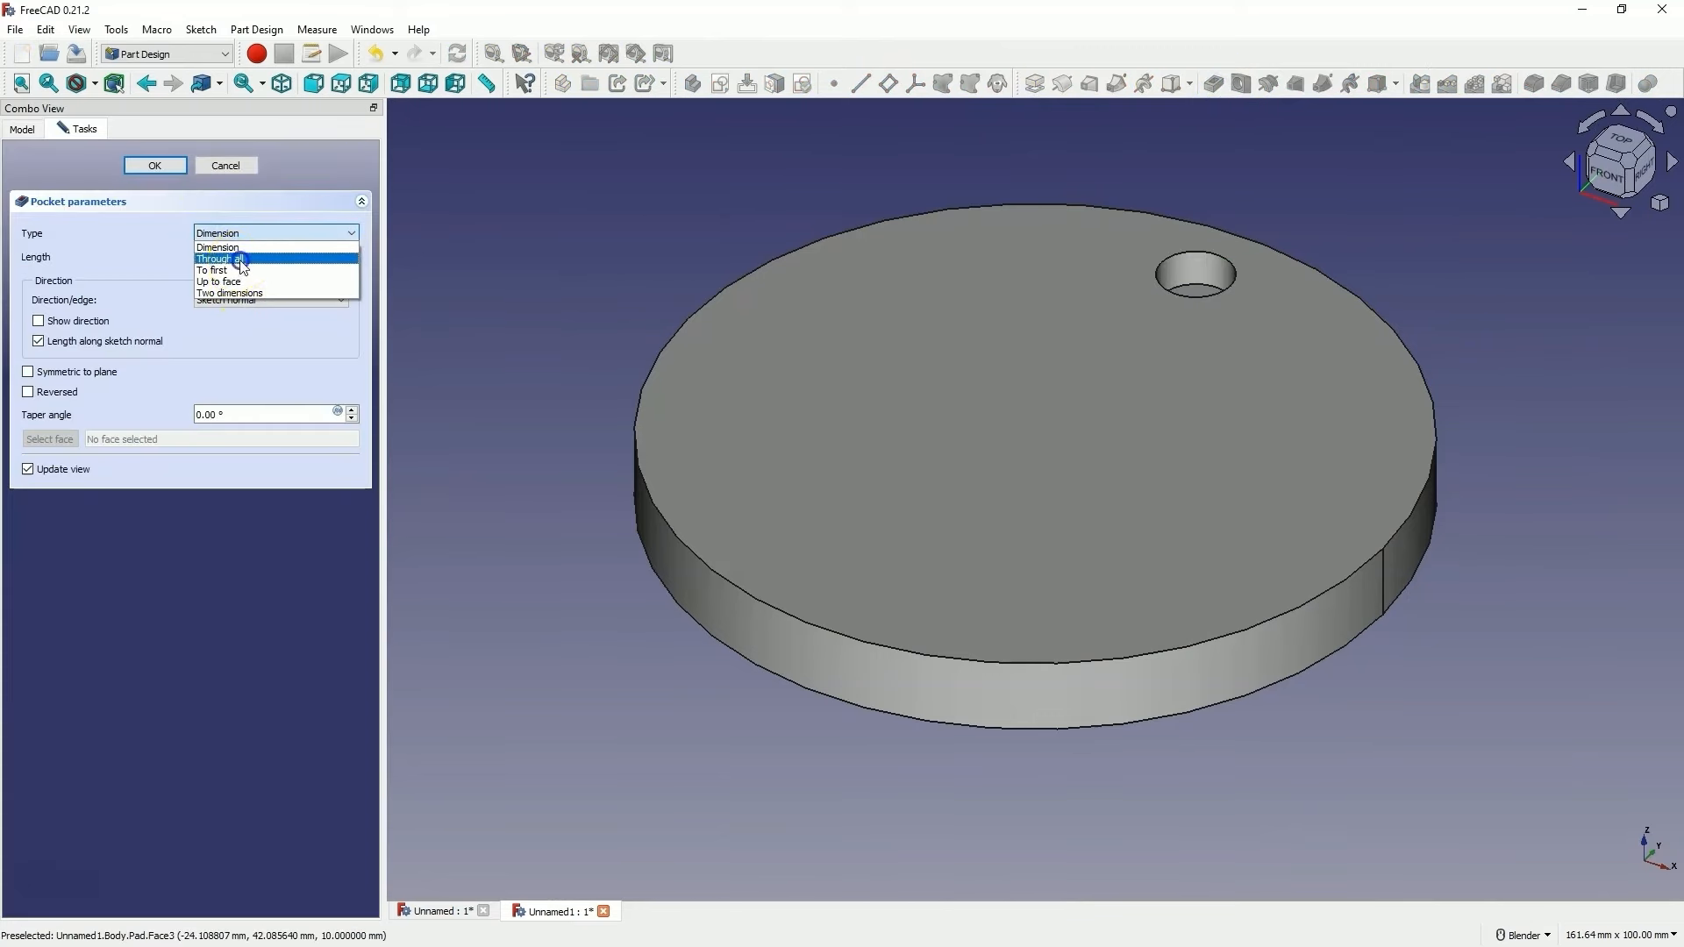
pyautogui.click(232, 259)
pyautogui.click(155, 165)
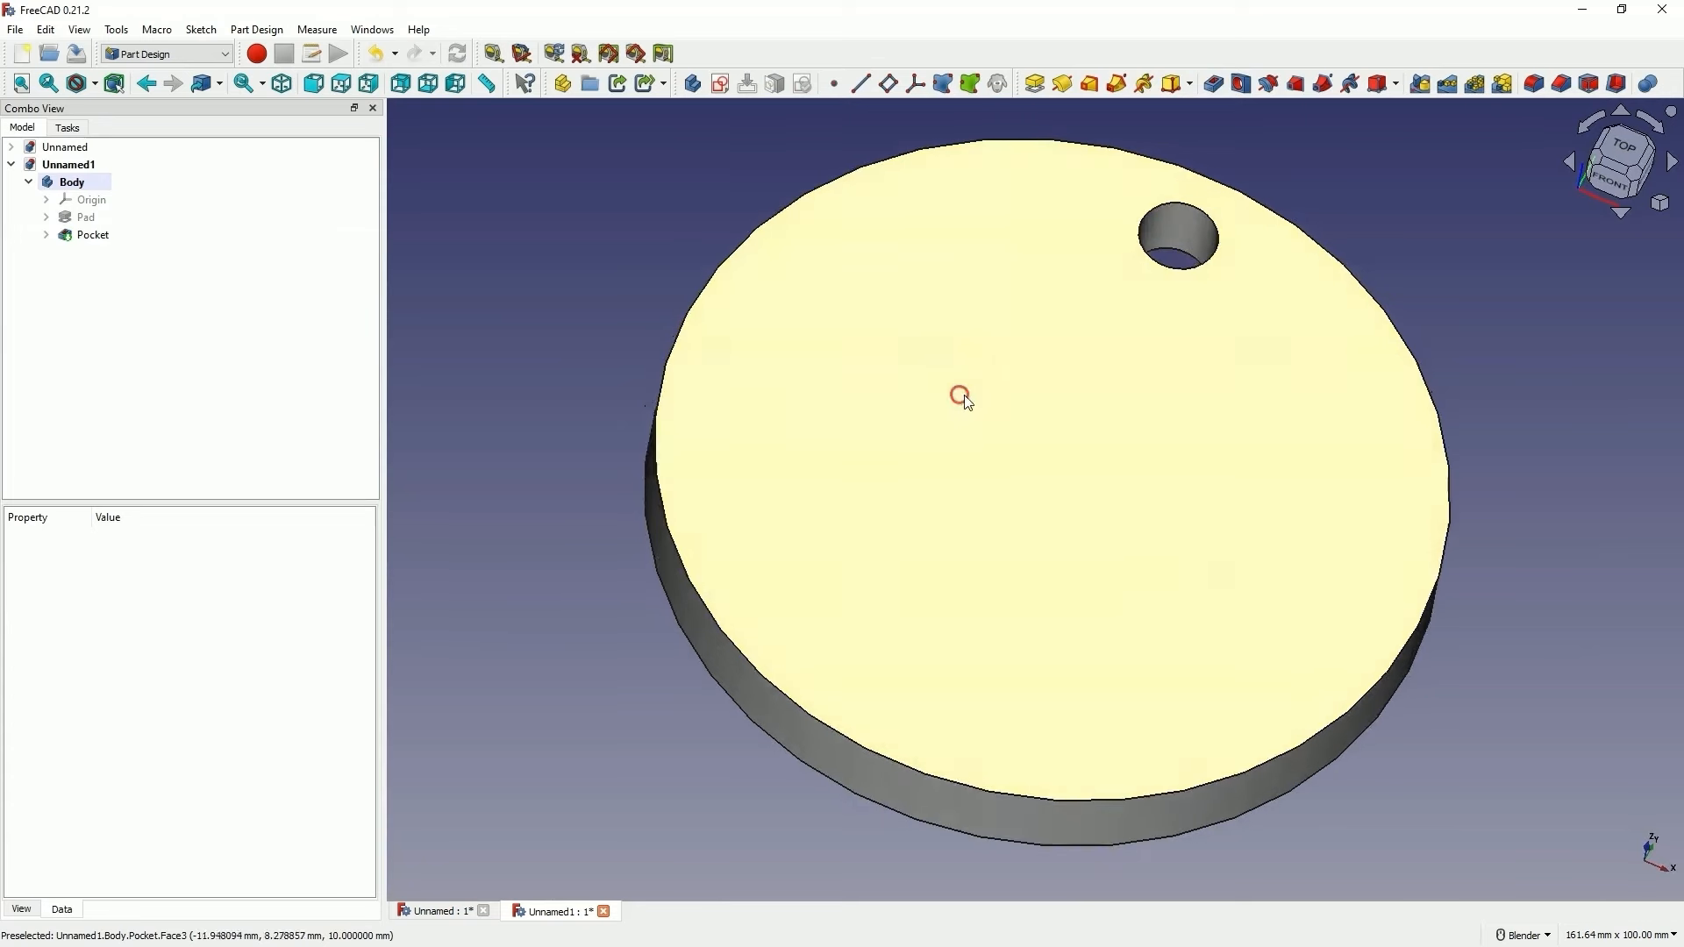
# Start a polar pattern of the through hole around the base Z axis
pyautogui.click(92, 235)
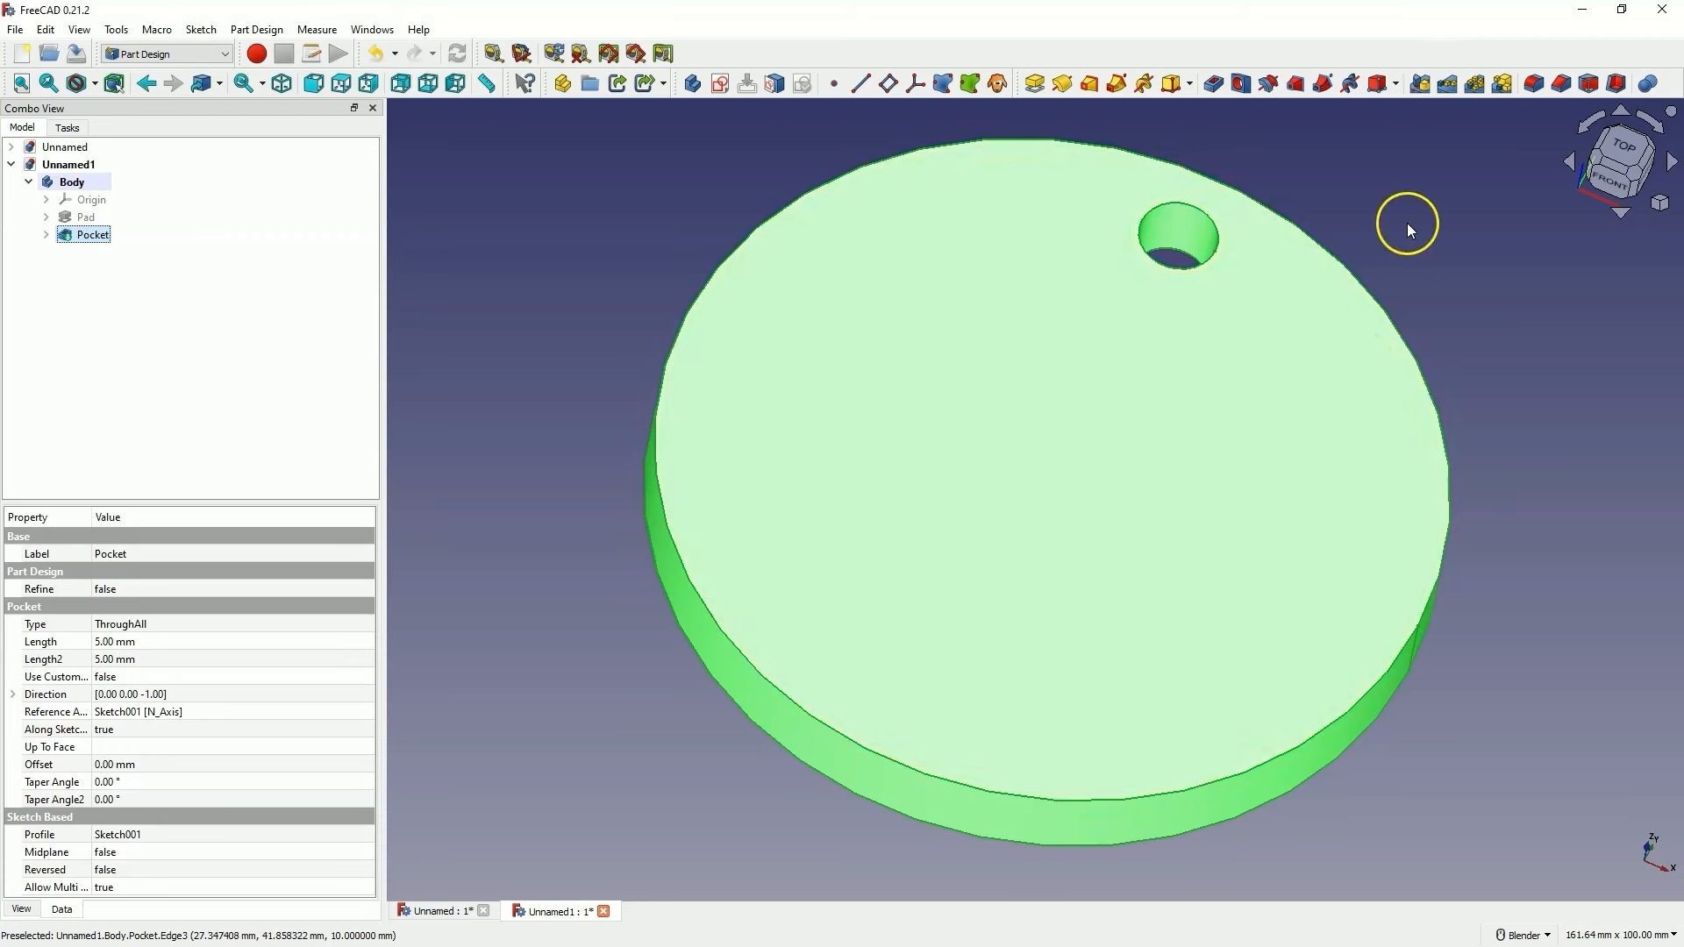
pyautogui.click(1477, 88)
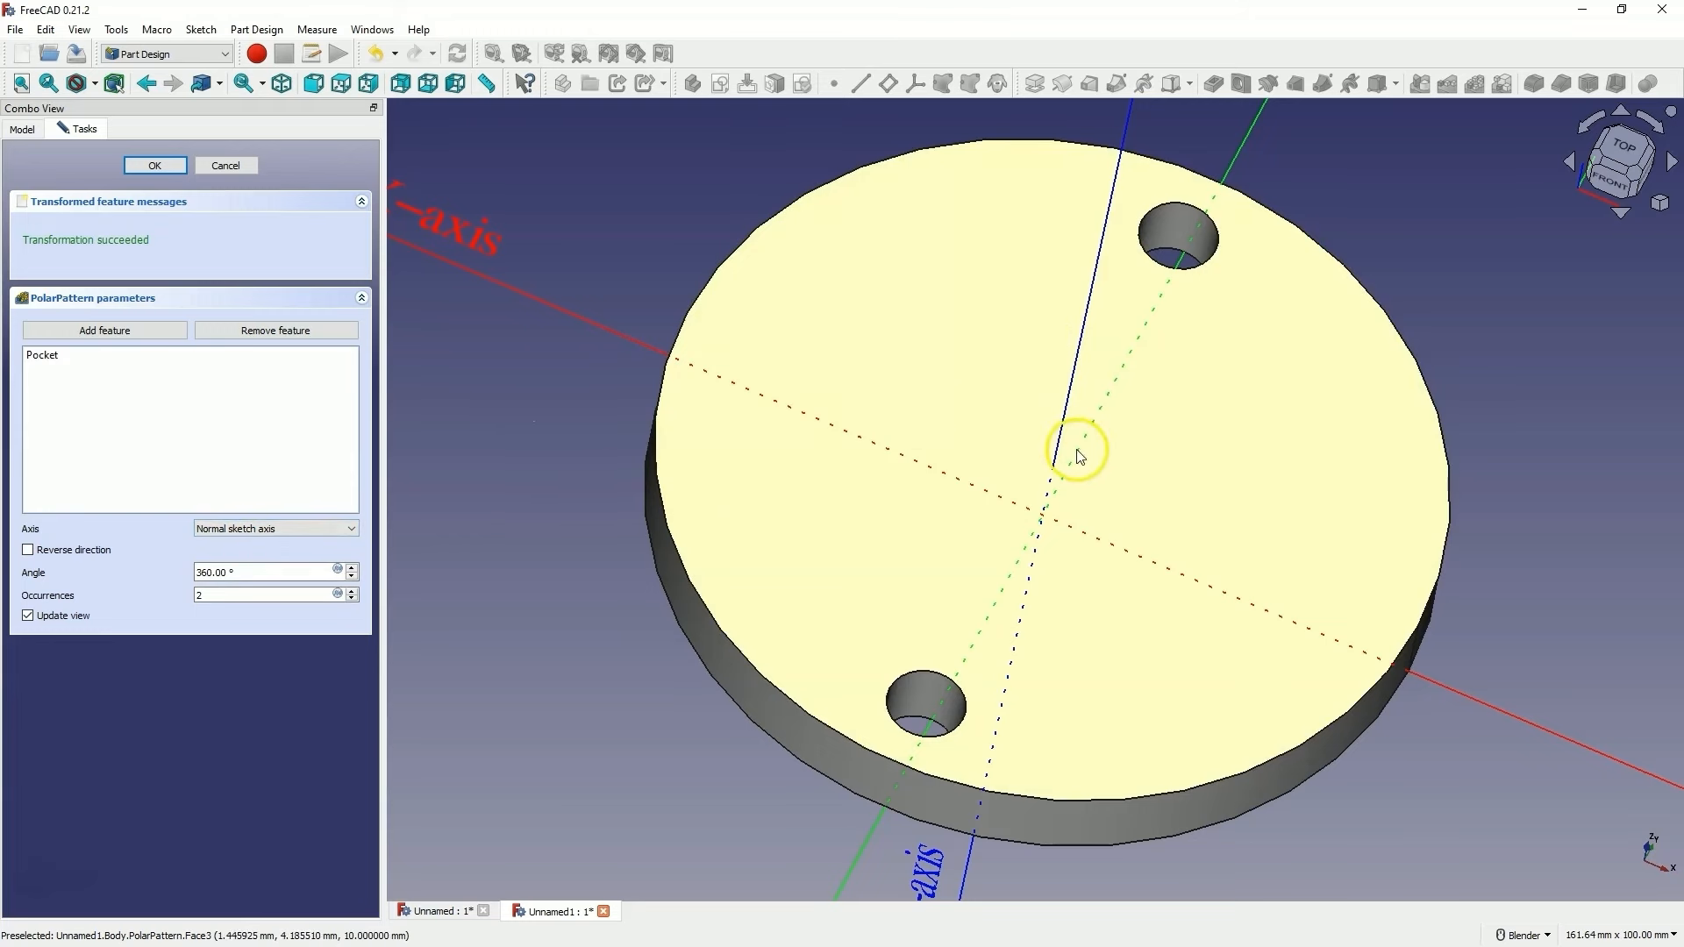
pyautogui.moveTo(1075, 451); pyautogui.dragTo(1055, 385, button='middle')
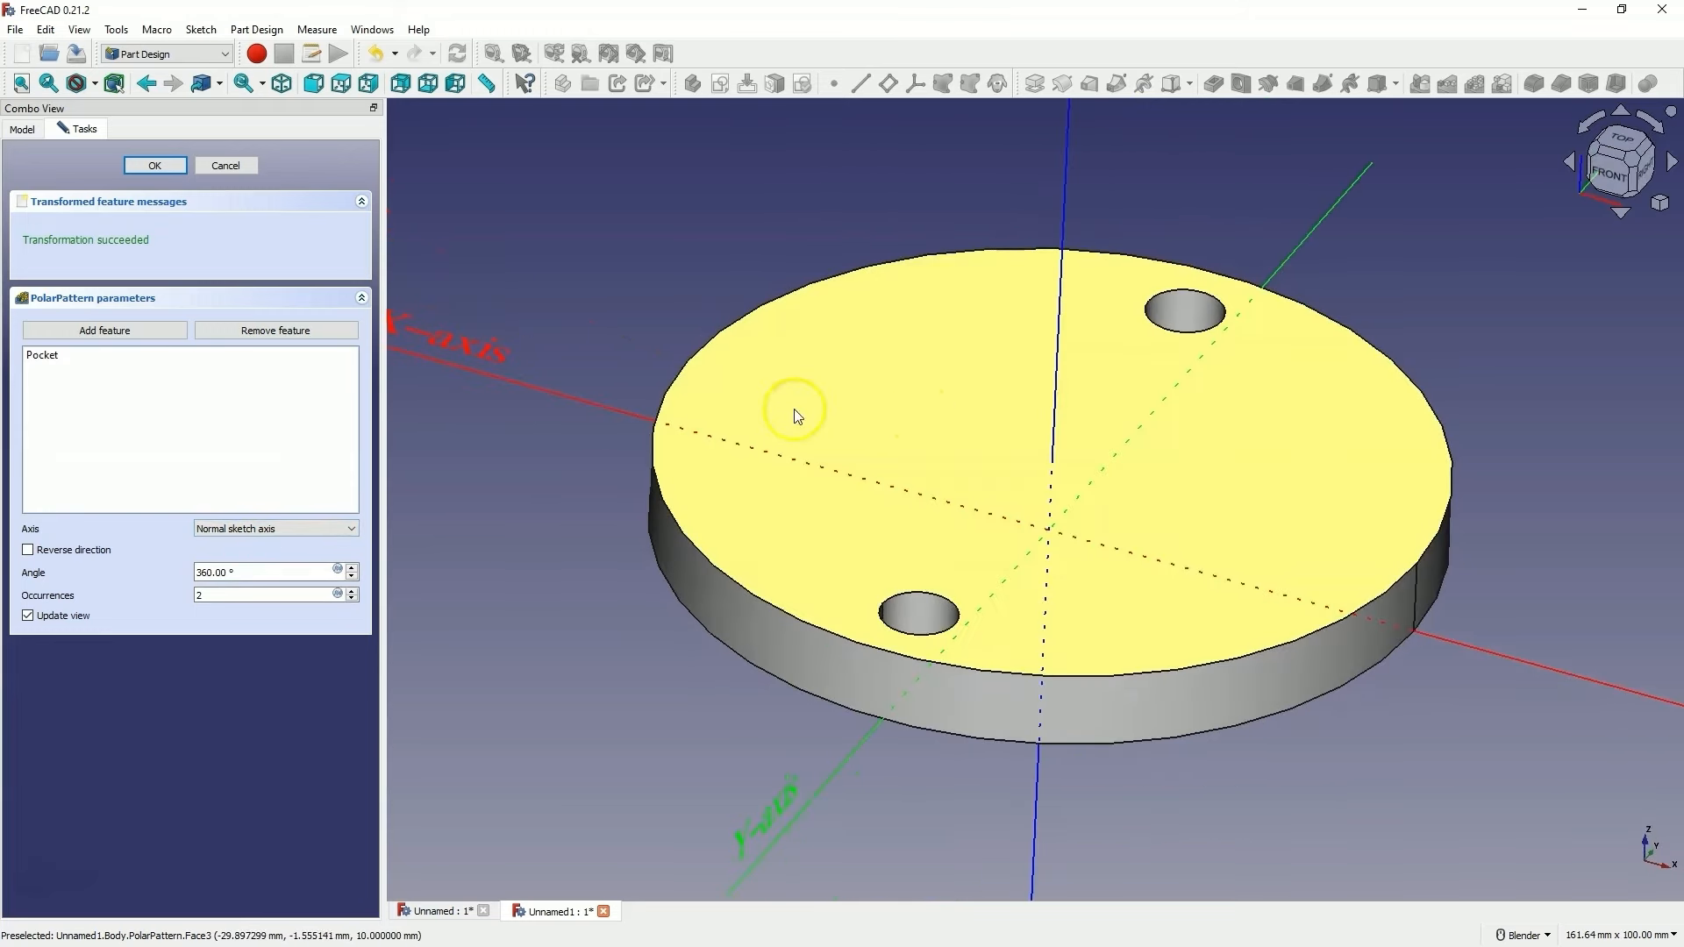
pyautogui.click(273, 531)
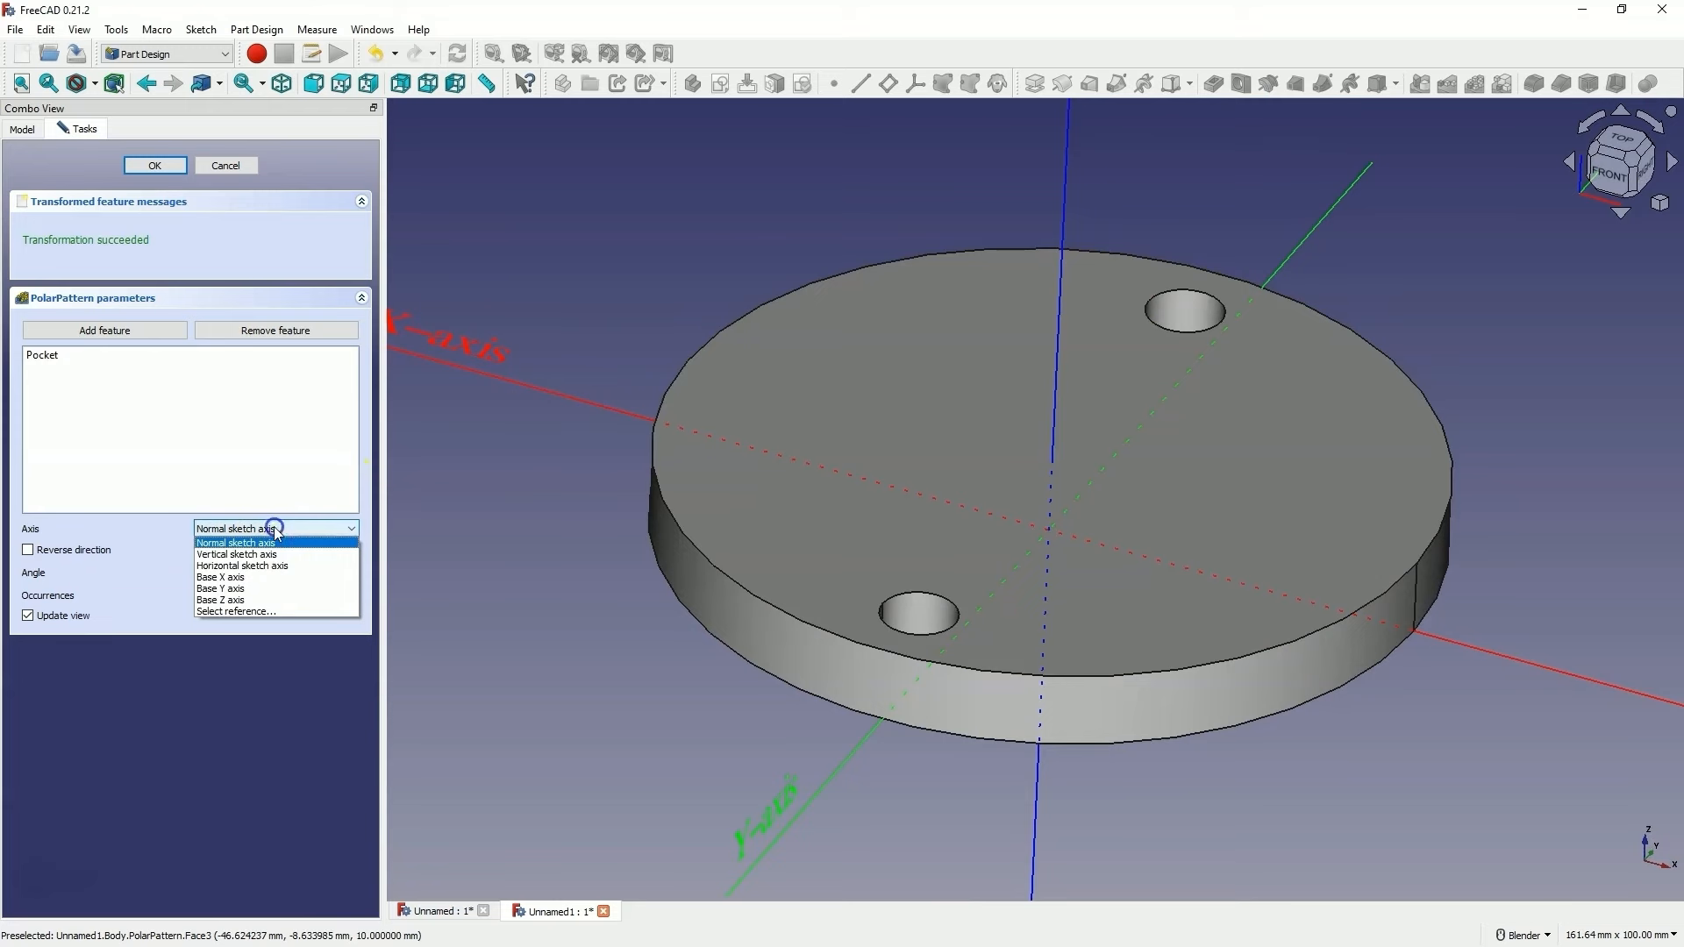
pyautogui.click(246, 599)
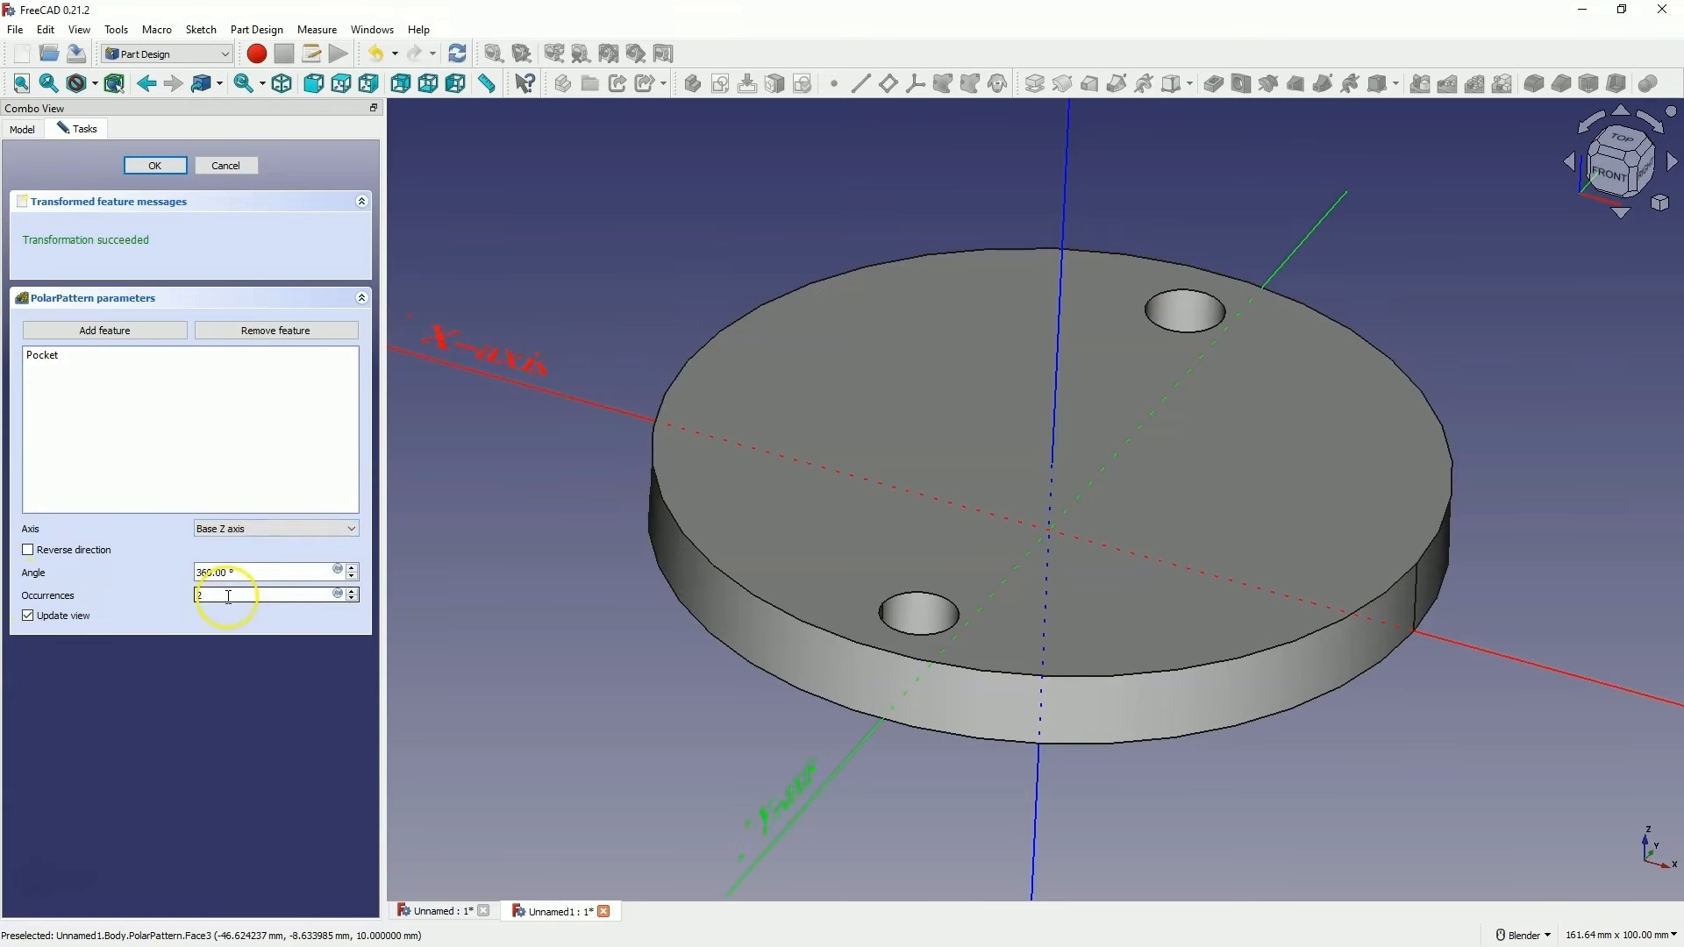
# Set the polar pattern to 10 occurrences over 360°, accept it and undo the whole pattern
pyautogui.doubleClick(212, 595)
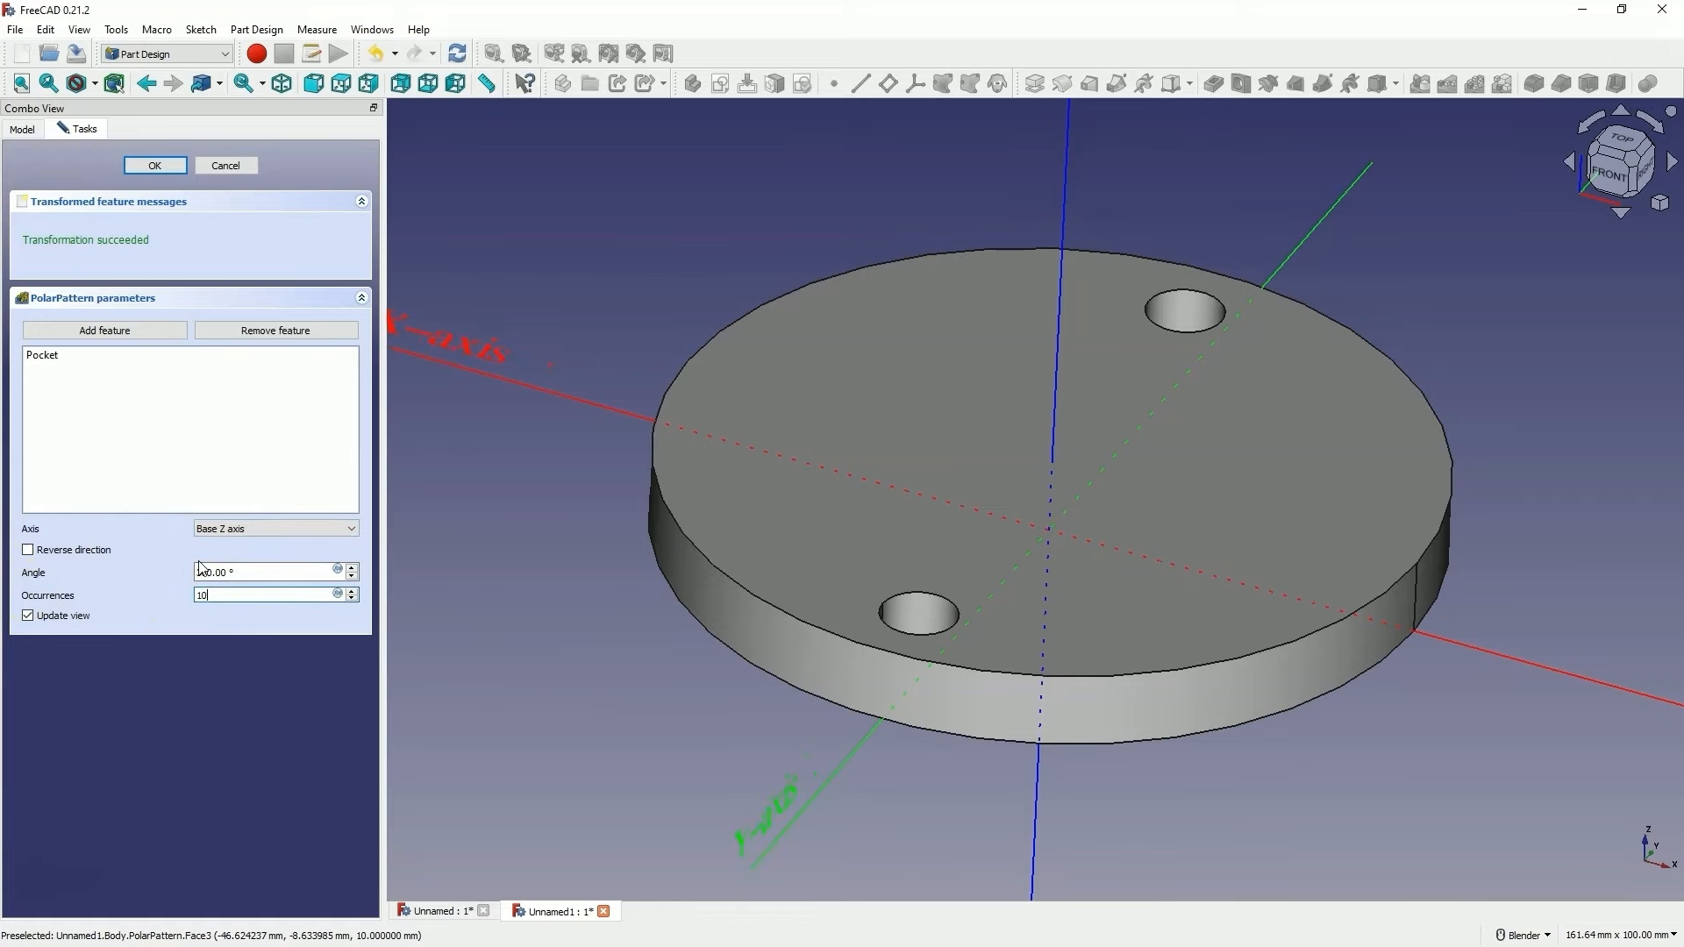
pyautogui.write('10')
pyautogui.moveTo(917, 436); pyautogui.dragTo(1082, 459, button='middle')
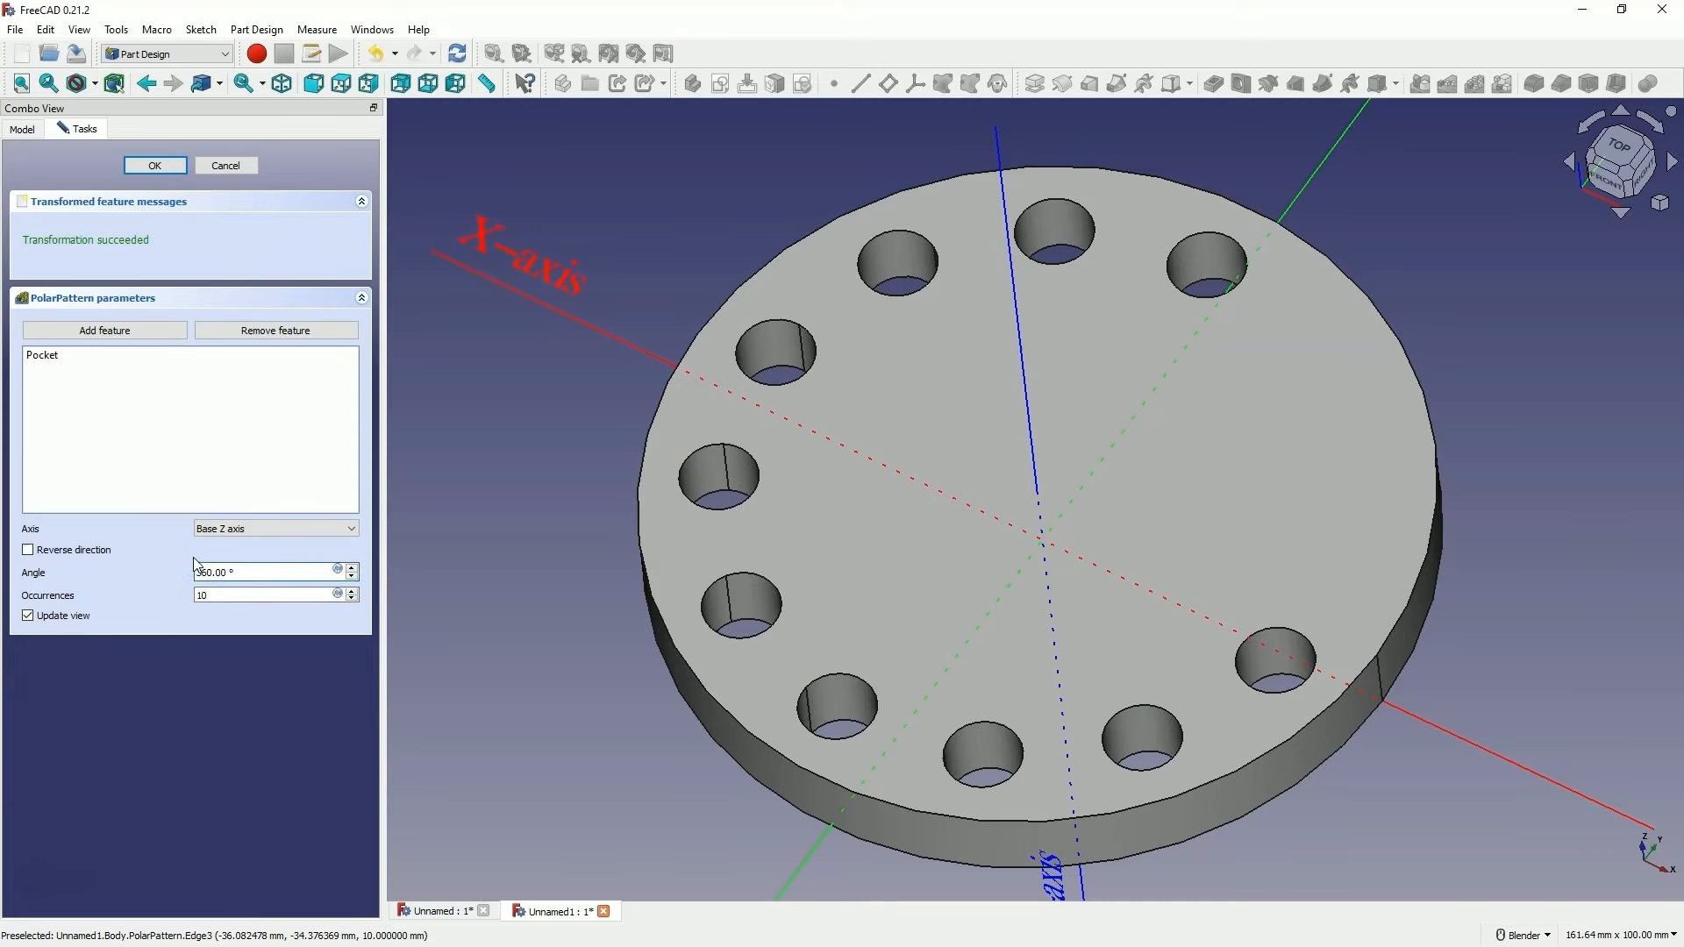
pyautogui.write('3')
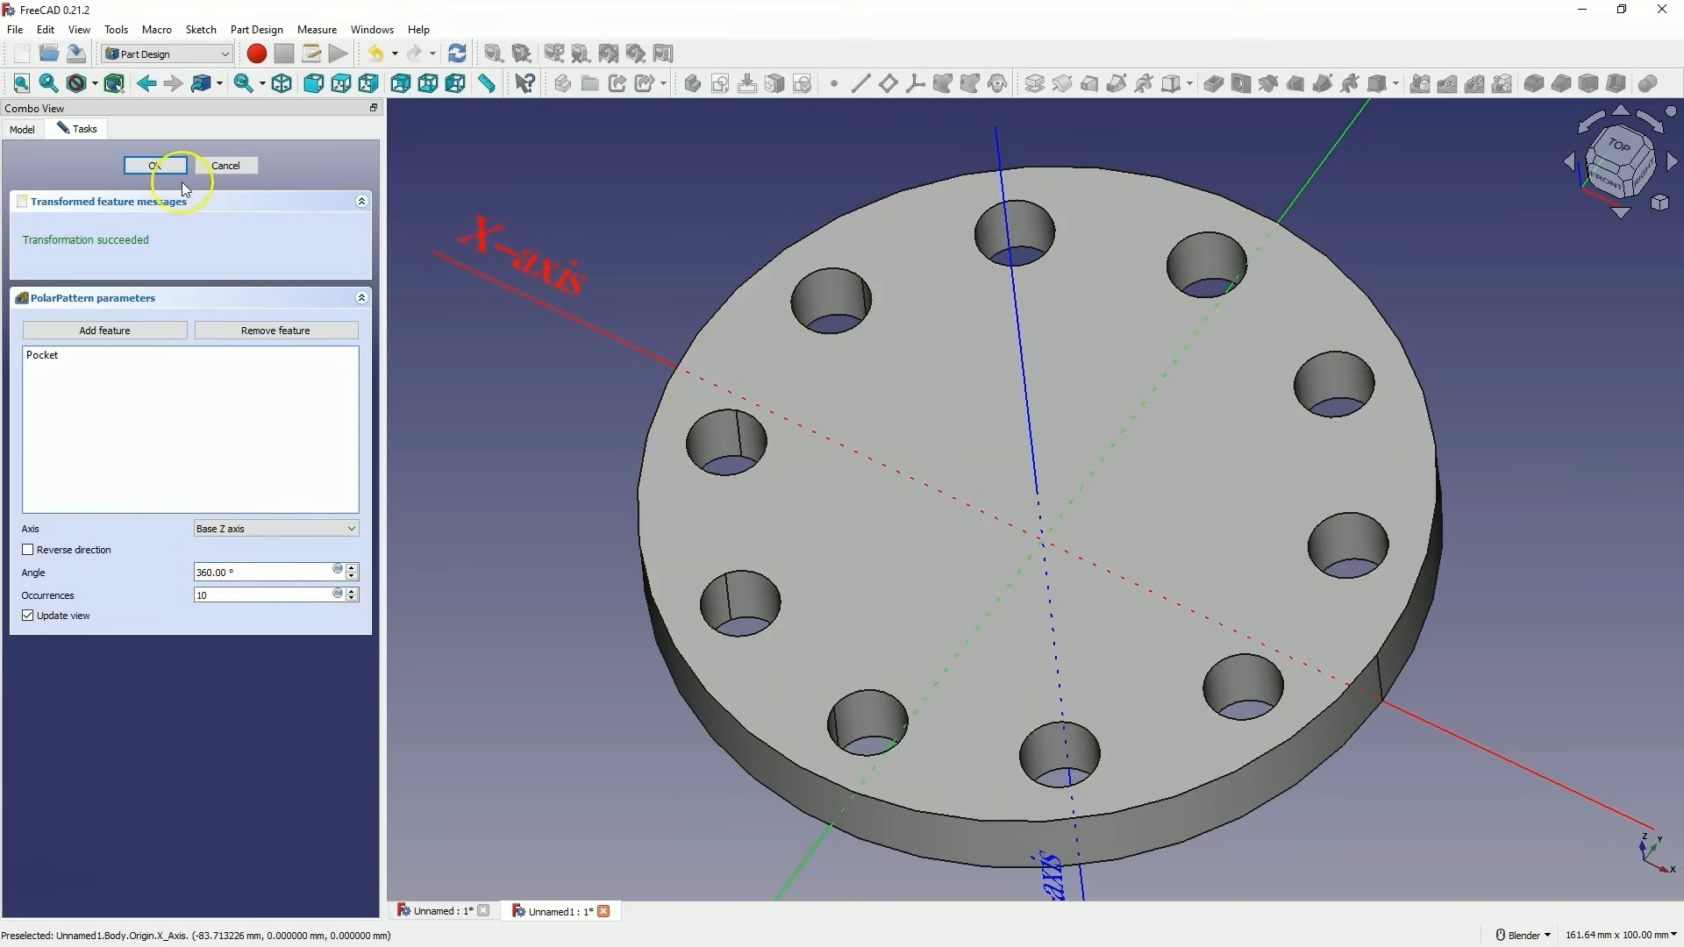
pyautogui.click(156, 166)
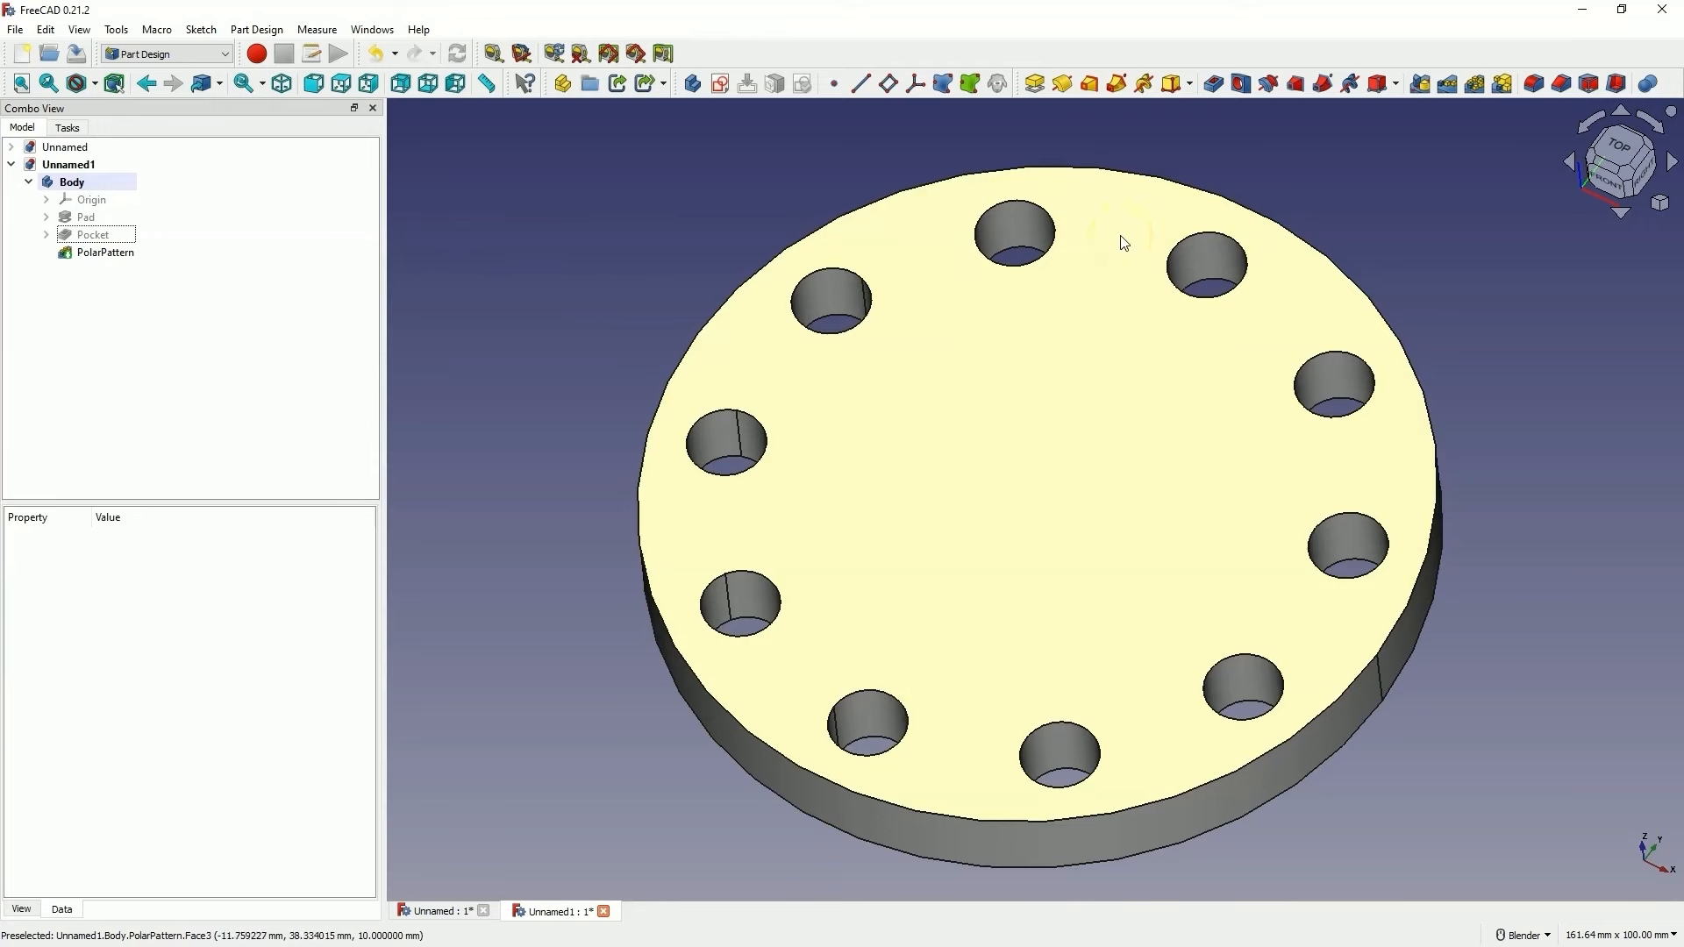
pyautogui.hotkey('ctrl', 'z')
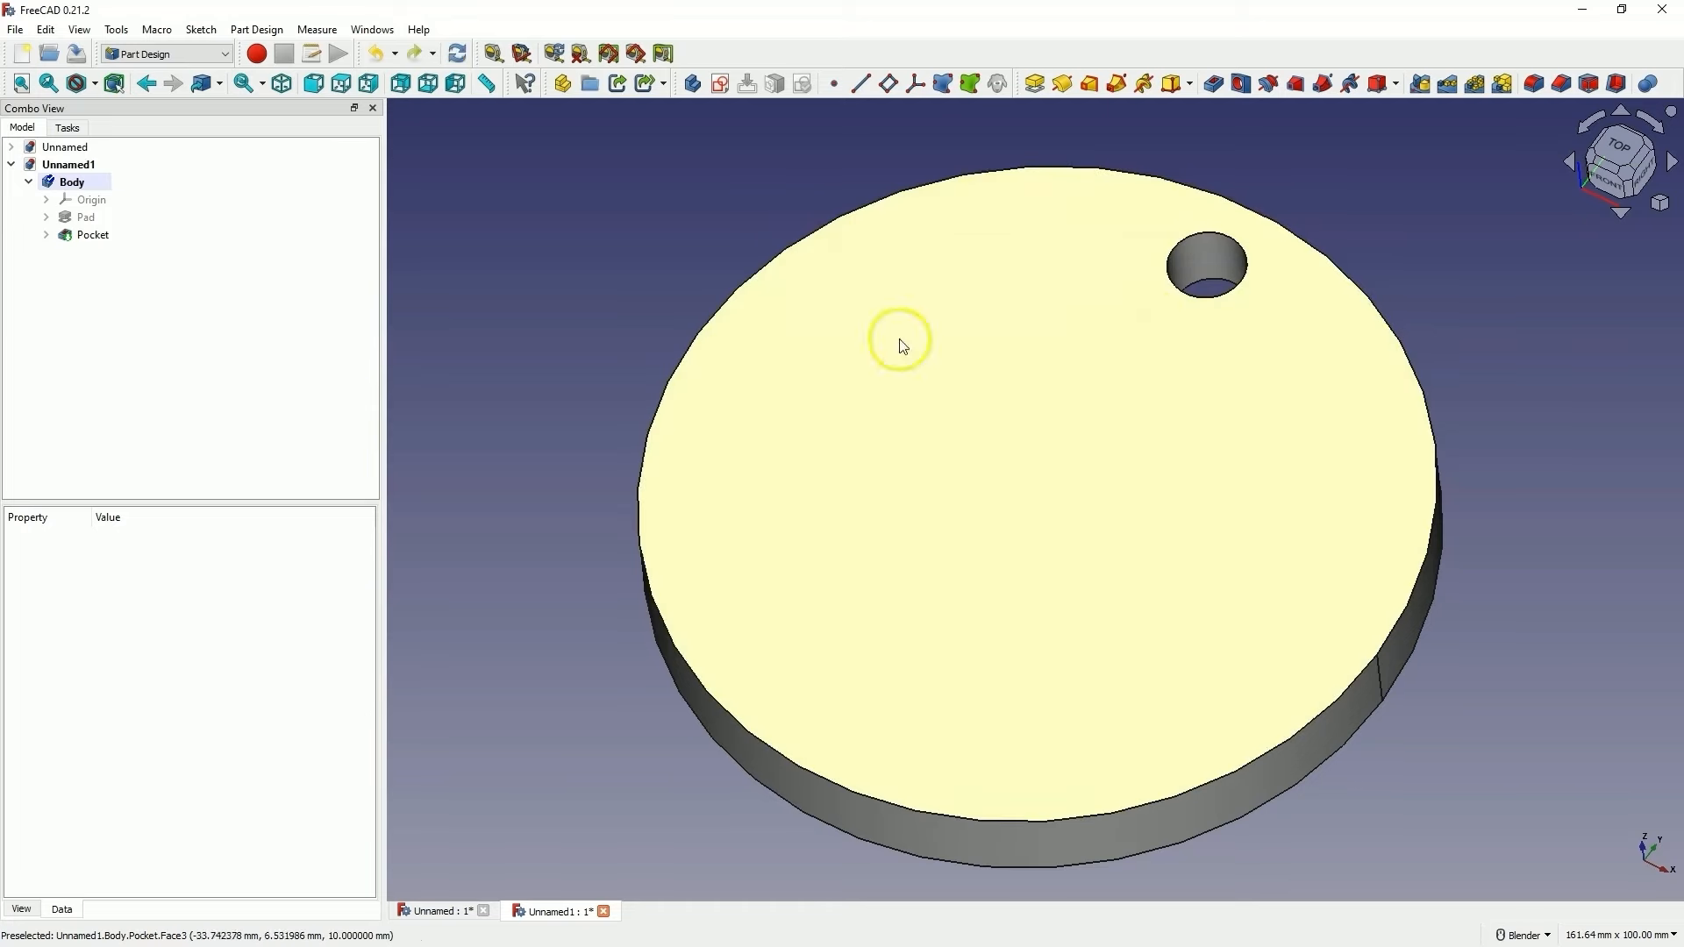
# Sketch on the disc's top face a centered rectangle about 8 × 4 mm, on the vertical axis between the hole and the origin
pyautogui.moveTo(1008, 607); pyautogui.dragTo(1093, 628, button='middle')
pyautogui.click(1005, 365)
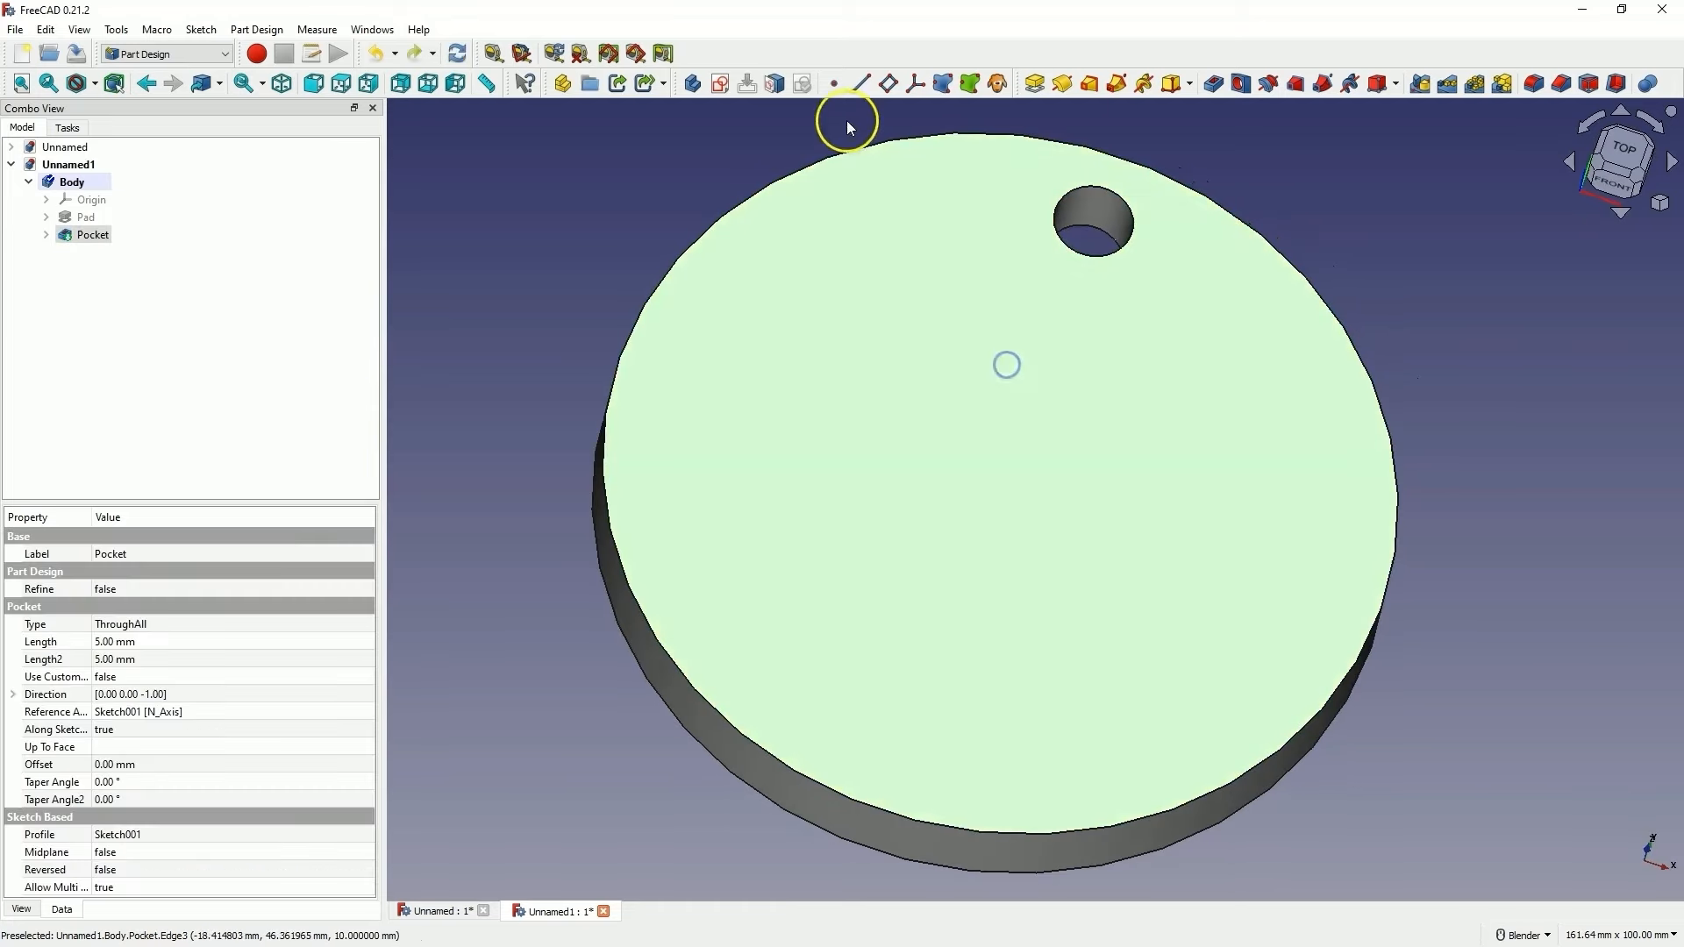
pyautogui.click(888, 250)
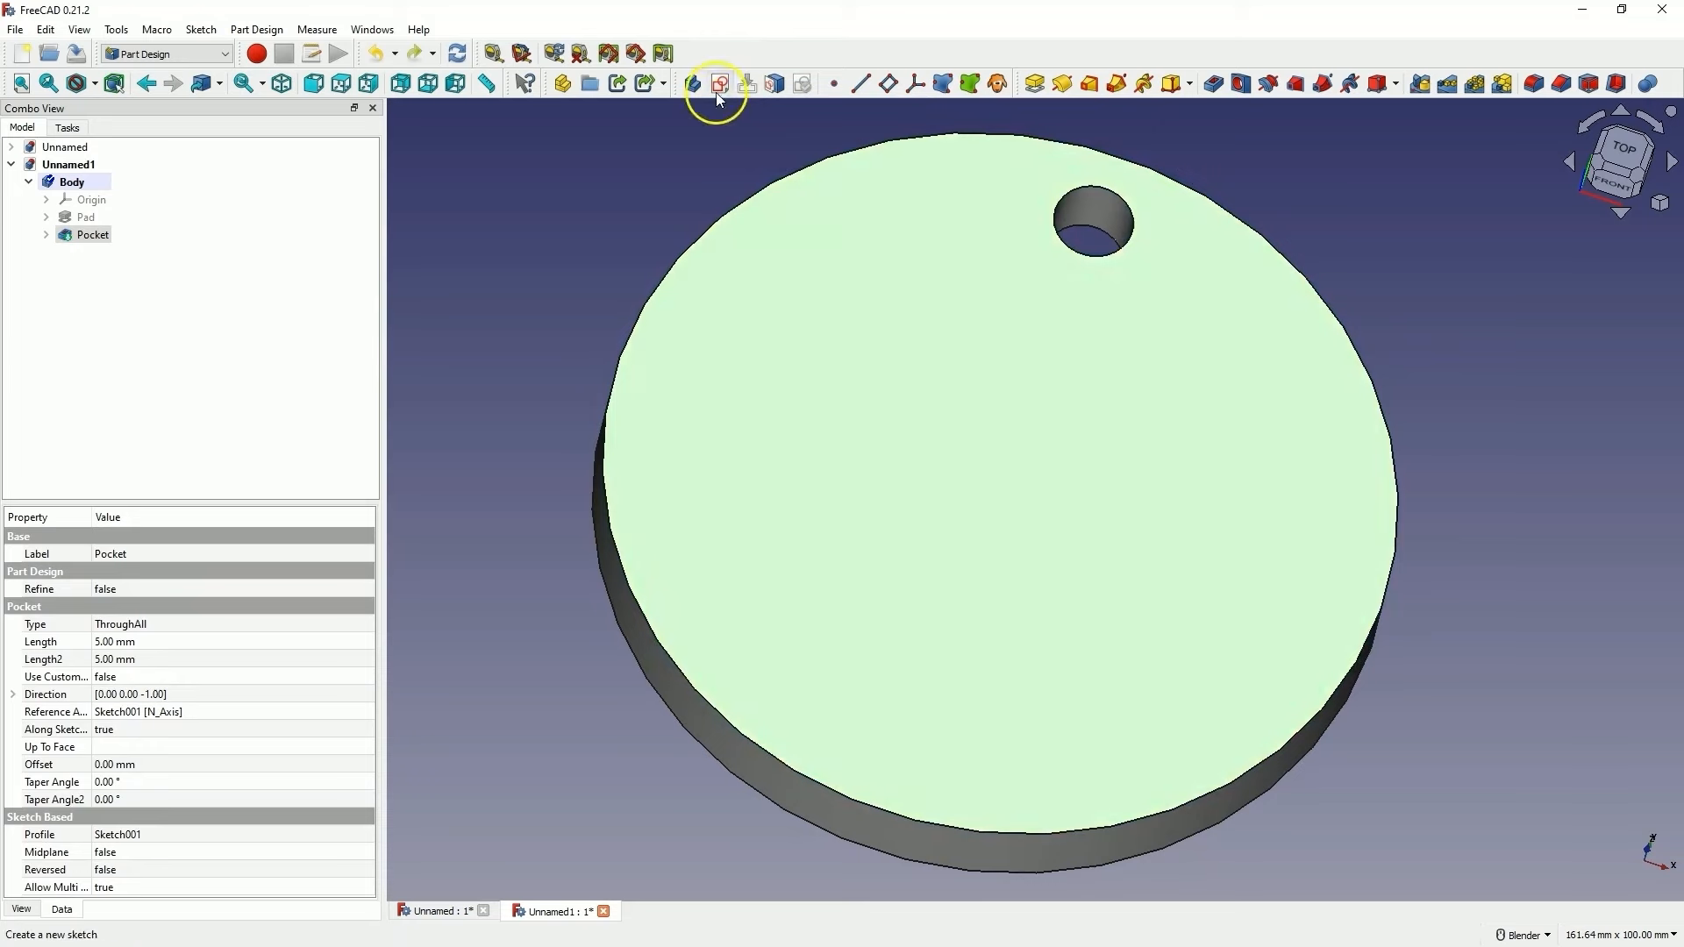
pyautogui.click(719, 84)
pyautogui.click(909, 87)
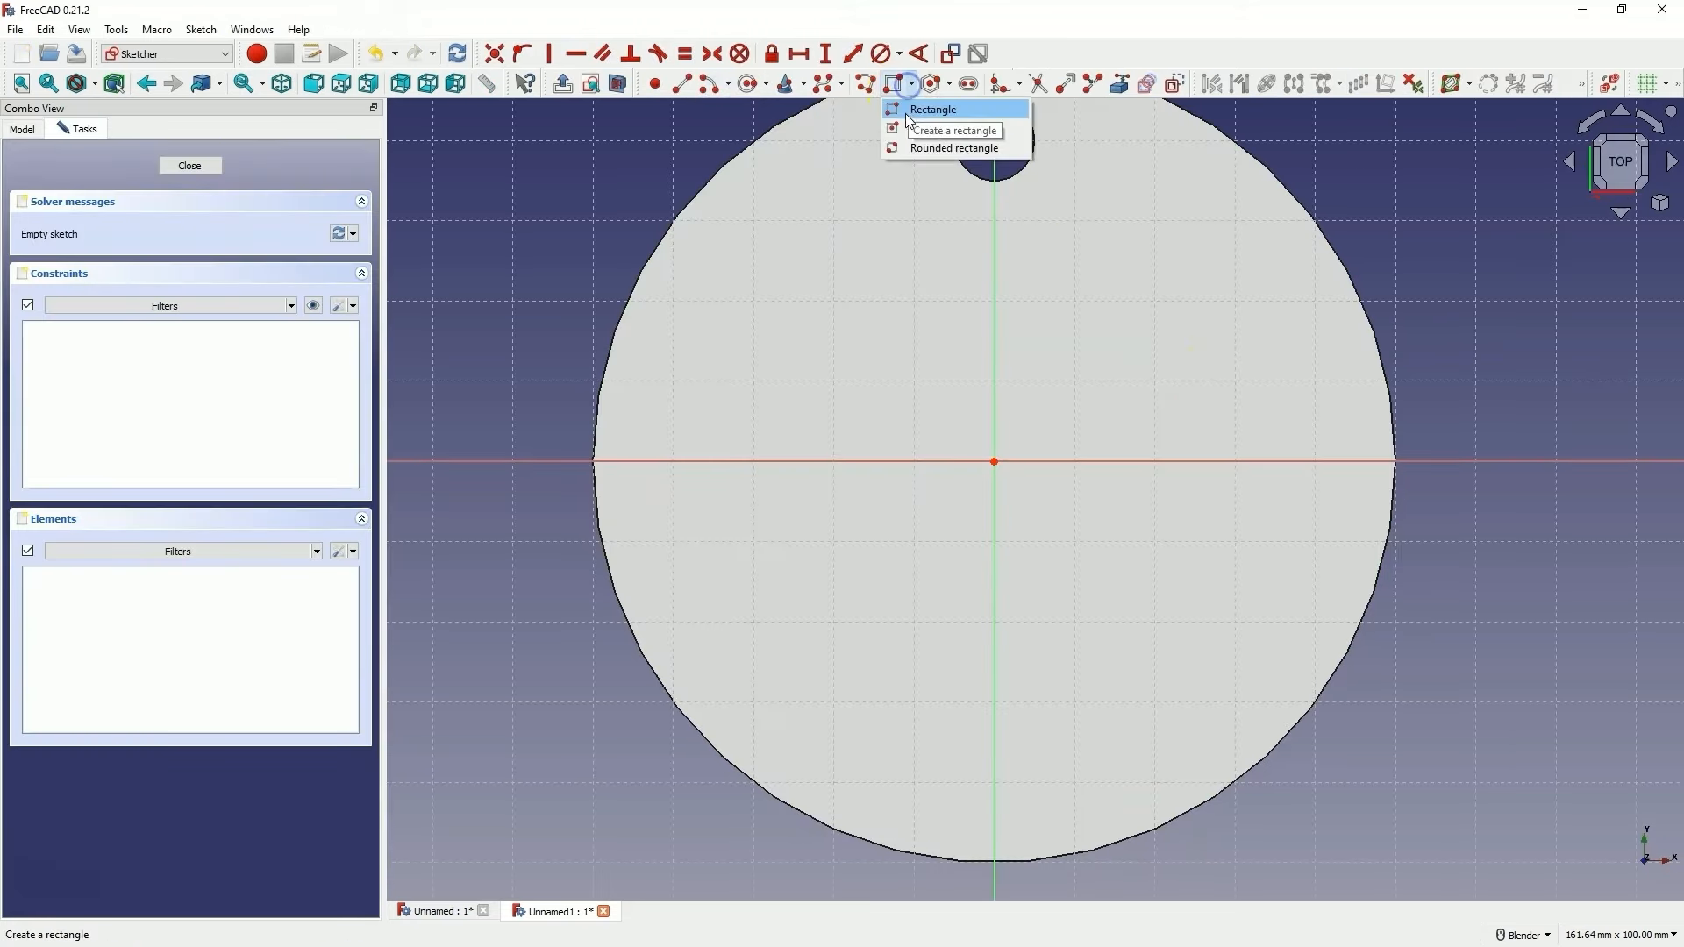
pyautogui.click(910, 127)
pyautogui.click(994, 214)
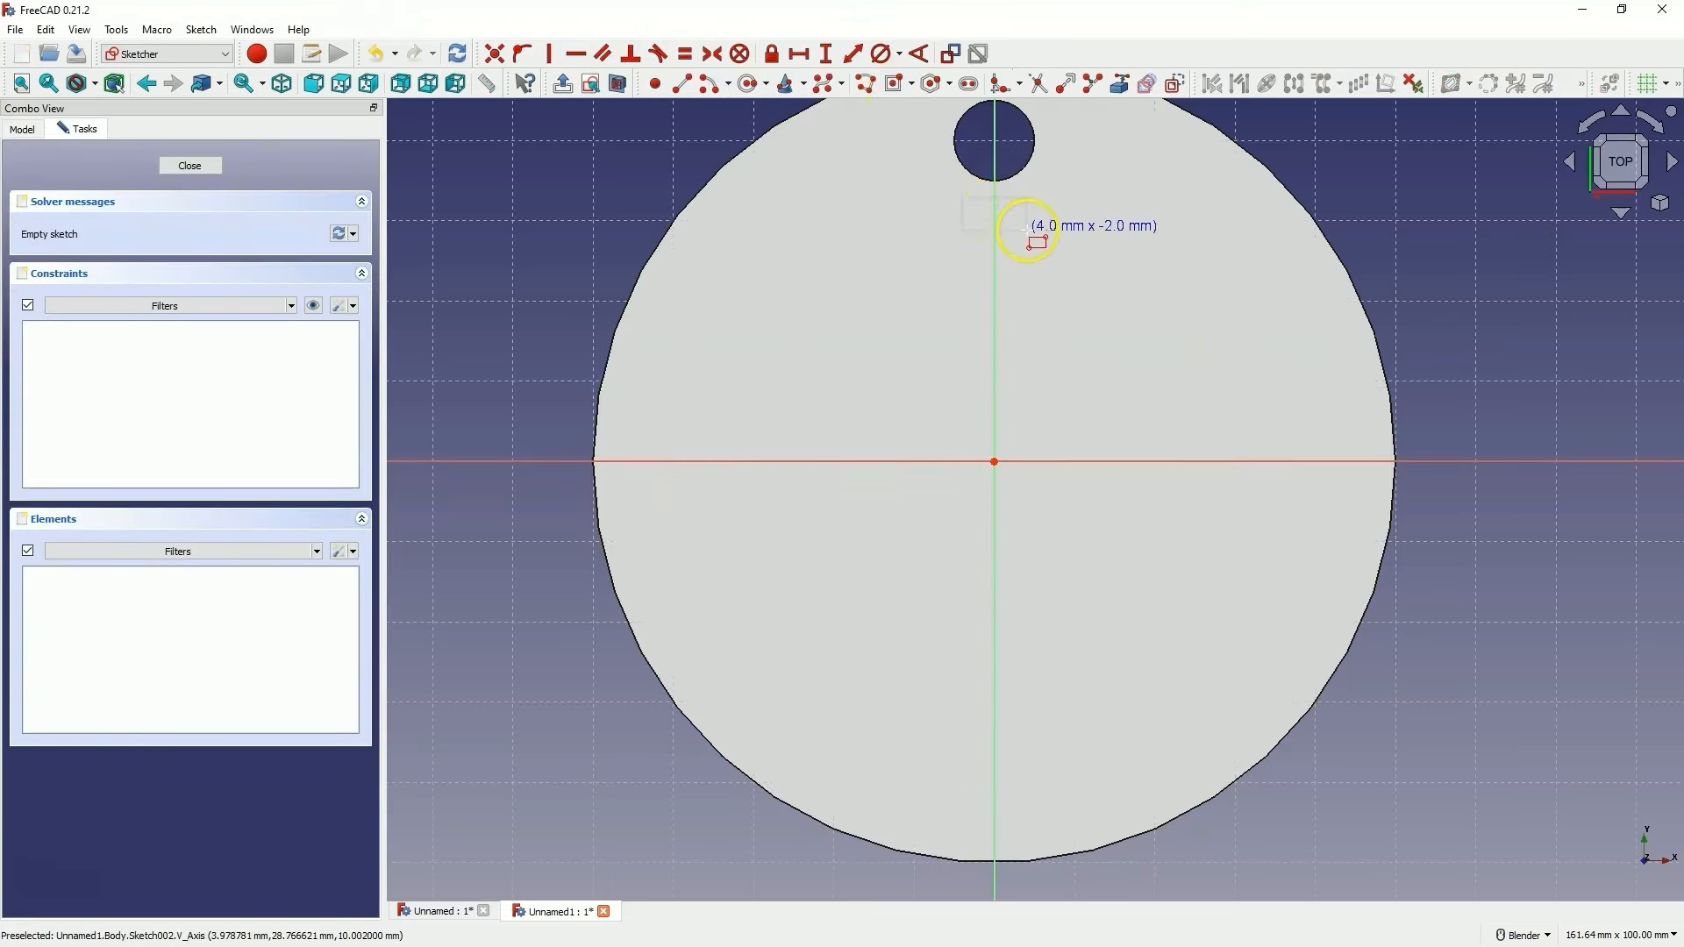
pyautogui.click(1015, 225)
# Close the rectangle sketch and pad it with the default settings
pyautogui.click(209, 163)
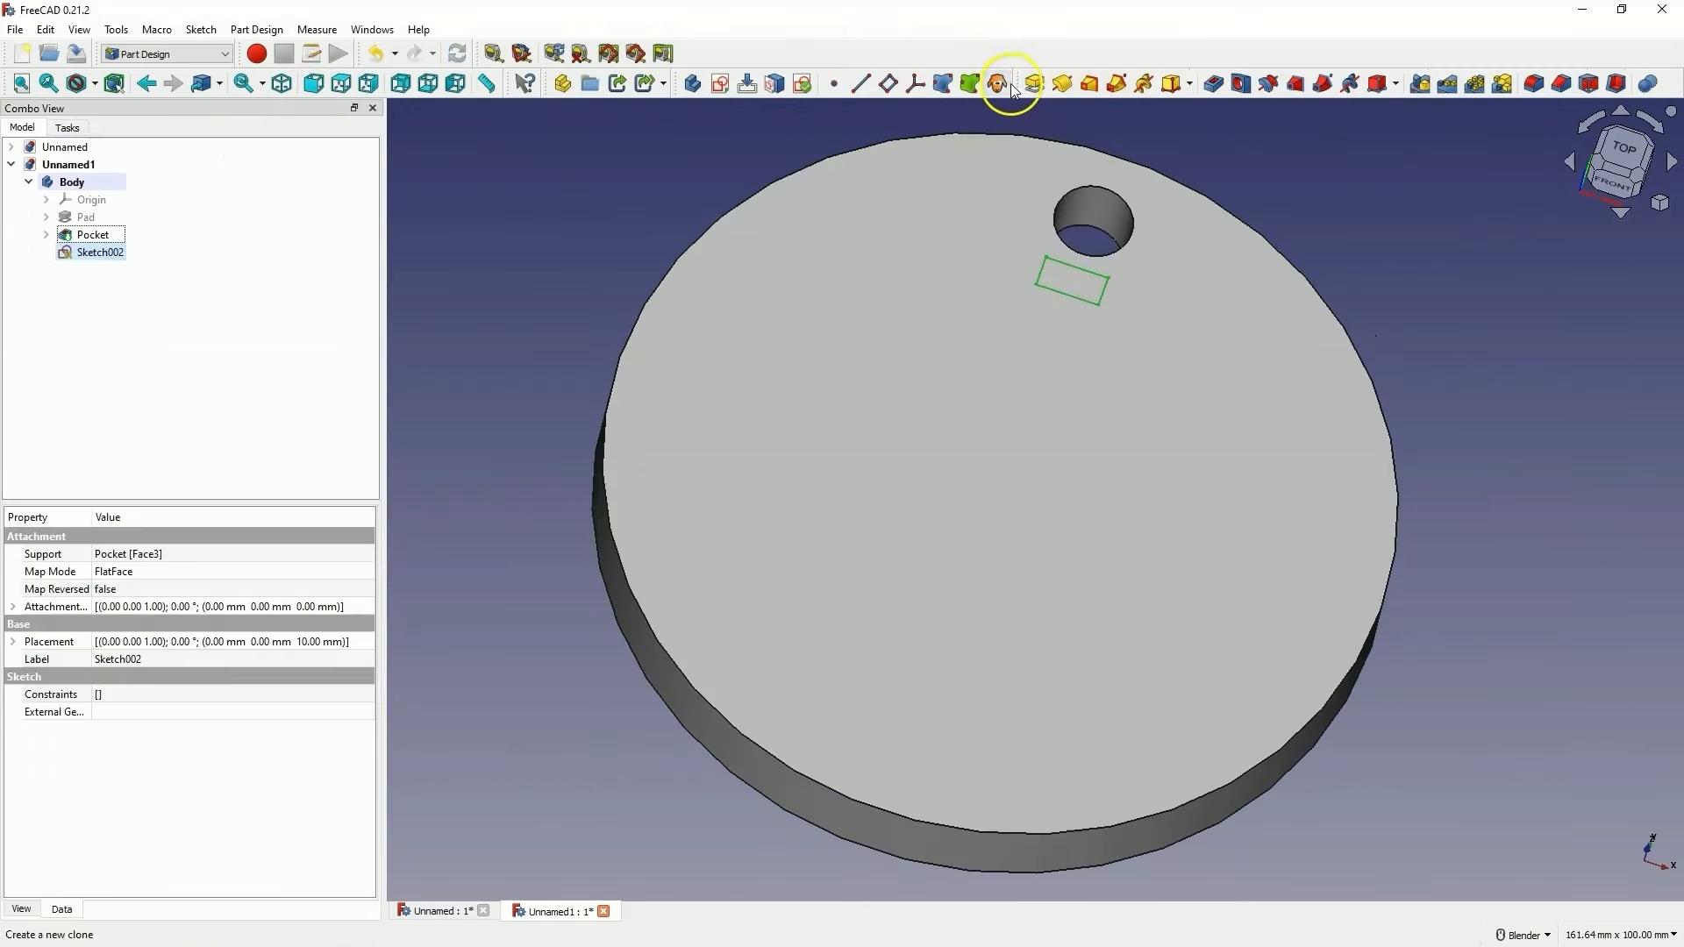
pyautogui.click(1033, 84)
pyautogui.click(158, 170)
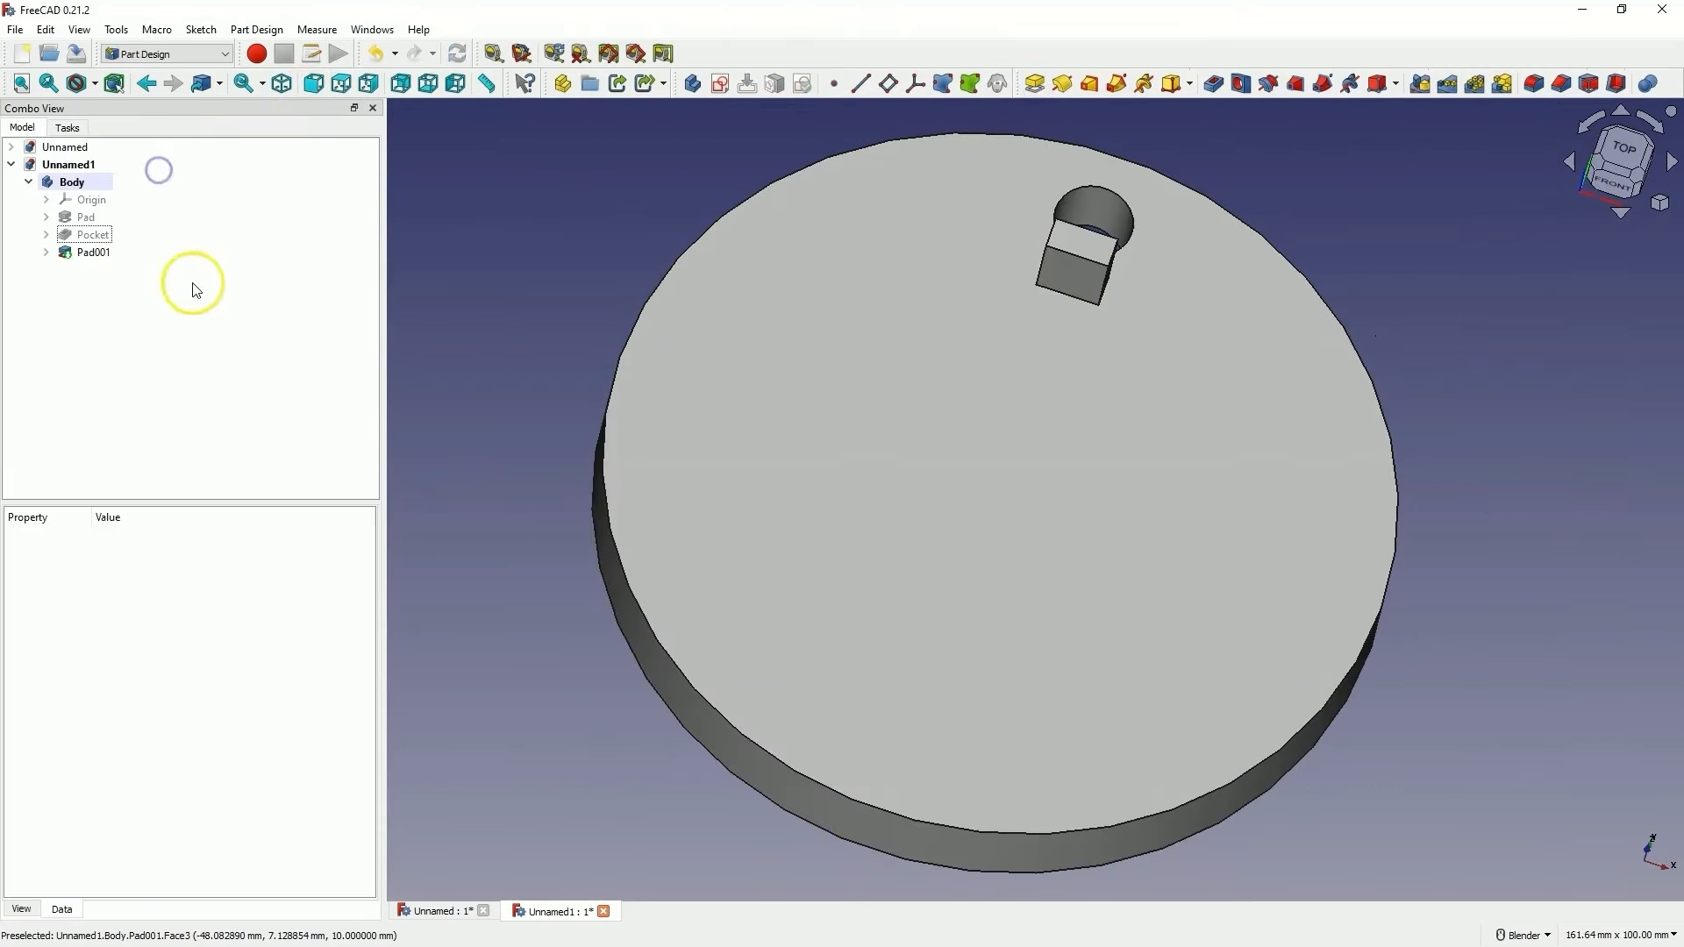
# Polar-pattern the hole and the rectangular pad together around the normal sketch axis, with 10 occurrences over 360°
pyautogui.click(92, 234)
pyautogui.click(103, 254)
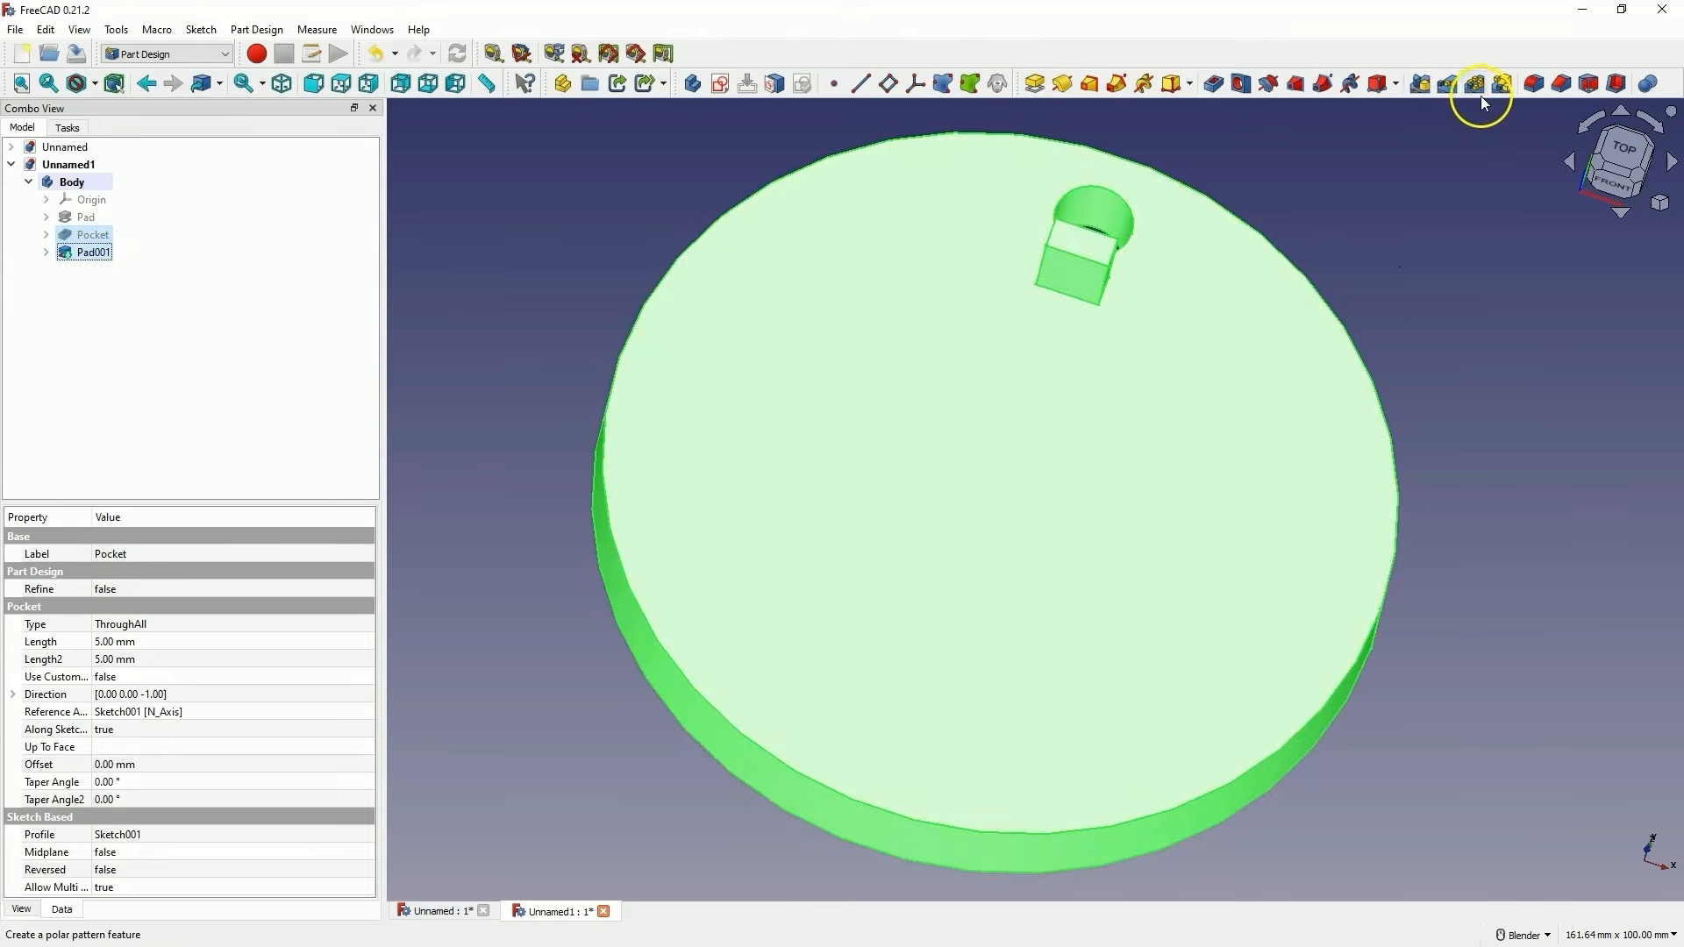
pyautogui.click(1474, 92)
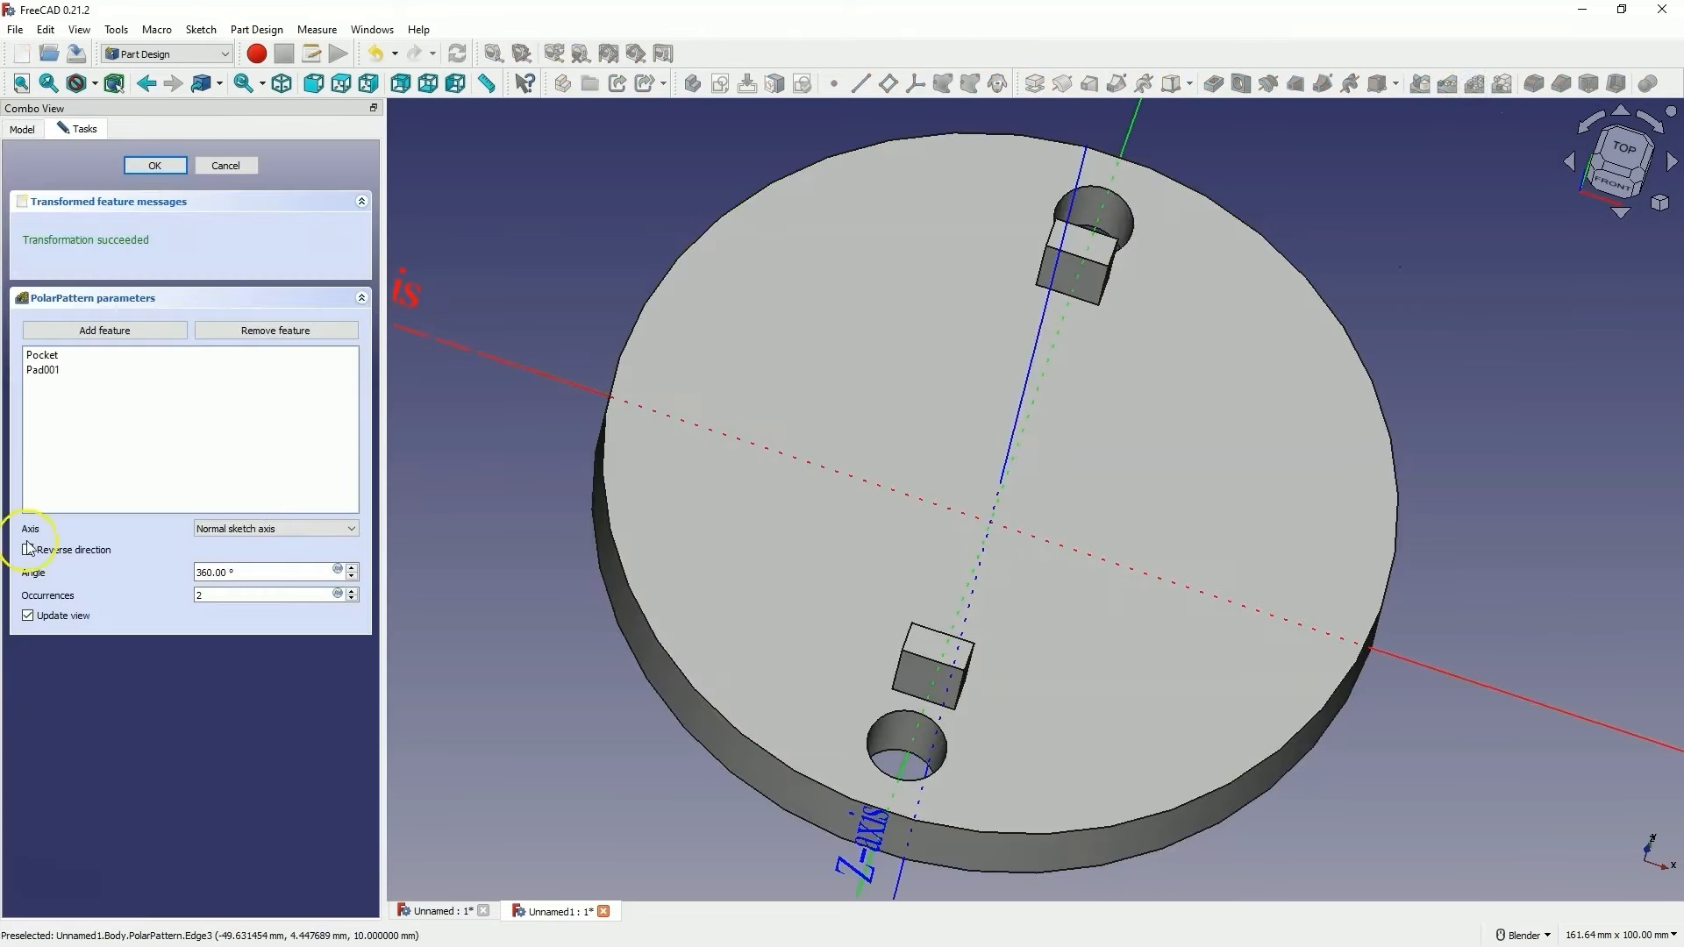
pyautogui.press('BackSpace')
pyautogui.write('10')
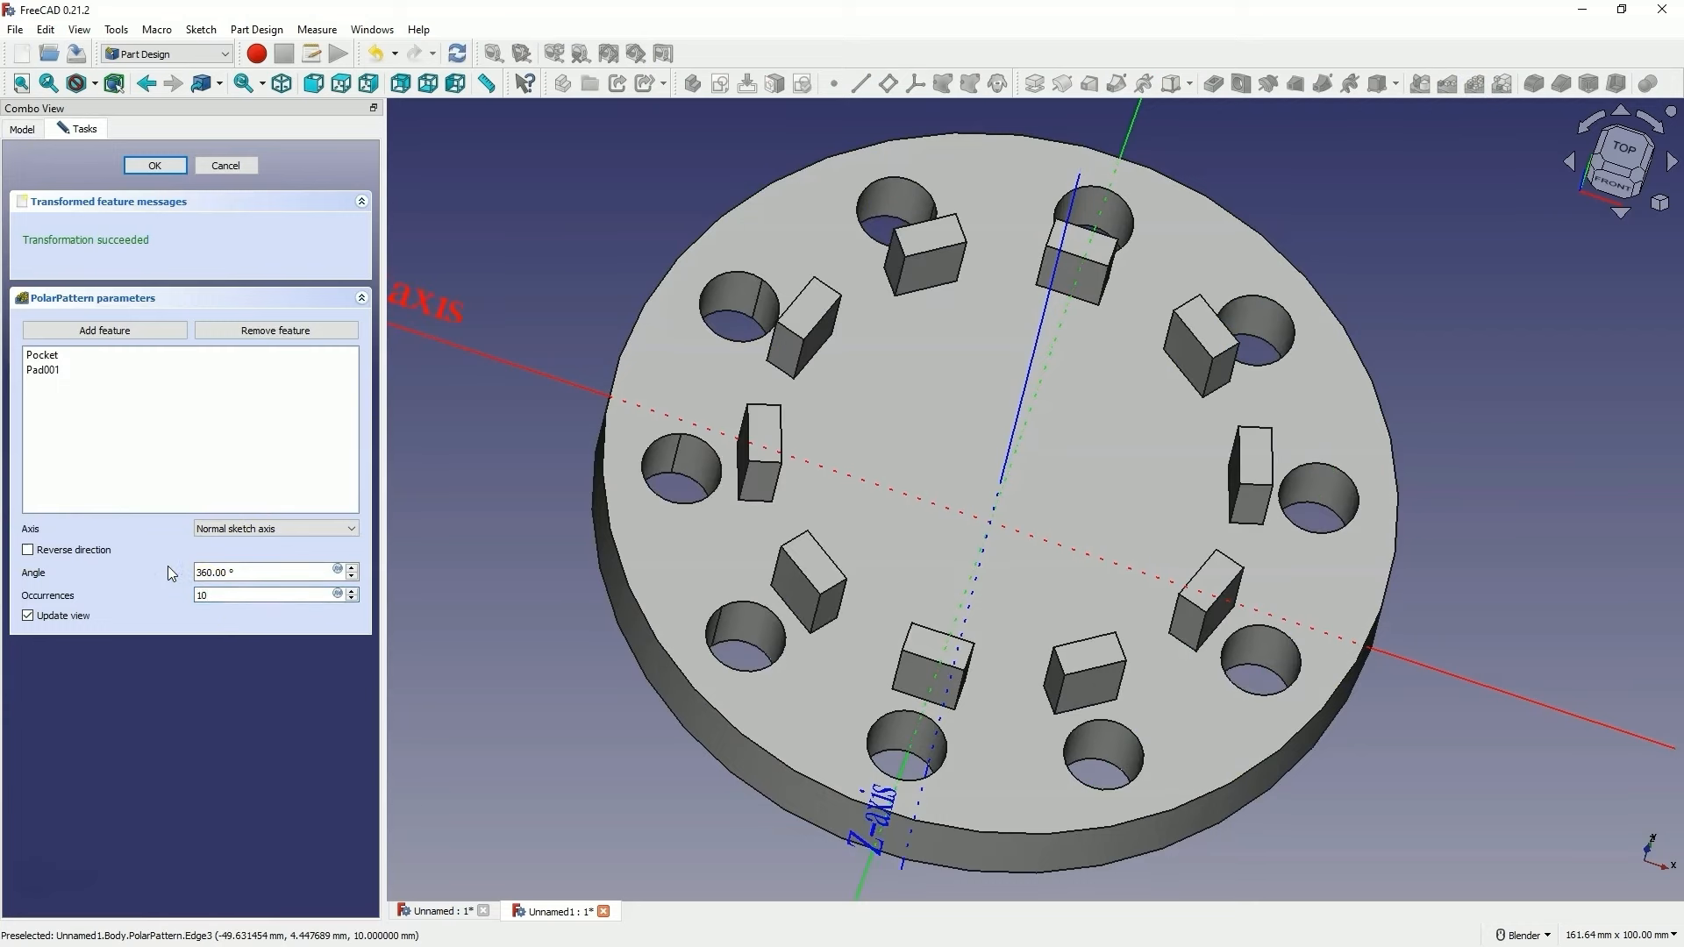
pyautogui.click(145, 166)
pyautogui.moveTo(1100, 481); pyautogui.dragTo(1070, 427, button='middle')
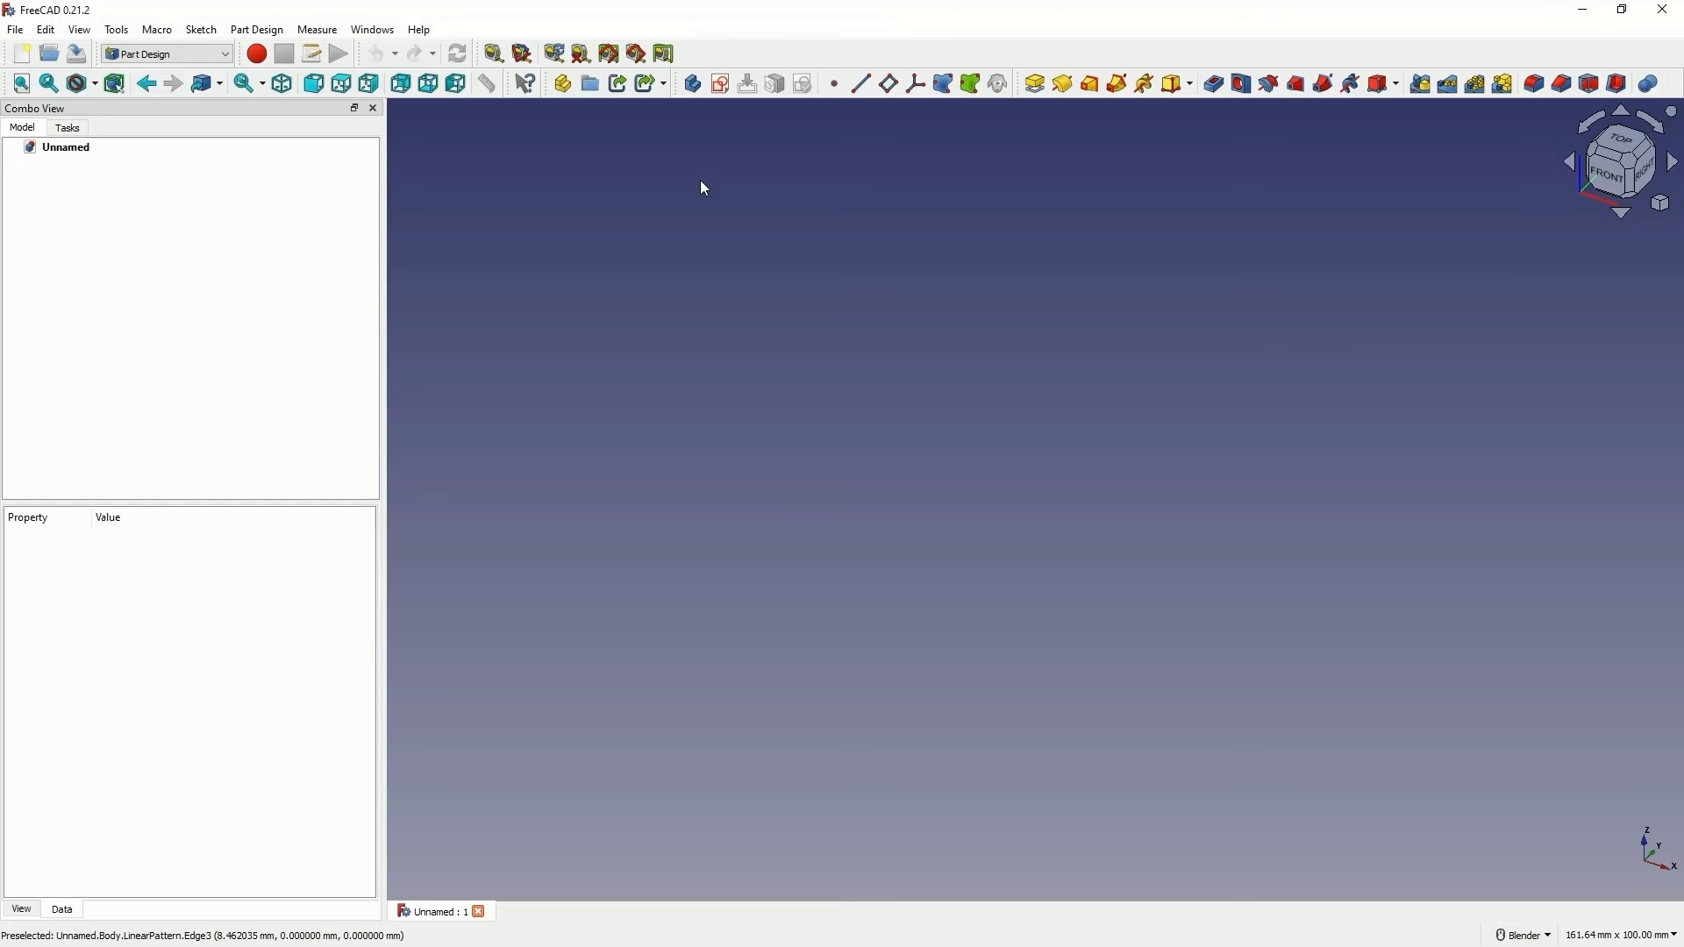
# In the empty document, create a sketch on the XY plane and draw a circle about 34 mm in diameter centred on the origin
pyautogui.click(722, 84)
pyautogui.click(956, 312)
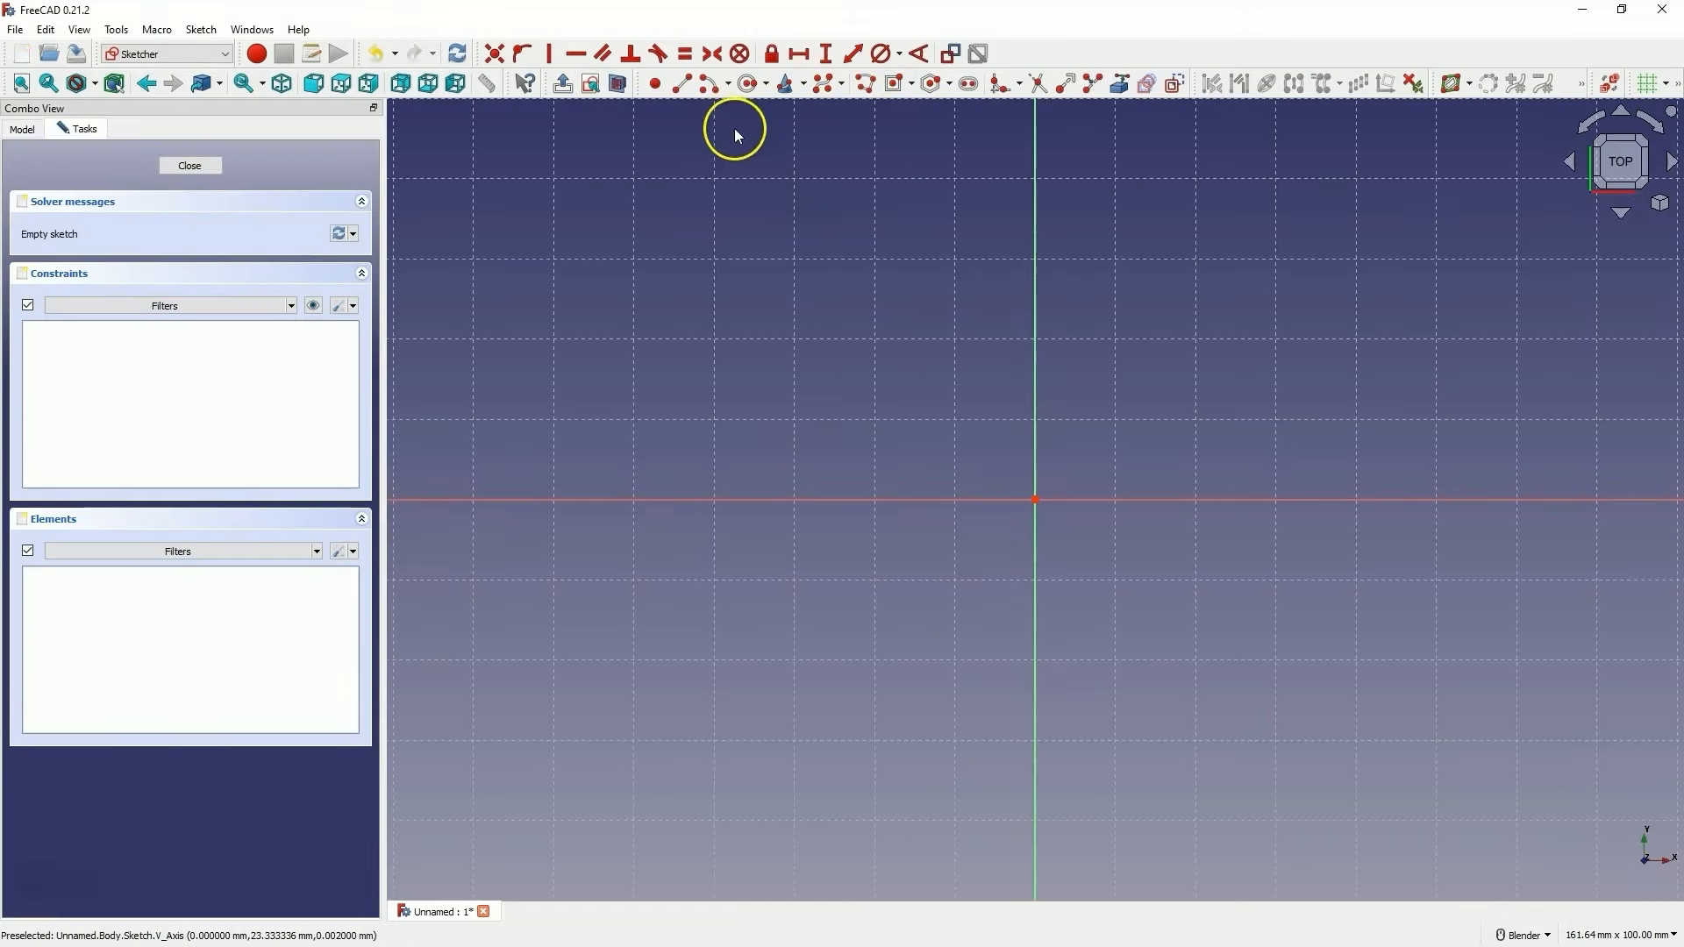
pyautogui.click(742, 88)
pyautogui.click(1035, 499)
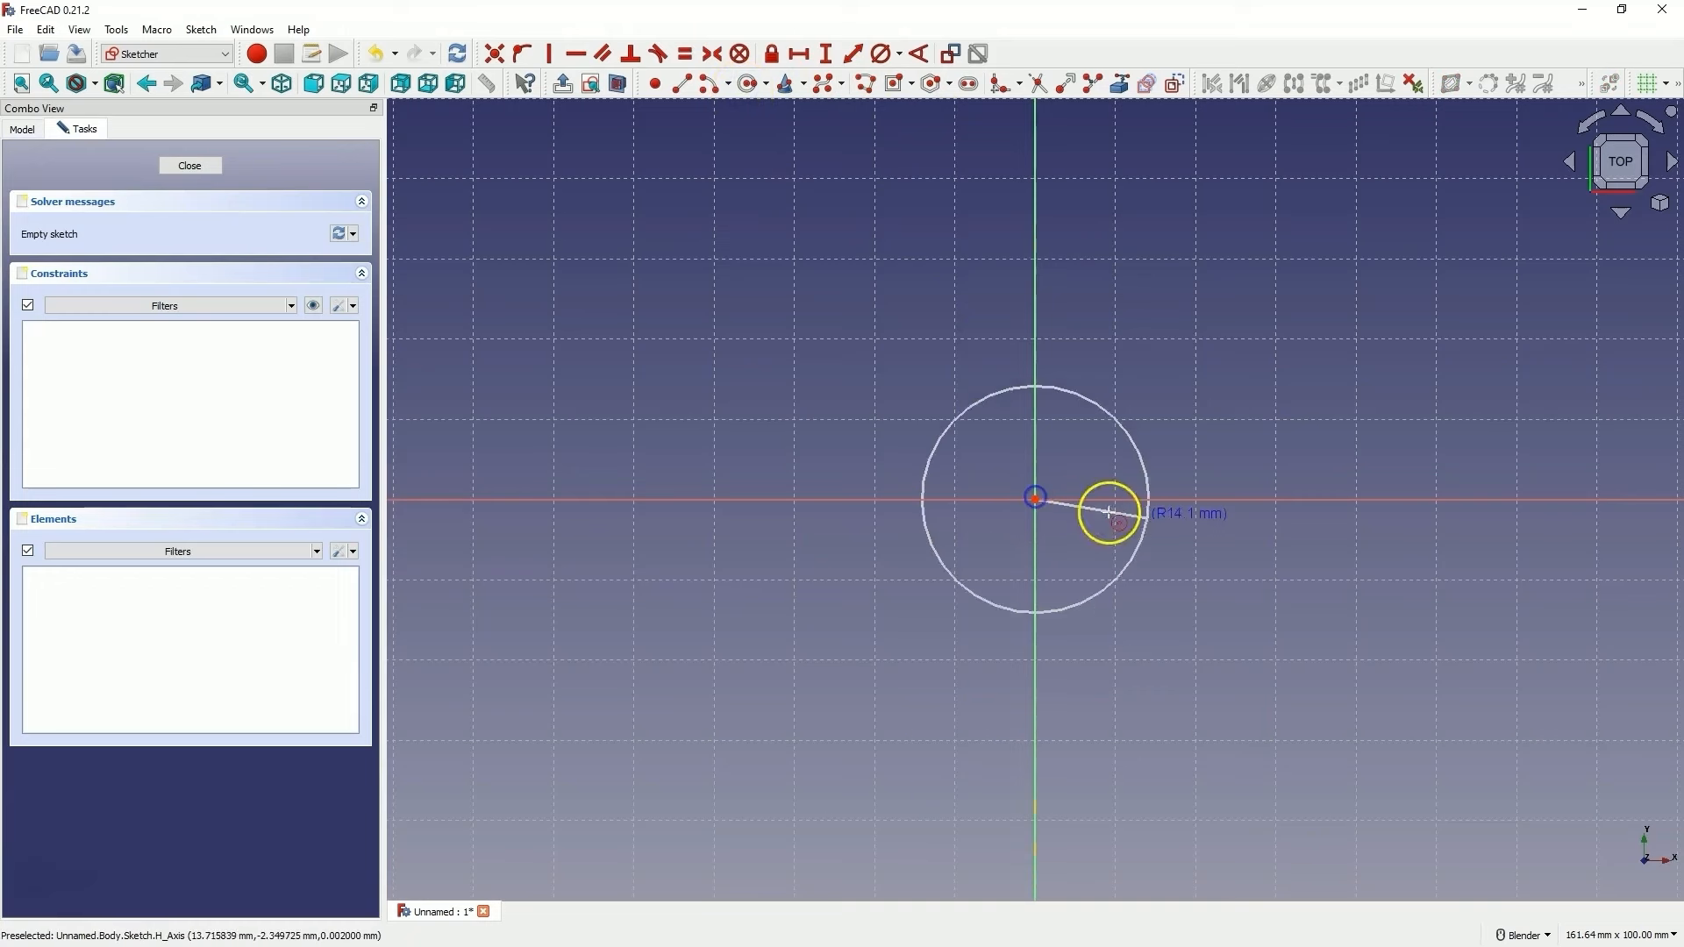
pyautogui.click(1169, 519)
# Constrain the circle's diameter to 50 mm and close the sketch
pyautogui.click(884, 63)
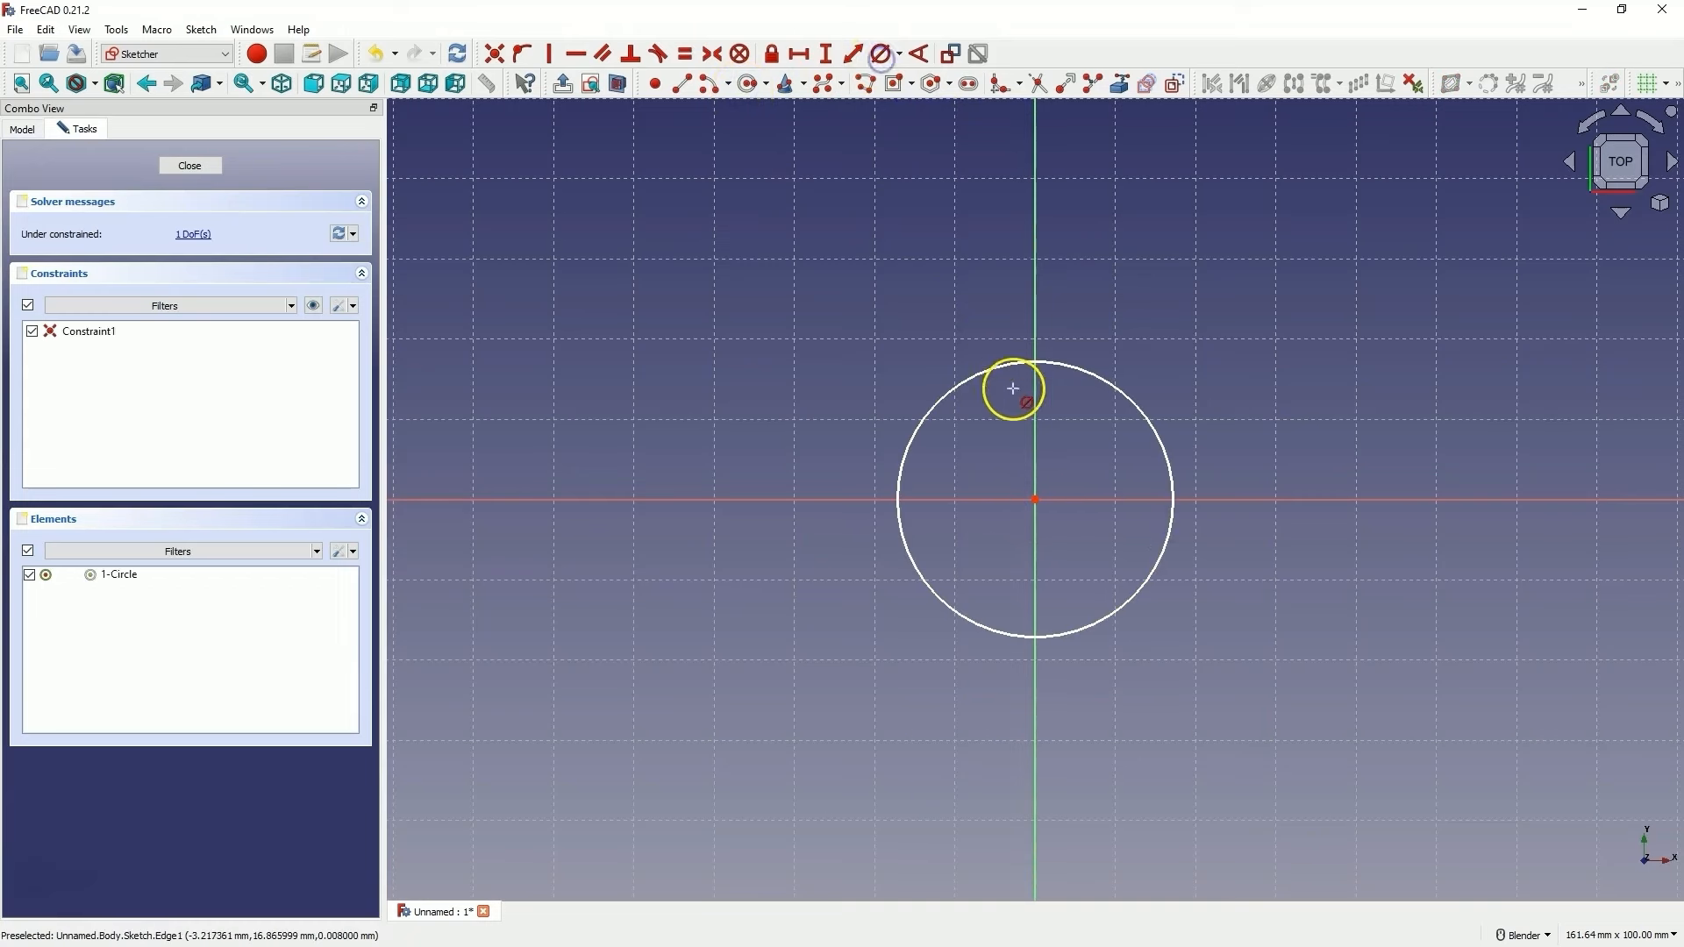
pyautogui.click(997, 373)
pyautogui.write('5')
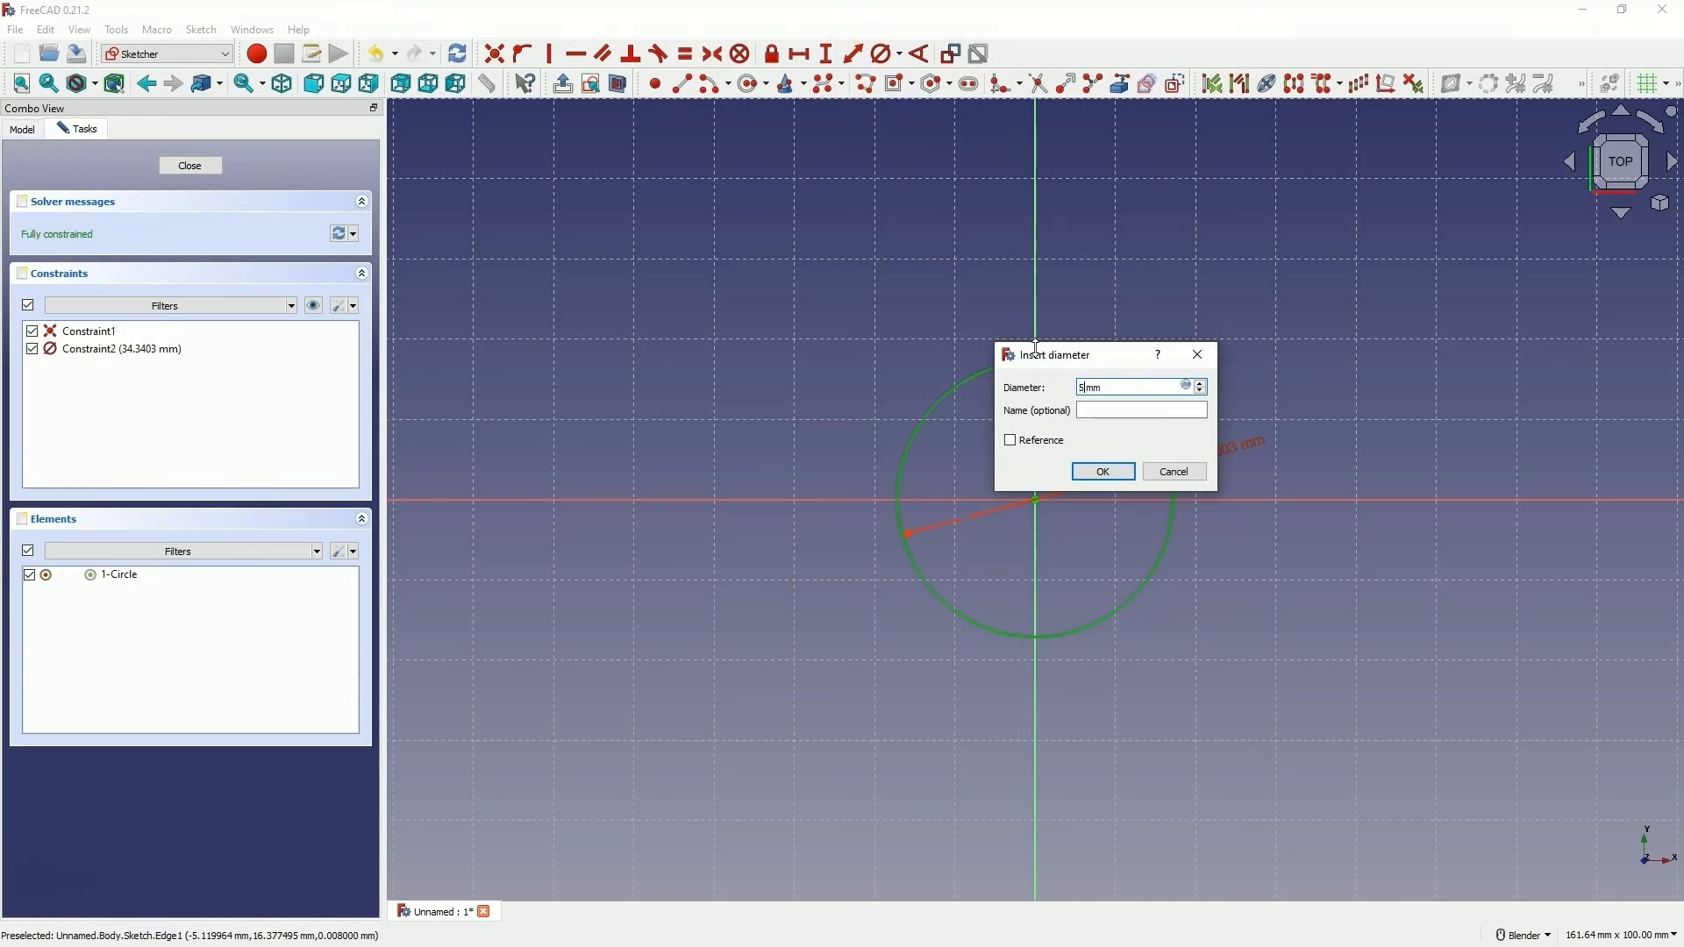
pyautogui.write('0')
pyautogui.press('Return')
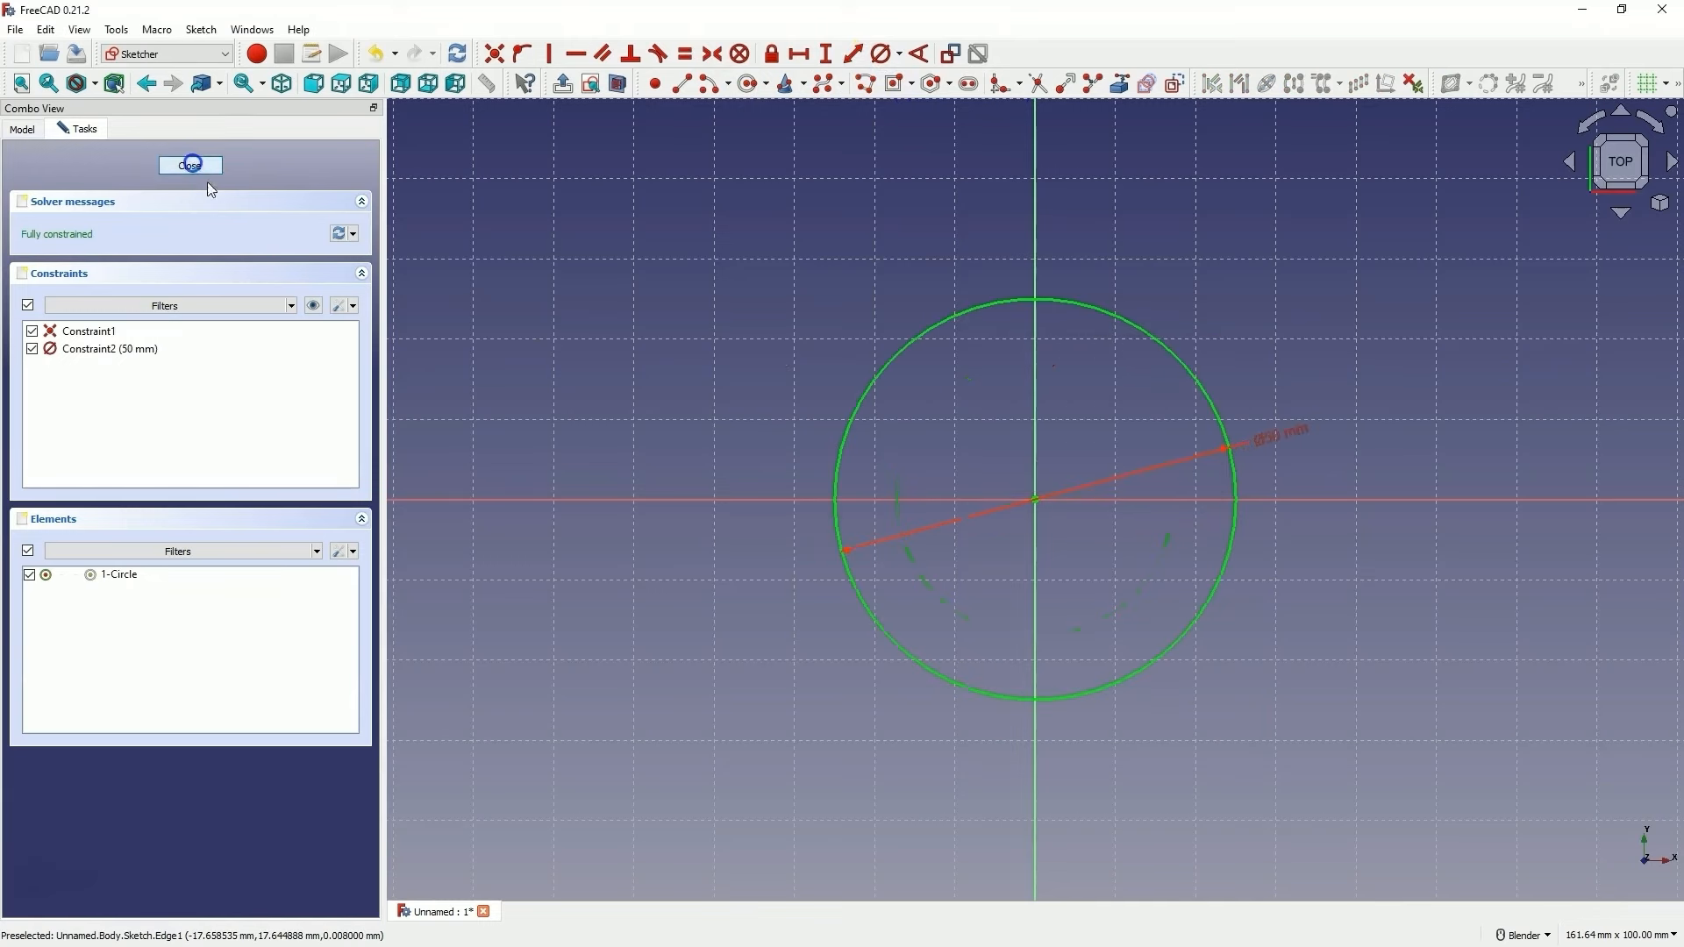
pyautogui.click(192, 165)
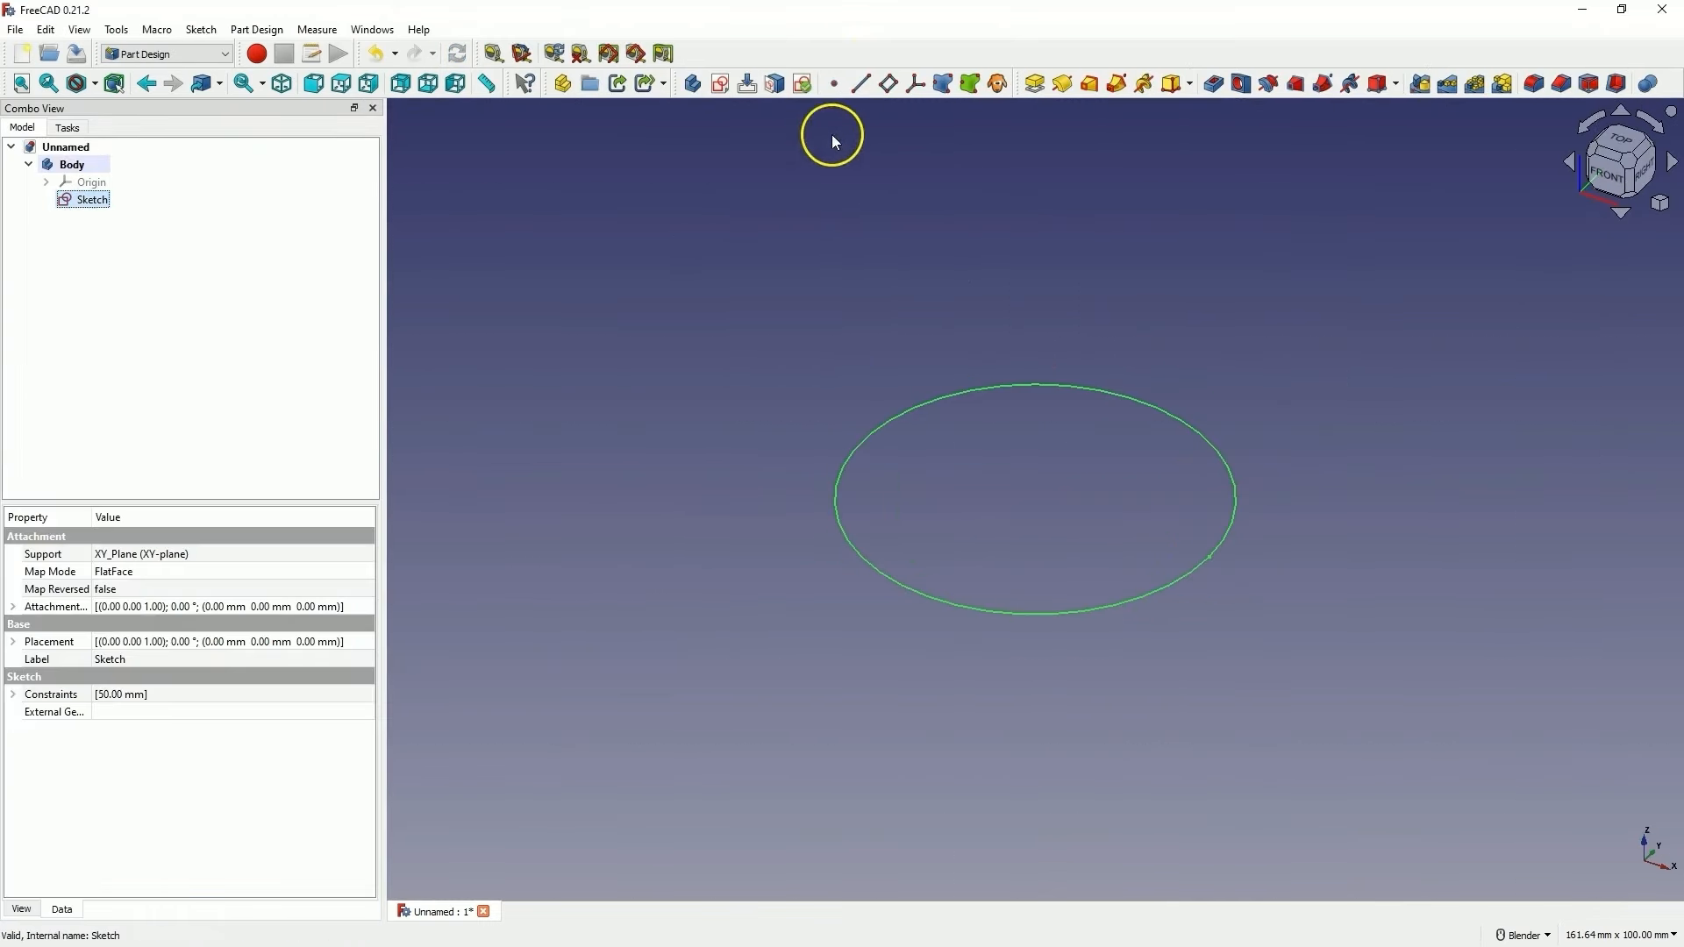
# Create a datum plane attached to the circle sketch in Object's XY mode, offset 50 mm in the z-direction
pyautogui.click(888, 84)
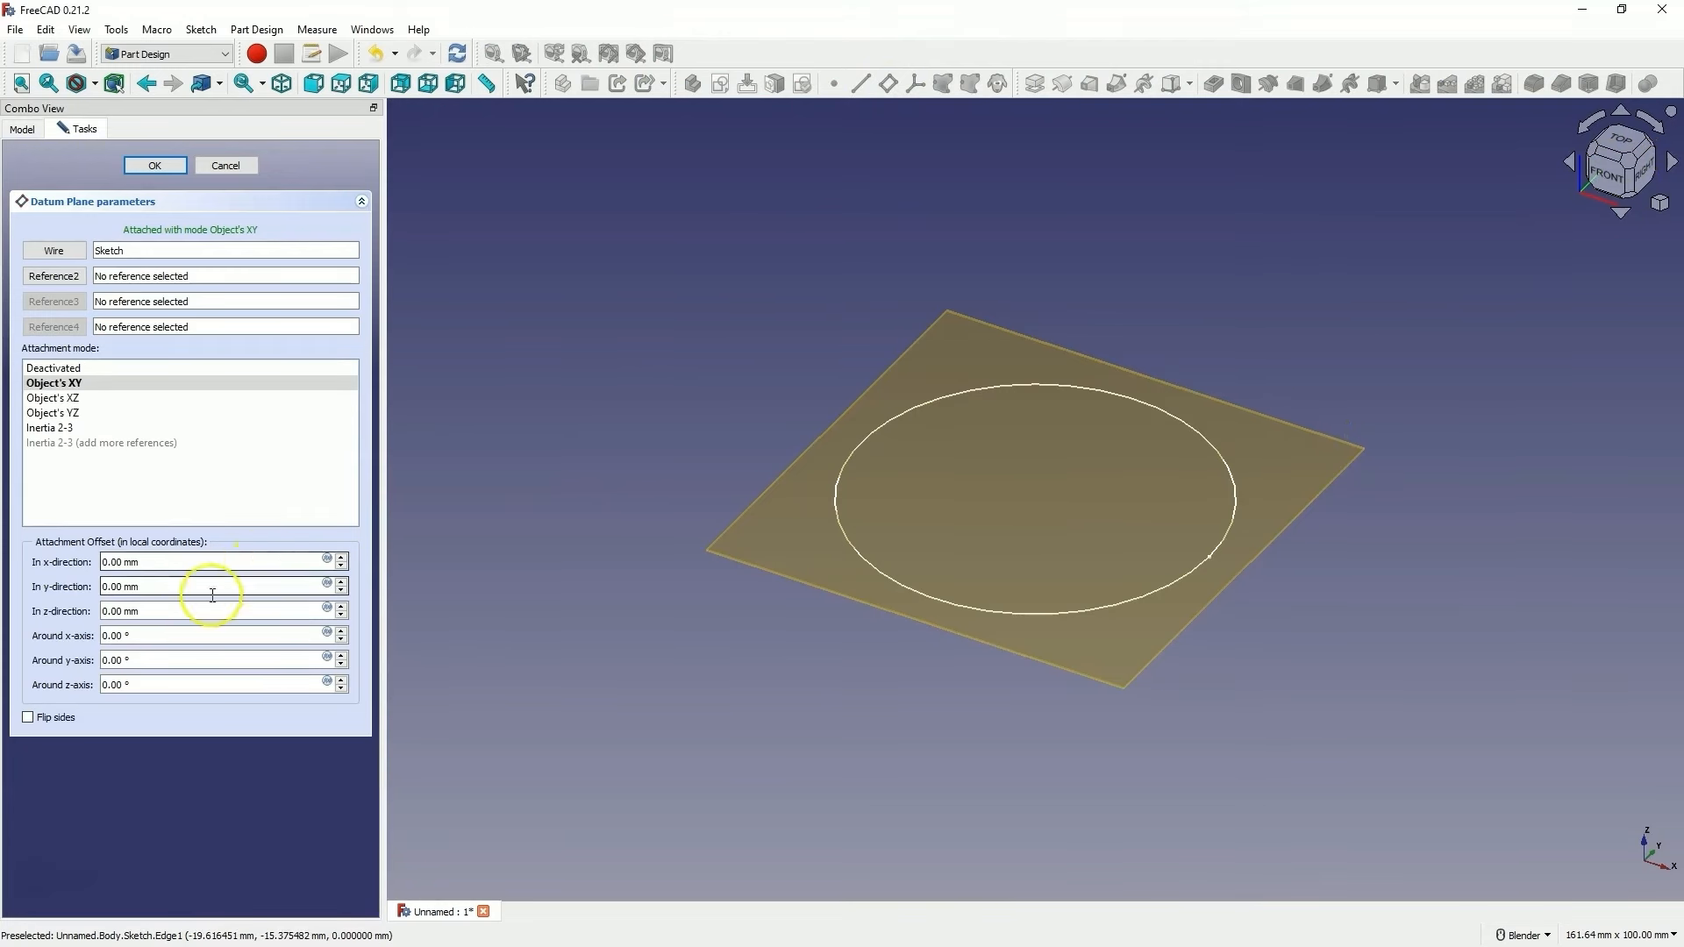
pyautogui.click(110, 611)
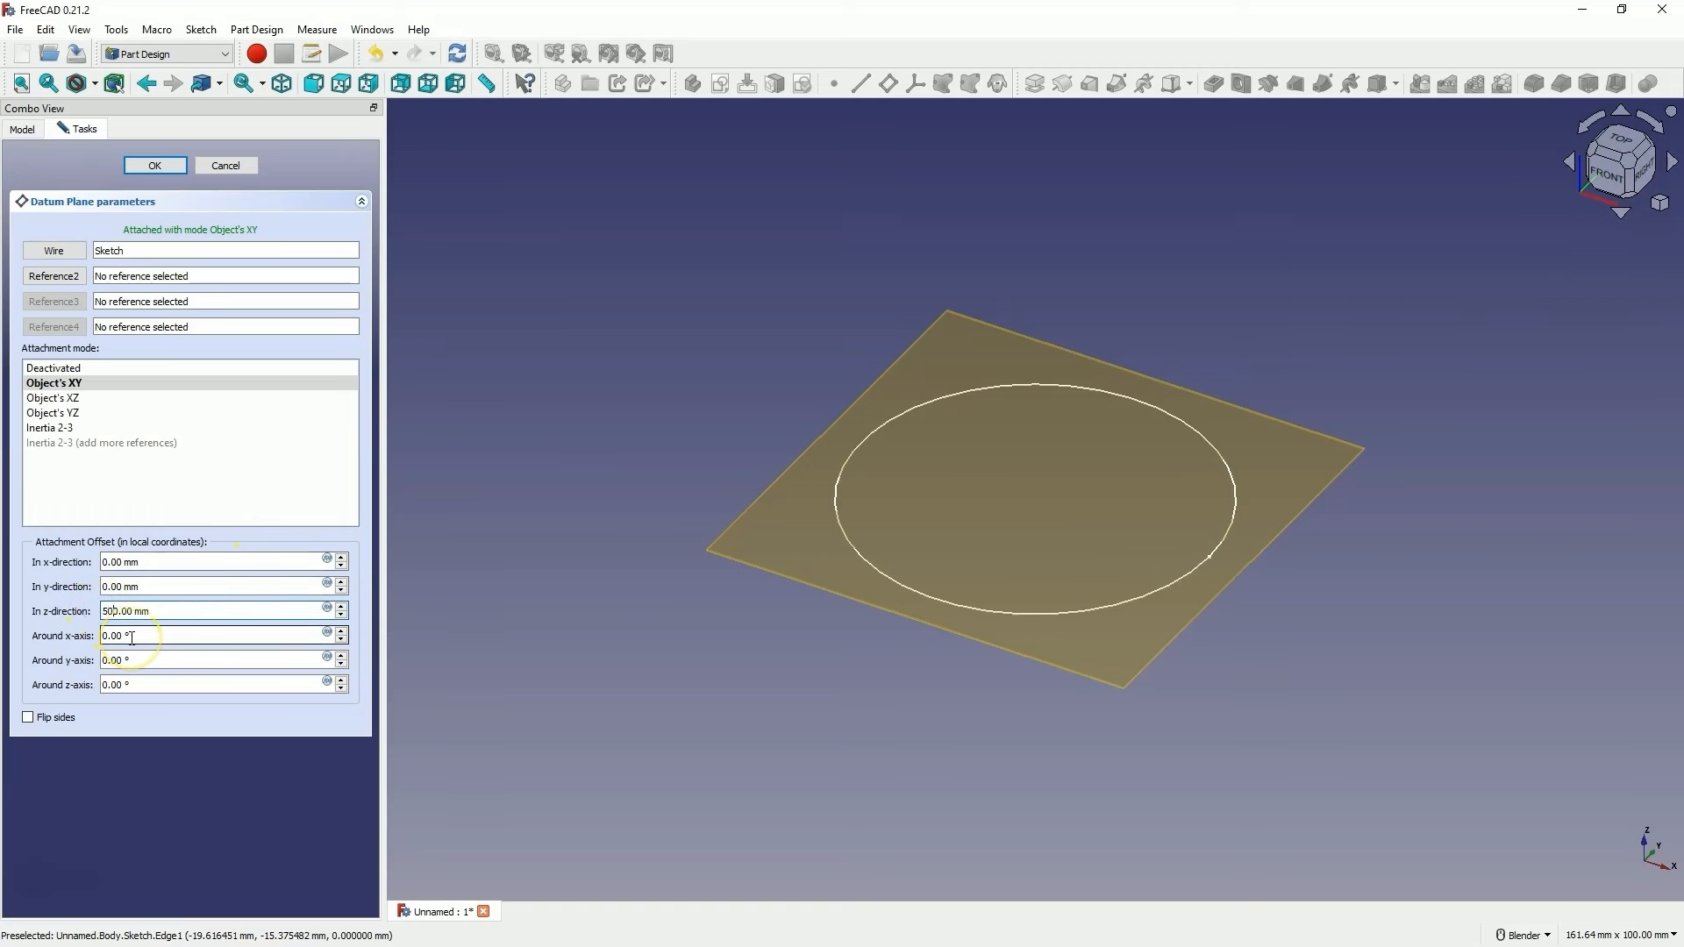
pyautogui.write('50')
pyautogui.press('BackSpace')
pyautogui.scroll(-3, 677, 452)
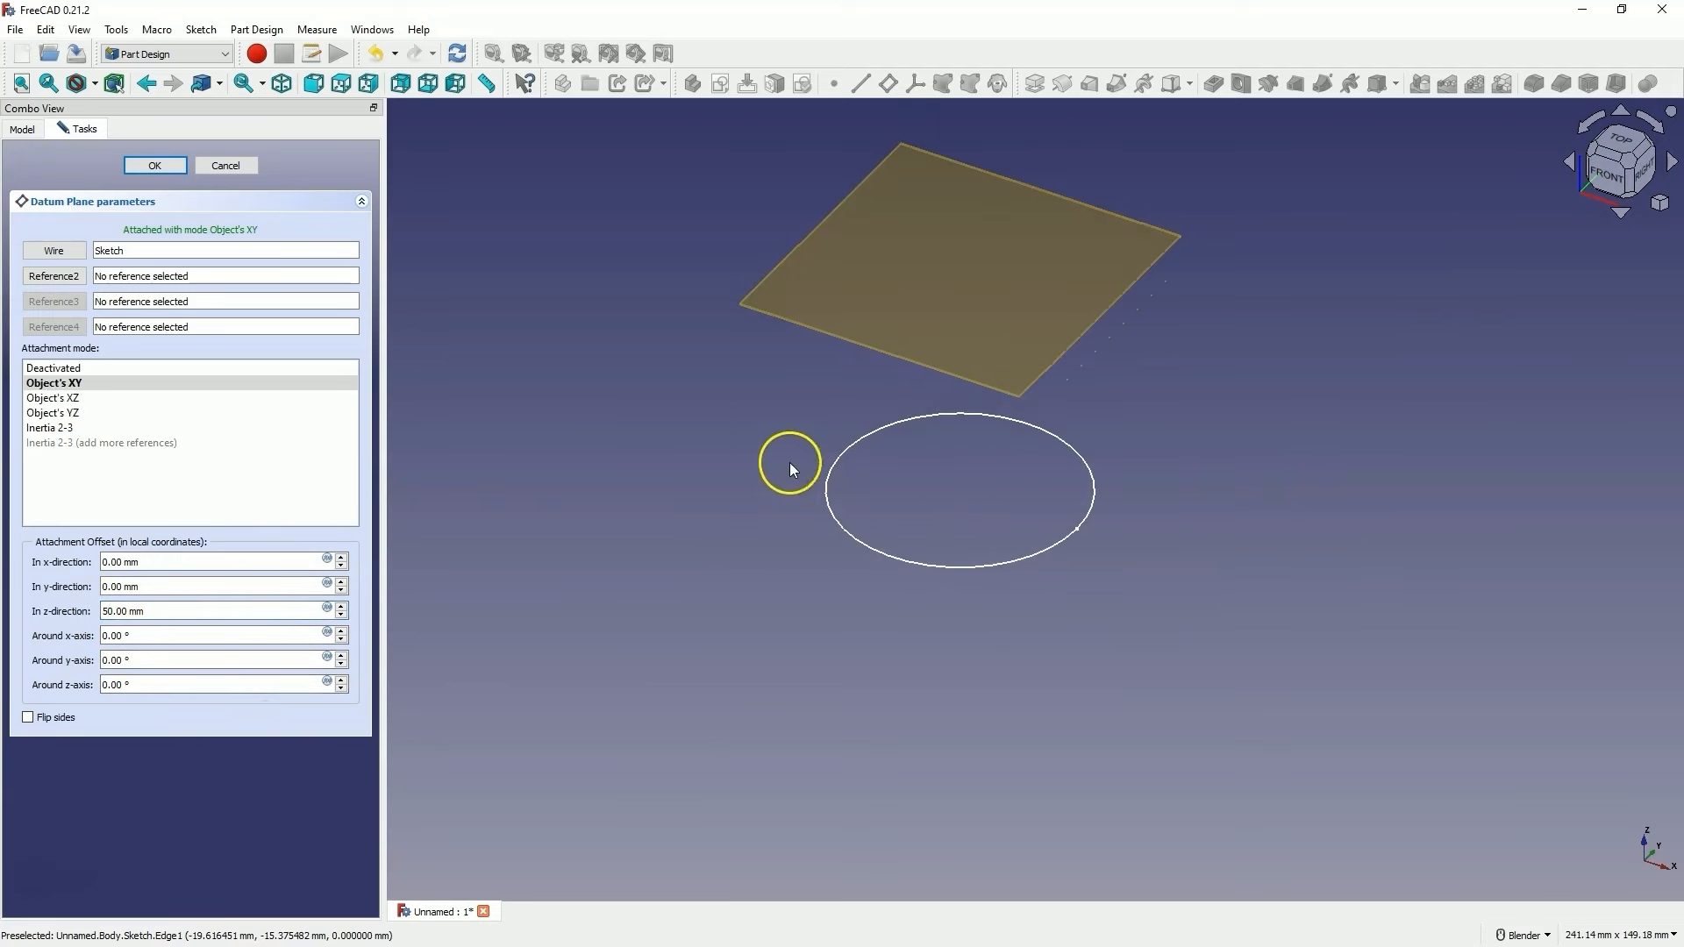
pyautogui.click(158, 166)
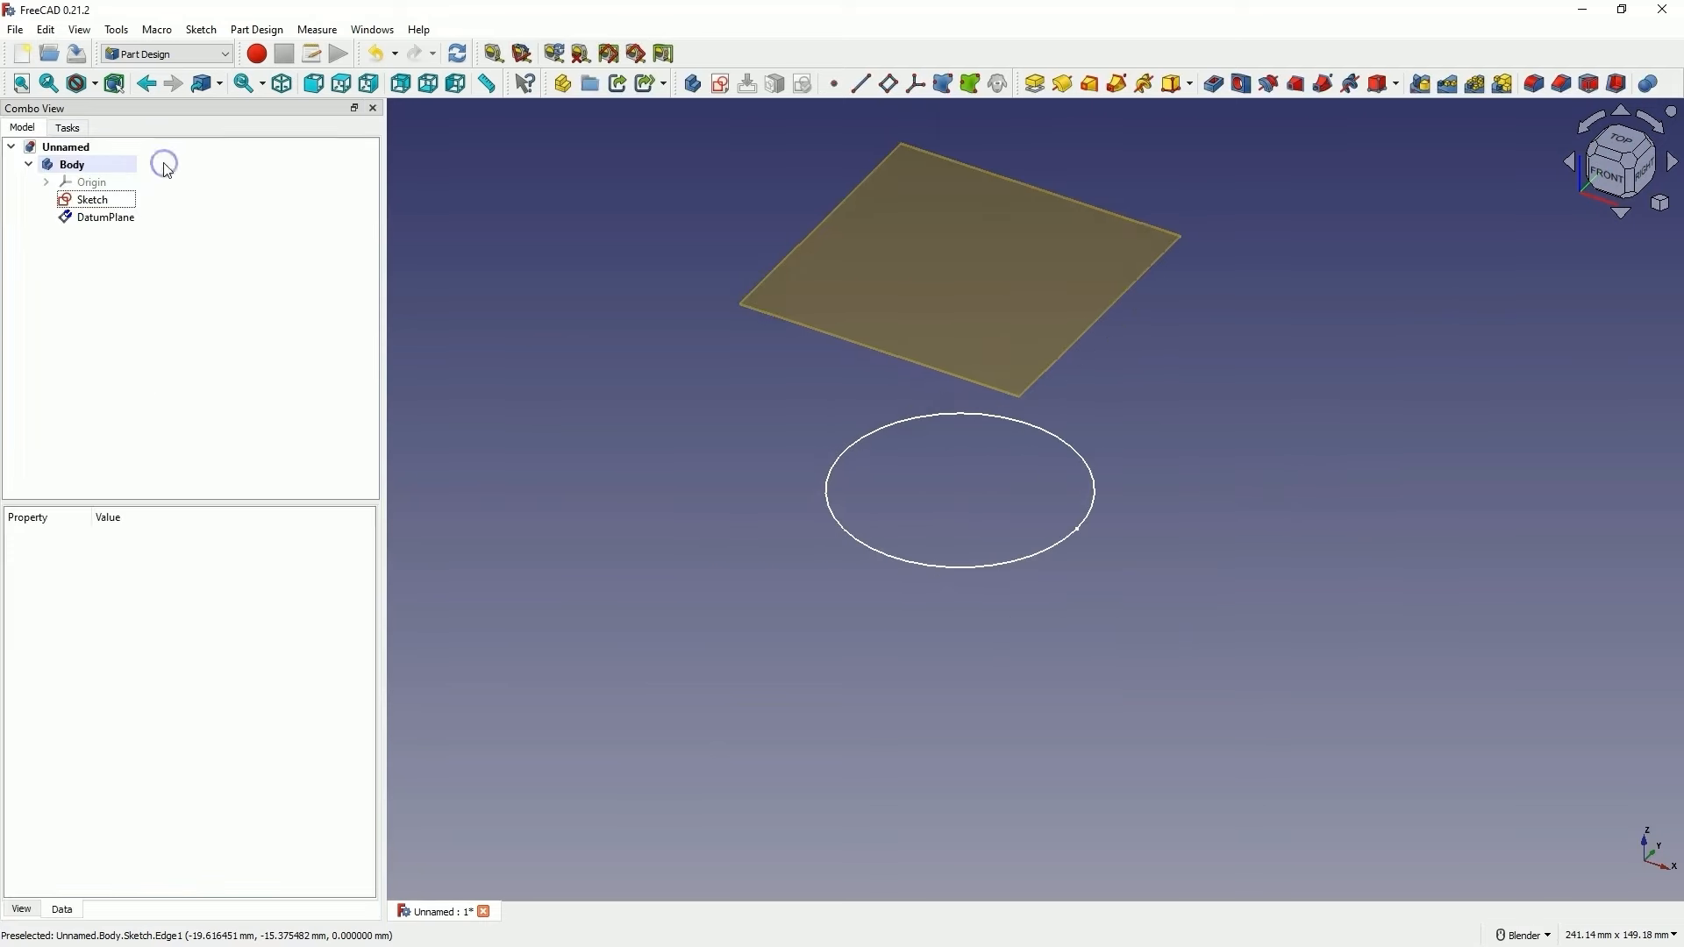
# Create a sketch on the datum plane and draw a circle about 78 mm in diameter centred on the origin
pyautogui.click(934, 256)
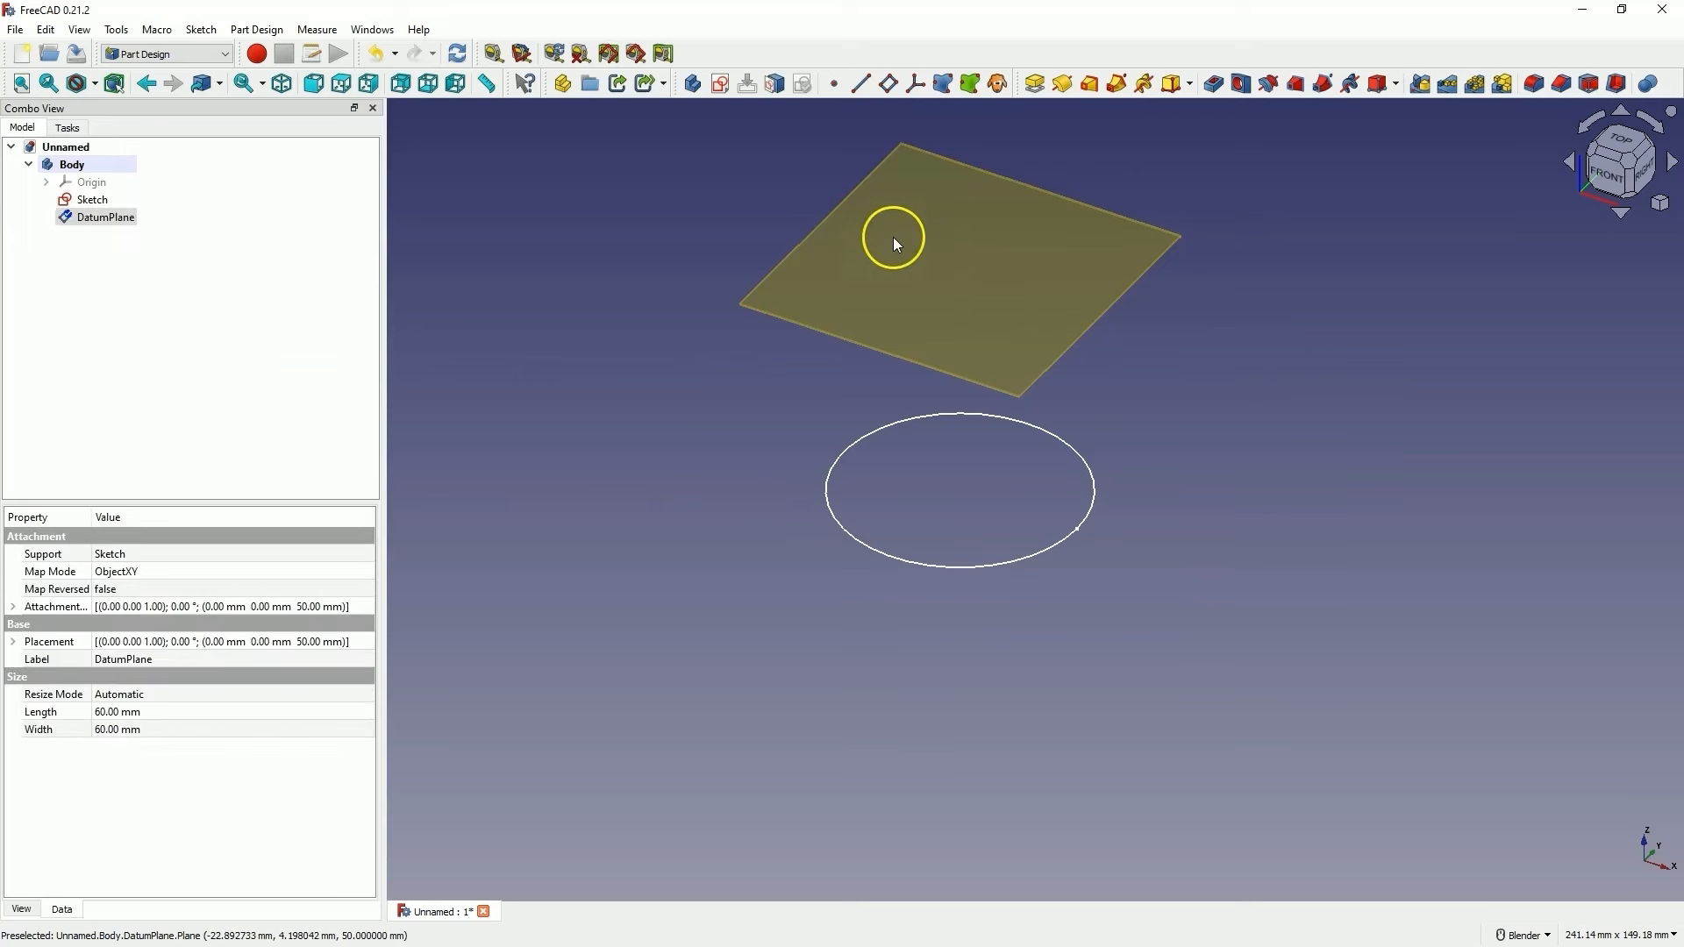
pyautogui.click(722, 87)
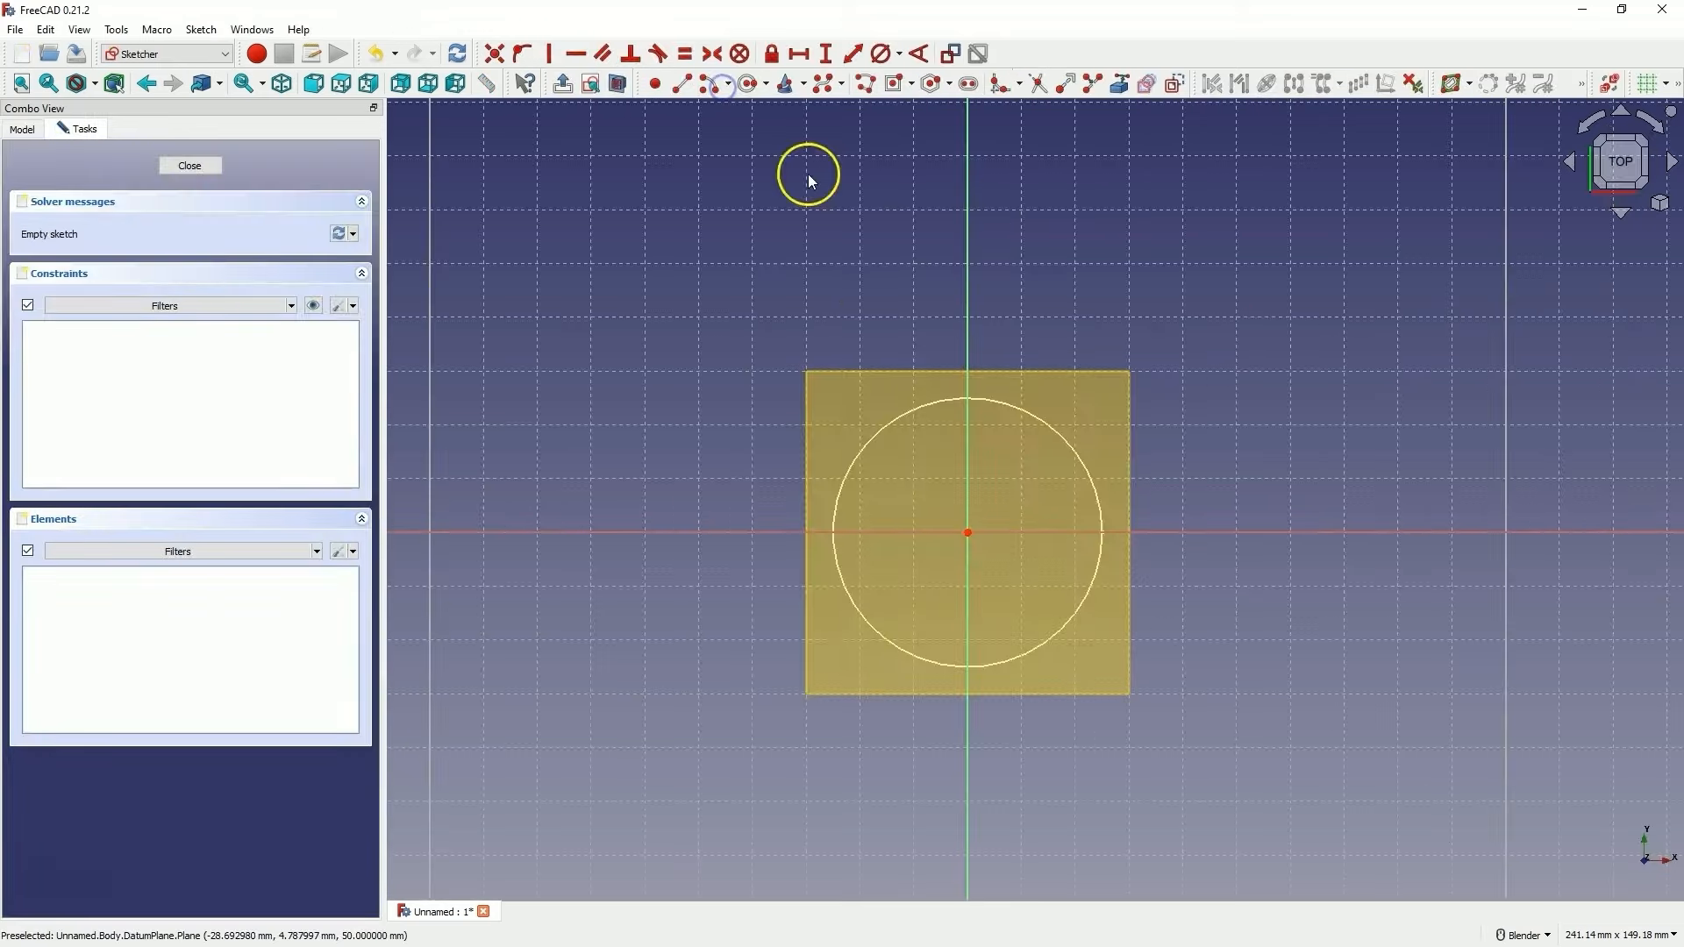
pyautogui.click(748, 83)
pyautogui.click(967, 533)
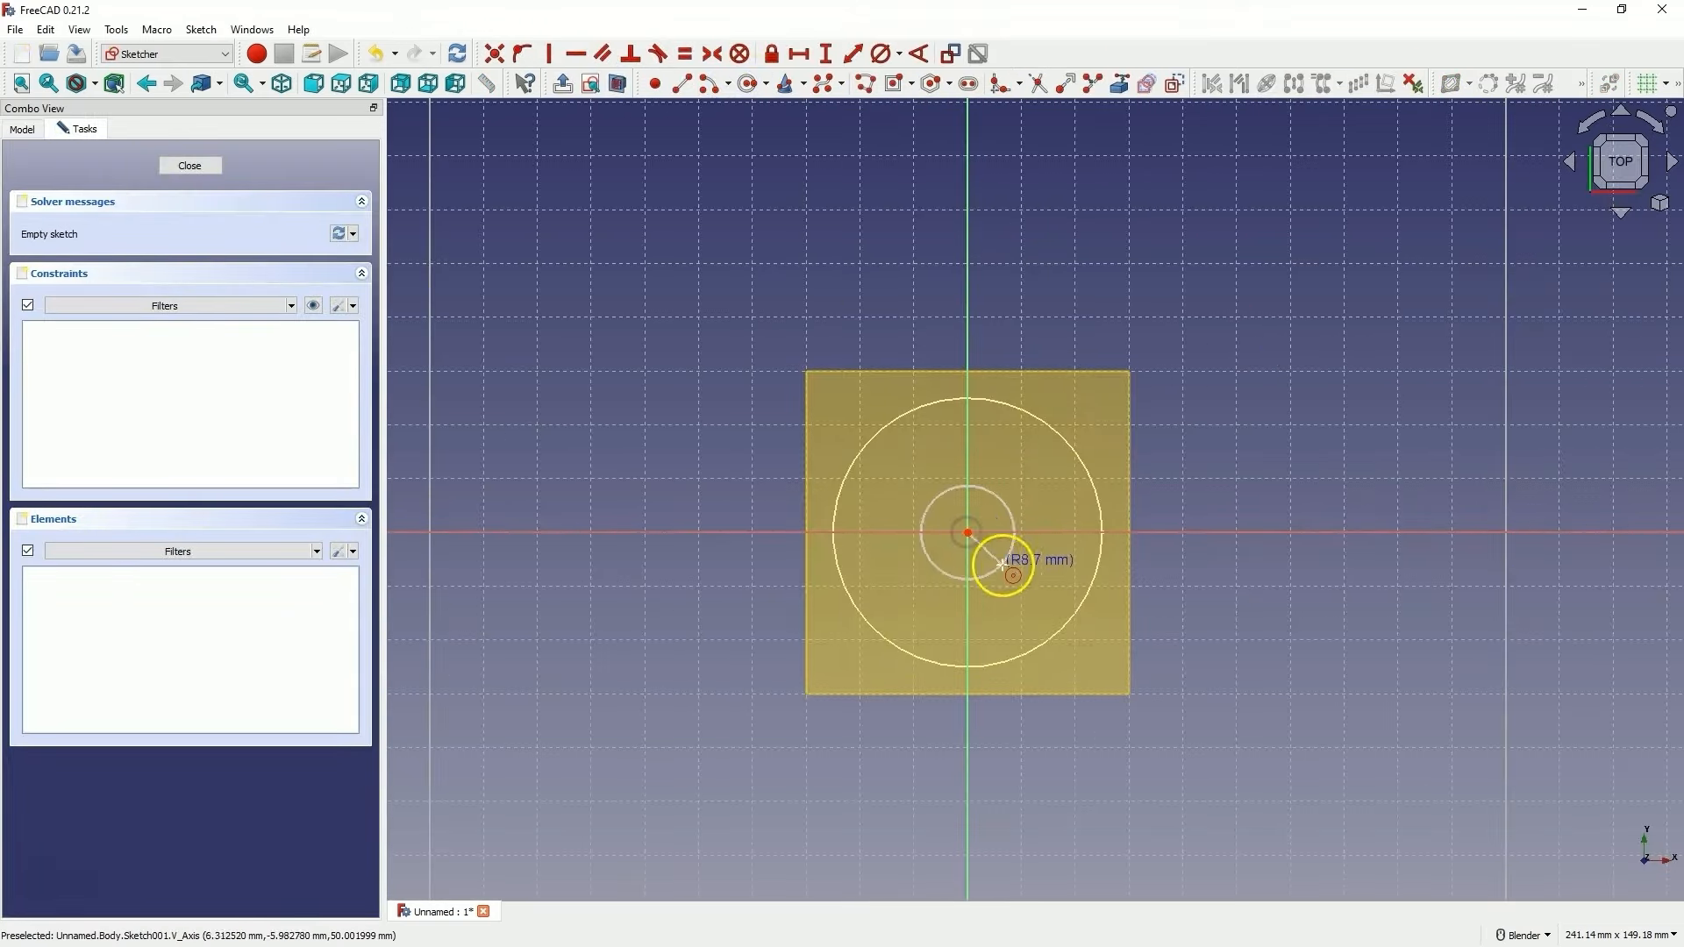
pyautogui.click(1171, 588)
# Constrain the upper circle's diameter to 80 mm, close the sketch and hide its datum plane
pyautogui.click(881, 53)
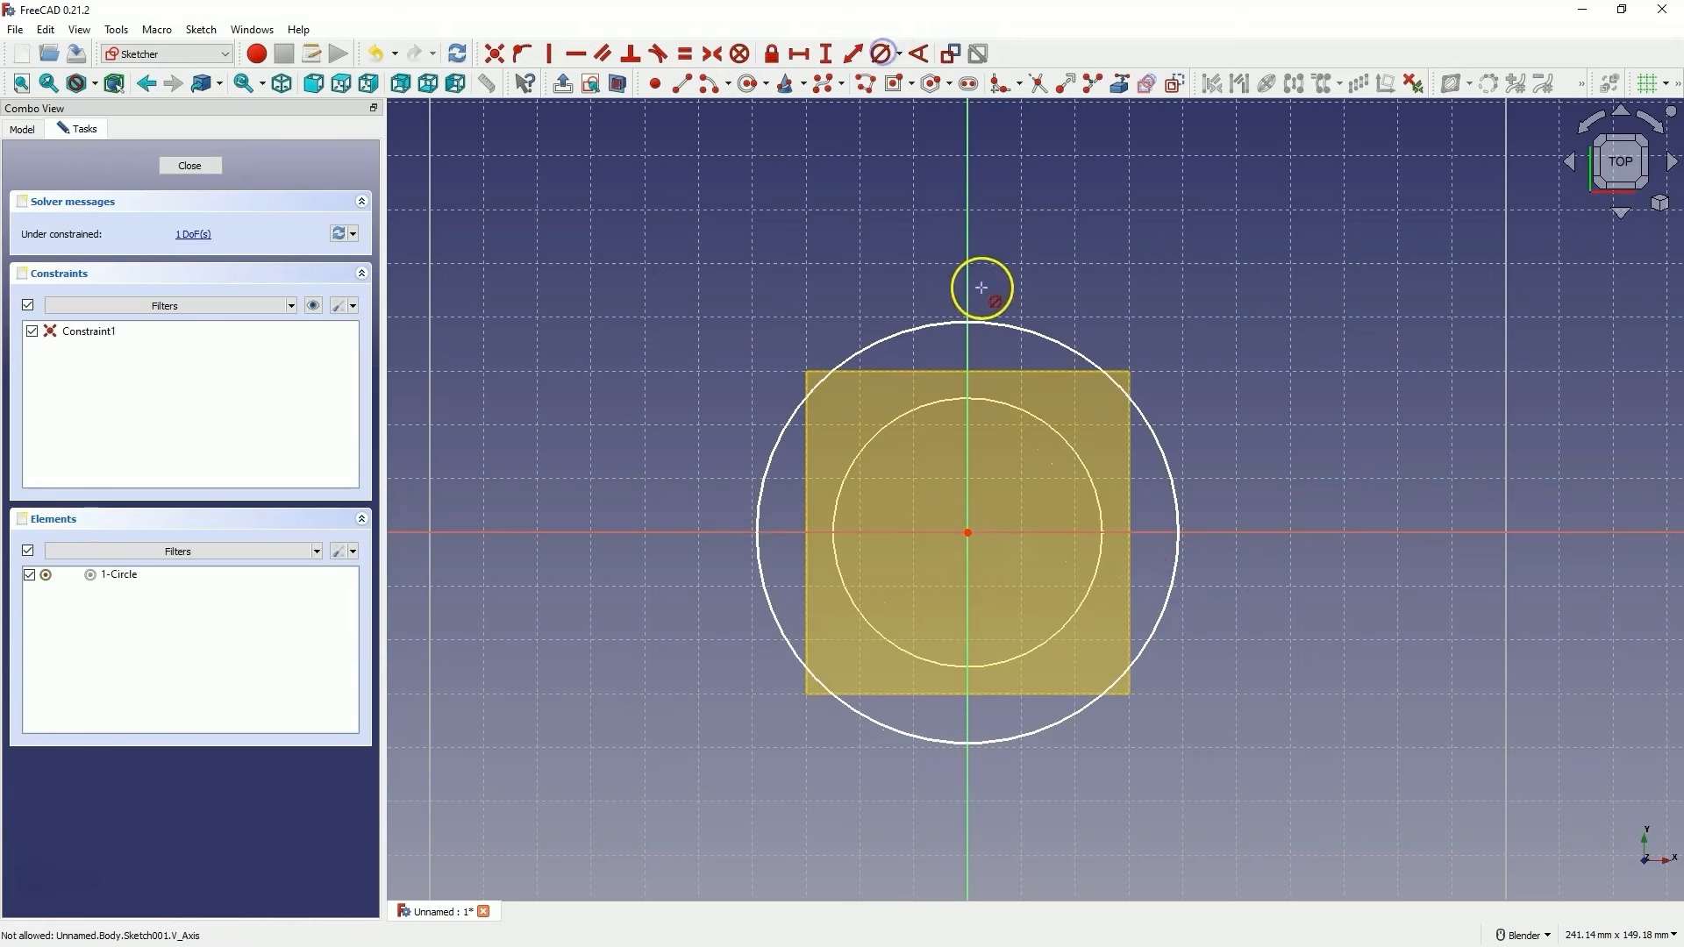
pyautogui.click(947, 324)
pyautogui.write('8')
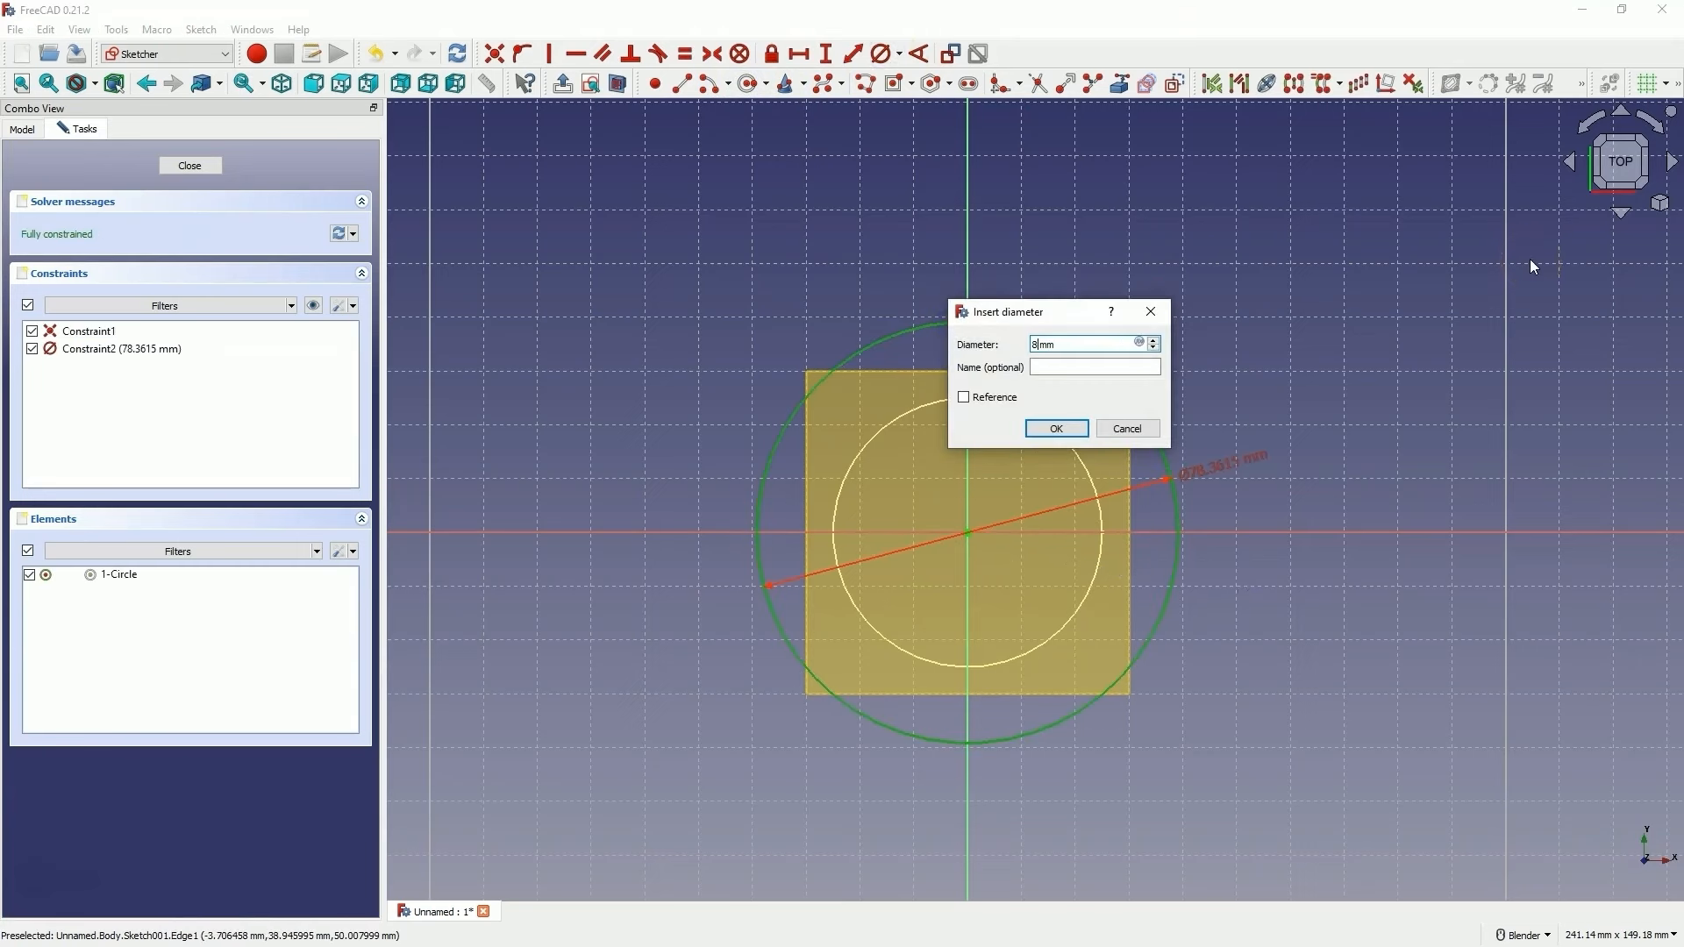
pyautogui.write('0')
pyautogui.press('Return')
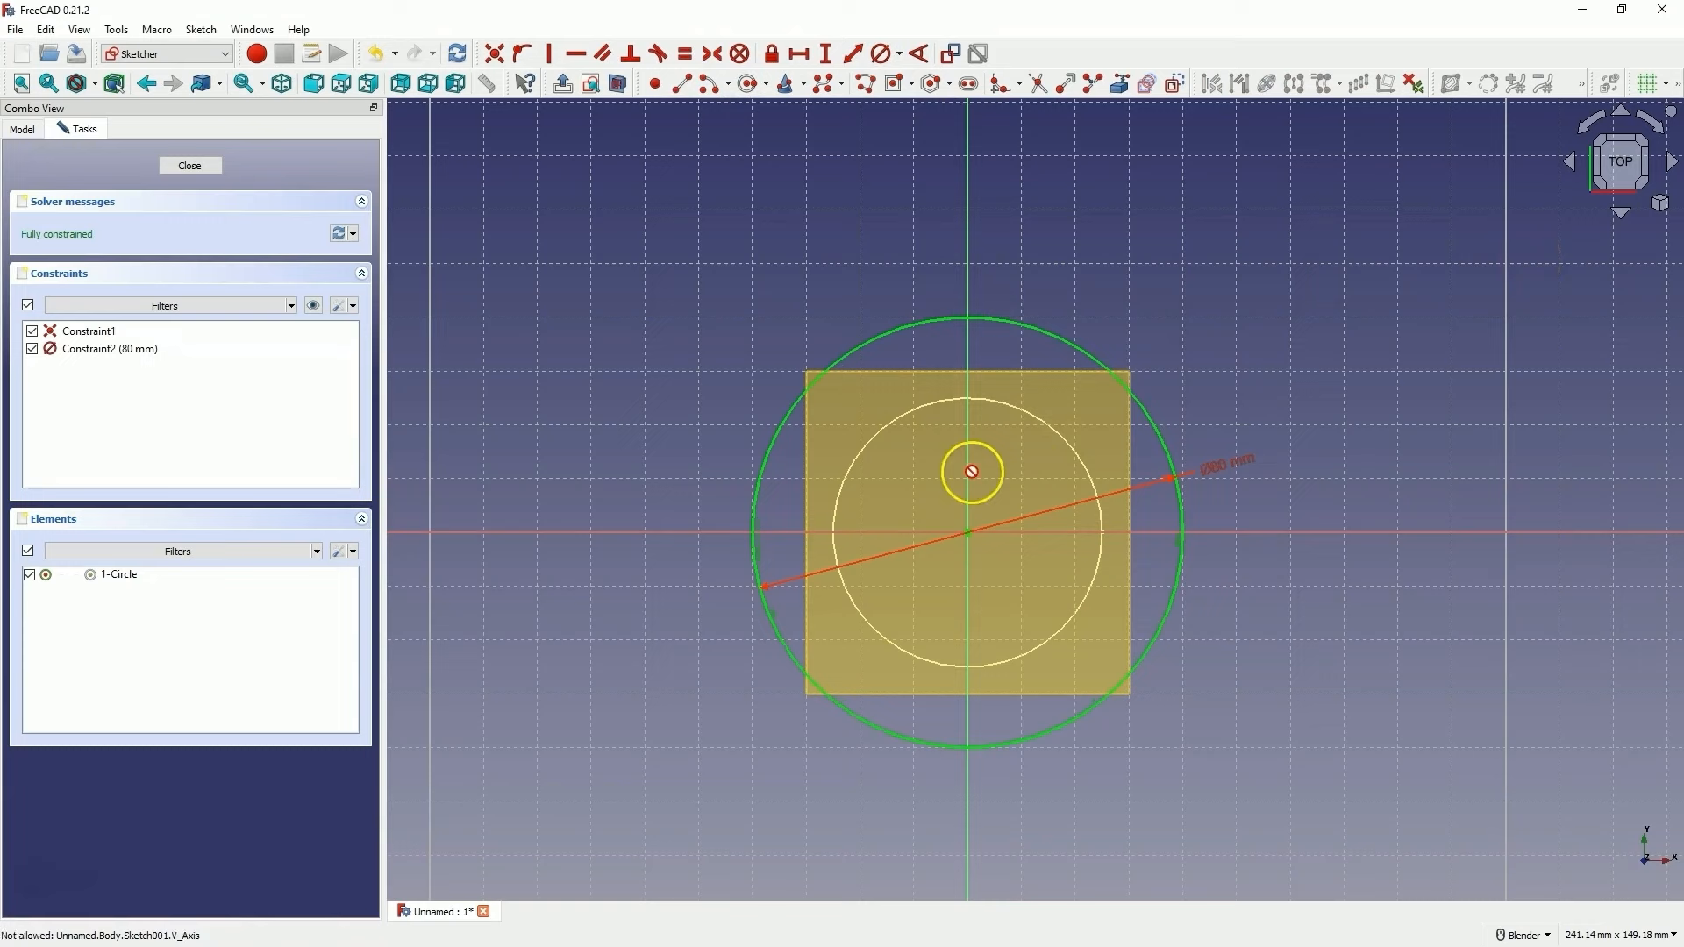
pyautogui.click(176, 164)
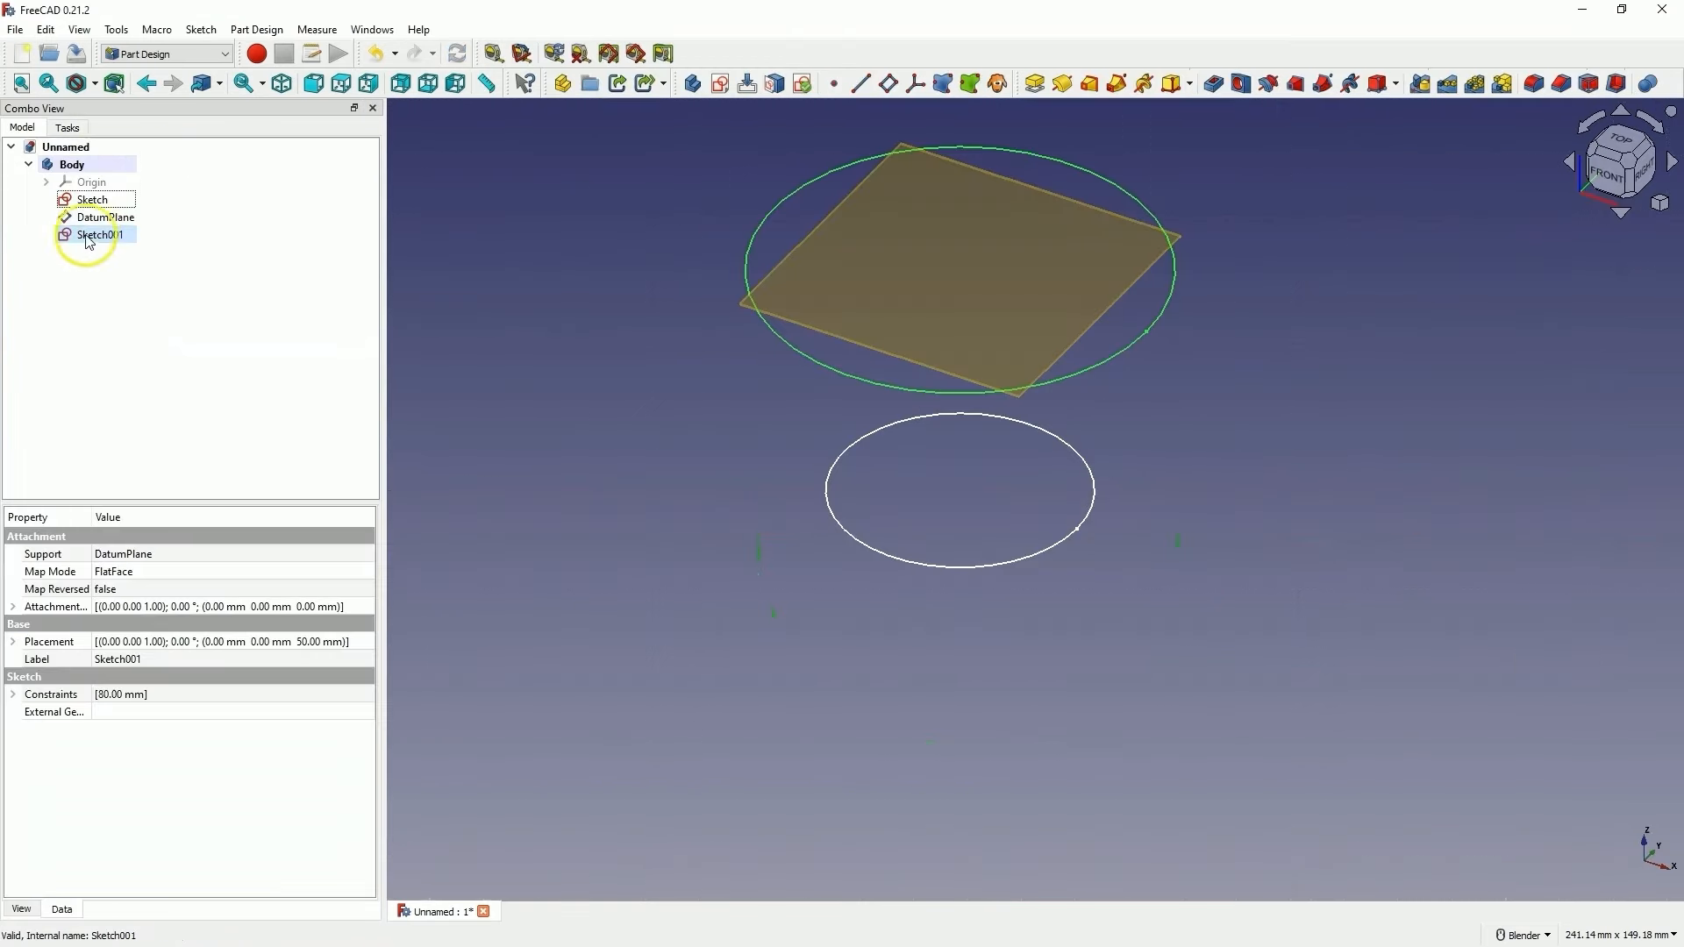
pyautogui.click(123, 218)
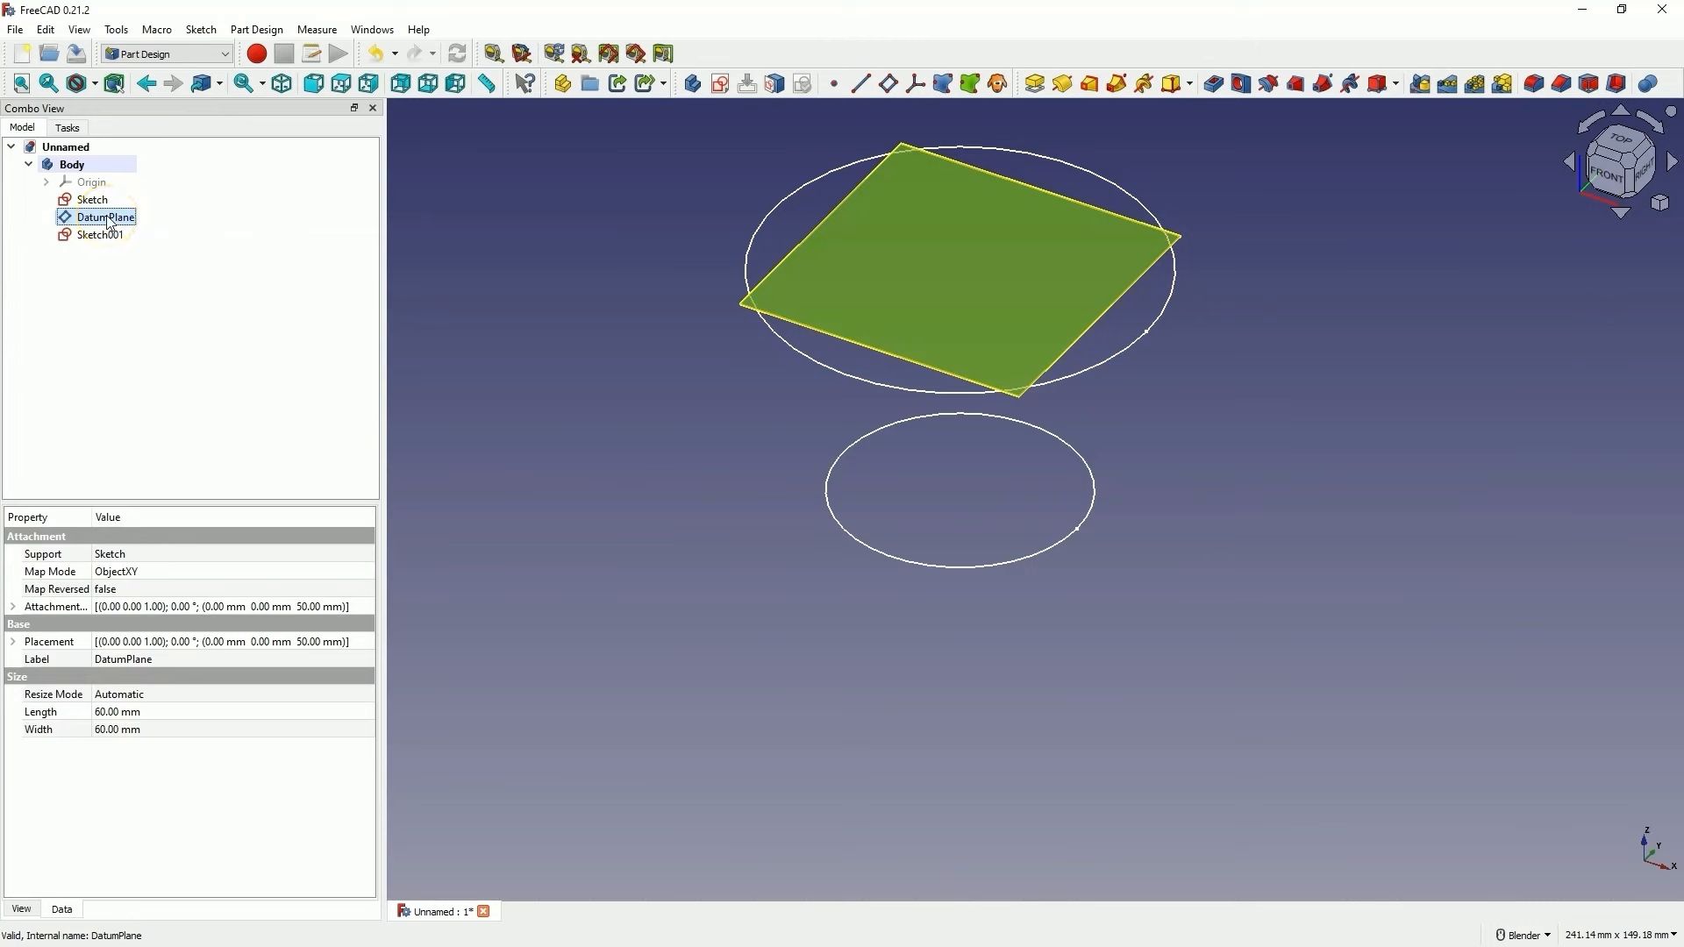
pyautogui.press('space')
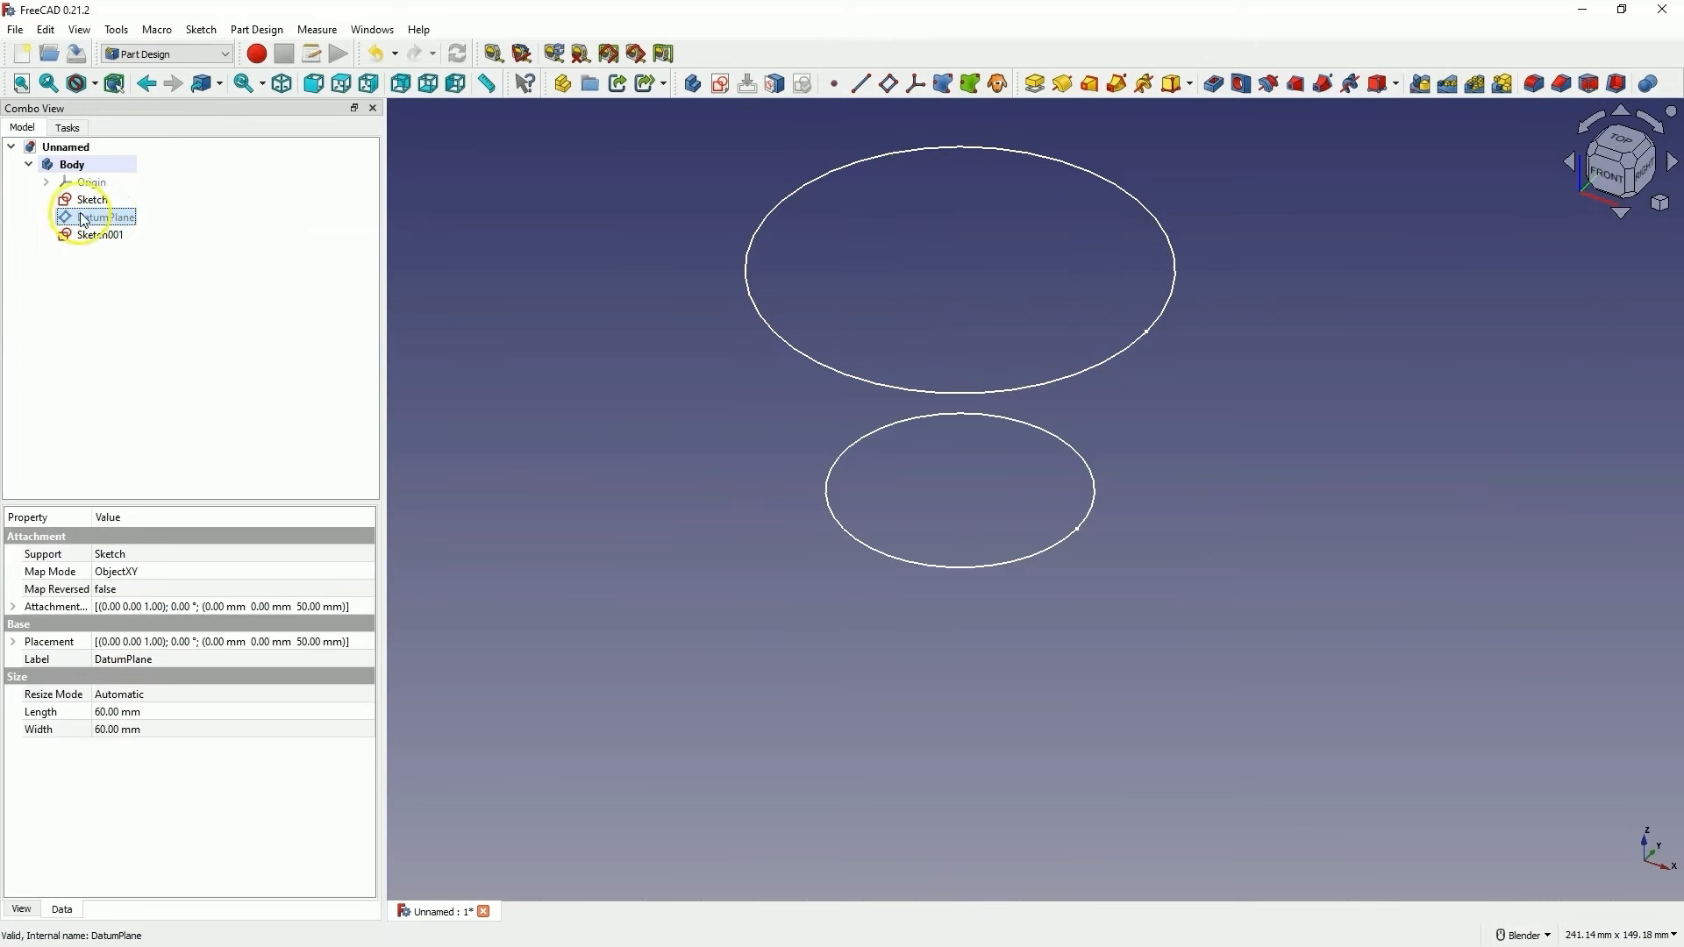
# Try an additive loft from the 50 mm circle sketch to the 80 mm circle sketch and undo it
pyautogui.click(104, 199)
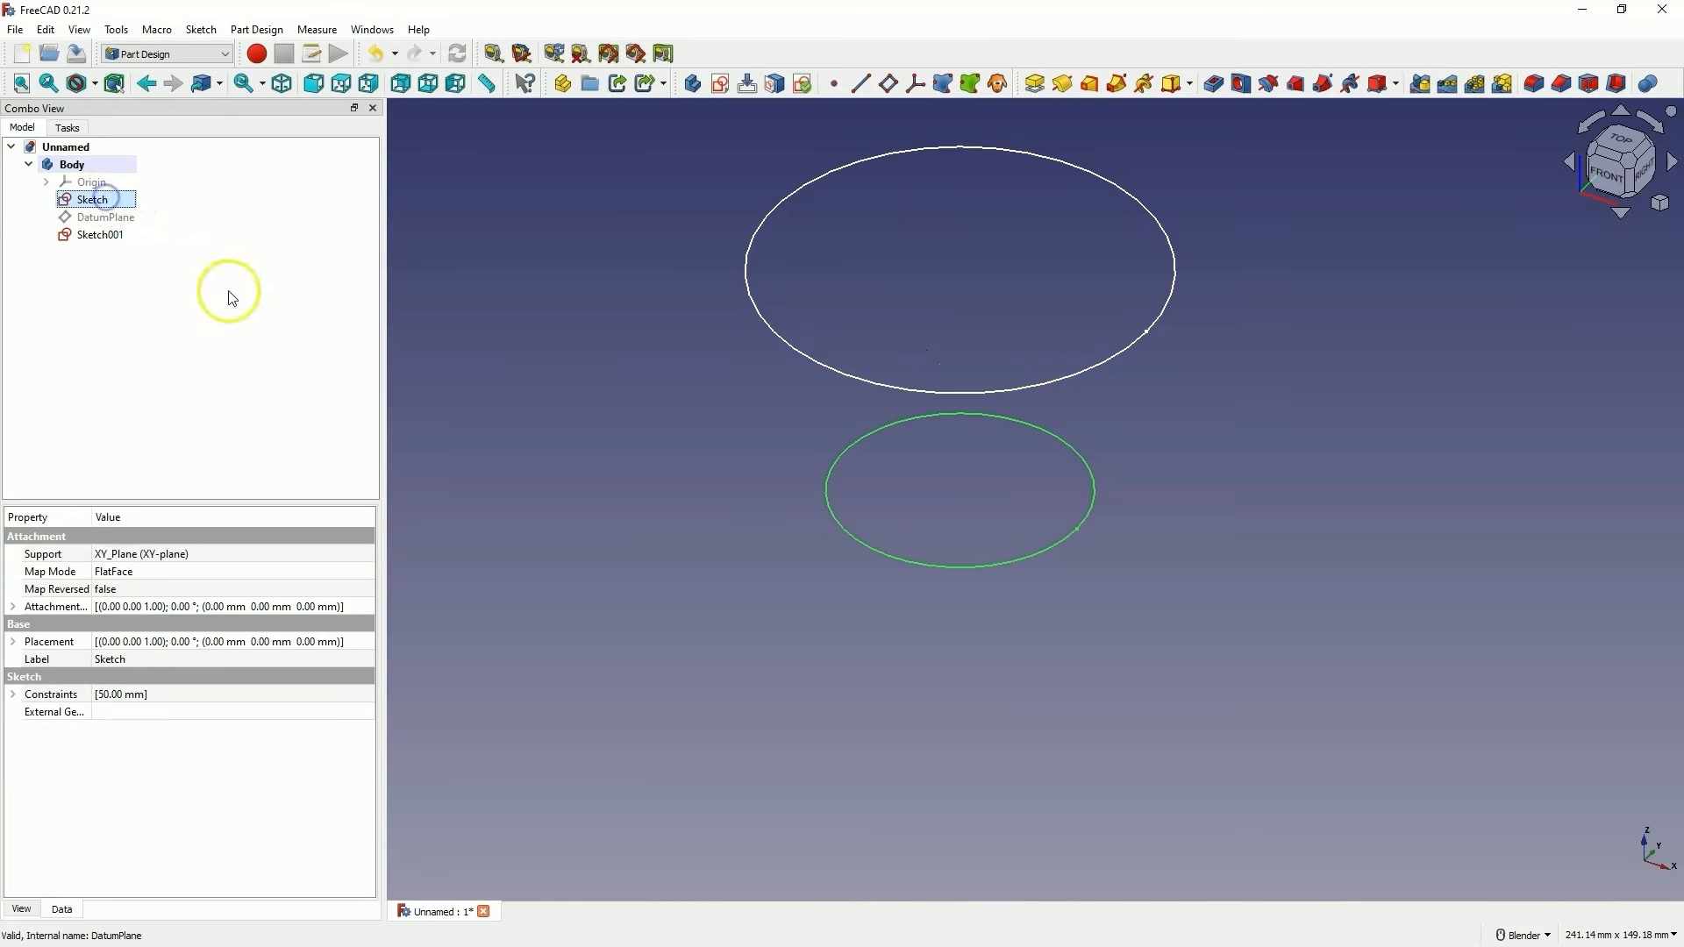
pyautogui.keyDown('ctrl'); pyautogui.click(101, 235); pyautogui.keyUp('ctrl')
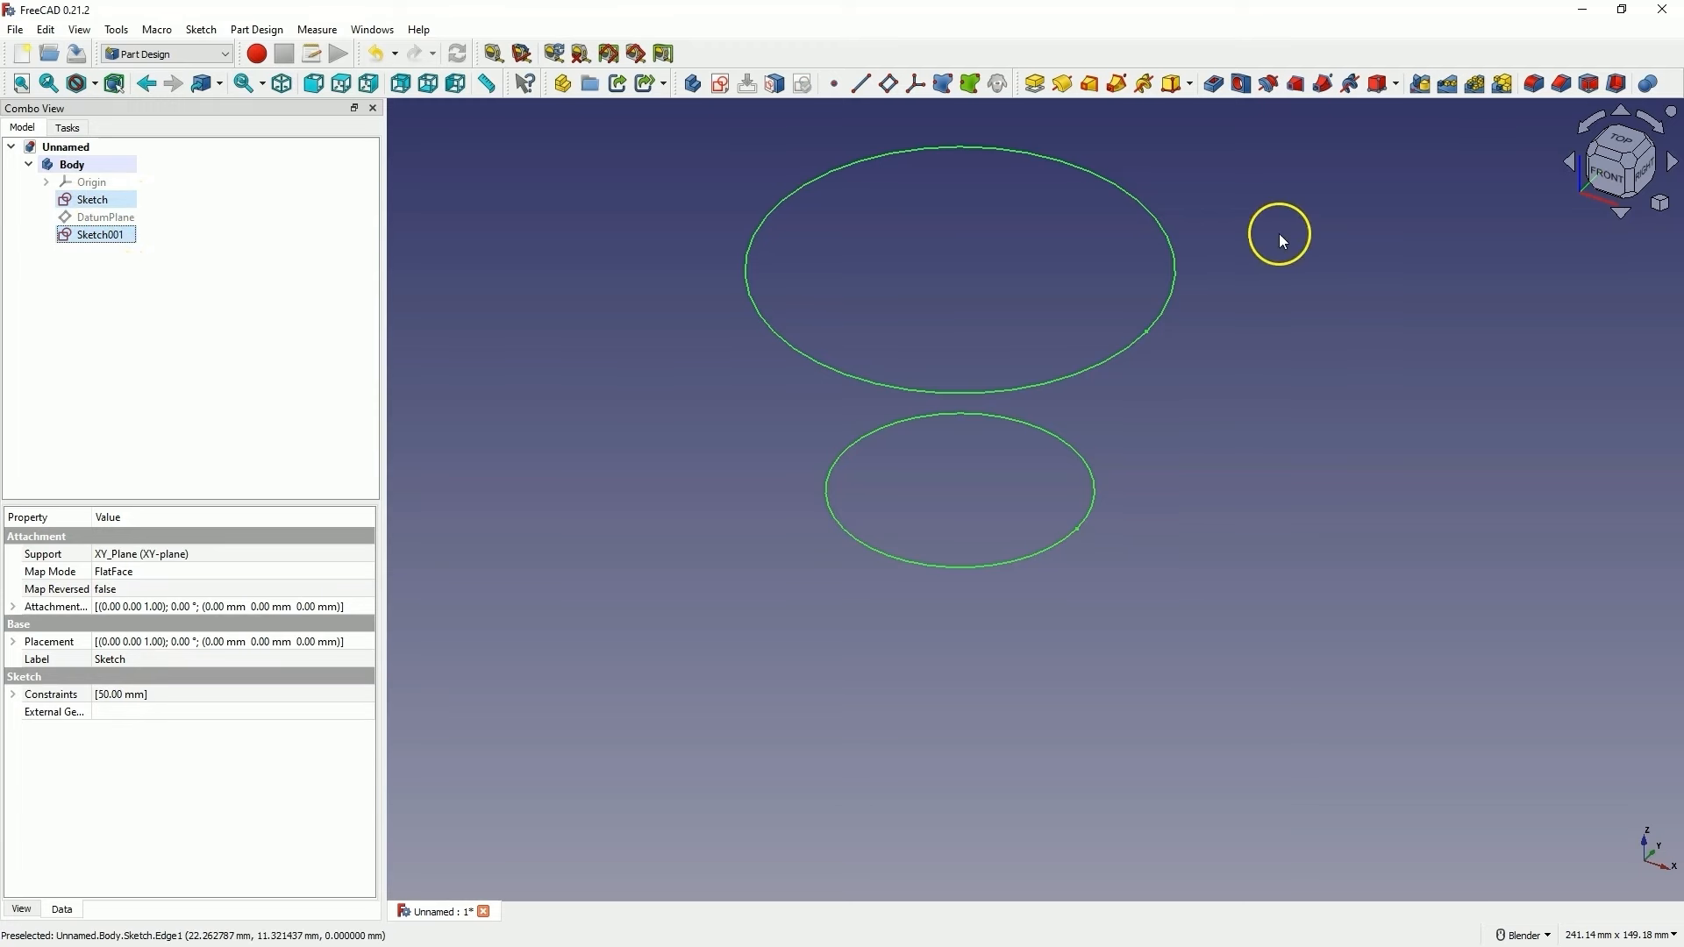
pyautogui.click(1095, 90)
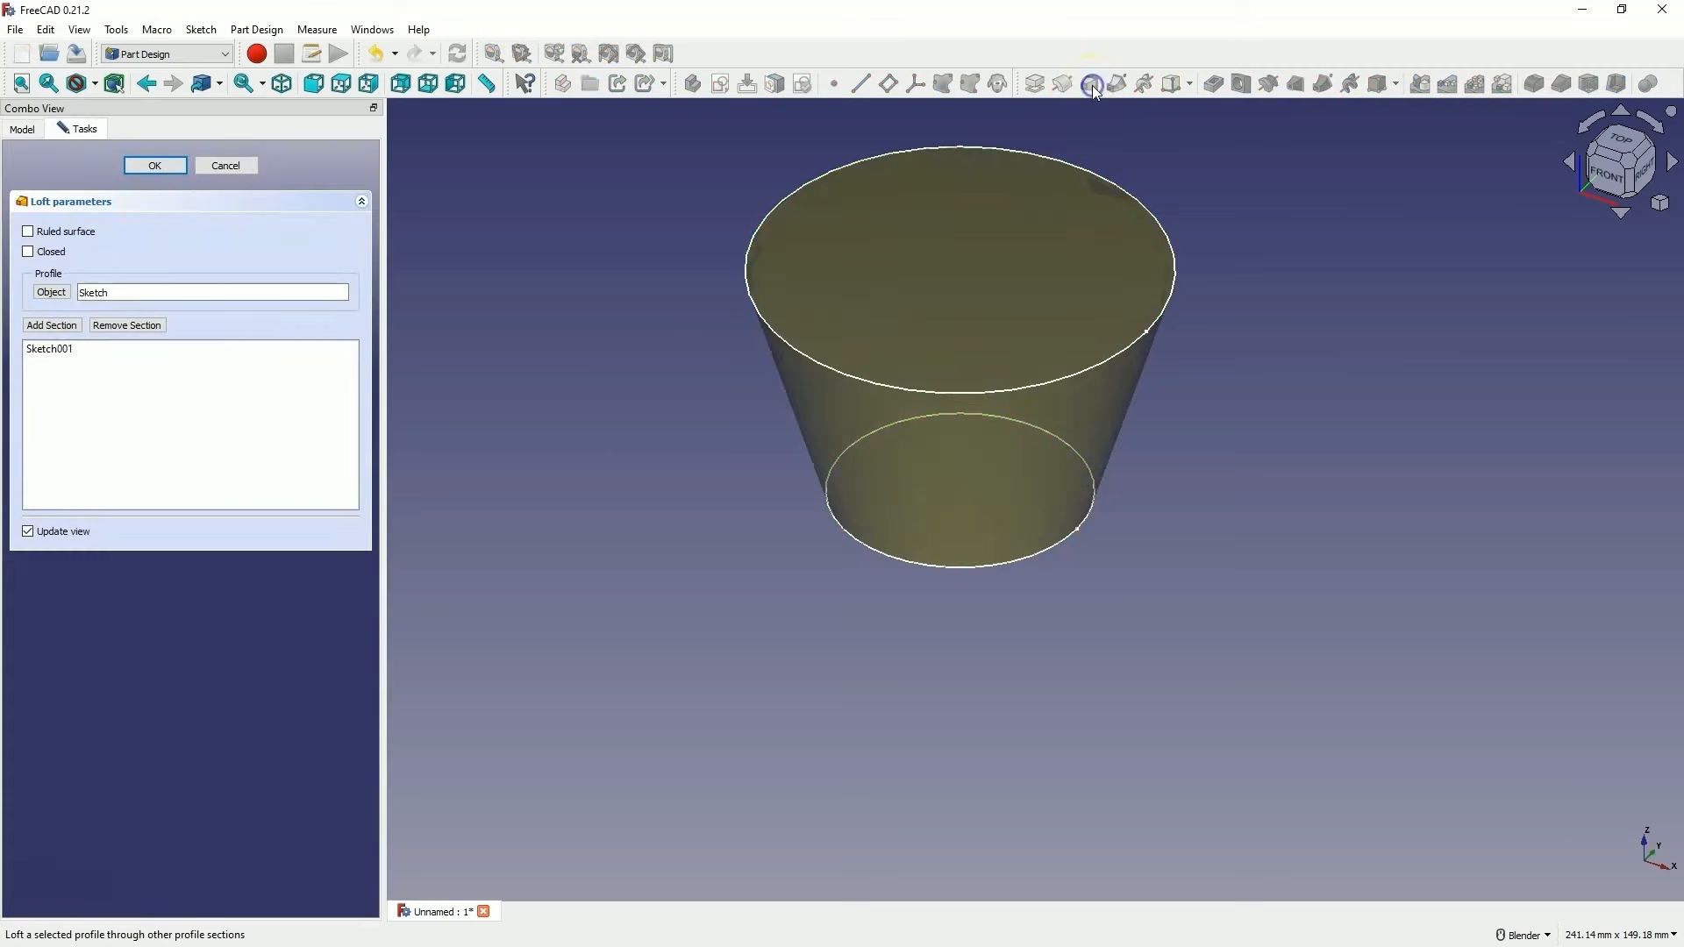
pyautogui.click(158, 166)
pyautogui.moveTo(910, 432); pyautogui.dragTo(901, 336, button='middle')
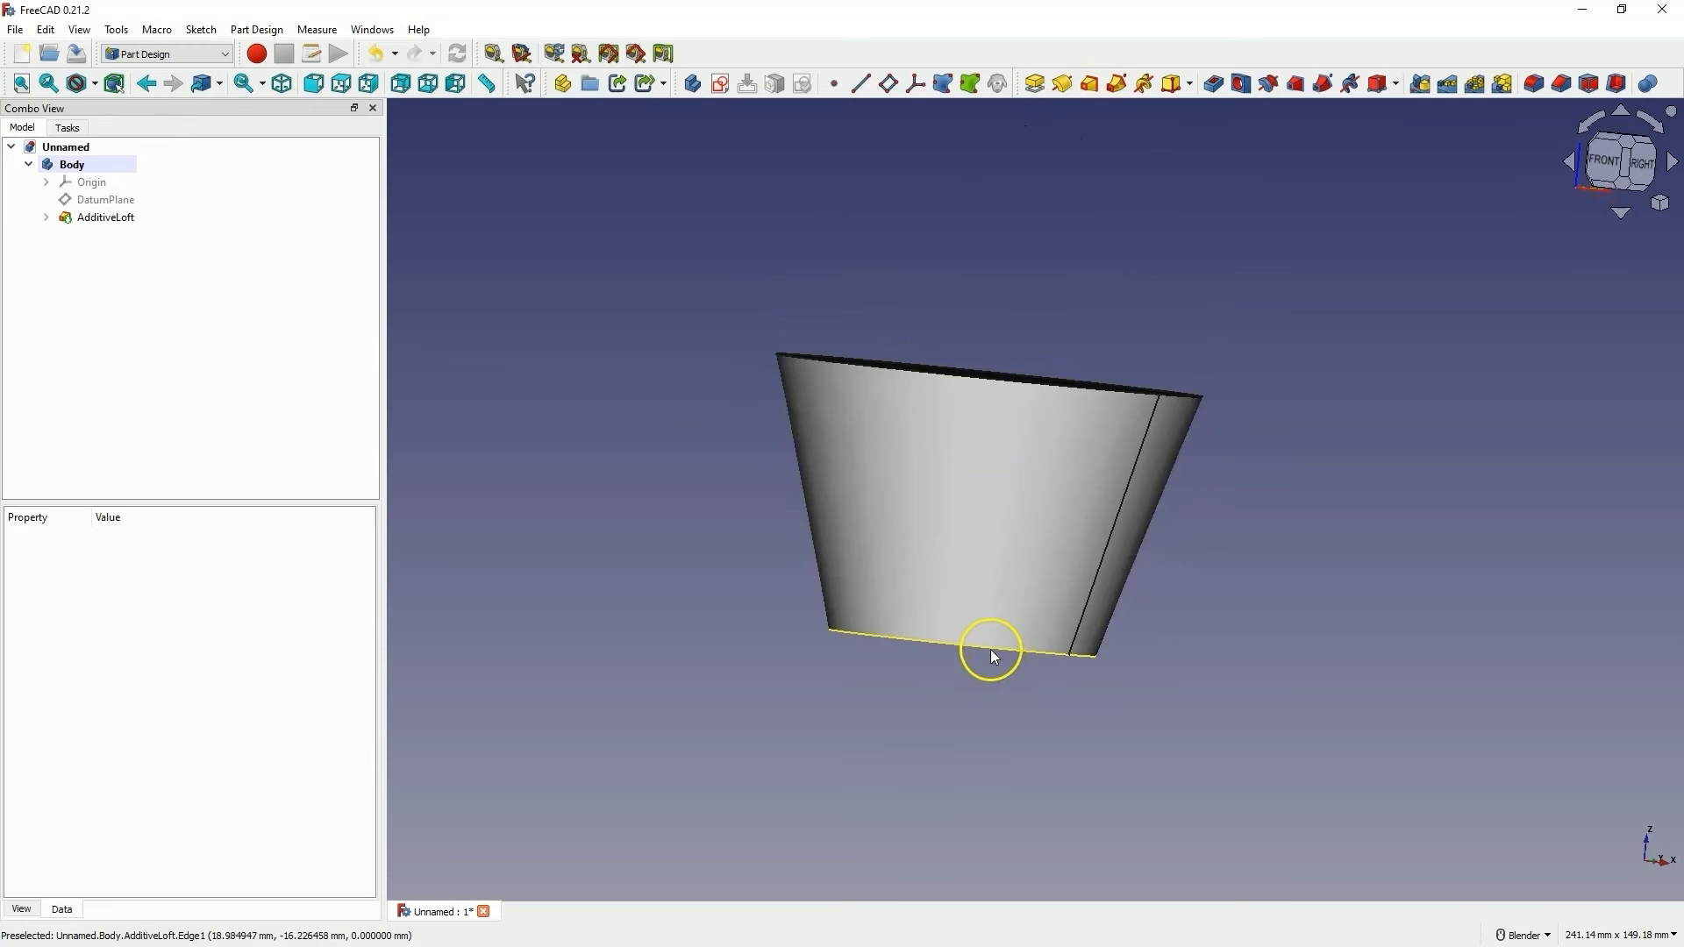
pyautogui.moveTo(974, 593); pyautogui.dragTo(947, 308, button='middle')
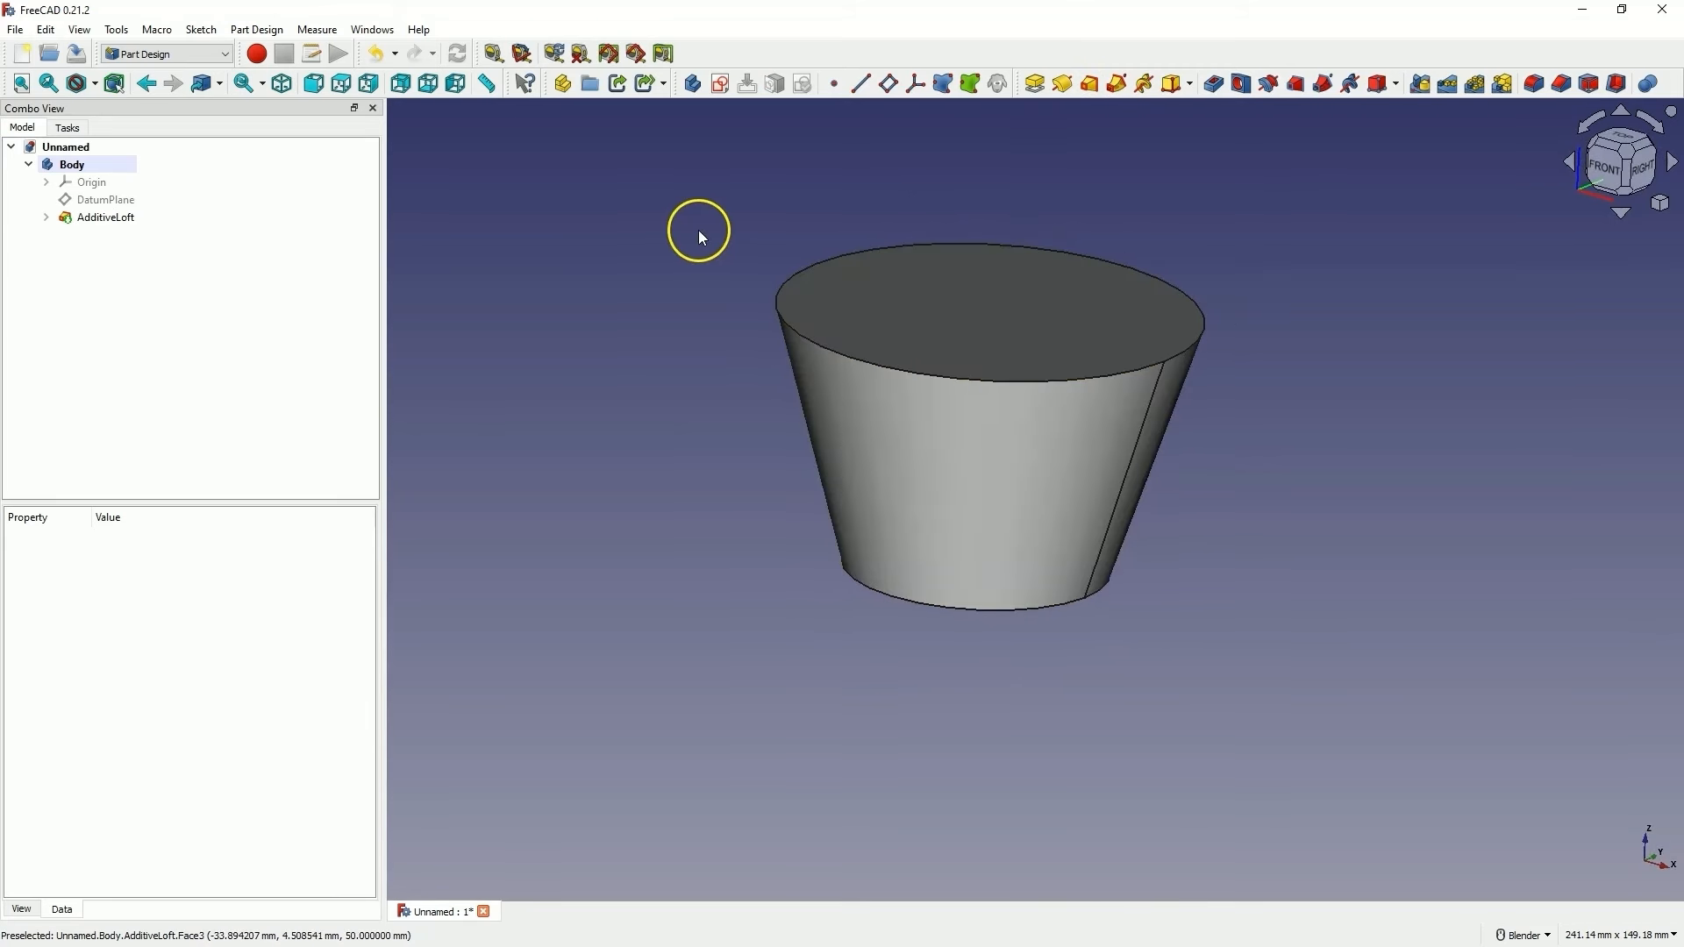
pyautogui.hotkey('ctrl', 'z')
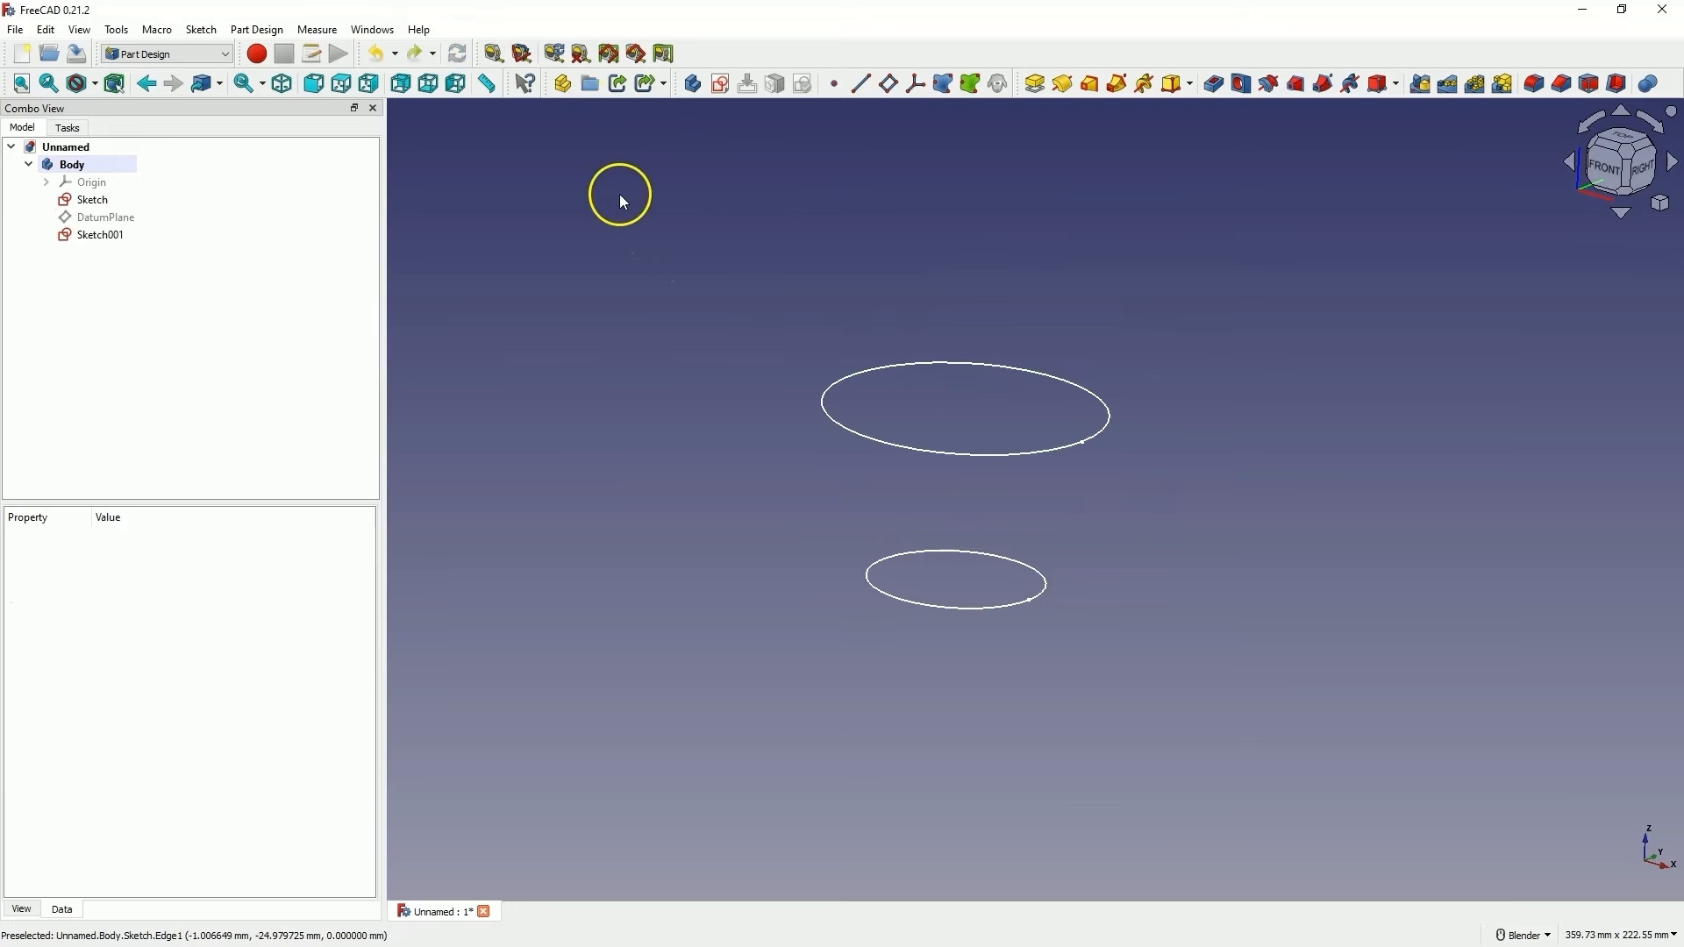
# Create a datum plane attached to the lower circle's edge in Concentric mode, offset 100 mm in the z-direction
pyautogui.click(889, 87)
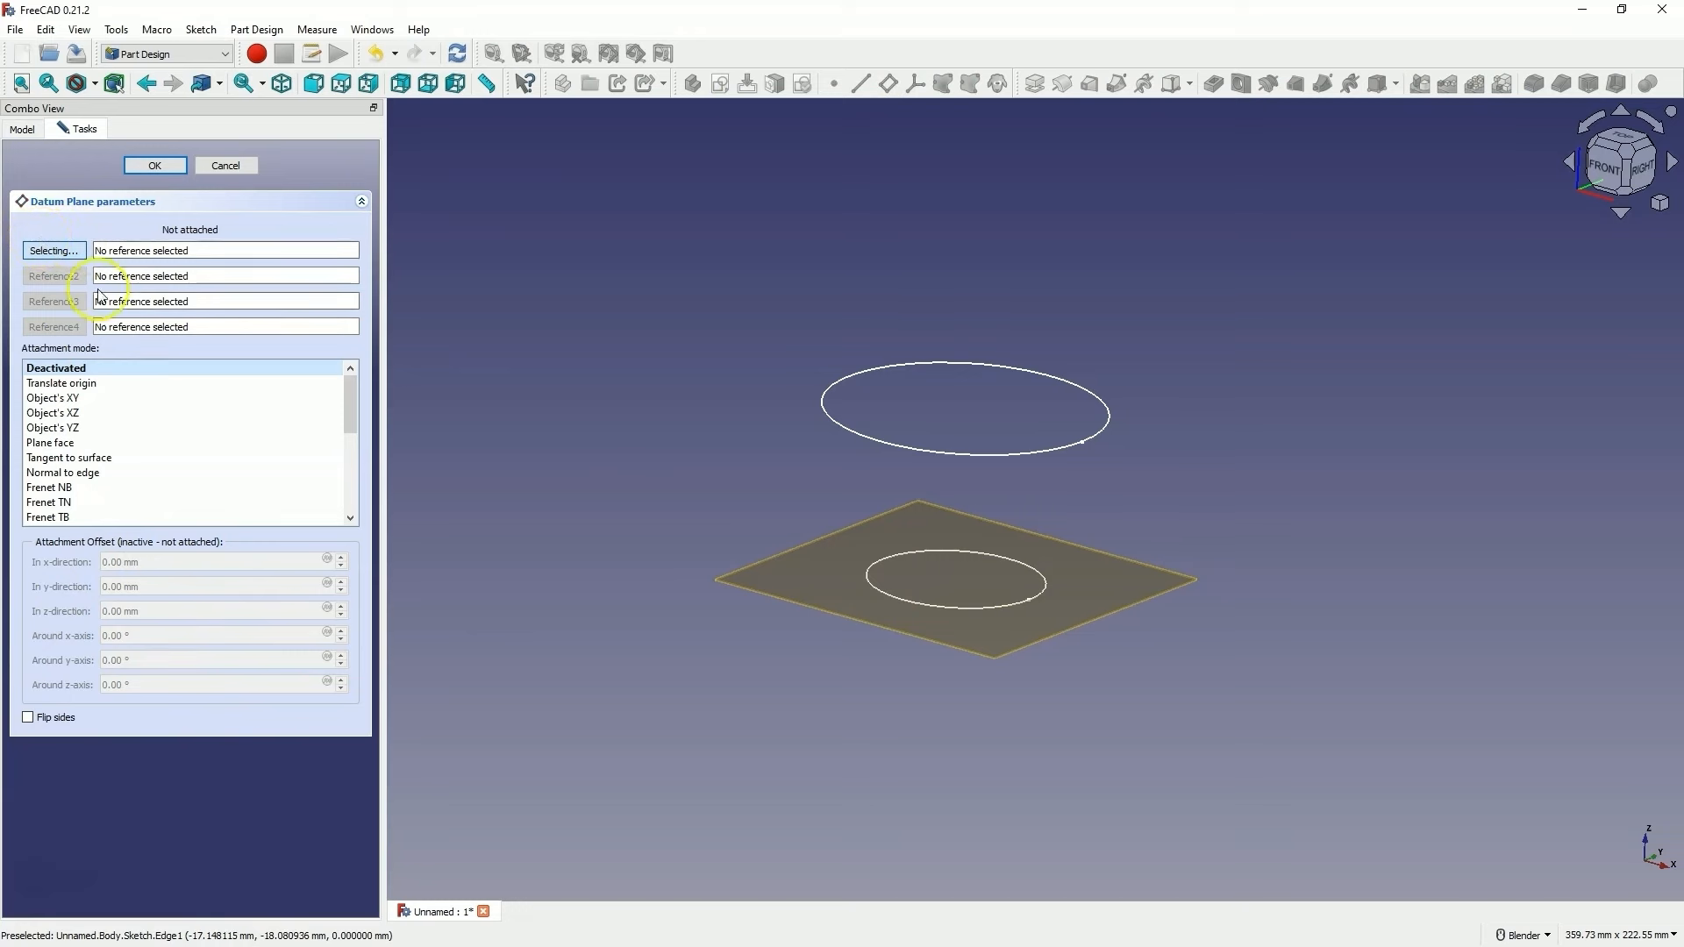
pyautogui.click(899, 555)
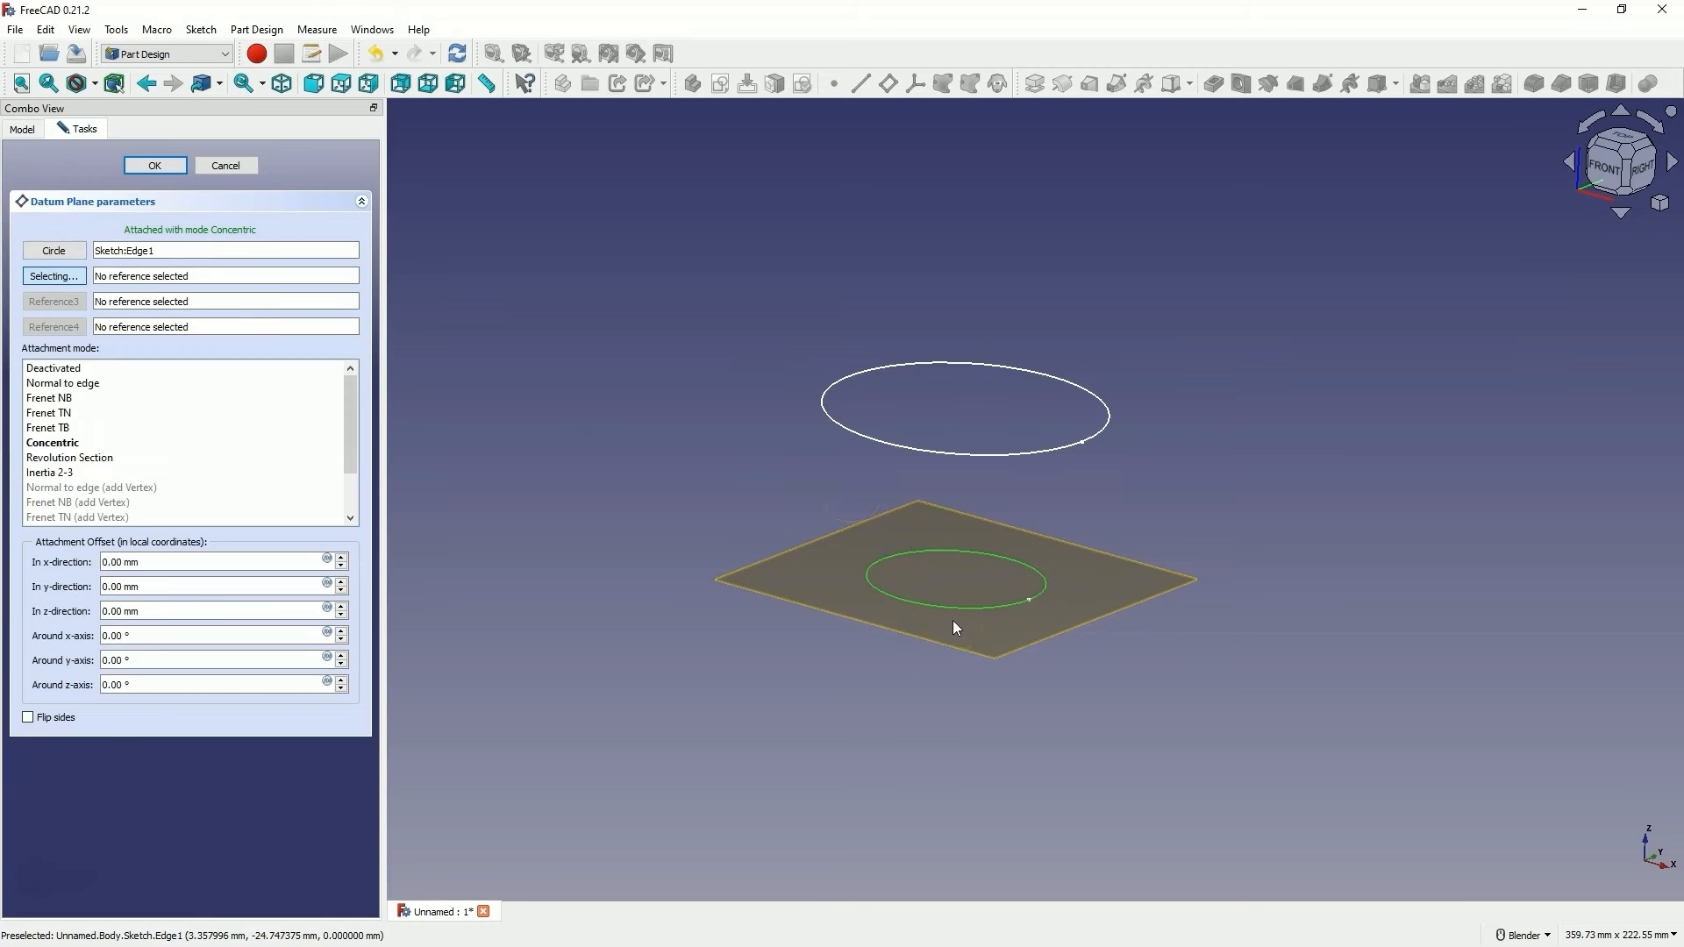
pyautogui.click(103, 612)
pyautogui.write('1')
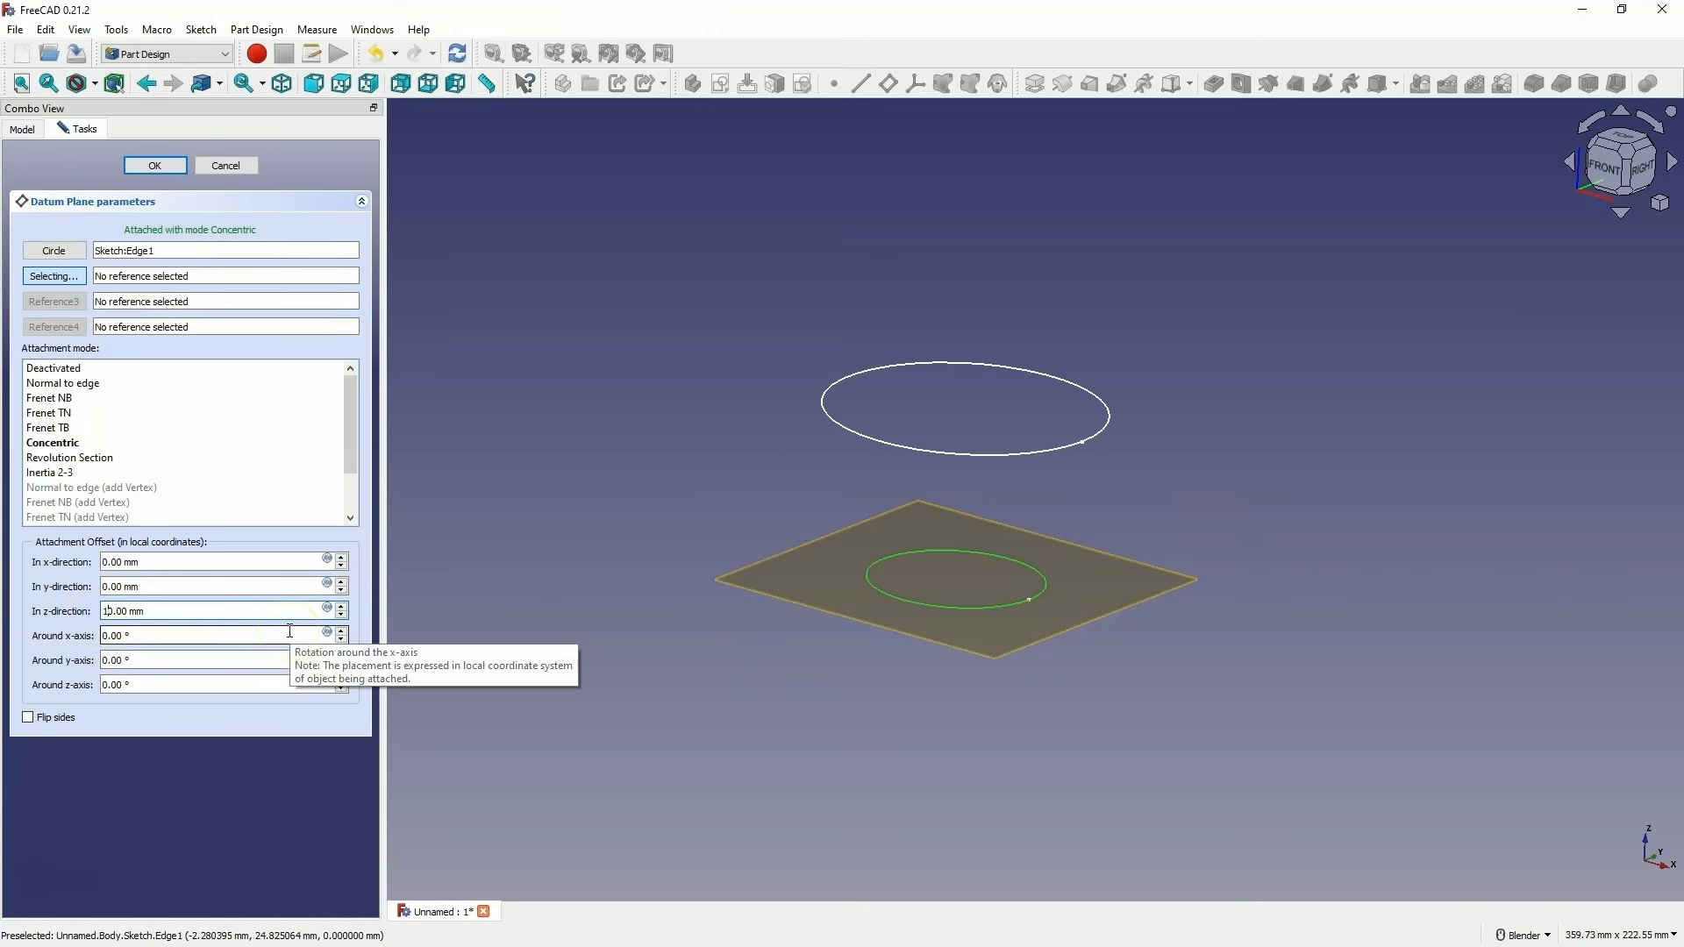
pyautogui.write('0')
pyautogui.press('Return')
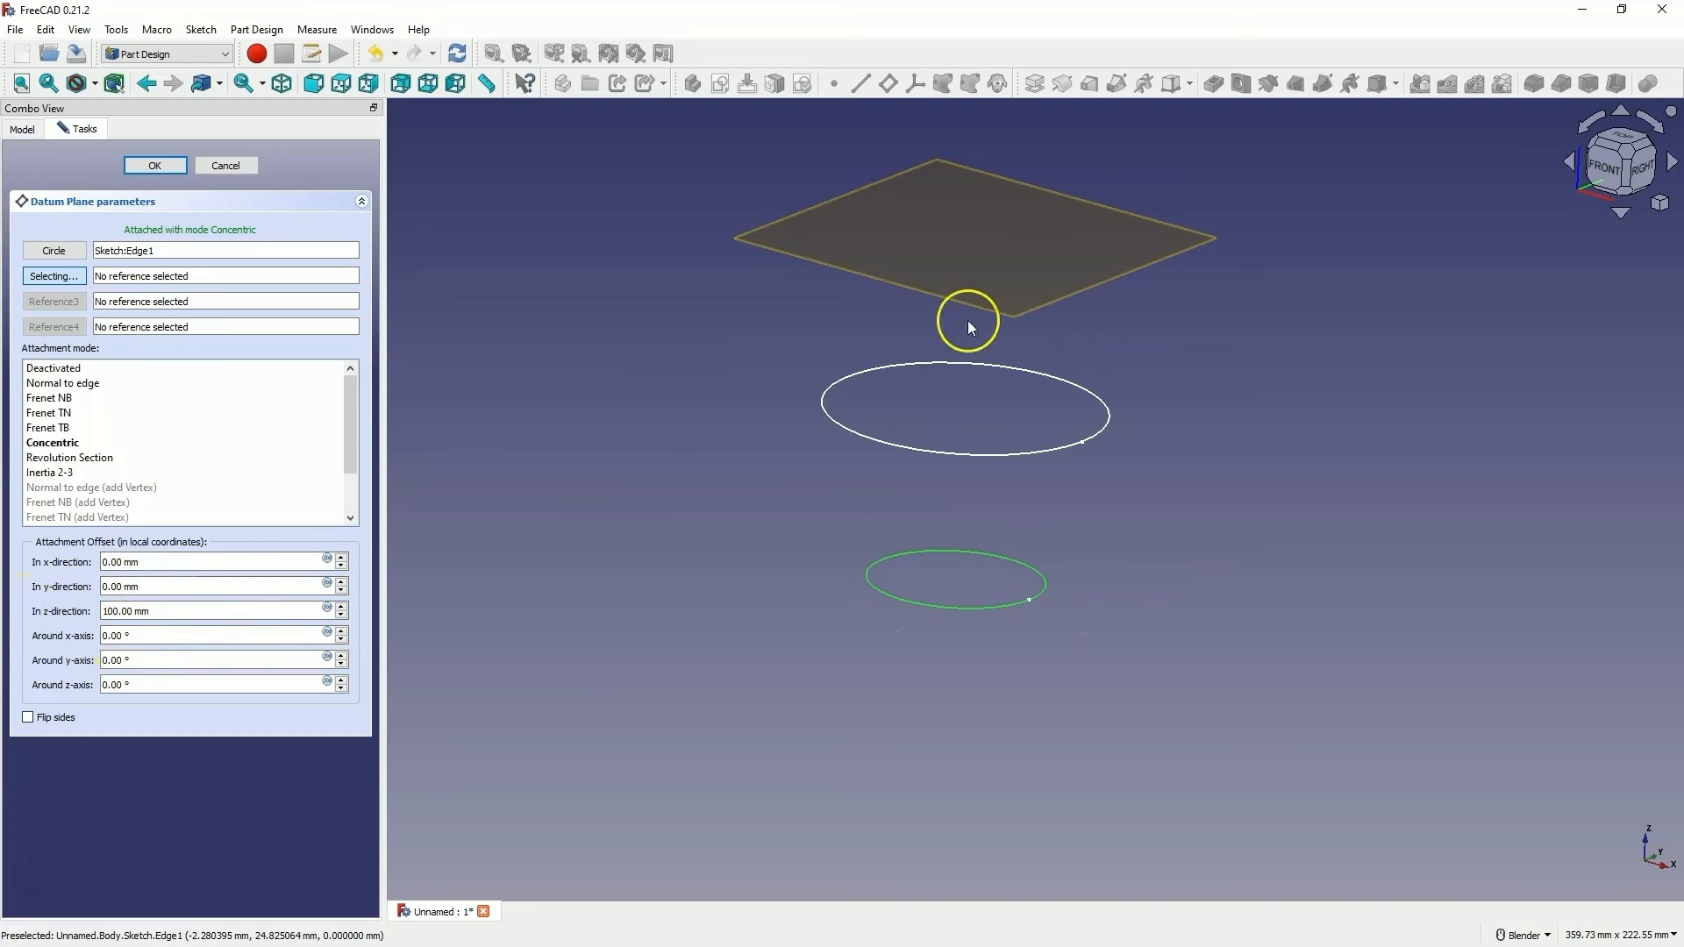
pyautogui.click(161, 165)
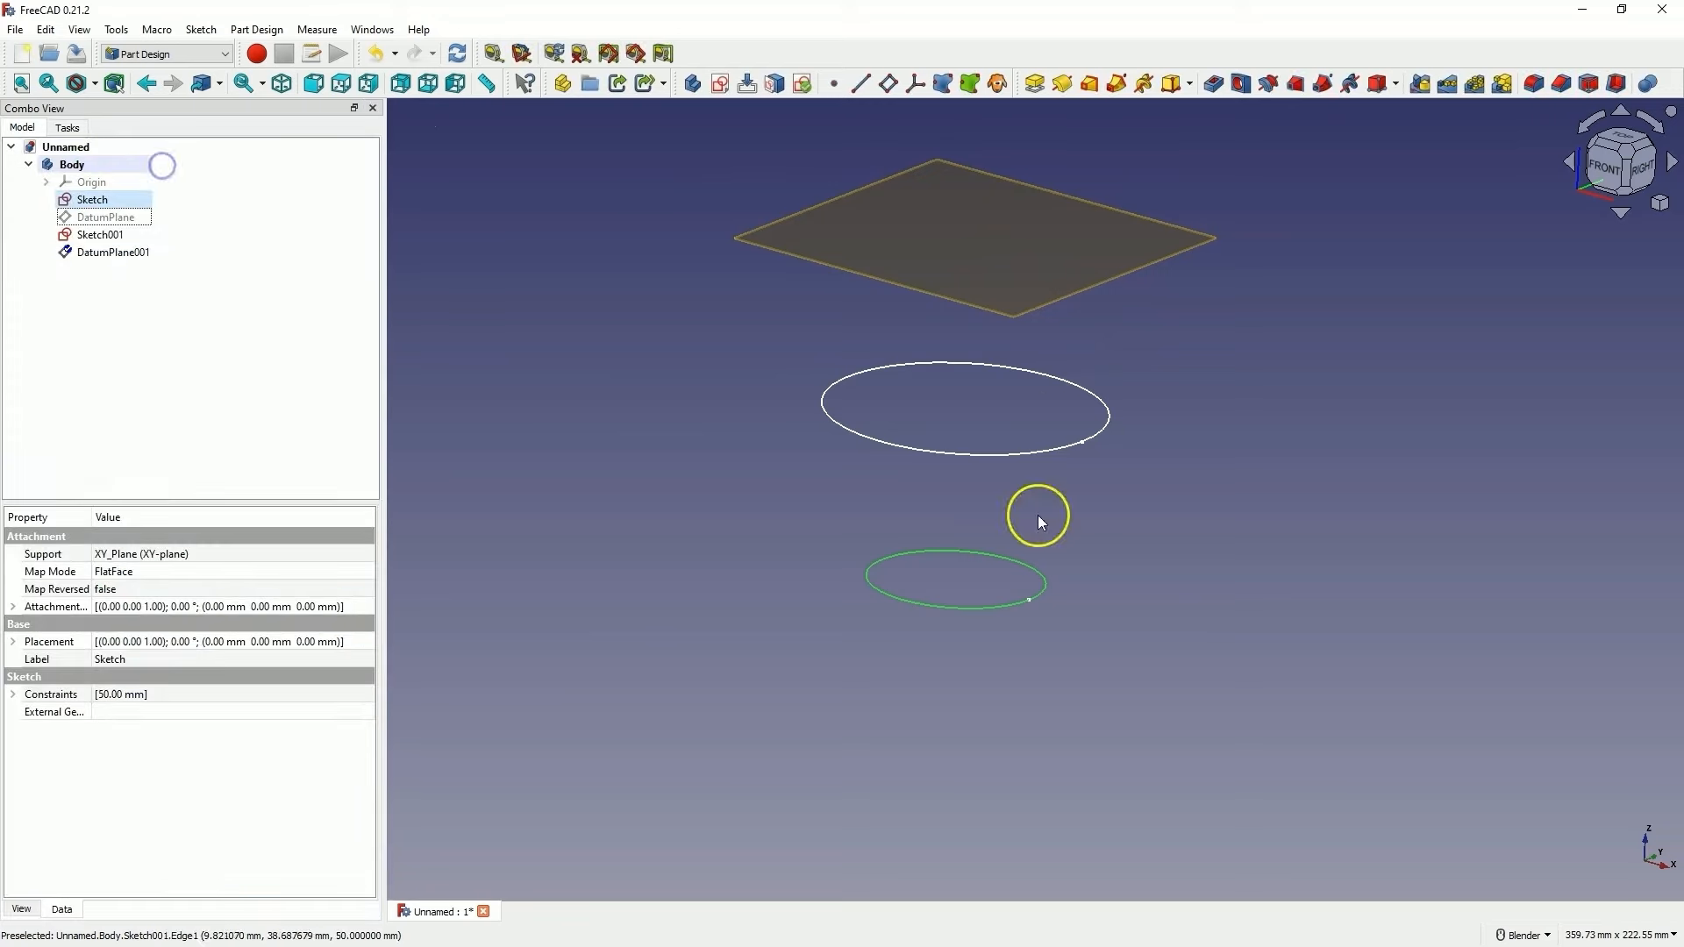
# Sketch a centred rectangle around the origin on the new datum plane, with corners near the 50 mm circle, and close the sketch
pyautogui.scroll(-3, 964, 482)
pyautogui.click(914, 453)
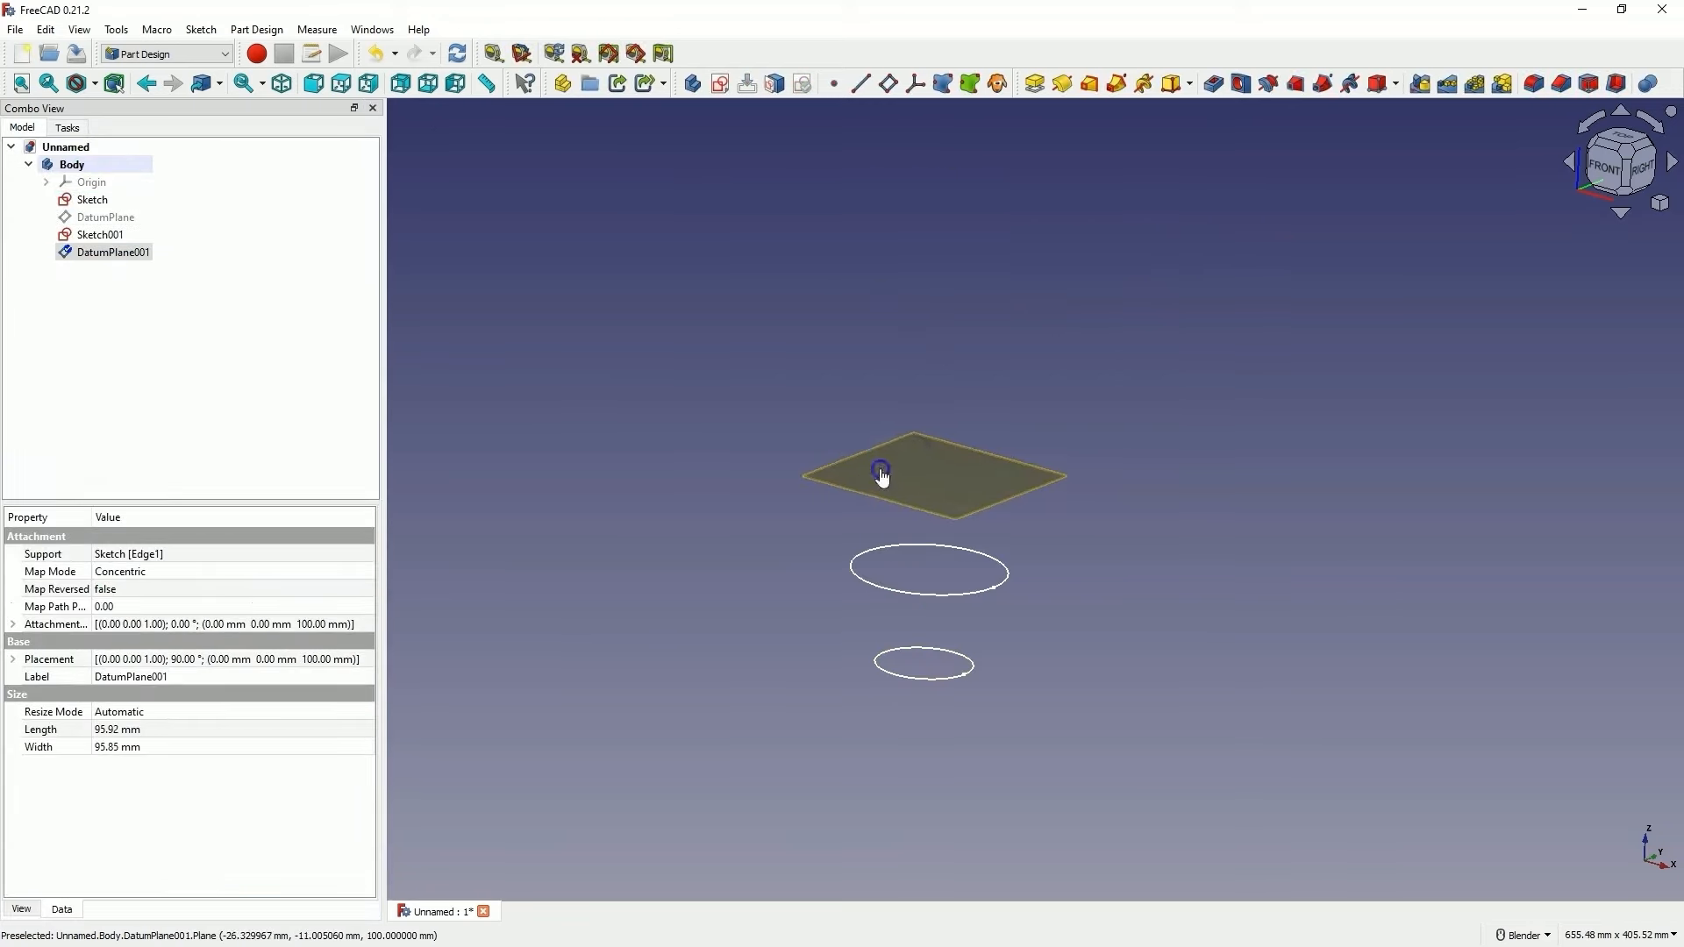
pyautogui.click(719, 98)
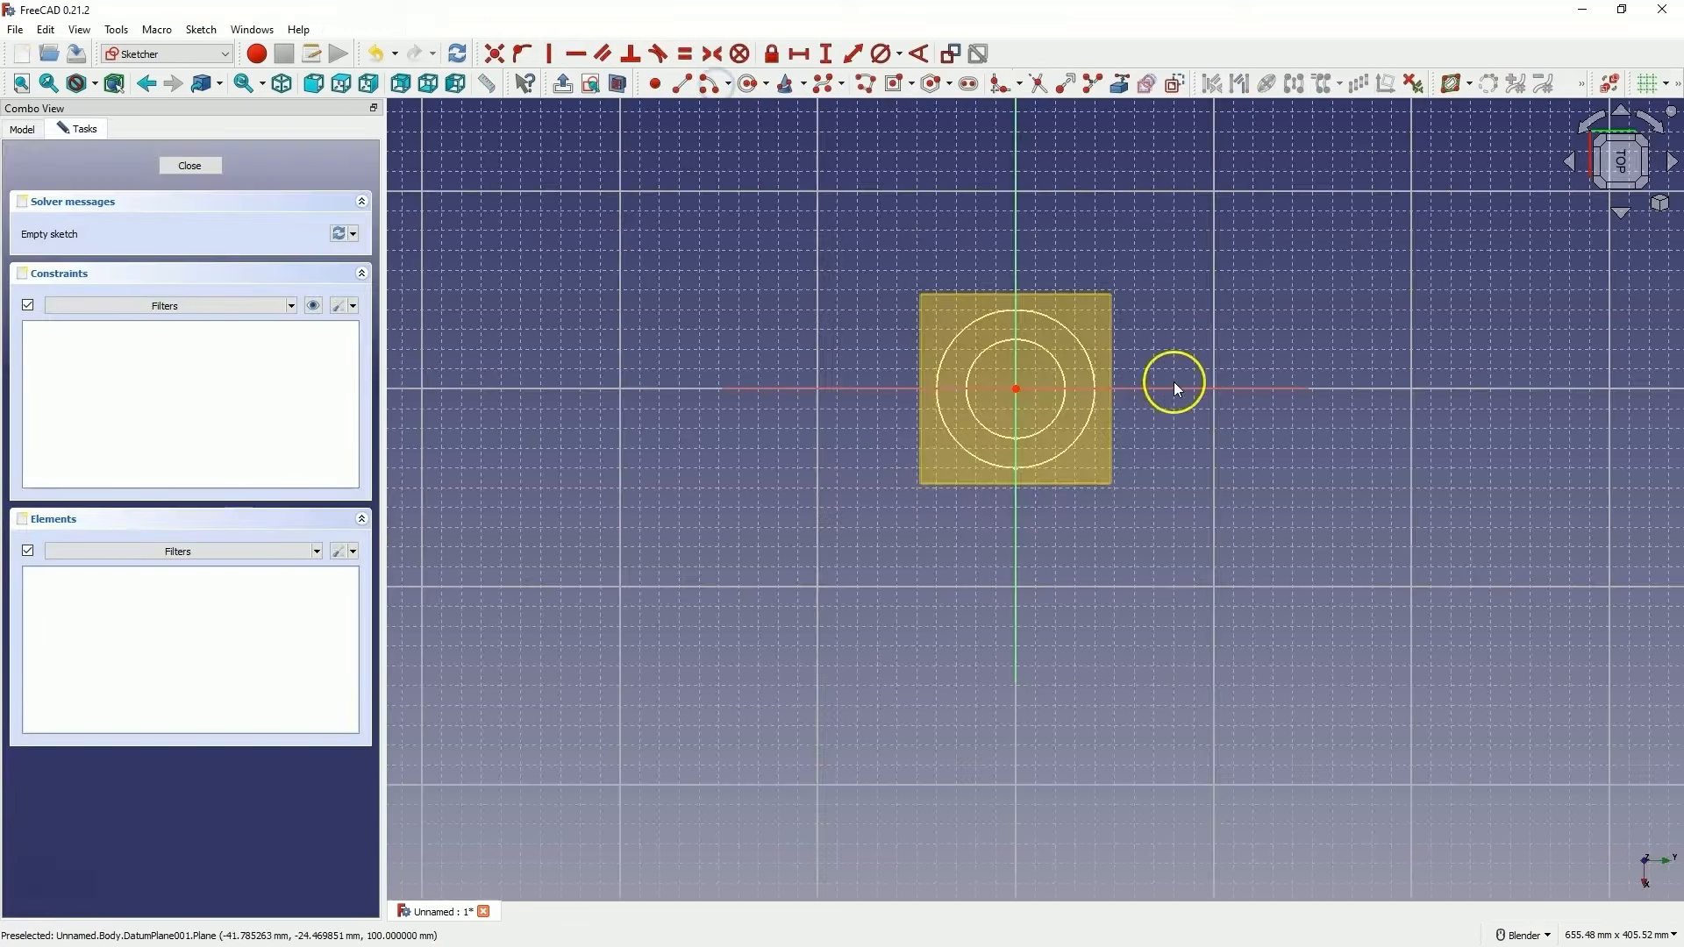
pyautogui.click(896, 85)
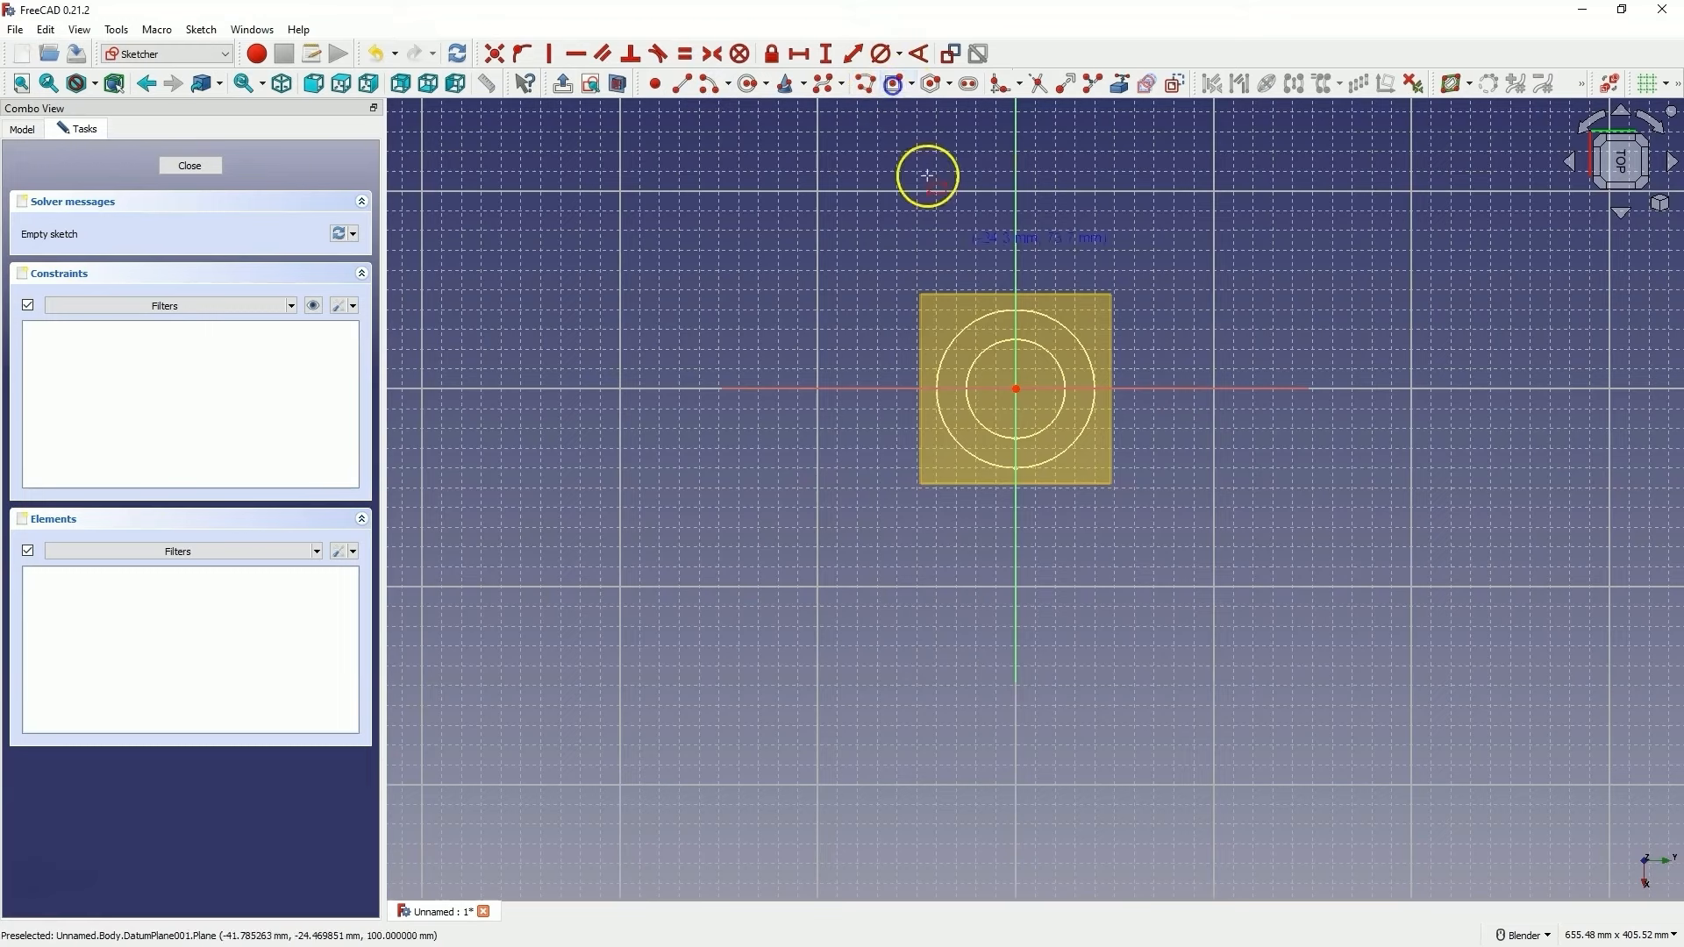
pyautogui.click(1015, 388)
pyautogui.click(1056, 422)
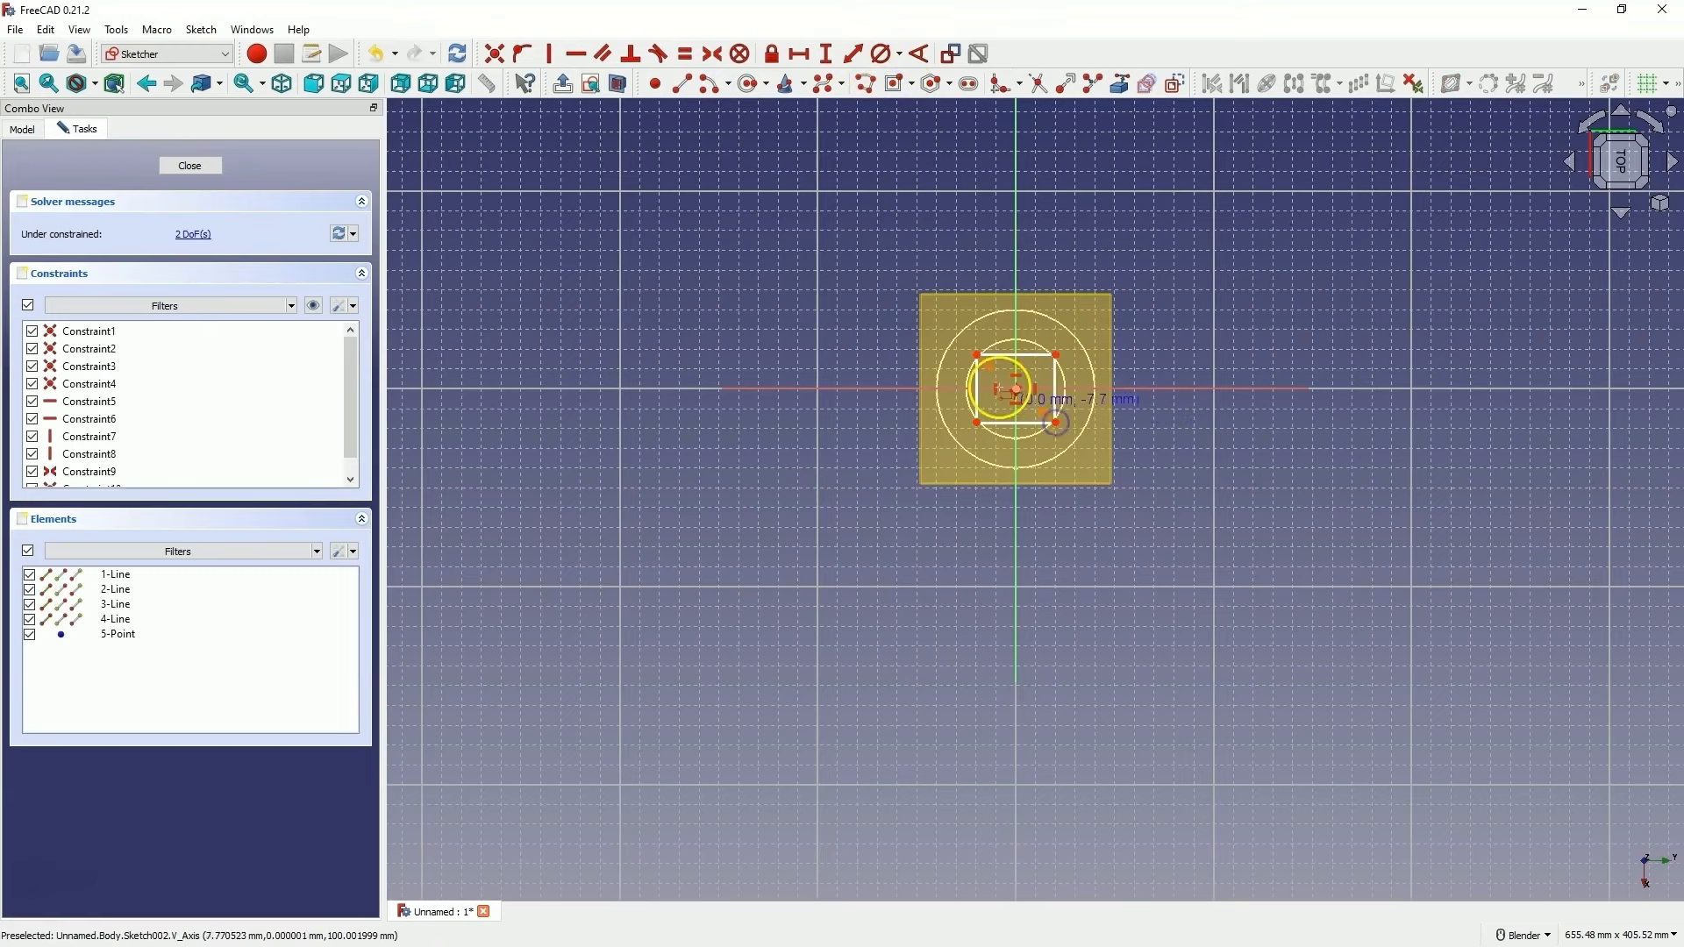
pyautogui.click(191, 167)
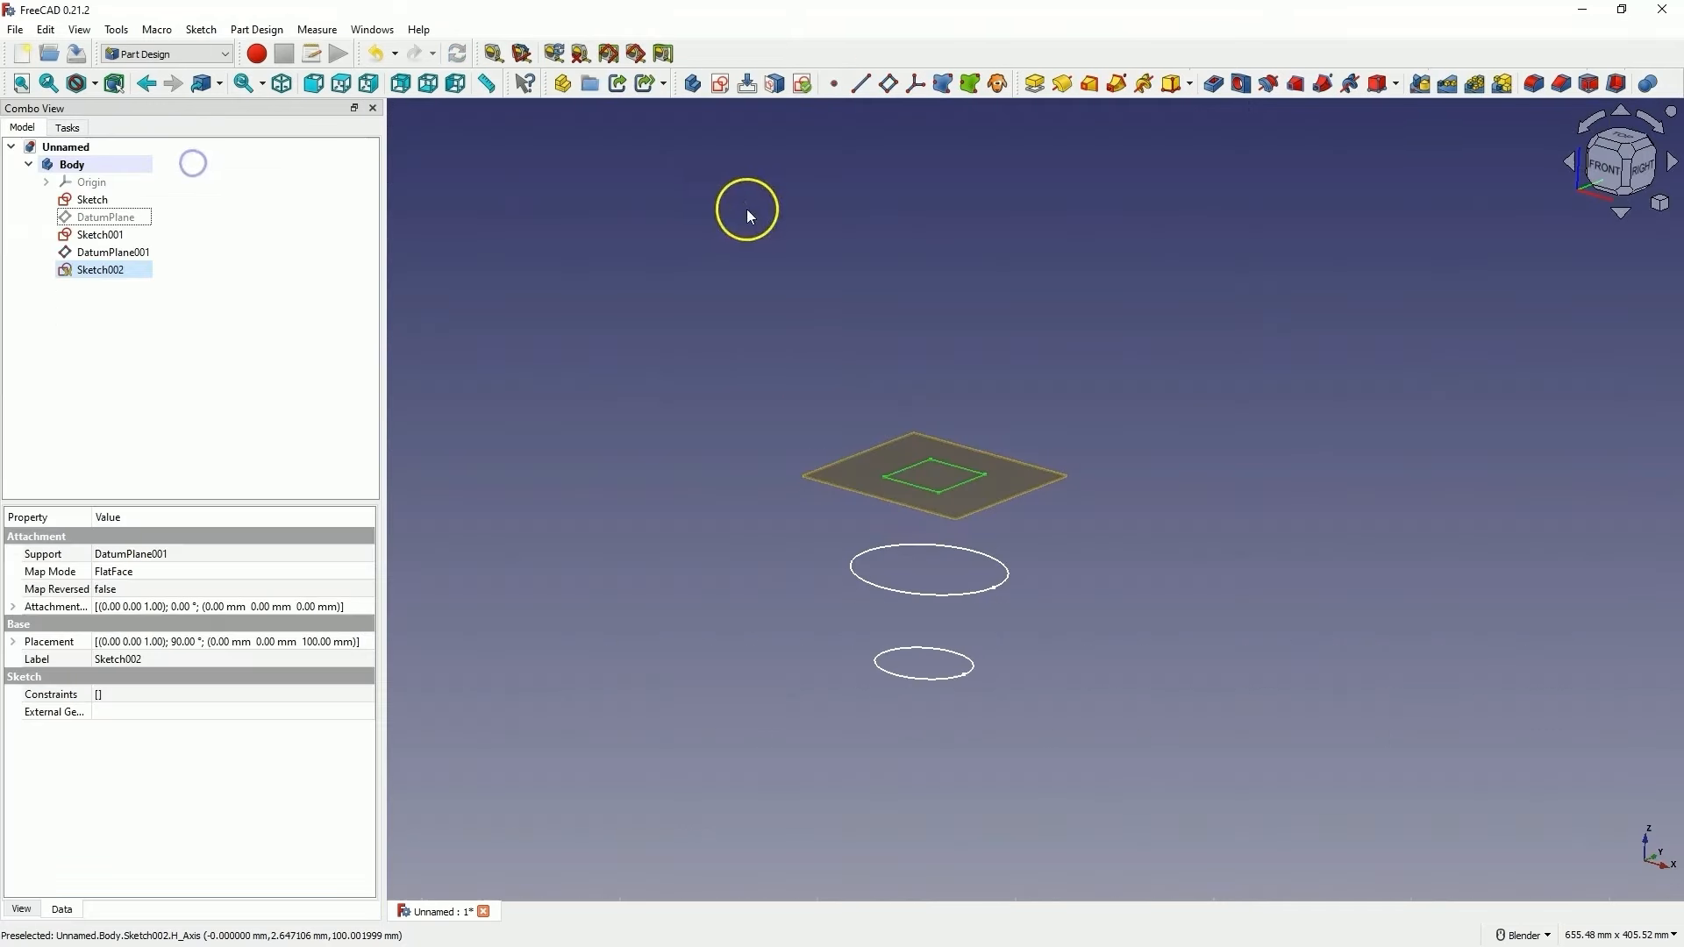
# Hide the upper datum plane and create an additive loft from the lower circle through the upper circle to the rectangle
pyautogui.click(106, 251)
pyautogui.press('space')
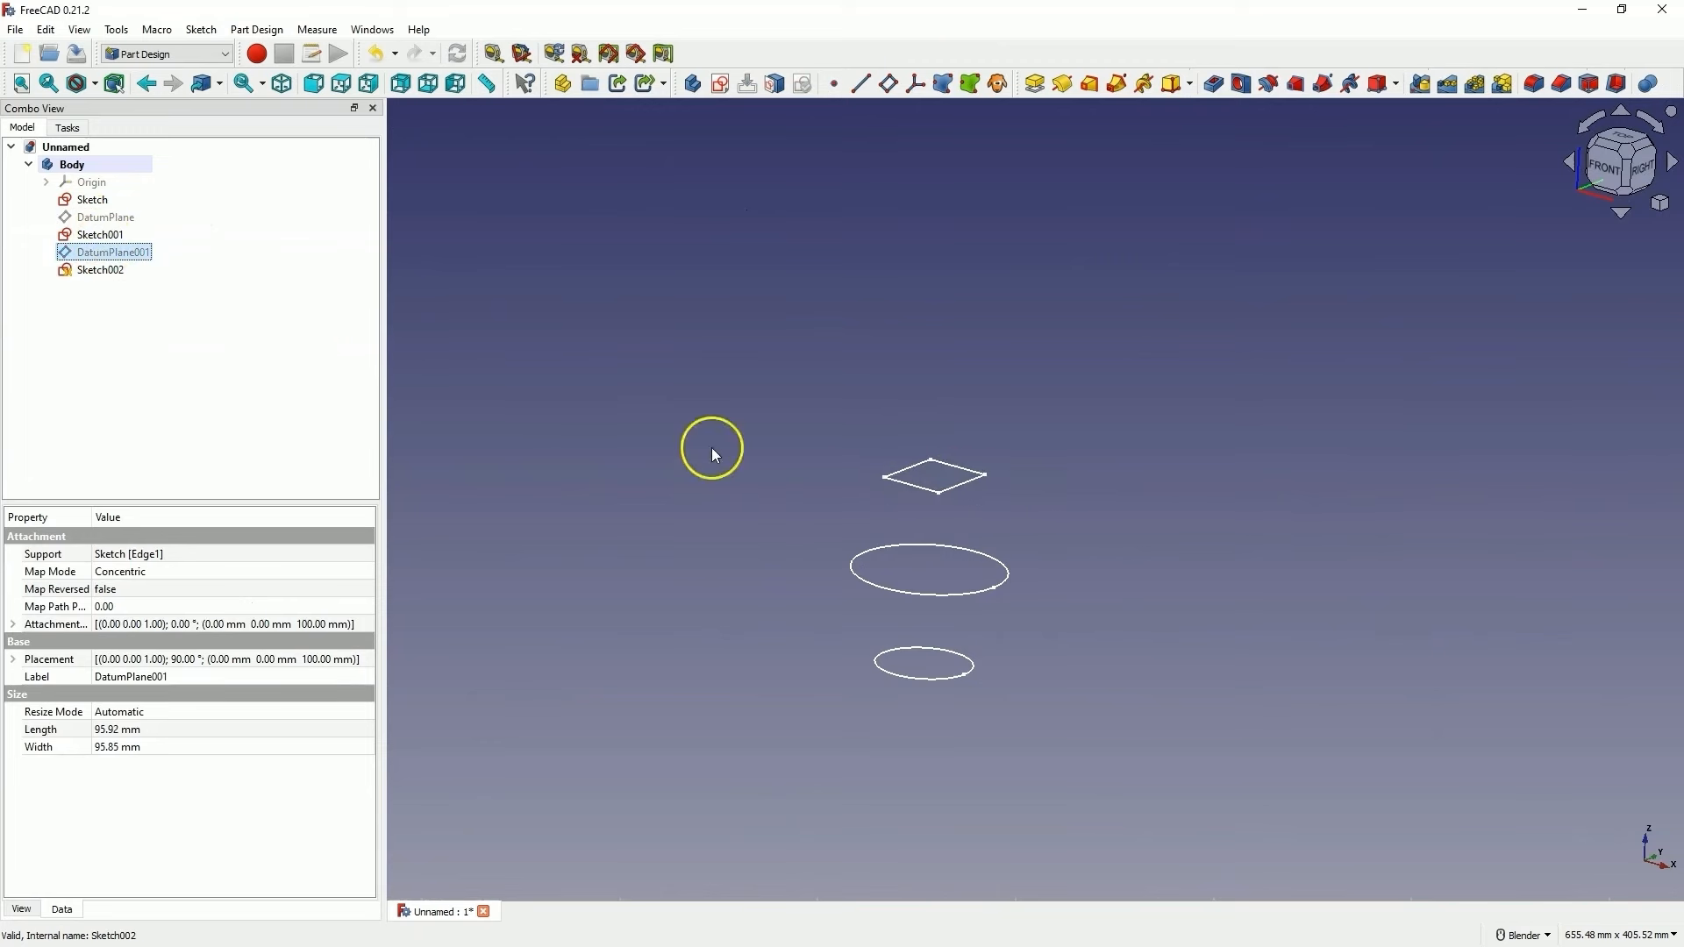
pyautogui.click(95, 200)
pyautogui.keyDown('ctrl'); pyautogui.click(98, 235); pyautogui.keyUp('ctrl')
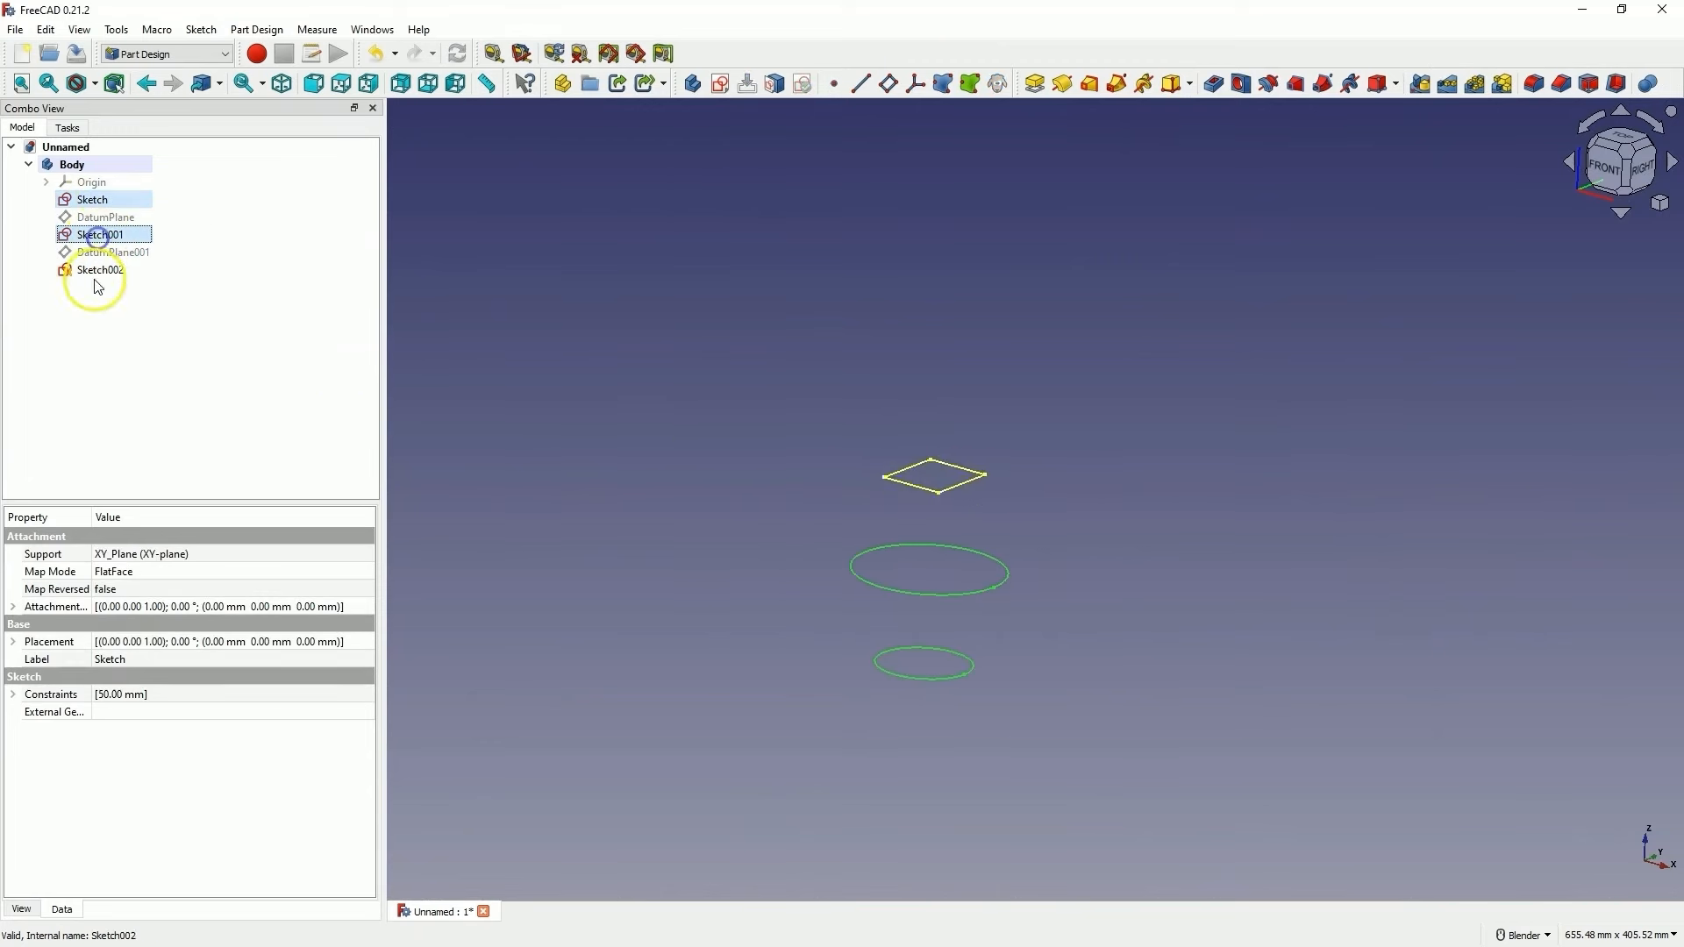
pyautogui.keyDown('ctrl'); pyautogui.click(98, 270); pyautogui.keyUp('ctrl')
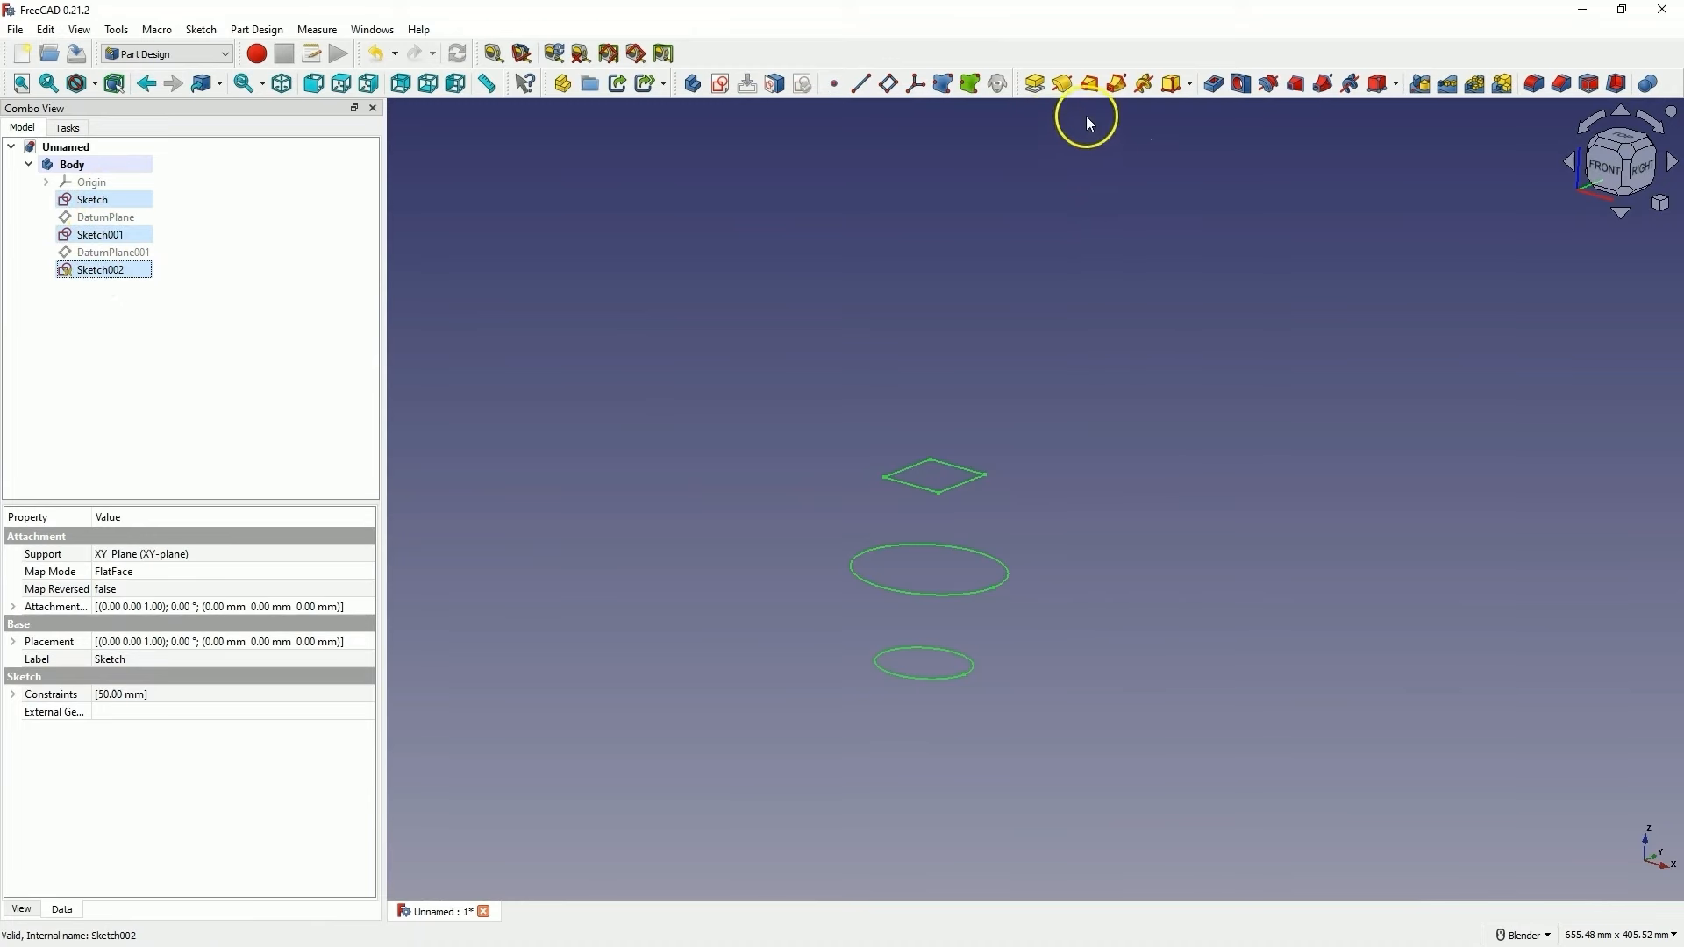
pyautogui.click(1092, 84)
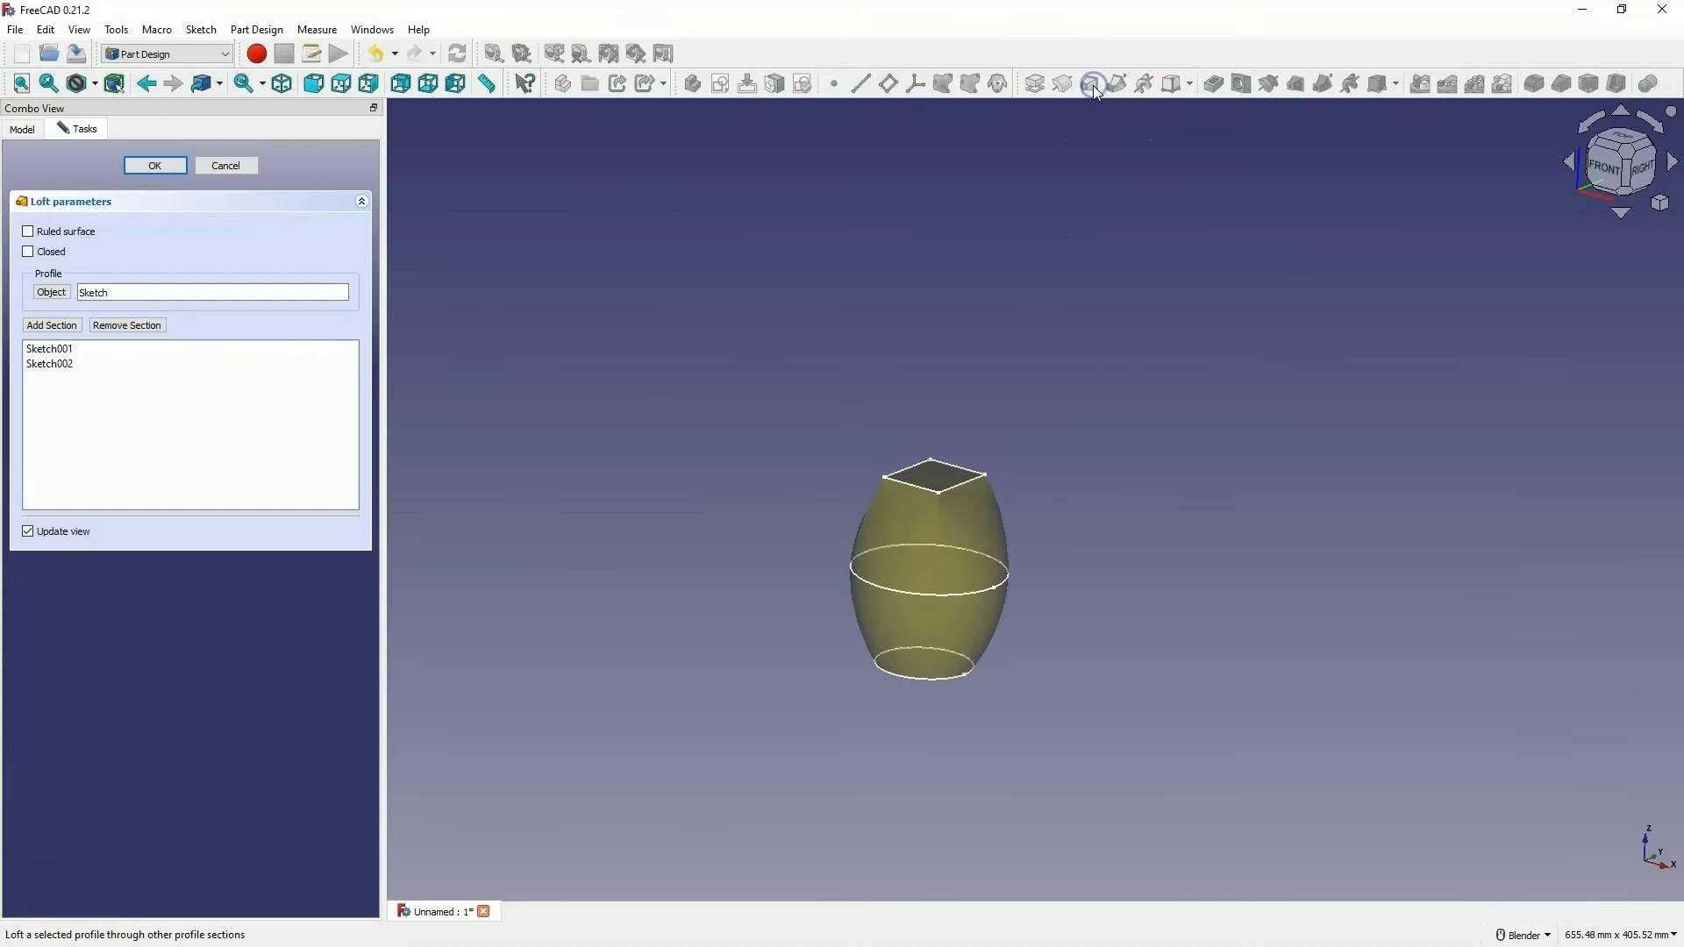
pyautogui.click(154, 166)
pyautogui.moveTo(789, 370); pyautogui.dragTo(996, 500, button='middle')
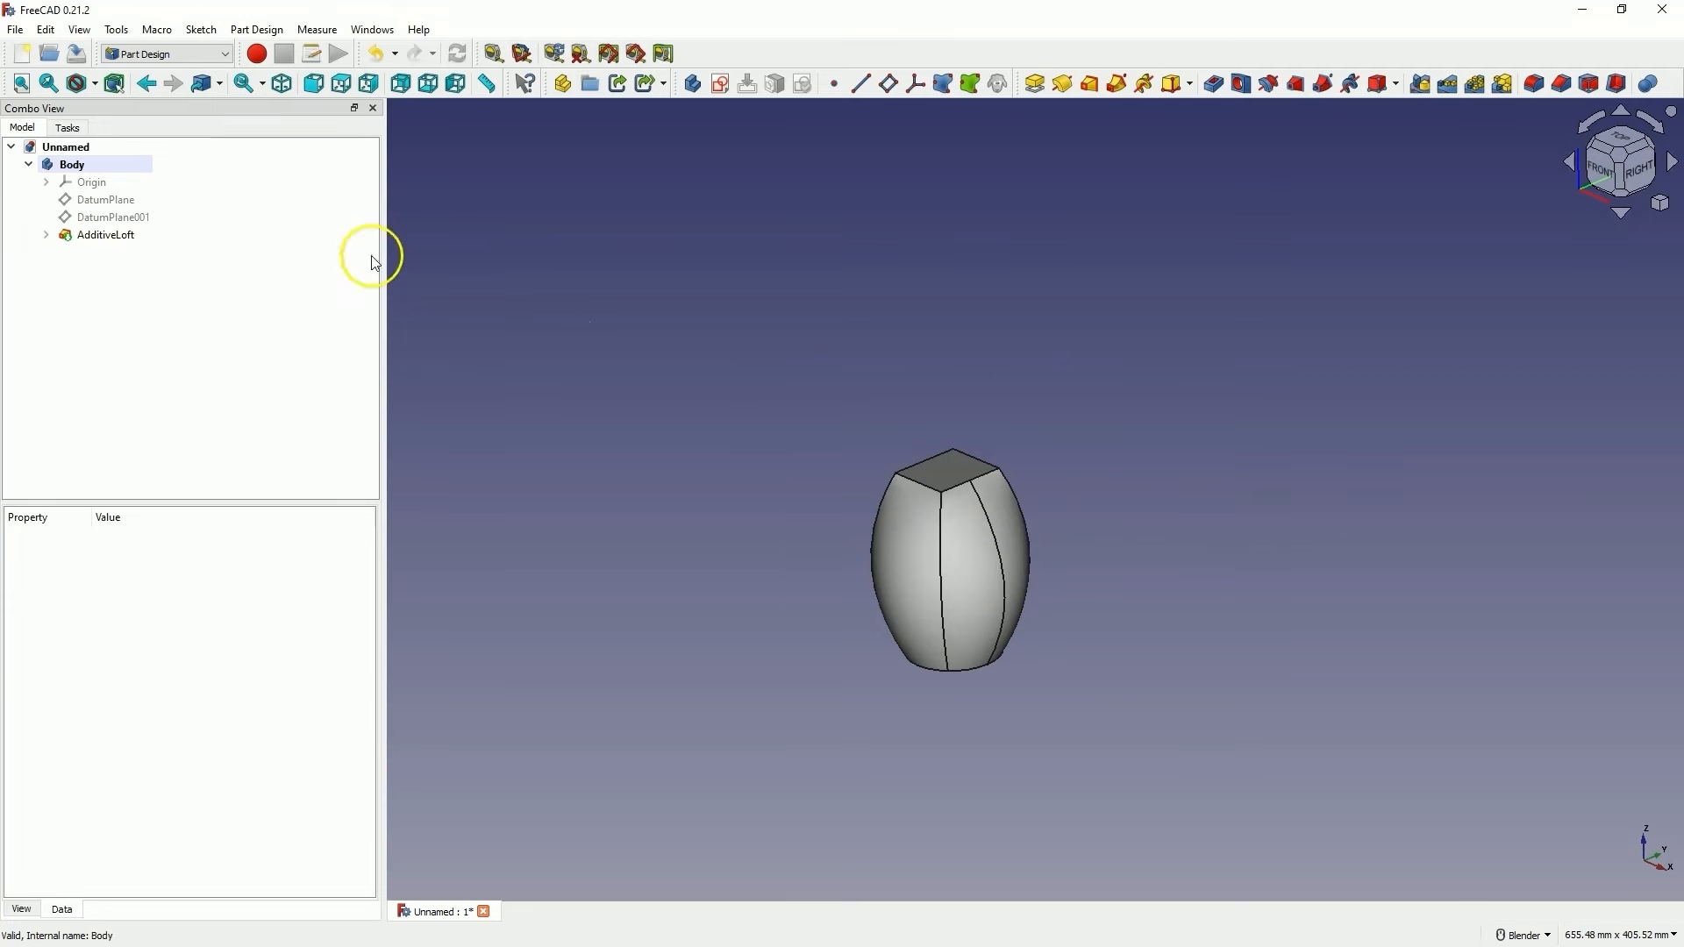
# Create a new document with a body and an XY-plane sketch containing a hexagon centred on the origin, and close the sketch
pyautogui.click(22, 54)
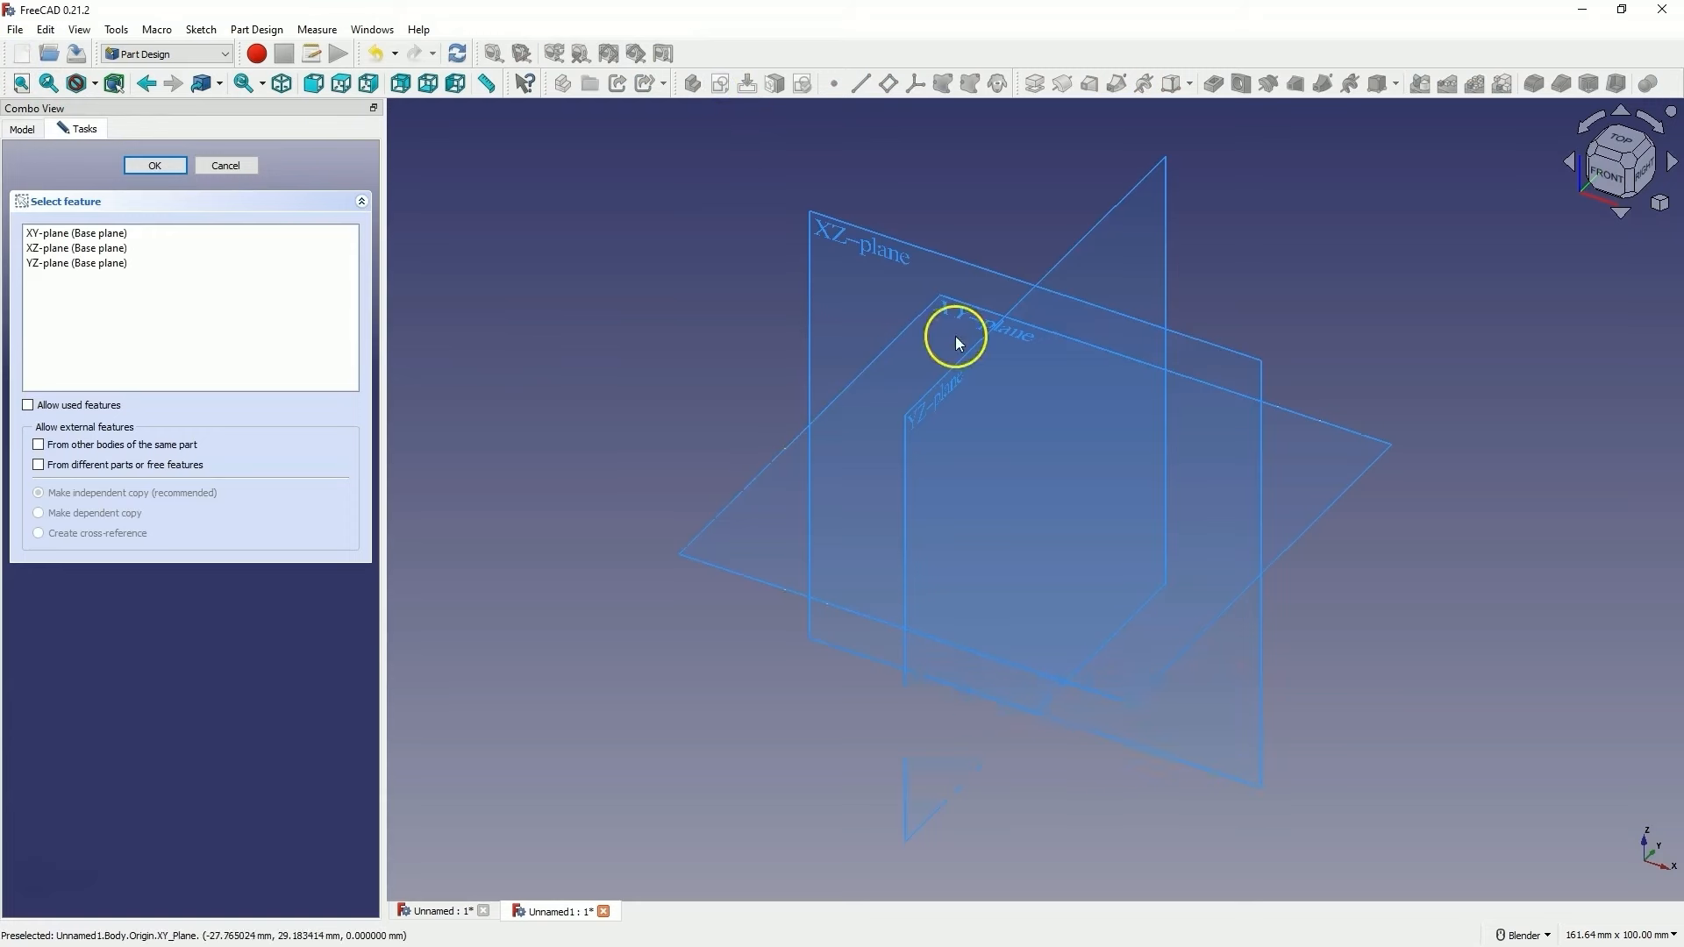
pyautogui.click(960, 316)
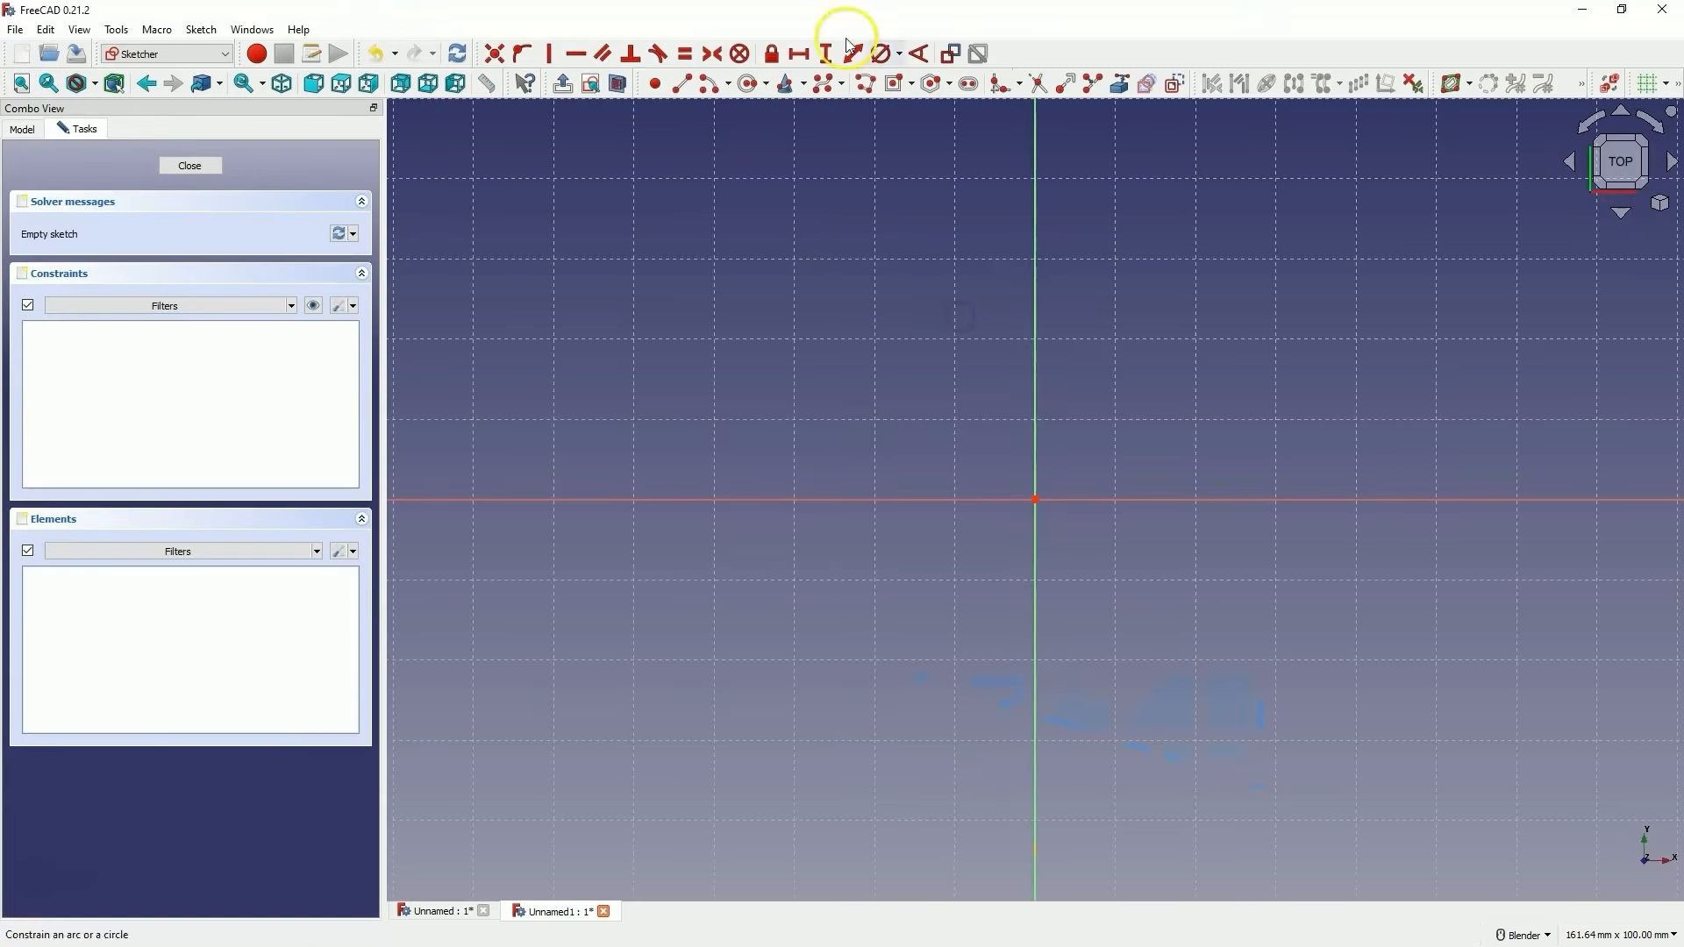
pyautogui.click(1035, 500)
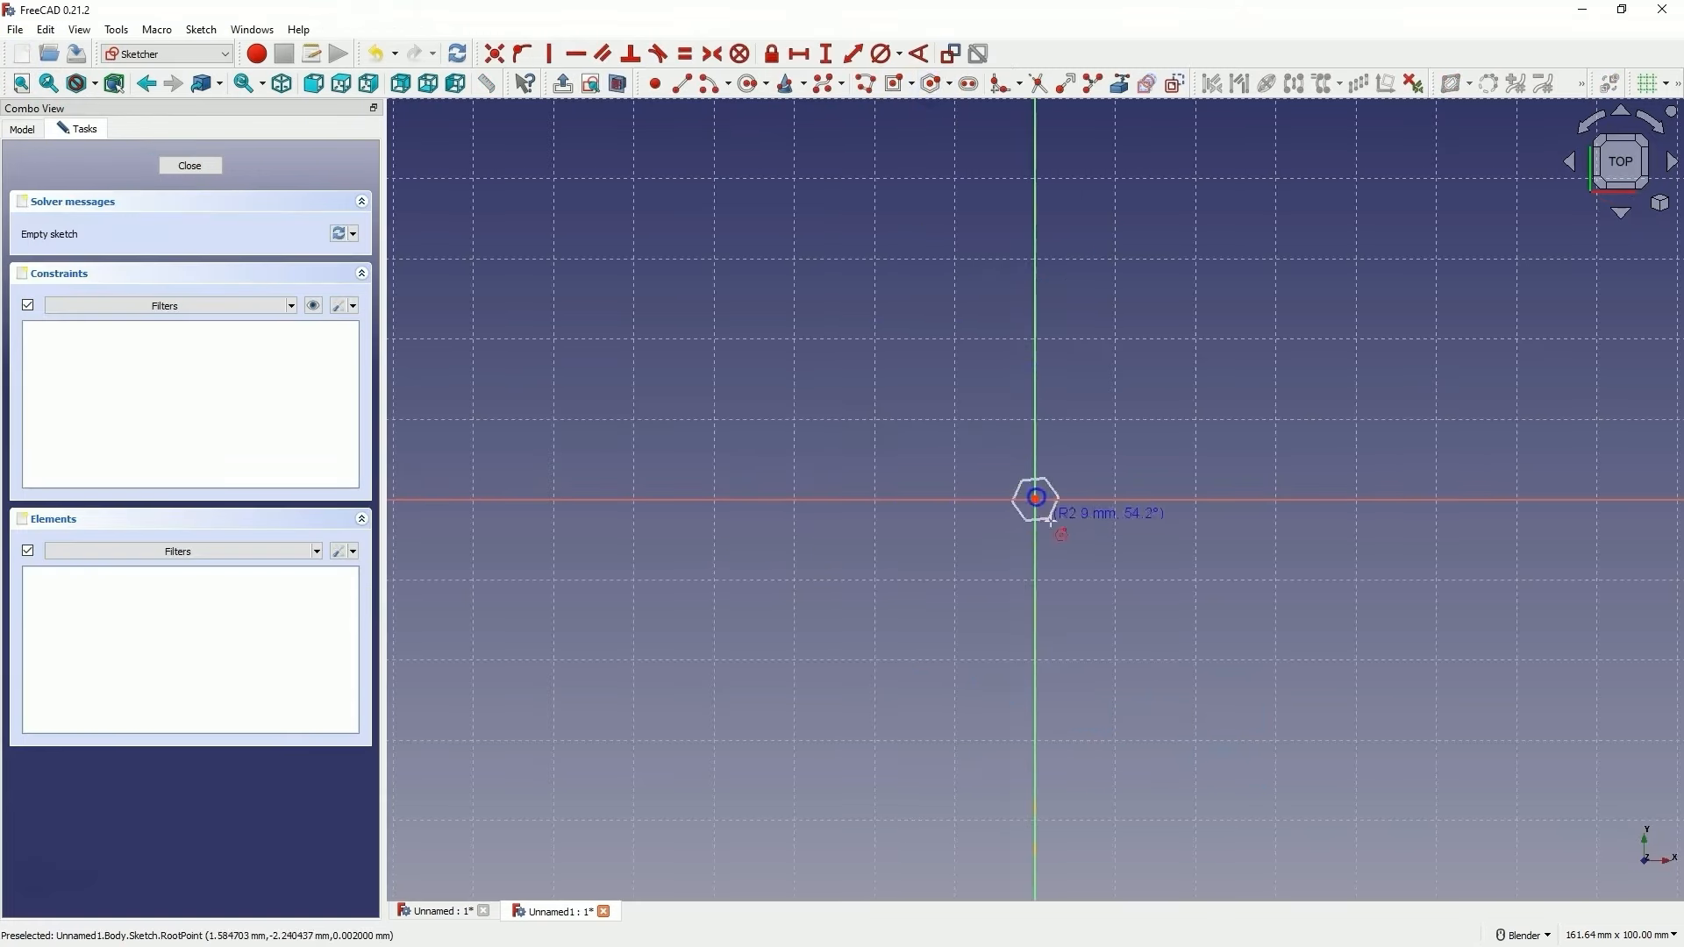
pyautogui.click(1076, 540)
pyautogui.click(994, 520)
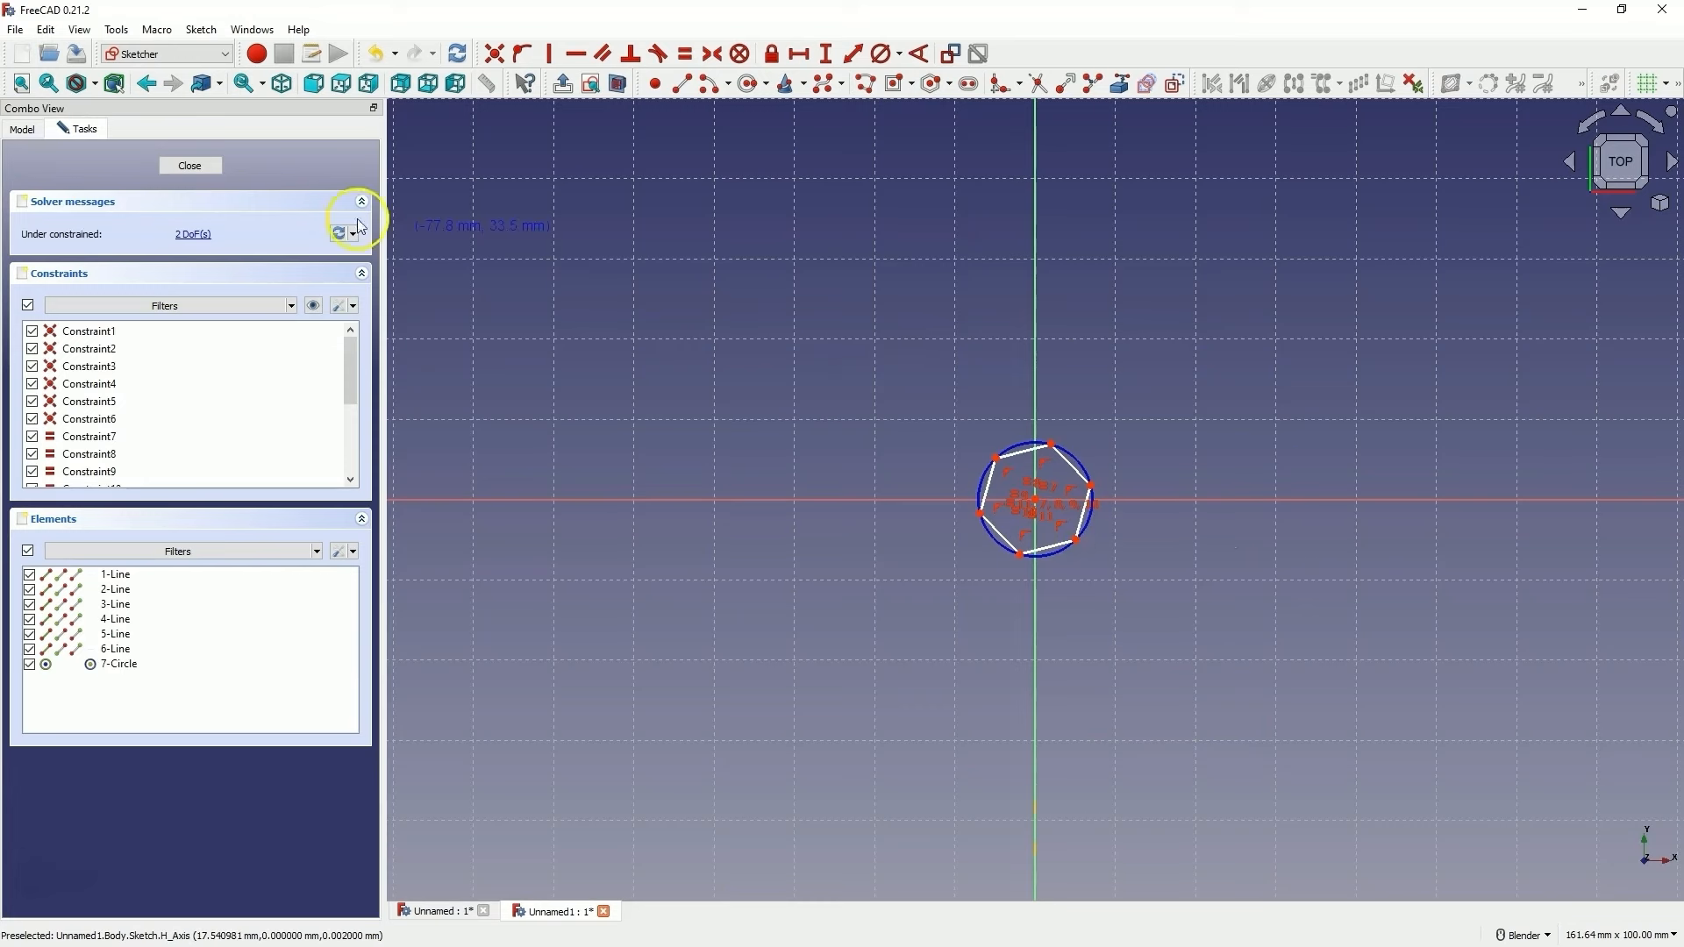
pyautogui.click(190, 170)
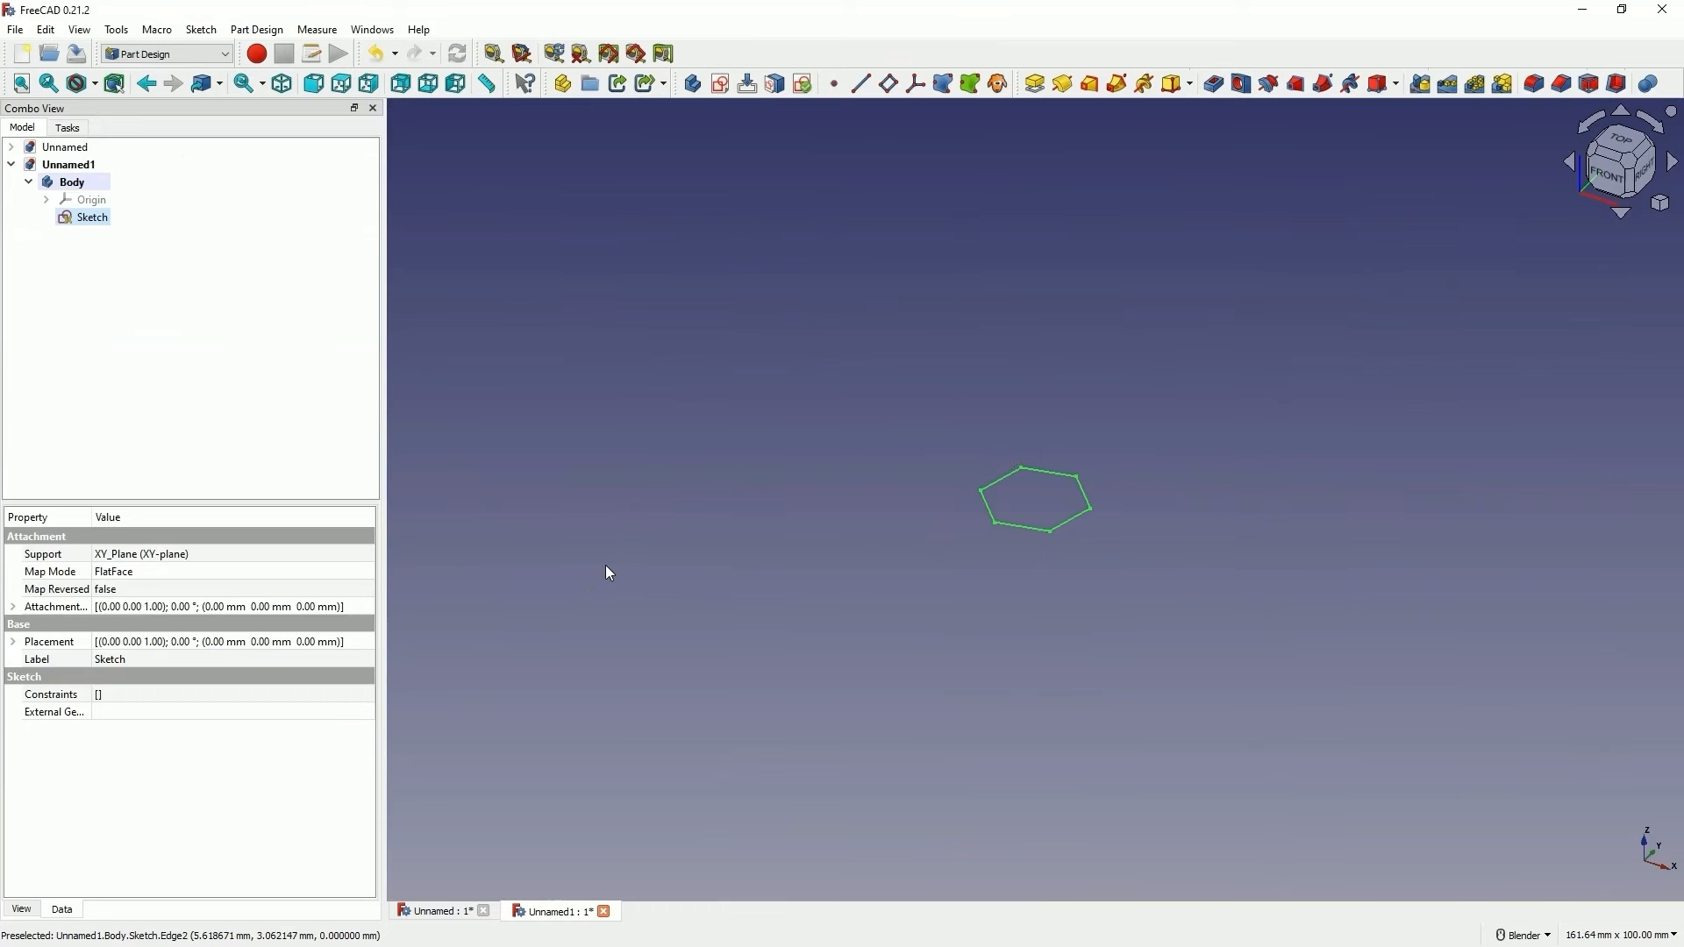
# Sketch a polyline on the XZ-plane from the origin: vertical about 51 mm, diagonal to about 70 mm high, and horizontal about 50 mm
pyautogui.click(720, 83)
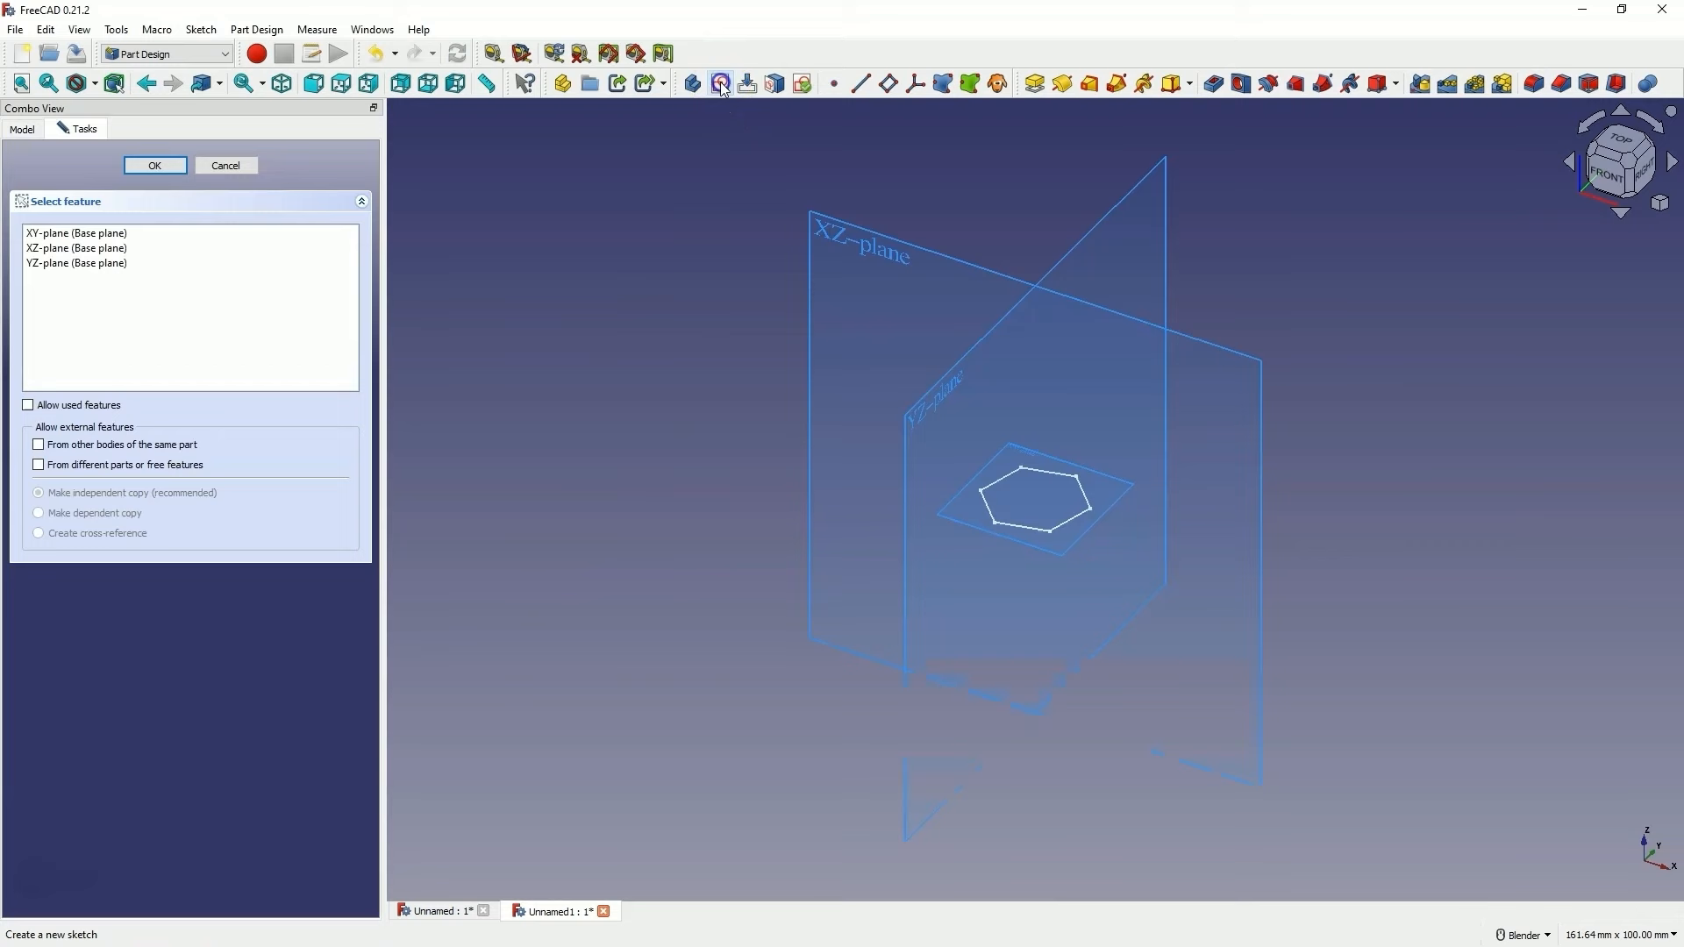
pyautogui.click(878, 252)
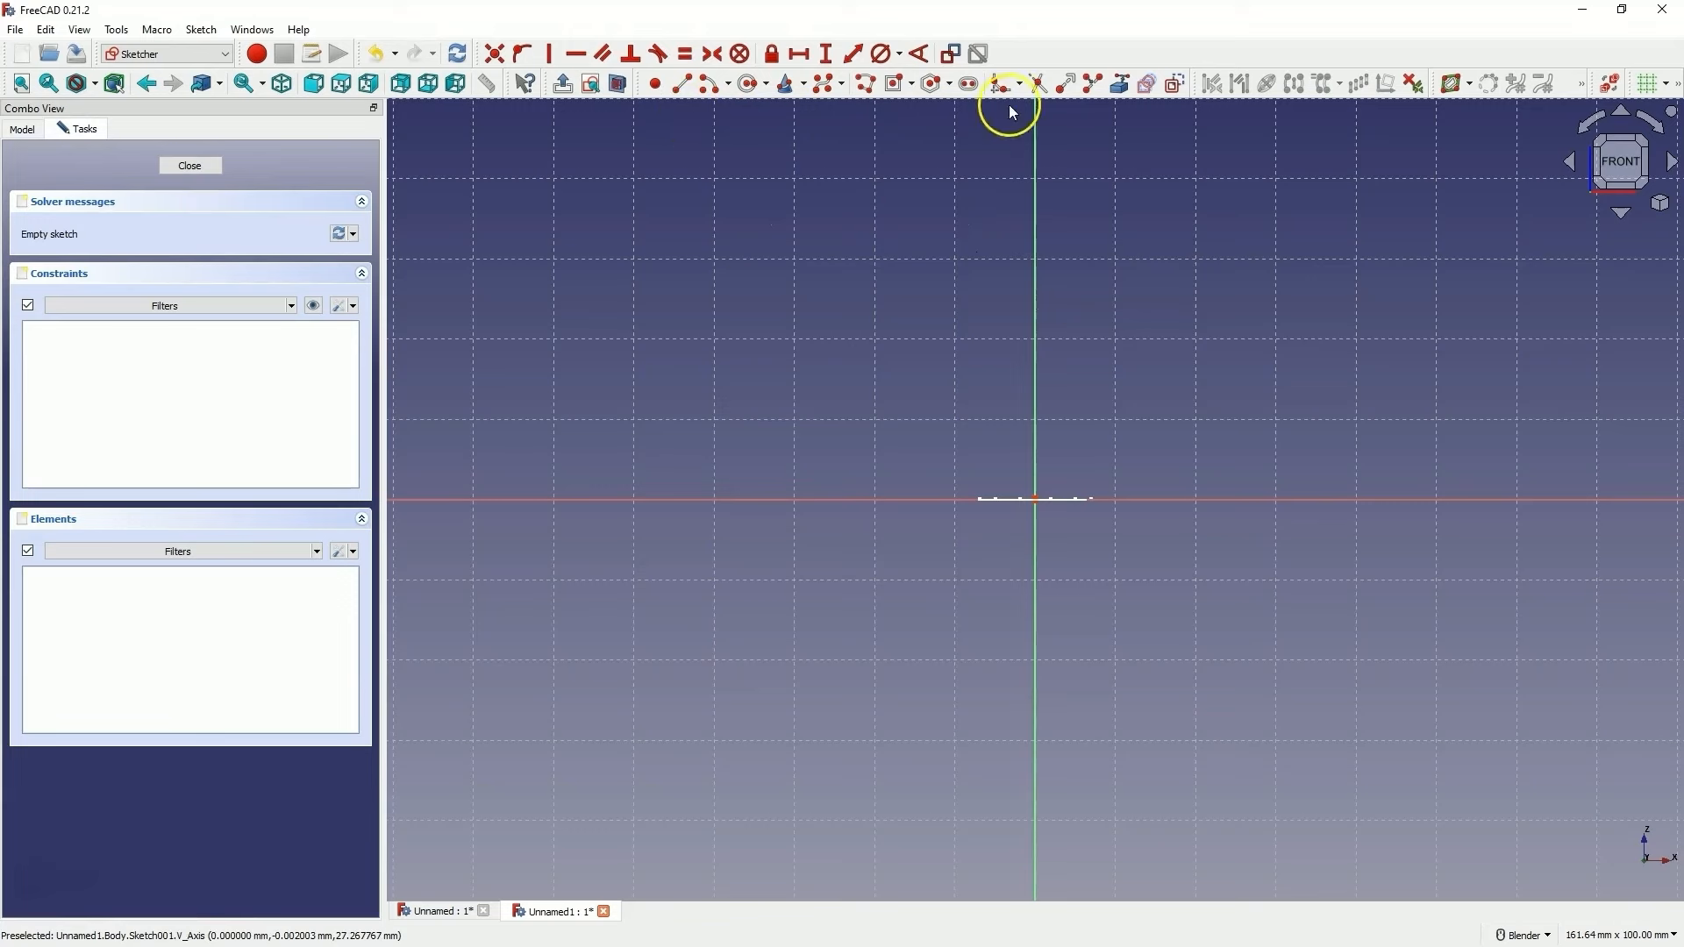
pyautogui.click(868, 84)
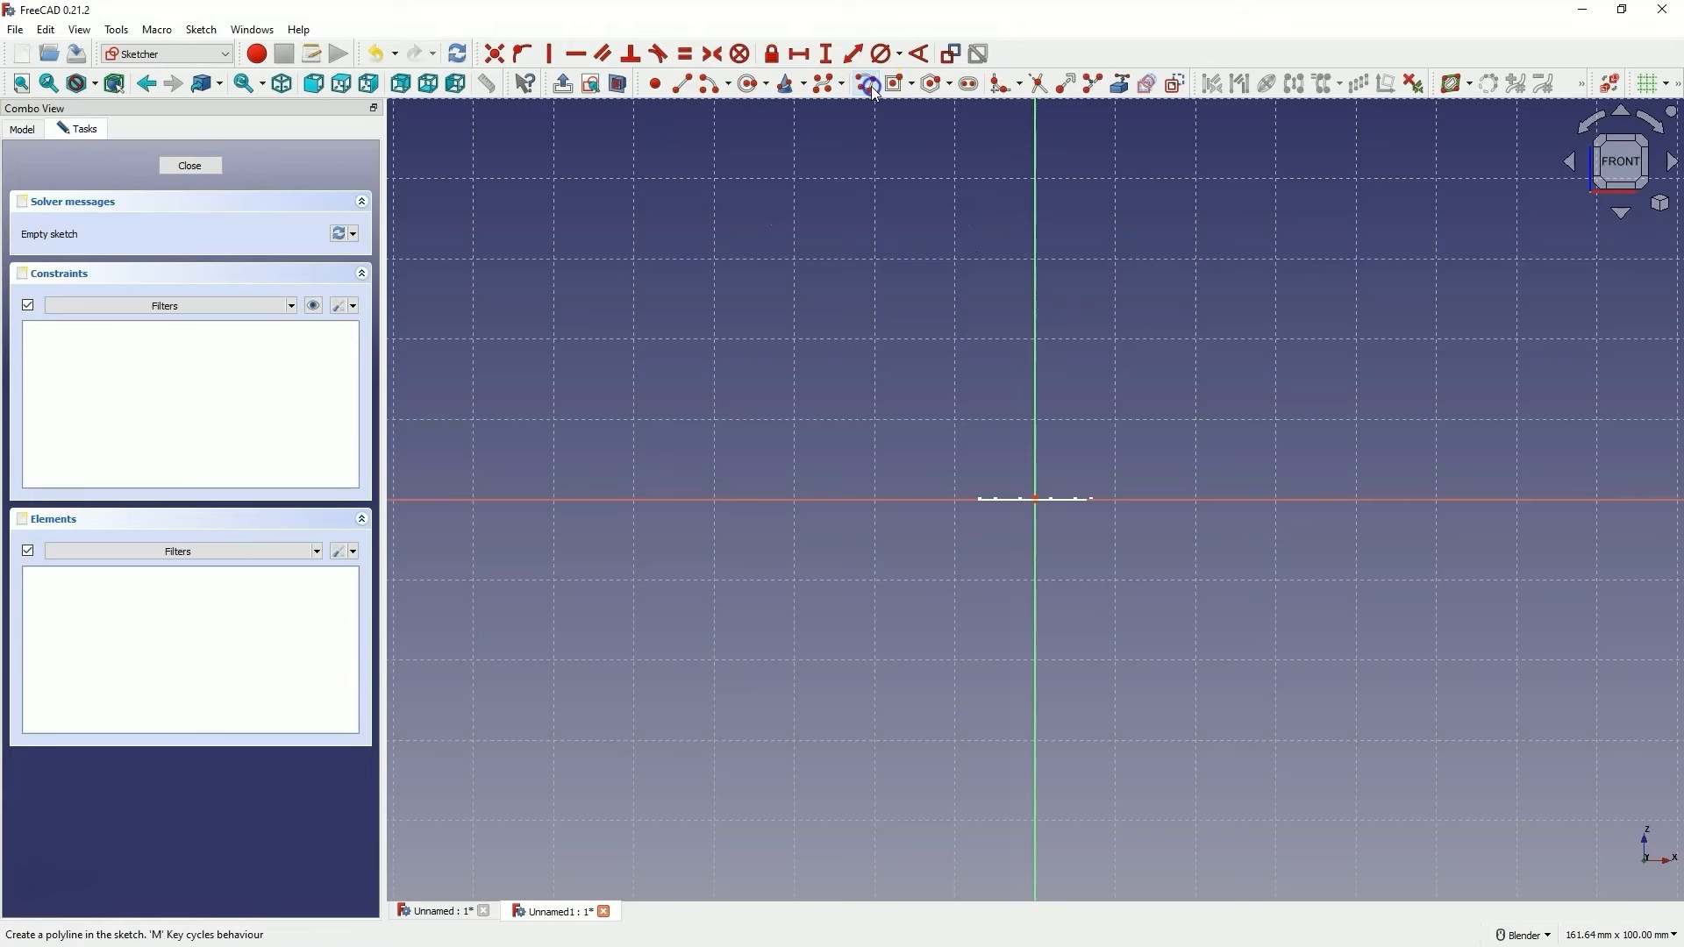
pyautogui.click(1035, 499)
pyautogui.scroll(-3, 1026, 263)
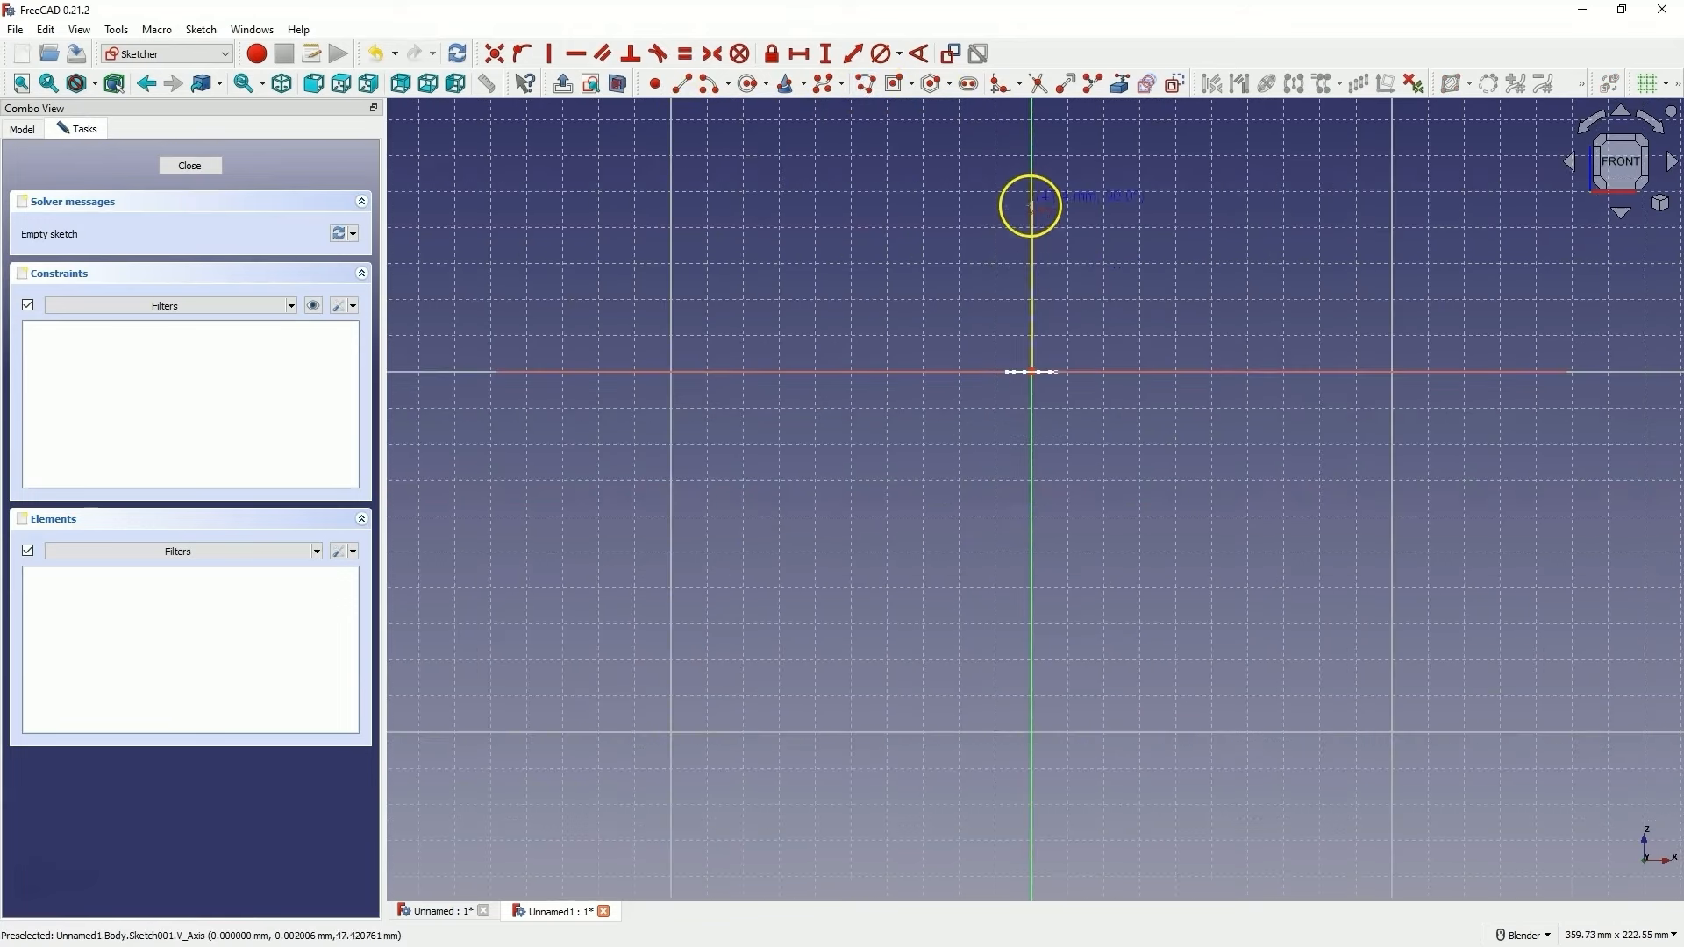
pyautogui.click(1031, 187)
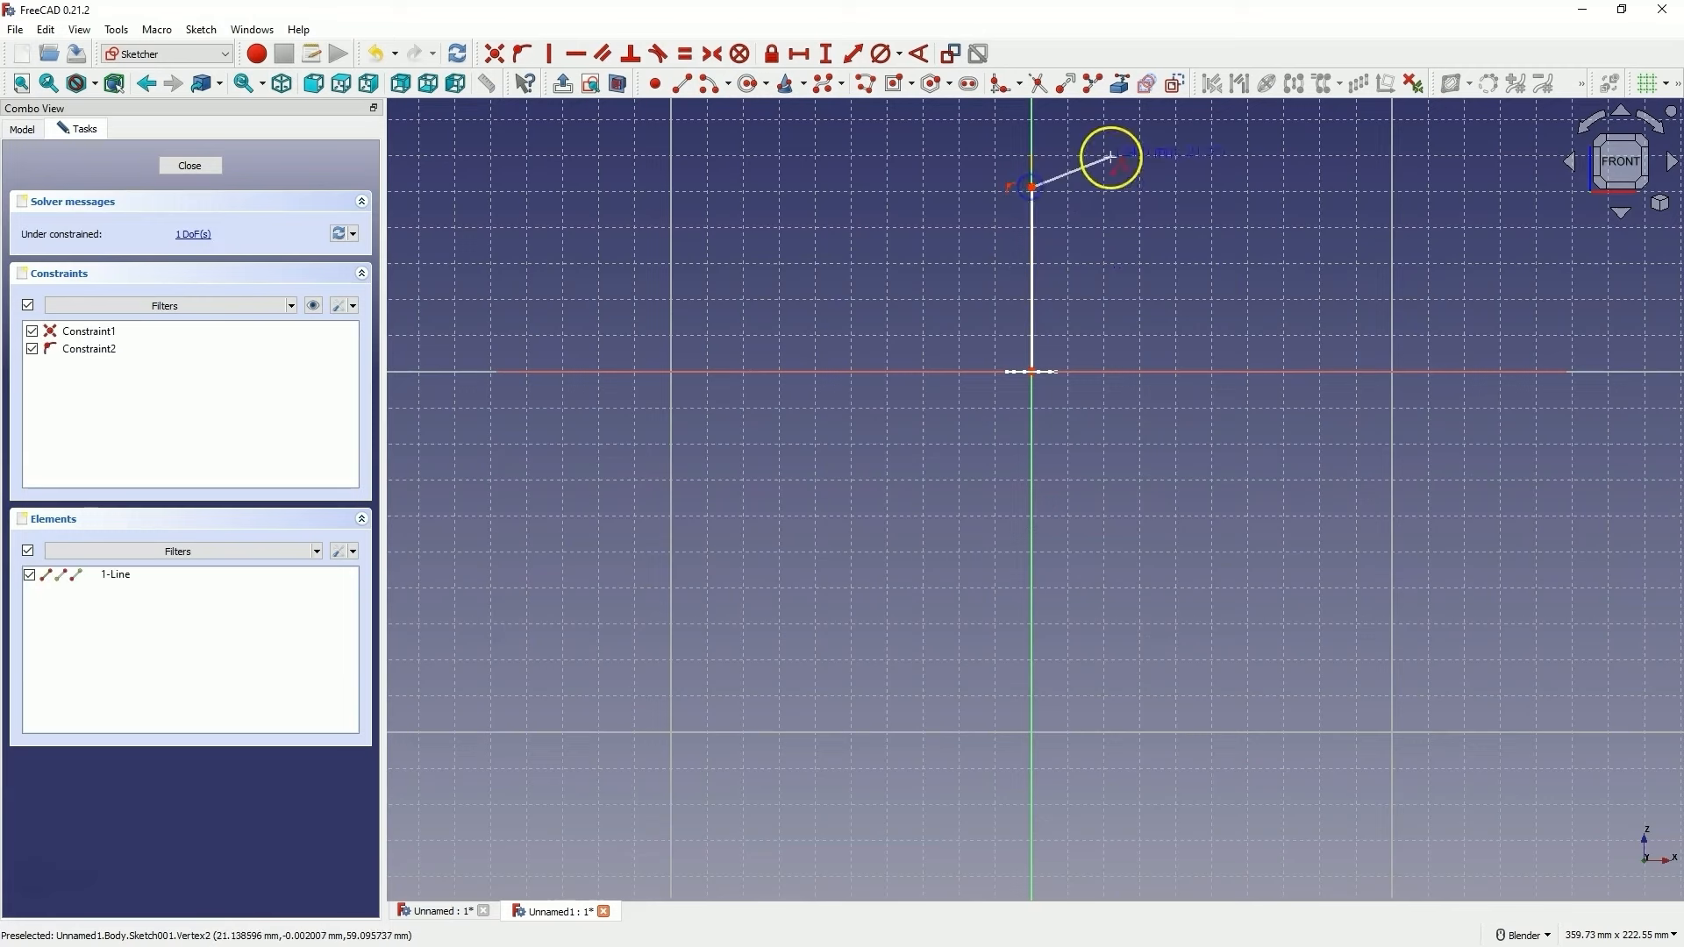
pyautogui.click(1169, 120)
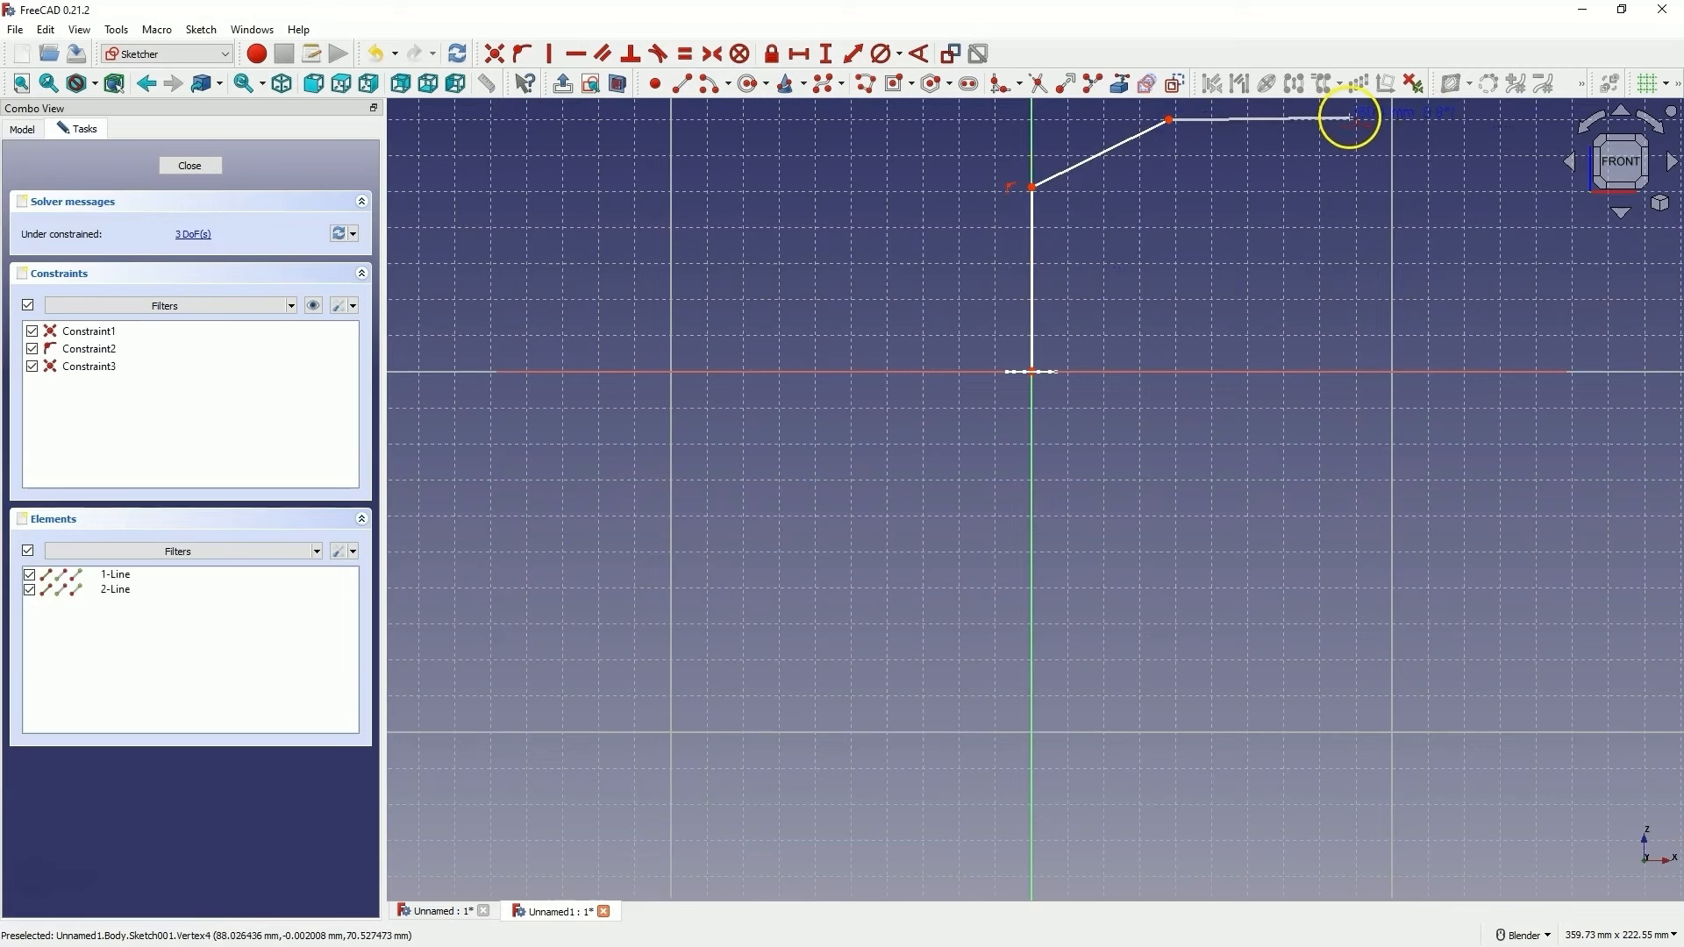
pyautogui.click(1351, 119)
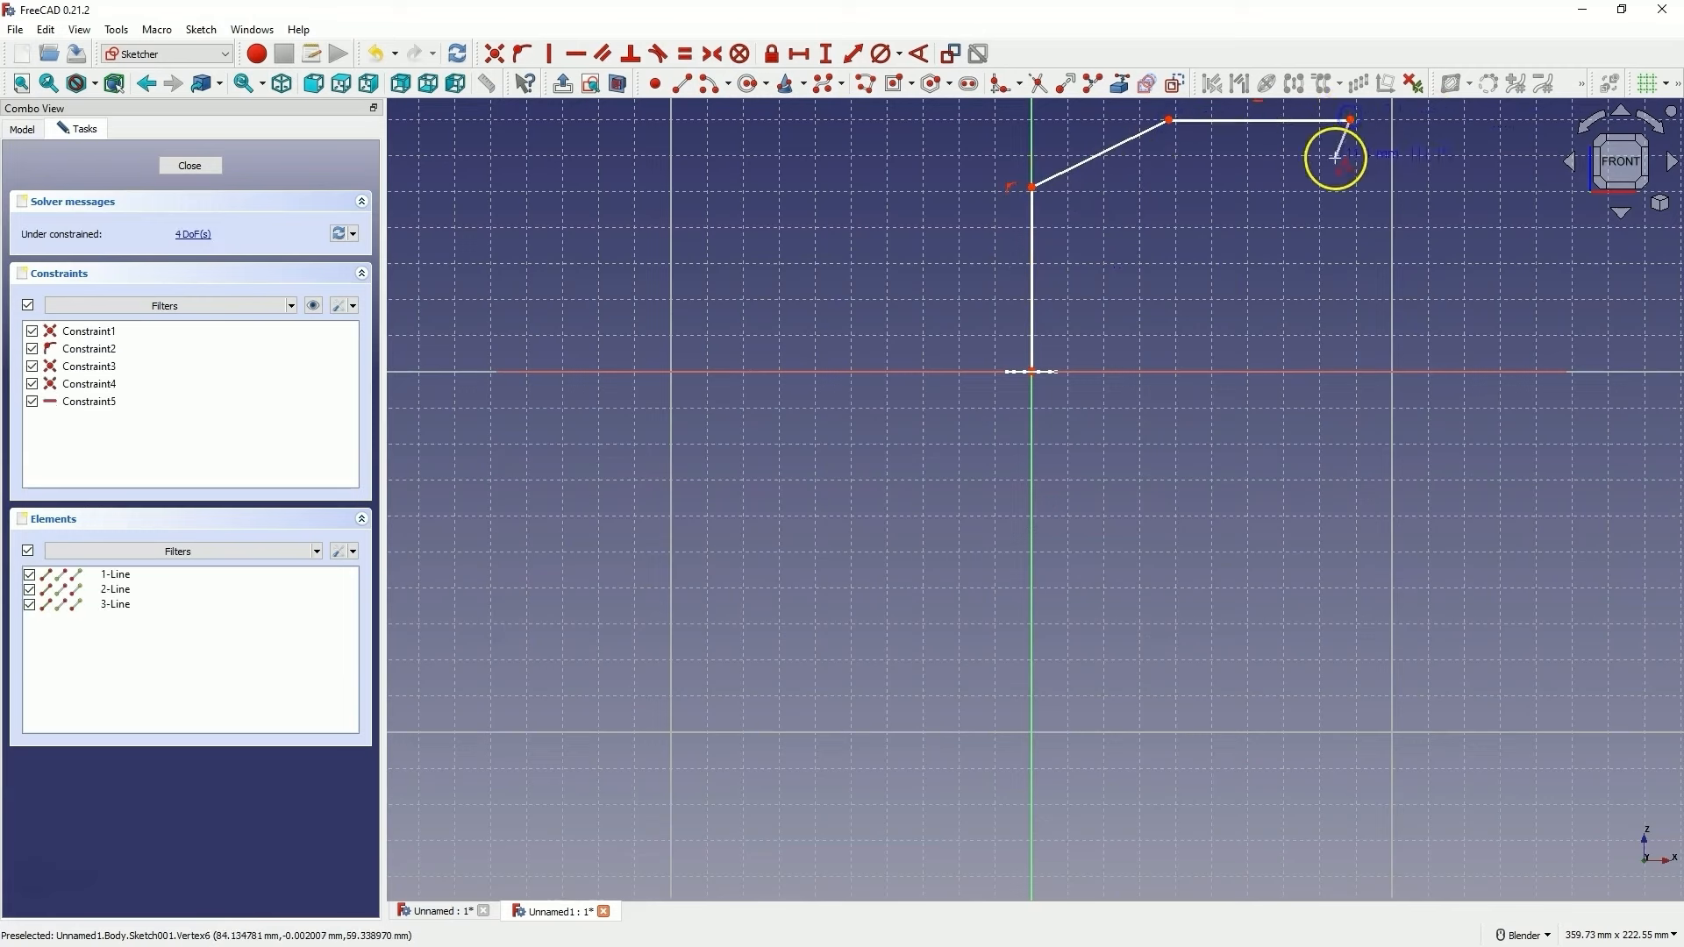
# Round both corners of the polyline with sketch fillets
pyautogui.click(1005, 86)
pyautogui.click(1032, 187)
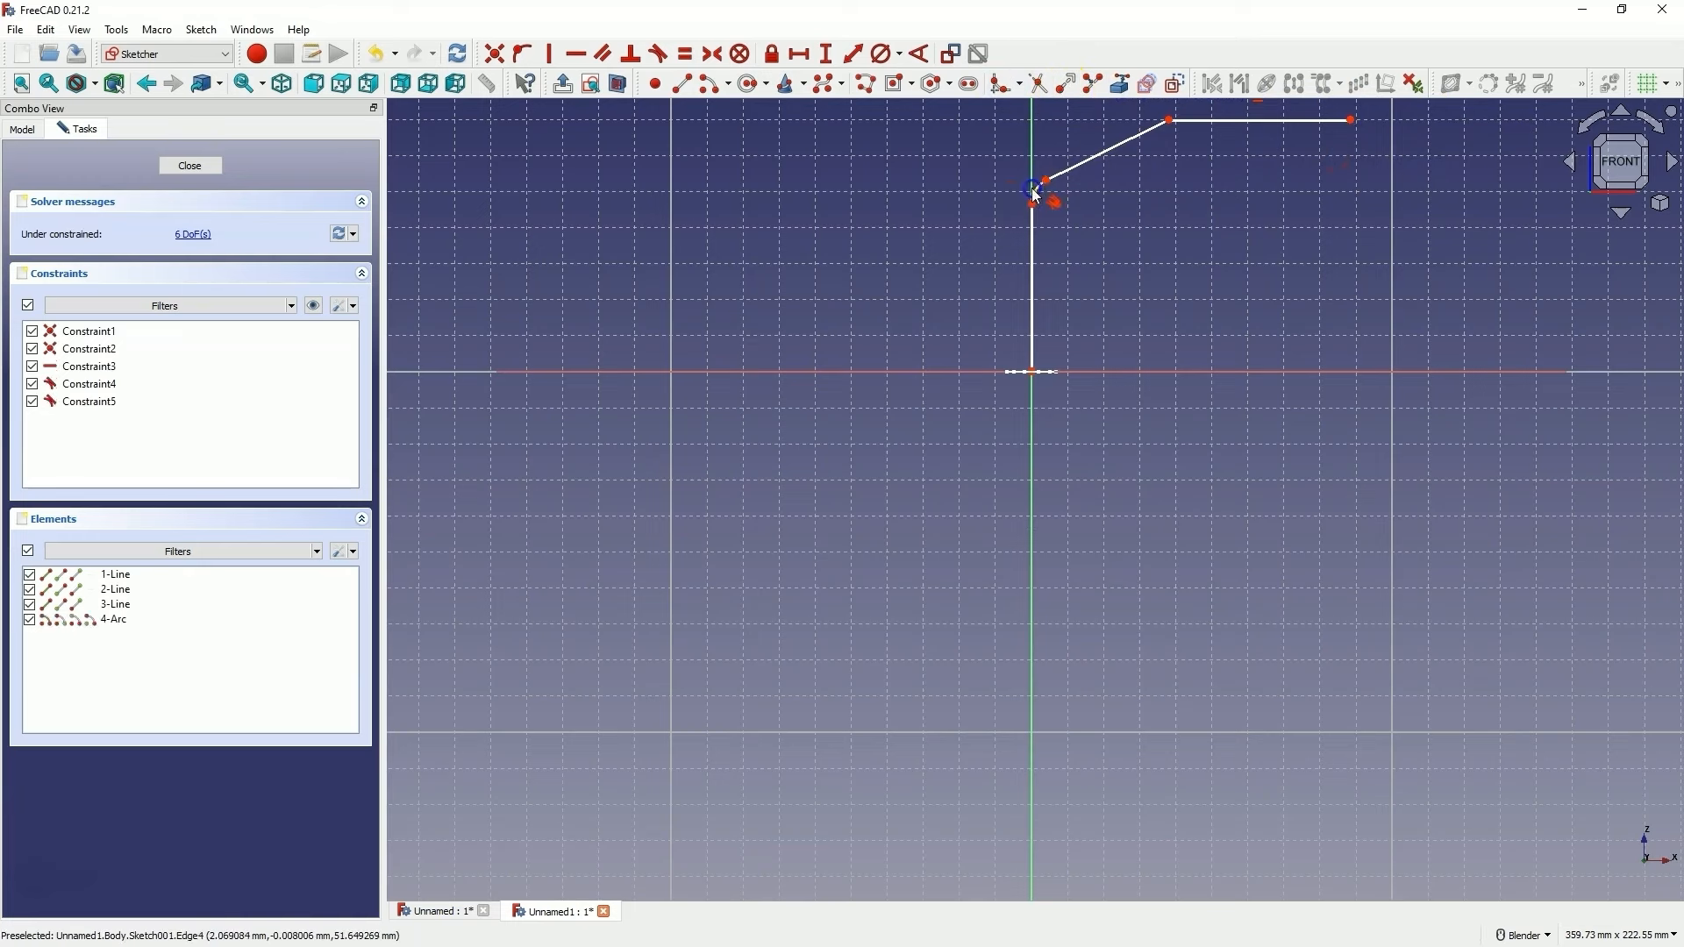
pyautogui.click(1170, 120)
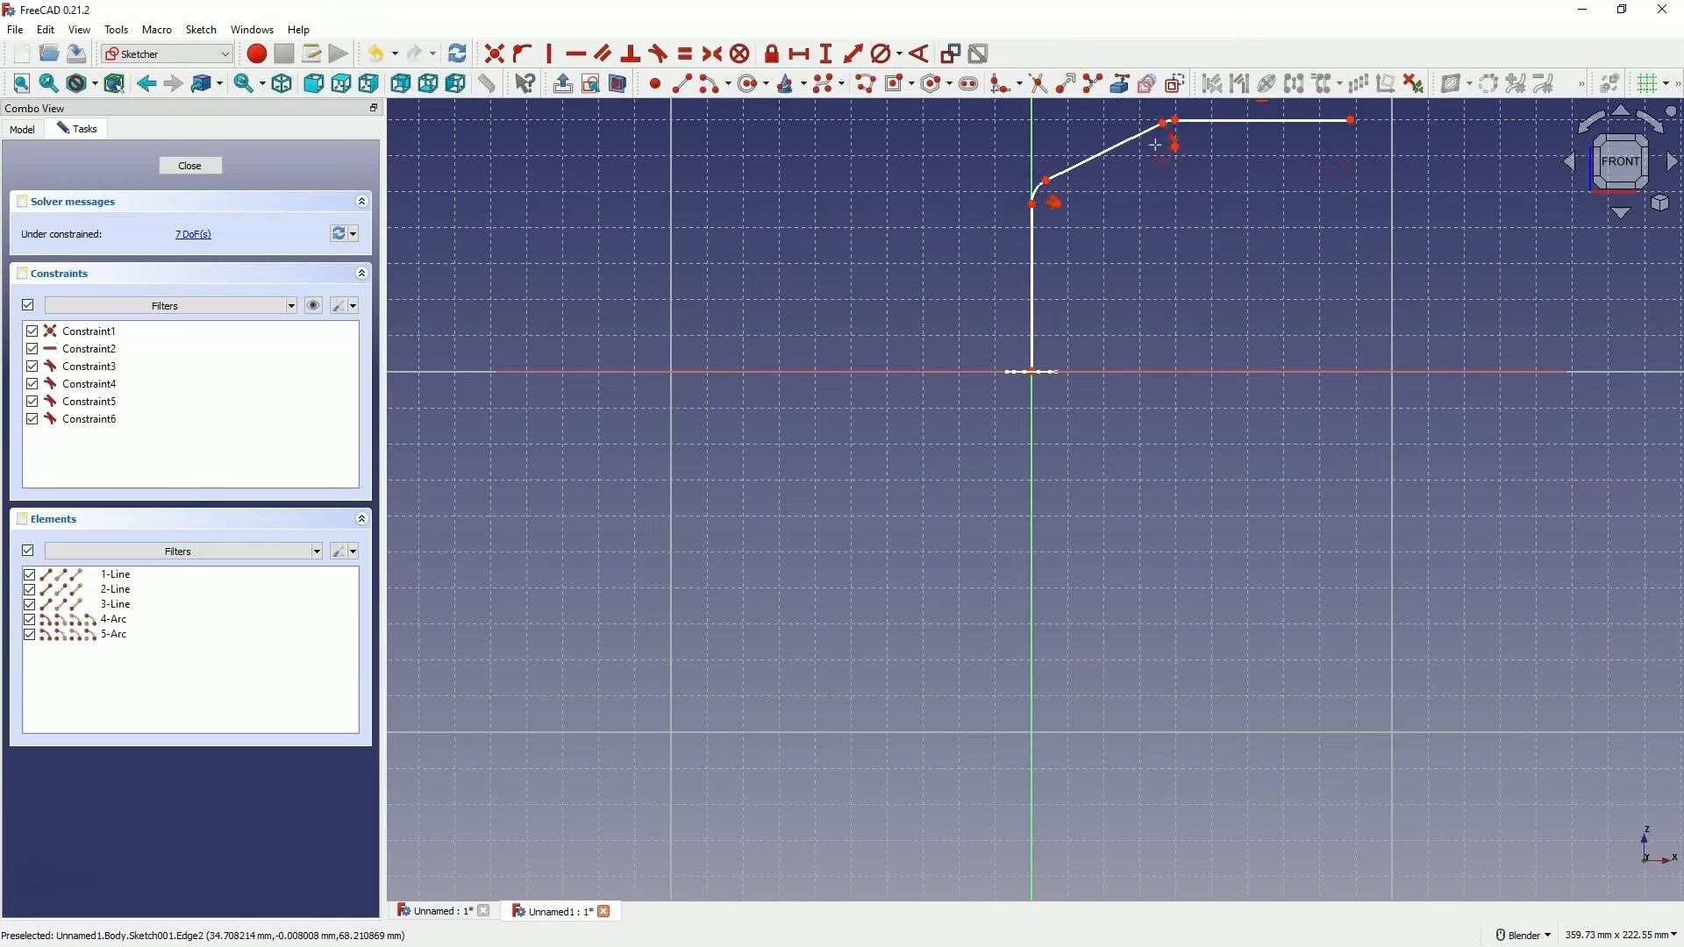
# Pull the upper end of the lower line off the vertical axis and constrain that line vertical
pyautogui.keyDown('shift'); pyautogui.moveTo(969, 302); pyautogui.dragTo(1009, 418, button='middle'); pyautogui.keyUp('shift')
pyautogui.scroll(5, 1223, 176)
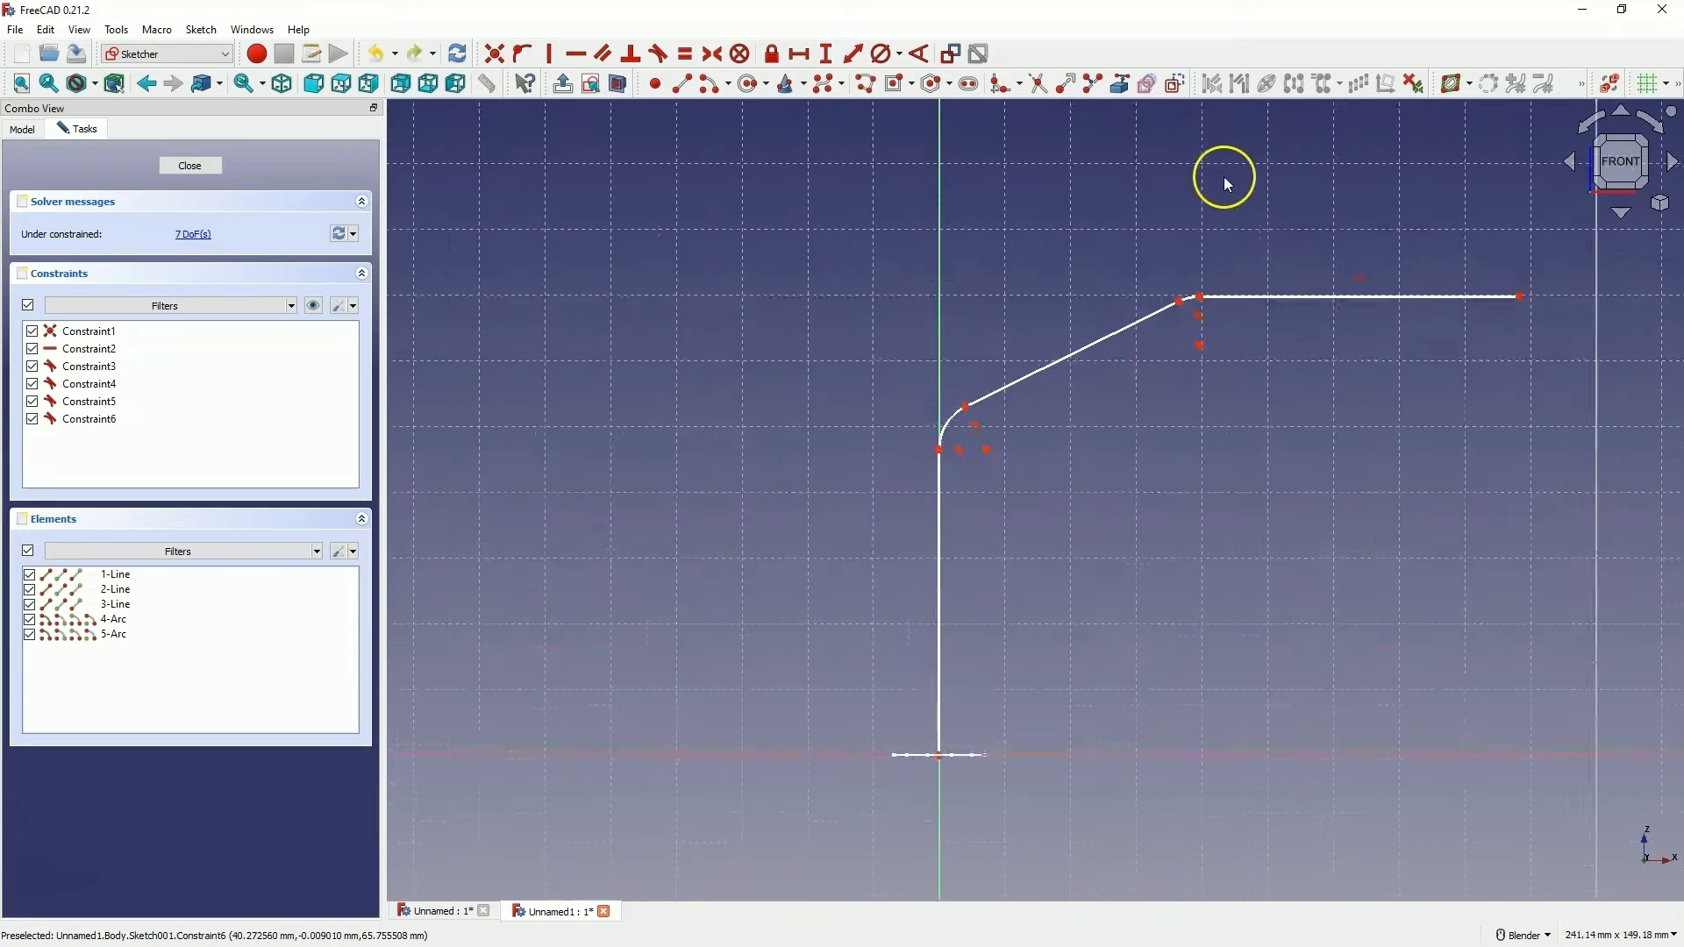
pyautogui.scroll(-4, 1124, 512)
pyautogui.scroll(5, 981, 535)
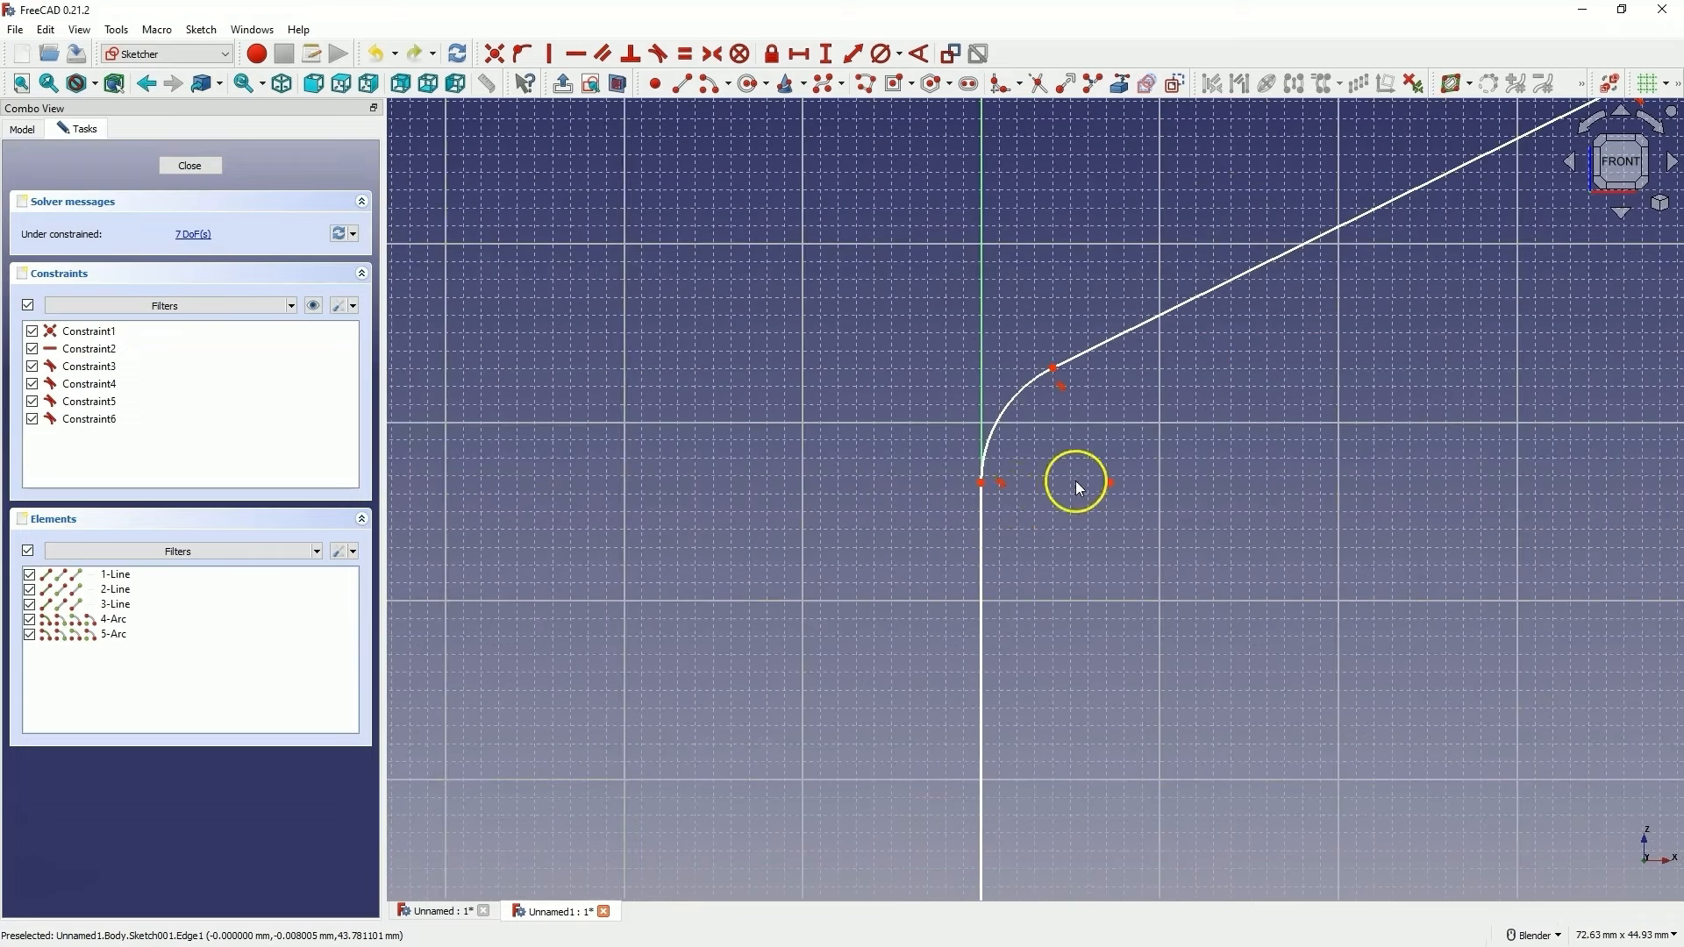
pyautogui.moveTo(981, 489); pyautogui.dragTo(1003, 500)
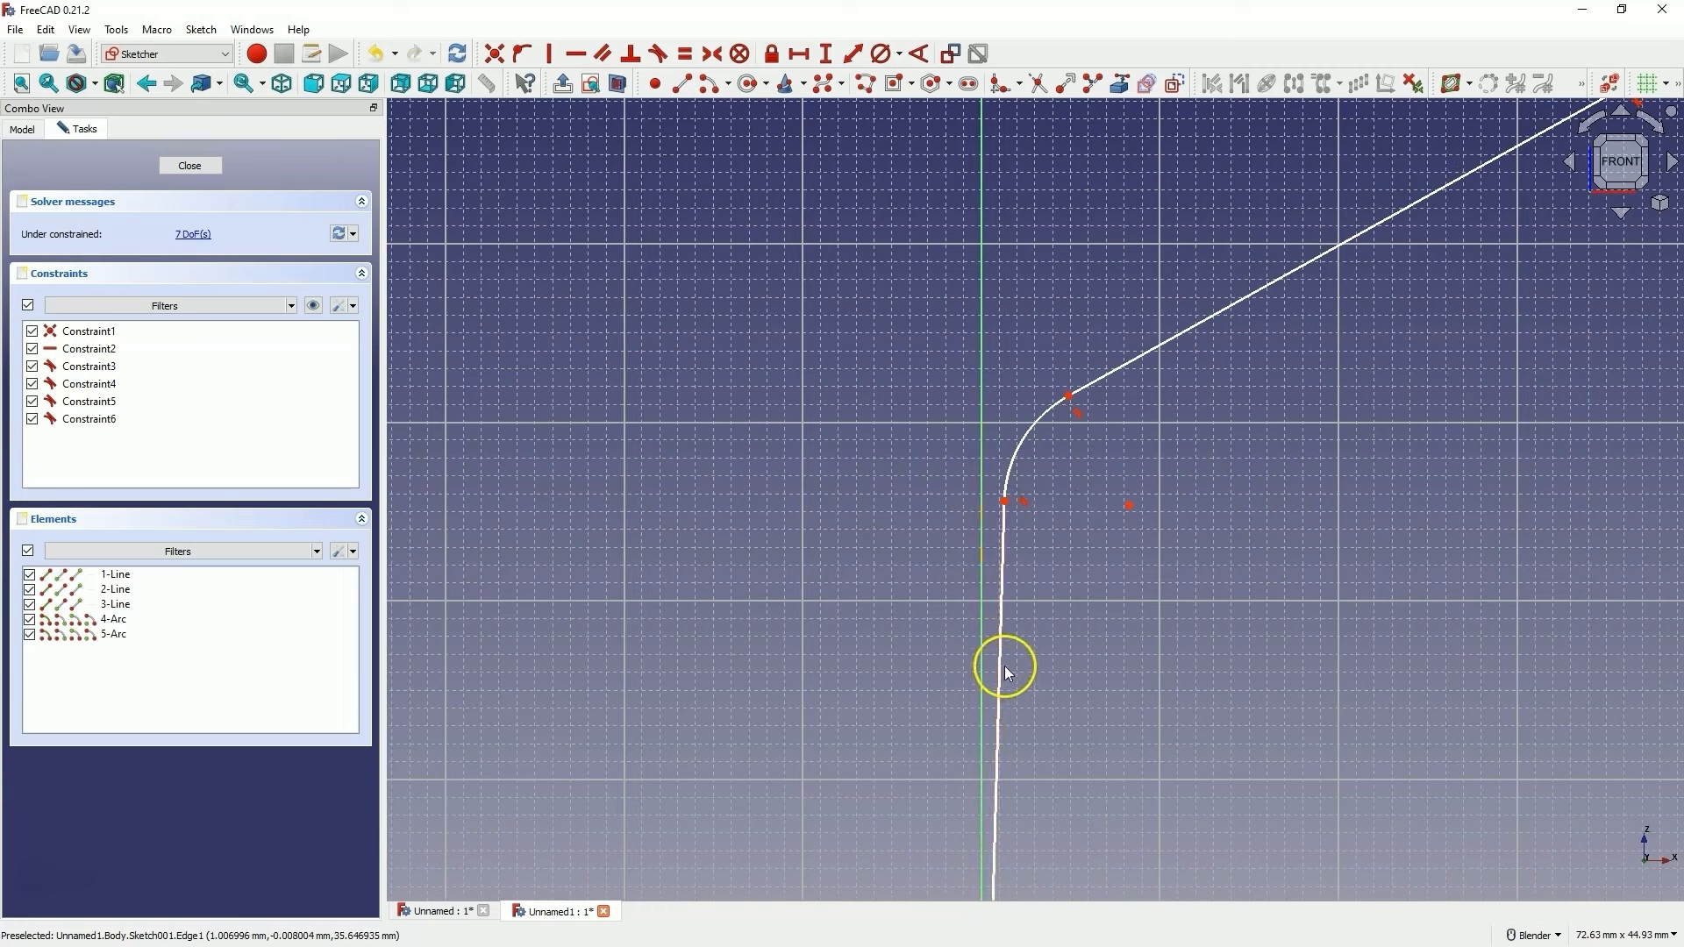
pyautogui.click(999, 576)
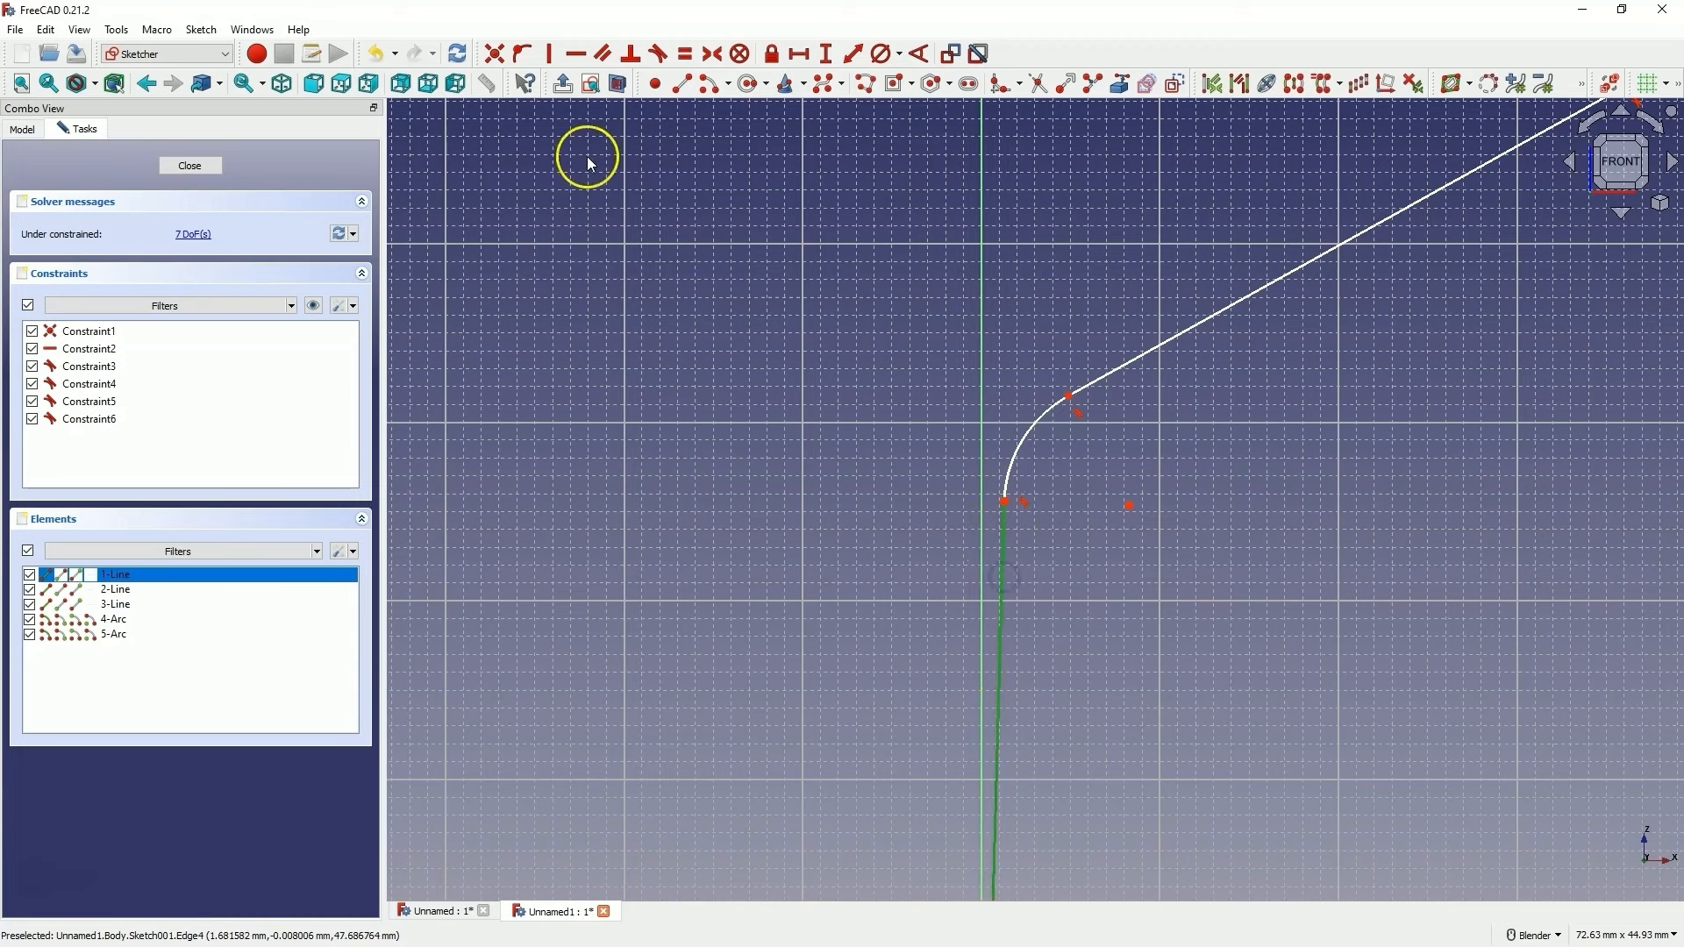
pyautogui.click(556, 57)
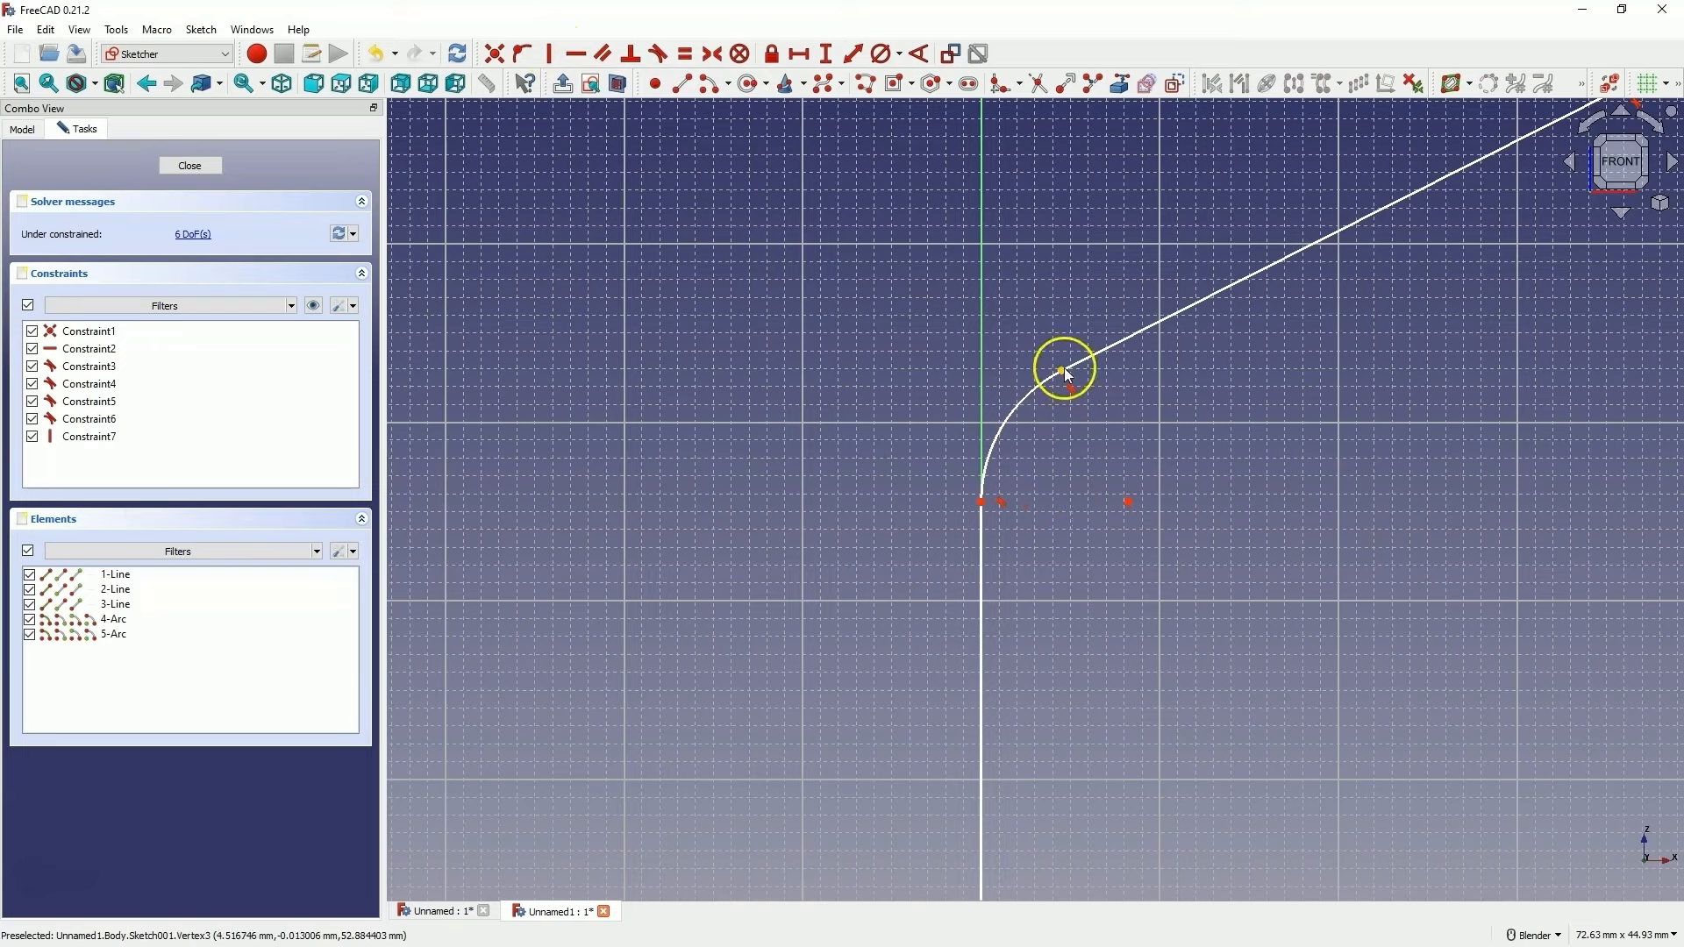
# Enlarge the lower fillet arc by moving its upper tangent point and shift the junction between the upper arc and horizontal line
pyautogui.moveTo(1064, 369); pyautogui.dragTo(1240, 305)
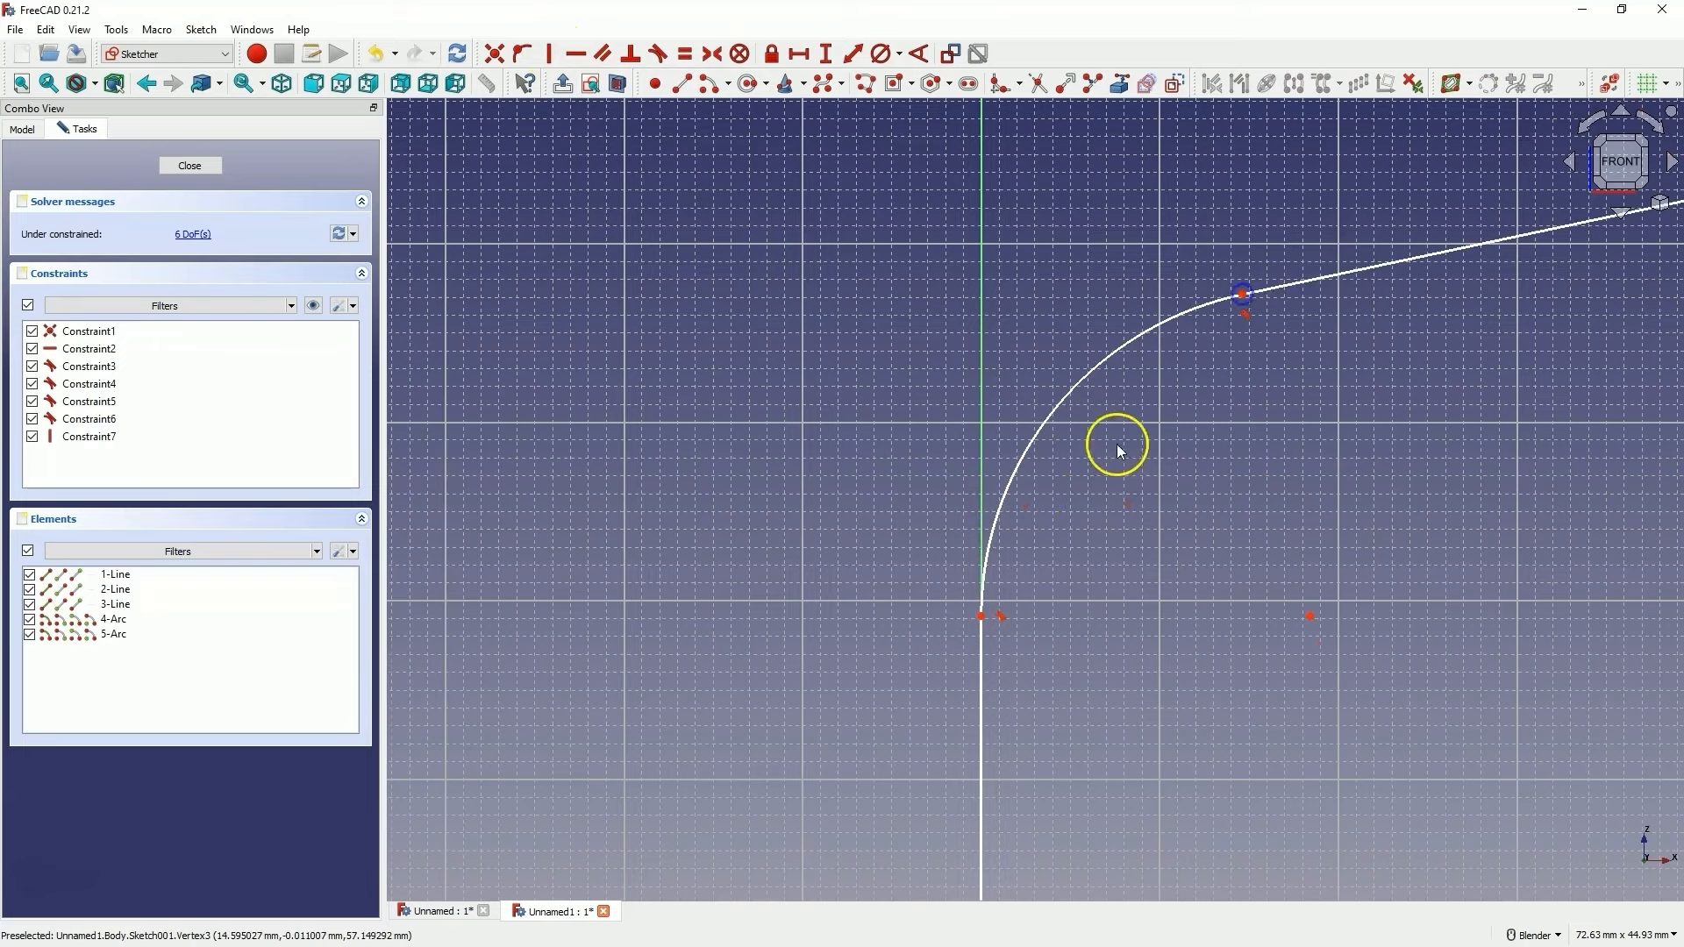
pyautogui.scroll(-5, 1202, 413)
pyautogui.scroll(3, 1203, 408)
pyautogui.moveTo(1138, 435); pyautogui.dragTo(1083, 435)
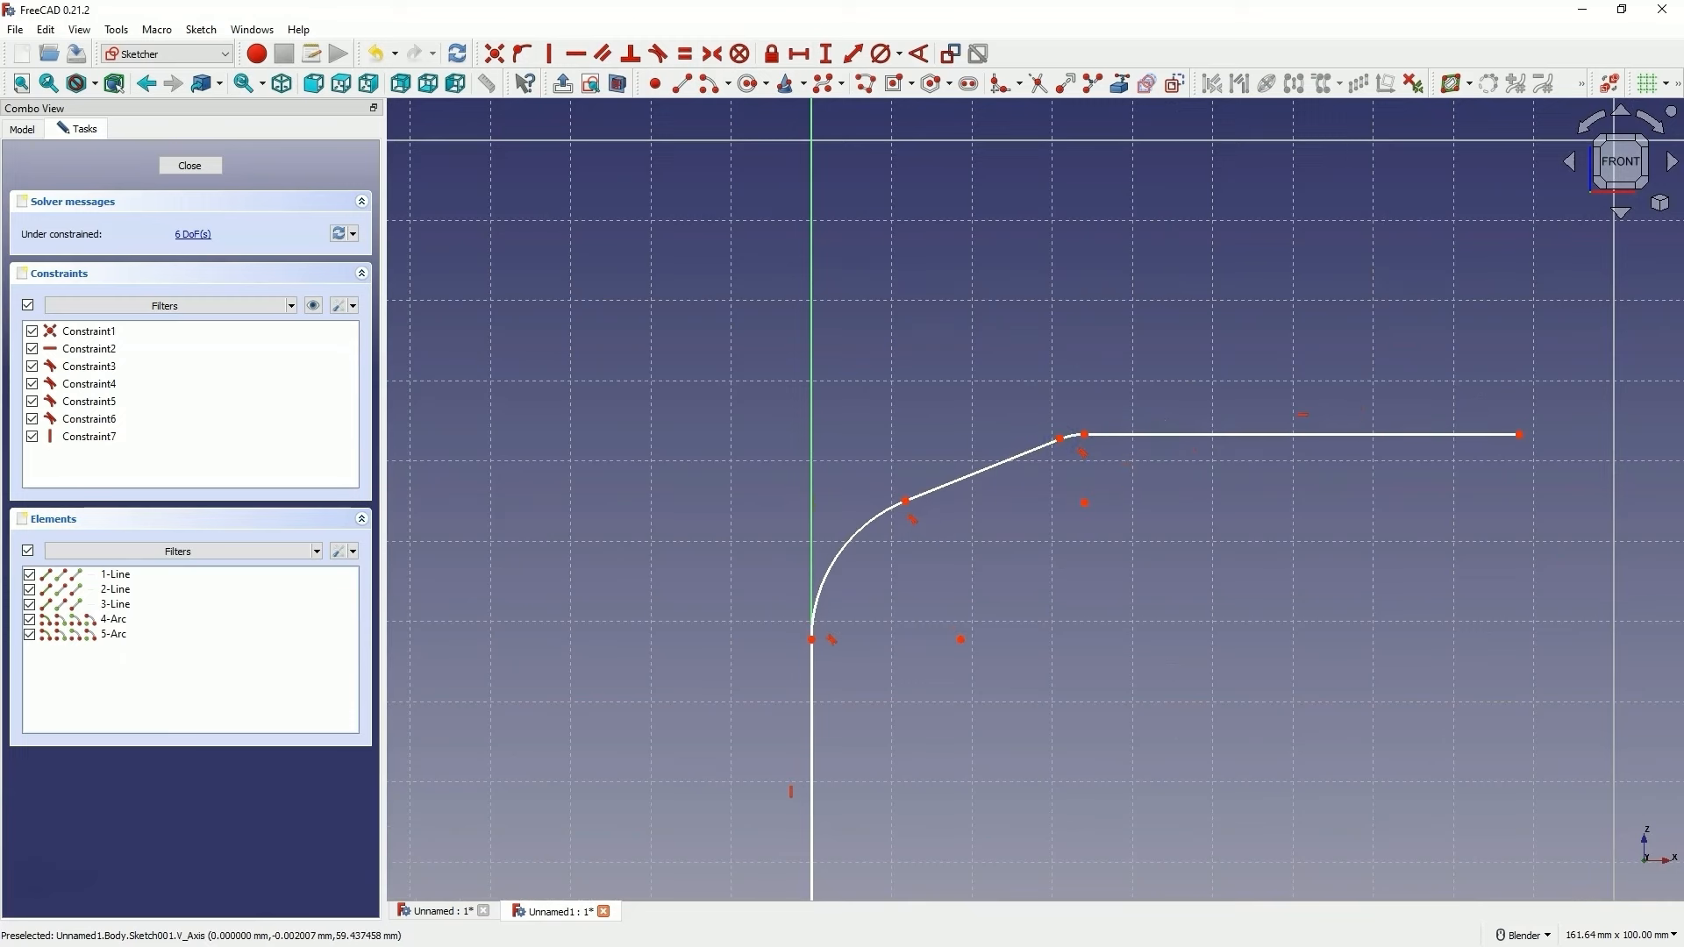
# Constrain the radius of the lower fillet arc to 50 mm
pyautogui.click(899, 53)
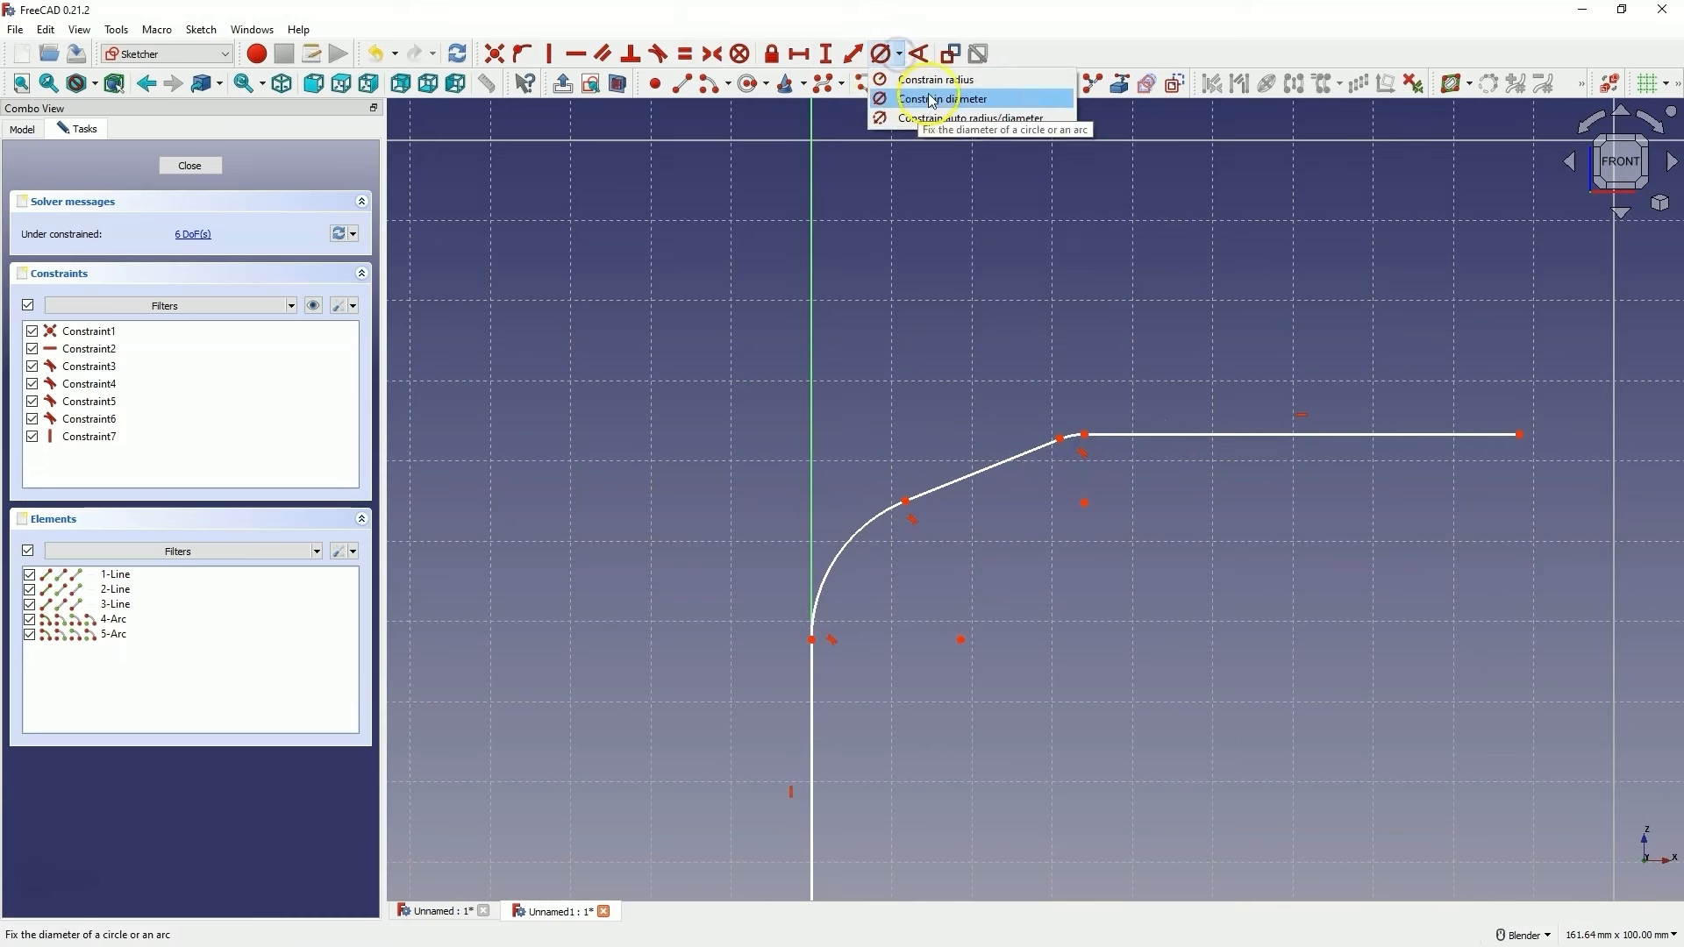
pyautogui.click(912, 79)
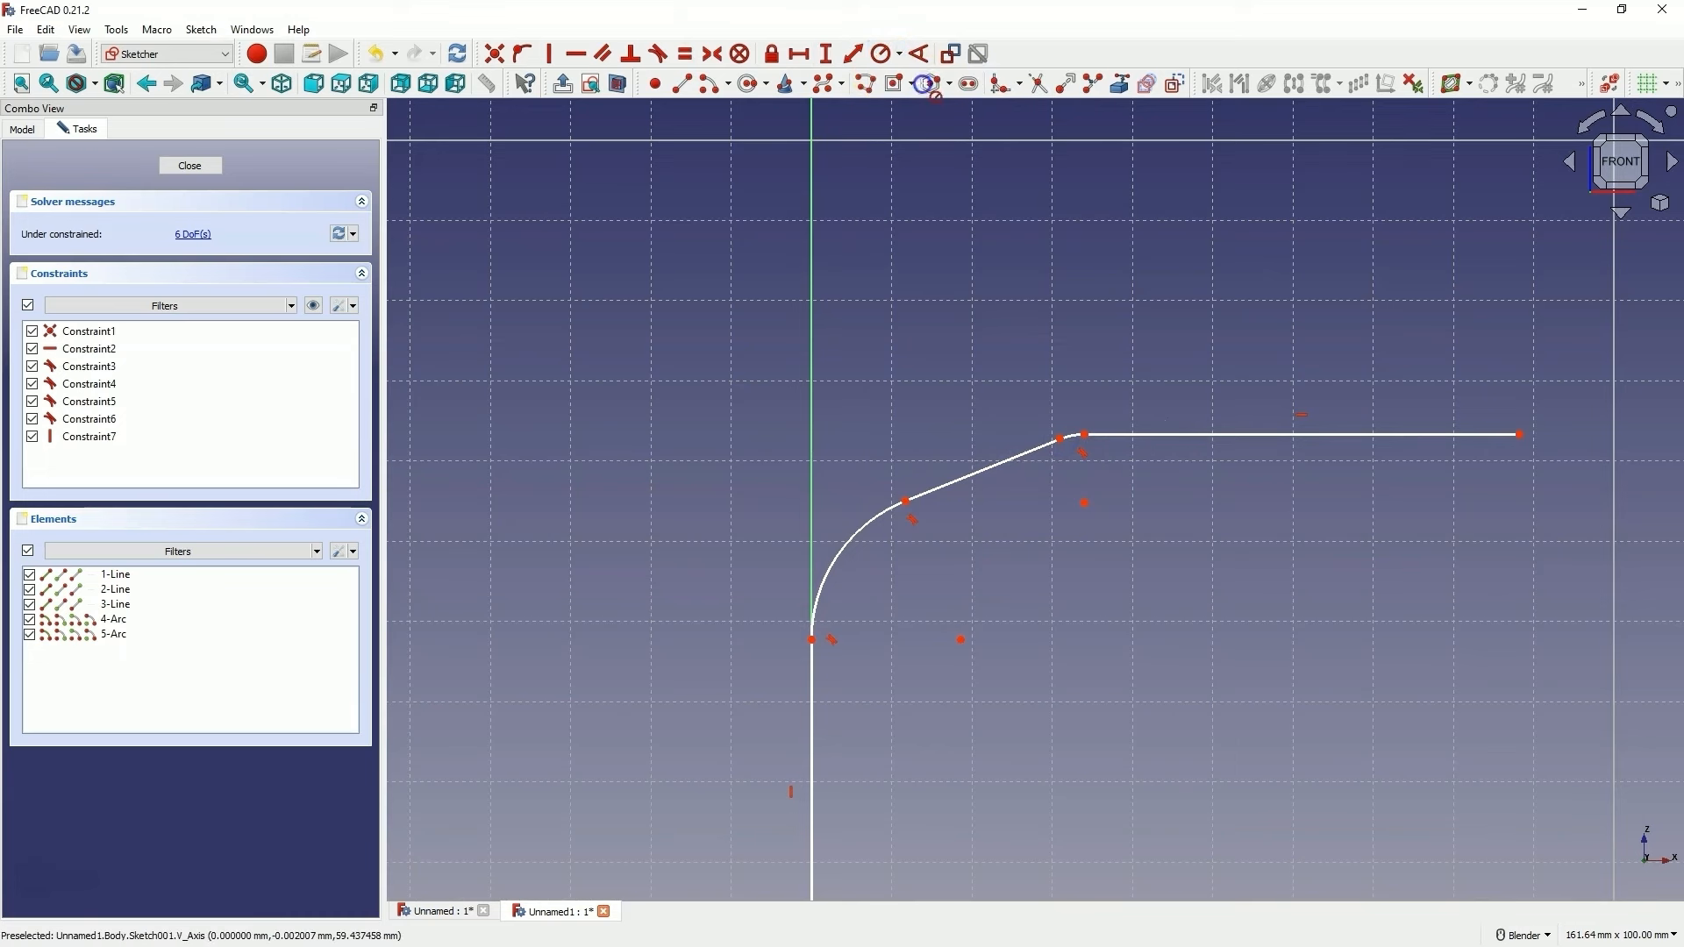
pyautogui.click(845, 545)
pyautogui.write('50')
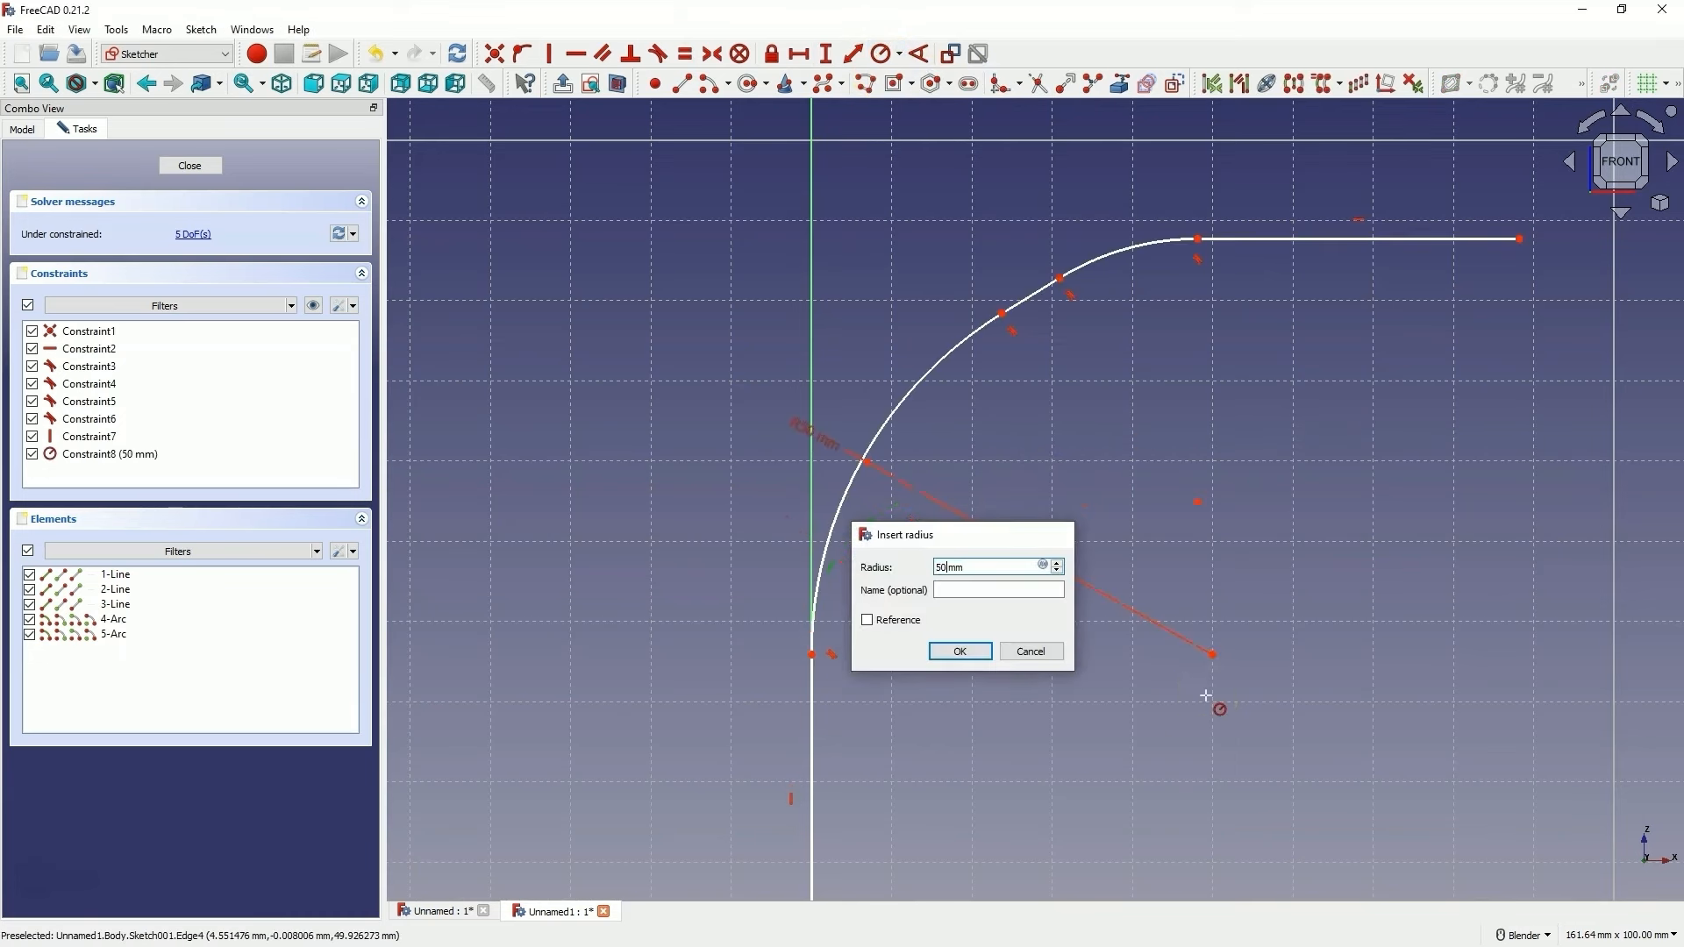
pyautogui.press('Return')
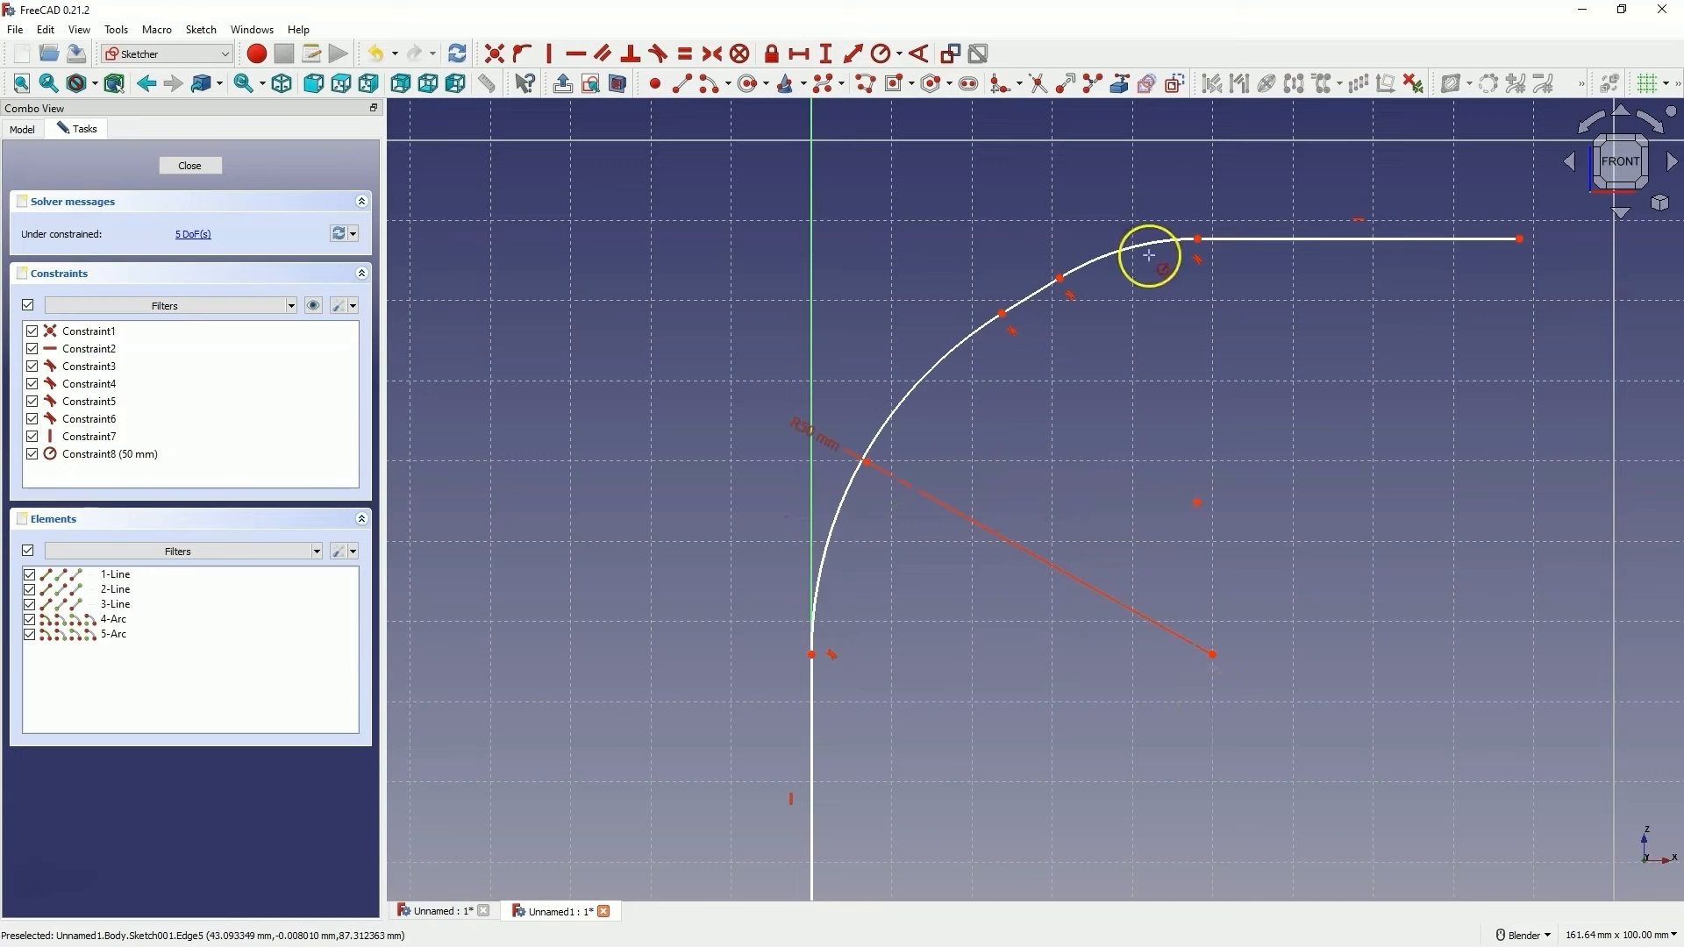
# Apply an equal constraint between the two fillet arcs and close the sketch
pyautogui.click(916, 382)
pyautogui.click(1151, 252)
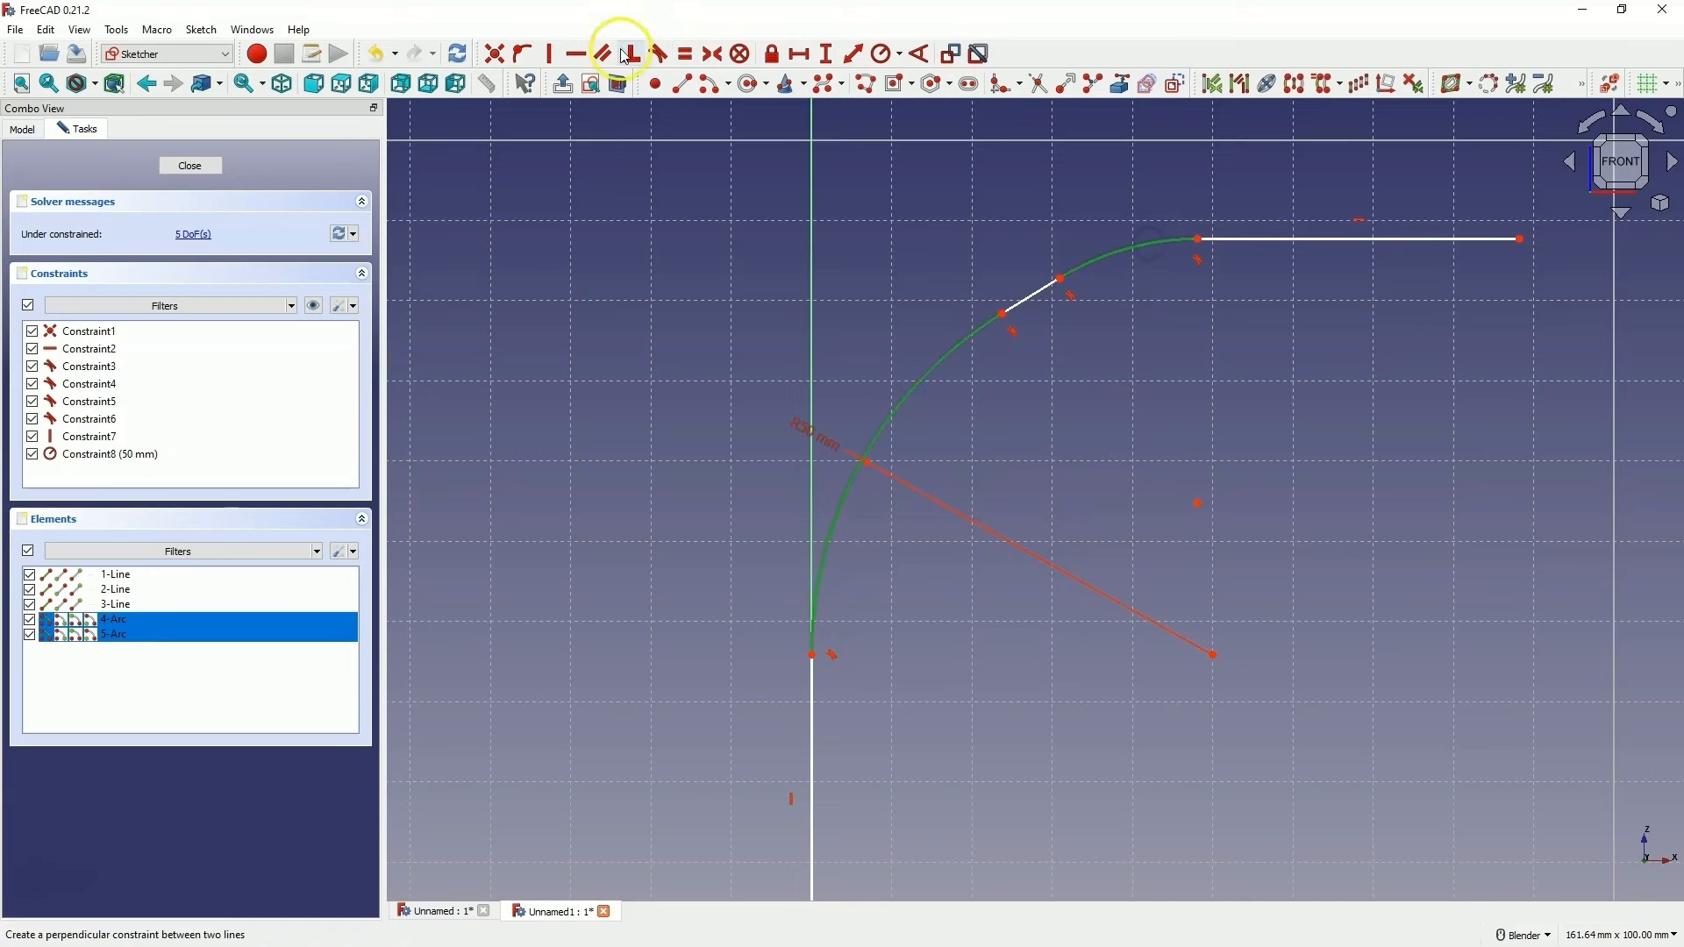
pyautogui.click(685, 54)
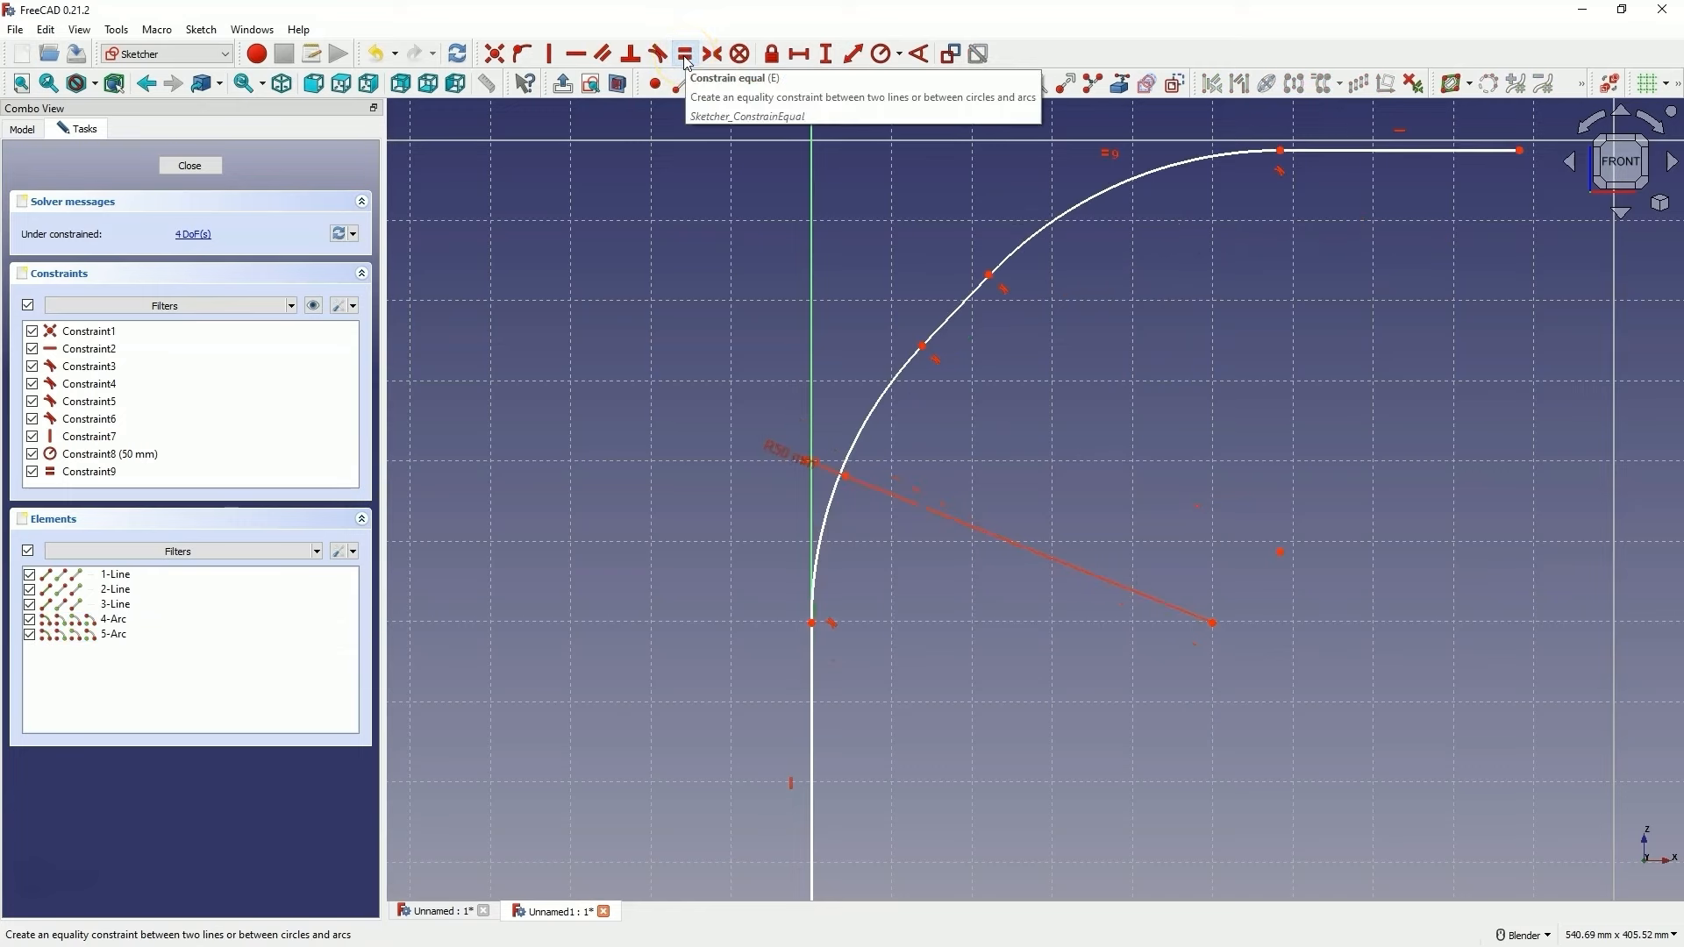
pyautogui.scroll(-2, 569, 275)
pyautogui.scroll(-2, 570, 275)
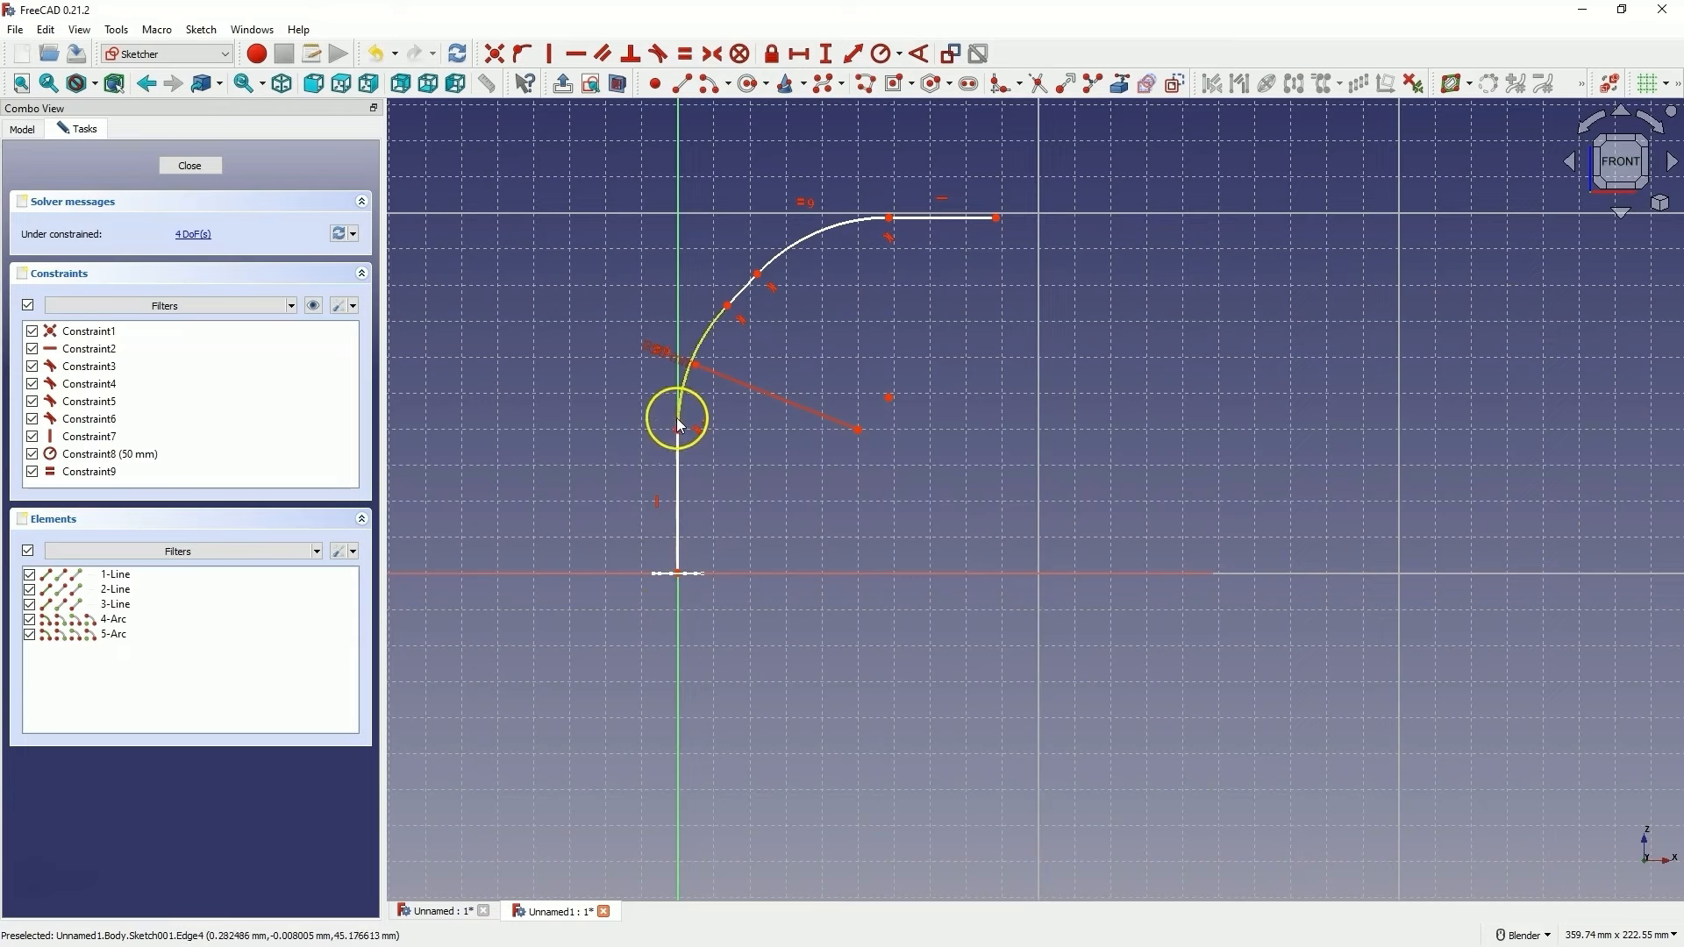
pyautogui.click(202, 164)
# Create an additive pipe that sweeps the hexagon sketch along the rounded polyline sketch
pyautogui.click(66, 219)
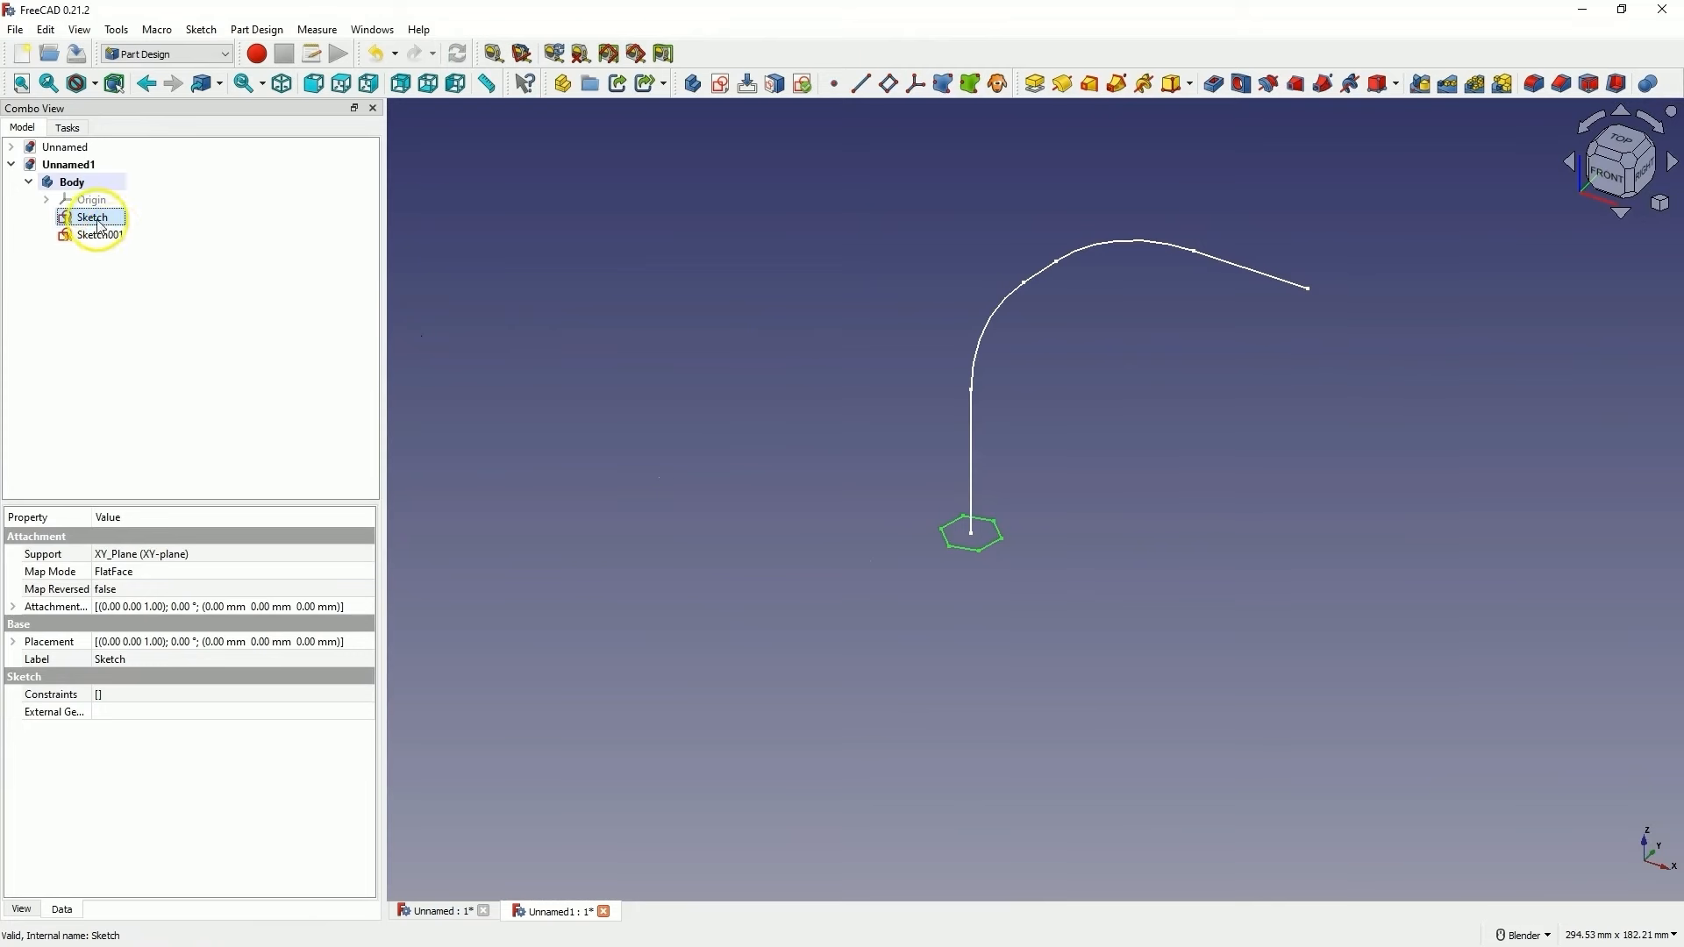
pyautogui.click(1118, 84)
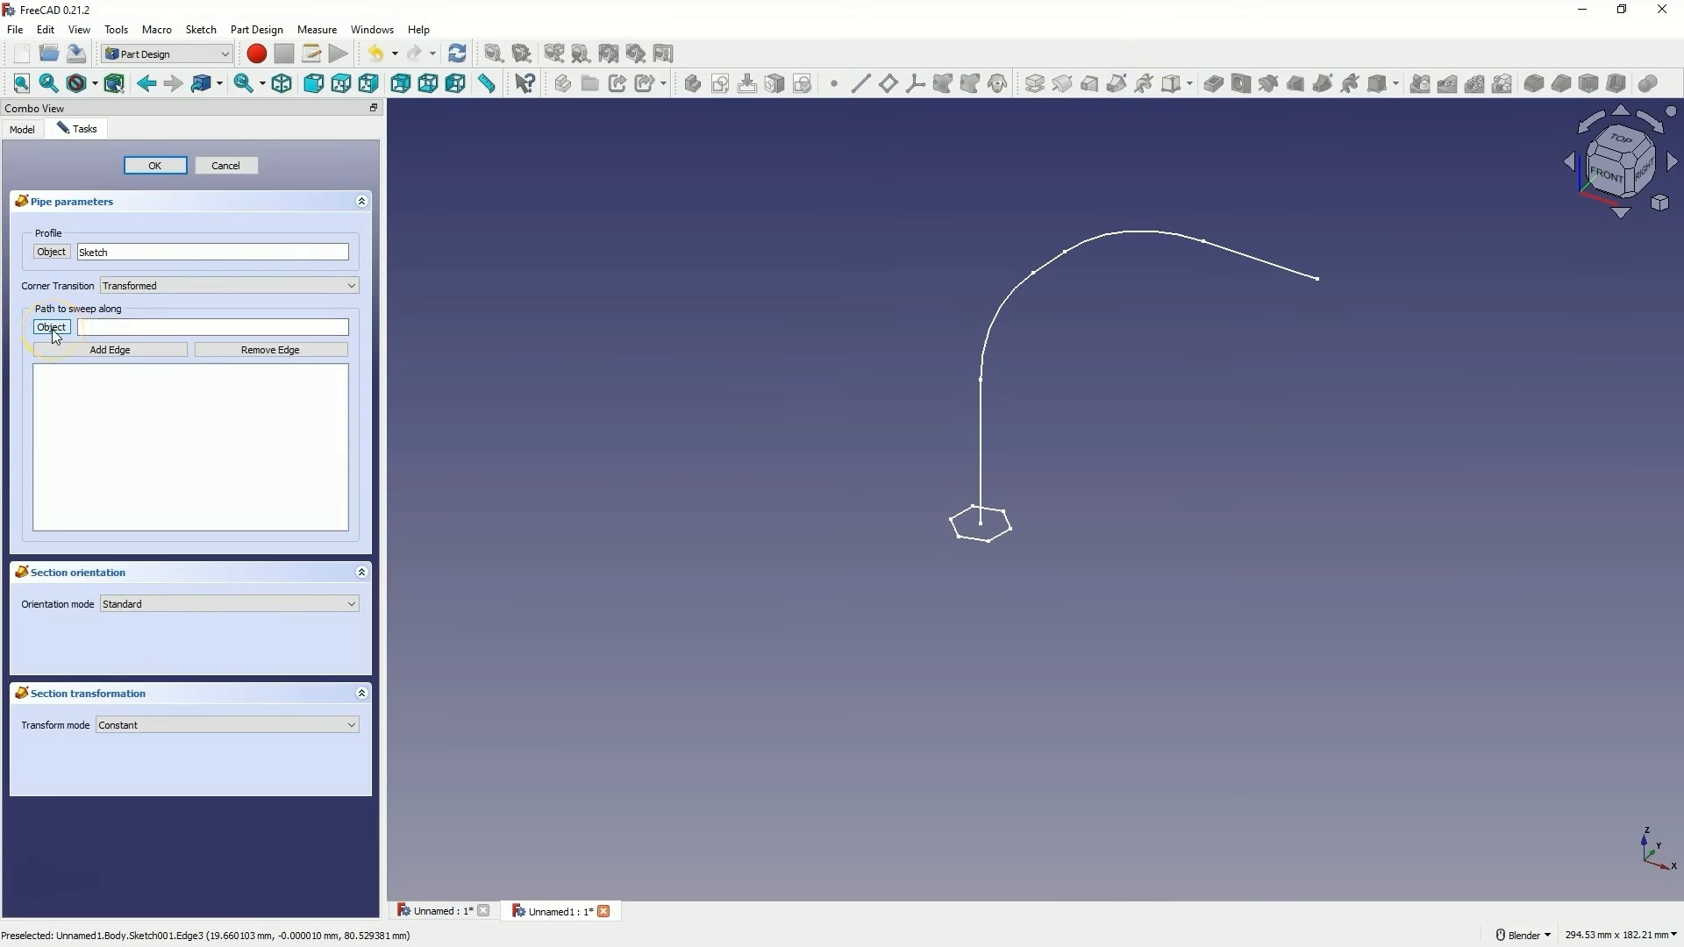
pyautogui.click(53, 328)
pyautogui.click(980, 413)
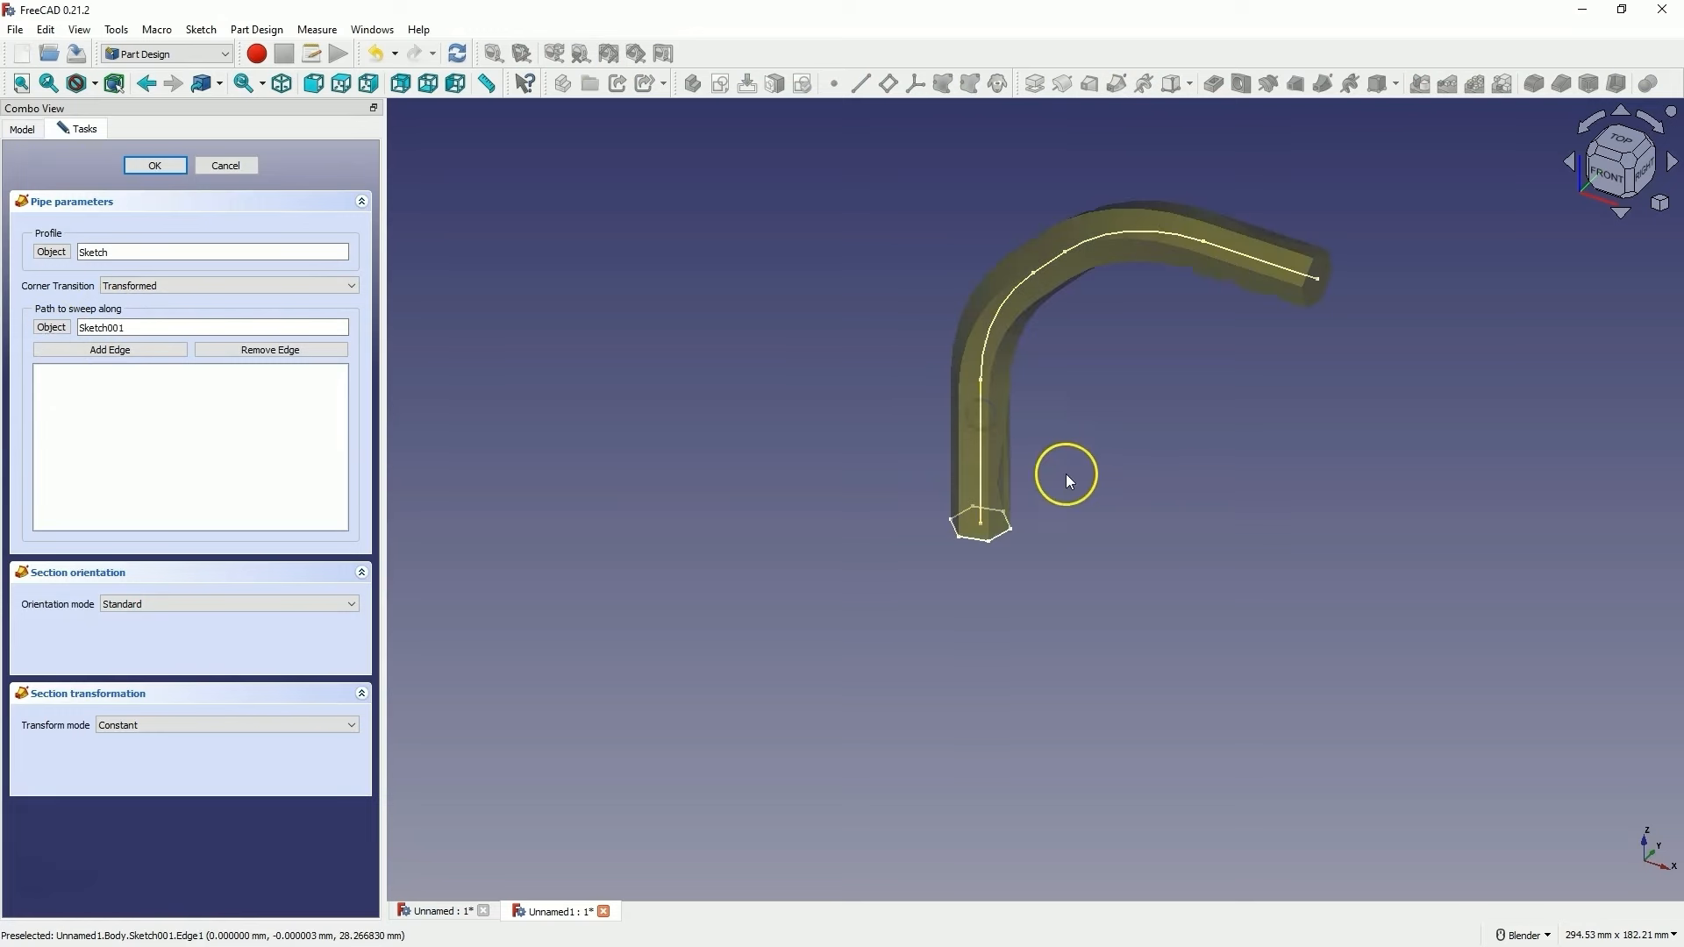
pyautogui.click(167, 166)
pyautogui.moveTo(1061, 430)
pyautogui.mouseDown(button='middle')
pyautogui.moveTo(1144, 436)
pyautogui.moveTo(992, 369)
pyautogui.moveTo(1012, 508)
pyautogui.moveTo(1124, 419)
pyautogui.moveTo(1073, 449)
pyautogui.mouseUp(button='middle')
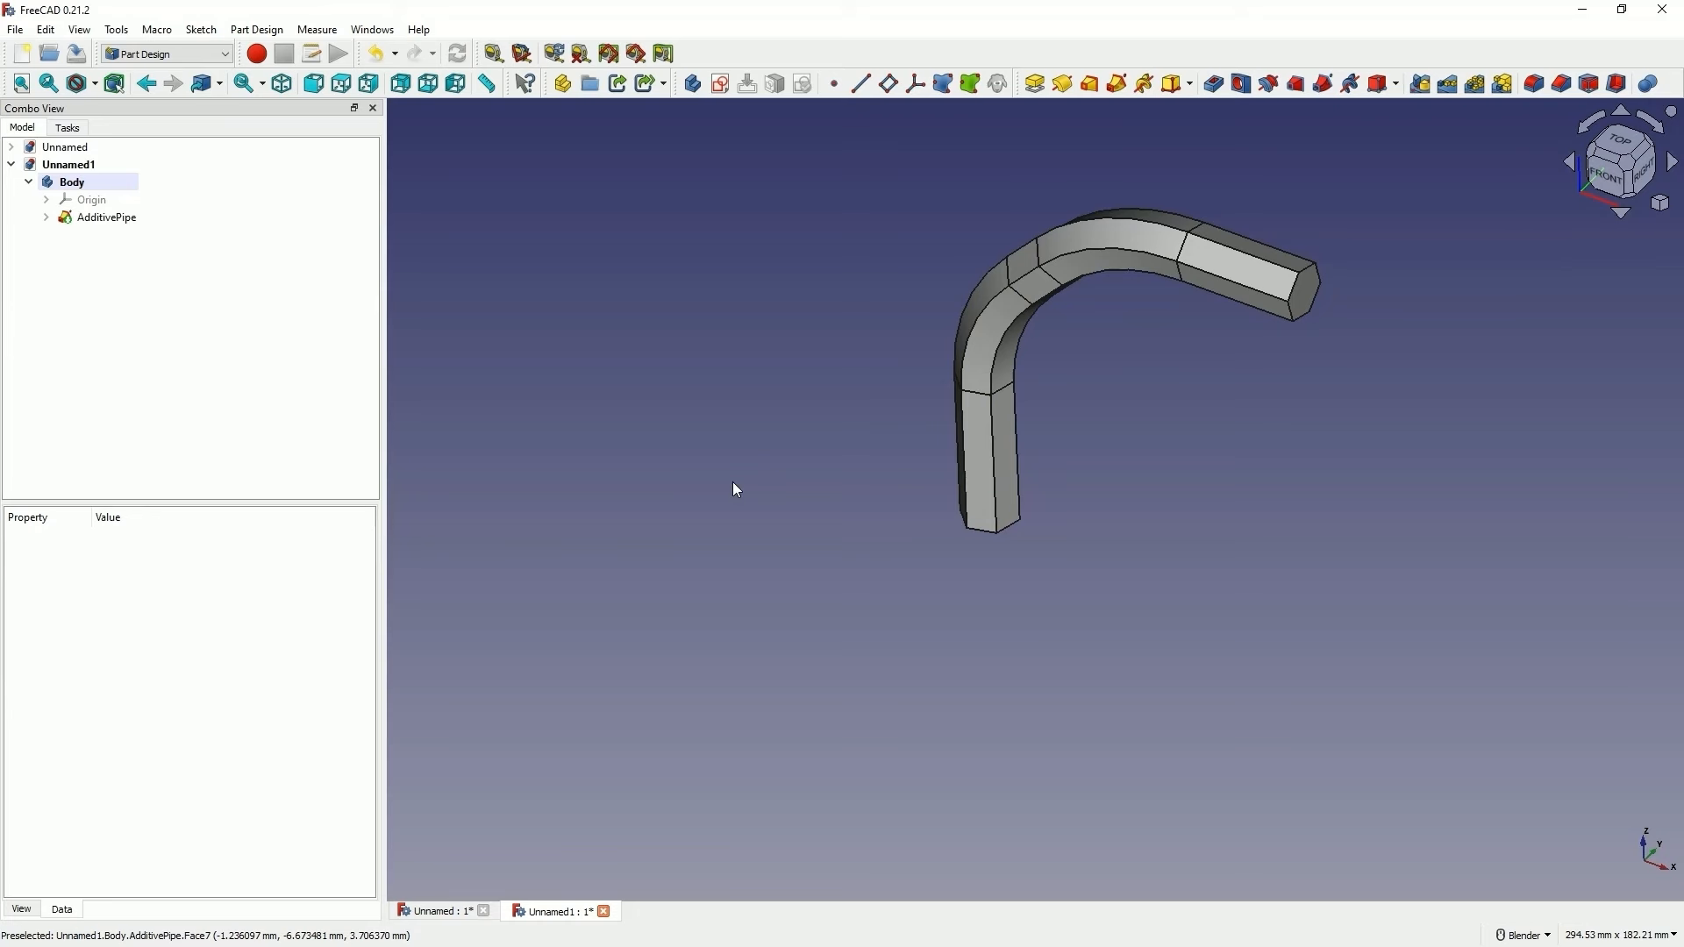
# In a new document, sketch a rectangle about 100 by 48 mm centred on the origin of the XY-plane, and close the sketch
pyautogui.click(578, 78)
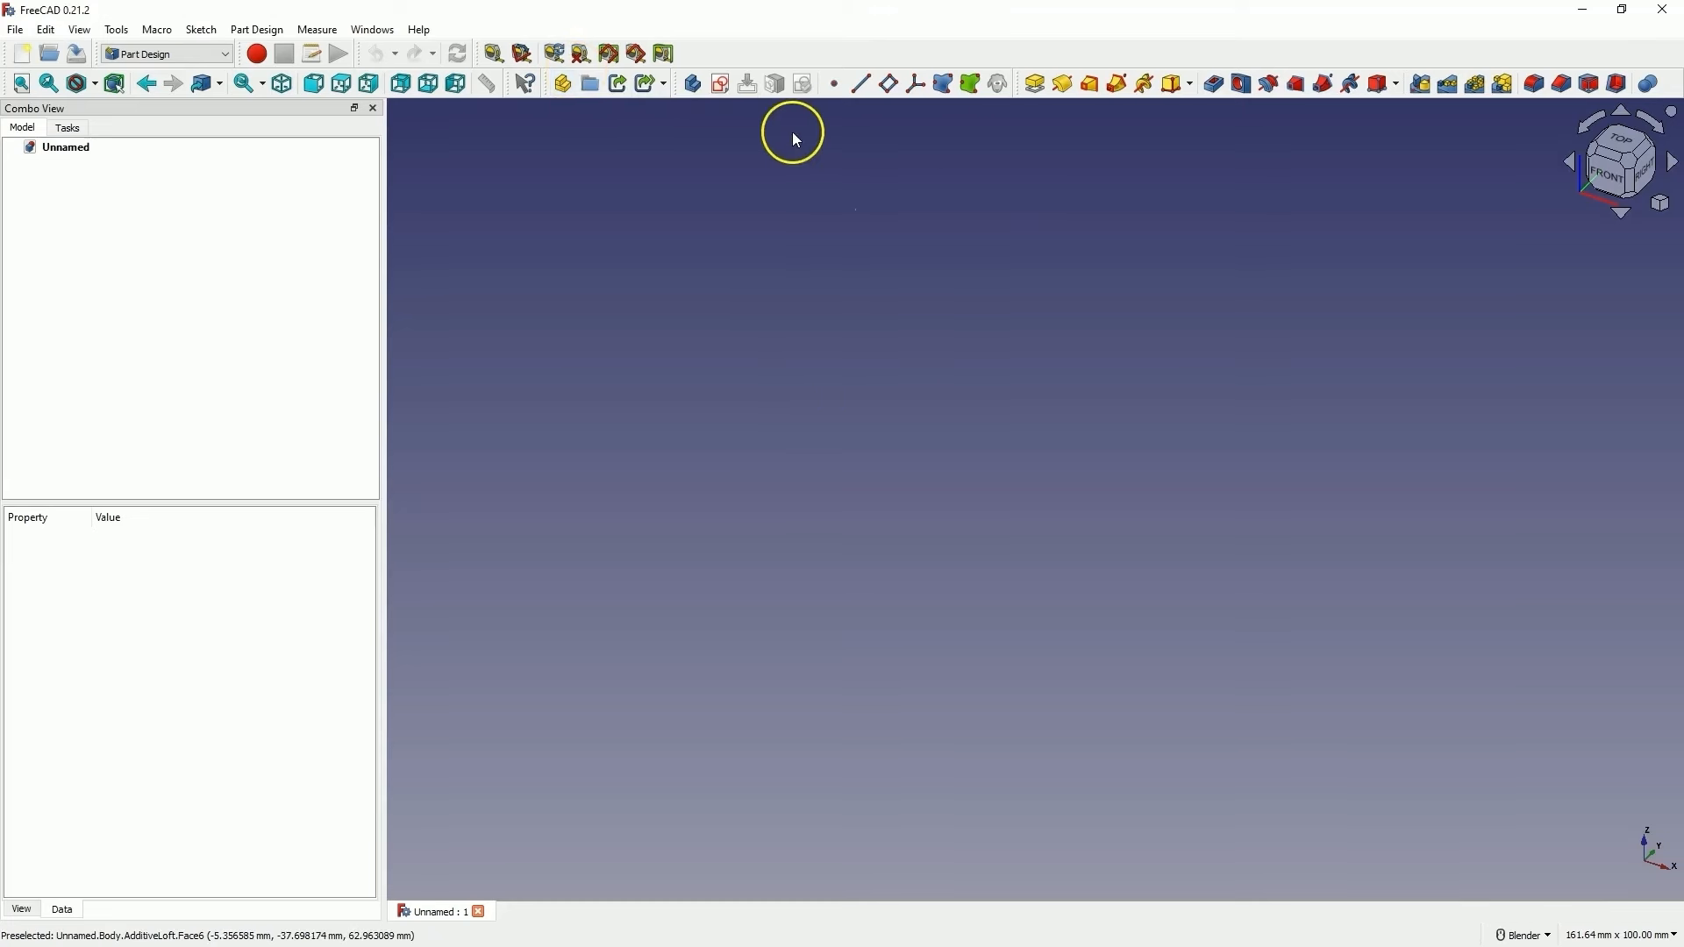
pyautogui.click(721, 83)
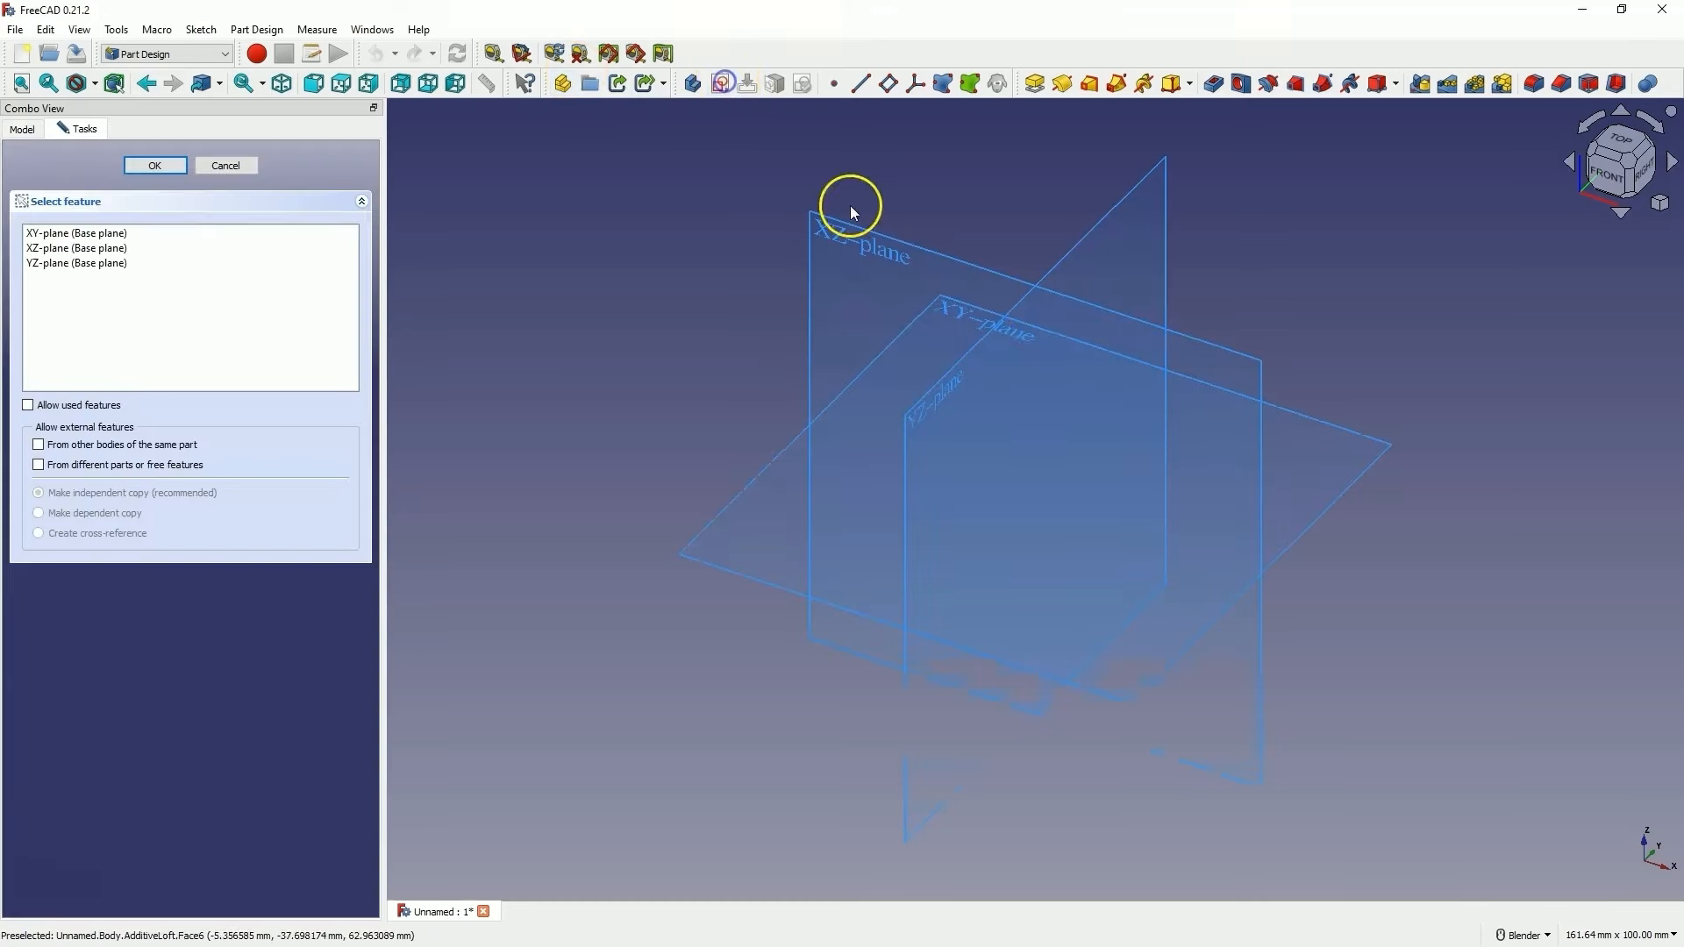
pyautogui.click(955, 312)
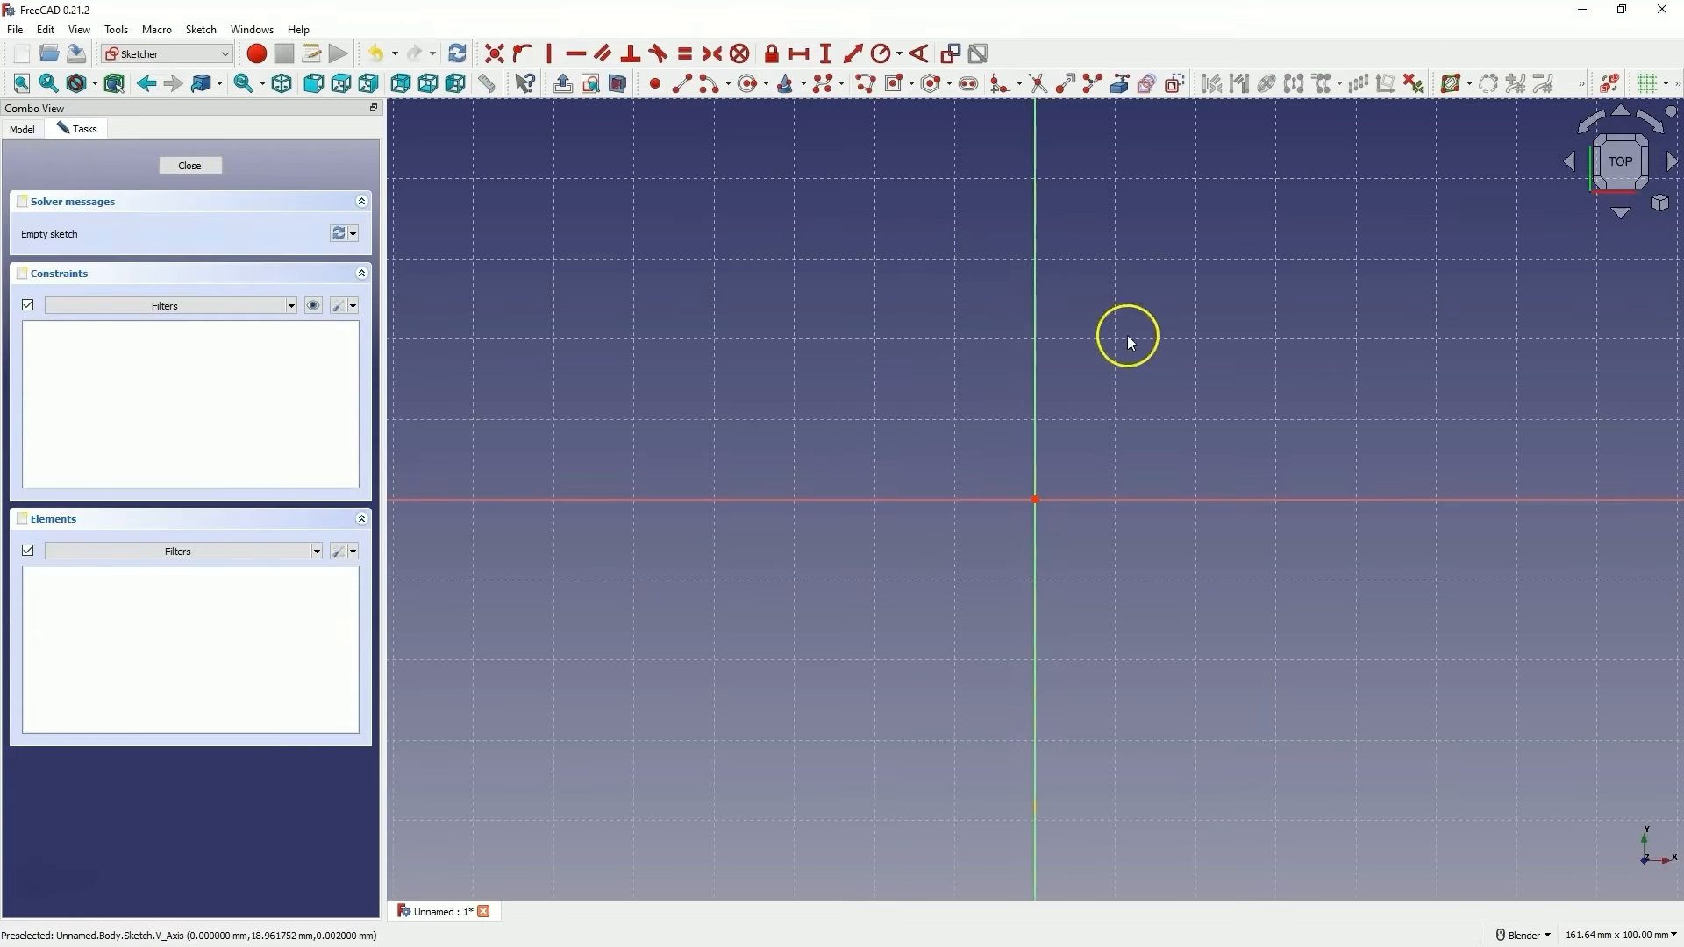
pyautogui.click(894, 84)
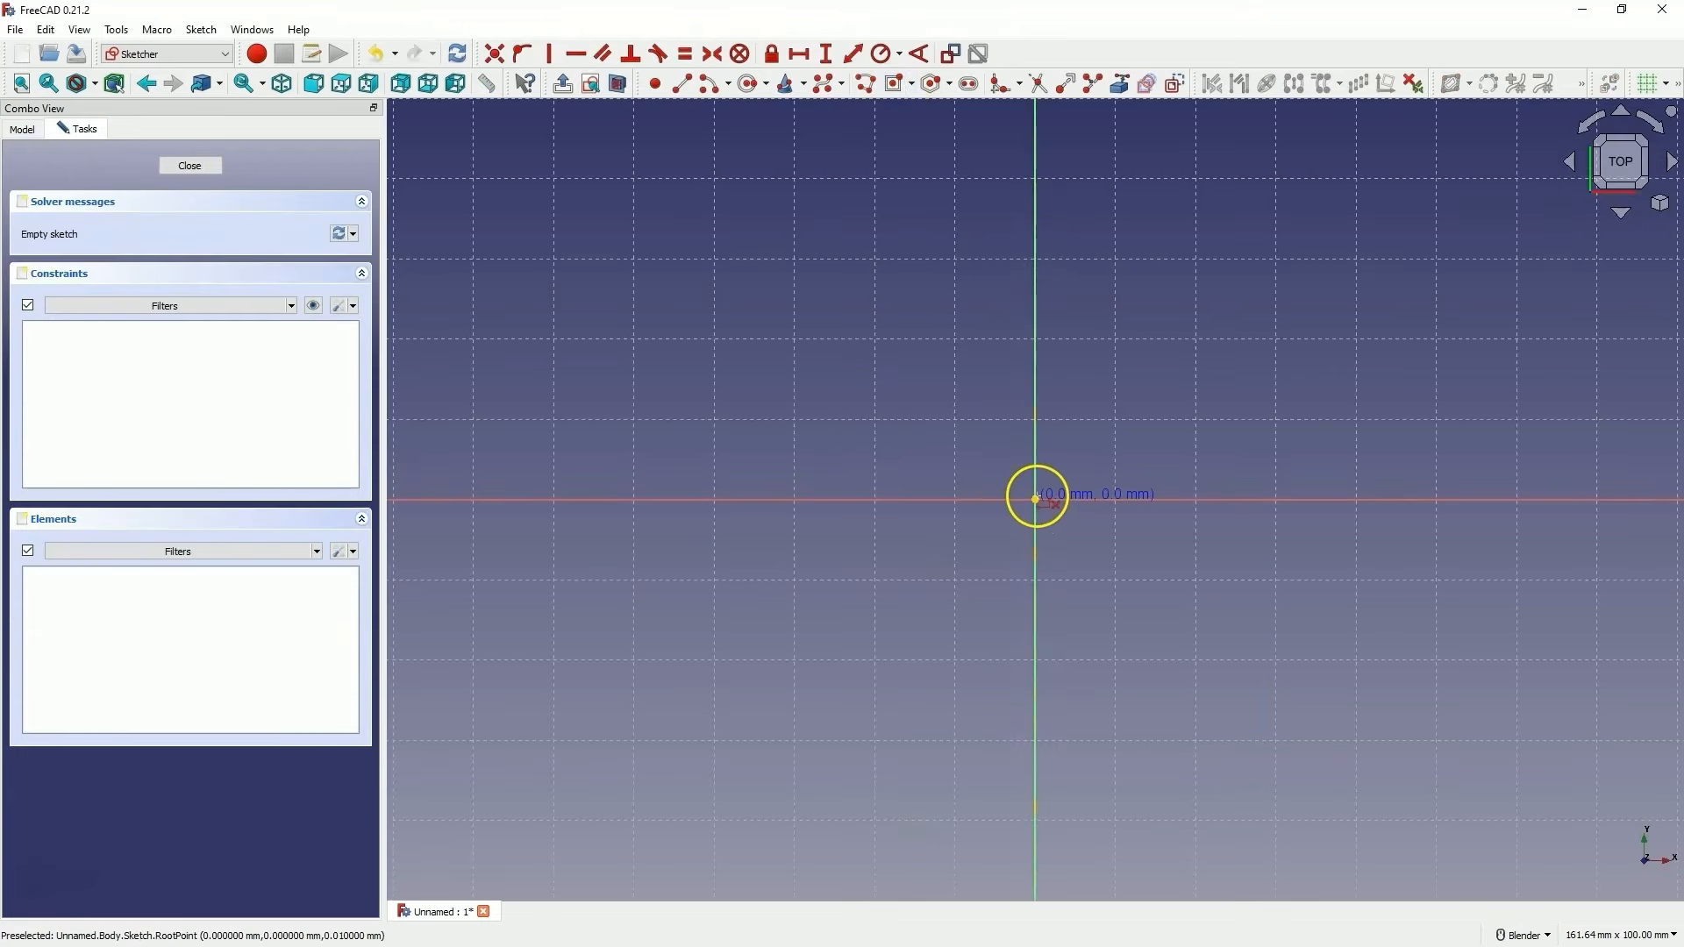
pyautogui.click(1035, 501)
pyautogui.click(1436, 689)
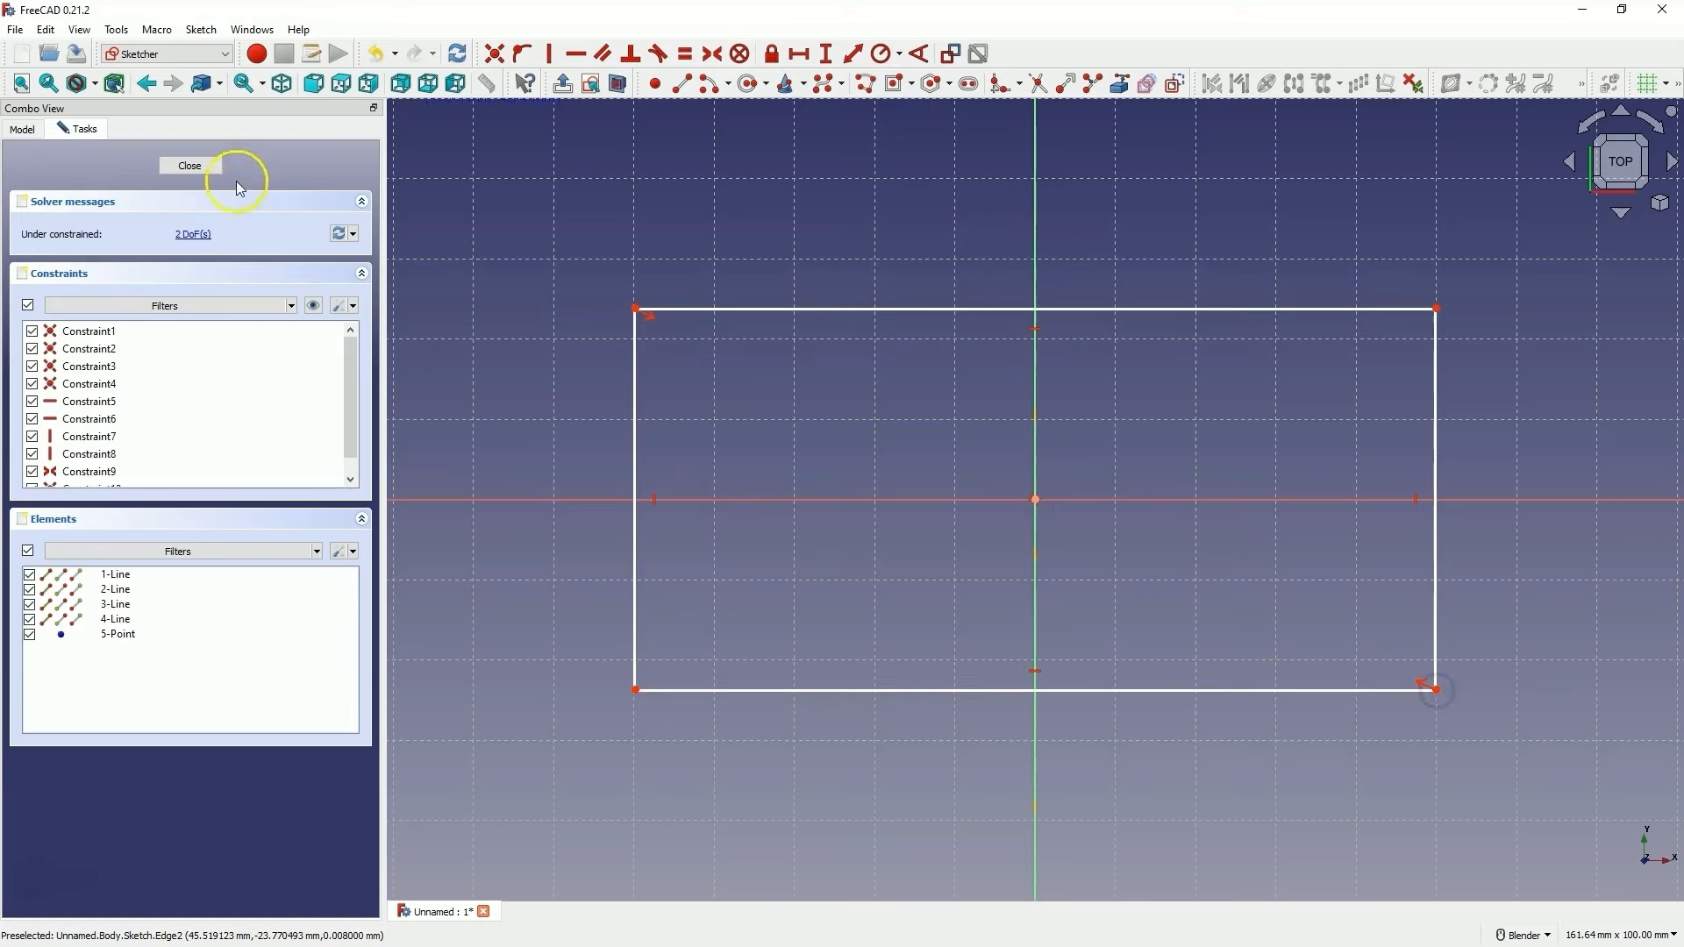
pyautogui.click(207, 168)
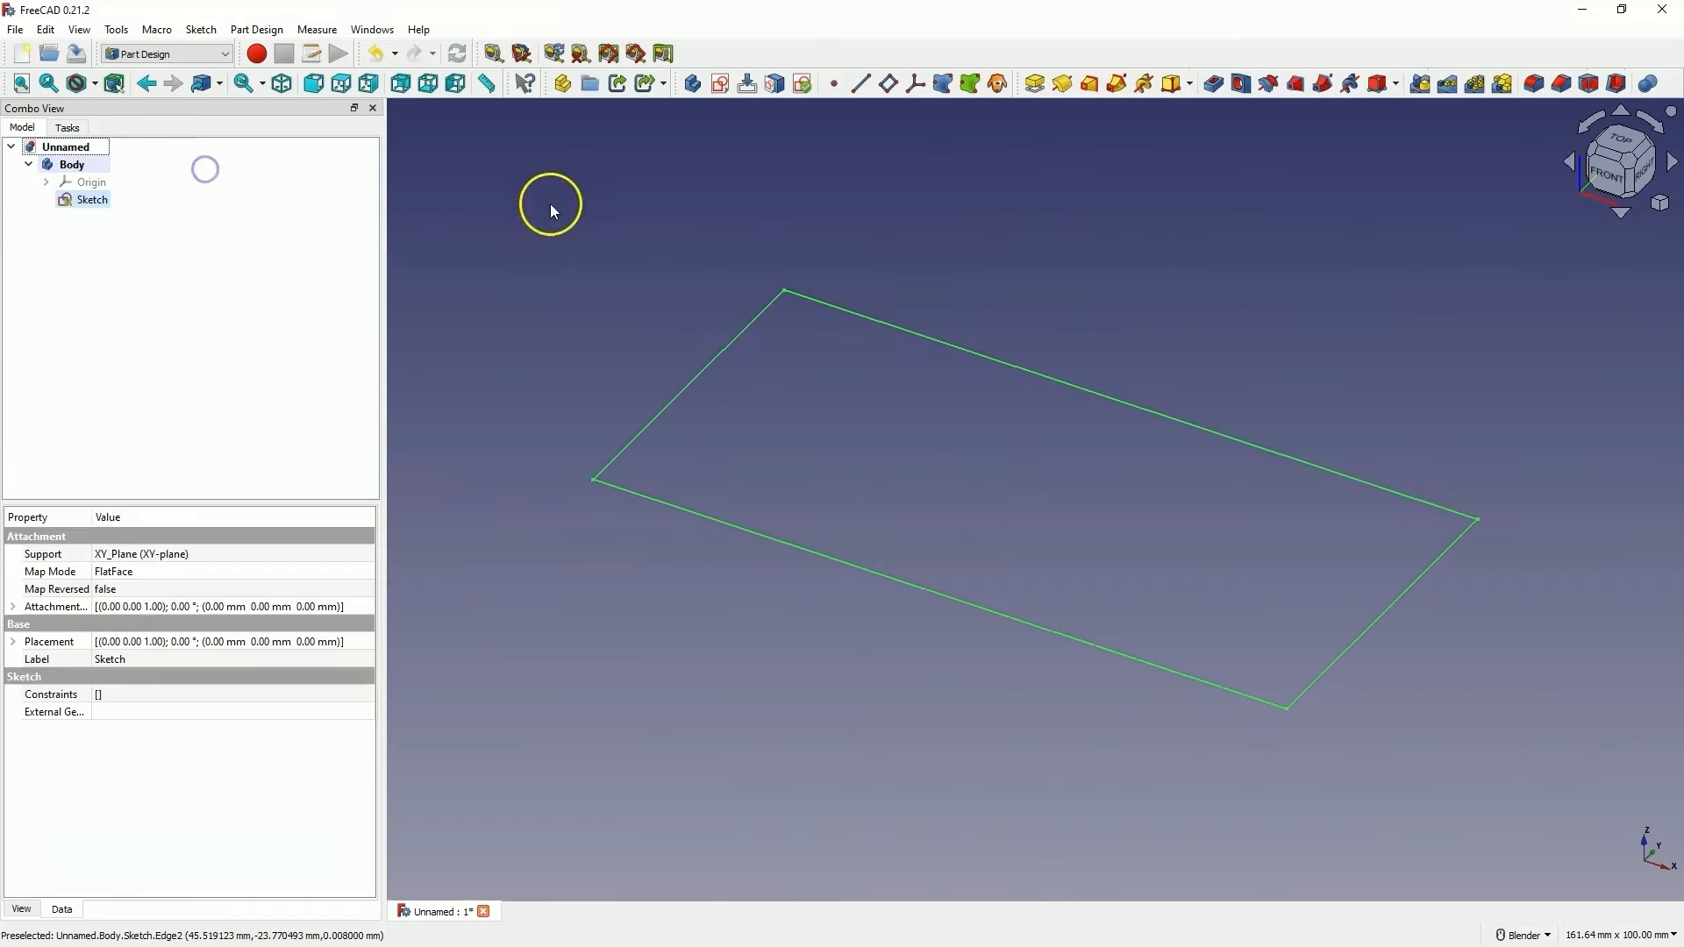
# Pad the rectangle sketch to a length of 50 mm
pyautogui.click(1035, 85)
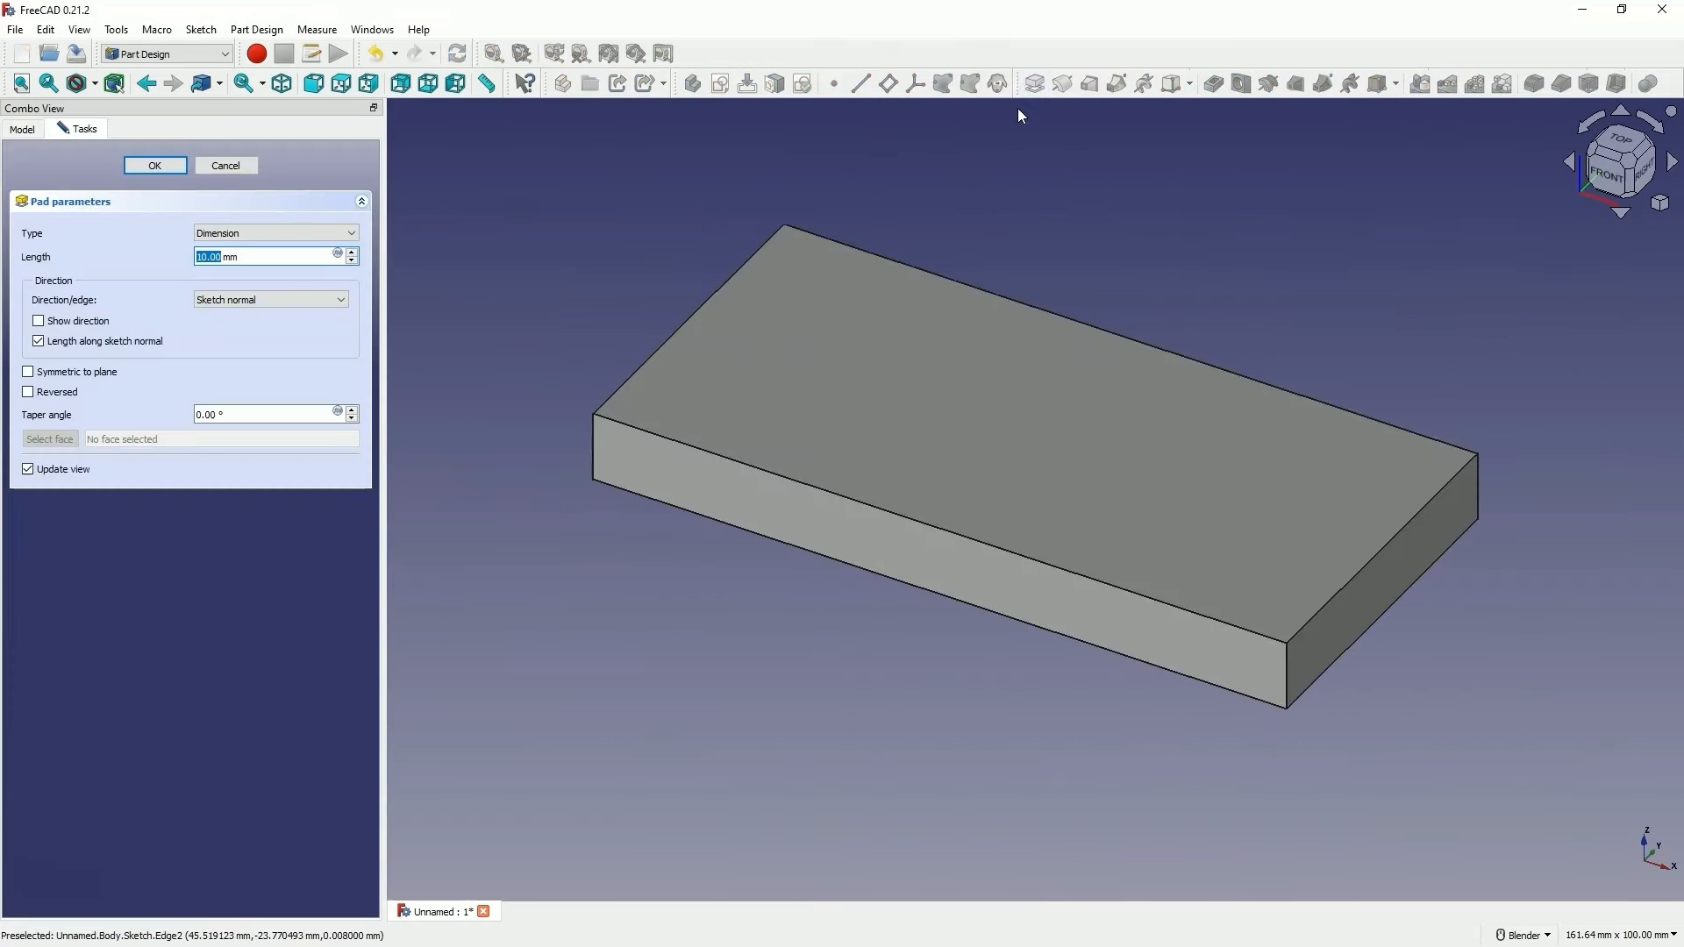
pyautogui.write('50')
pyautogui.press('Return')
pyautogui.click(659, 263)
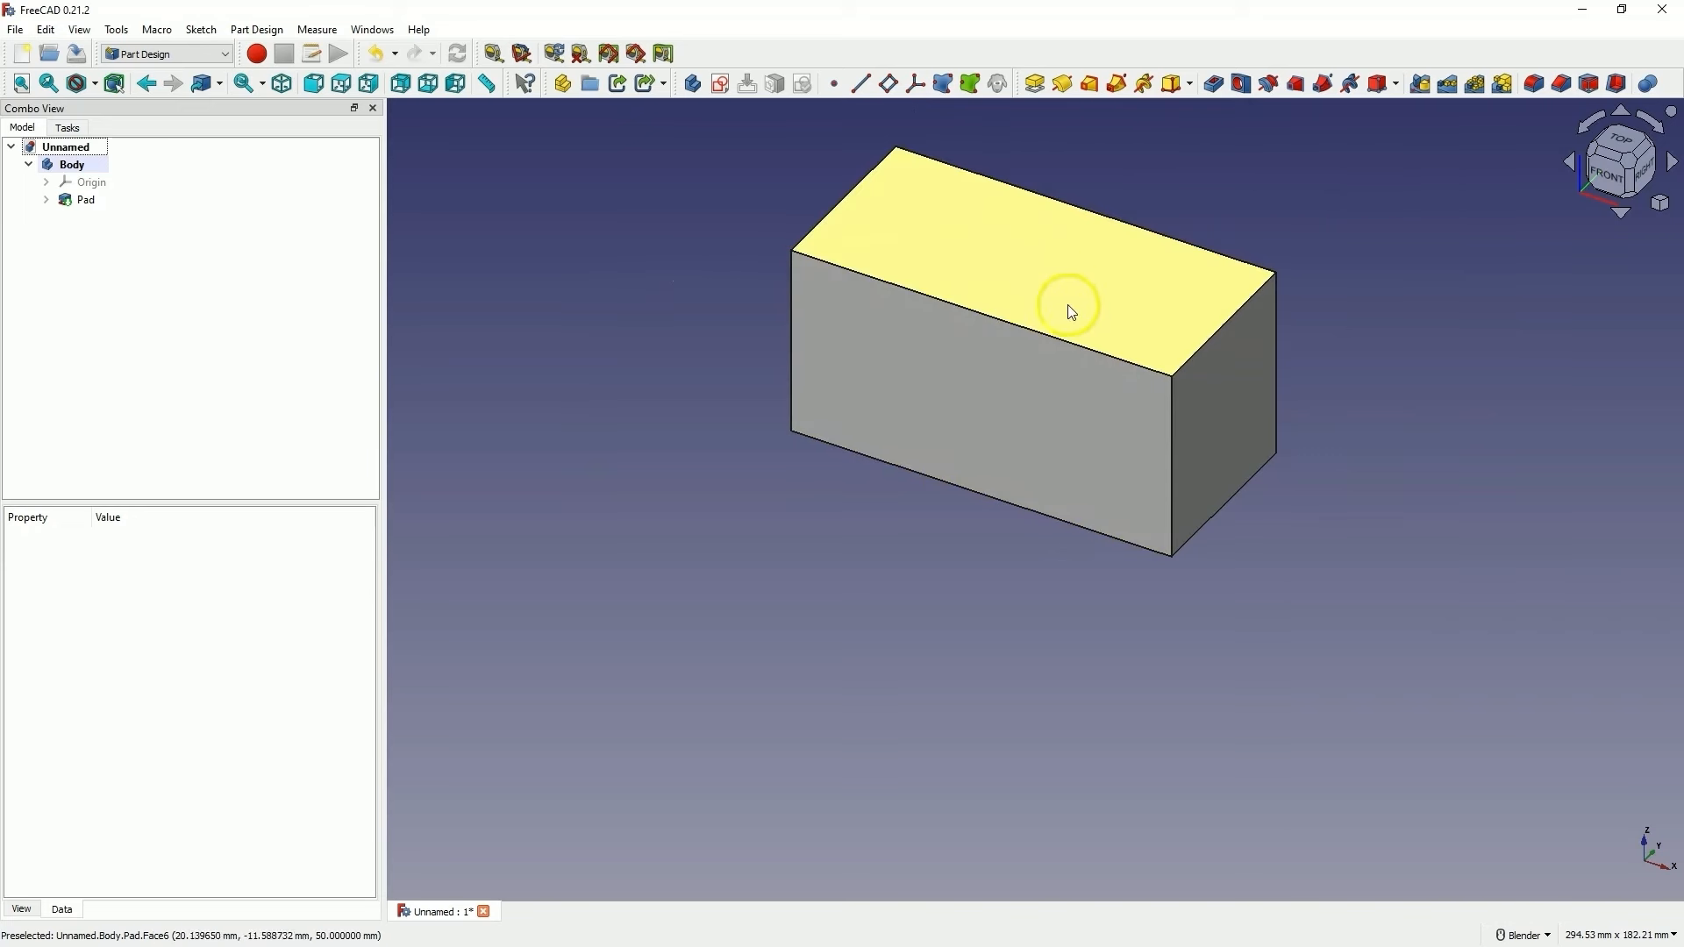
# Try hollowing the block through its top face with a 3 mm inward Thickness, and undo it
pyautogui.click(1029, 263)
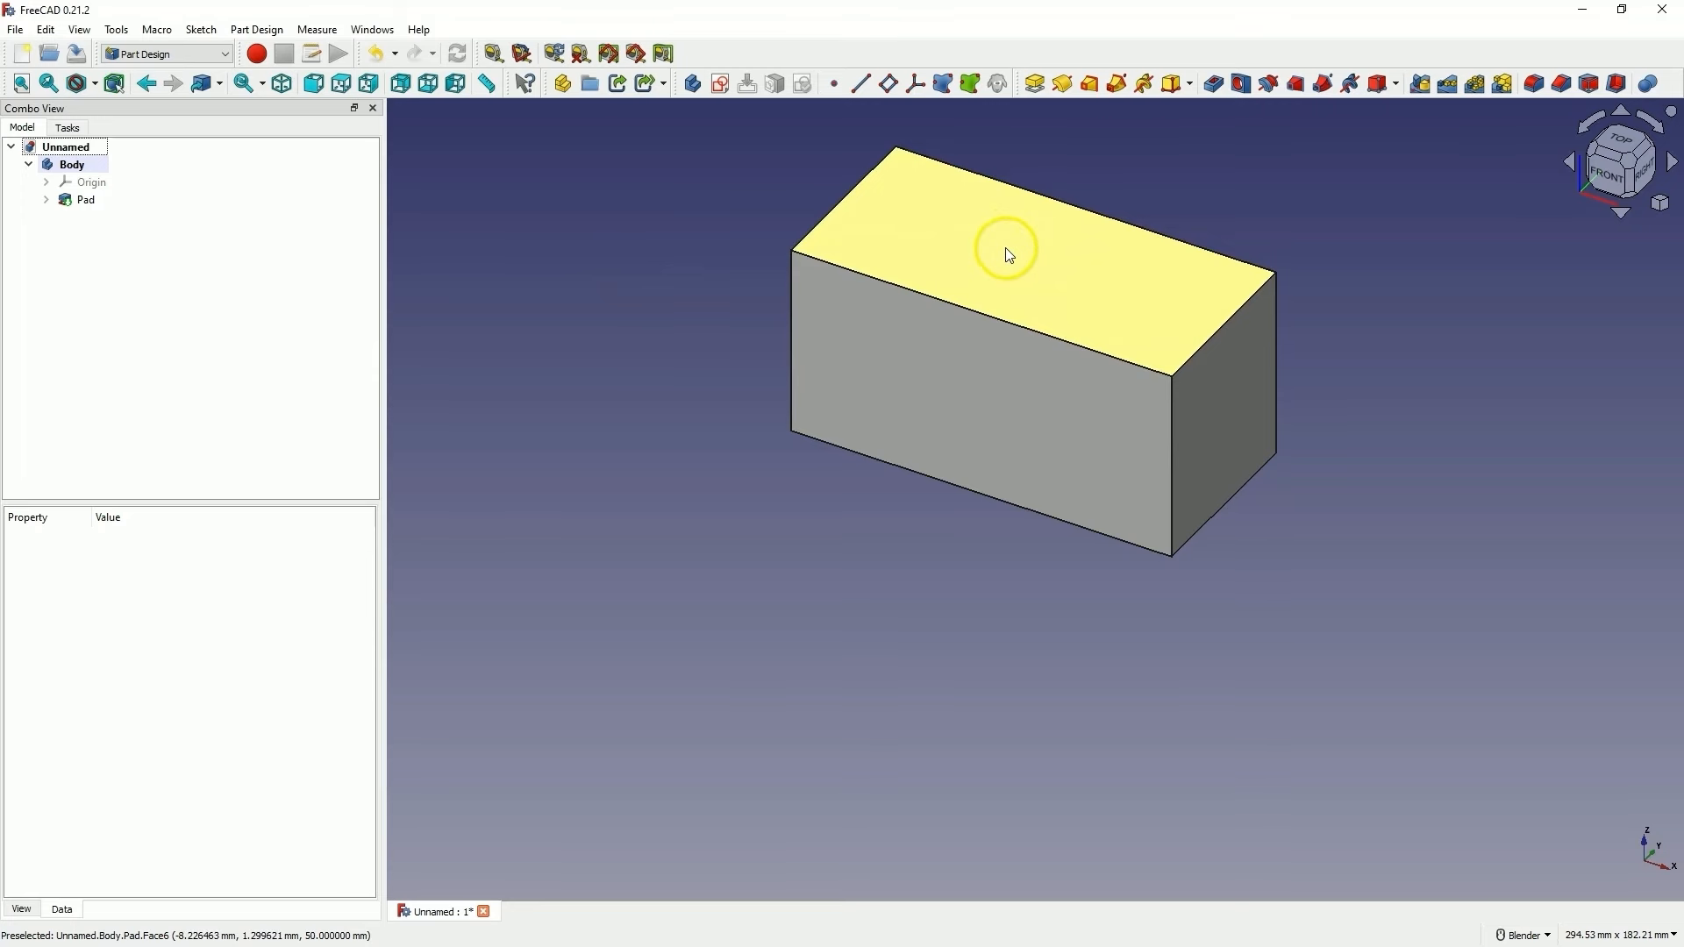
pyautogui.click(1009, 254)
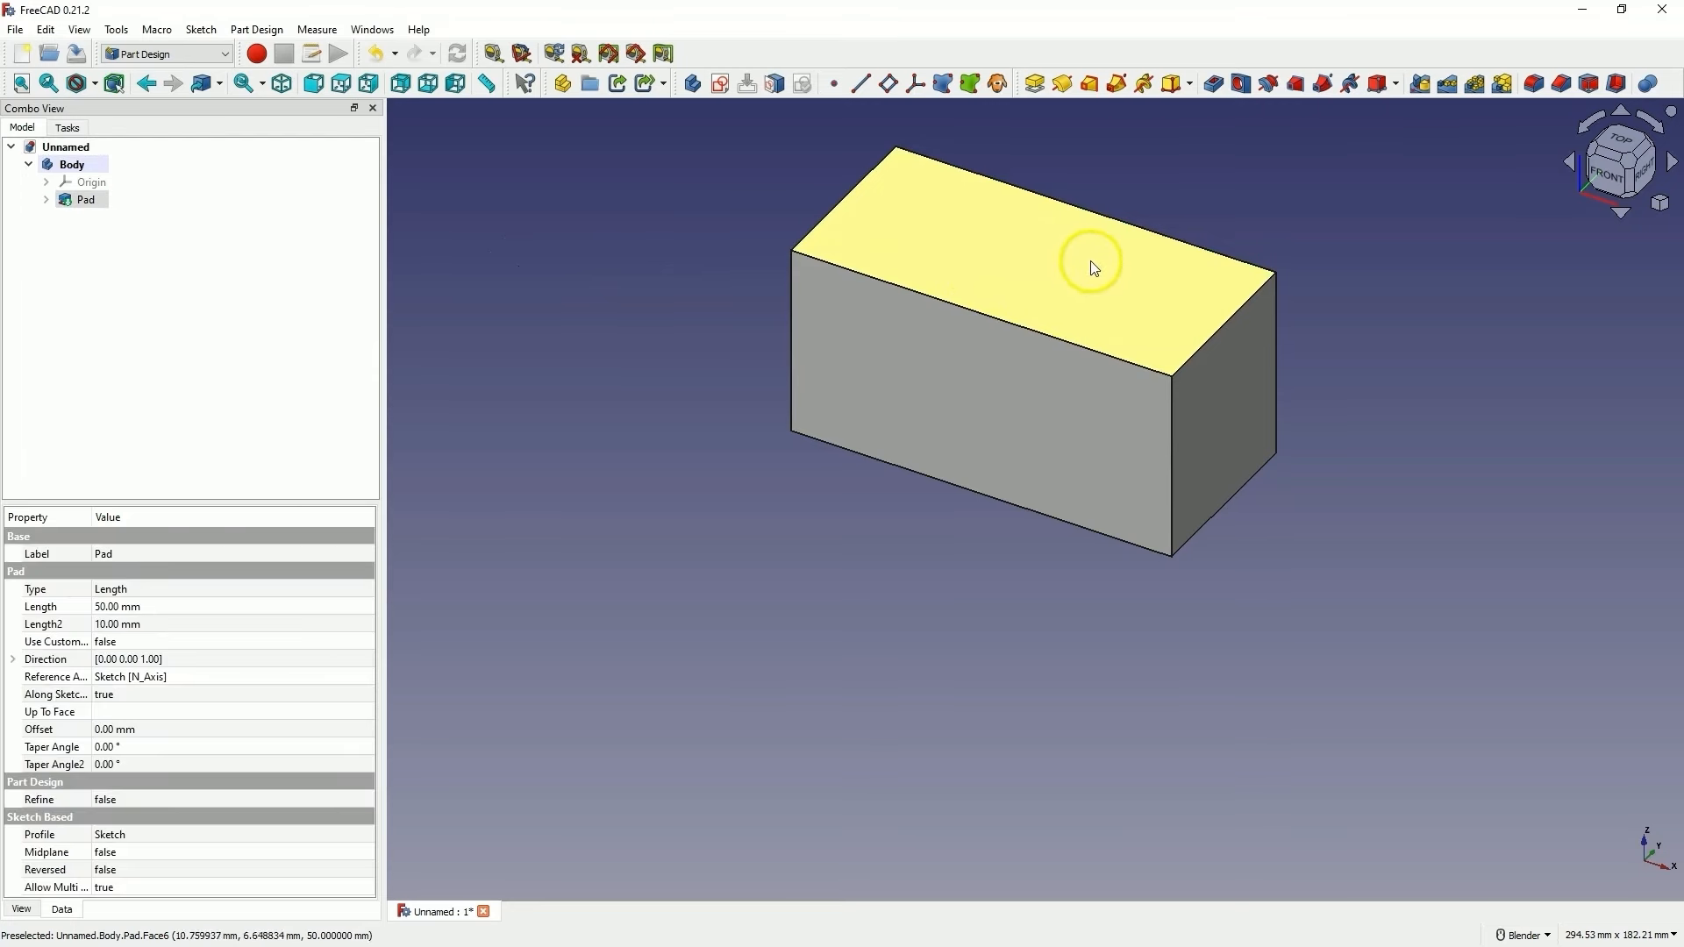
pyautogui.click(1614, 88)
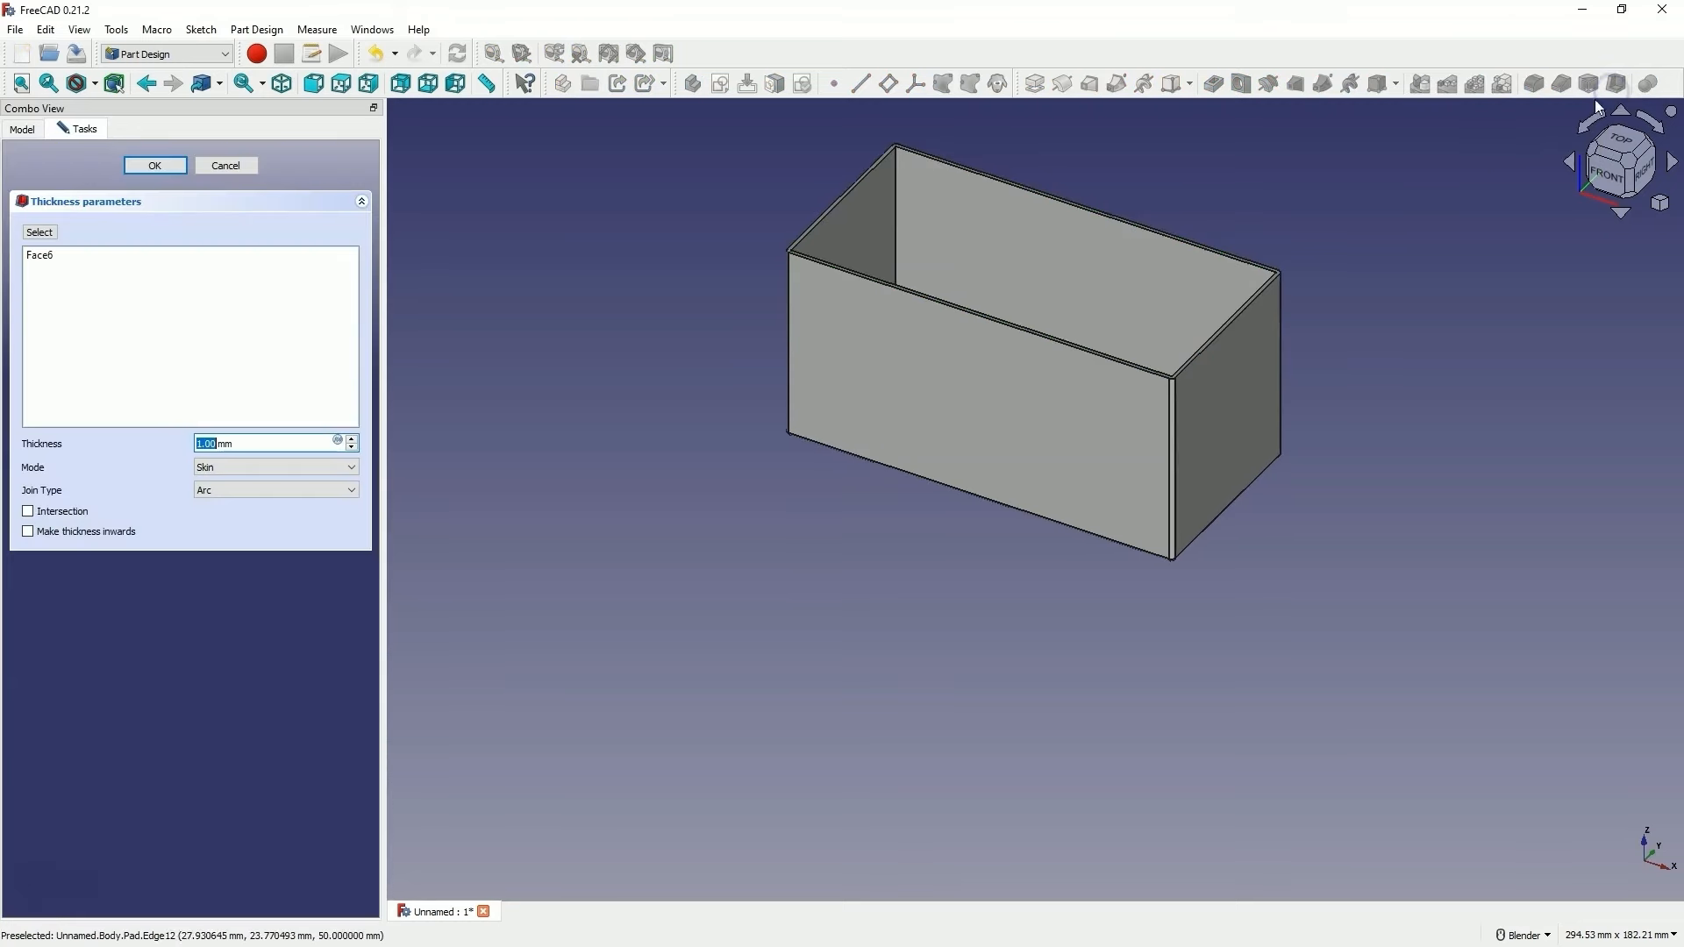
pyautogui.click(140, 467)
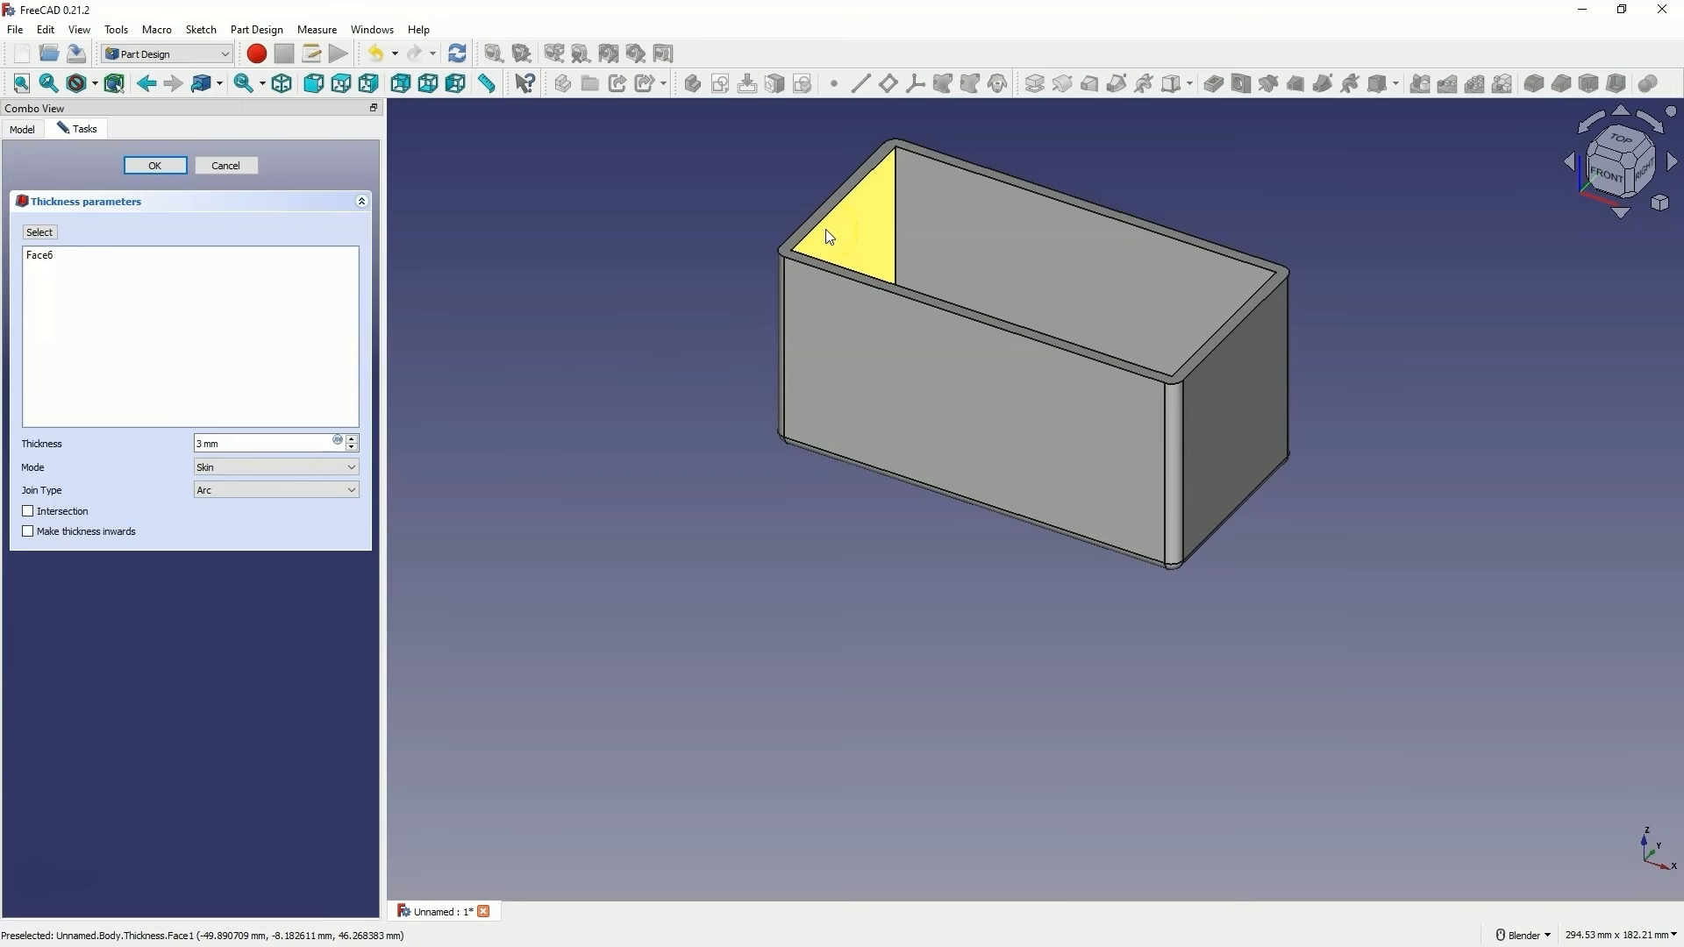
pyautogui.click(28, 531)
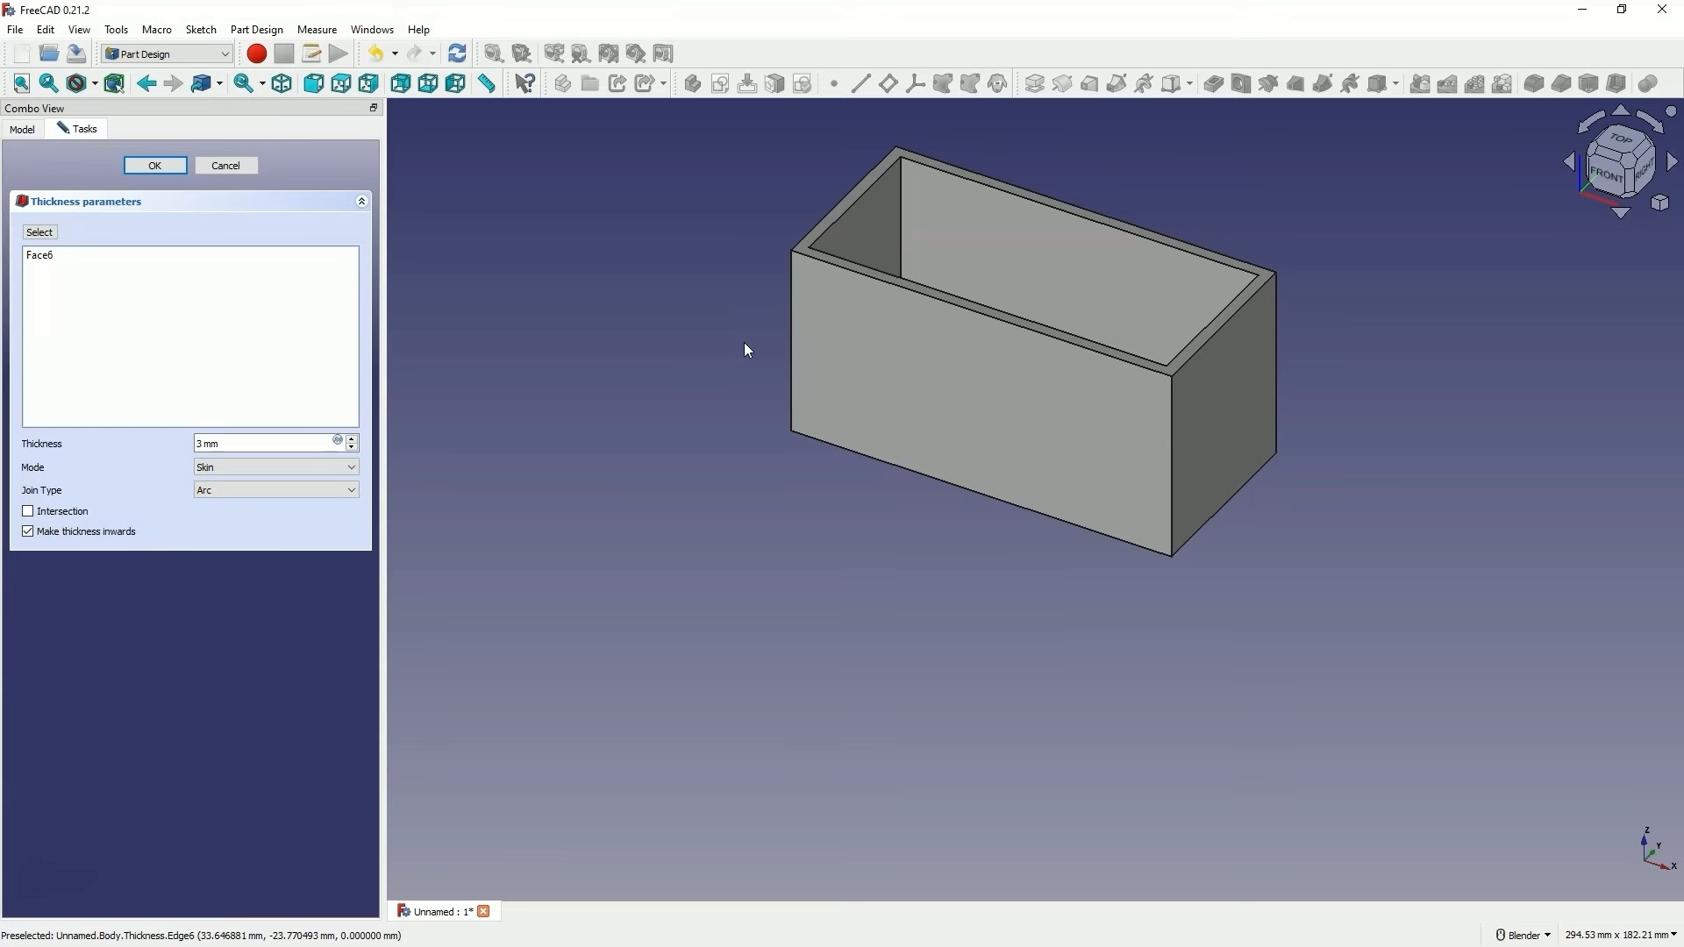
pyautogui.click(136, 166)
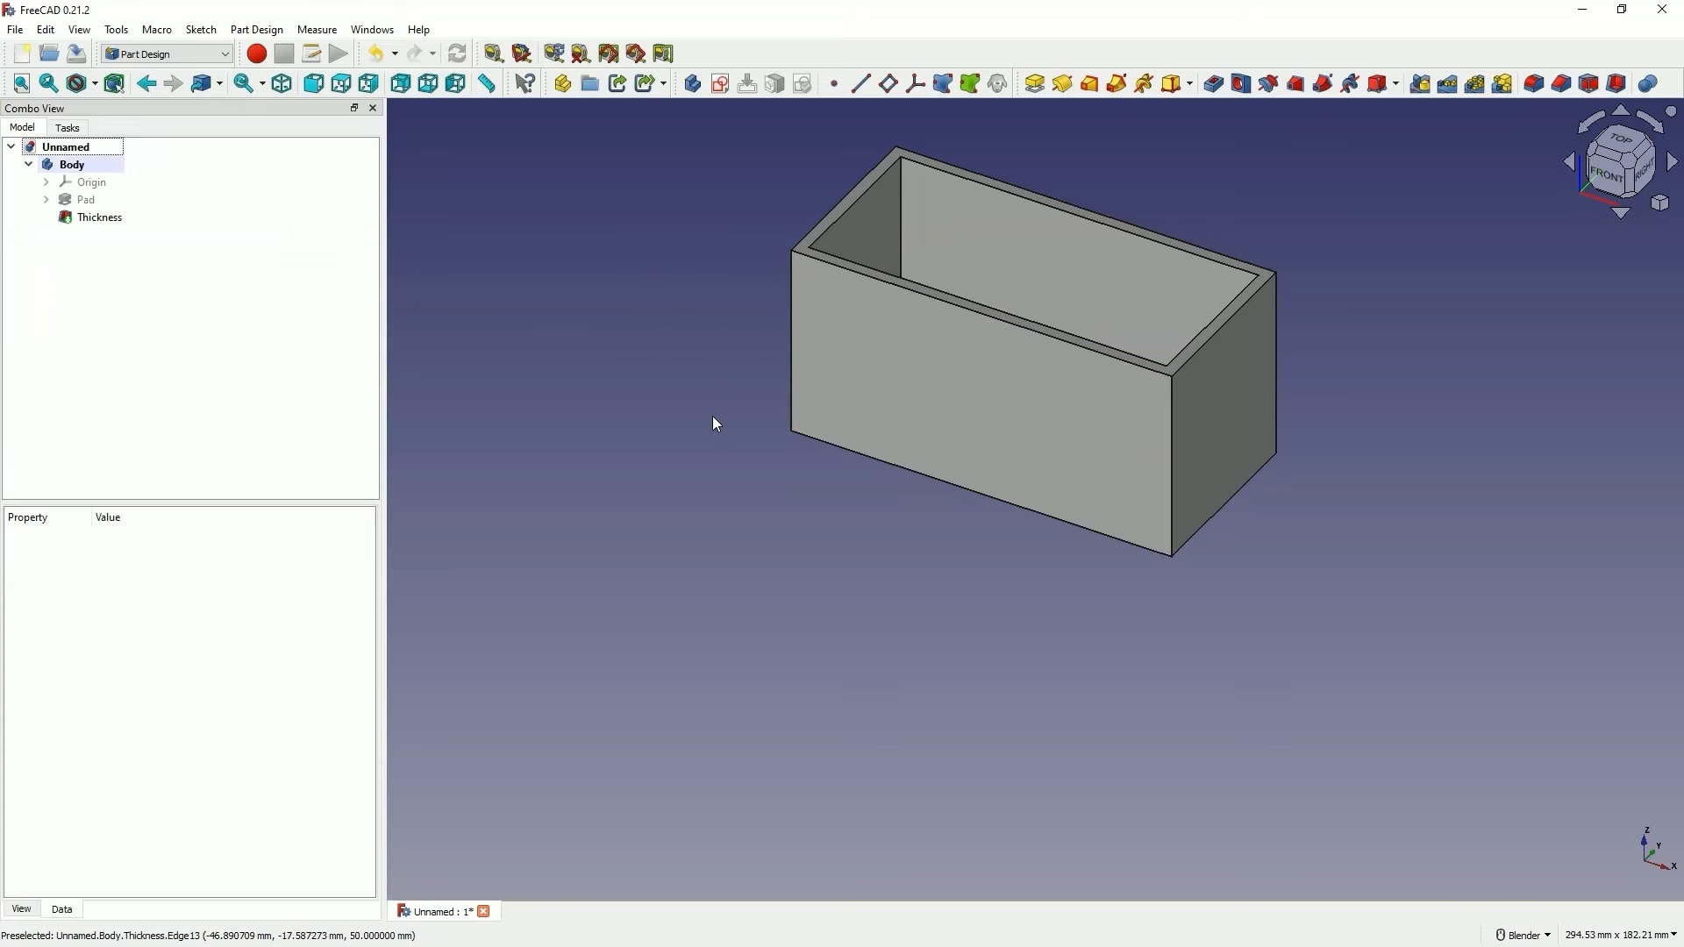
pyautogui.hotkey('ctrl', 'z')
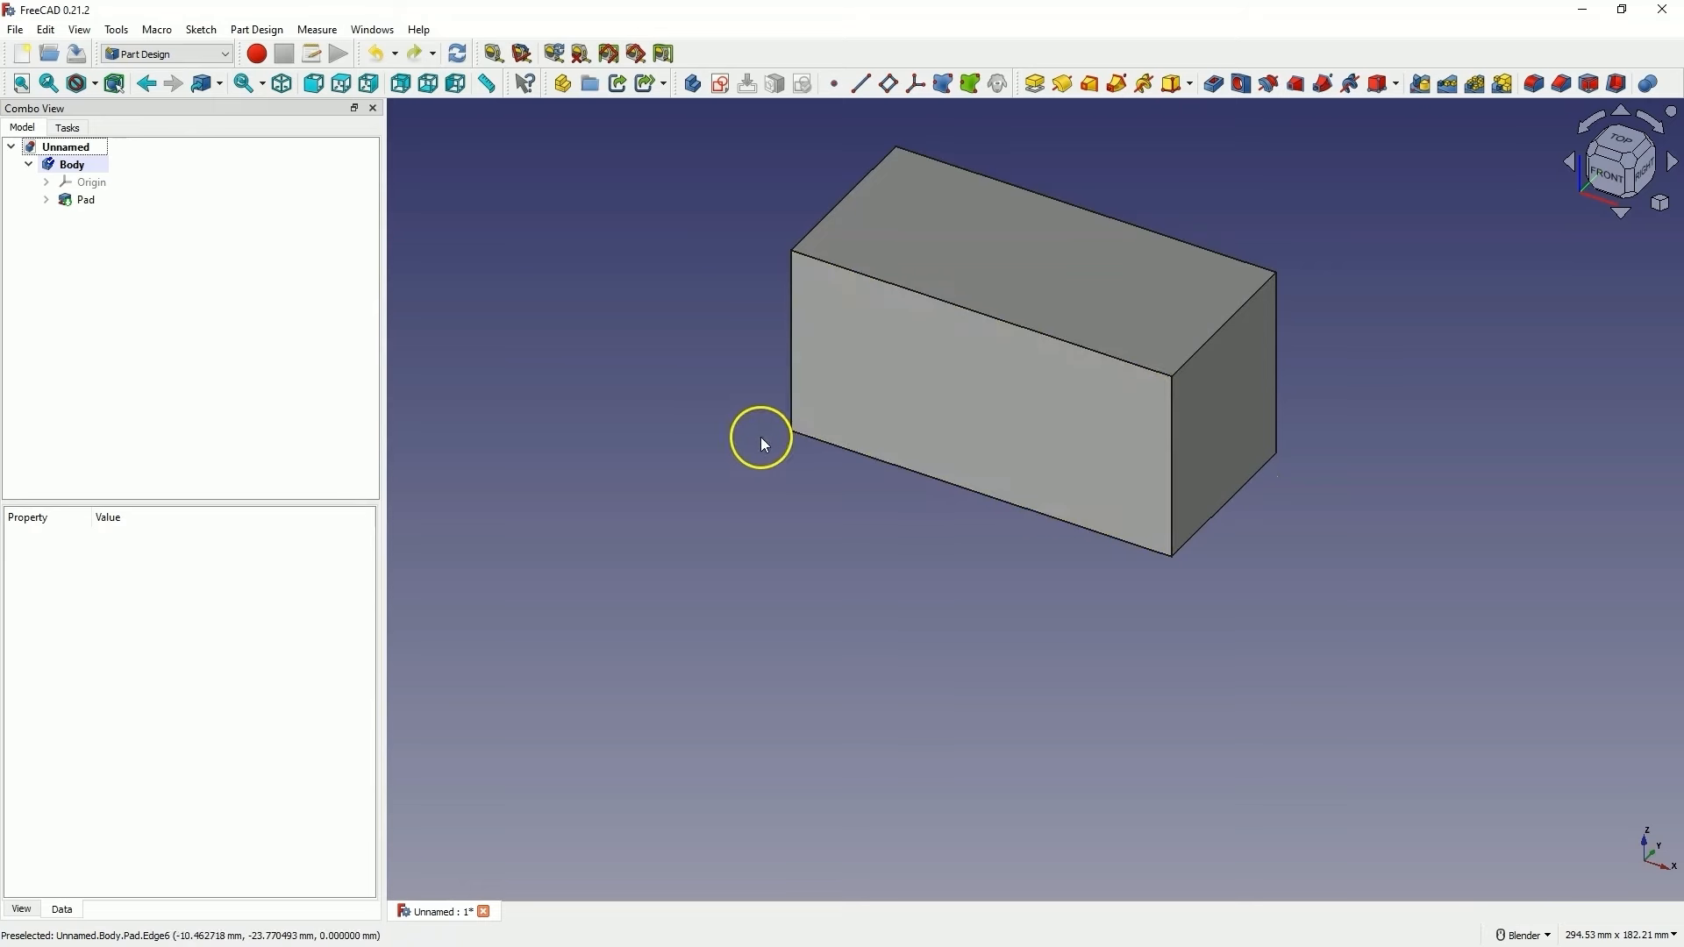
# Chamfer the block's top front edge with an equal distance of 30 mm
pyautogui.click(1023, 327)
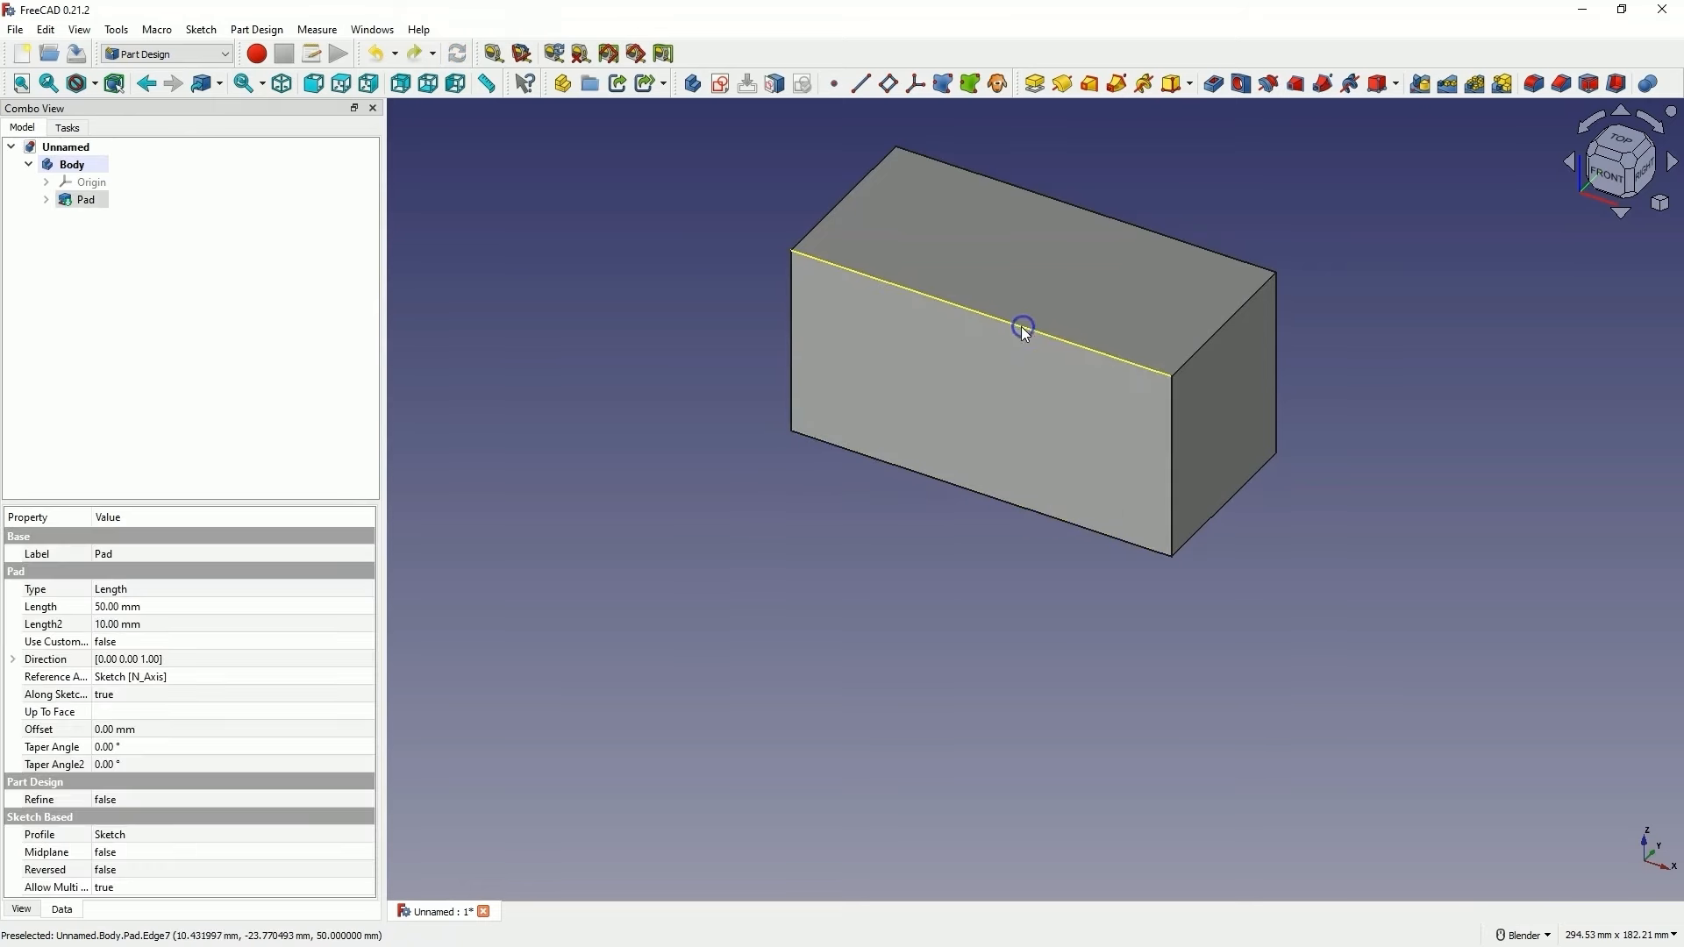
pyautogui.click(1563, 84)
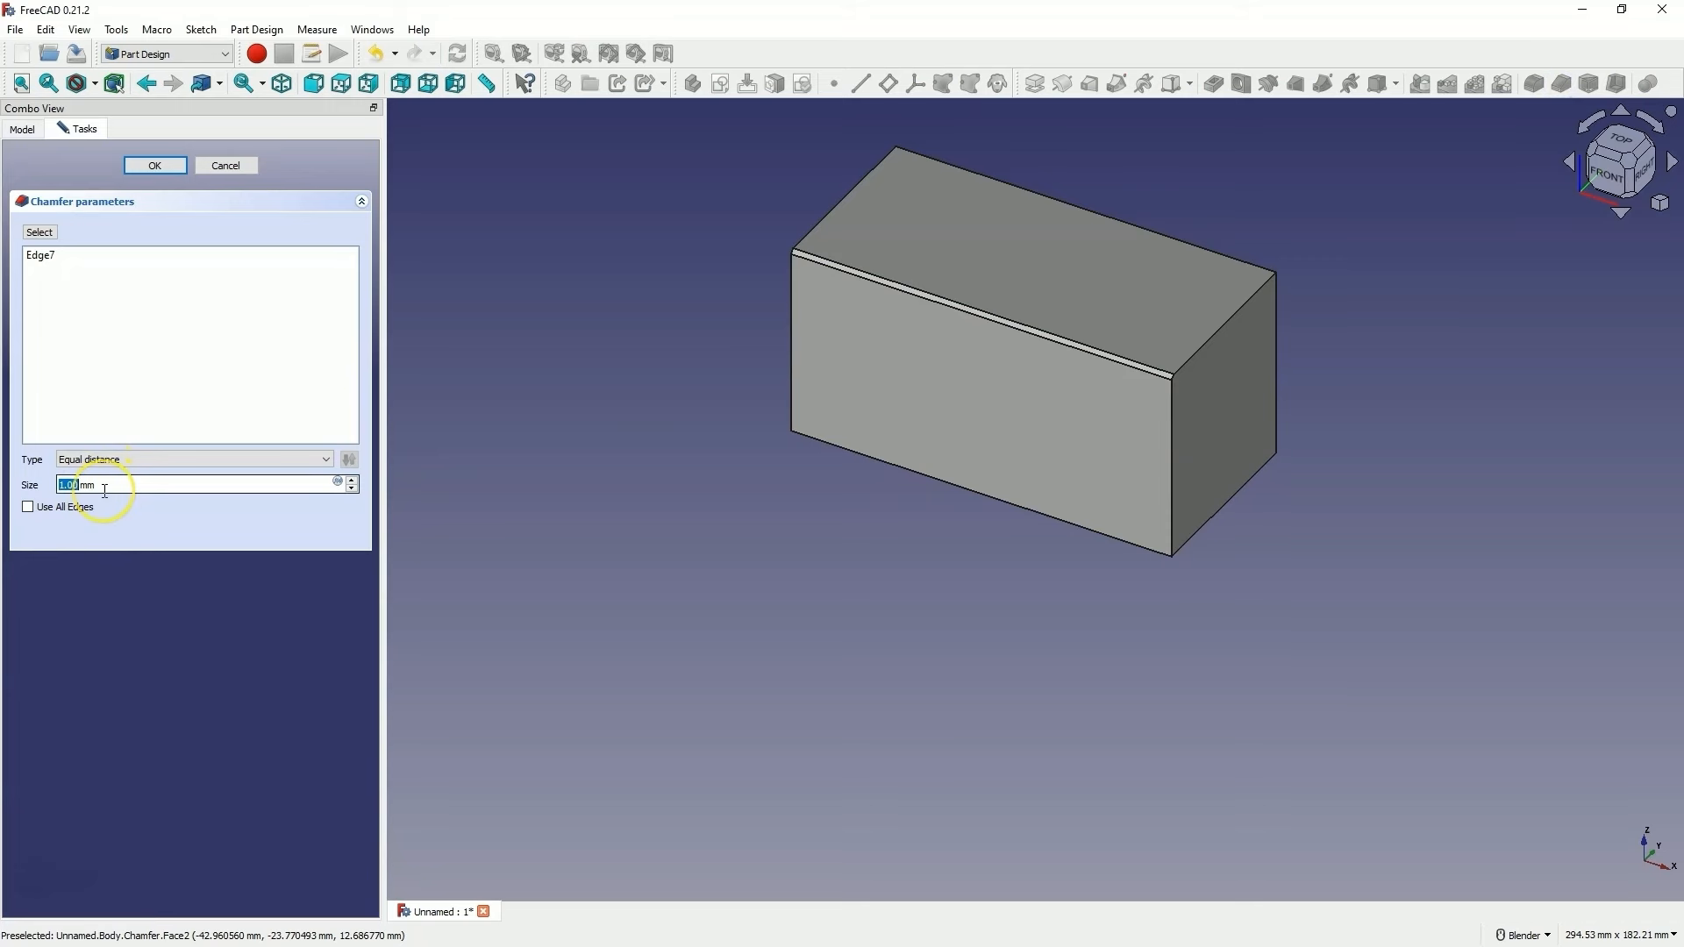
pyautogui.write('30')
pyautogui.click(96, 524)
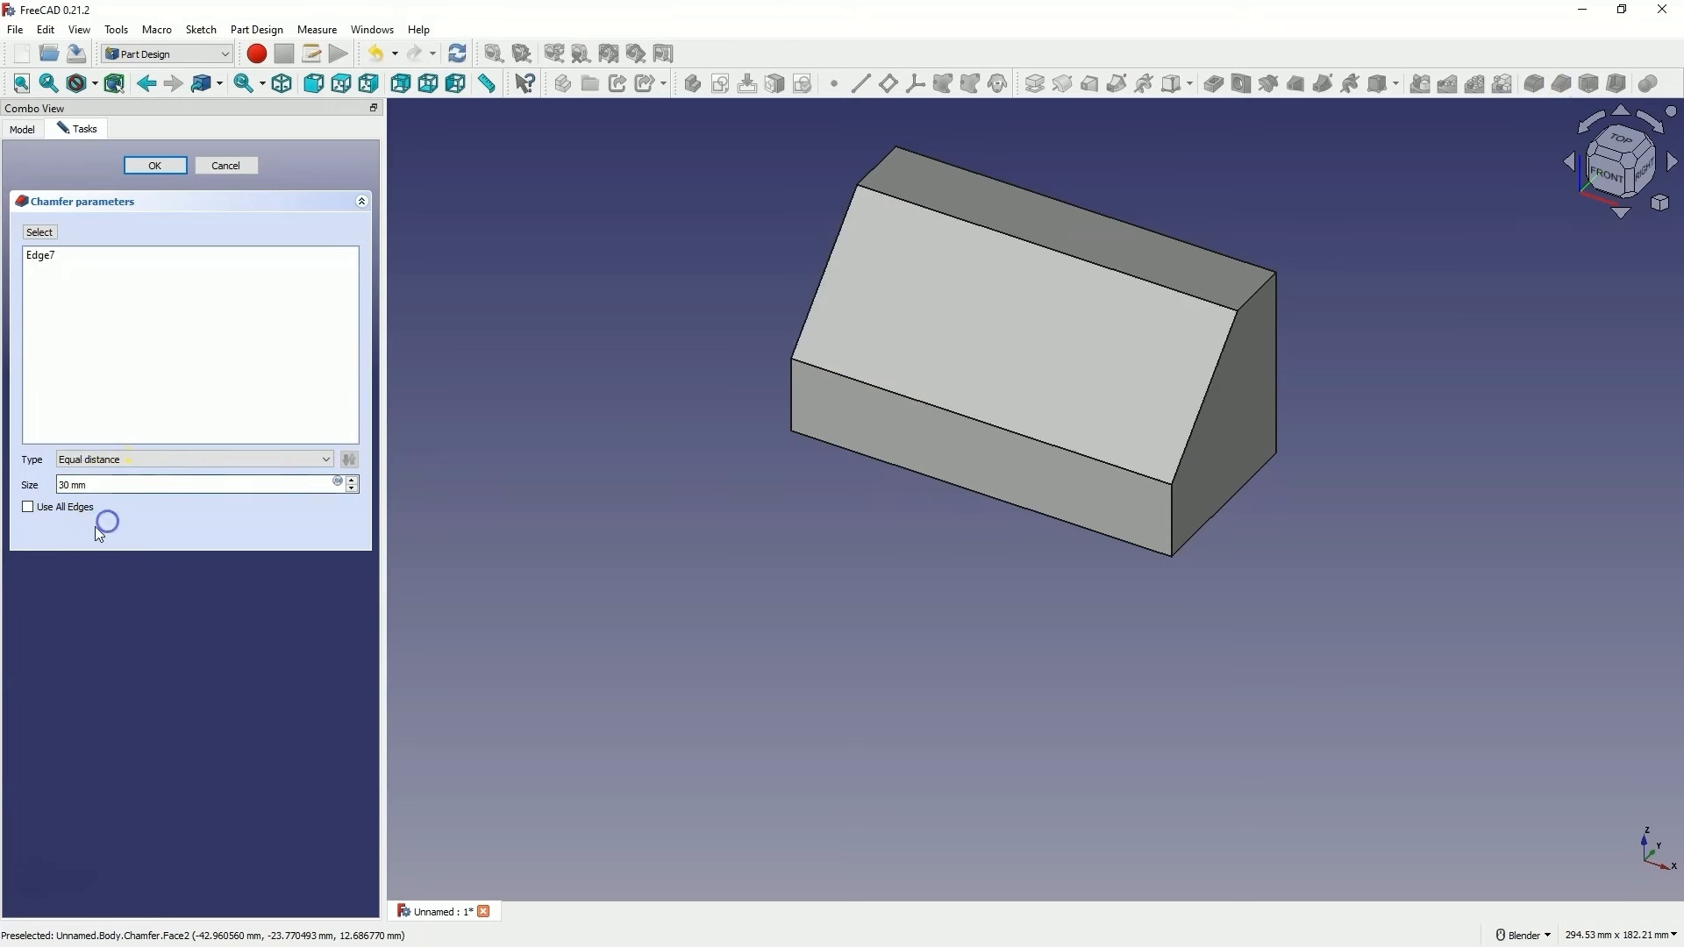
pyautogui.click(155, 166)
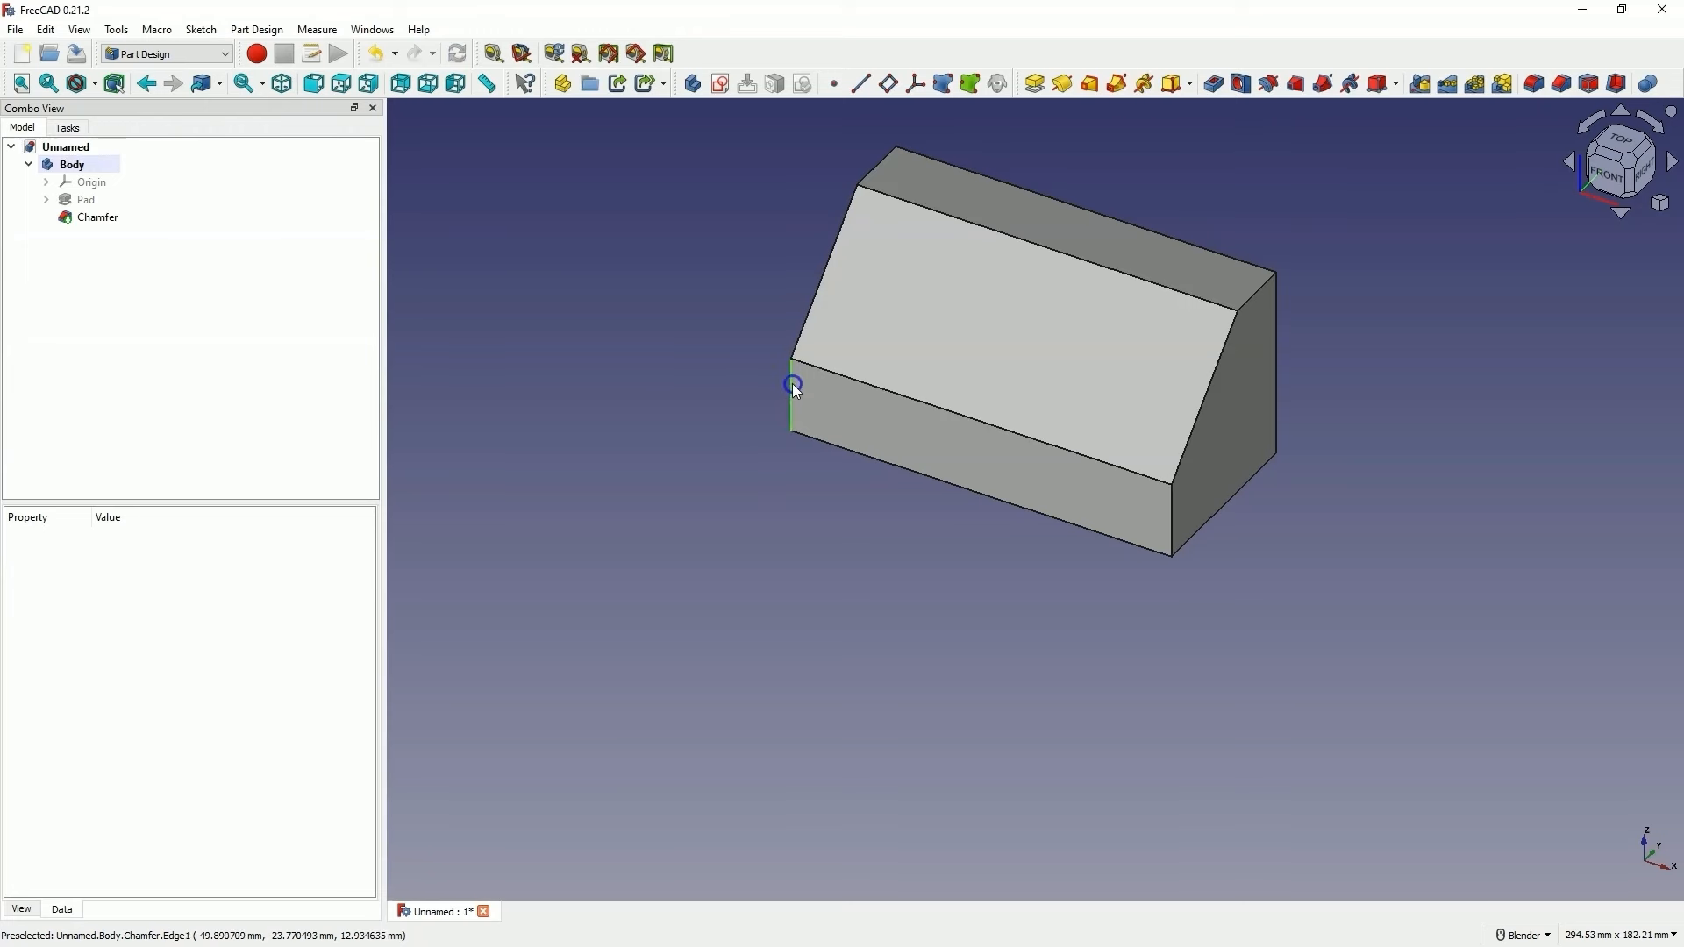
# Fillet the two vertical front edges below the chamfer with a 10 mm radius
pyautogui.click(792, 382)
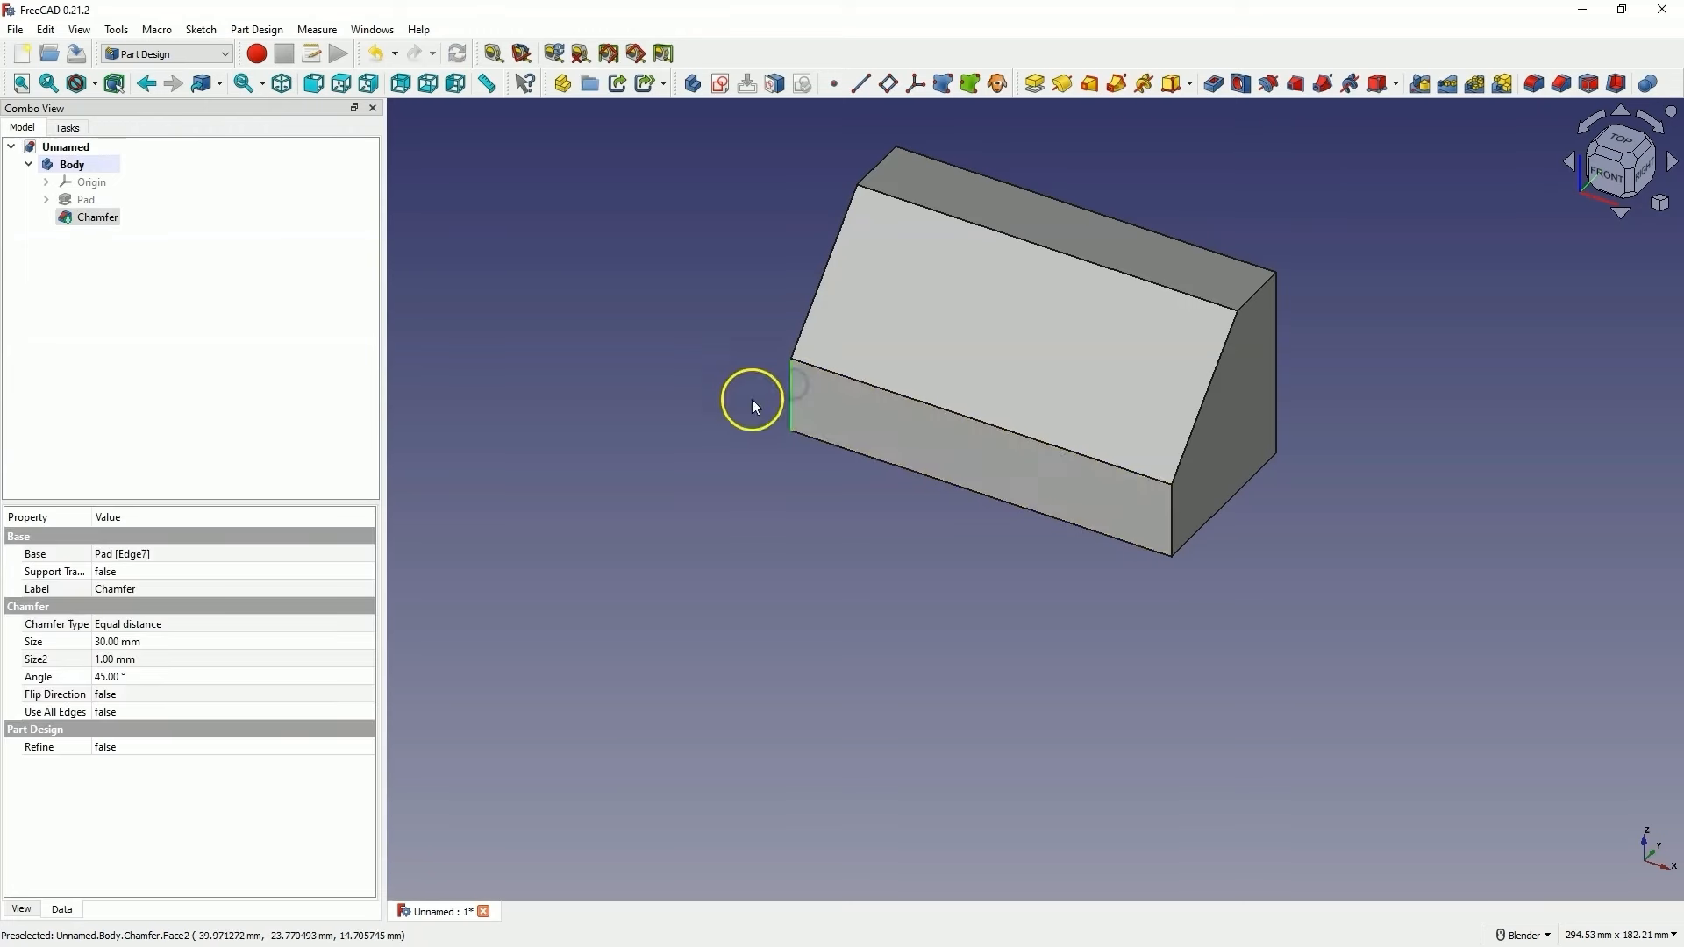
pyautogui.keyDown('ctrl'); pyautogui.click(1179, 522); pyautogui.keyUp('ctrl')
pyautogui.click(1535, 84)
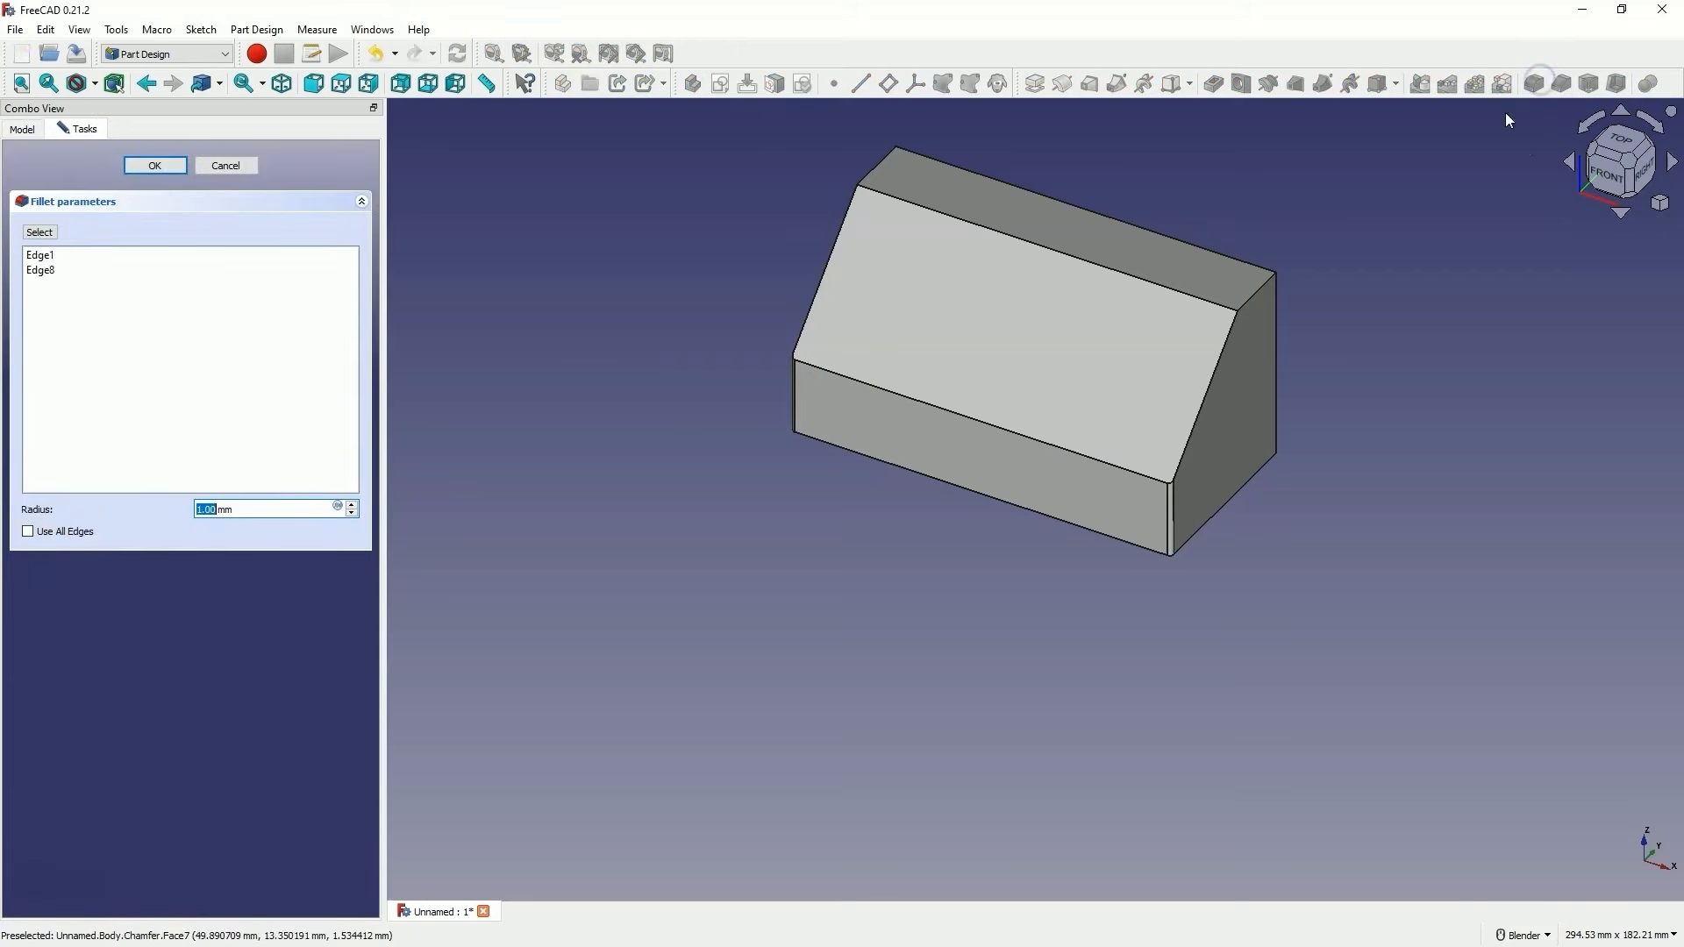
pyautogui.click(155, 551)
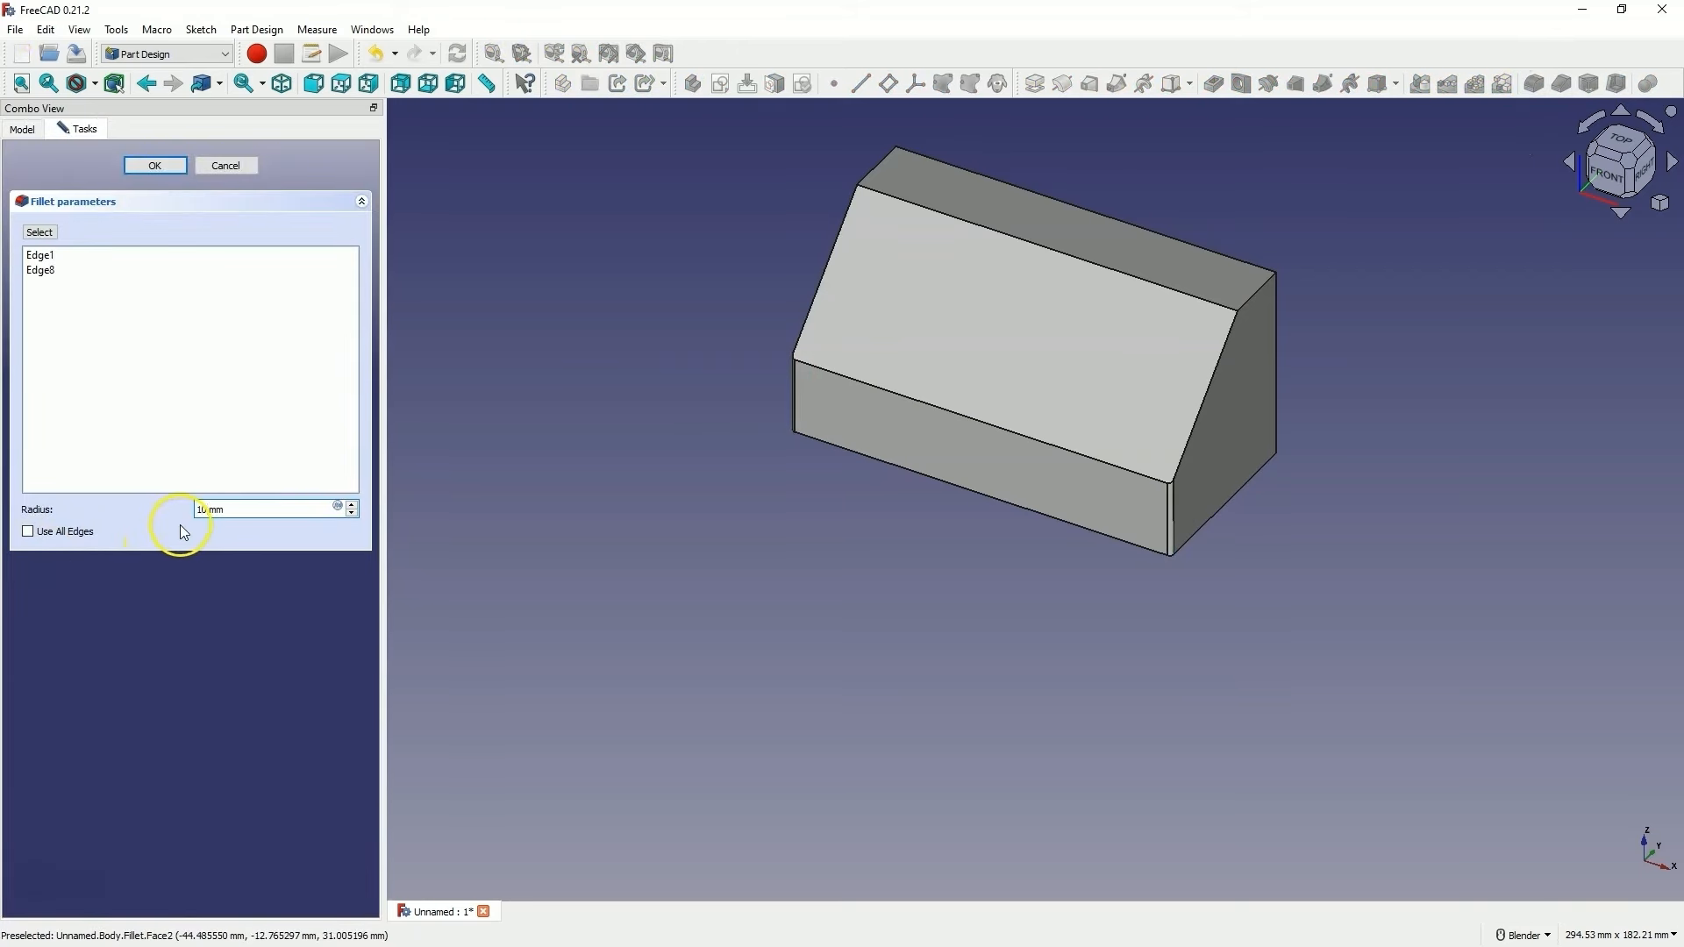
pyautogui.click(169, 515)
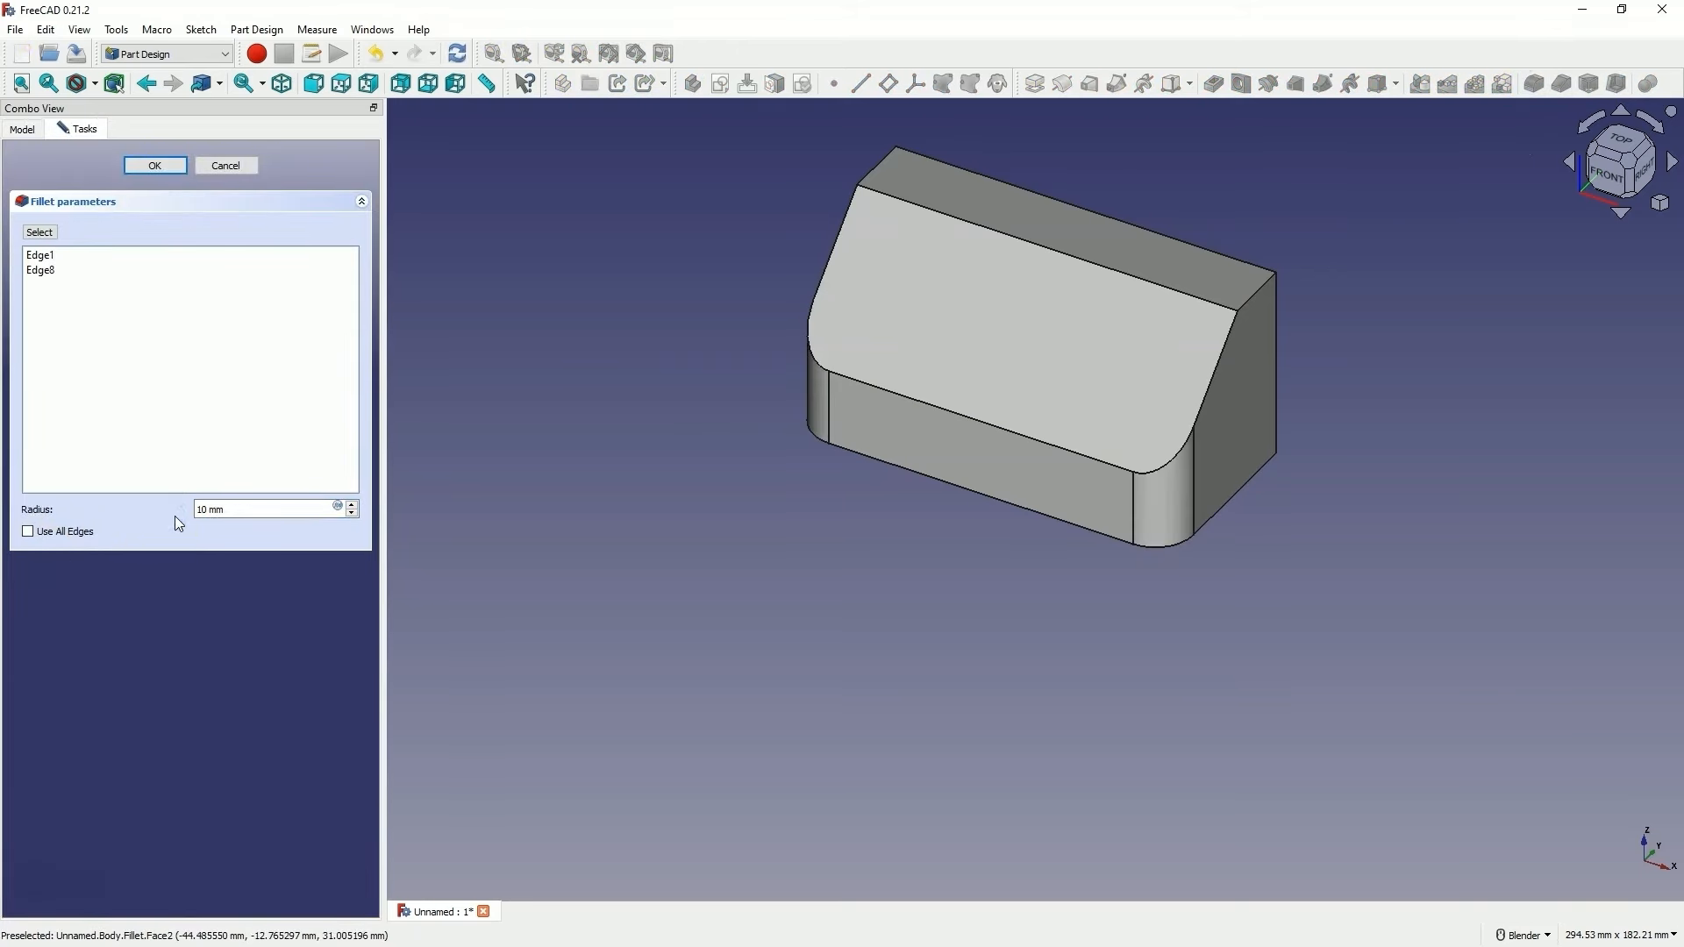
pyautogui.click(156, 166)
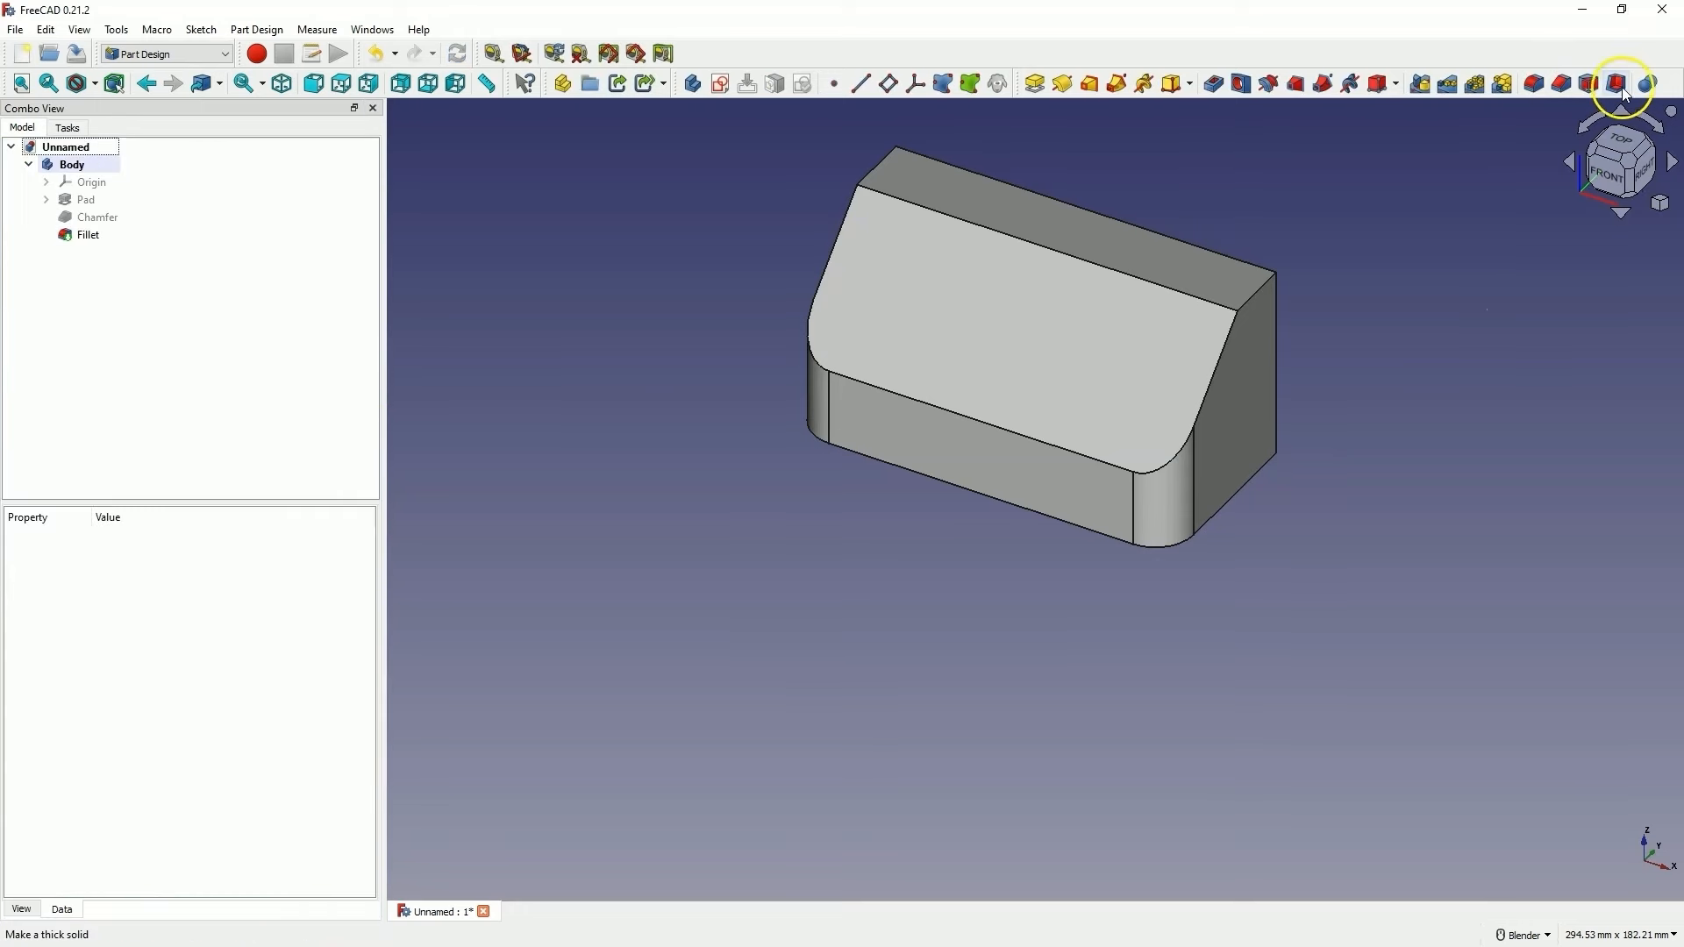
# Hollow the solid with a 3 mm inward Thickness, opening the top face and the sloped chamfer face
pyautogui.click(1117, 237)
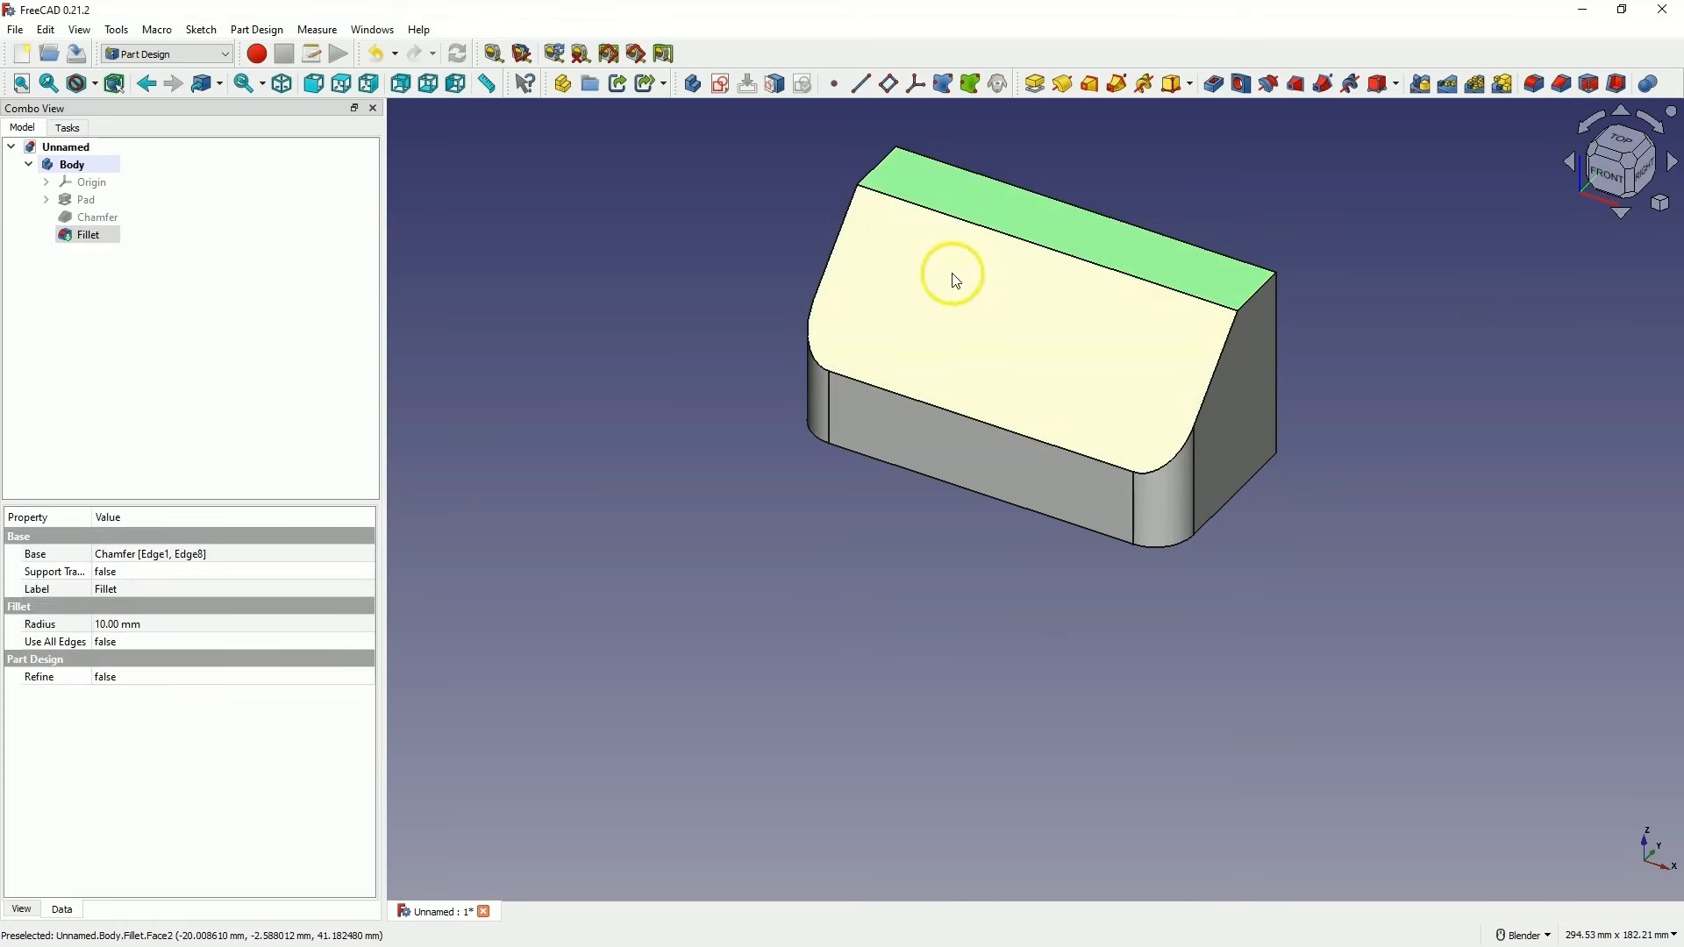
pyautogui.click(1619, 84)
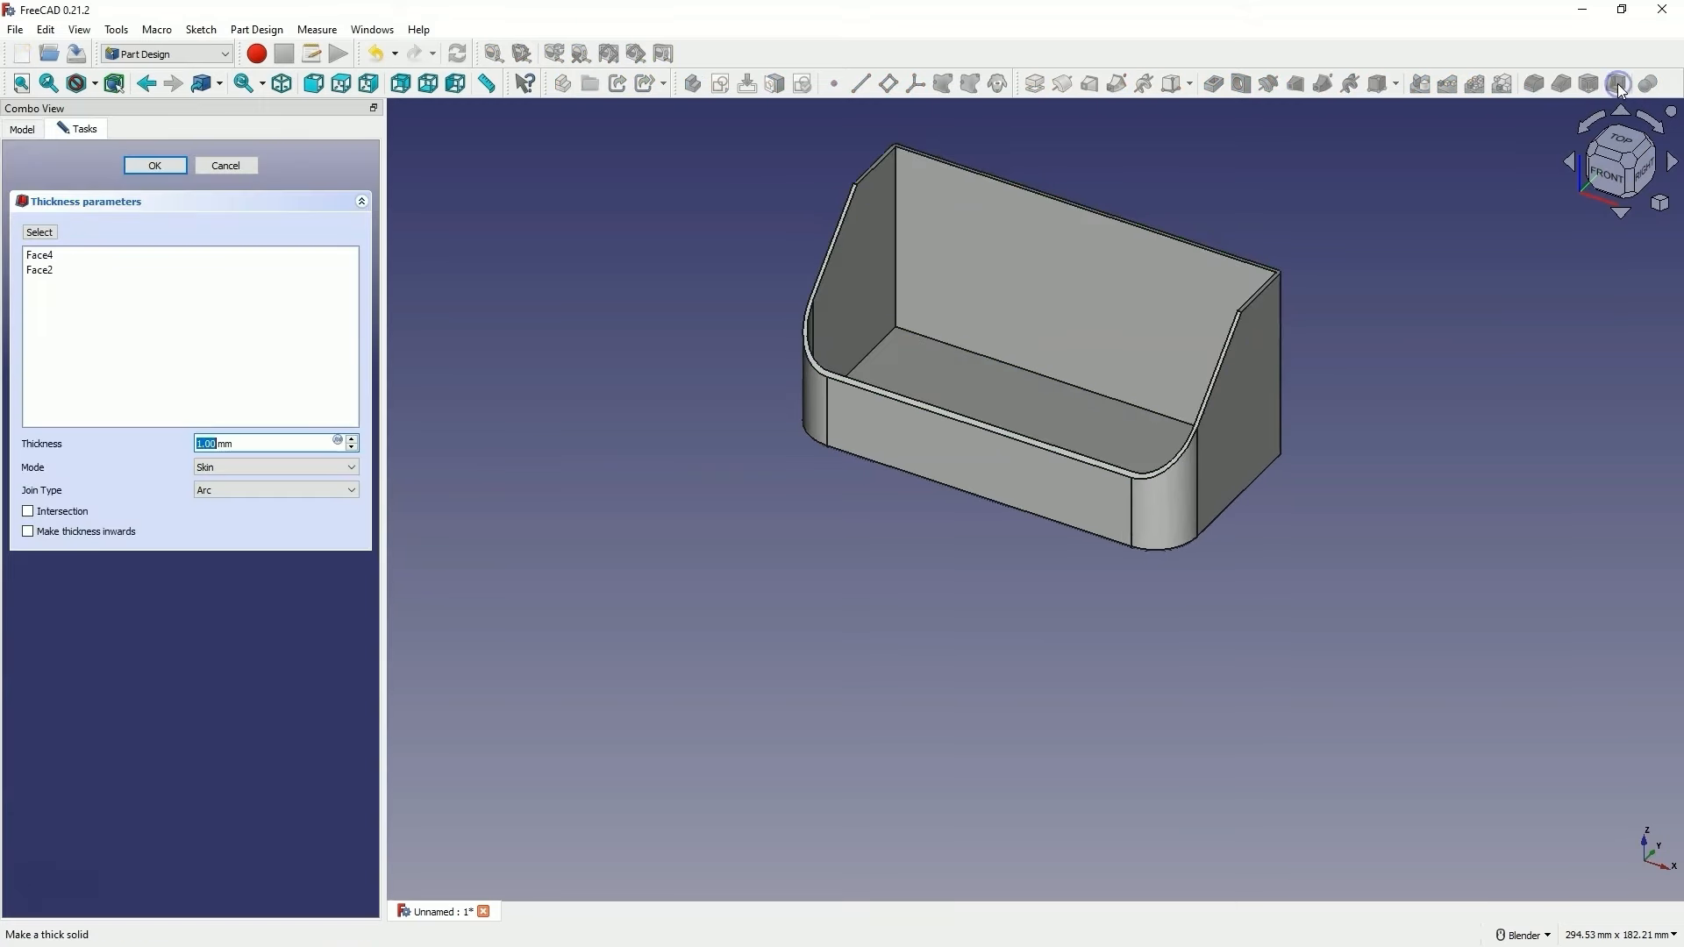
pyautogui.click(33, 534)
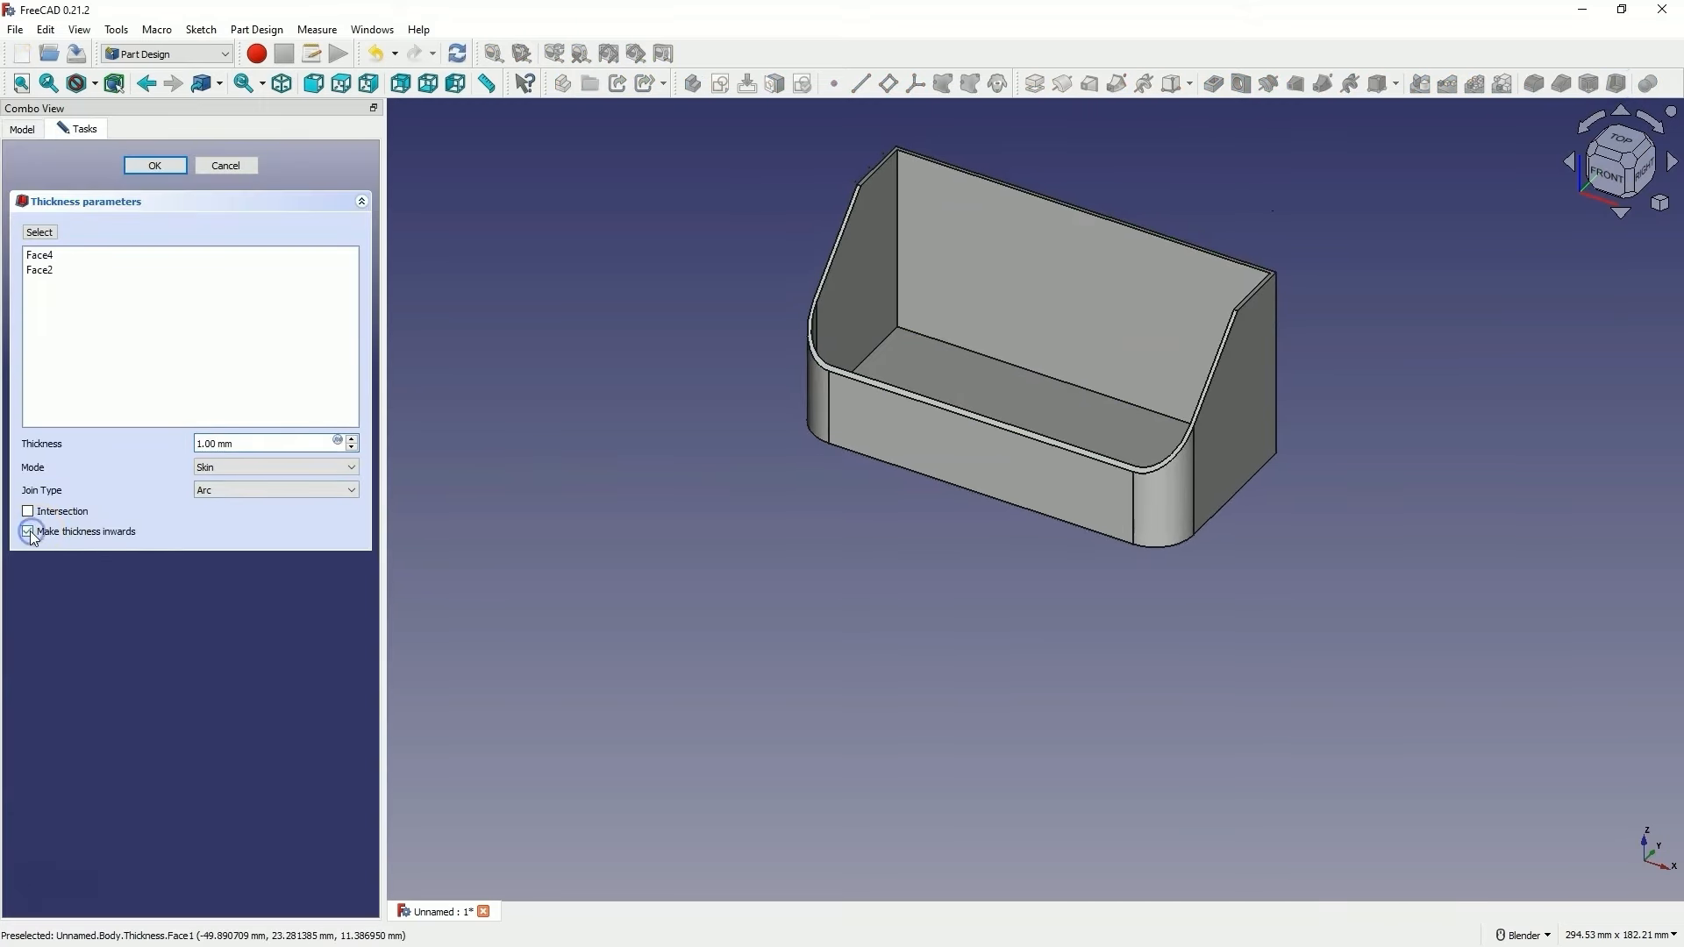
pyautogui.click(208, 443)
pyautogui.moveTo(205, 444); pyautogui.dragTo(189, 437)
pyautogui.write('3')
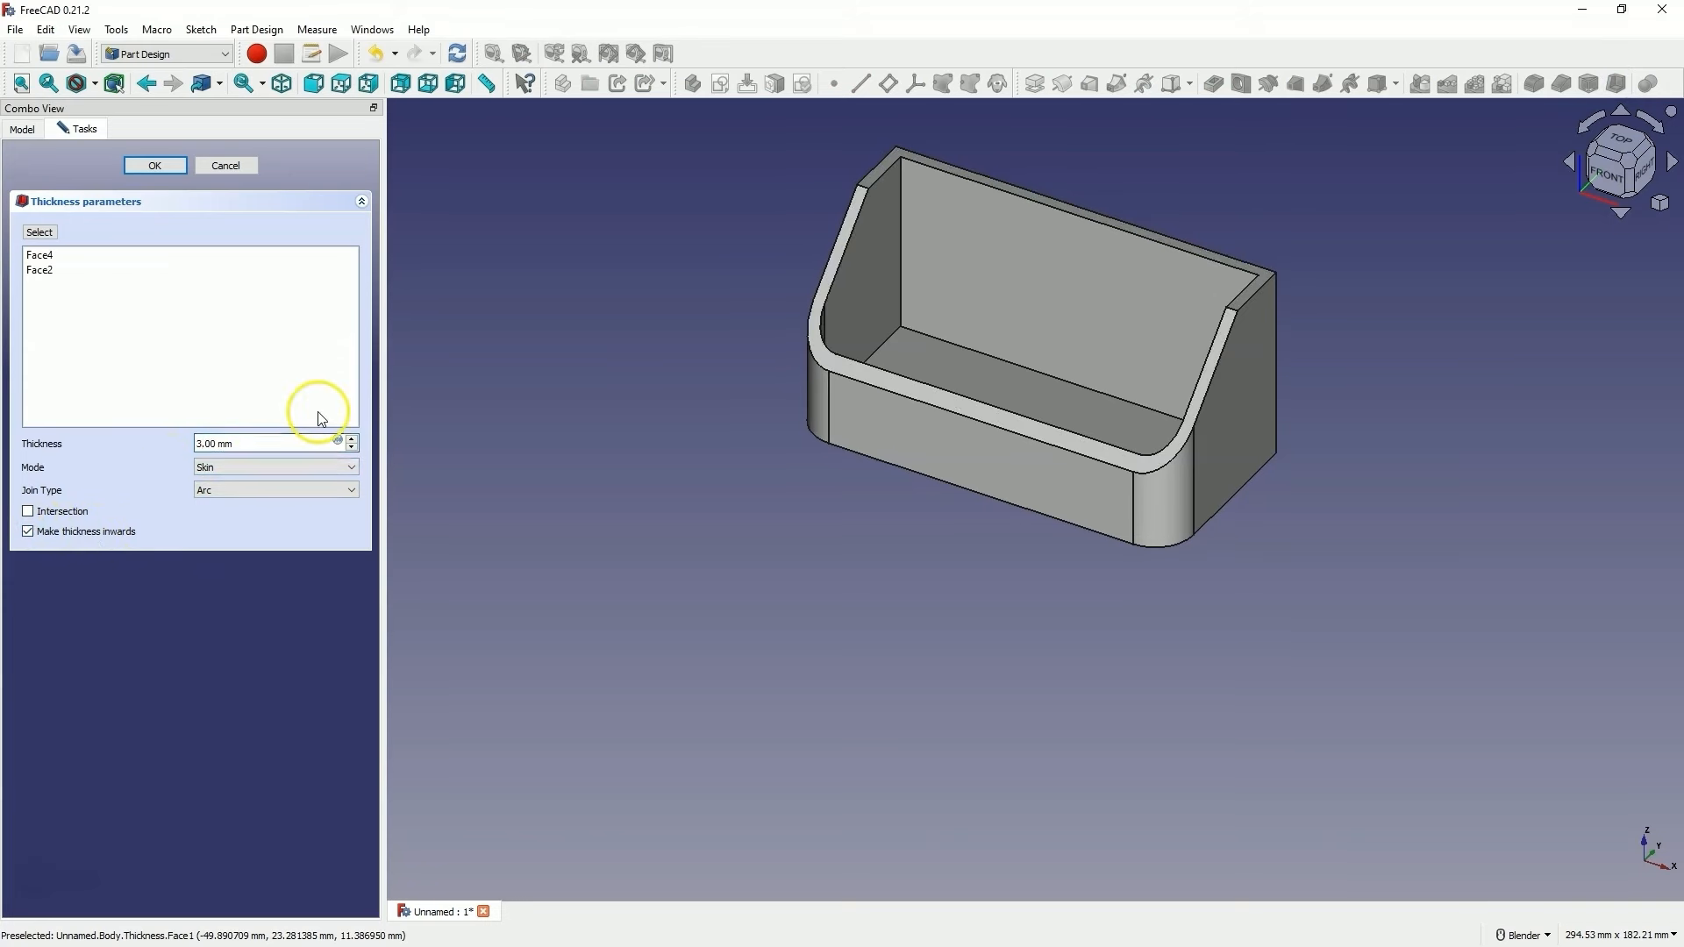
pyautogui.click(155, 167)
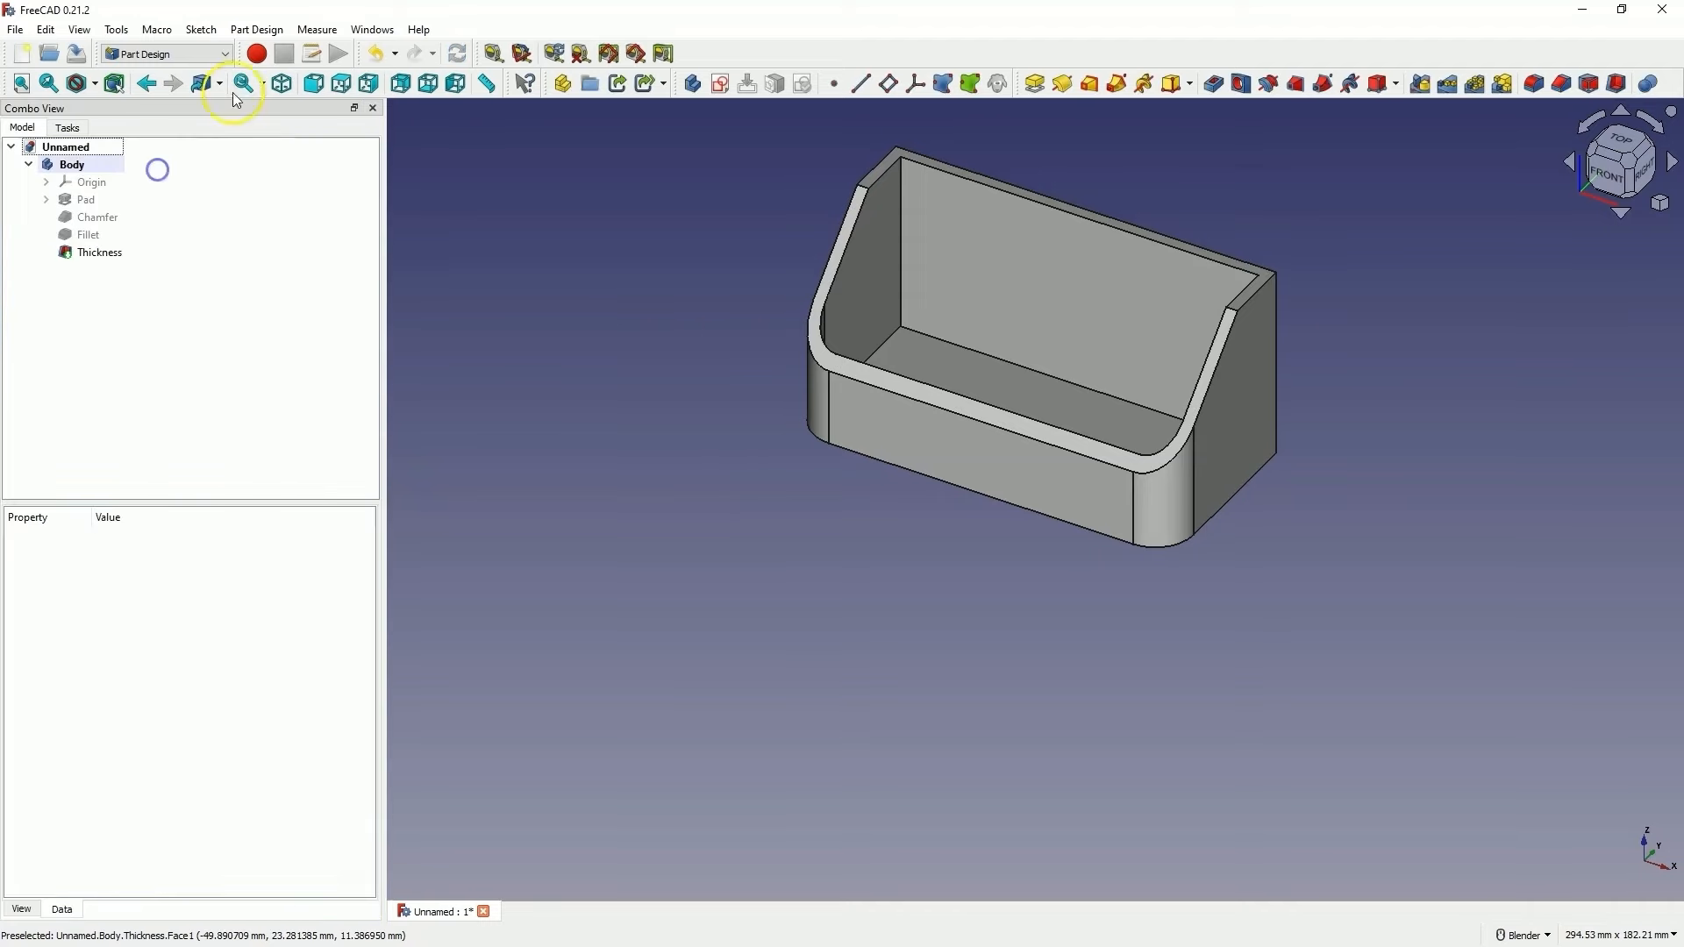
pyautogui.moveTo(928, 406)
pyautogui.mouseDown(button='middle')
pyautogui.moveTo(991, 444)
pyautogui.moveTo(856, 450)
pyautogui.moveTo(1078, 365)
pyautogui.moveTo(951, 412)
pyautogui.moveTo(955, 426)
pyautogui.mouseUp(button='middle')
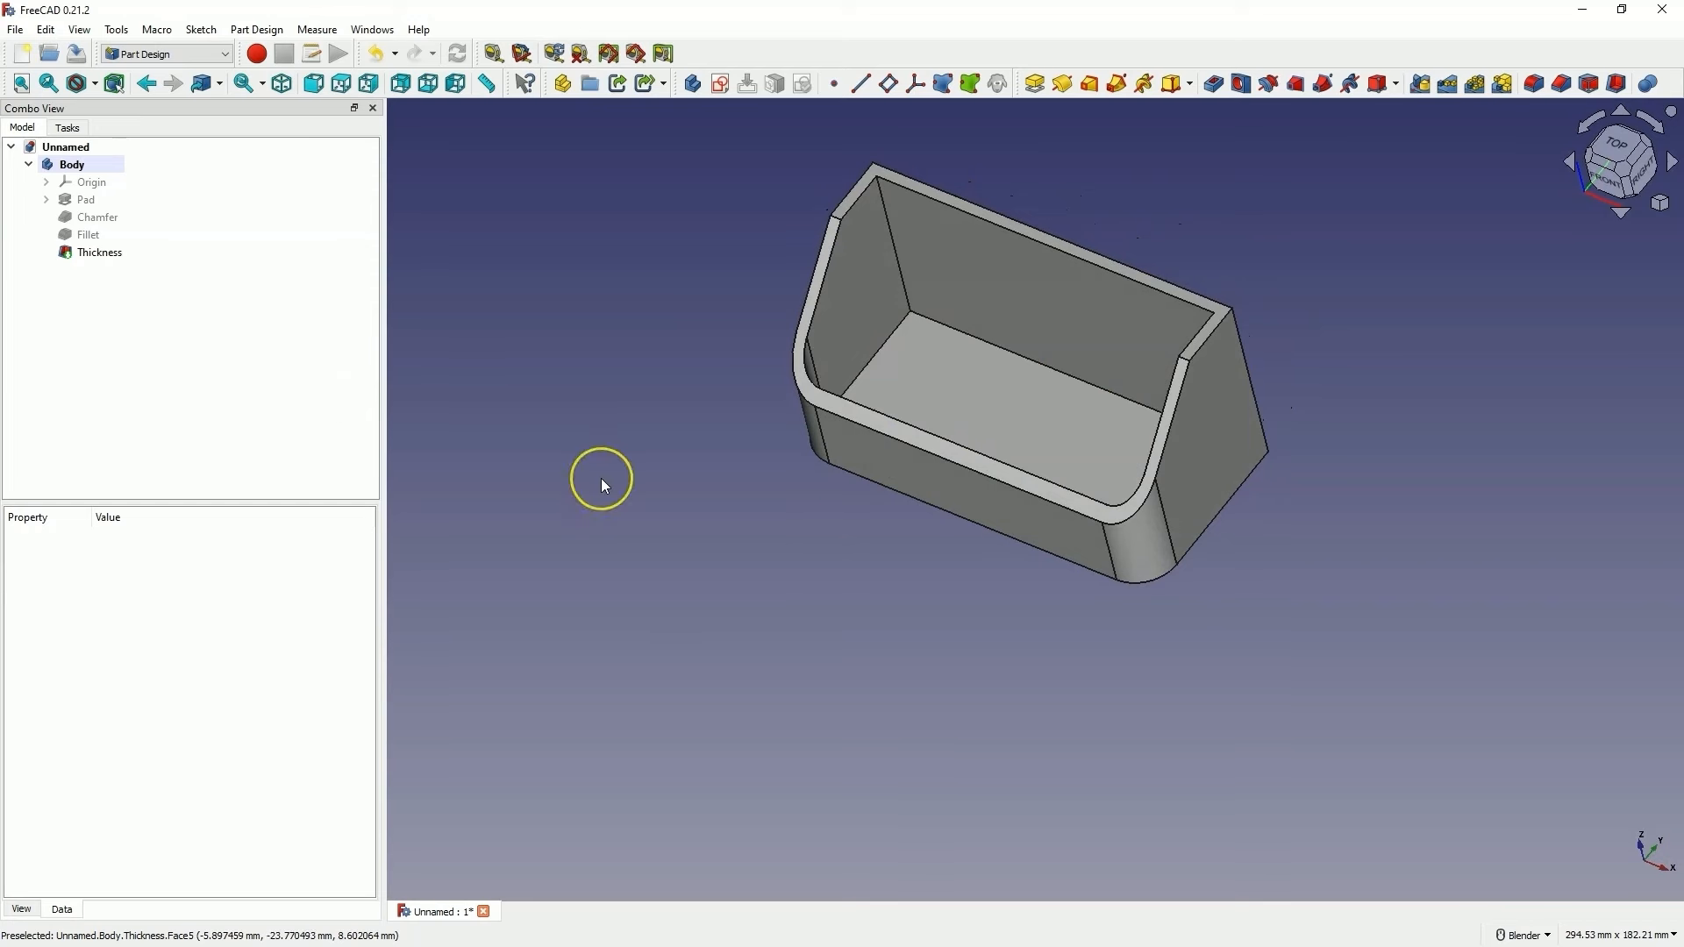
pyautogui.moveTo(601, 479); pyautogui.dragTo(718, 448, button='middle')
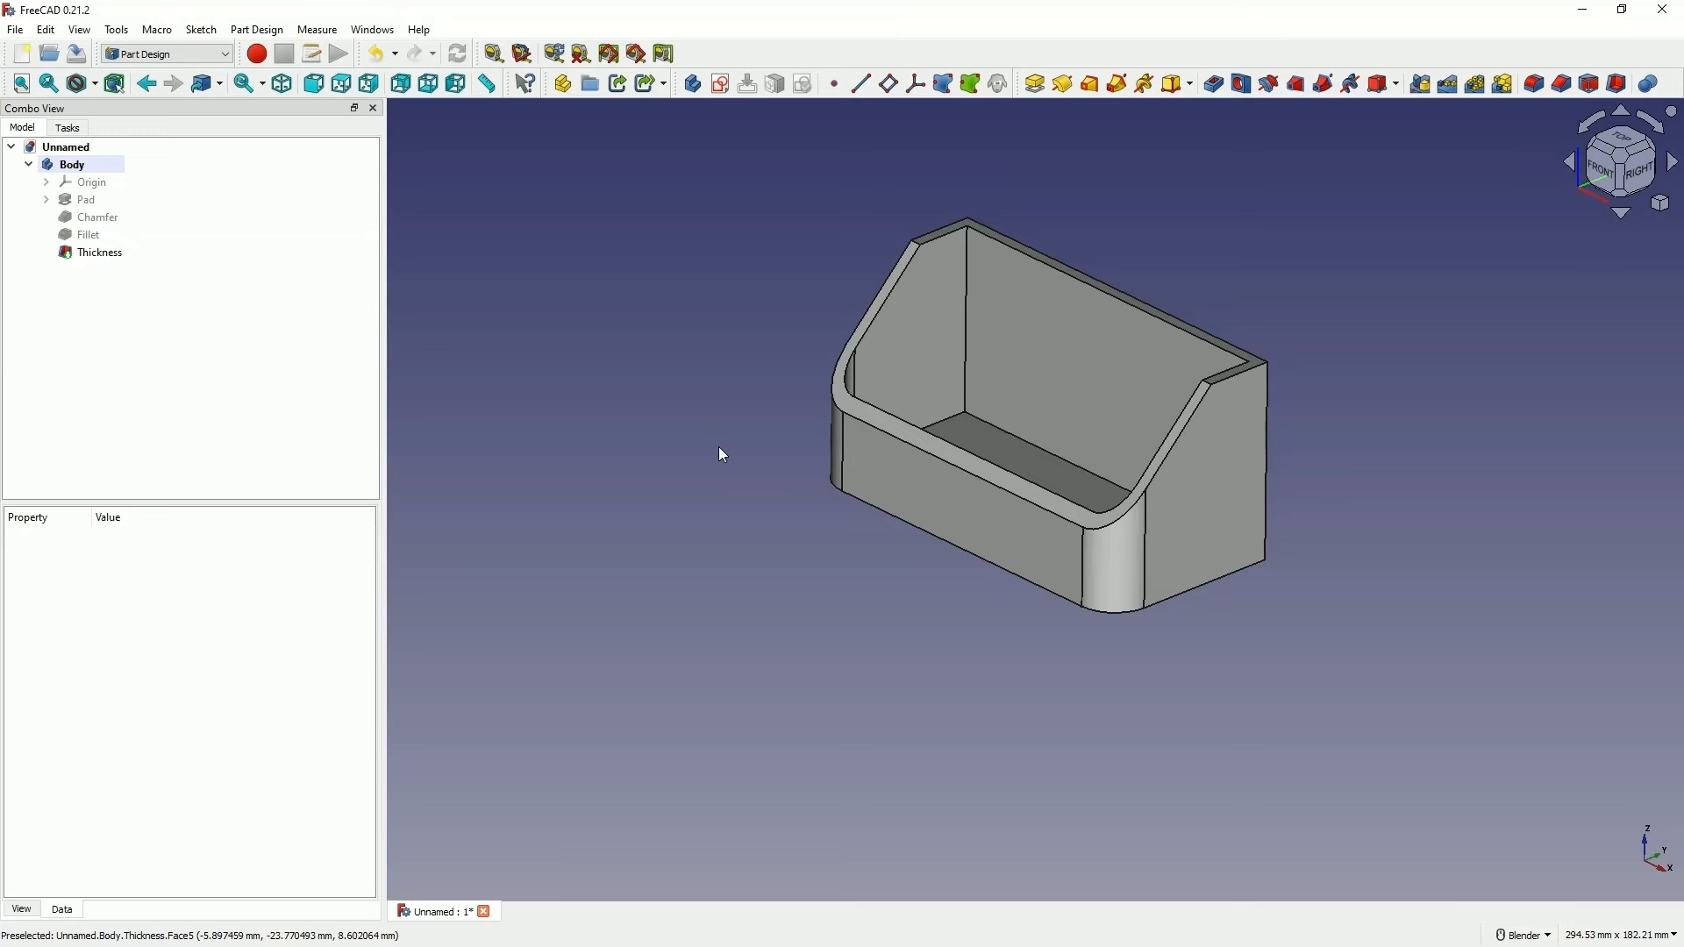
# Export the Thickness feature to the FreeCAD Intro folder as step.stpZ in the STEPZ zip format
pyautogui.click(750, 293)
pyautogui.click(95, 252)
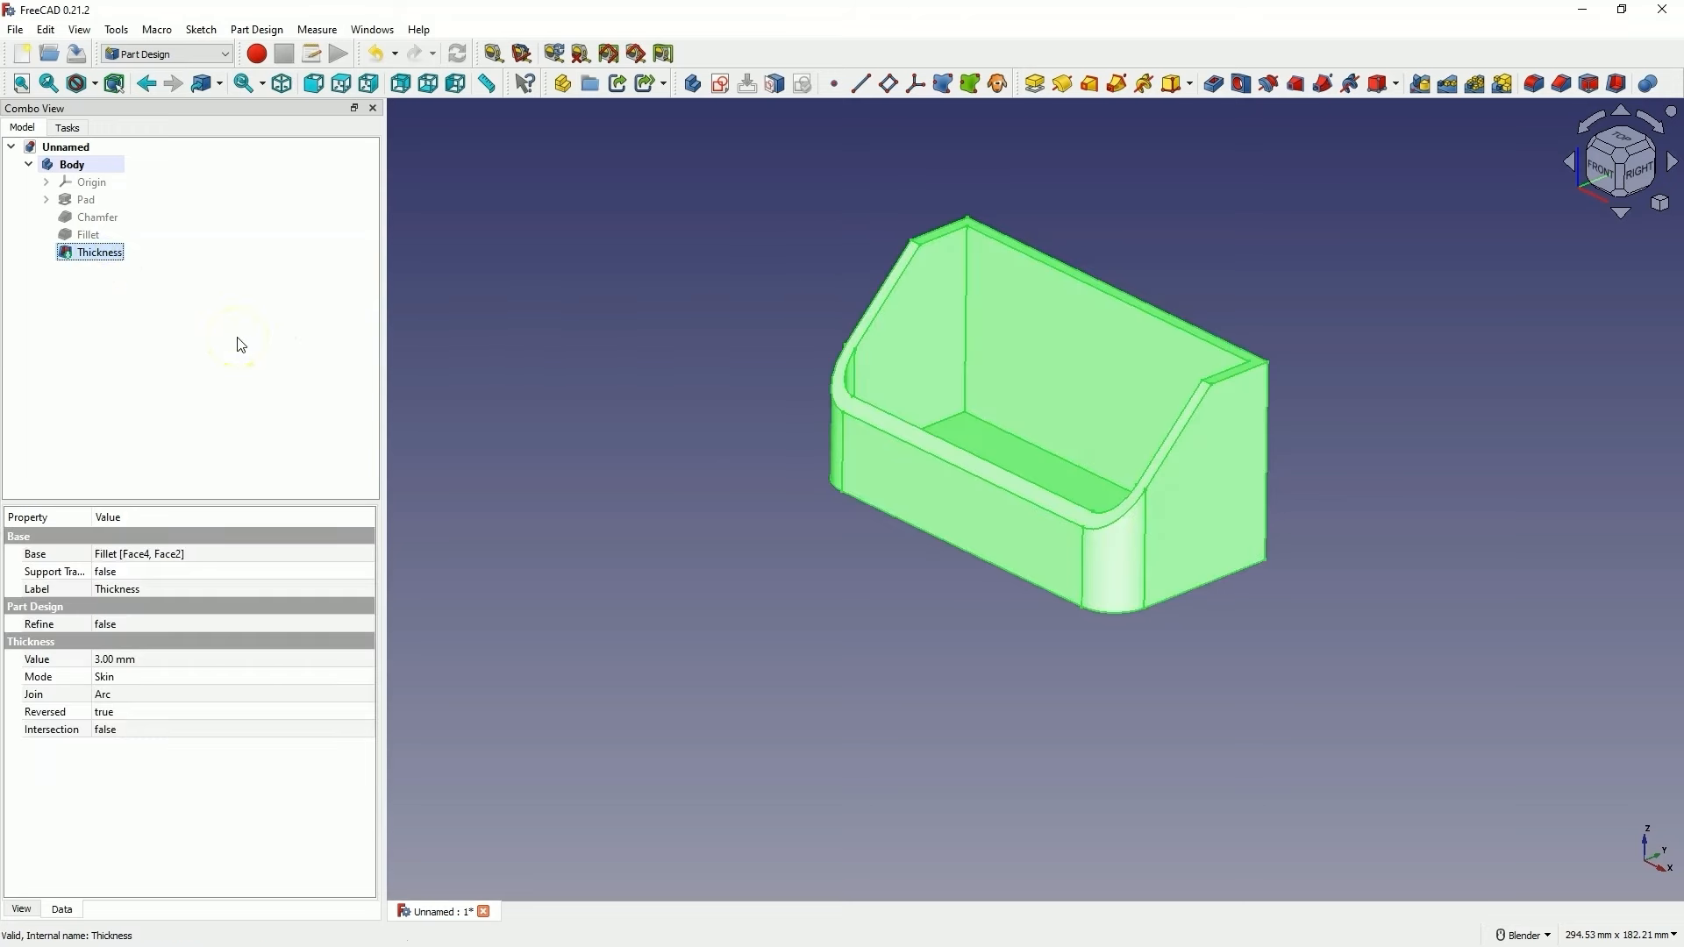
pyautogui.click(15, 30)
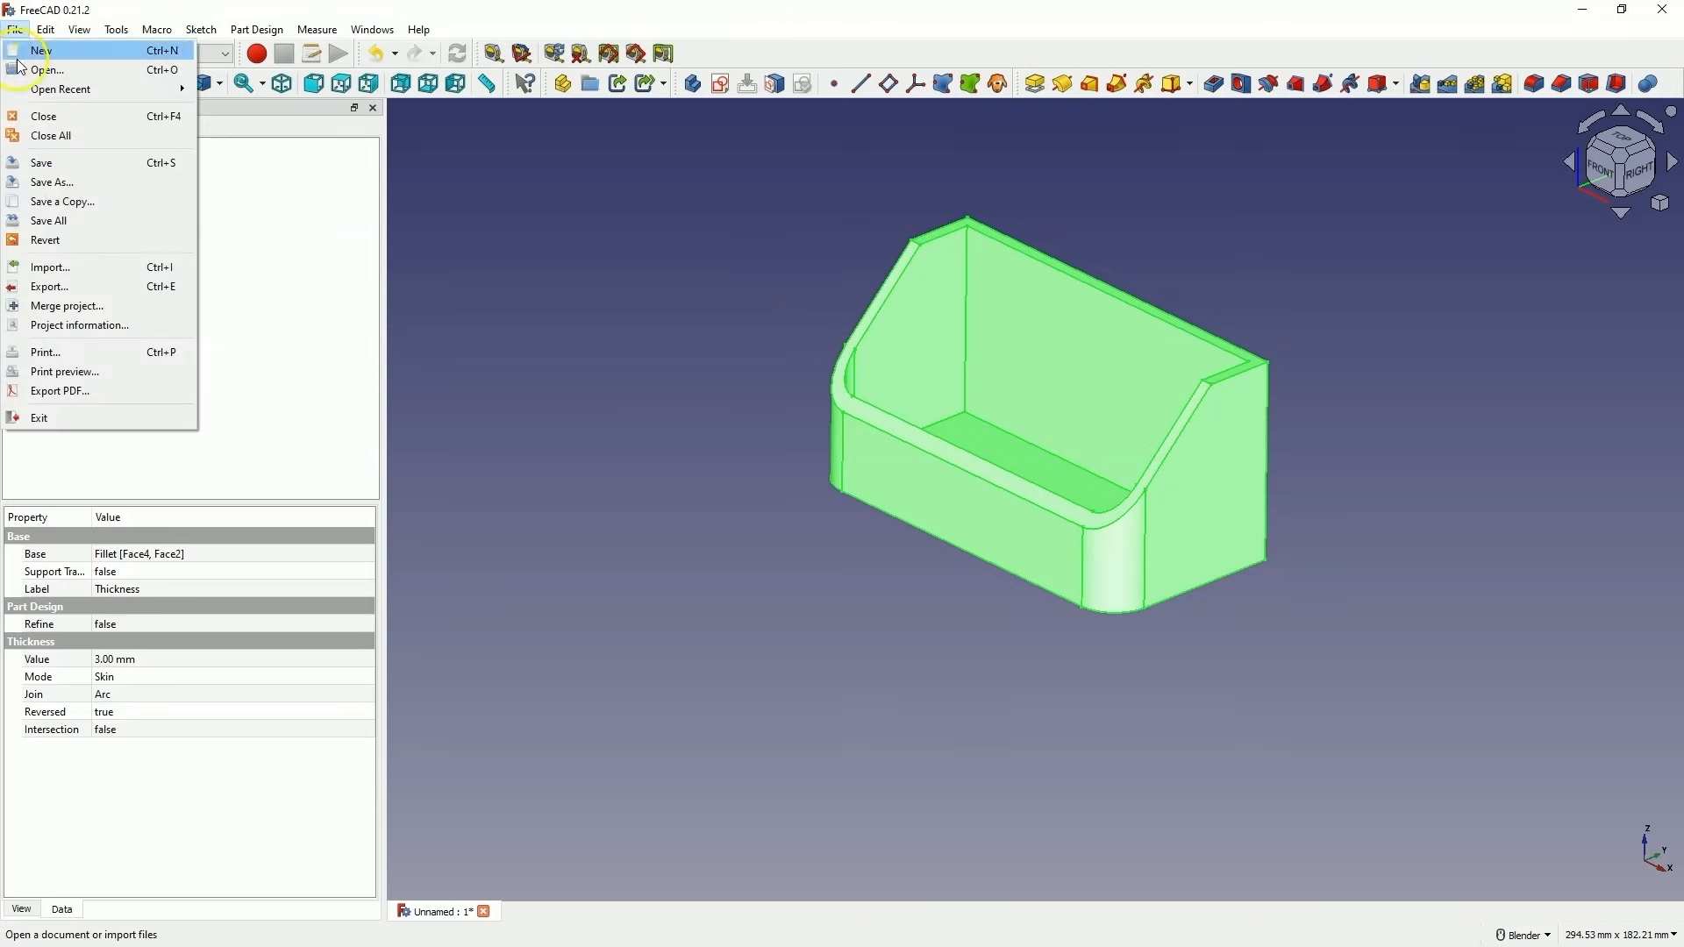
pyautogui.click(65, 296)
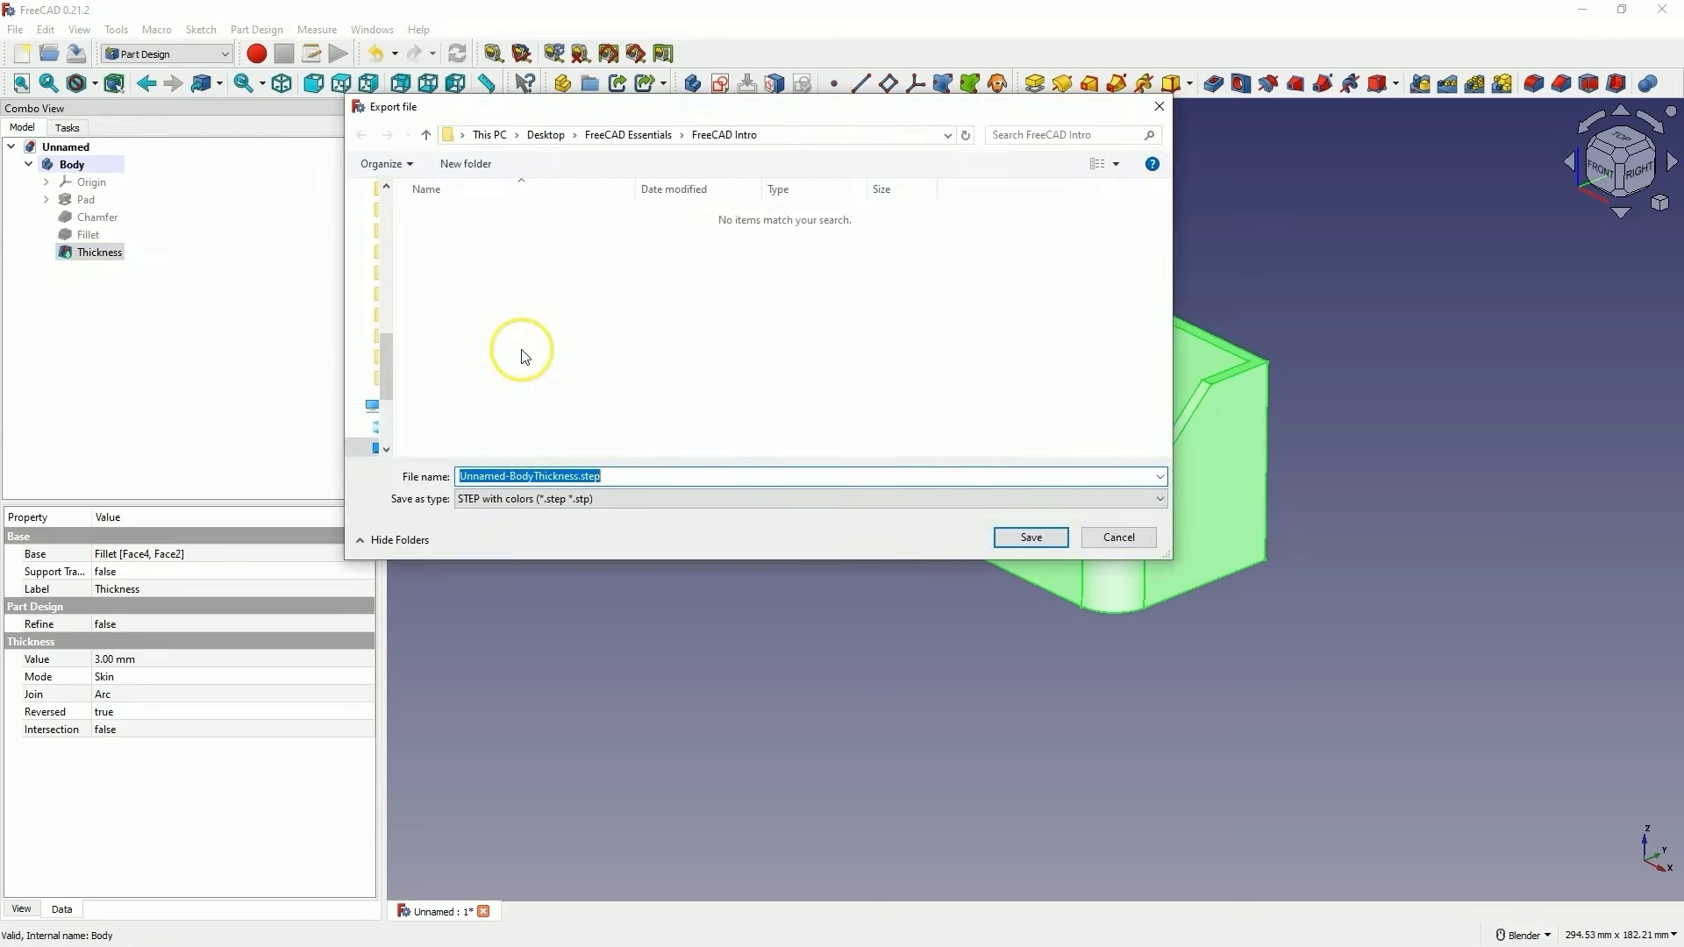
pyautogui.moveTo(579, 478); pyautogui.dragTo(449, 485)
pyautogui.write('step')
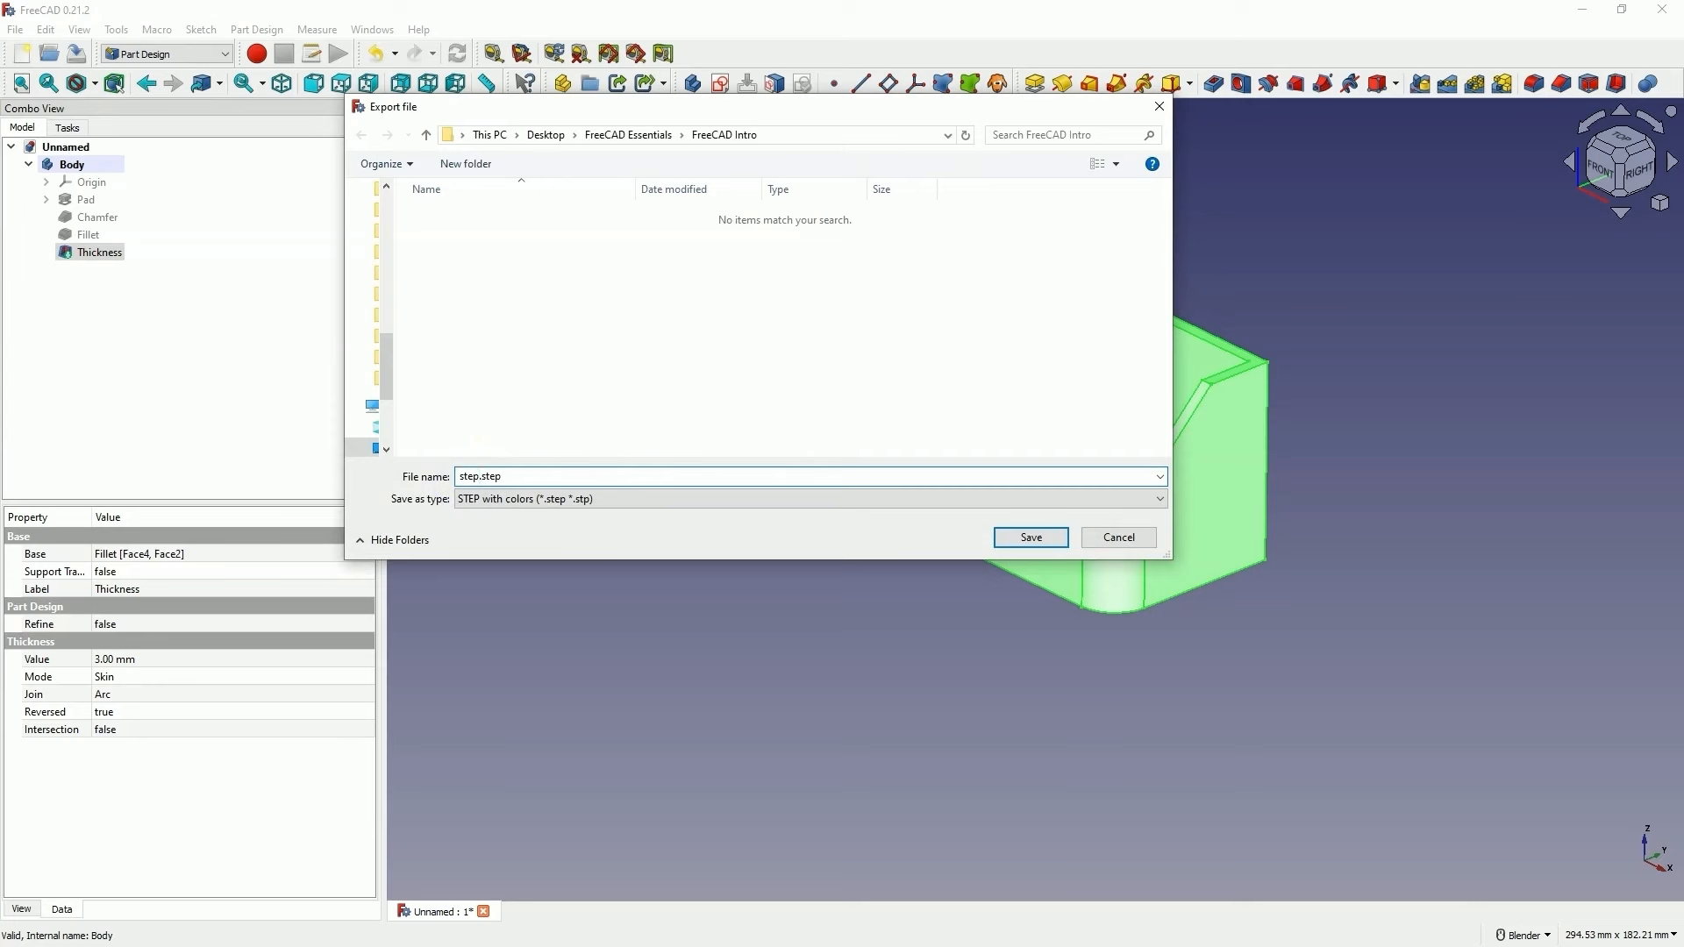
pyautogui.click(698, 453)
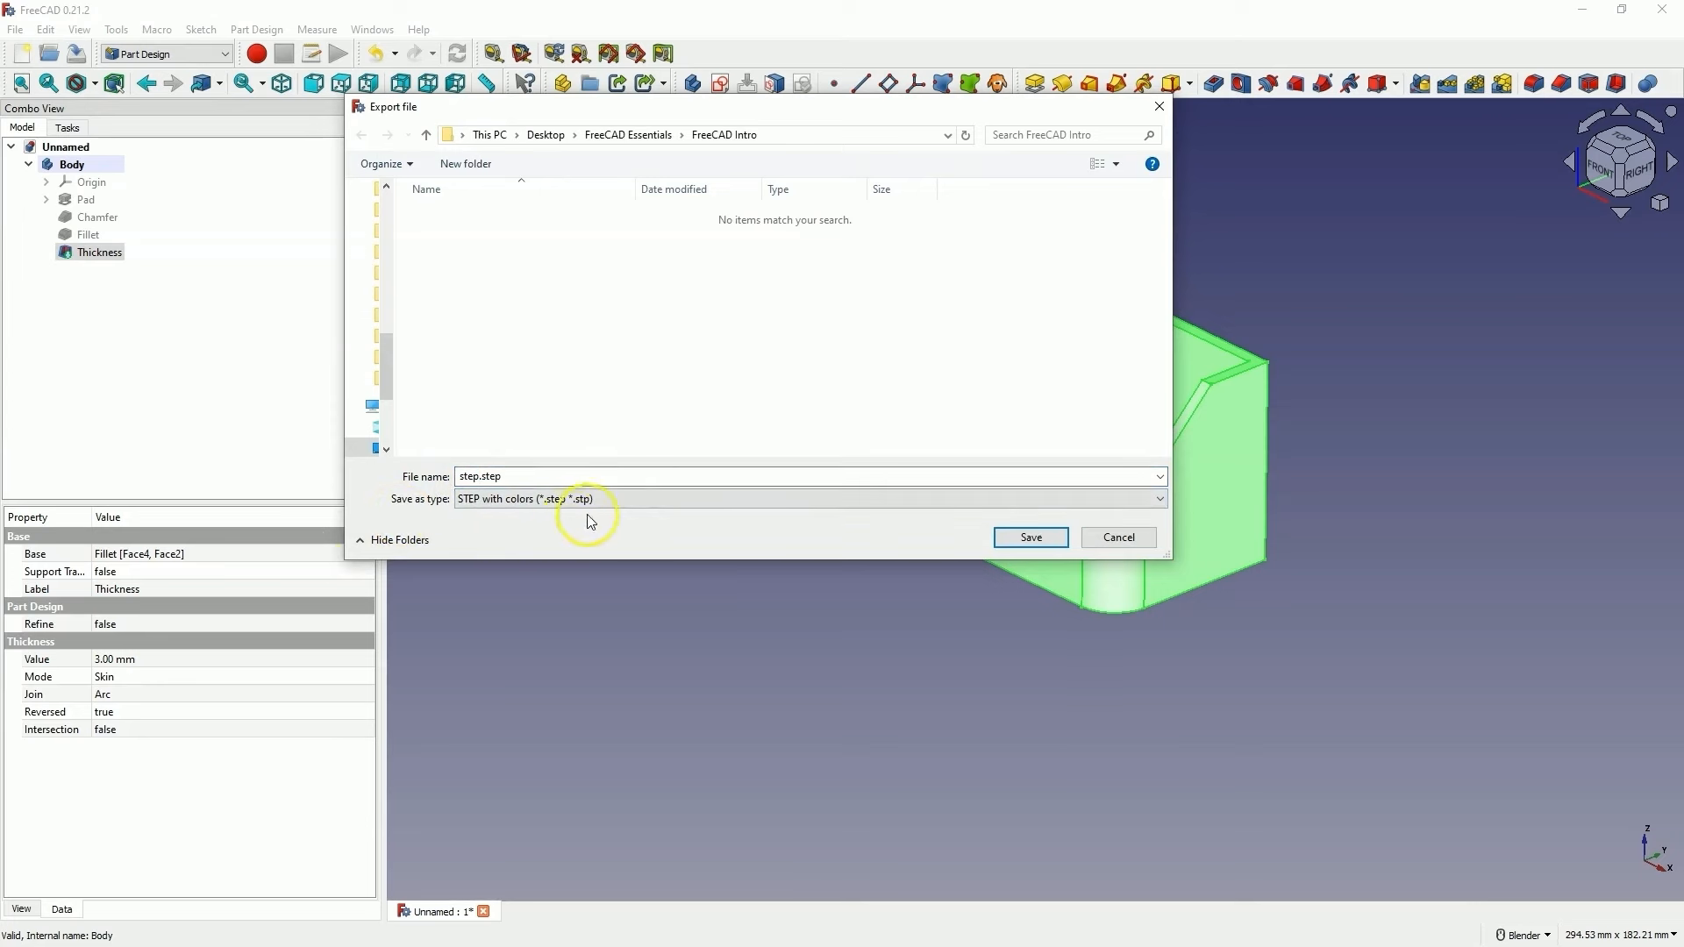
pyautogui.click(618, 499)
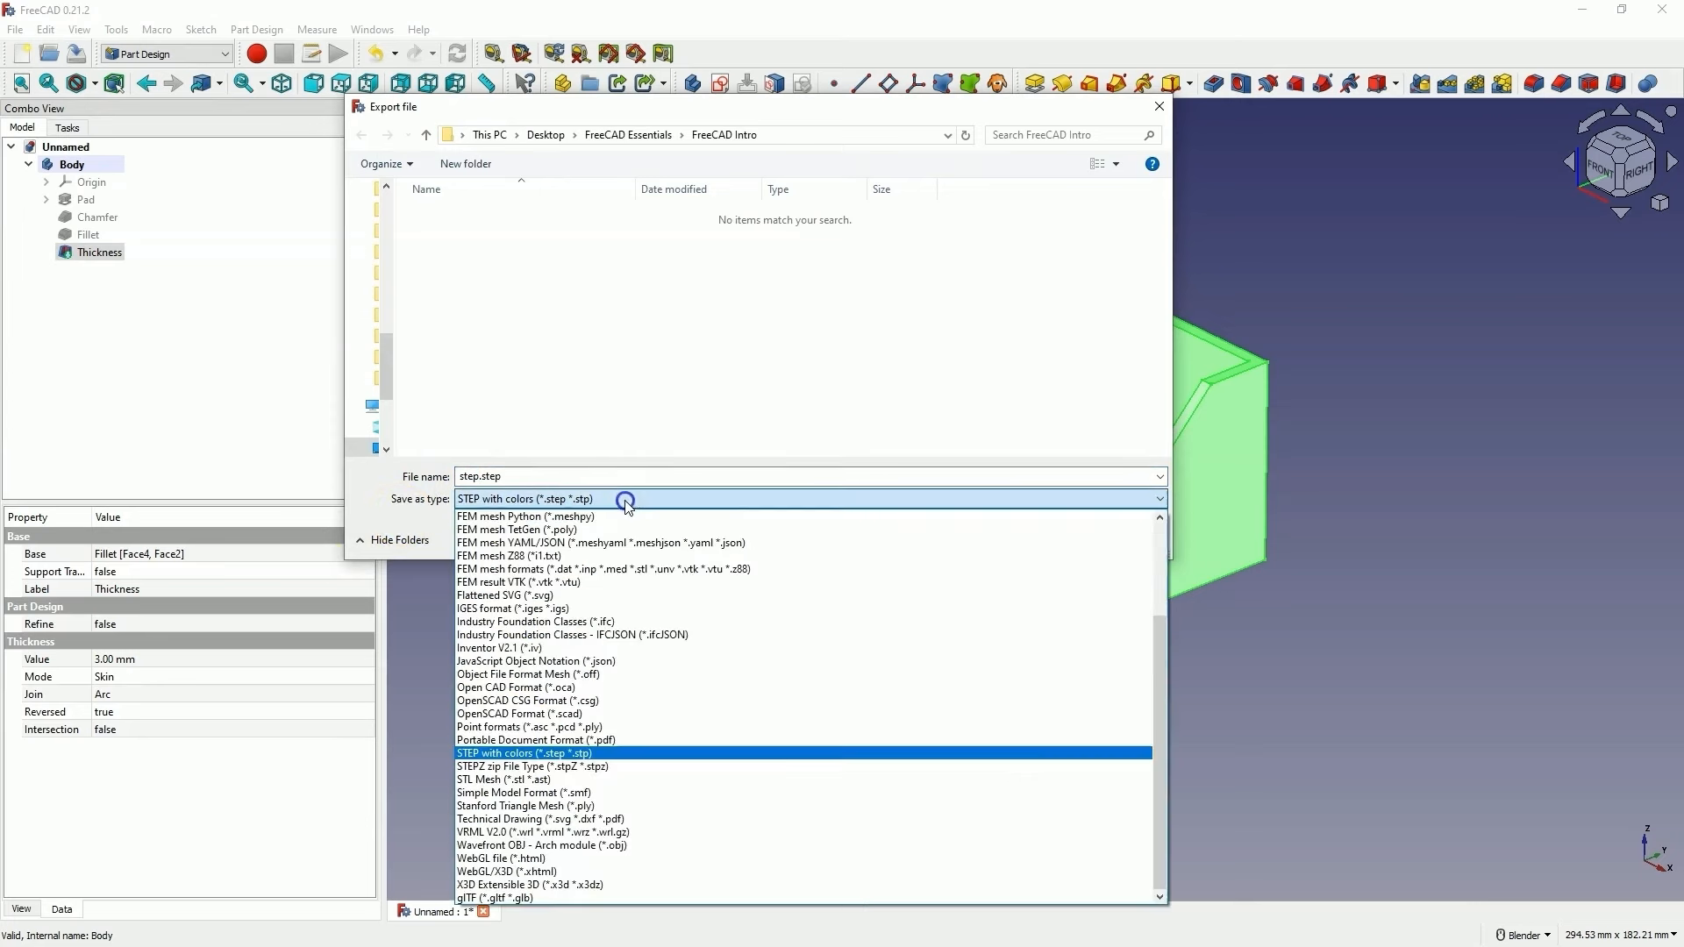
pyautogui.click(620, 766)
pyautogui.click(1022, 538)
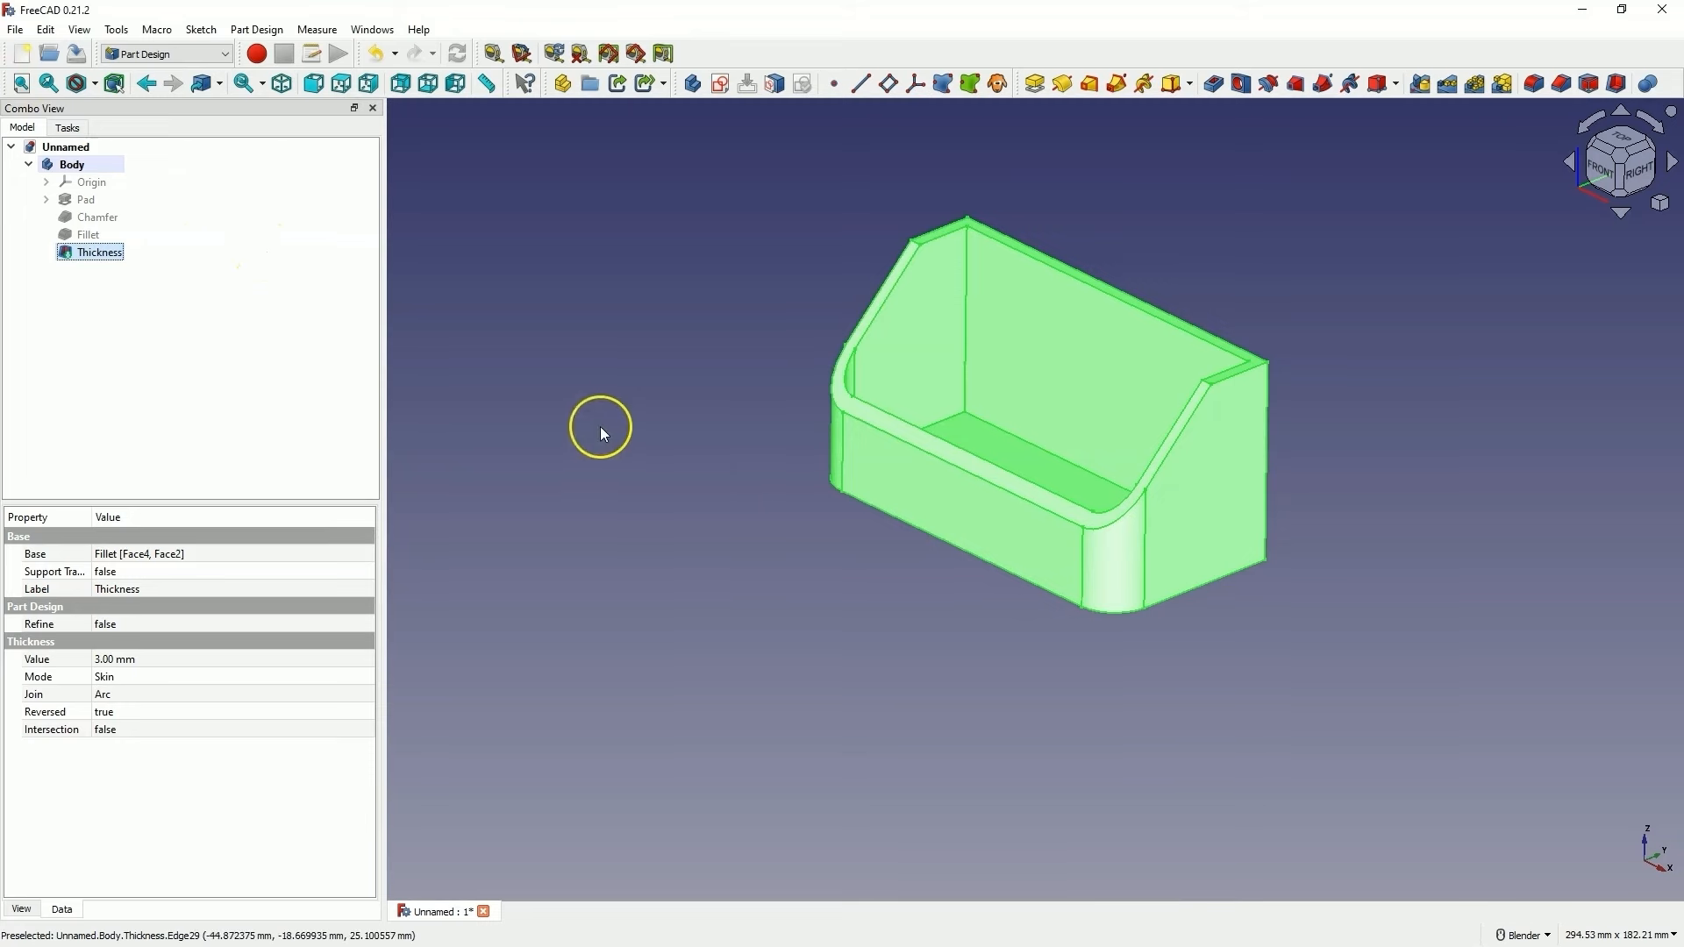
# Export the Thickness feature to the FreeCAD Intro folder as stl.stl in the STL Mesh format
pyautogui.click(15, 29)
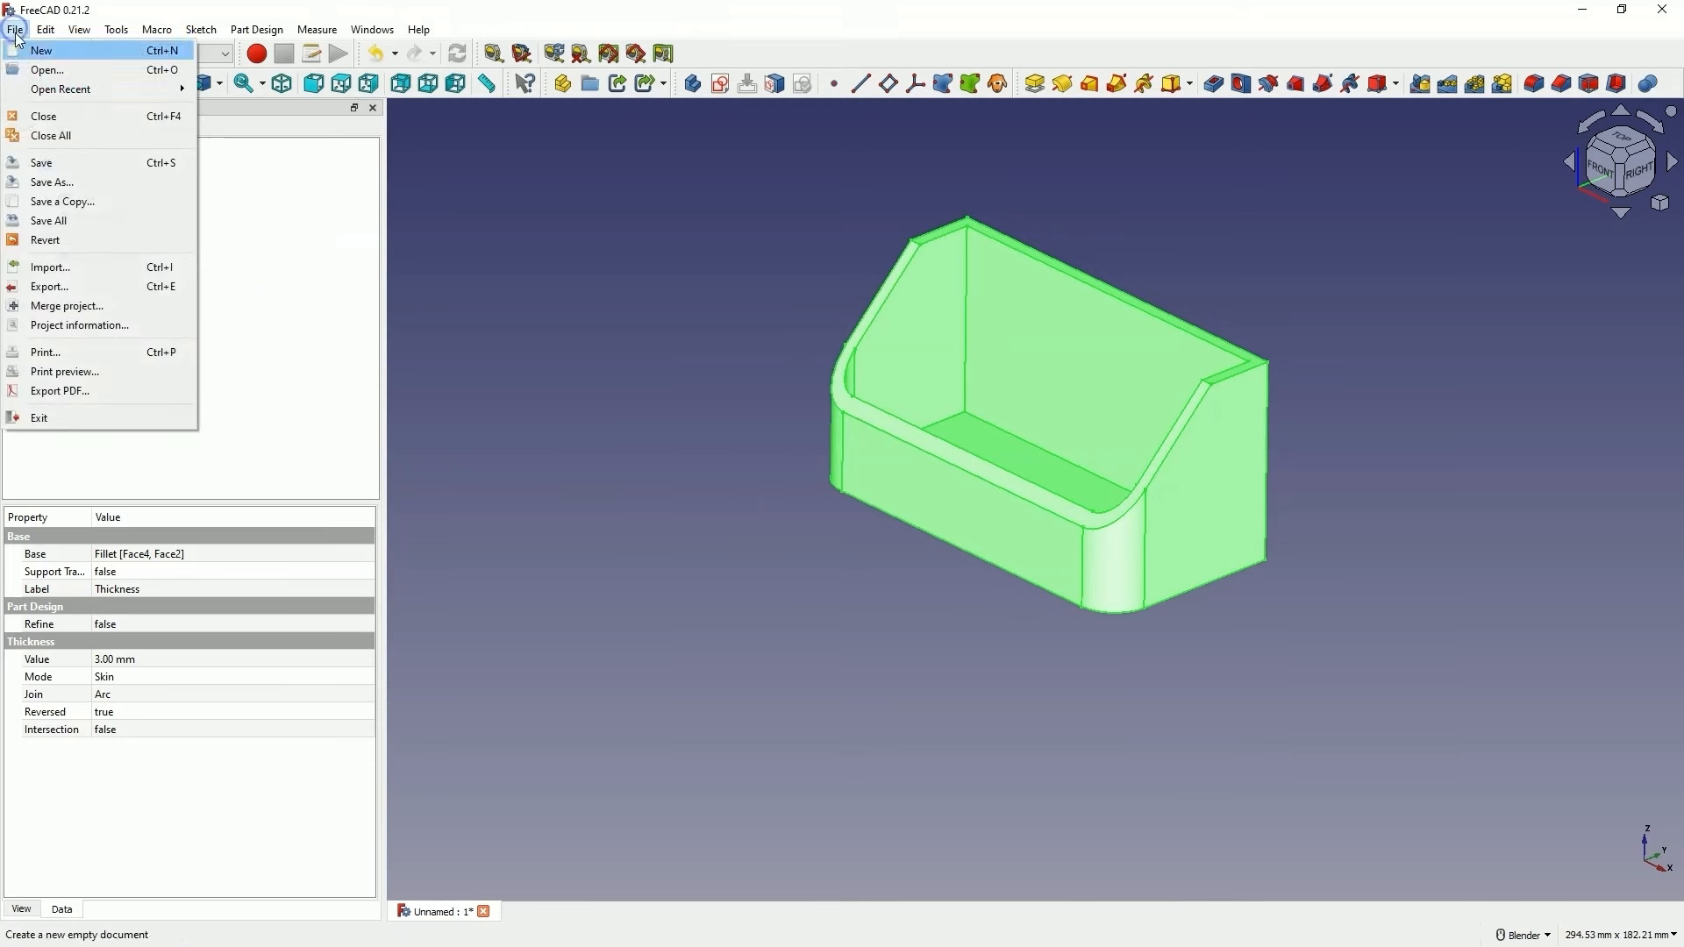
pyautogui.click(49, 286)
pyautogui.click(479, 476)
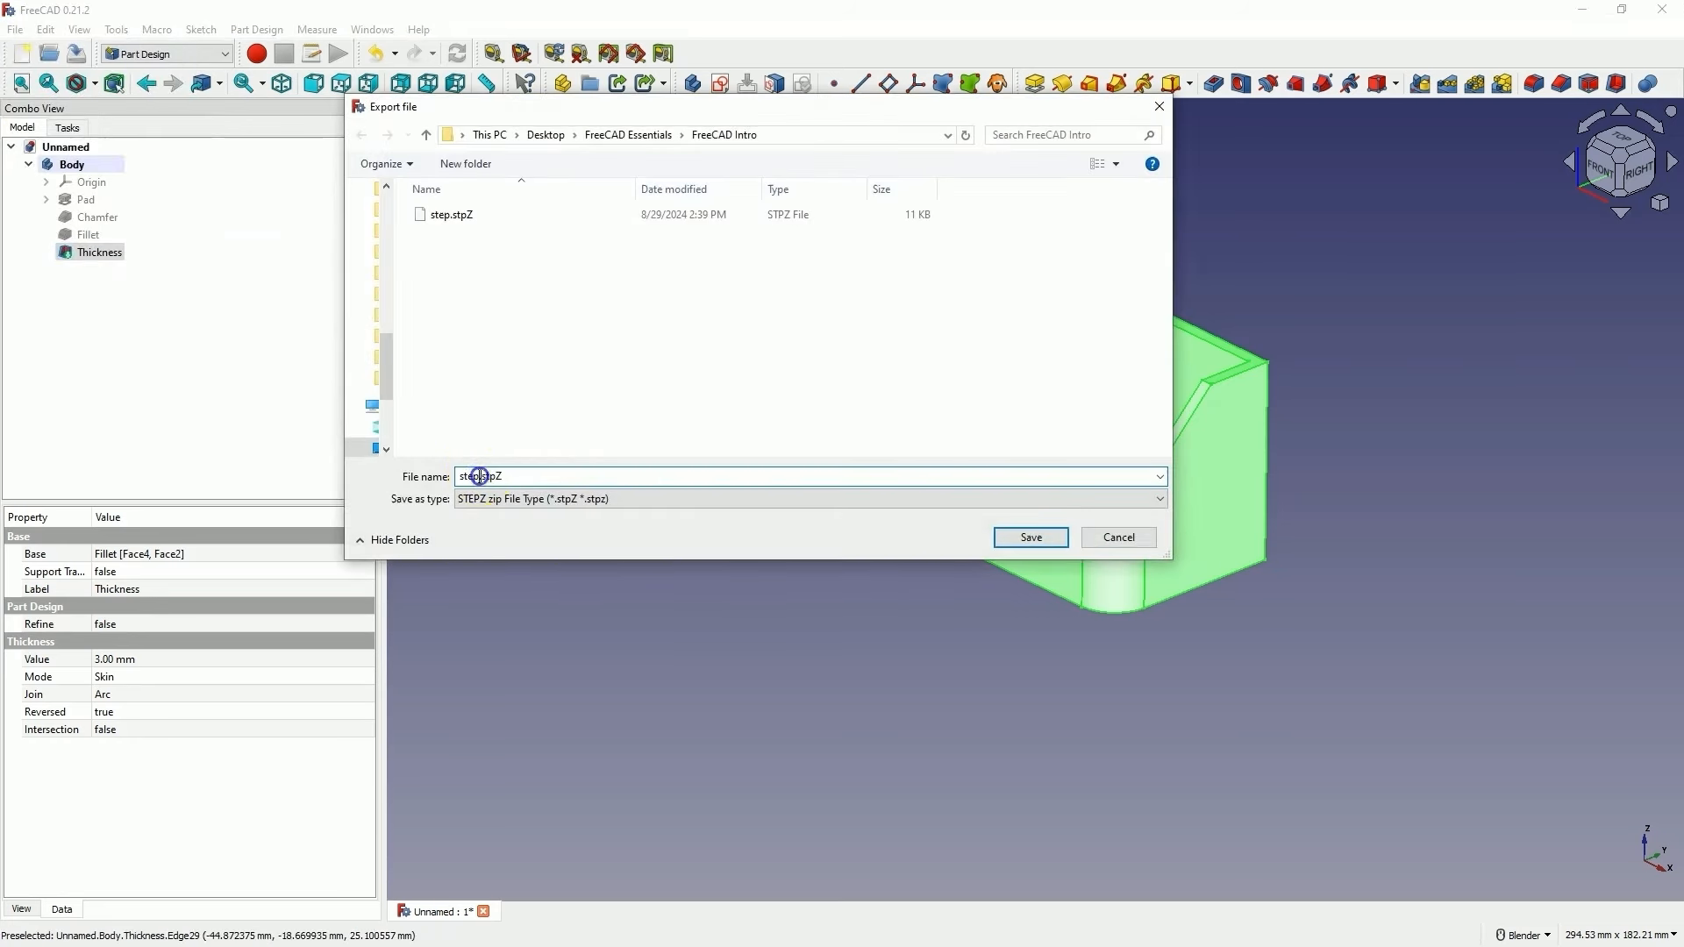
pyautogui.moveTo(480, 476); pyautogui.dragTo(425, 474)
pyautogui.write('atl')
pyautogui.press('BackSpace')
pyautogui.press('BackSpace')
pyautogui.press('BackSpace')
pyautogui.write('stl')
pyautogui.click(590, 497)
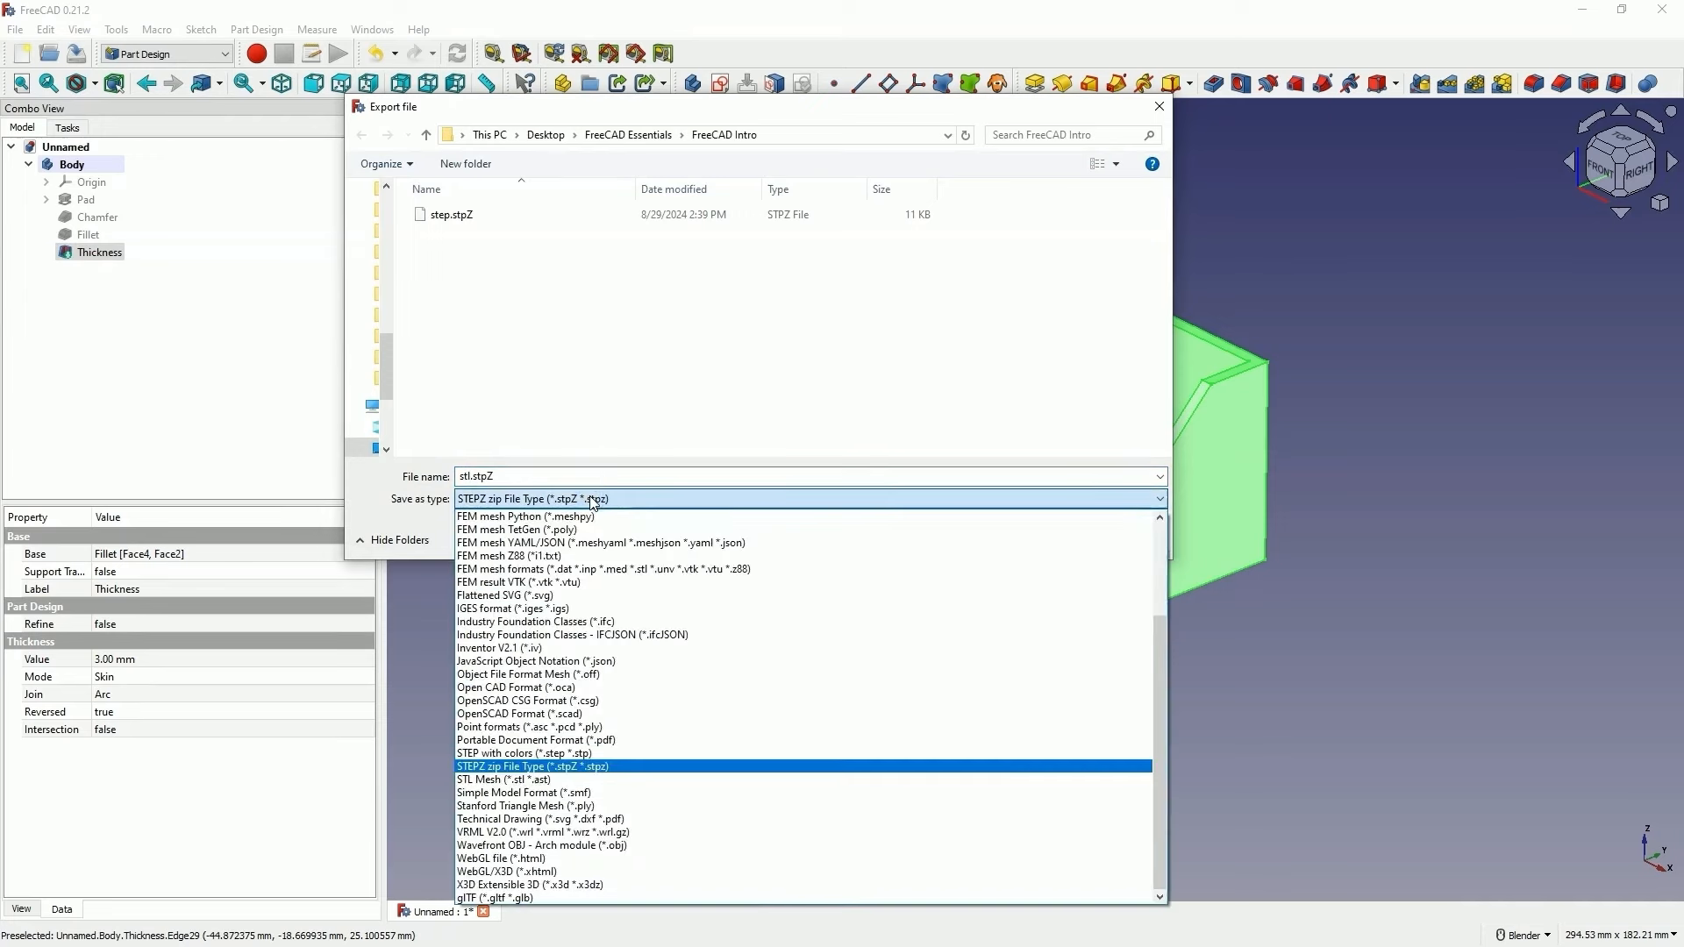
pyautogui.click(505, 778)
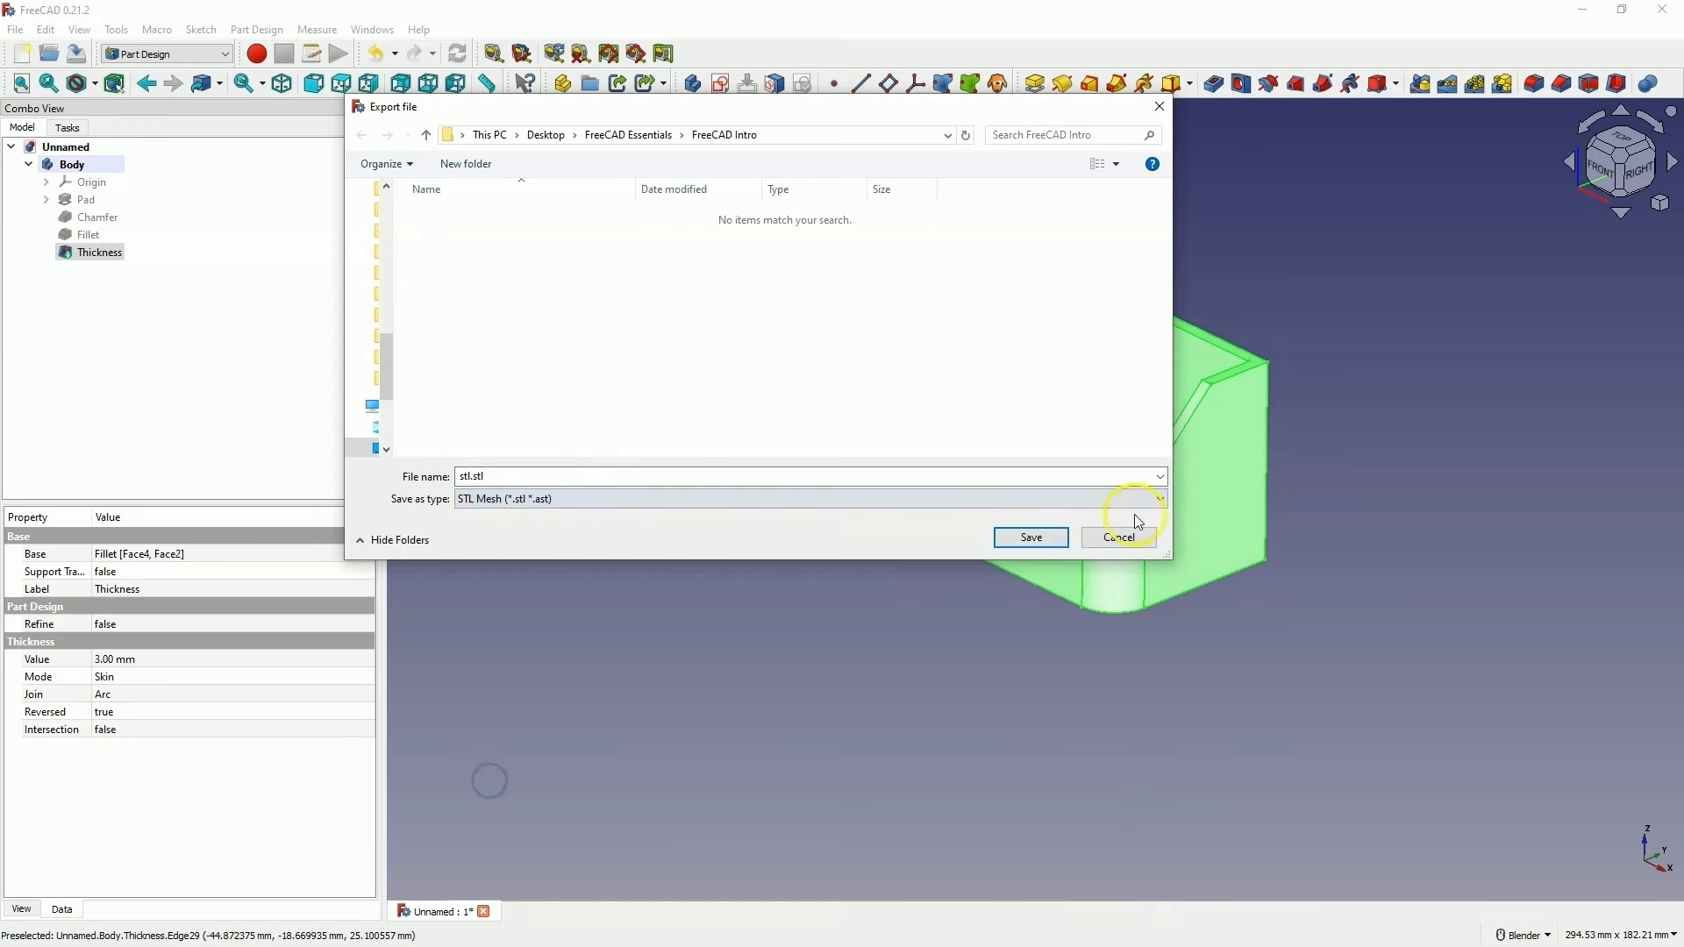
pyautogui.click(1023, 539)
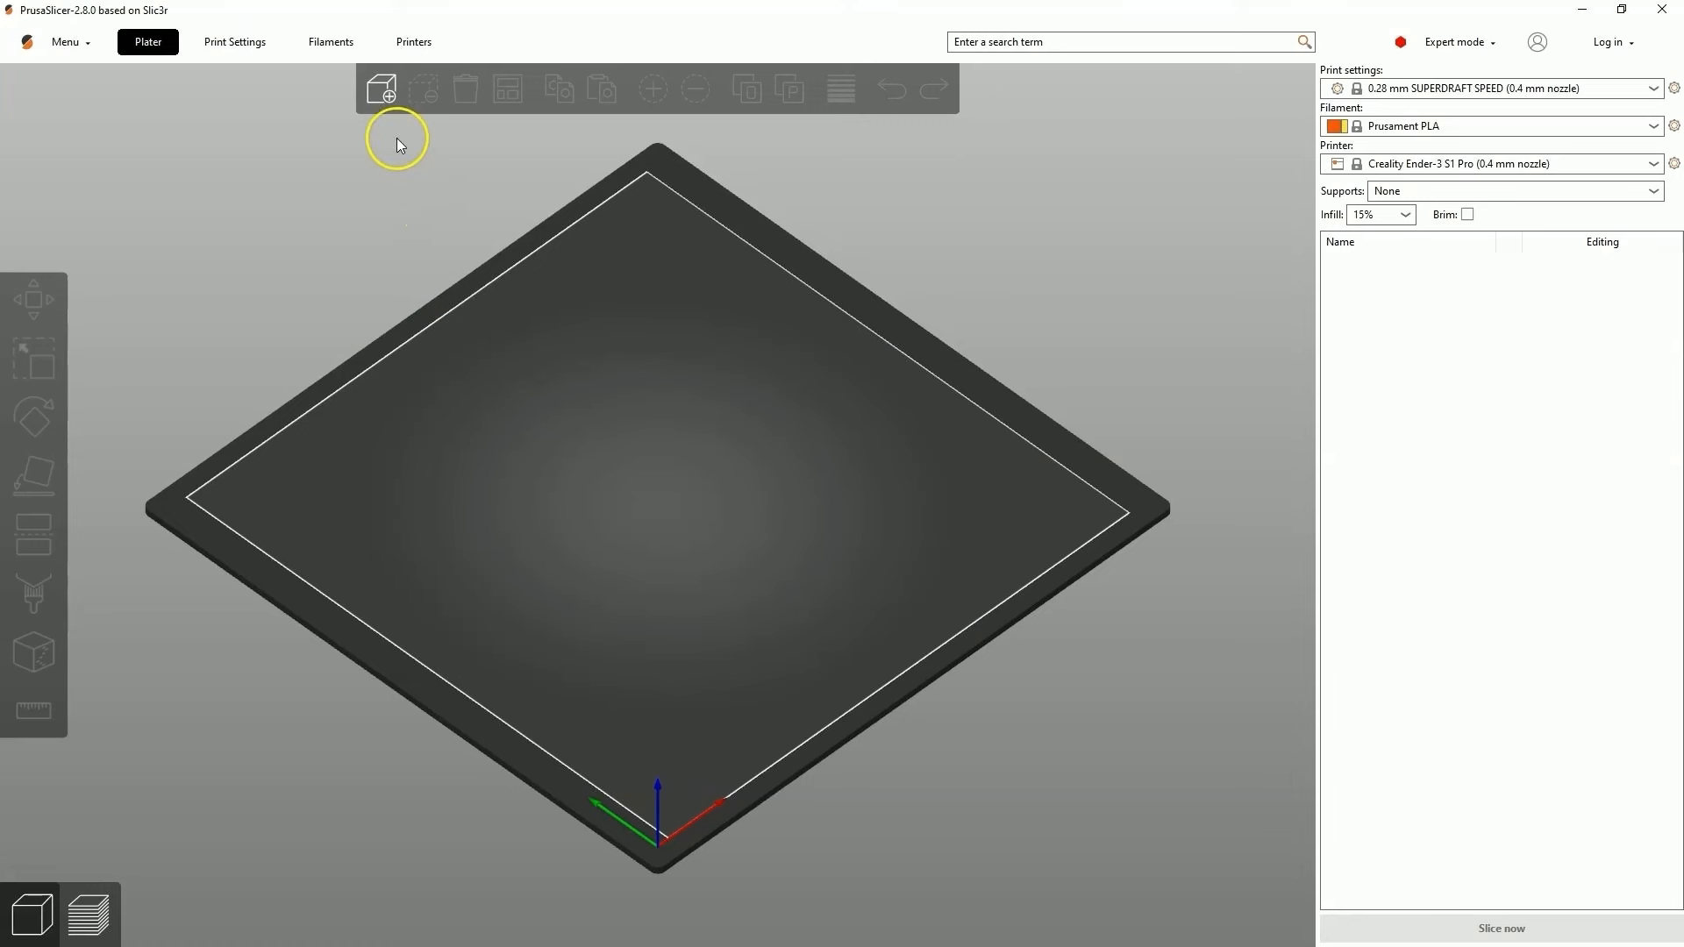
# Import stl.stl from the FreeCAD Intro folder onto the print bed and slice it with the current print settings
pyautogui.click(382, 88)
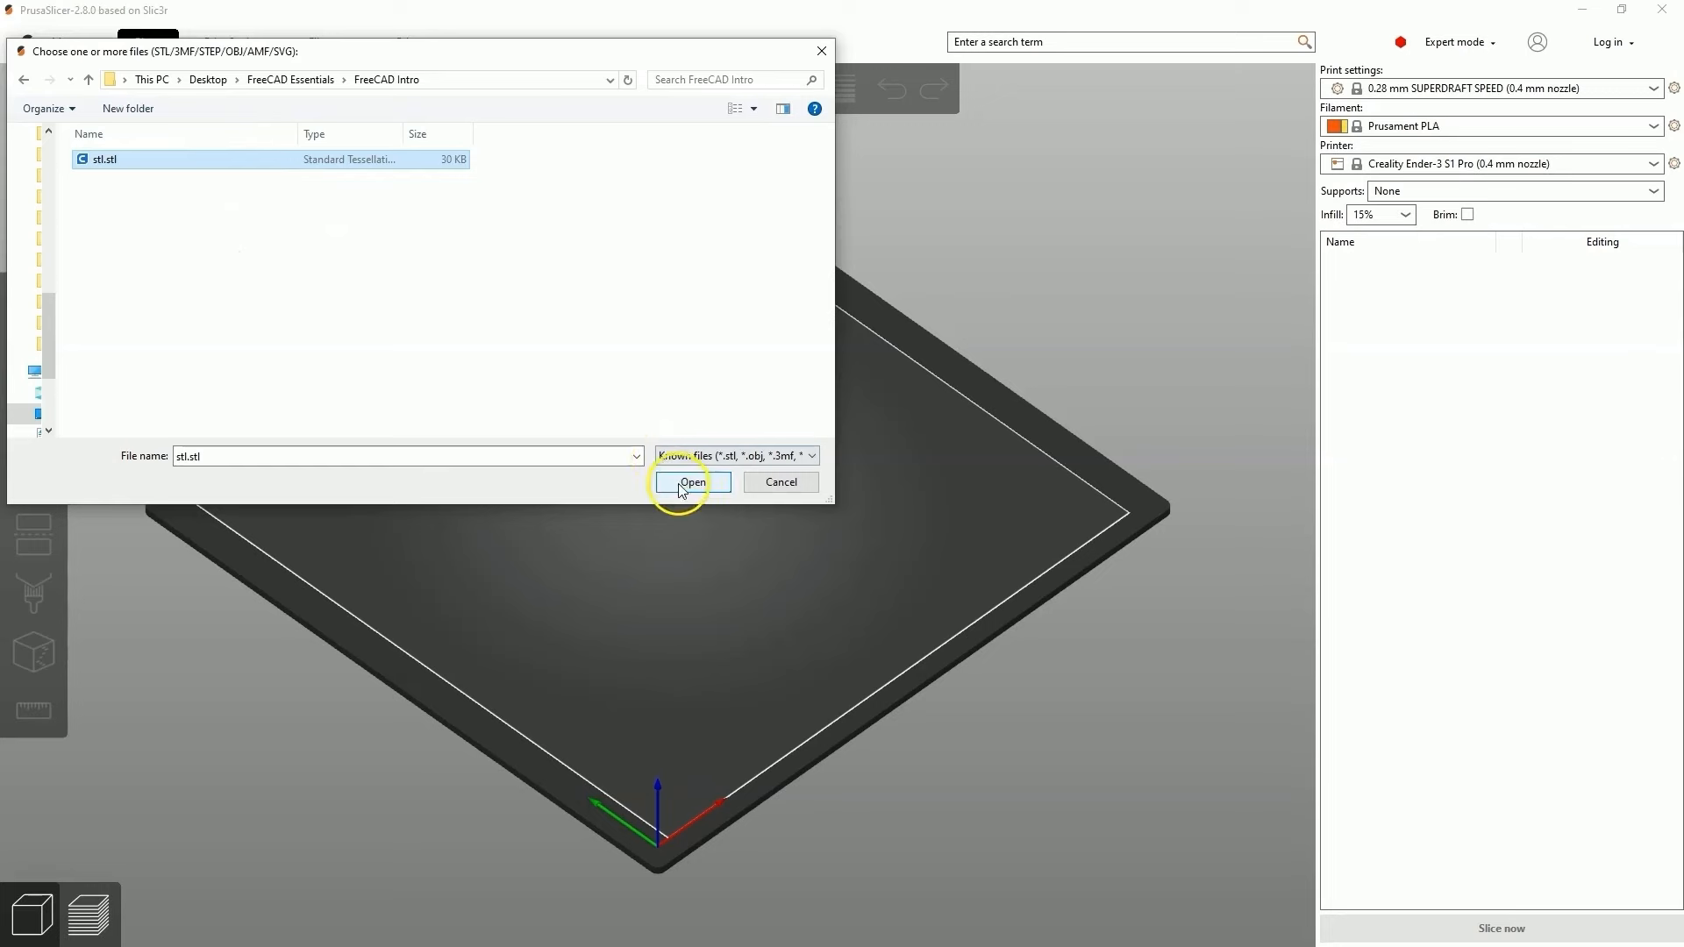
pyautogui.click(681, 478)
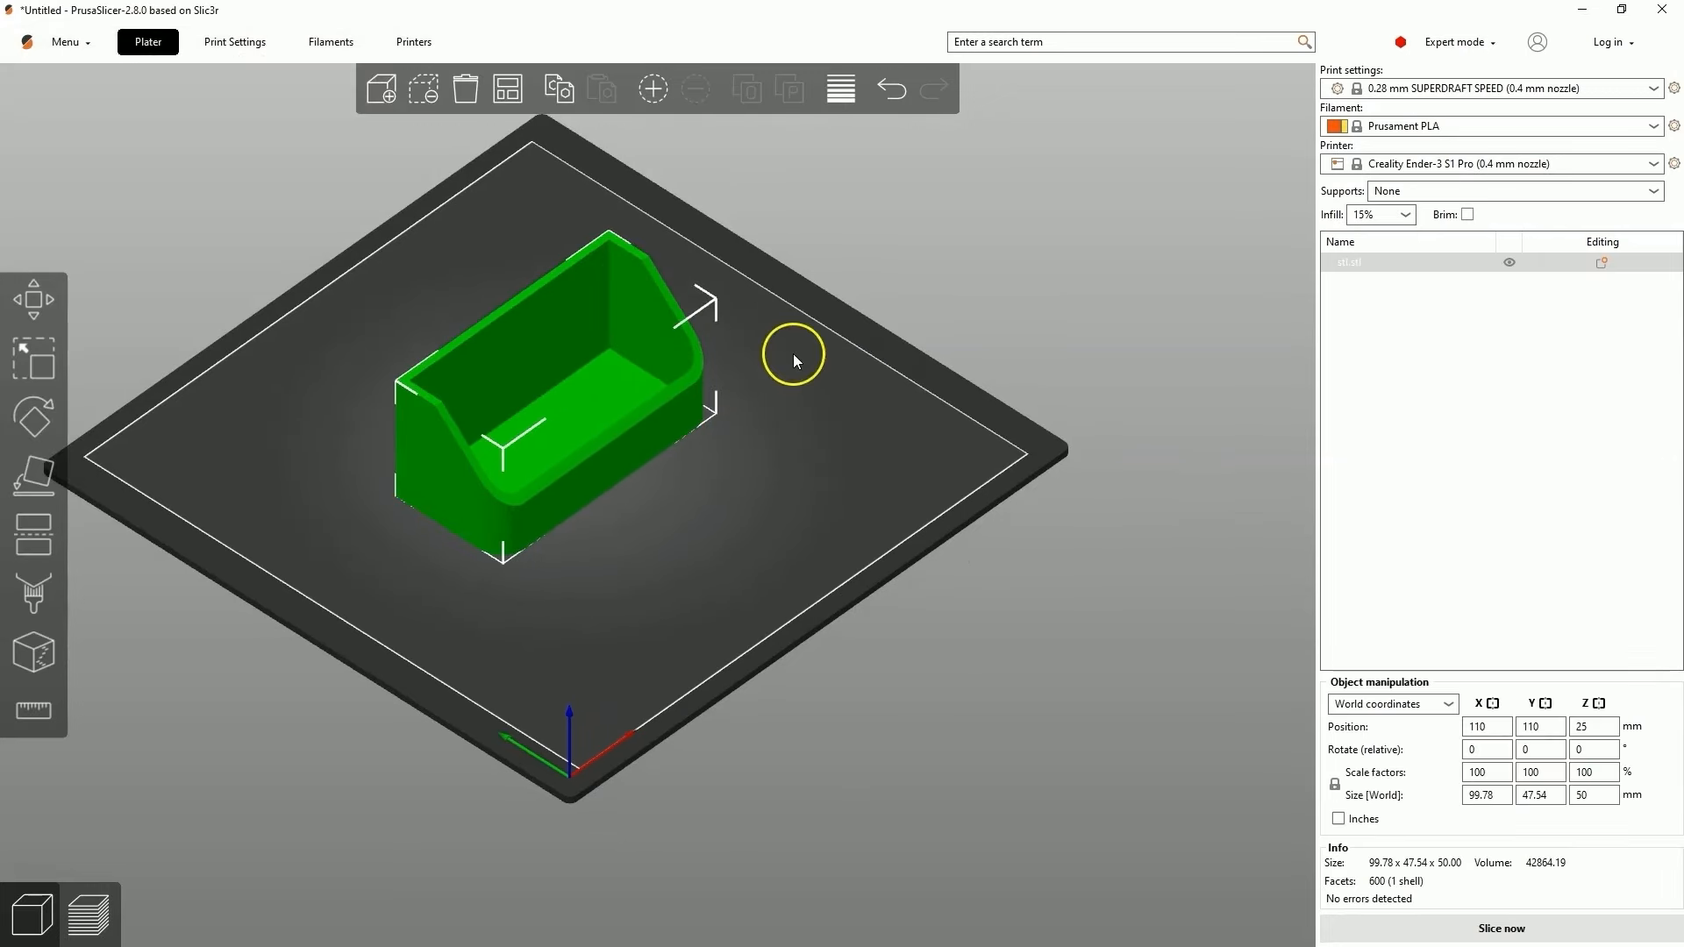
pyautogui.click(1482, 931)
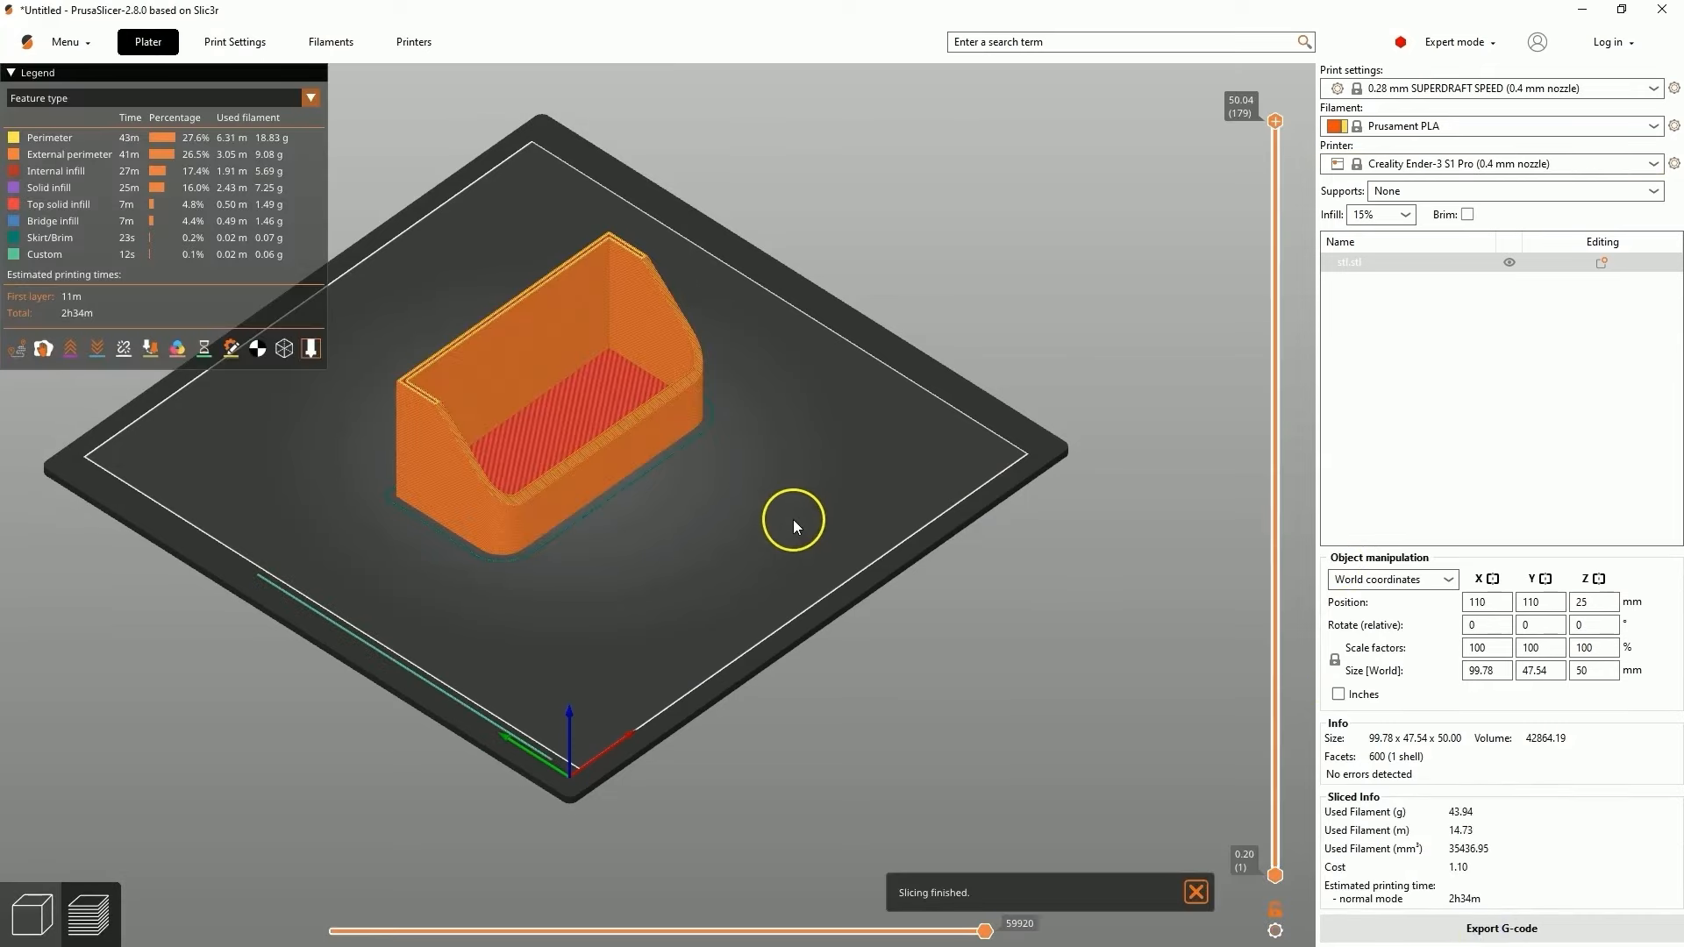
# Examine the sliced container's layer preview from a different angle and return to FreeCAD
pyautogui.moveTo(793, 519); pyautogui.dragTo(803, 570)
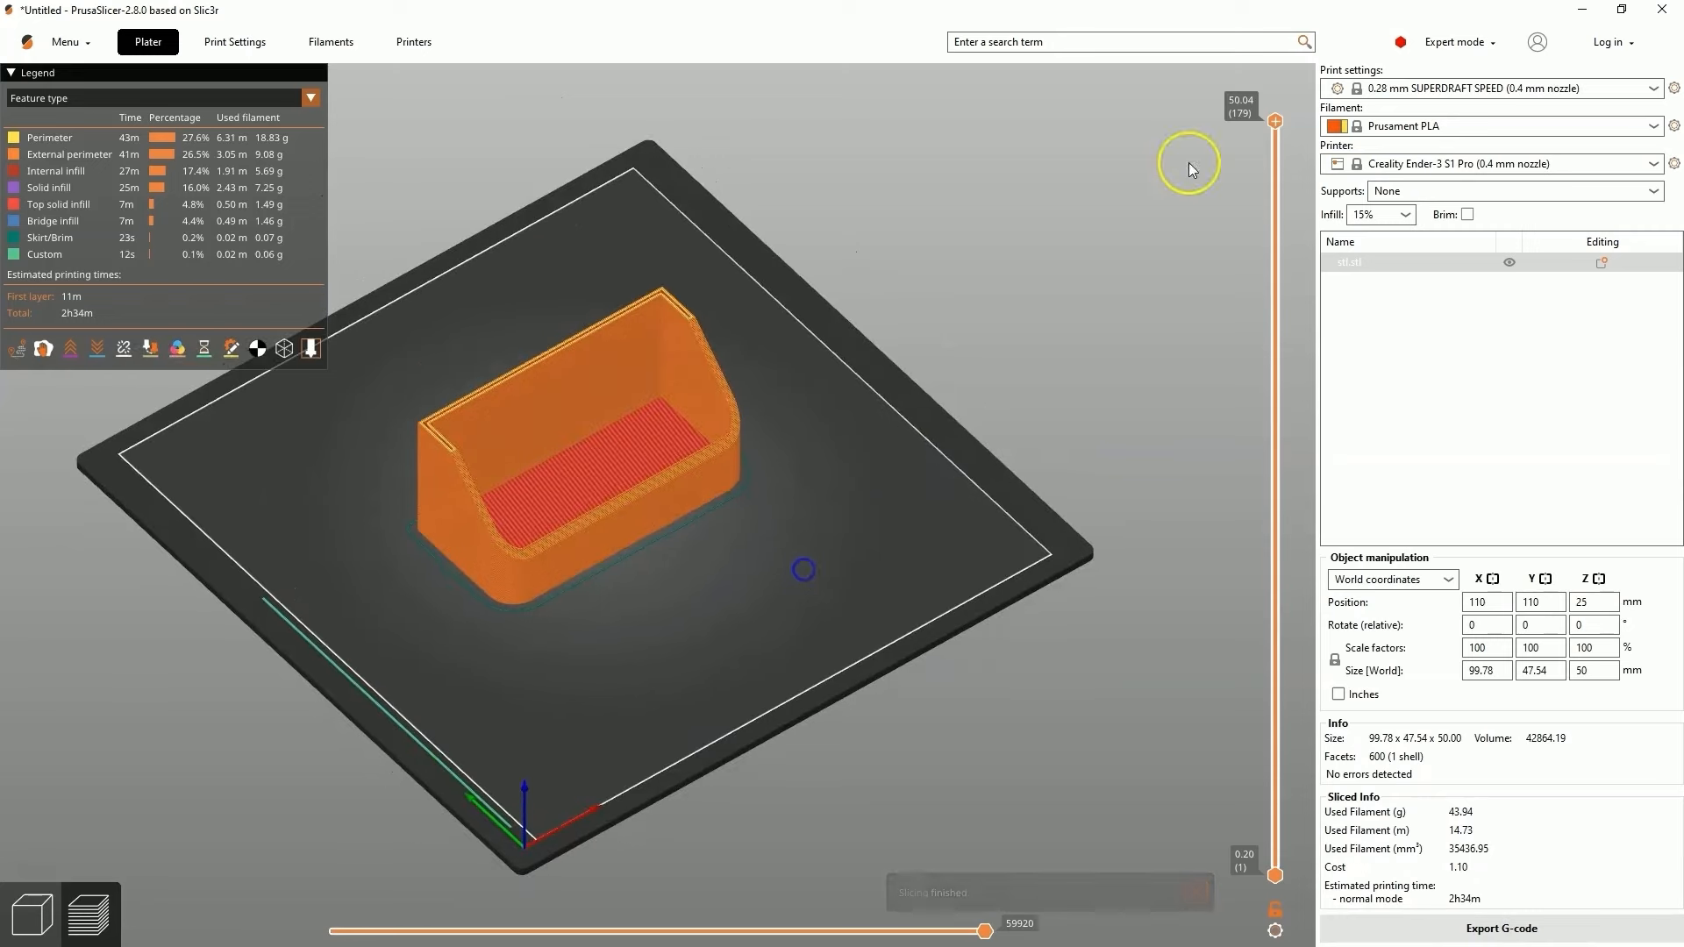
pyautogui.moveTo(1274, 120)
pyautogui.mouseDown()
pyautogui.moveTo(1259, 605)
pyautogui.moveTo(1273, 120)
pyautogui.mouseUp()
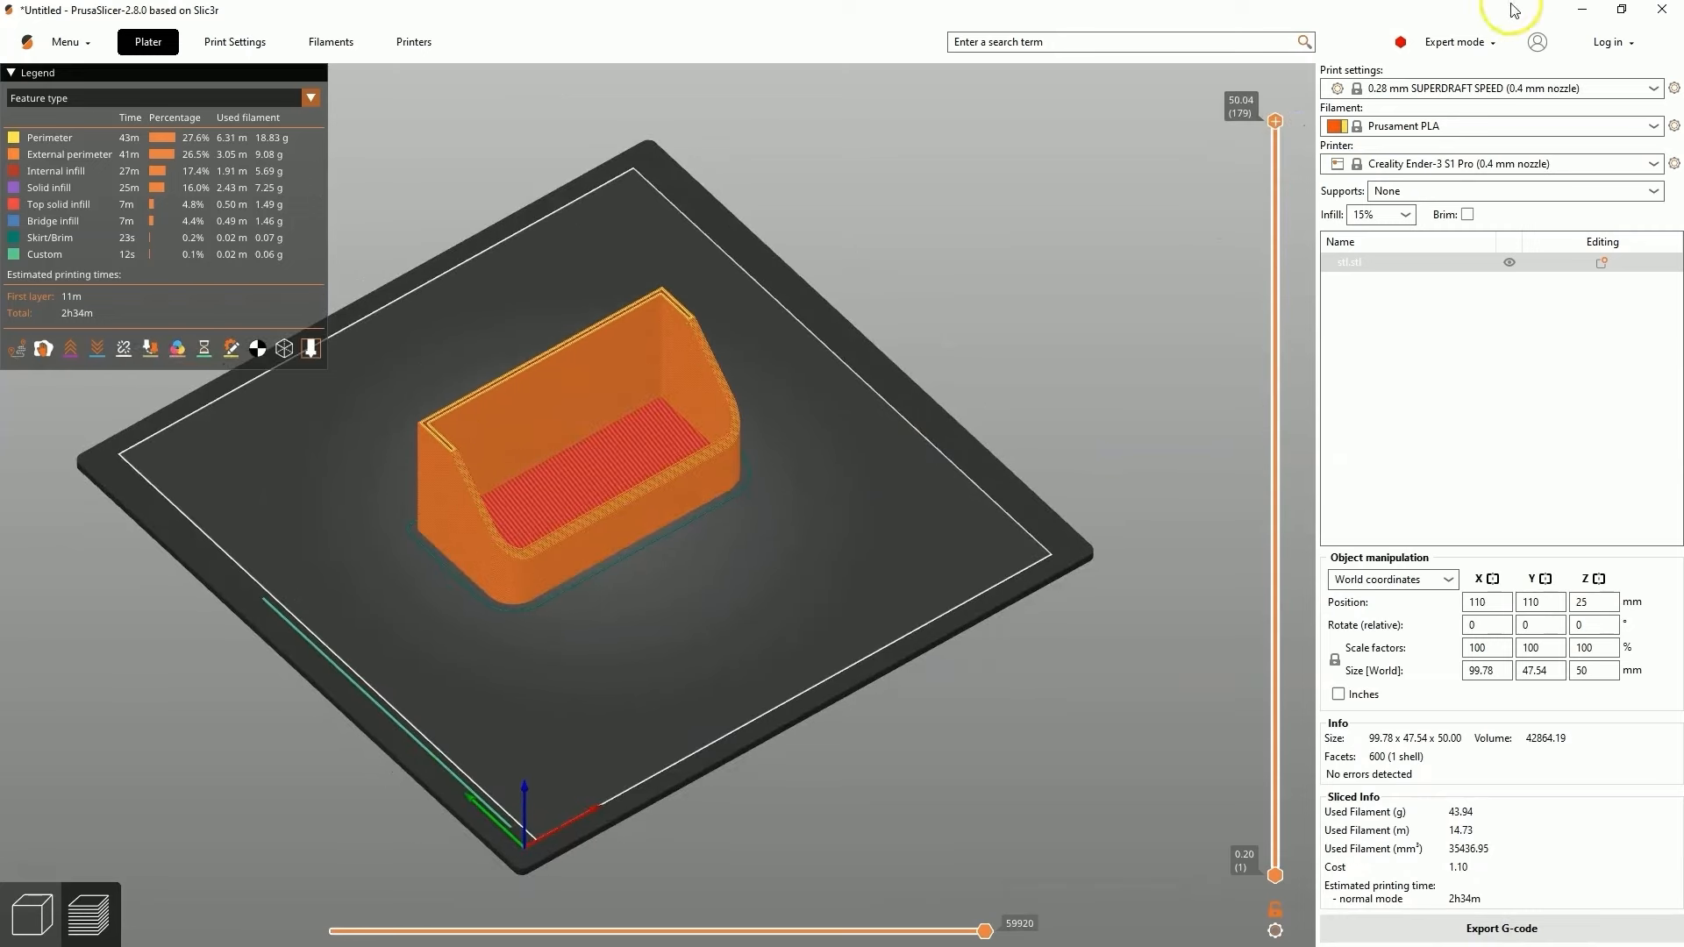
pyautogui.click(1581, 9)
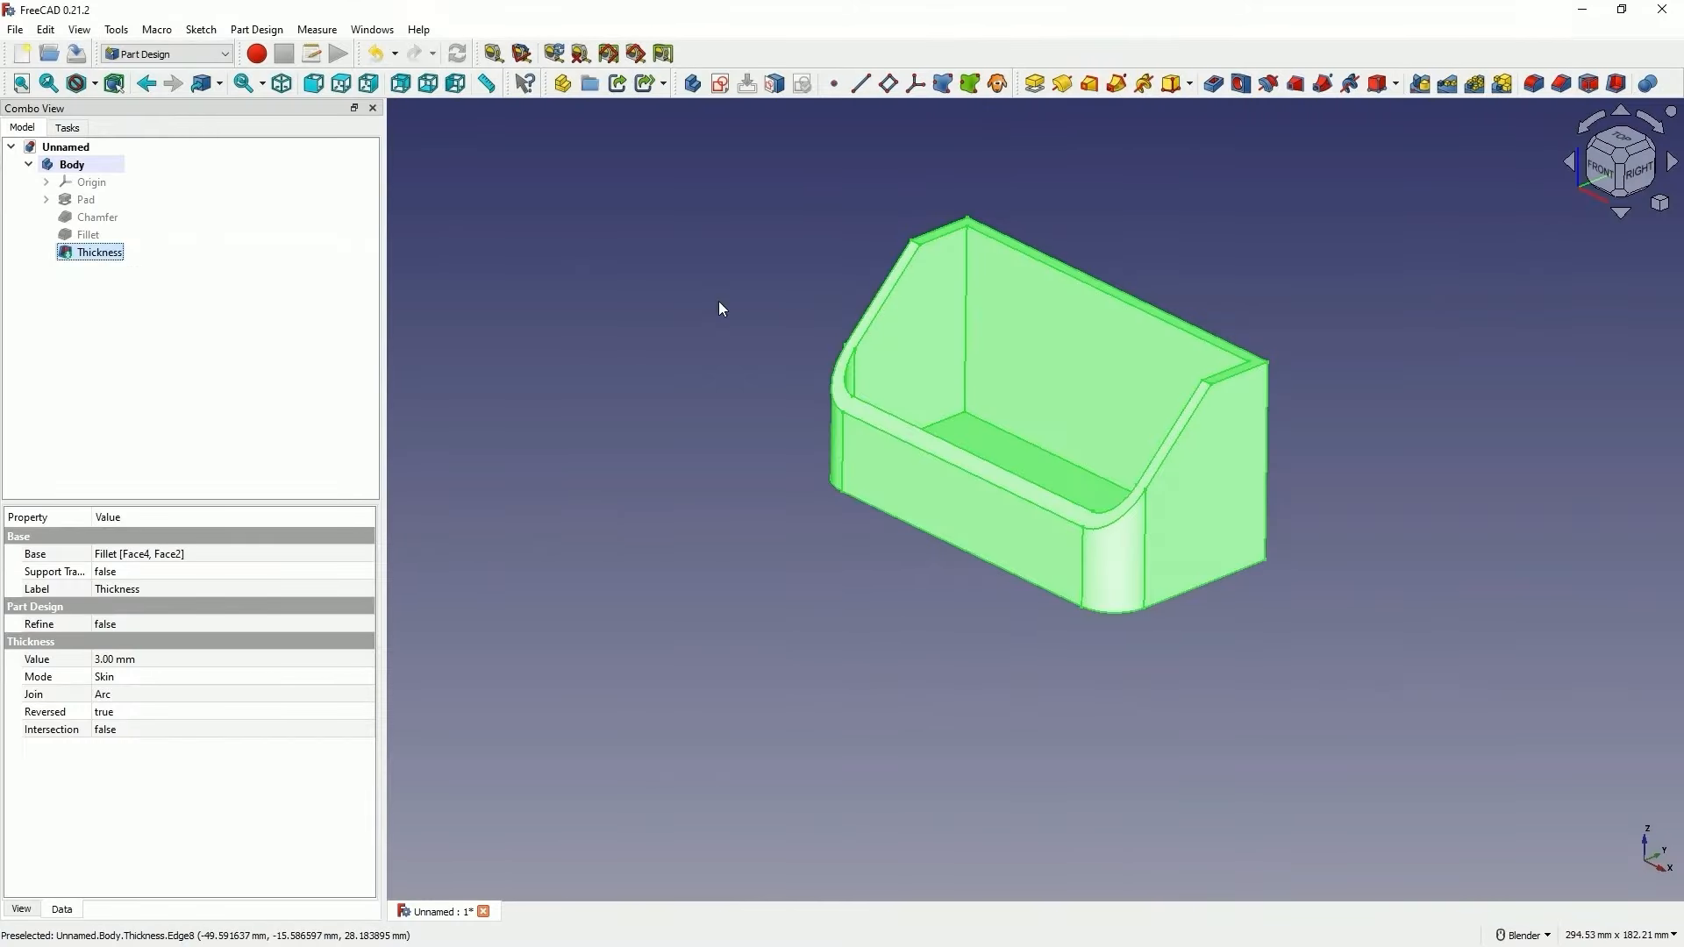